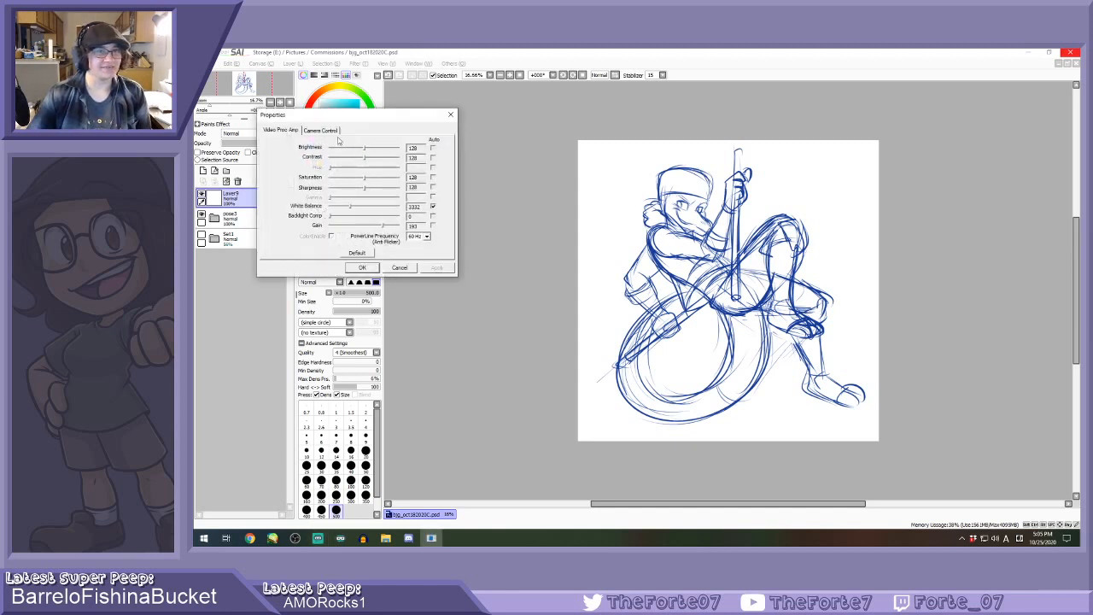
Adjust the zoom in the webcam's camera control properties and apply the setting.
left_click(321, 130)
left_click(325, 153)
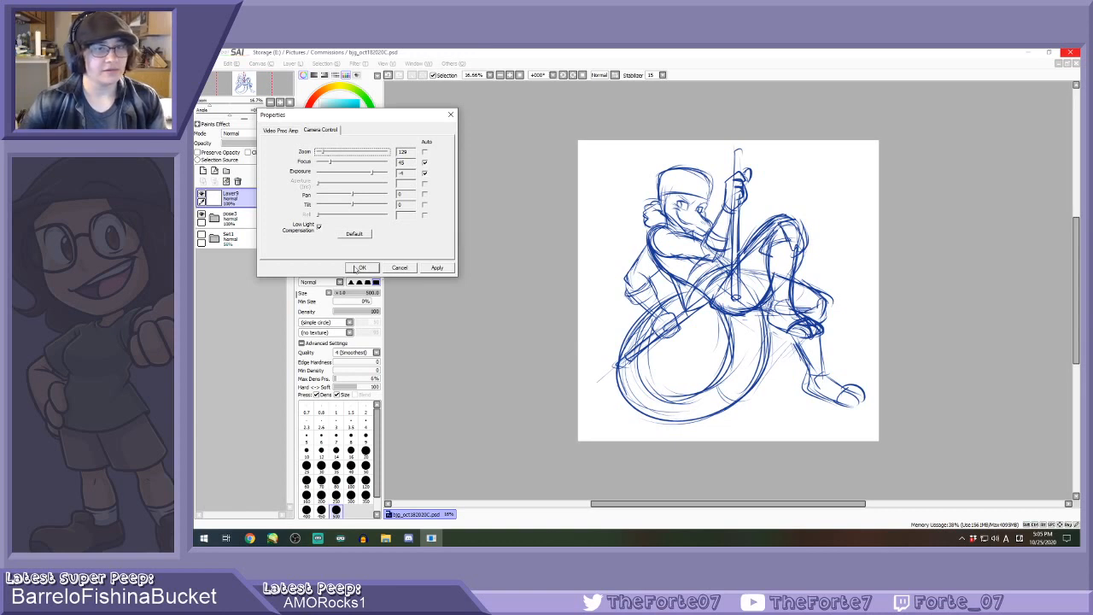
left_click(355, 269)
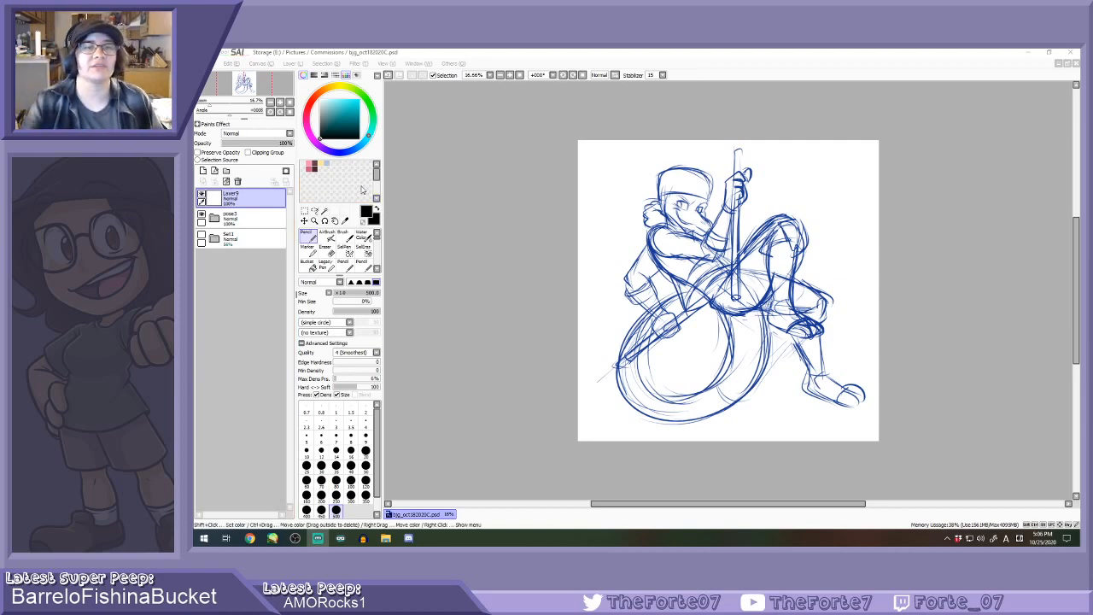
Switch to PaintTool SAI, open bjg_oct182020B.png to view the finished coloured artwork, and close it.
key("alt+Tab")
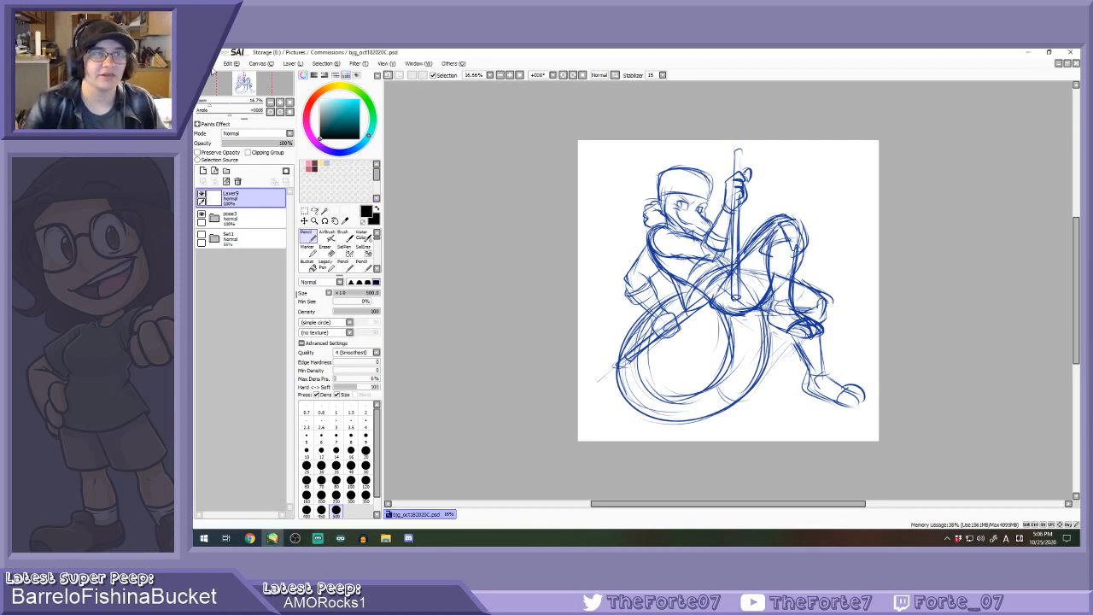
left_click(214, 64)
left_click(218, 86)
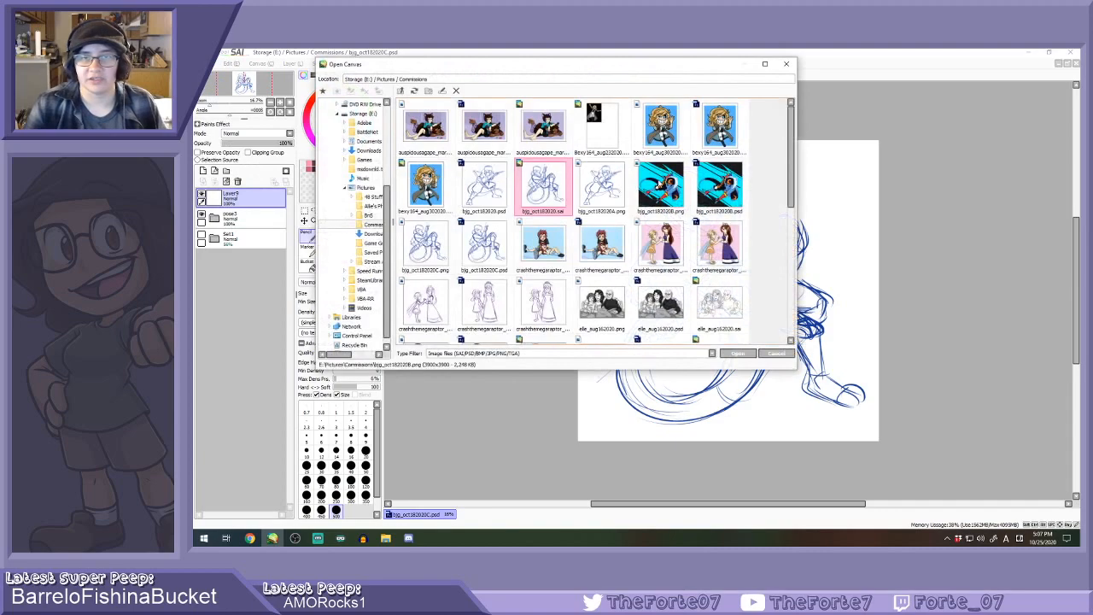
key("Escape")
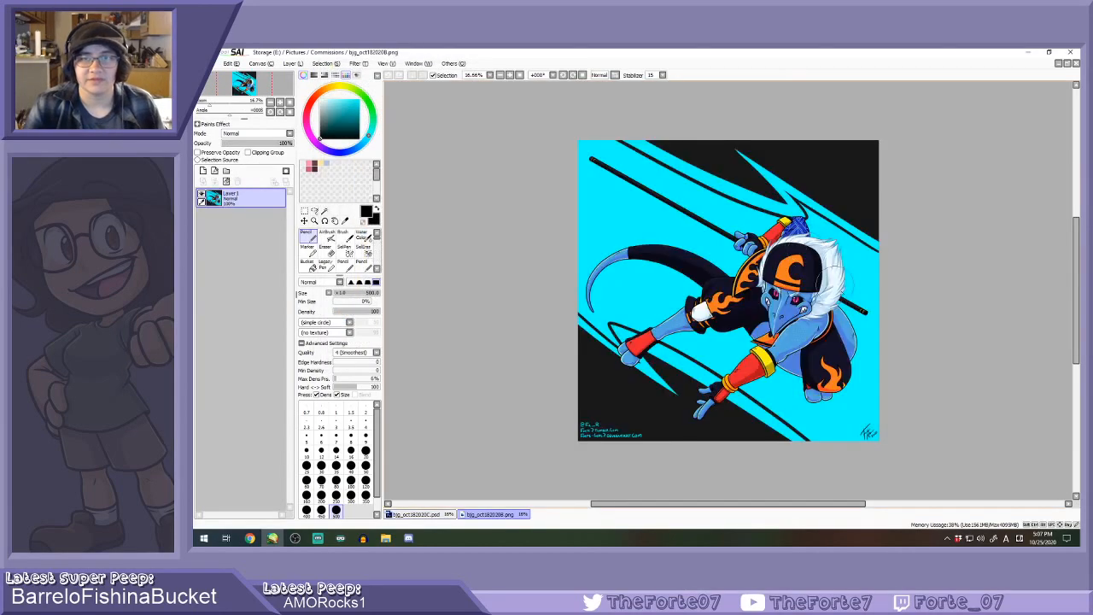
scroll(779, 325, "up", 5)
scroll(778, 323, "down", 3)
scroll(773, 321, "down", 2)
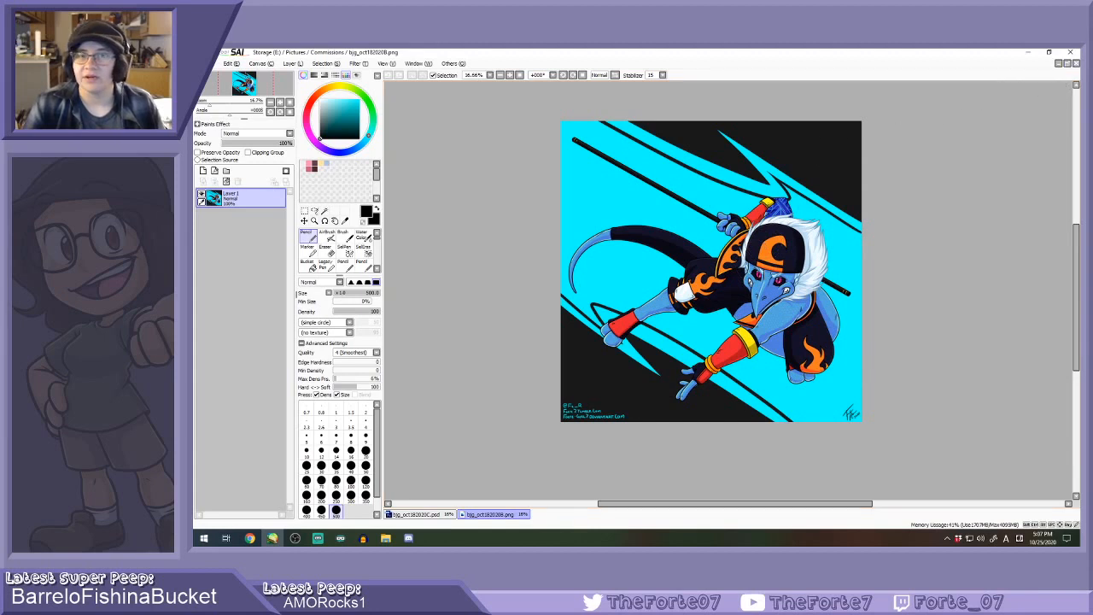
left_click(1076, 63)
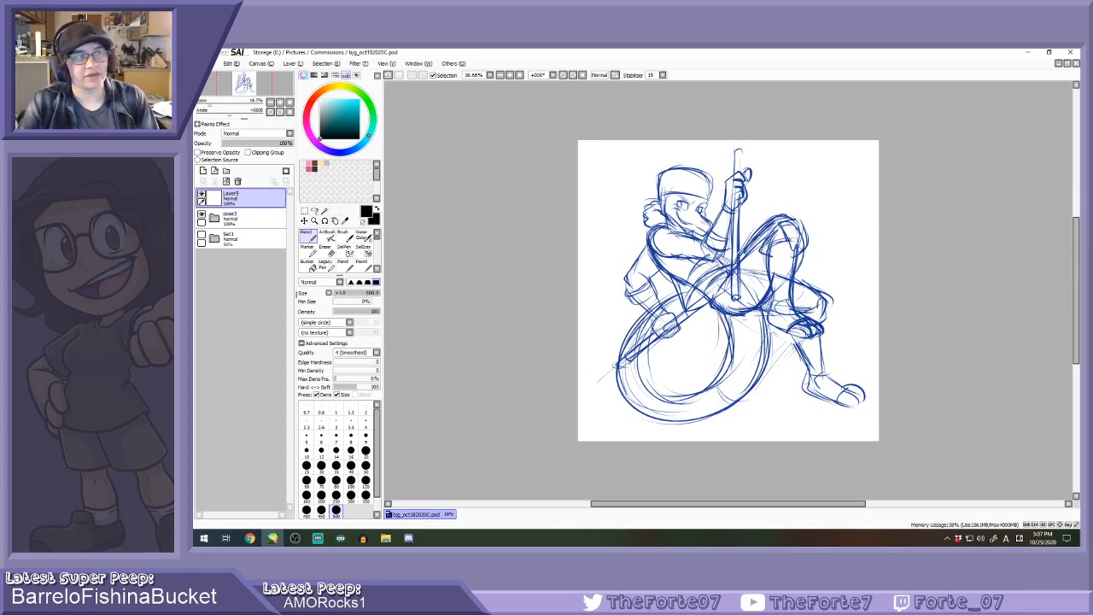
Lower the opacity of the pose3 layer folder to 51%.
key("alt+Tab")
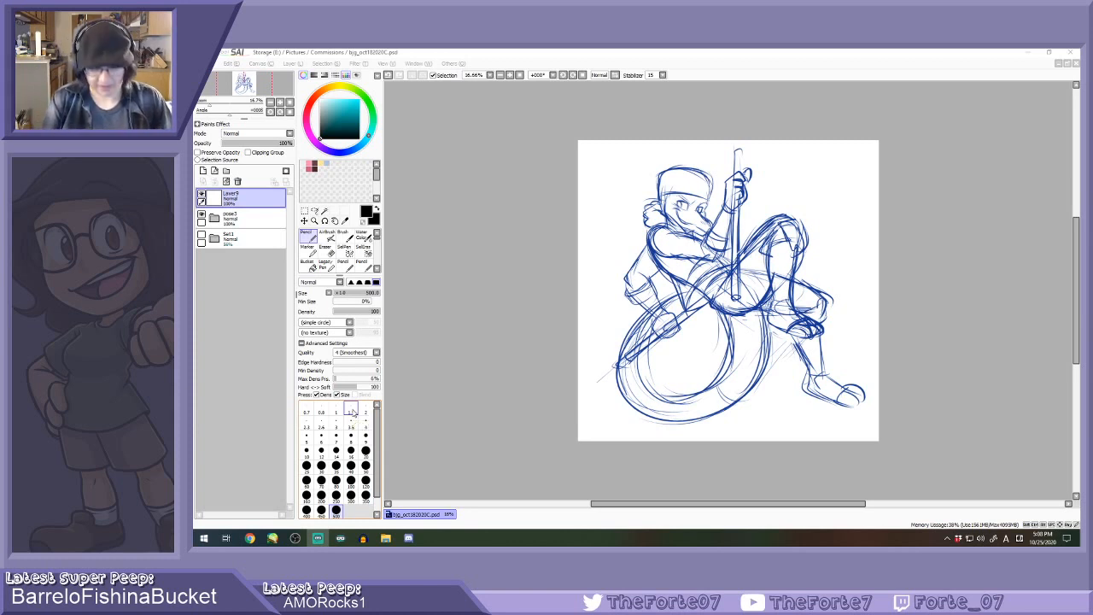
double_click(248, 215)
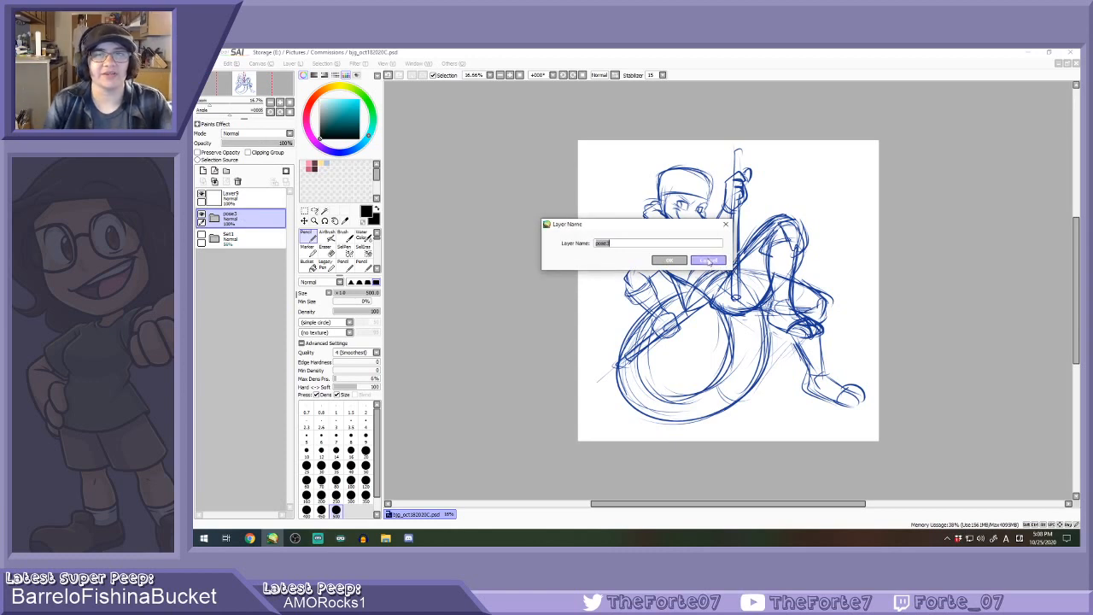
left_click(708, 261)
left_click(254, 142)
left_click(247, 198)
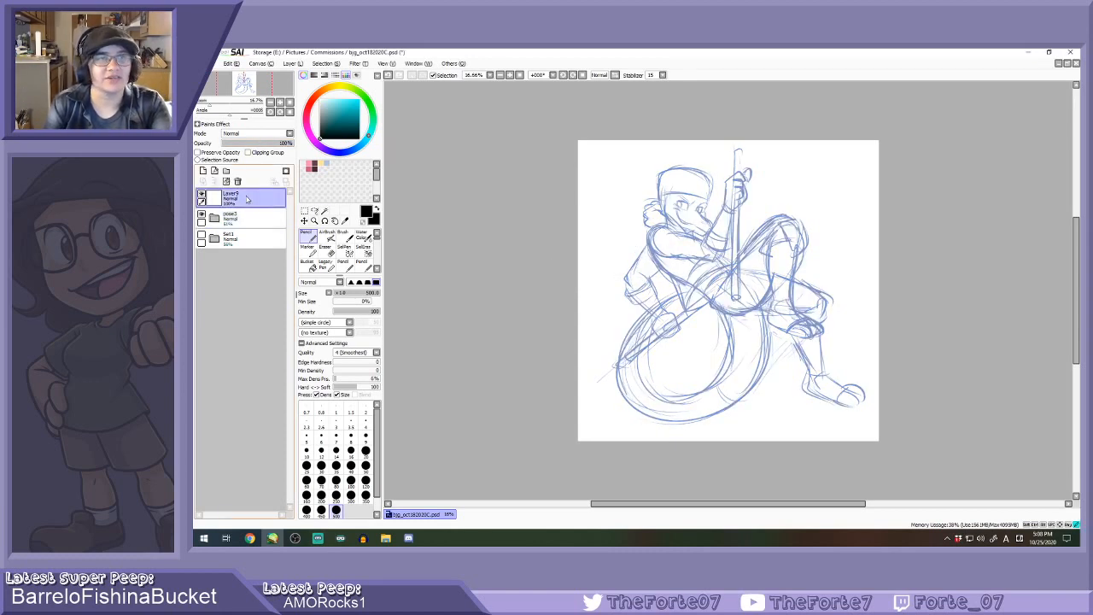
Transform the pose3 sketch, enlarging it slightly so the figure fills more of the canvas.
left_click(247, 218)
key("ctrl+t")
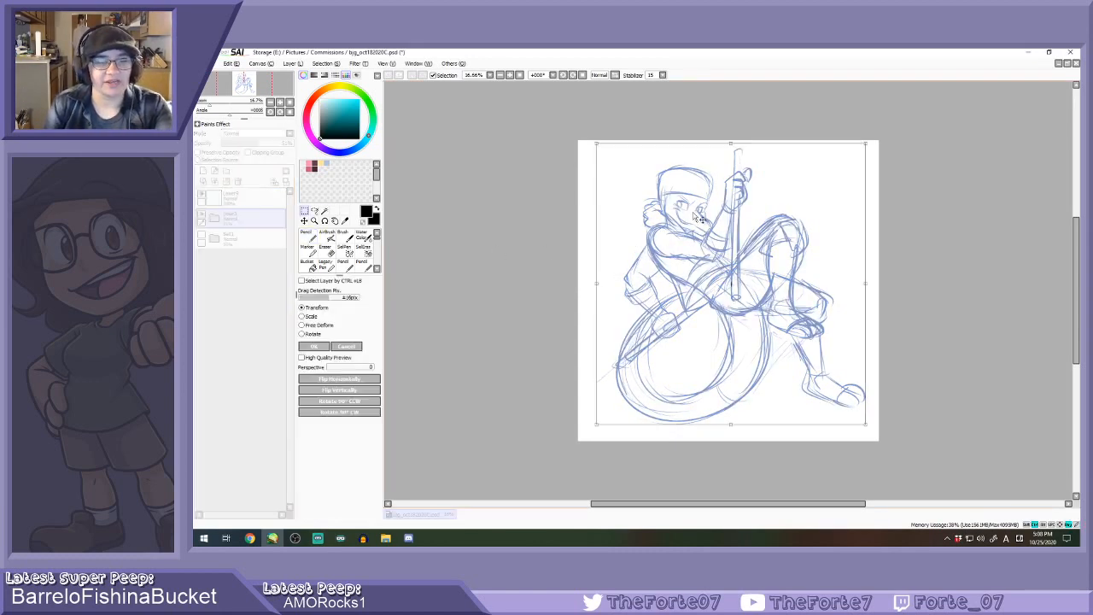
mouse_move(865, 144)
left_mouse_down()
mouse_move(872, 136)
mouse_move(840, 167)
mouse_move(841, 183)
left_mouse_up()
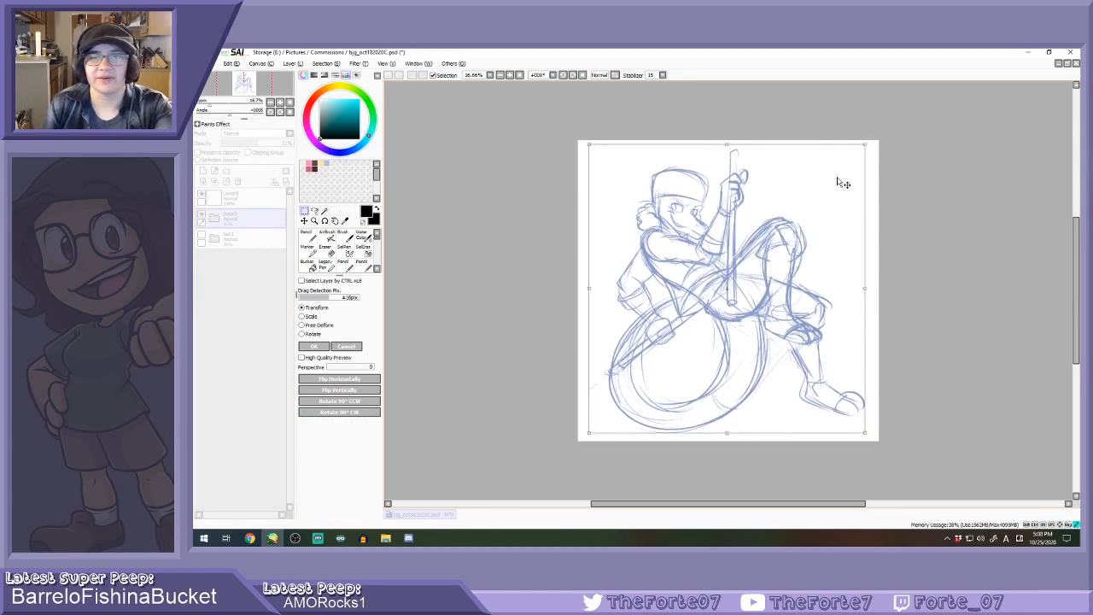
key("Return")
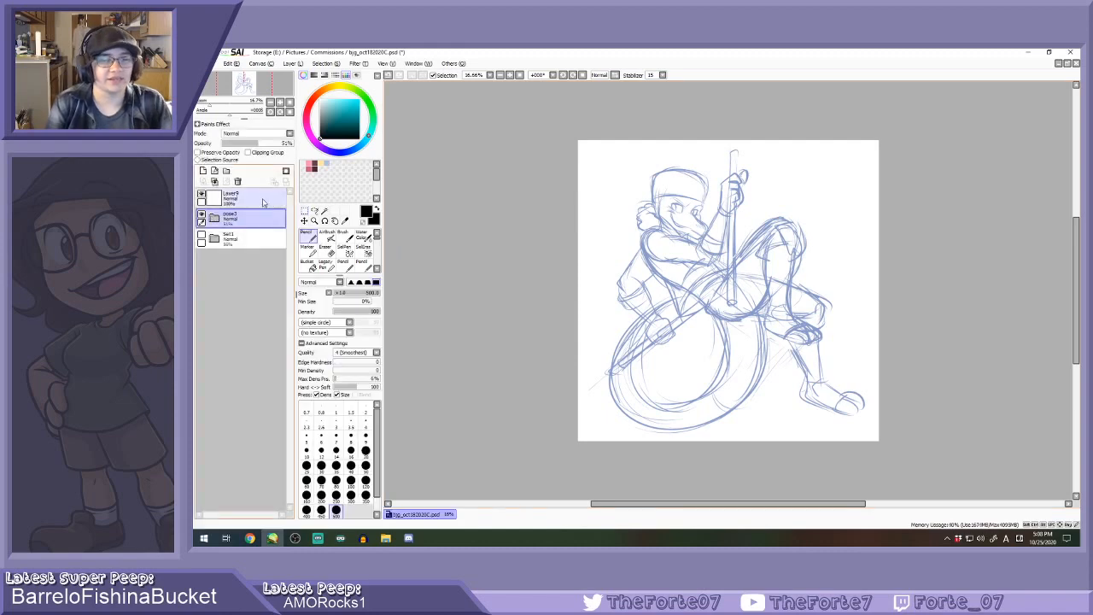
Ink the slanted lower-left lid line of the character's left eye on Layer9 with the size 12 Pencil.
left_click(263, 202)
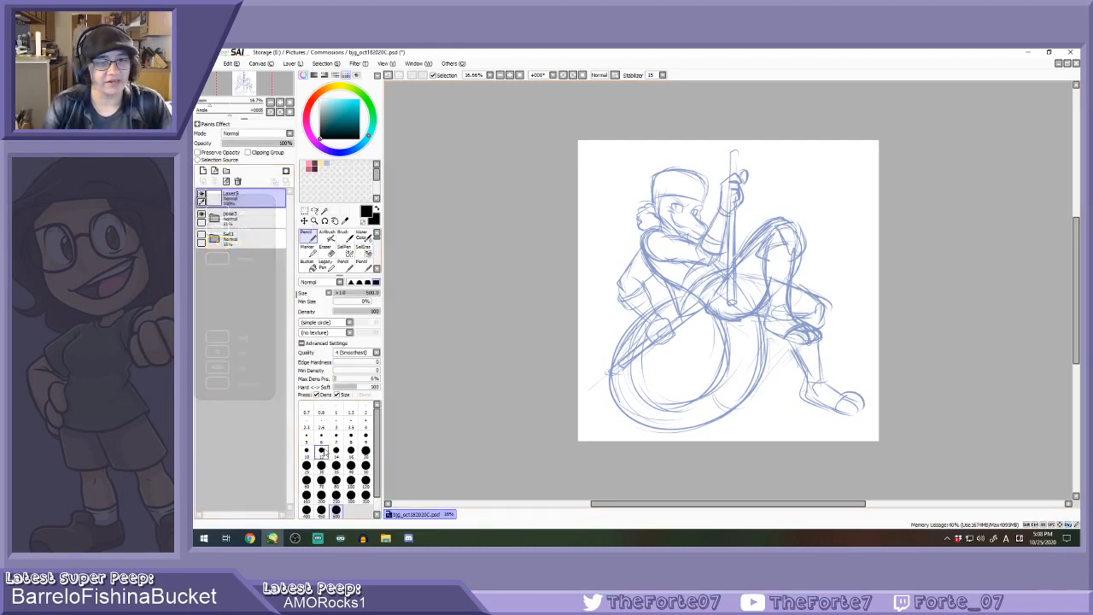
left_click(322, 451)
scroll(681, 199, "up", 6)
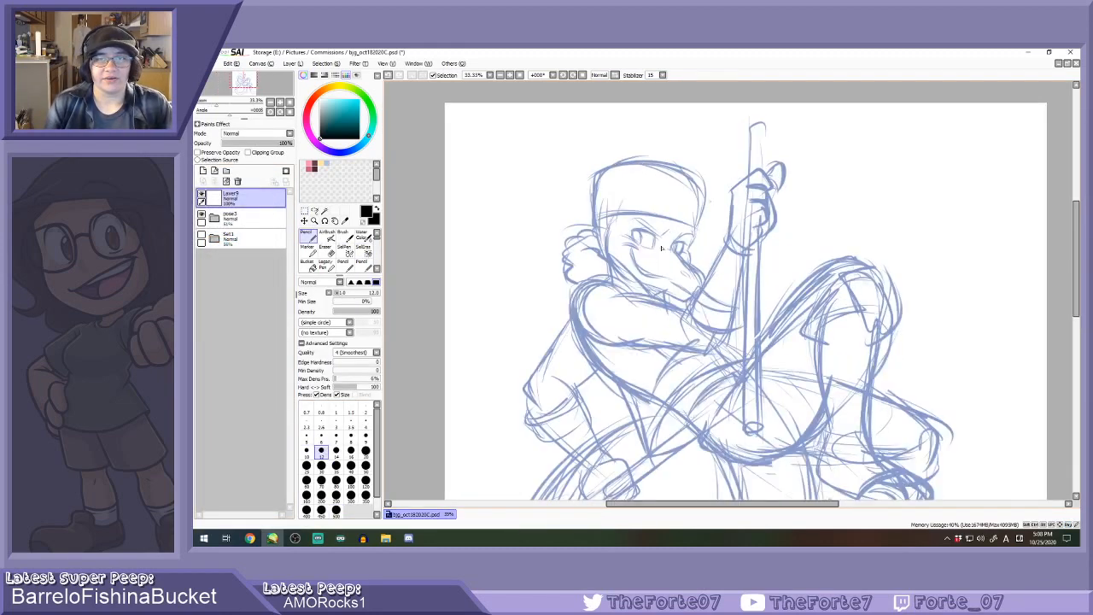
scroll(643, 242, "up", 3)
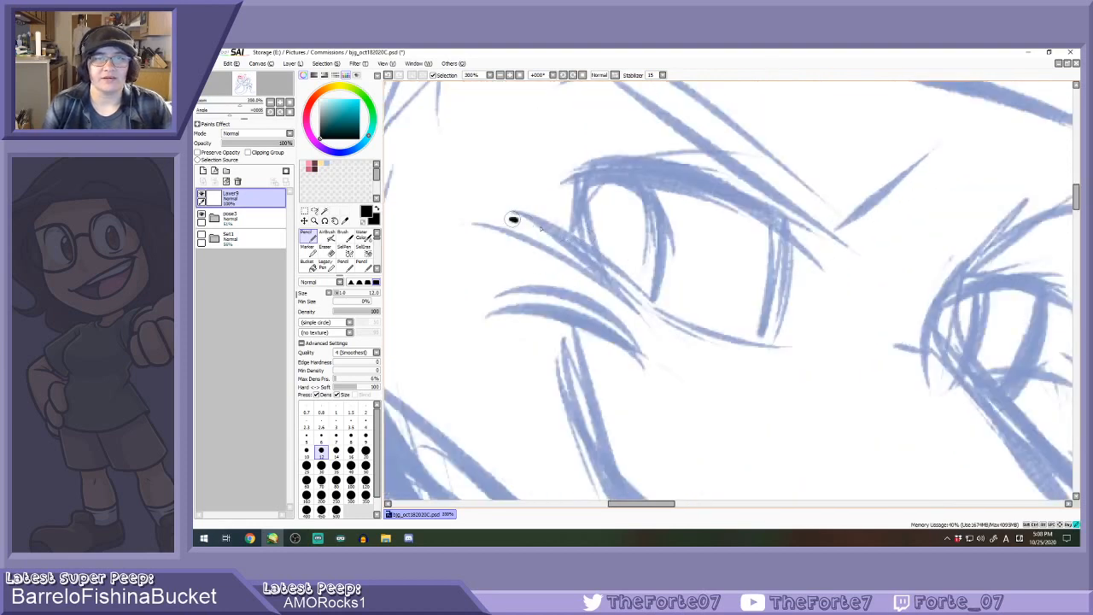
left_click_drag(512, 220, 666, 341)
key("ctrl+z")
left_click_drag(502, 209, 662, 337)
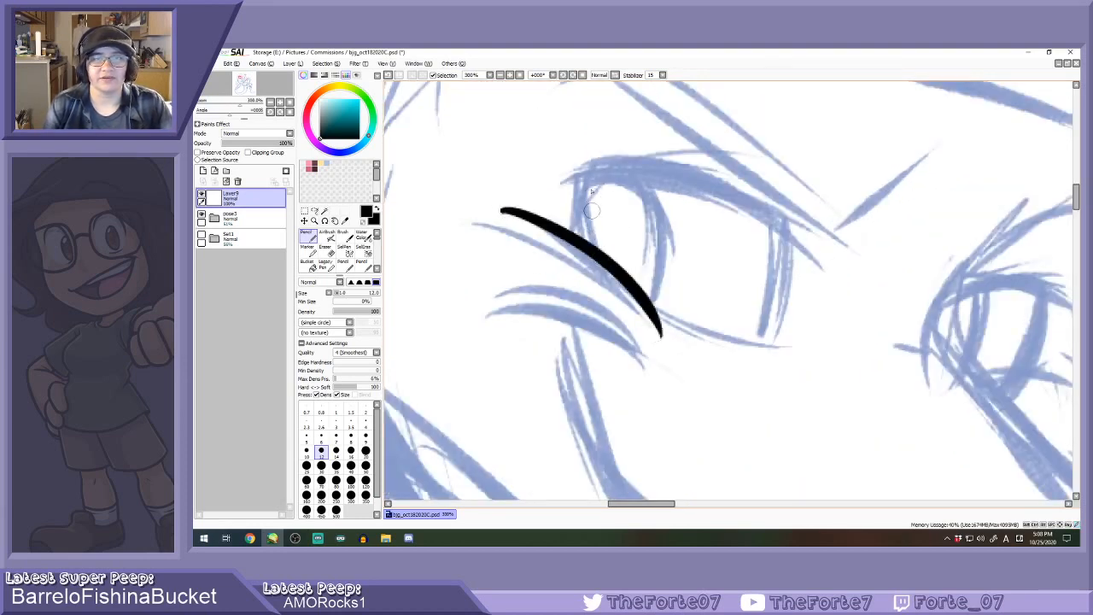
Ink the curved upper eyelid and the vertical right edge of the same eye over the sketch.
mouse_move(560, 174)
left_mouse_down()
mouse_move(574, 170)
mouse_move(825, 274)
left_mouse_up()
key("ctrl+z")
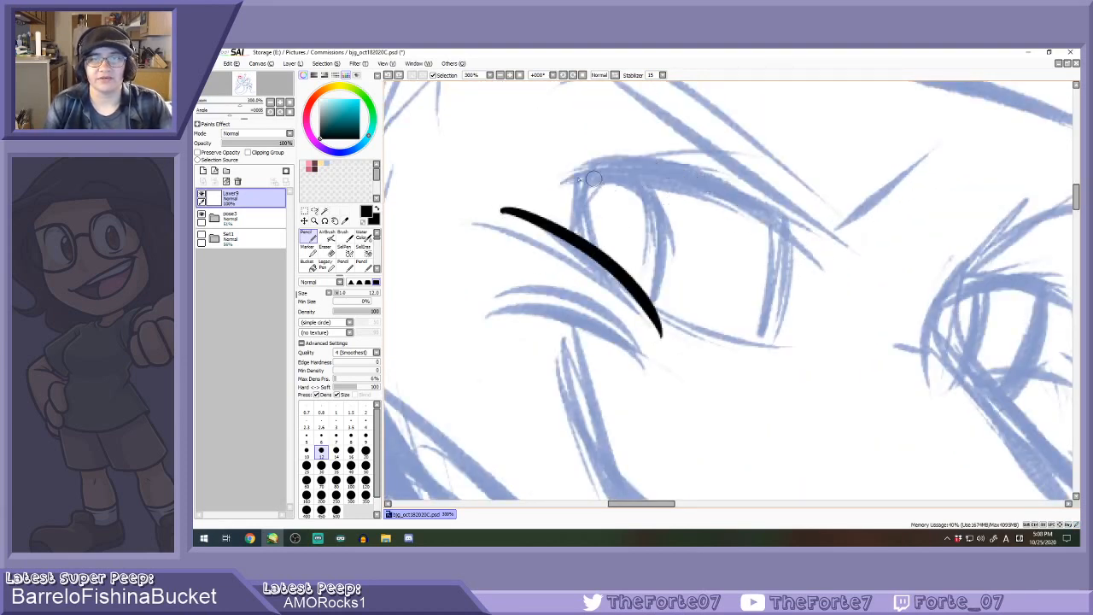
mouse_move(550, 175)
left_mouse_down()
mouse_move(803, 249)
mouse_move(824, 269)
left_mouse_up()
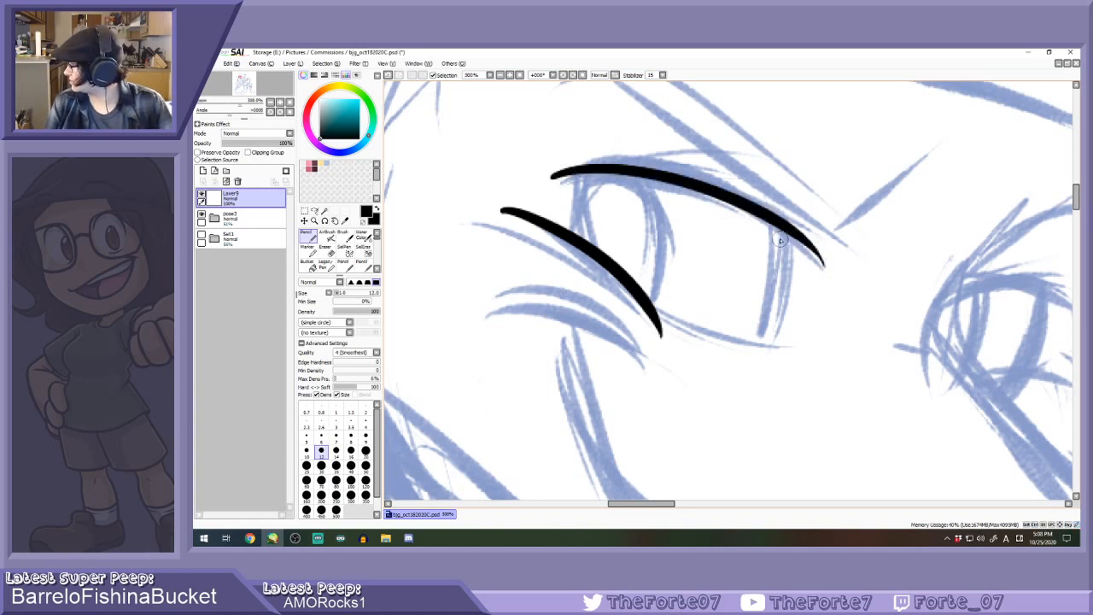
mouse_move(761, 214)
left_mouse_down()
mouse_move(770, 353)
mouse_move(739, 352)
left_mouse_up()
key("ctrl+z")
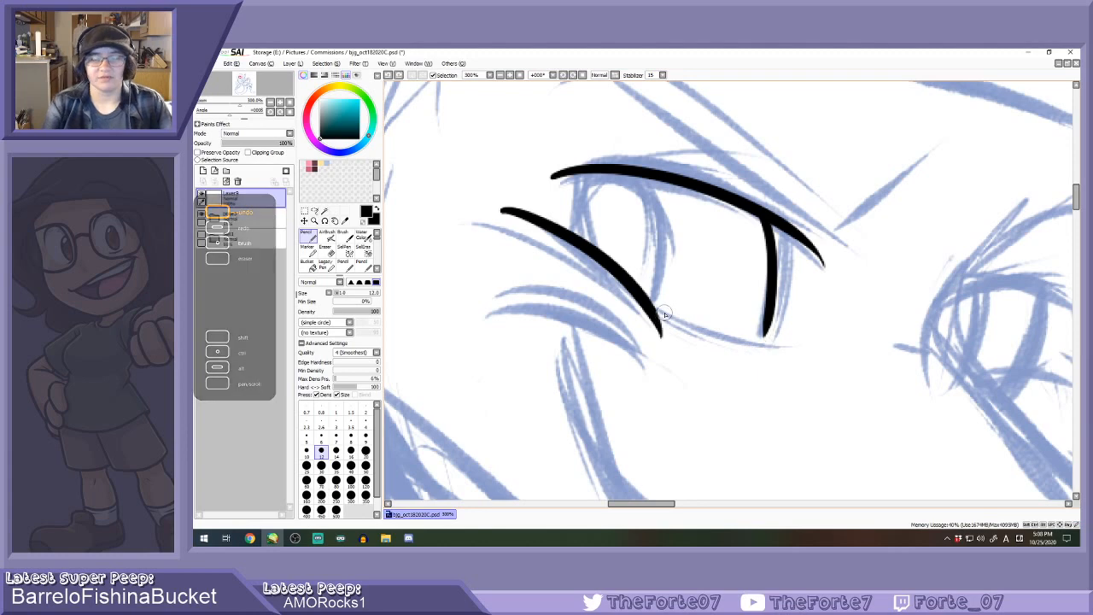
Open bjg_oct182020B.psd from the Commissions folder and collapse its Set4 layer folder.
left_click(223, 67)
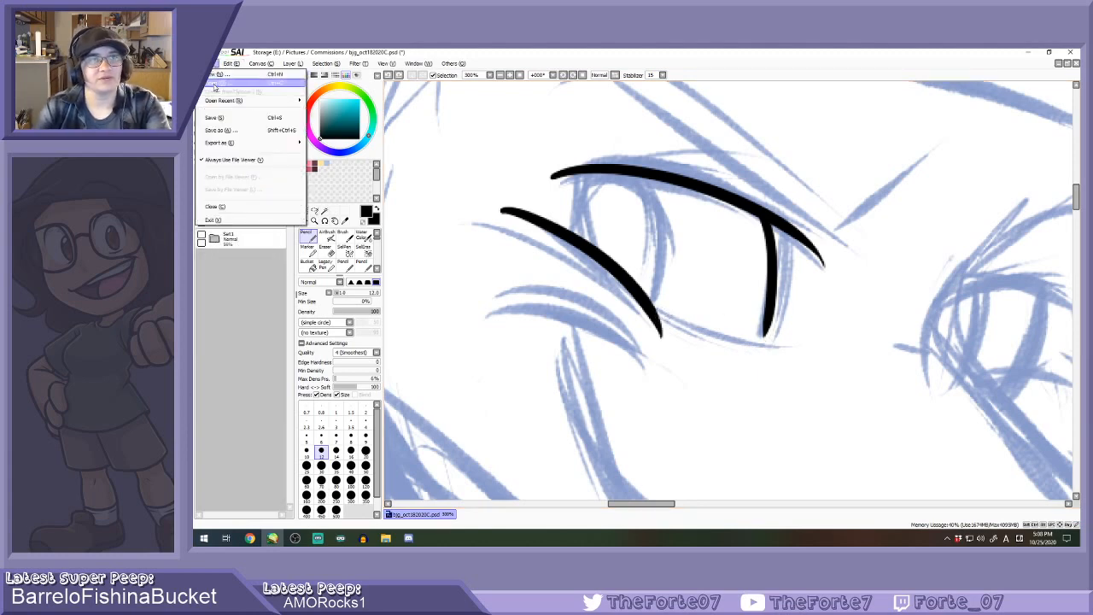
left_click(215, 91)
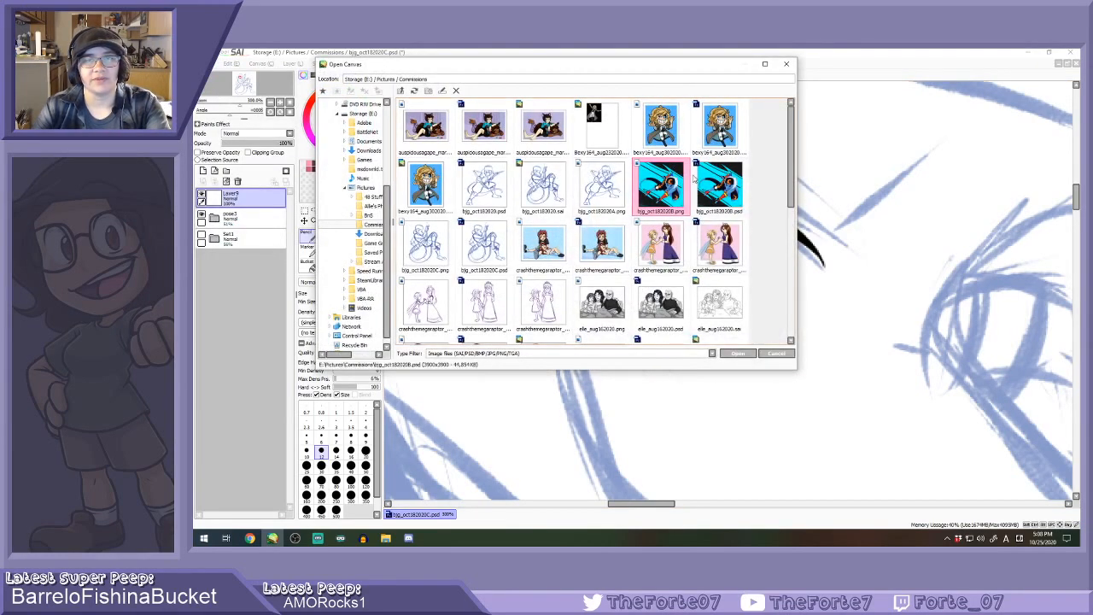
key("Escape")
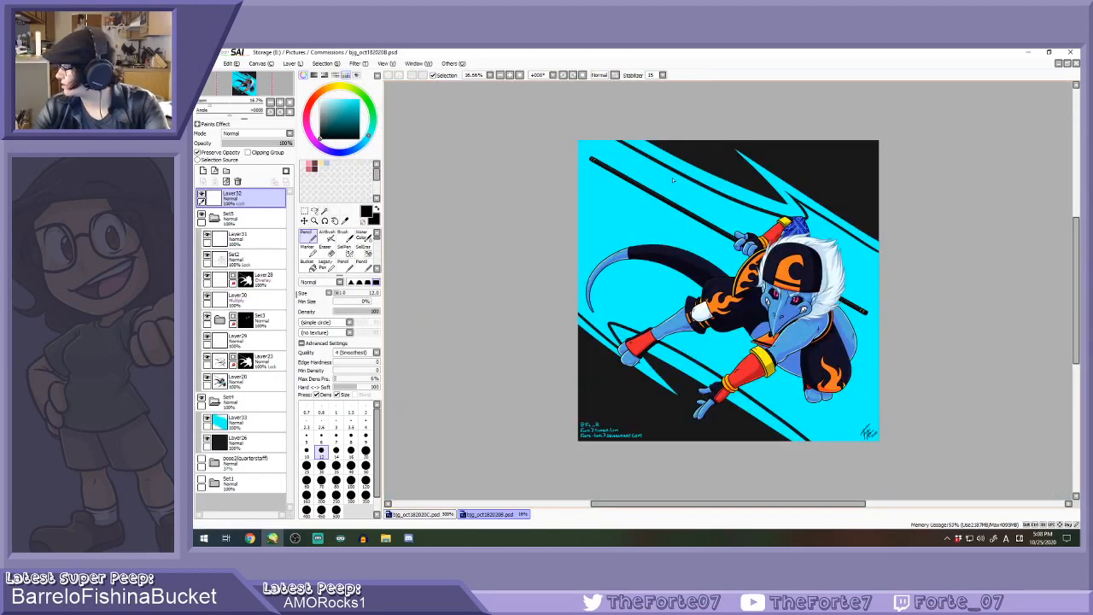
left_click(215, 217)
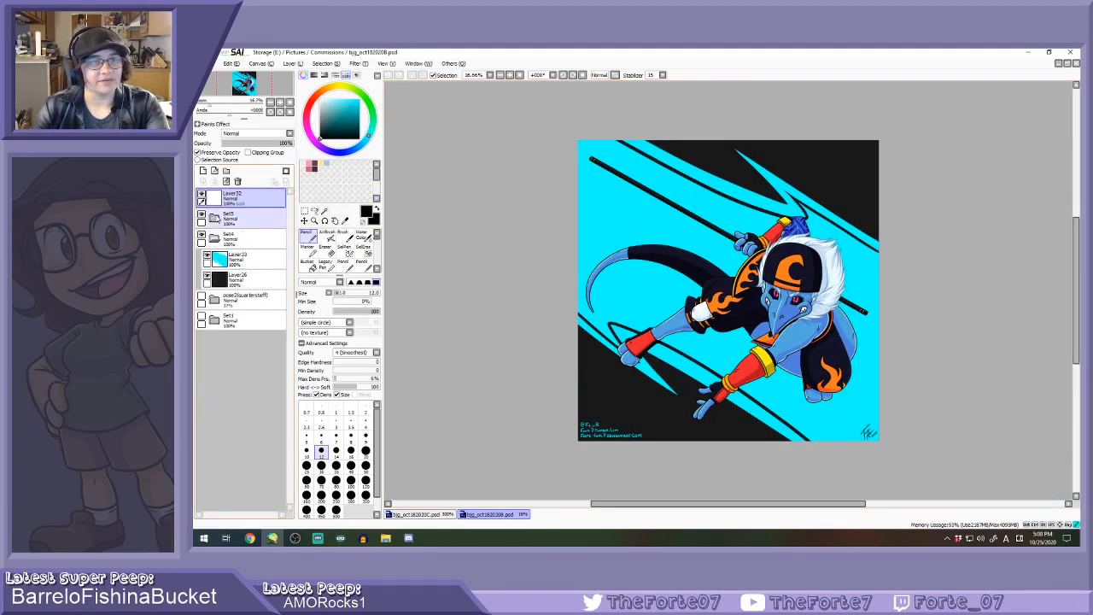
left_click(214, 217)
left_click(214, 398)
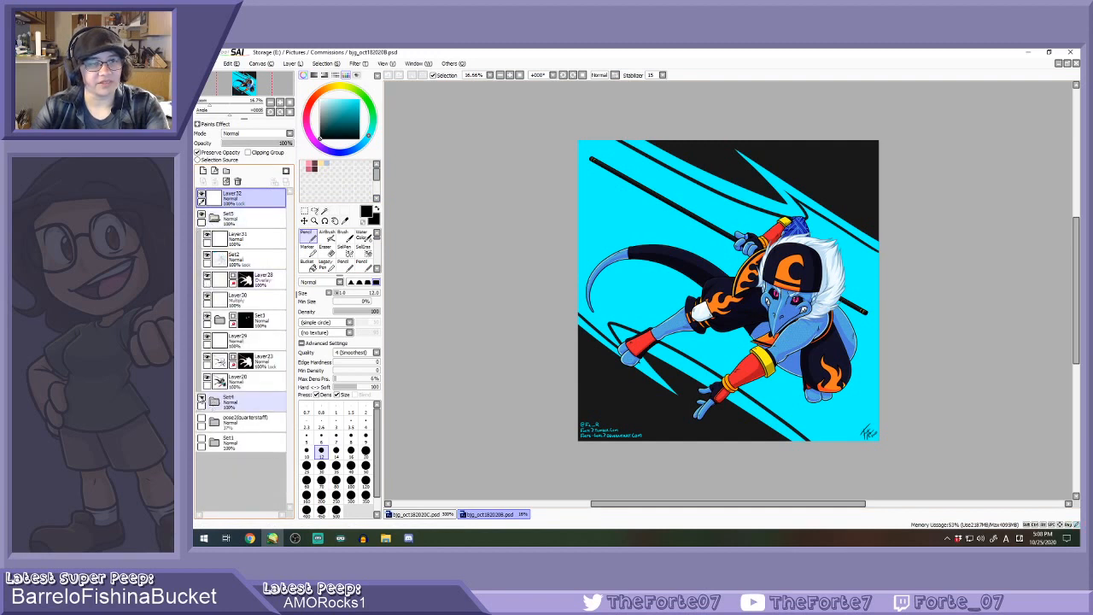
Hide Set4, Layer20, Layer23, Layer29 and Set3 so only the line art and its detail layers show.
left_click(202, 398)
left_click(206, 379)
left_click(207, 359)
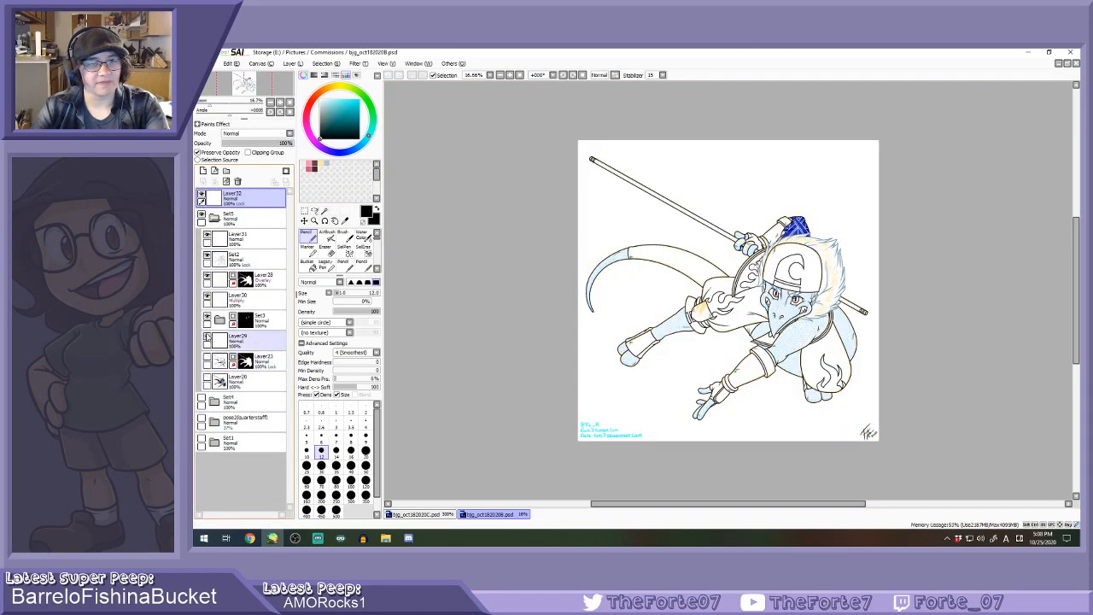
left_click(207, 318)
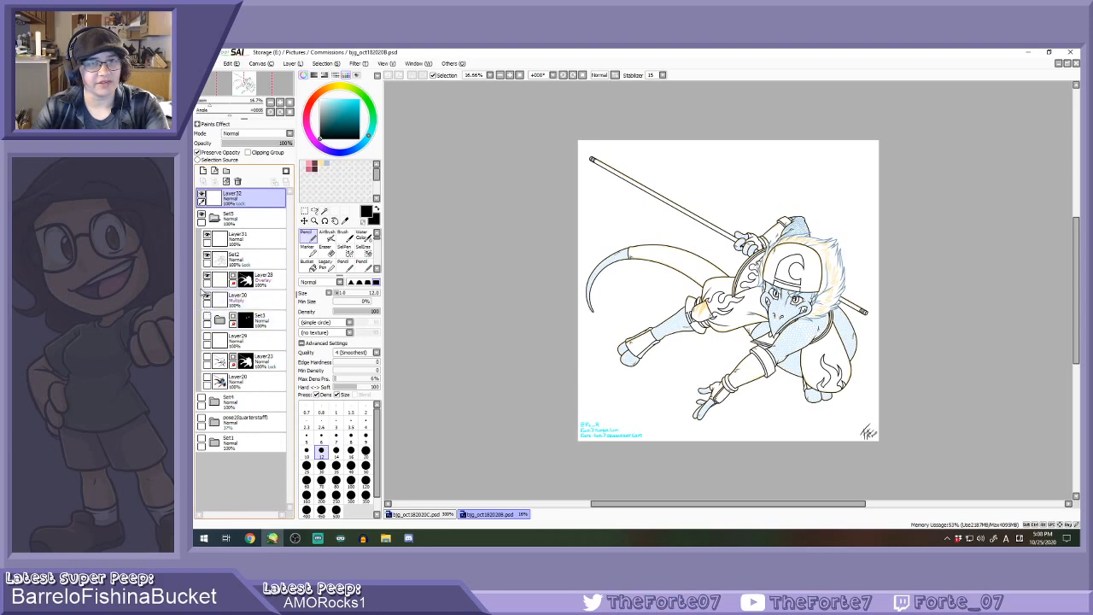
left_click(206, 297)
left_click(206, 297)
Examine the line art of the earlier drawing up close, including the head, hair, arm scales and line weights.
scroll(734, 335, "up", 5)
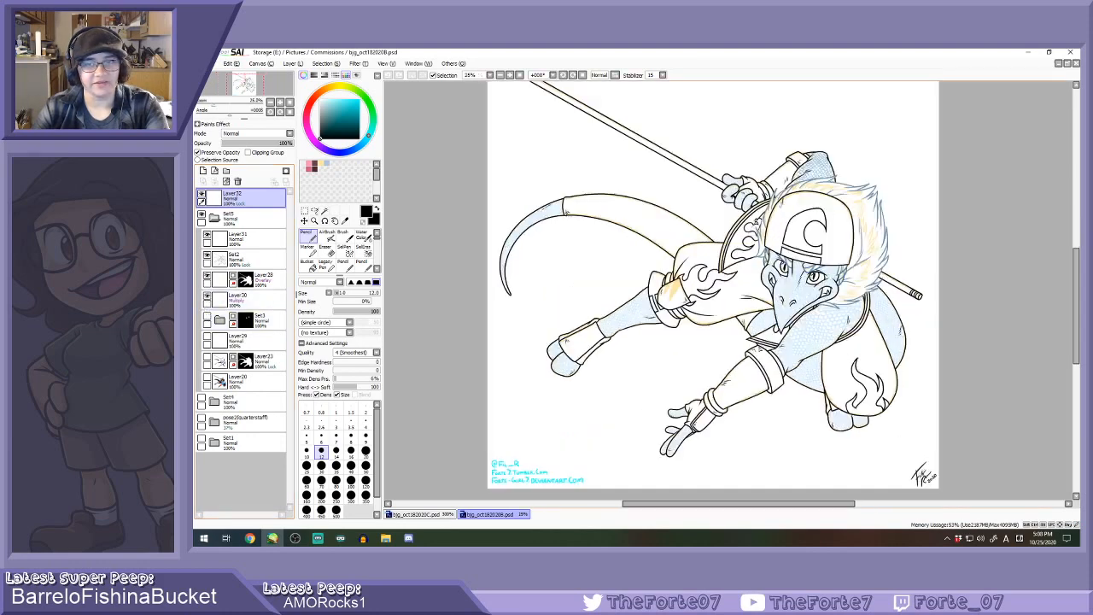
scroll(735, 335, "down", 4)
scroll(735, 334, "up", 2)
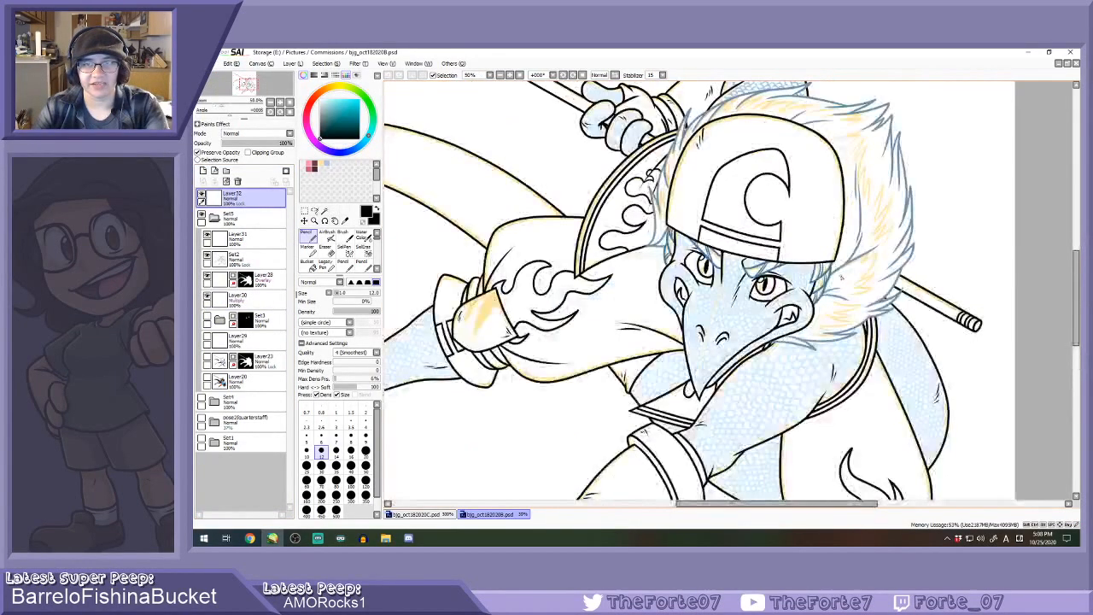
scroll(734, 335, "down", 2)
scroll(861, 350, "up", 5)
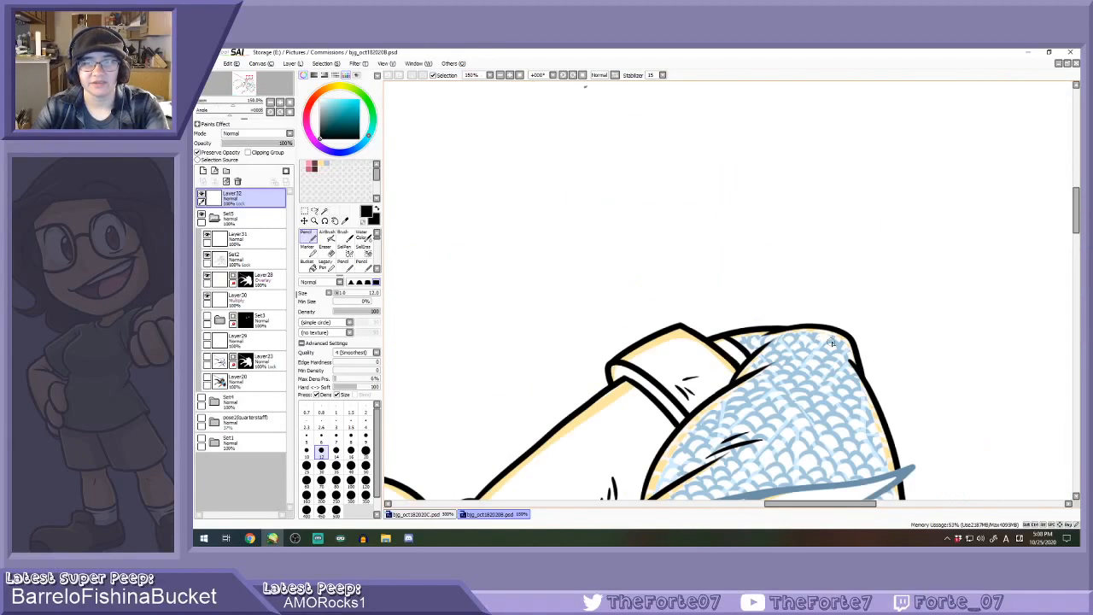
scroll(862, 342, "down", 4)
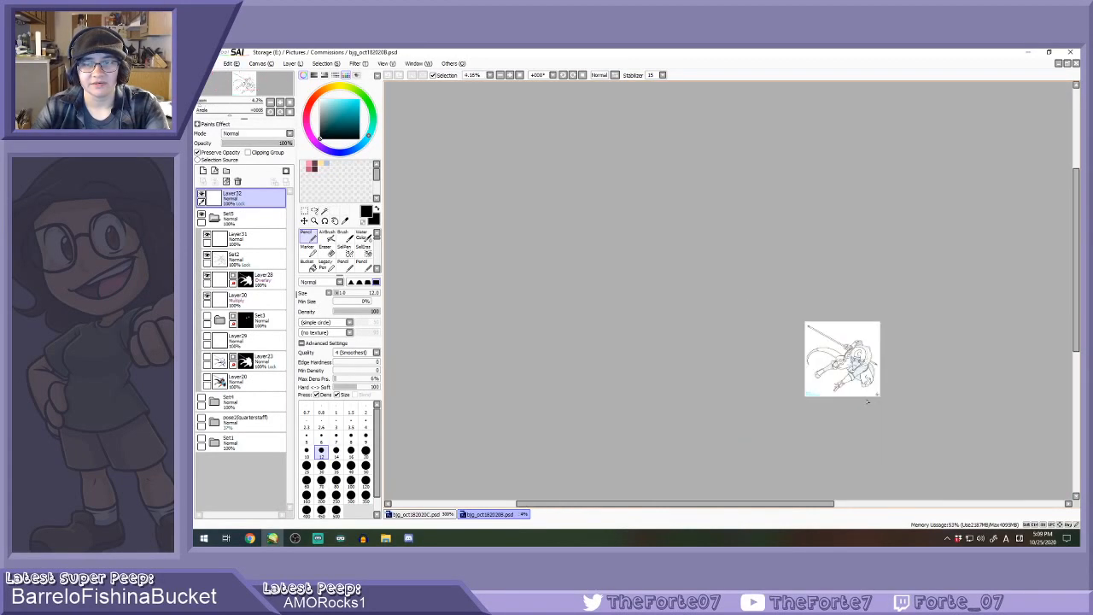
scroll(867, 396, "up", 5)
scroll(774, 205, "down", 1)
scroll(818, 99, "up", 1)
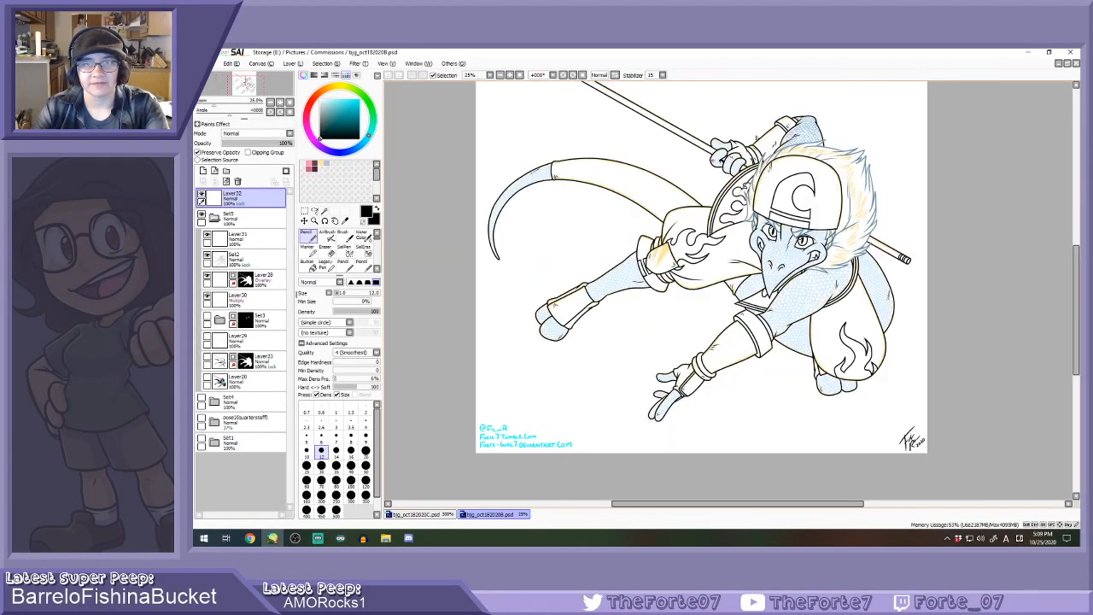
scroll(735, 133, "down", 1)
scroll(752, 133, "up", 1)
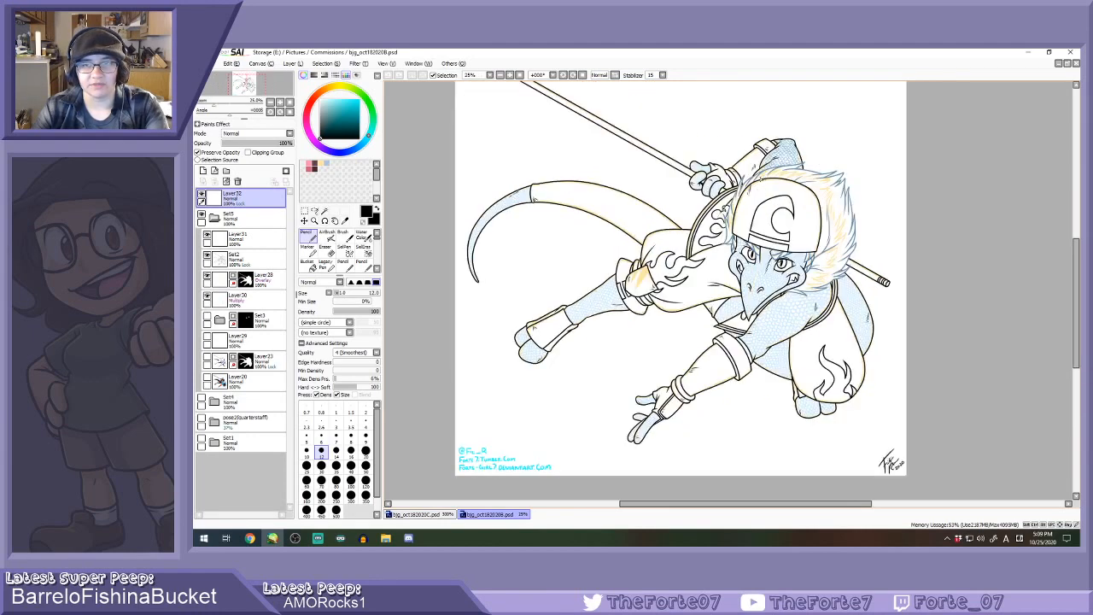
Set both drawings side by side in floating windows, with the reference zoomed to the face and the bjg_oct182020C.psd window enlarged.
left_click(1067, 64)
left_click_drag(544, 119, 914, 91)
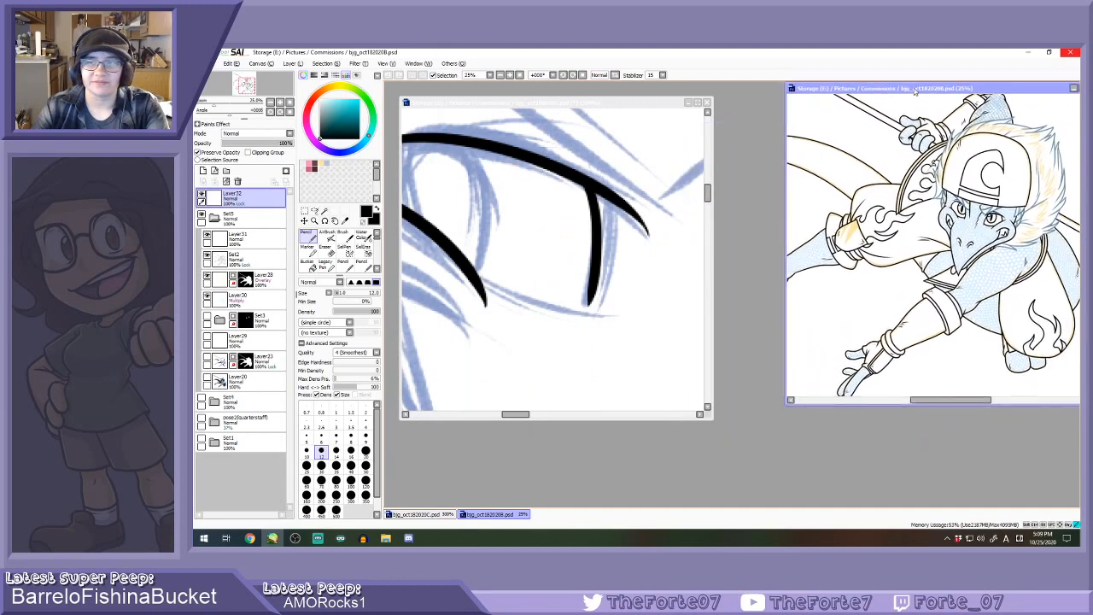
scroll(989, 207, "up", 3)
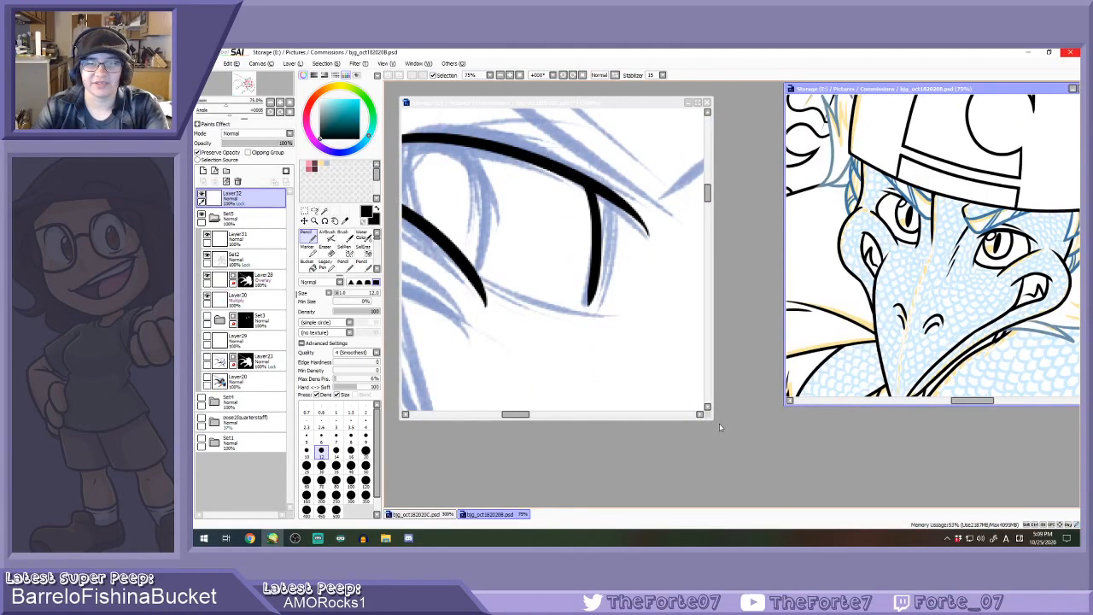
left_click_drag(712, 420, 814, 504)
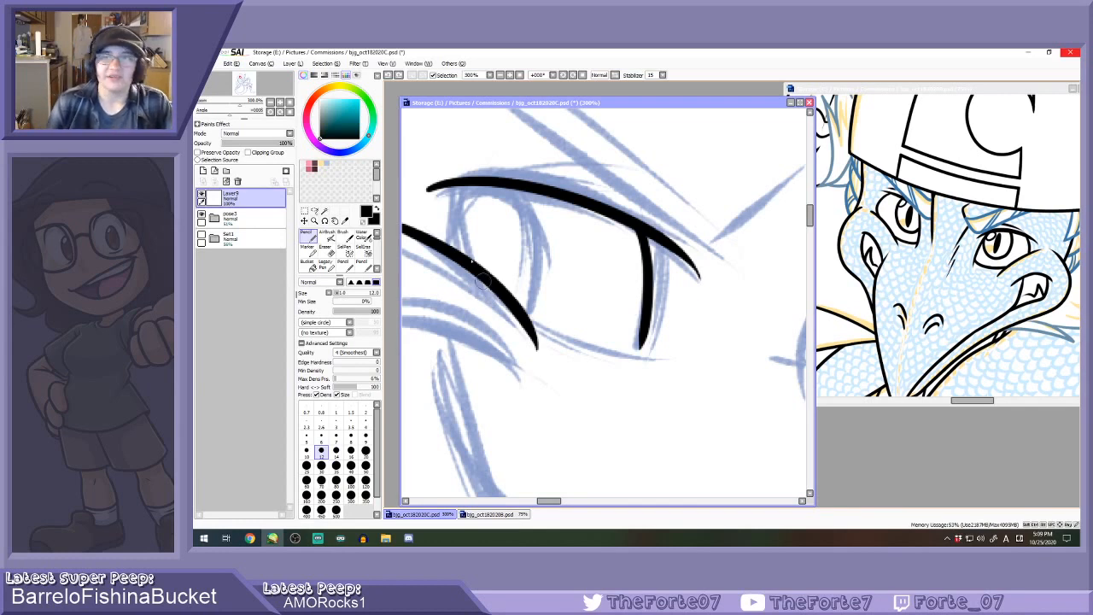
Ink the near eye's lower edge and extend its right edge to a tapered point just below the lower lid.
mouse_move(540, 340)
left_mouse_down()
mouse_move(653, 339)
mouse_move(633, 343)
mouse_move(624, 376)
left_mouse_up()
key("ctrl+z")
key("ctrl+z")
left_click_drag(645, 325, 629, 385)
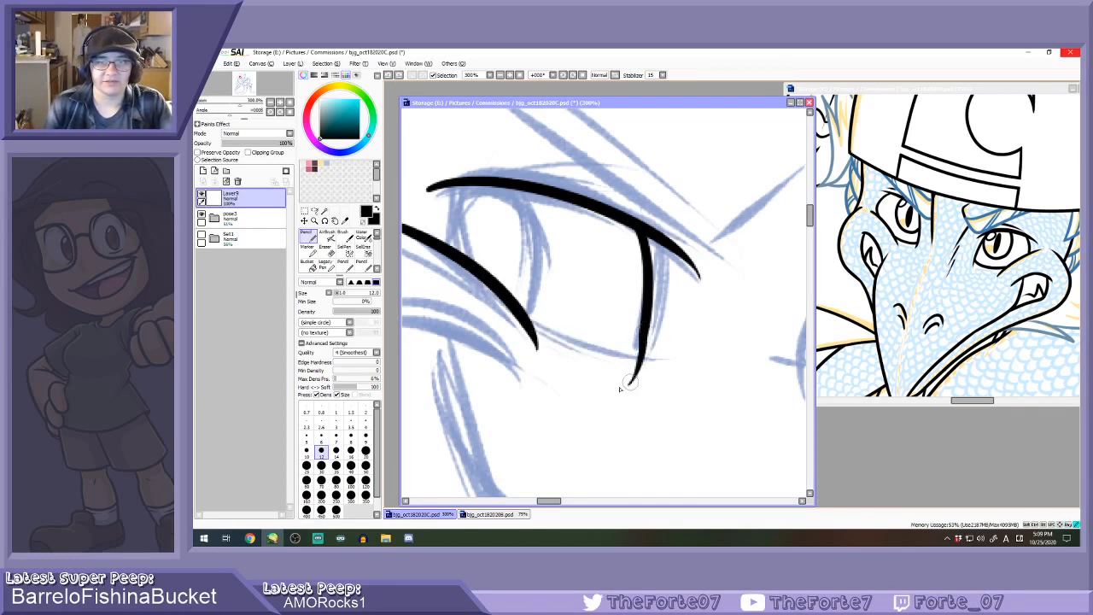
mouse_move(526, 328)
left_mouse_down()
mouse_move(639, 349)
mouse_move(622, 383)
left_mouse_up()
key("ctrl+z")
key("ctrl+z")
mouse_move(533, 327)
left_mouse_down()
mouse_move(624, 350)
mouse_move(645, 340)
left_mouse_up()
key("ctrl+z")
mouse_move(538, 334)
left_mouse_down()
mouse_move(632, 352)
mouse_move(646, 341)
left_mouse_up()
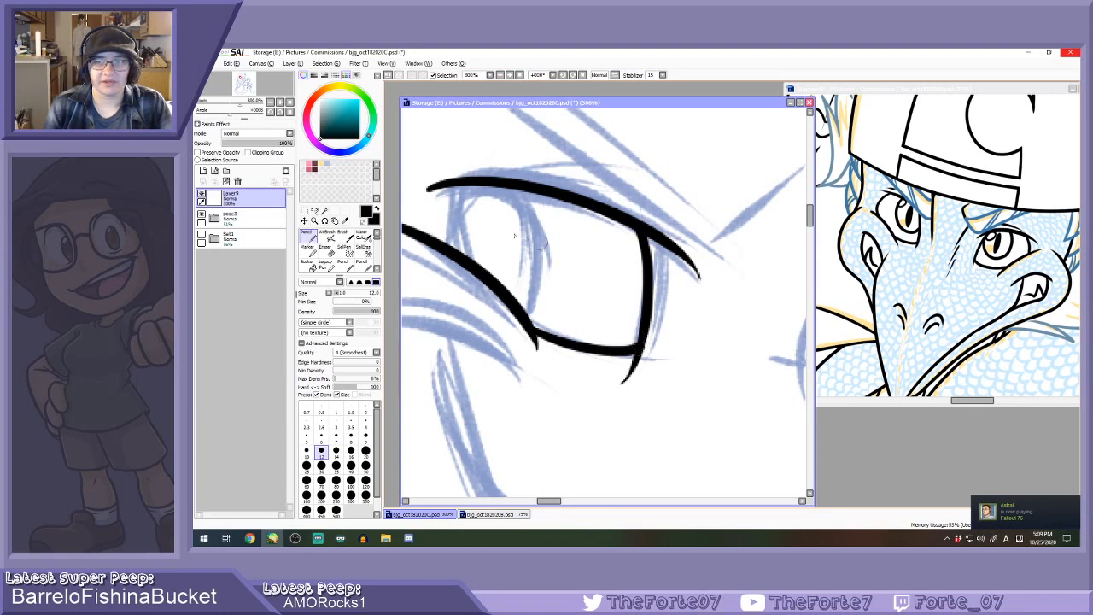
Ink the curved left and right outlines of the near eye's iris between the upper and lower lids.
left_click_drag(465, 184, 447, 244)
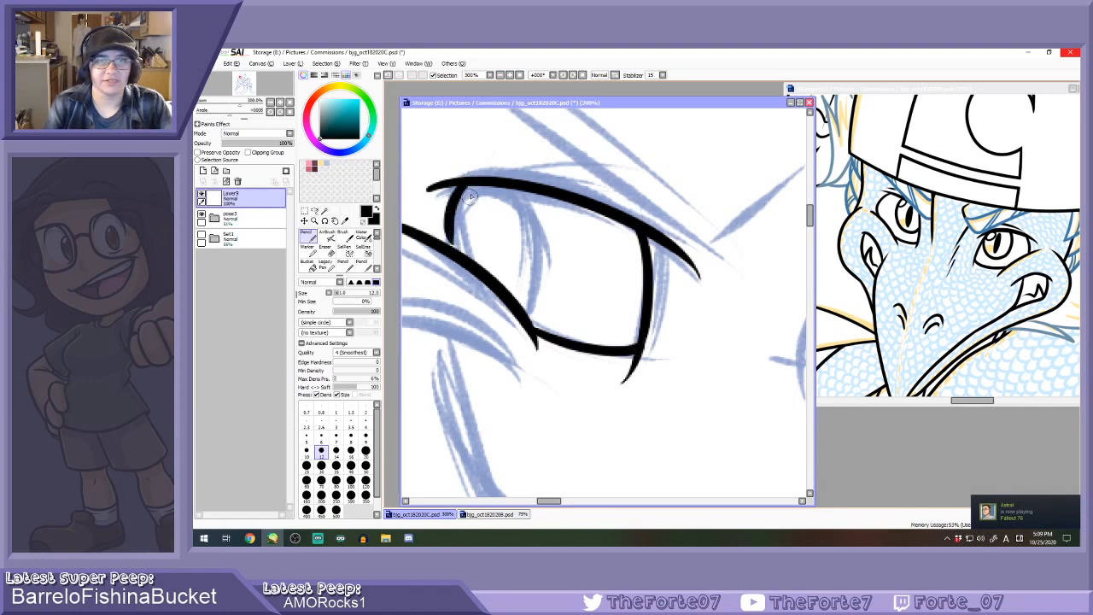
key("ctrl+z")
left_click_drag(481, 185, 443, 248)
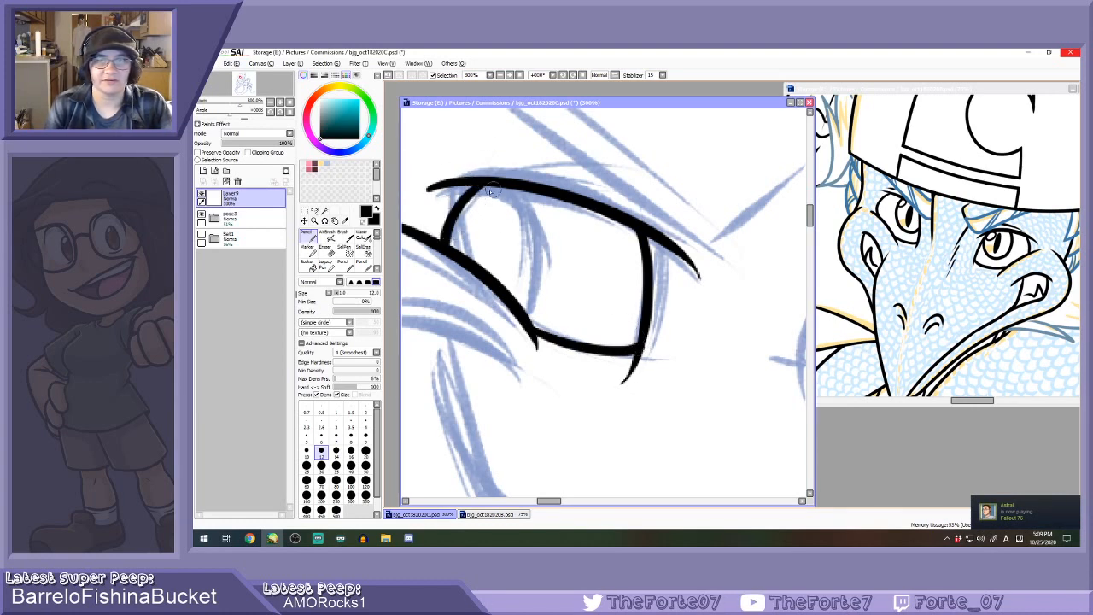
mouse_move(510, 193)
left_mouse_down()
mouse_move(539, 279)
mouse_move(523, 318)
left_mouse_up()
key("ctrl+z")
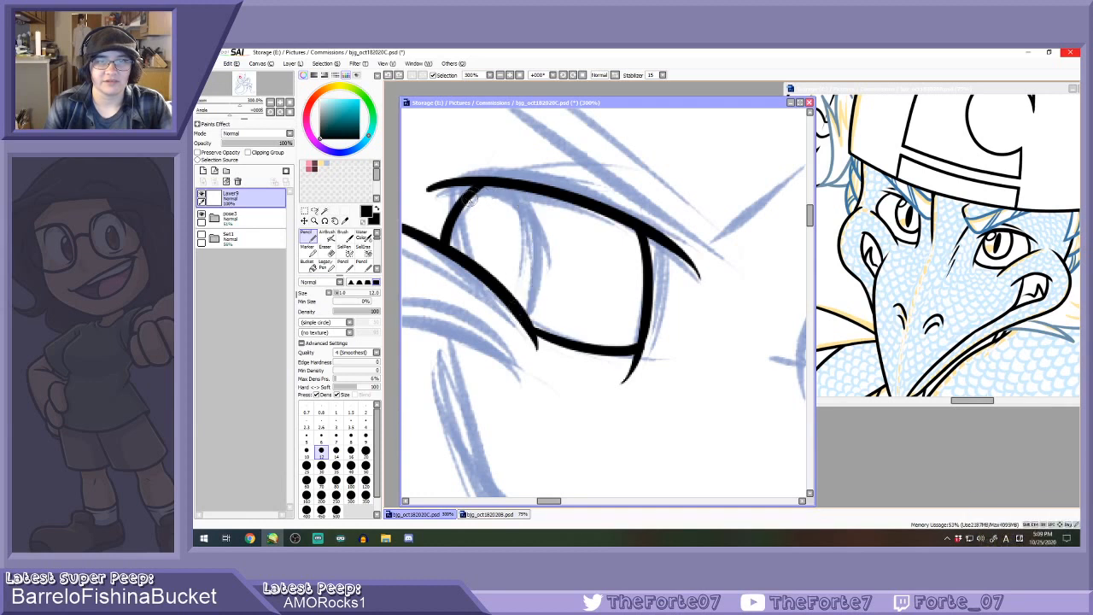
mouse_move(477, 188)
left_mouse_down()
mouse_move(533, 262)
mouse_move(516, 309)
left_mouse_up()
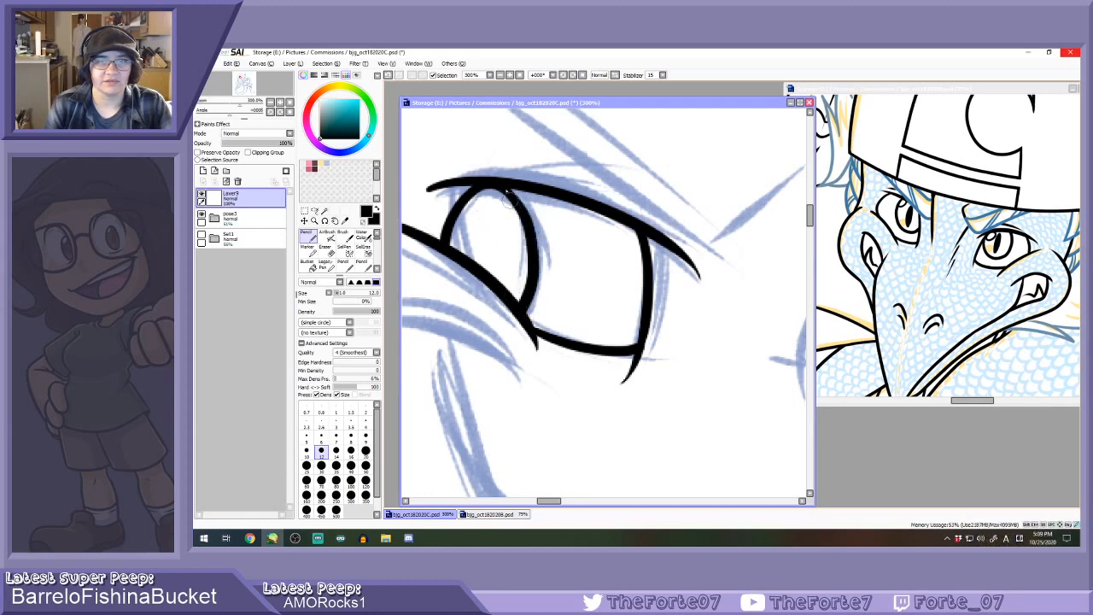
key("ctrl+z")
mouse_move(506, 189)
left_mouse_down()
mouse_move(543, 226)
mouse_move(521, 318)
left_mouse_up()
key("ctrl+z")
key("ctrl+z")
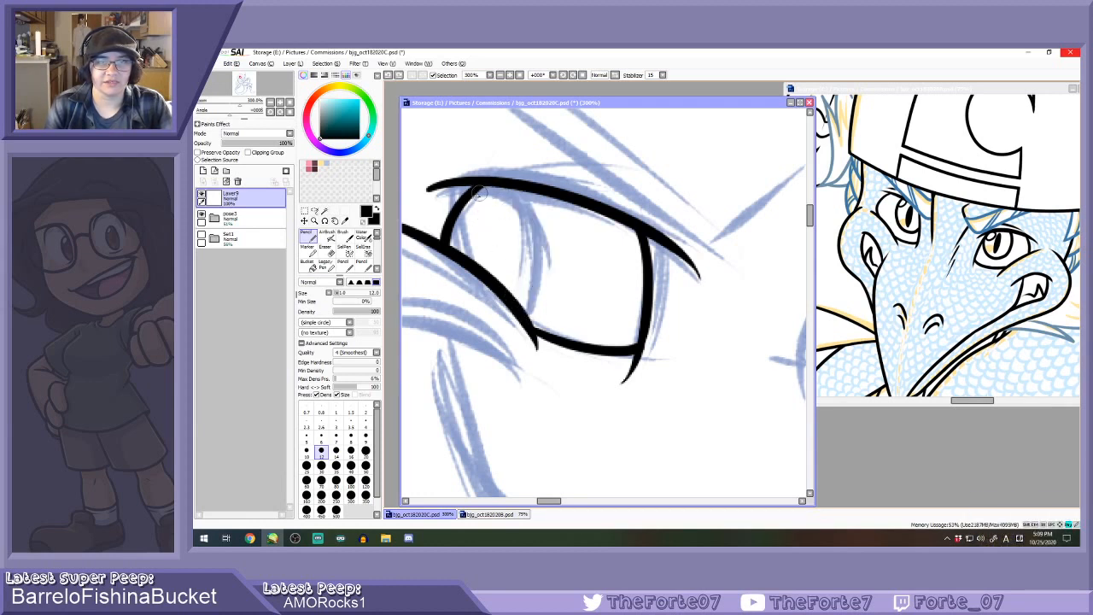
mouse_move(461, 186)
left_mouse_down()
mouse_move(514, 197)
mouse_move(541, 261)
mouse_move(523, 322)
left_mouse_up()
Ink the oval highlight and solid black pupil inside the iris, plus the crease line above the upper eyelid.
mouse_move(520, 211)
left_mouse_down()
mouse_move(515, 243)
mouse_move(531, 247)
mouse_move(493, 221)
mouse_move(490, 278)
mouse_move(491, 247)
mouse_move(475, 265)
mouse_move(483, 248)
mouse_move(500, 251)
left_mouse_up()
key("ctrl+z")
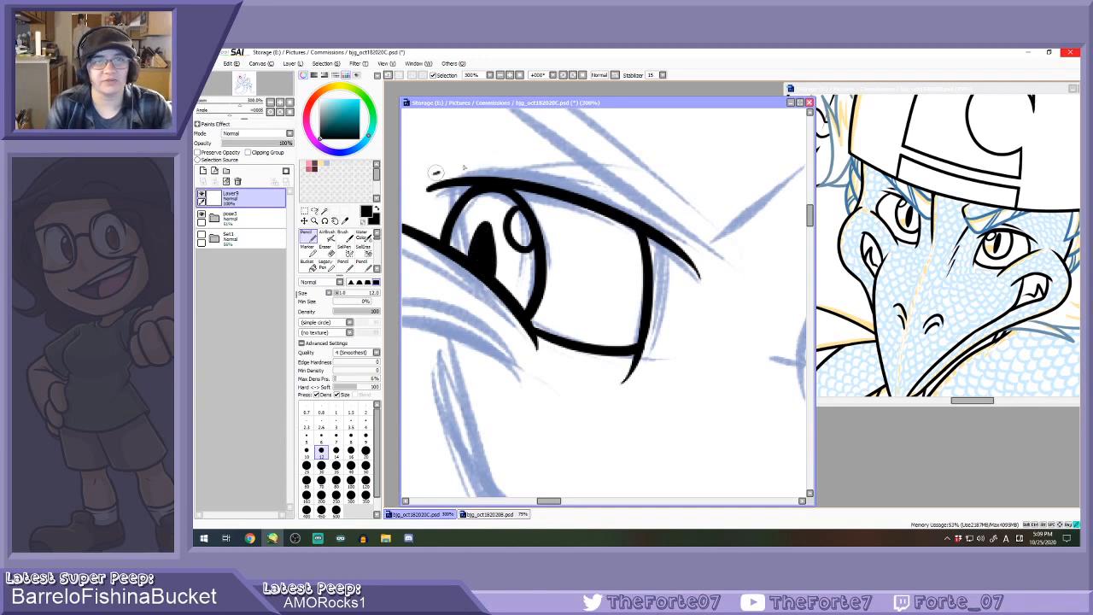
left_click_drag(437, 173, 599, 174)
Ink the snout's outer profile in one long curve from the far brow down to the snout tip.
scroll(586, 202, "down", 1)
scroll(586, 205, "down", 5)
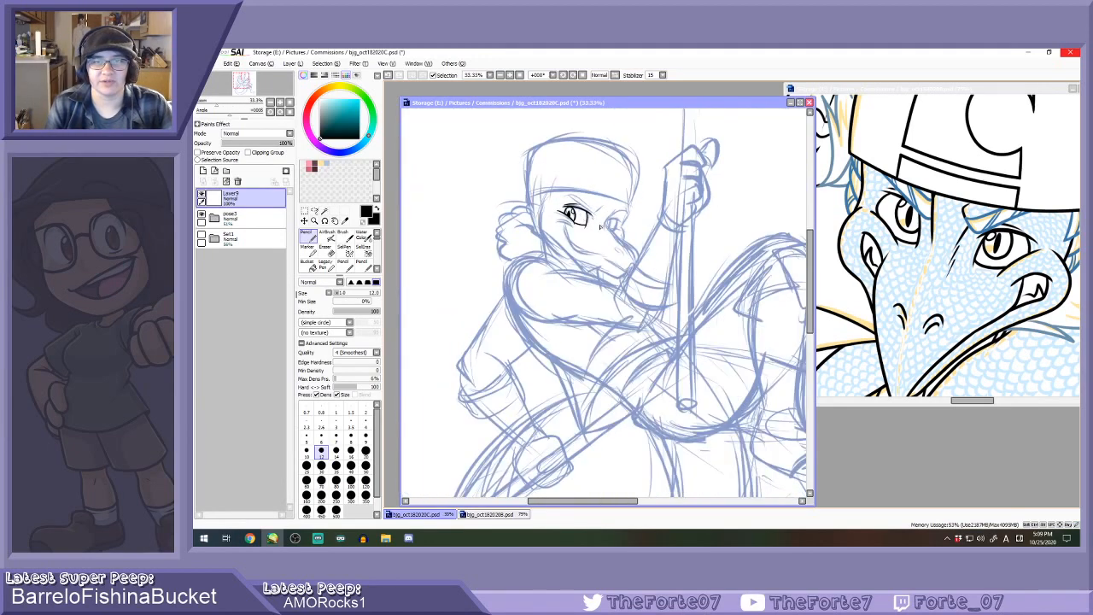
scroll(605, 239, "up", 4)
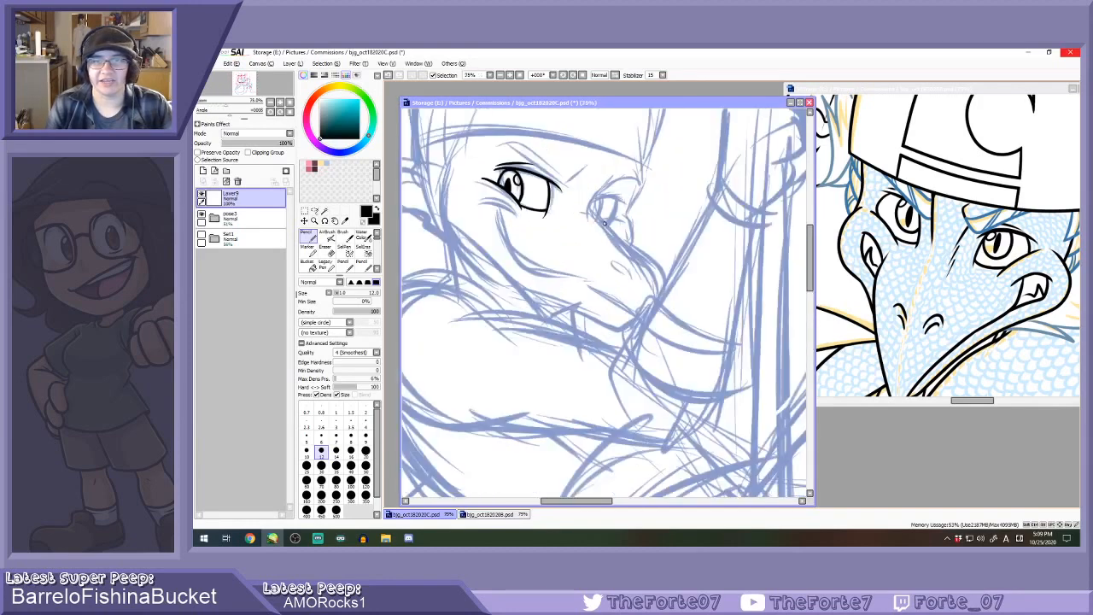
scroll(613, 197, "up", 1)
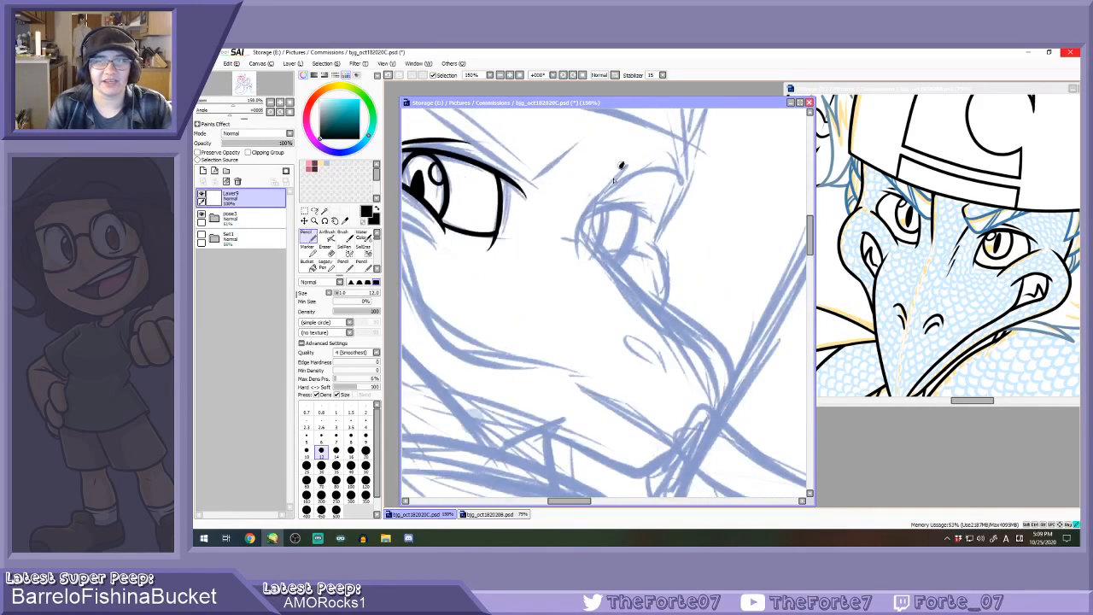
mouse_move(624, 162)
left_mouse_down()
mouse_move(590, 243)
mouse_move(714, 369)
mouse_move(709, 446)
left_mouse_up()
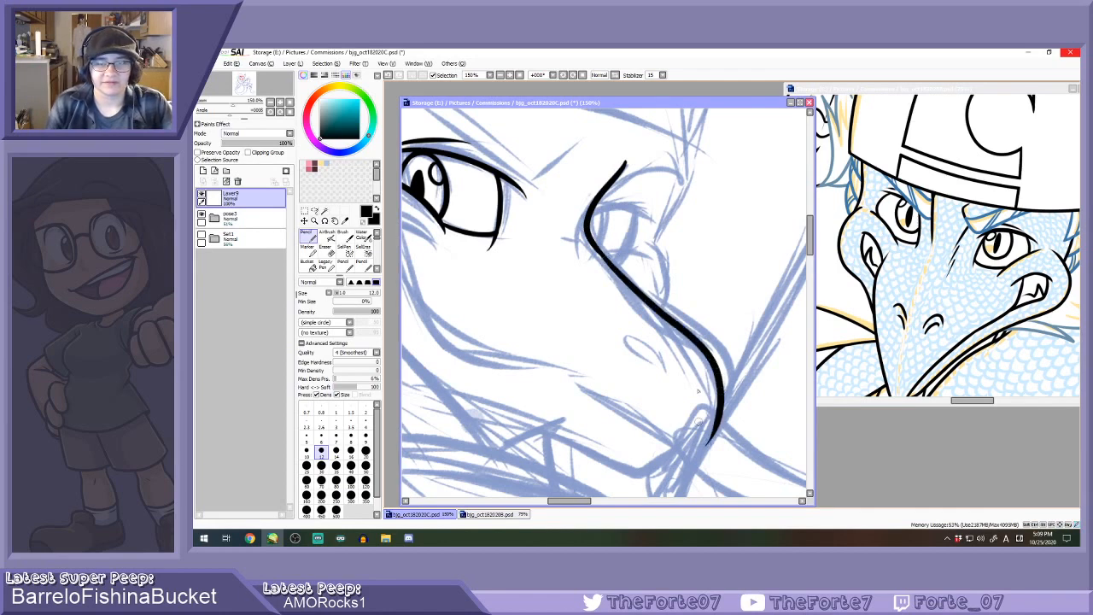
Ink the short crease beneath the near eye and the long cheek curve sweeping from it toward the snout.
scroll(681, 359, "down", 4)
scroll(678, 359, "up", 3)
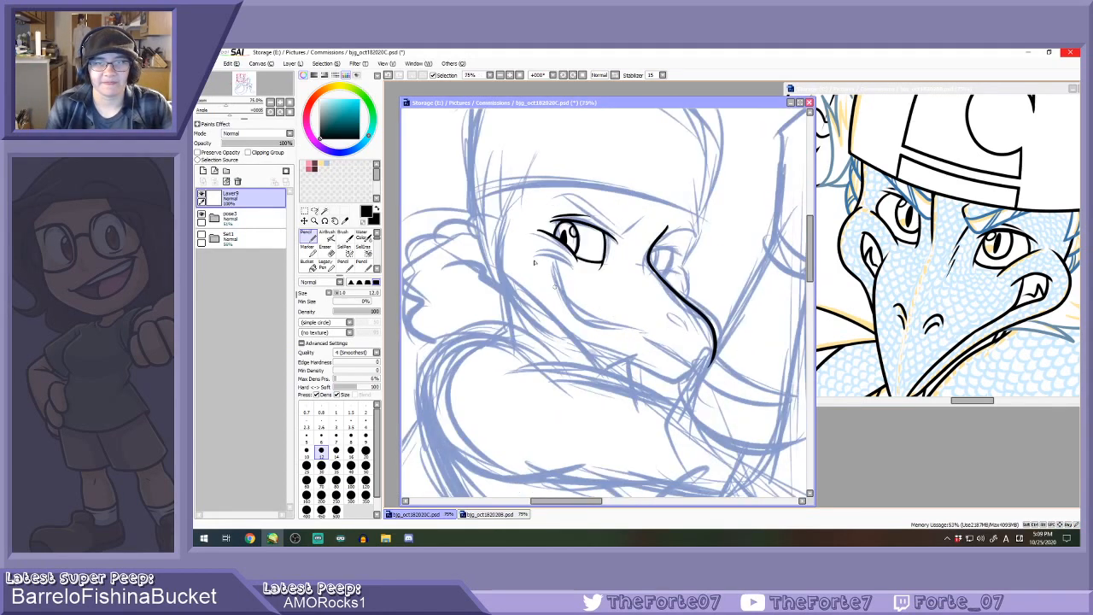
mouse_move(527, 248)
left_mouse_down()
mouse_move(579, 271)
mouse_move(581, 371)
left_mouse_up()
scroll(577, 270, "up", 1)
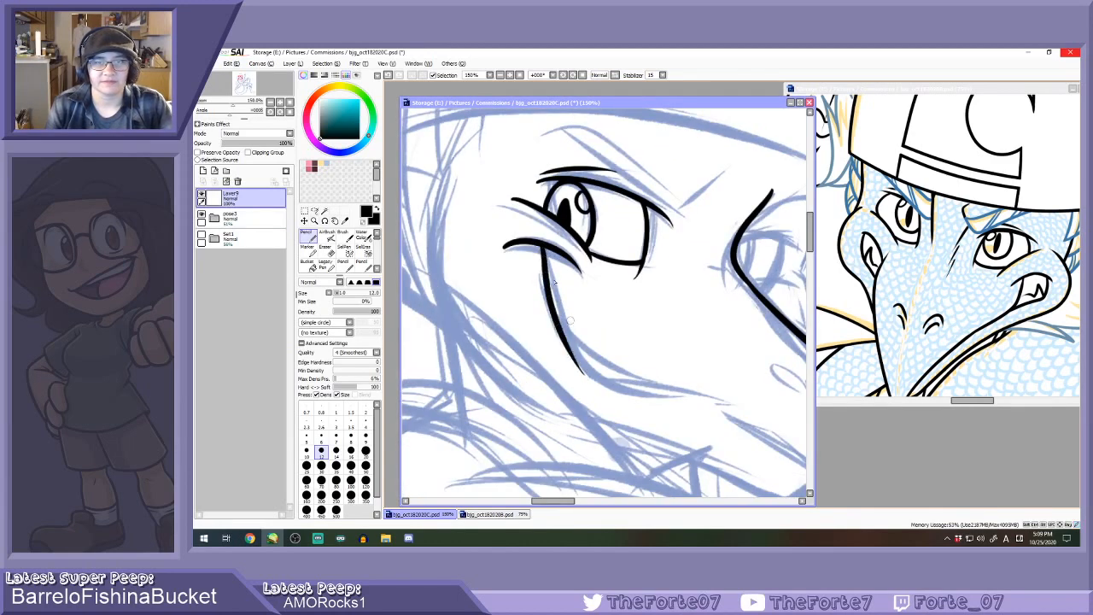
key("ctrl+z")
mouse_move(542, 246)
left_mouse_down()
mouse_move(580, 360)
mouse_move(637, 397)
mouse_move(712, 403)
left_mouse_up()
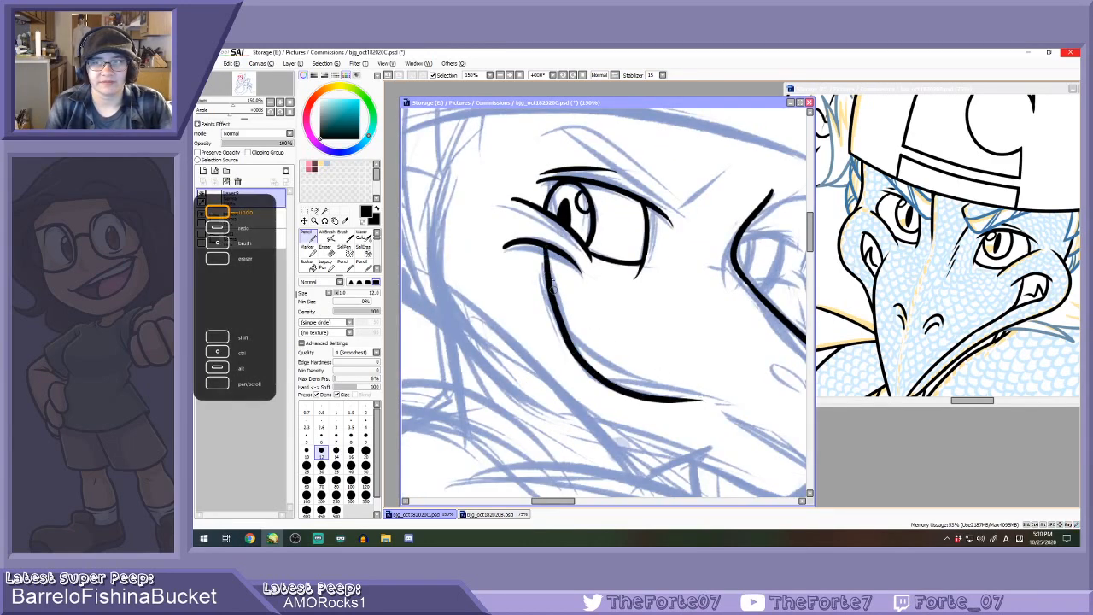
key("ctrl+z")
mouse_move(540, 243)
left_mouse_down()
mouse_move(564, 352)
mouse_move(629, 396)
mouse_move(698, 398)
left_mouse_up()
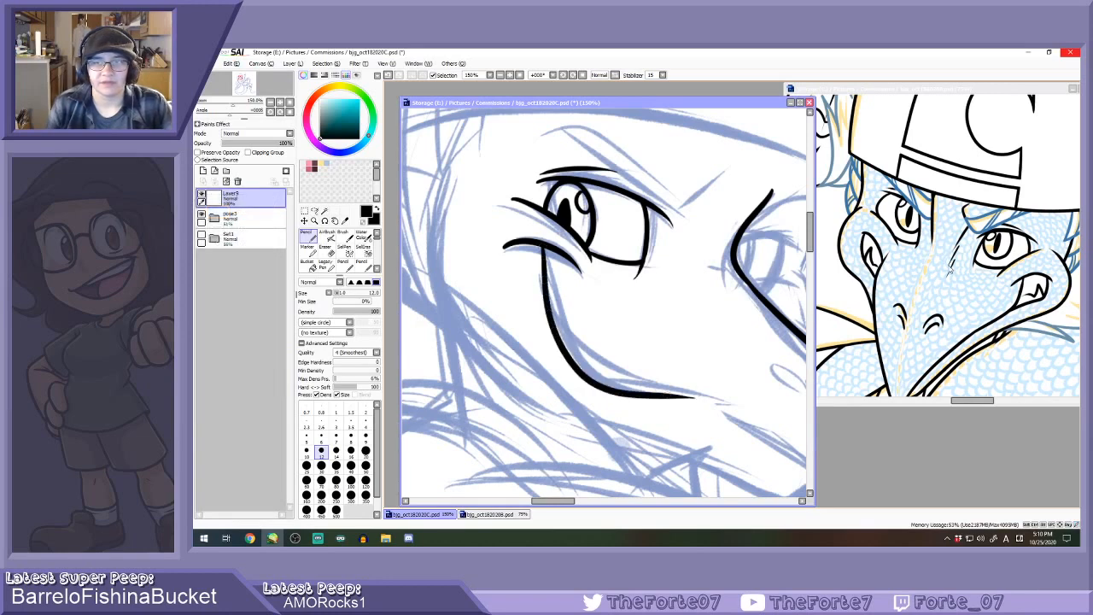
Examine the cheek and snout lines of the reference drawing up close.
left_click(946, 270)
scroll(943, 272, "up", 2)
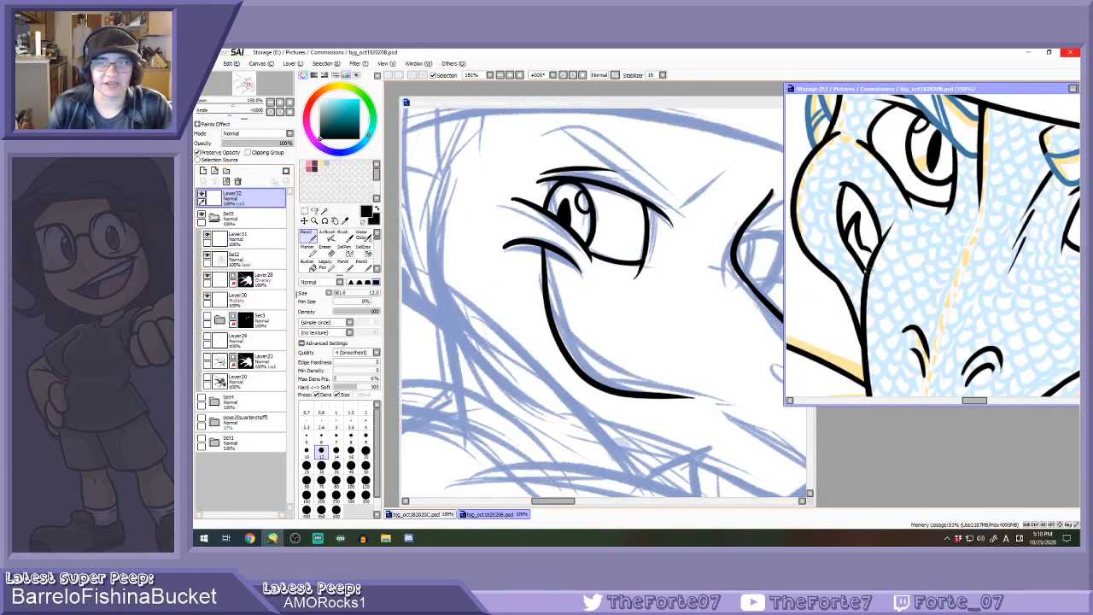
scroll(882, 308, "up", 1)
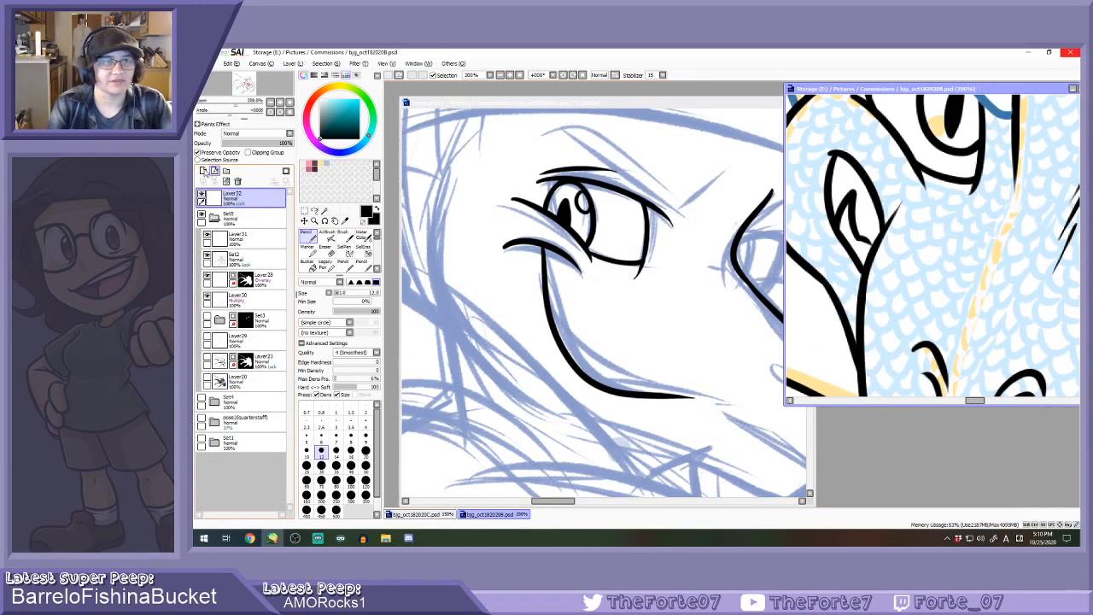
left_click(203, 171)
left_click_drag(906, 223, 881, 355)
key("ctrl+z")
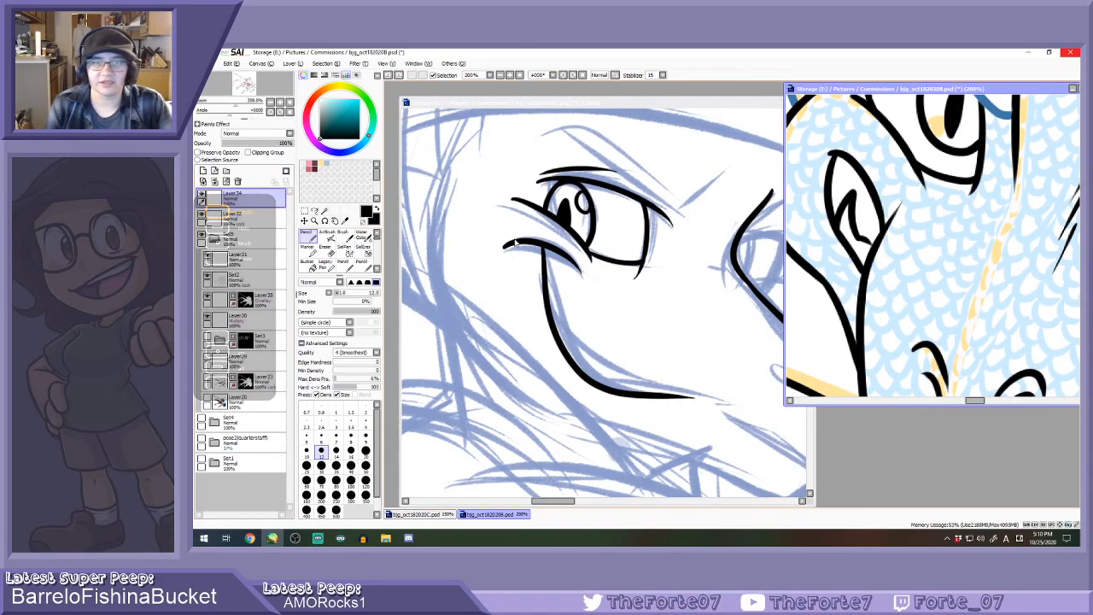
key("ctrl+z")
Return to bjg_oct182020C.psd and continue the cheek line along the snout's lower edge toward its tip.
left_click(439, 100)
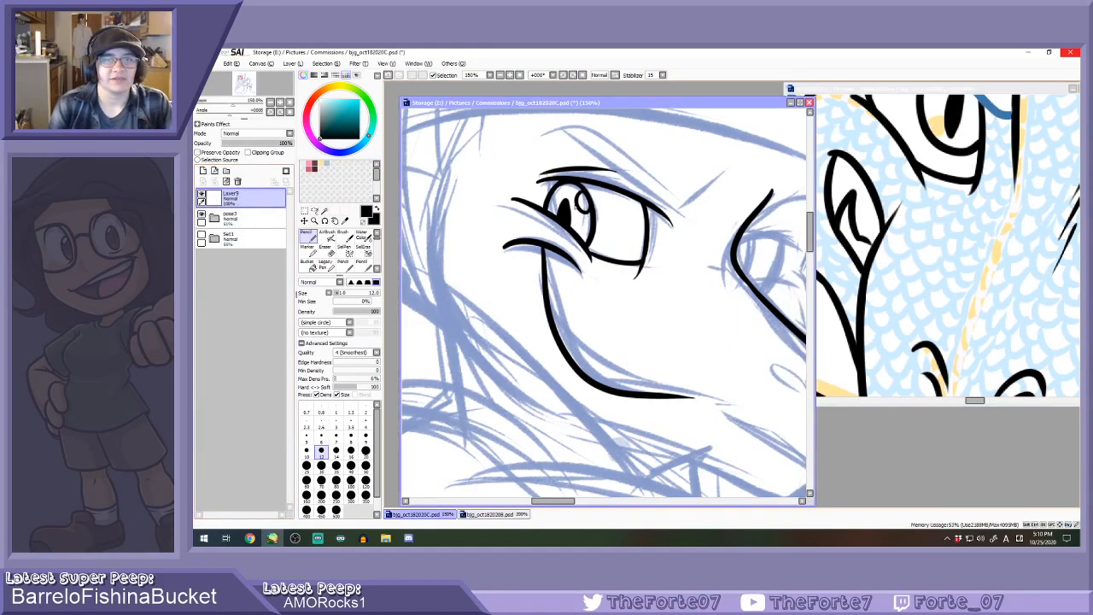
scroll(565, 231, "down", 5)
scroll(637, 269, "up", 1)
scroll(636, 269, "up", 6)
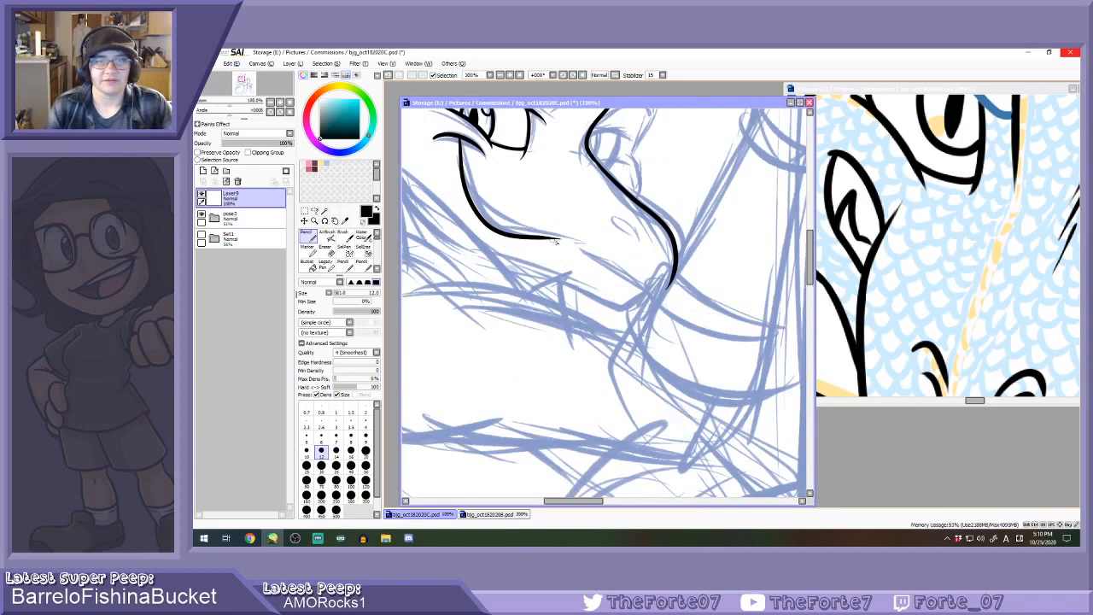
mouse_move(568, 241)
left_mouse_down()
mouse_move(599, 257)
mouse_move(705, 337)
mouse_move(723, 306)
left_mouse_up()
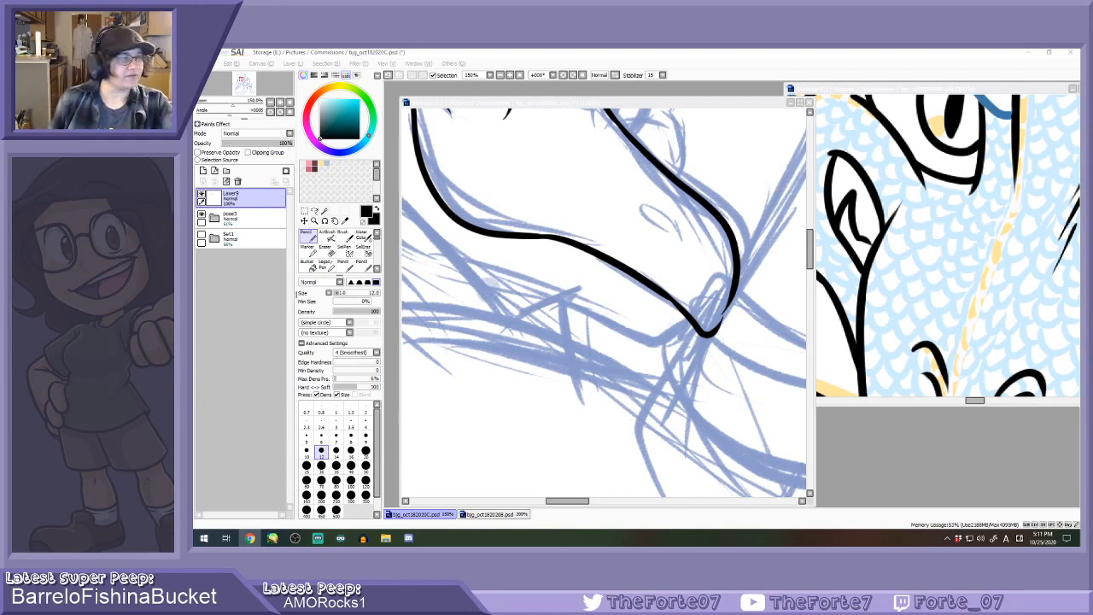
Redraw the rounded snout tip so it joins the lower mouth line with the snout's outer profile.
left_click(676, 264)
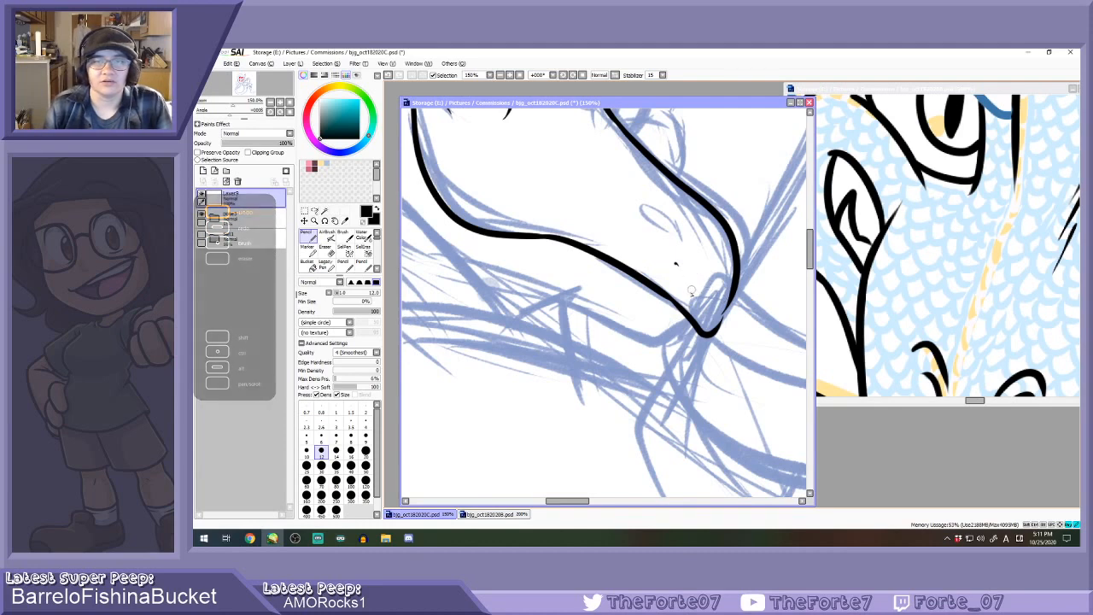
key("ctrl+z")
key("ctrl+z")
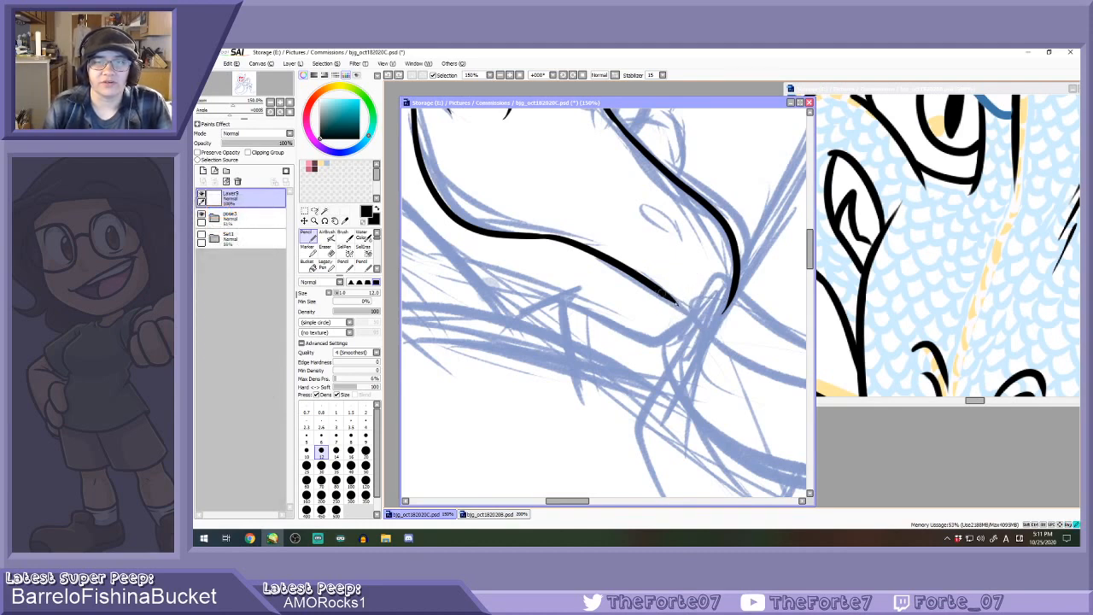
mouse_move(661, 291)
left_mouse_down()
mouse_move(712, 328)
mouse_move(733, 287)
left_mouse_up()
key("ctrl+z")
key("ctrl+z")
mouse_move(658, 290)
left_mouse_down()
mouse_move(708, 331)
mouse_move(734, 290)
left_mouse_up()
key("ctrl+z")
mouse_move(661, 292)
left_mouse_down()
mouse_move(712, 328)
mouse_move(732, 295)
mouse_move(732, 259)
left_mouse_up()
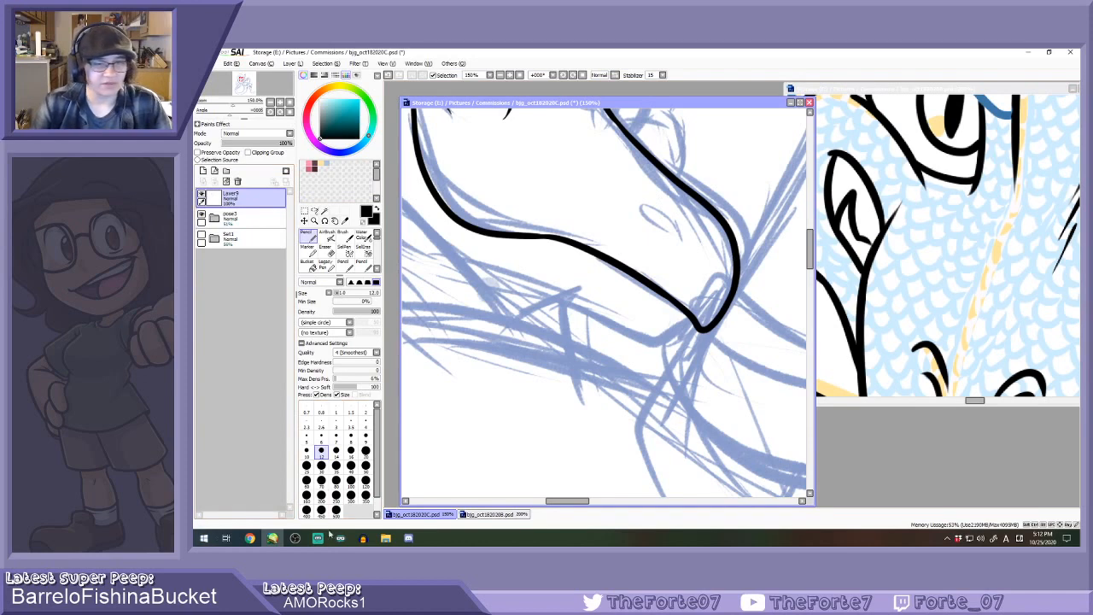
left_click(325, 542)
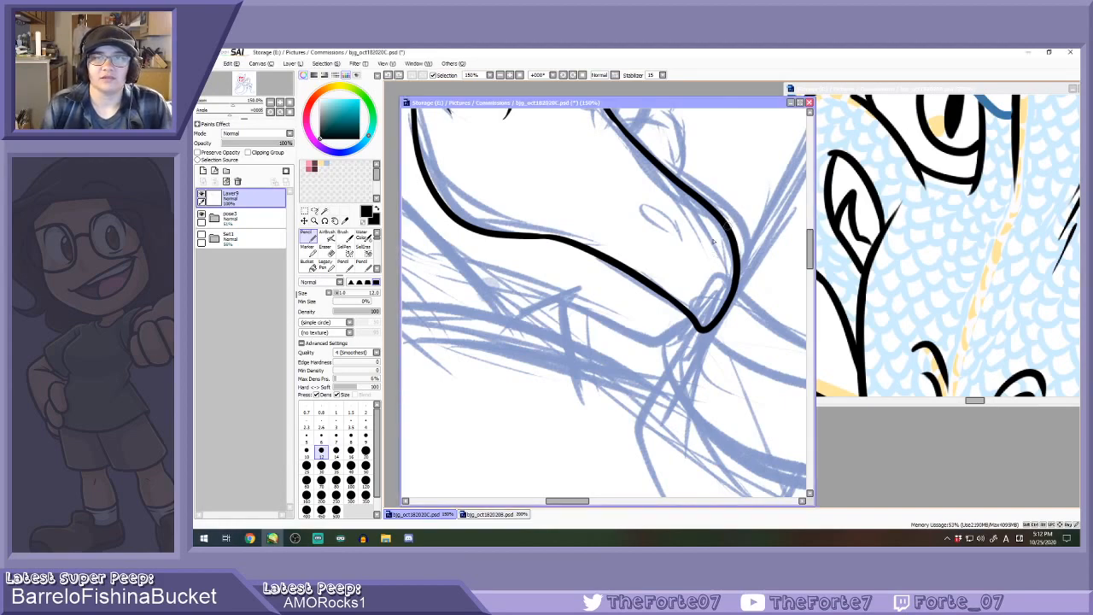
Check the reference's nostrils, then ink the nostril near the snout tip with two nested curved strokes.
scroll(684, 247, "down", 4)
scroll(695, 230, "up", 1)
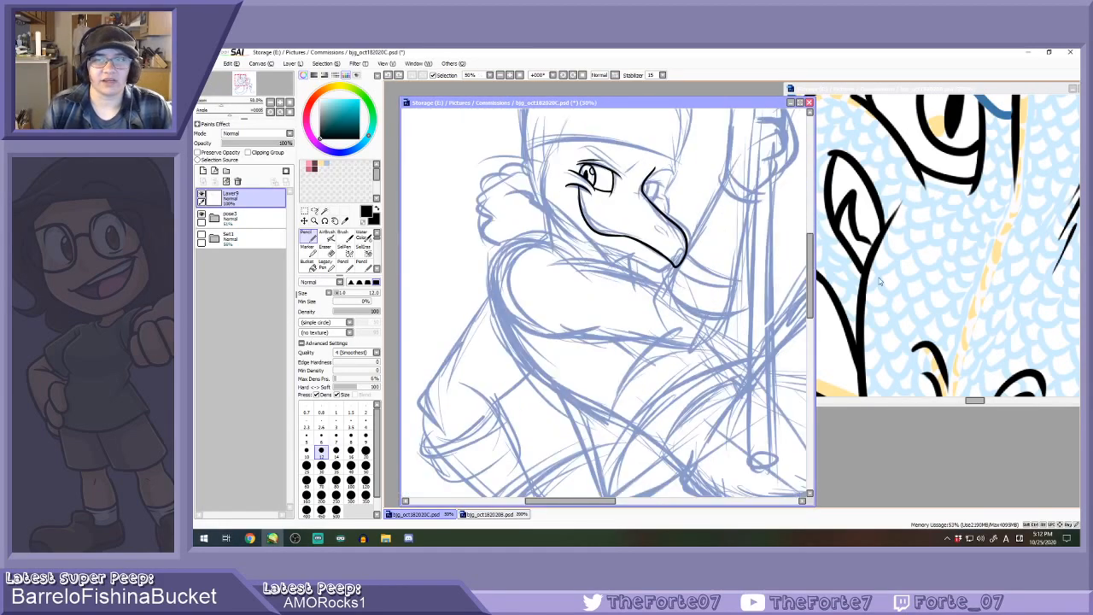
left_click(882, 286)
scroll(882, 291, "down", 2)
left_click(685, 231)
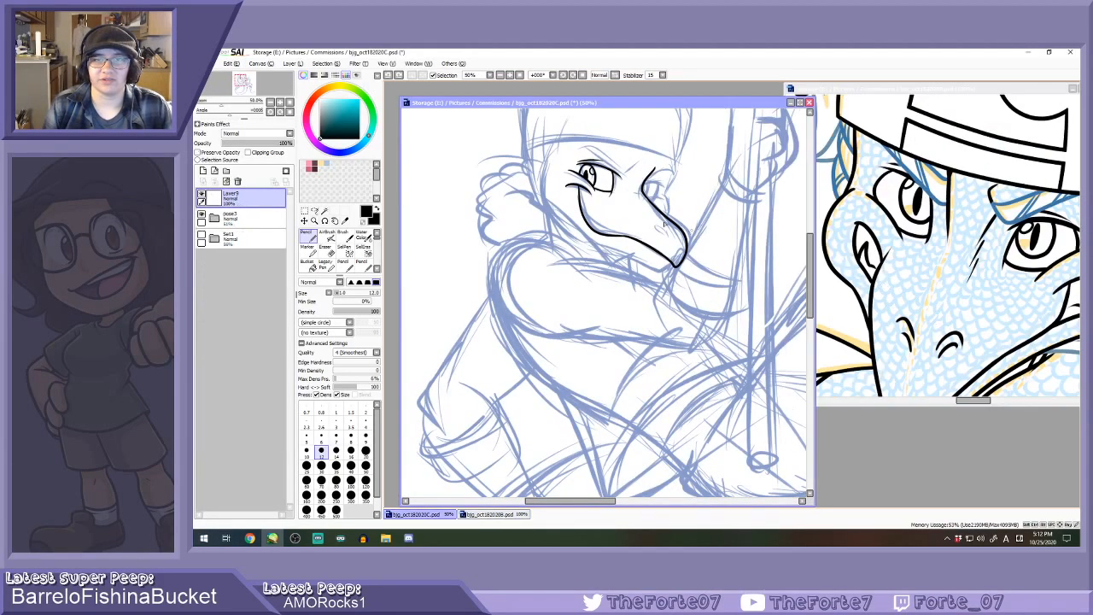
scroll(700, 256, "up", 3)
left_click_drag(672, 238, 703, 269)
scroll(701, 262, "up", 1)
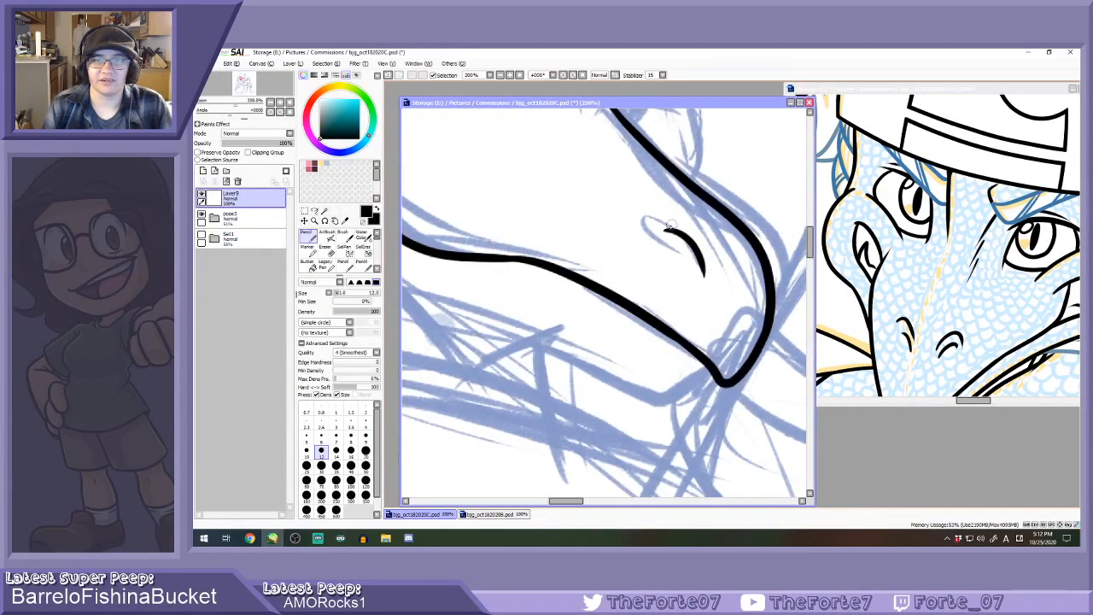
key("ctrl+z")
mouse_move(657, 232)
left_mouse_down()
mouse_move(700, 269)
mouse_move(689, 266)
left_mouse_up()
key("ctrl+z")
key("ctrl+z")
key("ctrl+z")
Try to ink the lower jaw line beneath the snout, starting from the snout tip.
scroll(681, 248, "down", 4)
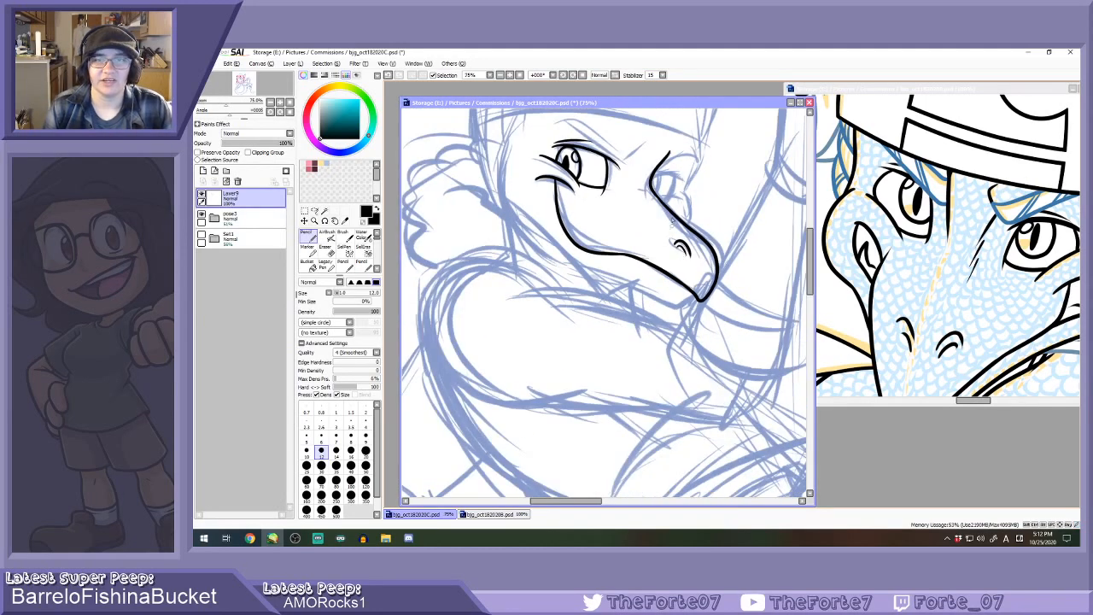
scroll(685, 314, "up", 3)
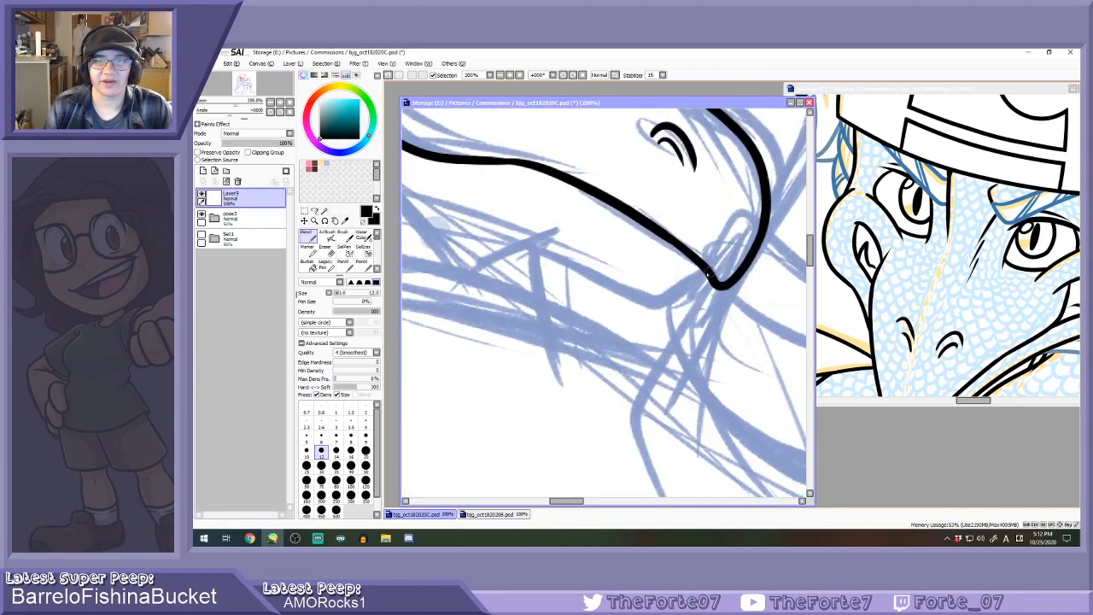
left_click_drag(712, 275, 641, 259)
scroll(659, 272, "down", 2)
key("ctrl+z")
scroll(676, 273, "down", 2)
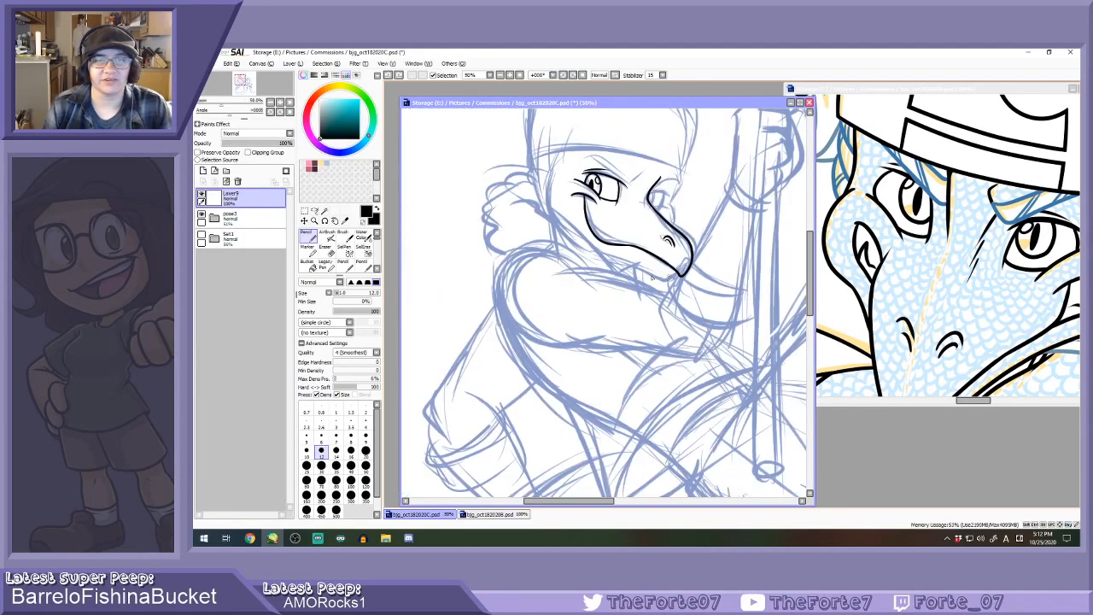
Bring the reference's far eye and mouth into view and try to ink the outer jaw line from the side of the head.
scroll(571, 180, "up", 2)
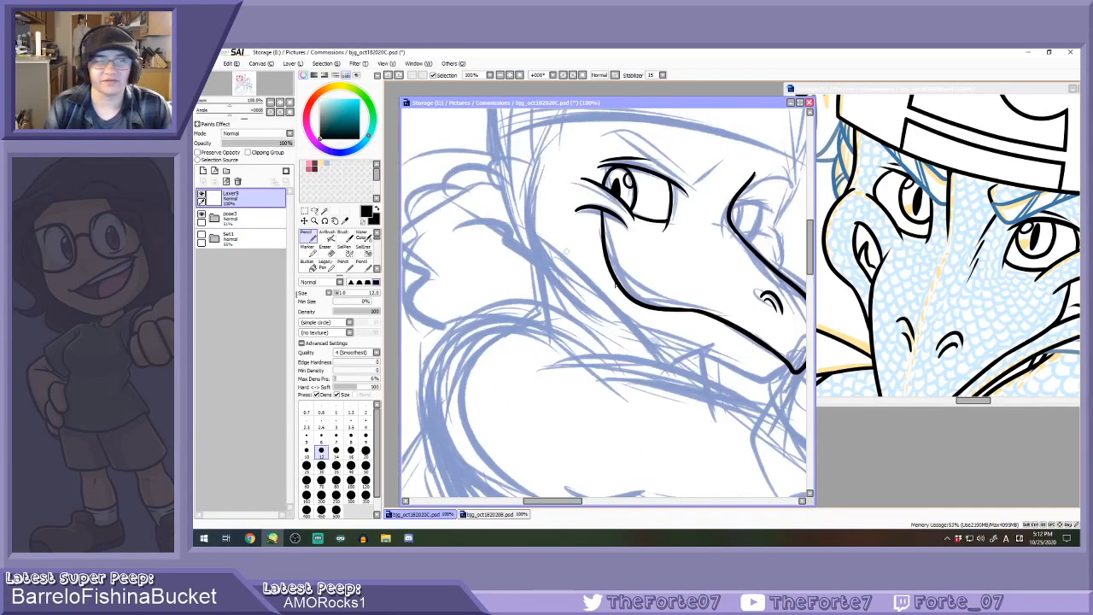
left_click_drag(978, 401, 987, 402)
left_click(566, 103)
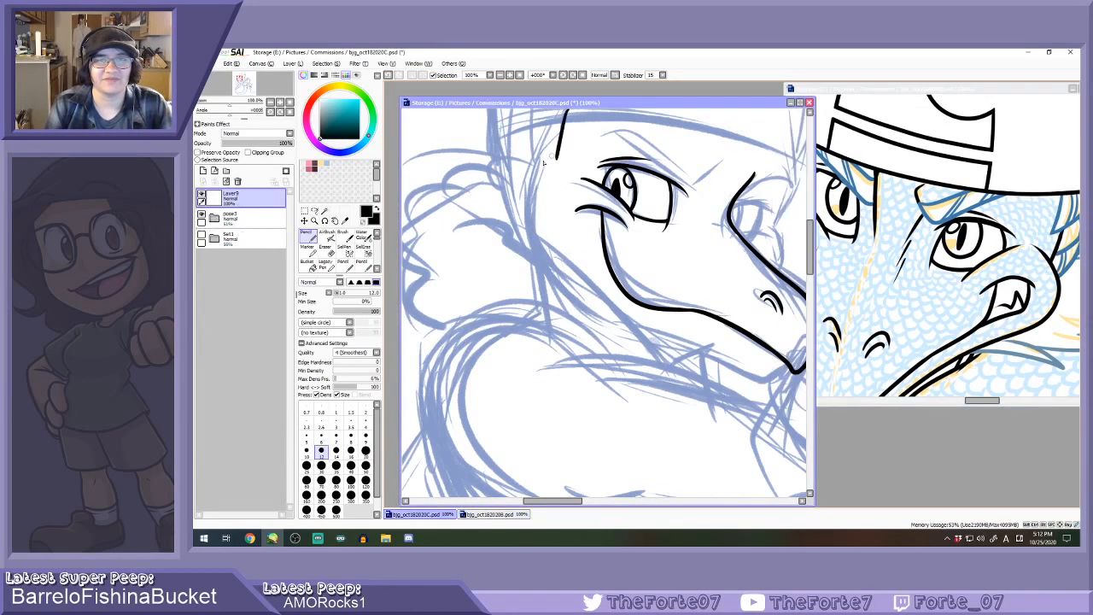
left_click_drag(568, 104, 589, 90)
left_click_drag(528, 190, 551, 285)
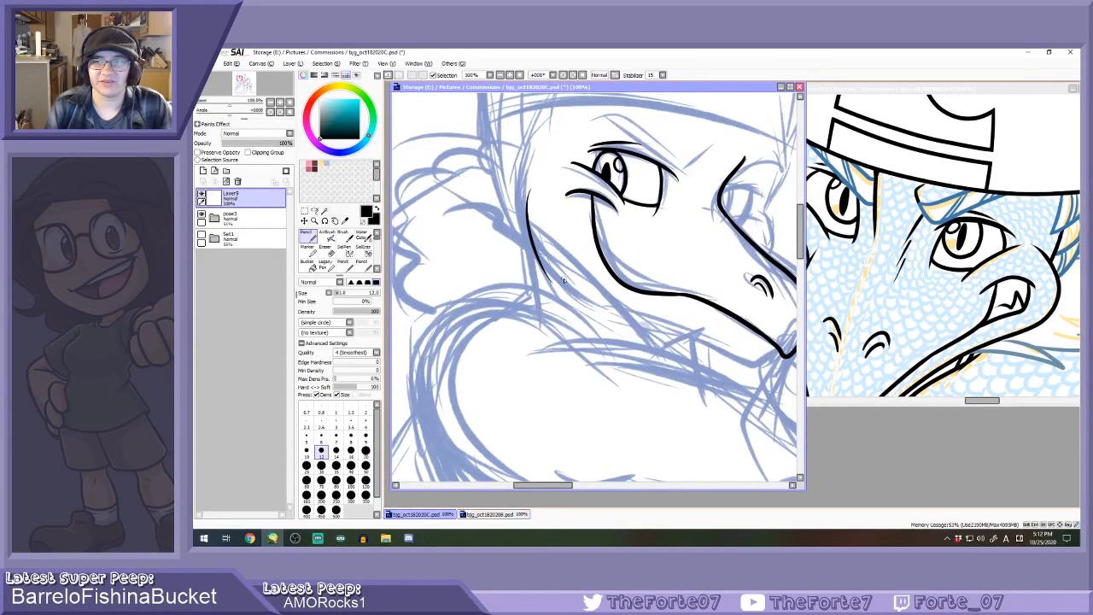
key("ctrl+z")
mouse_move(524, 193)
left_mouse_down()
mouse_move(520, 252)
mouse_move(647, 323)
left_mouse_up()
key("ctrl+z")
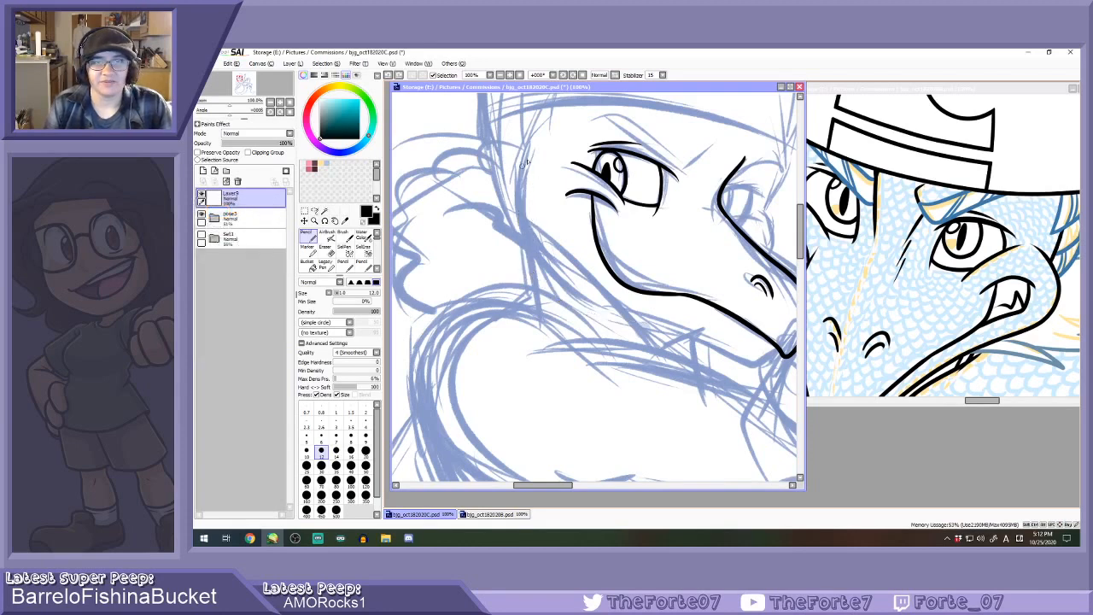
Try to ink the jaw line as one long curve from the side of the head to just below the snout tip.
mouse_move(525, 160)
left_mouse_down()
mouse_move(517, 226)
mouse_move(550, 291)
mouse_move(760, 360)
left_mouse_up()
key("ctrl+z")
mouse_move(512, 162)
left_mouse_down()
mouse_move(521, 273)
mouse_move(593, 313)
mouse_move(760, 376)
left_mouse_up()
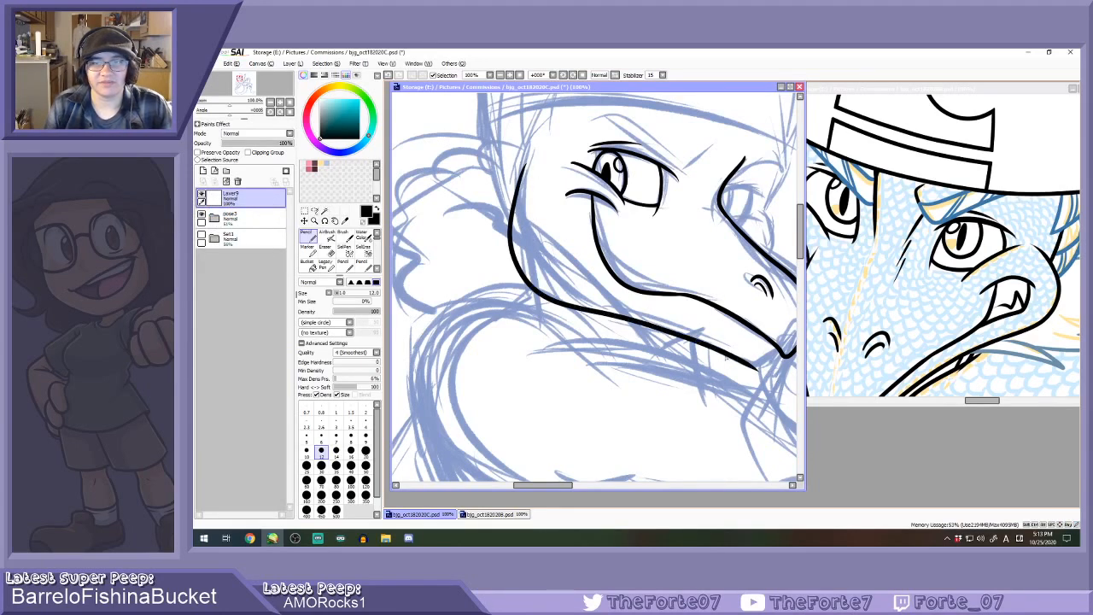
key("minus")
key("minus")
key("plus")
key("plus")
key("ctrl+z")
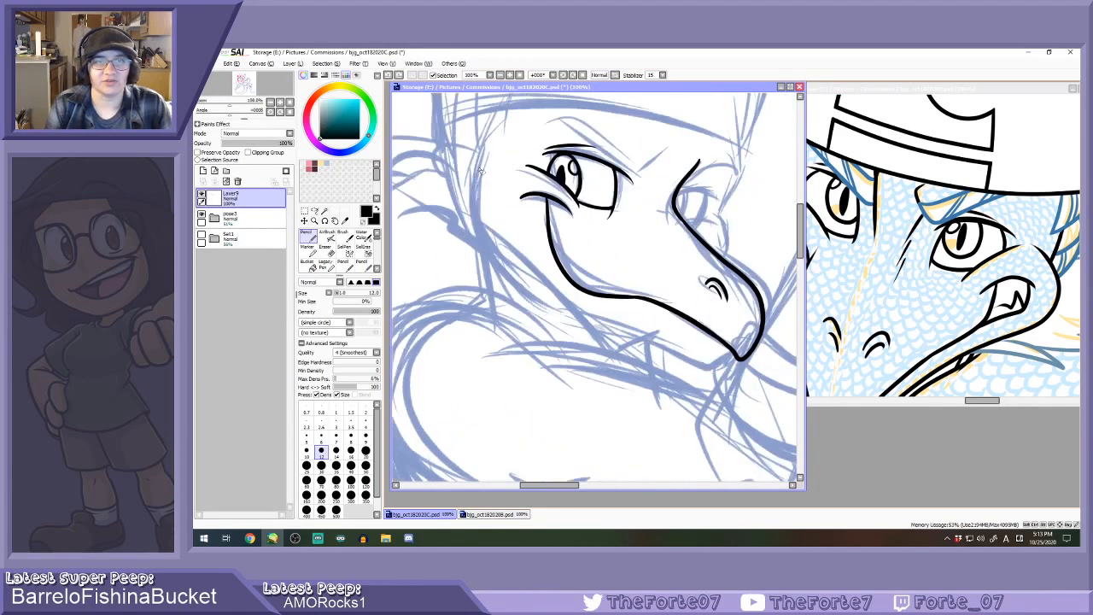
Retry the long jaw curve and try to extend its end toward the snout tip.
mouse_move(479, 159)
left_mouse_down()
mouse_move(465, 214)
mouse_move(565, 313)
mouse_move(703, 359)
left_mouse_up()
scroll(725, 368, "up", 2)
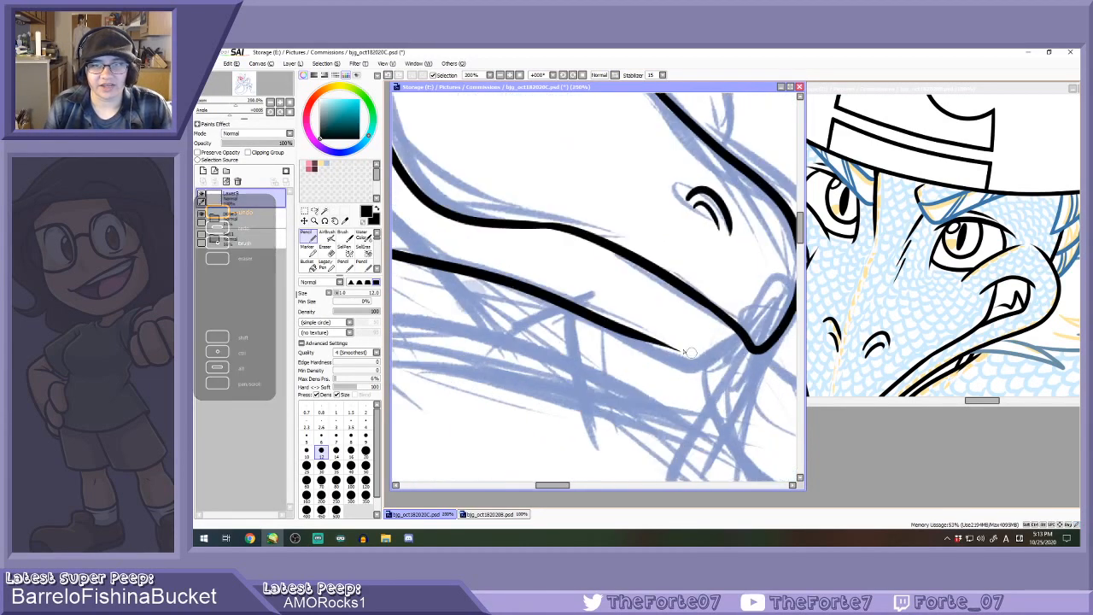
left_click_drag(626, 330, 712, 371)
key("ctrl+z")
mouse_move(609, 326)
left_mouse_down()
mouse_move(700, 364)
mouse_move(722, 347)
left_mouse_up()
key("ctrl+z")
key("ctrl+z")
key("minus")
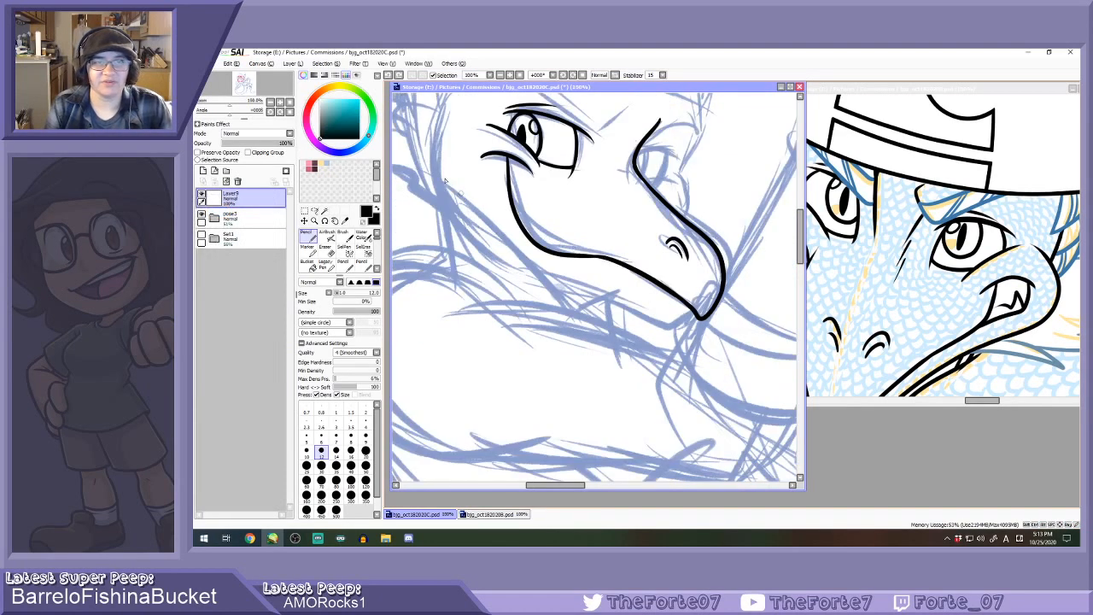
Try again to sweep the jaw line from beside the near eye along the underside of the snout.
mouse_move(442, 132)
left_mouse_down()
mouse_move(436, 218)
mouse_move(496, 273)
mouse_move(624, 299)
left_mouse_up()
key("ctrl+z")
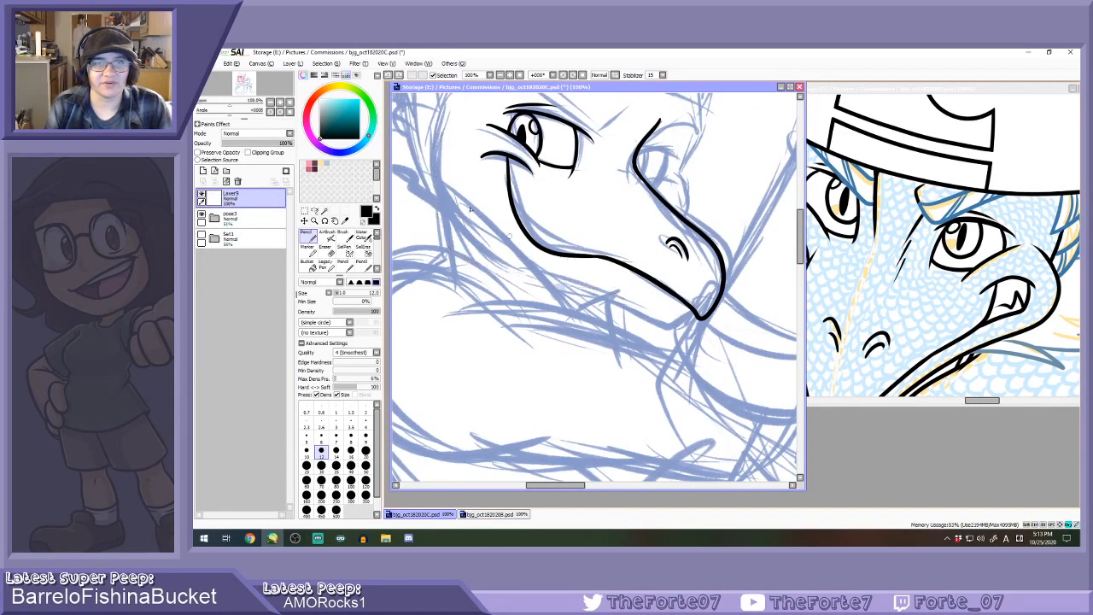
mouse_move(437, 130)
left_mouse_down()
mouse_move(457, 246)
mouse_move(654, 315)
left_mouse_up()
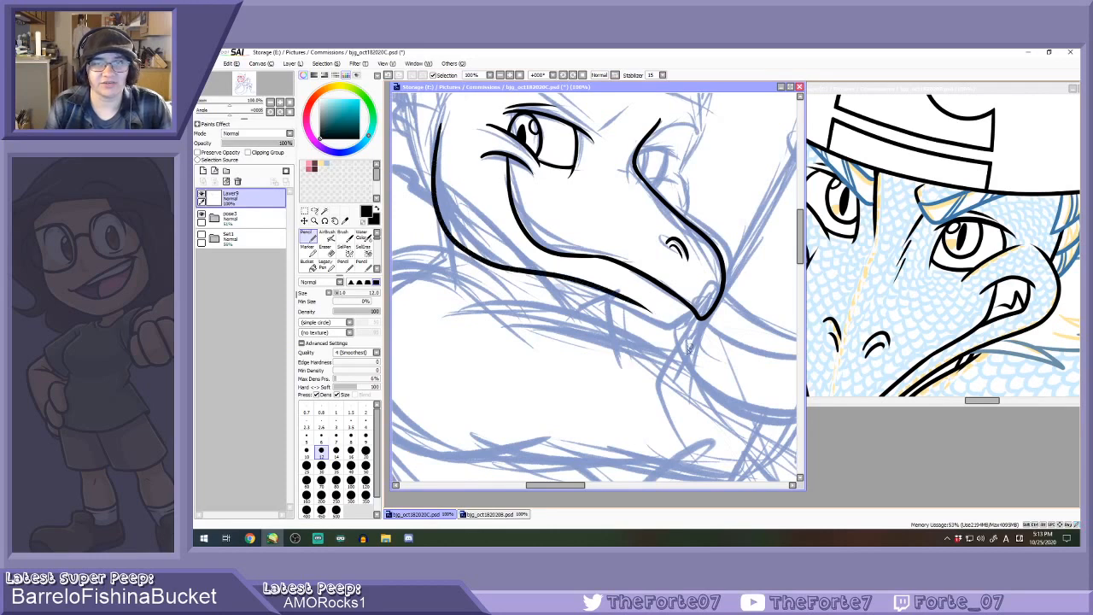
key("plus")
key("plus")
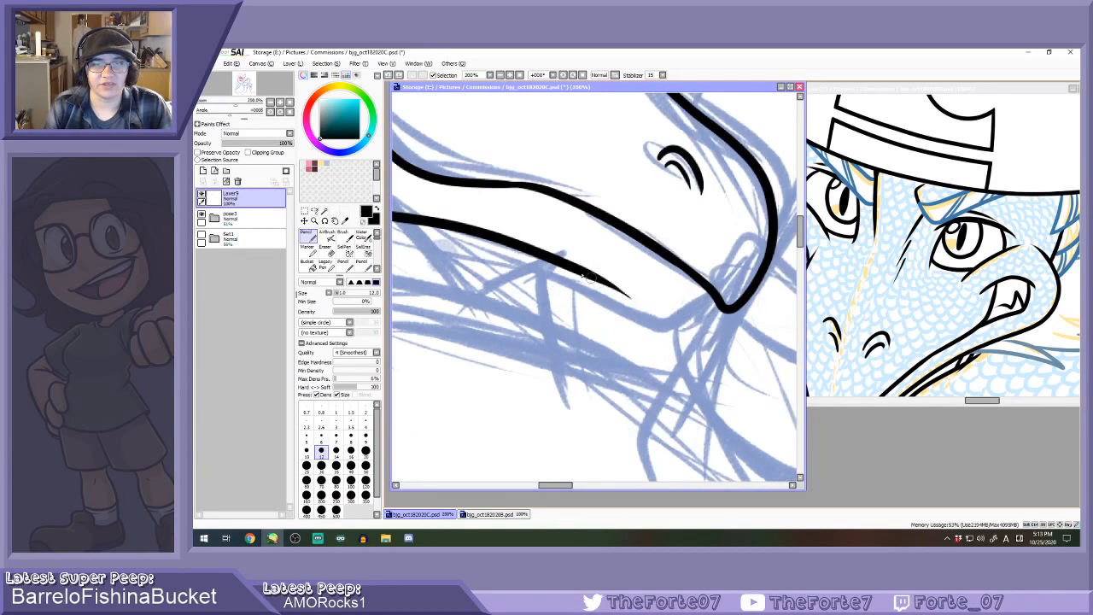
Try to round the jaw line's end up into the snout tip, check the whole figure, and undo the jaw strokes.
left_click_drag(588, 277, 654, 316)
key("ctrl+z")
mouse_move(569, 263)
left_mouse_down()
mouse_move(675, 311)
mouse_move(717, 312)
left_mouse_up()
key("ctrl+z")
mouse_move(564, 263)
left_mouse_down()
mouse_move(683, 310)
mouse_move(714, 293)
left_mouse_up()
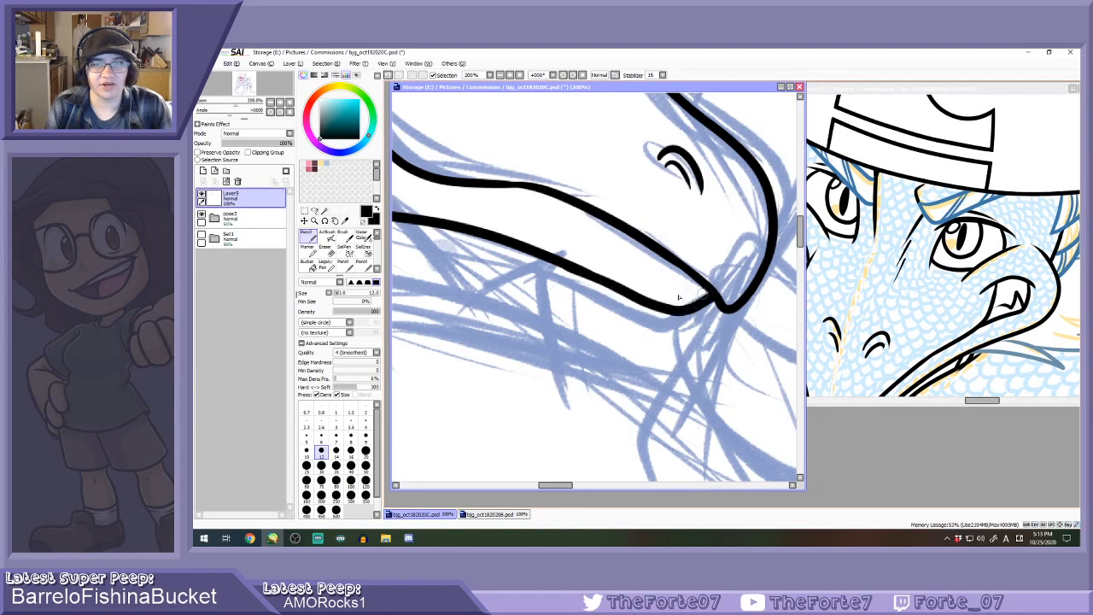
key("minus")
key("minus")
key("minus")
key("minus")
key("minus")
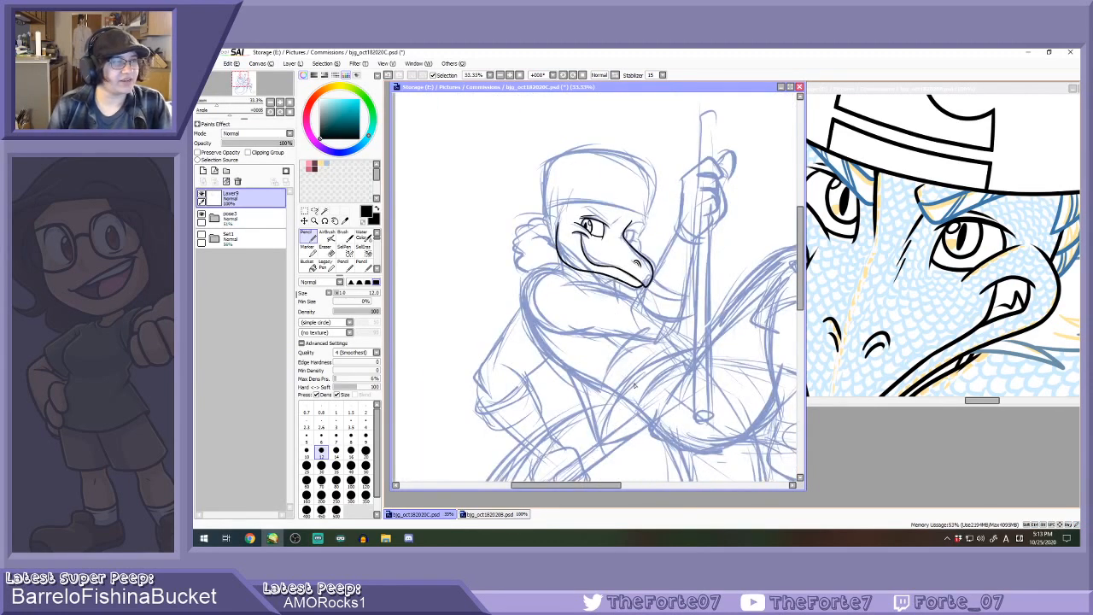
key("ctrl+z")
key("ctrl+z")
Rotate the canvas view to -45° and ink the short chin stroke running down from the snout tip.
left_click(563, 76)
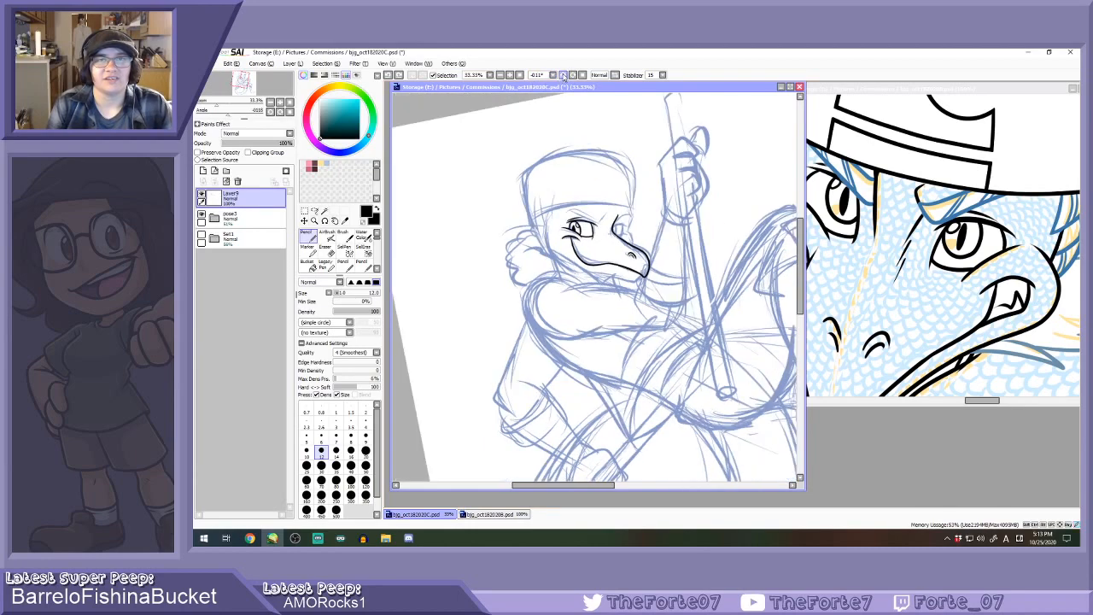
left_click(563, 76)
left_click(563, 76)
scroll(600, 268, "up", 2)
scroll(666, 253, "up", 2)
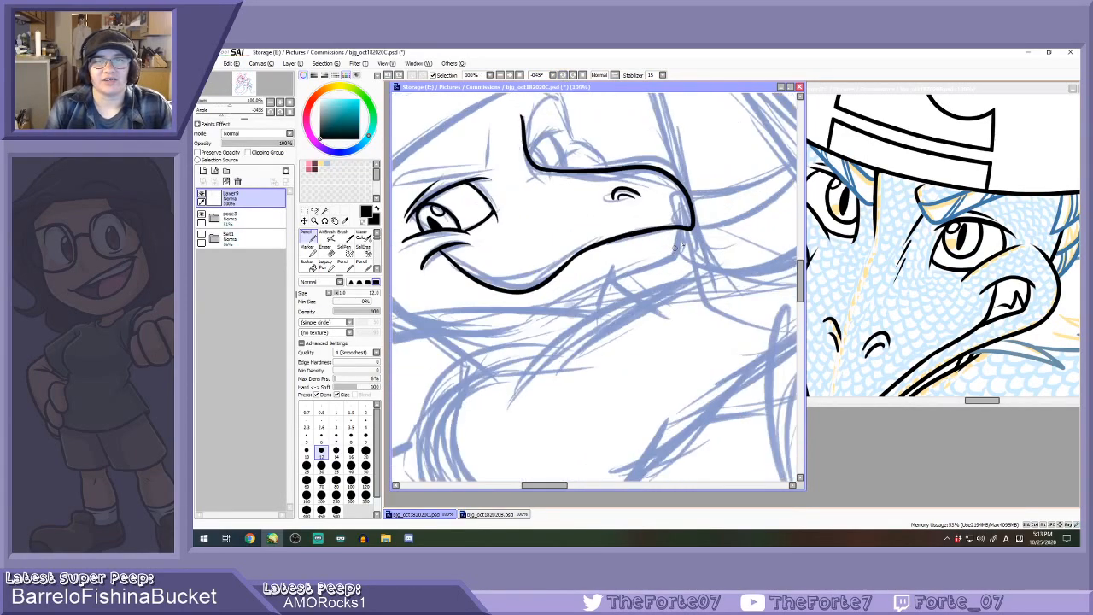
left_click_drag(685, 224, 667, 285)
scroll(671, 258, "down", 1)
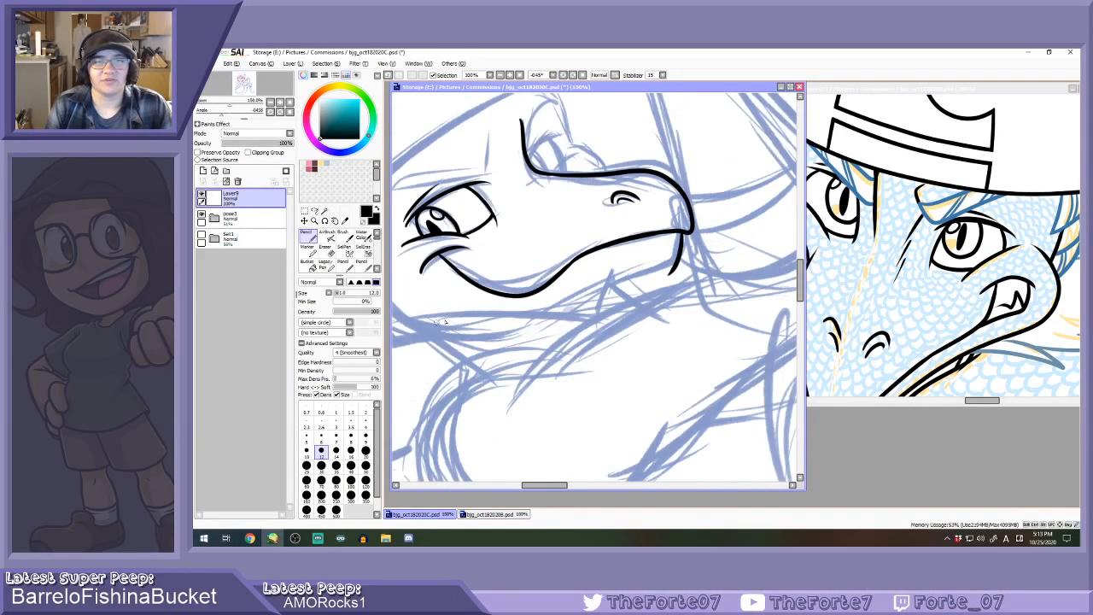
Ink the jaw line from the side of the head along the lower jaw and join it to the chin stroke.
key("minus")
key("minus")
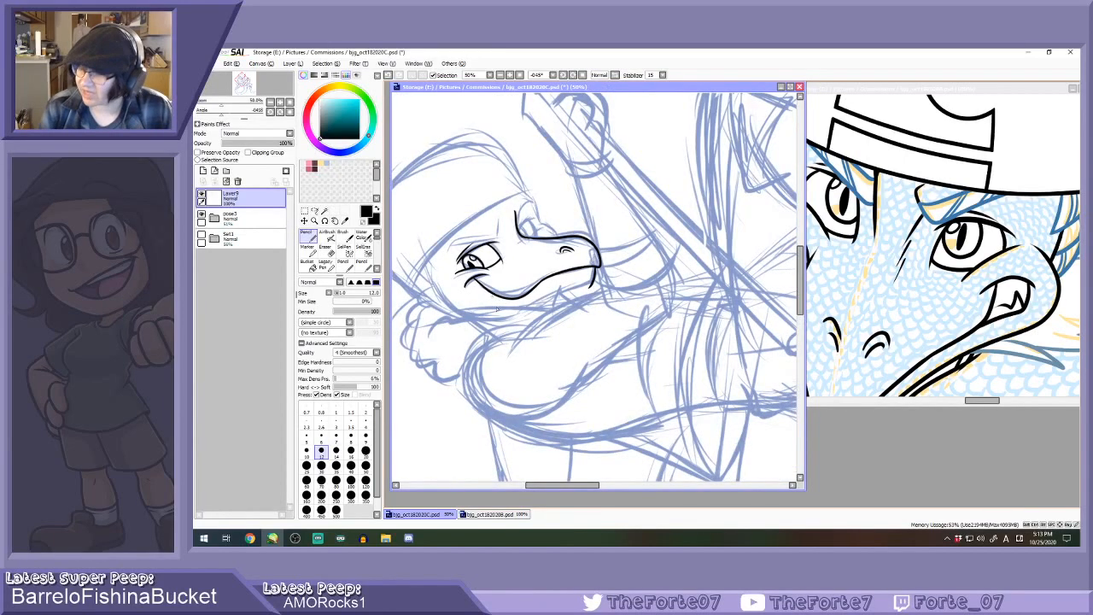
key("plus")
key("plus")
mouse_move(444, 294)
left_mouse_down()
mouse_move(485, 335)
mouse_move(538, 350)
mouse_move(647, 304)
left_mouse_up()
key("ctrl+z")
mouse_move(442, 288)
left_mouse_down()
mouse_move(457, 316)
mouse_move(538, 352)
mouse_move(685, 280)
left_mouse_up()
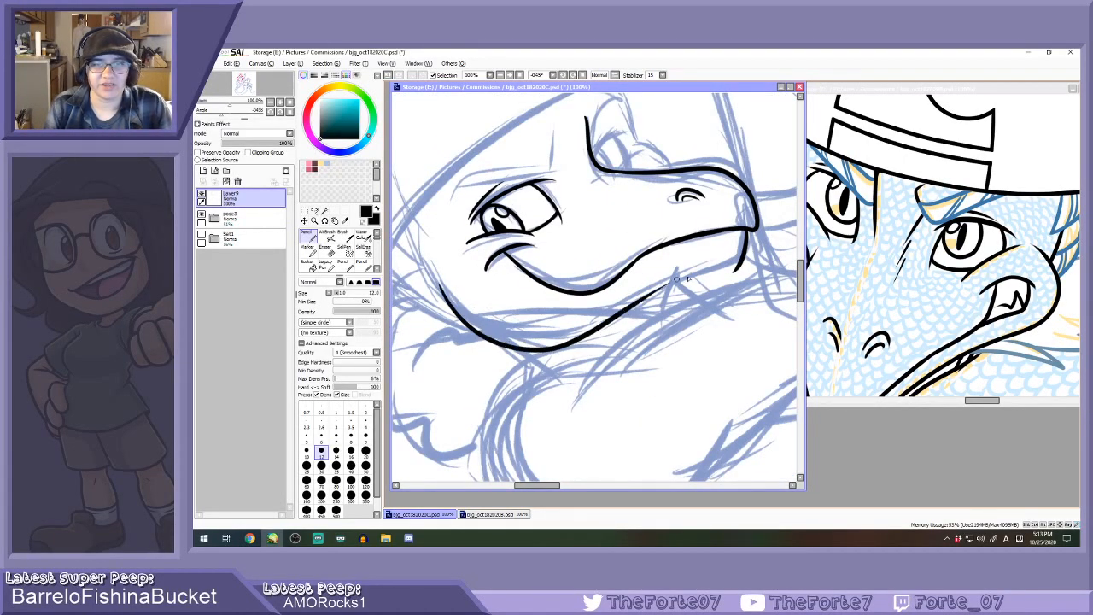
scroll(646, 300, "up", 1)
left_click_drag(623, 311, 784, 245)
Erase the overshooting line ends at the chin corner with a size 9 eraser and return the canvas to 0° rotation.
scroll(726, 259, "down", 1)
scroll(729, 258, "down", 1)
scroll(769, 249, "up", 4)
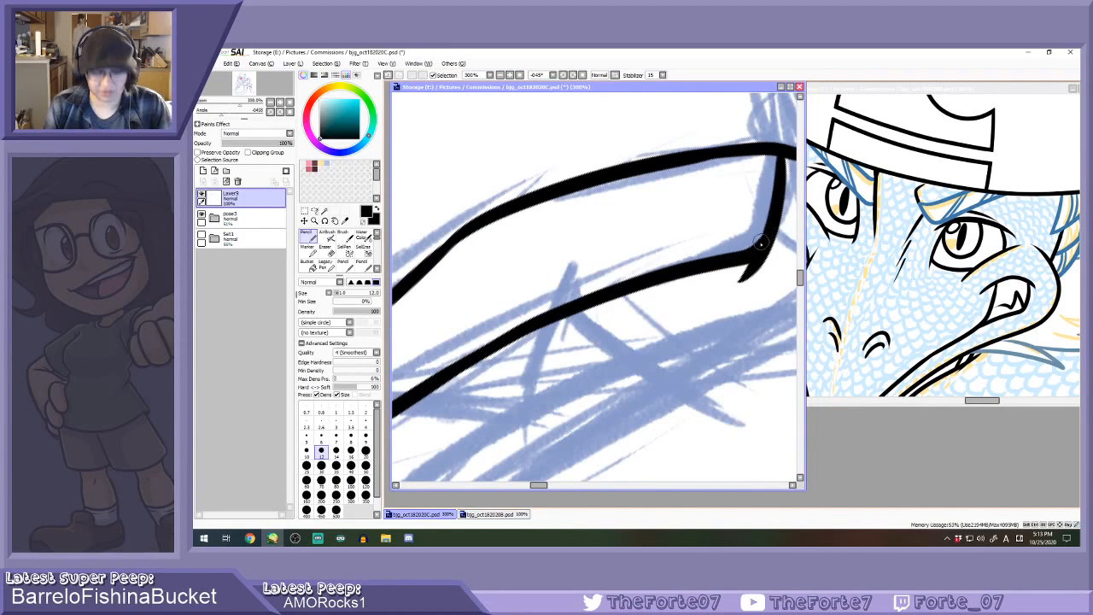
key("e")
left_click(366, 423)
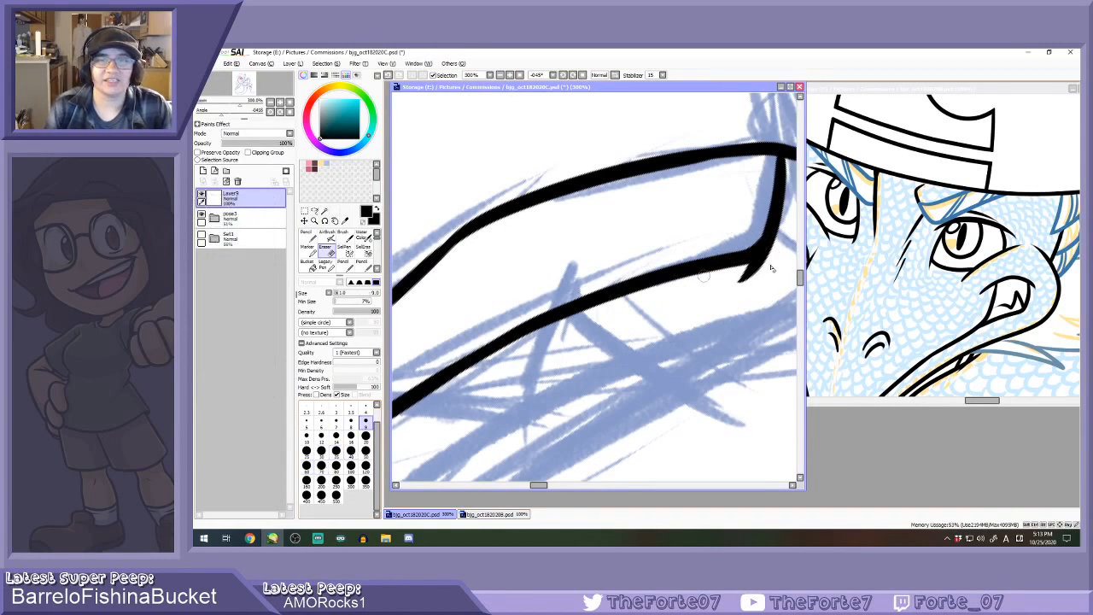
scroll(767, 273, "up", 1)
left_click_drag(769, 269, 724, 273)
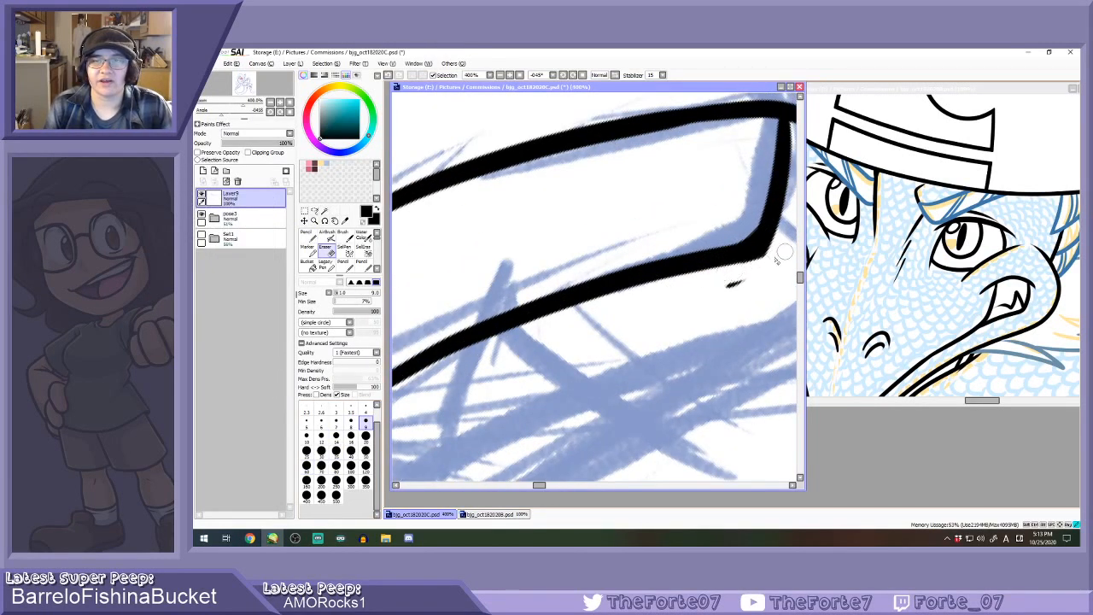
mouse_move(785, 252)
left_mouse_down()
mouse_move(725, 273)
mouse_move(731, 285)
left_mouse_up()
left_click_drag(755, 228, 740, 238)
key("ctrl+z")
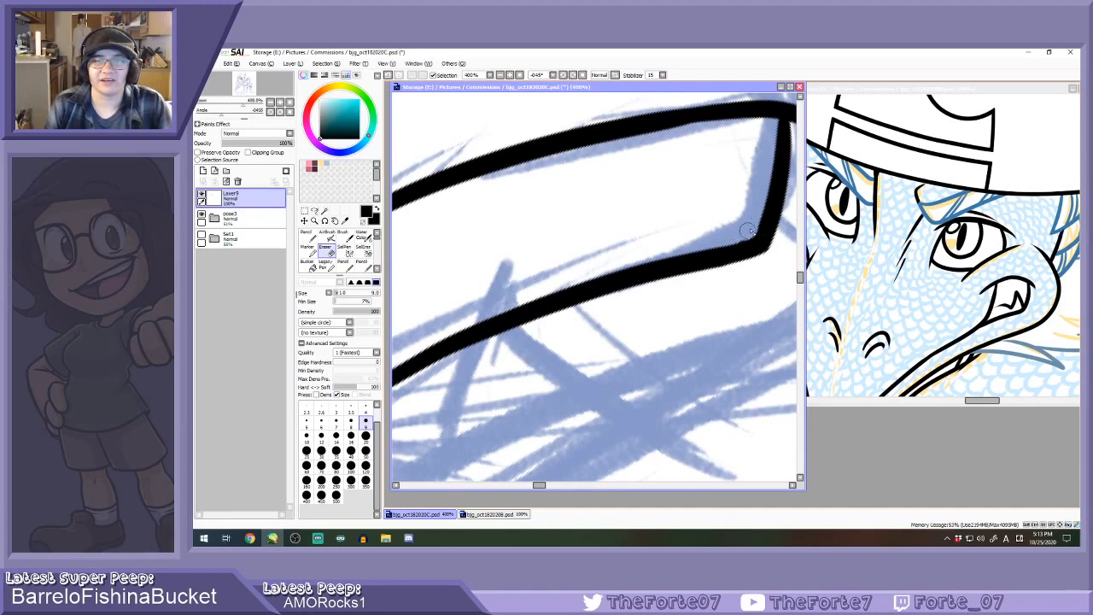
scroll(724, 248, "down", 5)
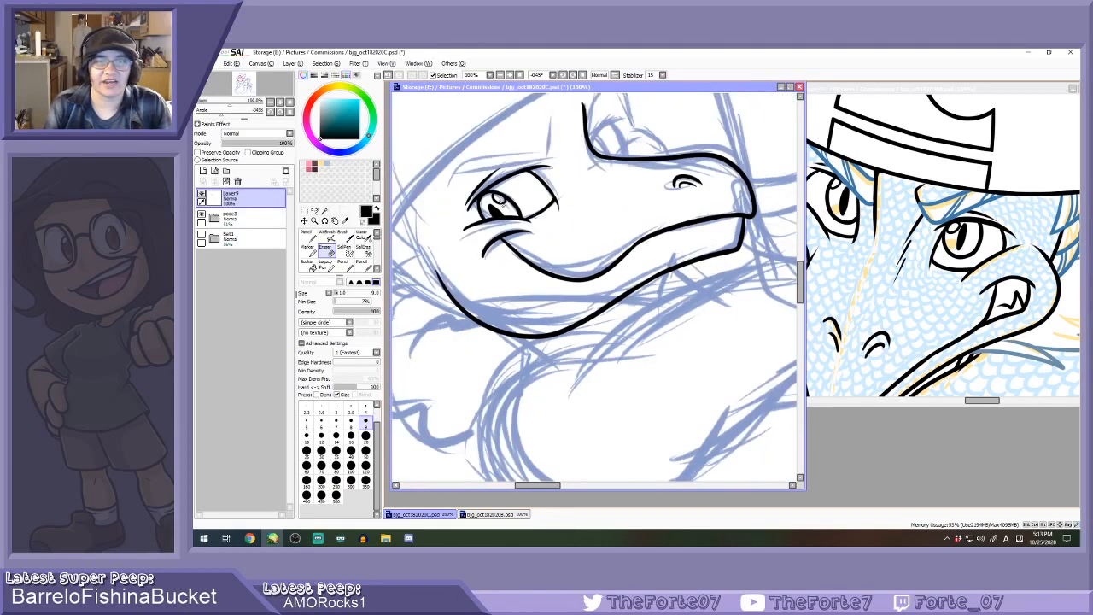
left_click(582, 76)
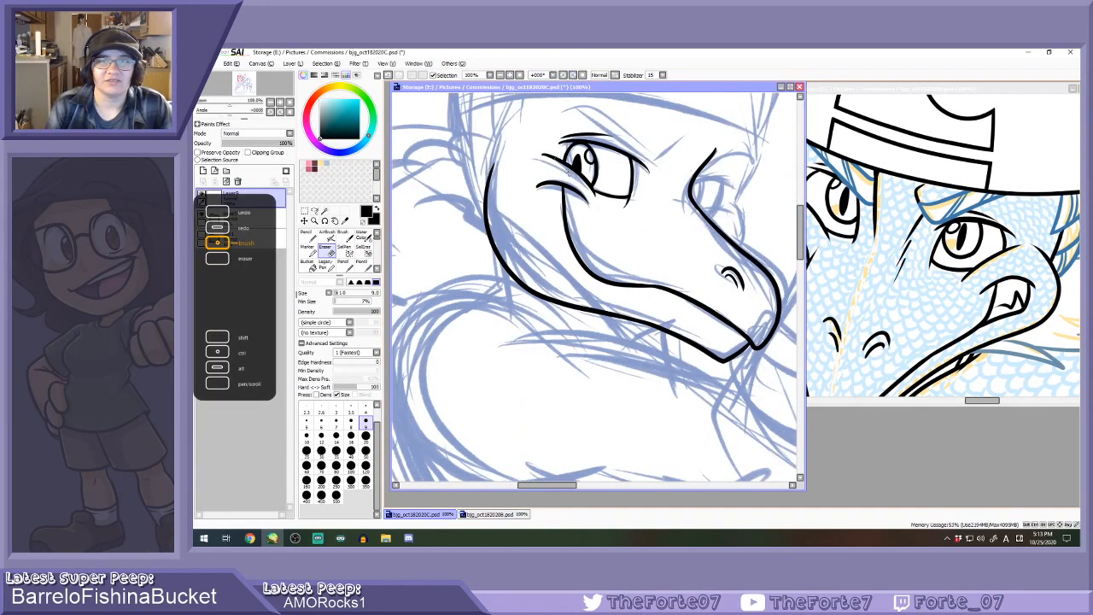
scroll(545, 156, "up", 2)
scroll(544, 156, "up", 1)
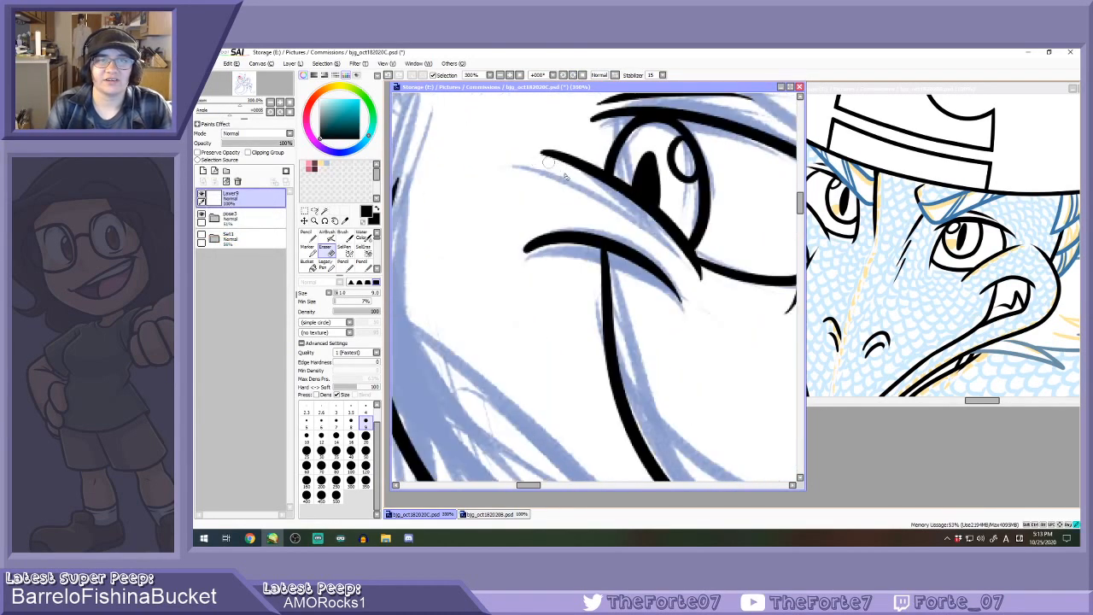
scroll(533, 167, "down", 2)
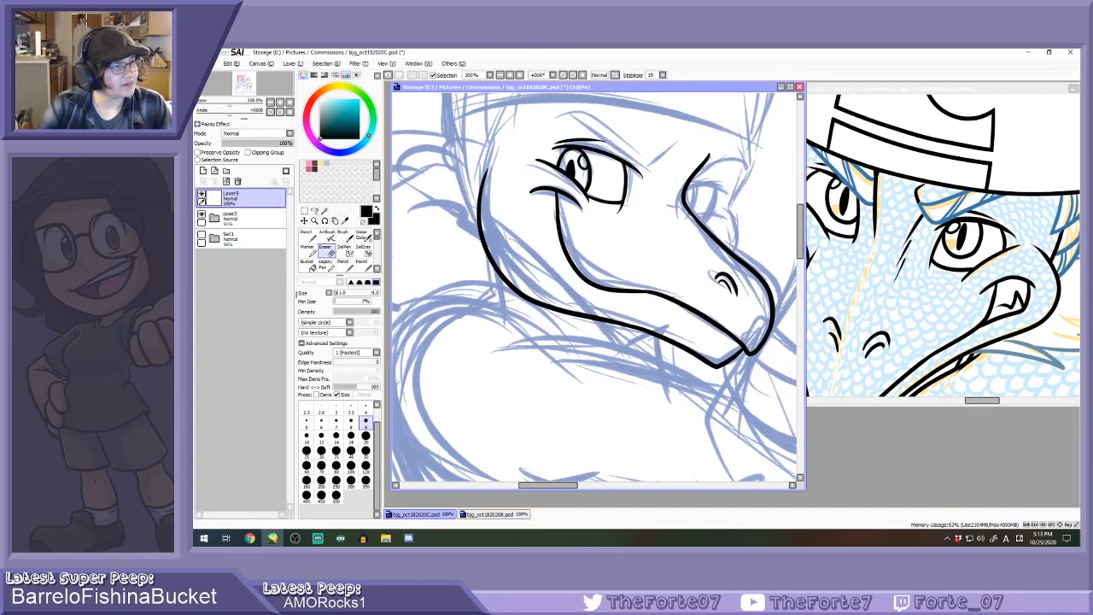
key("alt+Tab")
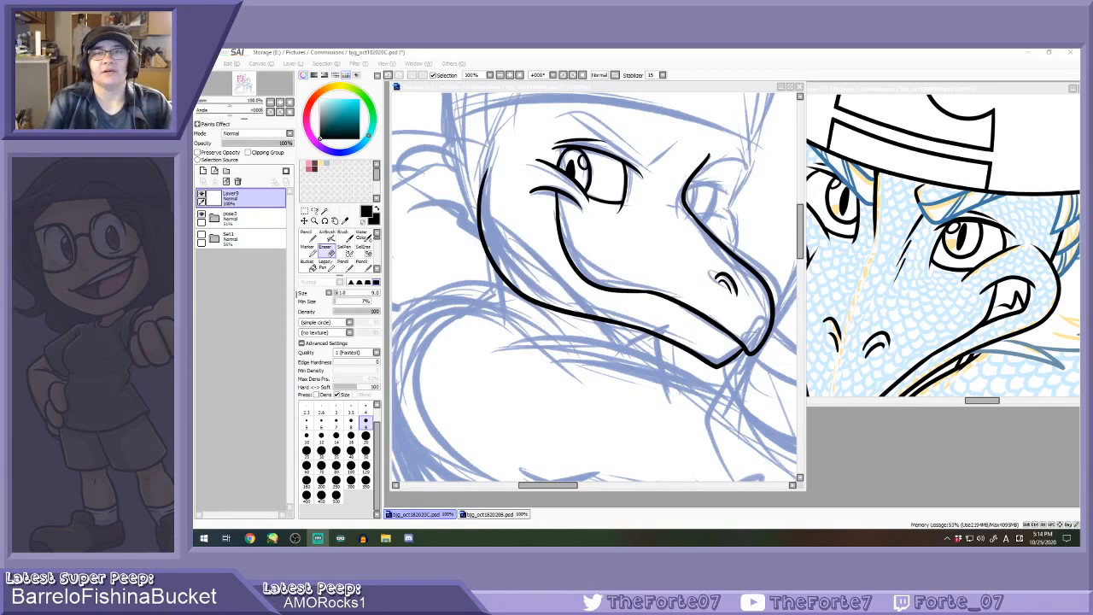
double_click(734, 88)
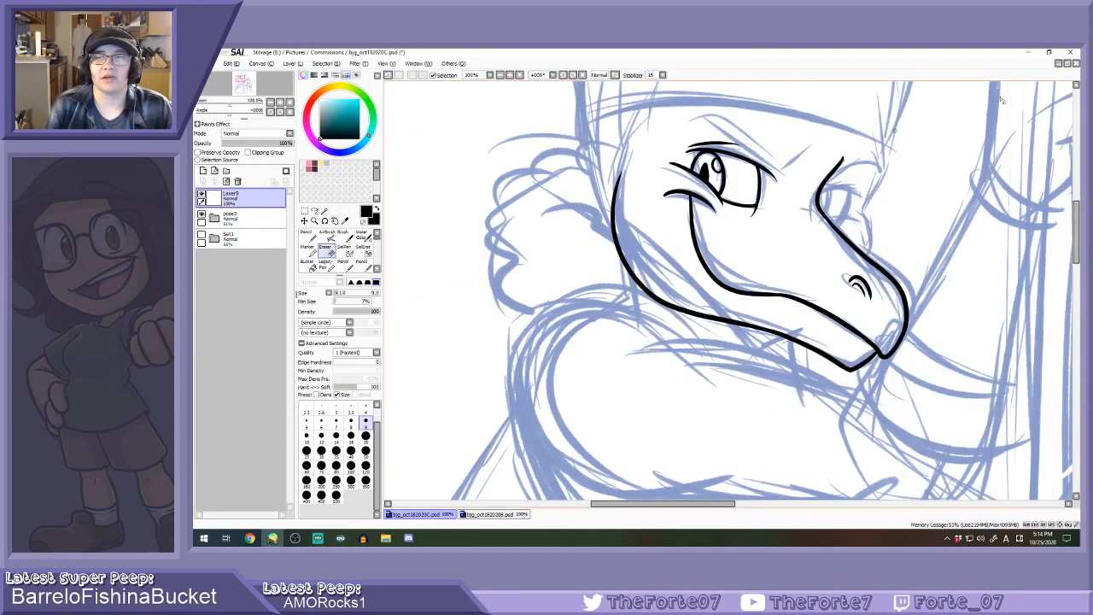
left_click(1069, 64)
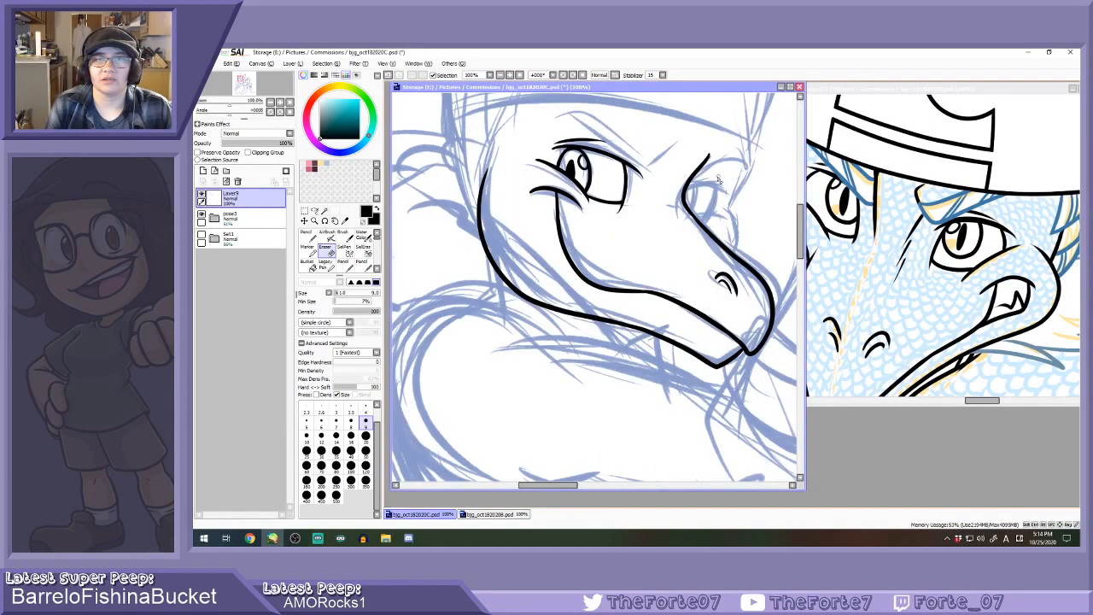
Ink the far eye's upper lid with the size 12 pencil as an arched stroke starting at the snout bridge line.
scroll(716, 176, "up", 2)
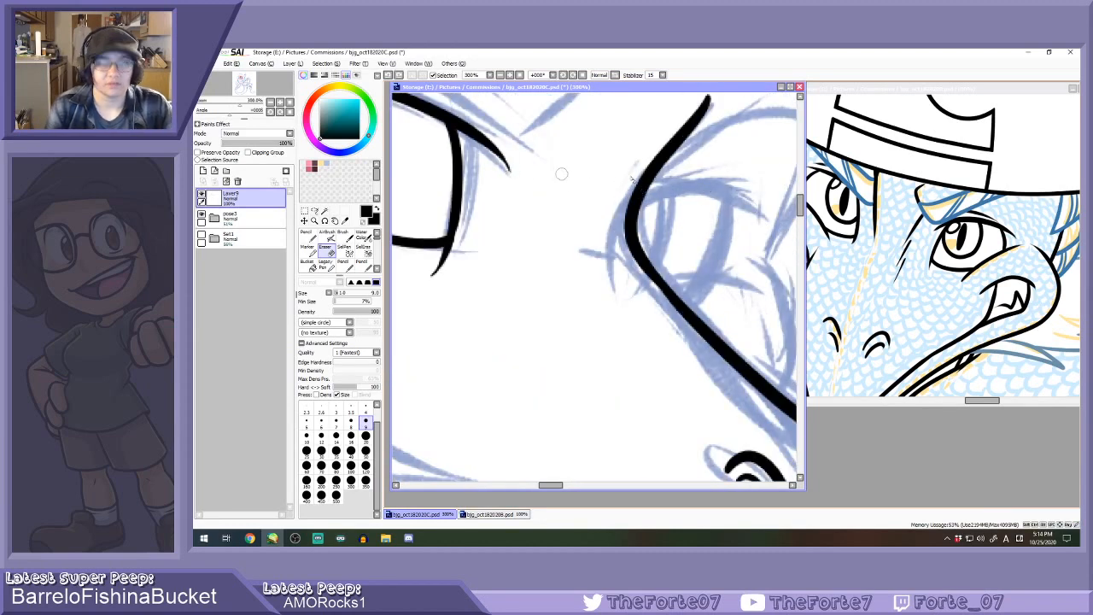
key("n")
left_click_drag(635, 202, 765, 224)
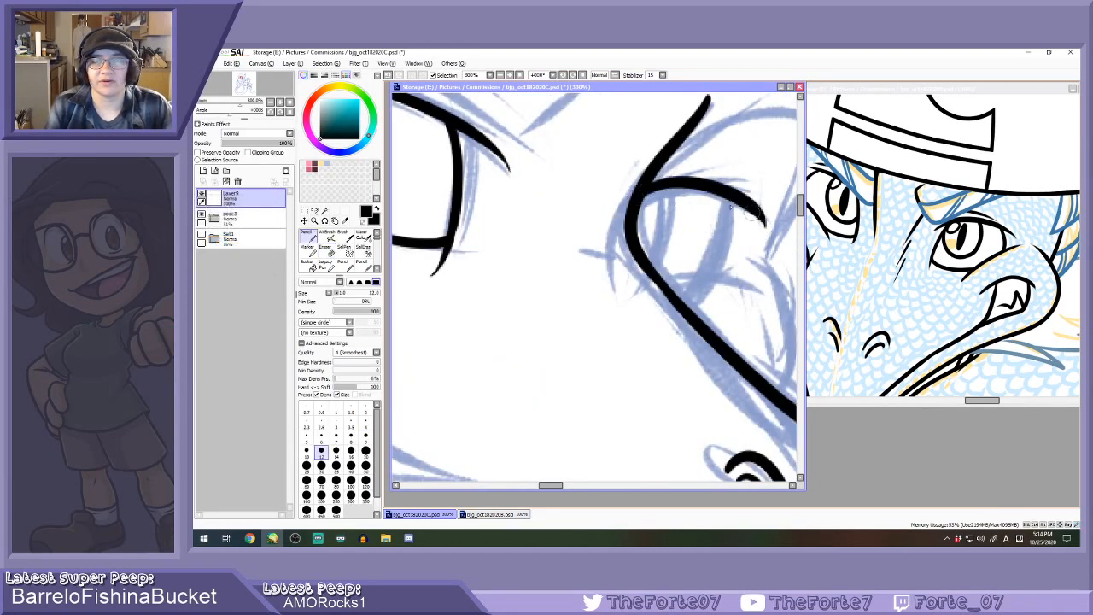
key("ctrl+z")
mouse_move(633, 202)
left_mouse_down()
mouse_move(776, 215)
mouse_move(777, 224)
left_mouse_up()
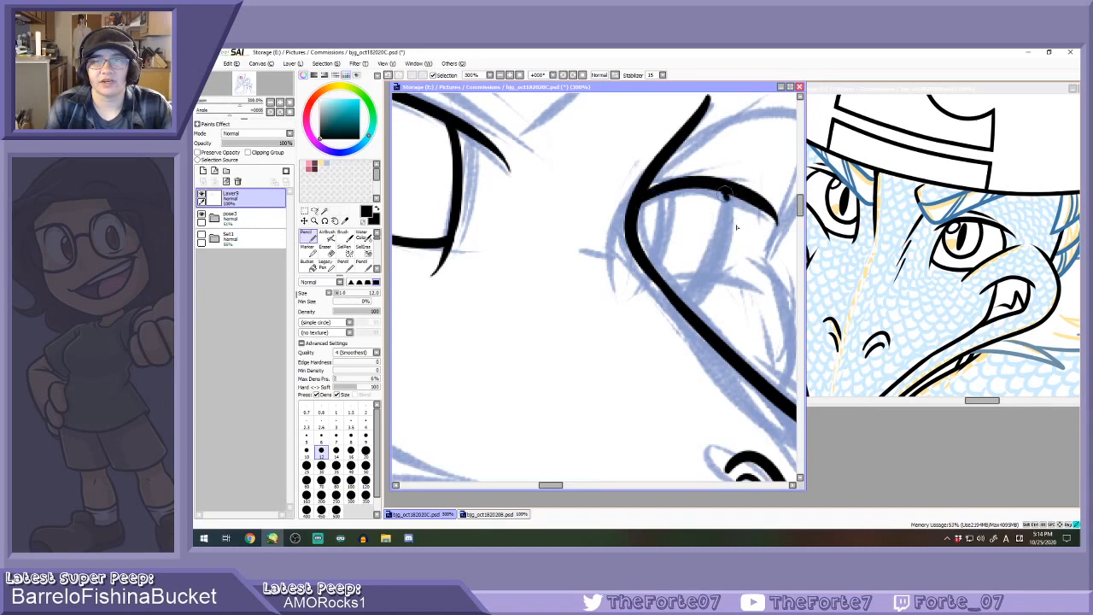
scroll(726, 300, "down", 2)
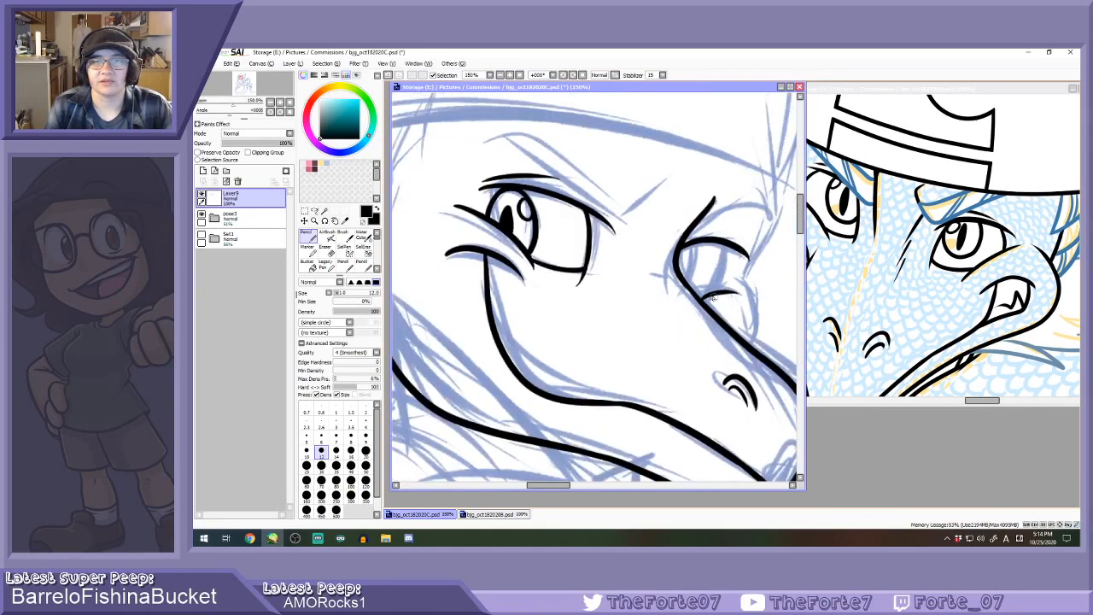
Try to ink the far eye's lower lid as a short curve starting at the snout bridge line.
mouse_move(699, 298)
left_mouse_down()
mouse_move(743, 288)
mouse_move(729, 255)
mouse_move(724, 283)
mouse_move(708, 293)
mouse_move(742, 286)
left_mouse_up()
key("ctrl+z")
key("ctrl+z")
key("ctrl+z")
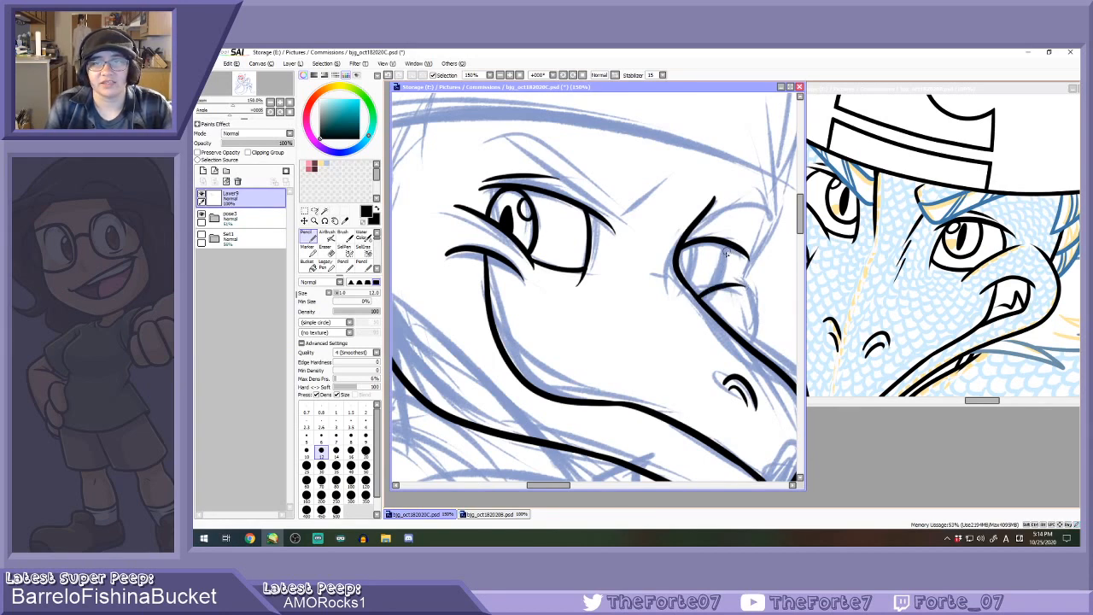
key("ctrl+z")
Try to ink the far edge of the face beside the far eye, and undo it together with the lower lid stroke.
mouse_move(774, 155)
left_mouse_down()
mouse_move(773, 239)
mouse_move(751, 300)
left_mouse_up()
key("ctrl+z")
mouse_move(773, 142)
left_mouse_down()
mouse_move(779, 215)
mouse_move(743, 305)
mouse_move(755, 350)
mouse_move(759, 303)
mouse_move(742, 275)
mouse_move(751, 278)
mouse_move(761, 229)
left_mouse_up()
key("ctrl+z")
key("ctrl+z")
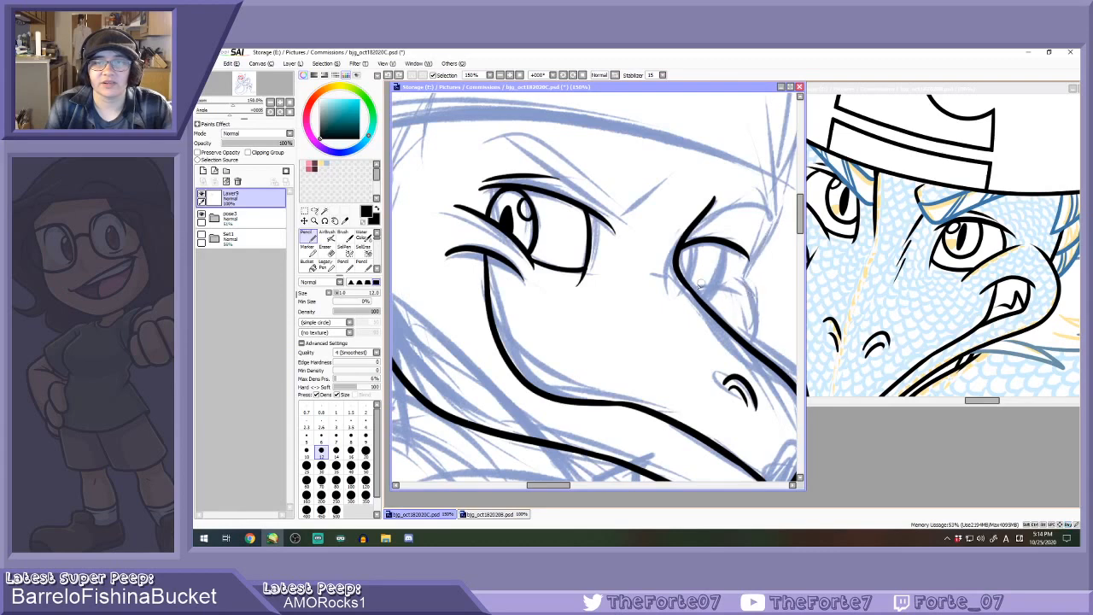
Try to ink the far cheek bulge below the far eye and the face edge rising from it toward the hat.
mouse_move(740, 282)
left_mouse_down()
mouse_move(758, 316)
mouse_move(755, 350)
left_mouse_up()
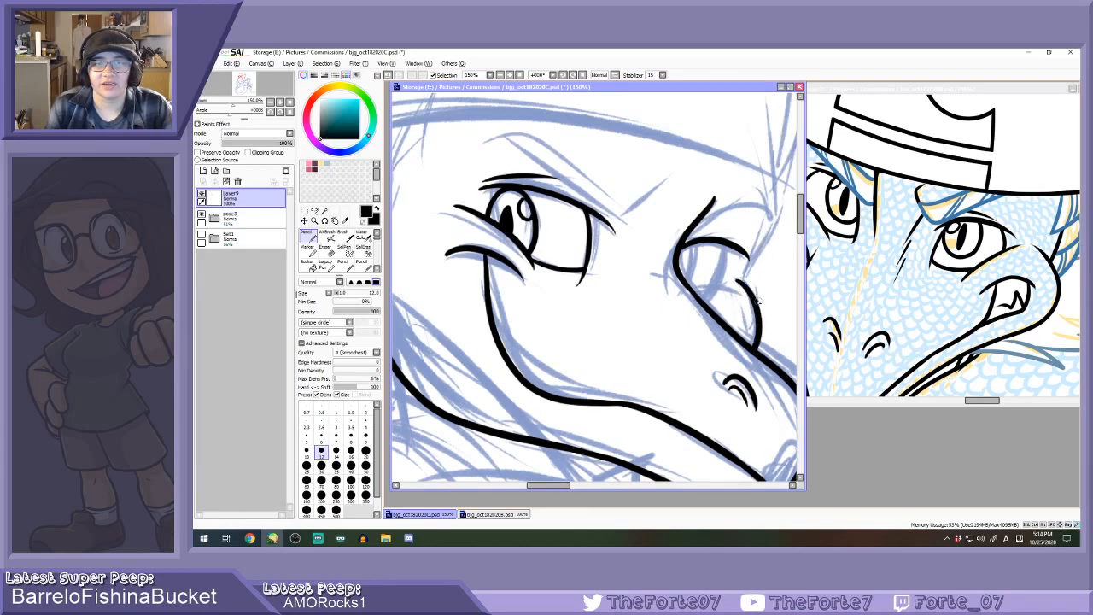
left_click_drag(746, 284, 779, 167)
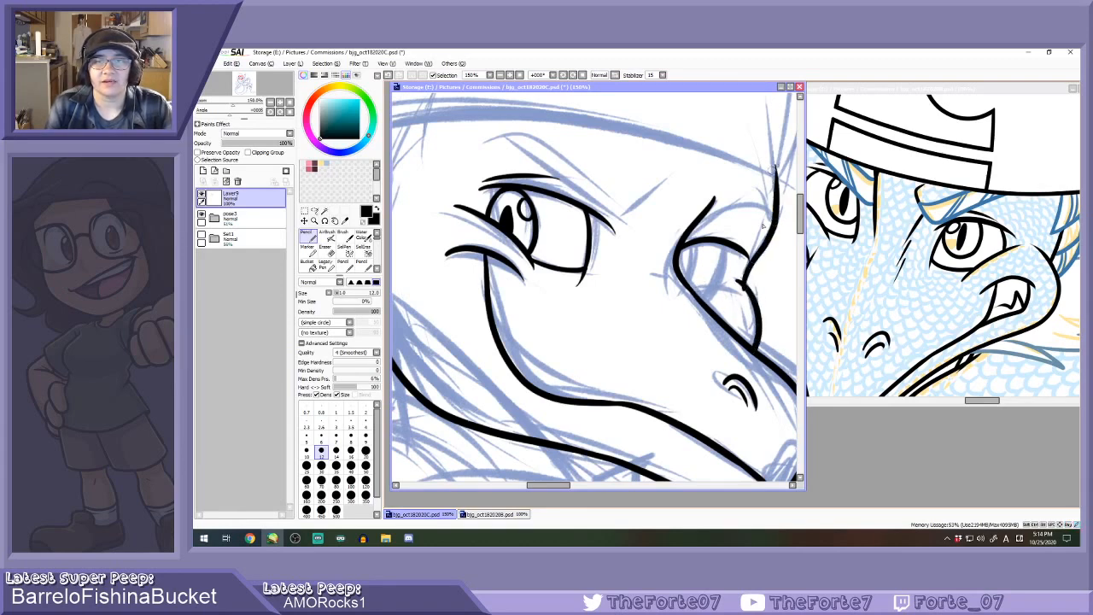
key("ctrl+z")
mouse_move(745, 285)
left_mouse_down()
mouse_move(776, 220)
mouse_move(767, 130)
left_mouse_up()
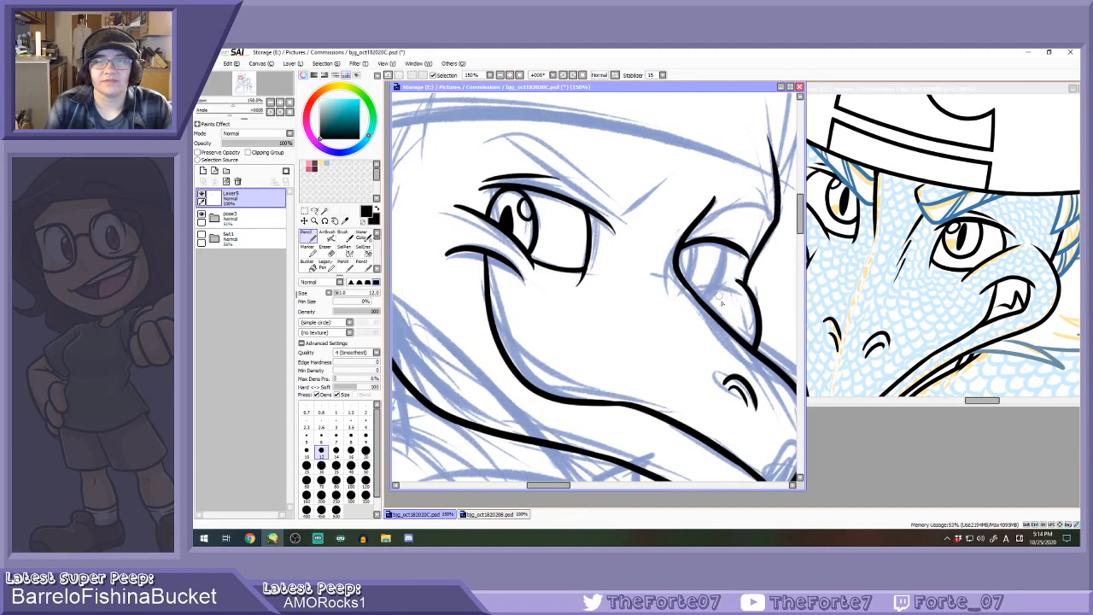
Try to thin the far eye's upper lid with the size 9 eraser and ink the eye's outer edge in size 12 pencil.
scroll(721, 303, "up", 1)
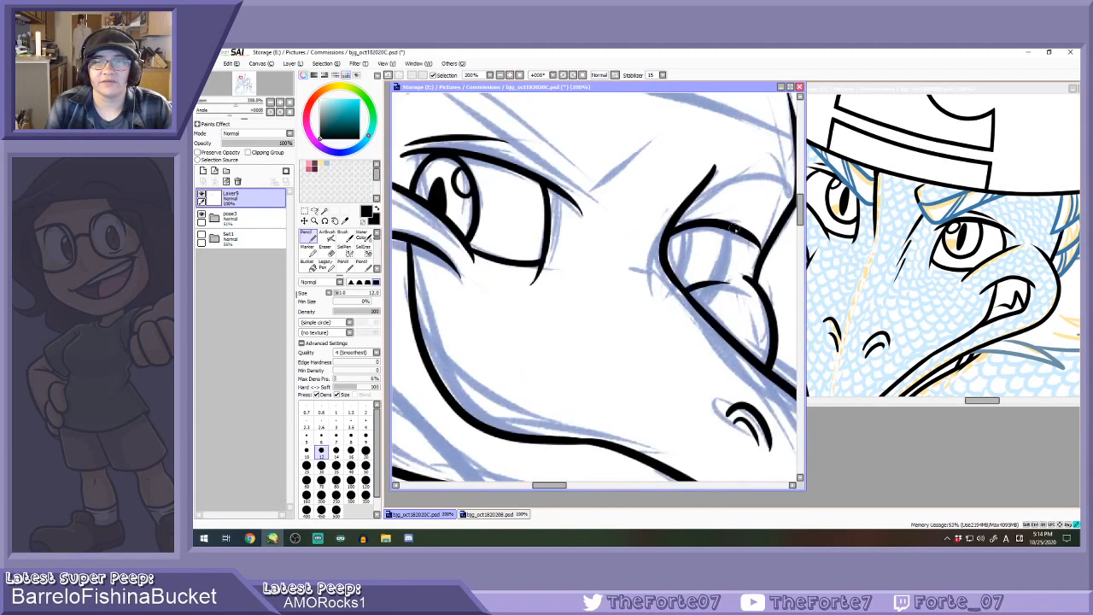
key("e")
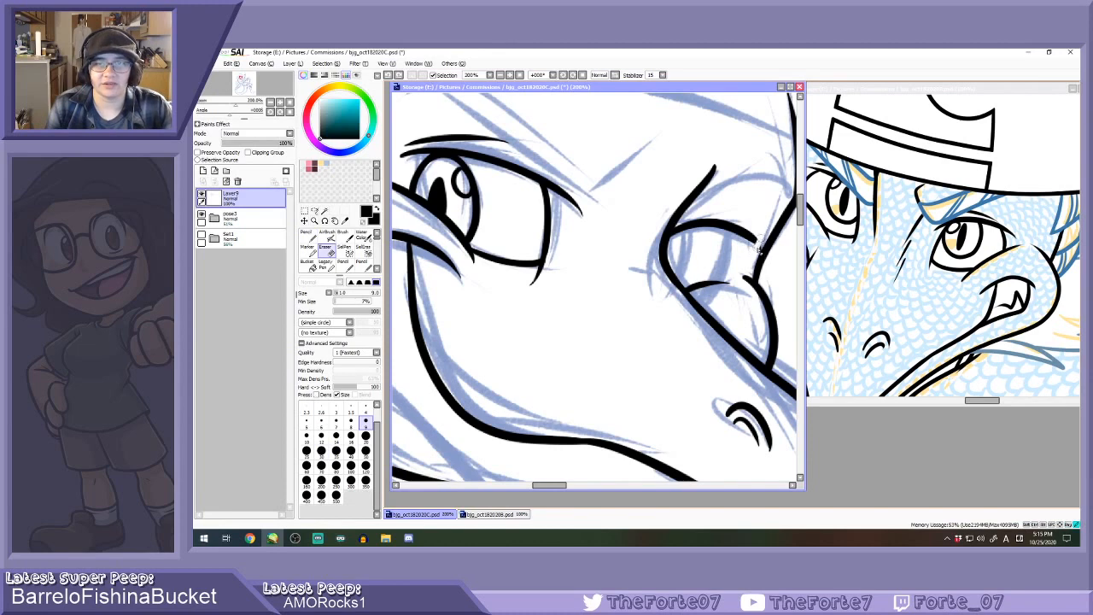
mouse_move(757, 255)
left_mouse_down()
mouse_move(758, 232)
mouse_move(728, 244)
mouse_move(726, 231)
mouse_move(757, 243)
left_mouse_up()
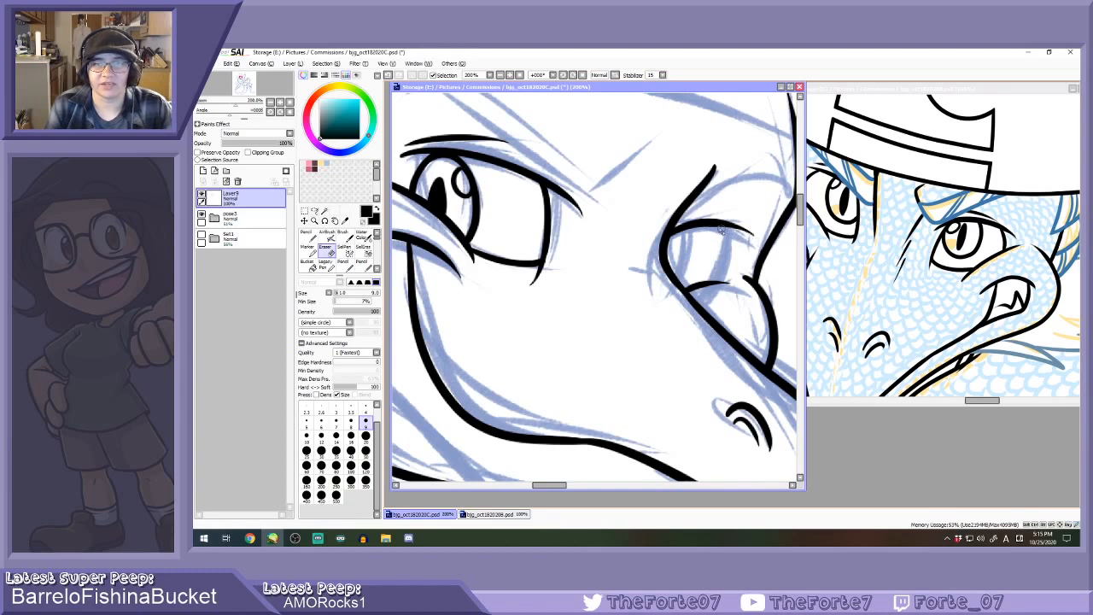
key("n")
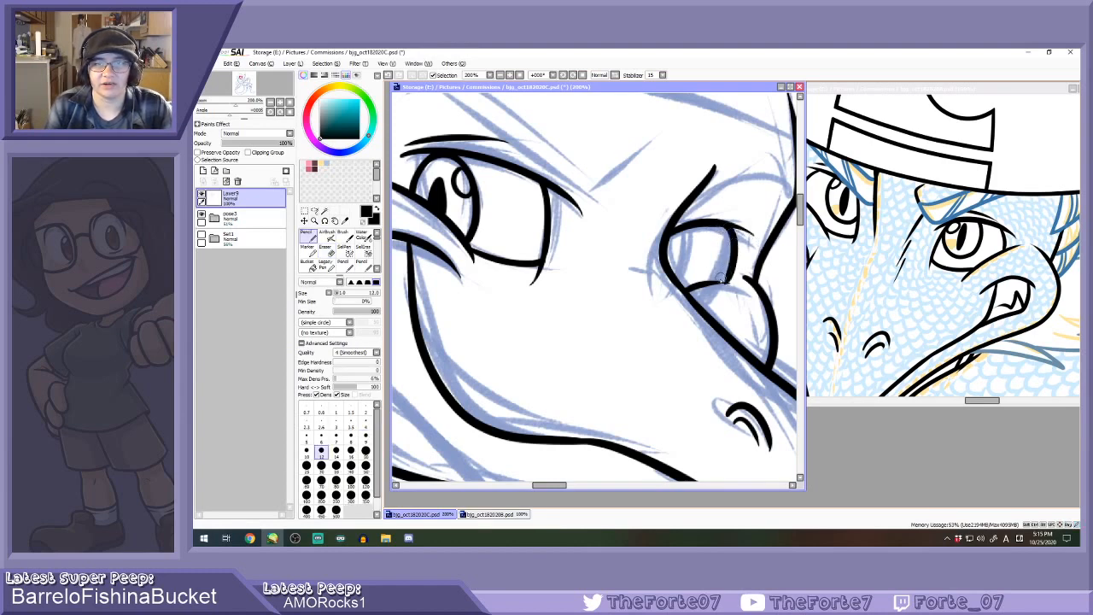
Try to ink the far eye's iris as a narrow curve running from the upper lid down to the lower lid.
scroll(709, 284, "up", 2)
scroll(709, 283, "down", 2)
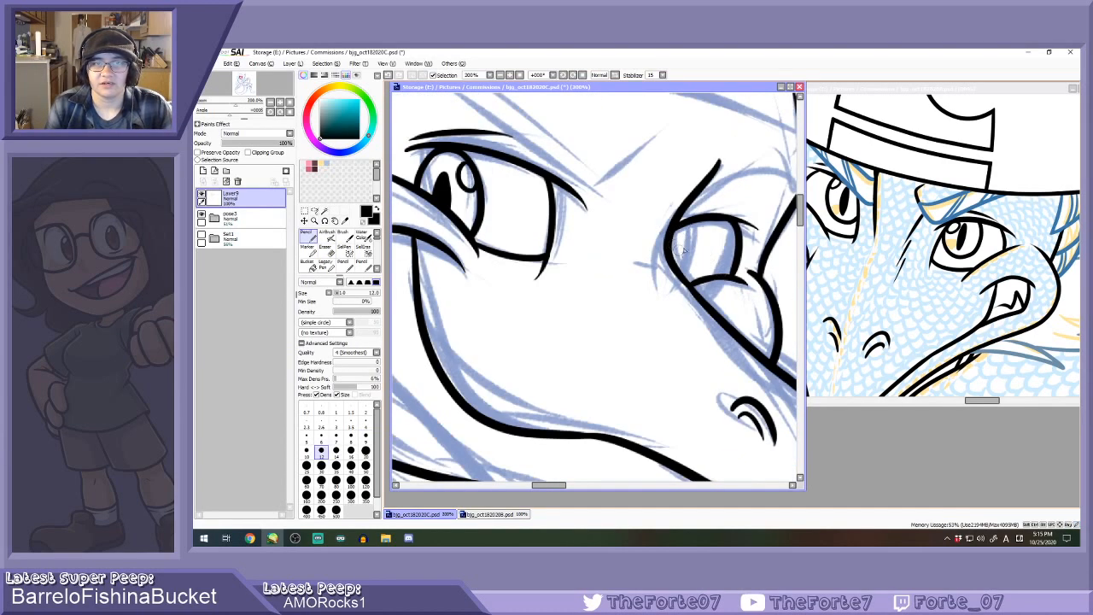
mouse_move(688, 225)
left_mouse_down()
mouse_move(696, 256)
mouse_move(682, 280)
left_mouse_up()
key("ctrl+z")
left_click_drag(690, 224, 684, 274)
key("ctrl+z")
left_click_drag(688, 223, 685, 280)
key("ctrl+z")
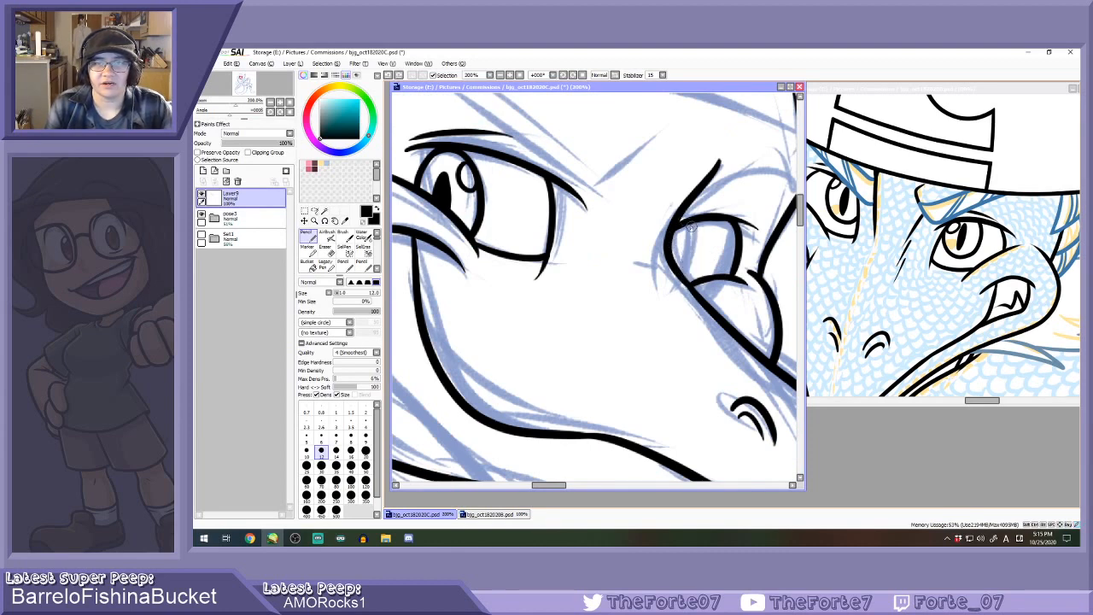
left_click_drag(690, 224, 682, 279)
key("ctrl+z")
left_click_drag(686, 228, 683, 253)
key("ctrl+z")
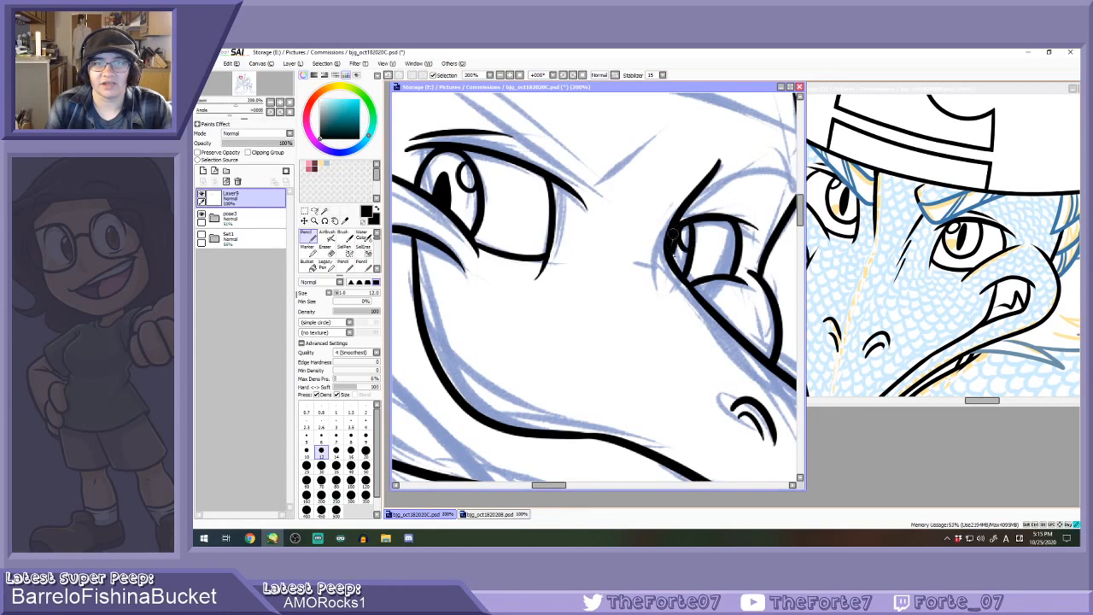
Try to fill the far eye's pupil in black against the snout bridge line, leaving a small round highlight.
scroll(674, 244, "down", 5)
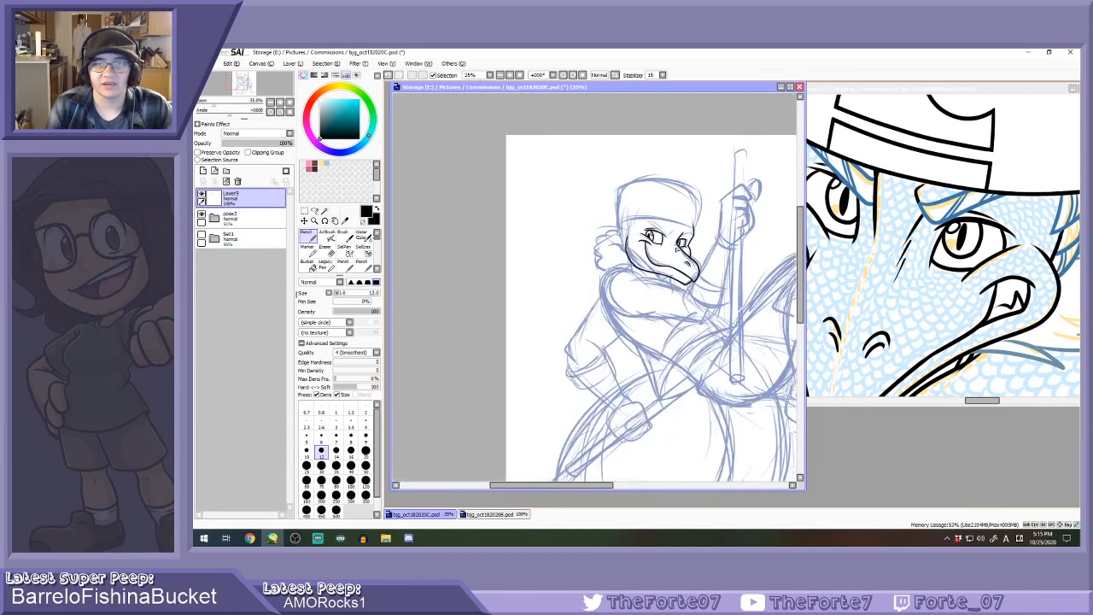
scroll(675, 244, "up", 2)
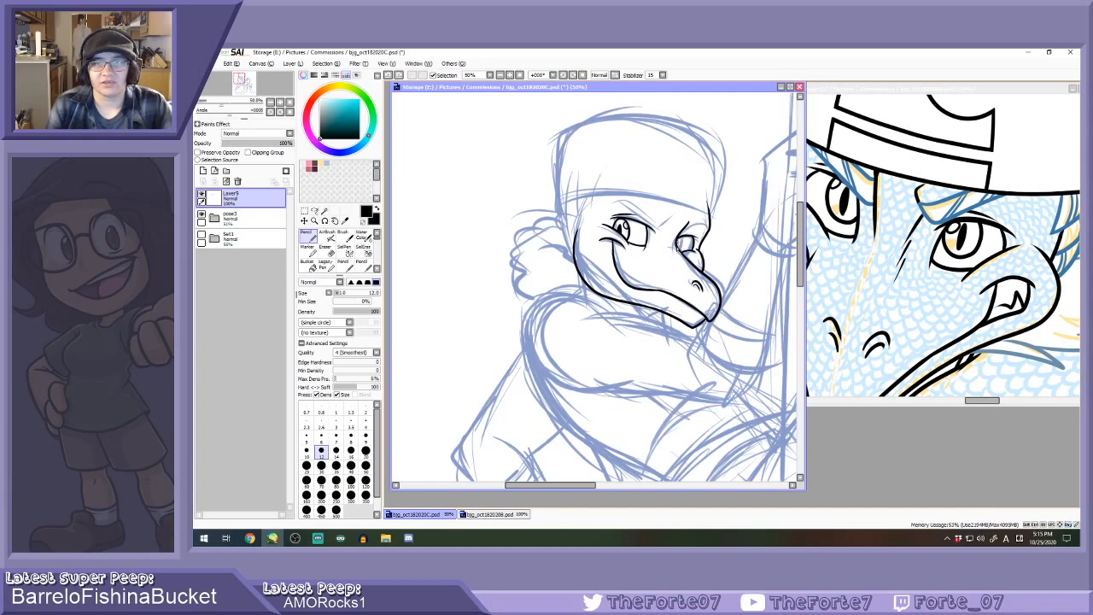
scroll(687, 246, "up", 3)
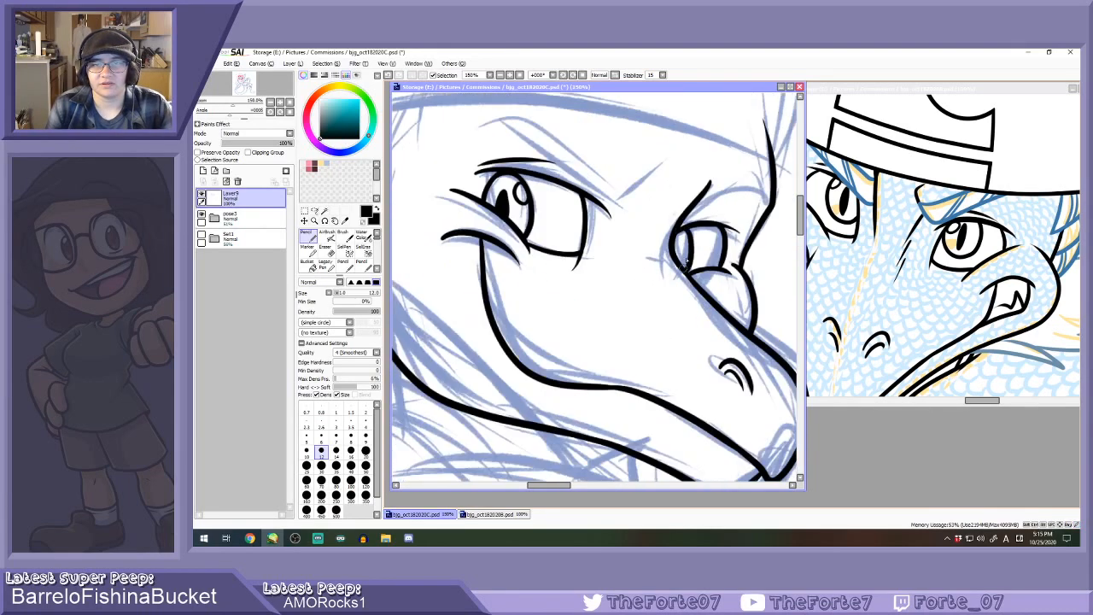
scroll(683, 236, "up", 1)
mouse_move(685, 226)
left_mouse_down()
mouse_move(690, 254)
mouse_move(668, 268)
left_mouse_up()
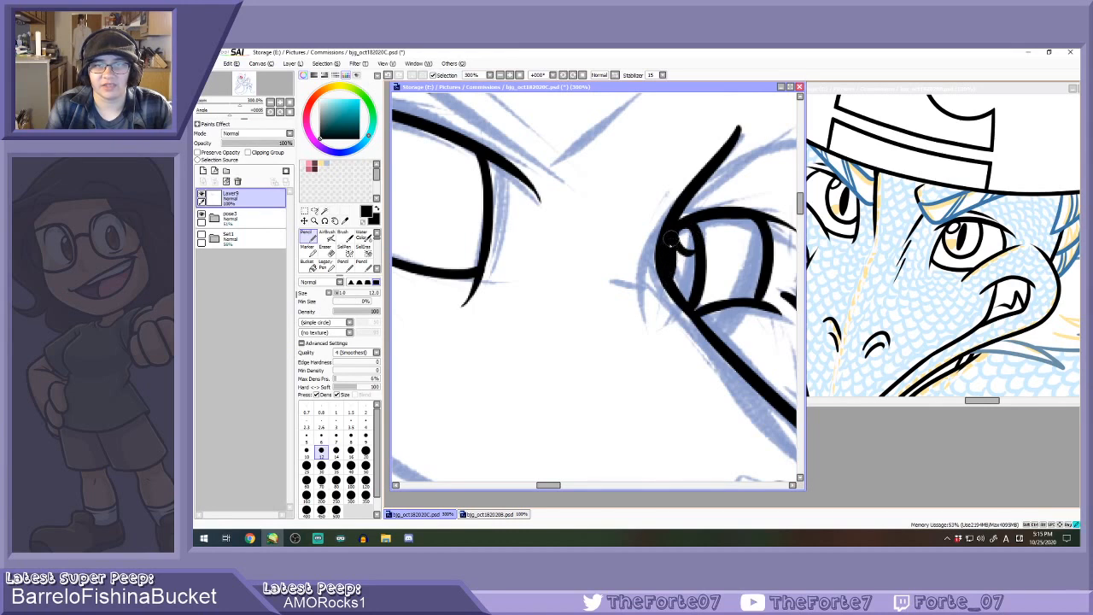
scroll(693, 247, "down", 3)
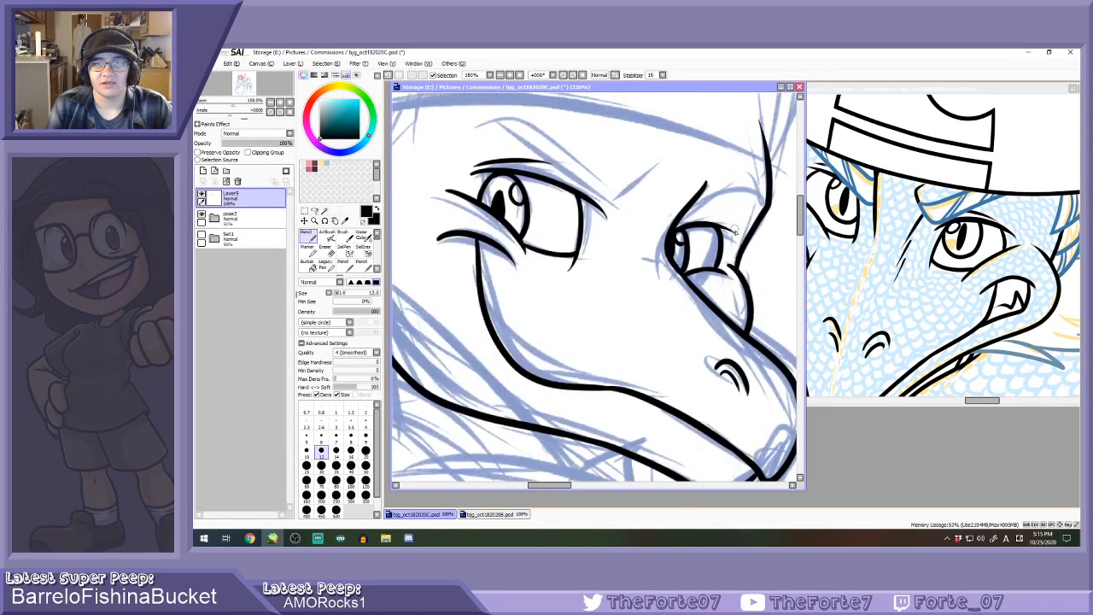
scroll(710, 221, "down", 1)
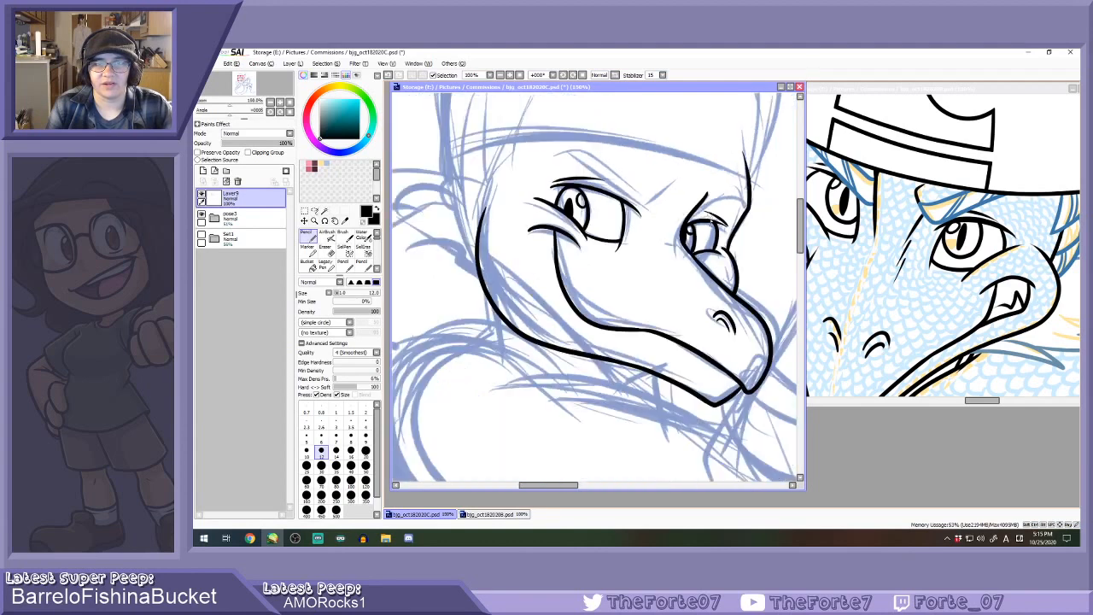
scroll(709, 222, "down", 3)
scroll(562, 233, "up", 1)
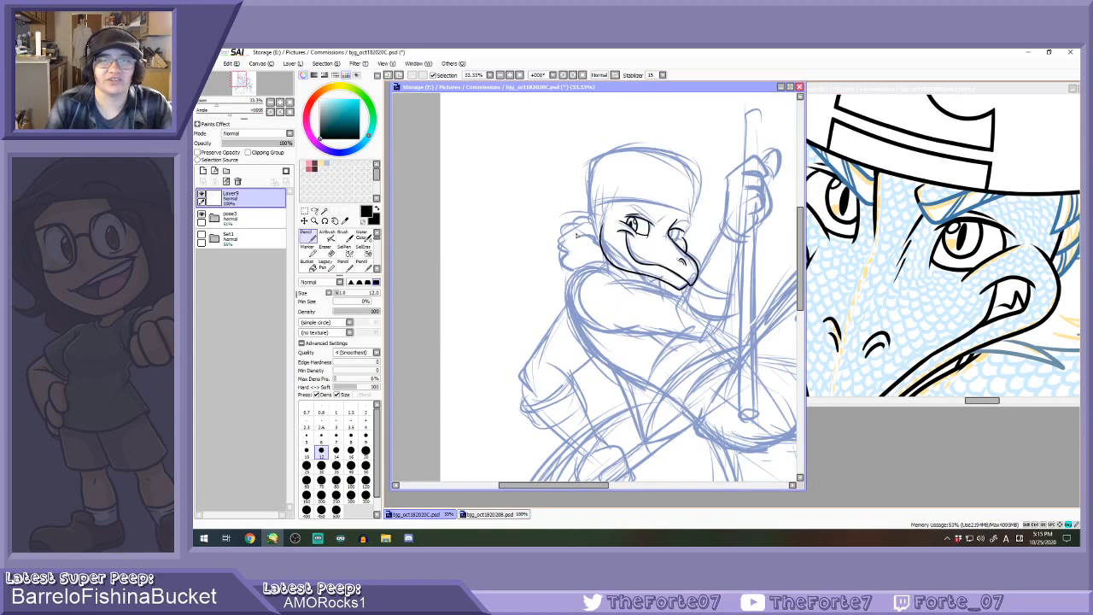
Ink a short curve branching backward off the underside of the lower jaw with the size 12 pencil.
scroll(678, 260, "up", 3)
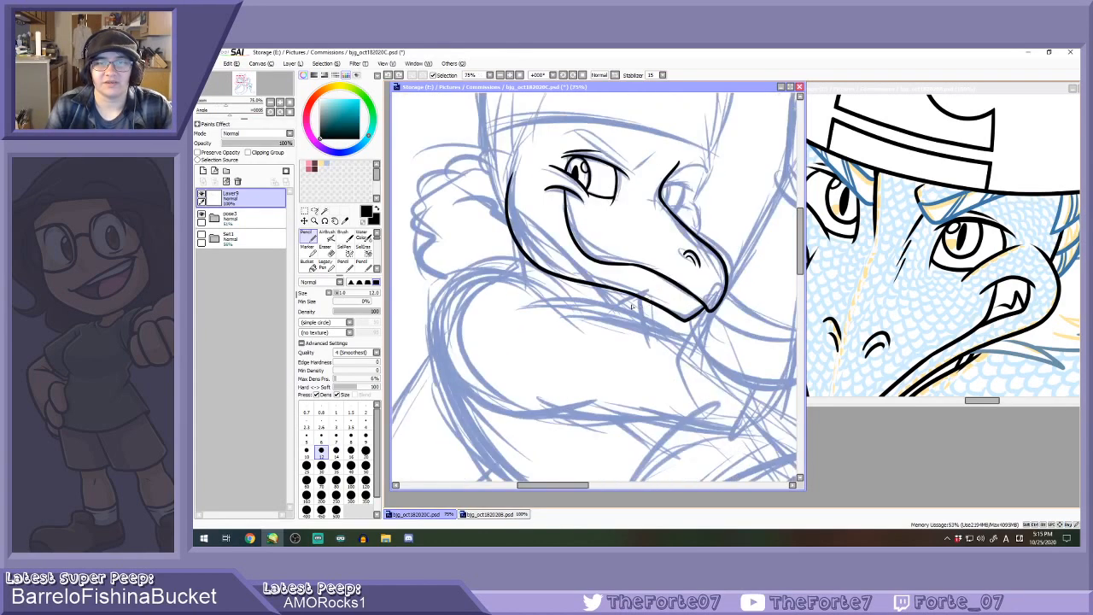
scroll(642, 301, "up", 2)
left_click_drag(655, 291, 547, 319)
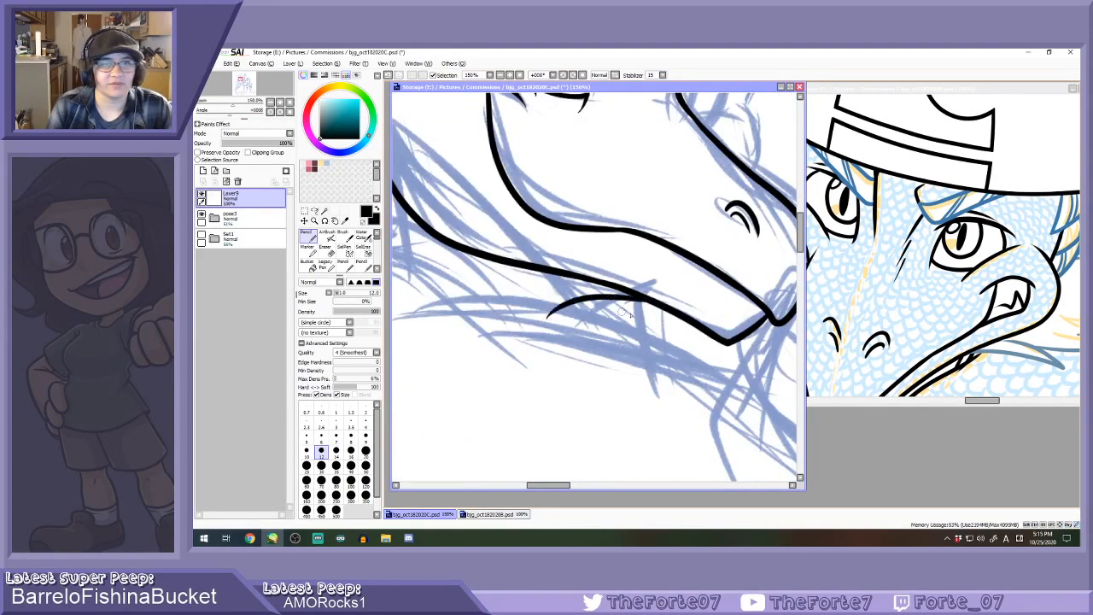
key("ctrl+z")
left_click_drag(637, 292, 536, 324)
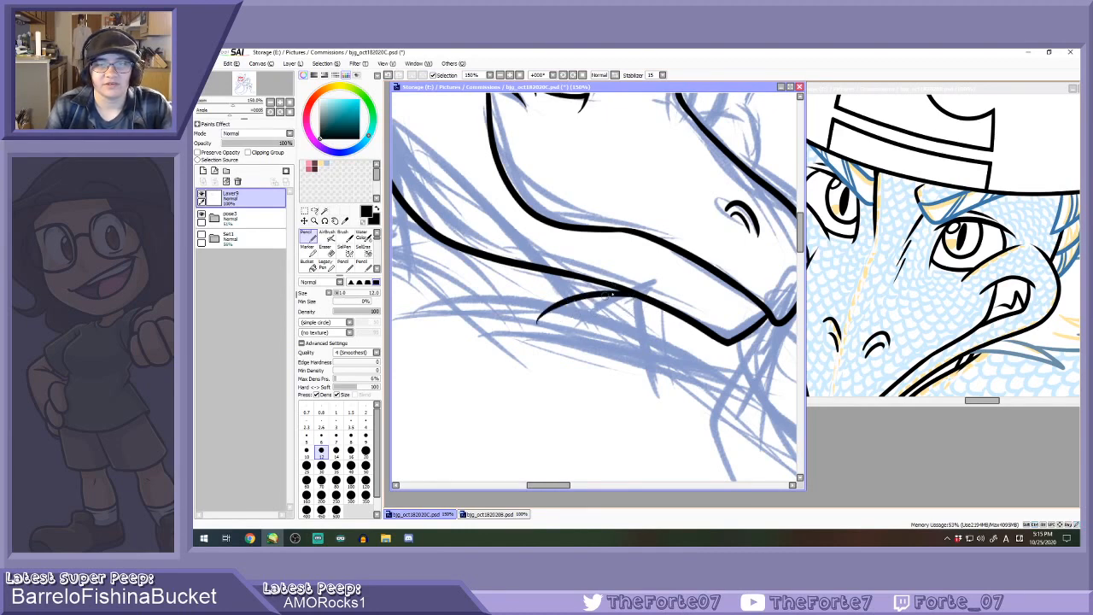
Ink a short throat line running down from the curve under the jaw.
left_click_drag(600, 298, 614, 355)
scroll(615, 345, "down", 3)
scroll(611, 334, "down", 1)
scroll(612, 334, "up", 1)
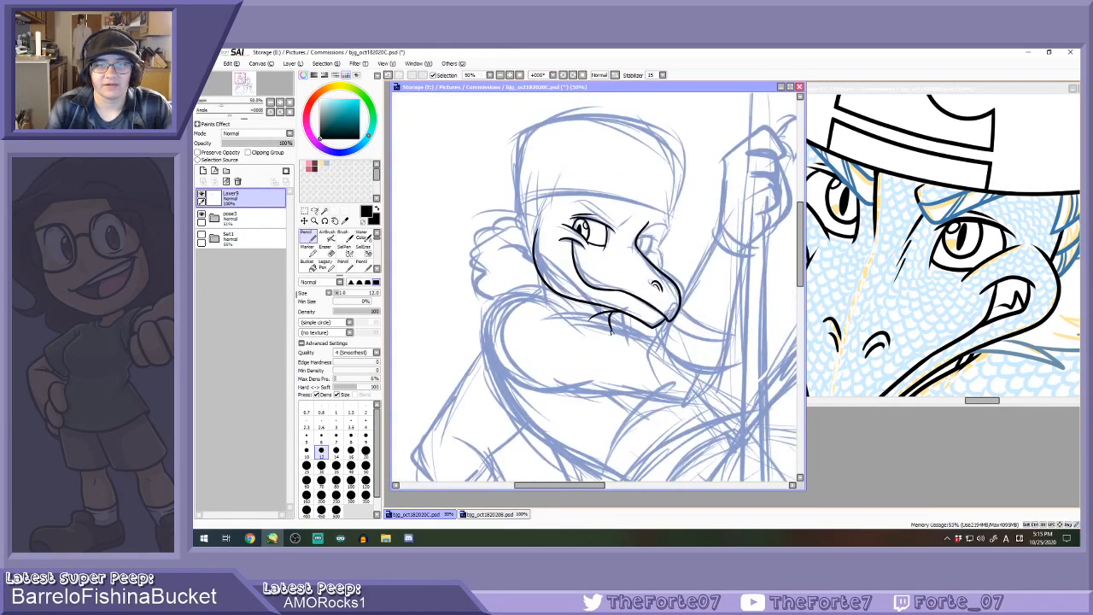
scroll(630, 315, "up", 2)
mouse_move(618, 308)
left_mouse_down()
mouse_move(572, 336)
mouse_move(609, 315)
mouse_move(598, 320)
mouse_move(610, 365)
left_mouse_up()
scroll(609, 366, "down", 3)
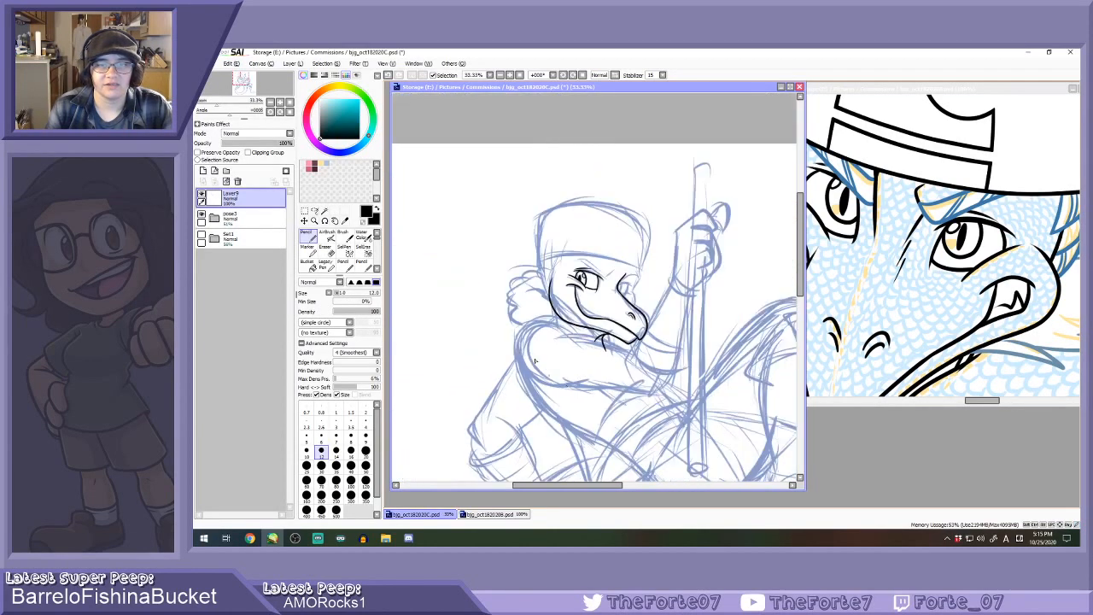
Add a new layer above the face line art layer.
scroll(616, 218, "up", 1)
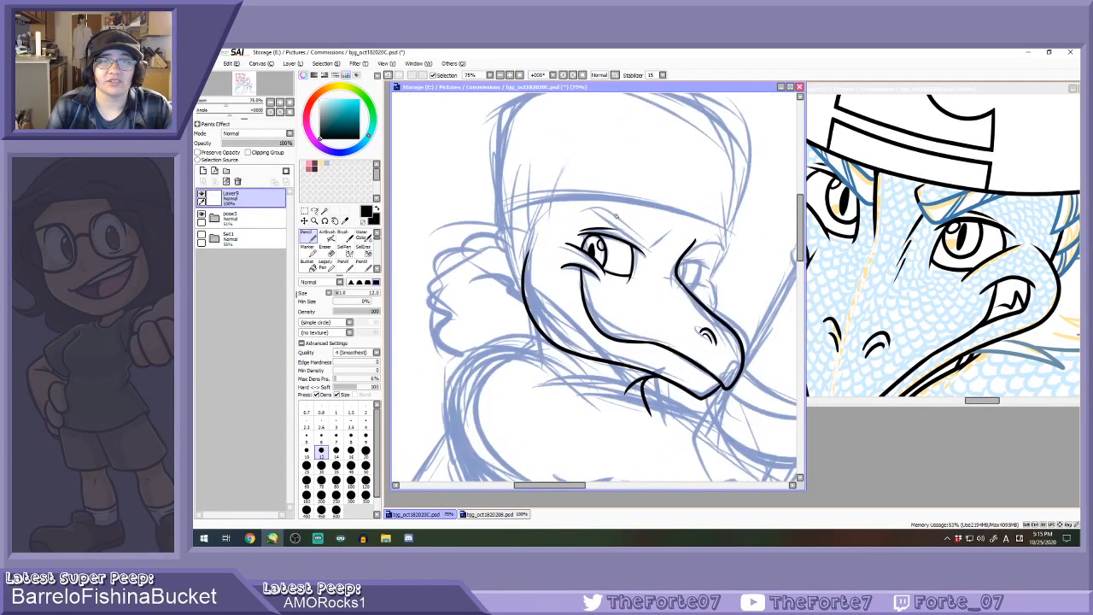
scroll(550, 224, "up", 1)
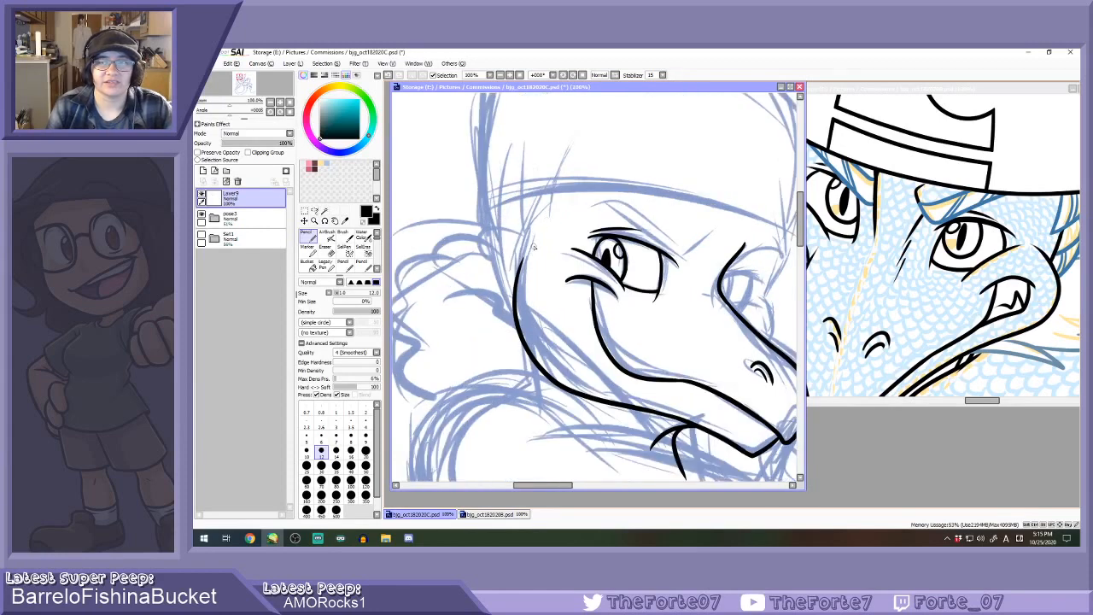
left_click(203, 170)
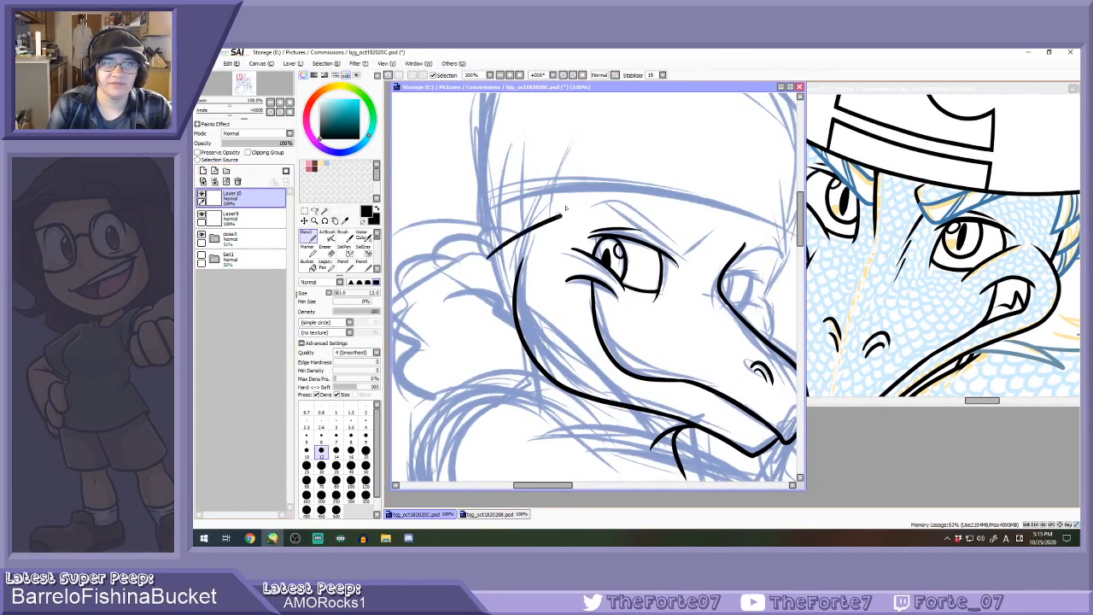
Try to ink a curve along the side of the head behind the near eye and a line rising from it onto the hat.
mouse_move(549, 224)
left_mouse_down()
mouse_move(585, 145)
mouse_move(551, 232)
mouse_move(533, 227)
mouse_move(481, 279)
left_mouse_up()
key("ctrl+z")
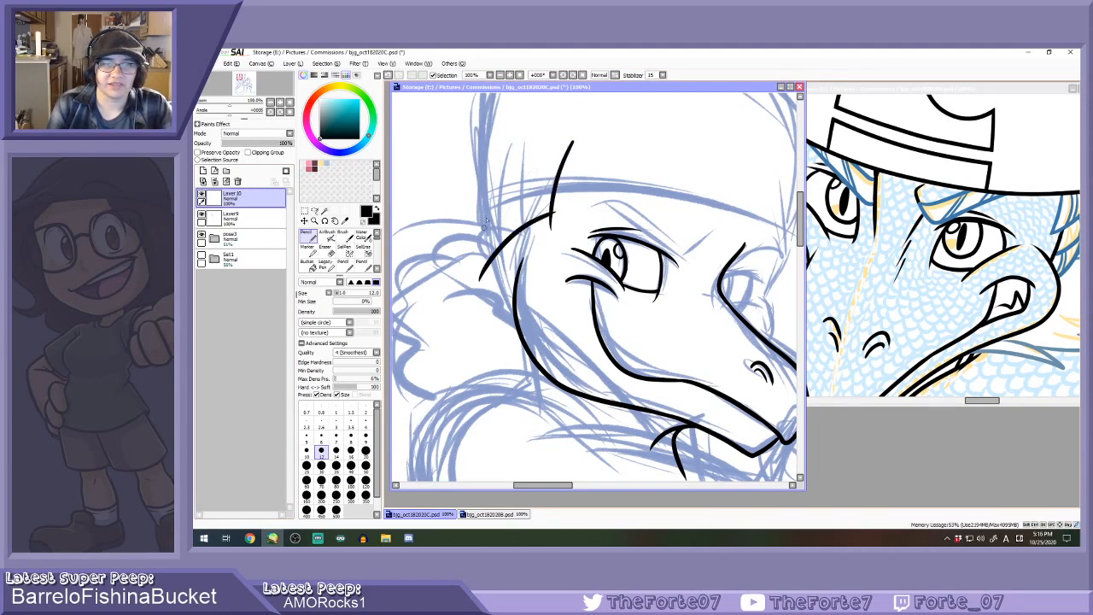
key("ctrl+z")
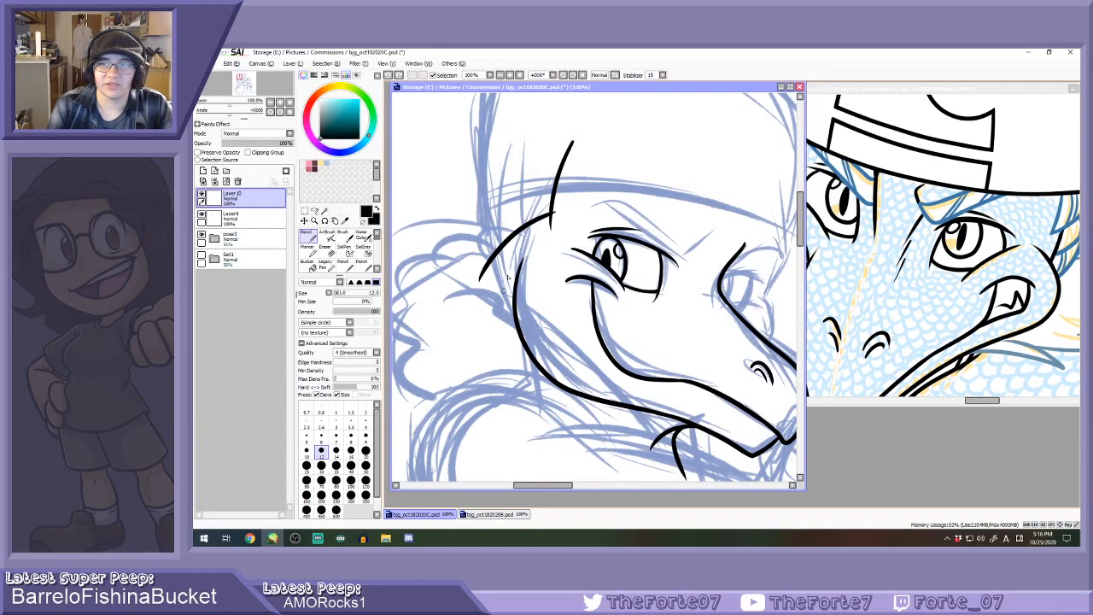
key("ctrl+z")
key("ctrl+z")
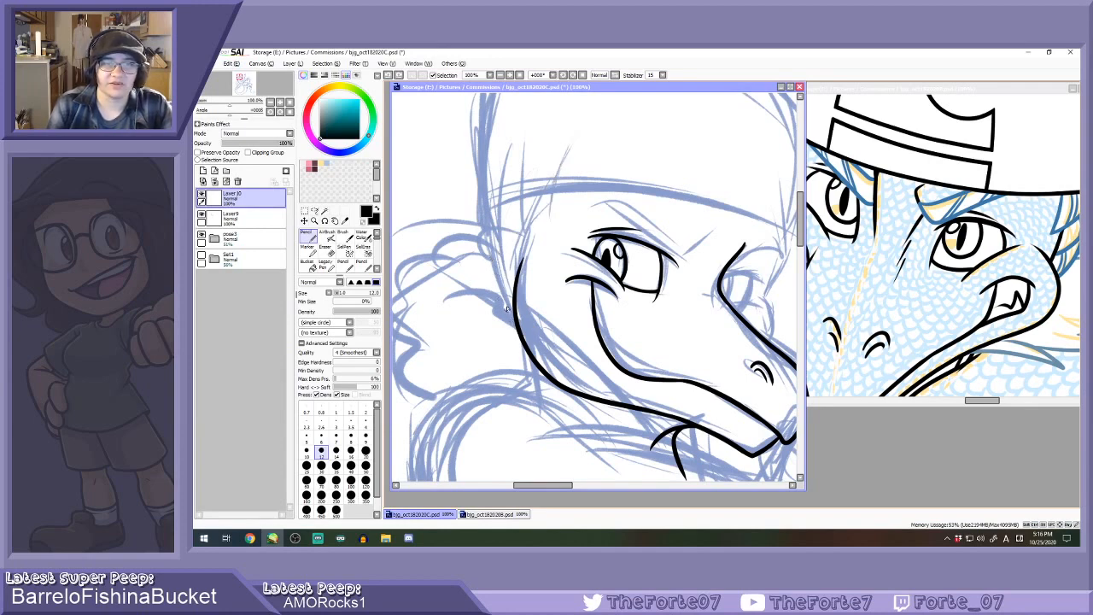
Select the sketch layer inside the pose3 folder and choose a muted dark blue drawing colour.
scroll(508, 299, "down", 3)
left_click(214, 238)
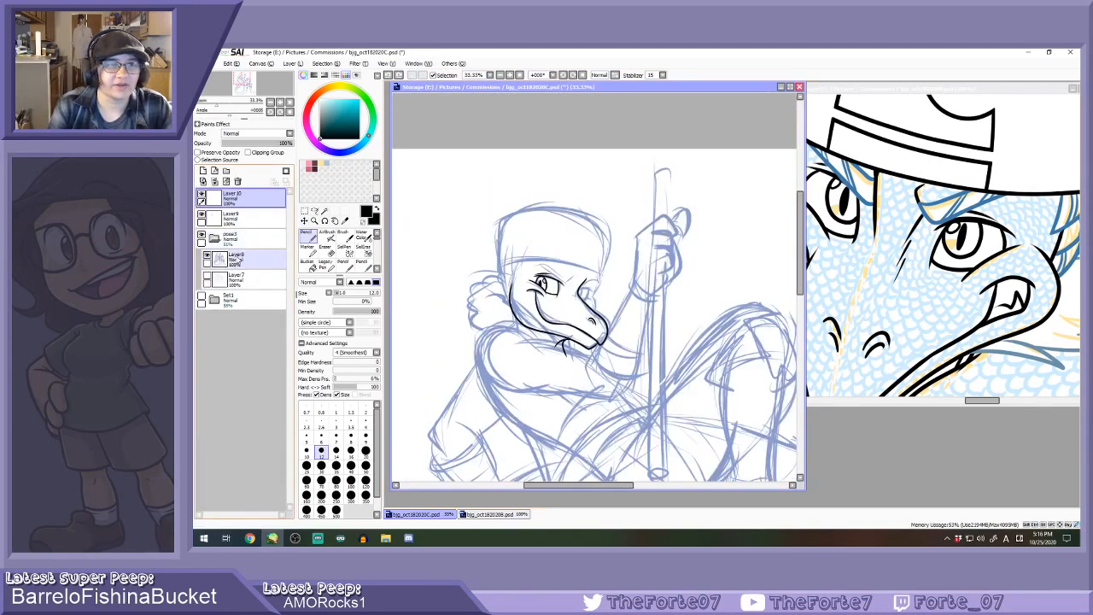
left_click(243, 259)
left_click(341, 150)
left_click(328, 119)
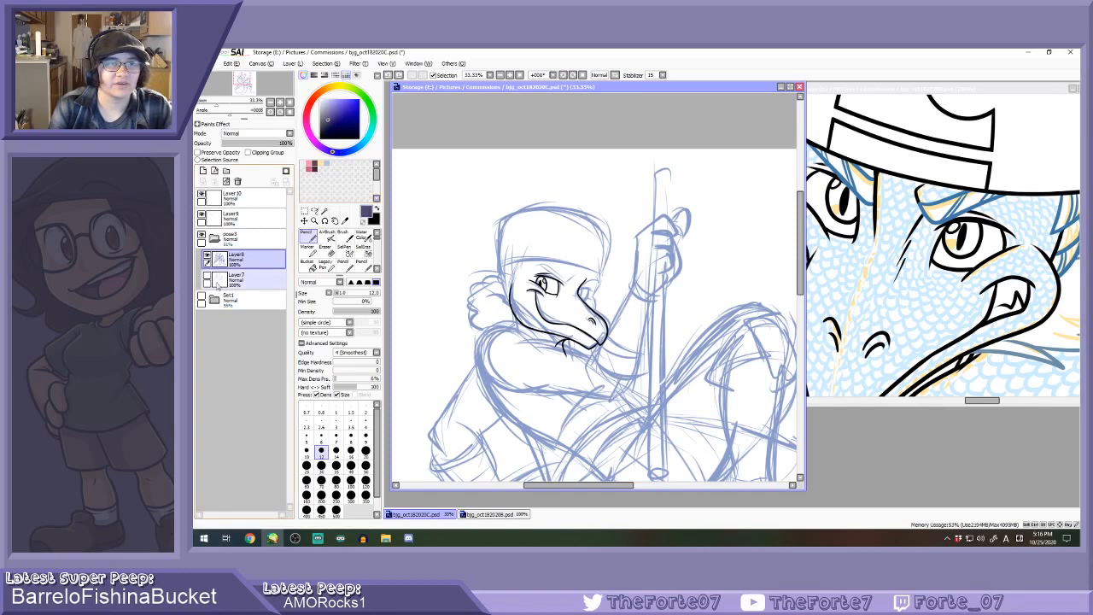
Add a new layer above the sketch layer in the pose3 folder and lower the sketch layer's opacity to 54%.
left_click(203, 171)
left_click(248, 279)
left_click(258, 143)
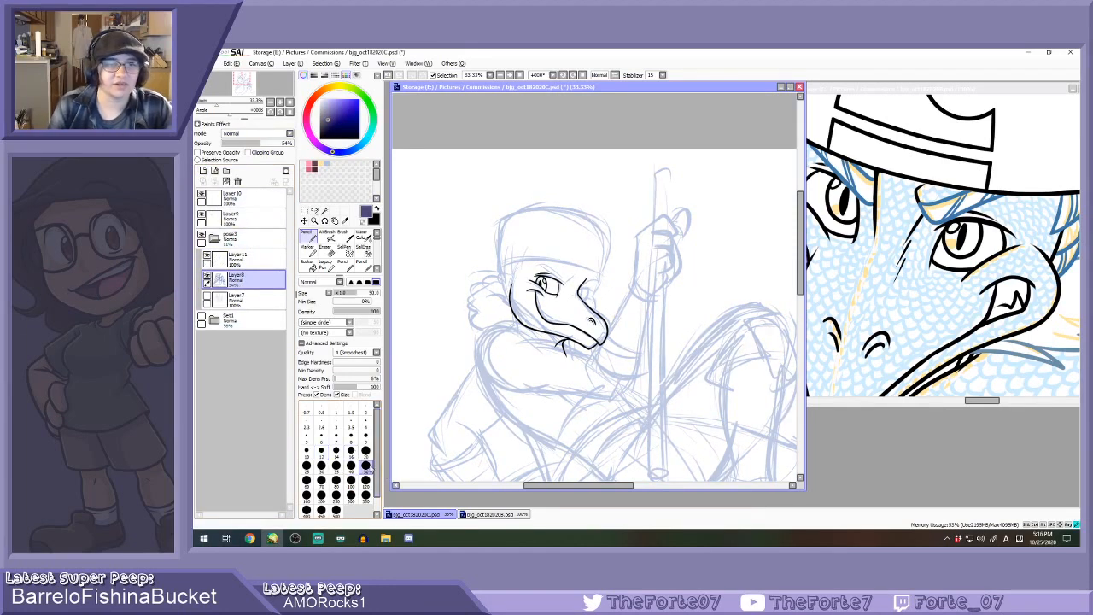
Select the empty layer above the faded sketch layer in the pose3 folder and set the brush size to 100.
left_click(335, 466)
scroll(448, 276, "up", 3)
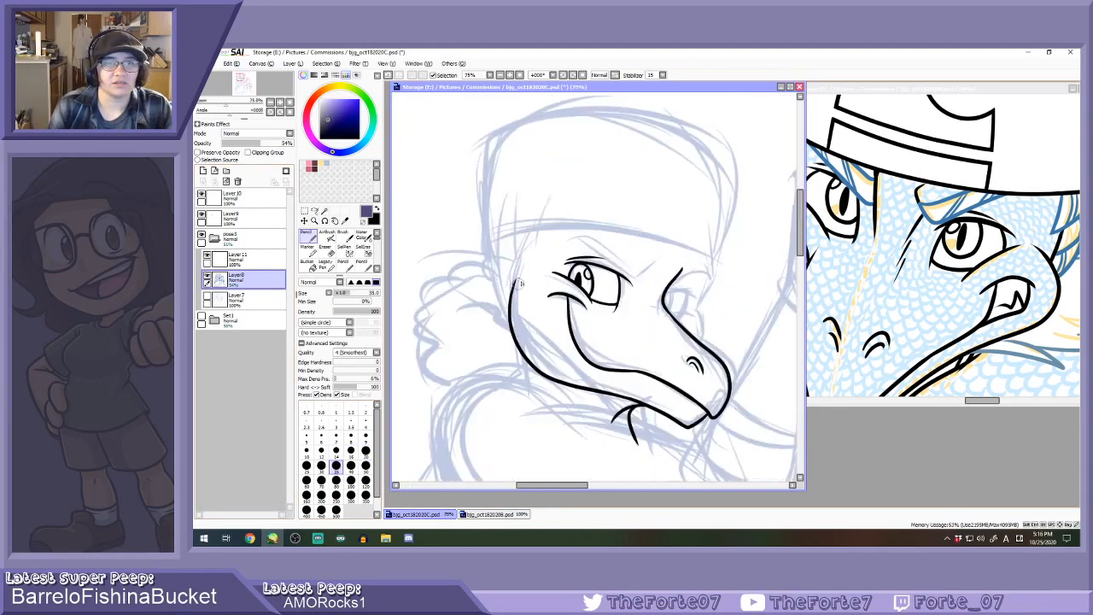
left_click(350, 465)
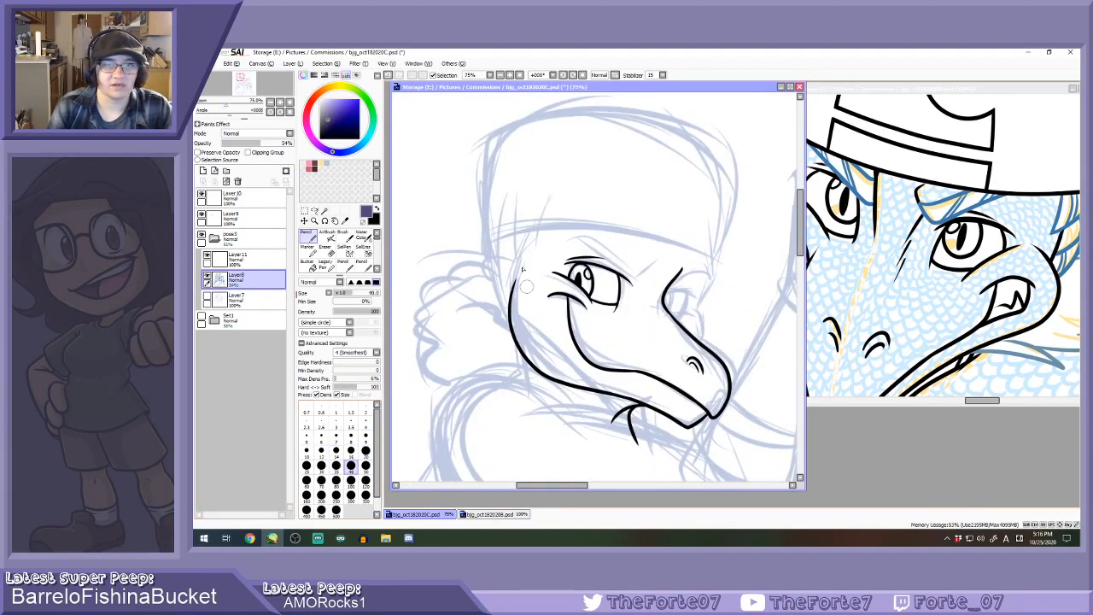
left_click(240, 257)
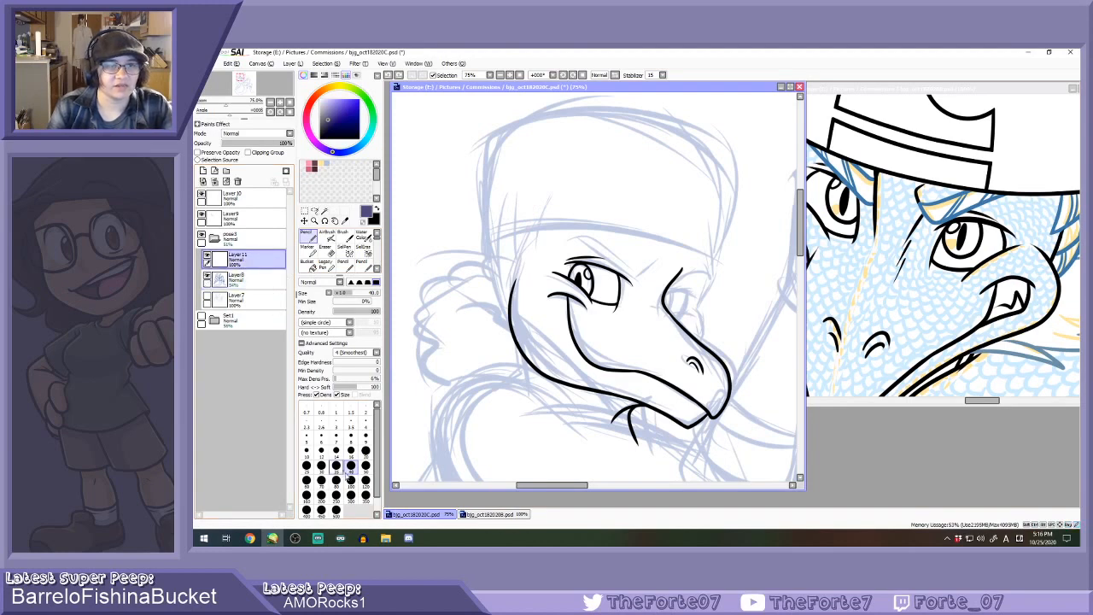
left_click(350, 480)
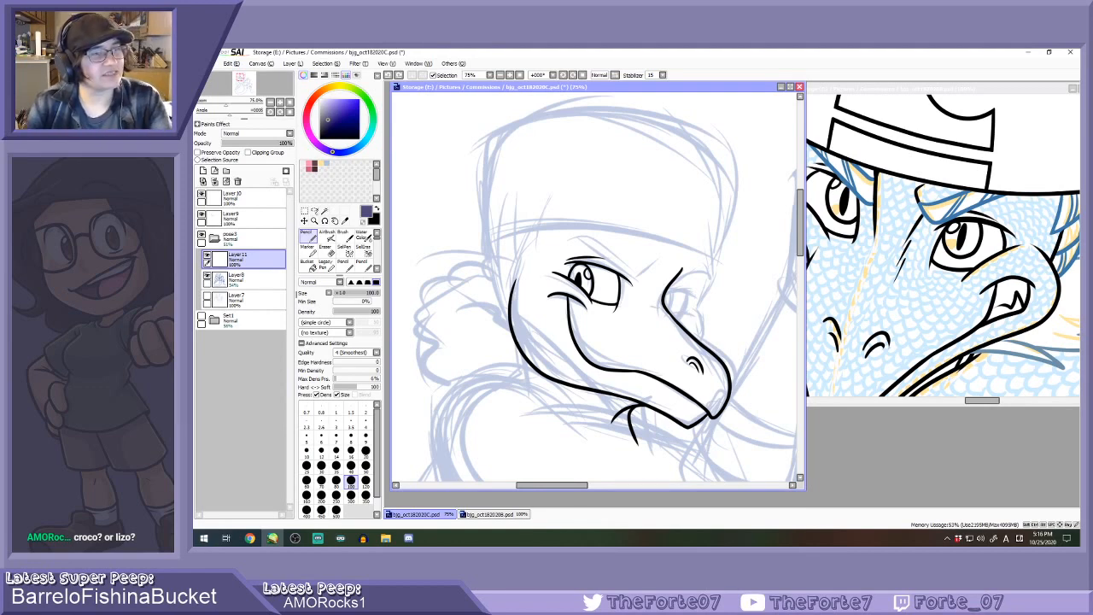
key("alt+Tab")
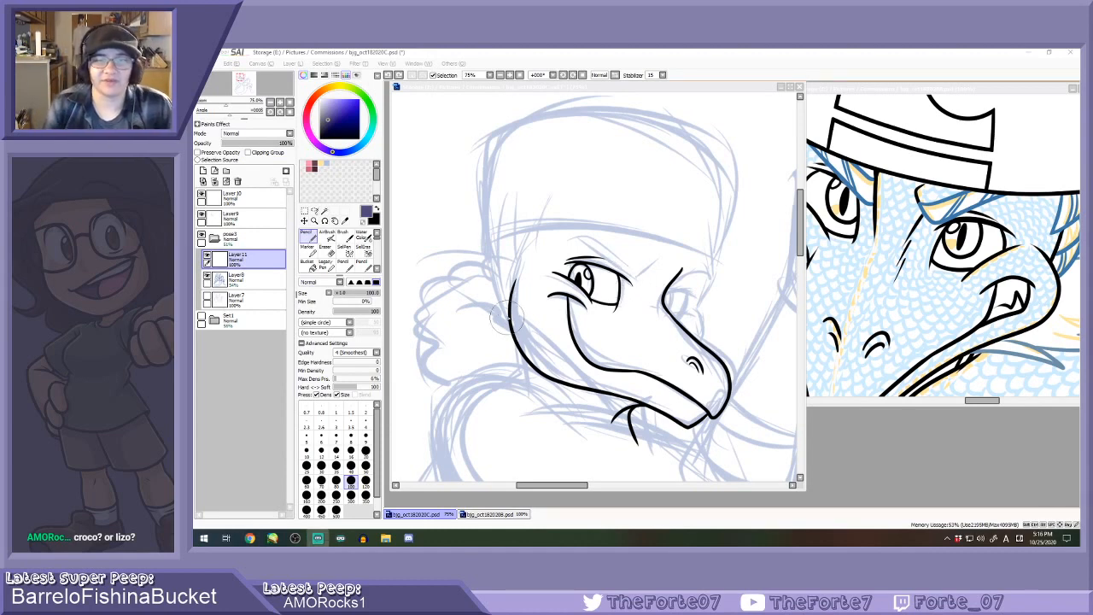
View the whole figure in the bjg_oct182020B.psd reference at 33.33% and return to bjg_oct182020C.psd.
double_click(907, 89)
scroll(894, 279, "down", 3)
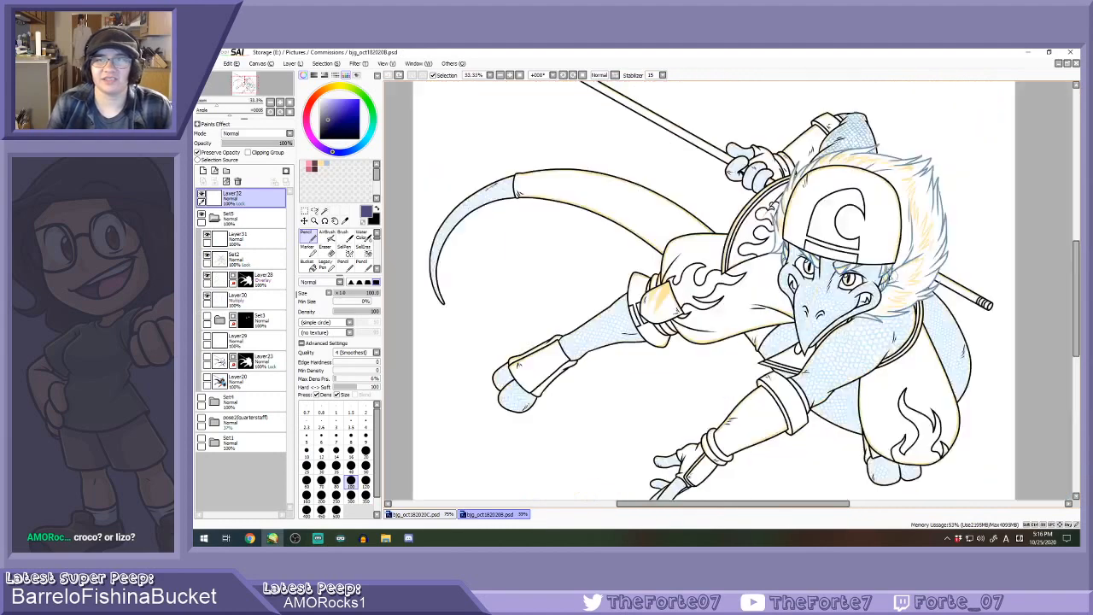
left_click(1067, 64)
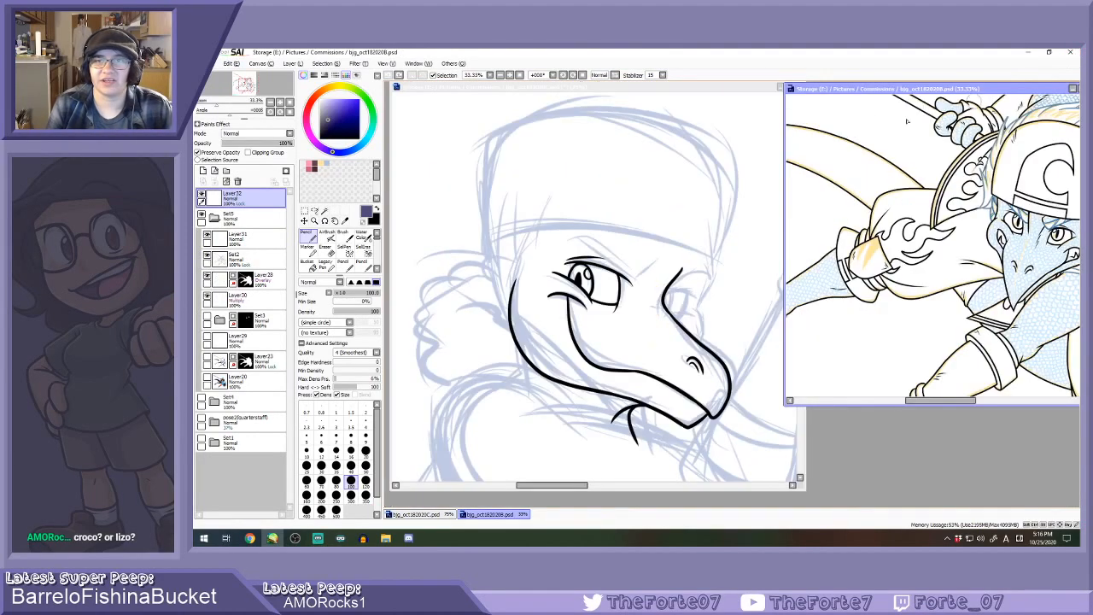
left_click(680, 88)
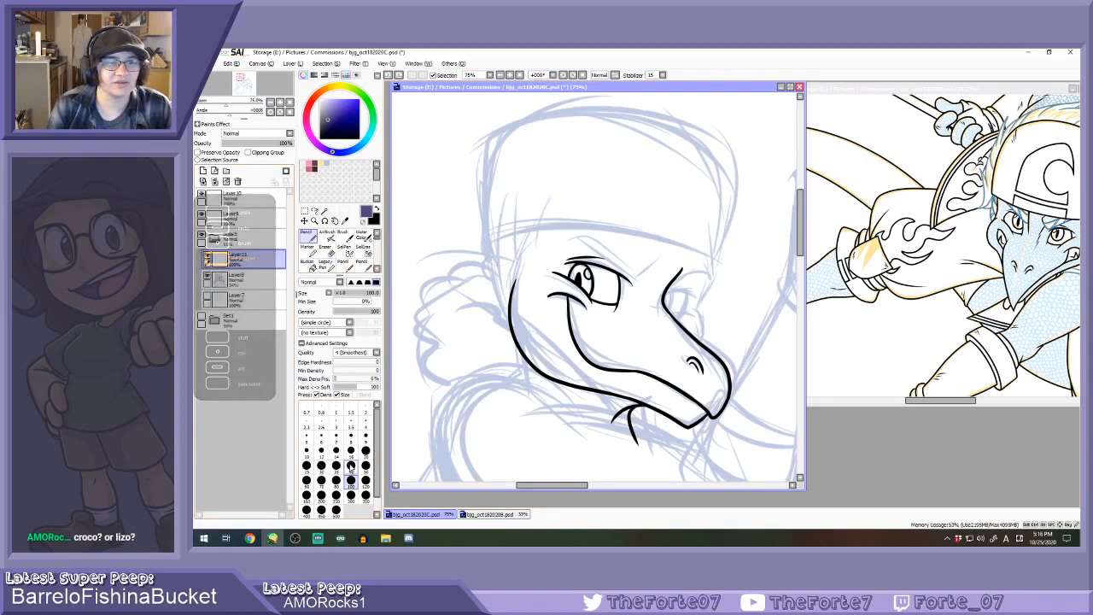
Choose a darker navy blue drawing colour and rotate the canvas to -45° for drawing the hat's brim.
left_click(351, 468)
left_click(336, 126)
left_click(563, 75)
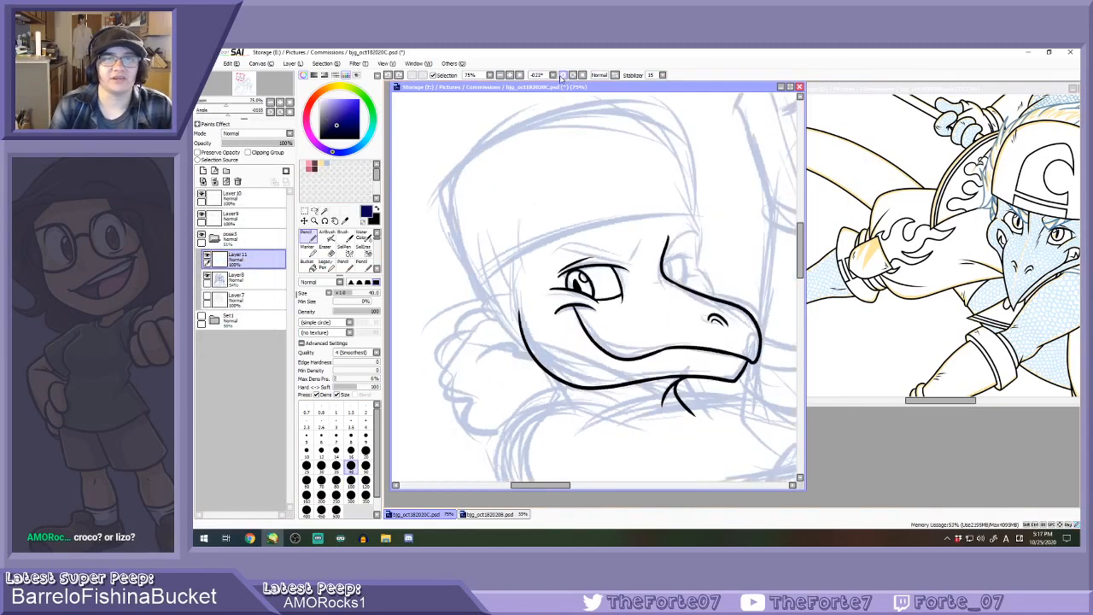
left_click(563, 76)
left_click(563, 75)
Try to draw the hat's brim above the near eye with the smooth pencil at size 35.
key("bracketleft")
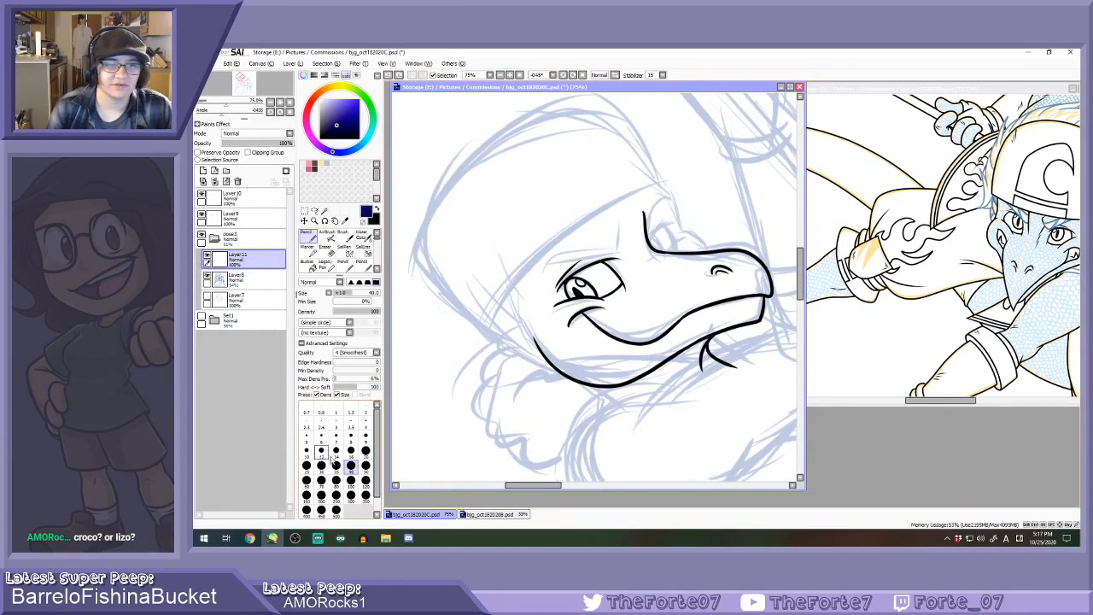
left_click_drag(497, 335, 621, 224)
left_click_drag(545, 272, 631, 217)
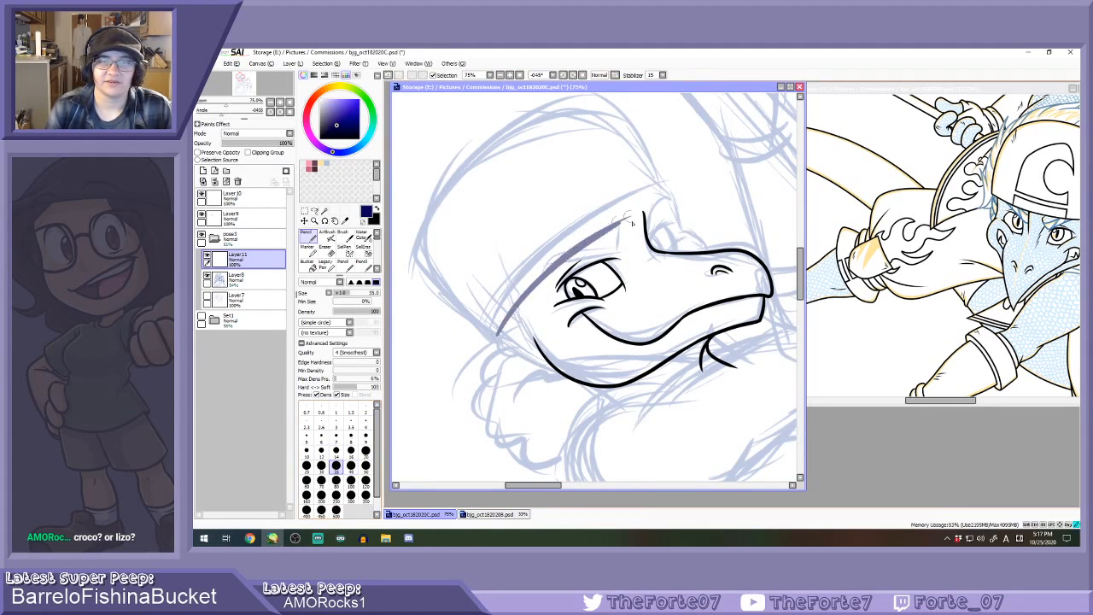
key("ctrl+z")
key("ctrl+z")
Switch to the textured pencil at size 40 and sketch the hat's brim line above the near eye.
left_click(364, 265)
left_click(350, 450)
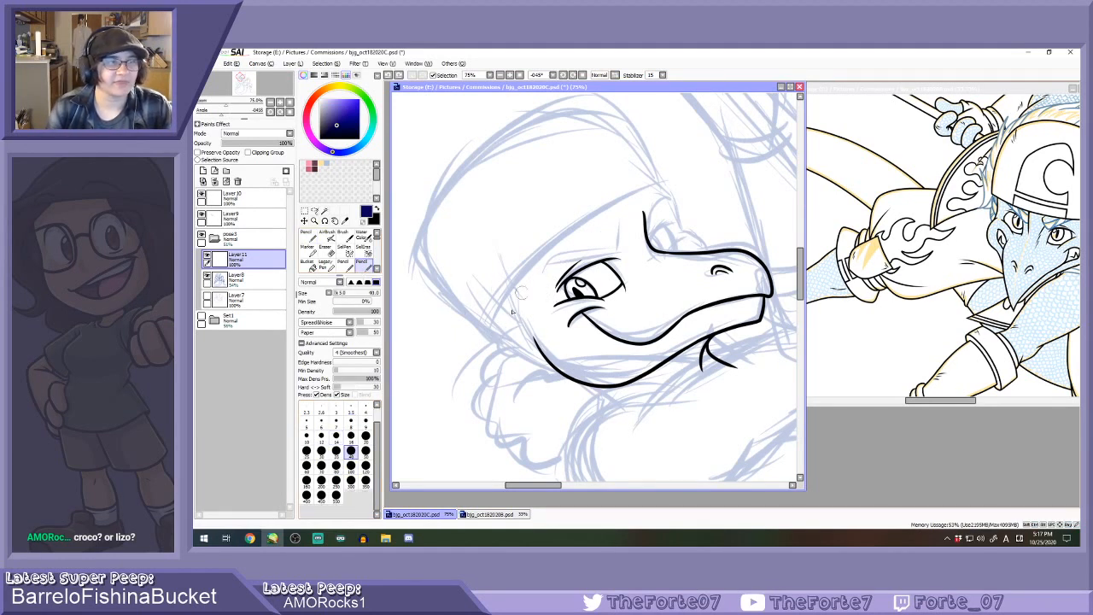
left_click_drag(497, 330, 590, 235)
left_click_drag(497, 330, 607, 217)
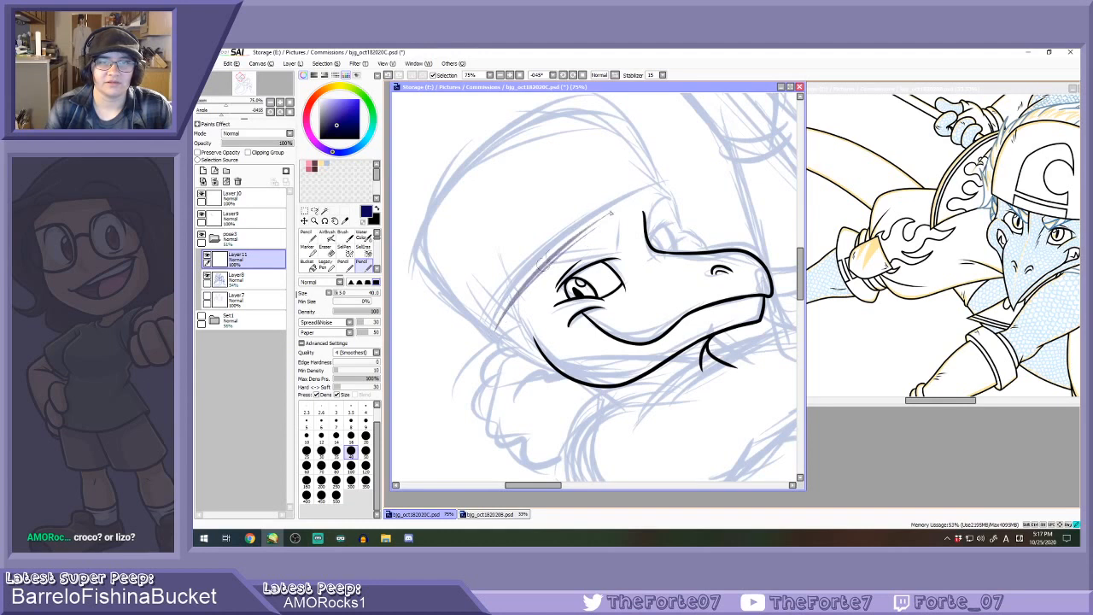
left_click_drag(543, 267, 642, 200)
mouse_move(591, 224)
left_mouse_down()
mouse_move(666, 193)
mouse_move(493, 323)
mouse_move(519, 291)
left_mouse_up()
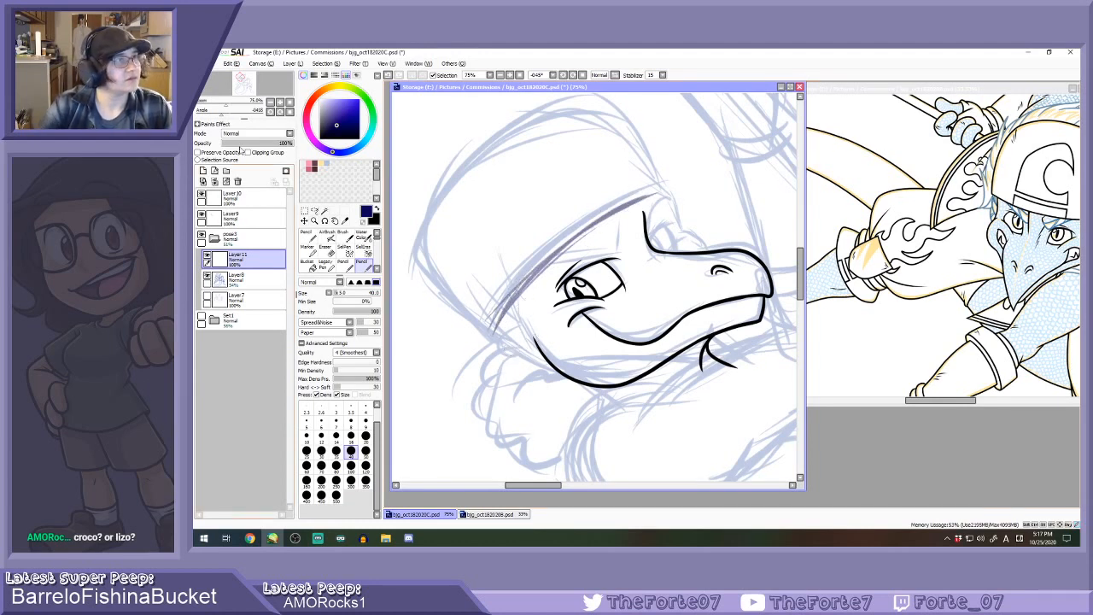
Try a curve behind the jaw and a pointed shape under the brim's back end, using the reference's head as guide.
key("alt+Tab")
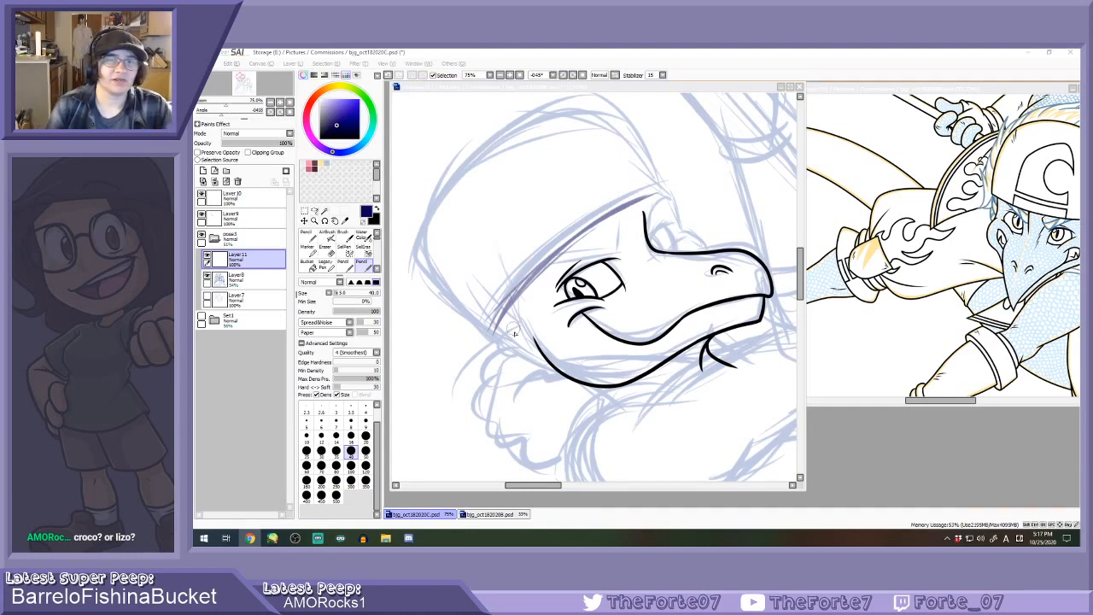
key("alt+Tab")
left_click(582, 75)
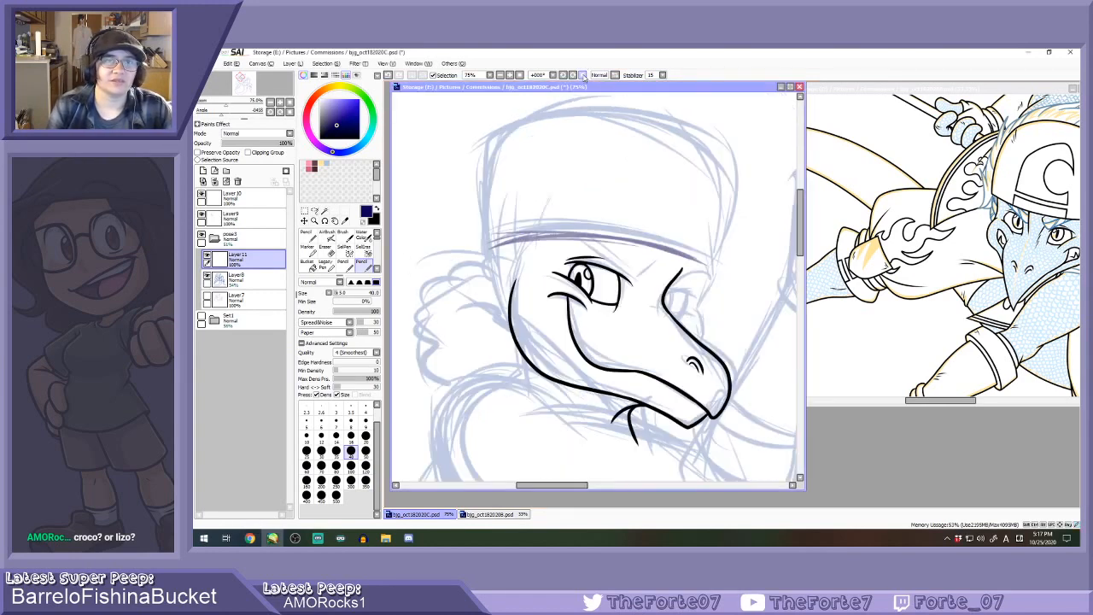
left_click_drag(492, 257, 504, 282)
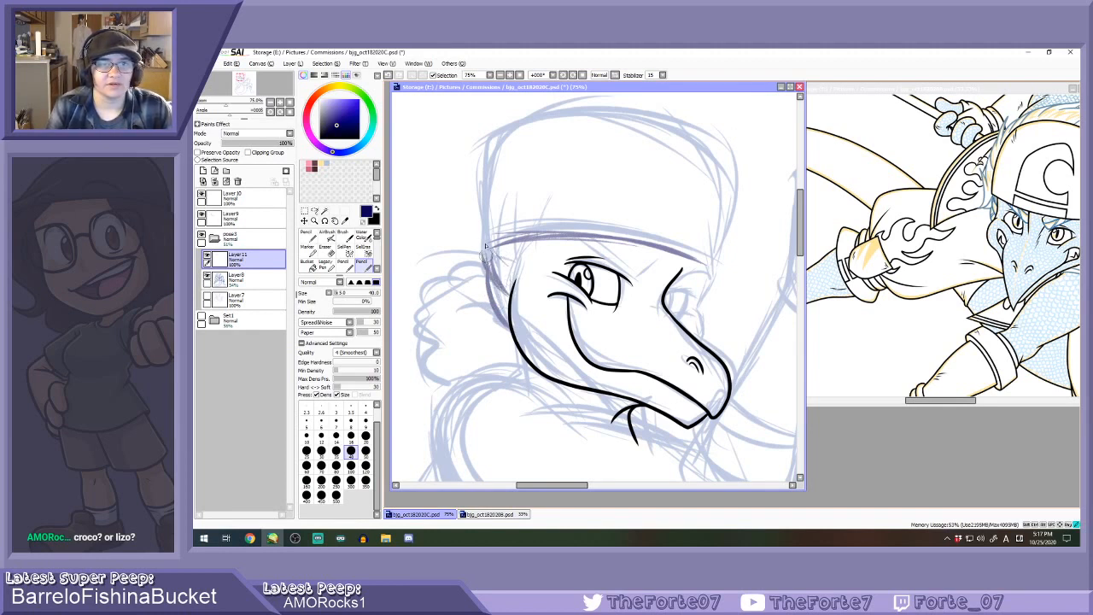
mouse_move(494, 247)
left_mouse_down()
mouse_move(535, 264)
mouse_move(511, 265)
mouse_move(529, 270)
mouse_move(548, 232)
mouse_move(530, 268)
left_mouse_up()
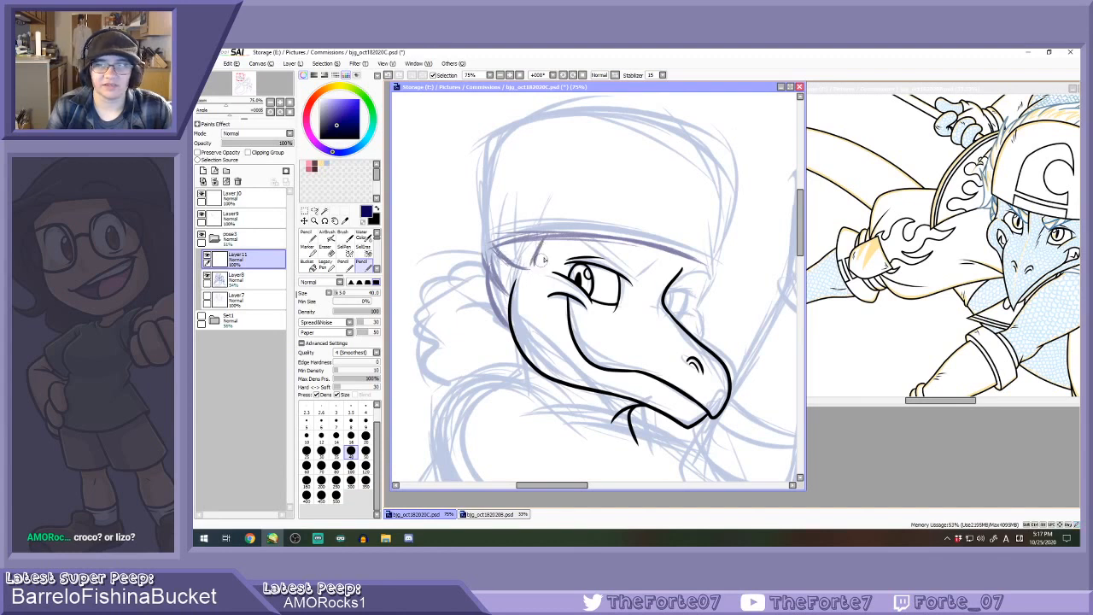
left_click_drag(920, 400, 947, 400)
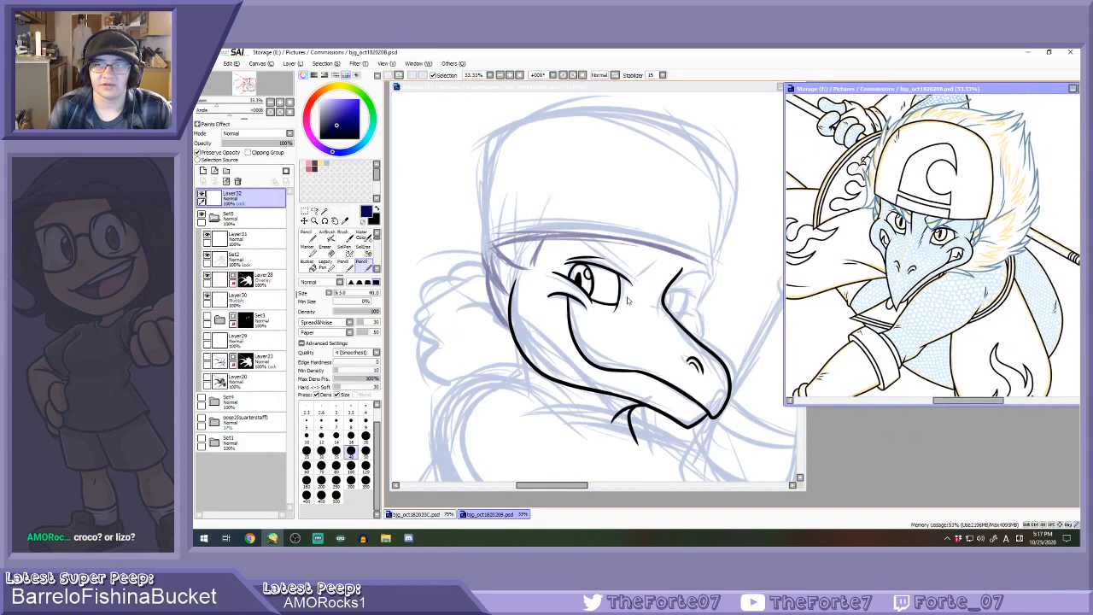
left_click(528, 256)
left_click_drag(536, 242, 507, 307)
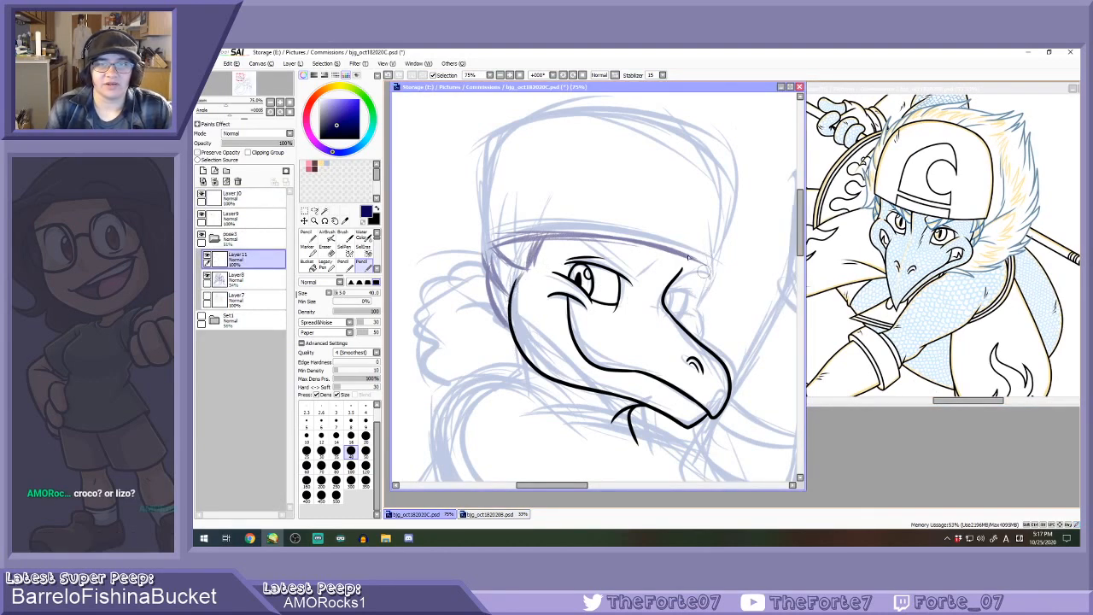
Clear all the navy strokes from the layer above the sketch.
left_click(563, 75)
left_click(563, 75)
left_click(563, 75)
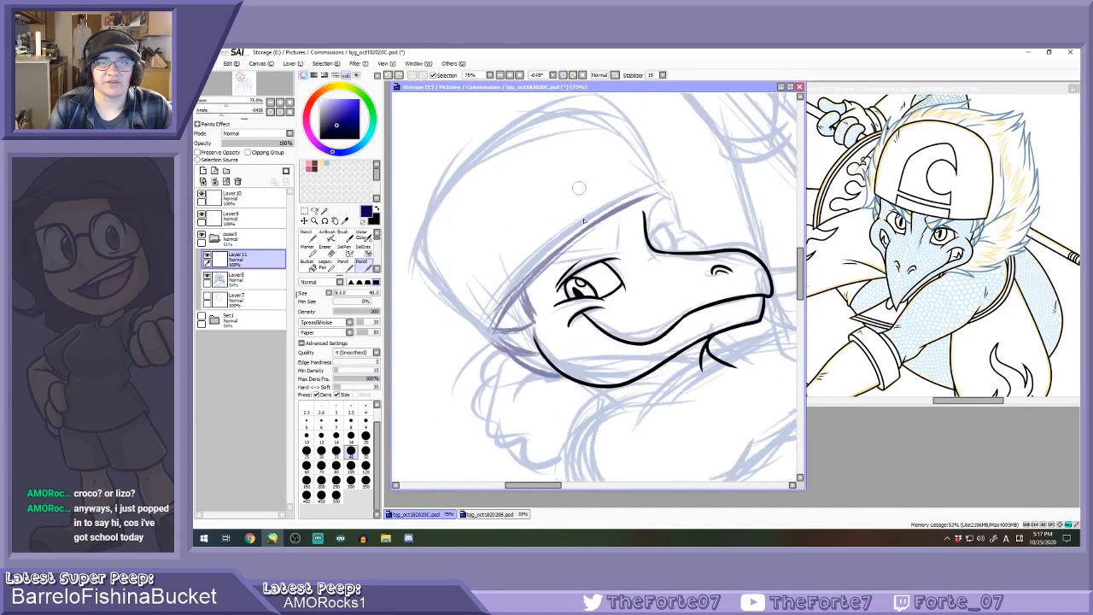
left_click(226, 181)
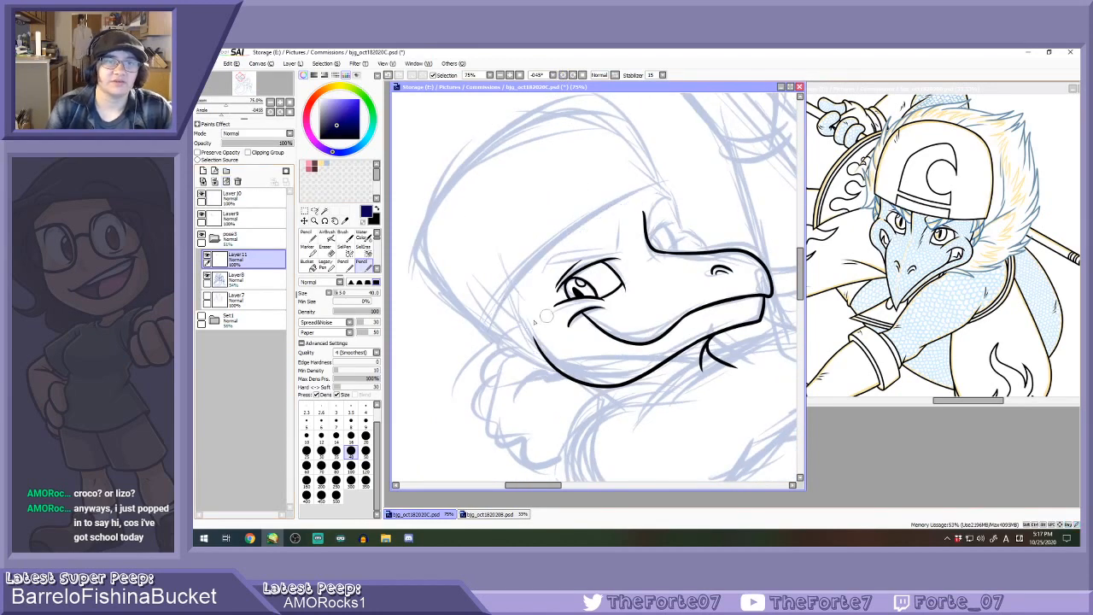
Try to redraw the hat's brim with overlapping textured pencil strokes.
left_click_drag(491, 334, 575, 228)
mouse_move(503, 298)
left_mouse_down()
mouse_move(591, 211)
mouse_move(638, 192)
left_mouse_up()
mouse_move(561, 237)
left_mouse_down()
mouse_move(627, 198)
mouse_move(511, 290)
left_mouse_up()
key("ctrl+z")
key("ctrl+z")
key("ctrl+z")
key("ctrl+z")
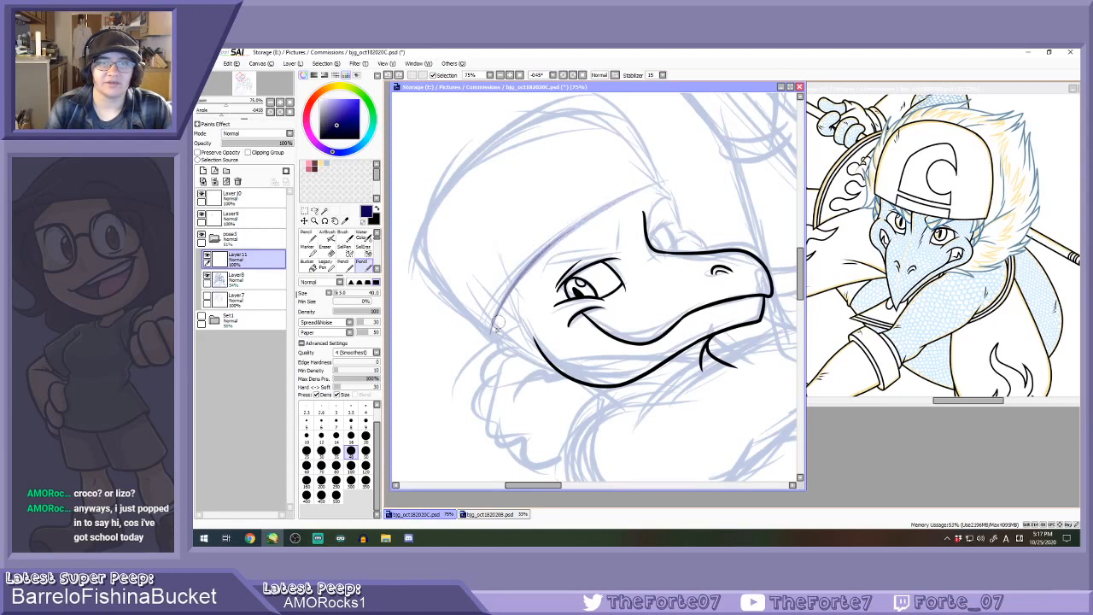
Draw the hat's brim as a thick curved line from the back of the head across the forehead.
left_click_drag(493, 335, 560, 249)
key("ctrl+z")
mouse_move(493, 326)
left_mouse_down()
mouse_move(604, 215)
mouse_move(663, 187)
mouse_move(558, 240)
left_mouse_up()
Draw the angled furrowed brow above the near eye, the far brow and the contour beside the far eye.
mouse_move(618, 198)
left_mouse_down()
mouse_move(517, 296)
mouse_move(561, 257)
mouse_move(609, 252)
mouse_move(613, 235)
left_mouse_up()
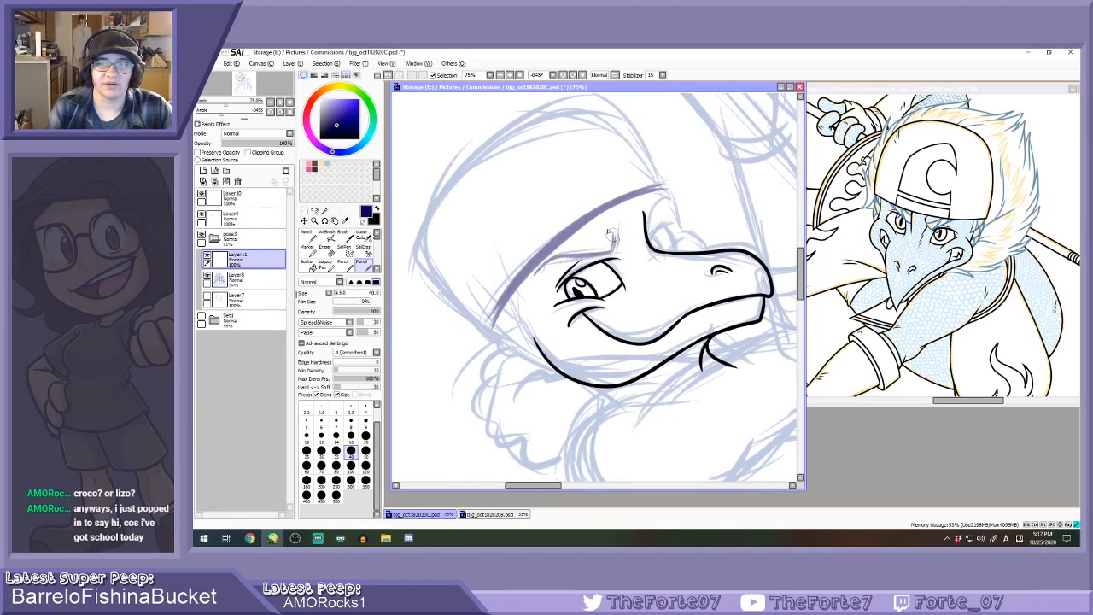
key("Home")
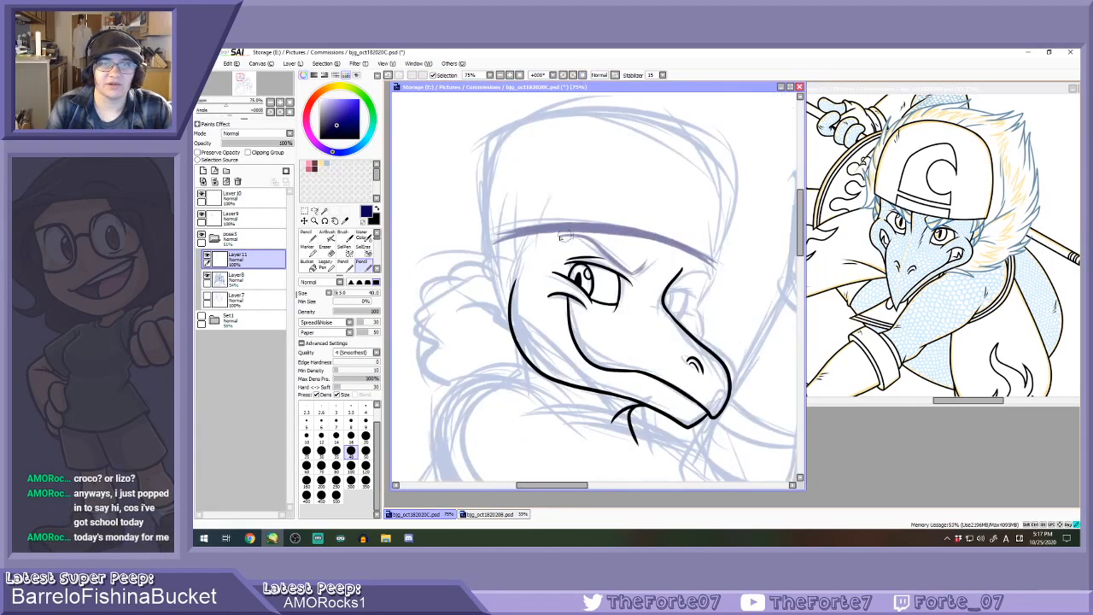
mouse_move(623, 258)
left_mouse_down()
mouse_move(604, 239)
mouse_move(630, 270)
mouse_move(649, 259)
mouse_move(615, 274)
mouse_move(651, 261)
left_mouse_up()
key("ctrl+z")
key("ctrl+z")
key("ctrl+z")
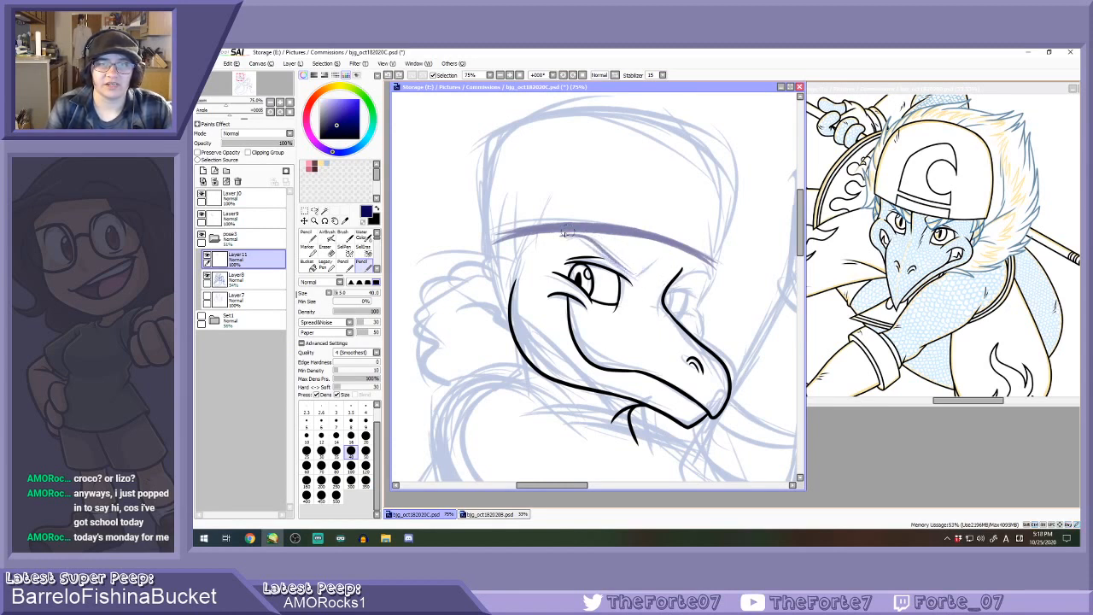
mouse_move(577, 238)
left_mouse_down()
mouse_move(632, 278)
mouse_move(662, 273)
left_mouse_up()
key("ctrl+z")
key("ctrl+z")
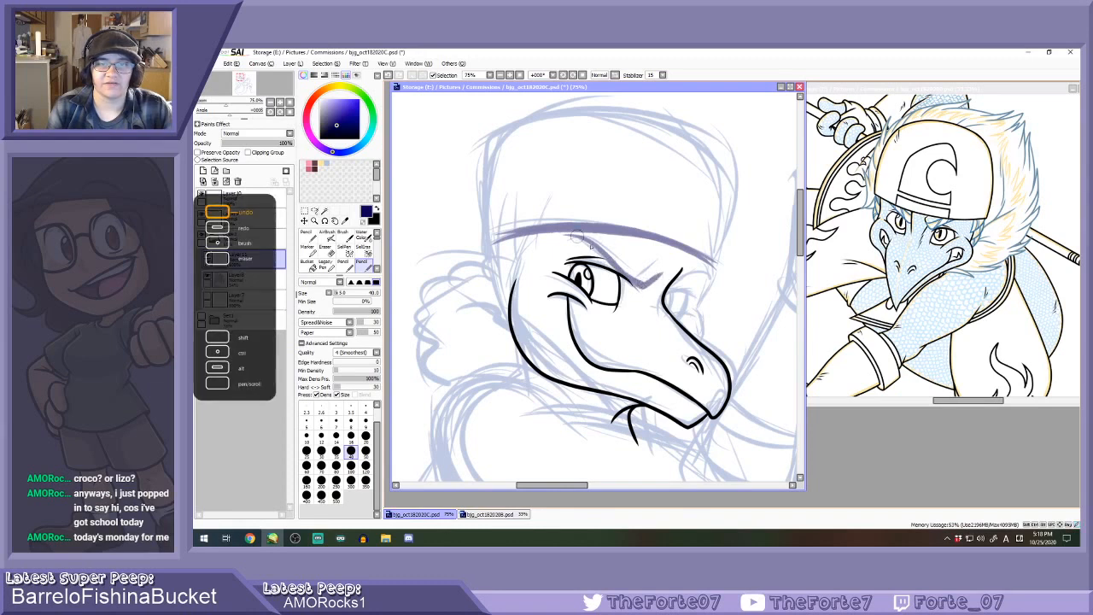
mouse_move(598, 234)
left_mouse_down()
mouse_move(647, 280)
mouse_move(659, 266)
left_mouse_up()
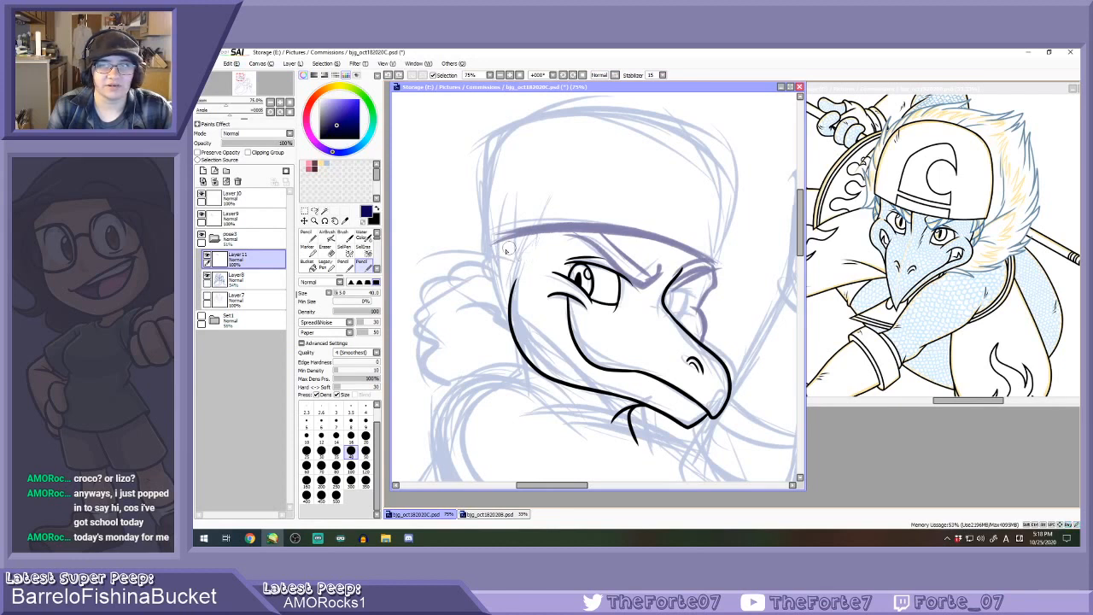
Draw the thick curve behind the jaw from the brim's back end, with pointed shapes under the brim.
left_click_drag(487, 247, 531, 256)
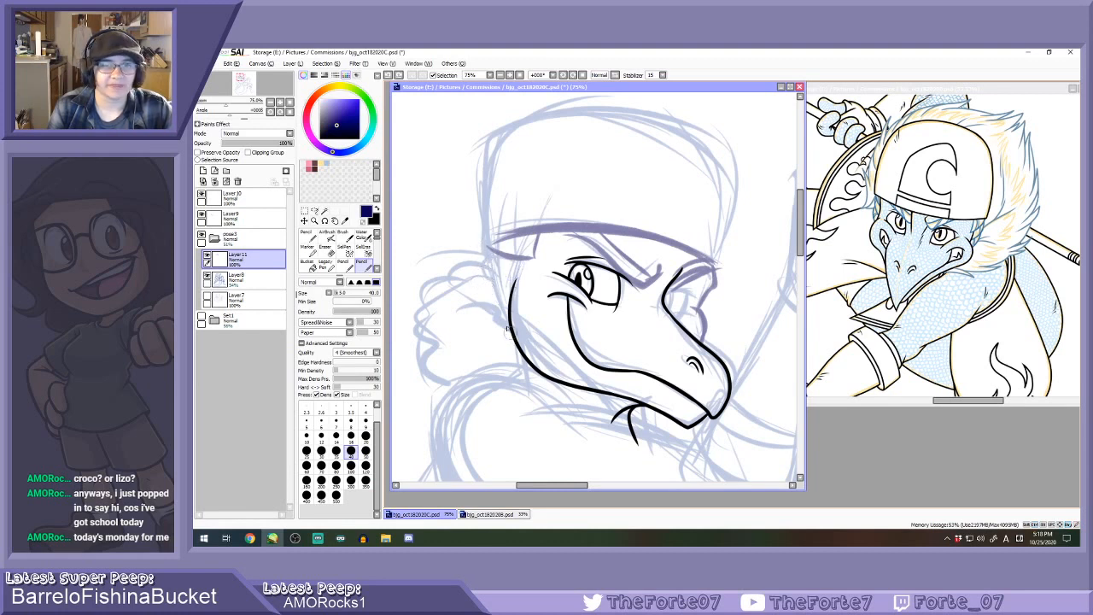
mouse_move(508, 328)
left_mouse_down()
mouse_move(475, 261)
mouse_move(517, 232)
mouse_move(498, 315)
left_mouse_up()
left_click_drag(475, 248, 518, 341)
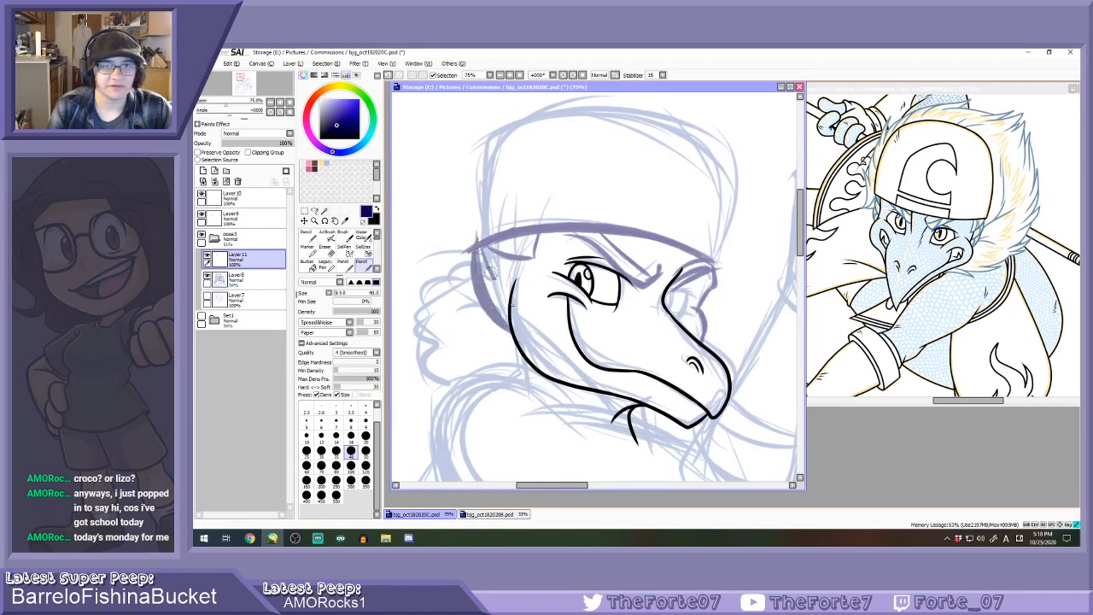
mouse_move(476, 244)
left_mouse_down()
mouse_move(507, 290)
mouse_move(523, 259)
mouse_move(508, 292)
left_mouse_up()
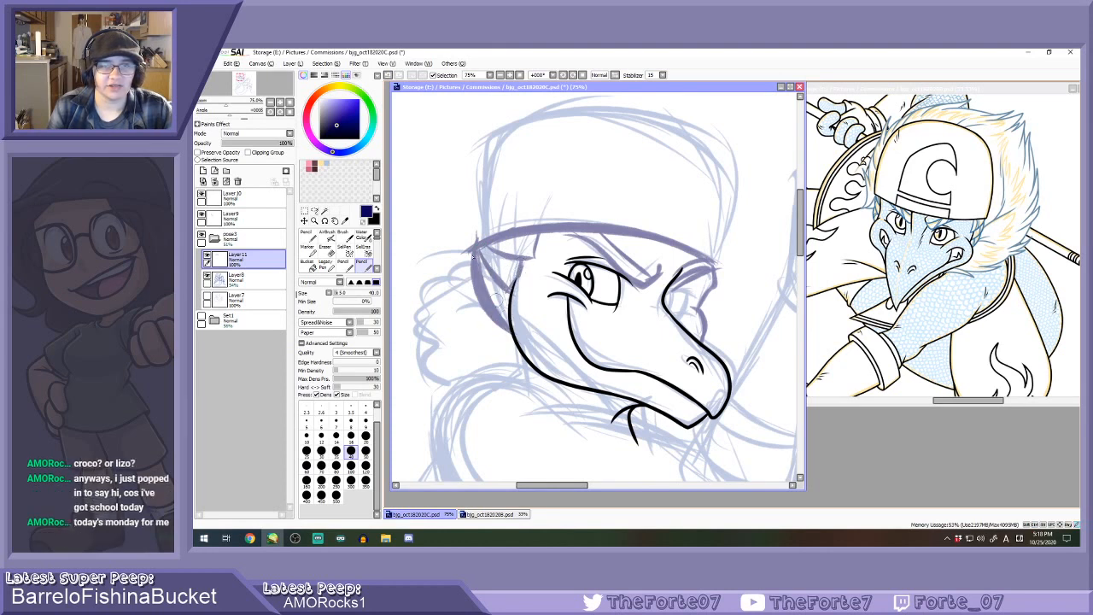
left_click_drag(478, 246, 533, 259)
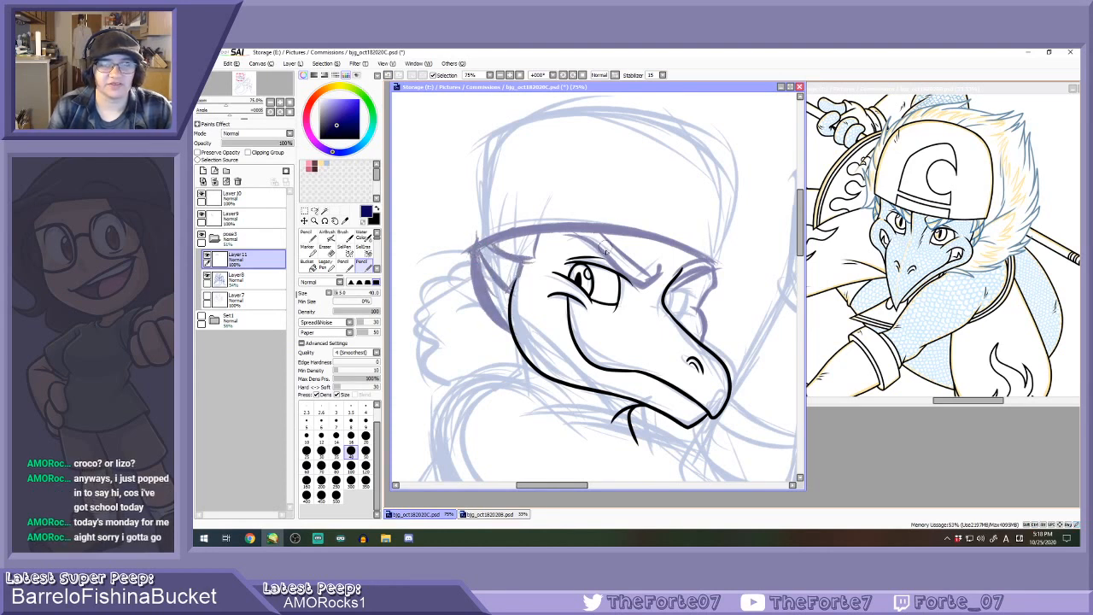
Draw the hat's rounded crown from the back end of the brim over the top to the front.
scroll(482, 231, "down", 3)
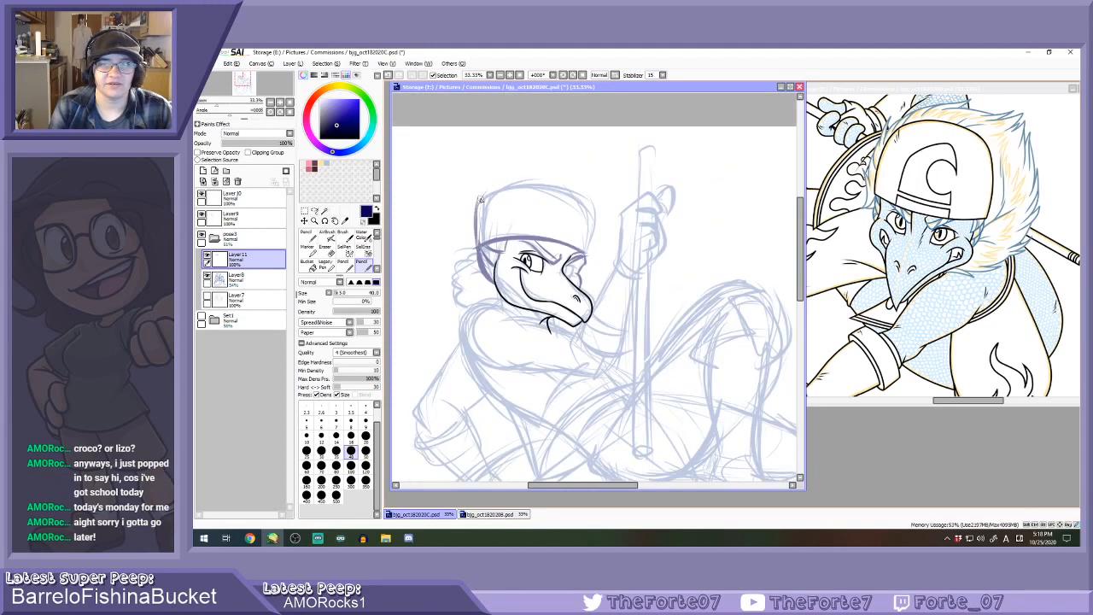
key("ctrl+z")
key("ctrl+z")
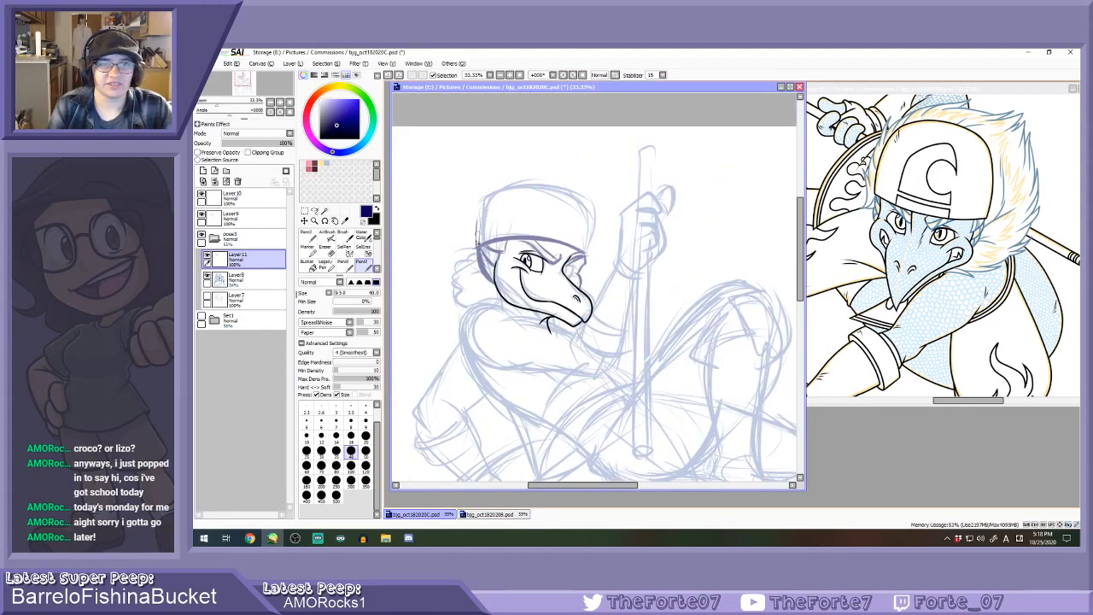
mouse_move(477, 242)
left_mouse_down()
mouse_move(483, 195)
mouse_move(497, 181)
mouse_move(566, 185)
left_mouse_up()
mouse_move(492, 188)
left_mouse_down()
mouse_move(584, 183)
mouse_move(532, 182)
mouse_move(594, 203)
mouse_move(558, 185)
mouse_move(586, 248)
left_mouse_up()
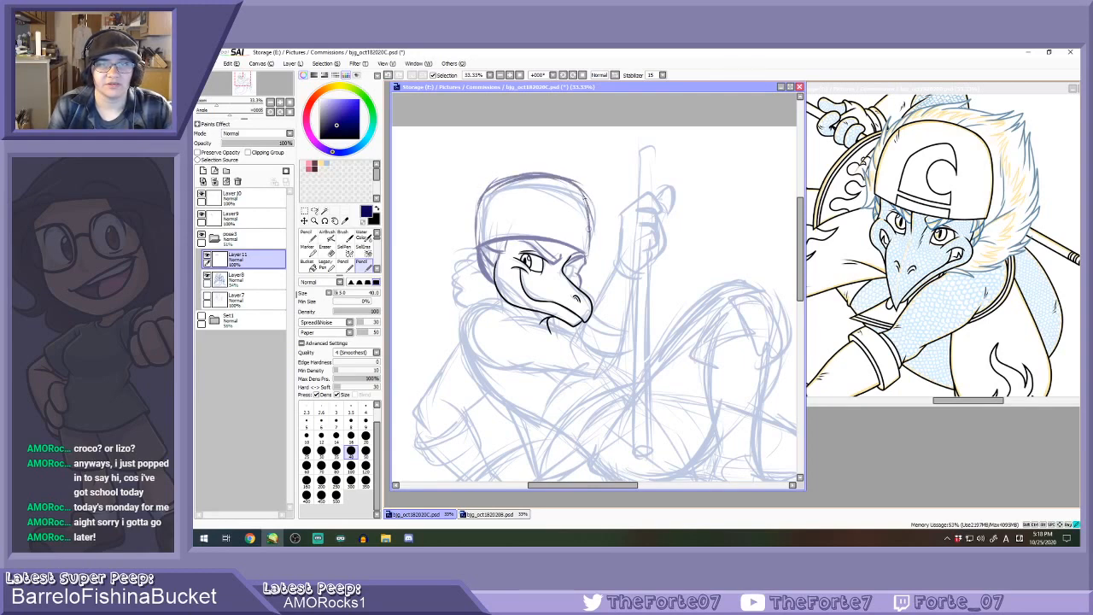
Reinforce the hat's crown and draw its front panel with the lower band line and a crescent emblem.
left_click_drag(585, 198, 578, 187)
left_click_drag(492, 184, 486, 190)
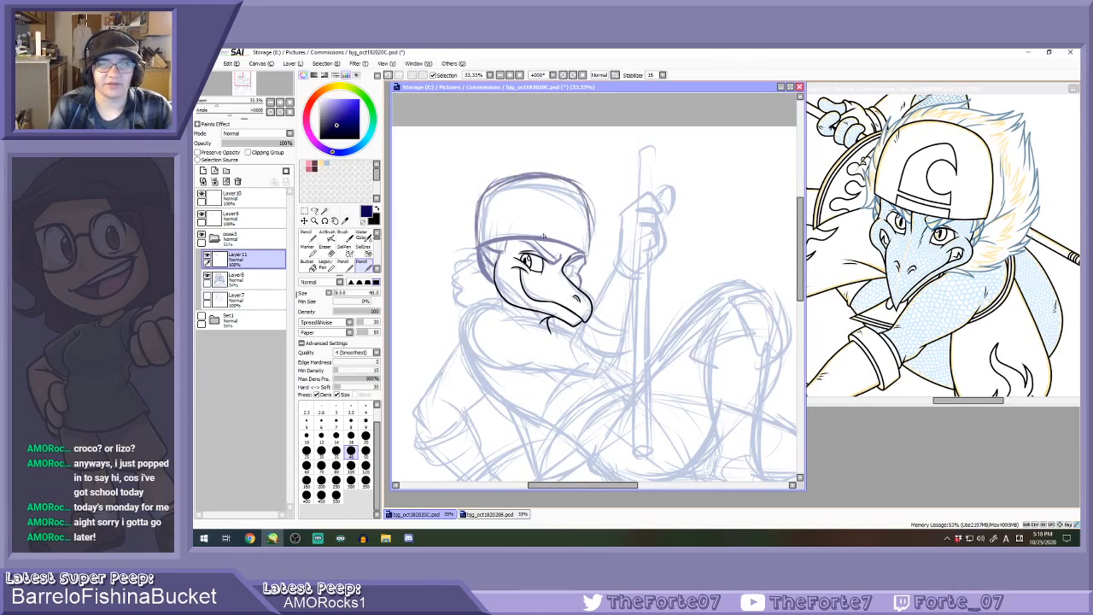
mouse_move(545, 239)
left_mouse_down()
mouse_move(560, 190)
mouse_move(545, 202)
mouse_move(571, 190)
mouse_move(560, 191)
mouse_move(573, 195)
mouse_move(583, 253)
mouse_move(581, 211)
mouse_move(584, 252)
left_mouse_up()
left_click_drag(577, 190, 582, 227)
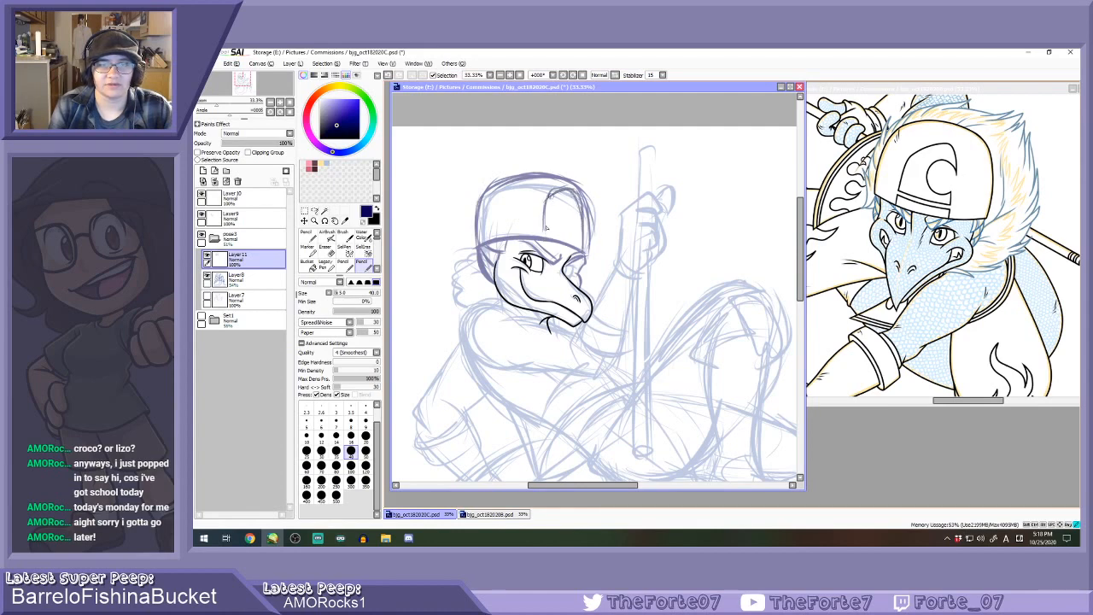
left_click_drag(552, 193, 543, 238)
left_click_drag(546, 231, 589, 243)
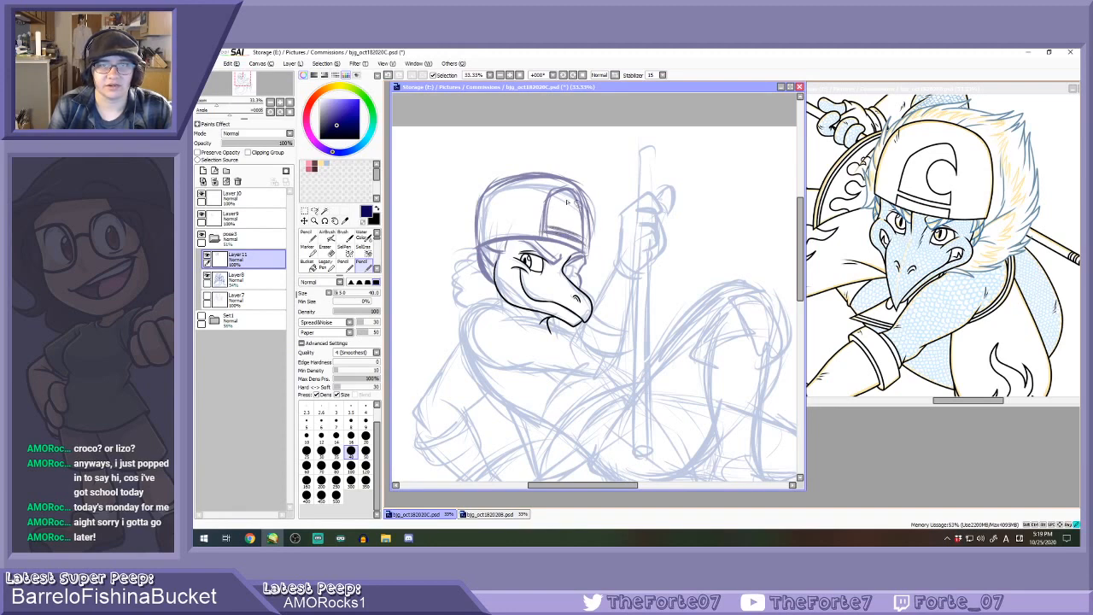
left_click_drag(574, 198, 585, 225)
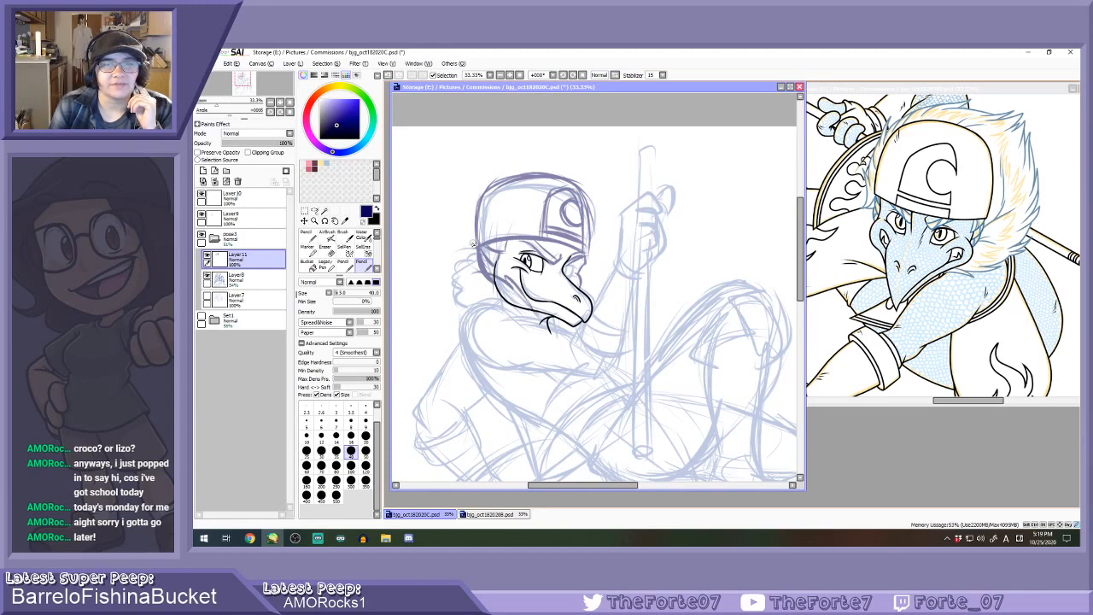
Draw the jagged fur tufts behind the head, from the hat's back edge down to the neck.
mouse_move(476, 245)
left_mouse_down()
mouse_move(445, 234)
mouse_move(457, 262)
mouse_move(464, 235)
mouse_move(448, 258)
mouse_move(448, 289)
mouse_move(468, 316)
mouse_move(526, 319)
left_mouse_up()
left_click_drag(509, 283, 554, 328)
left_click_drag(537, 302, 561, 336)
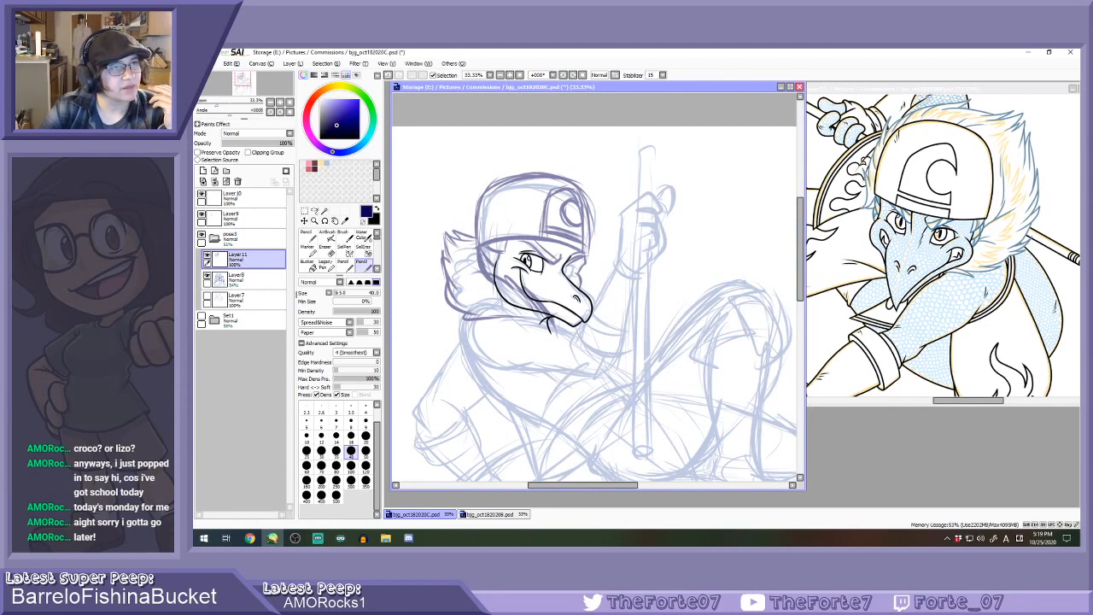
key("alt+Tab")
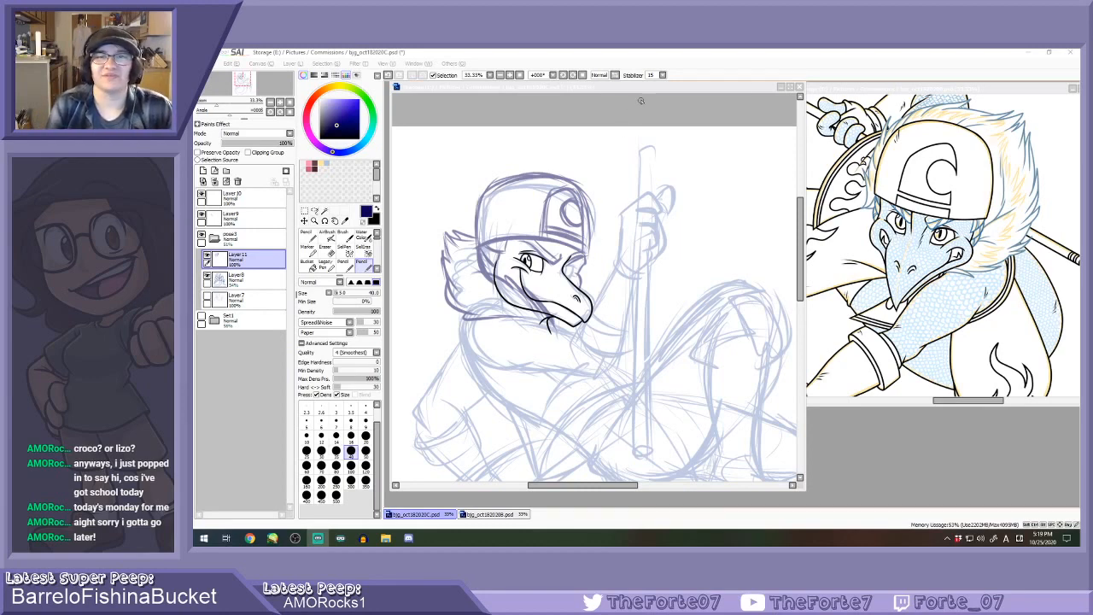
left_click(635, 63)
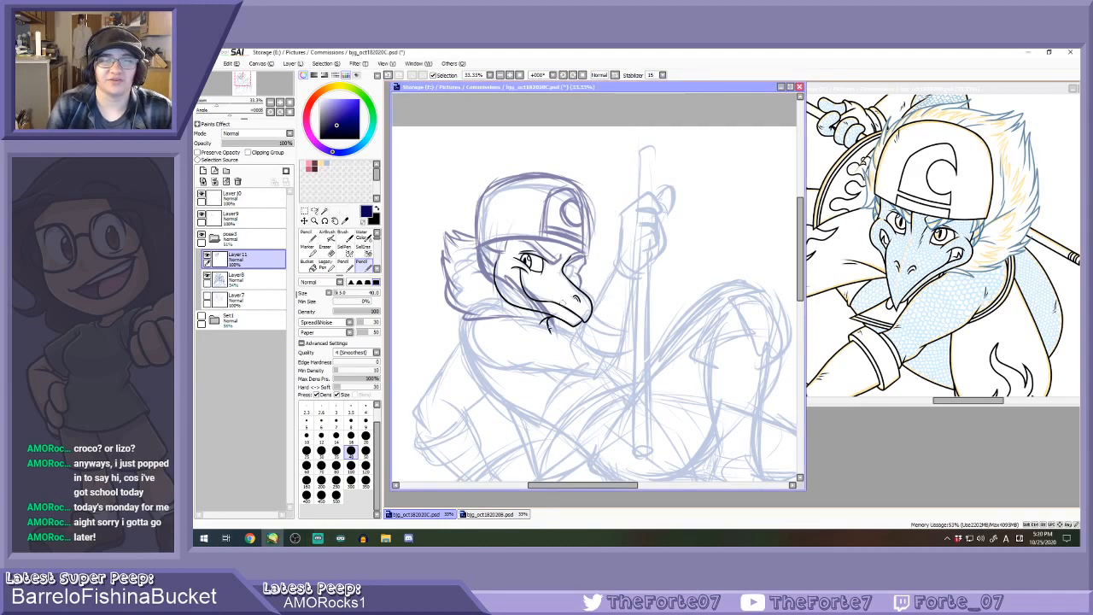
Draw the rounded shoulder and upper arm below the jaw, ending at the bent elbow.
mouse_move(513, 311)
left_mouse_down()
mouse_move(466, 349)
mouse_move(479, 368)
mouse_move(528, 362)
left_mouse_up()
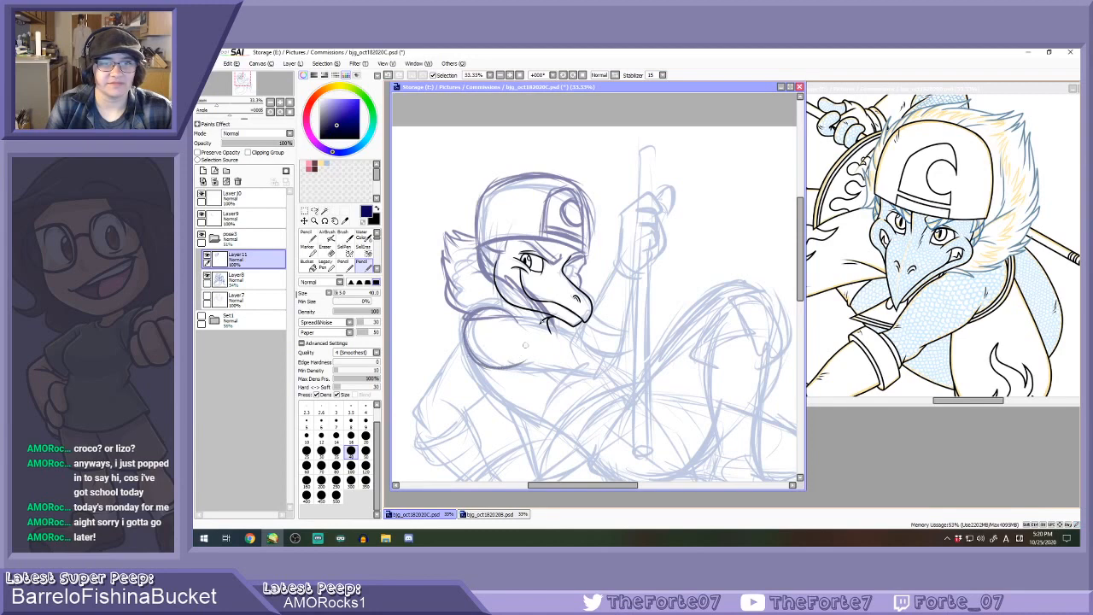
mouse_move(513, 309)
left_mouse_down()
mouse_move(472, 313)
mouse_move(471, 365)
mouse_move(459, 343)
mouse_move(518, 372)
left_mouse_up()
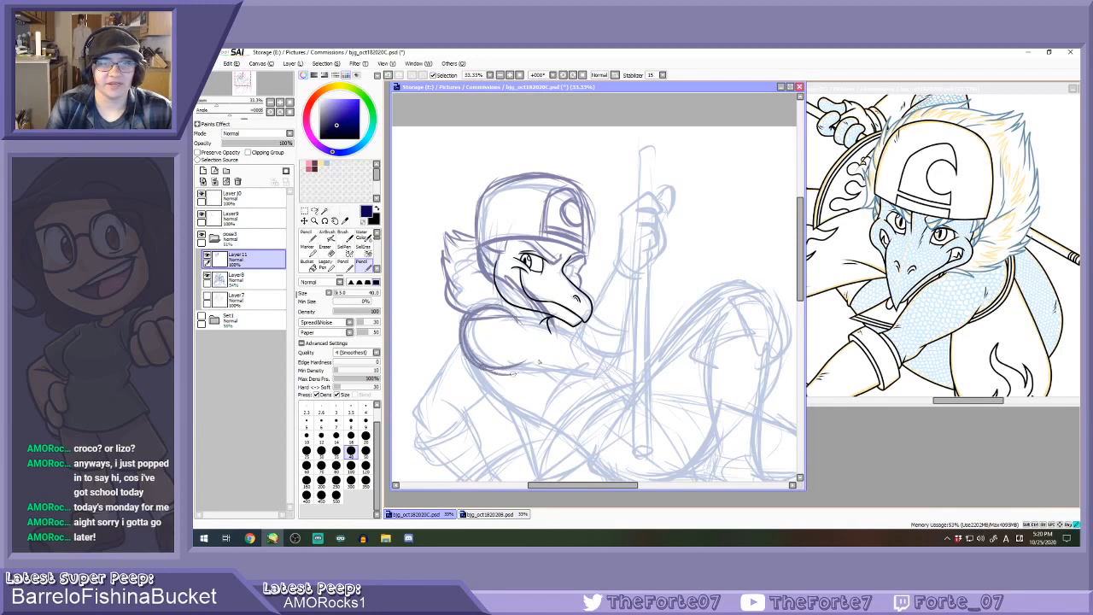
left_click_drag(512, 316, 585, 337)
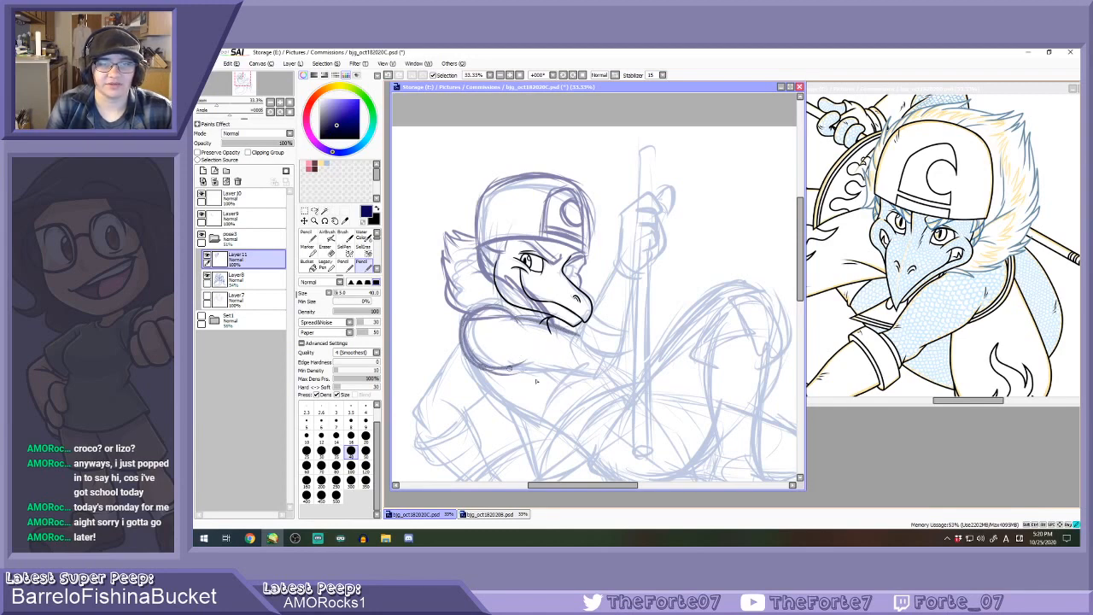
mouse_move(502, 368)
left_mouse_down()
mouse_move(570, 380)
mouse_move(613, 358)
mouse_move(598, 380)
mouse_move(584, 378)
mouse_move(610, 357)
left_mouse_up()
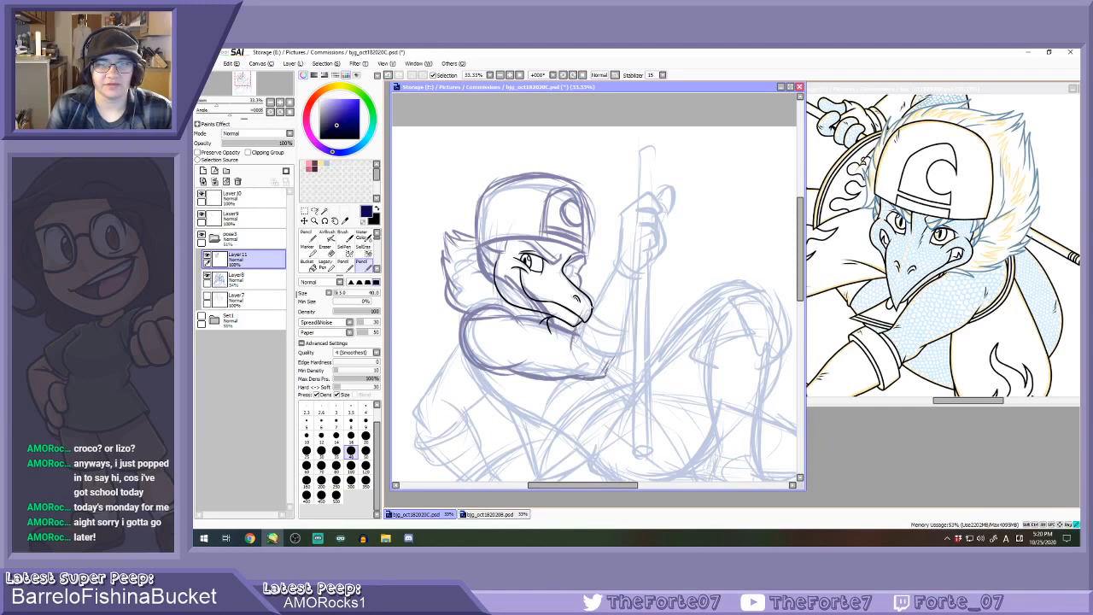
Draw the raised forearm from the elbow up to the hand on the staff, with a cuff band near the elbow.
left_click_drag(586, 318, 611, 266)
mouse_move(605, 374)
left_mouse_down()
mouse_move(630, 321)
mouse_move(631, 276)
mouse_move(606, 373)
left_mouse_up()
mouse_move(631, 318)
left_mouse_down()
mouse_move(635, 279)
mouse_move(614, 258)
mouse_move(620, 223)
mouse_move(637, 193)
mouse_move(656, 189)
left_mouse_up()
left_click(944, 321)
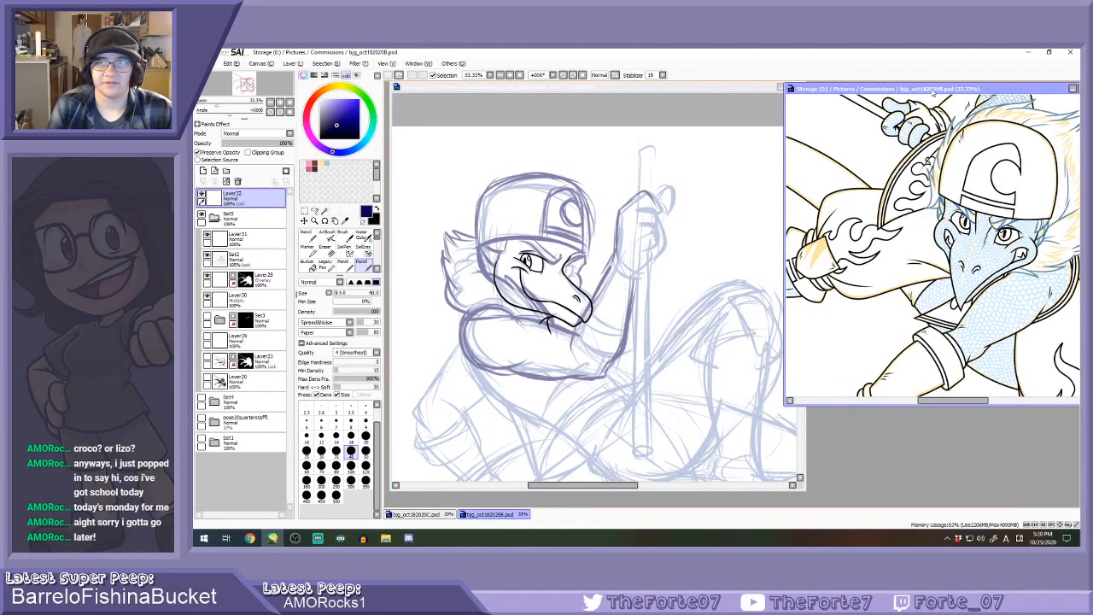
left_click(600, 317)
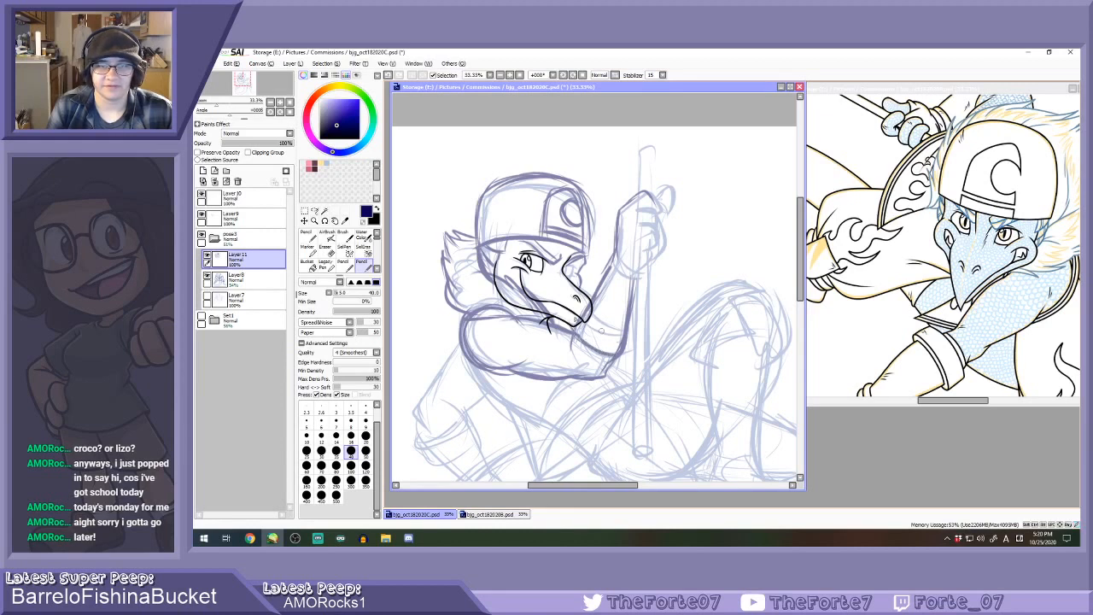
mouse_move(590, 316)
left_mouse_down()
mouse_move(636, 338)
mouse_move(595, 331)
mouse_move(636, 333)
mouse_move(604, 347)
mouse_move(573, 341)
left_mouse_up()
mouse_move(617, 357)
left_mouse_down()
mouse_move(628, 326)
mouse_move(624, 361)
left_mouse_up()
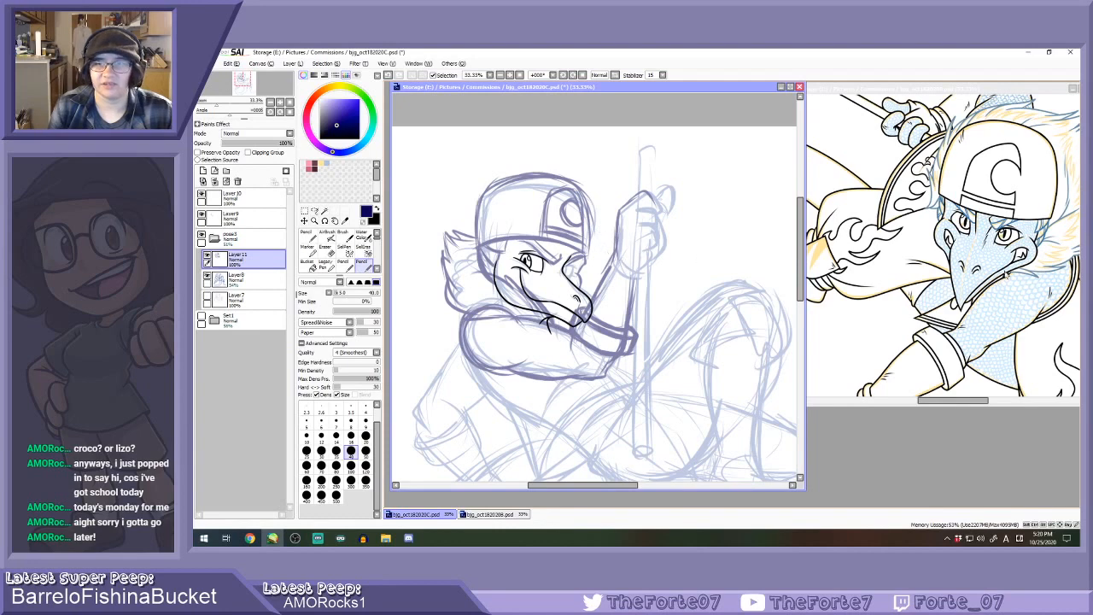
Move and resize the bjg_oct182020B.psd reference window so that more of its figure's arms shows beside the drawing.
left_click(1010, 93)
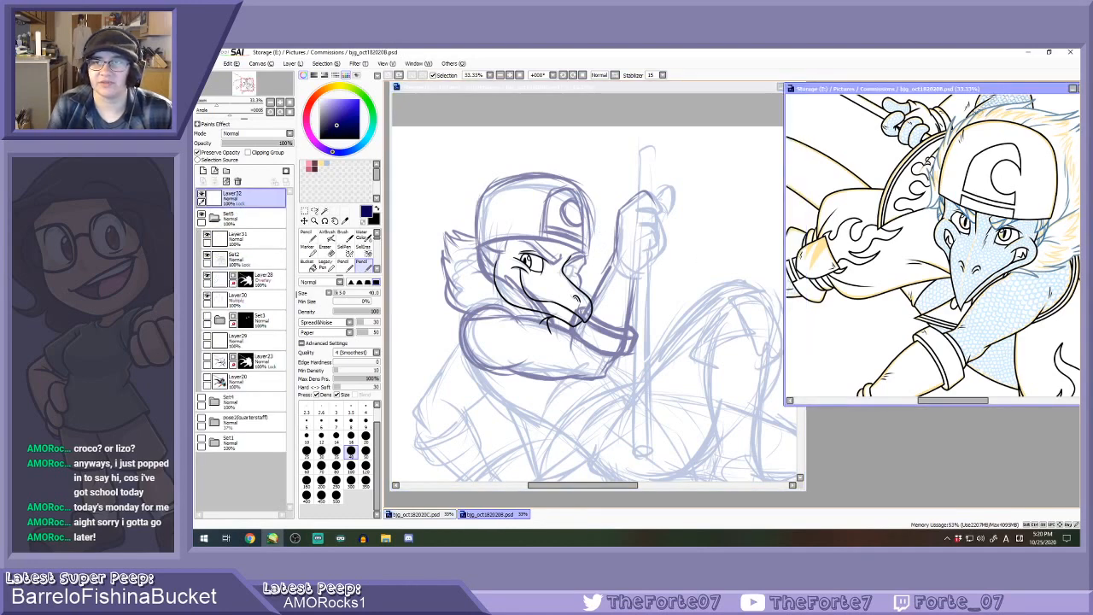
left_click_drag(980, 90, 955, 90)
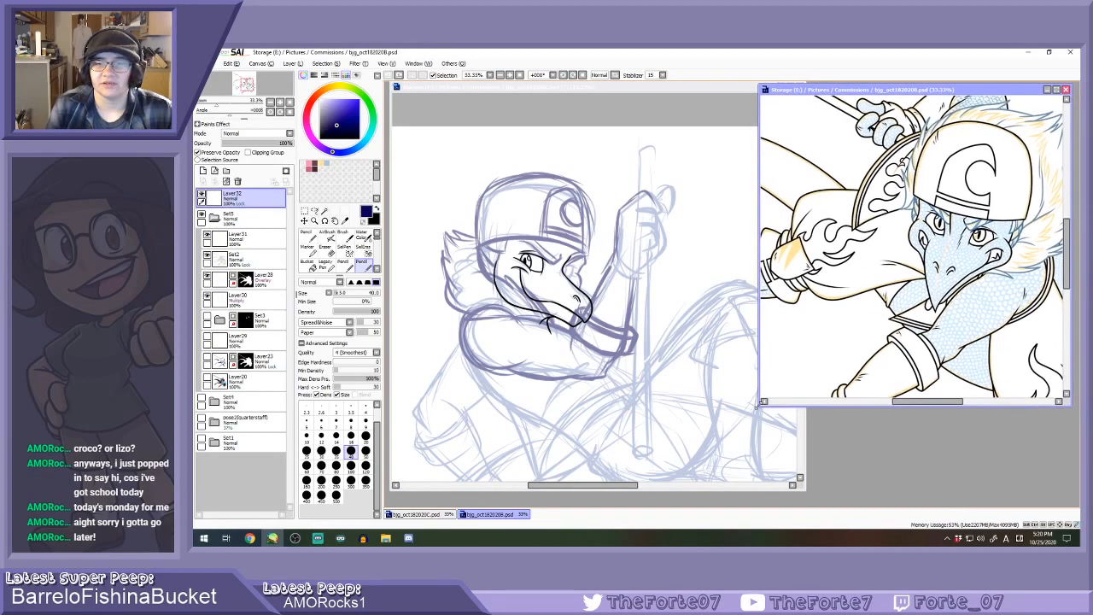
mouse_move(757, 407)
left_mouse_down()
mouse_move(781, 477)
mouse_move(808, 499)
left_mouse_up()
left_click(682, 313)
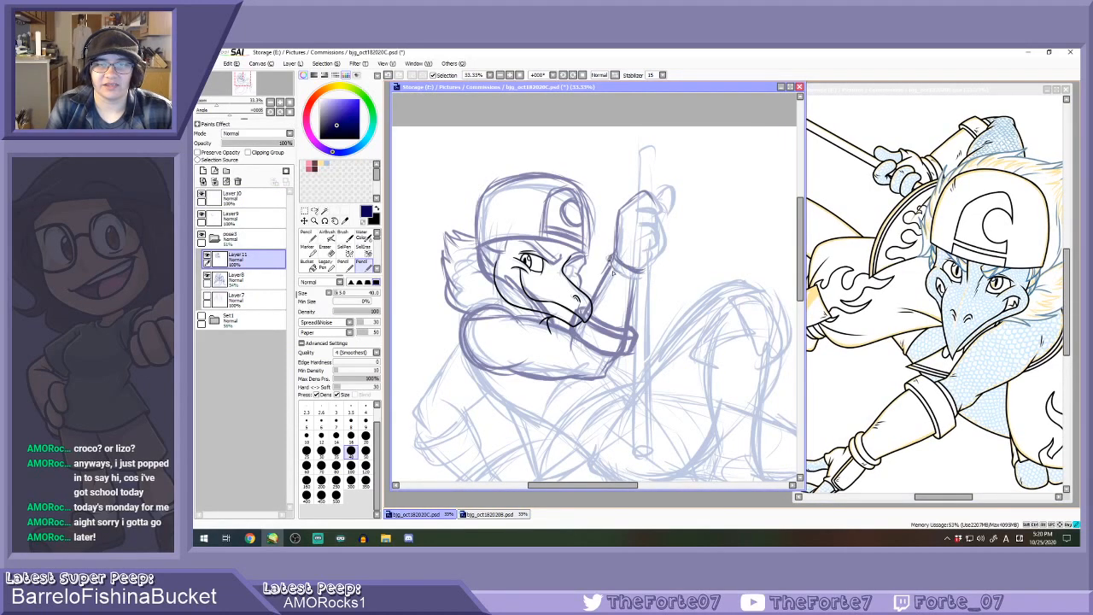
Draw the wristband on the raised forearm and the fist with its fingers and thumb around the staff.
mouse_move(610, 256)
left_mouse_down()
mouse_move(643, 278)
mouse_move(610, 274)
mouse_move(642, 269)
mouse_move(658, 210)
mouse_move(653, 229)
mouse_move(636, 229)
mouse_move(659, 246)
mouse_move(641, 253)
left_mouse_up()
mouse_move(639, 204)
left_mouse_down()
mouse_move(656, 213)
mouse_move(670, 186)
mouse_move(675, 205)
mouse_move(656, 262)
mouse_move(630, 280)
mouse_move(643, 283)
mouse_move(629, 263)
left_mouse_up()
left_click_drag(597, 309, 591, 317)
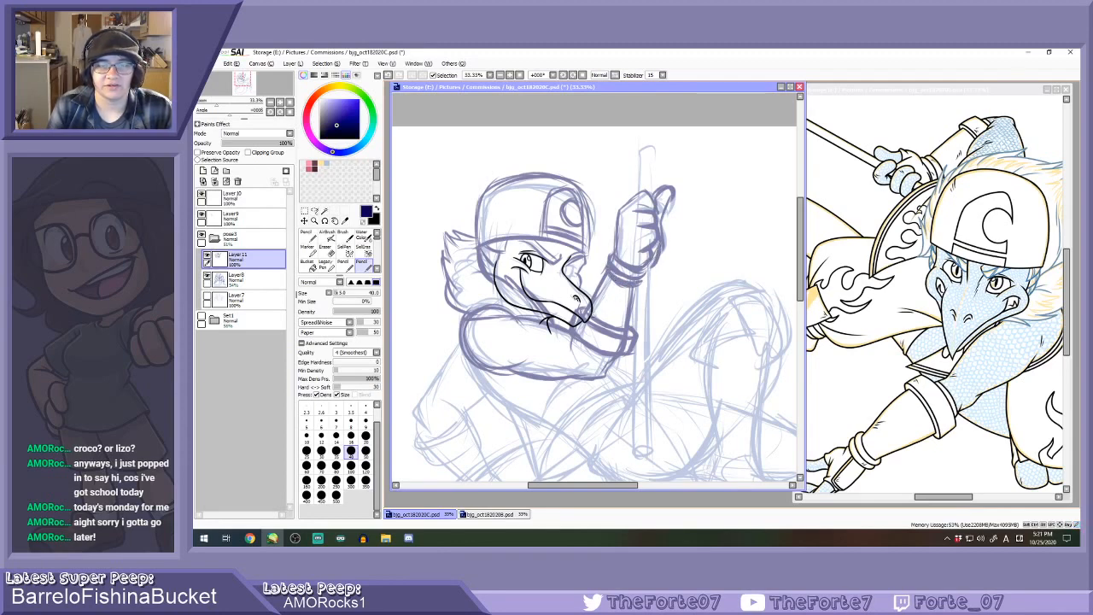
Draw the torso's back and front edges below the arm, converging to a point at the waist.
scroll(573, 285, "down", 3)
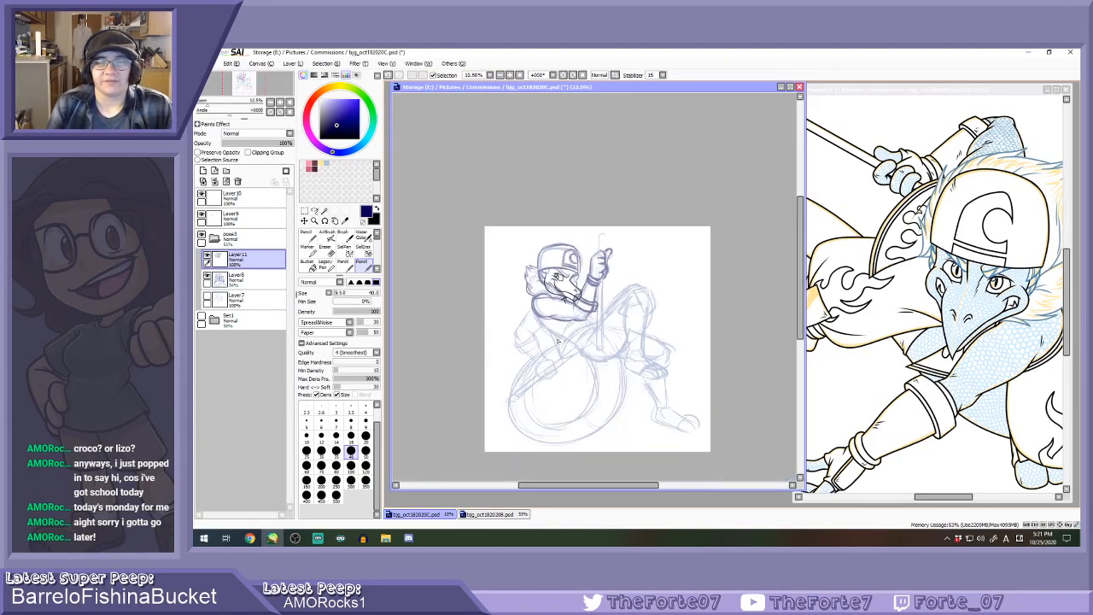
scroll(558, 341, "up", 3)
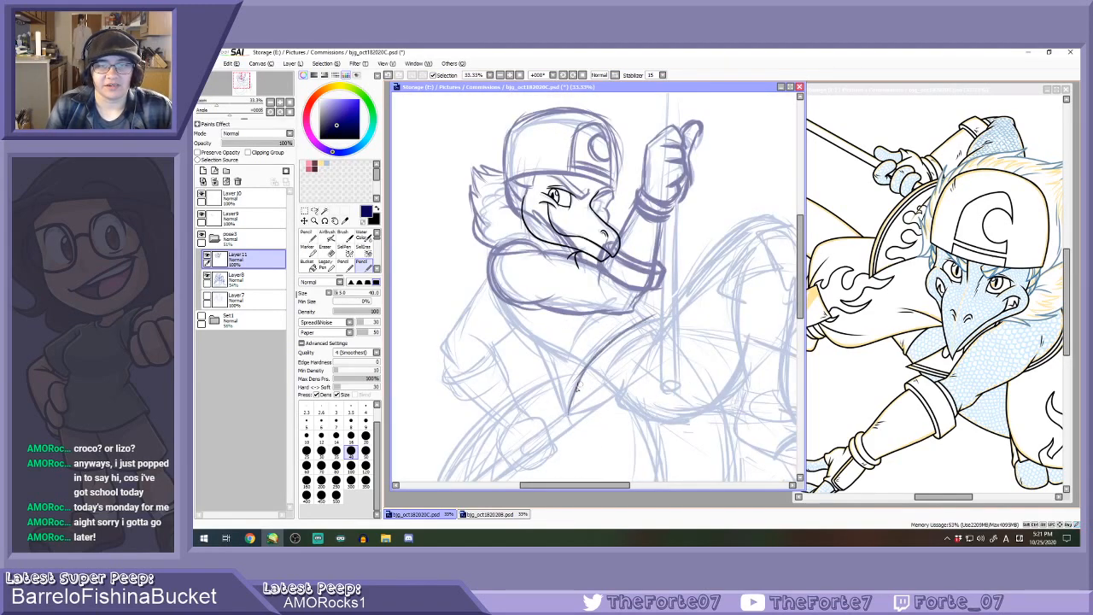
left_click_drag(570, 414, 615, 398)
left_click_drag(489, 269, 503, 304)
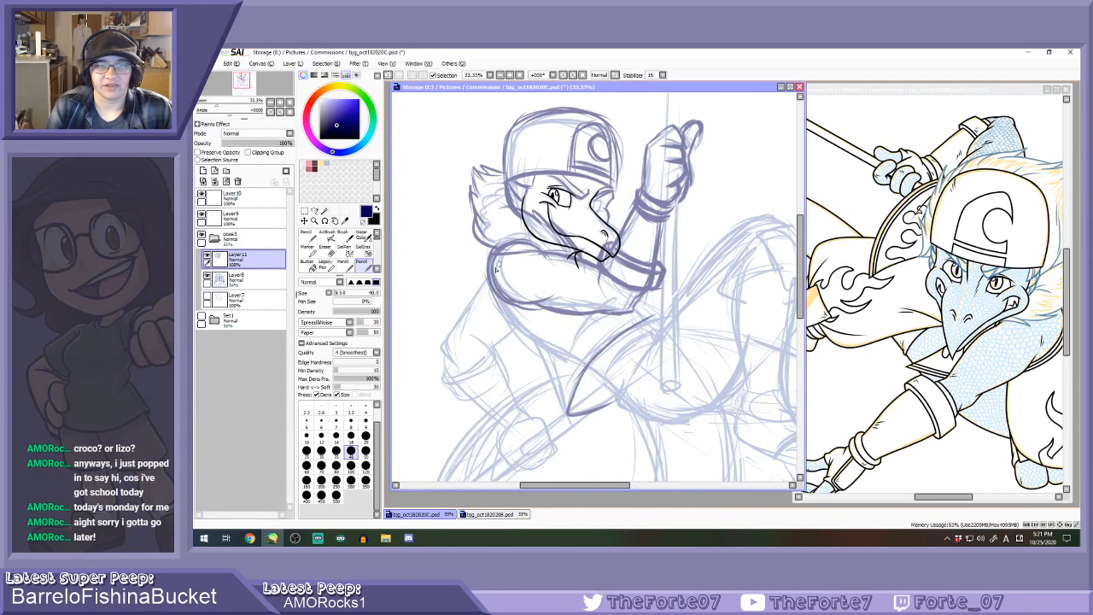
key("ctrl+z")
mouse_move(491, 256)
left_mouse_down()
mouse_move(475, 231)
mouse_move(570, 364)
mouse_move(566, 411)
left_mouse_up()
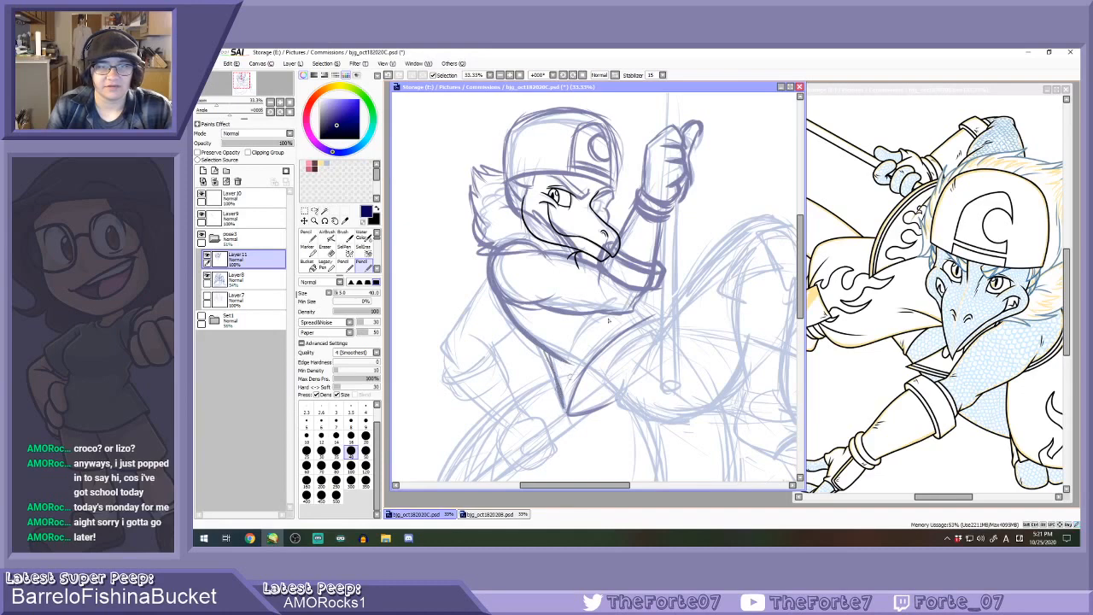
Draw the pointed diagonal edge running from under the jaw past the elbow to the staff.
left_click_drag(639, 306, 666, 324)
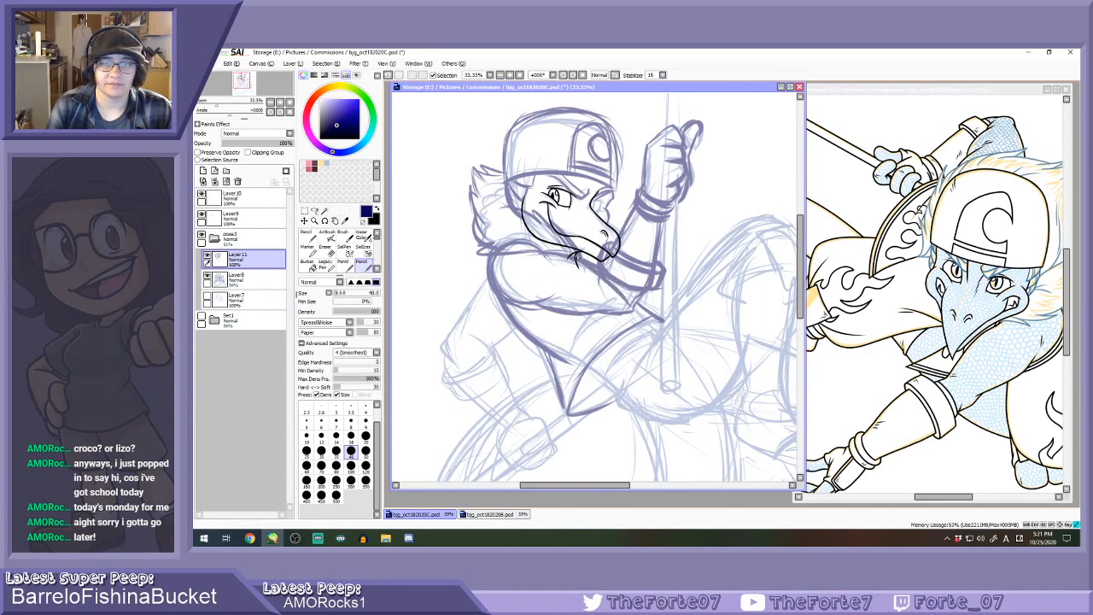
mouse_move(566, 251)
left_mouse_down()
mouse_move(506, 271)
mouse_move(506, 285)
mouse_move(589, 354)
mouse_move(567, 356)
mouse_move(604, 316)
mouse_move(663, 334)
left_mouse_up()
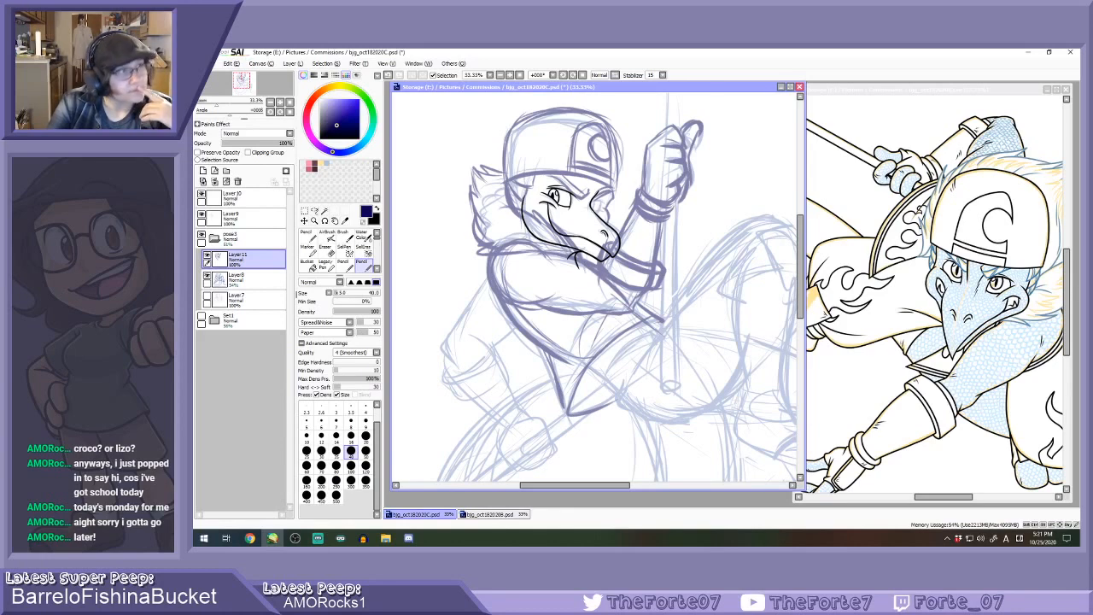
key("alt+Tab")
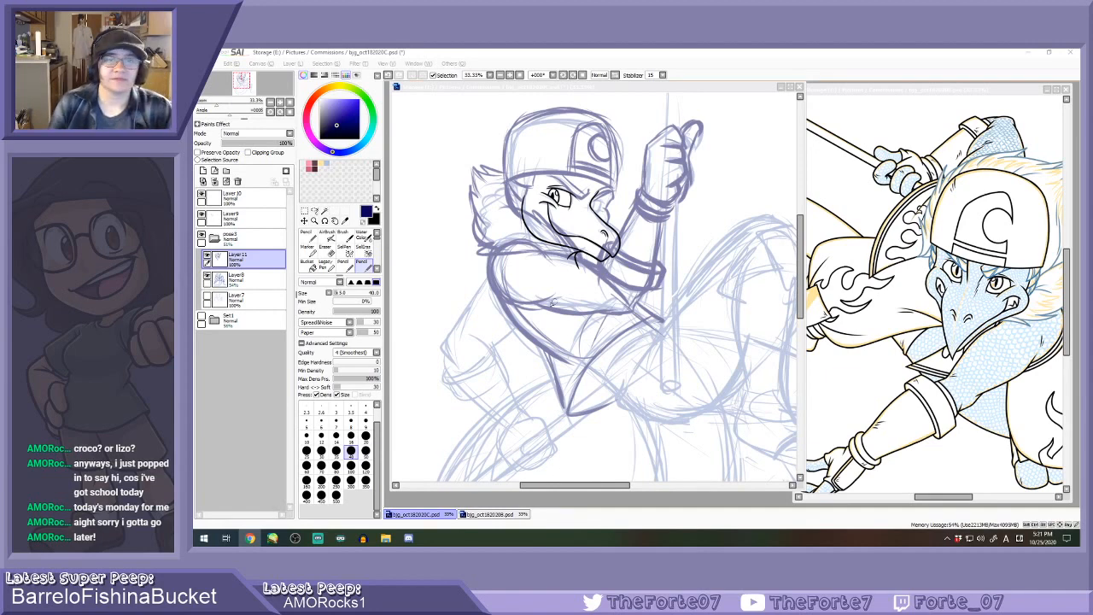
left_click(521, 333)
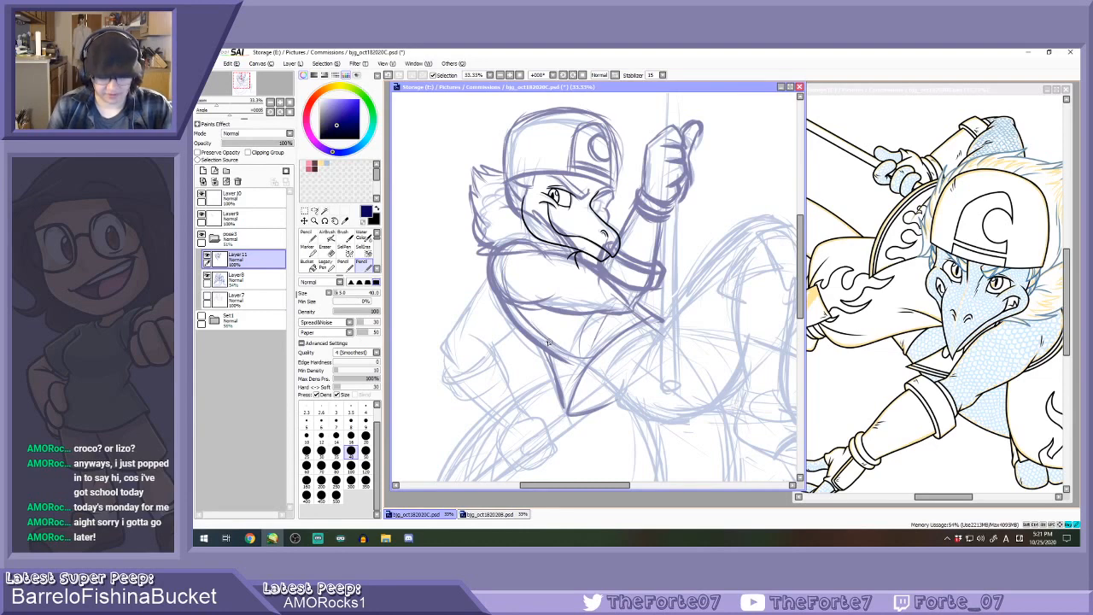
Erase the converging torso lines below the arm and redraw the back and belly as one long curve from shoulder to hip.
key("e")
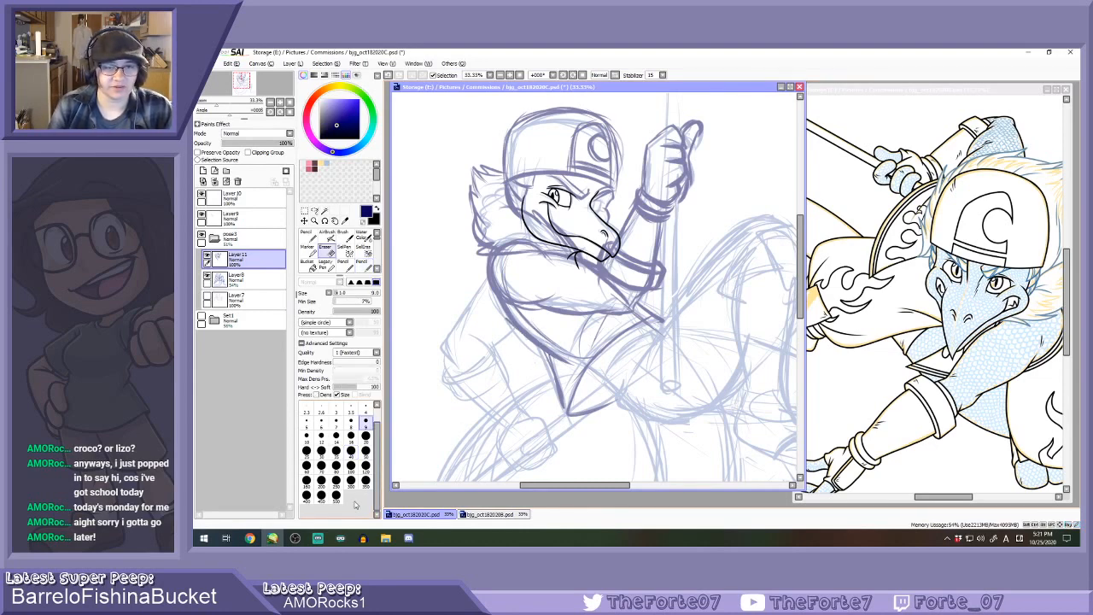
mouse_move(555, 359)
left_mouse_down()
mouse_move(547, 380)
mouse_move(504, 317)
mouse_move(591, 368)
mouse_move(605, 433)
left_mouse_up()
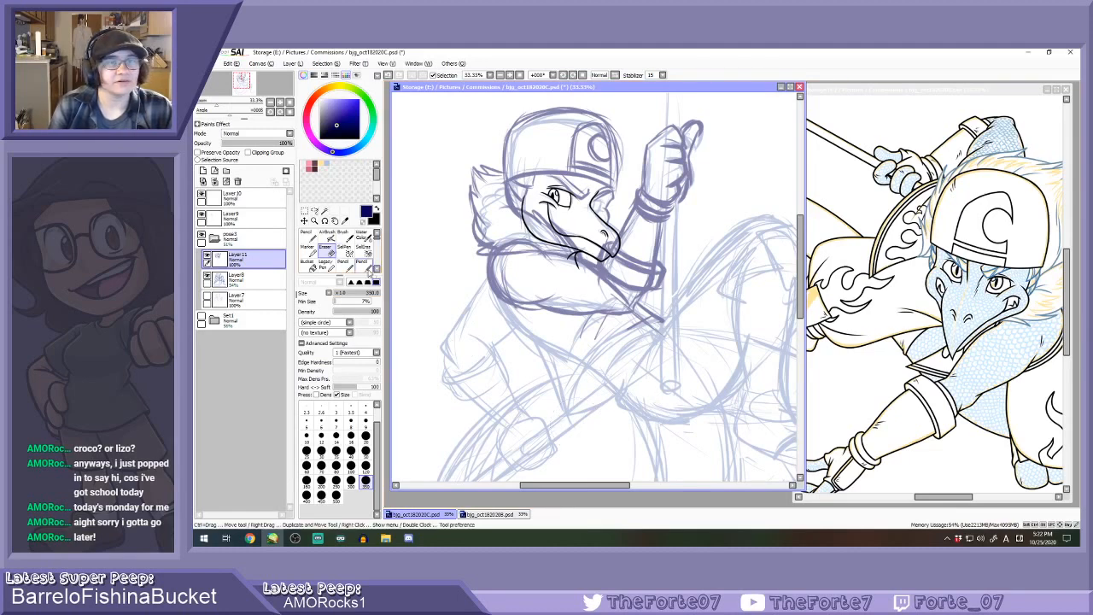
key("n")
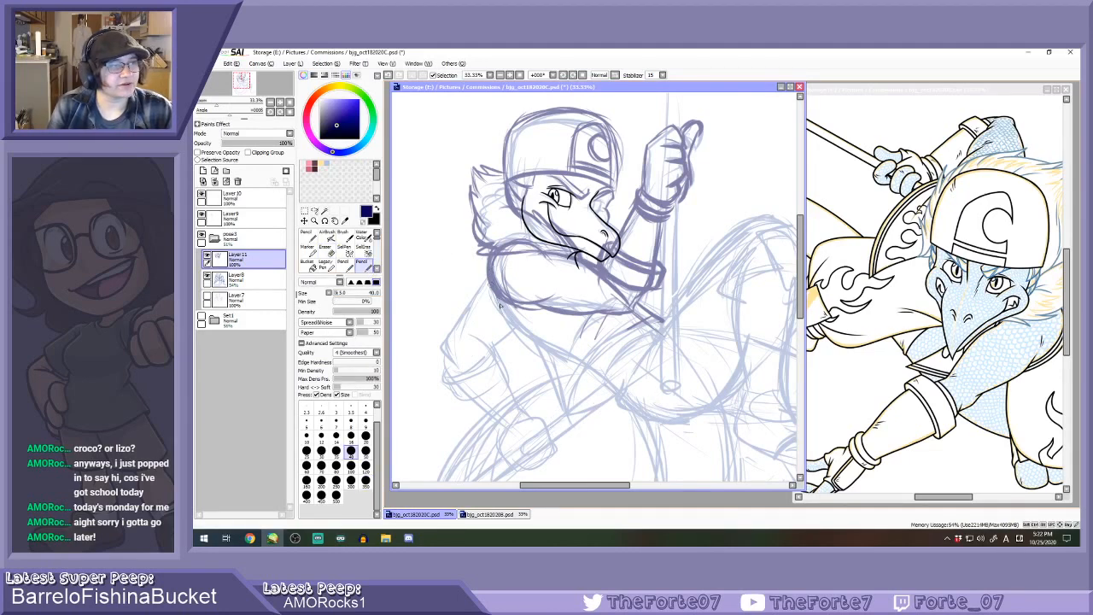
left_click_drag(493, 292, 510, 324)
left_click_drag(489, 278, 513, 328)
mouse_move(487, 260)
left_mouse_down()
mouse_move(538, 340)
mouse_move(615, 377)
mouse_move(597, 377)
mouse_move(639, 418)
mouse_move(660, 408)
left_mouse_up()
left_click_drag(605, 340, 649, 322)
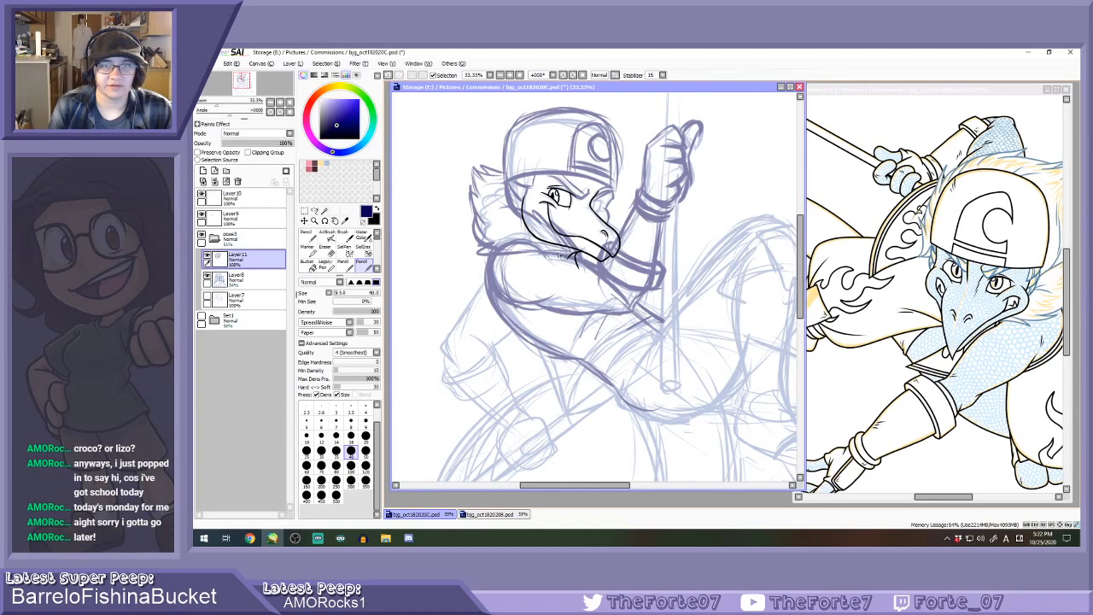
Thicken the diagonal chest edge below the jaw and draw the pointed cloth flap hanging at the waist.
left_click_drag(568, 256, 584, 282)
mouse_move(586, 265)
left_mouse_down()
mouse_move(642, 327)
mouse_move(566, 379)
left_mouse_up()
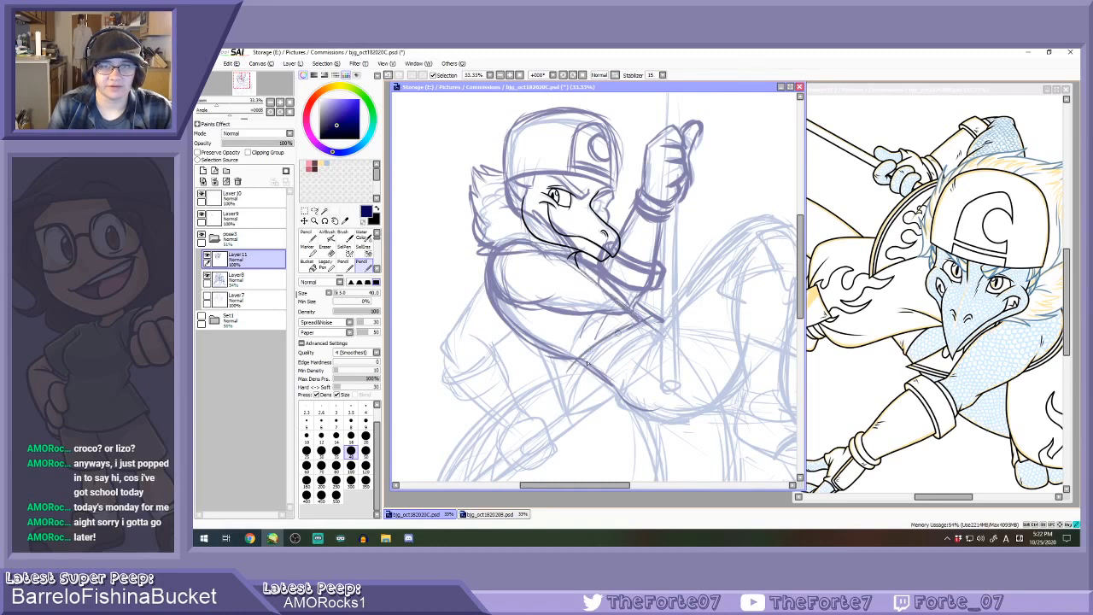
left_click_drag(611, 340, 557, 424)
mouse_move(543, 352)
left_mouse_down()
mouse_move(551, 415)
mouse_move(623, 397)
left_mouse_up()
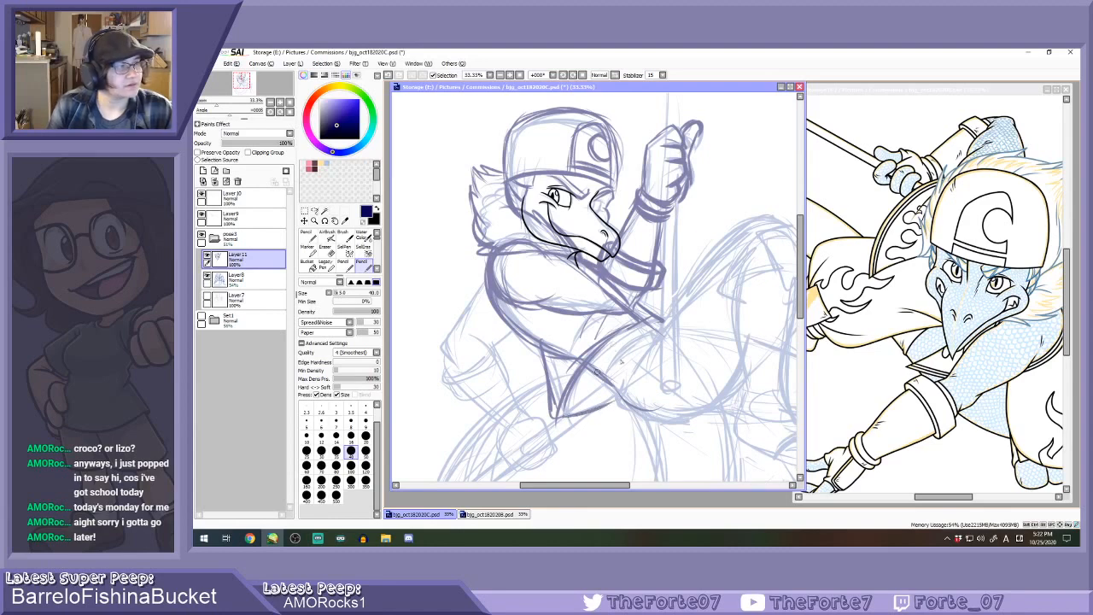
Draw the waistband's parallel lines across the hip and the near thigh's upper and lower curves towards the raised knee.
left_click_drag(642, 339, 604, 376)
left_click_drag(655, 328, 617, 362)
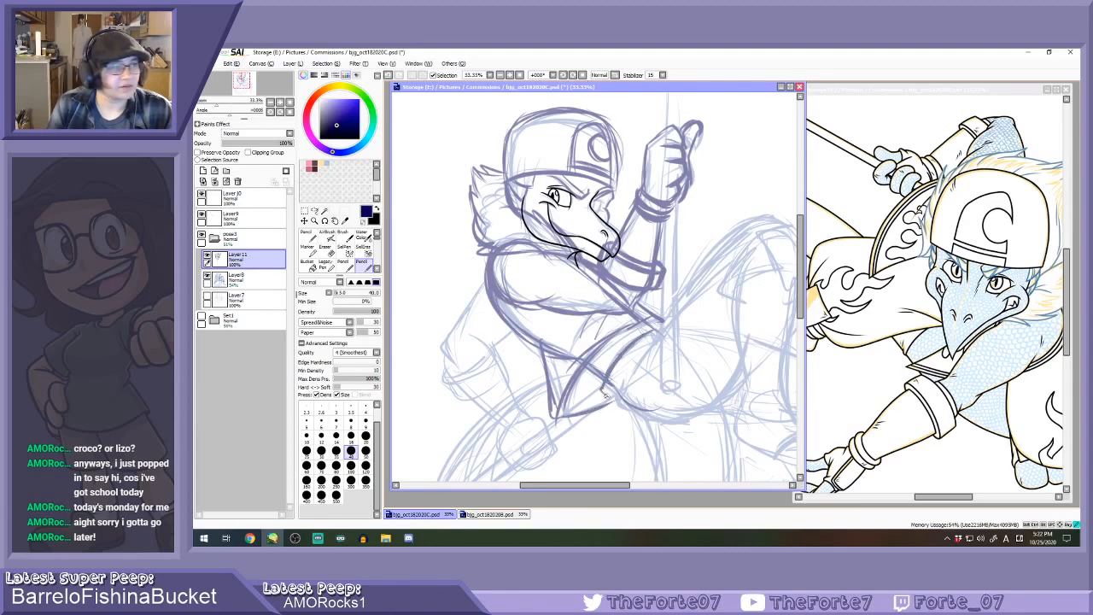
left_click_drag(649, 357, 615, 403)
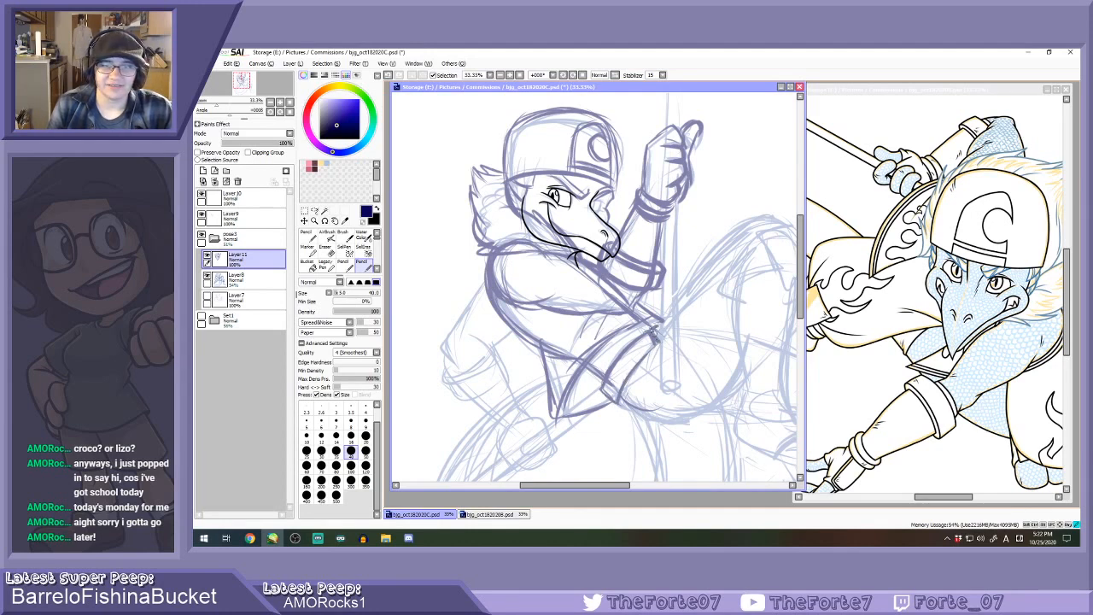
mouse_move(671, 332)
left_mouse_down()
mouse_move(664, 301)
mouse_move(696, 256)
mouse_move(774, 207)
mouse_move(662, 365)
mouse_move(656, 343)
mouse_move(693, 425)
mouse_move(620, 401)
mouse_move(707, 422)
mouse_move(735, 376)
left_mouse_up()
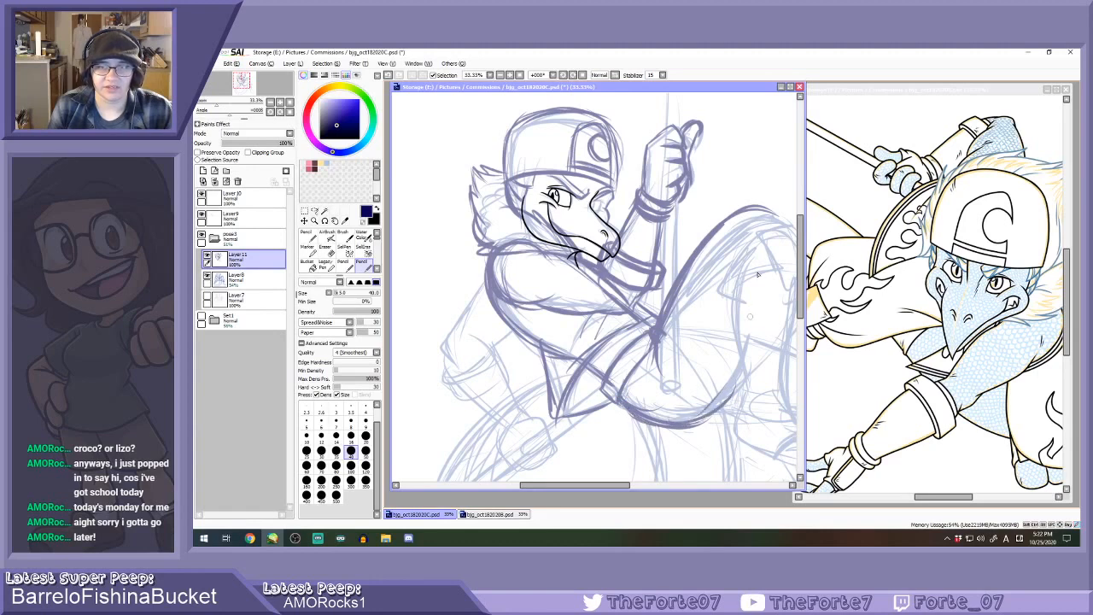
Draw the rounded outline of the raised knee and thigh, with short fold lines inside the bent leg.
mouse_move(725, 235)
left_mouse_down()
mouse_move(739, 315)
mouse_move(721, 236)
mouse_move(712, 284)
mouse_move(716, 233)
mouse_move(703, 297)
mouse_move(730, 326)
mouse_move(702, 305)
left_mouse_up()
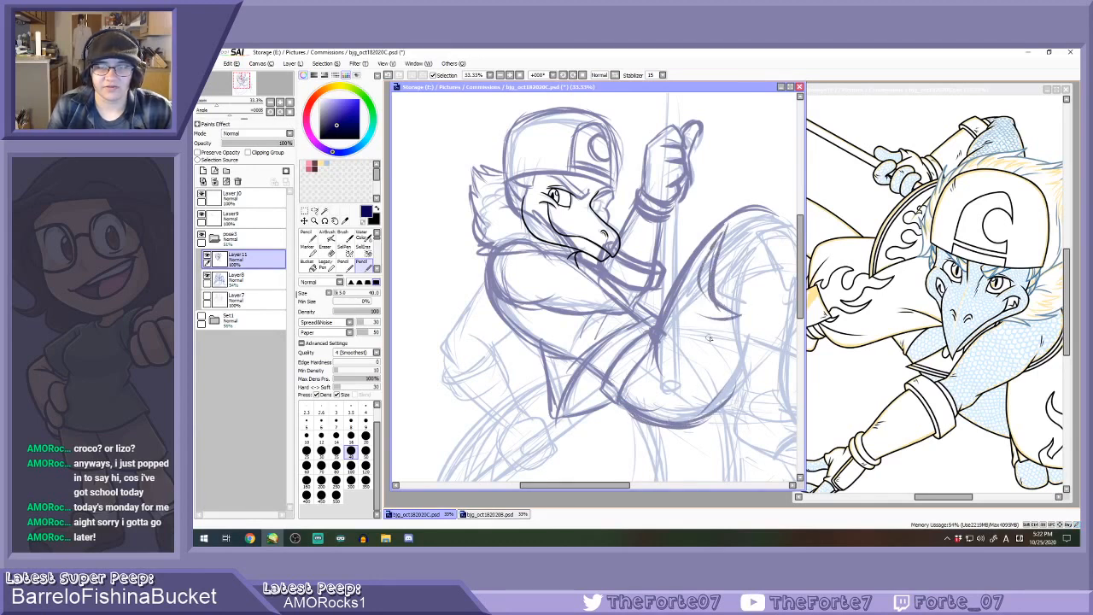
scroll(613, 324, "down", 2)
scroll(663, 321, "up", 1)
key("ctrl+z")
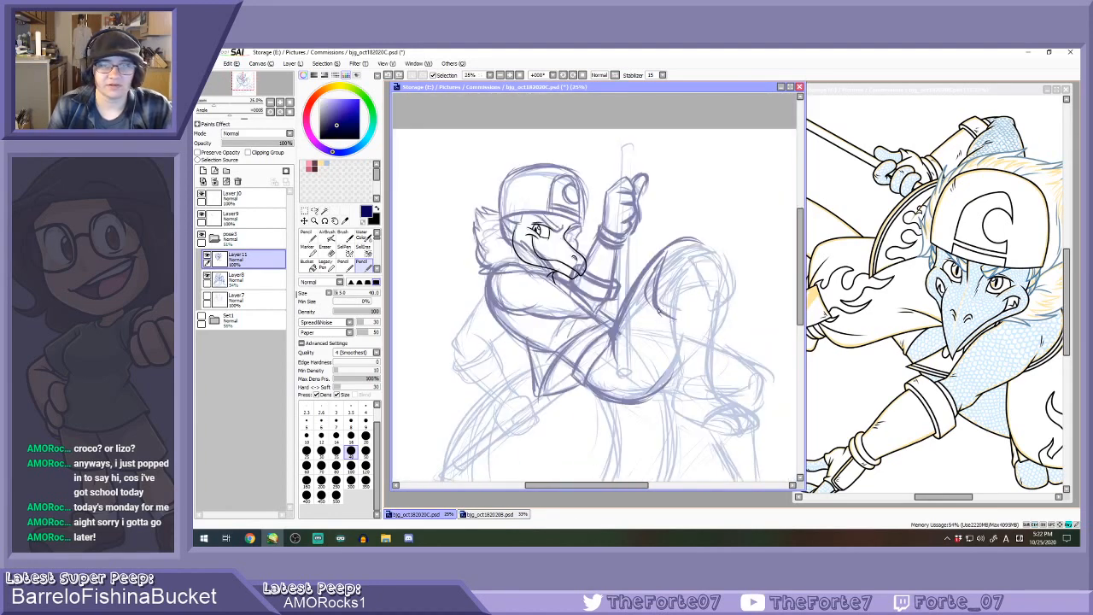
left_click_drag(659, 312, 668, 317)
key("ctrl+z")
left_click_drag(687, 244, 619, 321)
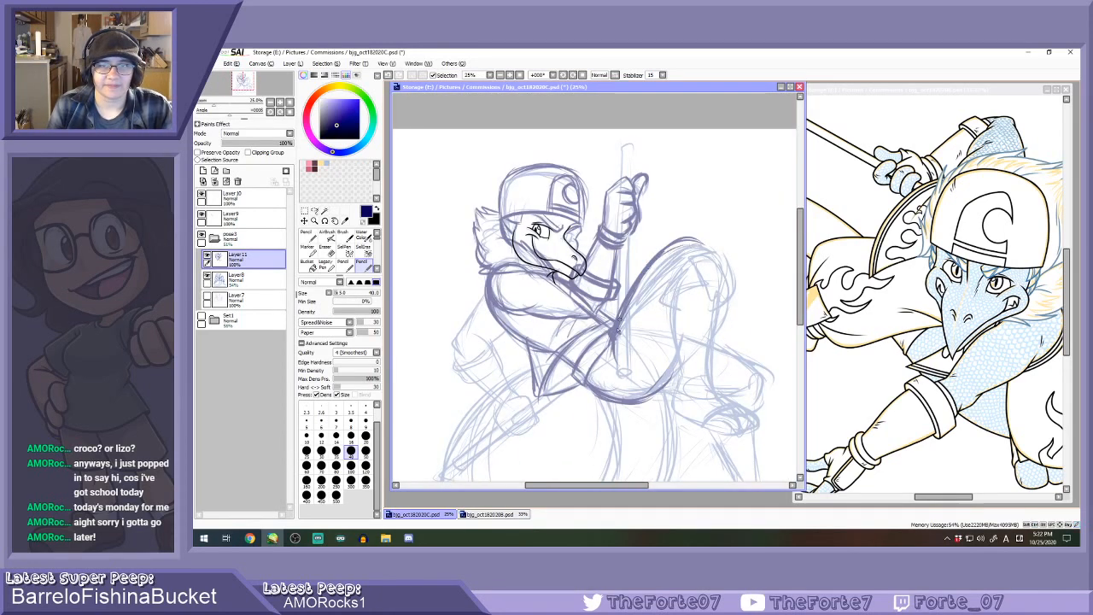
mouse_move(647, 266)
left_mouse_down()
mouse_move(709, 249)
mouse_move(734, 291)
mouse_move(724, 329)
mouse_move(671, 375)
mouse_move(687, 359)
mouse_move(656, 283)
mouse_move(651, 320)
left_mouse_up()
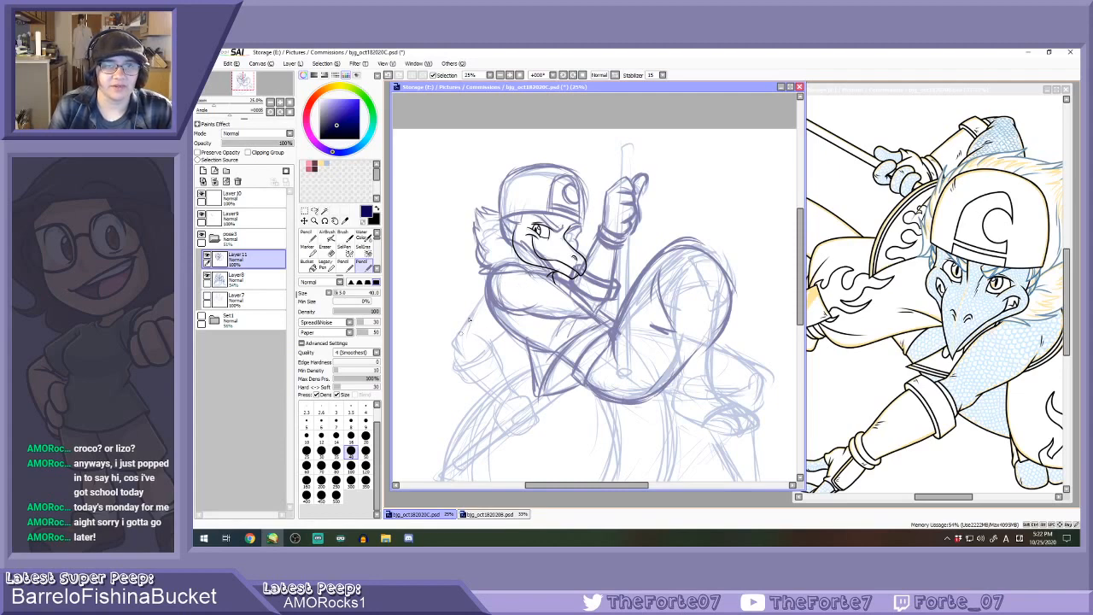
Draw the outline of the lowered arm's upper part from the shoulder to the elbow.
scroll(469, 318, "up", 1)
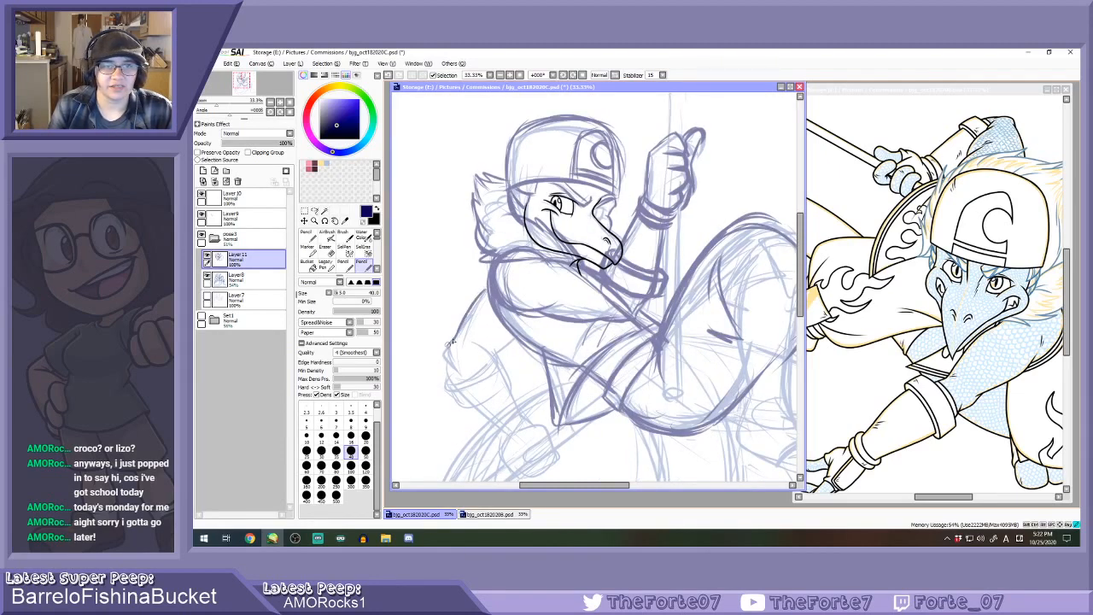
mouse_move(453, 341)
left_mouse_down()
mouse_move(459, 384)
mouse_move(445, 356)
mouse_move(480, 348)
mouse_move(494, 362)
mouse_move(519, 341)
left_mouse_up()
left_click_drag(487, 291, 468, 318)
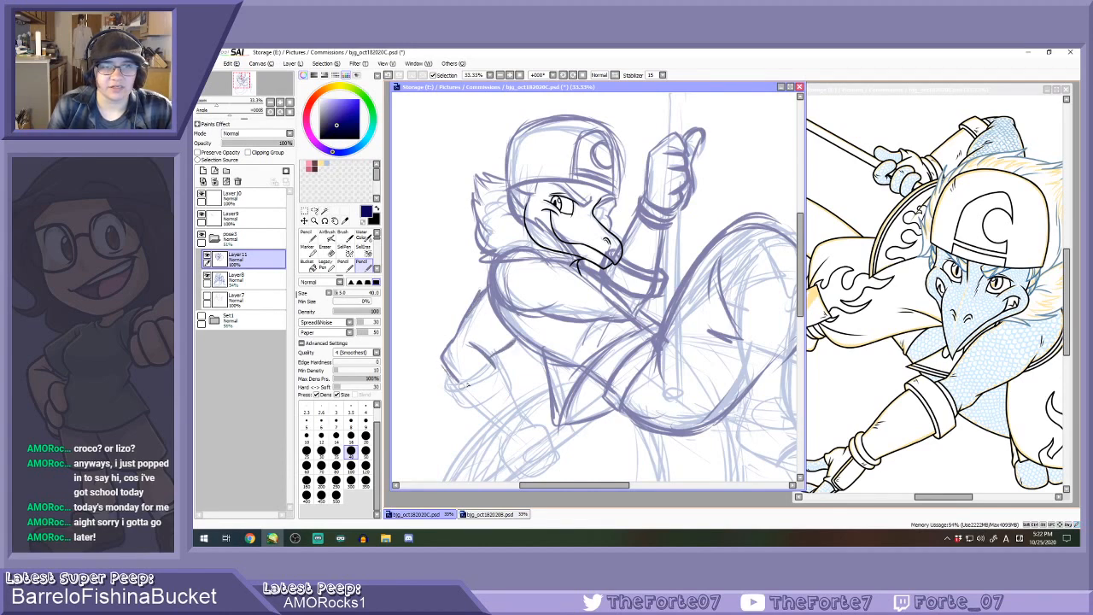
Draw the cuff below the elbow, the forearm edges with wristband, and the clenched fist of the lowered arm.
mouse_move(468, 385)
left_mouse_down()
mouse_move(492, 369)
mouse_move(447, 389)
mouse_move(499, 361)
mouse_move(461, 407)
mouse_move(484, 402)
mouse_move(506, 374)
left_mouse_up()
left_click_drag(470, 410, 521, 441)
mouse_move(509, 391)
left_mouse_down()
mouse_move(524, 425)
mouse_move(500, 435)
left_mouse_up()
left_click_drag(506, 388, 513, 425)
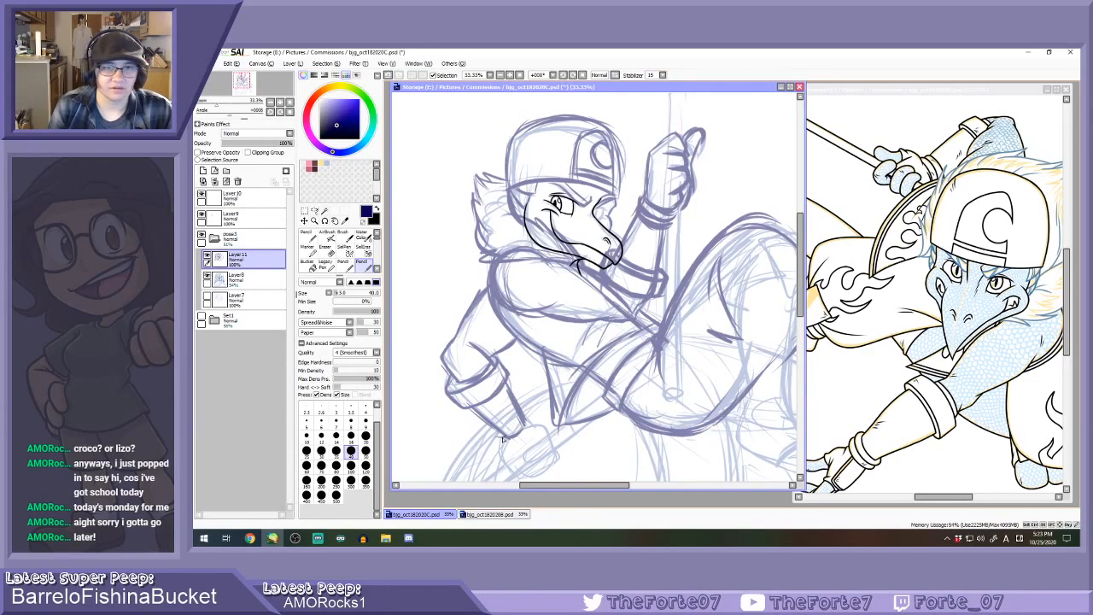
mouse_move(502, 435)
left_mouse_down()
mouse_move(530, 426)
mouse_move(502, 442)
mouse_move(510, 452)
mouse_move(498, 429)
mouse_move(520, 417)
mouse_move(497, 432)
mouse_move(529, 422)
mouse_move(556, 451)
mouse_move(536, 465)
mouse_move(527, 450)
mouse_move(504, 449)
mouse_move(512, 471)
mouse_move(533, 473)
mouse_move(518, 463)
mouse_move(521, 477)
mouse_move(520, 463)
mouse_move(528, 478)
mouse_move(549, 457)
mouse_move(553, 467)
mouse_move(541, 440)
left_mouse_up()
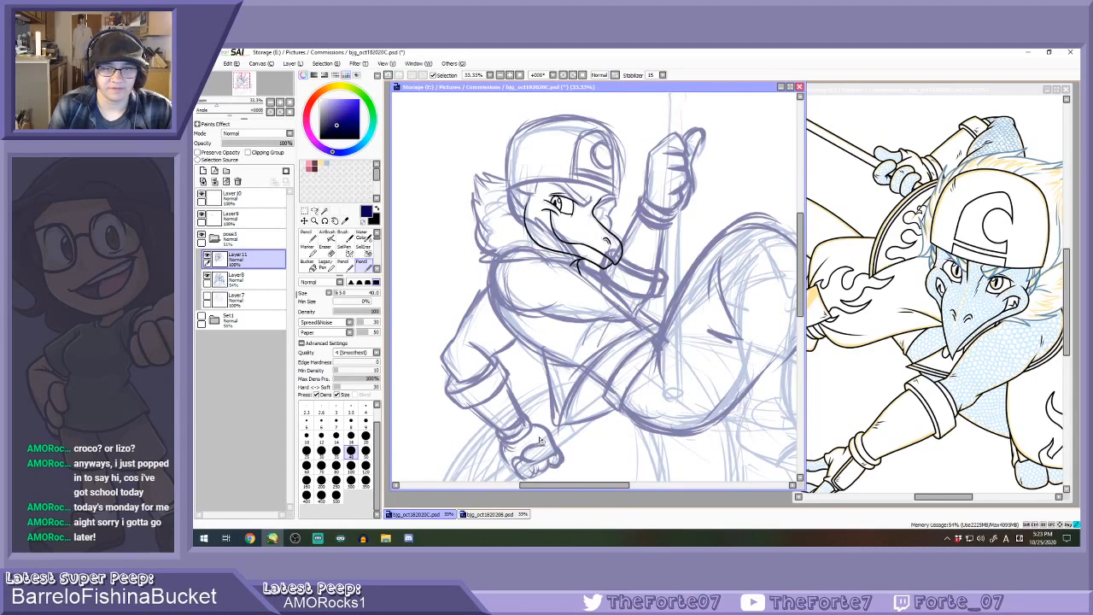
Draw the spiky hair tuft behind the head up to the edge of the cap.
scroll(555, 341, "down", 5)
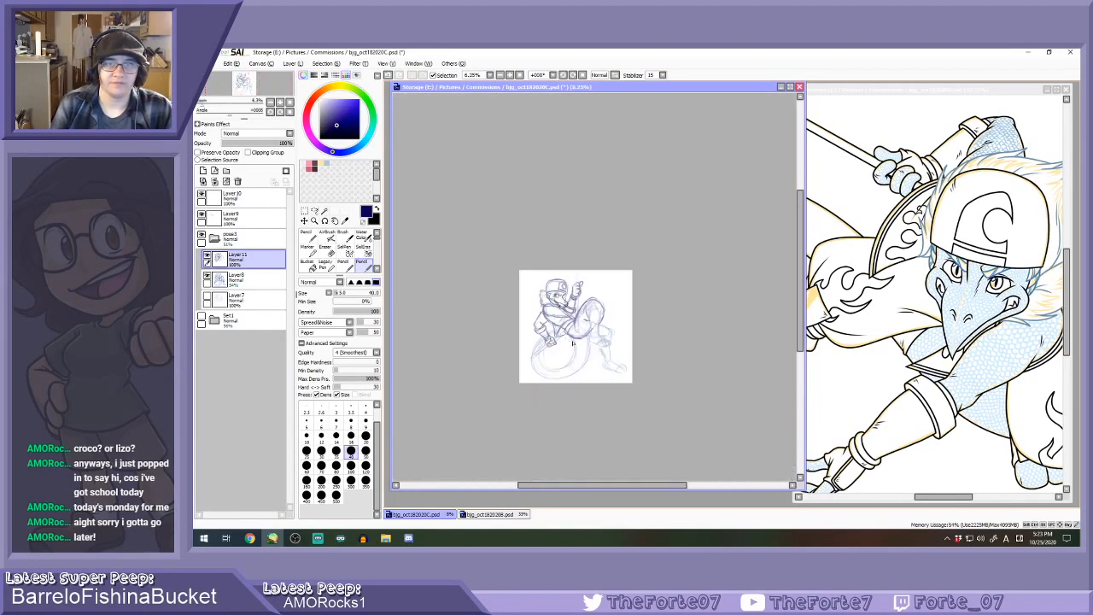
scroll(564, 328, "up", 4)
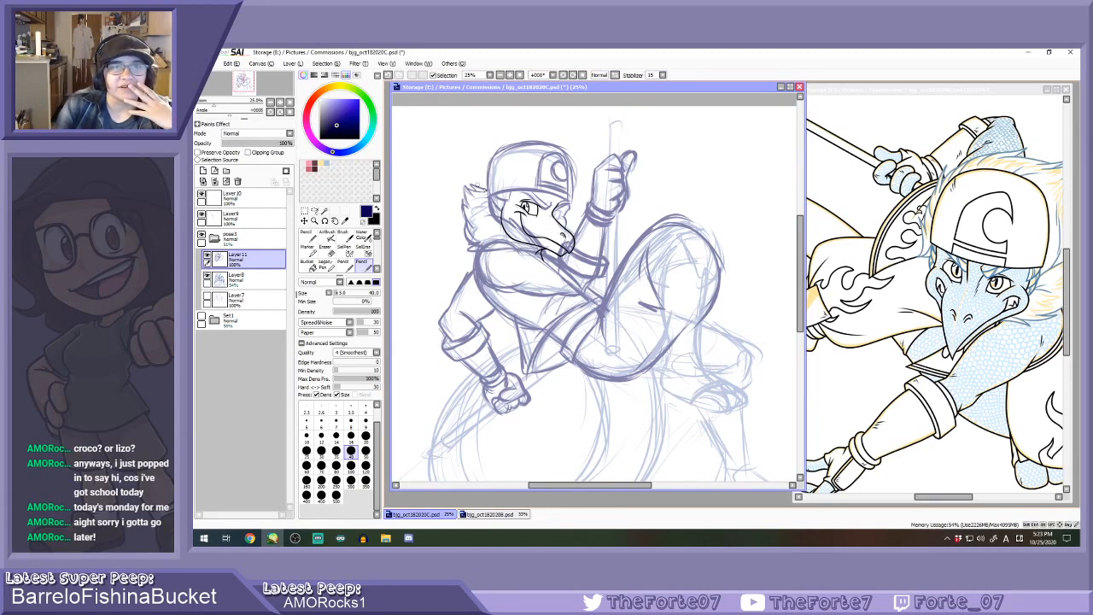
mouse_move(484, 189)
left_mouse_down()
mouse_move(456, 183)
mouse_move(480, 254)
left_mouse_up()
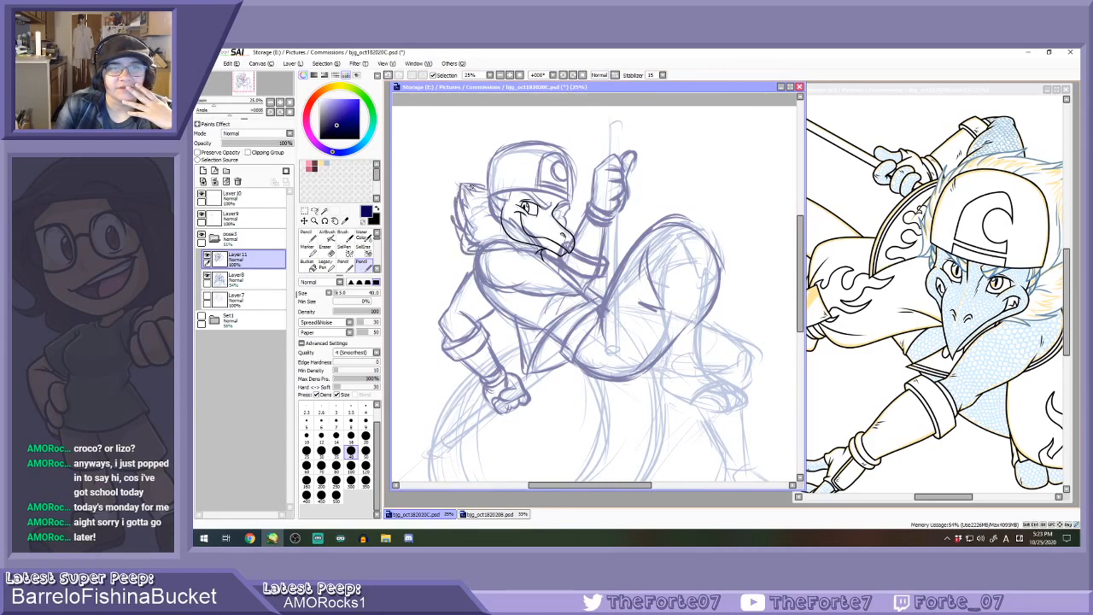
left_click_drag(470, 186, 491, 187)
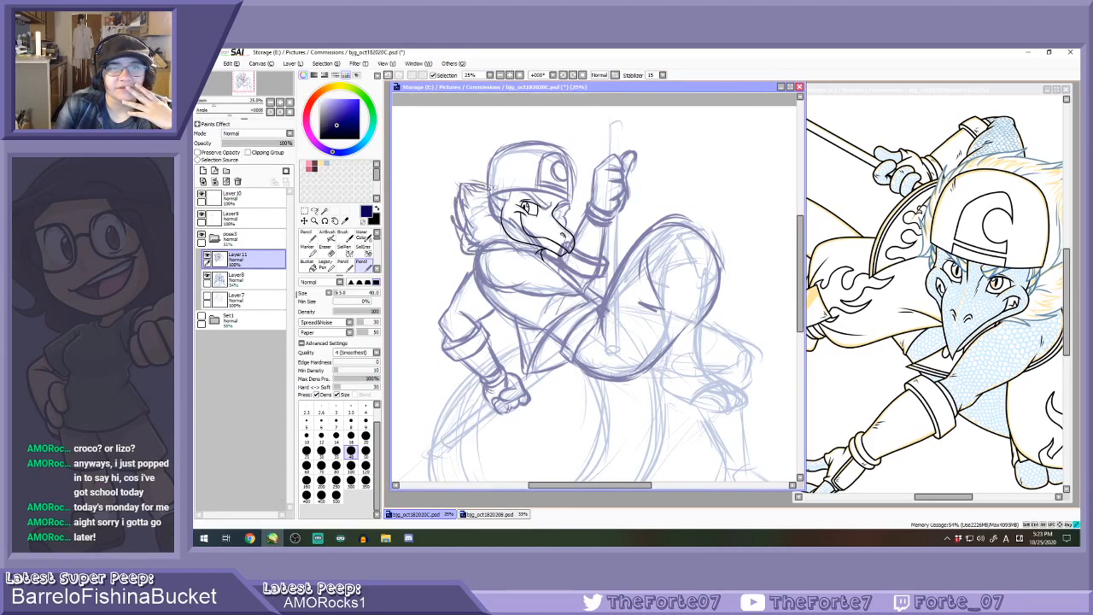
Erase the two small ink strokes below the jaw on Layer9 with the Eraser.
left_click(251, 219)
scroll(517, 251, "up", 2)
key("e")
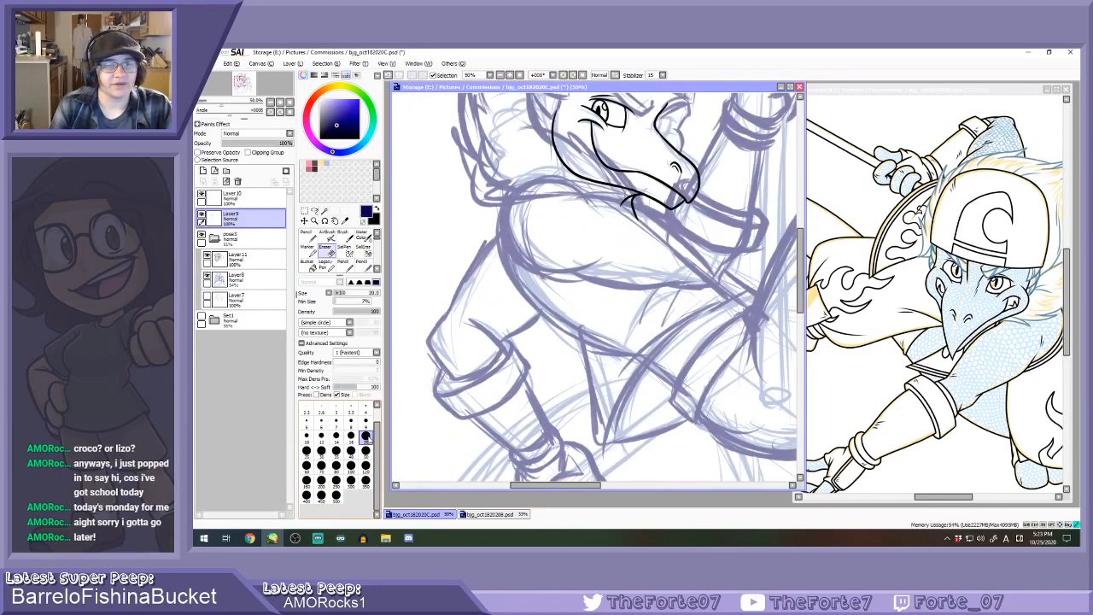
scroll(626, 219, "up", 3)
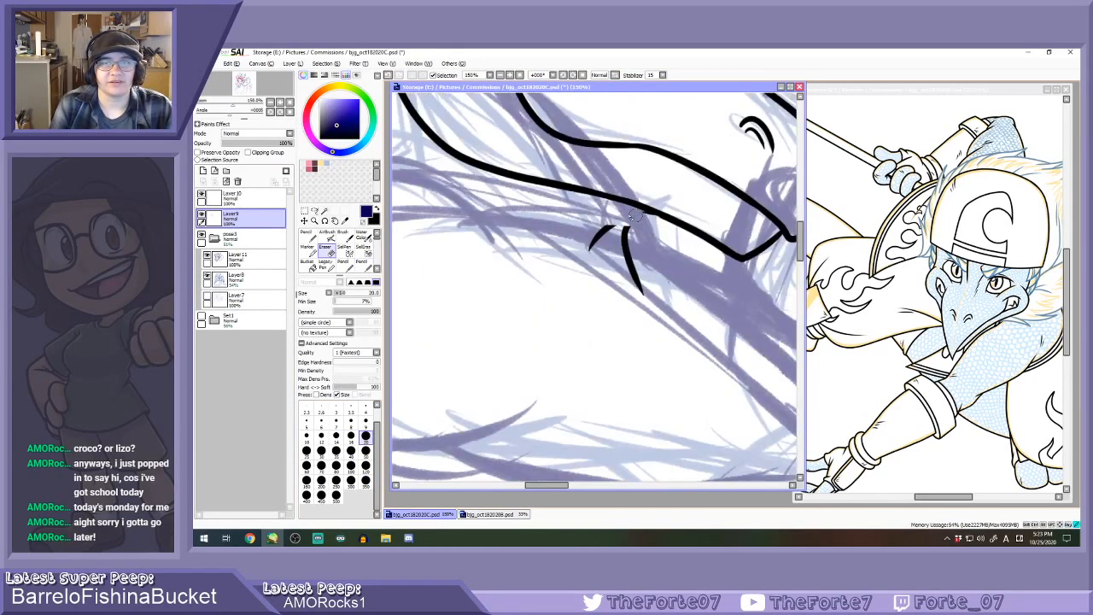
scroll(656, 223, "up", 1)
mouse_move(660, 227)
left_mouse_down()
mouse_move(588, 222)
mouse_move(566, 255)
mouse_move(565, 267)
mouse_move(597, 266)
mouse_move(641, 329)
mouse_move(615, 265)
left_mouse_up()
scroll(615, 265, "down", 5)
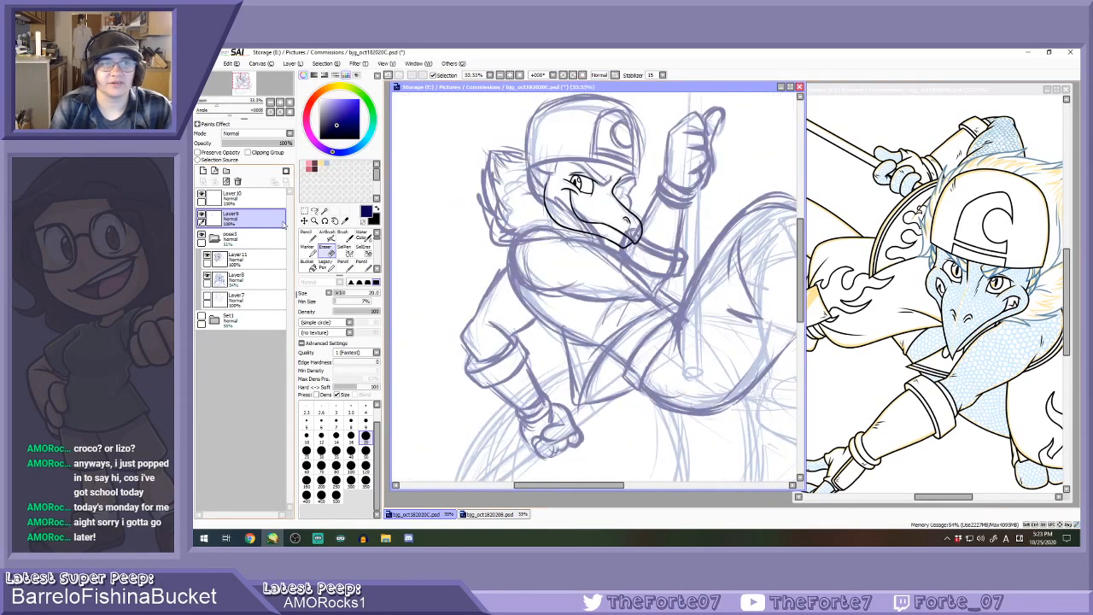
Set the Pencil to size 12 on Layer10 and pan the reference drawing to show the whole head and hair.
left_click(231, 197)
key("n")
scroll(431, 241, "up", 1)
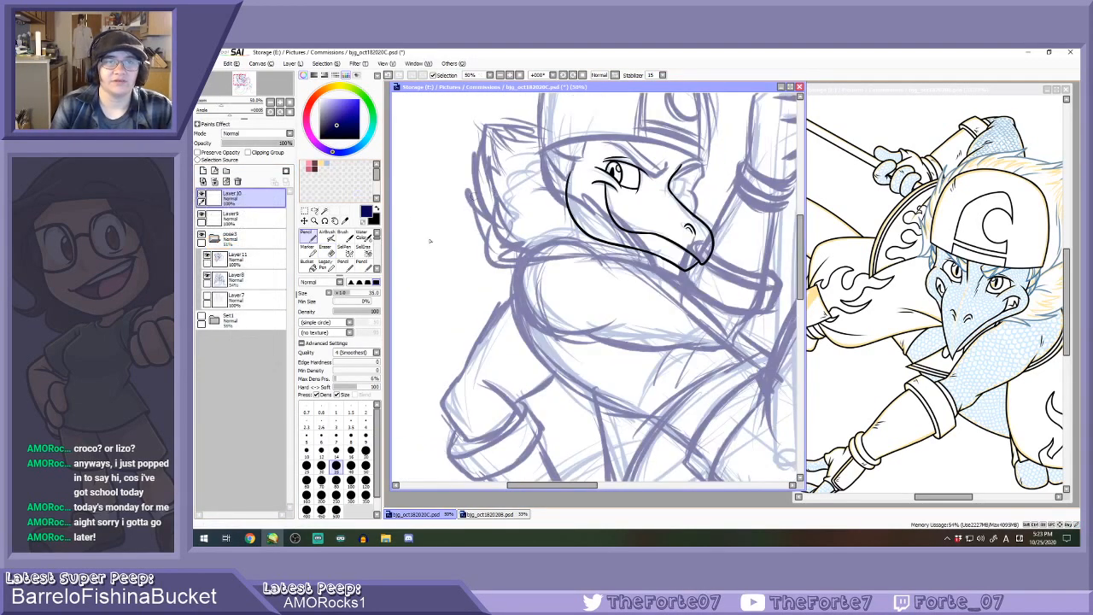
key("bracketleft")
key("bracketleft")
key("bracketleft")
key("bracketleft")
key("bracketleft")
key("bracketleft")
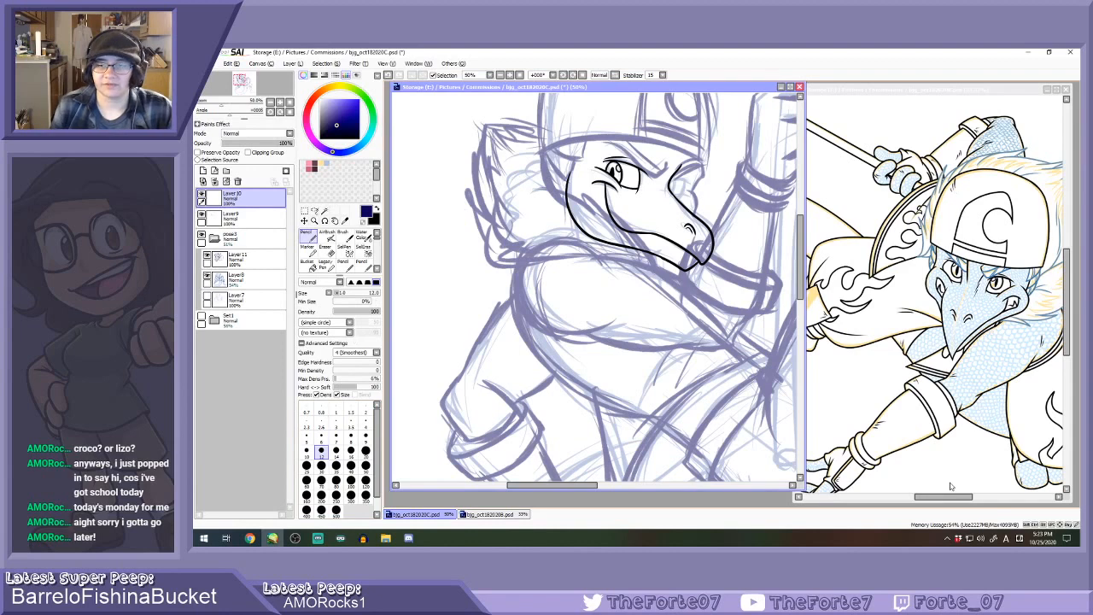
left_click_drag(945, 497, 958, 498)
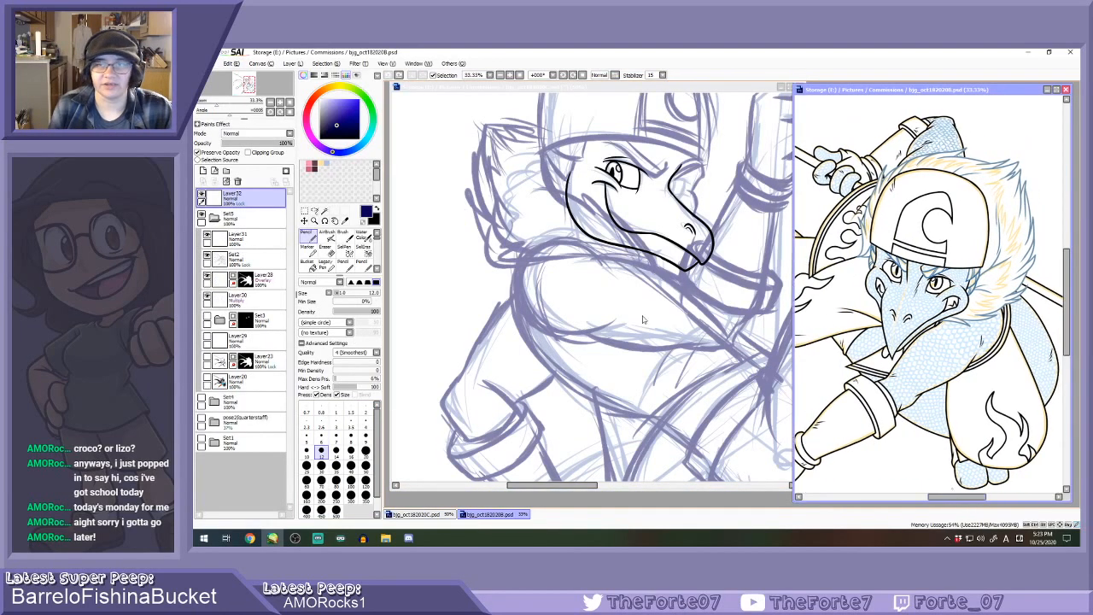
left_click(538, 182)
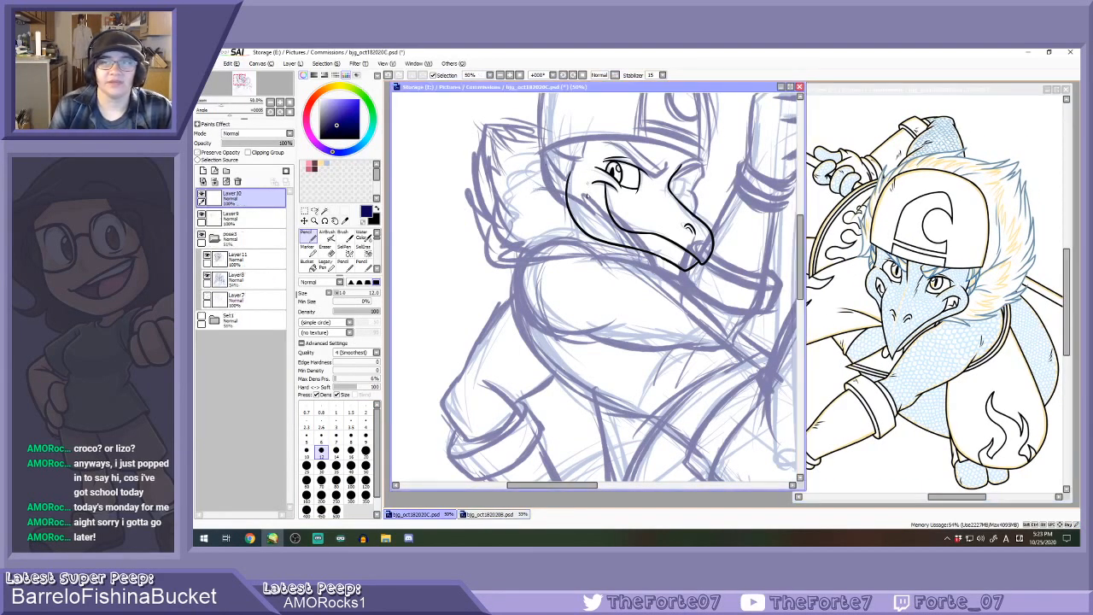
left_click_drag(598, 215, 507, 187)
scroll(554, 175, "up", 1)
key("ctrl+z")
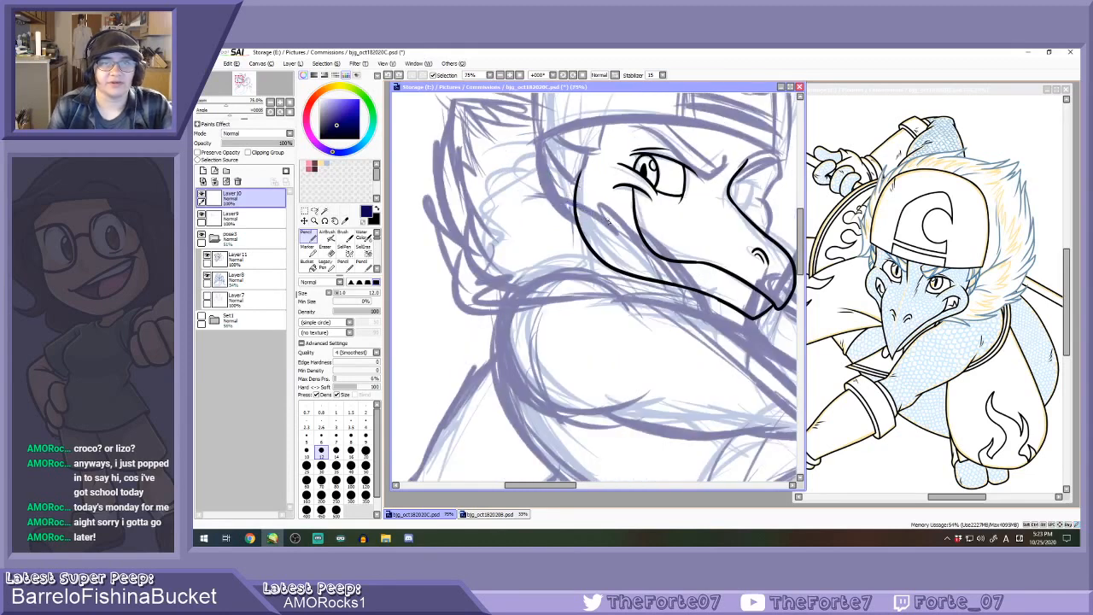
left_click_drag(614, 230, 503, 190)
key("ctrl+z")
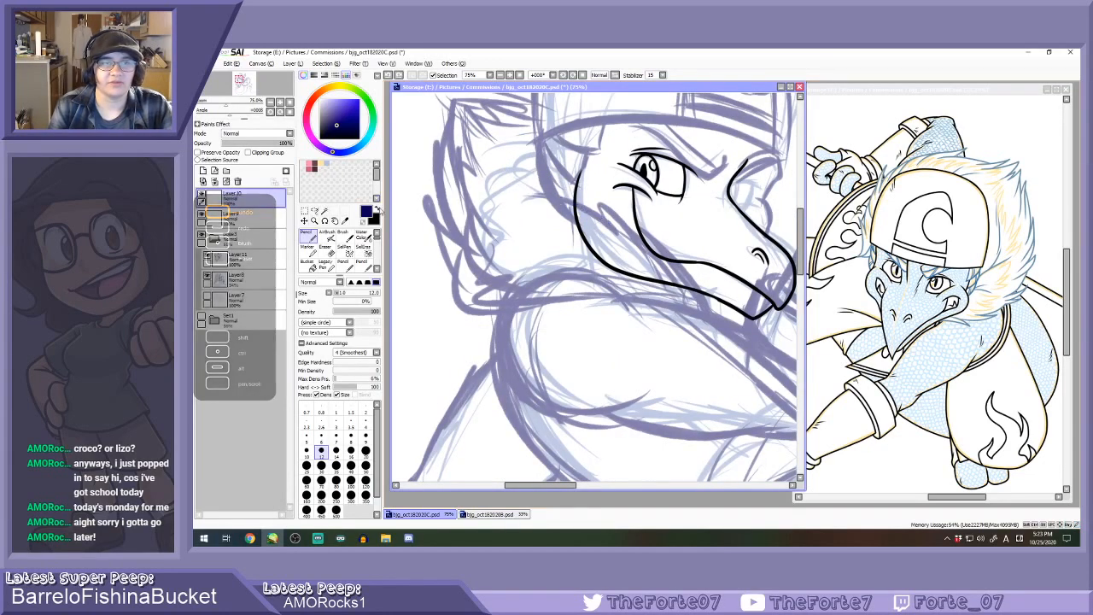
Switch the drawing colour to black and ink the fur line from behind the head across the cheek on Layer10.
key("x")
mouse_move(639, 243)
left_mouse_down()
mouse_move(602, 215)
mouse_move(498, 181)
mouse_move(574, 201)
mouse_move(612, 227)
left_mouse_up()
key("ctrl+z")
key("ctrl+z")
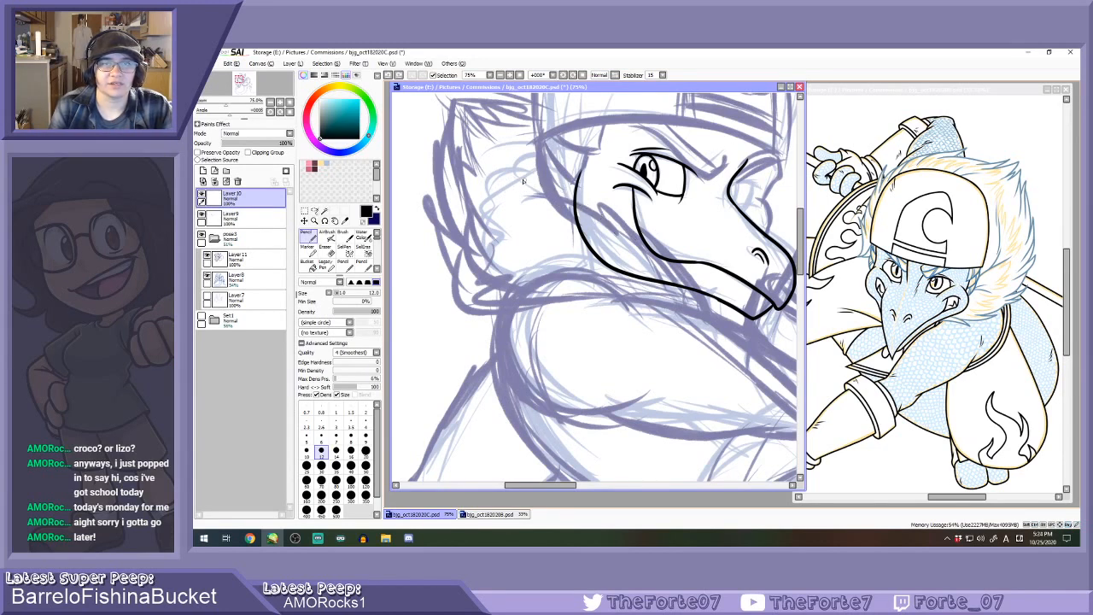
mouse_move(513, 172)
left_mouse_down()
mouse_move(621, 220)
mouse_move(650, 250)
left_mouse_up()
key("ctrl+z")
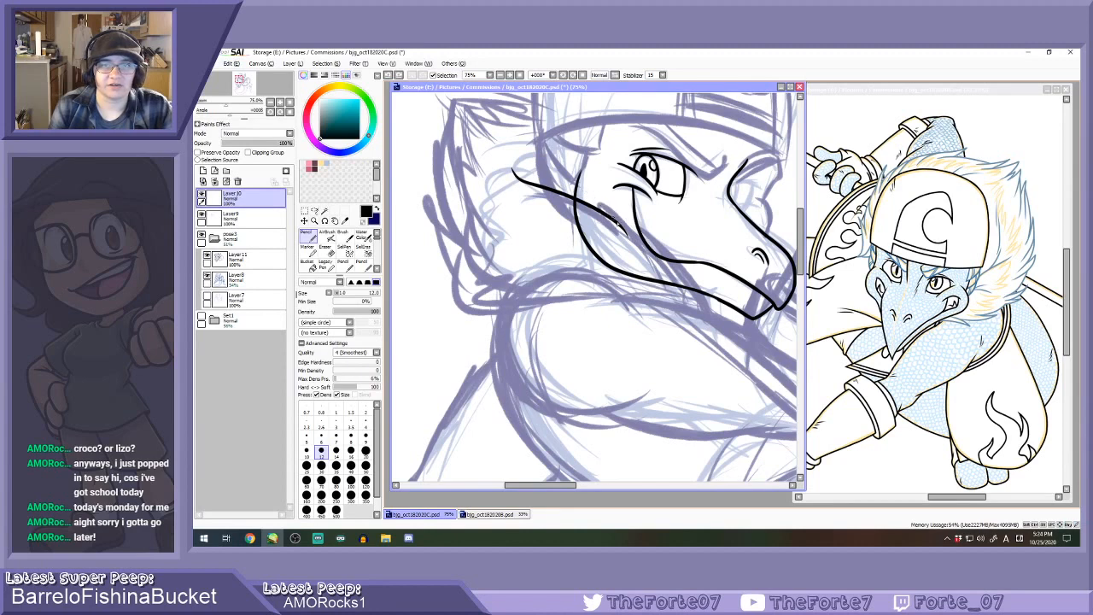
Try to ink jagged black fur strokes from the cheek down across the jaw line.
left_click_drag(589, 195, 622, 226)
mouse_move(578, 185)
left_mouse_down()
mouse_move(615, 208)
mouse_move(655, 268)
mouse_move(681, 283)
left_mouse_up()
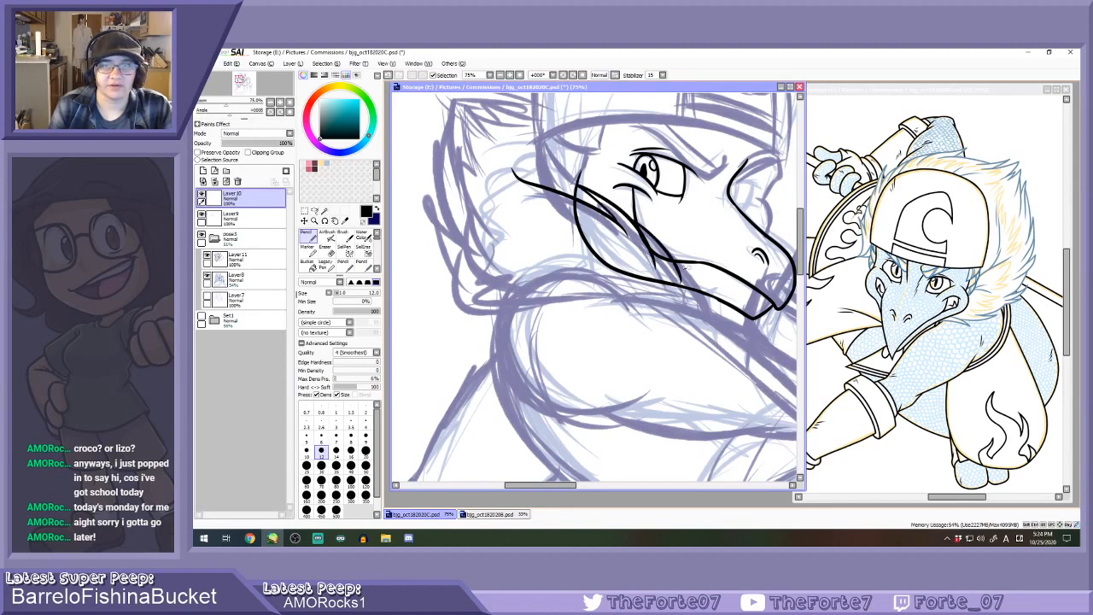
key("ctrl+z")
left_click_drag(638, 223, 694, 289)
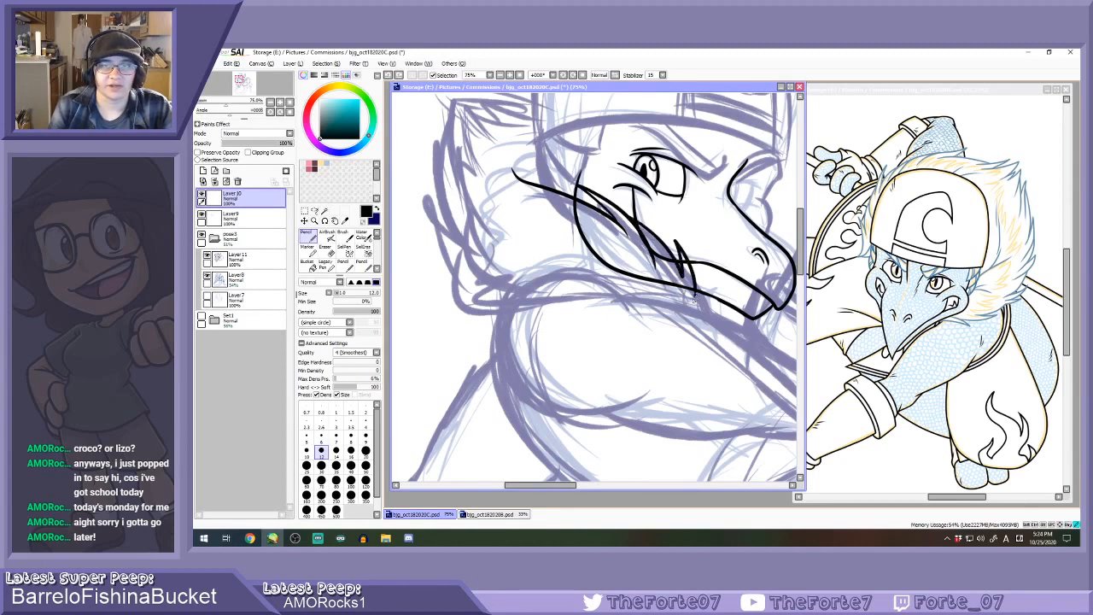
key("ctrl+z")
left_click_drag(632, 215, 683, 273)
left_click_drag(666, 225, 714, 324)
key("ctrl+z")
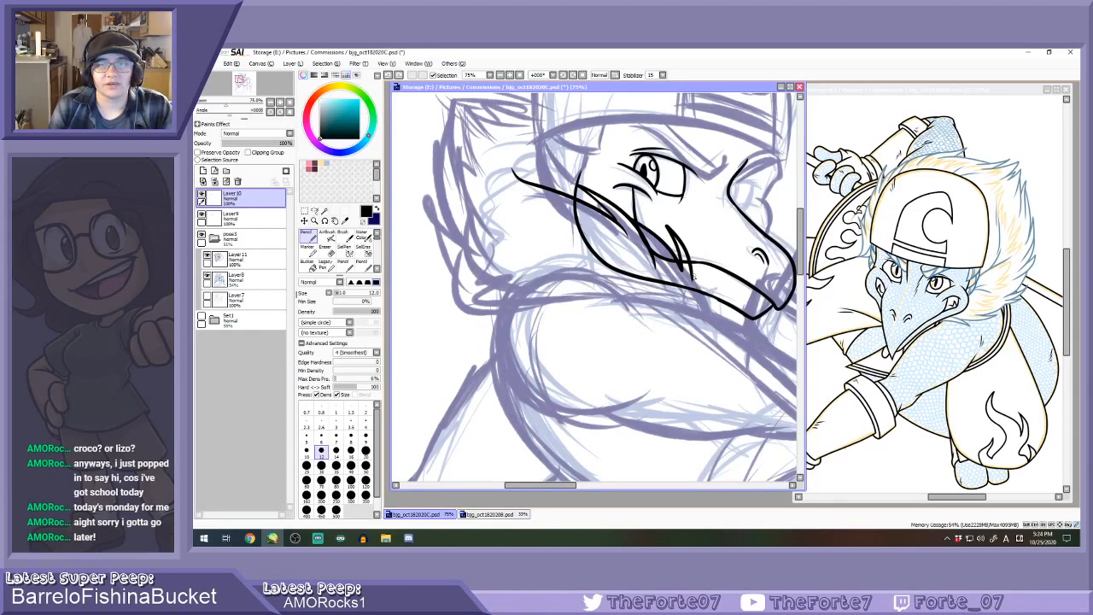
left_click_drag(687, 256, 713, 310)
left_click_drag(709, 269, 721, 329)
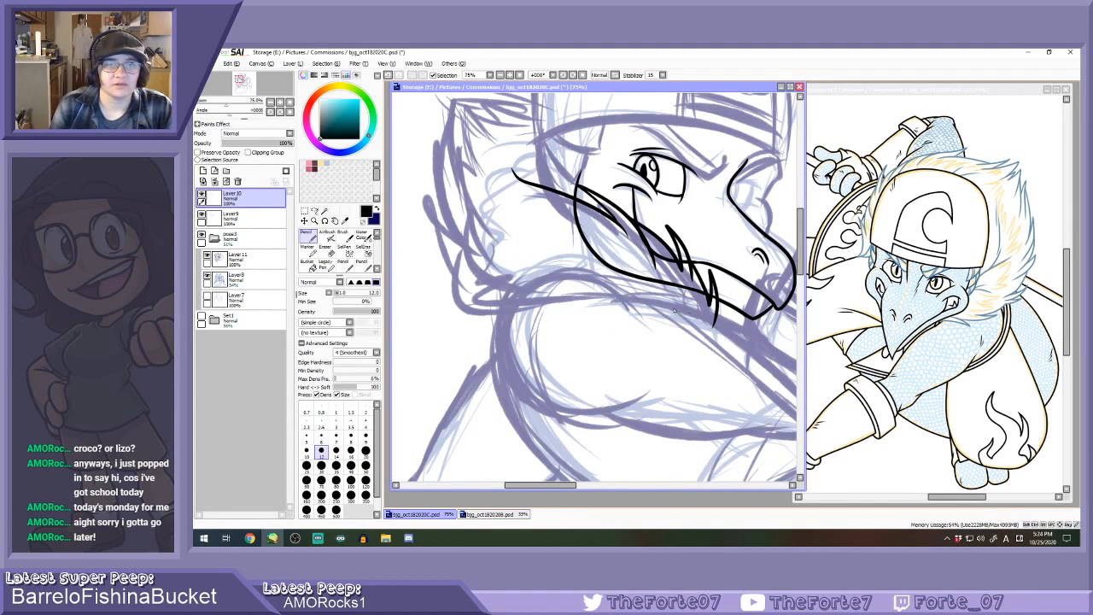
Try to ink pointed fur tufts running back from under the jaw over the shoulder.
left_click_drag(694, 304, 552, 343)
key("ctrl+z")
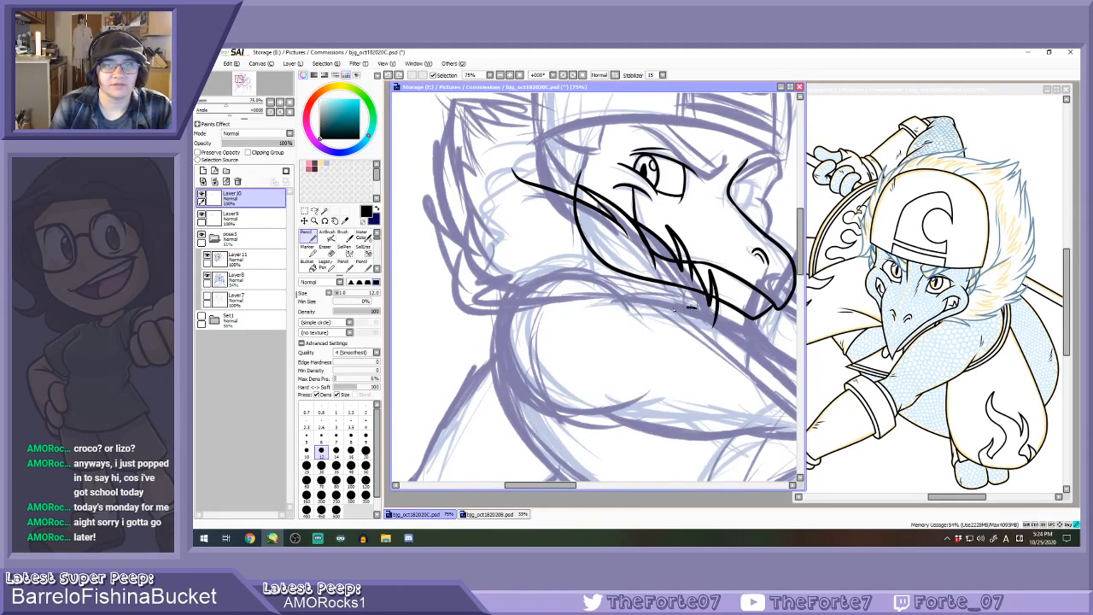
left_click_drag(694, 304, 563, 339)
key("ctrl+z")
mouse_move(690, 305)
left_mouse_down()
mouse_move(600, 327)
mouse_move(651, 298)
mouse_move(629, 320)
mouse_move(613, 319)
mouse_move(640, 300)
mouse_move(547, 323)
left_mouse_up()
key("ctrl+z")
key("ctrl+z")
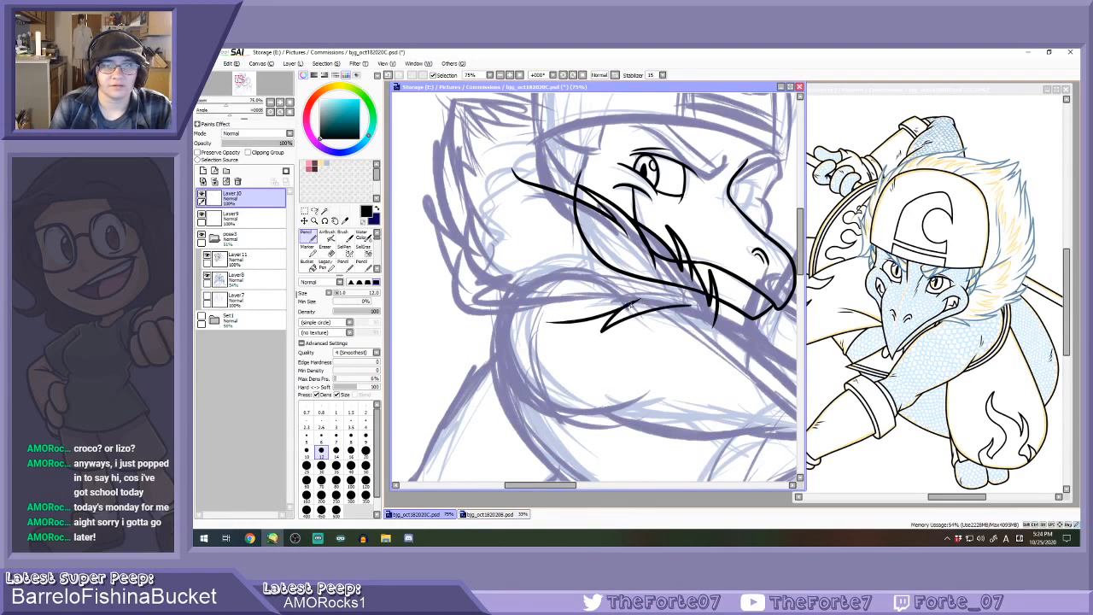
key("ctrl+z")
mouse_move(634, 300)
left_mouse_down()
mouse_move(555, 314)
mouse_move(582, 304)
mouse_move(529, 321)
mouse_move(565, 290)
left_mouse_up()
key("ctrl+z")
key("ctrl+z")
left_click_drag(629, 302, 530, 333)
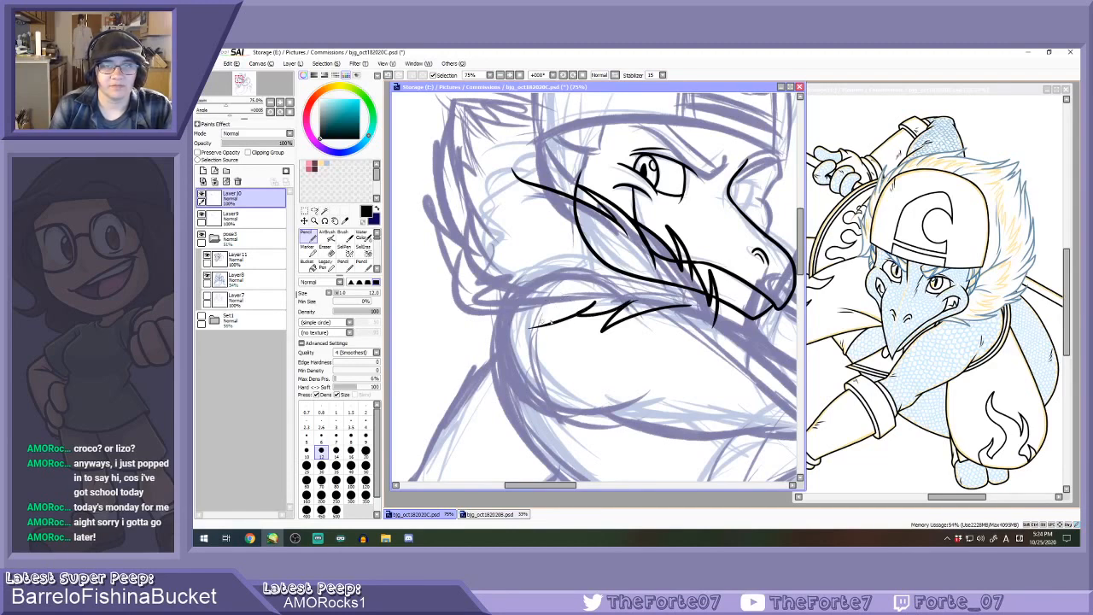
key("ctrl+z")
Undo the jagged fur strokes along the cheek and the tufts below the jaw.
scroll(601, 318, "down", 3)
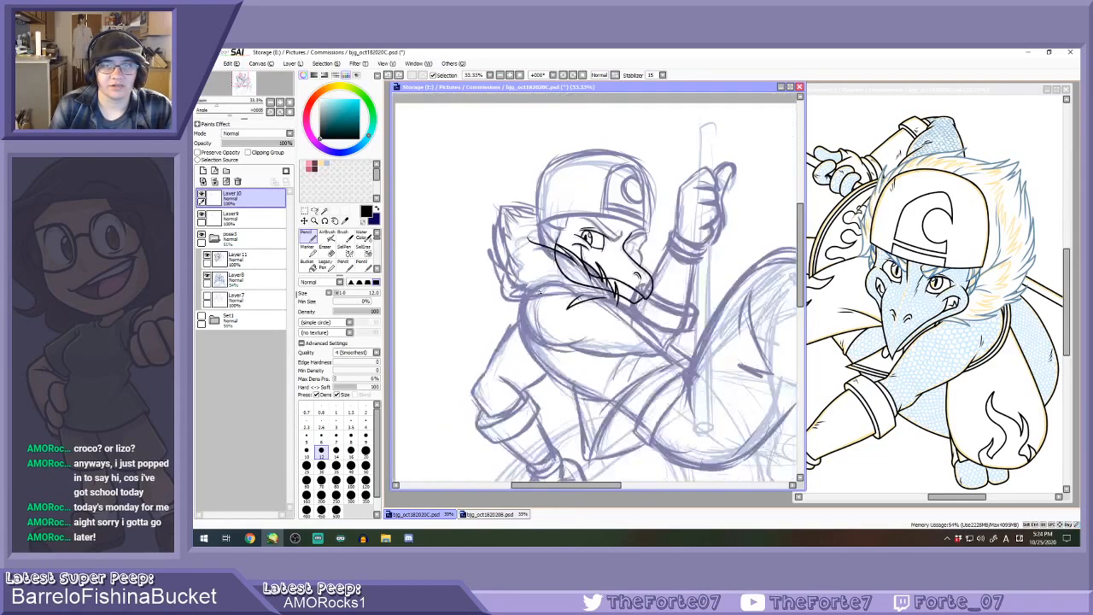
scroll(569, 280, "up", 1)
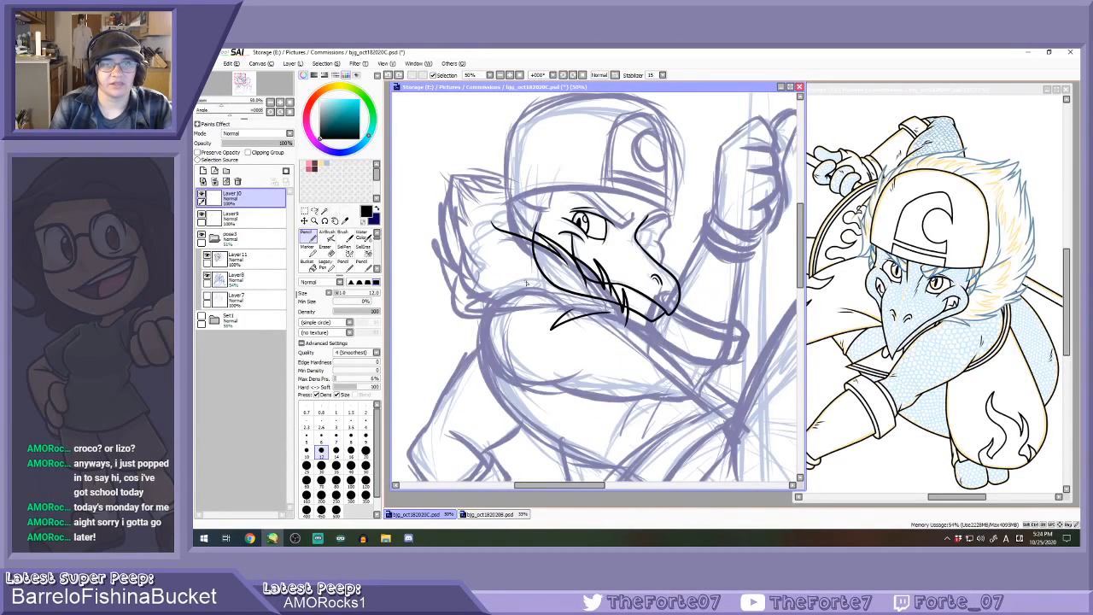
key("ctrl+z")
key("ctrl+z")
key("ctrl+z")
key("ctrl+z")
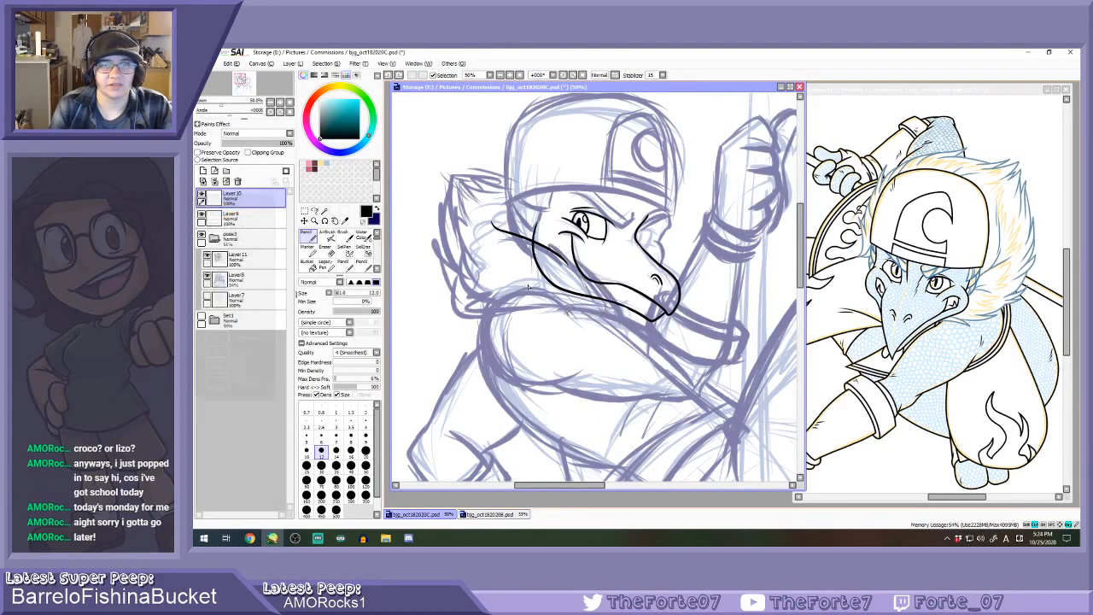
Make Layer9 active and ink the upper lid of the far eye in black.
scroll(472, 240, "up", 2)
left_click(252, 218)
scroll(573, 233, "up", 1)
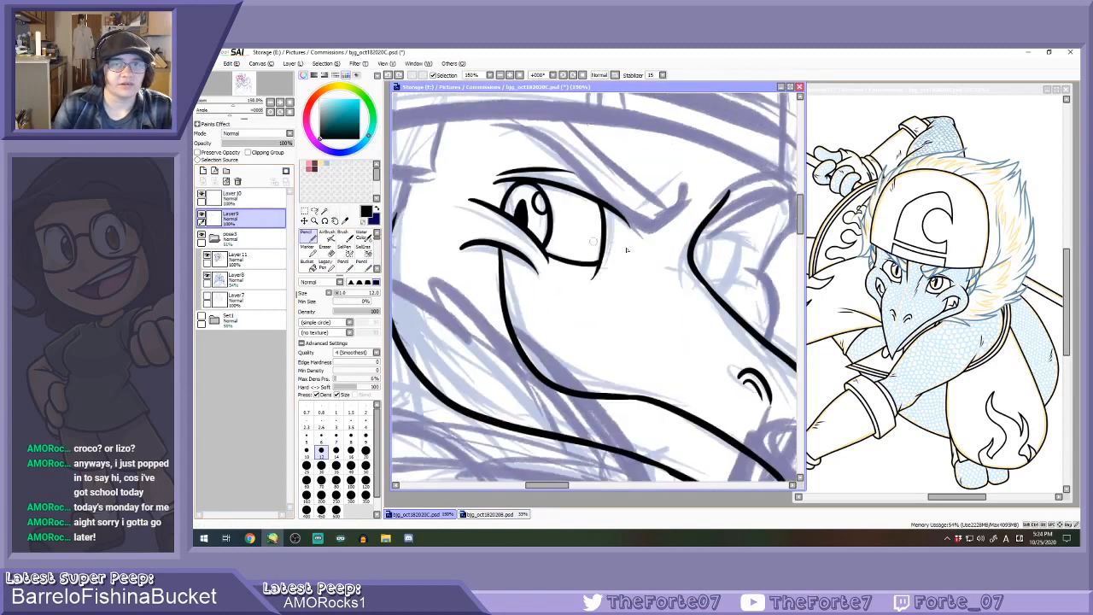
mouse_move(701, 238)
left_mouse_down()
mouse_move(728, 234)
mouse_move(753, 250)
mouse_move(733, 285)
left_mouse_up()
key("ctrl+z")
key("ctrl+z")
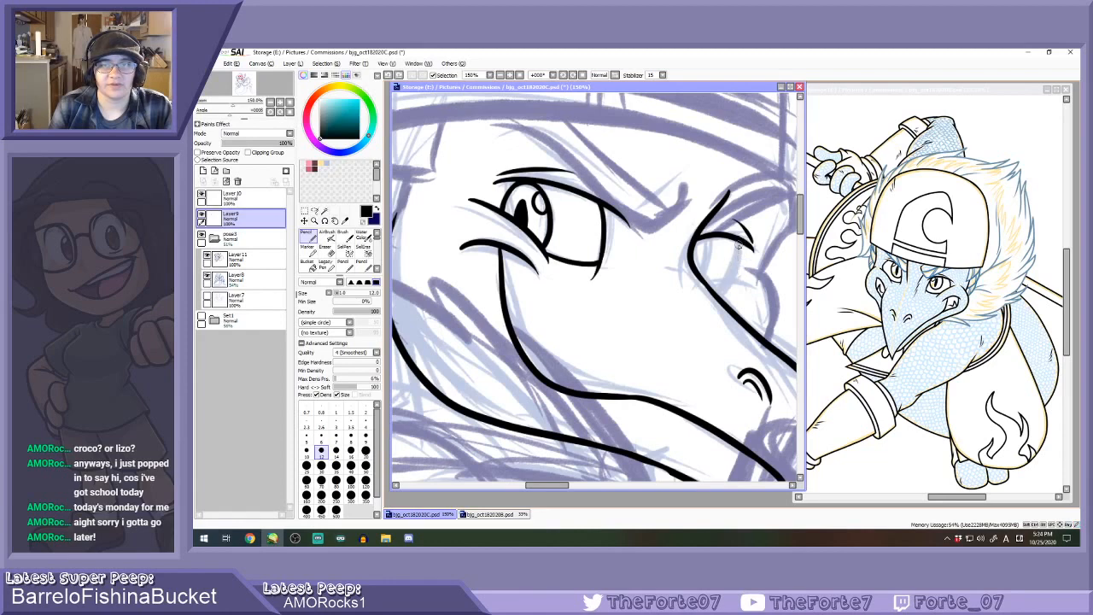
Ink the outer edge and lower lid of the far eye against the snout line.
left_click_drag(740, 240, 723, 286)
key("ctrl+z")
mouse_move(739, 243)
left_mouse_down()
mouse_move(718, 291)
mouse_move(751, 276)
mouse_move(729, 282)
left_mouse_up()
key("ctrl+z")
key("ctrl+z")
mouse_move(739, 242)
left_mouse_down()
mouse_move(742, 267)
mouse_move(726, 281)
left_mouse_up()
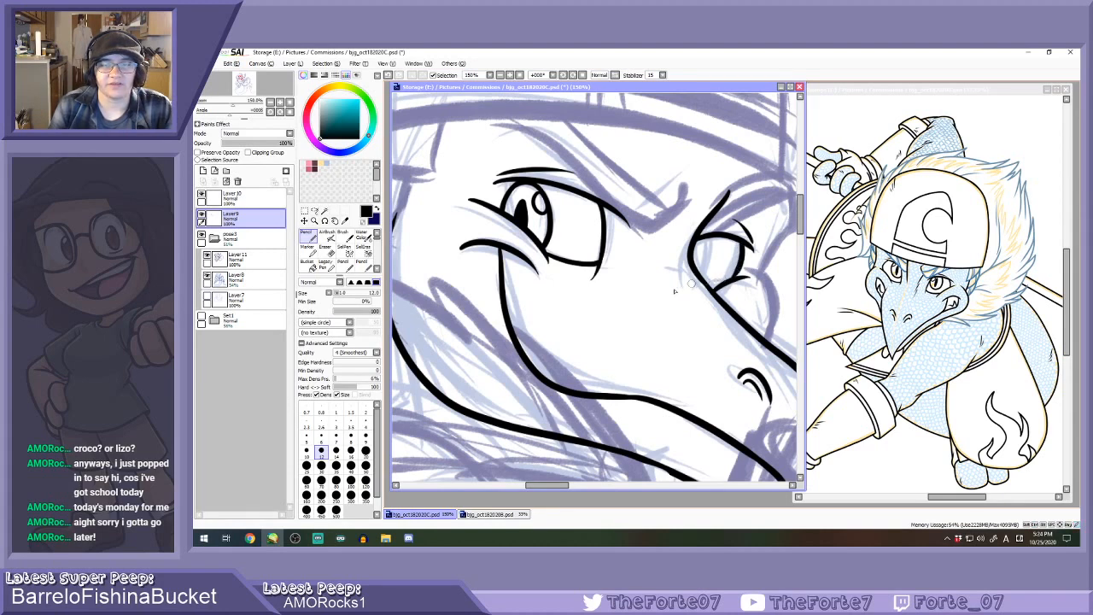
Try to ink the far brow and cheek contour as one continuous line beside the far eye.
scroll(690, 286, "down", 2)
scroll(737, 281, "up", 1)
mouse_move(733, 224)
left_mouse_down()
mouse_move(739, 260)
mouse_move(712, 292)
left_mouse_up()
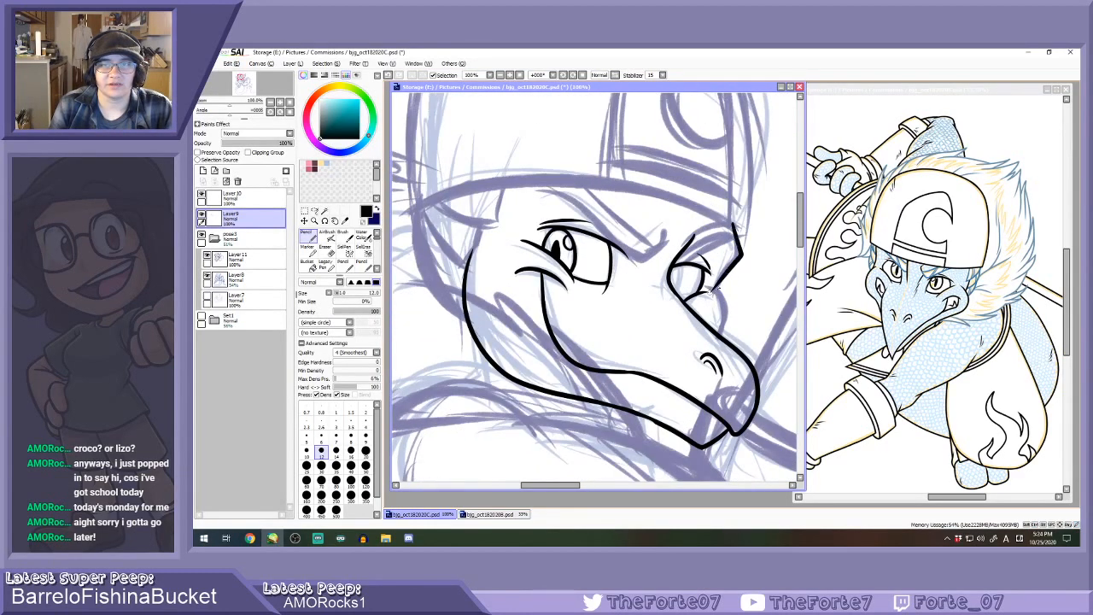
key("ctrl+z")
mouse_move(736, 222)
left_mouse_down()
mouse_move(739, 256)
mouse_move(722, 296)
left_mouse_up()
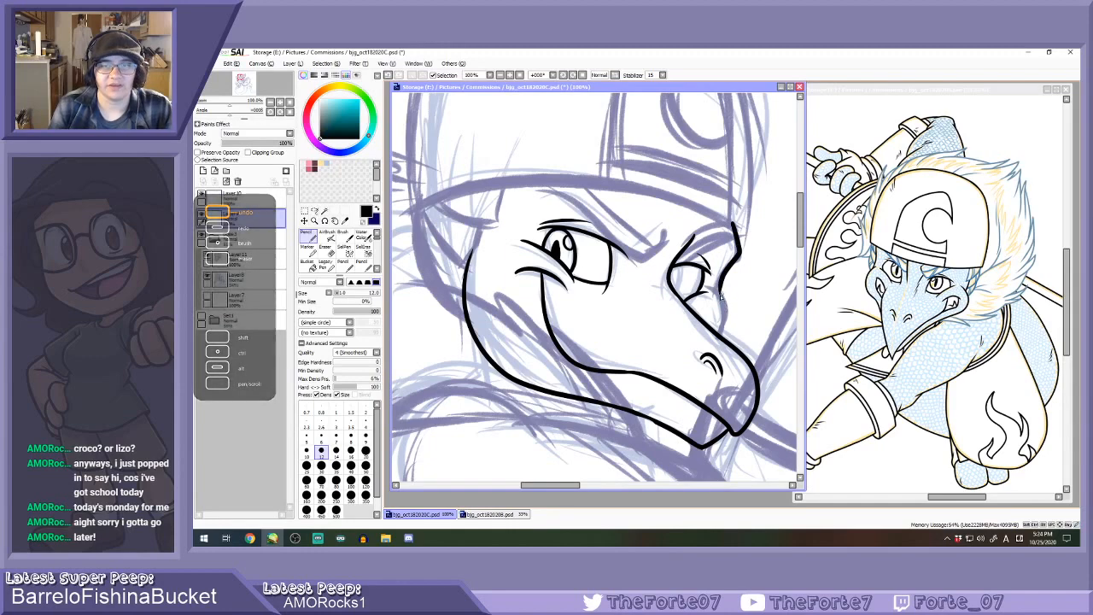
scroll(722, 296, "up", 1)
key("ctrl+z")
mouse_move(741, 173)
left_mouse_down()
mouse_move(745, 229)
mouse_move(716, 300)
mouse_move(722, 362)
left_mouse_up()
scroll(722, 312, "down", 2)
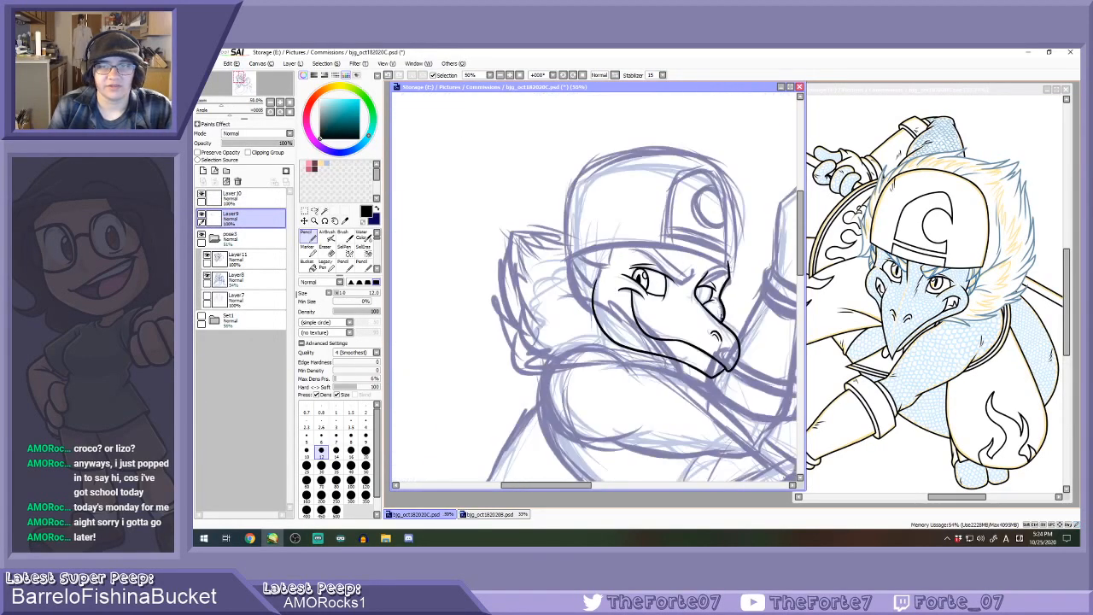
scroll(725, 291, "up", 2)
key("ctrl+z")
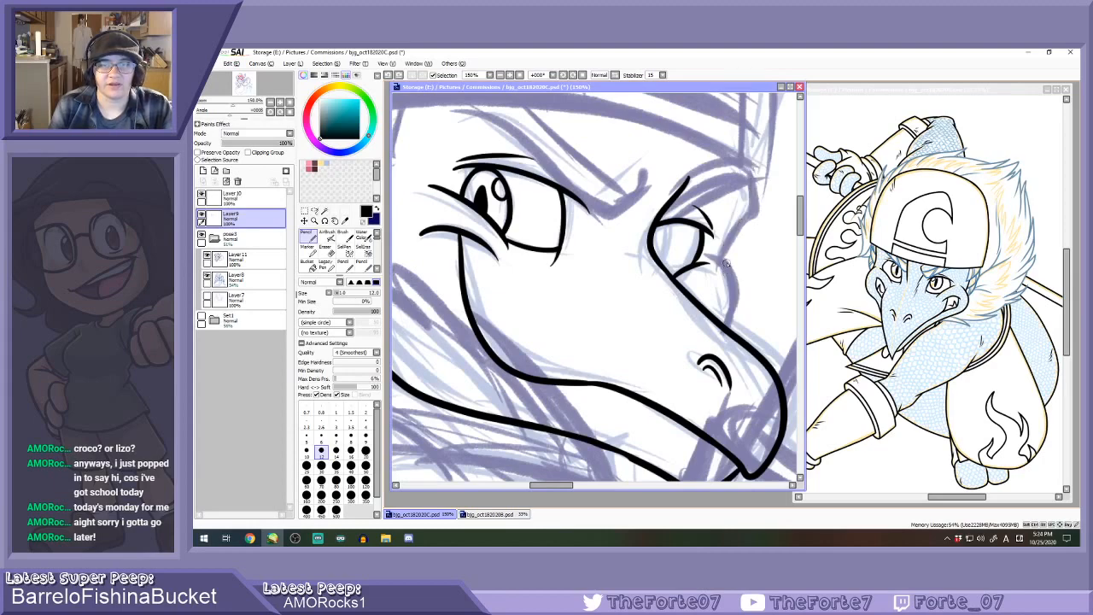
Ink the far side of the face with one stroke down the cheek and another up to the brow.
mouse_move(724, 260)
left_mouse_down()
mouse_move(743, 295)
mouse_move(724, 333)
left_mouse_up()
mouse_move(721, 263)
left_mouse_down()
mouse_move(756, 188)
mouse_move(733, 175)
left_mouse_up()
scroll(721, 229, "down", 4)
scroll(700, 226, "up", 4)
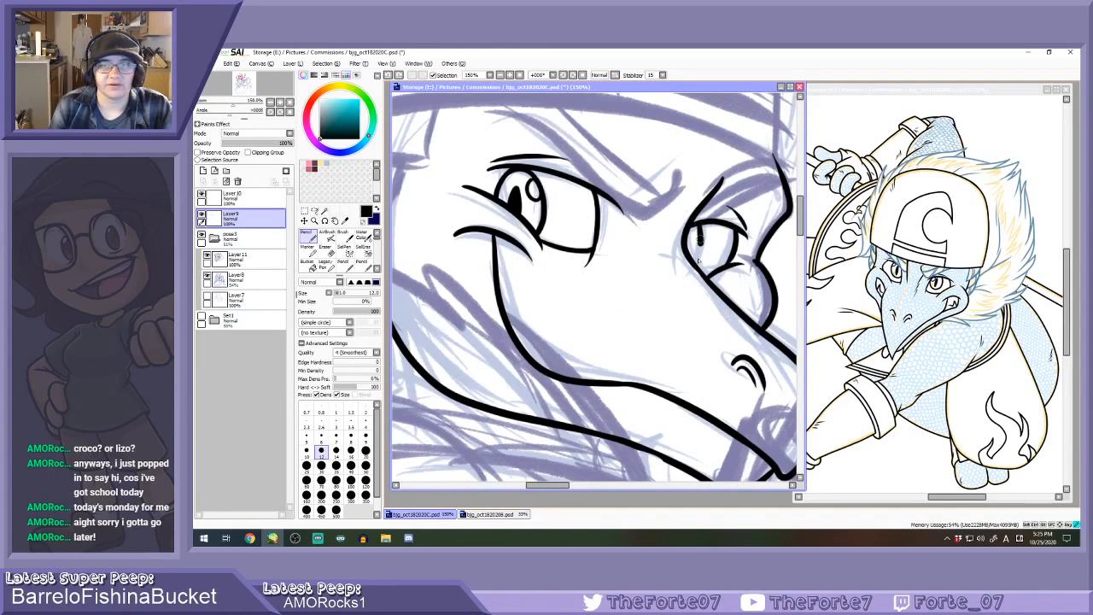
Ink the iris and highlight curves inside the far eye.
scroll(701, 232, "up", 1)
left_click_drag(701, 246, 695, 270)
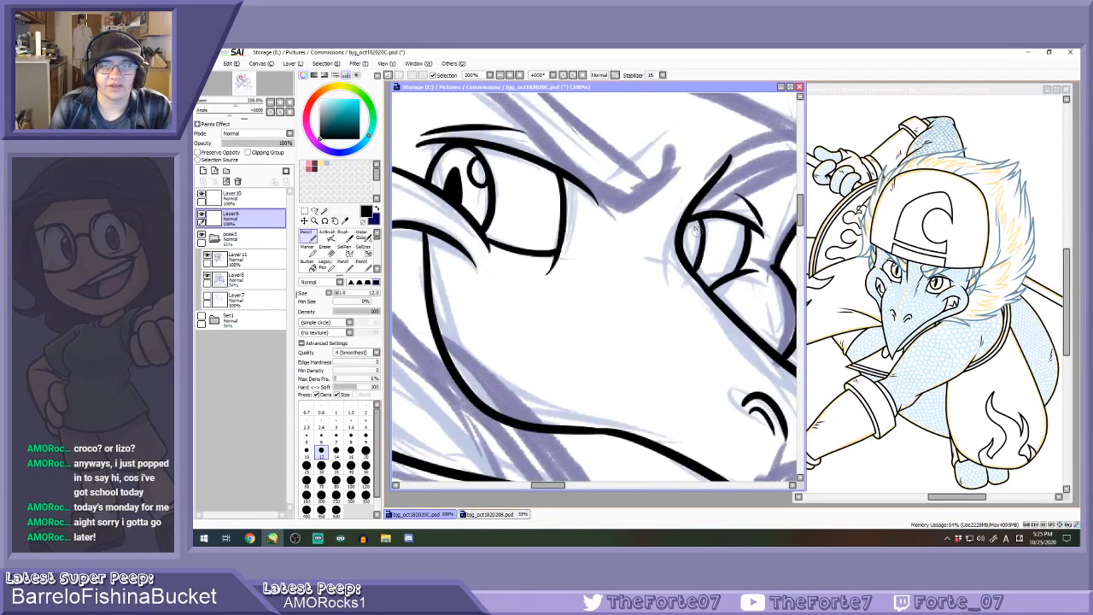
left_click_drag(693, 218, 704, 242)
key("ctrl+z")
scroll(708, 237, "down", 1)
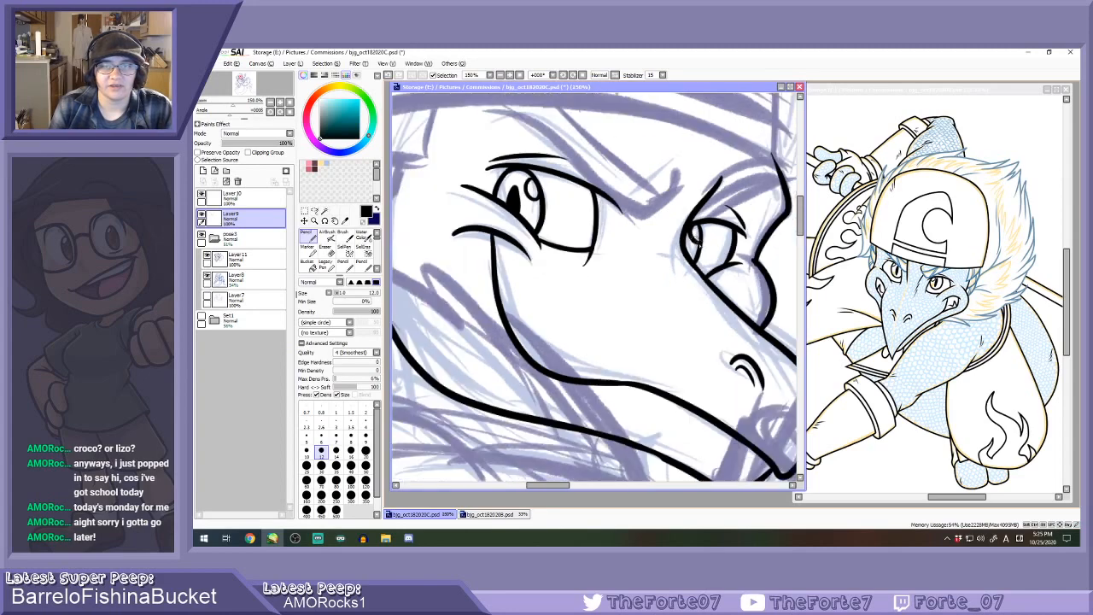
Tidy the tip of the far eye's lower lid line with the Eraser and return to the Pencil.
key("e")
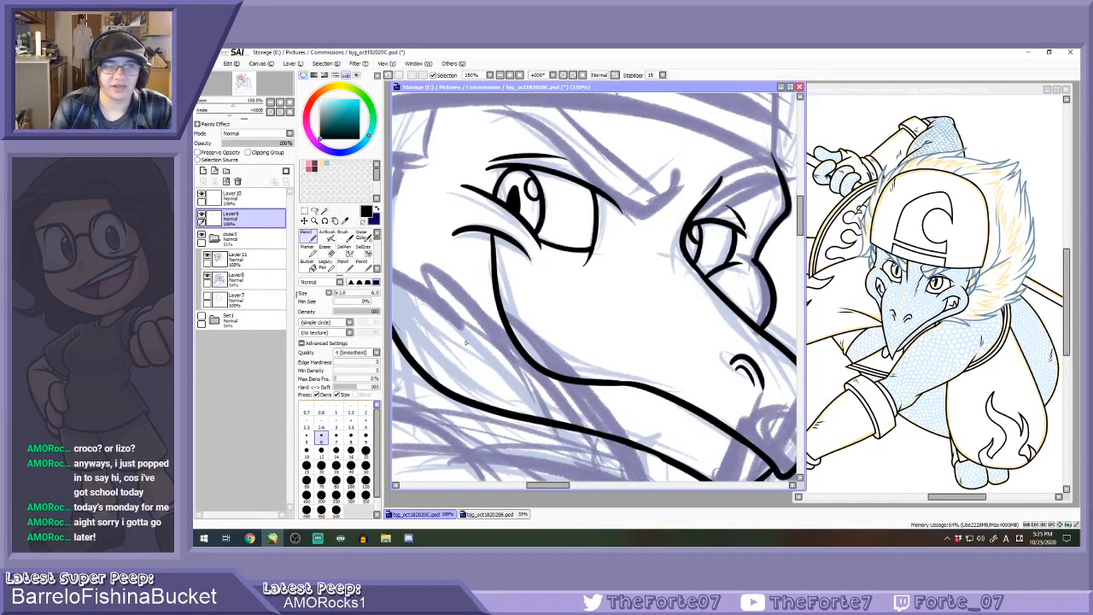
scroll(743, 268, "up", 1)
scroll(750, 269, "up", 1)
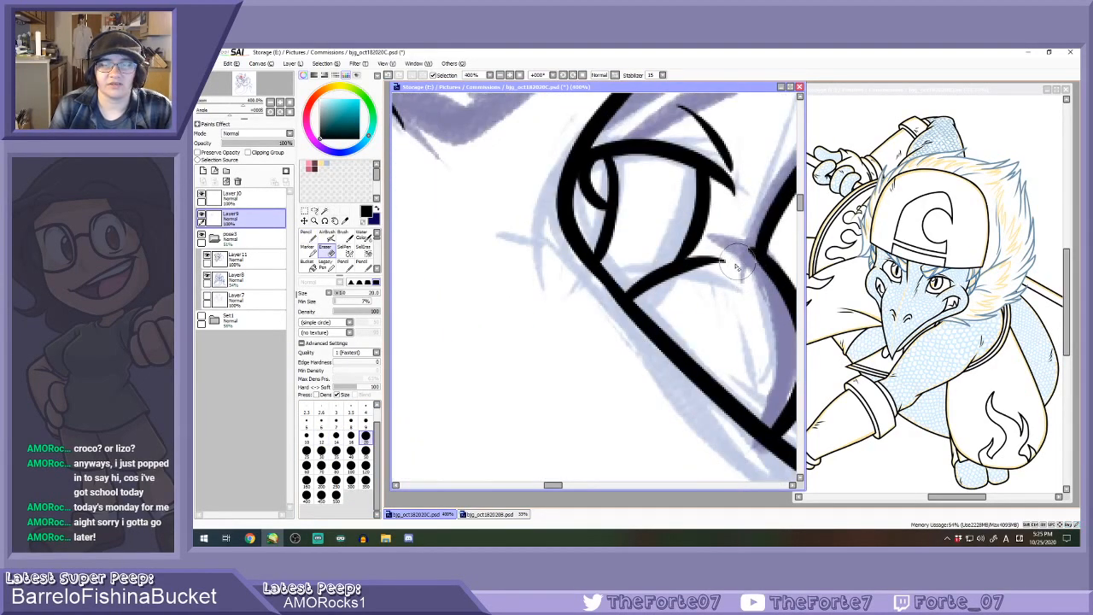
scroll(743, 273, "down", 2)
scroll(683, 286, "down", 2)
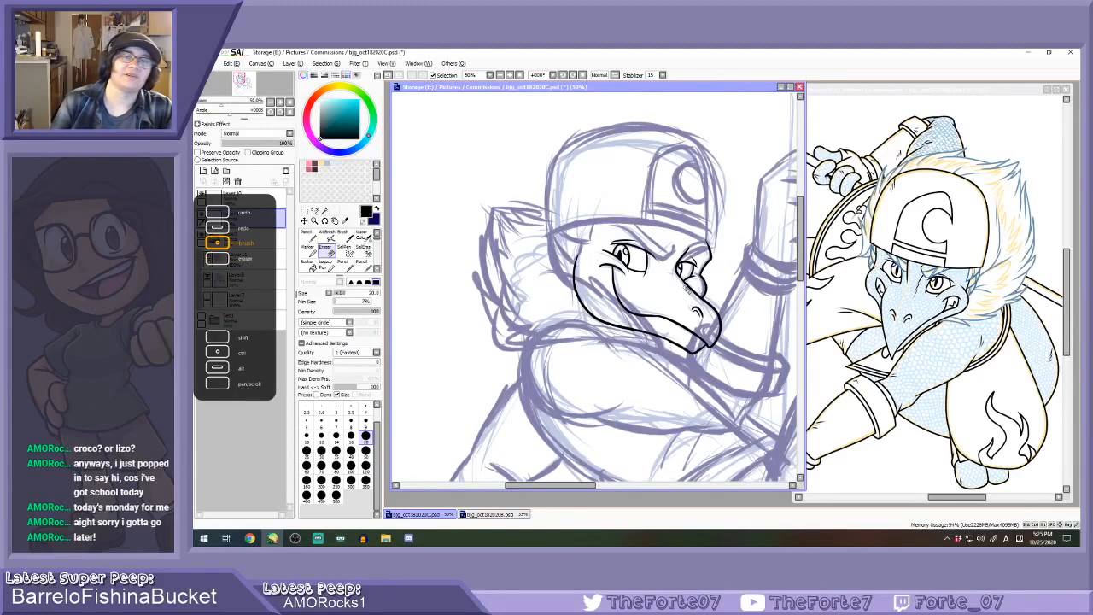
key("n")
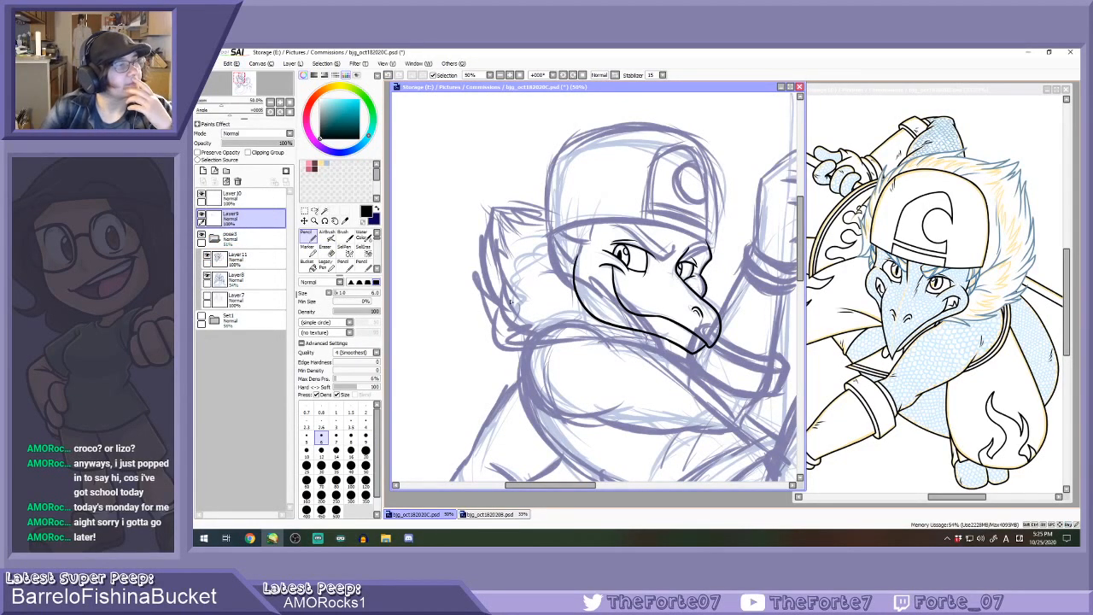
key("alt+Tab")
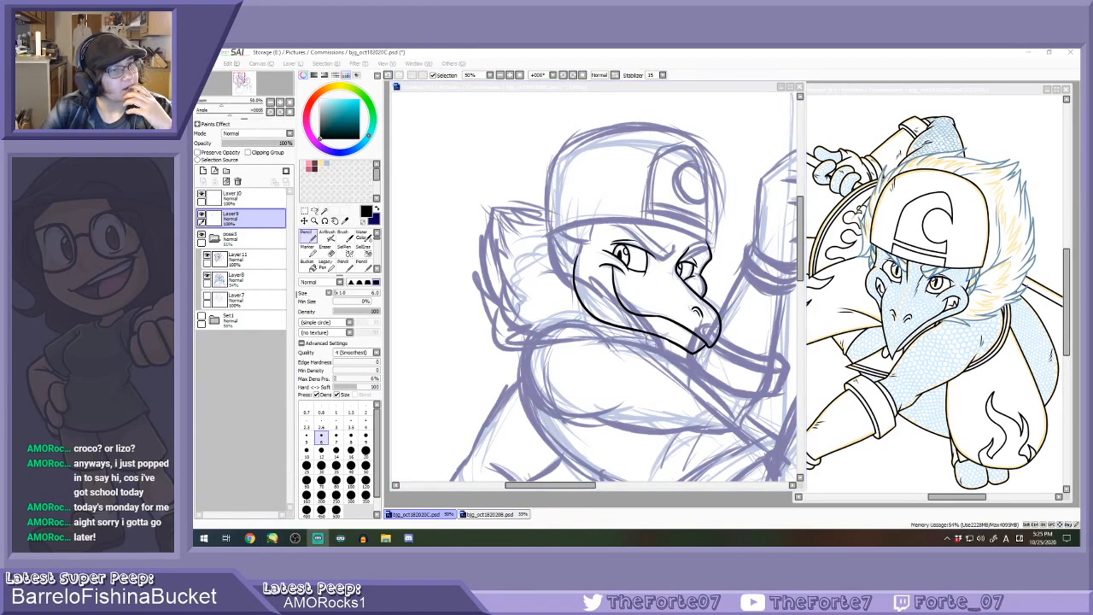
key("alt+Tab")
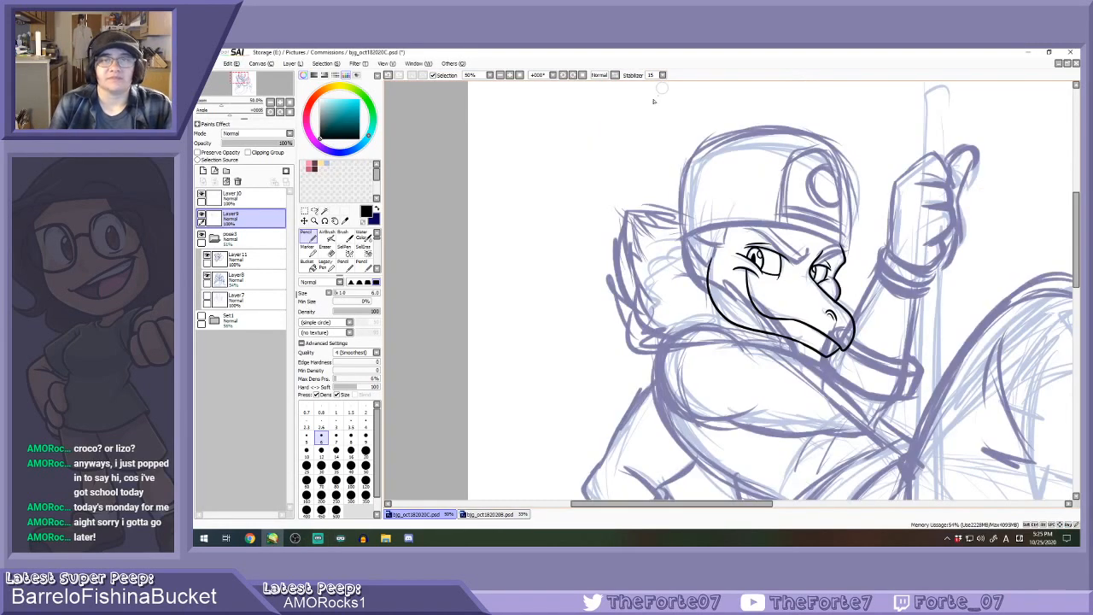
left_click(1066, 63)
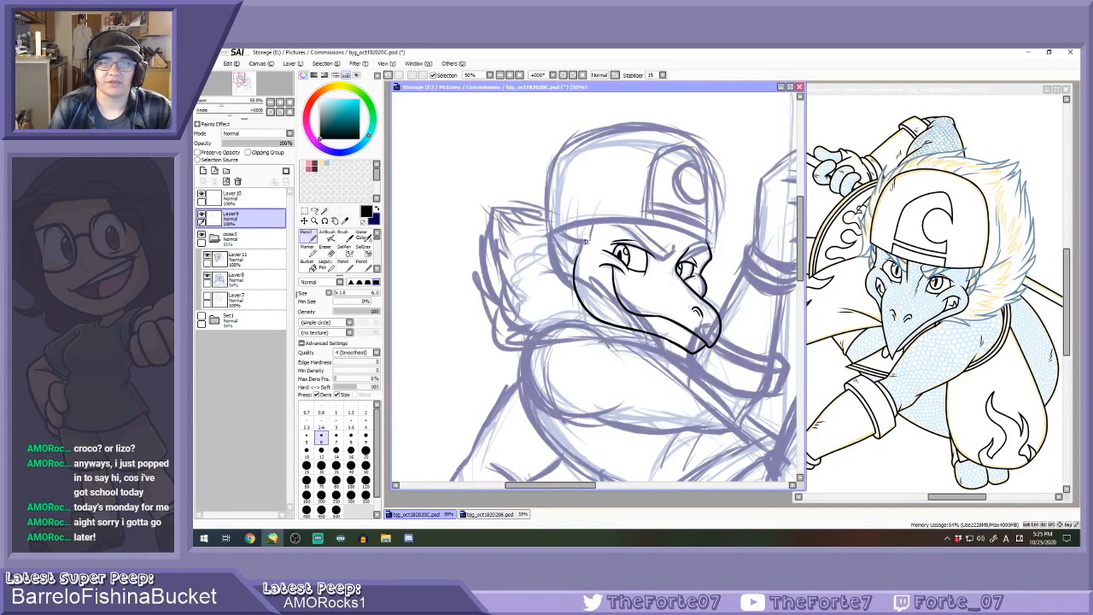
Try to ink the curved temple line under the cap's back edge at brush size 12, and erase the stray dot.
scroll(585, 242, "up", 2)
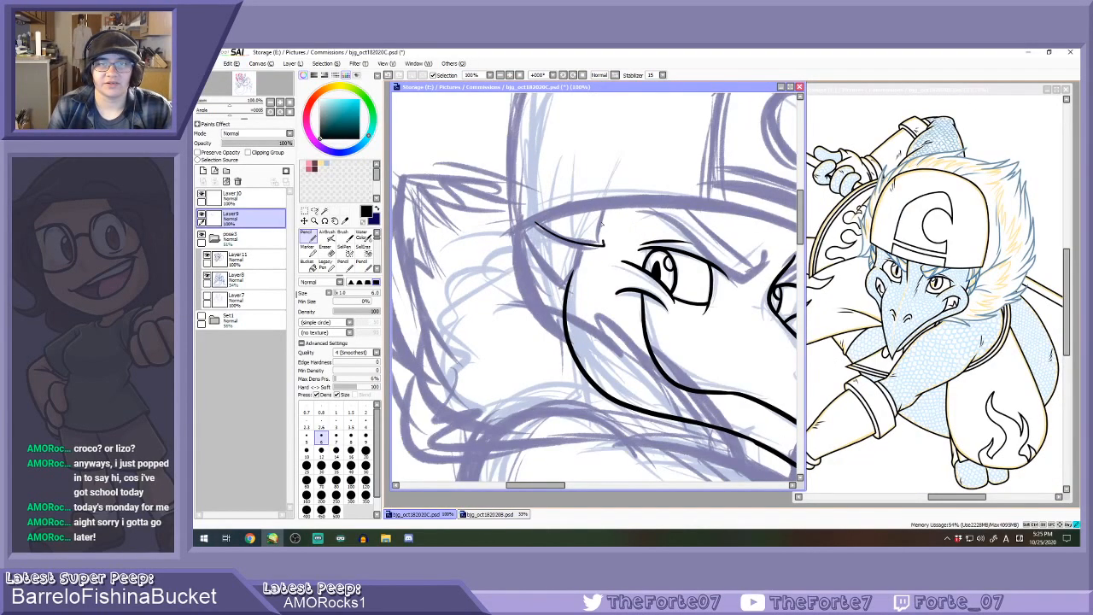
scroll(587, 230, "up", 1)
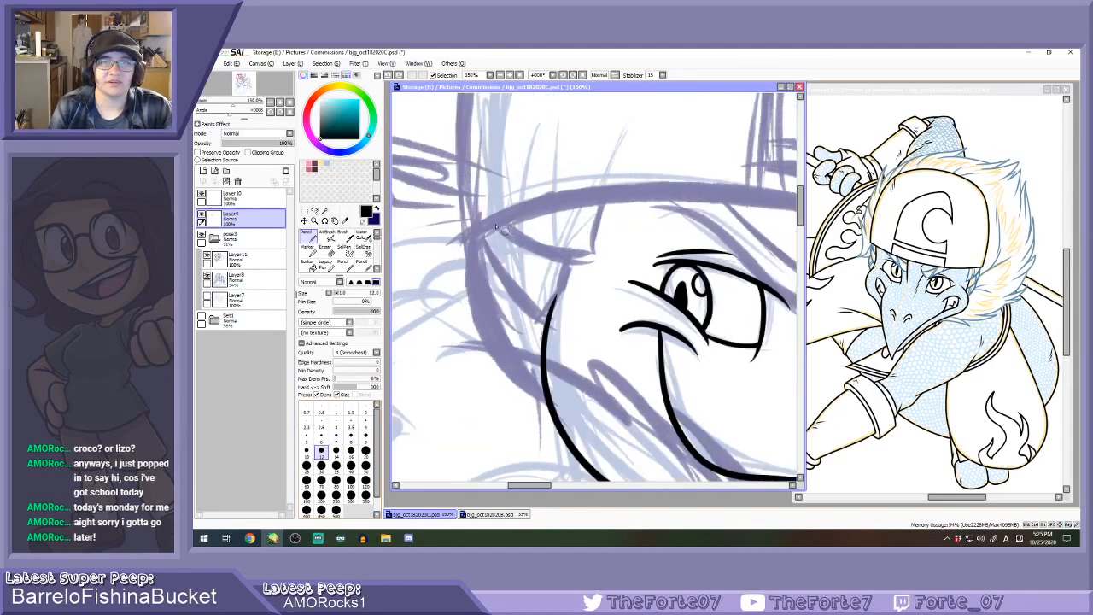
mouse_move(497, 225)
left_mouse_down()
mouse_move(592, 254)
mouse_move(603, 173)
left_mouse_up()
key("ctrl+z")
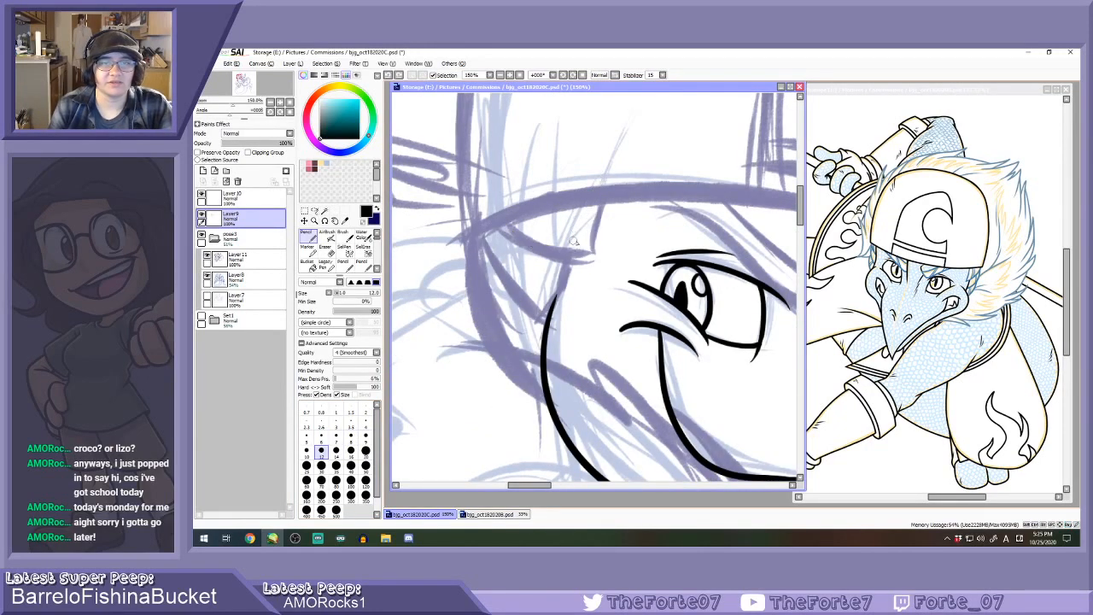
key("e")
key("n")
left_click(580, 252)
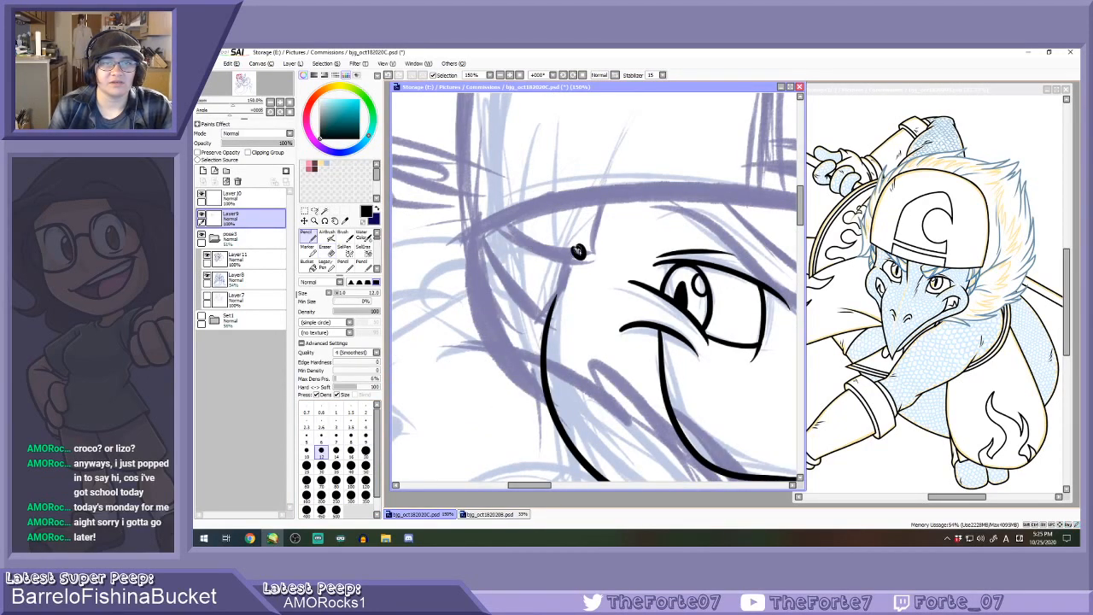
key("e")
left_click(579, 250)
key("n")
Ink the curved temple line under the cap's back edge and a short upright stroke crossing the cap edge.
mouse_move(500, 223)
left_mouse_down()
mouse_move(598, 255)
mouse_move(608, 176)
left_mouse_up()
key("ctrl+z")
left_click_drag(493, 221, 605, 246)
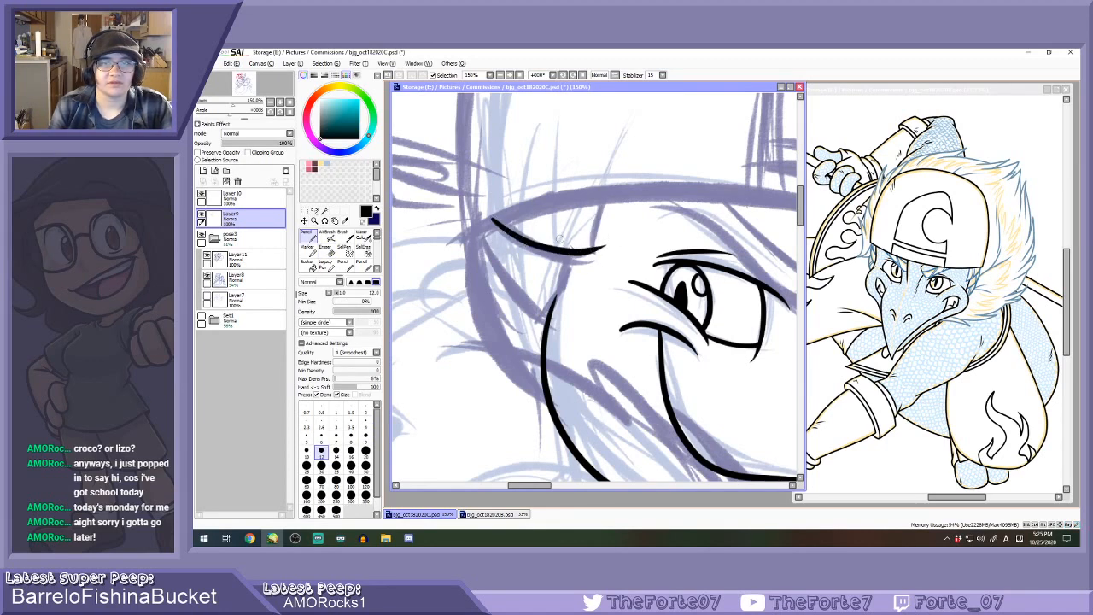
key("ctrl+z")
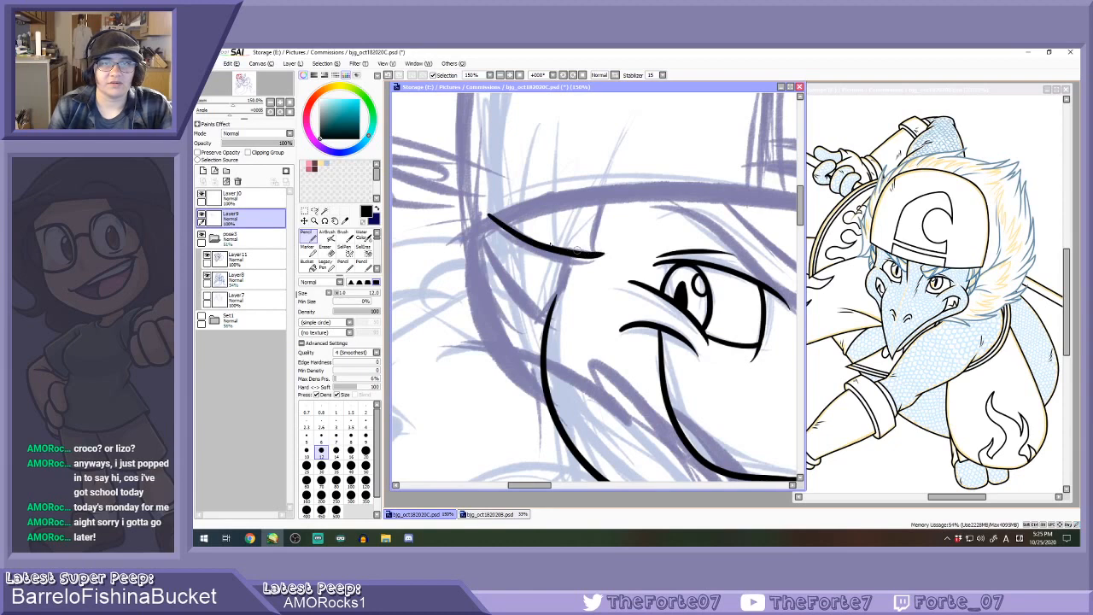
key("ctrl+z")
mouse_move(490, 214)
left_mouse_down()
mouse_move(548, 247)
mouse_move(615, 253)
left_mouse_up()
key("ctrl+z")
mouse_move(495, 215)
left_mouse_down()
mouse_move(616, 254)
mouse_move(608, 174)
left_mouse_up()
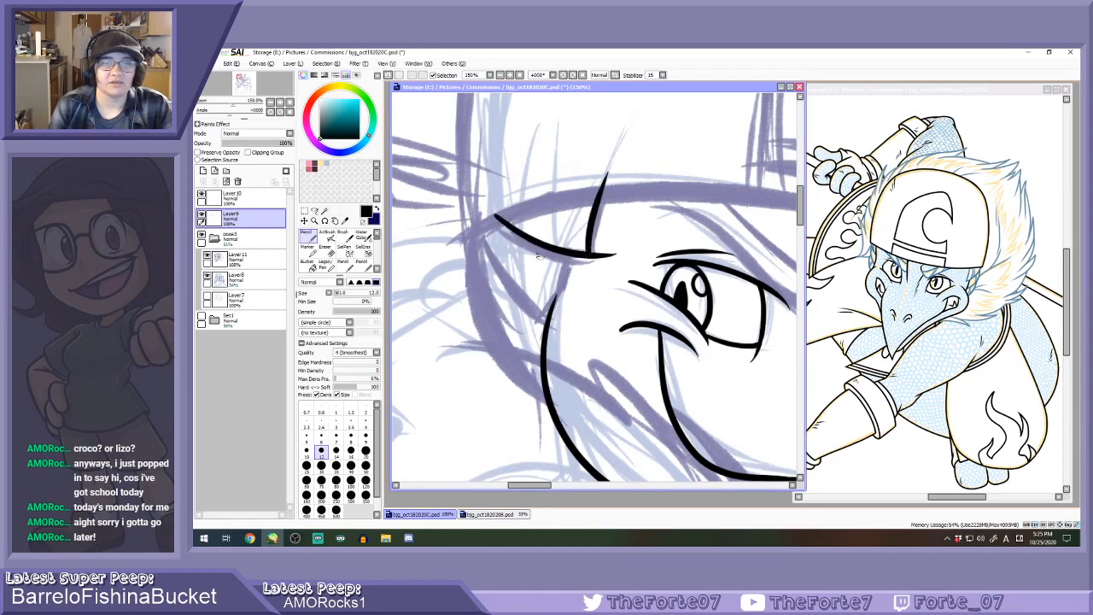
Erase the upper part of the jaw's back line below the temple and return to the Pencil.
scroll(539, 256, "down", 2)
key("e")
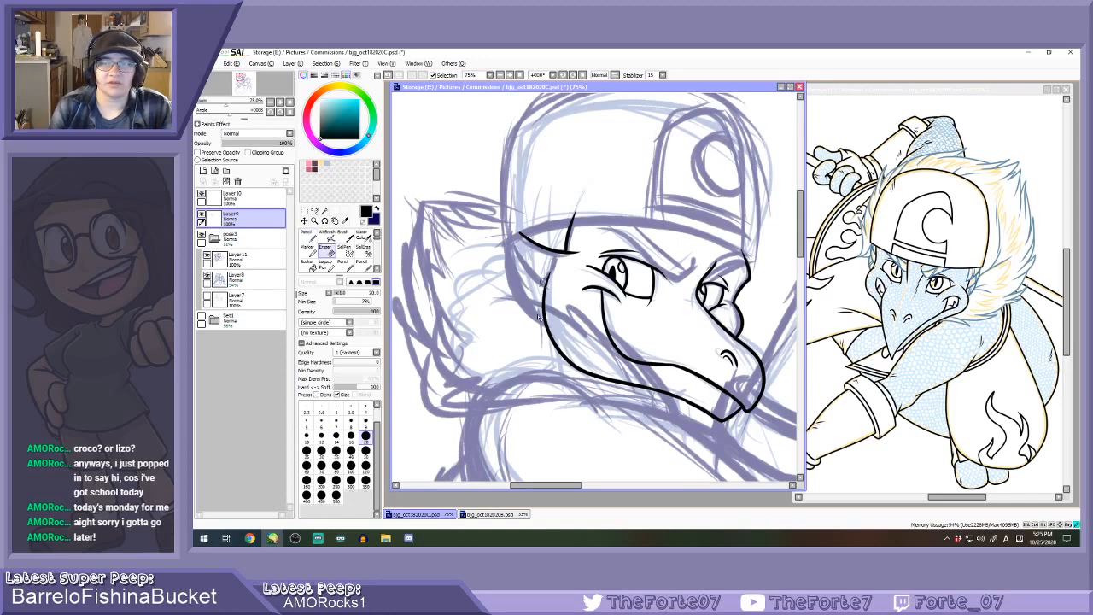
mouse_move(539, 317)
left_mouse_down()
mouse_move(548, 304)
mouse_move(545, 318)
left_mouse_up()
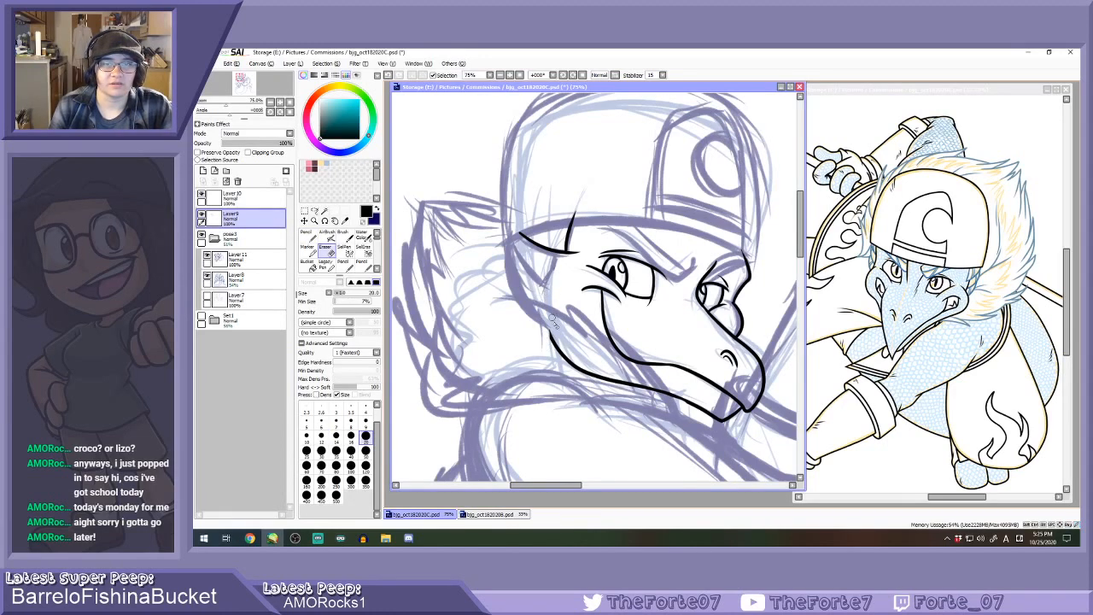
scroll(553, 320, "up", 2)
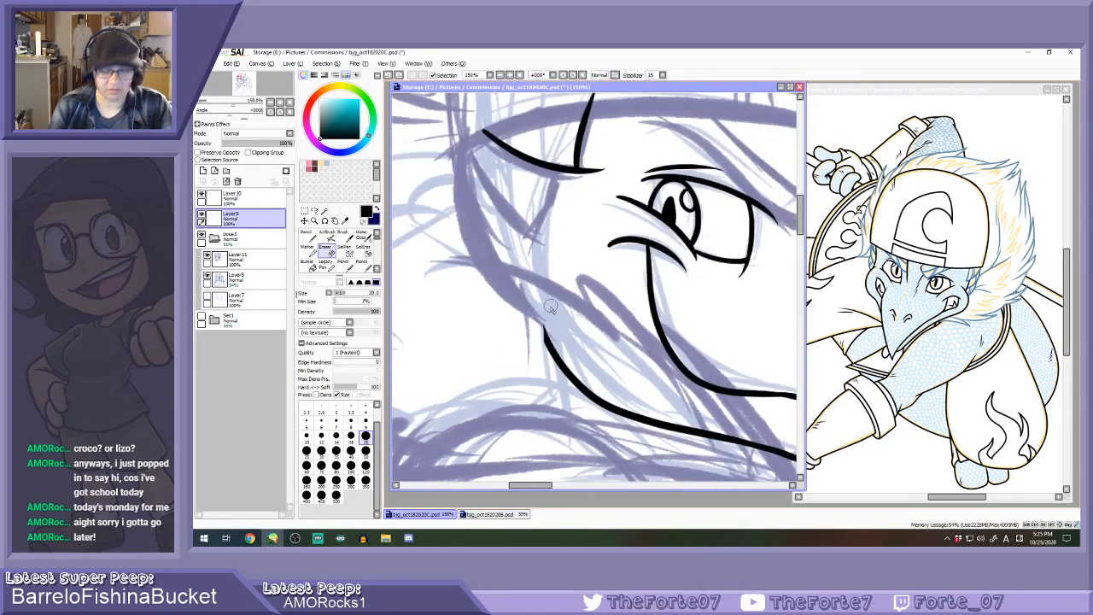
key("n")
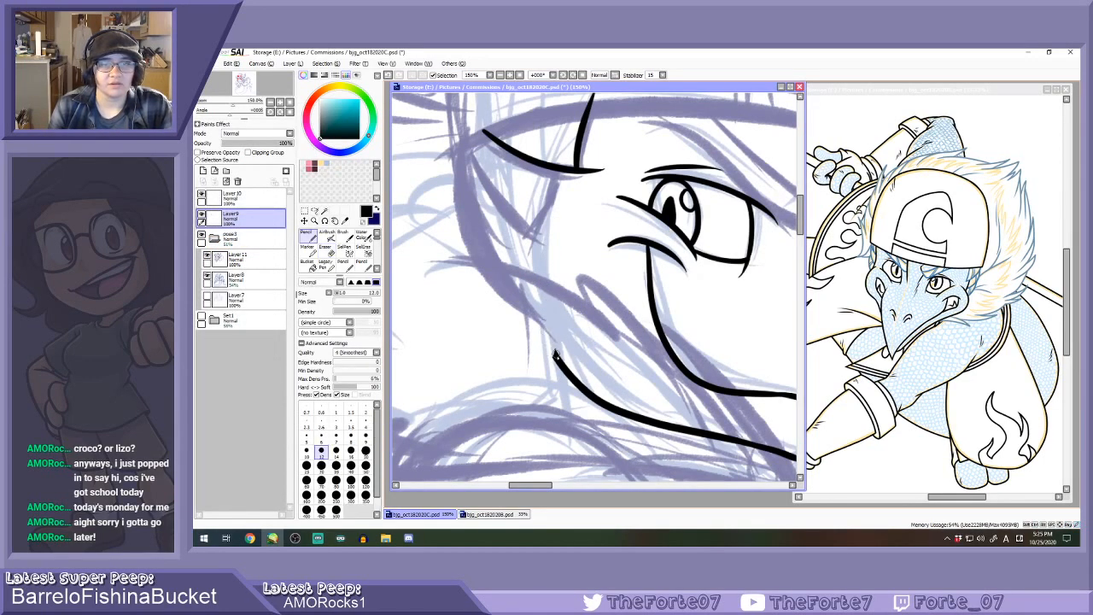
Try to re-ink the back of the jaw from the lower jaw line up to the temple.
mouse_move(556, 356)
left_mouse_down()
mouse_move(539, 329)
mouse_move(553, 219)
left_mouse_up()
key("ctrl+z")
mouse_move(557, 359)
left_mouse_down()
mouse_move(536, 318)
mouse_move(565, 186)
mouse_move(554, 250)
mouse_move(554, 226)
mouse_move(538, 270)
mouse_move(584, 372)
left_mouse_up()
key("ctrl+z")
scroll(555, 295, "down", 2)
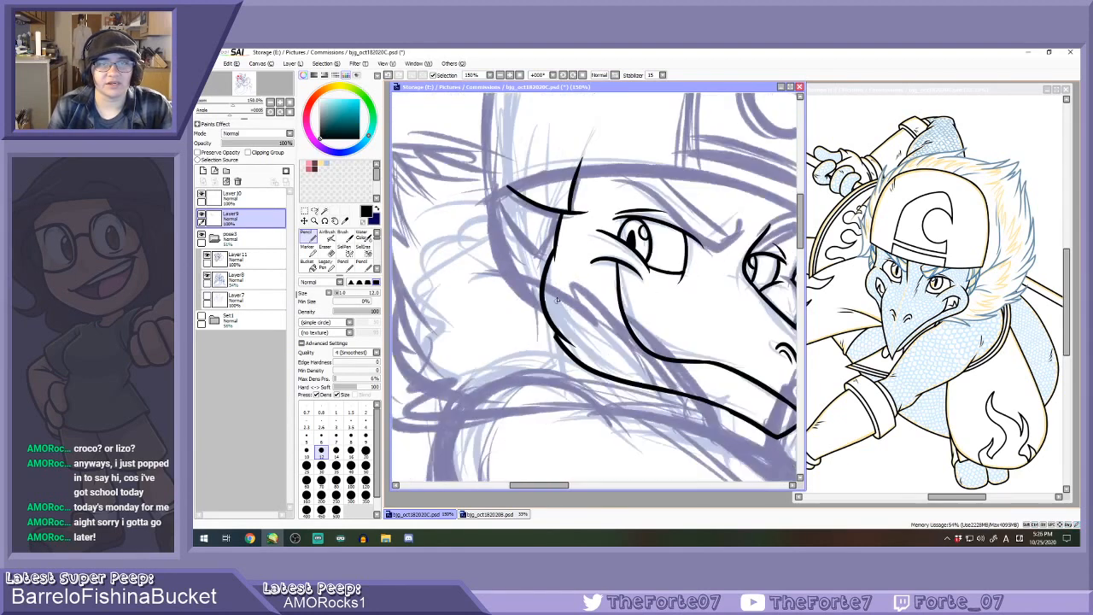
key("ctrl+z")
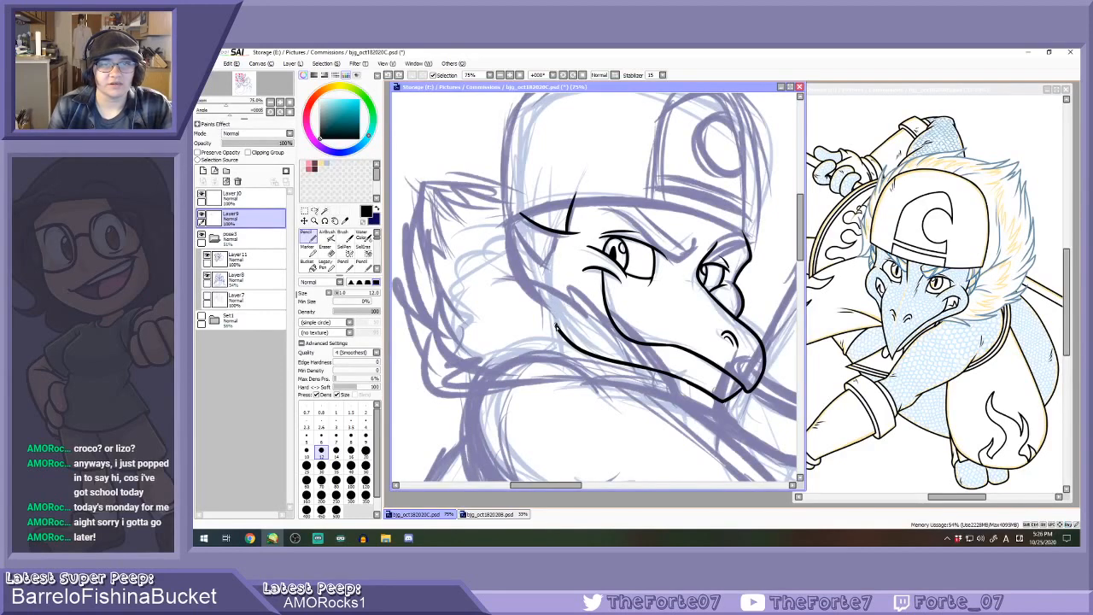
mouse_move(557, 333)
left_mouse_down()
mouse_move(543, 287)
mouse_move(563, 231)
left_mouse_up()
scroll(564, 231, "up", 1)
key("ctrl+z")
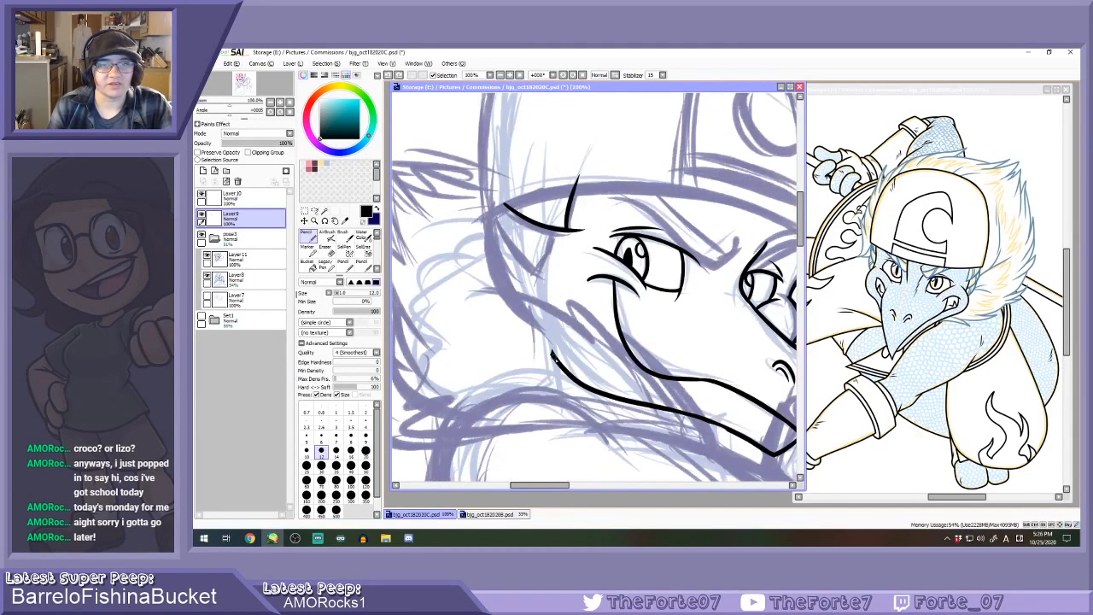
mouse_move(553, 359)
left_mouse_down()
mouse_move(536, 278)
mouse_move(572, 229)
left_mouse_up()
key("ctrl+z")
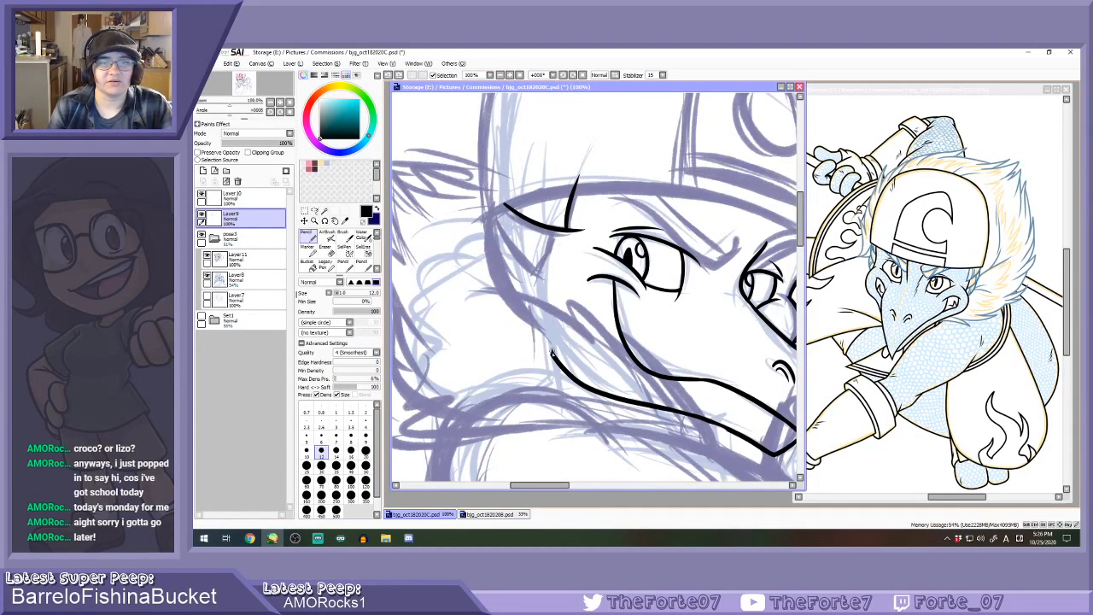
Re-ink the back of the jaw as a smooth outward curve and trim its upper end with the Eraser.
scroll(551, 351, "up", 1)
mouse_move(549, 352)
left_mouse_down()
mouse_move(535, 290)
mouse_move(539, 214)
mouse_move(523, 235)
mouse_move(545, 207)
mouse_move(515, 257)
left_mouse_up()
key("ctrl+z")
key("e")
key("n")
key("e")
mouse_move(546, 216)
left_mouse_down()
mouse_move(518, 253)
mouse_move(523, 241)
left_mouse_up()
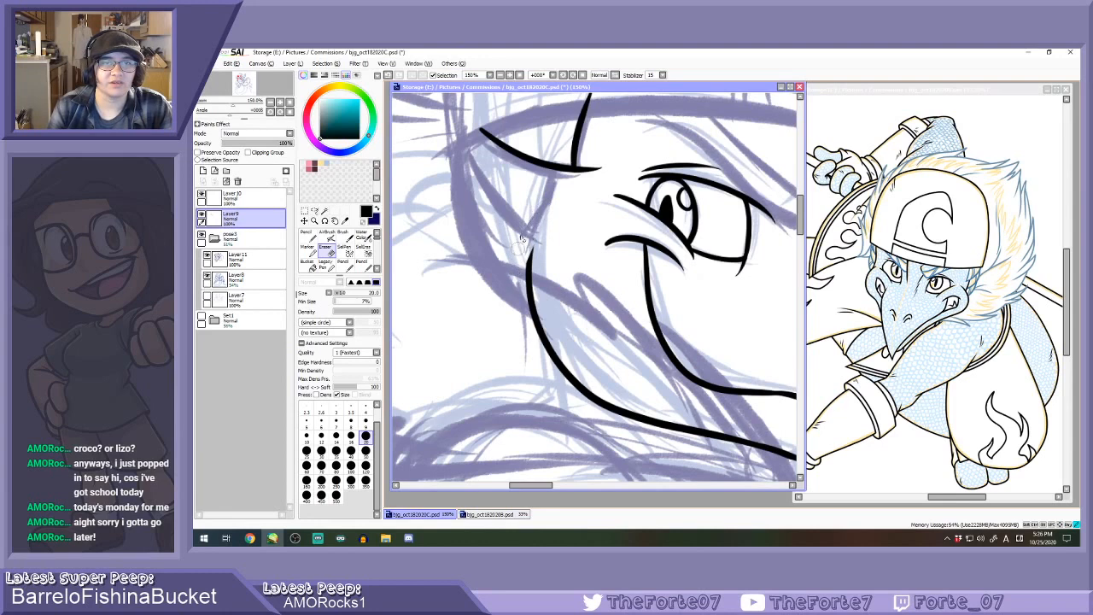
Extend the back of the jaw upward and join it to the temple line with a short stroke under the cap.
key("n")
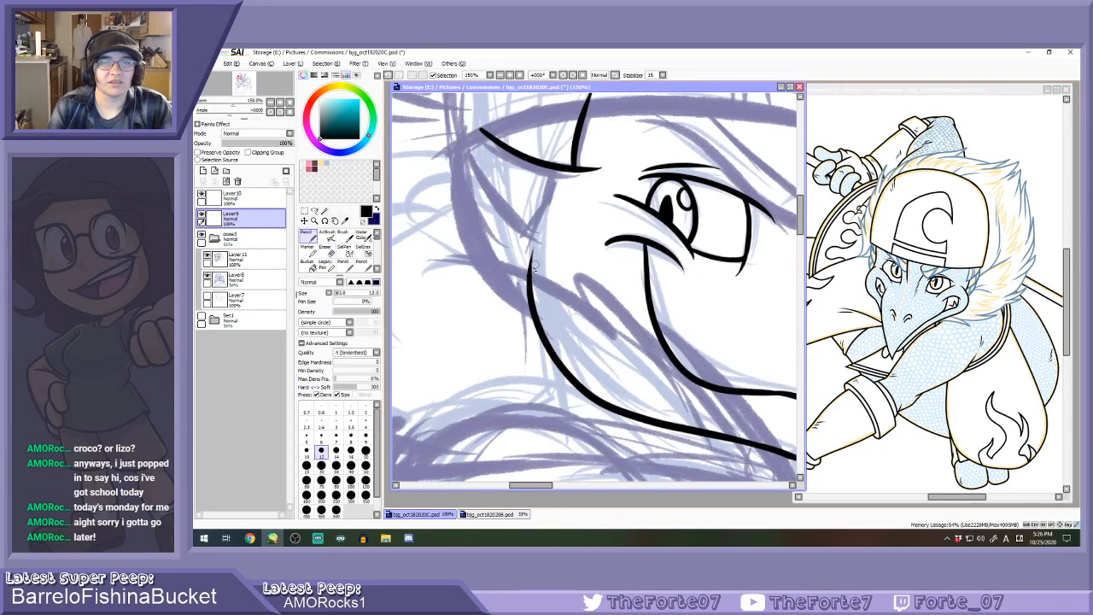
left_click_drag(531, 283, 570, 182)
key("ctrl+z")
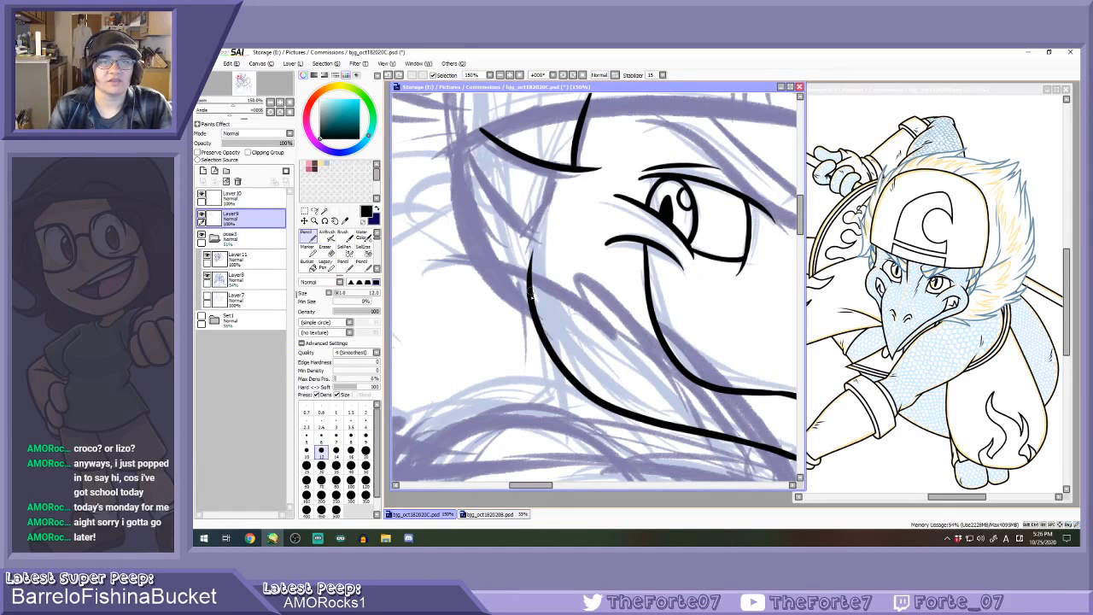
mouse_move(531, 297)
left_mouse_down()
mouse_move(534, 249)
mouse_move(573, 195)
mouse_move(562, 168)
mouse_move(549, 217)
left_mouse_up()
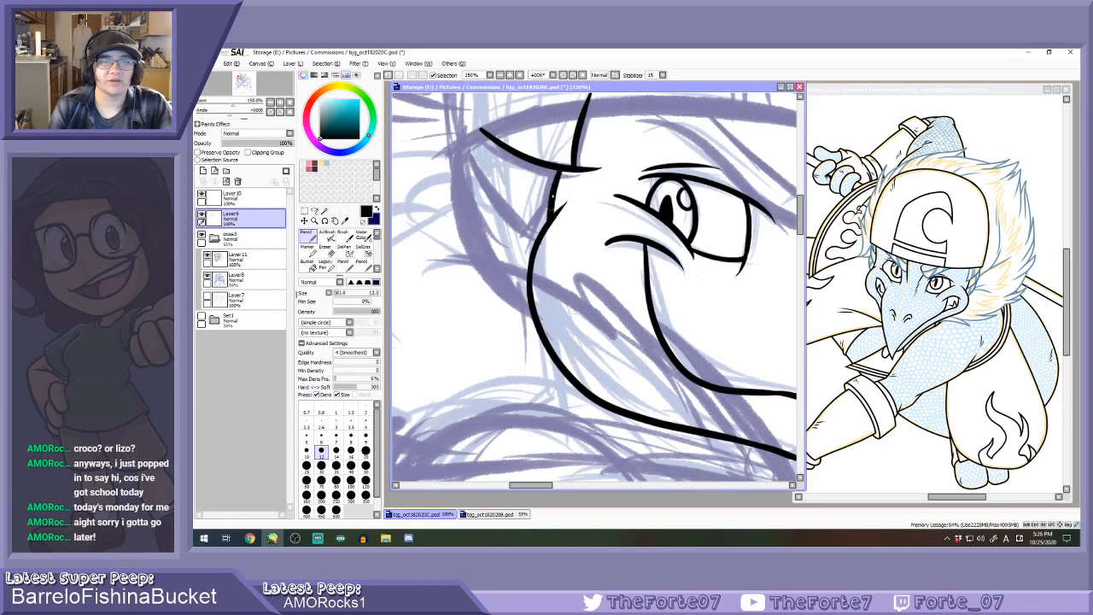
key("ctrl+z")
left_click_drag(556, 168, 549, 215)
Try to ink the two upper curved frill lines running from behind the temple down to the back of the jaw.
left_click_drag(461, 152, 552, 223)
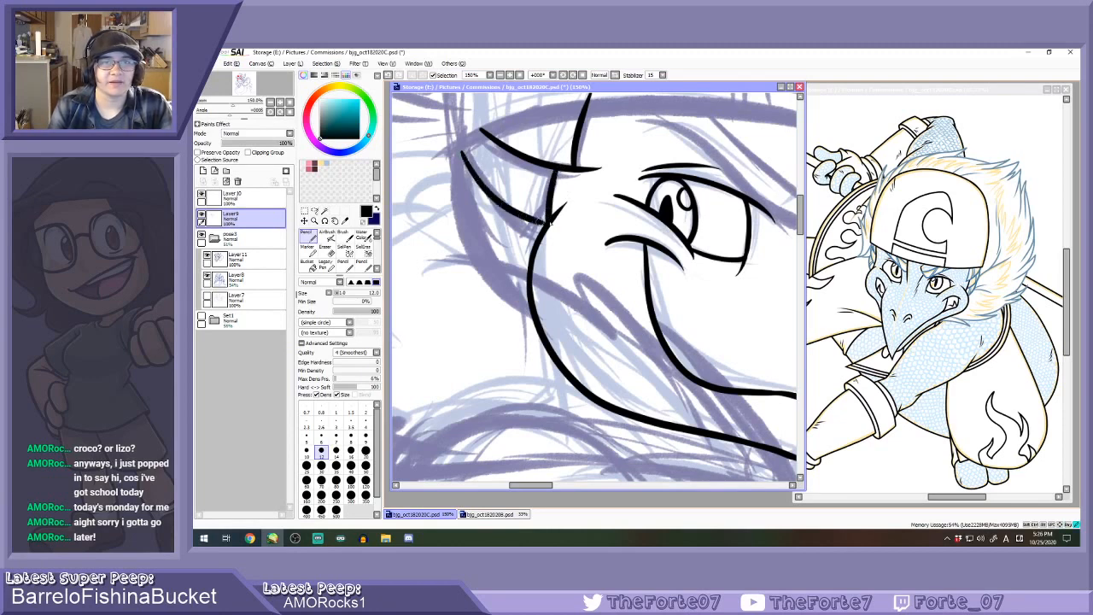
key("ctrl+z")
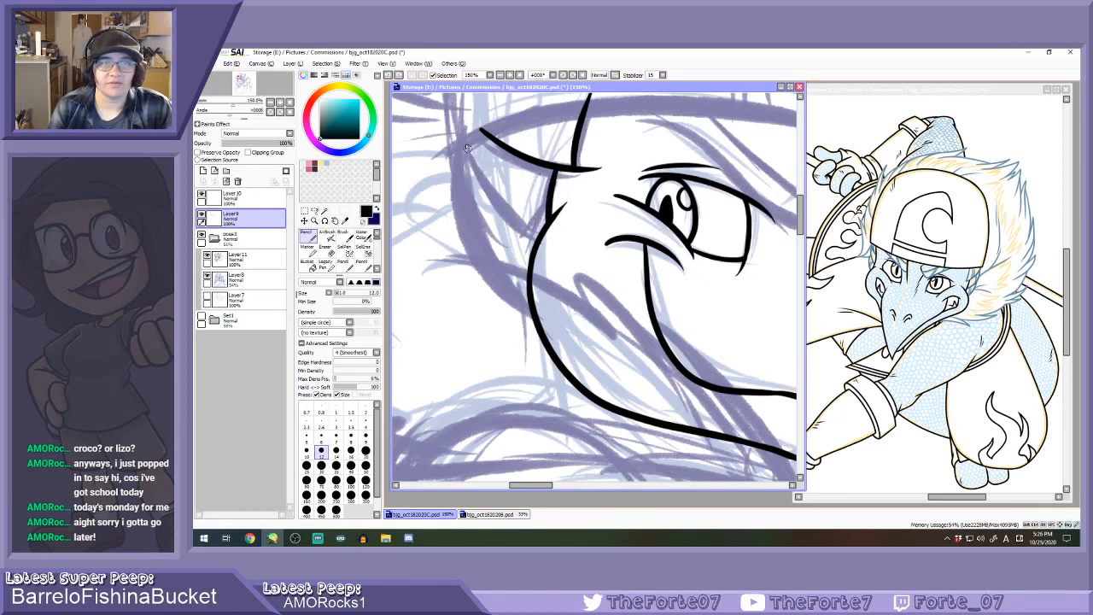
left_click_drag(466, 148, 541, 220)
mouse_move(457, 148)
left_mouse_down()
mouse_move(467, 199)
mouse_move(540, 272)
left_mouse_up()
key("ctrl+z")
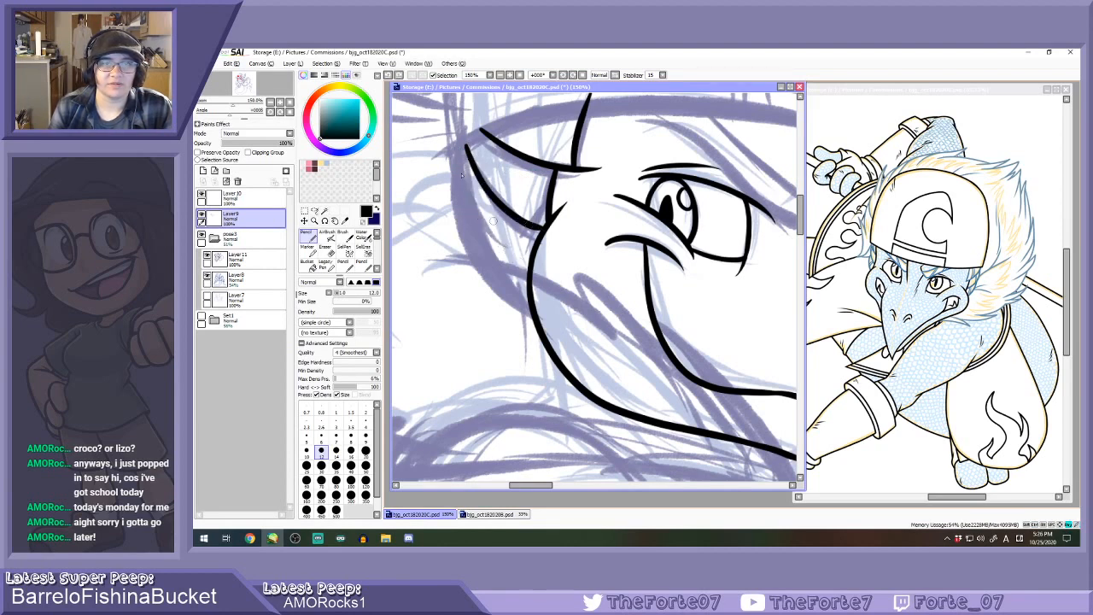
left_click_drag(453, 147, 529, 271)
key("ctrl+z")
left_click_drag(452, 145, 528, 272)
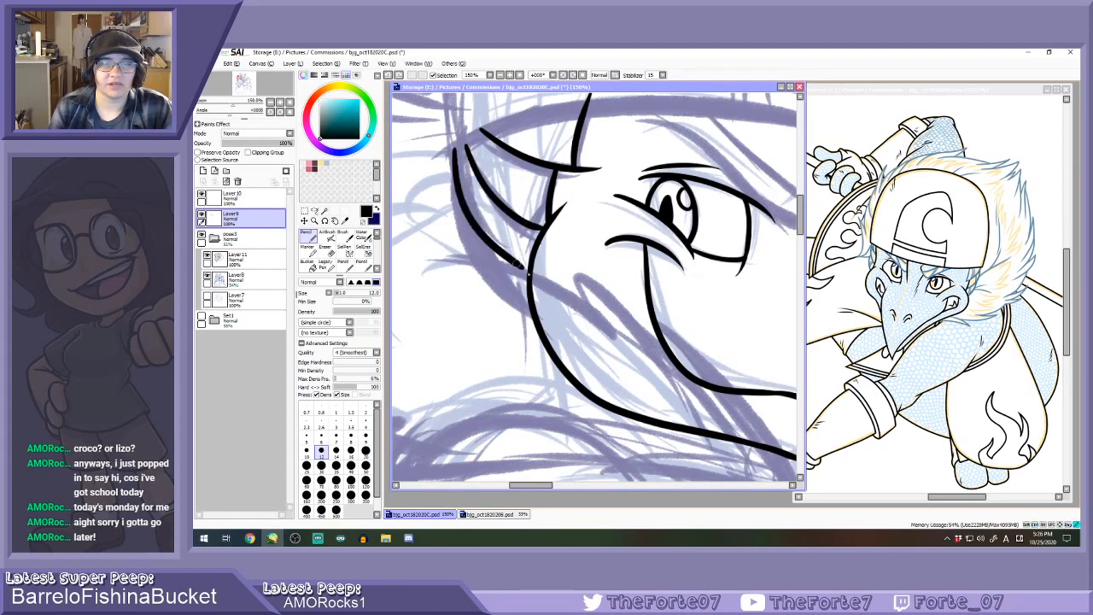
key("ctrl+z")
key("ctrl+z")
Ink four overlapping curved frill lines behind the head, each sweeping down to meet the back of the jaw.
mouse_move(456, 146)
left_mouse_down()
mouse_move(522, 228)
mouse_move(550, 234)
left_mouse_up()
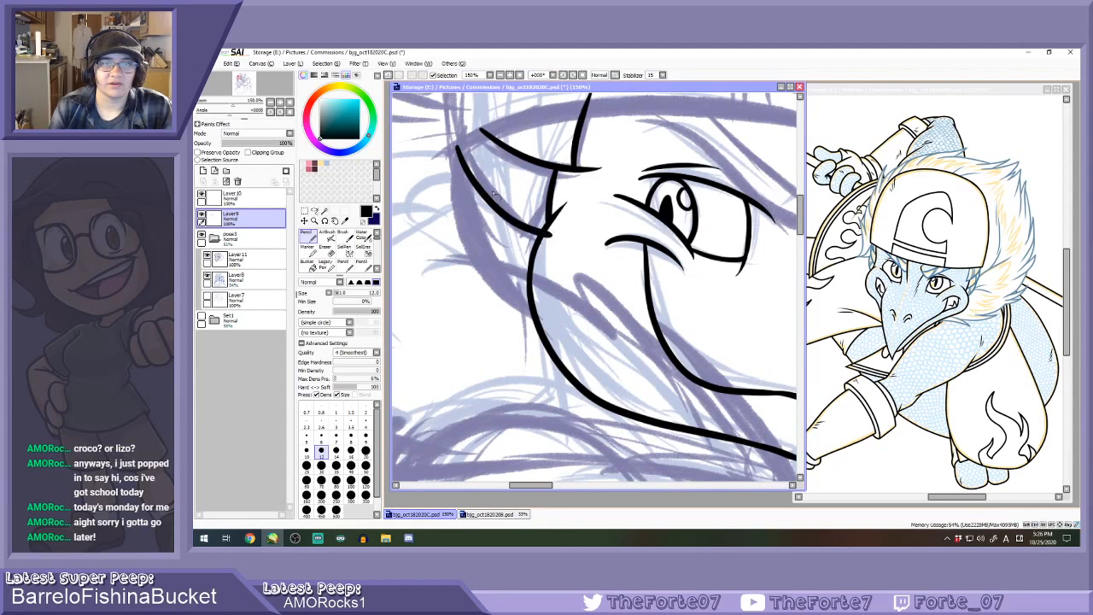
key("ctrl+z")
left_click_drag(457, 147, 538, 237)
mouse_move(446, 154)
left_mouse_down()
mouse_move(445, 192)
mouse_move(514, 267)
left_mouse_up()
left_click_drag(443, 211, 525, 321)
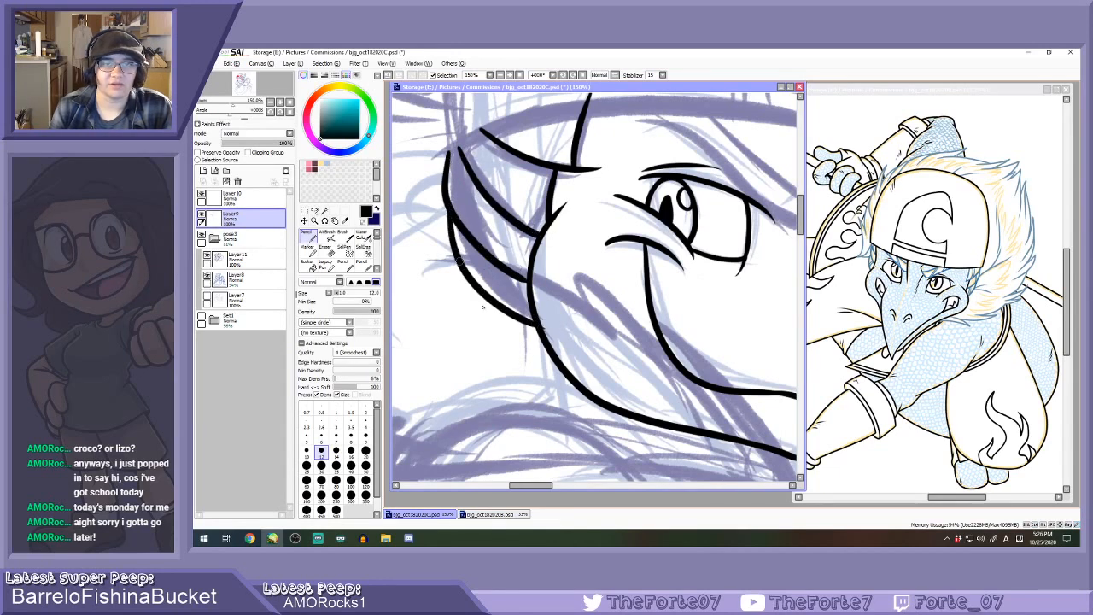
key("ctrl+z")
mouse_move(444, 212)
left_mouse_down()
mouse_move(460, 276)
mouse_move(531, 321)
left_mouse_up()
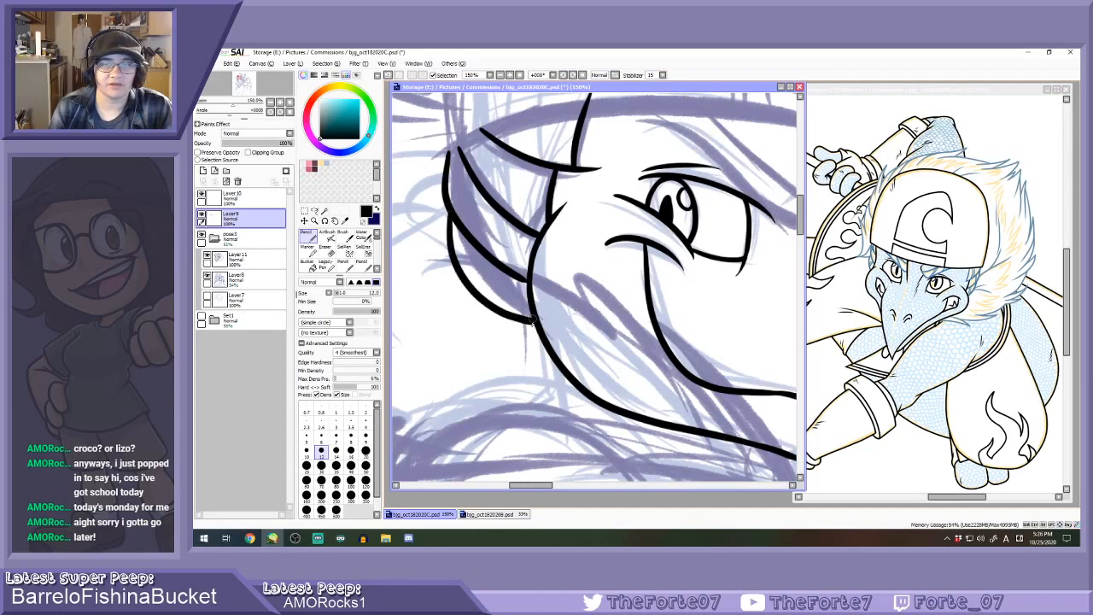
mouse_move(470, 288)
left_mouse_down()
mouse_move(505, 331)
mouse_move(545, 347)
left_mouse_up()
Ink short curved cross strokes over the frill bands and a pair of upright strokes above the temple line.
scroll(516, 316, "down", 3)
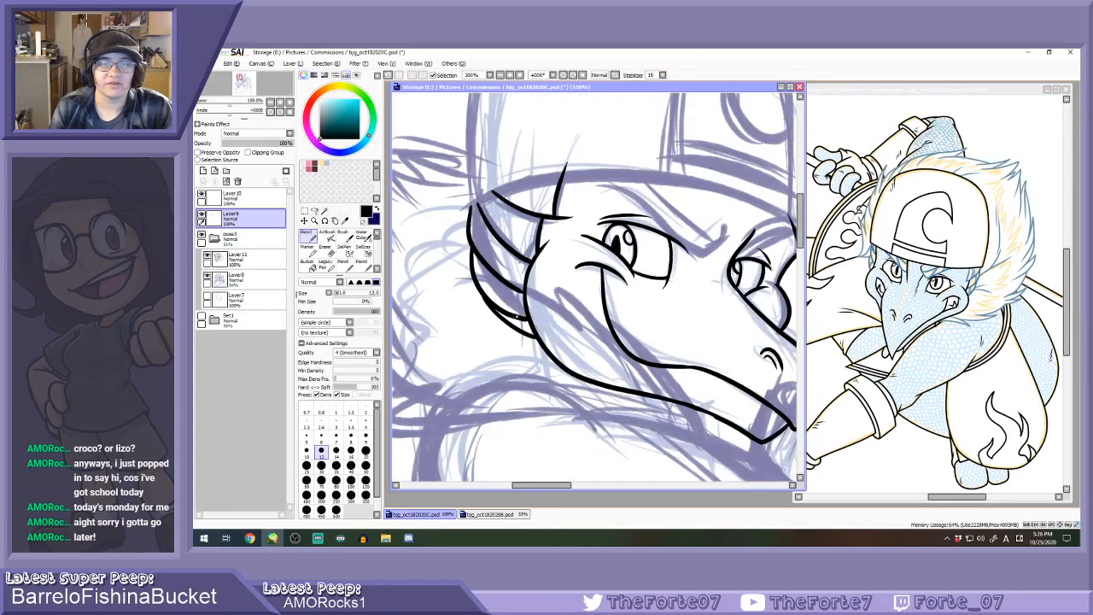
scroll(516, 300, "up", 3)
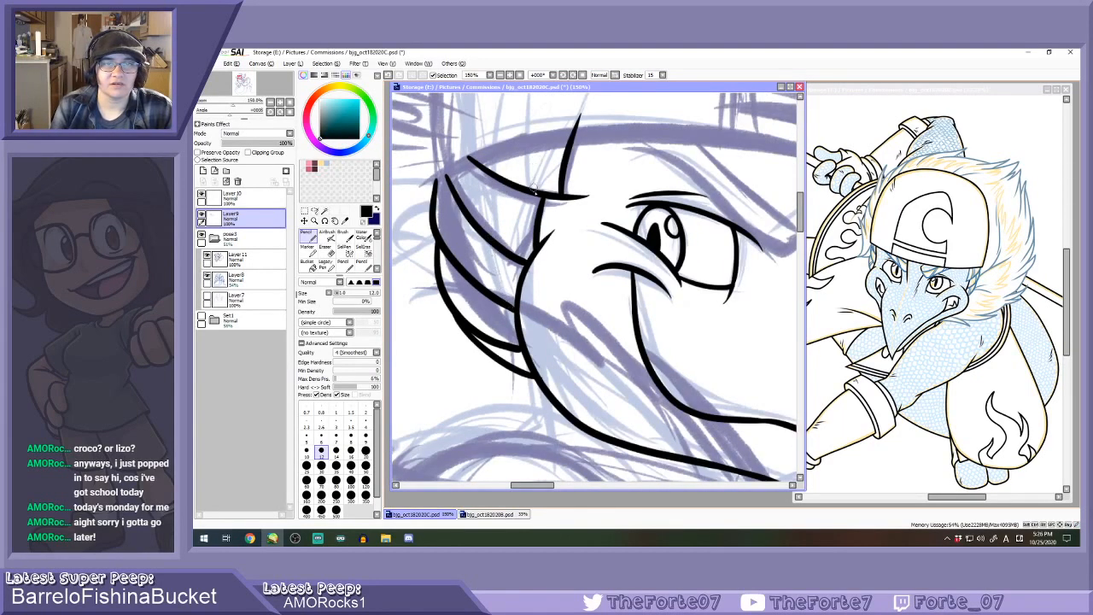
left_click_drag(535, 190, 533, 136)
mouse_move(494, 171)
left_mouse_down()
mouse_move(470, 194)
mouse_move(485, 209)
mouse_move(492, 179)
mouse_move(475, 224)
left_mouse_up()
mouse_move(514, 190)
left_mouse_down()
mouse_move(494, 220)
mouse_move(510, 256)
mouse_move(478, 251)
mouse_move(476, 239)
mouse_move(471, 285)
left_mouse_up()
mouse_move(494, 243)
left_mouse_down()
mouse_move(453, 237)
mouse_move(453, 254)
mouse_move(462, 205)
mouse_move(436, 209)
left_mouse_up()
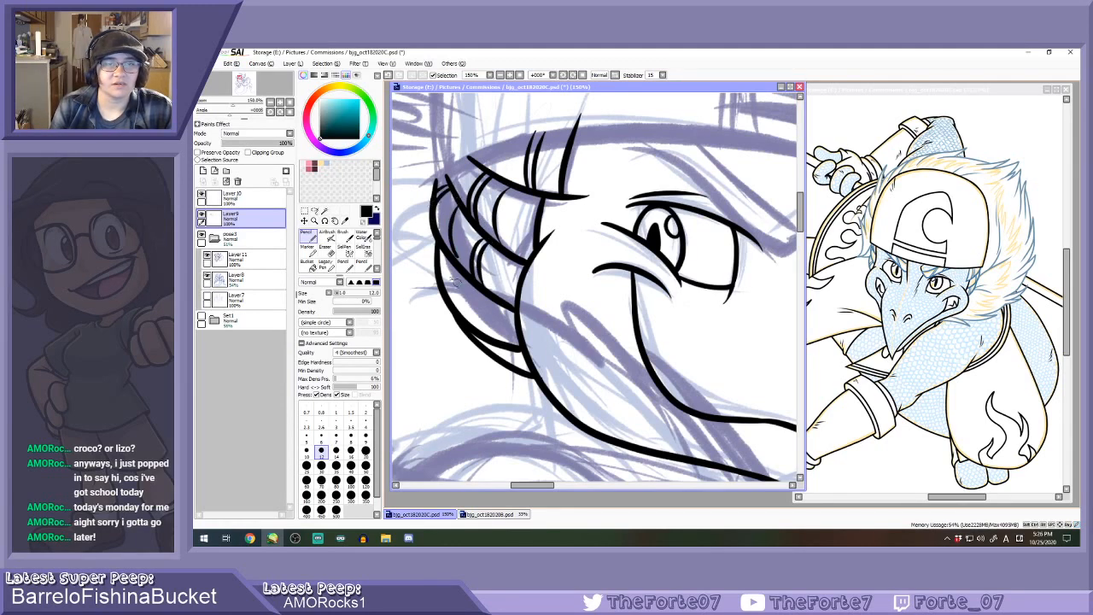
left_click_drag(451, 266, 444, 295)
mouse_move(455, 270)
left_mouse_down()
mouse_move(475, 326)
mouse_move(494, 299)
mouse_move(482, 338)
mouse_move(513, 304)
mouse_move(502, 343)
left_mouse_up()
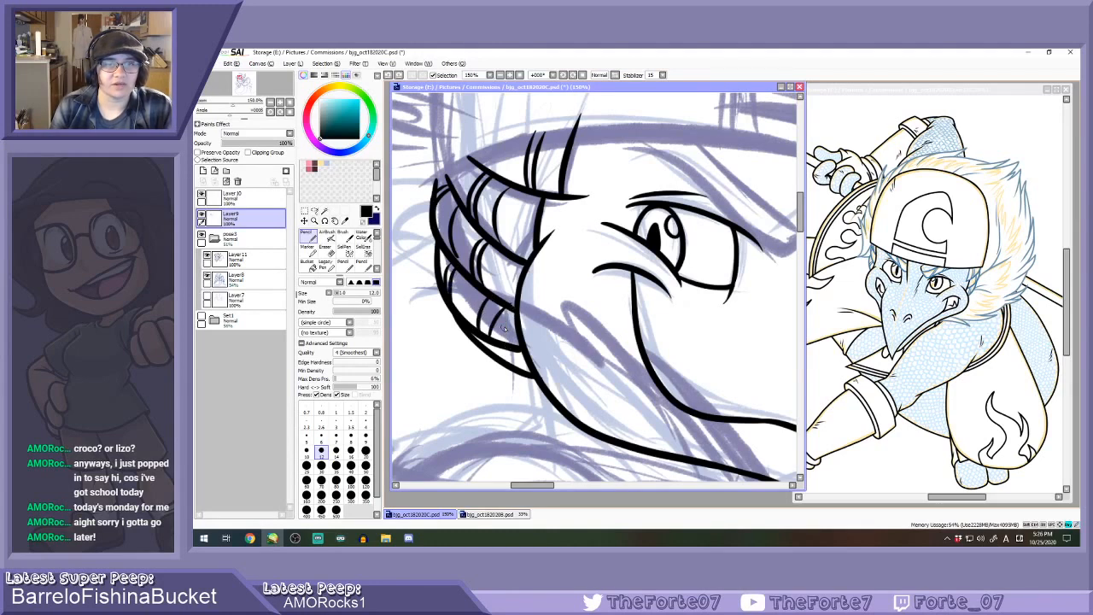
mouse_move(509, 304)
left_mouse_down()
mouse_move(492, 343)
mouse_move(507, 342)
mouse_move(510, 373)
left_mouse_up()
scroll(510, 319, "down", 4)
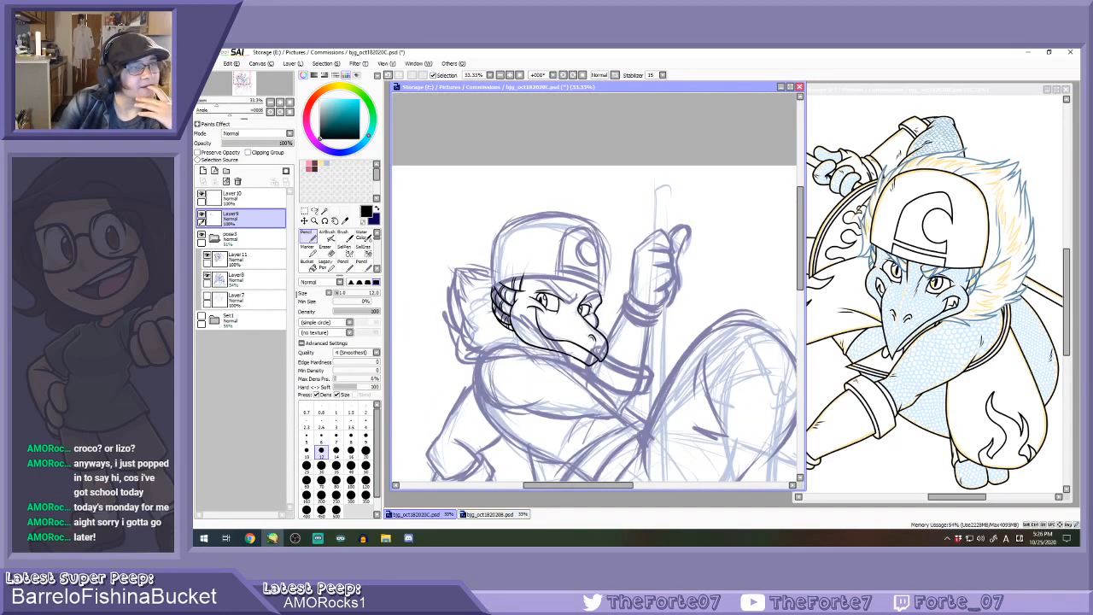
key("alt+Tab")
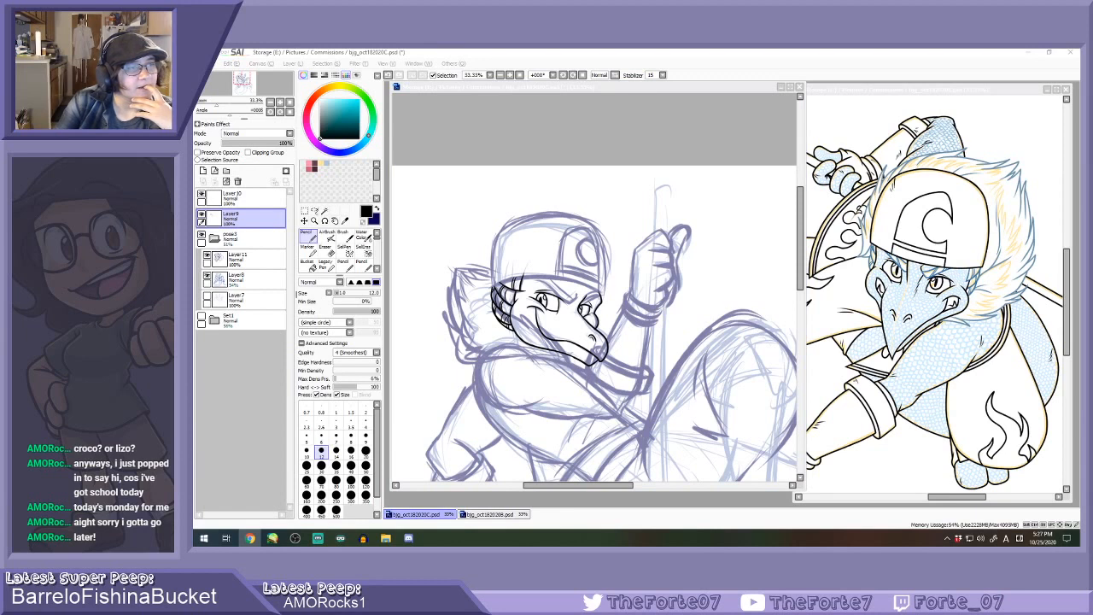
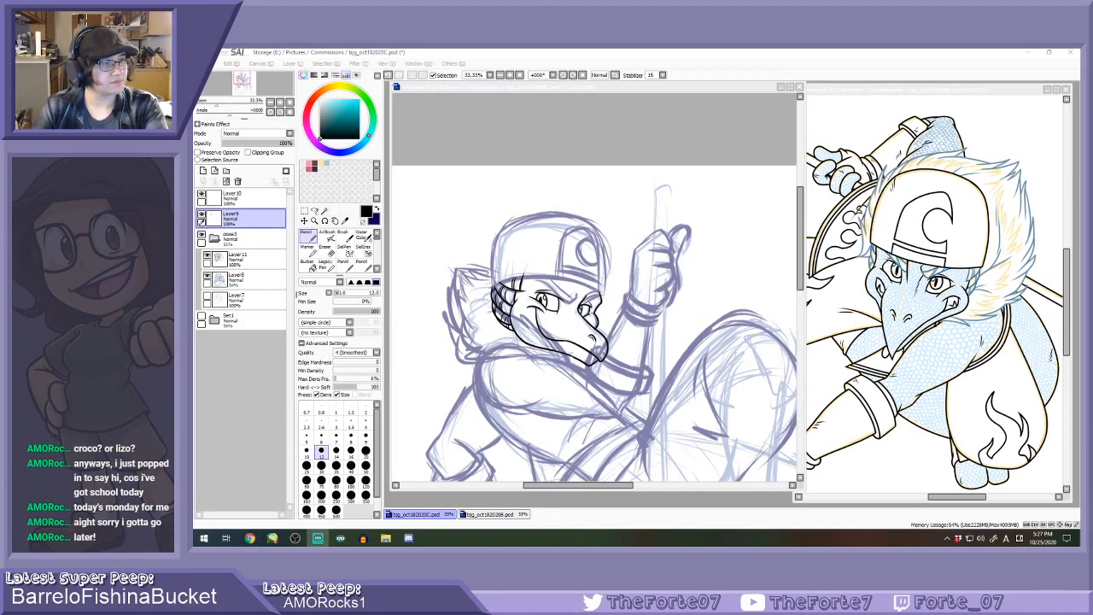
double_click(628, 88)
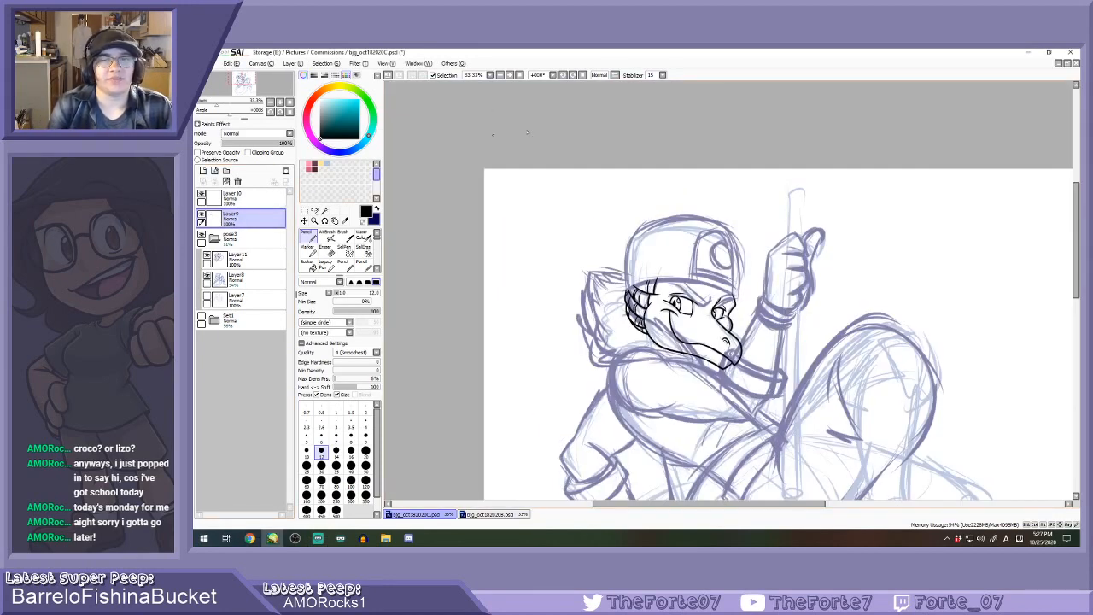
left_click(1067, 63)
Try to ink the lower edge of the near eyebrow on a rotated canvas, hooking up at its inner end.
scroll(586, 101, "up", 3)
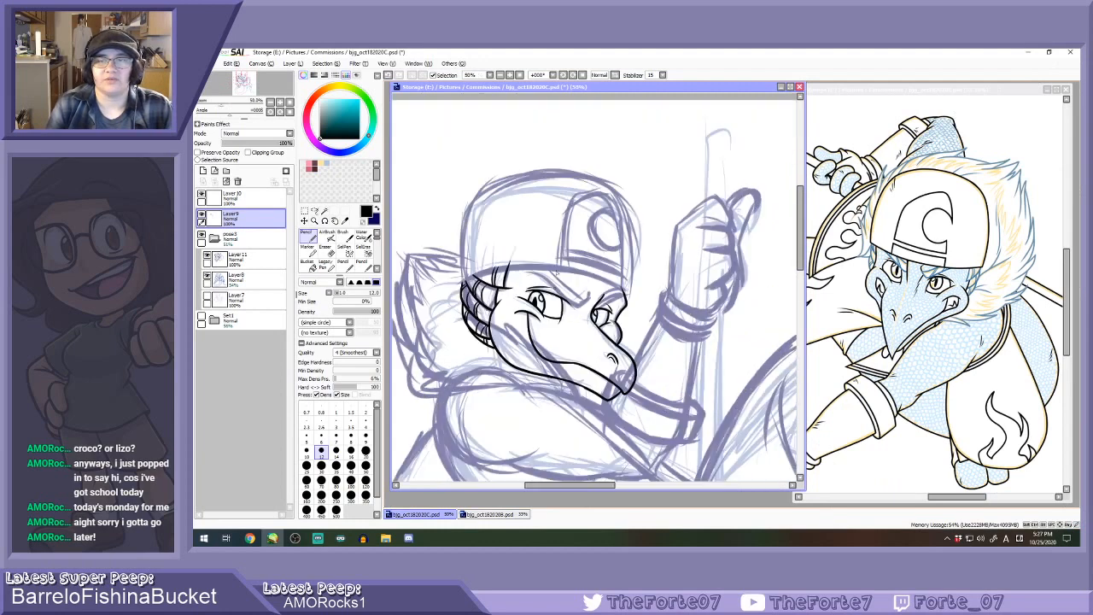
left_click(563, 75)
left_click(563, 75)
left_click(563, 75)
scroll(630, 256, "down", 1)
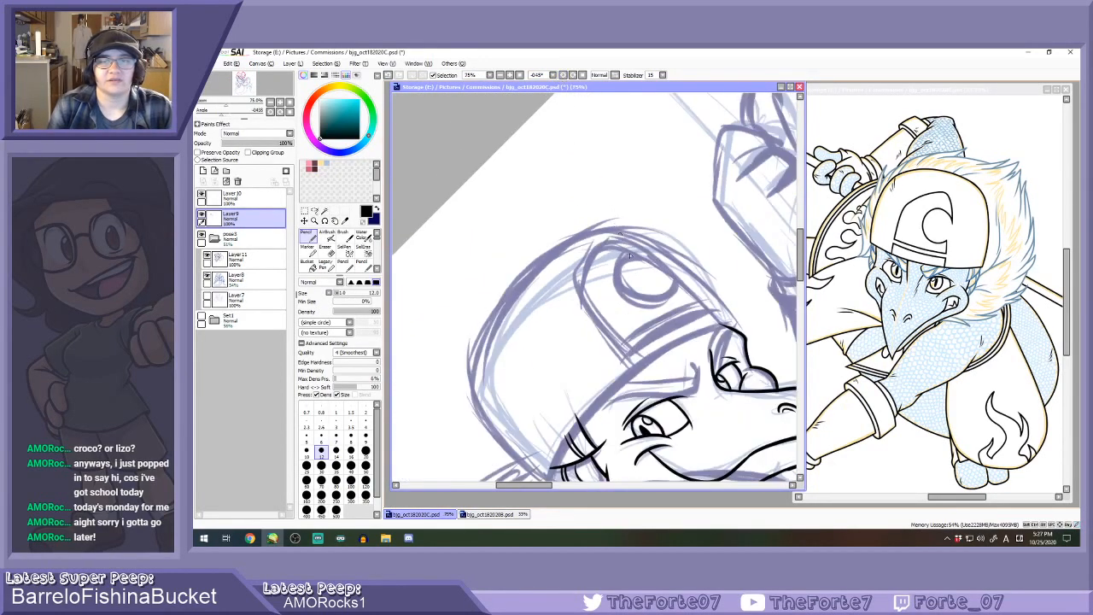
scroll(684, 416, "up", 1)
mouse_move(581, 413)
left_mouse_down()
mouse_move(611, 394)
mouse_move(714, 381)
left_mouse_up()
scroll(687, 388, "up", 1)
key("ctrl+z")
mouse_move(523, 423)
left_mouse_down()
mouse_move(579, 393)
mouse_move(716, 371)
left_mouse_up()
key("ctrl+z")
mouse_move(522, 428)
left_mouse_down()
mouse_move(550, 396)
mouse_move(706, 375)
mouse_move(714, 323)
left_mouse_up()
key("ctrl+z")
mouse_move(523, 429)
left_mouse_down()
mouse_move(549, 399)
mouse_move(702, 385)
mouse_move(714, 340)
left_mouse_up()
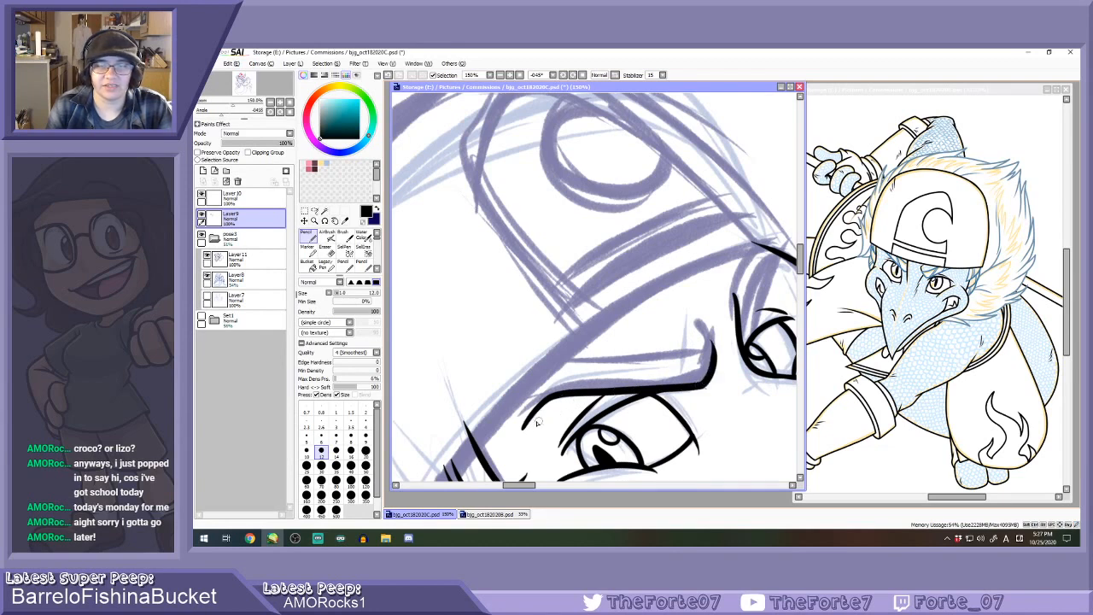
key("ctrl+z")
mouse_move(524, 427)
left_mouse_down()
mouse_move(547, 403)
mouse_move(708, 373)
mouse_move(711, 338)
left_mouse_up()
Try to ink the near eyebrow's upper edge, check it with the canvas upright, and undo the brow strokes.
mouse_move(527, 431)
left_mouse_down()
mouse_move(537, 395)
mouse_move(574, 368)
mouse_move(698, 365)
mouse_move(534, 404)
mouse_move(565, 372)
mouse_move(637, 357)
left_mouse_up()
key("ctrl+z")
key("ctrl+z")
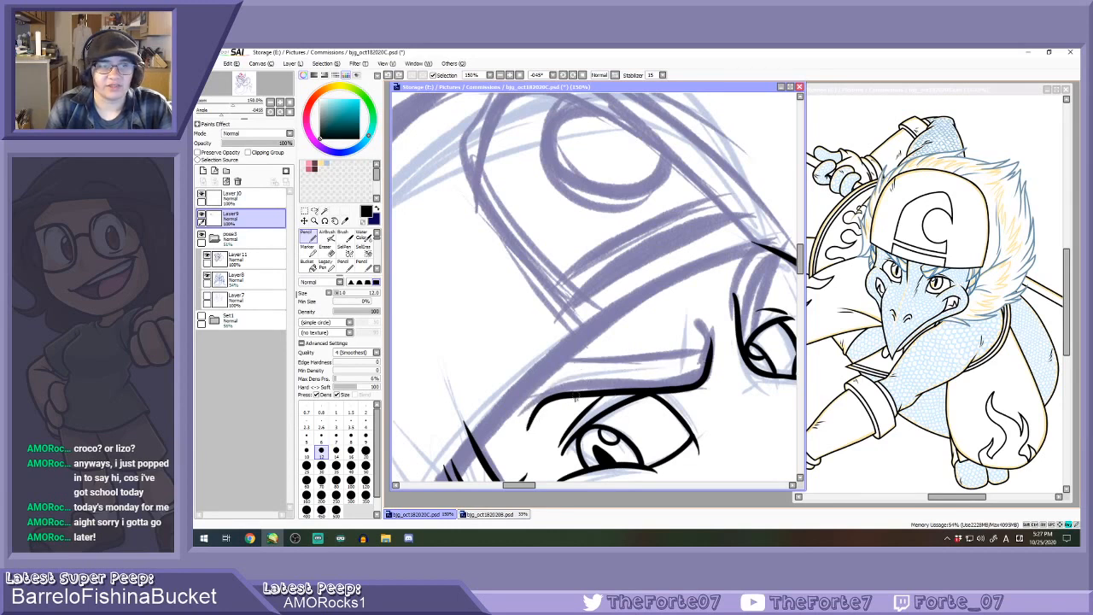
mouse_move(527, 431)
left_mouse_down()
mouse_move(554, 372)
mouse_move(705, 357)
mouse_move(714, 342)
left_mouse_up()
left_click(583, 76)
scroll(521, 335, "down", 2)
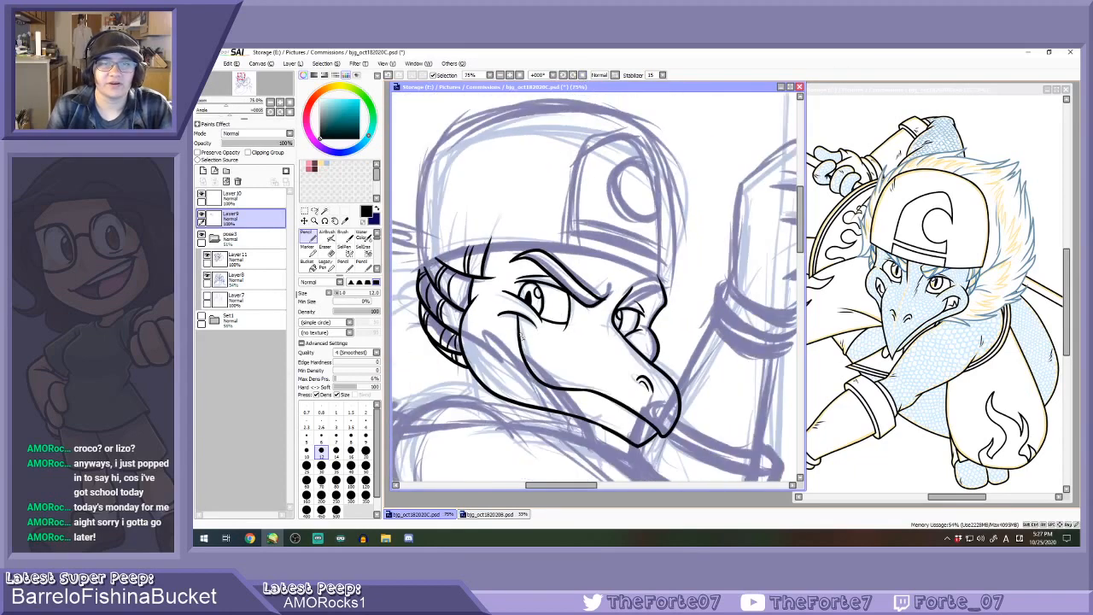
key("ctrl+z")
key("ctrl+z")
Rotate the canvas and ink the near eyebrow's lower edge from its outer tip to the upturned inner end.
left_click(564, 76)
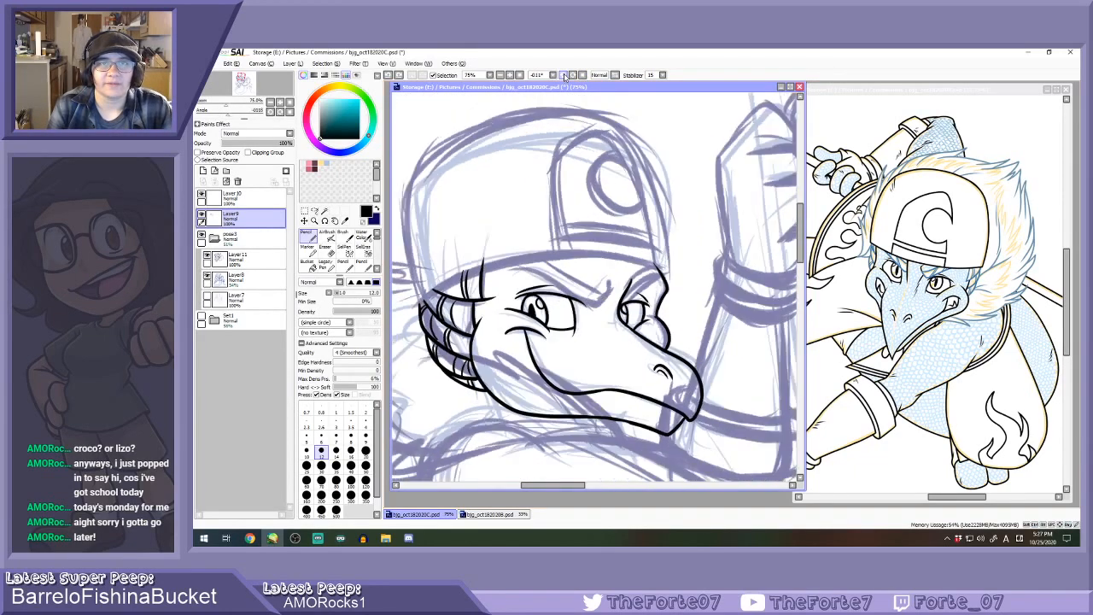
left_click(564, 76)
left_click(563, 76)
left_click(564, 76)
left_click(564, 76)
scroll(580, 332, "up", 2)
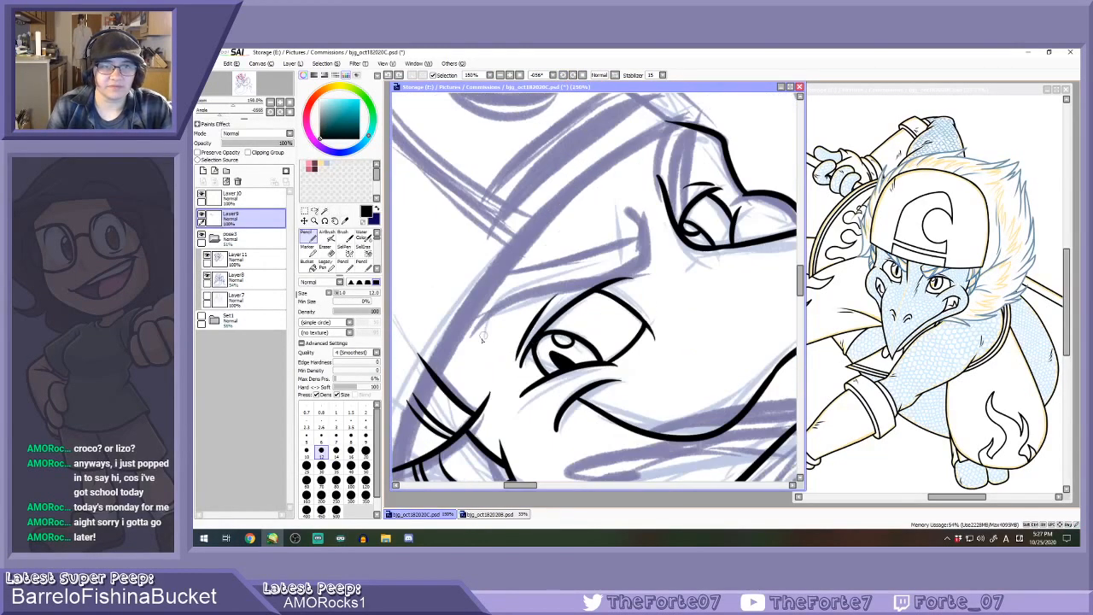
mouse_move(480, 346)
left_mouse_down()
mouse_move(478, 331)
mouse_move(587, 278)
mouse_move(653, 263)
mouse_move(654, 238)
left_mouse_up()
scroll(515, 328, "up", 1)
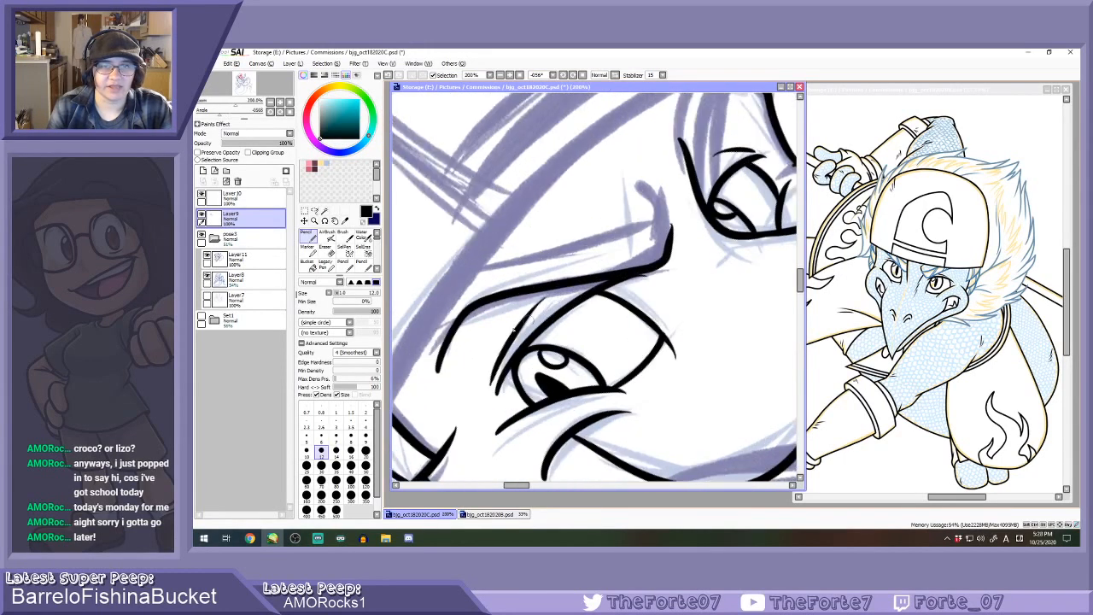
Refine the near eyebrow's outline, closing it with an upper edge, and reset the canvas rotation.
key("ctrl+z")
mouse_move(444, 372)
left_mouse_down()
mouse_move(471, 328)
mouse_move(515, 306)
mouse_move(657, 271)
mouse_move(671, 260)
mouse_move(662, 221)
left_mouse_up()
key("ctrl+z")
mouse_move(444, 372)
left_mouse_down()
mouse_move(463, 299)
mouse_move(521, 267)
mouse_move(632, 245)
mouse_move(661, 234)
mouse_move(666, 216)
mouse_move(653, 207)
left_mouse_up()
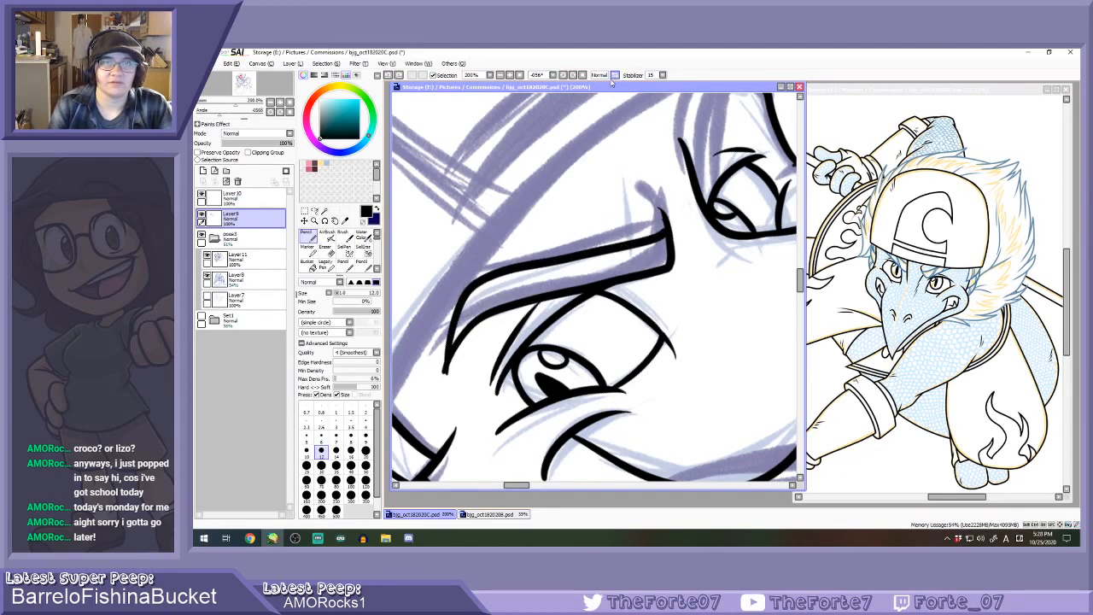
left_click(583, 75)
Ink slanted cross strokes inside the near eyebrow and undo the one closest to its inner end.
key("e")
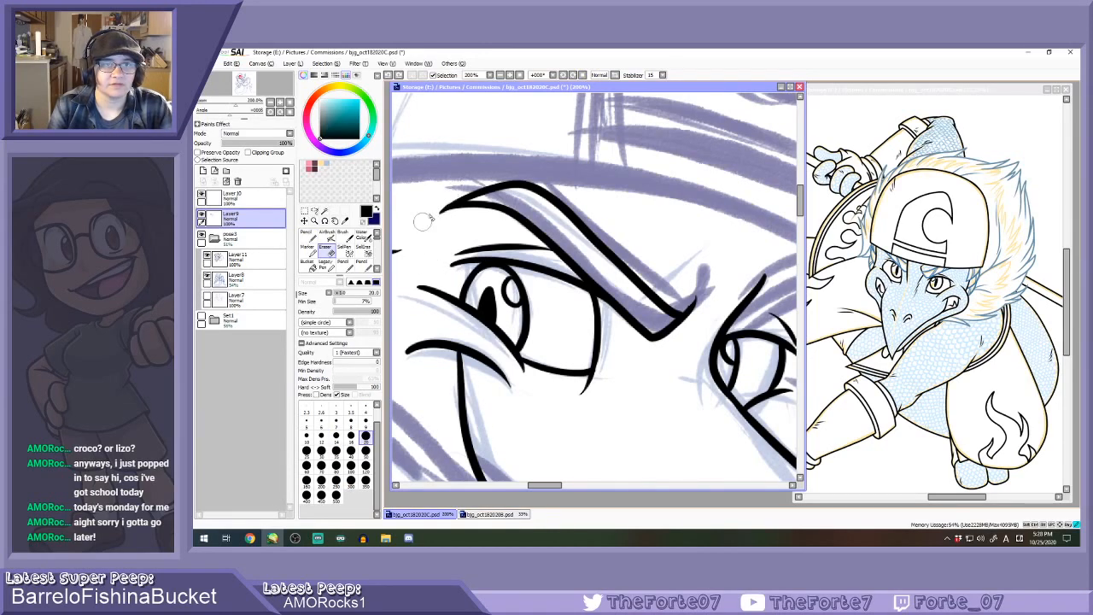
key("n")
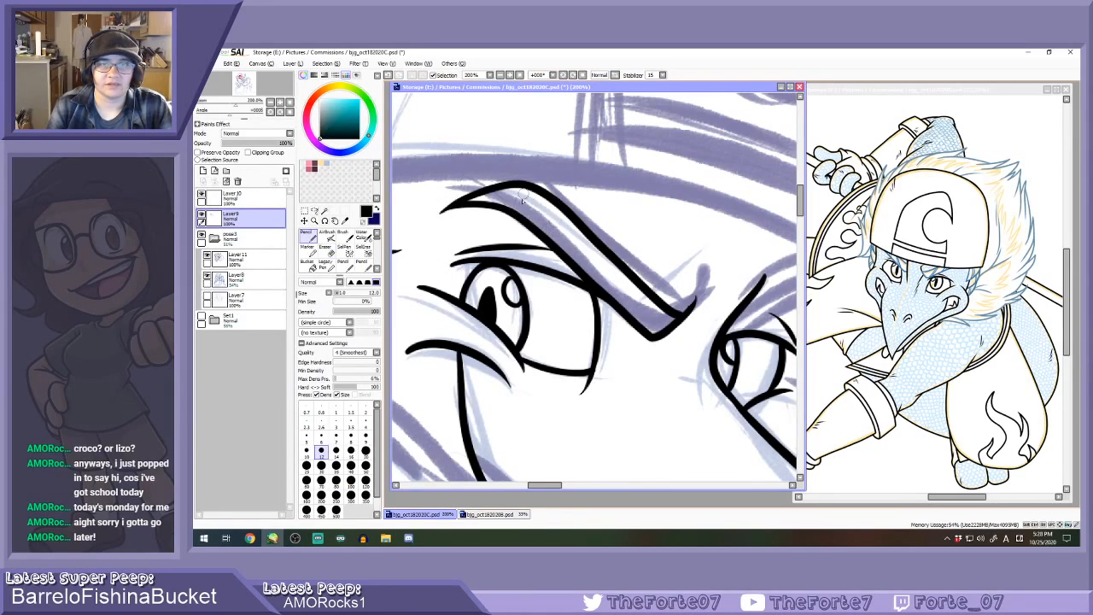
mouse_move(522, 199)
left_mouse_down()
mouse_move(550, 242)
mouse_move(524, 188)
mouse_move(558, 242)
mouse_move(560, 231)
mouse_move(590, 253)
mouse_move(601, 285)
left_mouse_up()
mouse_move(590, 244)
left_mouse_down()
mouse_move(624, 316)
mouse_move(652, 322)
mouse_move(639, 294)
mouse_move(660, 315)
left_mouse_up()
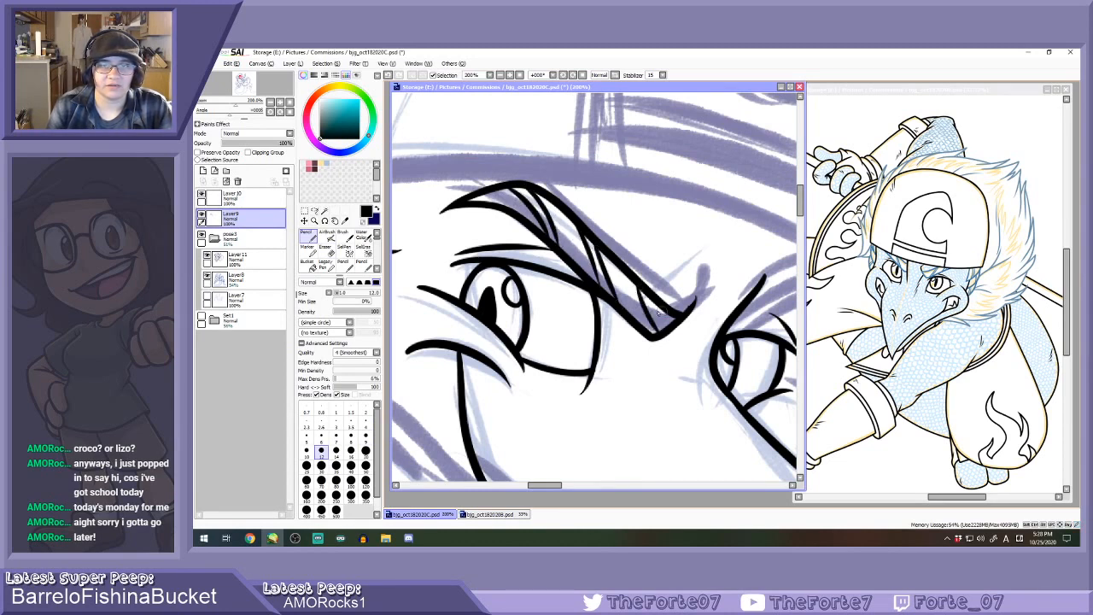
key("ctrl+z")
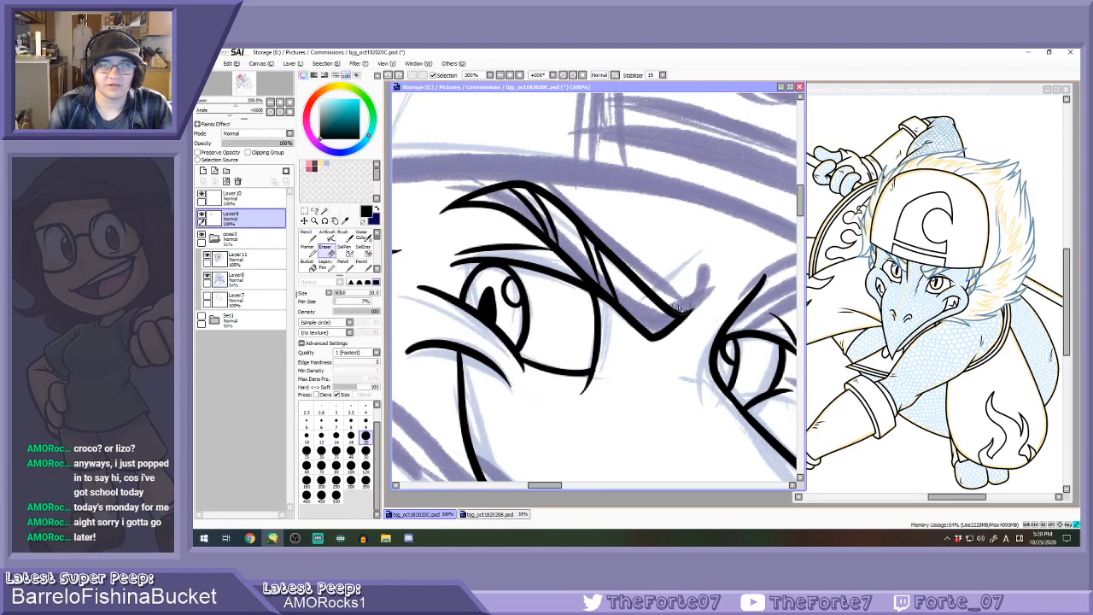
Rework the near eyebrow's inner end into a smooth upturned hook using the Pencil and Eraser.
mouse_move(675, 316)
left_mouse_down()
mouse_move(708, 291)
mouse_move(704, 301)
mouse_move(708, 263)
left_mouse_up()
key("ctrl+z")
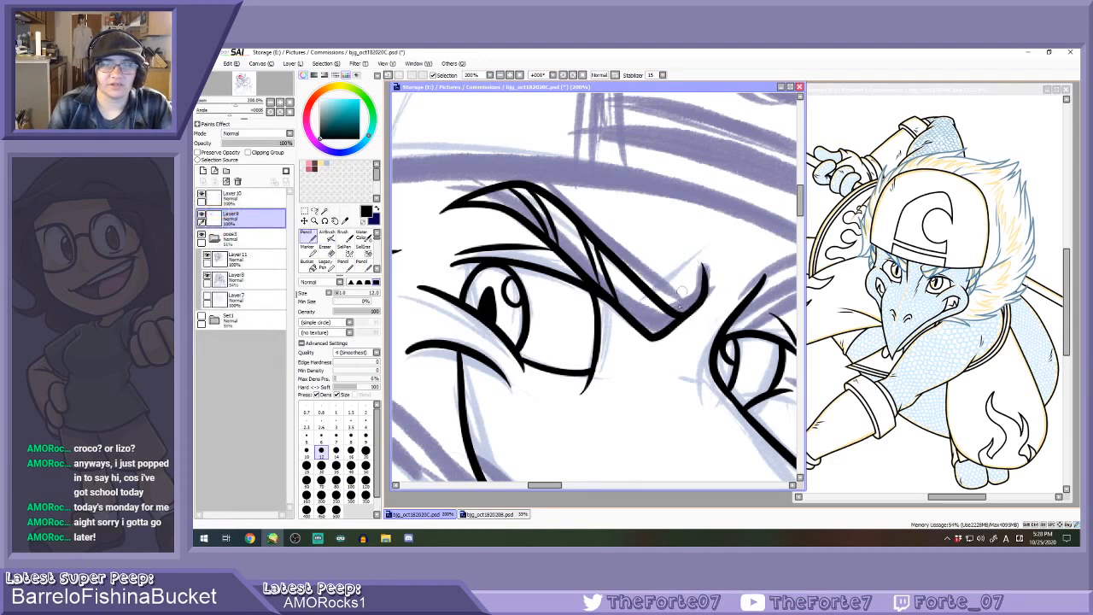
key("ctrl+z")
key("e")
mouse_move(671, 330)
left_mouse_down()
mouse_move(659, 336)
mouse_move(702, 295)
mouse_move(705, 257)
left_mouse_up()
key("n")
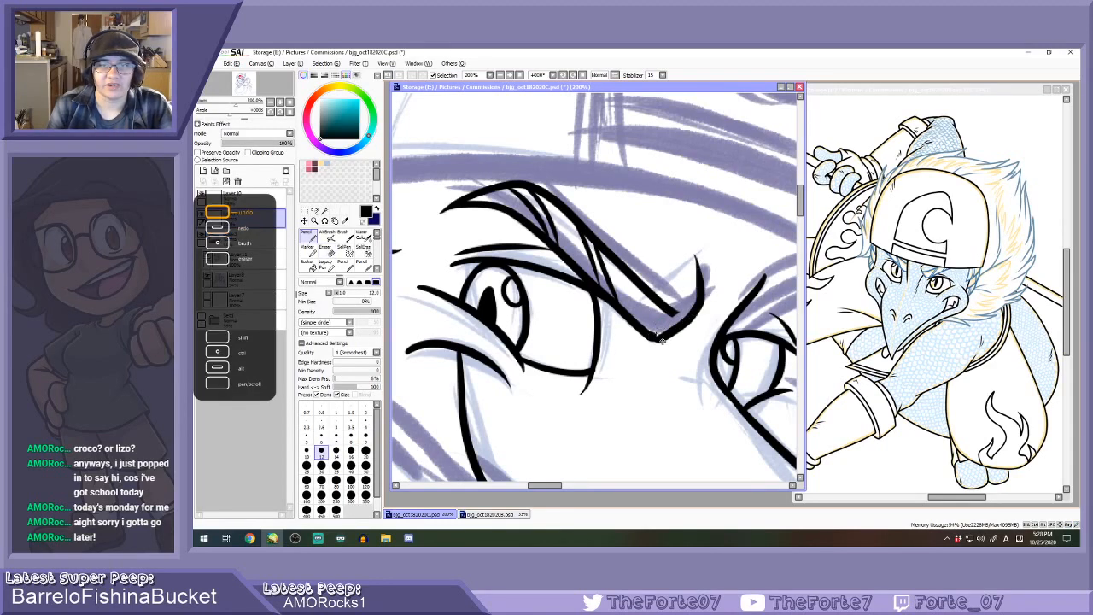
key("ctrl+z")
mouse_move(647, 333)
left_mouse_down()
mouse_move(679, 328)
mouse_move(698, 262)
left_mouse_up()
scroll(699, 273, "up", 1)
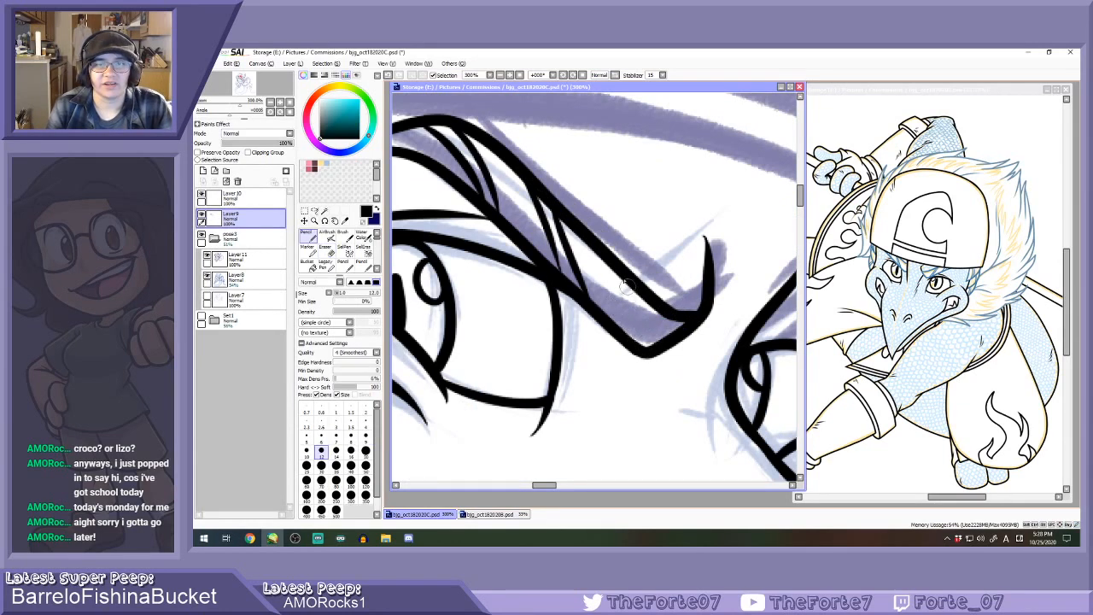
scroll(662, 295, "down", 3)
scroll(723, 309, "up", 2)
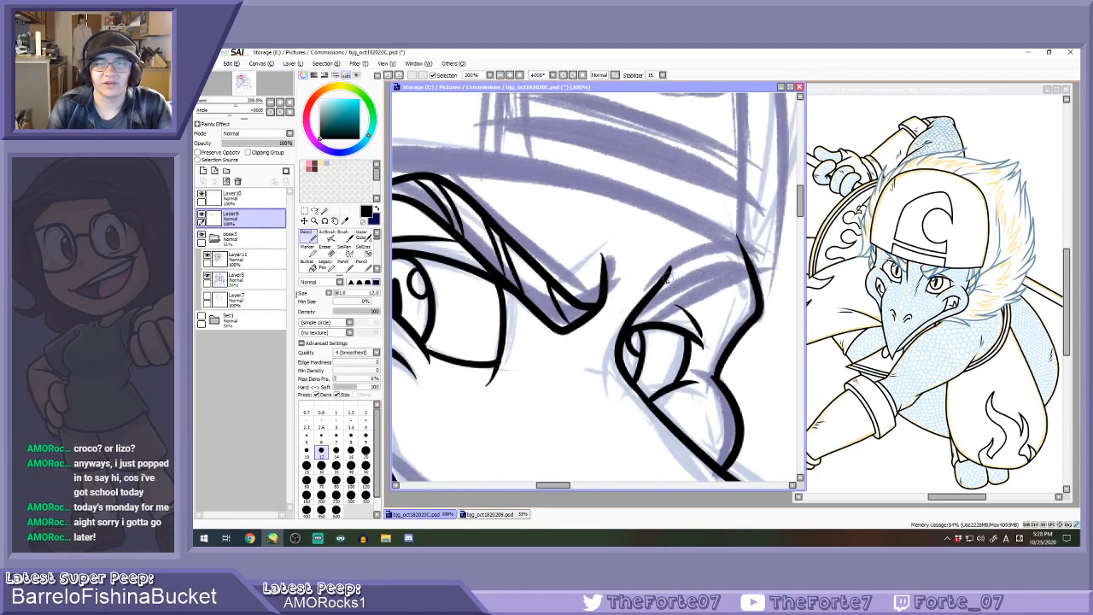
Ink the far eyebrow's inner end as an upward-curving hook, trimming the old tip with the Eraser.
left_click_drag(670, 271, 740, 246)
key("ctrl+z")
left_click_drag(630, 329, 748, 267)
key("ctrl+z")
key("e")
mouse_move(675, 266)
left_mouse_down()
mouse_move(646, 312)
mouse_move(662, 229)
left_mouse_up()
key("n")
key("e")
key("n")
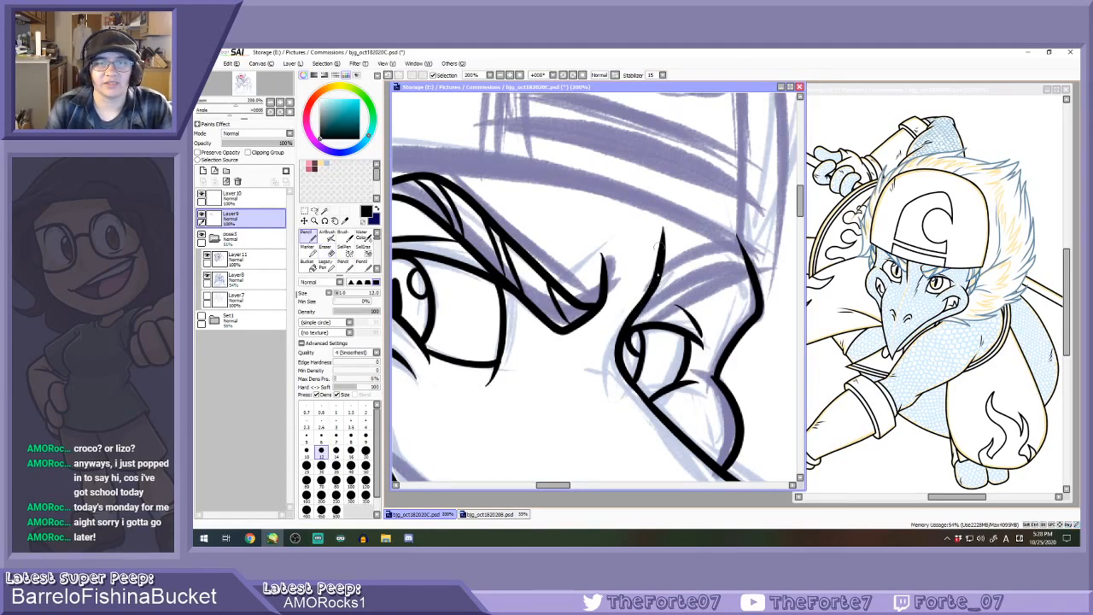
Ink the far eyebrow's arched lower and upper edges from its inner hook to the brow contour at the face's far side.
left_click_drag(631, 324, 757, 275)
key("ctrl+z")
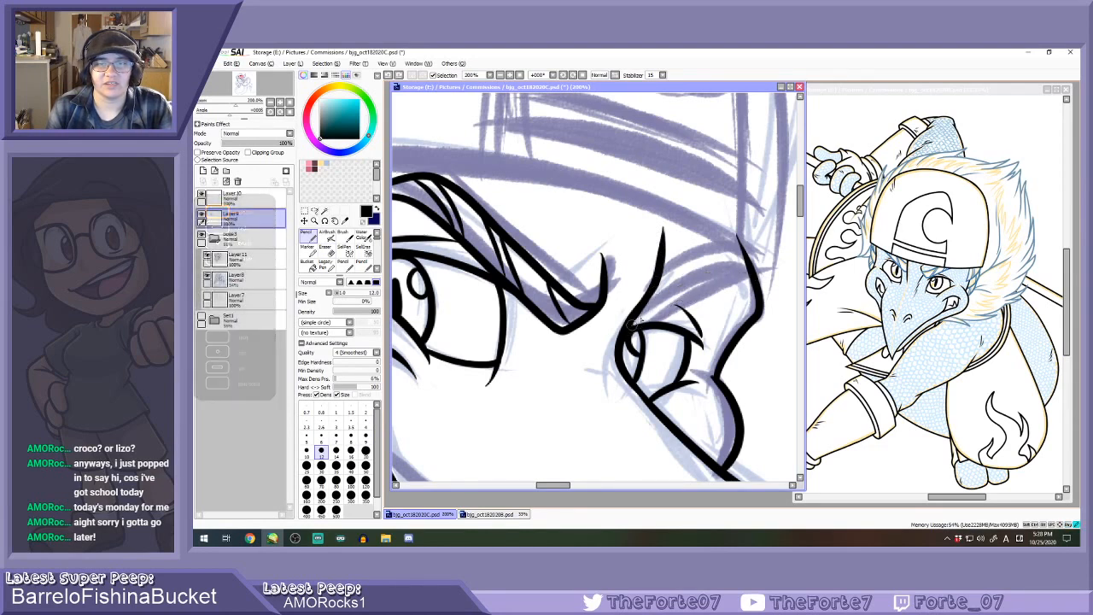
left_click_drag(630, 327, 755, 290)
key("ctrl+z")
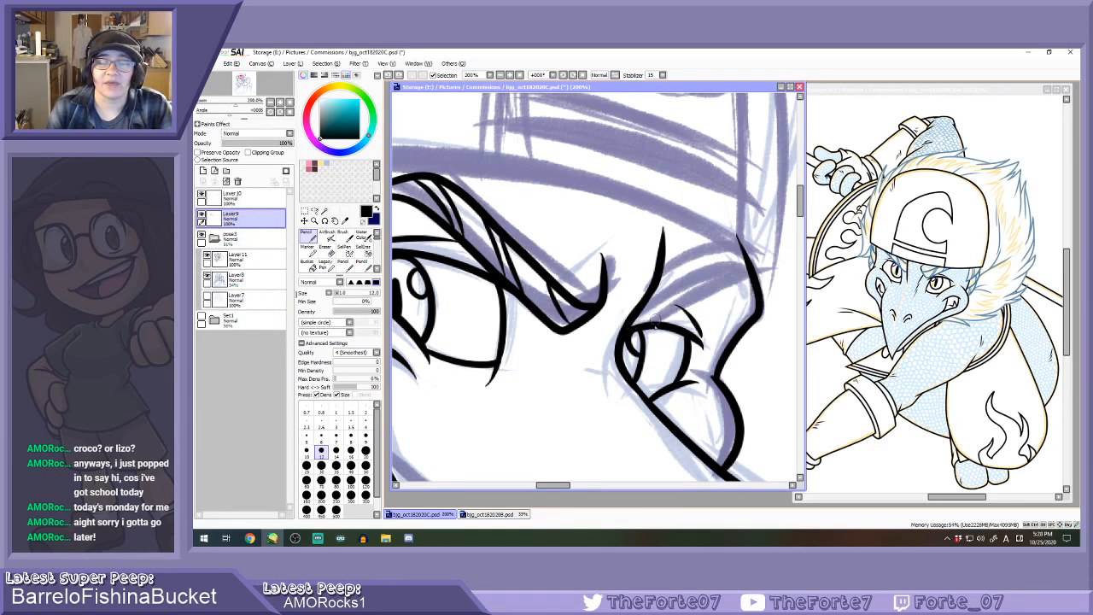
mouse_move(631, 331)
left_mouse_down()
mouse_move(683, 286)
mouse_move(760, 299)
left_mouse_up()
mouse_move(660, 269)
left_mouse_down()
mouse_move(690, 241)
mouse_move(756, 280)
left_mouse_up()
key("ctrl+z")
left_click_drag(660, 267, 755, 271)
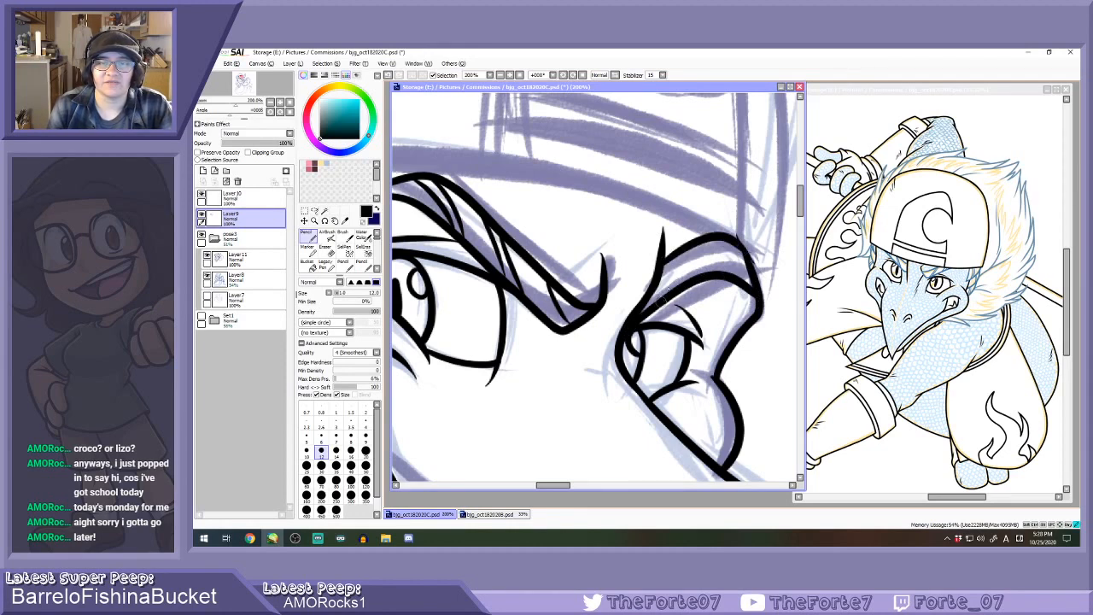
Ink slanted cross strokes inside the far eyebrow with the Pencil.
mouse_move(668, 296)
left_mouse_down()
mouse_move(710, 242)
mouse_move(726, 242)
left_mouse_up()
left_click_drag(716, 282, 761, 268)
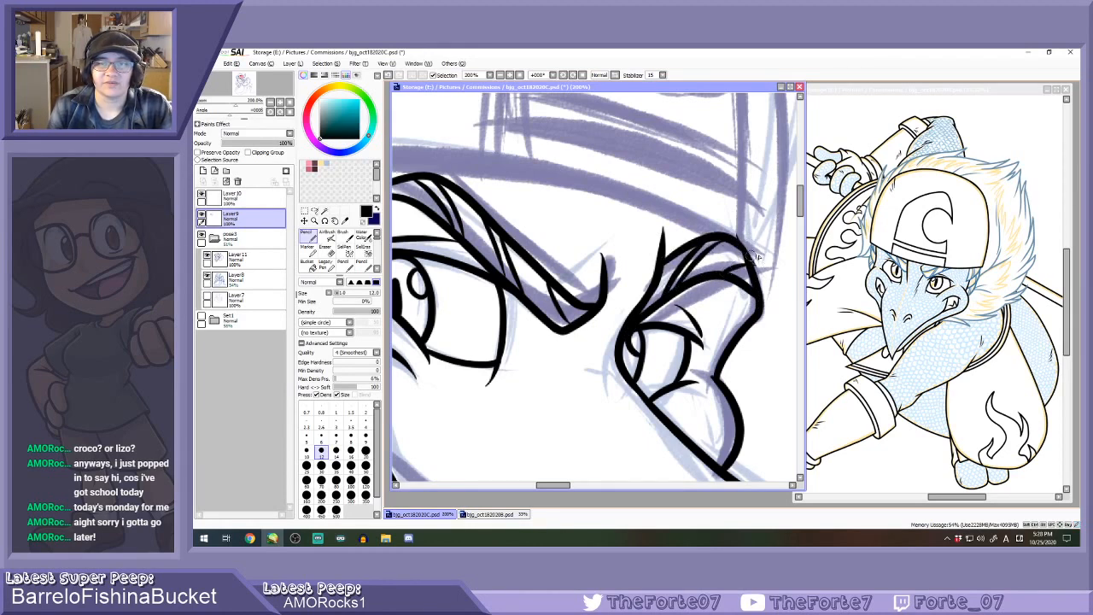
key("e")
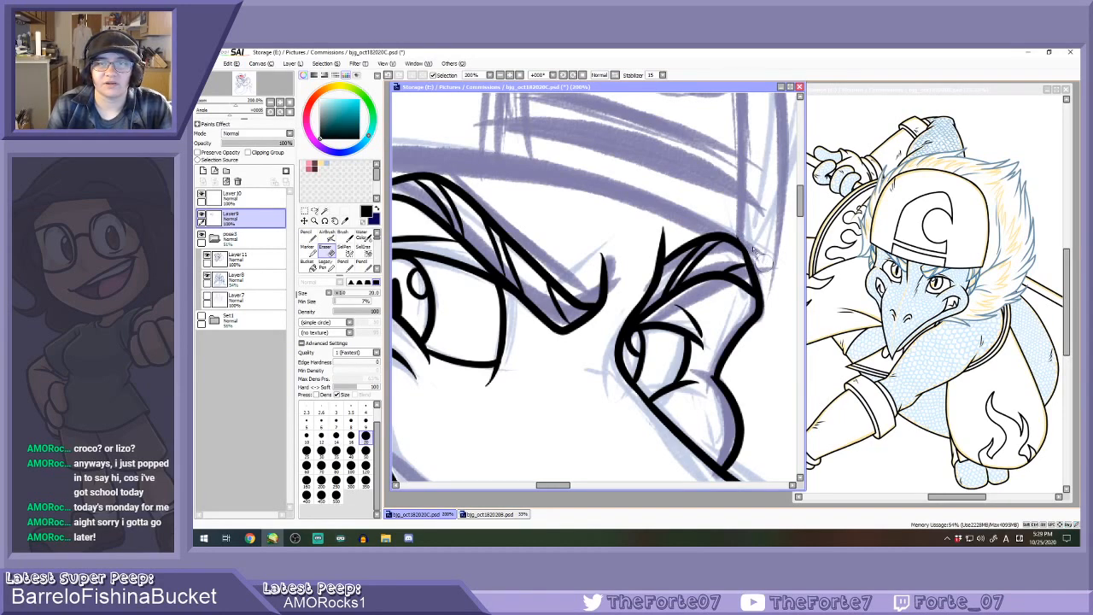
key("n")
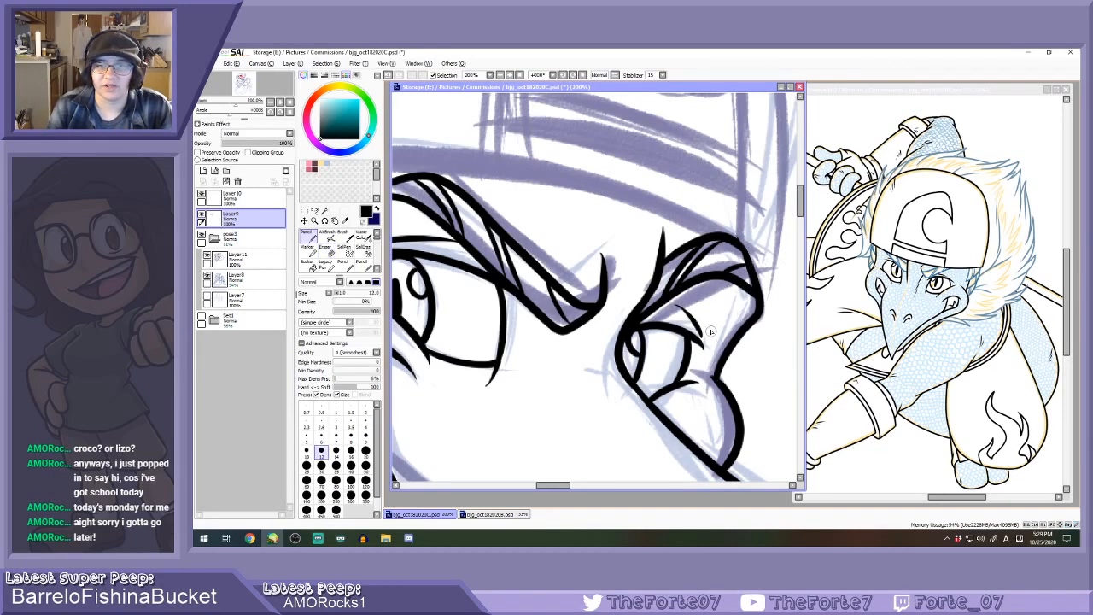
Ink a short curved crease running down from the near eyebrow's inner end onto the bridge of the snout.
scroll(708, 333, "down", 2)
scroll(666, 368, "up", 2)
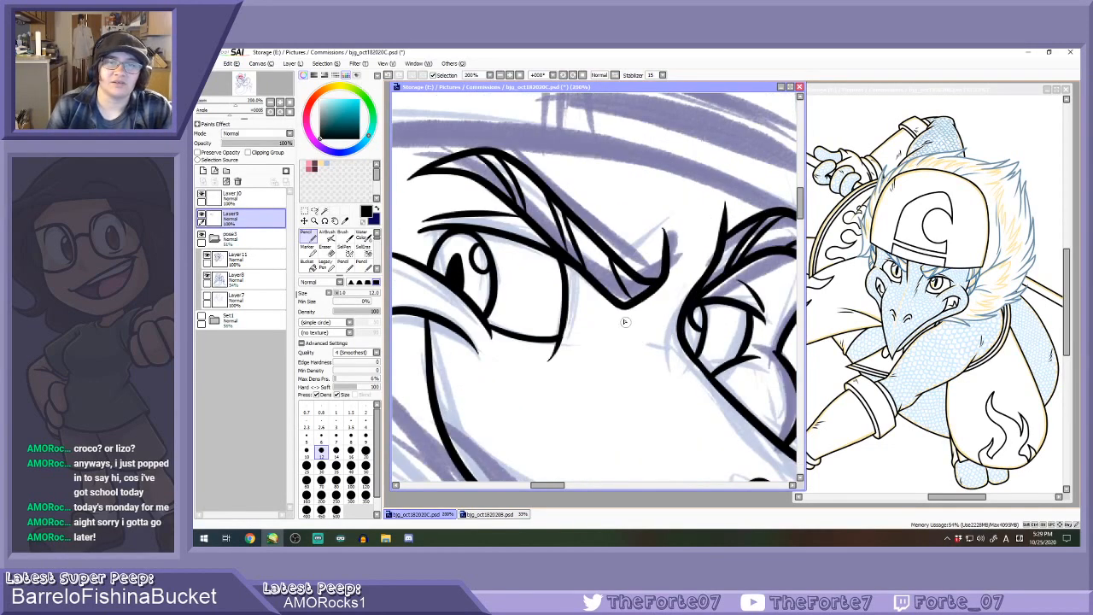
left_click_drag(620, 315, 654, 385)
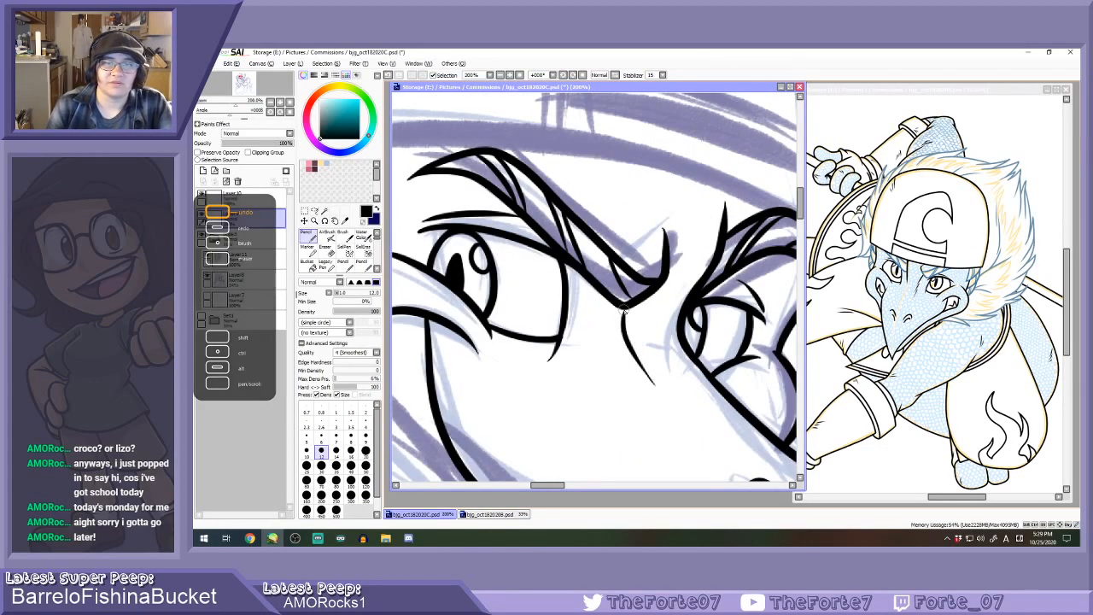
key("ctrl+z")
left_click_drag(626, 310, 643, 364)
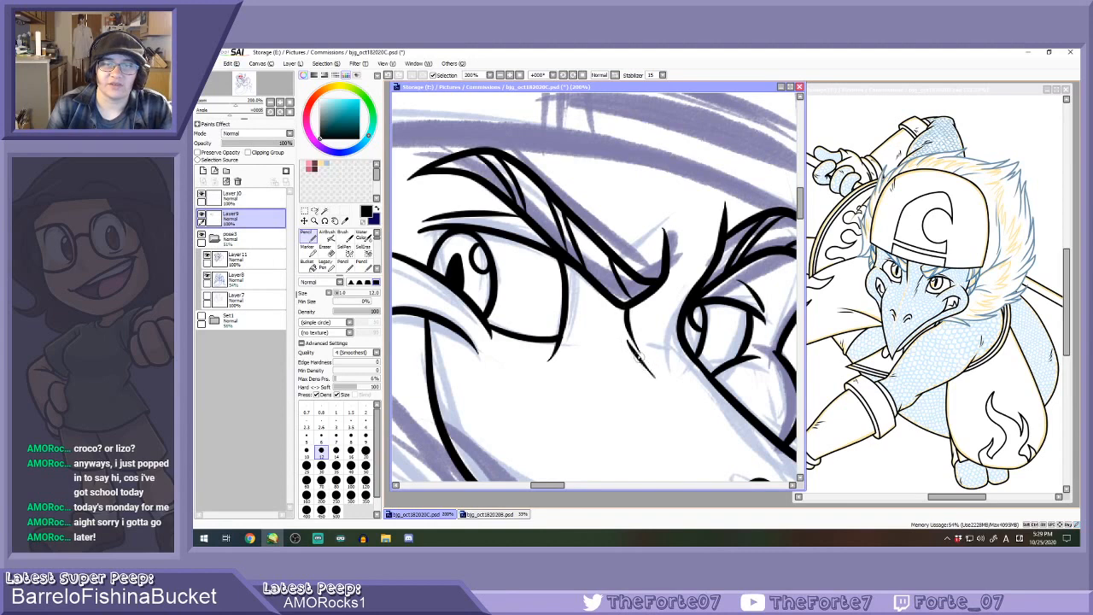
Fade the inked face by lowering the opacity of Layer9, and make Layer10 active for drawing.
scroll(640, 367, "down", 4)
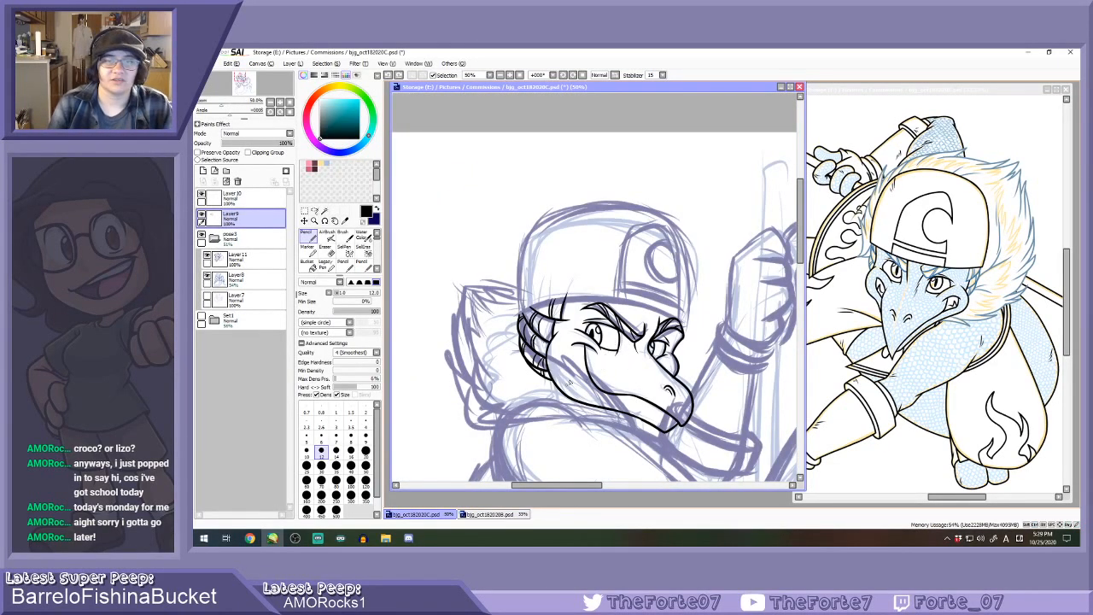
scroll(607, 367, "up", 2)
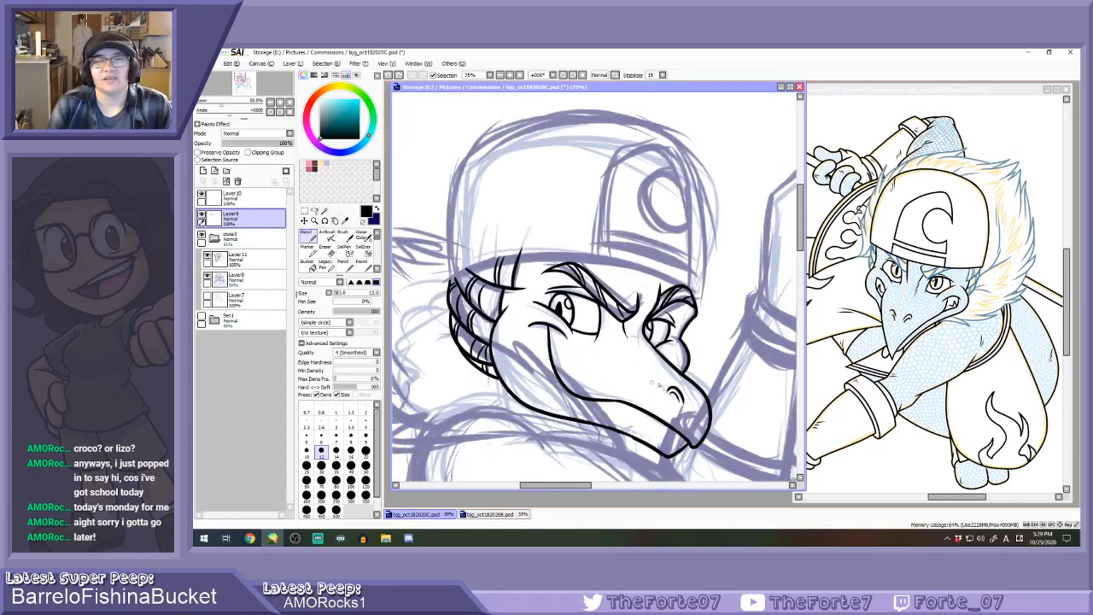
scroll(671, 361, "down", 2)
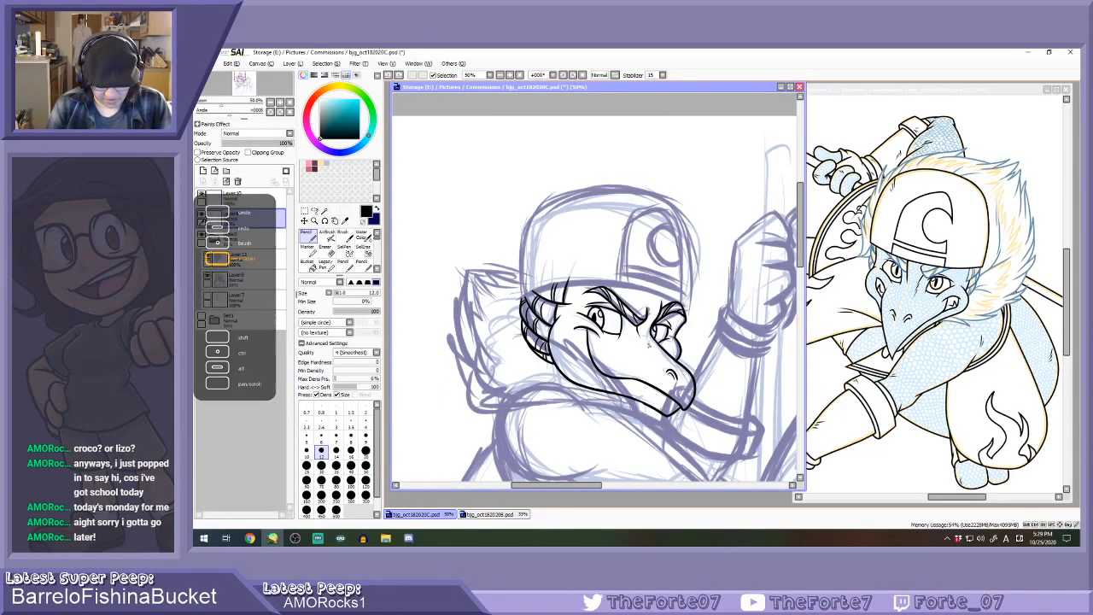
scroll(647, 344, "down", 1)
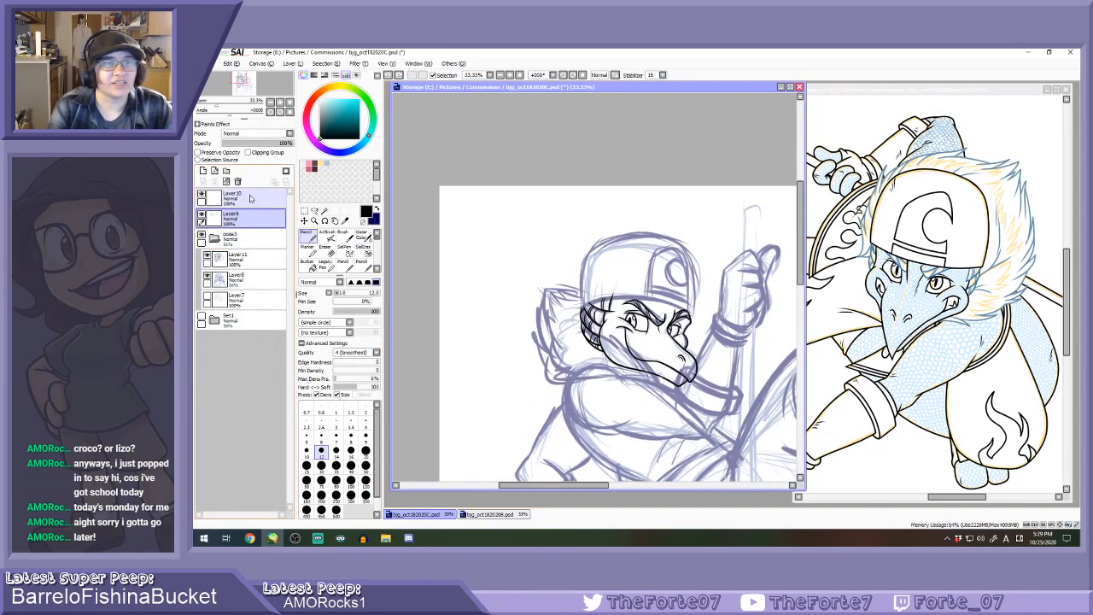
left_click(256, 201)
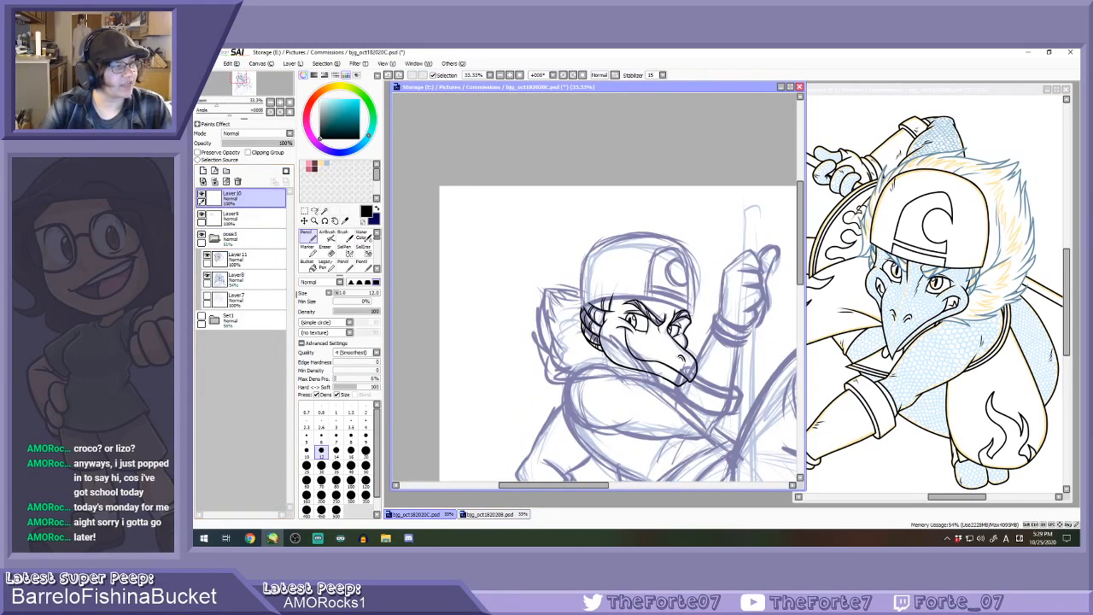
key("alt+Tab")
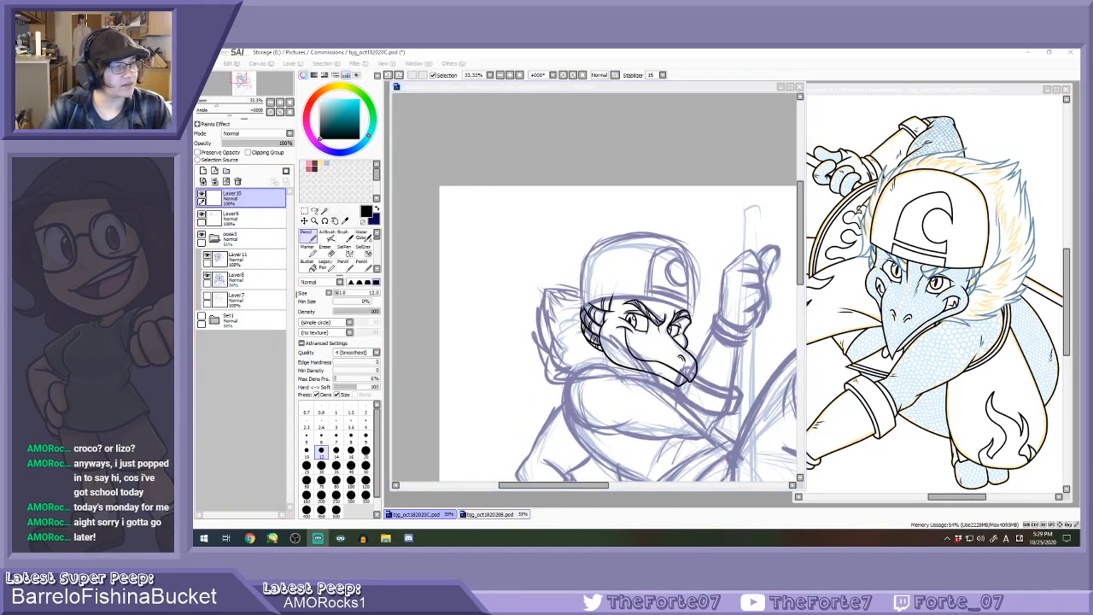
left_click(620, 87)
scroll(653, 381, "up", 2)
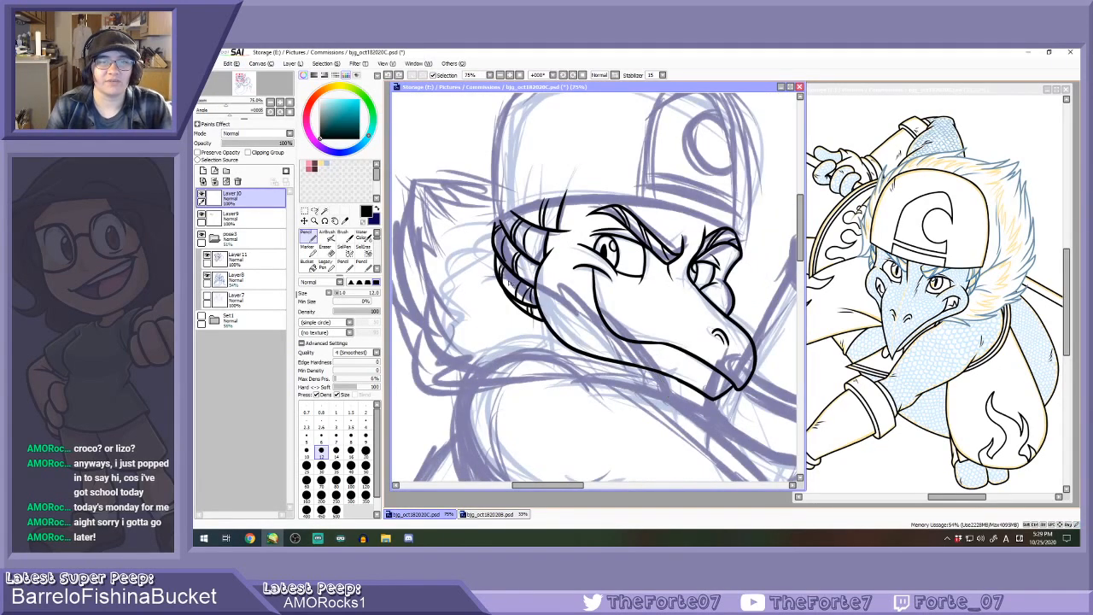
scroll(504, 273, "up", 1)
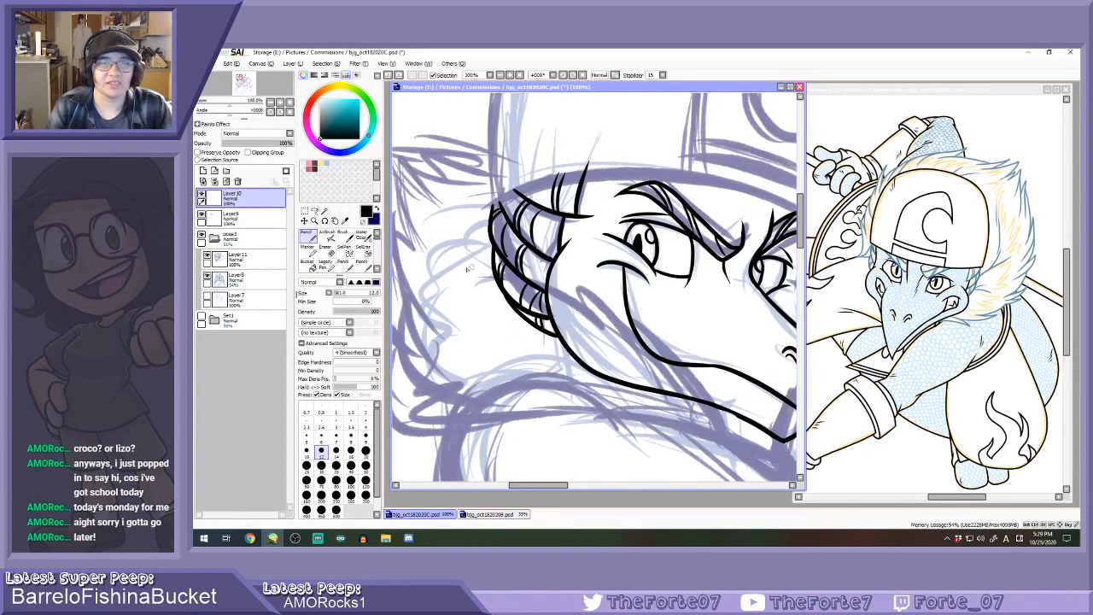
left_click(263, 218)
left_click(253, 144)
left_click(252, 197)
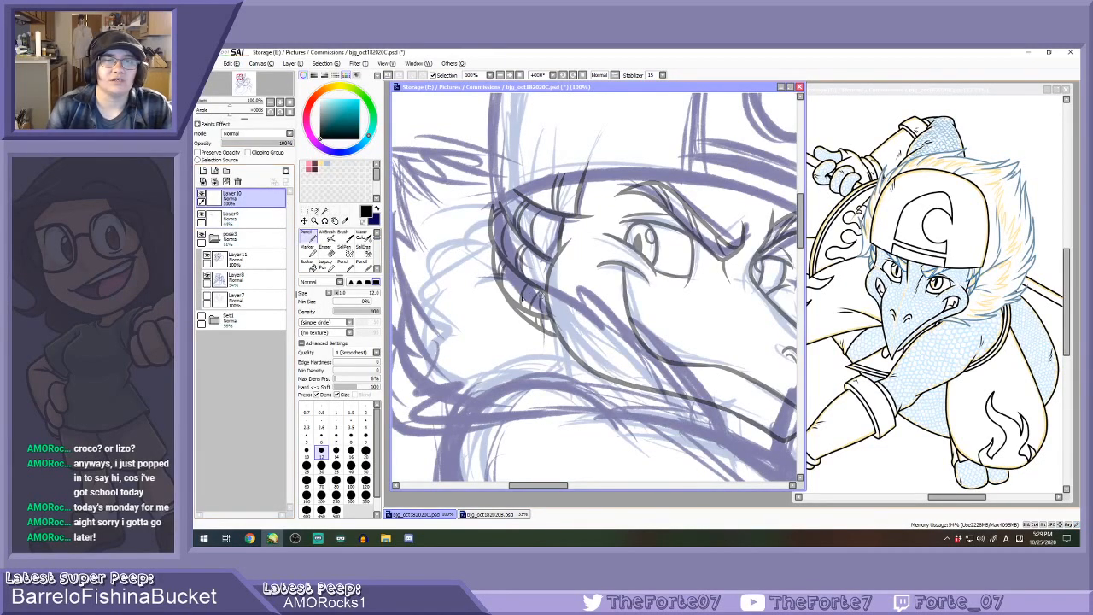
left_click_drag(474, 267, 588, 317)
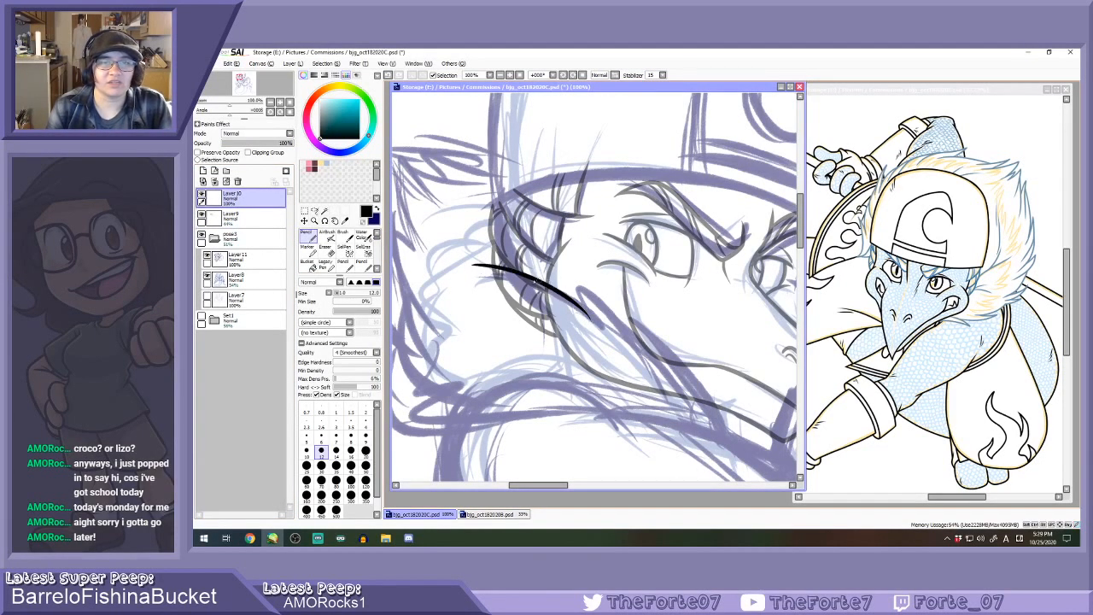
left_click_drag(534, 281, 627, 339)
key("ctrl+z")
key("ctrl+z")
left_click_drag(474, 282, 591, 309)
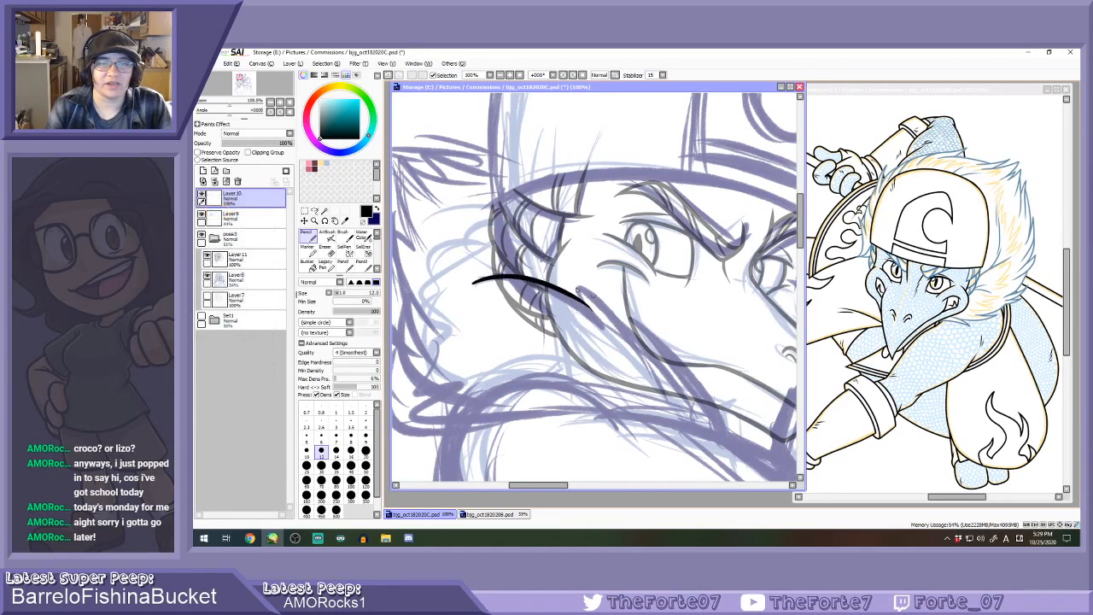
key("ctrl+z")
left_click_drag(462, 249, 594, 313)
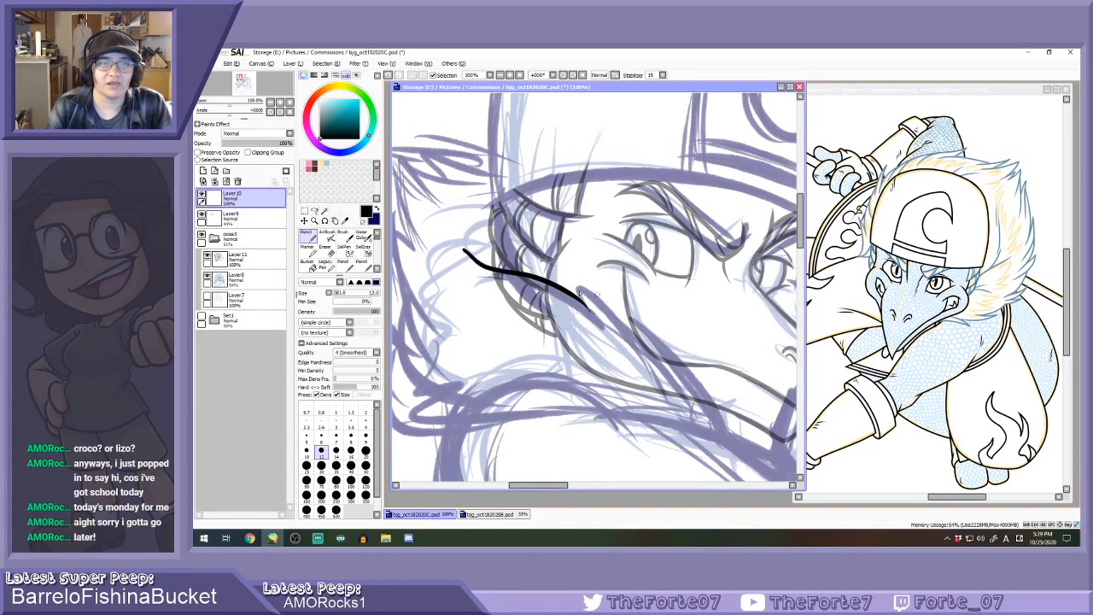
left_click_drag(545, 262, 627, 339)
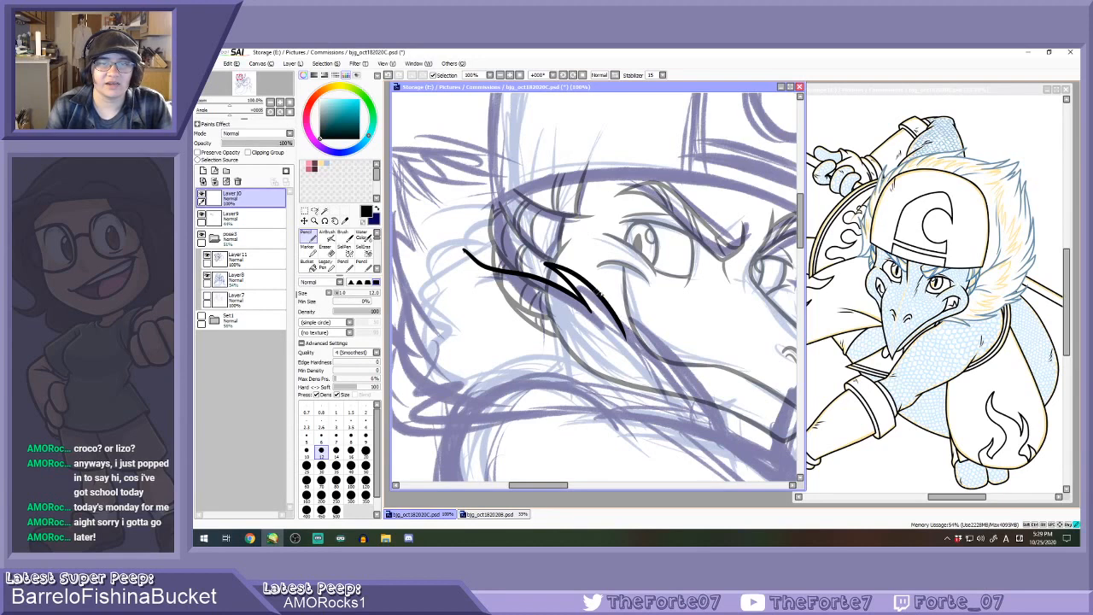
left_click_drag(601, 295, 659, 367)
key("ctrl+z")
left_click_drag(586, 281, 659, 369)
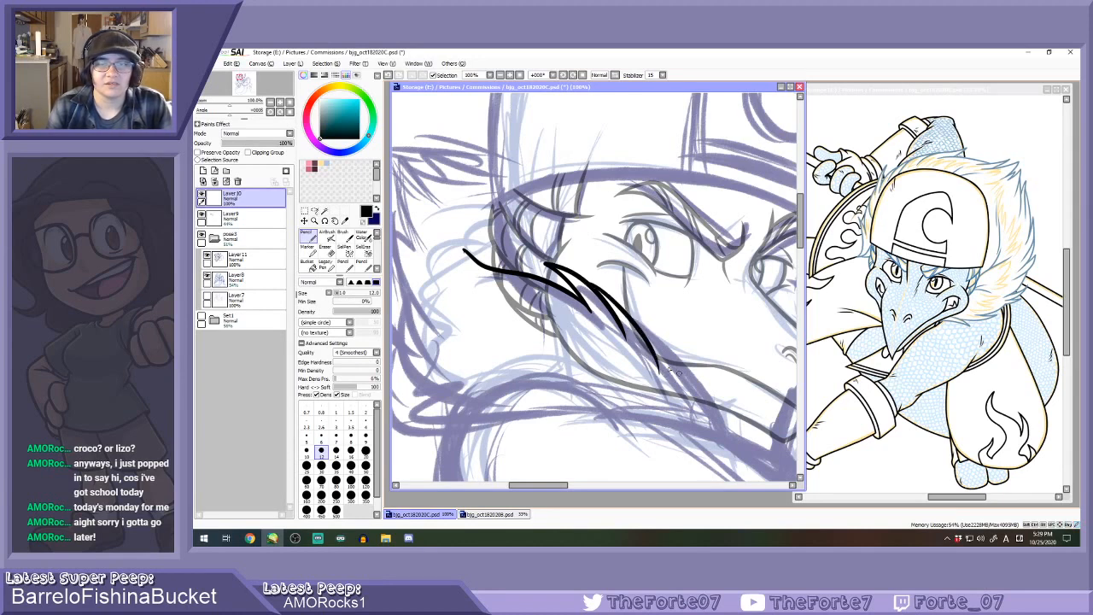
key("ctrl+z")
key("ctrl+z")
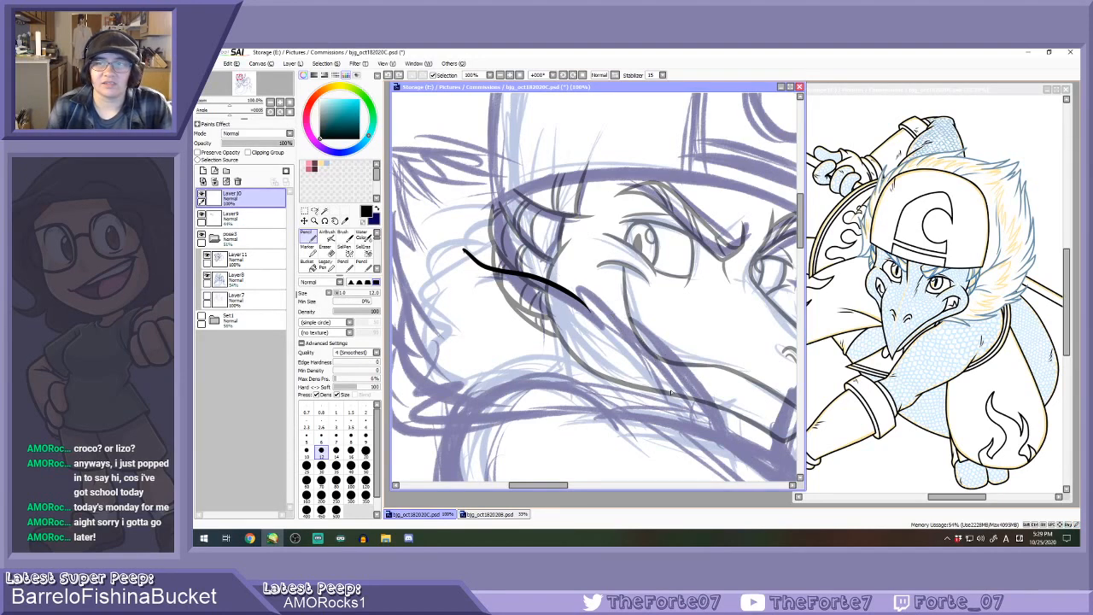
mouse_move(713, 431)
left_mouse_down()
mouse_move(691, 380)
mouse_move(651, 350)
left_mouse_up()
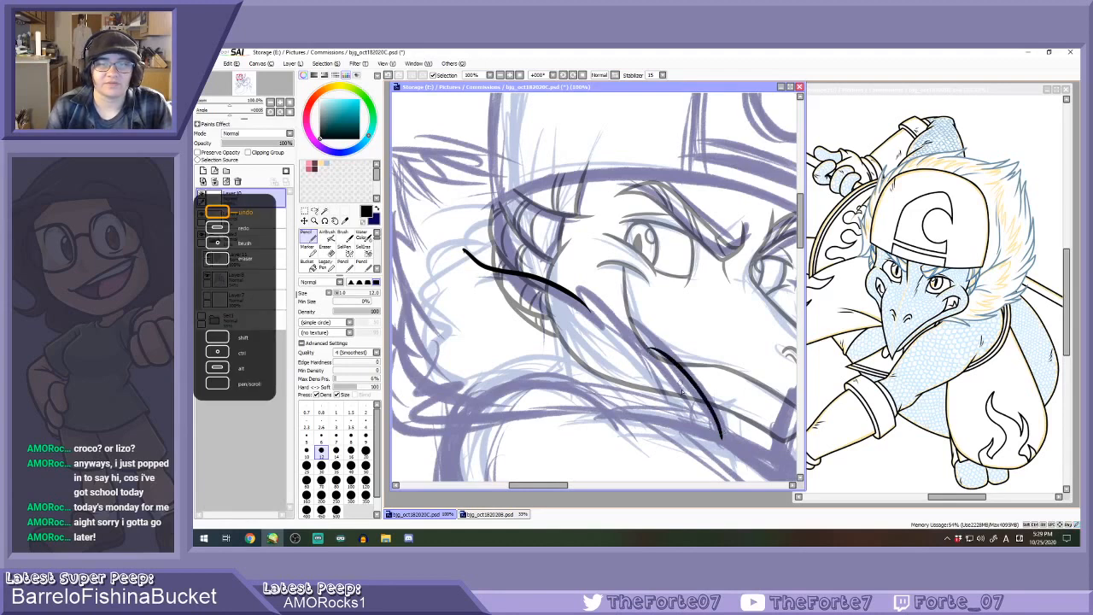
key("ctrl+z")
key("ctrl+z")
Ink the first overlapping tuft strokes on Layer10, sweeping from behind the head toward the cheek over the faded line art.
left_click_drag(462, 242, 595, 319)
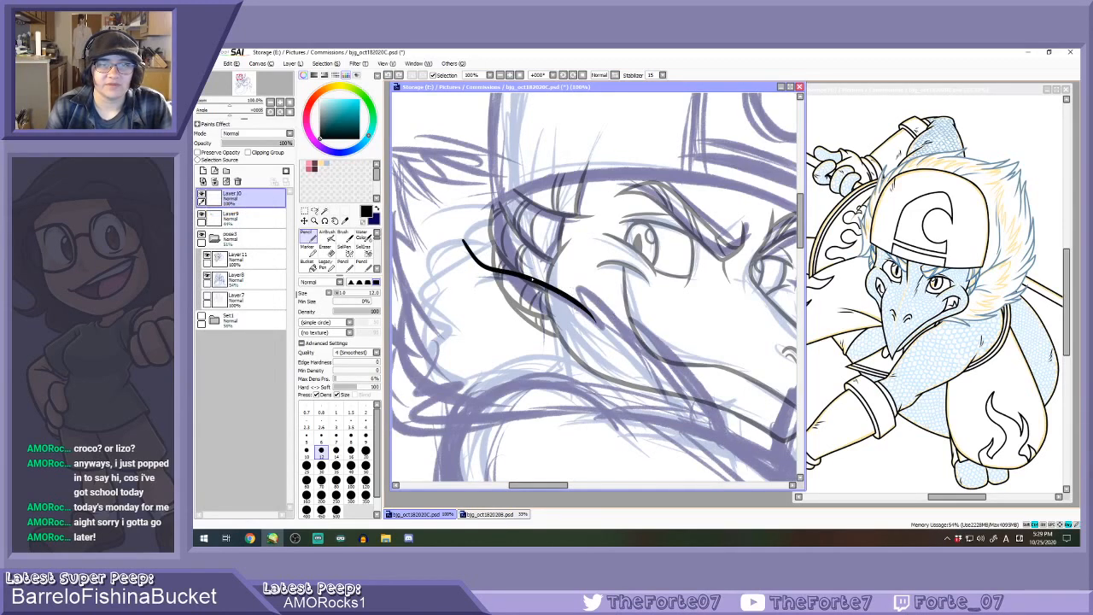
mouse_move(529, 278)
left_mouse_down()
mouse_move(587, 294)
mouse_move(621, 320)
left_mouse_up()
key("ctrl+z")
left_click_drag(502, 273, 605, 296)
mouse_move(539, 259)
left_mouse_down()
mouse_move(586, 275)
mouse_move(627, 318)
left_mouse_up()
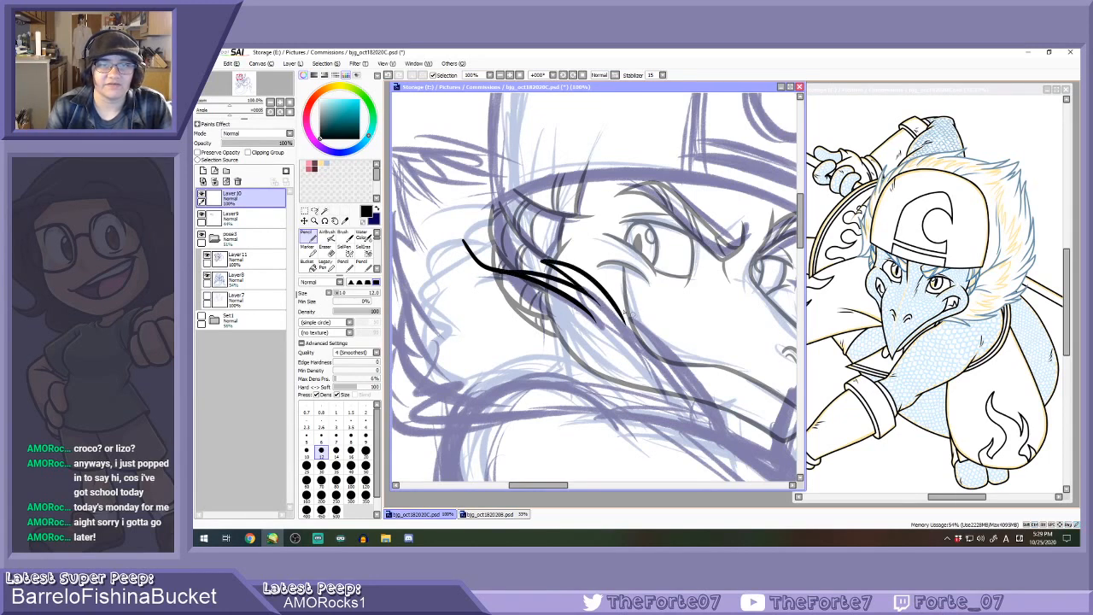
left_click_drag(593, 278, 665, 351)
key("ctrl+z")
mouse_move(595, 279)
left_mouse_down()
mouse_move(651, 328)
mouse_move(675, 360)
left_mouse_up()
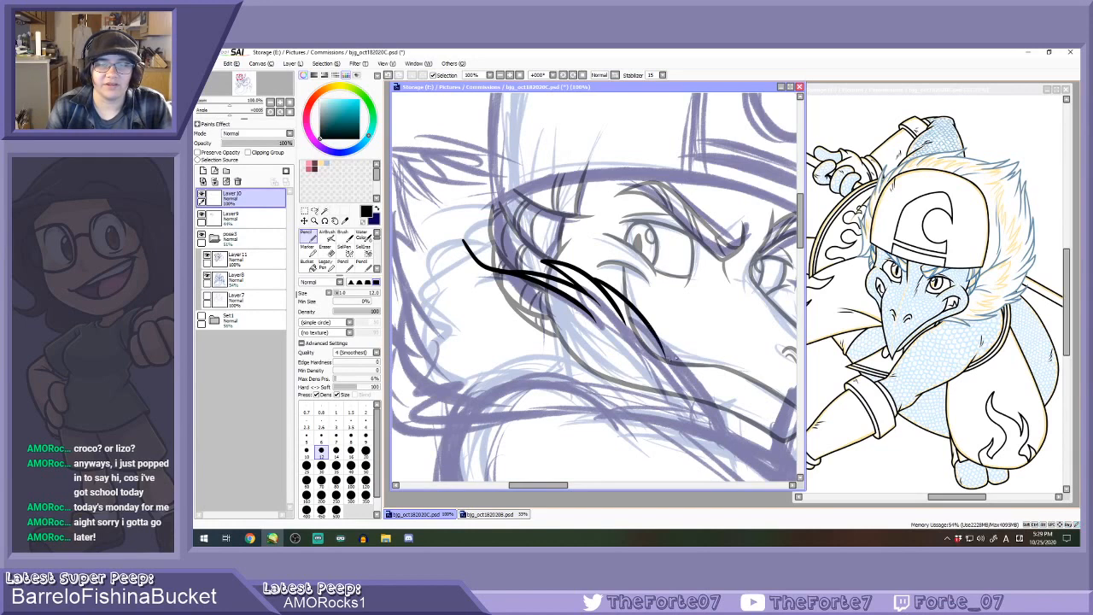
key("ctrl+z")
left_click_drag(601, 292, 669, 371)
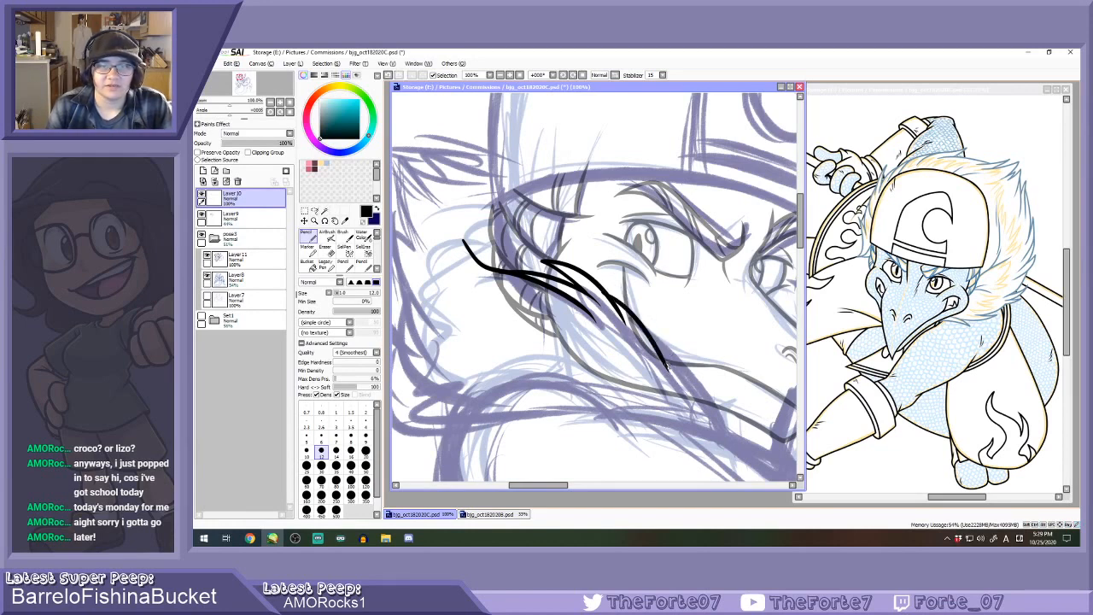
left_click_drag(646, 323, 683, 395)
key("ctrl+z")
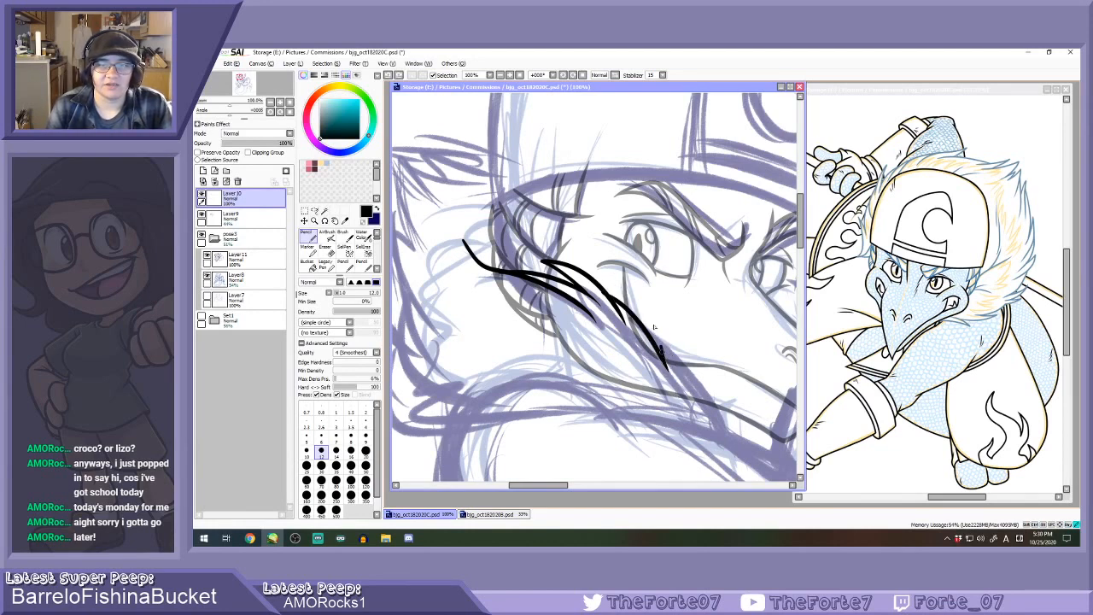
left_click_drag(647, 312, 680, 387)
key("ctrl+z")
key("ctrl+z")
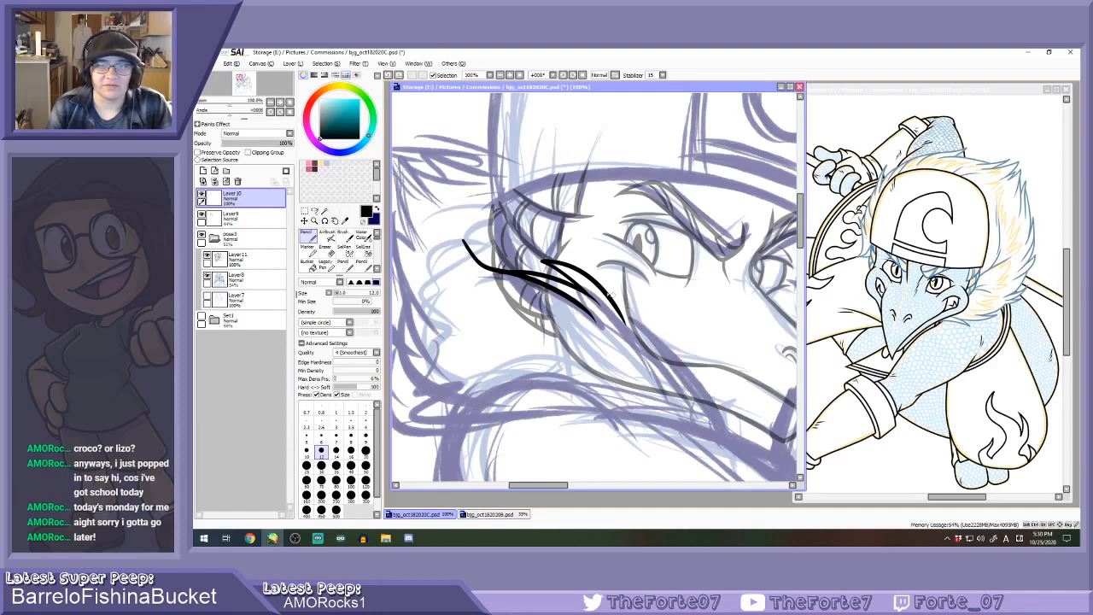
Continue the jagged tuft edge with pointed strokes running diagonally down the cheek and past the jaw line.
left_click_drag(601, 292, 679, 366)
left_click_drag(646, 304, 688, 386)
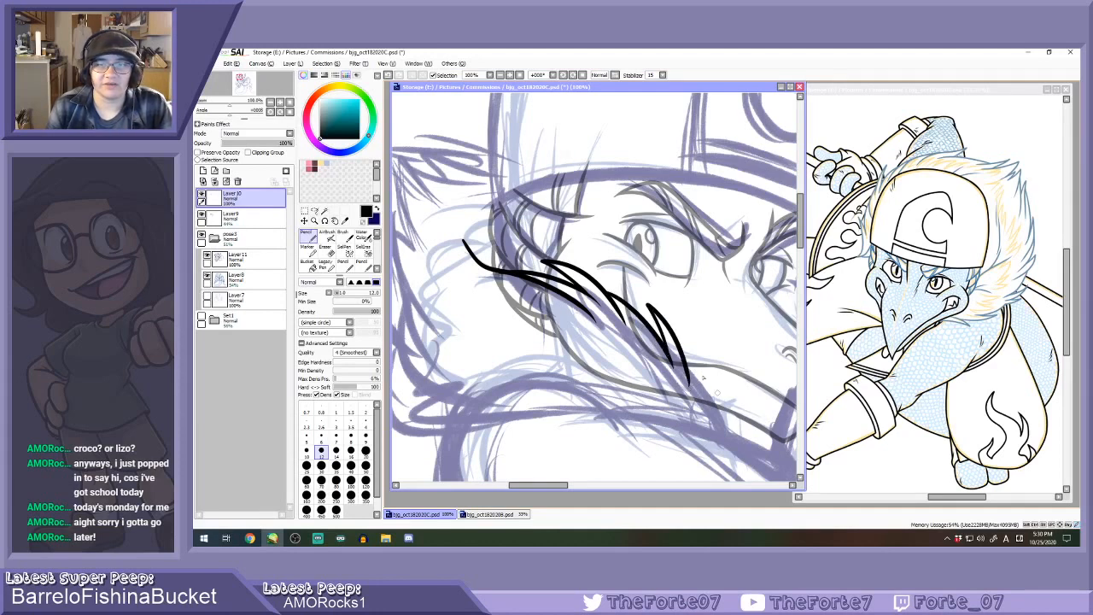
key("ctrl+z")
mouse_move(640, 299)
left_mouse_down()
mouse_move(688, 371)
mouse_move(694, 338)
mouse_move(733, 439)
left_mouse_up()
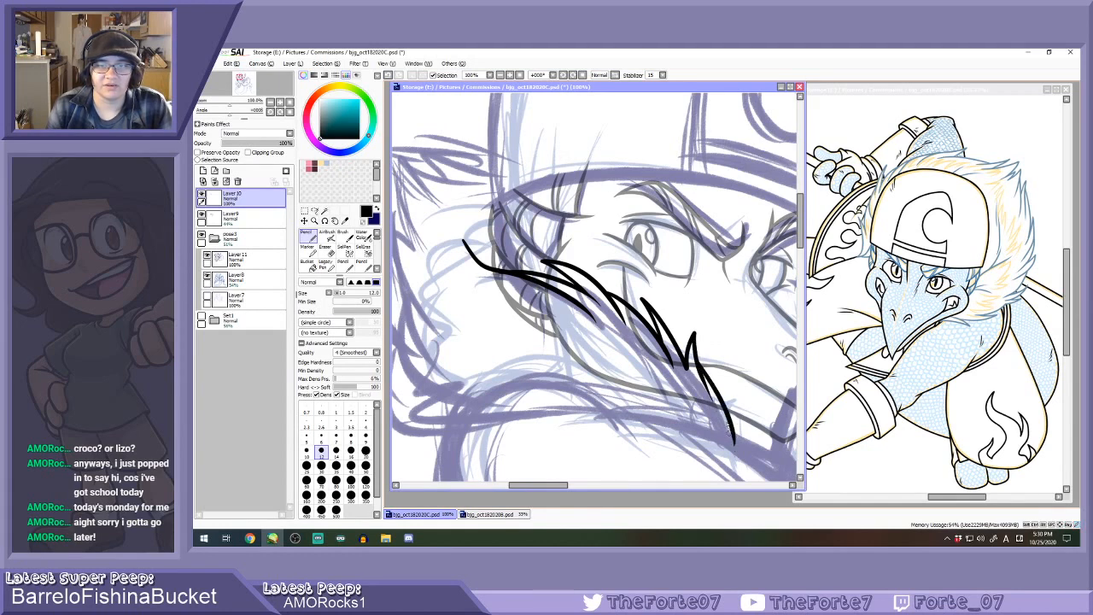
key("ctrl+z")
key("ctrl+z")
mouse_move(639, 295)
left_mouse_down()
mouse_move(663, 346)
mouse_move(710, 398)
mouse_move(719, 439)
left_mouse_up()
scroll(677, 342, "down", 2)
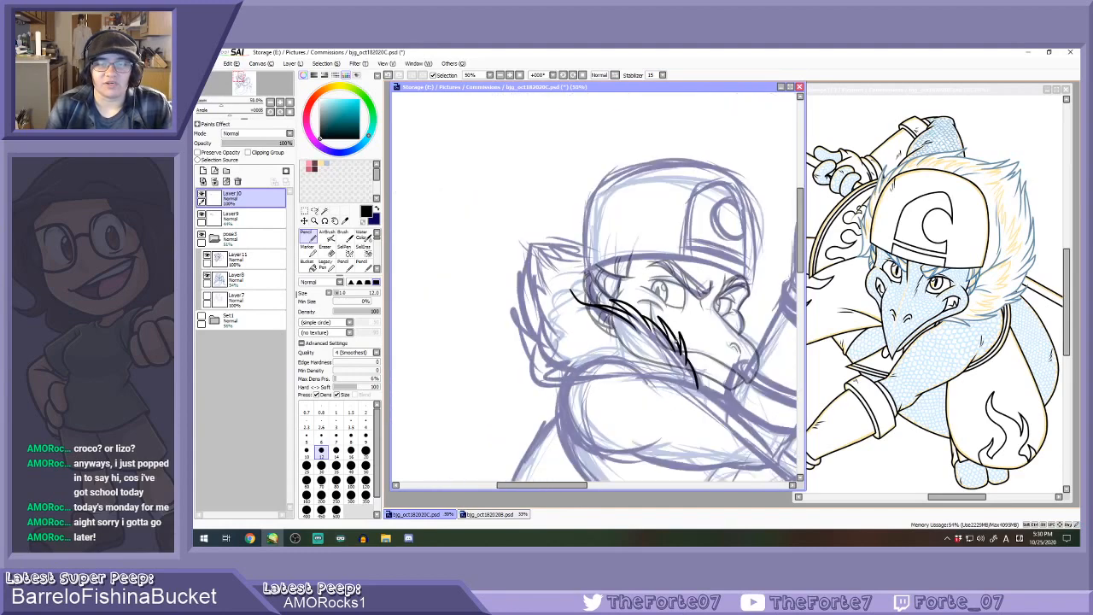
Trim the starting tip of the cheek tuft's long upper stroke to a sharp point with the Eraser.
scroll(683, 360, "up", 3)
scroll(581, 266, "down", 1)
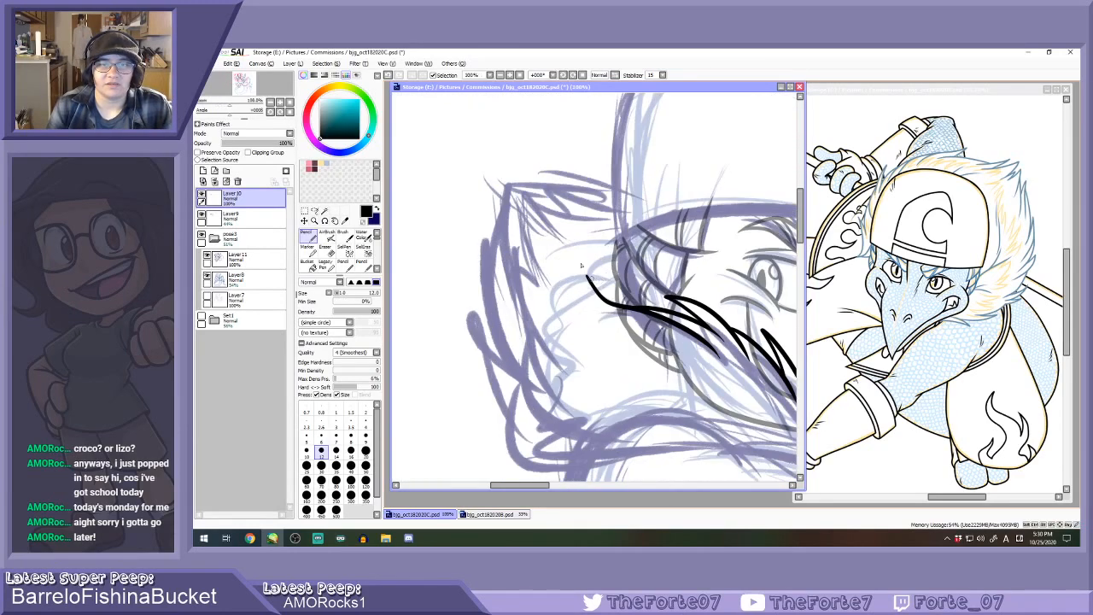
key("e")
scroll(587, 275, "up", 1)
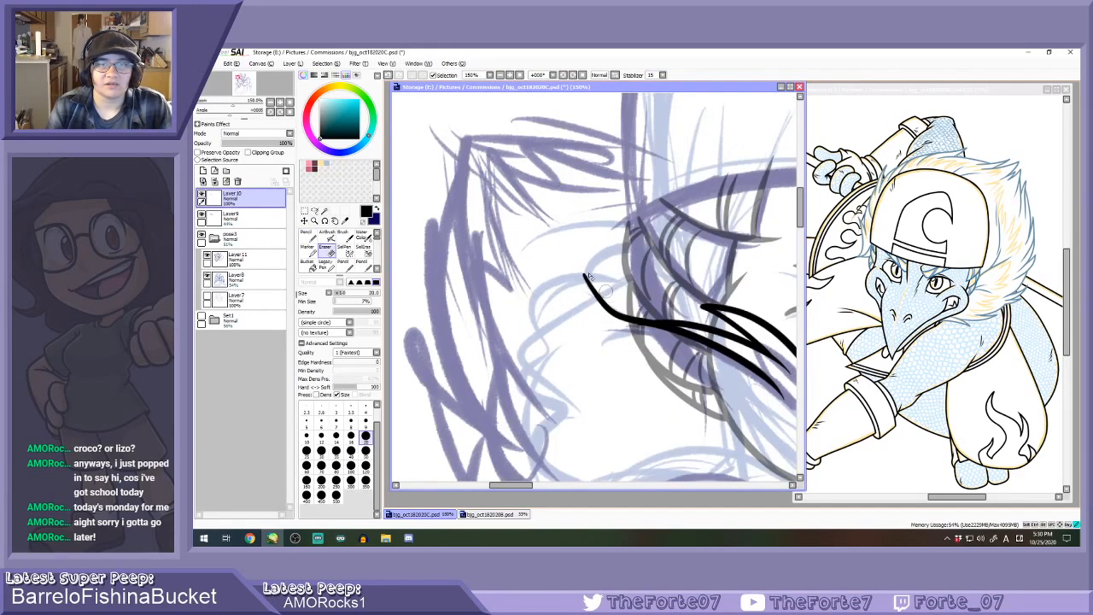
scroll(615, 282, "down", 1)
key("n")
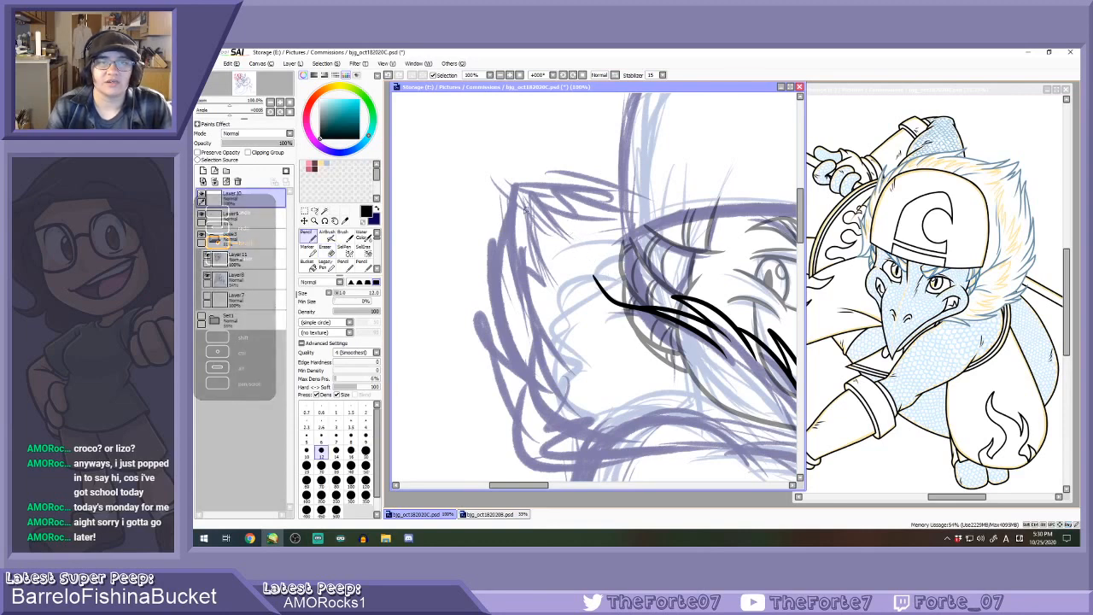
Ink the pointed peak at the mane's upper back corner with jagged spikes beginning toward the cap on Layer10.
left_click_drag(510, 234, 551, 229)
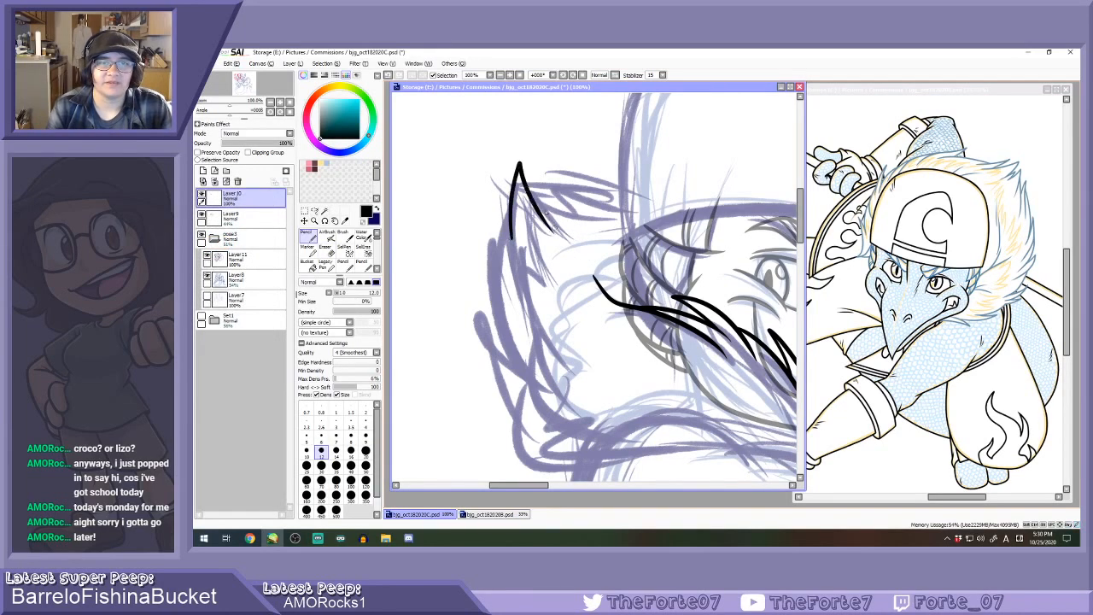
left_click_drag(519, 167, 577, 227)
key("ctrl+z")
mouse_move(519, 168)
left_mouse_down()
mouse_move(573, 224)
mouse_move(575, 207)
mouse_move(637, 213)
left_mouse_up()
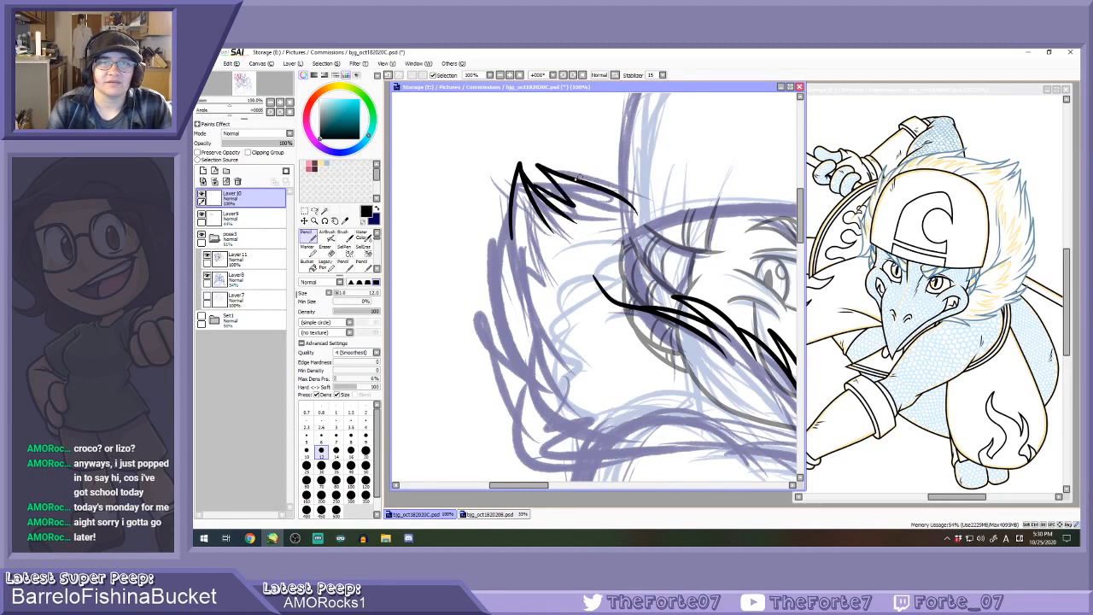
key("ctrl+z")
mouse_move(536, 171)
left_mouse_down()
mouse_move(568, 194)
mouse_move(628, 205)
left_mouse_up()
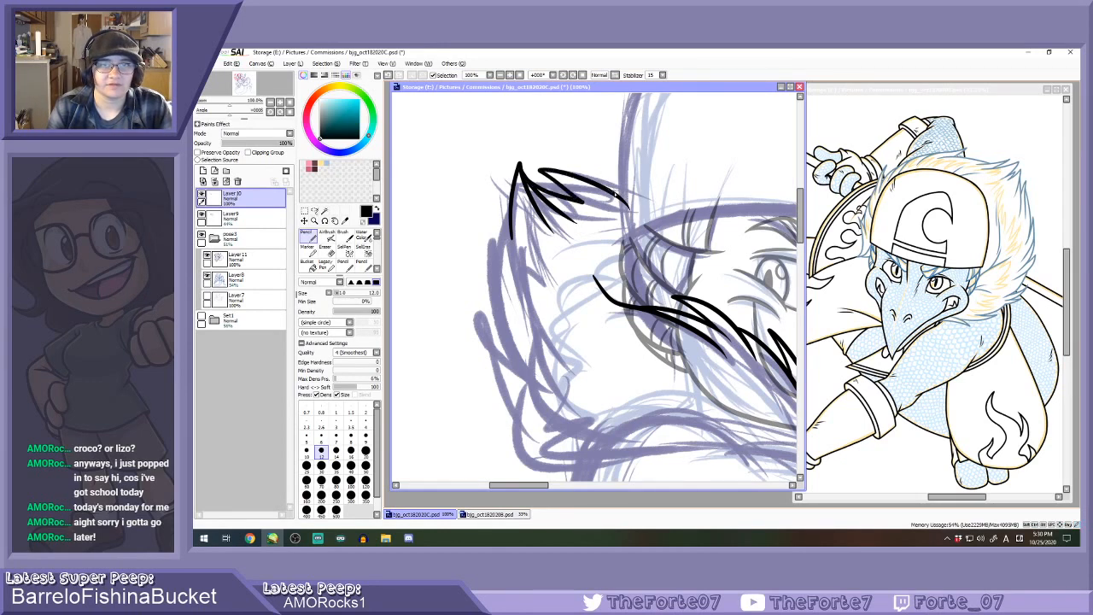
Extend the mane's upper edge with overlapping pointed strokes up to the rear edge of the cap.
left_click_drag(579, 156, 662, 209)
key("ctrl+z")
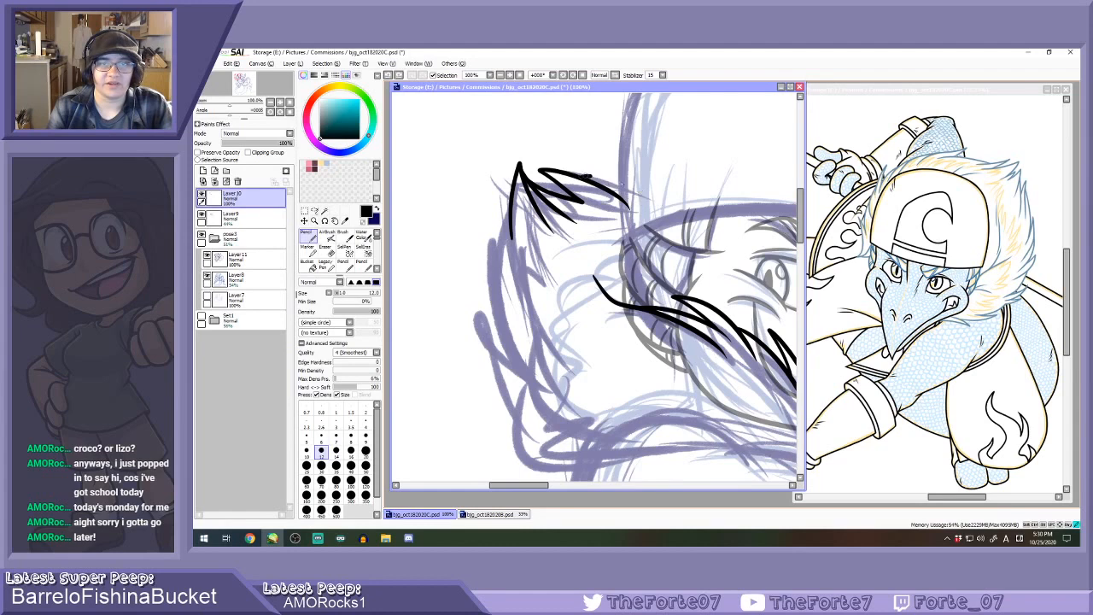
left_click_drag(581, 173, 656, 205)
key("ctrl+z")
left_click_drag(571, 171, 642, 196)
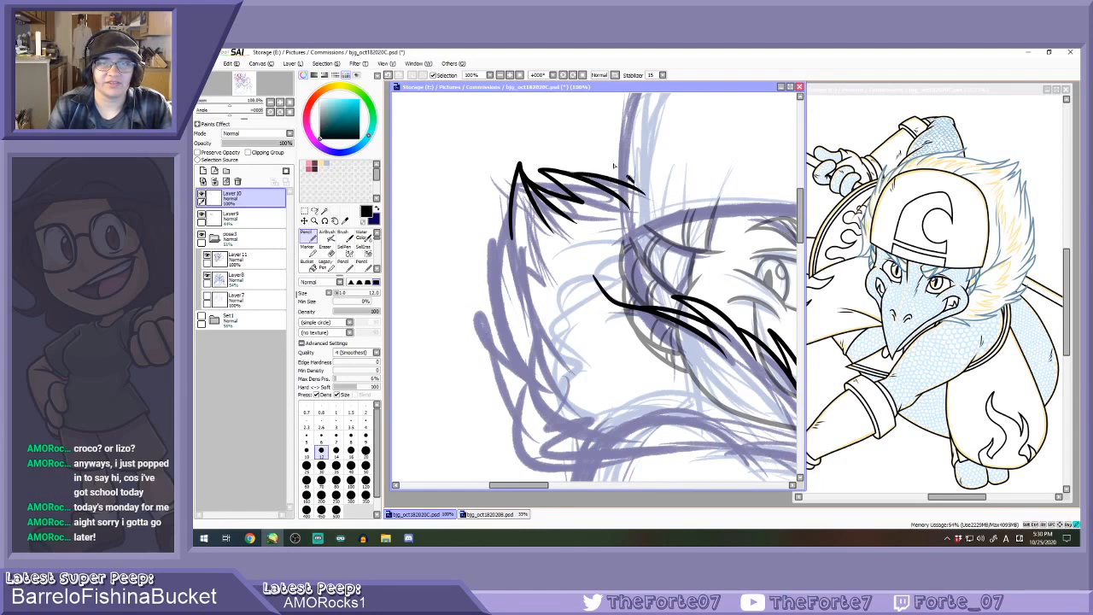
left_click_drag(602, 155, 662, 190)
scroll(605, 185, "down", 1)
key("ctrl+z")
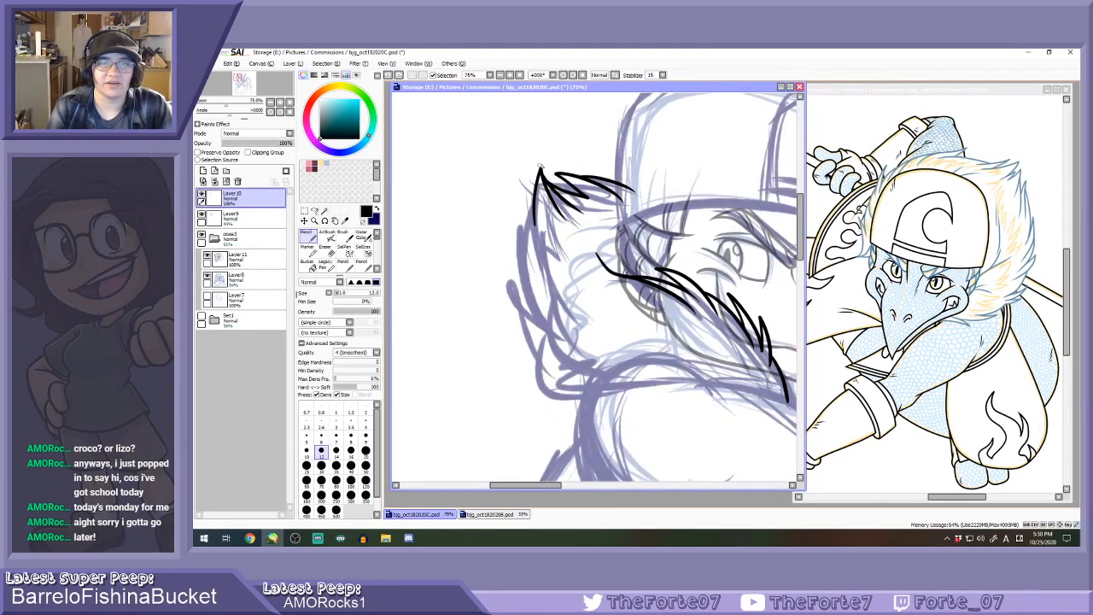
Sharpen the tip of the mane's topmost spike with the Eraser, and return to the Pencil.
scroll(540, 166, "up", 3)
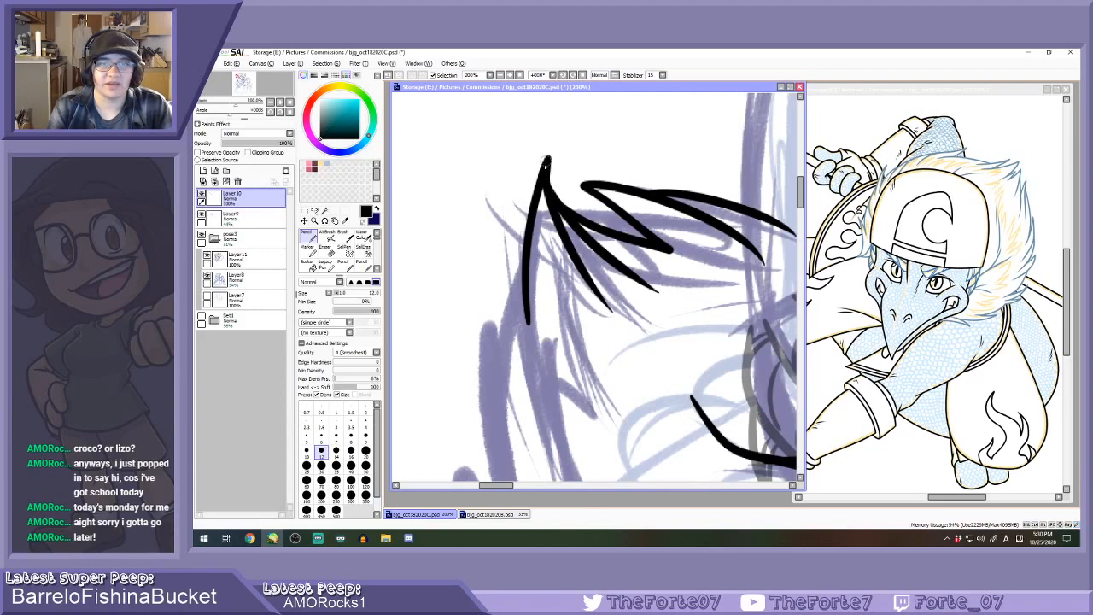
key("e")
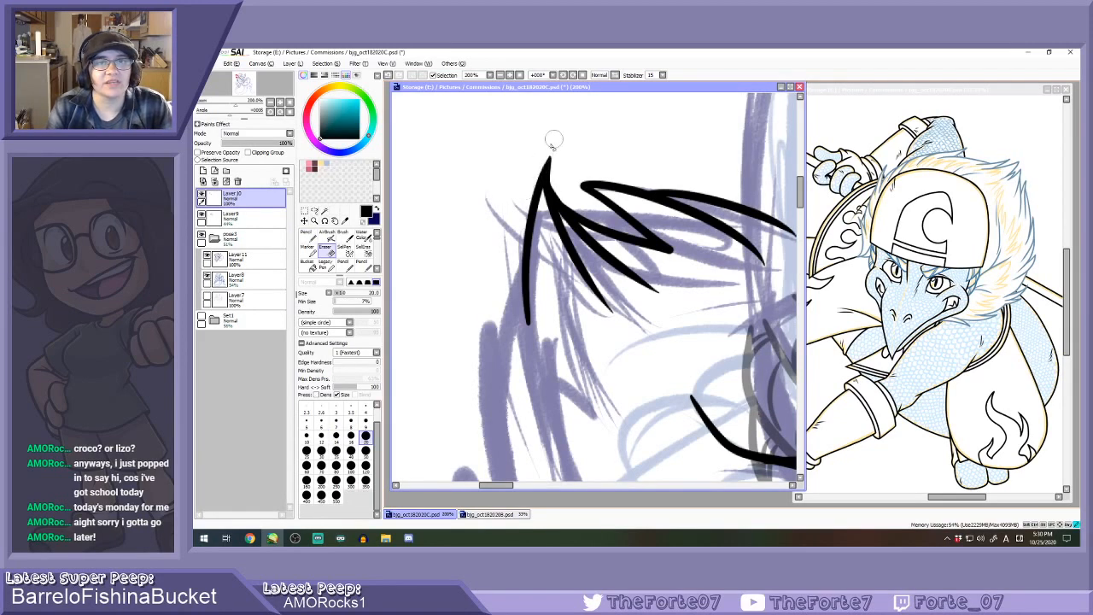
scroll(555, 171, "down", 1)
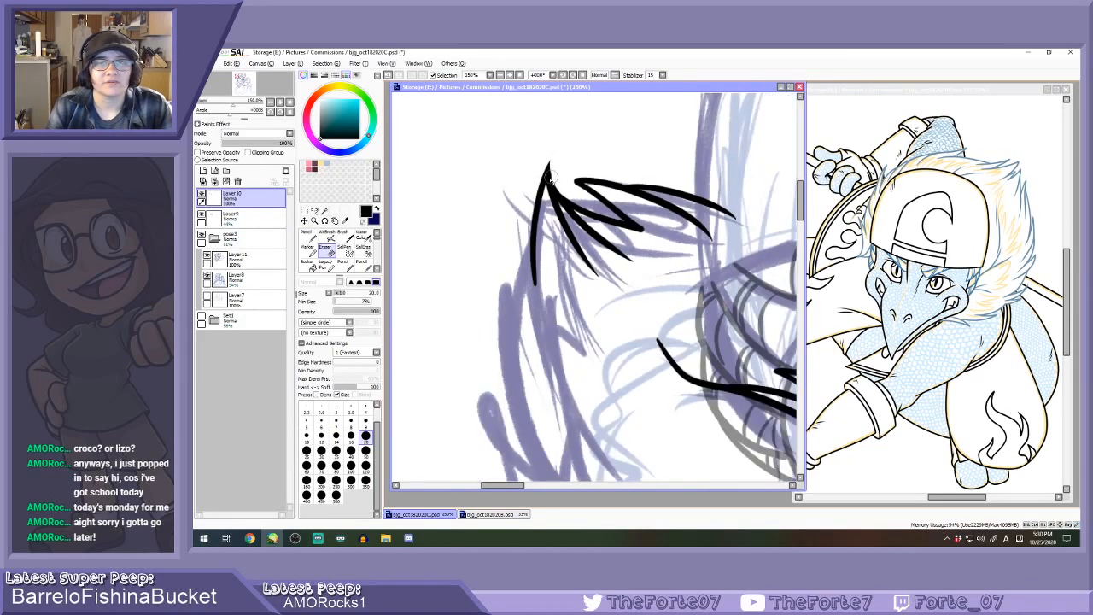
key("n")
Ink a pointed tuft beside the mane's peak, with its inner stroke curving down into the fur.
scroll(502, 196, "down", 4)
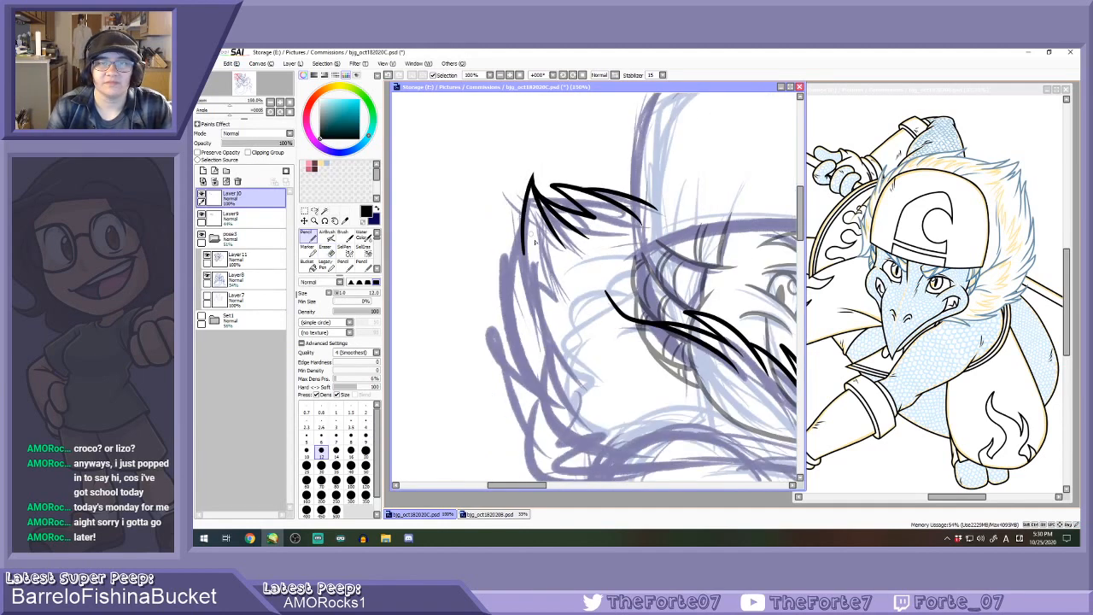
scroll(531, 245, "up", 2)
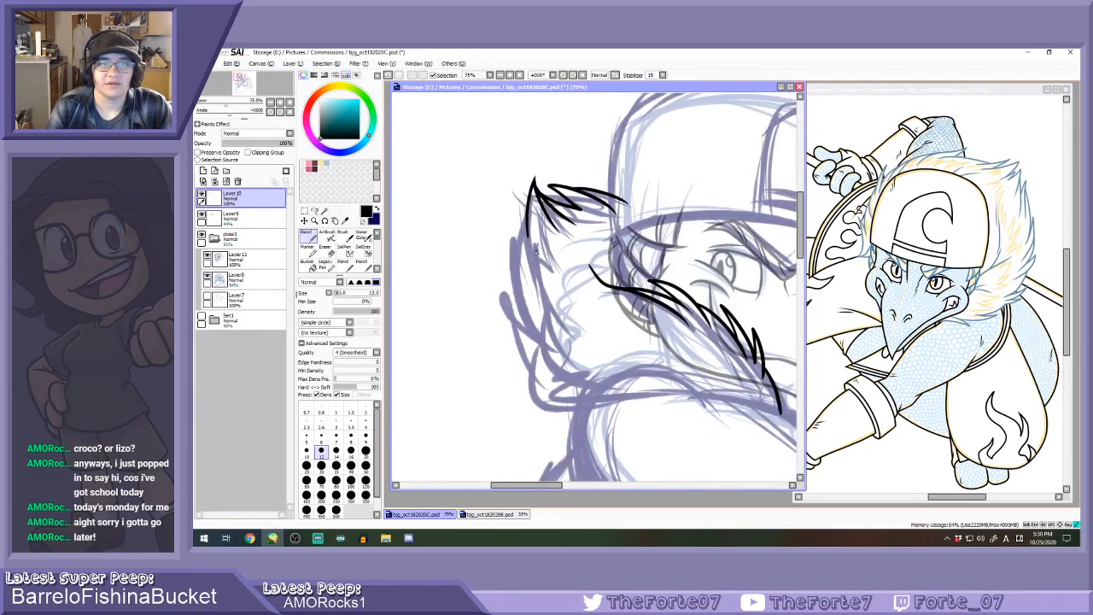
scroll(525, 244, "up", 1)
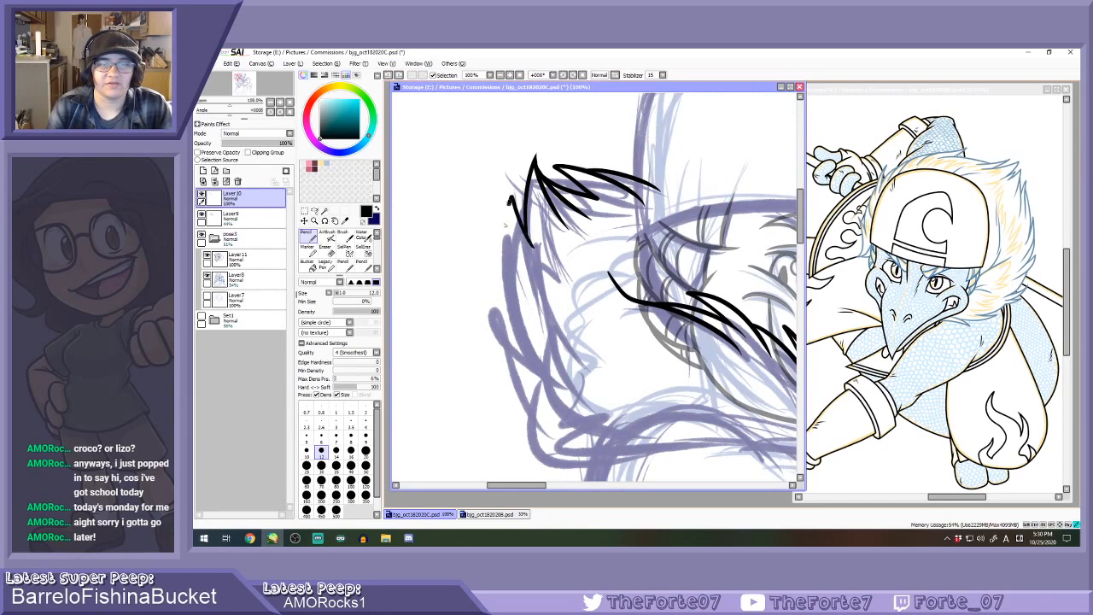
left_click_drag(511, 199, 545, 338)
key("ctrl+z")
left_click_drag(512, 194, 561, 271)
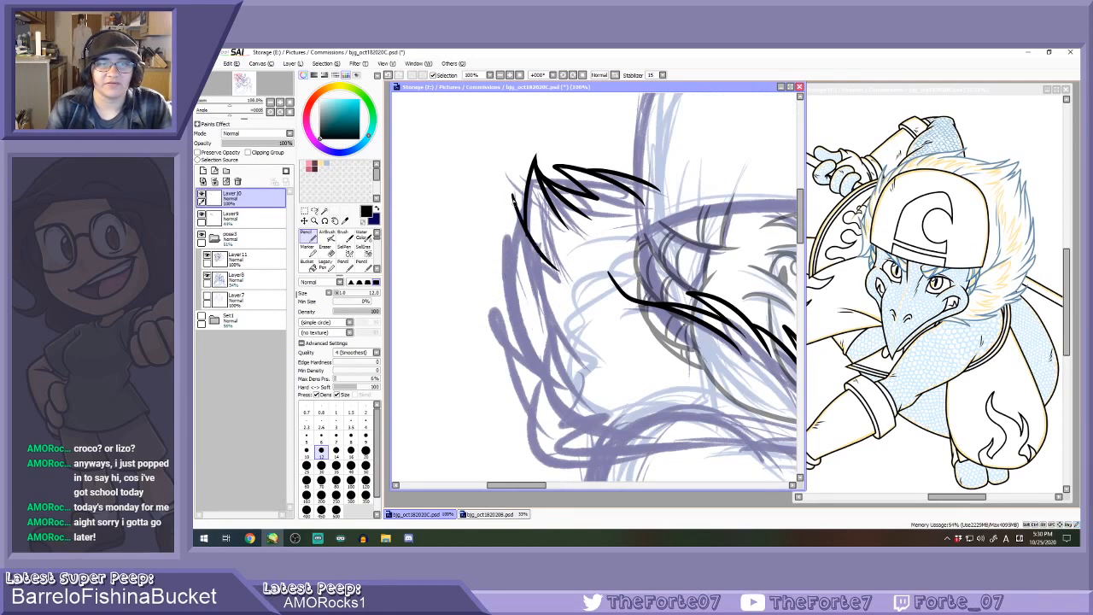
key("ctrl+z")
left_click_drag(513, 191, 560, 273)
Add longer curved strokes from the same tuft's tip down the mane's outer back edge.
left_click_drag(509, 191, 542, 300)
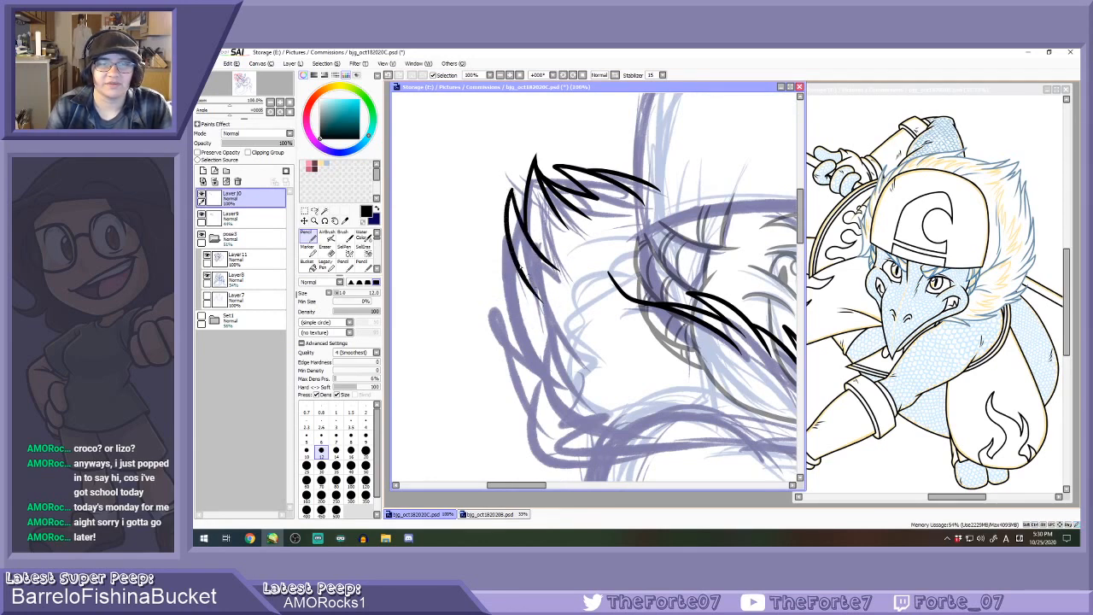
key("ctrl+z")
left_click_drag(509, 191, 542, 301)
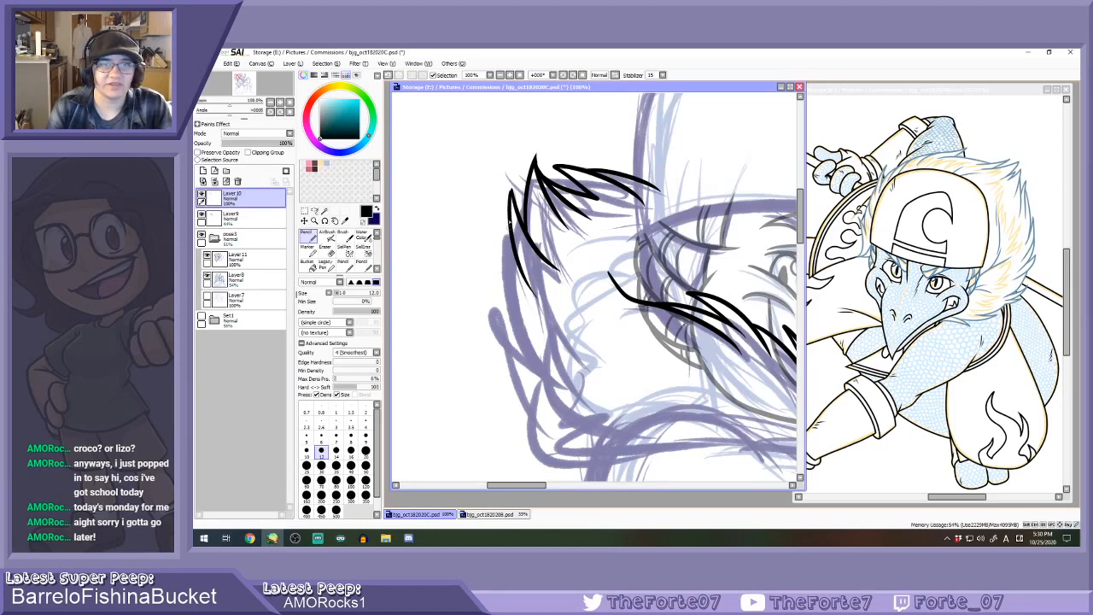
key("ctrl+z")
left_click_drag(510, 191, 544, 304)
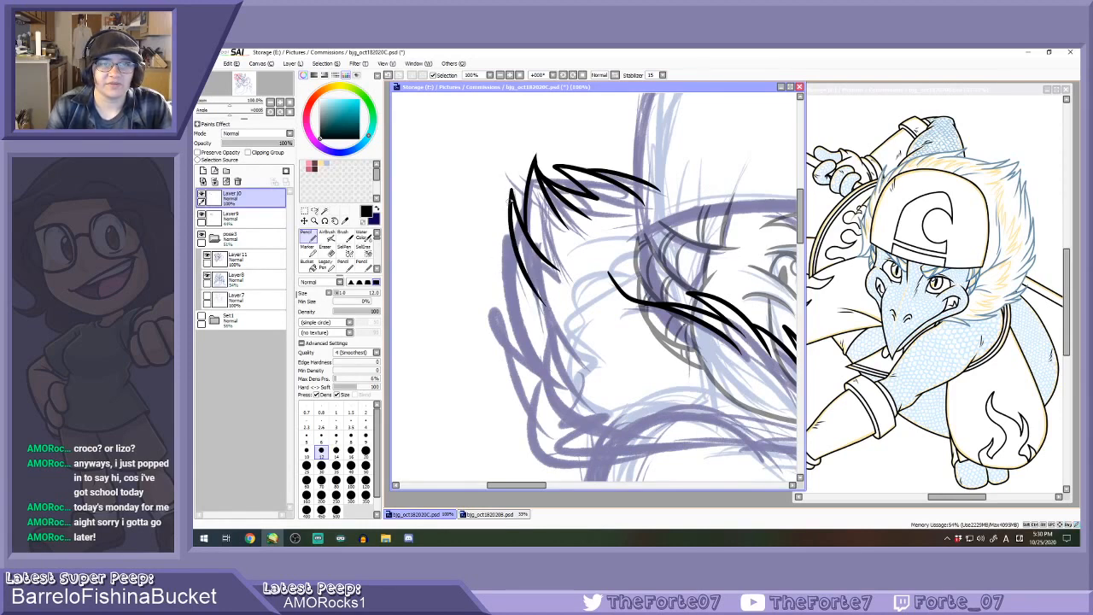
mouse_move(509, 195)
left_mouse_down()
mouse_move(503, 281)
mouse_move(547, 352)
left_mouse_up()
Continue the mane's outer edge with layered spikes curving down to the lower back corner.
mouse_move(492, 289)
left_mouse_down()
mouse_move(512, 333)
mouse_move(564, 383)
mouse_move(557, 399)
mouse_move(576, 402)
left_mouse_up()
key("ctrl+z")
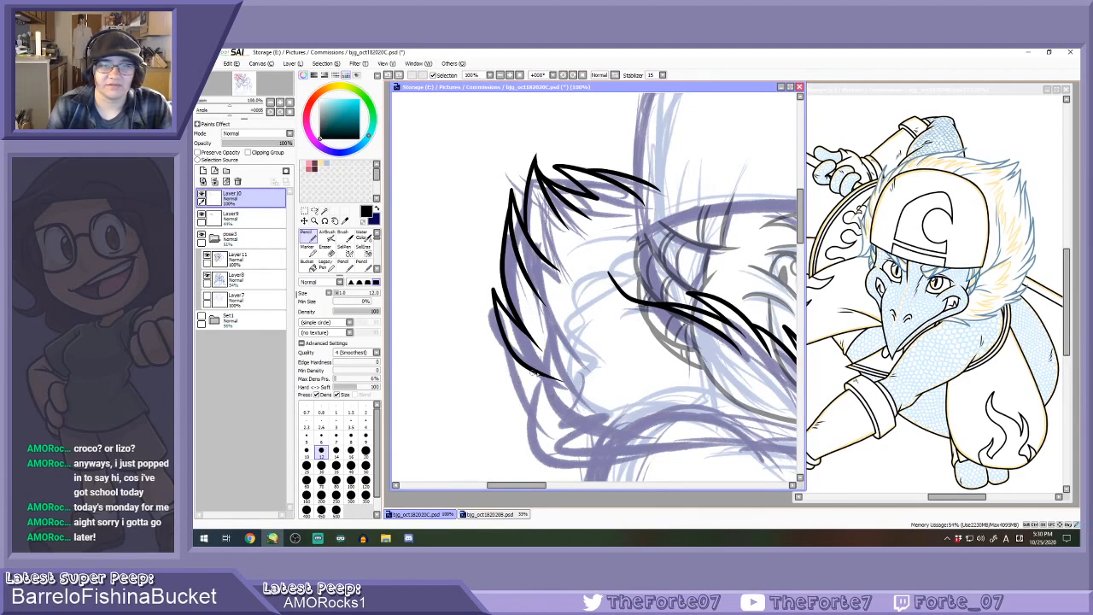
mouse_move(507, 364)
left_mouse_down()
mouse_move(516, 394)
mouse_move(542, 411)
mouse_move(512, 383)
mouse_move(501, 403)
mouse_move(602, 420)
left_mouse_up()
key("ctrl+z")
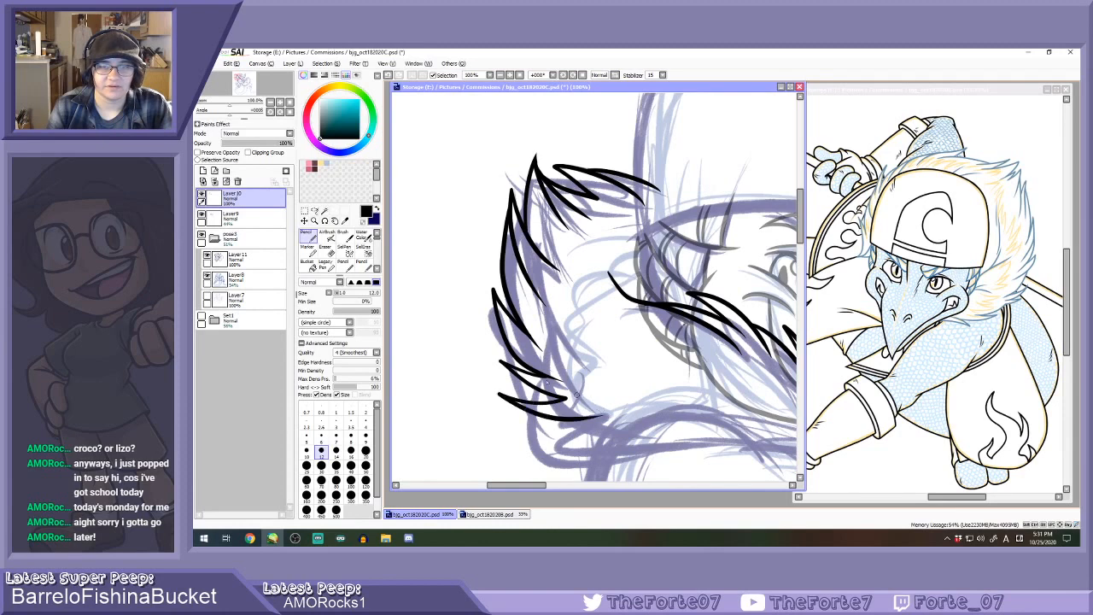
key("ctrl+z")
mouse_move(545, 376)
left_mouse_down()
mouse_move(494, 357)
mouse_move(562, 395)
mouse_move(583, 422)
mouse_move(571, 430)
mouse_move(603, 436)
left_mouse_up()
mouse_move(598, 430)
left_mouse_down()
mouse_move(567, 463)
mouse_move(642, 435)
left_mouse_up()
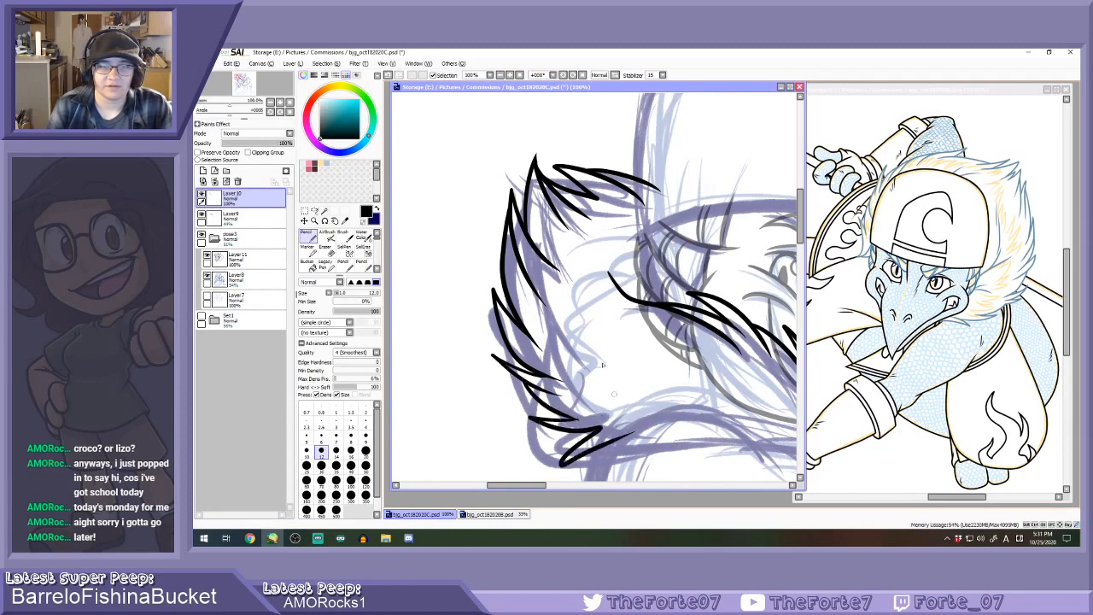
Lower the pose3 folder's opacity to 29% to fade the sketch, and make Layer10 active again.
scroll(591, 311, "down", 4)
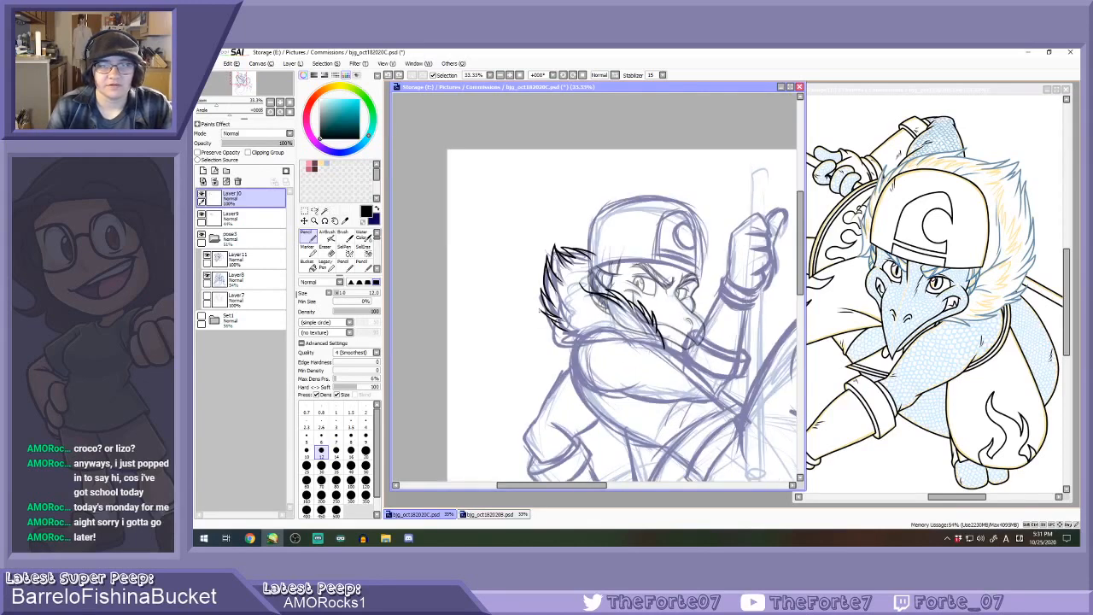
scroll(652, 354, "up", 1)
left_click(239, 238)
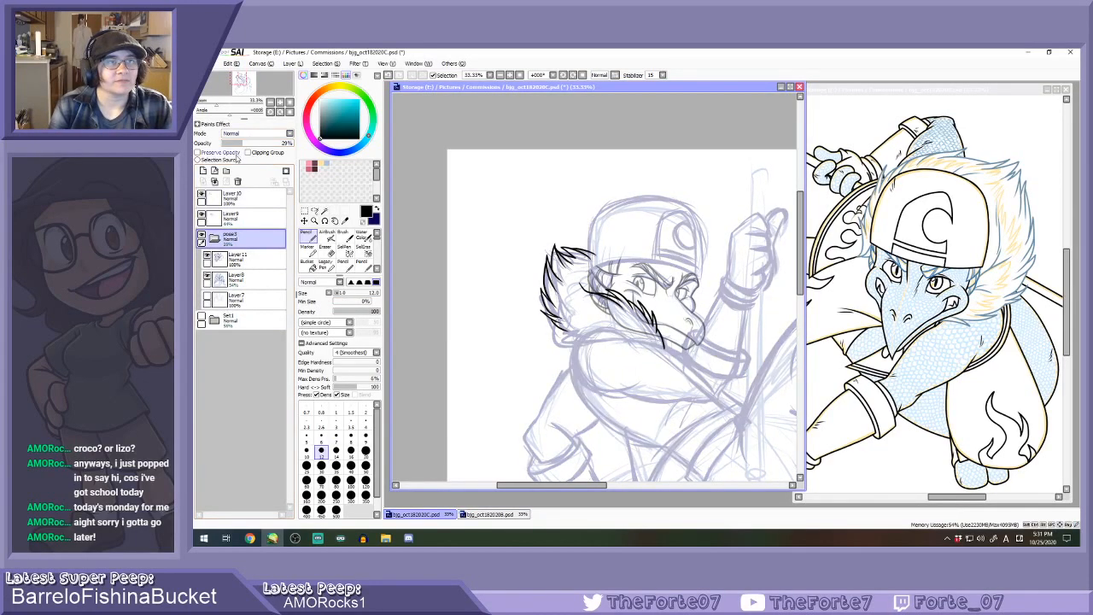
left_click(239, 198)
scroll(605, 352, "up", 1)
scroll(605, 352, "up", 1)
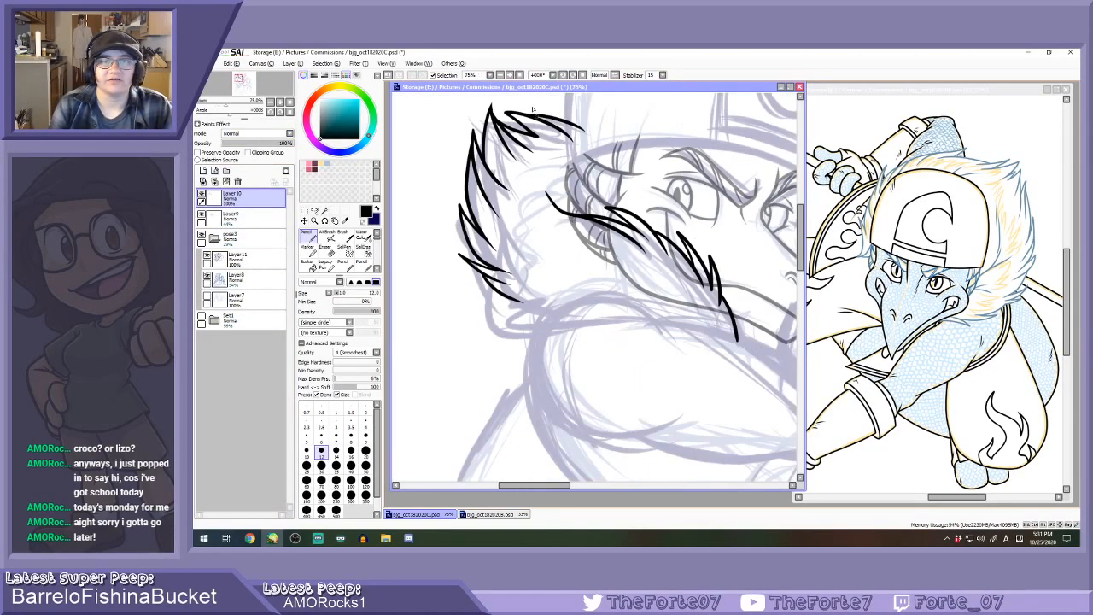
Ink the mane's lower edge with pointed strokes running from the cheek tip back along the top of the shoulder.
left_click(561, 75)
left_click(561, 75)
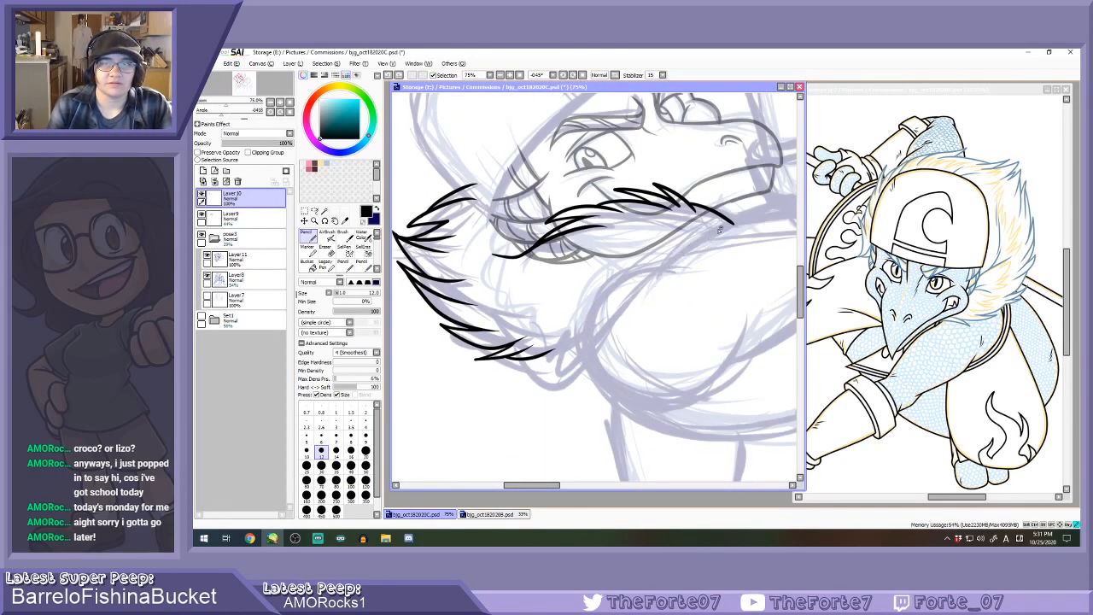
left_click_drag(720, 229, 656, 295)
left_click_drag(683, 249, 625, 320)
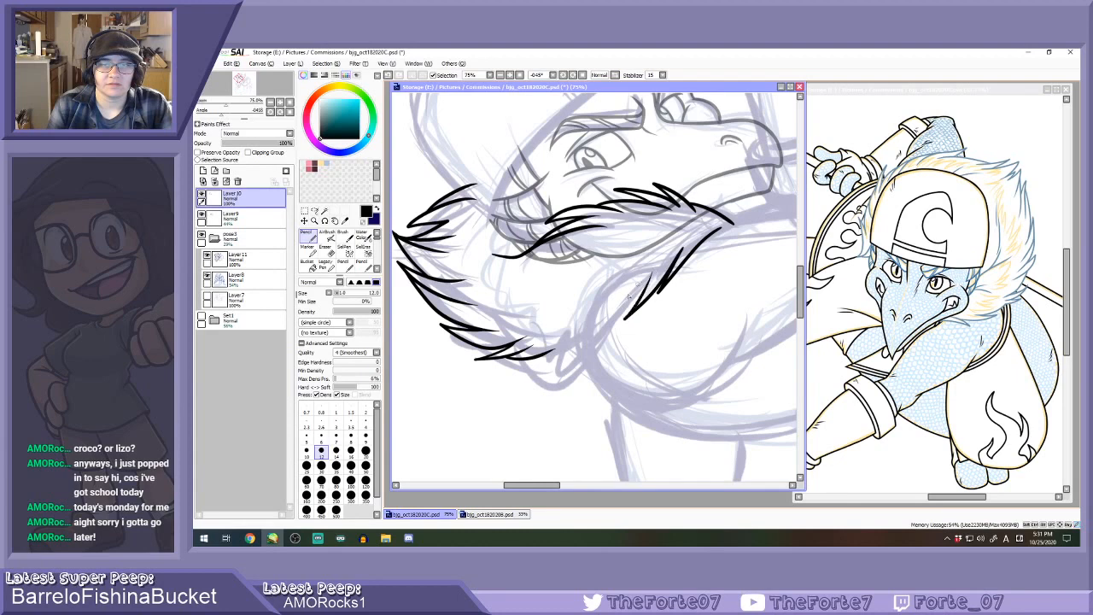
key("ctrl+z")
left_click_drag(679, 257, 622, 321)
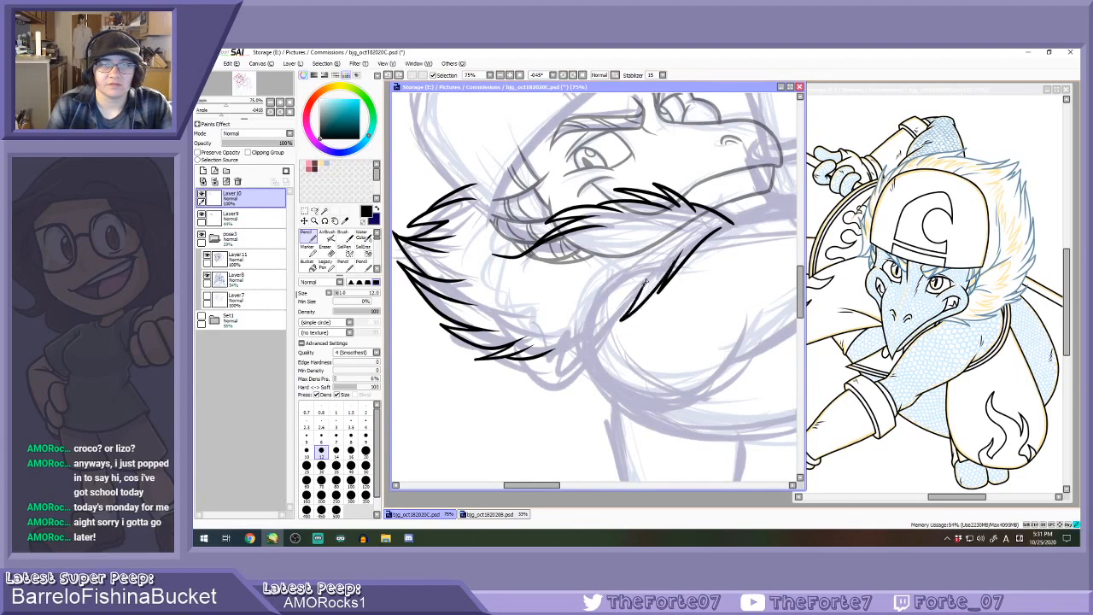
key("ctrl+z")
mouse_move(678, 260)
left_mouse_down()
mouse_move(621, 323)
mouse_move(649, 279)
mouse_move(583, 350)
mouse_move(564, 359)
mouse_move(590, 322)
mouse_move(533, 363)
mouse_move(590, 316)
mouse_move(528, 373)
mouse_move(588, 317)
mouse_move(584, 362)
mouse_move(644, 310)
left_mouse_up()
key("ctrl+z")
key("ctrl+z")
key("ctrl+z")
scroll(576, 354, "up", 1)
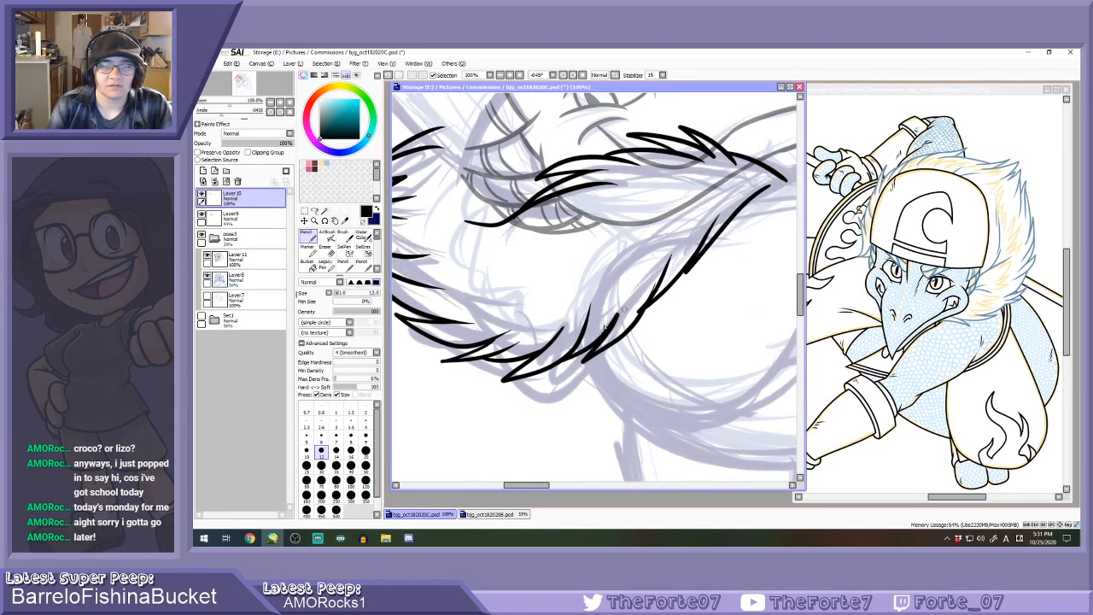
Redo the tuft strokes along the mane's underside so the lower edge joins the back corner.
key("ctrl+z")
key("ctrl+z")
key("ctrl+z")
mouse_move(550, 368)
left_mouse_down()
mouse_move(606, 330)
mouse_move(587, 362)
mouse_move(611, 347)
mouse_move(674, 247)
left_mouse_up()
scroll(636, 278, "down", 1)
key("ctrl+z")
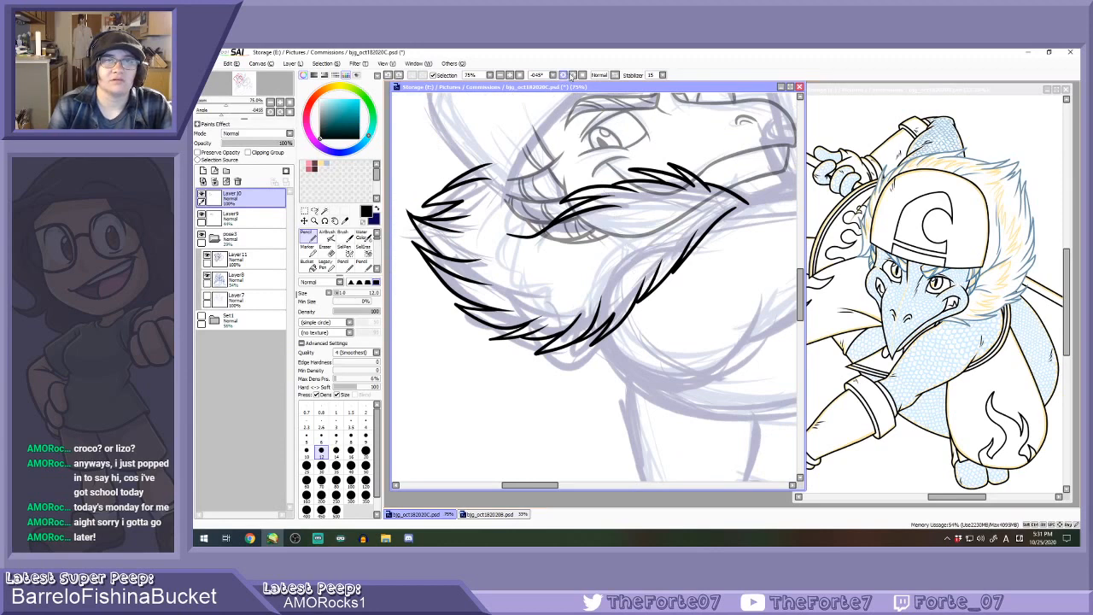
left_click(582, 75)
Compare the head with and without the inked mane by hiding Layer10 and showing it again.
scroll(538, 227, "down", 3)
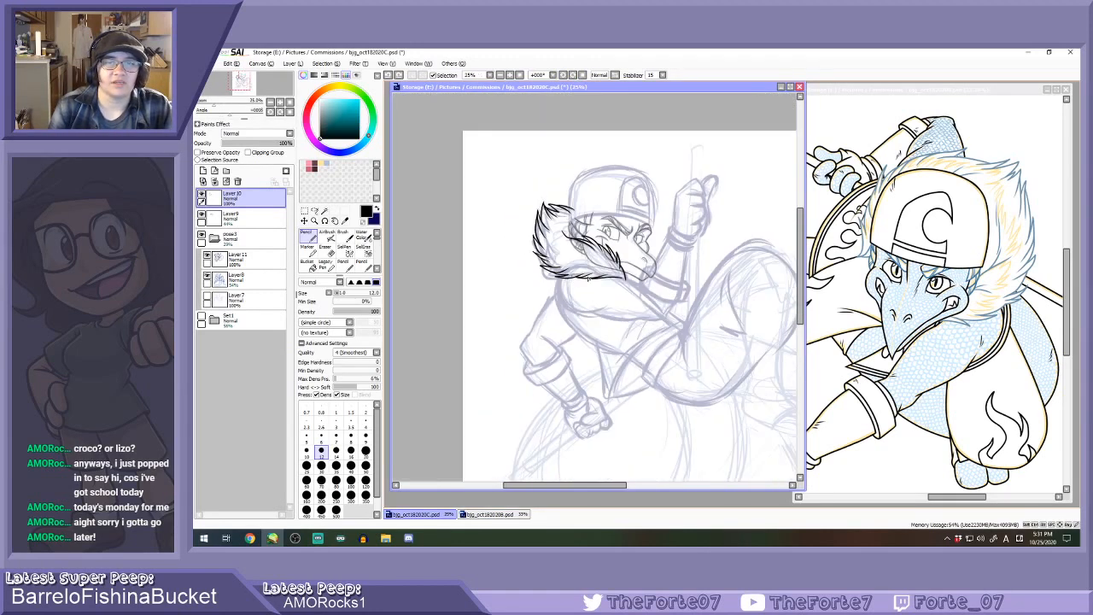
scroll(662, 279, "up", 2)
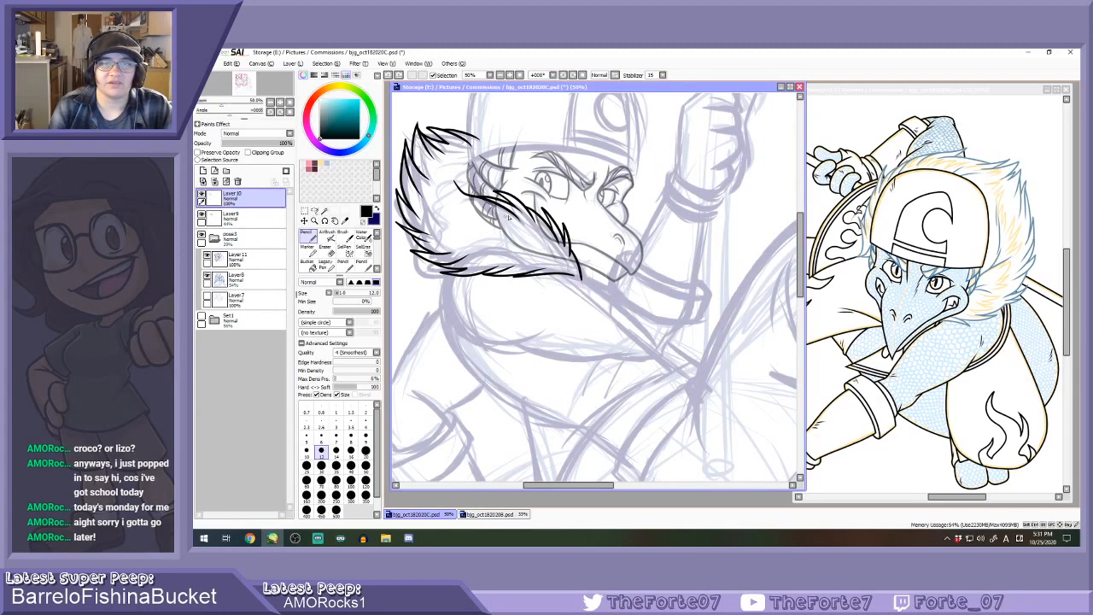
scroll(509, 218, "down", 2)
scroll(509, 218, "up", 1)
left_click(201, 197)
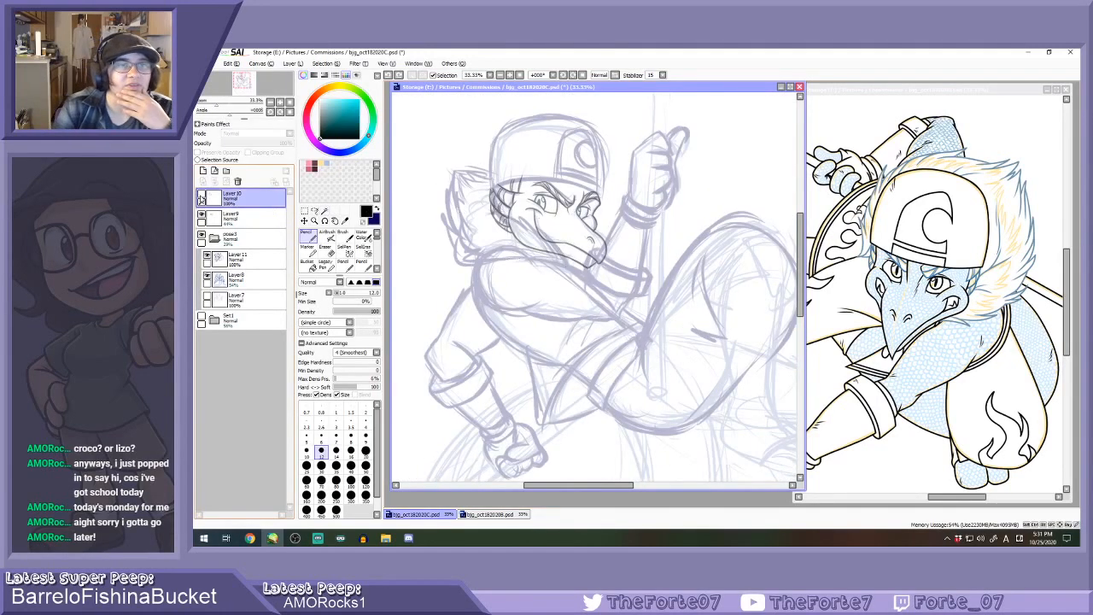
left_click(202, 197)
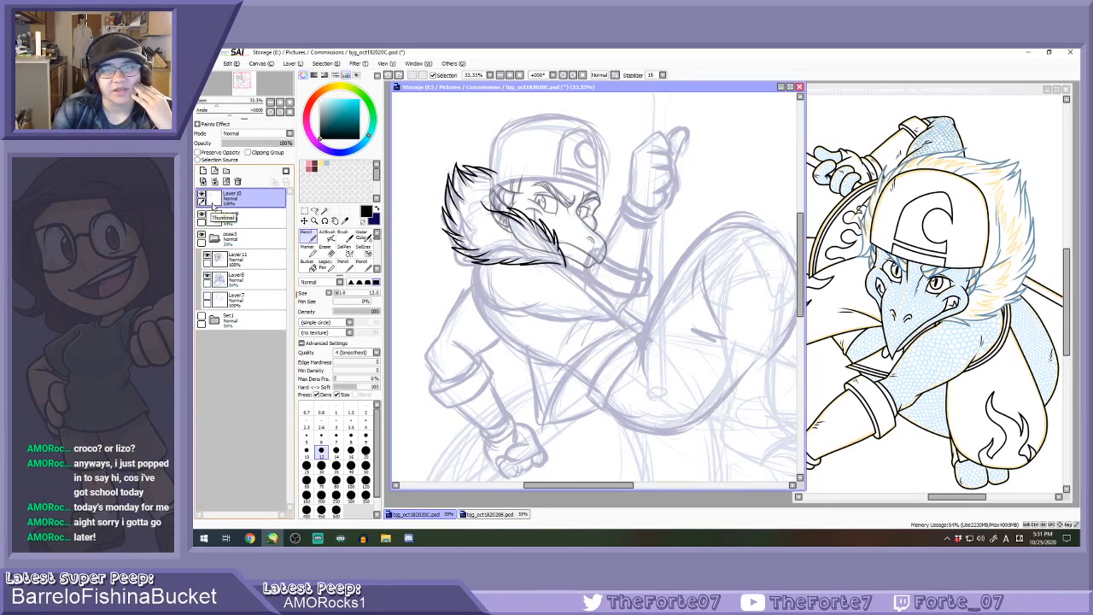
Erase the inked tufts of the mane's upper edge that run across the cheek down to its front tip.
left_click(313, 210)
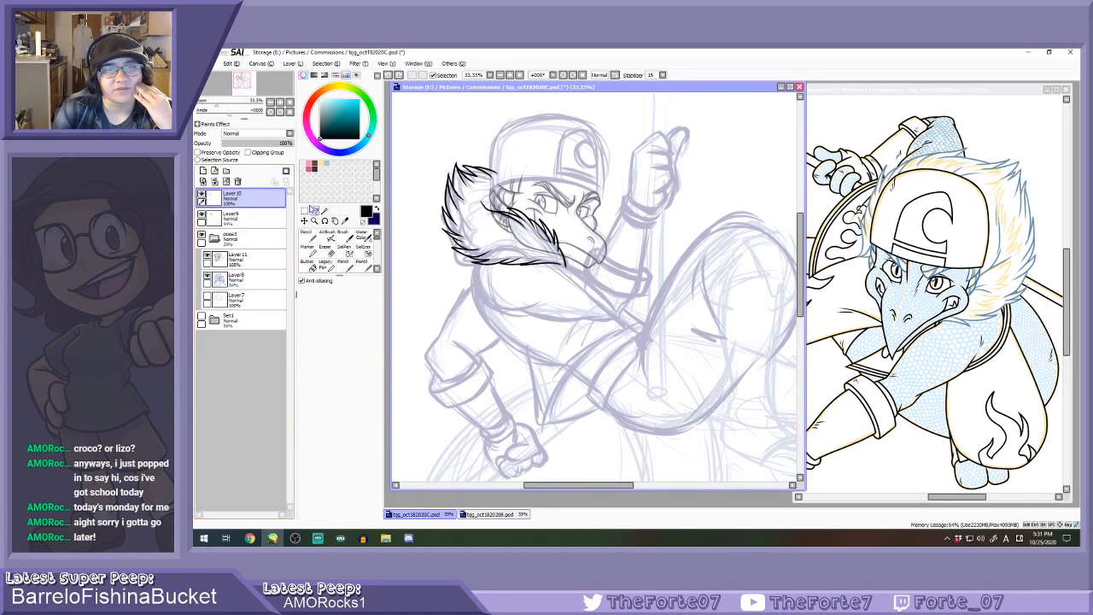
scroll(505, 185, "up", 1)
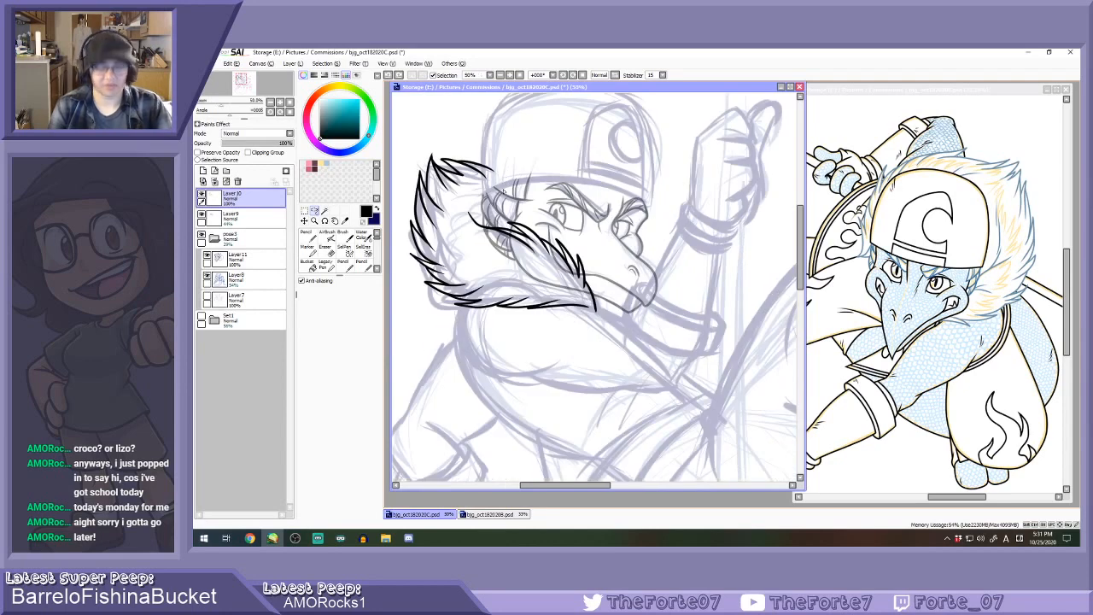
key("e")
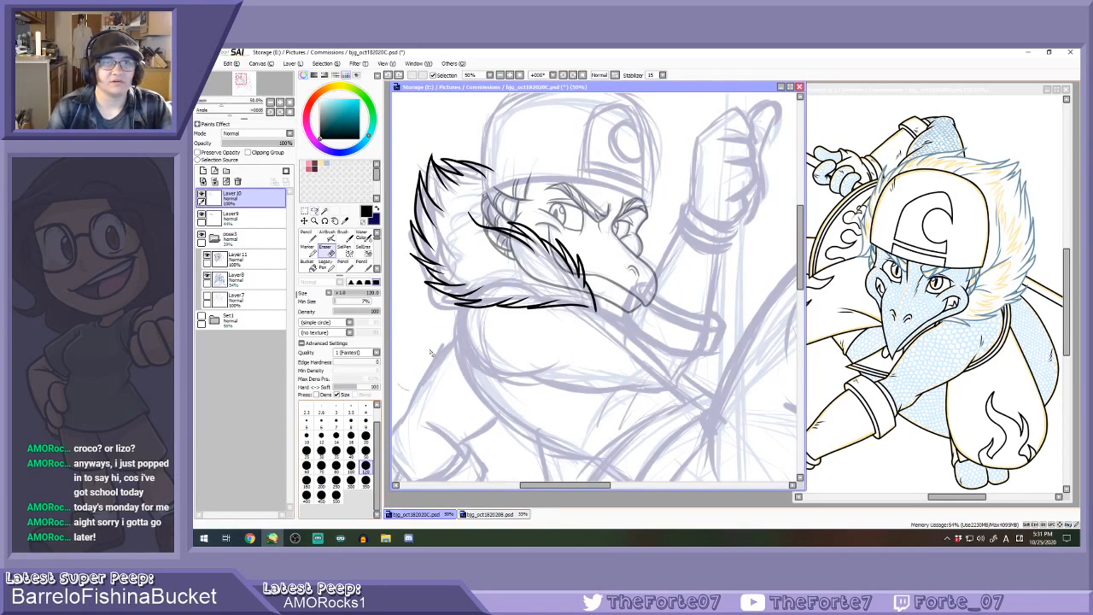
mouse_move(483, 216)
left_mouse_down()
mouse_move(581, 268)
mouse_move(603, 318)
left_mouse_up()
Ink a new upper mane edge with the Pencil, laying pointed tufts from below the ear across the cheek to the jaw.
key("n")
scroll(517, 244, "up", 2)
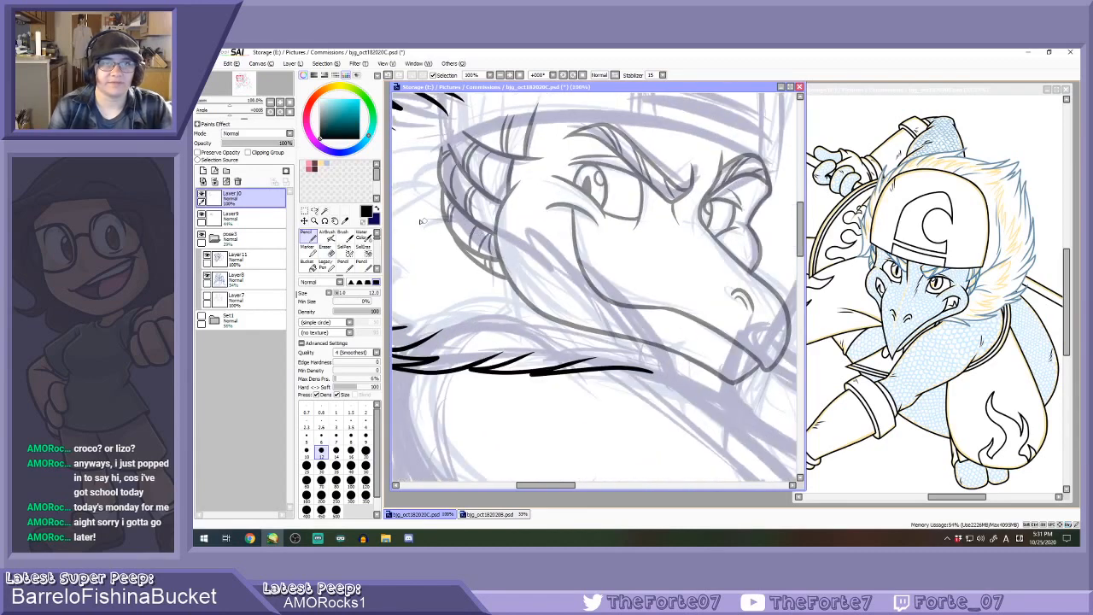
left_click_drag(421, 222, 568, 297)
left_click_drag(509, 246, 588, 293)
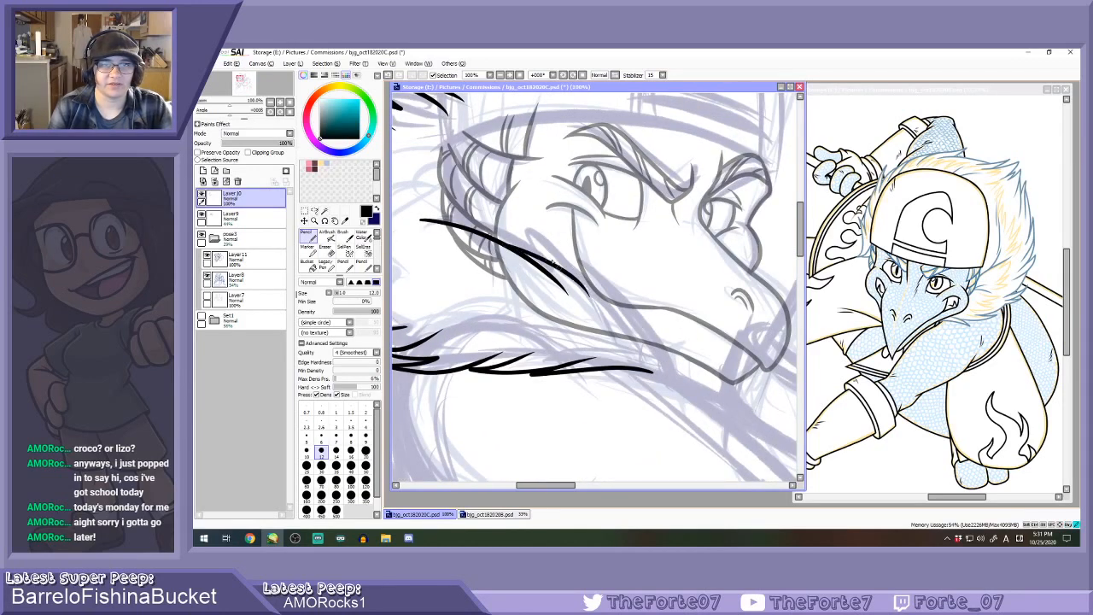
left_click_drag(517, 229, 612, 328)
key("ctrl+z")
key("ctrl+z")
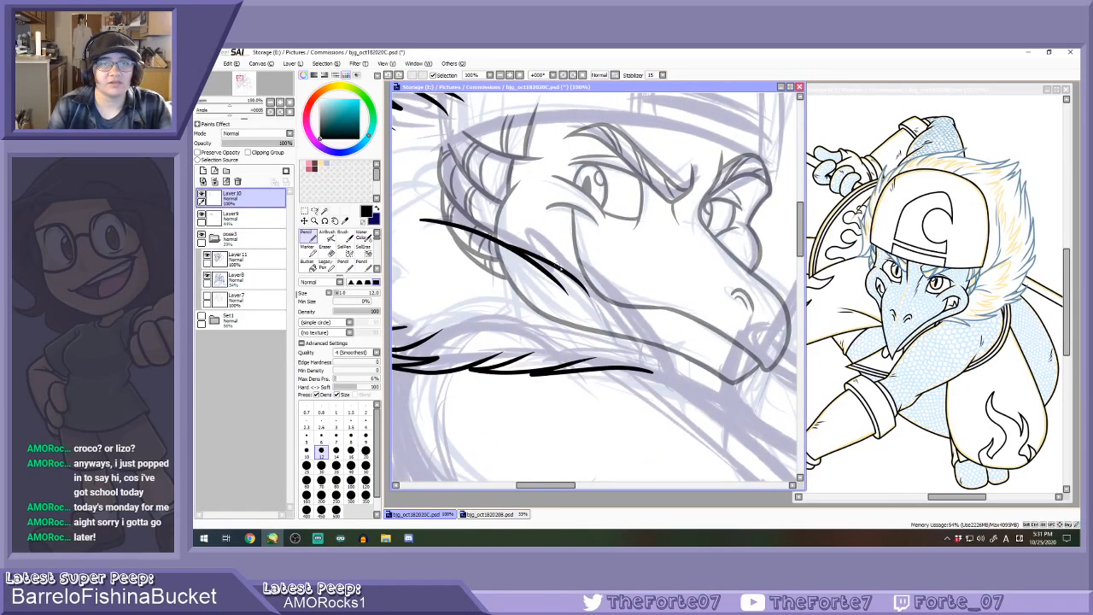
left_click_drag(528, 233, 561, 271)
mouse_move(519, 229)
left_mouse_down()
mouse_move(599, 280)
mouse_move(612, 304)
mouse_move(589, 265)
mouse_move(642, 342)
left_mouse_up()
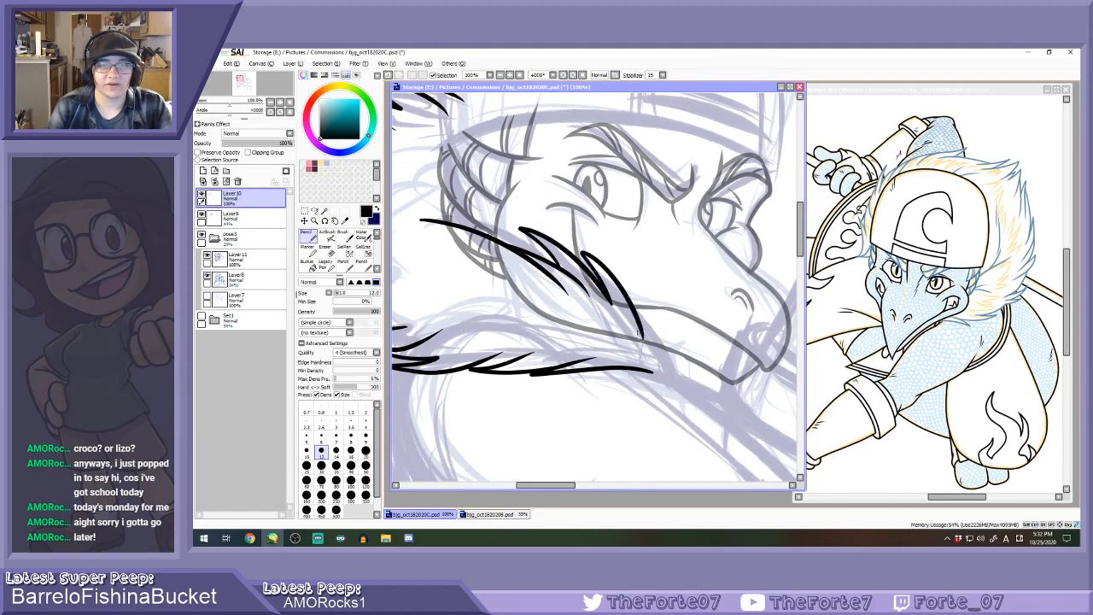
Redraw the mane tuft that crosses the jaw line, replacing its last stroke.
key("ctrl+z")
mouse_move(576, 245)
left_mouse_down()
mouse_move(641, 331)
mouse_move(577, 248)
left_mouse_up()
key("ctrl+z")
key("ctrl+z")
mouse_move(577, 247)
left_mouse_down()
mouse_move(627, 332)
mouse_move(656, 353)
mouse_move(642, 295)
left_mouse_up()
left_click_drag(641, 294, 675, 398)
key("ctrl+z")
key("ctrl+z")
key("ctrl+z")
mouse_move(612, 283)
left_mouse_down()
mouse_move(664, 356)
mouse_move(673, 319)
left_mouse_up()
left_click_drag(673, 319, 679, 377)
key("ctrl+z")
key("ctrl+z")
left_click_drag(607, 278, 654, 345)
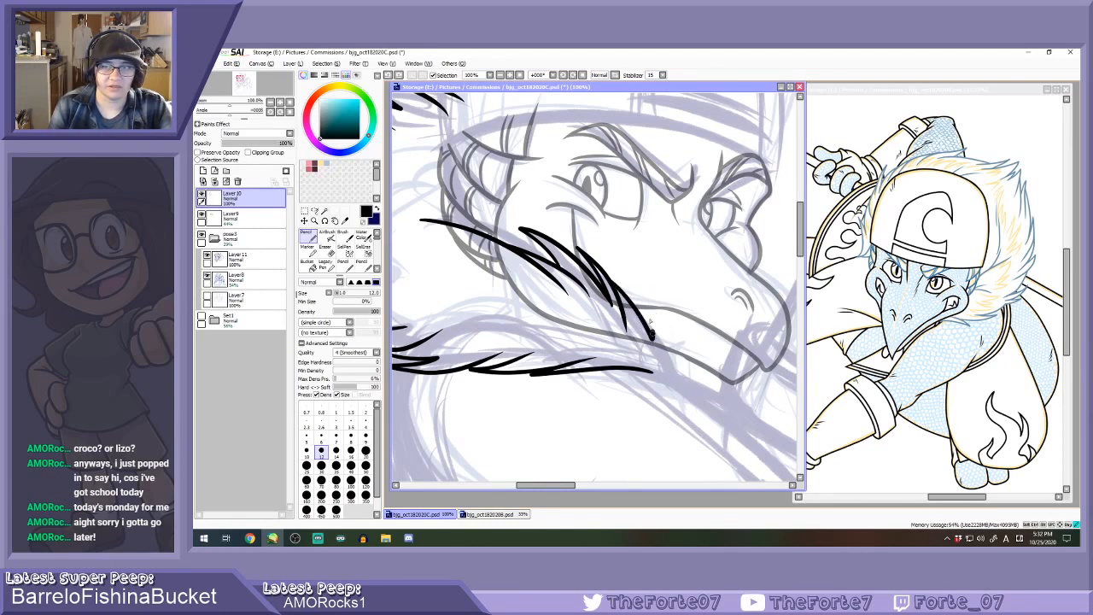
left_click_drag(642, 303, 668, 376)
key("ctrl+z")
key("ctrl+z")
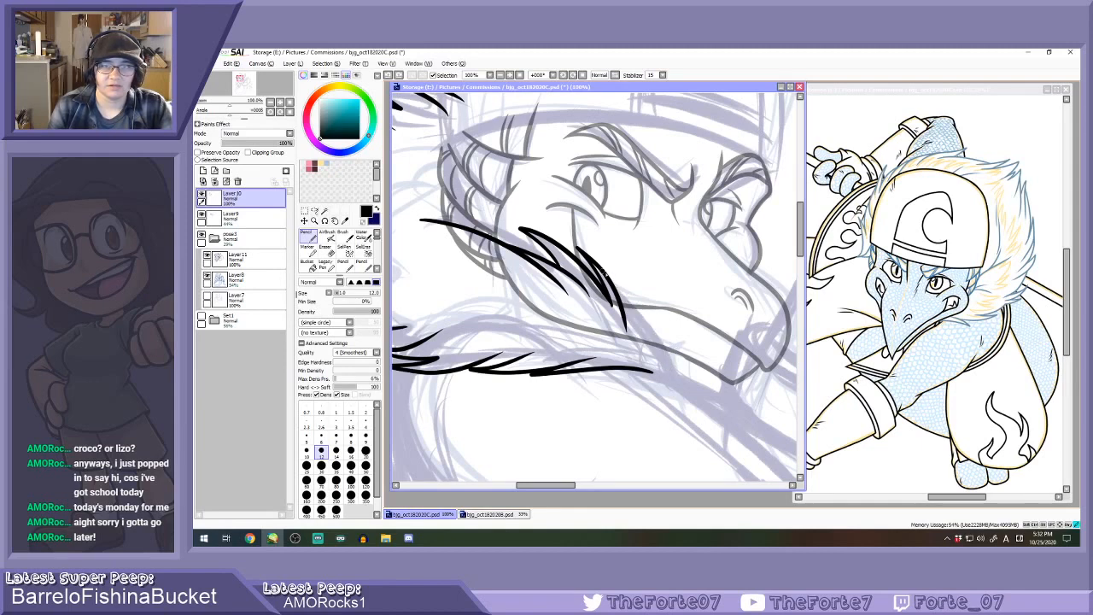
Ink the last overlapping tufts from the jaw down to the mane's front tip, meeting the lower edge.
left_click_drag(603, 272, 657, 341)
left_click_drag(630, 285, 668, 383)
key("ctrl+z")
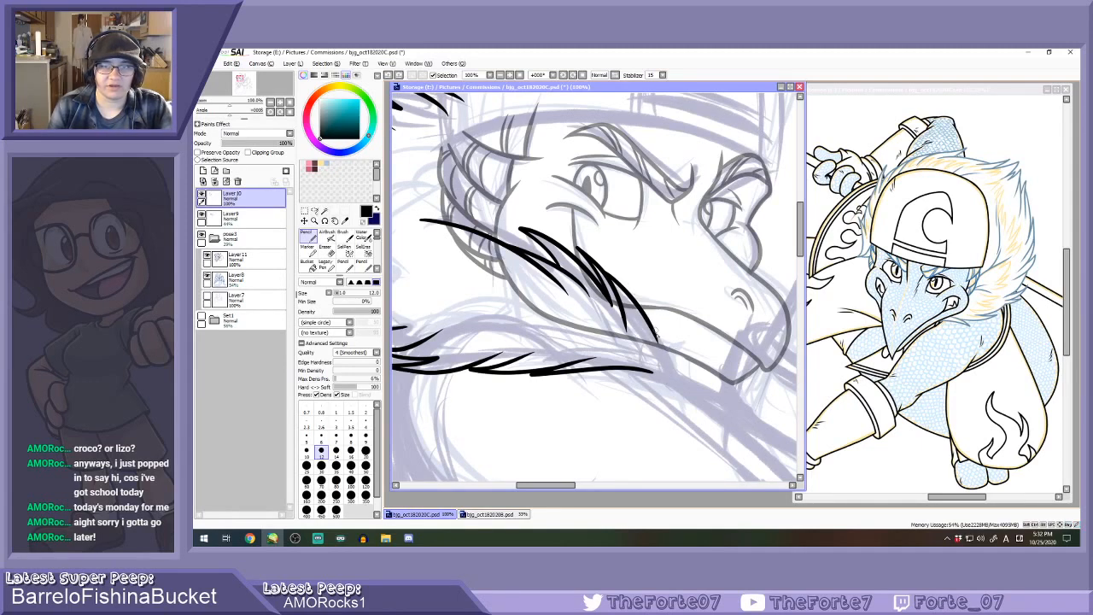
left_click_drag(630, 281, 669, 386)
Extend the back end of the cheek mane's upper edge behind the ear with a short upturned stroke.
scroll(649, 342, "down", 3)
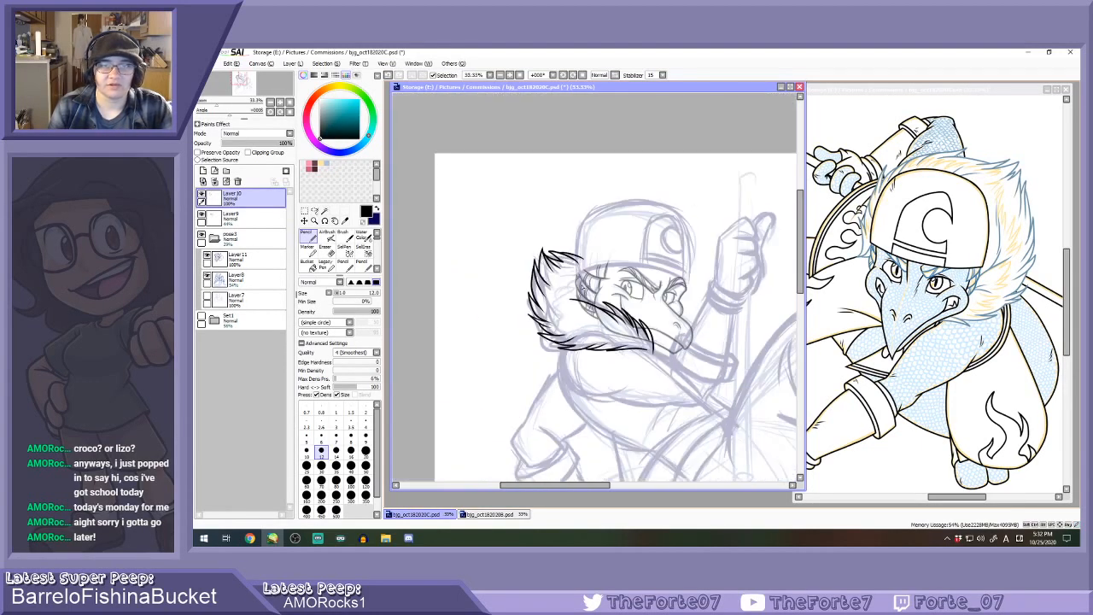
scroll(571, 301, "up", 2)
scroll(560, 320, "up", 1)
left_click_drag(555, 323, 517, 299)
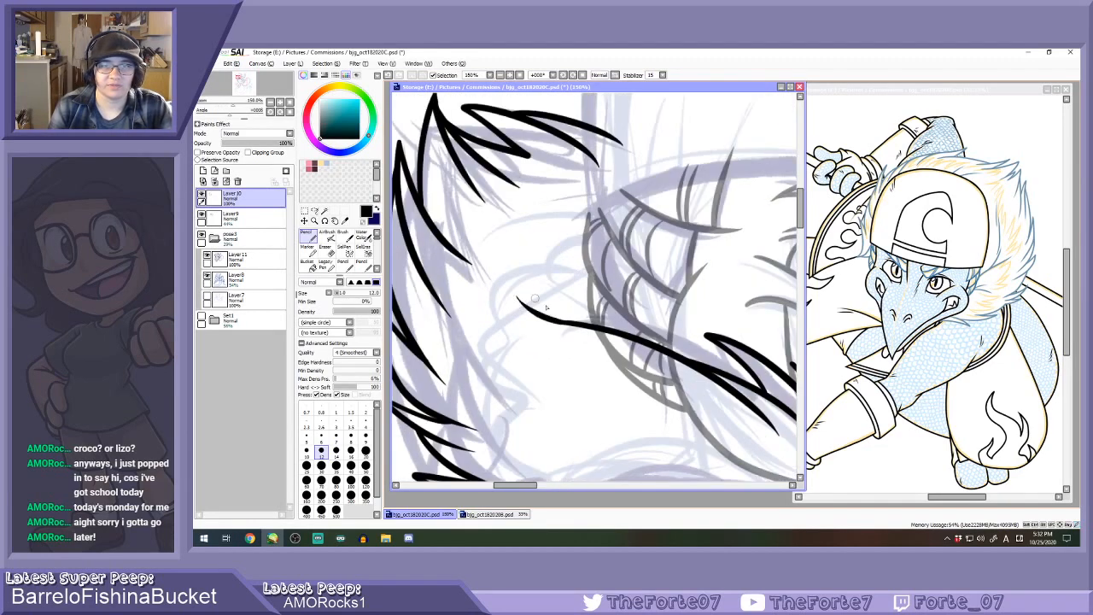
Ink an upward-curving stroke behind the ear, branching off the back end of the cheek mane's upper edge.
left_click_drag(579, 322, 536, 261)
key("ctrl+z")
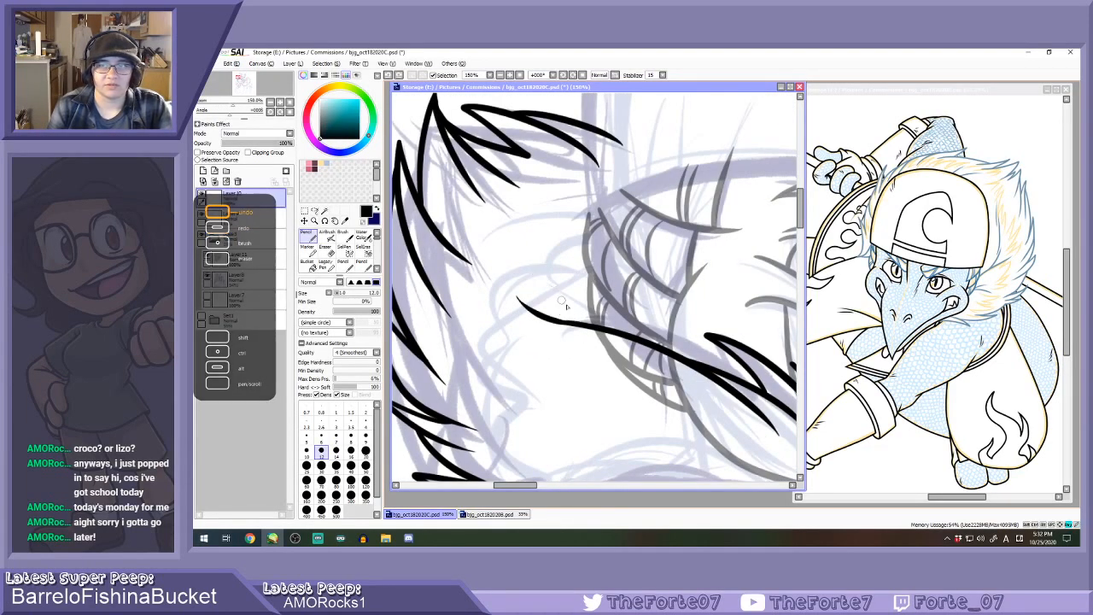
left_click_drag(584, 326, 530, 226)
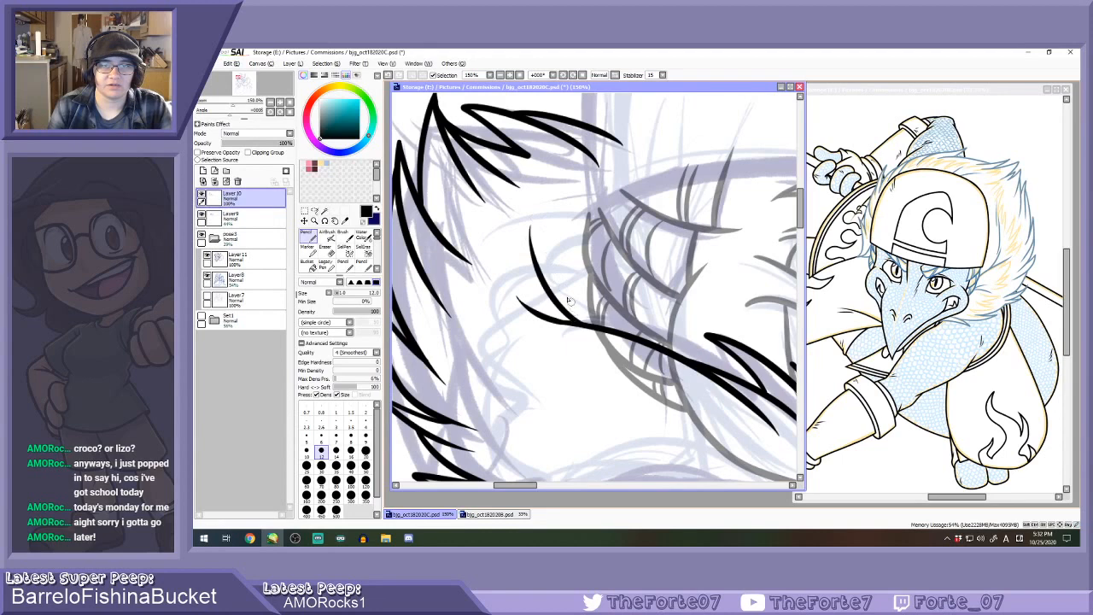
scroll(568, 301, "down", 2)
scroll(570, 297, "up", 2)
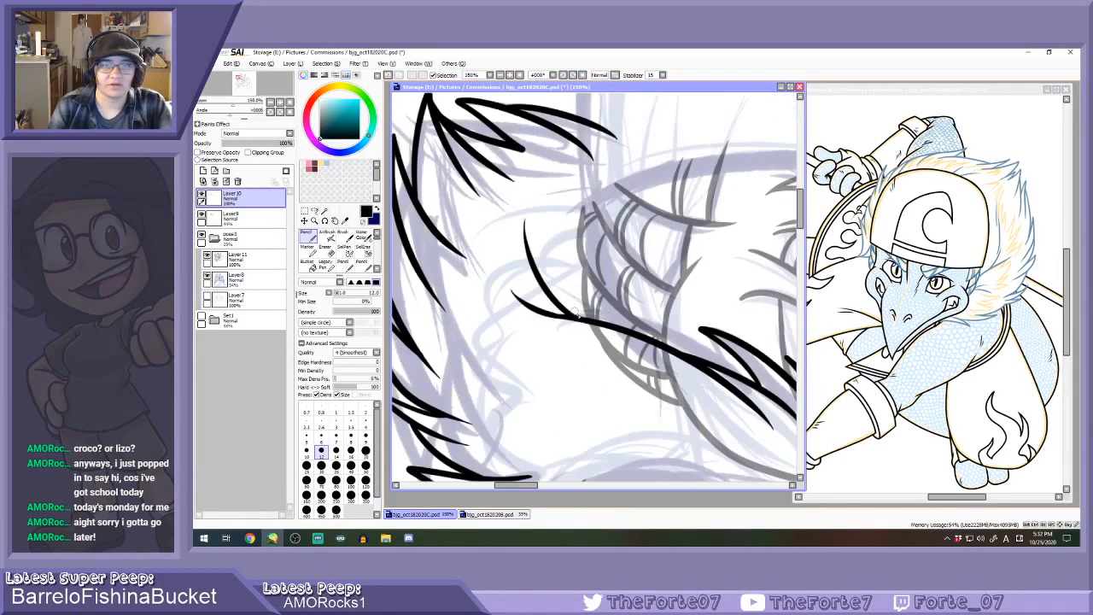
key("ctrl+z")
left_click_drag(582, 320, 525, 221)
key("ctrl+z")
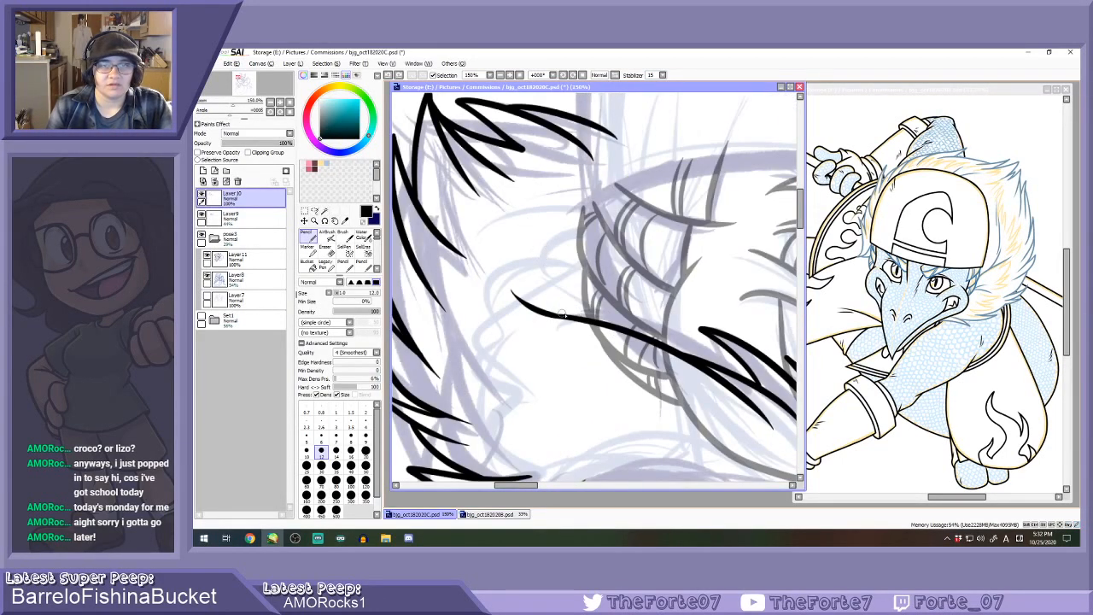
left_click_drag(572, 318, 529, 214)
scroll(538, 256, "down", 4)
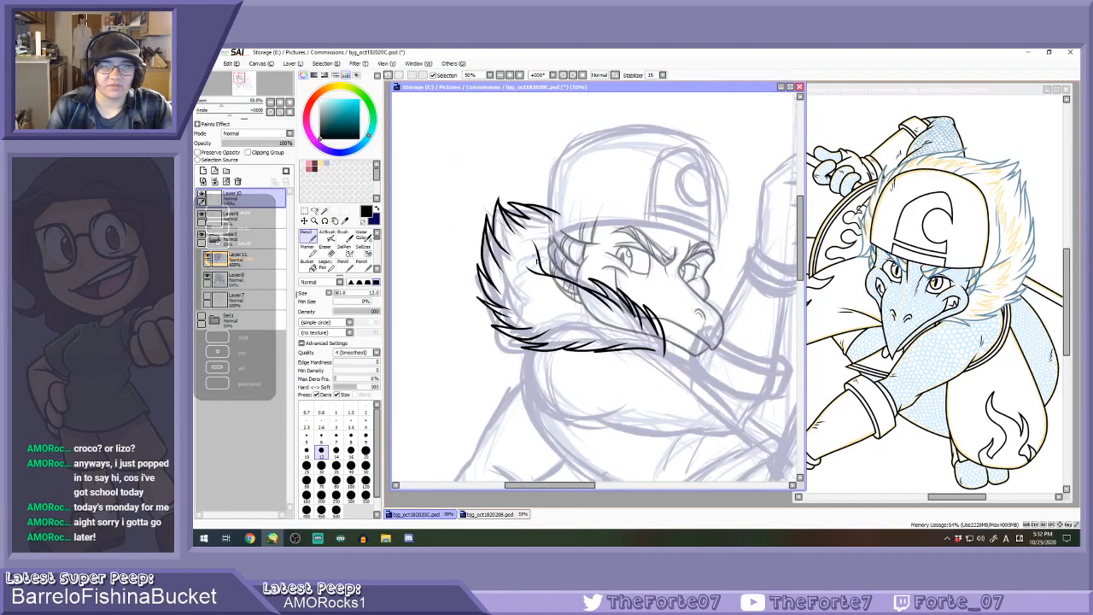
Erase the inked strokes at the top of the fur trim behind the cap with the Eraser.
scroll(558, 288, "up", 2)
scroll(552, 279, "up", 3)
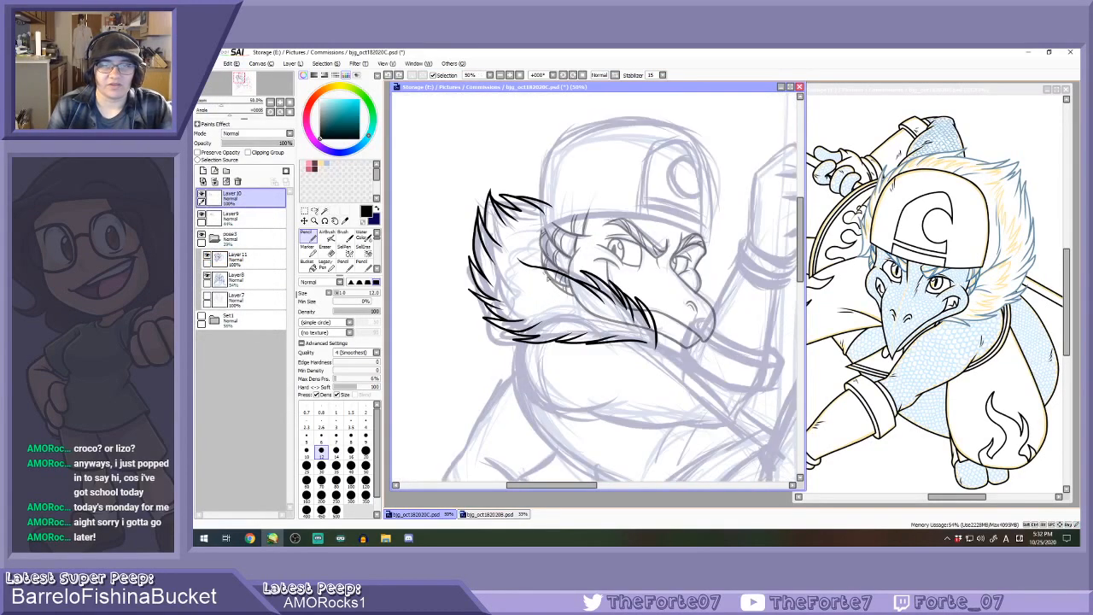
scroll(552, 279, "down", 3)
scroll(552, 279, "up", 2)
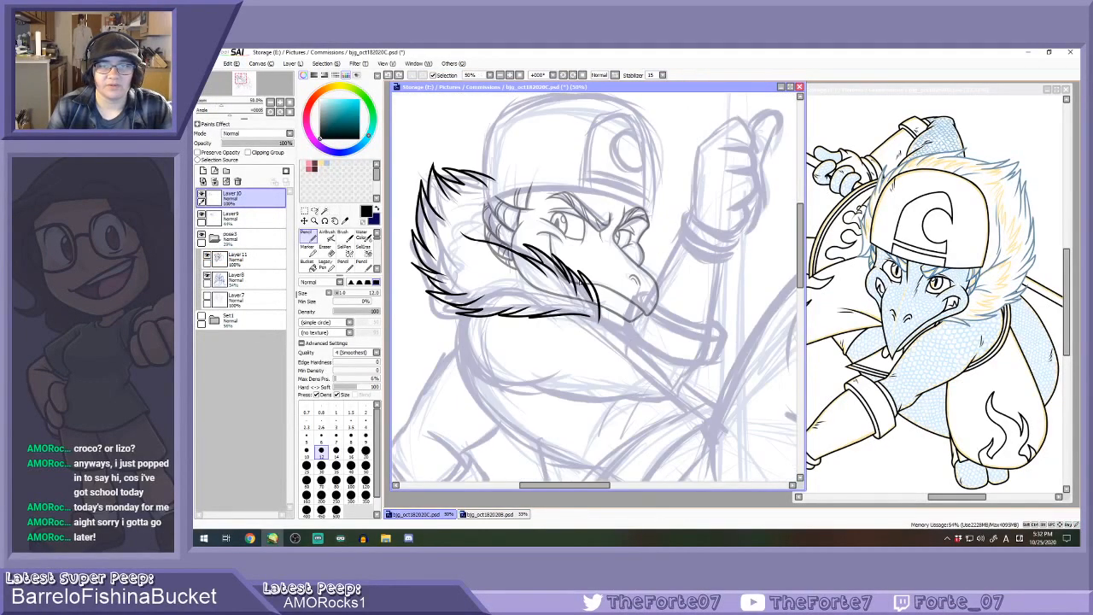
scroll(439, 161, "up", 3)
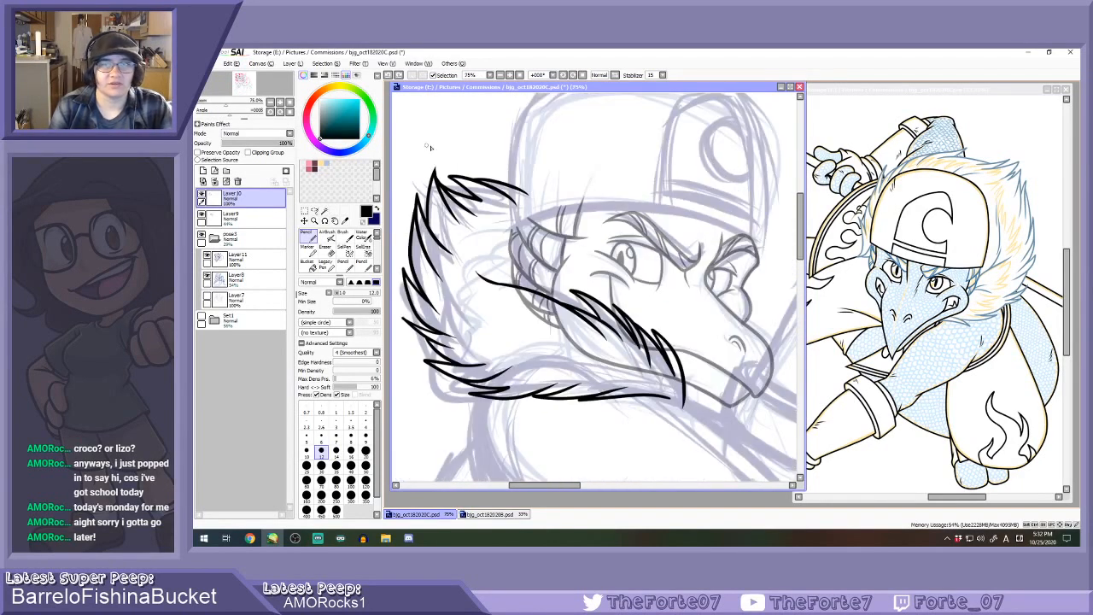
key("e")
mouse_move(548, 260)
left_mouse_down()
mouse_move(483, 201)
mouse_move(512, 256)
mouse_move(597, 226)
mouse_move(532, 186)
left_mouse_up()
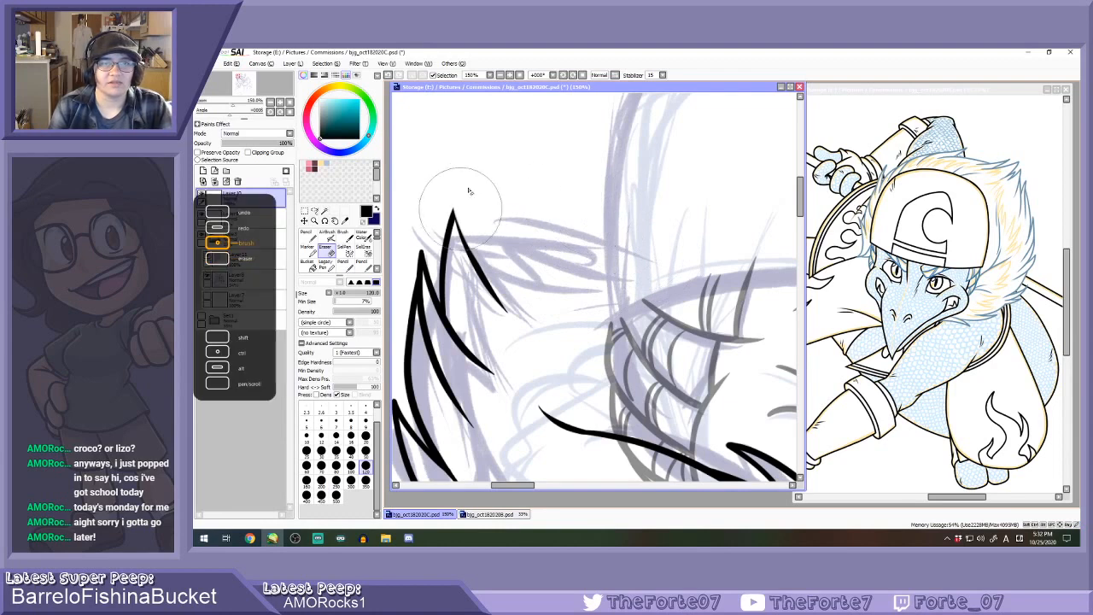
left_click_drag(462, 205, 511, 290)
Redraw the inner edge of the fur's uppermost spike with the Pencil as one tapered black stroke.
key("n")
left_click_drag(453, 207, 523, 318)
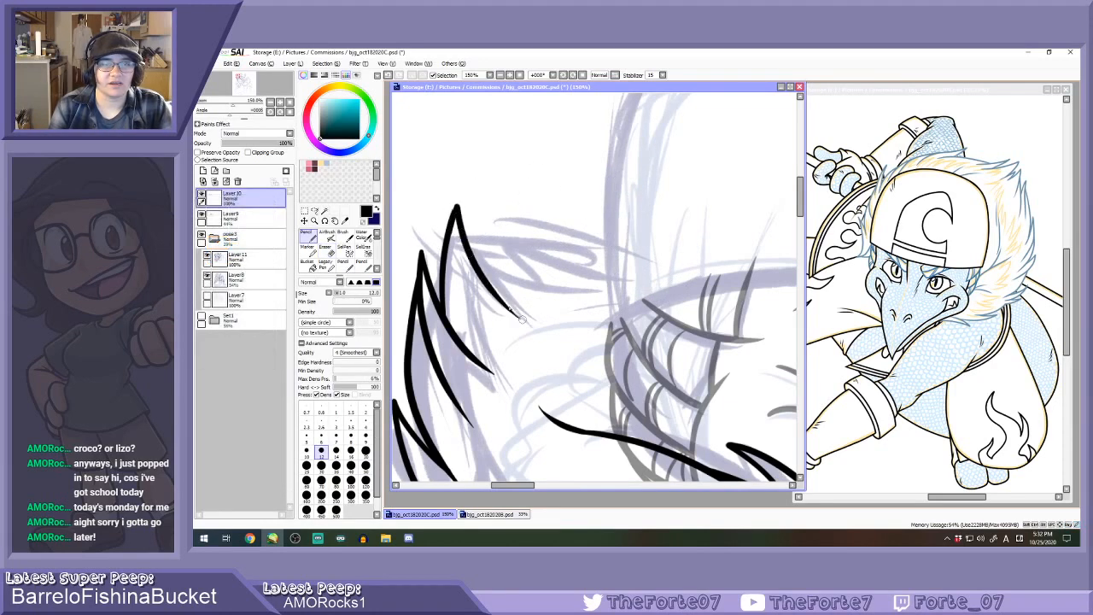
key("ctrl+z")
left_click_drag(455, 198, 524, 309)
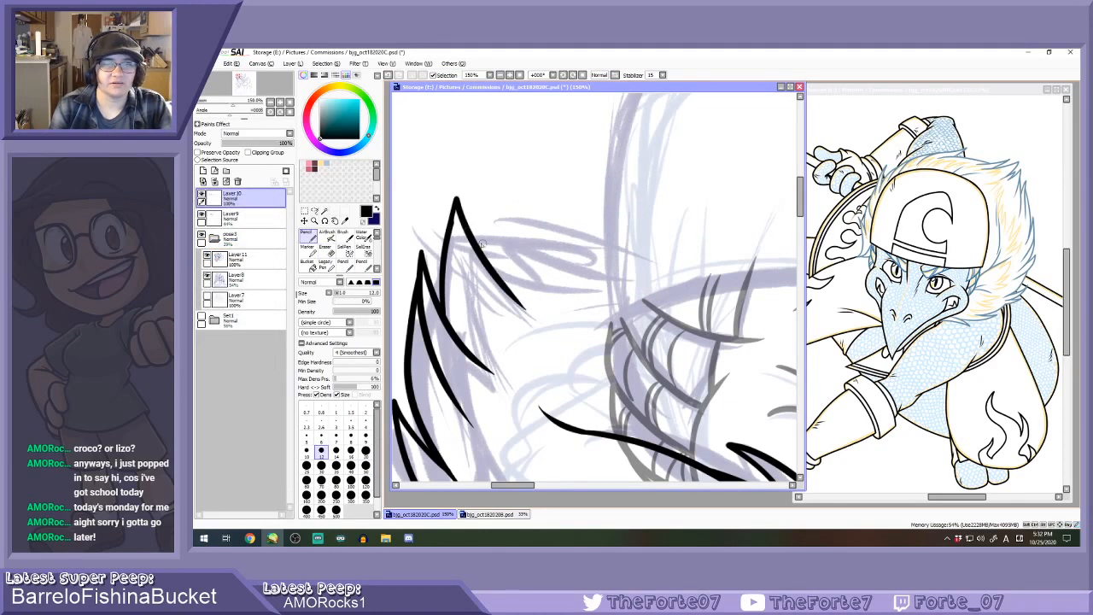
key("ctrl+z")
left_click_drag(457, 199, 534, 315)
key("ctrl+z")
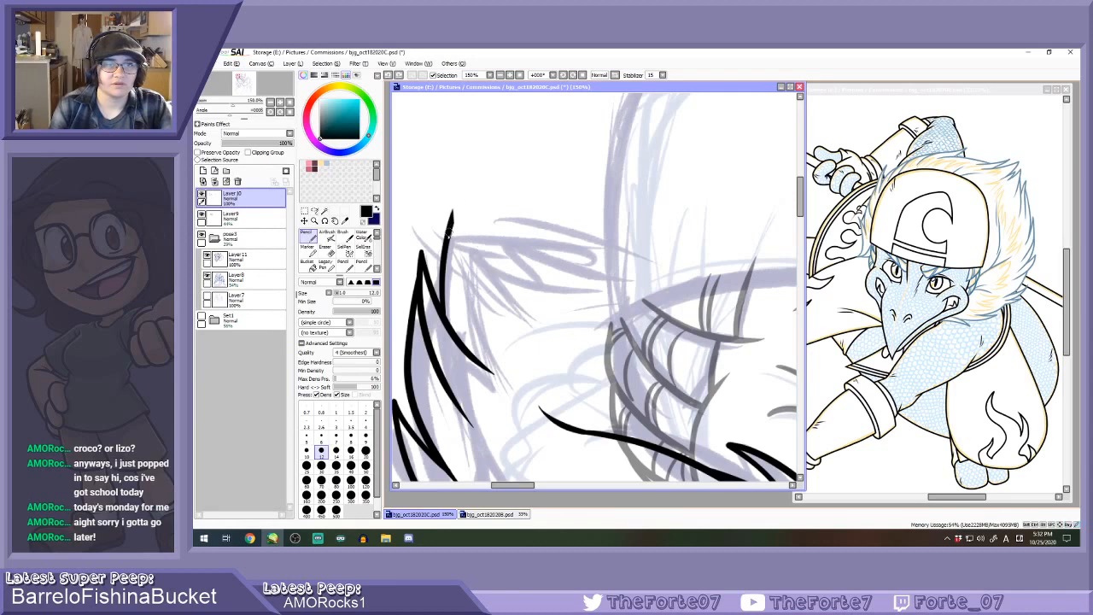
mouse_move(457, 199)
left_mouse_down()
mouse_move(465, 232)
mouse_move(535, 316)
left_mouse_up()
Ink the overlapping fur tufts between the uppermost spike and the back of the cap, following the sketch.
left_click_drag(466, 231, 560, 291)
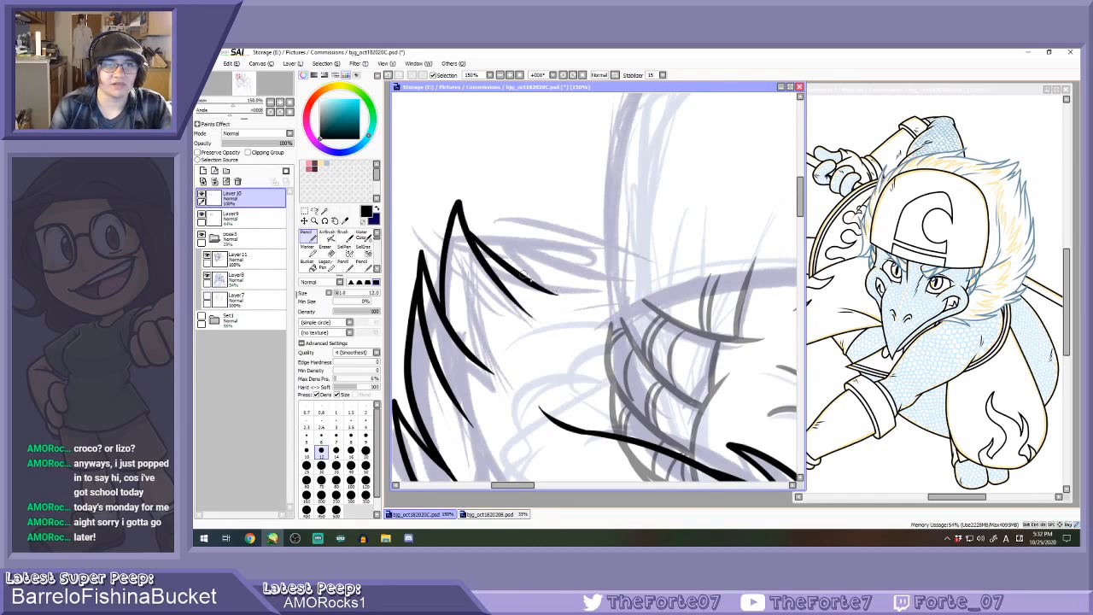
mouse_move(462, 203)
left_mouse_down()
mouse_move(543, 237)
mouse_move(612, 287)
left_mouse_up()
key("ctrl+z")
left_click_drag(476, 238, 571, 284)
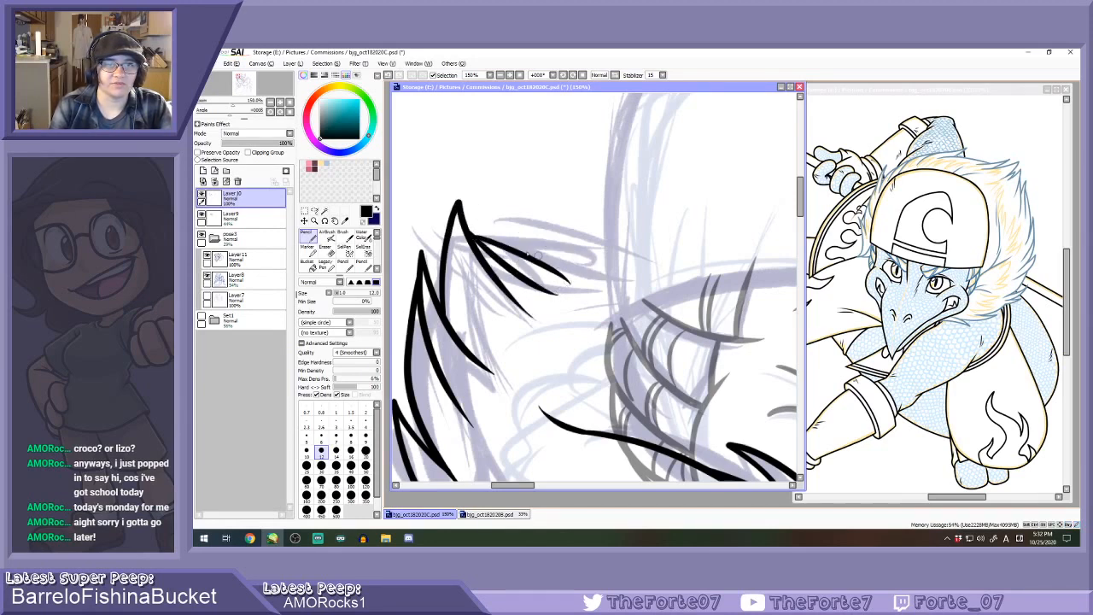
key("ctrl+z")
mouse_move(475, 237)
left_mouse_down()
mouse_move(546, 267)
mouse_move(515, 227)
mouse_move(539, 226)
mouse_move(613, 283)
left_mouse_up()
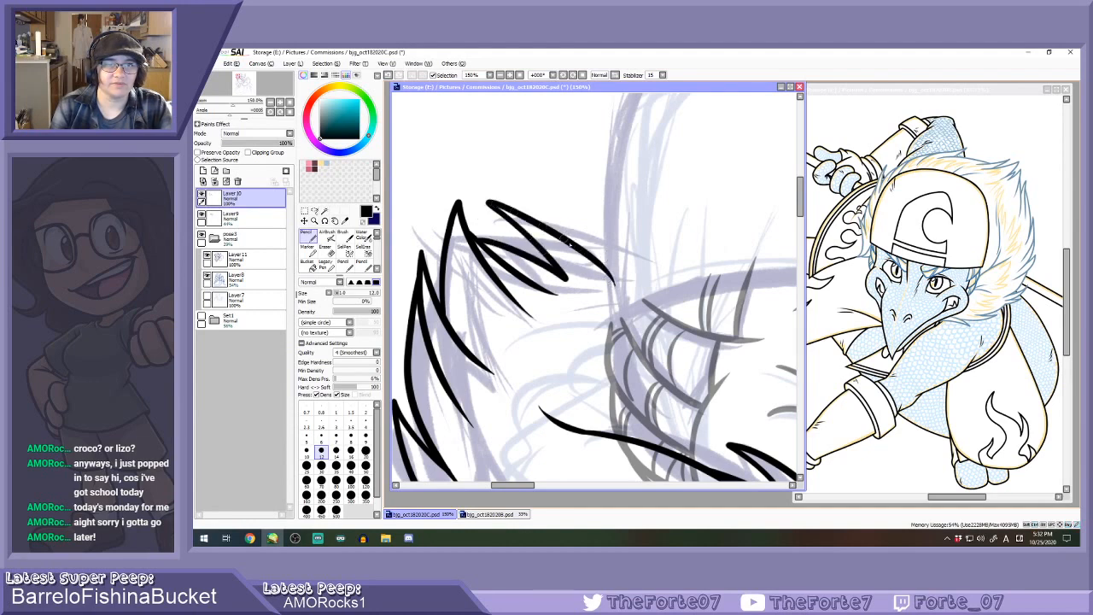
key("ctrl+z")
key("ctrl+z")
left_click_drag(476, 238, 577, 280)
mouse_move(496, 204)
left_mouse_down()
mouse_move(557, 257)
mouse_move(612, 282)
left_mouse_up()
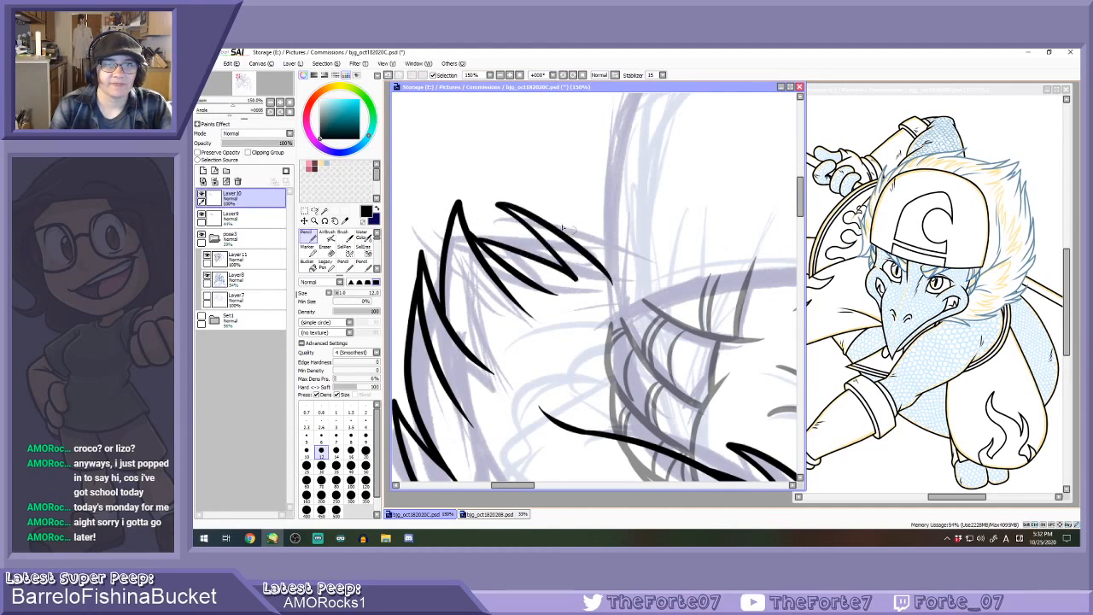
key("ctrl+z")
mouse_move(475, 237)
left_mouse_down()
mouse_move(567, 271)
mouse_move(504, 207)
mouse_move(611, 279)
left_mouse_up()
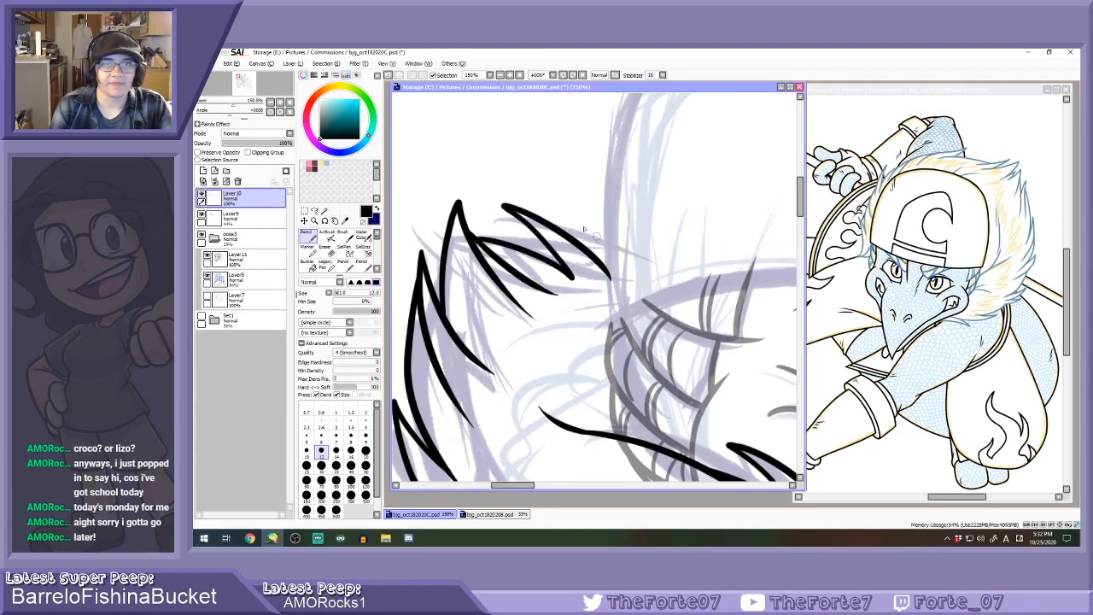
Ink the last fur strands along the trim's upper edge so they reach the back of the cap.
left_click_drag(585, 228, 646, 259)
key("ctrl+z")
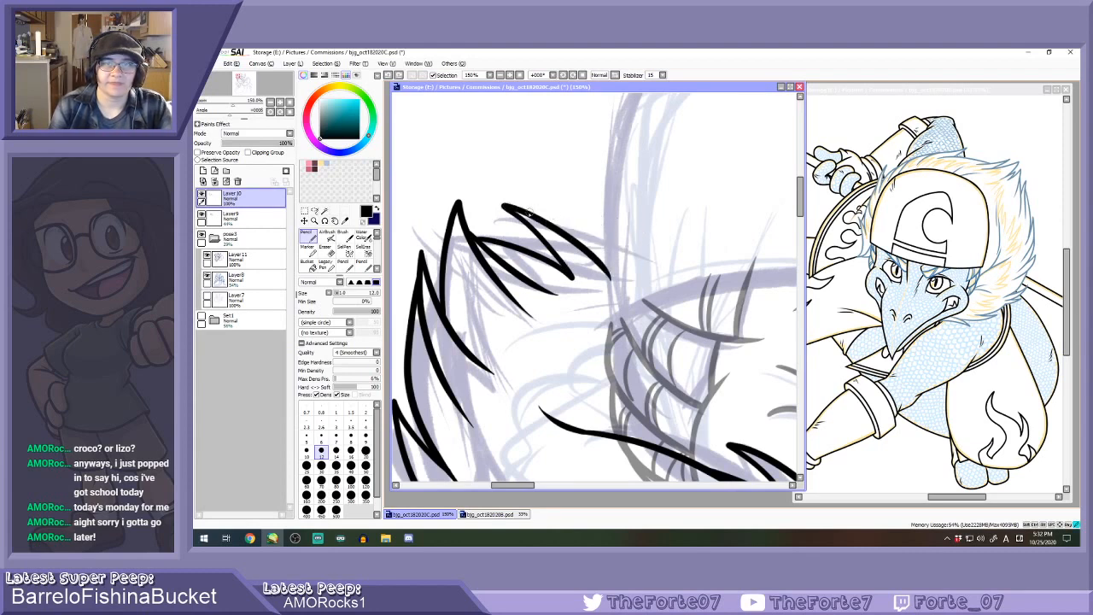
left_click_drag(528, 210, 646, 254)
key("ctrl+z")
left_click_drag(533, 212, 646, 252)
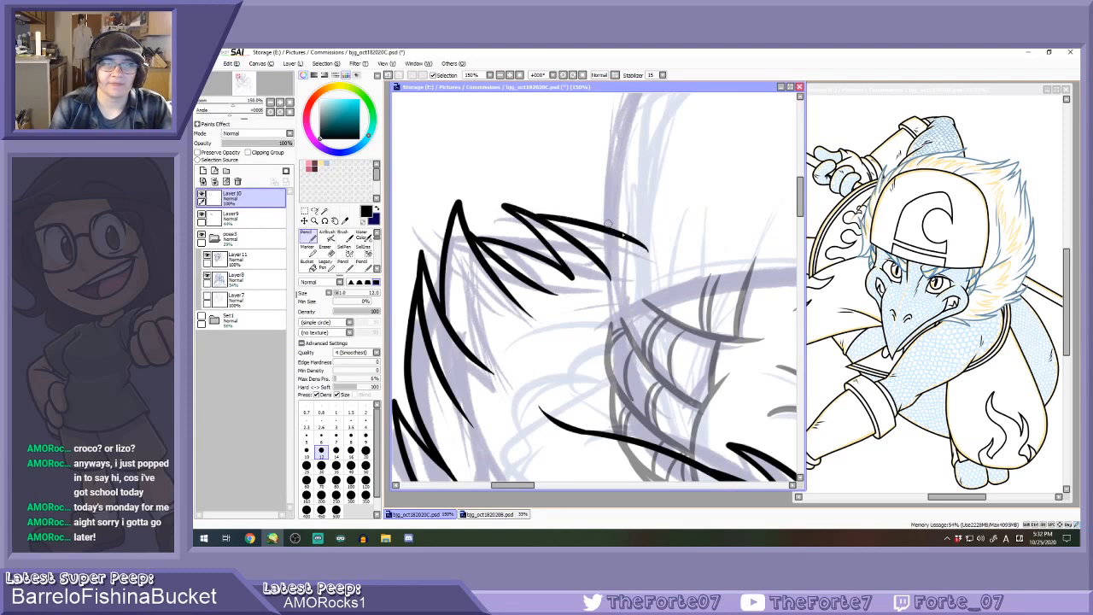
scroll(624, 233, "down", 5)
scroll(630, 261, "up", 1)
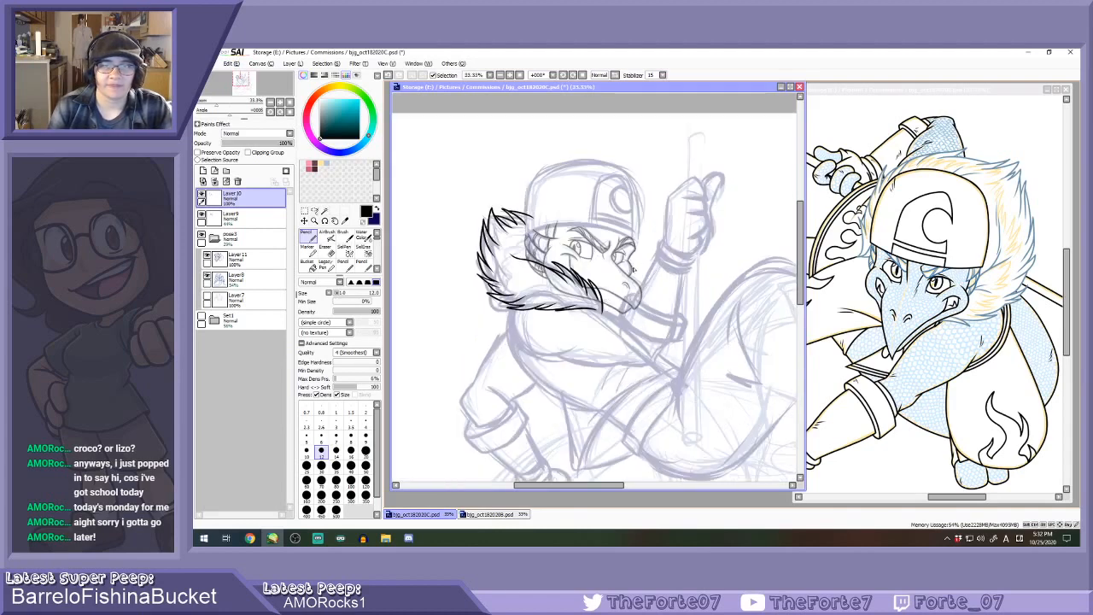
scroll(632, 268, "up", 1)
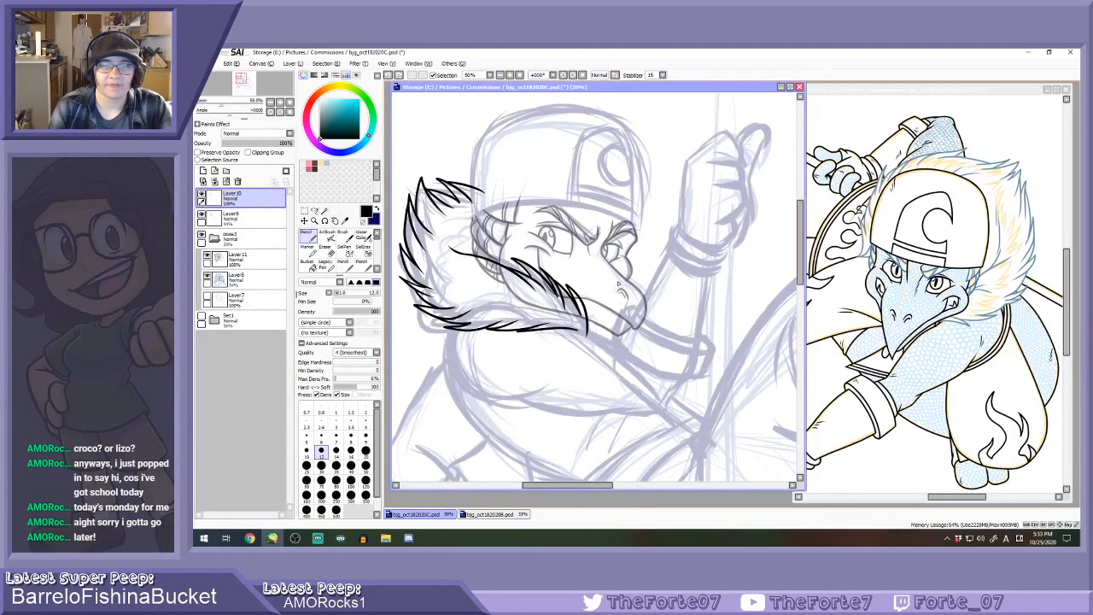
scroll(619, 284, "down", 2)
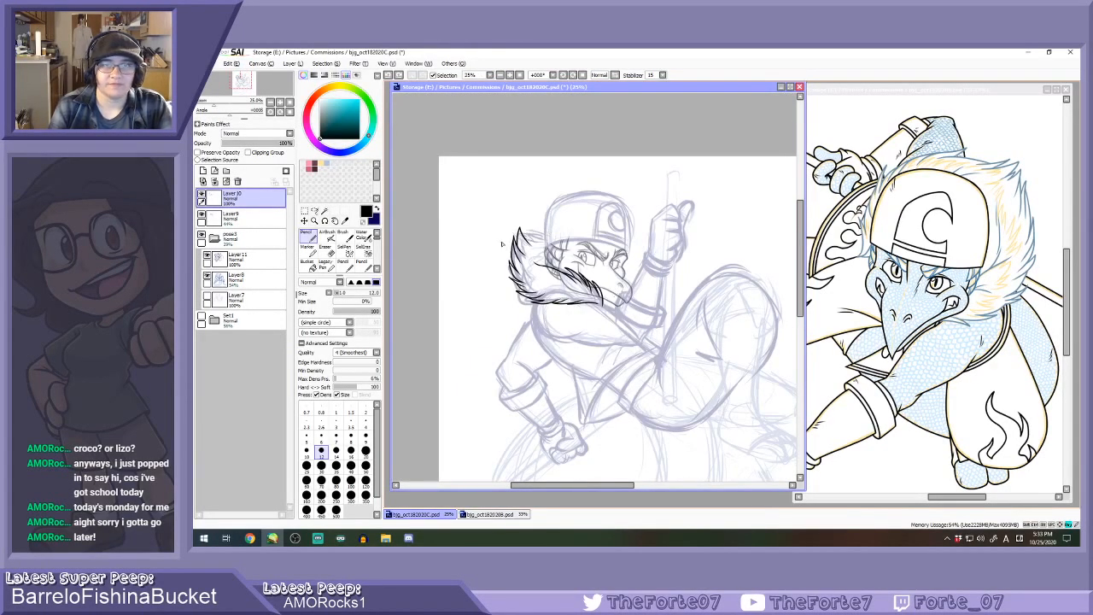
left_click_drag(550, 241, 520, 228)
key("ctrl+z")
key("ctrl+y")
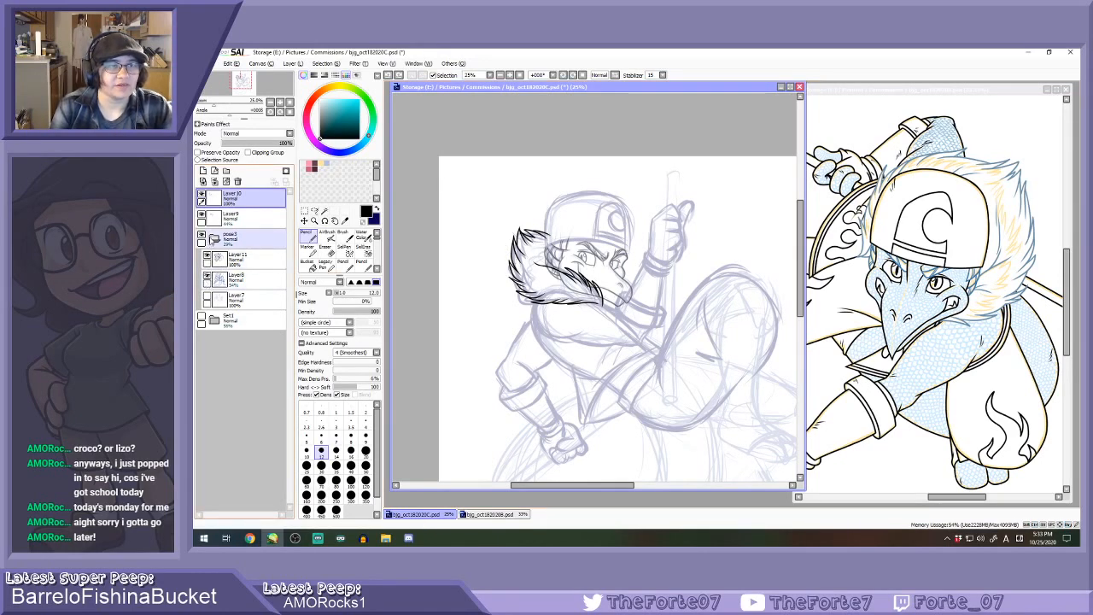
Collapse the expanded pose layer folder and hide Layer9 to check the fur lineart over the body sketch.
left_click(214, 238)
left_click(202, 214)
scroll(608, 316, "up", 2)
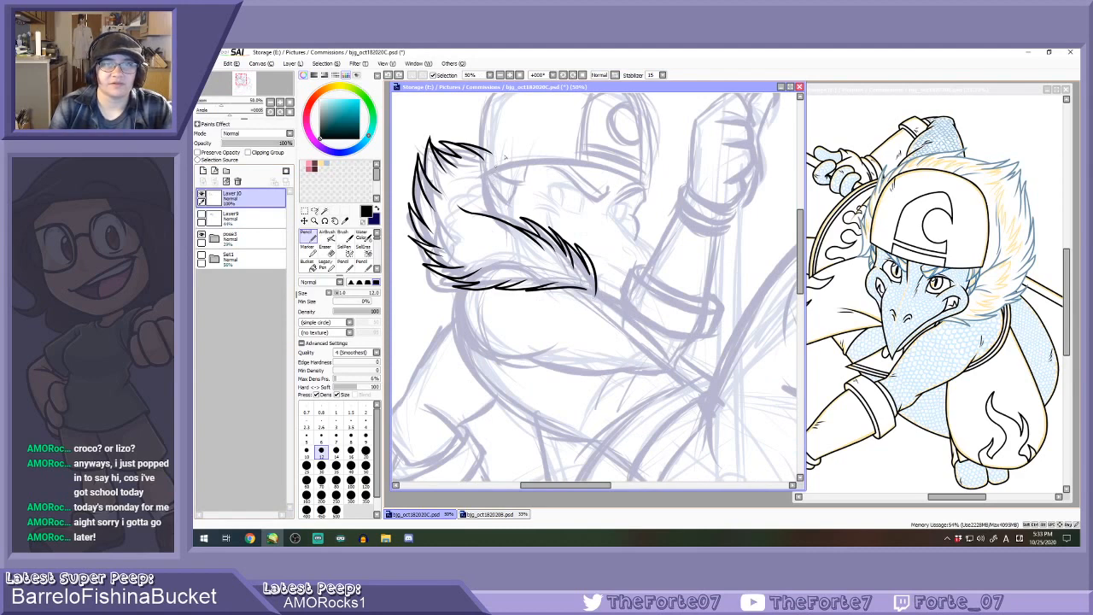
mouse_move(505, 157)
left_mouse_down()
mouse_move(584, 218)
mouse_move(632, 324)
left_mouse_up()
key("ctrl+z")
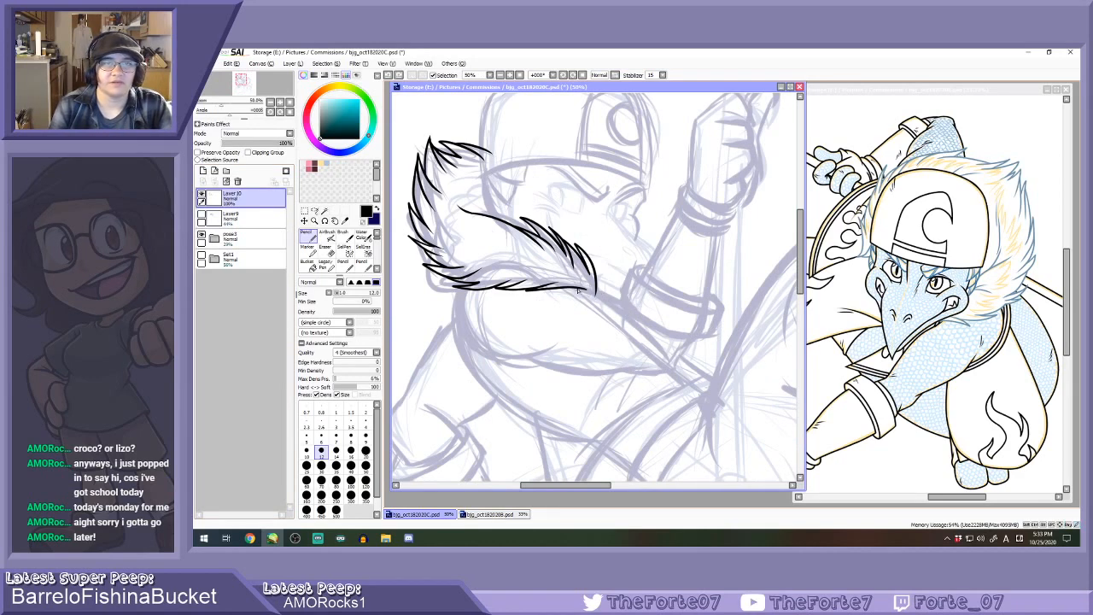
scroll(589, 296, "down", 1)
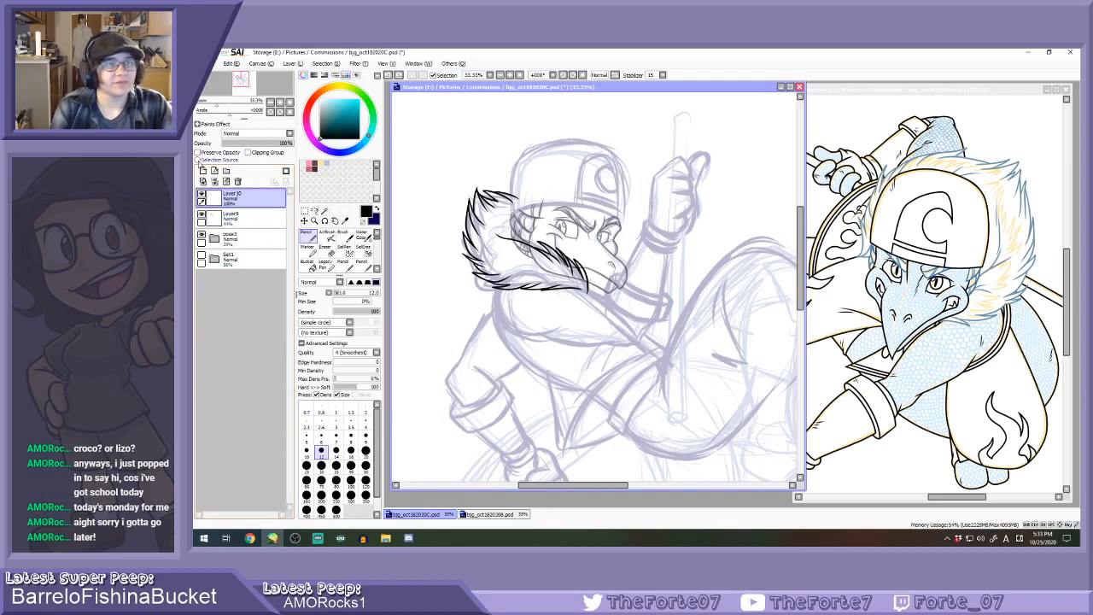
Add a new layer above Layer10 and ink the cap's lower edge as one curved line across the forehead.
left_click(215, 171)
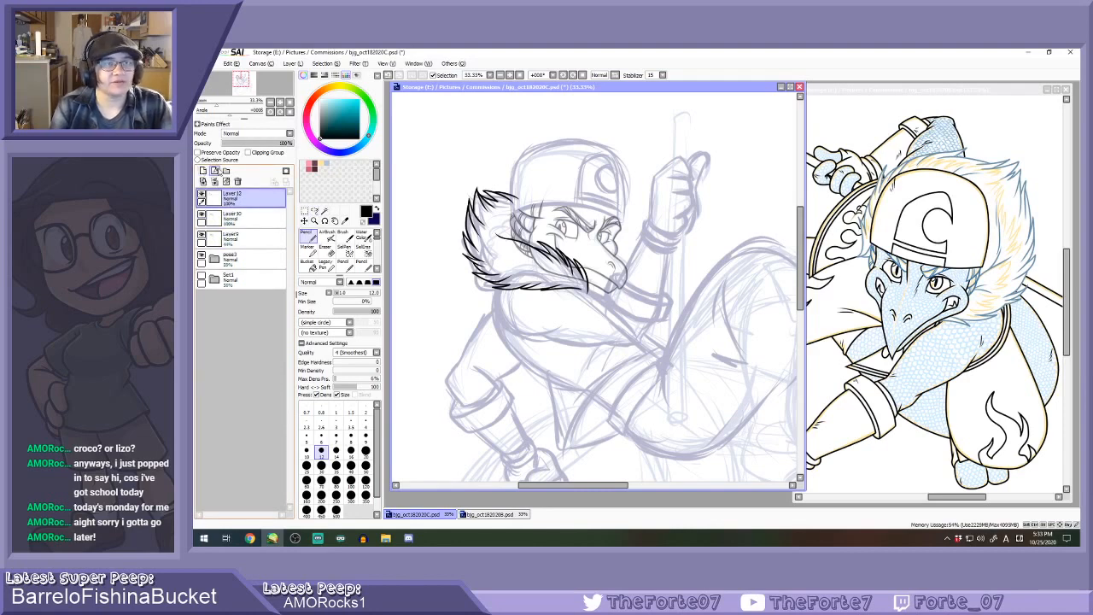
left_click(563, 76)
left_click(563, 76)
left_click(563, 76)
scroll(519, 214, "up", 2)
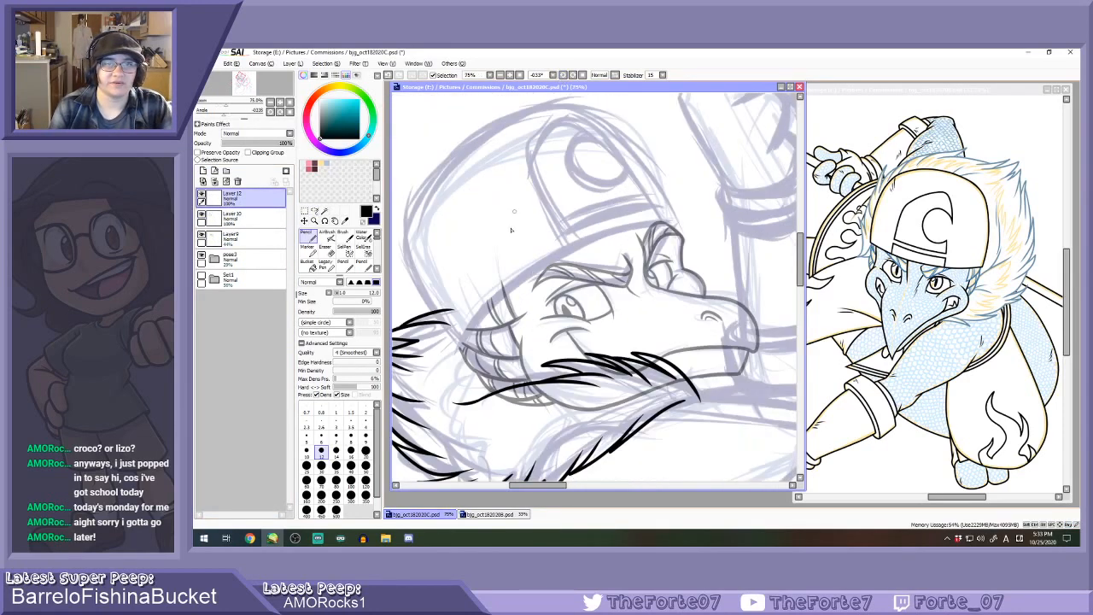
mouse_move(458, 350)
left_mouse_down()
mouse_move(482, 315)
mouse_move(557, 262)
mouse_move(636, 231)
mouse_move(684, 228)
left_mouse_up()
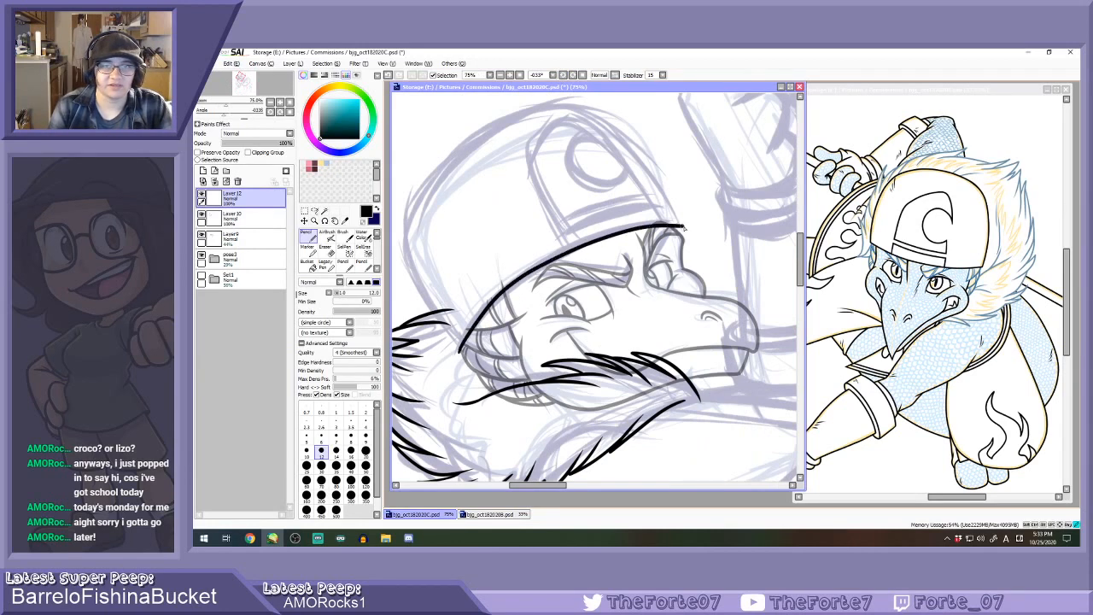
key("ctrl+z")
mouse_move(459, 350)
left_mouse_down()
mouse_move(540, 264)
mouse_move(630, 226)
mouse_move(685, 228)
left_mouse_up()
key("ctrl+z")
mouse_move(459, 352)
left_mouse_down()
mouse_move(548, 263)
mouse_move(623, 234)
mouse_move(690, 226)
left_mouse_up()
left_click(587, 73)
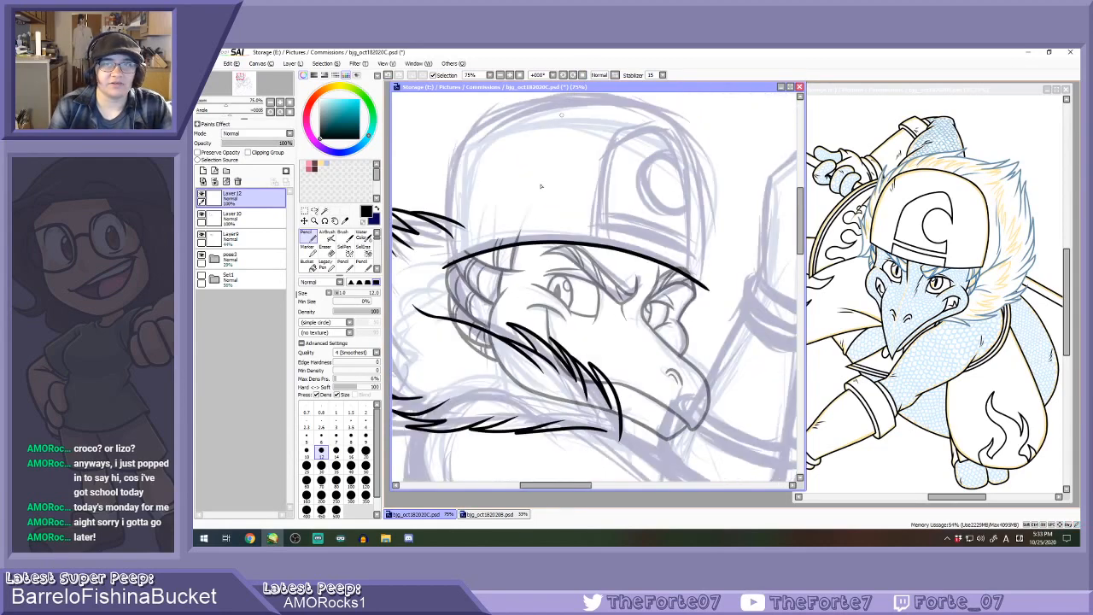
scroll(463, 272, "down", 4)
scroll(451, 311, "up", 4)
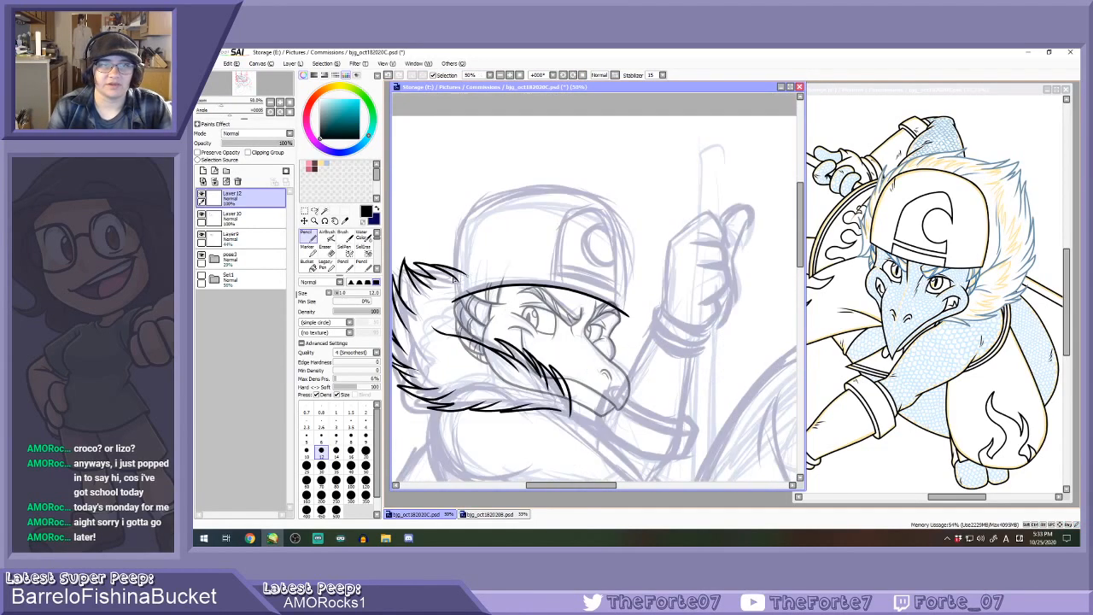
mouse_move(455, 314)
left_mouse_down()
mouse_move(448, 246)
mouse_move(466, 182)
mouse_move(538, 149)
mouse_move(647, 151)
mouse_move(703, 220)
left_mouse_up()
key("ctrl+z")
key("ctrl+z")
key("ctrl+y")
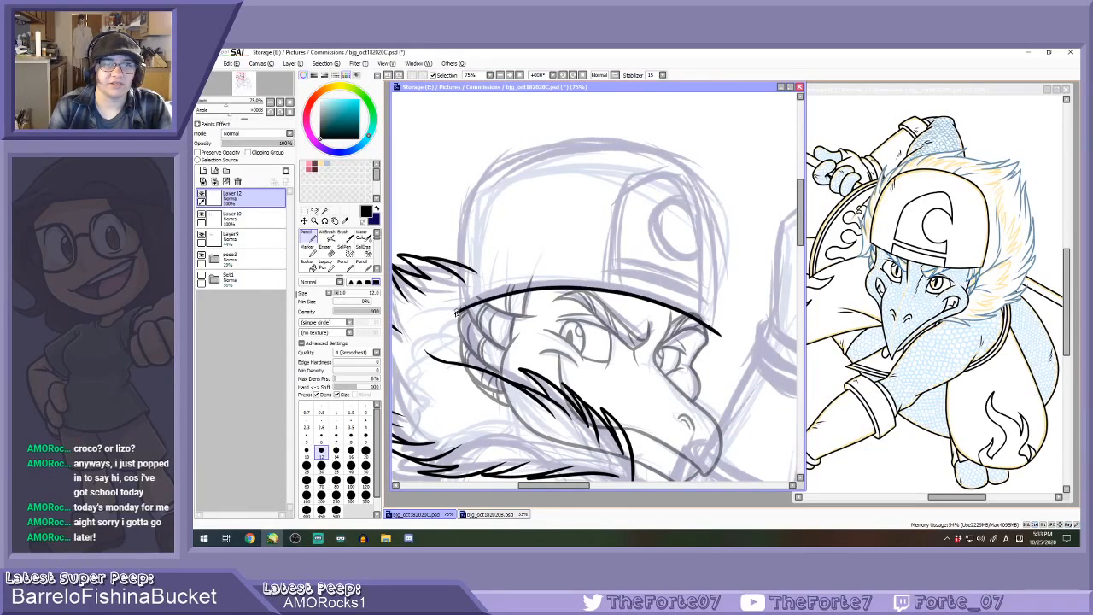
mouse_move(455, 314)
left_mouse_down()
mouse_move(444, 228)
mouse_move(477, 164)
mouse_move(586, 136)
mouse_move(682, 165)
mouse_move(722, 329)
left_mouse_up()
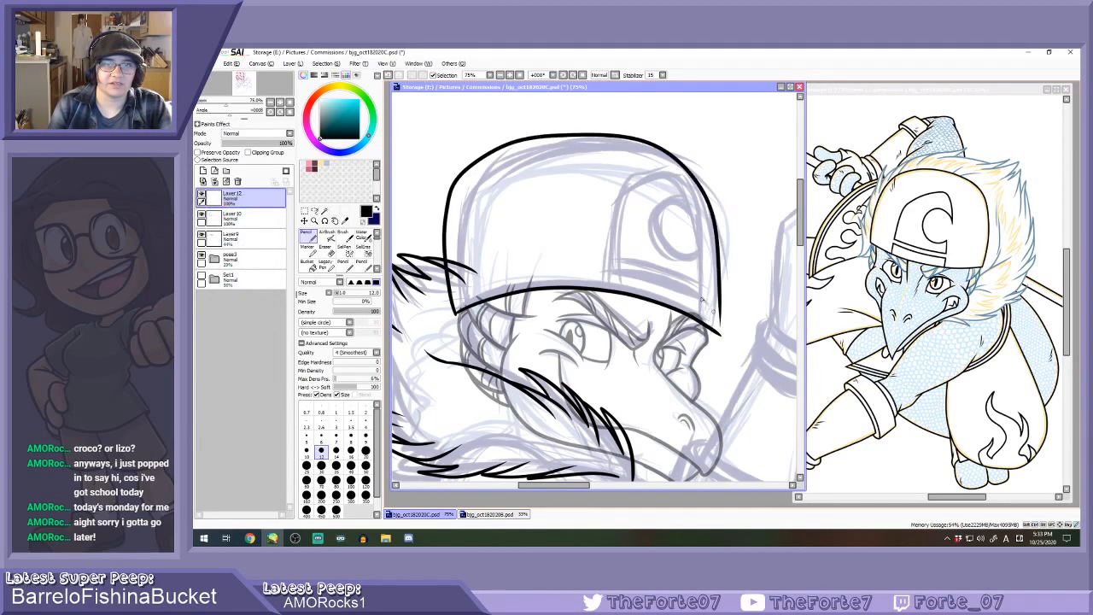
key("ctrl+z")
left_click(563, 76)
scroll(582, 82, "down", 4)
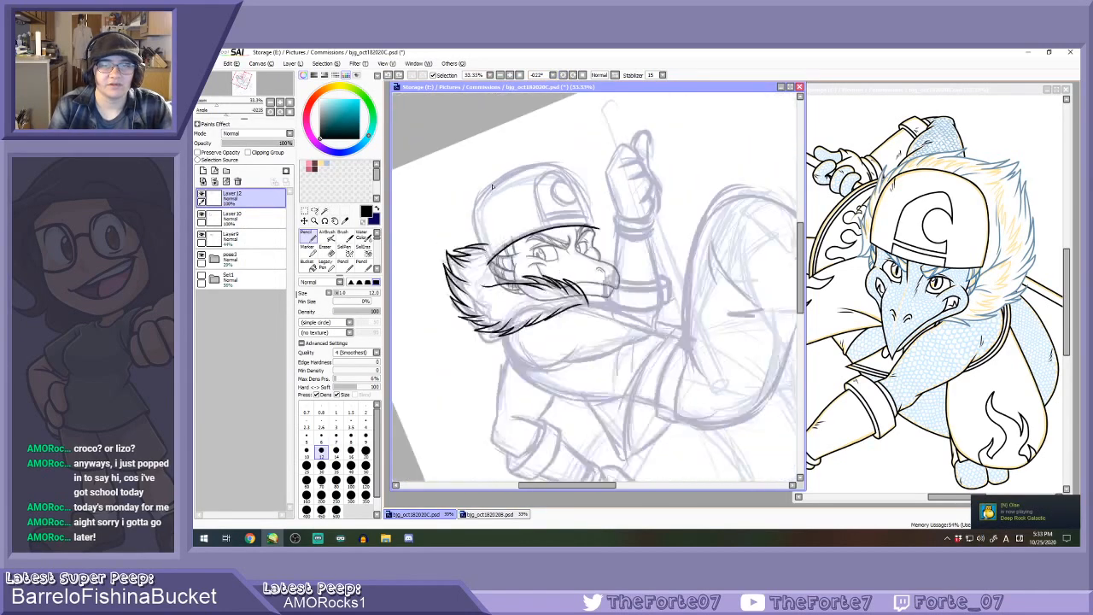
left_click(581, 76)
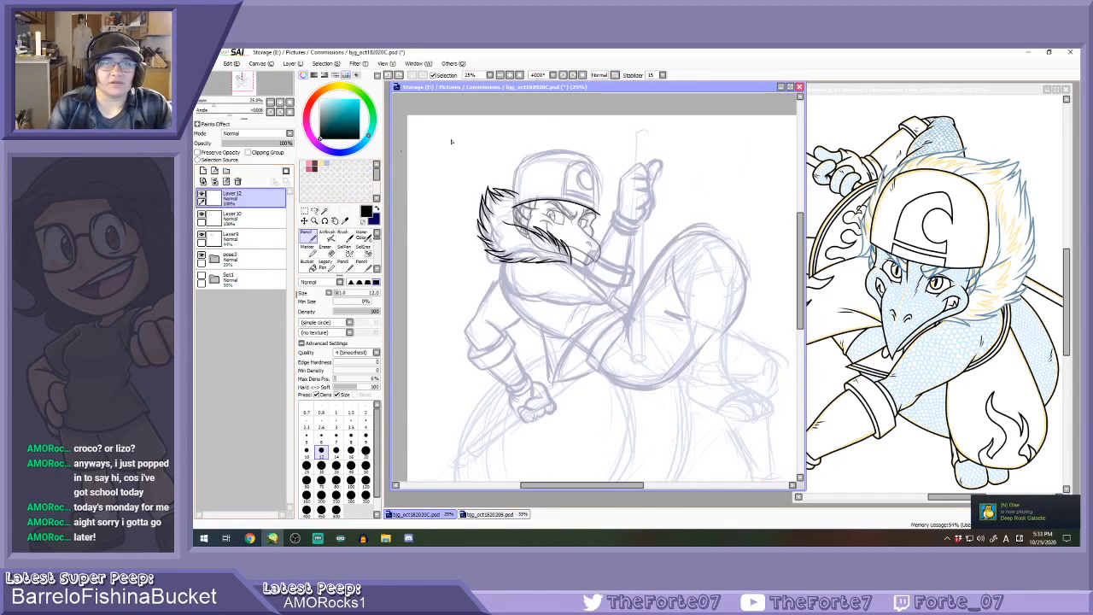
Ink the cap's back and crown on the rotated canvas as one long curve starting at the rear of its lower edge.
scroll(535, 97, "up", 2)
left_click(573, 76)
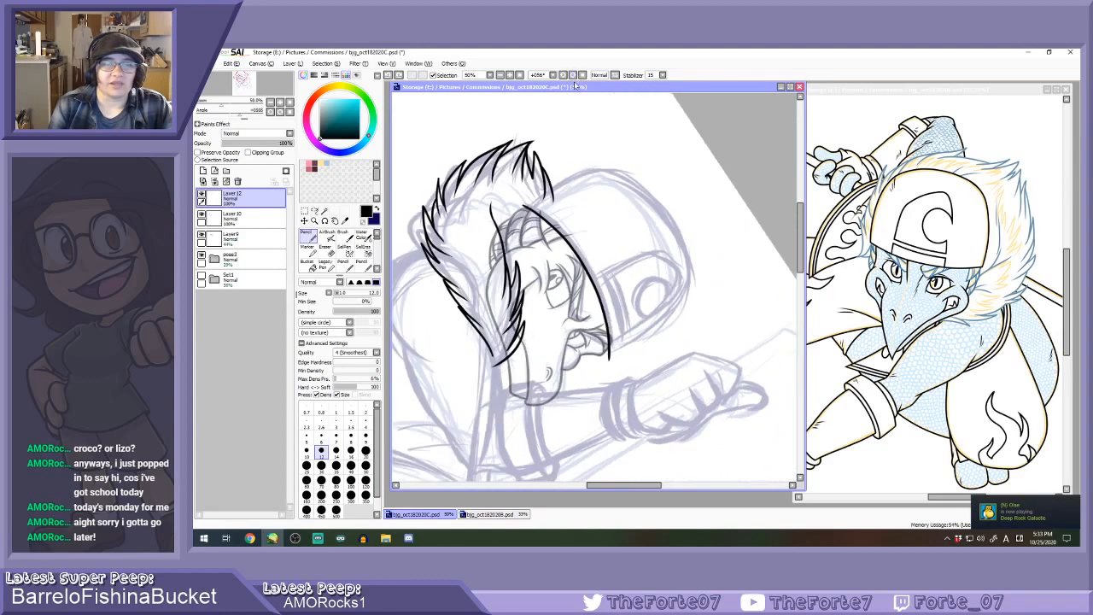
scroll(592, 135, "up", 1)
mouse_move(491, 243)
left_mouse_down()
mouse_move(551, 203)
mouse_move(617, 182)
mouse_move(679, 215)
mouse_move(726, 293)
mouse_move(737, 402)
left_mouse_up()
key("ctrl+z")
mouse_move(488, 243)
left_mouse_down()
mouse_move(580, 188)
mouse_move(666, 193)
mouse_move(746, 282)
mouse_move(729, 402)
left_mouse_up()
Ink the cap's front outline from the front end of its lower edge to the crown curve and smooth the join.
scroll(608, 265, "down", 3)
scroll(609, 265, "up", 4)
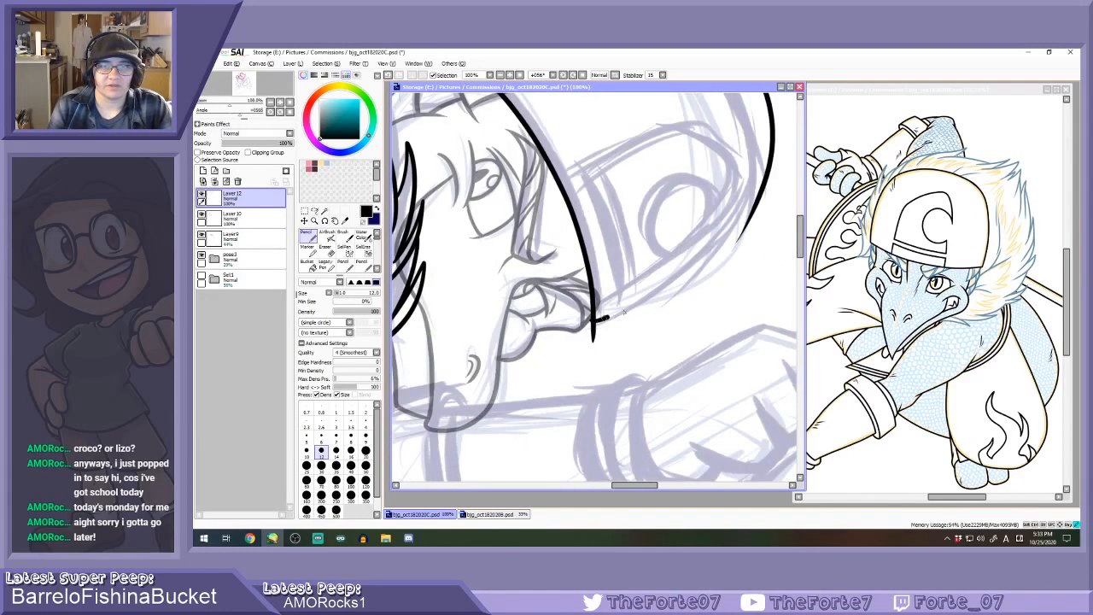
mouse_move(624, 310)
left_mouse_down()
mouse_move(688, 276)
mouse_move(751, 203)
left_mouse_up()
scroll(663, 275, "up", 2)
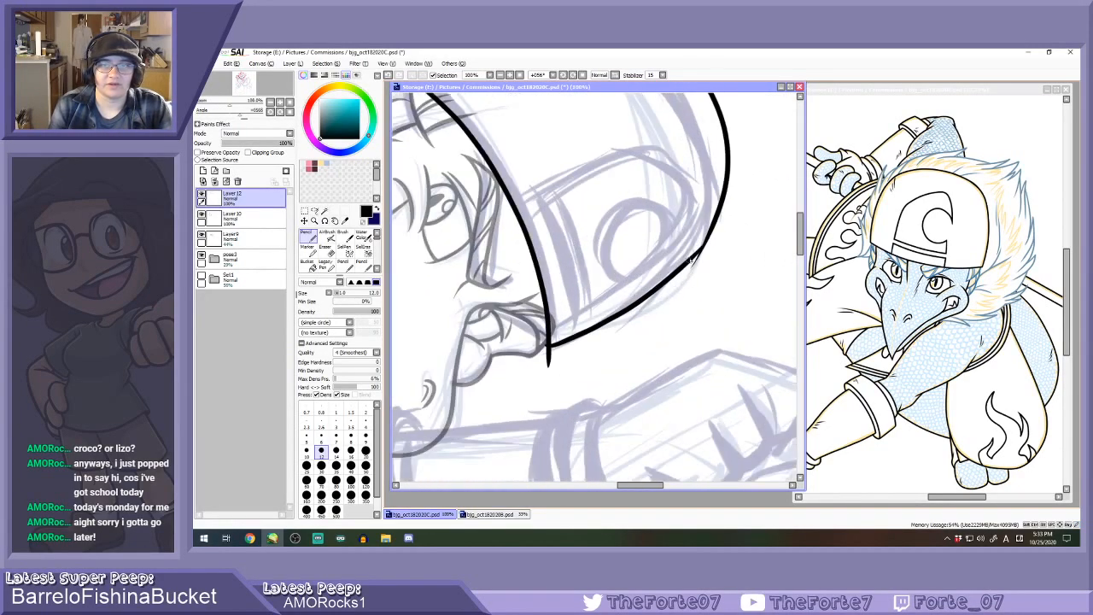
left_click_drag(683, 269, 732, 198)
key("ctrl+z")
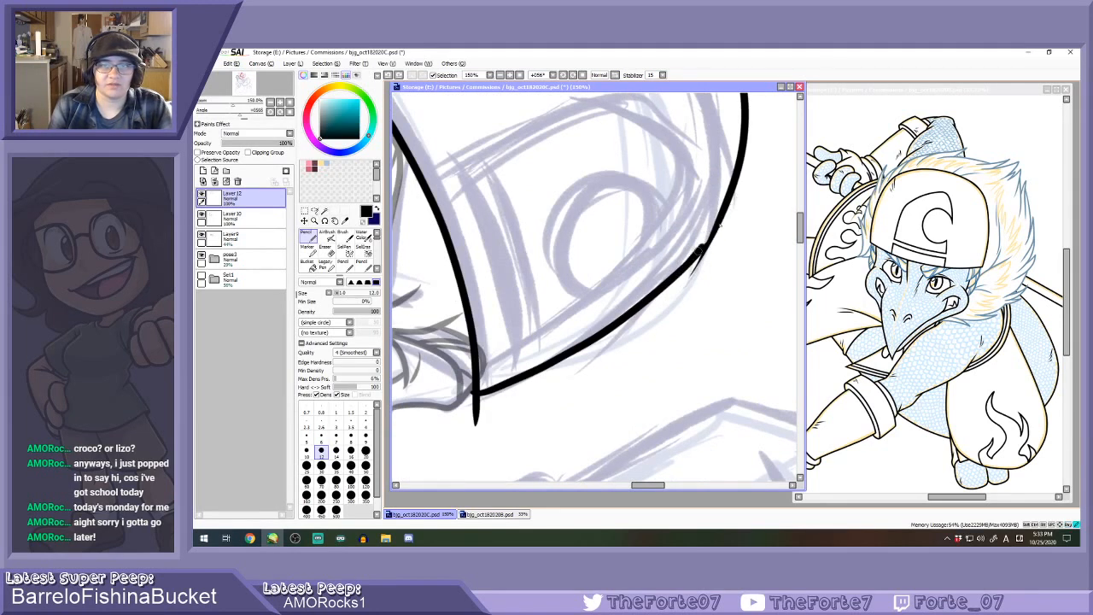
mouse_move(700, 250)
left_mouse_down()
mouse_move(721, 207)
mouse_move(671, 277)
left_mouse_up()
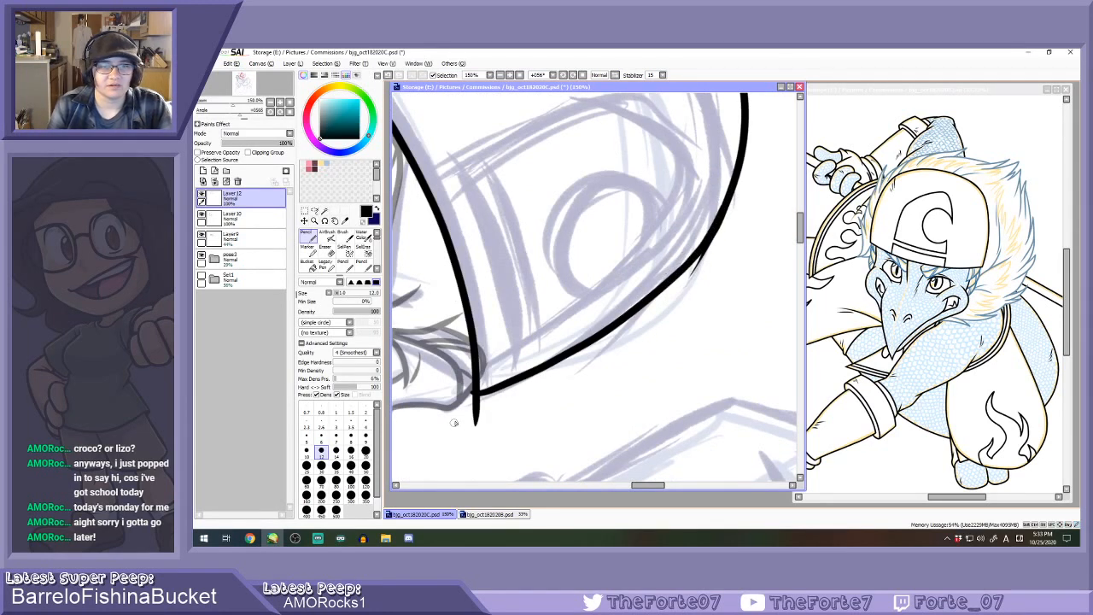
Erase the line end overshooting the corner where the cap's lower edge meets its front outline.
key("e")
scroll(466, 398, "up", 2)
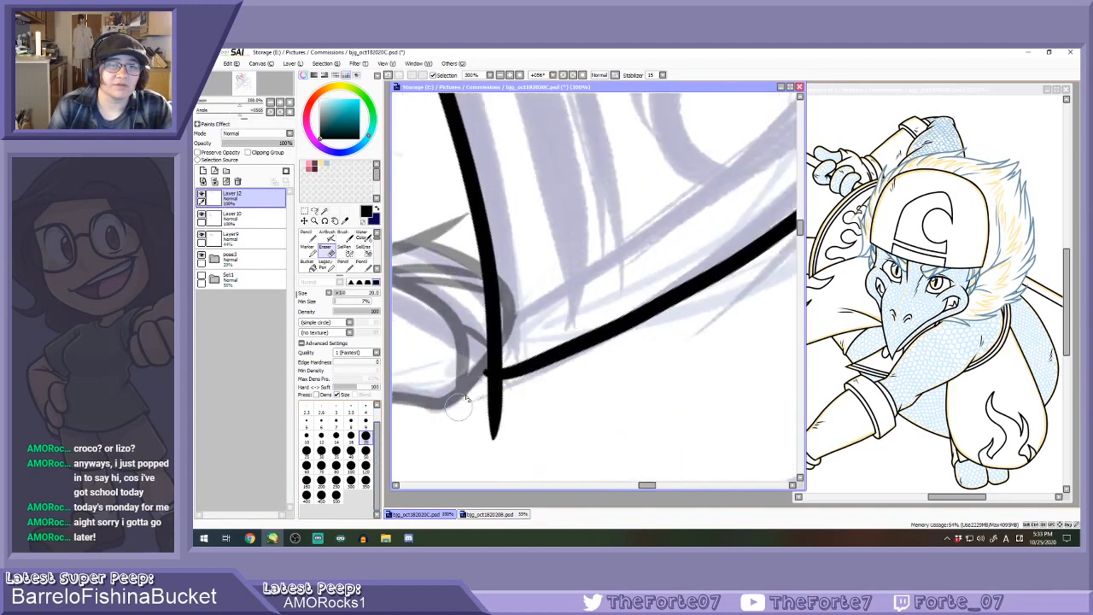
mouse_move(481, 360)
left_mouse_down()
mouse_move(496, 397)
mouse_move(484, 391)
mouse_move(502, 391)
mouse_move(479, 373)
mouse_move(504, 393)
mouse_move(491, 427)
left_mouse_up()
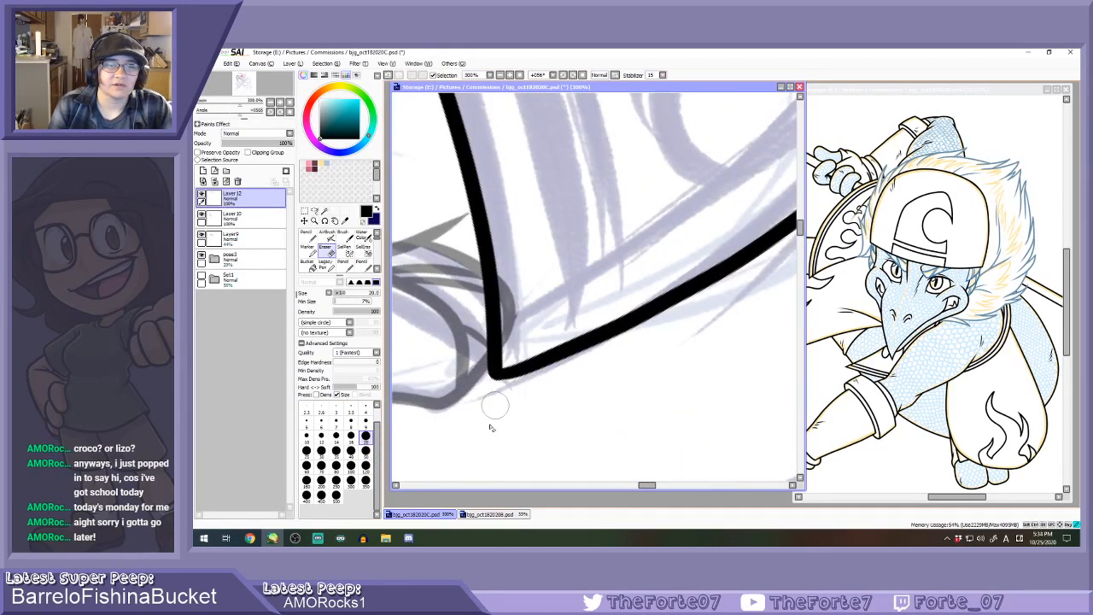
scroll(427, 413, "down", 3)
Clean the outer edge of the cap's front curve with a size 16 eraser and reset the canvas rotation.
left_click(351, 436)
scroll(697, 253, "up", 4)
mouse_move(662, 291)
left_mouse_down()
mouse_move(686, 259)
mouse_move(655, 295)
mouse_move(720, 214)
mouse_move(665, 273)
mouse_move(705, 228)
left_mouse_up()
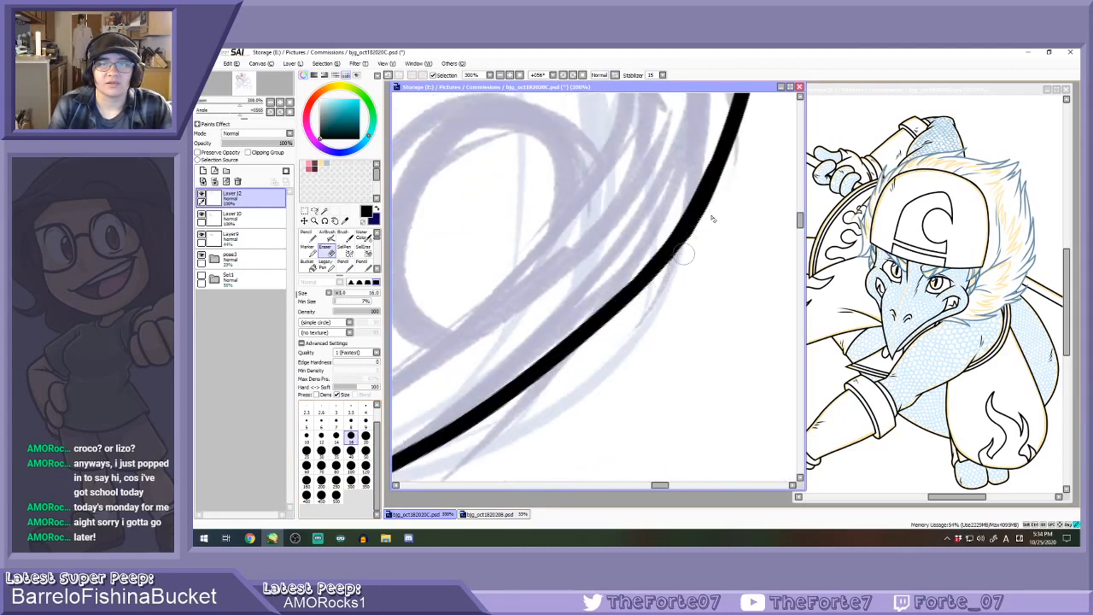
scroll(662, 227, "down", 3)
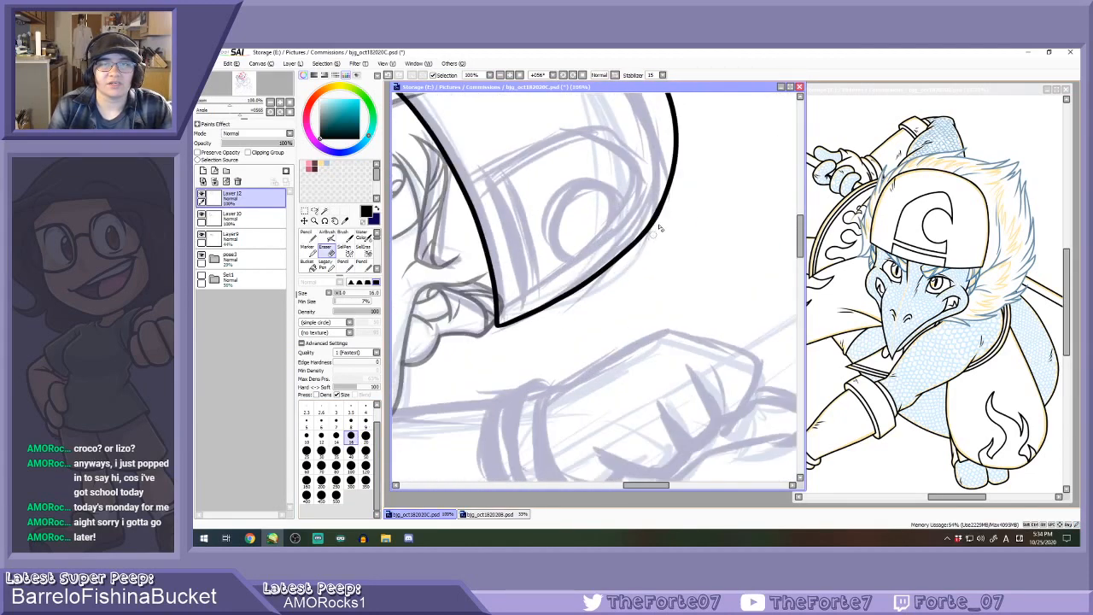
scroll(660, 227, "up", 5)
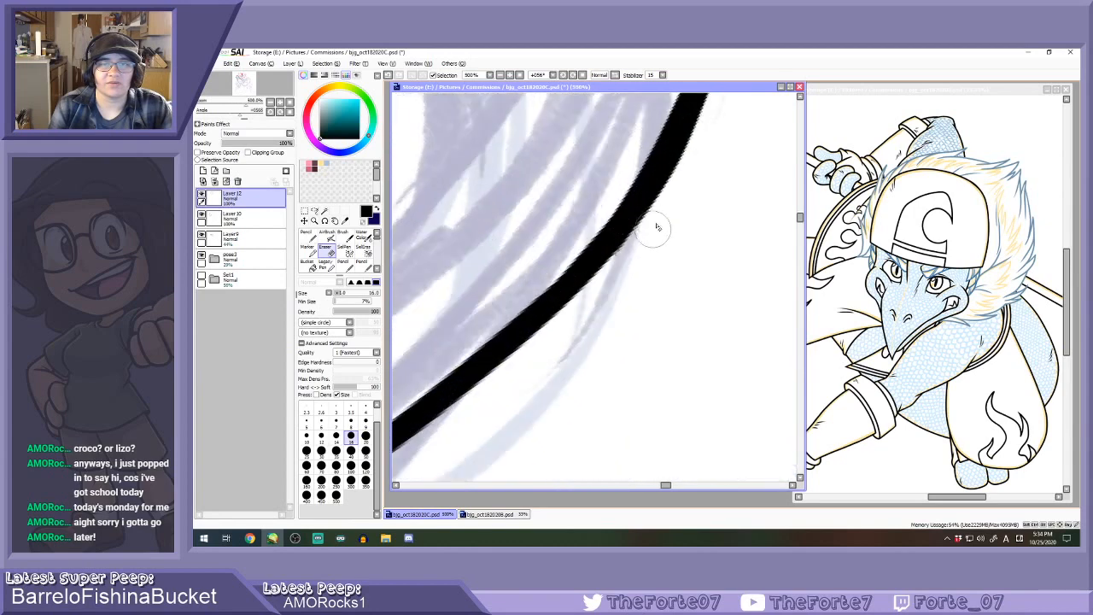
left_click(583, 75)
scroll(577, 230, "down", 8)
scroll(419, 303, "up", 1)
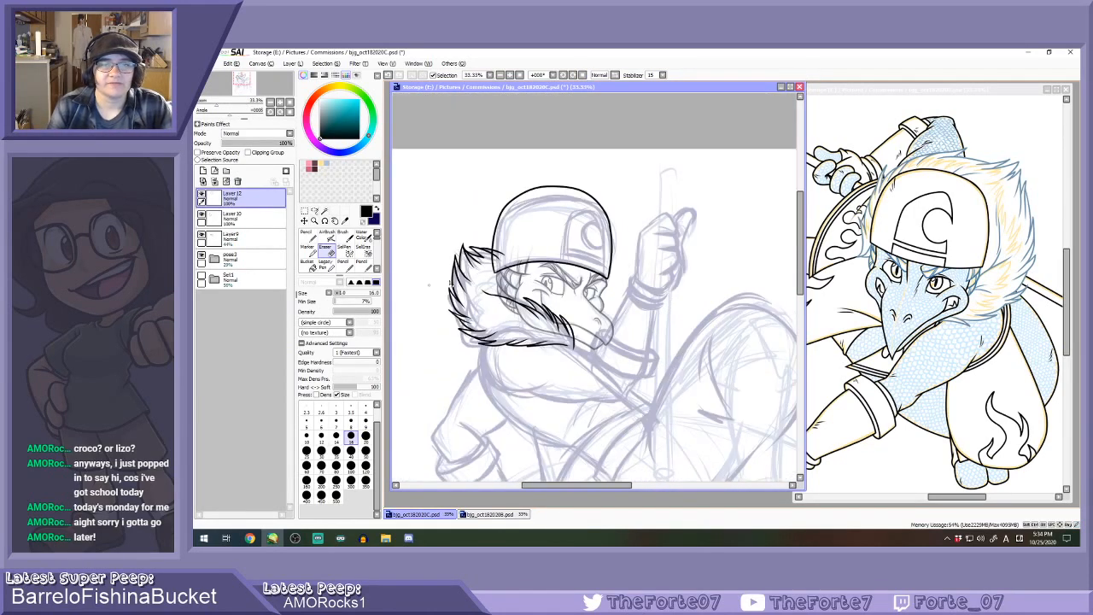
On Layer9, extend the head's back outline up to the cap's rear corner and touch up the lines just below it.
scroll(460, 276, "up", 1)
left_click(254, 237)
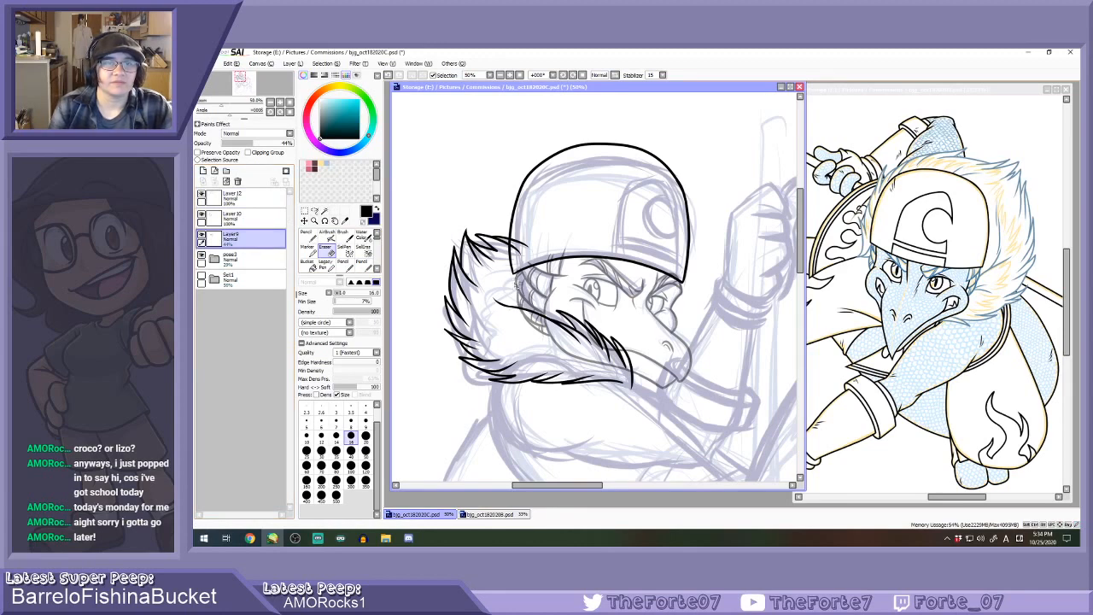
scroll(518, 253, "up", 3)
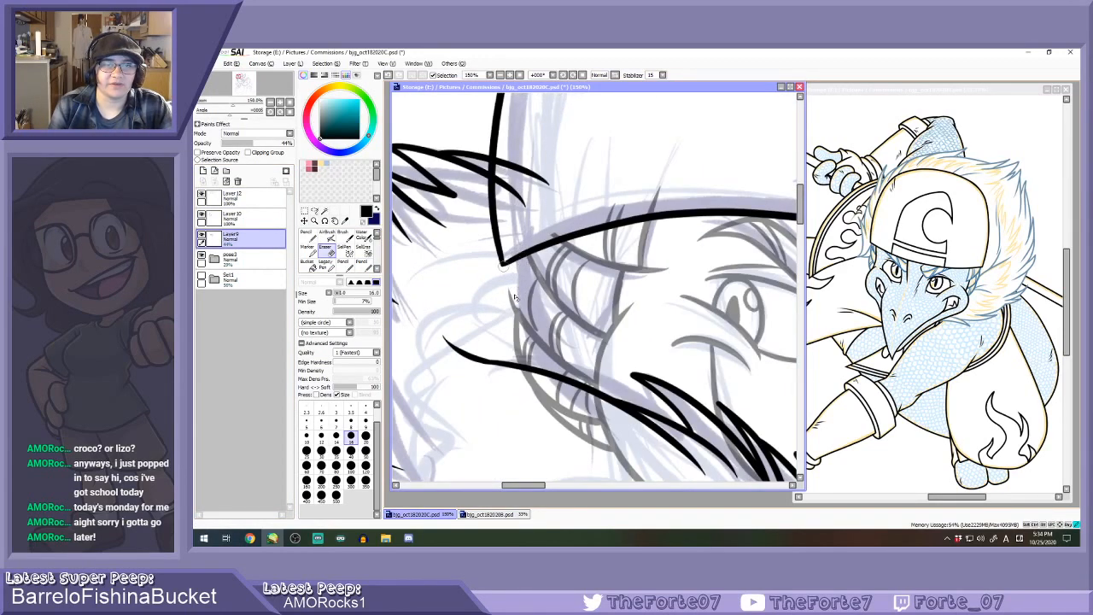
left_click_drag(548, 326, 568, 349)
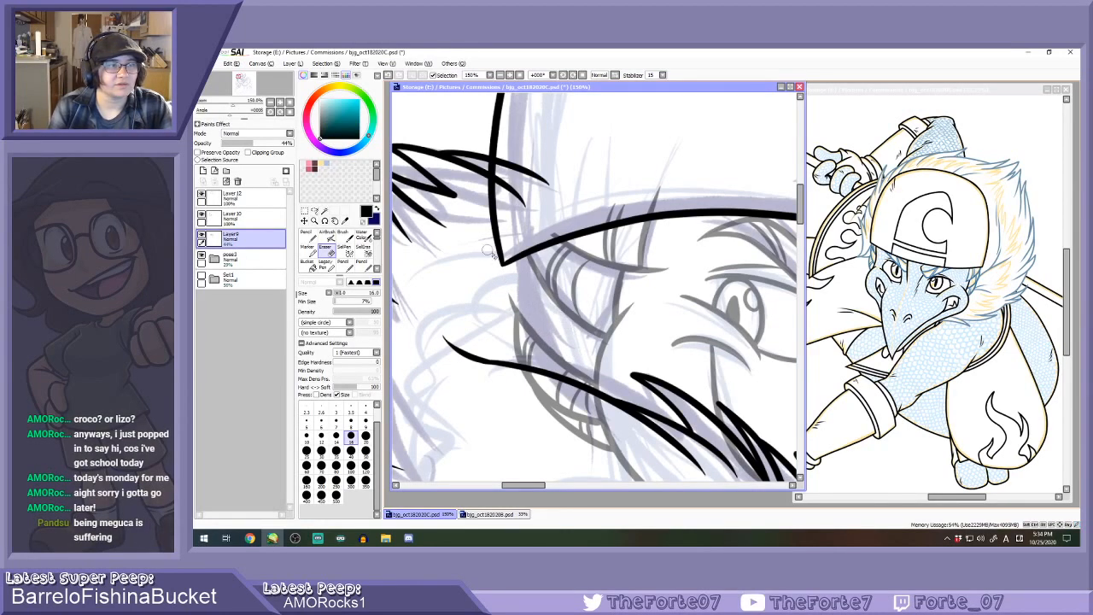
key("e")
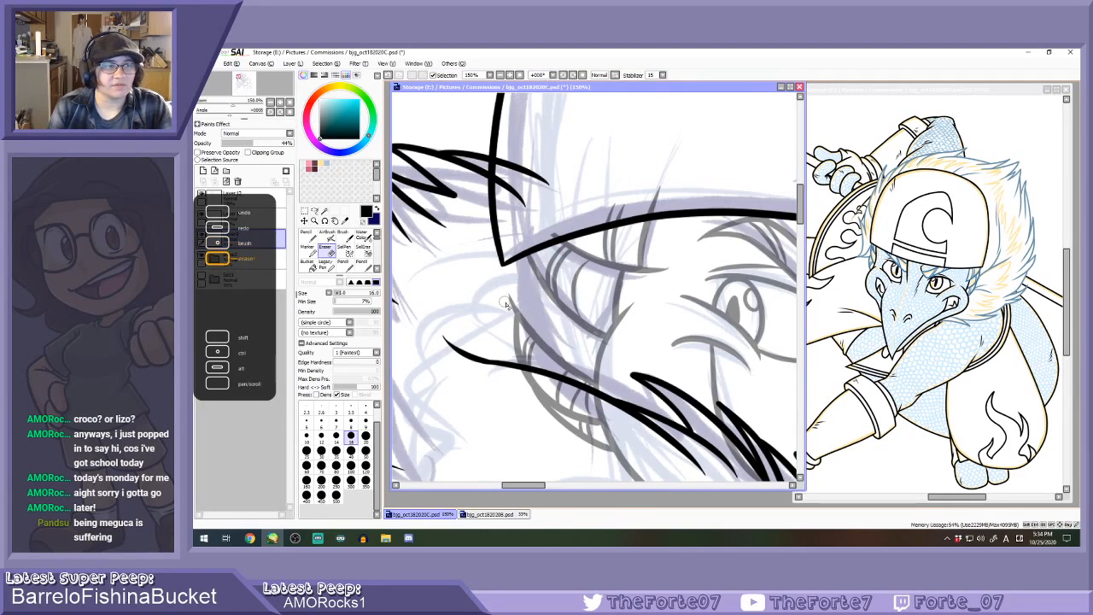
key("b")
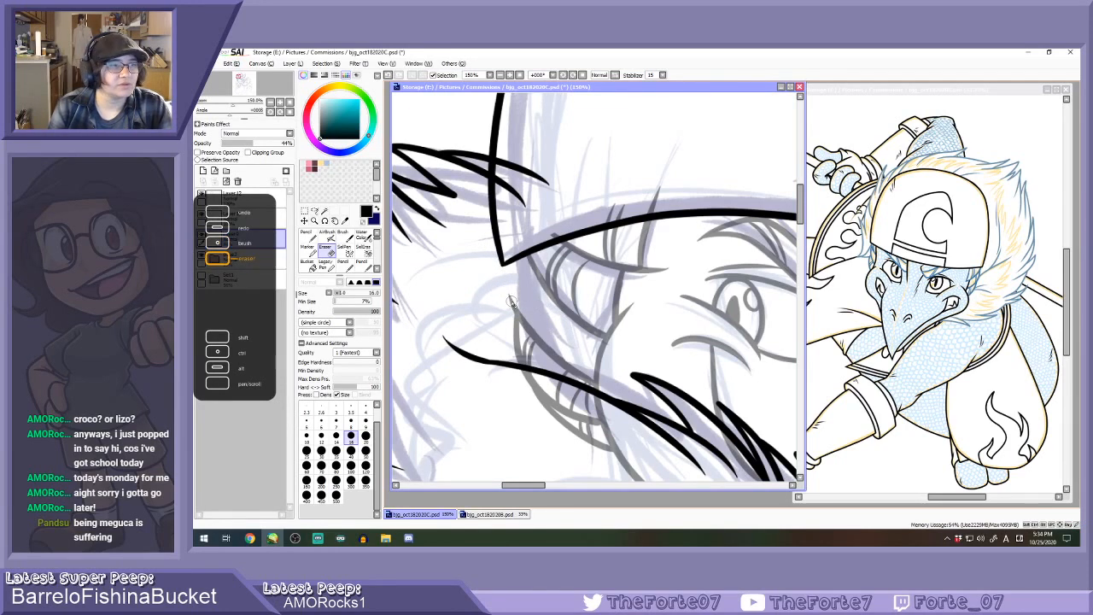
key("n")
left_click_drag(522, 320, 508, 298)
key("ctrl+z")
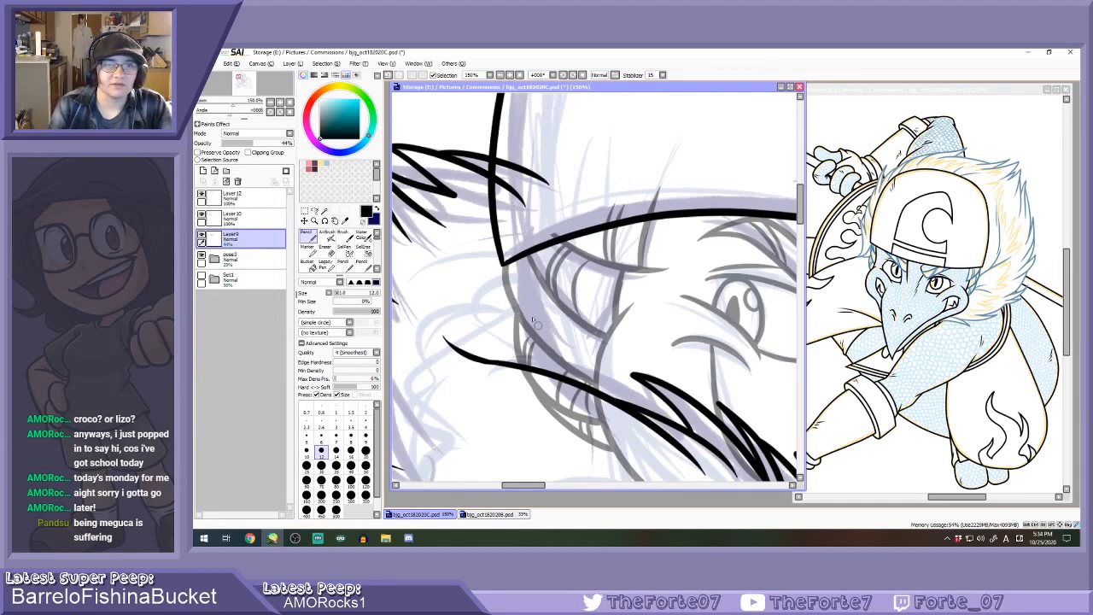
scroll(563, 355, "up", 1)
mouse_move(564, 298)
left_mouse_down()
mouse_move(547, 330)
mouse_move(564, 364)
mouse_move(592, 310)
mouse_move(598, 324)
mouse_move(570, 354)
left_mouse_up()
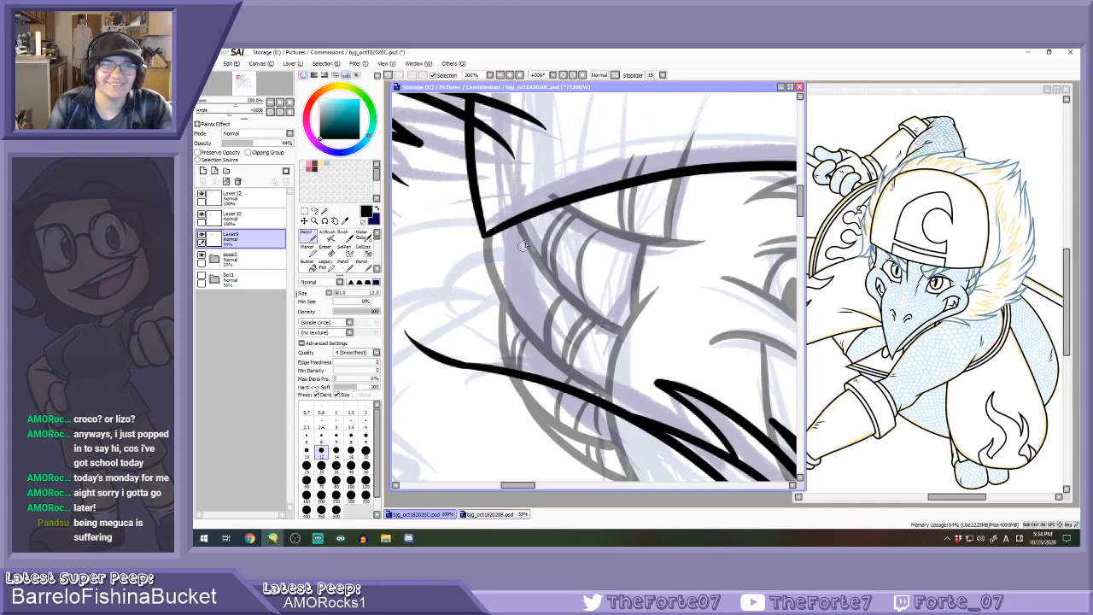
left_click_drag(524, 246, 501, 285)
scroll(527, 241, "down", 4)
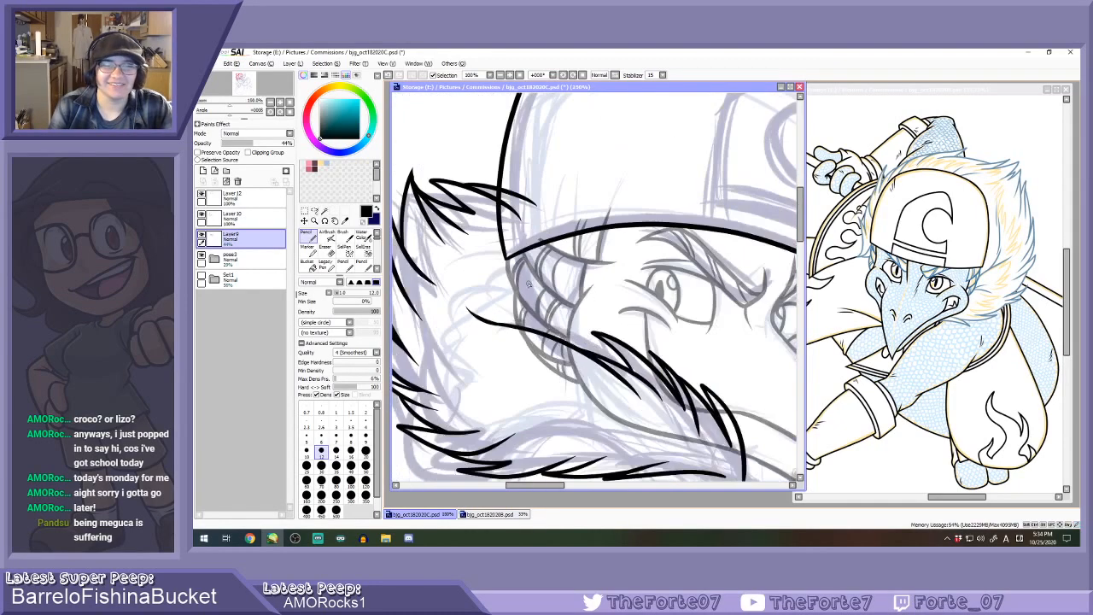
scroll(511, 288, "up", 3)
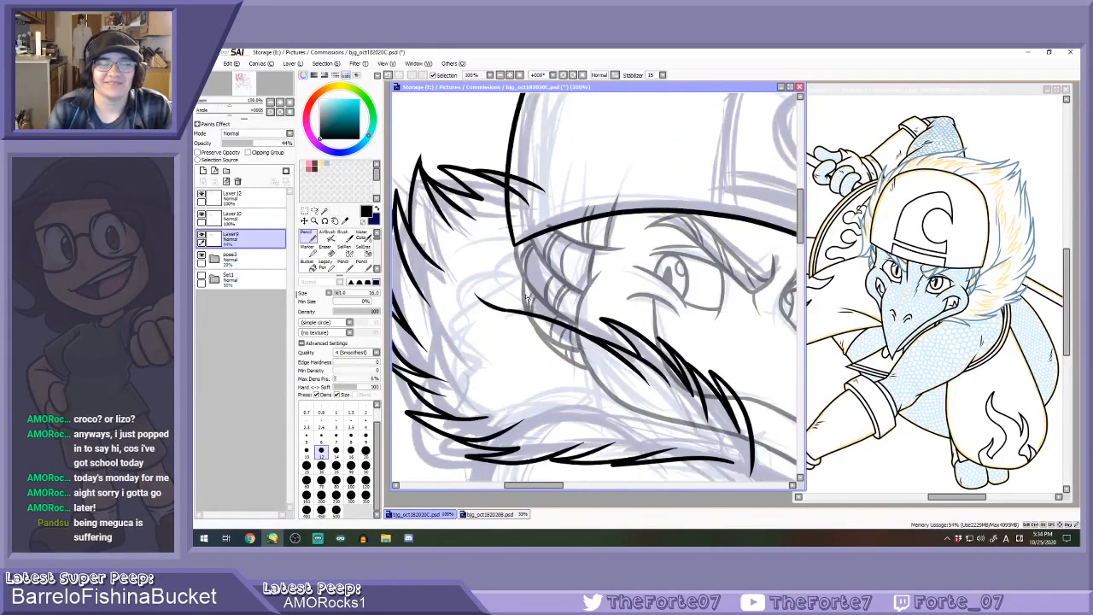
Erase the lower part of the head's back outline and its short band lines below the fur trim's upper line.
key("e")
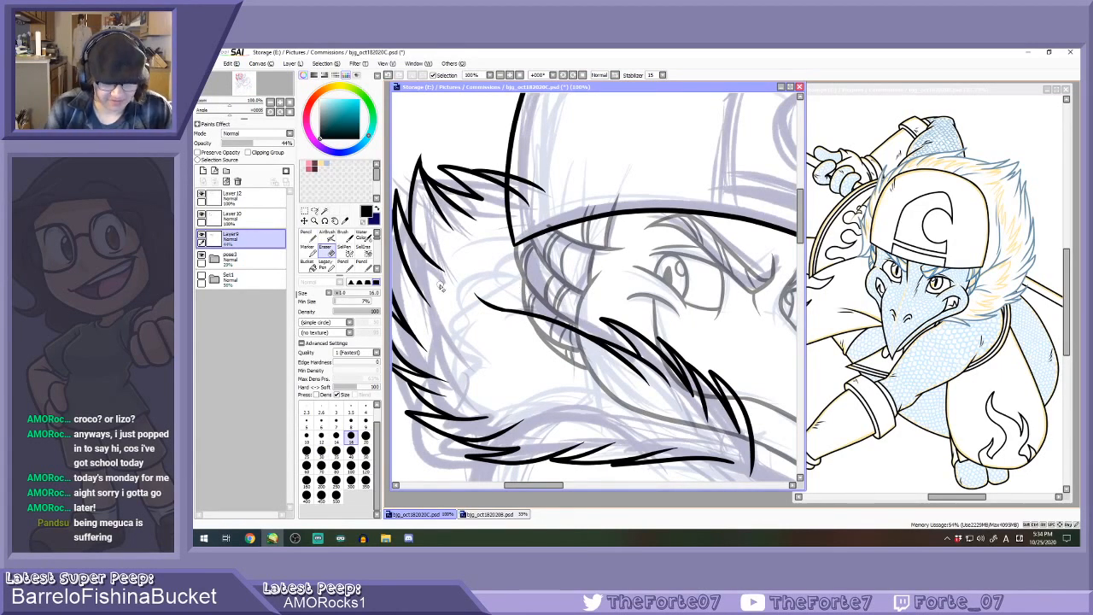
scroll(466, 303, "up", 2)
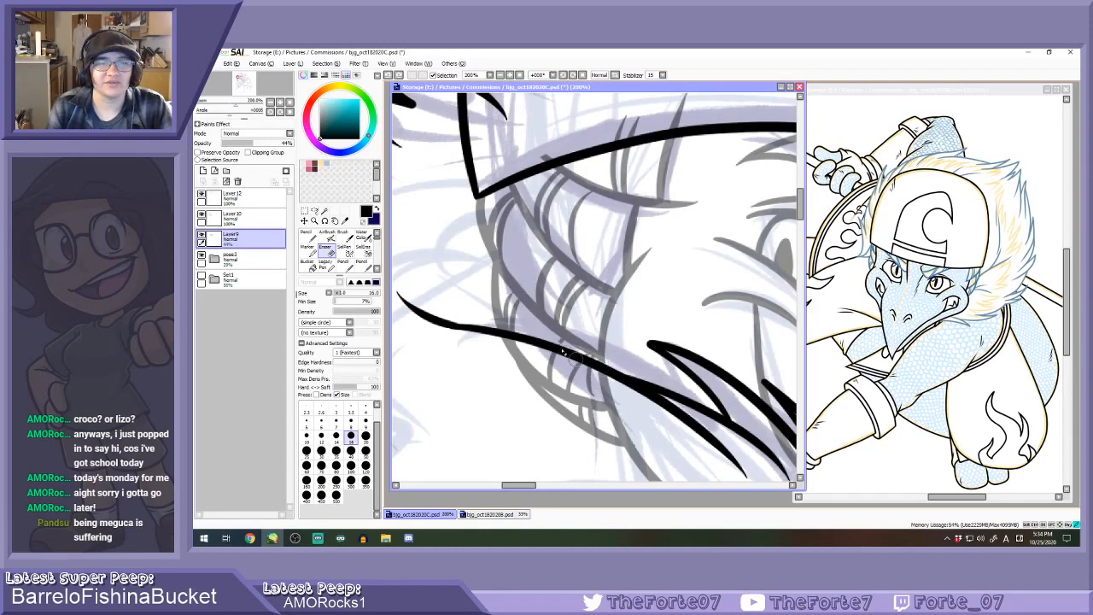
key("ctrl+z")
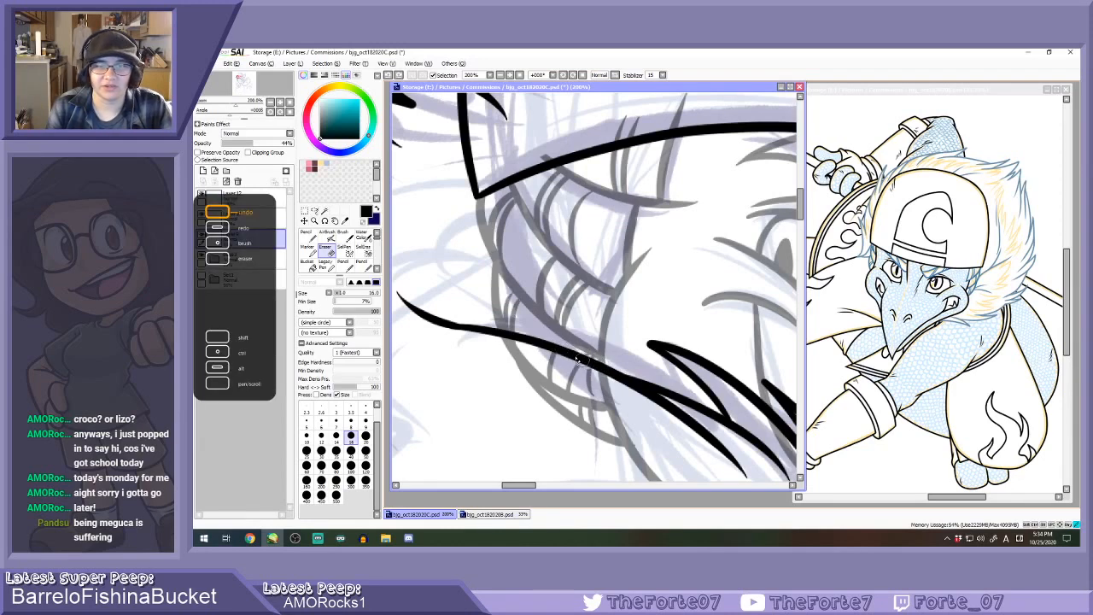
mouse_move(592, 363)
left_mouse_down()
mouse_move(588, 402)
mouse_move(560, 408)
mouse_move(509, 333)
mouse_move(483, 260)
mouse_move(523, 312)
left_mouse_up()
mouse_move(485, 262)
left_mouse_down()
mouse_move(511, 301)
mouse_move(480, 254)
mouse_move(565, 353)
mouse_move(540, 359)
mouse_move(499, 305)
mouse_move(549, 396)
mouse_move(608, 409)
mouse_move(598, 381)
mouse_move(642, 472)
mouse_move(609, 416)
mouse_move(653, 437)
left_mouse_up()
scroll(597, 434, "up", 1)
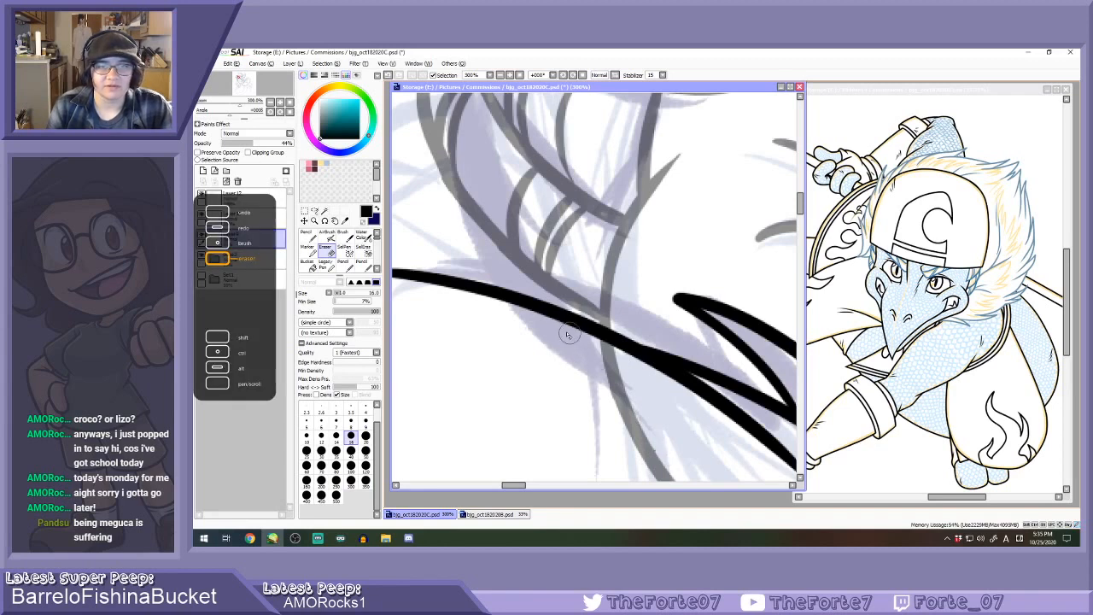
Redraw the head's back outline as a double curve from below the cap to the jaw line, with short band lines inside.
scroll(560, 307, "down", 1)
key("n")
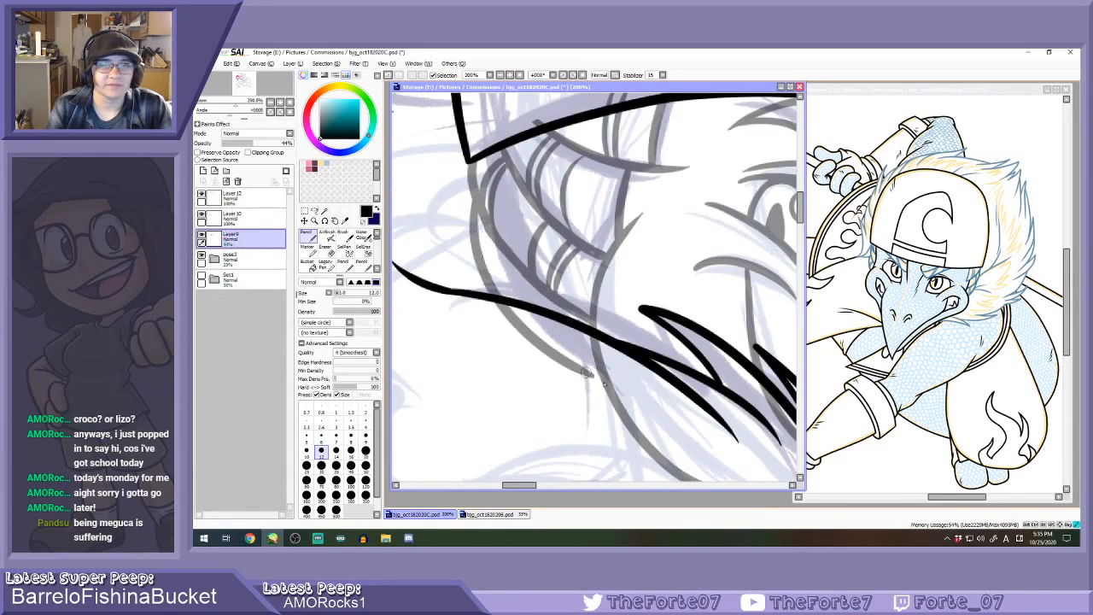
mouse_move(476, 198)
left_mouse_down()
mouse_move(494, 262)
mouse_move(596, 365)
left_mouse_up()
key("ctrl+z")
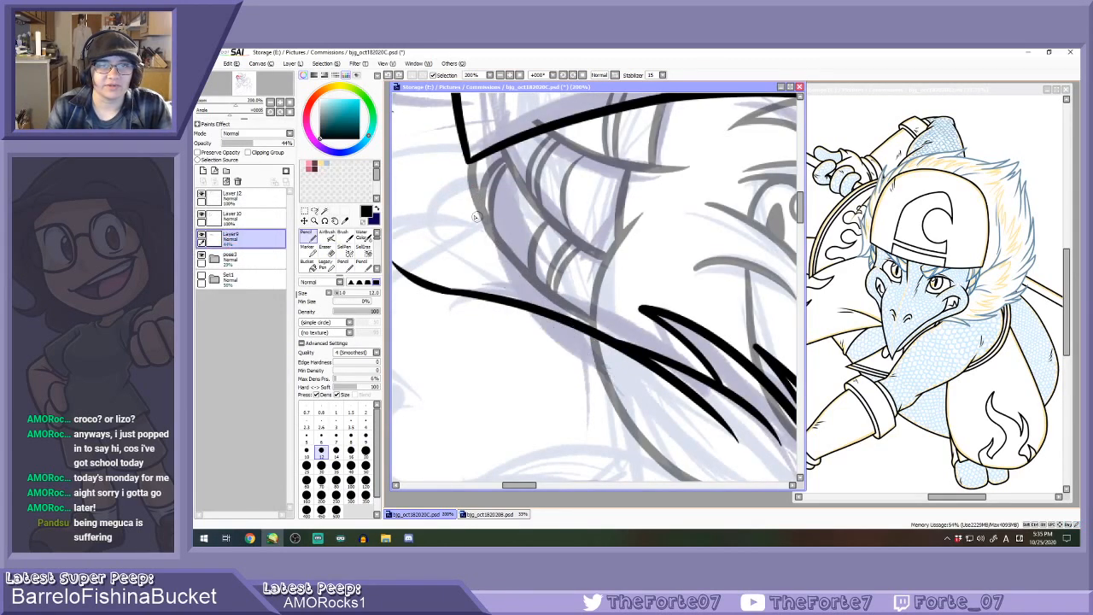
mouse_move(475, 197)
left_mouse_down()
mouse_move(553, 339)
mouse_move(597, 368)
left_mouse_up()
mouse_move(484, 249)
left_mouse_down()
mouse_move(564, 363)
mouse_move(605, 380)
left_mouse_up()
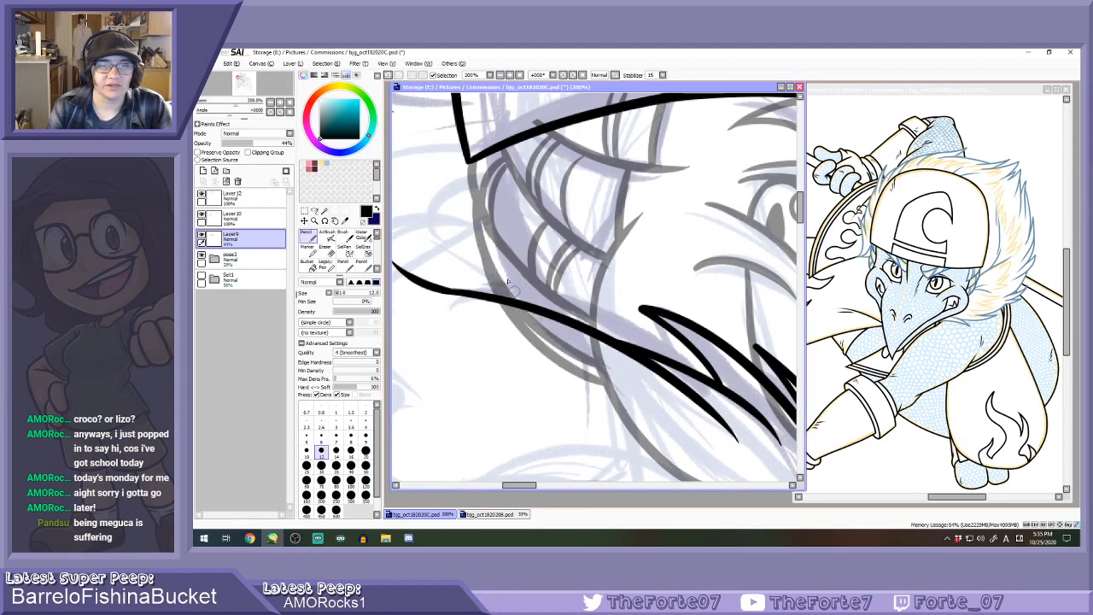
mouse_move(509, 255)
left_mouse_down()
mouse_move(534, 299)
mouse_move(530, 320)
mouse_move(574, 352)
left_mouse_up()
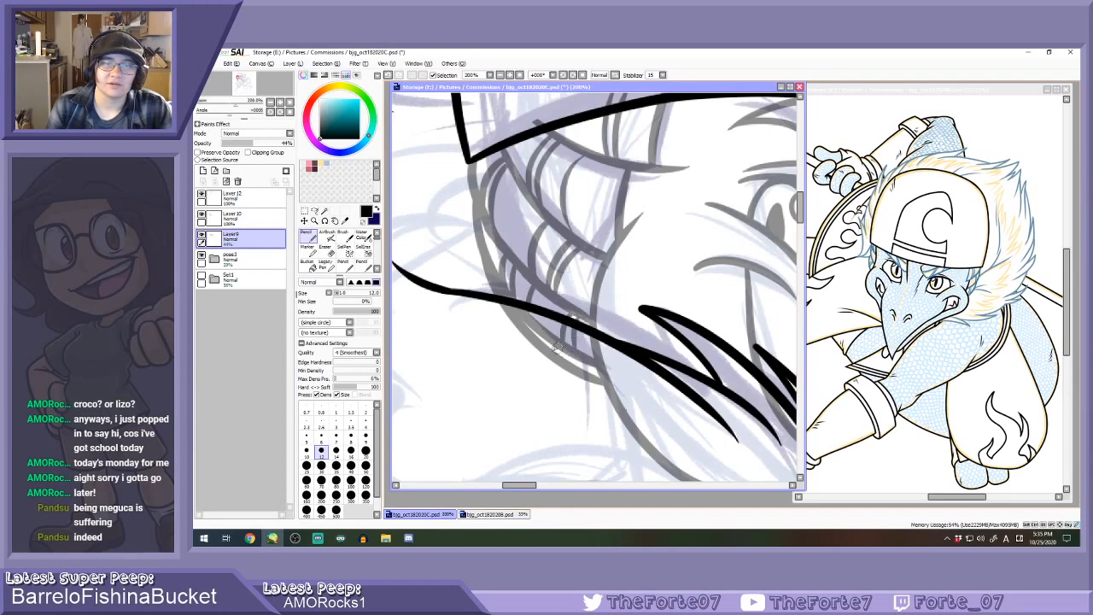
Trim the ends of the redrawn double curve where it meets the jaw line.
scroll(574, 350, "down", 2)
scroll(580, 331, "up", 1)
key("e")
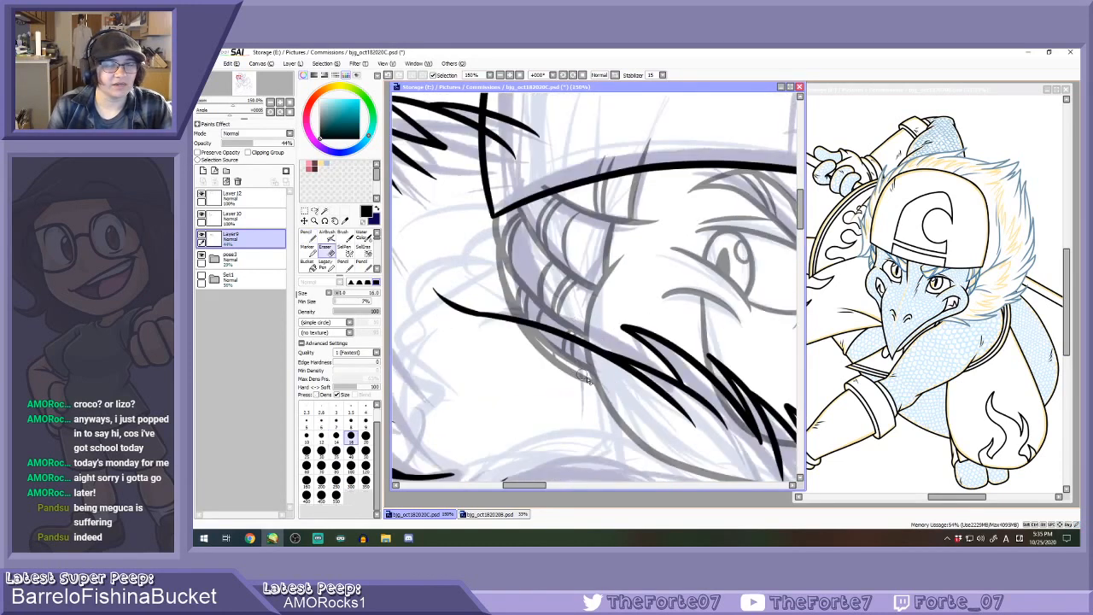
scroll(584, 376, "up", 2)
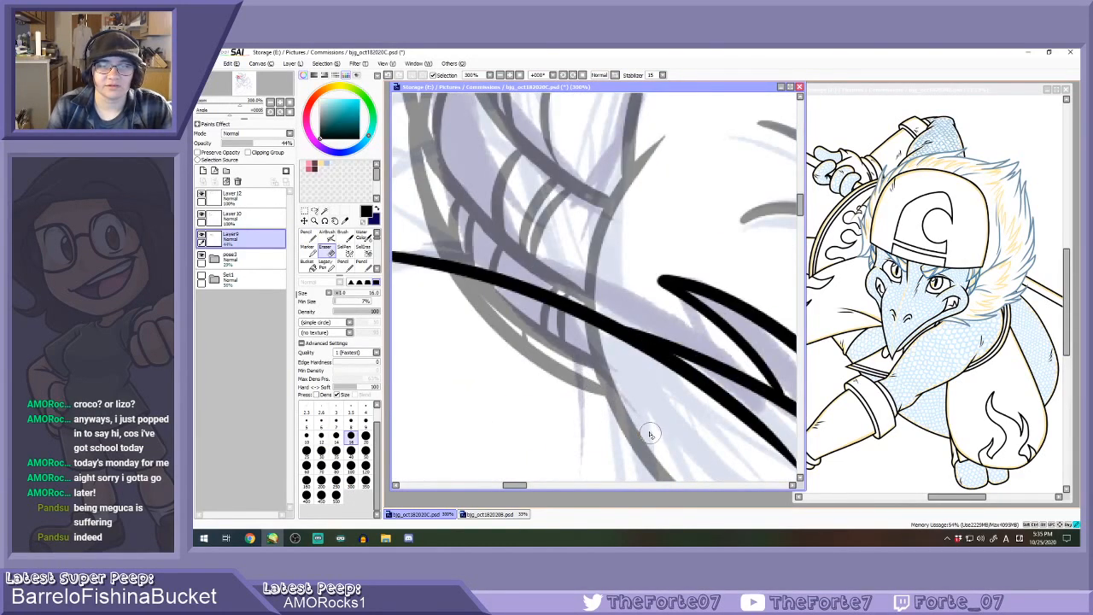
Erase the grey face lines sticking out above the cap's lower edge and the stray line end at the temple.
scroll(647, 426, "down", 2)
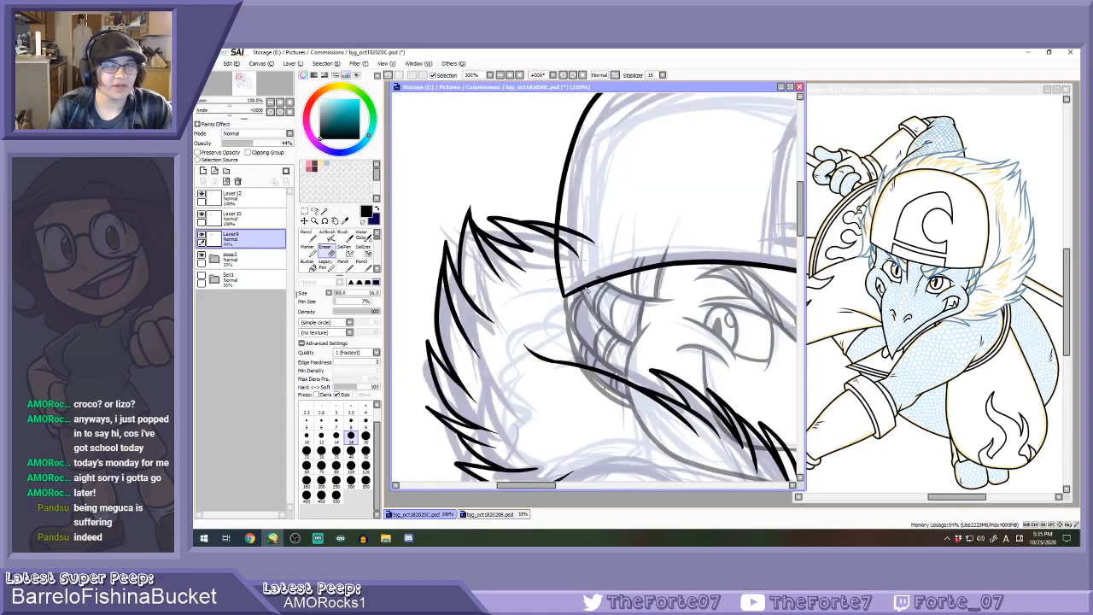
scroll(587, 290, "up", 1)
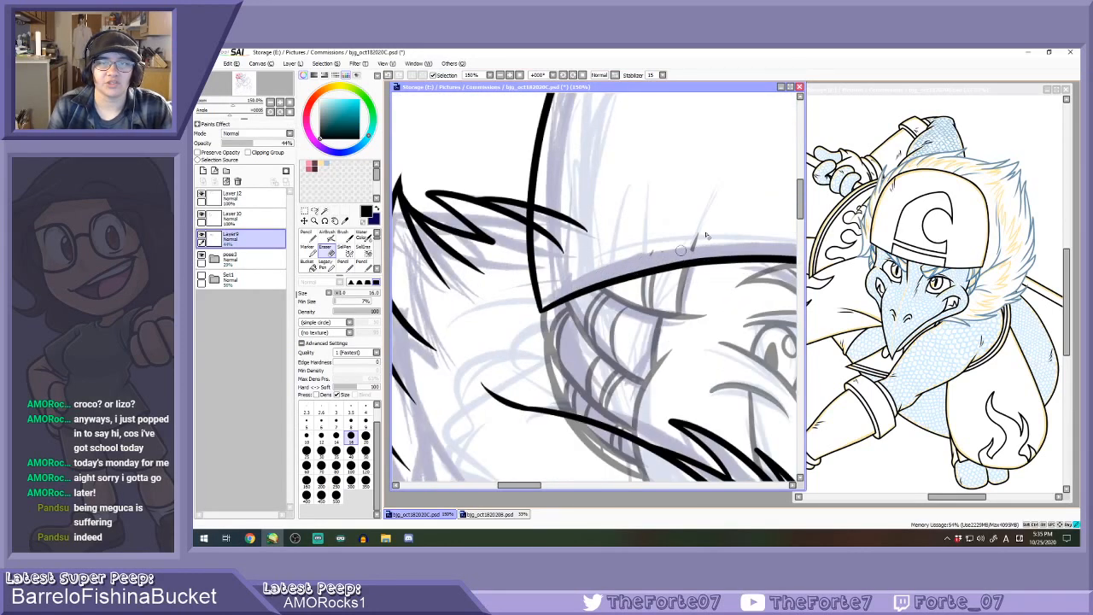
scroll(660, 266, "down", 2)
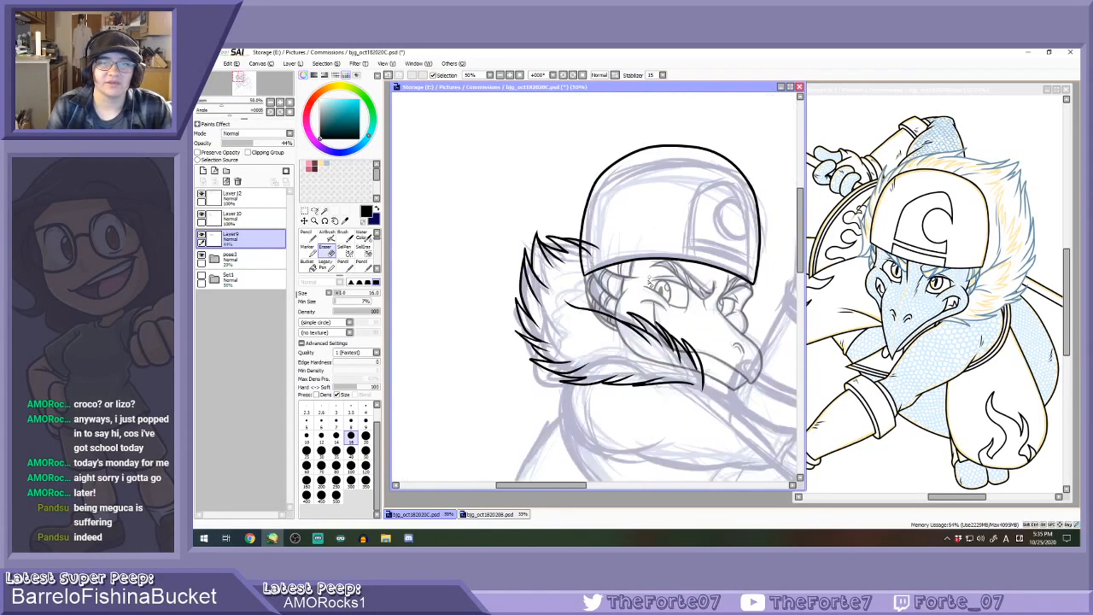
scroll(609, 248, "up", 4)
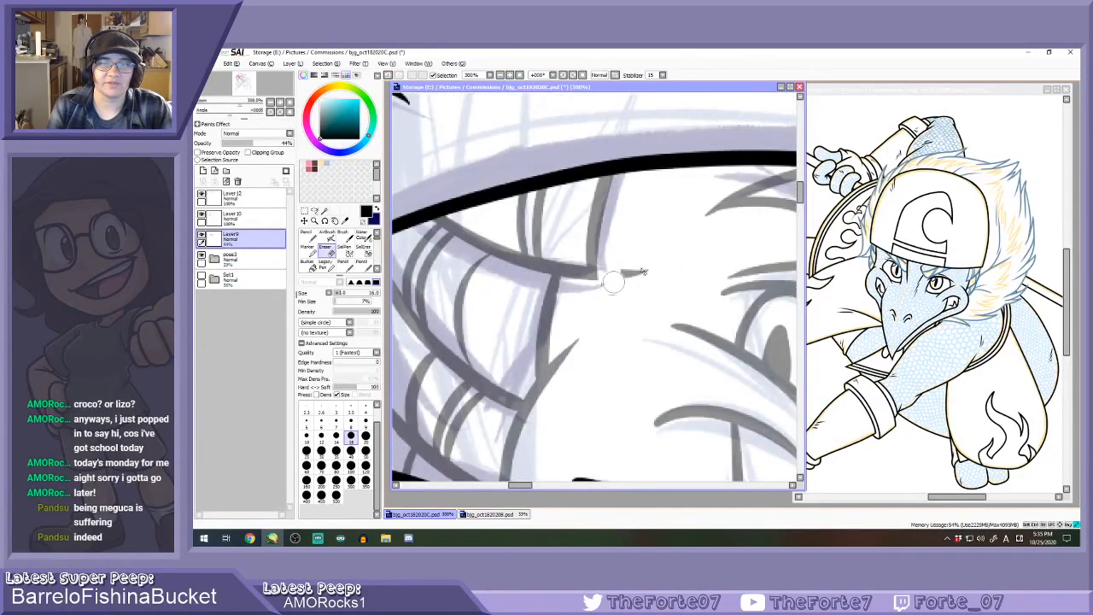
scroll(613, 256, "down", 2)
scroll(568, 273, "down", 2)
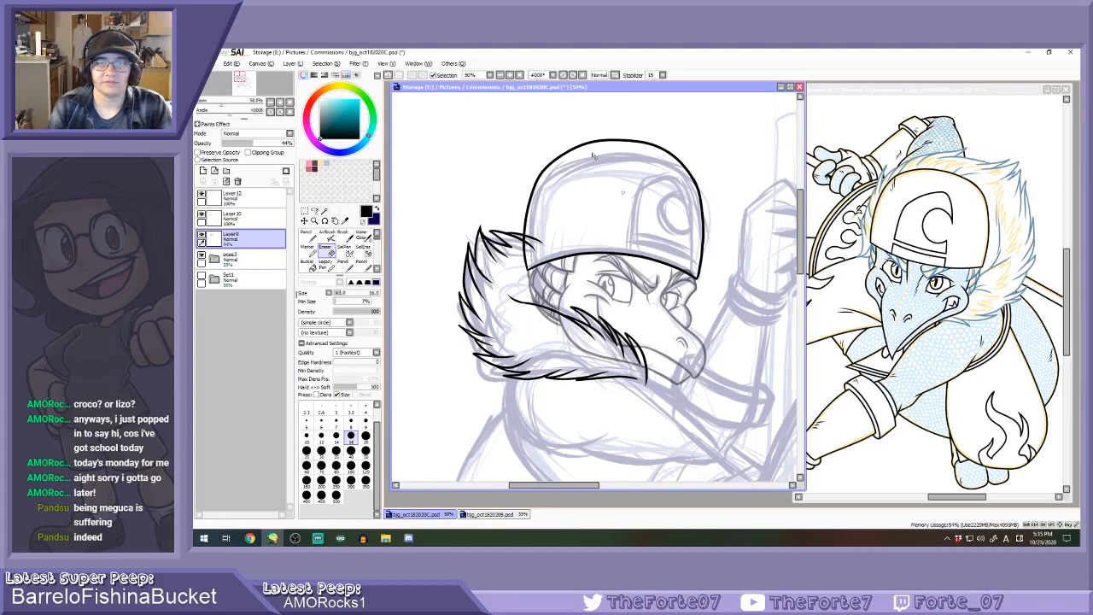
left_click(564, 76)
left_click(563, 76)
left_click(564, 76)
scroll(596, 188, "up", 2)
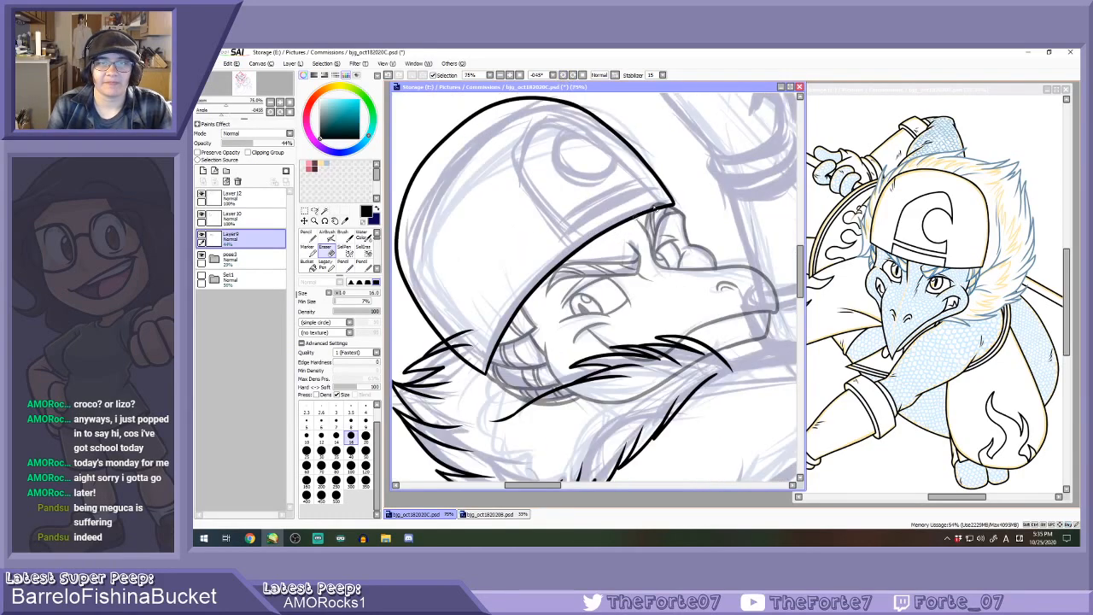
left_click(583, 76)
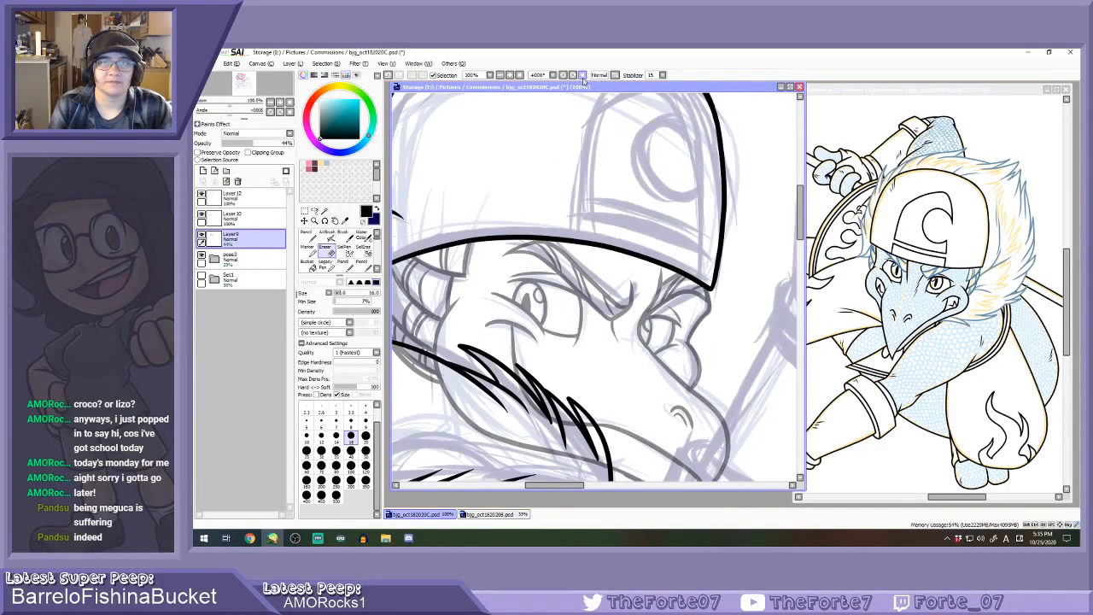
scroll(557, 253, "down", 3)
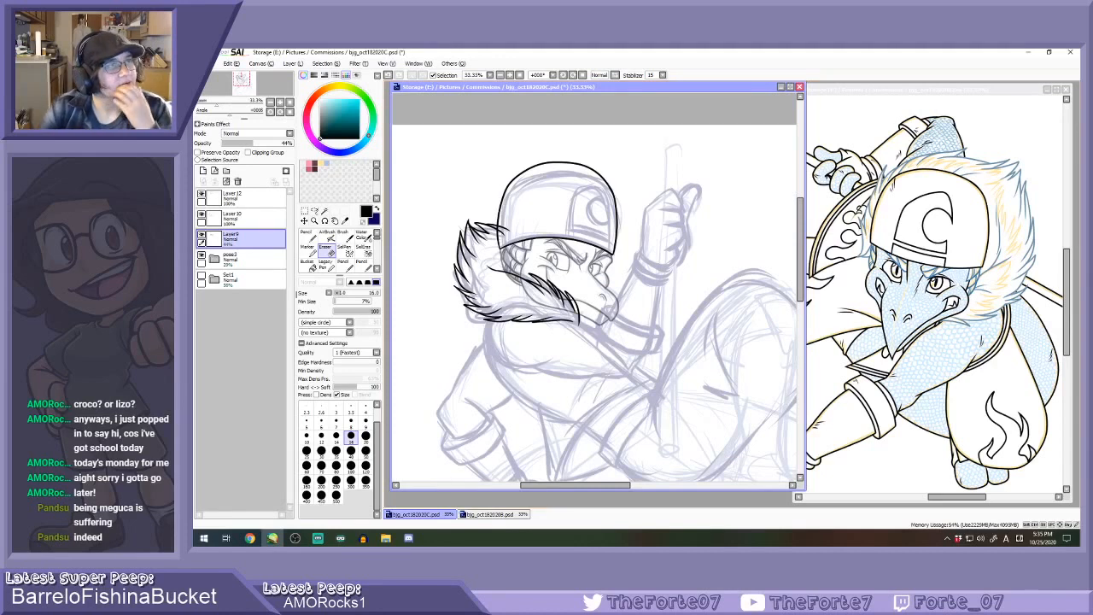
Maximize the canvas window of bjg_oct182020C.psd.
key("alt+Tab")
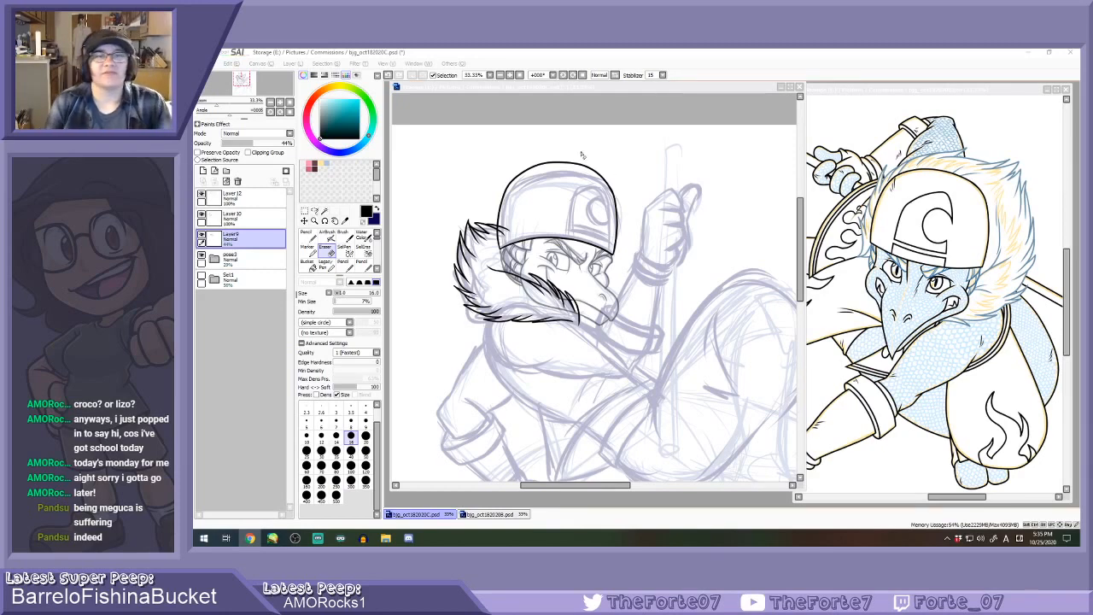
double_click(596, 87)
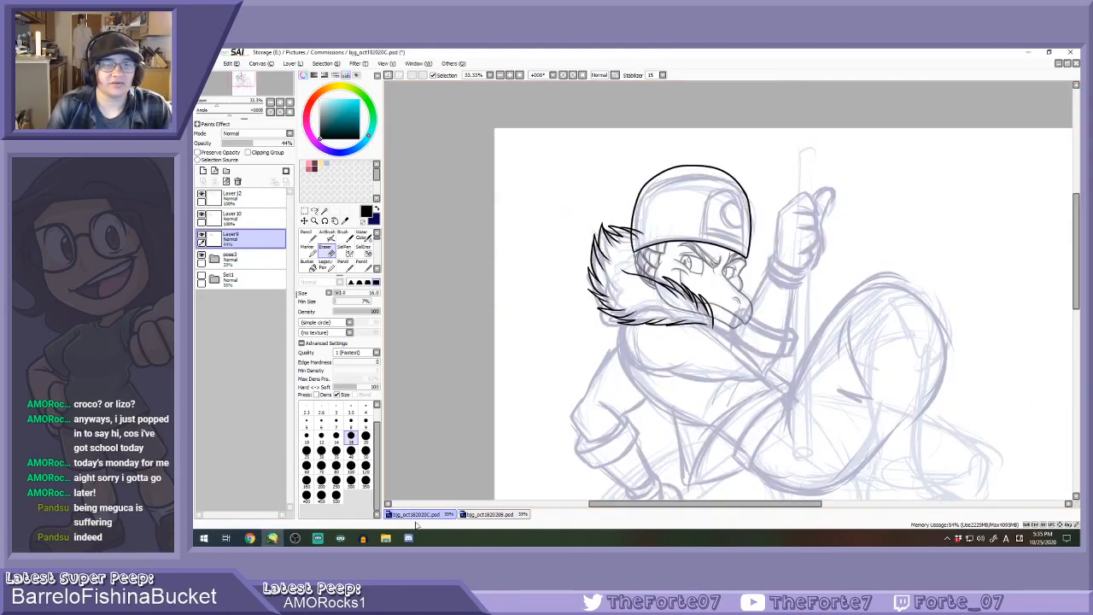
Erase the cap's crown outline on Layer12 with the size 100 Eraser, keeping the cap's curved lower edge.
left_click(318, 538)
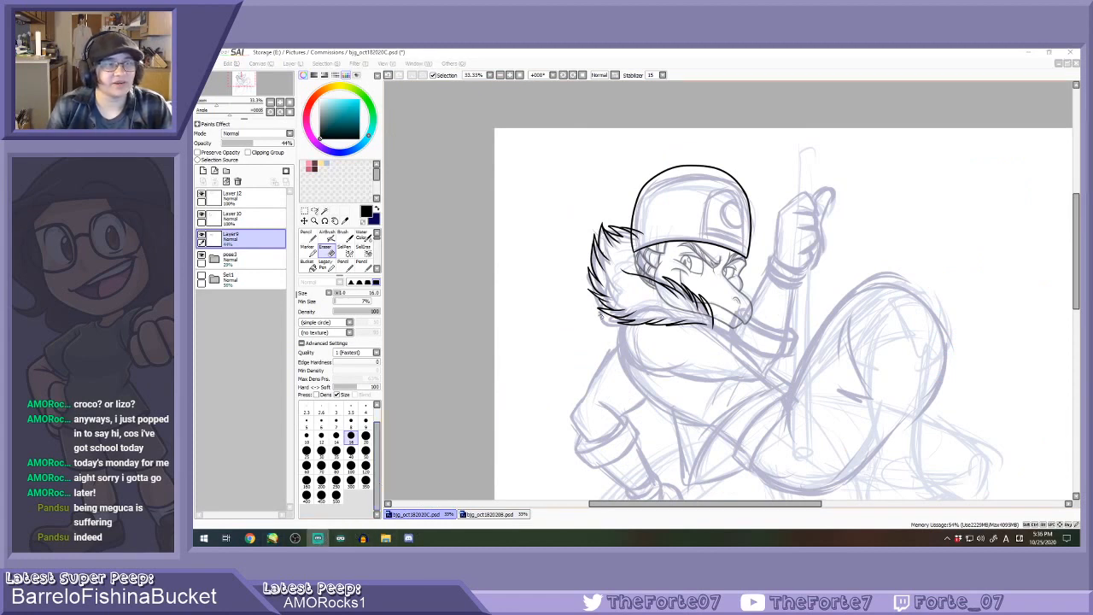
left_click(563, 76)
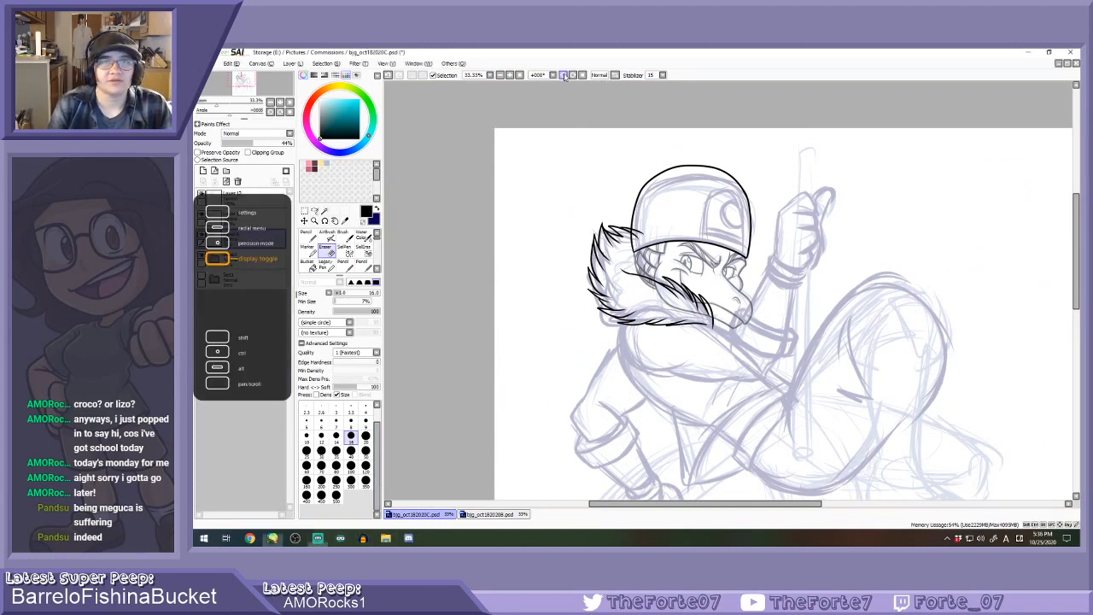
left_click(563, 76)
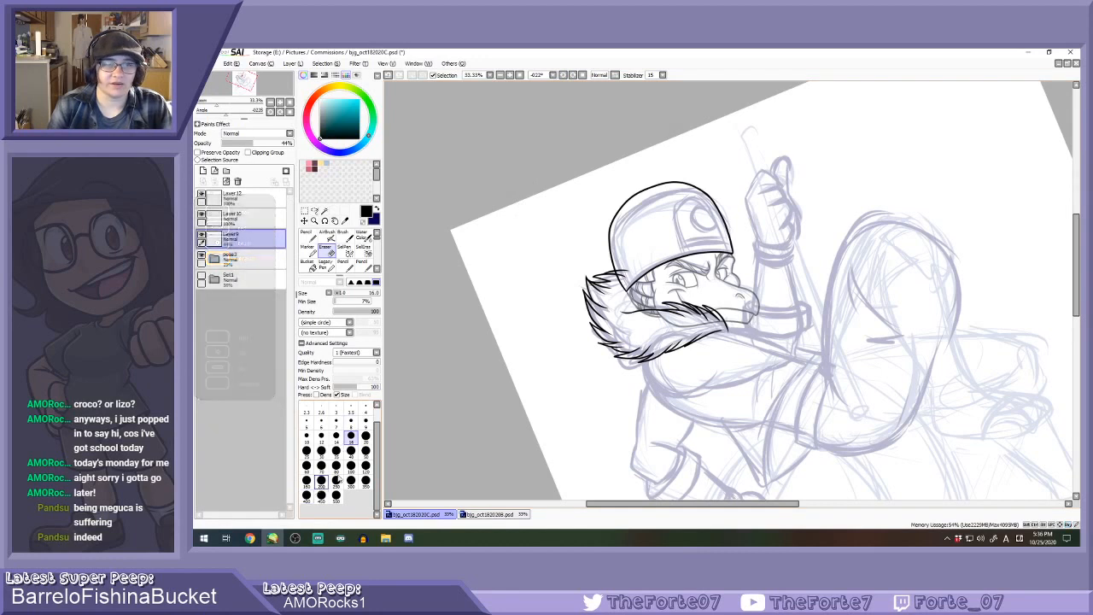
scroll(688, 187, "up", 1)
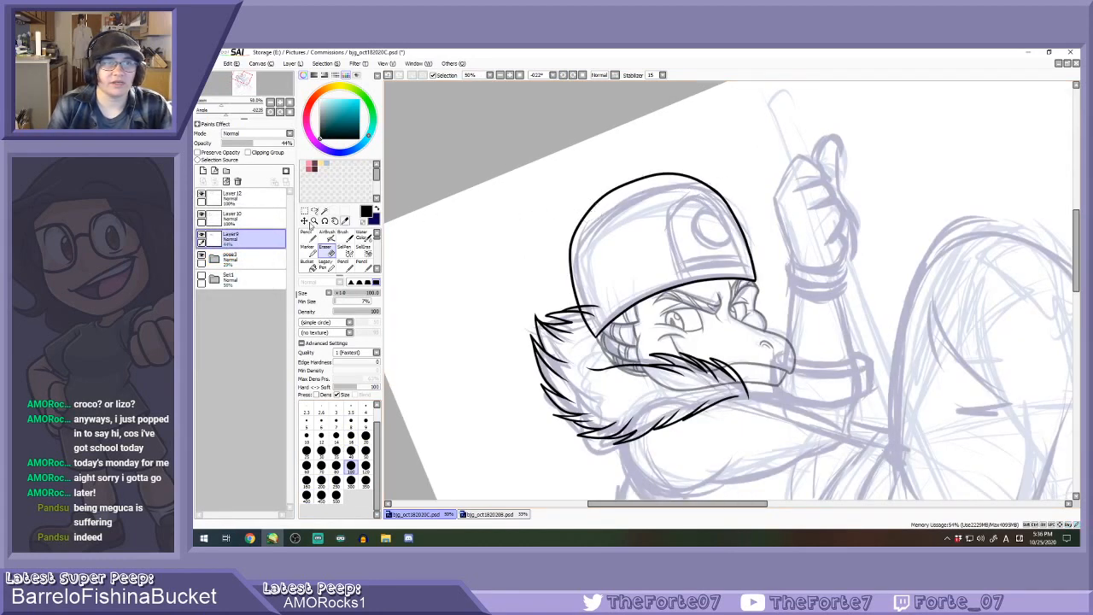
left_click(239, 196)
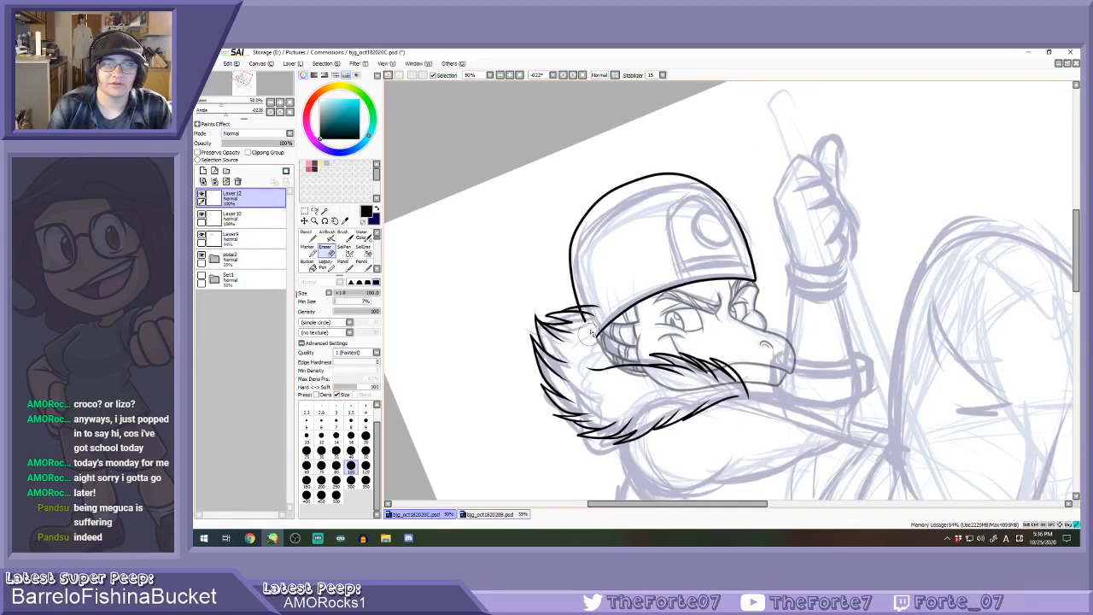
mouse_move(576, 303)
left_mouse_down()
mouse_move(568, 250)
mouse_move(587, 219)
mouse_move(641, 181)
mouse_move(687, 190)
mouse_move(766, 272)
left_mouse_up()
scroll(736, 248, "up", 1)
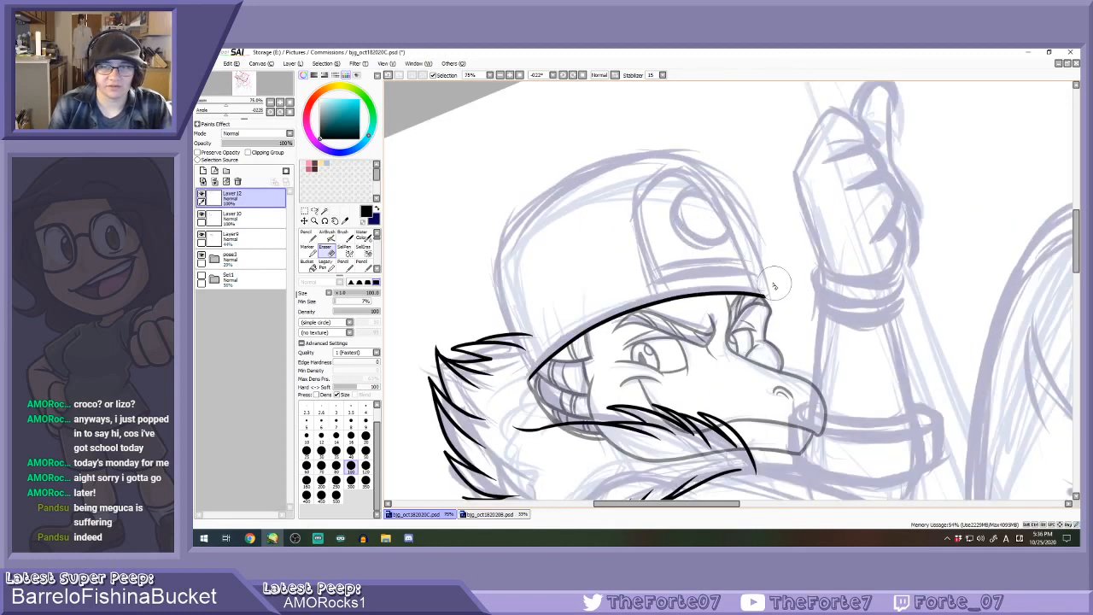
Try to redraw the cap's crown with the size 12 Pencil, starting from the front corner of the lower edge.
key("n")
mouse_move(765, 297)
left_mouse_down()
mouse_move(673, 158)
mouse_move(633, 157)
left_mouse_up()
key("ctrl+z")
left_click(583, 76)
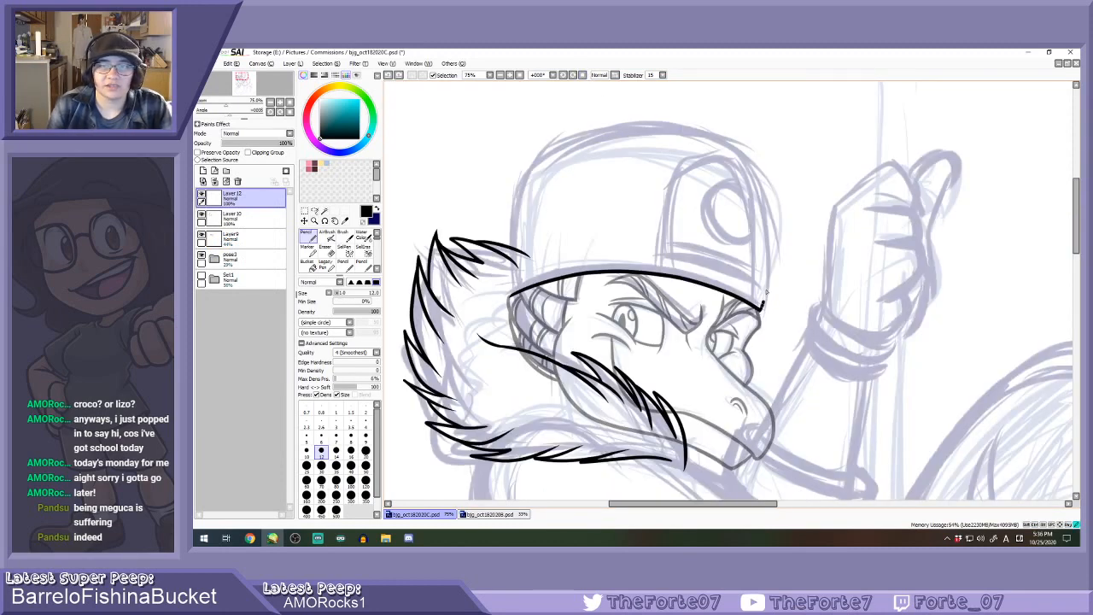
mouse_move(765, 300)
left_mouse_down()
mouse_move(734, 145)
mouse_move(645, 121)
mouse_move(516, 155)
mouse_move(486, 209)
mouse_move(480, 296)
left_mouse_up()
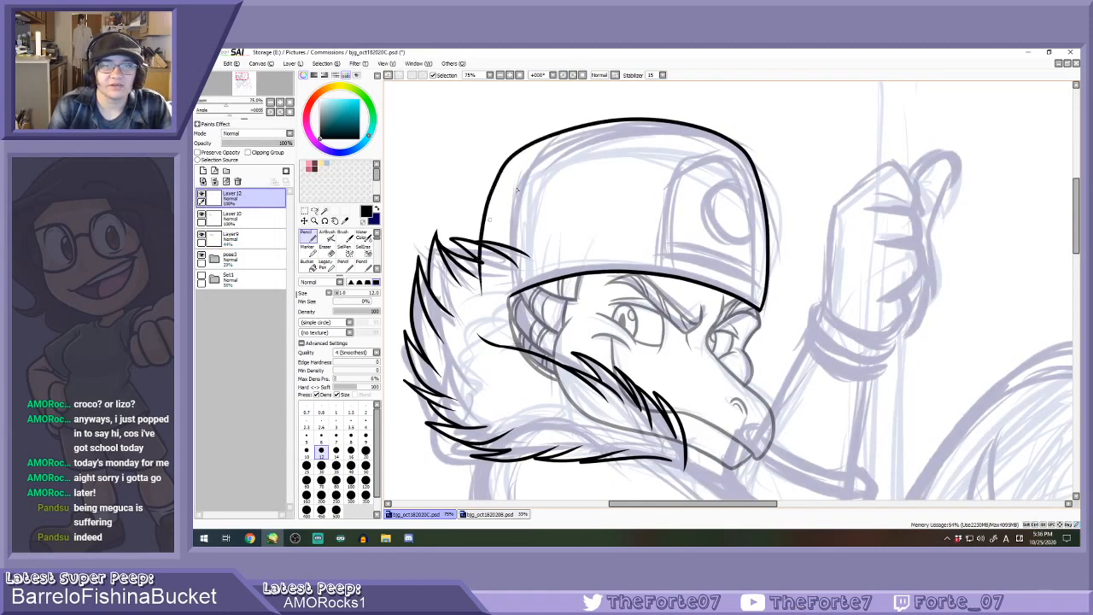
key("ctrl+z")
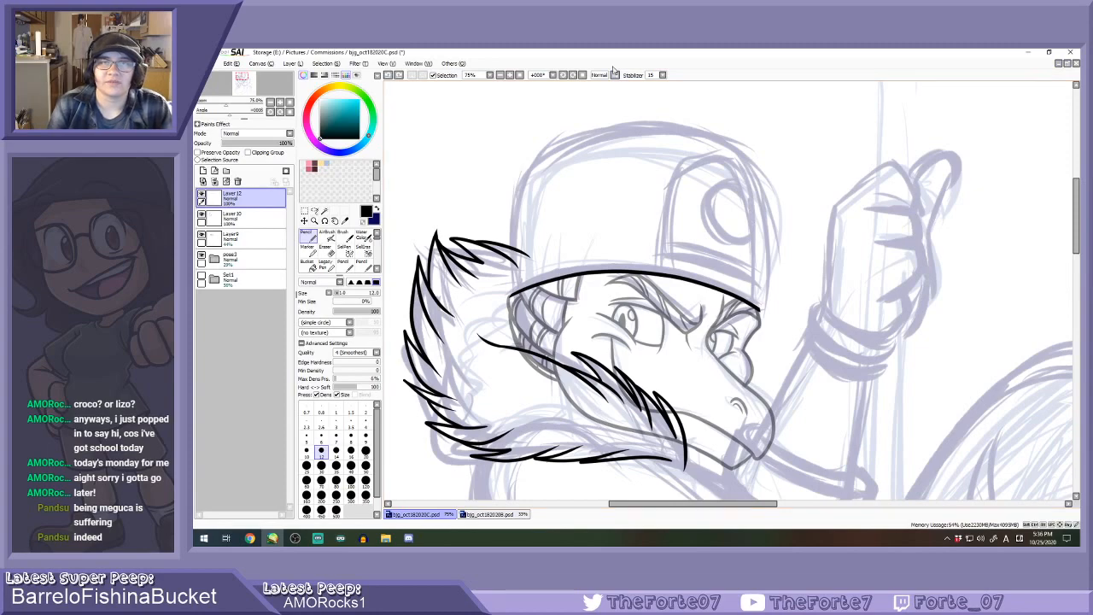
left_click(574, 75)
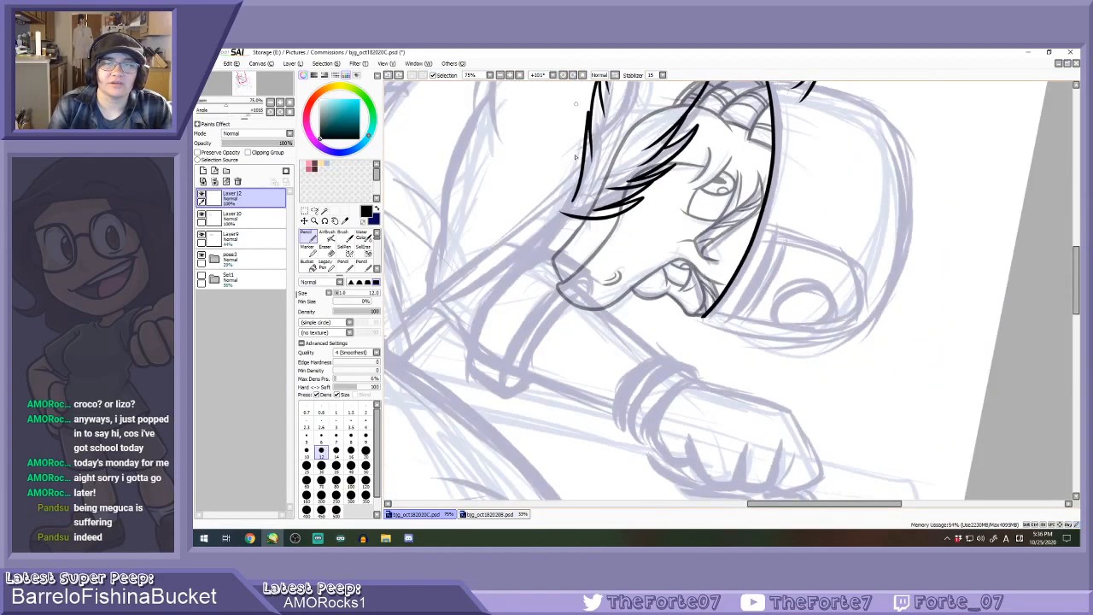
scroll(577, 196, "down", 2)
scroll(768, 230, "up", 3)
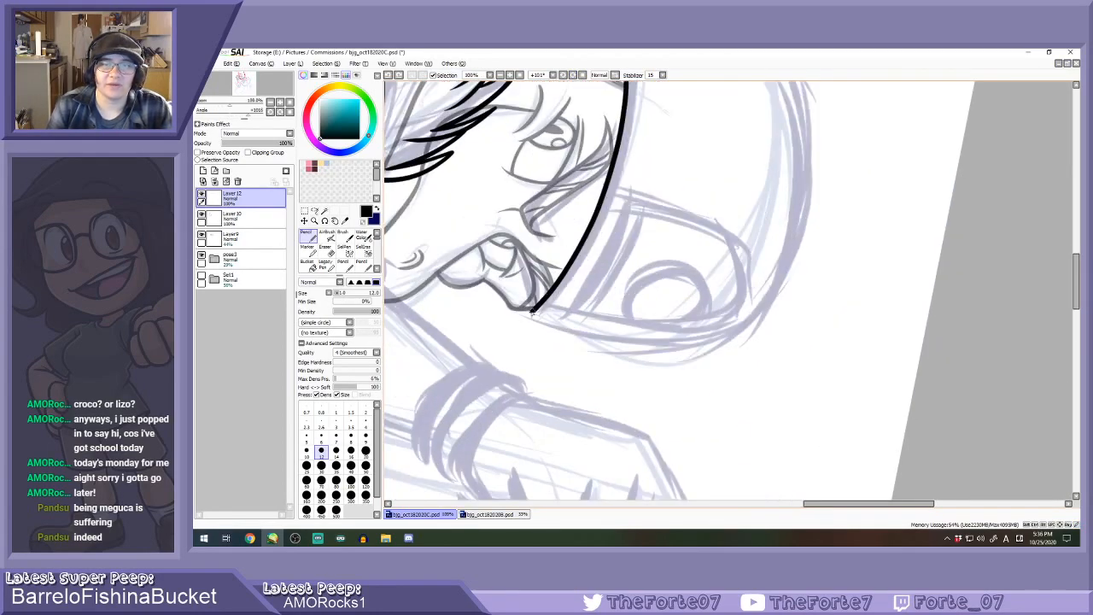
mouse_move(533, 312)
left_mouse_down()
mouse_move(625, 352)
mouse_move(713, 353)
mouse_move(763, 323)
mouse_move(798, 267)
left_mouse_up()
key("ctrl+z")
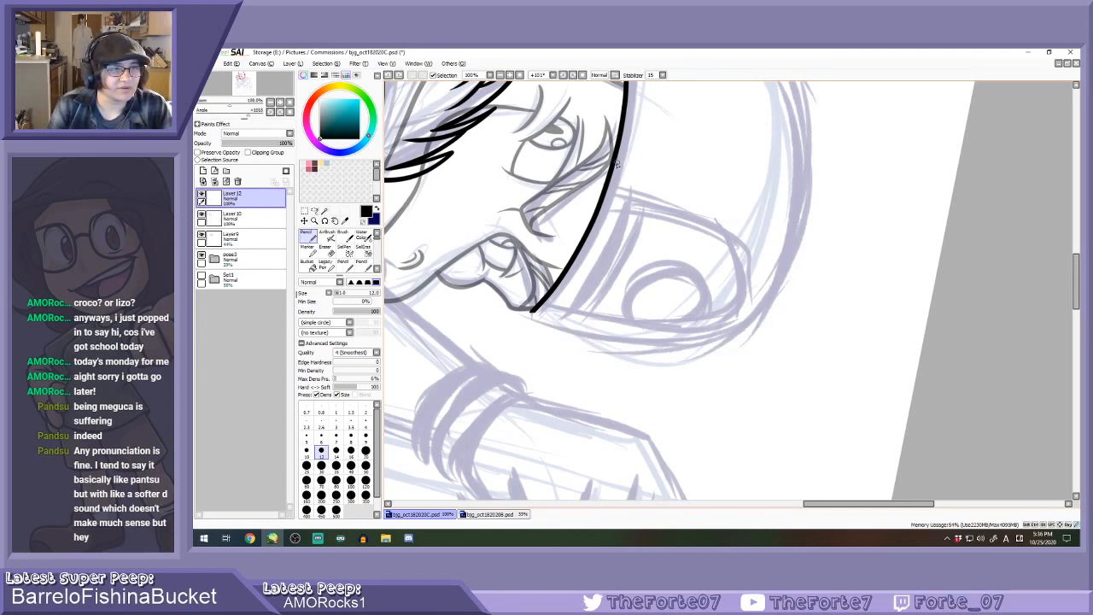
Try to redraw the cap's crown in one stroke from behind the head over the top toward the front corner.
left_click(583, 76)
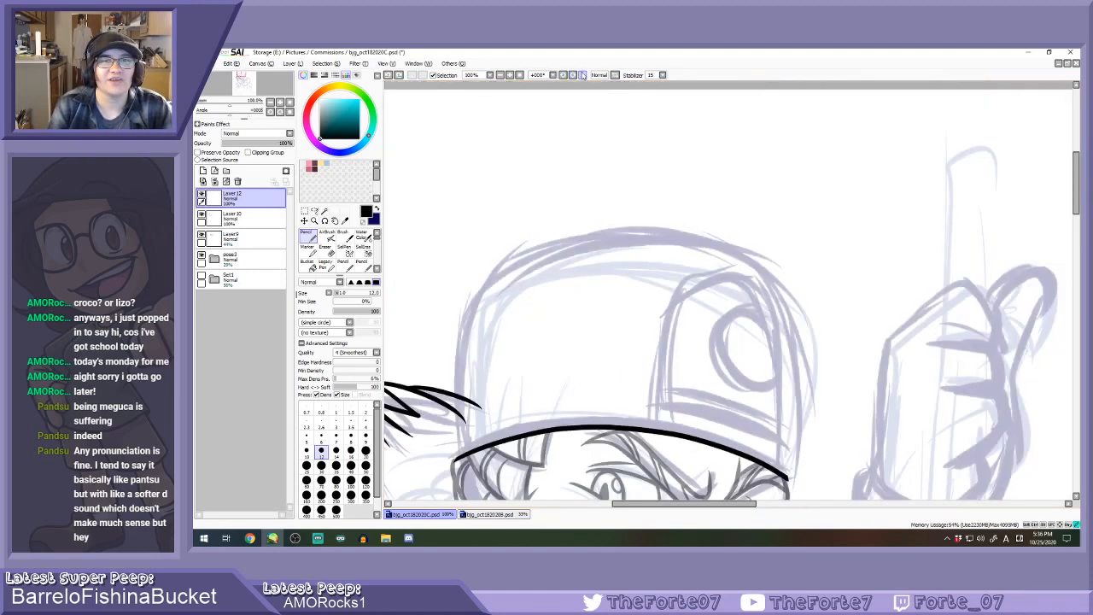
scroll(576, 204, "down", 2)
scroll(487, 355, "up", 1)
left_click_drag(495, 376, 509, 220)
key("ctrl+z")
mouse_move(500, 368)
left_mouse_down()
mouse_move(497, 273)
mouse_move(526, 214)
mouse_move(595, 188)
mouse_move(698, 202)
mouse_move(752, 343)
left_mouse_up()
key("ctrl+z")
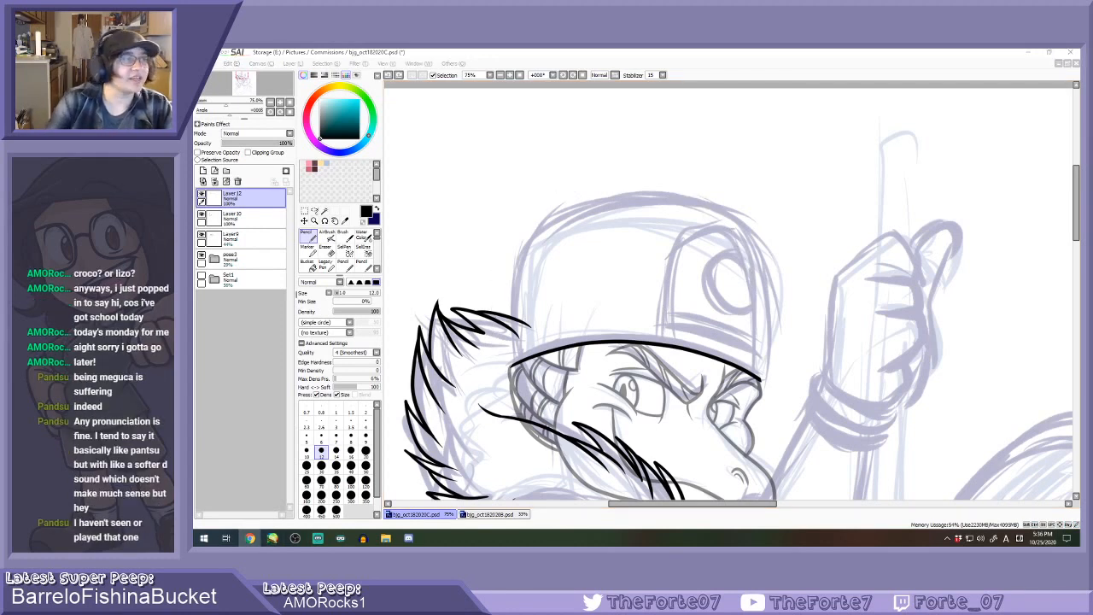
left_click(518, 217)
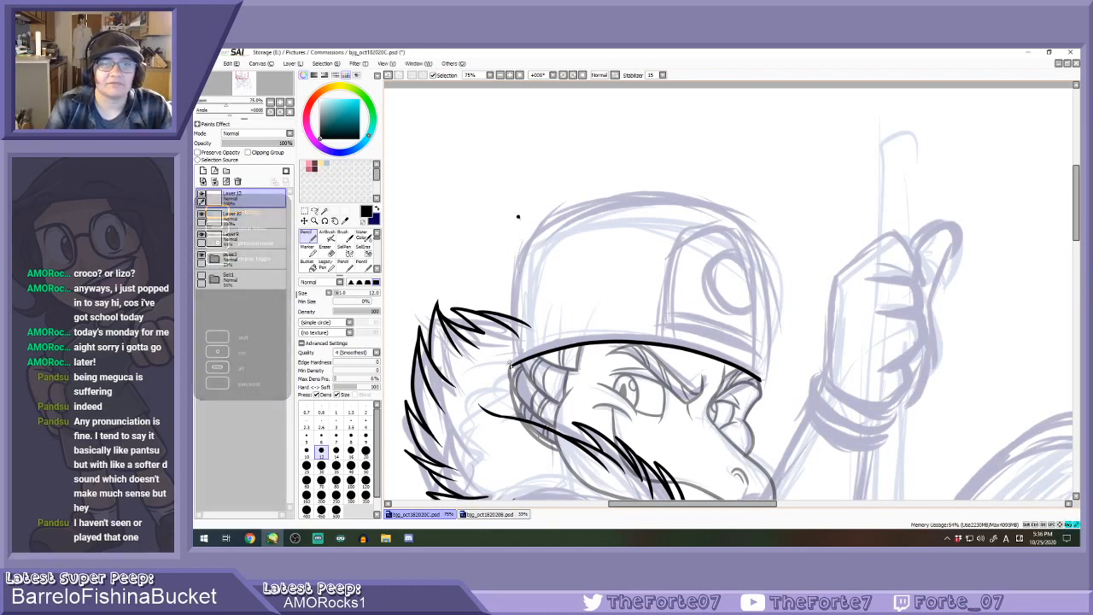
key("ctrl+z")
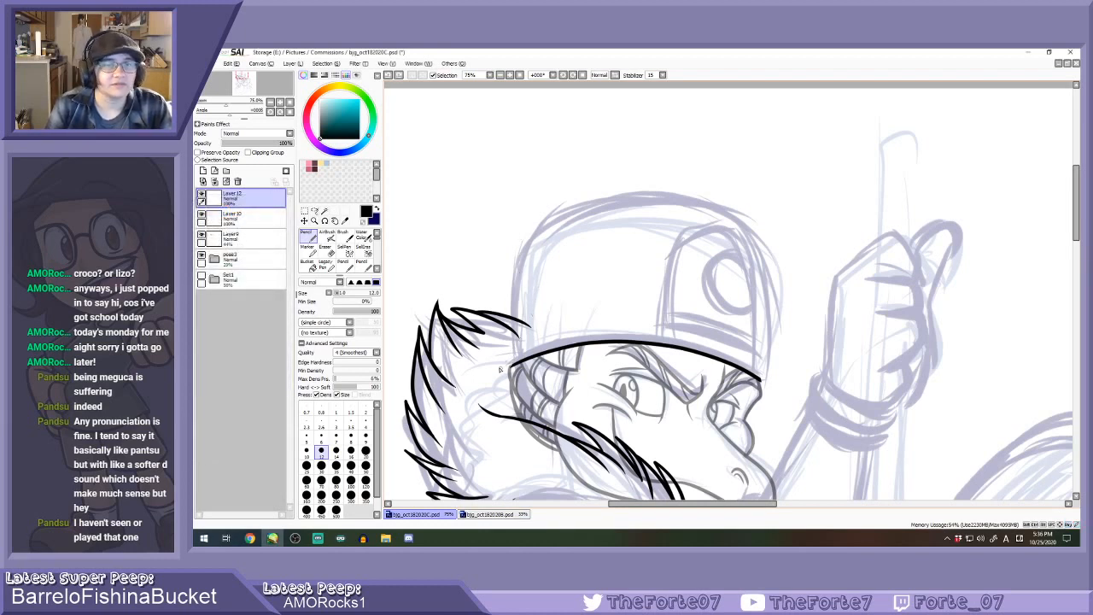
mouse_move(497, 367)
left_mouse_down()
mouse_move(513, 229)
mouse_move(495, 351)
mouse_move(504, 239)
mouse_move(688, 199)
mouse_move(765, 312)
left_mouse_up()
key("ctrl+z")
key("ctrl+z")
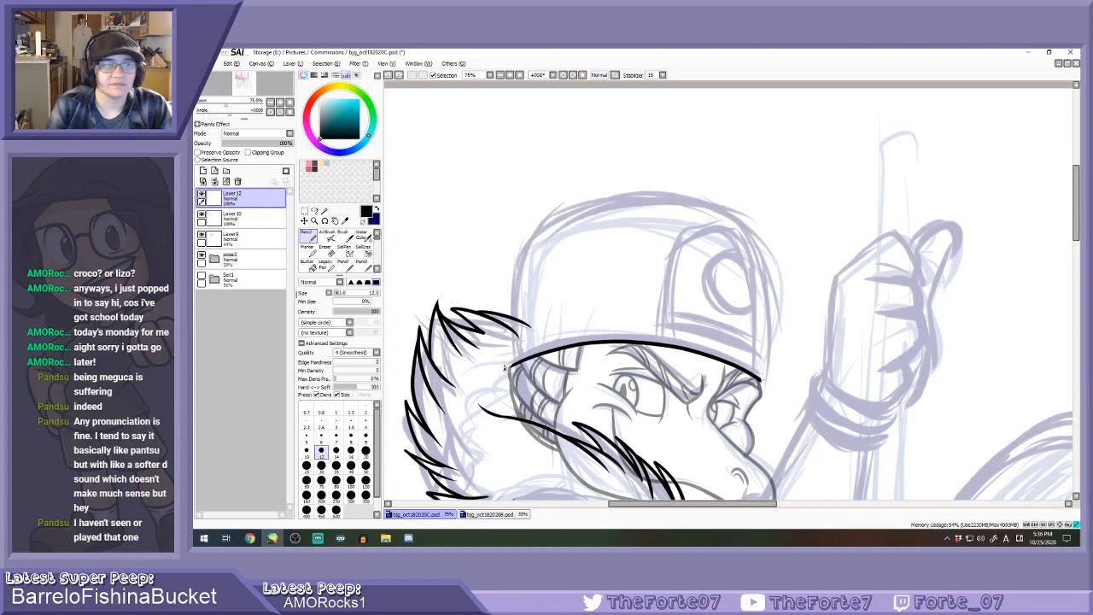
mouse_move(504, 367)
left_mouse_down()
mouse_move(531, 206)
mouse_move(624, 181)
mouse_move(737, 203)
mouse_move(765, 373)
left_mouse_up()
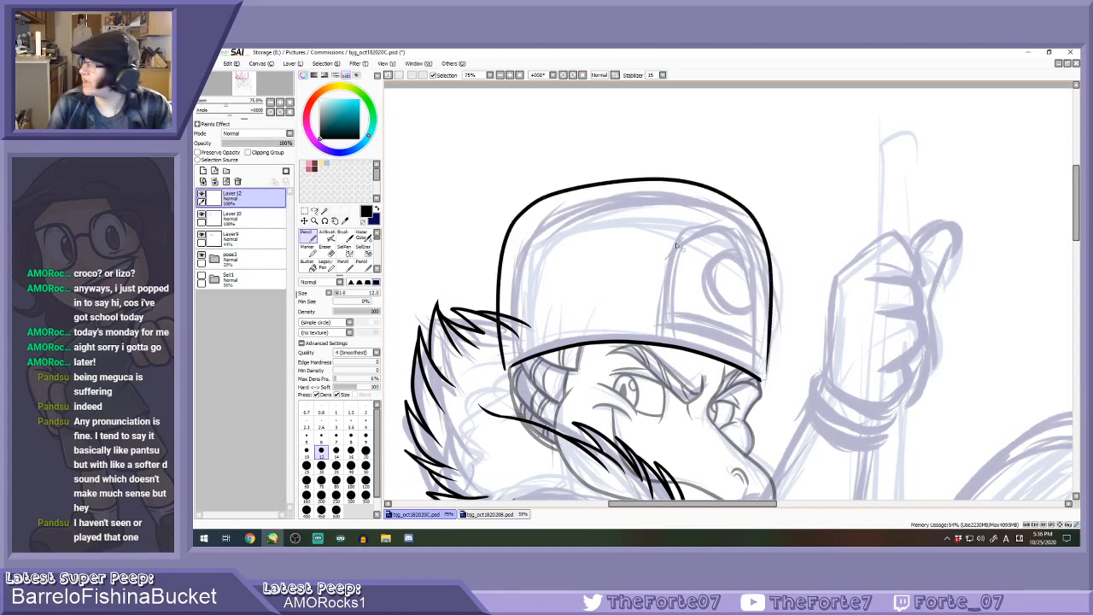
key("ctrl+z")
mouse_move(502, 369)
left_mouse_down()
mouse_move(508, 234)
mouse_move(575, 199)
mouse_move(714, 206)
mouse_move(769, 372)
left_mouse_up()
key("ctrl+z")
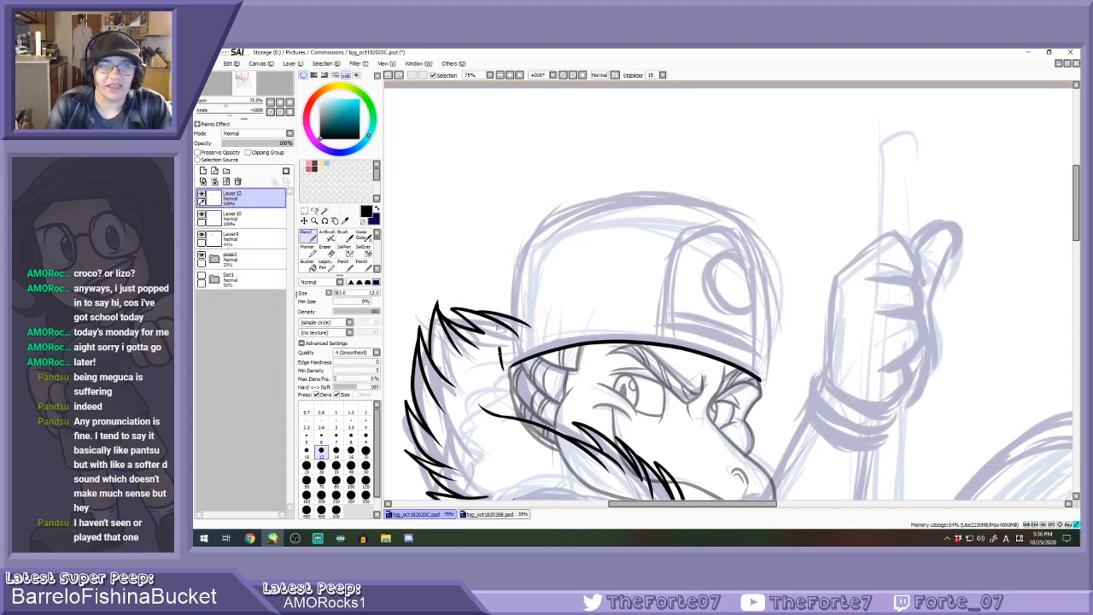
mouse_move(503, 349)
left_mouse_down()
mouse_move(515, 225)
mouse_move(621, 195)
mouse_move(734, 219)
mouse_move(769, 376)
left_mouse_up()
key("ctrl+z")
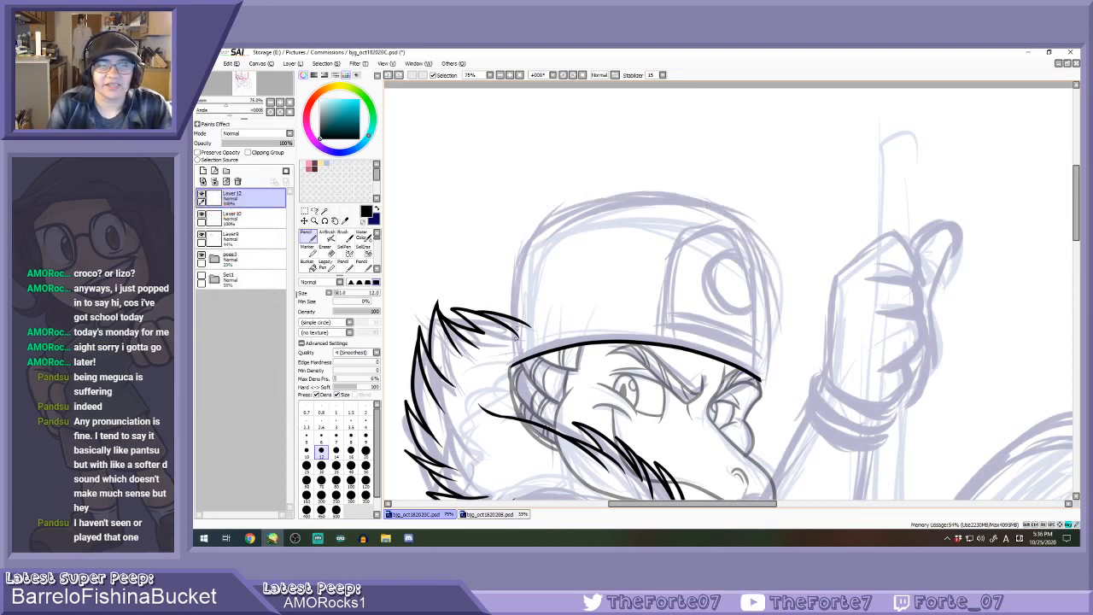
Draw the cap's crown on Layer12 as one black curve from the back of the head to the front corner.
mouse_move(503, 369)
left_mouse_down()
mouse_move(500, 253)
mouse_move(554, 203)
mouse_move(678, 190)
mouse_move(749, 232)
mouse_move(765, 381)
left_mouse_up()
scroll(540, 399, "down", 4)
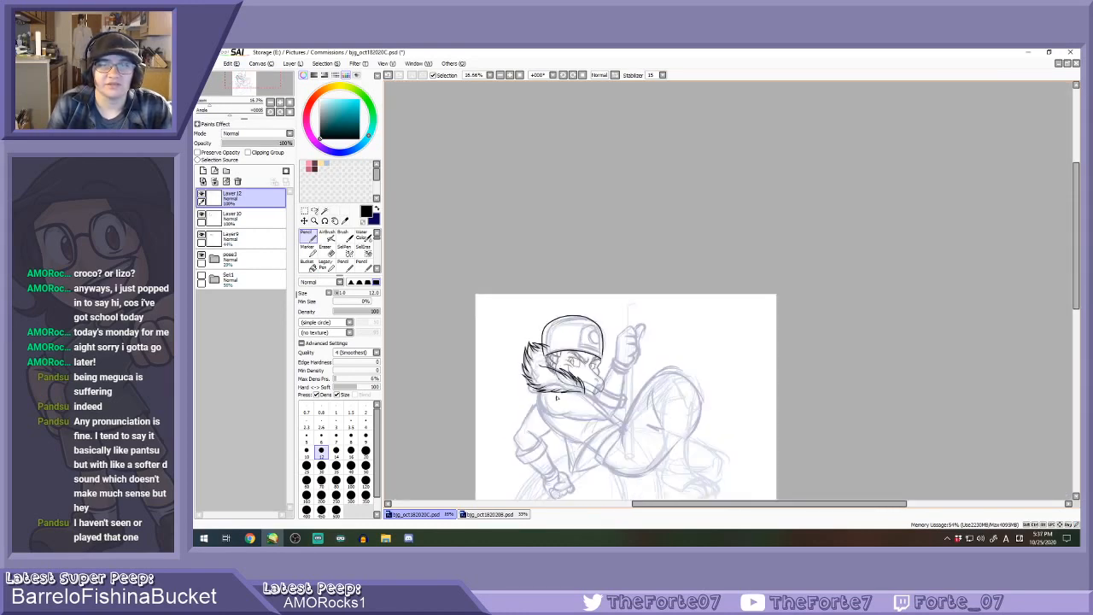
scroll(559, 399, "up", 2)
scroll(639, 315, "up", 2)
scroll(639, 313, "up", 4)
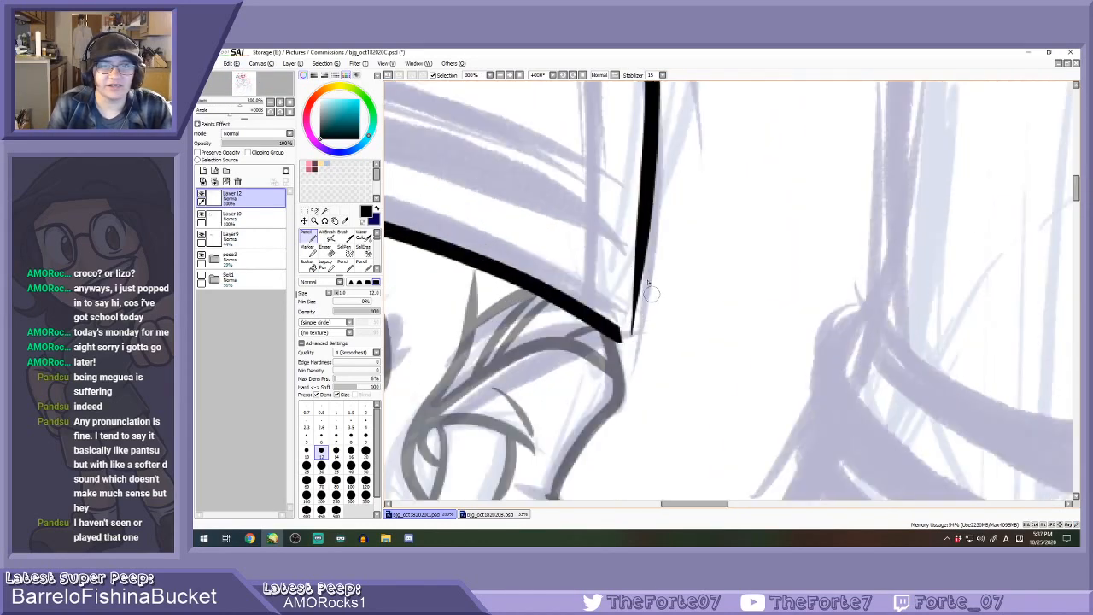
Try to thicken the crown line's tapered end and join it to the cap's lower edge at the front corner.
mouse_move(641, 241)
left_mouse_down()
mouse_move(631, 329)
mouse_move(615, 337)
left_mouse_up()
key("ctrl+z")
key("ctrl+z")
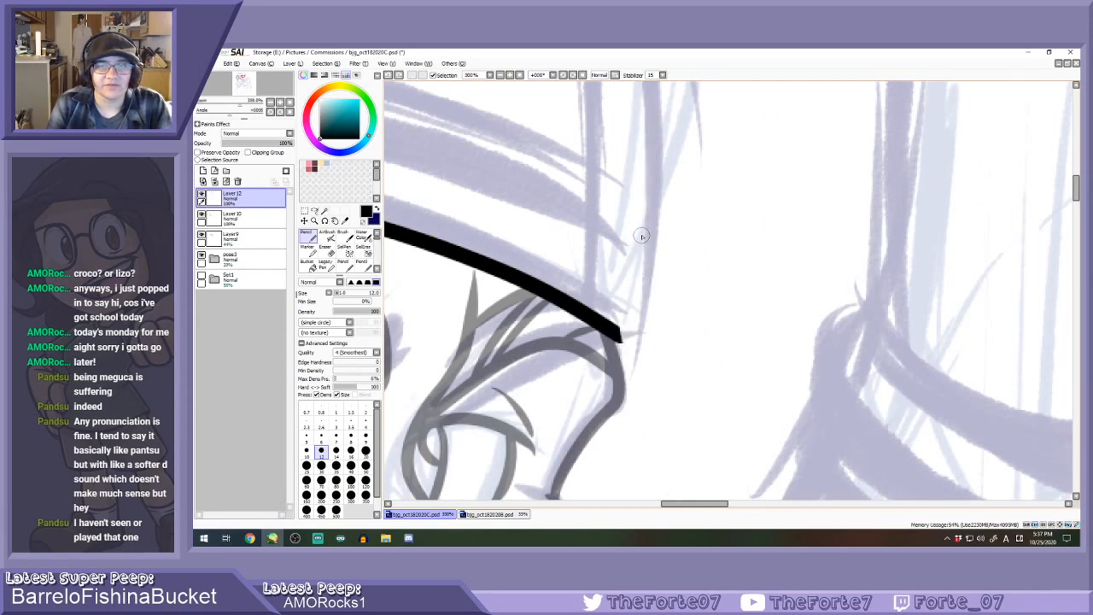
key("ctrl+y")
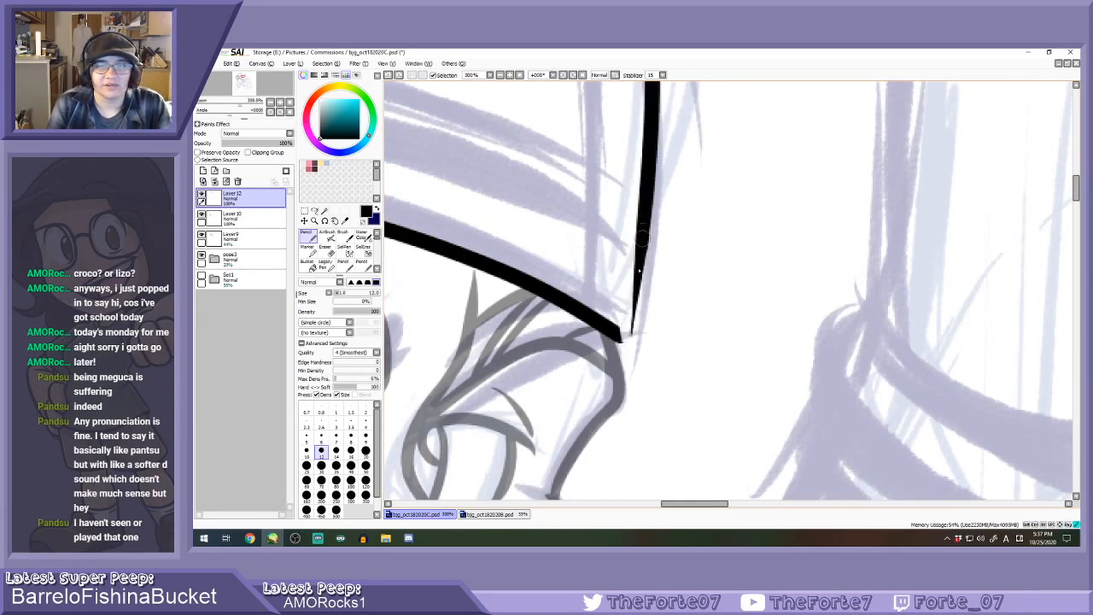
mouse_move(643, 230)
left_mouse_down()
mouse_move(621, 336)
mouse_move(641, 220)
mouse_move(632, 330)
left_mouse_up()
key("ctrl+z")
key("ctrl+z")
left_click_drag(638, 265, 620, 336)
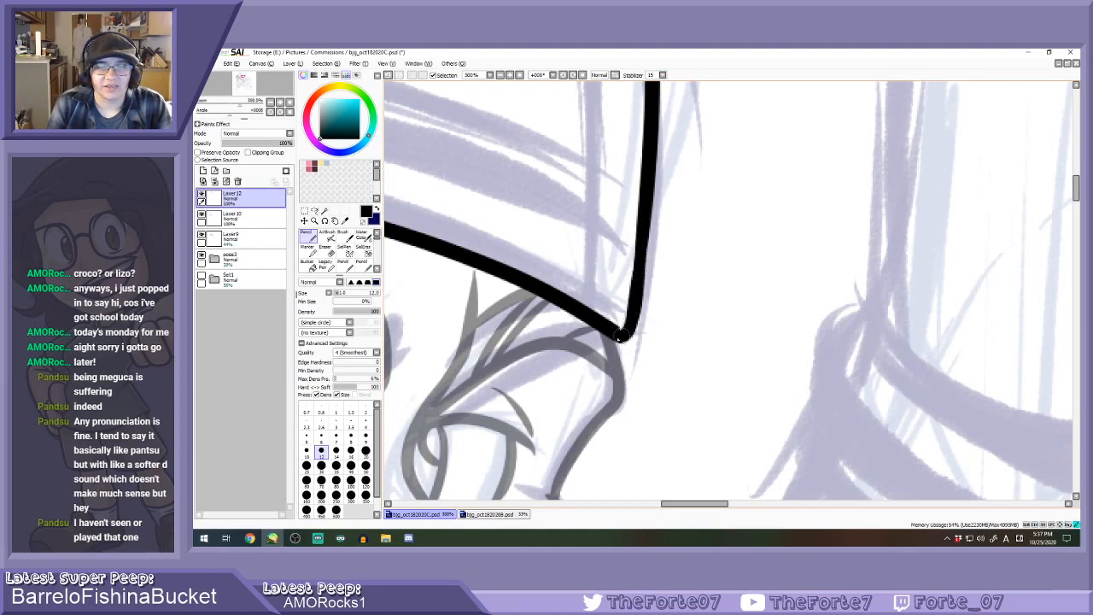
key("ctrl+z")
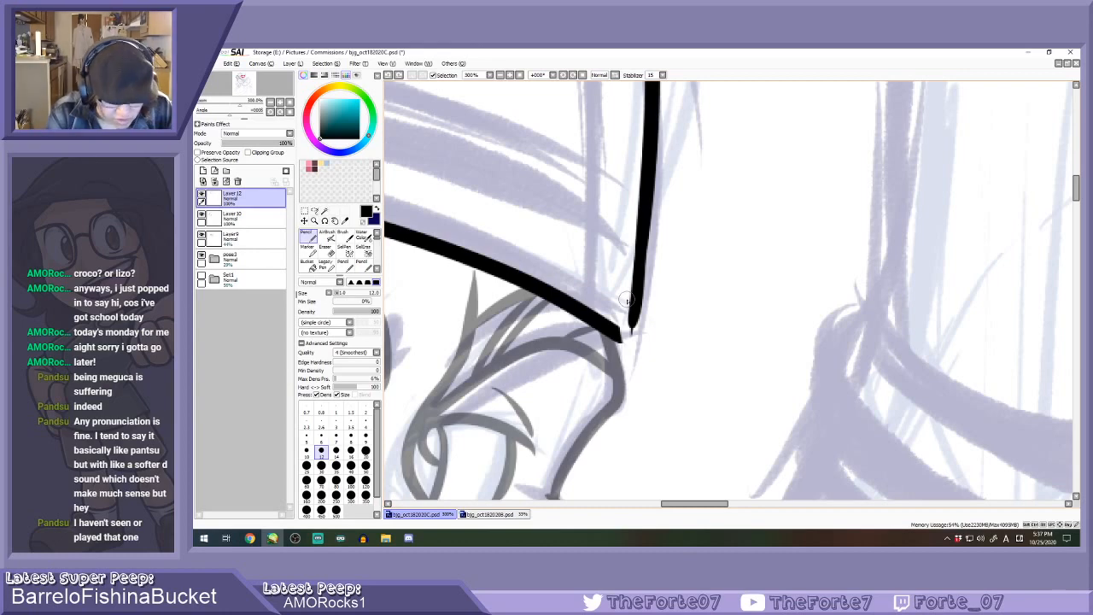
key("ctrl+z")
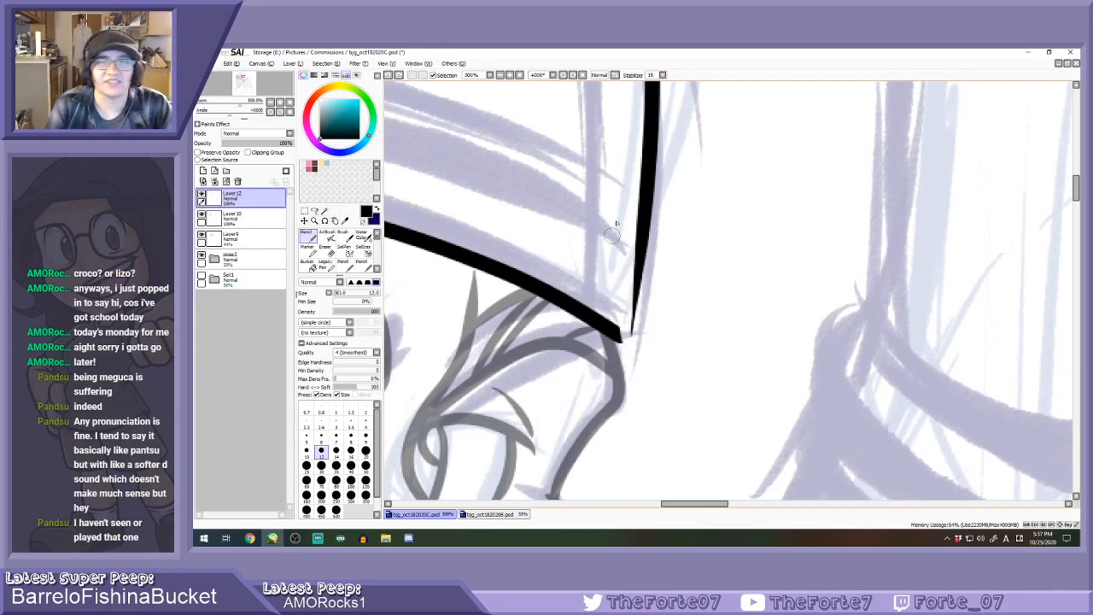
Rotate the canvas to -135°, thicken the crown line's tapered end until it joins the lower edge, and reset the rotation.
left_click(553, 76)
left_click(554, 77)
left_click(554, 76)
left_click(554, 76)
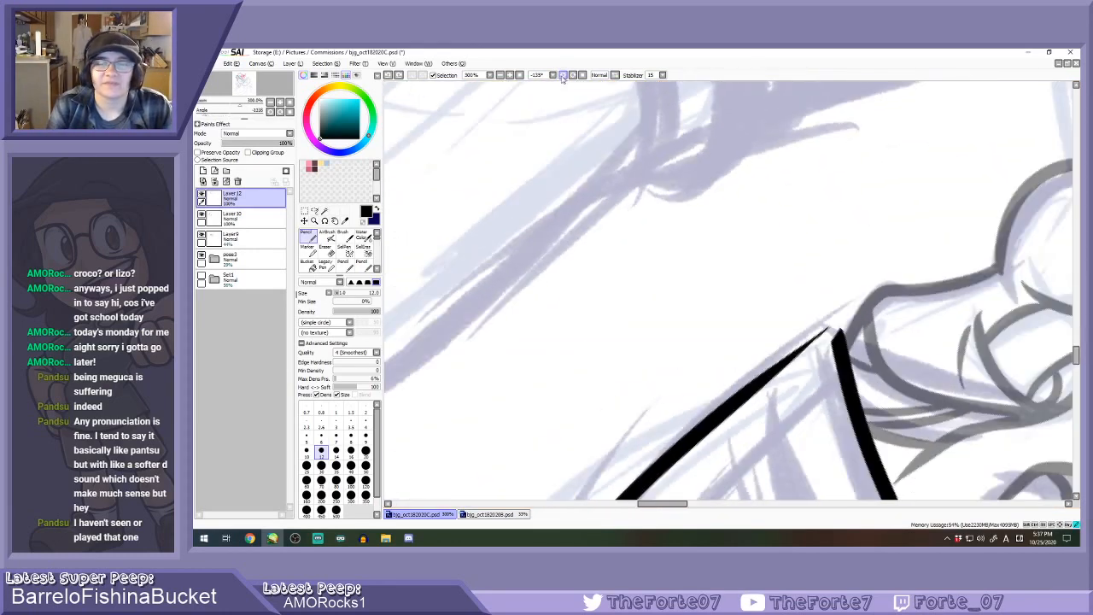
mouse_move(732, 403)
left_mouse_down()
mouse_move(807, 346)
mouse_move(850, 331)
mouse_move(840, 336)
left_mouse_up()
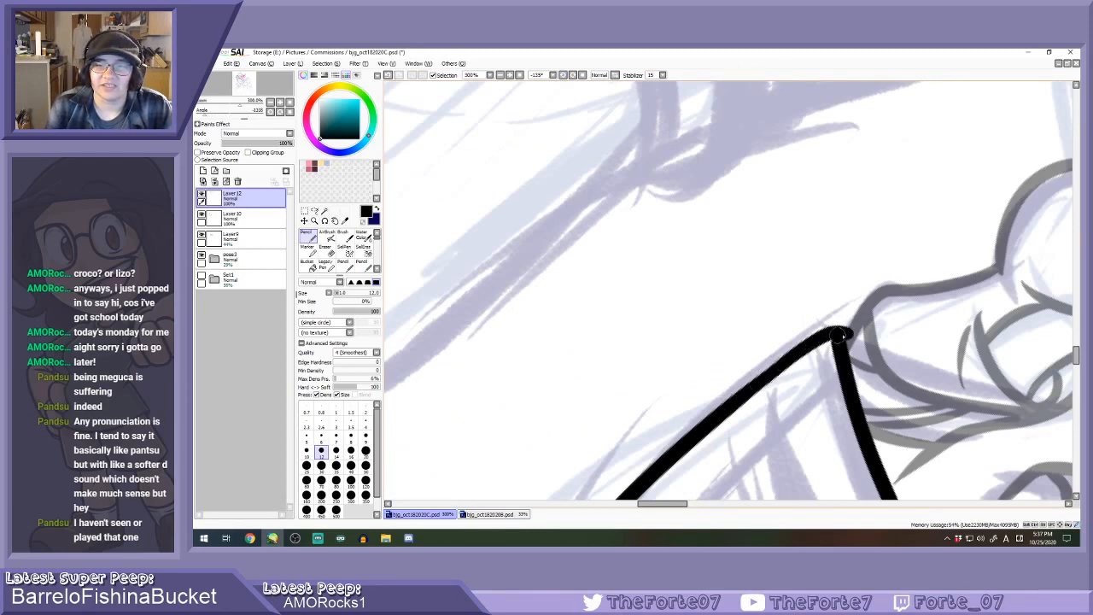
left_click(582, 75)
scroll(657, 232, "down", 7)
scroll(597, 193, "up", 2)
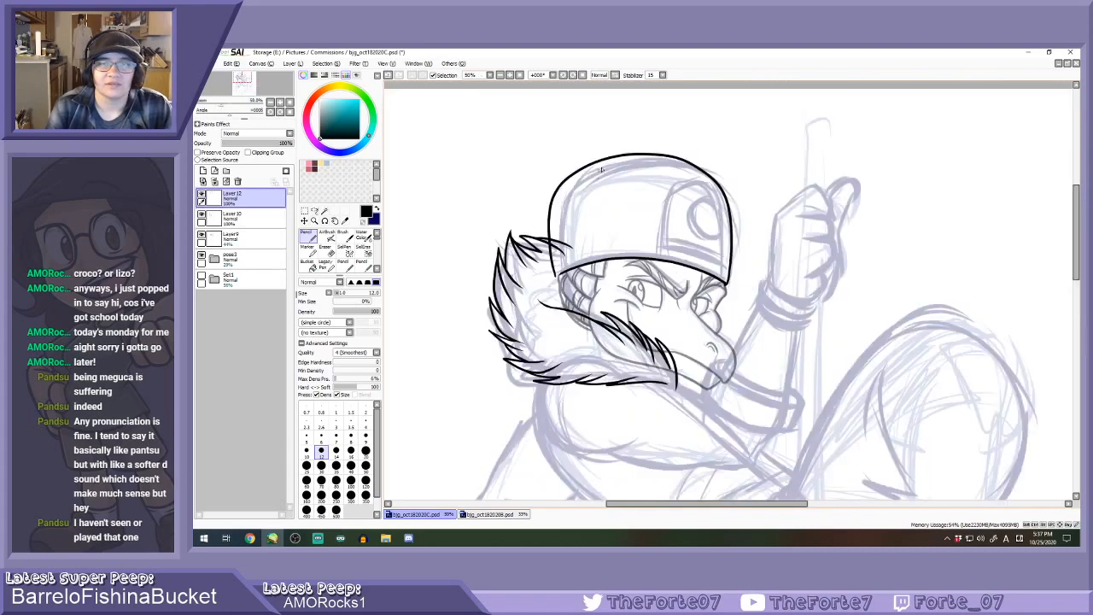
Rotate the canvas to 45° and erase the outer curved bands behind the face on Layer9 with a size 20 eraser.
scroll(601, 169, "up", 2)
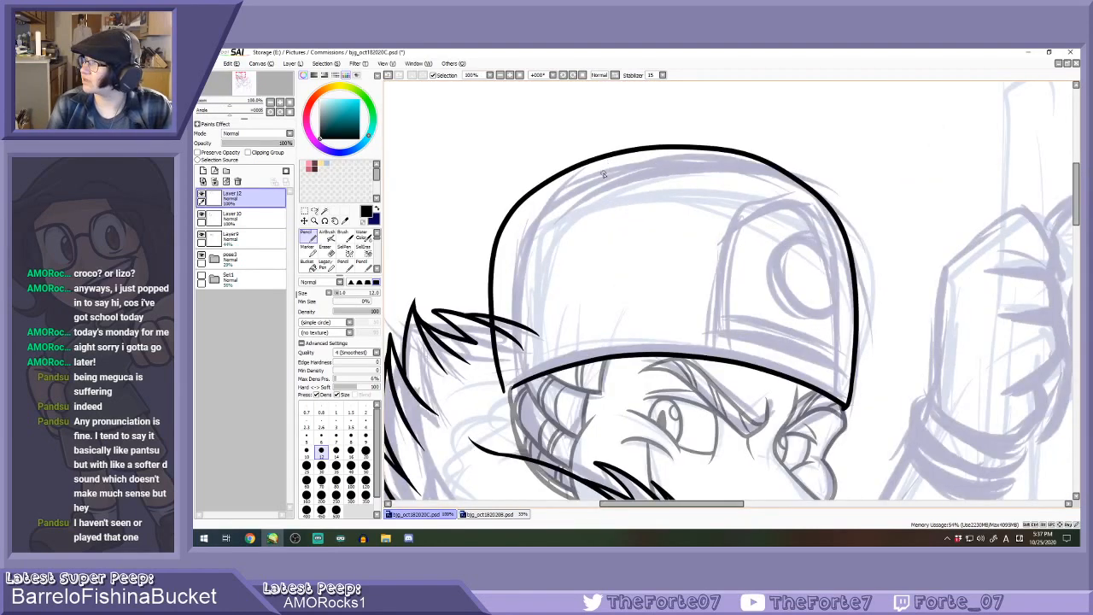
key("e")
key("e")
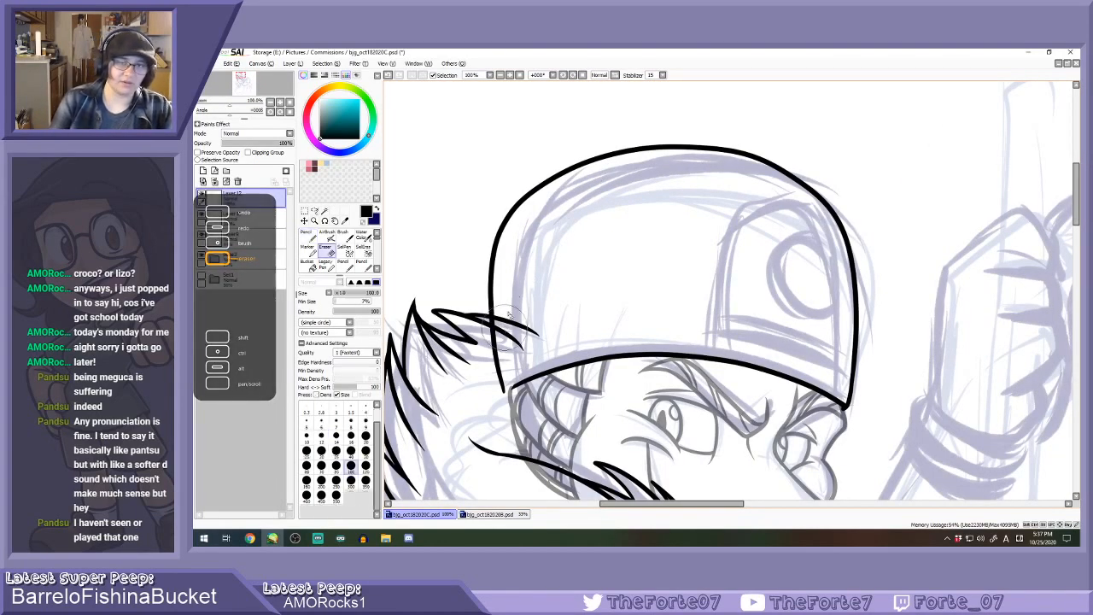
left_click(366, 438)
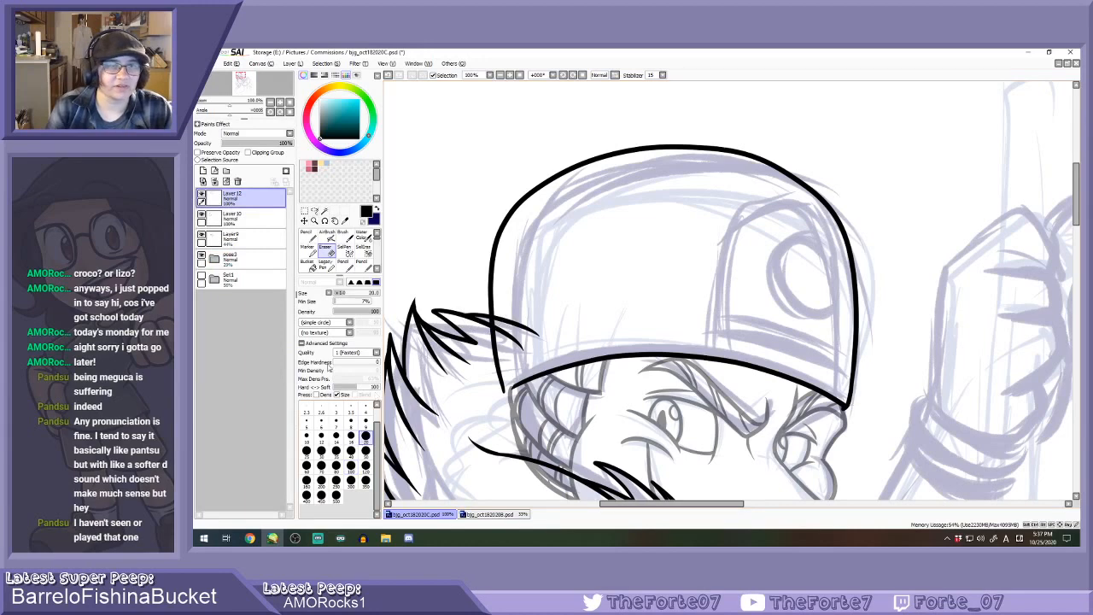
left_click(243, 219)
left_click(248, 240)
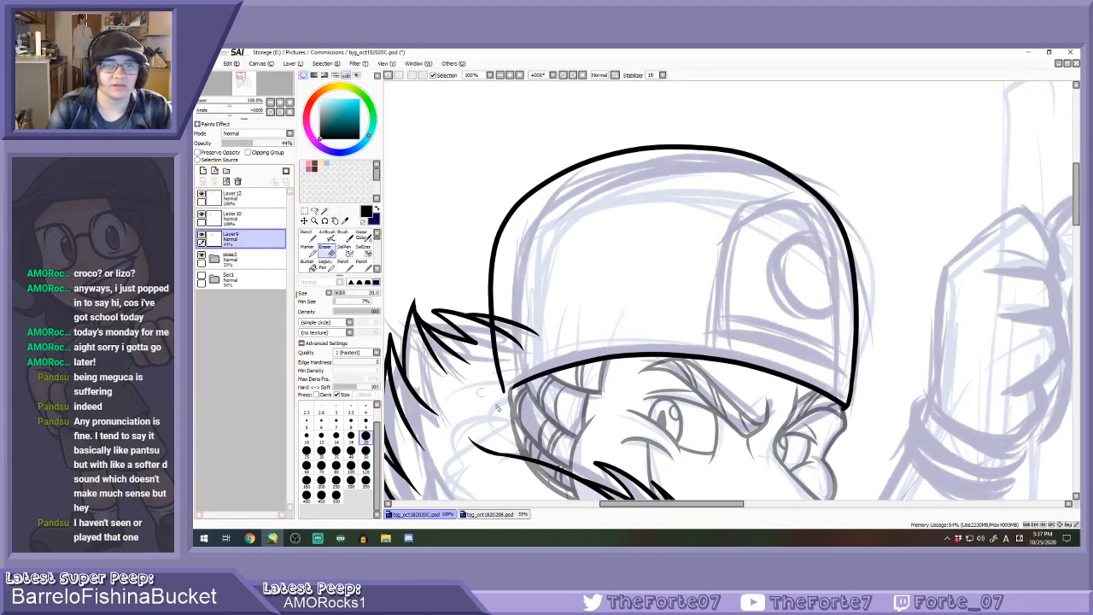
scroll(516, 448, "up", 2)
left_click(573, 75)
left_click(574, 76)
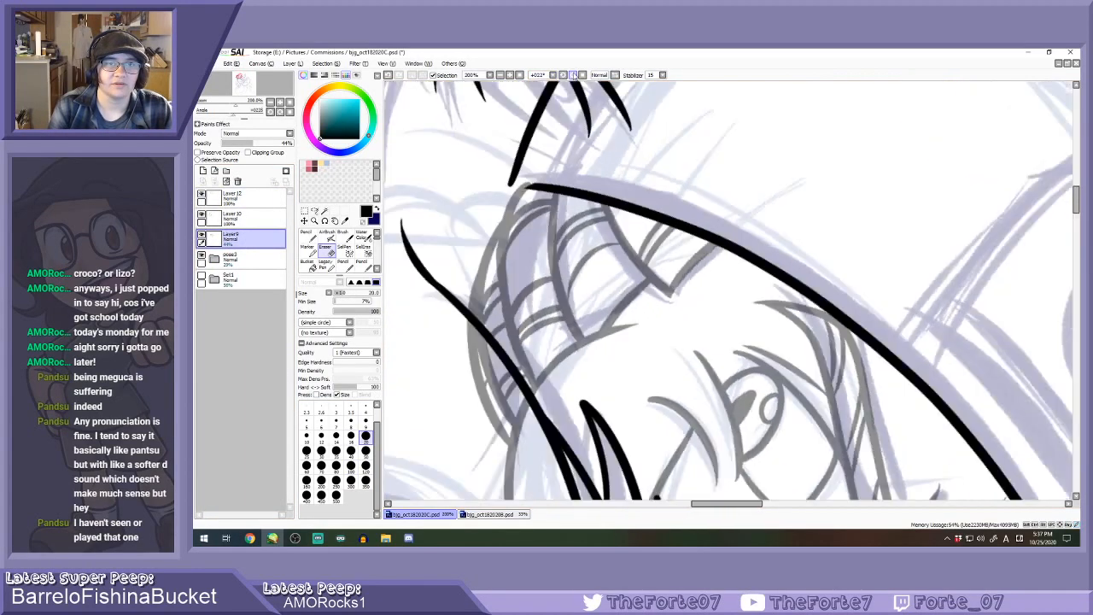
left_click(573, 75)
left_click_drag(535, 160, 529, 202)
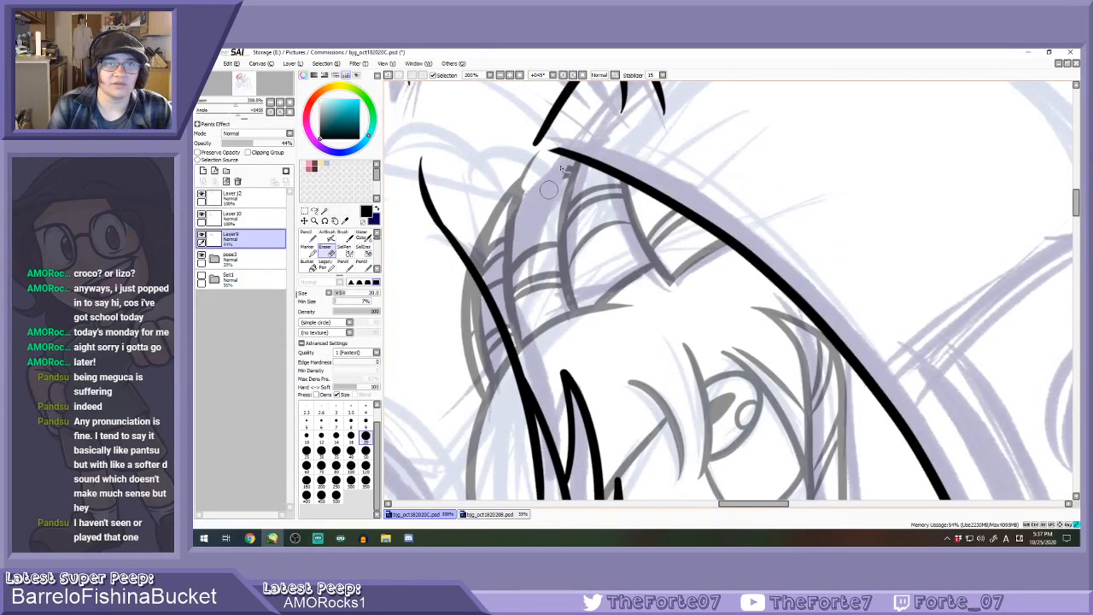
mouse_move(577, 146)
left_mouse_down()
mouse_move(469, 291)
mouse_move(491, 256)
mouse_move(513, 250)
mouse_move(510, 313)
left_mouse_up()
left_click_drag(468, 349, 475, 378)
mouse_move(483, 340)
left_mouse_down()
mouse_move(491, 365)
mouse_move(478, 360)
mouse_move(493, 350)
mouse_move(476, 382)
left_mouse_up()
Erase the leftover short cross lines between the removed curves and the cheek line with a size 16 eraser.
left_click(351, 437)
scroll(513, 374, "up", 1)
scroll(468, 372, "up", 1)
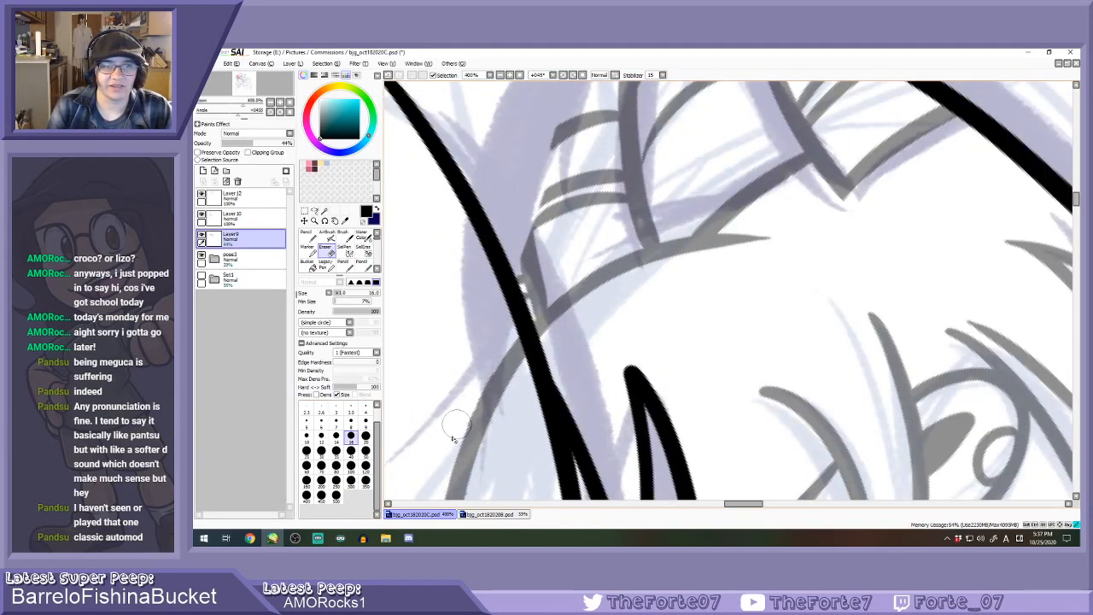
left_click_drag(531, 313, 541, 299)
mouse_move(507, 333)
left_mouse_down()
mouse_move(551, 252)
mouse_move(547, 196)
mouse_move(583, 151)
mouse_move(556, 218)
mouse_move(574, 203)
mouse_move(593, 210)
mouse_move(599, 194)
mouse_move(603, 108)
mouse_move(618, 234)
mouse_move(613, 193)
left_mouse_up()
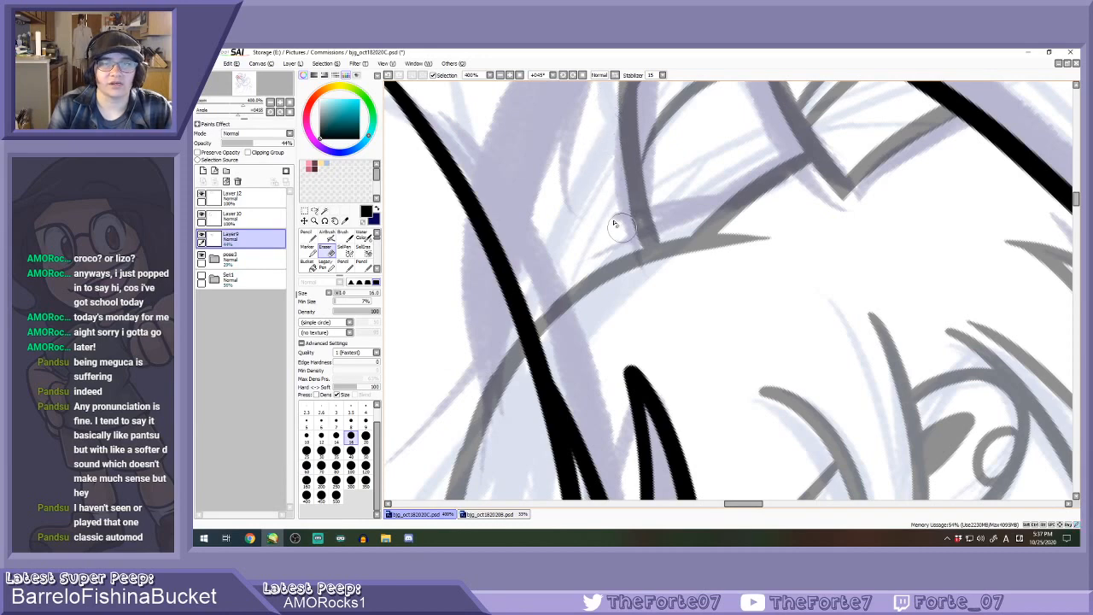
scroll(590, 239, "down", 1)
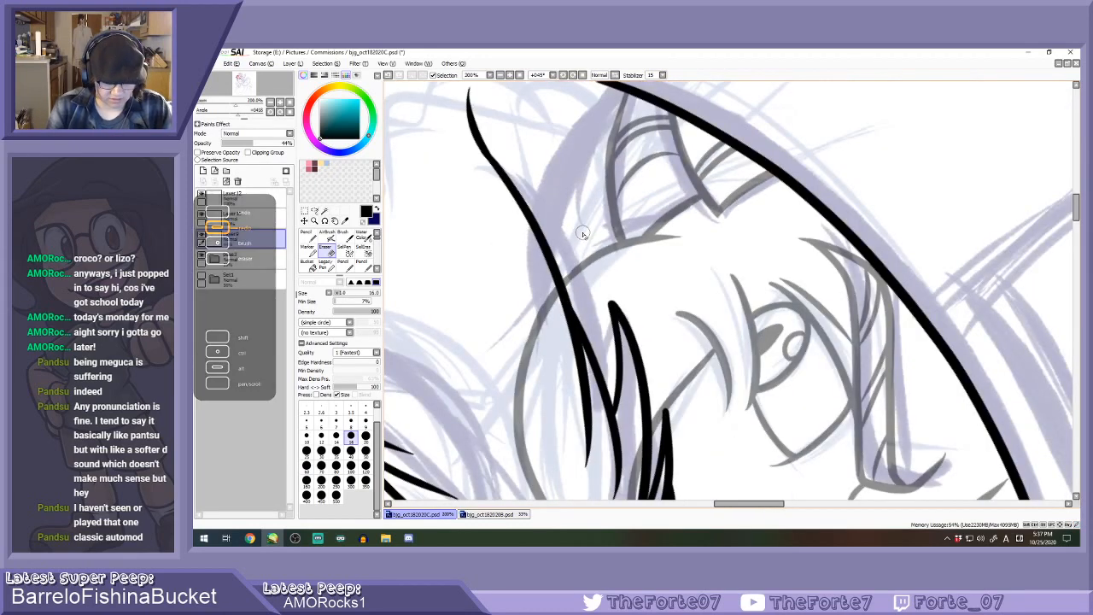
Erase the next inner curve from beneath the cap's lower edge down to the cheek line on Layer9.
key("n")
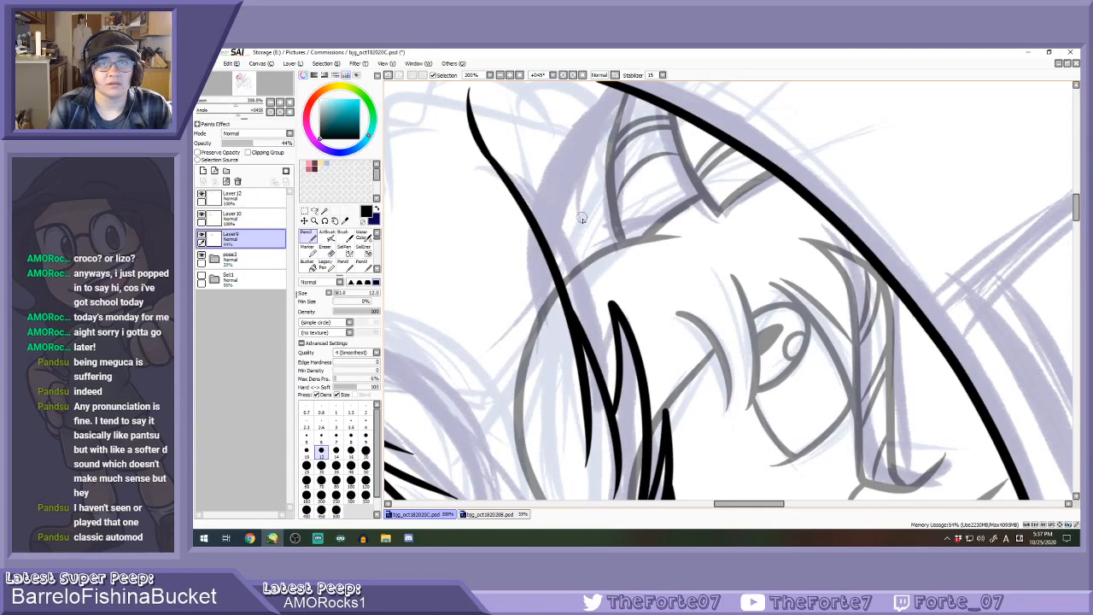
scroll(590, 214, "down", 2)
scroll(609, 155, "up", 2)
key("e")
left_click_drag(611, 145, 589, 235)
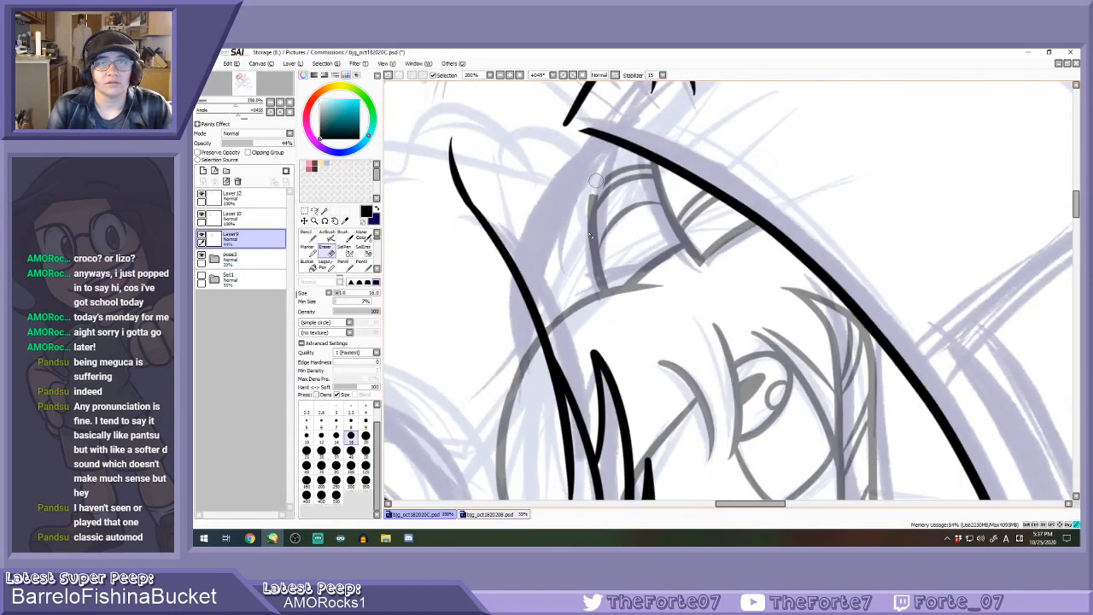
scroll(598, 248, "up", 1)
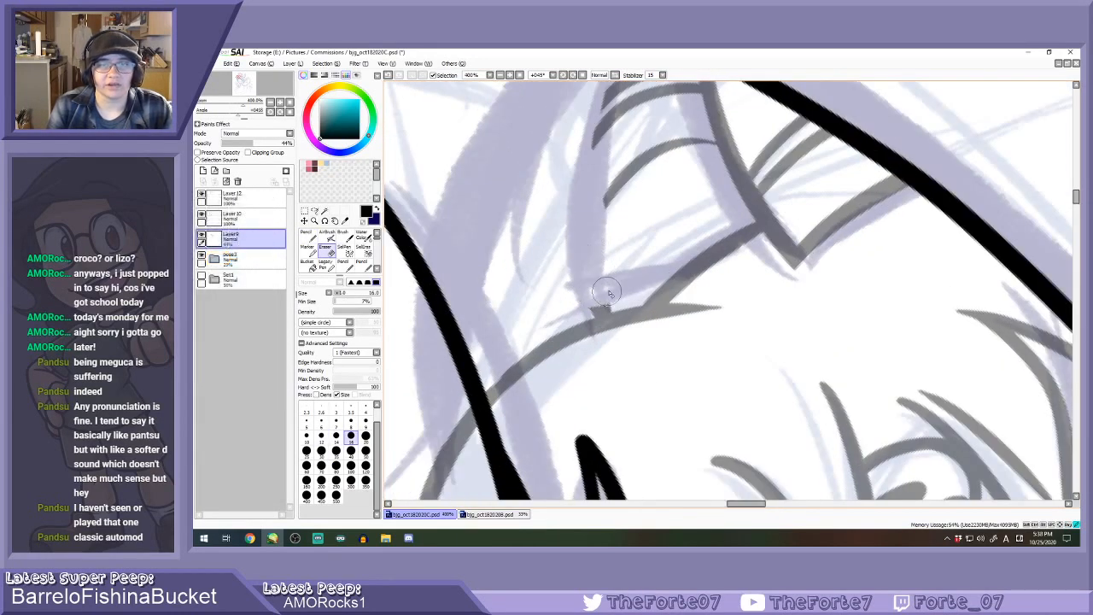
scroll(603, 295, "up", 1)
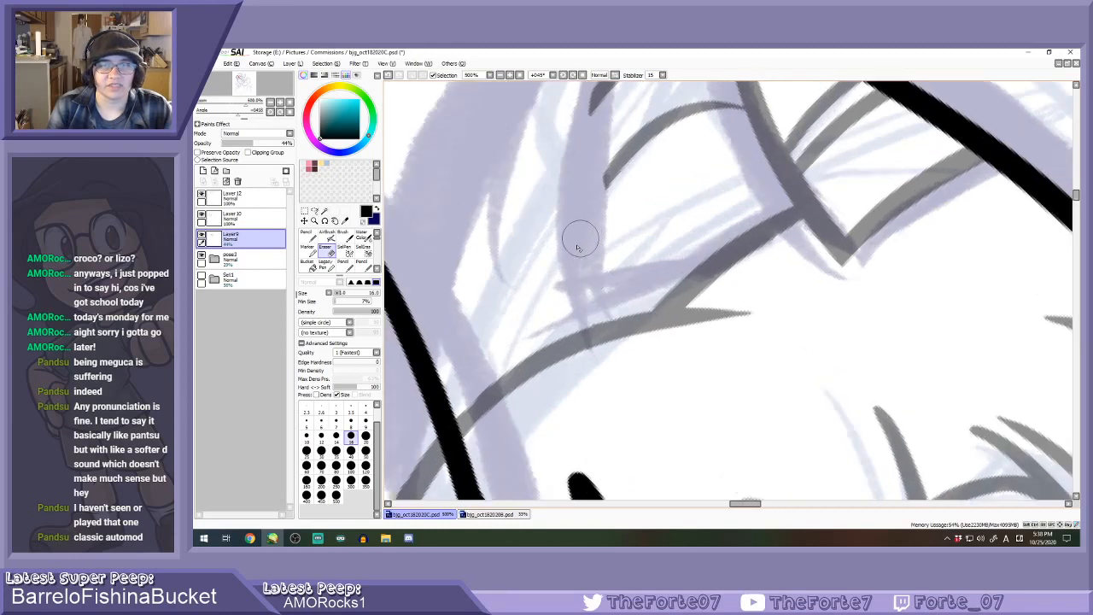
scroll(578, 251, "down", 2)
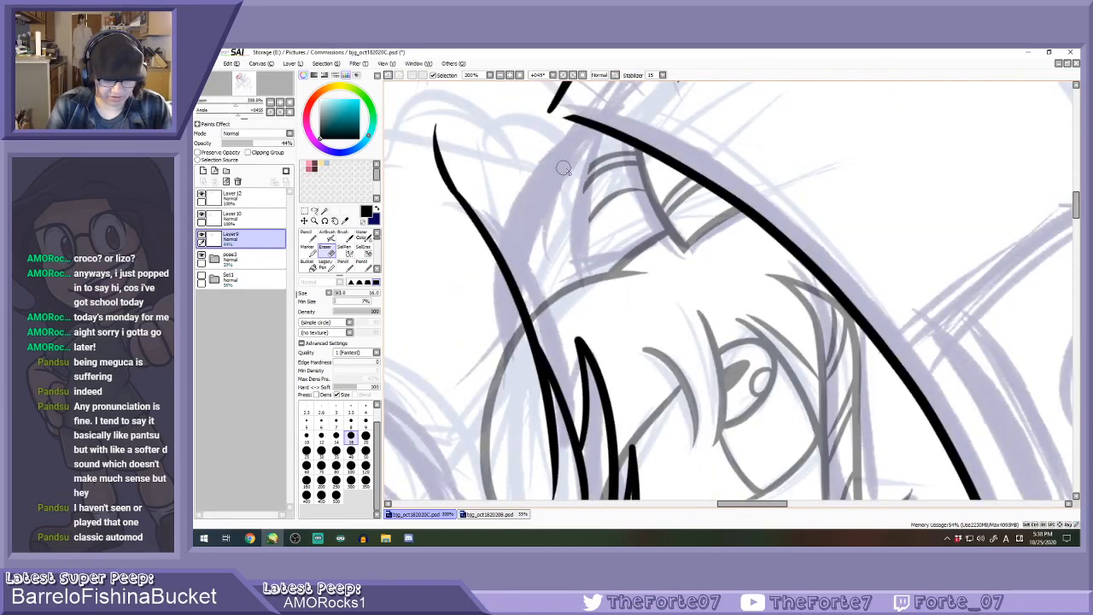
Redraw two curves behind the face with the size 12 pencil, from the cap's lower edge down to the cheek line.
key("n")
mouse_move(596, 130)
left_mouse_down()
mouse_move(585, 164)
mouse_move(587, 275)
left_mouse_up()
key("ctrl+z")
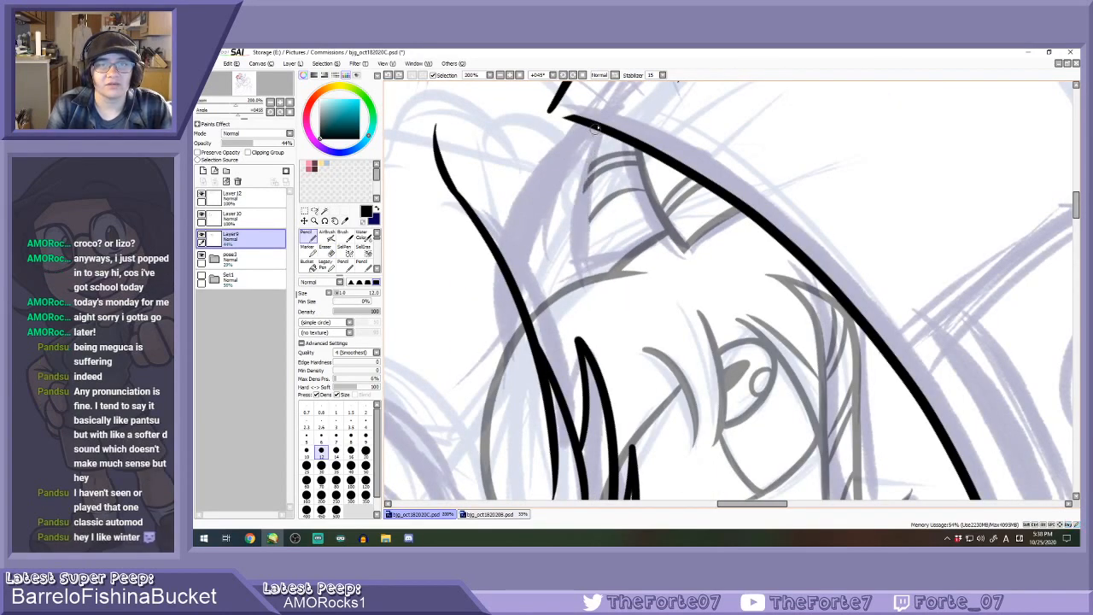
left_click_drag(597, 128, 581, 277)
mouse_move(568, 115)
left_mouse_down()
mouse_move(539, 183)
mouse_move(543, 303)
left_mouse_up()
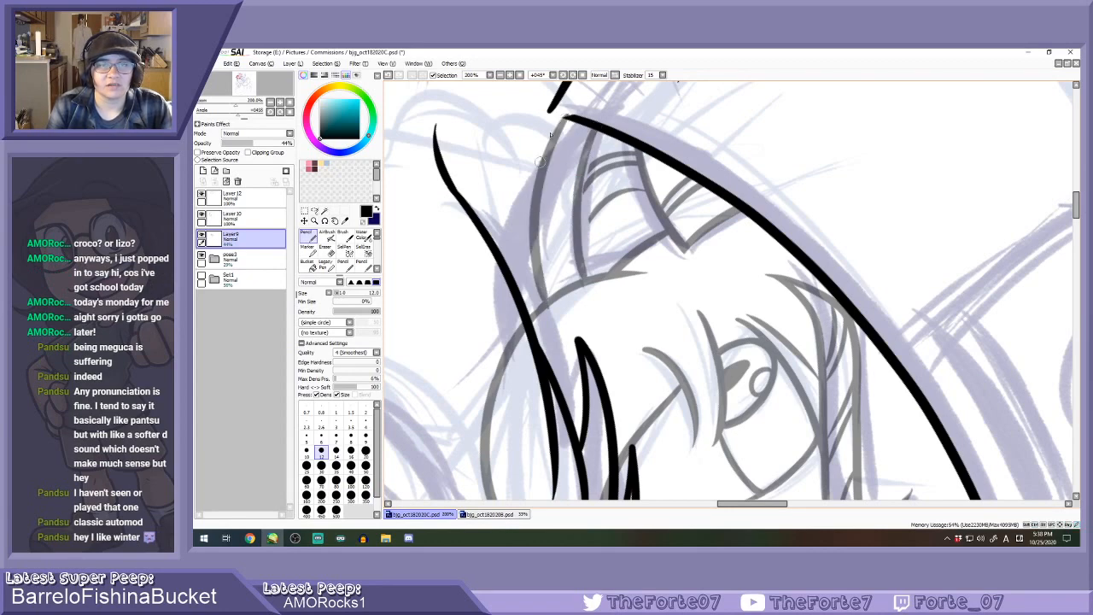
key("ctrl+z")
mouse_move(571, 117)
left_mouse_down()
mouse_move(546, 167)
mouse_move(543, 309)
left_mouse_up()
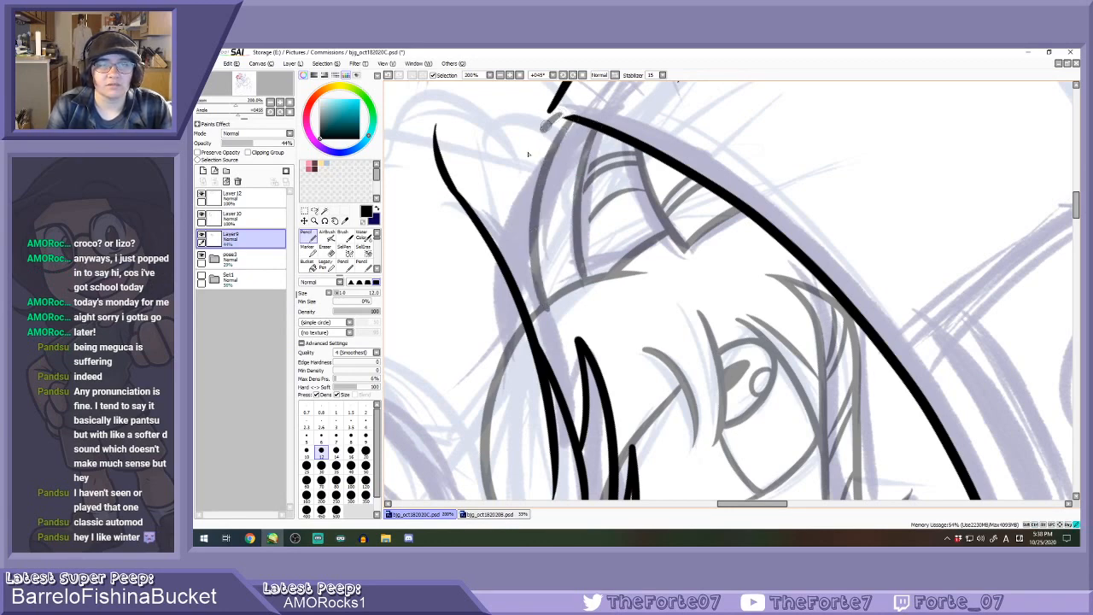
Reset the canvas rotation, draw the outermost curve from the cap's back corner to the jaw, and add a second line outside its lower part.
mouse_move(548, 122)
left_mouse_down()
mouse_move(506, 250)
mouse_move(527, 315)
left_mouse_up()
left_click(583, 77)
scroll(566, 304, "down", 1)
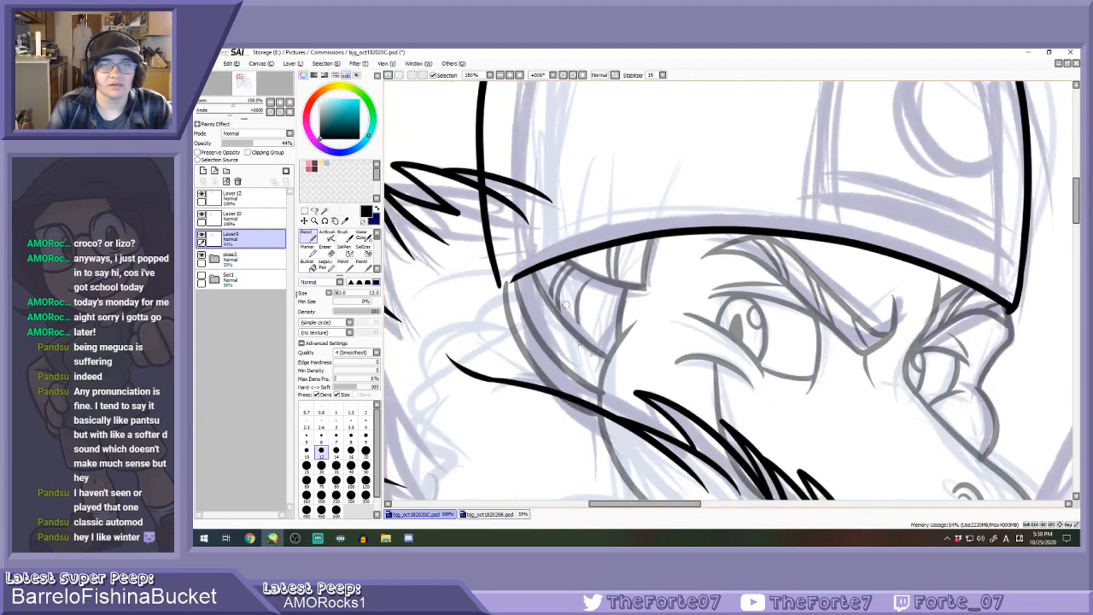
scroll(611, 396, "up", 1)
key("ctrl+z")
mouse_move(480, 251)
left_mouse_down()
mouse_move(507, 367)
mouse_move(607, 452)
left_mouse_up()
key("ctrl+z")
mouse_move(476, 254)
left_mouse_down()
mouse_move(494, 327)
mouse_move(577, 433)
mouse_move(611, 451)
left_mouse_up()
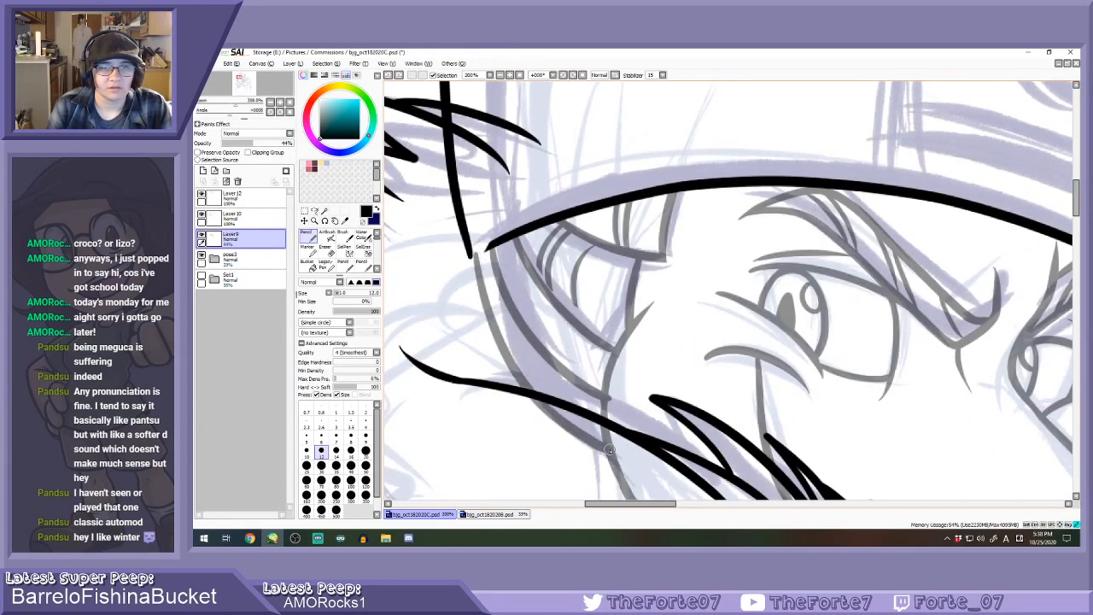
left_click_drag(477, 279, 480, 317)
left_click_drag(498, 376, 611, 475)
scroll(552, 269, "down", 4)
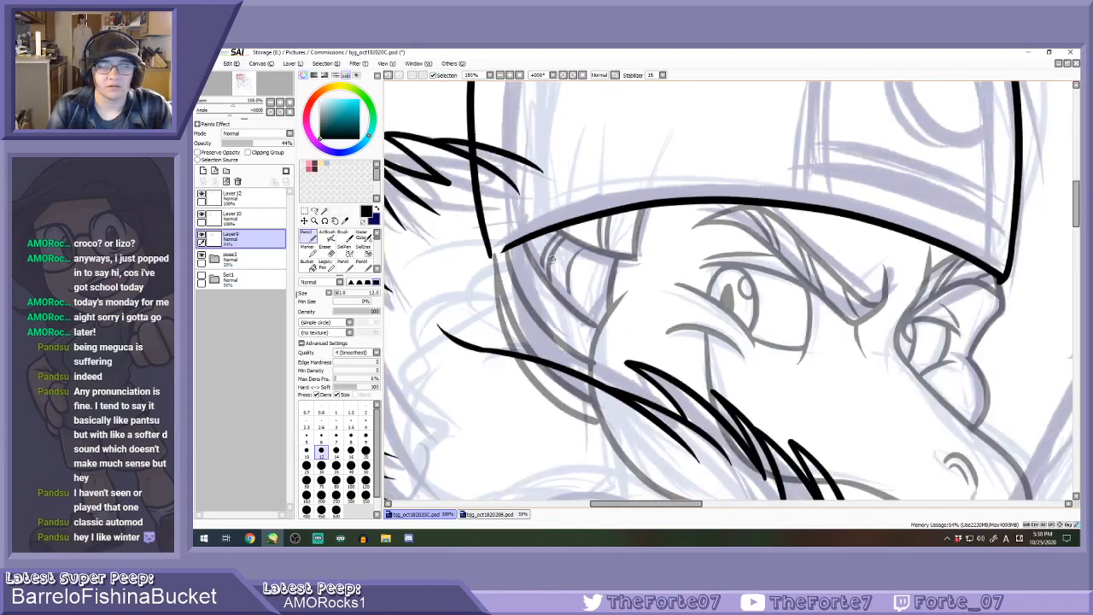
Draw short curved cross lines across the redrawn bands behind the face on Layer9.
scroll(547, 275, "up", 5)
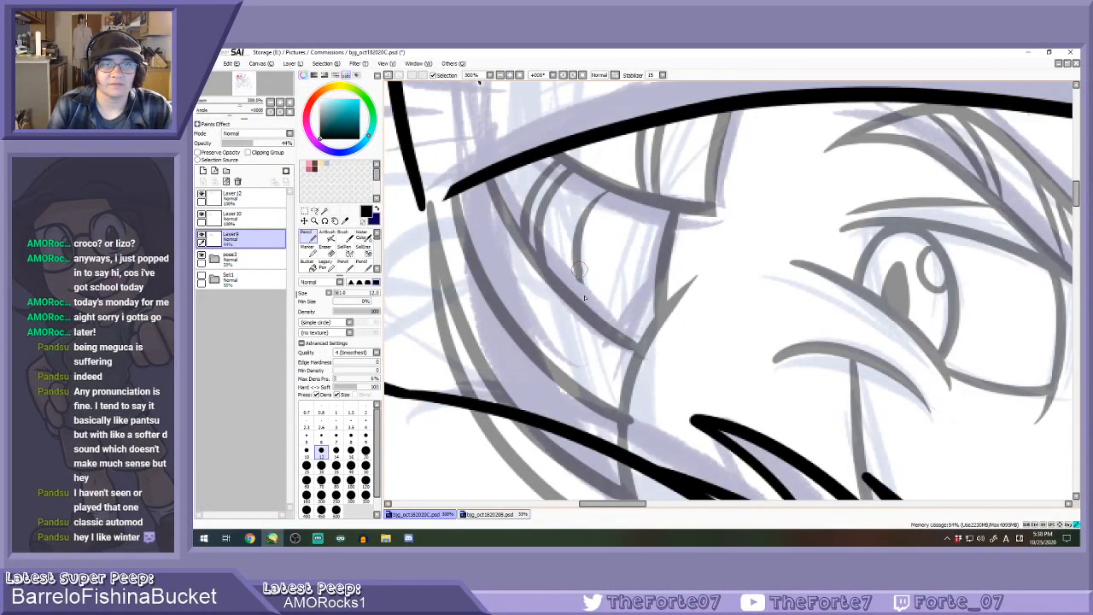
left_click_drag(580, 270, 595, 312)
key("ctrl+z")
left_click_drag(577, 268, 596, 312)
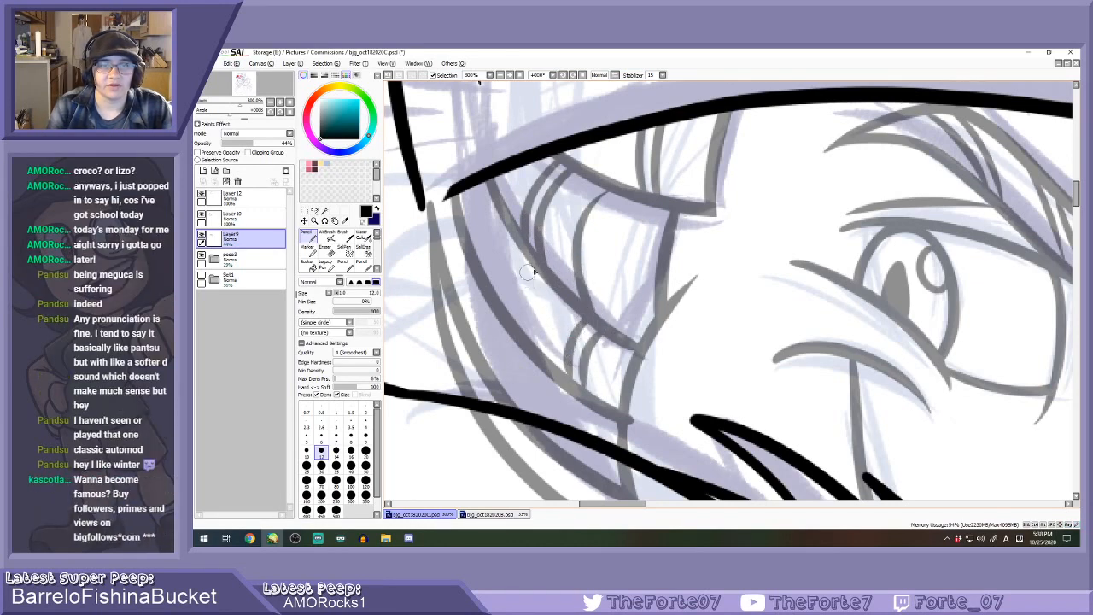
mouse_move(530, 264)
left_mouse_down()
mouse_move(501, 319)
mouse_move(494, 252)
mouse_move(481, 249)
mouse_move(499, 217)
left_mouse_up()
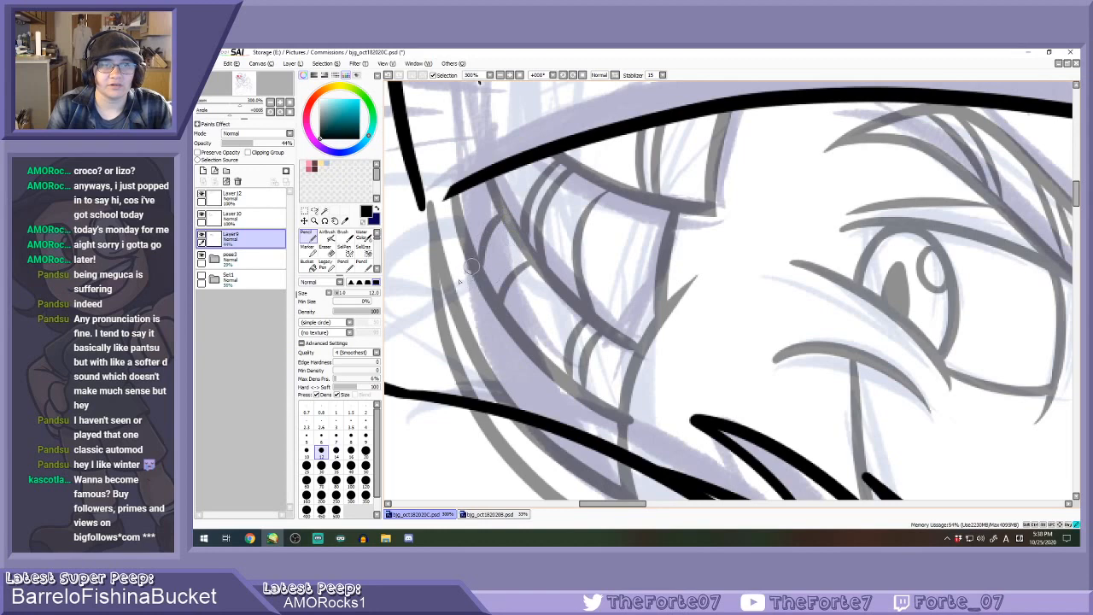
mouse_move(472, 271)
left_mouse_down()
mouse_move(455, 296)
mouse_move(461, 308)
mouse_move(498, 317)
left_mouse_up()
mouse_move(533, 363)
left_mouse_down()
mouse_move(520, 407)
mouse_move(535, 413)
left_mouse_up()
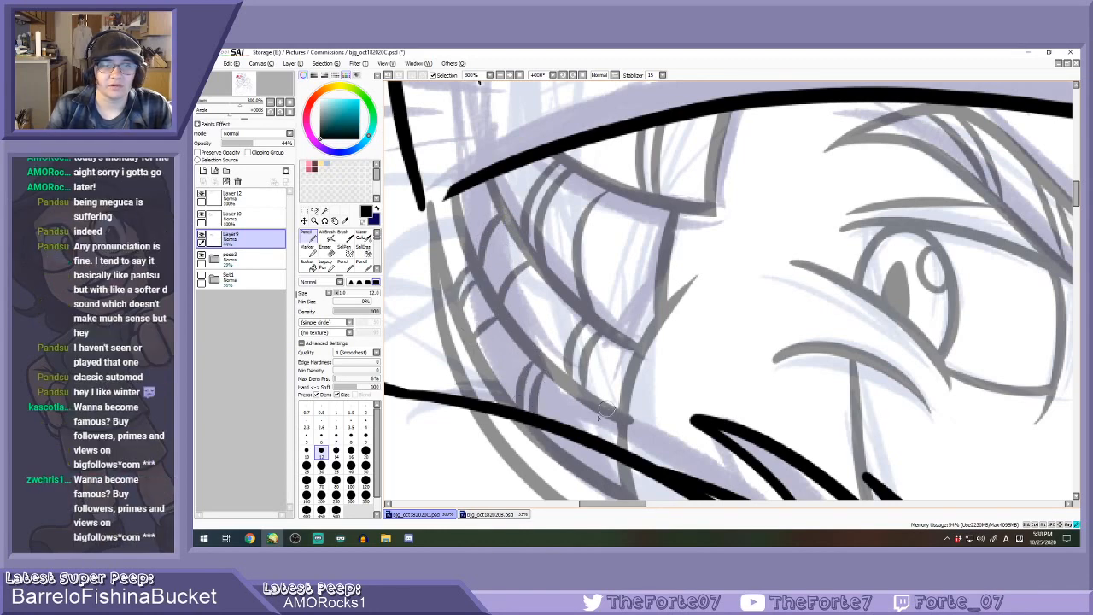
left_click_drag(607, 412, 595, 445)
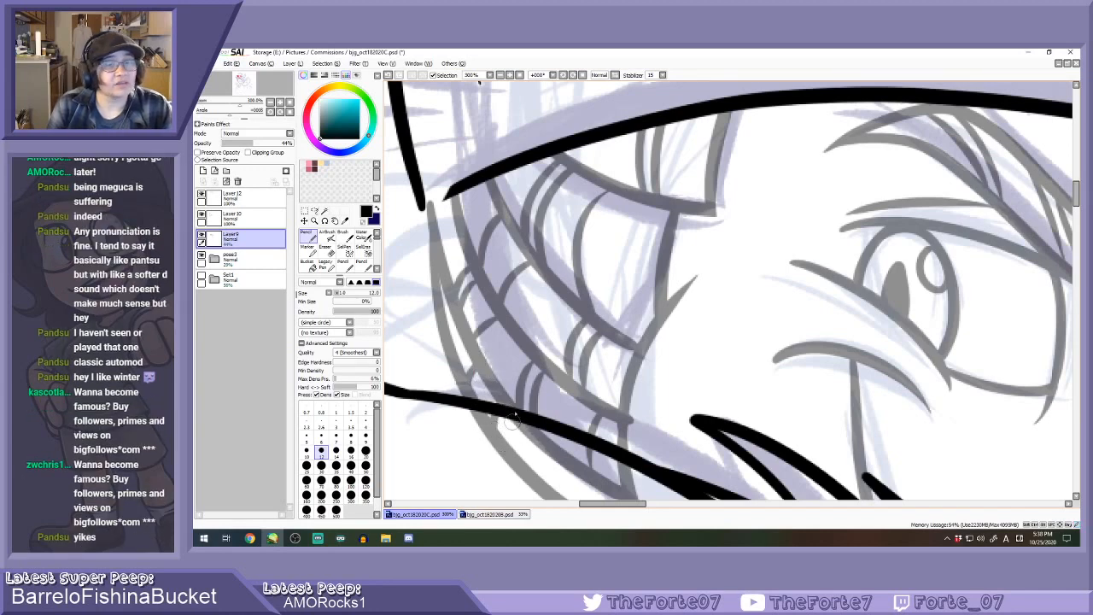
scroll(505, 405, "down", 1)
scroll(538, 402, "down", 1)
scroll(507, 285, "up", 1)
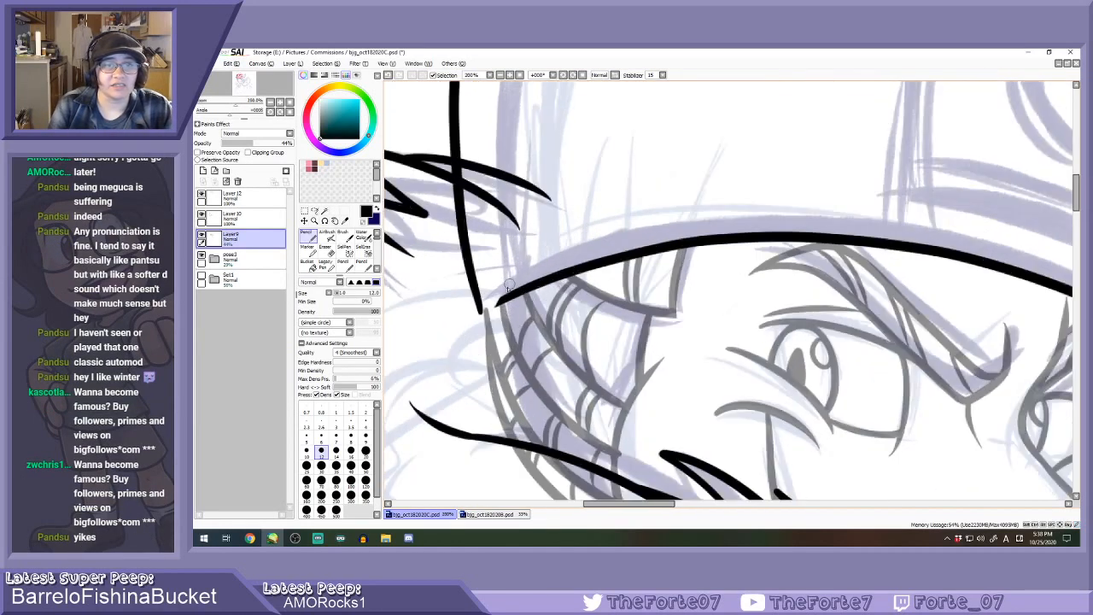
Extend the cap's lower edge on Layer12 to join the crown line at the back corner.
left_click(248, 198)
scroll(478, 304, "up", 1)
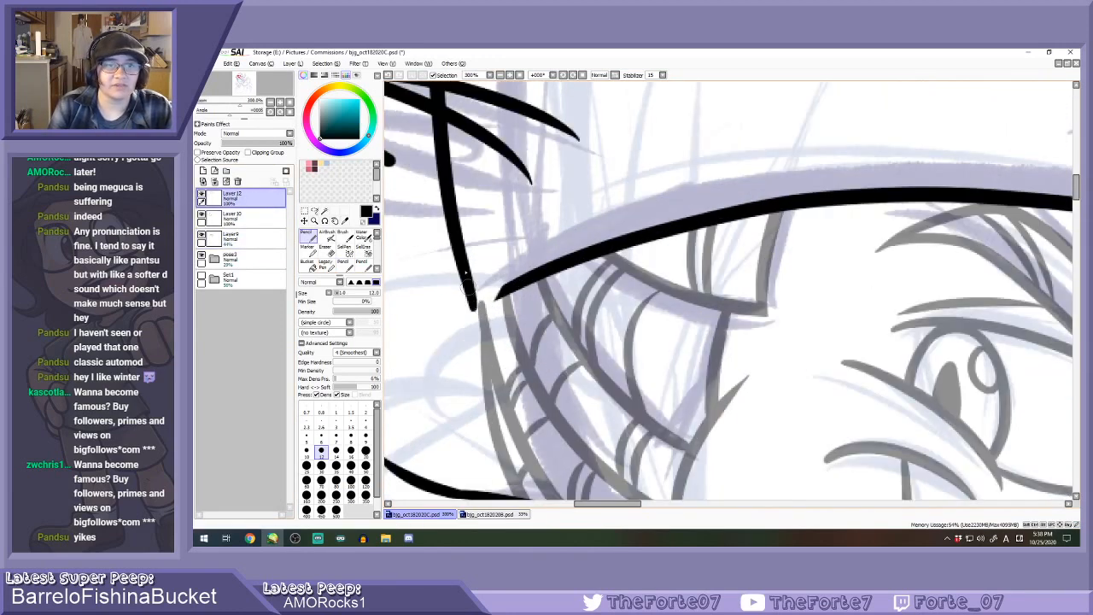
scroll(475, 292, "up", 1)
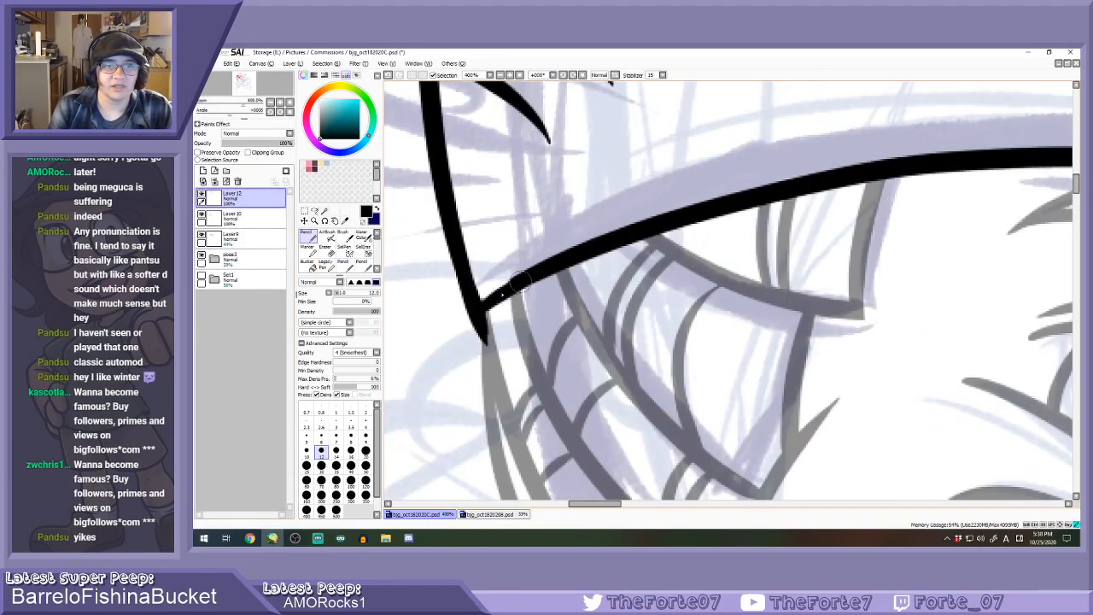
scroll(484, 323, "down", 6)
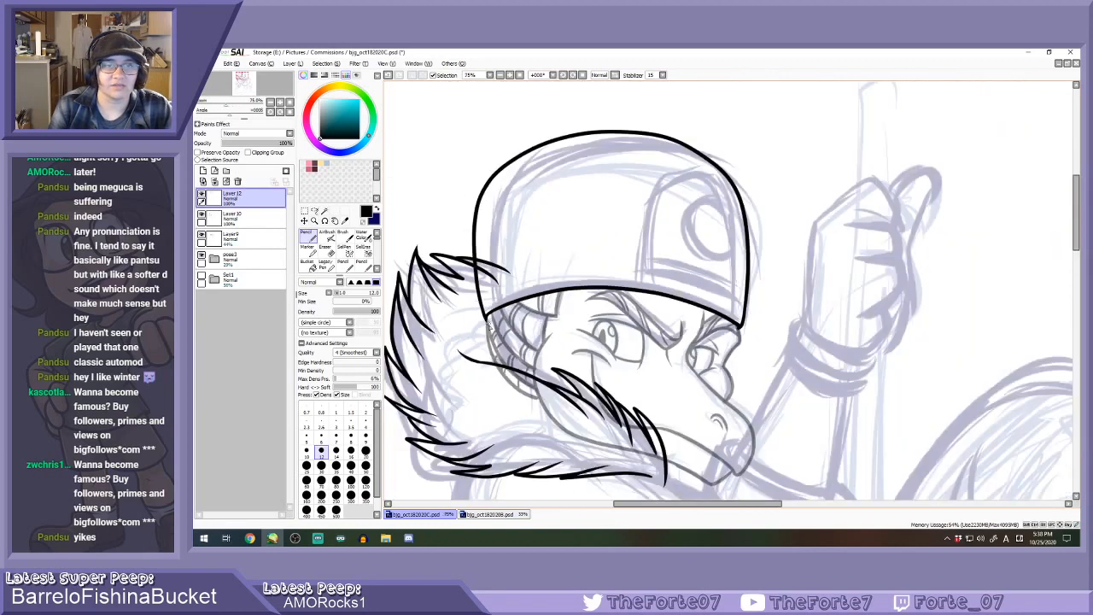
scroll(493, 369, "up", 1)
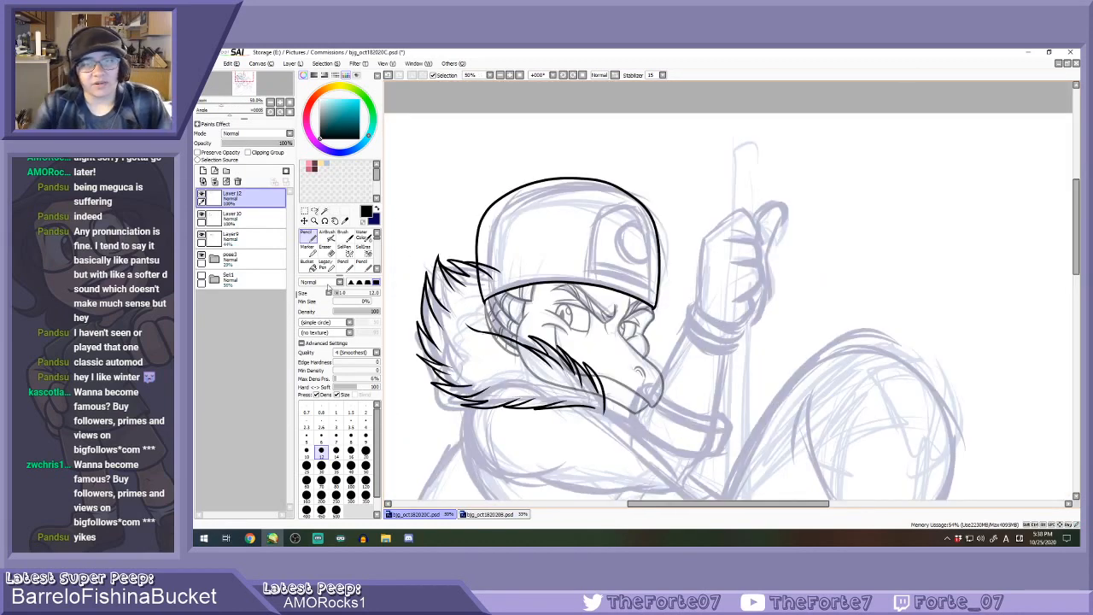
key("alt+Tab")
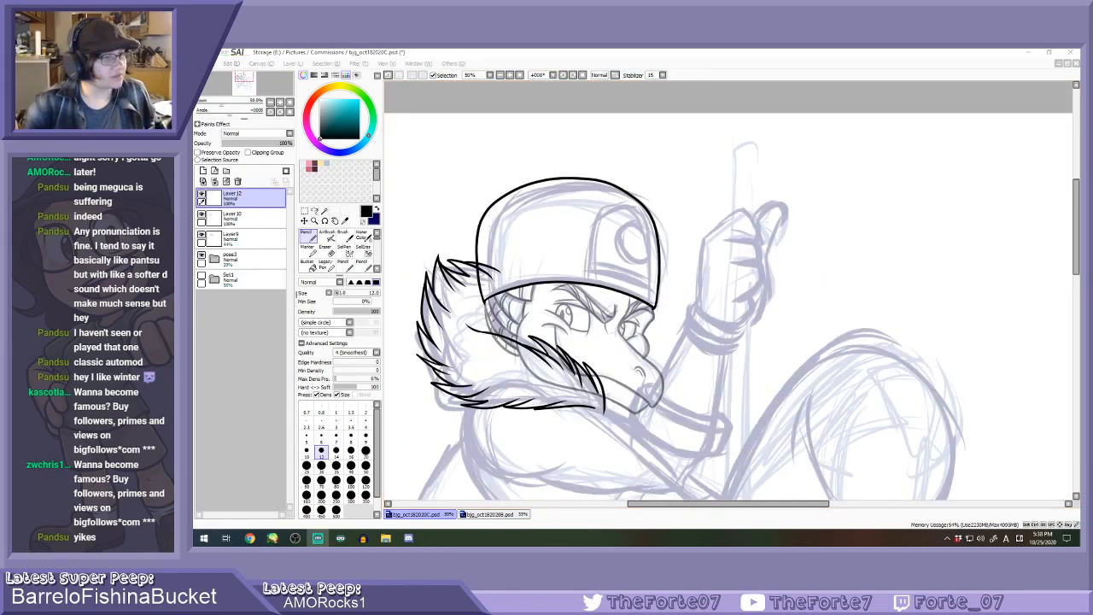
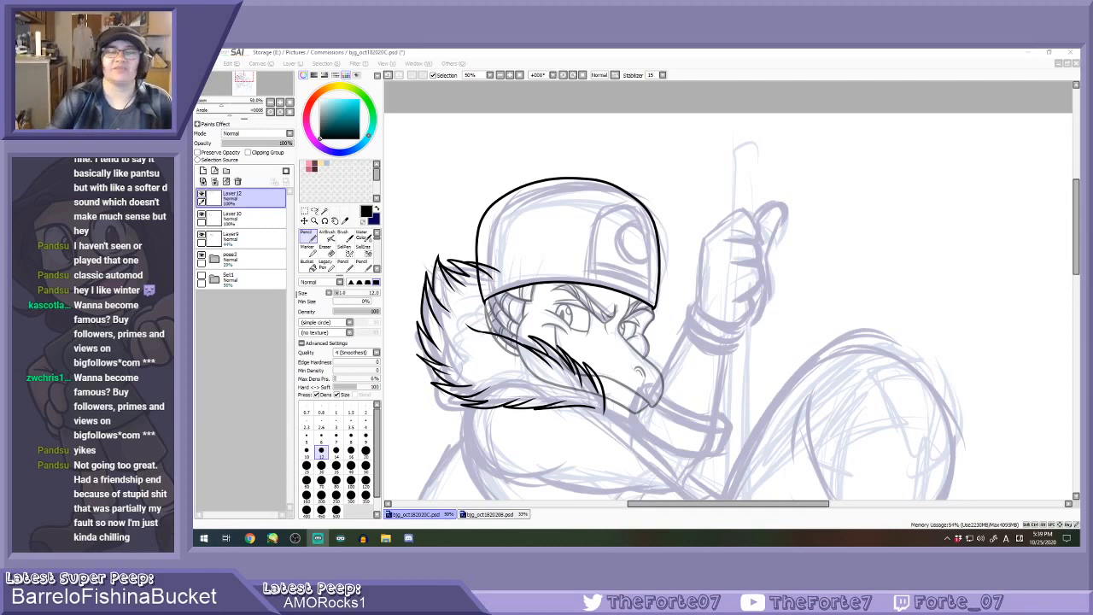
Rotate the canvas counterclockwise and add a new layer above Layer12 for the cap details.
left_click(562, 75)
left_click(562, 74)
left_click(562, 74)
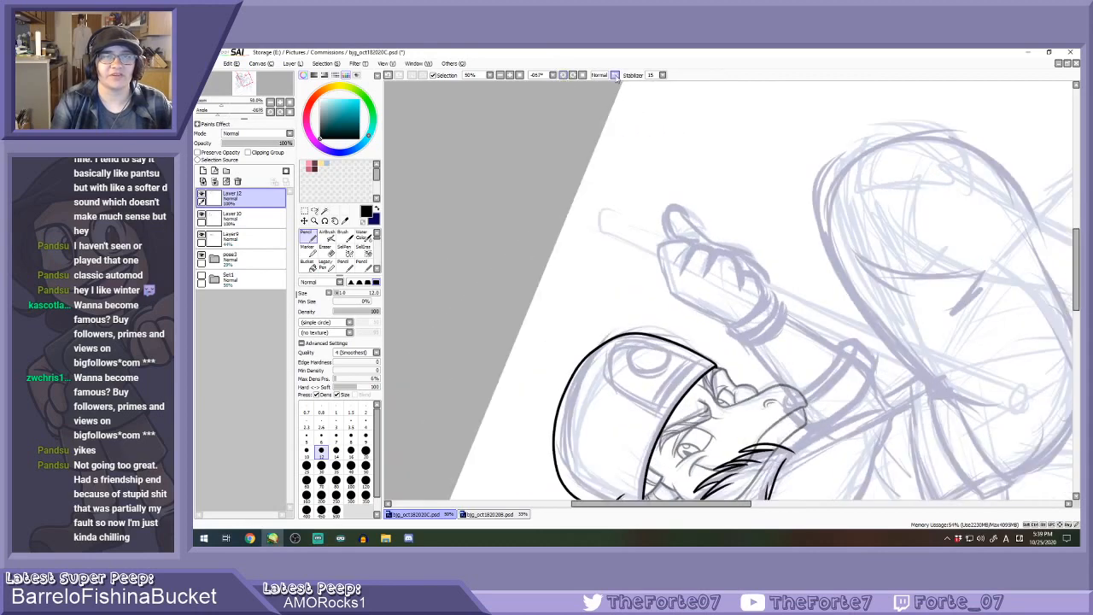
left_click(202, 170)
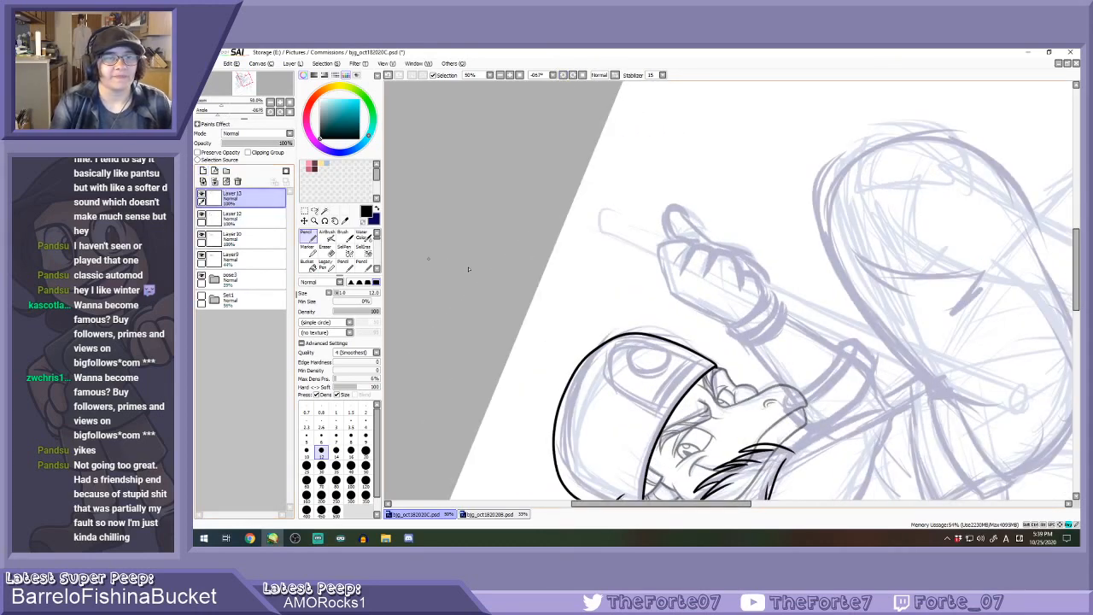
Try to draw a curve along the cap's crown line on Layer13 with the size 12 pencil.
scroll(580, 380, "up", 1)
scroll(580, 380, "up", 2)
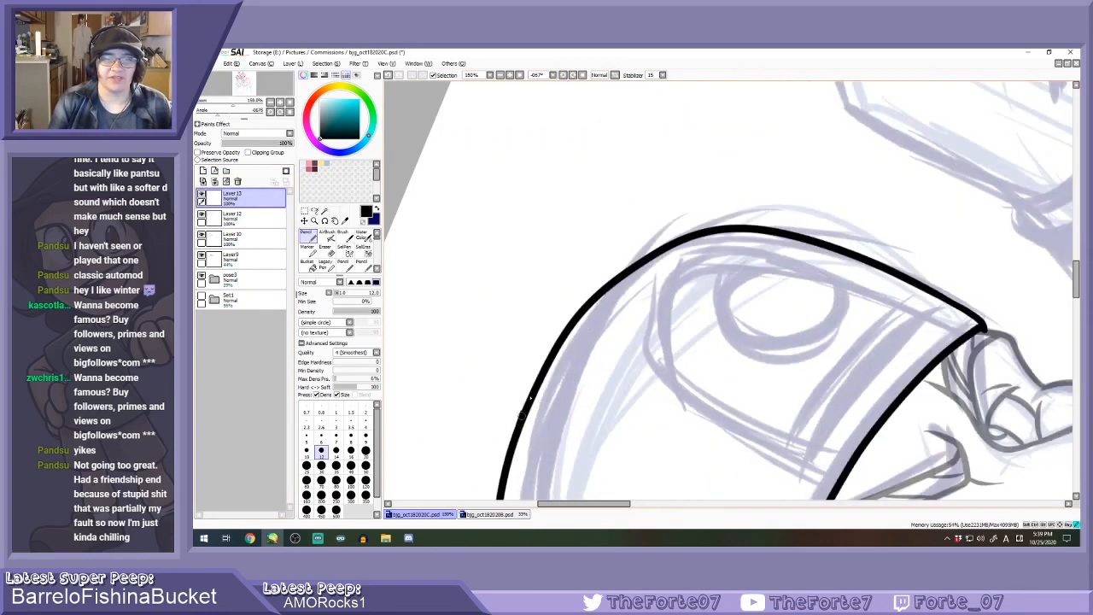
left_click_drag(530, 398, 611, 274)
key("ctrl+z")
mouse_move(530, 398)
left_mouse_down()
mouse_move(596, 292)
mouse_move(660, 246)
left_mouse_up()
key("ctrl+z")
left_click_drag(522, 415, 589, 306)
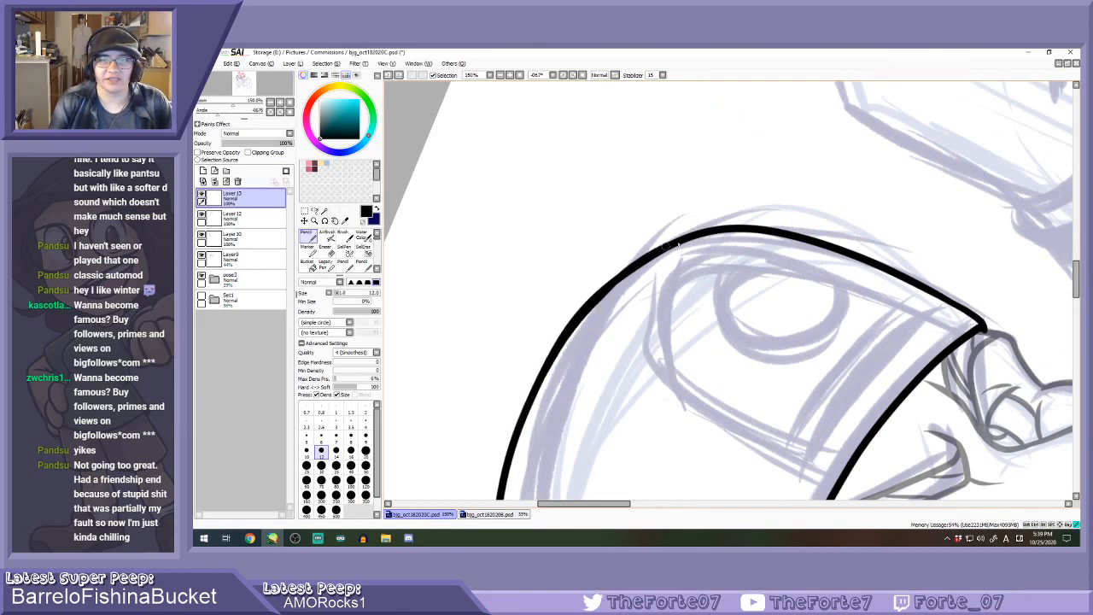
left_click_drag(666, 245, 726, 230)
key("ctrl+z")
left_click(585, 75)
scroll(598, 154, "down", 1)
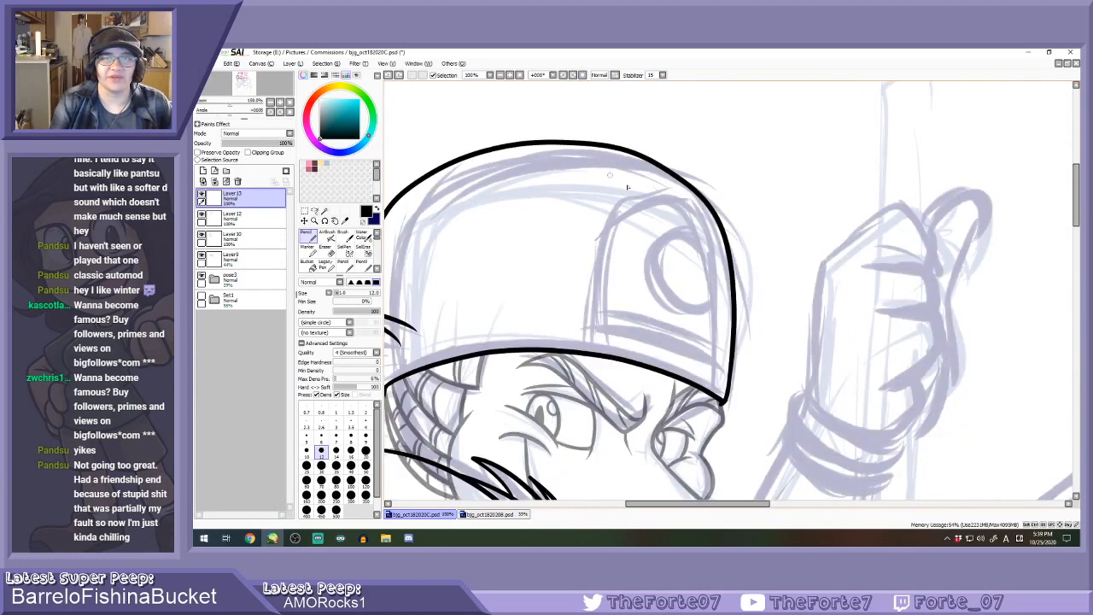
Erase the fur strokes on Layer10 that overlap the back edge of the cap, using the size 50 eraser.
scroll(628, 187, "down", 2)
scroll(587, 245, "up", 1)
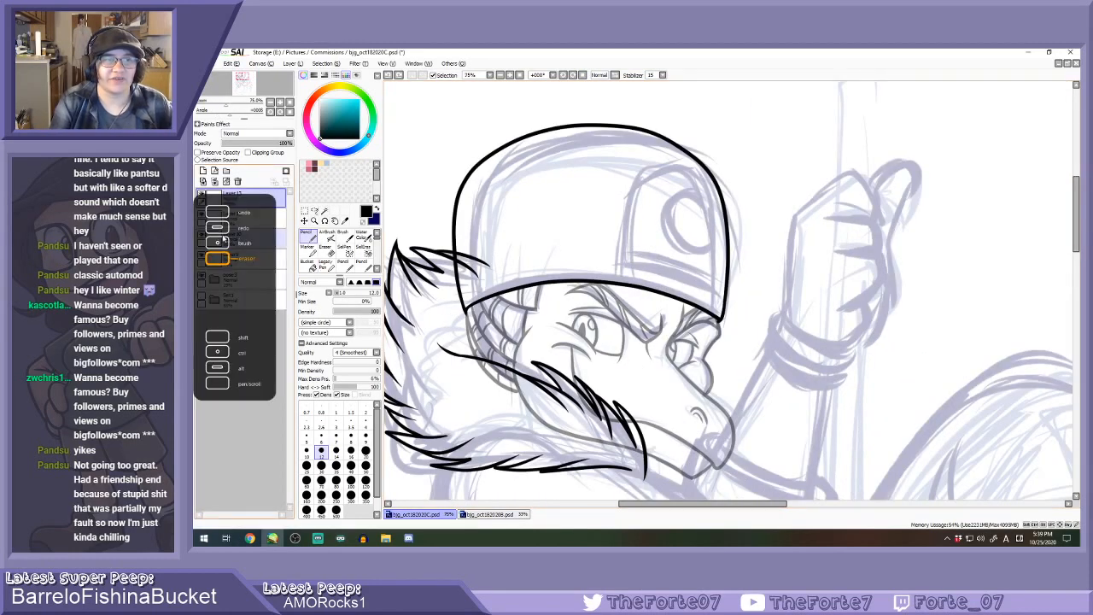
key("e")
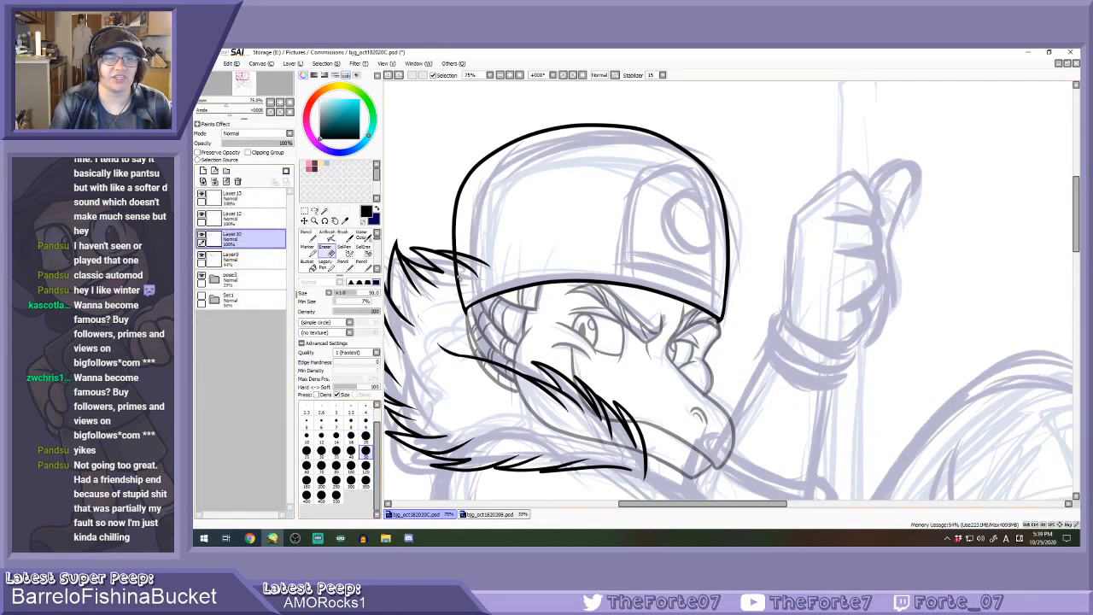
scroll(460, 257, "up", 1)
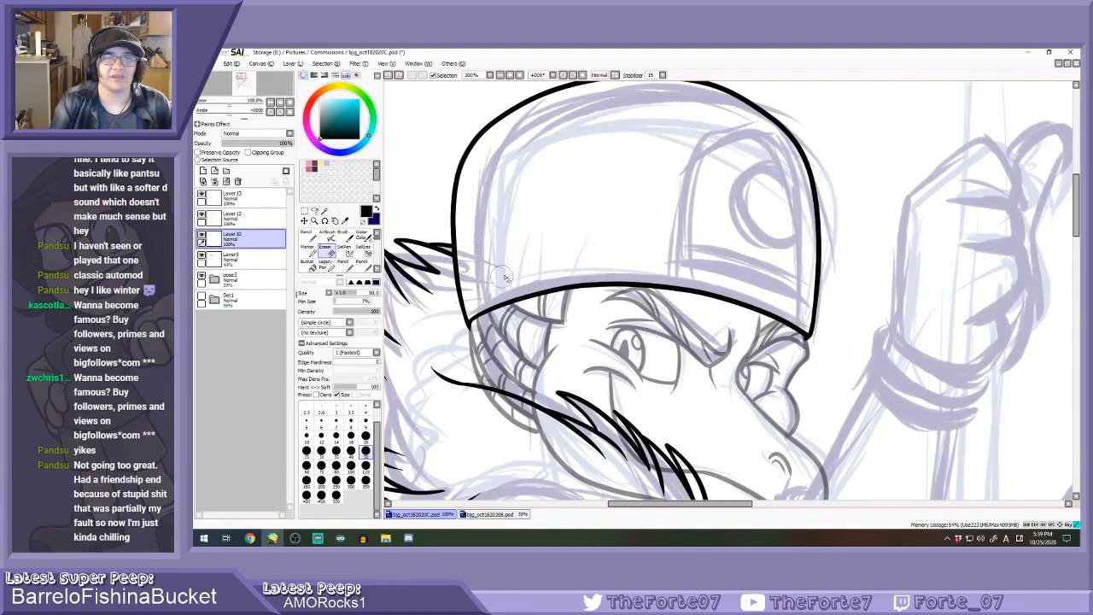
scroll(506, 278, "down", 2)
scroll(483, 300, "up", 1)
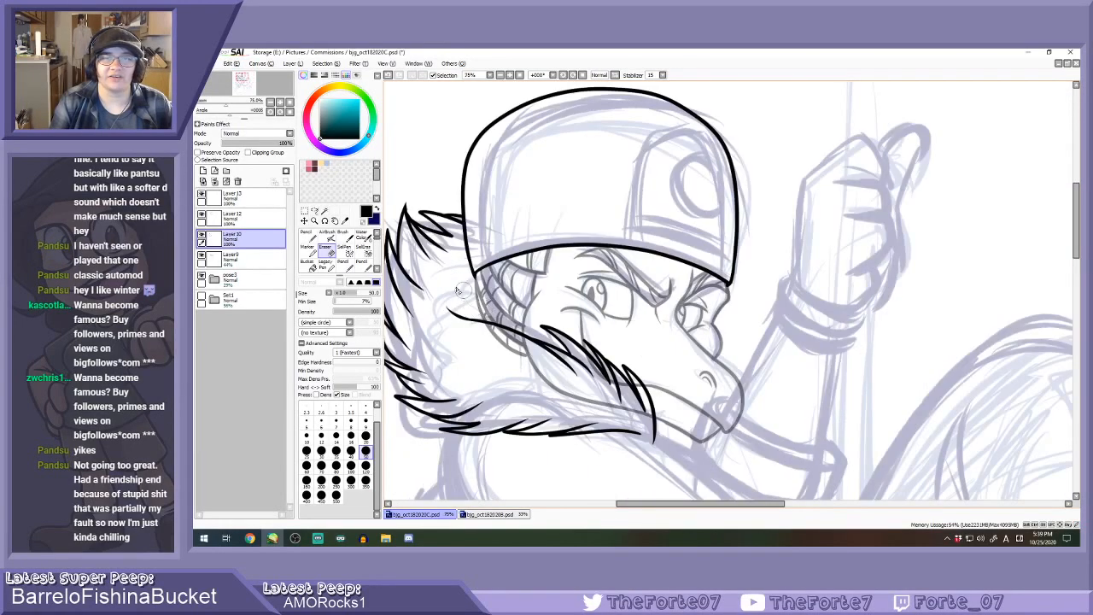
Toggle the Layer9 head lines and inspect where the muzzle and jaw lines meet the fur collar.
left_click(203, 255)
left_click(203, 255)
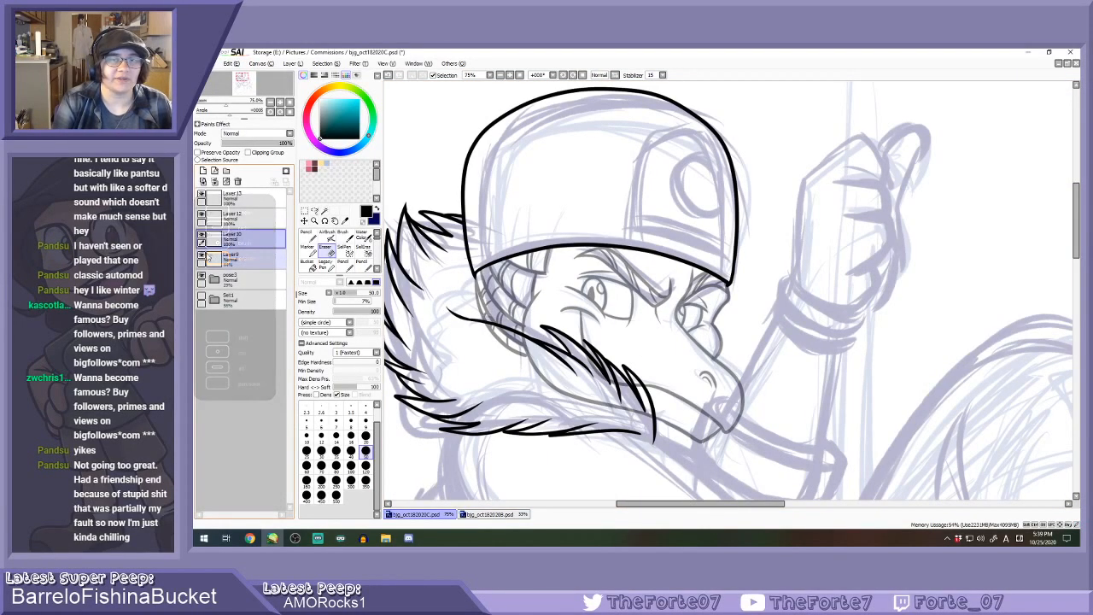
left_click(225, 258)
key("n")
scroll(716, 359, "down", 1)
scroll(704, 411, "up", 2)
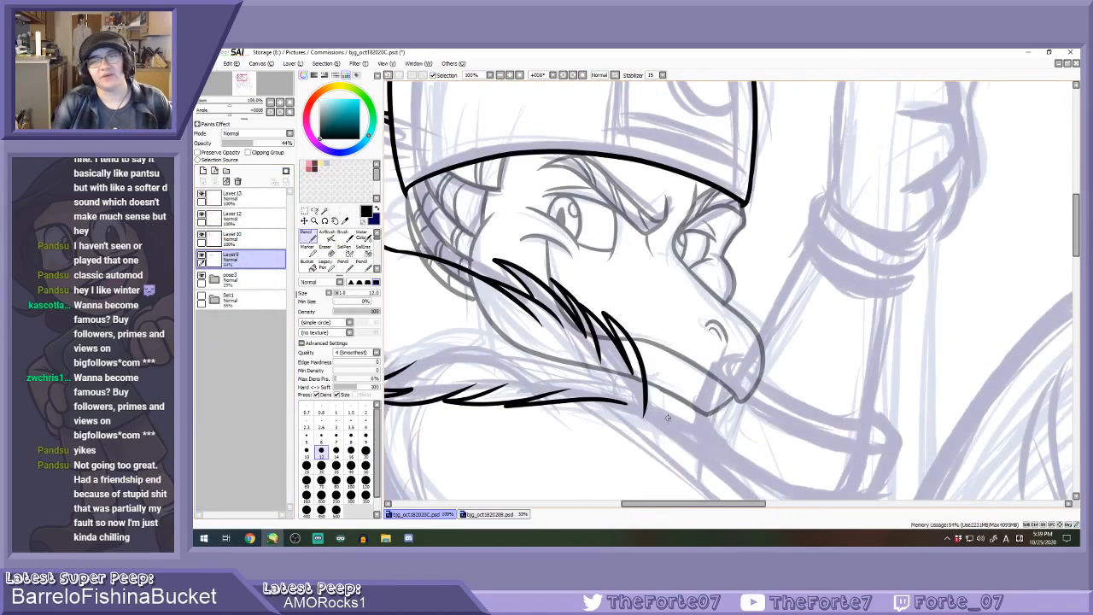
scroll(649, 376, "up", 1)
left_click(564, 76)
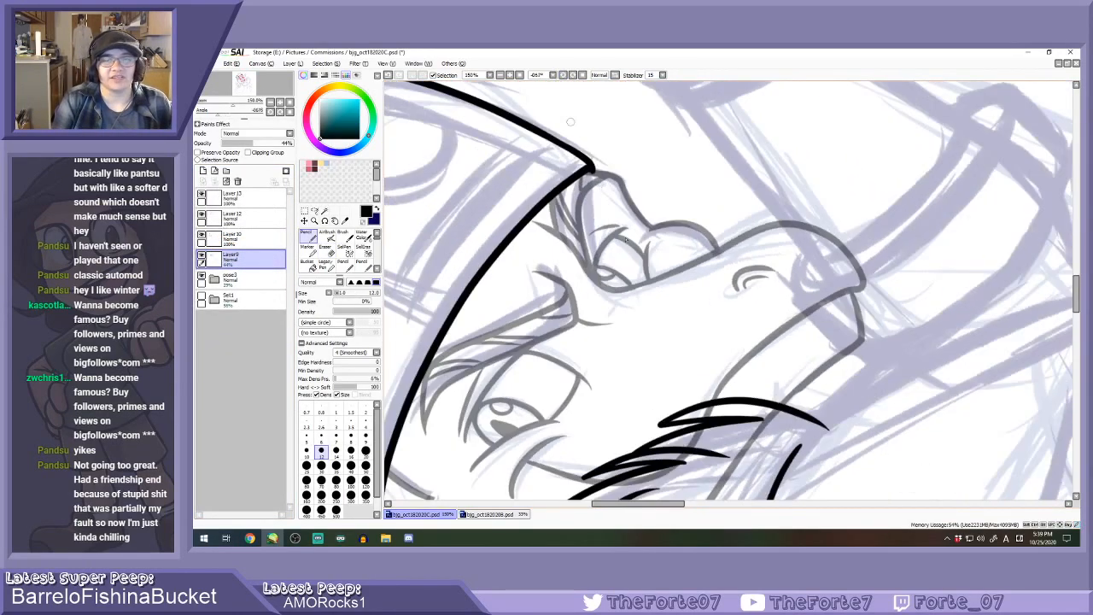
scroll(807, 393, "up", 4)
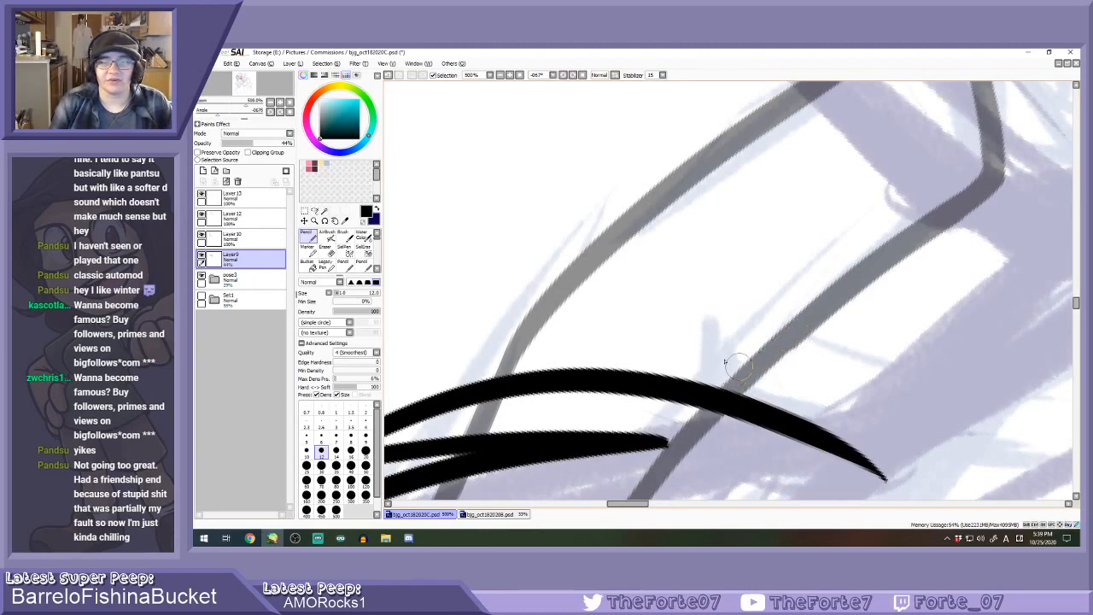
scroll(739, 366, "down", 4)
left_click(583, 76)
scroll(609, 177, "down", 3)
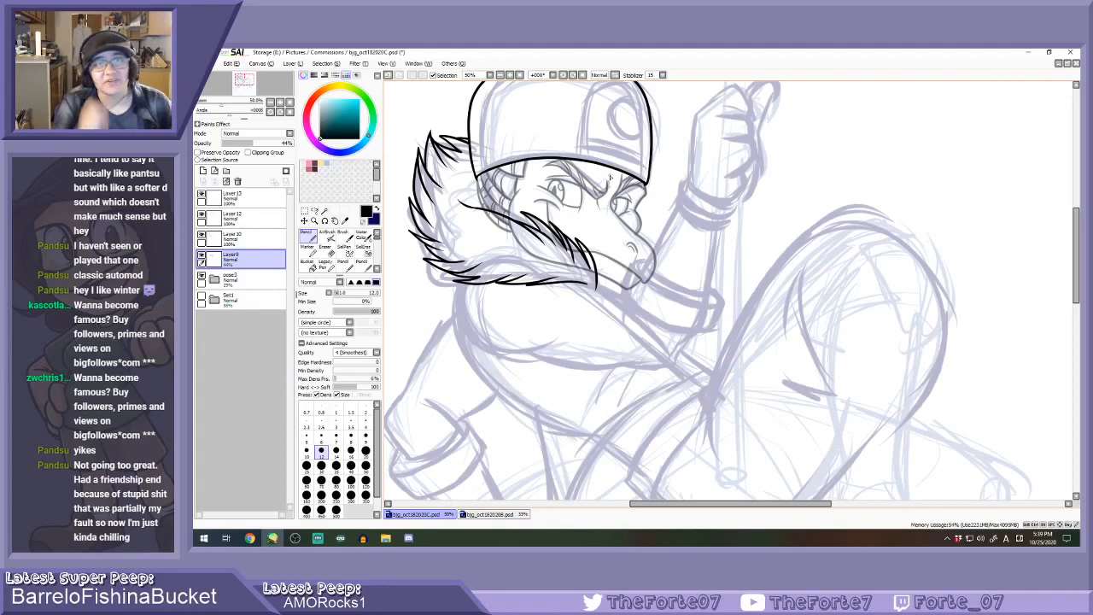
Try to draw a band line just above the cap's lower edge on Layer13 with the canvas rotated.
left_click(563, 76)
left_click(563, 75)
left_click(563, 75)
scroll(456, 249, "up", 1)
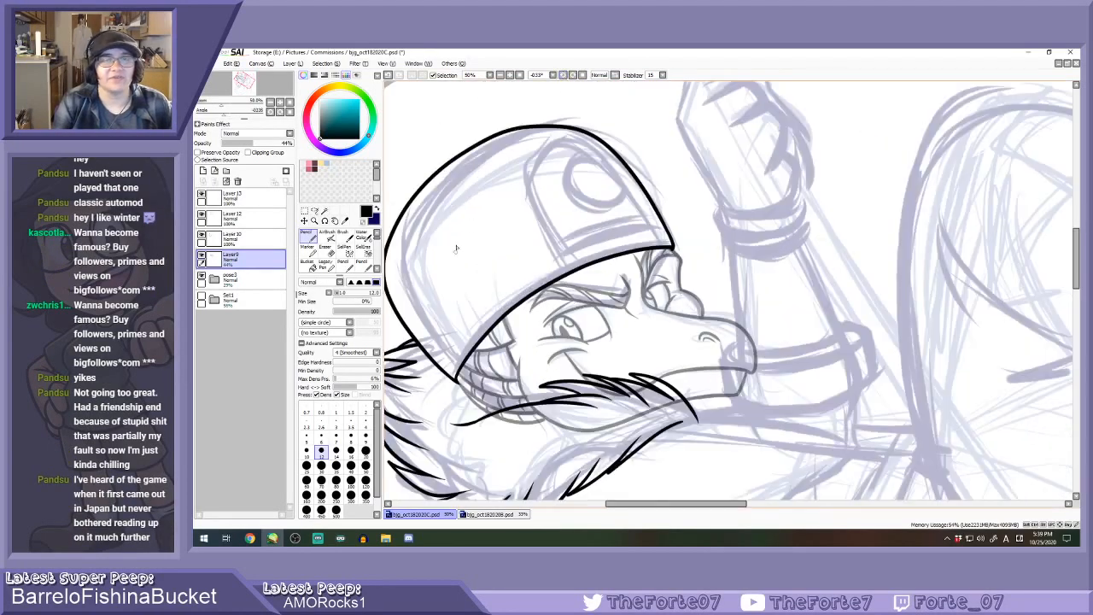
scroll(456, 248, "up", 1)
left_click(222, 198)
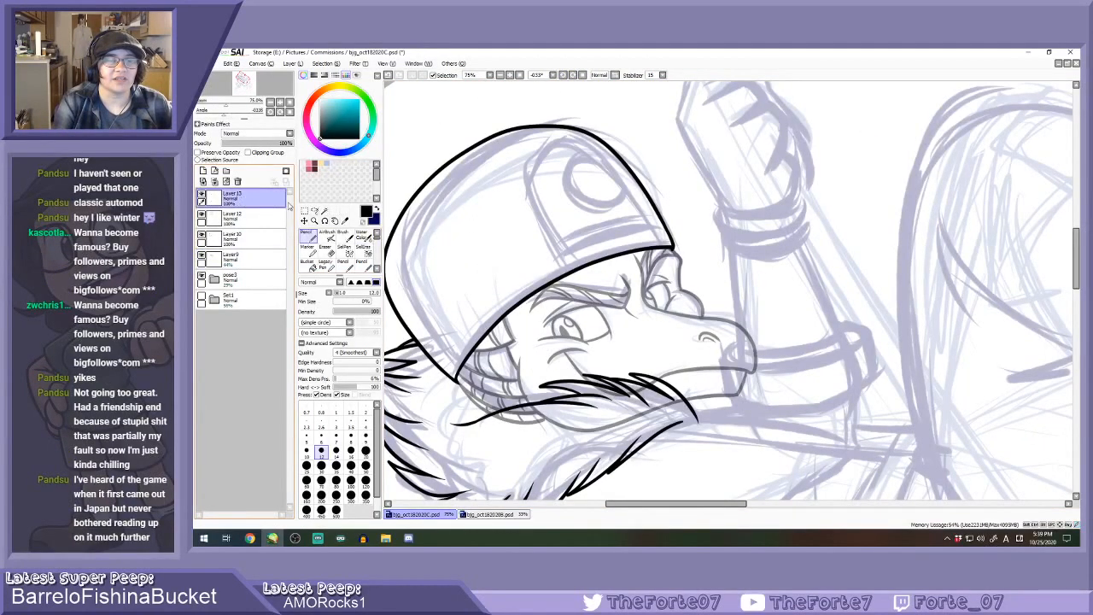
scroll(551, 269, "up", 1)
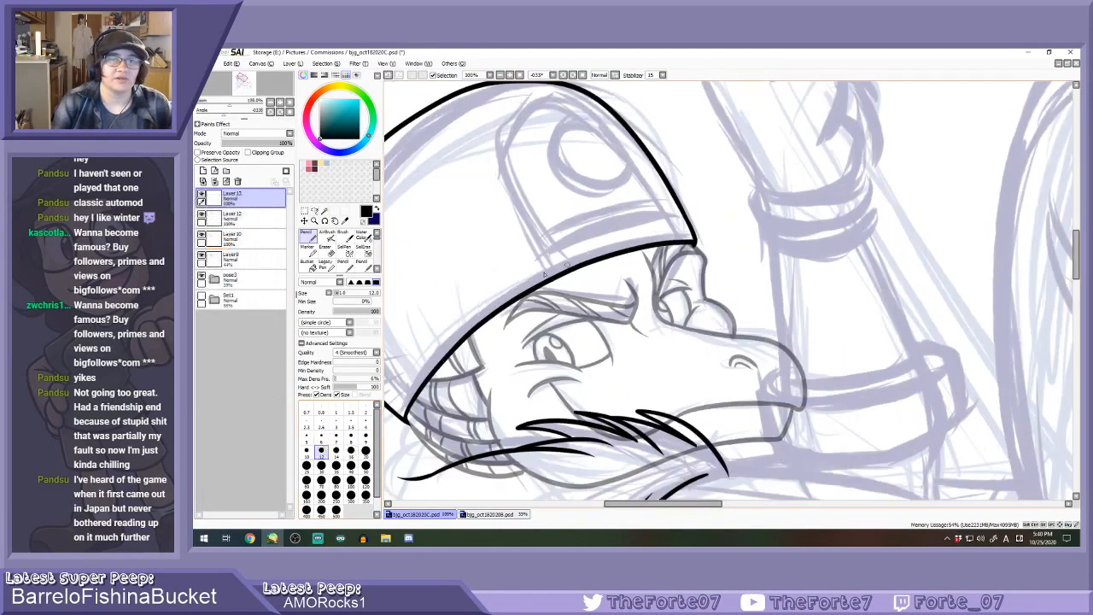
left_click_drag(564, 247, 707, 216)
key("ctrl+z")
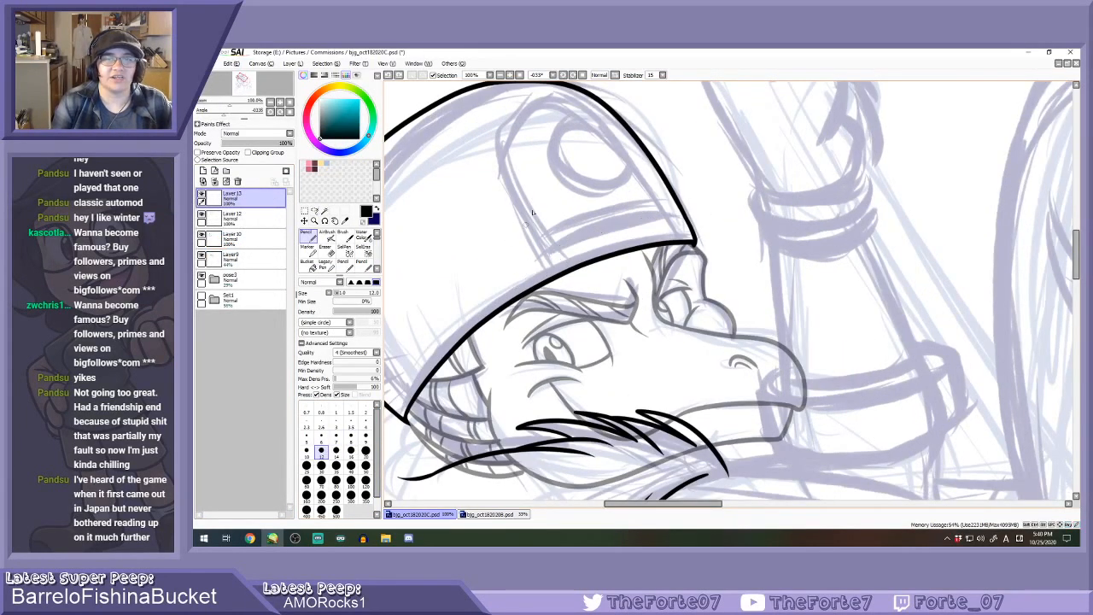
Lasso the cap's lower edge on Layer12 and duplicate it onto the layer above.
scroll(578, 215, "down", 1)
left_click(236, 221)
left_click(314, 210)
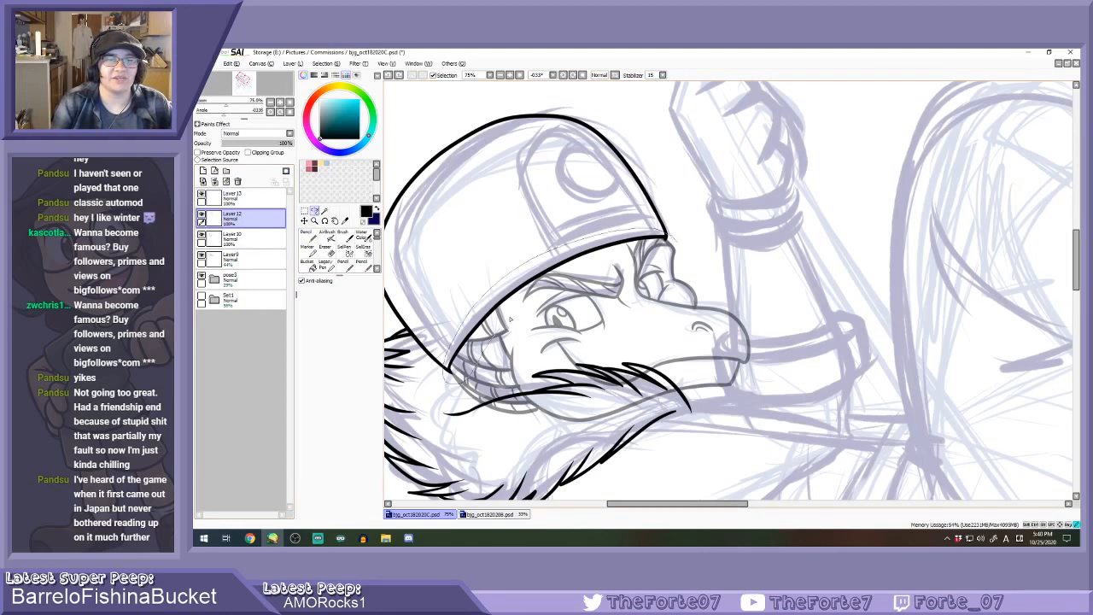
left_click_drag(699, 244, 698, 242)
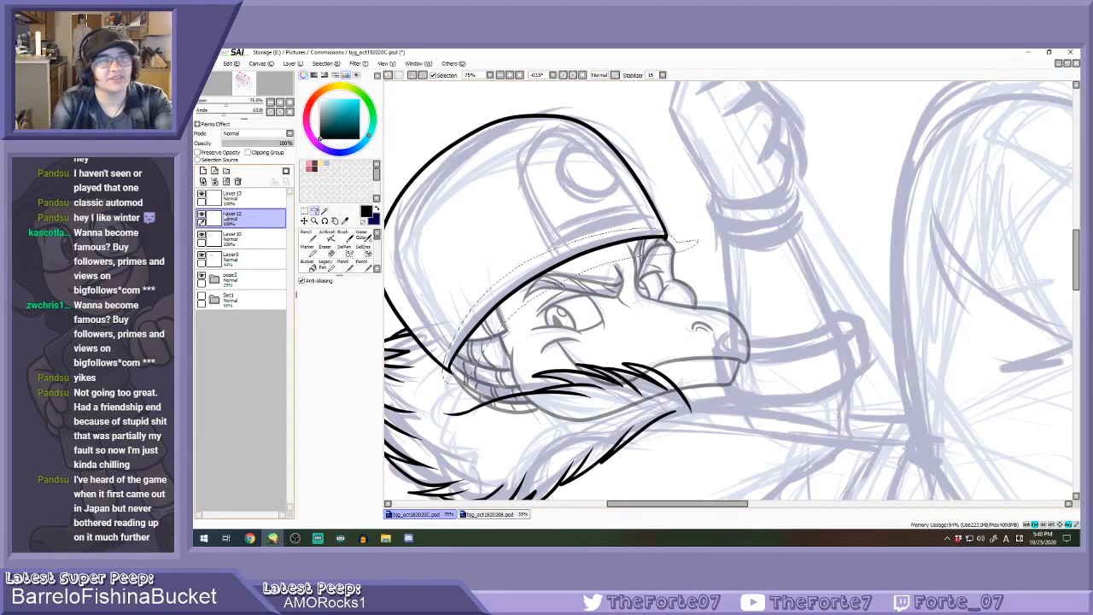
left_click(244, 200)
left_click(239, 181)
key("ctrl+z")
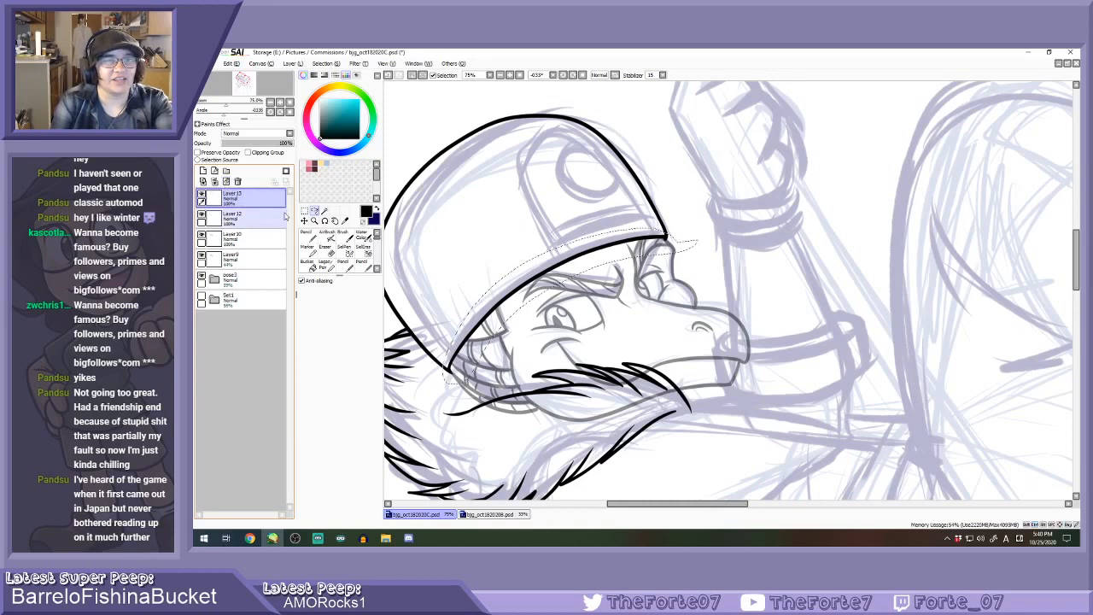
Deselect, shift the duplicated edge upward on the cap, and paste a second copy offset from it to form two parallel band lines.
left_click(326, 63)
left_click(335, 83)
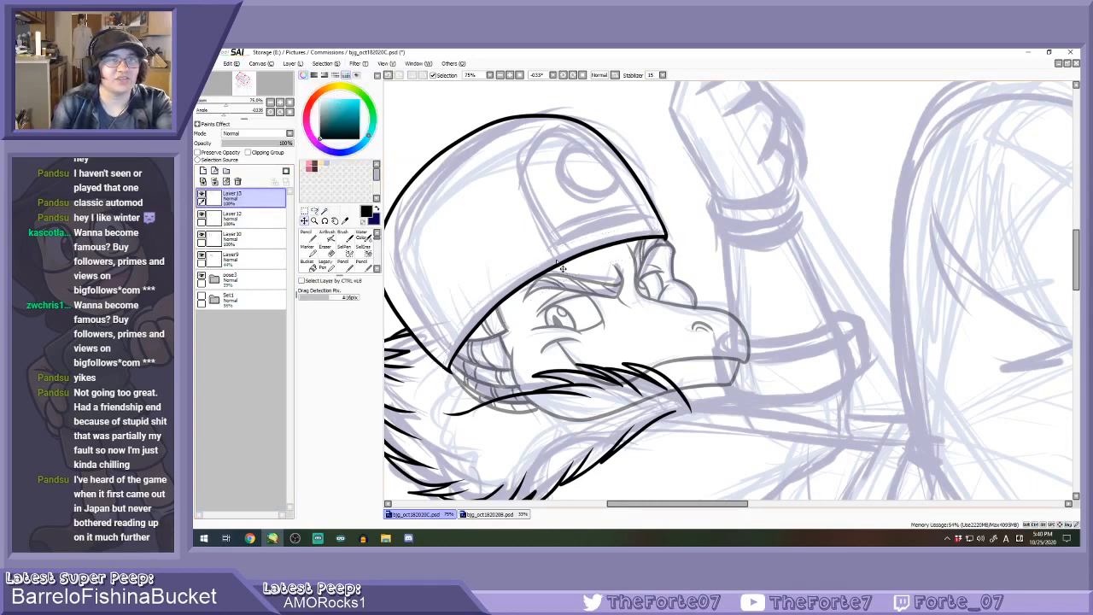
left_click_drag(557, 261, 523, 234)
key("ctrl+v")
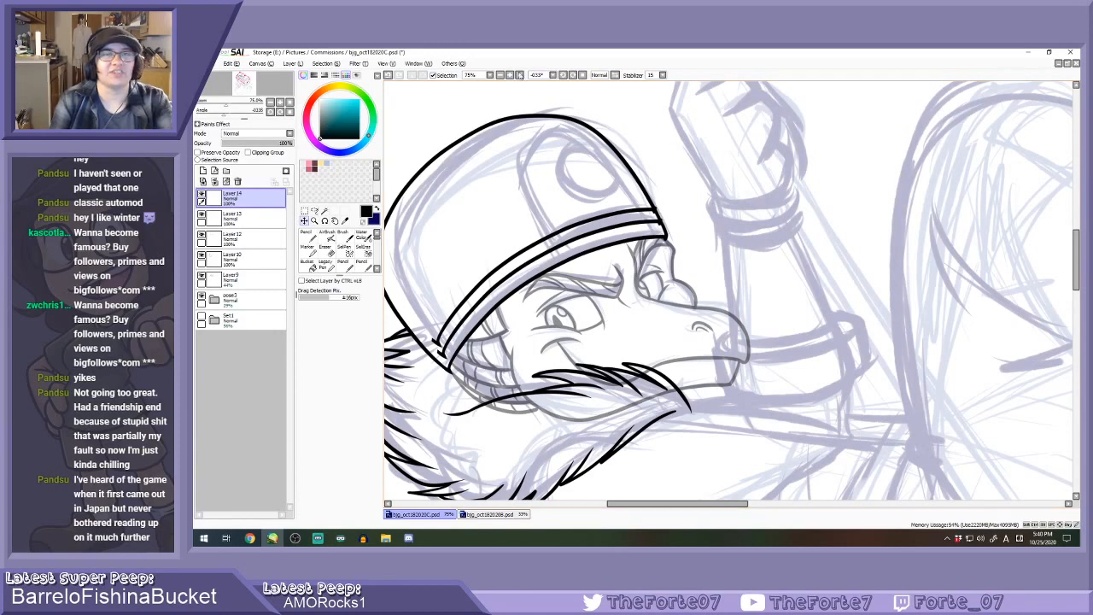
Merge the two band lines into Layer13 and erase their back half and front ends with the size 100 eraser.
left_click(586, 75)
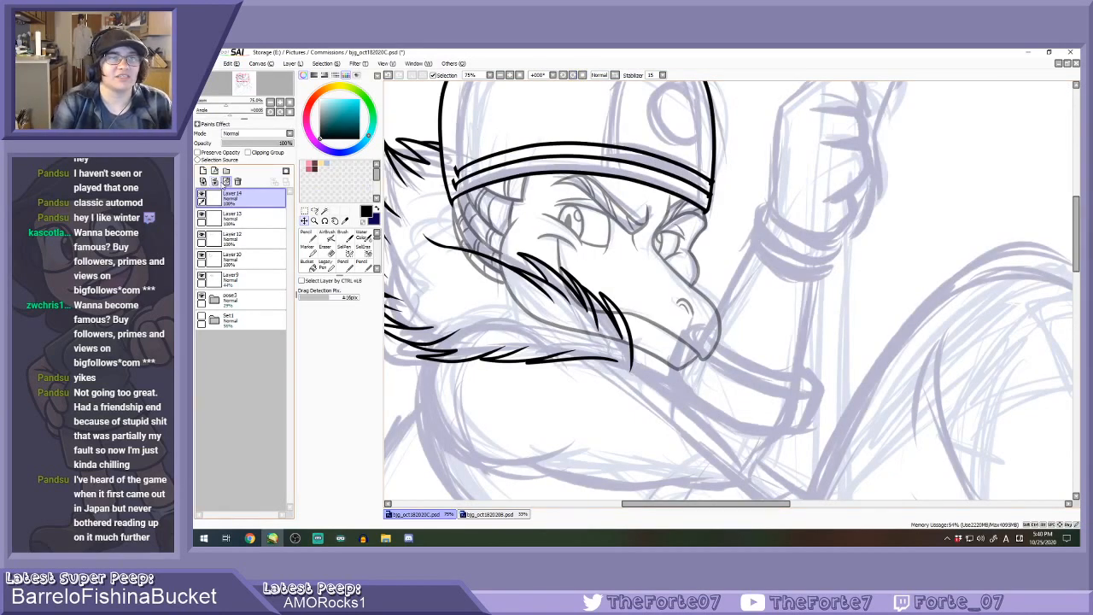
key("e")
left_click(351, 466)
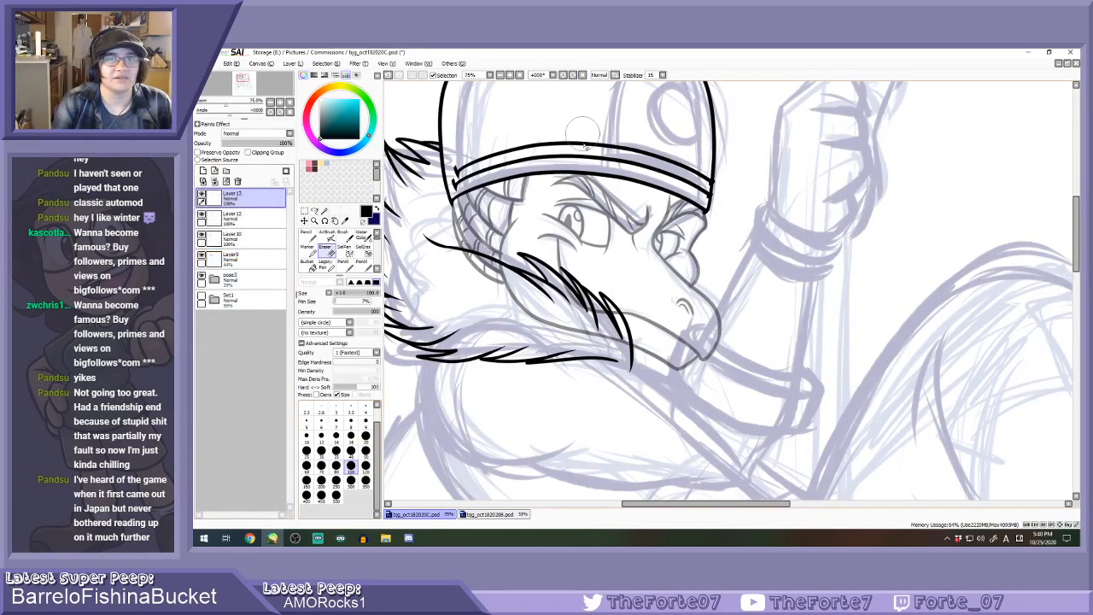
left_click_drag(572, 134, 444, 184)
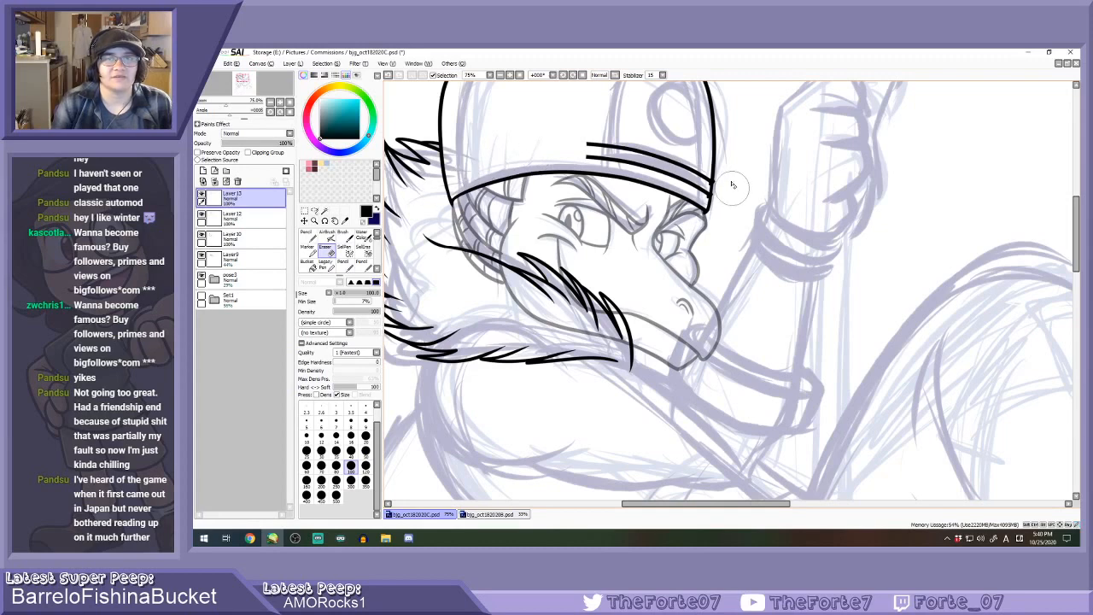
left_click_drag(719, 195, 717, 170)
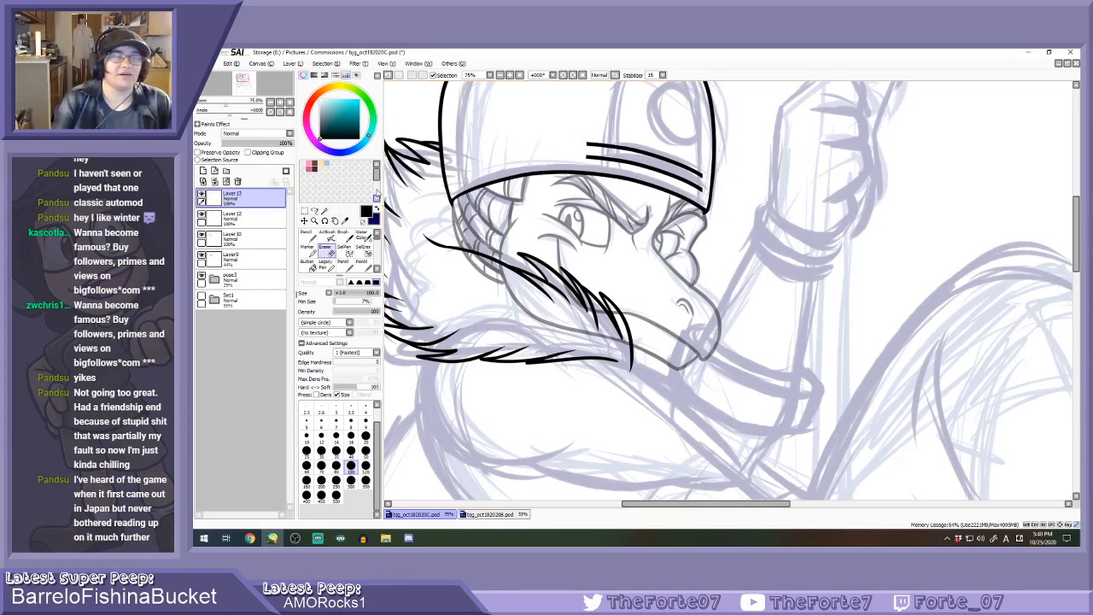
Add a new layer above Layer13, switch to the size 12 pencil, and rotate the canvas clockwise.
left_click(202, 170)
left_click(306, 232)
left_click(574, 74)
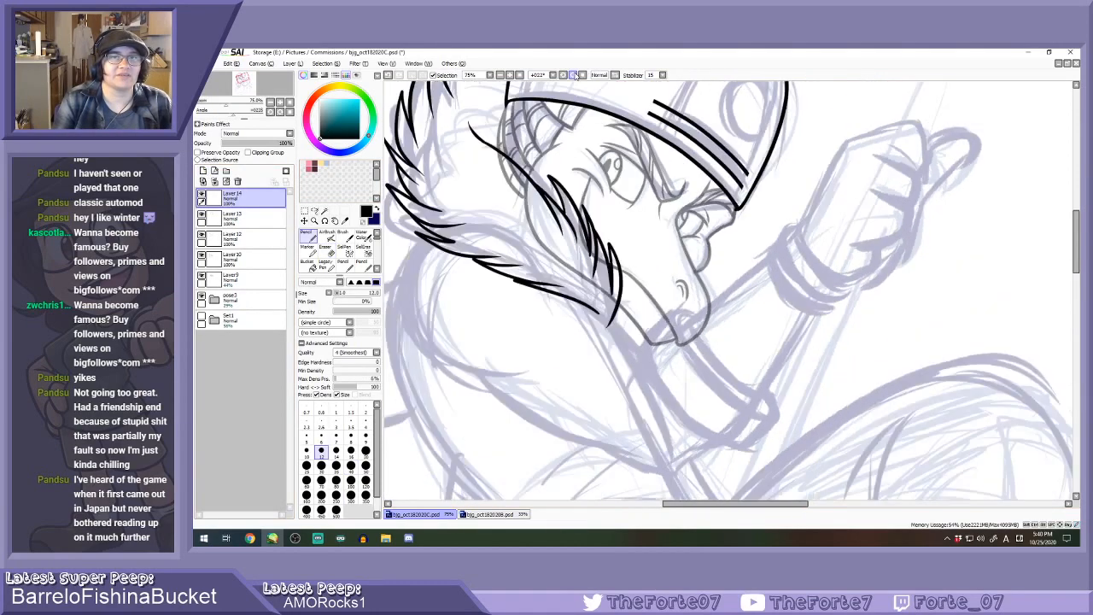
left_click(575, 75)
scroll(411, 384, "down", 2)
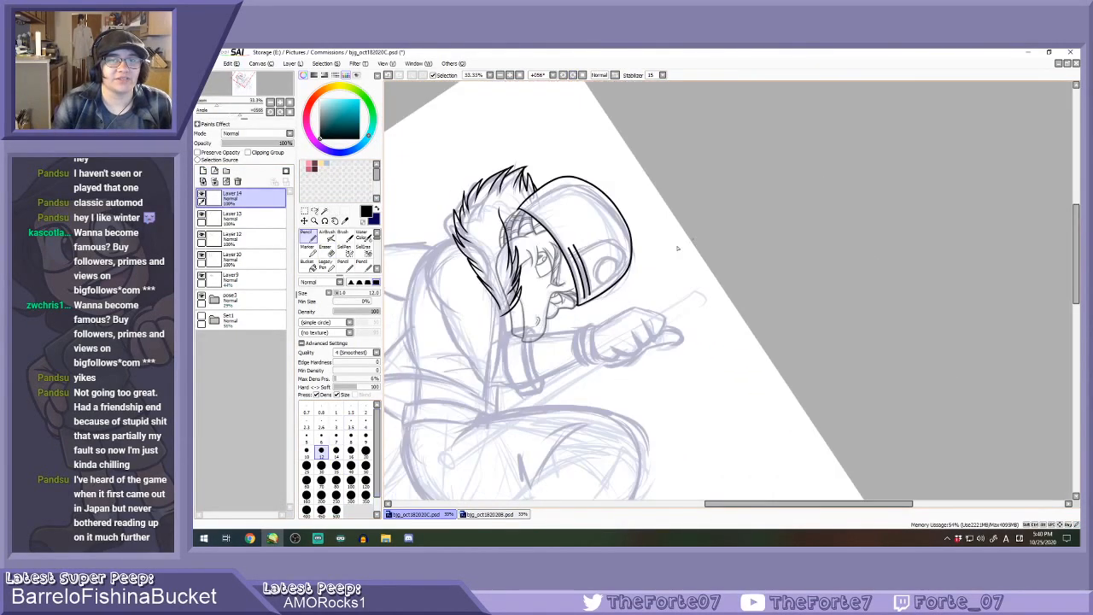
Try to draw the rounded outline of the cap's front panel around the badge circle on Layer14.
scroll(585, 252, "up", 3)
mouse_move(511, 255)
left_mouse_down()
mouse_move(637, 200)
mouse_move(693, 279)
mouse_move(545, 378)
left_mouse_up()
key("ctrl+z")
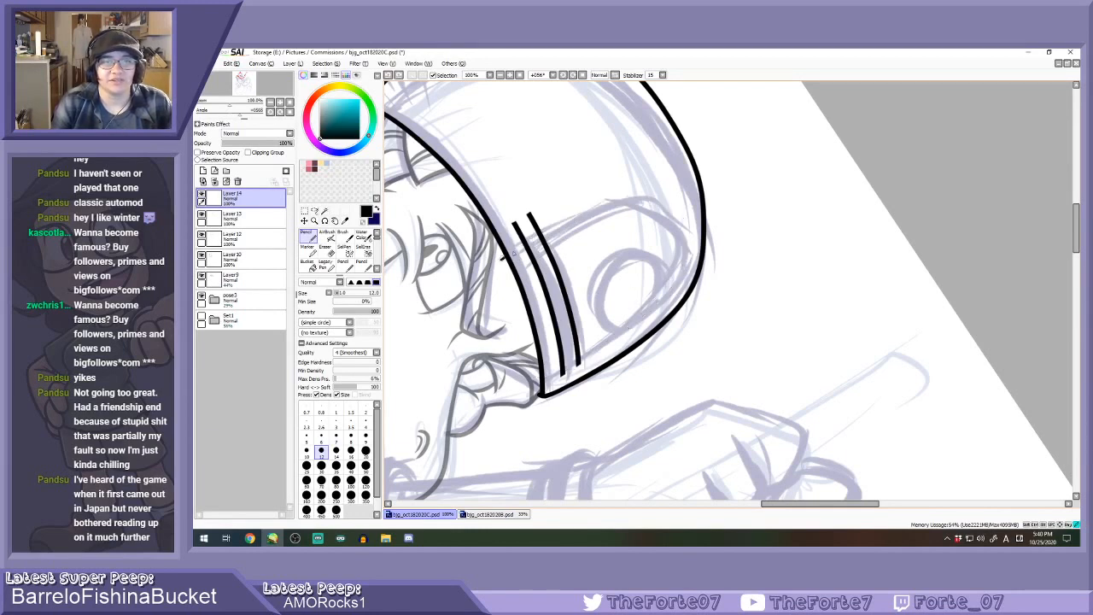
mouse_move(514, 253)
left_mouse_down()
mouse_move(613, 208)
mouse_move(685, 249)
mouse_move(617, 344)
mouse_move(542, 392)
left_mouse_up()
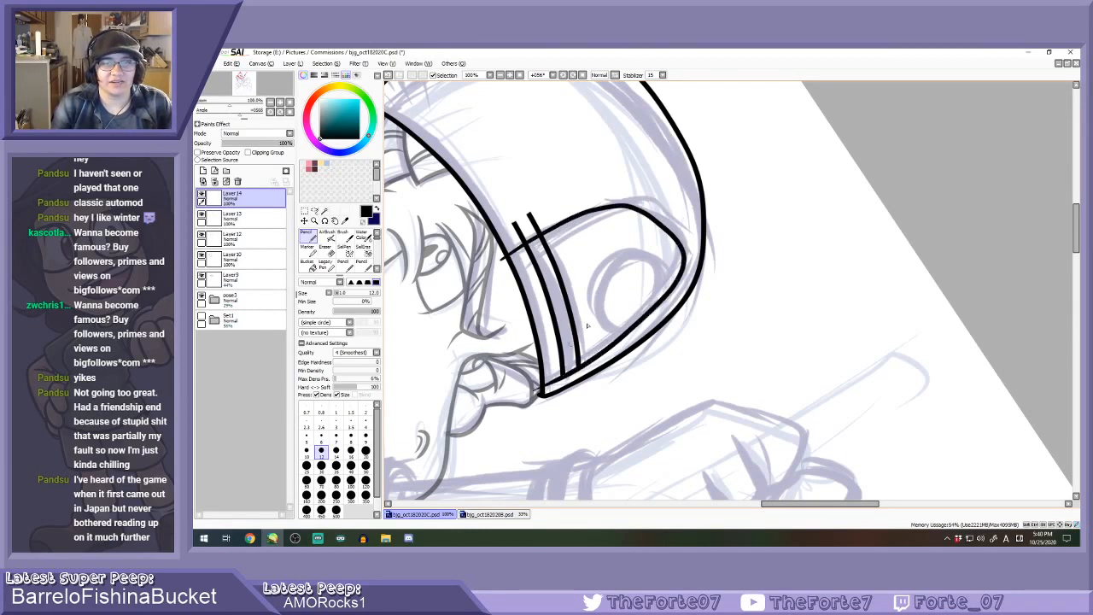
key("ctrl+z")
mouse_move(502, 249)
left_mouse_down()
mouse_move(627, 205)
mouse_move(663, 228)
mouse_move(681, 273)
mouse_move(642, 326)
mouse_move(541, 392)
left_mouse_up()
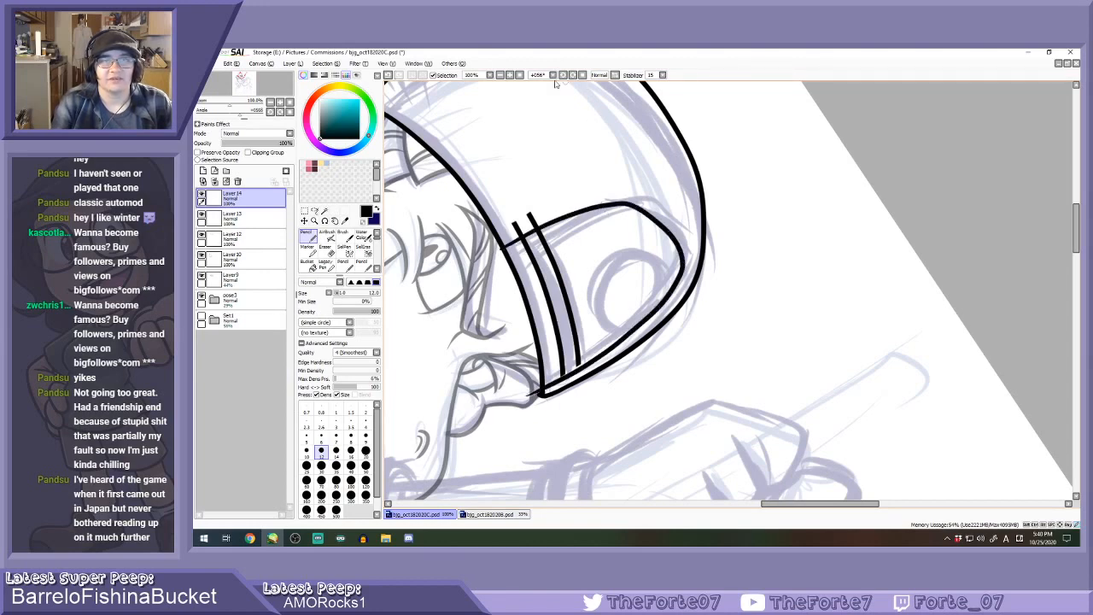
left_click(555, 77)
left_click(572, 77)
left_click(572, 77)
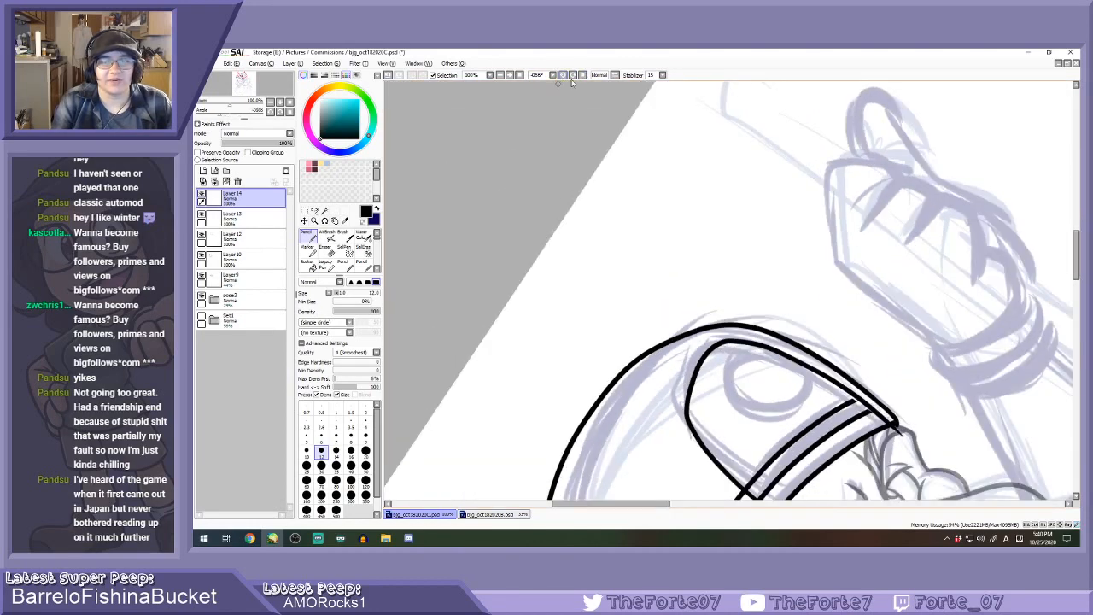
left_click(583, 77)
key("ctrl+z")
Rotate the canvas clockwise and try to draw the cap's front panel outline around the badge circle as one curved stroke.
scroll(619, 282, "down", 1)
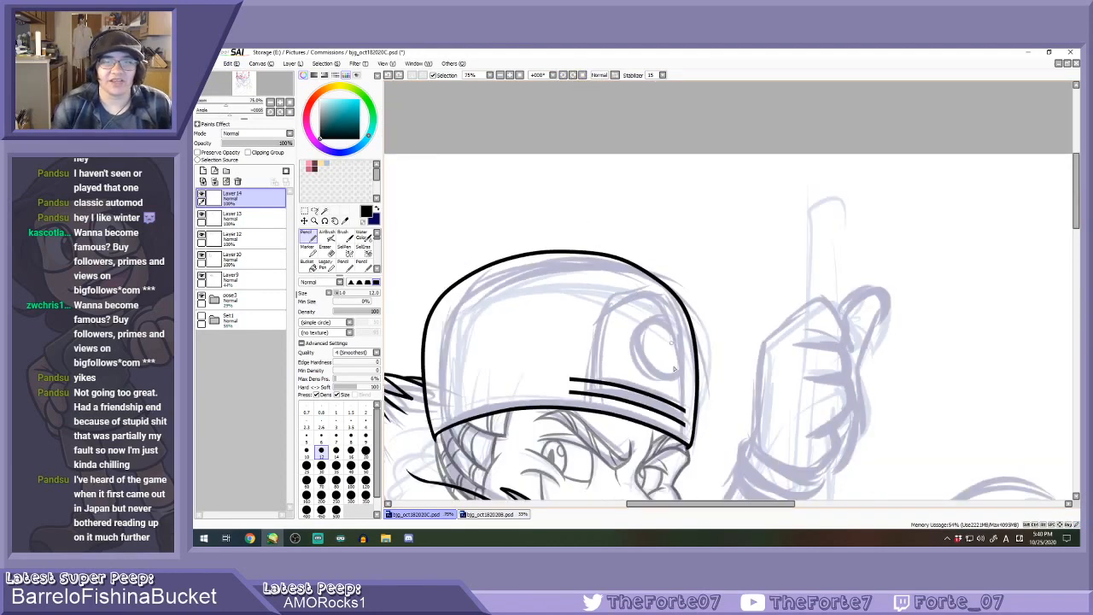
scroll(674, 369, "up", 1)
left_click(575, 75)
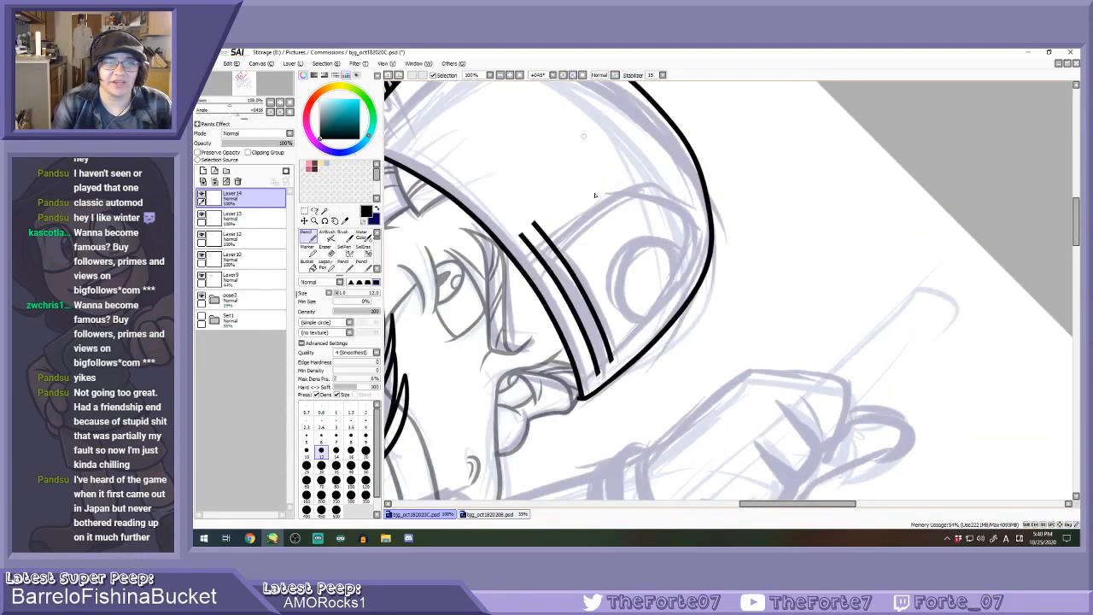
mouse_move(528, 258)
left_mouse_down()
mouse_move(623, 191)
mouse_move(683, 219)
mouse_move(572, 221)
mouse_move(627, 194)
mouse_move(682, 207)
mouse_move(695, 242)
mouse_move(654, 308)
mouse_move(543, 409)
left_mouse_up()
key("ctrl+z")
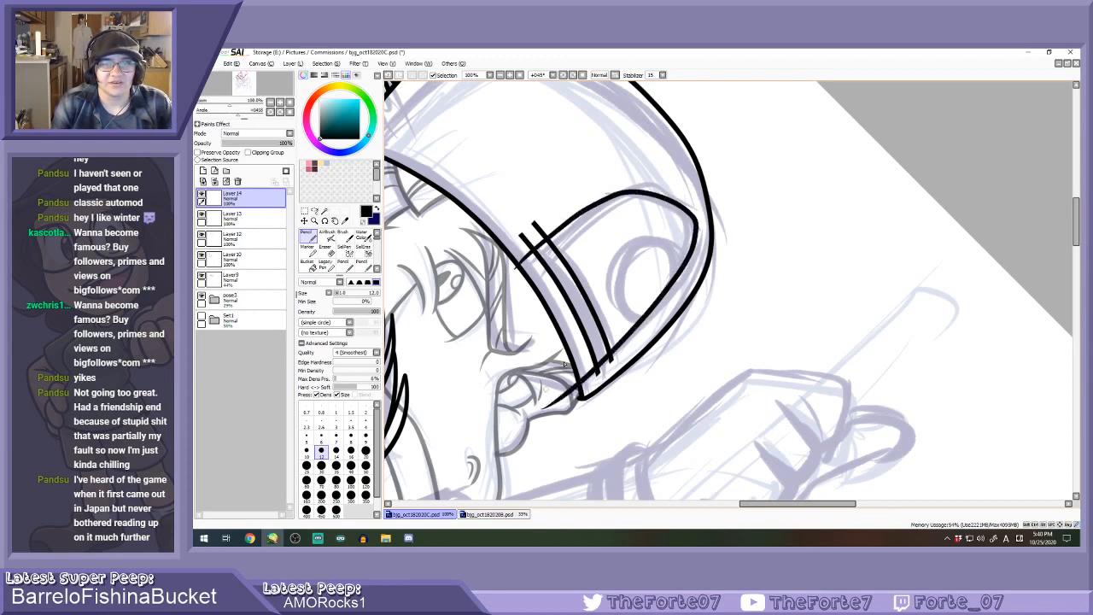
key("ctrl+z")
mouse_move(554, 233)
left_mouse_down()
mouse_move(597, 206)
mouse_move(696, 214)
mouse_move(642, 348)
mouse_move(581, 397)
left_mouse_up()
key("ctrl+z")
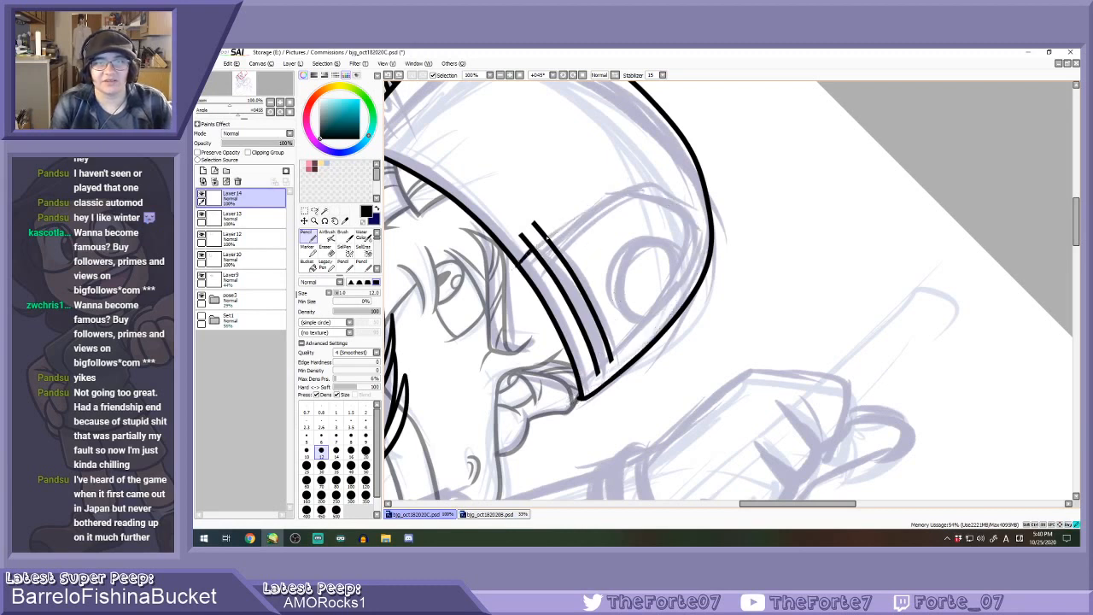
mouse_move(546, 235)
left_mouse_down()
mouse_move(656, 202)
mouse_move(693, 235)
mouse_move(673, 299)
mouse_move(597, 381)
mouse_move(568, 391)
left_mouse_up()
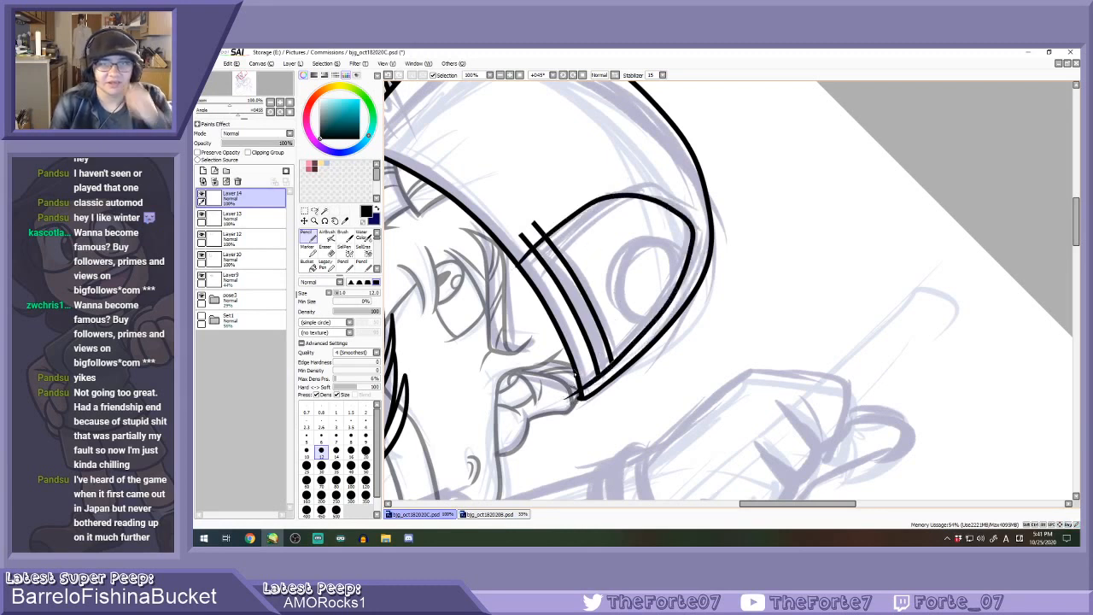
key("ctrl+z")
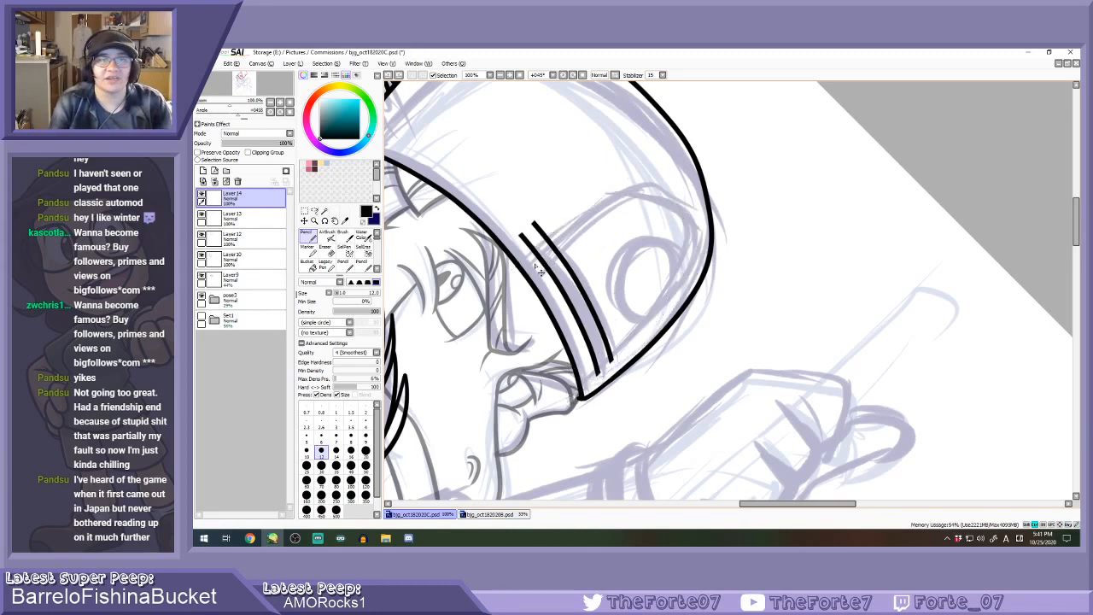
Try the front panel outline with its ends running past the cap's lower edge, including at a steeper canvas rotation, and undo it.
mouse_move(508, 270)
left_mouse_down()
mouse_move(605, 200)
mouse_move(651, 202)
mouse_move(692, 245)
mouse_move(668, 308)
mouse_move(561, 389)
left_mouse_up()
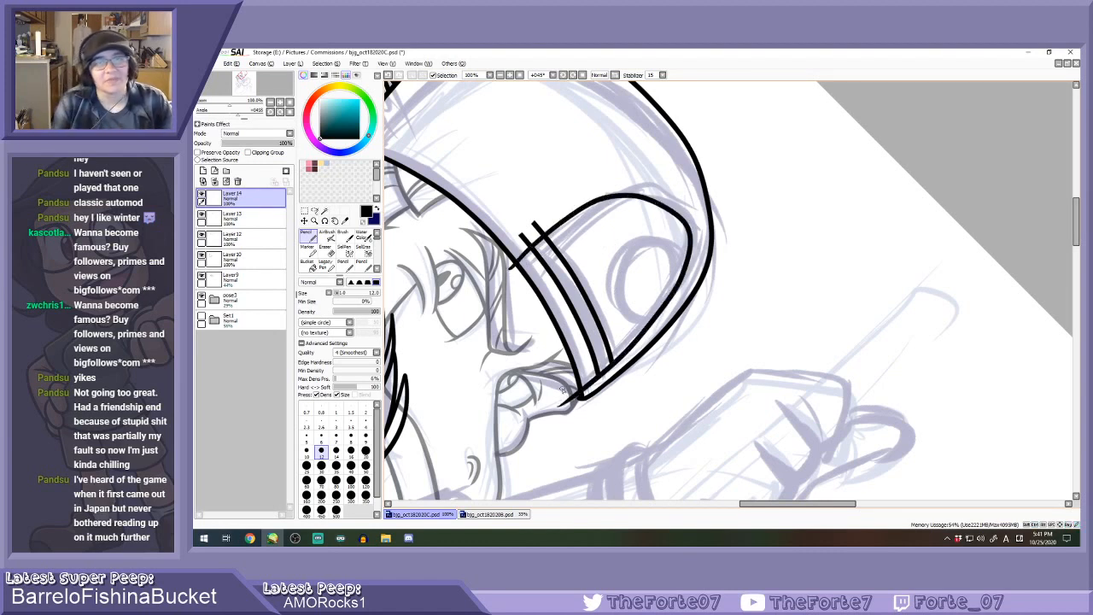
key("ctrl+z")
mouse_move(518, 264)
left_mouse_down()
mouse_move(625, 197)
mouse_move(669, 207)
mouse_move(693, 242)
mouse_move(685, 282)
mouse_move(627, 356)
mouse_move(558, 407)
left_mouse_up()
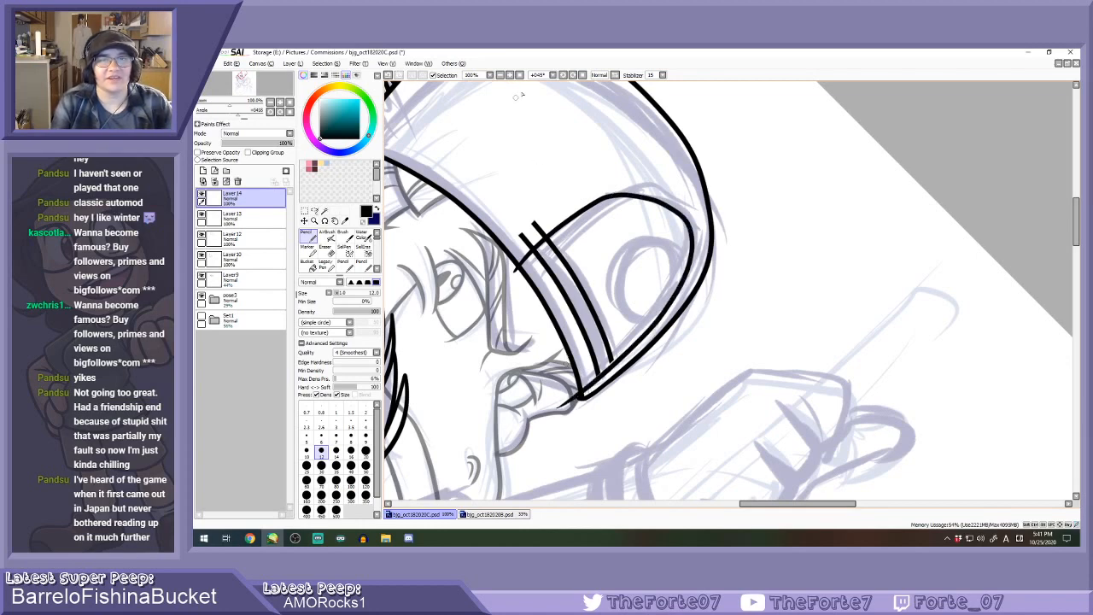
left_click(585, 75)
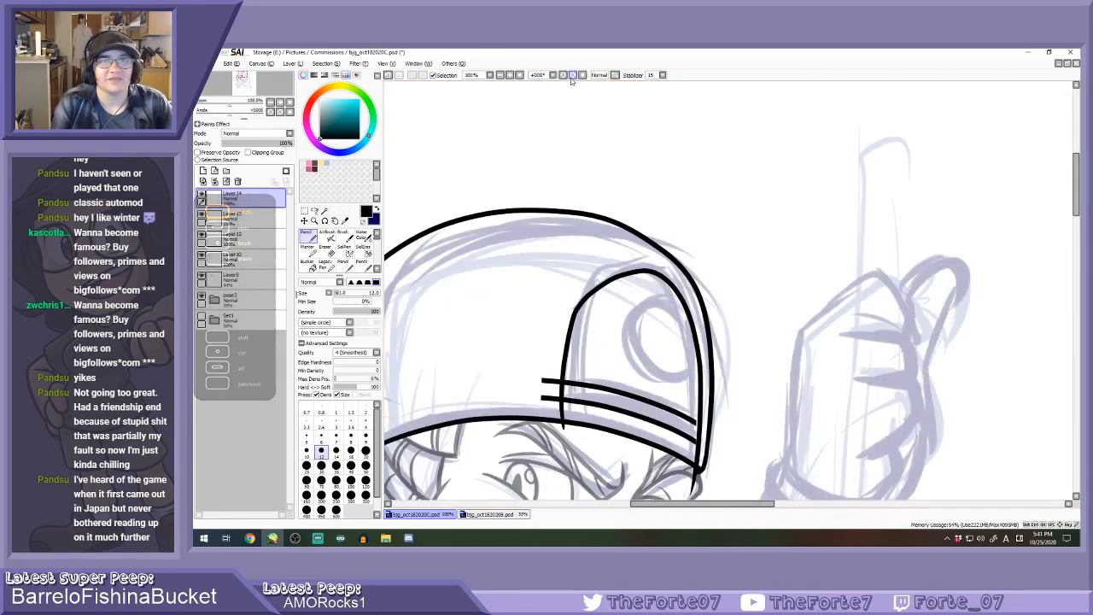
left_click(573, 75)
left_click(574, 76)
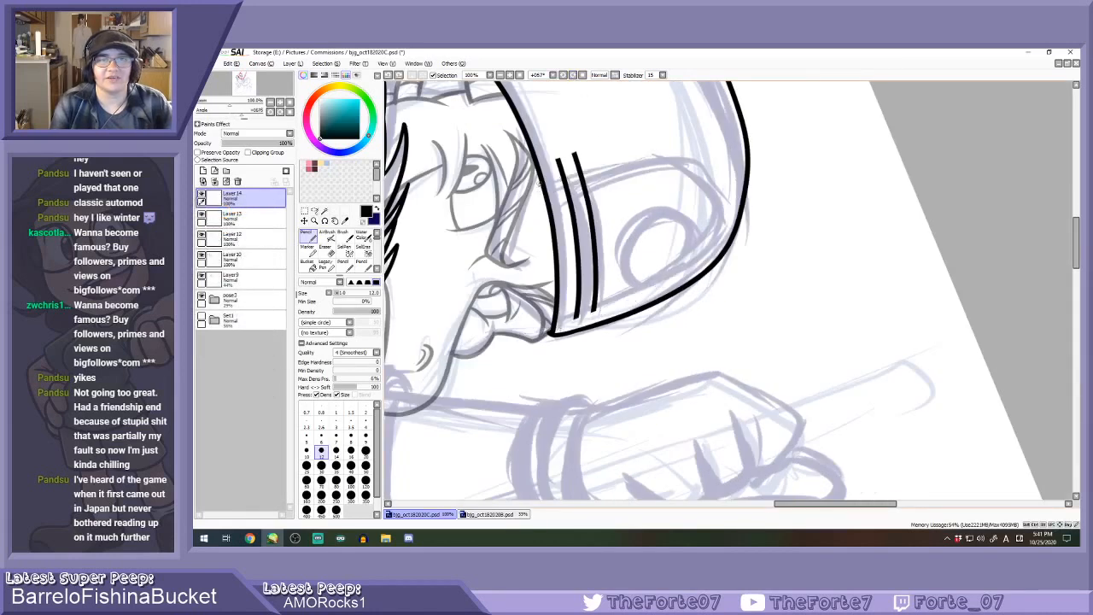
mouse_move(538, 187)
left_mouse_down()
mouse_move(669, 164)
mouse_move(714, 195)
mouse_move(721, 226)
mouse_move(700, 260)
mouse_move(638, 297)
mouse_move(530, 336)
mouse_move(611, 282)
mouse_move(620, 303)
mouse_move(680, 276)
mouse_move(723, 229)
mouse_move(704, 191)
mouse_move(652, 166)
mouse_move(513, 205)
left_mouse_up()
key("ctrl+z")
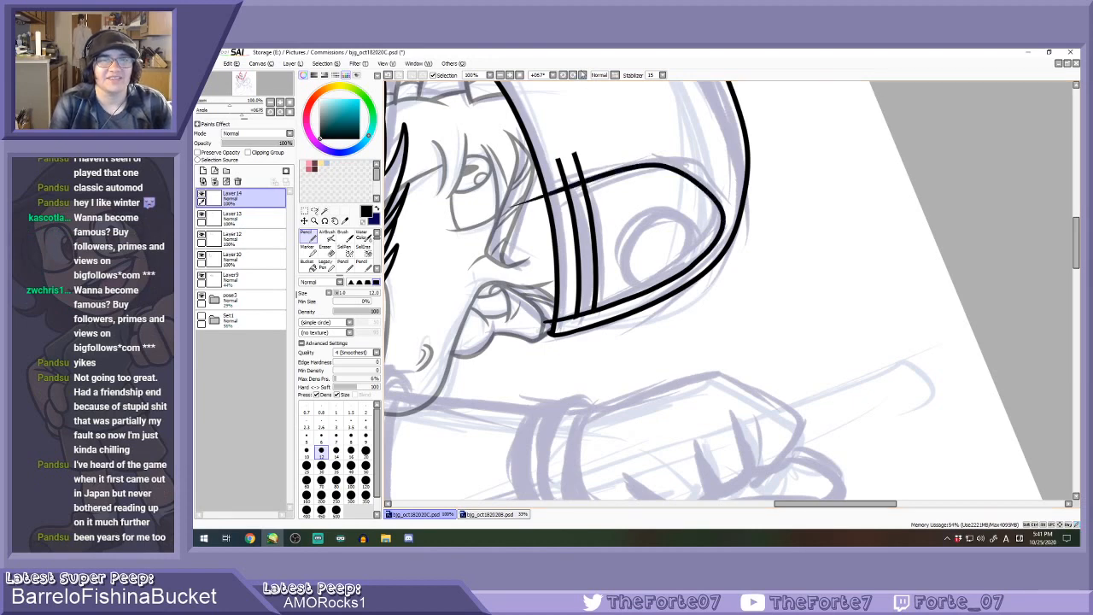
left_click(585, 76)
scroll(582, 118, "down", 1)
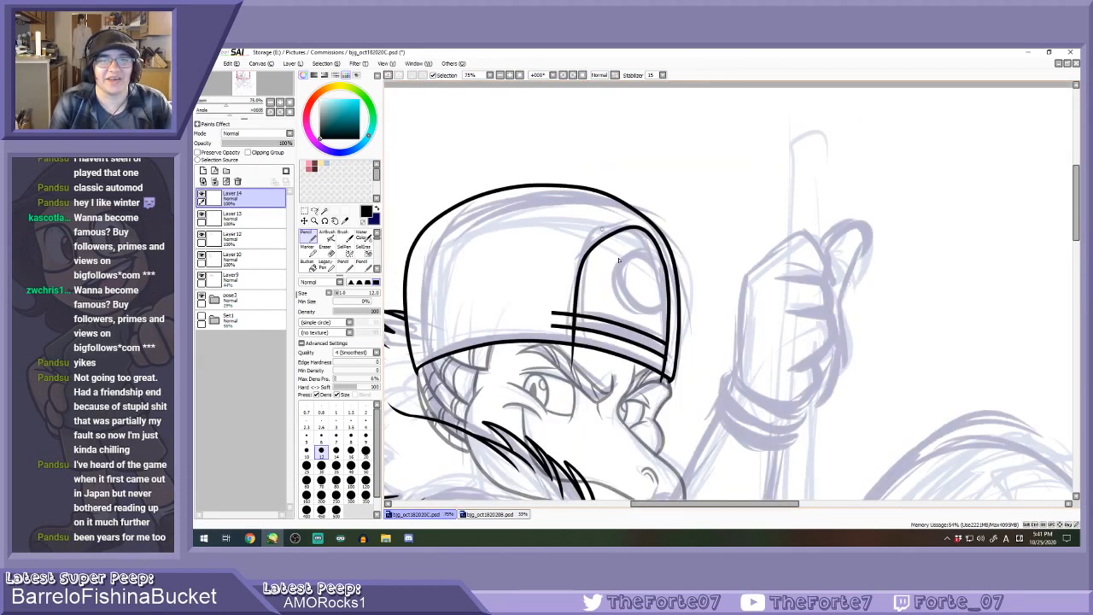
key("ctrl+z")
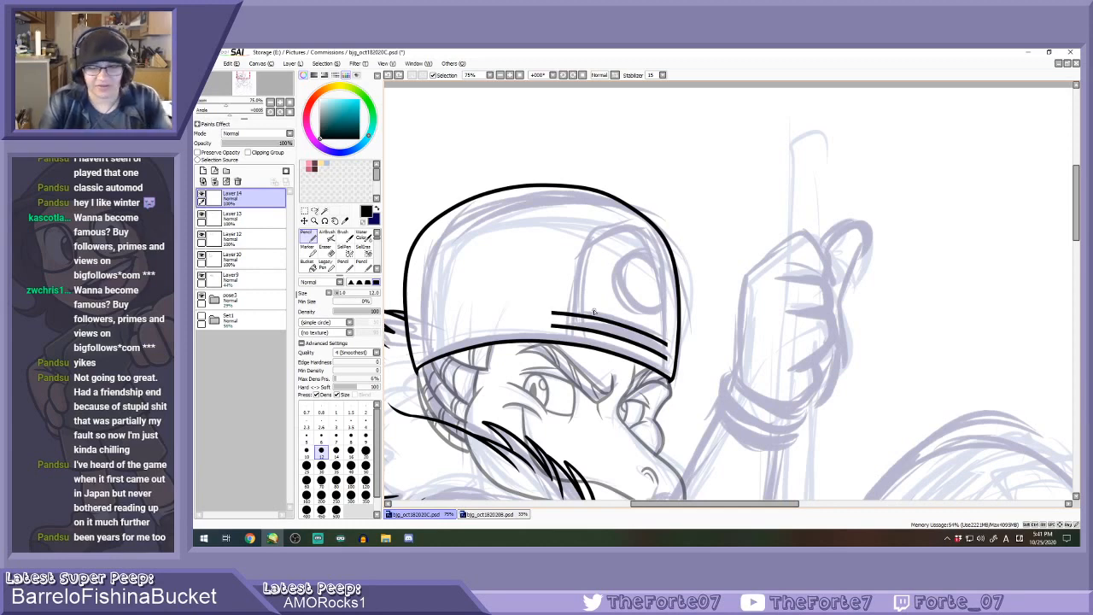
Try to draw the front panel outline at 75% zoom with the canvas rotated clockwise, and undo the strokes.
left_click(573, 75)
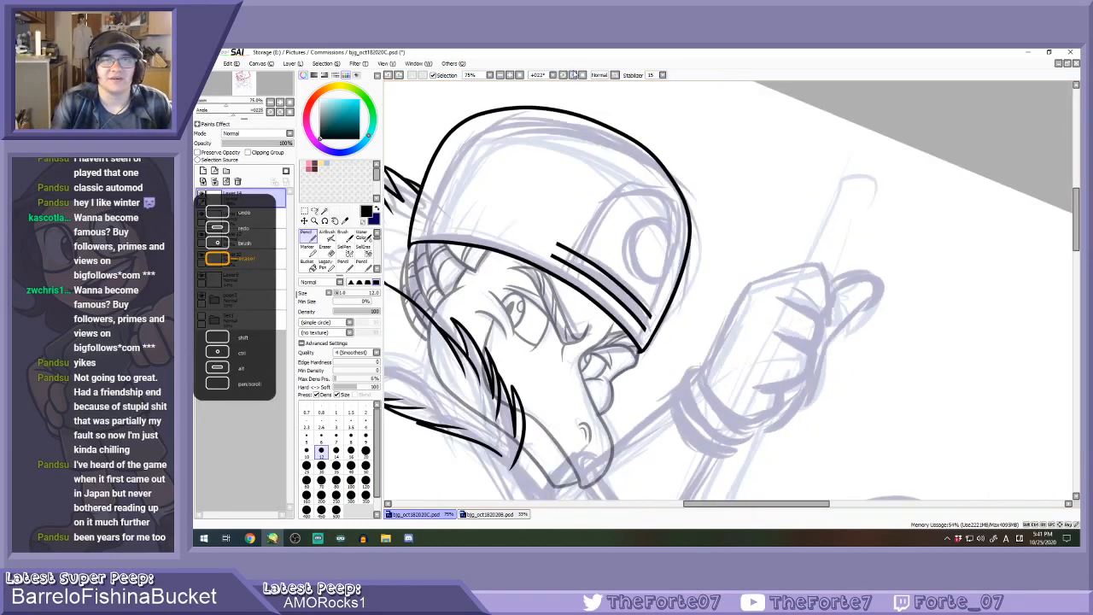
left_click(573, 75)
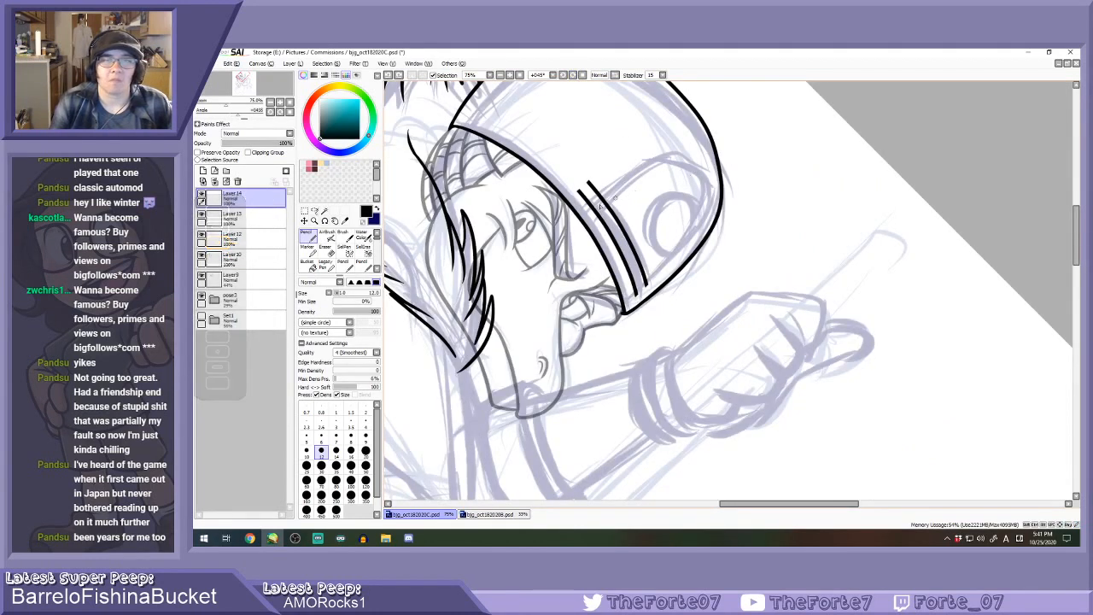
mouse_move(580, 212)
left_mouse_down()
mouse_move(646, 164)
mouse_move(719, 193)
left_mouse_up()
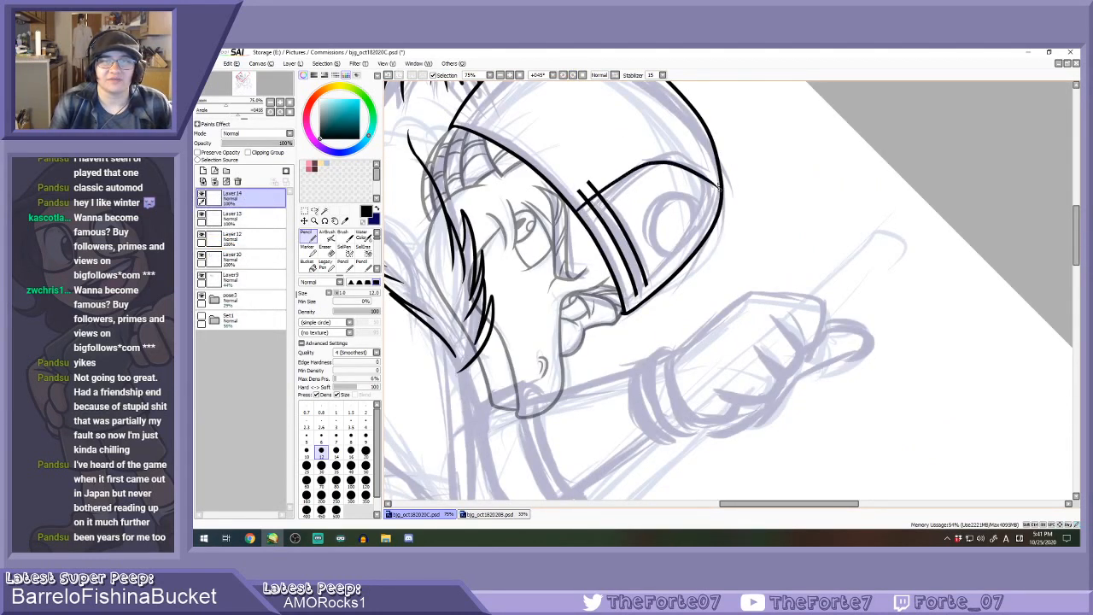
key("ctrl+z")
mouse_move(578, 217)
left_mouse_down()
mouse_move(665, 156)
mouse_move(699, 170)
mouse_move(711, 203)
mouse_move(676, 260)
mouse_move(639, 292)
left_mouse_up()
key("ctrl+z")
left_click(583, 76)
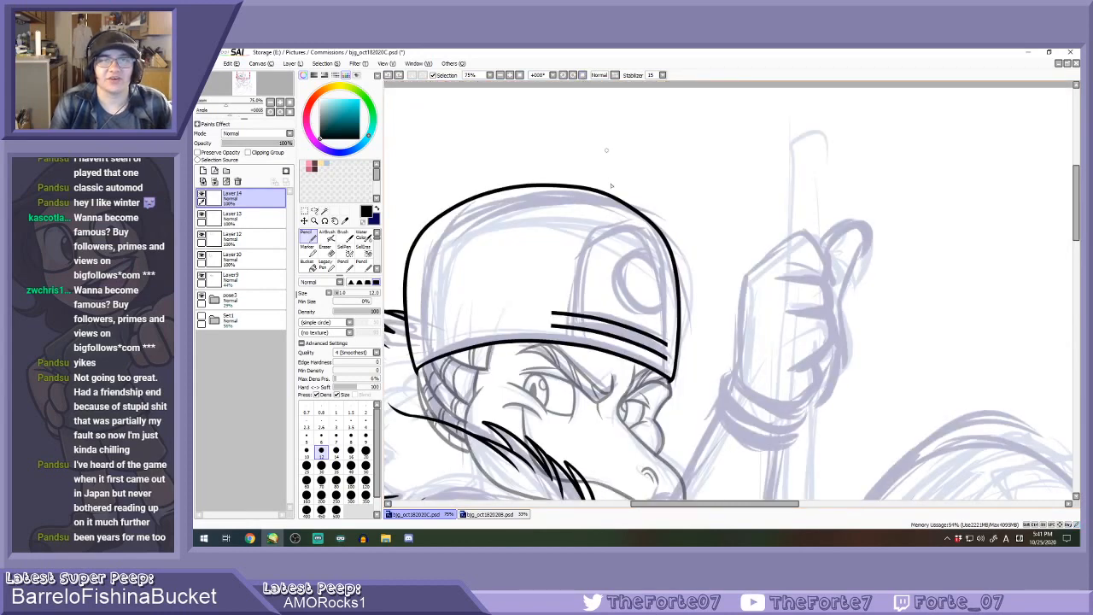
Draw the rounded front panel outline on Layer14 at 100% zoom with the canvas rotated clockwise, extending both ends past the cap's lower edge.
scroll(586, 251, "down", 2)
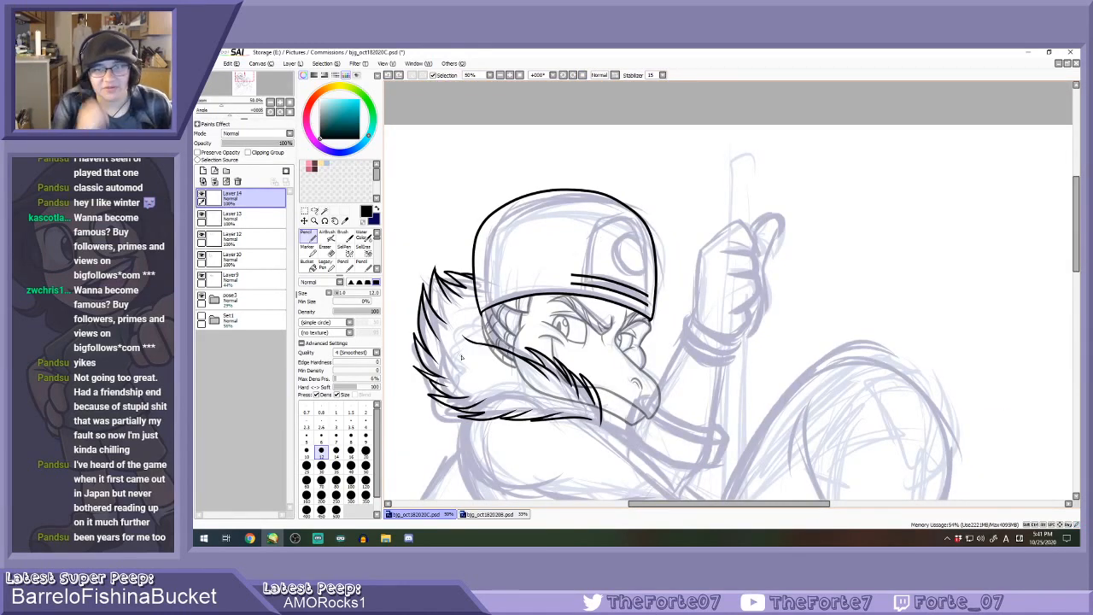
left_click(575, 75)
left_click(577, 75)
left_click(577, 75)
scroll(820, 165, "up", 3)
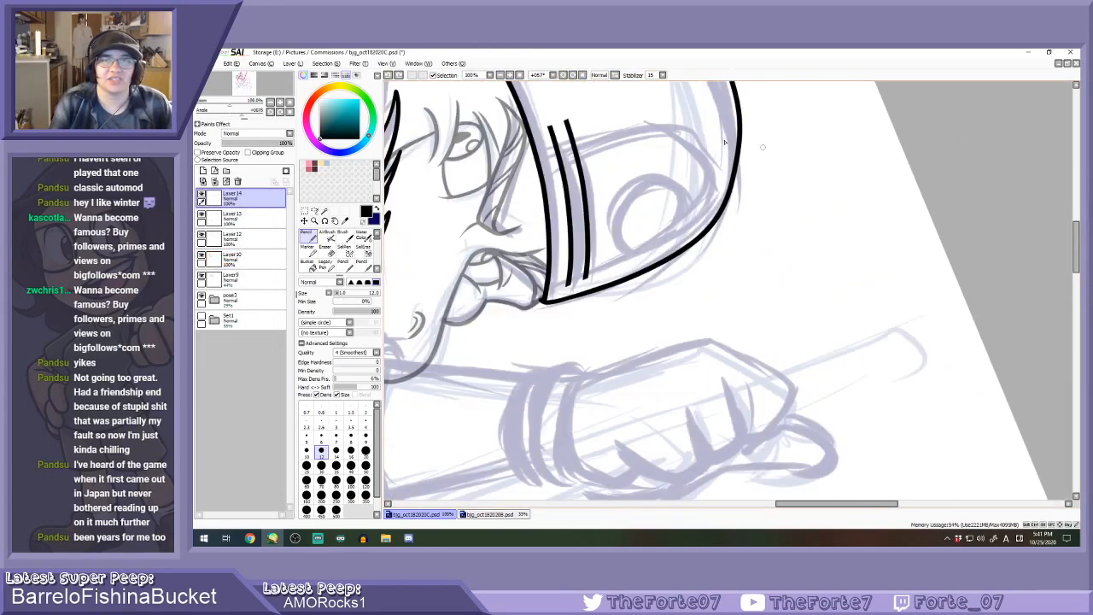
mouse_move(528, 159)
left_mouse_down()
mouse_move(637, 131)
mouse_move(685, 145)
mouse_move(718, 195)
mouse_move(688, 233)
mouse_move(570, 293)
mouse_move(496, 305)
left_mouse_up()
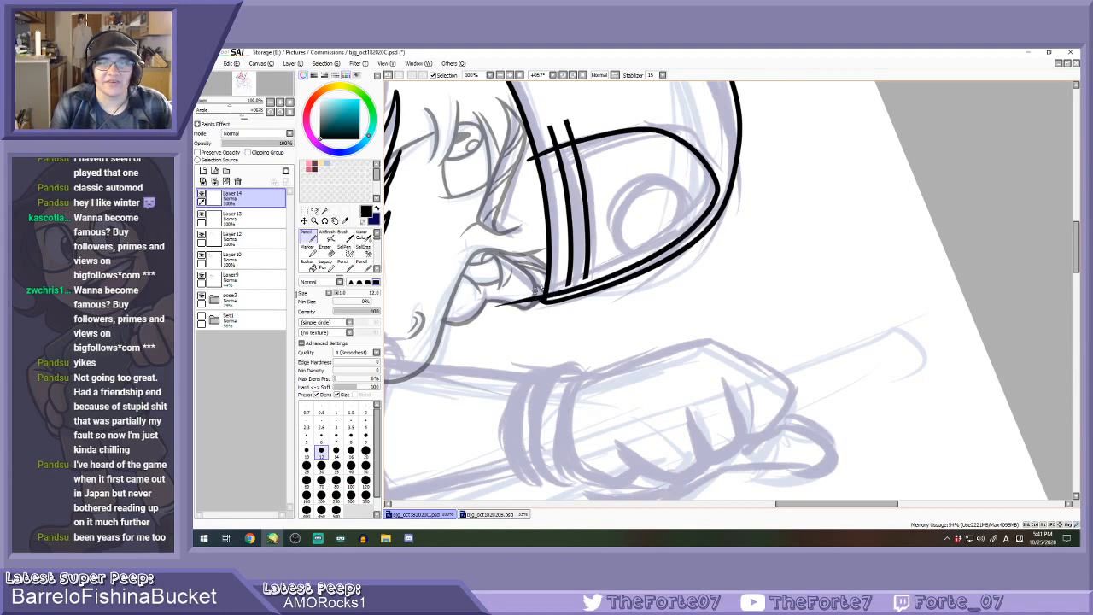
left_click(581, 75)
Show bjg_oct182020B.psd beside the current drawing as a reference by floating the canvas windows.
left_click(494, 514)
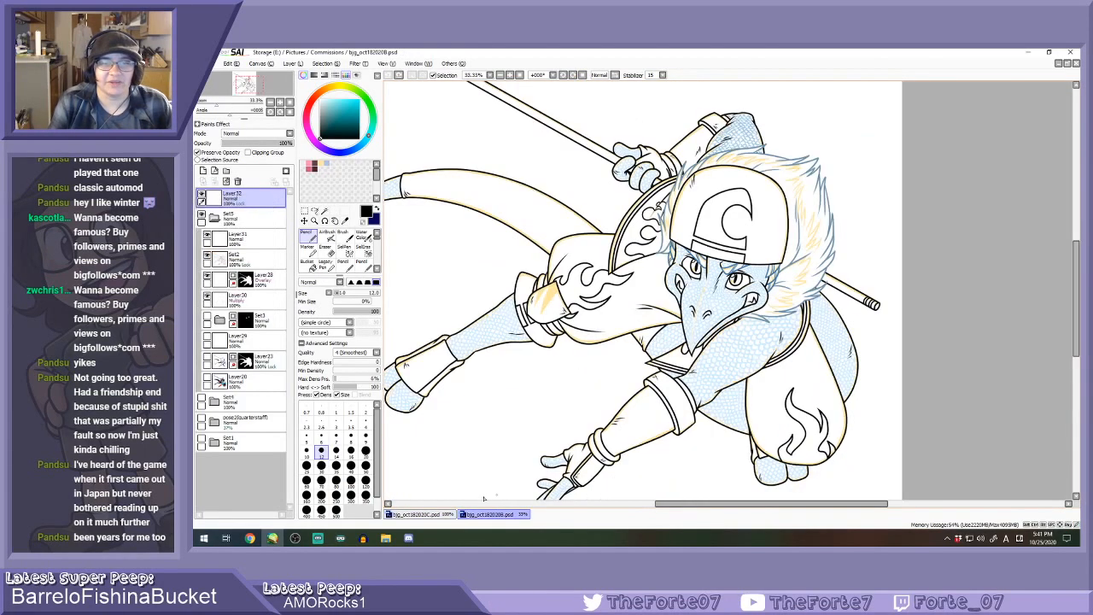
left_click(446, 514)
left_click(1067, 66)
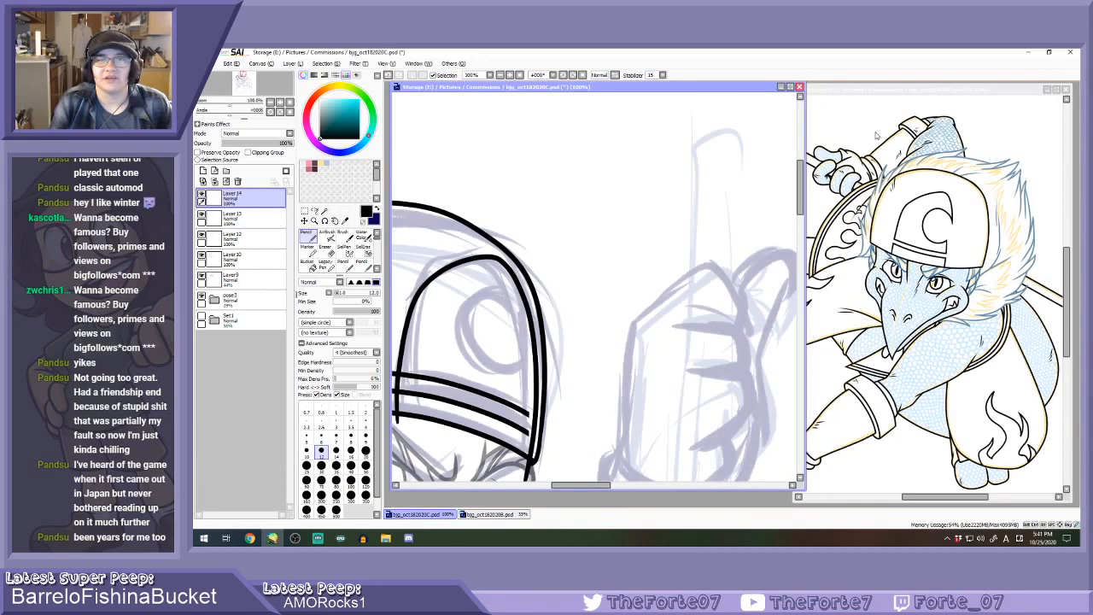
Try to draw the badge circle inside the cap's front panel against its front edge, and undo the strokes.
scroll(577, 231, "up", 1)
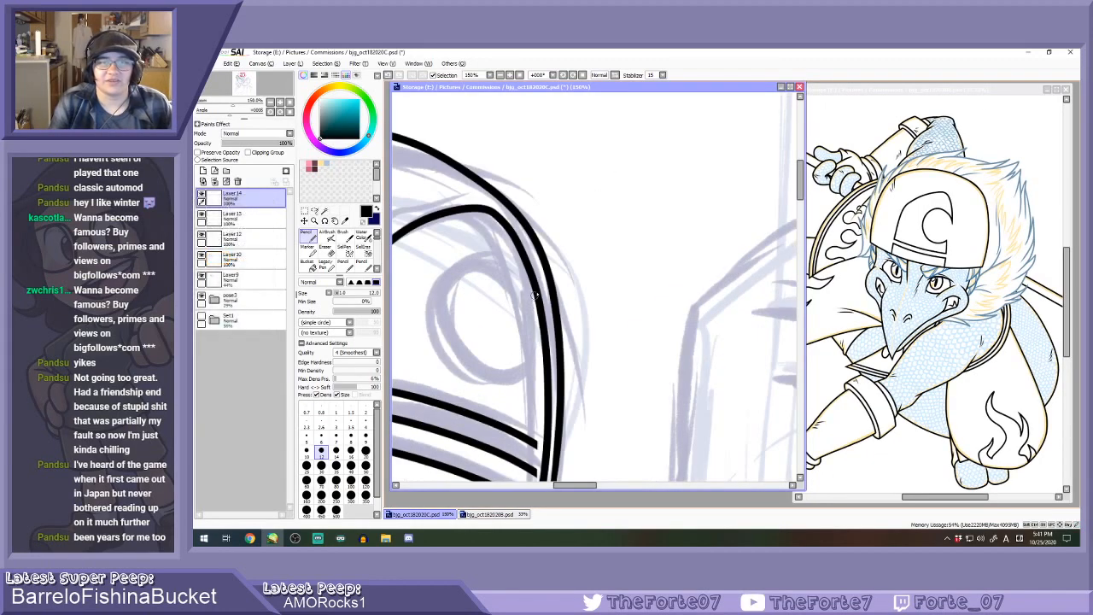
mouse_move(540, 309)
left_mouse_down()
mouse_move(497, 264)
mouse_move(474, 361)
mouse_move(551, 358)
left_mouse_up()
key("ctrl+z")
mouse_move(539, 305)
left_mouse_down()
mouse_move(504, 262)
mouse_move(464, 332)
mouse_move(515, 397)
mouse_move(548, 386)
left_mouse_up()
key("ctrl+z")
mouse_move(538, 299)
left_mouse_down()
mouse_move(484, 261)
mouse_move(516, 410)
mouse_move(539, 352)
left_mouse_up()
key("ctrl+z")
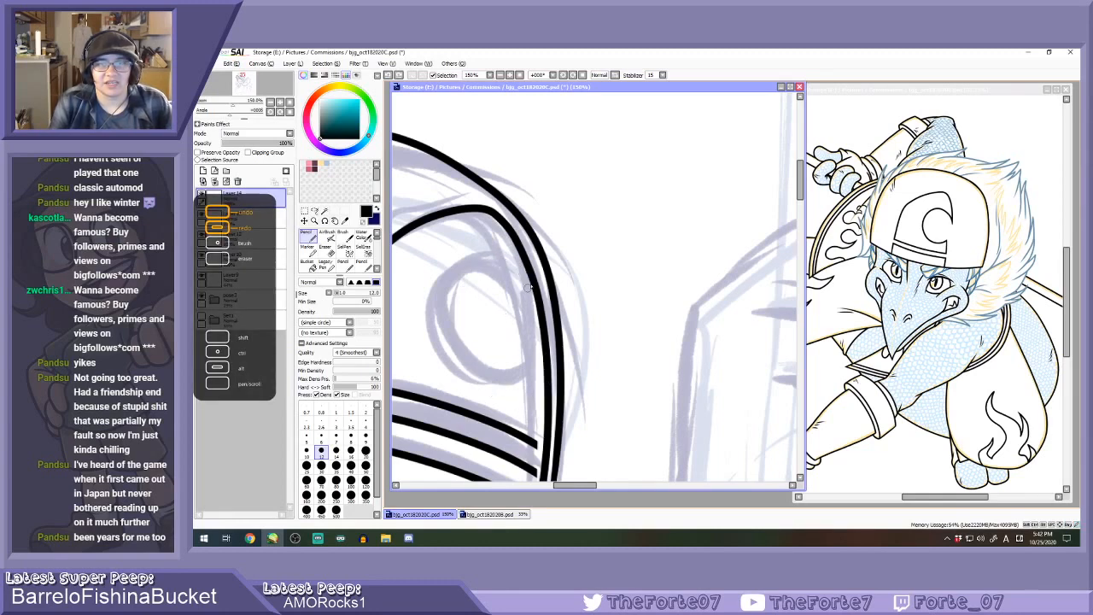
mouse_move(538, 295)
left_mouse_down()
mouse_move(458, 309)
mouse_move(506, 391)
mouse_move(540, 395)
left_mouse_up()
key("ctrl+z")
left_click_drag(536, 299, 483, 248)
left_click_drag(489, 373, 547, 381)
scroll(634, 209, "down", 3)
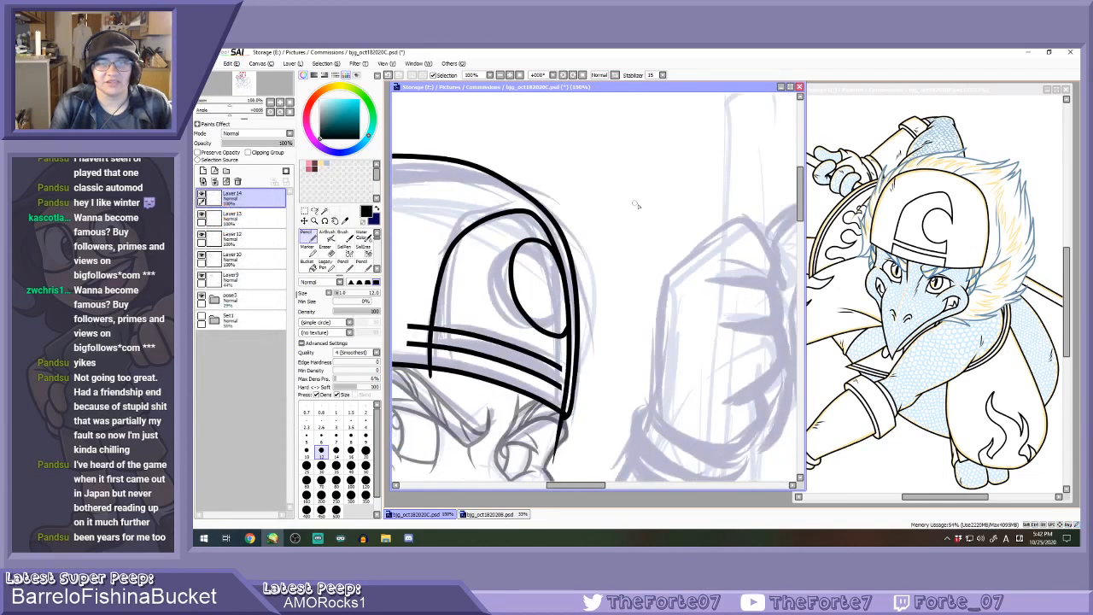
scroll(617, 235, "up", 3)
key("ctrl+z")
Draw the badge as a narrow oval inside the front panel, with its open side meeting the panel's front edge.
mouse_move(665, 223)
left_mouse_down()
mouse_move(610, 193)
mouse_move(602, 290)
mouse_move(667, 312)
mouse_move(661, 258)
left_mouse_up()
key("ctrl+z")
mouse_move(656, 219)
left_mouse_down()
mouse_move(626, 192)
mouse_move(580, 258)
mouse_move(641, 329)
mouse_move(671, 294)
left_mouse_up()
key("ctrl+z")
mouse_move(666, 224)
left_mouse_down()
mouse_move(606, 196)
mouse_move(608, 302)
mouse_move(654, 325)
mouse_move(673, 248)
left_mouse_up()
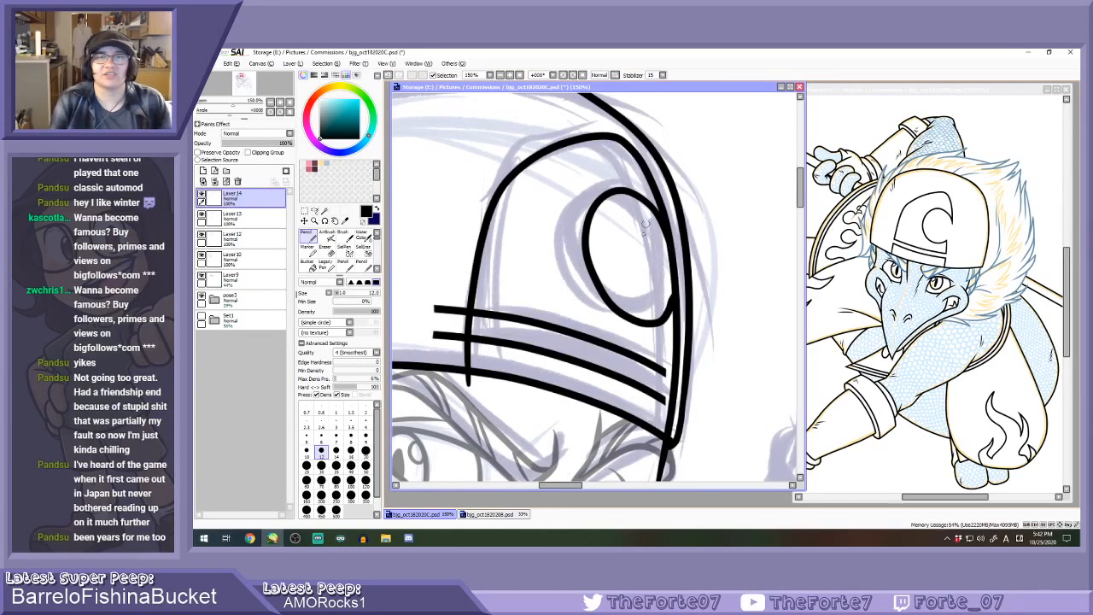
key("ctrl+z")
mouse_move(670, 247)
left_mouse_down()
mouse_move(611, 187)
mouse_move(585, 287)
mouse_move(646, 332)
mouse_move(668, 277)
mouse_move(673, 303)
left_mouse_up()
key("ctrl+z")
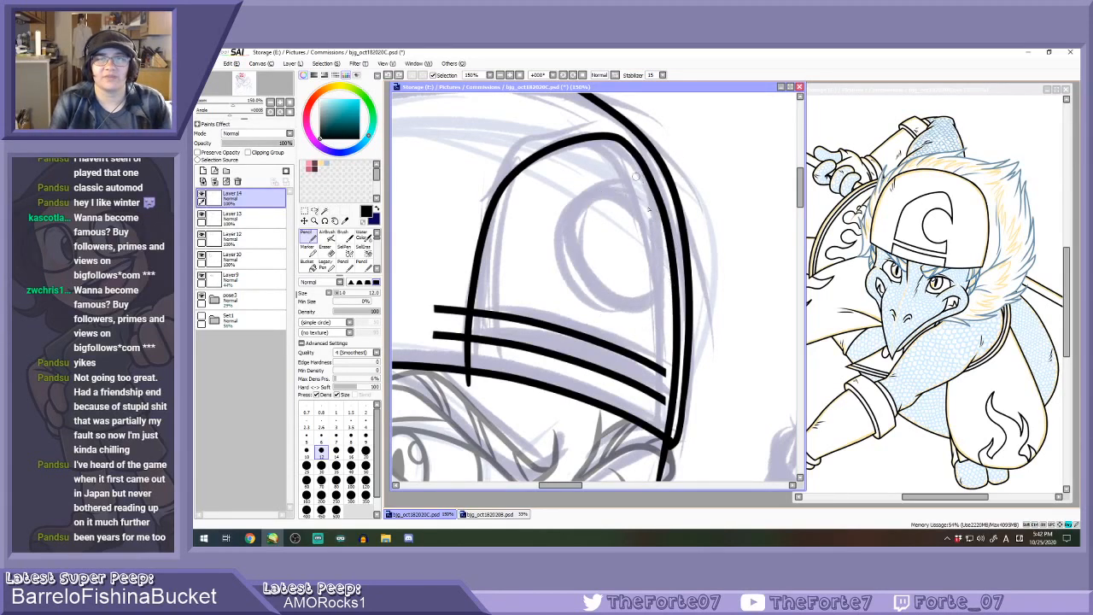
mouse_move(668, 244)
left_mouse_down()
mouse_move(593, 222)
mouse_move(614, 312)
mouse_move(663, 316)
left_mouse_up()
key("ctrl+z")
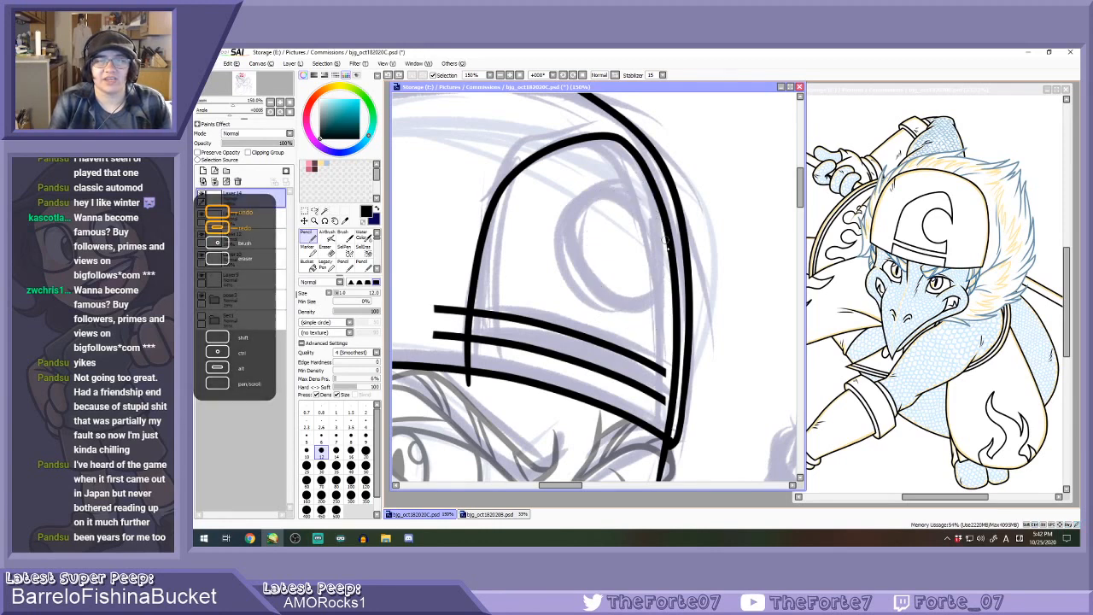
mouse_move(671, 266)
left_mouse_down()
mouse_move(631, 198)
mouse_move(588, 249)
mouse_move(634, 325)
mouse_move(670, 318)
left_mouse_up()
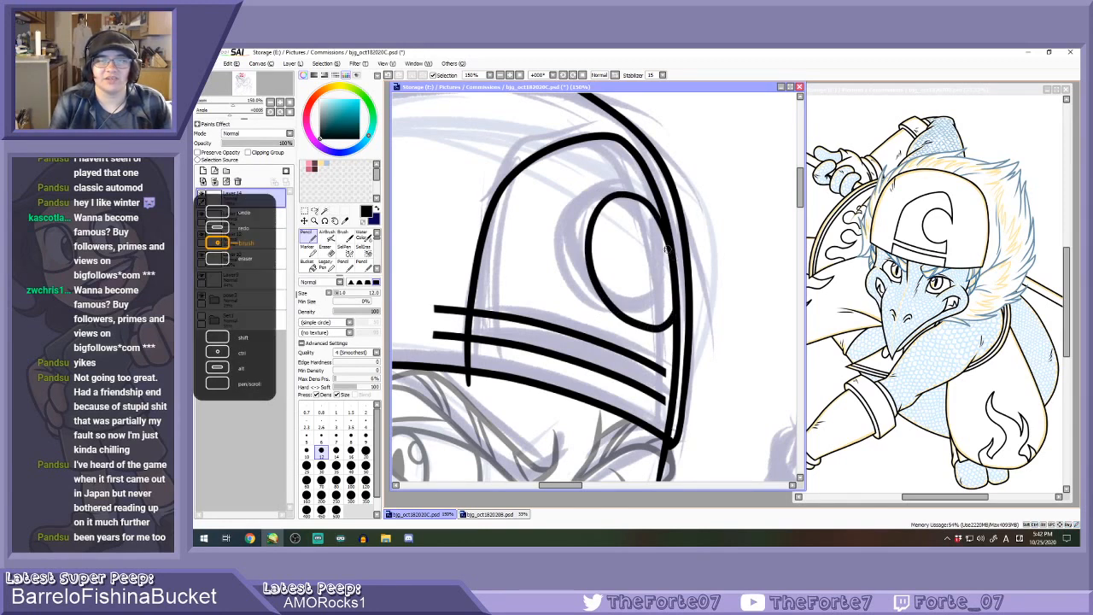
Erase the stretch of panel outline between the two ends of the badge oval with the size 16 eraser.
key("e")
left_click(352, 437)
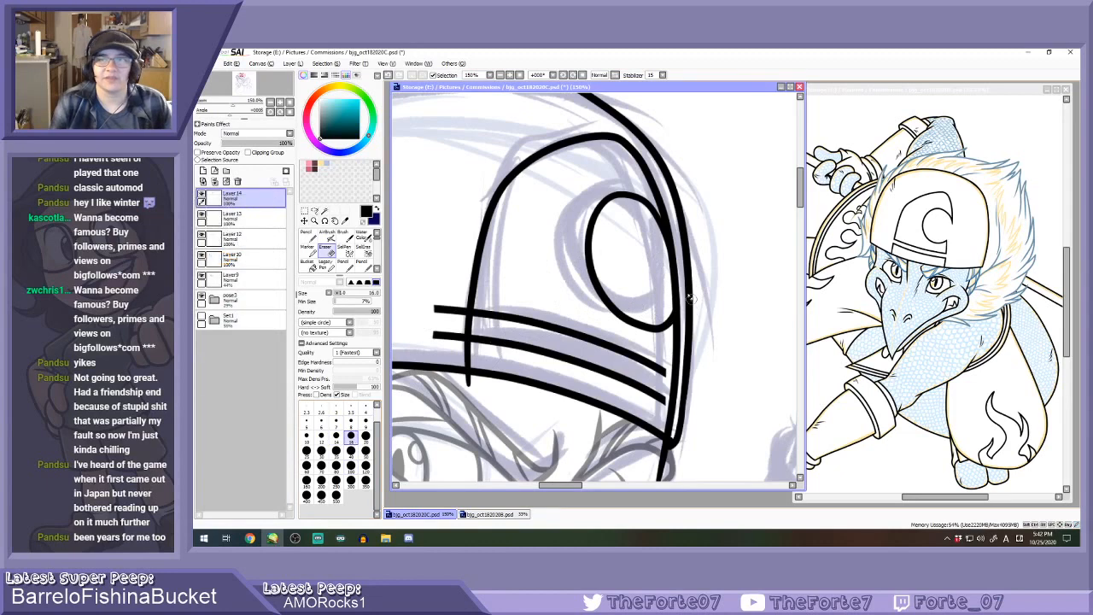
scroll(688, 278, "up", 1)
mouse_move(646, 246)
left_mouse_down()
mouse_move(665, 265)
mouse_move(650, 231)
mouse_move(670, 290)
left_mouse_up()
key("ctrl+z")
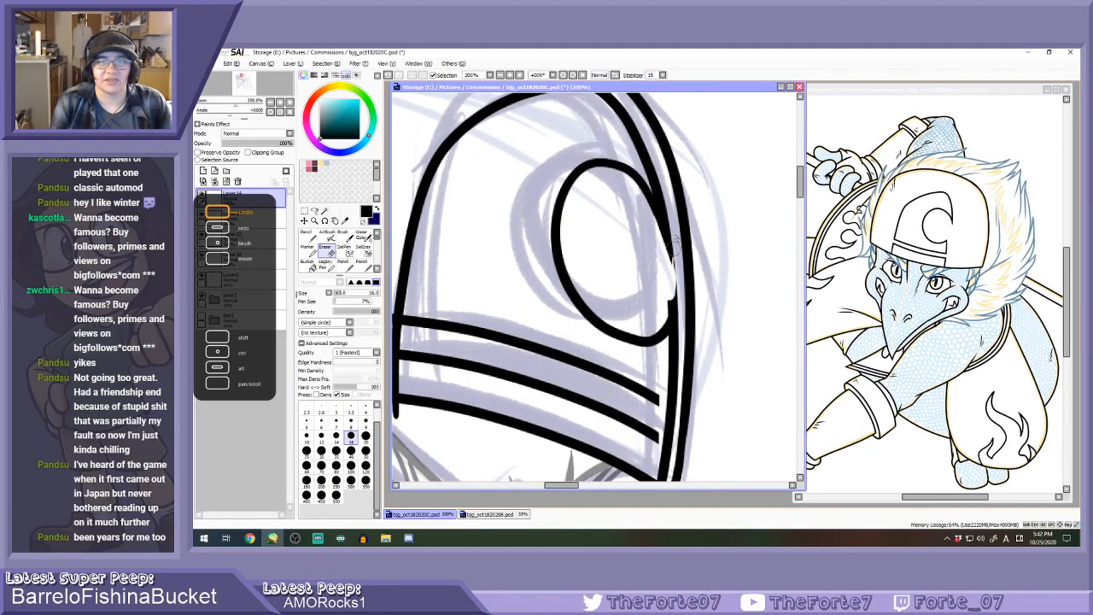
mouse_move(676, 239)
left_mouse_down()
mouse_move(675, 281)
mouse_move(677, 229)
mouse_move(660, 318)
left_mouse_up()
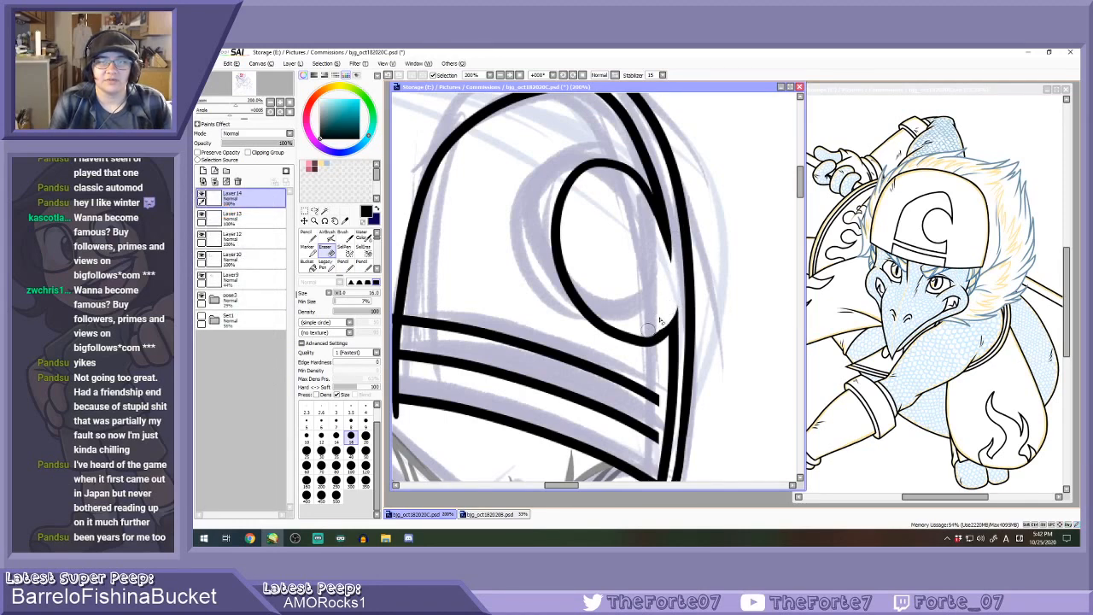
On Layer13, extend the front ends of both band lines across the cap panel's front edge with the size 12 pencil.
scroll(649, 276, "down", 3)
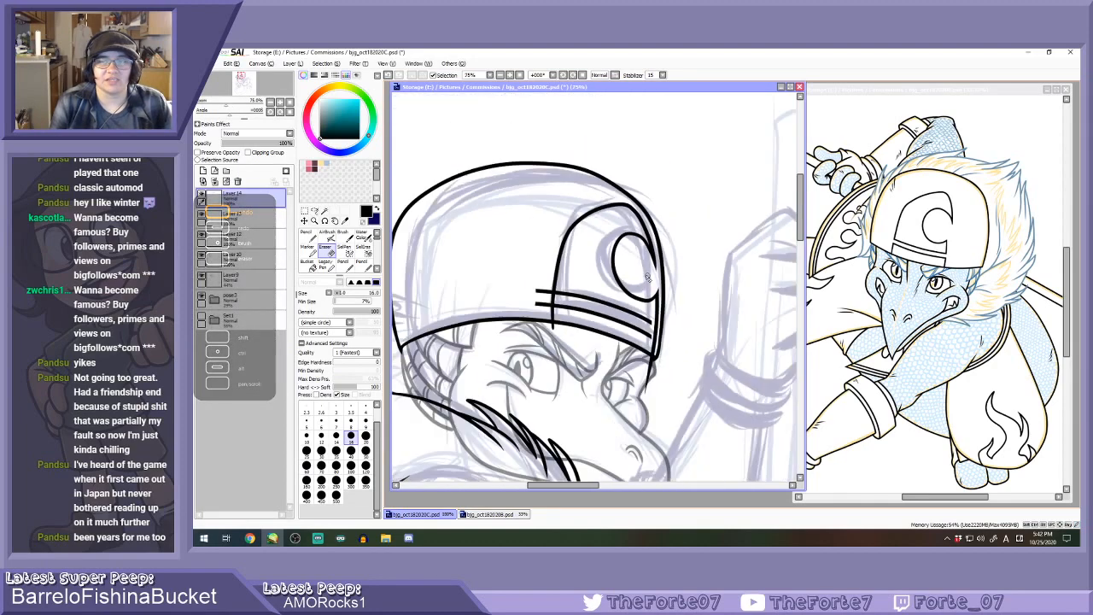
scroll(649, 277, "up", 3)
key("Delete")
key("Delete")
key("Delete")
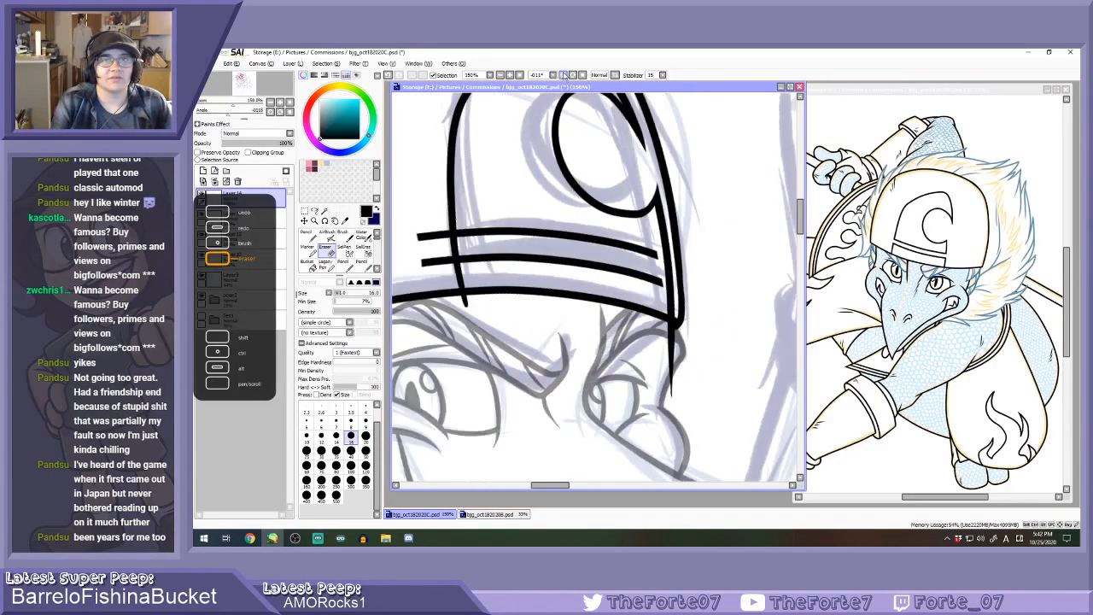
left_click(252, 219)
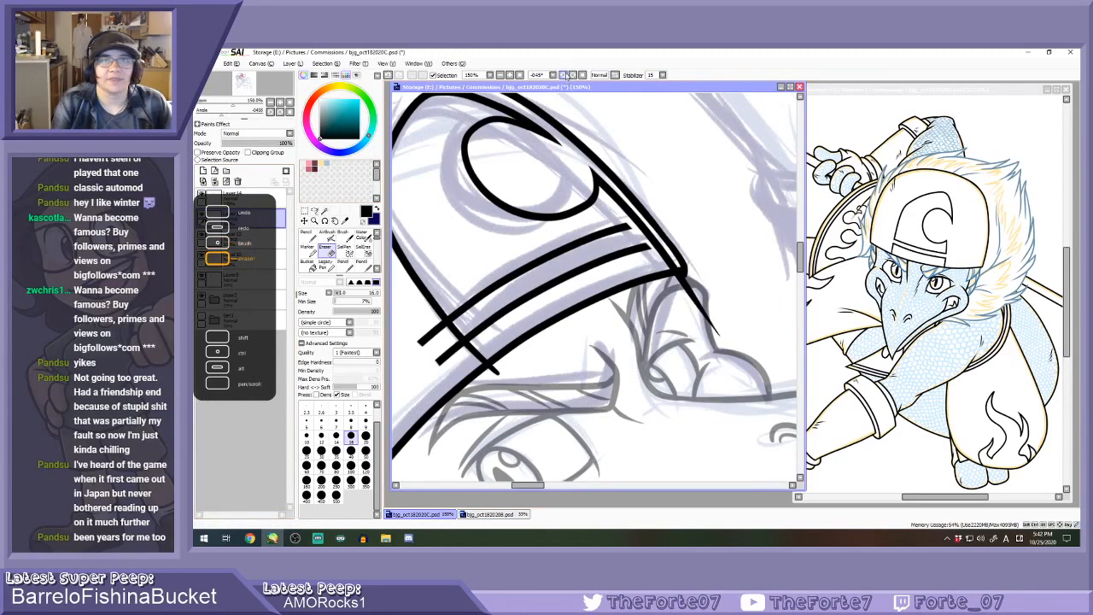
key("Delete")
key("n")
scroll(613, 214, "up", 2)
left_click_drag(584, 235, 653, 186)
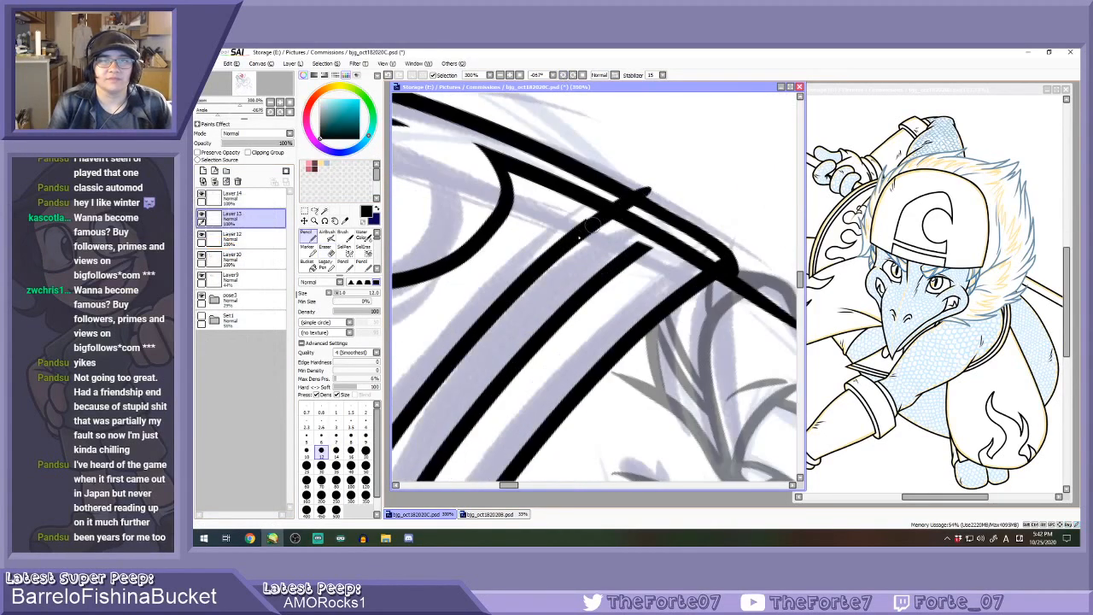
left_click_drag(590, 217, 653, 184)
left_click_drag(620, 262, 680, 226)
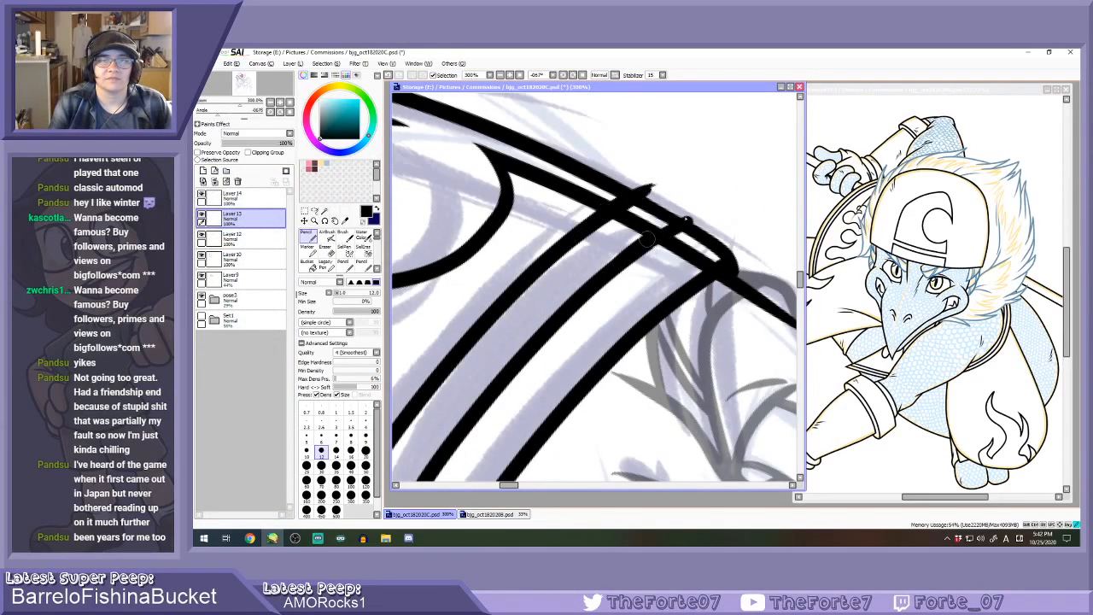
key("ctrl+z")
left_click_drag(617, 267, 706, 208)
left_click(584, 75)
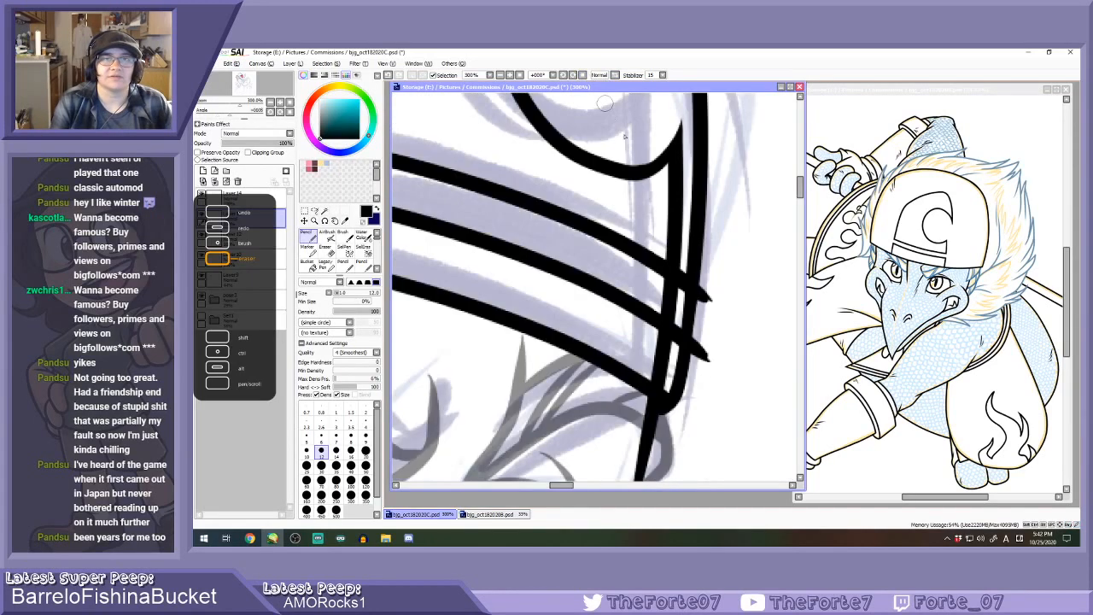
Erase the overshooting ends of the band lines on Layer13 and of the panel outline below the cap's rim on Layer14.
key("e")
scroll(711, 287, "down", 2)
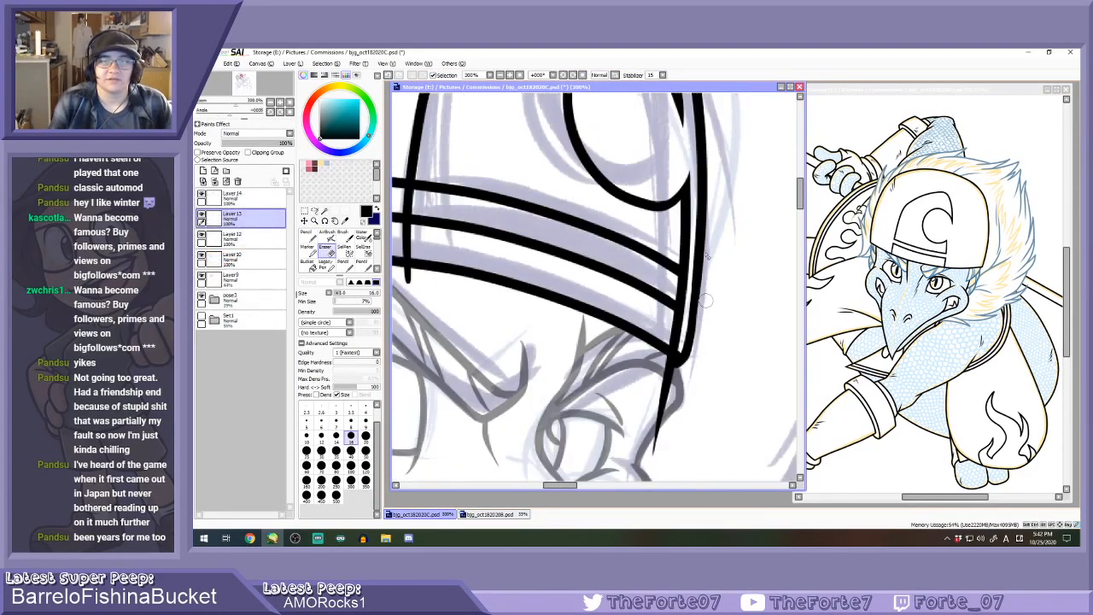
scroll(487, 227, "up", 1)
mouse_move(473, 180)
left_mouse_down()
mouse_move(471, 248)
mouse_move(453, 170)
mouse_move(439, 177)
left_mouse_up()
left_click(253, 199)
left_click_drag(487, 279, 479, 277)
mouse_move(755, 374)
left_mouse_down()
mouse_move(742, 369)
mouse_move(726, 437)
left_mouse_up()
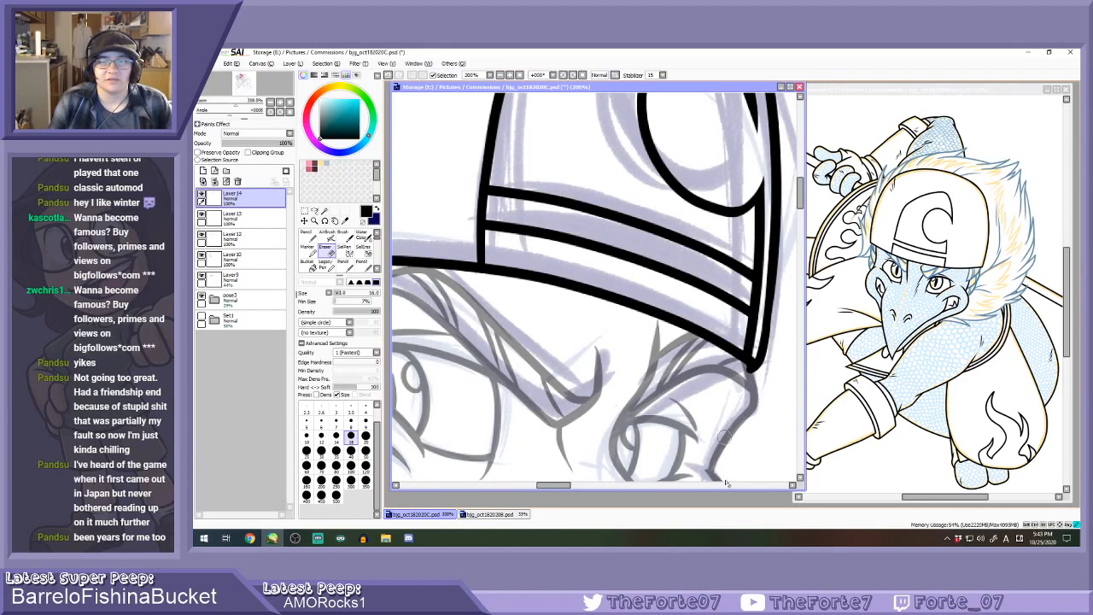
Erase the stretch of the panel's front outline between the two band lines on Layer14 and tidy the corners.
scroll(772, 307, "up", 2)
mouse_move(742, 292)
left_mouse_down()
mouse_move(729, 289)
mouse_move(752, 304)
mouse_move(730, 264)
mouse_move(745, 276)
mouse_move(727, 262)
mouse_move(744, 299)
left_mouse_up()
key("ctrl+z")
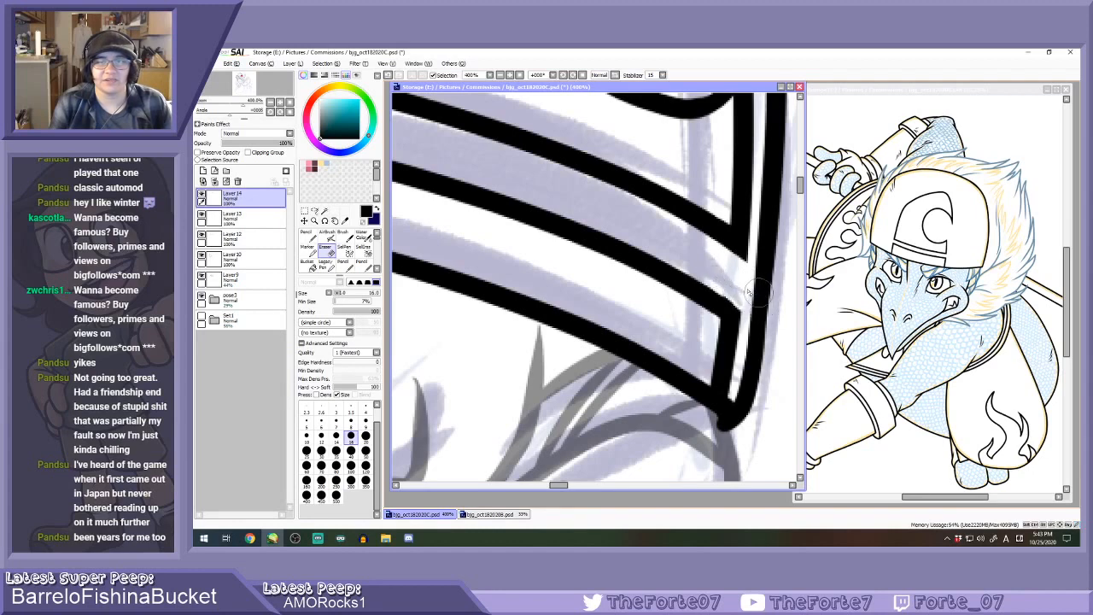
scroll(726, 286, "down", 1)
scroll(704, 270, "down", 1)
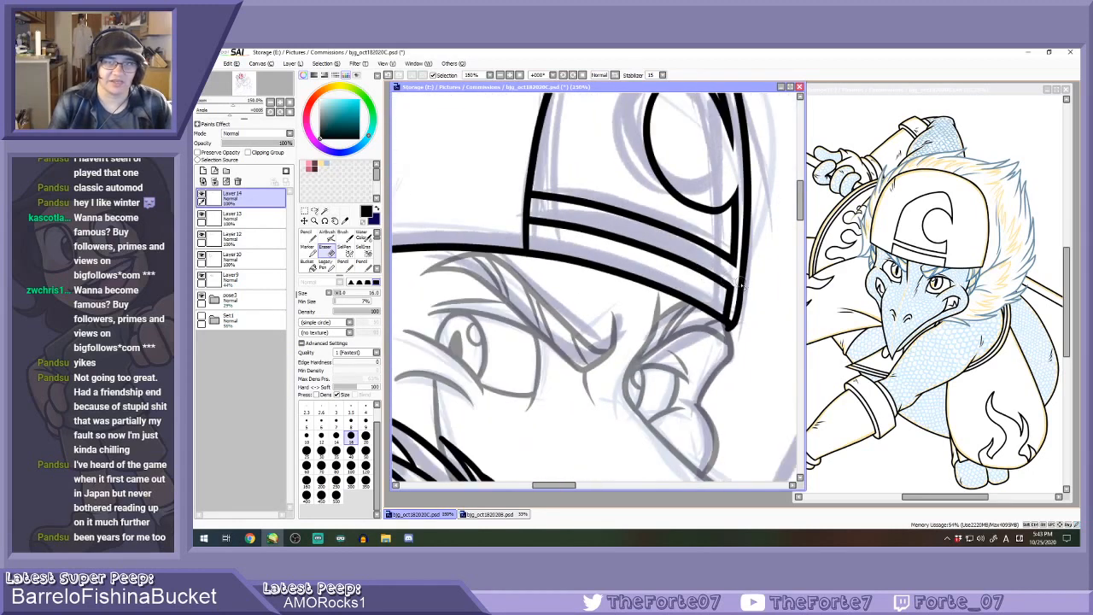
scroll(717, 278, "up", 2)
key("n")
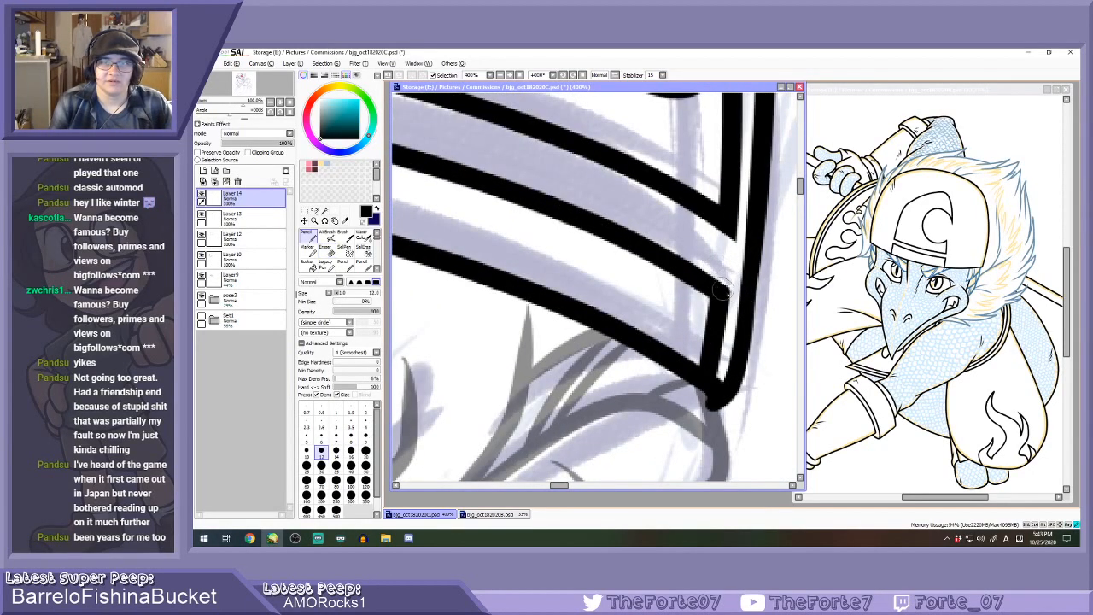
key("e")
scroll(738, 279, "down", 2)
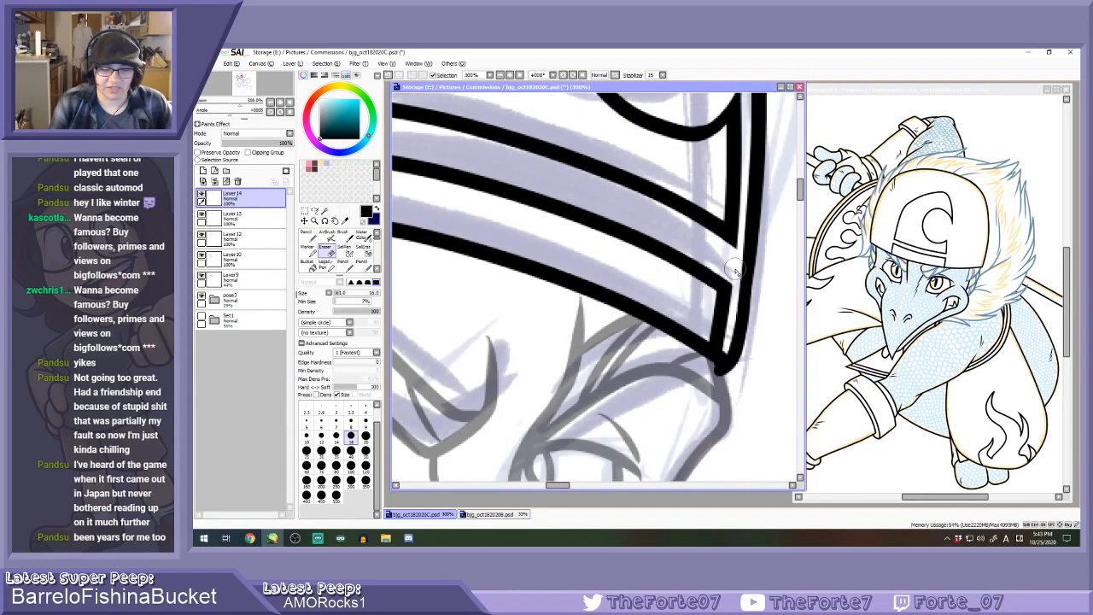
scroll(478, 189, "up", 2)
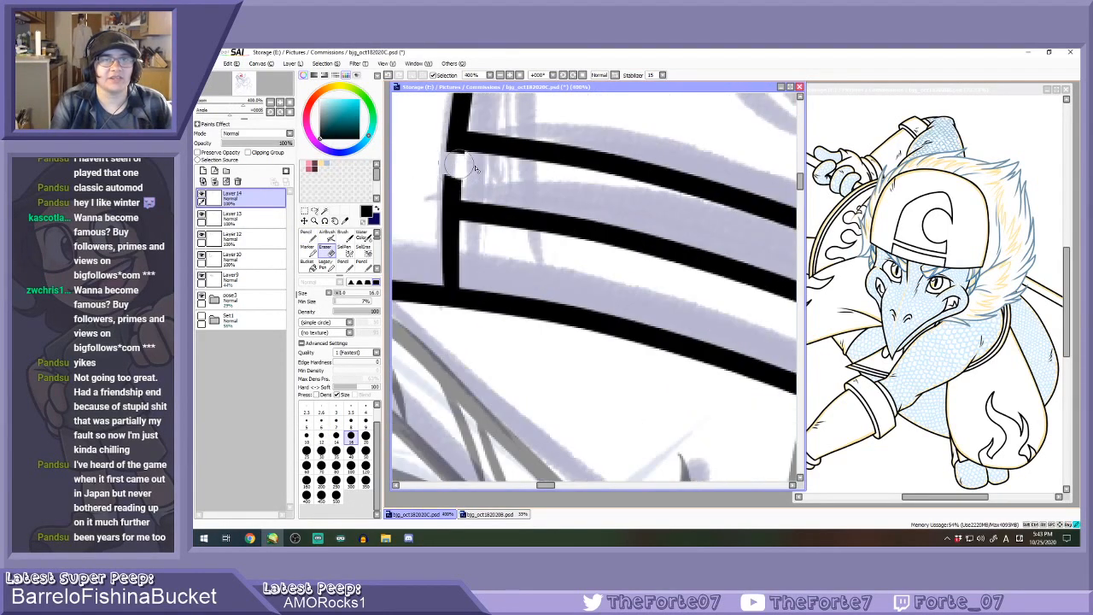
Erase the stretch of the panel's rear outline between the two band lines.
mouse_move(446, 162)
left_mouse_down()
mouse_move(466, 173)
mouse_move(445, 183)
mouse_move(478, 188)
left_mouse_up()
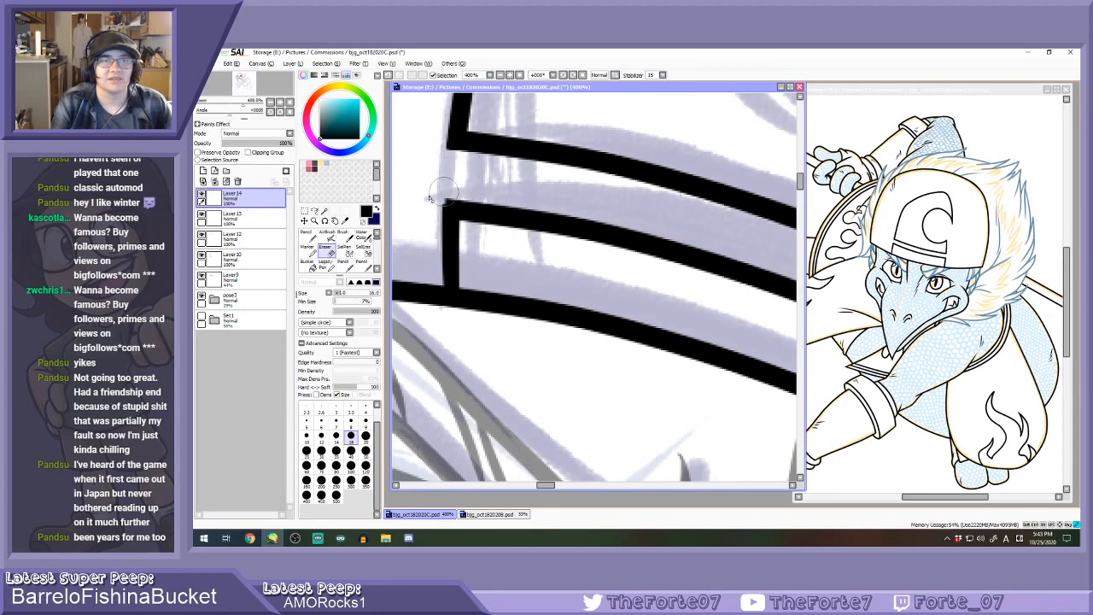
key("n")
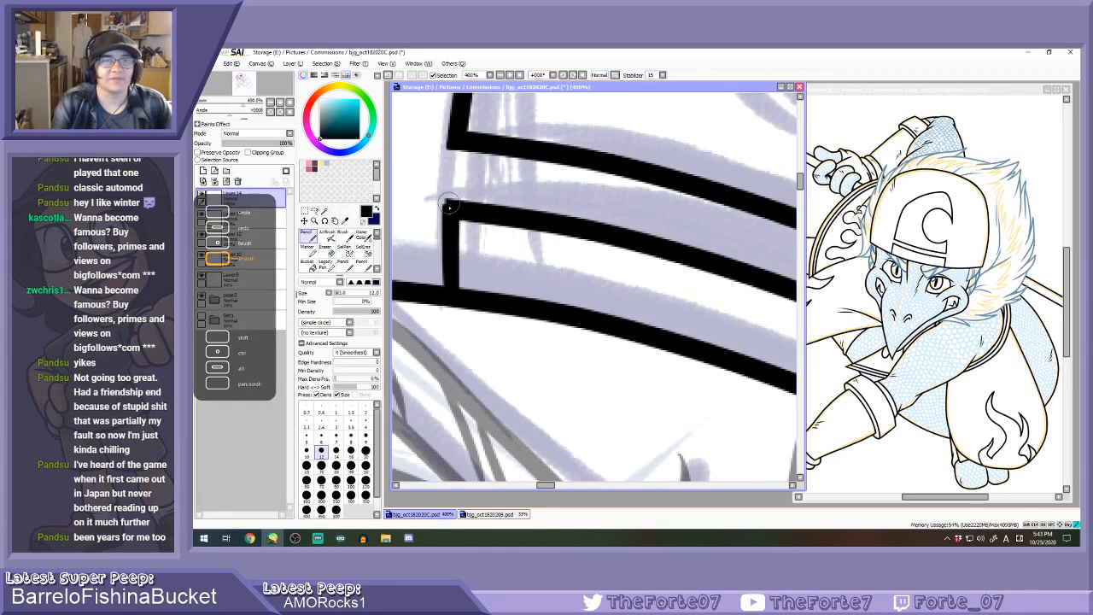
scroll(455, 211, "down", 1)
scroll(456, 211, "down", 7)
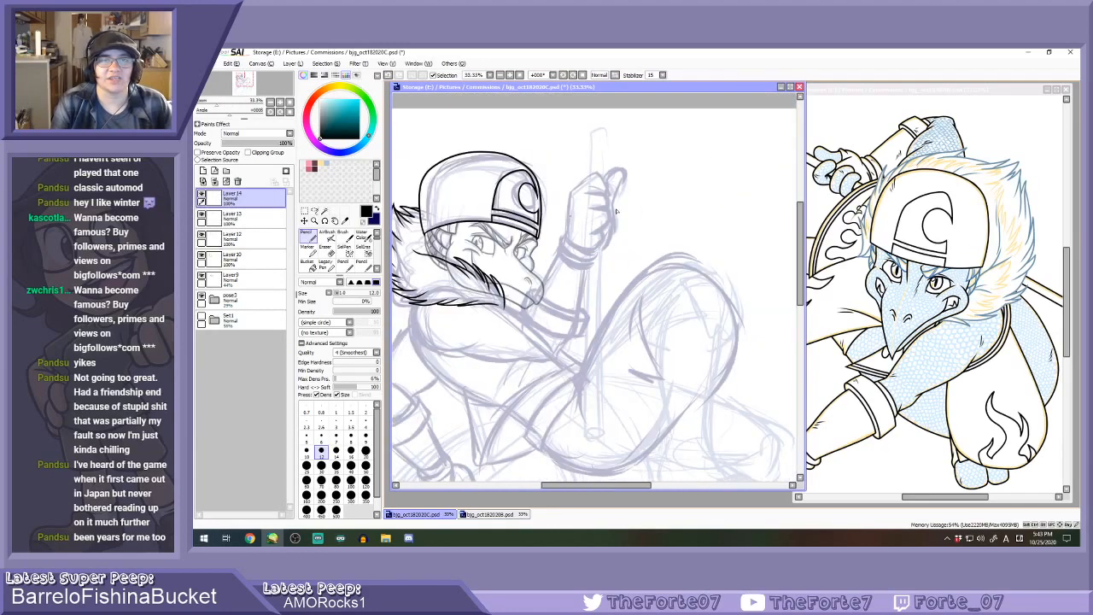
Merge Layer14 and Layer13 down into Layer12 and add a new layer above it.
scroll(556, 194, "up", 1)
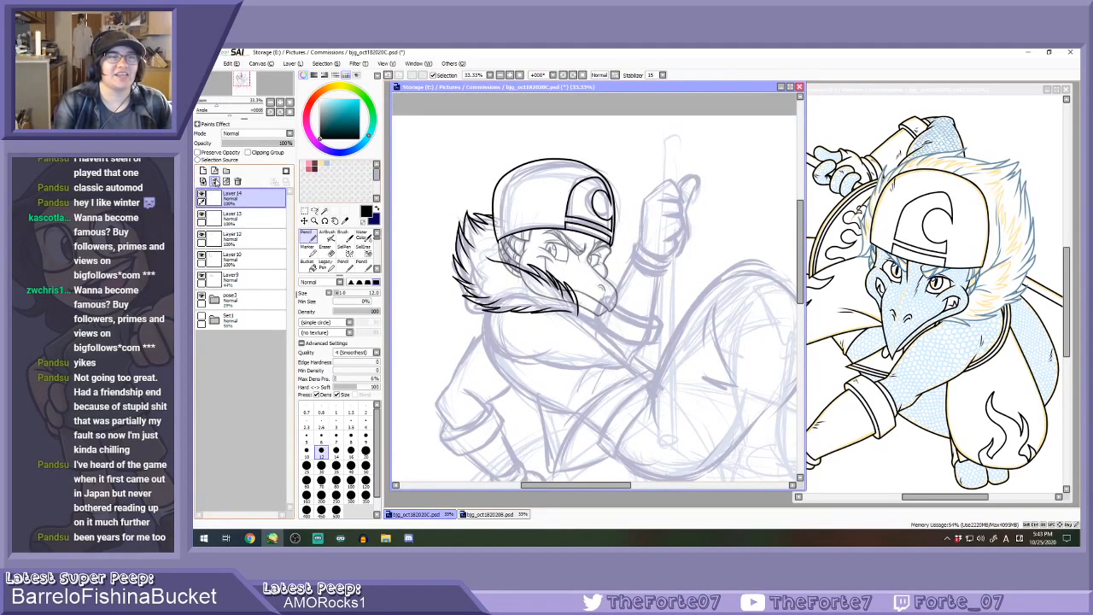
left_click(215, 182)
left_click(214, 182)
left_click(203, 194)
left_click(203, 194)
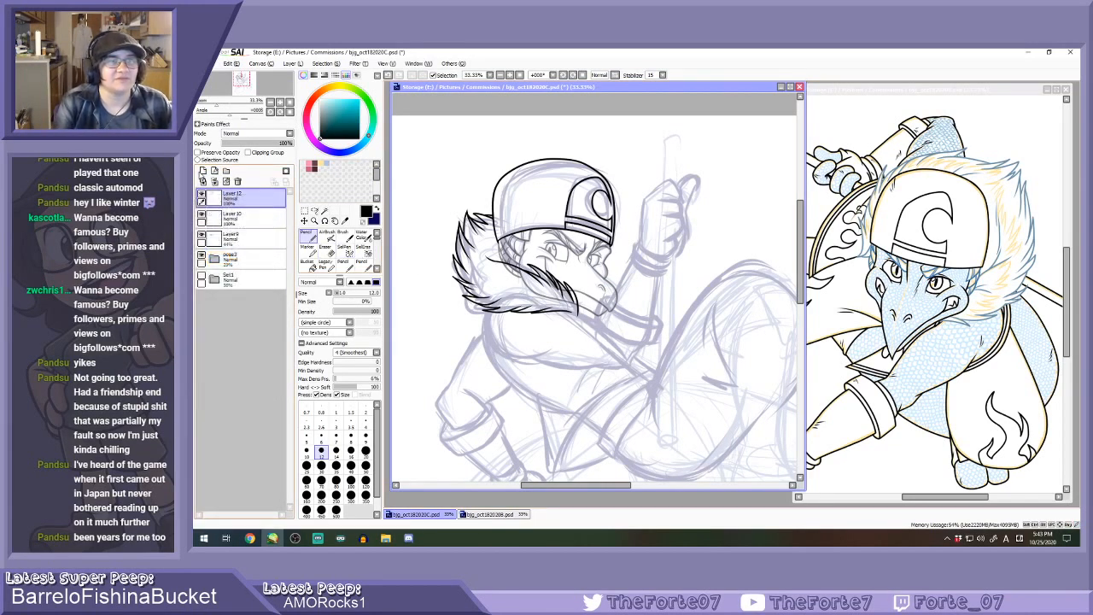
left_click(204, 172)
Try to draw the rounded torso outline below the fur collar, and undo the strokes.
scroll(524, 350, "up", 4)
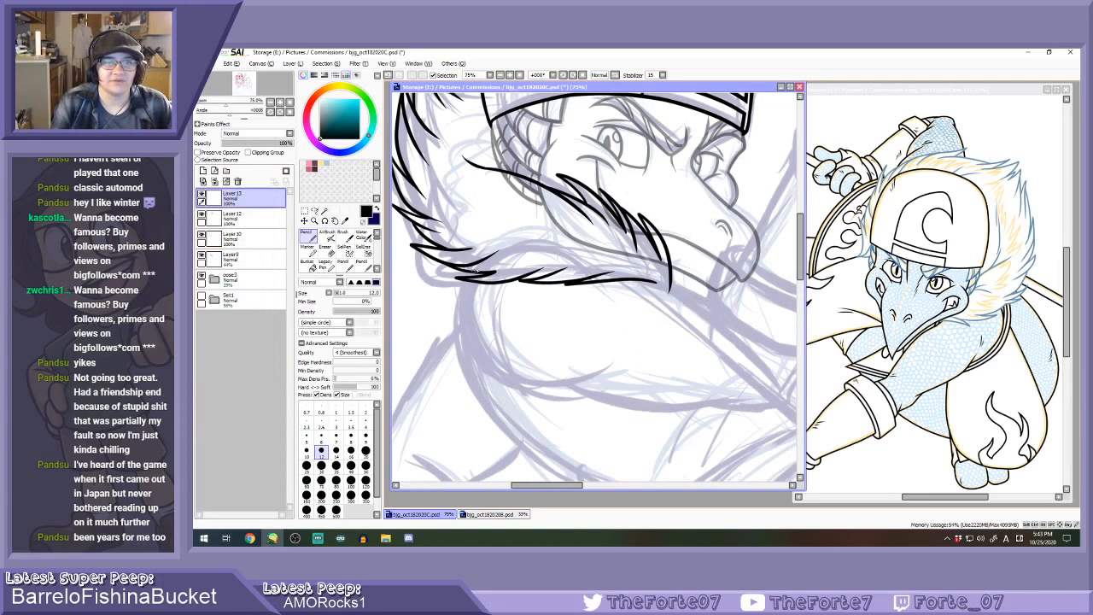
mouse_move(474, 272)
left_mouse_down()
mouse_move(459, 307)
mouse_move(491, 382)
mouse_move(619, 384)
left_mouse_up()
key("ctrl+z")
mouse_move(454, 279)
left_mouse_down()
mouse_move(457, 326)
mouse_move(515, 386)
mouse_move(625, 379)
left_mouse_up()
key("ctrl+z")
mouse_move(466, 267)
left_mouse_down()
mouse_move(453, 309)
mouse_move(516, 388)
mouse_move(613, 364)
left_mouse_up()
key("ctrl+z")
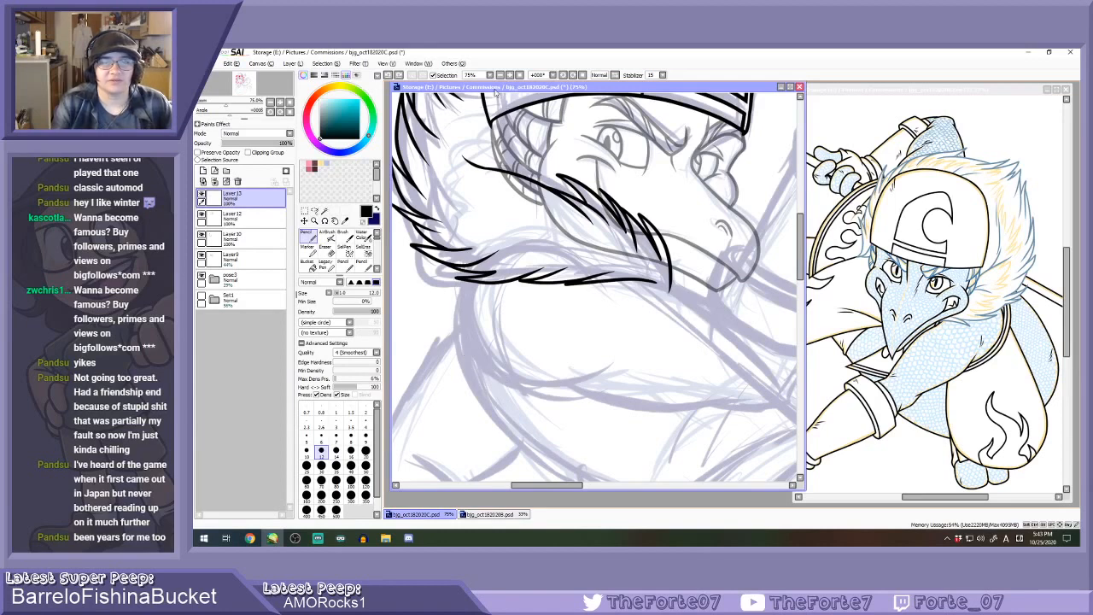
With the canvas rotated, draw the torso's upper edge as a long curve from the fur collar's front tip toward the staff.
left_click(563, 75)
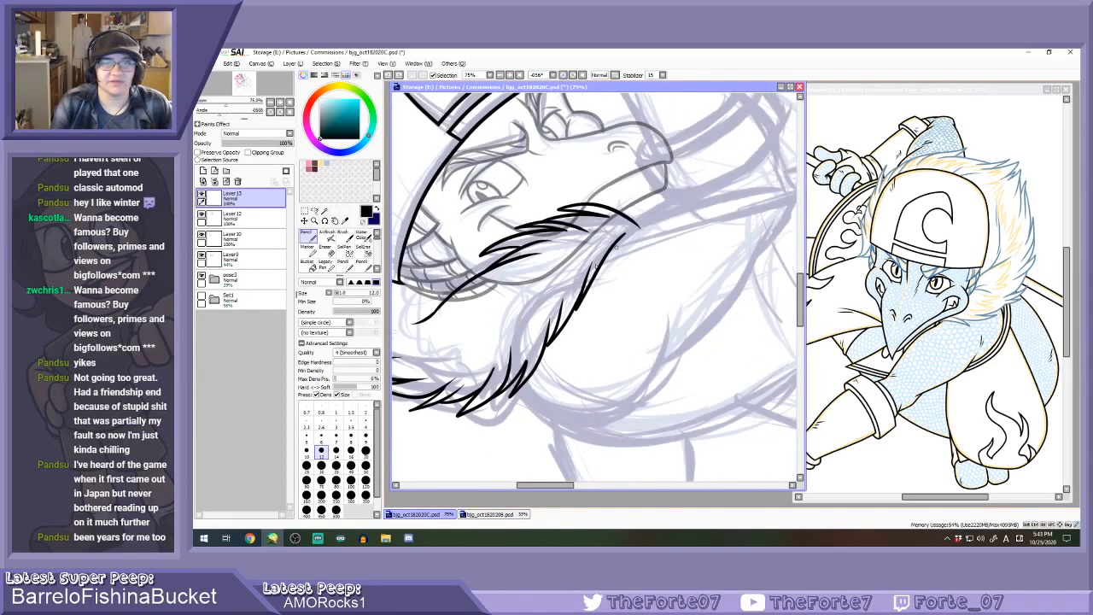
mouse_move(571, 301)
left_mouse_down()
mouse_move(585, 268)
mouse_move(646, 212)
mouse_move(749, 179)
left_mouse_up()
scroll(753, 179, "down", 1)
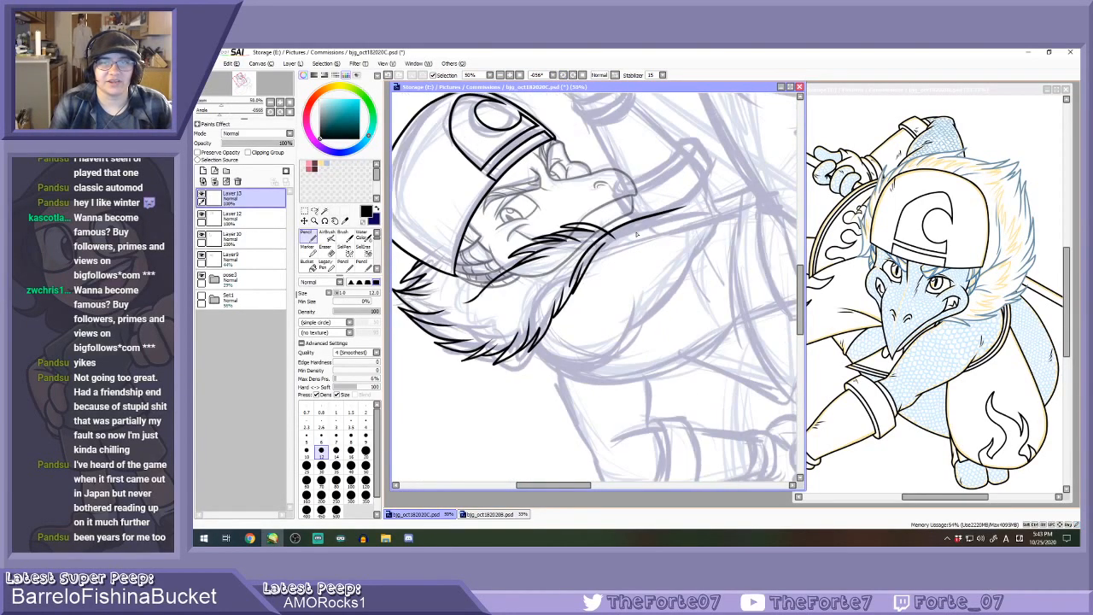
scroll(769, 182, "up", 2)
key("ctrl+z")
mouse_move(489, 338)
left_mouse_down()
mouse_move(523, 266)
mouse_move(576, 220)
mouse_move(733, 175)
left_mouse_up()
key("ctrl+z")
mouse_move(494, 338)
left_mouse_down()
mouse_move(539, 247)
mouse_move(722, 186)
left_mouse_up()
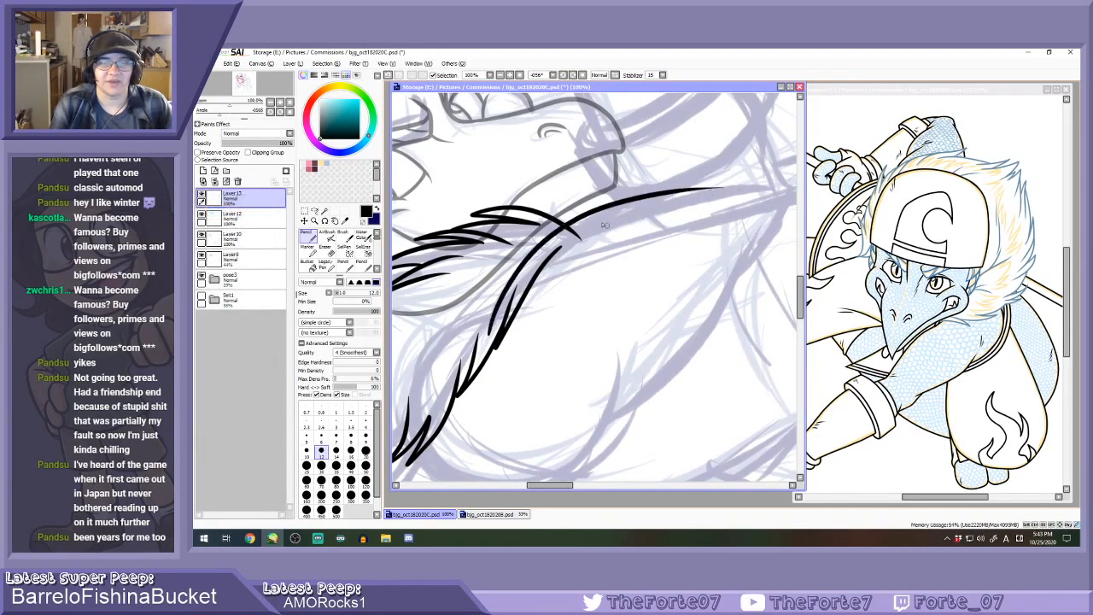
scroll(548, 266, "down", 1)
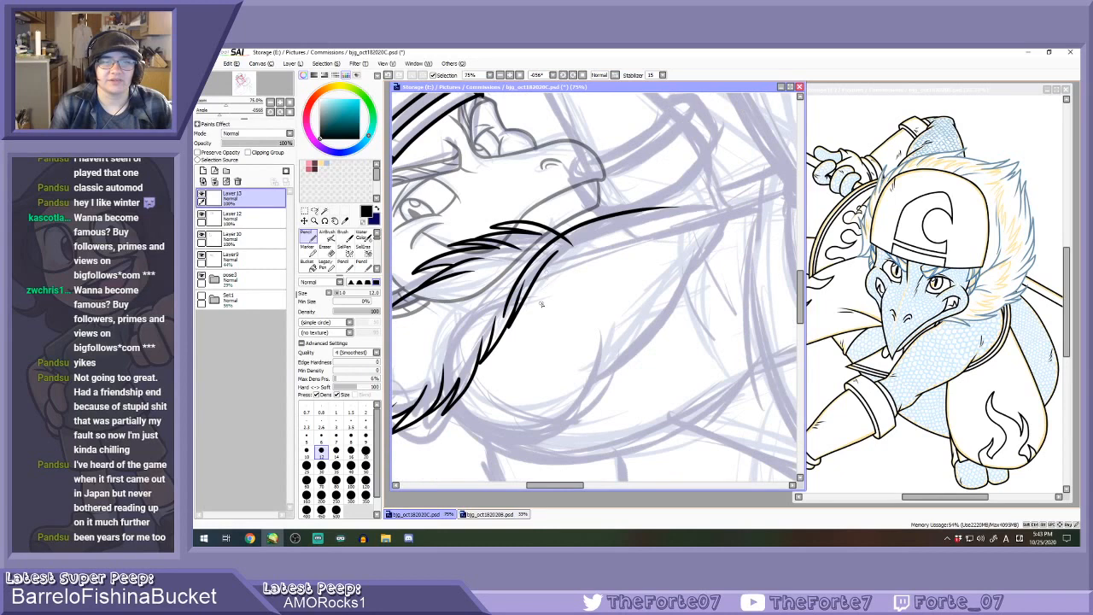
key("ctrl+z")
mouse_move(509, 312)
left_mouse_down()
mouse_move(535, 261)
mouse_move(699, 208)
left_mouse_up()
key("ctrl+z")
mouse_move(509, 309)
left_mouse_down()
mouse_move(555, 245)
mouse_move(698, 208)
left_mouse_up()
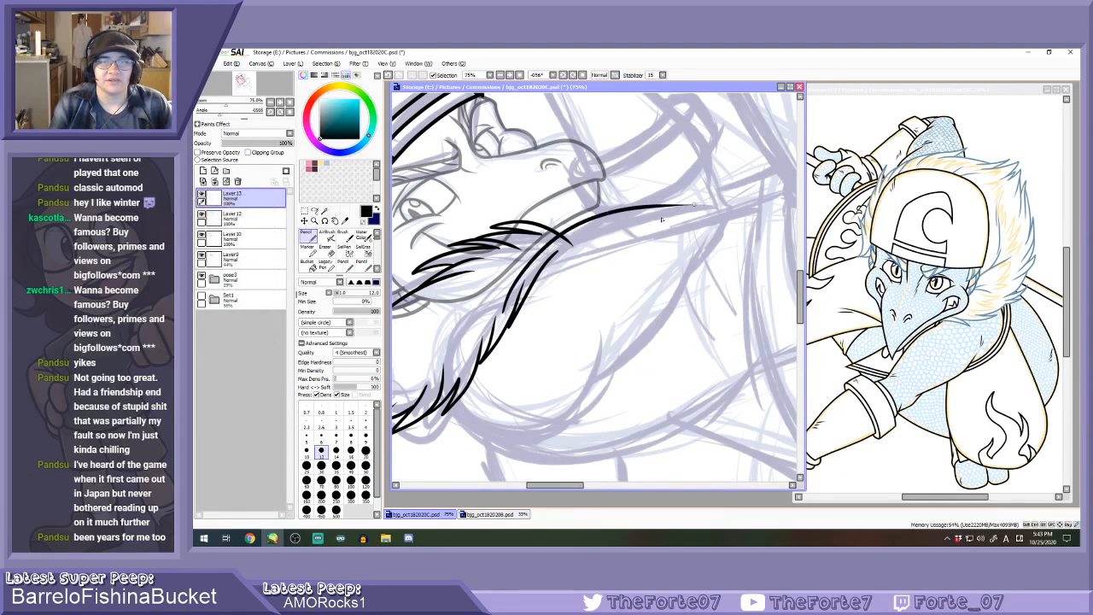
Draw the rounded torso outline from under the rear of the fur collar and continue its lower edge toward the staff.
left_click_drag(451, 407, 578, 419)
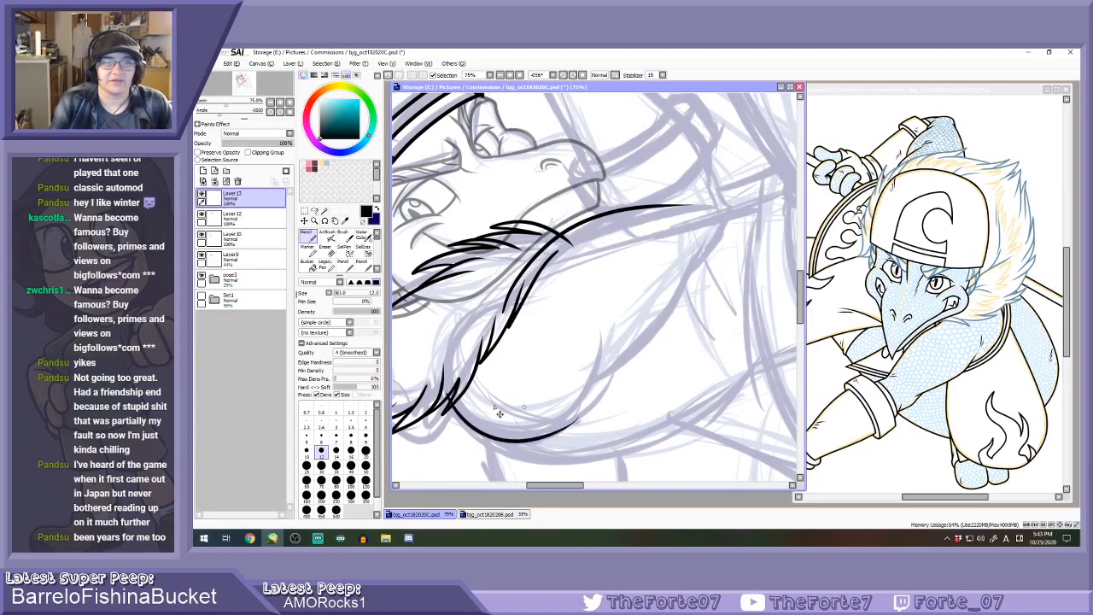
key("ctrl+z")
mouse_move(446, 396)
left_mouse_down()
mouse_move(528, 446)
mouse_move(598, 338)
left_mouse_up()
key("ctrl+z")
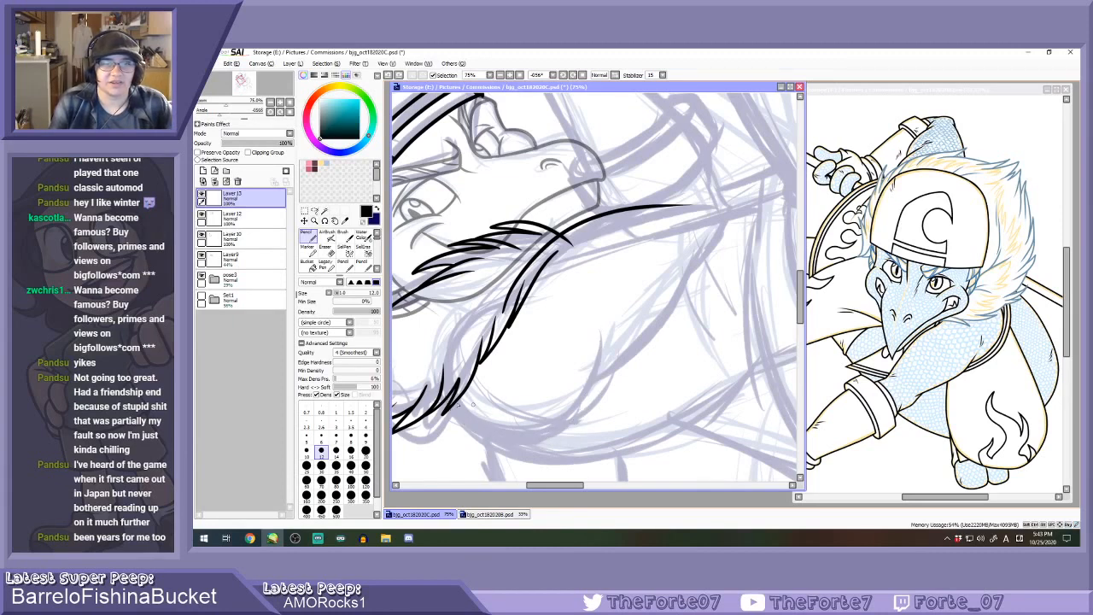
mouse_move(443, 400)
left_mouse_down()
mouse_move(512, 447)
mouse_move(571, 420)
mouse_move(597, 338)
left_mouse_up()
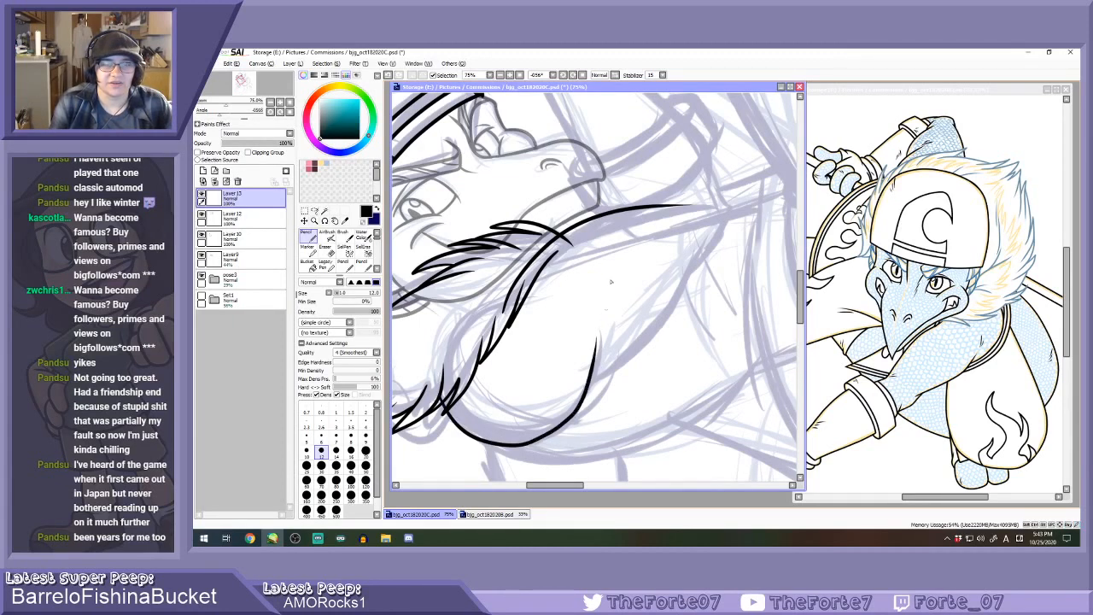
left_click(584, 75)
mouse_move(415, 219)
left_mouse_down()
mouse_move(467, 333)
mouse_move(584, 342)
left_mouse_up()
key("ctrl+z")
mouse_move(409, 222)
left_mouse_down()
mouse_move(402, 281)
mouse_move(588, 321)
left_mouse_up()
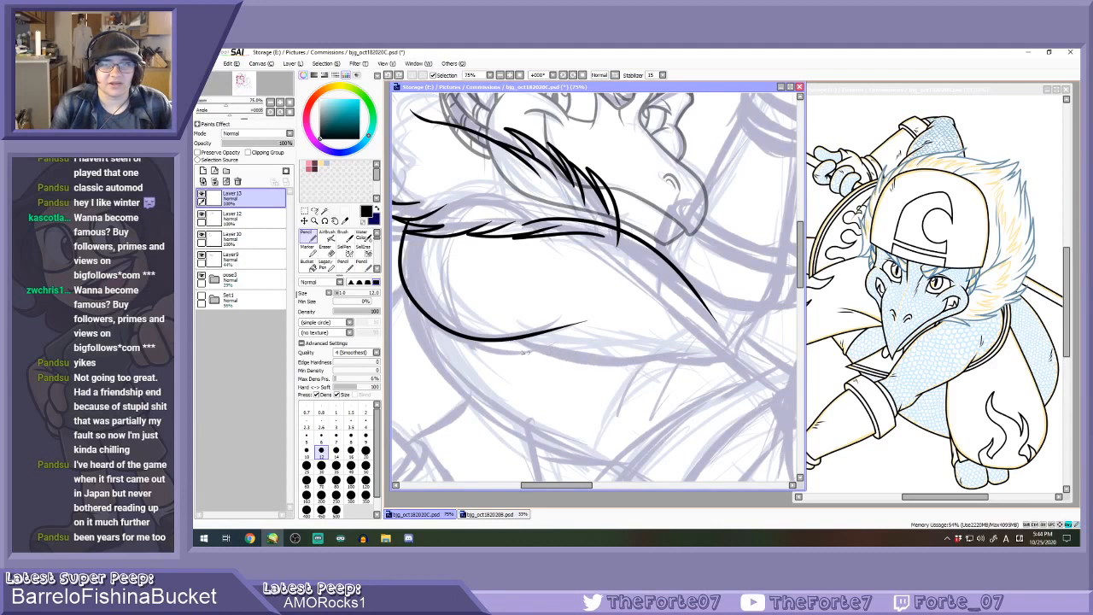
mouse_move(518, 340)
left_mouse_down()
mouse_move(605, 367)
mouse_move(712, 353)
left_mouse_up()
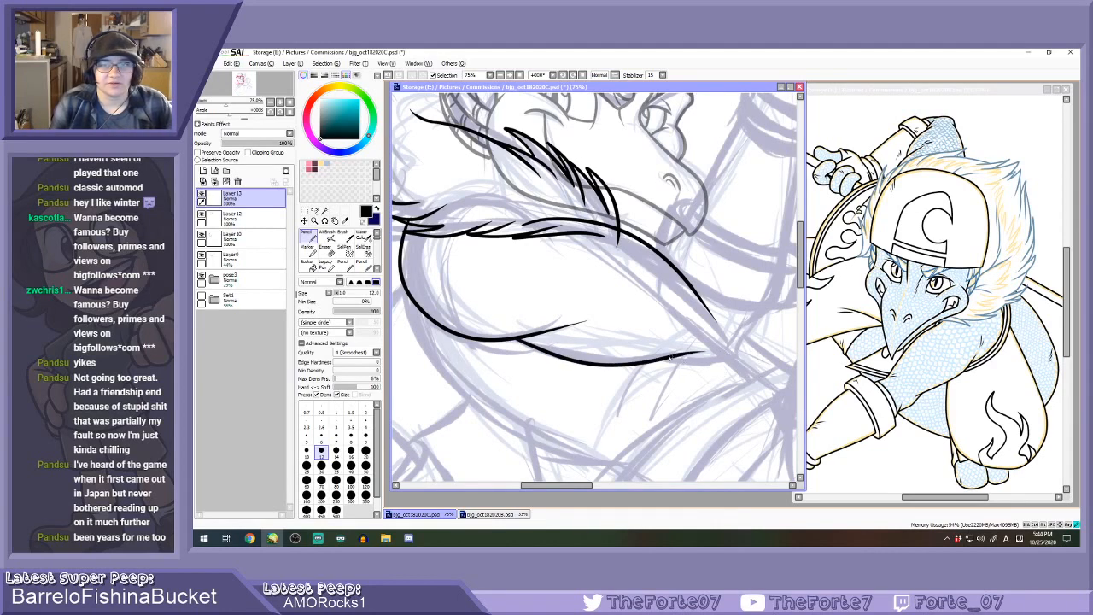
key("ctrl+z")
Draw the front corner of the torso shape, continuing the lower edge and bending it upward toward the upper edge's tip.
mouse_move(684, 361)
left_mouse_down()
mouse_move(737, 363)
mouse_move(759, 297)
left_mouse_up()
key("ctrl+z")
mouse_move(667, 357)
left_mouse_down()
mouse_move(721, 365)
mouse_move(750, 333)
mouse_move(760, 290)
left_mouse_up()
scroll(729, 359, "up", 2)
key("ctrl+z")
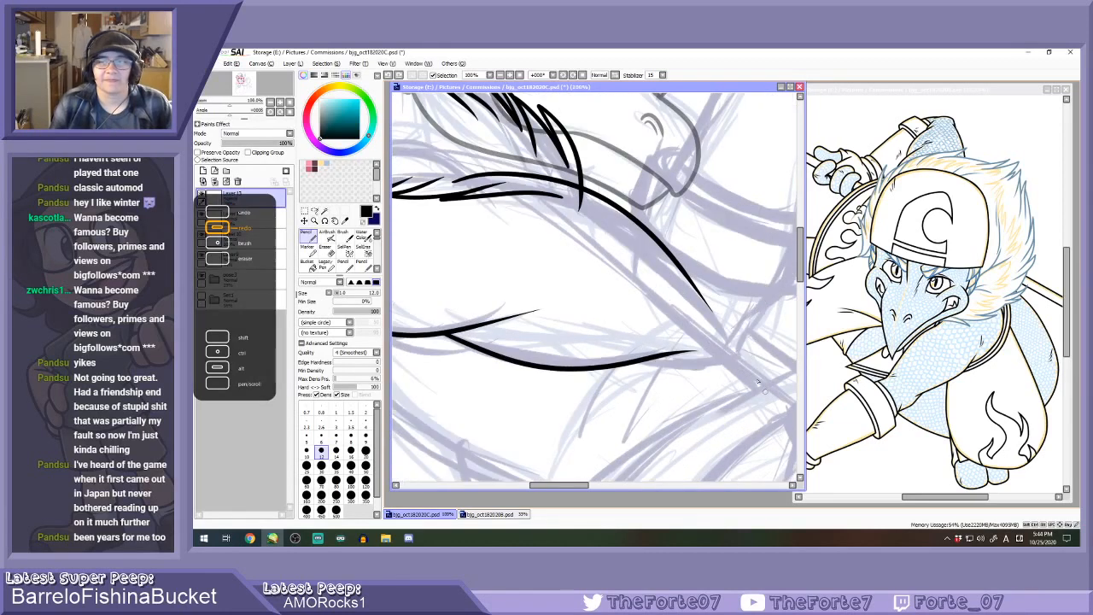
scroll(729, 365, "up", 2)
mouse_move(532, 355)
left_mouse_down()
mouse_move(746, 357)
mouse_move(761, 277)
left_mouse_up()
scroll(632, 345, "down", 4)
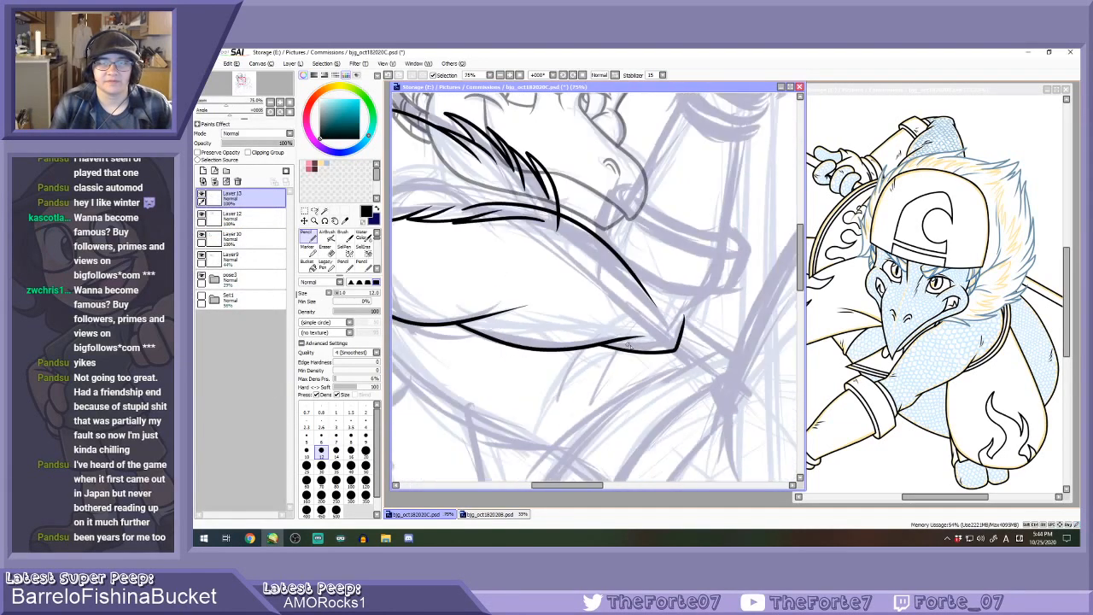
key("ctrl+z")
scroll(646, 343, "up", 1)
key("e")
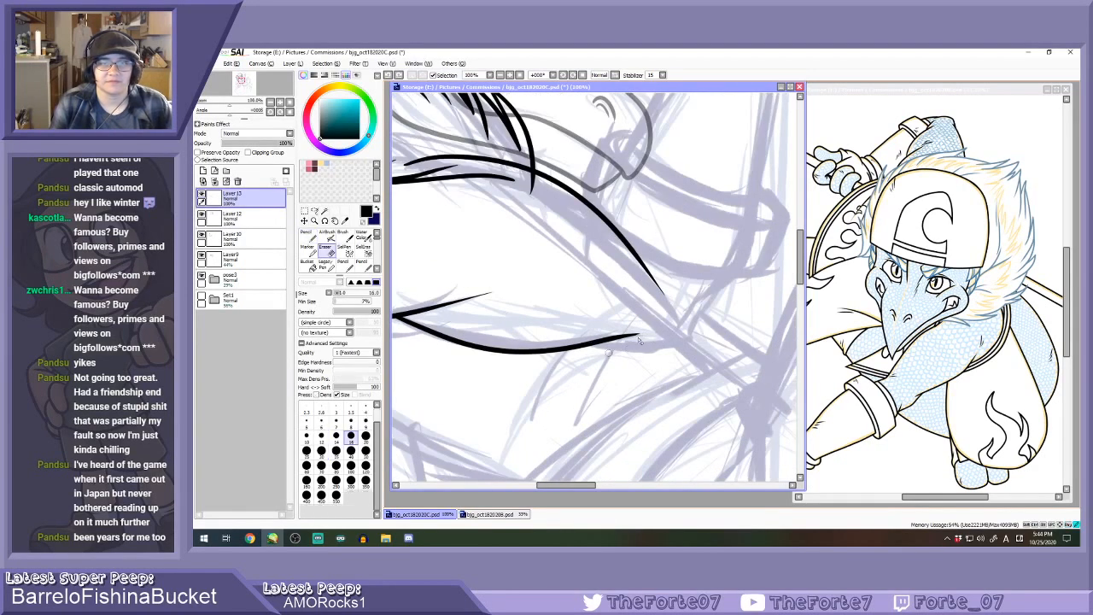
key("n")
mouse_move(596, 346)
left_mouse_down()
mouse_move(682, 348)
mouse_move(695, 301)
left_mouse_up()
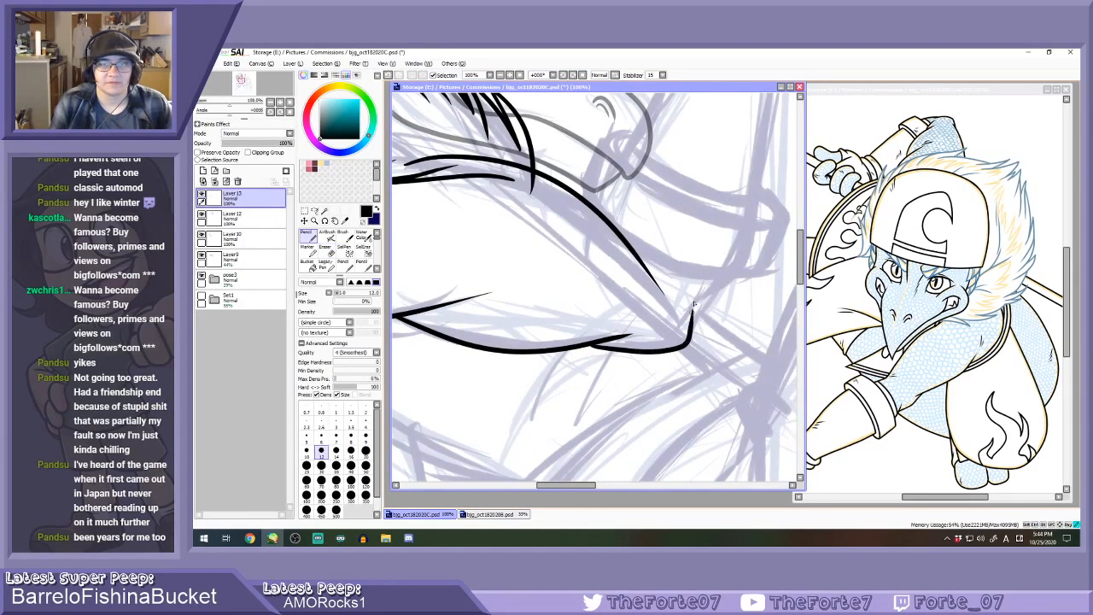
key("ctrl+z")
mouse_move(588, 346)
left_mouse_down()
mouse_move(693, 340)
mouse_move(703, 294)
left_mouse_up()
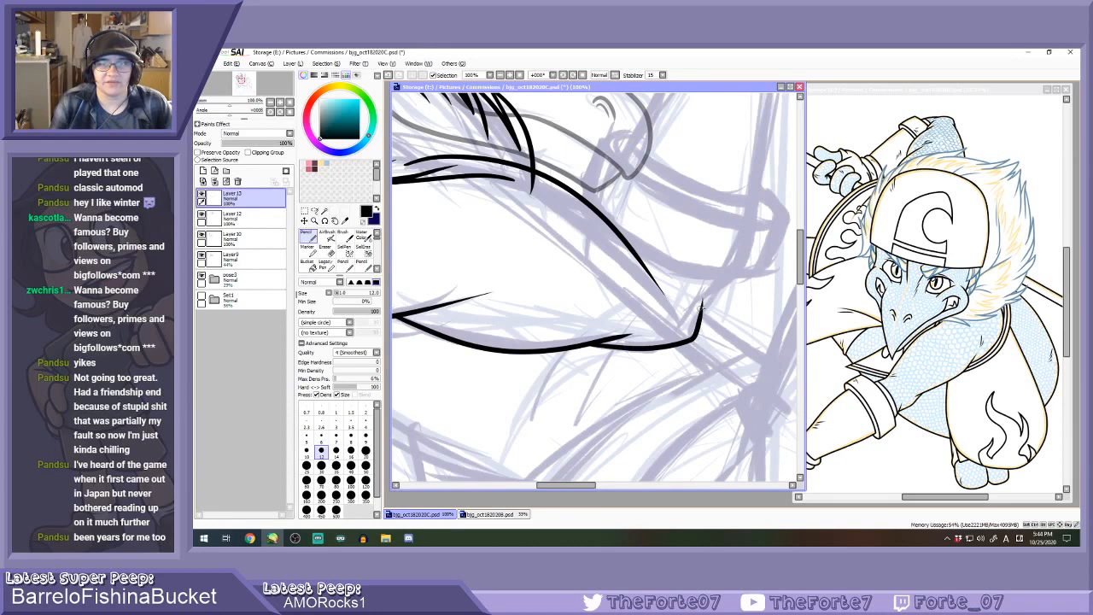
Try to continue the outline's front corner upward as a forearm edge toward the raised wrist.
key("e")
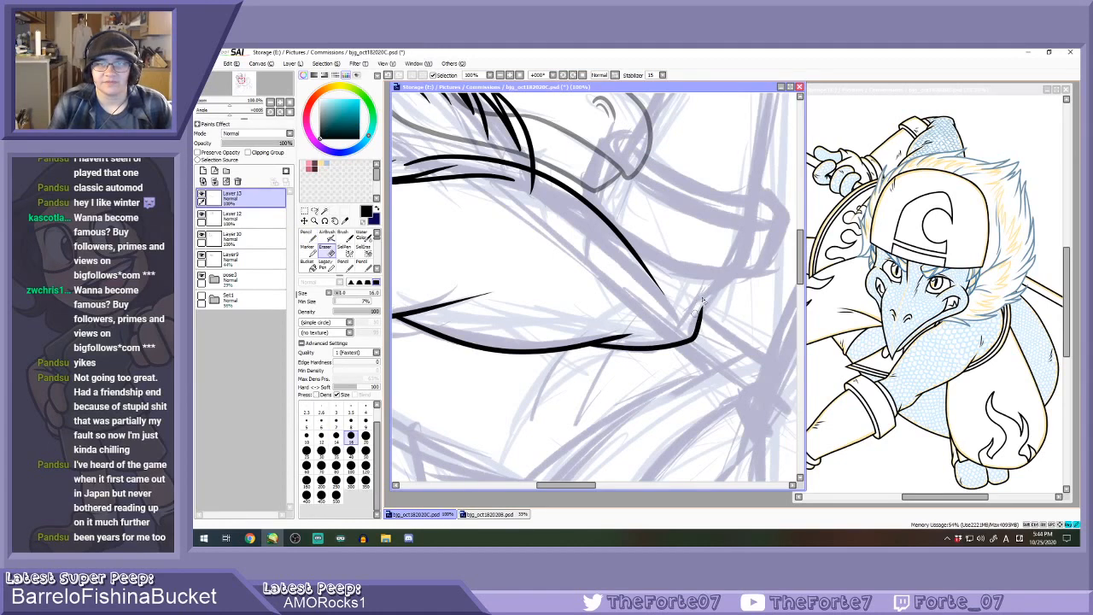
key("n")
left_click_drag(692, 316, 740, 227)
key("ctrl+z")
left_click_drag(692, 321, 724, 284)
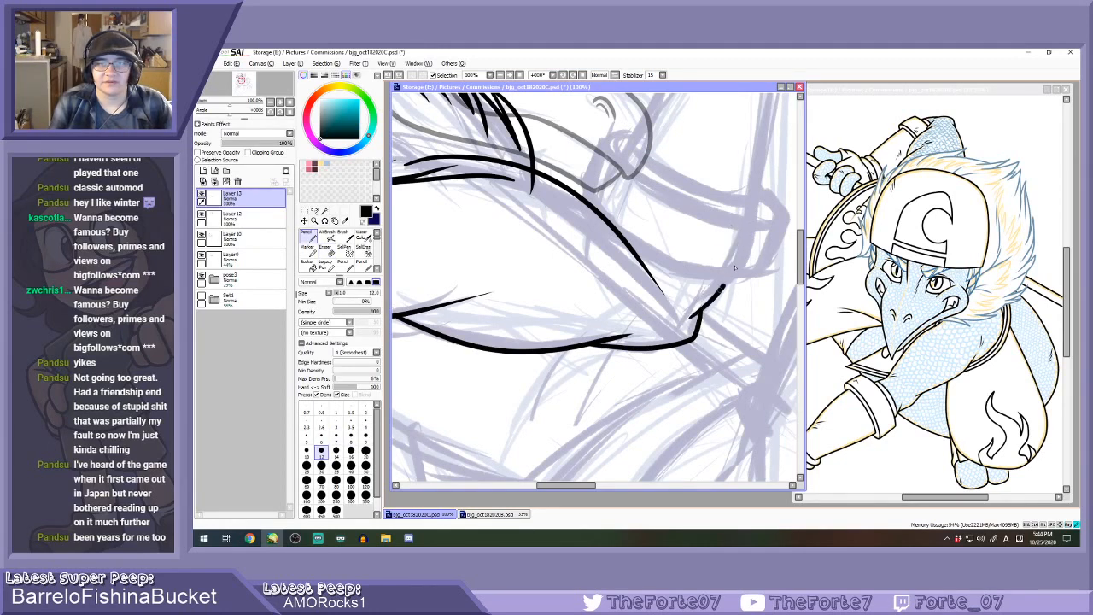
scroll(735, 267, "down", 3)
scroll(695, 323, "up", 3)
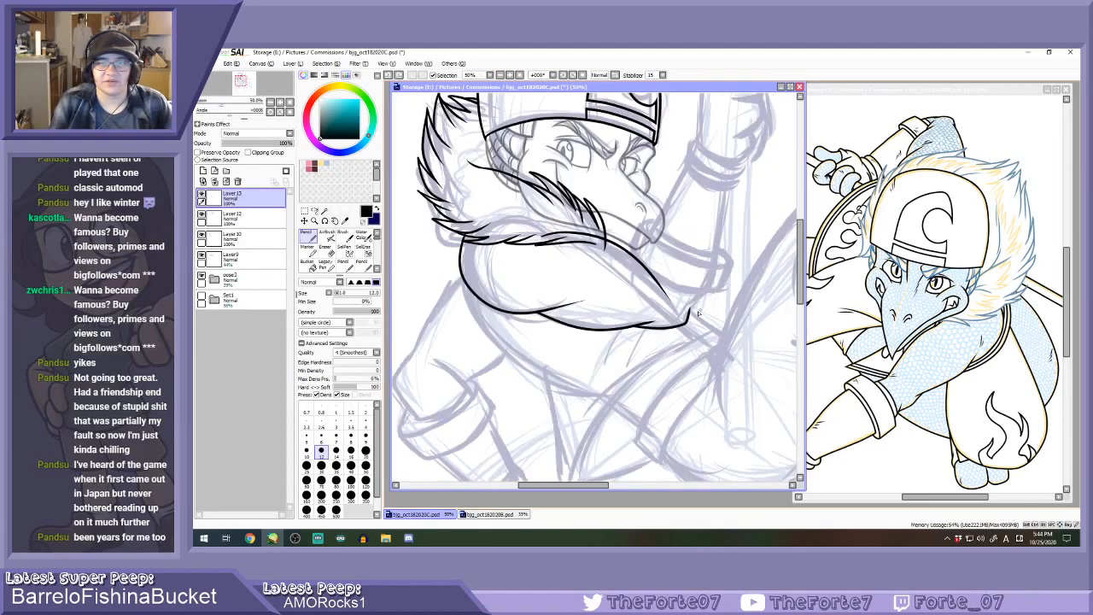
left_click_drag(704, 287, 719, 214)
key("ctrl+z")
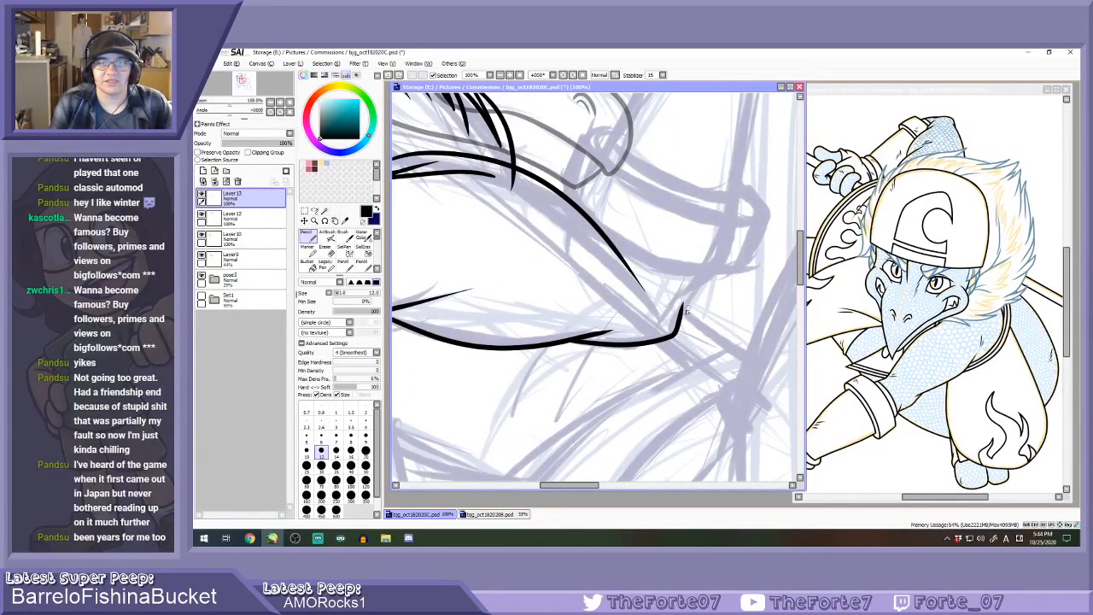
mouse_move(682, 311)
left_mouse_down()
mouse_move(709, 288)
mouse_move(726, 186)
left_mouse_up()
Undo the whole outline below the fur collar, including its front corner, lower edge and upper edge.
scroll(699, 228, "down", 4)
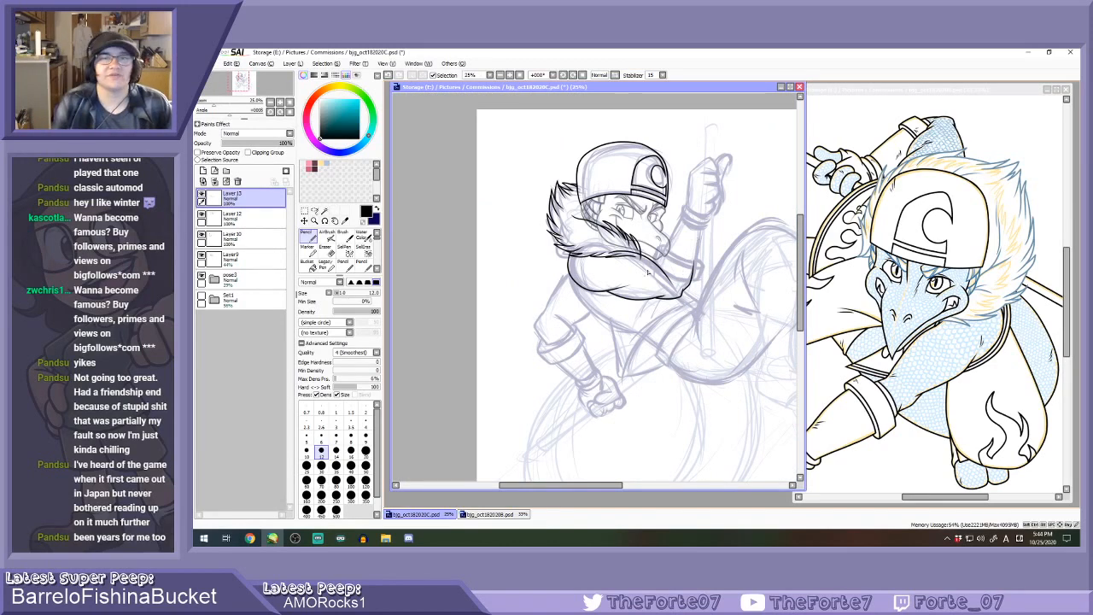
scroll(647, 272, "up", 2)
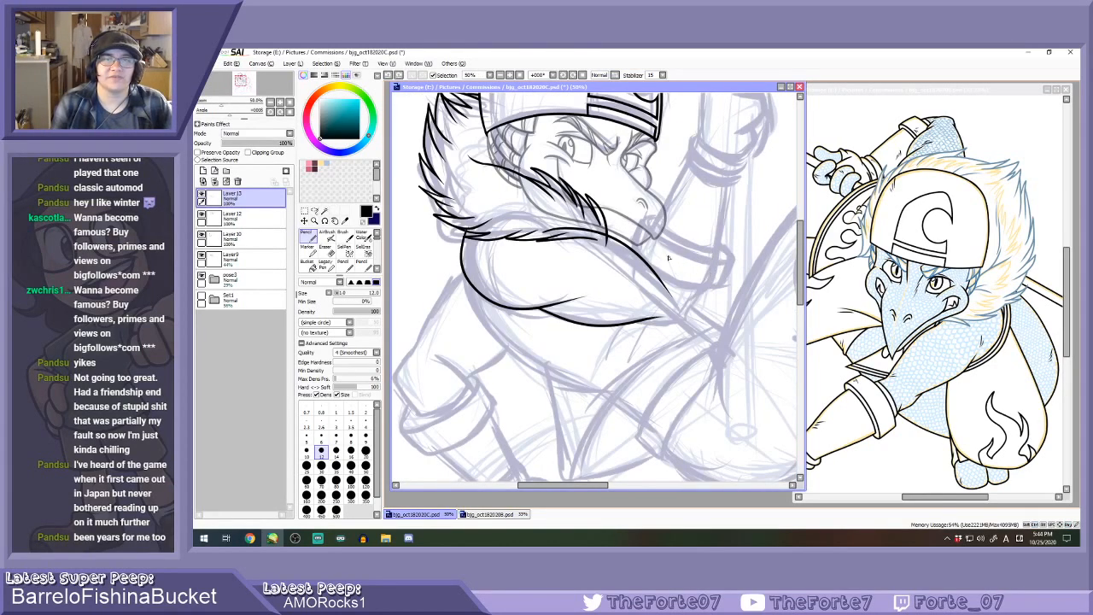
key("ctrl+z")
key("ctrl+z")
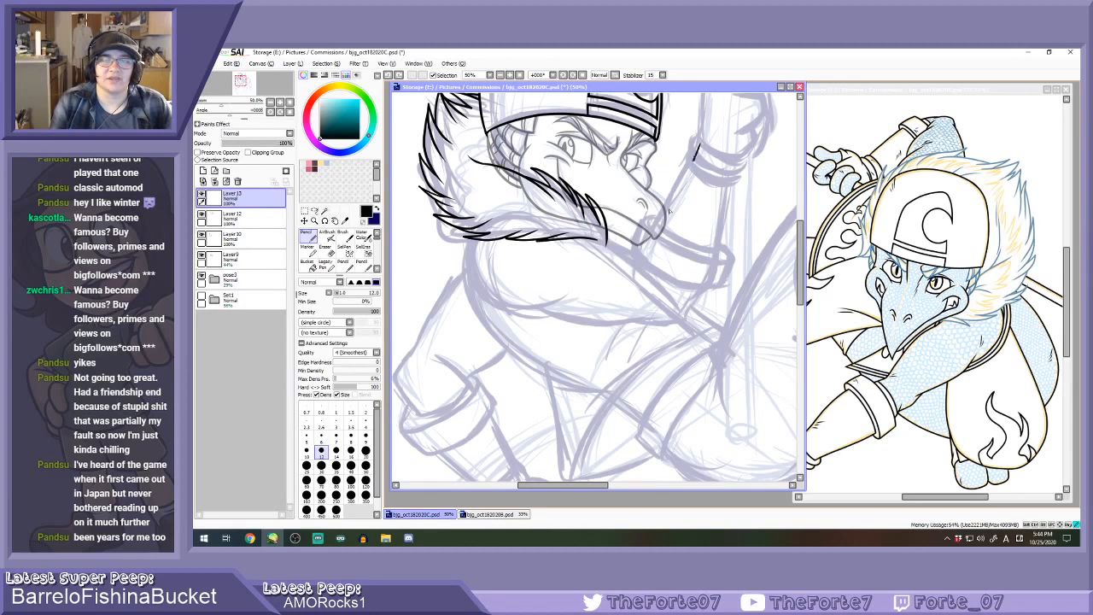
Draw the two edges of the raised forearm as long curves from the wrist down toward the elbow.
mouse_move(700, 143)
left_mouse_down()
mouse_move(645, 253)
mouse_move(636, 301)
left_mouse_up()
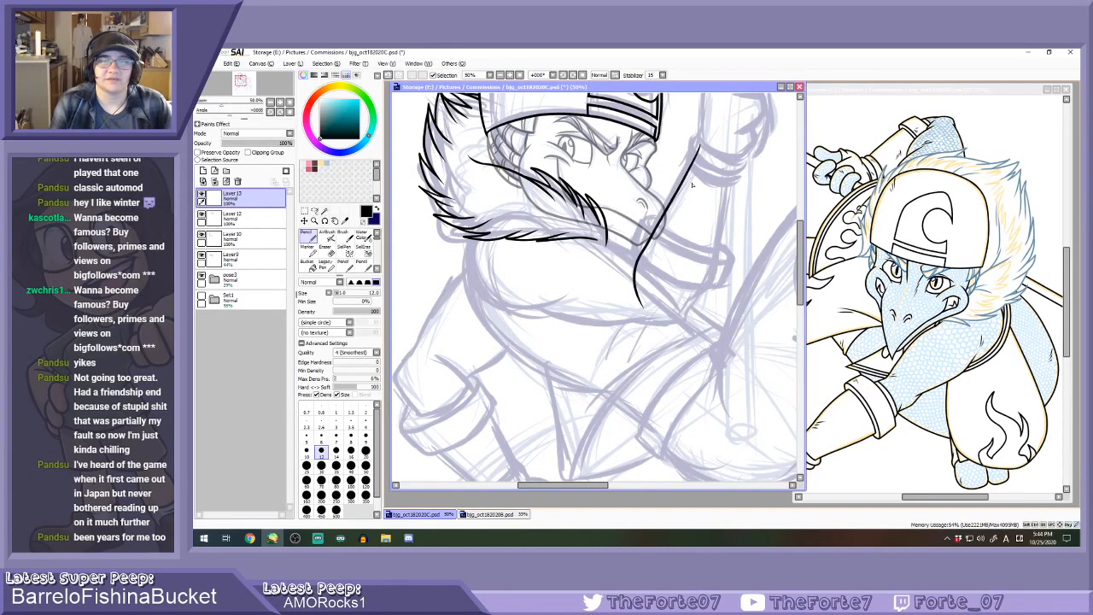
key("ctrl+z")
mouse_move(698, 147)
left_mouse_down()
mouse_move(631, 269)
mouse_move(632, 301)
left_mouse_up()
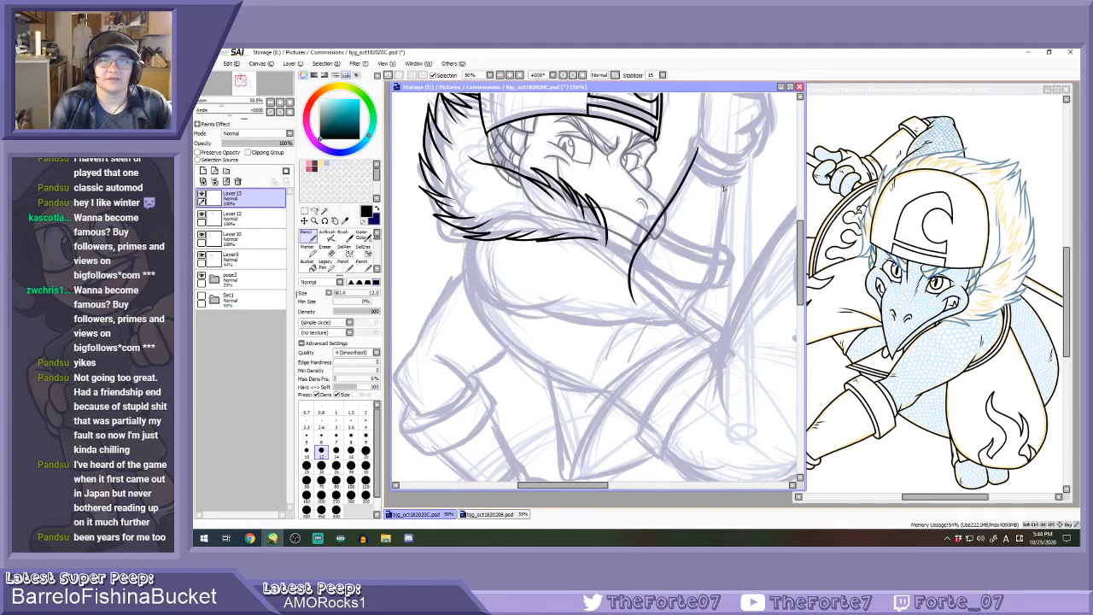
left_click_drag(731, 171, 698, 297)
key("ctrl+z")
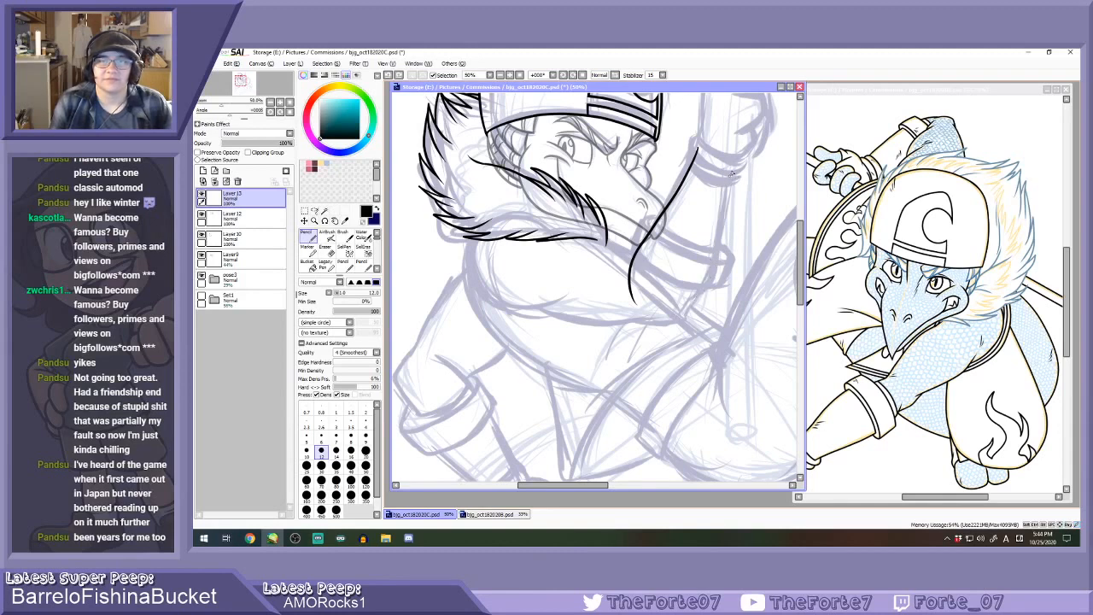
mouse_move(732, 169)
left_mouse_down()
mouse_move(711, 280)
mouse_move(681, 318)
left_mouse_up()
key("ctrl+z")
key("ctrl+z")
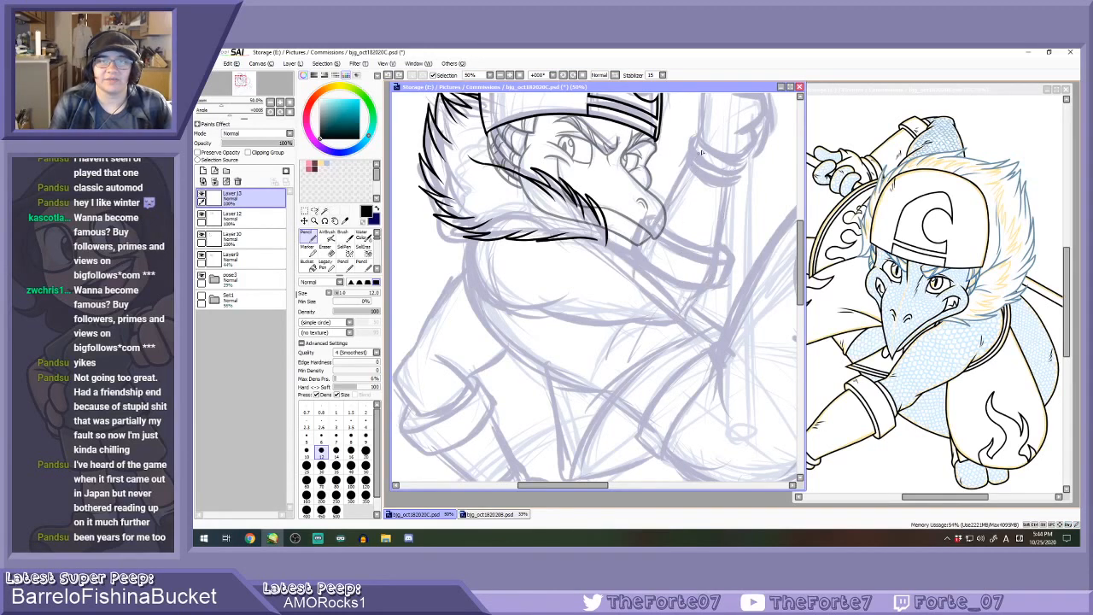
mouse_move(702, 152)
left_mouse_down()
mouse_move(637, 257)
mouse_move(637, 293)
left_mouse_up()
left_click_drag(731, 171, 712, 265)
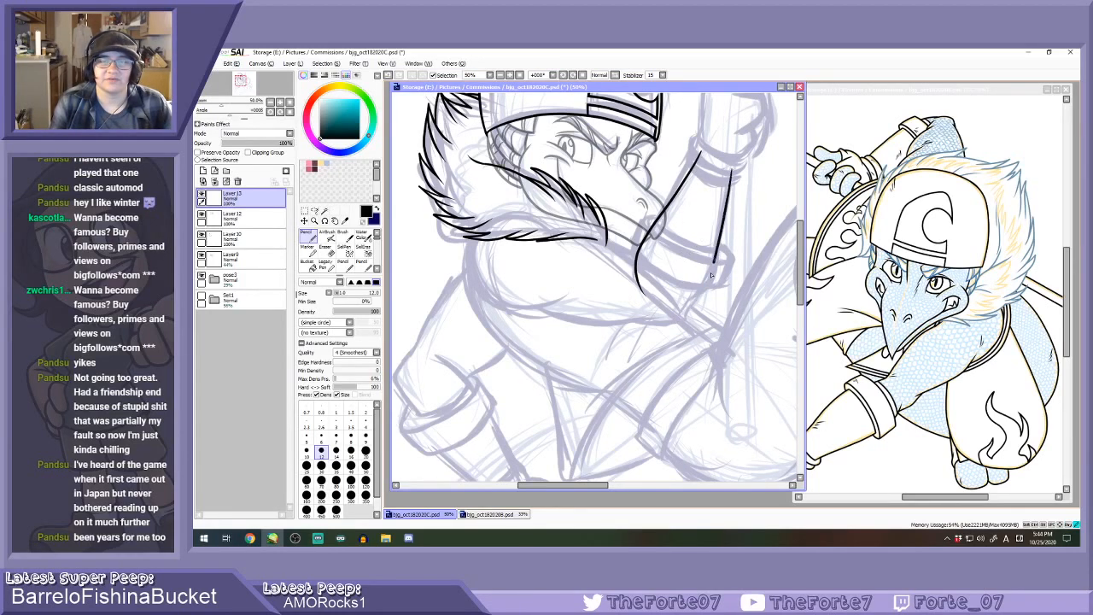
With the canvas rotated, add a short crease line at the inner elbow and continue the outer forearm edge around the elbow corner.
scroll(666, 307, "up", 1)
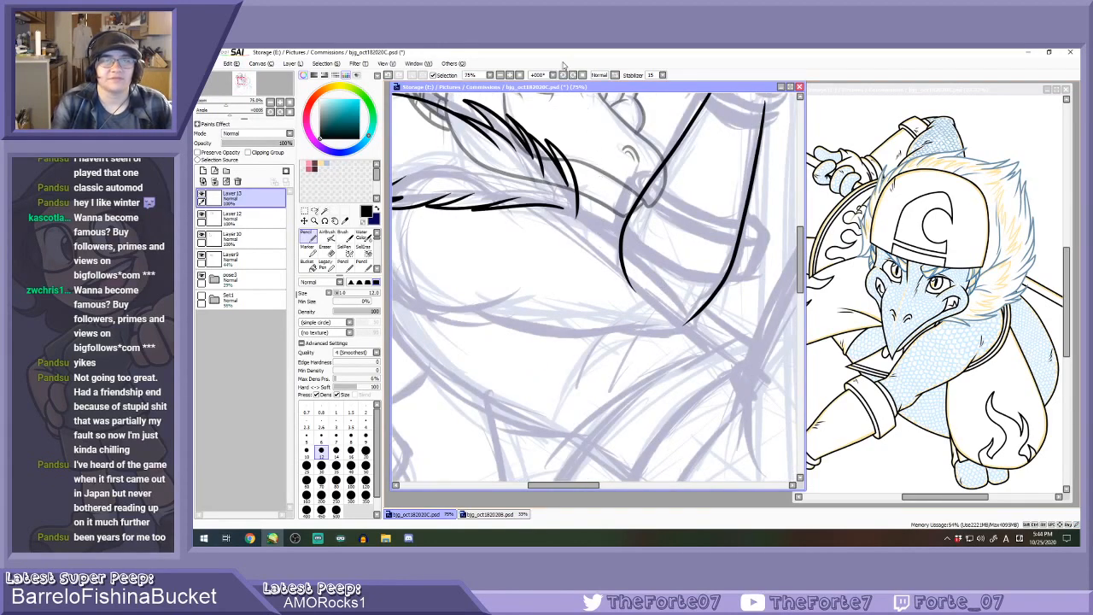
left_click(563, 76)
left_click(564, 75)
left_click(563, 75)
scroll(577, 239, "up", 1)
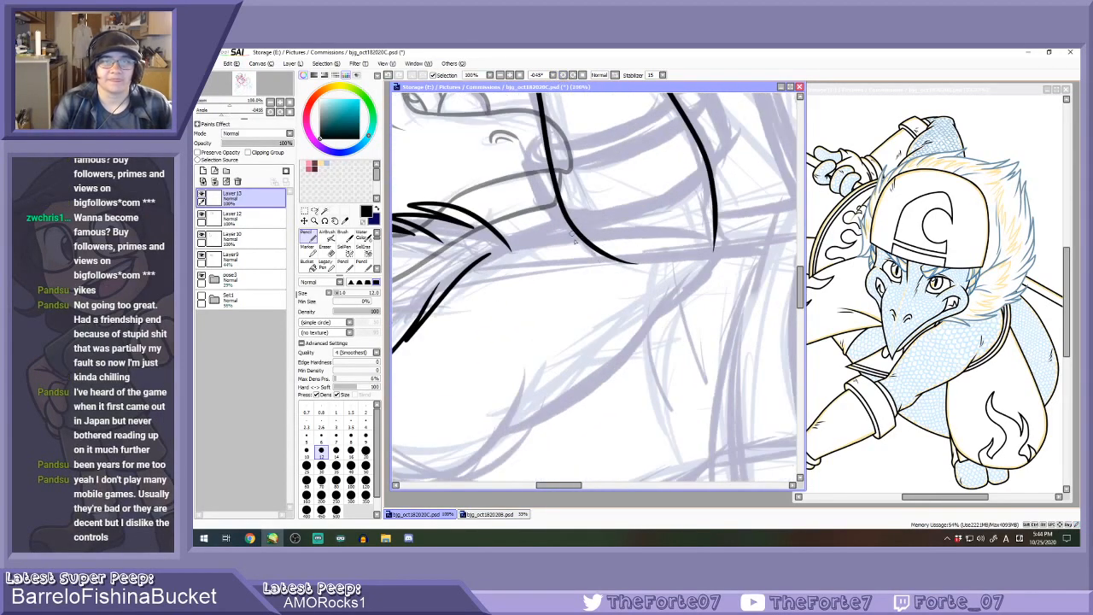
left_click_drag(571, 225, 606, 275)
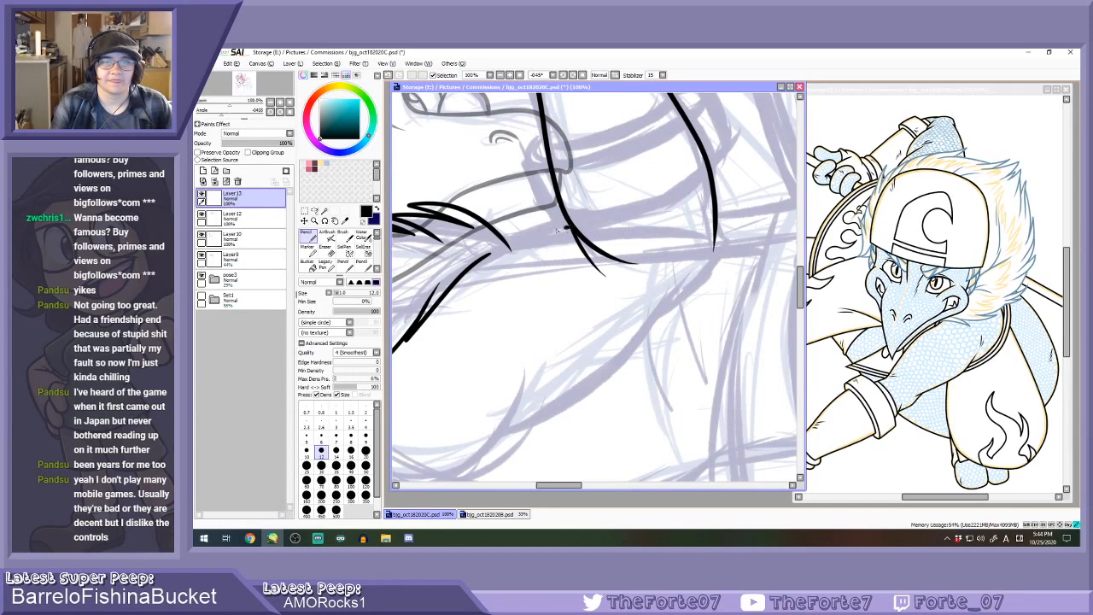
left_click_drag(557, 229, 415, 306)
key("ctrl+z")
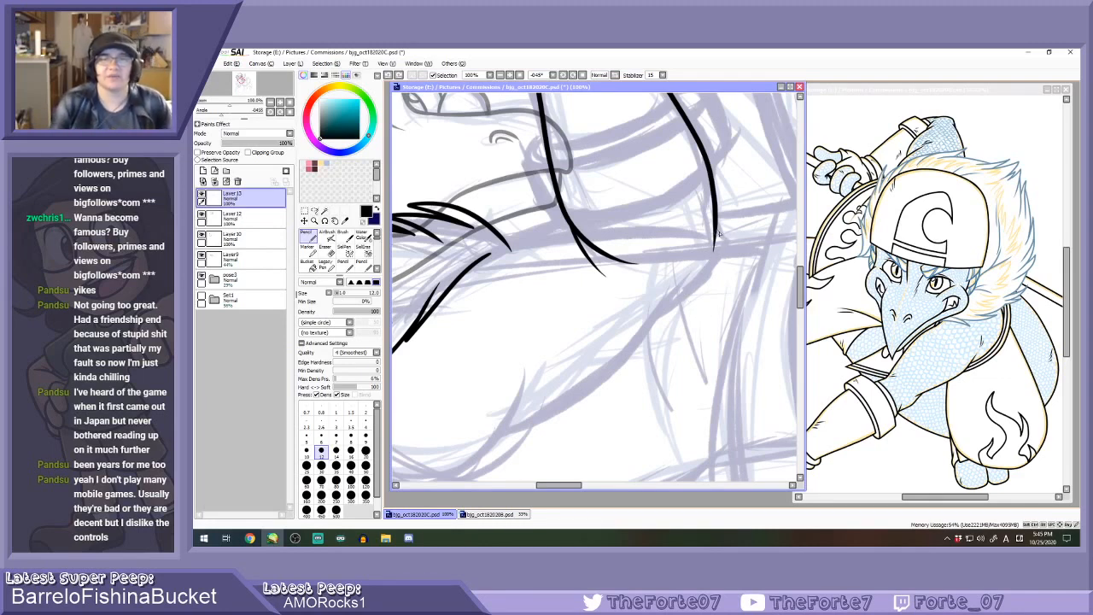
left_click_drag(722, 280, 723, 284)
key("ctrl+z")
mouse_move(719, 244)
left_mouse_down()
mouse_move(715, 272)
mouse_move(686, 290)
left_mouse_up()
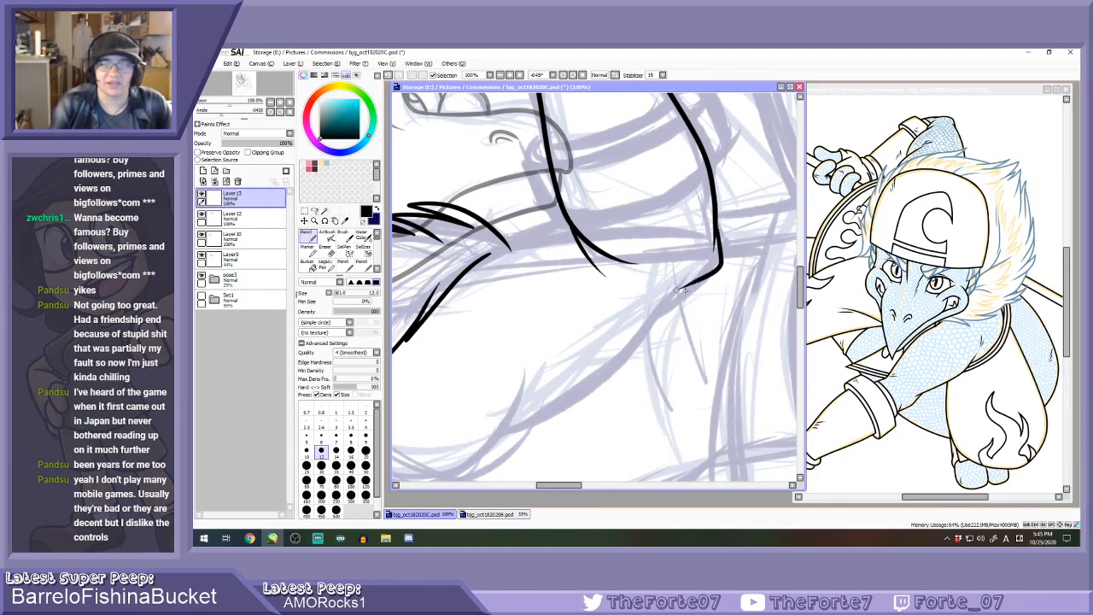
Draw the rounded shoulder outline from under the rear of the fur collar, curving its end up into the arm.
scroll(706, 269, "down", 1)
left_click_drag(485, 372, 504, 361)
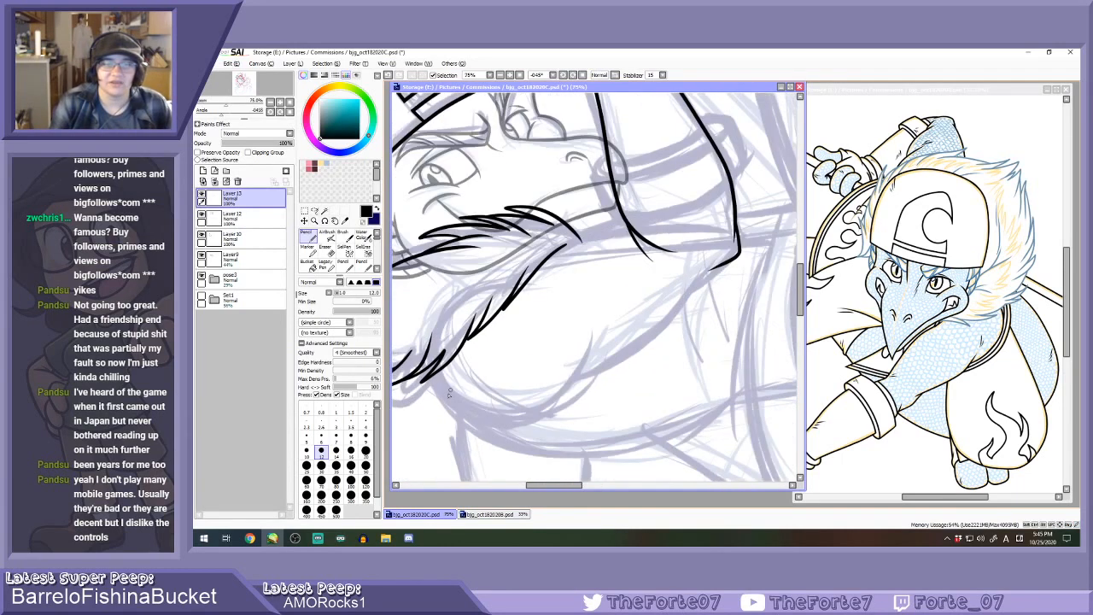
left_click_drag(428, 361, 525, 425)
key("ctrl+z")
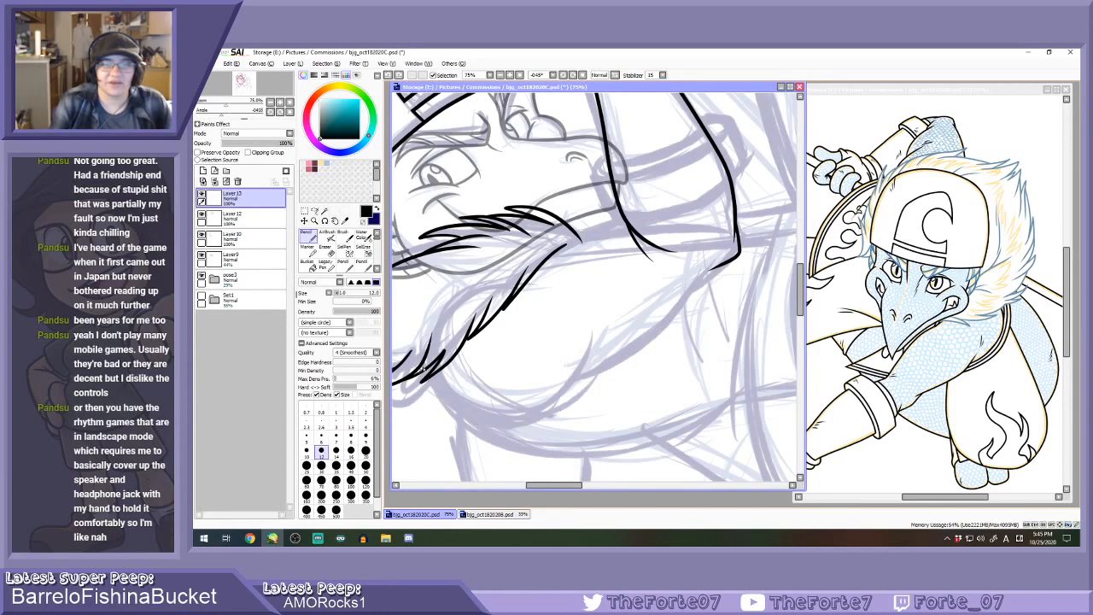
mouse_move(421, 363)
left_mouse_down()
mouse_move(519, 425)
mouse_move(590, 340)
left_mouse_up()
key("ctrl+z")
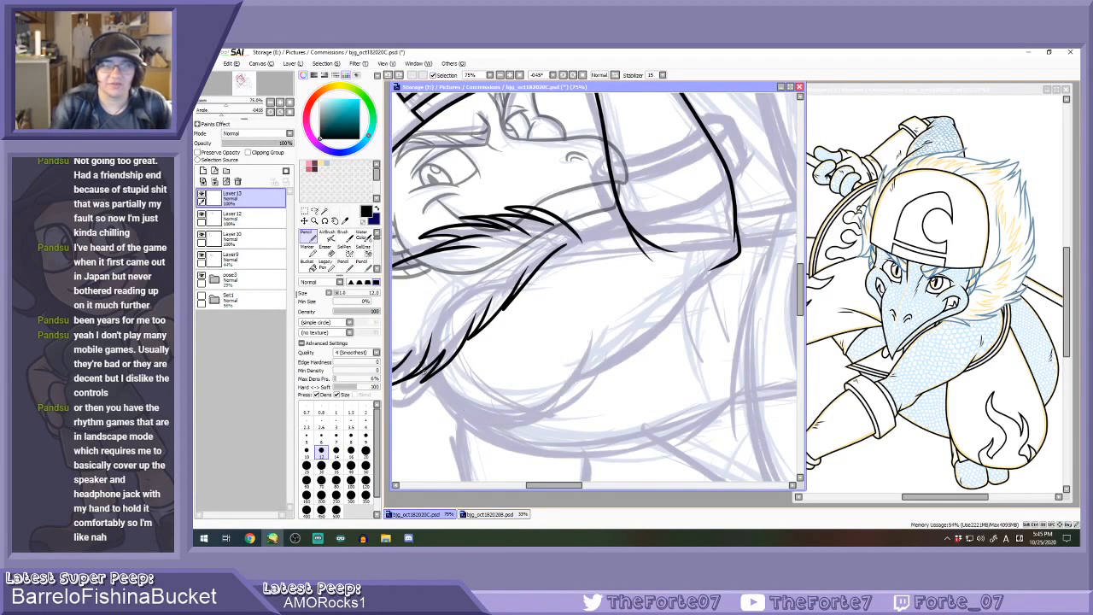
mouse_move(421, 365)
left_mouse_down()
mouse_move(494, 420)
mouse_move(584, 375)
mouse_move(603, 328)
left_mouse_up()
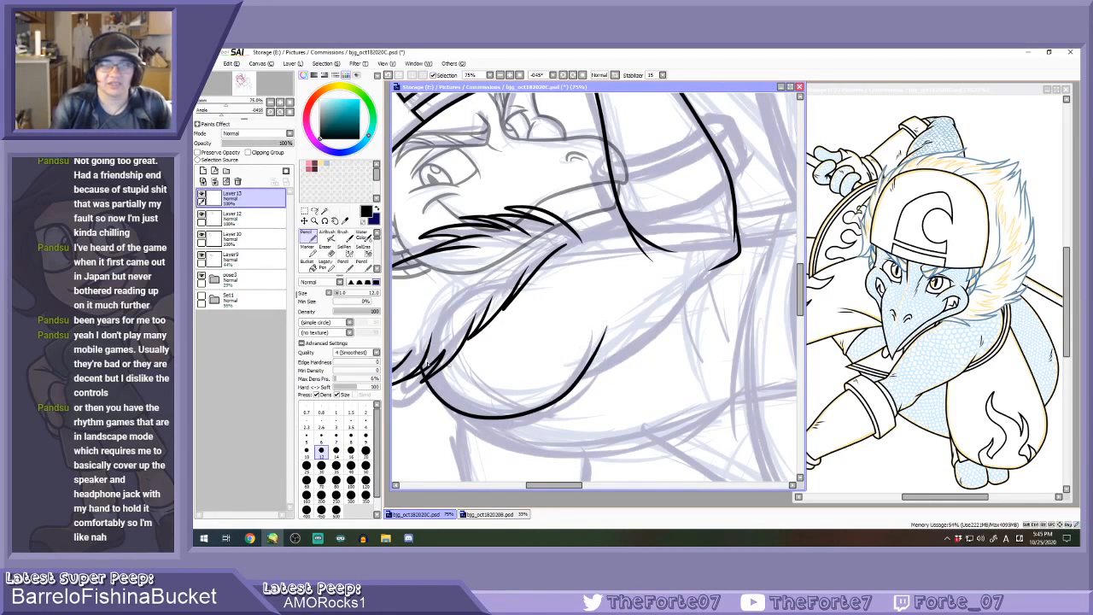
key("ctrl+z")
mouse_move(421, 366)
left_mouse_down()
mouse_move(429, 378)
mouse_move(580, 369)
mouse_move(597, 329)
left_mouse_up()
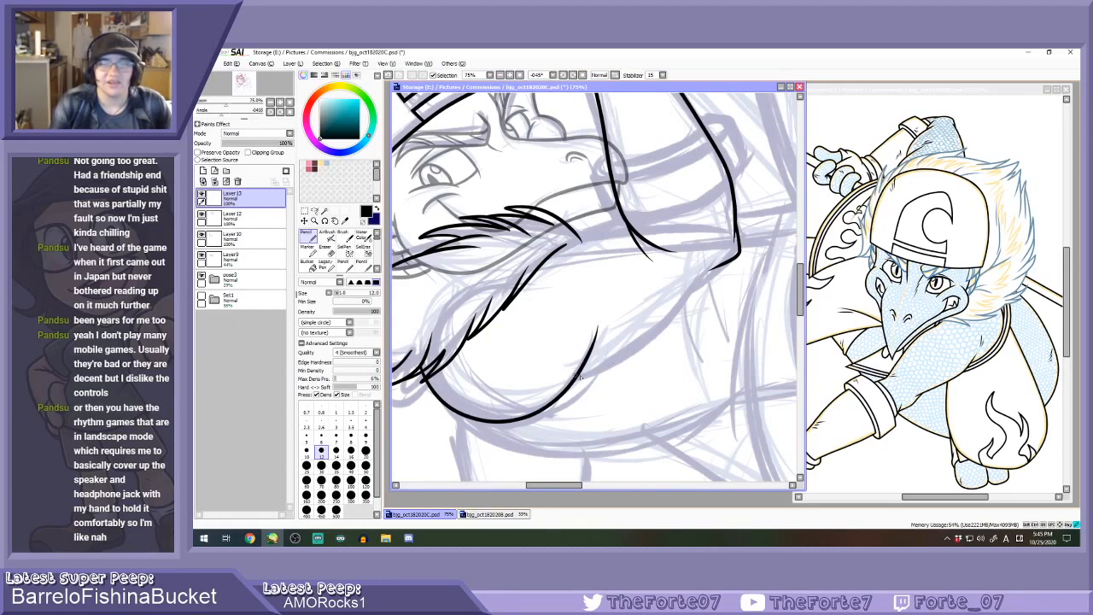
Draw the upper arm's lower edge as one curve from the shoulder outline to the elbow corner.
mouse_move(581, 377)
left_mouse_down()
mouse_move(648, 344)
mouse_move(715, 269)
left_mouse_up()
key("ctrl+z")
left_click_drag(593, 373, 690, 294)
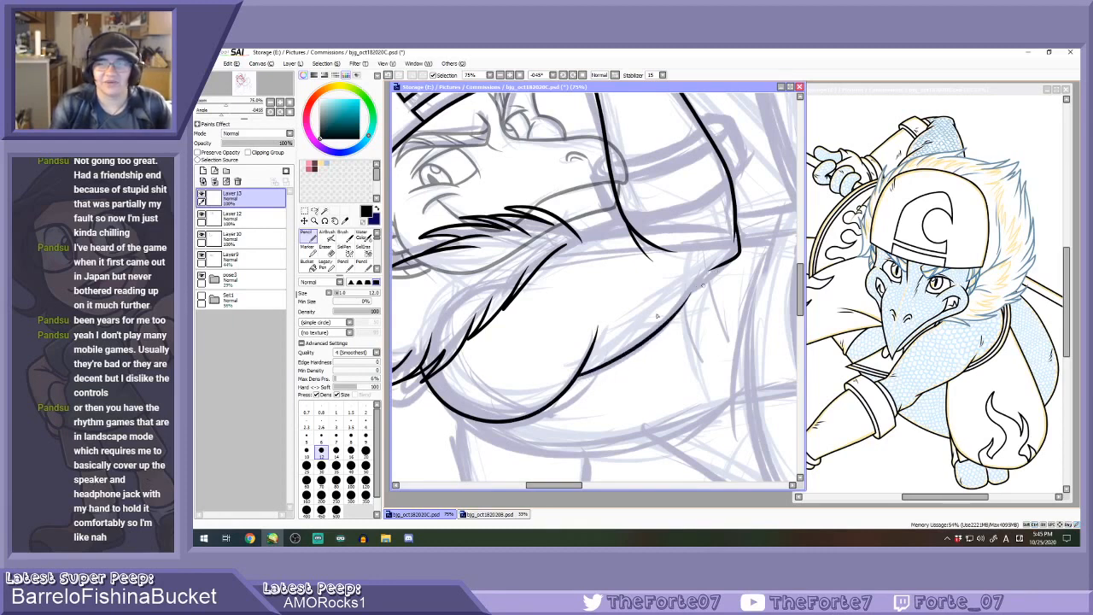
key("ctrl+z")
mouse_move(580, 379)
left_mouse_down()
mouse_move(626, 359)
mouse_move(730, 260)
left_mouse_up()
key("ctrl+z")
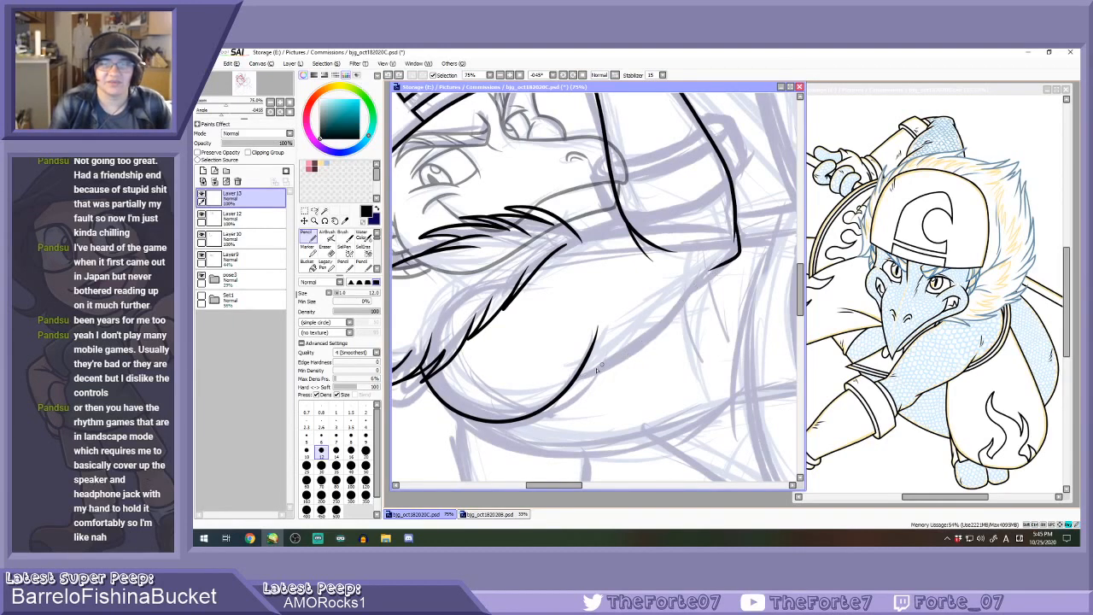
mouse_move(581, 378)
left_mouse_down()
mouse_move(661, 337)
mouse_move(728, 261)
left_mouse_up()
key("ctrl+z")
mouse_move(580, 378)
left_mouse_down()
mouse_move(663, 330)
mouse_move(721, 263)
left_mouse_up()
scroll(718, 266, "up", 1)
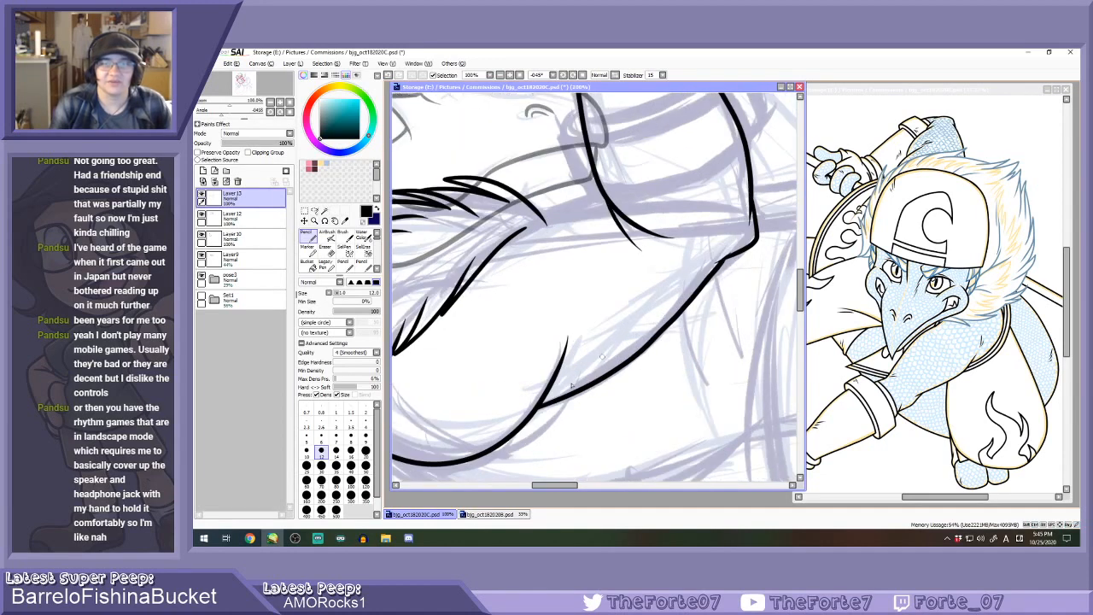
key("ctrl+z")
mouse_move(547, 403)
left_mouse_down()
mouse_move(627, 368)
mouse_move(751, 247)
left_mouse_up()
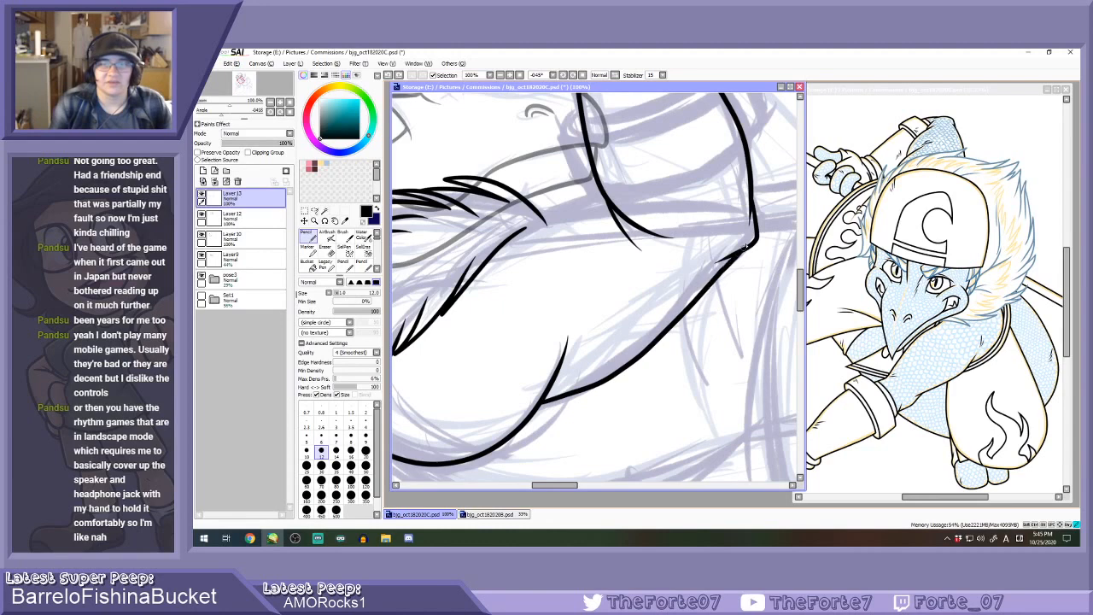
Reset the canvas rotation and erase the tip of the shoulder curve where it extends into the upper arm.
left_click(581, 75)
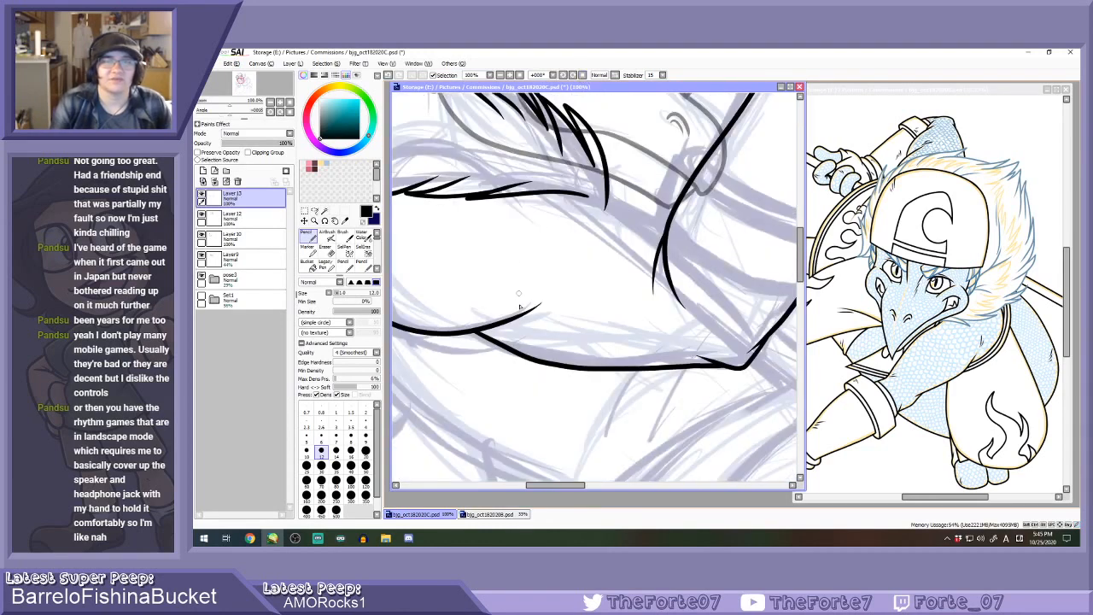
key("e")
mouse_move(512, 316)
left_mouse_down()
mouse_move(569, 290)
mouse_move(501, 311)
mouse_move(546, 303)
left_mouse_up()
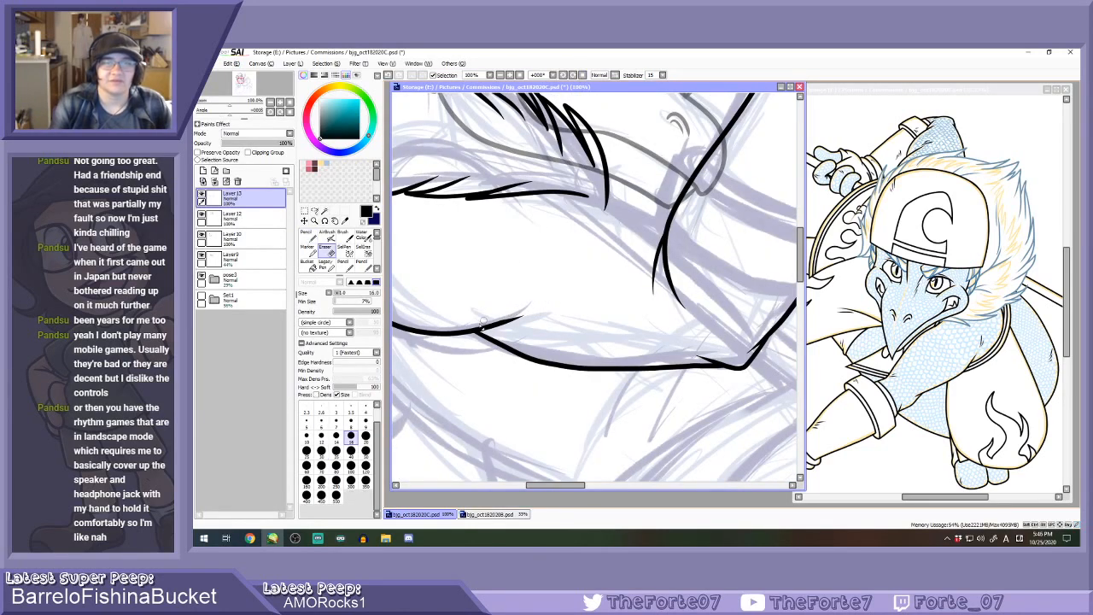
mouse_move(484, 322)
left_mouse_down()
mouse_move(574, 298)
mouse_move(478, 322)
mouse_move(532, 312)
left_mouse_up()
key("ctrl+z")
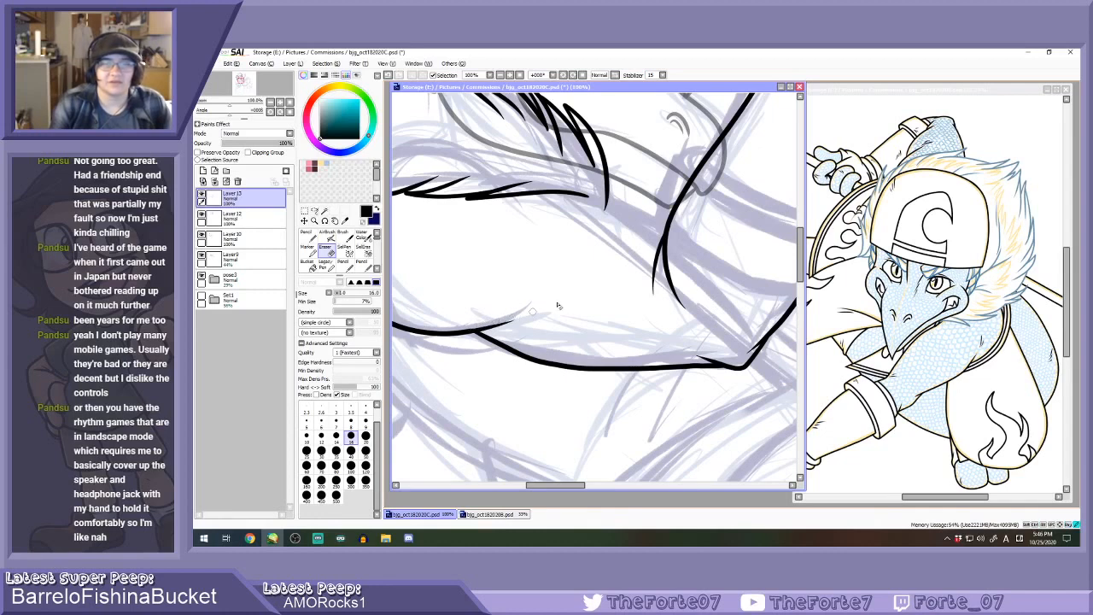
key("ctrl+z")
left_click_drag(461, 329, 567, 302)
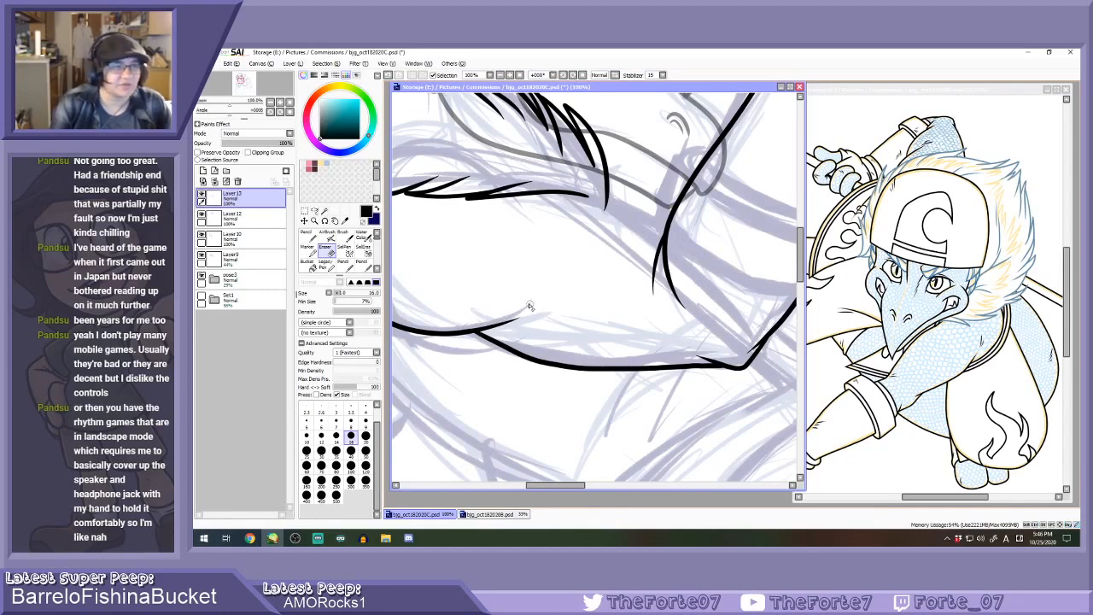
key("n")
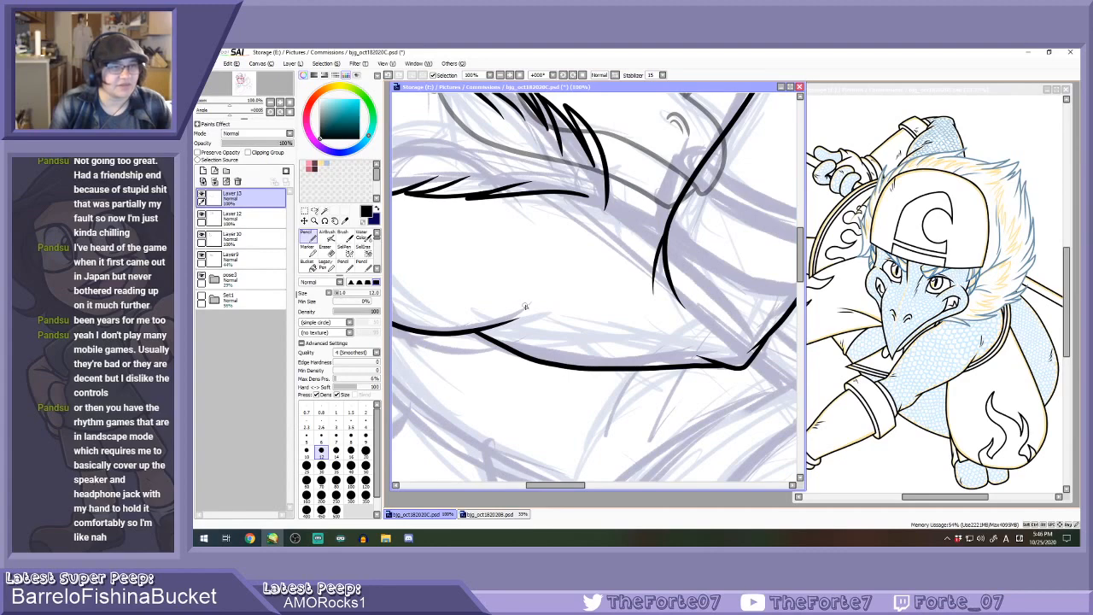
With the canvas rotated, draw the upper arm's top edge between the inner elbow and the fur collar, and reset the rotation.
scroll(531, 300, "down", 2)
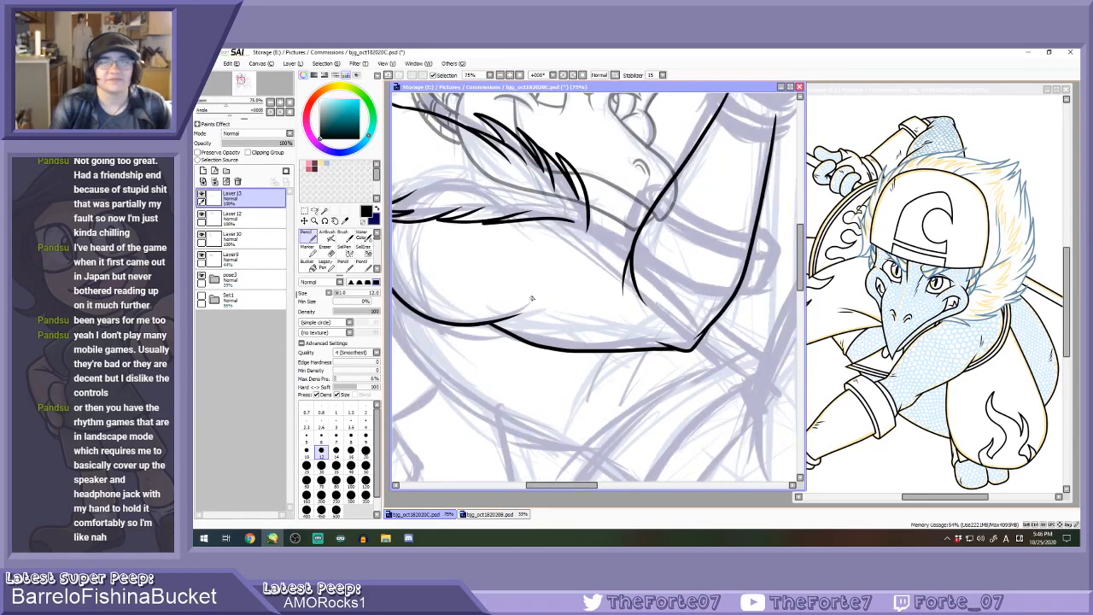
left_click(565, 76)
left_click(564, 76)
left_click(564, 76)
left_click(565, 76)
left_click(565, 76)
left_click(564, 76)
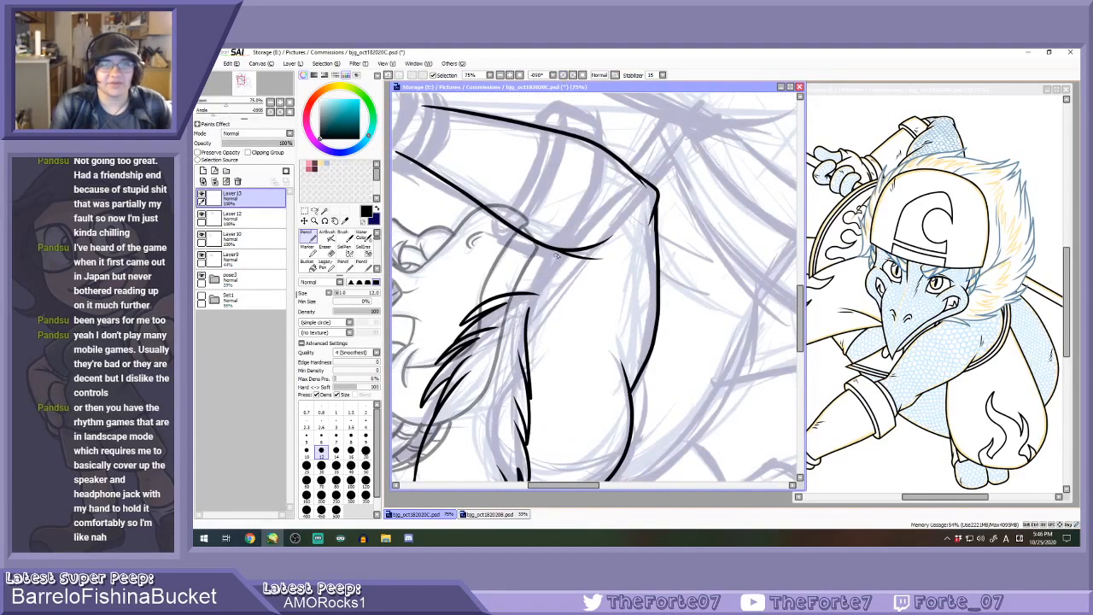
left_click_drag(556, 256, 504, 356)
key("ctrl+z")
mouse_move(559, 253)
left_mouse_down()
mouse_move(510, 320)
mouse_move(503, 366)
left_mouse_up()
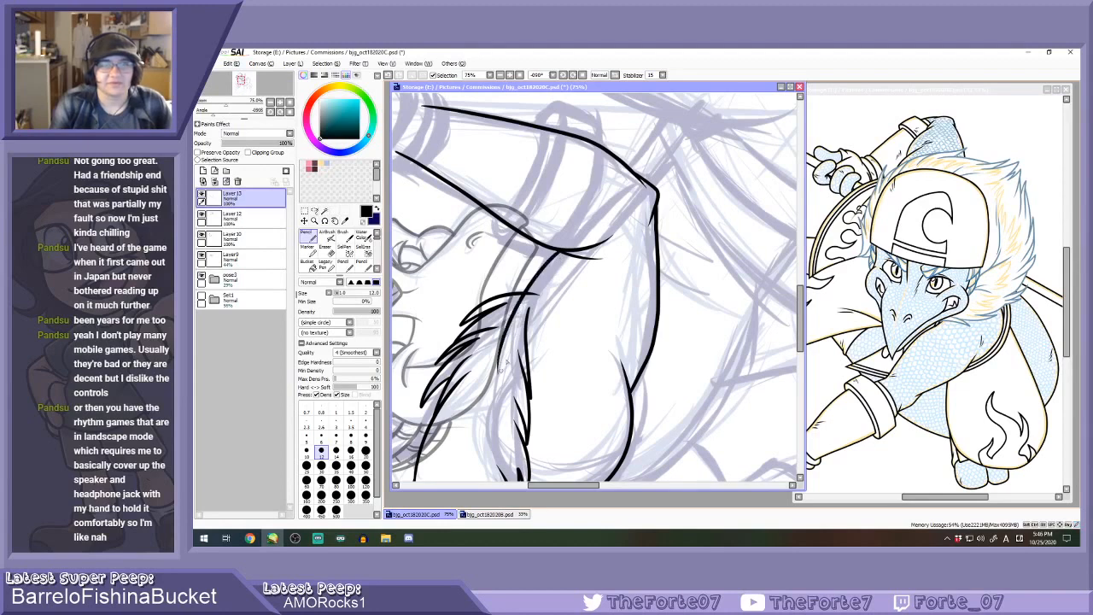
left_click(583, 76)
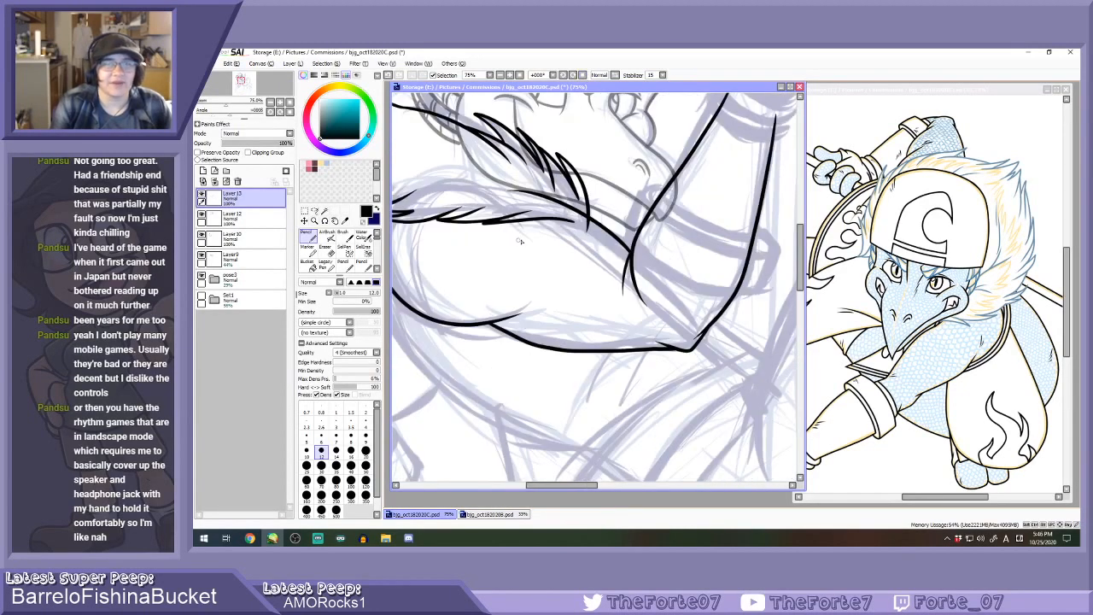
With the canvas rotated, redraw the upper arm's top edge as one longer curve from the inner elbow into the fur collar.
scroll(522, 241, "down", 2)
scroll(523, 240, "down", 1)
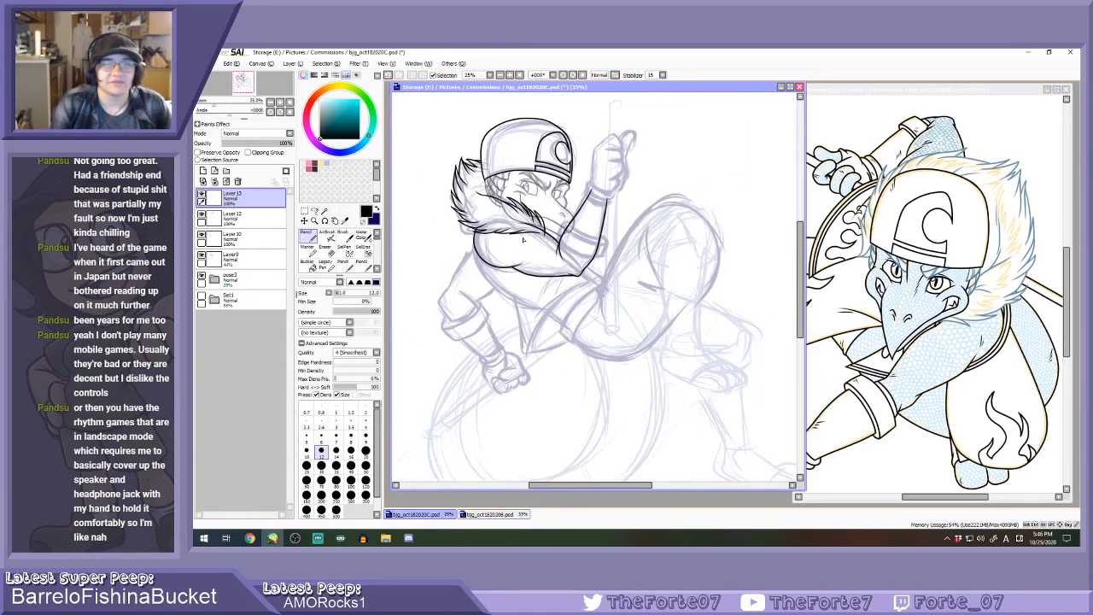
scroll(498, 222, "up", 2)
left_click(564, 76)
left_click(564, 77)
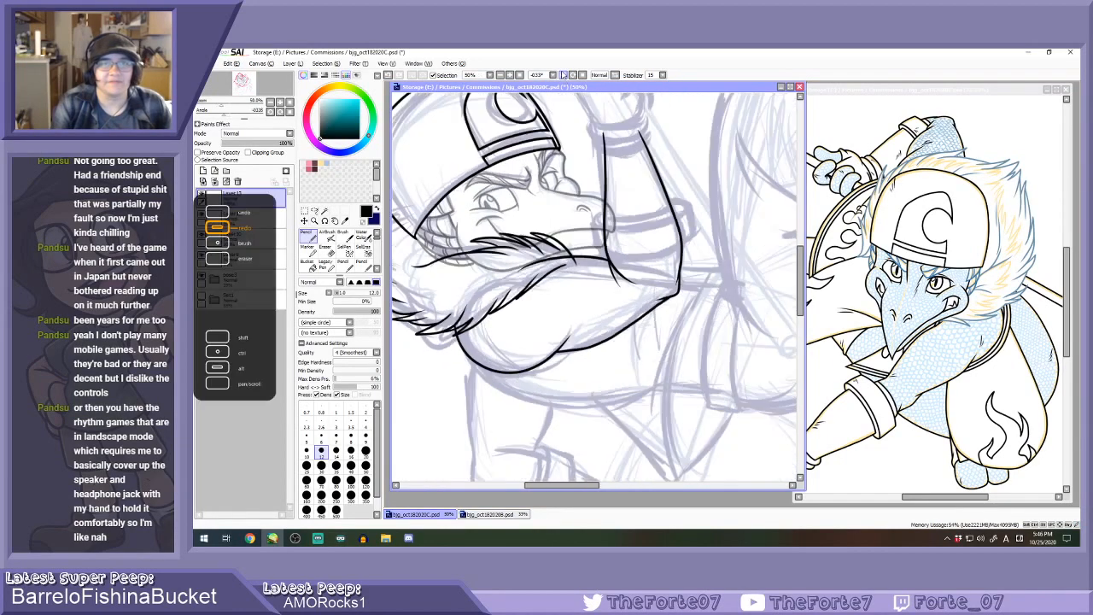
left_click(564, 76)
scroll(532, 318, "up", 2)
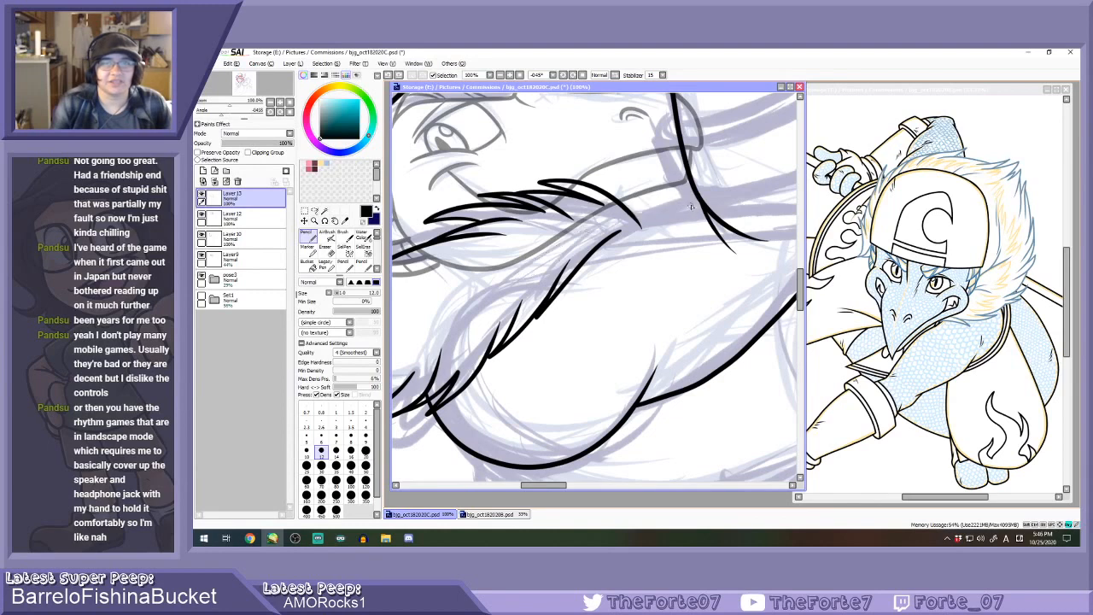
mouse_move(701, 199)
left_mouse_down()
mouse_move(651, 207)
mouse_move(533, 266)
left_mouse_up()
key("ctrl+z")
mouse_move(701, 198)
left_mouse_down()
mouse_move(656, 205)
mouse_move(532, 265)
left_mouse_up()
key("ctrl+z")
left_click_drag(700, 199, 537, 265)
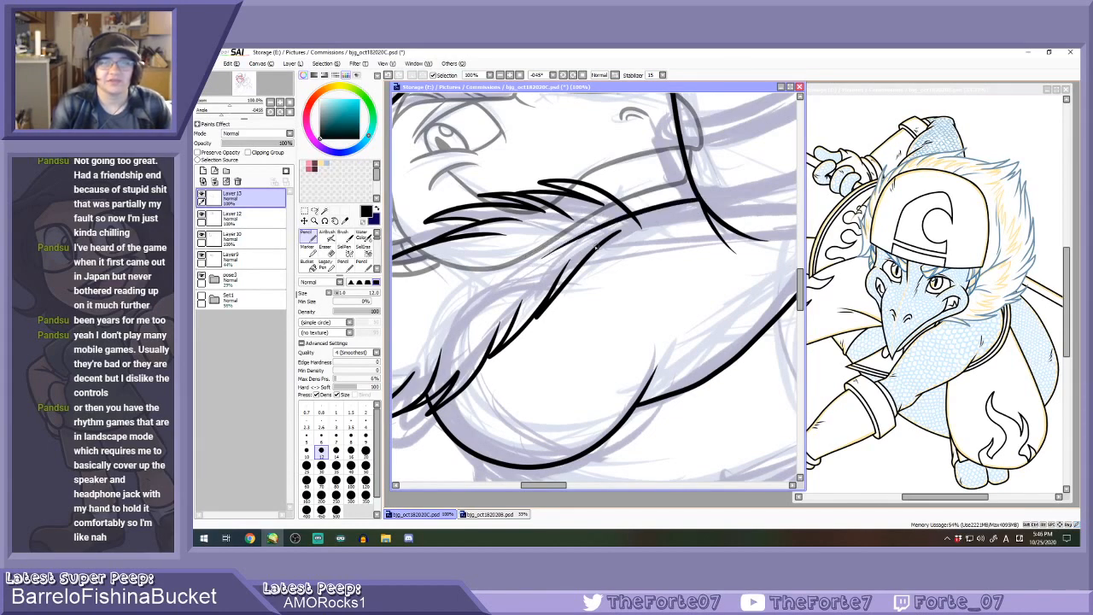
On Layer10, reset the canvas rotation and erase the front stretch of the fur collar's lower edge.
scroll(596, 247, "up", 1)
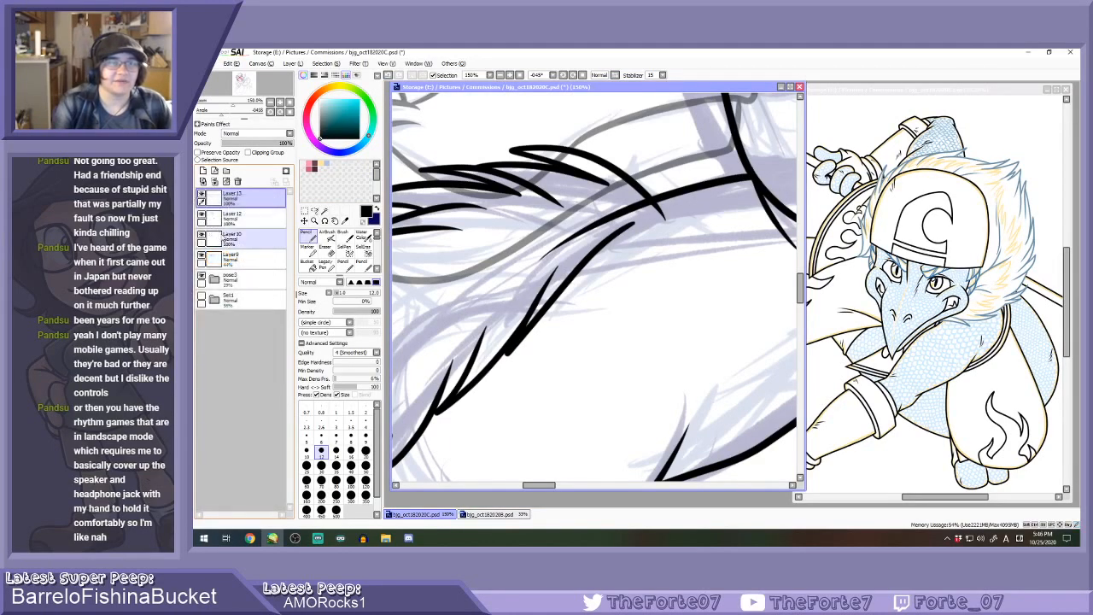
left_click(201, 234)
left_click(202, 234)
left_click(243, 239)
left_click(582, 75)
key("e")
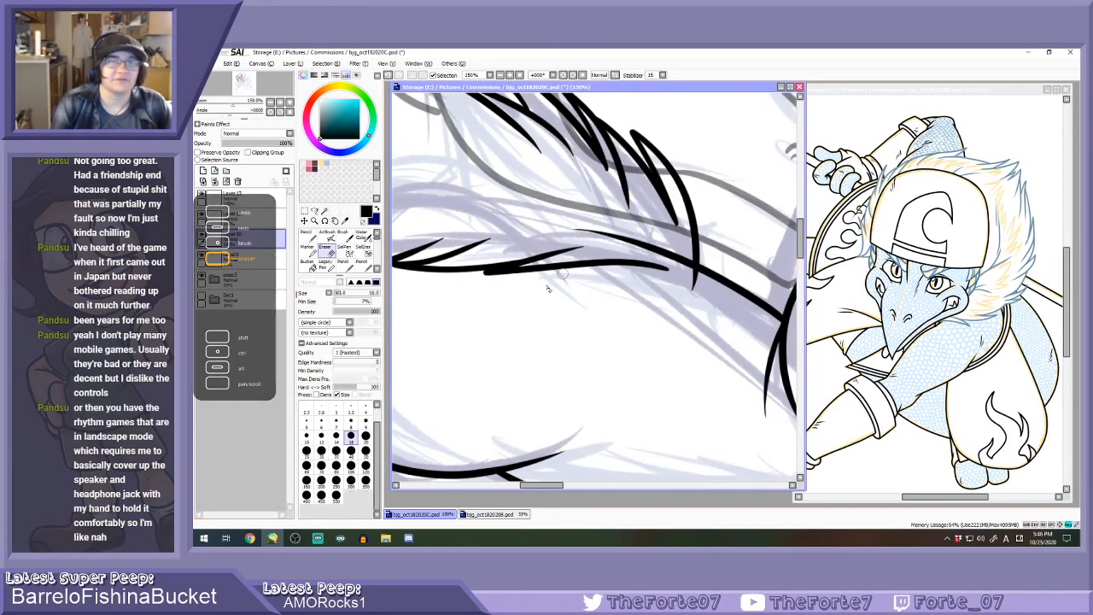
mouse_move(563, 274)
left_mouse_down()
mouse_move(459, 292)
mouse_move(586, 249)
mouse_move(456, 284)
mouse_move(552, 262)
mouse_move(634, 260)
mouse_move(524, 280)
left_mouse_up()
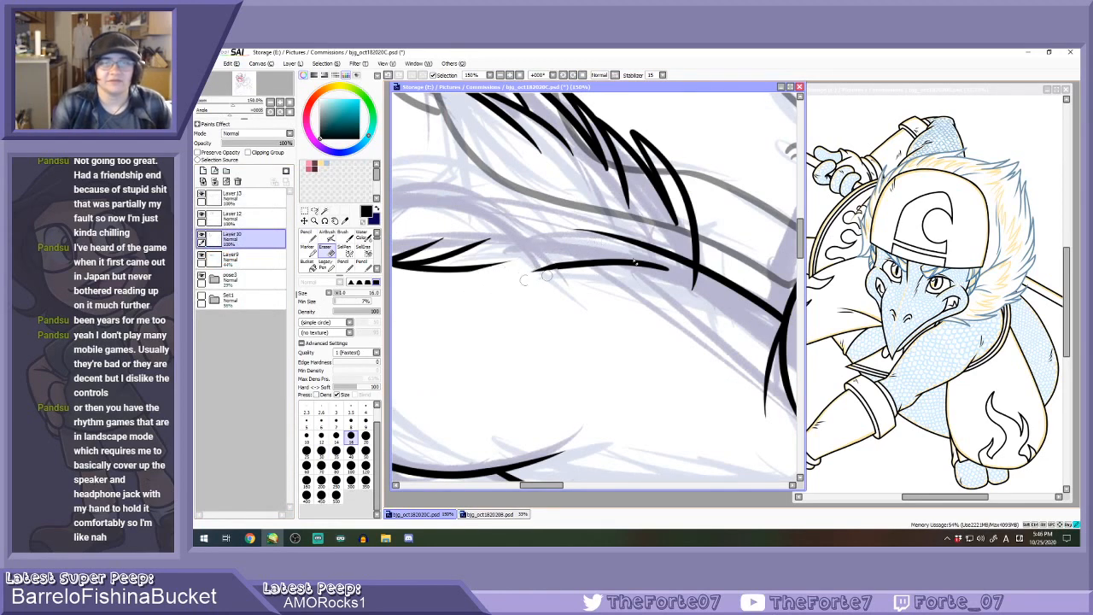
mouse_move(635, 262)
left_mouse_down()
mouse_move(523, 270)
mouse_move(676, 270)
mouse_move(682, 284)
mouse_move(703, 283)
mouse_move(543, 271)
left_mouse_up()
scroll(592, 249, "down", 1)
scroll(433, 260, "up", 1)
mouse_move(475, 260)
left_mouse_down()
mouse_move(500, 252)
mouse_move(462, 263)
mouse_move(502, 250)
mouse_move(485, 277)
mouse_move(572, 231)
mouse_move(510, 271)
mouse_move(565, 245)
left_mouse_up()
Redraw the erased part of the collar's lower edge with a tapered strand, rotate the canvas and undo the last tuft.
key("b")
mouse_move(439, 259)
left_mouse_down()
mouse_move(633, 221)
mouse_move(536, 296)
mouse_move(715, 225)
left_mouse_up()
scroll(617, 205, "down", 2)
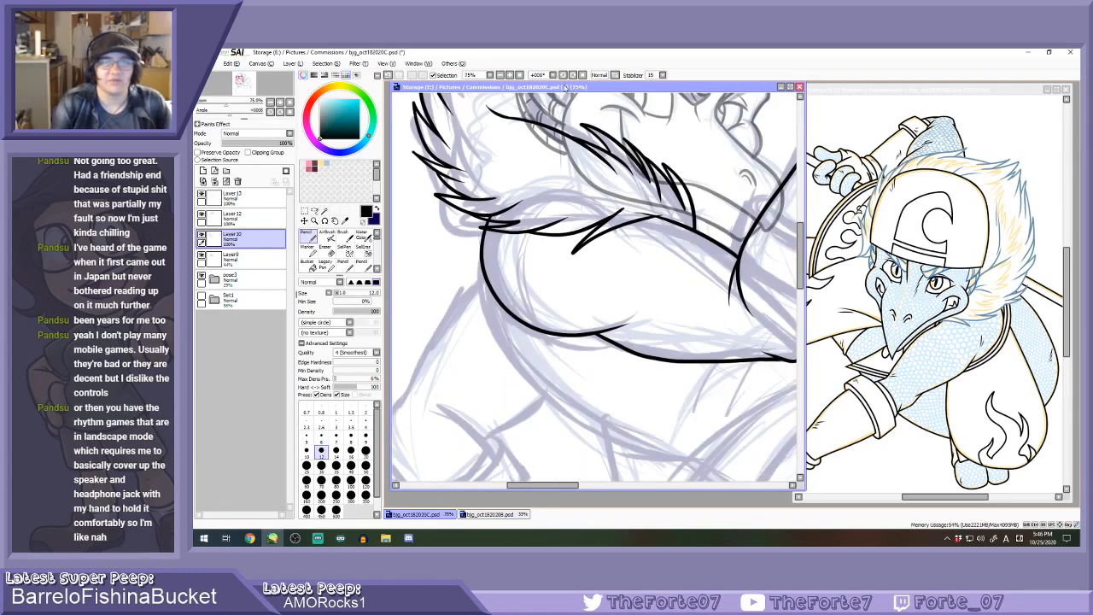
left_click(564, 76)
left_click(563, 76)
left_click(564, 76)
left_click(564, 76)
key("ctrl+z")
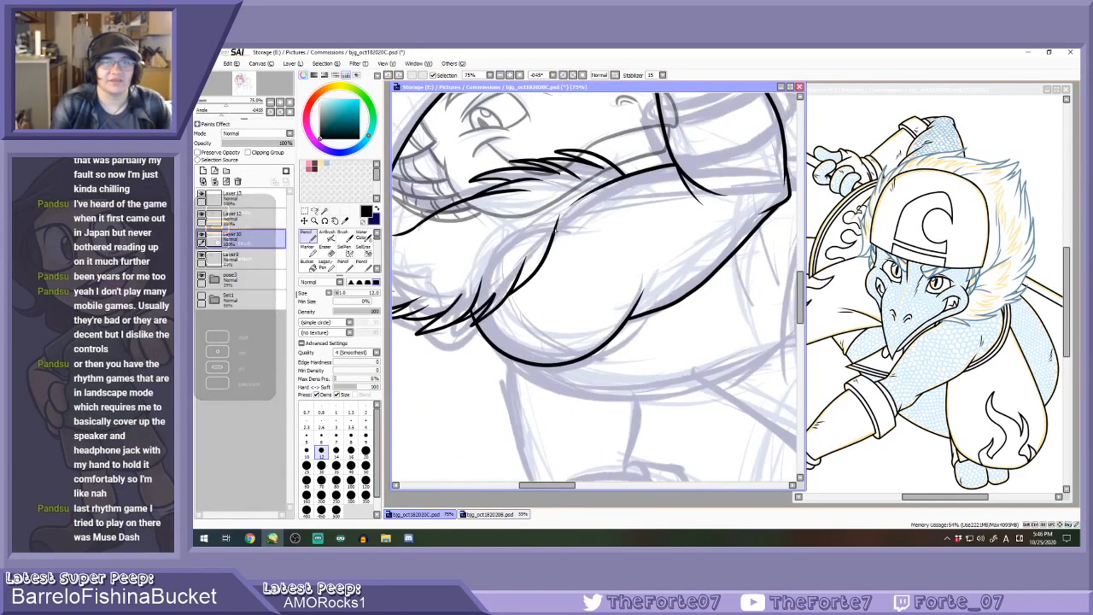
Draw pointed fur tufts joining the collar's lower edge to the upper arm's top line, tidy them and reset the rotation.
left_click_drag(560, 218, 552, 268)
scroll(554, 268, "up", 1)
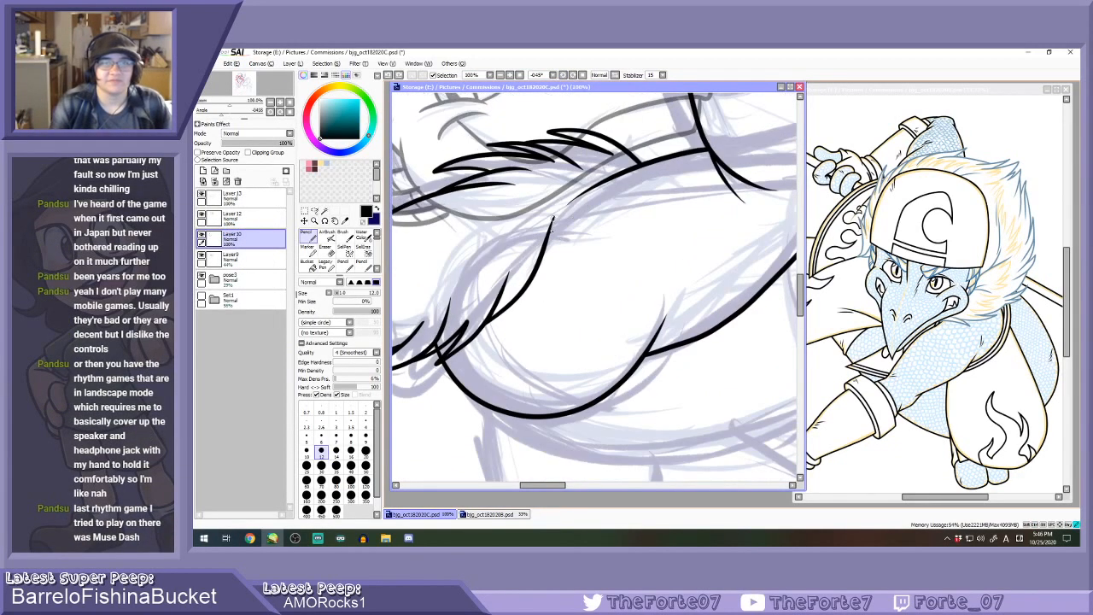
mouse_move(552, 229)
left_mouse_down()
mouse_move(574, 230)
mouse_move(562, 258)
mouse_move(614, 182)
mouse_move(571, 251)
left_mouse_up()
key("ctrl+z")
mouse_move(585, 199)
left_mouse_down()
mouse_move(569, 265)
mouse_move(575, 212)
mouse_move(538, 287)
left_mouse_up()
left_click_drag(542, 283, 511, 319)
key("ctrl+z")
left_click_drag(533, 279, 510, 323)
scroll(479, 340, "up", 1)
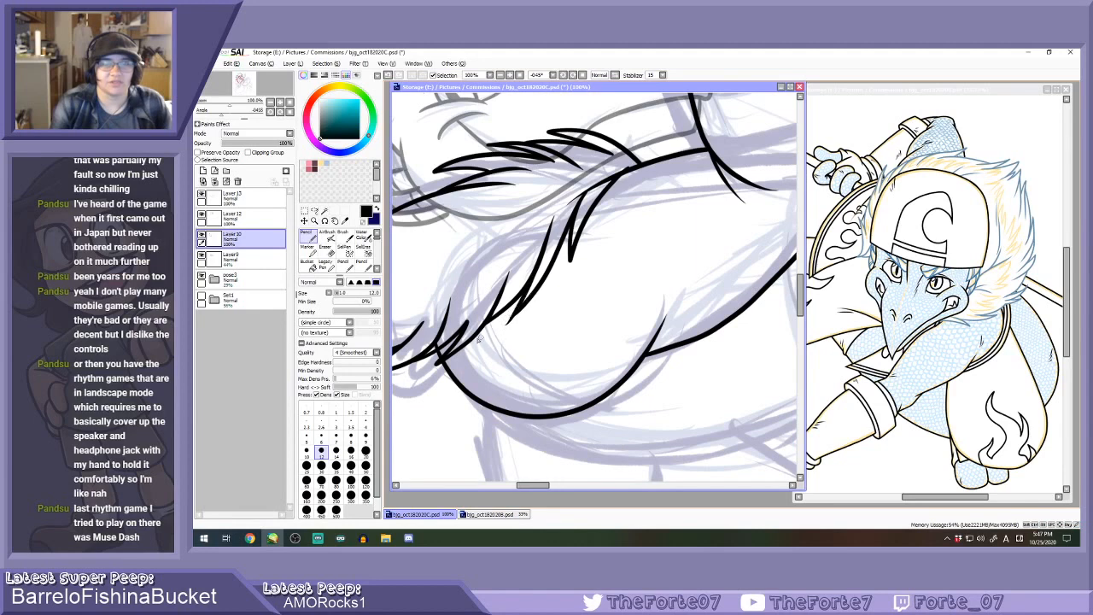
scroll(479, 339, "up", 2)
key("e")
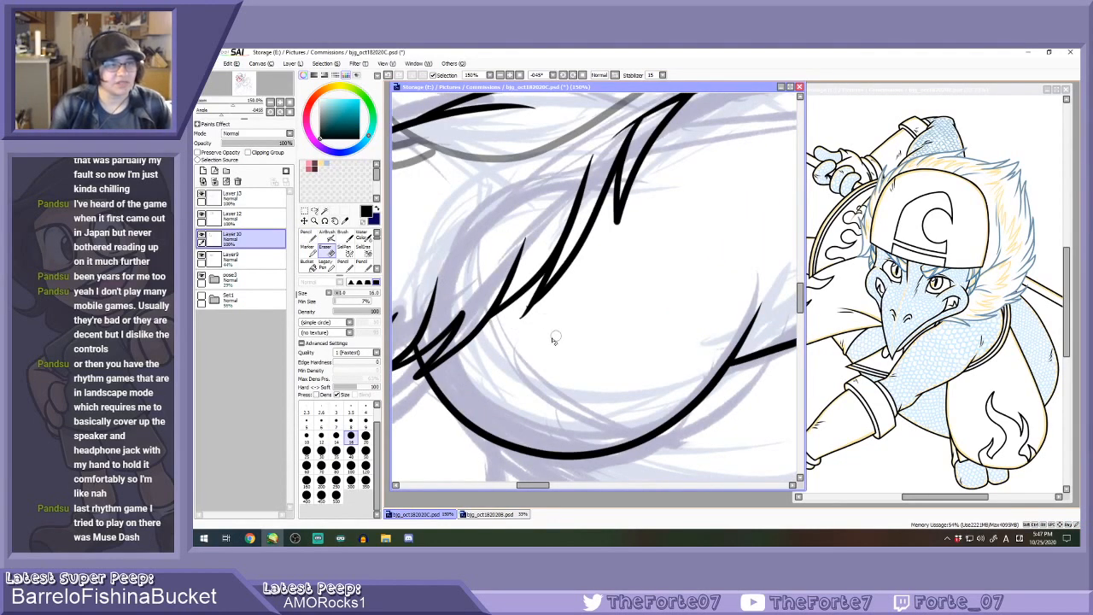
scroll(531, 331, "up", 2)
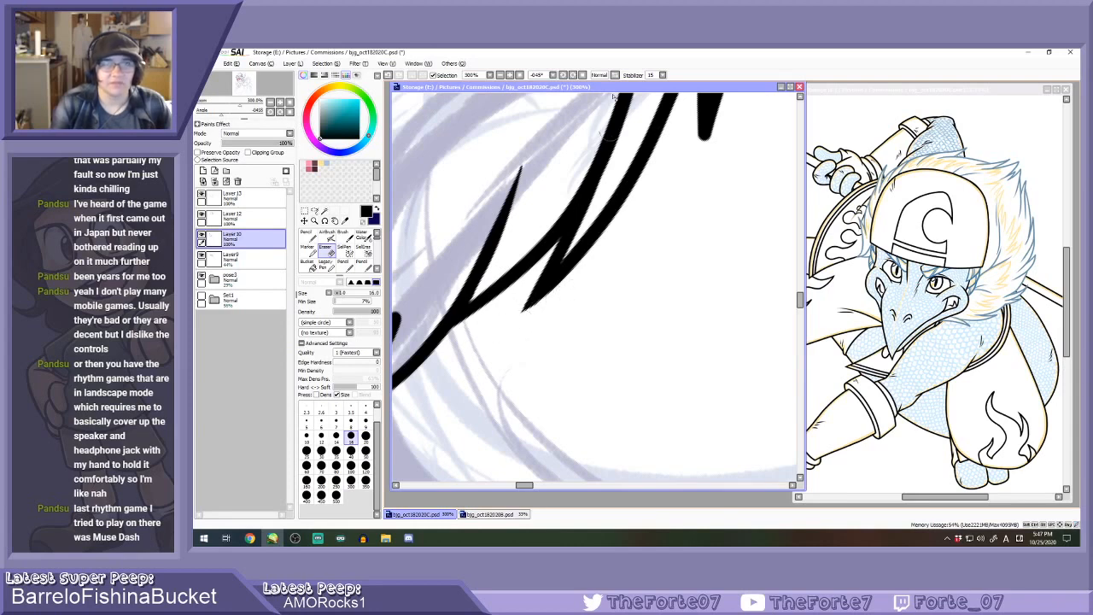
left_click(582, 75)
scroll(551, 272, "down", 5)
scroll(613, 256, "up", 2)
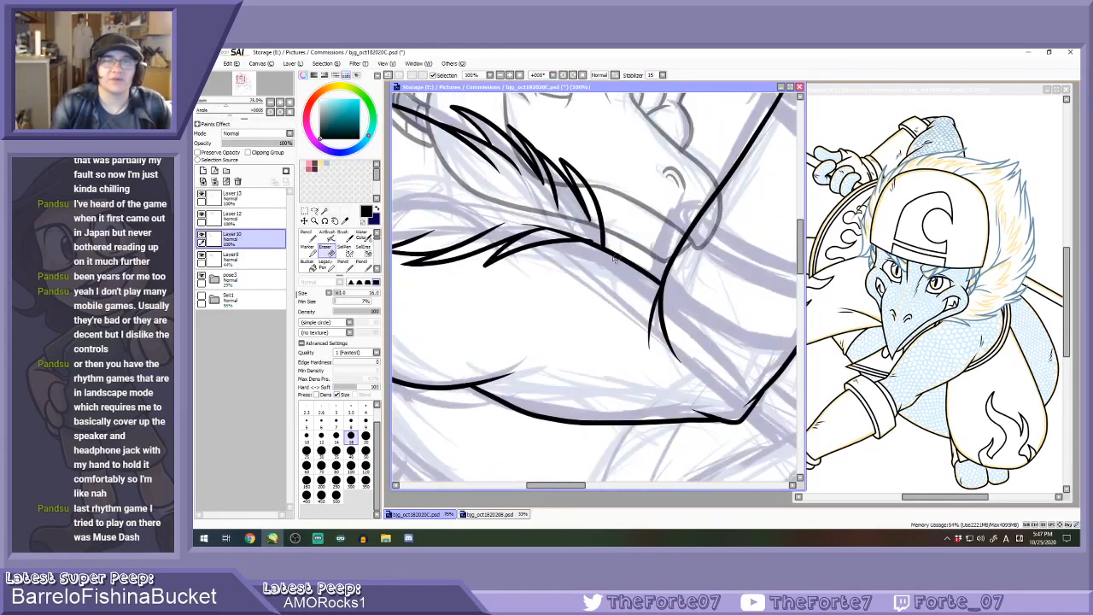
With the canvas rotated, erase the foremost fur tufts on the collar's upper edge below the chin.
key("n")
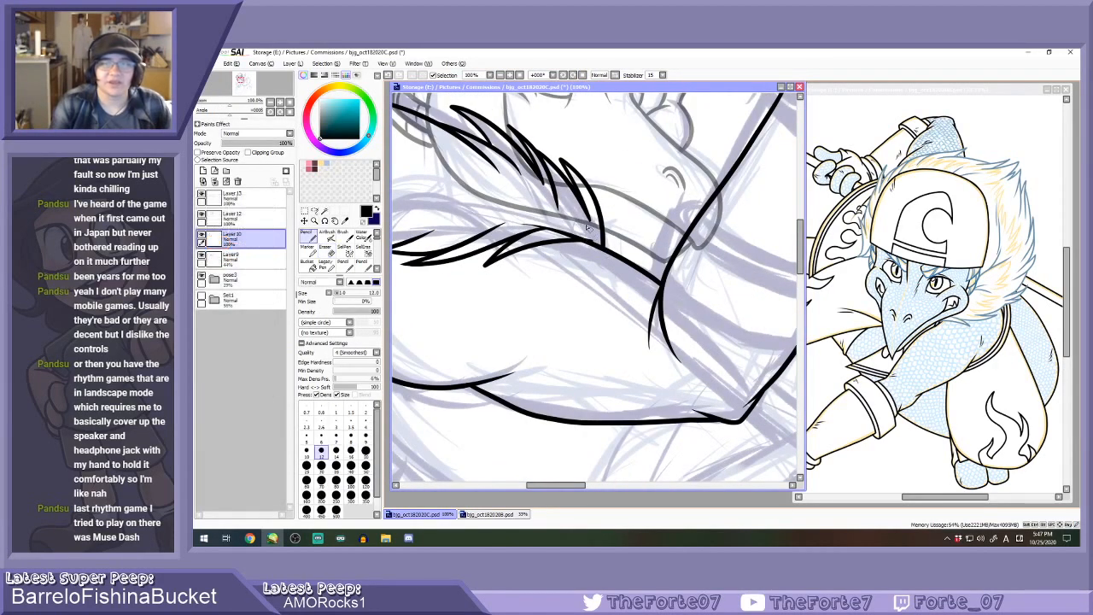
left_click(566, 76)
left_click(565, 76)
key("e")
scroll(578, 198, "down", 1)
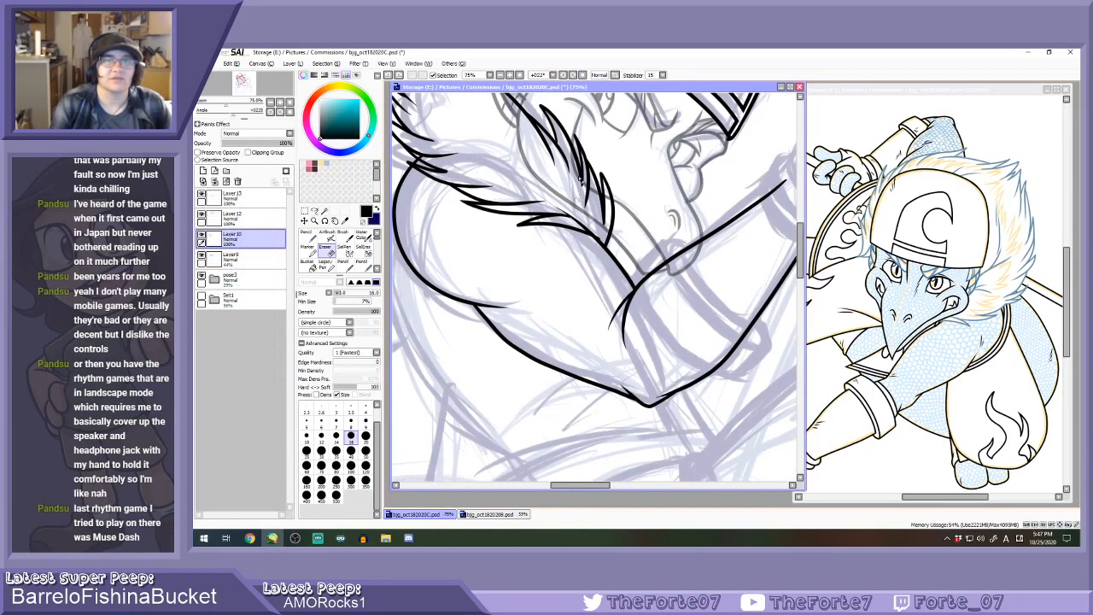
scroll(582, 179, "up", 1)
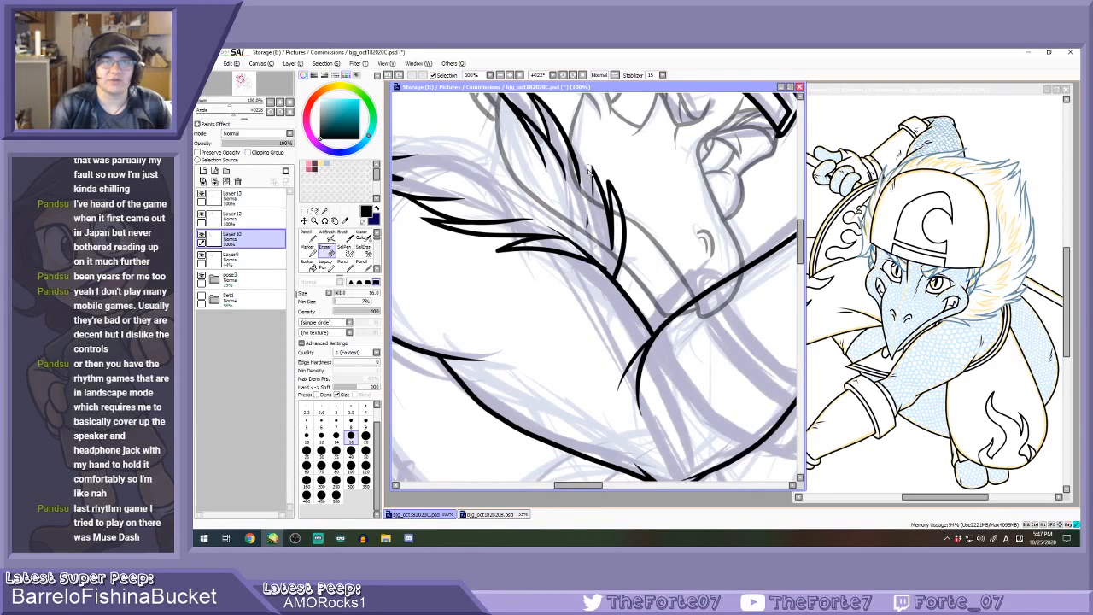
mouse_move(595, 171)
left_mouse_down()
mouse_move(617, 269)
mouse_move(615, 181)
mouse_move(613, 205)
left_mouse_up()
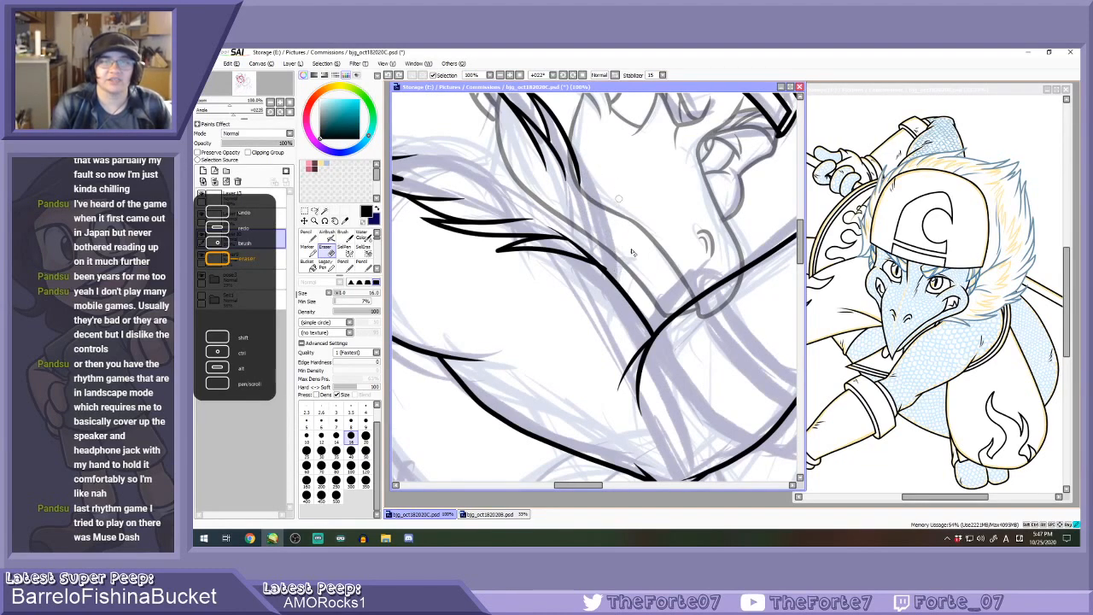
Draw a tapered inner fur strand back from the collar's front point and undo the extra stroke on the upper edge.
key("n")
mouse_move(608, 272)
left_mouse_down()
mouse_move(585, 227)
mouse_move(539, 193)
left_mouse_up()
key("ctrl+z")
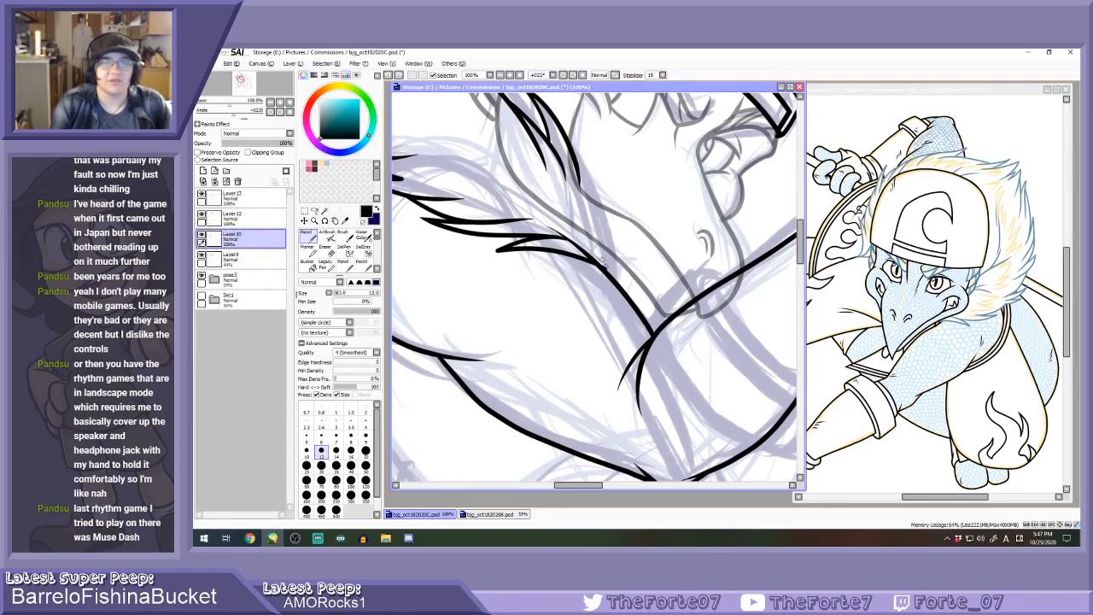
left_click_drag(606, 271, 537, 183)
left_click_drag(571, 145, 604, 237)
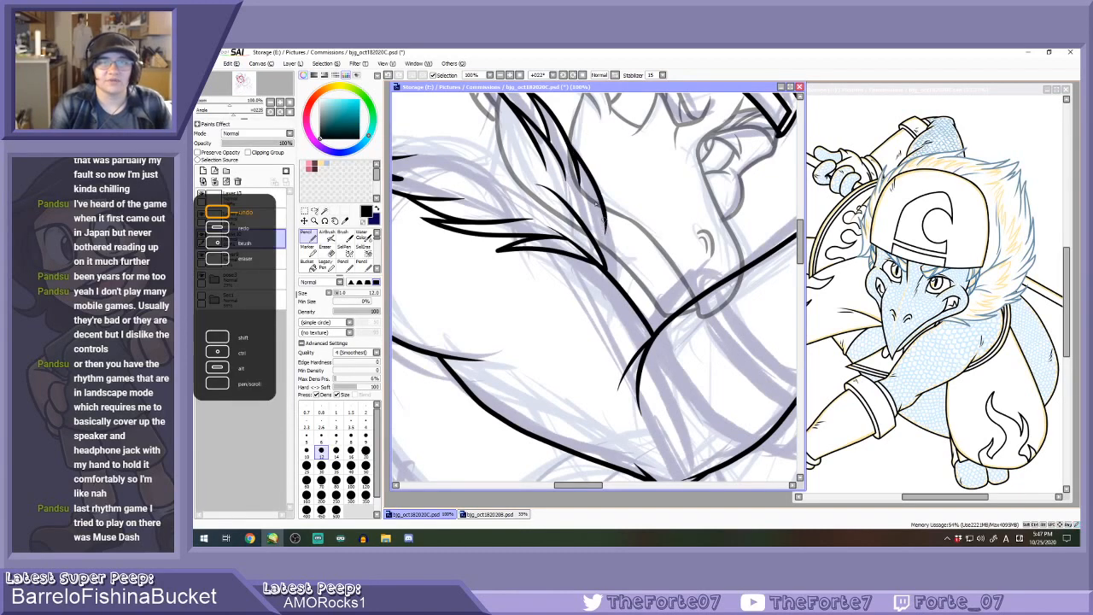
key("ctrl+z")
Draw overlapping pointed tufts along the collar's upper edge, closing the last one at the collar's front point.
scroll(583, 183, "up", 1)
key("e")
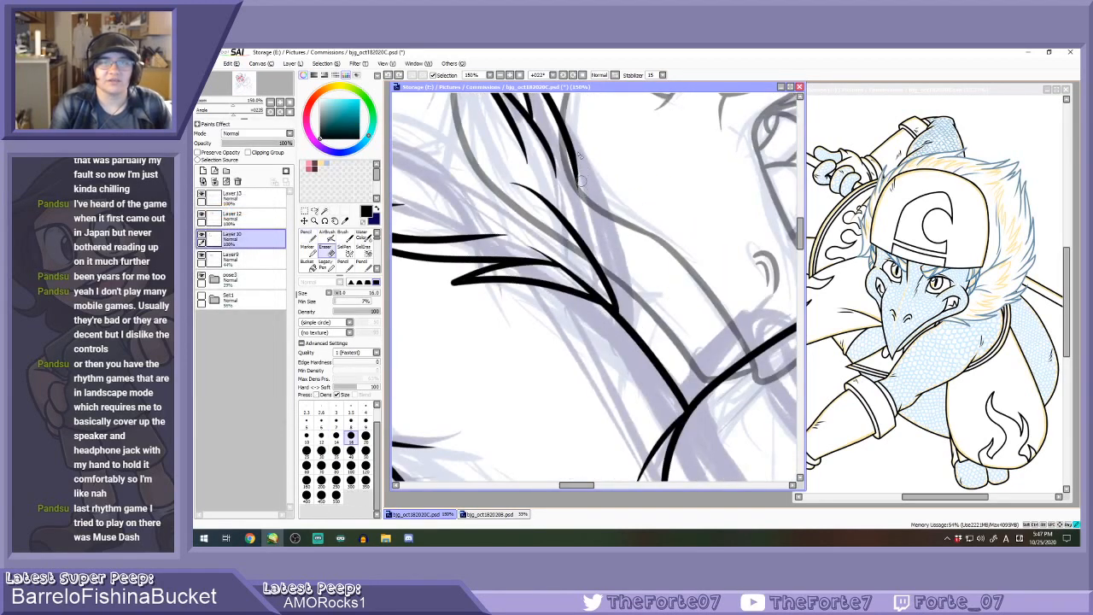
left_click_drag(570, 135, 581, 183)
key("ctrl+z")
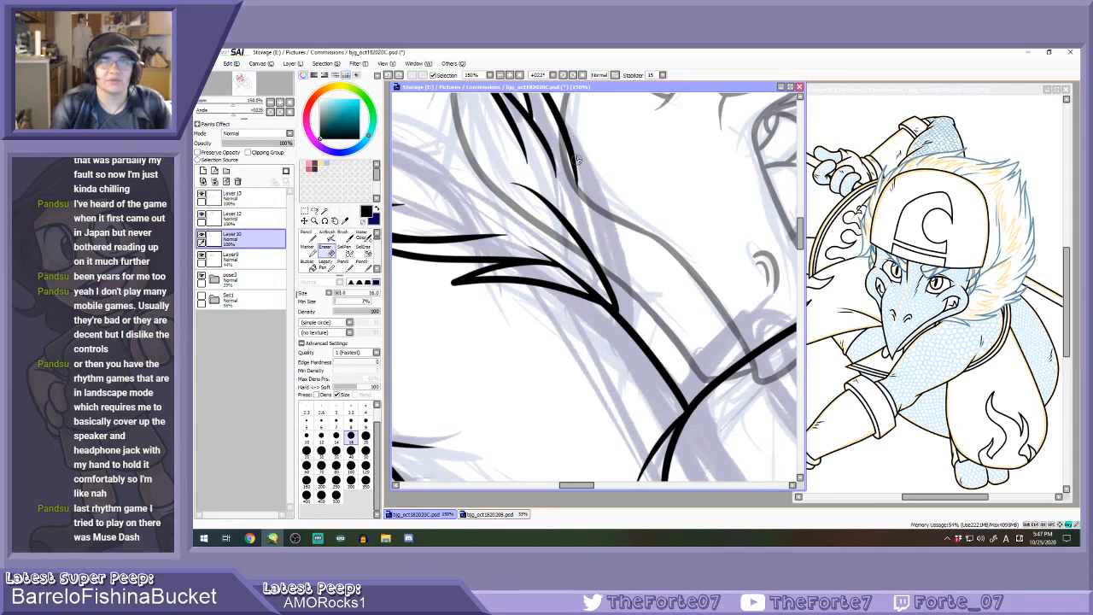
key("n")
key("ctrl+minus")
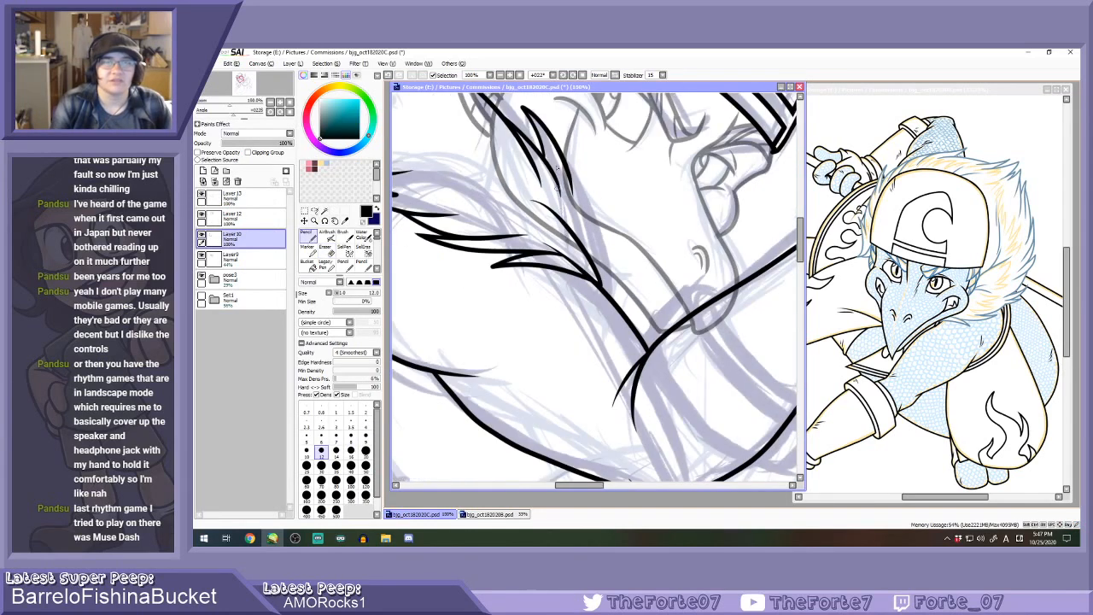
key("ctrl+plus")
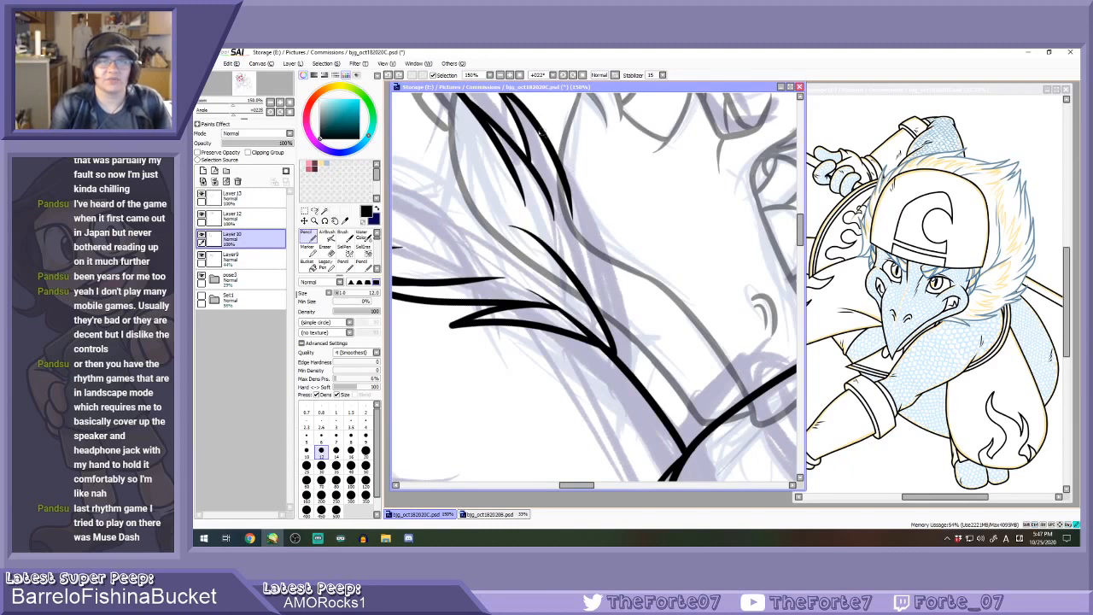
mouse_move(545, 139)
left_mouse_down()
mouse_move(609, 270)
mouse_move(631, 226)
mouse_move(614, 328)
left_mouse_up()
key("ctrl+z")
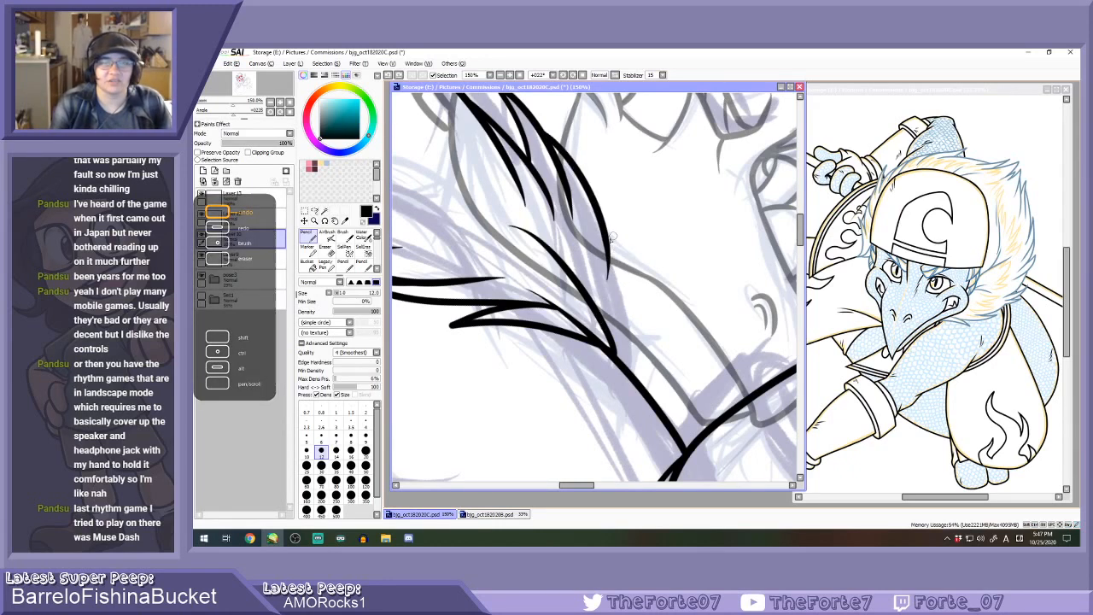
mouse_move(608, 278)
left_mouse_down()
mouse_move(613, 332)
mouse_move(641, 263)
mouse_move(616, 359)
mouse_move(645, 249)
mouse_move(615, 359)
left_mouse_up()
key("ctrl+z")
scroll(622, 344, "up", 1)
scroll(622, 344, "up", 1)
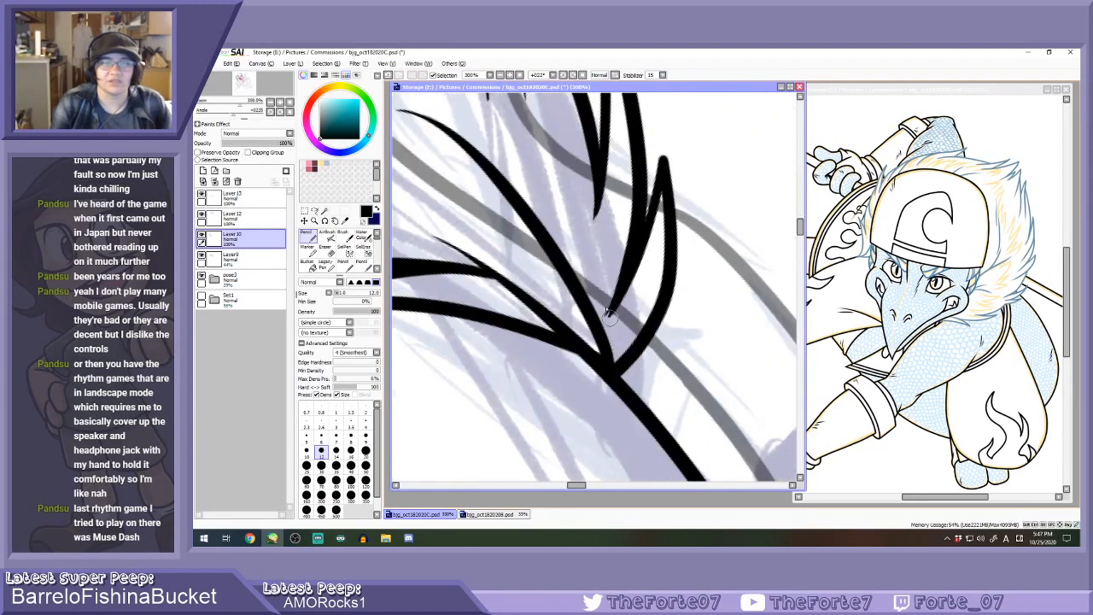
Sharpen the tip of the innermost tuft, touch up the line junction at the collar's front point and reset the rotation.
key("e")
scroll(610, 267, "down", 1)
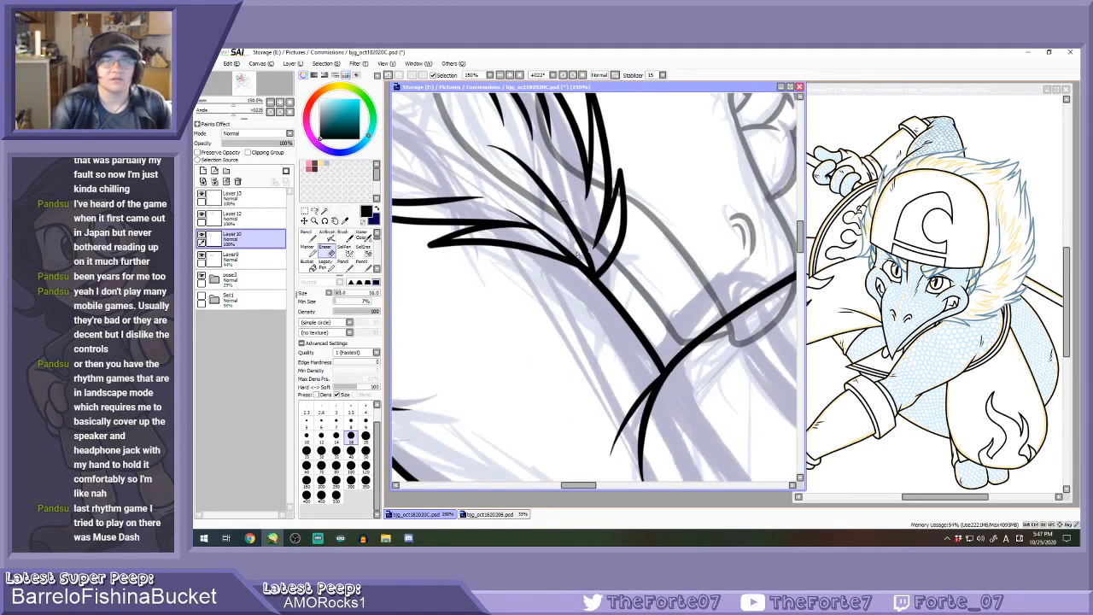
key("n")
scroll(589, 254, "up", 1)
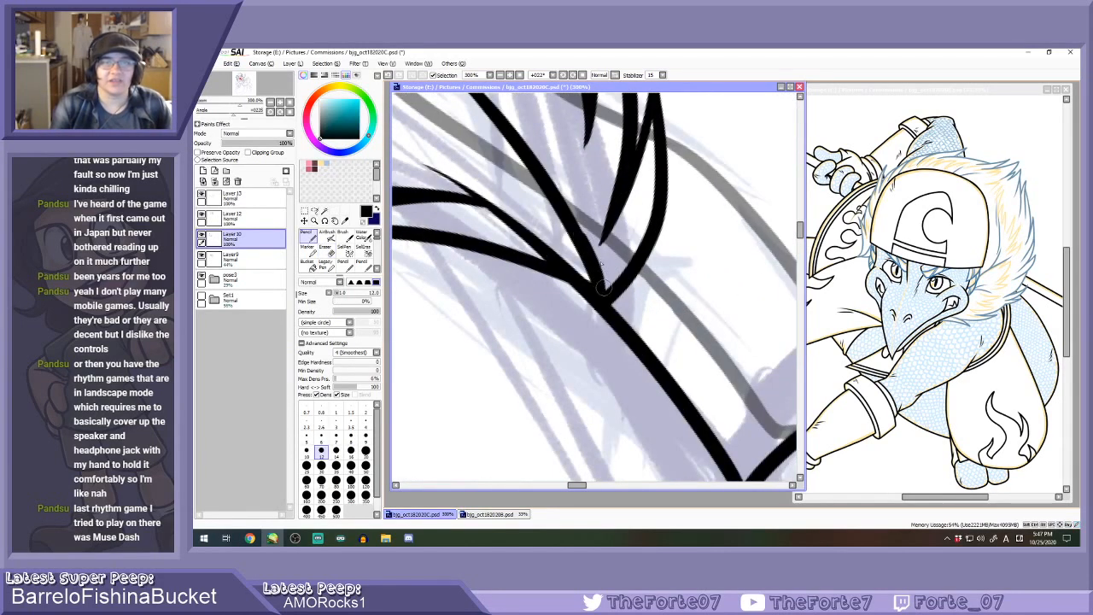
key("e")
key("n")
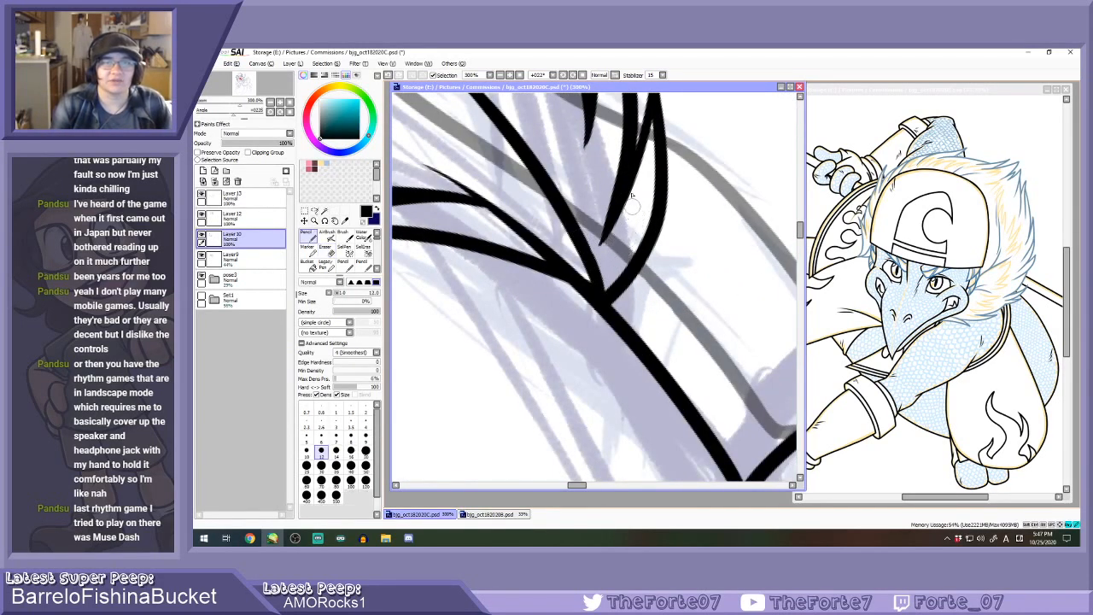
scroll(637, 228, "down", 5)
scroll(560, 242, "down", 1)
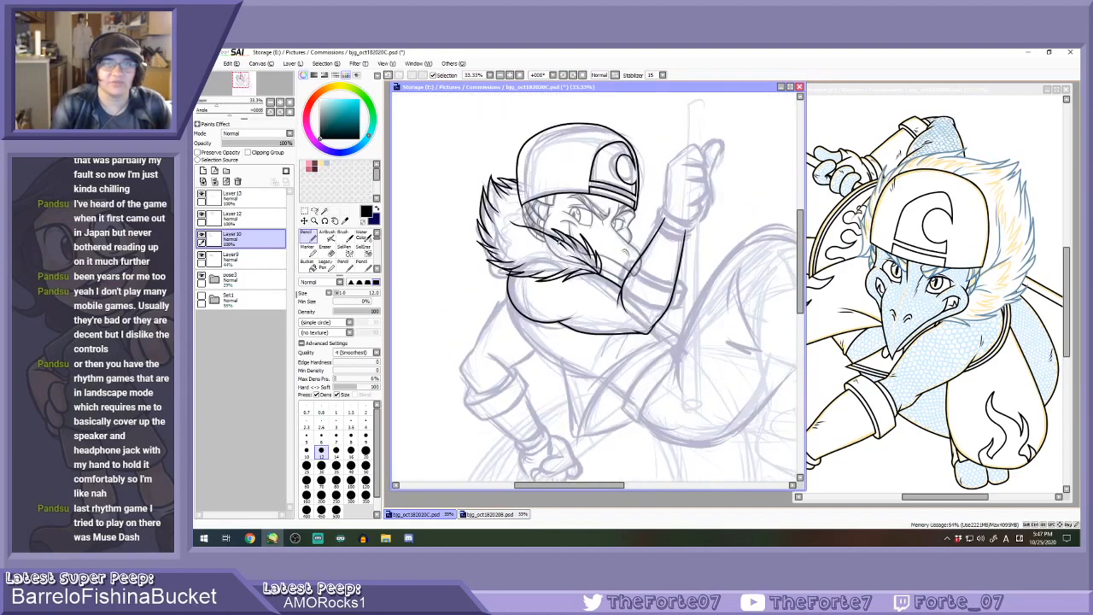
Draw a thicker tapered strand at the rear of the collar's upper edge below the ear and erase the old line's tail.
scroll(521, 227, "up", 1)
scroll(508, 218, "up", 2)
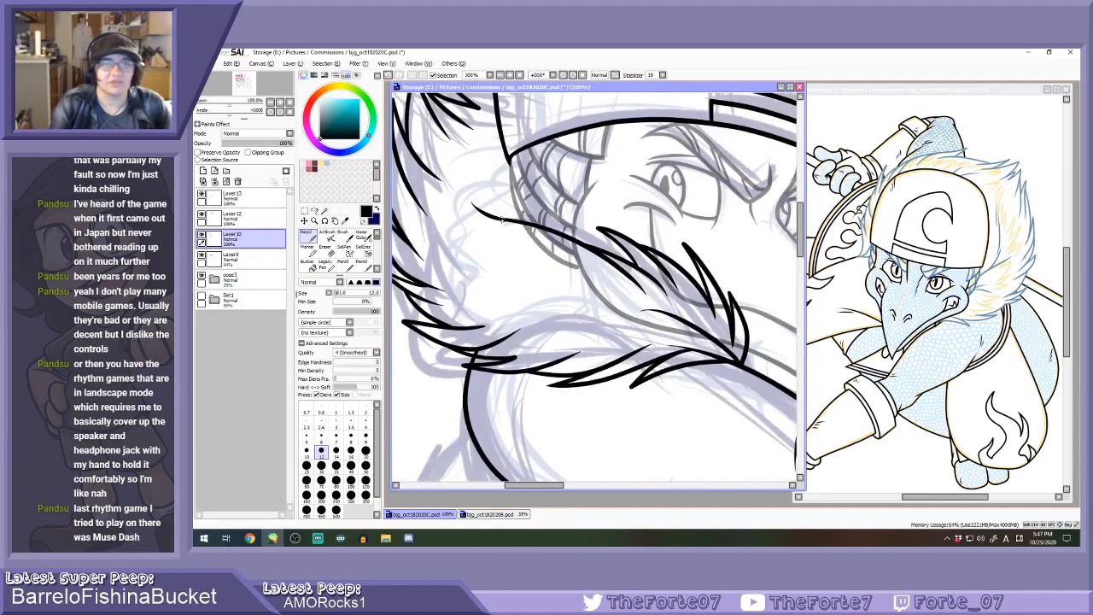
key("n")
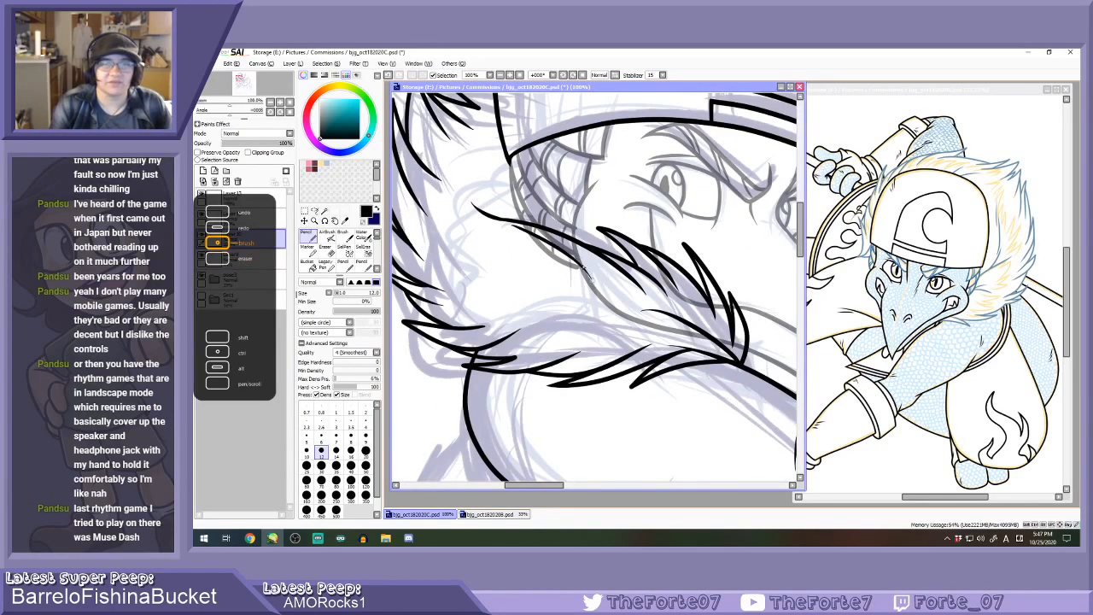
key("ctrl+z")
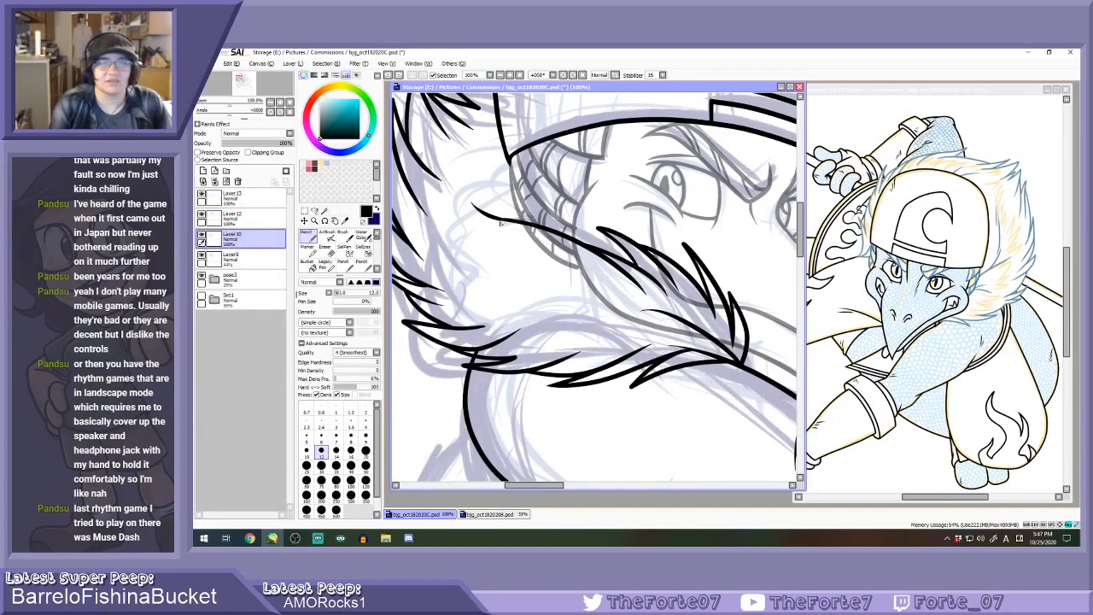
left_click_drag(498, 220, 567, 265)
key("ctrl+z")
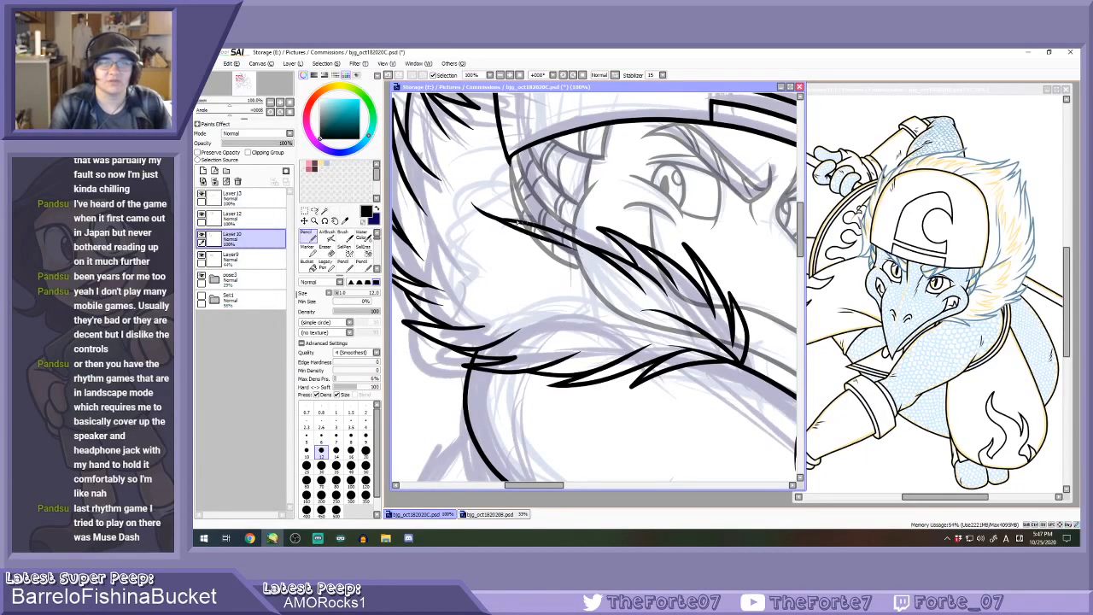
key("e")
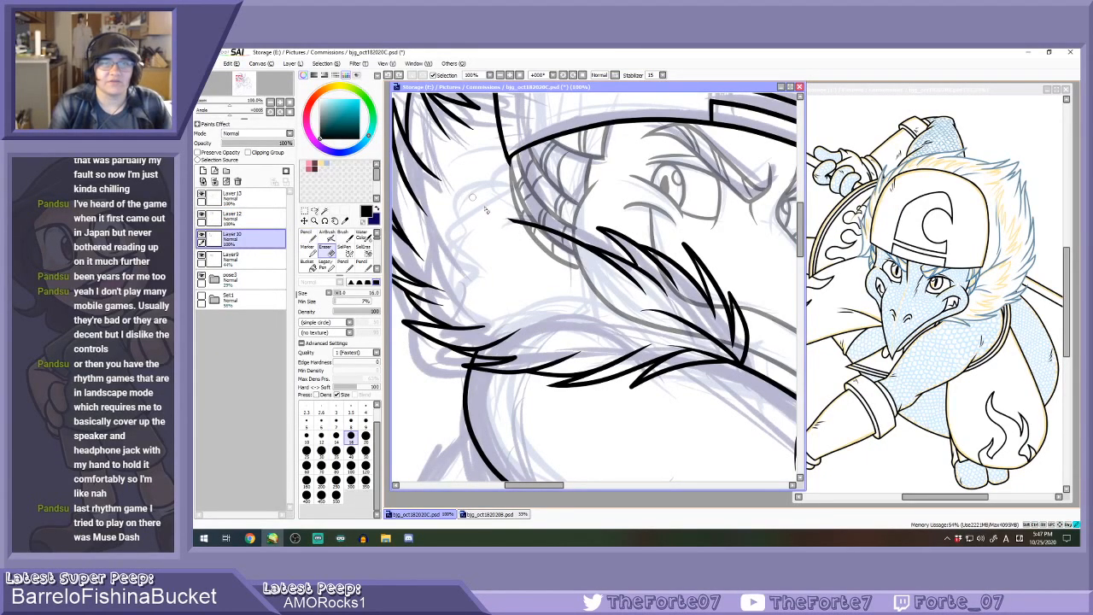
key("n")
left_click_drag(515, 222, 475, 183)
mouse_move(476, 182)
left_mouse_down()
mouse_move(511, 256)
mouse_move(476, 161)
left_mouse_up()
key("ctrl+z")
key("ctrl+z")
mouse_move(507, 219)
left_mouse_down()
mouse_move(477, 162)
mouse_move(550, 250)
left_mouse_up()
key("ctrl+z")
left_click_drag(482, 171, 498, 248)
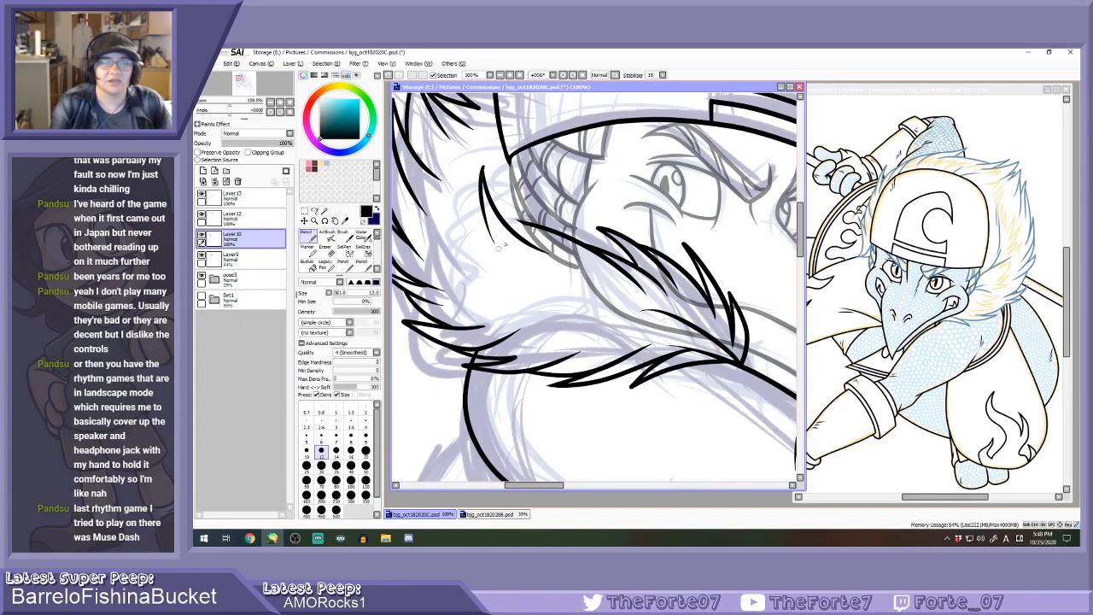
key("ctrl+z")
Extend the rear end of the collar's upper strand into a tapered tip behind the ear and add a short curved strand above it.
scroll(505, 208, "up", 2)
left_click_drag(477, 185, 586, 249)
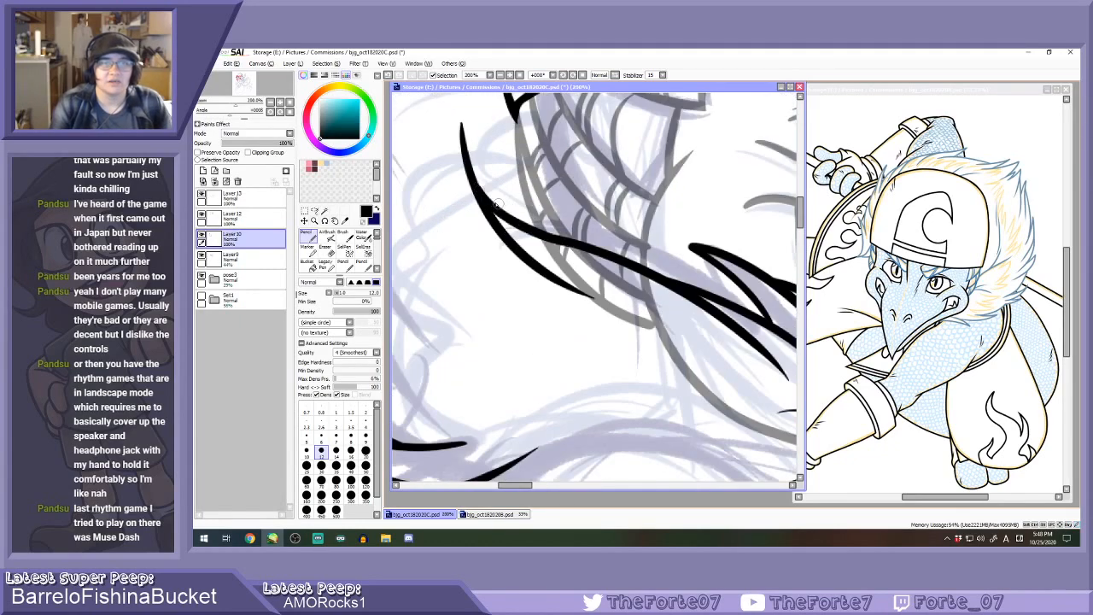
scroll(497, 204, "down", 3)
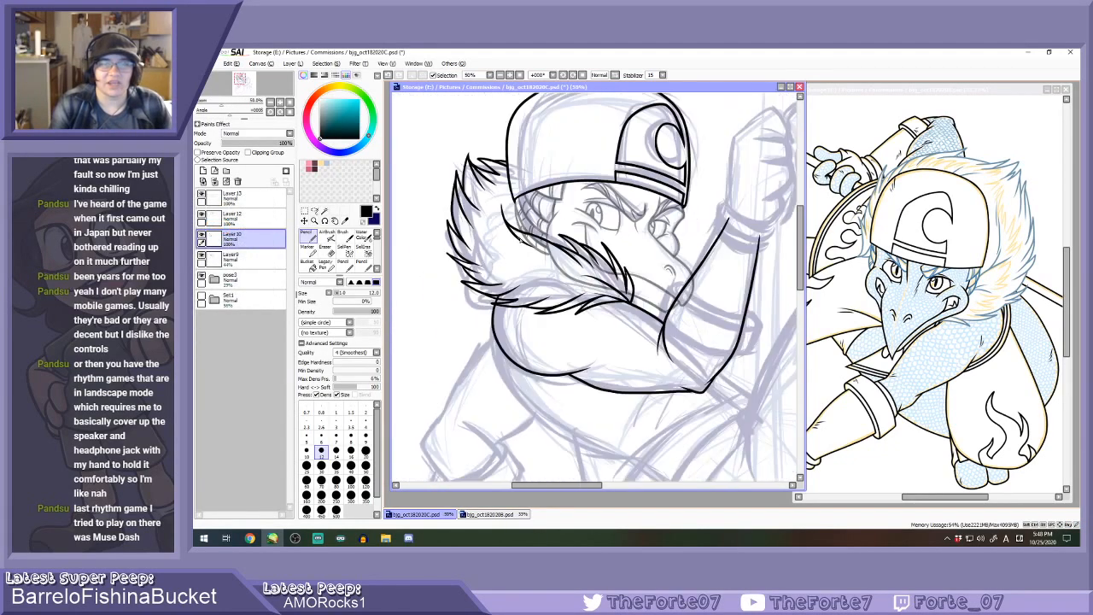
scroll(530, 229, "up", 1)
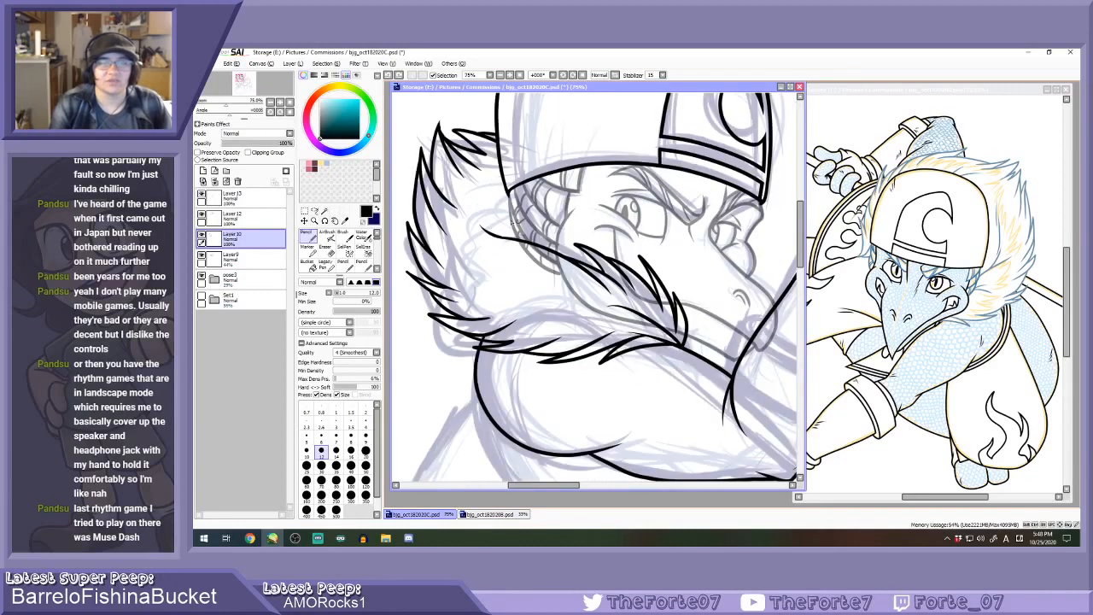
scroll(499, 233, "up", 1)
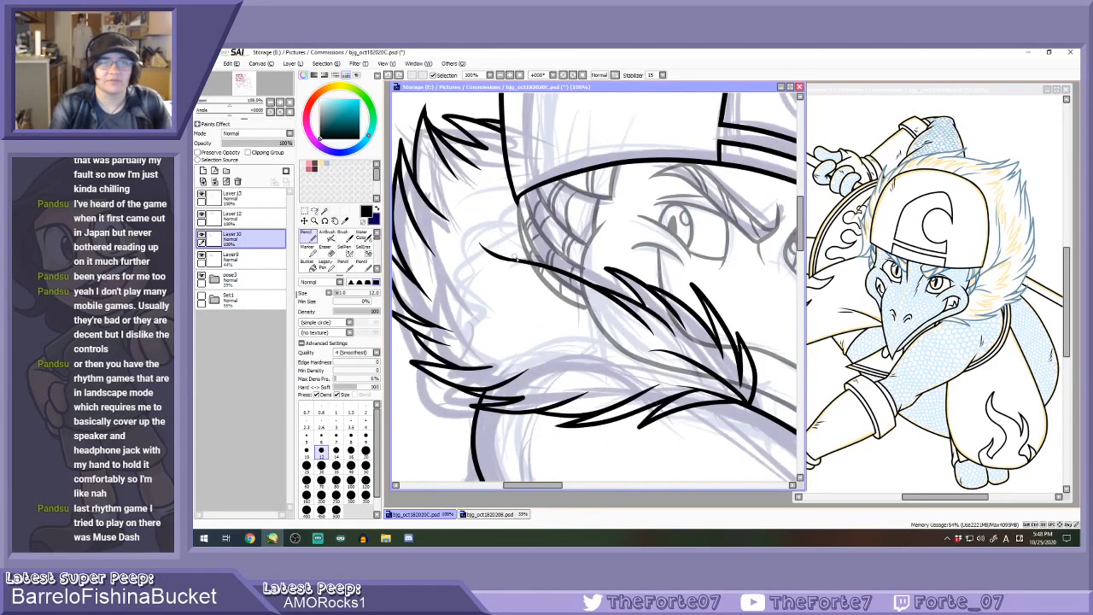
key("ctrl+z")
left_click_drag(515, 253, 481, 201)
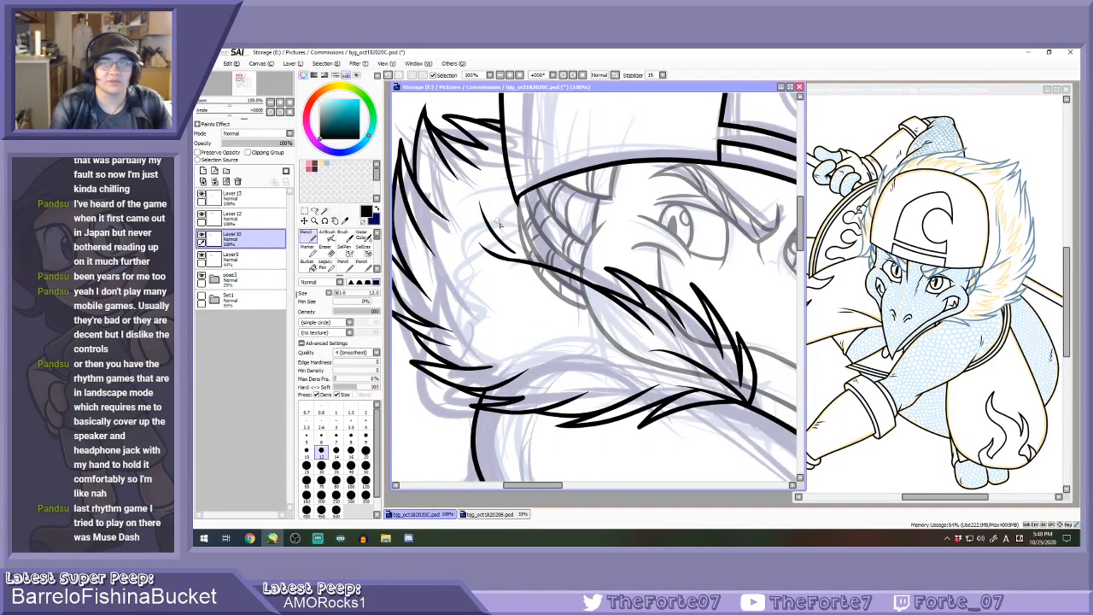
scroll(499, 231, "down", 4)
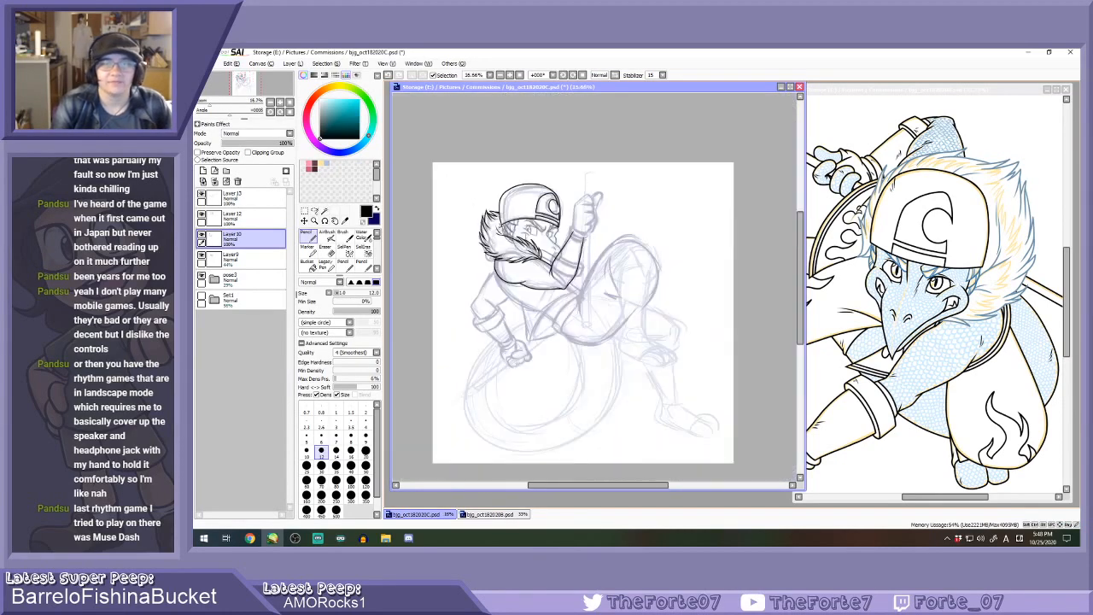
scroll(499, 231, "up", 2)
key("e")
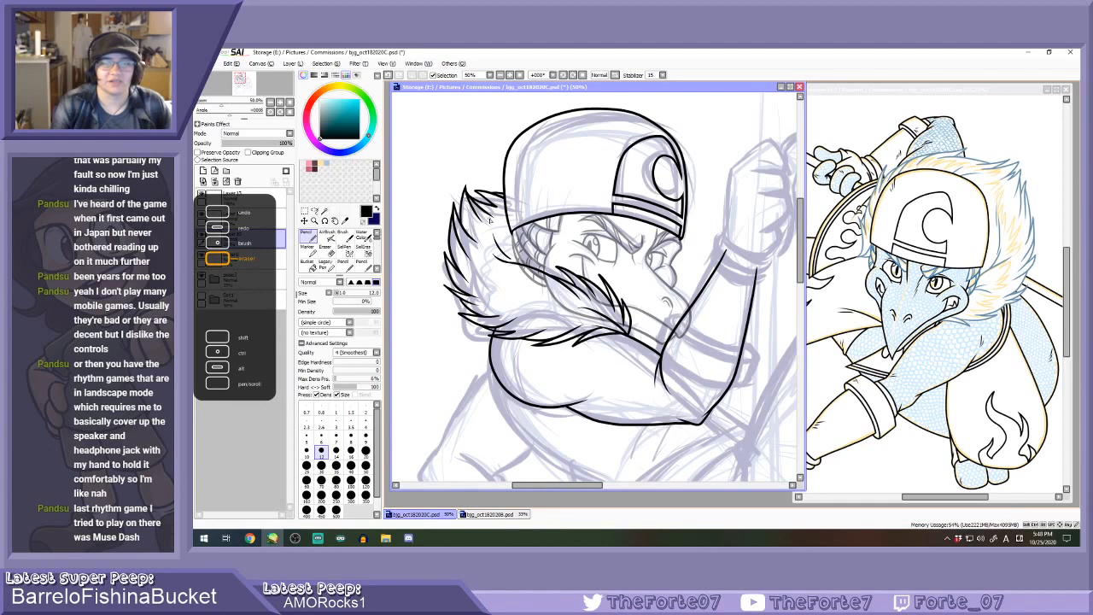
key("b")
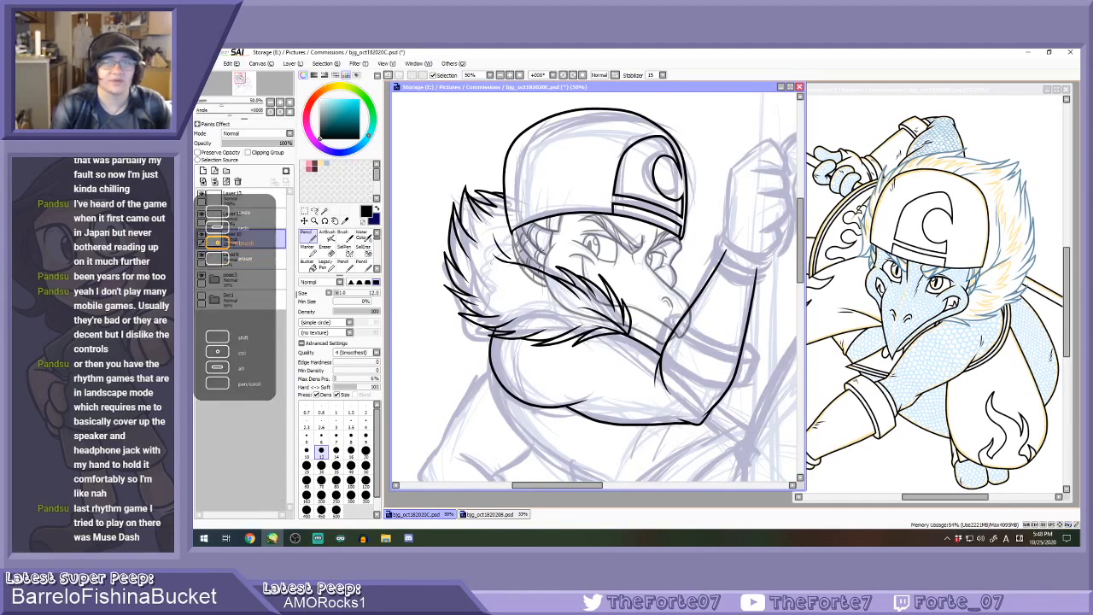
scroll(581, 242, "down", 2)
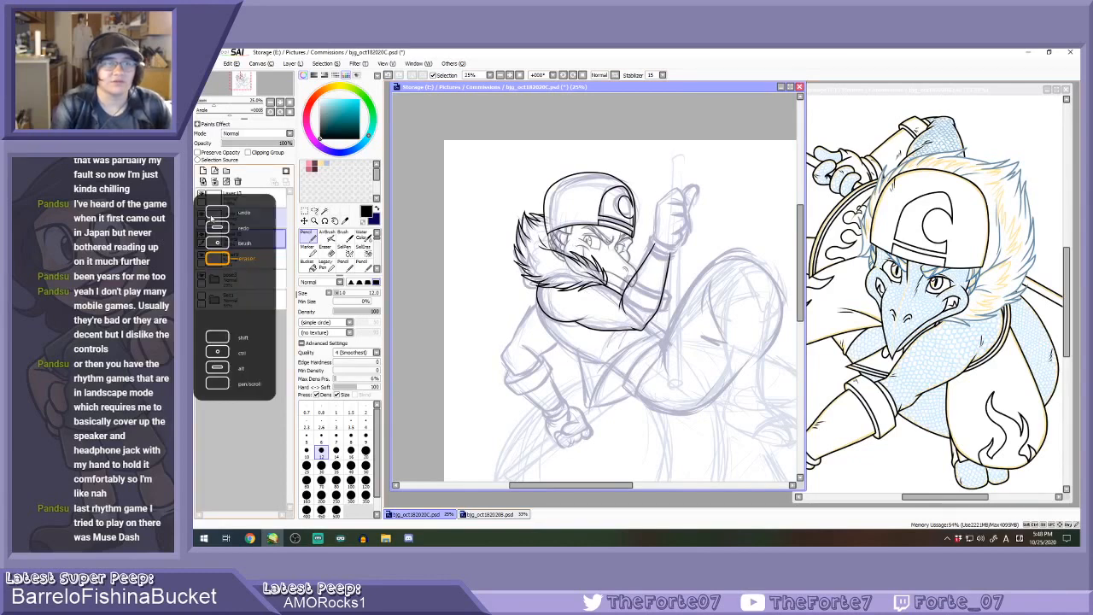
Check the contents of Layer12 and Layer13 by toggling their visibility, and make Layer13 active.
left_click(202, 215)
left_click(204, 219)
left_click(202, 215)
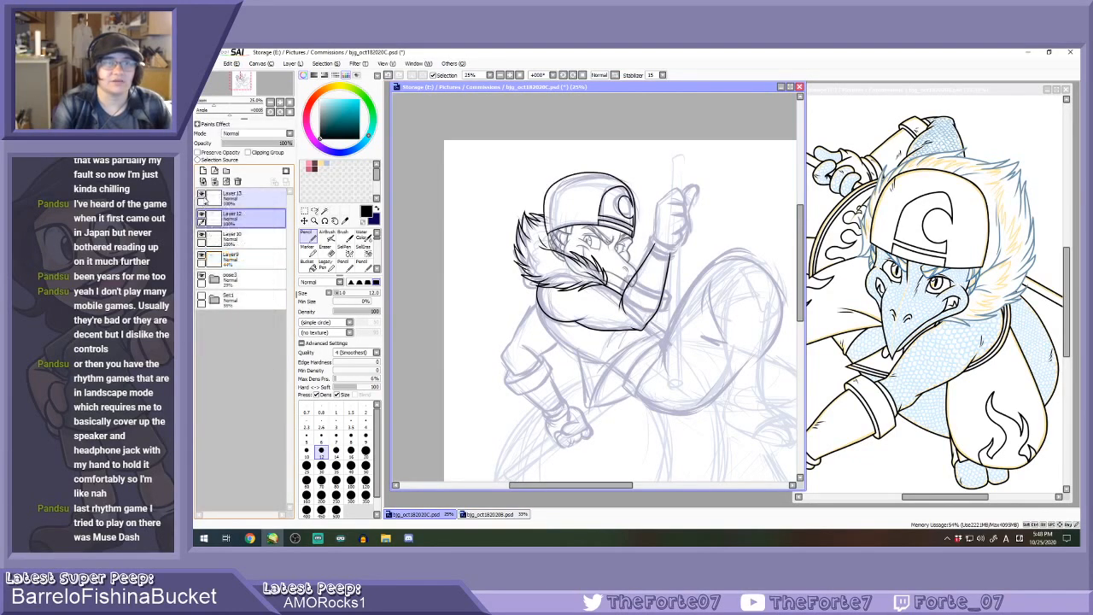
left_click(202, 195)
left_click(203, 196)
left_click(227, 200)
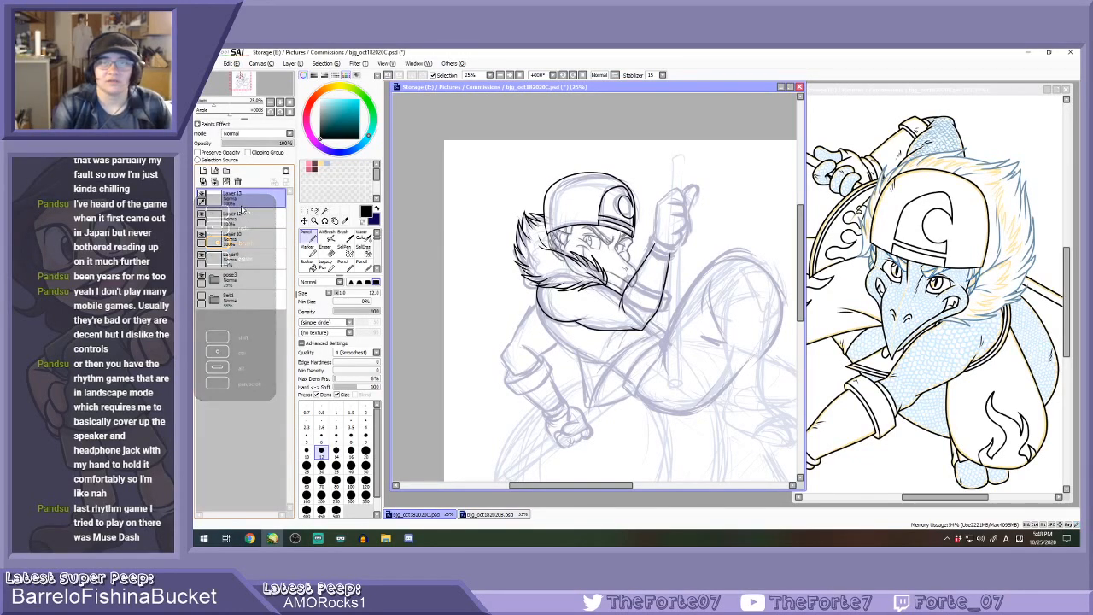
scroll(597, 286, "up", 3)
scroll(625, 275, "up", 2)
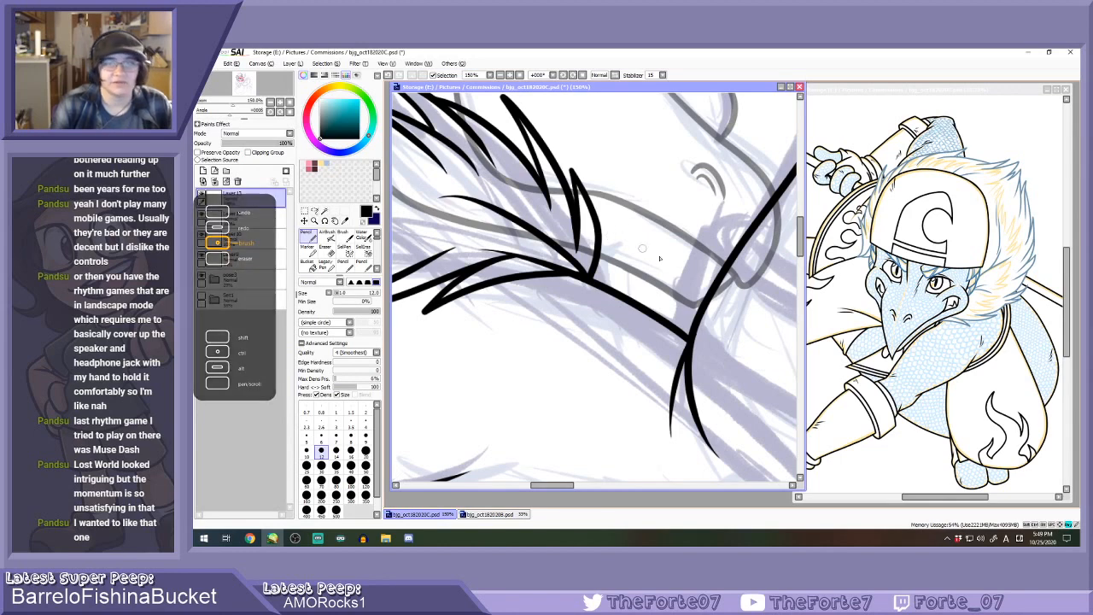
scroll(636, 240, "down", 5)
scroll(636, 240, "up", 2)
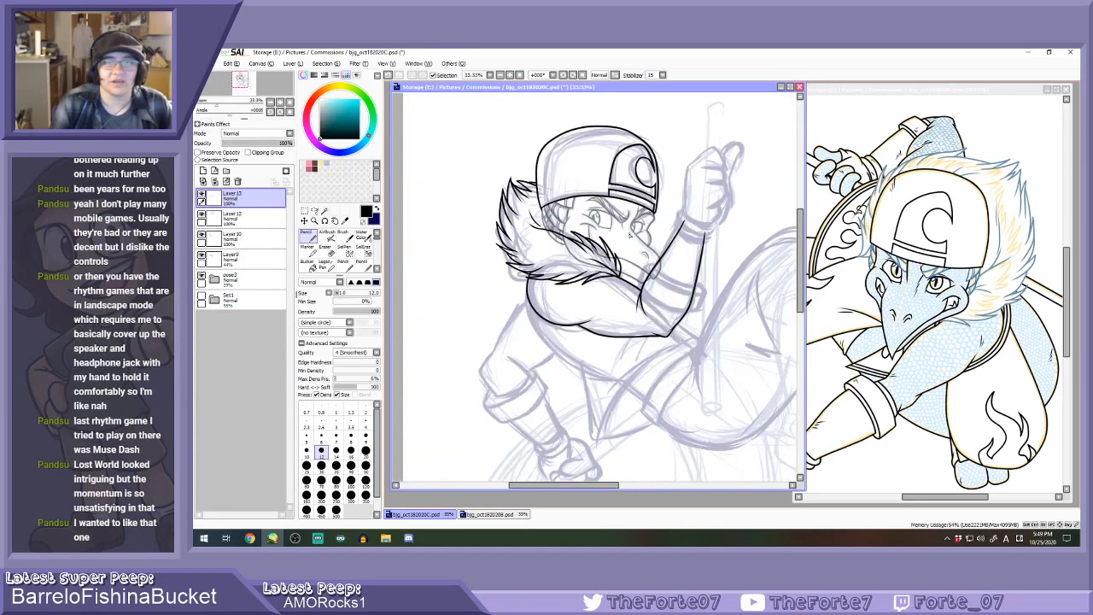
Remove the short strand above the collar's rear tip on Layer10 and undo the thickening stroke tried along the remaining strand.
scroll(531, 254, "up", 5)
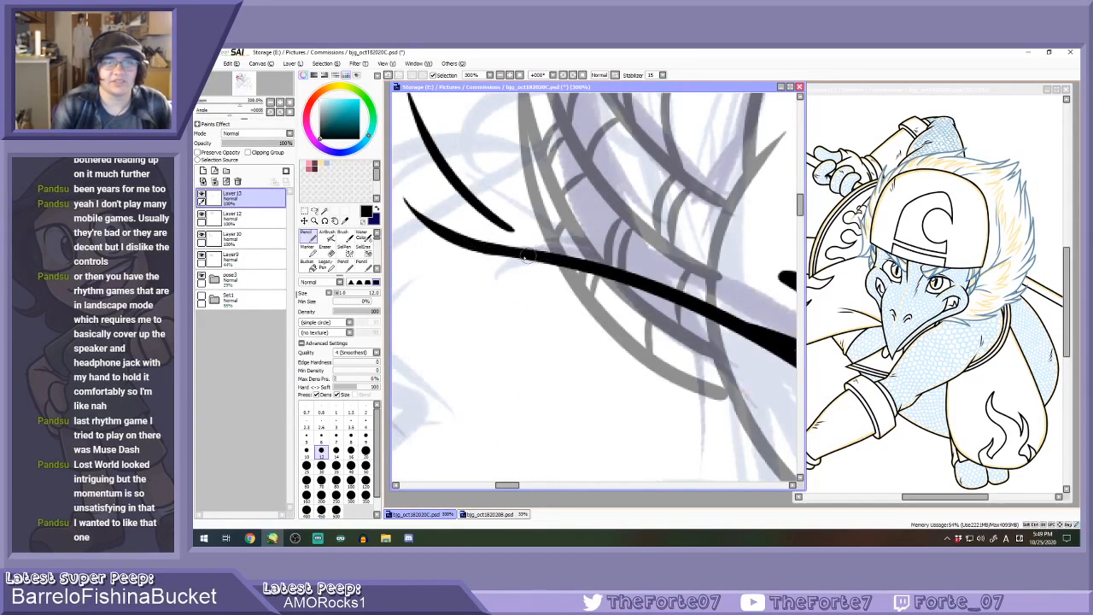
scroll(523, 256, "down", 1)
scroll(489, 152, "down", 1)
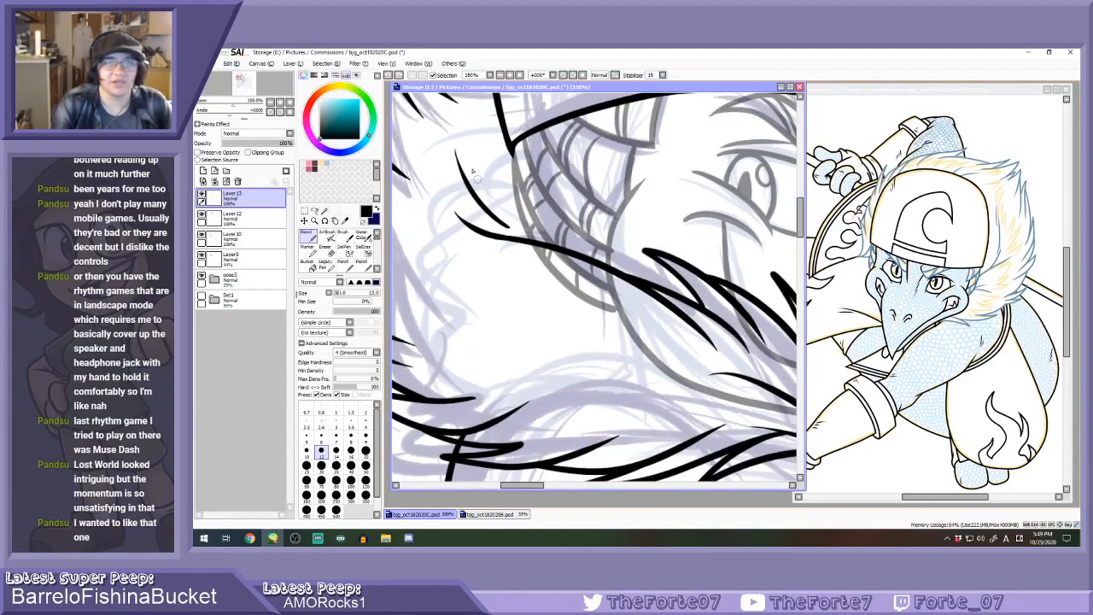
key("e")
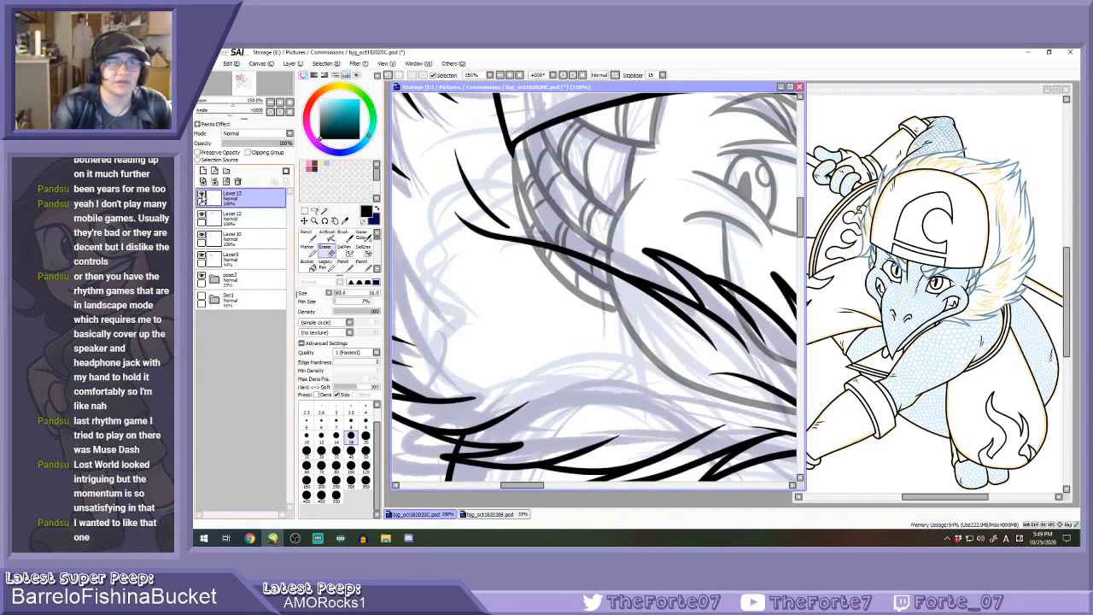
left_click(239, 237)
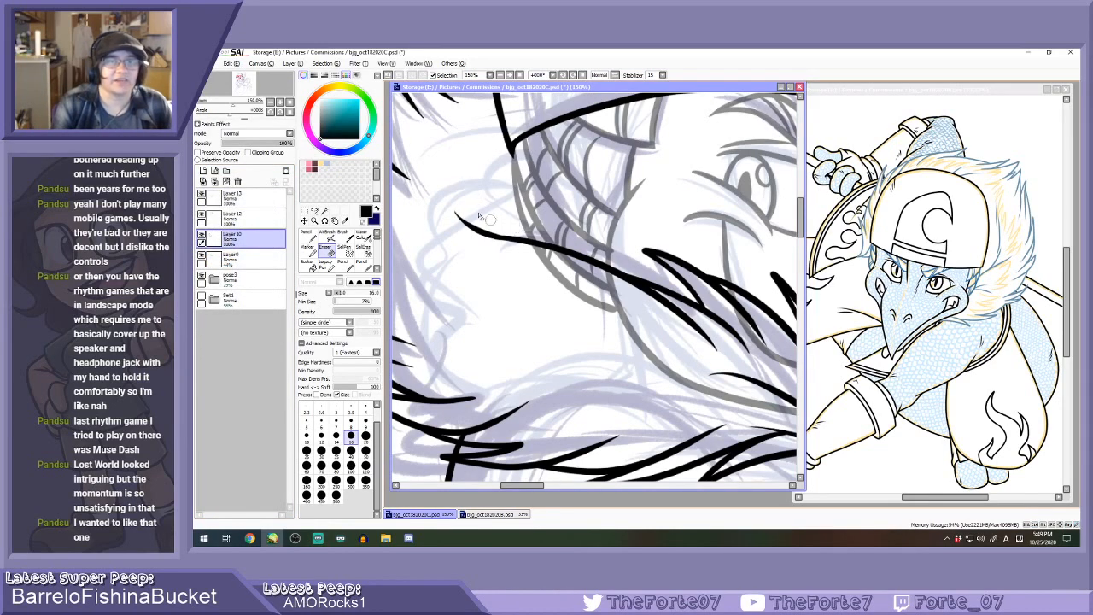
scroll(507, 241, "up", 2)
key("n")
left_click_drag(477, 228, 549, 240)
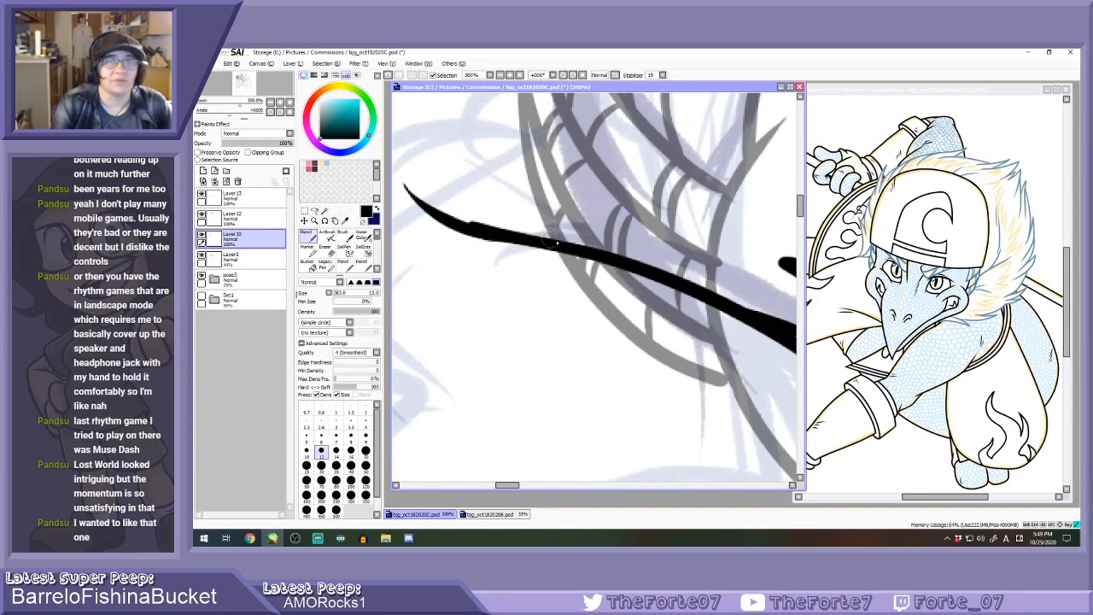
key("ctrl+z")
scroll(513, 235, "down", 6)
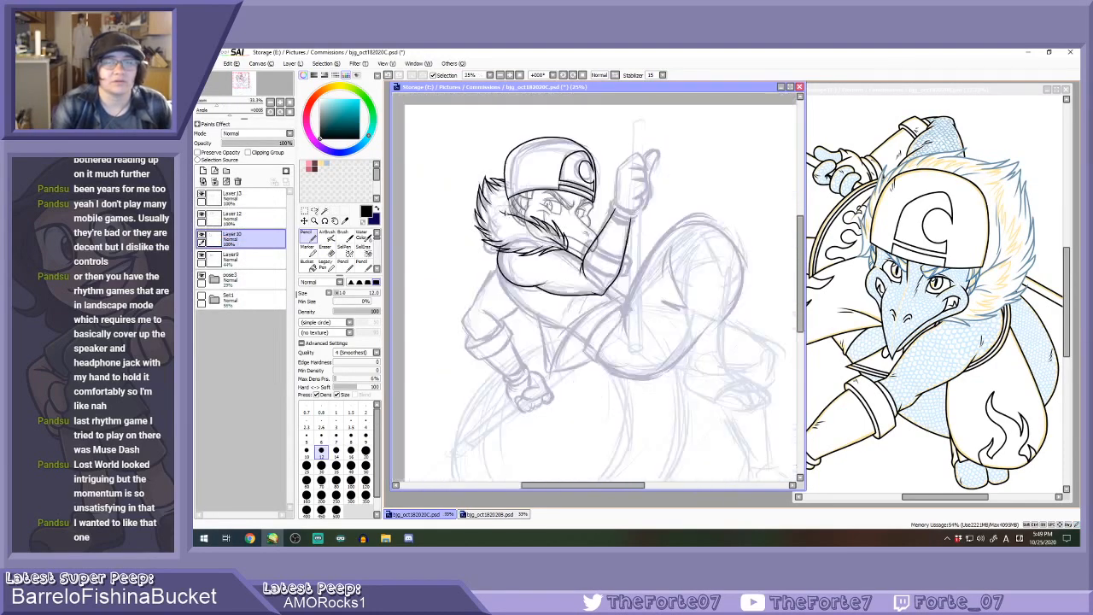
Check Layer13 by toggling its visibility and add a new layer directly above it.
scroll(513, 233, "up", 1)
scroll(513, 232, "down", 1)
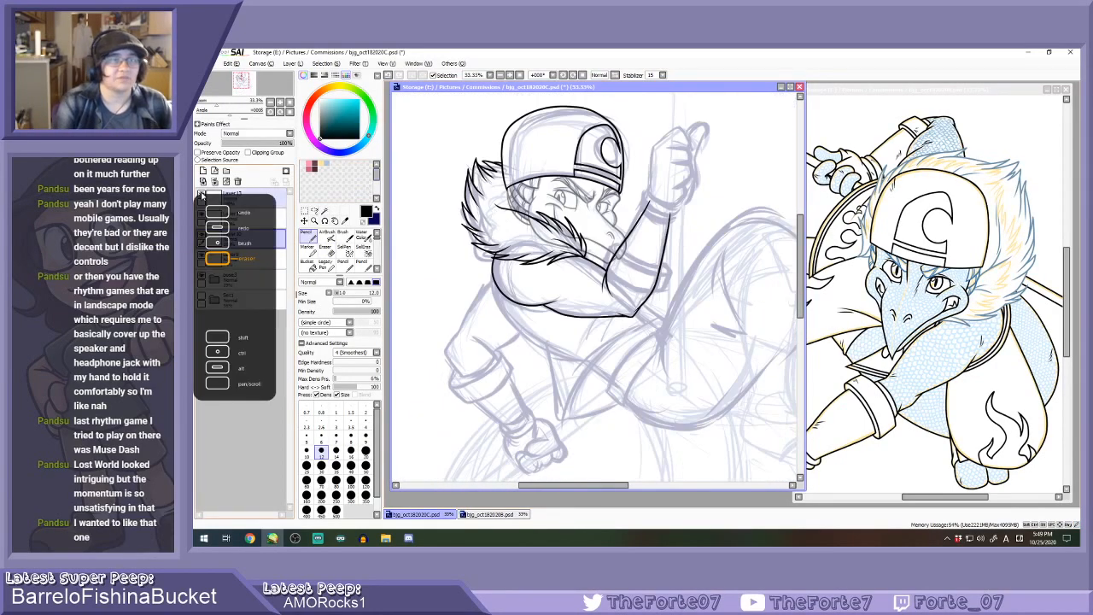
left_click(202, 195)
left_click(202, 195)
left_click(227, 196)
left_click(204, 171)
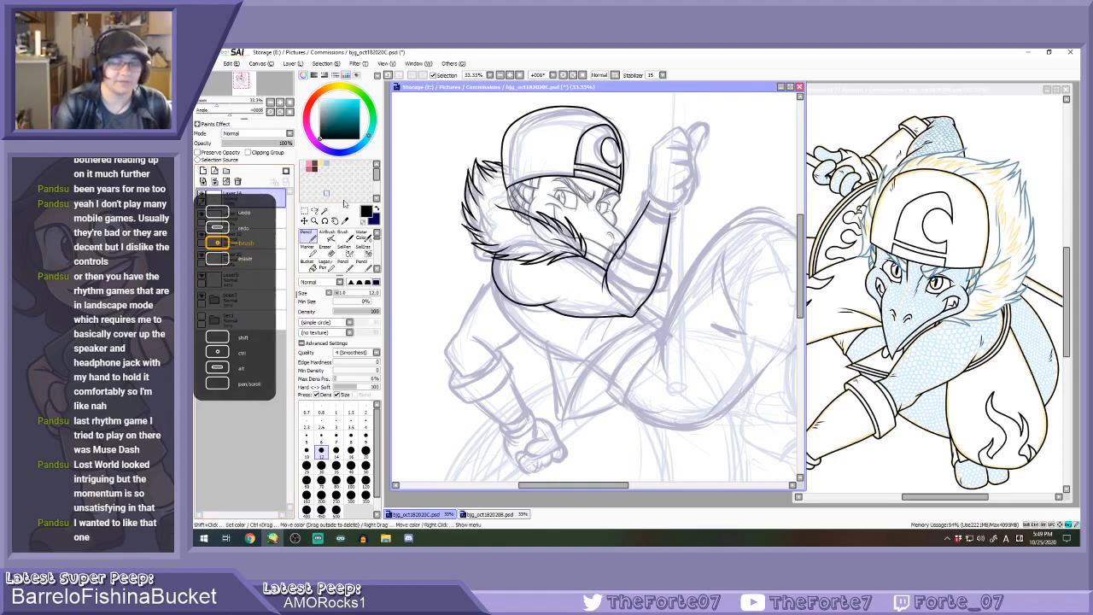
Make Layer13 active and outline the raised fist from the wrist along the back of the hand and around the first knuckle.
scroll(595, 267, "up", 4)
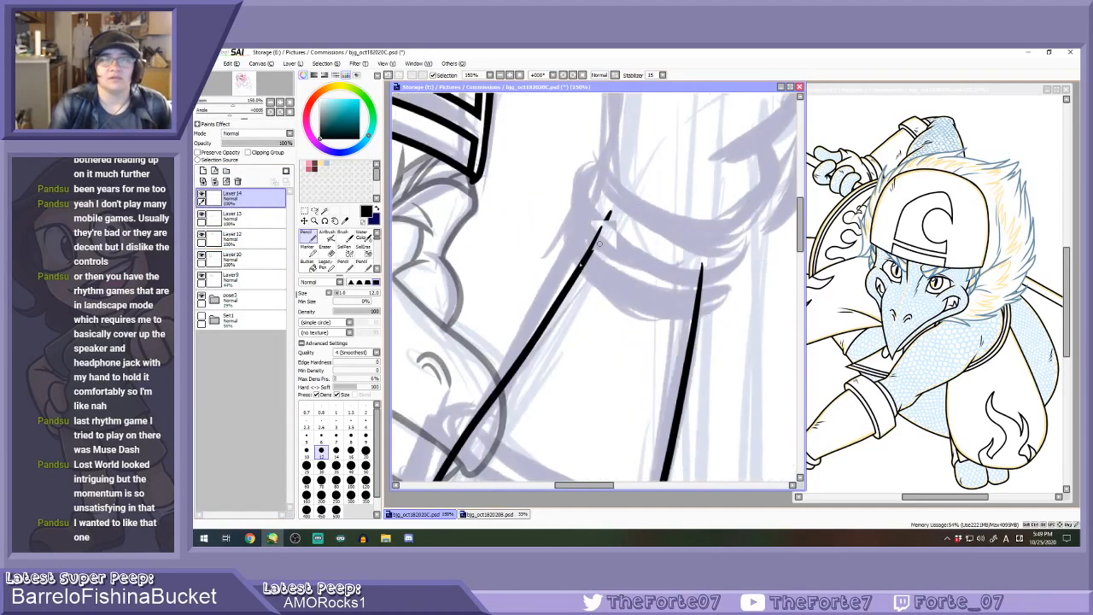
left_click(203, 220)
left_click(213, 217)
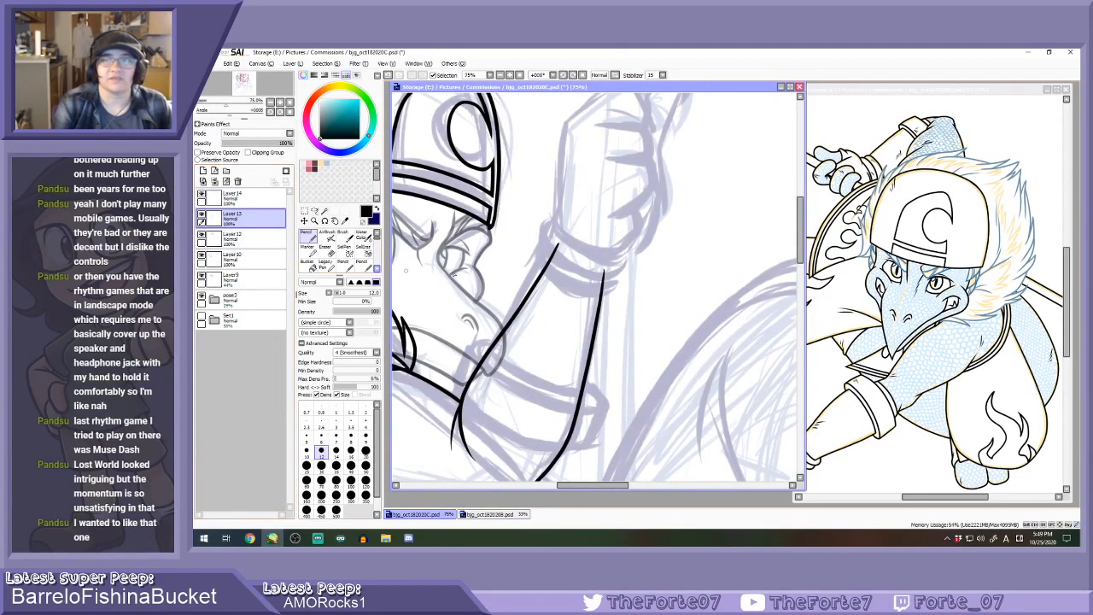
scroll(501, 274, "down", 3)
scroll(502, 273, "up", 3)
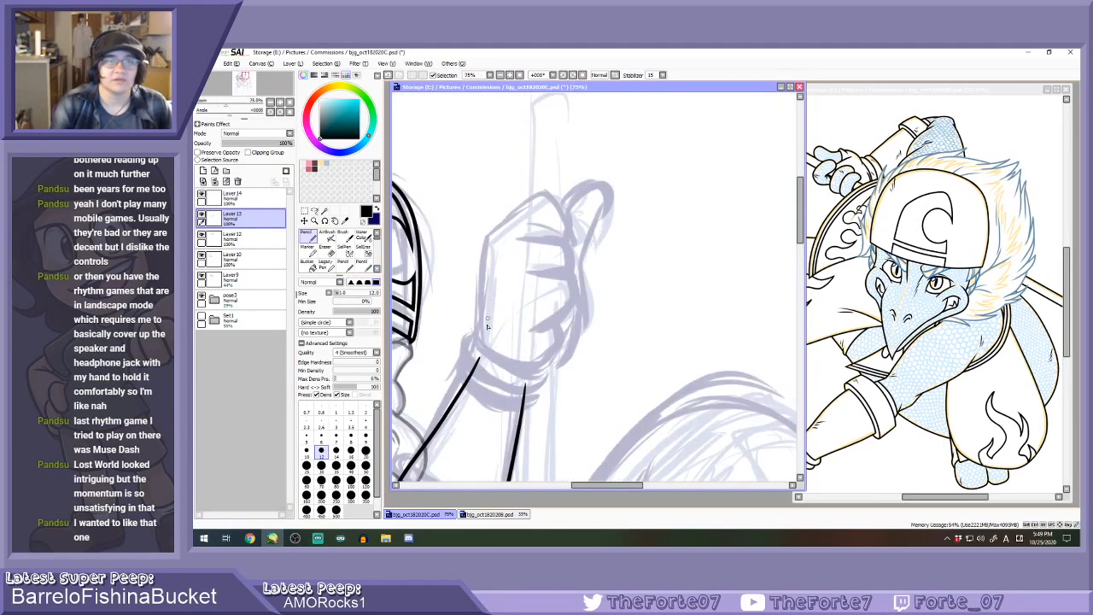
left_click_drag(481, 345, 493, 222)
scroll(488, 285, "up", 1)
key("ctrl+z")
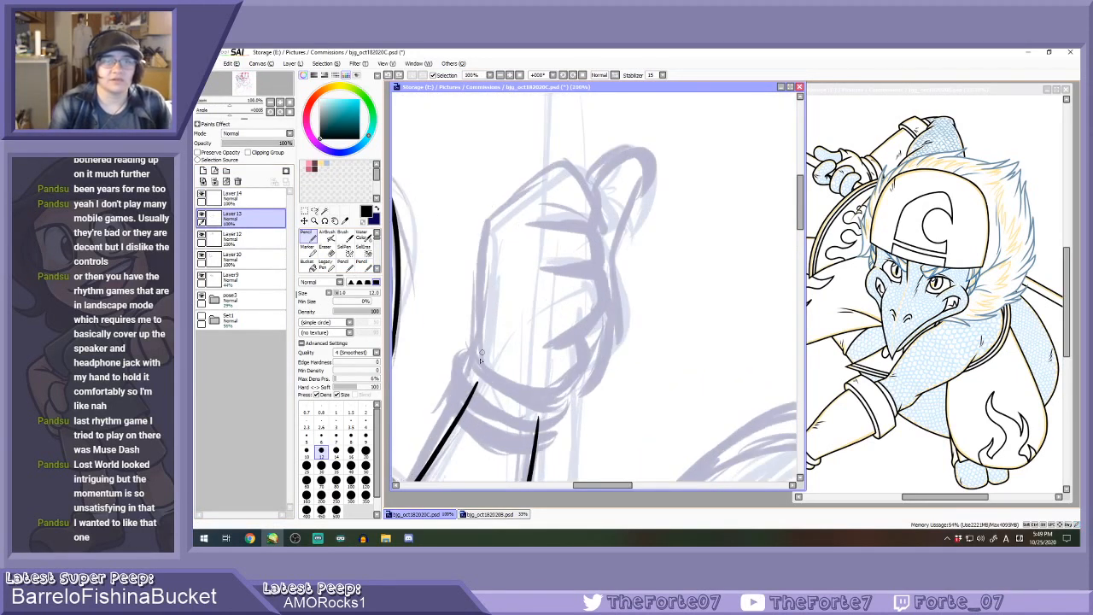
mouse_move(481, 359)
left_mouse_down()
mouse_move(480, 242)
mouse_move(498, 205)
mouse_move(555, 165)
mouse_move(588, 184)
mouse_move(601, 243)
left_mouse_up()
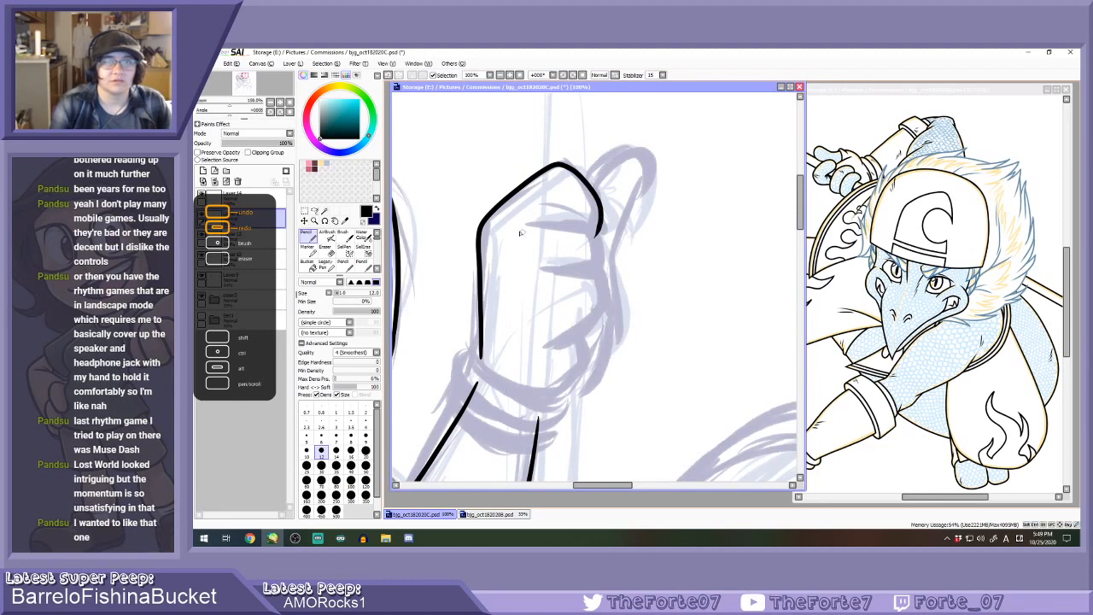
Draw the creases between the fist's curled fingers and the rounded outer edges of the fingers below the first knuckle.
mouse_move(518, 218)
left_mouse_down()
mouse_move(598, 245)
mouse_move(599, 279)
left_mouse_up()
left_click_drag(533, 263, 586, 273)
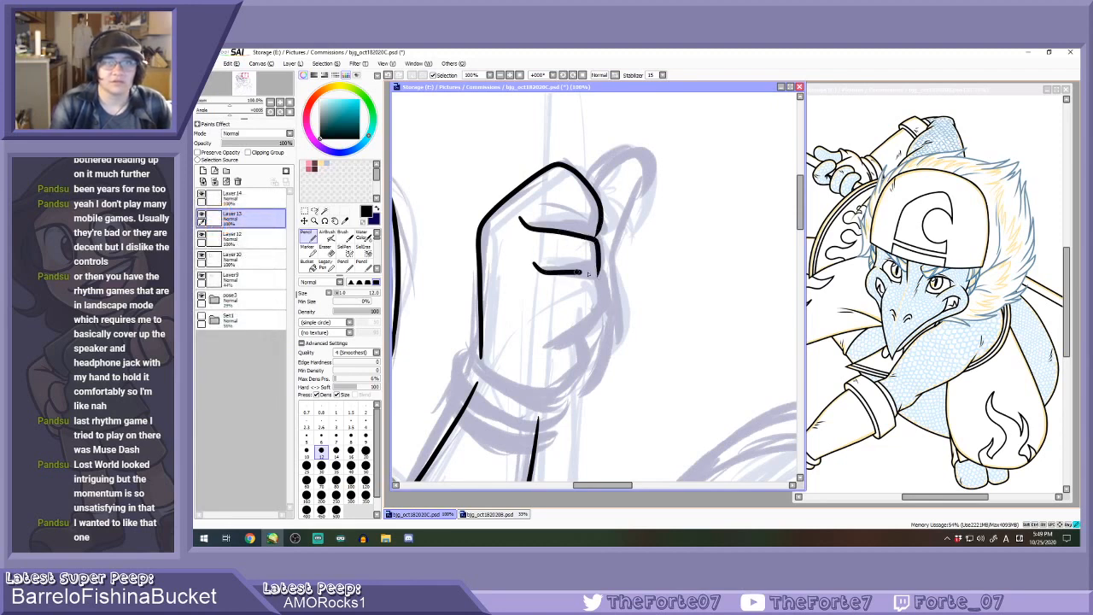
left_click_drag(608, 313, 560, 340)
key("ctrl+z")
key("ctrl+z")
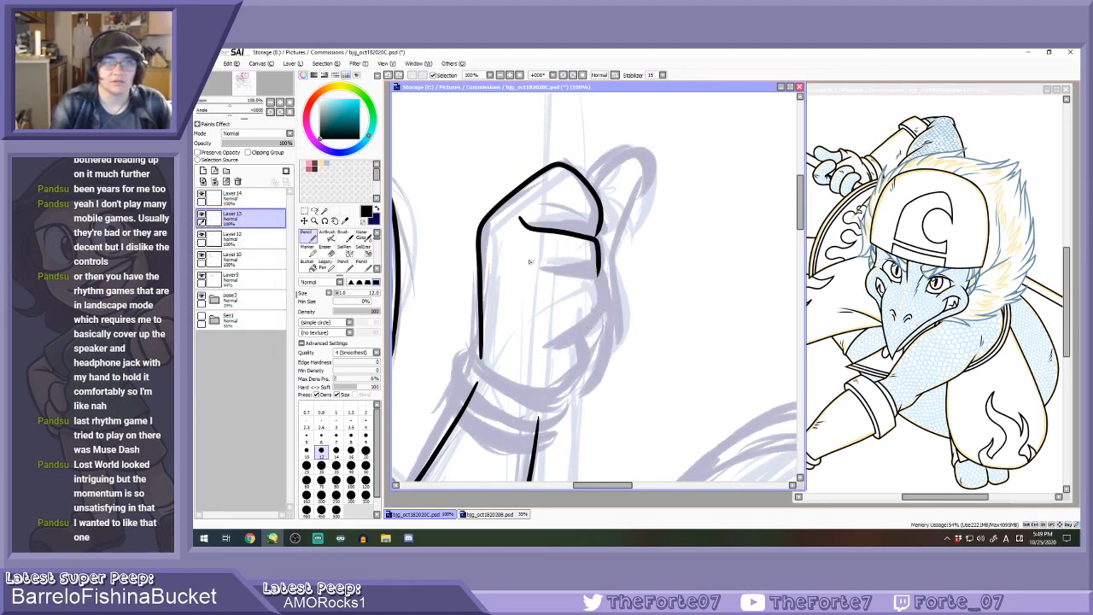
mouse_move(529, 261)
left_mouse_down()
mouse_move(599, 281)
mouse_move(600, 313)
mouse_move(528, 367)
left_mouse_up()
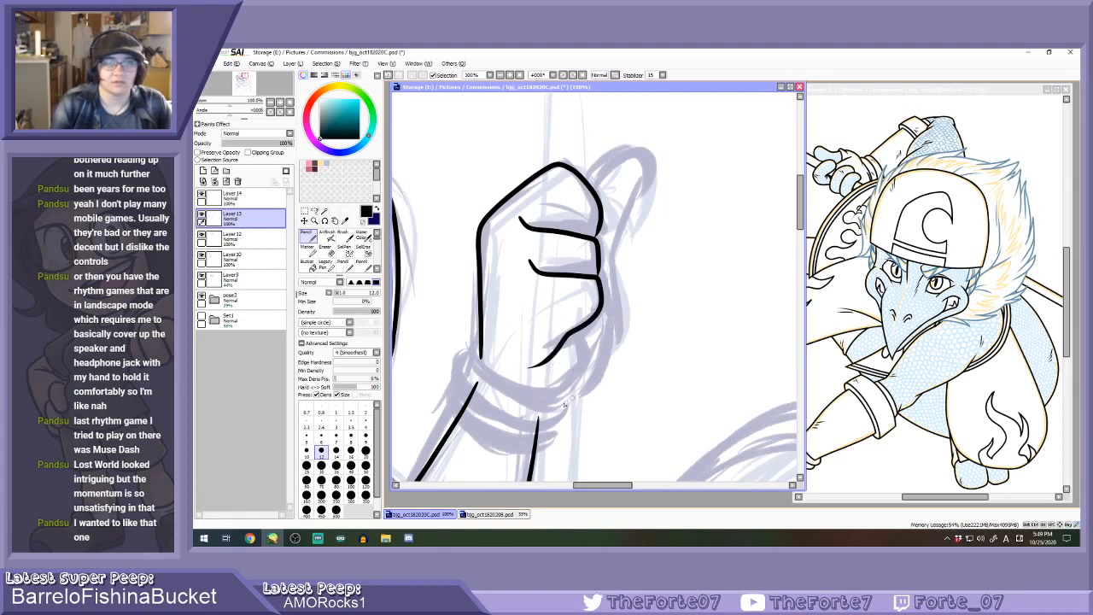
Try to draw the raised thumb's outline from the wrist up around its tip and back to the first knuckle.
mouse_move(541, 407)
left_mouse_down()
mouse_move(581, 377)
mouse_move(586, 348)
left_mouse_up()
key("ctrl+z")
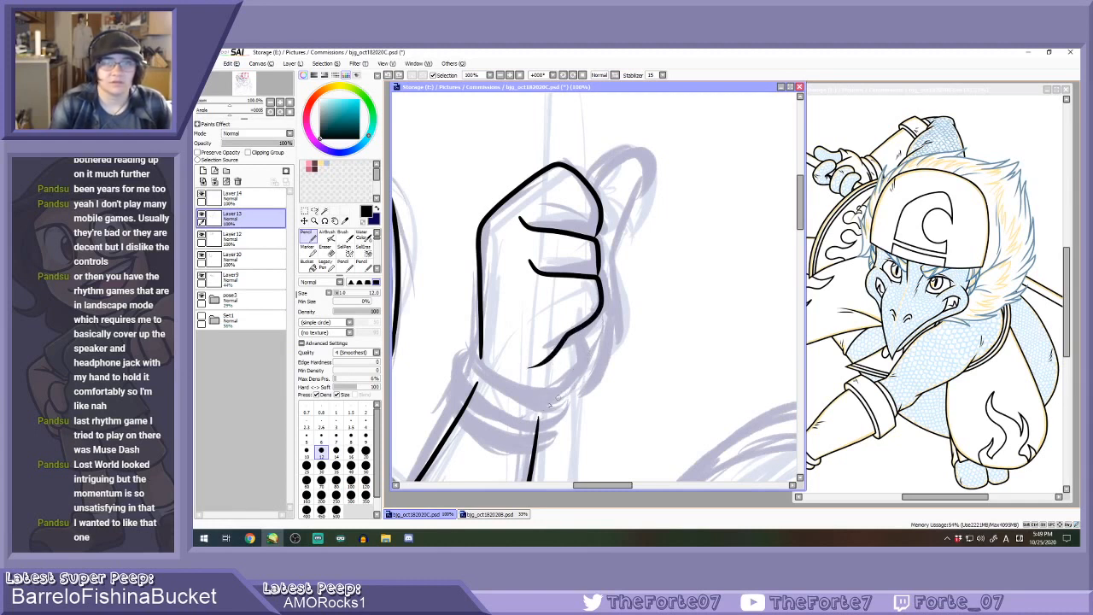
left_click_drag(541, 406, 595, 339)
key("ctrl+z")
mouse_move(540, 403)
left_mouse_down()
mouse_move(564, 394)
mouse_move(586, 336)
mouse_move(617, 314)
mouse_move(620, 240)
left_mouse_up()
key("ctrl+z")
mouse_move(590, 357)
left_mouse_down()
mouse_move(628, 219)
mouse_move(651, 180)
mouse_move(631, 150)
mouse_move(590, 184)
mouse_move(635, 153)
mouse_move(621, 322)
mouse_move(596, 358)
mouse_move(648, 159)
mouse_move(592, 178)
left_mouse_up()
key("ctrl+z")
key("ctrl+z")
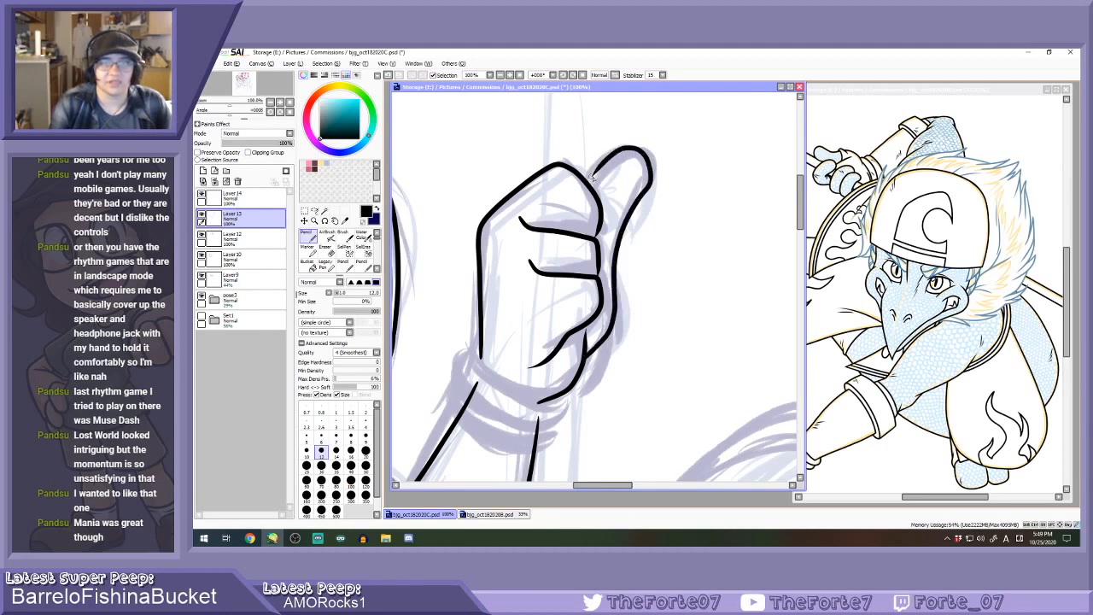
scroll(591, 219, "down", 1)
scroll(588, 255, "up", 1)
key("ctrl+z")
key("ctrl+z")
key("ctrl+z")
key("ctrl+z")
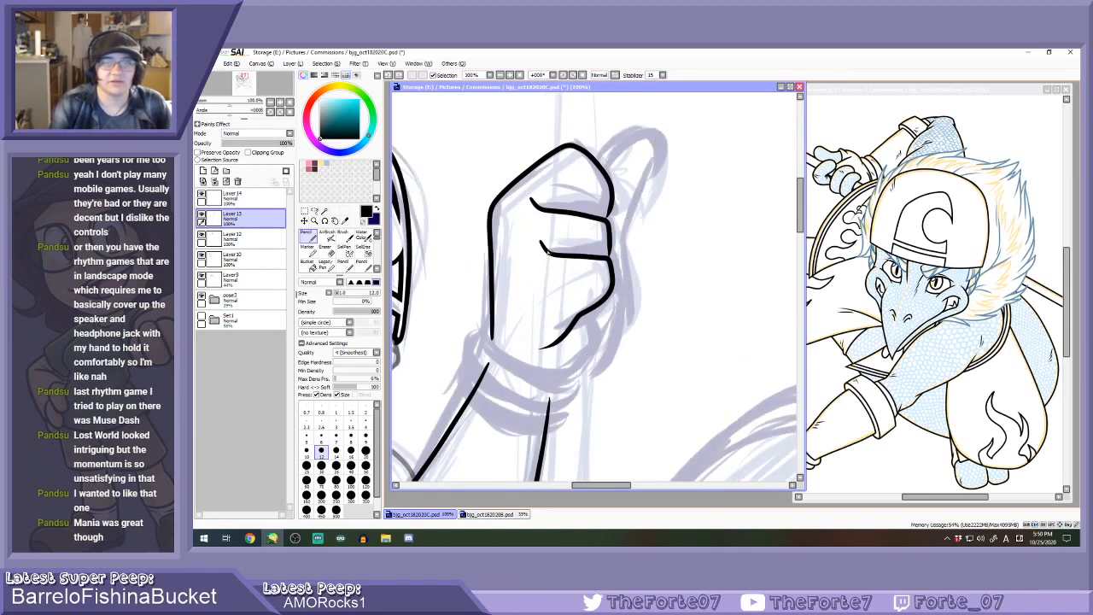
Redraw the fist's second finger crease and lower finger edge as one line continuing down toward the wrist.
mouse_move(547, 255)
left_mouse_down()
mouse_move(614, 262)
mouse_move(617, 286)
mouse_move(547, 353)
left_mouse_up()
key("ctrl+z")
mouse_move(534, 244)
left_mouse_down()
mouse_move(610, 262)
mouse_move(612, 293)
mouse_move(555, 365)
left_mouse_up()
scroll(608, 253, "up", 3)
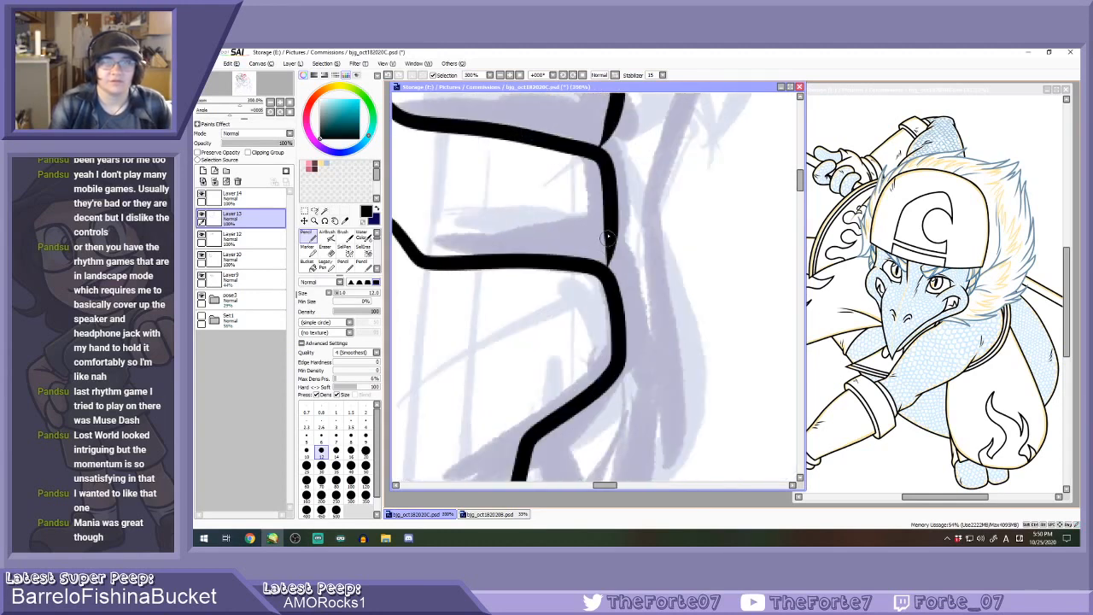
scroll(597, 264, "down", 2)
scroll(595, 213, "up", 2)
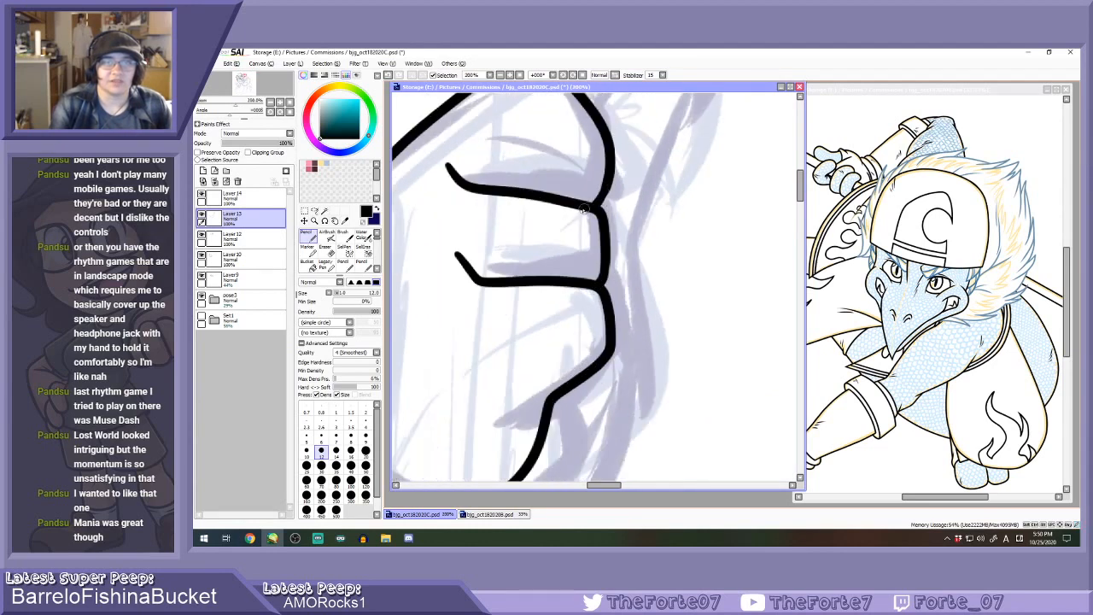
Draw a short diagonal crease rising from the raised fist's upper finger crease.
scroll(541, 180, "down", 3)
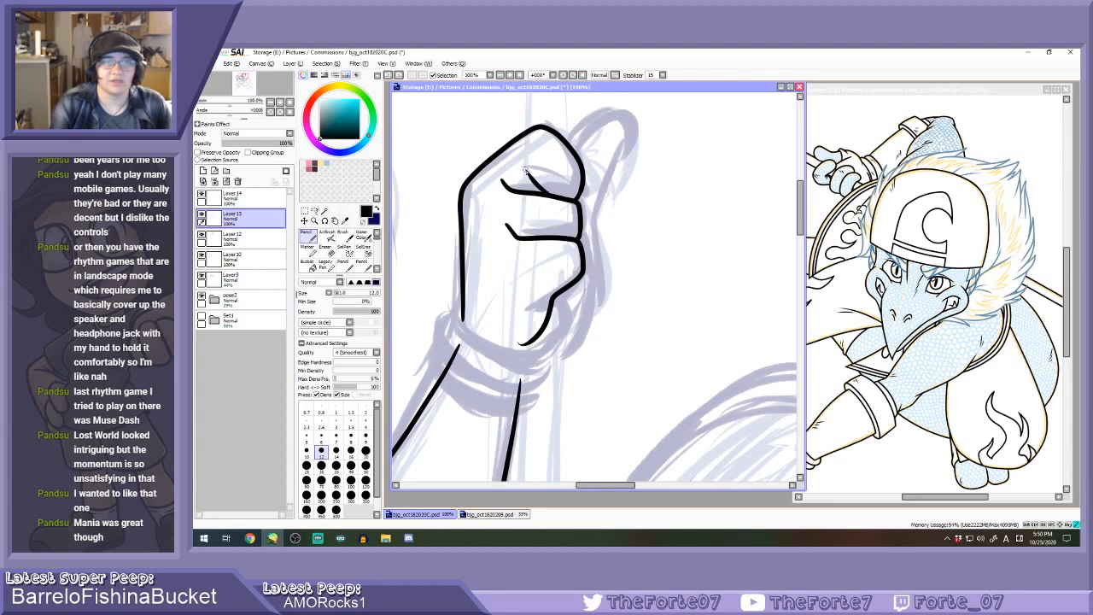
scroll(548, 217, "down", 1)
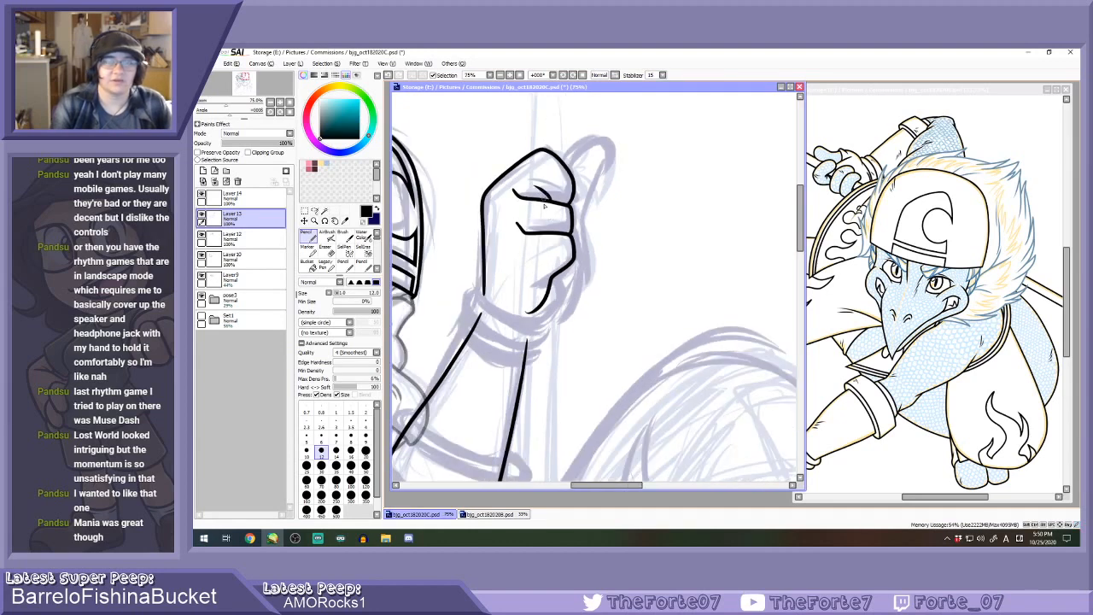
scroll(542, 213, "down", 3)
scroll(516, 227, "up", 4)
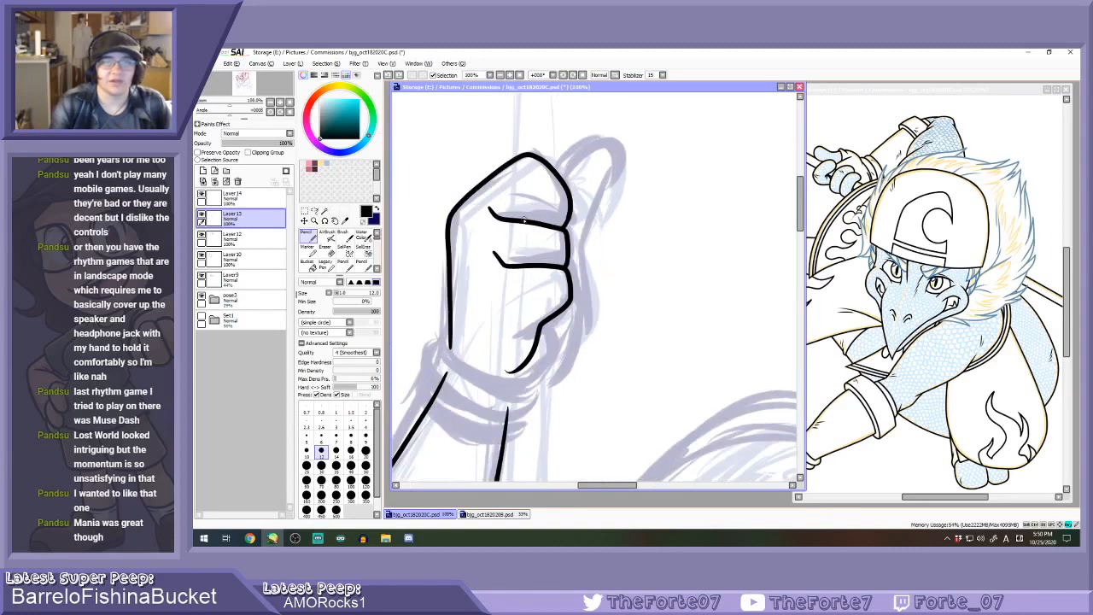
left_click_drag(521, 222, 542, 196)
key("ctrl+z")
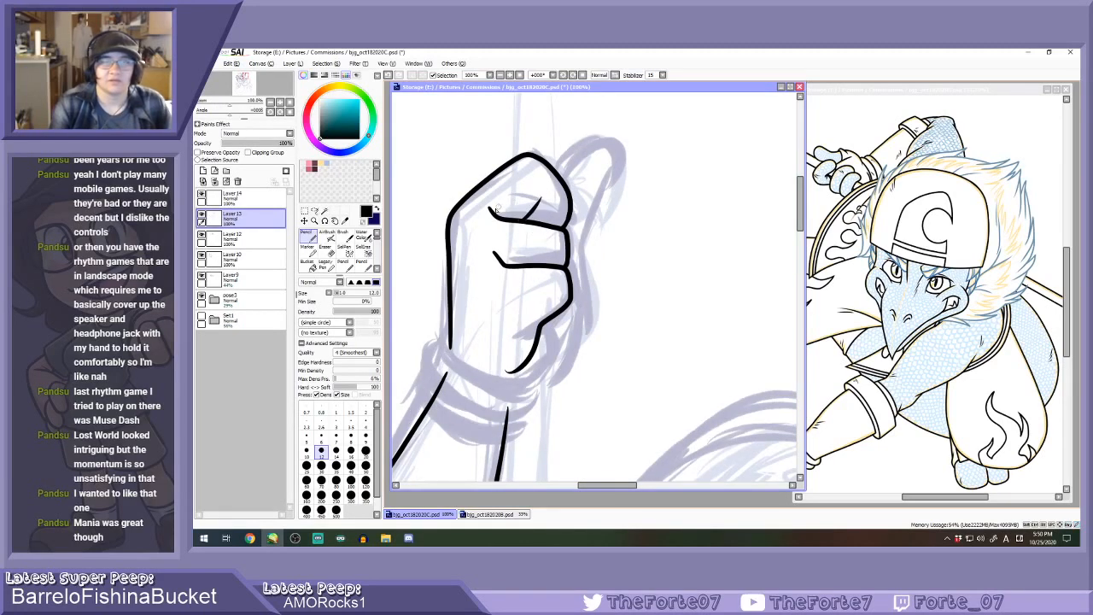
Taper the blunt inner ends of the fist's two finger creases with the Eraser.
scroll(499, 205, "up", 1)
key("e")
scroll(502, 202, "up", 2)
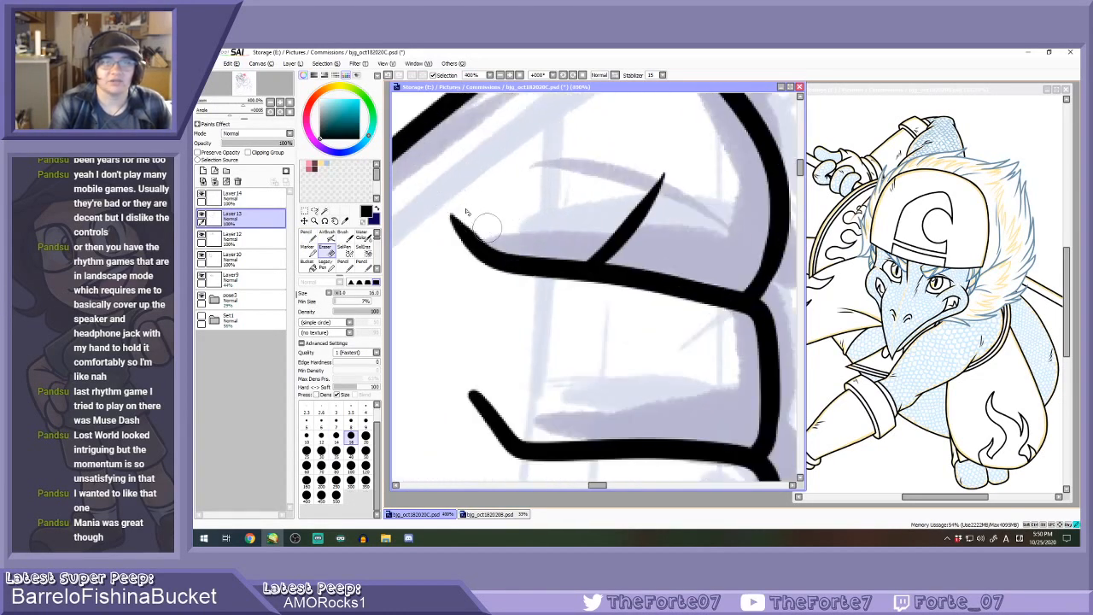
mouse_move(516, 376)
left_mouse_down()
mouse_move(469, 340)
mouse_move(475, 354)
left_mouse_up()
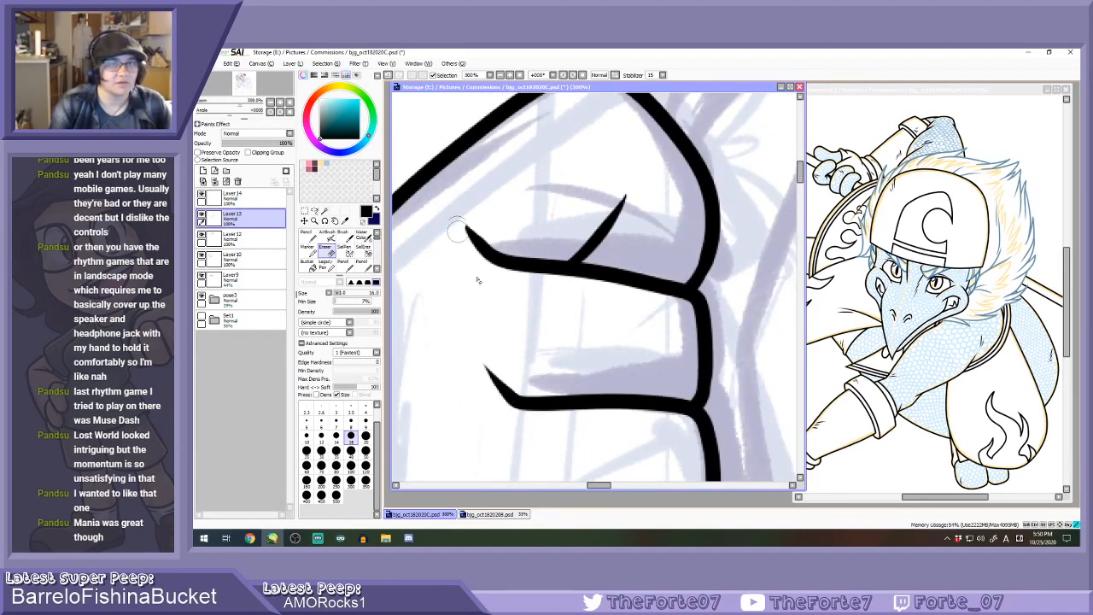
key("n")
scroll(479, 270, "down", 4)
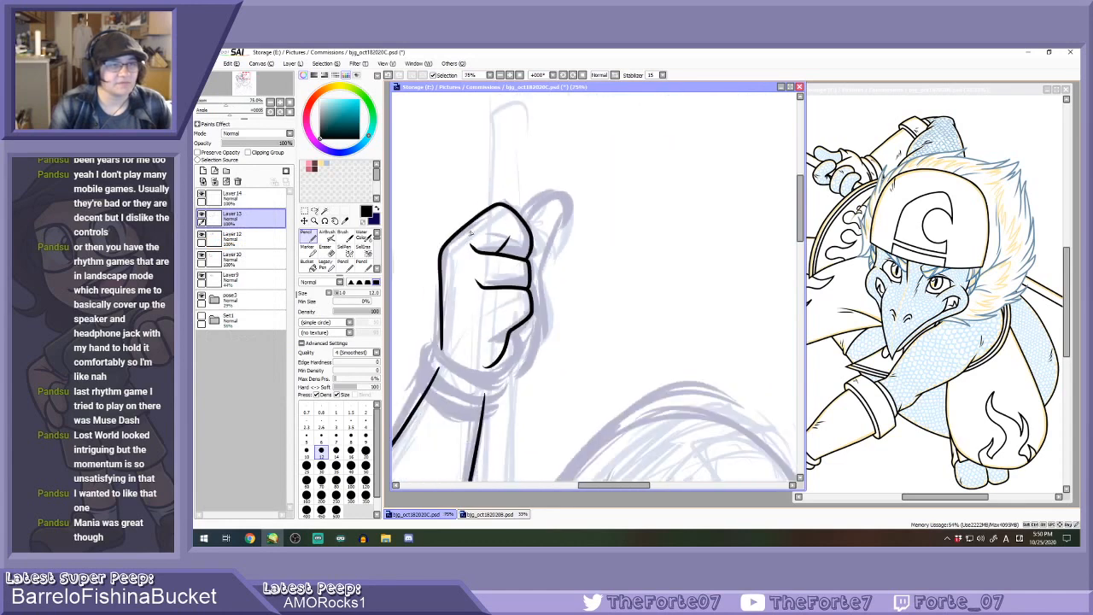
Outline the raised thumb from the first knuckle around its tip and down its outer edge to the wrist.
scroll(547, 240, "up", 1)
mouse_move(519, 215)
left_mouse_down()
mouse_move(567, 198)
mouse_move(547, 352)
mouse_move(517, 373)
left_mouse_up()
key("ctrl+z")
mouse_move(466, 429)
left_mouse_down()
mouse_move(518, 354)
mouse_move(543, 340)
mouse_move(569, 209)
mouse_move(563, 177)
mouse_move(542, 182)
mouse_move(570, 199)
mouse_move(535, 361)
mouse_move(519, 380)
mouse_move(540, 353)
mouse_move(537, 278)
mouse_move(566, 213)
mouse_move(558, 176)
mouse_move(517, 195)
mouse_move(554, 180)
mouse_move(564, 223)
mouse_move(543, 282)
mouse_move(544, 350)
mouse_move(473, 399)
left_mouse_up()
key("ctrl+z")
key("ctrl+z")
key("ctrl+z")
Taper the wrist end of the fist's lower finger line with the Eraser.
scroll(444, 424, "up", 1)
key("e")
scroll(479, 390, "up", 1)
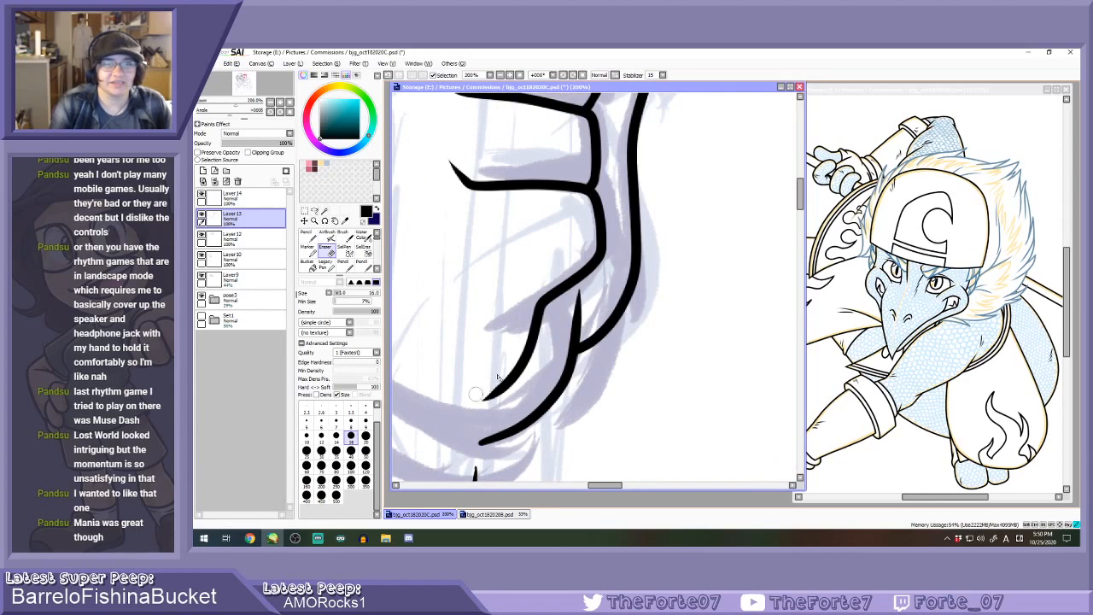
scroll(444, 391, "down", 1)
key("n")
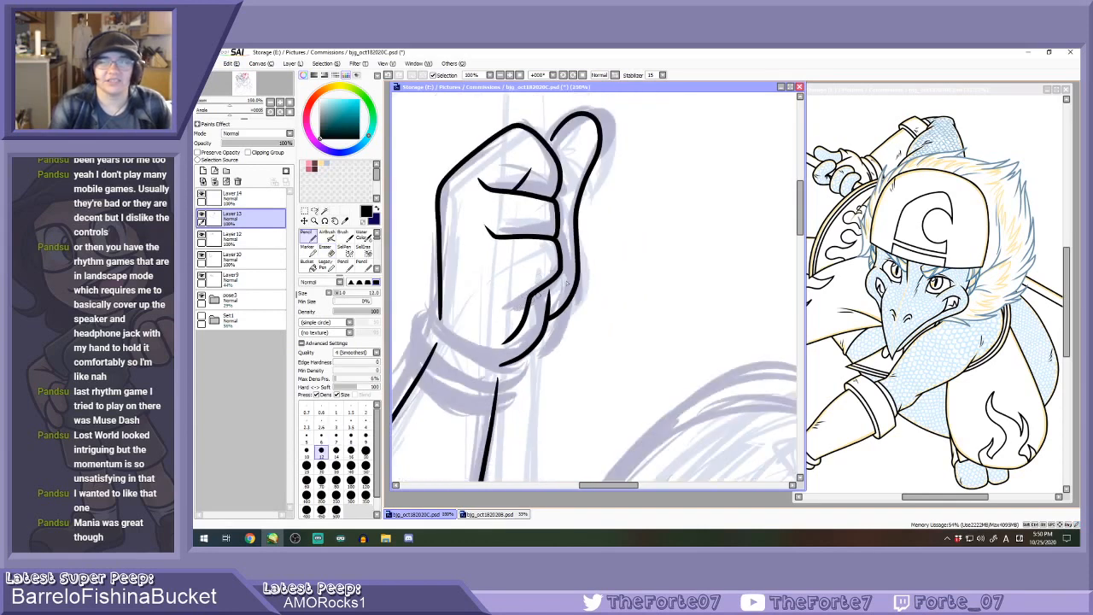
Outline the lowered arm's outer edge from below the fur collar down to the elbow and around its point.
scroll(542, 301, "down", 3)
scroll(507, 342, "down", 3)
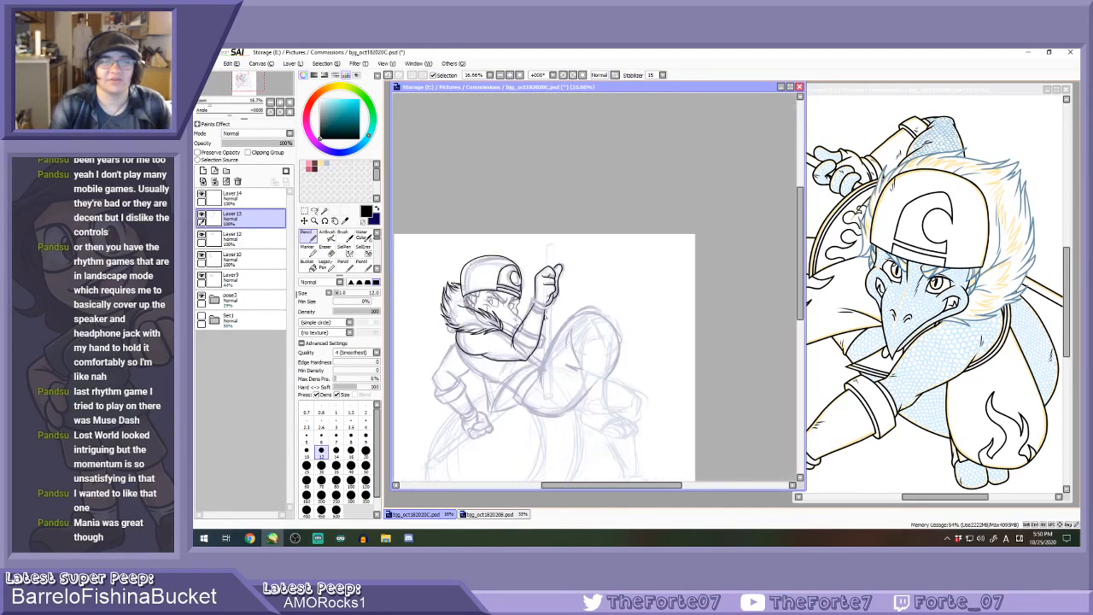
scroll(507, 341, "up", 2)
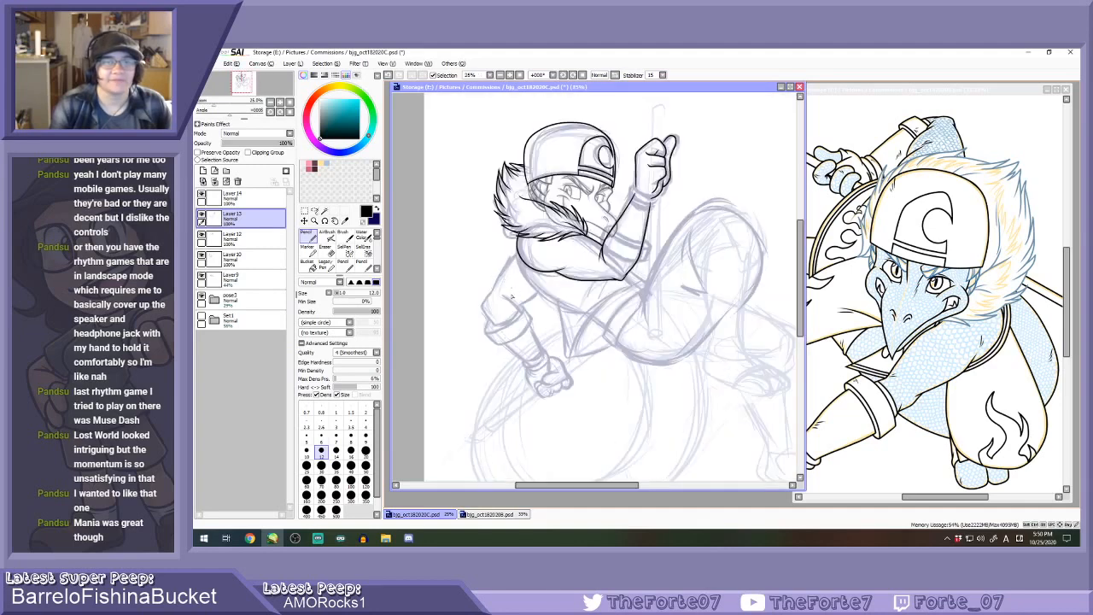
scroll(512, 297, "up", 4)
mouse_move(528, 198)
left_mouse_down()
mouse_move(477, 261)
mouse_move(439, 350)
mouse_move(437, 335)
mouse_move(421, 386)
mouse_move(462, 428)
left_mouse_up()
key("ctrl+z")
key("ctrl+z")
left_click_drag(441, 330, 463, 421)
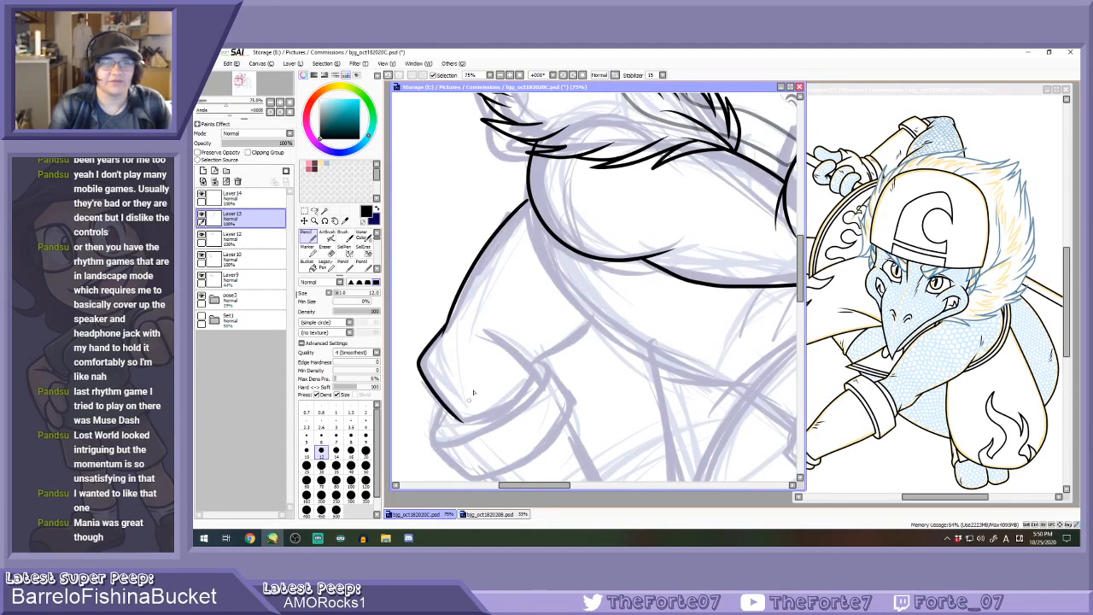
Redraw the lowered arm's pointed elbow corner slightly farther out.
scroll(528, 360, "down", 1)
left_click_drag(528, 359, 519, 270)
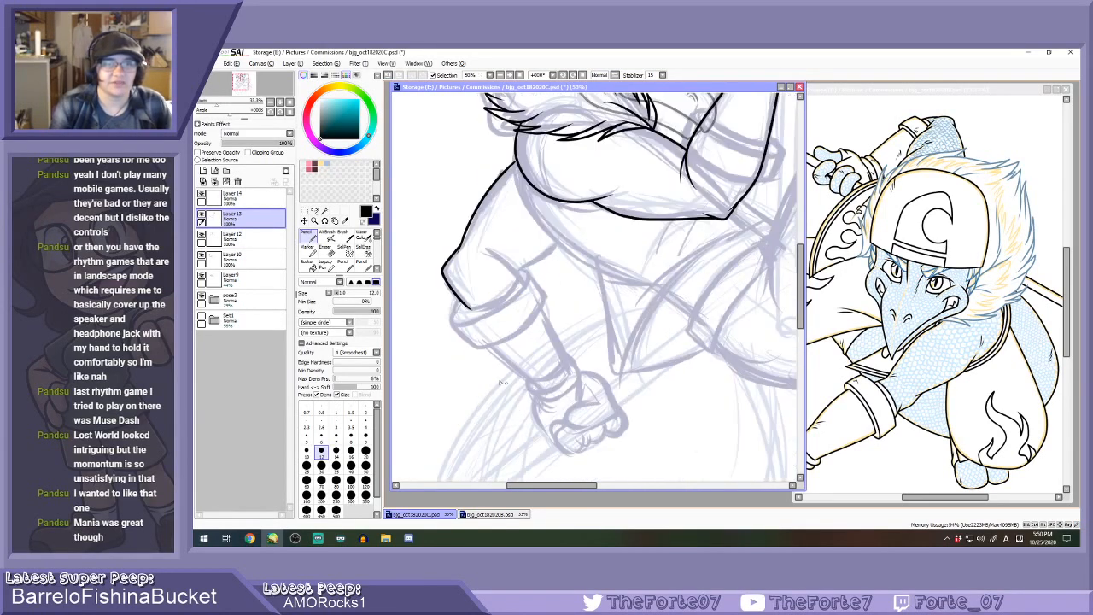
key("ctrl+z")
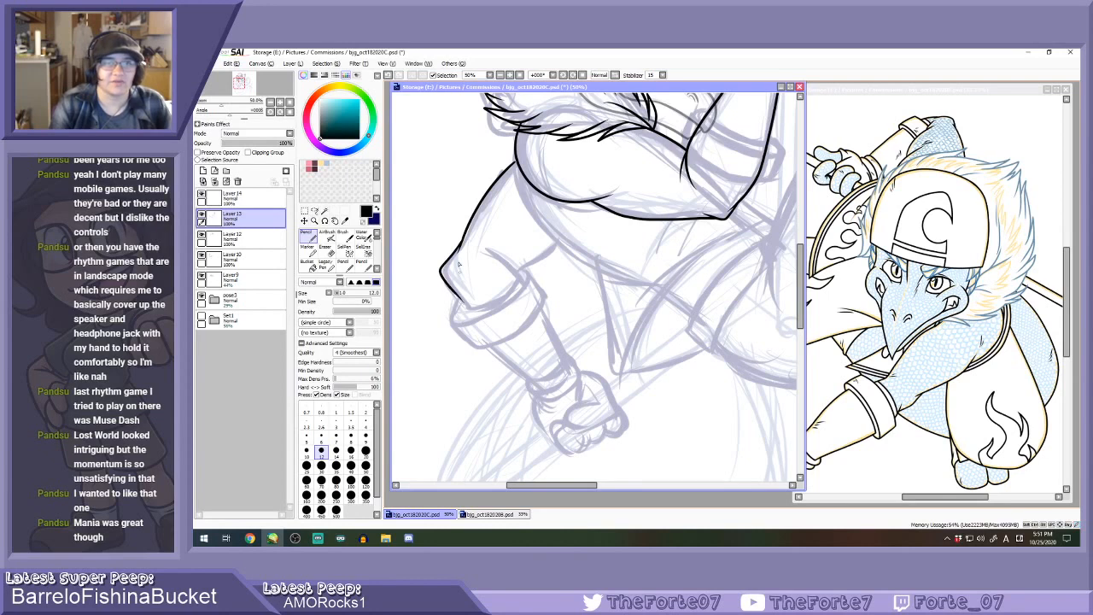
key("ctrl+z")
Draw the lowered forearm's outer edge as one curve from just below the elbow to the wrist.
scroll(462, 248, "up", 1)
mouse_move(456, 242)
left_mouse_down()
mouse_move(444, 279)
mouse_move(521, 396)
mouse_move(590, 443)
left_mouse_up()
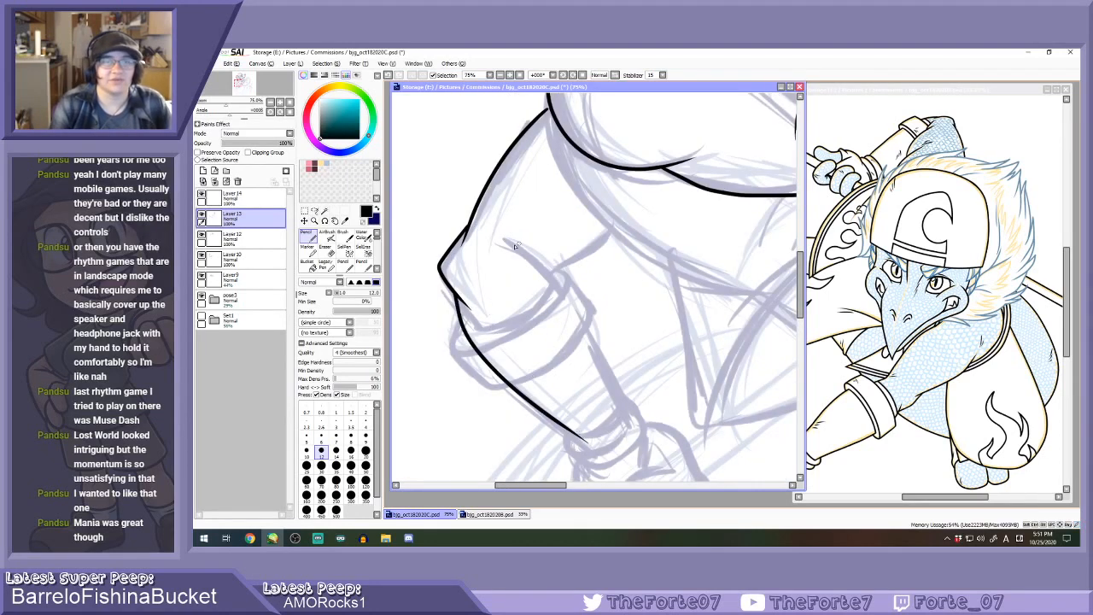
key("ctrl+z")
key("ctrl+z")
mouse_move(466, 231)
left_mouse_down()
mouse_move(439, 265)
mouse_move(482, 352)
mouse_move(590, 444)
left_mouse_up()
key("ctrl+z")
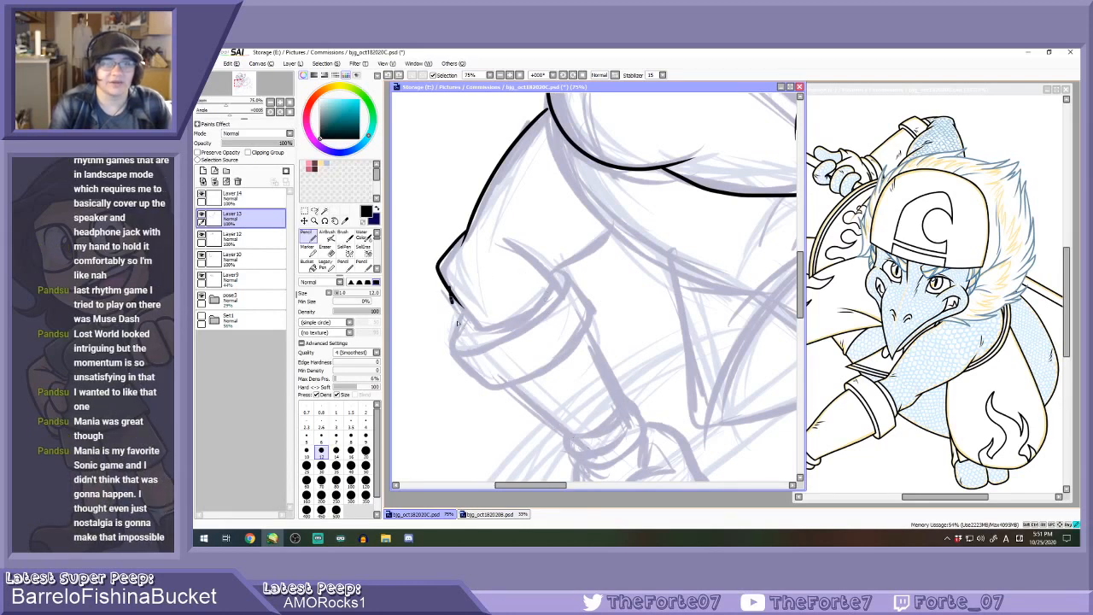
left_click_drag(453, 304, 587, 438)
key("ctrl+z")
left_click_drag(450, 299, 579, 437)
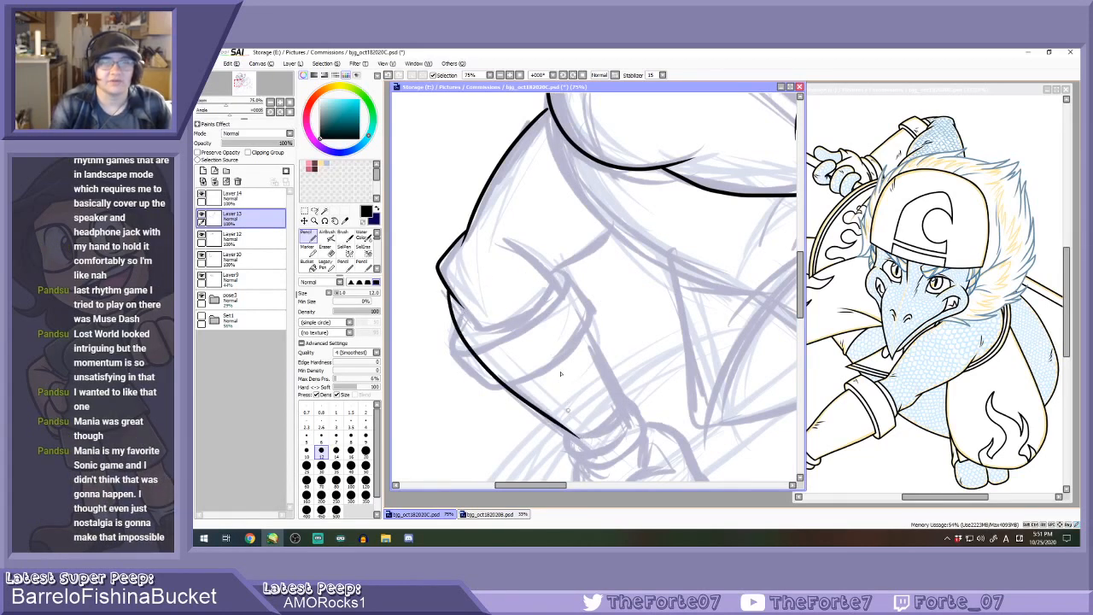
Draw the lowered forearm's inner edge from inside the elbow bend down to the wrist.
mouse_move(495, 240)
left_mouse_down()
mouse_move(598, 325)
mouse_move(649, 434)
mouse_move(557, 282)
mouse_move(632, 427)
left_mouse_up()
key("ctrl+z")
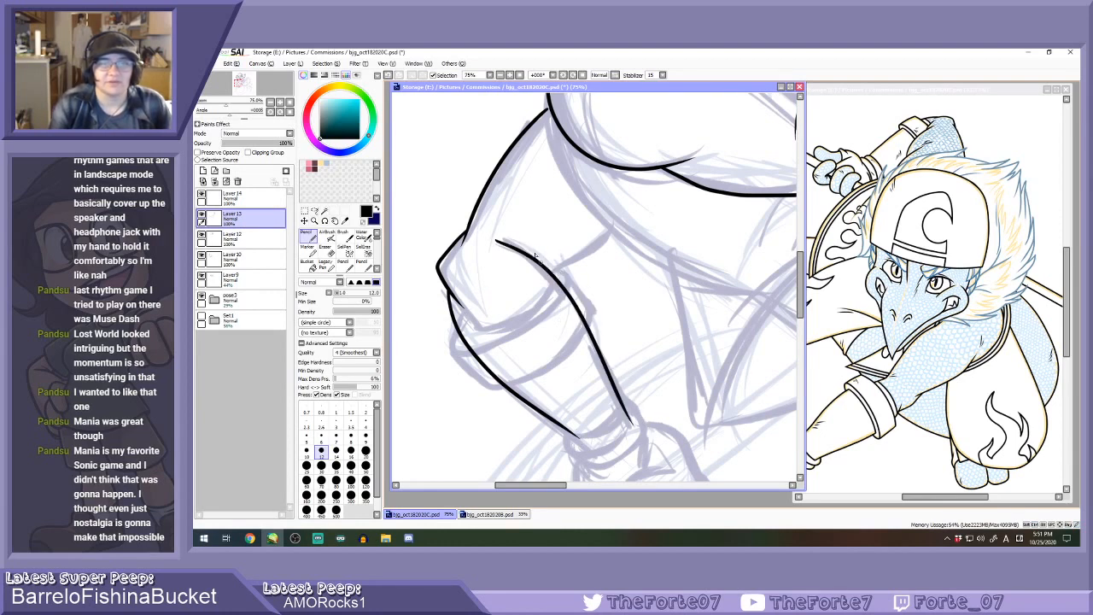
key("ctrl+z")
mouse_move(496, 240)
left_mouse_down()
mouse_move(541, 266)
mouse_move(630, 431)
left_mouse_up()
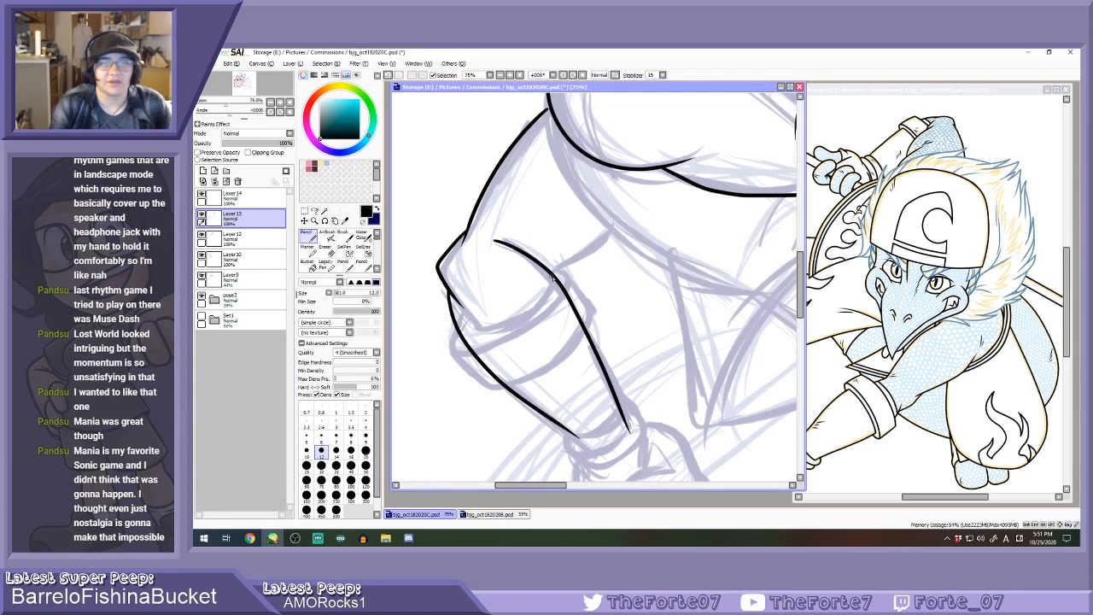
Add a short crease at the inner elbow and curve the upper arm's underside up toward the armpit.
mouse_move(550, 265)
left_mouse_down()
mouse_move(579, 257)
mouse_move(637, 196)
left_mouse_up()
key("ctrl+z")
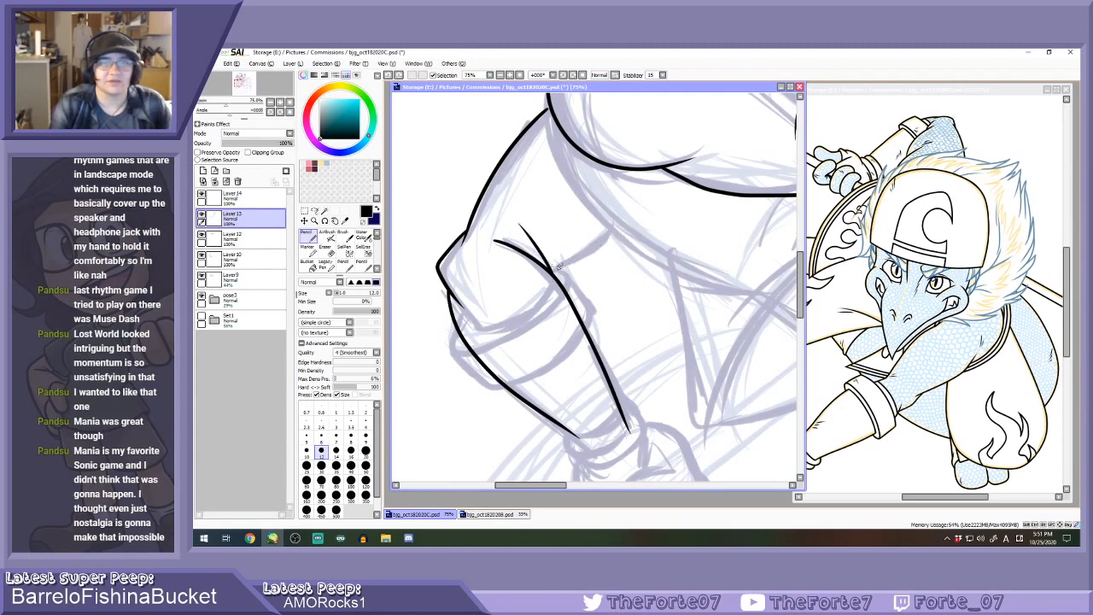
mouse_move(551, 270)
left_mouse_down()
mouse_move(602, 245)
mouse_move(627, 187)
left_mouse_up()
scroll(476, 272, "up", 1)
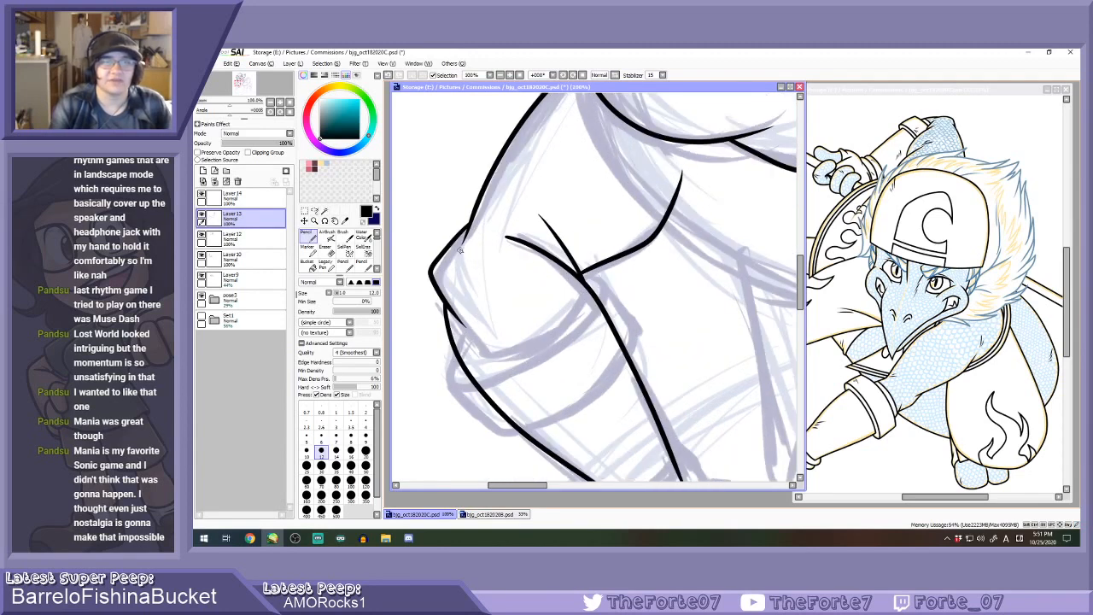
Erase the elbow's upper edge and redraw it as a rounder curve running up to the upper-arm line.
key("e")
scroll(476, 226, "up", 1)
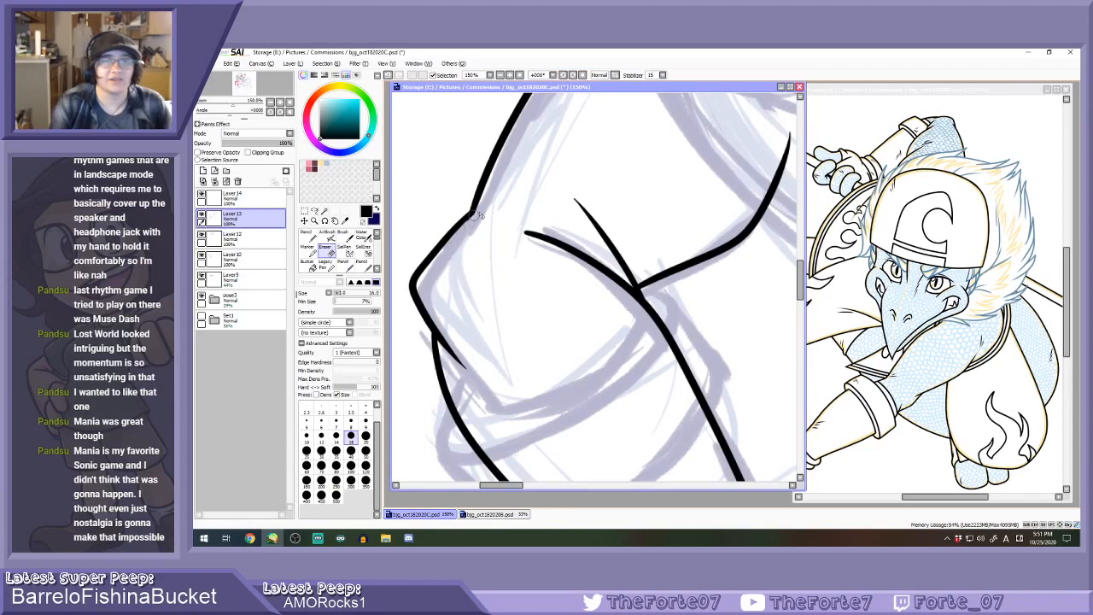
key("n")
key("e")
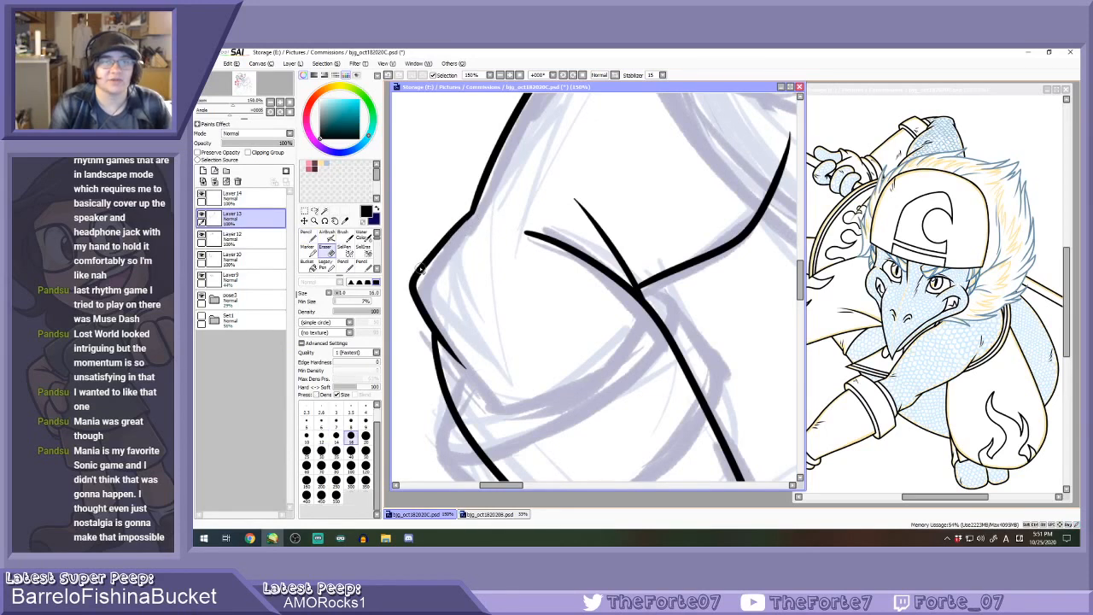
left_click_drag(420, 268, 468, 212)
key("n")
left_click_drag(415, 275, 484, 213)
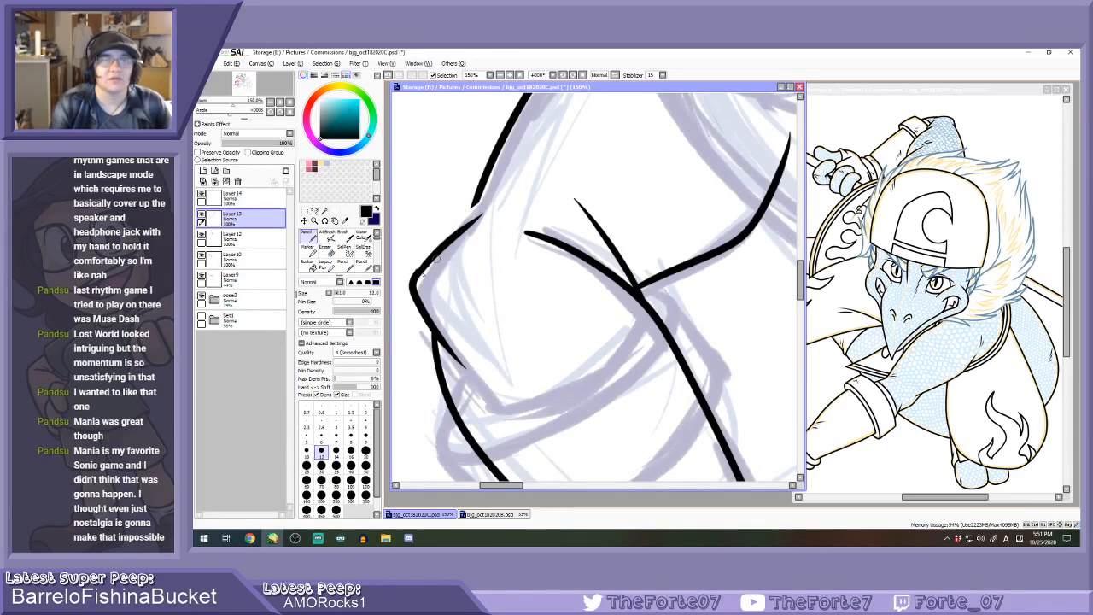
key("ctrl+z")
left_click_drag(414, 278, 485, 211)
scroll(485, 209, "up", 1)
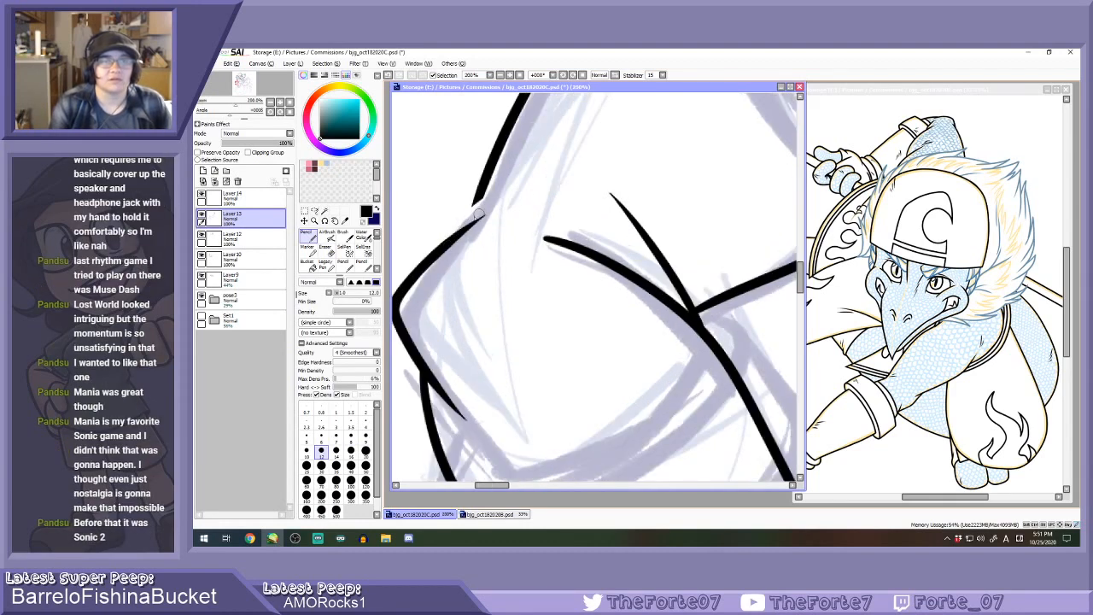
scroll(479, 214, "up", 1)
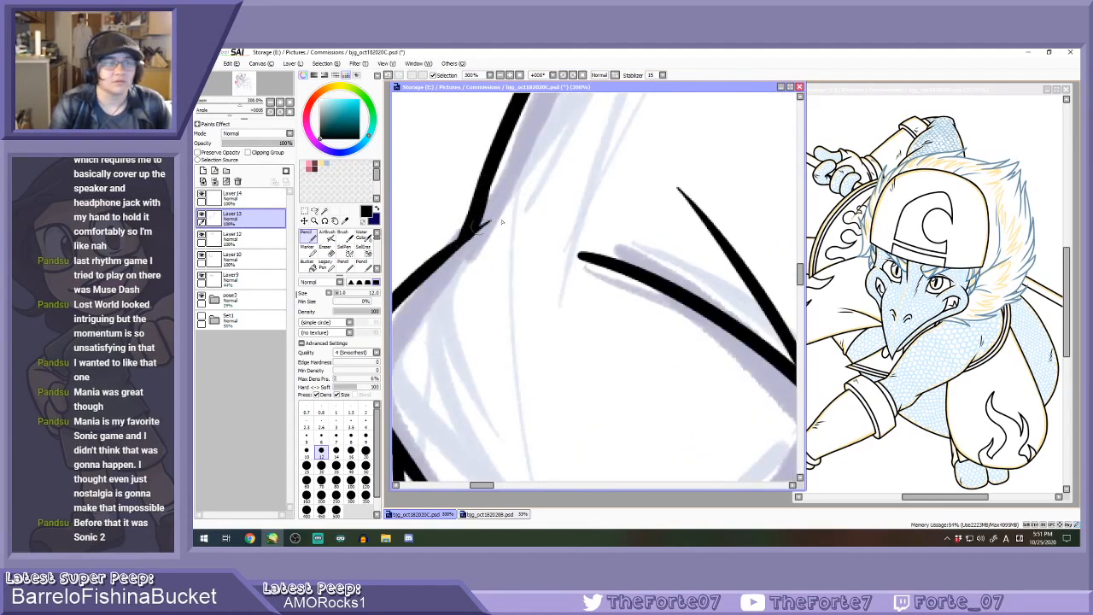
scroll(564, 218, "down", 1)
scroll(555, 232, "down", 2)
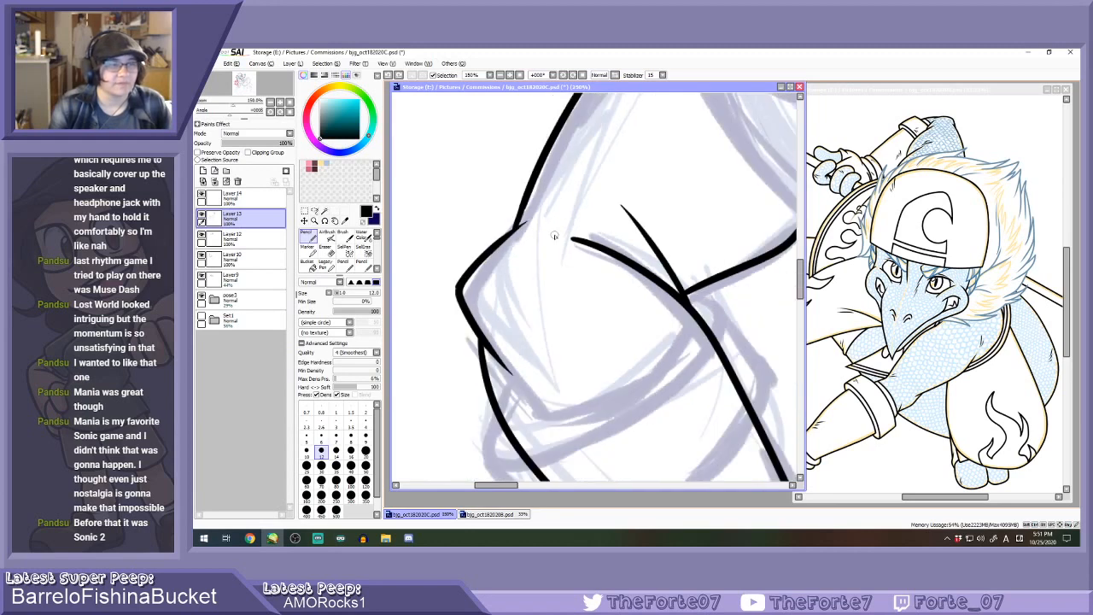
Erase the upper-arm line's overlap at the elbow and refine the elbow's lower edge where it meets the forearm.
key("e")
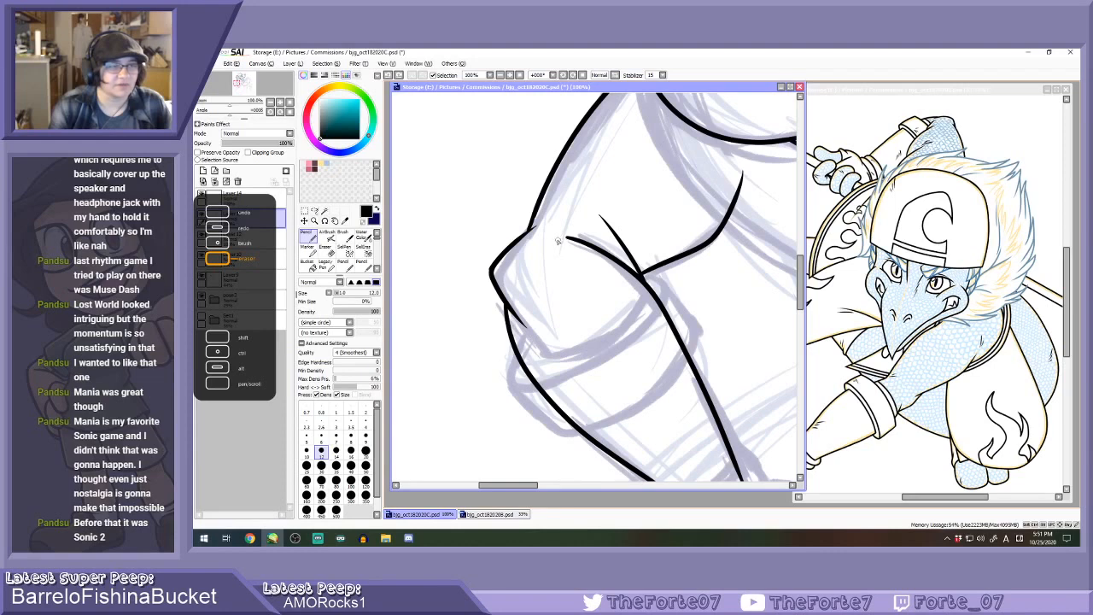
scroll(559, 242, "down", 1)
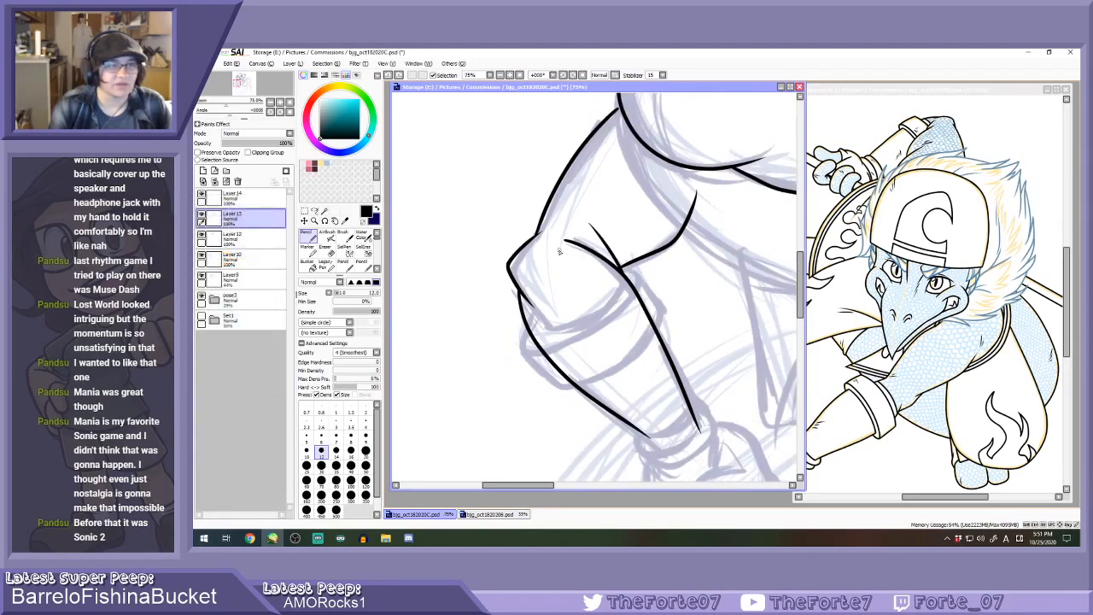
scroll(560, 252, "down", 1)
scroll(556, 198, "up", 2)
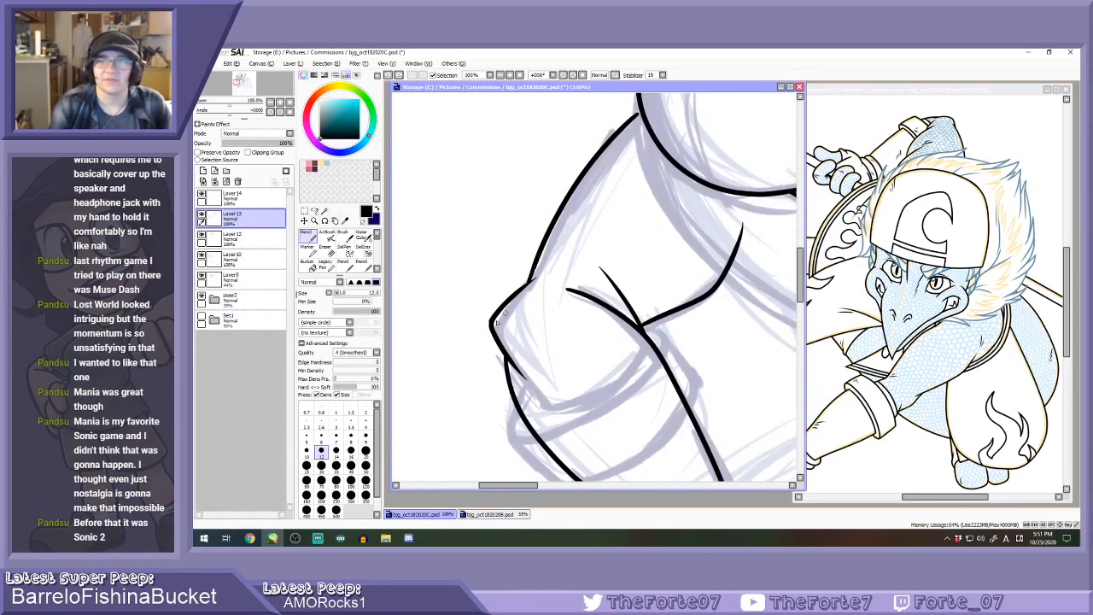
key("e")
mouse_move(513, 317)
left_mouse_down()
mouse_move(527, 292)
mouse_move(512, 340)
mouse_move(503, 331)
mouse_move(533, 372)
mouse_move(497, 332)
mouse_move(528, 287)
left_mouse_up()
key("n")
scroll(525, 294, "up", 1)
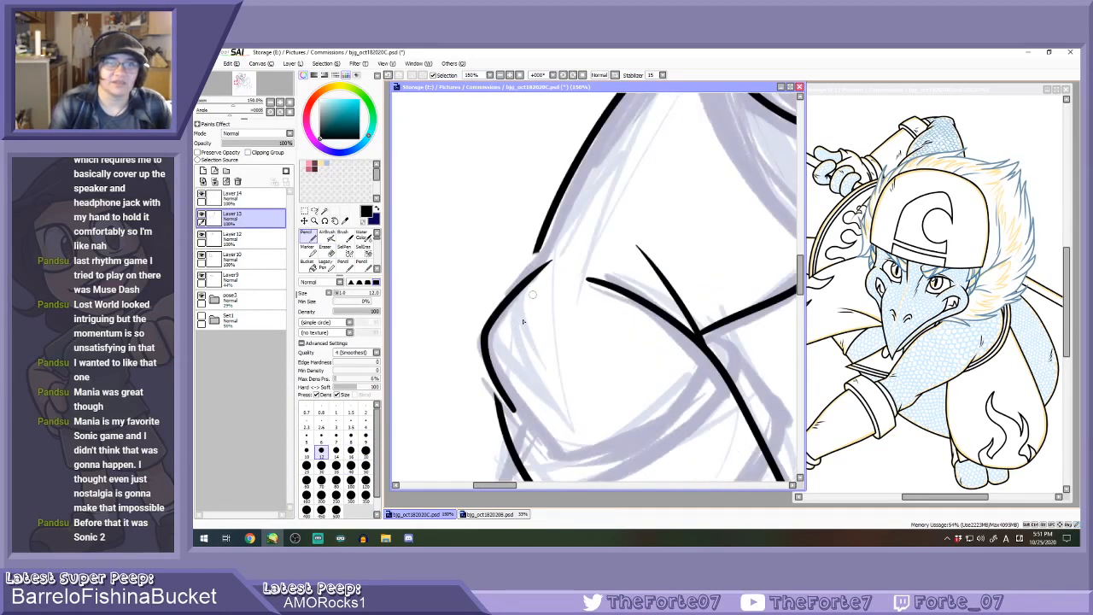
scroll(512, 371, "up", 1)
left_click_drag(494, 375, 499, 399)
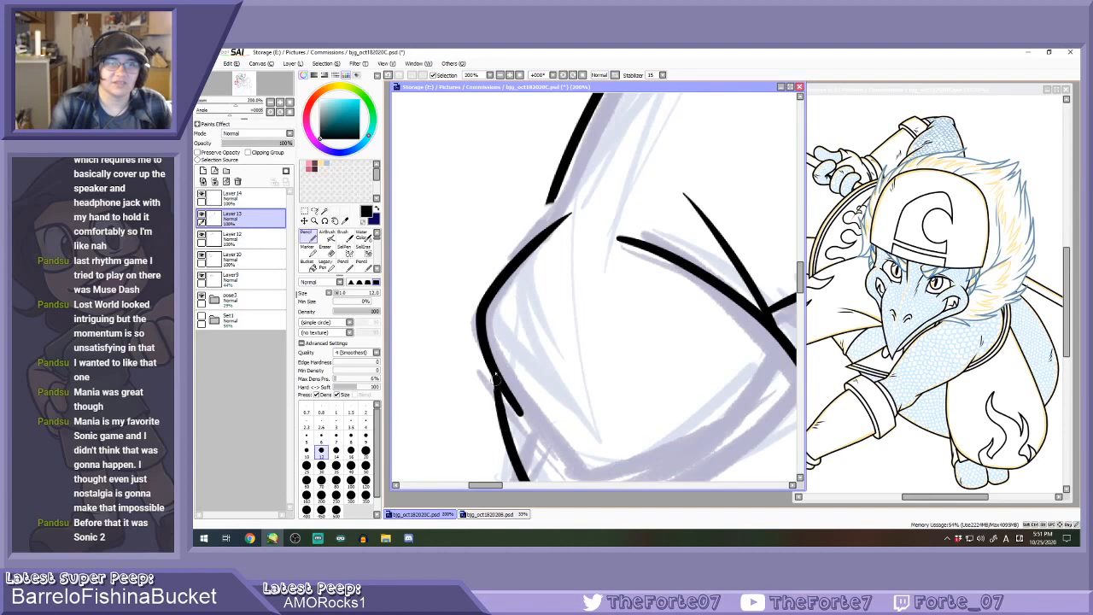
scroll(496, 375, "down", 1)
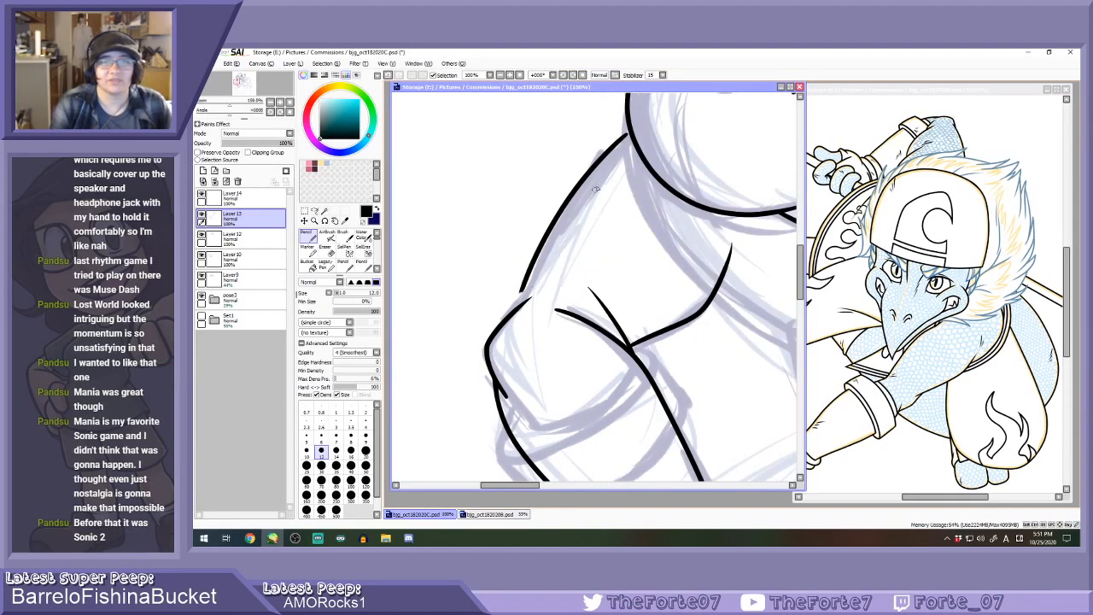
Erase the lowered arm's outer upper-arm line between shoulder and elbow, keeping the front arm's outline intact.
key("e")
mouse_move(530, 282)
left_mouse_down()
mouse_move(587, 171)
mouse_move(644, 115)
left_mouse_up()
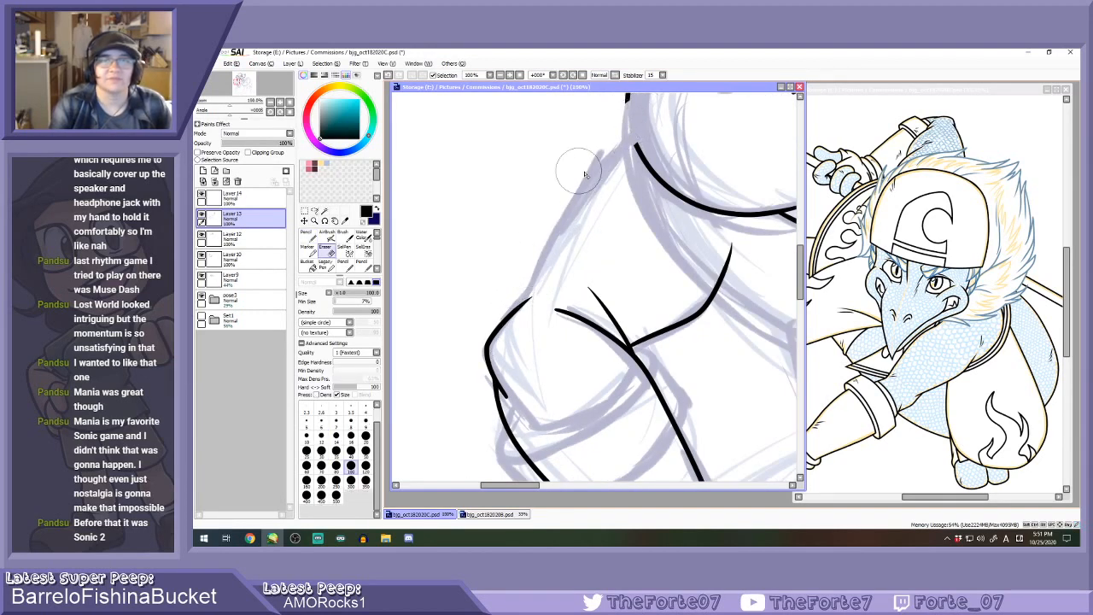
key("ctrl+z")
mouse_move(605, 161)
left_mouse_down()
mouse_move(610, 136)
mouse_move(519, 245)
mouse_move(510, 303)
mouse_move(625, 130)
left_mouse_up()
key("n")
key("ctrl+z")
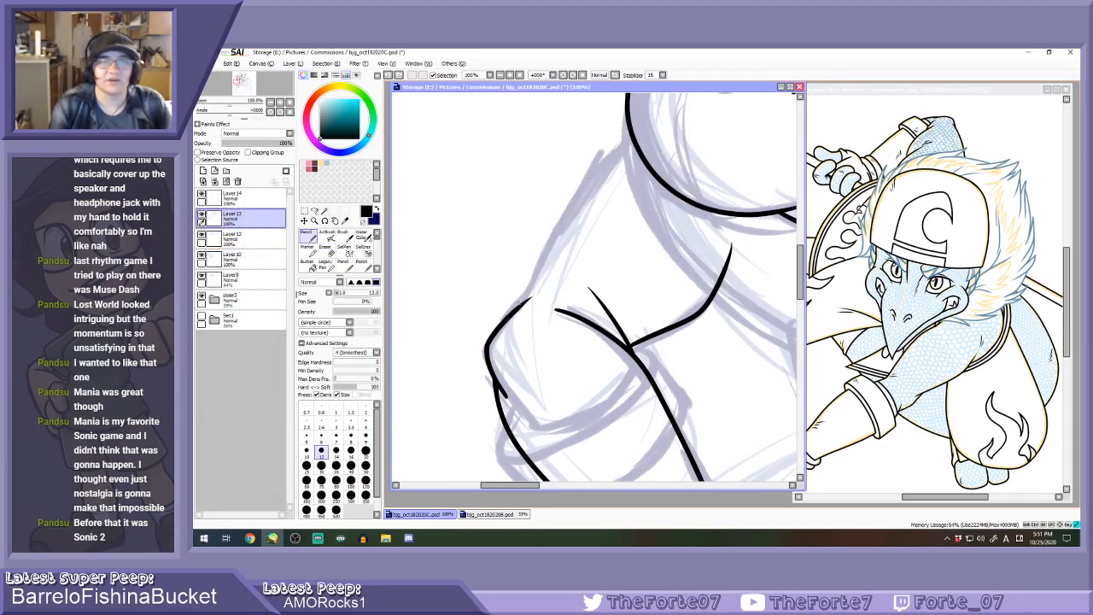
Redraw the lowered arm's outer upper-arm line as one clean stroke from the elbow up to the shoulder.
left_click_drag(522, 306, 617, 143)
scroll(549, 248, "down", 6)
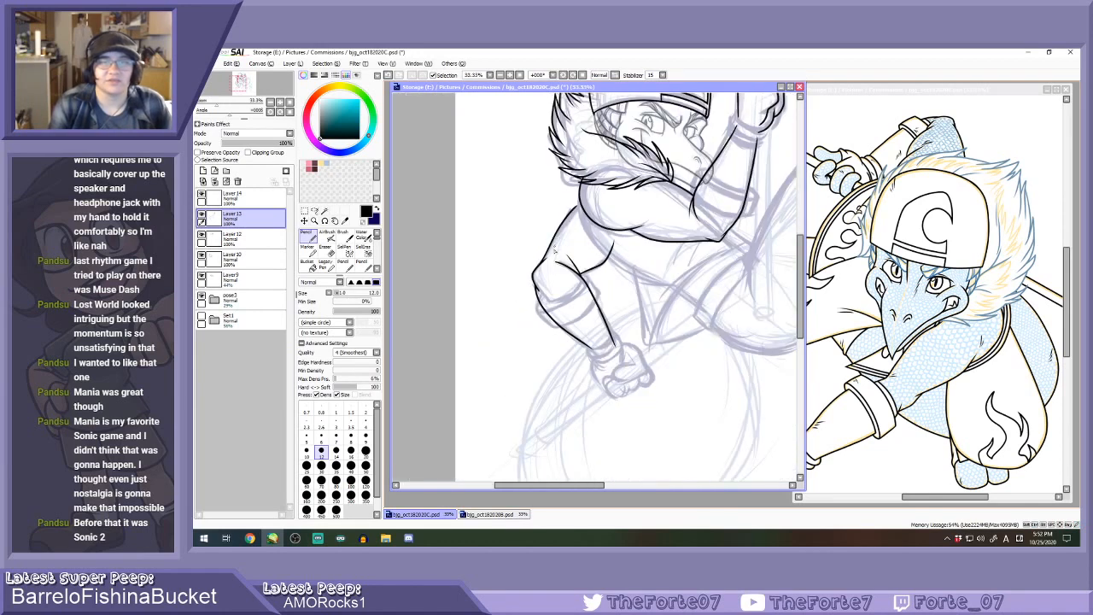
Trim the inner forearm line's end at the wrist and rough in the lowered fist's thumb outline in black.
scroll(586, 250, "up", 7)
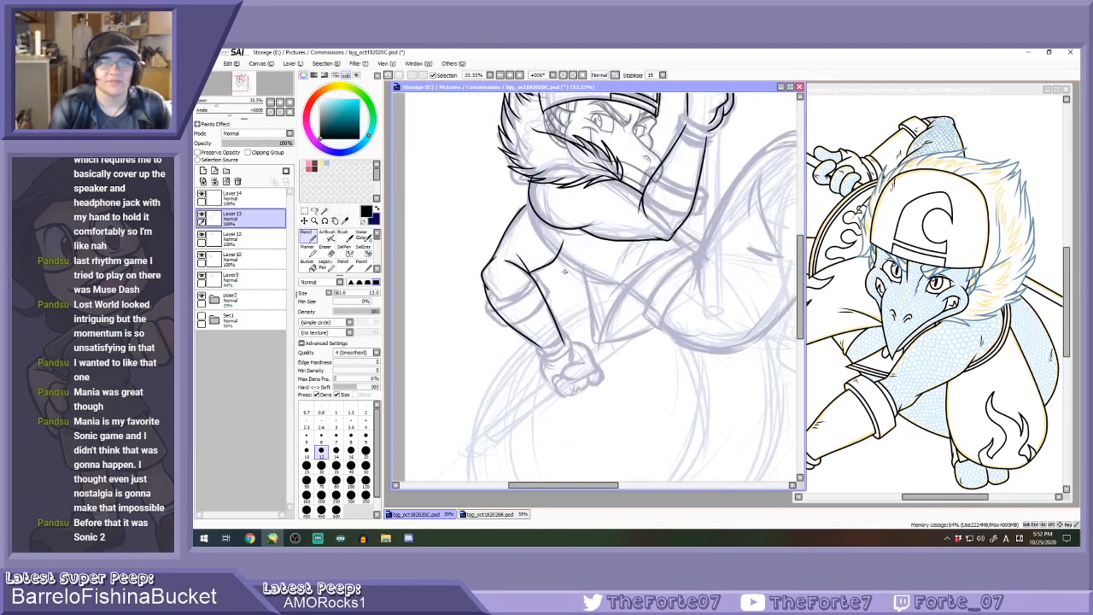
key("e")
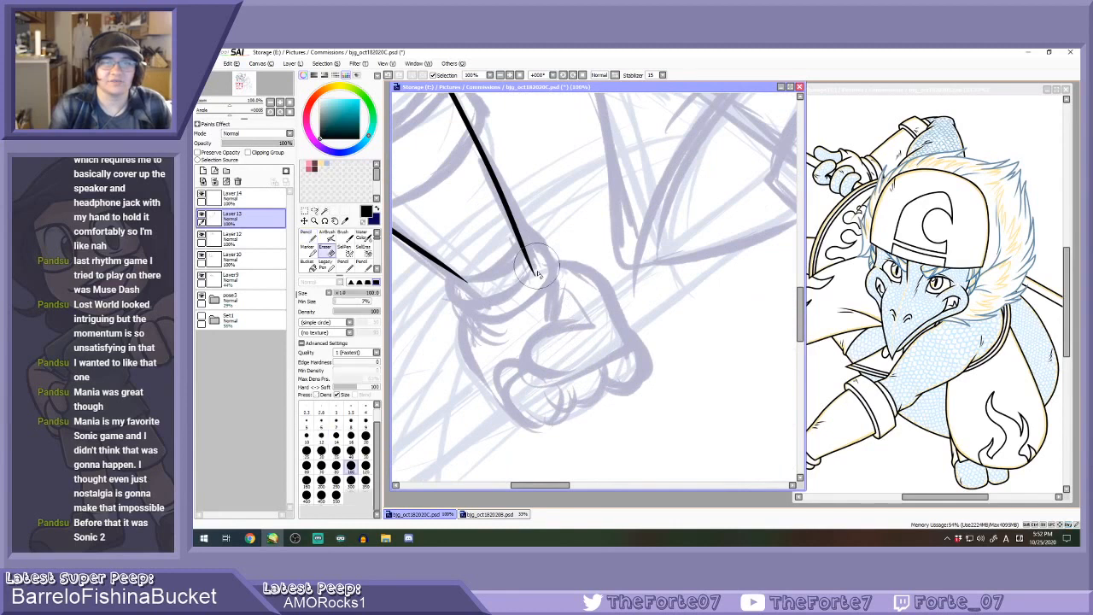
mouse_move(540, 272)
left_mouse_down()
mouse_move(534, 317)
mouse_move(575, 264)
mouse_move(616, 323)
mouse_move(595, 365)
mouse_move(559, 393)
mouse_move(529, 356)
mouse_move(600, 308)
mouse_move(598, 340)
mouse_move(547, 377)
mouse_move(522, 352)
mouse_move(578, 313)
left_mouse_up()
key("n")
key("ctrl+z")
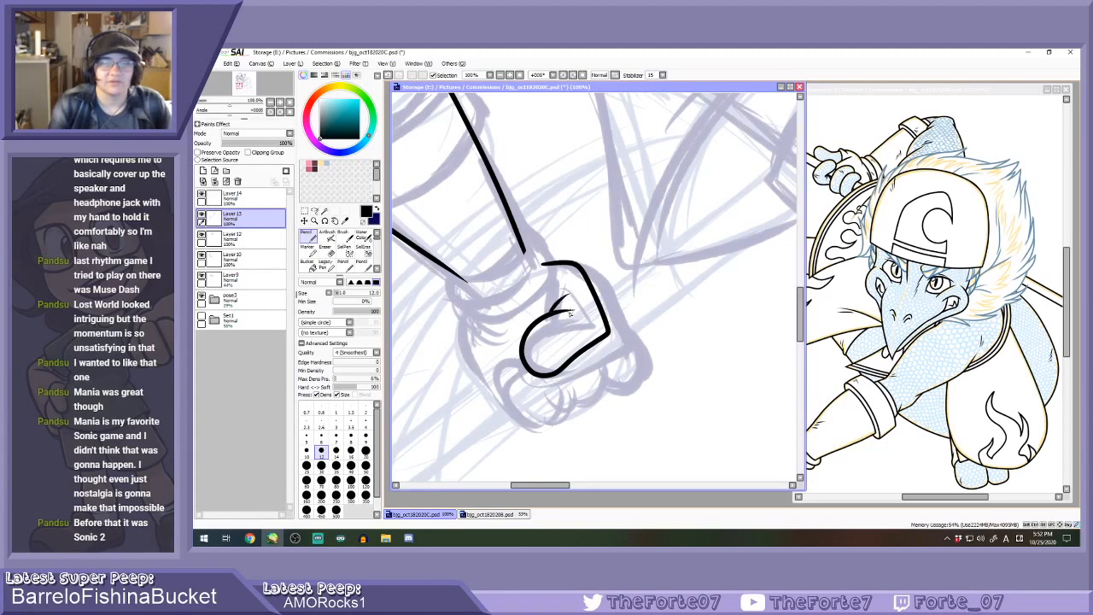
Redraw the thumb outline from the wrist around the folded tip, slightly lower on the fist, and ink the crease at its base.
key("ctrl+z")
key("ctrl+z")
key("ctrl+z")
mouse_move(538, 263)
left_mouse_down()
mouse_move(575, 270)
mouse_move(611, 343)
mouse_move(559, 370)
mouse_move(518, 371)
mouse_move(543, 319)
mouse_move(587, 315)
left_mouse_up()
key("ctrl+z")
mouse_move(540, 265)
left_mouse_down()
mouse_move(587, 297)
mouse_move(604, 350)
mouse_move(561, 384)
mouse_move(522, 372)
mouse_move(547, 328)
mouse_move(572, 318)
left_mouse_up()
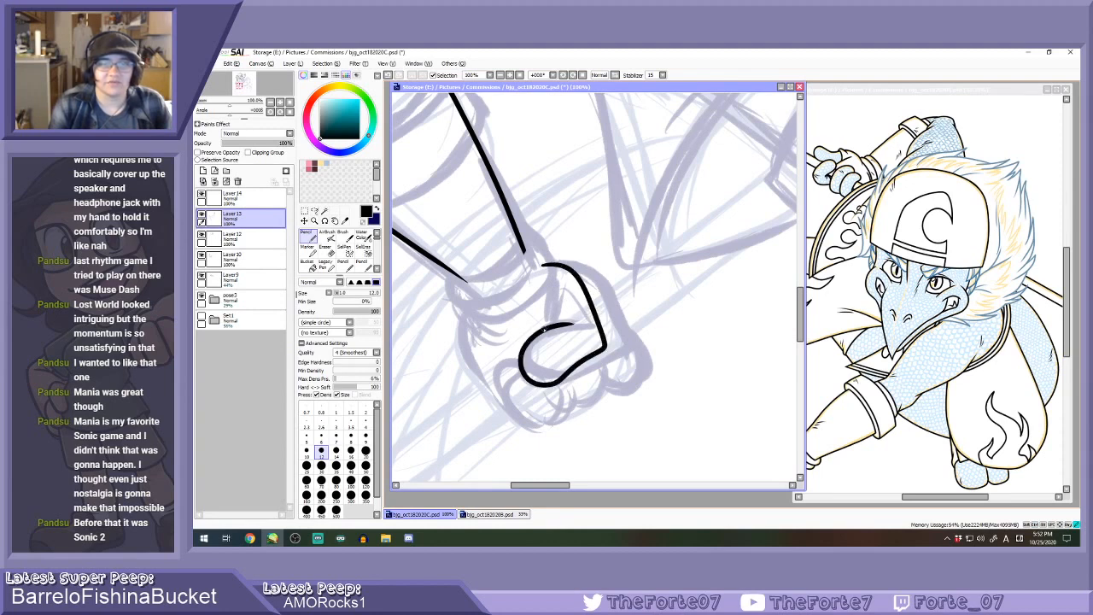
scroll(552, 290, "down", 2)
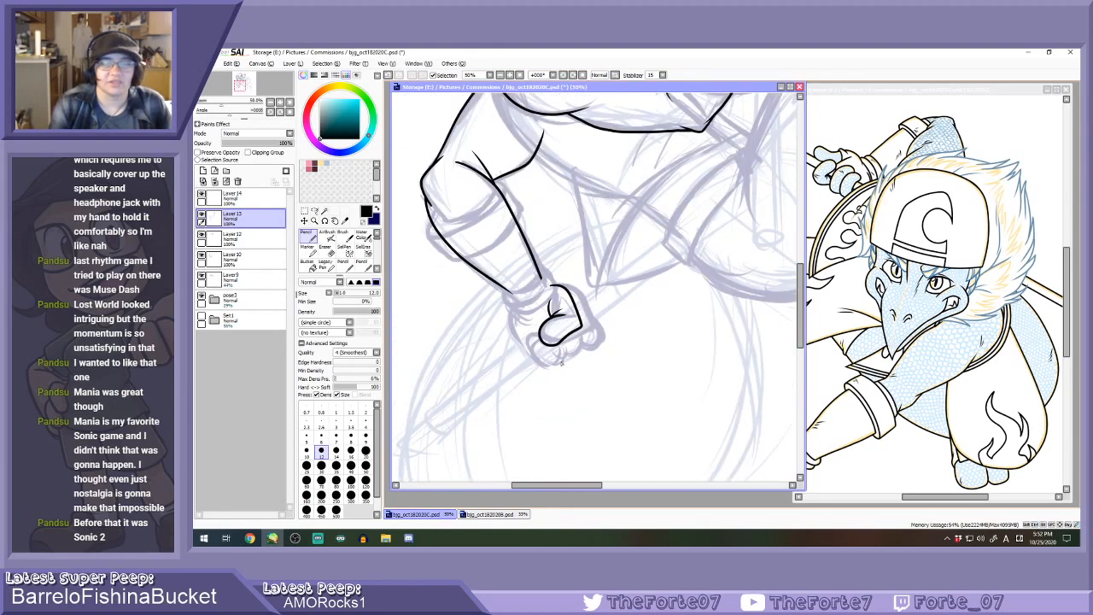
Ink the outer edge of the lowered hand as a curve from below the wrist to the first finger's knuckle.
scroll(515, 312, "up", 3)
left_click_drag(507, 360, 545, 401)
key("ctrl+z")
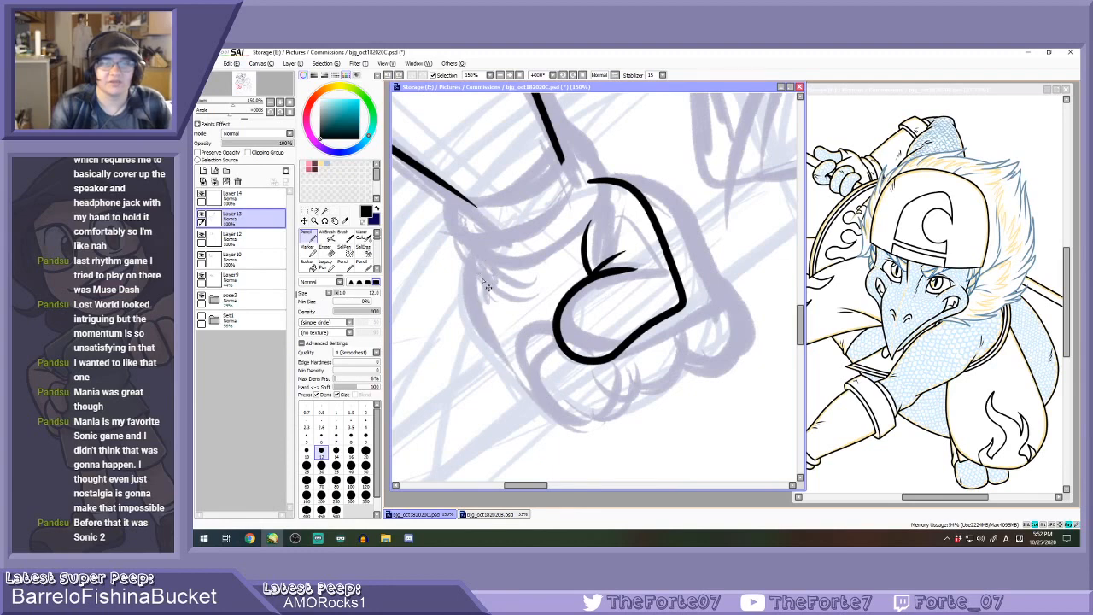
mouse_move(485, 257)
left_mouse_down()
mouse_move(479, 317)
mouse_move(539, 405)
left_mouse_up()
Ink the curled first finger as a rounded loop emerging from behind the thumb tip, redoing the stroke until it is smooth.
left_click_drag(554, 321, 518, 355)
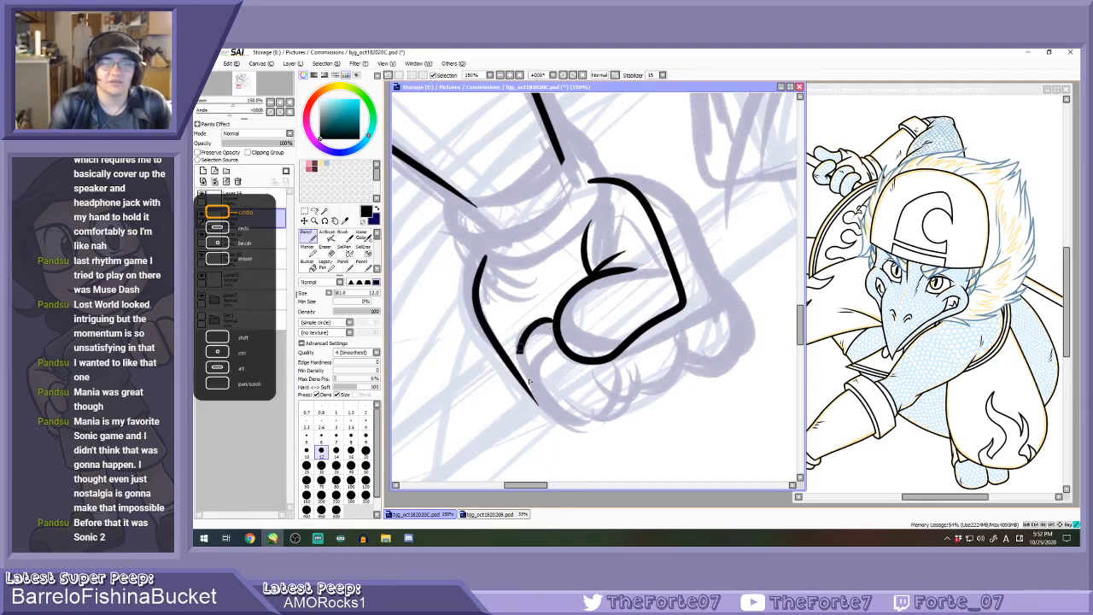
key("ctrl+z")
mouse_move(554, 316)
left_mouse_down()
mouse_move(518, 340)
mouse_move(539, 397)
mouse_move(586, 430)
mouse_move(609, 357)
left_mouse_up()
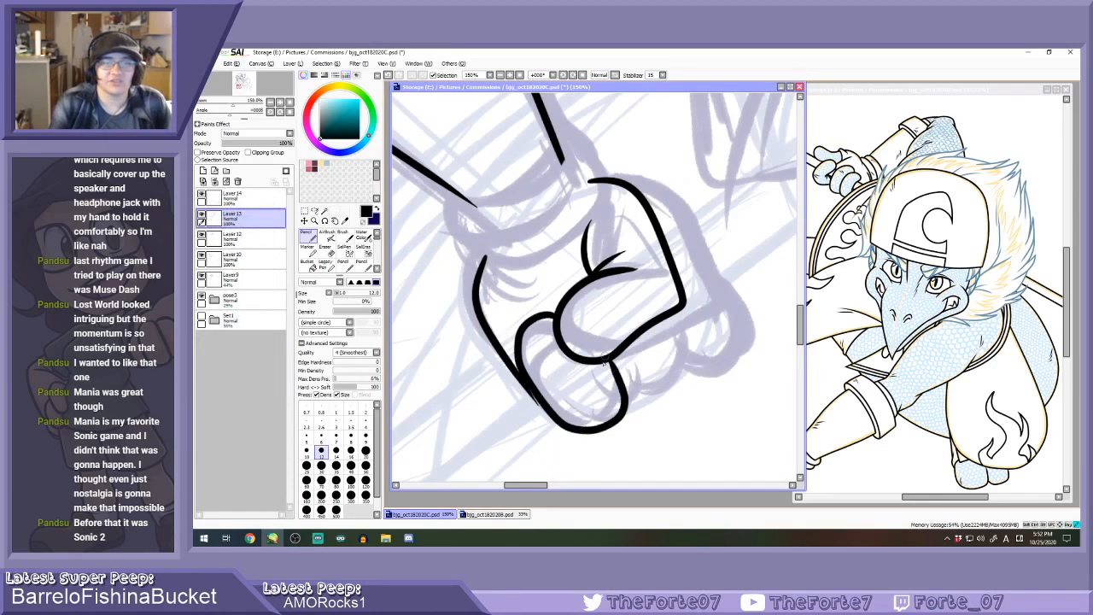
key("ctrl+z")
mouse_move(557, 314)
left_mouse_down()
mouse_move(521, 350)
mouse_move(565, 421)
mouse_move(614, 418)
mouse_move(604, 365)
left_mouse_up()
key("ctrl+z")
mouse_move(553, 314)
left_mouse_down()
mouse_move(519, 342)
mouse_move(551, 409)
mouse_move(594, 421)
mouse_move(613, 397)
mouse_move(587, 353)
left_mouse_up()
Try to ink the curled middle finger beside the first one and the outermost finger behind the thumb.
mouse_move(616, 393)
left_mouse_down()
mouse_move(668, 368)
mouse_move(650, 328)
mouse_move(625, 397)
mouse_move(670, 368)
mouse_move(655, 333)
left_mouse_up()
key("ctrl+z")
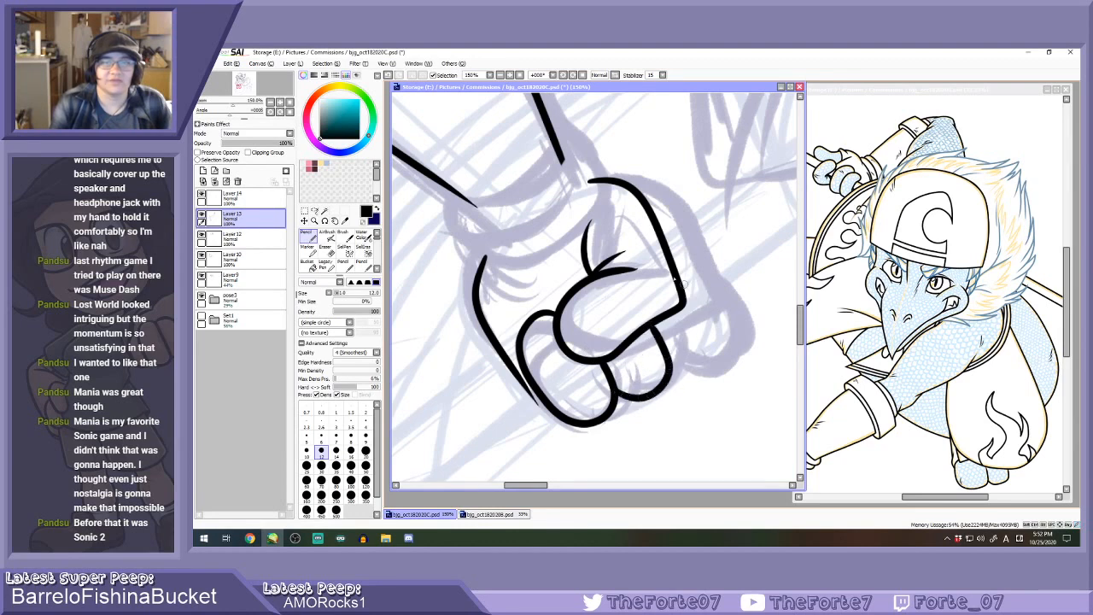
key("ctrl+z")
left_click_drag(666, 246, 725, 347)
key("ctrl+z")
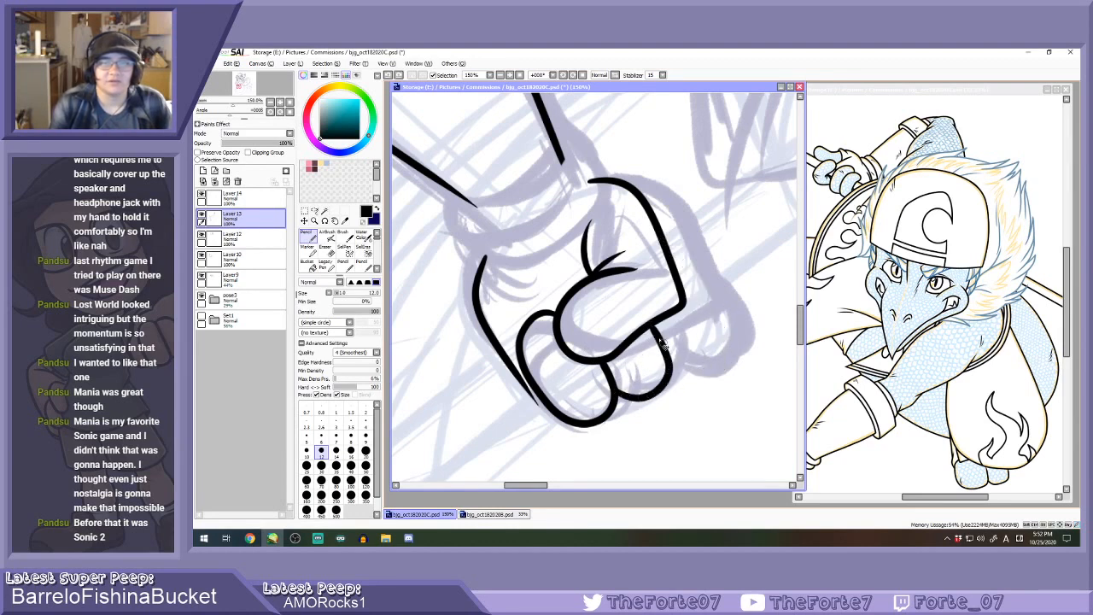
key("ctrl+z")
mouse_move(645, 328)
left_mouse_down()
mouse_move(725, 329)
mouse_move(665, 259)
left_mouse_up()
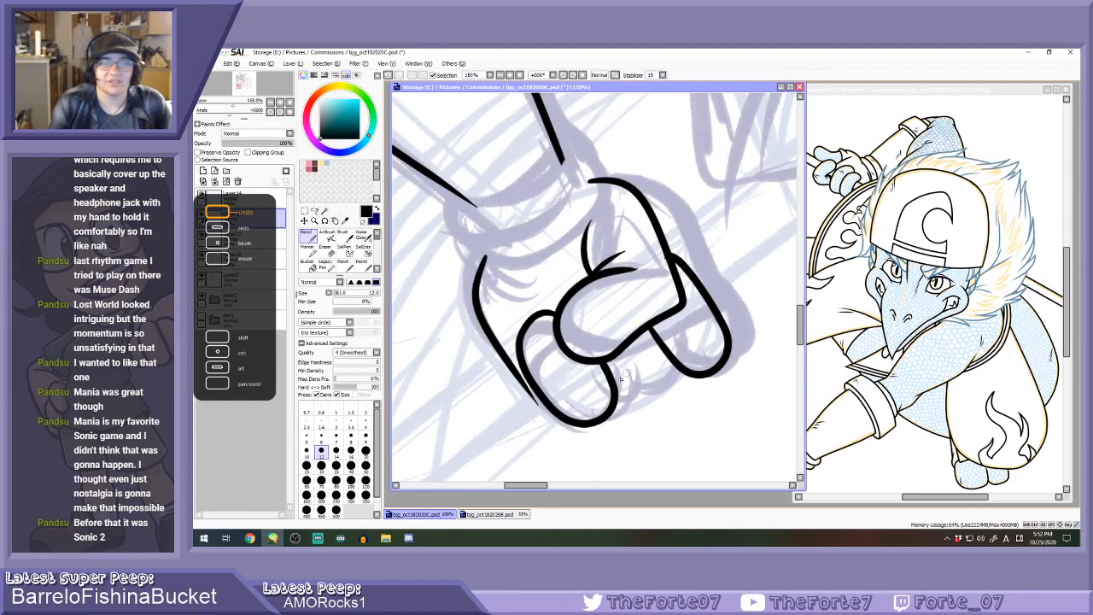
mouse_move(605, 365)
left_mouse_down()
mouse_move(635, 396)
mouse_move(674, 362)
left_mouse_up()
key("ctrl+z")
key("ctrl+z")
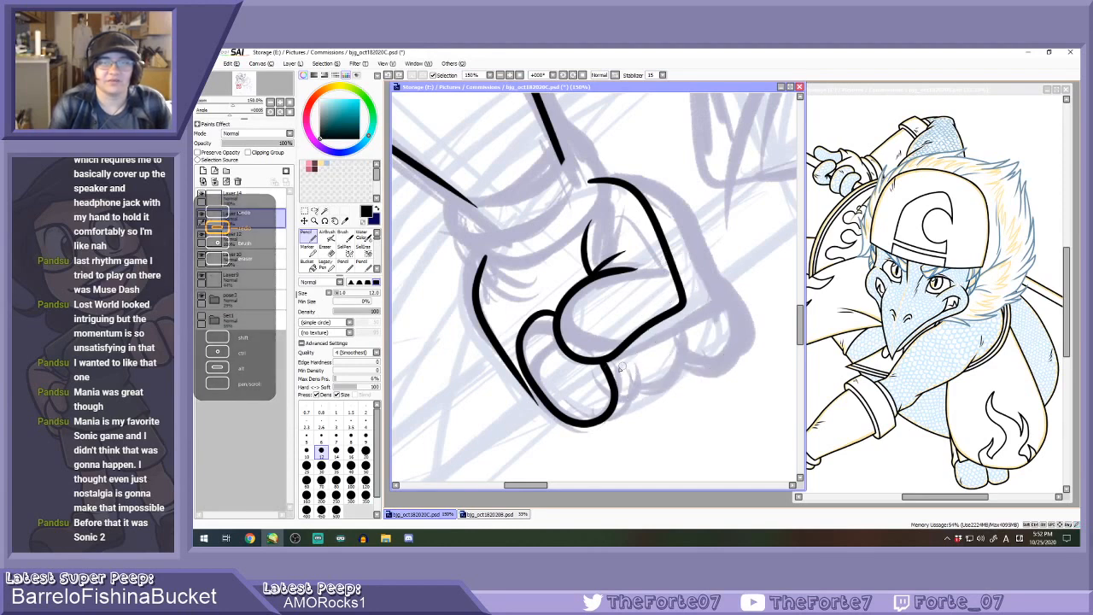
Try again to ink the middle and outermost fingers, restarting with a wider outermost finger loop behind the thumb.
mouse_move(607, 366)
left_mouse_down()
mouse_move(632, 396)
mouse_move(663, 382)
mouse_move(672, 355)
left_mouse_up()
key("ctrl+z")
mouse_move(605, 366)
left_mouse_down()
mouse_move(649, 396)
mouse_move(681, 361)
left_mouse_up()
mouse_move(652, 327)
left_mouse_down()
mouse_move(691, 373)
mouse_move(729, 354)
mouse_move(705, 290)
left_mouse_up()
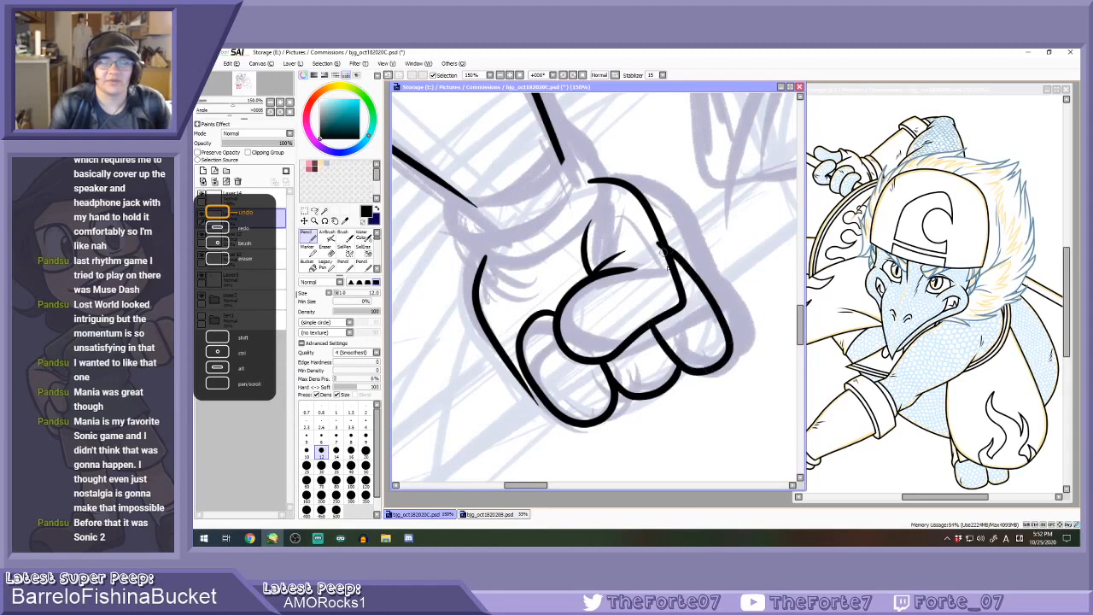
key("ctrl+z")
key("ctrl+z")
mouse_move(656, 321)
left_mouse_down()
mouse_move(695, 369)
mouse_move(735, 344)
mouse_move(706, 275)
mouse_move(672, 242)
mouse_move(717, 306)
mouse_move(730, 364)
mouse_move(695, 378)
mouse_move(655, 323)
left_mouse_up()
key("ctrl+z")
key("ctrl+z")
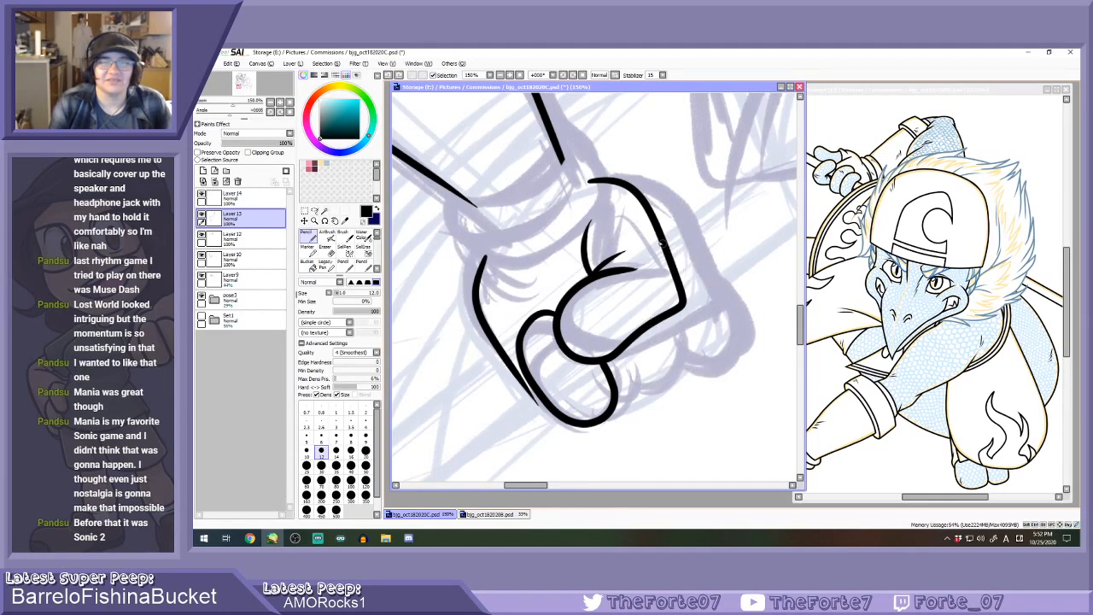
mouse_move(665, 241)
left_mouse_down()
mouse_move(723, 314)
mouse_move(724, 354)
mouse_move(691, 371)
mouse_move(659, 341)
left_mouse_up()
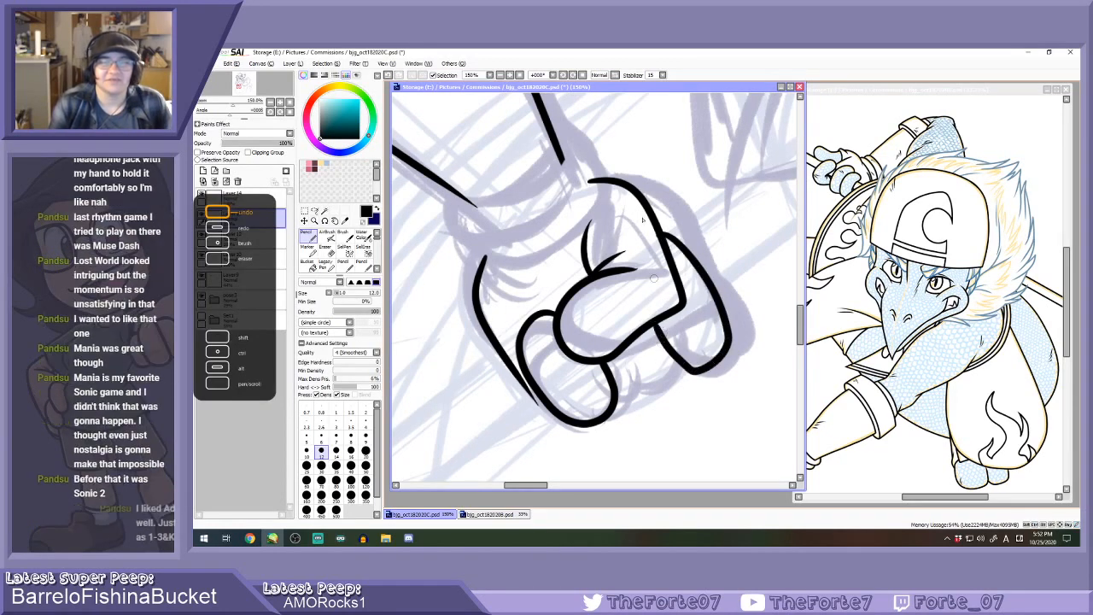
Rotate the canvas until the lowered fist points upward for inking its remaining fingers.
left_click(562, 75)
left_click(561, 75)
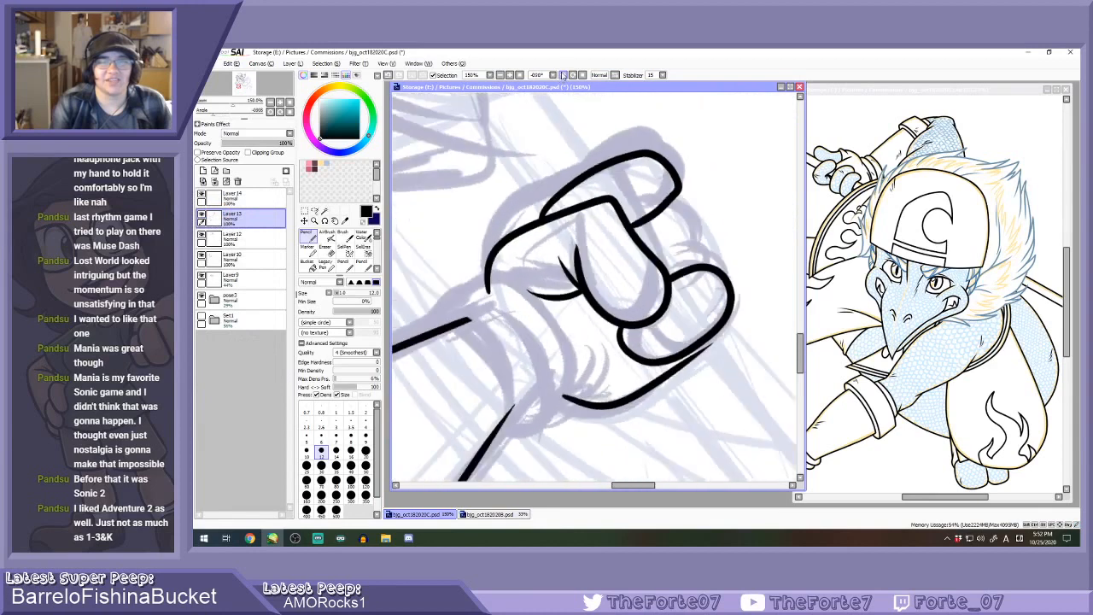
mouse_move(511, 271)
left_mouse_down()
mouse_move(514, 180)
mouse_move(546, 132)
mouse_move(586, 187)
mouse_move(574, 216)
left_mouse_up()
key("ctrl+z")
left_click(564, 76)
left_click(564, 75)
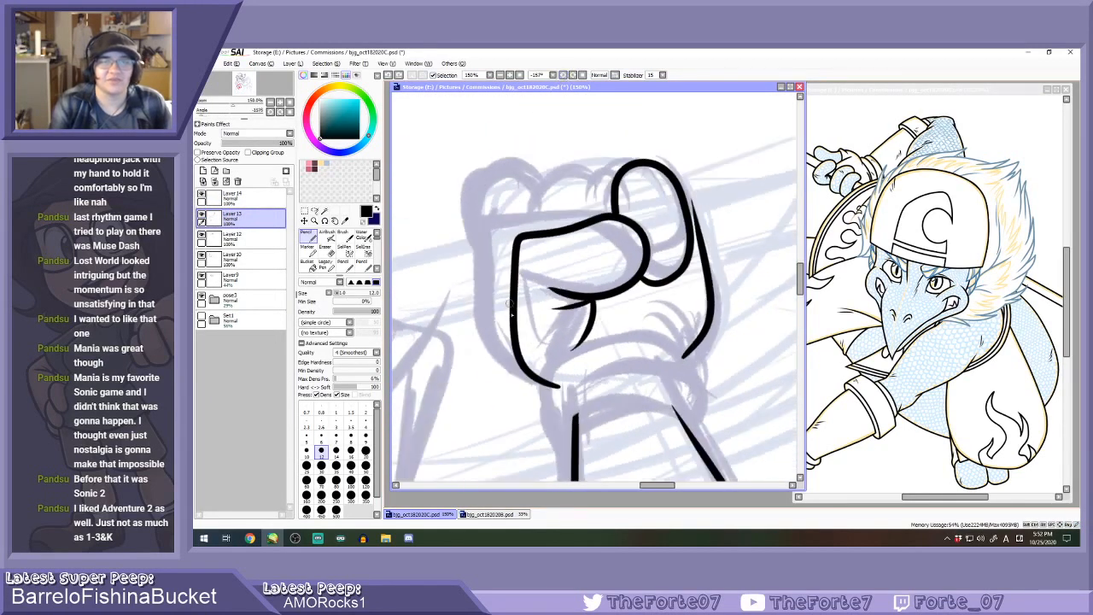
Ink the long rounded outline of the outermost finger on the lowered fist, following the sketch.
mouse_move(513, 318)
left_mouse_down()
mouse_move(481, 276)
mouse_move(466, 187)
mouse_move(507, 155)
mouse_move(539, 229)
left_mouse_up()
key("ctrl+z")
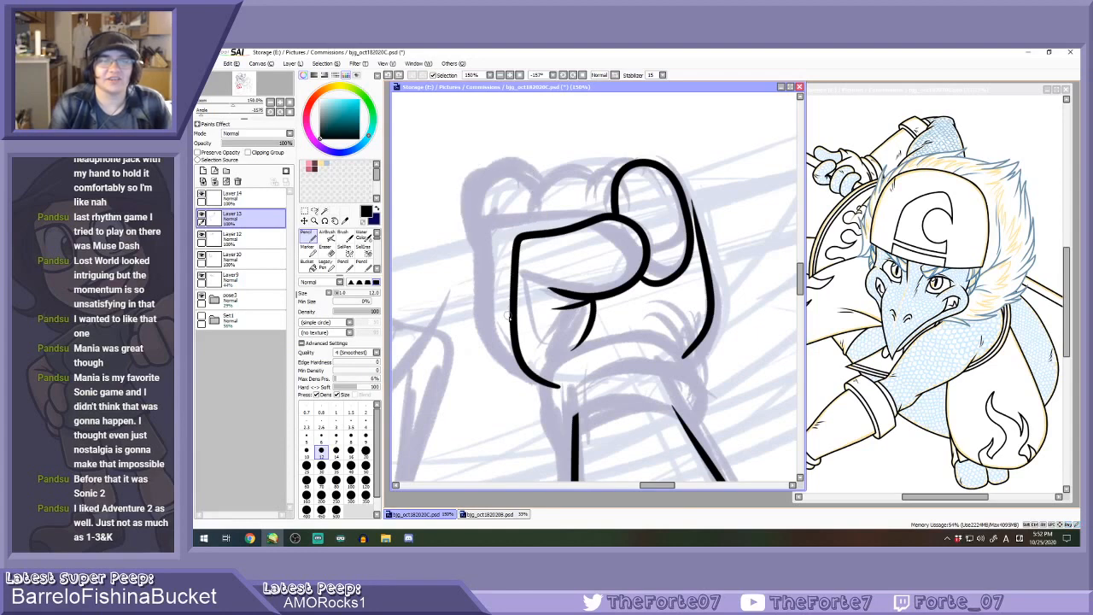
mouse_move(515, 317)
left_mouse_down()
mouse_move(470, 247)
mouse_move(471, 172)
mouse_move(525, 161)
mouse_move(547, 218)
left_mouse_up()
key("ctrl+z")
mouse_move(515, 318)
left_mouse_down()
mouse_move(475, 268)
mouse_move(469, 177)
mouse_move(504, 156)
mouse_move(548, 228)
mouse_move(541, 192)
mouse_move(593, 171)
mouse_move(614, 213)
left_mouse_up()
key("ctrl+z")
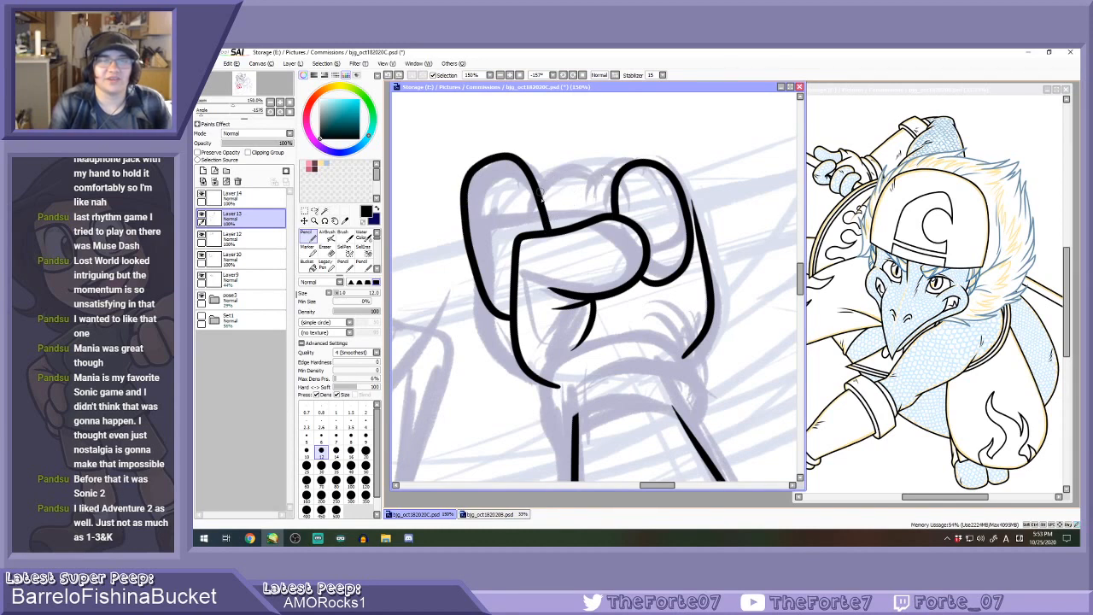
Ink the short rounded finger between the fist's two outlined fingers and reset the canvas rotation.
mouse_move(541, 210)
left_mouse_down()
mouse_move(570, 173)
mouse_move(615, 215)
left_mouse_up()
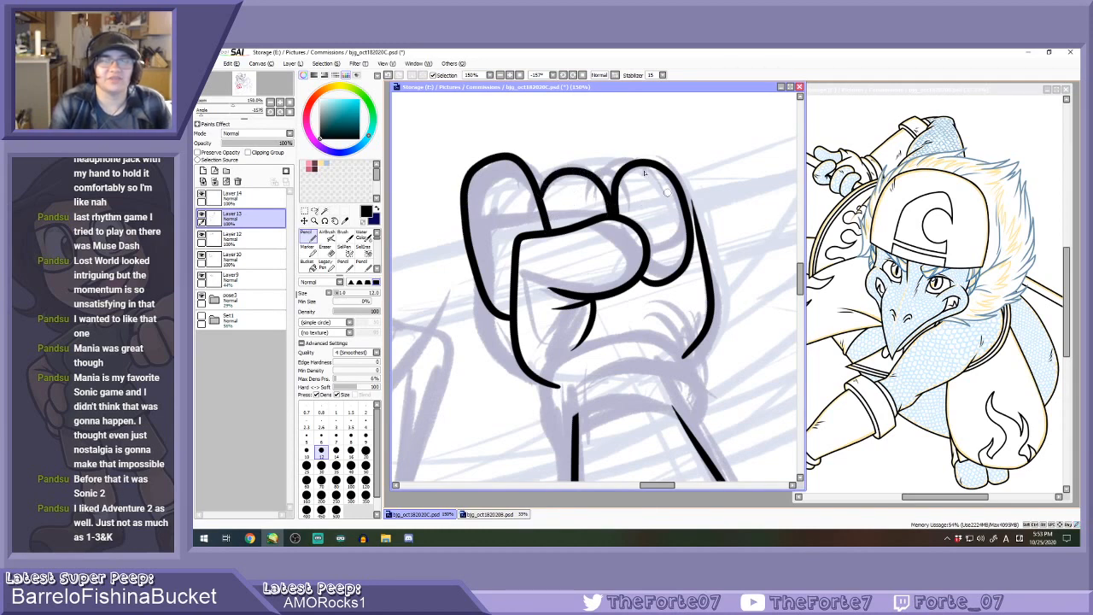
left_click(581, 75)
scroll(584, 309, "down", 7)
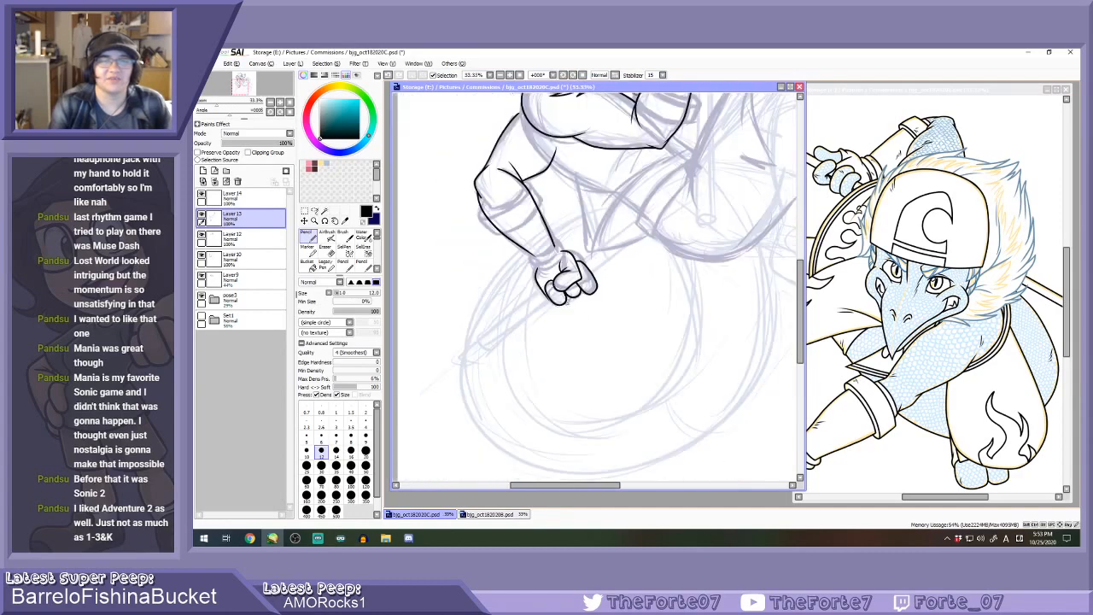
Erase stray ink along the outer edge of the lowered fist and return to the Pencil.
scroll(584, 309, "up", 4)
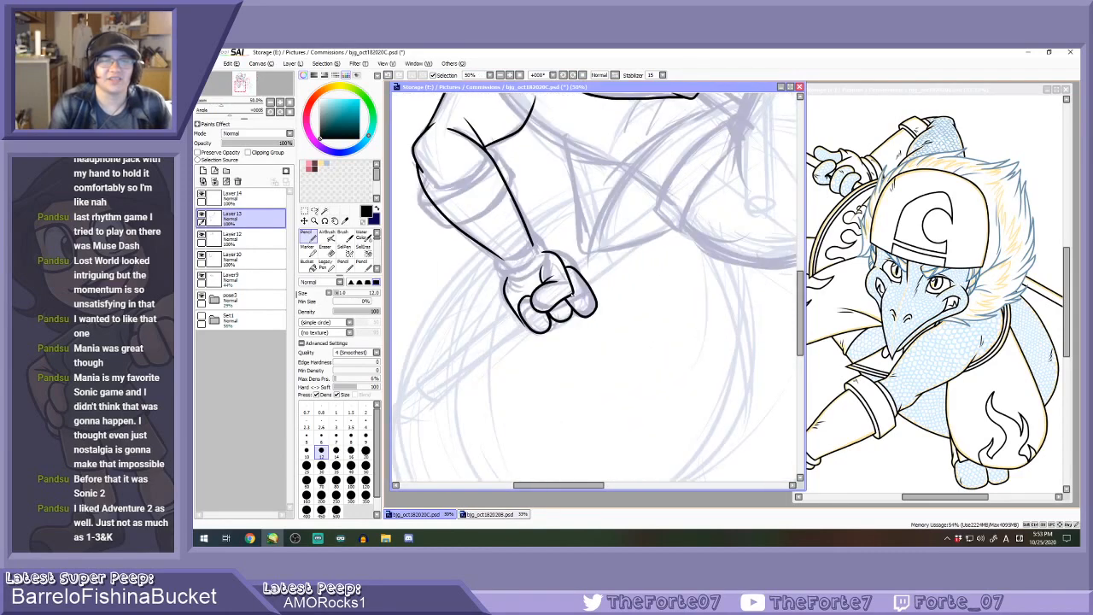
scroll(564, 290, "up", 2)
key("e")
left_click_drag(472, 331, 504, 311)
scroll(509, 310, "down", 4)
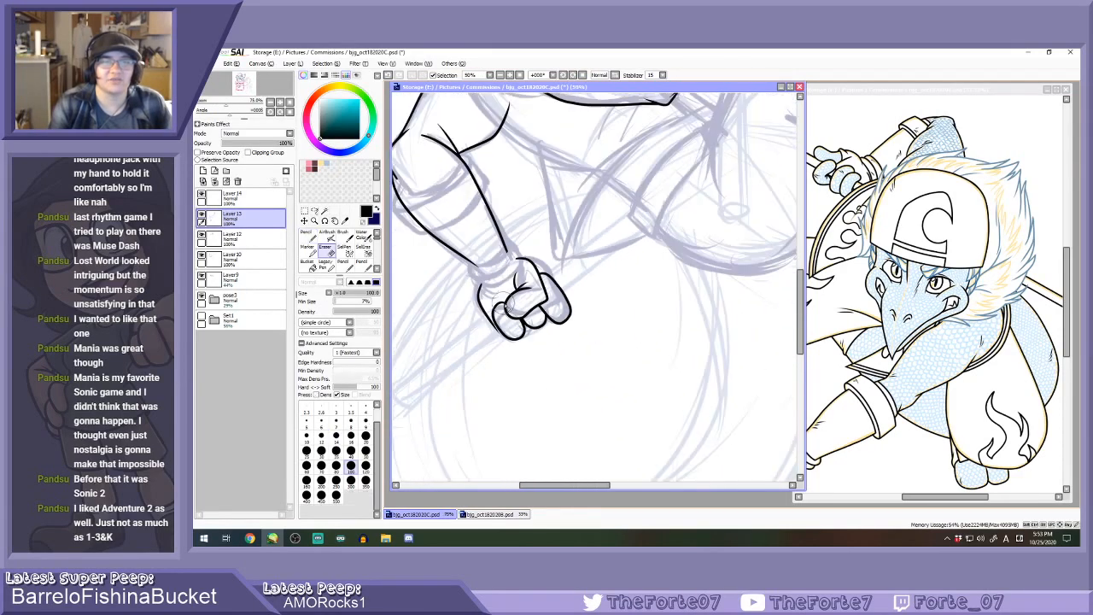
key("n")
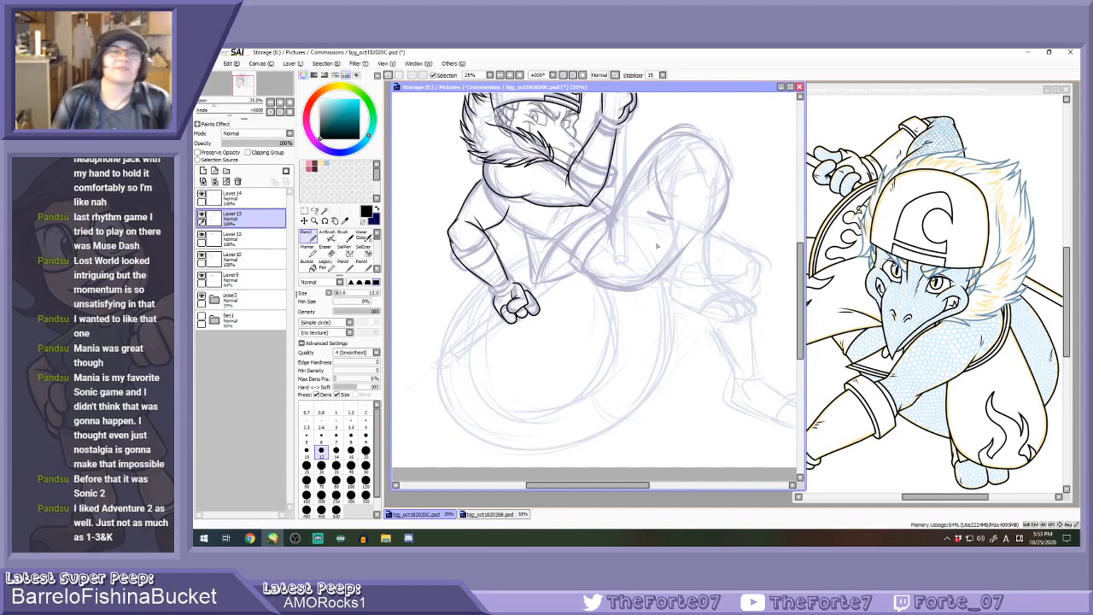
Try to ink the torso's side contour on Layer 14, curving down from beneath the fur collar.
scroll(486, 214, "up", 1)
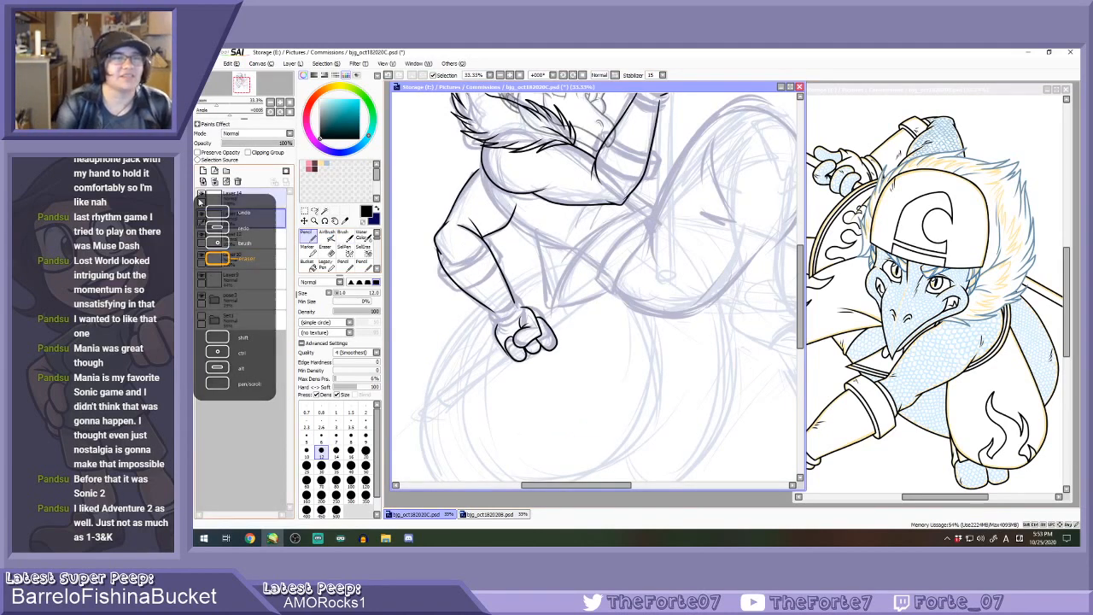
left_click(231, 195)
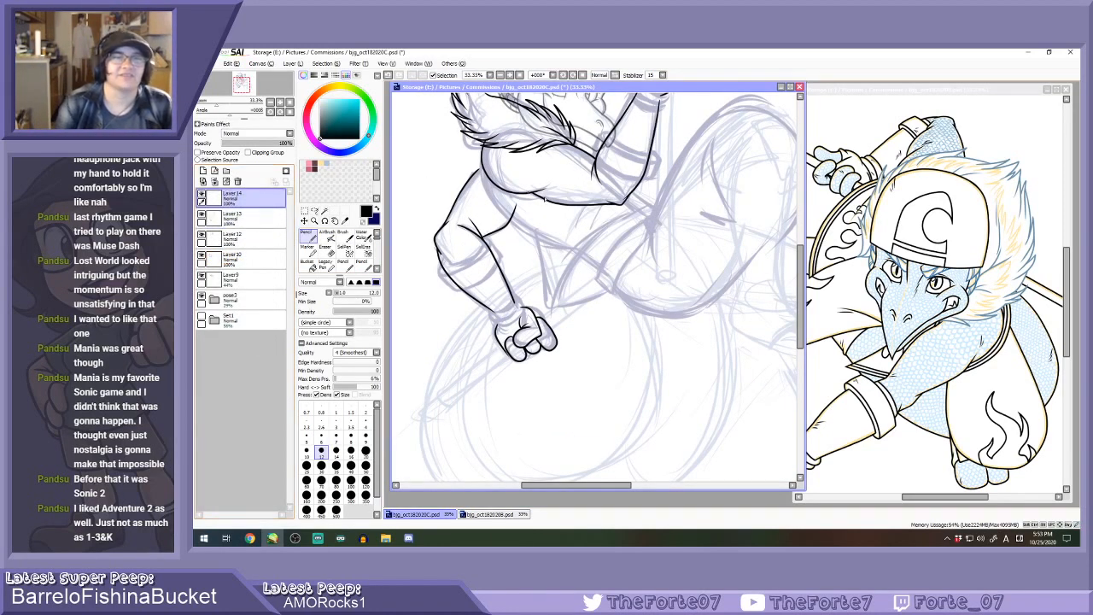
scroll(541, 291, "up", 3)
scroll(542, 291, "down", 3)
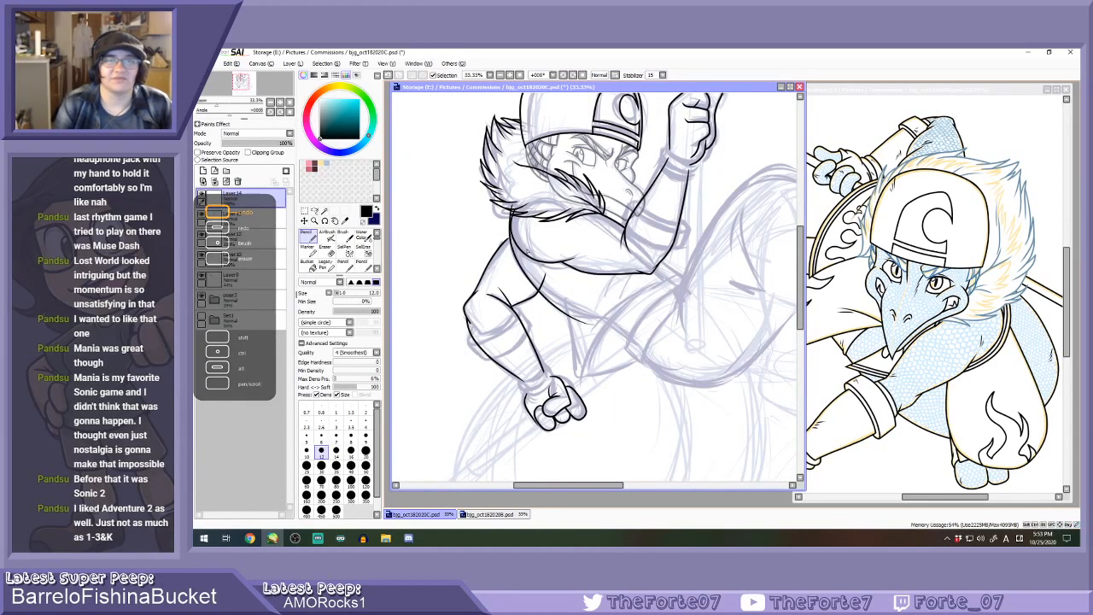
scroll(515, 245, "up", 1)
key("ctrl+z")
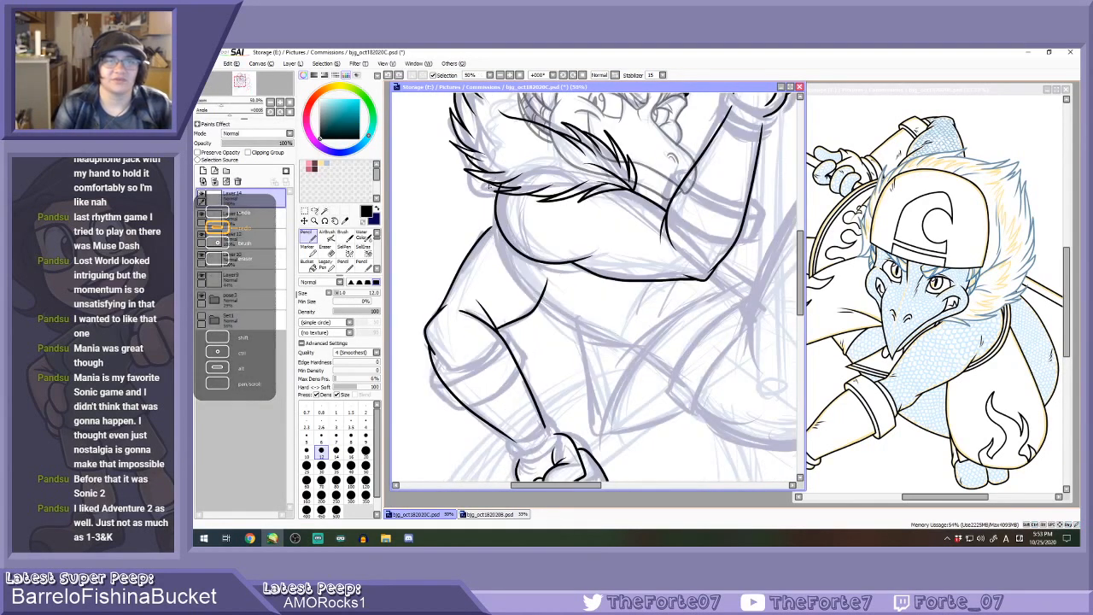
mouse_move(495, 187)
left_mouse_down()
mouse_move(518, 285)
mouse_move(622, 345)
left_mouse_up()
key("ctrl+z")
mouse_move(493, 186)
left_mouse_down()
mouse_move(496, 240)
mouse_move(620, 345)
left_mouse_up()
key("ctrl+z")
mouse_move(496, 186)
left_mouse_down()
mouse_move(494, 257)
mouse_move(619, 346)
left_mouse_up()
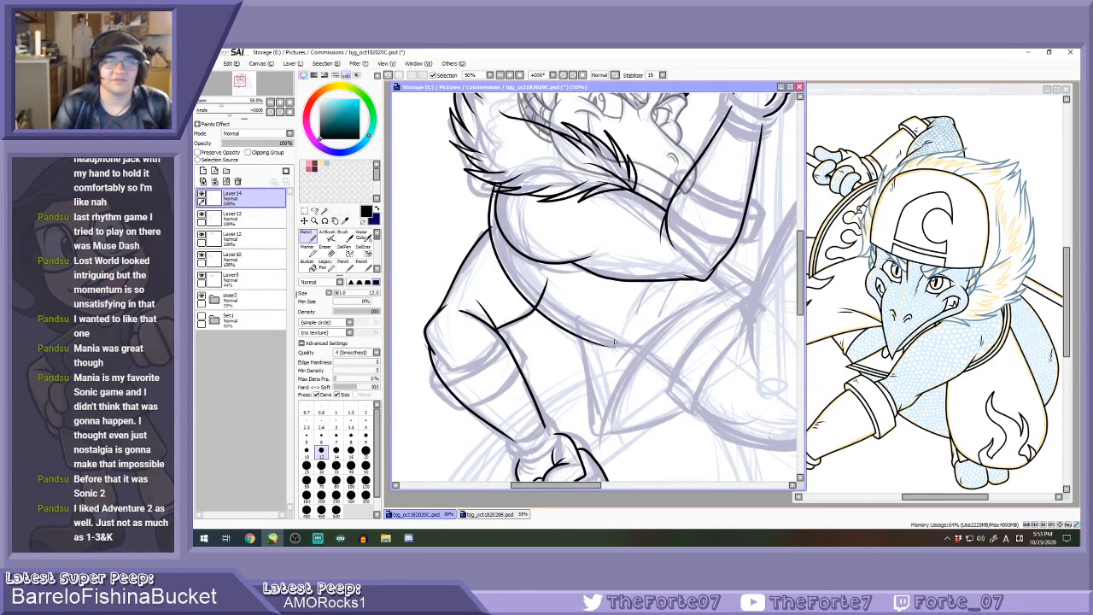
key("ctrl+z")
mouse_move(494, 184)
left_mouse_down()
mouse_move(519, 287)
mouse_move(625, 346)
left_mouse_up()
scroll(584, 308, "down", 2)
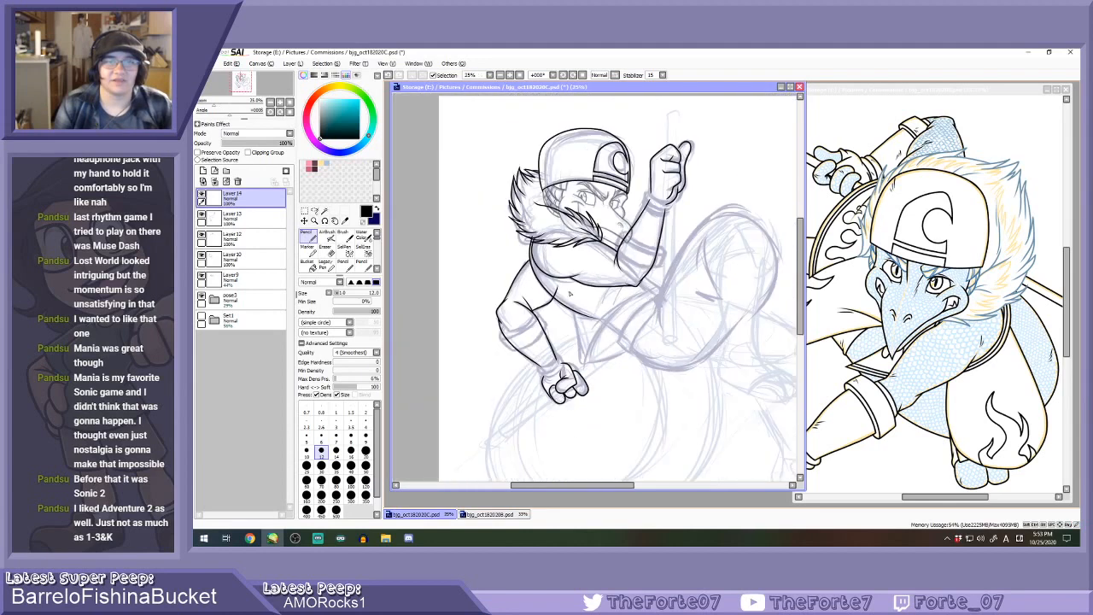
key("ctrl+z")
Try to ink the waist cloth's edge near the lowered forearm and a short line below the raised arm's elbow.
scroll(584, 346, "up", 2)
left_click_drag(556, 258, 586, 377)
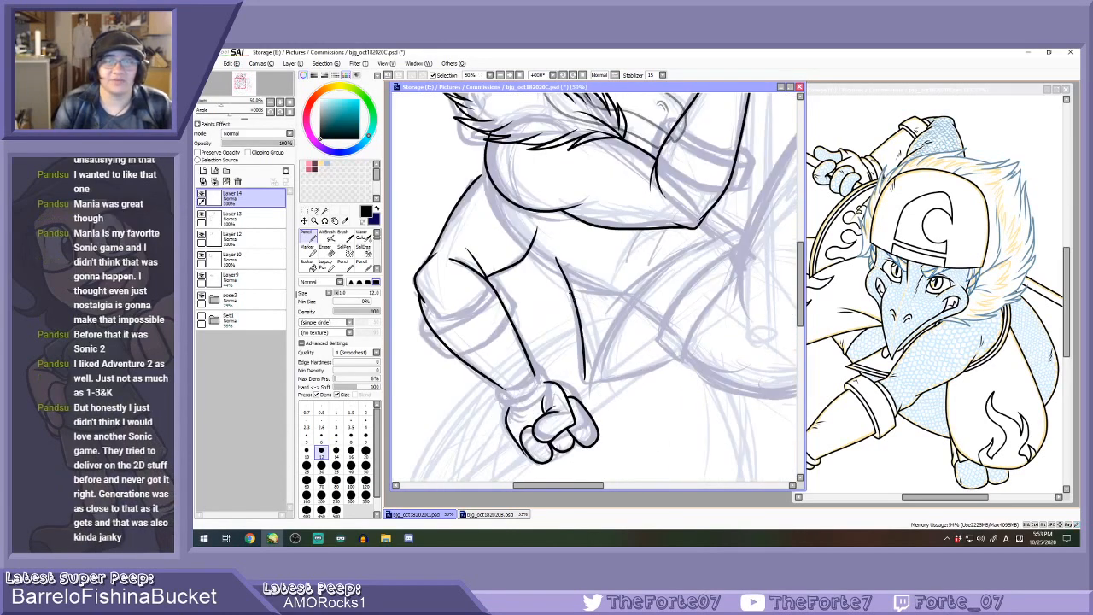
key("ctrl+z")
key("ctrl+y")
key("ctrl+z")
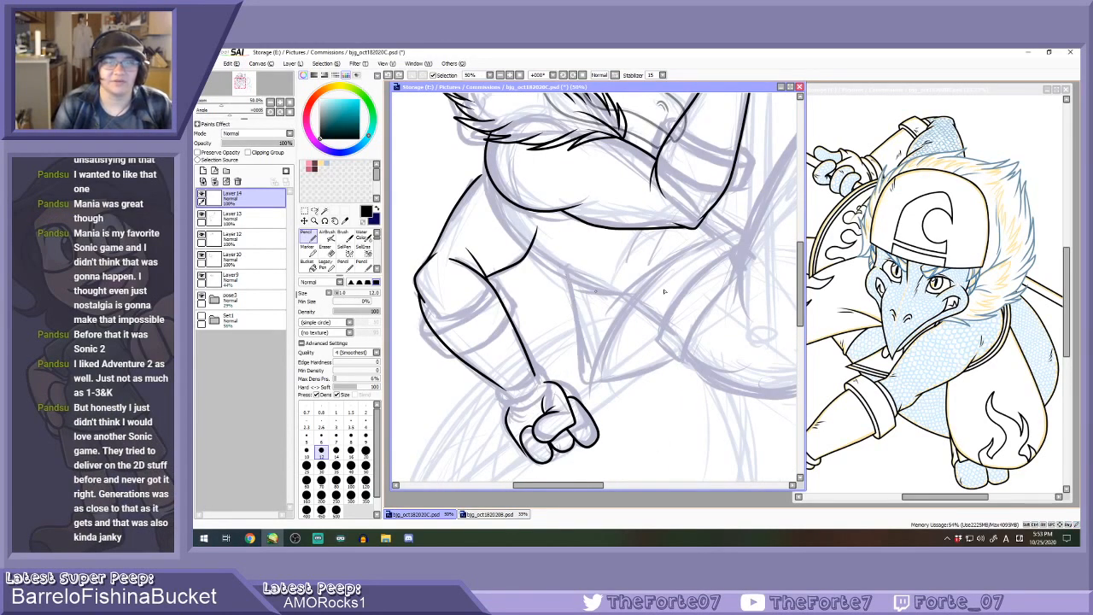
left_click_drag(700, 223, 726, 249)
key("ctrl+z")
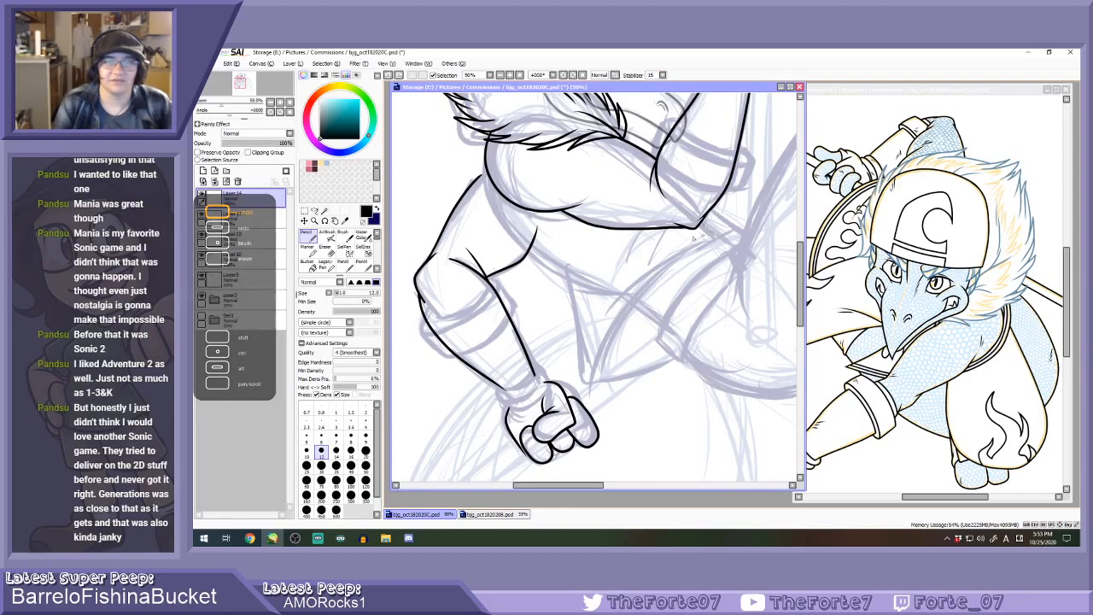
key("e")
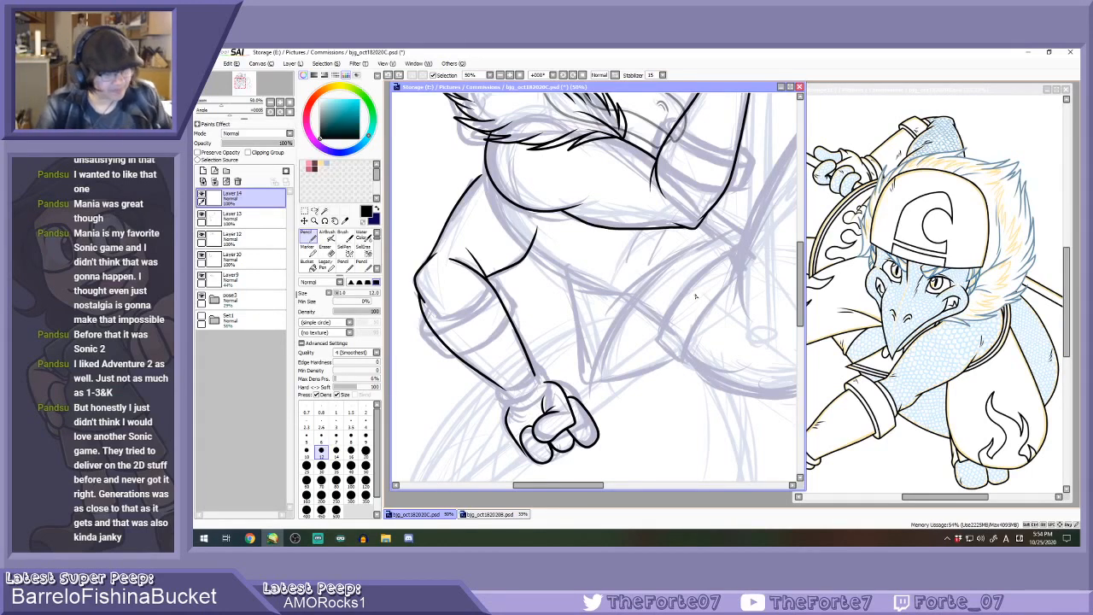
key("alt+Tab")
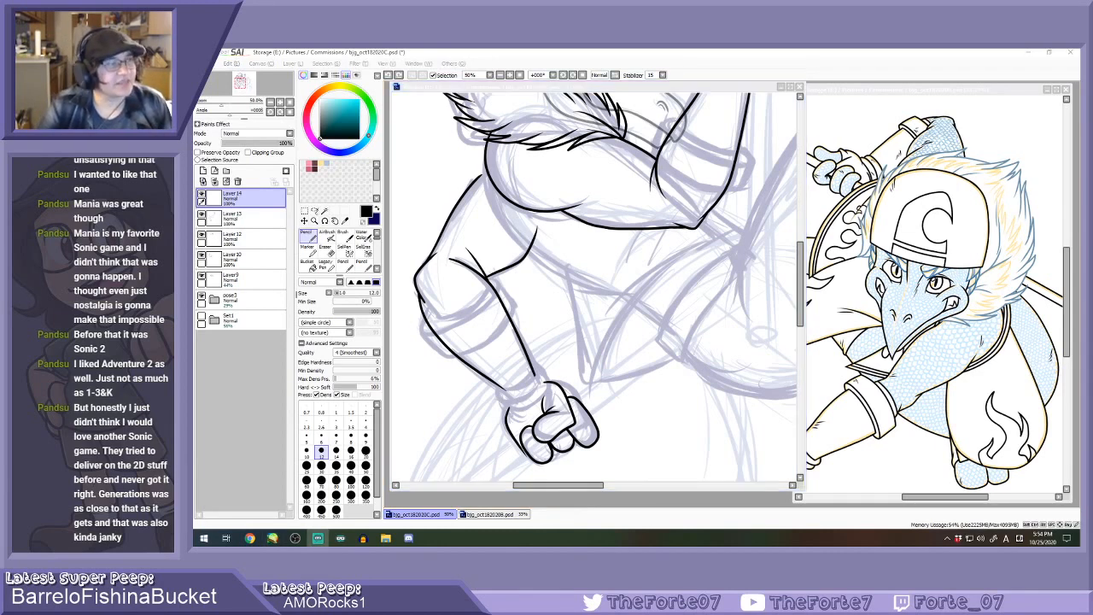
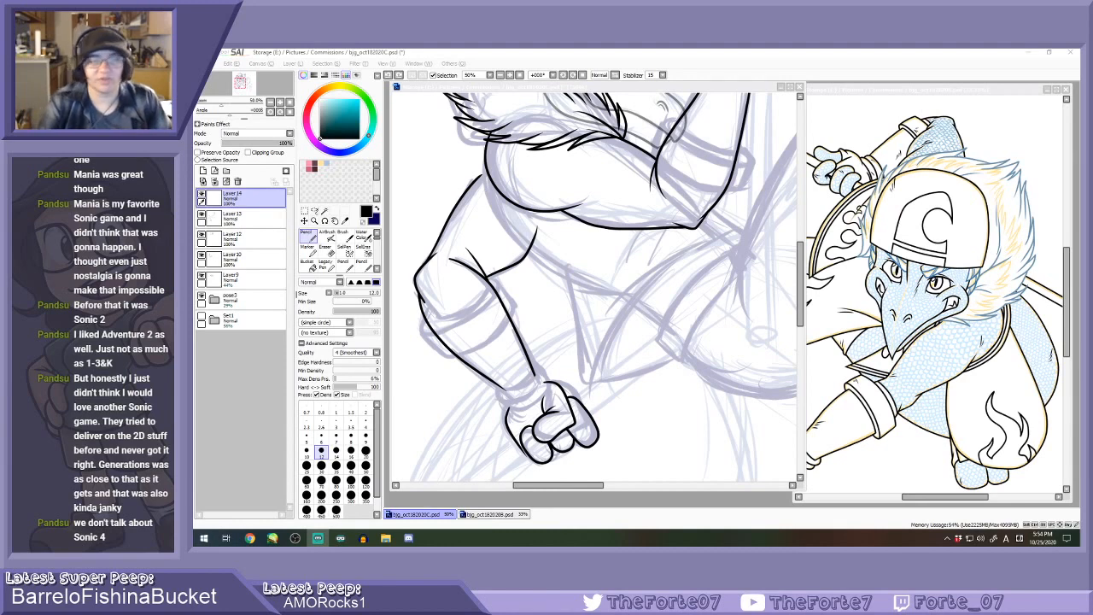
Erase the overshooting stroke end inside the raised arm's elbow on the arm line layer, using a size 16 eraser.
left_click(230, 215)
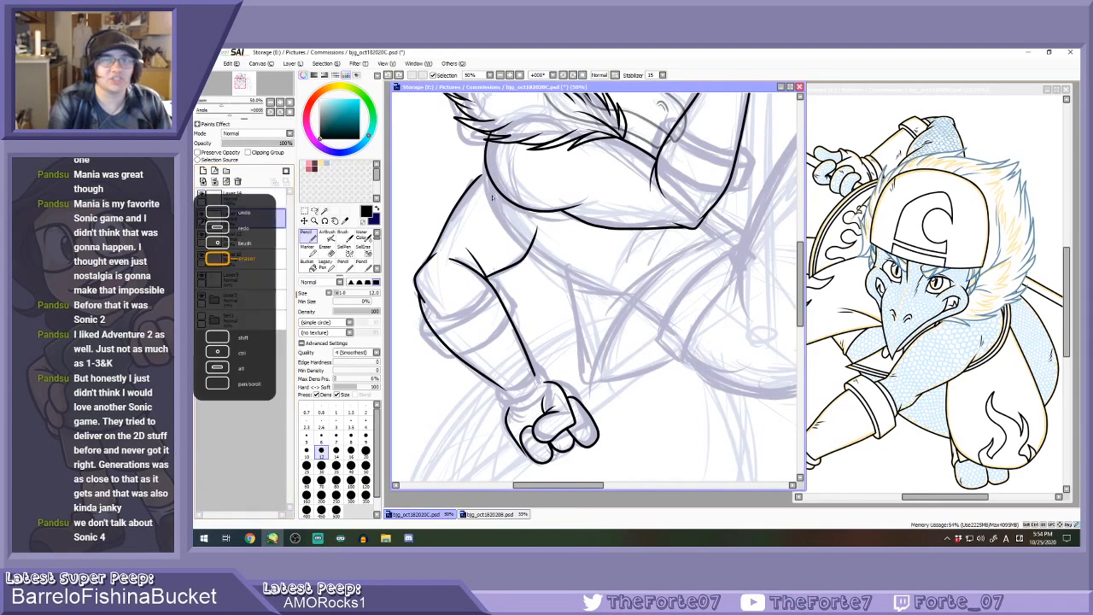
key("e")
scroll(733, 216, "up", 2)
scroll(709, 211, "up", 2)
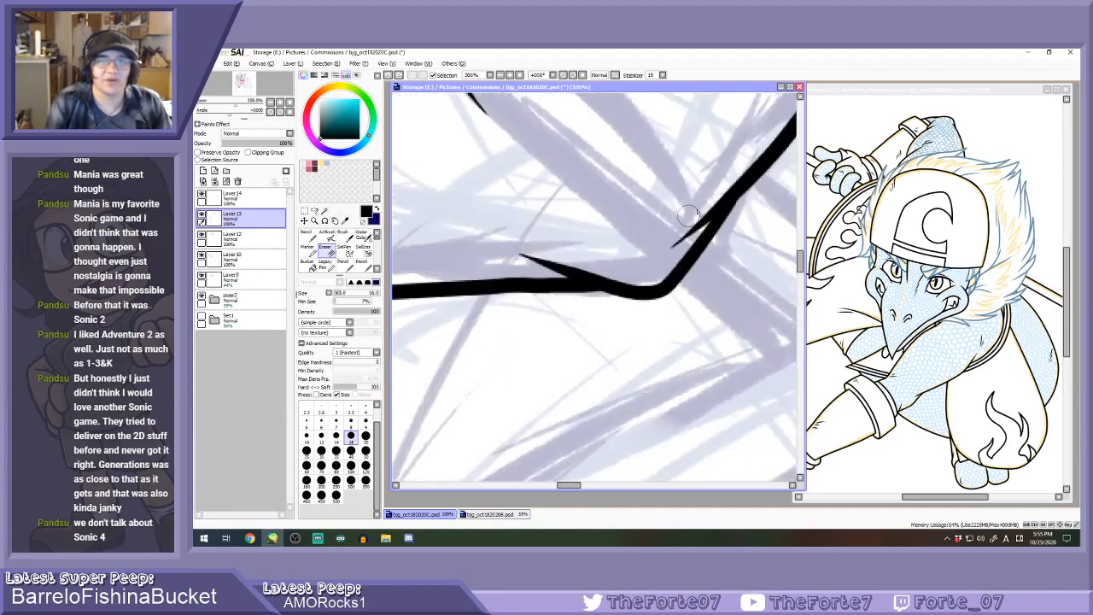
left_click_drag(666, 251, 748, 152)
scroll(651, 263, "down", 5)
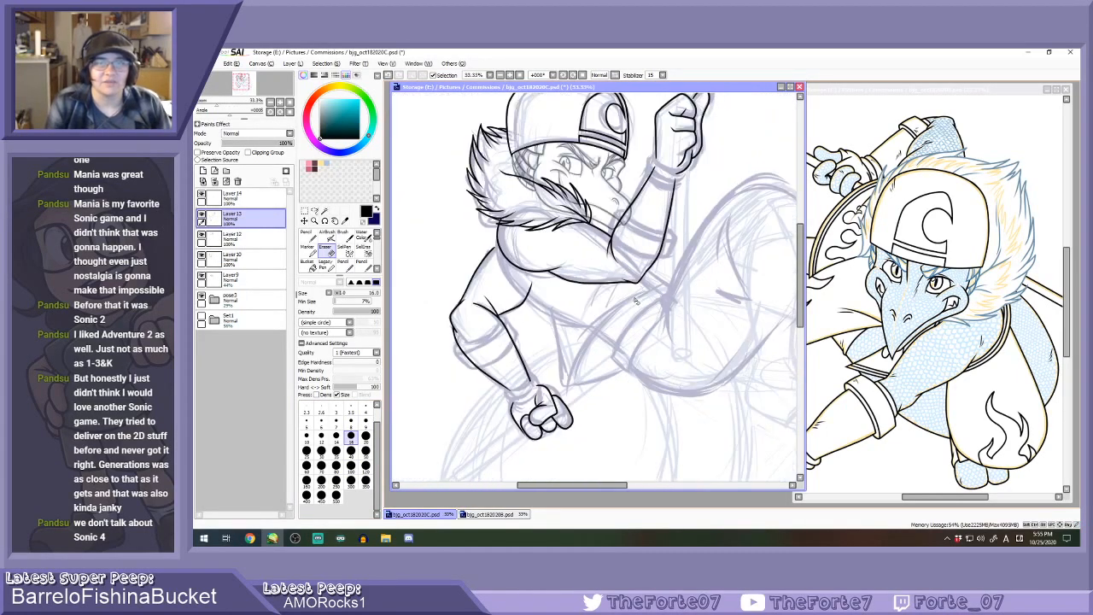
scroll(636, 288, "up", 1)
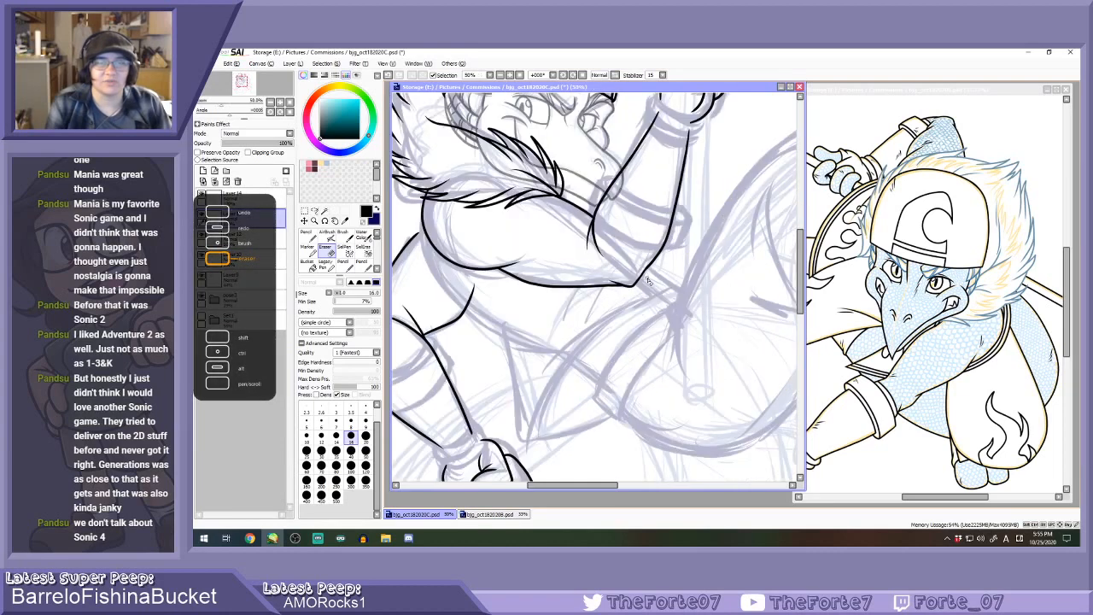
scroll(648, 279, "down", 2)
scroll(648, 279, "up", 1)
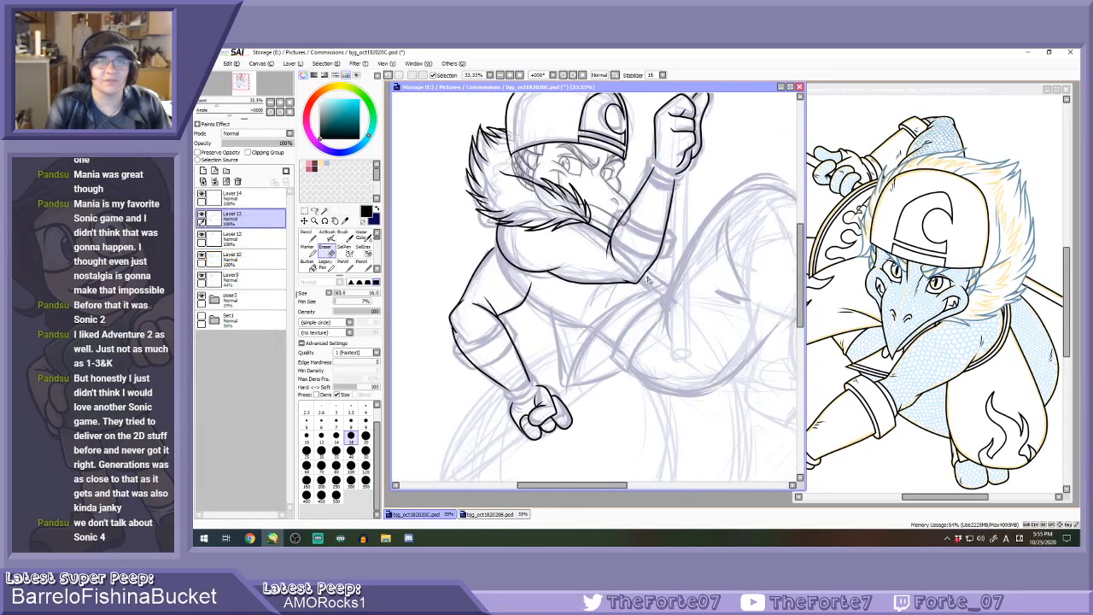
Ink the pointed waist cloth's lower and upper edges on Layer 14, plus the short body line descending from the raised elbow.
key("b")
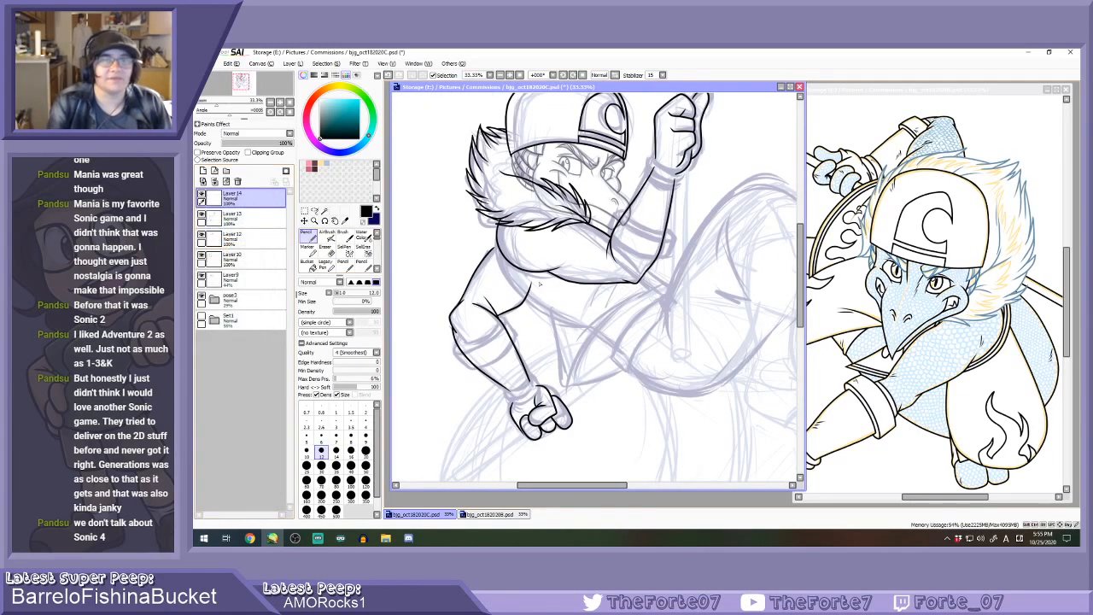
scroll(598, 357, "up", 1)
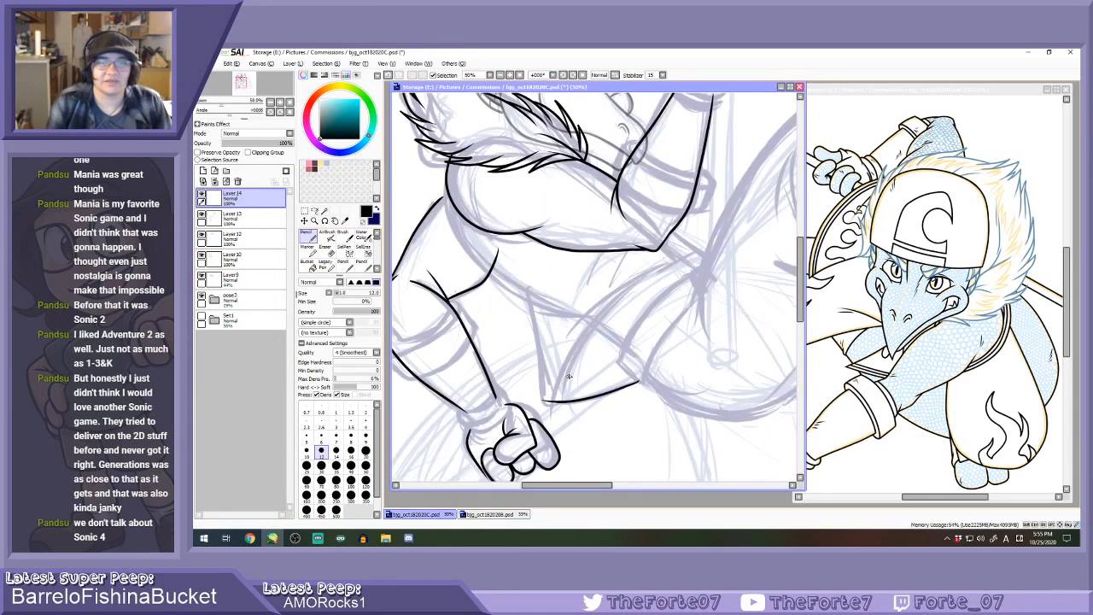
left_click_drag(668, 369, 562, 407)
key("ctrl+z")
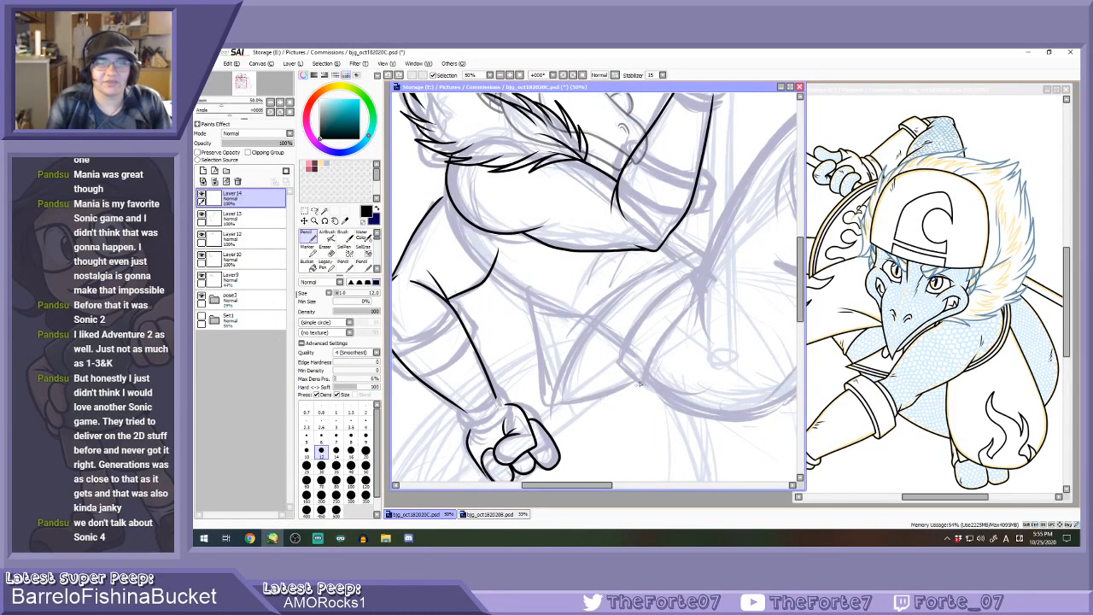
mouse_move(642, 382)
left_mouse_down()
mouse_move(550, 403)
mouse_move(595, 332)
mouse_move(693, 267)
left_mouse_up()
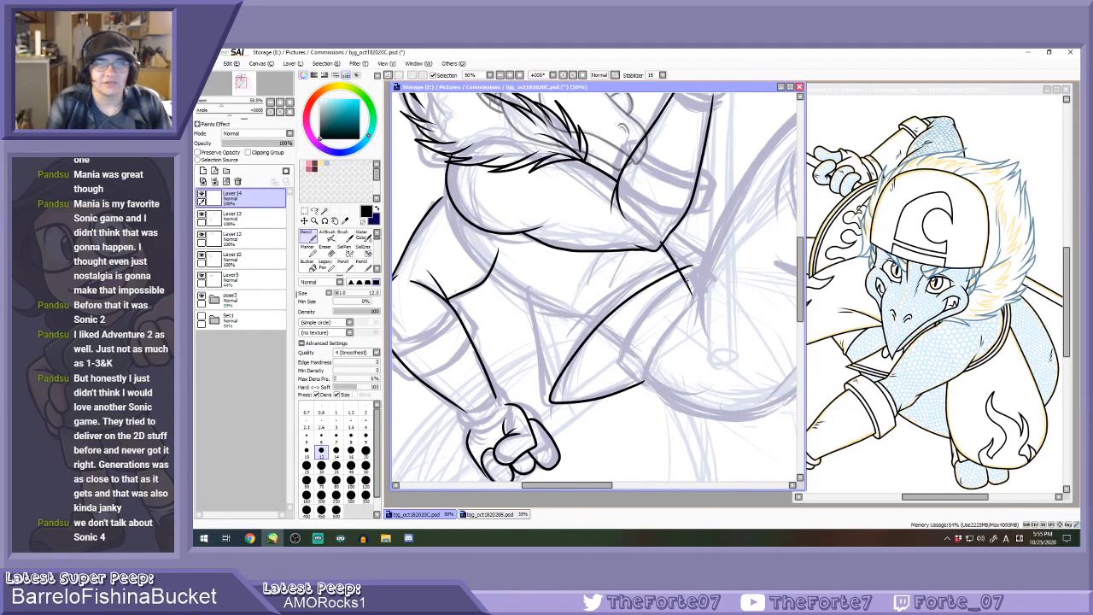
key("ctrl+plus")
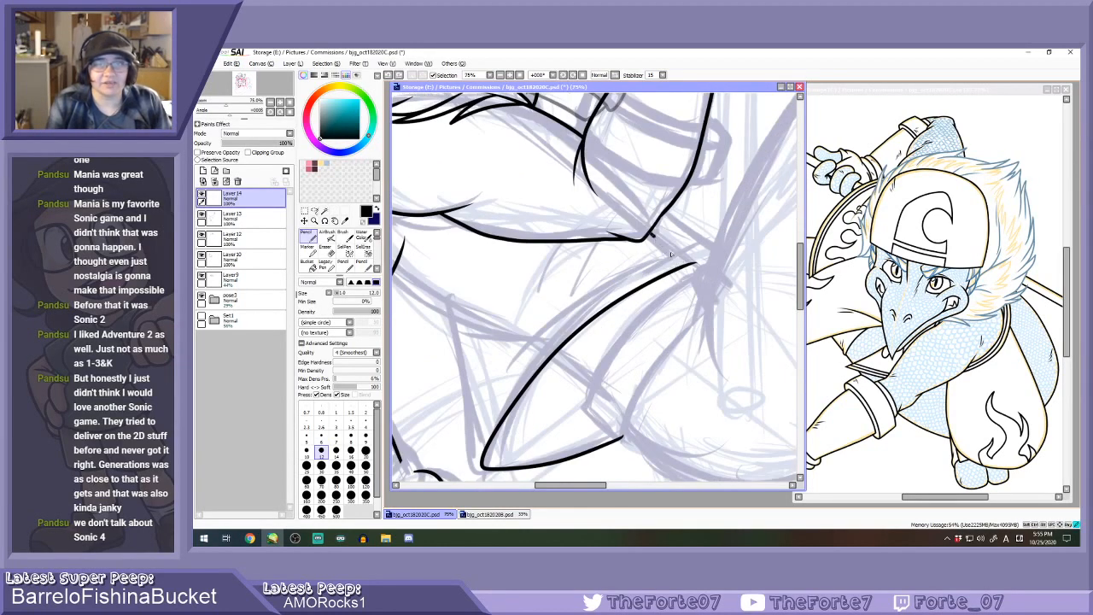
Erase the overshooting line ends where the cloth's upper edge crosses the body line below the elbow.
key("e")
key("ctrl+plus")
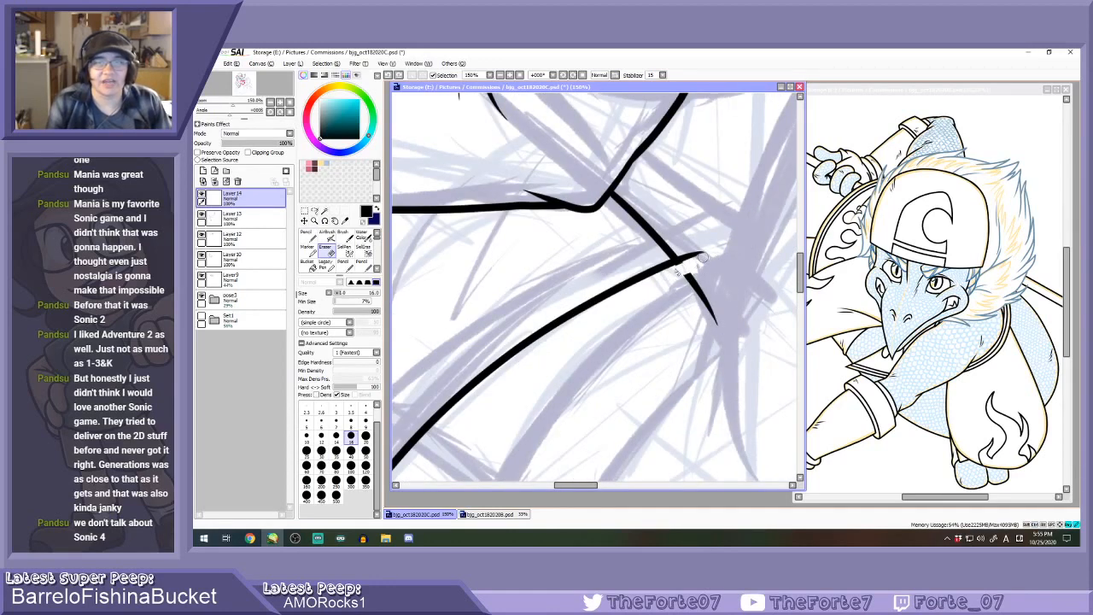
key("ctrl+plus")
key("ctrl+plus")
key("ctrl+z")
left_click_drag(663, 275, 736, 247)
key("ctrl+z")
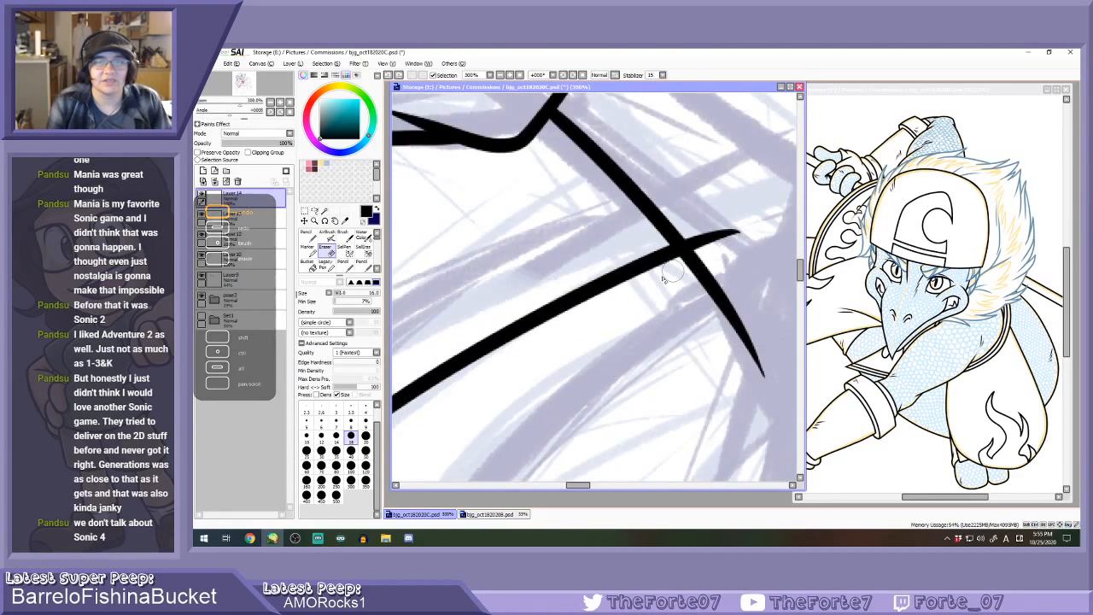
mouse_move(666, 275)
left_mouse_down()
mouse_move(734, 243)
mouse_move(694, 269)
mouse_move(760, 366)
left_mouse_up()
mouse_move(711, 231)
left_mouse_down()
mouse_move(690, 214)
mouse_move(703, 248)
mouse_move(683, 220)
mouse_move(723, 227)
left_mouse_up()
scroll(716, 219, "down", 6)
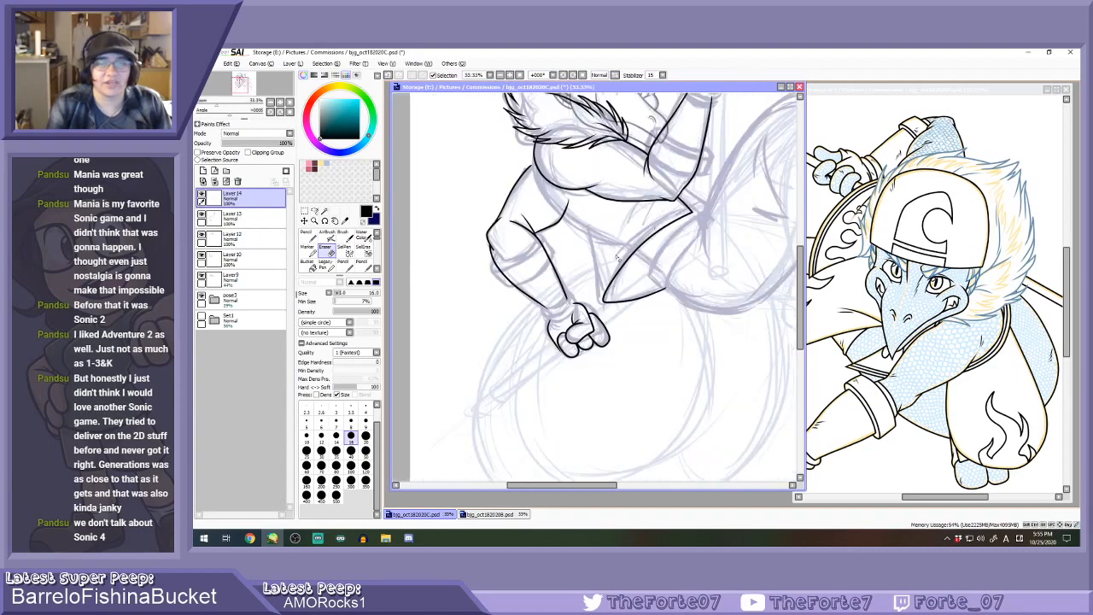
Ink the waist cloth's inner side edge on Layer 14, running from its pointed tip up toward the torso, with the size 12 pencil.
key("n")
mouse_move(557, 232)
left_mouse_down()
mouse_move(570, 217)
mouse_move(644, 219)
left_mouse_up()
scroll(644, 220, "up", 3)
mouse_move(510, 316)
left_mouse_down()
mouse_move(609, 281)
mouse_move(764, 196)
left_mouse_up()
key("ctrl+z")
mouse_move(511, 316)
left_mouse_down()
mouse_move(678, 255)
mouse_move(764, 195)
left_mouse_up()
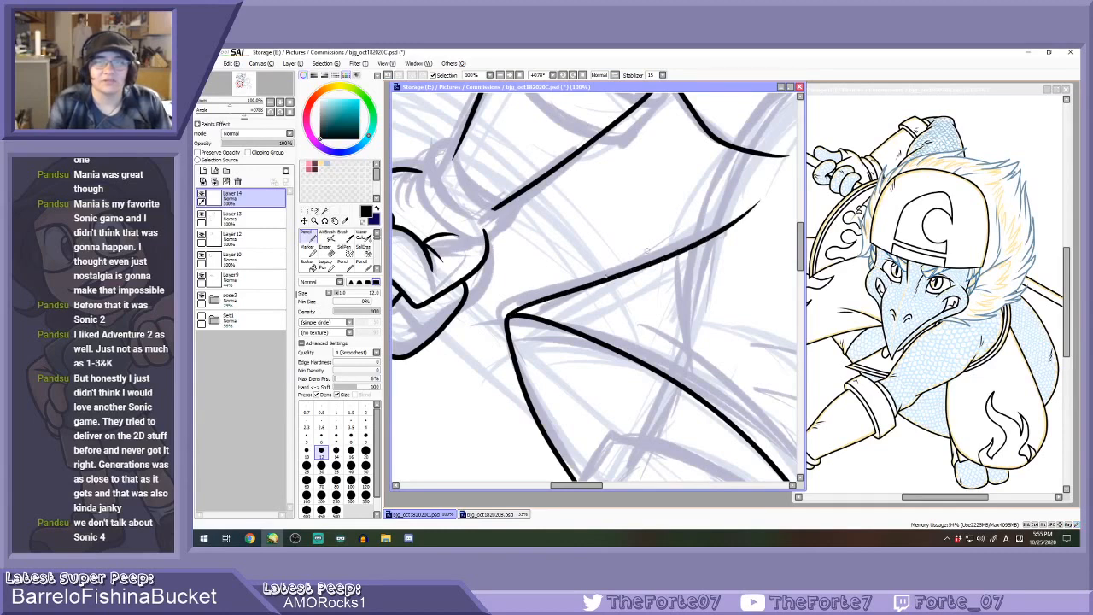
key("ctrl+z")
left_click_drag(511, 316, 643, 270)
scroll(620, 276, "down", 1)
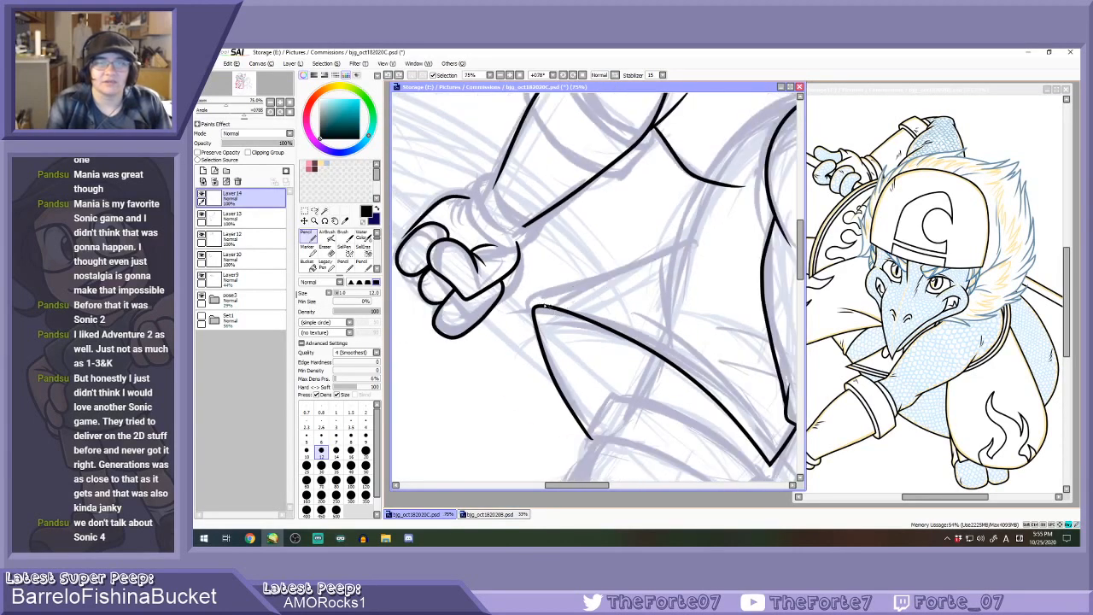
mouse_move(540, 306)
left_mouse_down()
mouse_move(674, 255)
mouse_move(712, 232)
left_mouse_up()
key("ctrl+z")
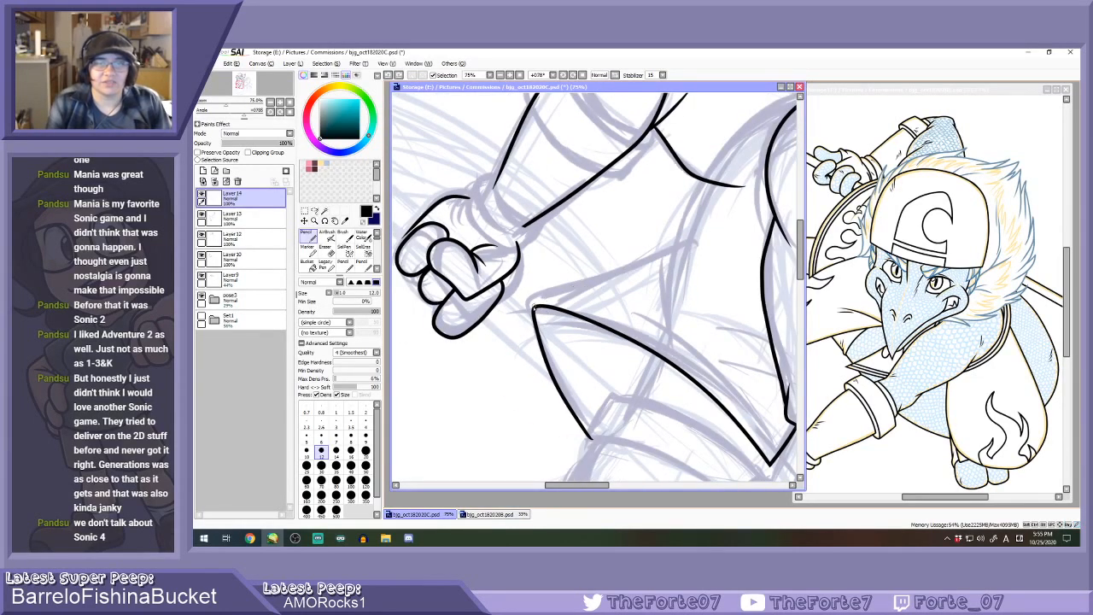
scroll(709, 232, "down", 3)
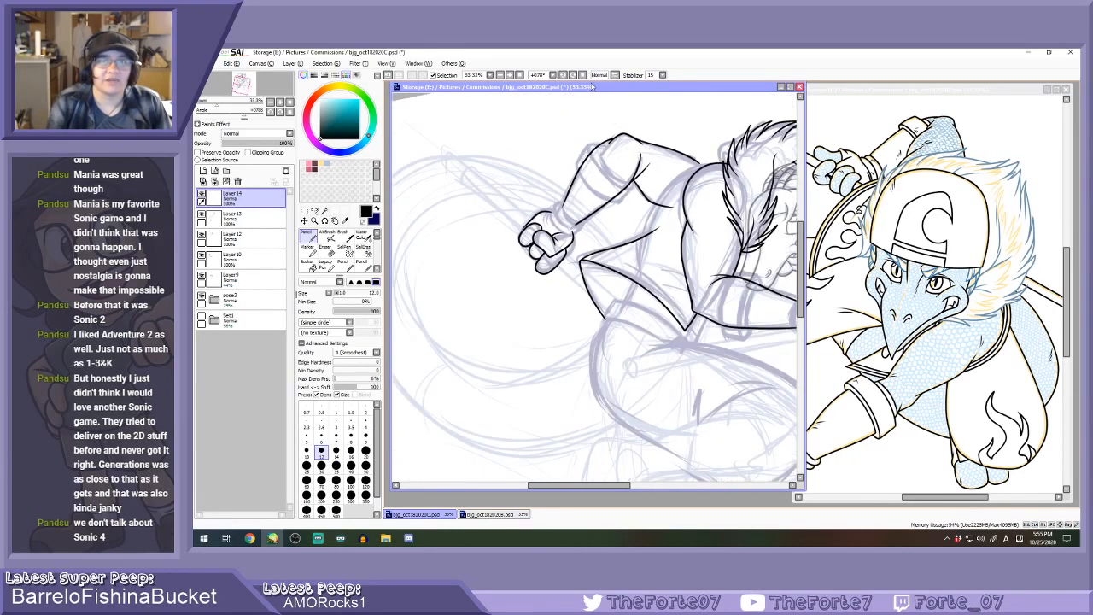
Try to ink the torso's back line from the cloth's inner side edge up toward the fur collar.
left_click(574, 76)
left_click(574, 75)
left_click_drag(675, 277, 630, 247)
scroll(611, 255, "up", 2)
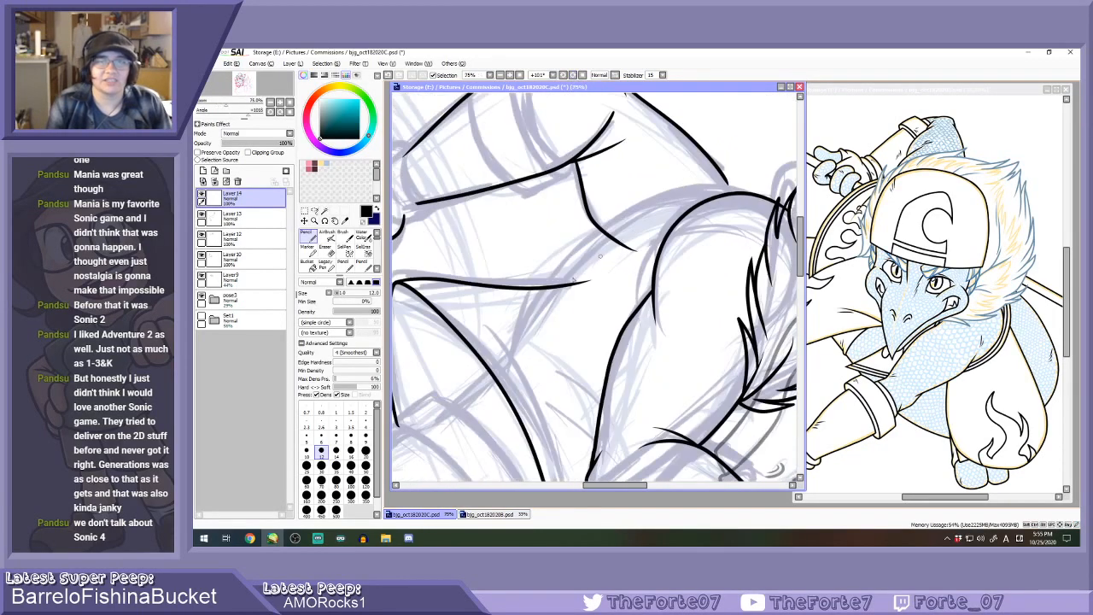
mouse_move(529, 290)
left_mouse_down()
mouse_move(678, 194)
mouse_move(794, 205)
left_mouse_up()
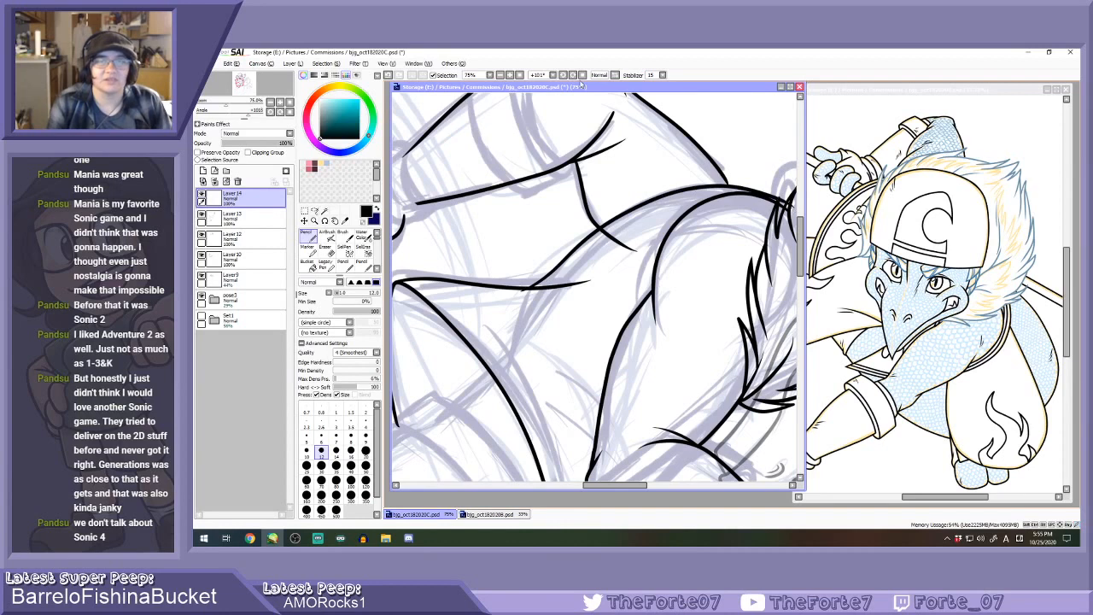
key("ctrl+z")
Ink the torso's long back line on Layer 14 from the fur collar down to the waist cloth's inner side edge.
left_click(584, 76)
scroll(552, 210, "down", 2)
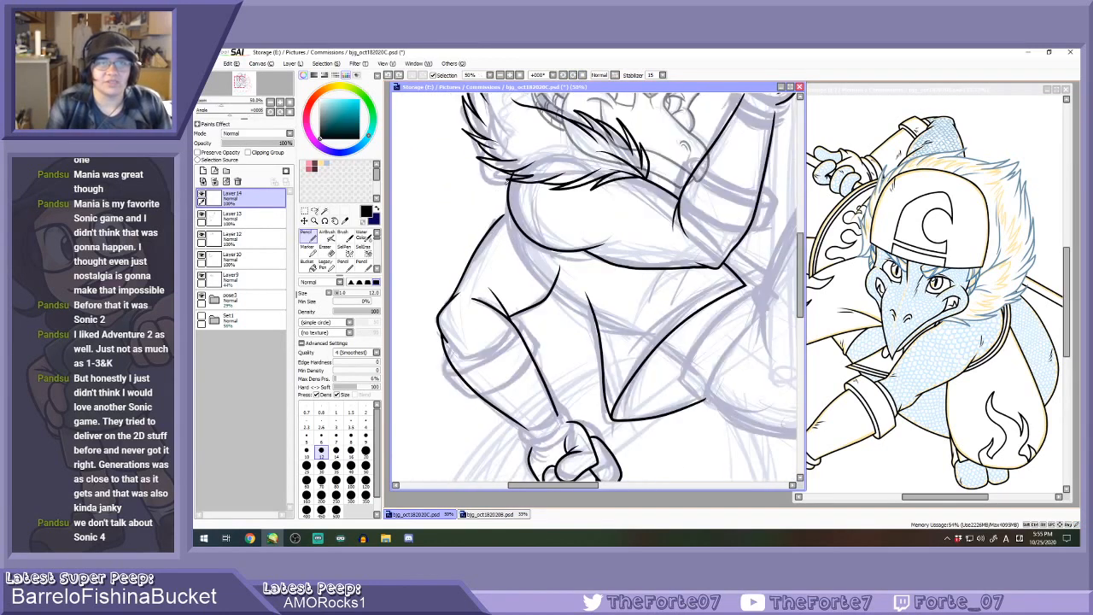
left_click_drag(510, 174, 552, 298)
key("ctrl+z")
mouse_move(509, 173)
left_mouse_down()
mouse_move(542, 294)
mouse_move(599, 339)
left_mouse_up()
key("ctrl+z")
left_click_drag(507, 172, 544, 295)
key("ctrl+z")
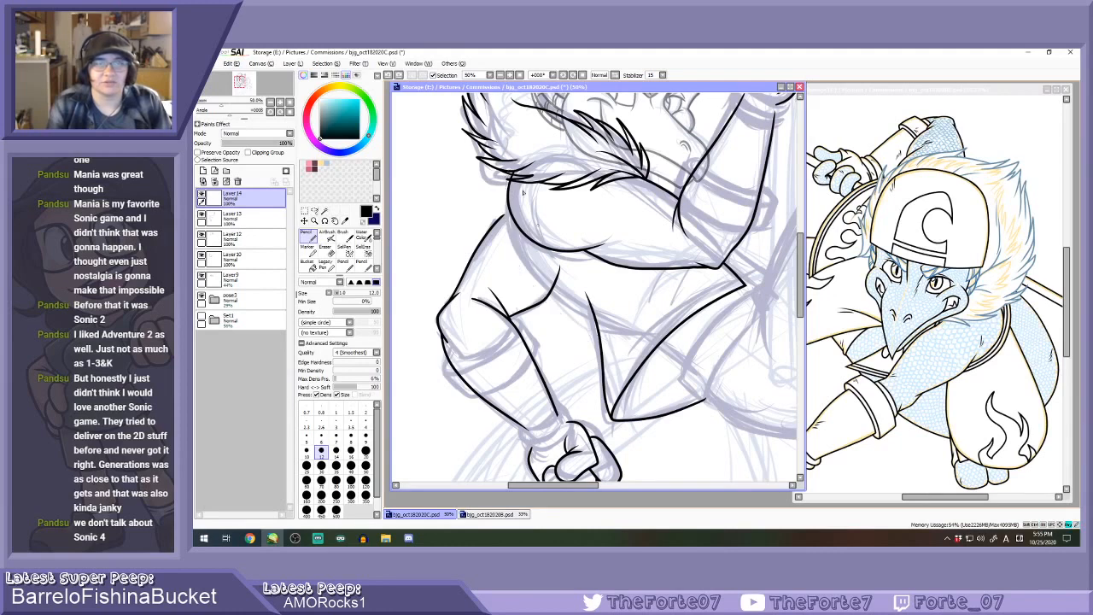
left_click_drag(507, 171, 619, 344)
key("ctrl+z")
left_click_drag(507, 171, 614, 345)
key("ctrl+z")
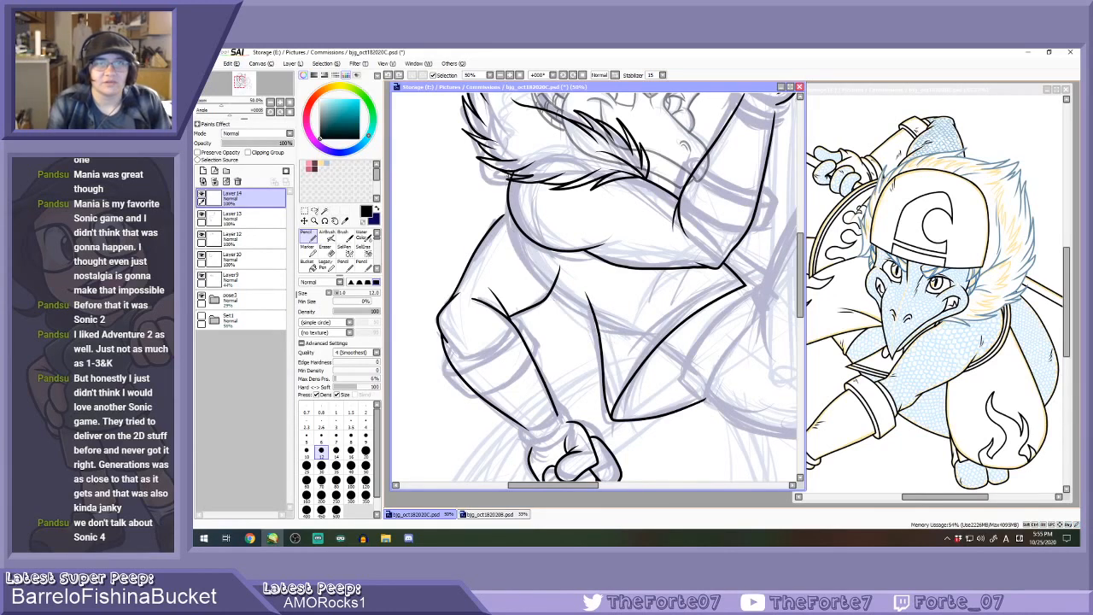
mouse_move(510, 173)
left_mouse_down()
mouse_move(539, 286)
mouse_move(612, 348)
left_mouse_up()
Erase the end of the torso's back line that overshoots the cloth's side edge, using the size 16 eraser.
key("e")
scroll(600, 337, "up", 2)
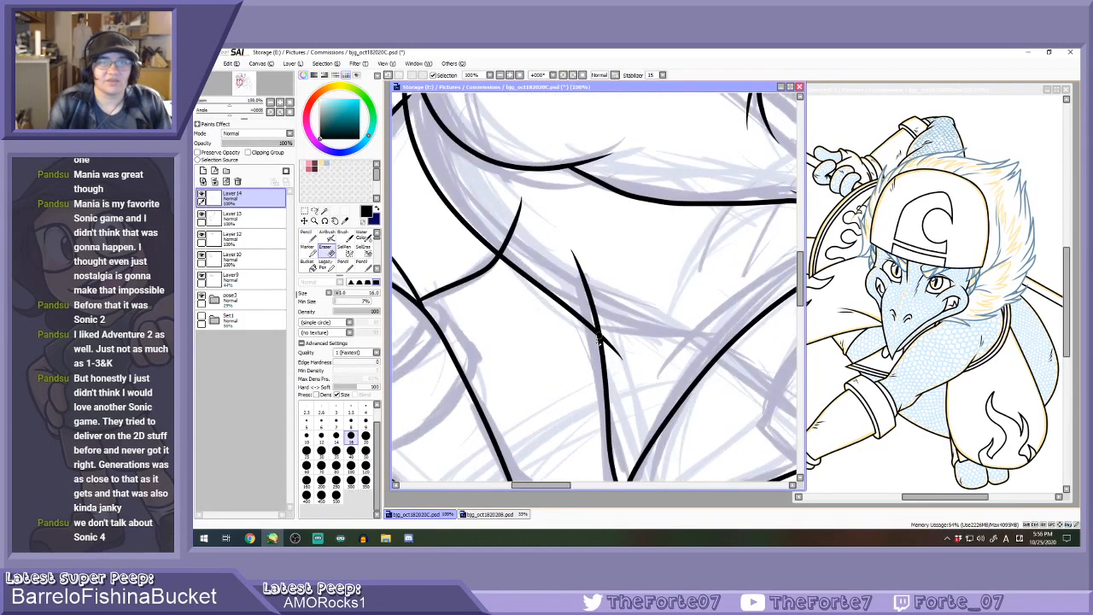
scroll(598, 340, "up", 1)
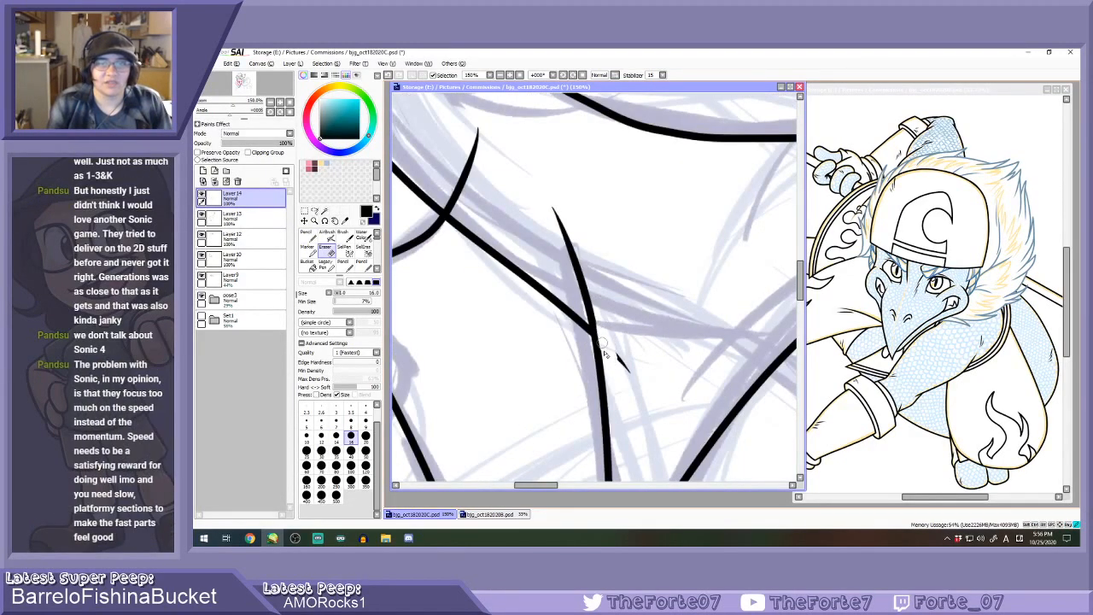
scroll(602, 342, "up", 1)
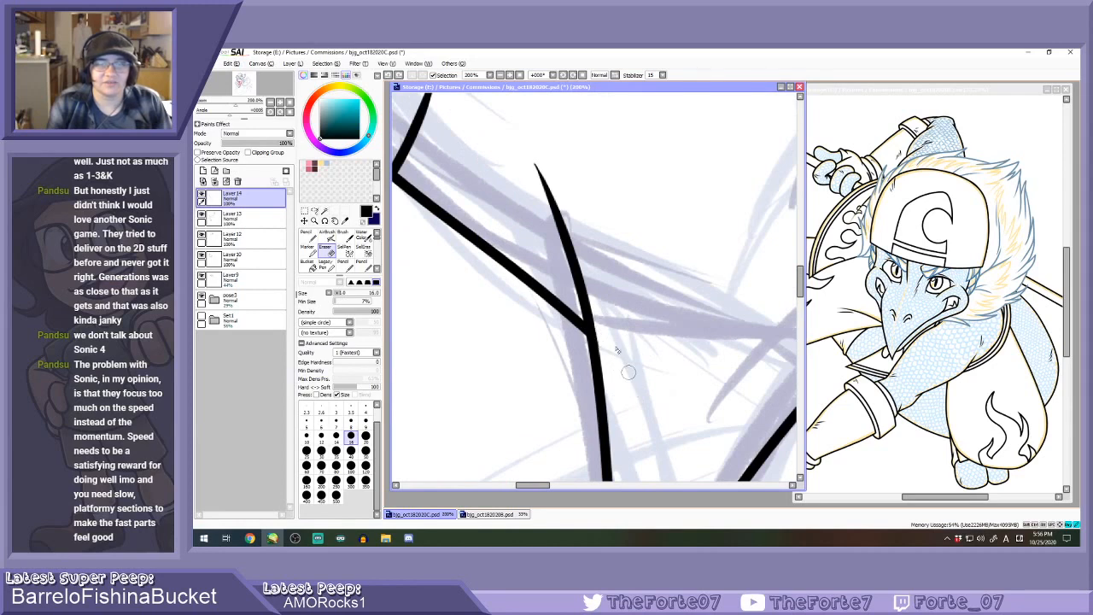
Erase the lowered arm's line ends on Layer 13 where they cross the torso's back line at the shoulder and inner arm.
scroll(619, 329, "down", 4)
scroll(533, 252, "up", 3)
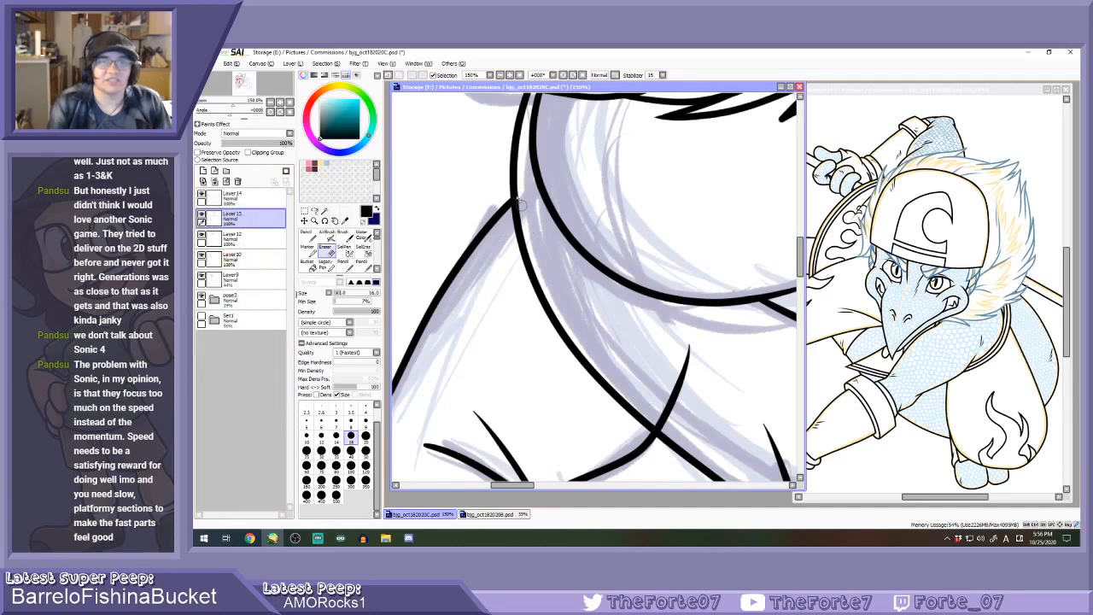
key("n")
scroll(505, 217, "down", 2)
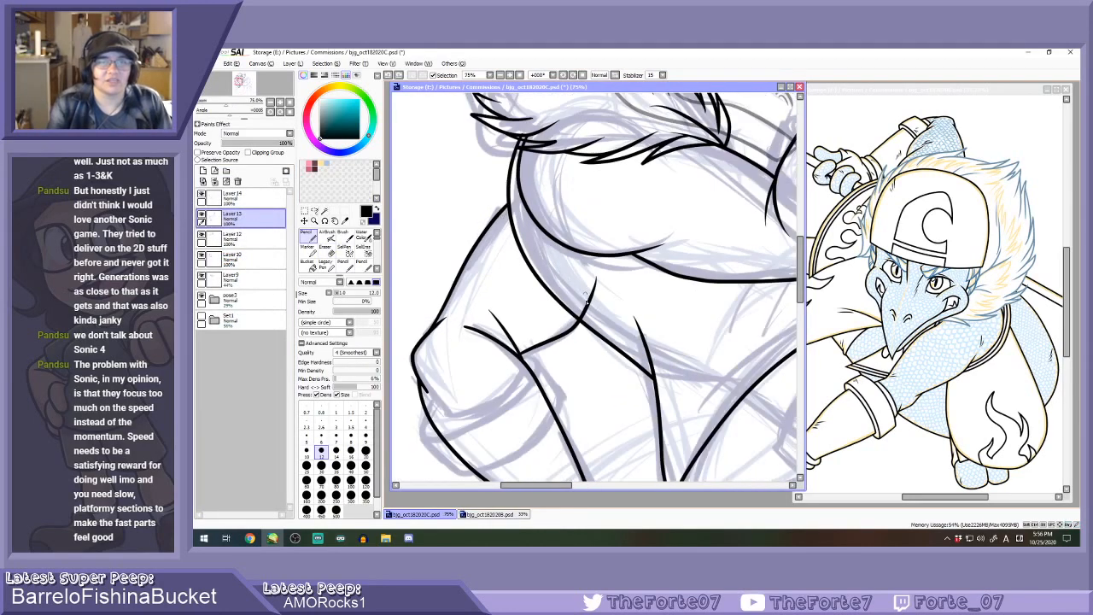
key("e")
scroll(586, 299, "up", 1)
left_click_drag(585, 311, 589, 315)
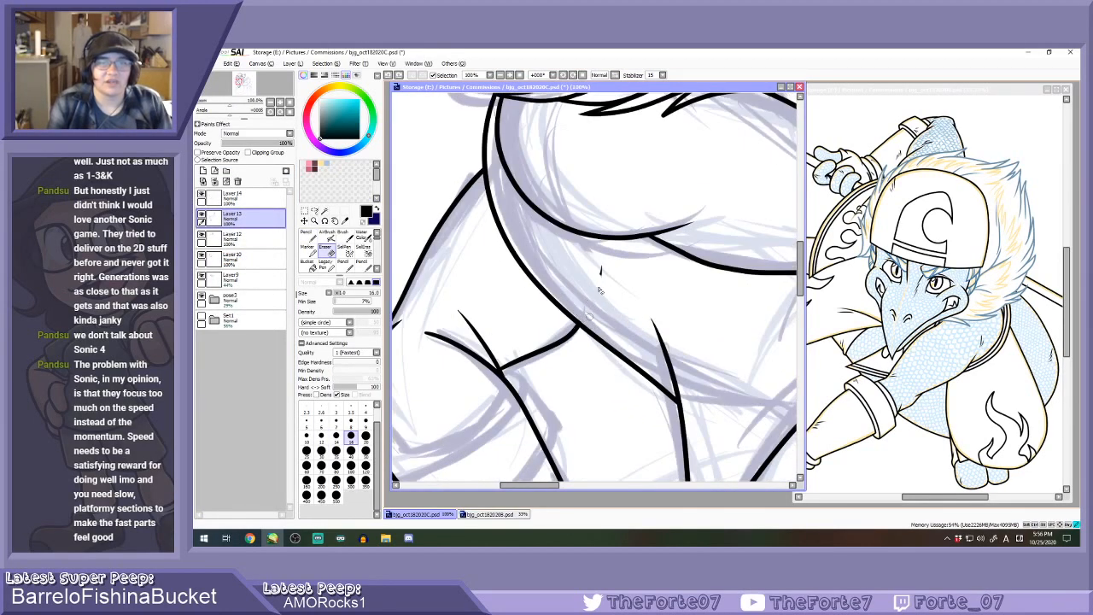
scroll(585, 305, "down", 4)
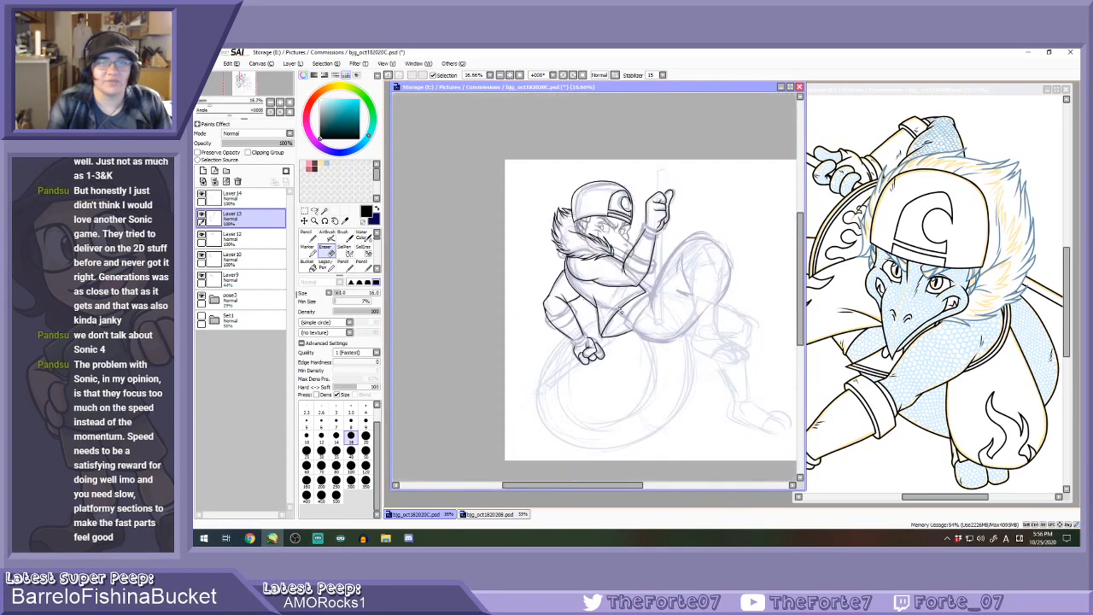
Try to ink a fold curve just beneath the raised upper arm on Layer 13 with the size 12 pencil.
key("n")
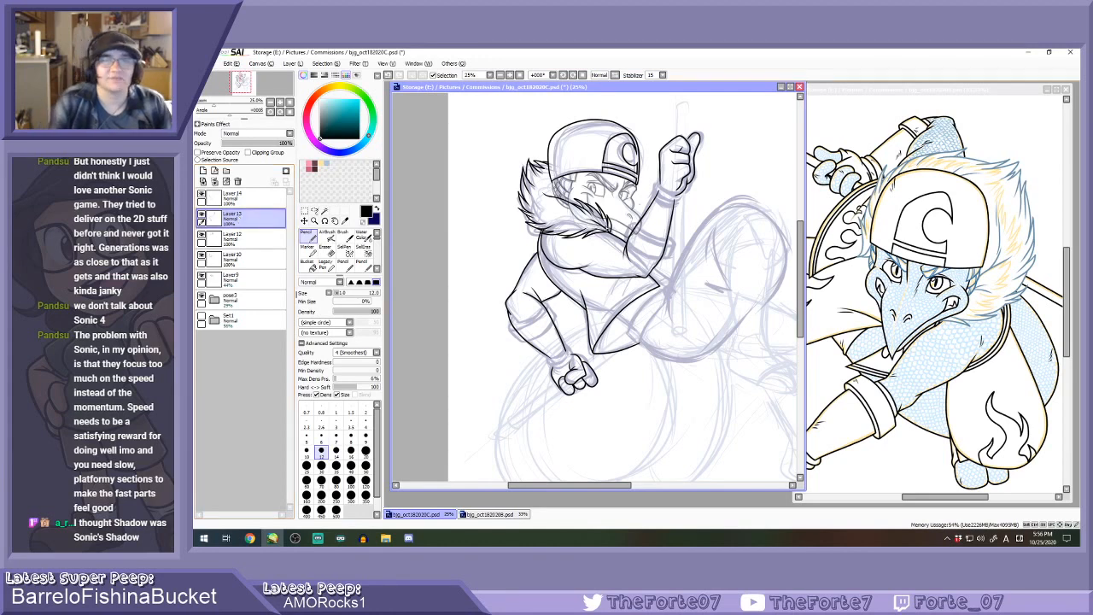
scroll(557, 271, "up", 4)
left_click_drag(515, 225, 671, 289)
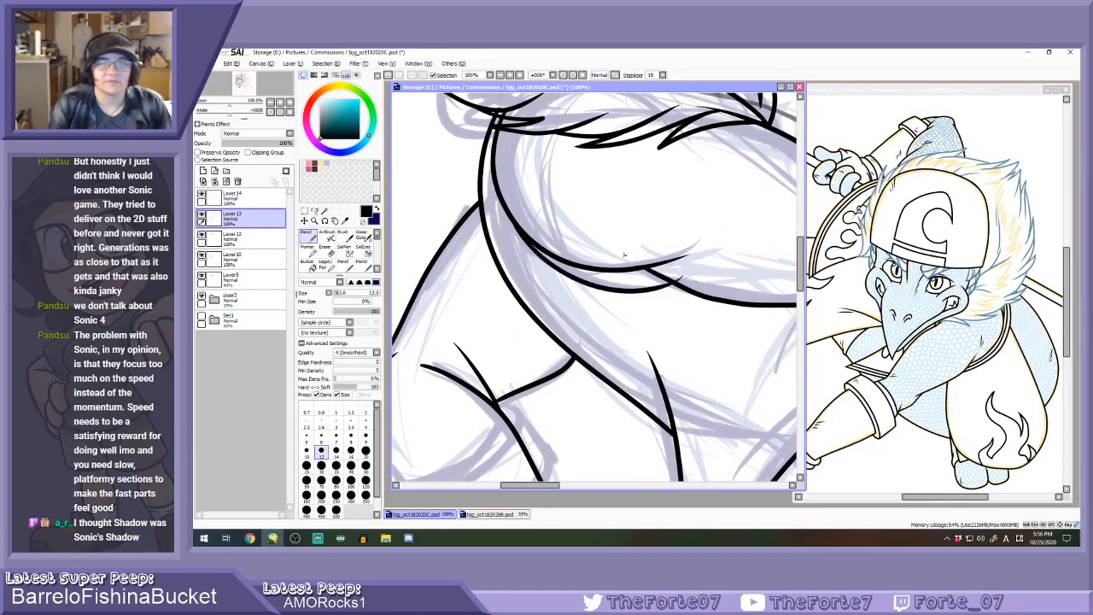
key("ctrl+z")
mouse_move(512, 223)
left_mouse_down()
mouse_move(597, 285)
mouse_move(667, 272)
left_mouse_up()
key("ctrl+z")
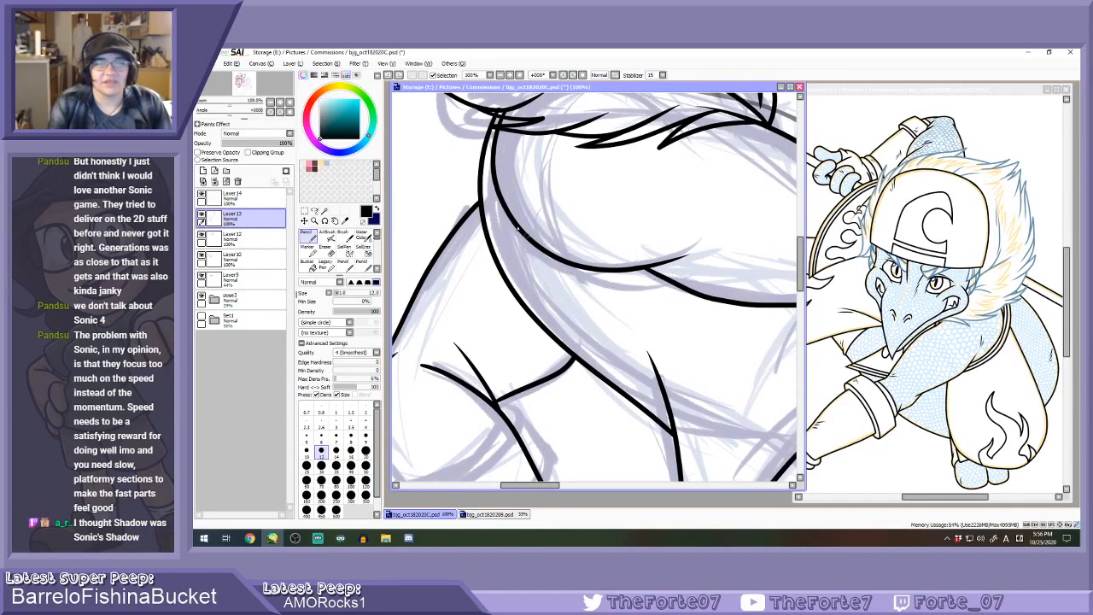
mouse_move(504, 212)
left_mouse_down()
mouse_move(574, 283)
mouse_move(656, 296)
mouse_move(683, 281)
left_mouse_up()
key("ctrl+z")
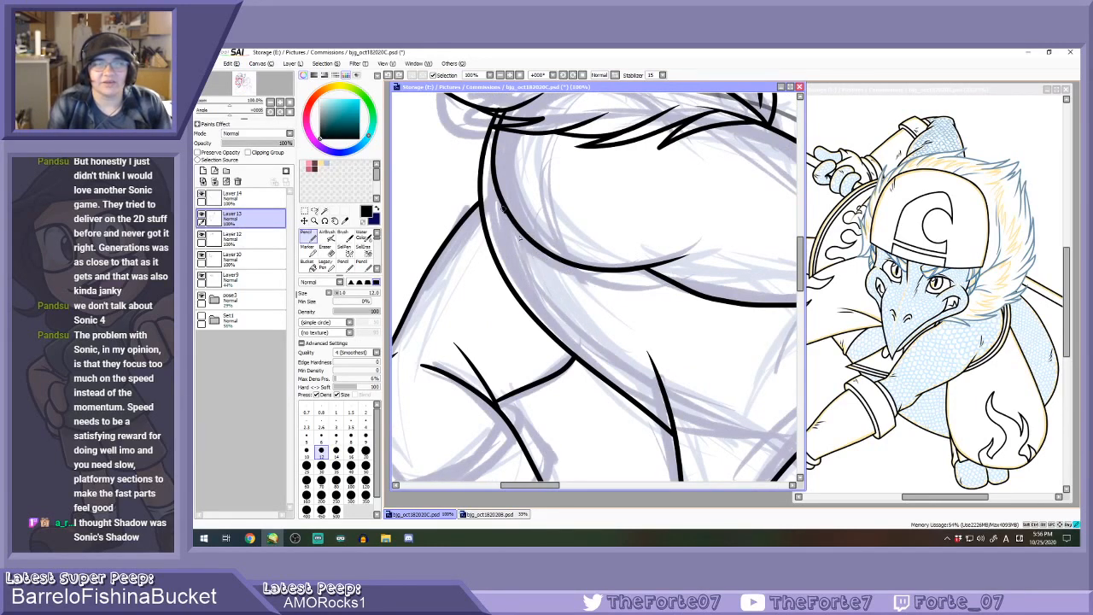
Try to ink a longer fold curve beneath the raised upper arm, plus a second line nested inside it.
mouse_move(503, 208)
left_mouse_down()
mouse_move(586, 290)
mouse_move(683, 286)
left_mouse_up()
left_click_drag(557, 260, 661, 280)
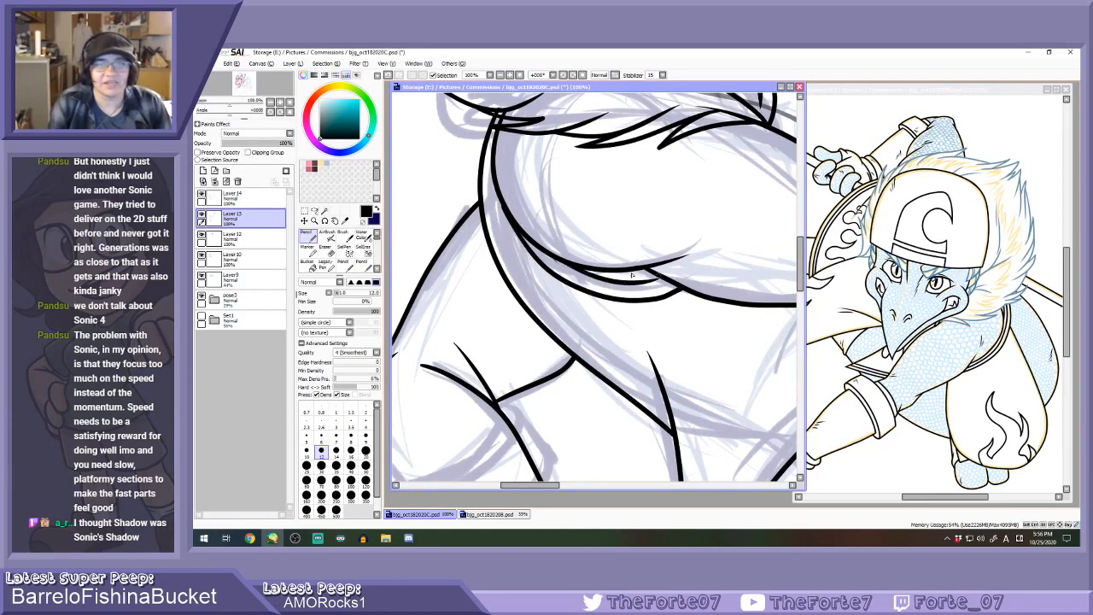
scroll(590, 274, "up", 1)
key("ctrl+z")
mouse_move(540, 252)
left_mouse_down()
mouse_move(627, 288)
mouse_move(704, 279)
left_mouse_up()
key("ctrl+z")
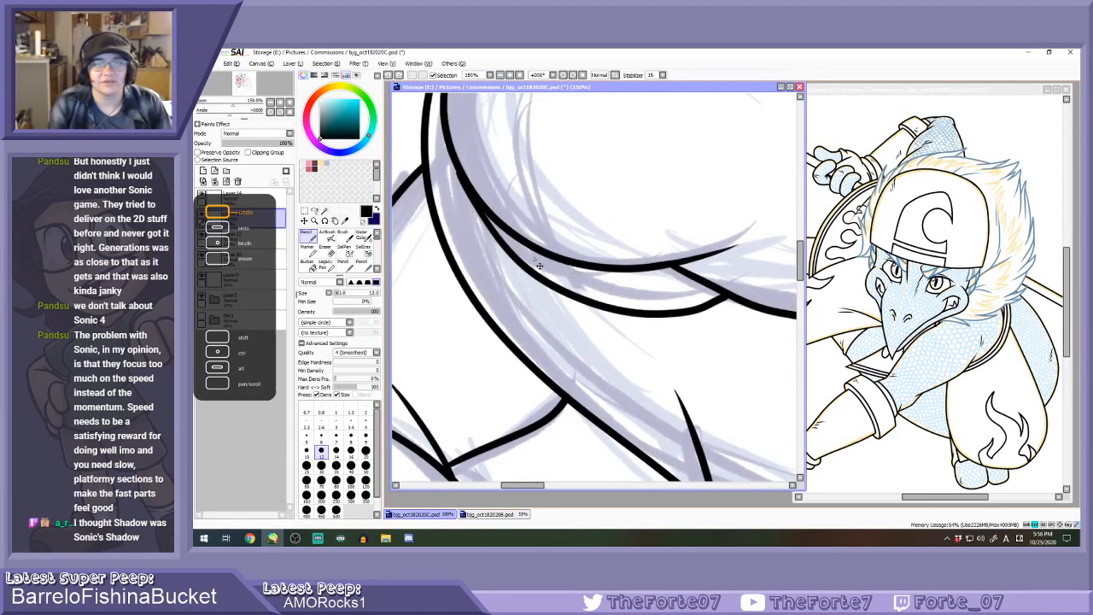
mouse_move(535, 253)
left_mouse_down()
mouse_move(612, 292)
mouse_move(694, 293)
mouse_move(584, 282)
mouse_move(668, 293)
mouse_move(709, 292)
left_mouse_up()
key("ctrl+z")
key("ctrl+z")
key("ctrl+z")
mouse_move(449, 164)
left_mouse_down()
mouse_move(557, 283)
mouse_move(682, 303)
mouse_move(723, 288)
left_mouse_up()
key("ctrl+z")
mouse_move(453, 162)
left_mouse_down()
mouse_move(561, 294)
mouse_move(687, 309)
mouse_move(724, 295)
left_mouse_up()
left_click_drag(527, 248, 691, 273)
key("ctrl+z")
key("ctrl+z")
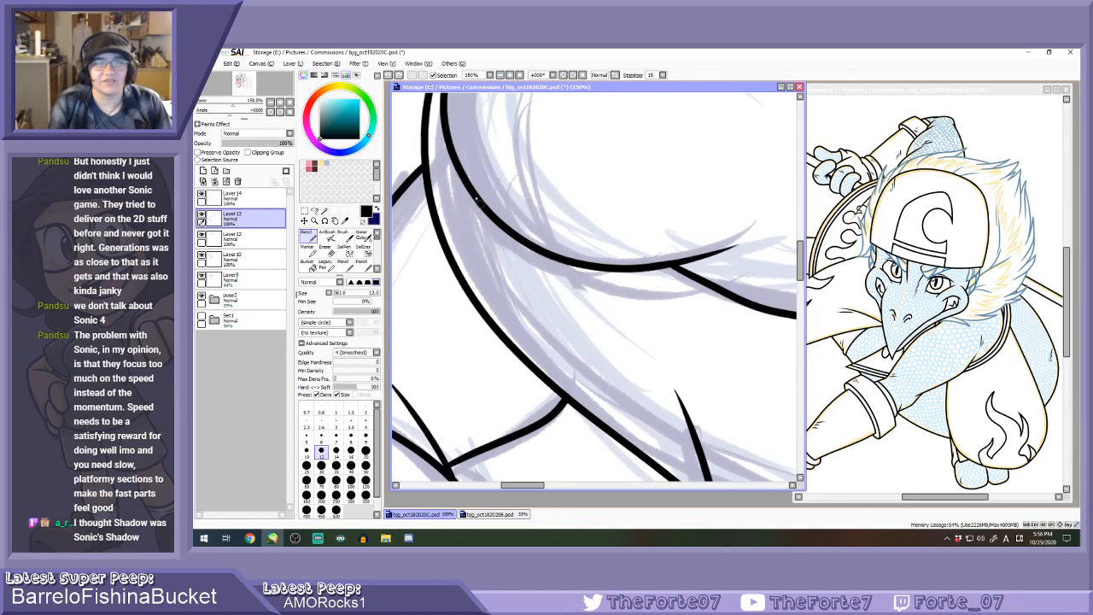
Ink two nested fold curves beneath the raised upper arm on Layer 13, ending at the arm's lower outline.
mouse_move(465, 182)
left_mouse_down()
mouse_move(563, 294)
mouse_move(646, 309)
mouse_move(725, 294)
left_mouse_up()
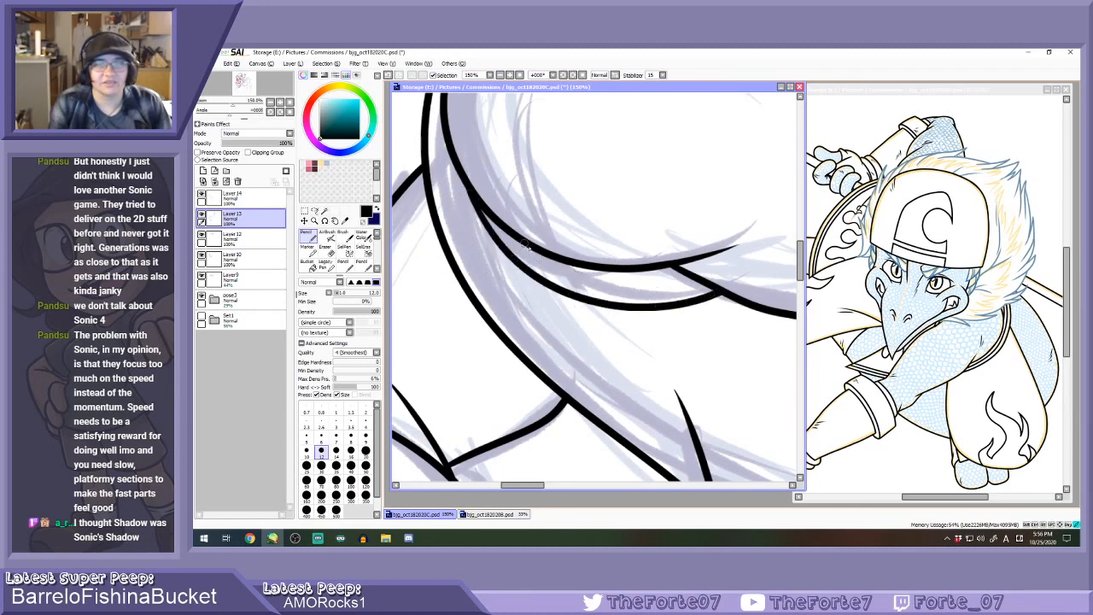
left_click_drag(525, 245, 688, 288)
key("ctrl+z")
mouse_move(523, 242)
left_mouse_down()
mouse_move(590, 282)
mouse_move(696, 282)
left_mouse_up()
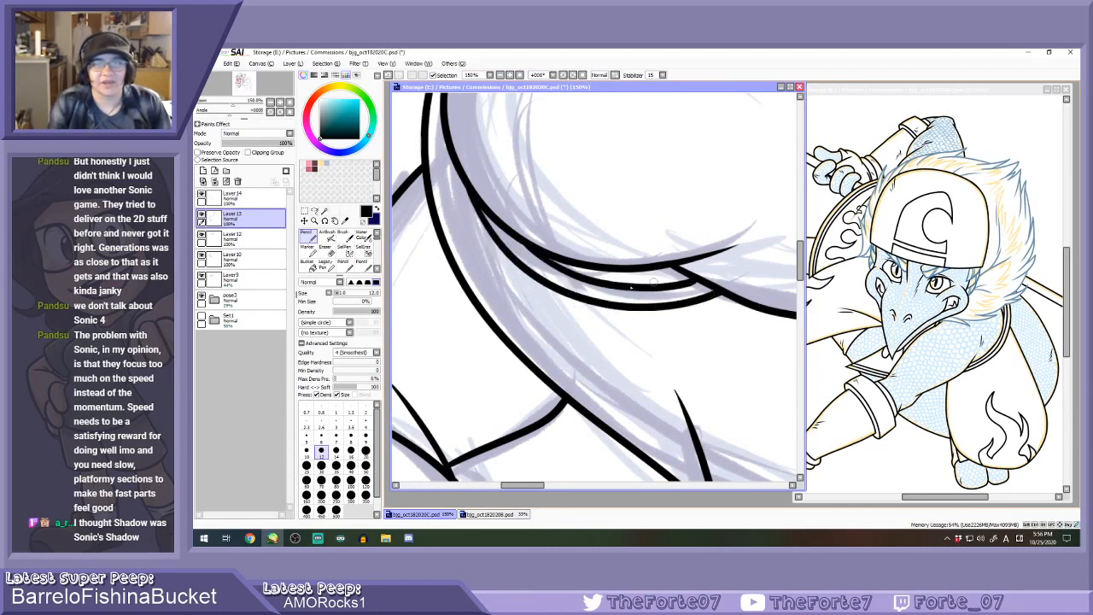
key("ctrl+z")
mouse_move(521, 240)
left_mouse_down()
mouse_move(634, 291)
mouse_move(700, 283)
left_mouse_up()
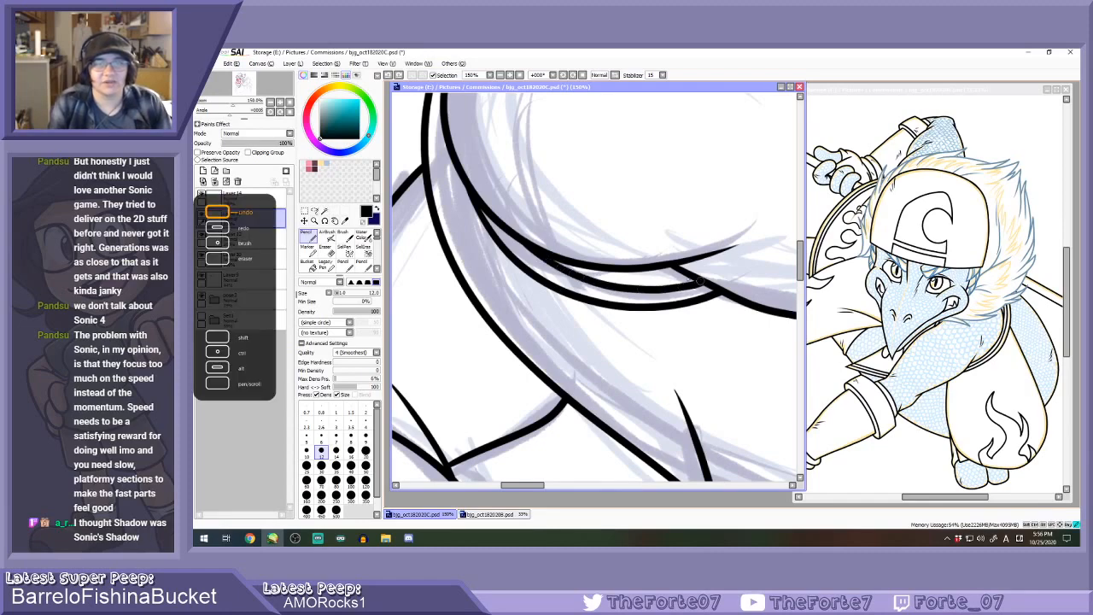
key("ctrl+z")
mouse_move(523, 243)
left_mouse_down()
mouse_move(615, 287)
mouse_move(701, 274)
left_mouse_up()
scroll(565, 287, "down", 6)
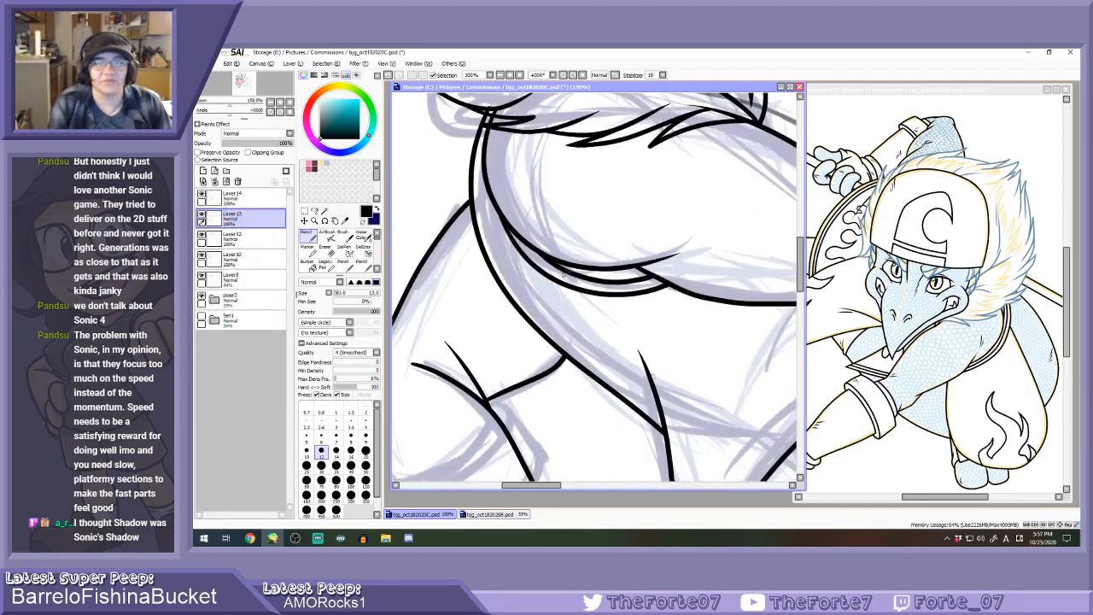
Ink a short diagonal crease below the raised arm's lower outline, just past the nested fold curves.
scroll(540, 290, "up", 8)
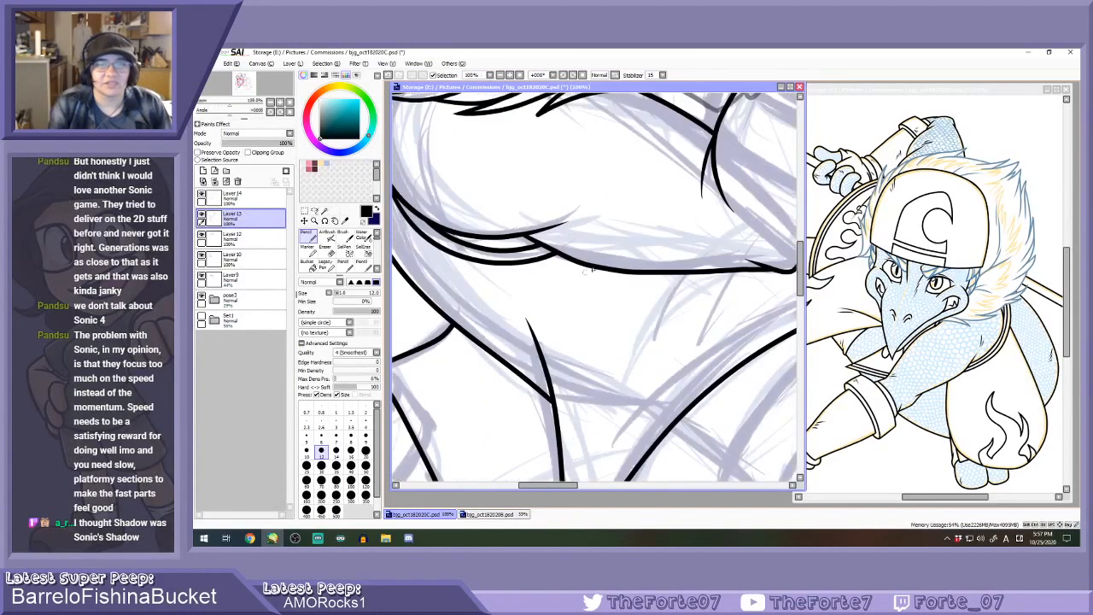
key("ctrl+z")
left_click_drag(546, 293, 540, 296)
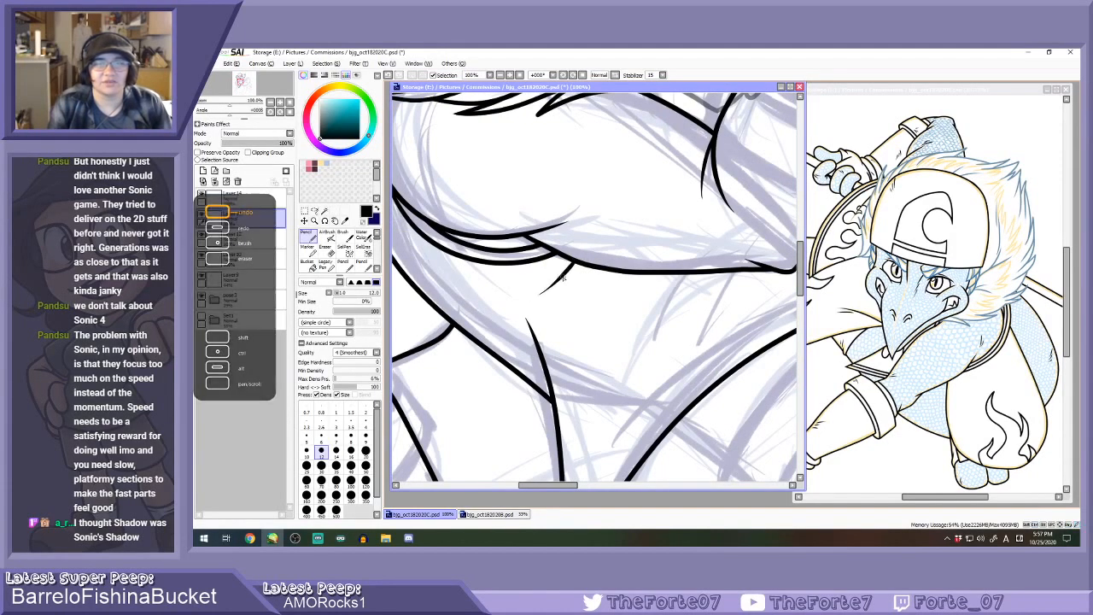
key("ctrl+z")
left_click_drag(575, 260, 551, 285)
scroll(560, 282, "down", 8)
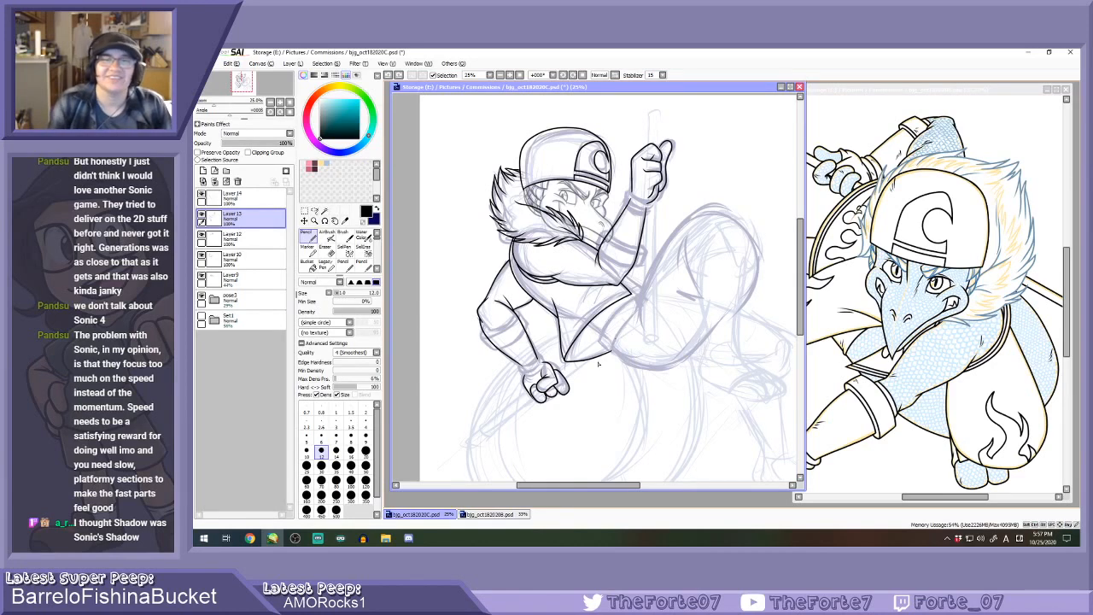
Copy the torso and waist cloth lines from Layer 14 onto a new layer, and move the copy diagonally down over the round sketched form.
scroll(598, 364, "up", 2)
left_click(202, 216)
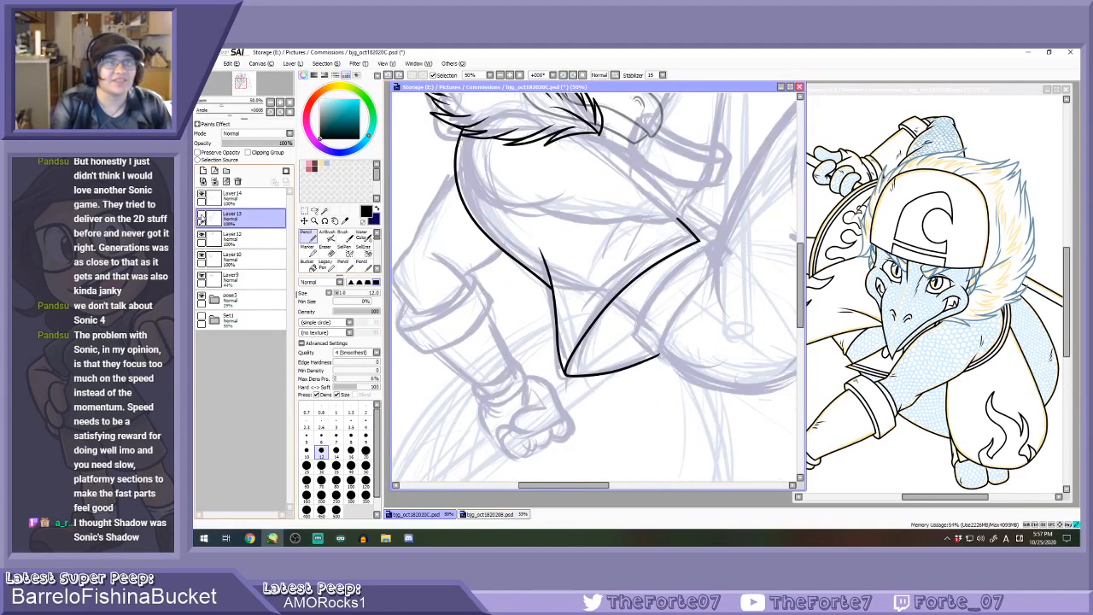
left_click(201, 216)
left_click(201, 196)
left_click(202, 196)
left_click(244, 197)
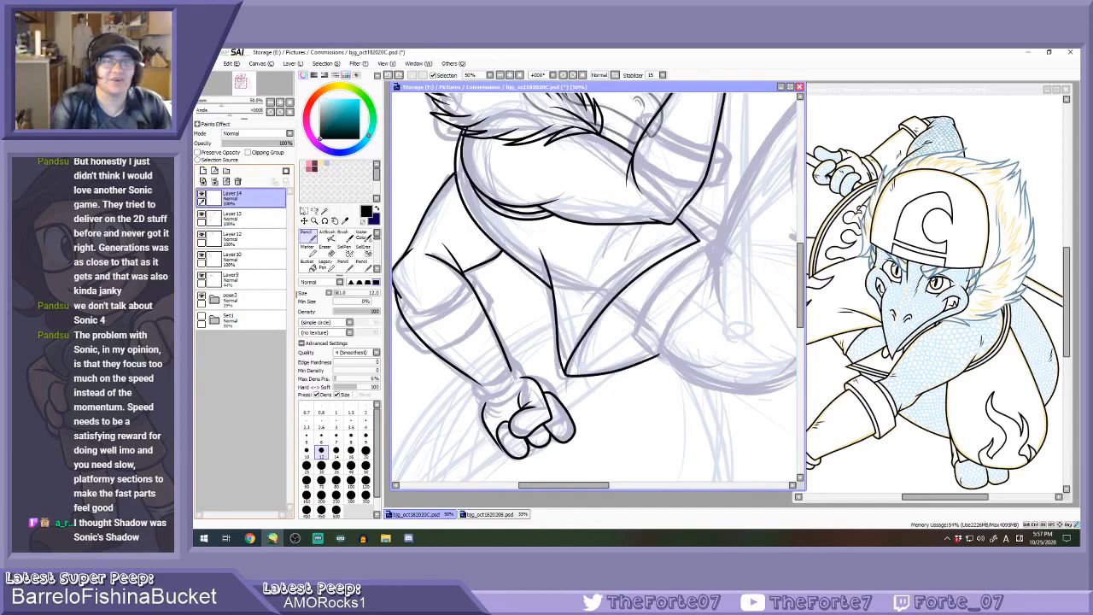
left_click(314, 211)
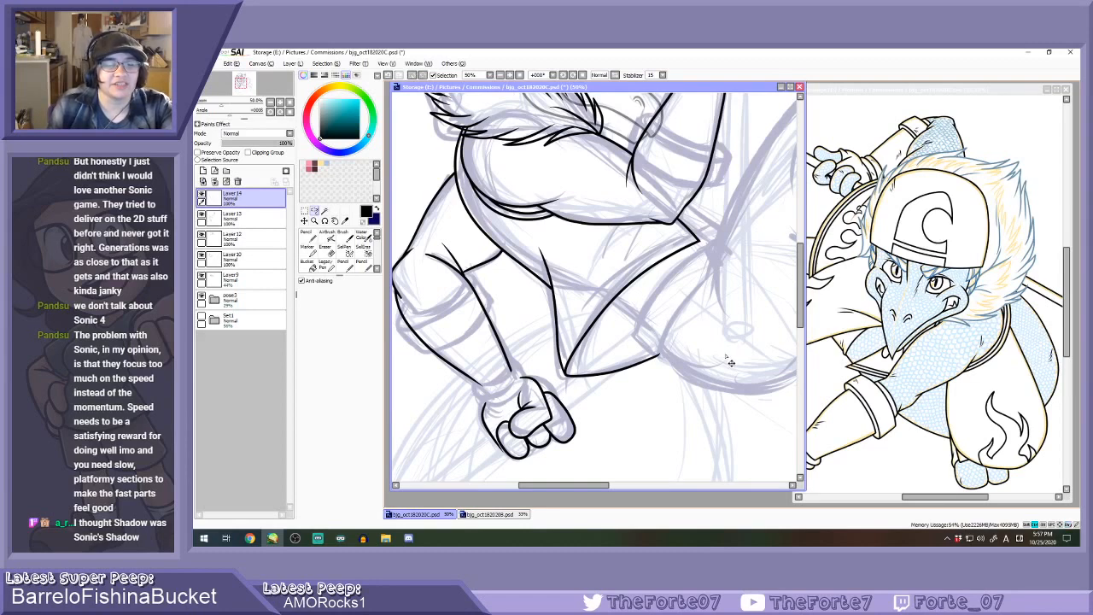
key("ctrl+shift+n")
left_click(305, 221)
left_click(327, 64)
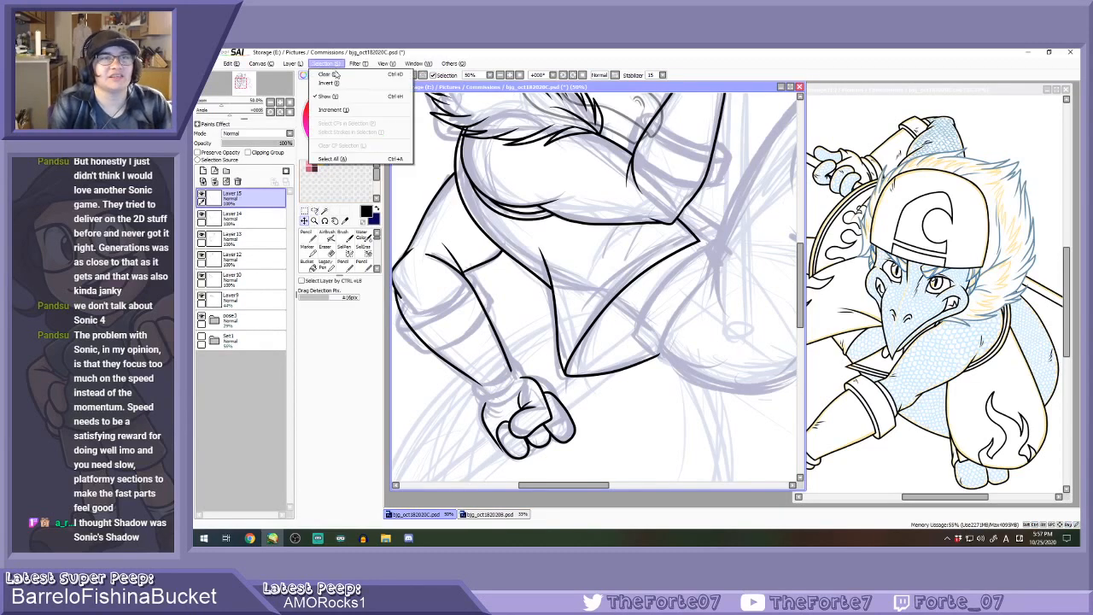
left_click(329, 74)
left_click_drag(611, 293, 747, 391)
Erase most of the copied torso outline on Layer 15 with the eraser enlarged to 40 and 300.
scroll(677, 337, "down", 2)
key("e")
scroll(737, 403, "up", 1)
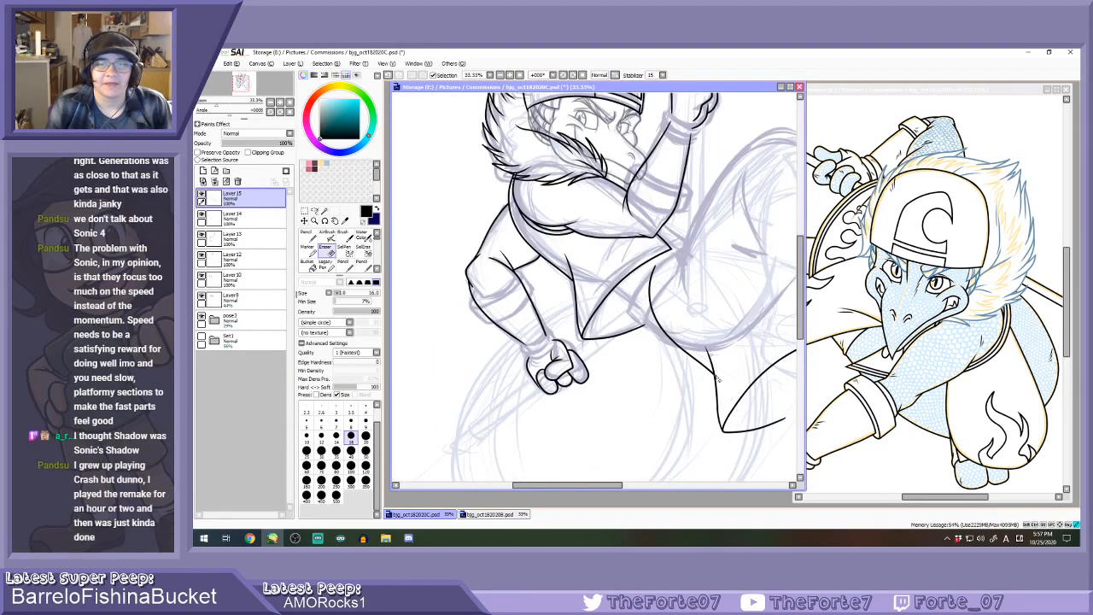
left_click(350, 450)
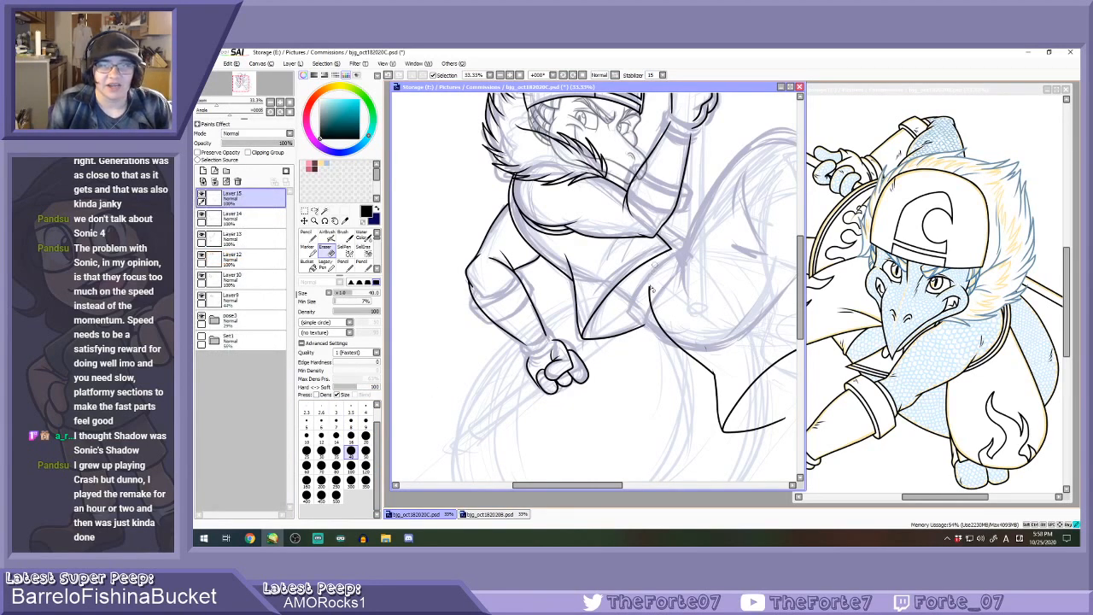
left_click(350, 487)
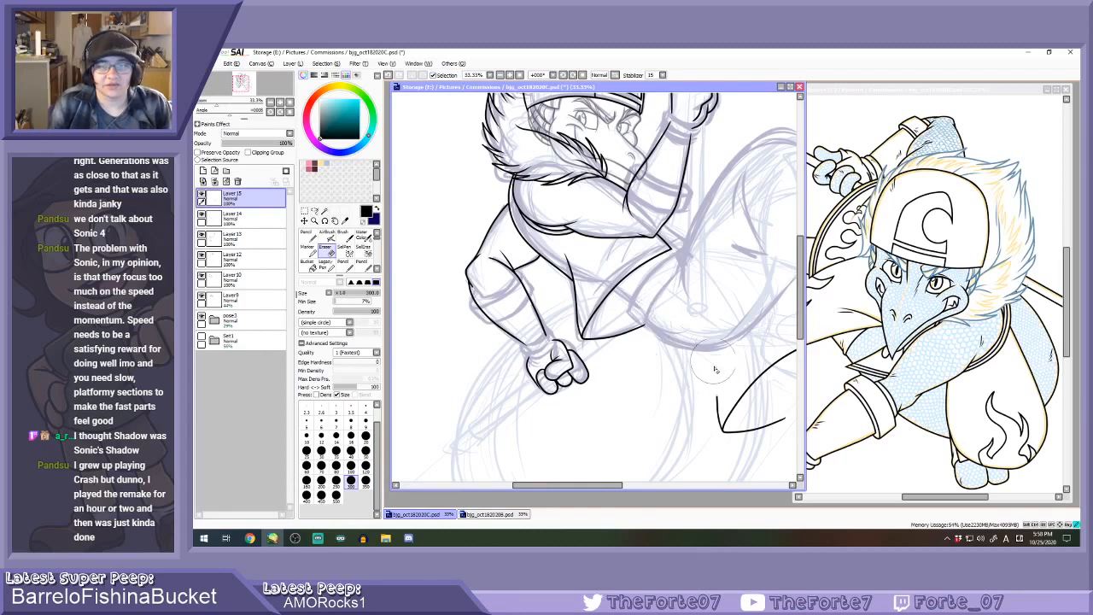
Set the eraser size to 20 and erase the leftover side line at the copied waist cloth's lower corner.
left_click(365, 435)
scroll(682, 420, "up", 3)
scroll(681, 420, "up", 1)
mouse_move(601, 335)
left_mouse_down()
mouse_move(596, 382)
mouse_move(619, 361)
mouse_move(624, 412)
left_mouse_up()
scroll(620, 425, "up", 1)
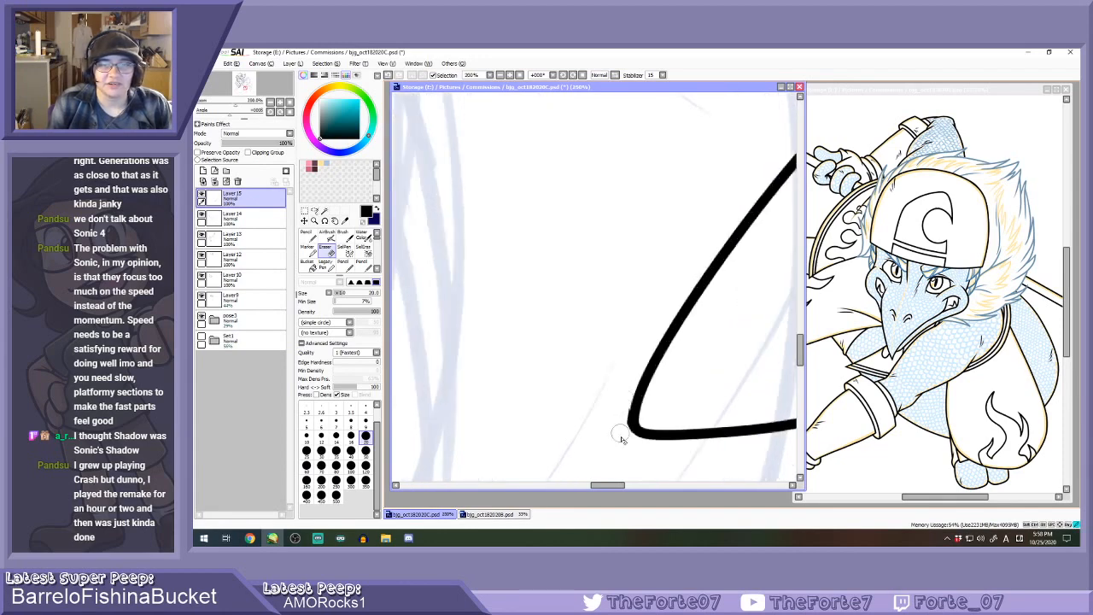
Erase the short leftover line at the upper tip of the copied waist cloth curve.
scroll(619, 401, "down", 5)
scroll(704, 300, "up", 3)
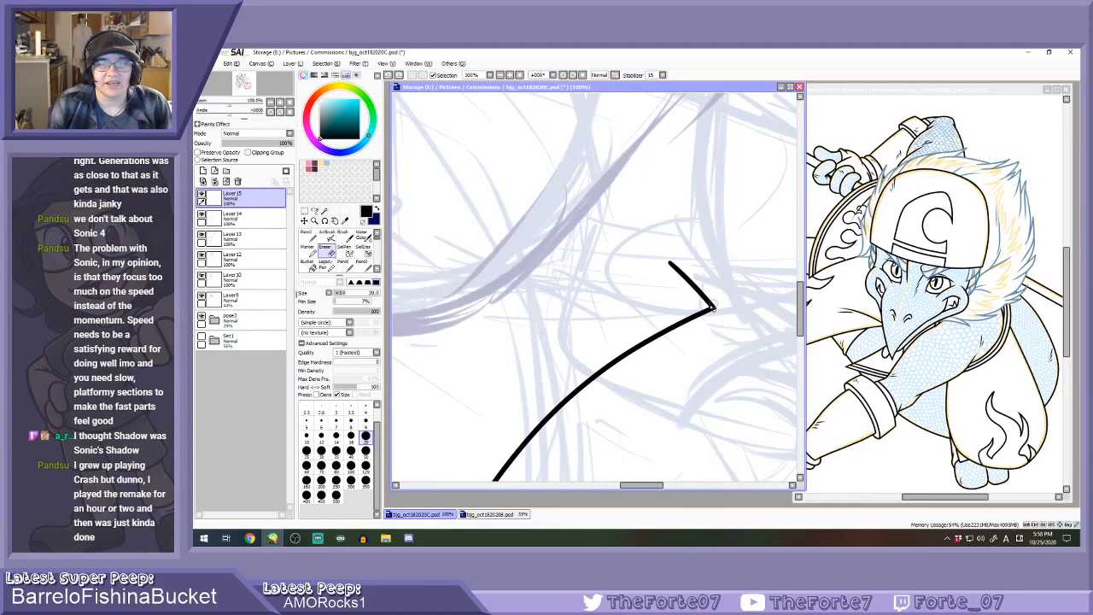
scroll(714, 302, "up", 1)
mouse_move(714, 304)
left_mouse_down()
mouse_move(621, 222)
mouse_move(683, 272)
left_mouse_up()
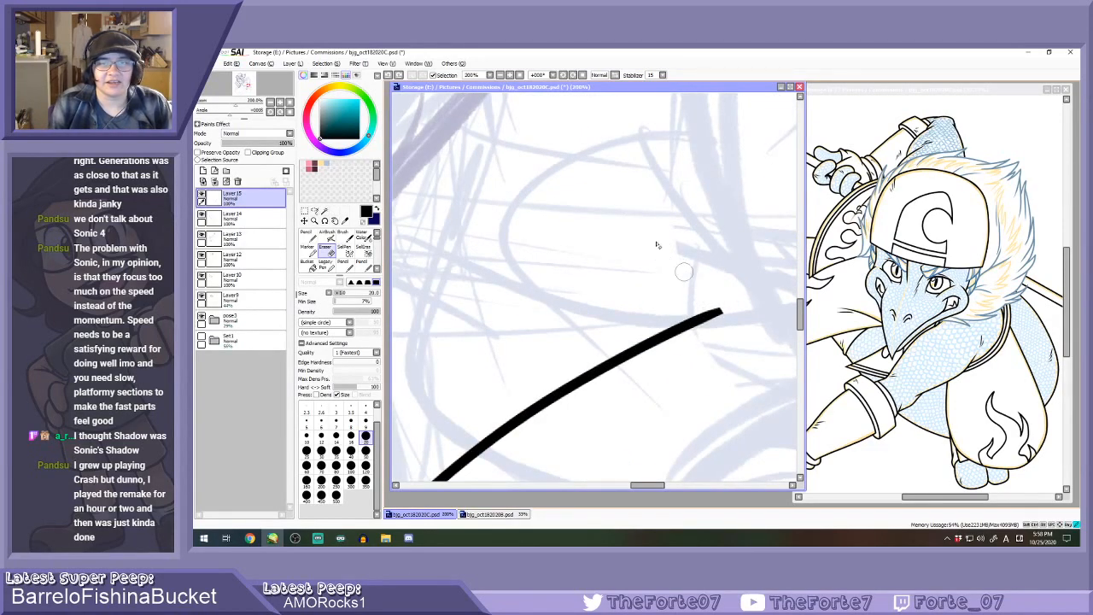
scroll(654, 244, "down", 4)
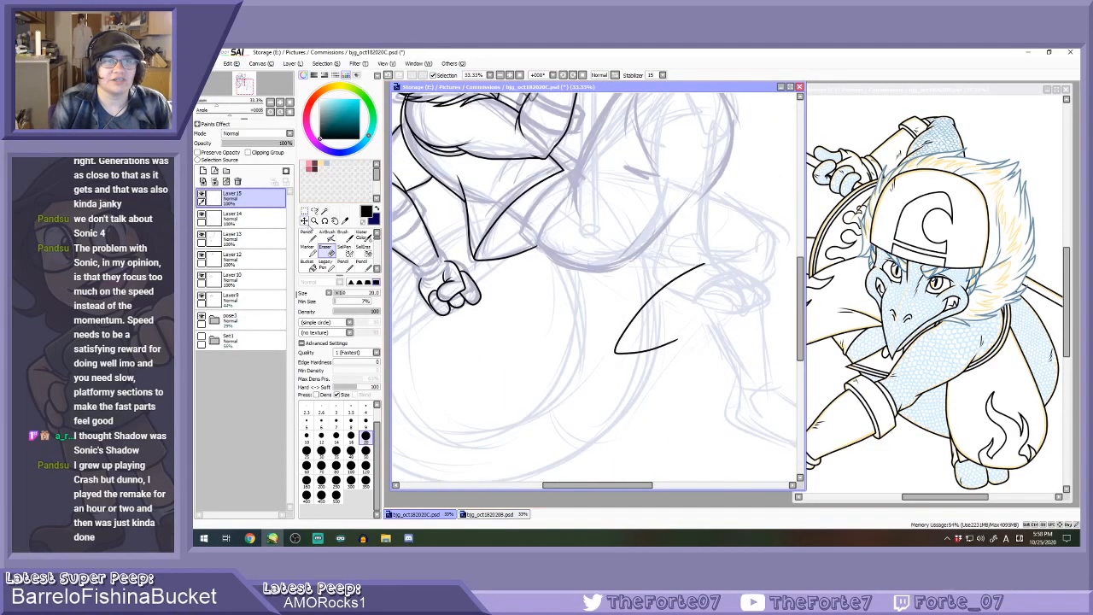
Move the trimmed curve back onto the waist cloth so it runs parallel inside the slanted edge.
key("ctrl")
mouse_move(661, 331)
left_mouse_down()
mouse_move(543, 236)
mouse_move(517, 235)
mouse_move(485, 266)
mouse_move(675, 214)
left_mouse_up()
scroll(472, 260, "up", 2)
scroll(473, 246, "up", 1)
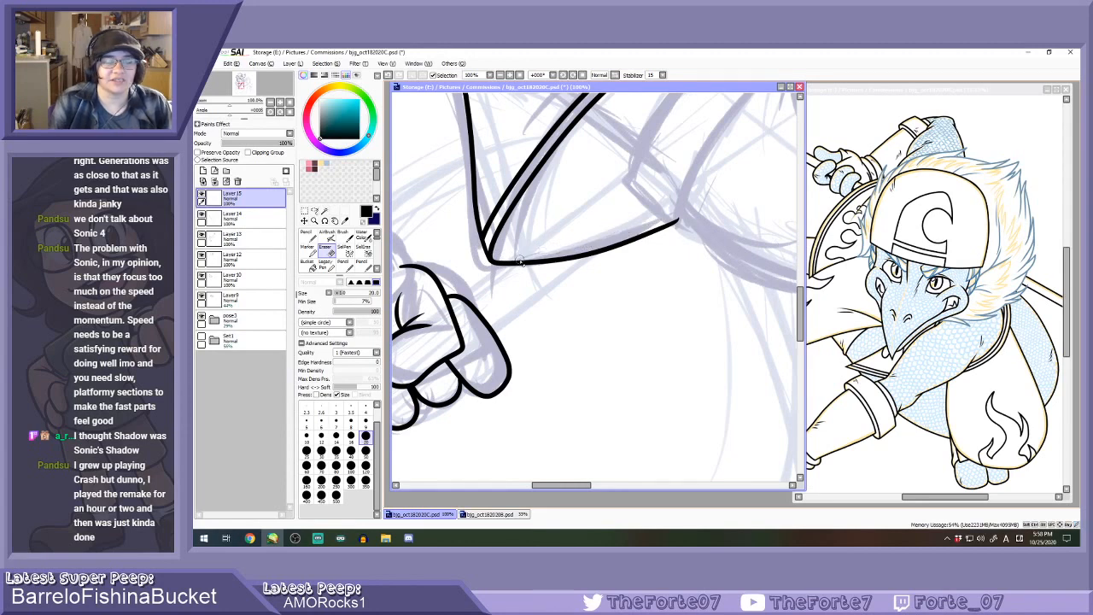
scroll(582, 301, "down", 2)
scroll(644, 146, "up", 1)
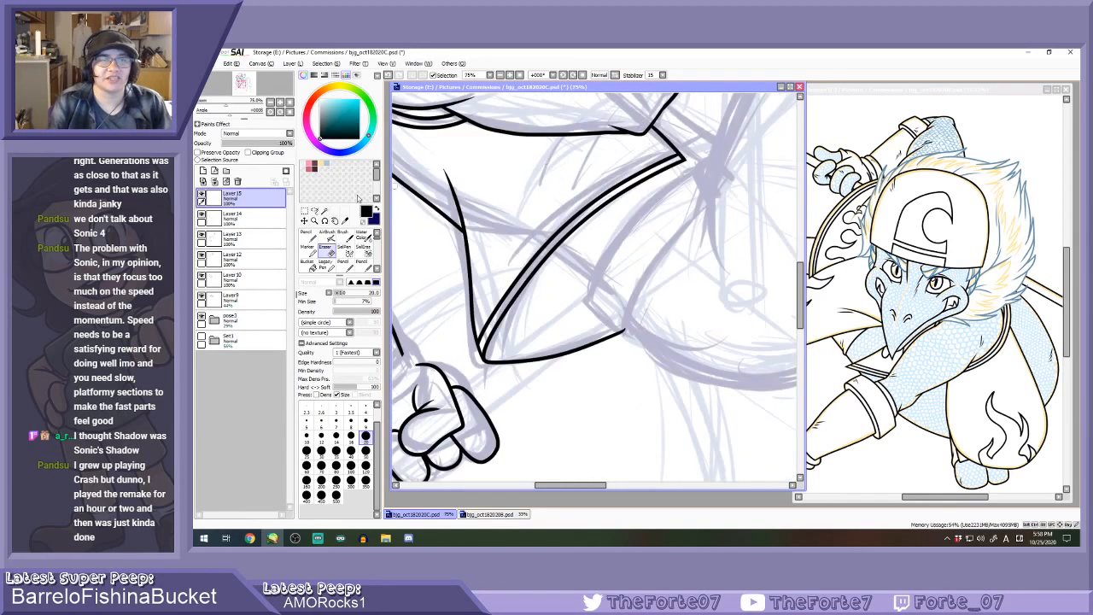
Copy the inner trim curve onto a new layer and offset the copy slightly inward as a second trim line.
left_click(306, 220)
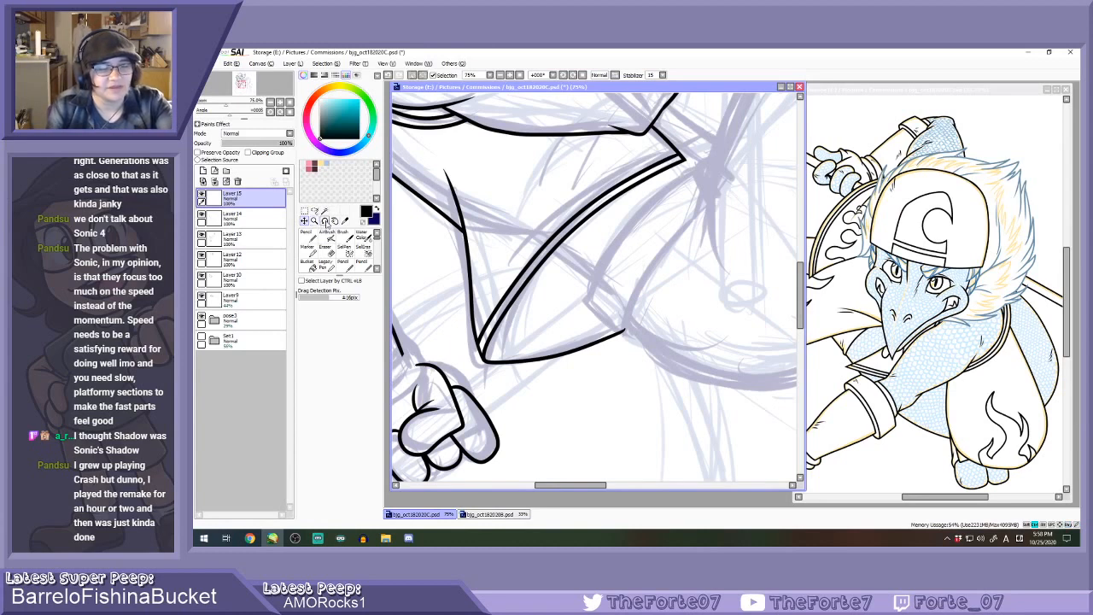
key("ctrl+shift+n")
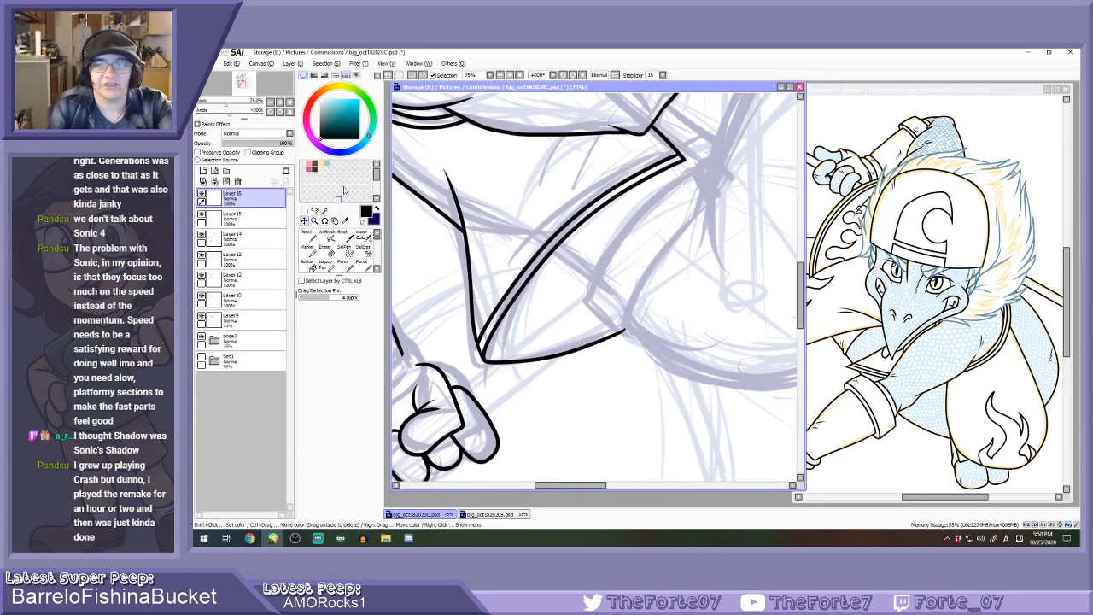
left_click(329, 64)
left_click(331, 74)
left_click_drag(521, 270, 514, 265)
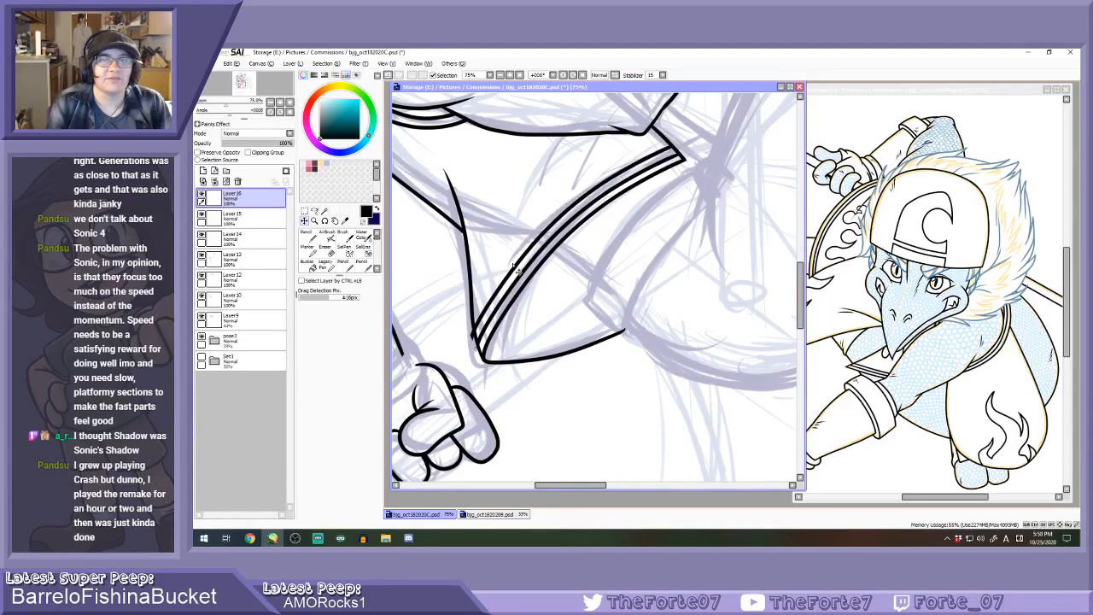
Merge the second trim line down into Layer 15 and erase its overshoot at the waist cloth's lower corner.
key("e")
scroll(462, 347, "up", 1)
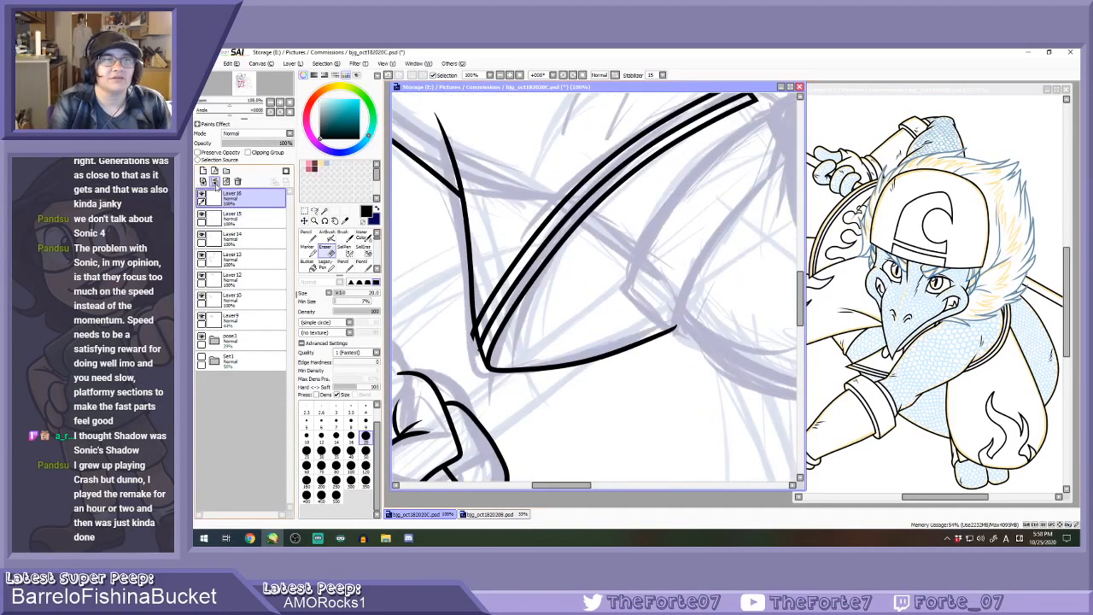
left_click(216, 182)
left_click_drag(469, 351, 473, 331)
scroll(478, 367, "down", 2)
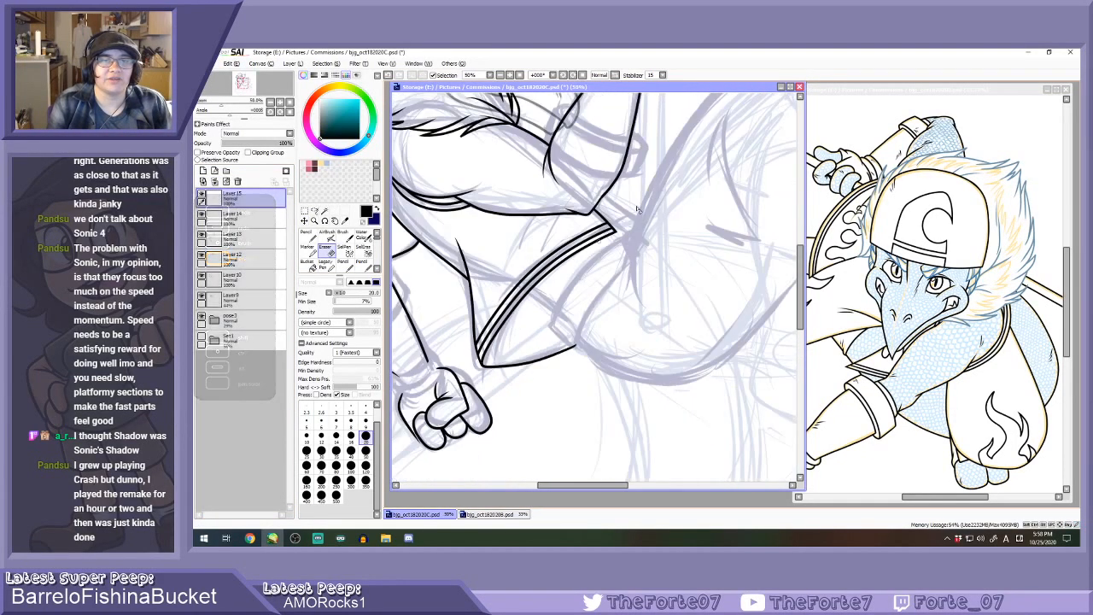
scroll(611, 217, "up", 3)
scroll(614, 228, "down", 1)
Reposition the inner trim lines of Layer 15 along the waist cloth's slanted edge.
left_click(307, 219)
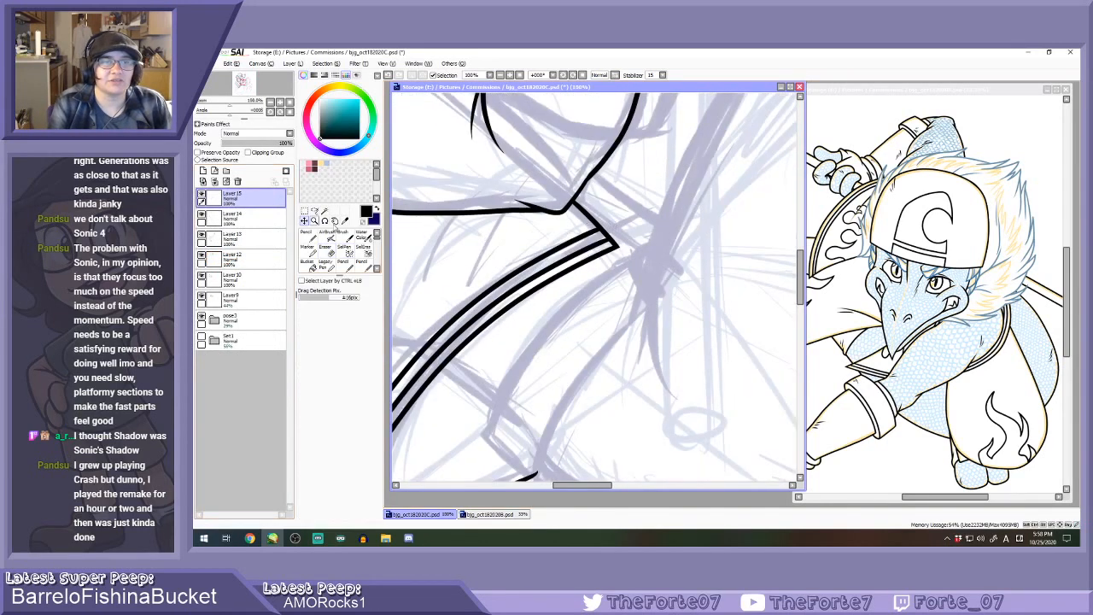
scroll(592, 224, "down", 1)
left_click_drag(531, 273, 486, 309)
scroll(504, 307, "up", 4)
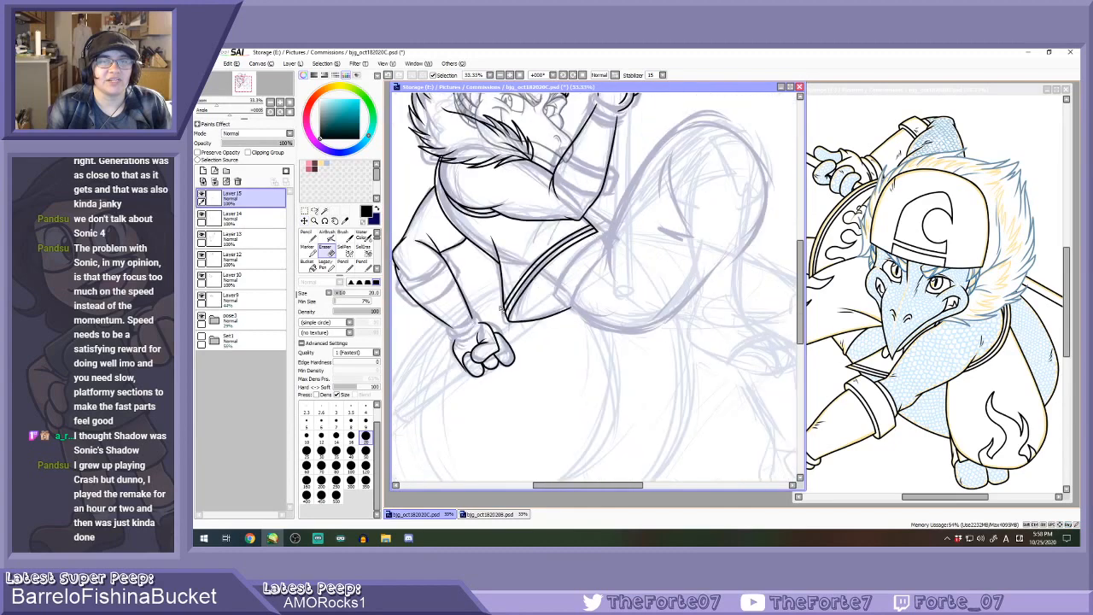
scroll(513, 323, "down", 4)
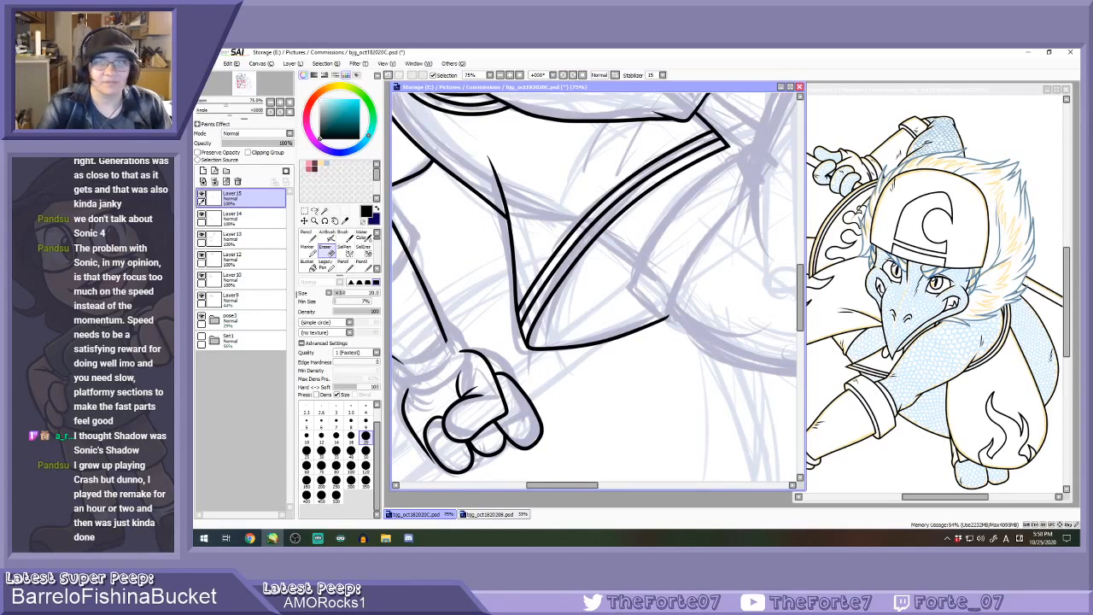
key("n")
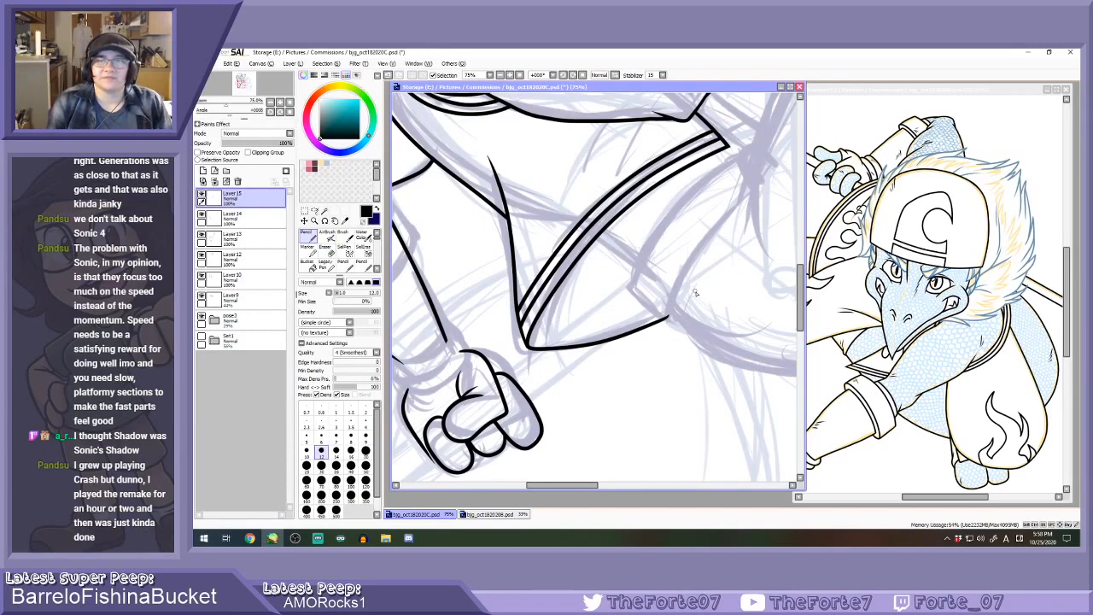
scroll(696, 292, "down", 3)
scroll(725, 177, "up", 1)
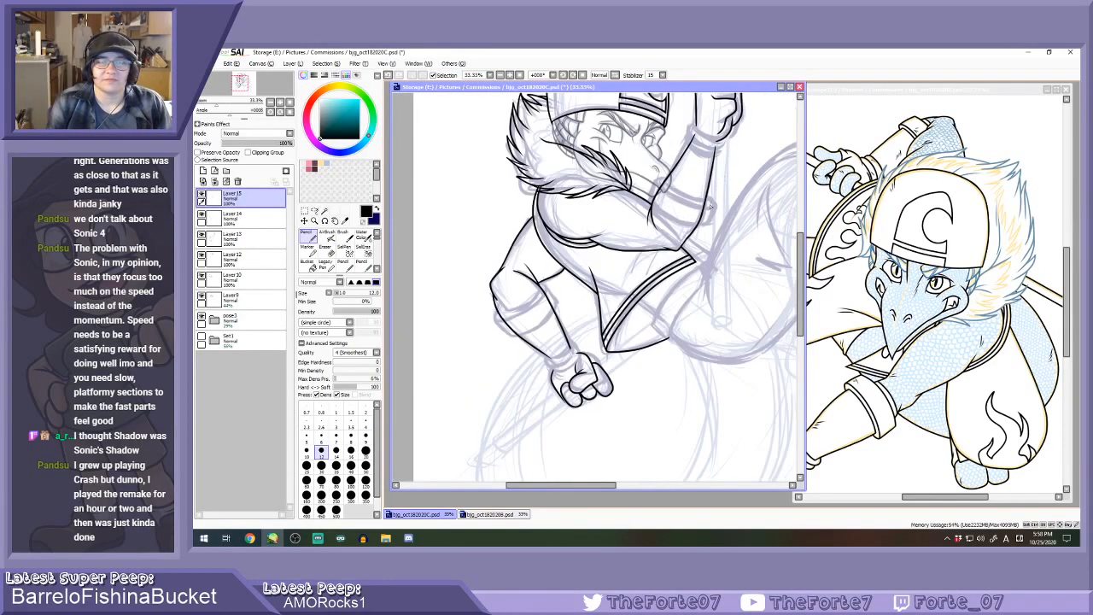
mouse_move(265, 144)
left_mouse_down()
mouse_move(224, 144)
mouse_move(293, 144)
left_mouse_up()
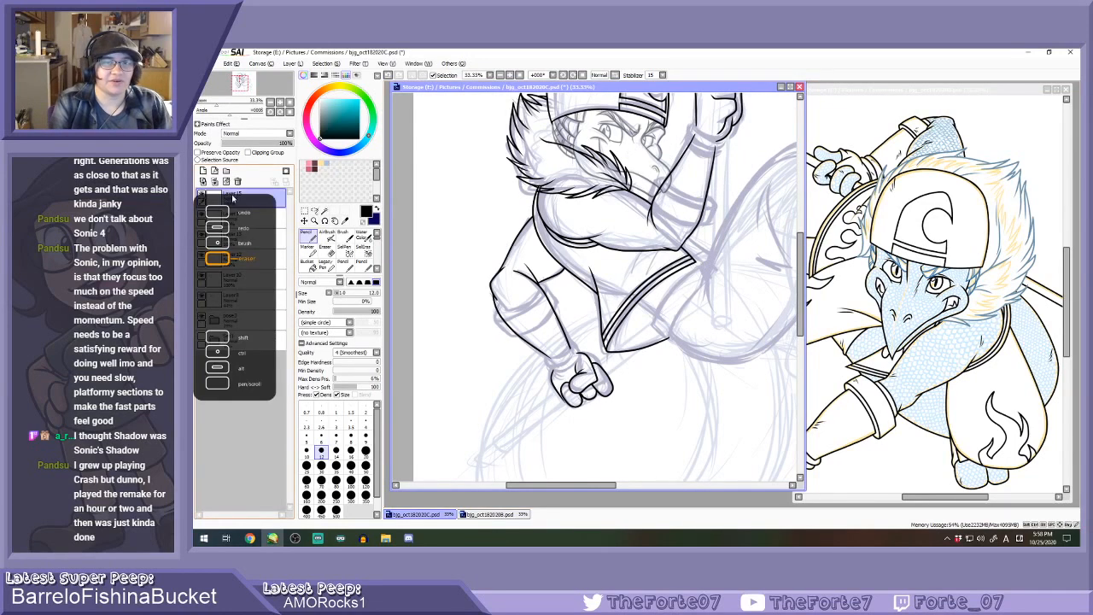
scroll(600, 276, "up", 2)
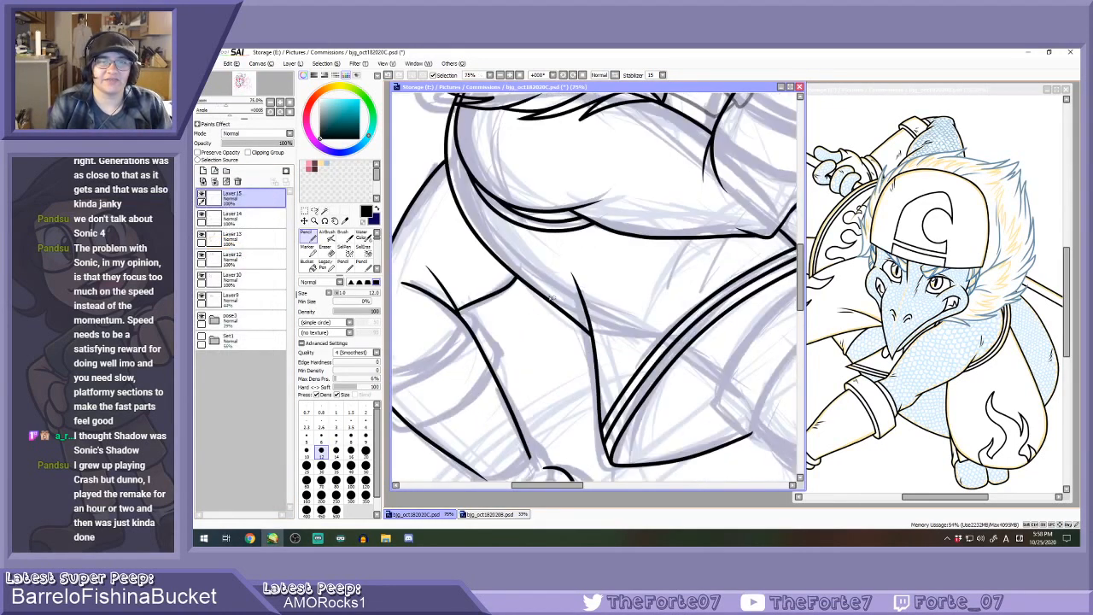
left_click_drag(538, 287, 536, 265)
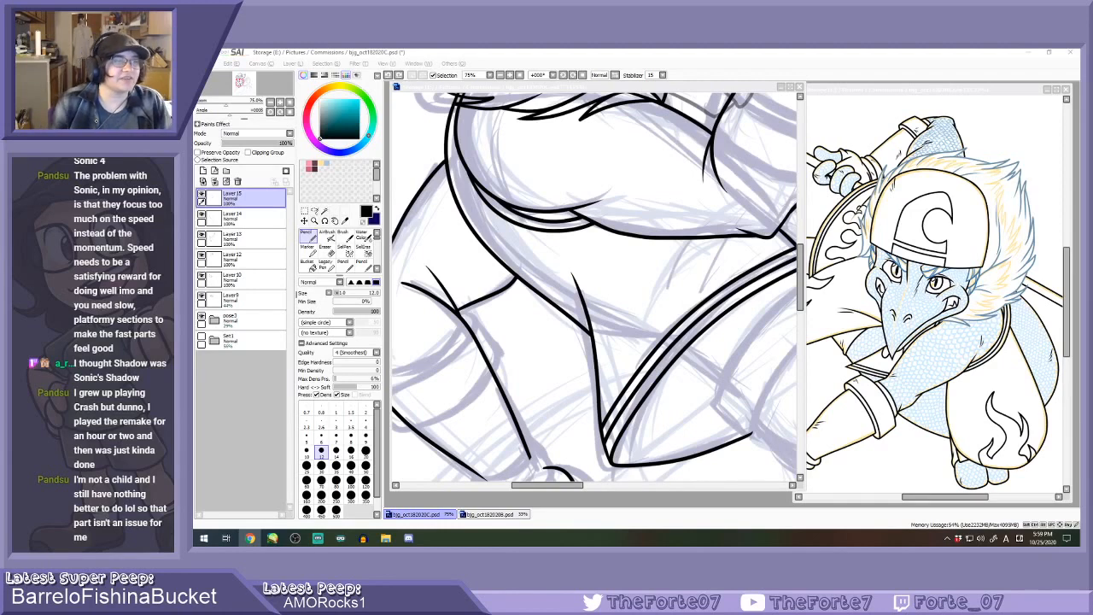
scroll(644, 334, "up", 5)
scroll(609, 329, "down", 1)
left_click(606, 308)
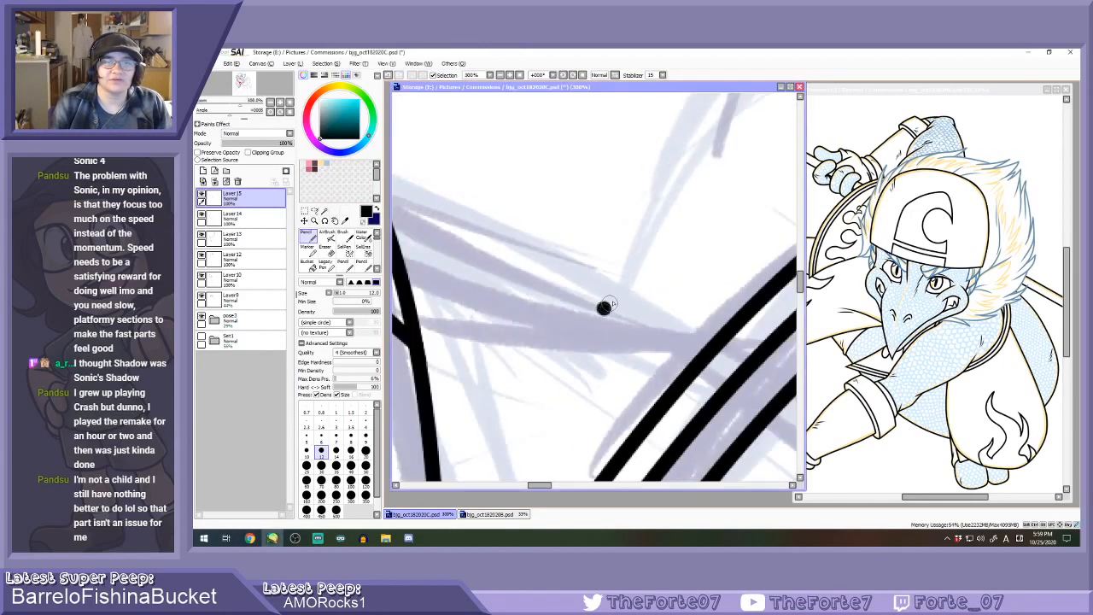
scroll(606, 308, "down", 2)
key("ctrl+z")
scroll(613, 308, "down", 4)
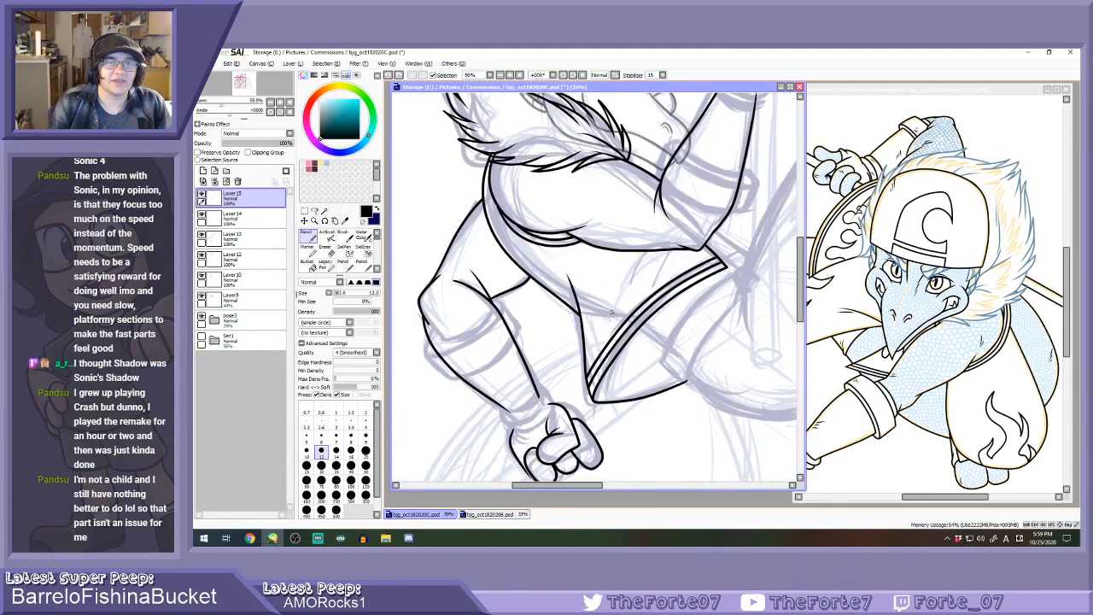
Try to ink short crossing fold strokes over the torso's rear outline below the raised upper arm.
scroll(560, 253, "up", 1)
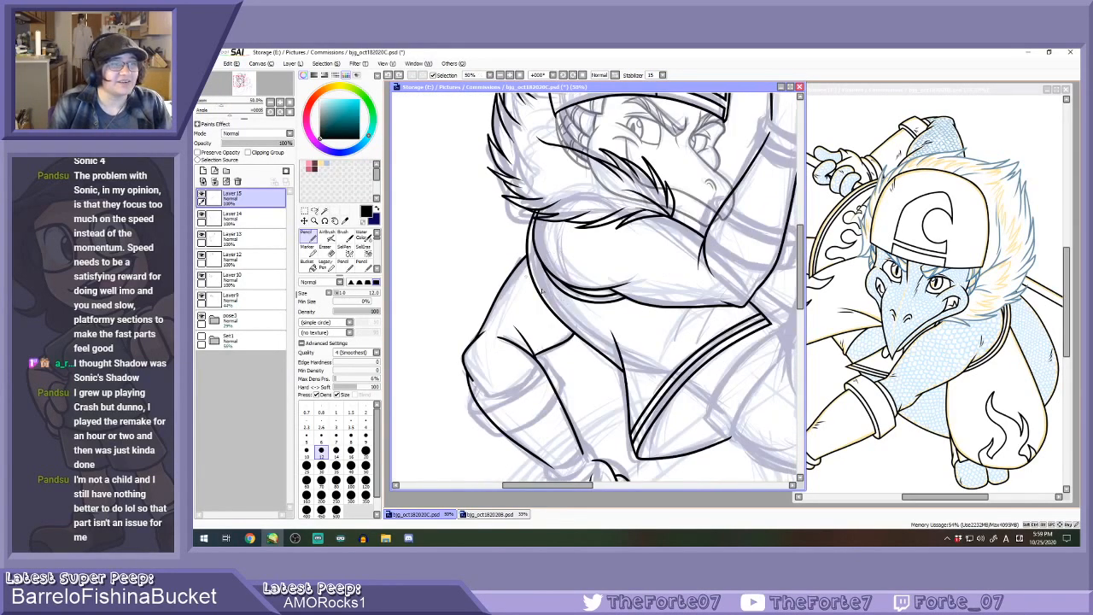
scroll(541, 292, "up", 1)
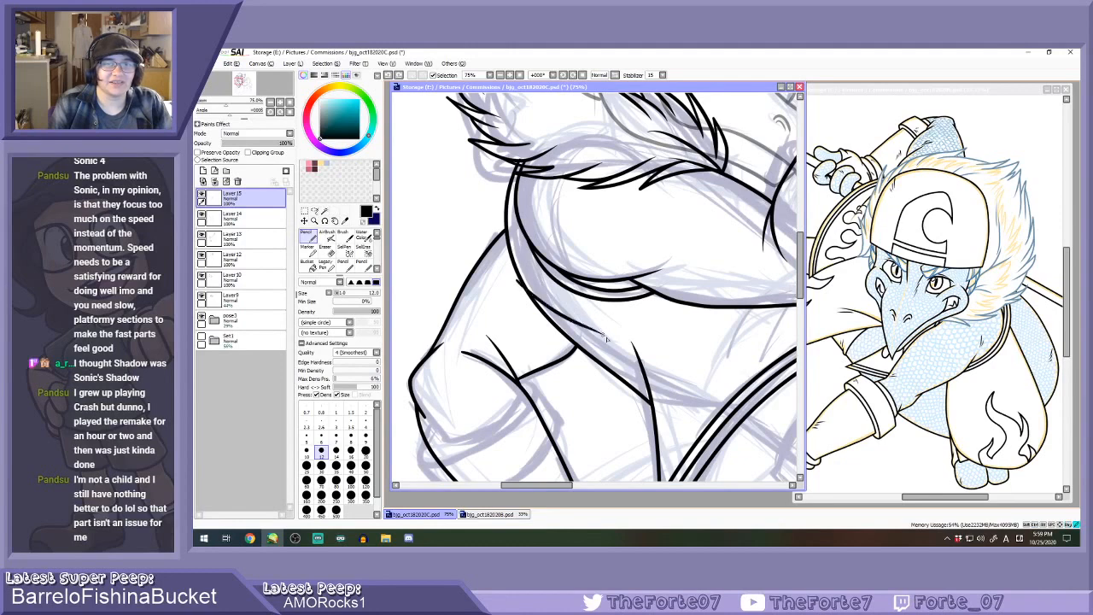
scroll(572, 320, "down", 1)
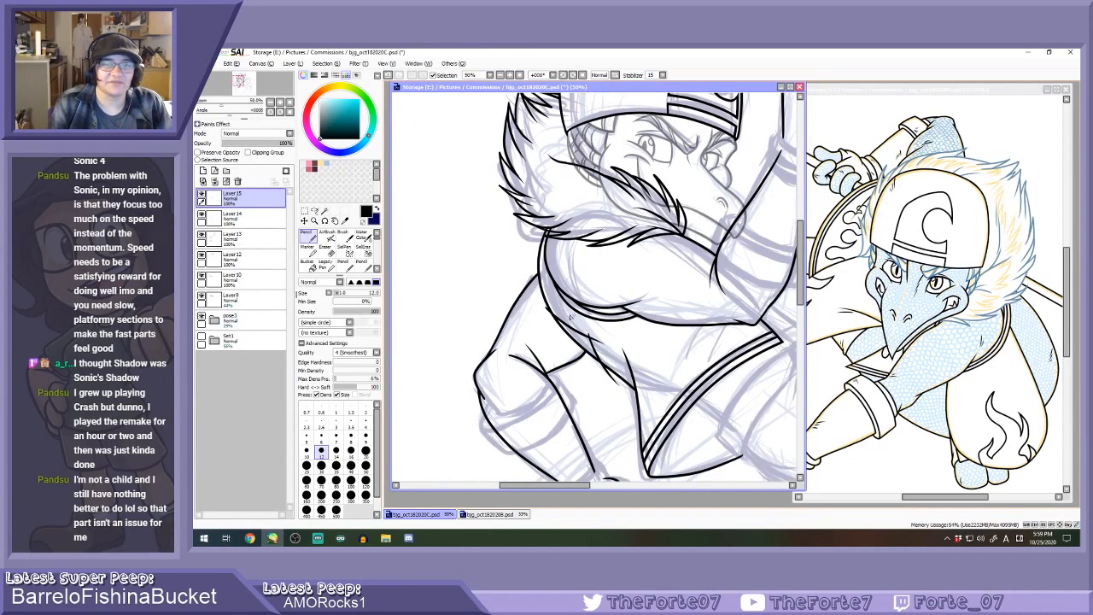
scroll(570, 318, "up", 2)
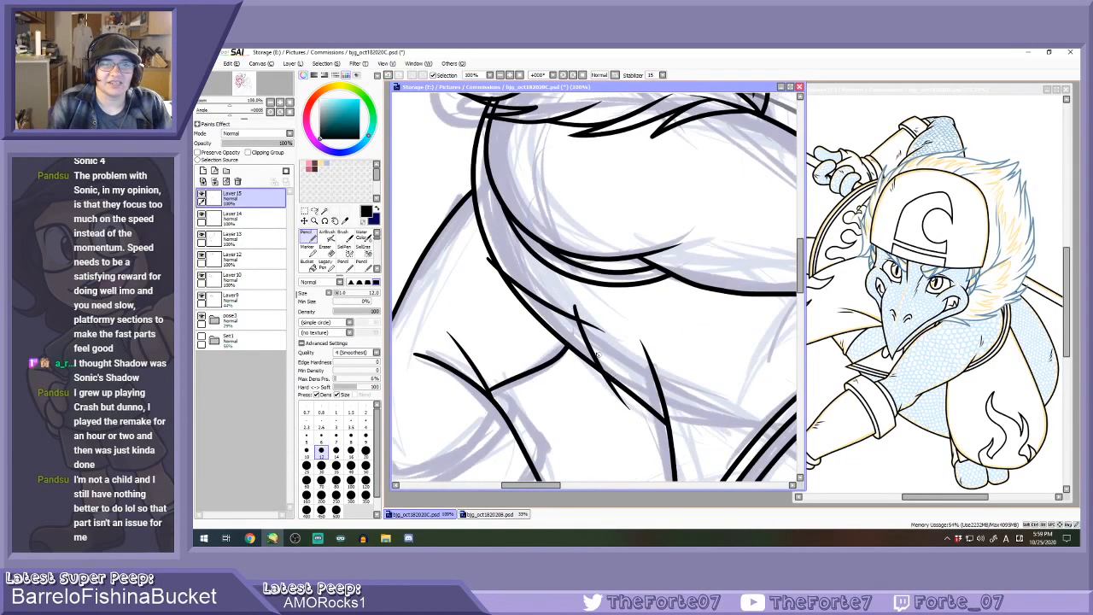
key("ctrl+z")
key("ctrl+z")
mouse_move(486, 263)
left_mouse_down()
mouse_move(529, 299)
mouse_move(617, 336)
mouse_move(576, 325)
left_mouse_up()
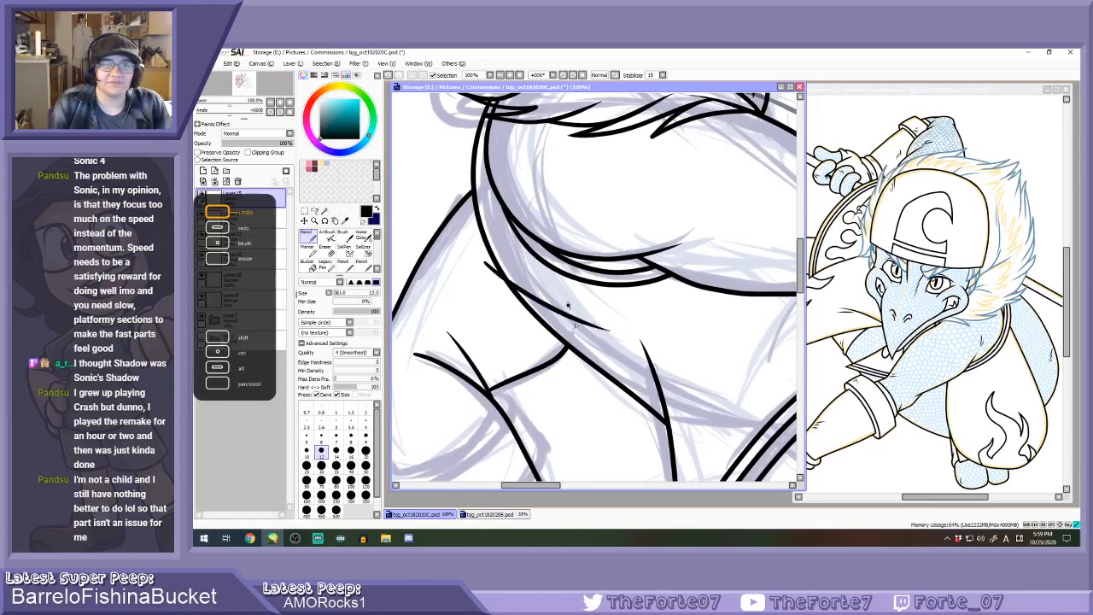
scroll(575, 326, "down", 4)
key("e")
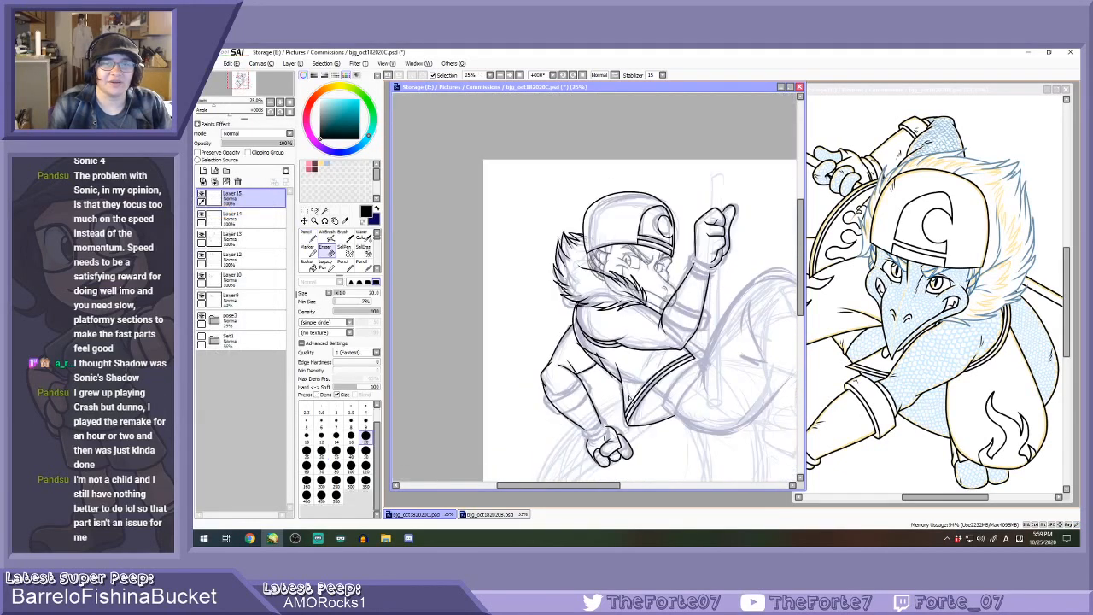
scroll(628, 395, "up", 1)
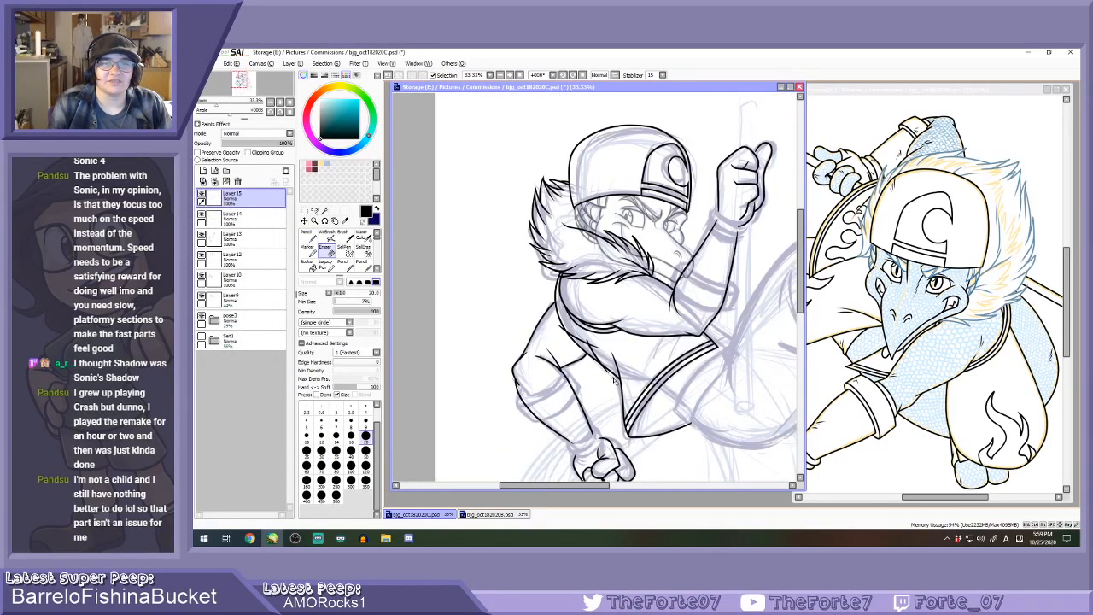
Ink a short fold line branching off the torso's rear outline, just above the lower arm's sleeve crease.
key("b")
scroll(573, 344, "up", 1)
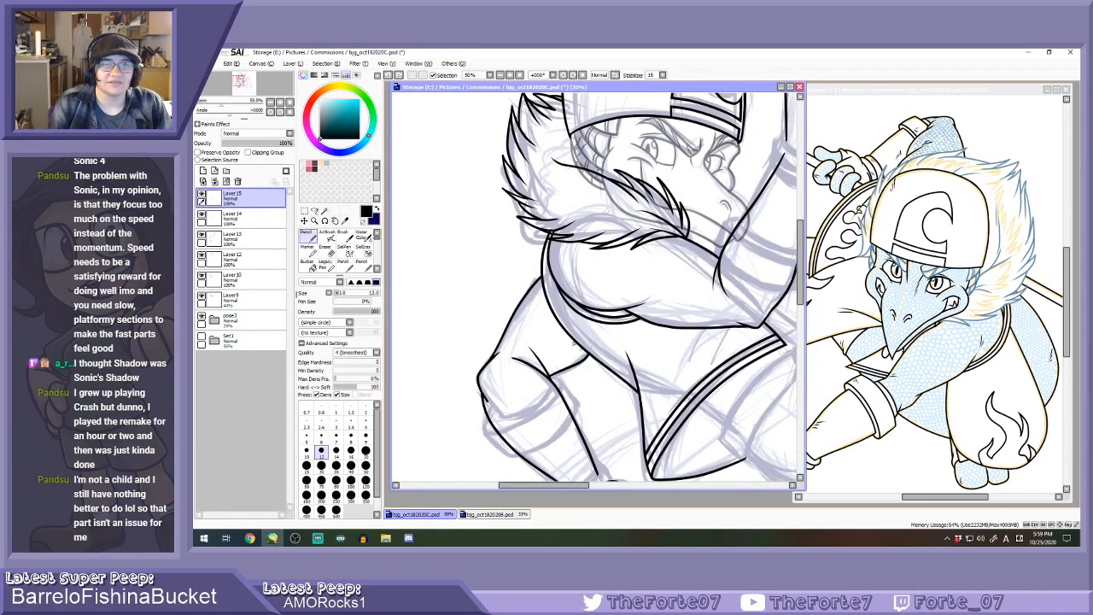
scroll(572, 342, "up", 1)
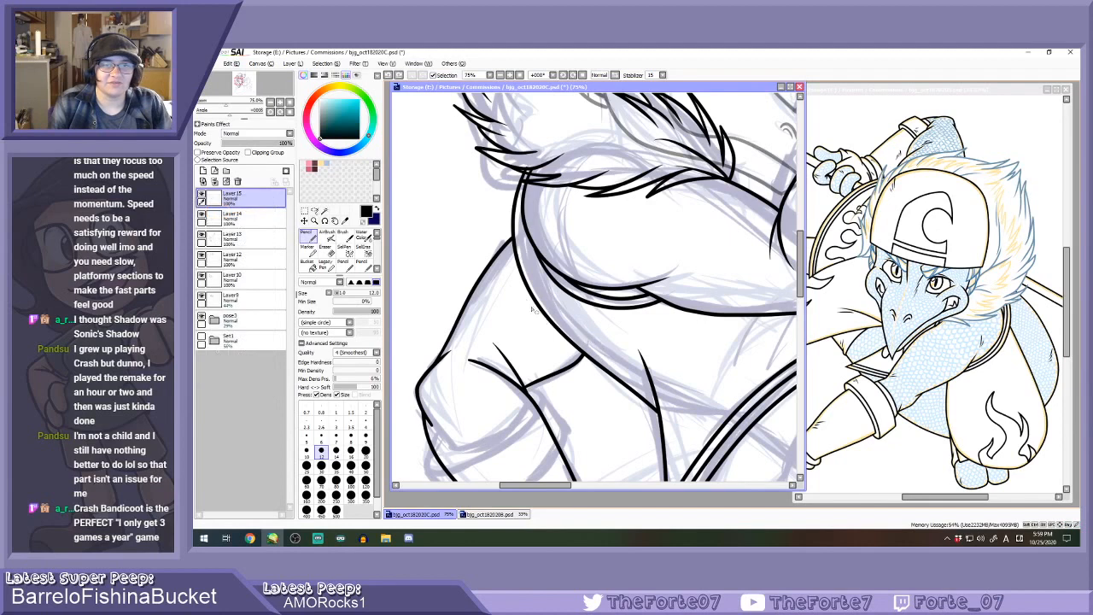
left_click_drag(530, 304, 610, 352)
key("ctrl+z")
left_click_drag(527, 299, 611, 355)
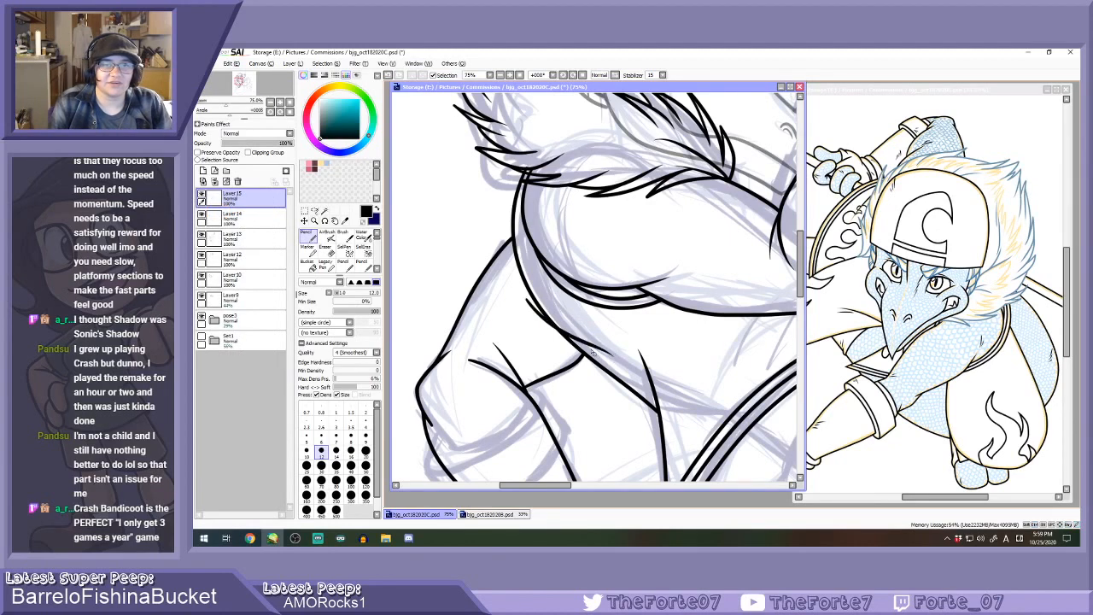
Erase the overshooting ends of the crossing fold strokes on the torso's rear outline to leave an angular fold.
scroll(588, 346, "up", 1)
key("e")
scroll(581, 328, "up", 1)
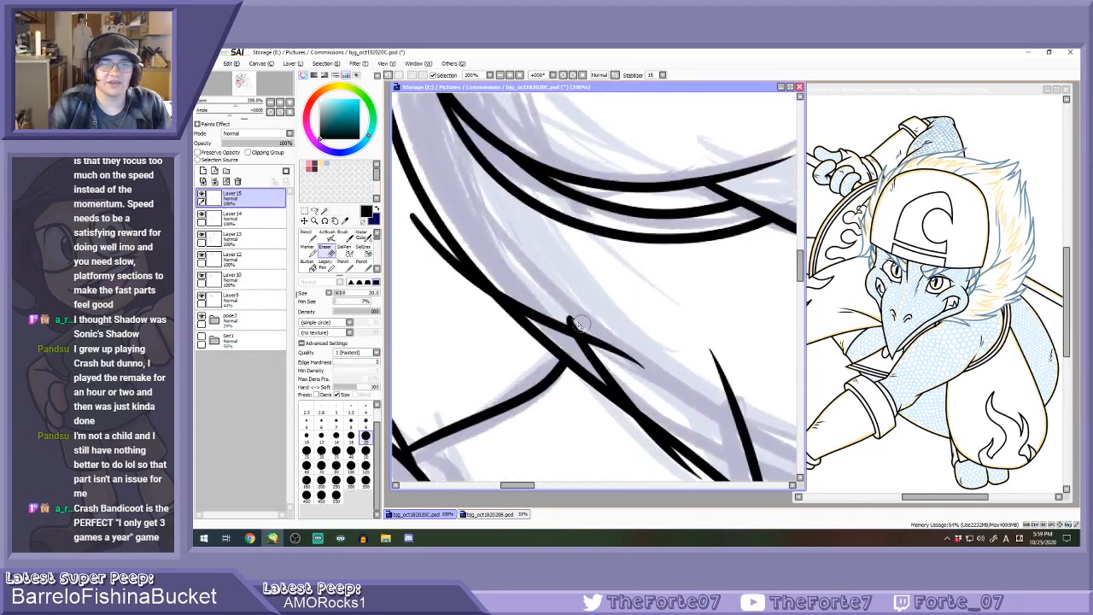
left_click_drag(580, 324, 565, 314)
key("ctrl+z")
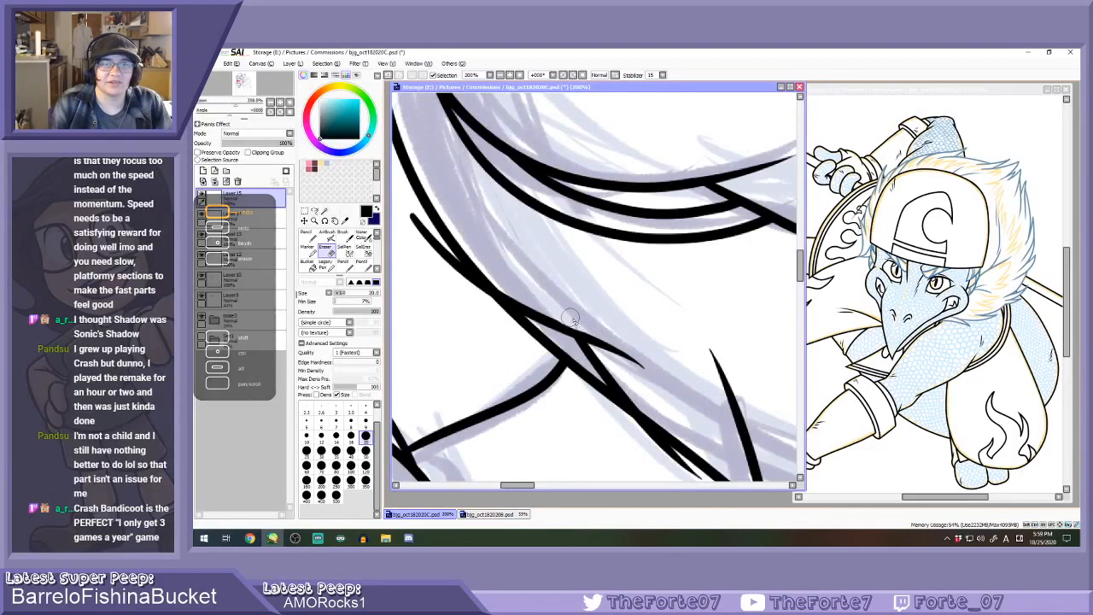
scroll(568, 317, "up", 1)
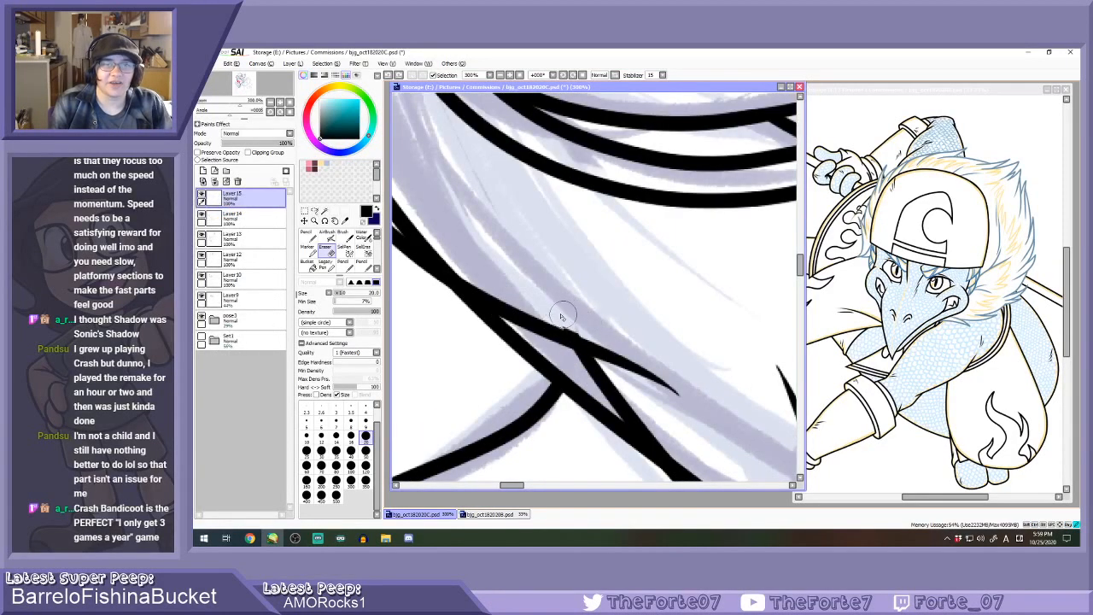
mouse_move(616, 353)
left_mouse_down()
mouse_move(621, 366)
mouse_move(592, 332)
left_mouse_up()
left_click_drag(630, 366, 681, 394)
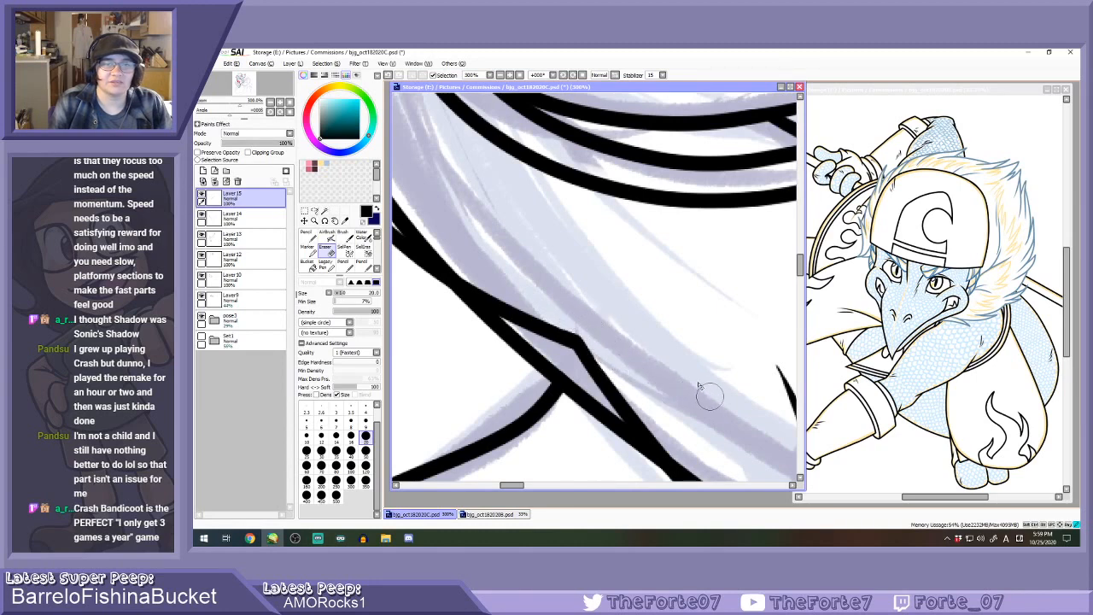
scroll(698, 387, "down", 1)
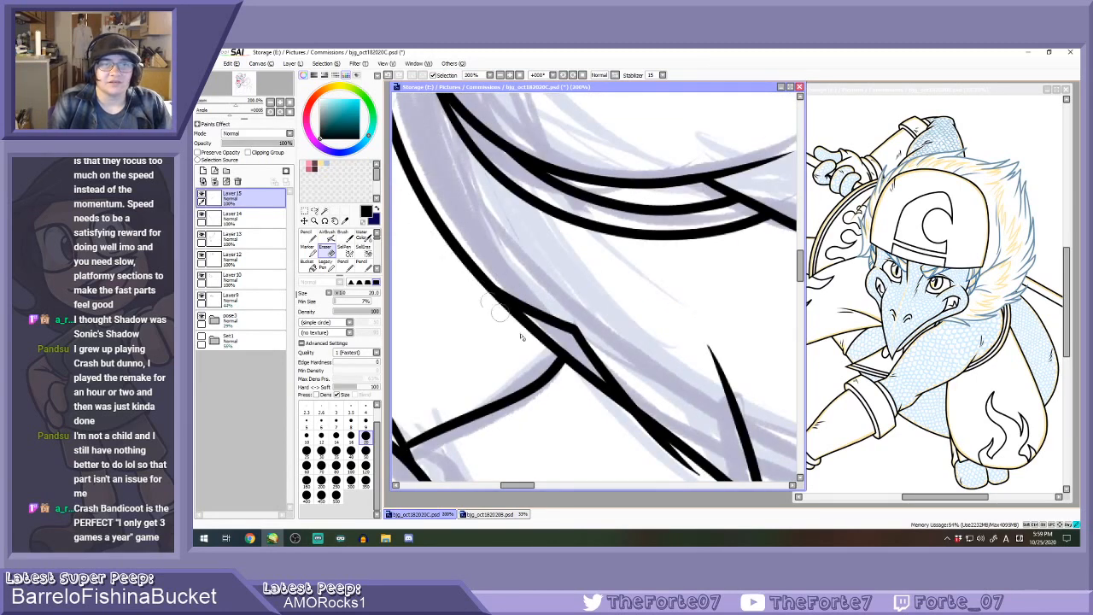
scroll(521, 335, "down", 1)
scroll(617, 337, "down", 2)
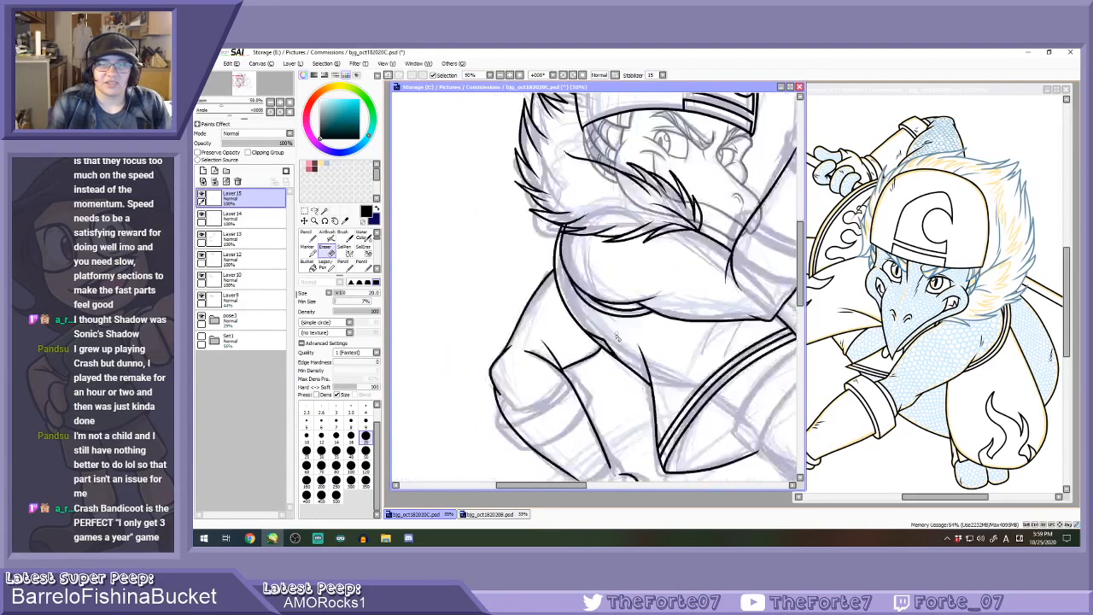
Ink a small hooked flame lick against the torso's rear outline, above the waist cloth's corner.
scroll(617, 337, "up", 4)
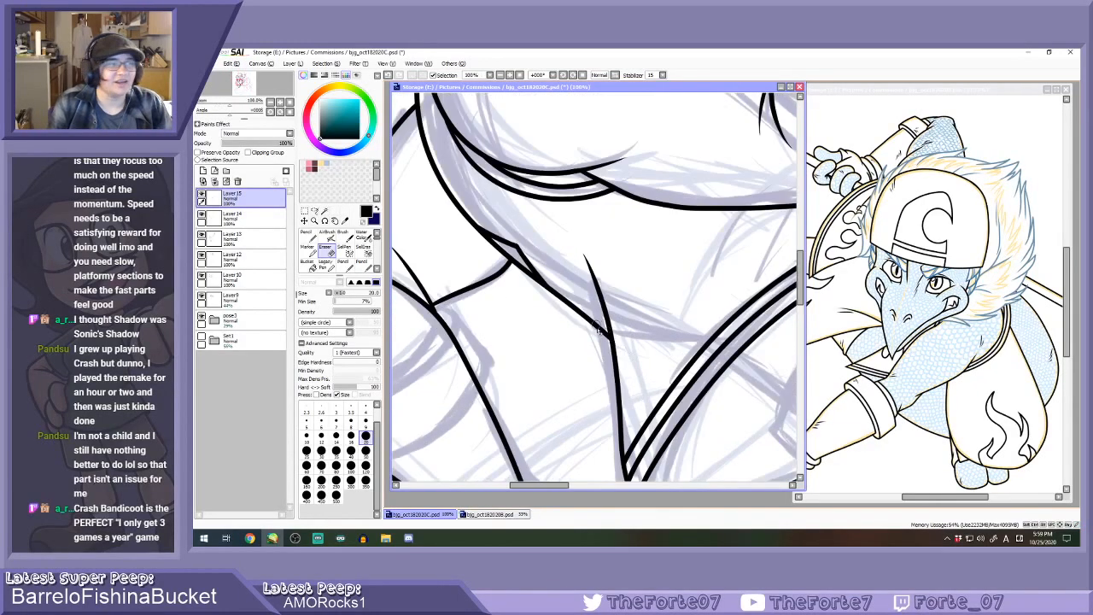
key("n")
scroll(598, 333, "down", 2)
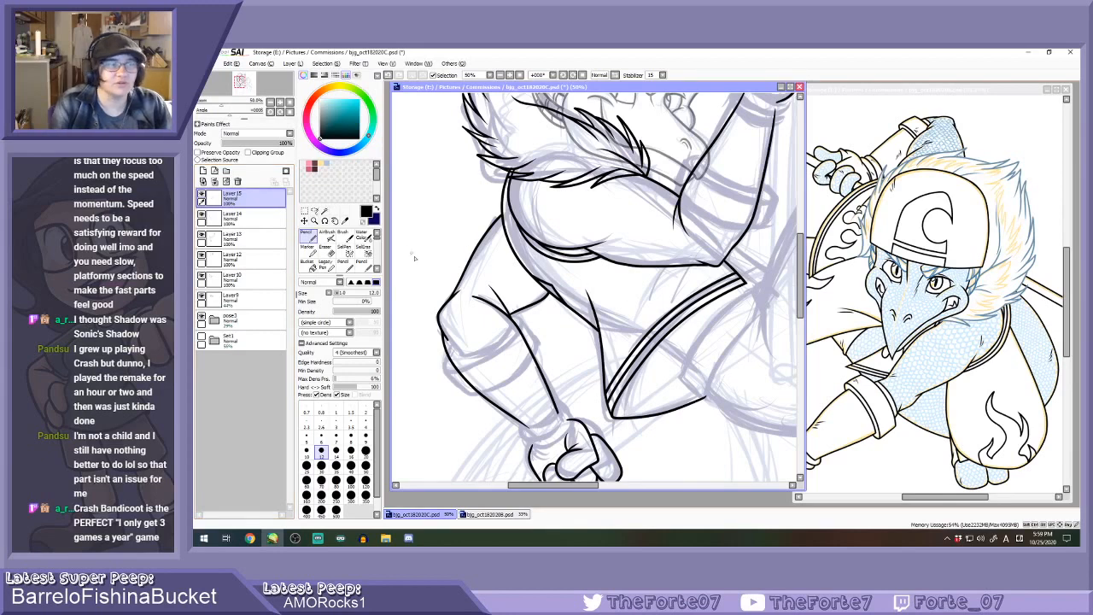
scroll(566, 318, "up", 1)
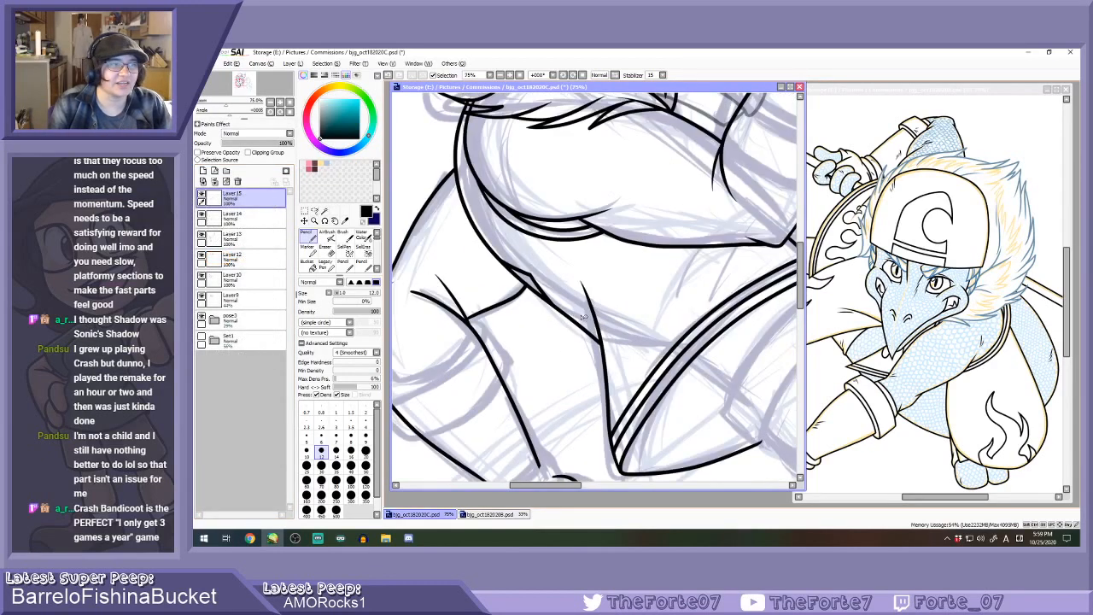
mouse_move(579, 324)
left_mouse_down()
mouse_move(545, 287)
mouse_move(601, 316)
mouse_move(627, 309)
left_mouse_up()
key("ctrl+z")
key("ctrl+z")
key("e")
key("n")
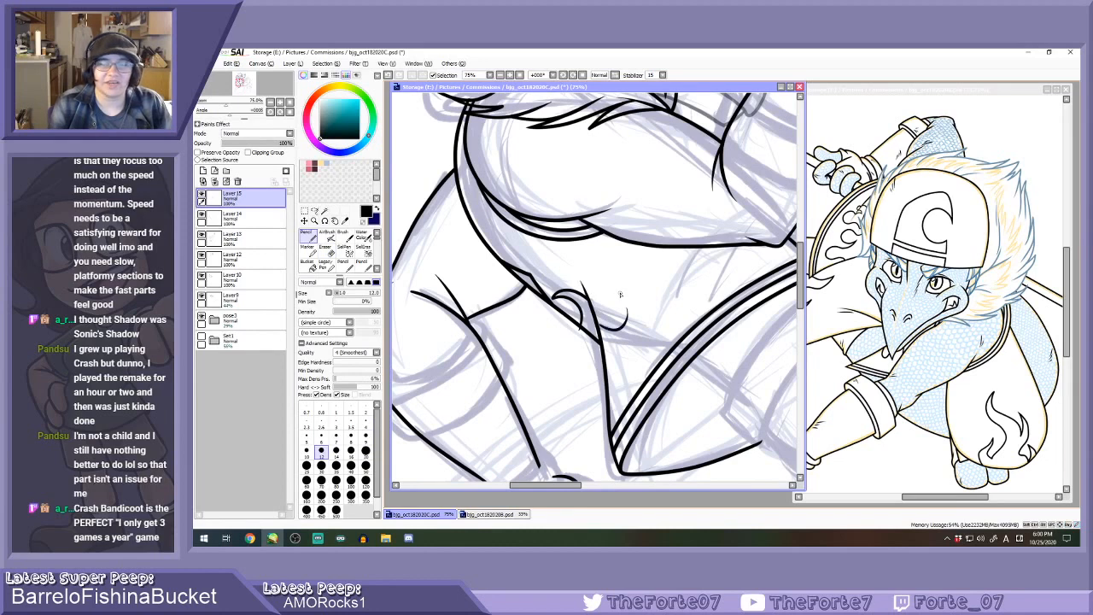
key("ctrl+z")
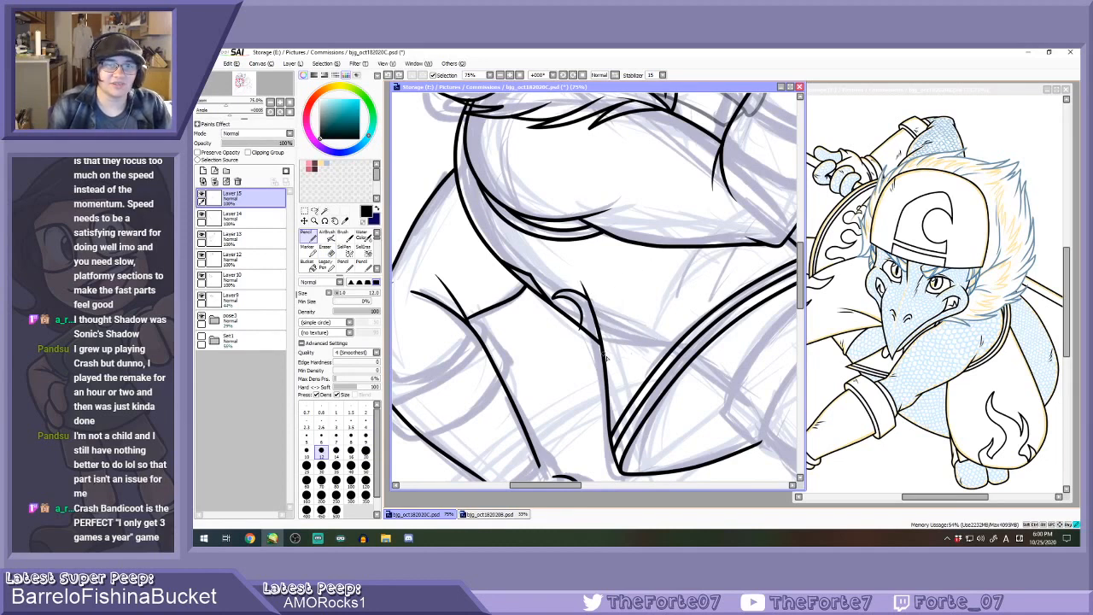
key("ctrl+z")
Ink the larger curling flame with pointed tips on the torso, between the raised arm and the waist cloth trim.
mouse_move(604, 353)
left_mouse_down()
mouse_move(623, 377)
mouse_move(612, 282)
mouse_move(641, 321)
mouse_move(648, 280)
mouse_move(676, 284)
left_mouse_up()
key("ctrl+z")
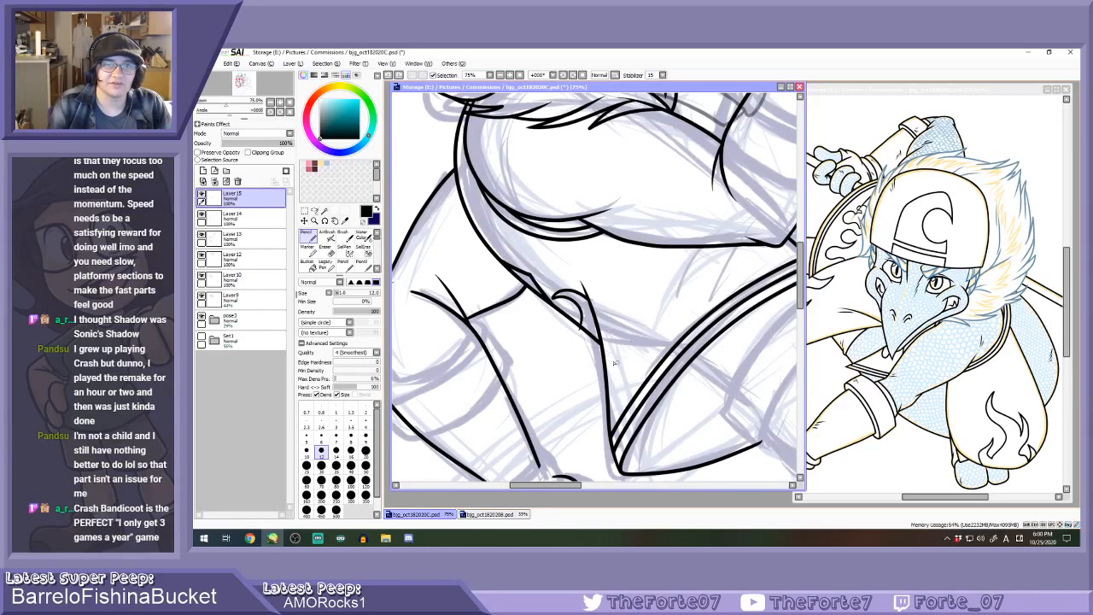
mouse_move(603, 353)
left_mouse_down()
mouse_move(607, 282)
mouse_move(618, 280)
mouse_move(633, 320)
mouse_move(651, 307)
mouse_move(632, 285)
mouse_move(685, 297)
mouse_move(655, 210)
mouse_move(680, 205)
mouse_move(661, 238)
mouse_move(652, 215)
left_mouse_up()
key("e")
scroll(656, 238, "down", 1)
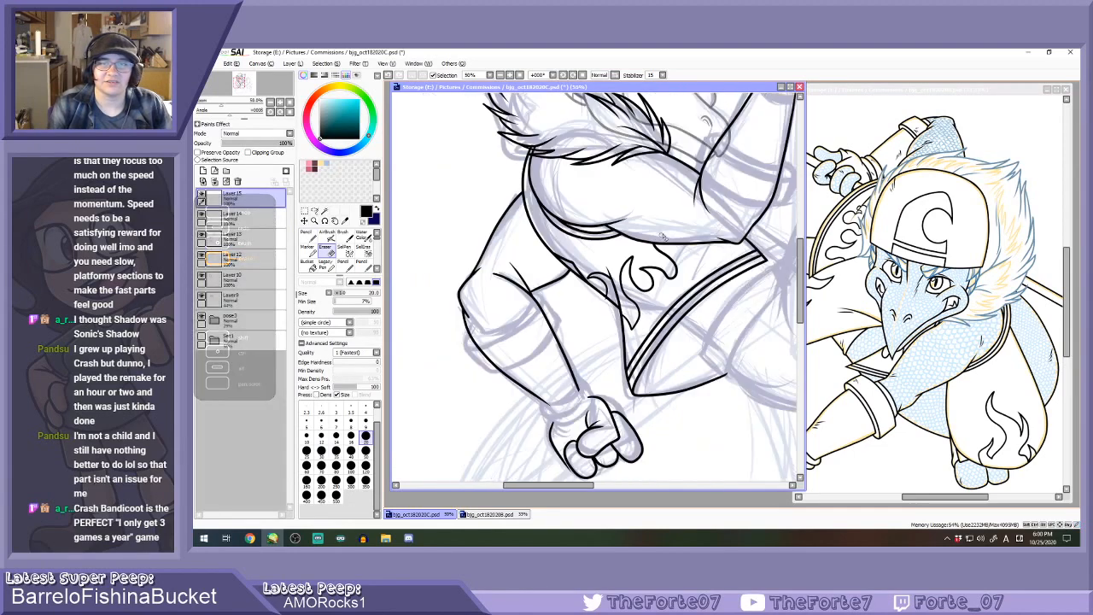
Erase the angular fold from the torso's rear outline beside the small flame lick.
scroll(663, 236, "up", 4)
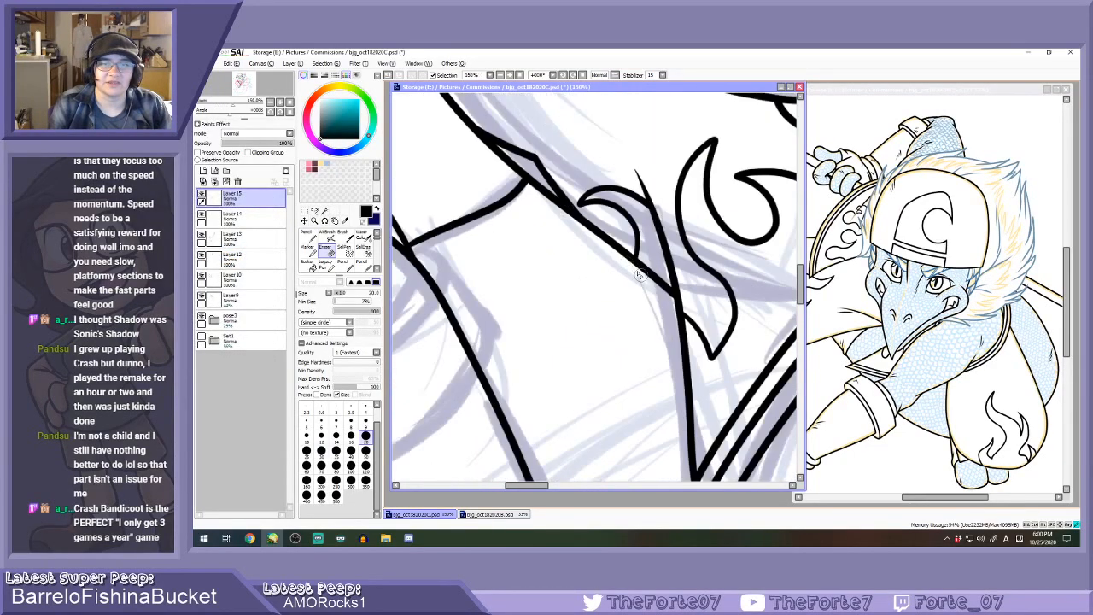
scroll(639, 275, "down", 3)
scroll(573, 274, "up", 3)
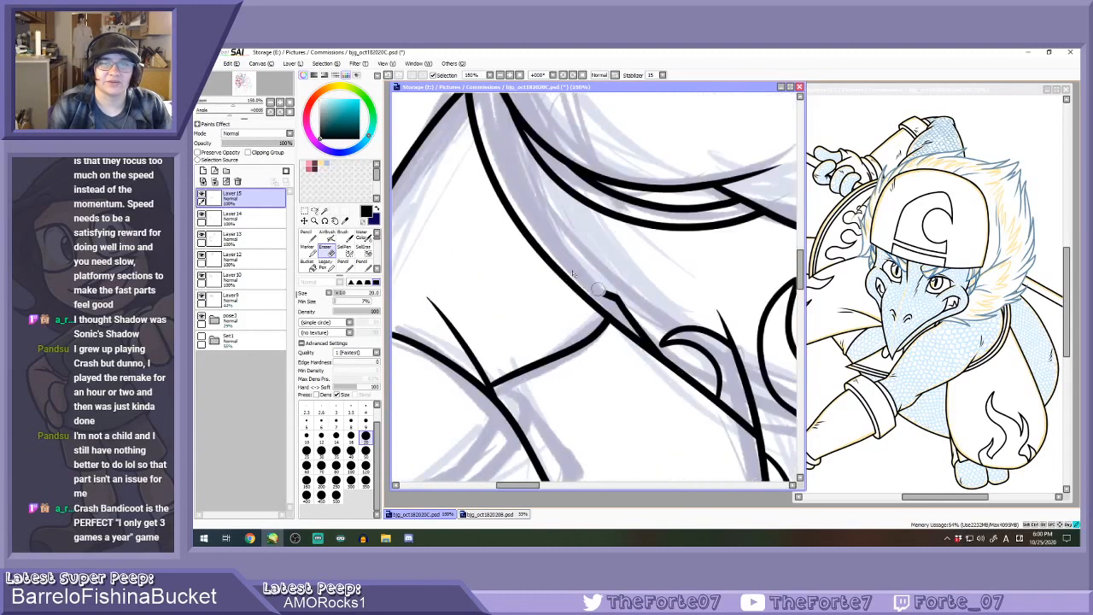
left_click_drag(598, 290, 663, 360)
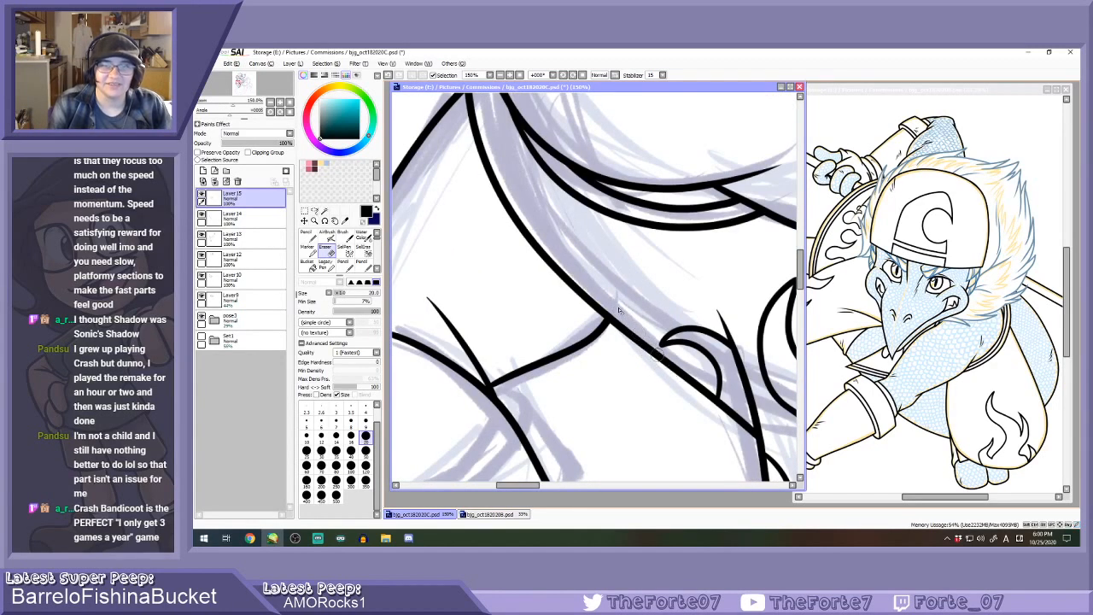
key("ctrl+z")
Try to ink crossing fold strokes higher up along the torso's rear outline.
key("n")
left_click_drag(502, 205, 615, 267)
key("ctrl+z")
mouse_move(504, 200)
left_mouse_down()
mouse_move(556, 243)
mouse_move(612, 263)
left_mouse_up()
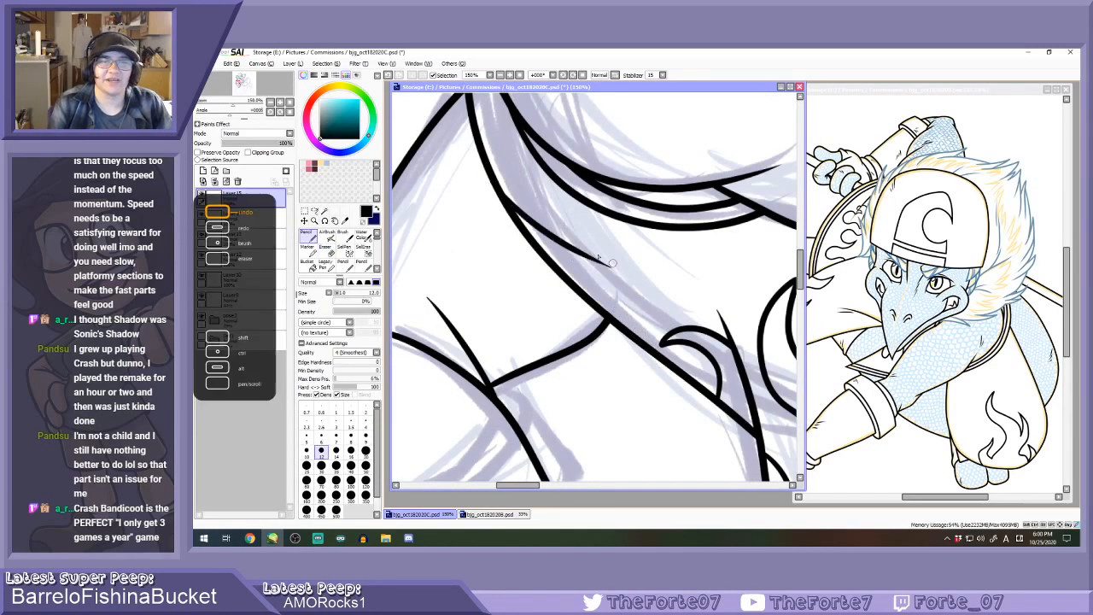
key("ctrl+z")
left_click_drag(492, 179, 614, 274)
left_click_drag(563, 242, 635, 350)
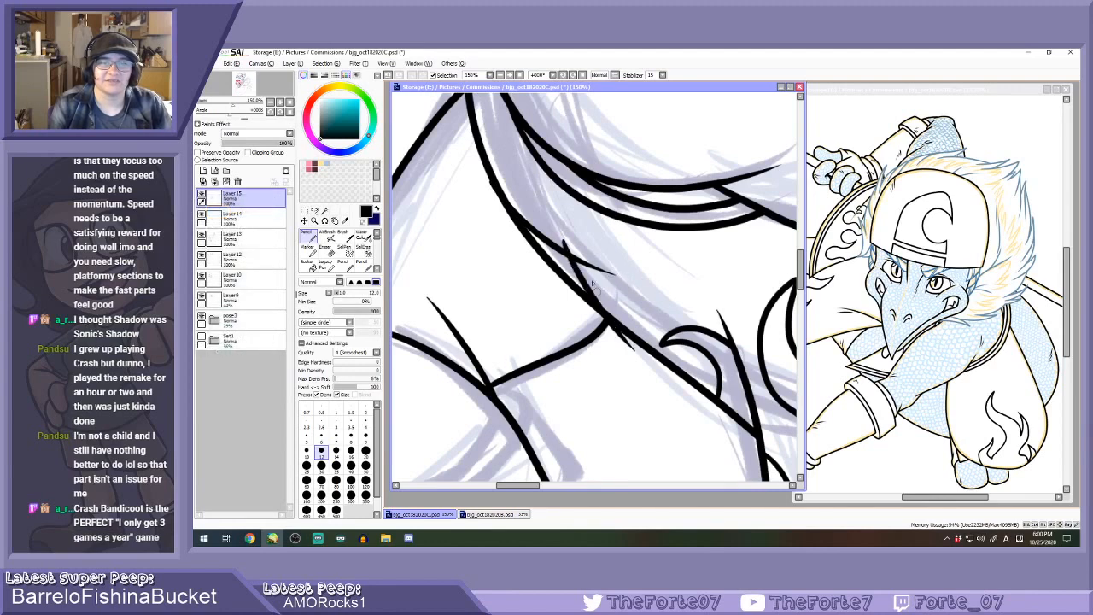
key("ctrl+z")
key("ctrl+z")
Ink two crossing fold strokes on the torso's rear outline and erase their overshoots to form an angular fold.
left_click_drag(481, 171, 617, 283)
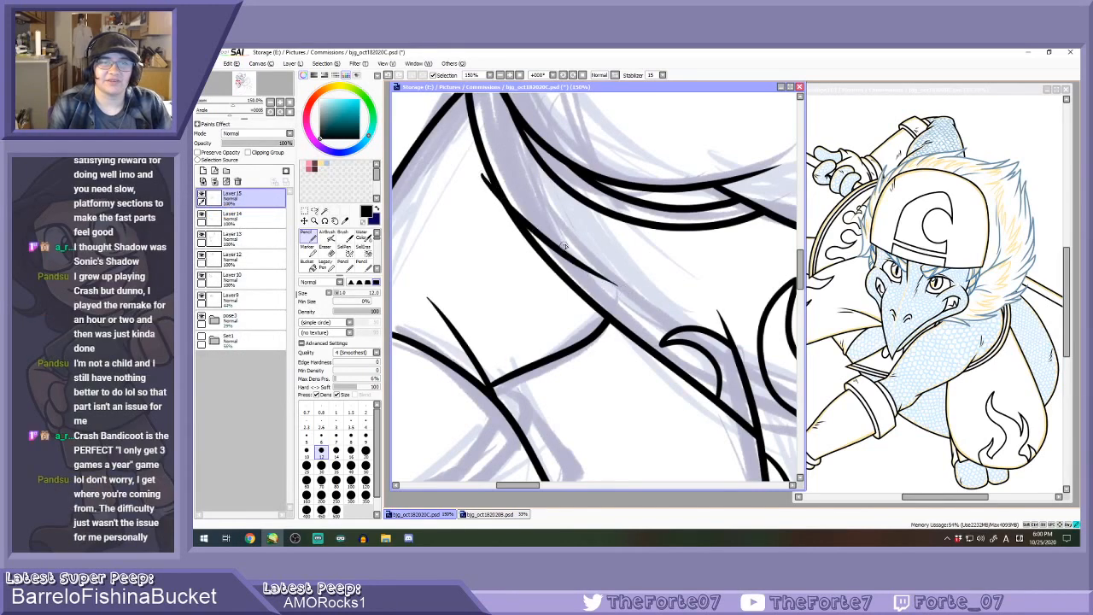
left_click_drag(564, 246, 648, 365)
key("e")
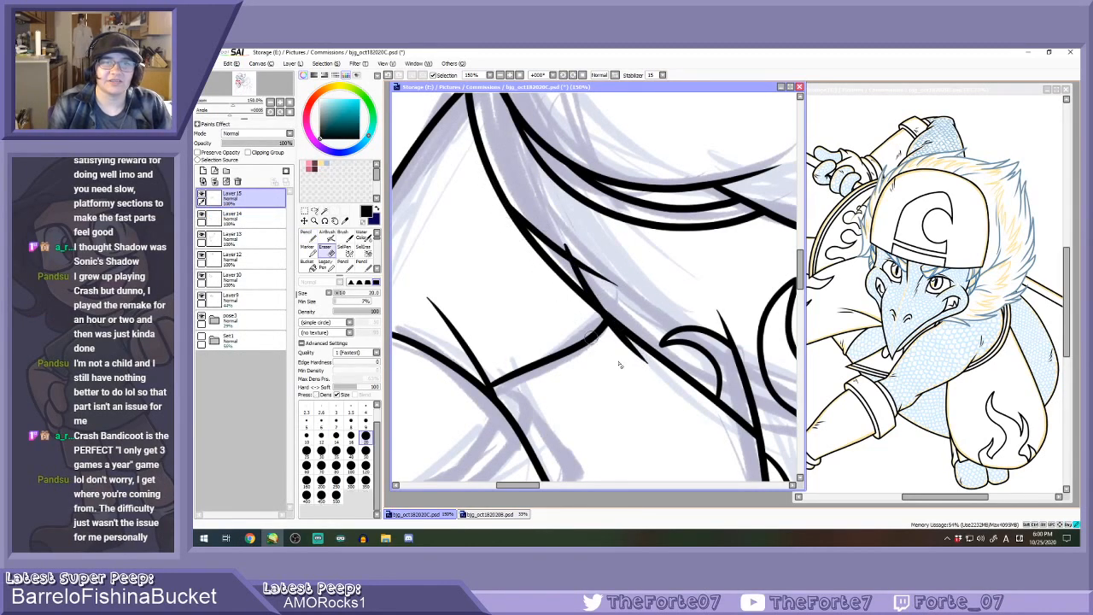
left_click_drag(616, 332, 643, 365)
scroll(574, 257, "up", 2)
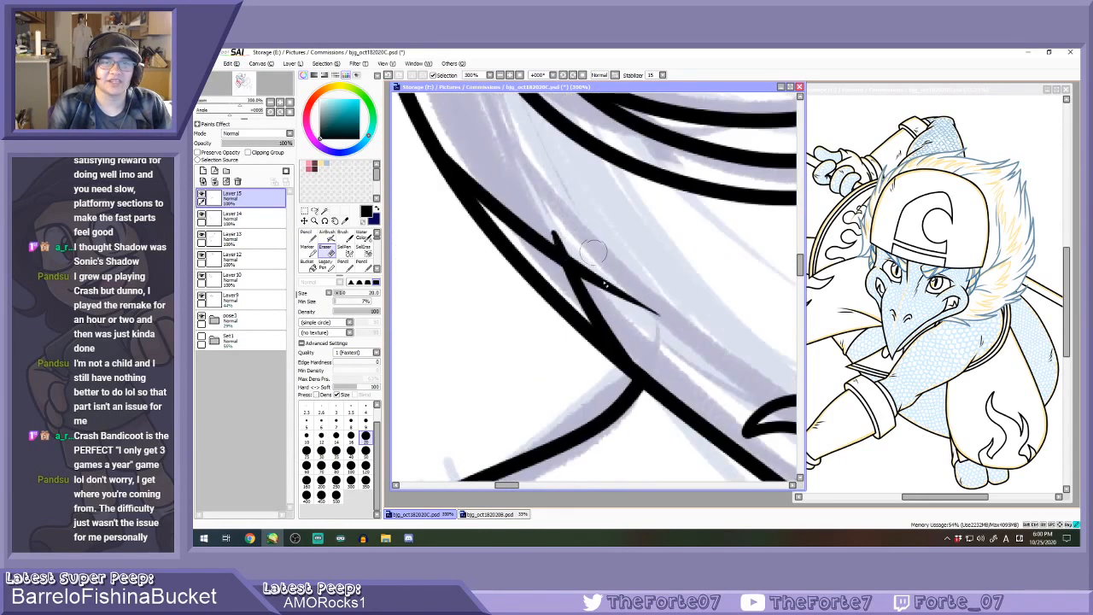
mouse_move(595, 252)
left_mouse_down()
mouse_move(568, 241)
mouse_move(603, 291)
mouse_move(658, 319)
left_mouse_up()
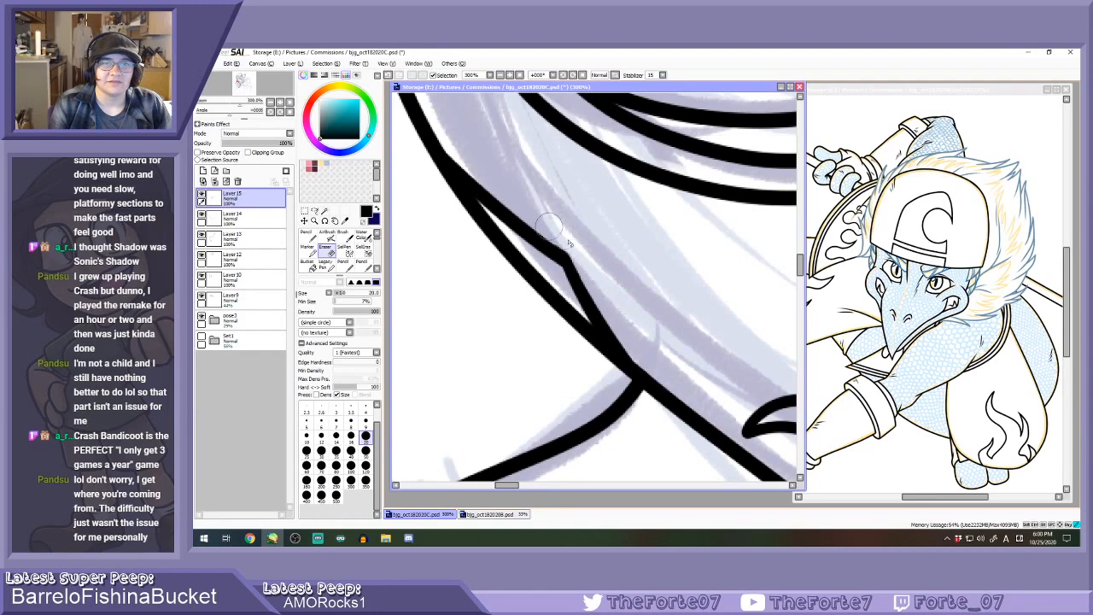
scroll(568, 243, "down", 6)
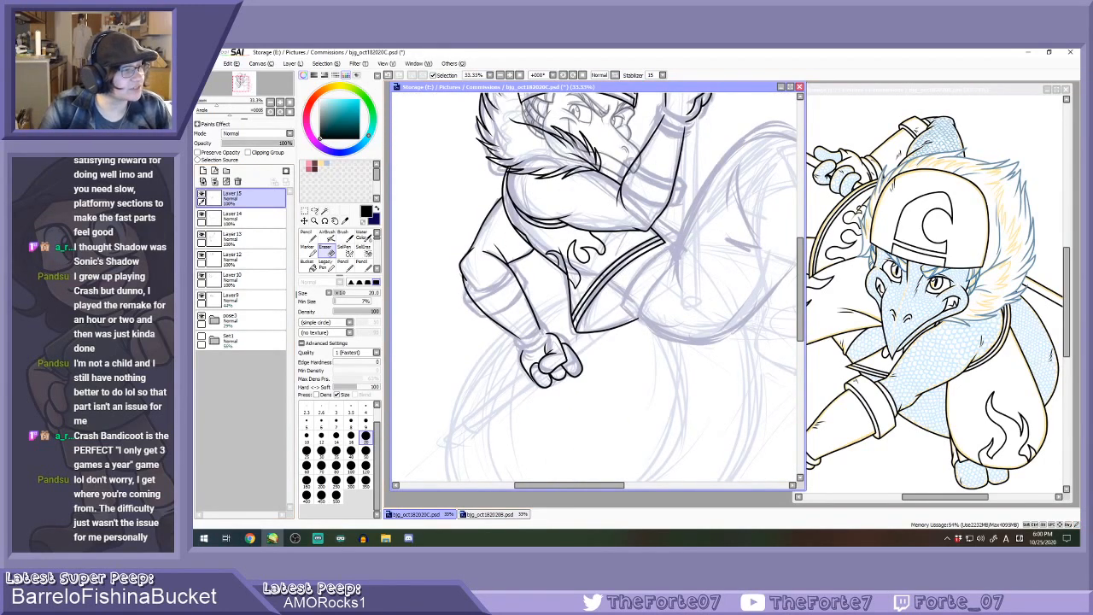
Check the contents of Layer15 and Layer10 by toggling their visibility, and make Layer10 the active layer.
key("alt+Tab")
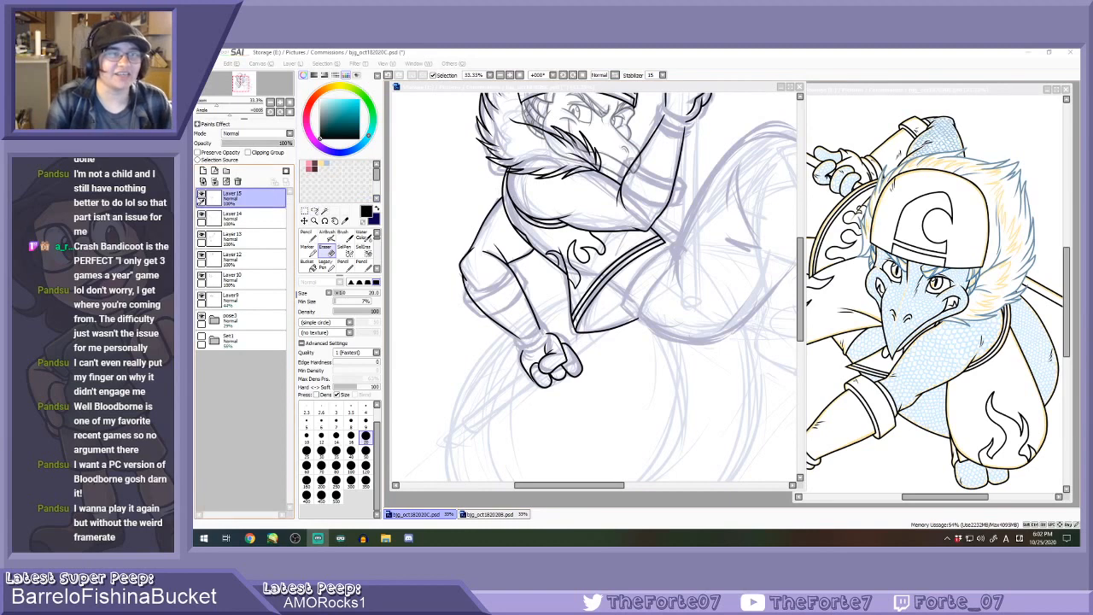
left_click(202, 195)
left_click(201, 195)
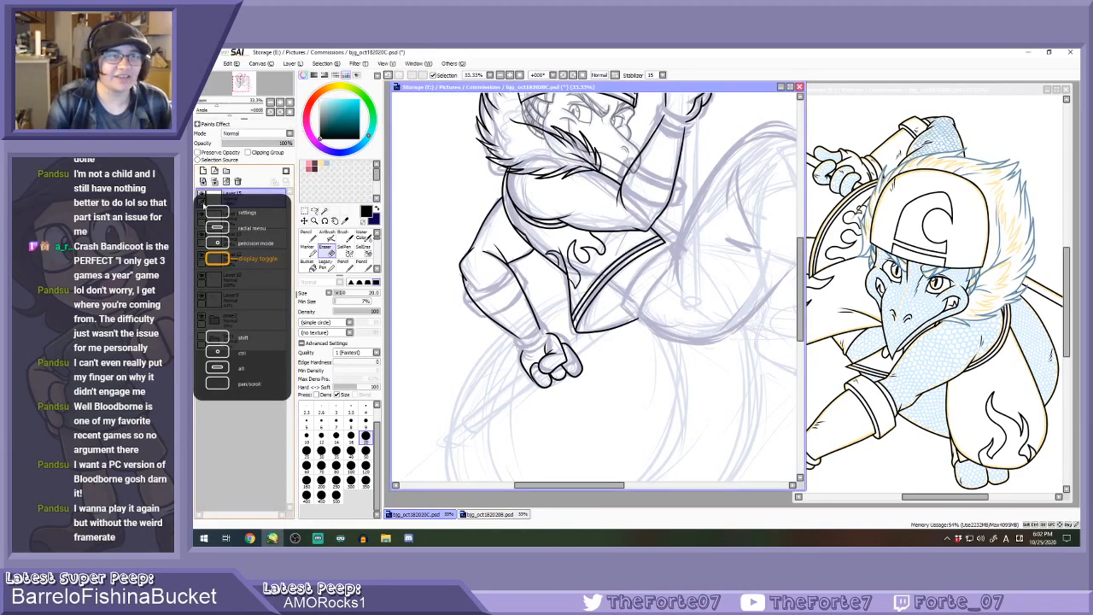
left_click(202, 276)
left_click(202, 276)
left_click(229, 276)
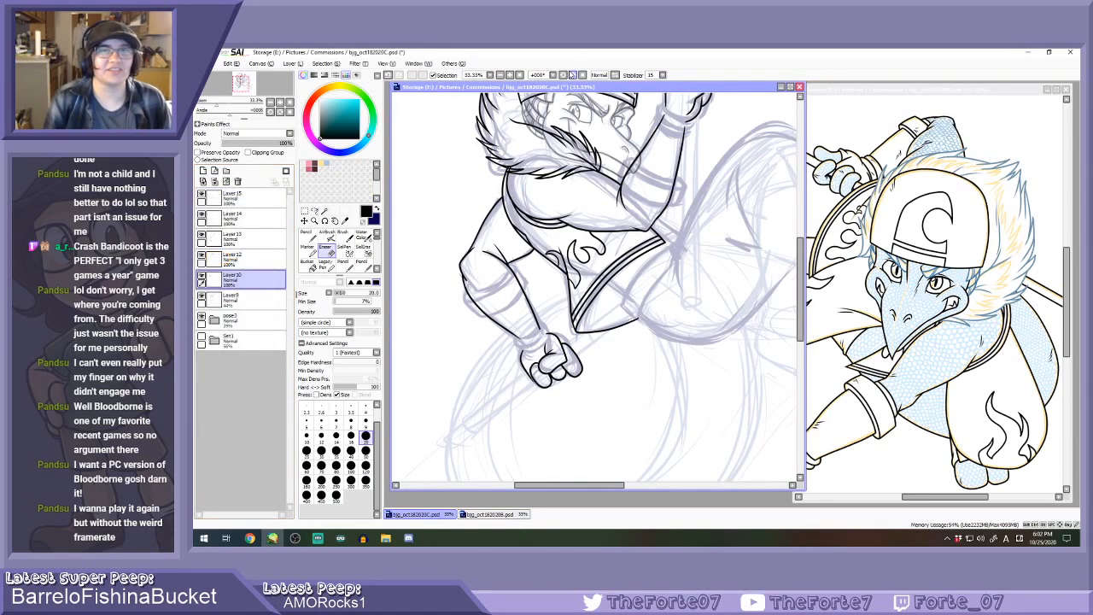
Clean up and re-ink the join where the fur collar's lowest tuft meets the raised upper arm's outline.
left_click(563, 77)
scroll(515, 212, "up", 4)
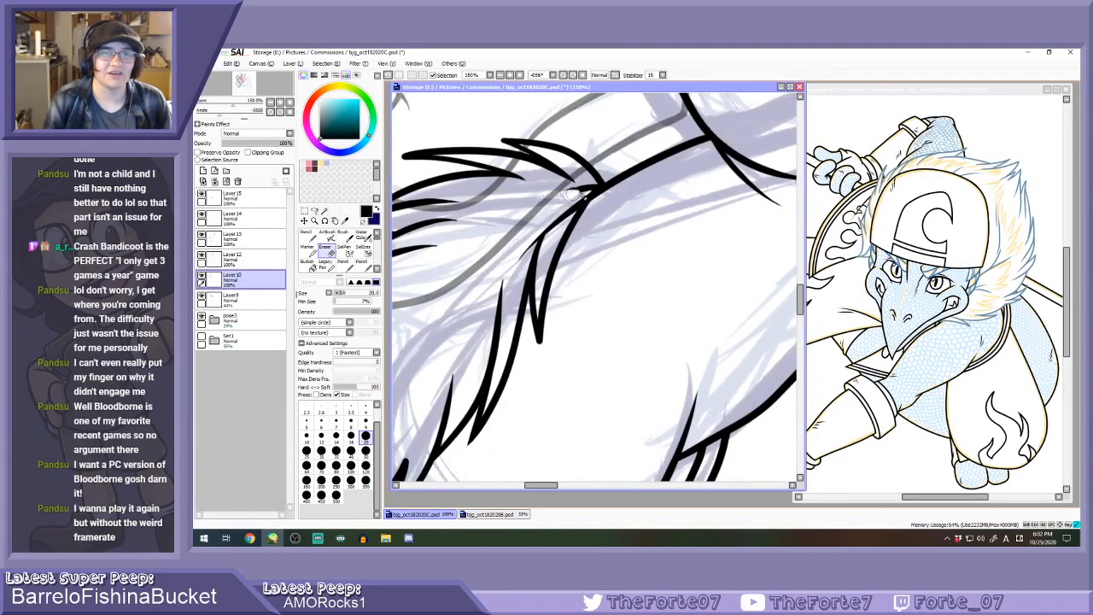
scroll(587, 193, "up", 1)
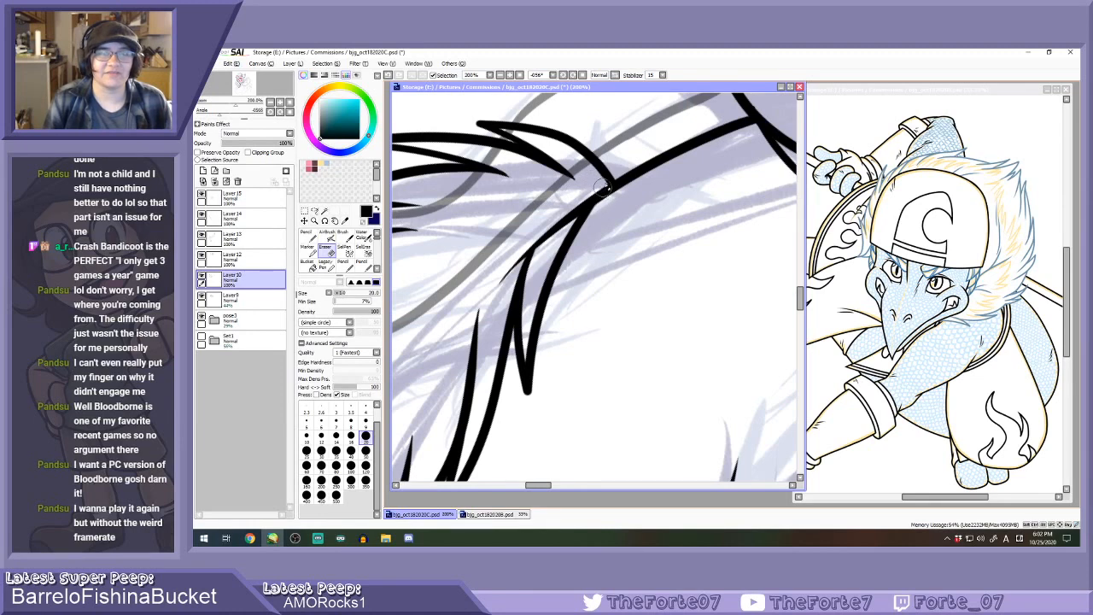
key("n")
key("ctrl+z")
left_click_drag(599, 165, 610, 188)
scroll(605, 184, "down", 2)
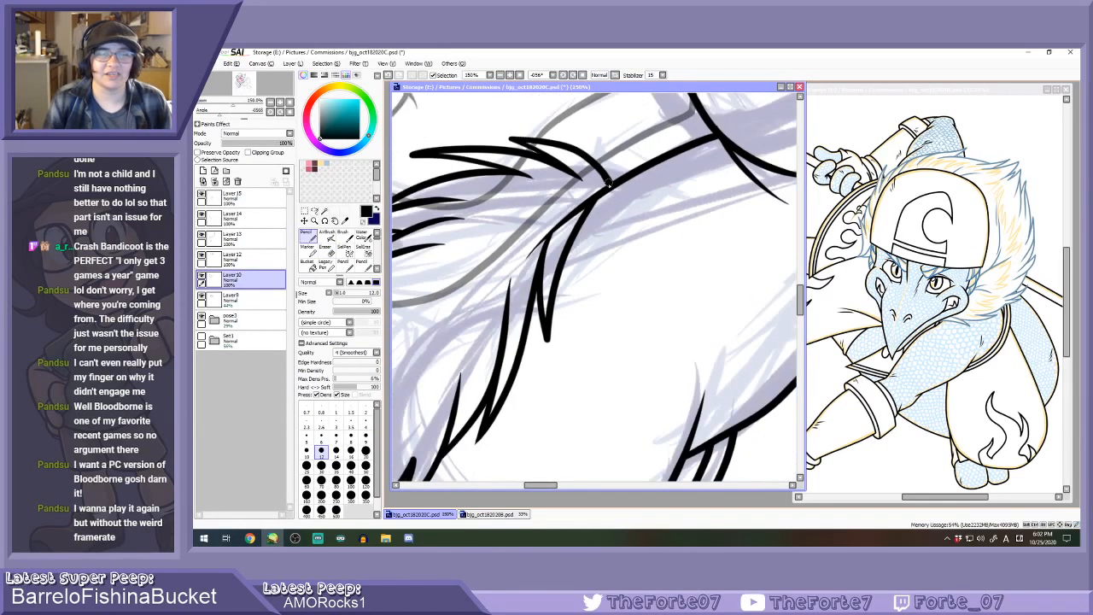
Make Layer13 the active layer and erase the overshooting tuft line ends near the fur collar's pointed front corner.
scroll(479, 217, "up", 2)
mouse_move(760, 147)
left_mouse_down()
mouse_move(665, 183)
mouse_move(551, 278)
left_mouse_up()
key("Home")
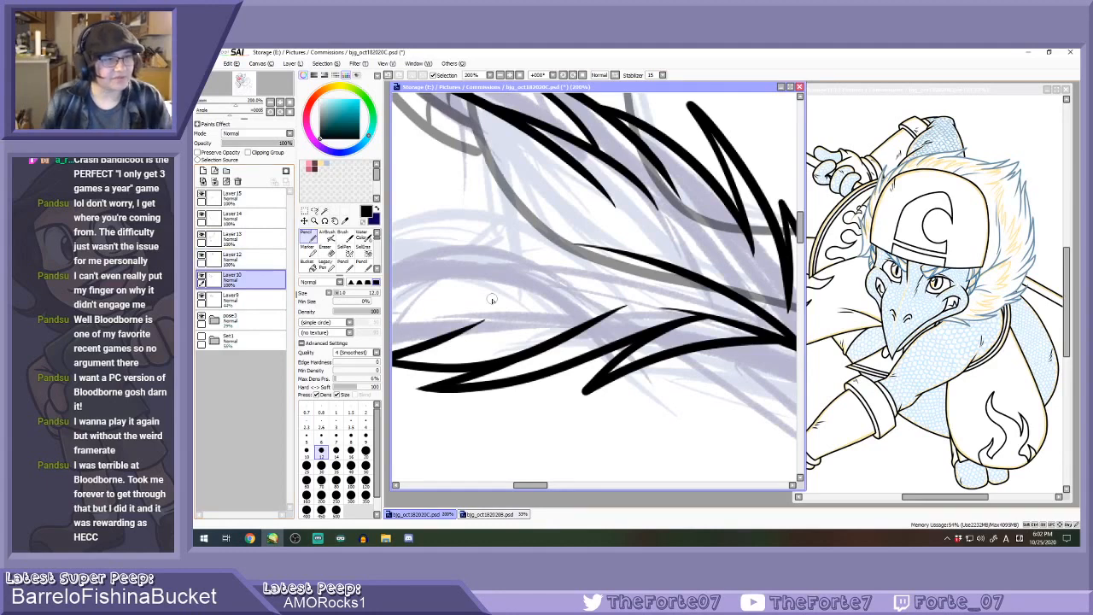
key("e")
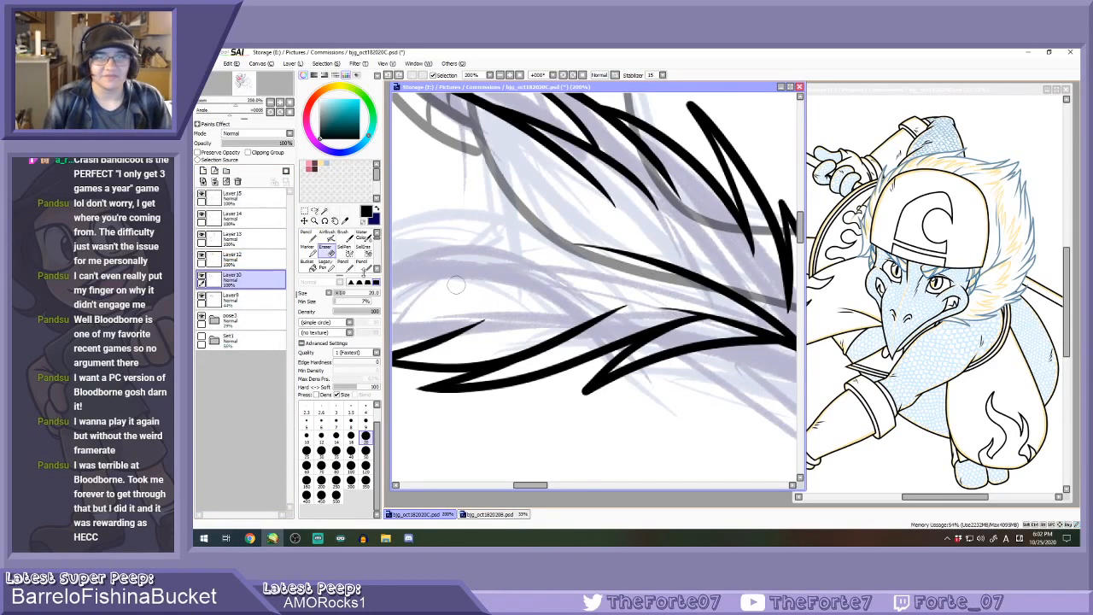
left_click(213, 239)
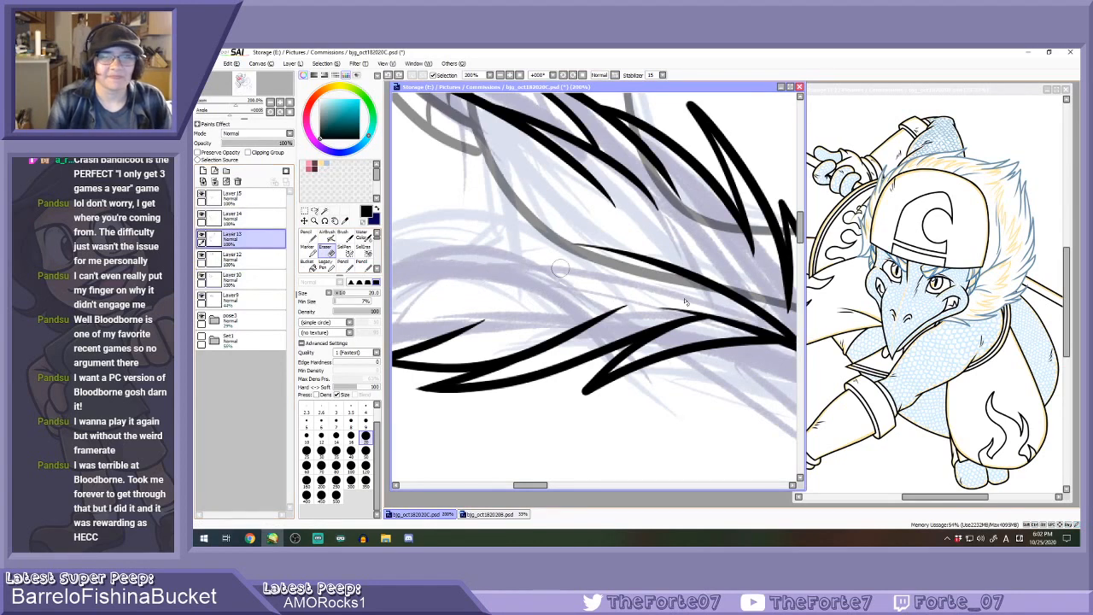
mouse_move(670, 305)
left_mouse_down()
mouse_move(722, 312)
mouse_move(654, 309)
left_mouse_up()
scroll(706, 321, "down", 2)
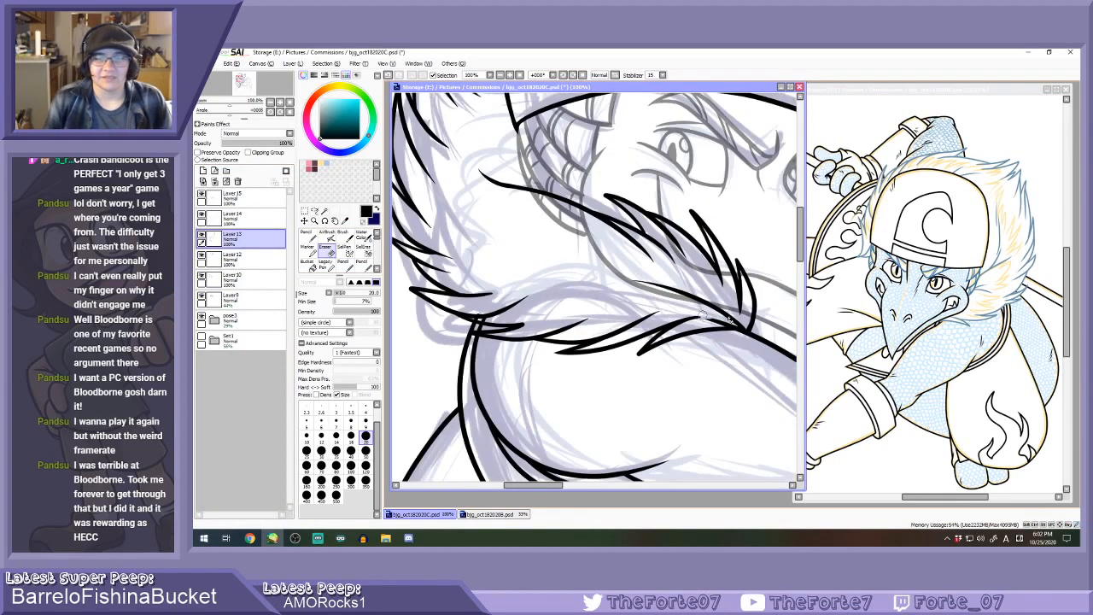
scroll(741, 323, "up", 1)
left_click_drag(732, 326, 690, 319)
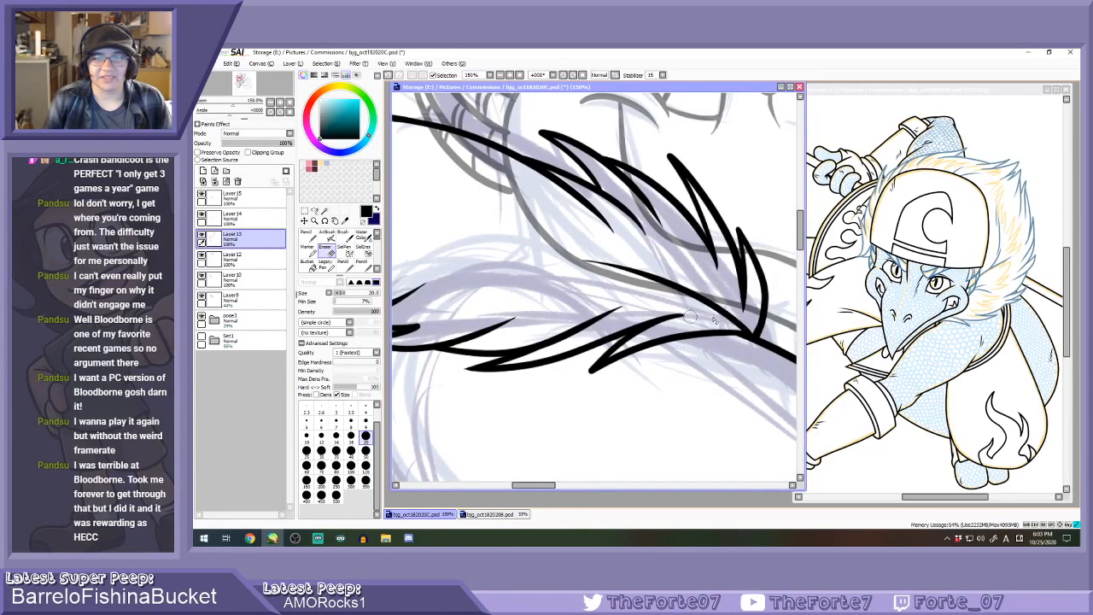
scroll(716, 307, "down", 2)
scroll(729, 310, "down", 1)
scroll(744, 337, "up", 1)
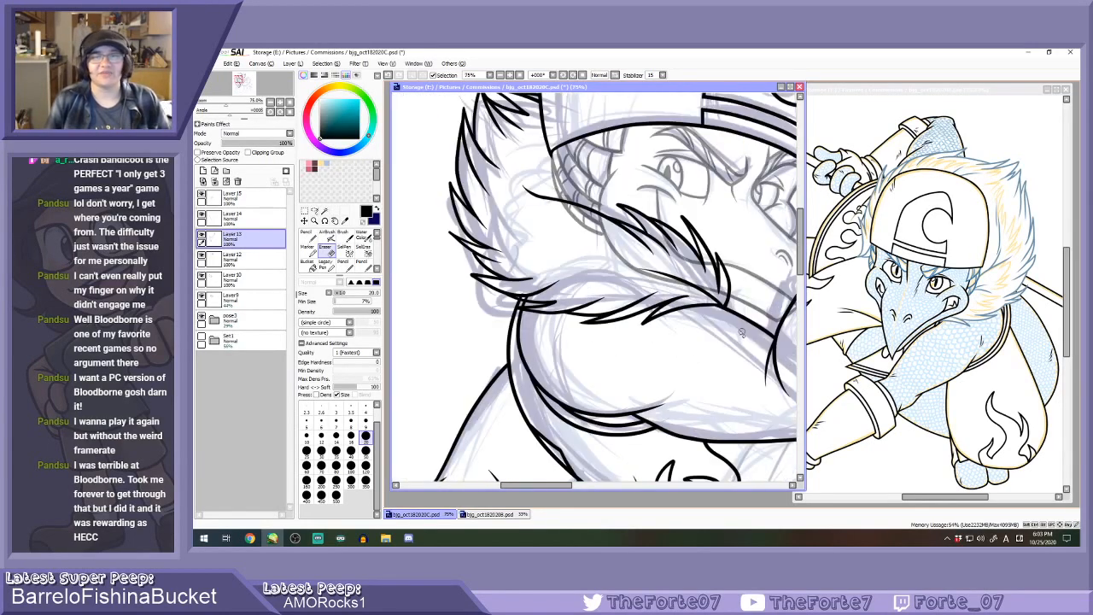
Erase the overlapping line ends where the shoulder lines meet the fur collar's lower edge, finishing with Layer13 active.
scroll(721, 324, "up", 3)
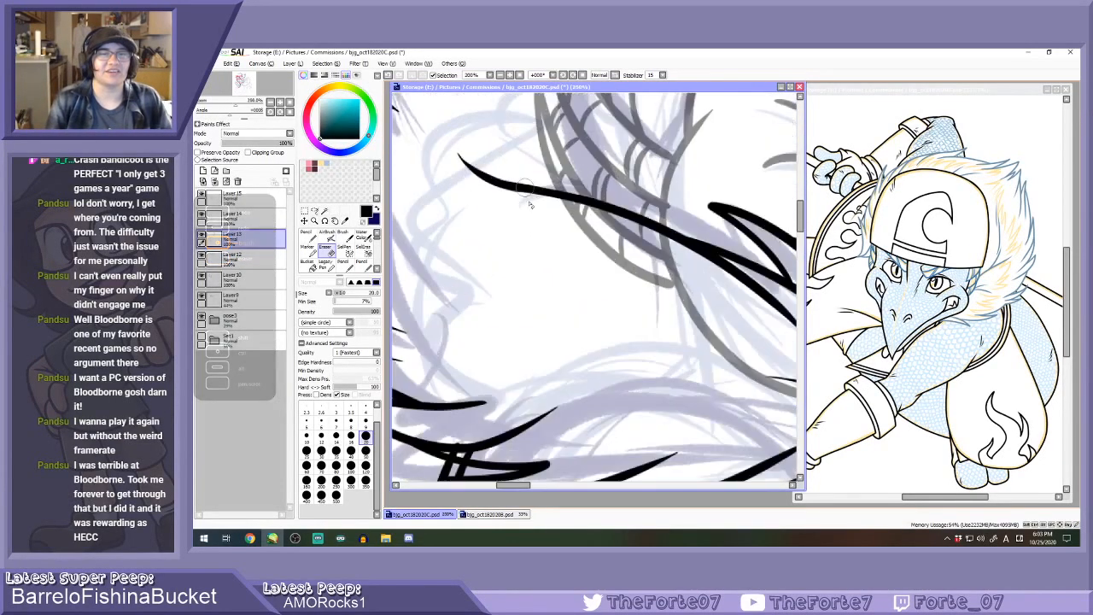
scroll(722, 325, "down", 2)
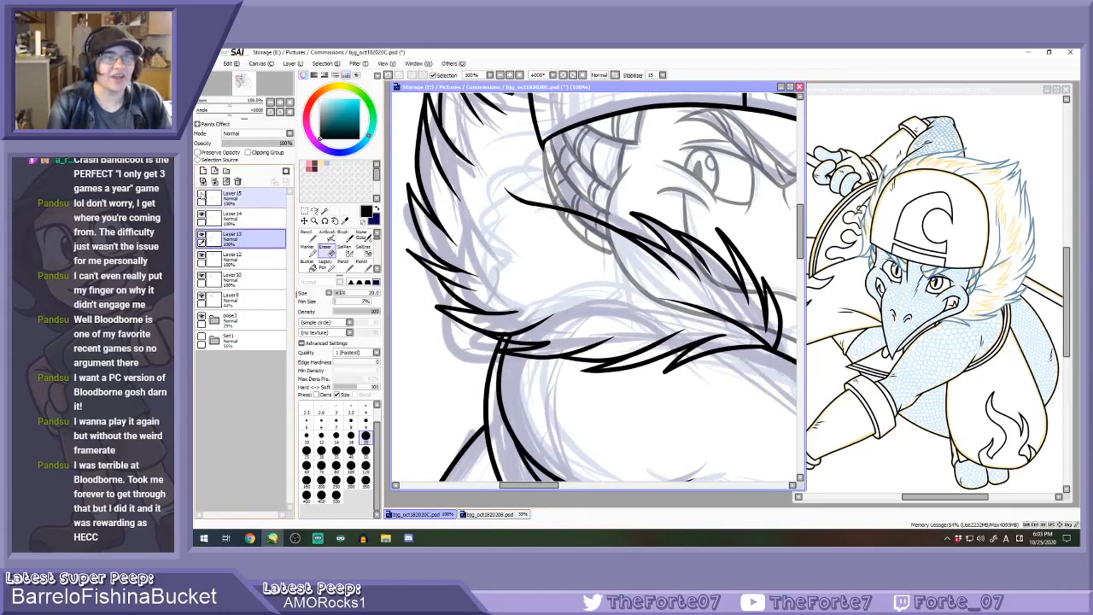
left_click(205, 218)
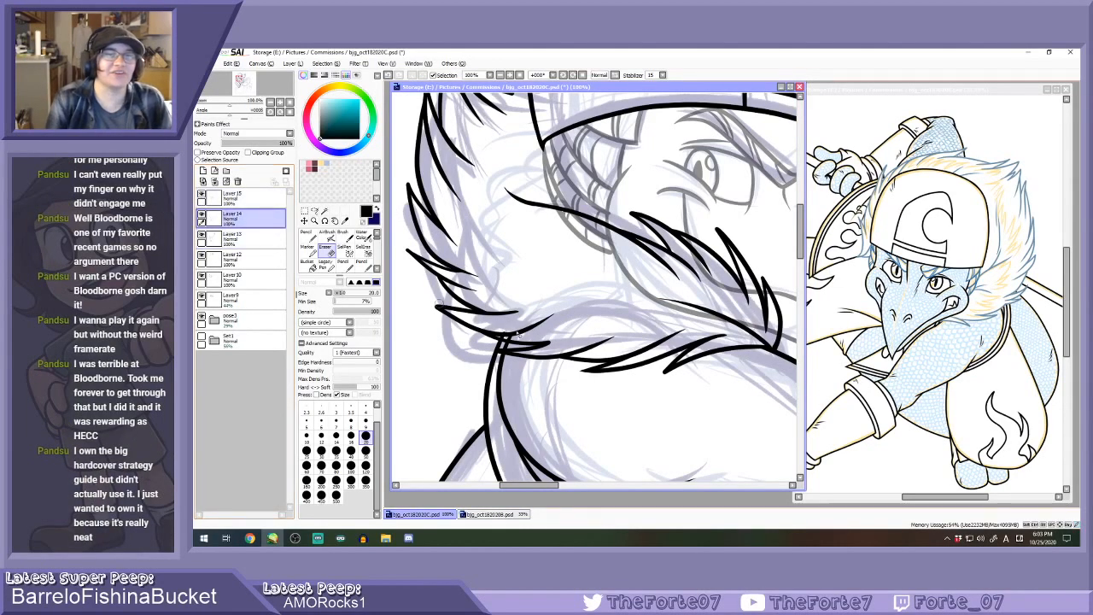
scroll(504, 335, "up", 1)
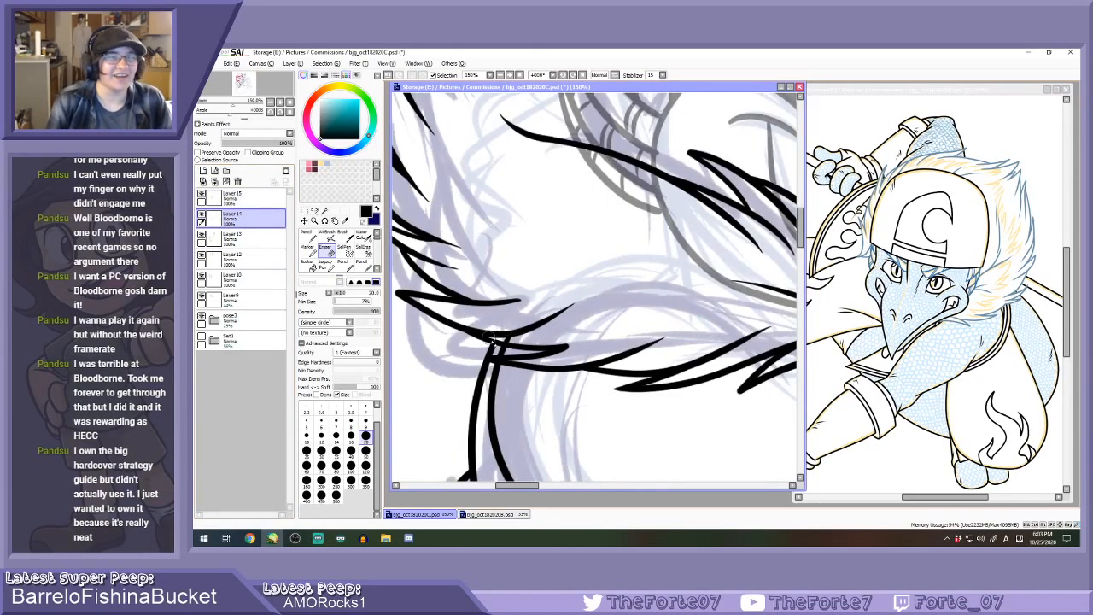
left_click(205, 237)
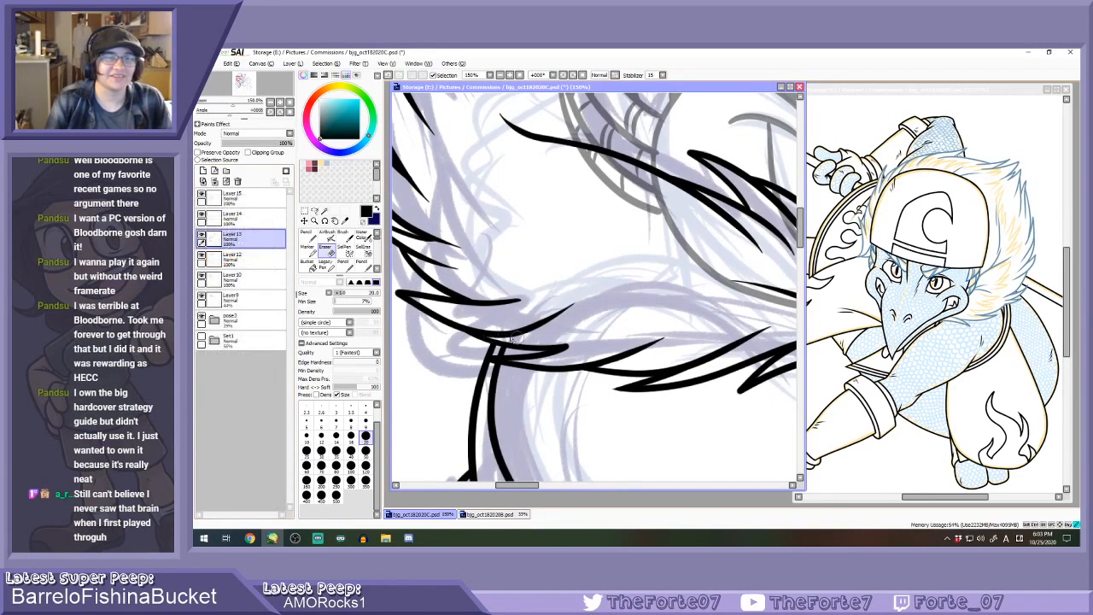
scroll(501, 323, "down", 1)
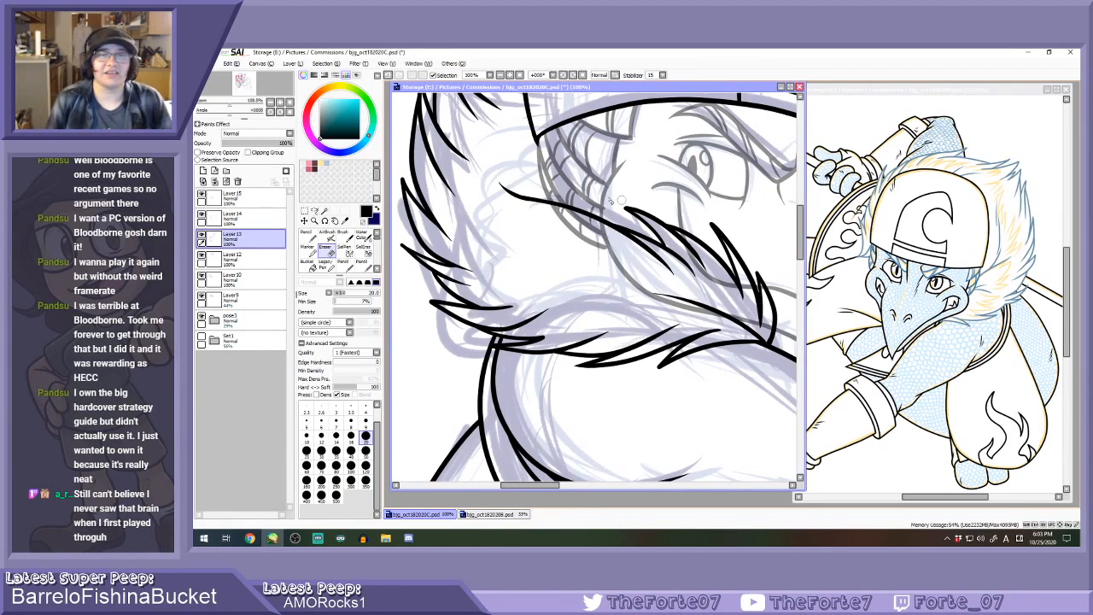
scroll(617, 210, "down", 2)
scroll(617, 208, "down", 1)
scroll(684, 220, "up", 1)
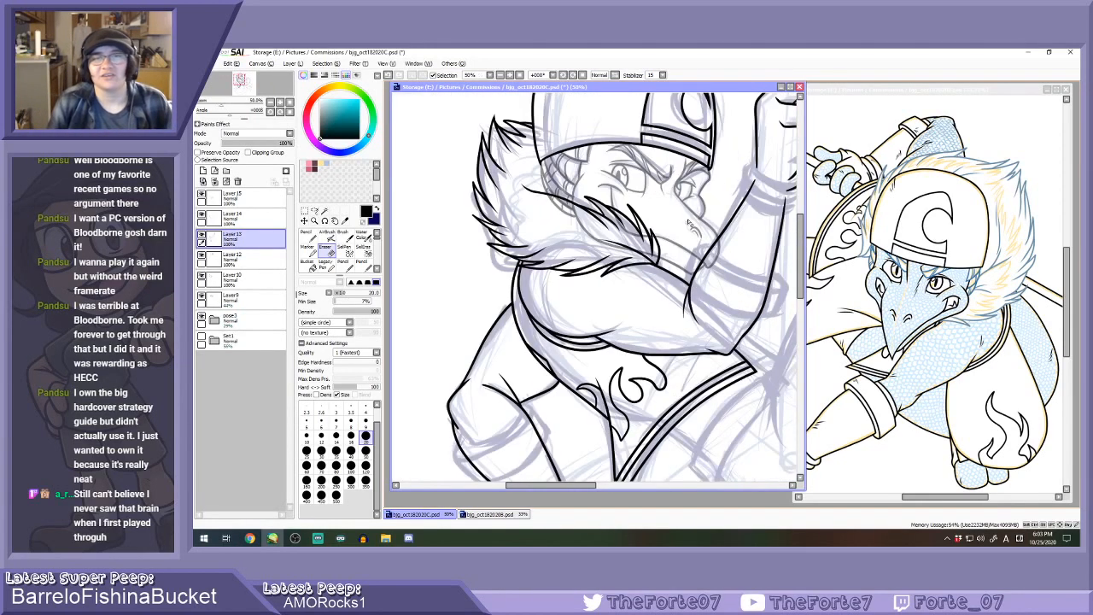
Select the Pencil and check the contents of Layer9 and Layer13 by toggling their visibility.
key("n")
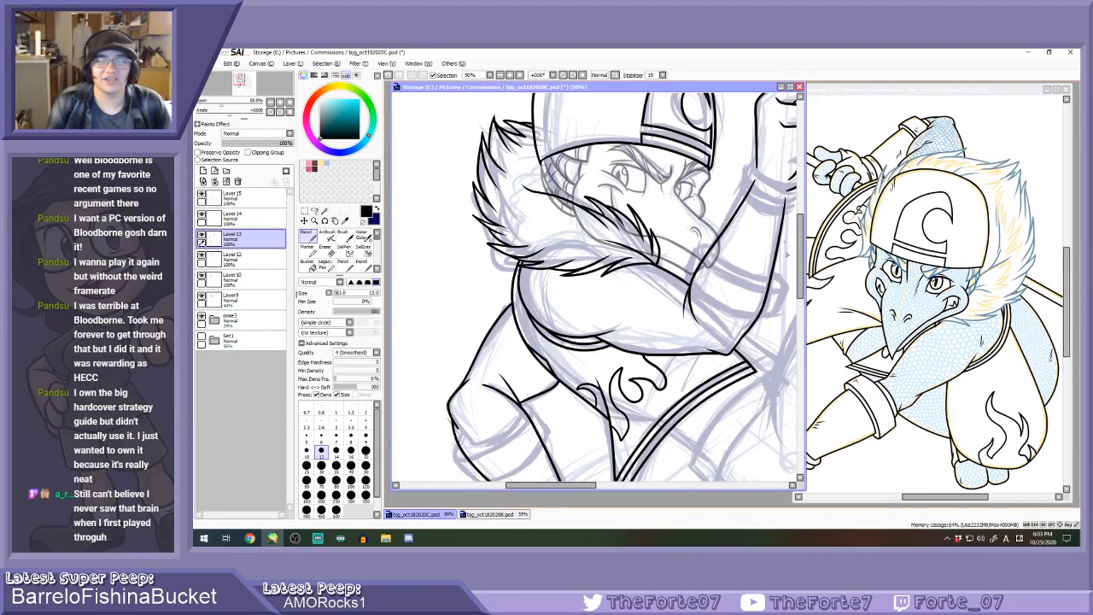
scroll(597, 289, "down", 1)
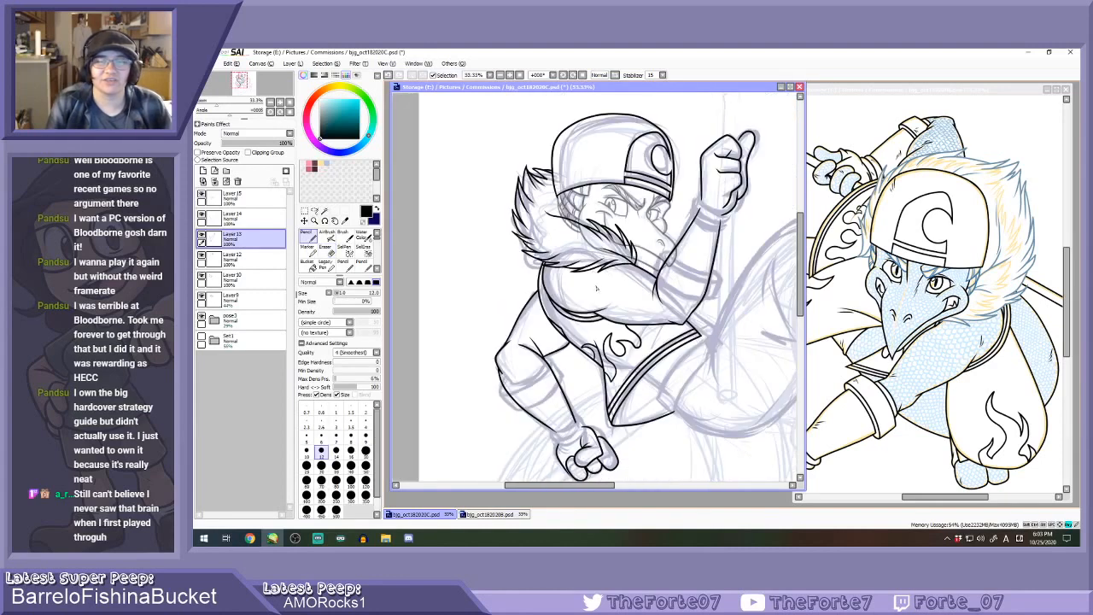
scroll(597, 289, "down", 1)
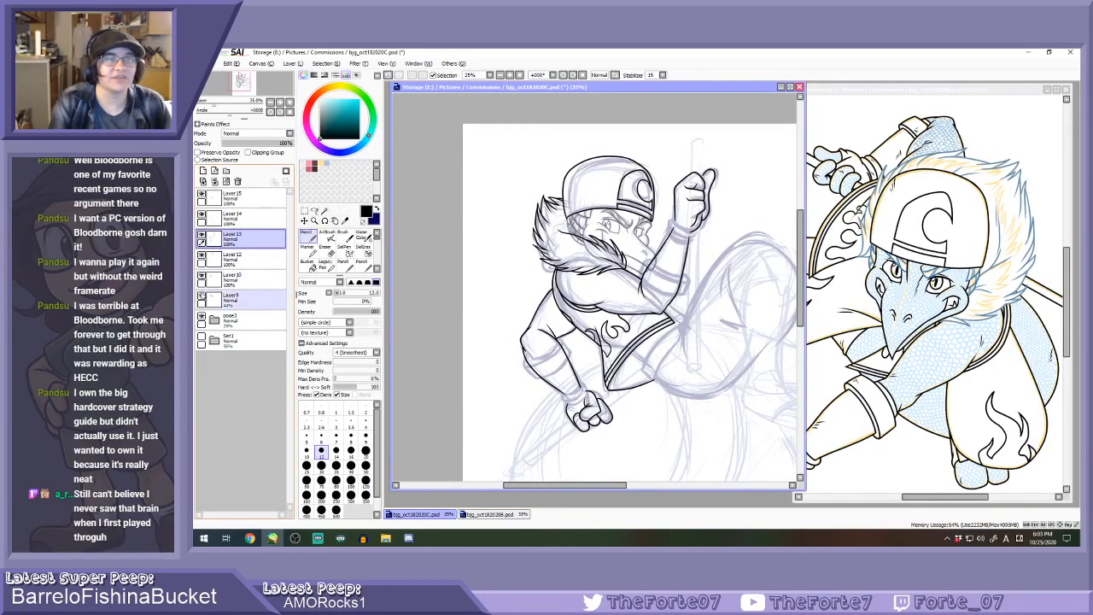
left_click(202, 296)
left_click(203, 296)
left_click(202, 235)
left_click(203, 235)
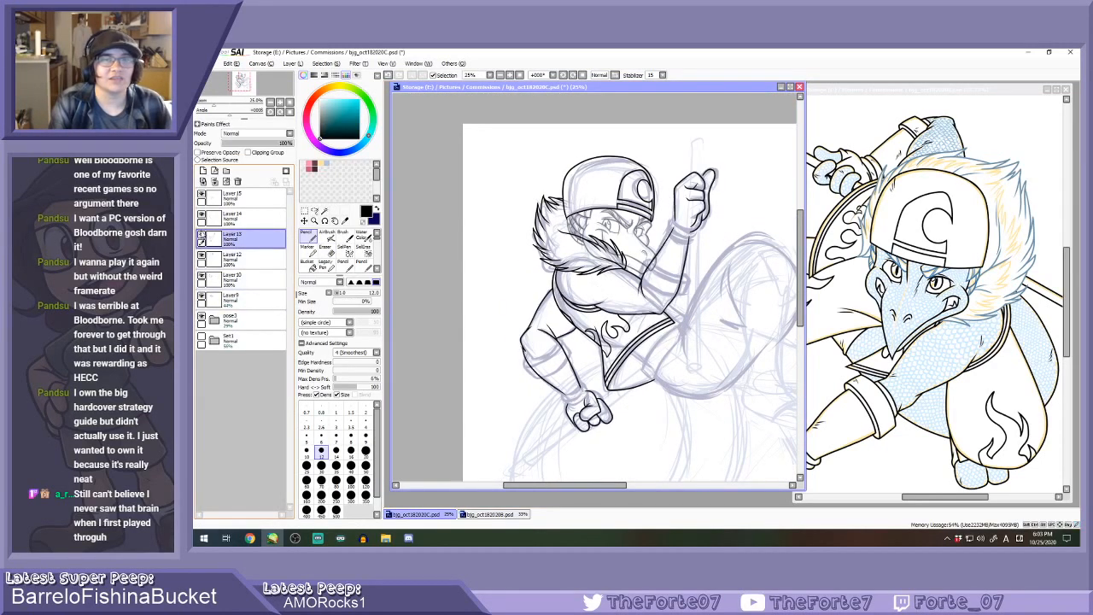
Ink a diagonal fold line on Layer13 running from the lower edge of the vest's double trim down across the lower torso.
scroll(665, 369, "up", 4)
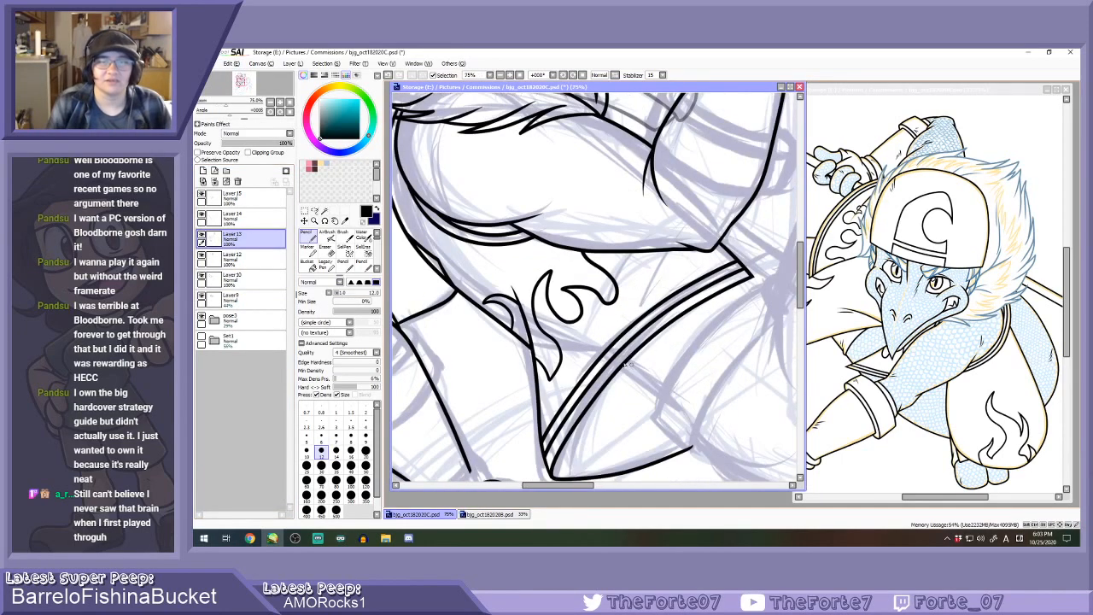
left_click_drag(614, 369, 673, 419)
key("ctrl+z")
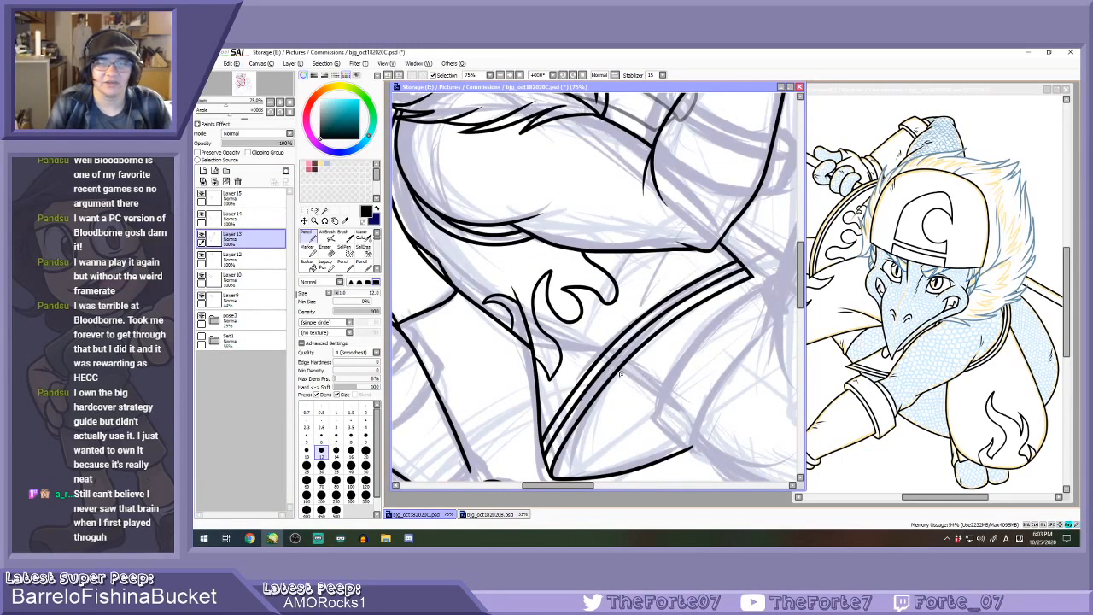
left_click_drag(616, 369, 674, 418)
left_click_drag(628, 366, 684, 418)
key("ctrl+z")
scroll(630, 278, "down", 2)
scroll(651, 262, "up", 1)
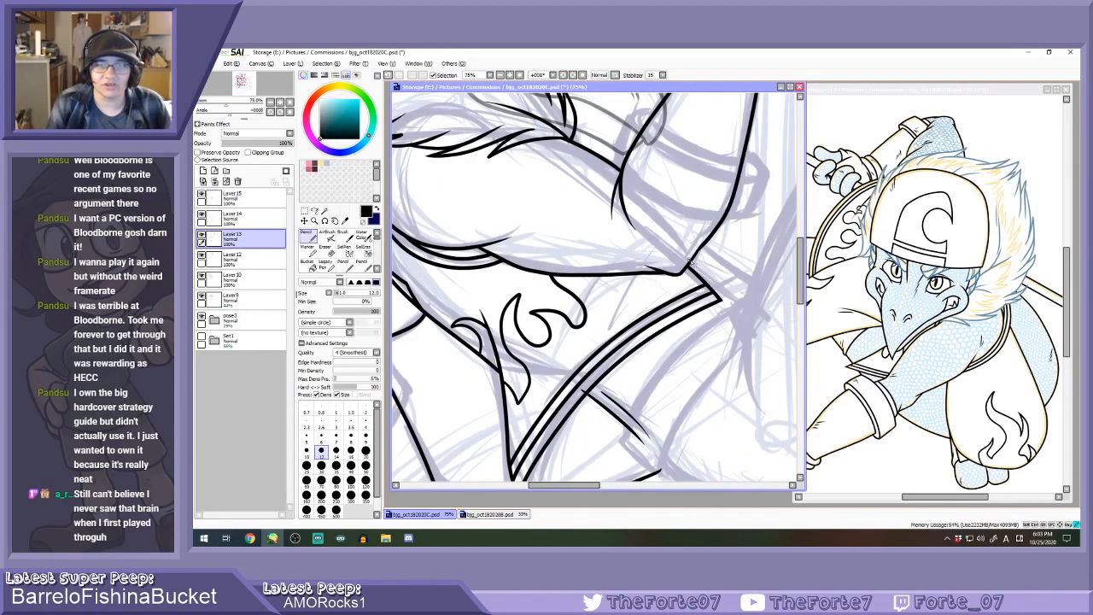
Try to ink a short contour from the raised arm's elbow past the upper corner of the vest trim.
scroll(695, 264, "up", 1)
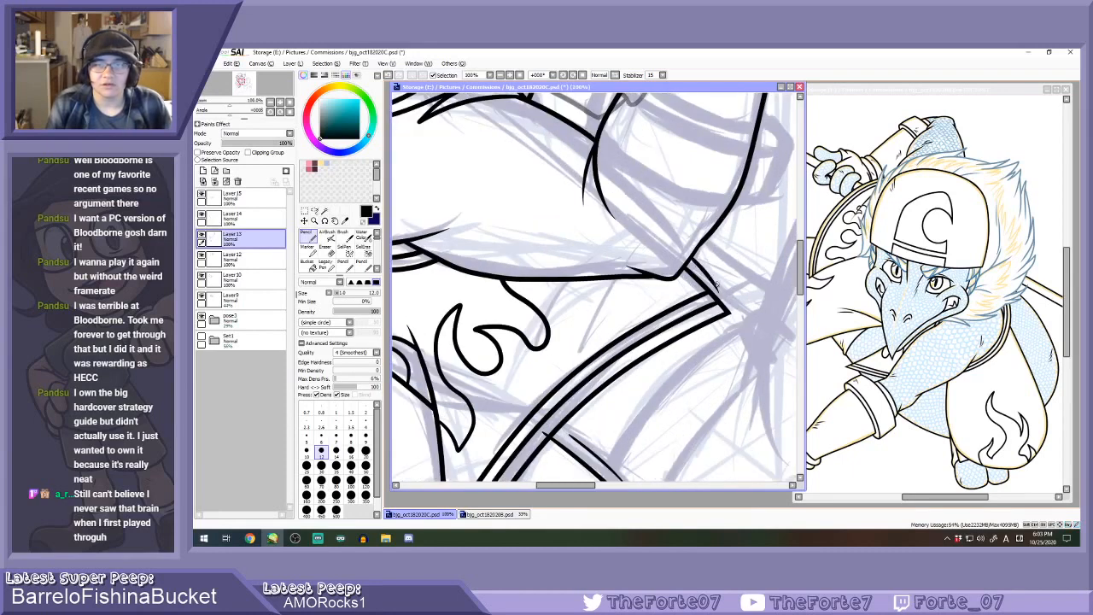
key("ctrl+z")
mouse_move(715, 286)
left_mouse_down()
mouse_move(747, 314)
mouse_move(694, 257)
mouse_move(715, 288)
left_mouse_up()
key("ctrl+z")
key("ctrl+z")
key("ctrl+z")
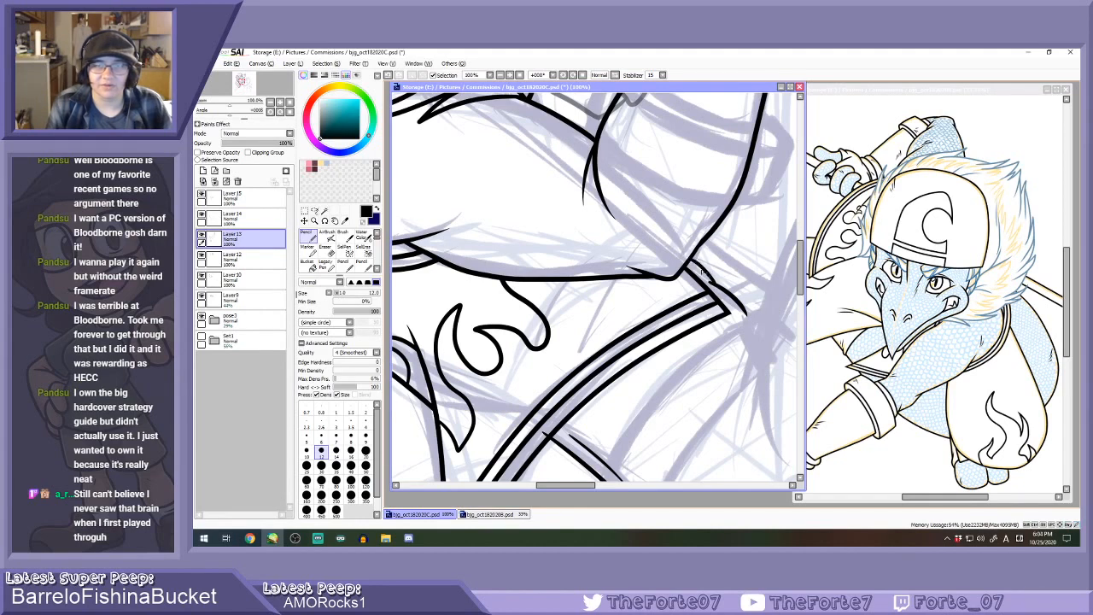
key("ctrl+z")
scroll(691, 261, "down", 1)
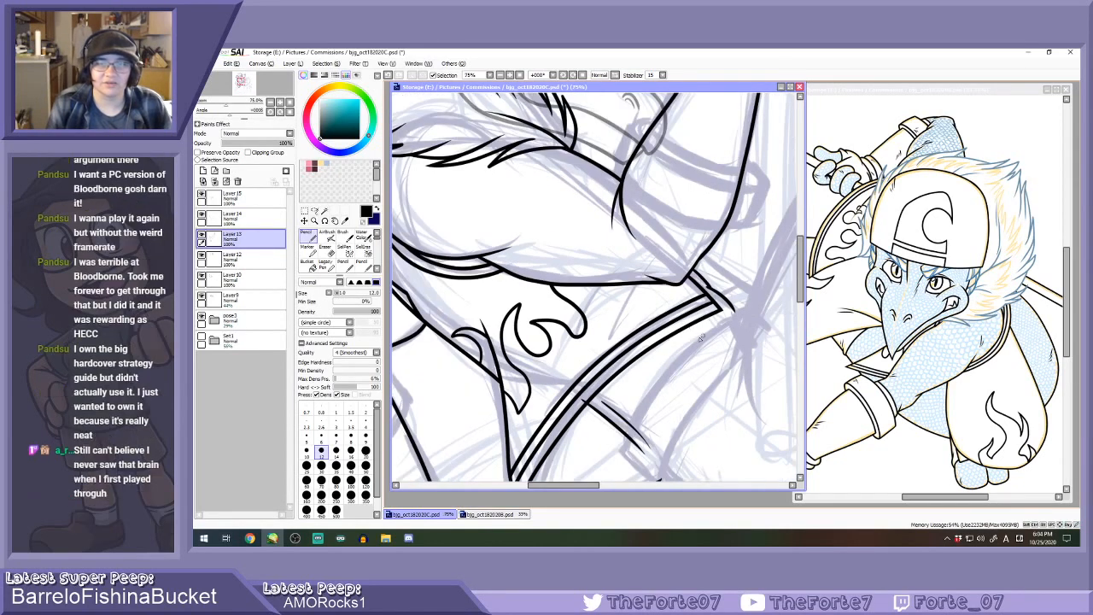
scroll(691, 341, "down", 1)
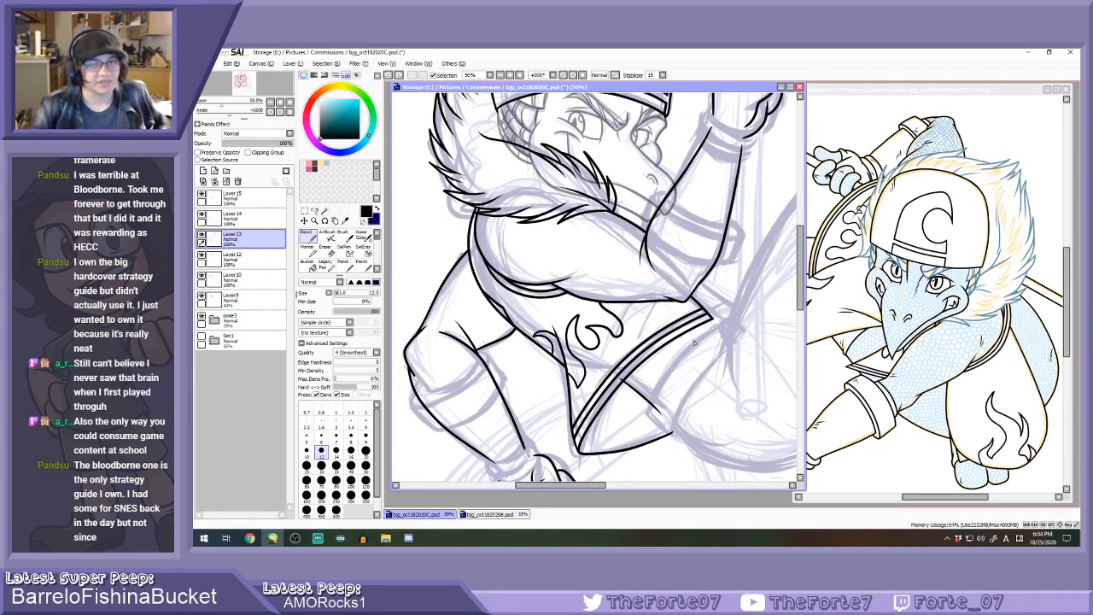
key("e")
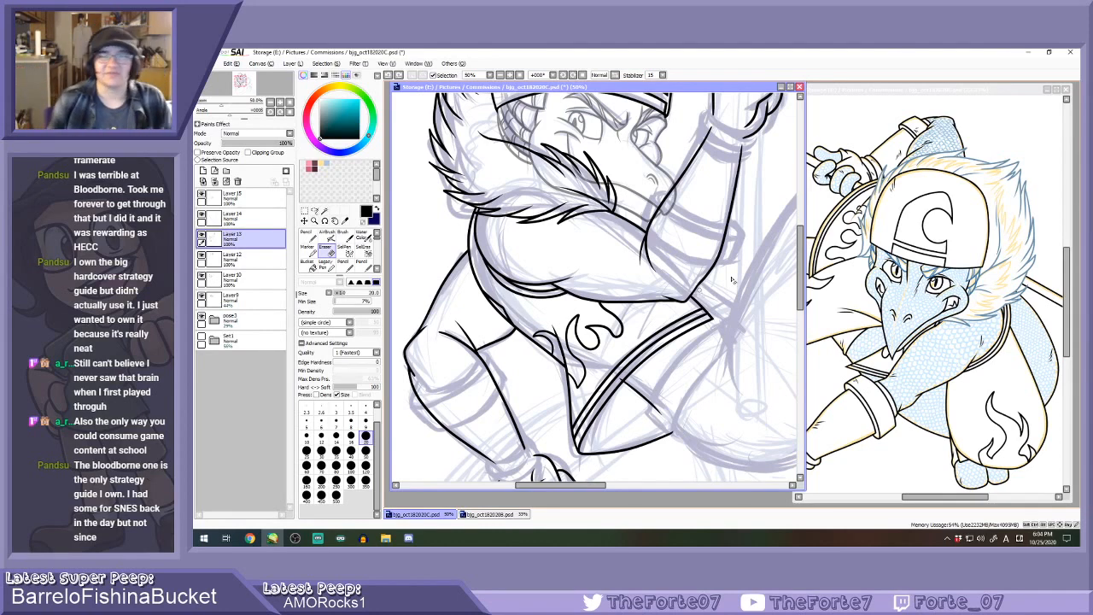
key("e")
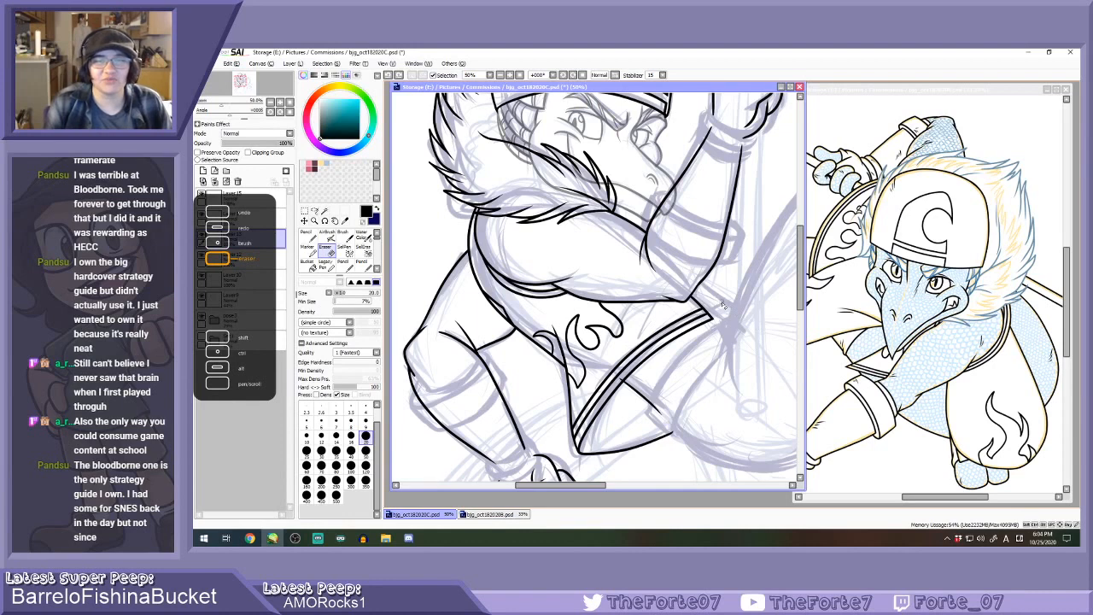
key("alt+Tab")
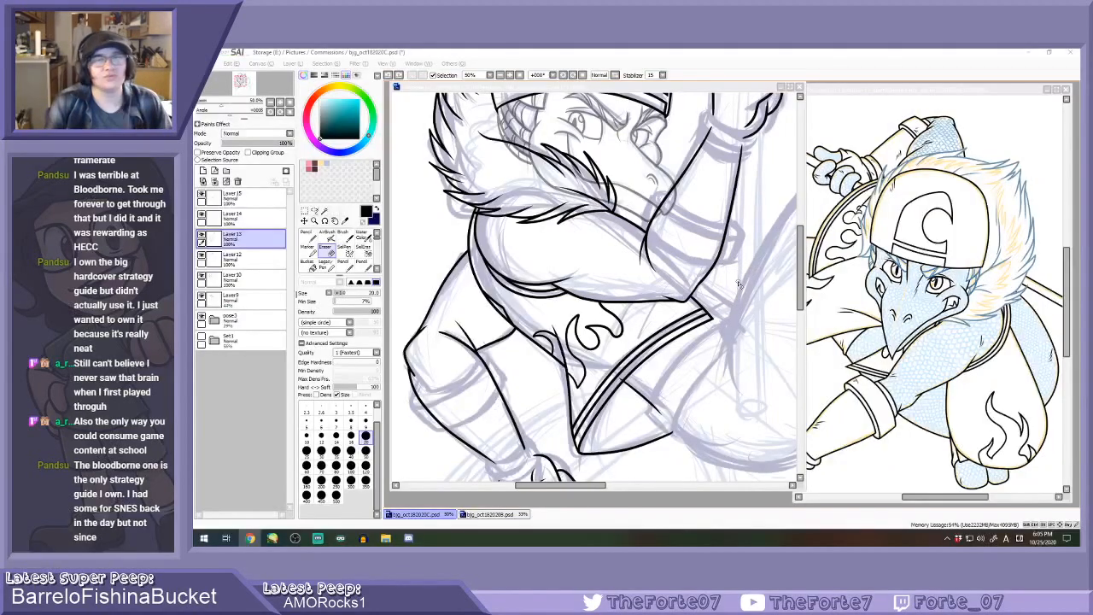
left_click(730, 291)
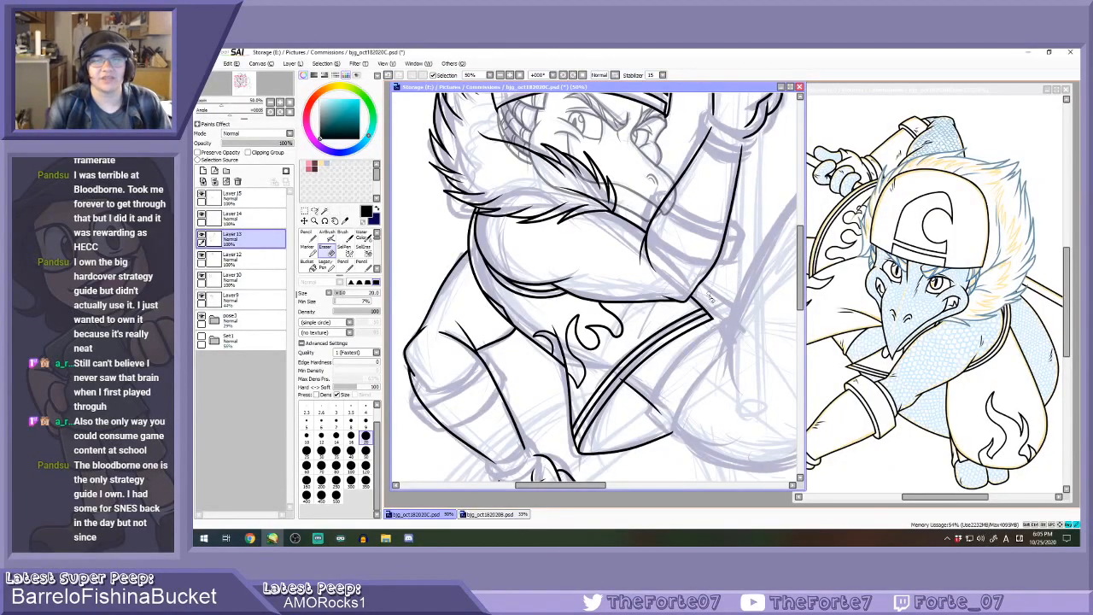
Try longer Pencil strokes for the body contour running from the elbow beyond the vest trim's upper corner.
key("n")
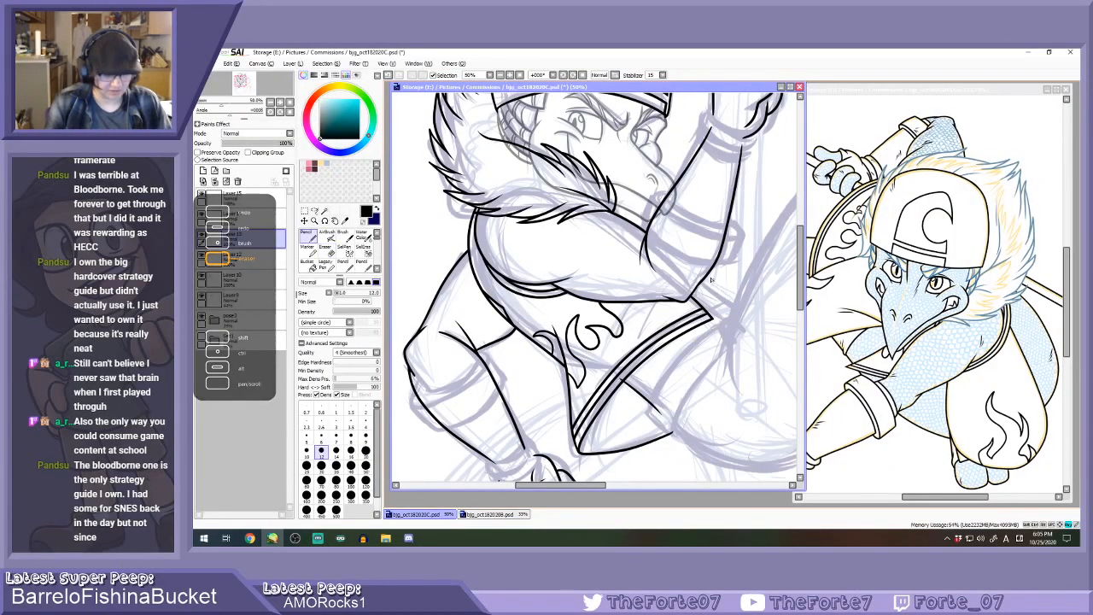
scroll(705, 296, "up", 1)
left_click_drag(686, 286, 709, 309)
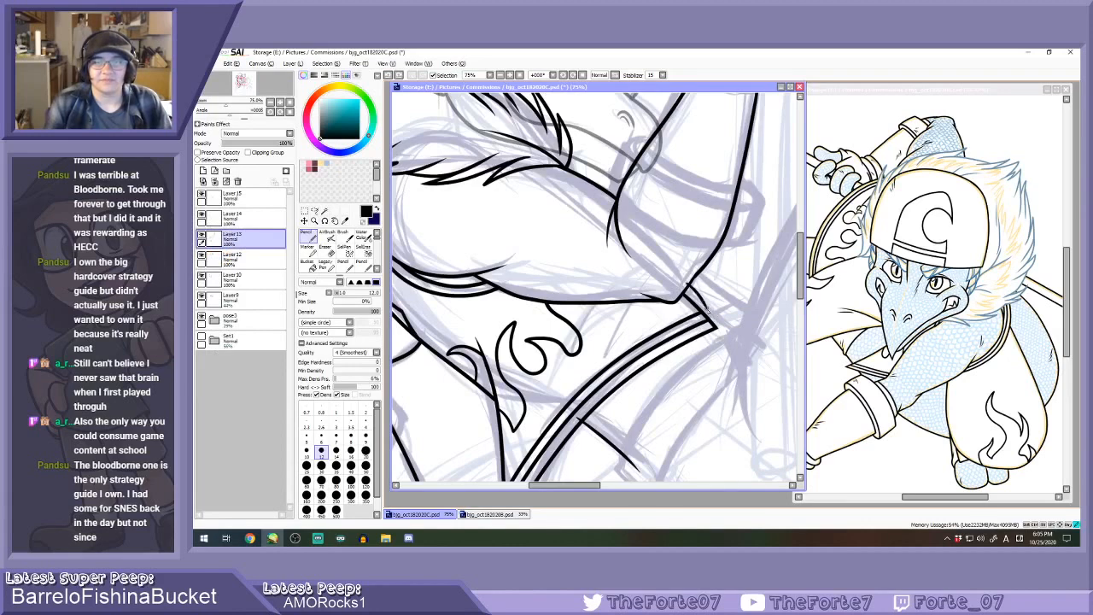
key("ctrl+plus")
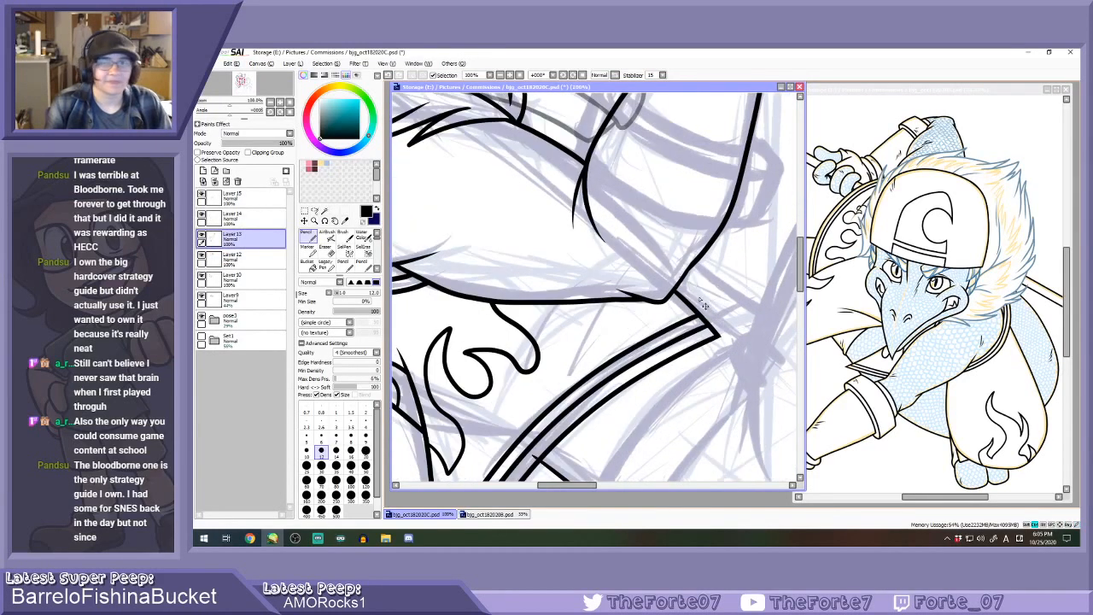
left_click_drag(676, 285, 738, 330)
key("ctrl+z")
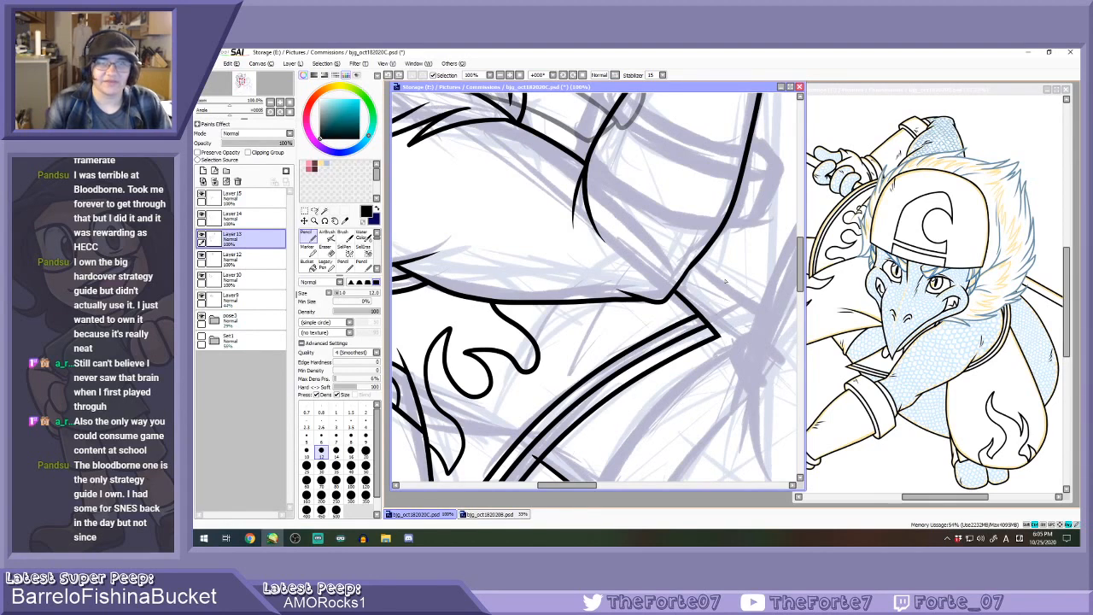
left_click_drag(680, 282, 742, 340)
key("ctrl+z")
key("ctrl+z")
scroll(718, 333, "down", 4)
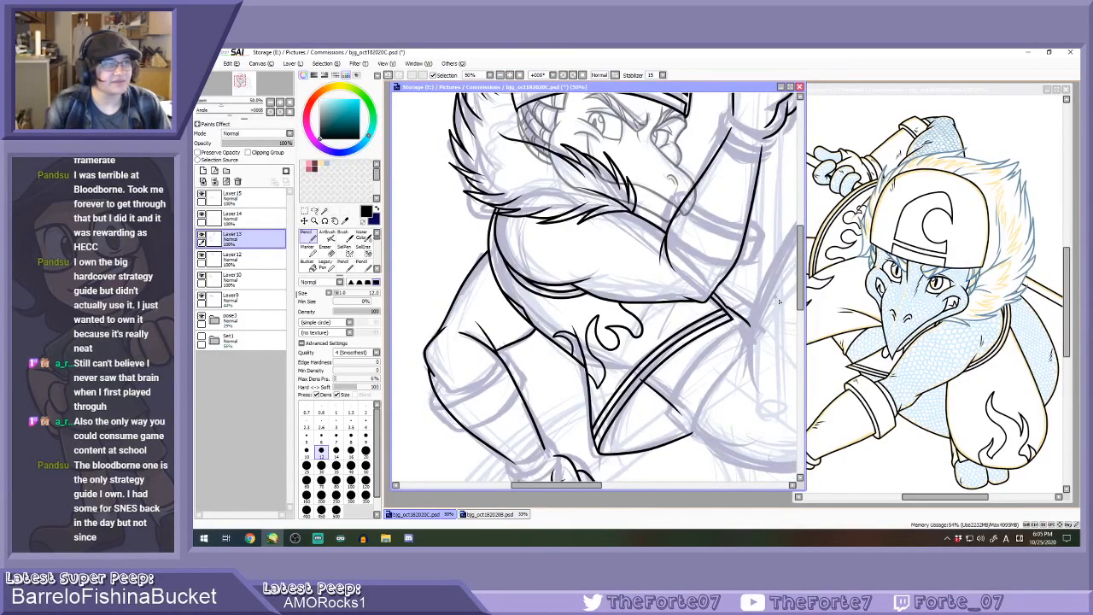
Ink a curved fold stroke across the lower torso, starting just beneath the vest's double trim.
scroll(716, 339, "up", 1)
left_click_drag(697, 365, 643, 376)
key("ctrl+z")
Ink the body contour in two segments from the elbow to the vest trim's upper corner and on beyond it.
left_click_drag(685, 285, 715, 320)
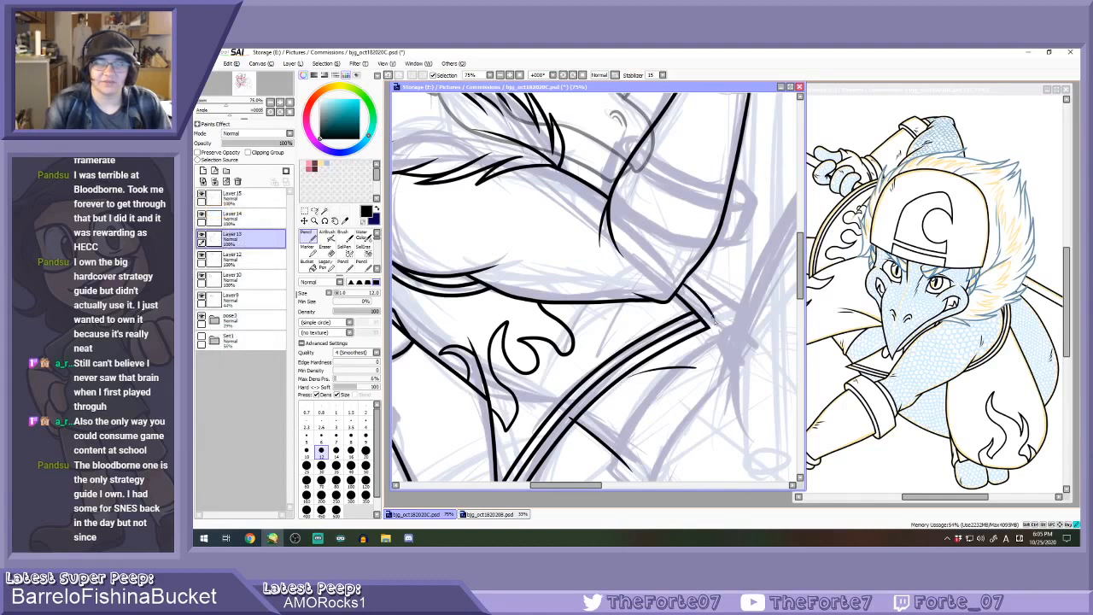
key("ctrl+z")
left_click_drag(685, 284, 708, 311)
left_click_drag(708, 308, 747, 345)
key("ctrl+z")
left_click_drag(708, 307, 742, 337)
scroll(738, 333, "down", 2)
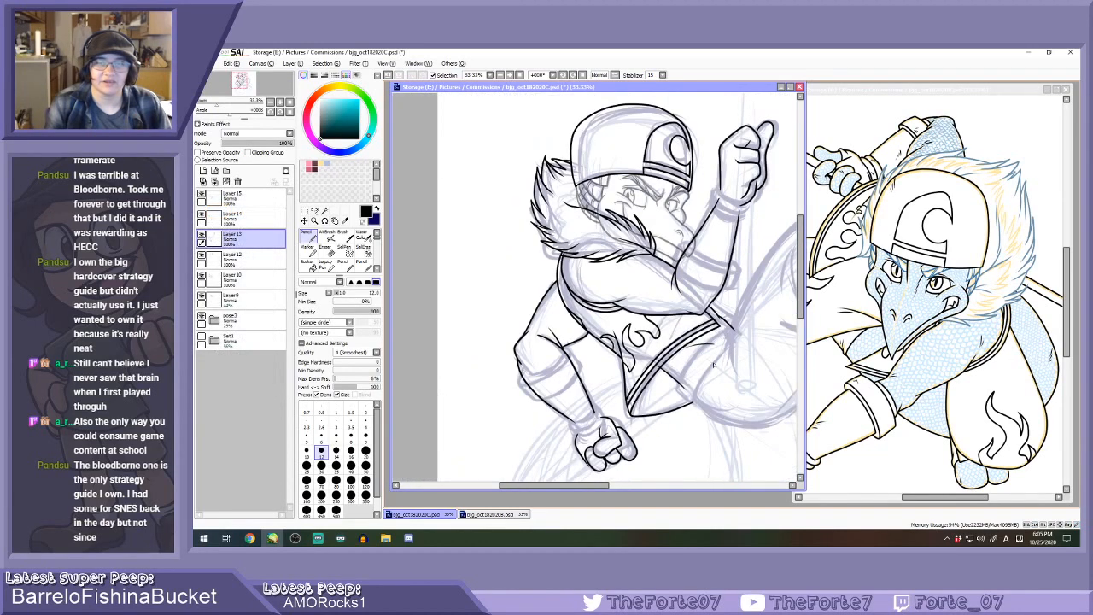
Erase the curved fold stroke on the lower torso beneath the vest's double trim.
scroll(658, 373, "up", 2)
key("e")
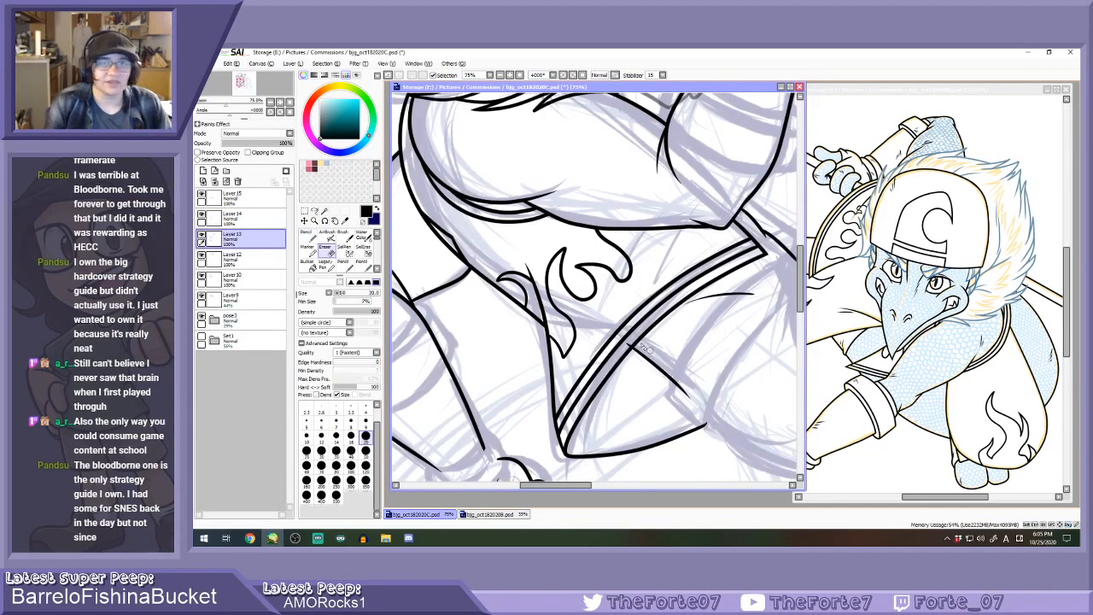
left_click_drag(629, 345, 679, 383)
key("n")
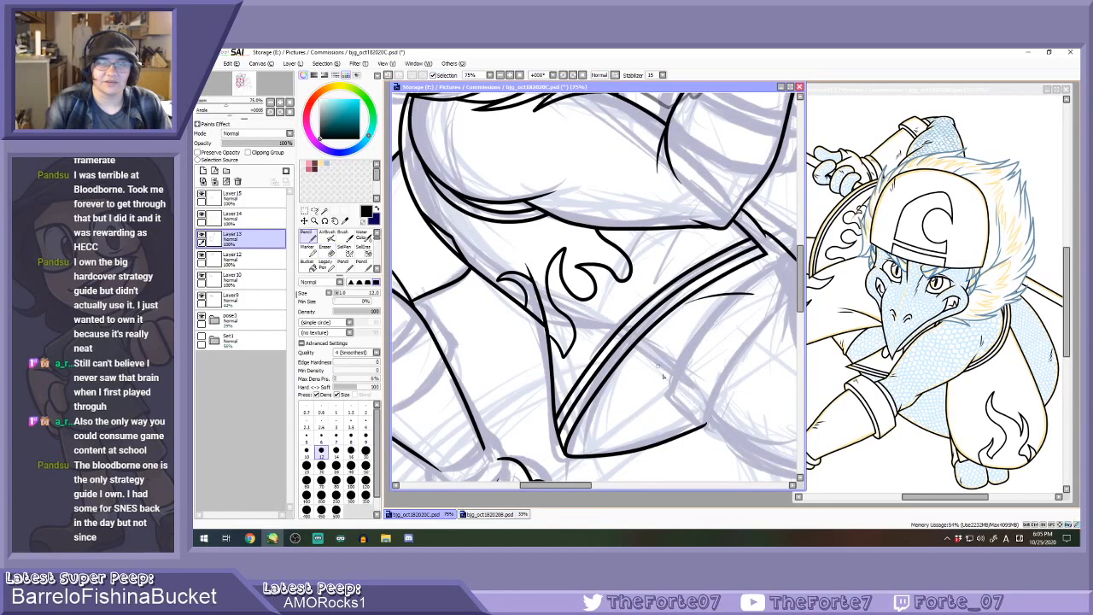
Try a short Pencil stroke crossing the end of the torso fold and clean up where the fold meets the trim.
scroll(667, 356, "up", 1)
mouse_move(674, 392)
left_mouse_down()
mouse_move(666, 356)
mouse_move(621, 341)
mouse_move(691, 418)
mouse_move(657, 343)
left_mouse_up()
key("ctrl+z")
key("ctrl+z")
key("ctrl+z")
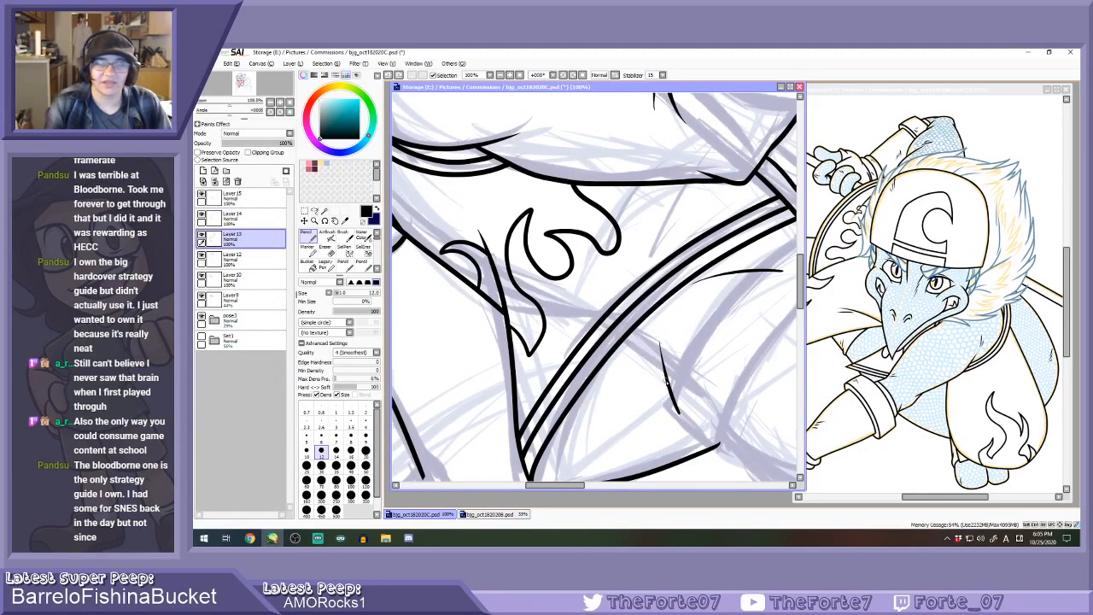
key("e")
left_click_drag(602, 332, 614, 341)
scroll(641, 343, "down", 4)
scroll(647, 356, "up", 2)
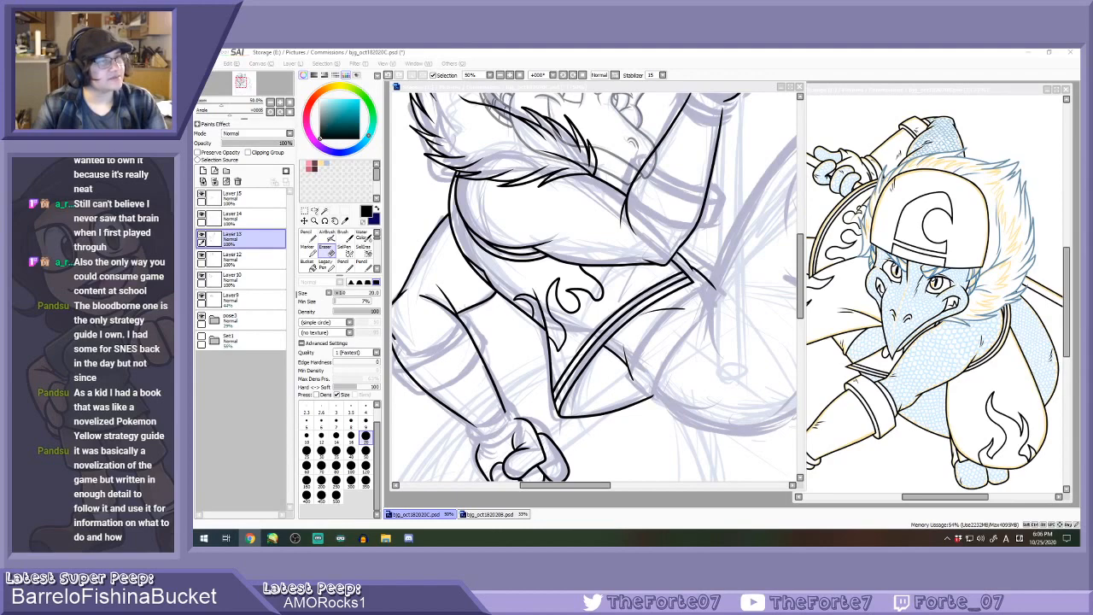
Switch to Chrome to view the Pokémon strategy guide cover images, closing the browser when done.
left_click_drag(1080, 100, 644, 51)
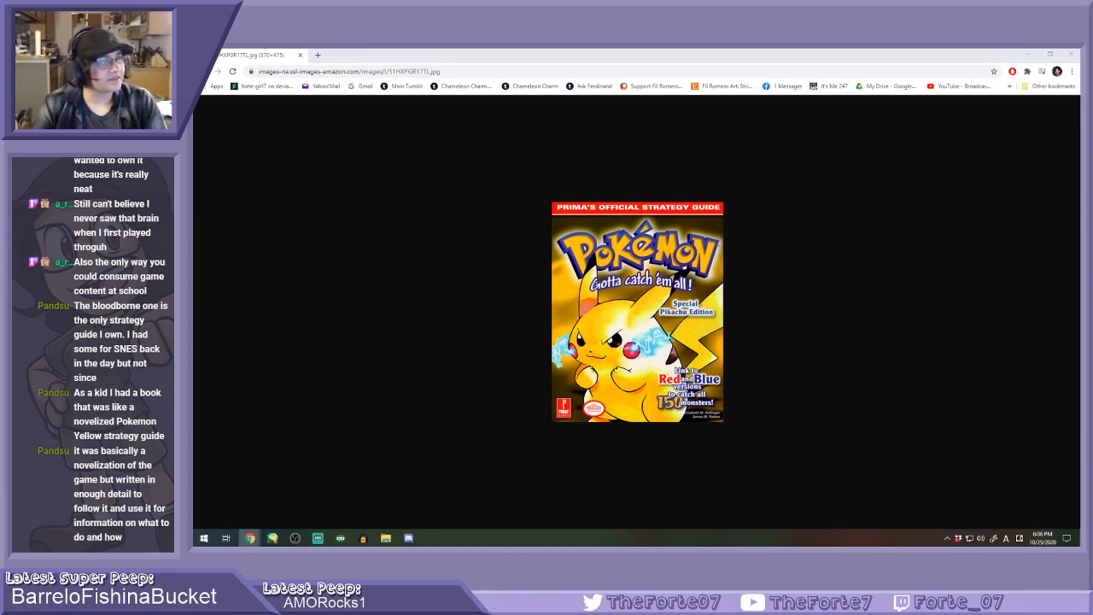
left_click_drag(195, 94, 193, 147)
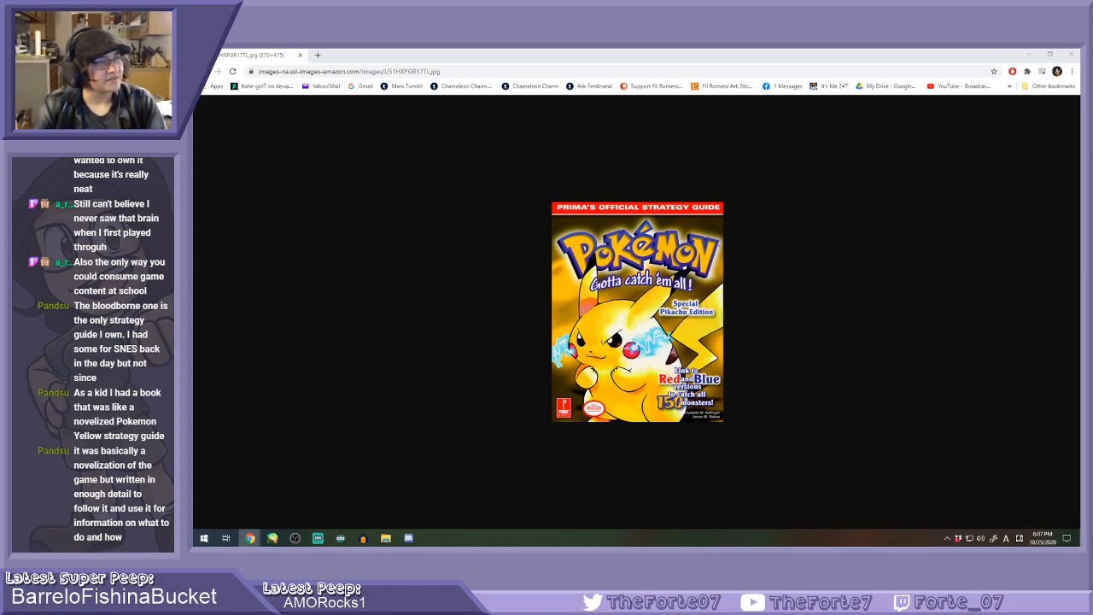
left_click_drag(195, 112, 463, 55)
left_click(267, 54)
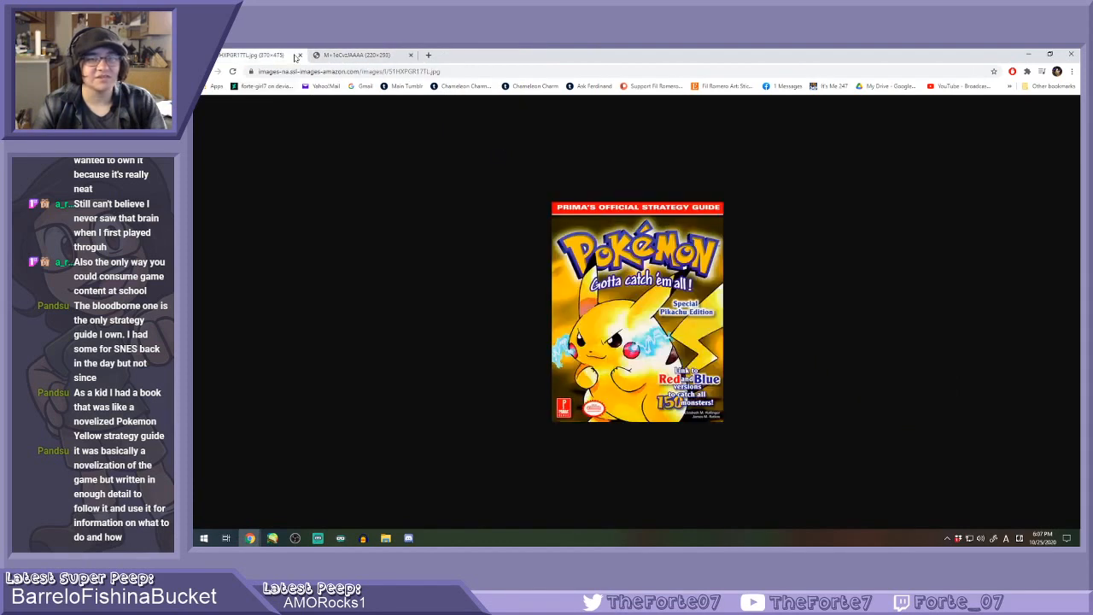
left_click(300, 55)
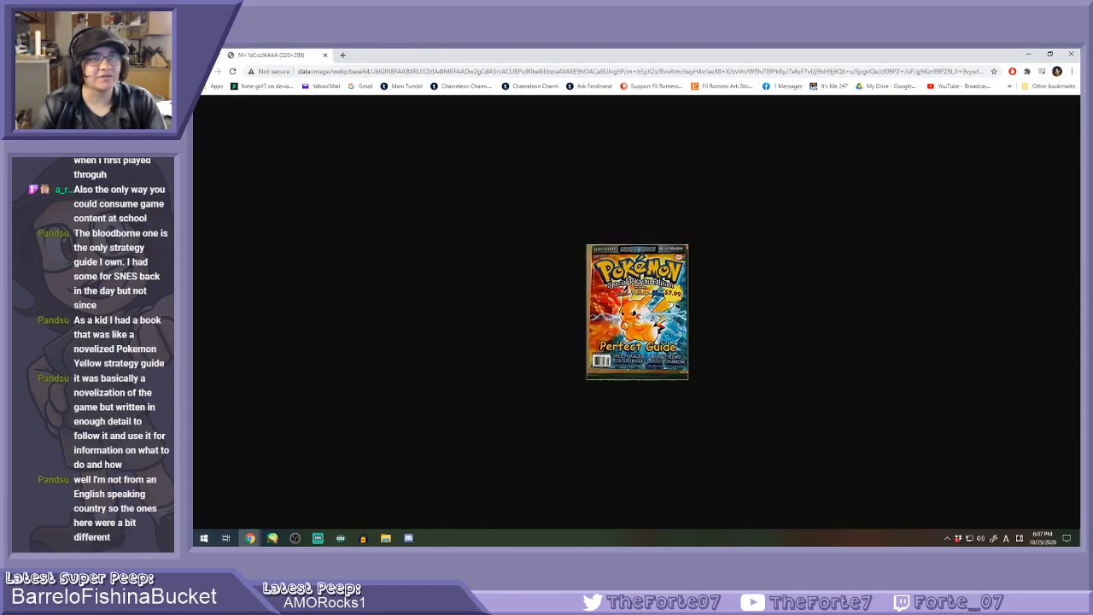
left_click_drag(194, 112, 427, 54)
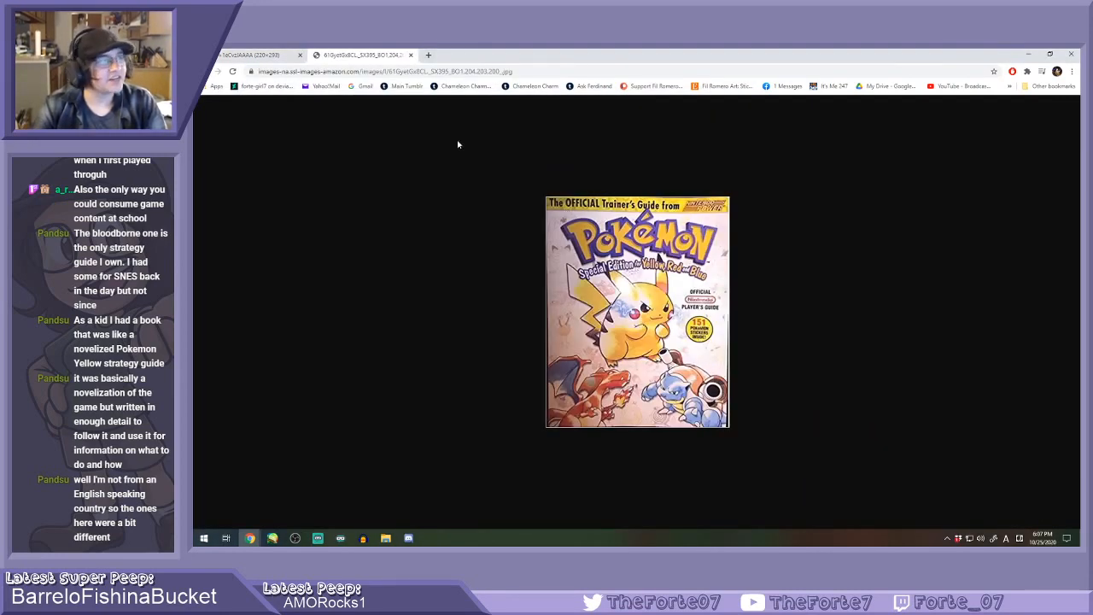
left_click(1071, 54)
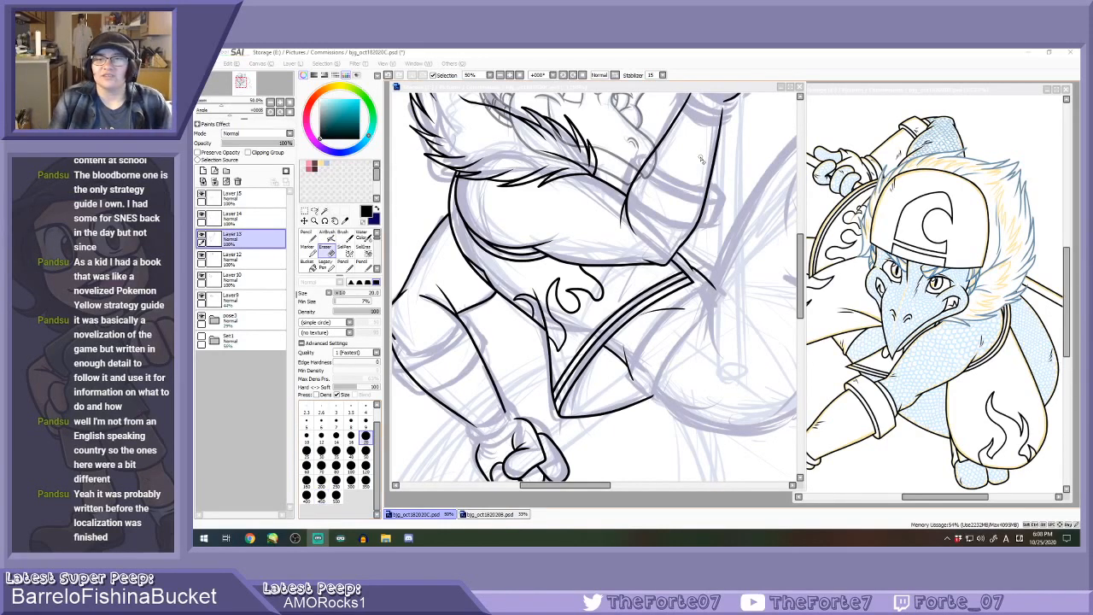
double_click(663, 88)
key("n")
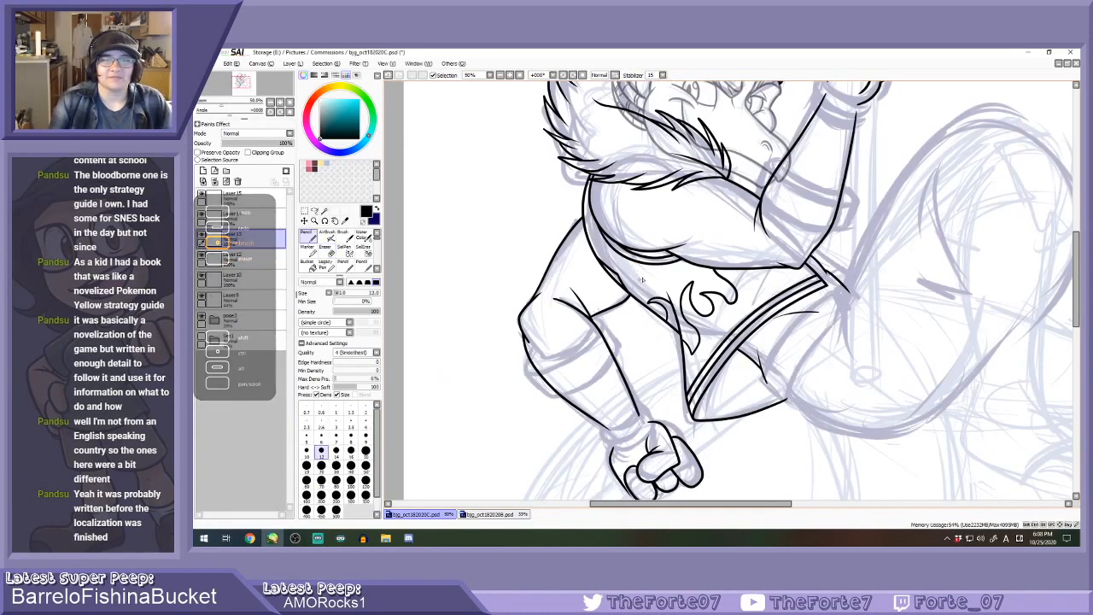
left_click(1070, 64)
Try to trim and re-ink the short stroke crossing the end of the torso fold beneath the trim.
key("e")
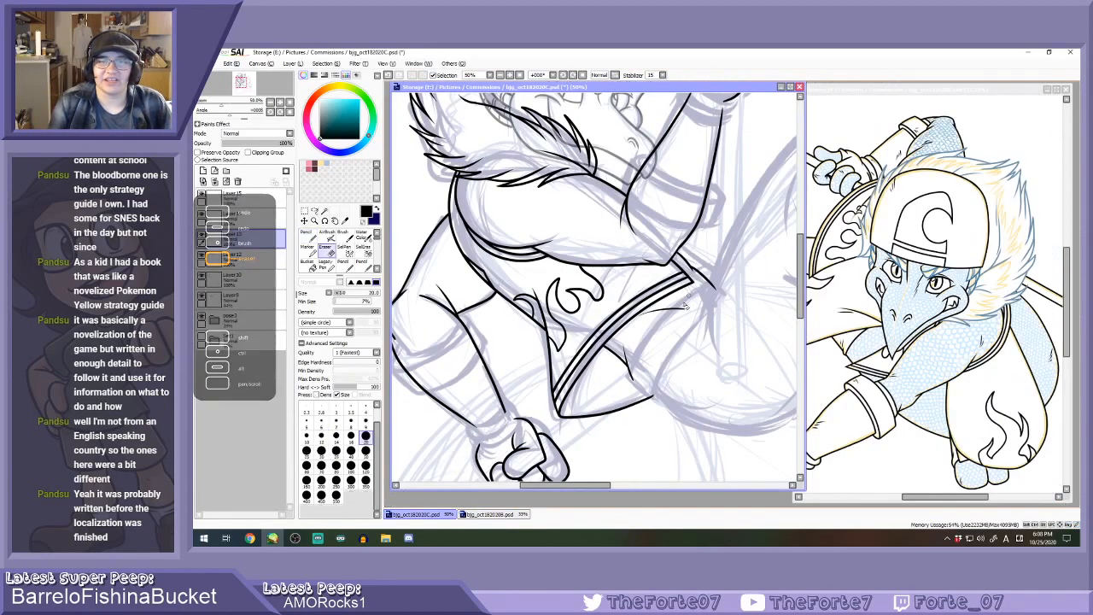
scroll(642, 379, "up", 2)
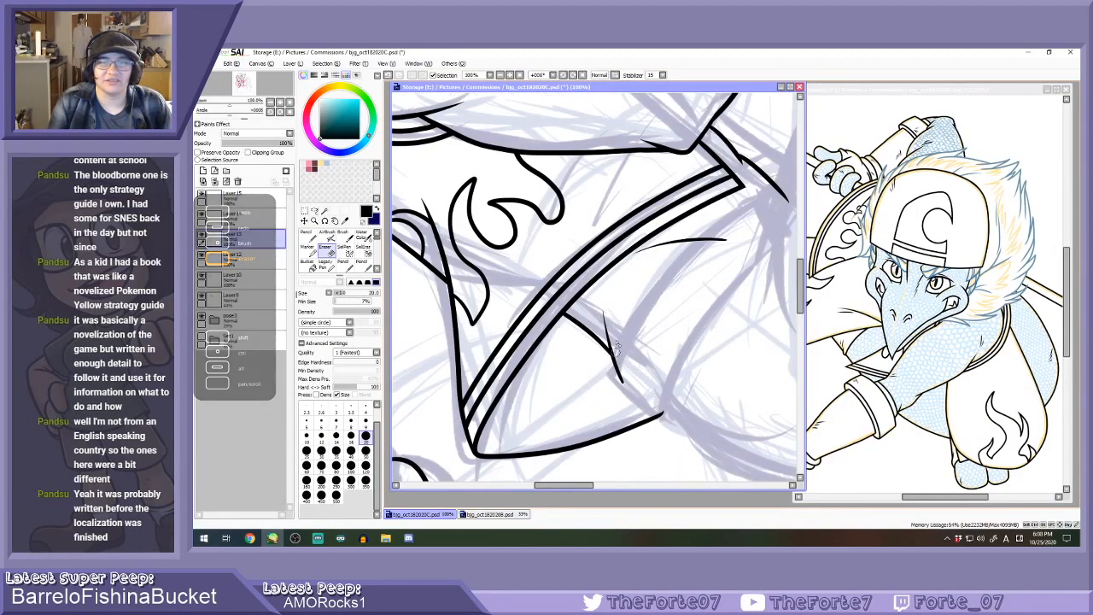
left_click_drag(611, 343, 623, 381)
mouse_move(603, 311)
left_mouse_down()
mouse_move(627, 385)
mouse_move(603, 316)
left_mouse_up()
key("n")
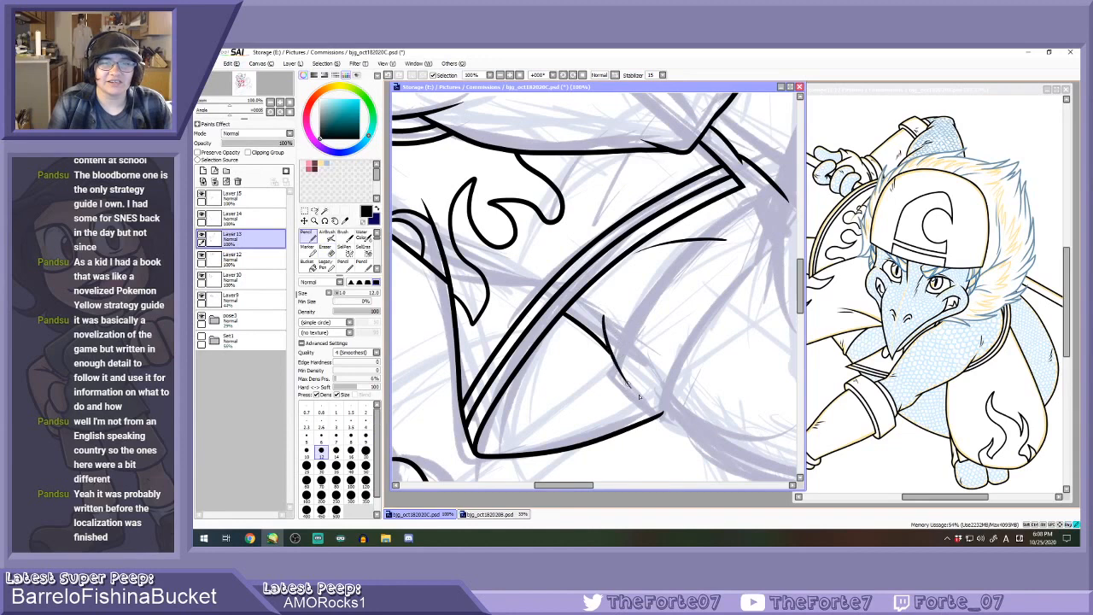
key("ctrl+z")
left_click_drag(621, 380, 604, 318)
key("ctrl+z")
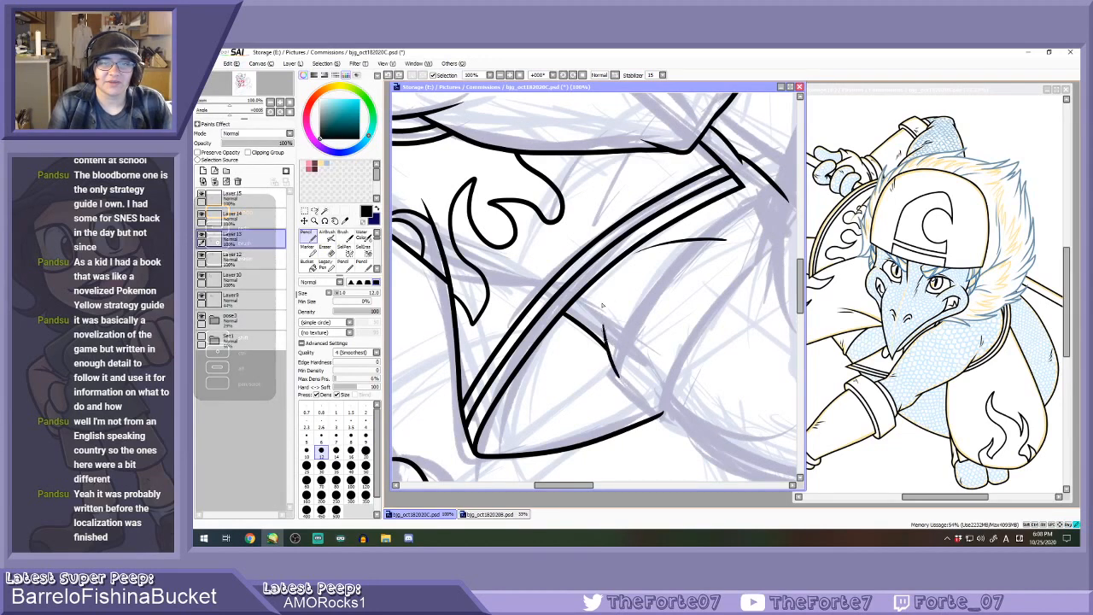
key("ctrl+z")
left_click_drag(623, 375, 604, 300)
scroll(603, 298, "down", 3)
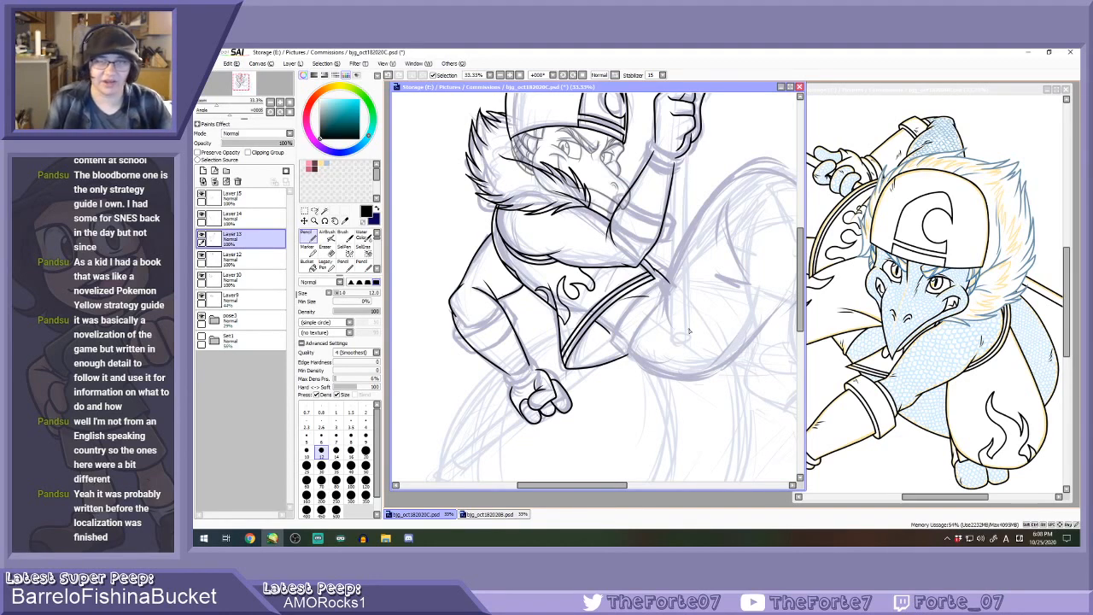
Ink a tapering stroke across the end of the torso fold with the canvas rotated, and restore the upright view.
scroll(605, 325, "up", 3)
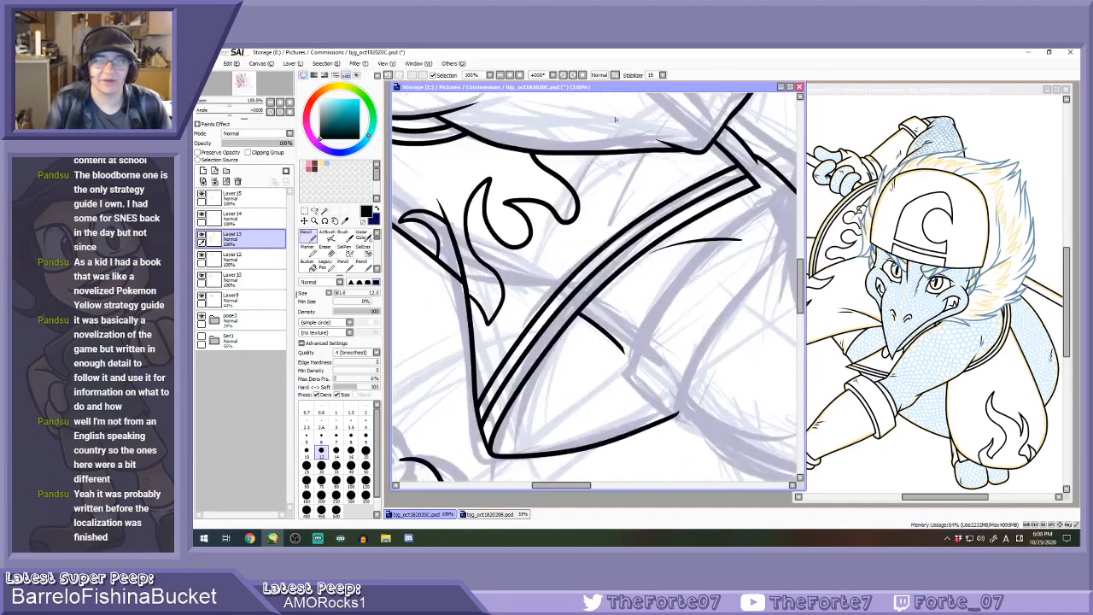
key("End")
key("End")
key("End")
scroll(580, 363, "up", 1)
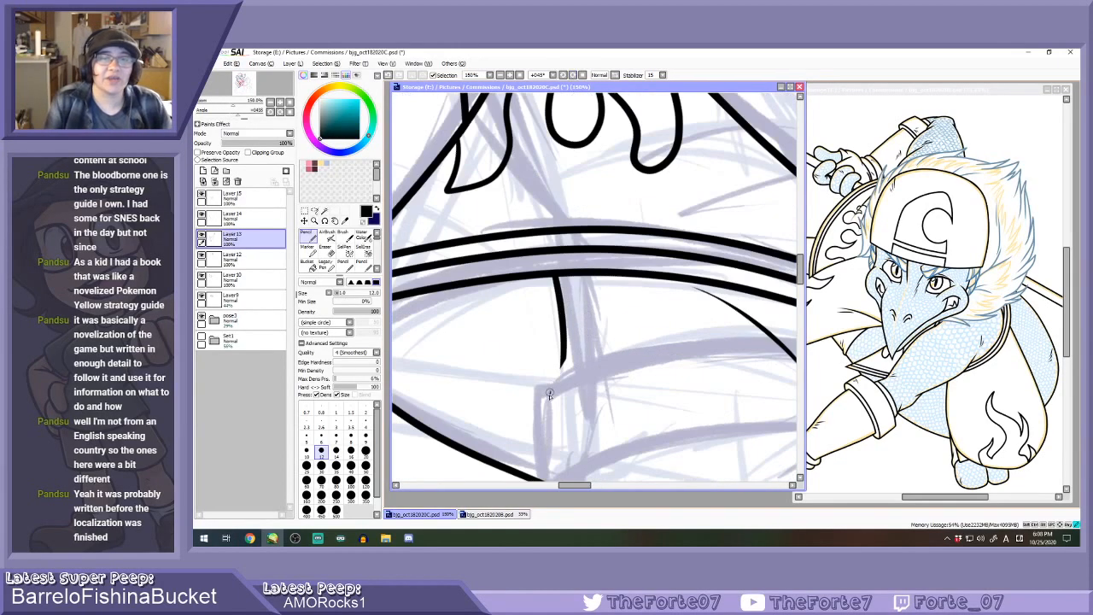
left_click_drag(550, 397, 599, 321)
key("ctrl+z")
left_click_drag(547, 413, 609, 315)
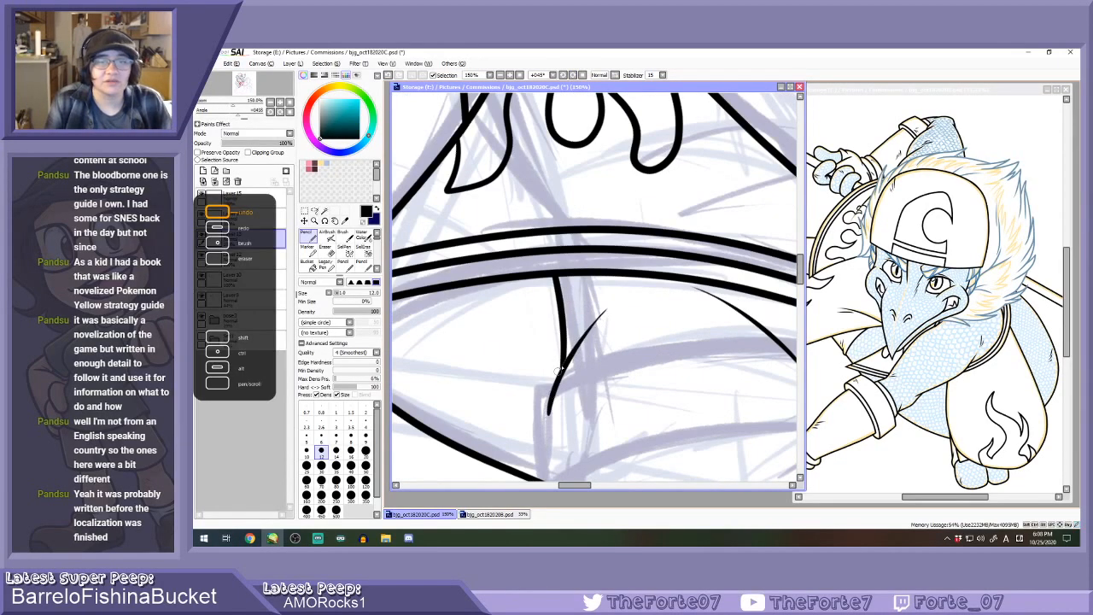
scroll(566, 354, "up", 2)
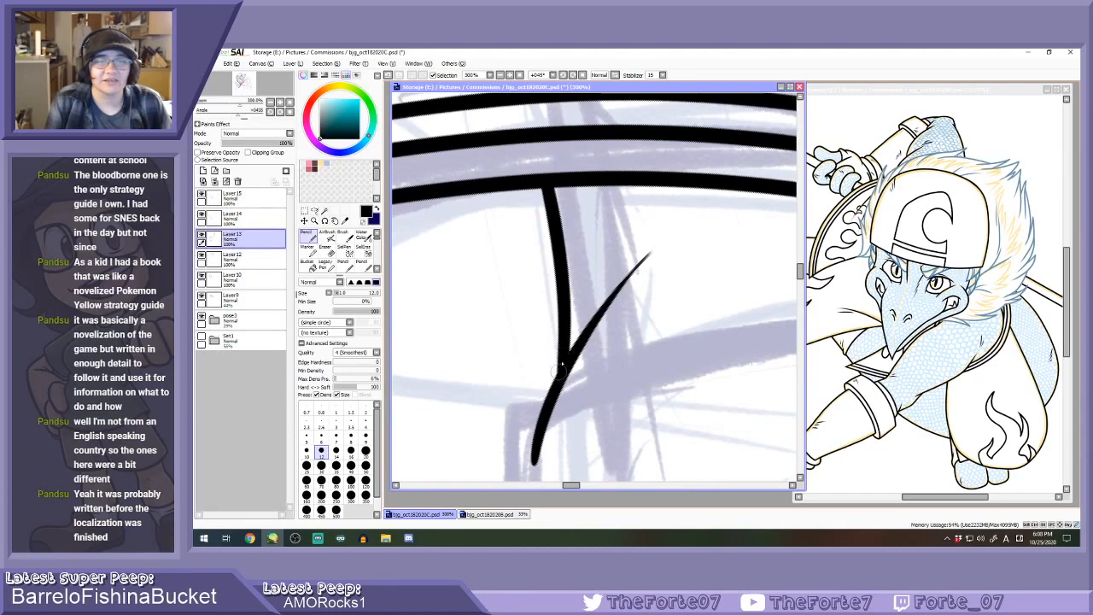
key("Home")
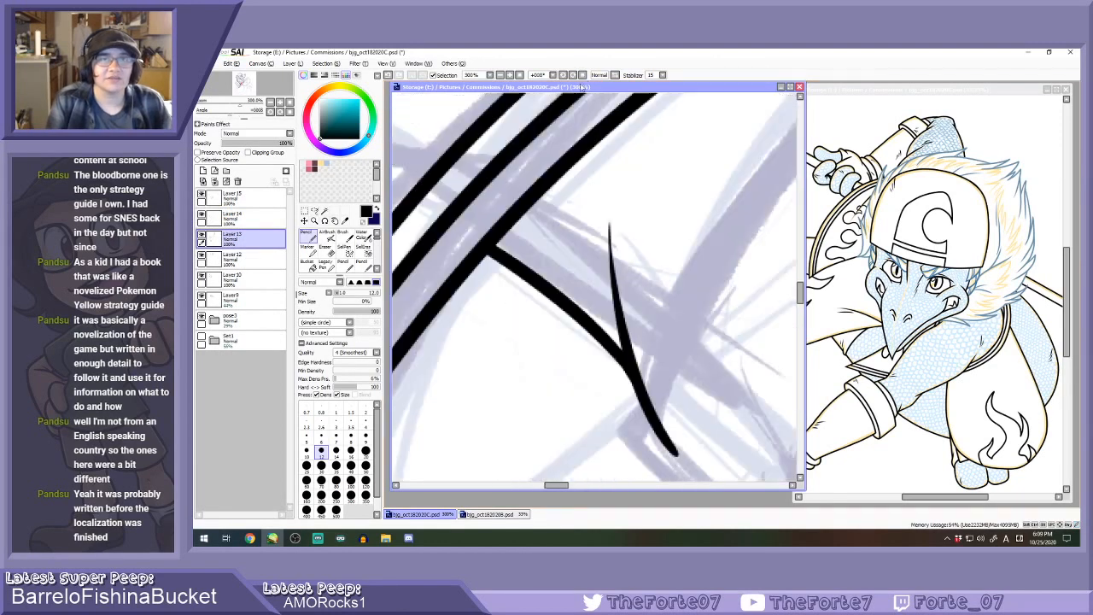
Ink a continuation of the body contour outward past the vest trim's upper corner.
scroll(603, 307, "down", 3)
scroll(653, 295, "down", 2)
scroll(709, 200, "up", 2)
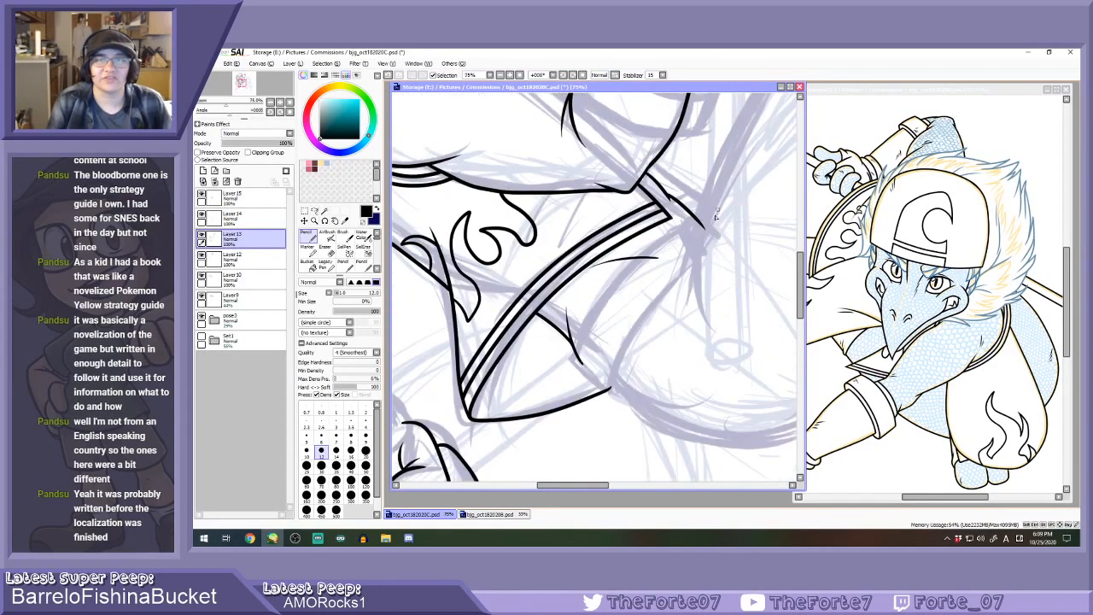
left_click_drag(678, 201, 724, 236)
key("ctrl+z")
left_click_drag(672, 201, 725, 237)
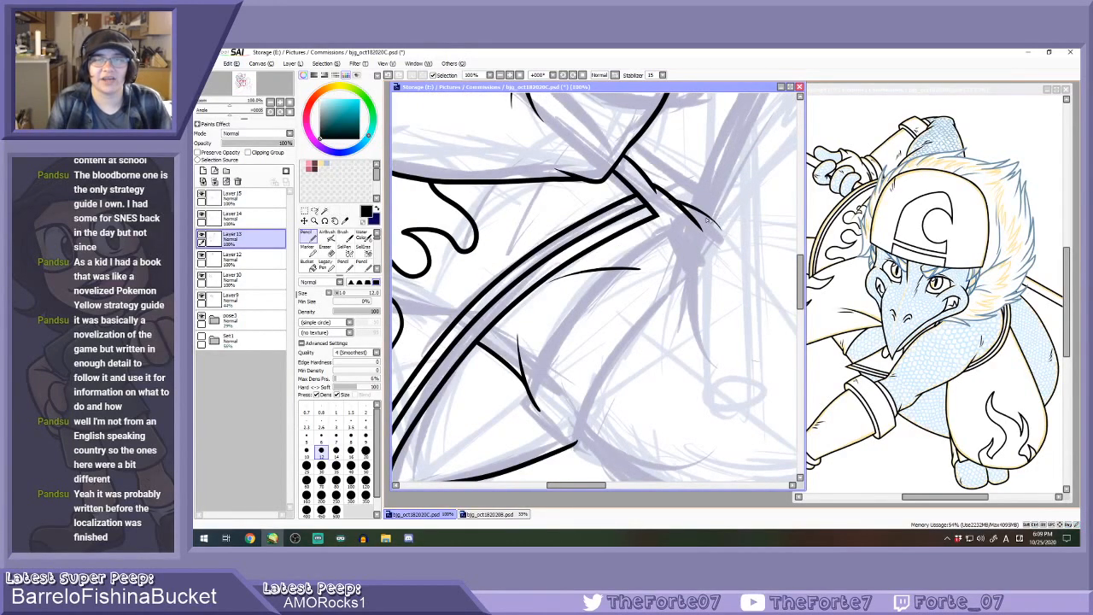
key("ctrl+z")
left_click_drag(676, 202, 721, 232)
scroll(711, 229, "down", 2)
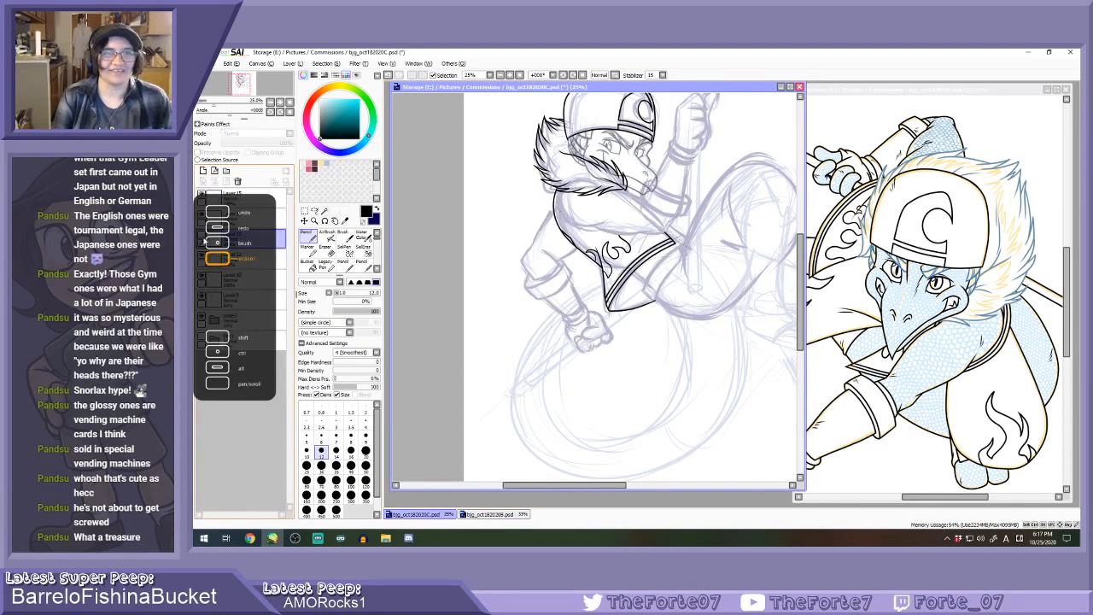
Ink a second curved line along the fur collar's edge, from the raised arm's contour down to the fur tufts.
left_click(562, 75)
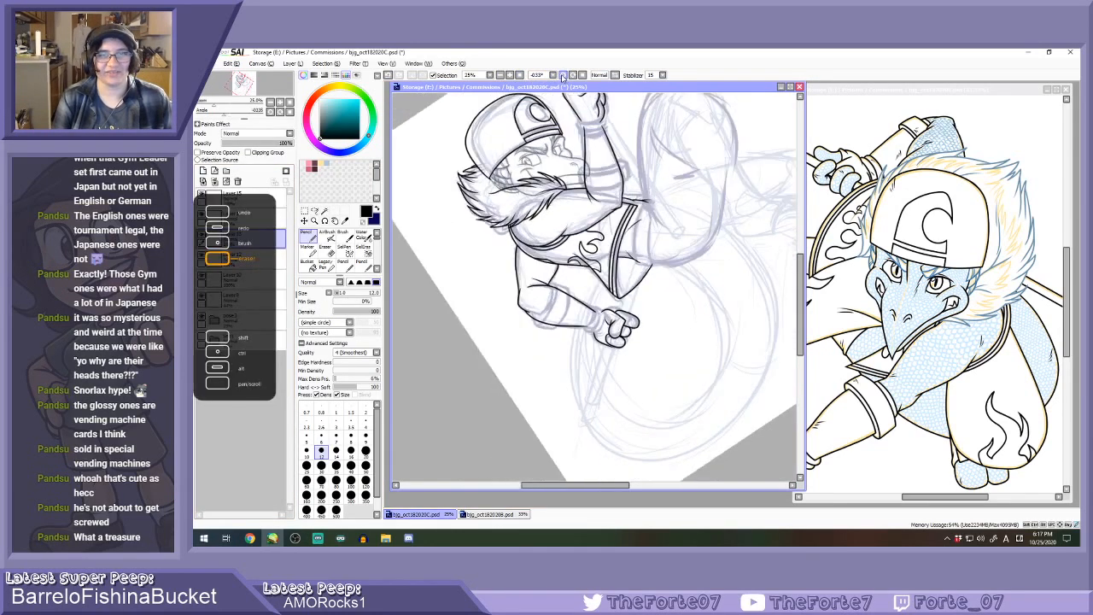
scroll(490, 219, "up", 3)
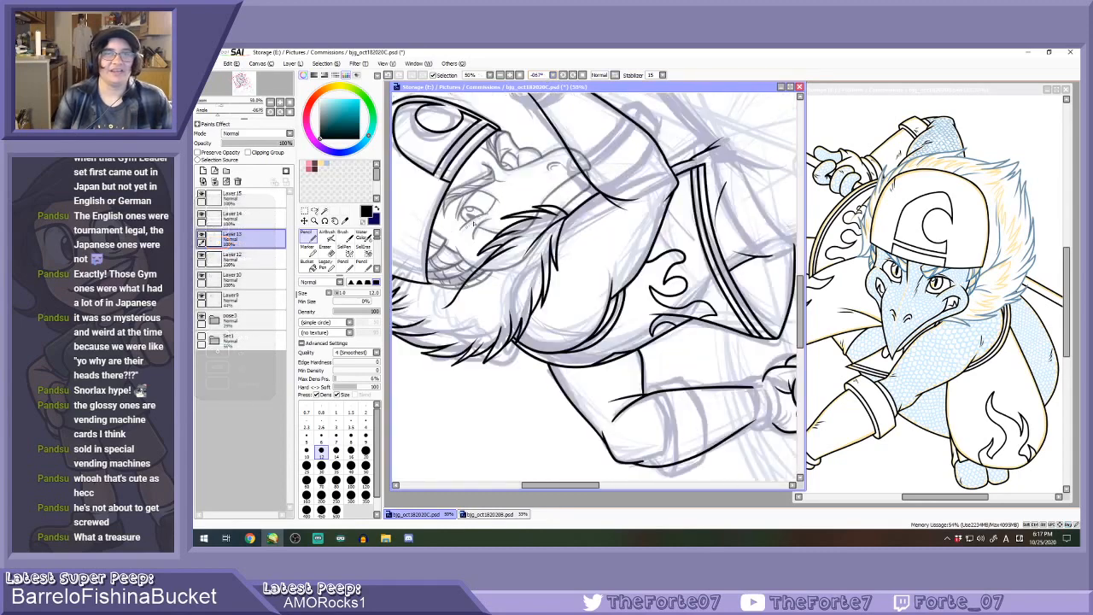
scroll(607, 197, "up", 1)
scroll(513, 243, "up", 1)
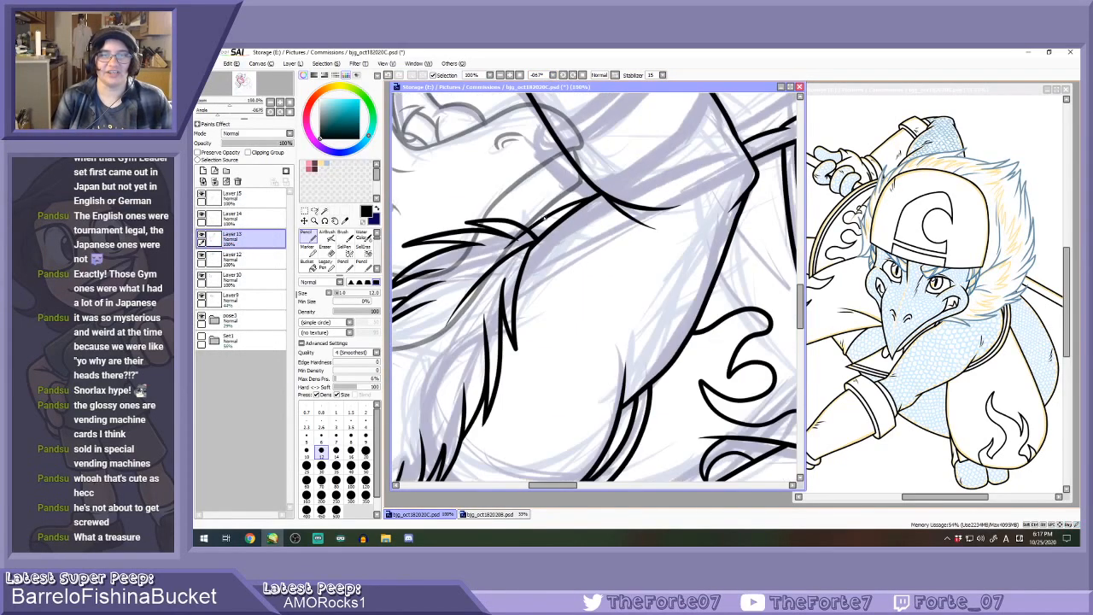
left_click(562, 76)
left_click(562, 75)
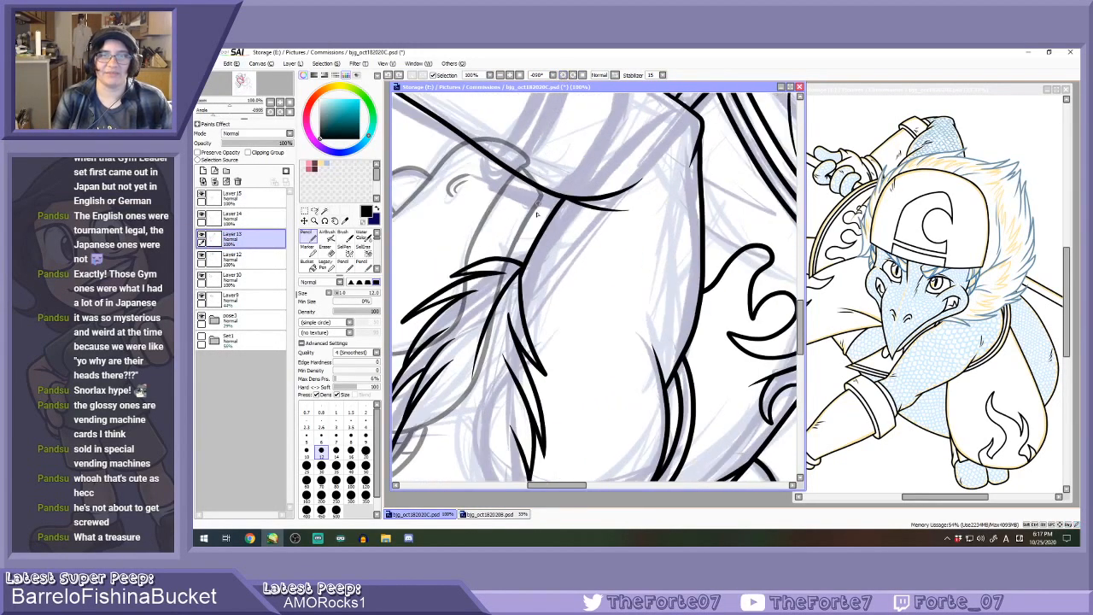
scroll(541, 249, "up", 3)
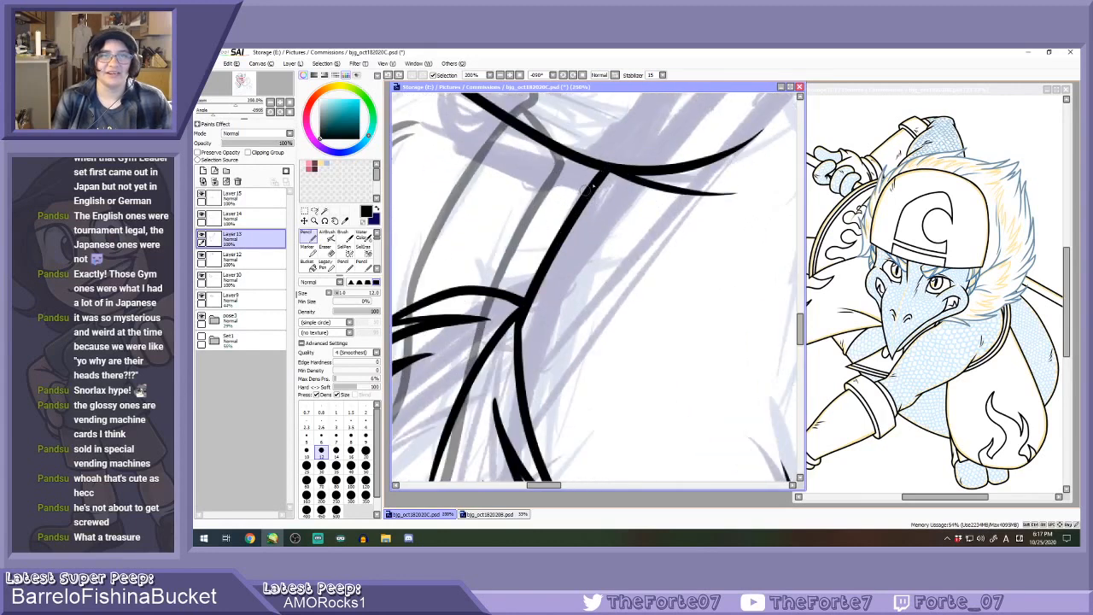
left_click_drag(472, 337, 471, 342)
key("ctrl+z")
left_click_drag(605, 171, 472, 339)
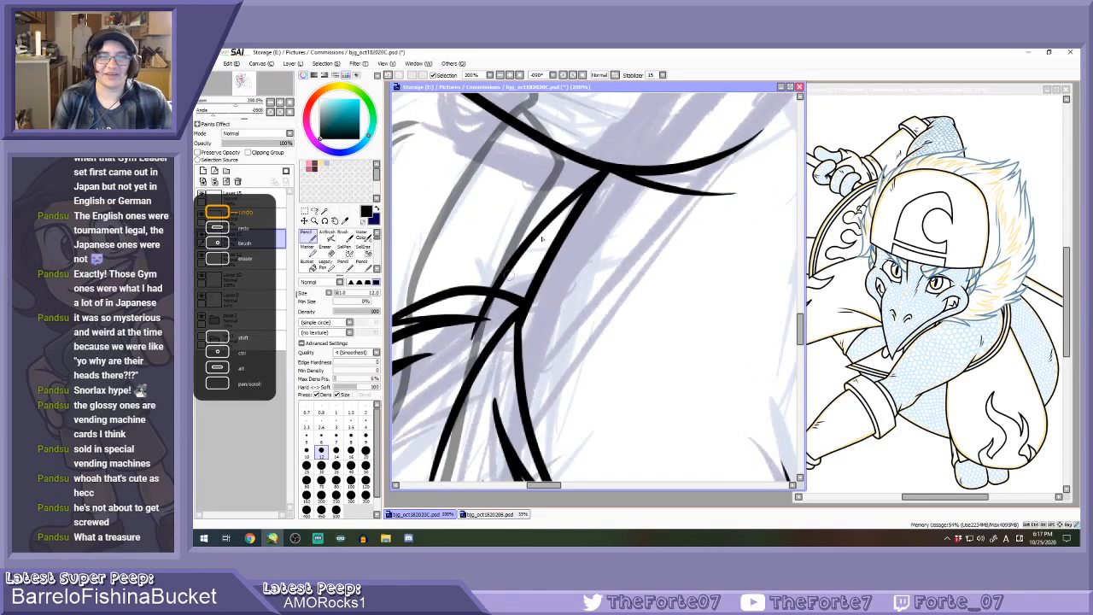
Set the Eraser size to 6 and tidy the junction where the collar lines meet the raised arm's contour.
key("e")
left_click(583, 76)
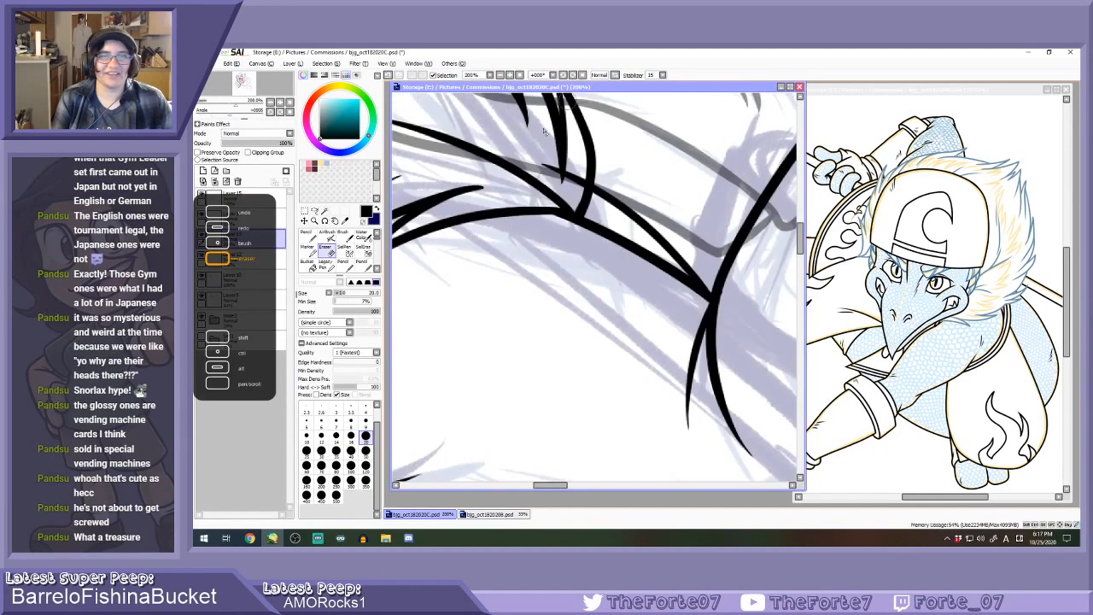
left_click(321, 420)
scroll(724, 291, "up", 3)
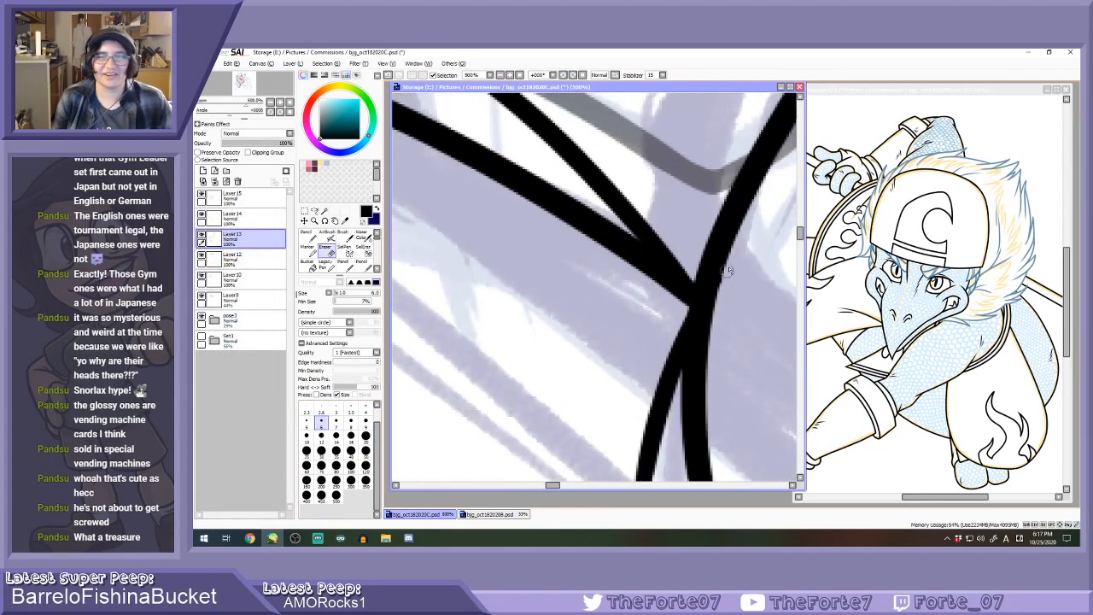
scroll(700, 289, "down", 8)
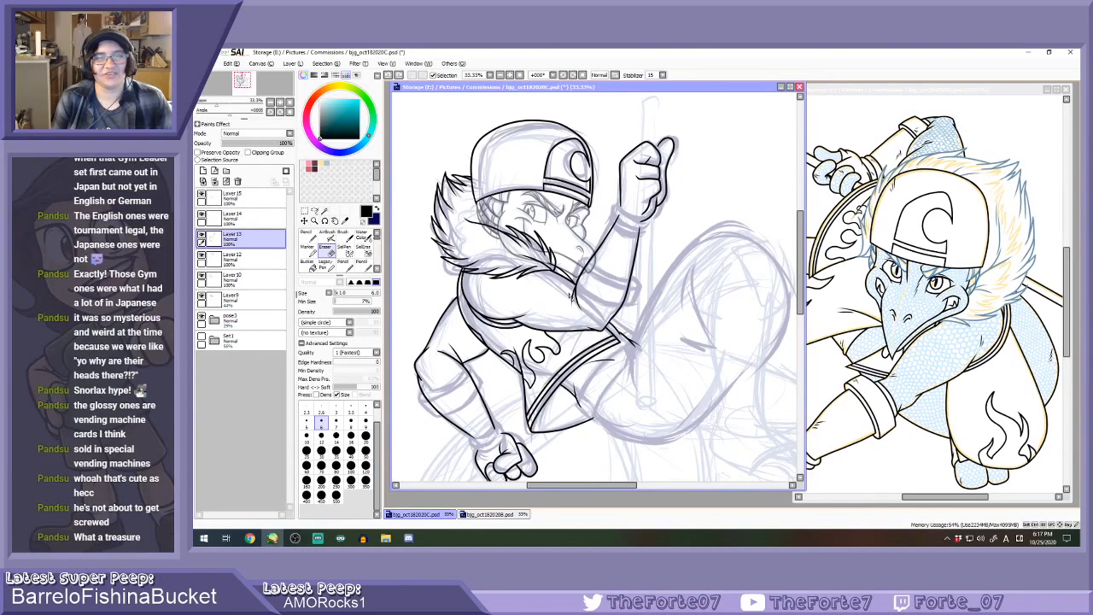
On Layer 15, ink the waistband's upper edge as a long curve from the vest trim's outer corner down past the torso fold.
key("n")
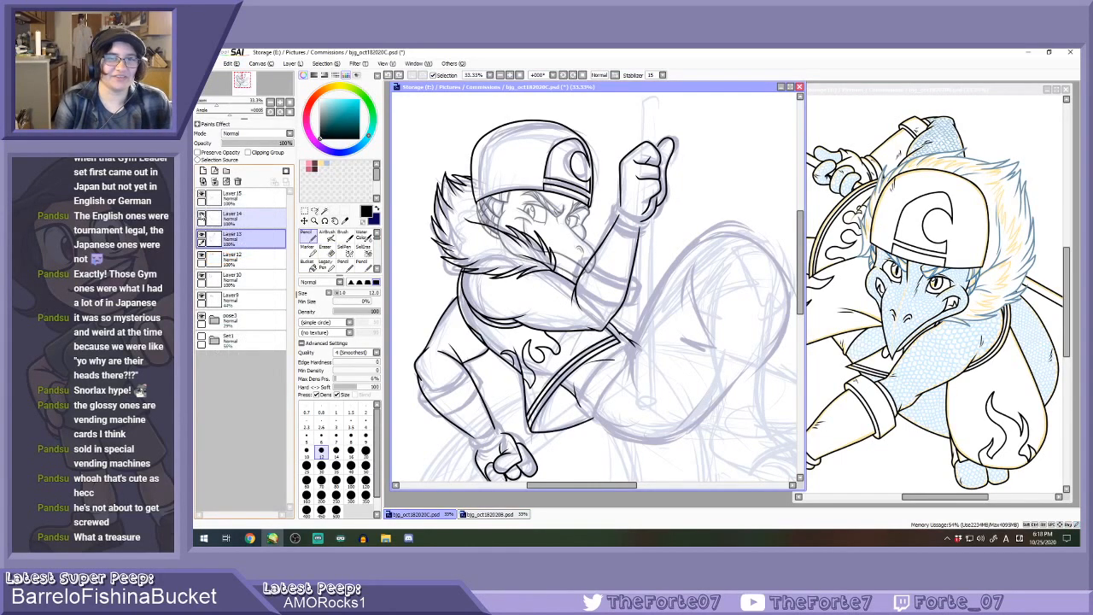
left_click(228, 199)
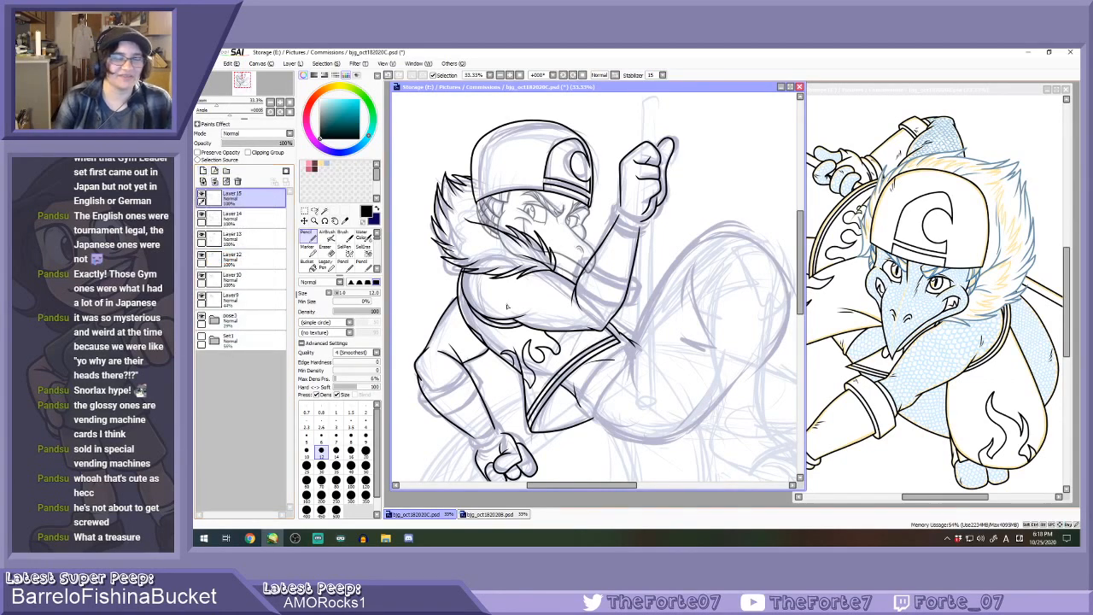
scroll(619, 398, "up", 1)
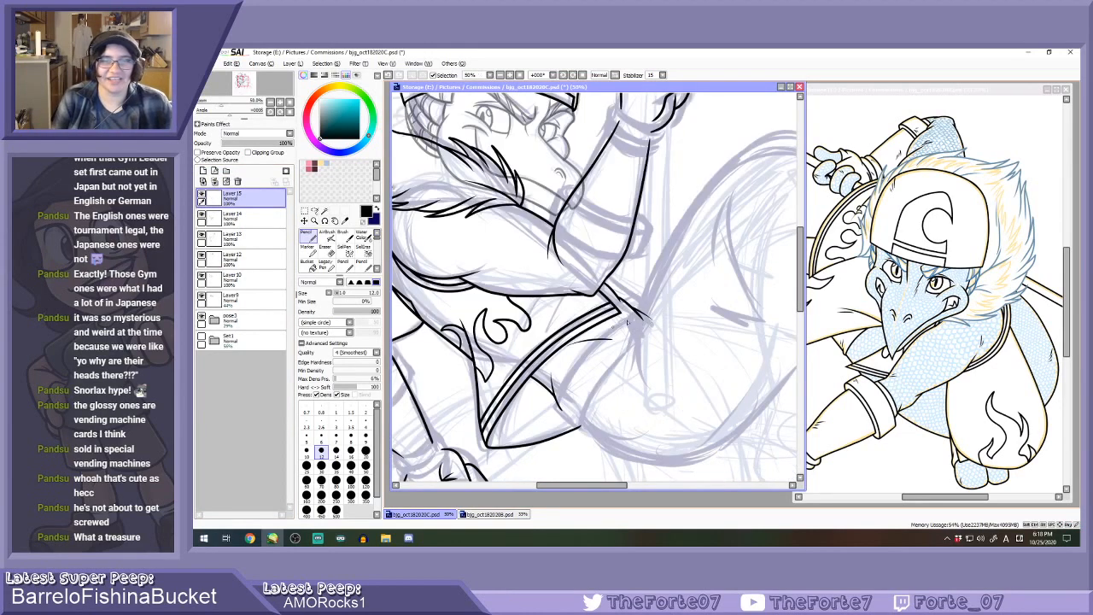
scroll(571, 391, "up", 1)
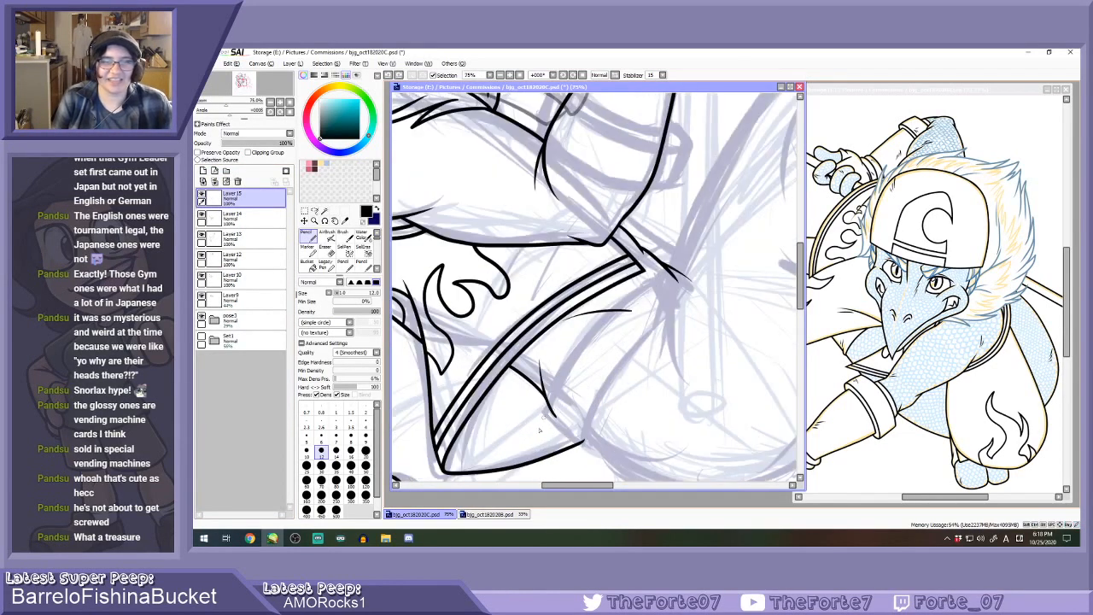
mouse_move(540, 432)
left_mouse_down()
mouse_move(667, 275)
mouse_move(685, 271)
mouse_move(529, 448)
left_mouse_up()
key("ctrl+z")
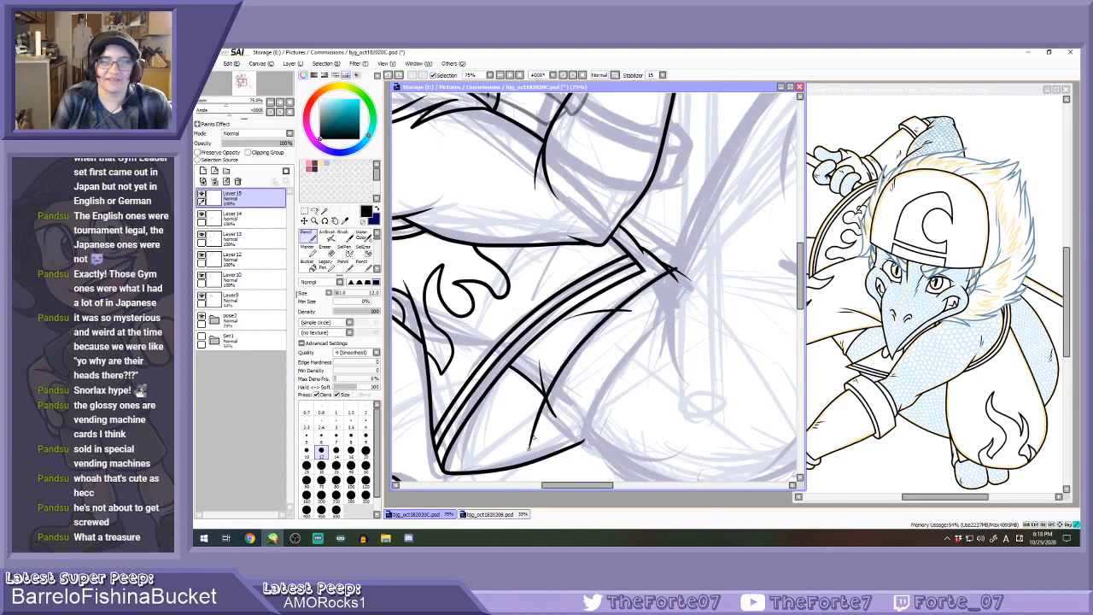
key("ctrl+z")
mouse_move(674, 268)
left_mouse_down()
mouse_move(557, 383)
mouse_move(520, 467)
left_mouse_up()
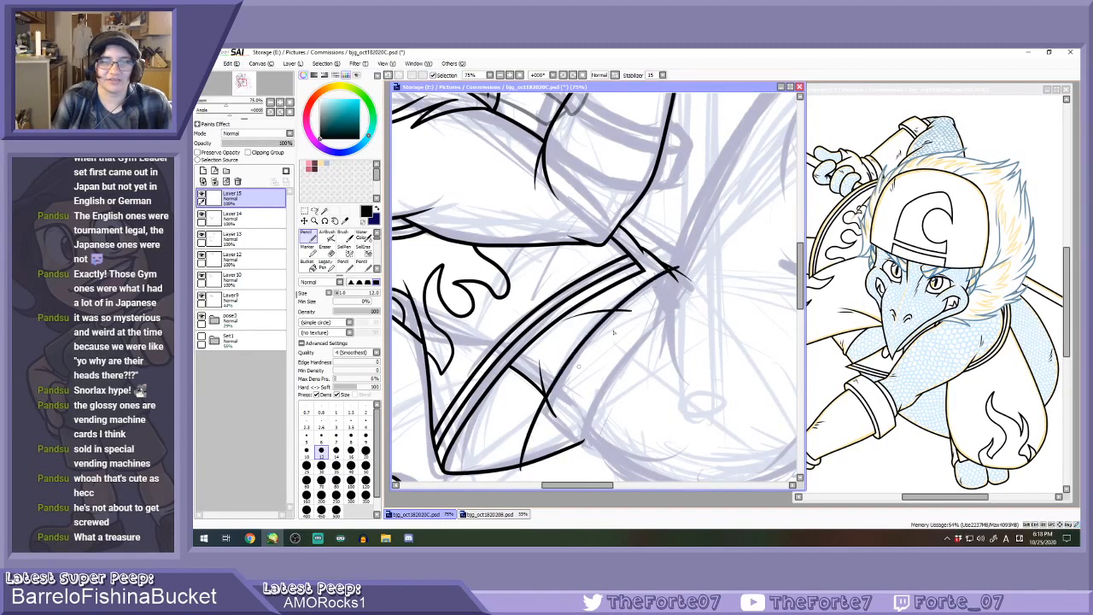
key("ctrl+z")
mouse_move(678, 269)
left_mouse_down()
mouse_move(578, 354)
mouse_move(538, 452)
mouse_move(675, 272)
mouse_move(541, 414)
mouse_move(530, 447)
left_mouse_up()
key("ctrl+z")
scroll(555, 398, "down", 1)
Ink the waistband's lower edge as a second curve parallel to the first, with the canvas rotated 11°.
scroll(556, 416, "up", 2)
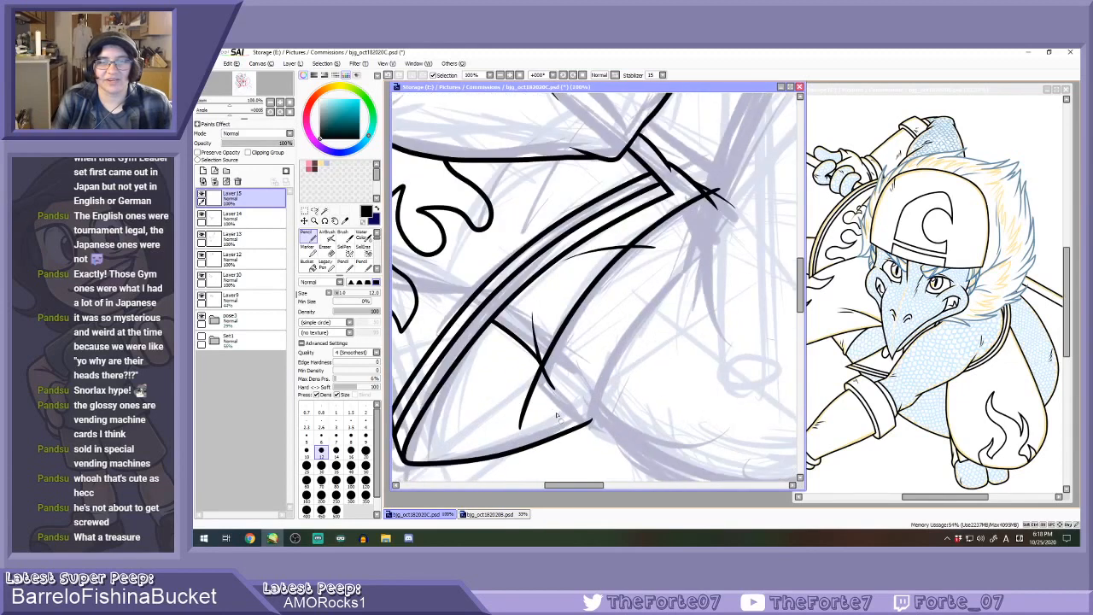
mouse_move(532, 393)
left_mouse_down()
mouse_move(601, 438)
mouse_move(572, 431)
mouse_move(612, 439)
mouse_move(592, 409)
mouse_move(727, 234)
left_mouse_up()
key("ctrl+z")
key("ctrl+z")
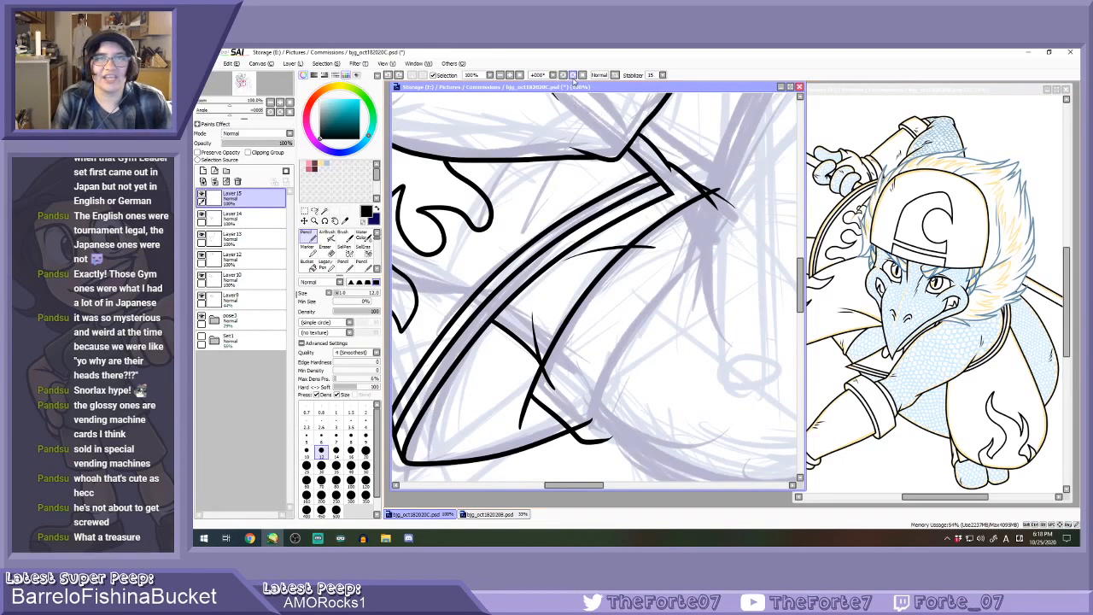
left_click_drag(668, 369, 652, 382)
left_click_drag(552, 429, 787, 238)
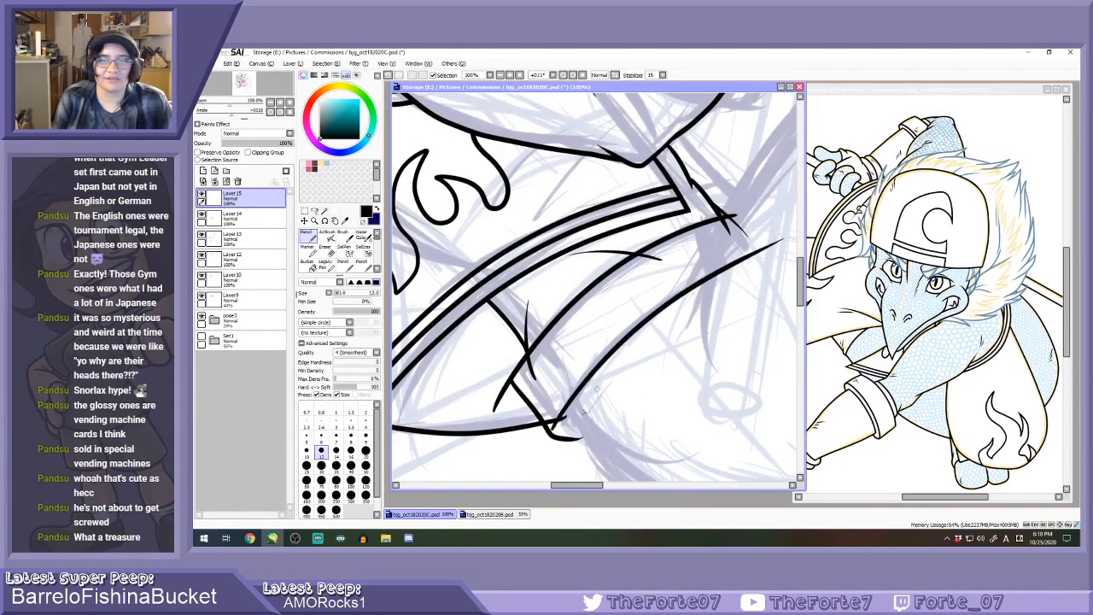
key("ctrl+z")
key("ctrl+z")
mouse_move(563, 417)
left_mouse_down()
mouse_move(646, 320)
mouse_move(781, 234)
left_mouse_up()
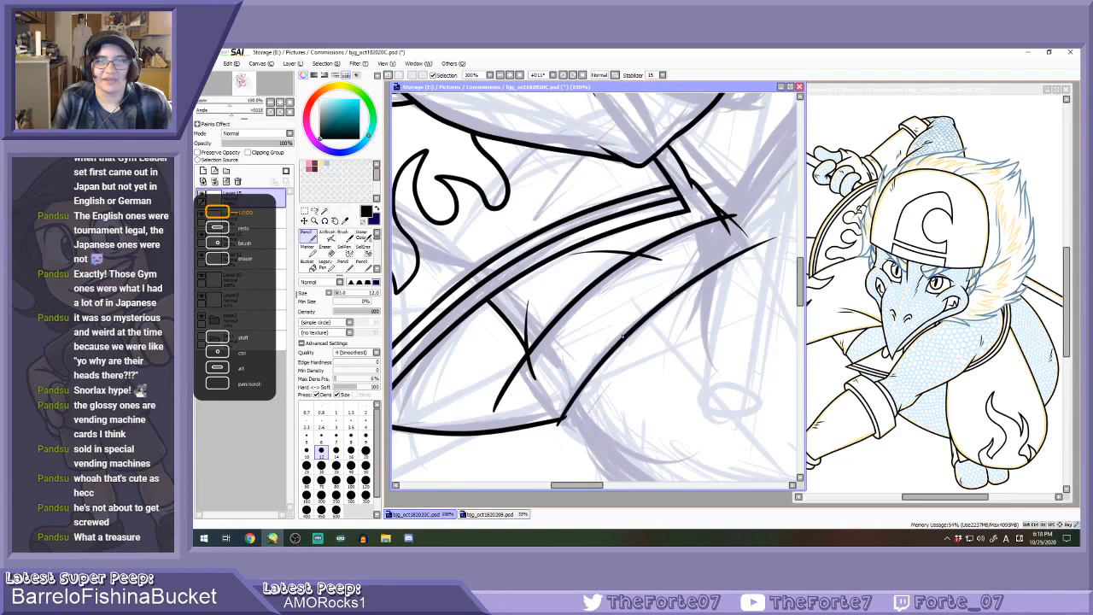
key("ctrl+z")
mouse_move(555, 421)
left_mouse_down()
mouse_move(622, 342)
mouse_move(753, 256)
left_mouse_up()
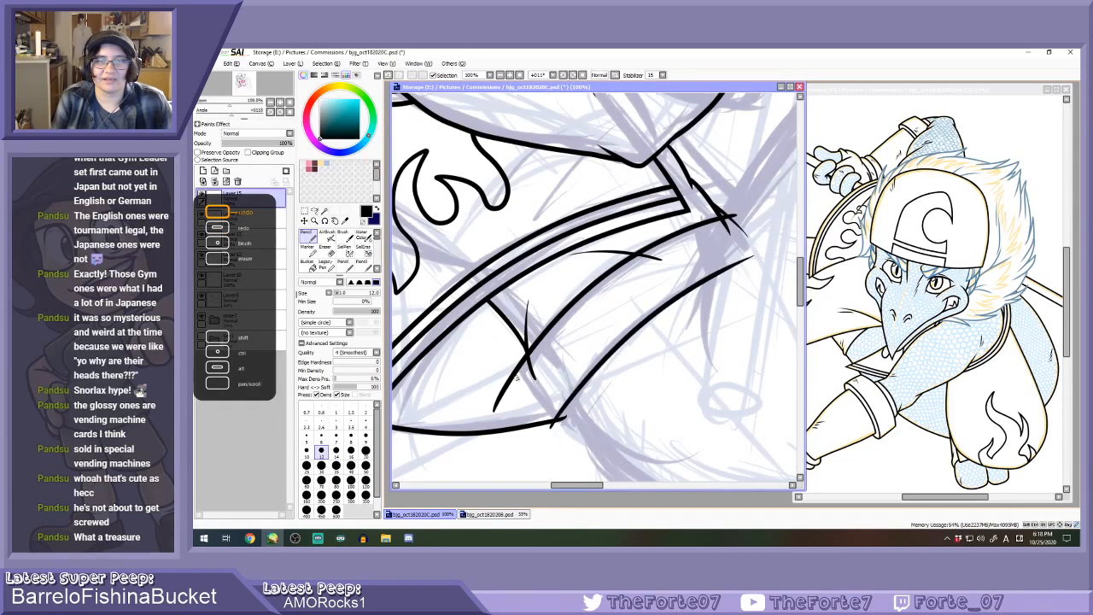
mouse_move(517, 373)
left_mouse_down()
mouse_move(570, 434)
mouse_move(624, 337)
mouse_move(762, 246)
left_mouse_up()
key("ctrl+z")
key("ctrl+z")
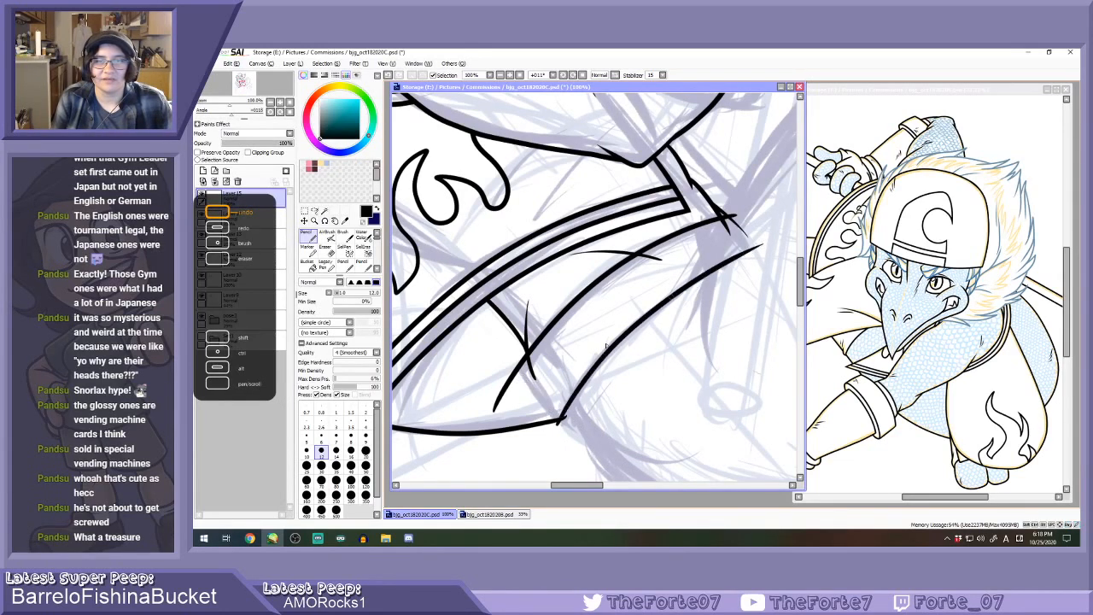
Ink the short end line with a hooked corner that joins the waistband's two curves at their lower ends.
left_click_drag(518, 372, 578, 437)
key("ctrl+z")
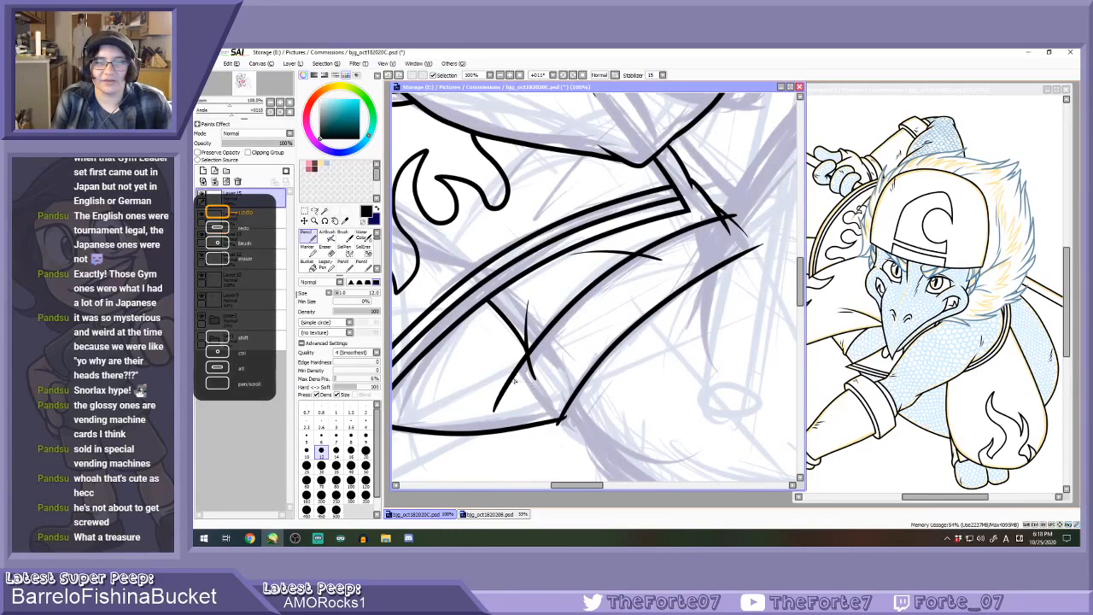
left_click_drag(512, 377, 577, 437)
key("ctrl+z")
mouse_move(516, 374)
left_mouse_down()
mouse_move(551, 435)
mouse_move(581, 437)
left_mouse_up()
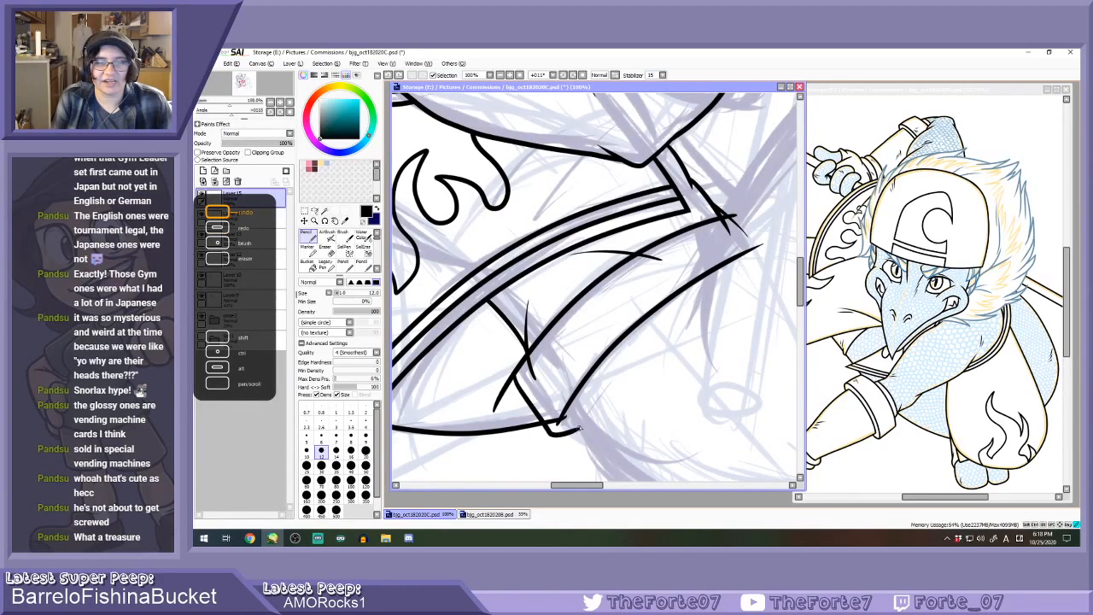
key("ctrl+z")
mouse_move(513, 374)
left_mouse_down()
mouse_move(547, 420)
mouse_move(581, 436)
left_mouse_up()
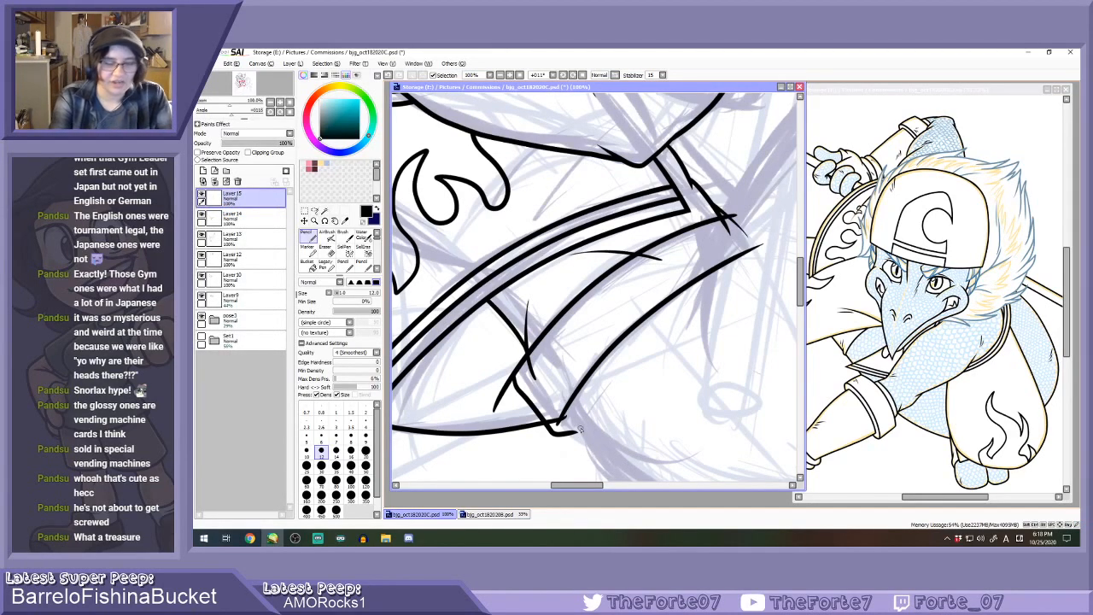
Clean up the corner where the waistband's upper curve meets its end line, clearing the leftover tail with the Eraser at size 40.
key("e")
scroll(494, 403, "up", 3)
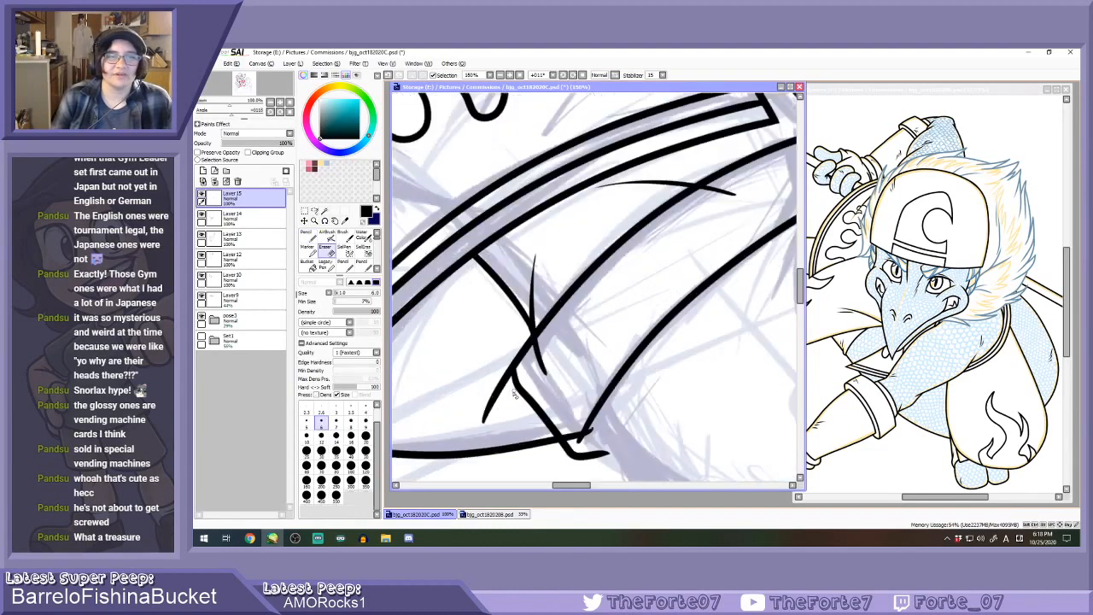
mouse_move(510, 374)
left_mouse_down()
mouse_move(515, 343)
mouse_move(525, 386)
left_mouse_up()
key("n")
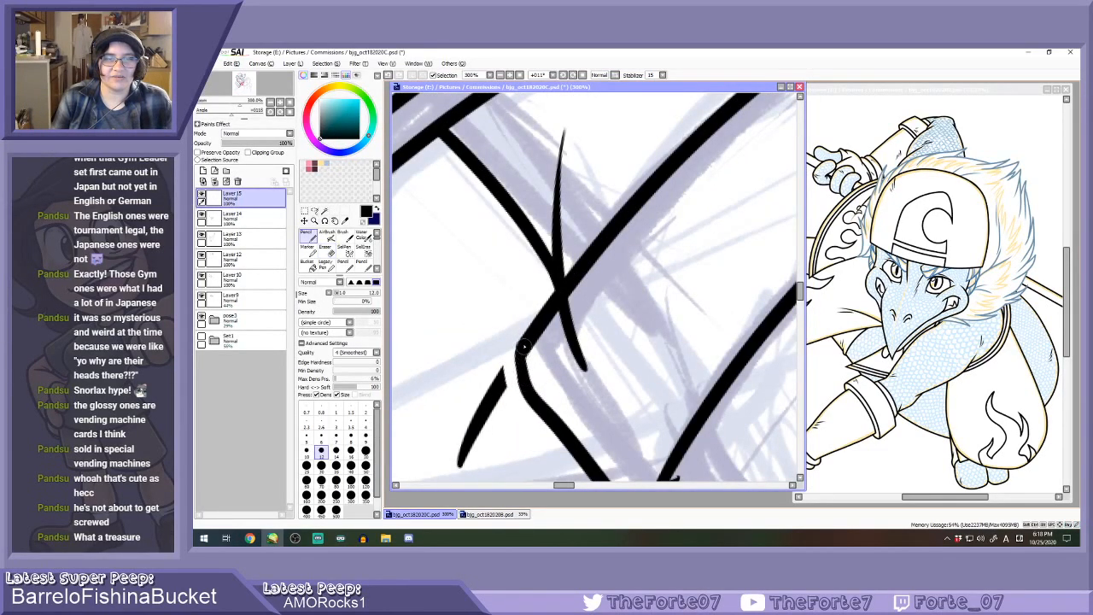
mouse_move(523, 347)
left_mouse_down()
mouse_move(526, 389)
mouse_move(470, 391)
mouse_move(484, 372)
mouse_move(465, 431)
left_mouse_up()
key("e")
left_click(351, 452)
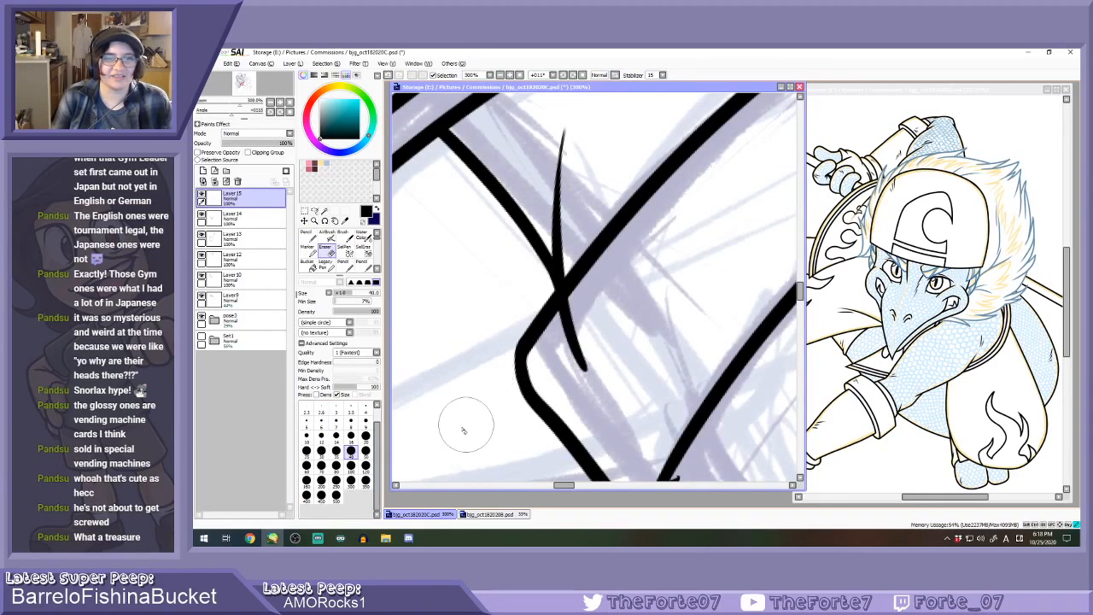
Add a new layer above Layer 15 for the leg's line art.
scroll(495, 335, "down", 6)
key("n")
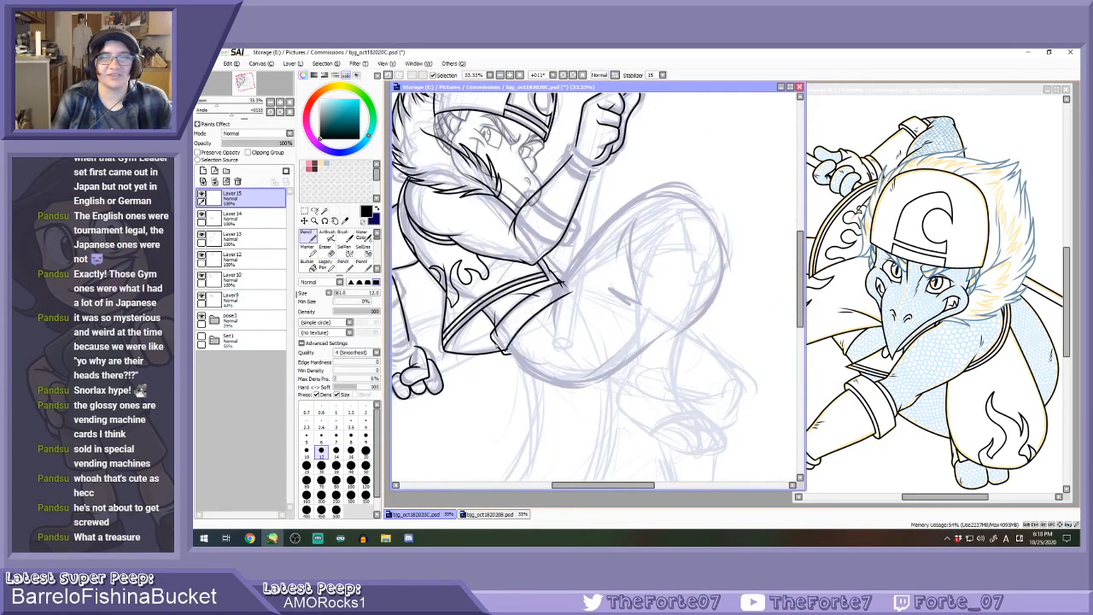
scroll(455, 319, "down", 1)
left_click(203, 195)
left_click(203, 196)
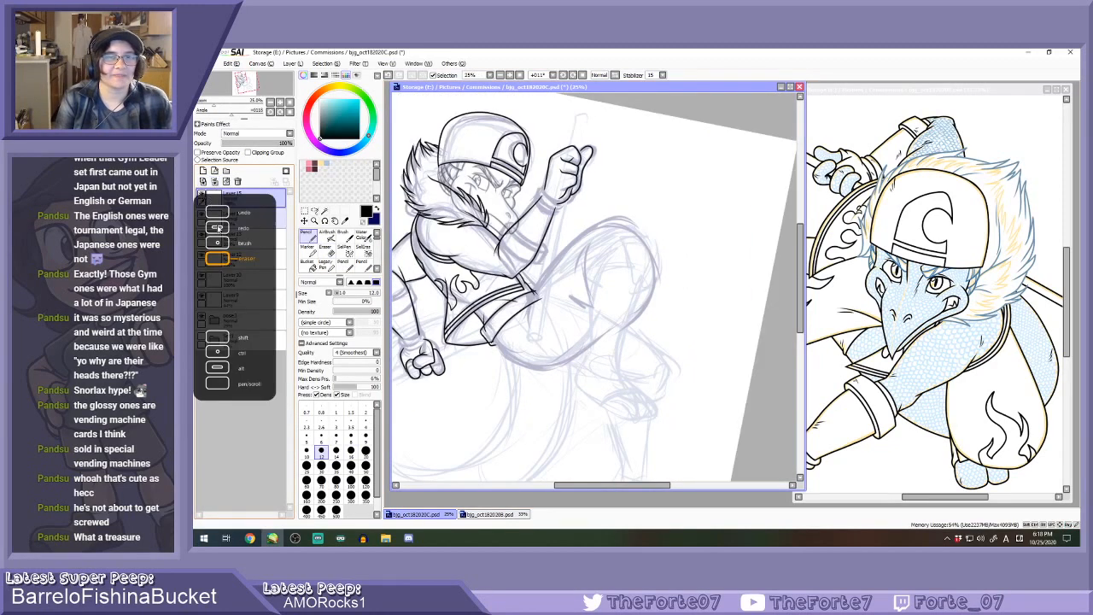
left_click(203, 172)
key("Delete")
Try inking the thigh's underside as one sweeping curve from the waistband's lower corner toward the knee.
scroll(621, 383, "up", 2)
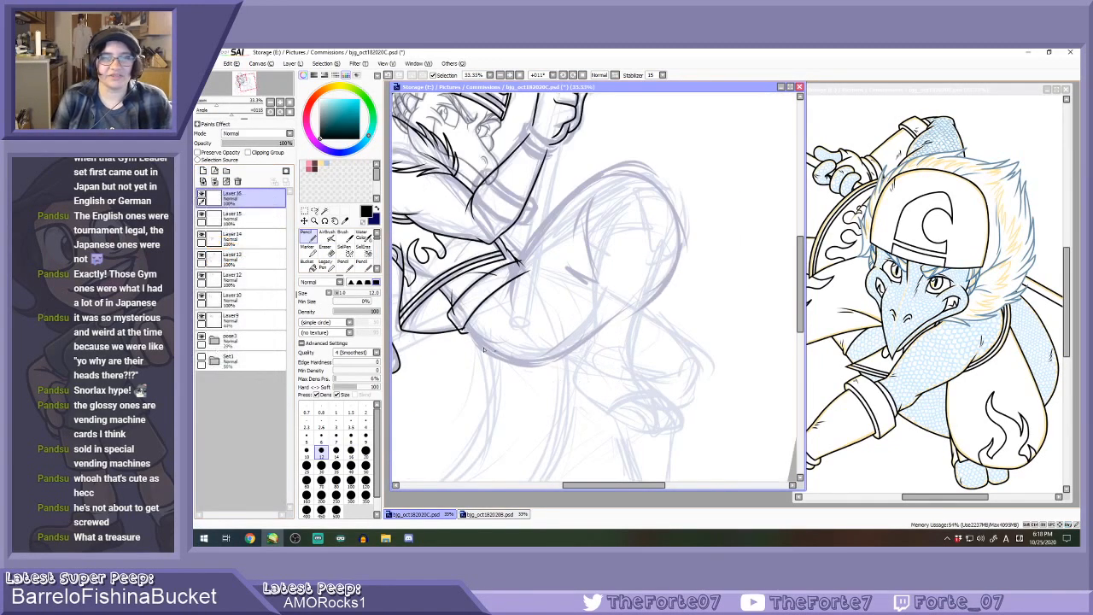
mouse_move(465, 325)
left_mouse_down()
mouse_move(487, 360)
mouse_move(527, 360)
left_mouse_up()
scroll(475, 339, "up", 1)
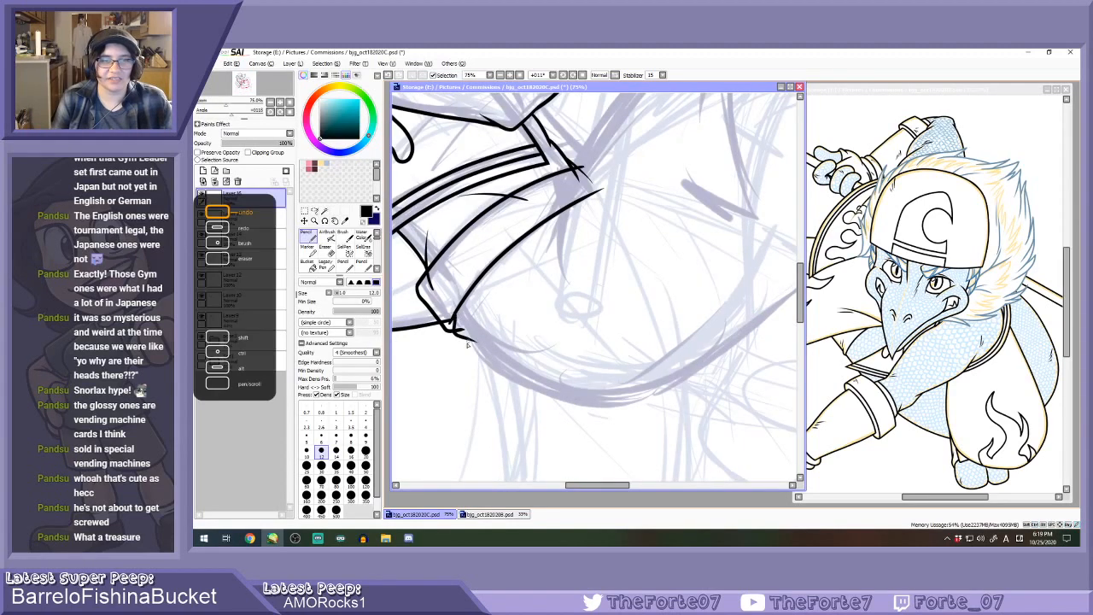
scroll(503, 331, "down", 1)
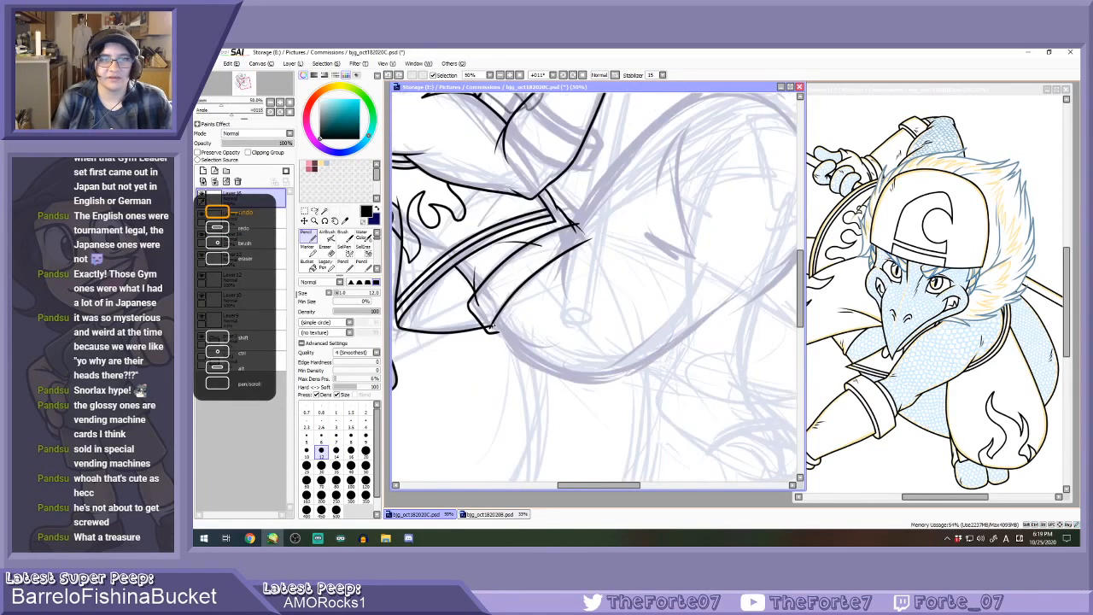
mouse_move(504, 333)
left_mouse_down()
mouse_move(525, 369)
mouse_move(633, 379)
mouse_move(746, 281)
left_mouse_up()
key("ctrl+z")
key("ctrl+z")
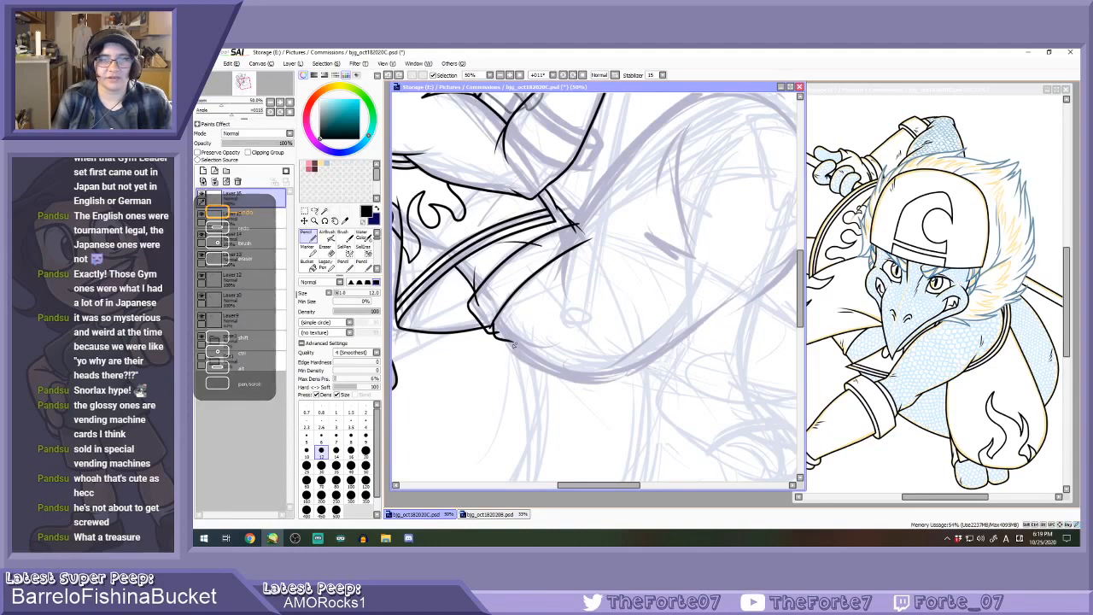
mouse_move(495, 333)
left_mouse_down()
mouse_move(514, 366)
mouse_move(601, 385)
mouse_move(730, 275)
left_mouse_up()
key("ctrl+z")
mouse_move(496, 334)
left_mouse_down()
mouse_move(581, 387)
mouse_move(729, 279)
left_mouse_up()
On Layer 15, set the Eraser size to 16 and trim the waistband's lower corner where it meets the thigh.
scroll(501, 354, "up", 2)
key("e")
left_click(248, 219)
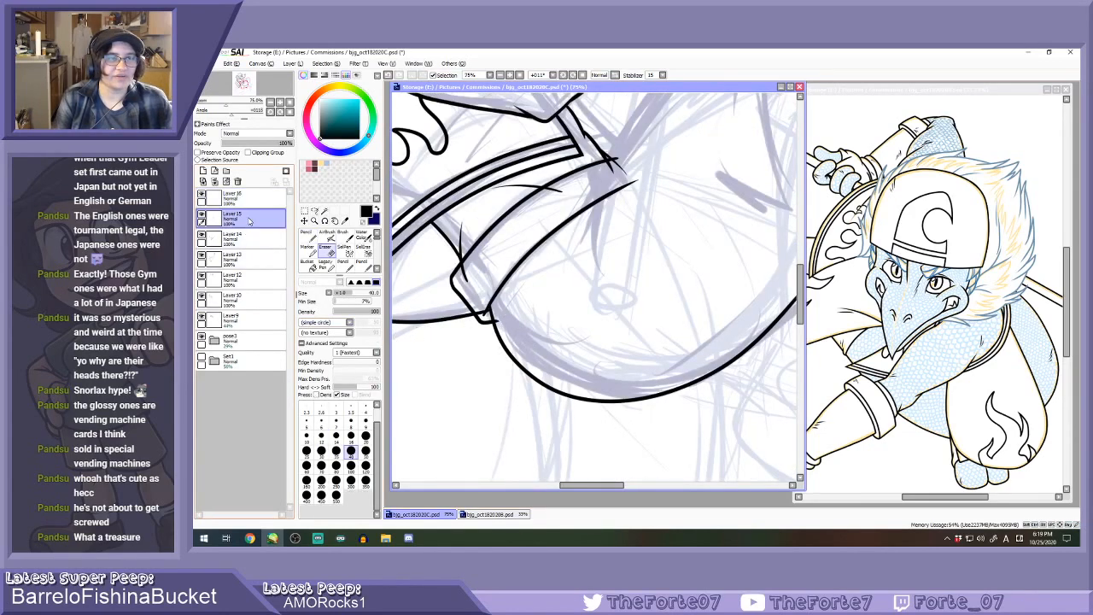
left_click(350, 435)
scroll(499, 312, "up", 2)
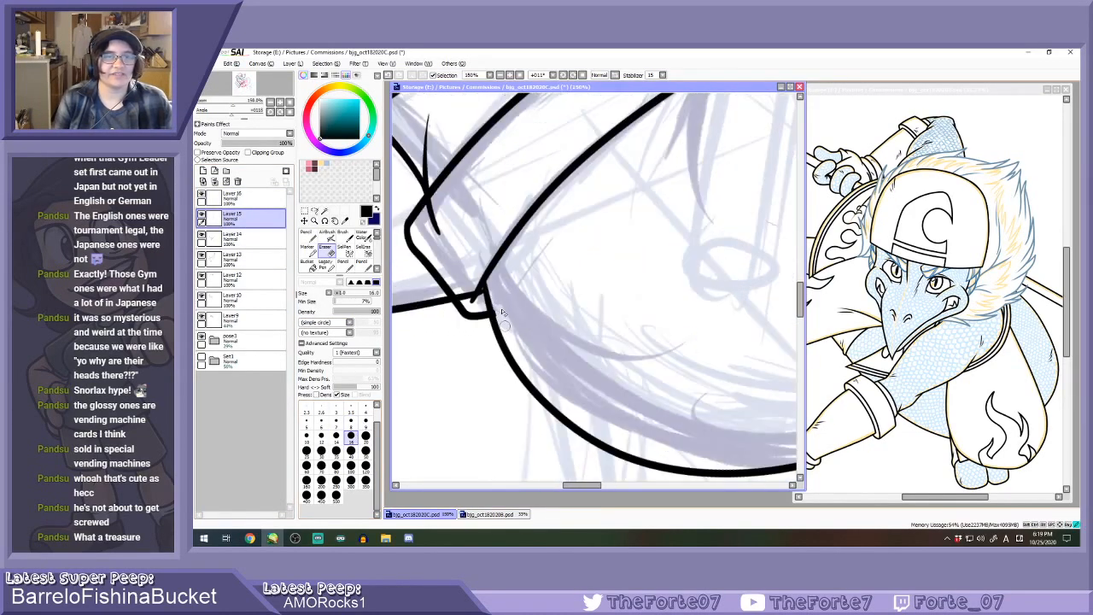
scroll(498, 311, "down", 5)
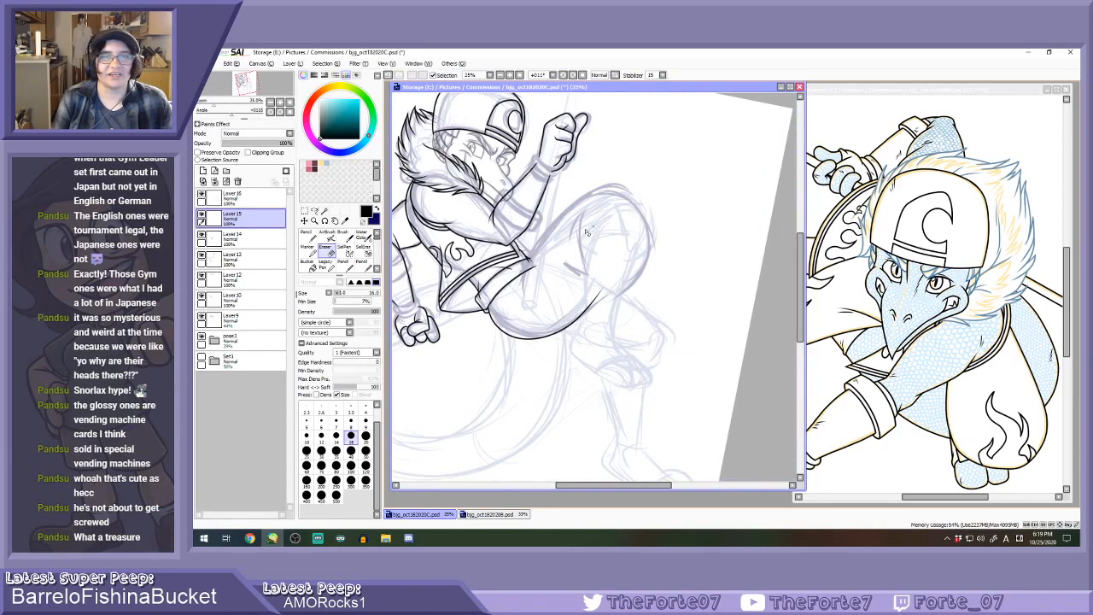
On Layer 16, try inking the thigh's upper contour around the knee, and undo it together with the underside curve.
key("n")
scroll(552, 253, "up", 1)
scroll(552, 253, "up", 2)
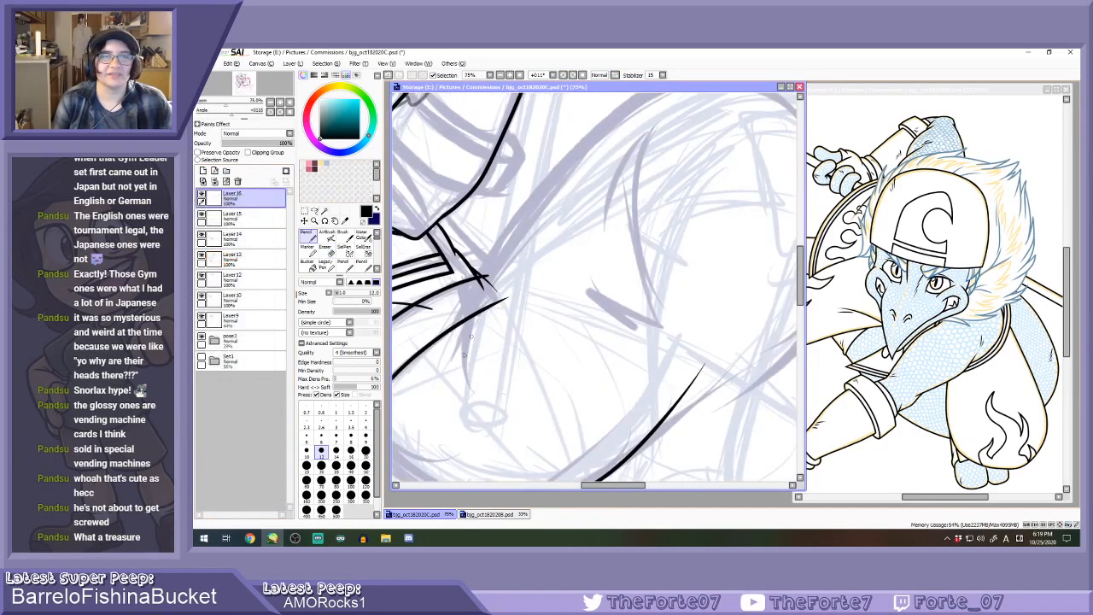
scroll(468, 357, "down", 1)
mouse_move(462, 373)
left_mouse_down()
mouse_move(479, 299)
mouse_move(675, 154)
mouse_move(696, 313)
left_mouse_up()
key("ctrl+z")
mouse_move(462, 387)
left_mouse_down()
mouse_move(466, 342)
mouse_move(516, 240)
mouse_move(605, 165)
mouse_move(718, 192)
mouse_move(630, 380)
left_mouse_up()
key("ctrl+z")
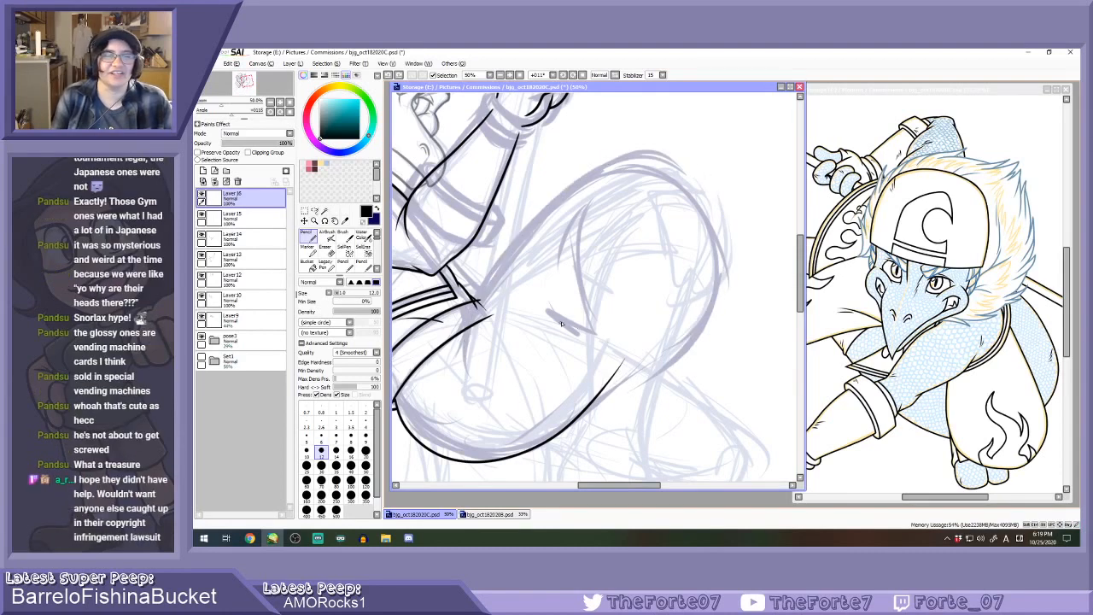
key("ctrl+z")
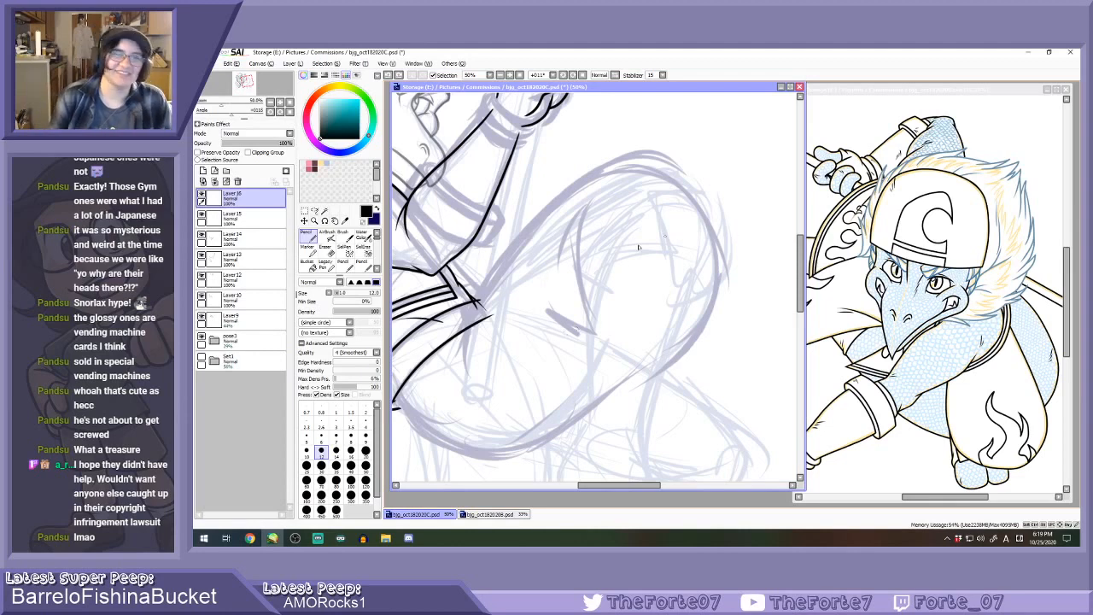
Ink the thigh's upper contour from below the waistband's outer end, up over the bent knee and down its far side.
mouse_move(451, 372)
left_mouse_down()
mouse_move(464, 331)
mouse_move(669, 173)
mouse_move(679, 368)
mouse_move(603, 419)
left_mouse_up()
key("ctrl+z")
mouse_move(459, 381)
left_mouse_down()
mouse_move(503, 261)
mouse_move(585, 185)
mouse_move(666, 176)
mouse_move(717, 251)
mouse_move(667, 363)
mouse_move(585, 409)
left_mouse_up()
scroll(588, 295, "down", 2)
scroll(503, 346, "up", 3)
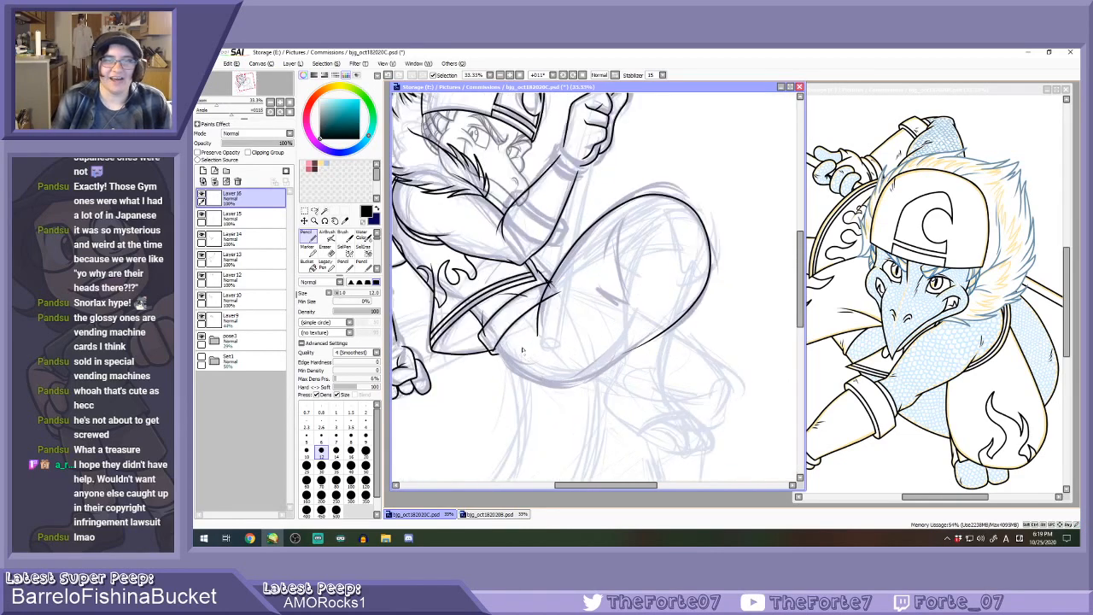
Try closing the thigh outline with an underside curve from the waistband's lower corner to the knee contour.
mouse_move(489, 358)
left_mouse_down()
mouse_move(500, 386)
mouse_move(602, 428)
mouse_move(760, 362)
left_mouse_up()
scroll(734, 359, "down", 3)
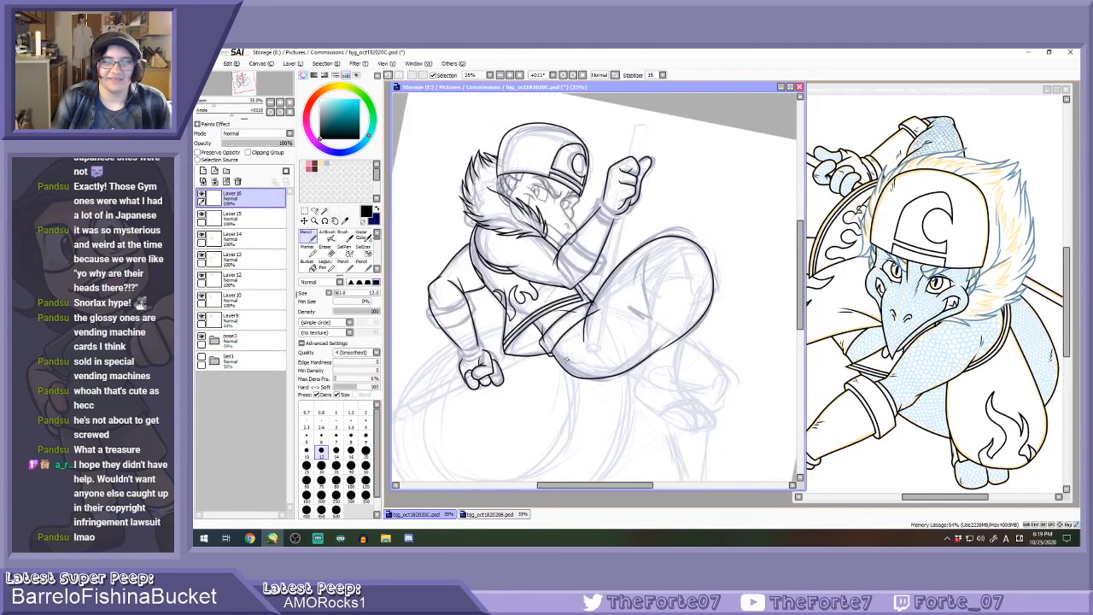
scroll(665, 329, "up", 2)
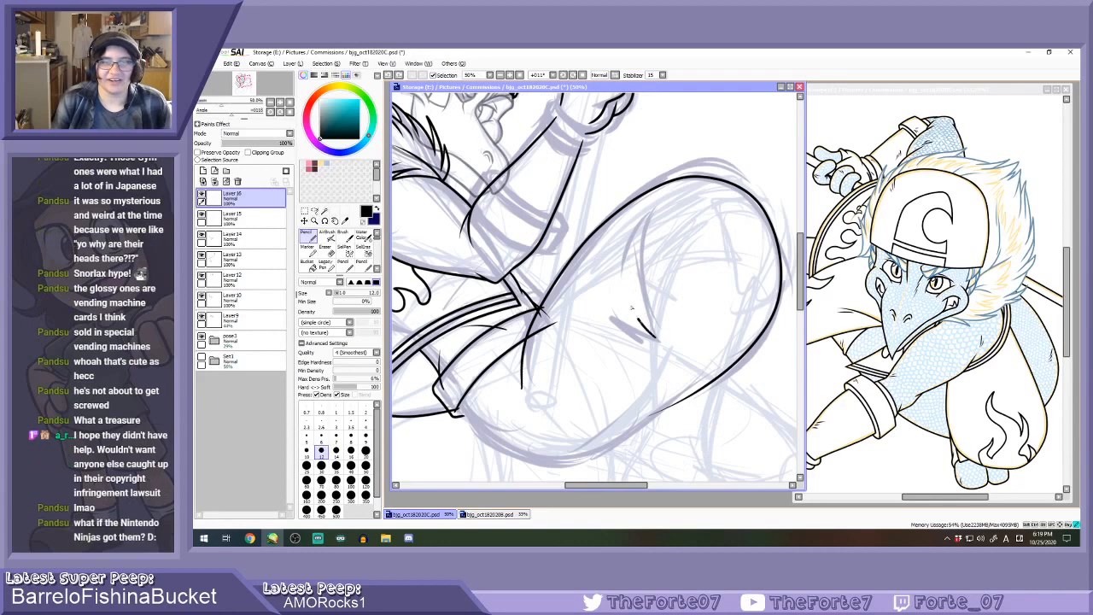
Ink a curved line inside the knee, bowing from the short sketched crease up toward the top of the leg.
left_click_drag(657, 338, 654, 219)
key("ctrl+z")
mouse_move(657, 338)
left_mouse_down()
mouse_move(629, 246)
mouse_move(651, 205)
left_mouse_up()
key("ctrl+z")
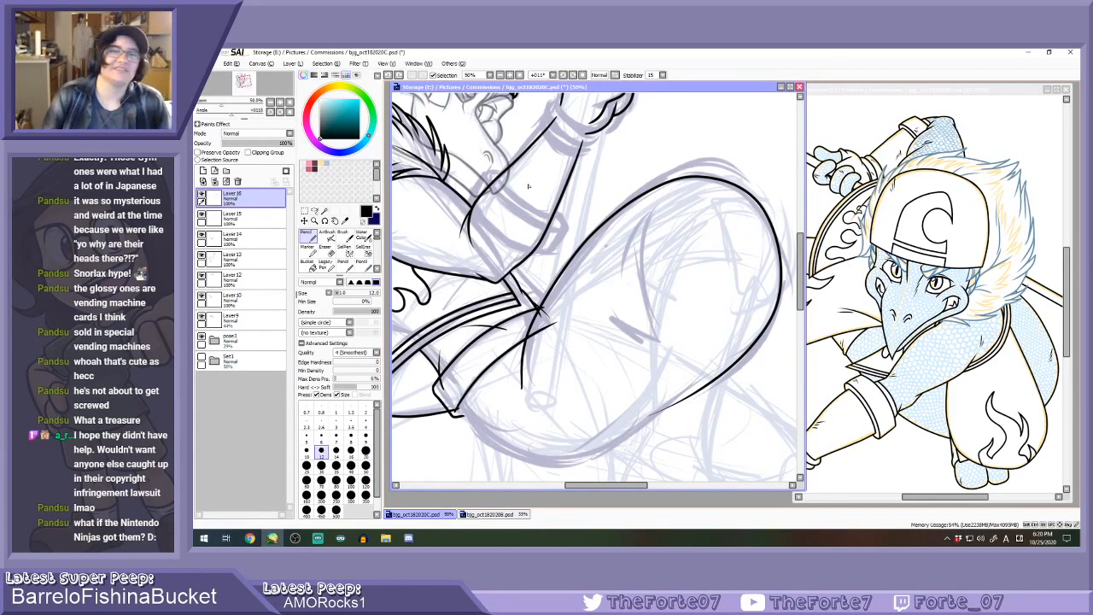
mouse_move(654, 353)
left_mouse_down()
mouse_move(663, 209)
mouse_move(614, 272)
left_mouse_up()
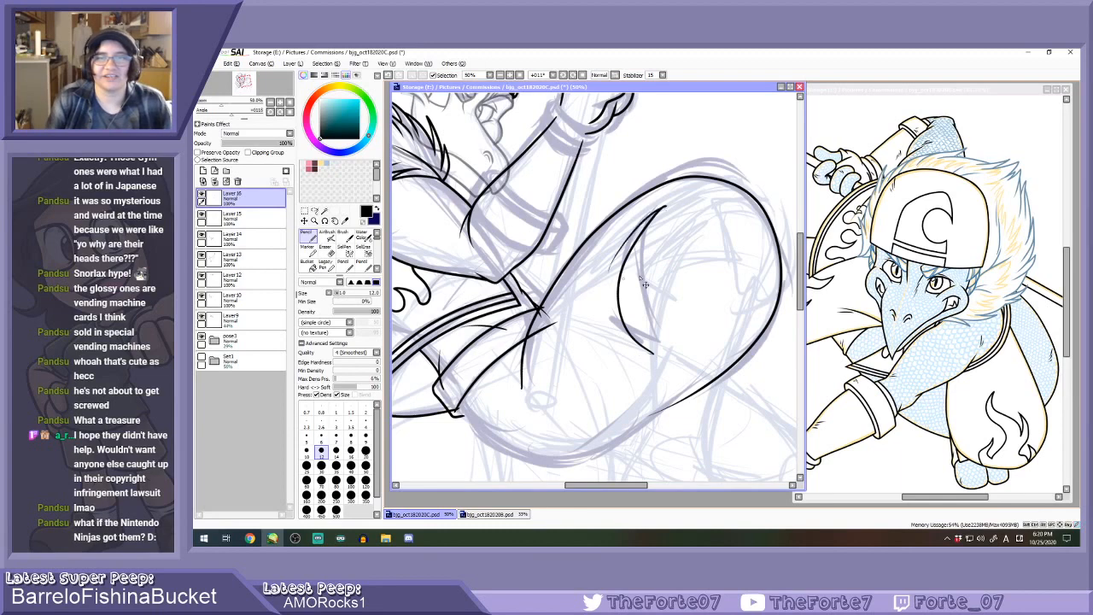
Undo the curved line inside the knee, try redrawing it, and check the pose in the reference drawing.
key("ctrl+z")
mouse_move(658, 347)
left_mouse_down()
mouse_move(666, 212)
mouse_move(612, 283)
left_mouse_up()
key("ctrl+z")
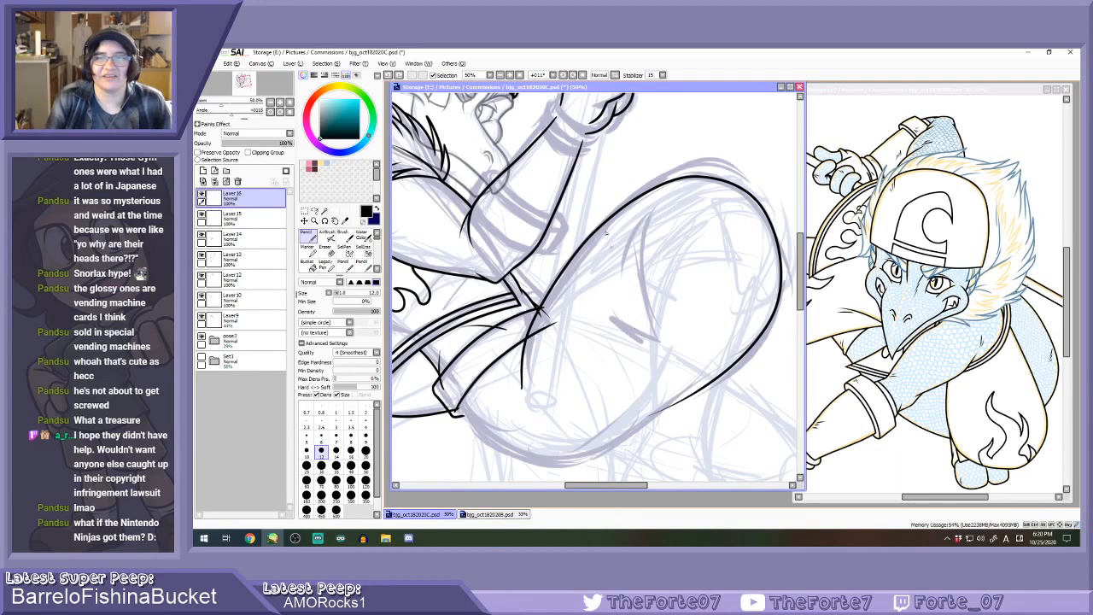
left_click(868, 100)
scroll(868, 100, "down", 4)
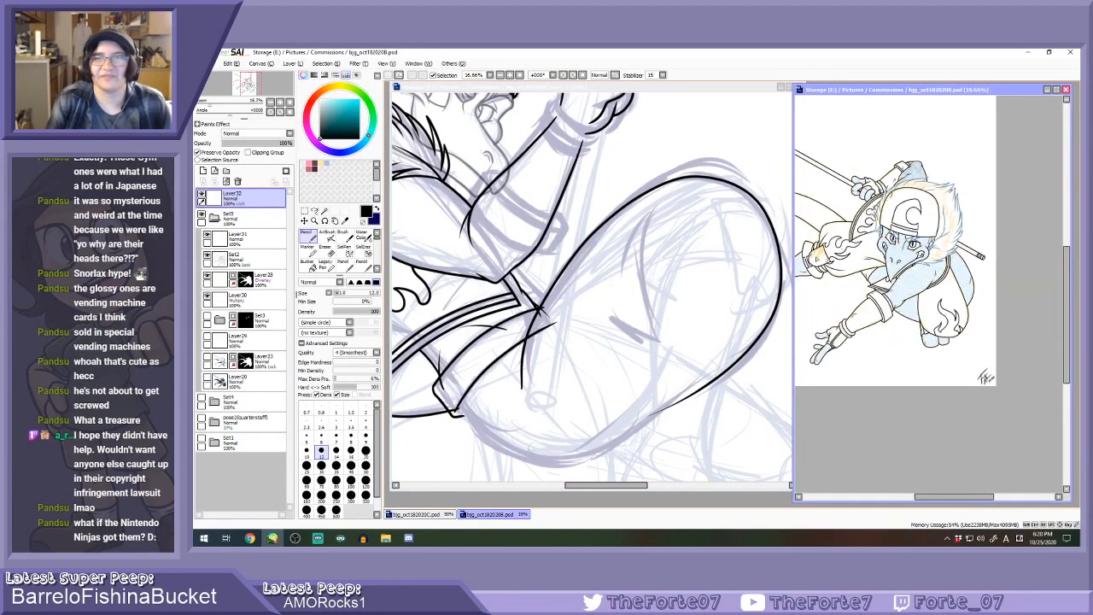
scroll(779, 253, "up", 2)
left_click(660, 90)
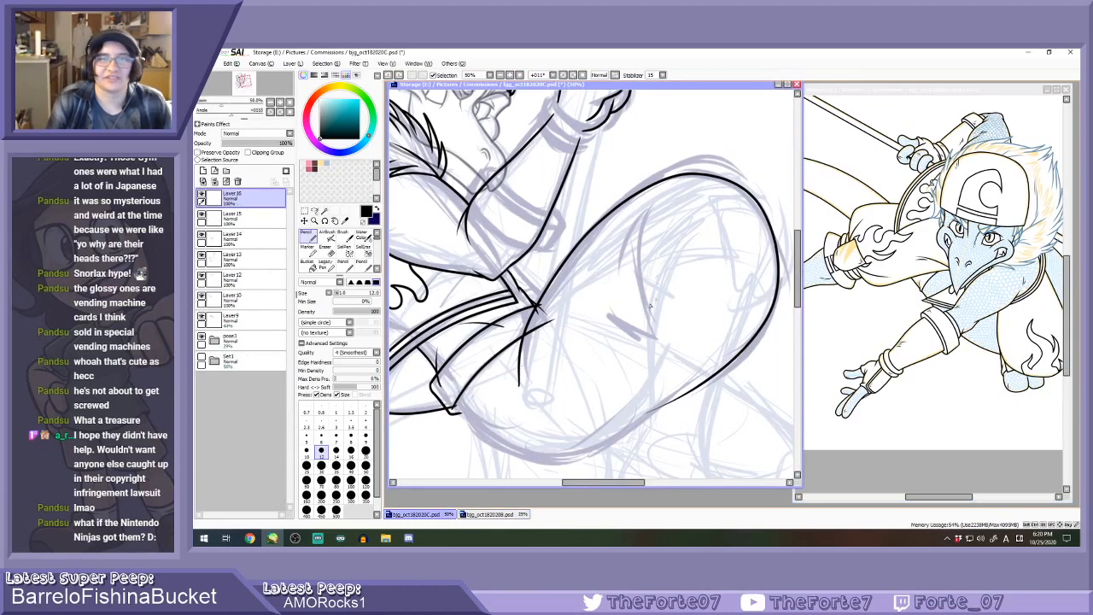
Ink a curved fold inside the knee, with short tapered strokes branching off its upper and lower ends.
mouse_move(656, 320)
left_mouse_down()
mouse_move(636, 284)
mouse_move(663, 204)
mouse_move(623, 263)
left_mouse_up()
key("ctrl+z")
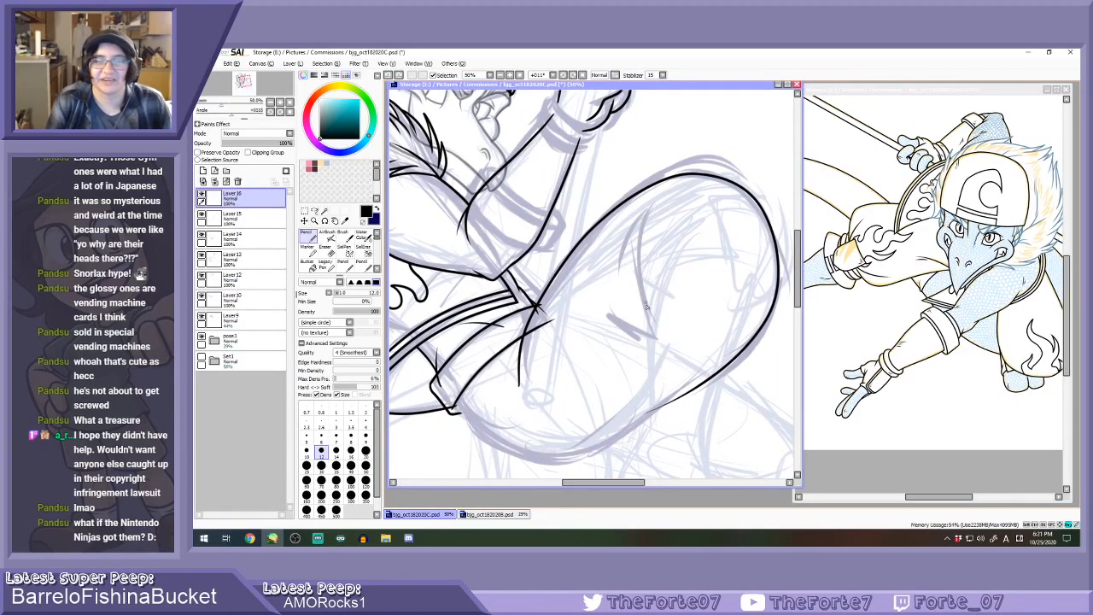
mouse_move(654, 323)
left_mouse_down()
mouse_move(625, 274)
mouse_move(655, 199)
mouse_move(637, 209)
mouse_move(612, 267)
left_mouse_up()
key("ctrl+z")
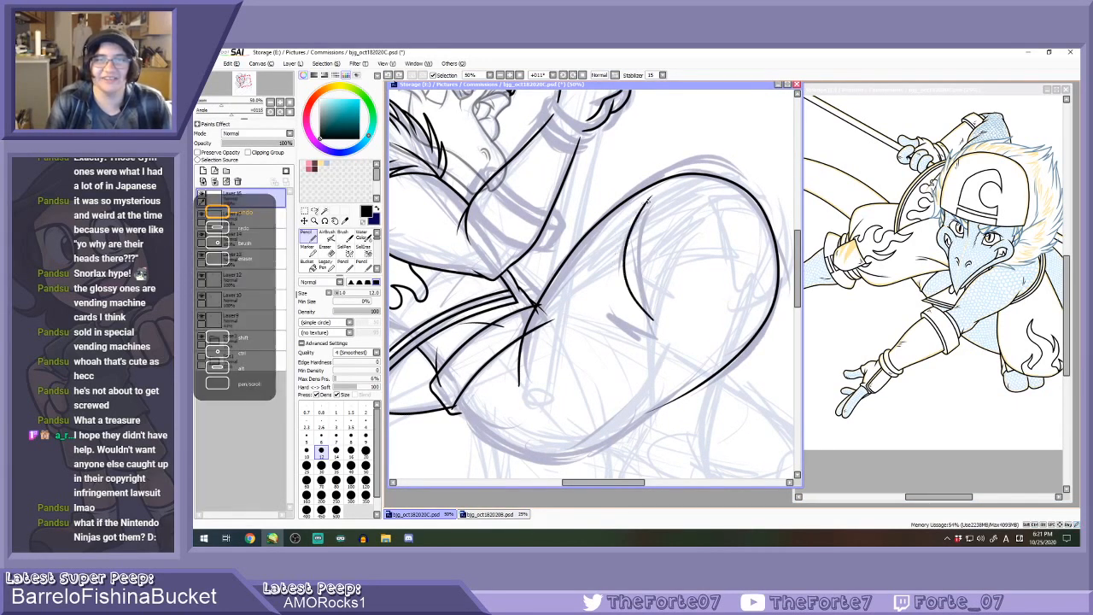
left_click_drag(653, 195, 617, 255)
left_click_drag(656, 324, 601, 293)
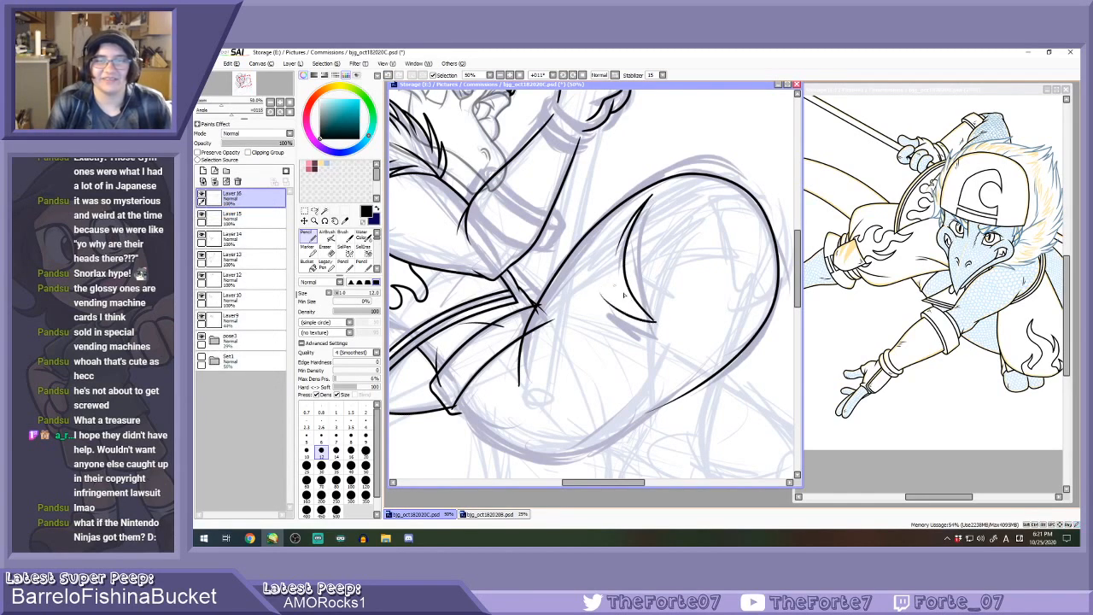
key("ctrl+z")
mouse_move(654, 325)
left_mouse_down()
mouse_move(614, 284)
mouse_move(649, 256)
left_mouse_up()
Thin the lower end of the short crease line hanging below the waistband's outer corner with the Eraser.
key("e")
scroll(563, 297, "up", 1)
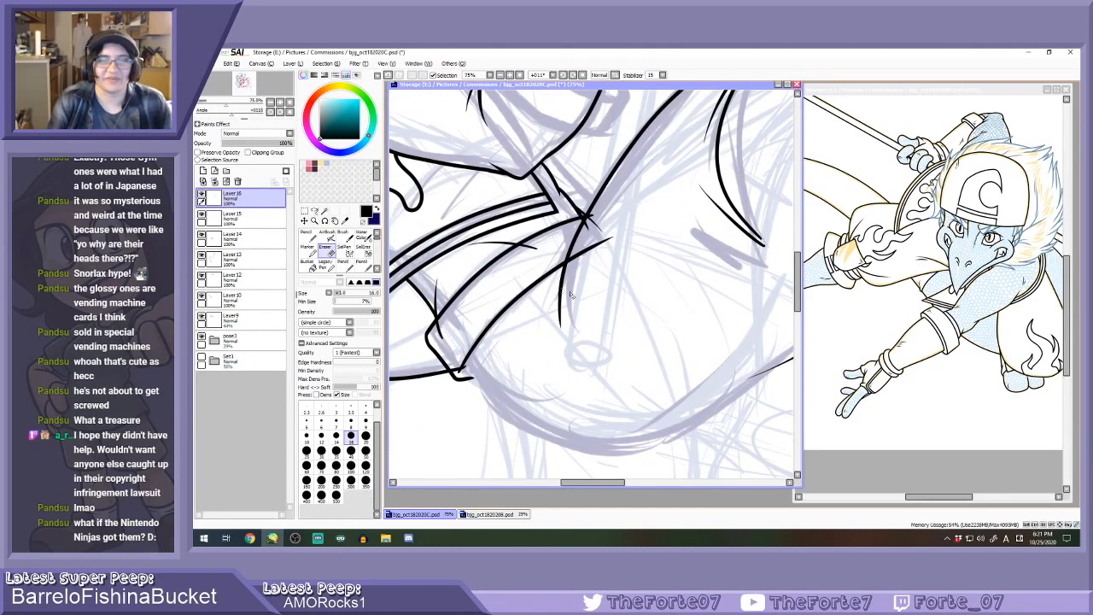
scroll(525, 271, "down", 1)
scroll(535, 305, "up", 2)
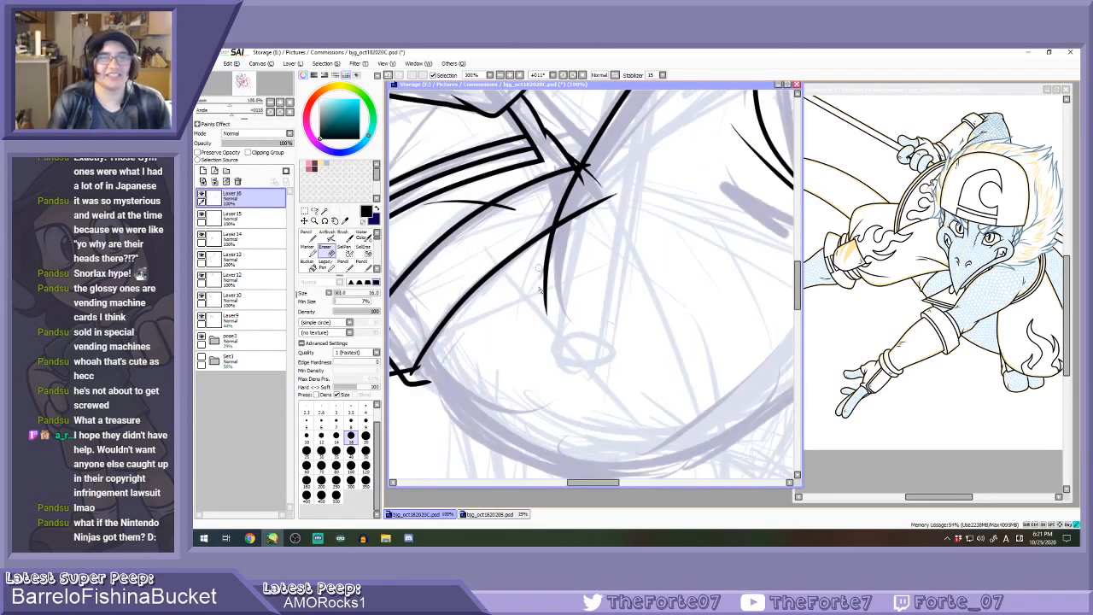
left_click_drag(545, 261, 555, 337)
key("ctrl+z")
left_click_drag(541, 262, 546, 320)
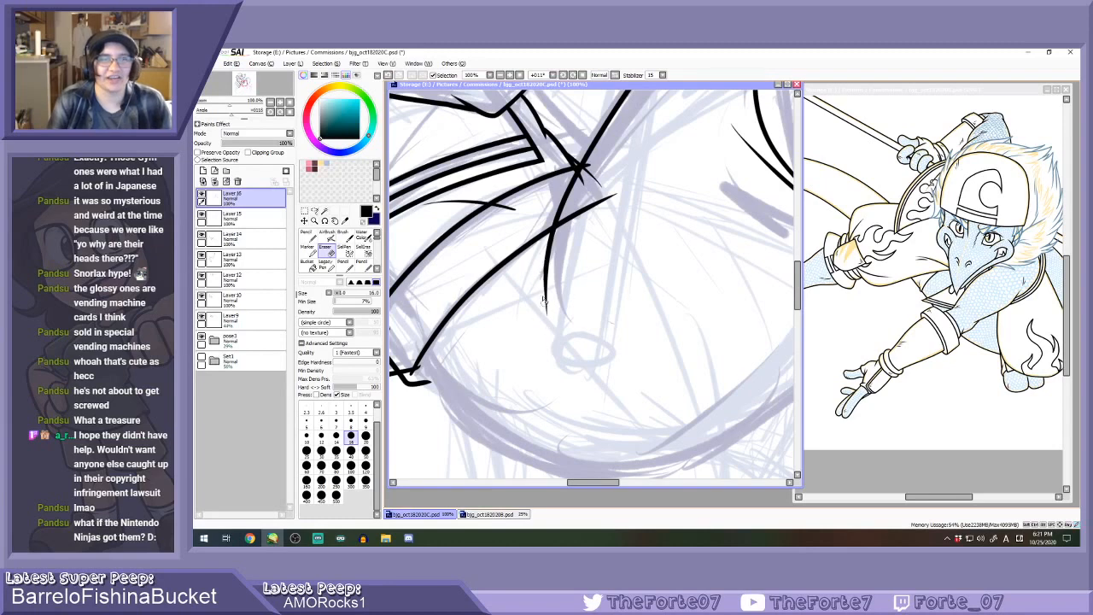
key("e")
Ink the thigh's underside as one sweeping curve from the waistband's lower corner up past the end of the knee contour.
scroll(478, 324, "down", 1)
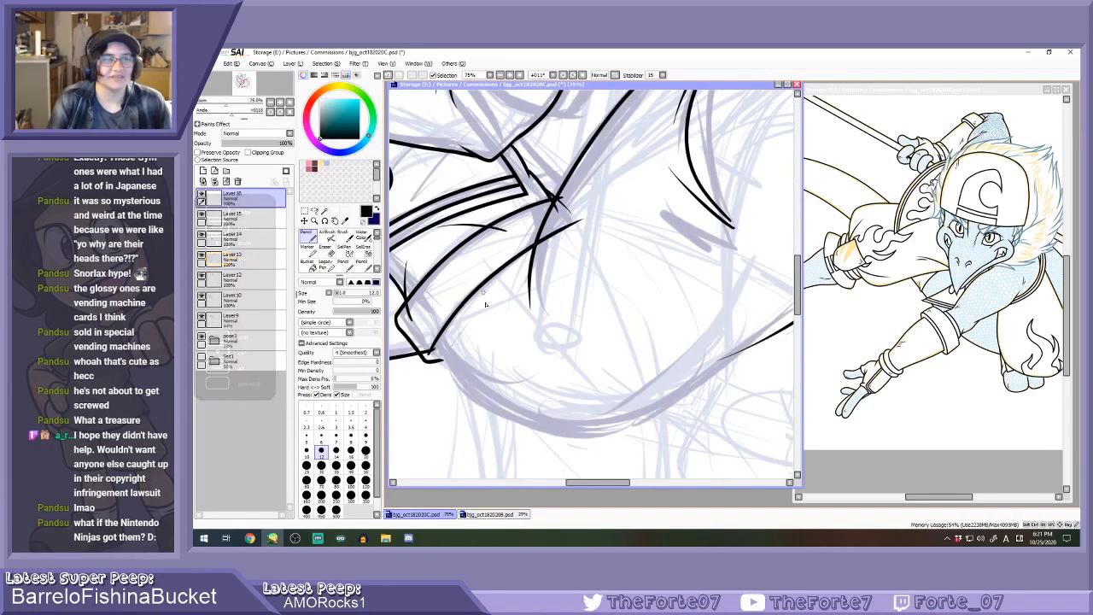
scroll(485, 328, "down", 1)
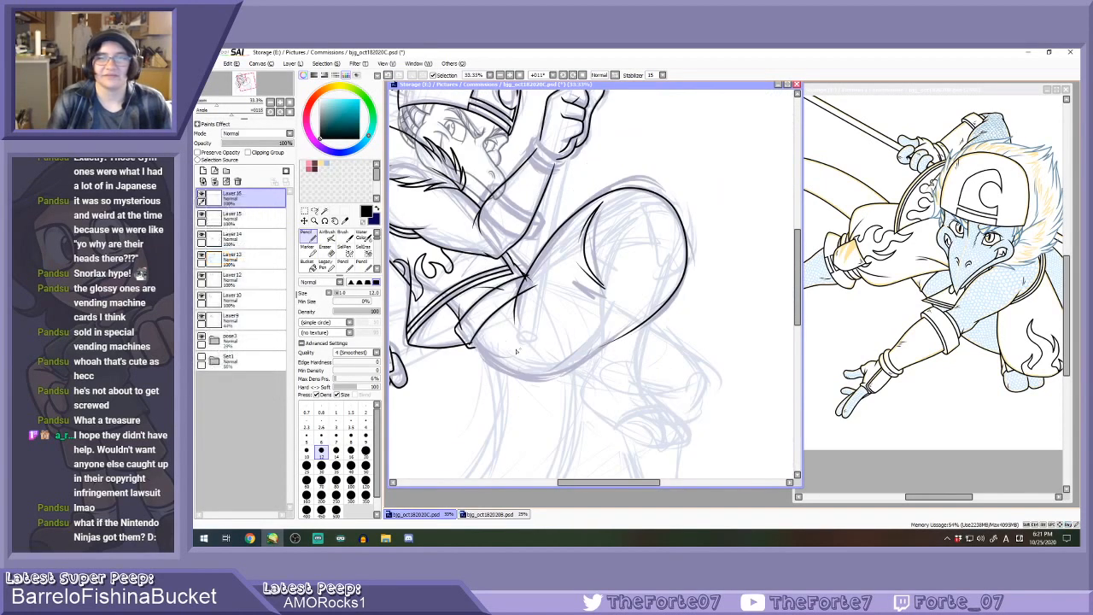
mouse_move(465, 333)
left_mouse_down()
mouse_move(604, 391)
mouse_move(692, 287)
left_mouse_up()
key("ctrl+z")
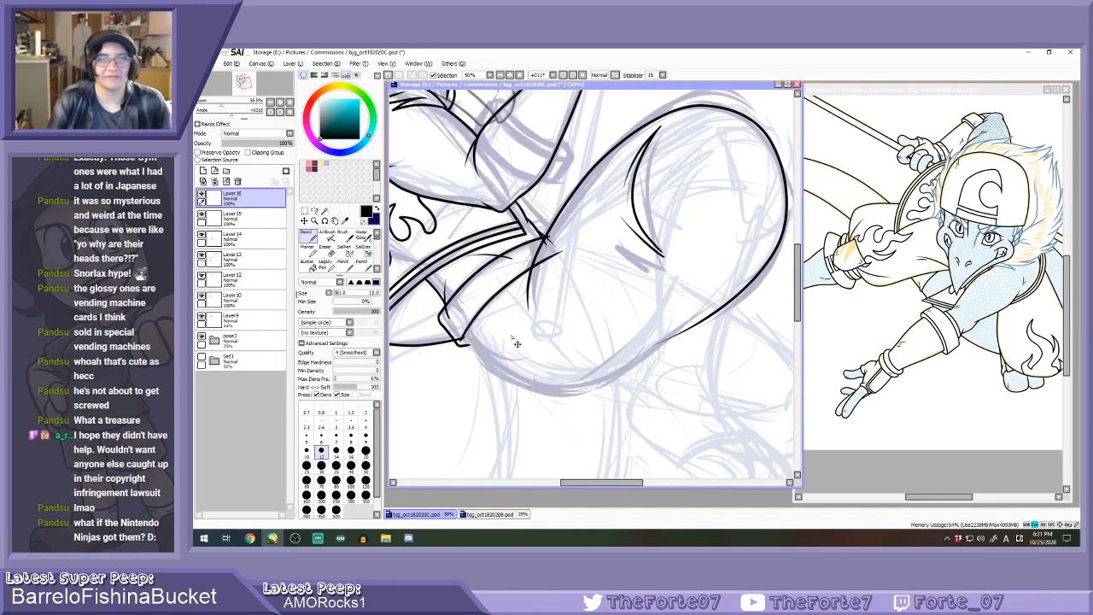
mouse_move(464, 333)
left_mouse_down()
mouse_move(480, 361)
mouse_move(574, 397)
mouse_move(677, 314)
mouse_move(685, 286)
left_mouse_up()
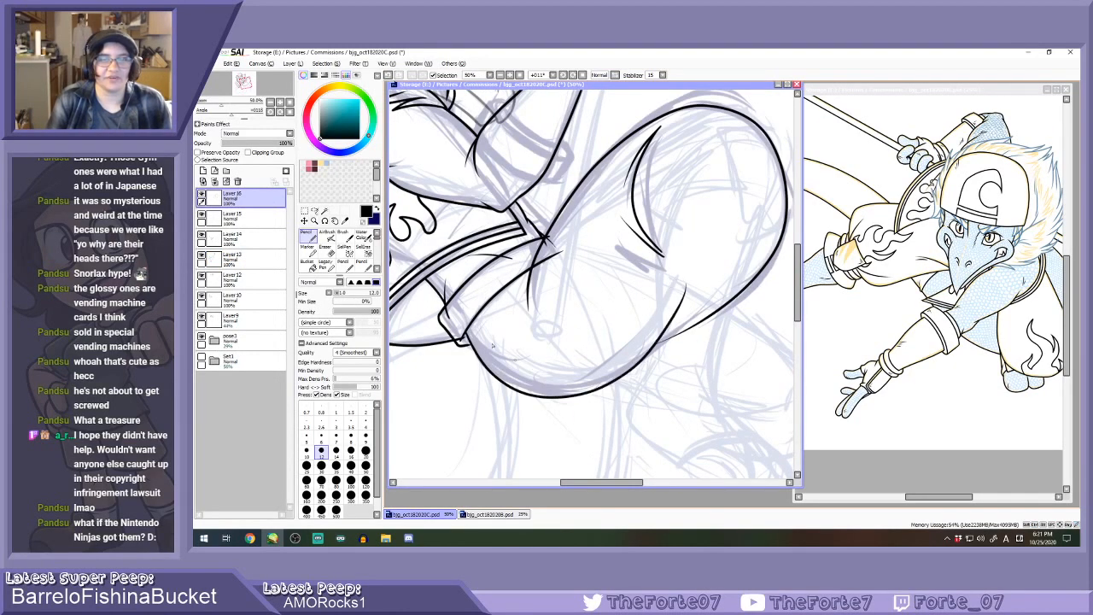
key("ctrl+z")
key("ctrl+z")
mouse_move(468, 328)
left_mouse_down()
mouse_move(484, 367)
mouse_move(581, 388)
mouse_move(673, 309)
mouse_move(688, 279)
left_mouse_up()
key("ctrl+z")
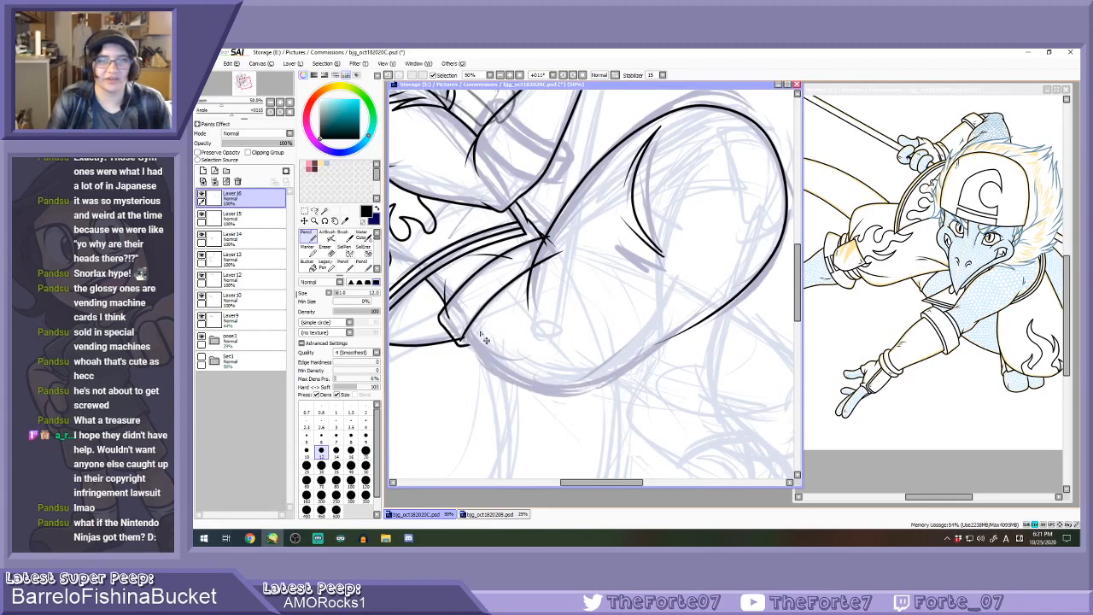
mouse_move(468, 331)
left_mouse_down()
mouse_move(515, 391)
mouse_move(633, 359)
mouse_move(670, 287)
left_mouse_up()
key("ctrl+z")
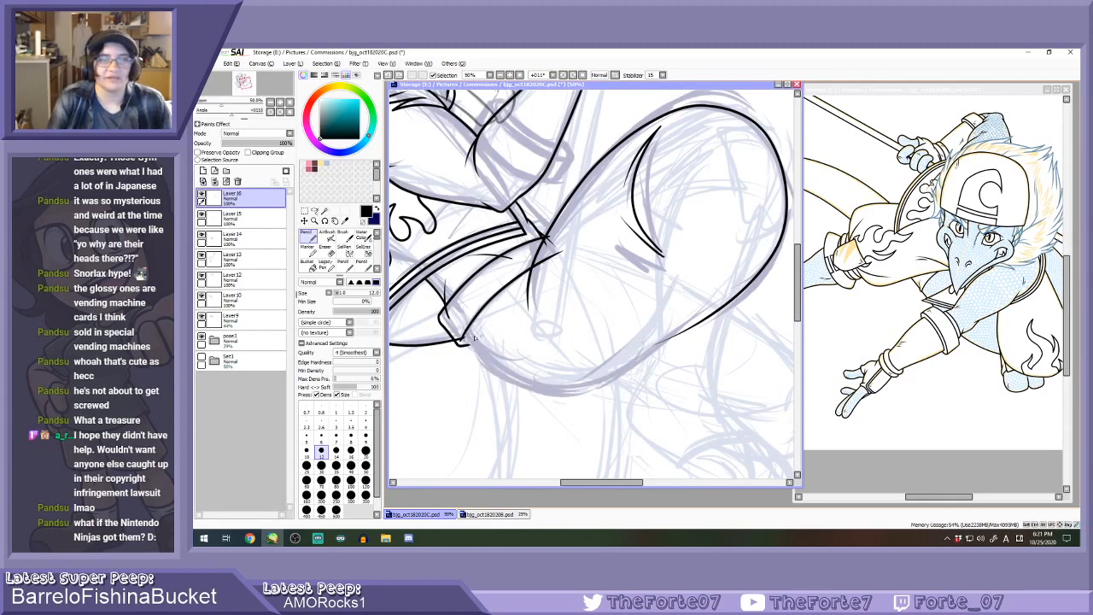
mouse_move(468, 333)
left_mouse_down()
mouse_move(523, 386)
mouse_move(658, 351)
mouse_move(693, 295)
left_mouse_up()
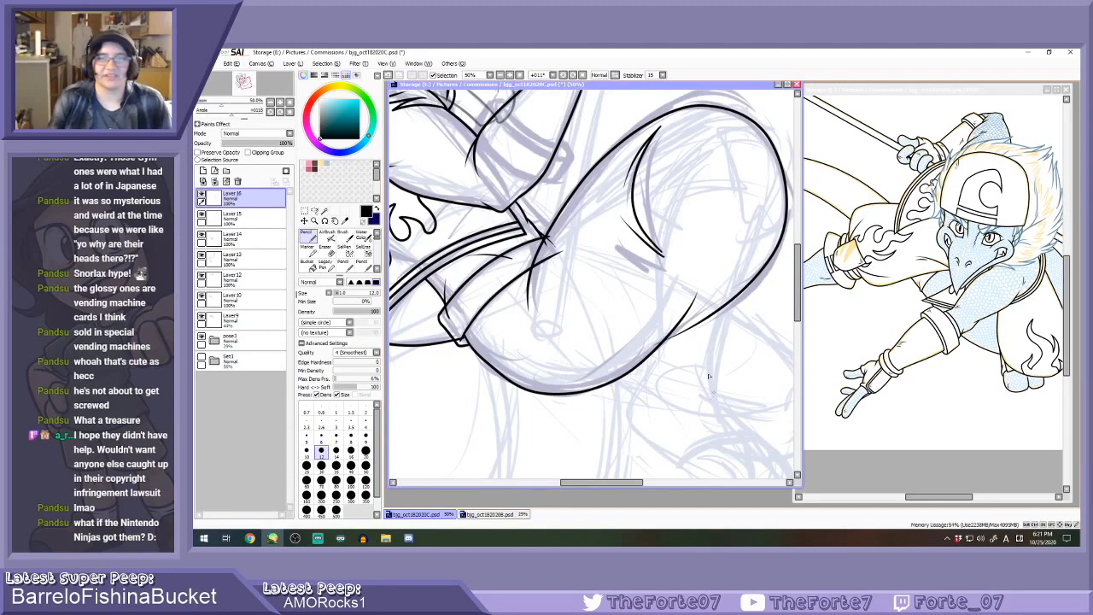
Erase the overlap where the underside curve crosses the knee contour, tapering both ends and leaving a small gap between them.
key("e")
scroll(708, 376, "up", 2)
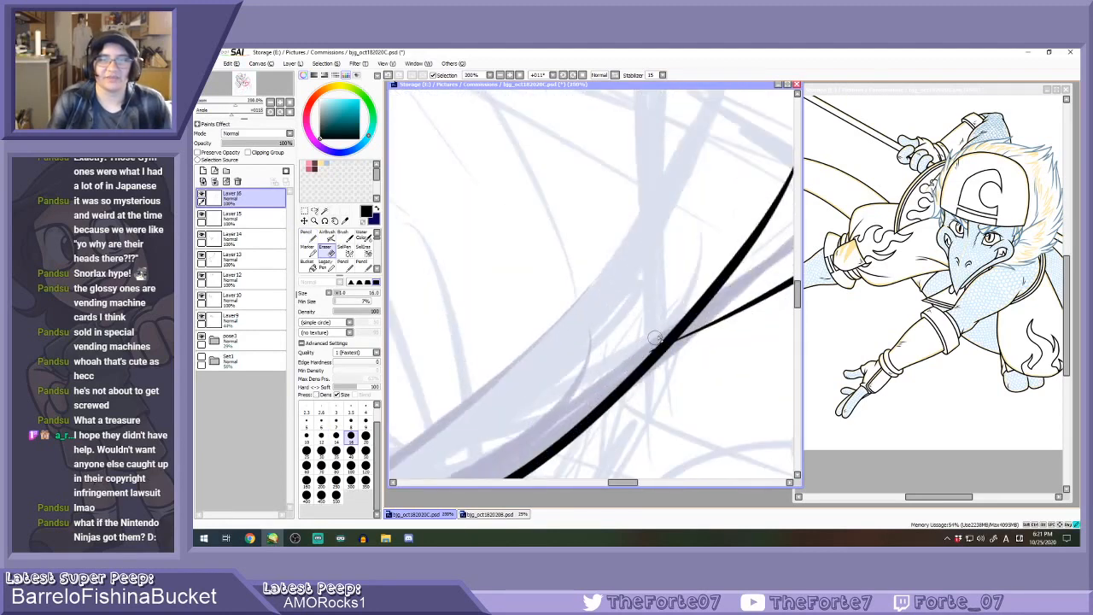
scroll(632, 361, "down", 1)
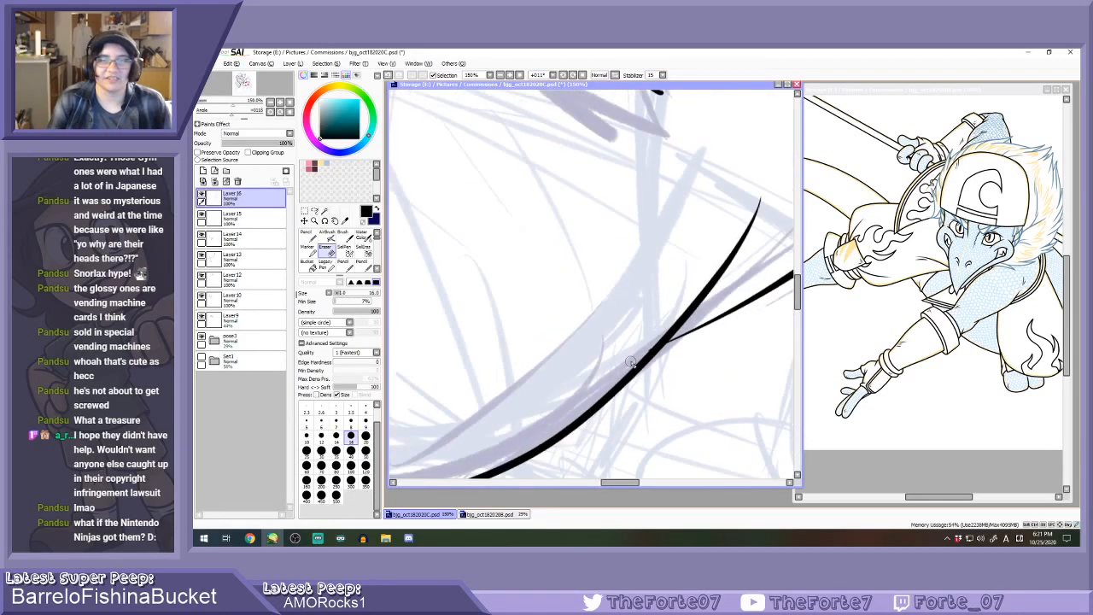
mouse_move(648, 349)
left_mouse_down()
mouse_move(750, 227)
mouse_move(736, 249)
left_mouse_up()
left_click_drag(757, 202, 748, 219)
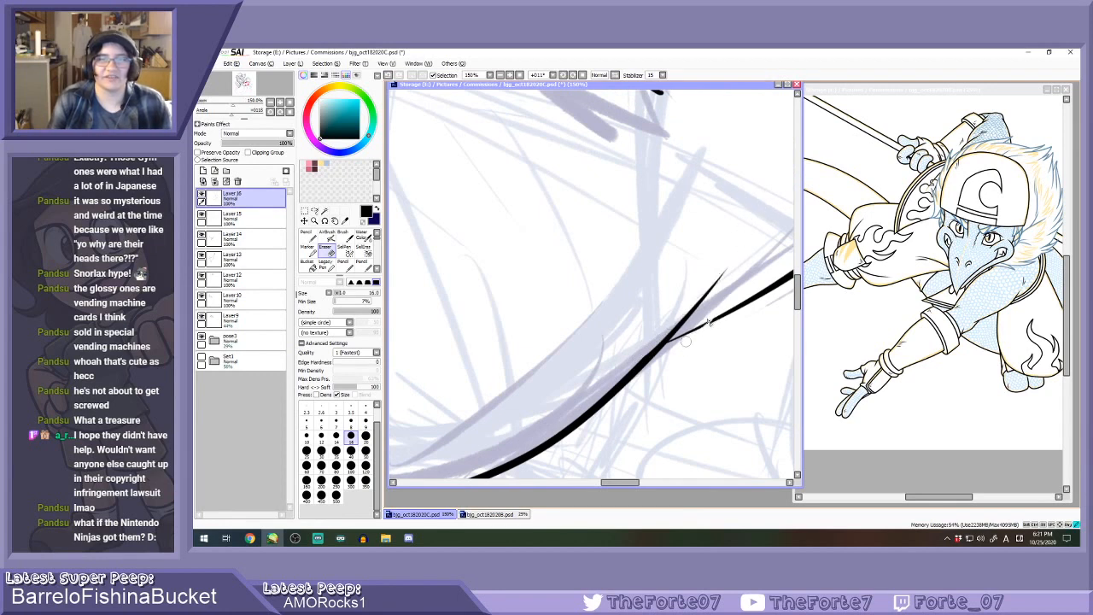
mouse_move(709, 320)
left_mouse_down()
mouse_move(670, 349)
mouse_move(699, 329)
mouse_move(688, 350)
mouse_move(691, 326)
mouse_move(731, 280)
mouse_move(656, 351)
mouse_move(731, 267)
left_mouse_up()
key("ctrl+z")
left_click_drag(685, 337, 767, 292)
scroll(685, 314, "down", 2)
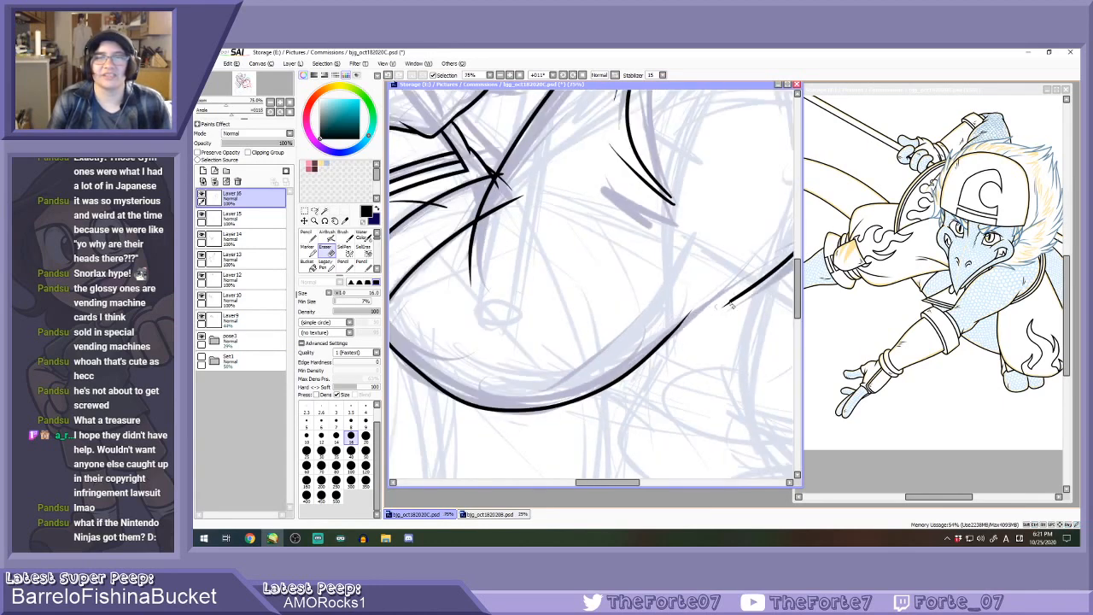
scroll(702, 306, "down", 1)
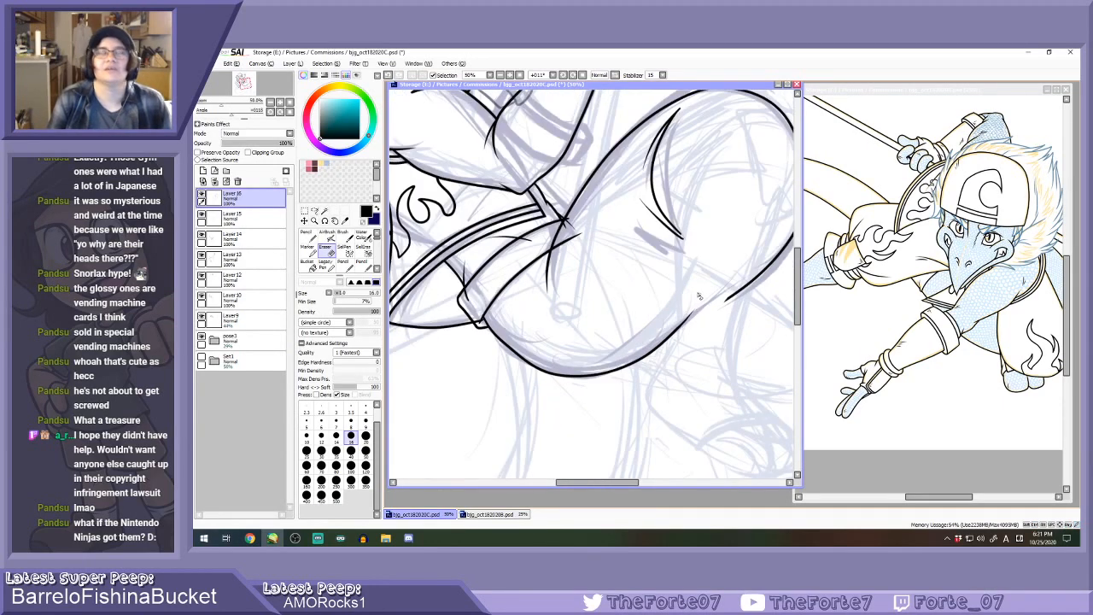
On Layer 15, ink the short curved top edge of the knee patch, running out to the knee's outer contour.
key("n")
scroll(693, 290, "down", 1)
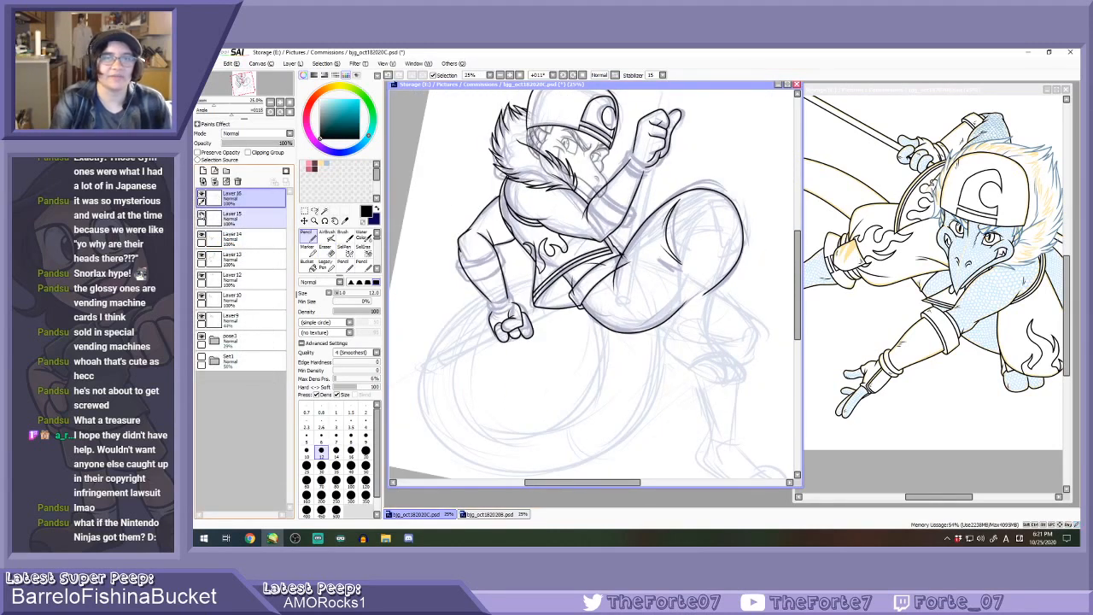
left_click(224, 218)
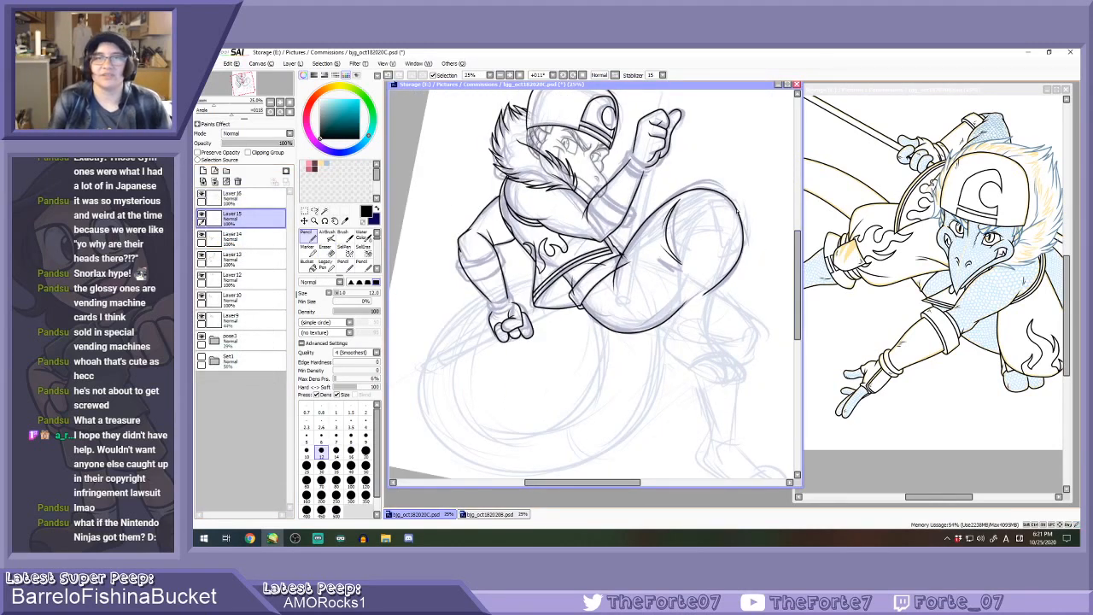
scroll(726, 204, "up", 1)
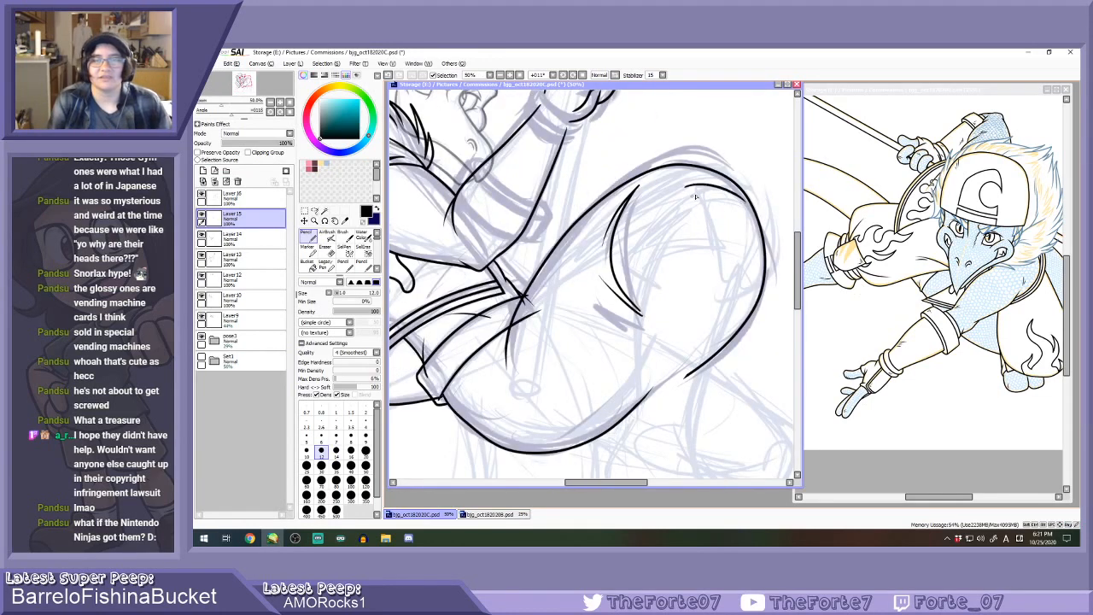
key("ctrl+z")
mouse_move(690, 187)
left_mouse_down()
mouse_move(737, 199)
mouse_move(691, 189)
mouse_move(706, 205)
mouse_move(692, 197)
mouse_move(697, 225)
mouse_move(723, 259)
left_mouse_up()
key("ctrl+z")
key("ctrl+z")
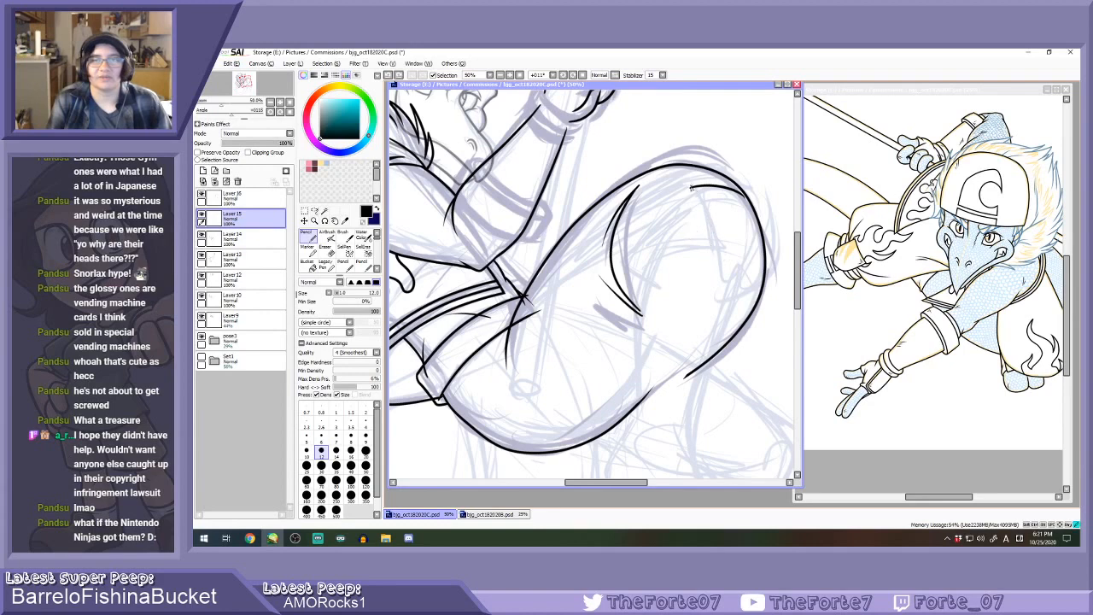
left_click_drag(692, 187, 697, 246)
left_click_drag(745, 195, 741, 262)
key("ctrl+z")
key("ctrl+z")
key("ctrl+z")
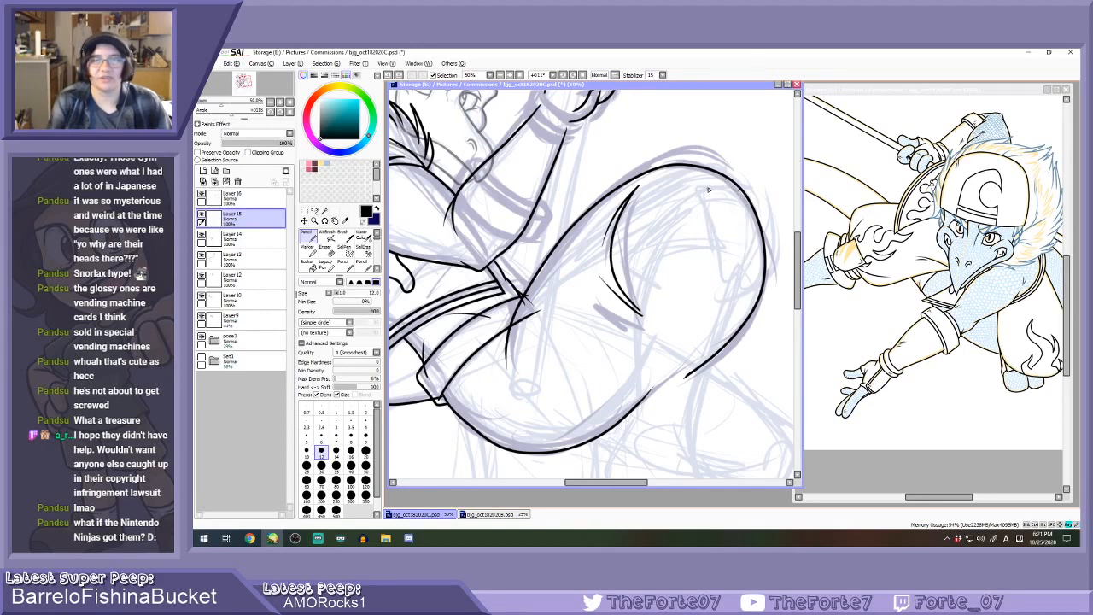
left_click_drag(692, 189, 755, 209)
key("ctrl+z")
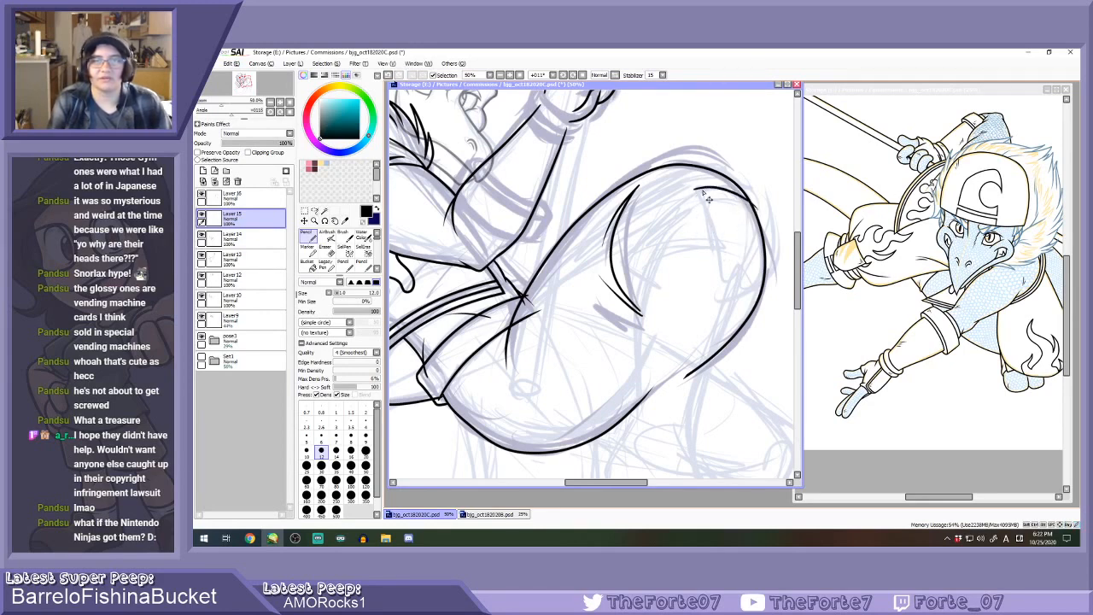
key("ctrl+z")
left_click_drag(693, 189, 758, 208)
Ink the knee patch's inner and outer sides and its two lower edges meeting in a point.
left_click_drag(700, 187, 703, 246)
key("ctrl+z")
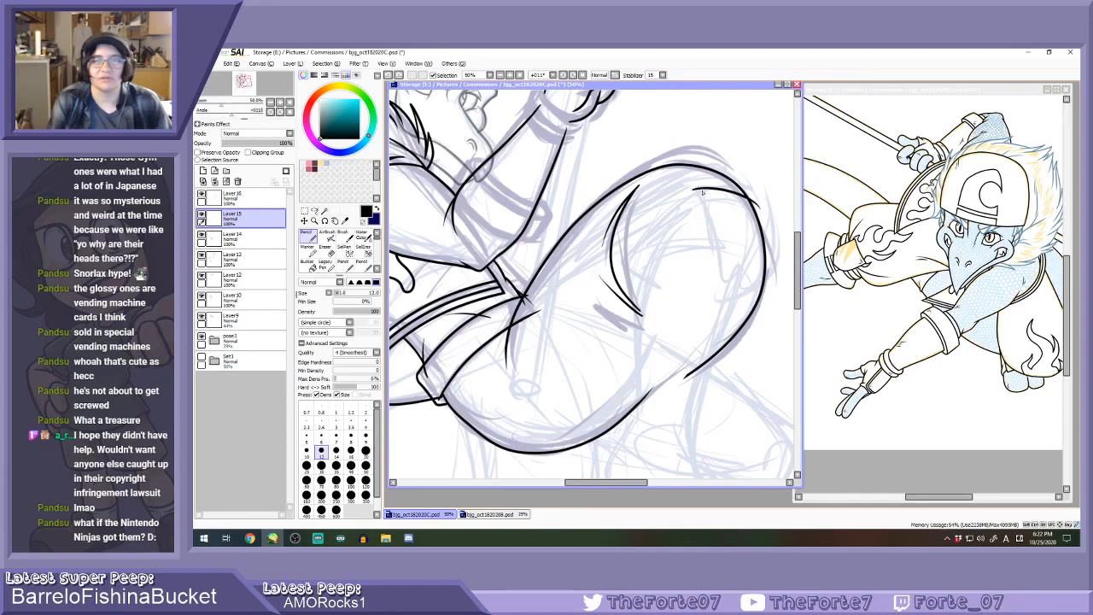
left_click_drag(703, 185, 702, 248)
key("ctrl+z")
mouse_move(698, 182)
left_mouse_down()
mouse_move(698, 247)
mouse_move(721, 270)
left_mouse_up()
left_click_drag(752, 205, 759, 261)
key("ctrl+z")
mouse_move(753, 200)
left_mouse_down()
mouse_move(756, 260)
mouse_move(719, 271)
left_mouse_up()
key("ctrl+z")
key("ctrl+z")
key("ctrl+z")
left_click_drag(699, 229, 737, 270)
left_click_drag(755, 201, 754, 254)
Check the clothing details in the reference drawing and erase the crossing line ends at the knee patch's inner lower corner.
scroll(758, 243, "up", 3)
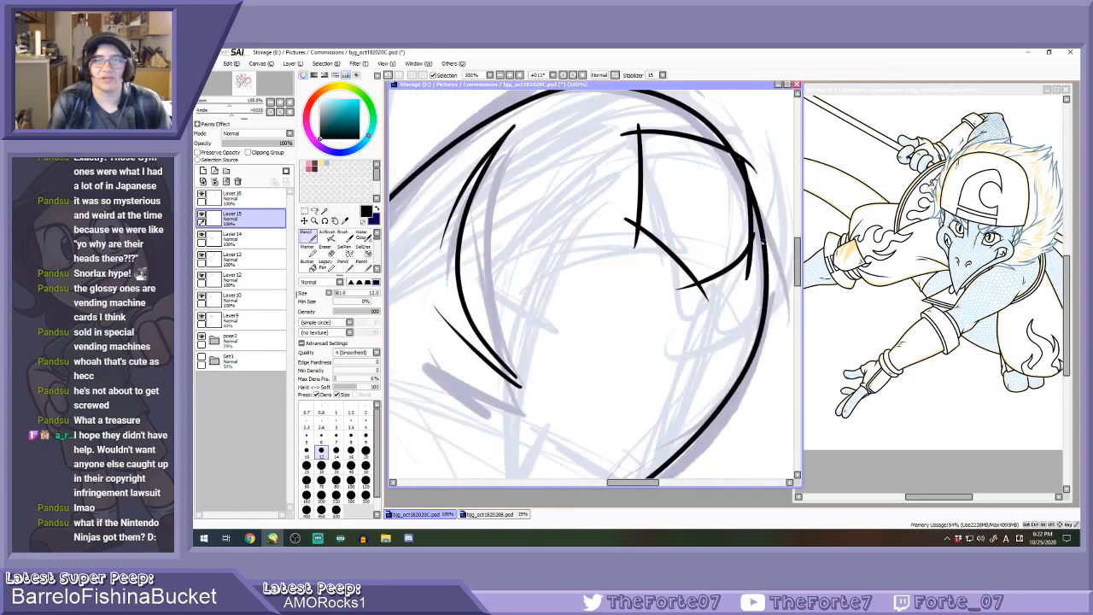
left_click(907, 229)
scroll(842, 243, "up", 4)
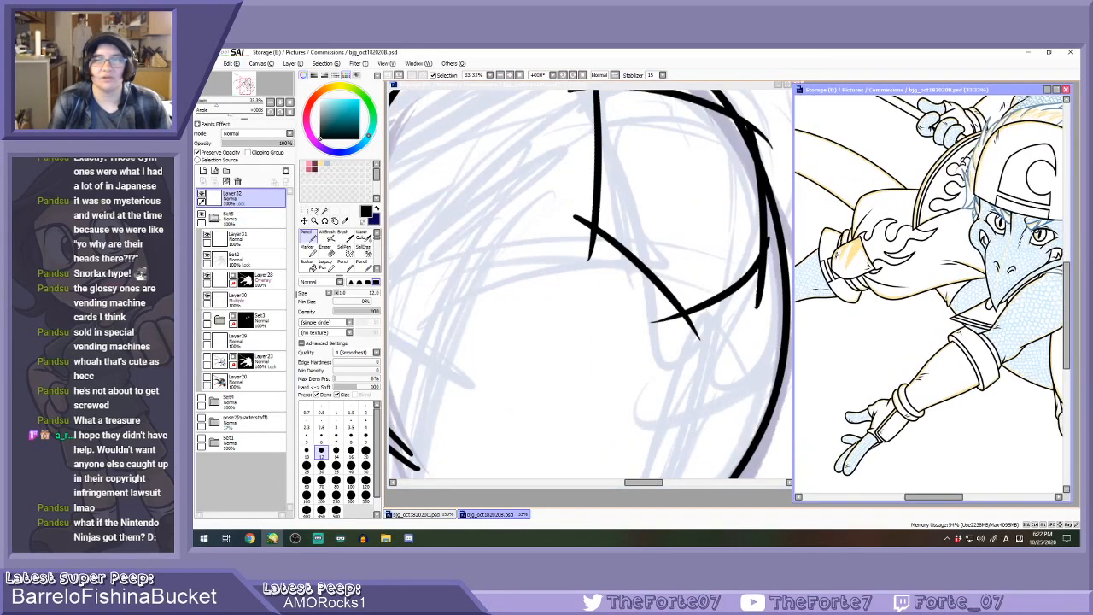
left_click(599, 223)
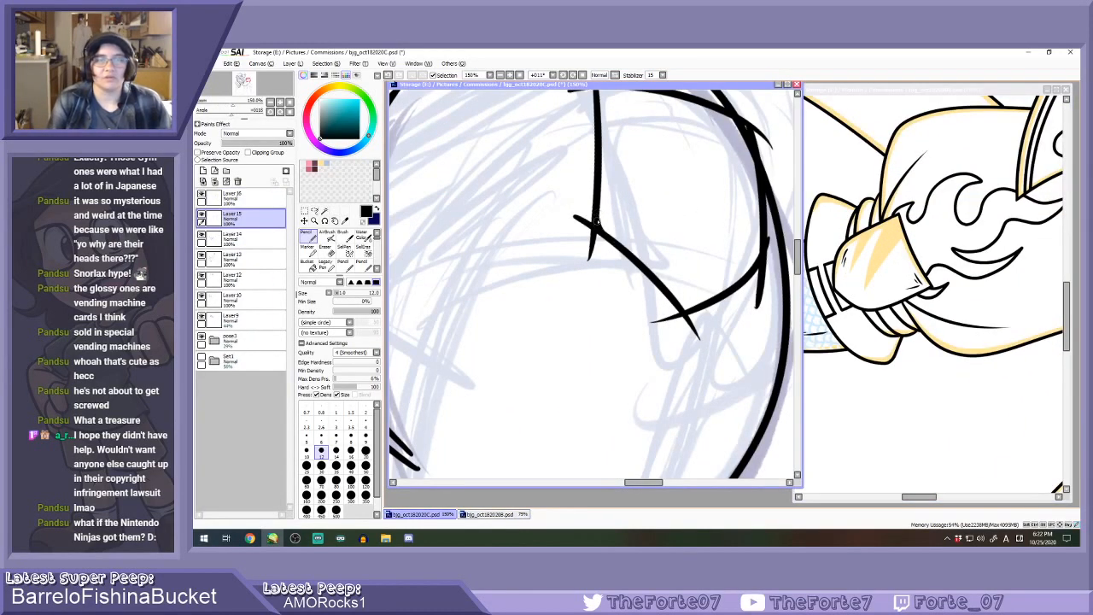
key("e")
mouse_move(591, 226)
left_mouse_down()
mouse_move(584, 212)
mouse_move(595, 235)
left_mouse_up()
scroll(598, 231, "up", 1)
mouse_move(571, 208)
left_mouse_down()
mouse_move(596, 265)
mouse_move(605, 242)
mouse_move(588, 295)
left_mouse_up()
scroll(596, 238, "up", 1)
Ink a clean joint between the knee patch's inner side and its slanted lower edge.
key("n")
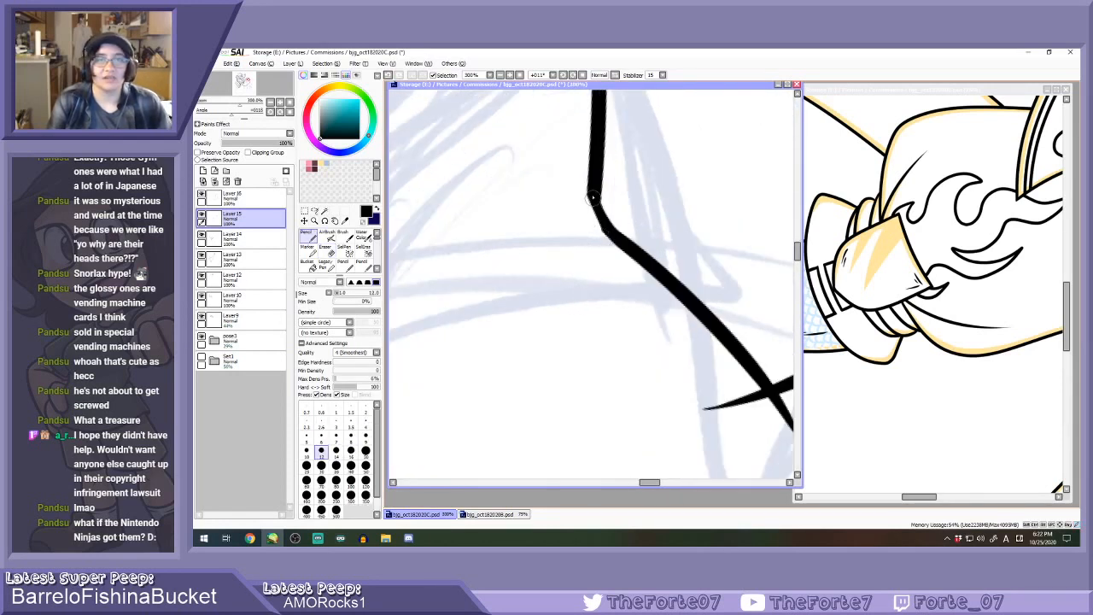
left_click_drag(591, 193, 615, 240)
key("ctrl+z")
left_click_drag(593, 197, 619, 243)
key("ctrl+z")
left_click_drag(593, 192, 621, 244)
Erase the line ends sticking out where the knee patch's outer side meets its curved lower edge.
scroll(608, 239, "down", 5)
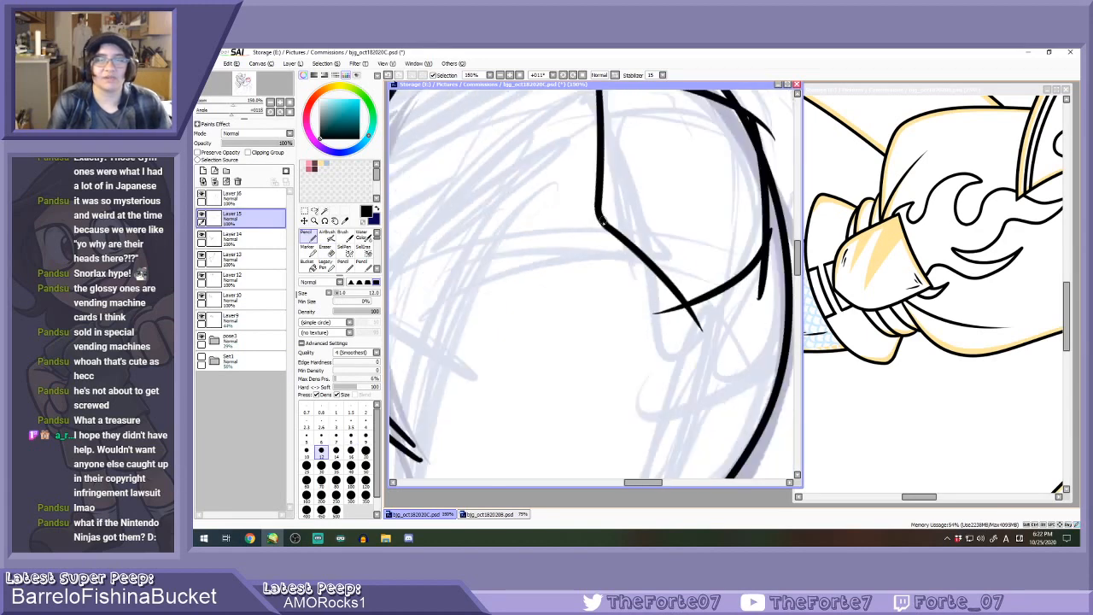
scroll(650, 246, "up", 3)
key("e")
scroll(672, 205, "up", 3)
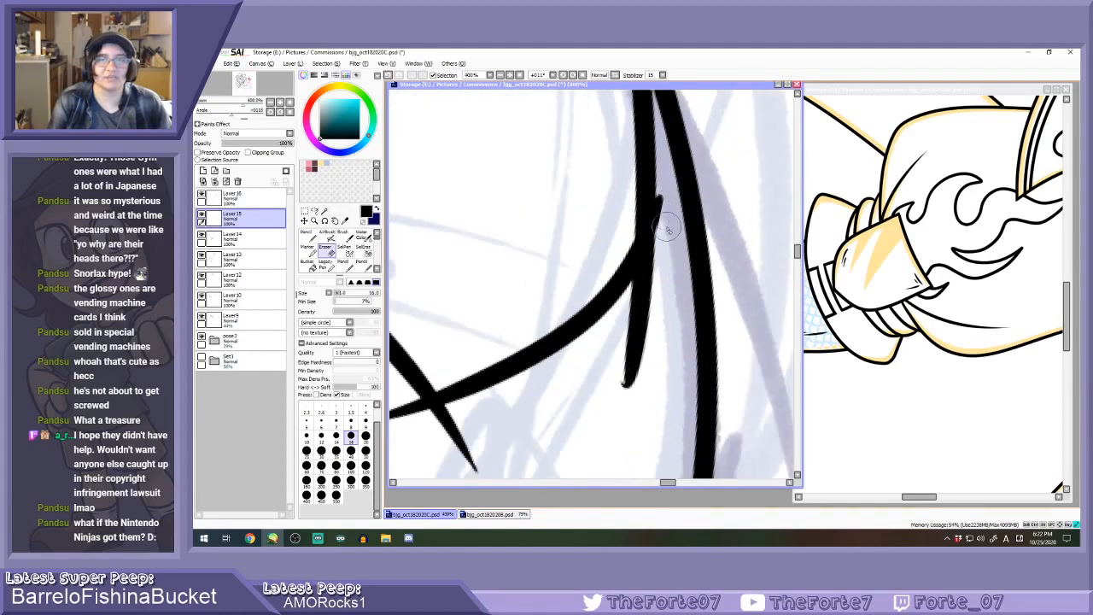
mouse_move(644, 294)
left_mouse_down()
mouse_move(651, 275)
mouse_move(633, 296)
mouse_move(652, 258)
left_mouse_up()
left_click_drag(651, 303, 621, 386)
scroll(622, 385, "down", 1)
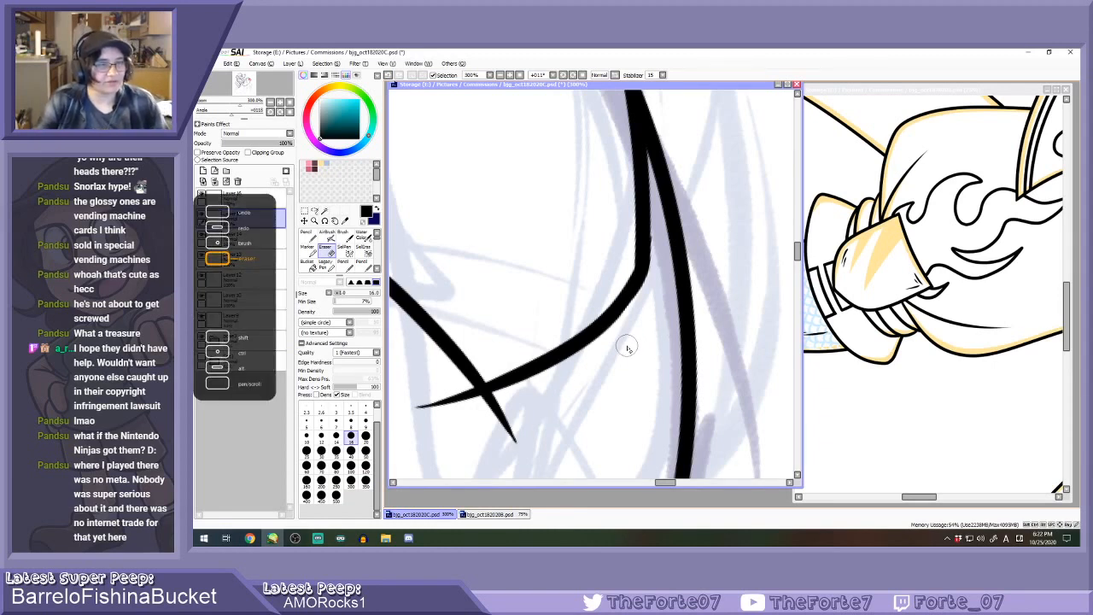
Erase the line end sticking out past the knee patch's upper outer corner.
key("n")
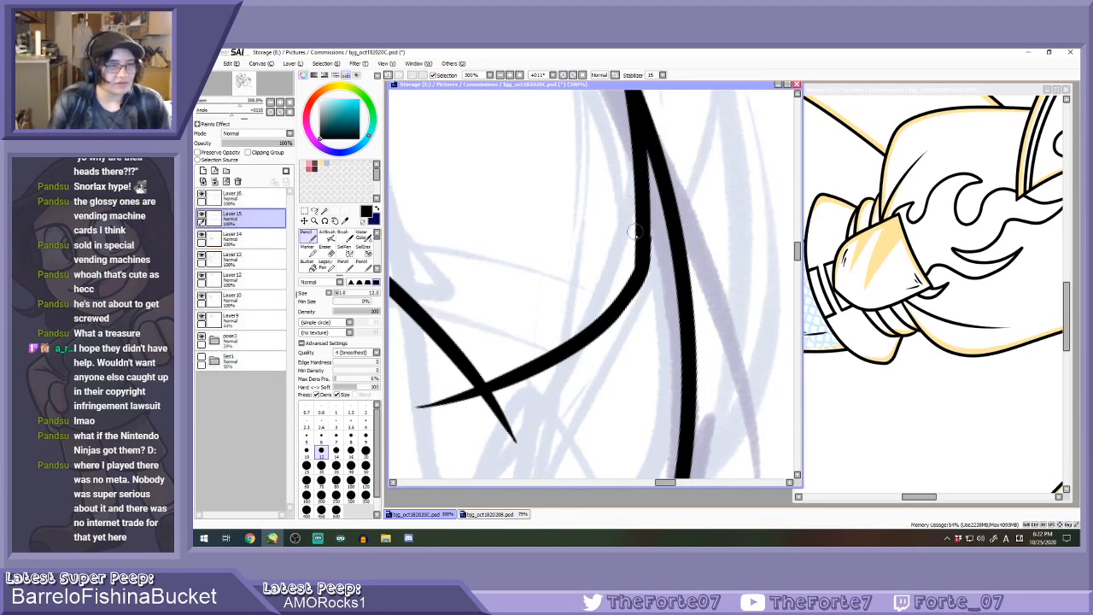
scroll(643, 247, "down", 4)
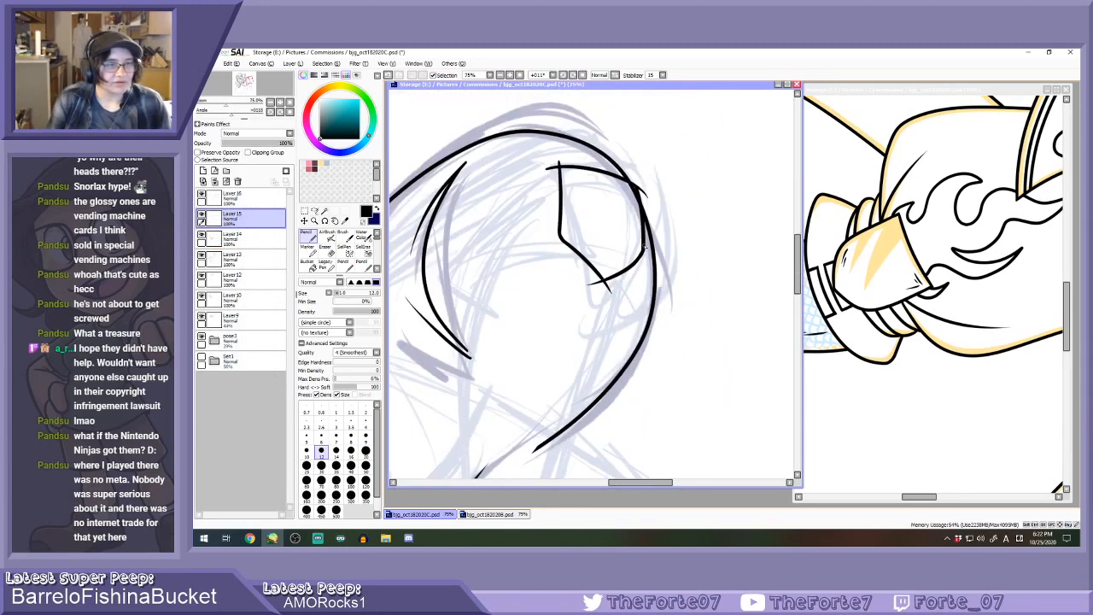
scroll(643, 246, "up", 4)
left_click_drag(630, 160, 663, 206)
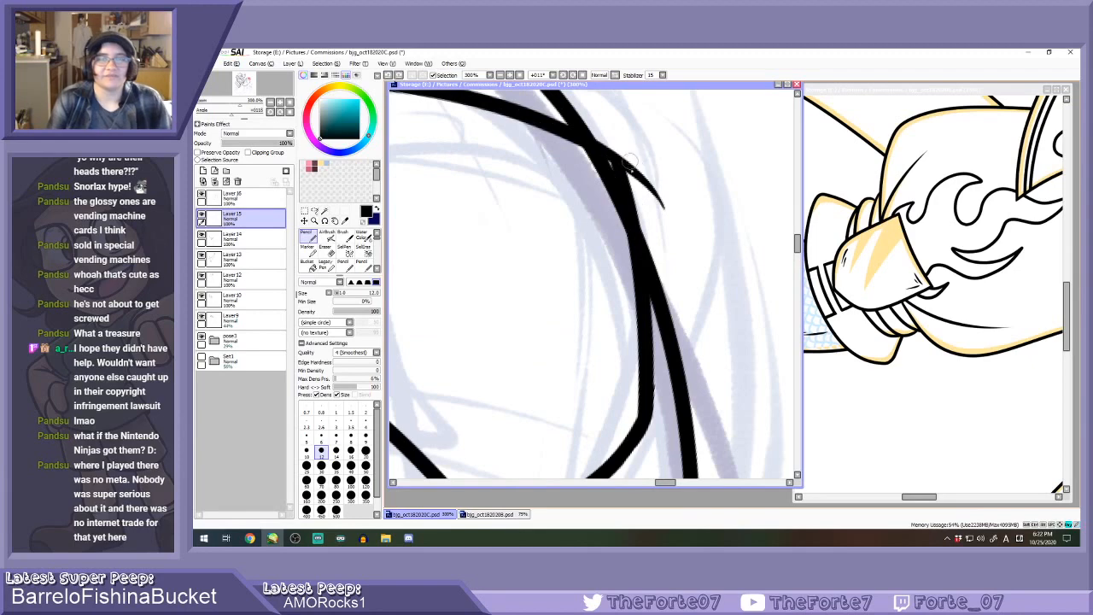
key("e")
mouse_move(632, 157)
left_mouse_down()
mouse_move(645, 181)
mouse_move(629, 143)
mouse_move(656, 191)
left_mouse_up()
Erase the crossing line ends at the knee patch's upper inner corner so the top edge and inner side meet cleanly.
scroll(630, 153, "down", 2)
scroll(475, 137, "up", 2)
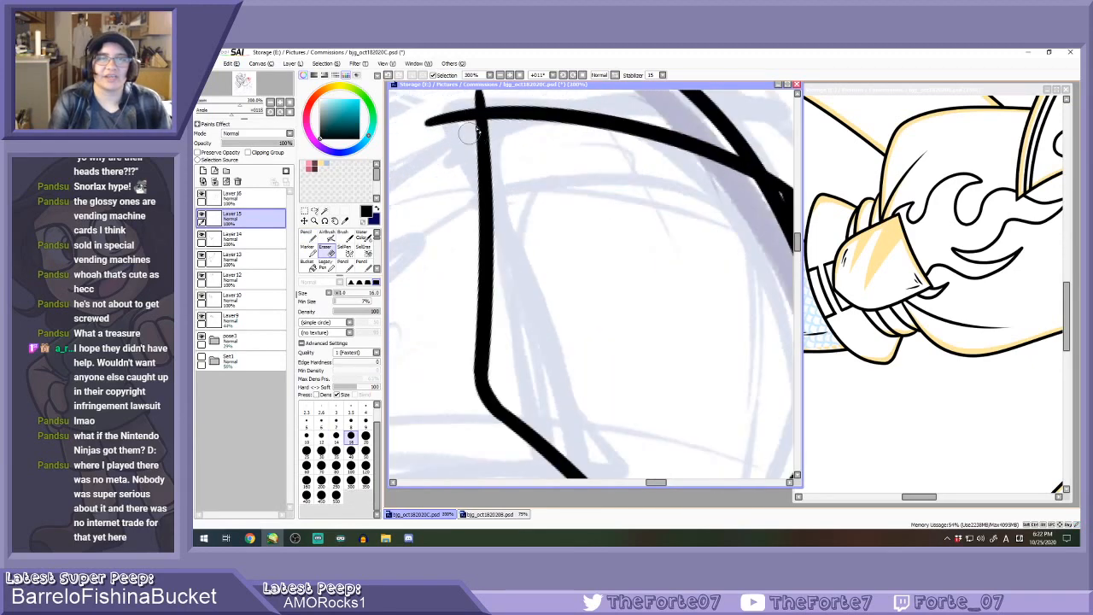
scroll(475, 132, "up", 1)
mouse_move(471, 114)
left_mouse_down()
mouse_move(464, 128)
mouse_move(464, 108)
mouse_move(416, 121)
left_mouse_up()
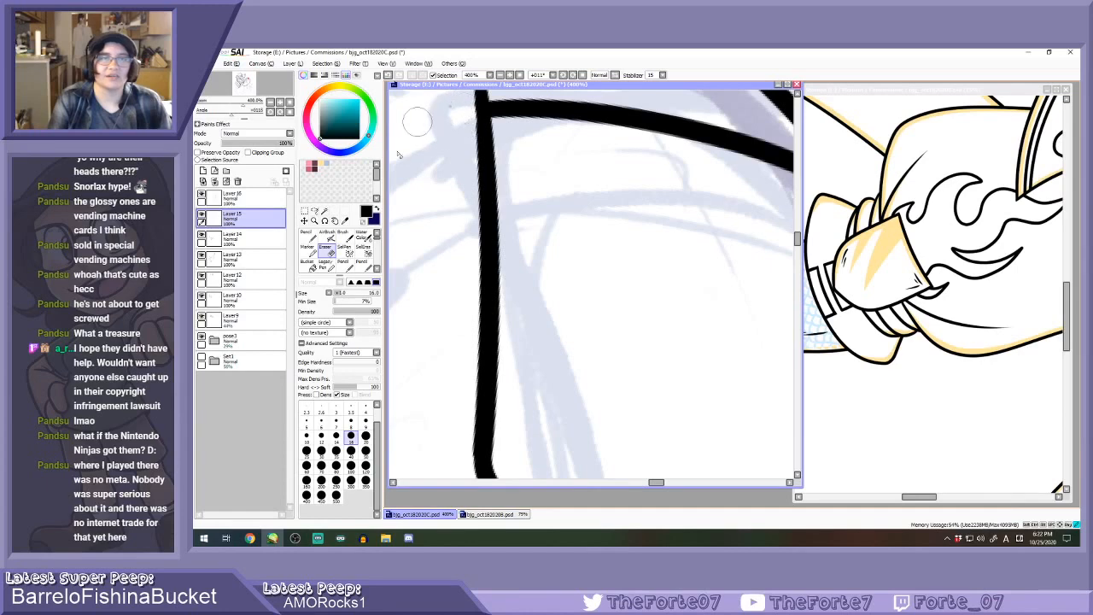
scroll(410, 149, "down", 1)
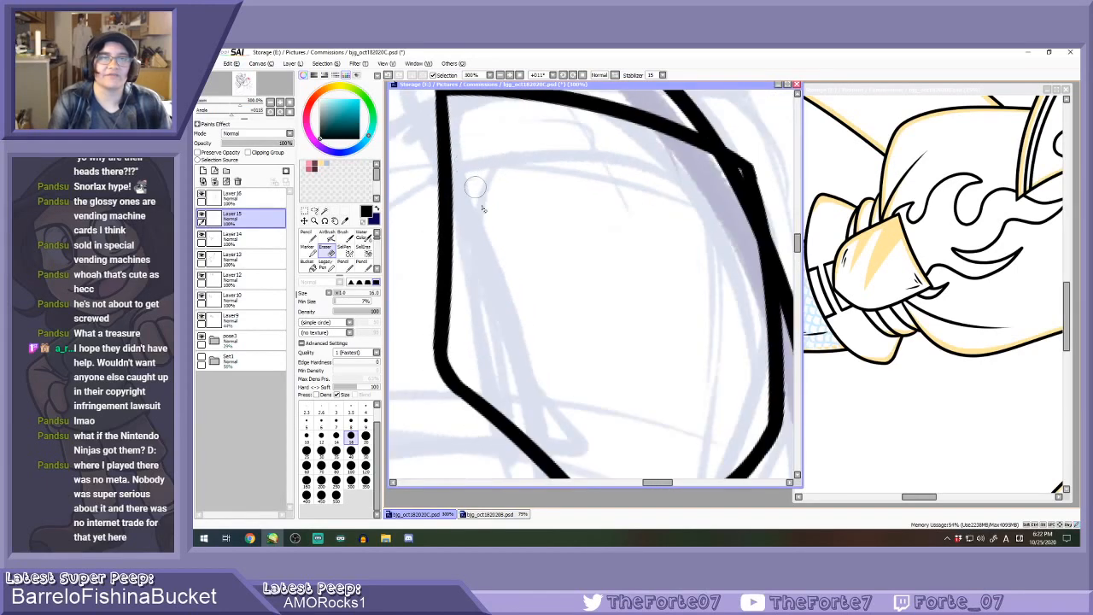
scroll(480, 201, "down", 2)
scroll(474, 187, "up", 5)
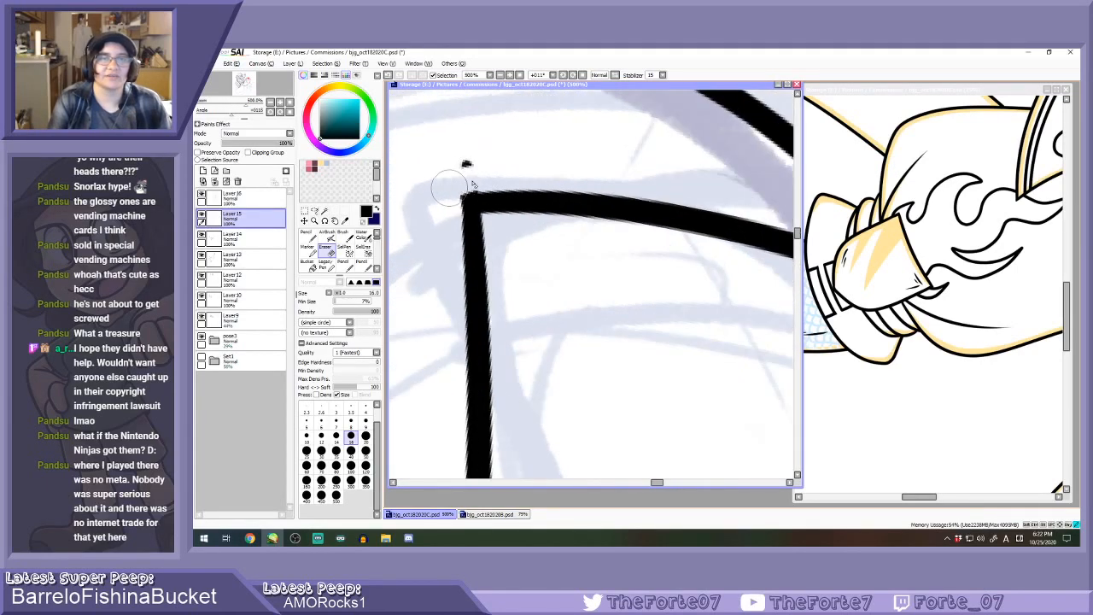
scroll(474, 175, "down", 3)
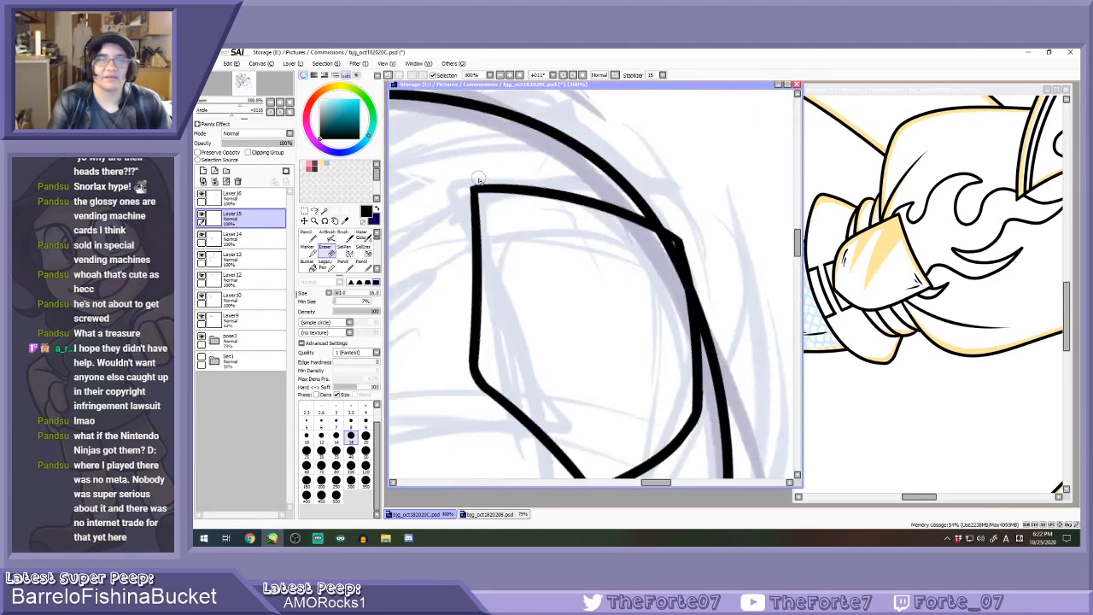
Erase the line ends crossing at the knee patch's lower point and clean the outer side where it bends into the lower edge.
scroll(478, 179, "down", 2)
scroll(530, 338, "up", 2)
mouse_move(529, 338)
left_mouse_down()
mouse_move(536, 345)
mouse_move(489, 351)
mouse_move(567, 340)
mouse_move(522, 336)
mouse_move(555, 370)
left_mouse_up()
scroll(535, 346, "up", 1)
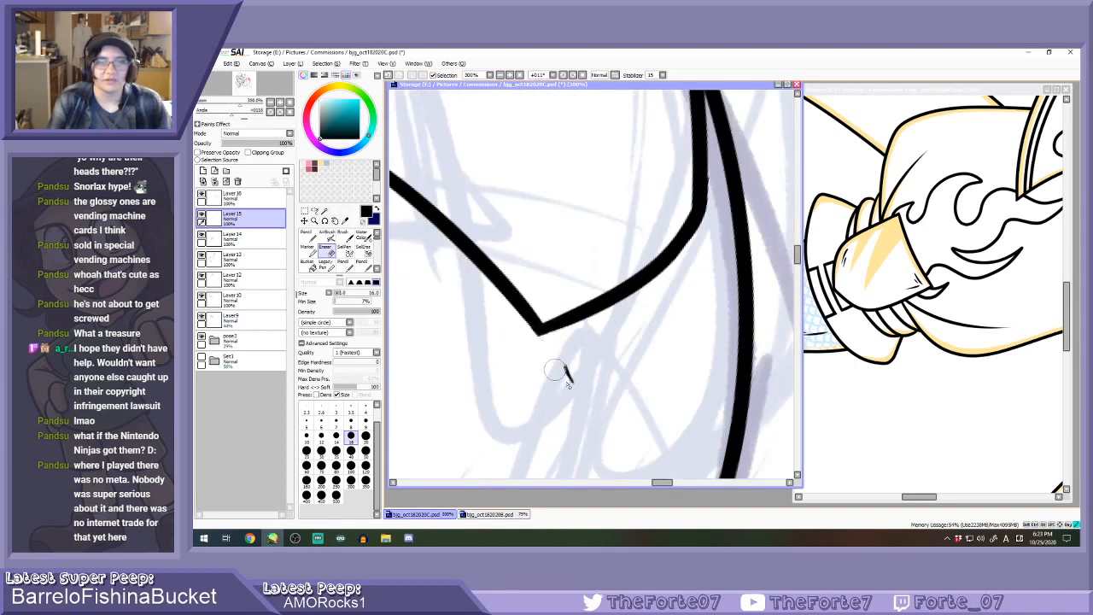
scroll(567, 354, "down", 2)
scroll(640, 272, "up", 2)
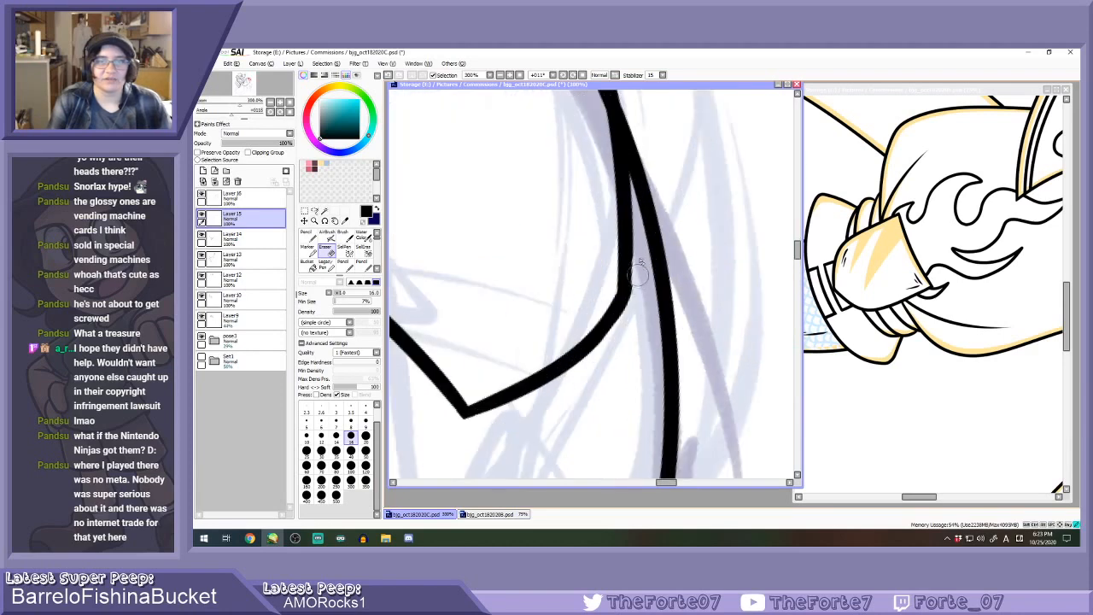
left_click_drag(642, 251, 636, 301)
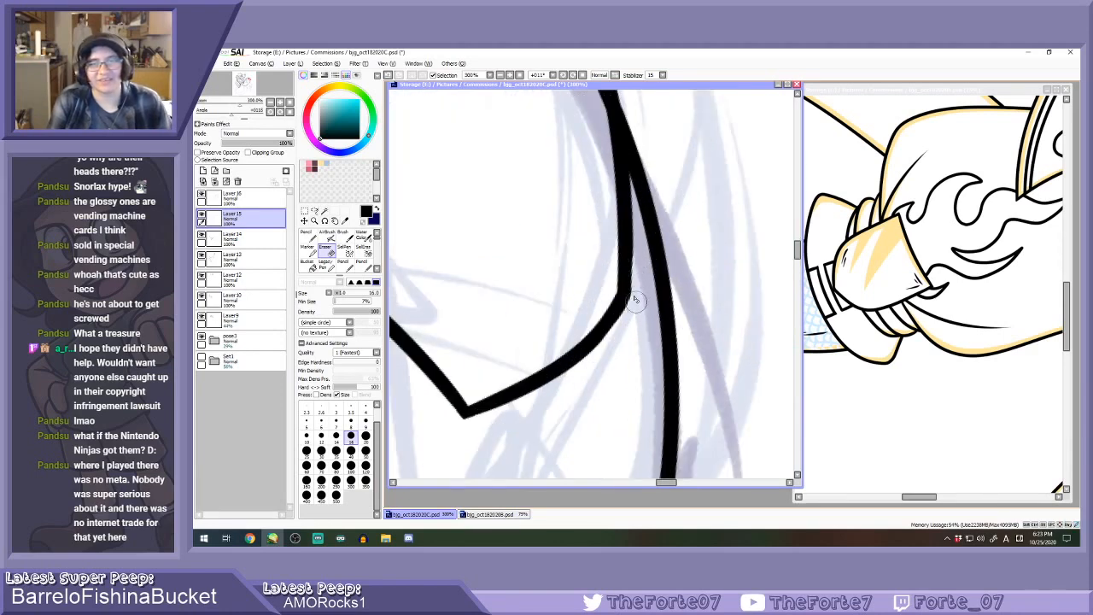
scroll(634, 299, "down", 6)
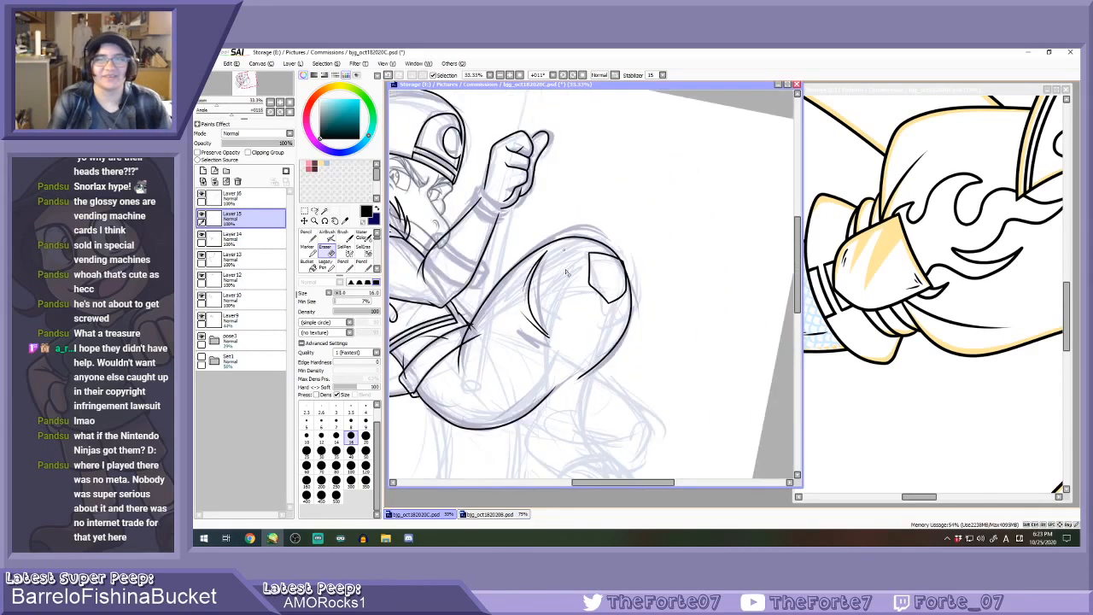
Set the eraser size to 250 and erase the entire knee patch from Layer 15.
key("n")
scroll(588, 308, "up", 1)
key("e")
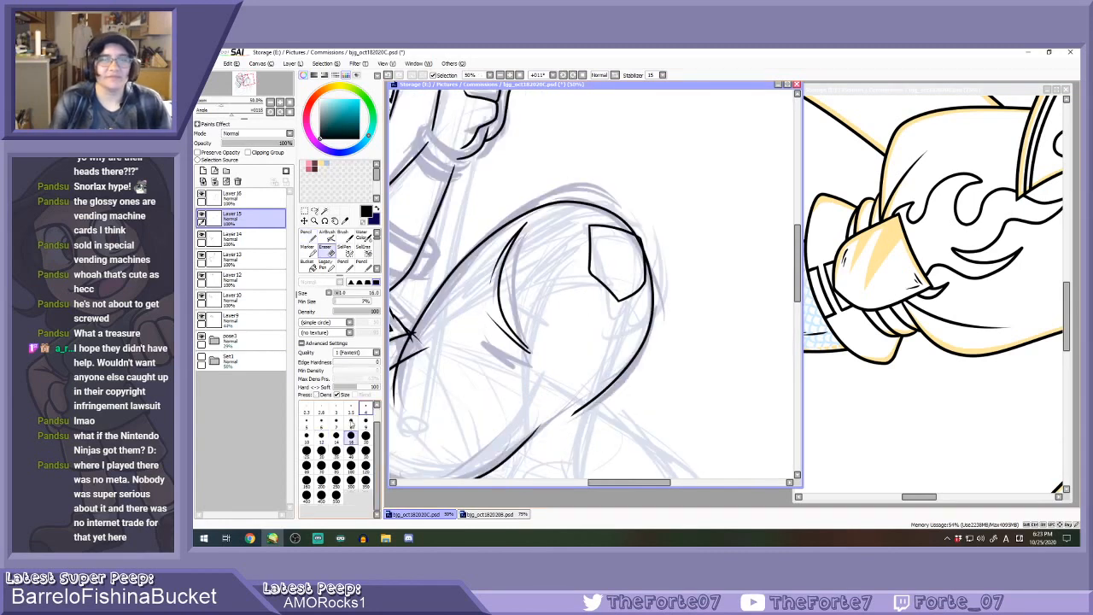
left_click(336, 481)
scroll(615, 256, "down", 2)
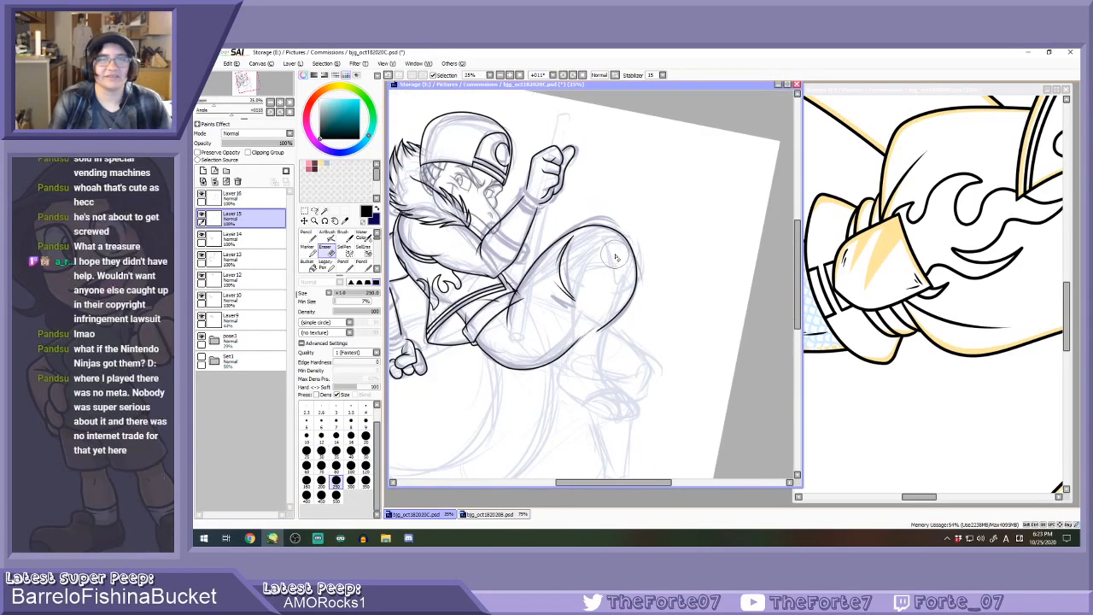
Toggle Layer 13's visibility to identify its lines and make Layer 13 the active layer for the pencil.
key("n")
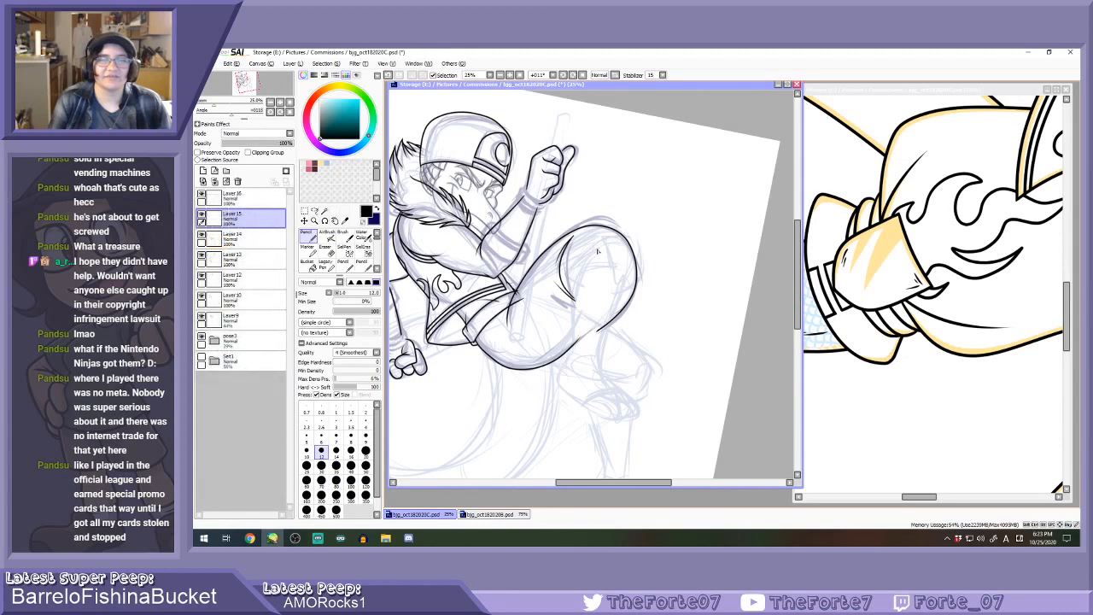
left_click(203, 256)
left_click(203, 256)
left_click(204, 255)
left_click(203, 255)
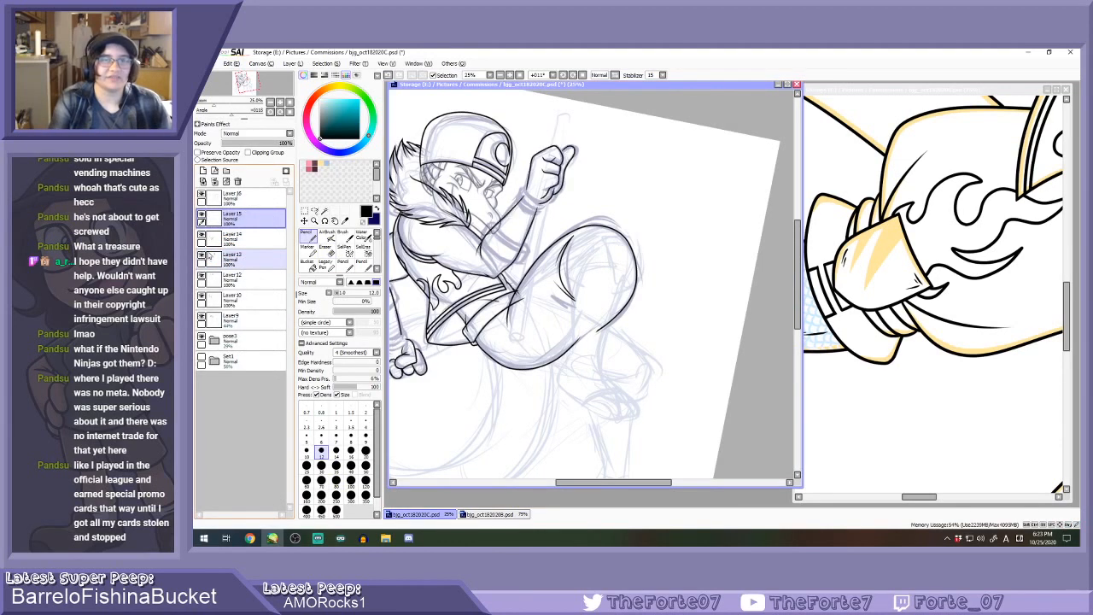
left_click(208, 255)
Ink the inner side of the lower leg as one long curve from below the knee past the thigh's underside, redrawing unsatisfactory strokes.
left_click_drag(589, 249, 574, 361)
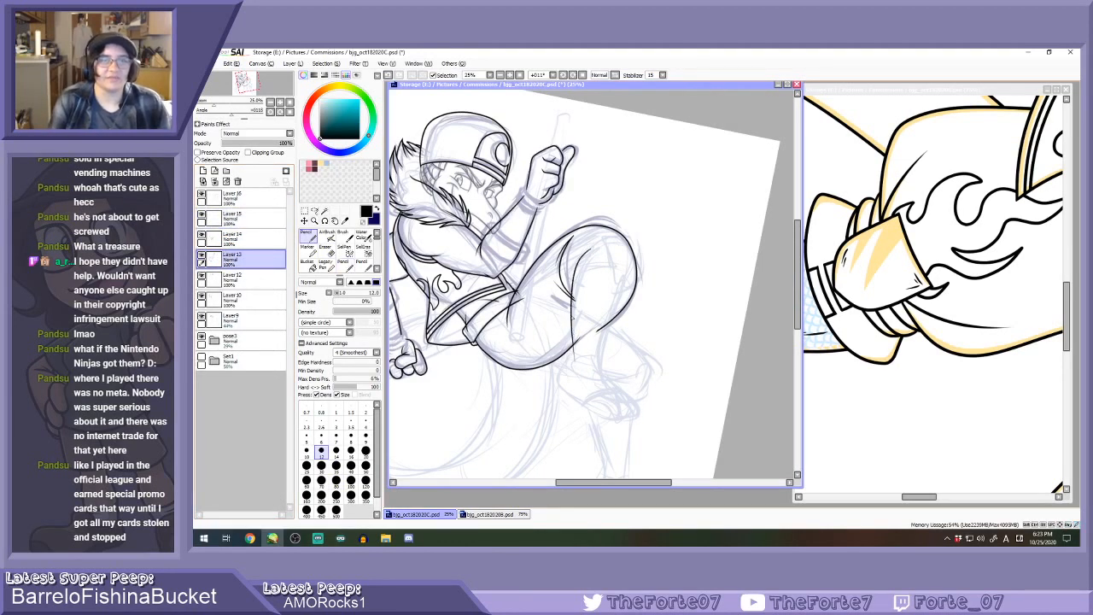
key("ctrl+z")
left_click_drag(589, 243, 568, 359)
key("ctrl+z")
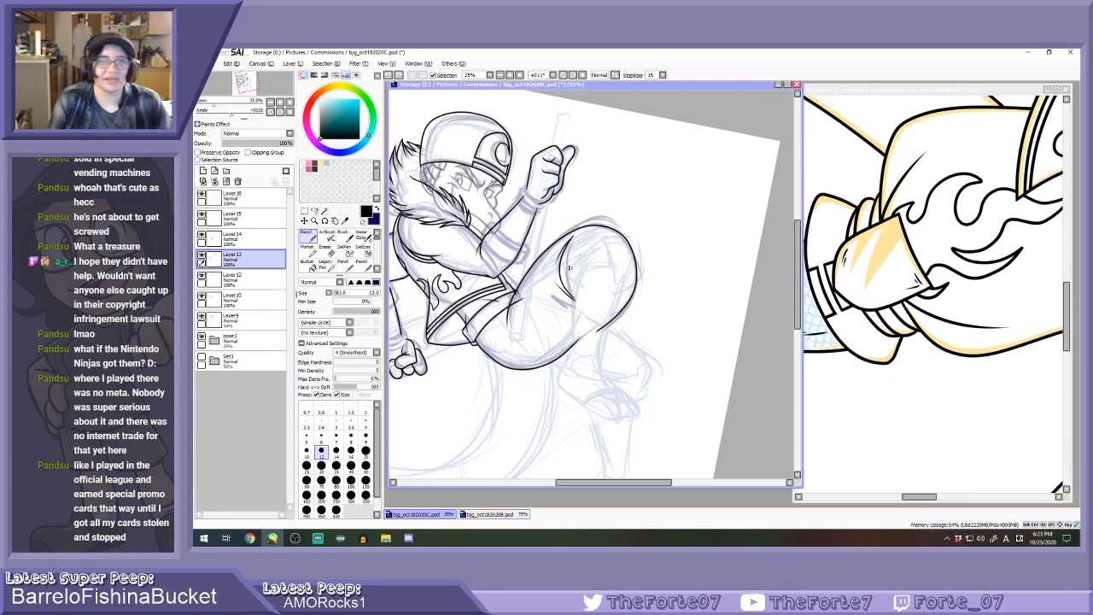
scroll(568, 268, "up", 1)
left_click_drag(586, 234, 567, 376)
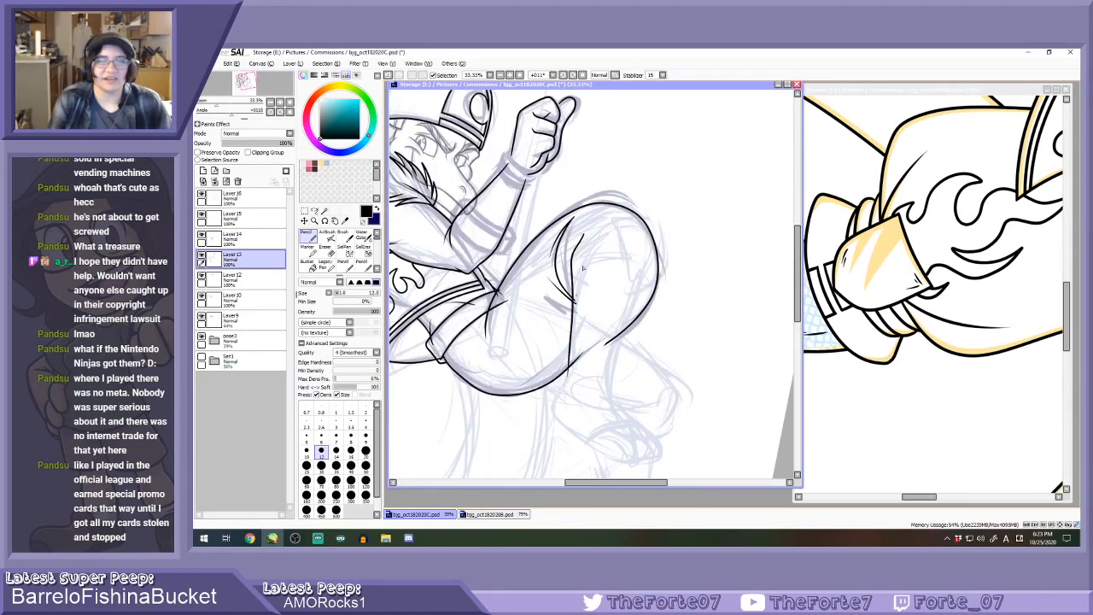
key("ctrl+z")
mouse_move(589, 229)
left_mouse_down()
mouse_move(569, 374)
mouse_move(576, 262)
mouse_move(571, 376)
left_mouse_up()
key("ctrl+z")
Ink the outer side of the lower leg as one long curve from the knee to the ankle, redrawing unsatisfactory strokes.
mouse_move(639, 225)
left_mouse_down()
mouse_move(640, 285)
mouse_move(608, 400)
left_mouse_up()
key("ctrl+z")
mouse_move(634, 226)
left_mouse_down()
mouse_move(641, 271)
mouse_move(607, 400)
left_mouse_up()
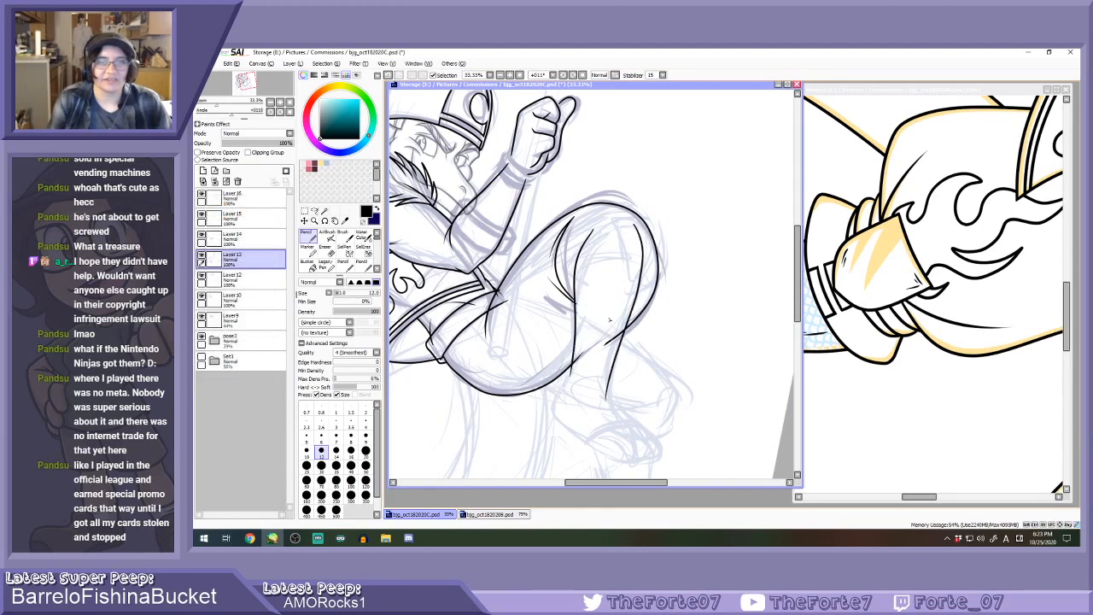
left_click(573, 74)
left_click(573, 74)
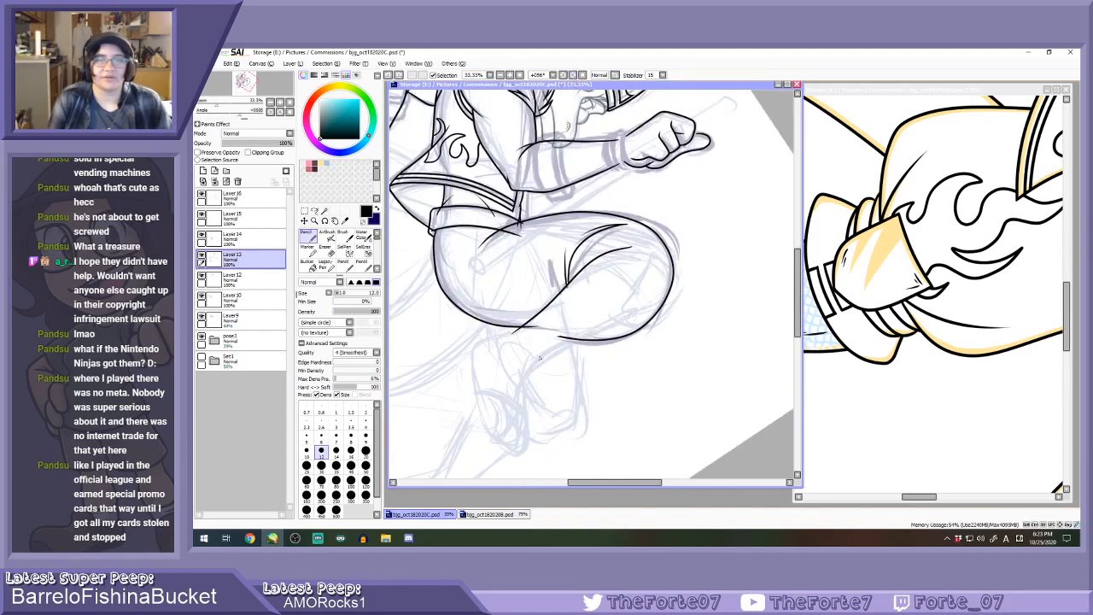
mouse_move(540, 359)
left_mouse_down()
mouse_move(634, 315)
mouse_move(663, 268)
left_mouse_up()
key("ctrl+z")
mouse_move(530, 365)
left_mouse_down()
mouse_move(643, 316)
mouse_move(673, 258)
left_mouse_up()
scroll(580, 357, "up", 1)
scroll(583, 315, "down", 2)
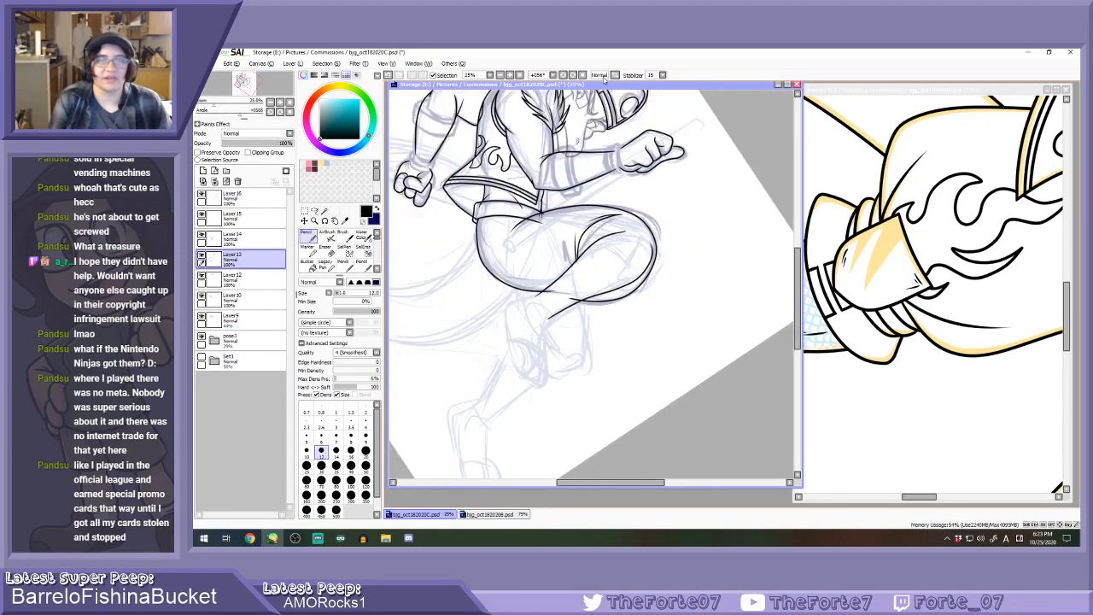
left_click(582, 76)
scroll(598, 346, "up", 1)
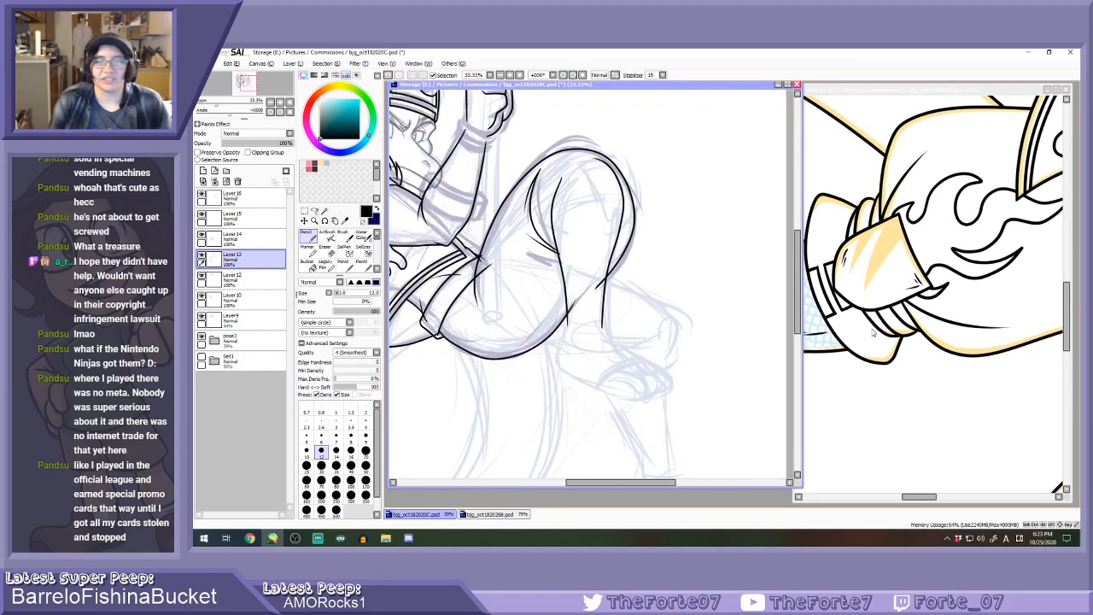
Check the full pose in the reference drawing and try to ink the foot's outline from the inner ankle around the toes.
left_click(871, 377)
scroll(859, 363, "down", 4)
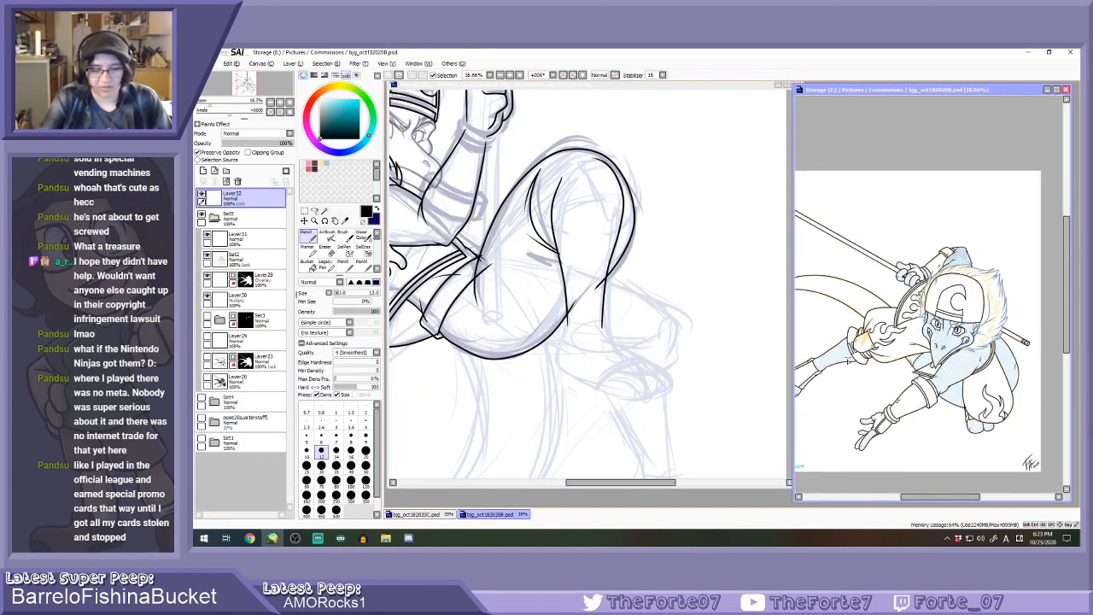
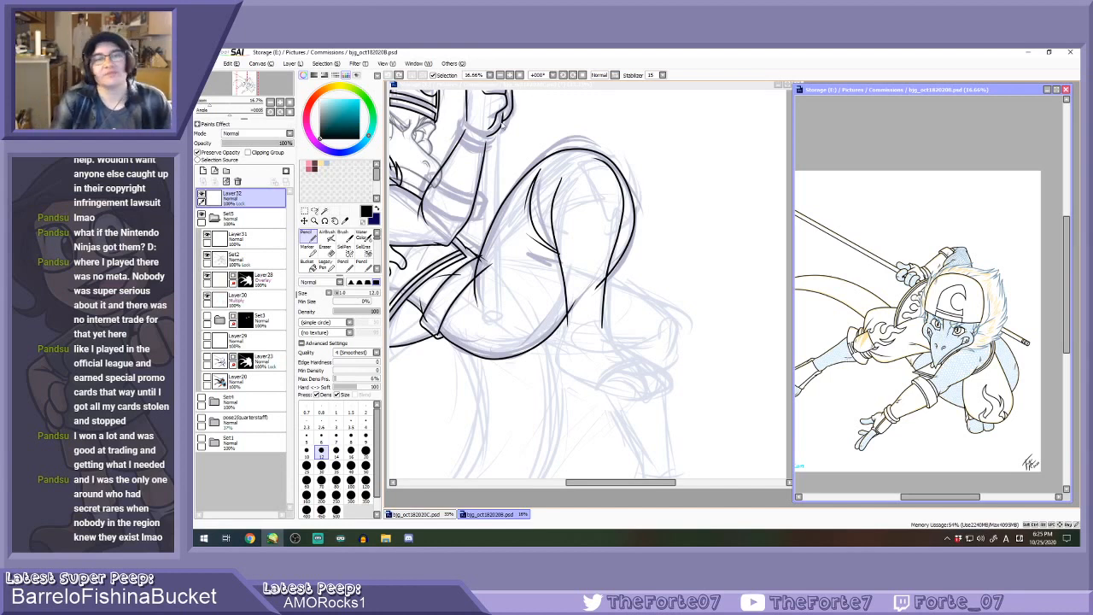
key("e")
left_click(539, 89)
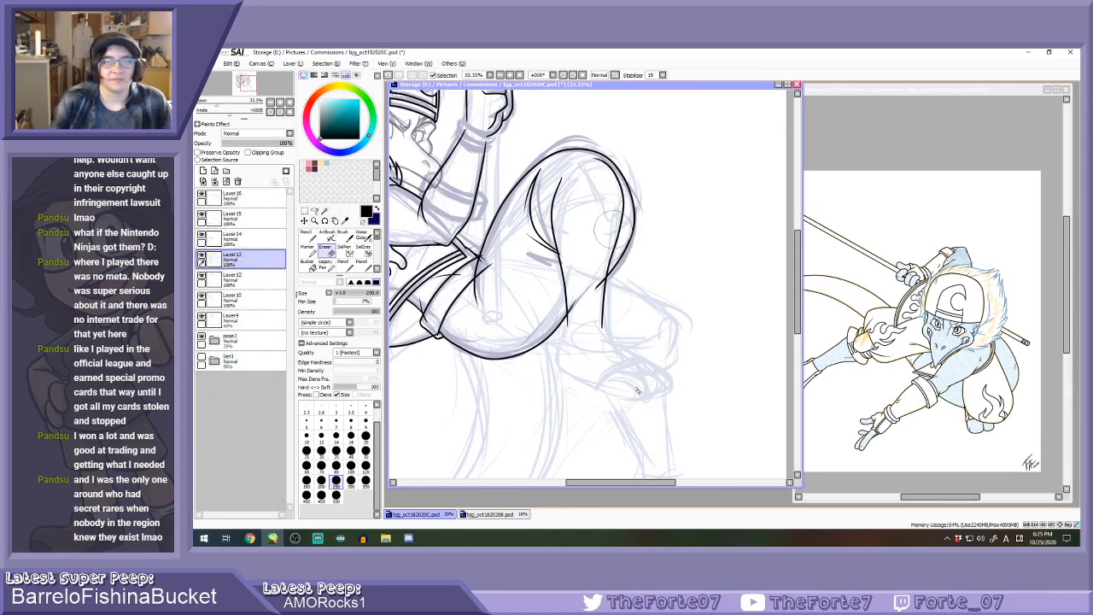
key("n")
scroll(570, 322, "up", 1)
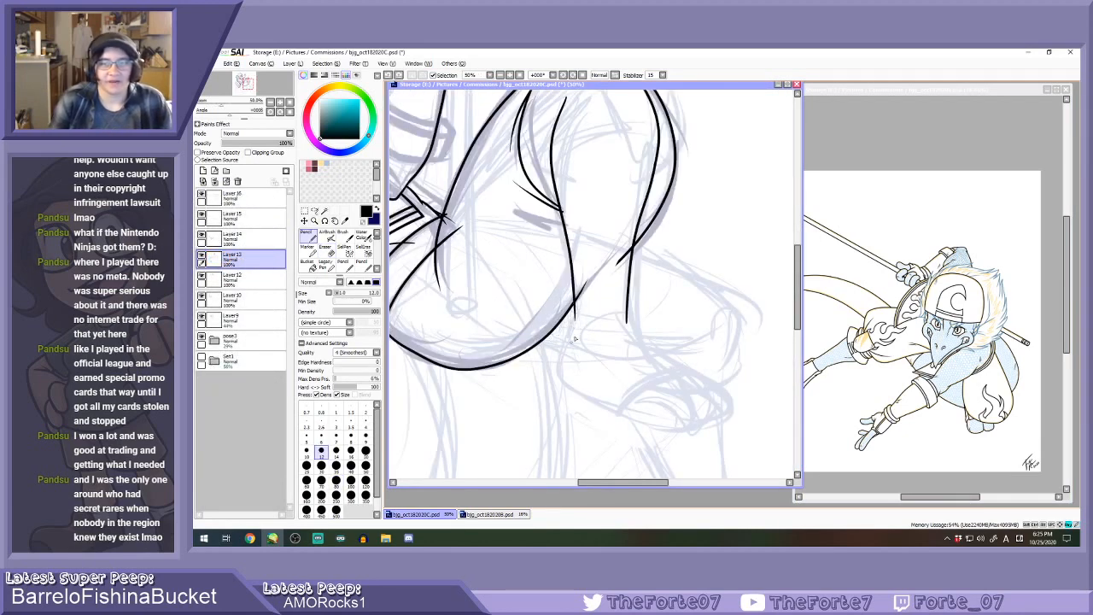
mouse_move(574, 317)
left_mouse_down()
mouse_move(568, 382)
mouse_move(614, 411)
left_mouse_up()
scroll(611, 412, "up", 1)
key("ctrl+z")
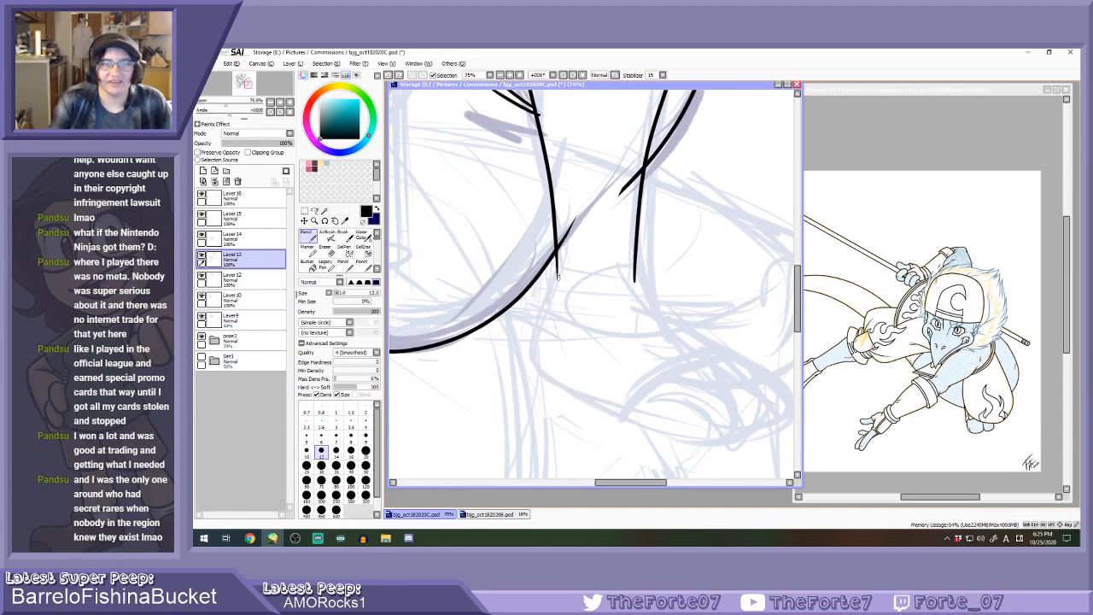
mouse_move(557, 255)
left_mouse_down()
mouse_move(537, 360)
mouse_move(593, 402)
mouse_move(725, 432)
mouse_move(748, 366)
left_mouse_up()
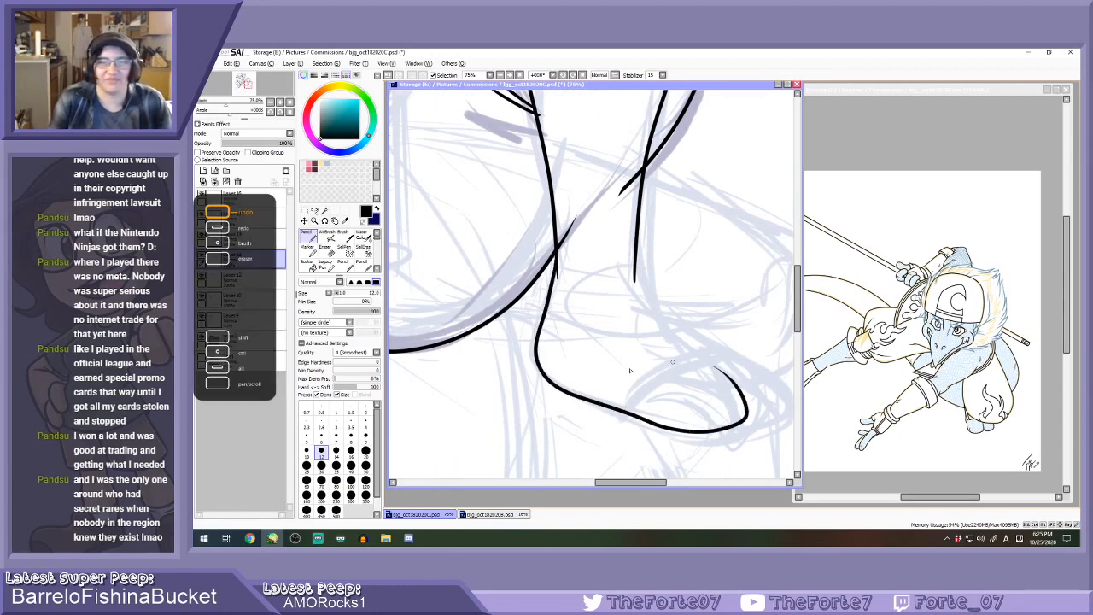
key("ctrl+z")
Try to ink two overlapping rounded toes at the front of the foot.
mouse_move(639, 423)
left_mouse_down()
mouse_move(722, 441)
mouse_move(681, 388)
left_mouse_up()
key("ctrl+z")
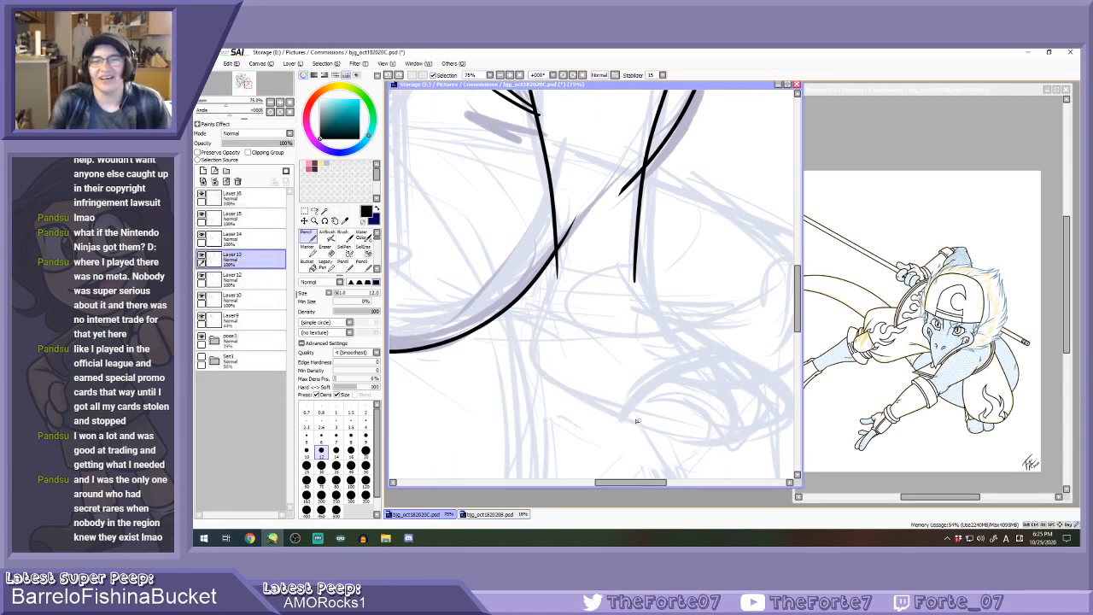
mouse_move(637, 419)
left_mouse_down()
mouse_move(687, 442)
mouse_move(749, 417)
mouse_move(714, 369)
left_mouse_up()
key("ctrl+z")
mouse_move(632, 418)
left_mouse_down()
mouse_move(724, 448)
mouse_move(744, 412)
mouse_move(694, 370)
mouse_move(729, 353)
mouse_move(780, 405)
mouse_move(747, 433)
left_mouse_up()
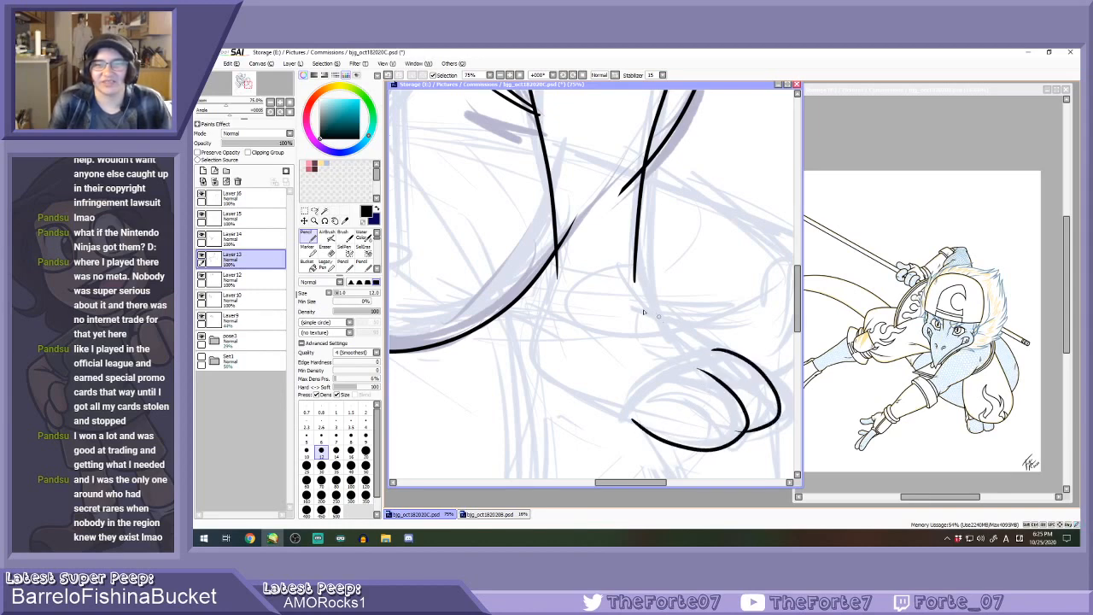
scroll(641, 312, "down", 2)
key("ctrl+z")
scroll(877, 373, "down", 2)
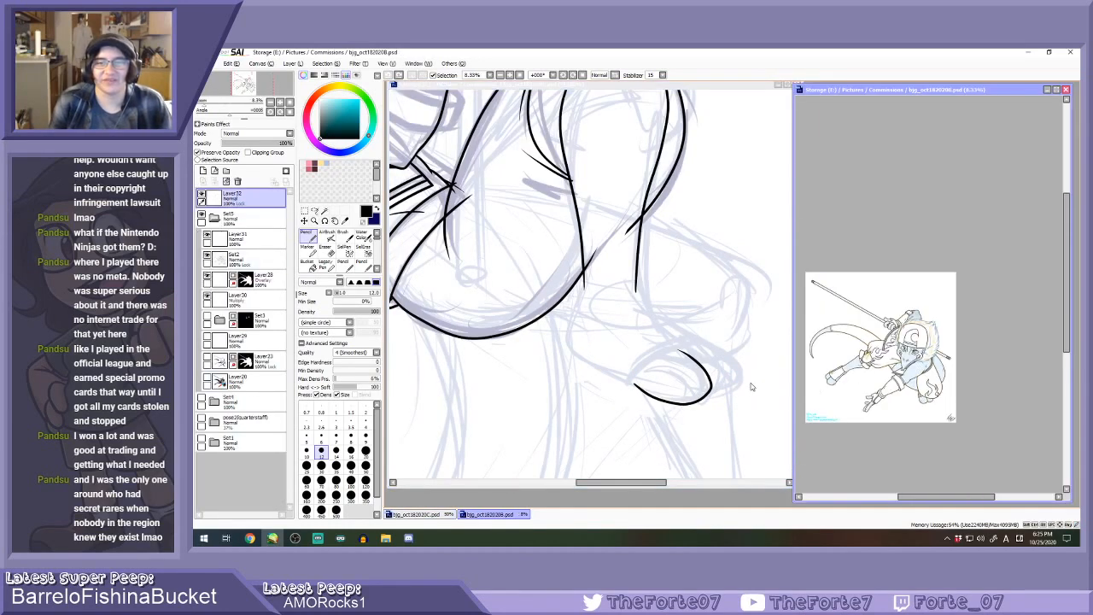
Redraw the front toe as one rounded curve from the underside of the foot up around its tip.
scroll(740, 384, "up", 1)
scroll(702, 376, "down", 2)
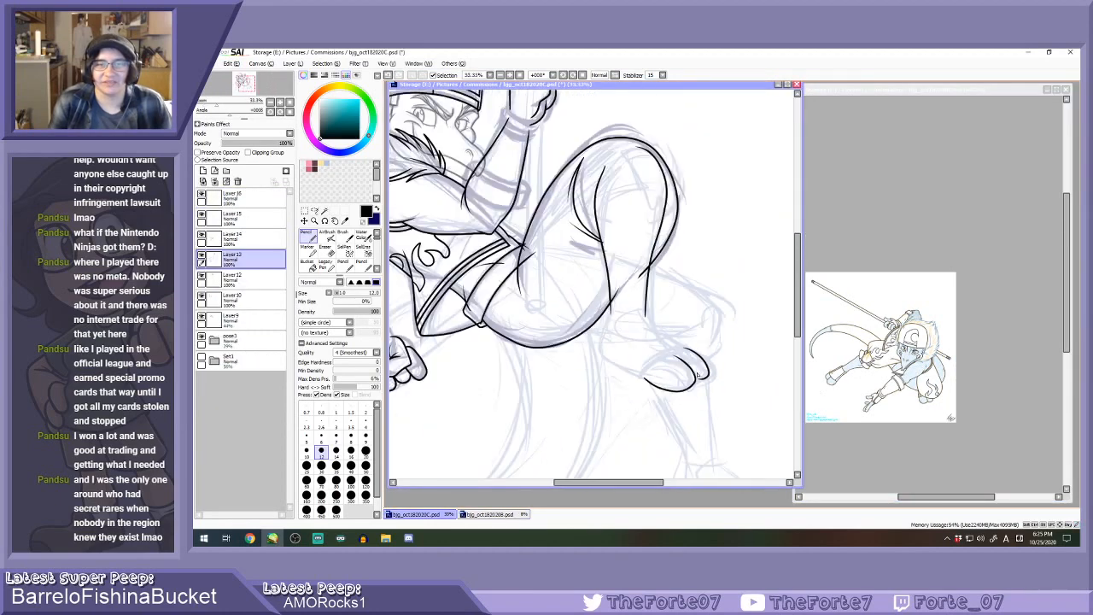
scroll(702, 378, "up", 1)
key("ctrl+z")
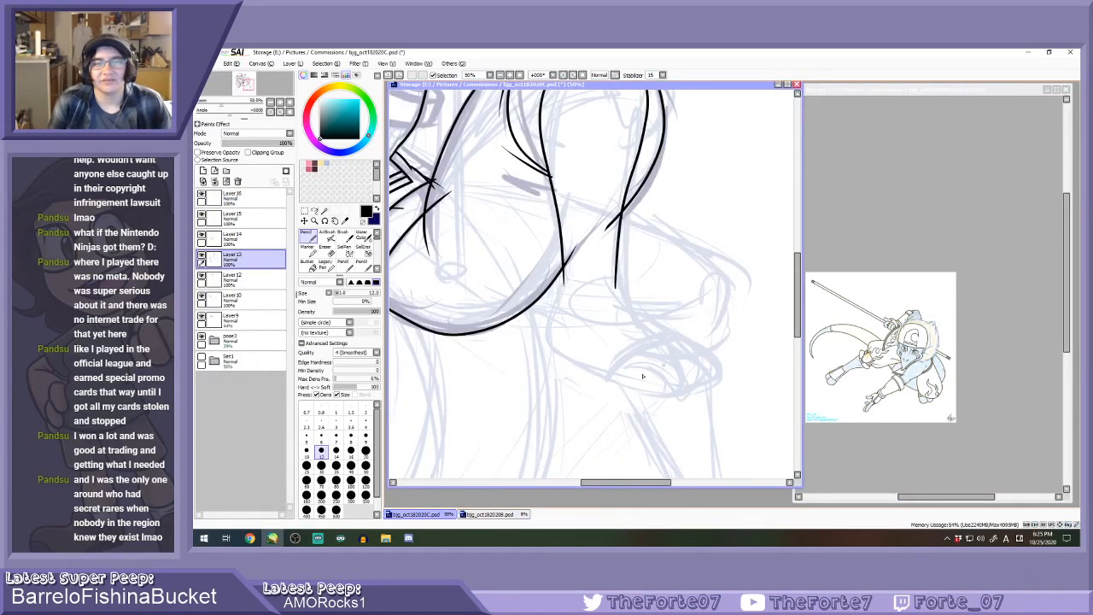
scroll(692, 377, "up", 1)
left_click_drag(608, 382, 706, 396)
key("ctrl+z")
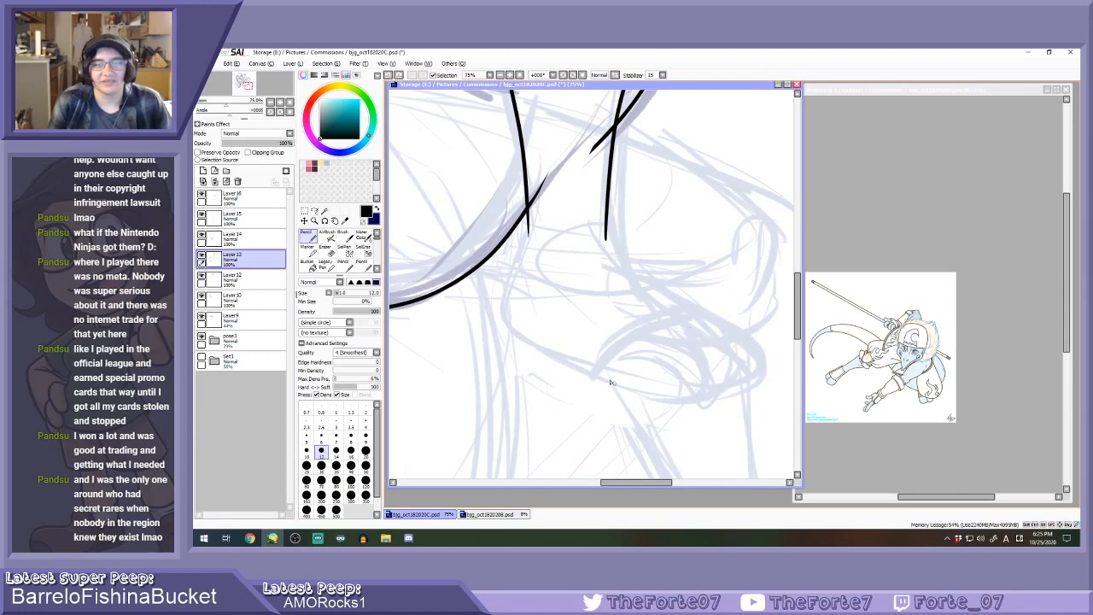
mouse_move(606, 380)
left_mouse_down()
mouse_move(634, 395)
mouse_move(710, 395)
mouse_move(721, 369)
mouse_move(679, 323)
mouse_move(749, 348)
mouse_move(748, 376)
mouse_move(721, 382)
left_mouse_up()
scroll(730, 394, "up", 1)
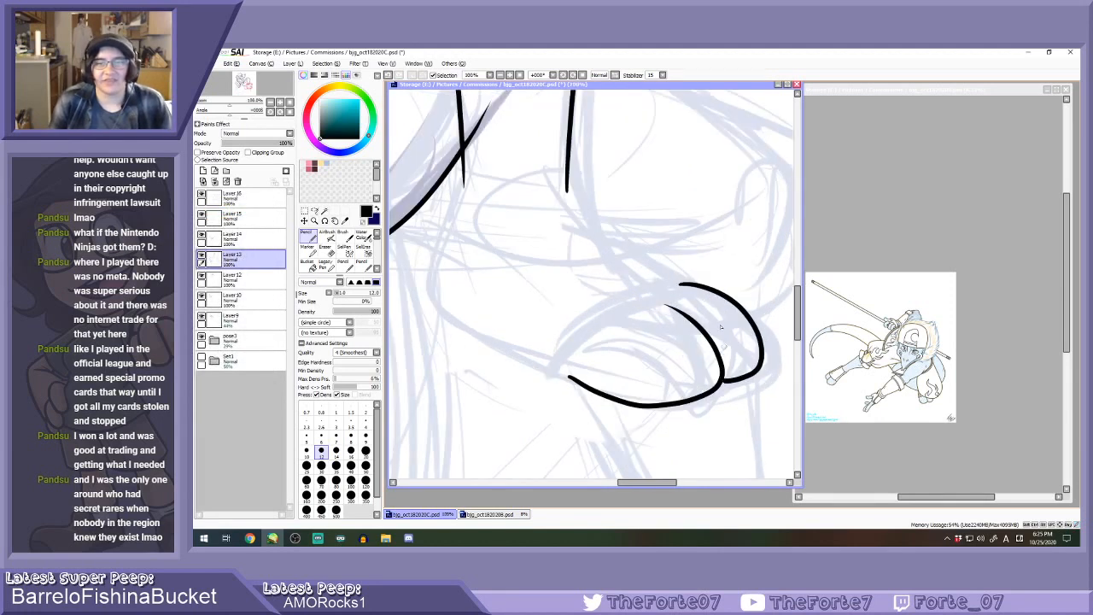
Ink the second rounded toe curving out from behind the front toe, redrawing unsatisfactory strokes.
key("ctrl+z")
mouse_move(681, 288)
left_mouse_down()
mouse_move(730, 299)
mouse_move(765, 375)
mouse_move(722, 386)
left_mouse_up()
key("ctrl+z")
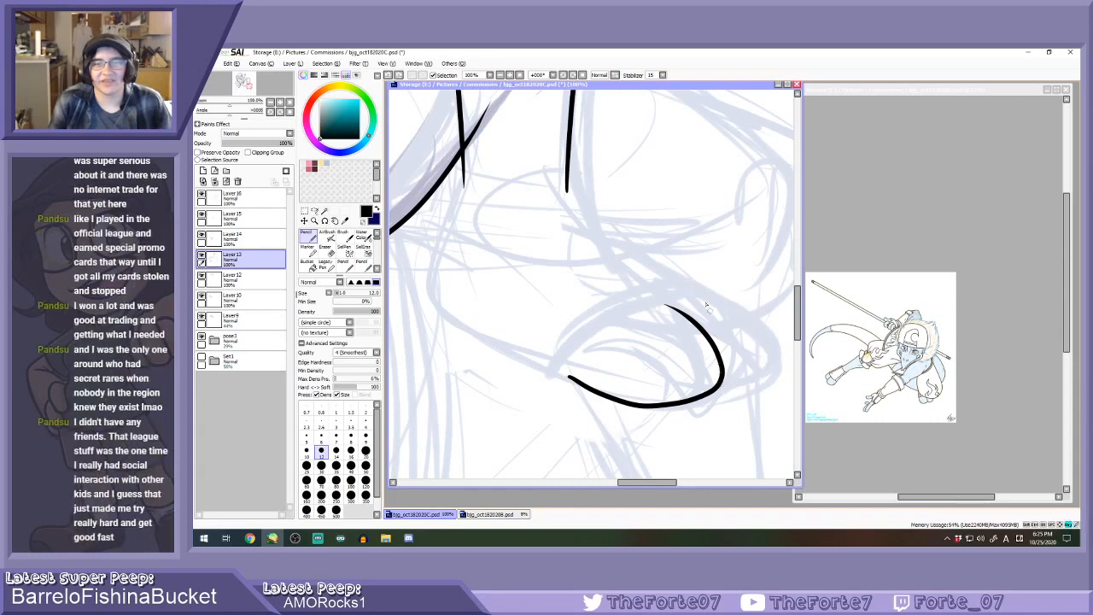
mouse_move(681, 288)
left_mouse_down()
mouse_move(740, 305)
mouse_move(768, 359)
mouse_move(725, 382)
left_mouse_up()
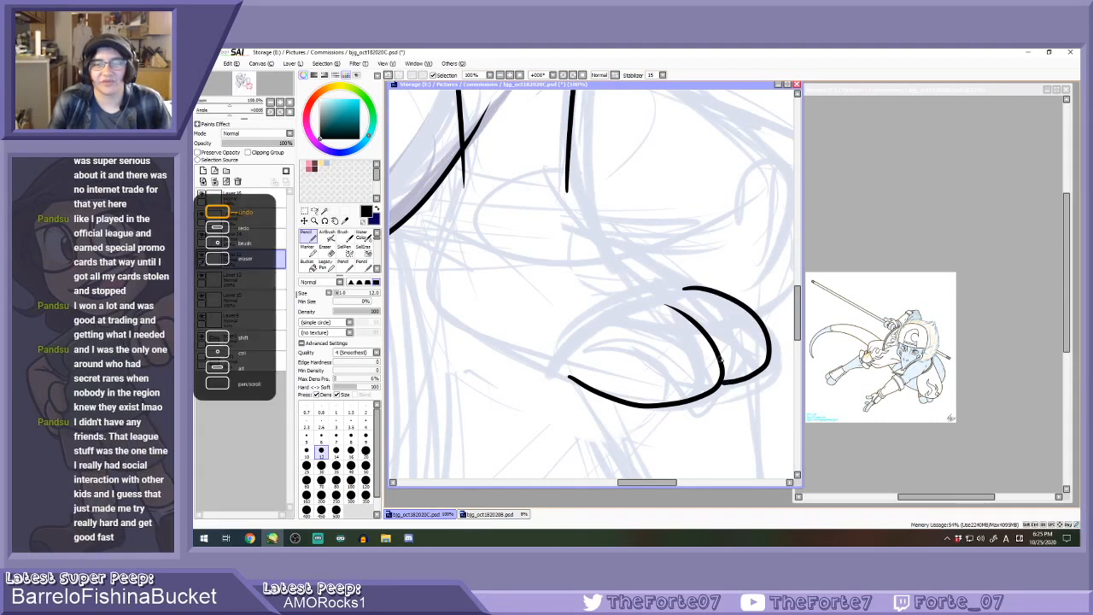
key("ctrl+z")
mouse_move(683, 289)
left_mouse_down()
mouse_move(718, 293)
mouse_move(765, 358)
mouse_move(722, 385)
left_mouse_up()
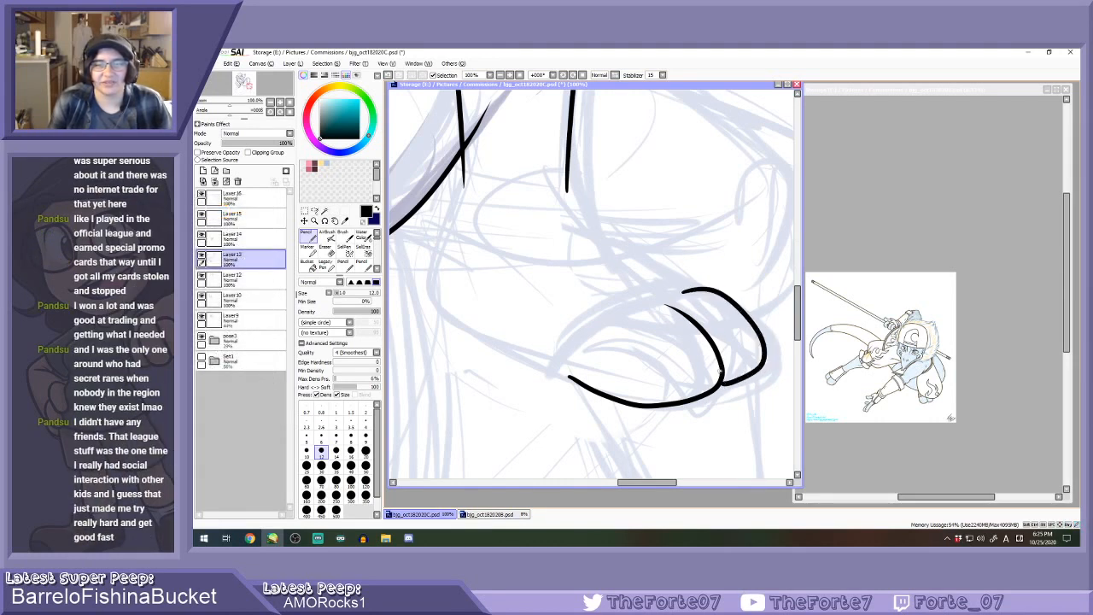
scroll(721, 372, "up", 1)
key("ctrl+z")
scroll(666, 265, "down", 1)
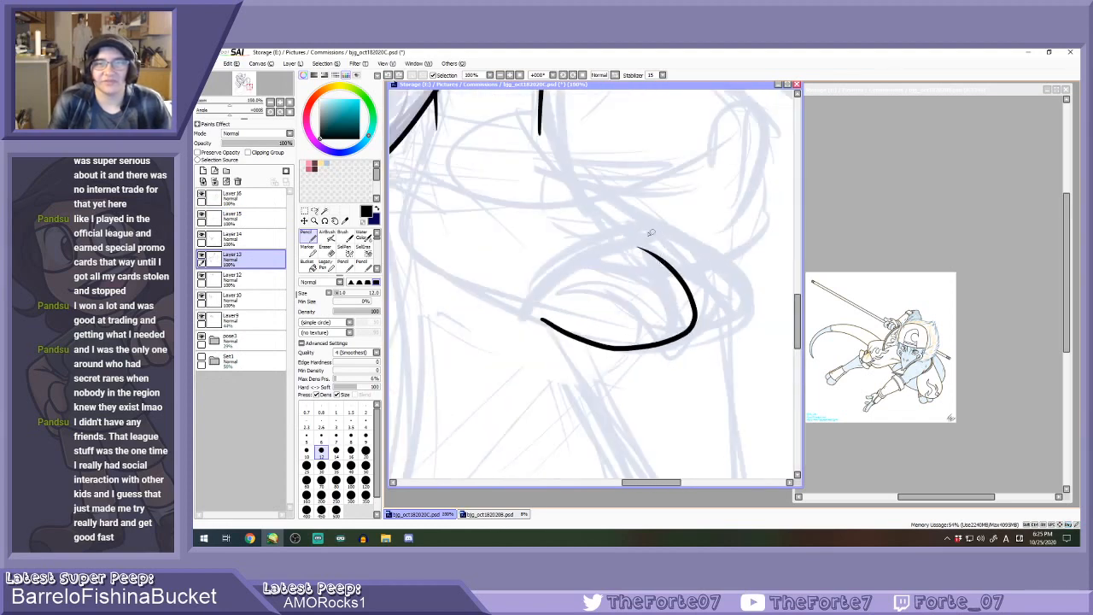
mouse_move(651, 232)
left_mouse_down()
mouse_move(728, 273)
mouse_move(725, 315)
left_mouse_up()
scroll(651, 256, "down", 2)
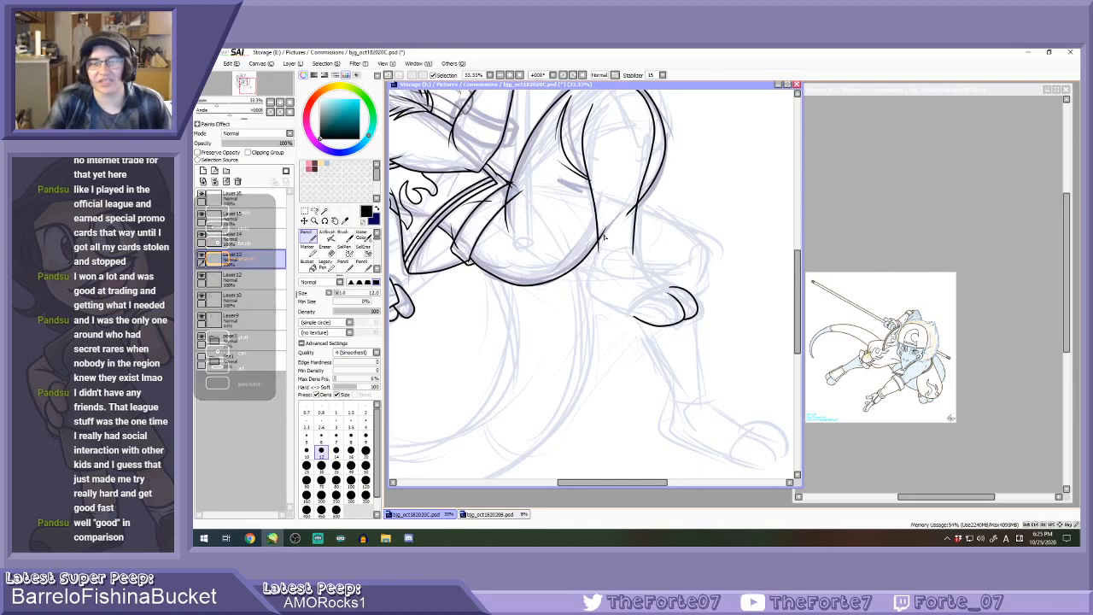
Erase the lower leg's long inner line with the eraser at size 120.
key("e")
scroll(360, 453, "down", 1)
left_click(365, 466)
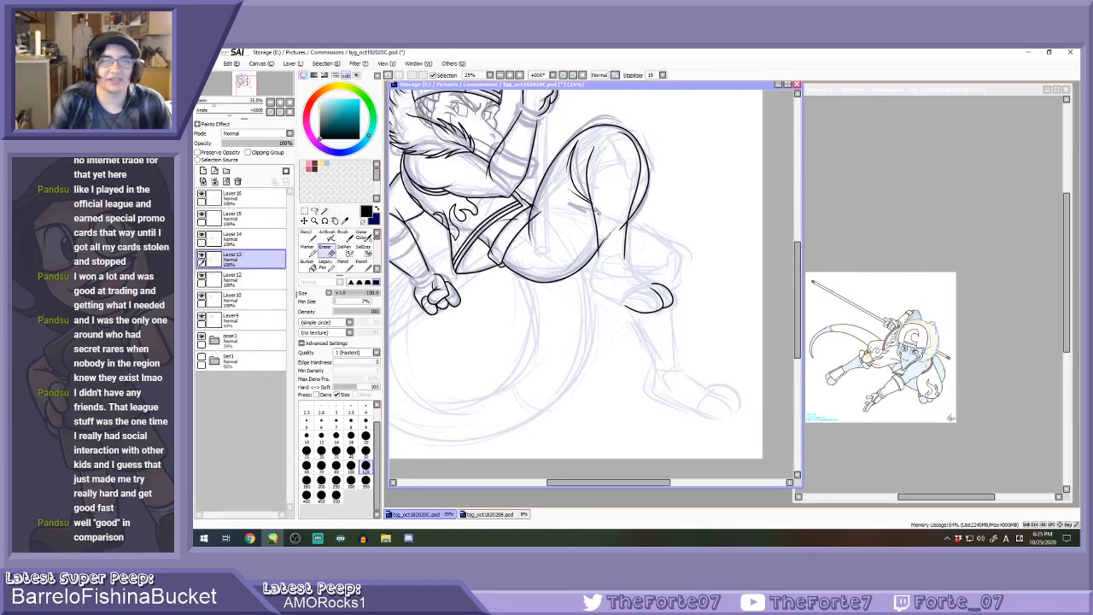
scroll(587, 156, "down", 1)
scroll(594, 248, "up", 2)
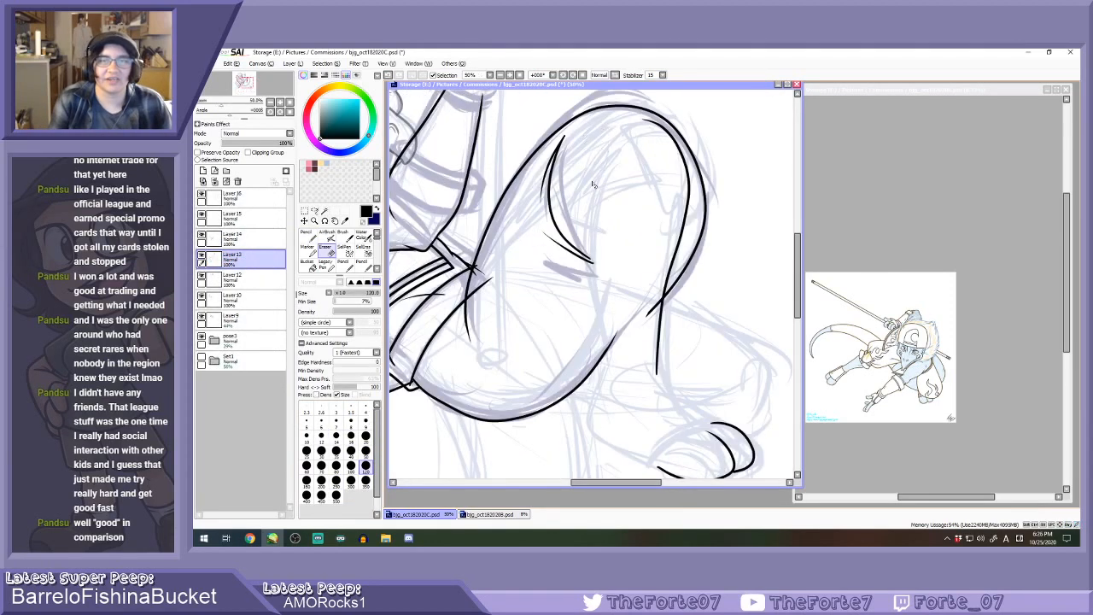
Re-ink the lower leg's inner side as one long S-curve from below the knee past the thigh's underside, repeating until the shape fits.
key("n")
mouse_move(610, 142)
left_mouse_down()
mouse_move(596, 271)
mouse_move(615, 365)
left_mouse_up()
key("ctrl+z")
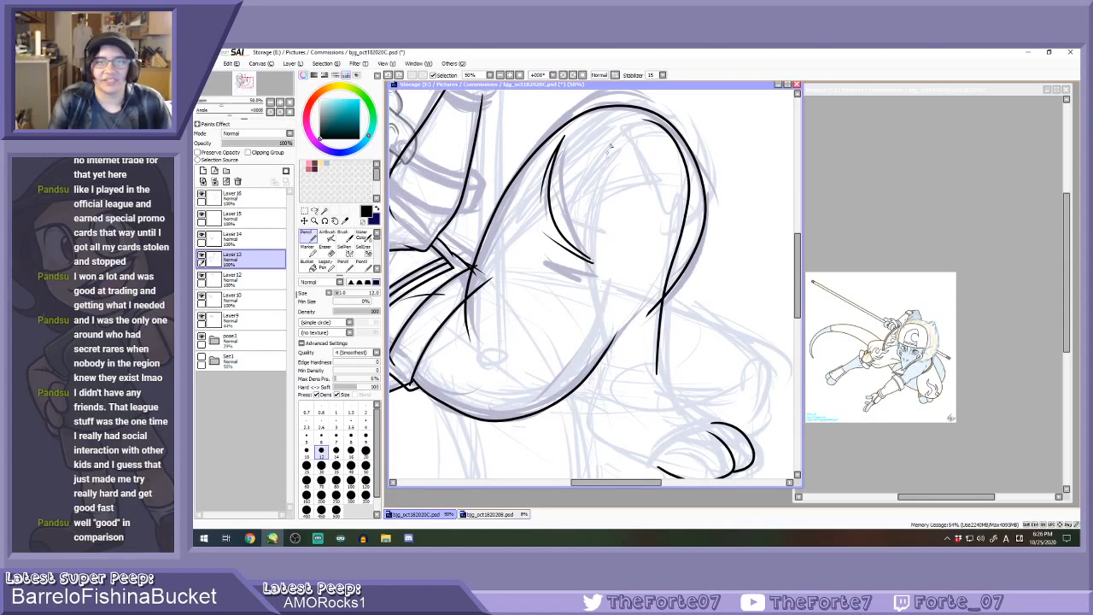
mouse_move(612, 140)
left_mouse_down()
mouse_move(598, 176)
mouse_move(611, 365)
left_mouse_up()
key("ctrl+z")
mouse_move(611, 144)
left_mouse_down()
mouse_move(580, 256)
mouse_move(608, 321)
left_mouse_up()
key("ctrl+z")
mouse_move(608, 147)
left_mouse_down()
mouse_move(582, 244)
mouse_move(610, 303)
mouse_move(613, 373)
left_mouse_up()
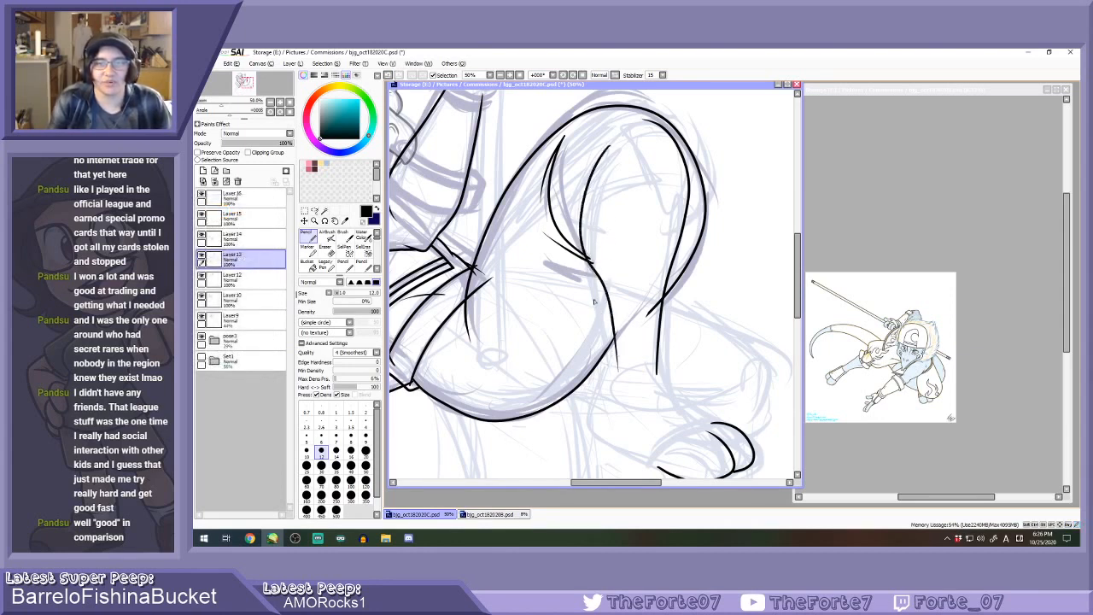
key("ctrl+z")
mouse_move(608, 150)
left_mouse_down()
mouse_move(591, 241)
mouse_move(613, 371)
left_mouse_up()
key("ctrl+z")
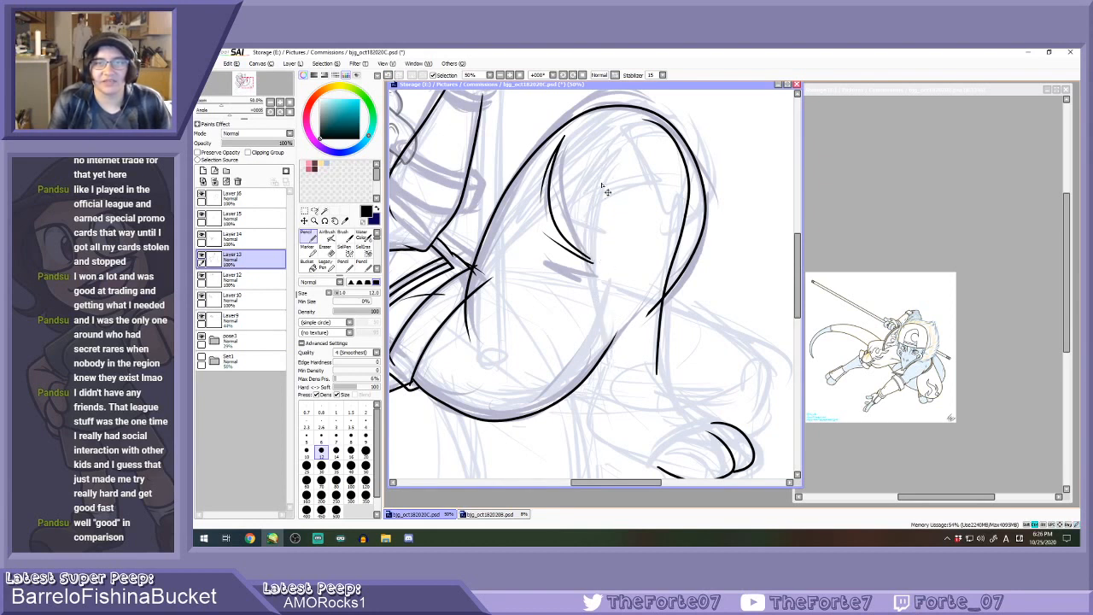
mouse_move(607, 146)
left_mouse_down()
mouse_move(584, 265)
mouse_move(613, 331)
mouse_move(615, 393)
left_mouse_up()
key("ctrl+z")
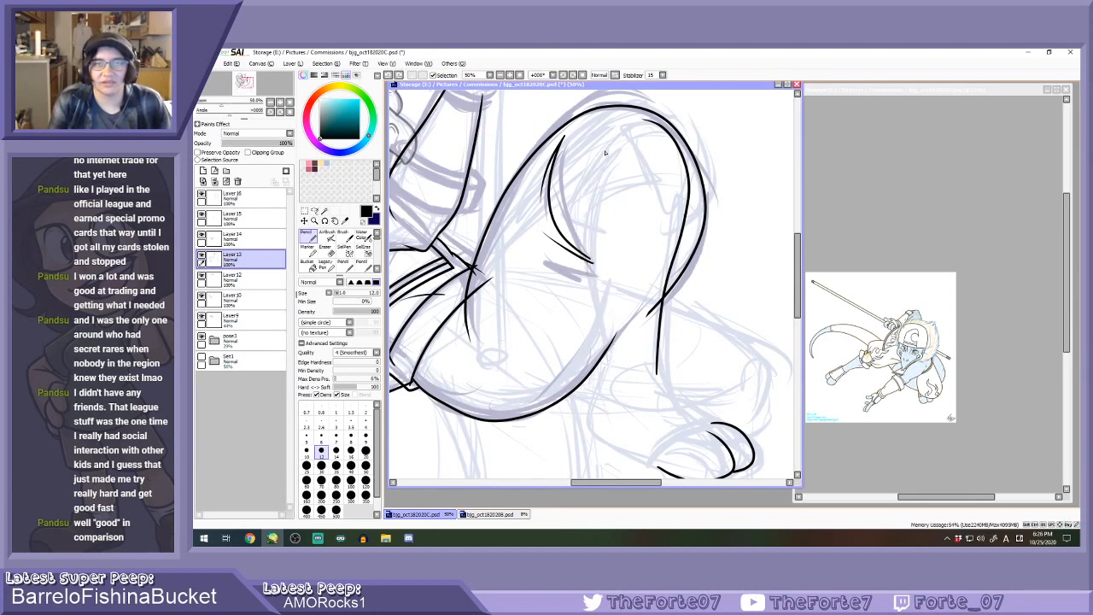
mouse_move(610, 144)
left_mouse_down()
mouse_move(582, 253)
mouse_move(609, 310)
mouse_move(613, 386)
left_mouse_up()
key("ctrl+z")
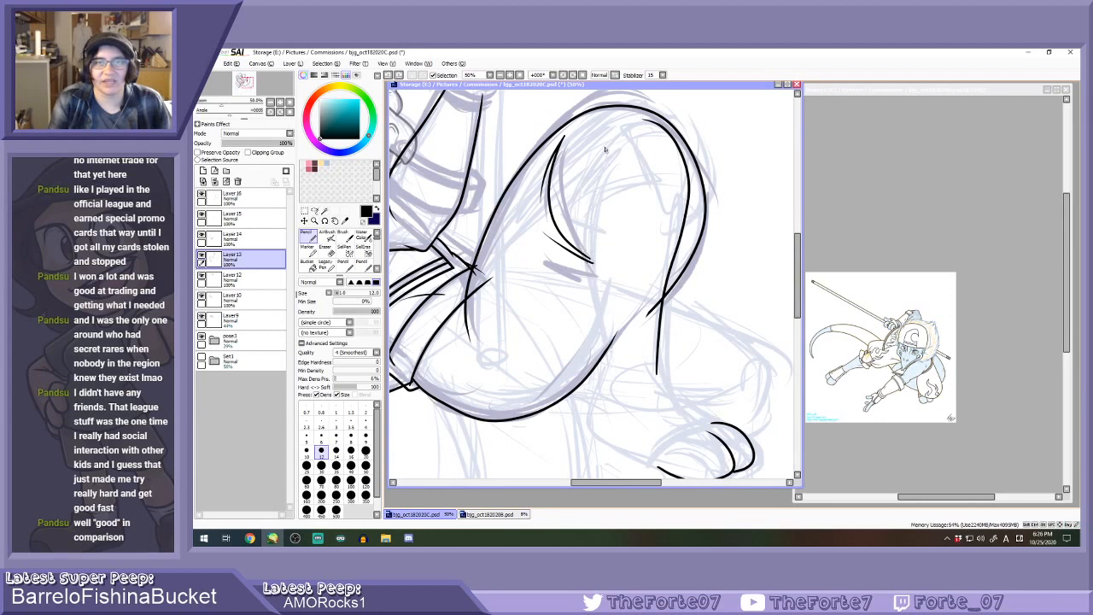
mouse_move(608, 144)
left_mouse_down()
mouse_move(590, 247)
mouse_move(613, 306)
mouse_move(612, 381)
left_mouse_up()
key("ctrl+z")
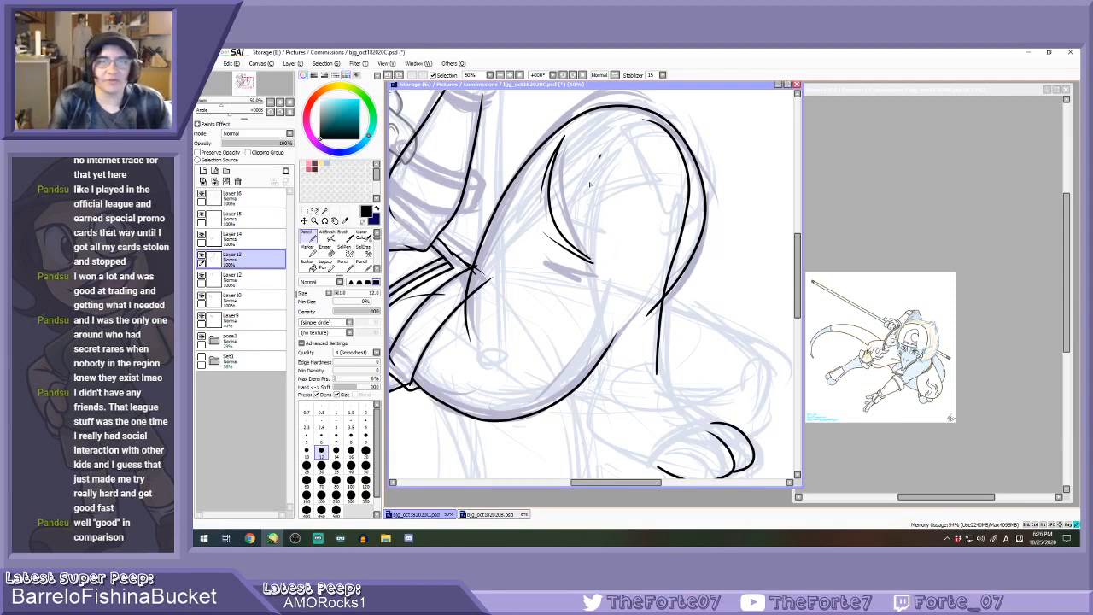
left_click_drag(590, 184, 596, 298)
key("ctrl+z")
mouse_move(598, 152)
left_mouse_down()
mouse_move(603, 379)
mouse_move(598, 159)
mouse_move(590, 292)
mouse_move(608, 387)
left_mouse_up()
key("ctrl+z")
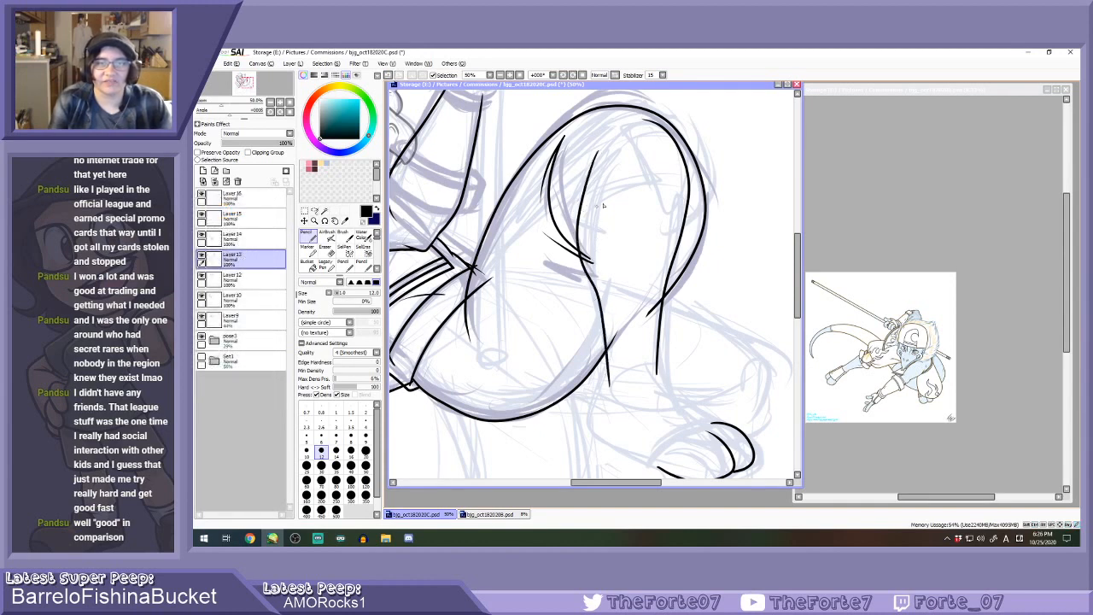
key("ctrl+z")
mouse_move(598, 150)
left_mouse_down()
mouse_move(578, 209)
mouse_move(608, 388)
left_mouse_up()
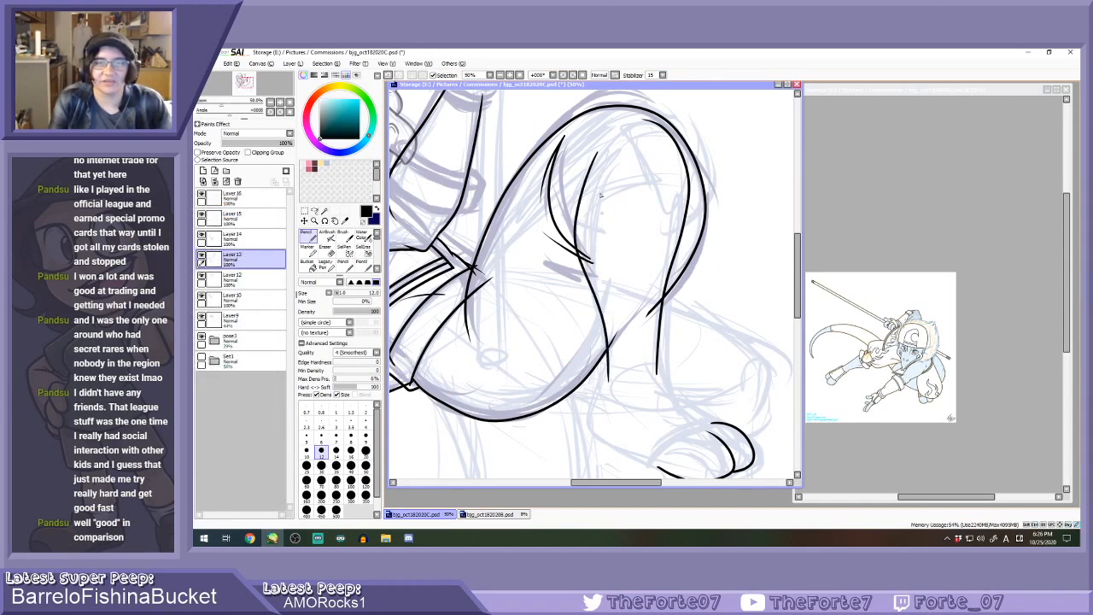
key("ctrl+z")
mouse_move(598, 151)
left_mouse_down()
mouse_move(578, 247)
mouse_move(609, 379)
left_mouse_up()
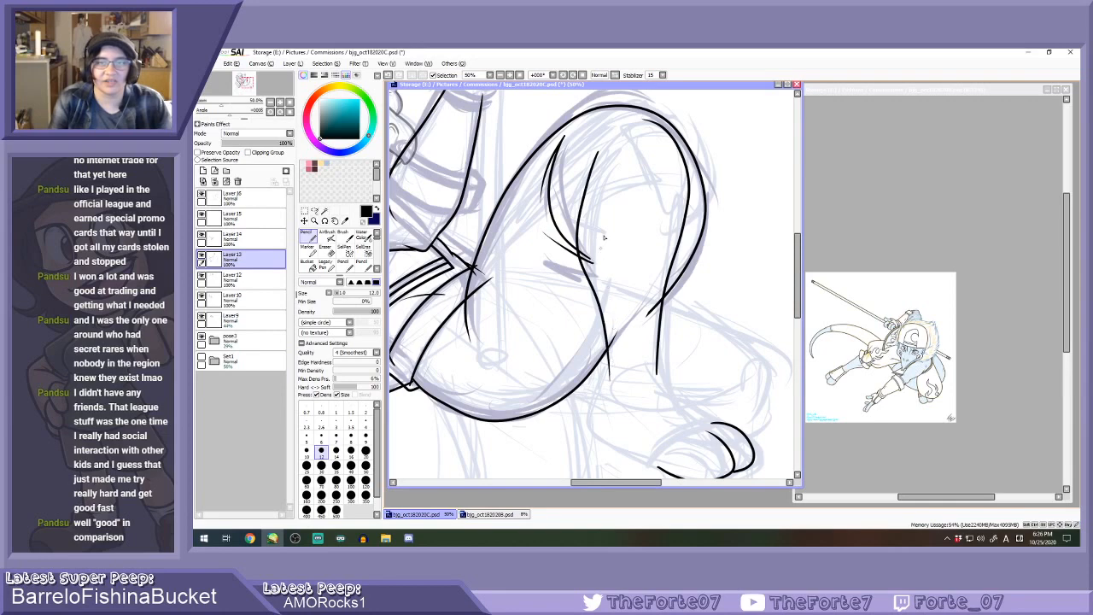
key("ctrl+z")
mouse_move(604, 149)
left_mouse_down()
mouse_move(582, 202)
mouse_move(611, 398)
left_mouse_up()
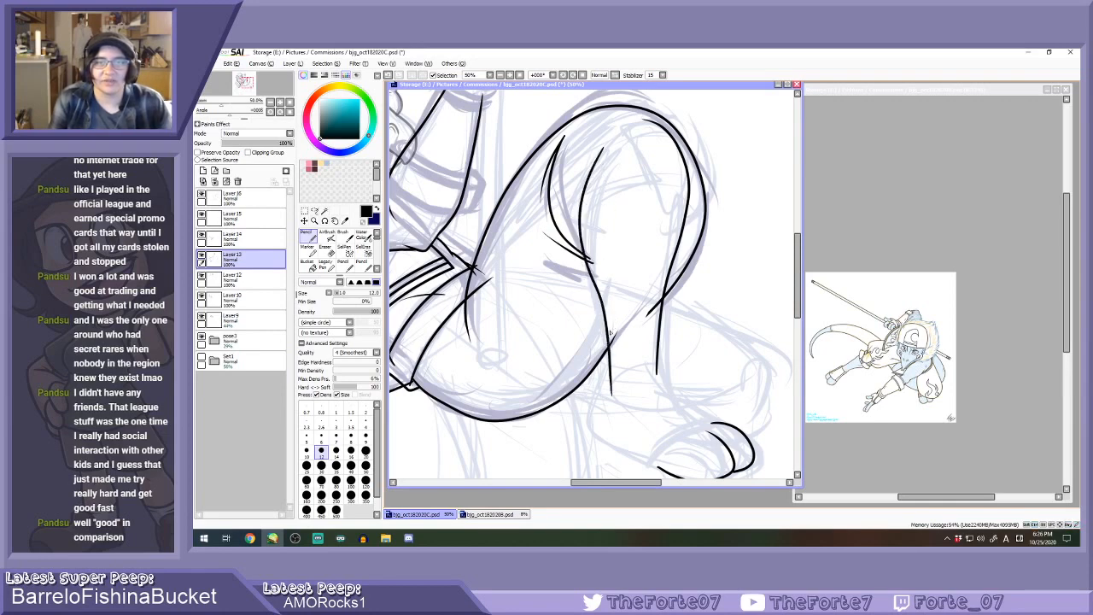
scroll(628, 276, "down", 4)
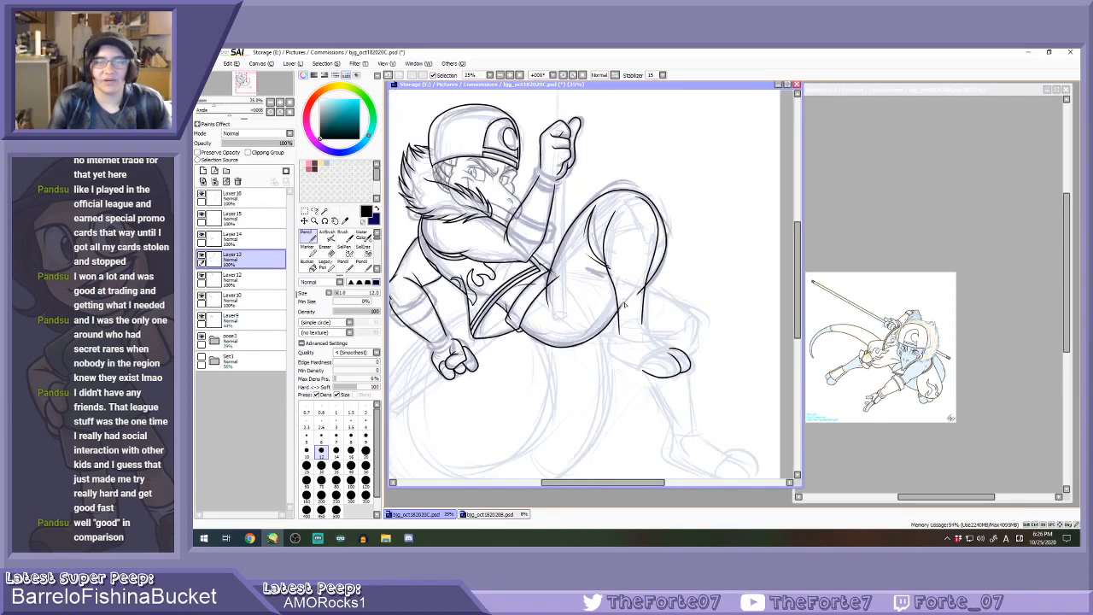
Erase the lower end of the inner leg line and re-ink it curving slightly inward toward the ankle.
key("e")
scroll(621, 329, "up", 1)
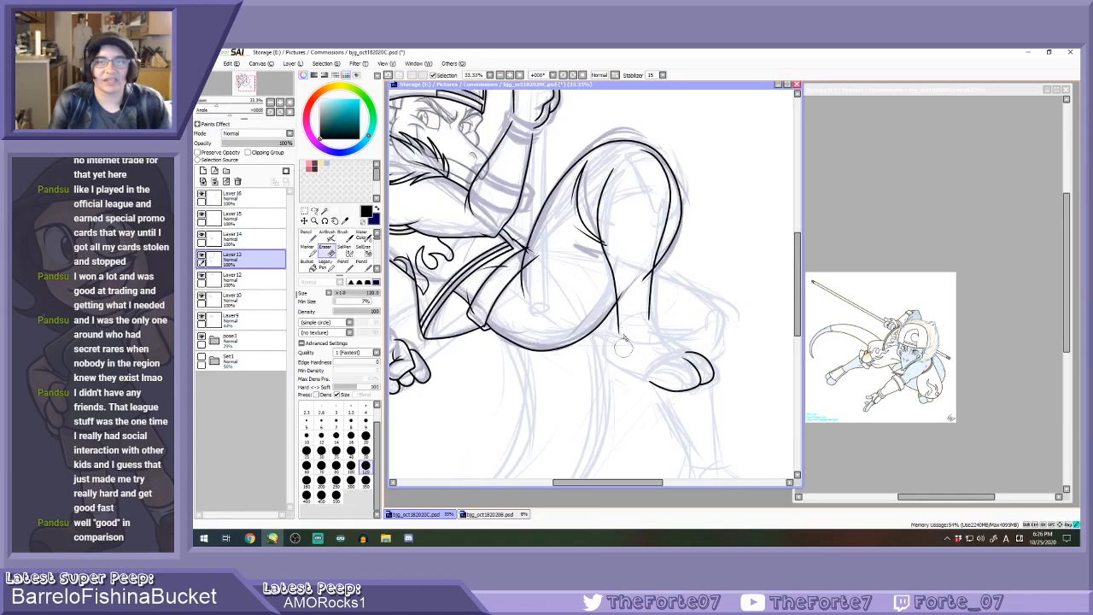
scroll(623, 289, "up", 1)
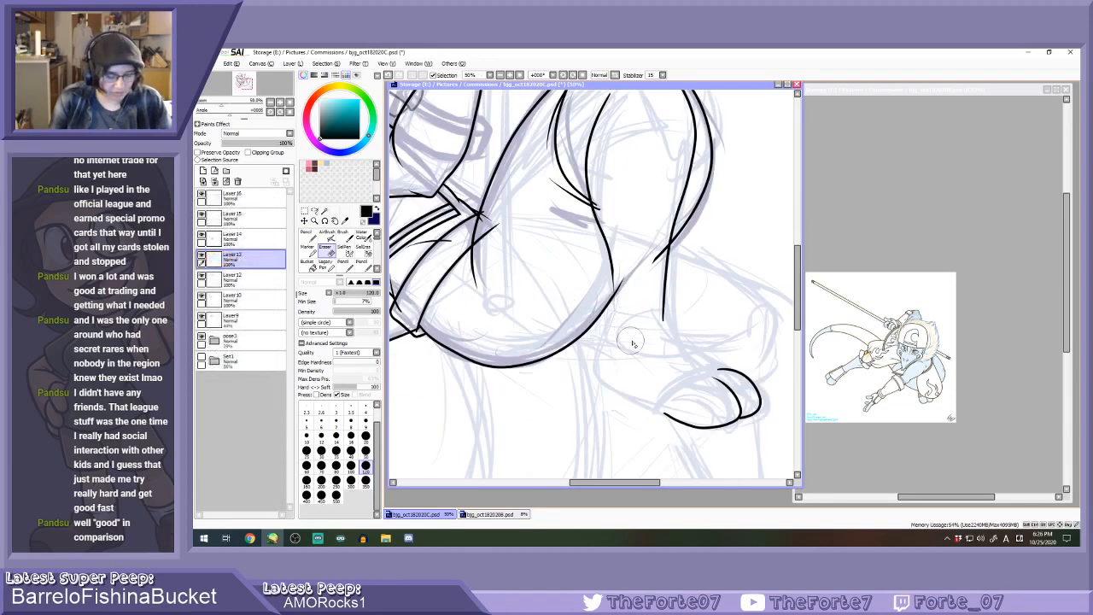
key("n")
scroll(613, 274, "up", 1)
left_click_drag(612, 270, 608, 367)
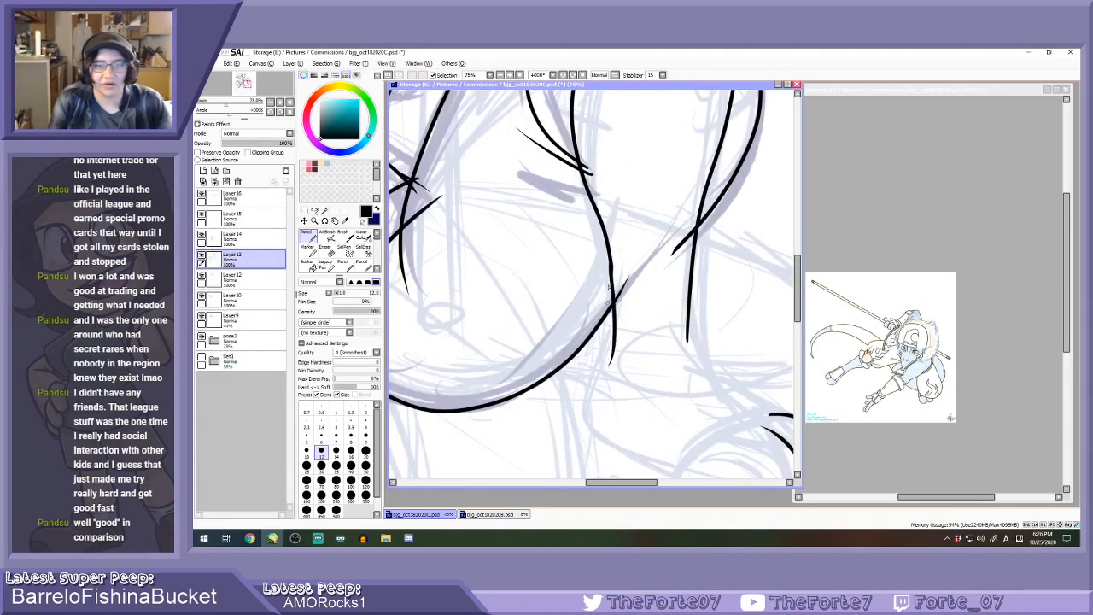
key("ctrl+z")
left_click_drag(611, 268, 606, 360)
key("ctrl+z")
left_click_drag(611, 267, 607, 362)
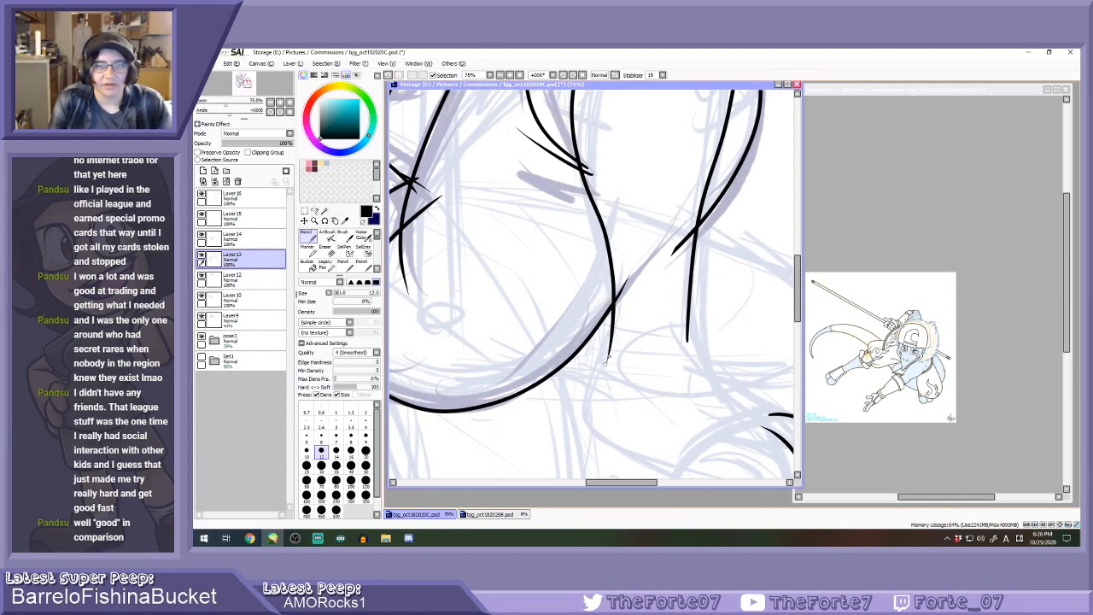
scroll(703, 343, "down", 4)
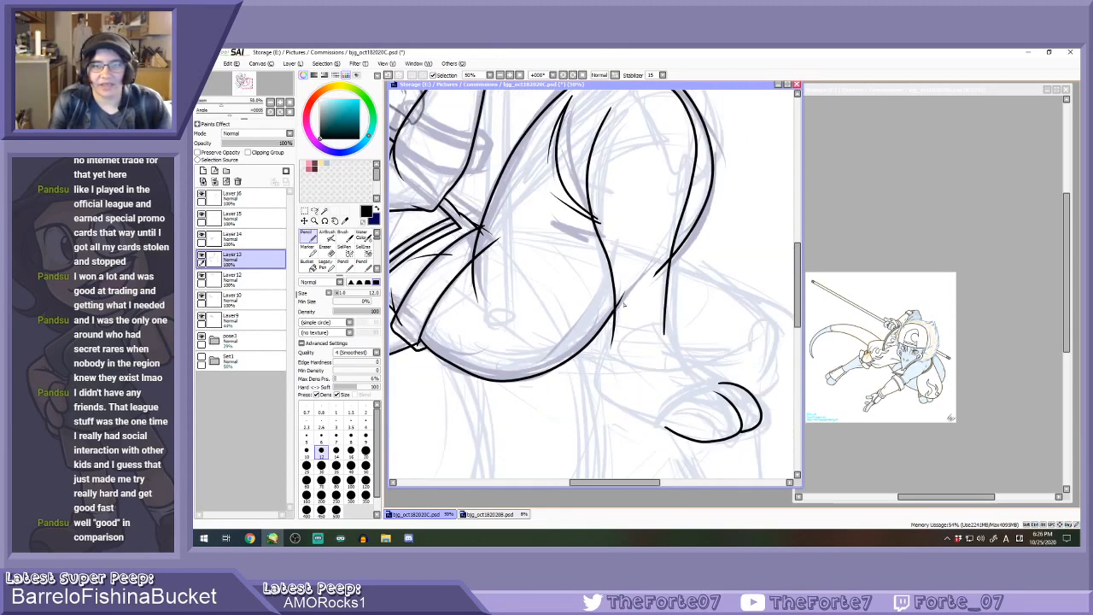
scroll(638, 370, "up", 2)
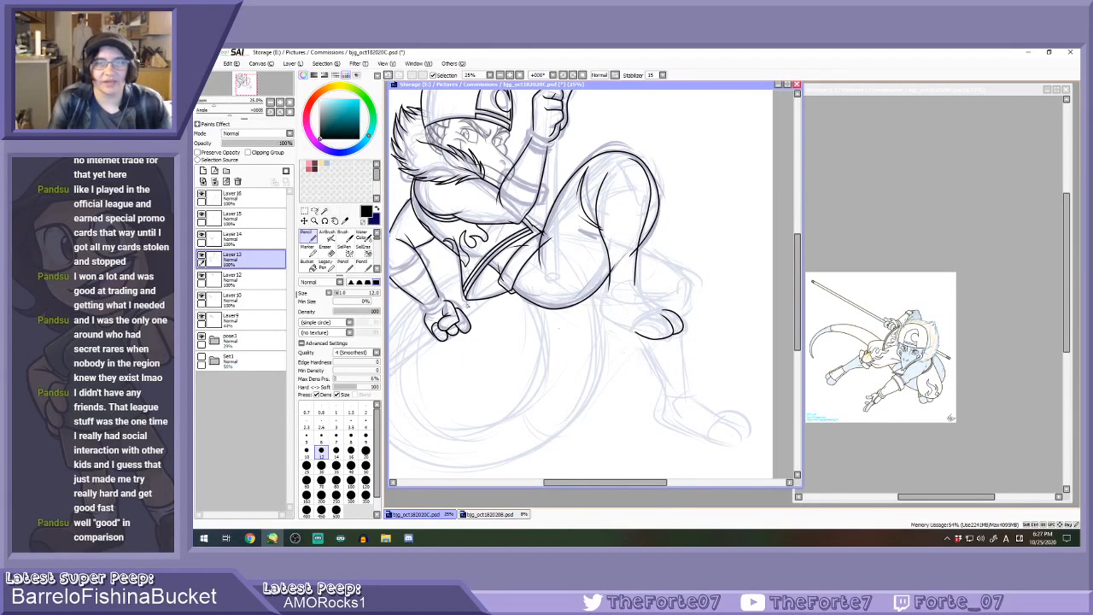
Lasso the lower leg's two long lines, nudge them slightly to the right and clear the selection.
left_click(315, 211)
mouse_move(661, 151)
left_mouse_down()
mouse_move(589, 286)
mouse_move(653, 309)
mouse_move(663, 159)
left_mouse_up()
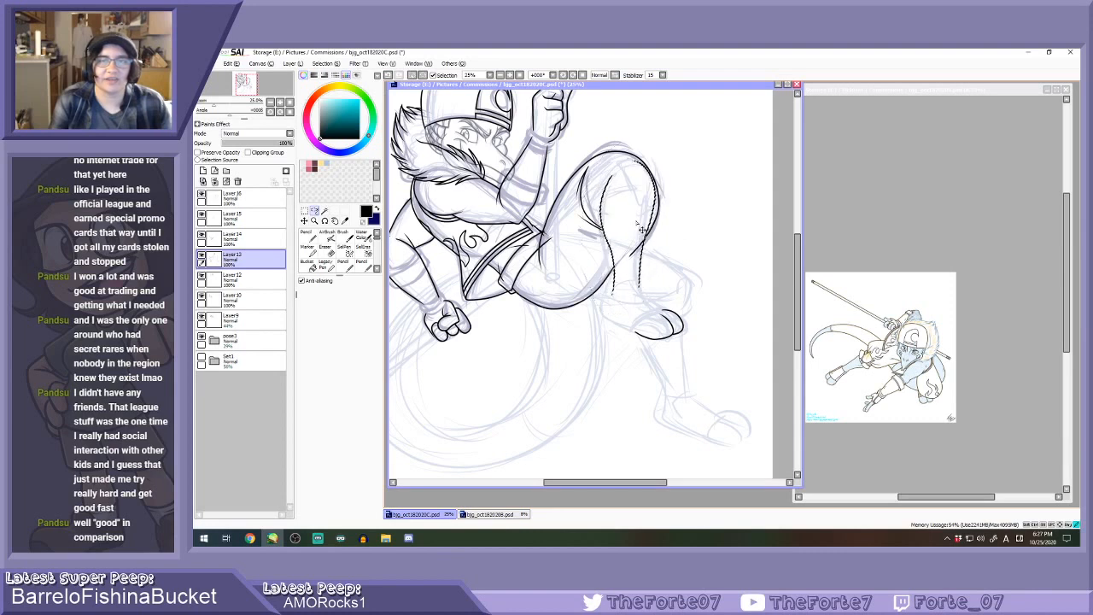
left_click_drag(637, 224, 639, 225)
key("ctrl+d")
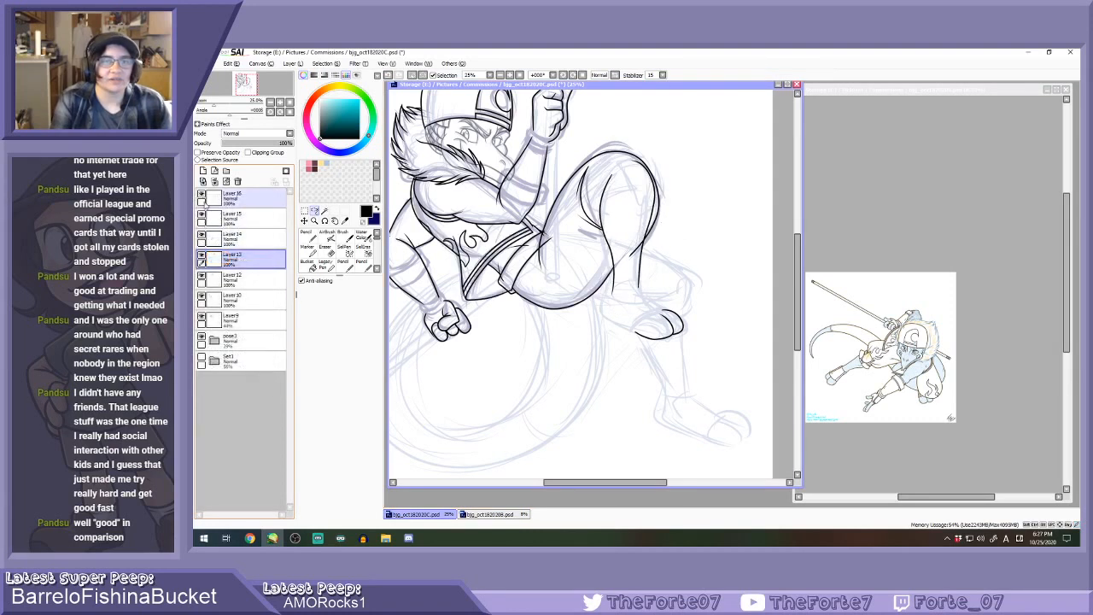
On Layer16, erase the thigh outline's overshooting ends where they cross the lower leg.
left_click(239, 197)
key("e")
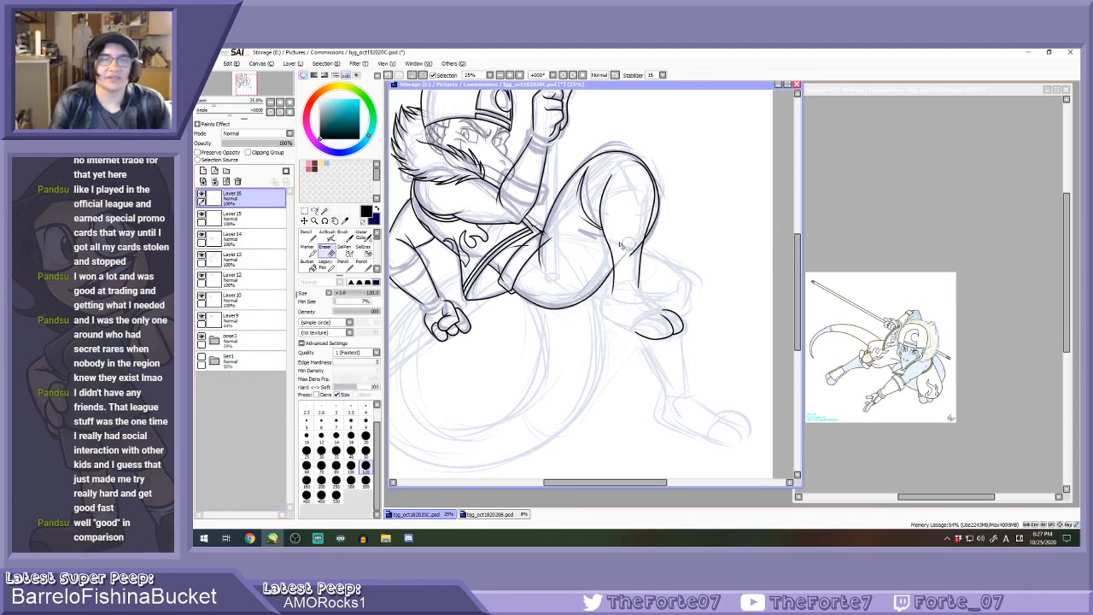
scroll(621, 245, "up", 1)
left_click(329, 65)
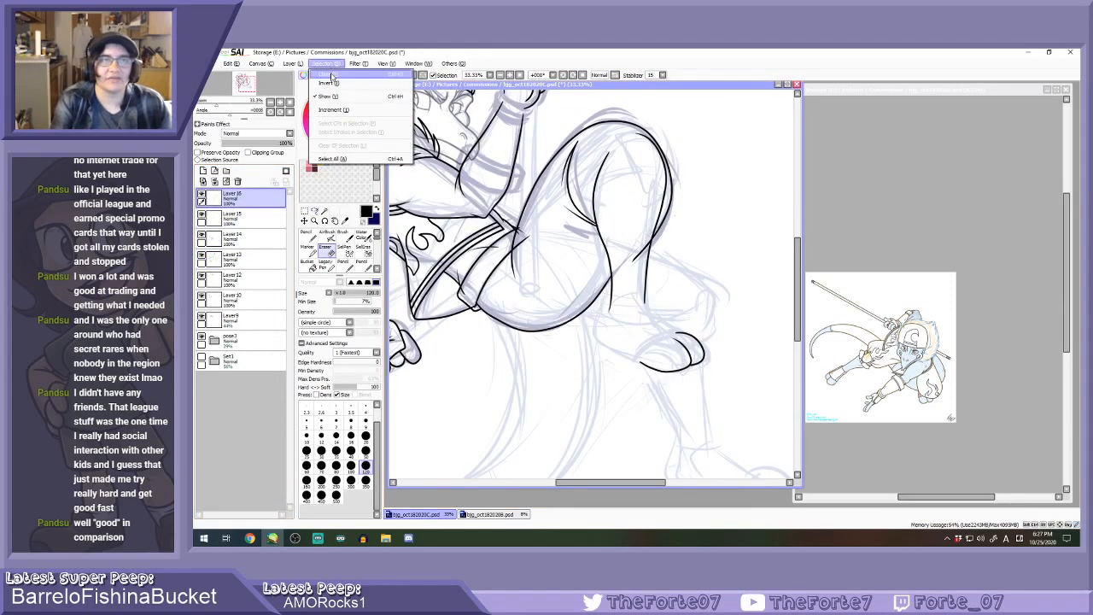
left_click(332, 75)
scroll(670, 271, "up", 2)
left_click_drag(598, 241, 614, 188)
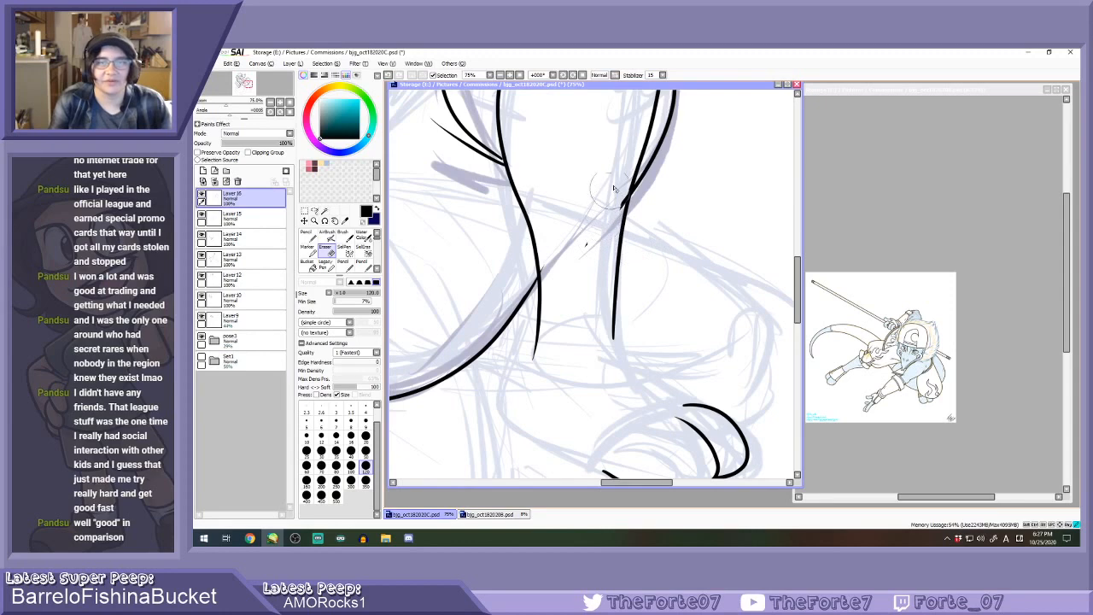
scroll(570, 261, "down", 1)
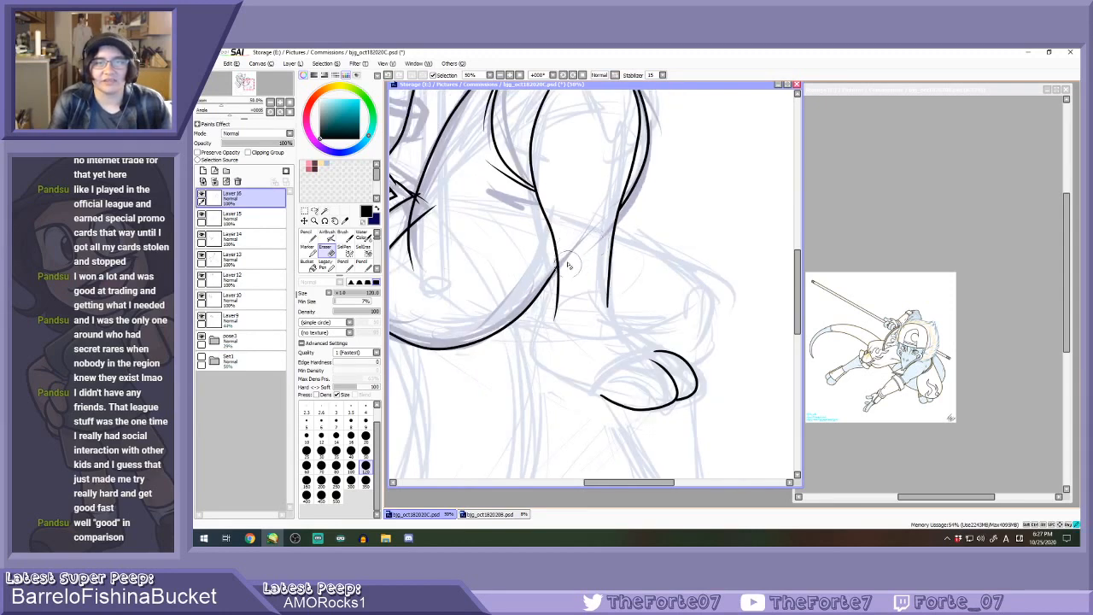
scroll(568, 266, "down", 2)
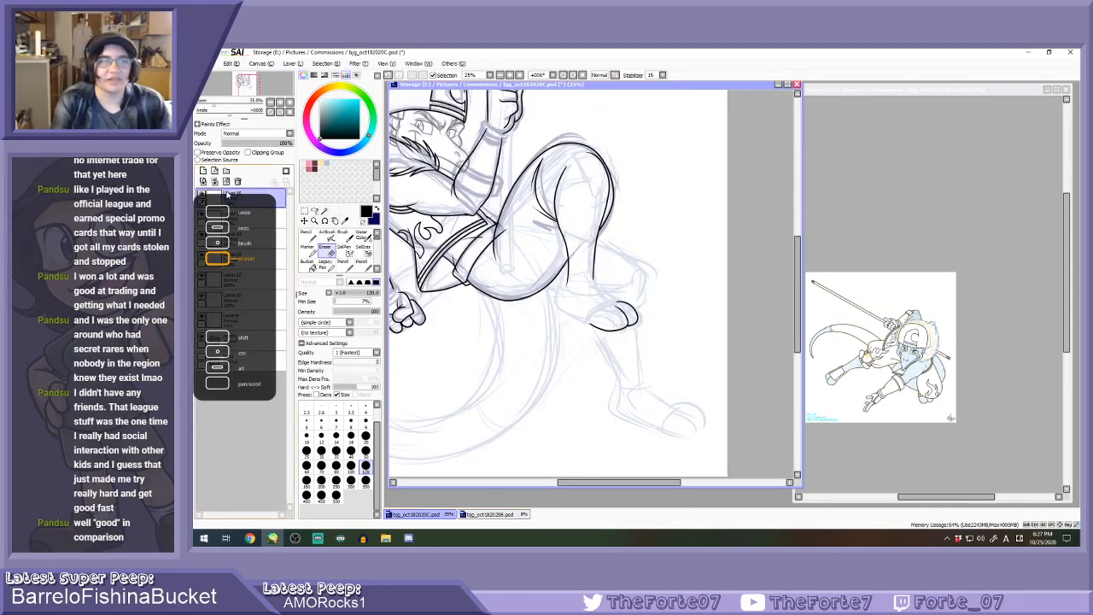
Toggle Layer16 and Layer15 on and off to check which leg lines each one holds.
left_click(202, 195)
left_click(201, 195)
left_click(202, 195)
left_click(202, 194)
left_click(202, 214)
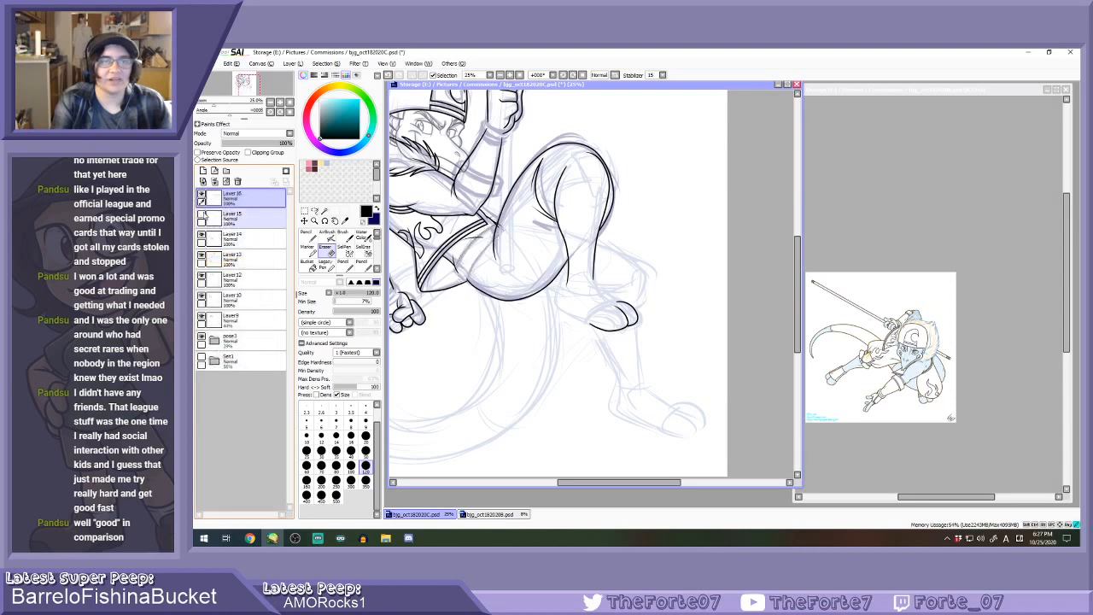
left_click(202, 214)
left_click(203, 214)
left_click(202, 214)
left_click(231, 218)
Add a new layer above Layer13 and ink the other leg's back calf line from behind the bent foot's toes to the ankle.
key("n")
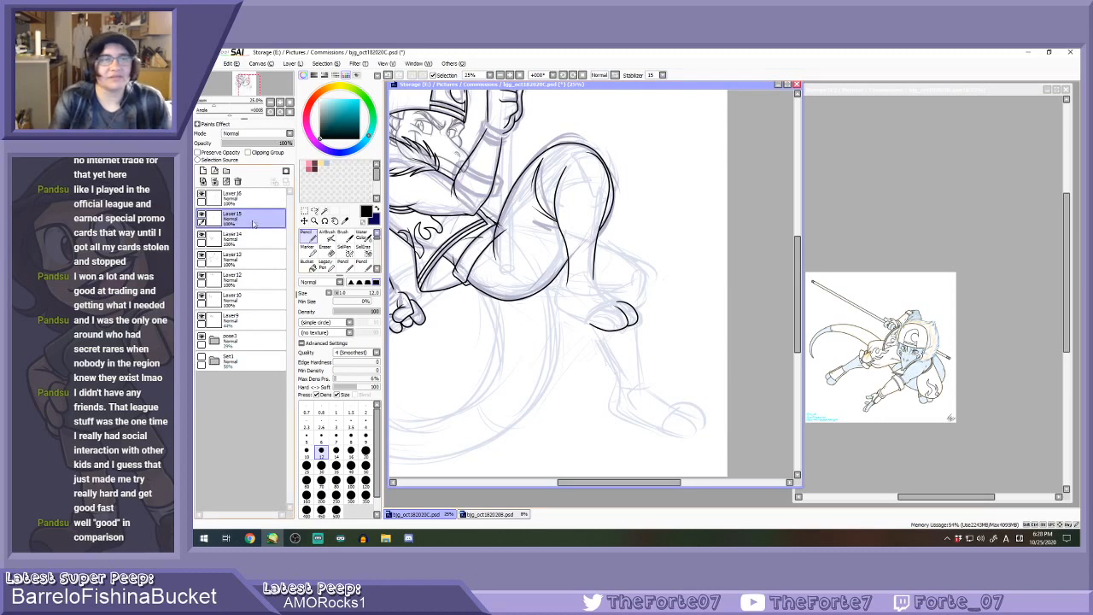
left_click(219, 197)
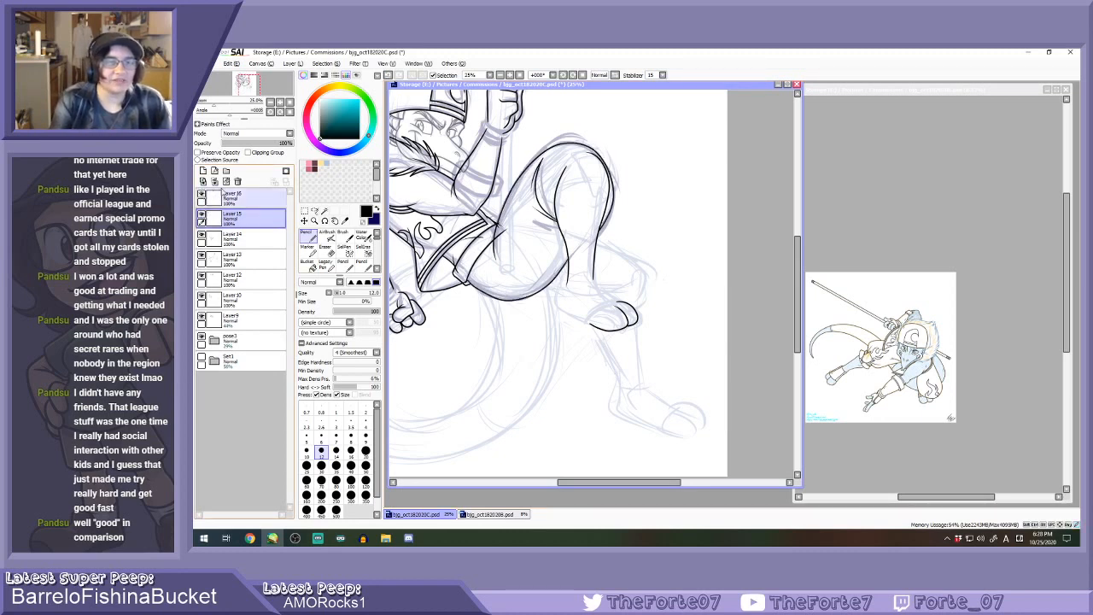
left_click(231, 259)
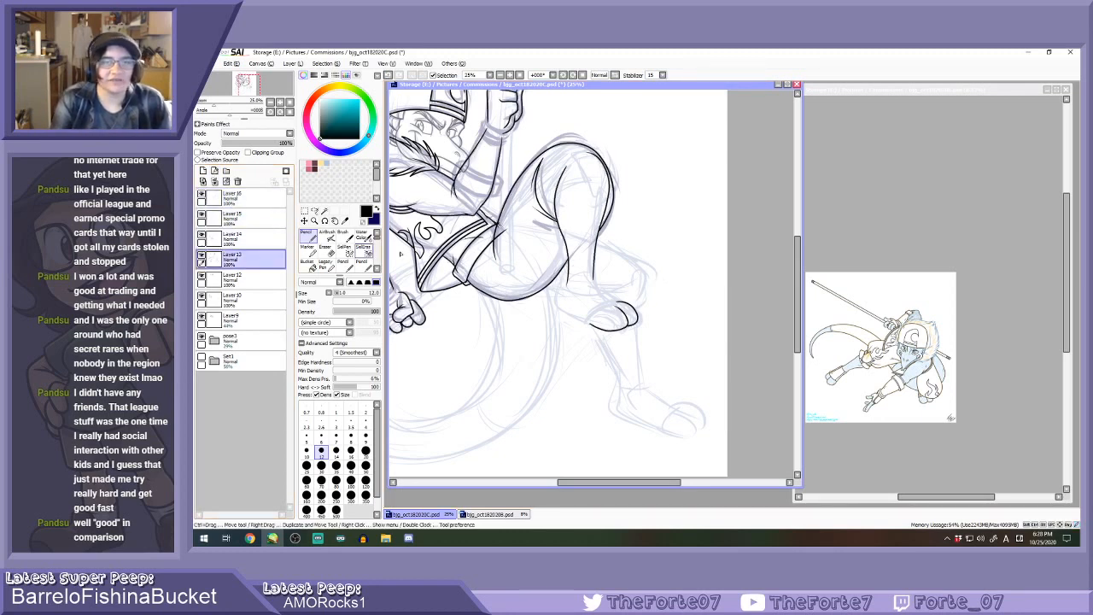
left_click(203, 170)
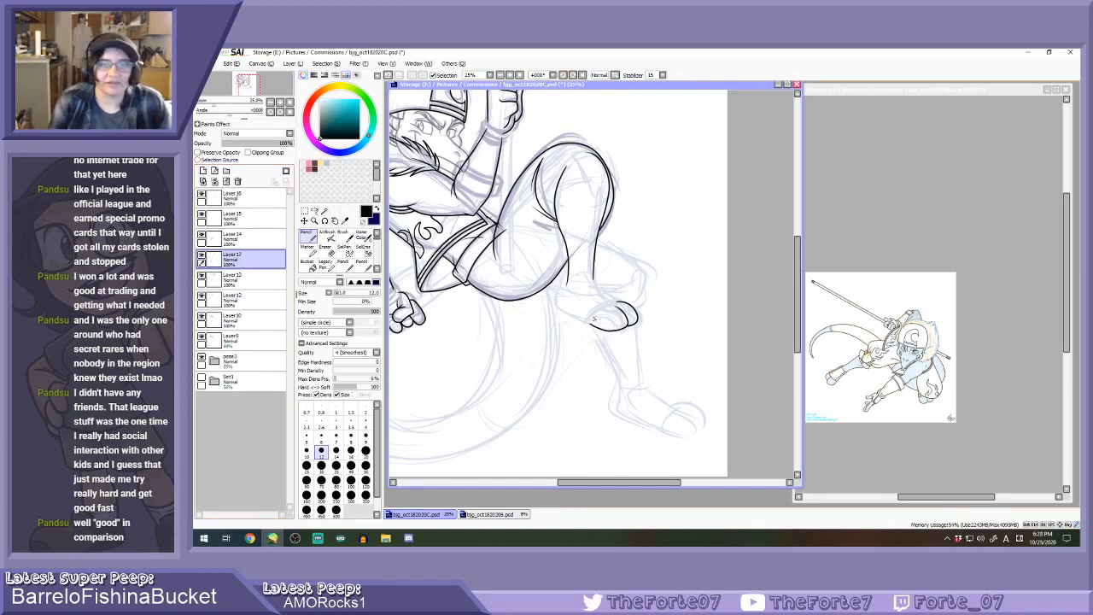
left_click_drag(592, 323, 627, 389)
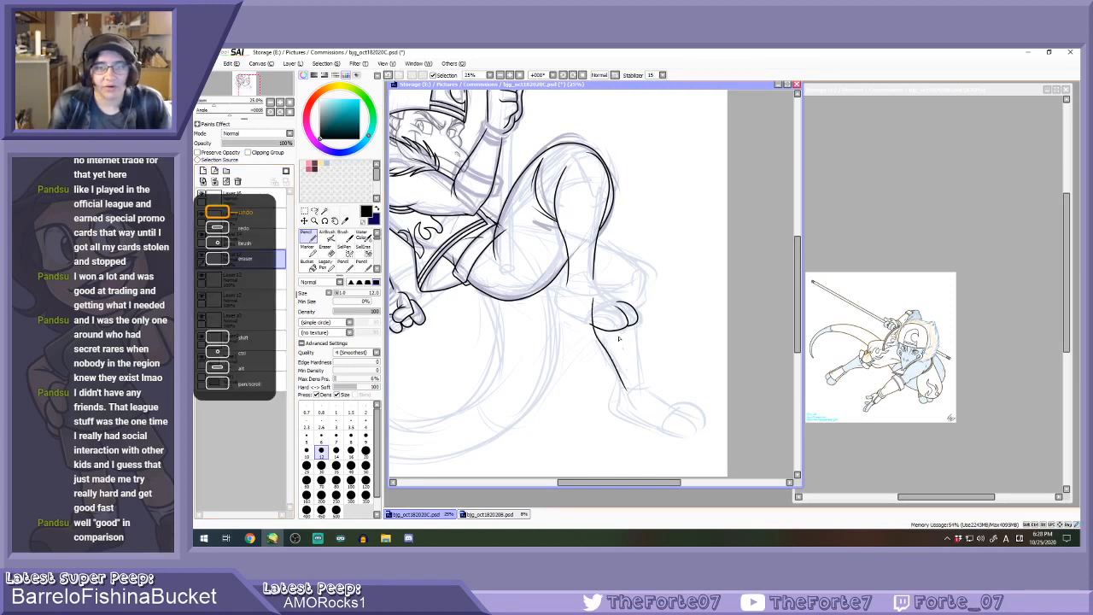
key("ctrl+z")
mouse_move(591, 296)
left_mouse_down()
mouse_move(590, 329)
mouse_move(624, 392)
left_mouse_up()
scroll(623, 368, "up", 2)
key("ctrl+z")
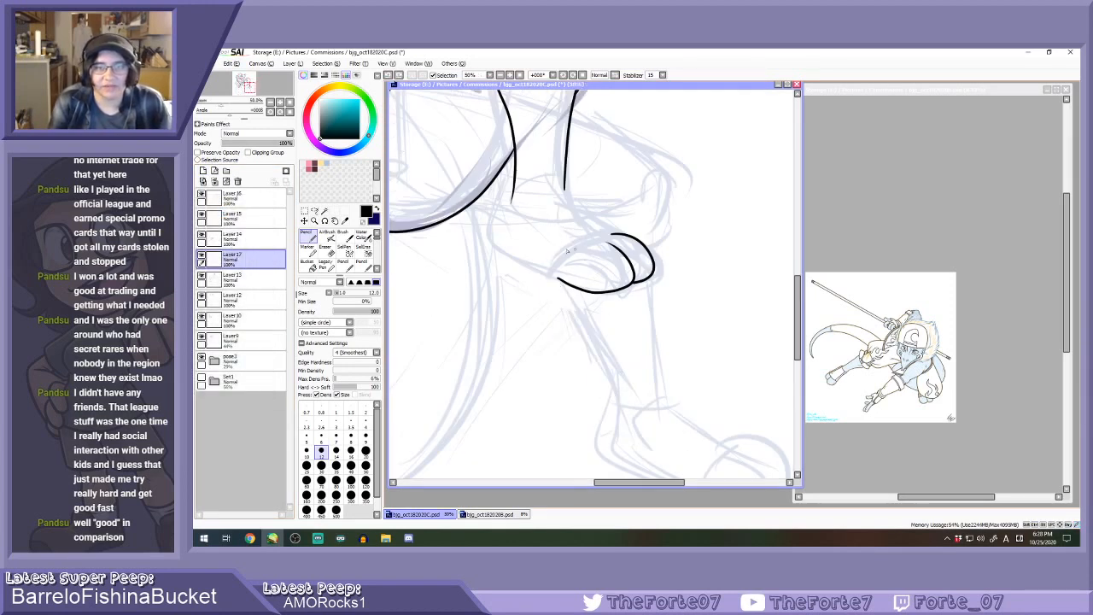
mouse_move(557, 227)
left_mouse_down()
mouse_move(555, 273)
mouse_move(620, 416)
left_mouse_up()
key("ctrl+z")
mouse_move(557, 233)
left_mouse_down()
mouse_move(563, 301)
mouse_move(623, 427)
left_mouse_up()
Ink the front line of the other leg's shin from beside the bent foot's toes to the ankle, repeating until it fits.
left_click_drag(643, 203, 658, 410)
key("ctrl+z")
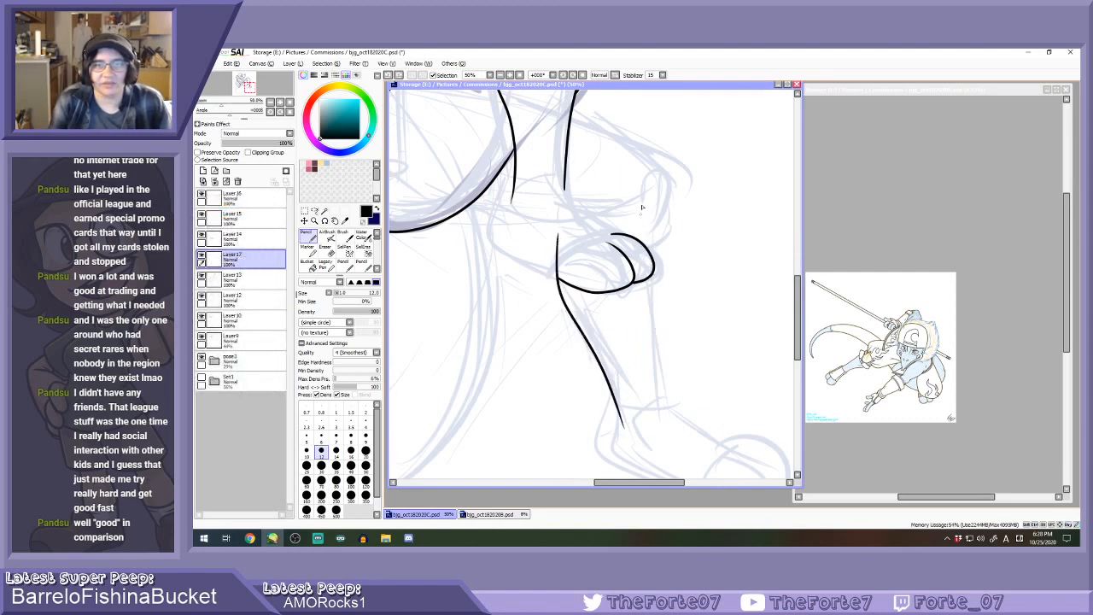
left_click_drag(644, 193, 658, 431)
key("ctrl+z")
left_click_drag(646, 203, 662, 415)
scroll(647, 313, "down", 2)
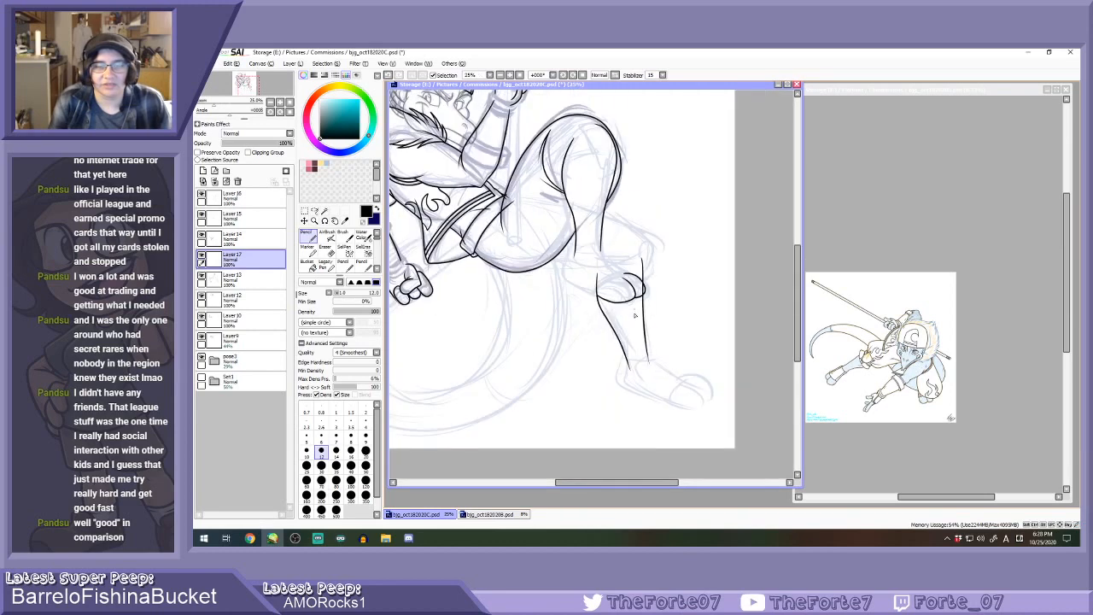
scroll(643, 337, "up", 2)
scroll(713, 410, "down", 1)
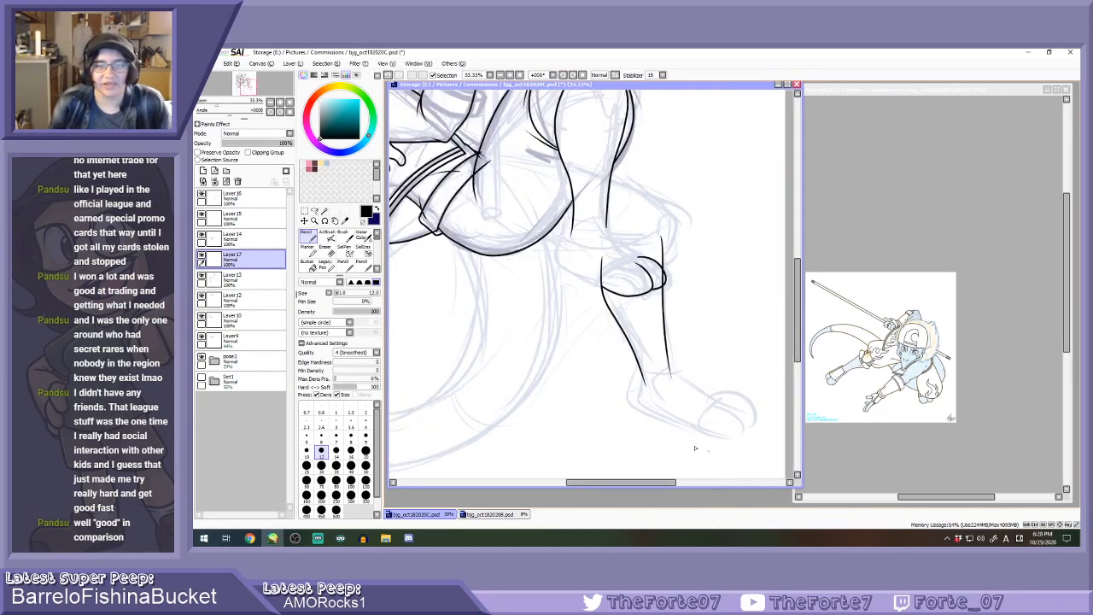
Ink the rounded outline of the lower foot's front toe over the sketch, redoing the curve until the shape fits.
scroll(695, 447, "up", 1)
mouse_move(683, 416)
left_mouse_down()
mouse_move(741, 439)
mouse_move(748, 395)
left_mouse_up()
key("ctrl+z")
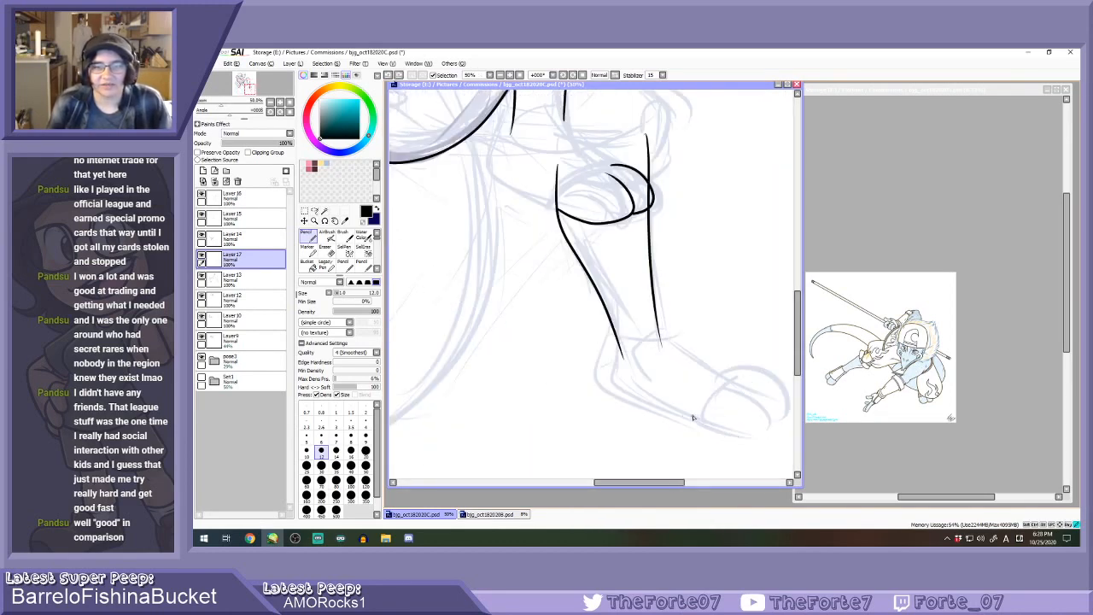
mouse_move(694, 417)
left_mouse_down()
mouse_move(743, 437)
mouse_move(764, 412)
mouse_move(727, 385)
mouse_move(773, 415)
left_mouse_up()
key("ctrl+z")
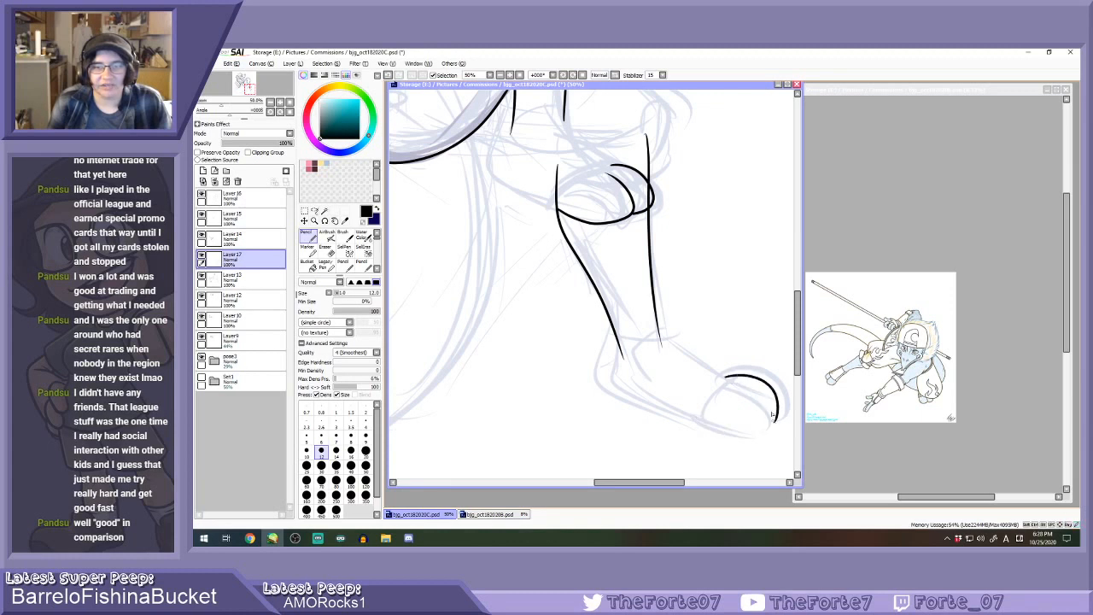
key("ctrl+z")
mouse_move(719, 389)
left_mouse_down()
mouse_move(762, 423)
mouse_move(739, 435)
mouse_move(703, 415)
mouse_move(732, 389)
mouse_move(769, 404)
mouse_move(763, 421)
mouse_move(760, 402)
mouse_move(755, 446)
mouse_move(683, 427)
left_mouse_up()
scroll(766, 418, "up", 1)
key("ctrl+z")
key("ctrl+z")
mouse_move(694, 384)
left_mouse_down()
mouse_move(761, 416)
mouse_move(746, 453)
mouse_move(668, 436)
left_mouse_up()
Ink the second toe as an arc behind the lower foot's front toe, redoing it once.
mouse_move(716, 368)
left_mouse_down()
mouse_move(775, 404)
mouse_move(763, 438)
left_mouse_up()
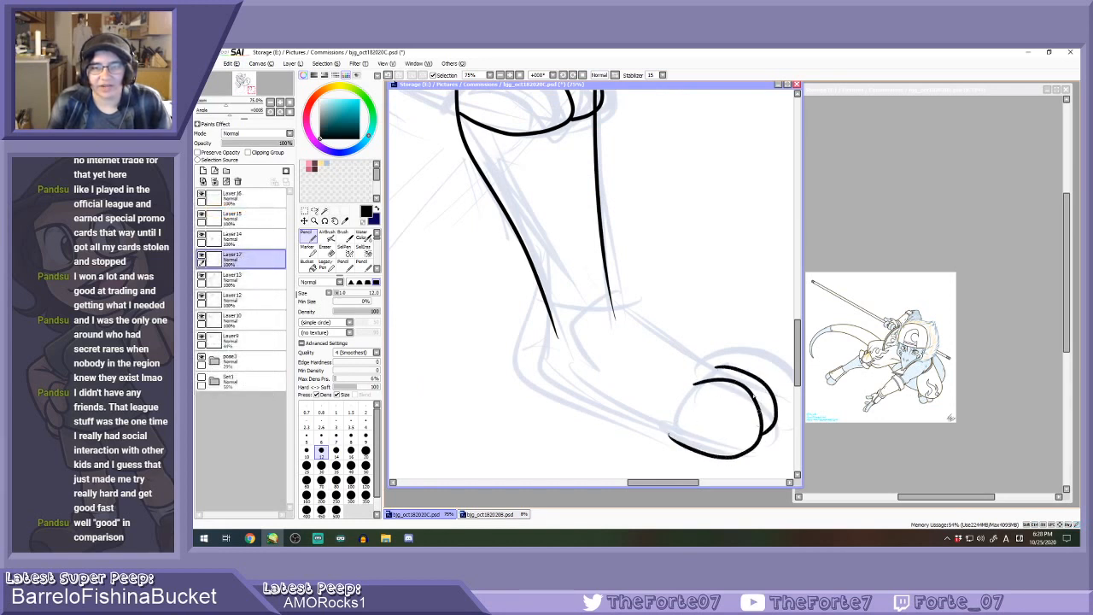
key("ctrl+z")
mouse_move(711, 368)
left_mouse_down()
mouse_move(776, 401)
mouse_move(758, 432)
left_mouse_up()
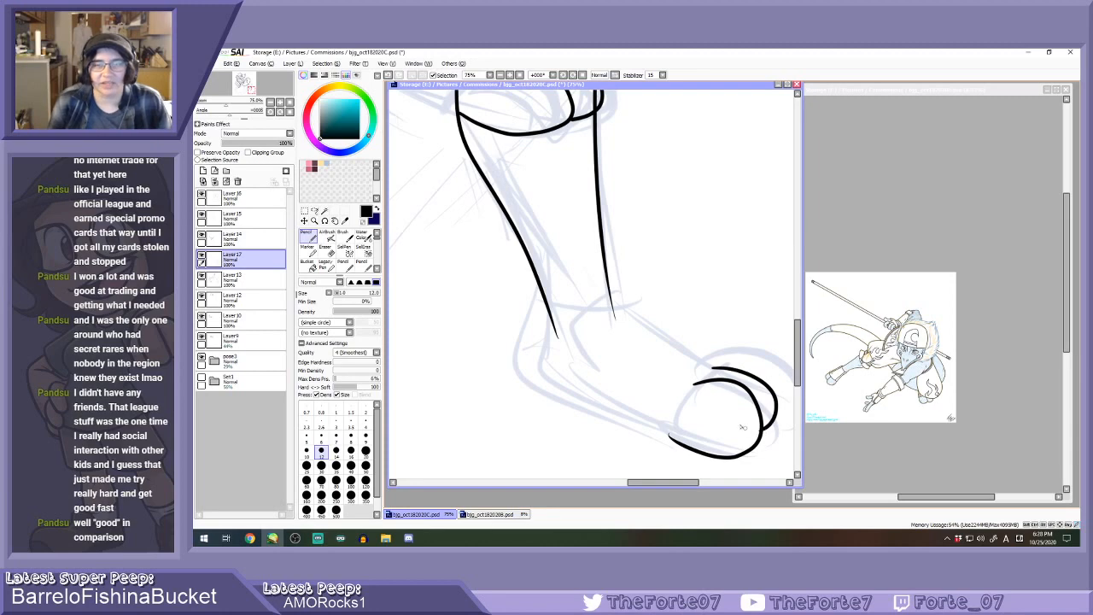
Add a new layer above Layer16, try a line for the other leg's thigh toward its knee, and undo it.
scroll(742, 427, "down", 5)
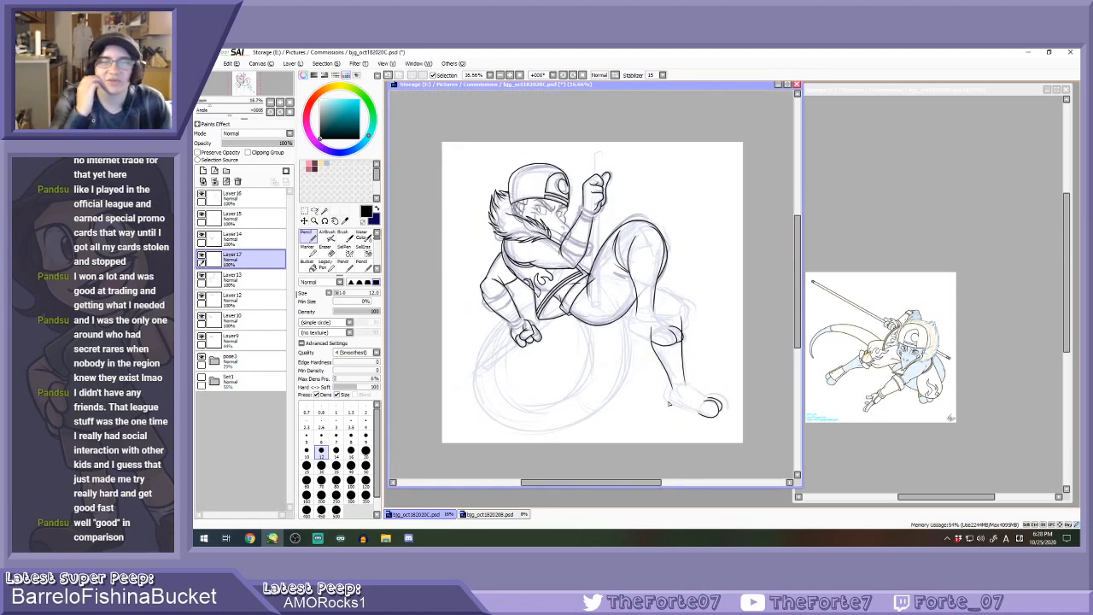
scroll(668, 323, "up", 2)
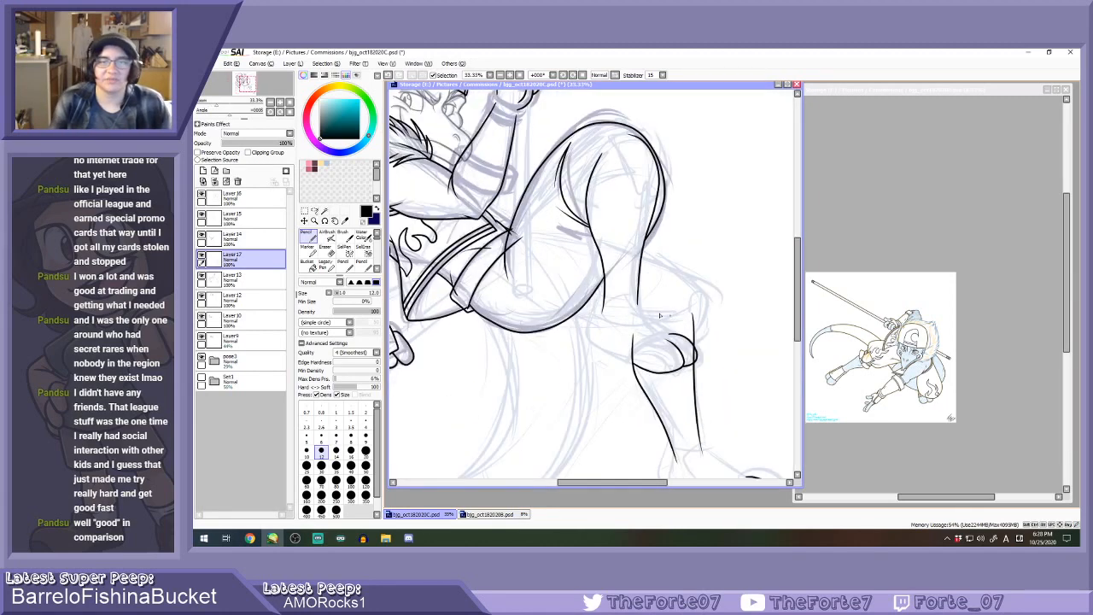
left_click(202, 195)
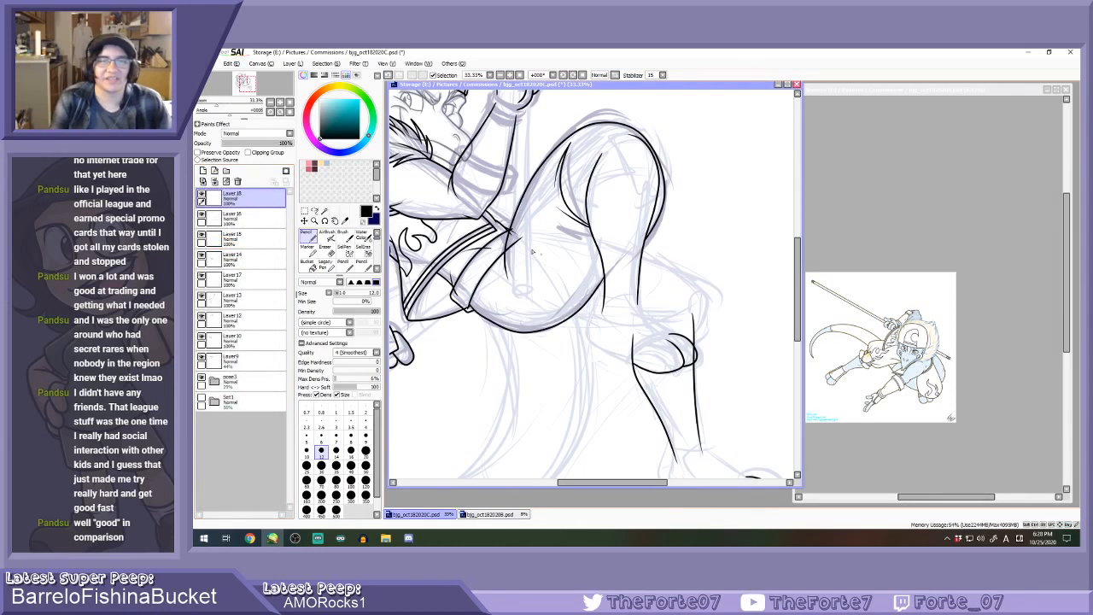
mouse_move(598, 247)
left_mouse_down()
mouse_move(706, 282)
mouse_move(697, 348)
left_mouse_up()
key("ctrl+z")
scroll(642, 259, "down", 1)
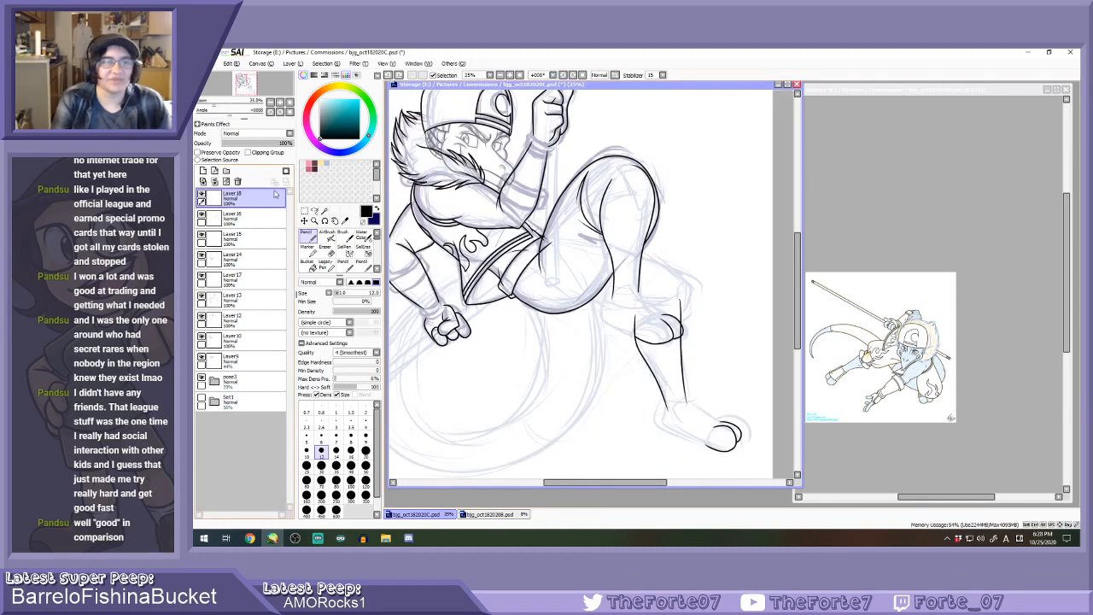
scroll(632, 238, "down", 2)
Raise Layer9's opacity to 78% and erase the cheek line where it passes behind the fur collar below the scales.
left_click(240, 357)
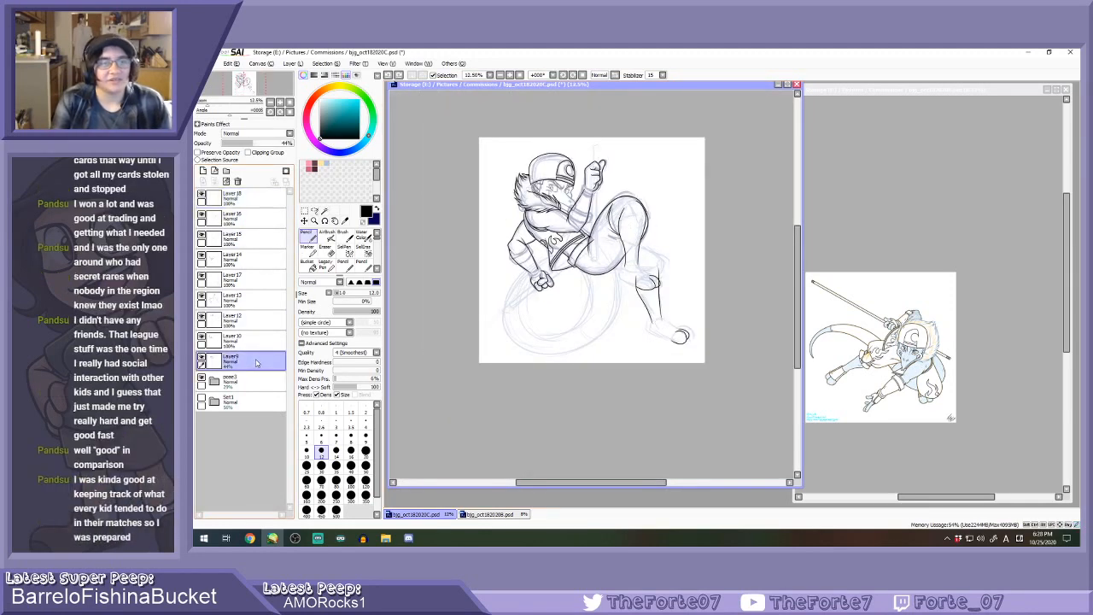
key("e")
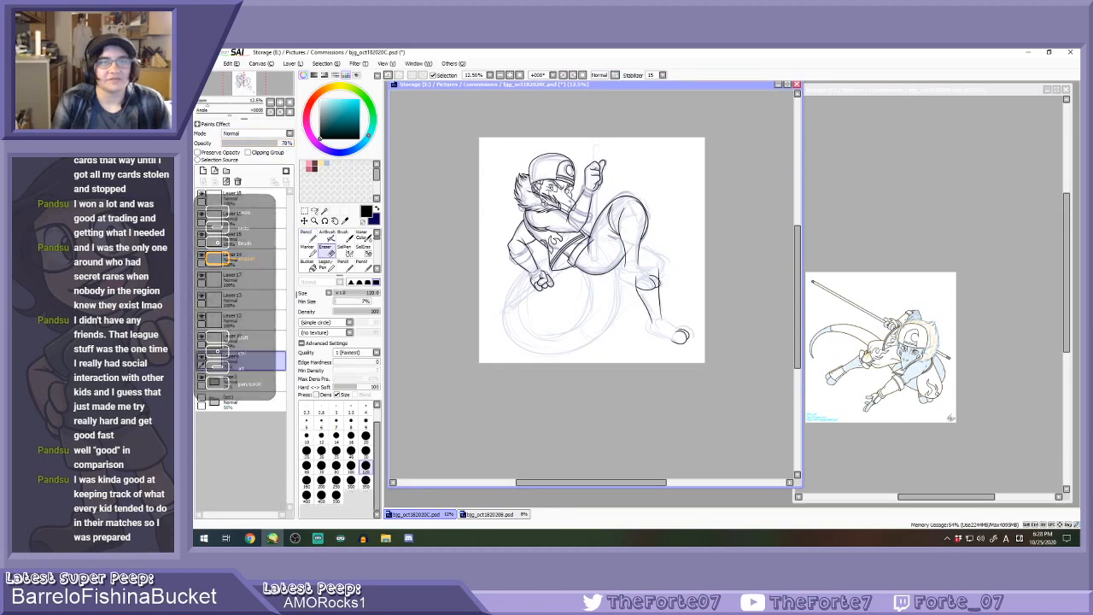
scroll(547, 205, "up", 5)
left_click(335, 450)
scroll(493, 229, "up", 1)
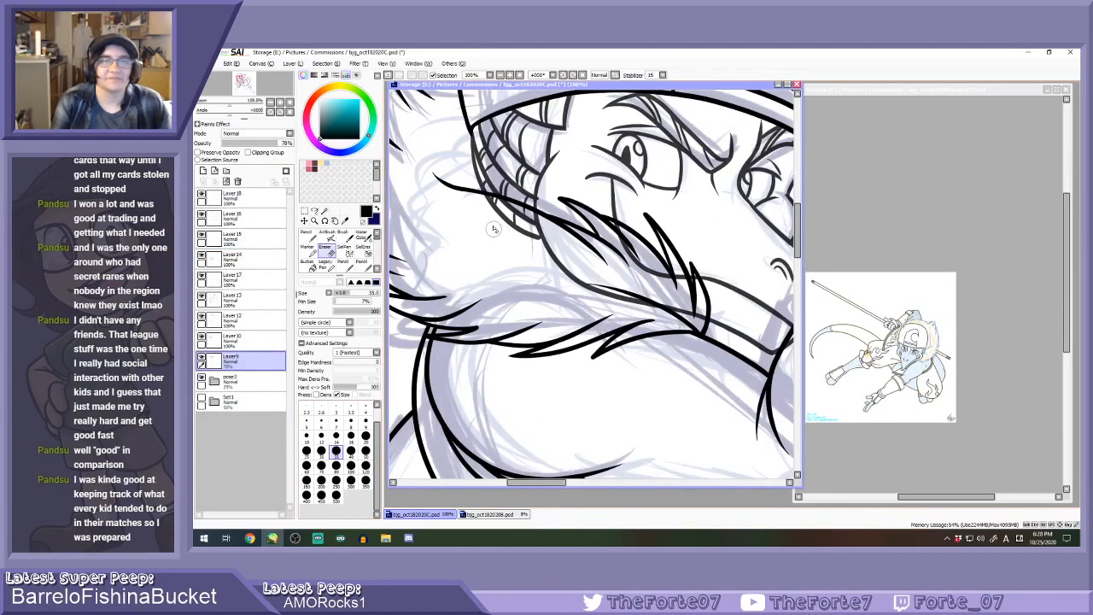
mouse_move(522, 213)
left_mouse_down()
mouse_move(547, 228)
mouse_move(549, 256)
left_mouse_up()
left_click(351, 435)
scroll(560, 209, "up", 1)
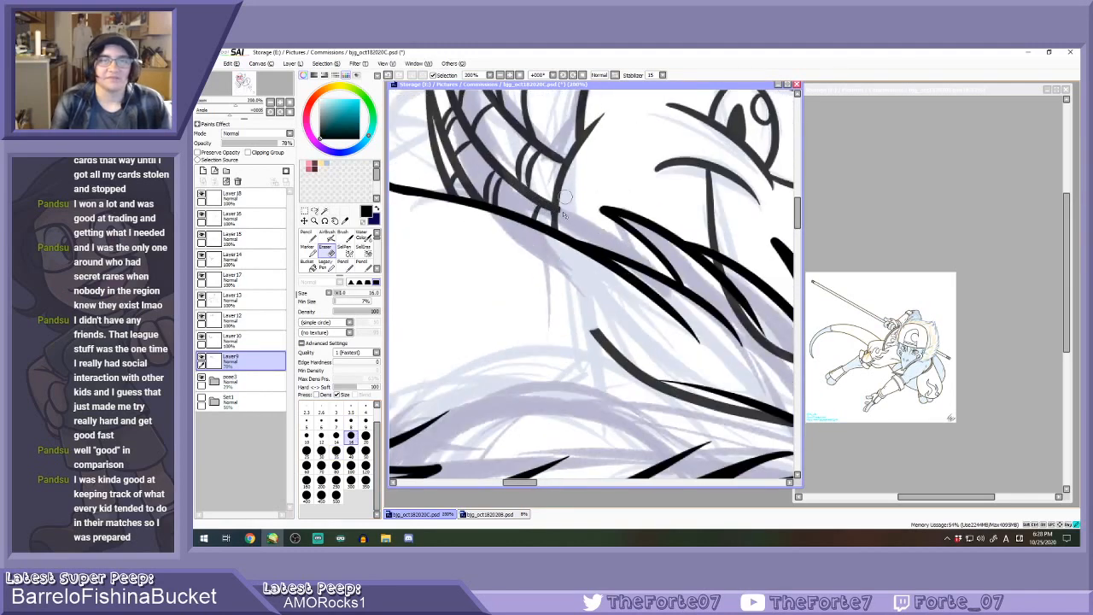
Touch up the line end below the cheek scales and erase the remaining jaw and face lines inside the fur collar.
key("n")
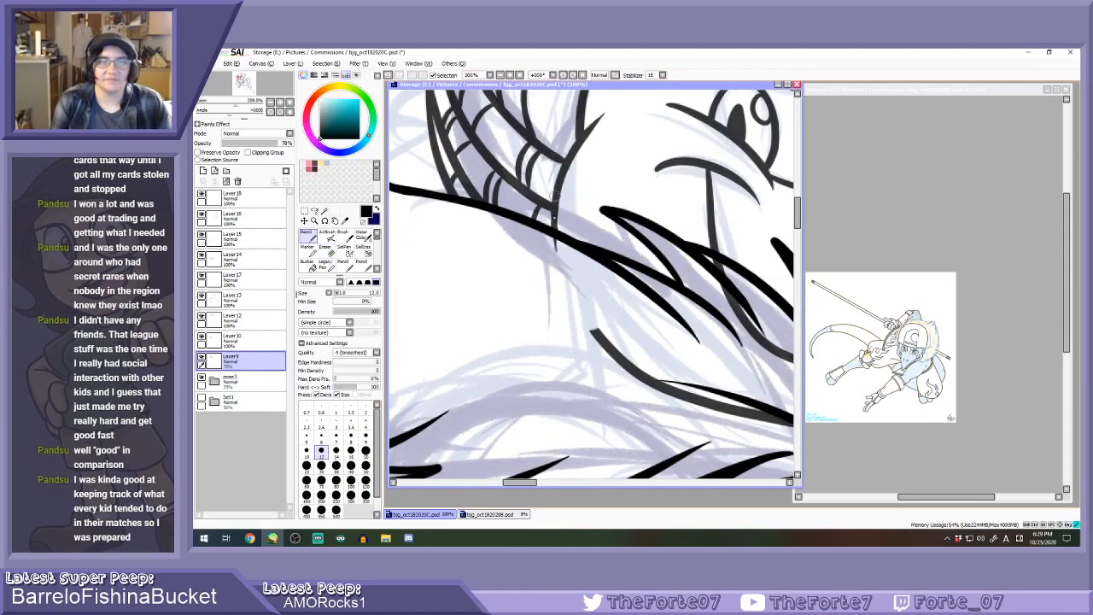
key("e")
scroll(564, 267, "down", 4)
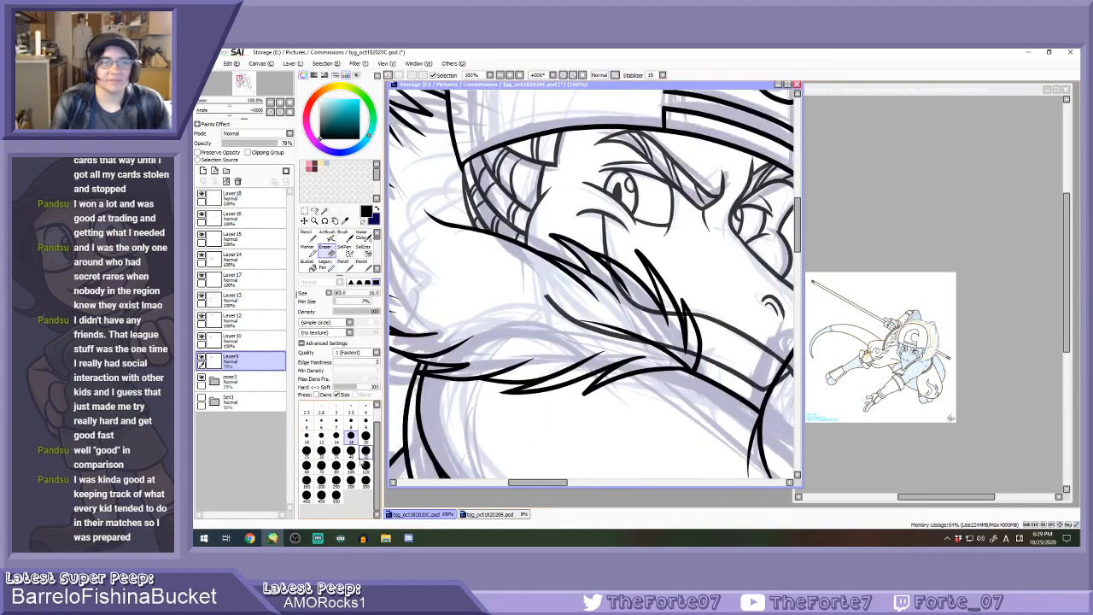
left_click_drag(535, 300, 613, 336)
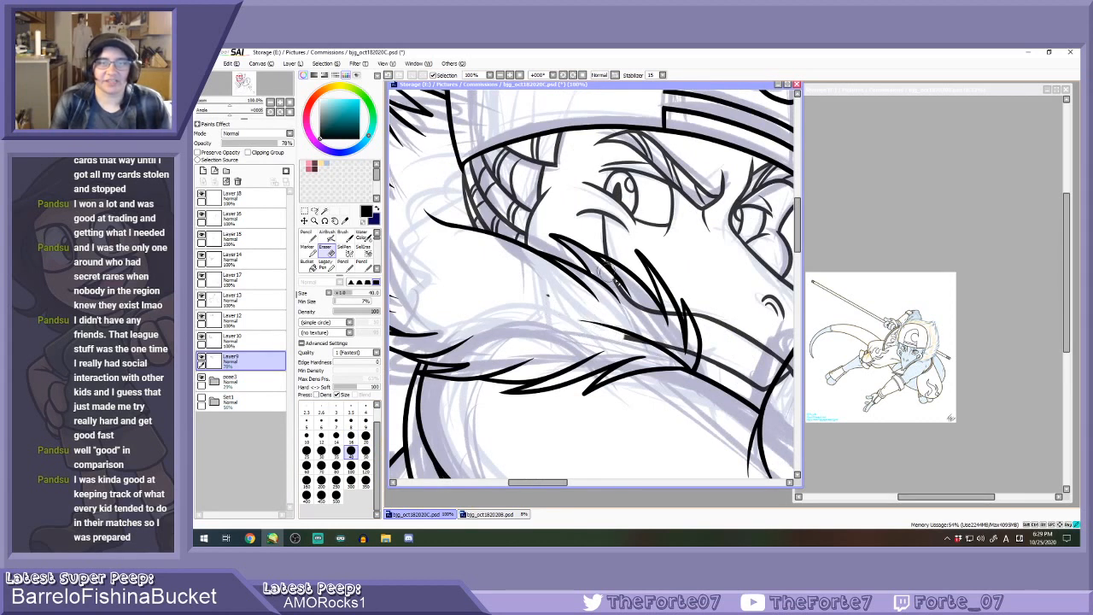
left_click_drag(613, 270, 638, 303)
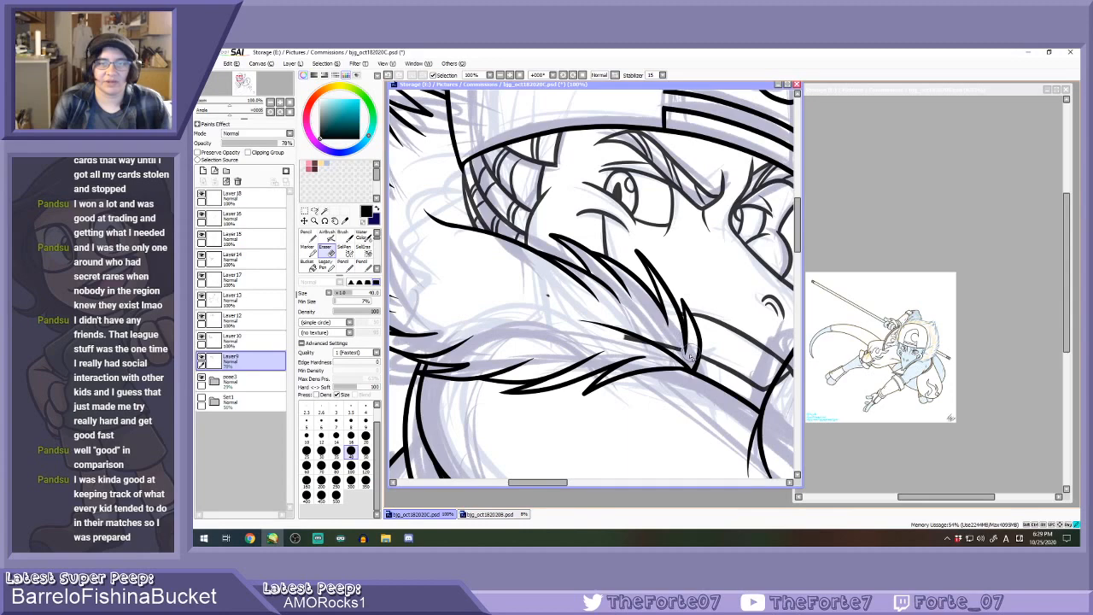
left_click_drag(683, 349, 624, 338)
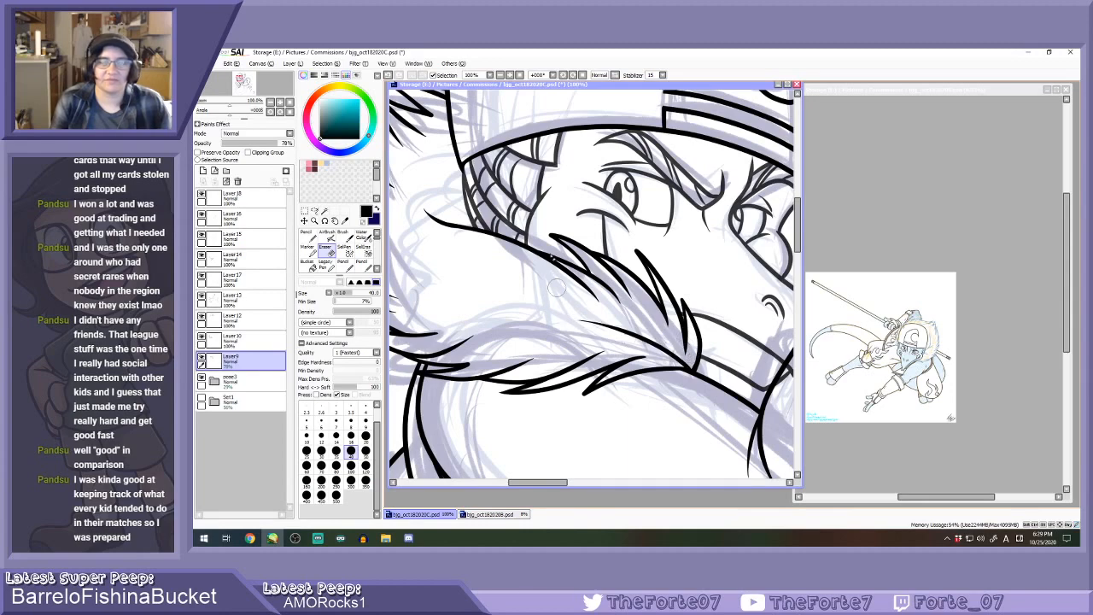
Rotate the canvas, erase the stray line end where the fur collar's tip meets the jaw, and reset the rotation.
left_click(563, 75)
left_click(563, 75)
left_click(563, 75)
left_click(563, 75)
left_click(563, 75)
key("n")
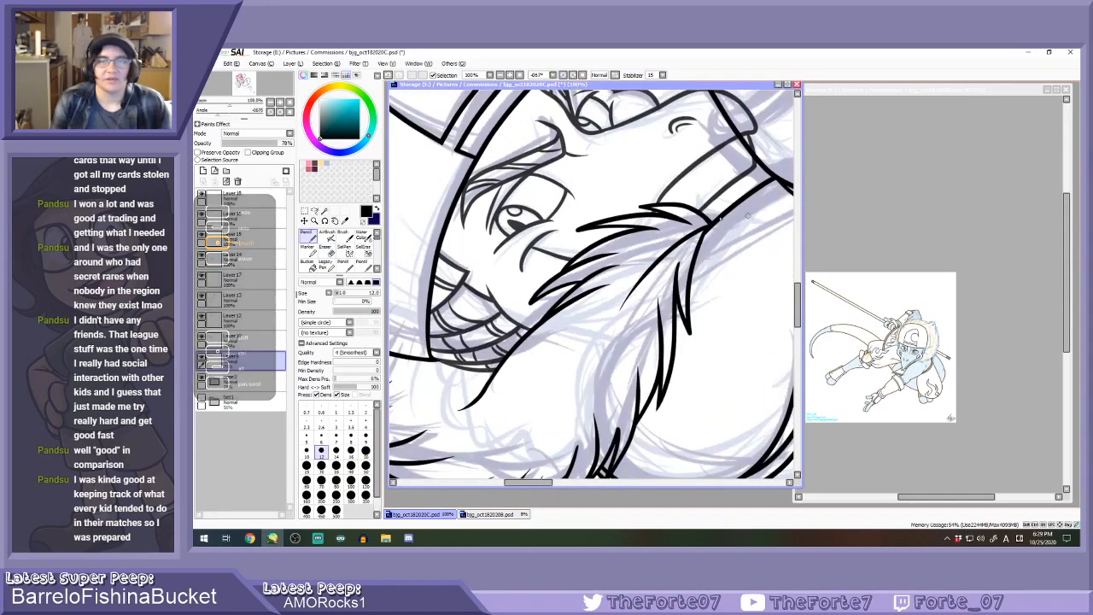
scroll(720, 219, "up", 2)
key("e")
left_click_drag(655, 250, 641, 264)
left_click(573, 75)
key("Delete")
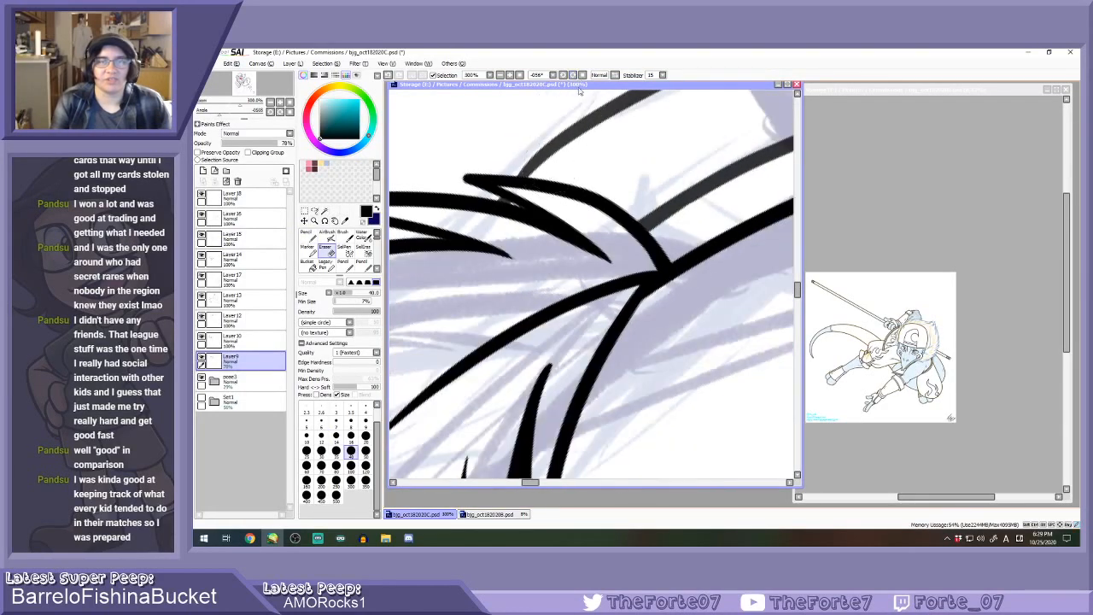
scroll(557, 163, "down", 6)
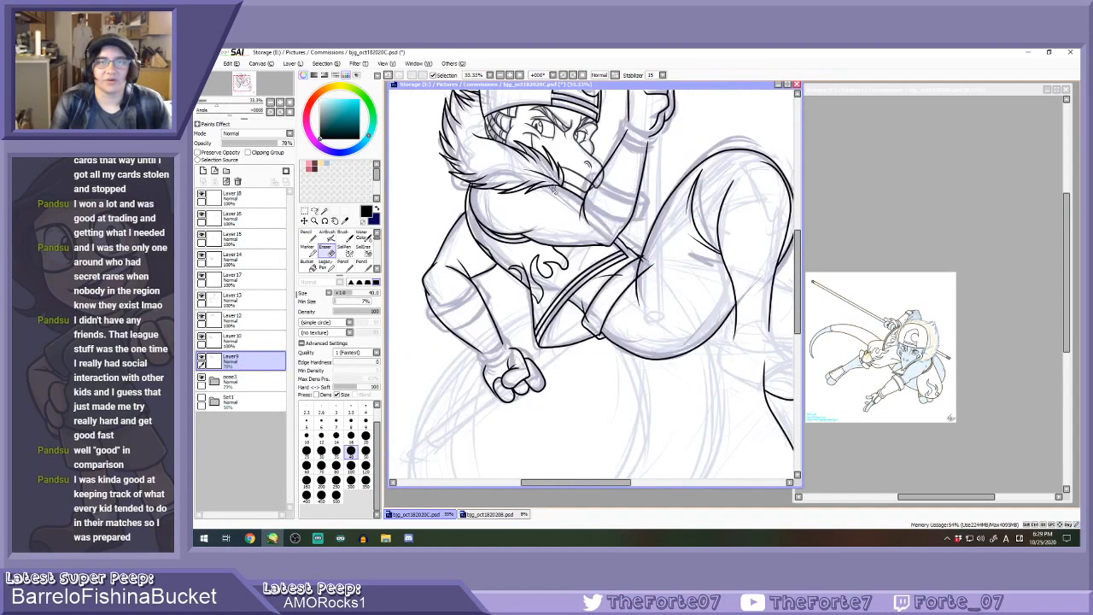
scroll(624, 171, "up", 2)
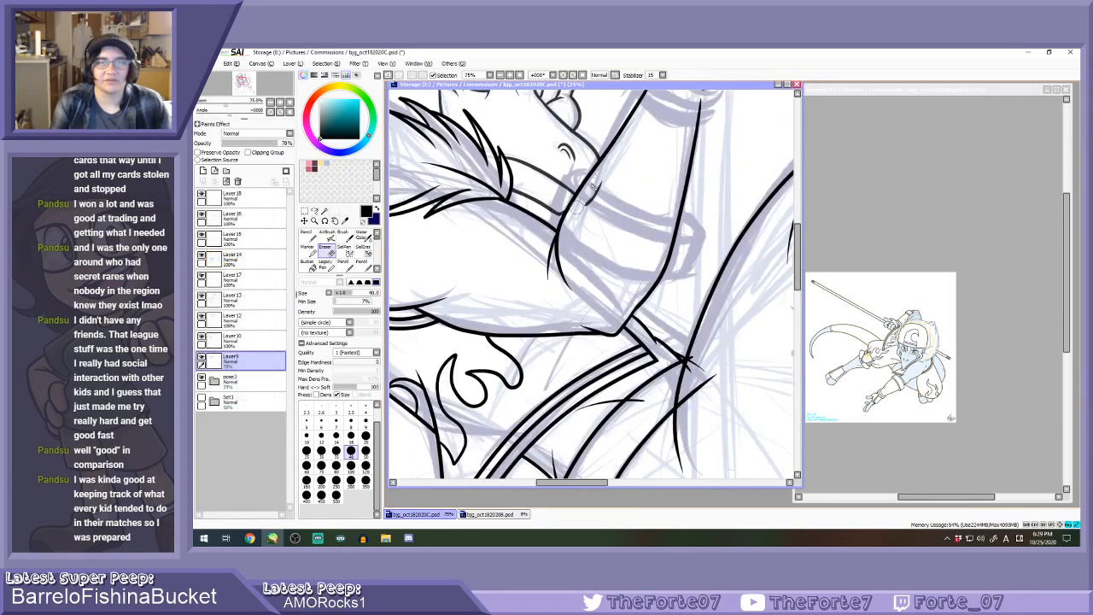
scroll(586, 220, "down", 6)
scroll(584, 224, "up", 3)
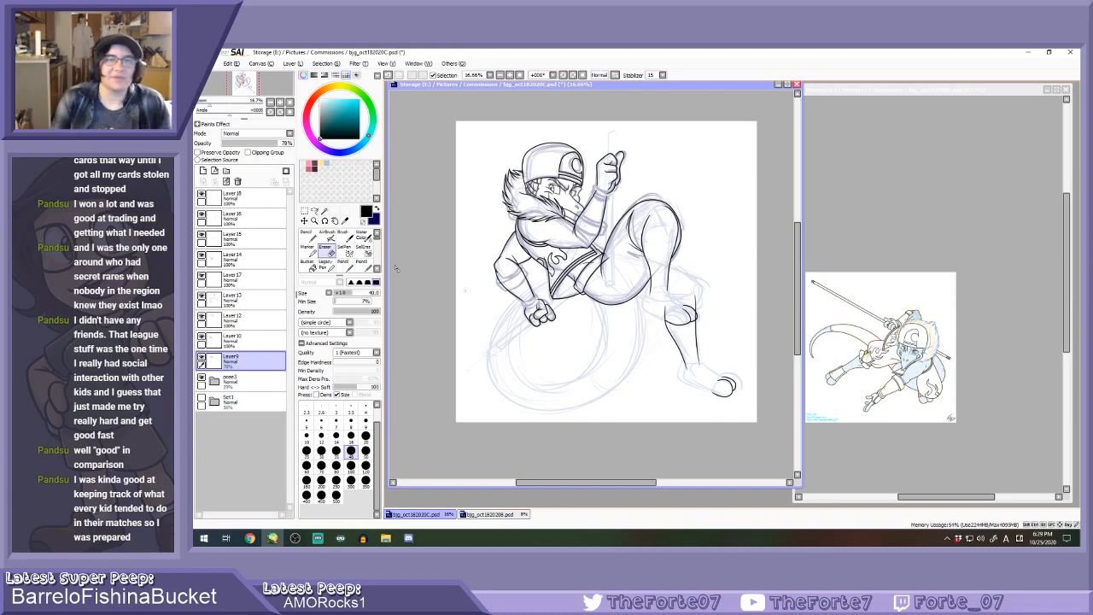
Toggle Layer13 and Layer14 on and off to examine which lines of the figure each layer holds.
left_click(202, 297)
left_click(202, 296)
left_click(244, 300)
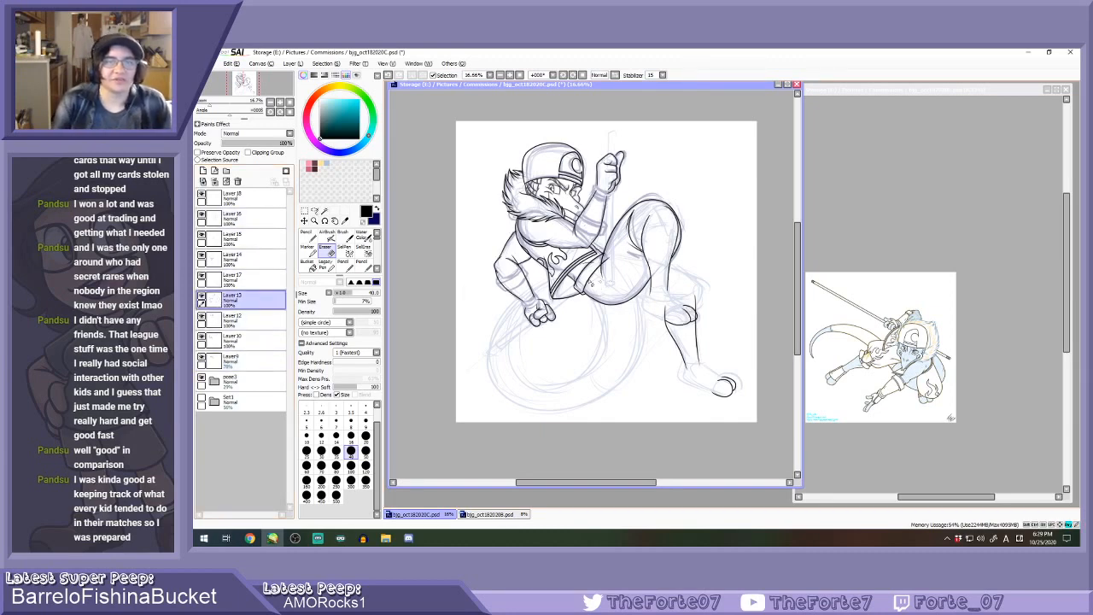
scroll(591, 278, "up", 4)
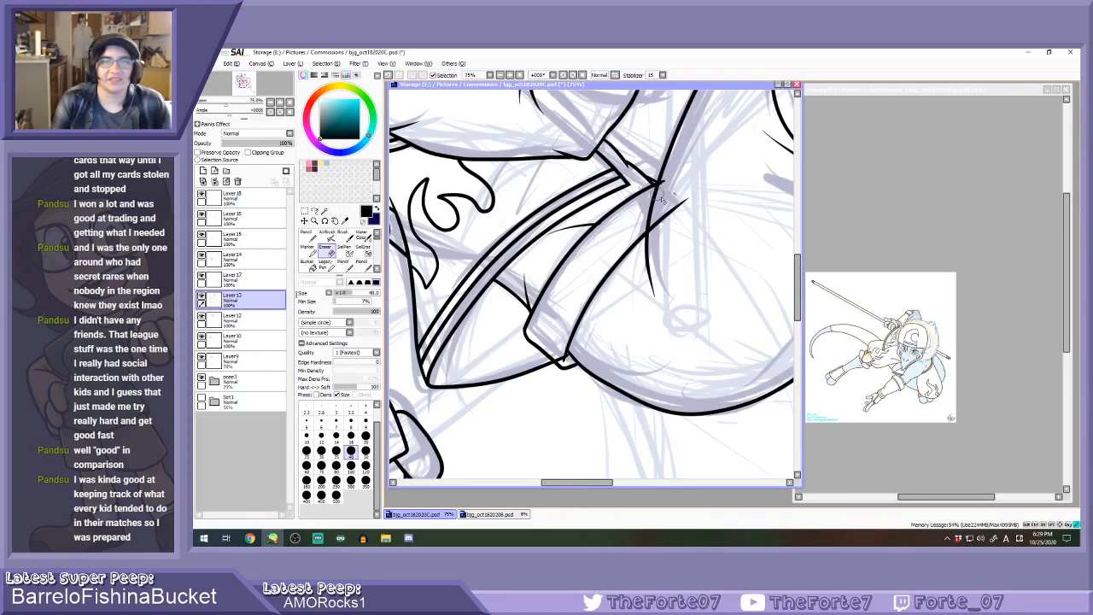
scroll(621, 246, "down", 4)
scroll(621, 246, "up", 1)
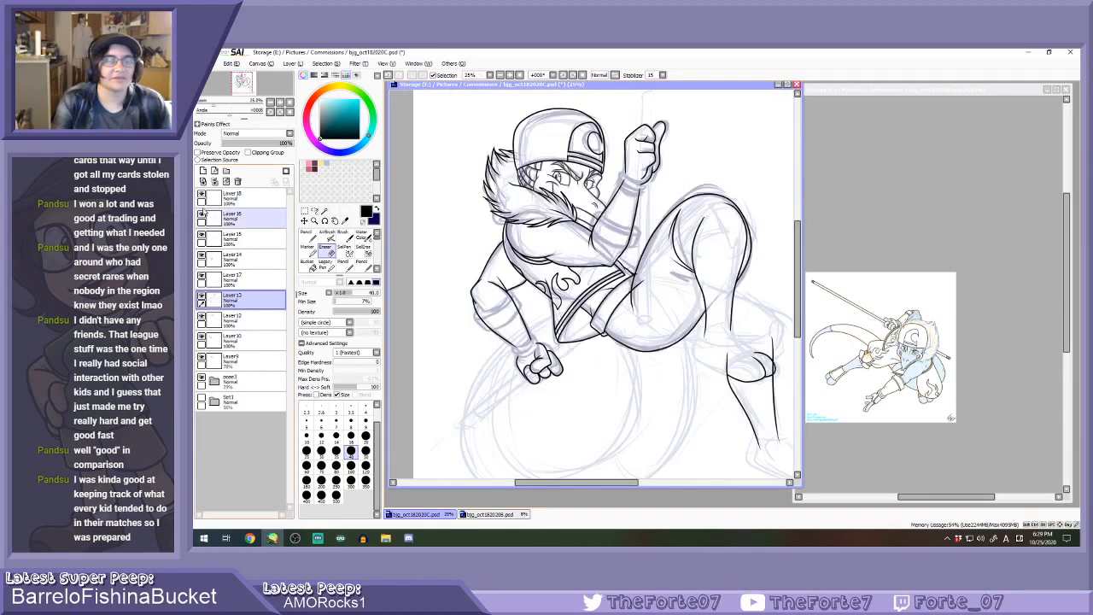
left_click(202, 256)
left_click(203, 257)
left_click(202, 257)
left_click(202, 256)
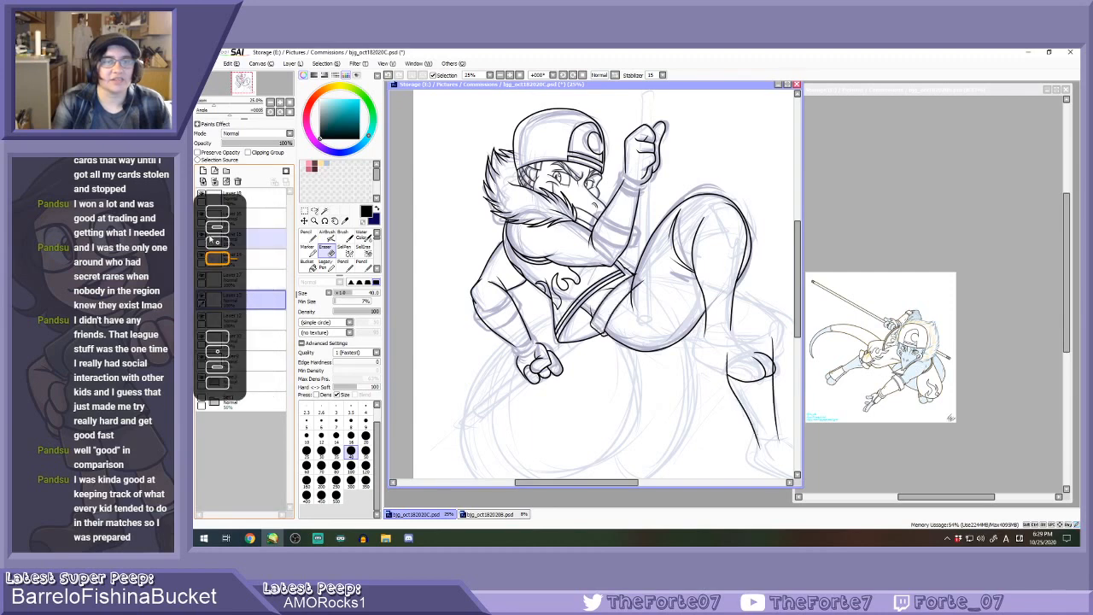
Ink the curve that closes the base of the raised hand at the wrist with the pencil on Layer15.
left_click(245, 242)
key("n")
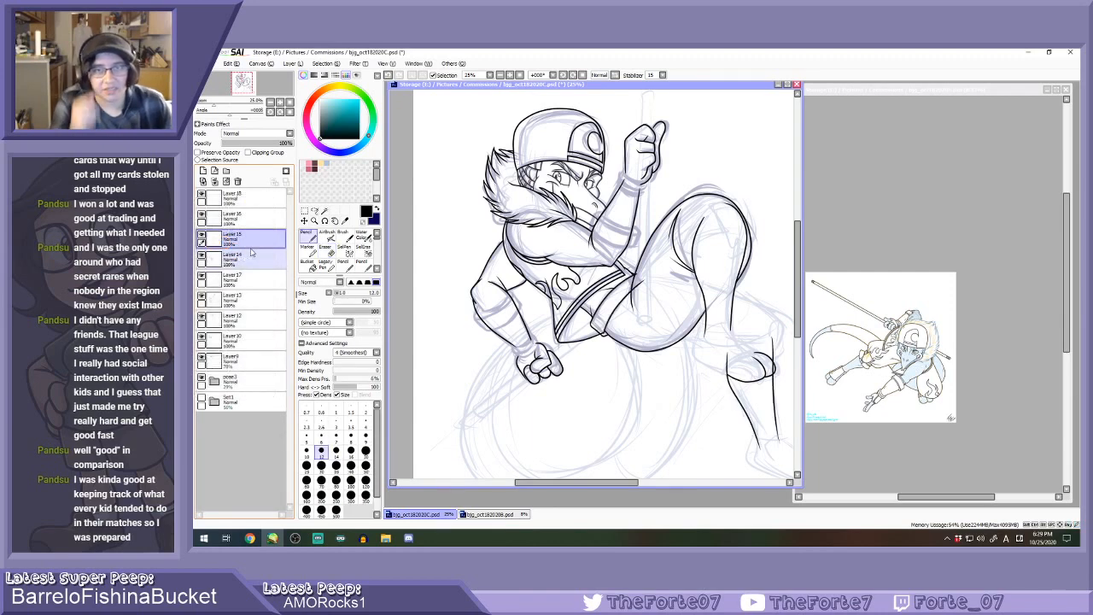
scroll(669, 199, "up", 6)
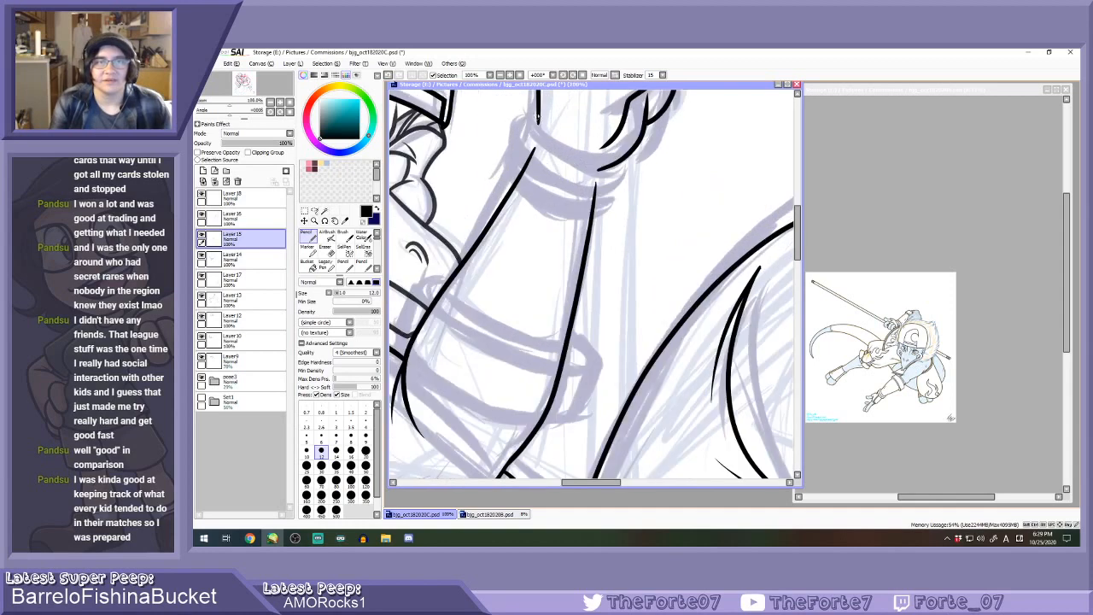
mouse_move(537, 116)
left_mouse_down()
mouse_move(555, 158)
mouse_move(601, 151)
mouse_move(539, 114)
mouse_move(567, 171)
mouse_move(615, 170)
left_mouse_up()
key("ctrl+z")
key("ctrl+z")
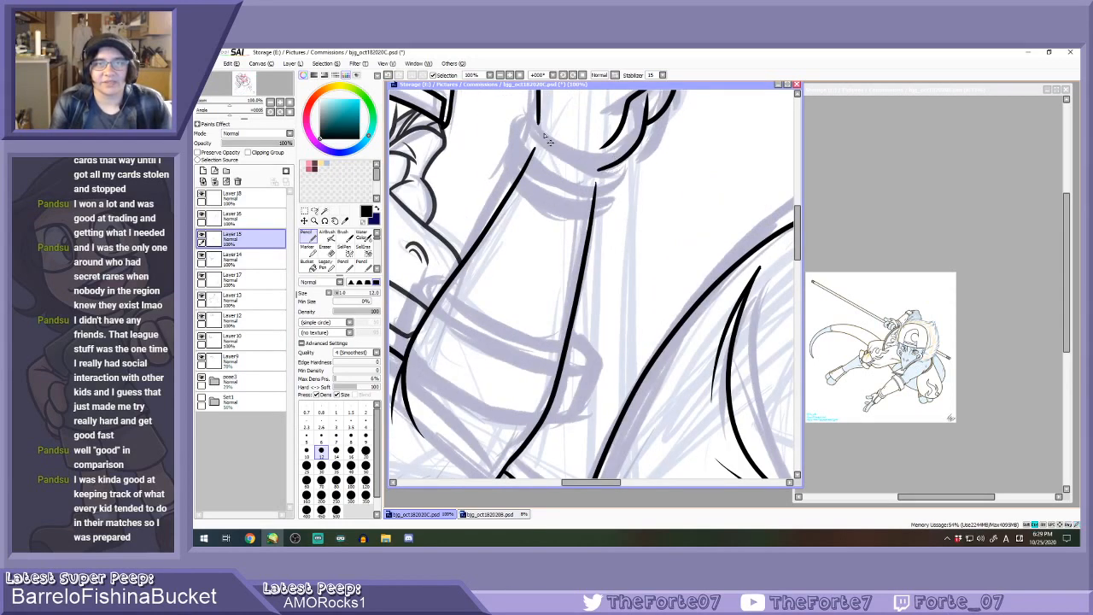
key("ctrl+z")
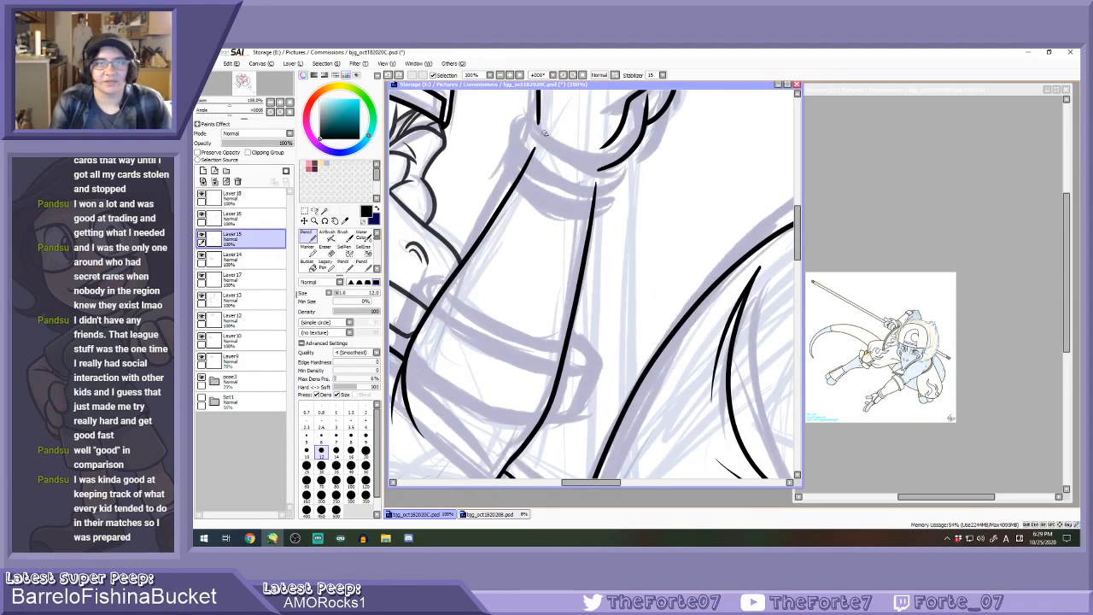
scroll(542, 114, "up", 2)
mouse_move(538, 111)
left_mouse_down()
mouse_move(563, 181)
mouse_move(625, 196)
left_mouse_up()
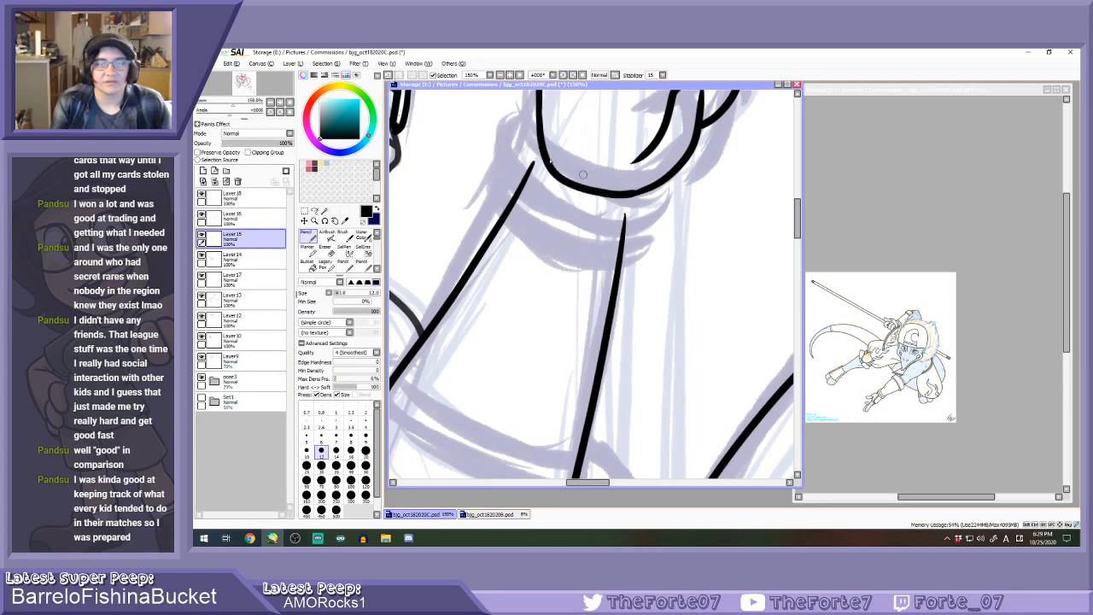
left_click_drag(535, 142, 544, 216)
key("ctrl+z")
scroll(531, 155, "up", 2)
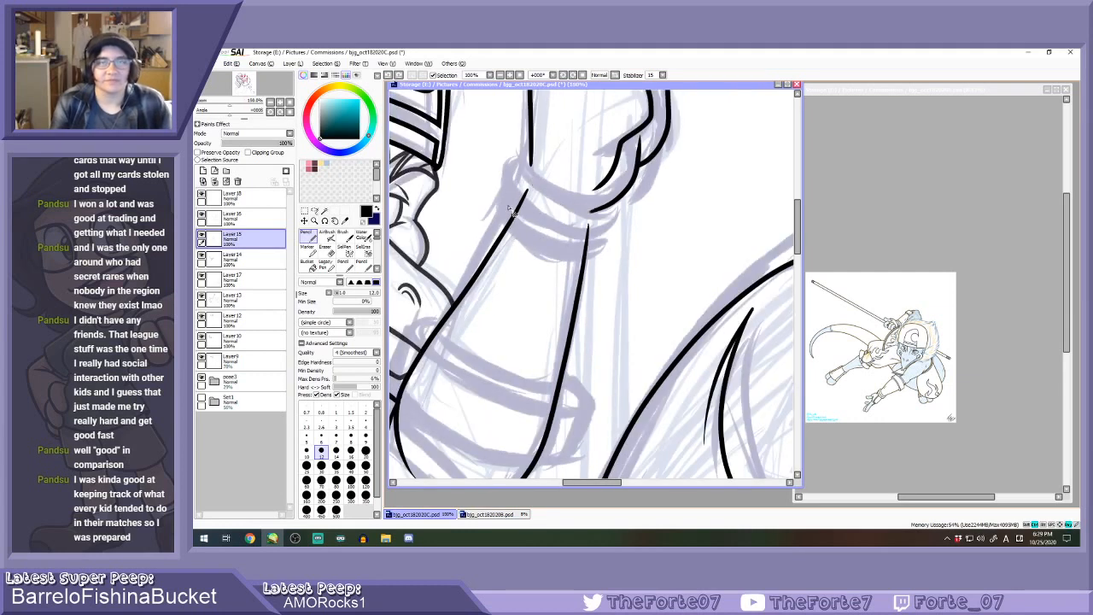
mouse_move(532, 165)
left_mouse_down()
mouse_move(531, 194)
mouse_move(565, 238)
mouse_move(668, 262)
left_mouse_up()
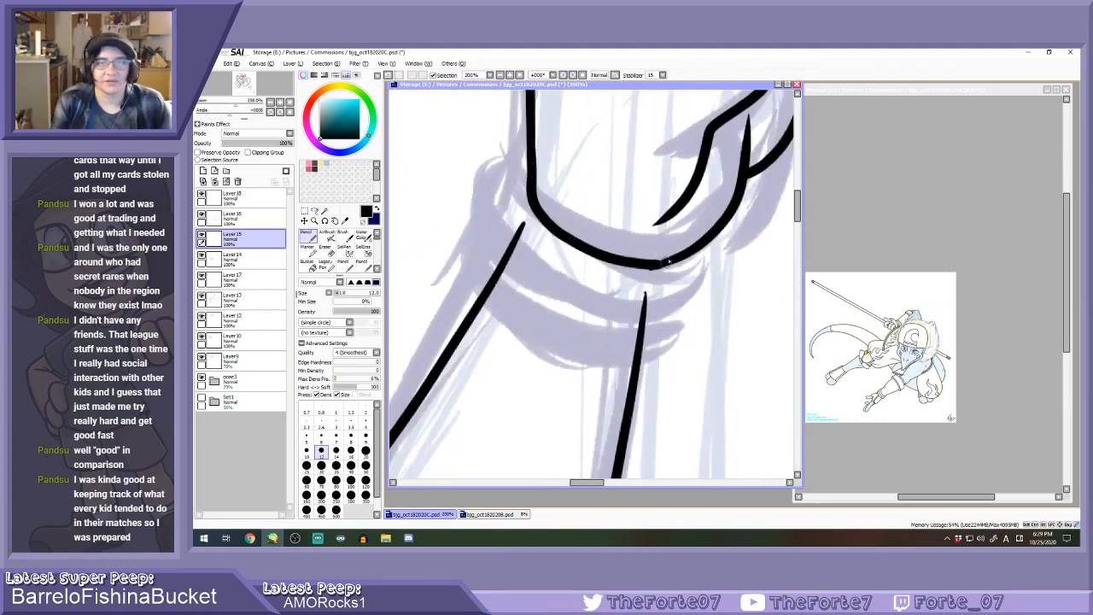
Try to ink the wrist cuff's upper ring around the forearm just below the raised hand, and undo the attempts.
mouse_move(517, 186)
left_mouse_down()
mouse_move(489, 218)
mouse_move(546, 280)
mouse_move(652, 303)
mouse_move(679, 253)
left_mouse_up()
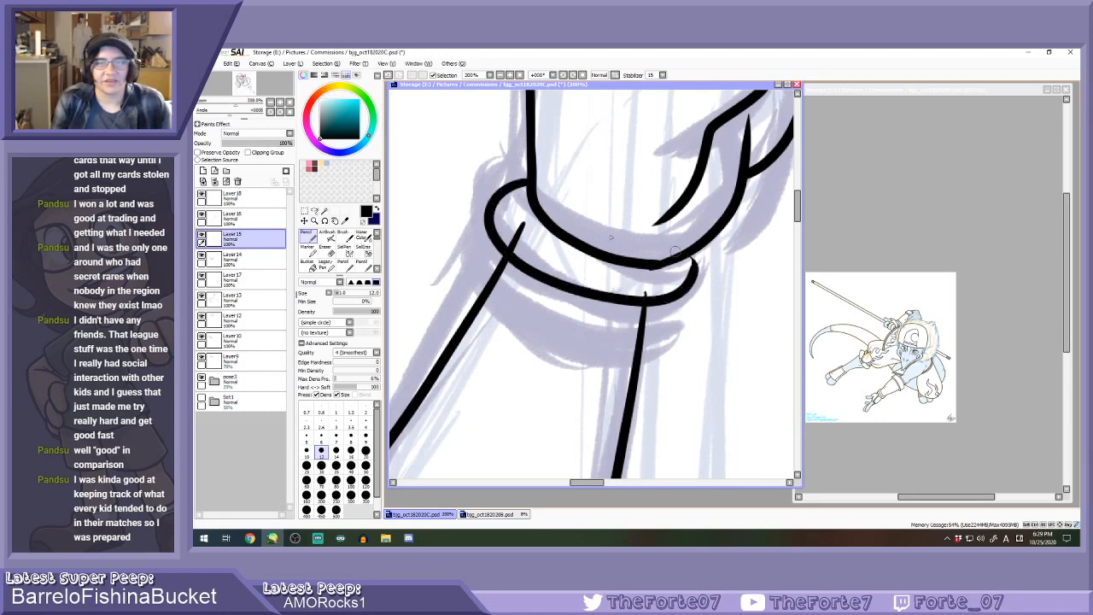
key("ctrl+z")
mouse_move(518, 177)
left_mouse_down()
mouse_move(511, 260)
mouse_move(585, 301)
mouse_move(669, 308)
mouse_move(700, 245)
left_mouse_up()
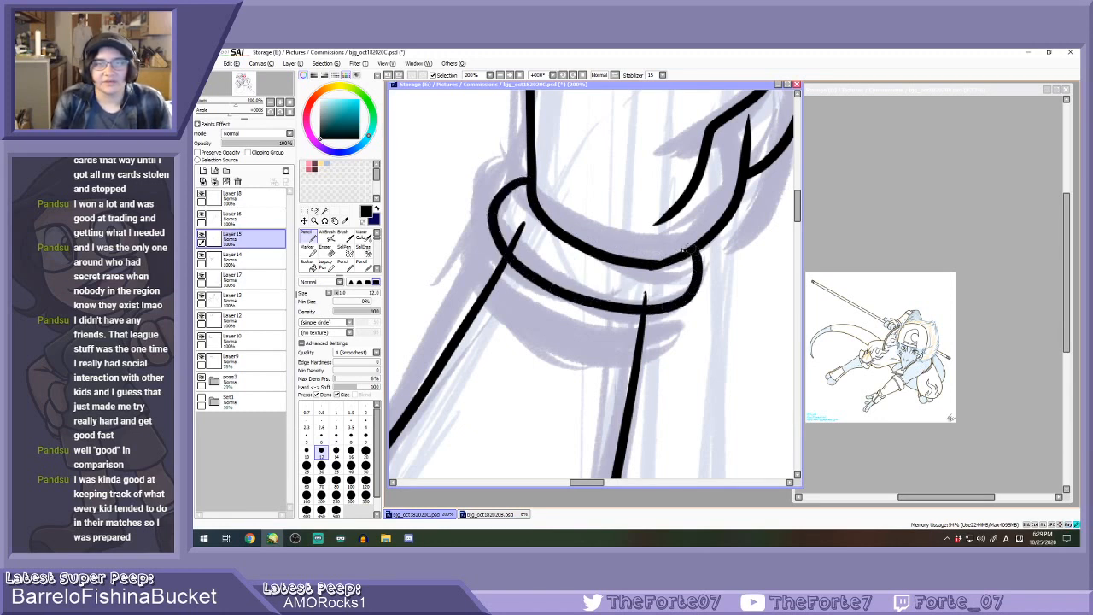
key("ctrl+z")
mouse_move(495, 209)
left_mouse_down()
mouse_move(527, 277)
mouse_move(616, 311)
mouse_move(670, 302)
mouse_move(696, 249)
left_mouse_up()
key("ctrl+z")
mouse_move(527, 182)
left_mouse_down()
mouse_move(491, 219)
mouse_move(541, 290)
mouse_move(639, 313)
mouse_move(687, 299)
mouse_move(695, 254)
left_mouse_up()
key("ctrl+z")
key("ctrl+z")
Smooth the bump where the wrist curve joins the hand outline using a size 14 eraser on Layer13, and return to the pencil on Layer15.
left_click(574, 75)
left_click(574, 75)
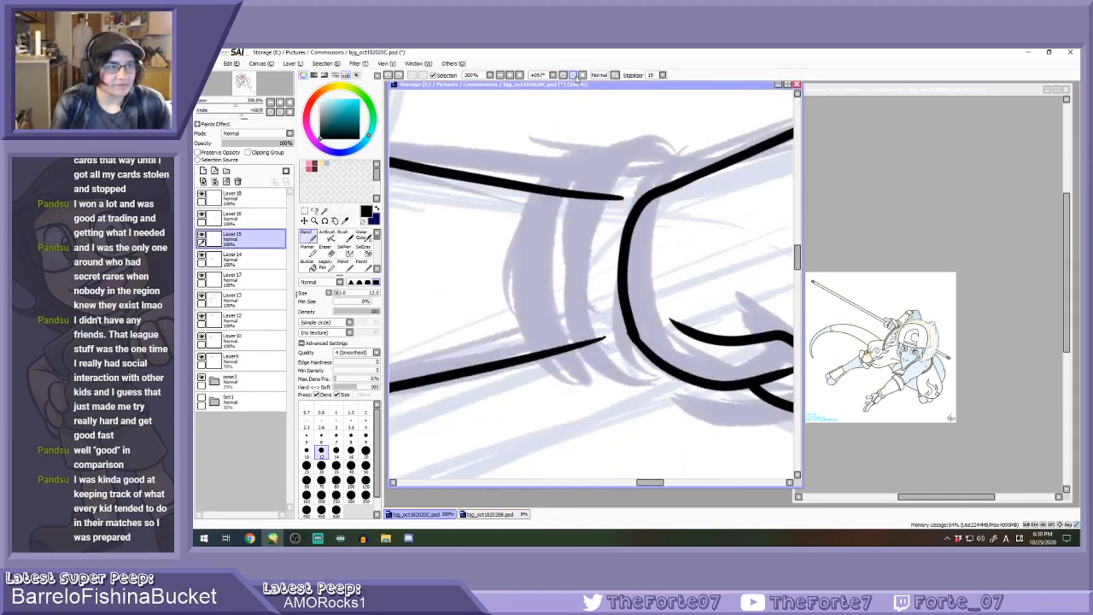
left_click(574, 75)
left_click(574, 75)
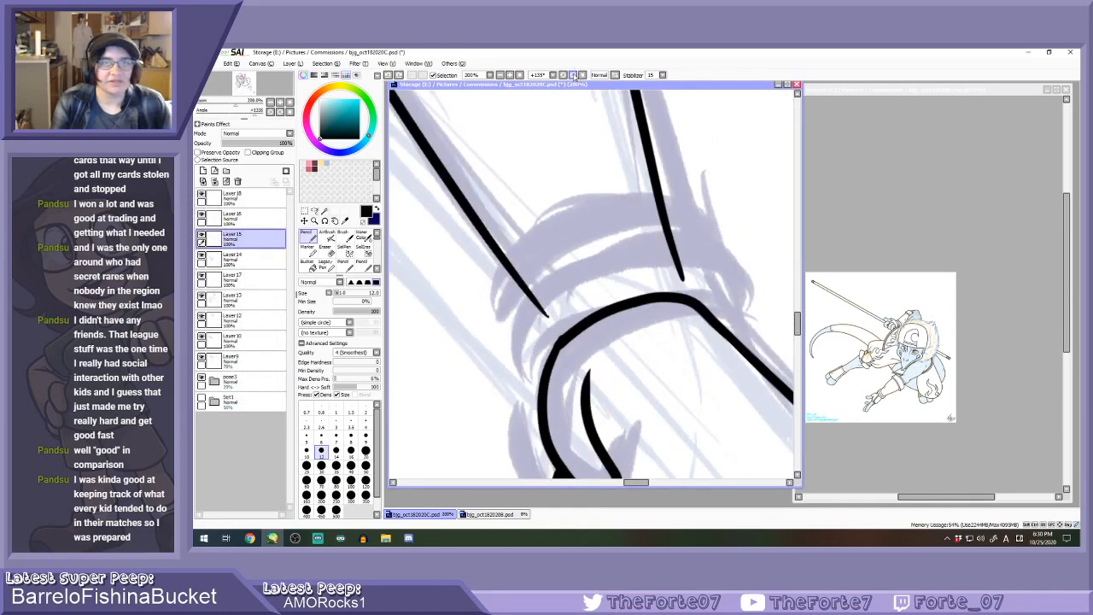
left_click(574, 76)
scroll(566, 102, "down", 2)
scroll(598, 231, "up", 2)
left_click(327, 250)
left_click(336, 437)
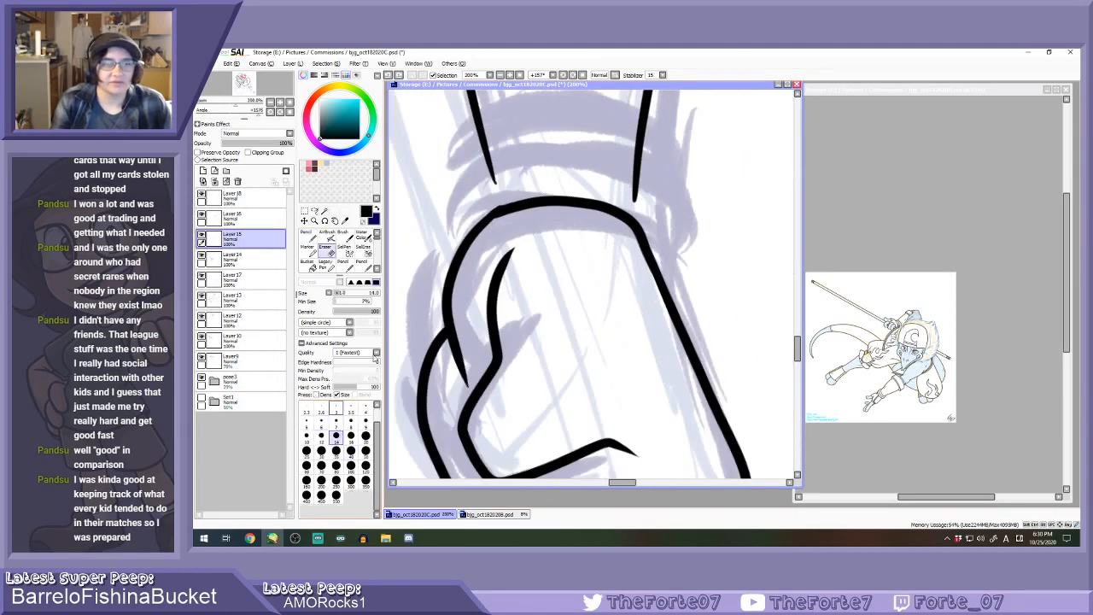
scroll(504, 201, "up", 1)
key("n")
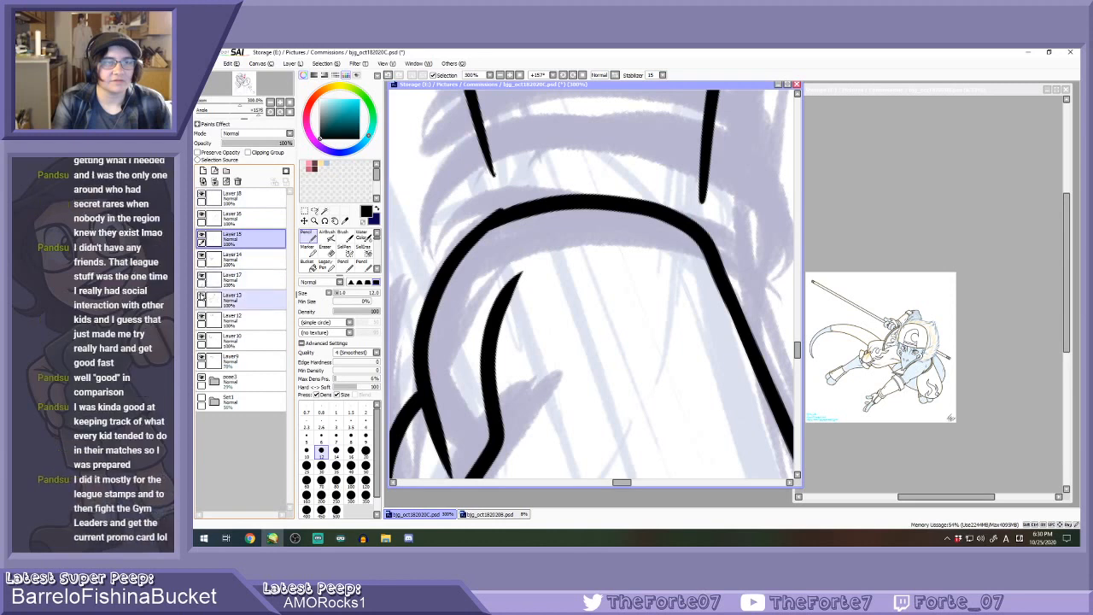
left_click(231, 278)
key("e")
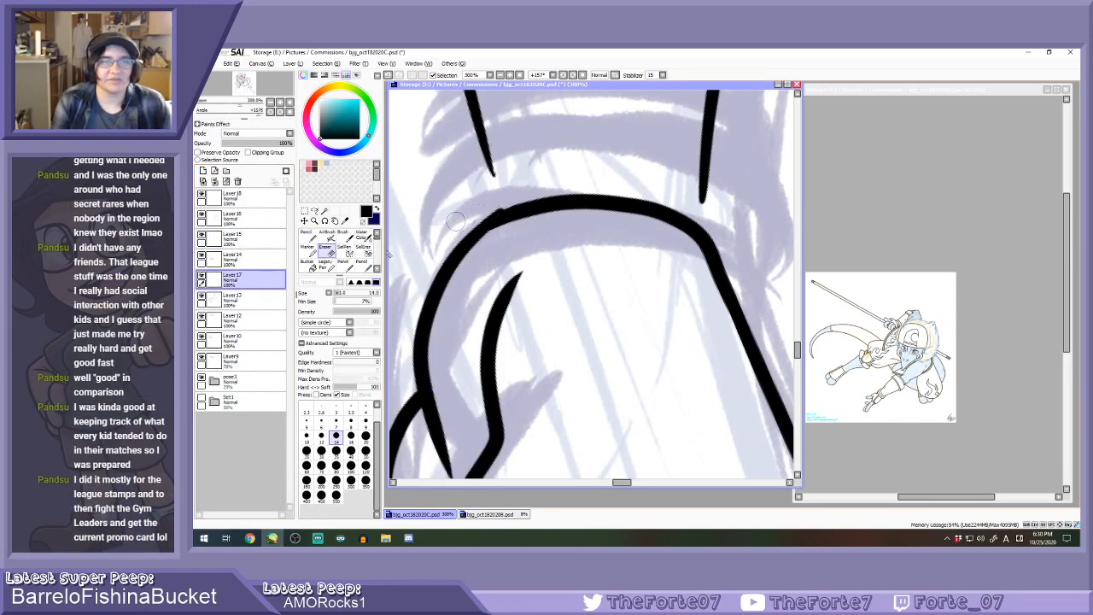
left_click(230, 299)
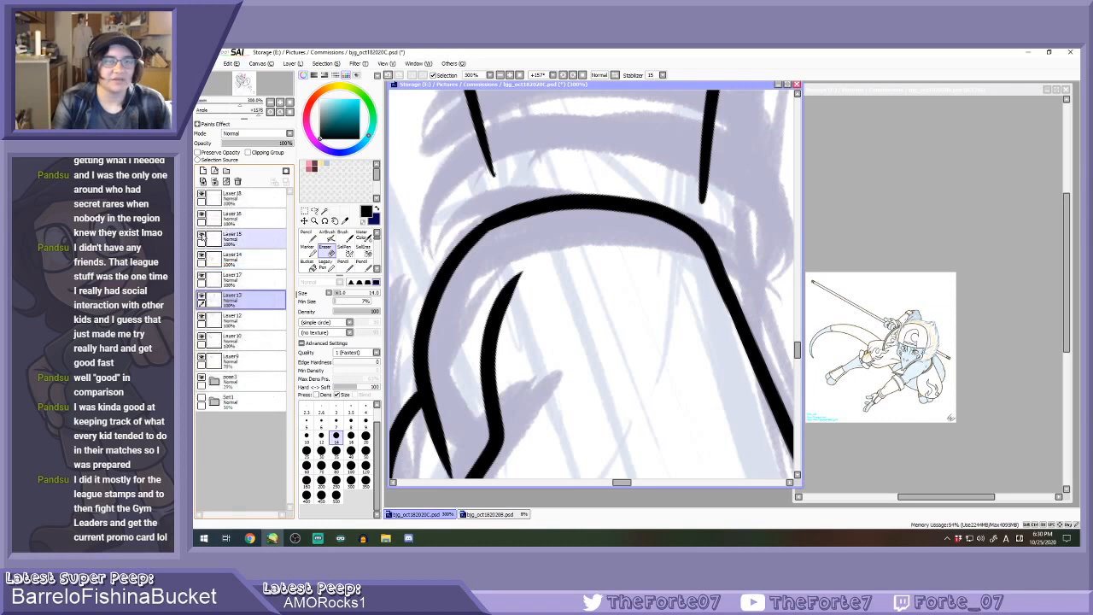
left_click(230, 236)
key("n")
Try the wrist cuff's upper ring as one rounded stroke around the base of the hand on the rotated canvas.
mouse_move(455, 248)
left_mouse_down()
mouse_move(469, 165)
mouse_move(649, 129)
mouse_move(736, 275)
left_mouse_up()
key("ctrl+z")
mouse_move(448, 249)
left_mouse_down()
mouse_move(436, 226)
mouse_move(482, 139)
mouse_move(651, 125)
mouse_move(750, 184)
mouse_move(743, 257)
mouse_move(726, 280)
left_mouse_up()
scroll(567, 274, "down", 2)
key("plus")
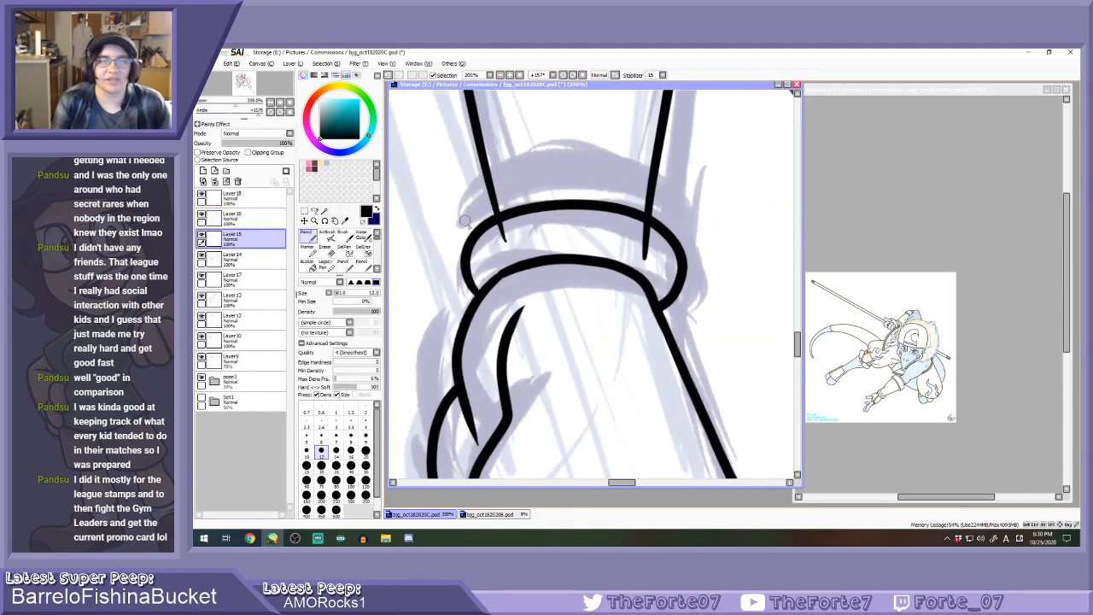
Try the cuff's second ring across the forearm on the rotated canvas, and undo the strokes.
mouse_move(464, 195)
left_mouse_down()
mouse_move(559, 146)
mouse_move(660, 183)
mouse_move(679, 234)
left_mouse_up()
key("ctrl+z")
mouse_move(483, 223)
left_mouse_down()
mouse_move(465, 235)
mouse_move(555, 157)
mouse_move(679, 231)
mouse_move(673, 243)
left_mouse_up()
key("ctrl+z")
Try the cuff's lower ring with the canvas upright, and undo both the lower and upper rings.
left_click(582, 75)
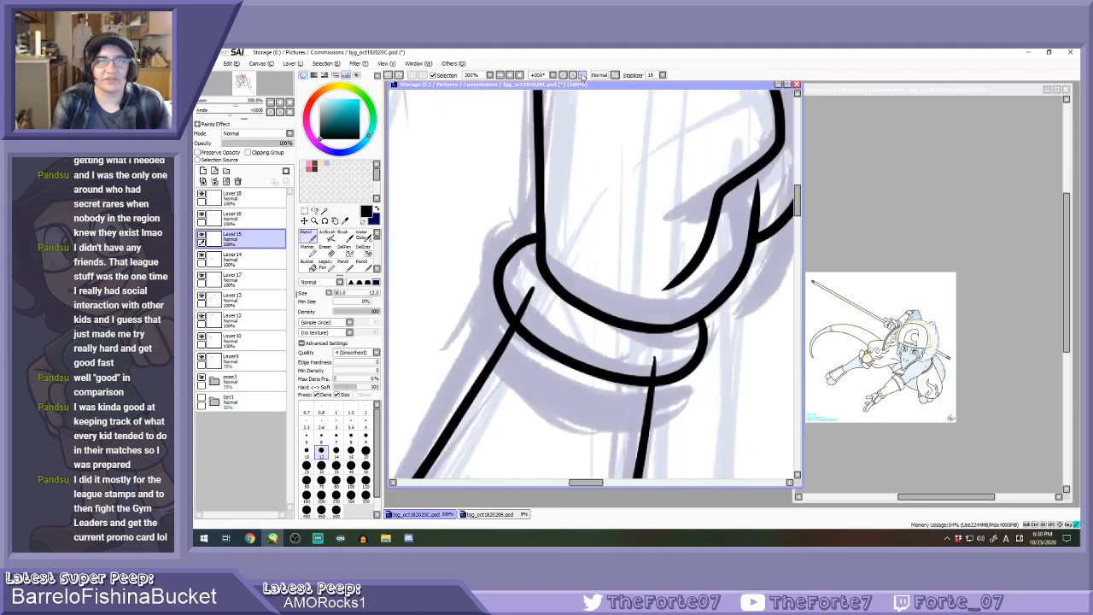
key("minus")
key("plus")
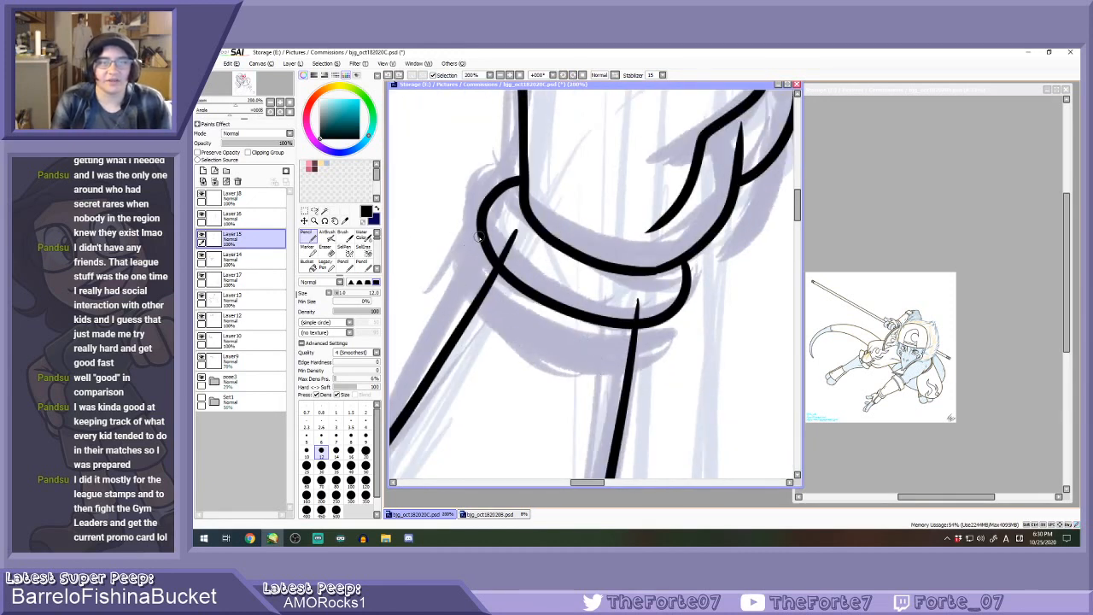
mouse_move(479, 236)
left_mouse_down()
mouse_move(458, 277)
mouse_move(625, 371)
left_mouse_up()
key("ctrl+z")
left_click_drag(479, 236, 499, 340)
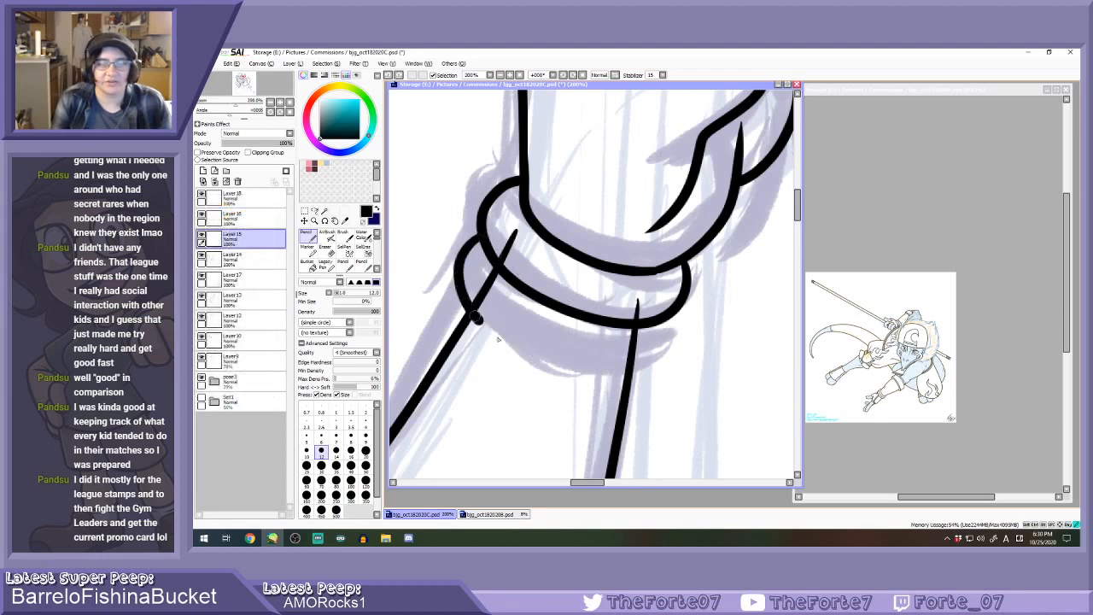
key("ctrl+z")
key("ctrl+z")
key("ctrl+z")
Ink a wider upper ring of the wrist cuff, curving from the hand's outer edge under the wrist to the opposite edge.
mouse_move(515, 173)
left_mouse_down()
mouse_move(553, 305)
mouse_move(655, 322)
mouse_move(707, 302)
mouse_move(719, 254)
left_mouse_up()
key("ctrl+z")
mouse_move(516, 165)
left_mouse_down()
mouse_move(469, 241)
mouse_move(634, 321)
mouse_move(714, 249)
left_mouse_up()
key("ctrl+z")
mouse_move(516, 175)
left_mouse_down()
mouse_move(479, 202)
mouse_move(509, 289)
mouse_move(630, 331)
mouse_move(708, 250)
left_mouse_up()
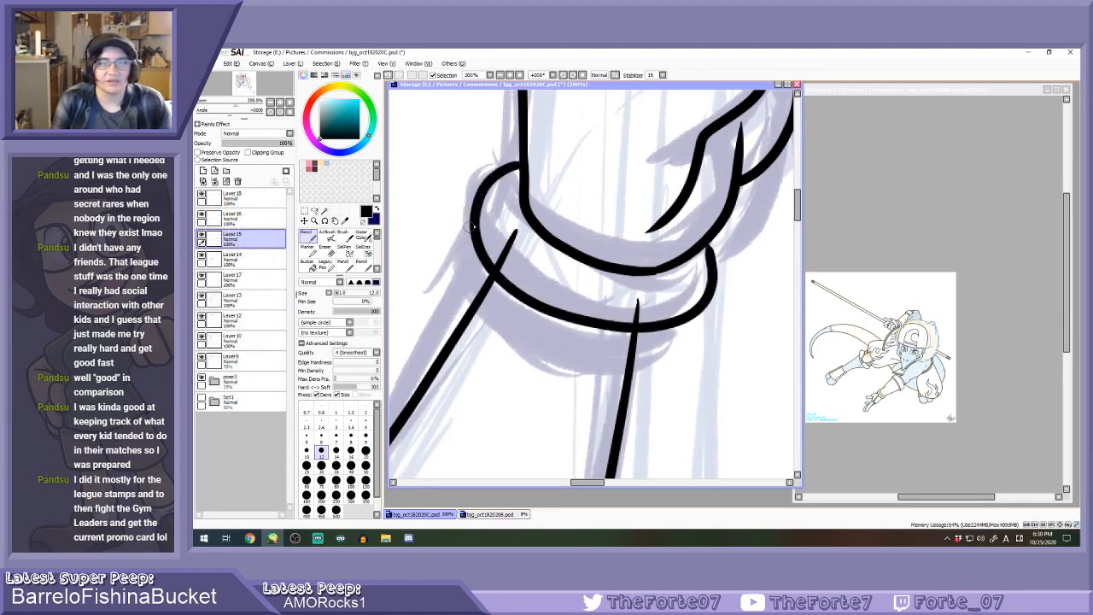
Ink the cuff's lower ring from the upper ring's outer edge across the forearm, following the sketch.
left_click_drag(468, 226, 468, 326)
key("ctrl+z")
mouse_move(469, 224)
left_mouse_down()
mouse_move(451, 293)
mouse_move(560, 367)
mouse_move(650, 368)
mouse_move(693, 339)
left_mouse_up()
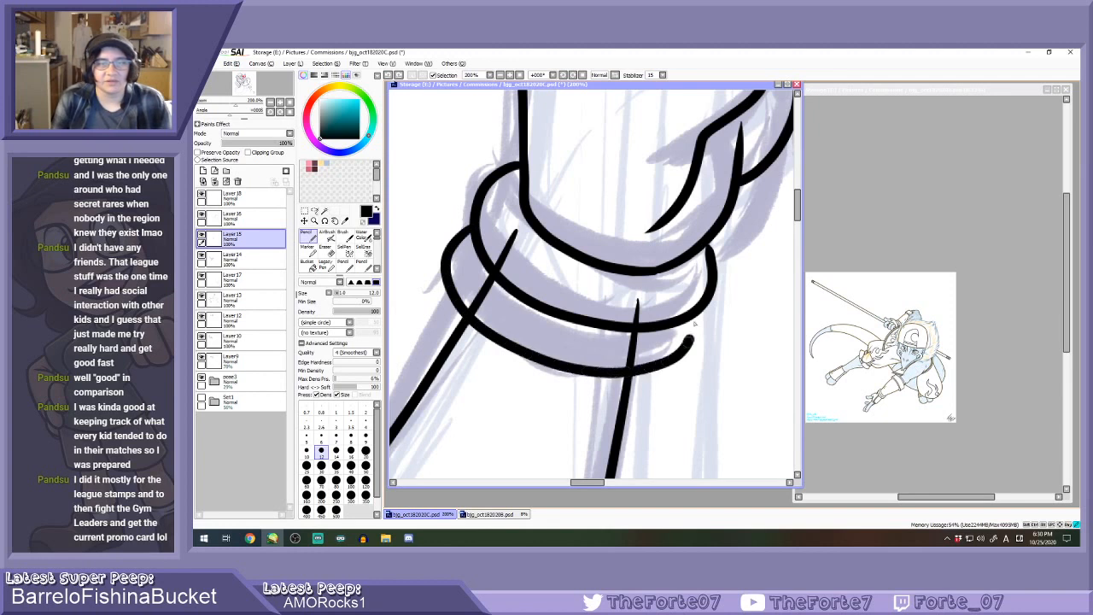
Try inking a second wristband below the first one with the size 12 Pencil, undoing each stroke.
key("ctrl+z")
mouse_move(466, 226)
left_mouse_down()
mouse_move(590, 372)
mouse_move(694, 312)
left_mouse_up()
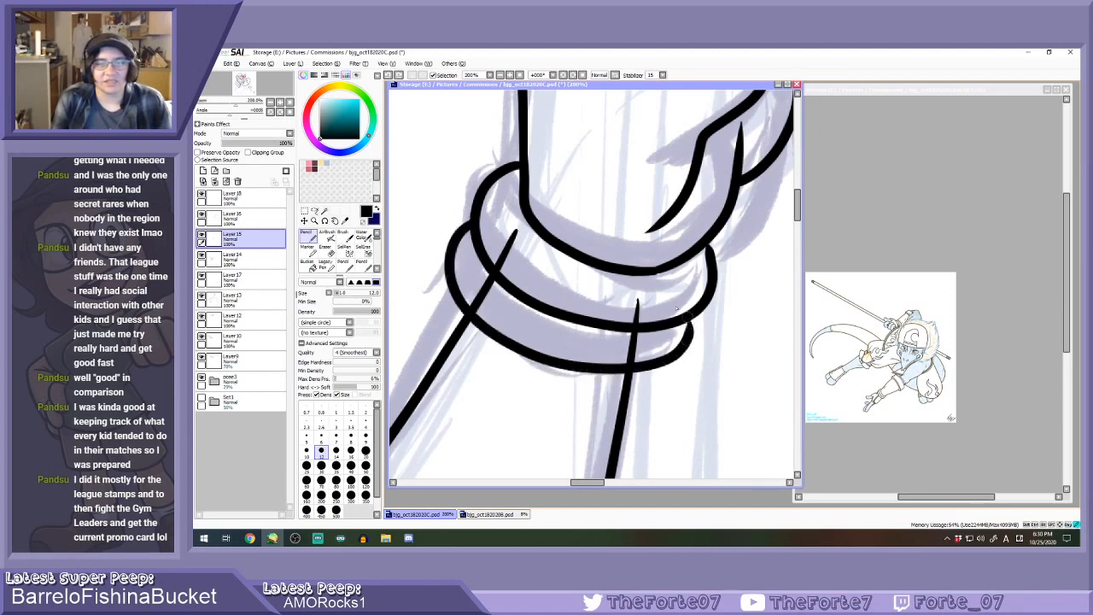
key("ctrl+z")
mouse_move(474, 224)
left_mouse_down()
mouse_move(463, 310)
mouse_move(563, 378)
mouse_move(673, 371)
mouse_move(696, 316)
left_mouse_up()
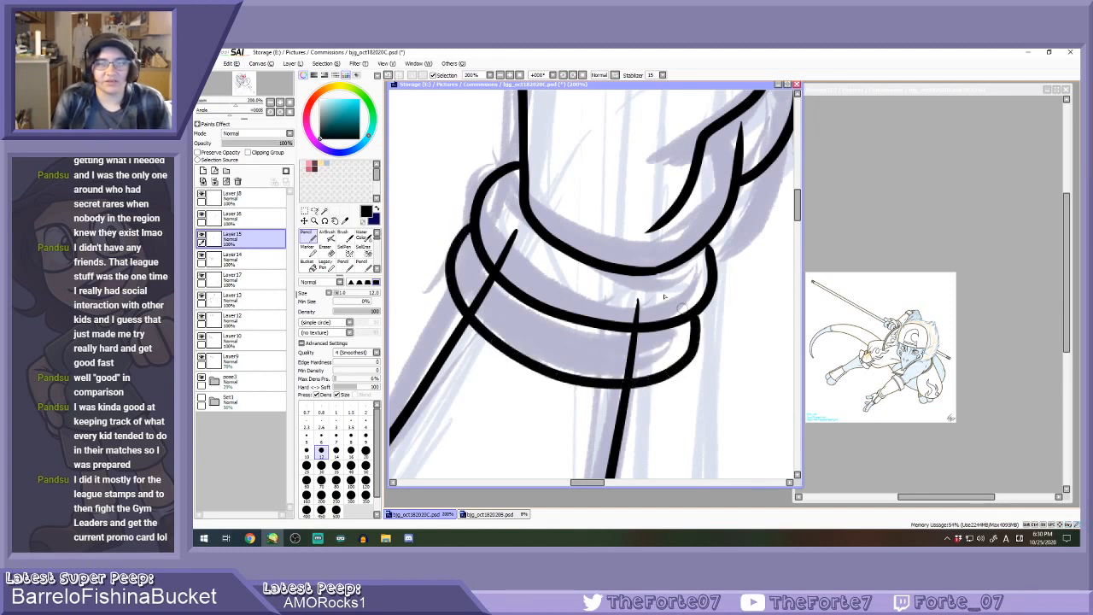
key("ctrl+z")
Redraw the upper wristband's outline as a smooth curve around the wrist, undoing strokes that miss the sketch.
left_click(566, 75)
left_click(564, 75)
scroll(700, 195, "up", 2)
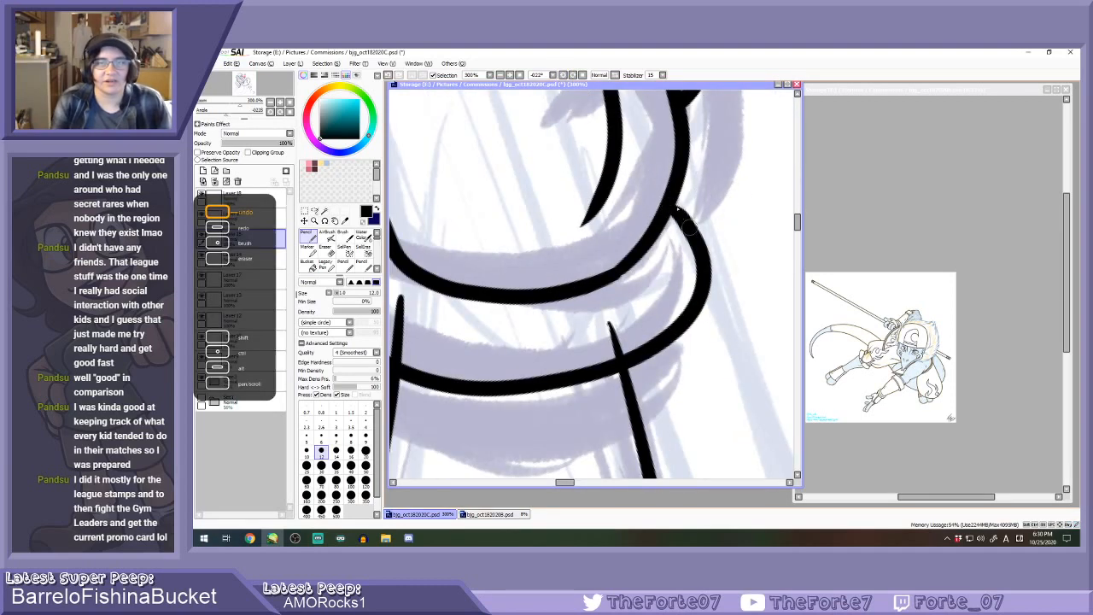
scroll(683, 226, "down", 2)
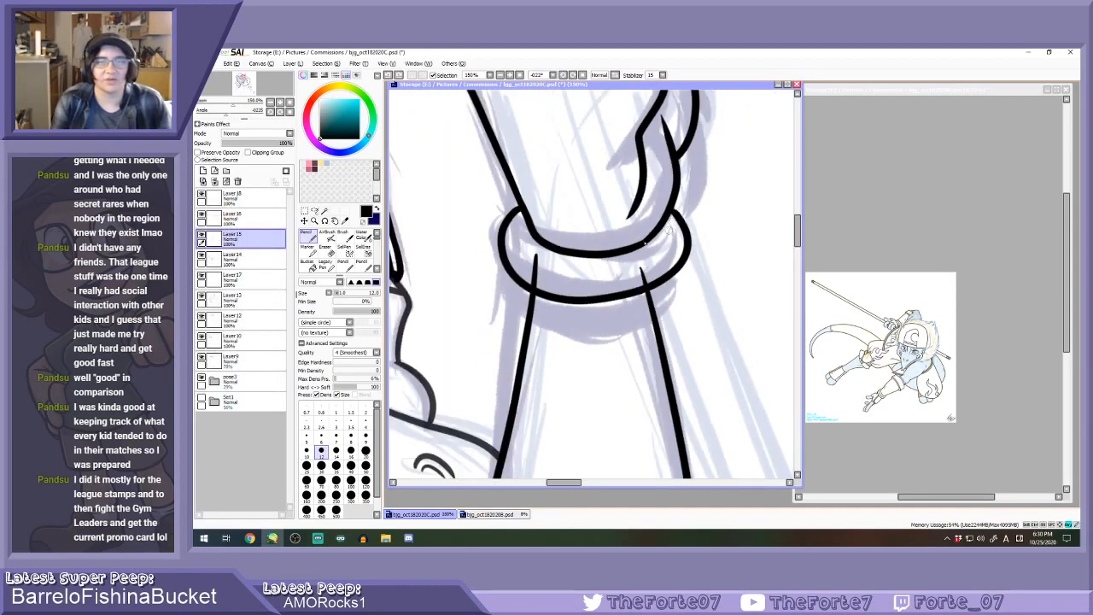
key("ctrl+z")
scroll(532, 214, "up", 1)
mouse_move(515, 204)
left_mouse_down()
mouse_move(518, 316)
mouse_move(717, 275)
left_mouse_up()
key("ctrl+z")
mouse_move(512, 197)
left_mouse_down()
mouse_move(517, 299)
mouse_move(650, 325)
mouse_move(734, 278)
mouse_move(714, 199)
left_mouse_up()
key("ctrl+z")
mouse_move(522, 213)
left_mouse_down()
mouse_move(504, 294)
mouse_move(592, 323)
mouse_move(691, 301)
mouse_move(720, 250)
mouse_move(643, 228)
mouse_move(496, 232)
mouse_move(531, 309)
mouse_move(635, 325)
mouse_move(728, 286)
mouse_move(714, 209)
left_mouse_up()
key("ctrl+z")
Try to ink the lower wristband's curve under the redrawn upper band, undoing the strokes.
mouse_move(492, 279)
left_mouse_down()
mouse_move(530, 369)
mouse_move(586, 338)
mouse_move(507, 347)
mouse_move(611, 375)
mouse_move(705, 362)
left_mouse_up()
key("ctrl+z")
key("ctrl+z")
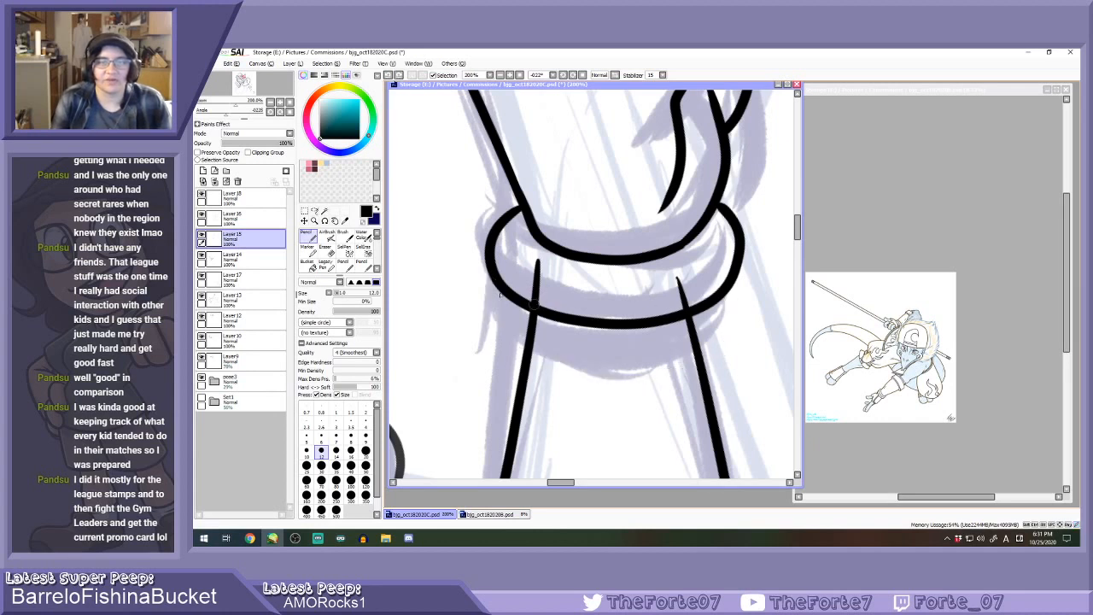
mouse_move(485, 285)
left_mouse_down()
mouse_move(544, 369)
mouse_move(686, 366)
mouse_move(738, 334)
mouse_move(739, 275)
left_mouse_up()
key("ctrl+z")
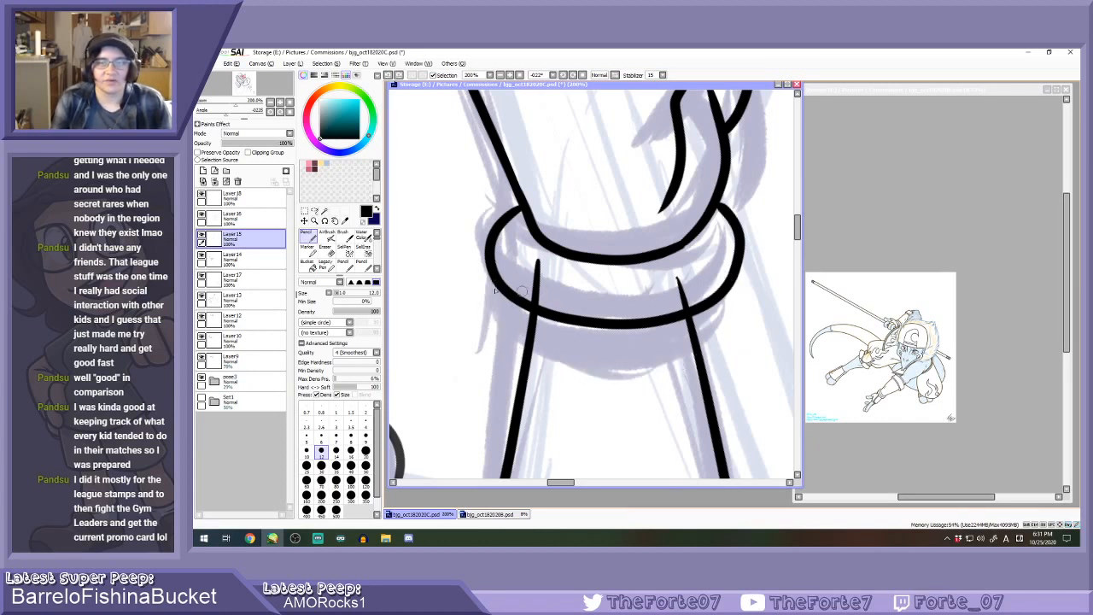
mouse_move(491, 279)
left_mouse_down()
mouse_move(537, 367)
mouse_move(685, 363)
mouse_move(736, 287)
left_mouse_up()
key("ctrl+z")
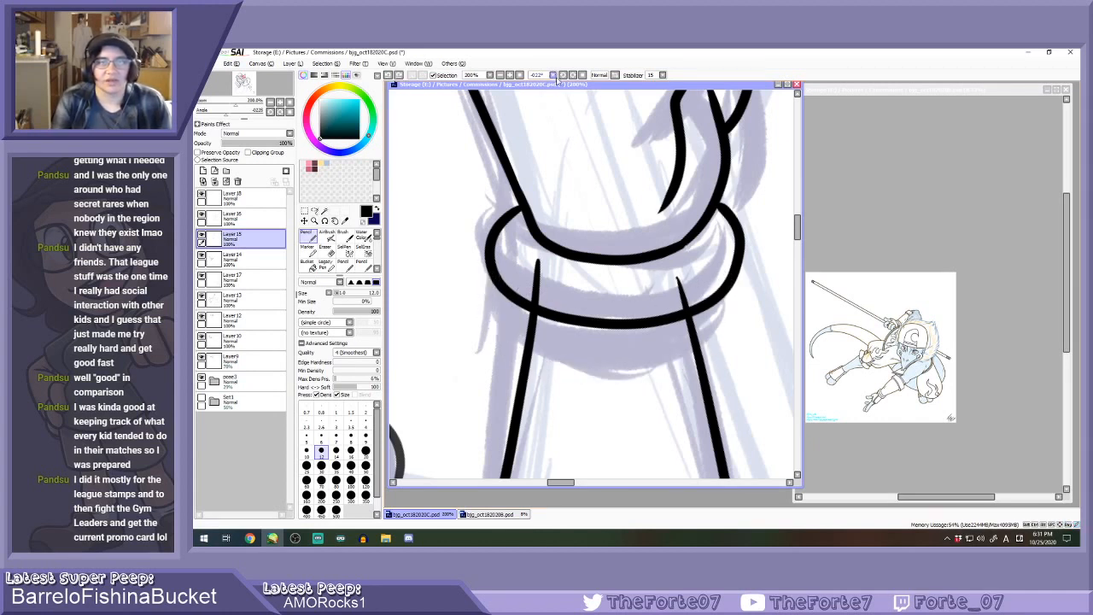
Rotate the canvas to about +135° and ink the lower wristband's curved outline against the upper band, redoing it until it follows the sketch.
left_click(563, 76)
left_click(562, 76)
left_click(563, 77)
left_click(563, 76)
left_click(562, 76)
left_click(562, 76)
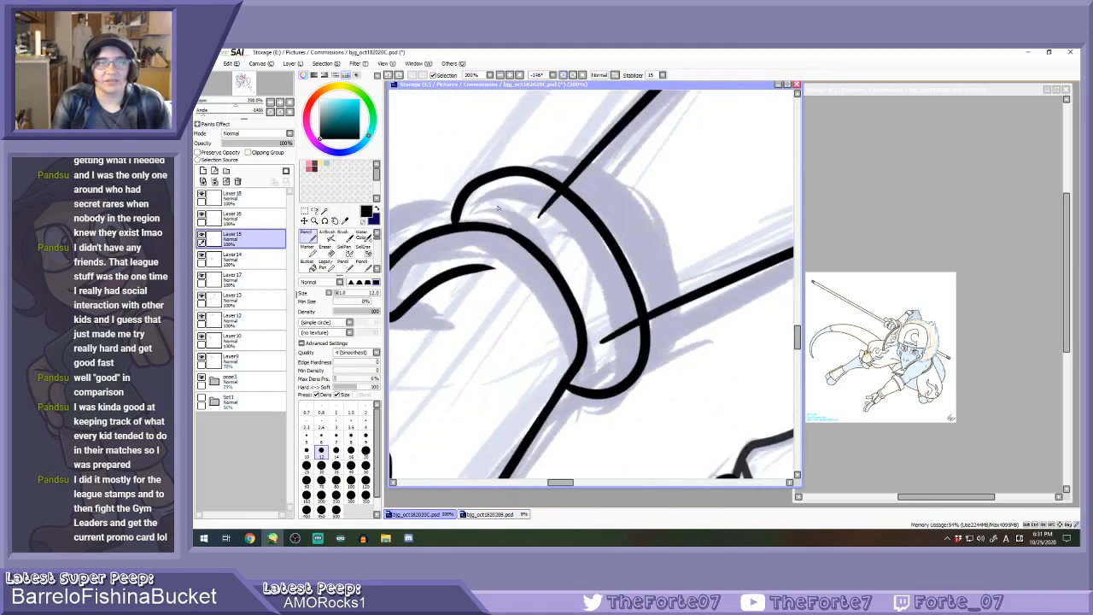
scroll(483, 218, "up", 1)
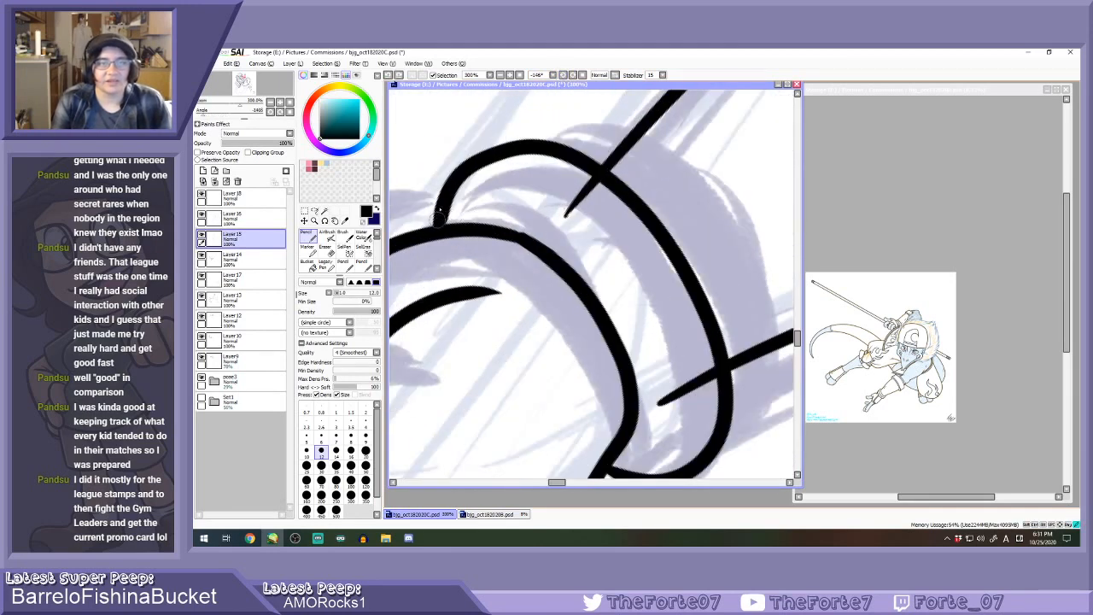
scroll(440, 213, "down", 2)
left_click(563, 75)
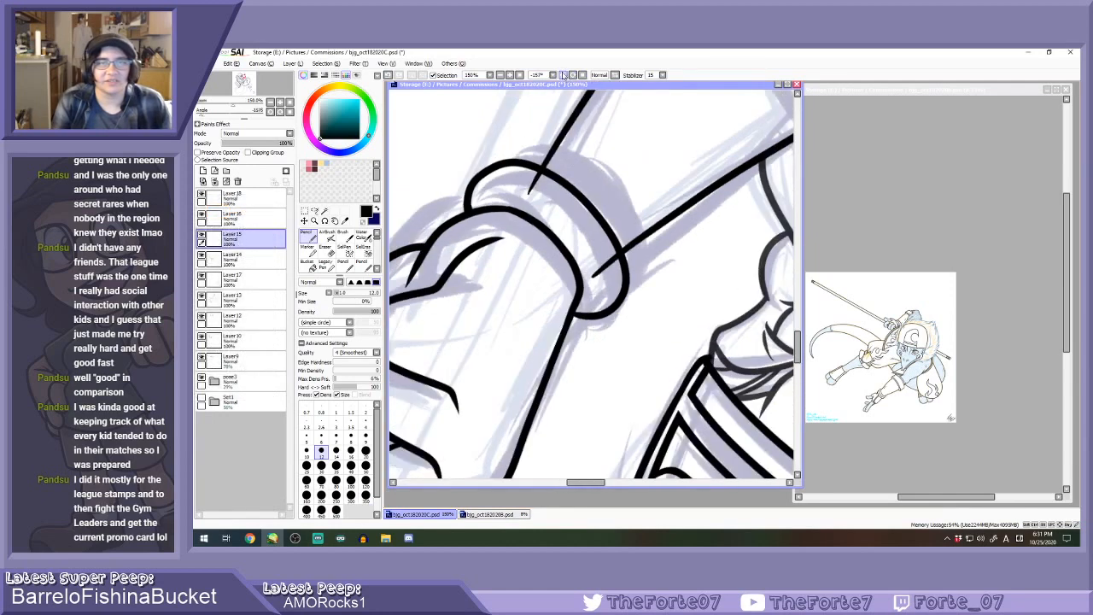
left_click_drag(563, 76, 564, 76)
scroll(433, 311, "up", 1)
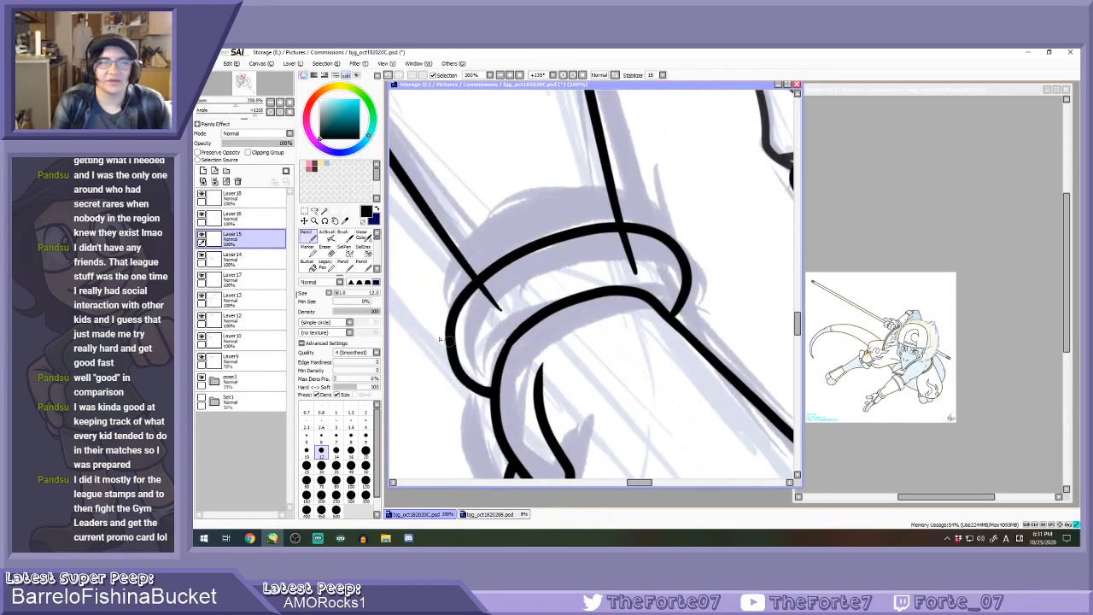
left_click_drag(440, 339, 604, 176)
key("ctrl+z")
mouse_move(445, 346)
left_mouse_down()
mouse_move(445, 238)
mouse_move(546, 180)
mouse_move(649, 175)
left_mouse_up()
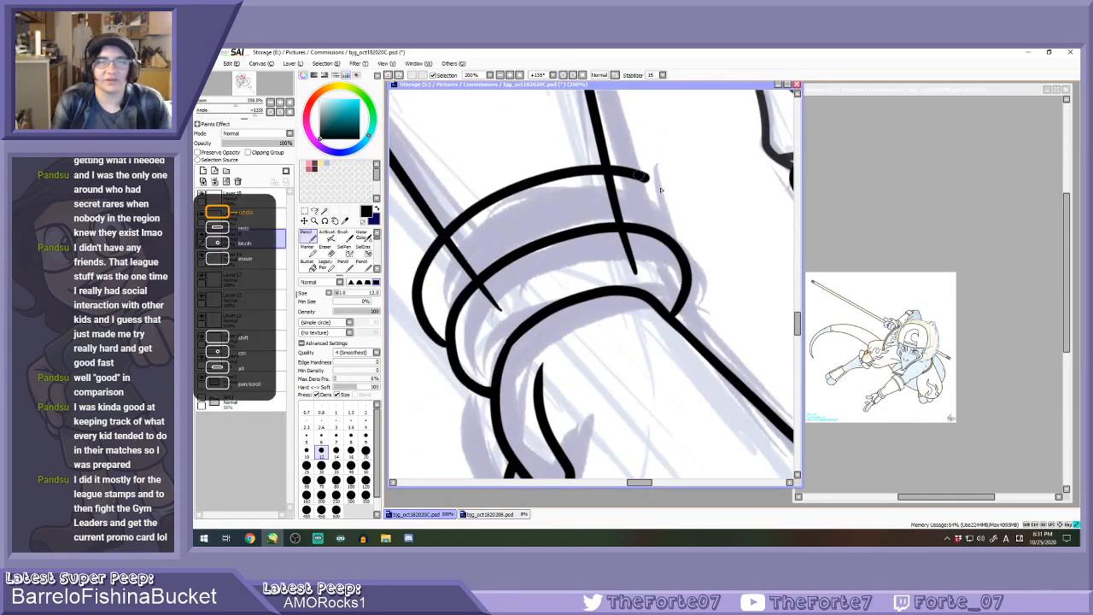
key("ctrl+z")
mouse_move(444, 342)
left_mouse_down()
mouse_move(460, 217)
mouse_move(573, 182)
mouse_move(664, 205)
left_mouse_up()
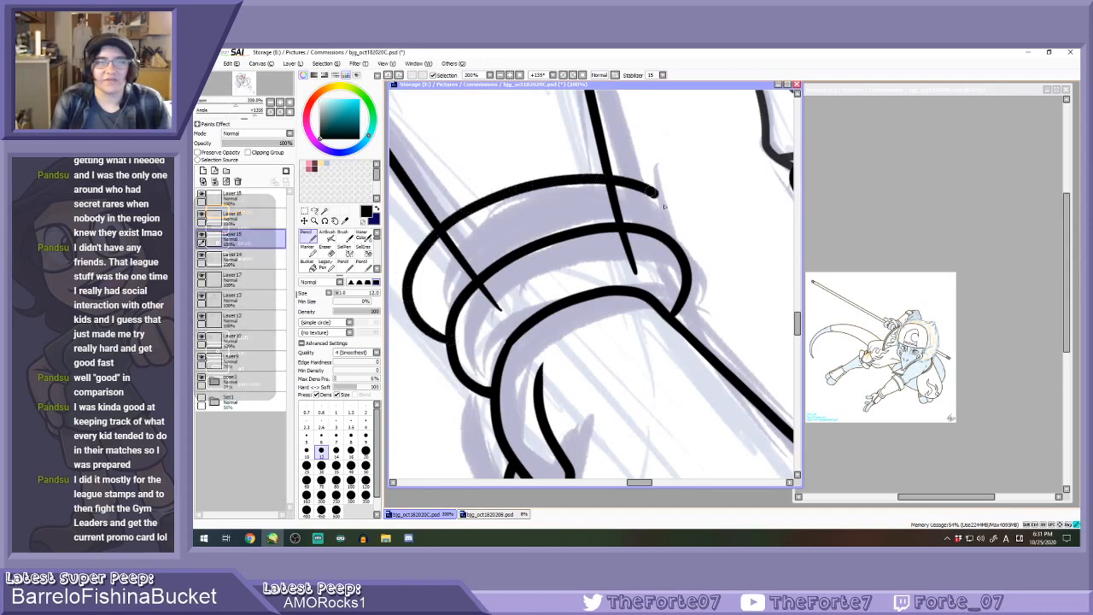
key("ctrl+z")
mouse_move(439, 340)
left_mouse_down()
mouse_move(522, 184)
mouse_move(629, 180)
mouse_move(673, 247)
left_mouse_up()
key("ctrl+z")
mouse_move(443, 342)
left_mouse_down()
mouse_move(419, 273)
mouse_move(498, 199)
mouse_move(578, 177)
mouse_move(652, 192)
mouse_move(671, 243)
left_mouse_up()
Ink the curved inner edge of the sketched armband across the forearm, from one arm outline to the other.
left_click(582, 75)
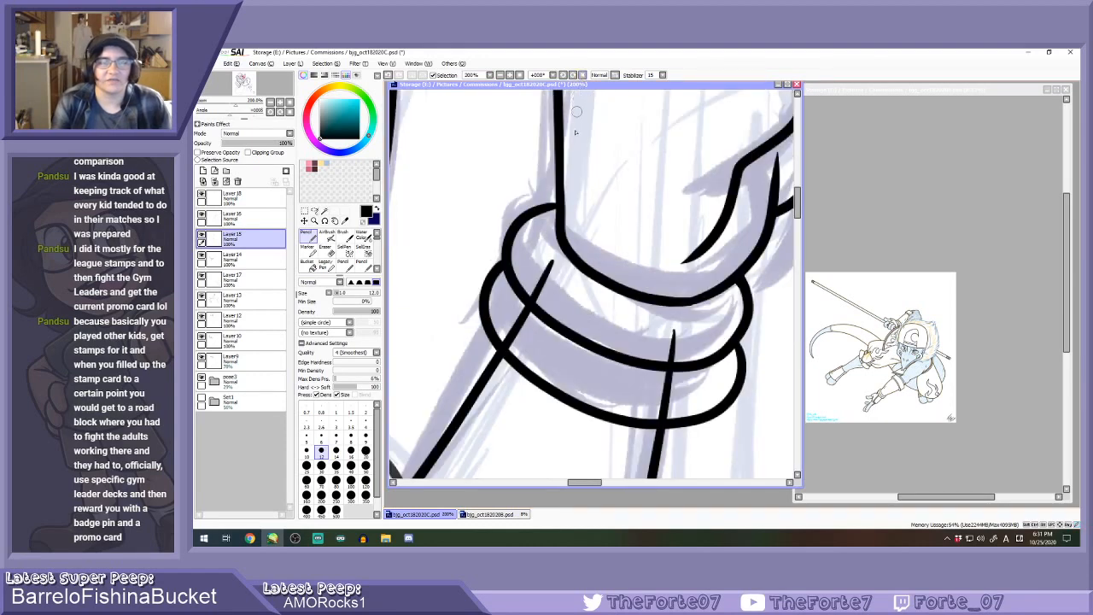
scroll(572, 146, "down", 4)
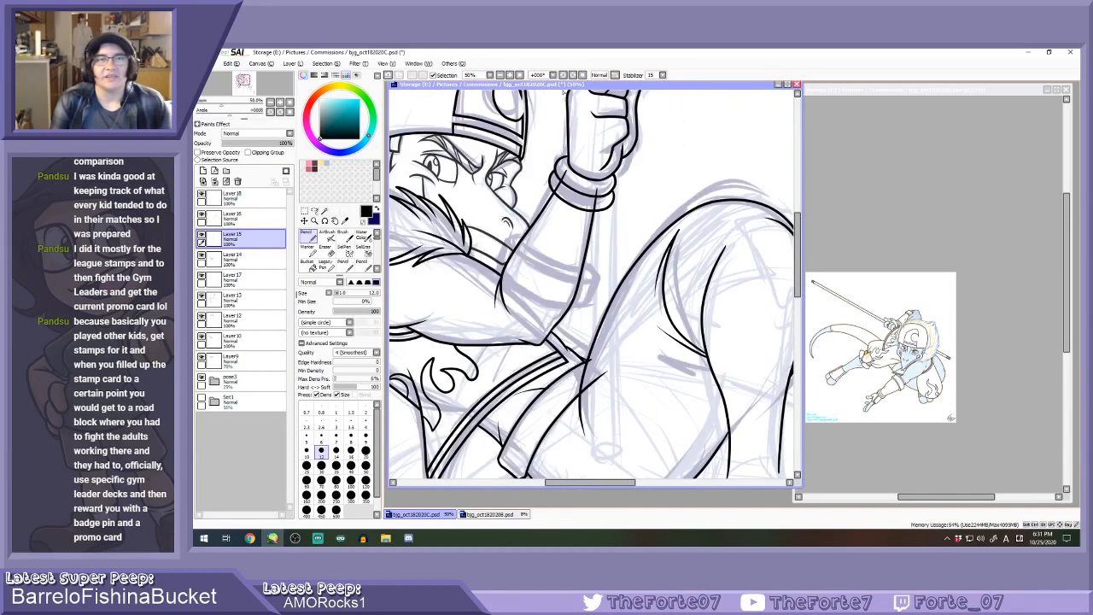
left_click(572, 75)
left_click(572, 75)
left_click(572, 76)
scroll(683, 229, "up", 1)
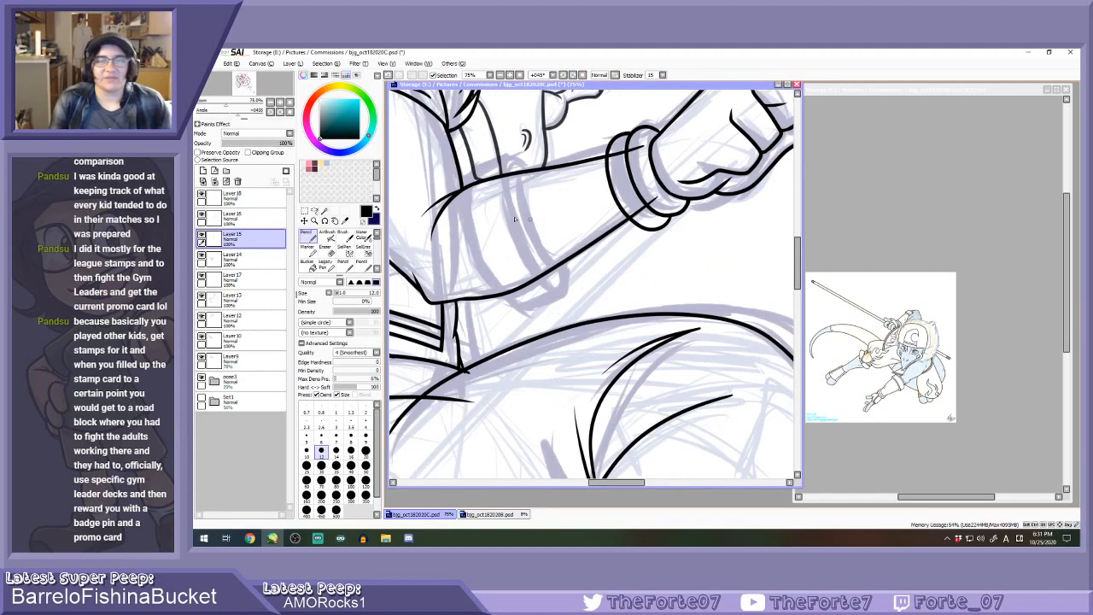
scroll(506, 188, "up", 1)
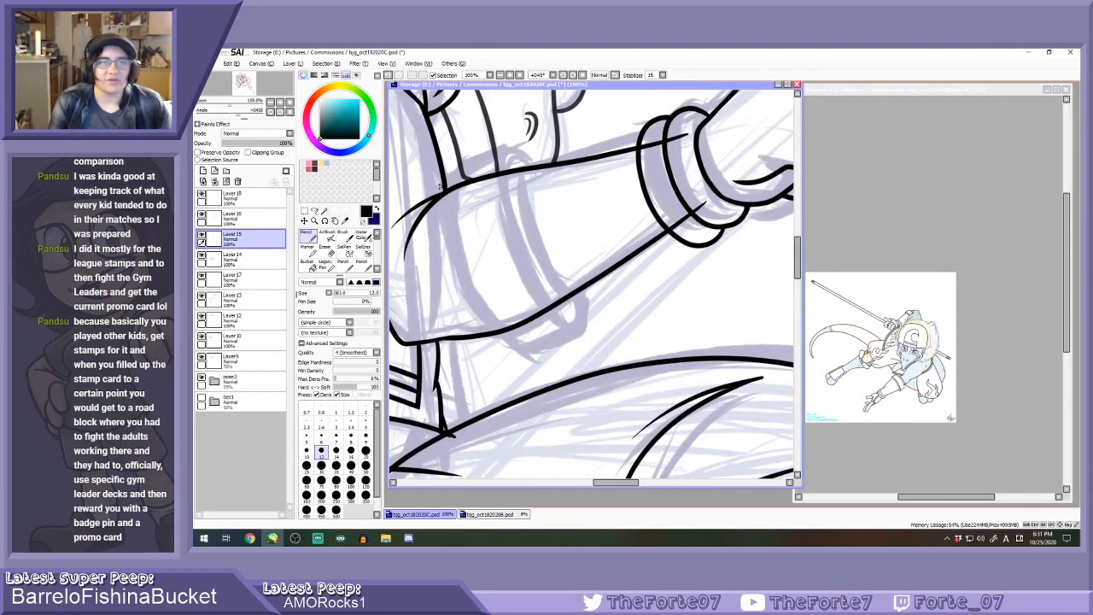
left_click_drag(440, 187, 512, 366)
key("ctrl+z")
mouse_move(510, 176)
left_mouse_down()
mouse_move(515, 246)
mouse_move(538, 305)
left_mouse_up()
key("ctrl+z")
left_click_drag(511, 176, 557, 301)
key("ctrl+z")
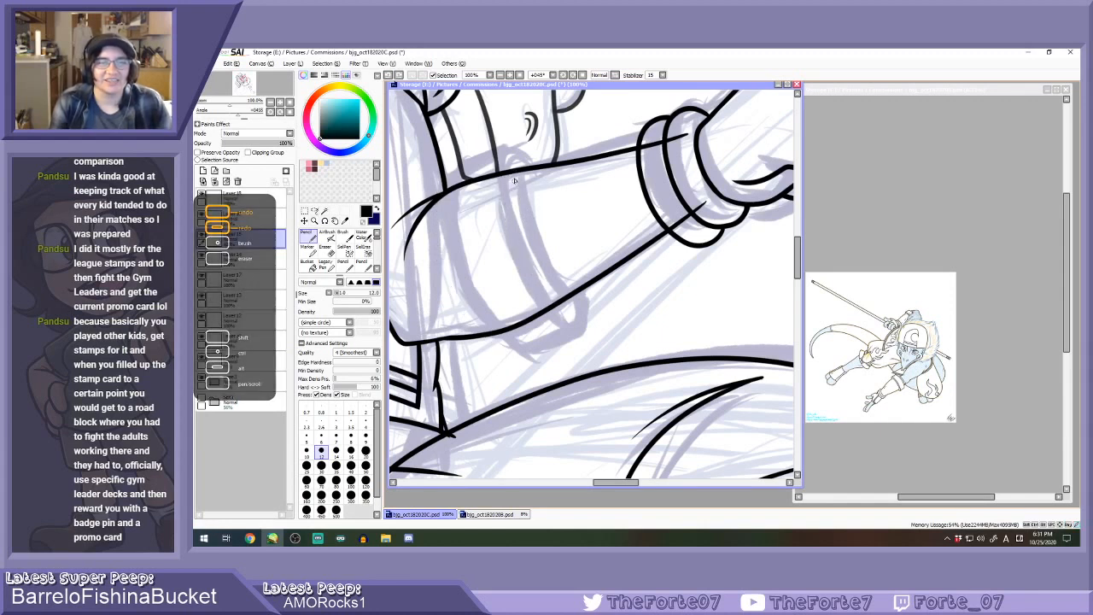
mouse_move(510, 175)
left_mouse_down()
mouse_move(511, 229)
mouse_move(557, 303)
left_mouse_up()
key("ctrl+z")
mouse_move(510, 175)
left_mouse_down()
mouse_move(529, 275)
mouse_move(560, 305)
left_mouse_up()
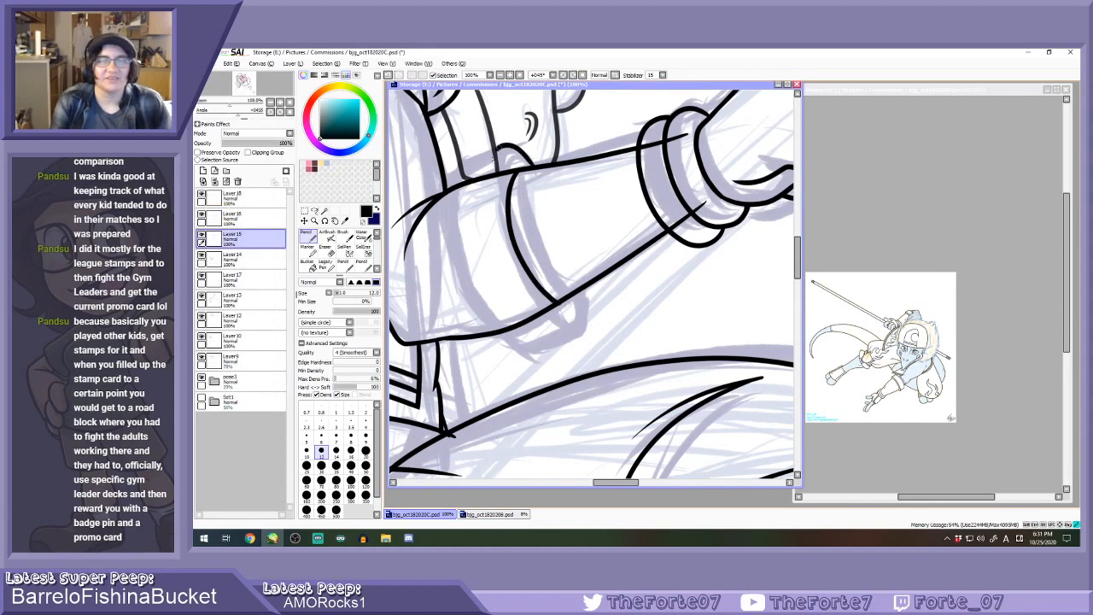
Try to ink the armband's outer loop around the forearm at rotated canvas angles, undoing each stroke.
mouse_move(493, 156)
left_mouse_down()
mouse_move(508, 251)
mouse_move(566, 329)
left_mouse_up()
key("ctrl+z")
key("End")
key("End")
key("End")
key("End")
key("End")
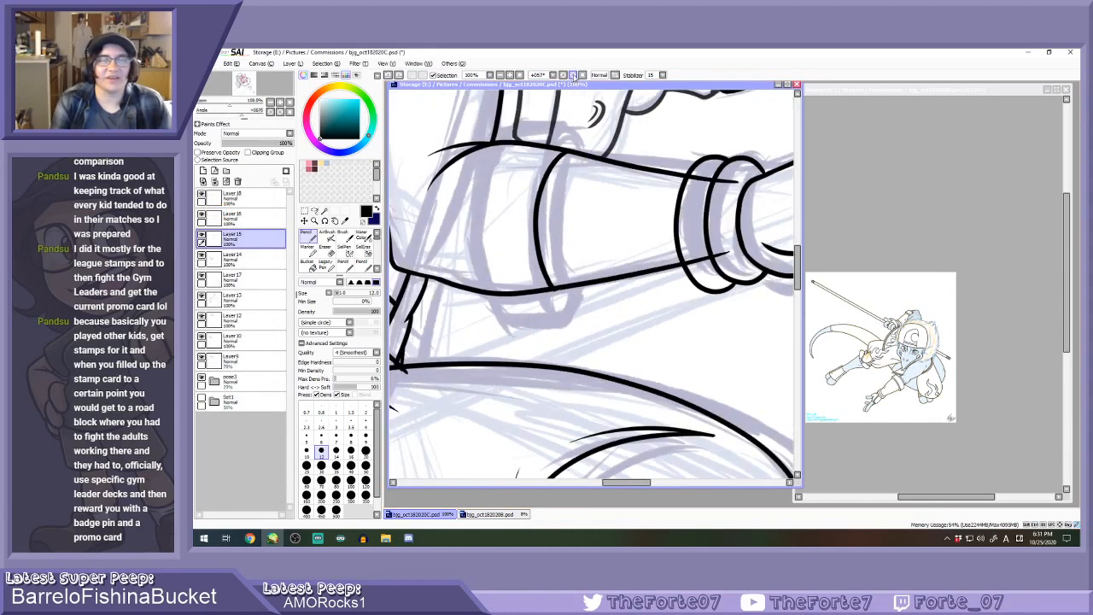
scroll(676, 147, "up", 1)
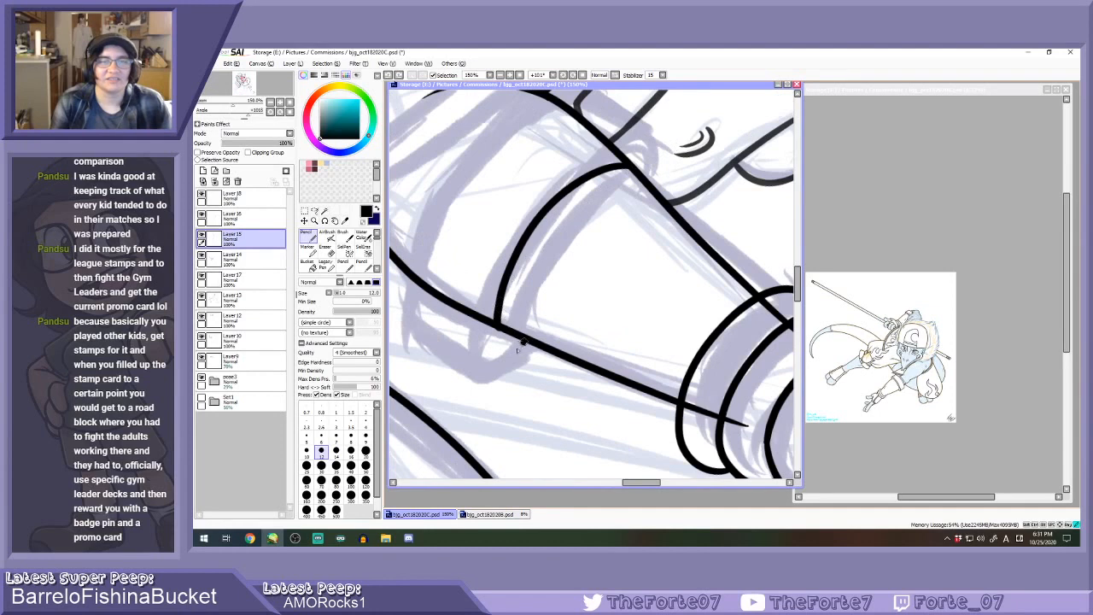
mouse_move(517, 348)
left_mouse_down()
mouse_move(503, 223)
mouse_move(611, 134)
mouse_move(656, 134)
left_mouse_up()
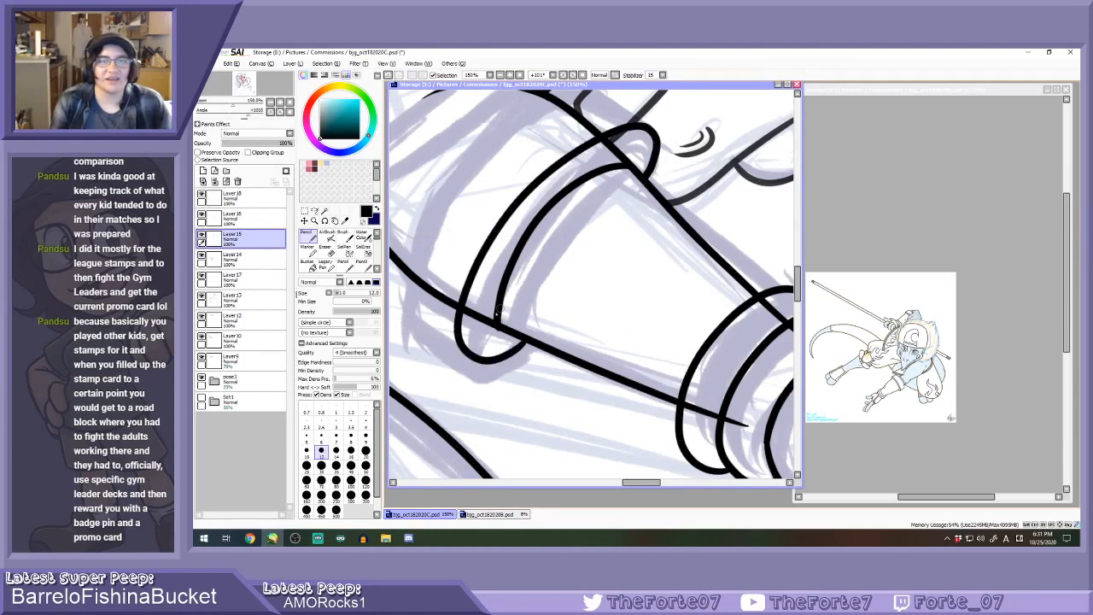
key("ctrl+z")
mouse_move(523, 334)
left_mouse_down()
mouse_move(462, 362)
mouse_move(485, 255)
mouse_move(590, 149)
mouse_move(646, 139)
mouse_move(596, 222)
mouse_move(461, 336)
mouse_move(523, 206)
mouse_move(621, 138)
mouse_move(652, 162)
left_mouse_up()
key("ctrl+z")
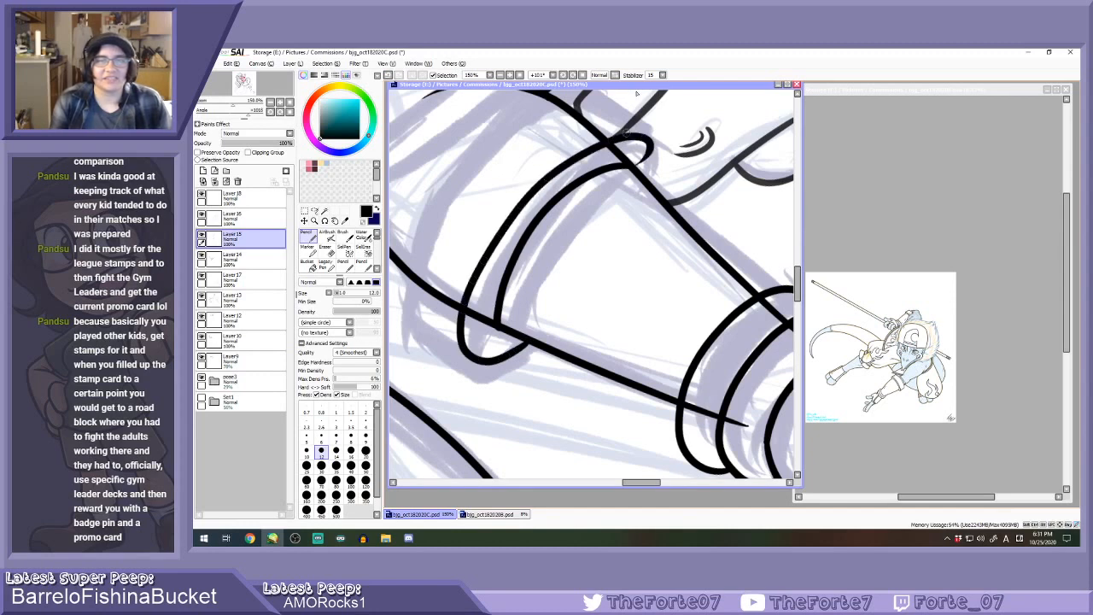
key("ctrl+z")
Retry the armband's outer loop with the canvas turned to +112°, undoing every version.
left_click(573, 75)
scroll(548, 215, "down", 1)
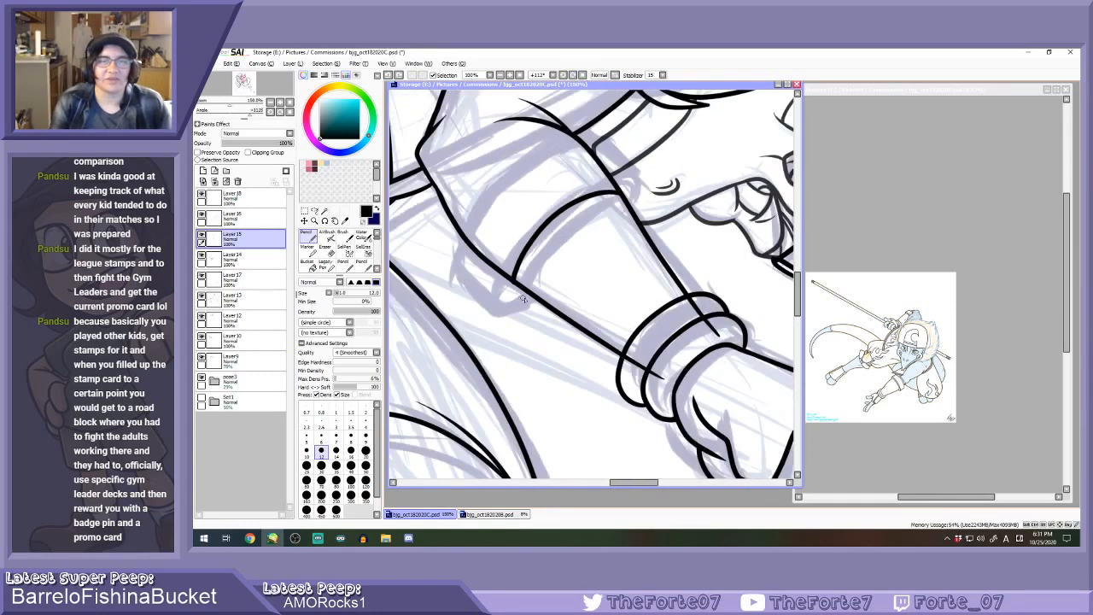
mouse_move(481, 301)
left_mouse_down()
mouse_move(515, 229)
mouse_move(603, 179)
left_mouse_up()
key("ctrl+z")
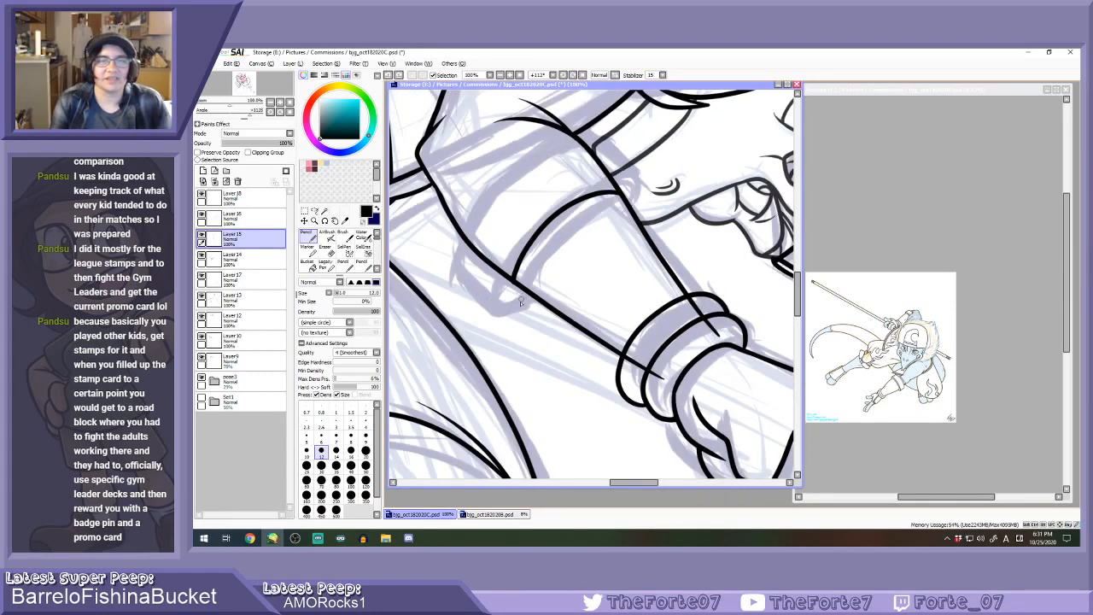
left_click_drag(504, 251, 625, 173)
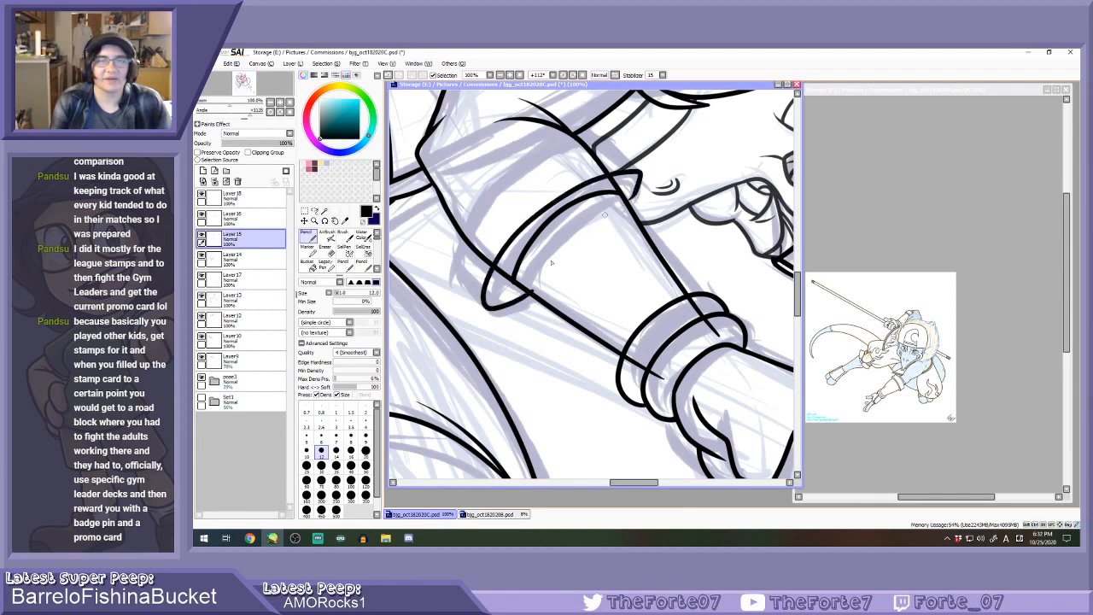
key("ctrl+z")
mouse_move(525, 292)
left_mouse_down()
mouse_move(491, 312)
mouse_move(500, 260)
mouse_move(570, 188)
mouse_move(636, 178)
left_mouse_up()
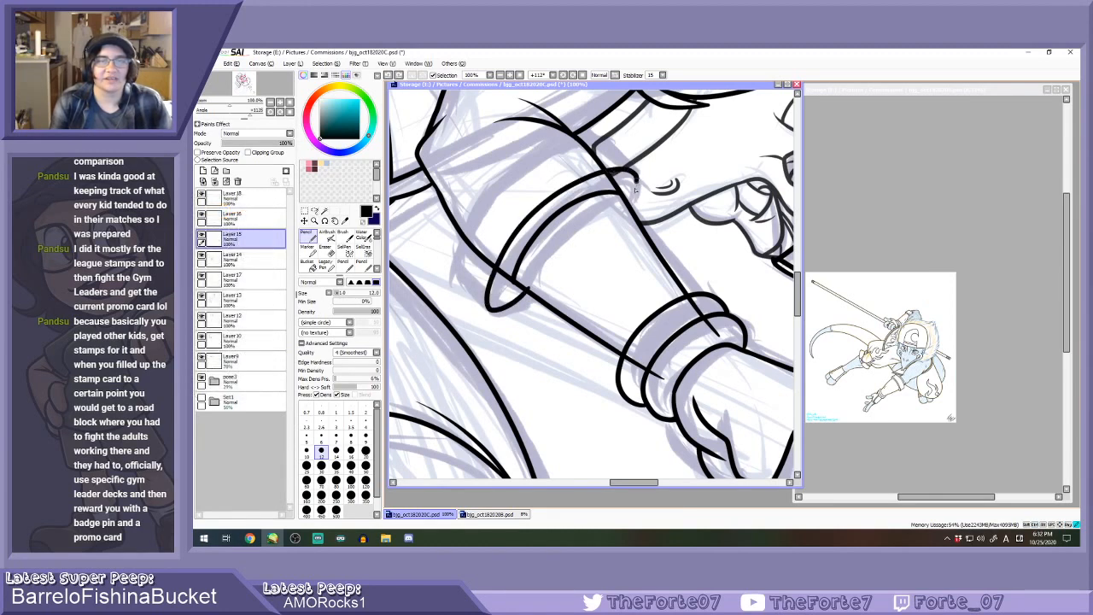
key("ctrl+z")
mouse_move(515, 303)
left_mouse_down()
mouse_move(523, 227)
mouse_move(645, 167)
mouse_move(593, 231)
left_mouse_up()
key("e")
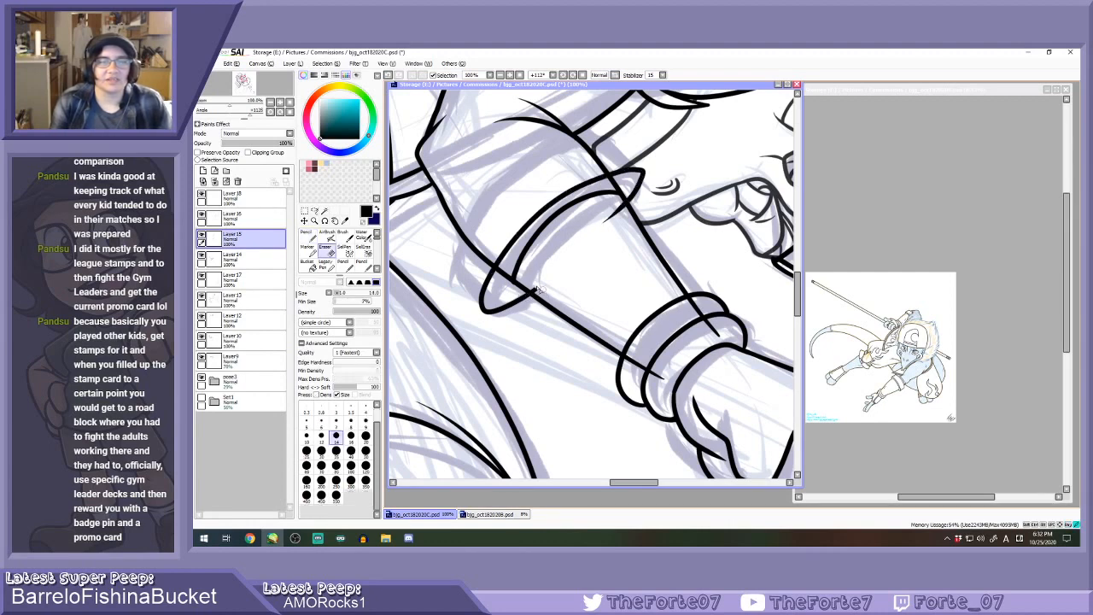
key("ctrl+z")
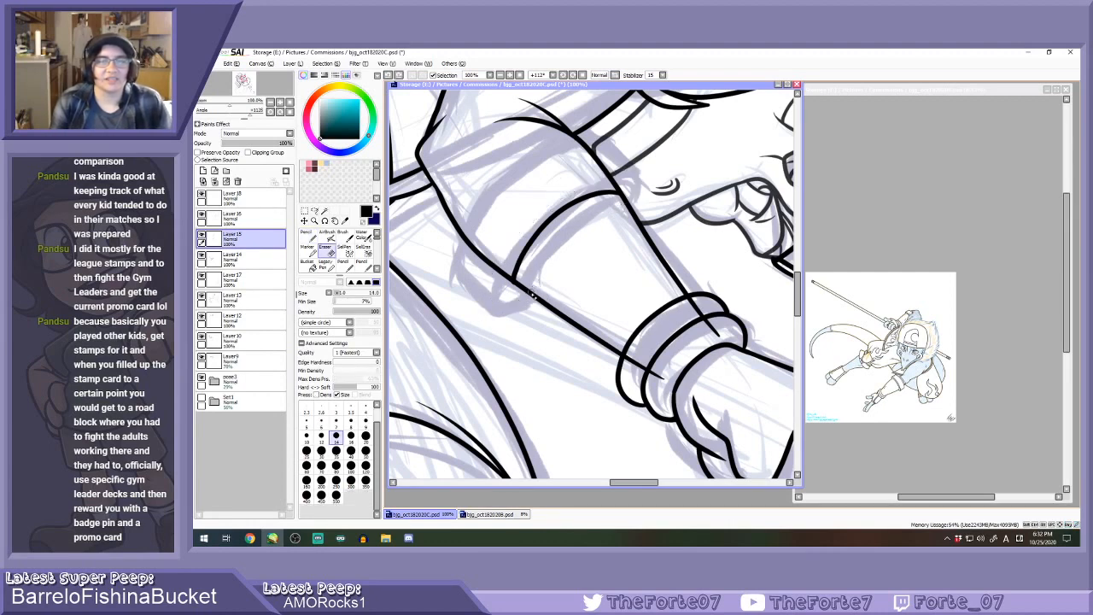
Ink the armband's outer loop again, clean its overshooting ends with the Eraser, and undo the loop.
key("n")
mouse_move(515, 303)
left_mouse_down()
mouse_move(528, 224)
mouse_move(639, 179)
left_mouse_up()
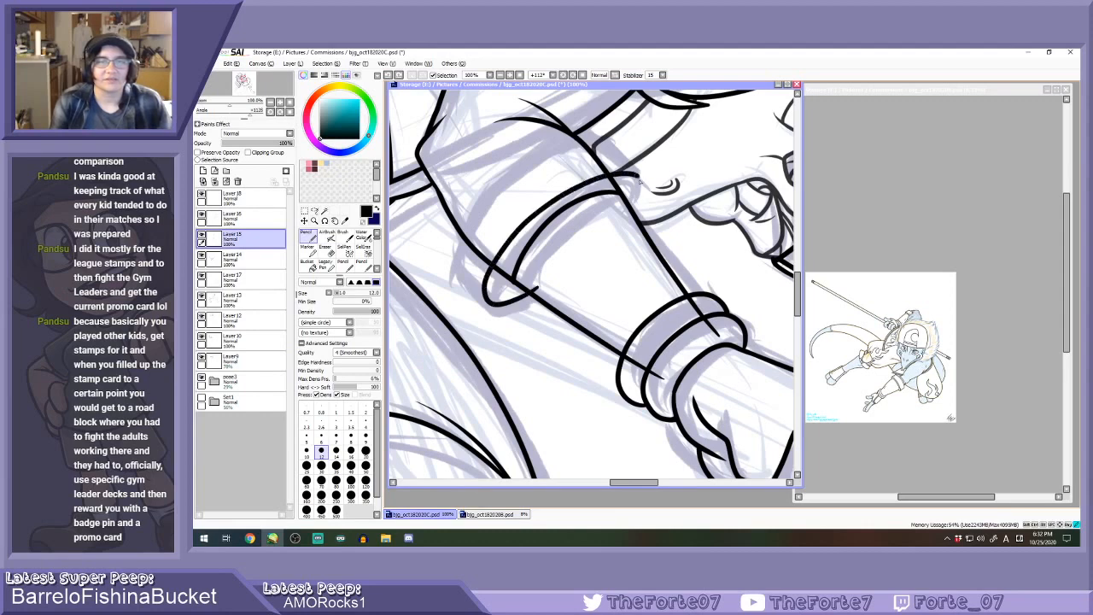
key("e")
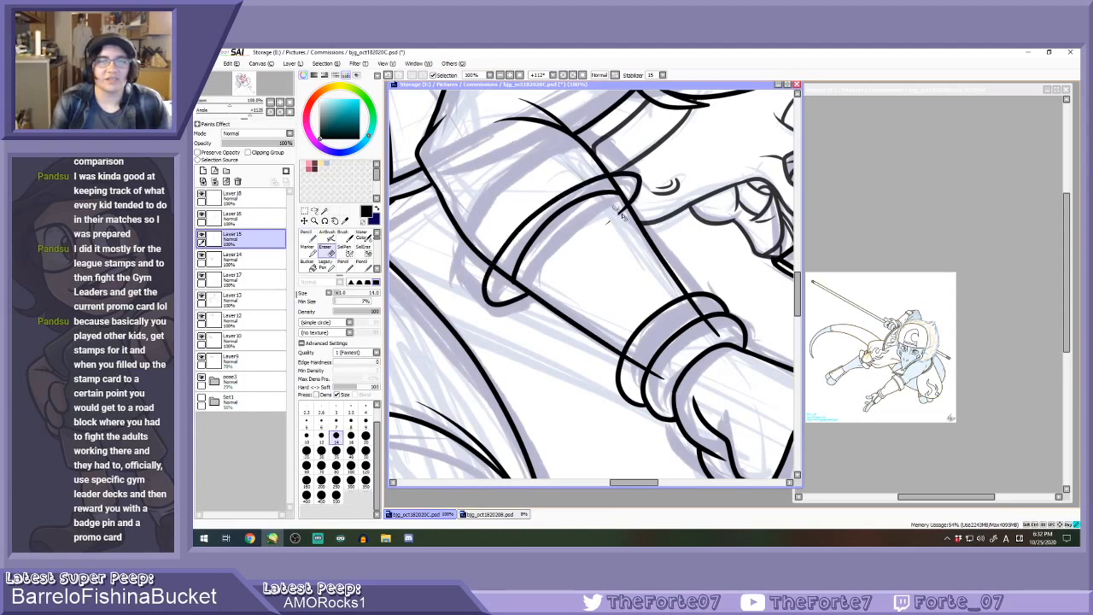
scroll(512, 292, "up", 2)
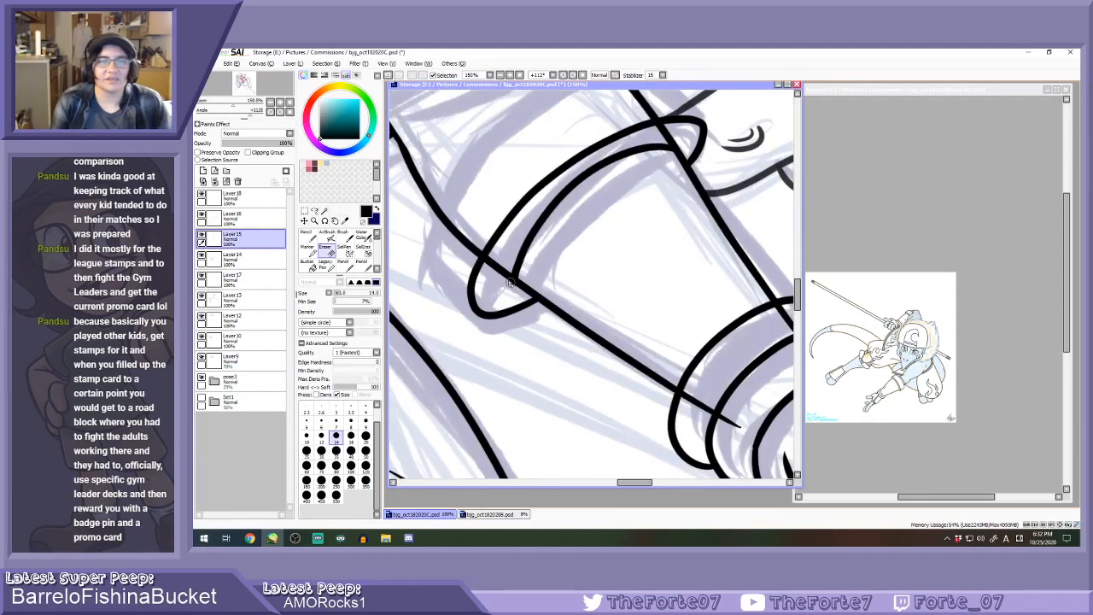
scroll(518, 289, "down", 2)
left_click(583, 75)
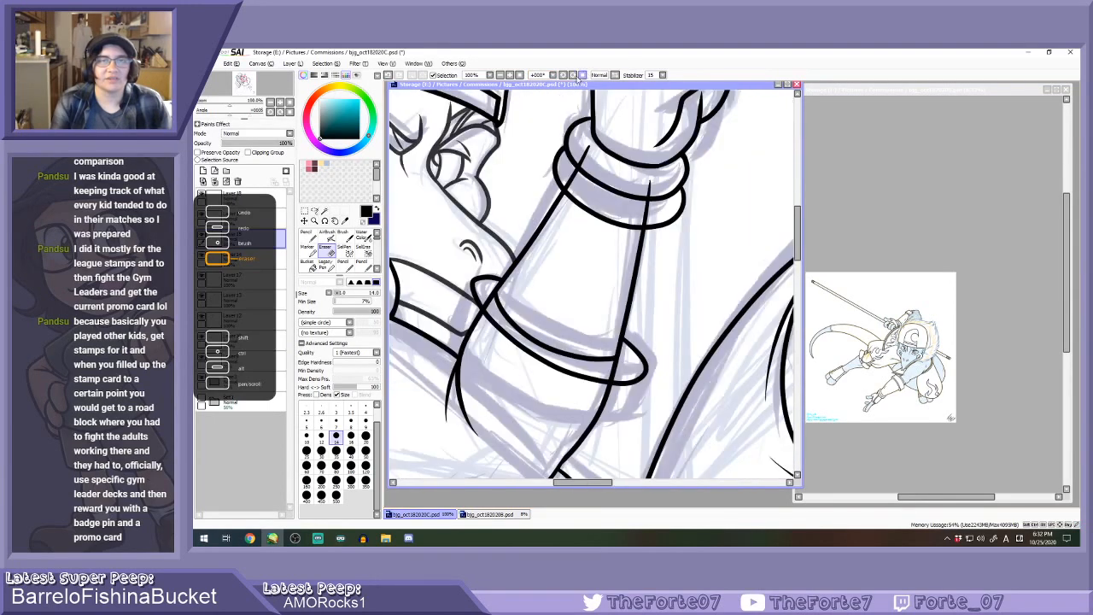
left_click(563, 76)
key("n")
scroll(547, 106, "down", 1)
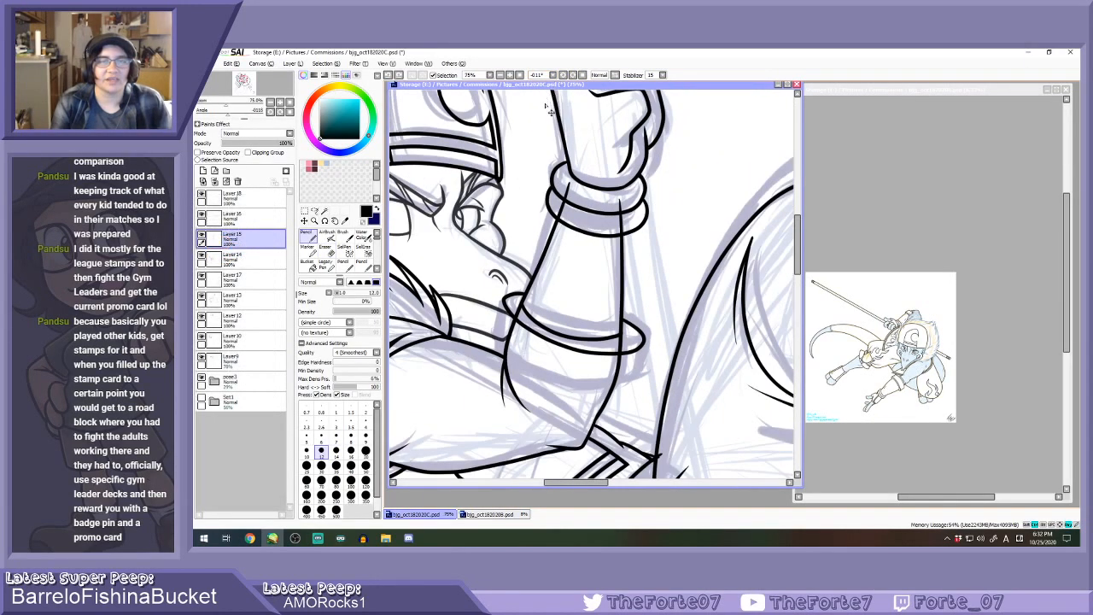
key("ctrl+z")
left_click(563, 76)
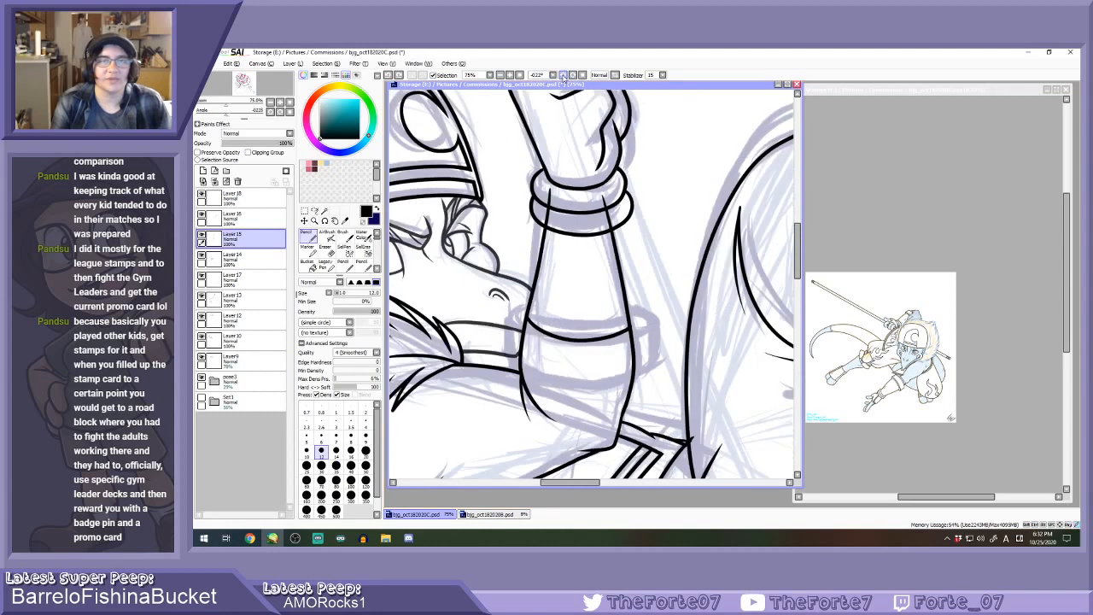
Try to ink the armband's outer loop with the canvas turned to -033°, undoing both strokes.
left_click(563, 76)
scroll(561, 355, "up", 1)
mouse_move(521, 303)
left_mouse_down()
mouse_move(497, 322)
mouse_move(649, 345)
left_mouse_up()
key("ctrl+z")
scroll(521, 341, "up", 1)
mouse_move(517, 288)
left_mouse_down()
mouse_move(492, 340)
mouse_move(590, 356)
mouse_move(704, 338)
mouse_move(765, 307)
mouse_move(771, 270)
mouse_move(703, 272)
left_mouse_up()
key("ctrl+z")
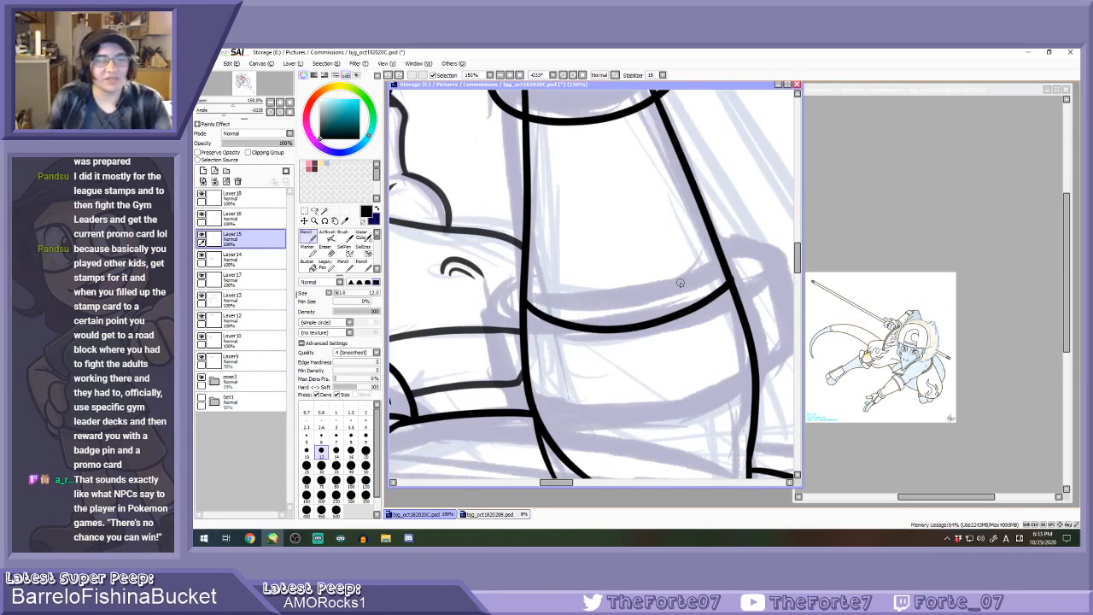
Remove the armband's curved inner edge and try re-inking it at 100% zoom, undoing each new version.
scroll(664, 241, "down", 1)
key("e")
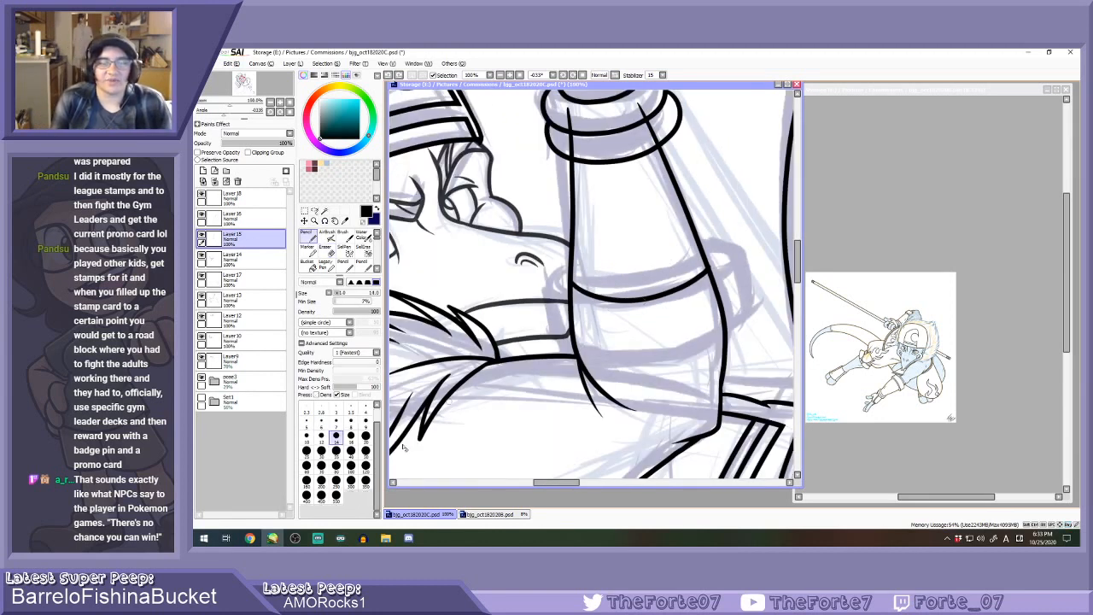
mouse_move(583, 292)
left_mouse_down()
mouse_move(561, 296)
mouse_move(711, 262)
left_mouse_up()
key("n")
key("ctrl+z")
mouse_move(571, 287)
left_mouse_down()
mouse_move(655, 285)
mouse_move(712, 261)
left_mouse_up()
key("ctrl+z")
mouse_move(572, 289)
left_mouse_down()
mouse_move(627, 292)
mouse_move(706, 260)
left_mouse_up()
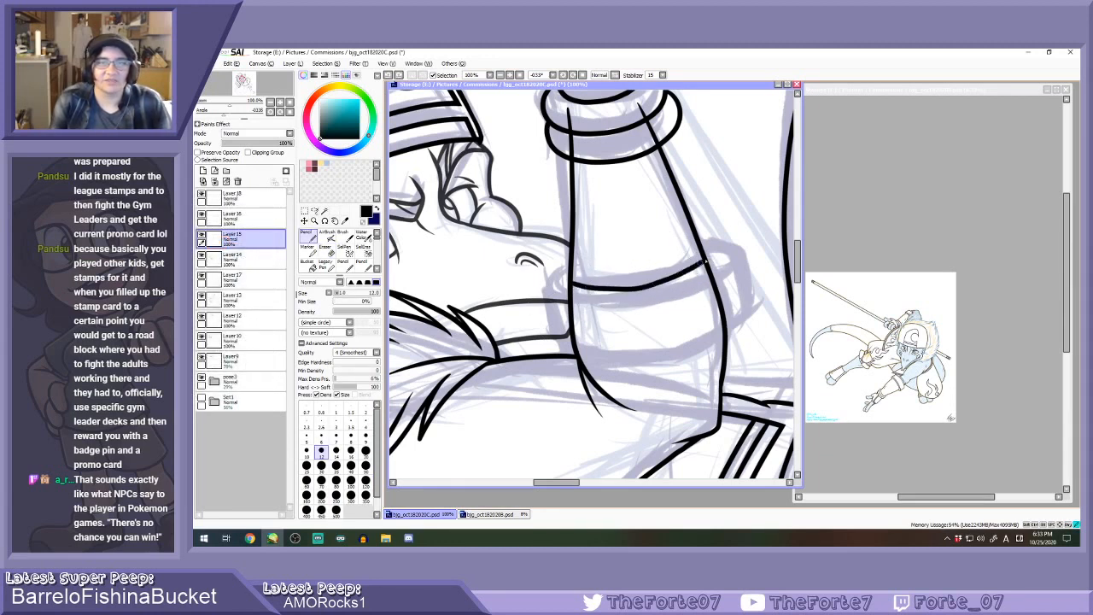
key("ctrl+z")
scroll(601, 275, "down", 3)
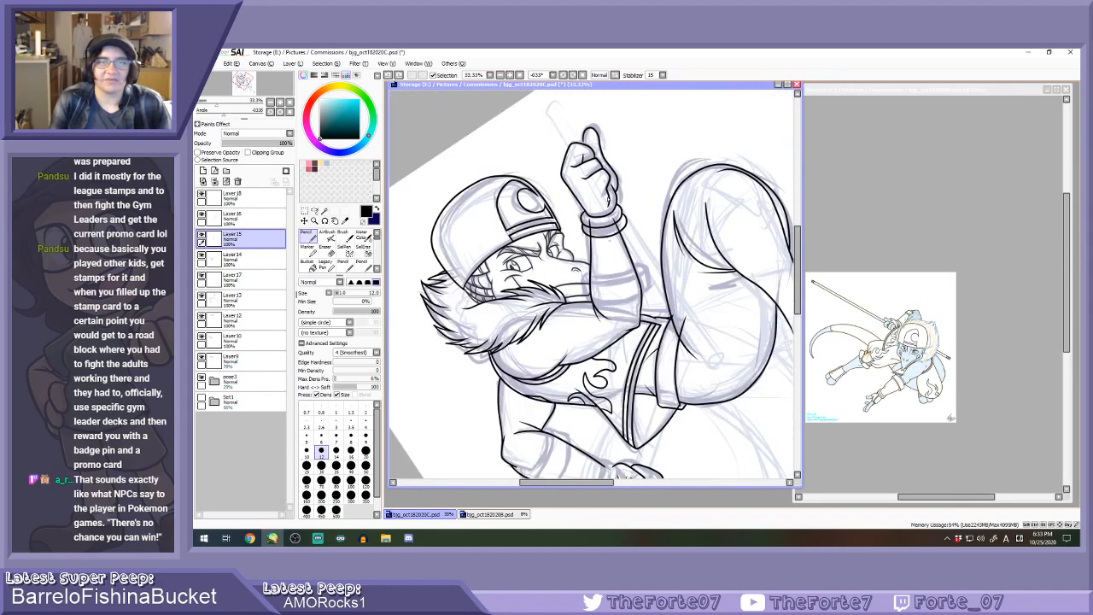
Turn the canvas to +067° and ink the armband's curved inner edge across the forearm between the arm outlines.
left_click(582, 76)
scroll(647, 214, "up", 1)
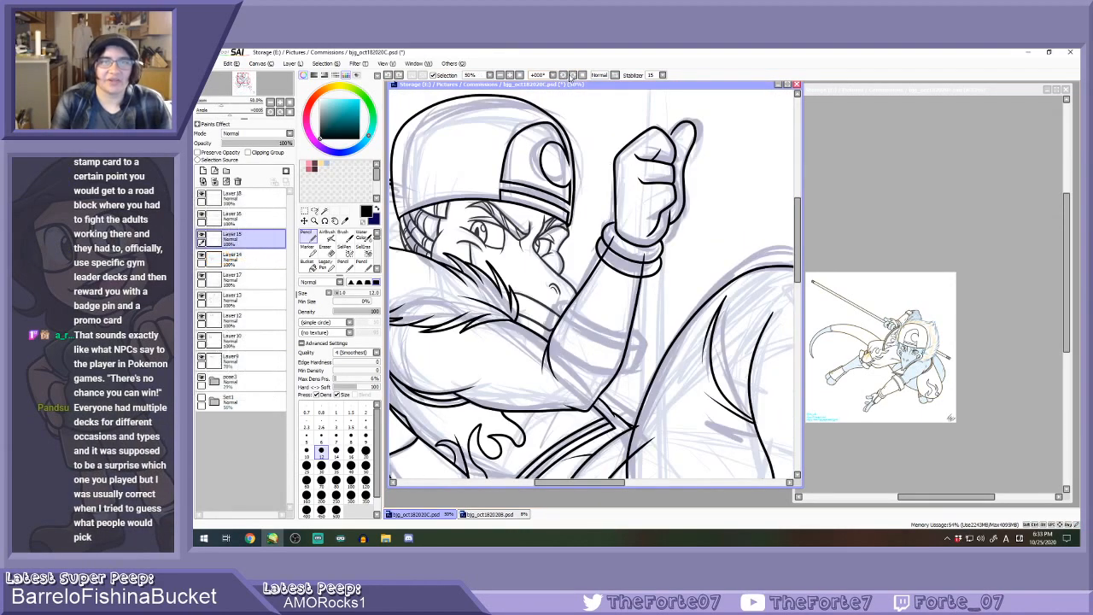
left_click(572, 76)
left_click(572, 76)
left_click(572, 76)
left_click(572, 76)
left_click(572, 76)
left_click(572, 76)
scroll(558, 302, "up", 2)
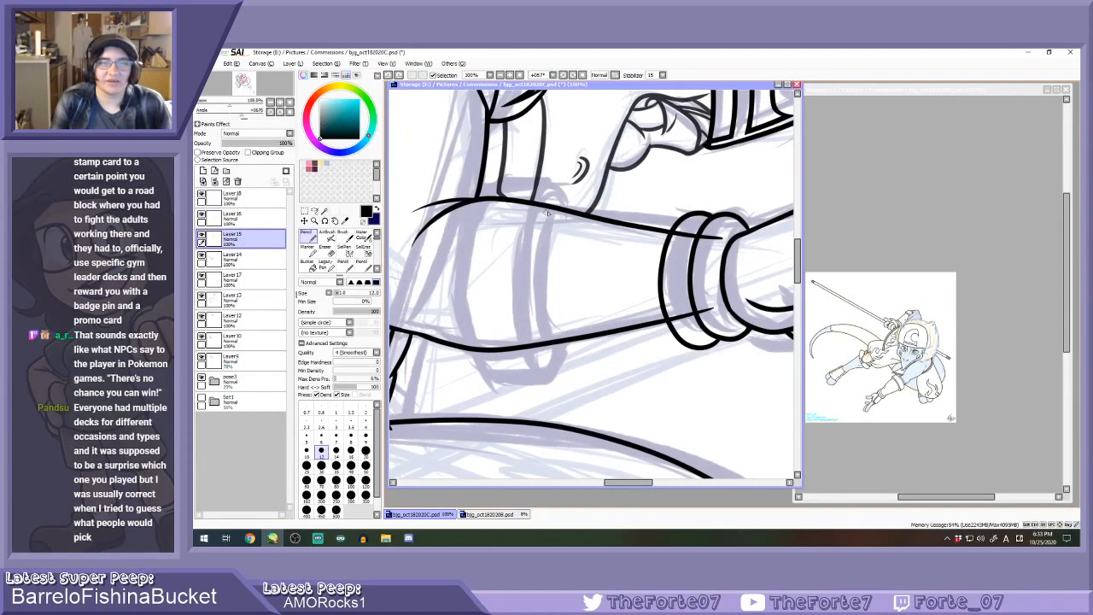
mouse_move(549, 214)
left_mouse_down()
mouse_move(531, 252)
mouse_move(536, 346)
left_mouse_up()
key("ctrl+z")
mouse_move(548, 210)
left_mouse_down()
mouse_move(536, 245)
mouse_move(547, 347)
left_mouse_up()
key("ctrl+z")
mouse_move(552, 210)
left_mouse_down()
mouse_move(533, 278)
mouse_move(546, 345)
left_mouse_up()
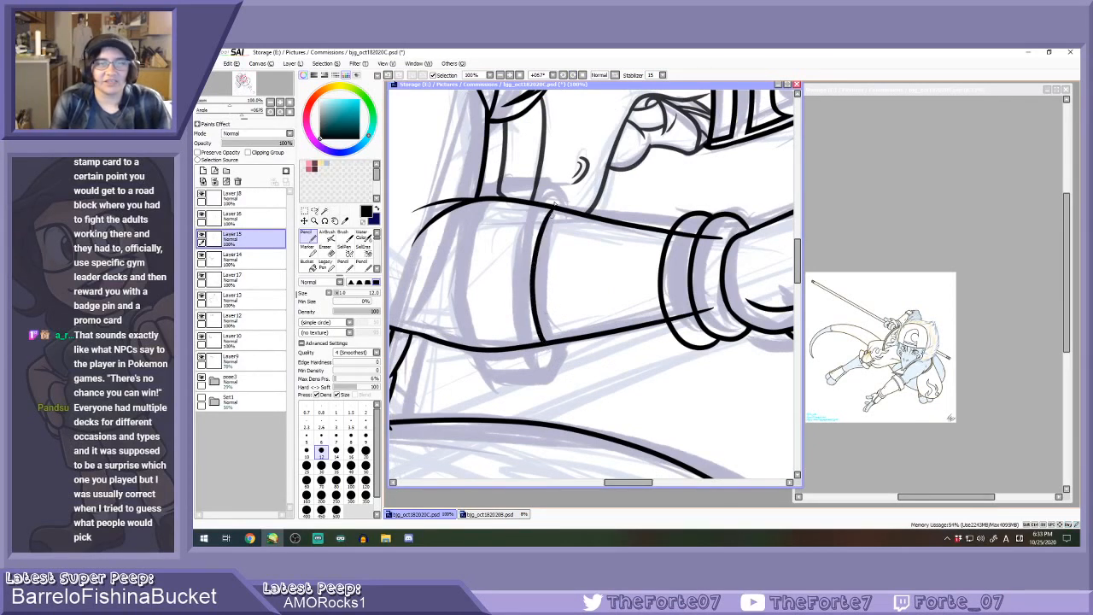
Try several strokes for the armband's outer loop beside the new inner edge, undoing each one.
mouse_move(564, 209)
left_mouse_down()
mouse_move(521, 238)
mouse_move(551, 372)
mouse_move(560, 345)
left_mouse_up()
key("ctrl+z")
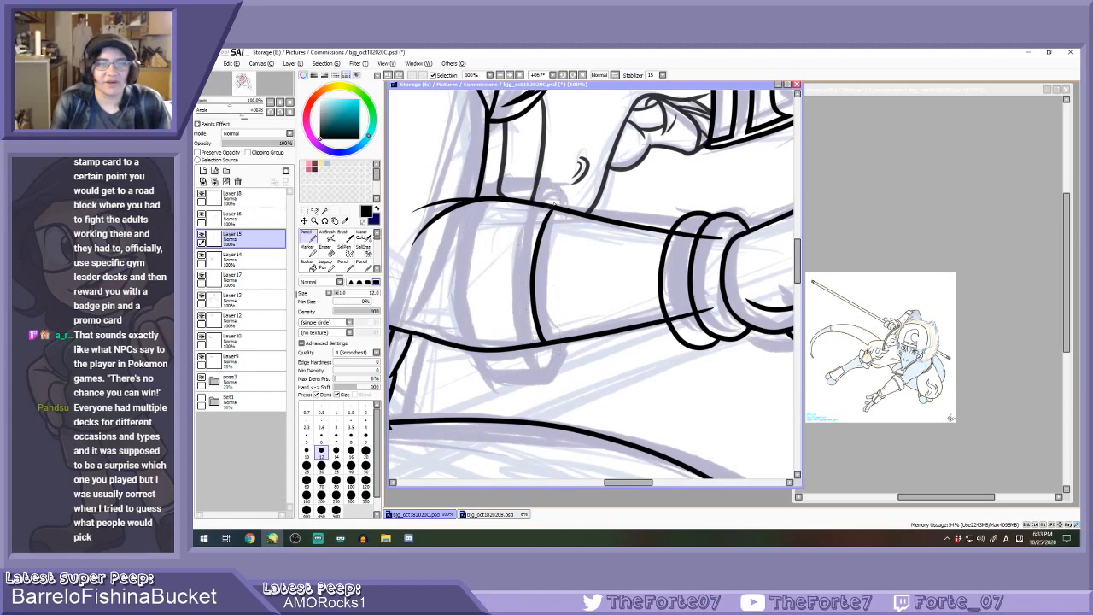
mouse_move(564, 209)
left_mouse_down()
mouse_move(522, 265)
mouse_move(555, 385)
left_mouse_up()
key("ctrl+z")
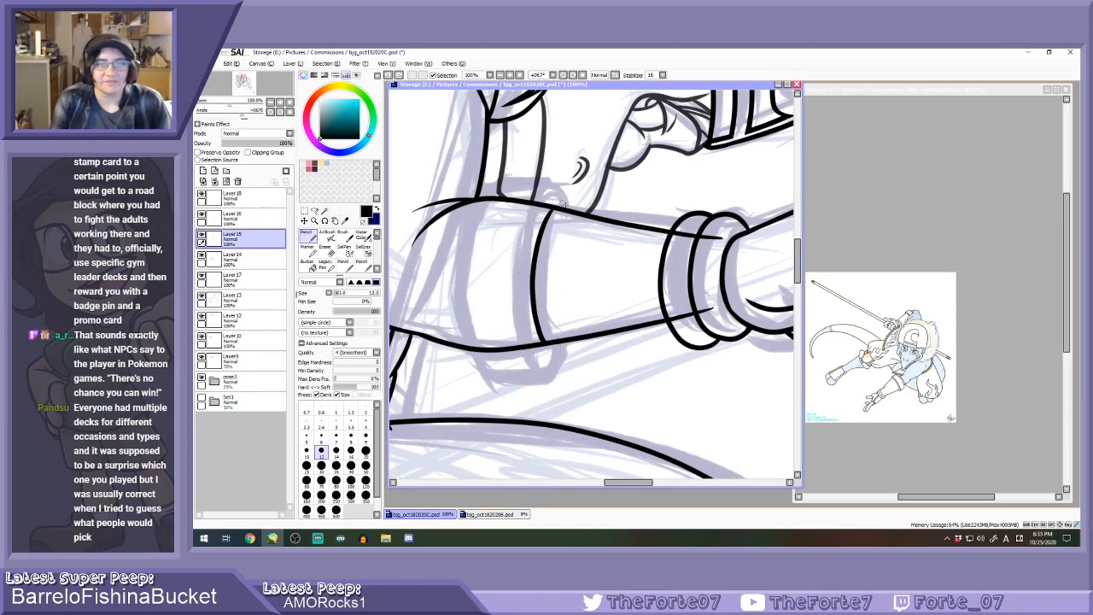
mouse_move(554, 180)
left_mouse_down()
mouse_move(521, 256)
mouse_move(556, 398)
left_mouse_up()
key("ctrl+z")
mouse_move(568, 228)
left_mouse_down()
mouse_move(551, 186)
mouse_move(531, 220)
mouse_move(533, 346)
mouse_move(550, 382)
mouse_move(570, 333)
left_mouse_up()
key("ctrl+z")
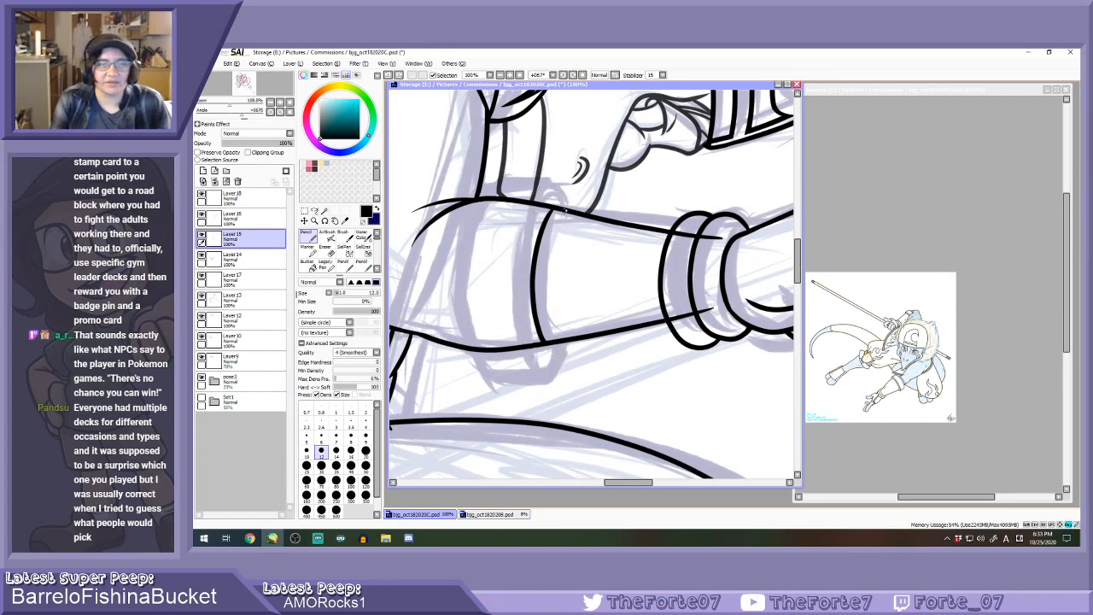
Ink the outer loop of the armband's wrist-side rim, wrapping it past both forearm outlines.
mouse_move(562, 204)
left_mouse_down()
mouse_move(530, 206)
mouse_move(525, 336)
mouse_move(562, 331)
left_mouse_up()
key("ctrl+z")
mouse_move(569, 222)
left_mouse_down()
mouse_move(550, 183)
mouse_move(523, 272)
mouse_move(547, 384)
left_mouse_up()
key("ctrl+z")
key("ctrl+z")
mouse_move(551, 186)
left_mouse_down()
mouse_move(526, 233)
mouse_move(523, 333)
mouse_move(543, 376)
mouse_move(562, 340)
left_mouse_up()
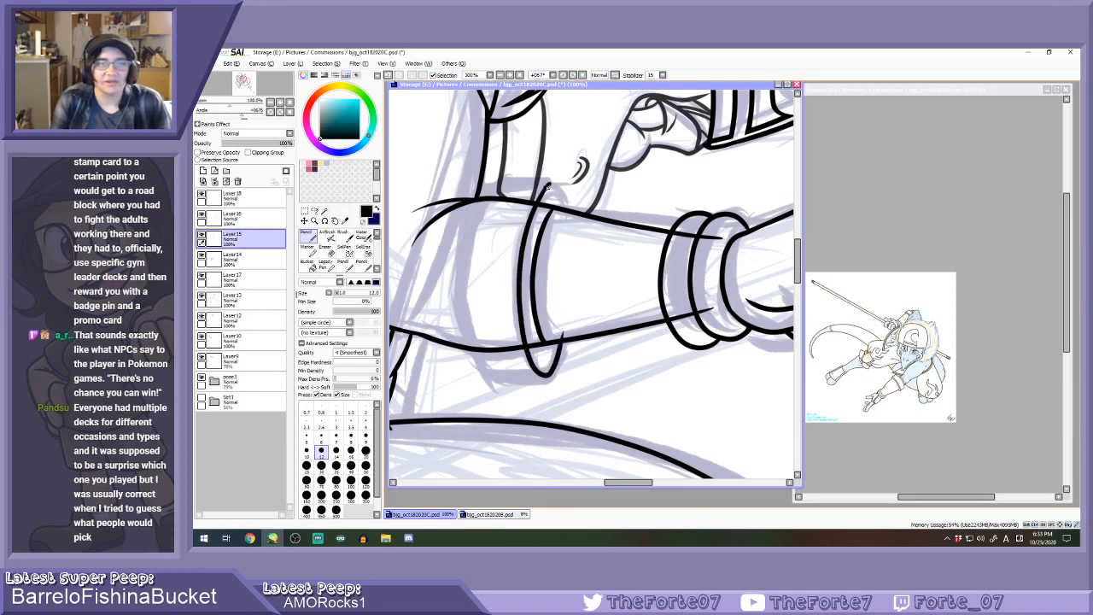
key("ctrl+z")
mouse_move(565, 217)
left_mouse_down()
mouse_move(537, 198)
mouse_move(521, 296)
mouse_move(544, 377)
mouse_move(563, 342)
left_mouse_up()
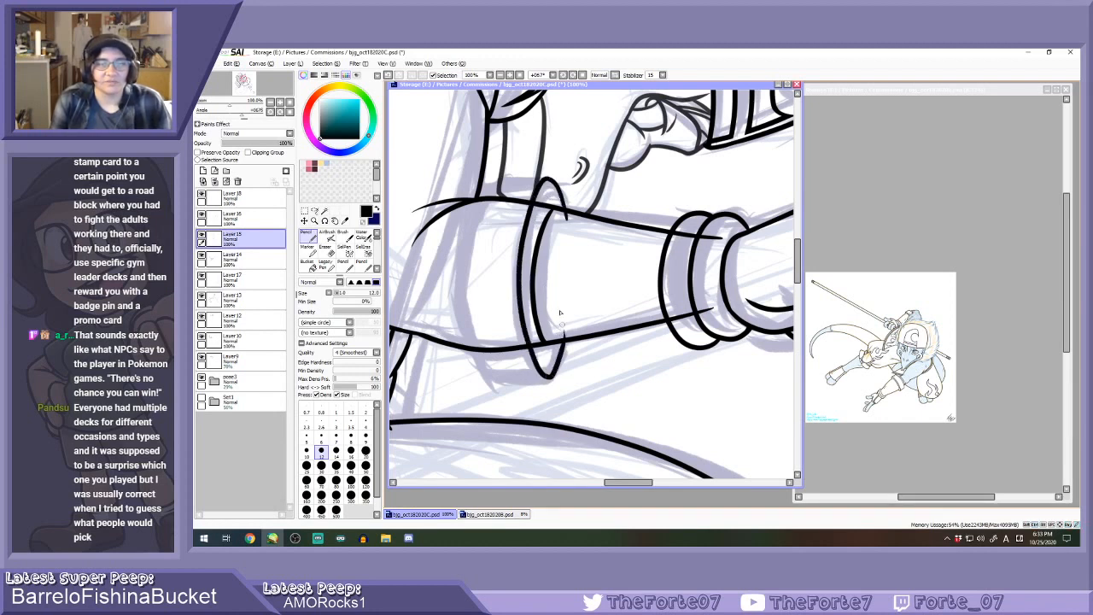
key("ctrl+z")
mouse_move(568, 222)
left_mouse_down()
mouse_move(523, 243)
mouse_move(551, 183)
mouse_move(524, 327)
mouse_move(562, 342)
mouse_move(531, 359)
mouse_move(538, 196)
mouse_move(562, 228)
left_mouse_up()
key("ctrl+z")
key("ctrl+z")
Turn the canvas to +112° and ink the rim loop's closing ends back to the forearm outlines.
left_click(574, 74)
left_click(574, 74)
left_click(574, 75)
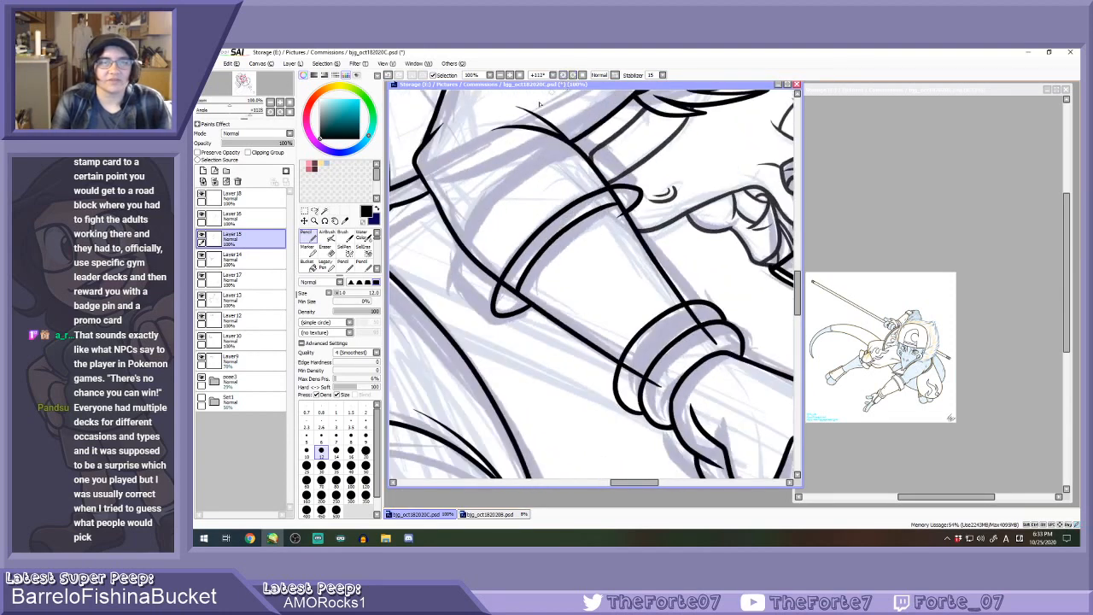
key("ctrl+z")
scroll(520, 308, "up", 1)
mouse_move(531, 297)
left_mouse_down()
mouse_move(519, 222)
mouse_move(639, 136)
mouse_move(697, 132)
mouse_move(697, 162)
left_mouse_up()
key("ctrl+z")
mouse_move(527, 303)
left_mouse_down()
mouse_move(475, 325)
mouse_move(503, 245)
mouse_move(603, 153)
mouse_move(673, 127)
mouse_move(696, 130)
mouse_move(676, 167)
left_mouse_up()
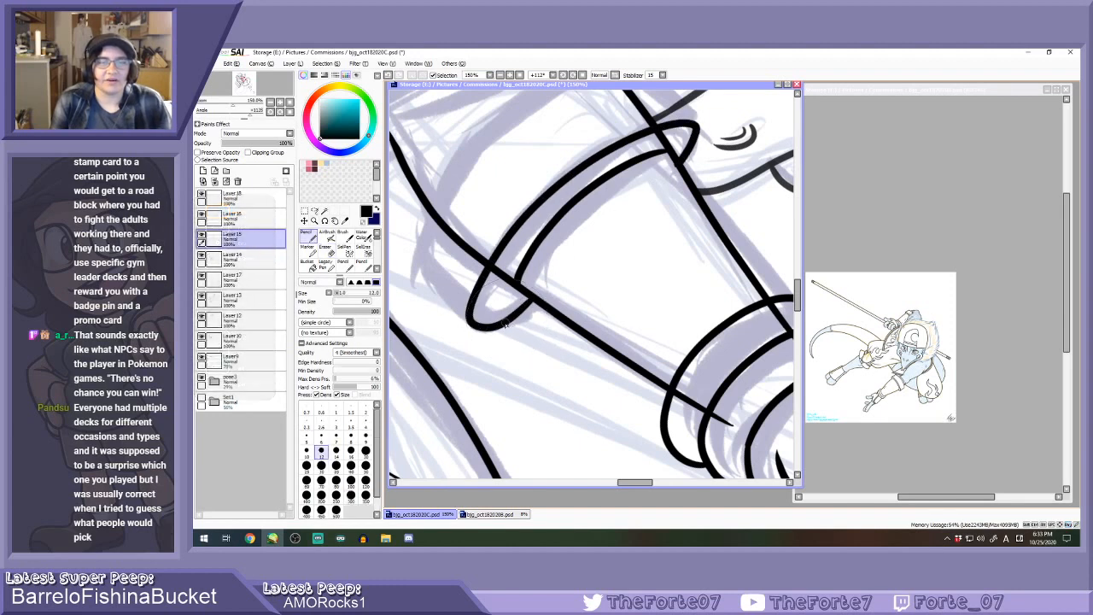
Erase the rim loop's overshooting end where it meets the forearm outline.
key("e")
mouse_move(517, 312)
left_mouse_down()
mouse_move(470, 352)
mouse_move(502, 320)
mouse_move(470, 356)
mouse_move(501, 318)
mouse_move(470, 322)
mouse_move(576, 271)
left_mouse_up()
key("n")
scroll(468, 318, "up", 1)
key("e")
key("n")
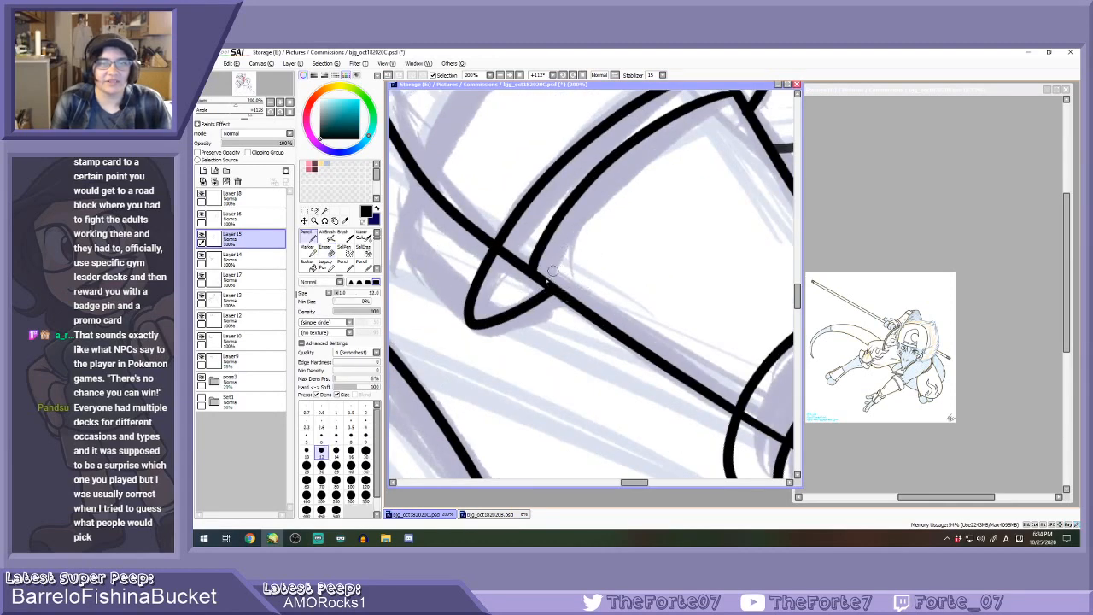
Turn the canvas to +146° and ink the armband's two side edges from the rim toward the elbow.
scroll(523, 261, "down", 2)
left_click(574, 77)
left_click(574, 77)
left_click(574, 77)
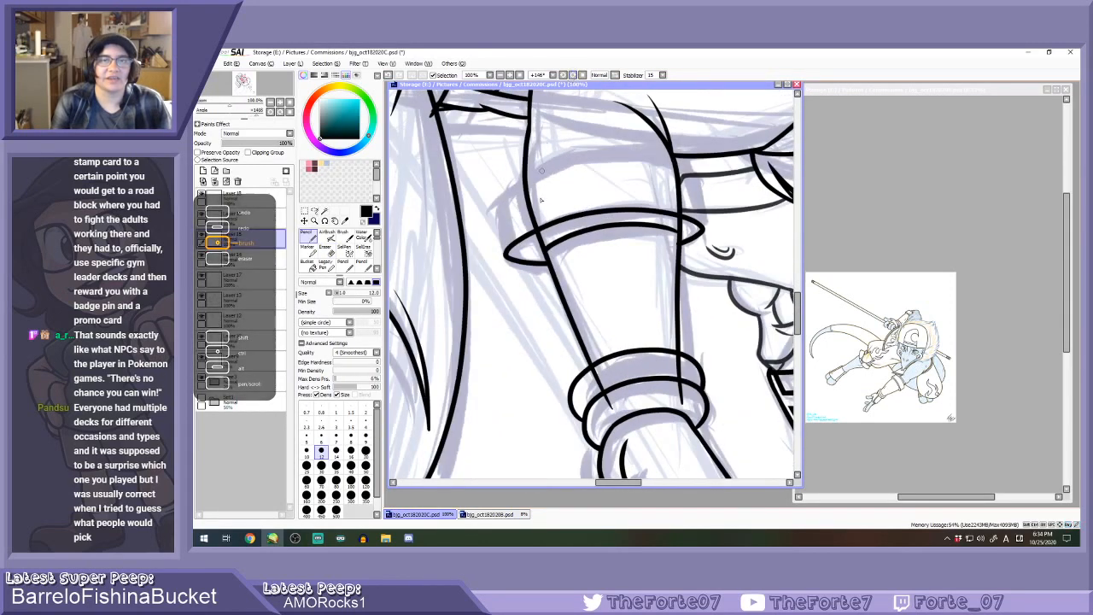
scroll(519, 225, "up", 1)
left_click_drag(500, 266, 485, 148)
key("ctrl+z")
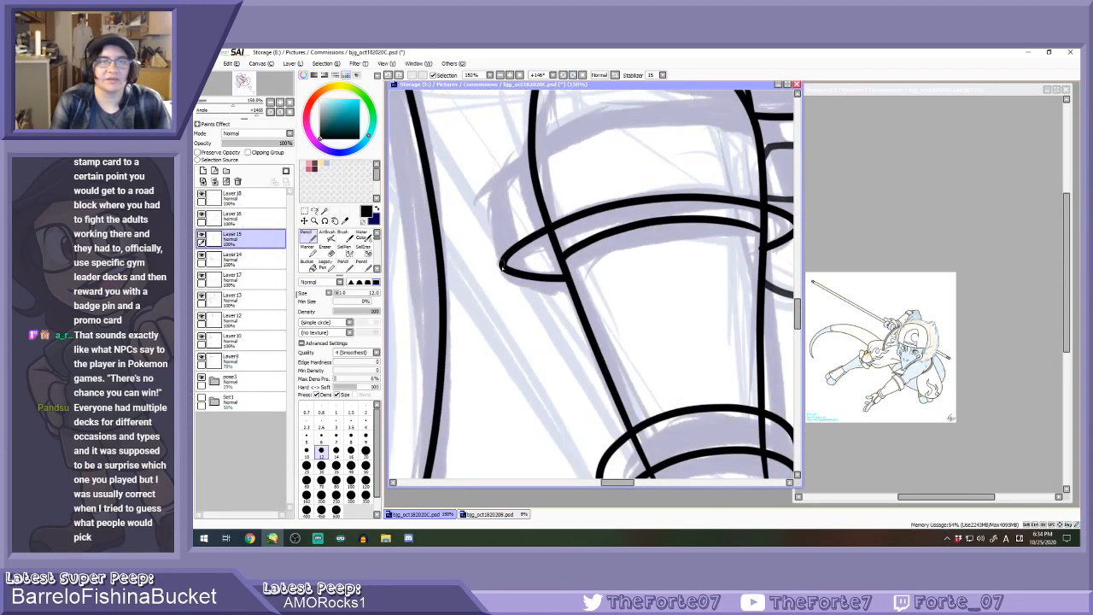
left_click_drag(501, 266, 485, 152)
scroll(503, 215, "down", 1)
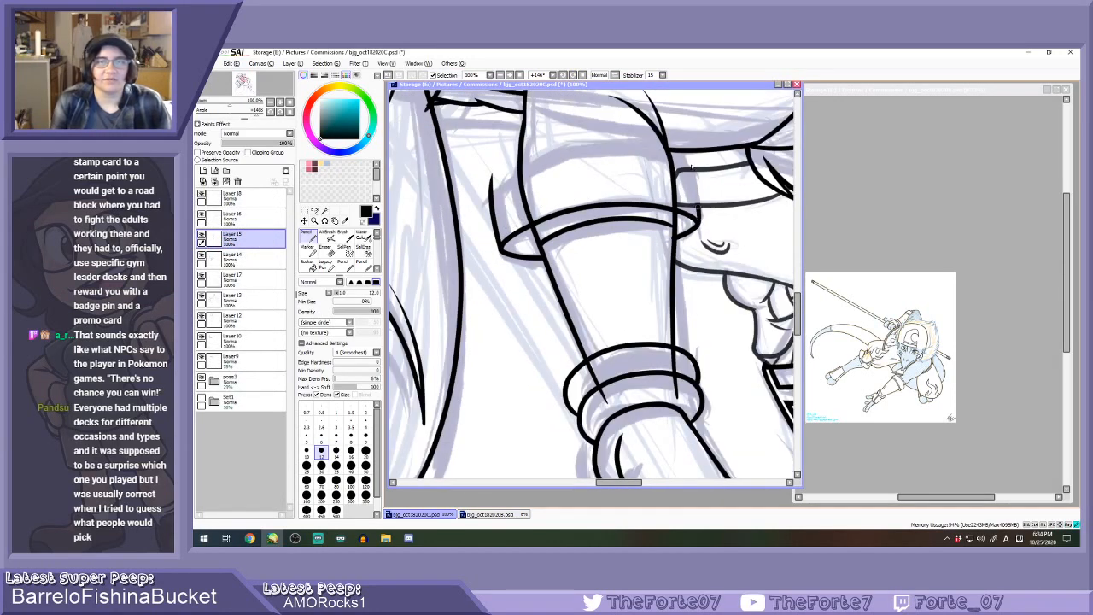
left_click_drag(691, 167, 685, 137)
Ink the armband's curved elbow-side edge across the forearm, joining its two side edges.
mouse_move(489, 193)
left_mouse_down()
mouse_move(614, 144)
mouse_move(714, 164)
left_mouse_up()
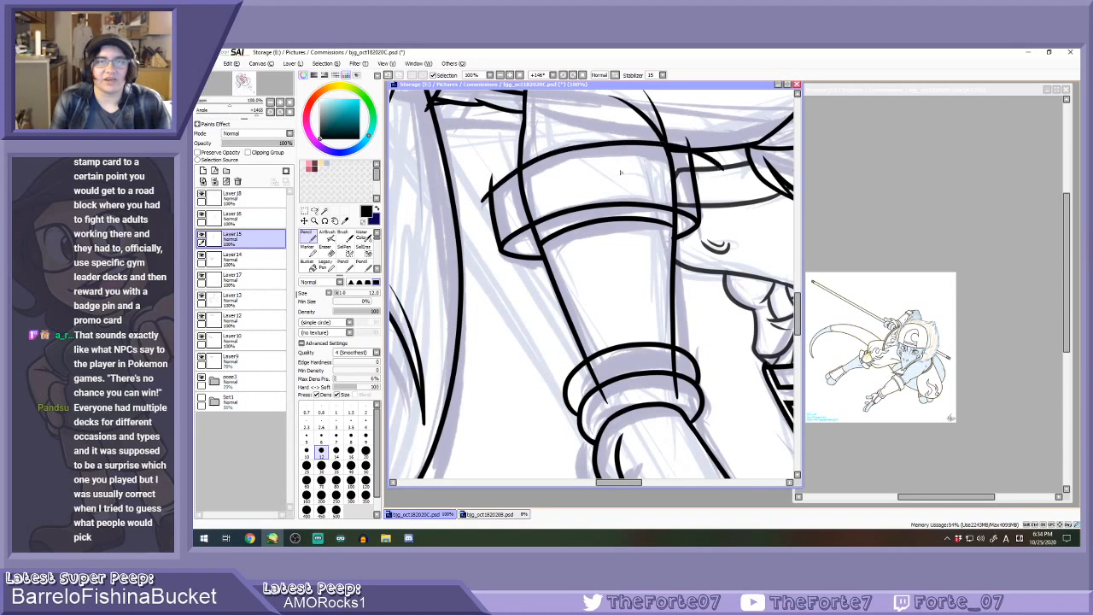
key("ctrl+z")
mouse_move(485, 197)
left_mouse_down()
mouse_move(656, 149)
mouse_move(679, 162)
left_mouse_up()
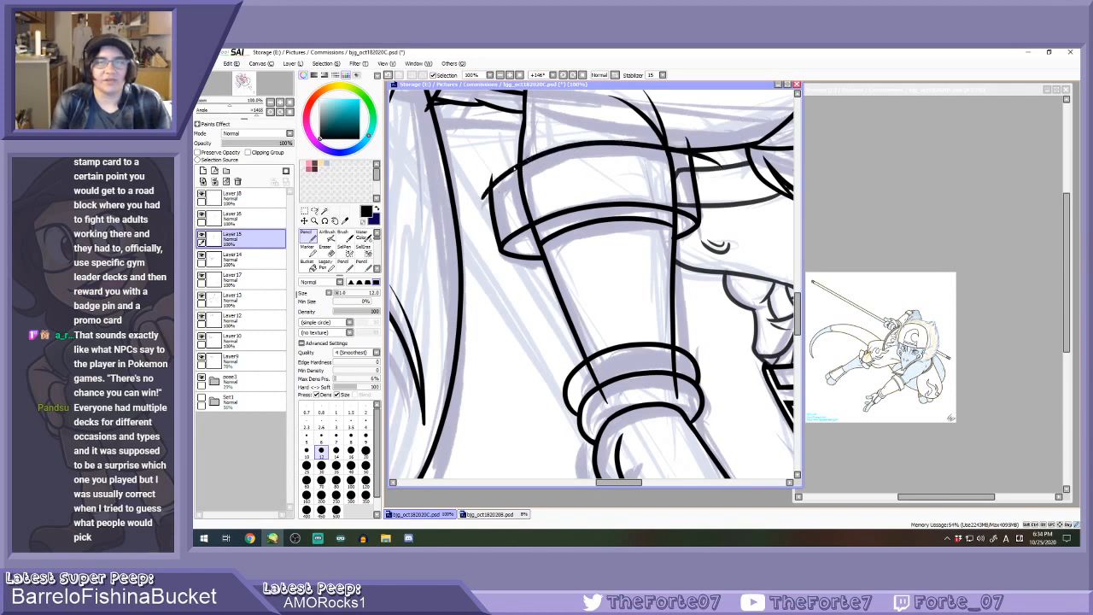
key("ctrl+z")
mouse_move(485, 195)
left_mouse_down()
mouse_move(666, 136)
mouse_move(696, 147)
left_mouse_up()
key("ctrl+z")
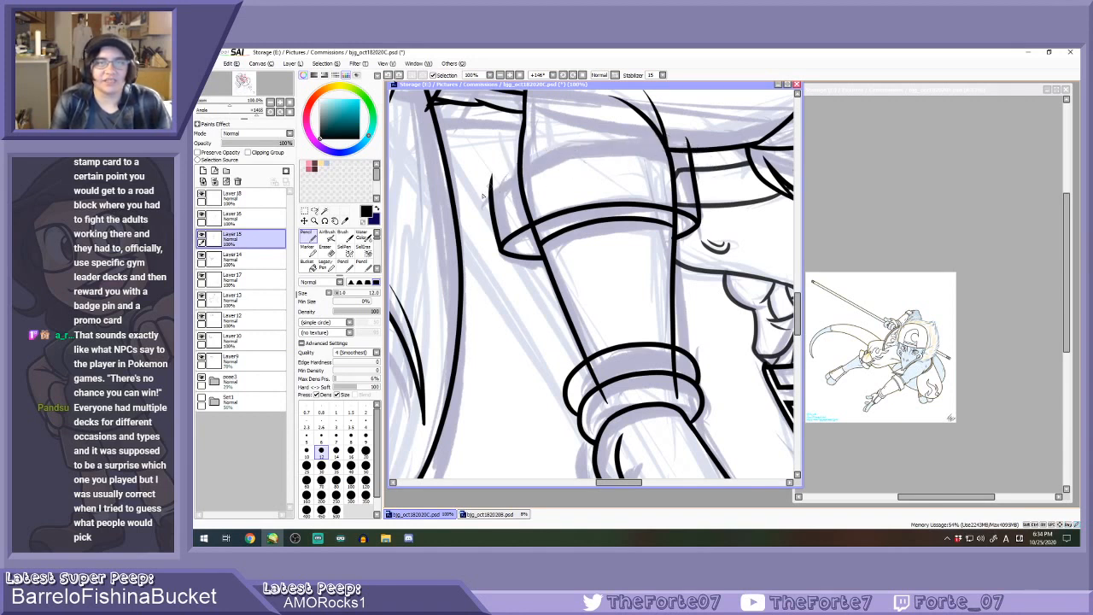
mouse_move(482, 195)
left_mouse_down()
mouse_move(529, 159)
mouse_move(715, 171)
left_mouse_up()
Trim the overshooting lines at the armband's outer elbow-side corner with the Eraser at sizes 20 and 14.
scroll(469, 196, "up", 1)
key("e")
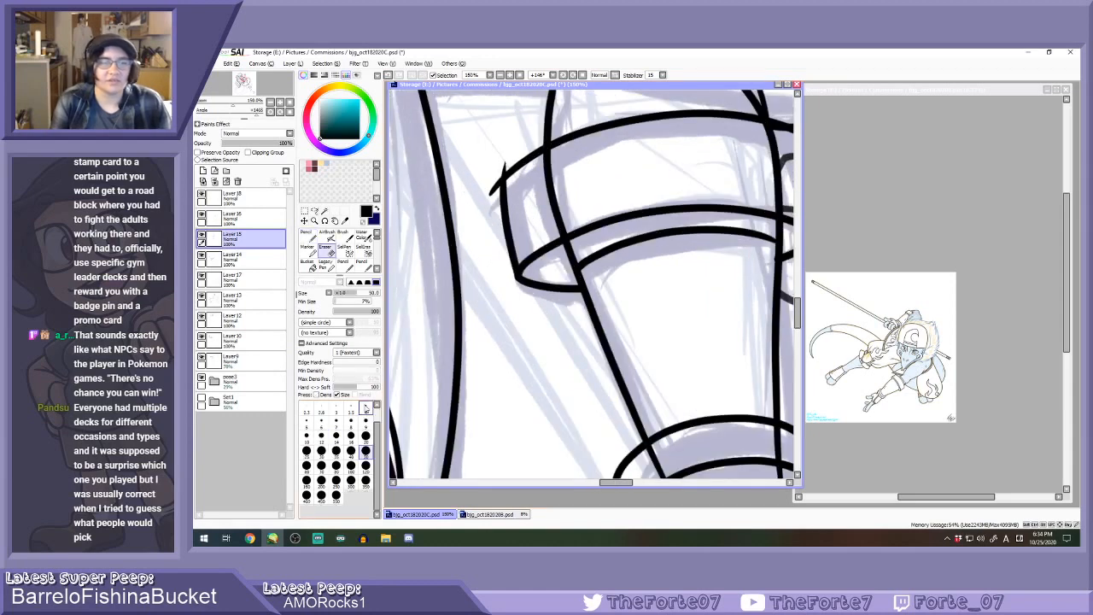
left_click(366, 436)
scroll(500, 175, "up", 2)
left_click_drag(499, 175, 493, 202)
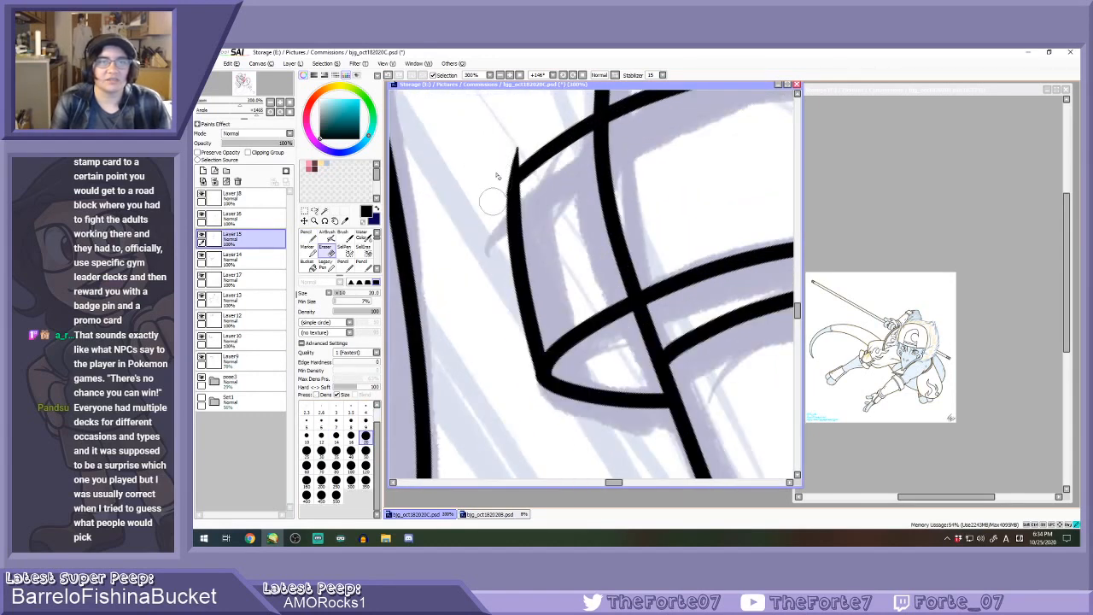
left_click(336, 436)
scroll(443, 212, "up", 1)
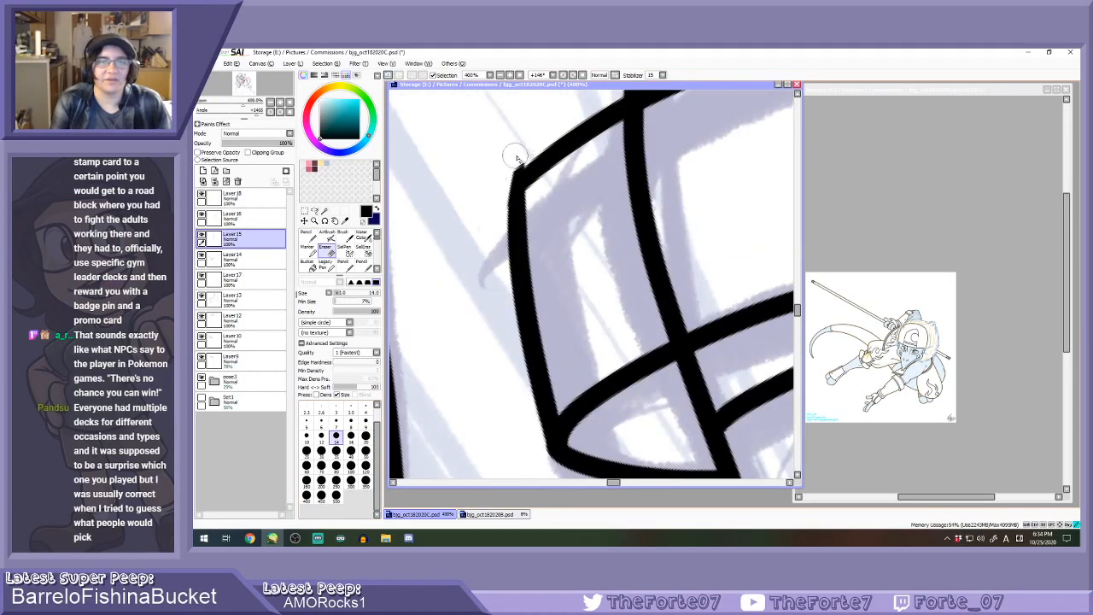
left_click_drag(515, 156, 511, 155)
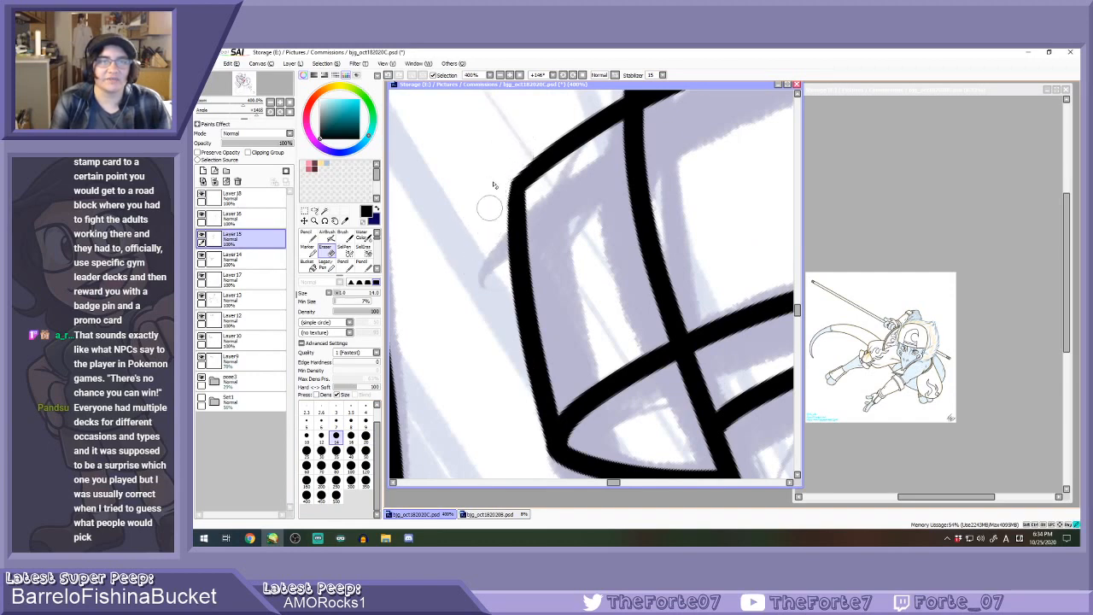
Erase the elbow-side edge's overshooting tail near the character's face.
scroll(495, 184, "down", 6)
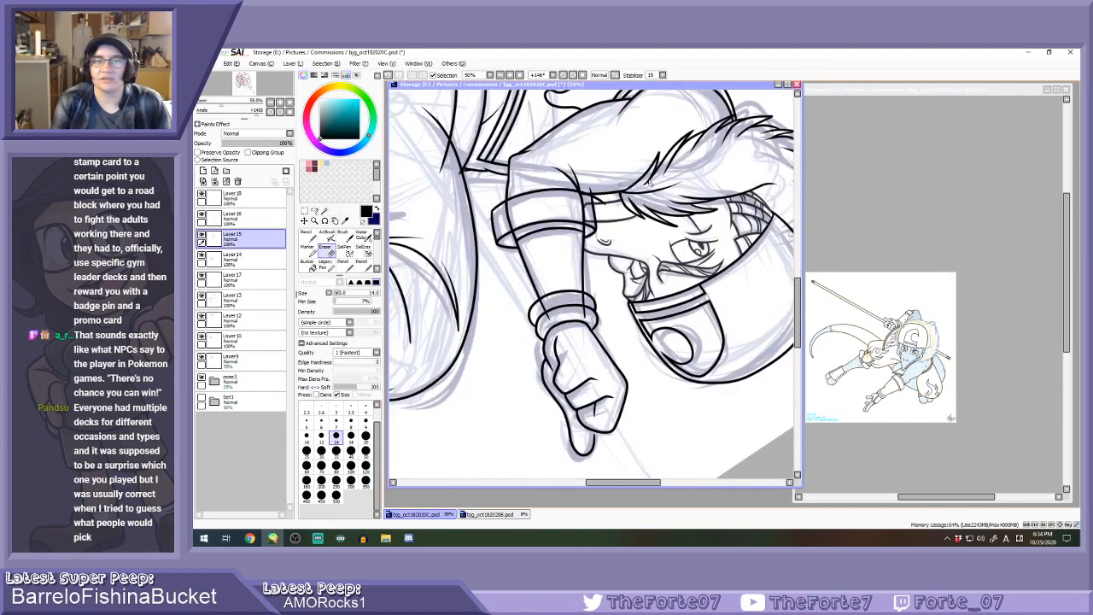
scroll(651, 180, "up", 7)
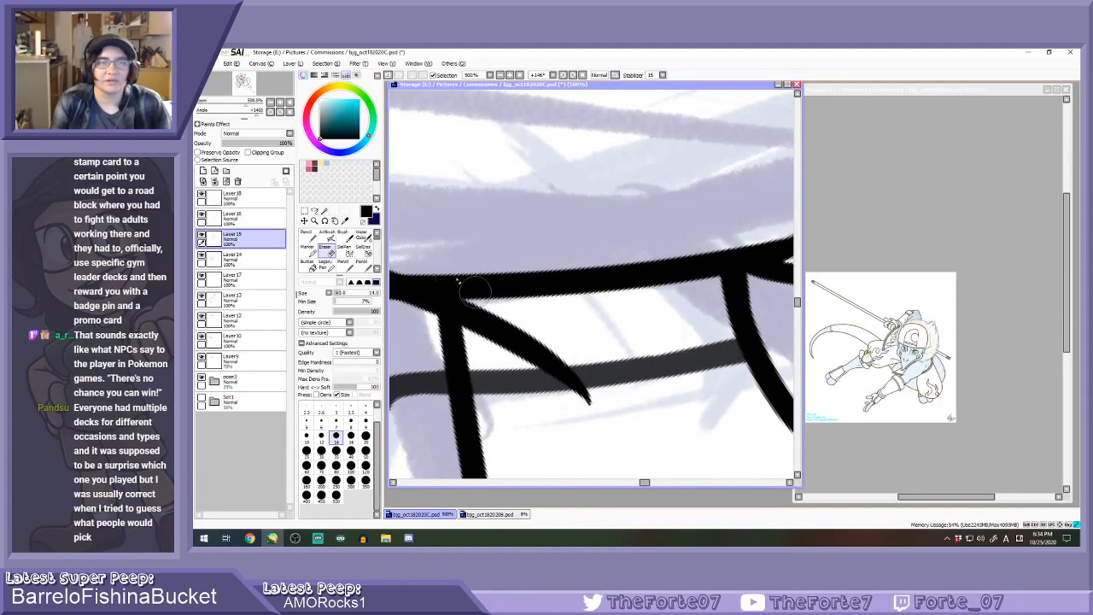
mouse_move(476, 291)
left_mouse_down()
mouse_move(439, 262)
mouse_move(486, 325)
mouse_move(477, 337)
mouse_move(532, 367)
left_mouse_up()
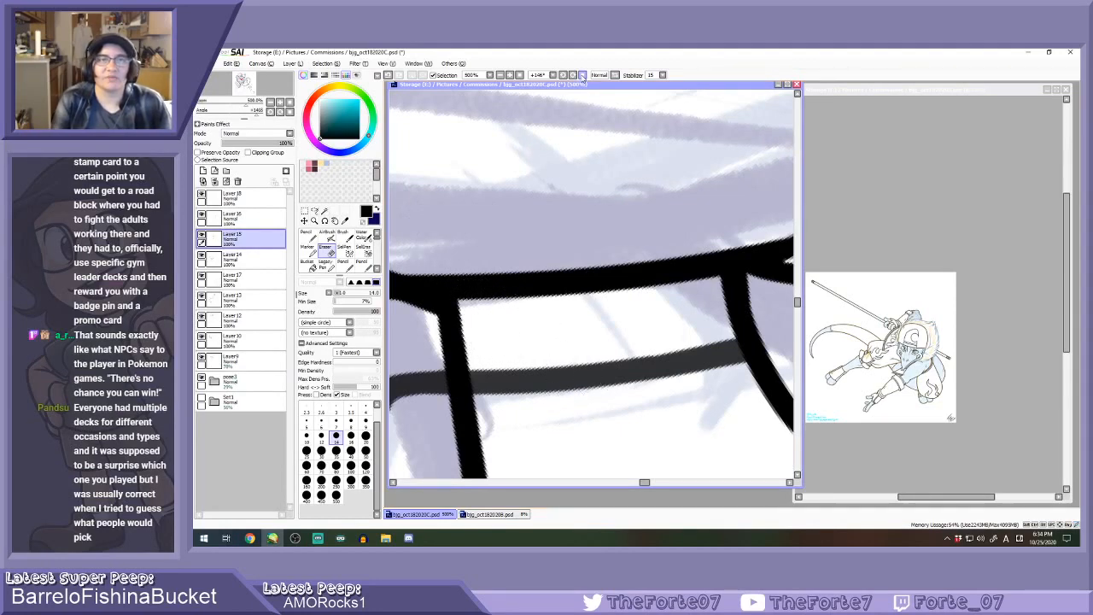
Reset the canvas rotation and ink a second curve across the forearm, parallel to the armband's elbow-side edge.
left_click(583, 76)
scroll(522, 217, "down", 9)
scroll(607, 202, "up", 2)
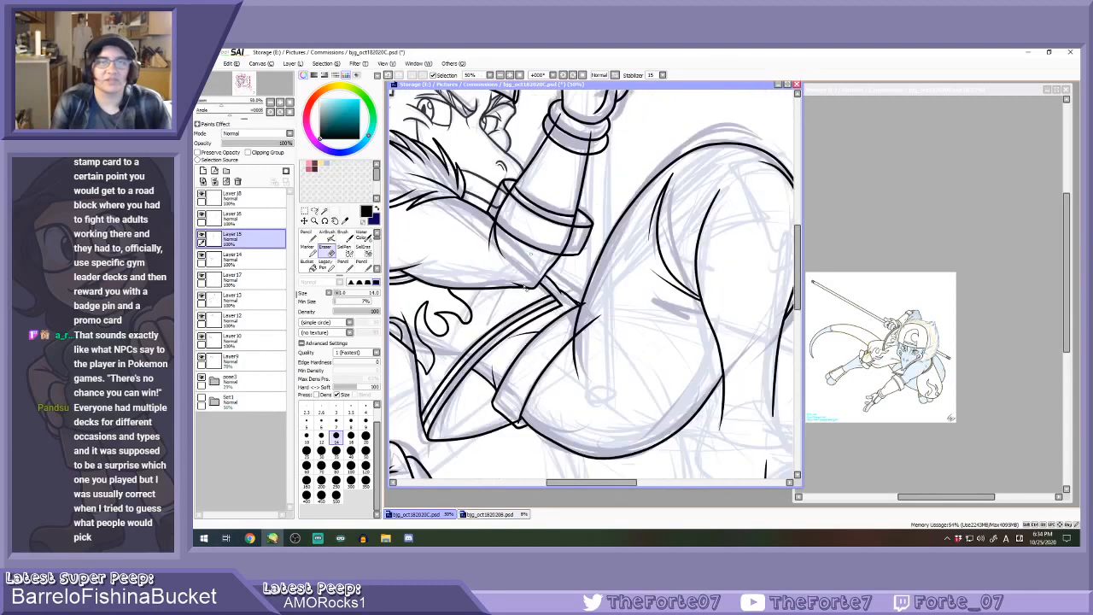
key("n")
scroll(518, 249, "up", 2)
scroll(459, 211, "up", 1)
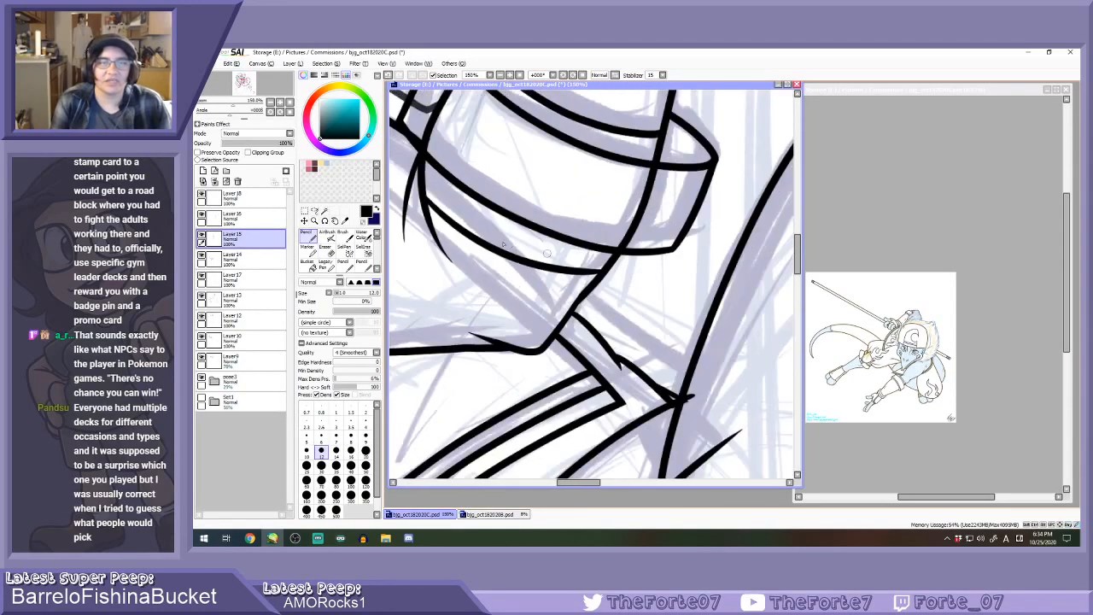
key("ctrl+z")
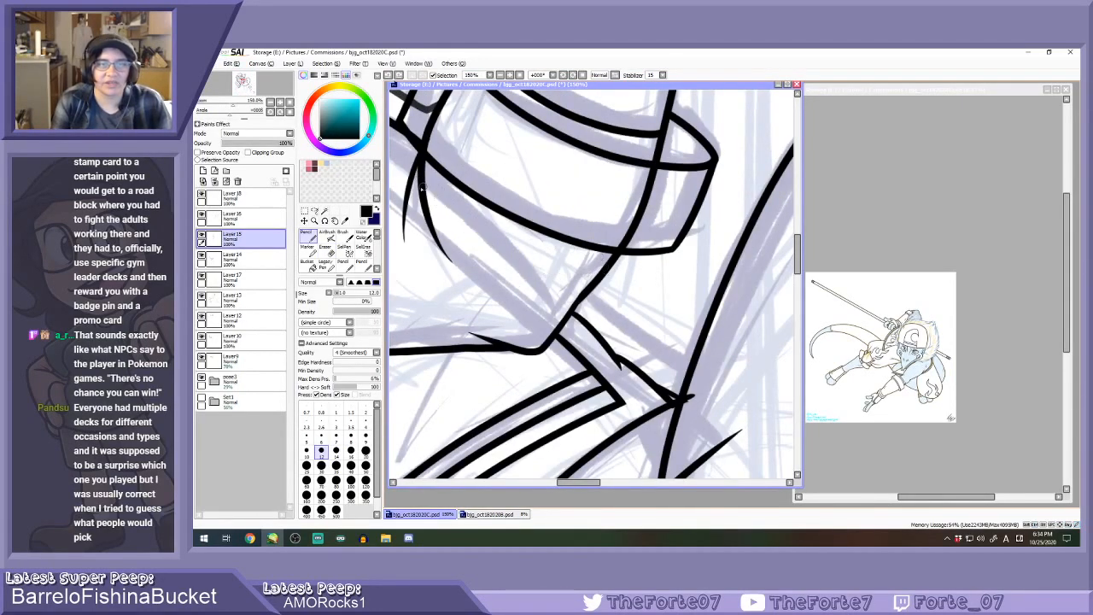
mouse_move(423, 187)
left_mouse_down()
mouse_move(603, 273)
mouse_move(633, 269)
left_mouse_up()
key("ctrl+z")
left_click_drag(424, 188, 633, 275)
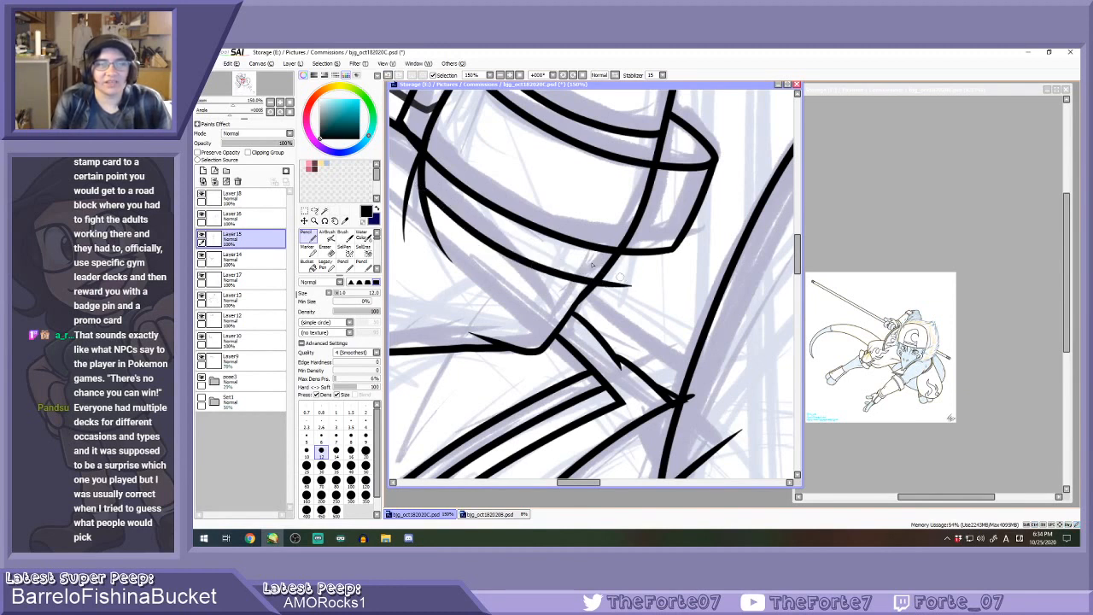
key("ctrl+z")
mouse_move(415, 183)
left_mouse_down()
mouse_move(538, 270)
mouse_move(640, 277)
left_mouse_up()
Erase the second curve's overshooting ends outside the forearm outlines and return to the Pencil.
key("e")
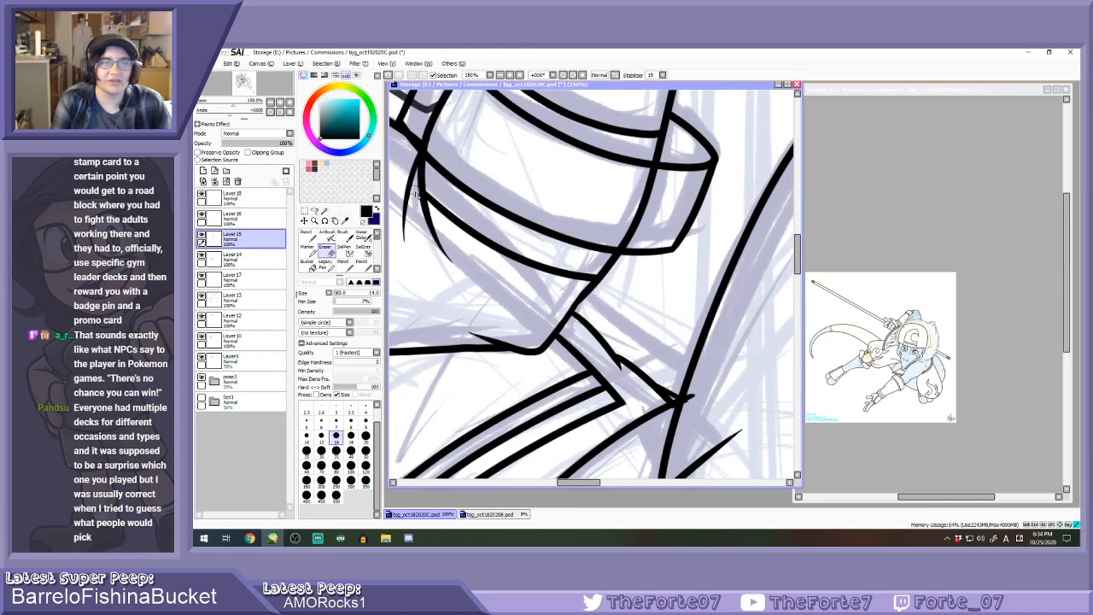
key("n")
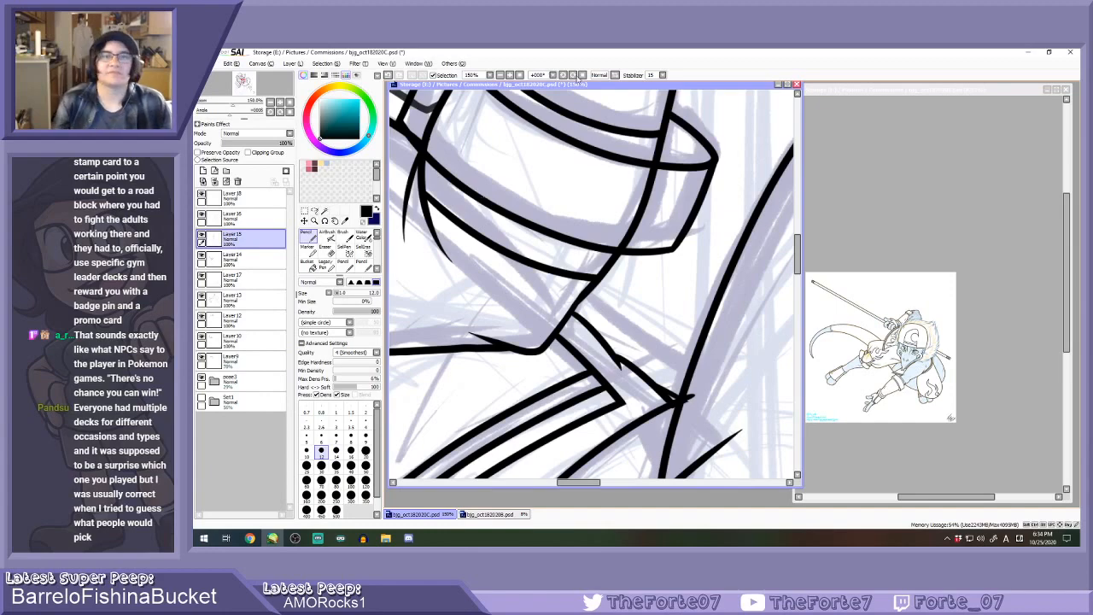
scroll(550, 232, "down", 6)
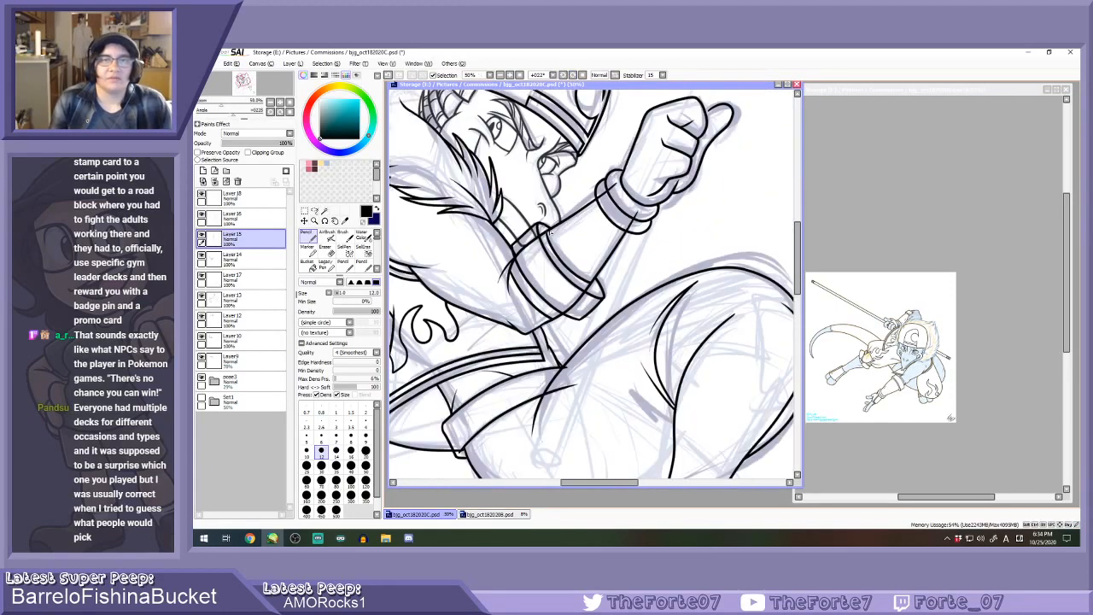
Erase the rounded corner pieces at both ends of the armband's rim, beside the face and on the outer side.
scroll(550, 231, "up", 6)
key("e")
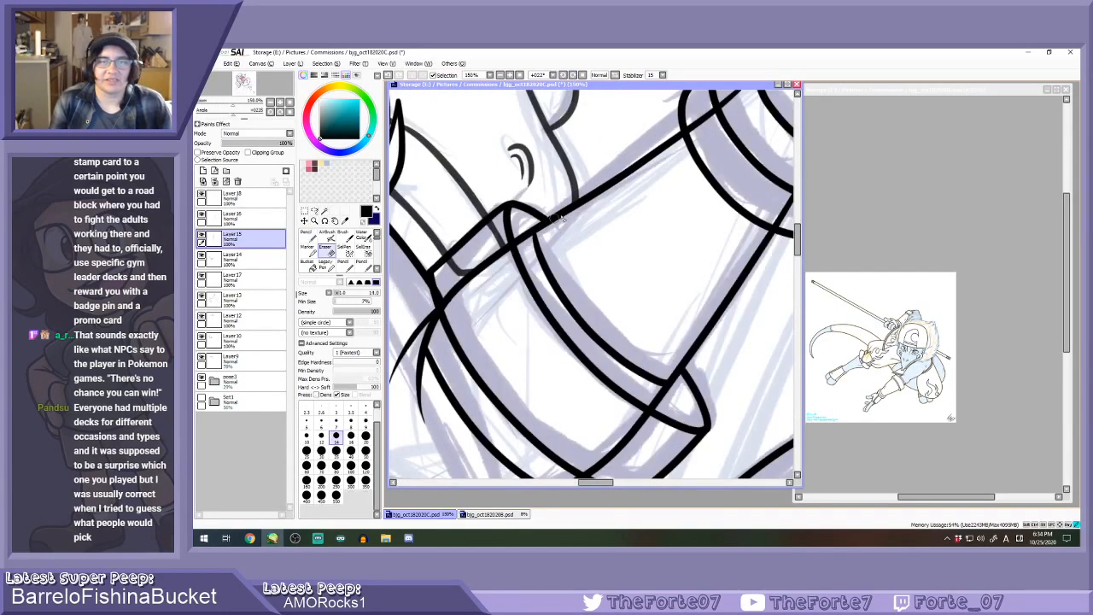
key("n")
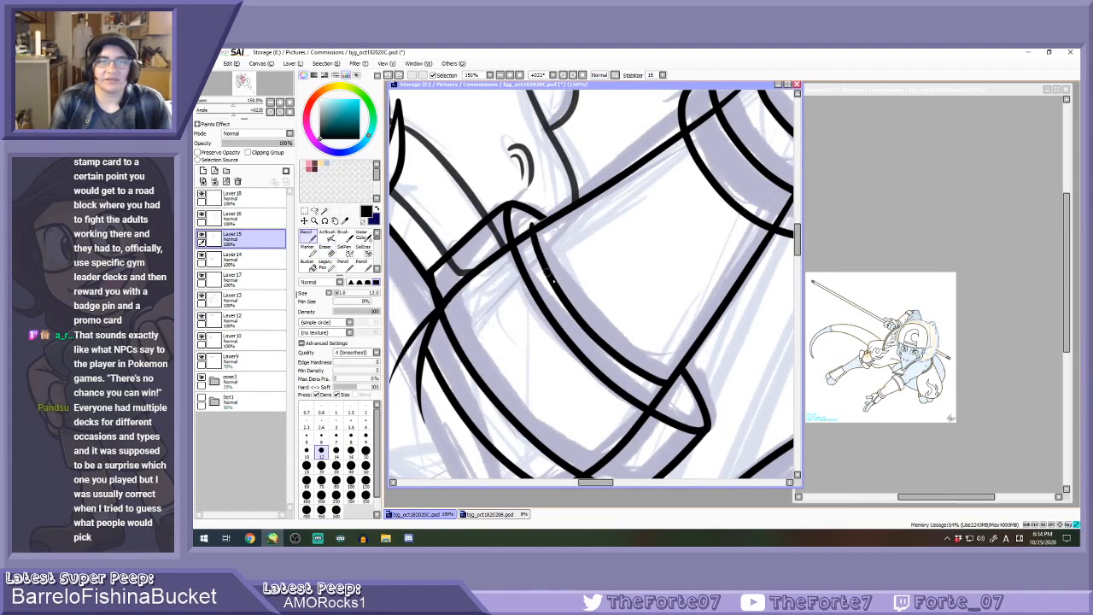
key("e")
mouse_move(516, 215)
left_mouse_down()
mouse_move(539, 214)
mouse_move(530, 210)
left_mouse_up()
left_click_drag(709, 380, 706, 411)
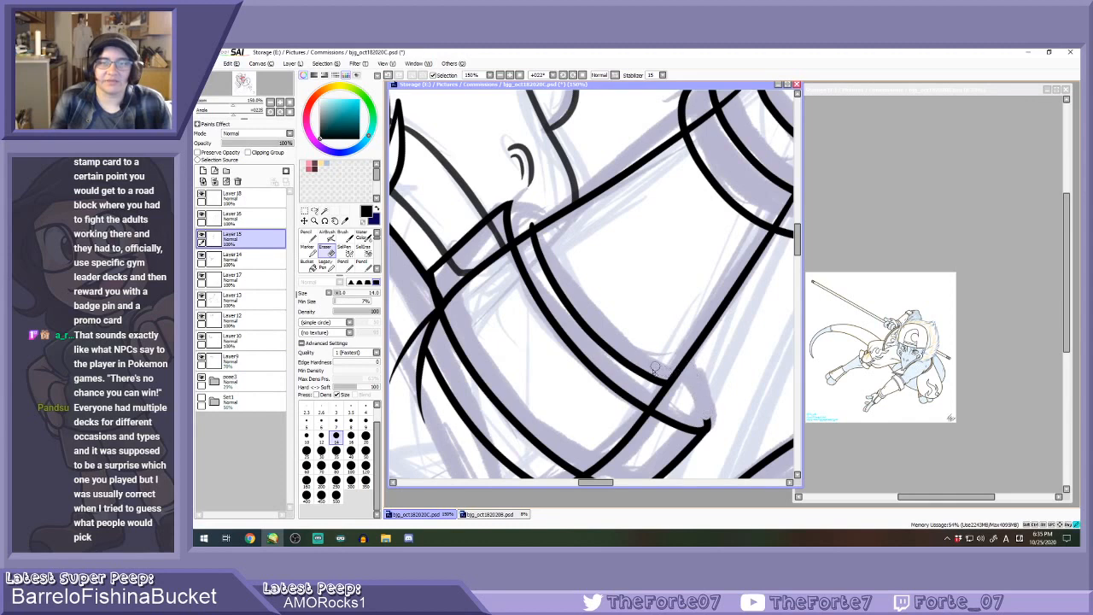
Rotate the canvas and ink the second armband curve's outer end farther across the forearm's outer outline with the Pencil.
left_click(573, 75)
left_click(573, 76)
key("n")
left_click_drag(596, 376, 650, 430)
key("ctrl+z")
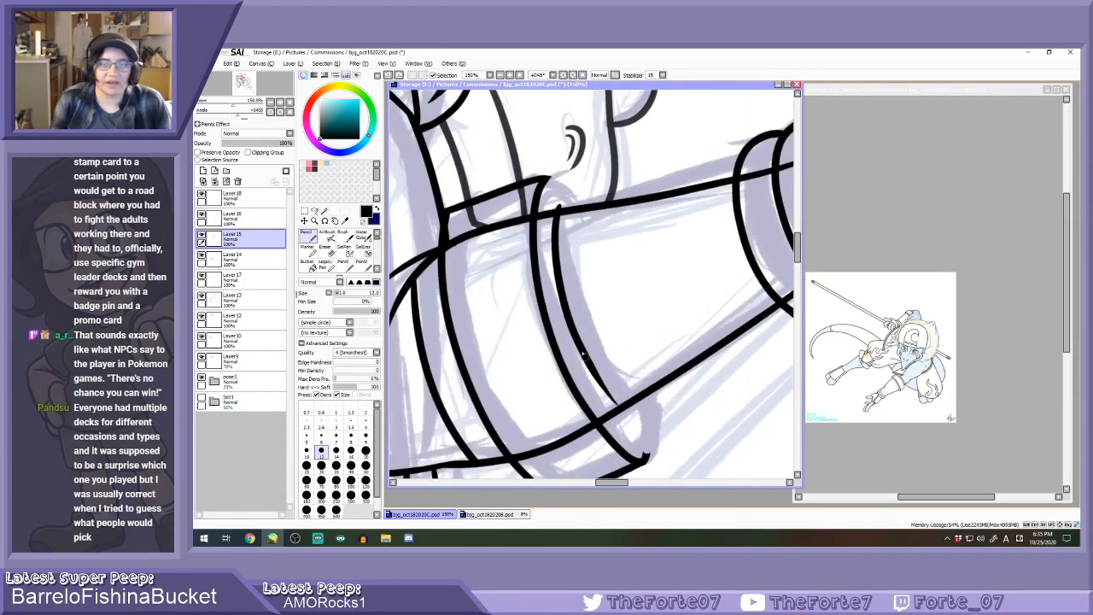
key("ctrl+z")
key("ctrl+z")
left_click_drag(582, 349, 641, 429)
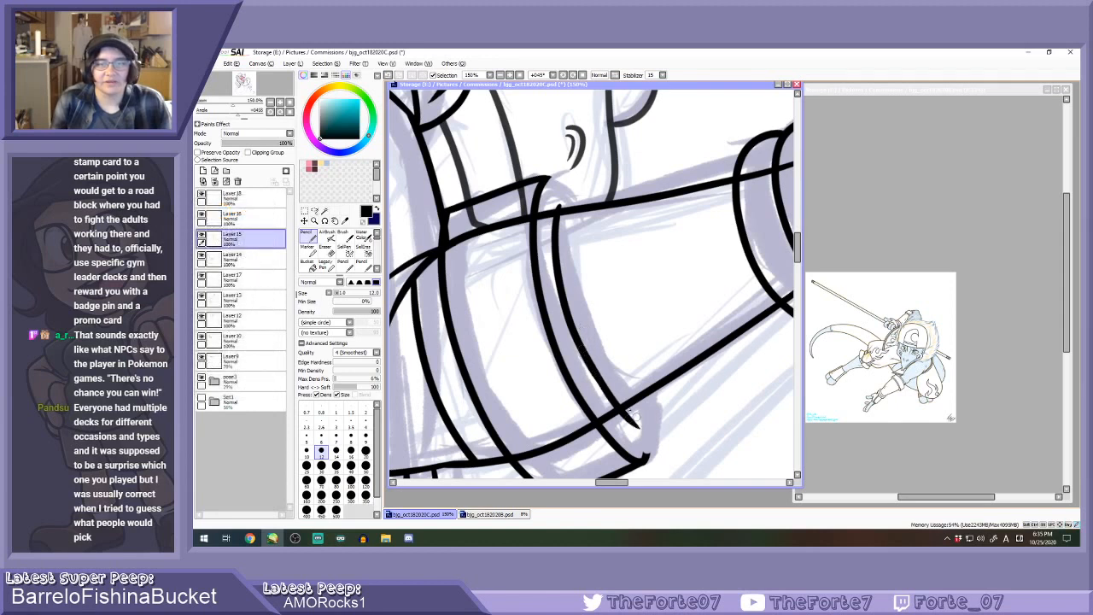
key("ctrl+z")
left_click_drag(577, 344, 639, 423)
key("ctrl+z")
left_click_drag(581, 348, 641, 428)
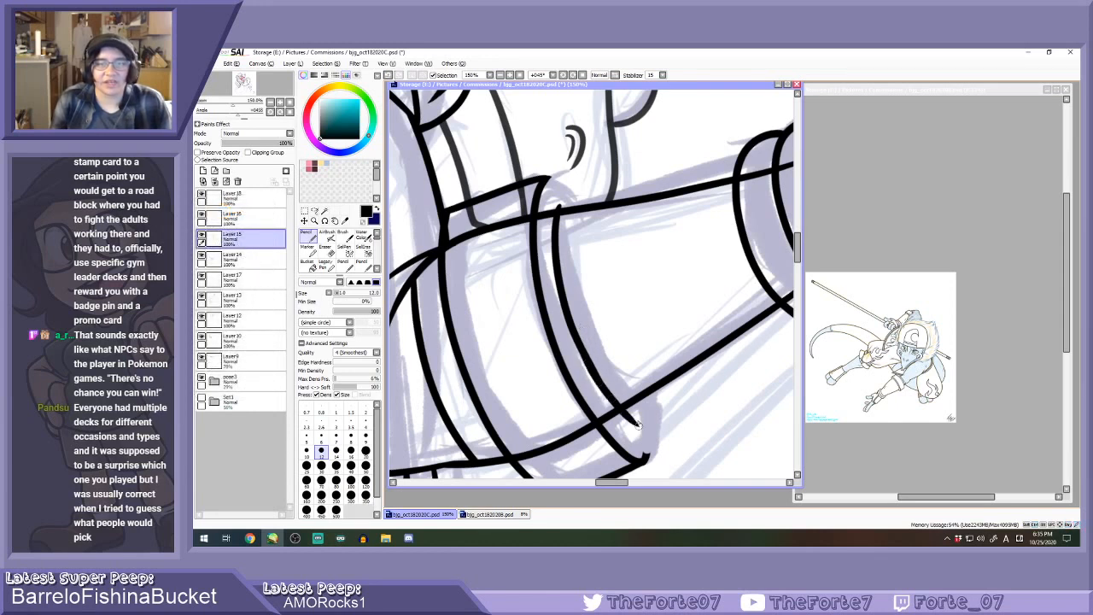
key("ctrl+z")
left_click_drag(582, 350, 641, 424)
key("ctrl+z")
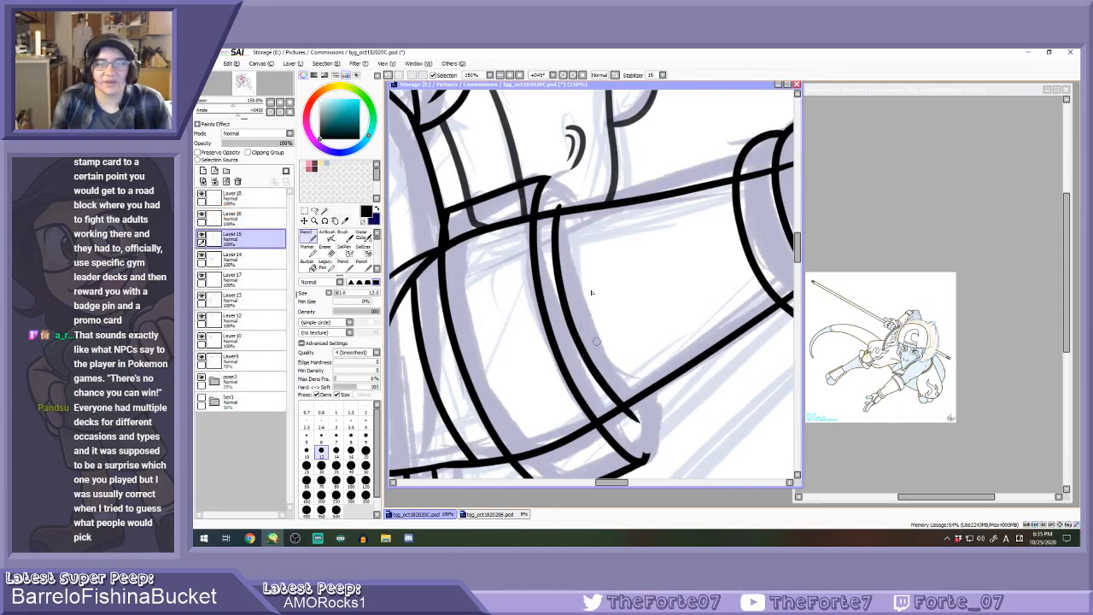
Rotate the canvas back and ink a second line just outside the forearm's face-side outline, from the armband up to the wristband.
left_click(563, 75)
left_click(563, 75)
left_click(563, 75)
scroll(526, 255, "down", 1)
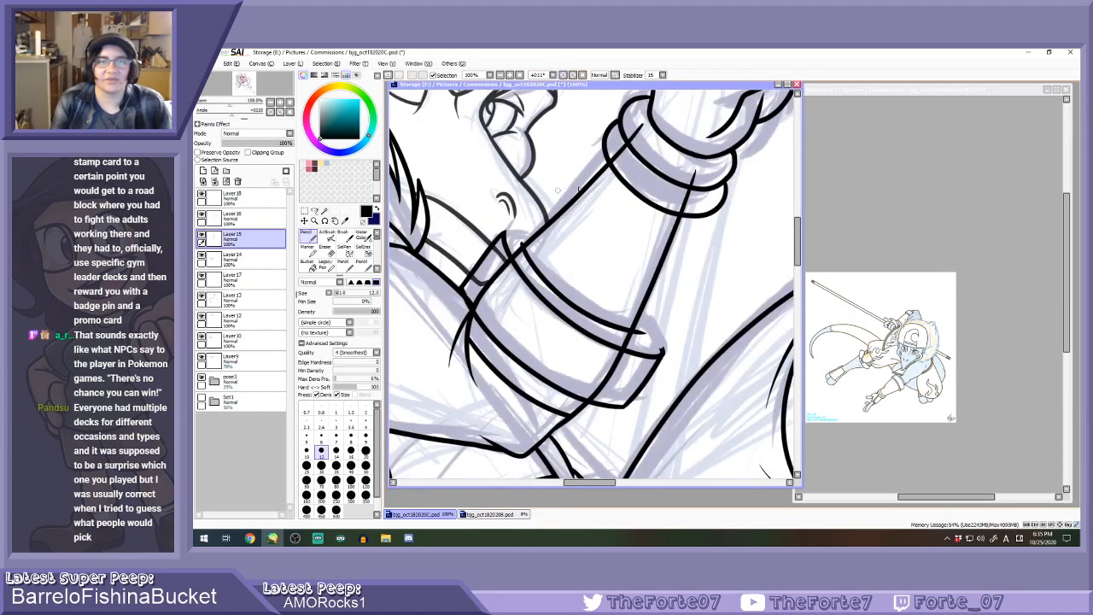
scroll(589, 181, "up", 1)
left_click_drag(489, 278, 611, 150)
key("ctrl+z")
left_click_drag(491, 268, 613, 147)
Ink a rounded cap joining the armband's two curves at their face-side ends.
scroll(459, 264, "up", 1)
mouse_move(459, 265)
left_mouse_down()
mouse_move(504, 265)
mouse_move(485, 256)
mouse_move(504, 270)
left_mouse_up()
key("ctrl+z")
key("ctrl+z")
key("ctrl+z")
key("ctrl+z")
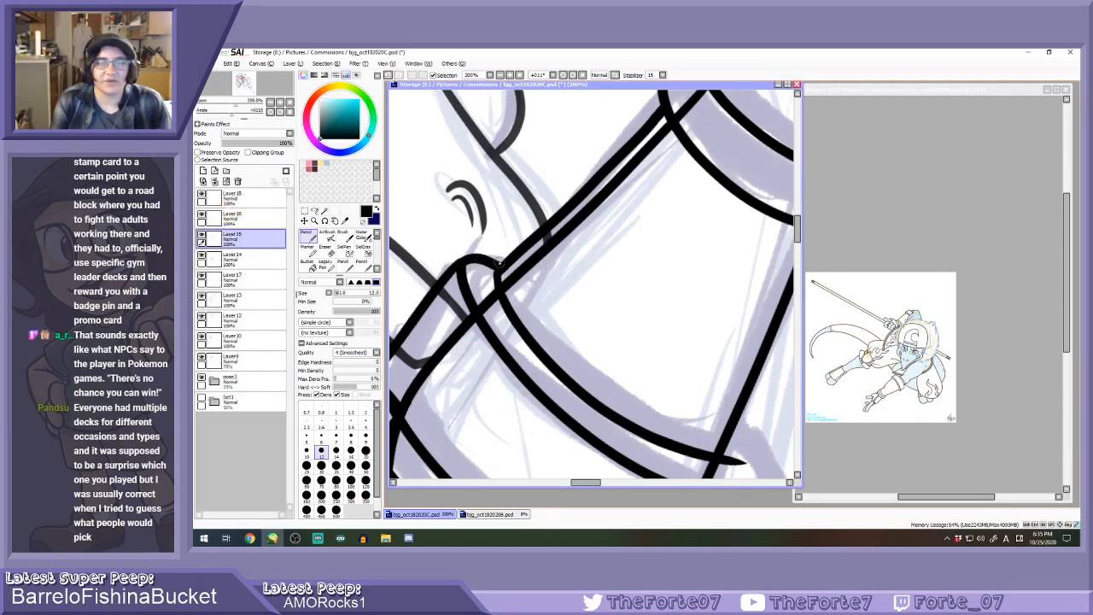
Ink a parallel line outside the forearm's outer outline from wristband to armband and trim the second curve's overshooting tip there.
scroll(504, 270, "down", 3)
scroll(592, 337, "up", 2)
scroll(578, 171, "down", 1)
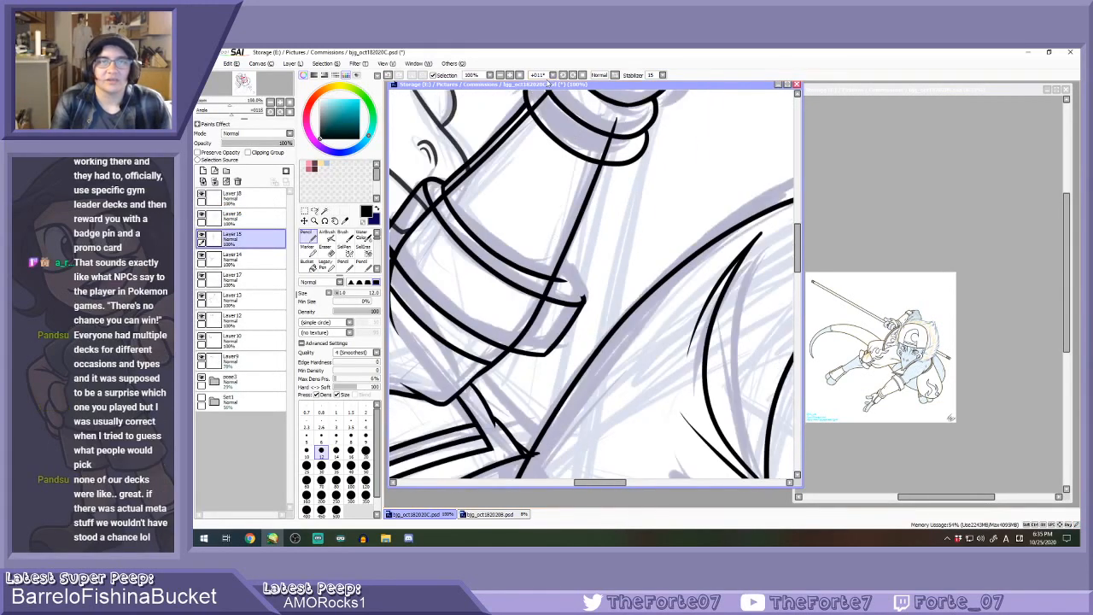
left_click(563, 75)
left_click(563, 75)
left_click(563, 75)
left_click(563, 75)
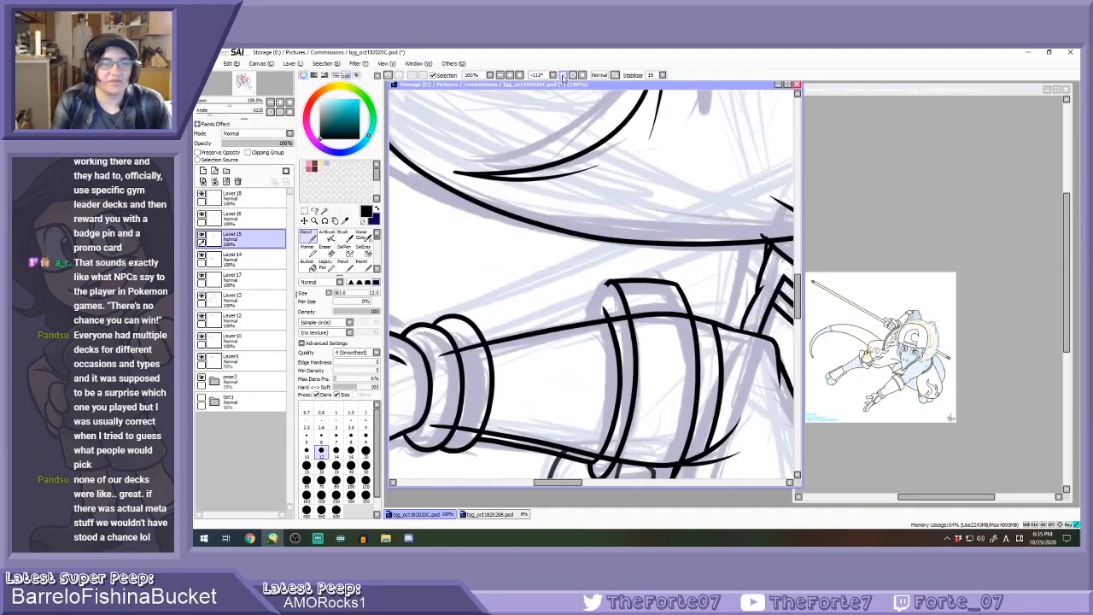
left_click(563, 75)
scroll(598, 341, "up", 2)
left_click_drag(652, 234, 431, 452)
key("ctrl+z")
mouse_move(647, 240)
left_mouse_down()
mouse_move(444, 456)
mouse_move(537, 343)
left_mouse_up()
key("ctrl+z")
key("ctrl+z")
left_click_drag(468, 422, 651, 232)
key("ctrl+z")
left_click_drag(470, 421, 647, 243)
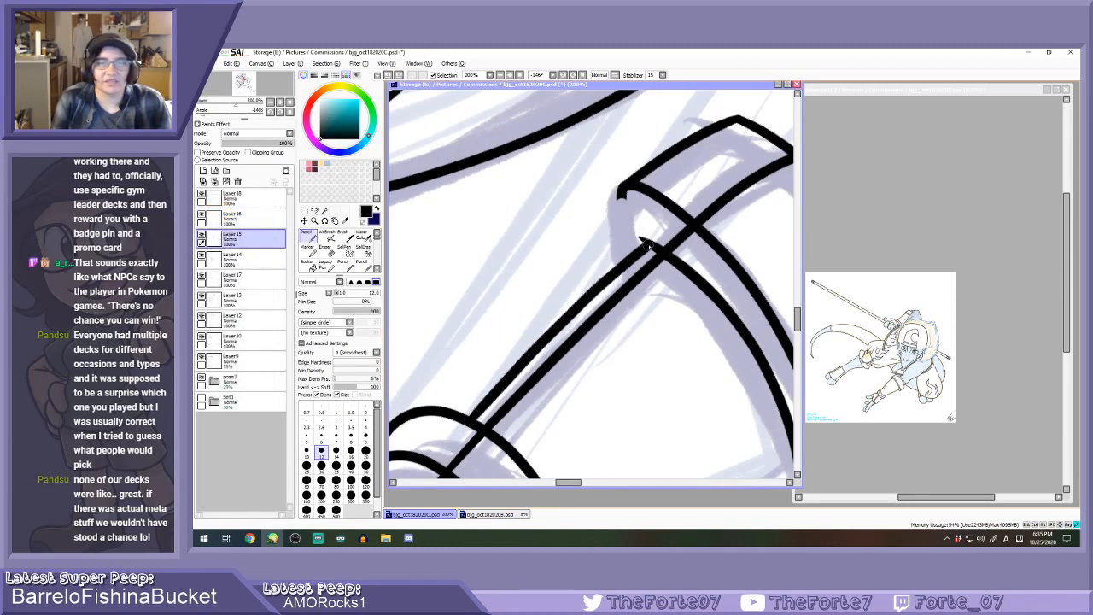
scroll(647, 239, "up", 2)
key("e")
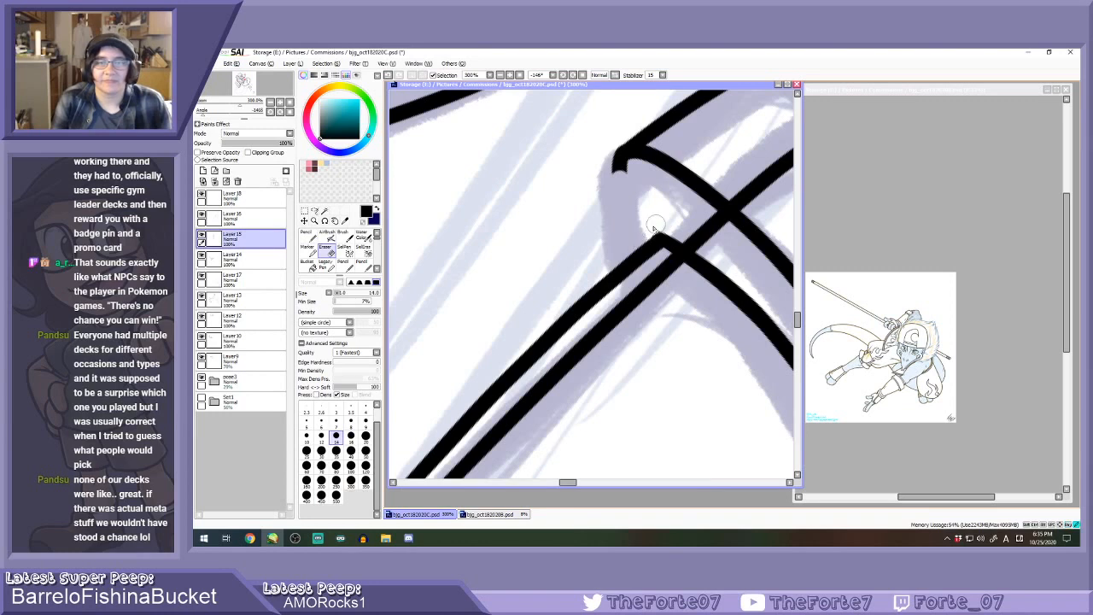
Try to ink a cap joining the armband's two curves at their outer ends, resetting the canvas rotation in between.
key("n")
key("ctrl+z")
key("ctrl+z")
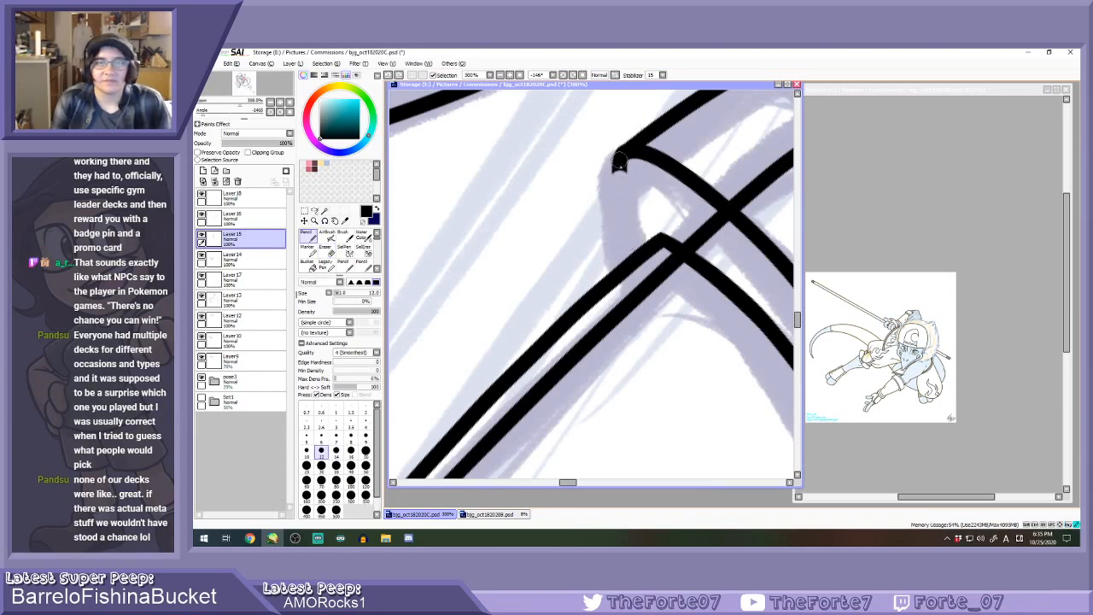
left_click_drag(621, 155, 646, 246)
left_click(582, 76)
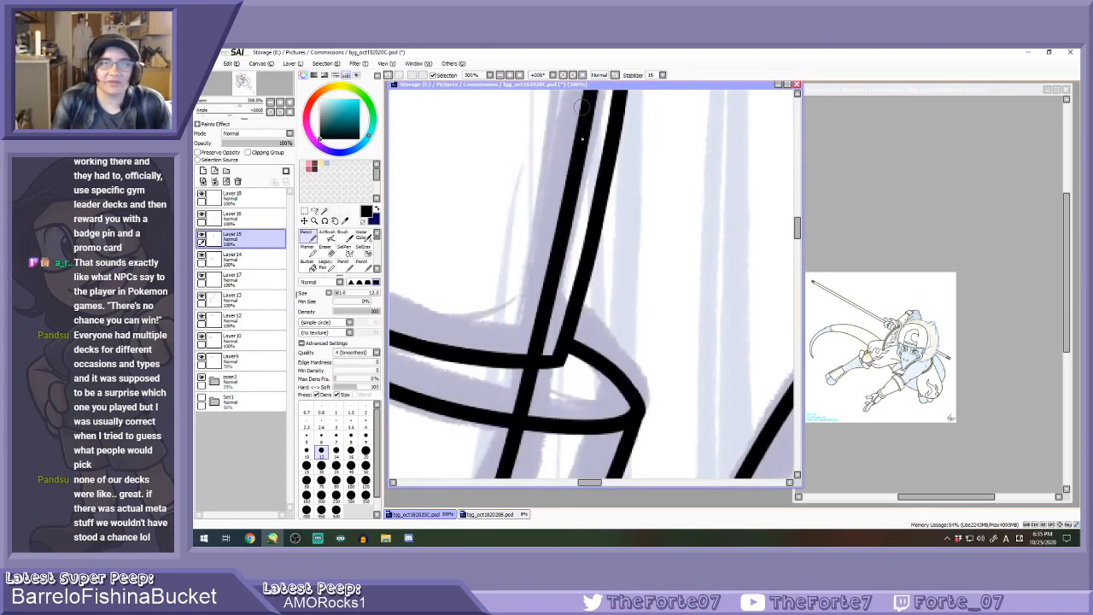
scroll(552, 213, "down", 5)
key("plus")
key("plus")
key("plus")
key("plus")
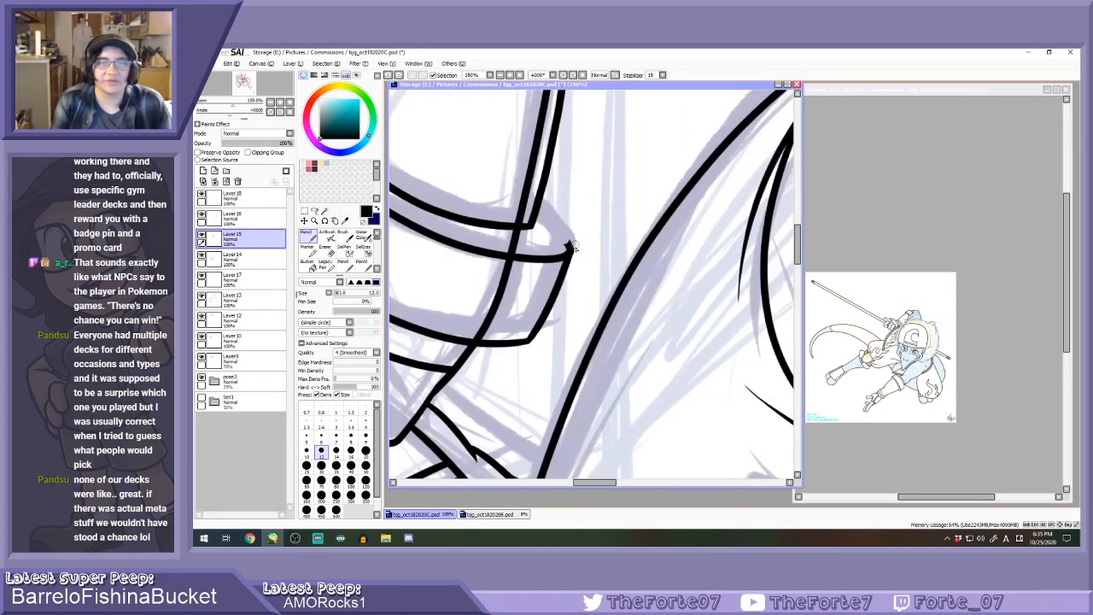
left_click_drag(531, 203, 596, 278)
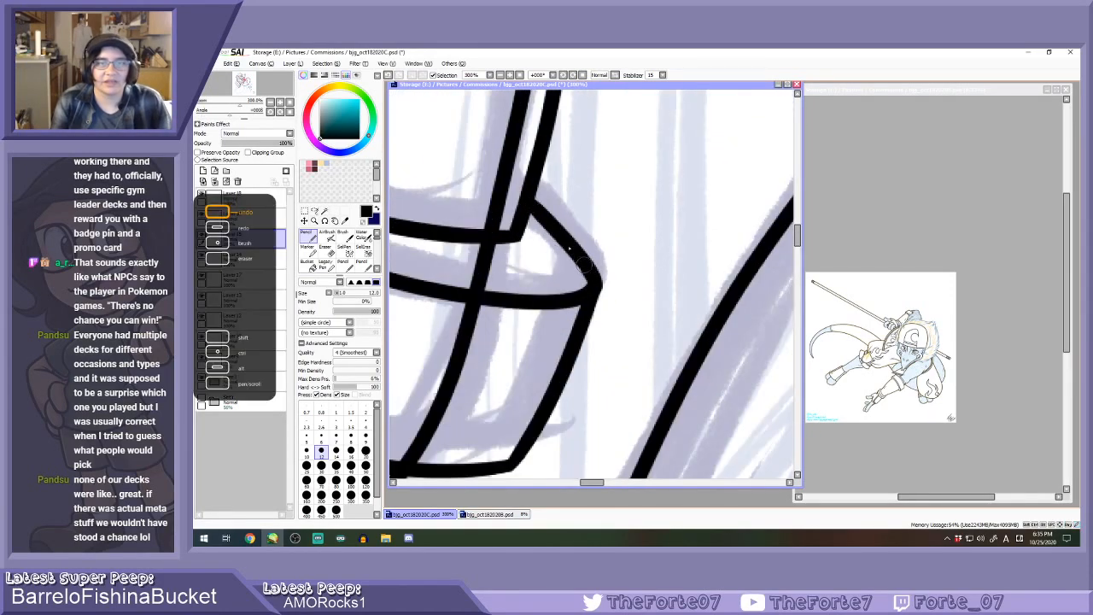
Examine the armbands on the enlarged reference drawing and return to the commission drawing.
key("minus")
key("minus")
key("minus")
key("minus")
key("minus")
key("minus")
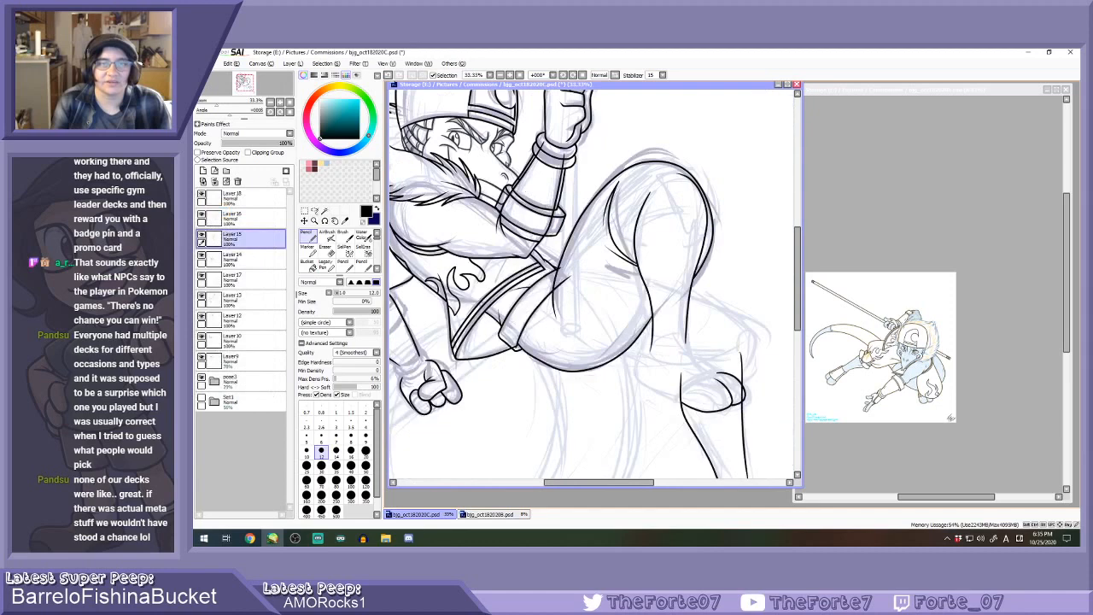
key("plus")
left_click(893, 394)
scroll(893, 393, "up", 3)
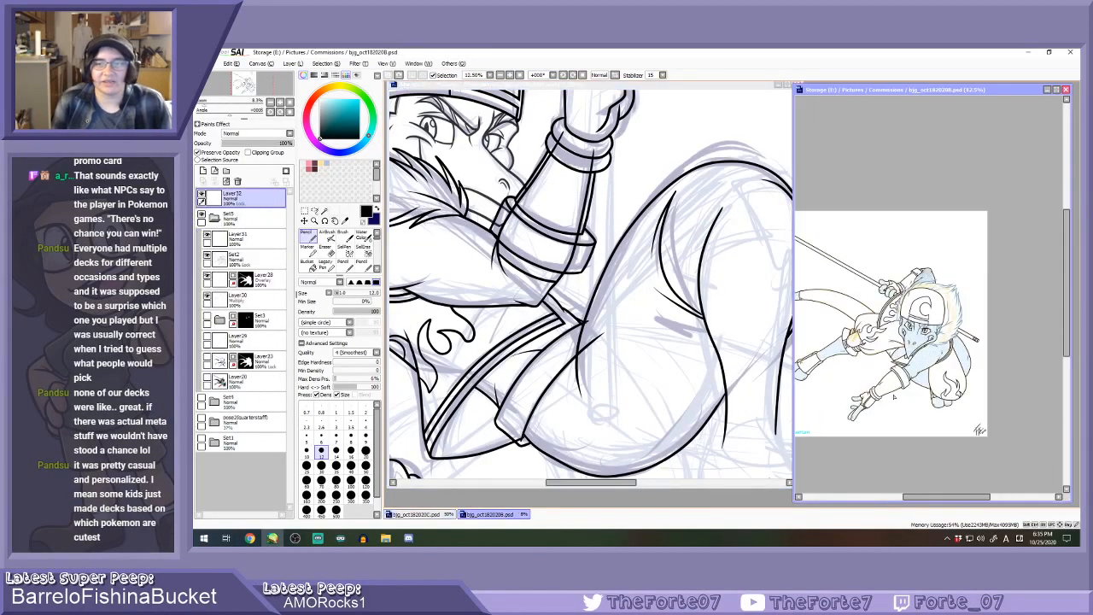
left_click(595, 249)
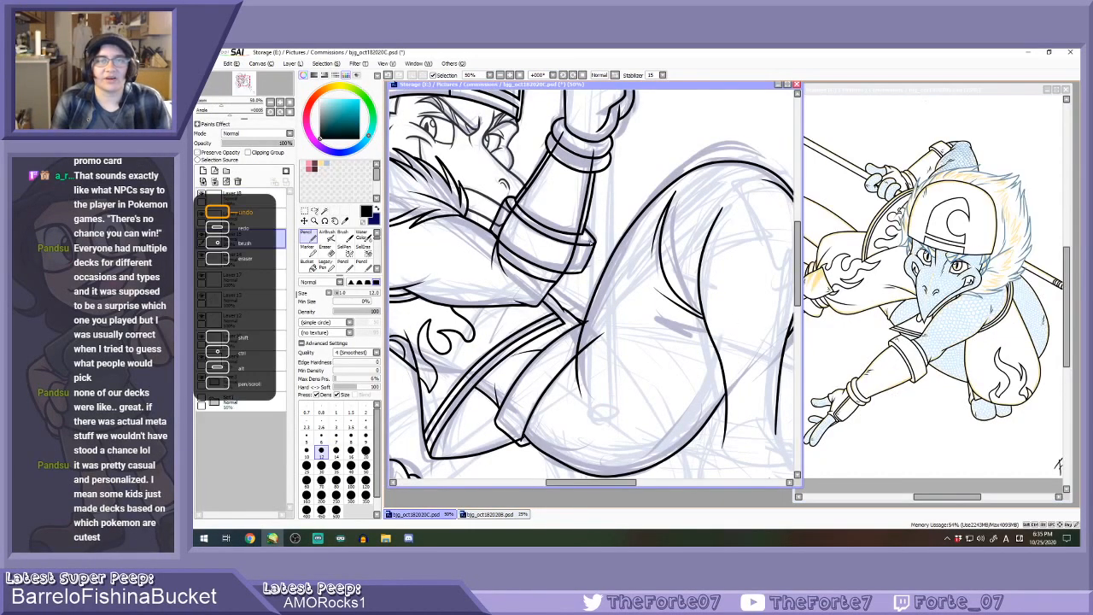
Erase the armband's elbow-side curves and face-side cap with the Eraser at sizes 100 and 40.
key("e")
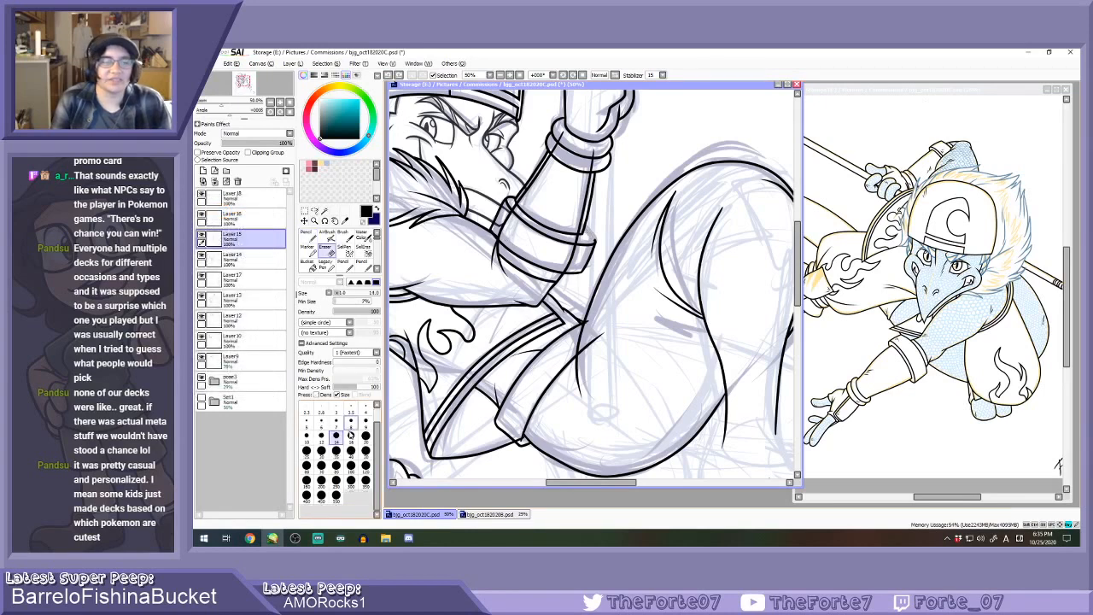
scroll(493, 260, "up", 2)
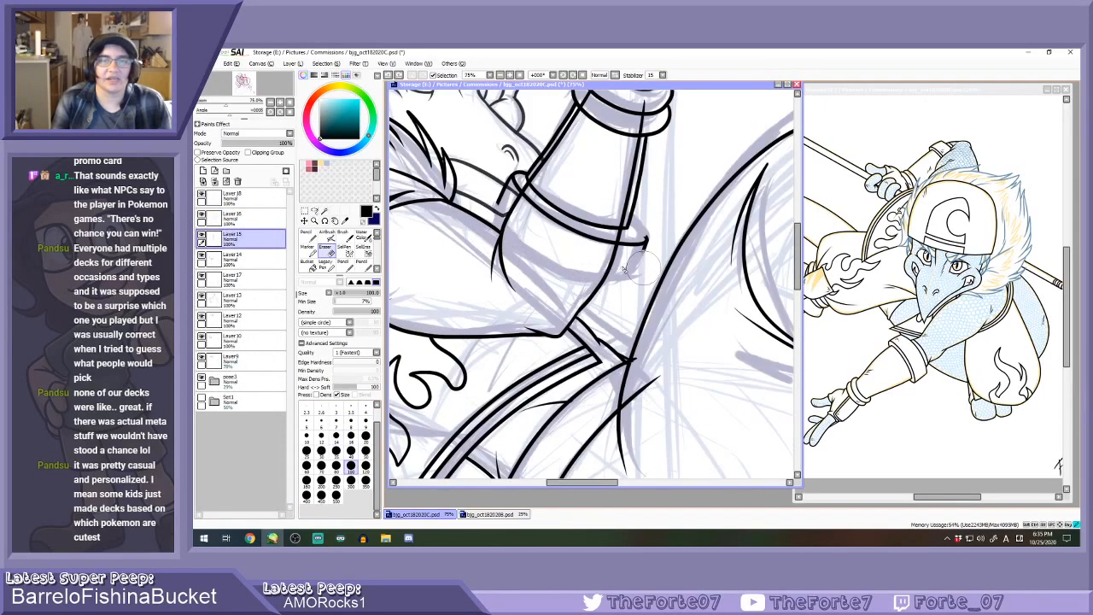
left_click(351, 450)
scroll(509, 175, "up", 1)
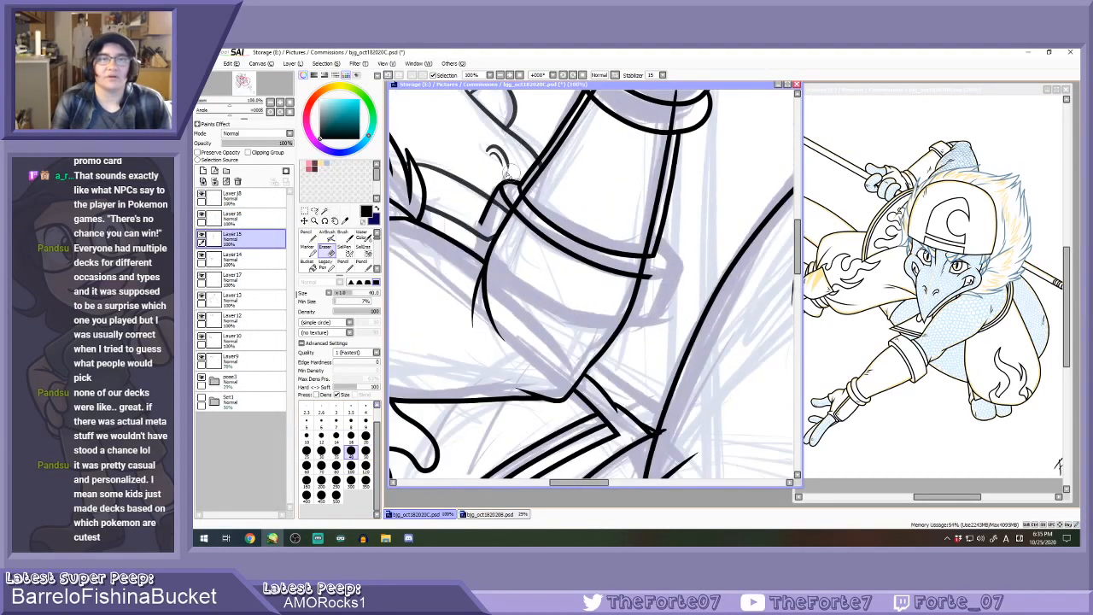
mouse_move(510, 182)
left_mouse_down()
mouse_move(473, 250)
mouse_move(514, 229)
mouse_move(548, 247)
mouse_move(523, 226)
mouse_move(617, 282)
left_mouse_up()
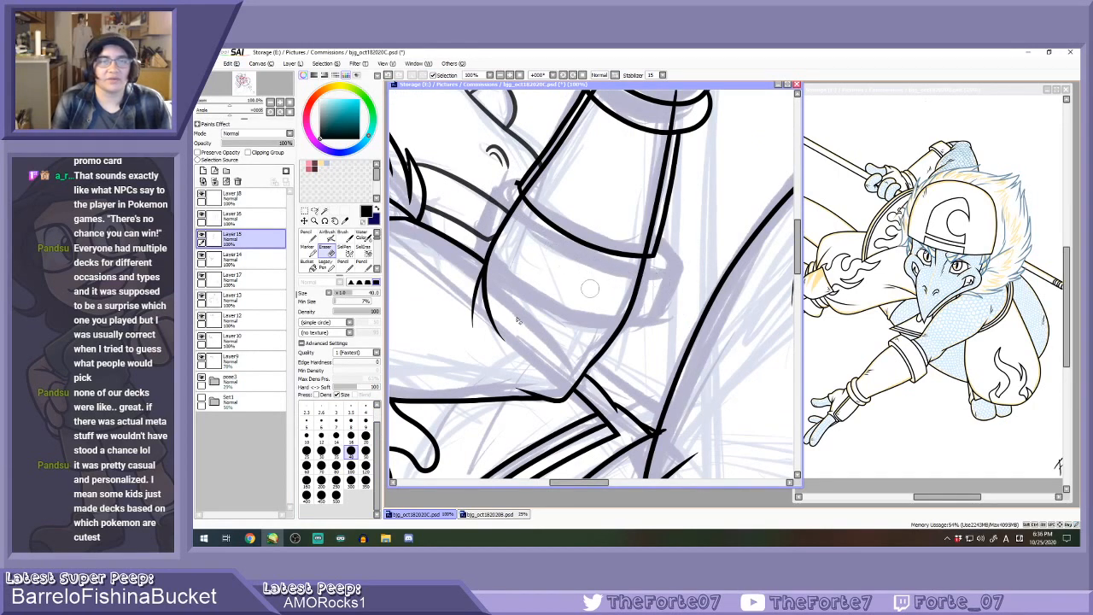
Clean up the remaining curve's face-side corner with the Eraser at size 14 and return to the Pencil.
left_click(341, 436)
scroll(518, 182, "up", 4)
mouse_move(502, 178)
left_mouse_down()
mouse_move(508, 193)
mouse_move(519, 171)
left_mouse_up()
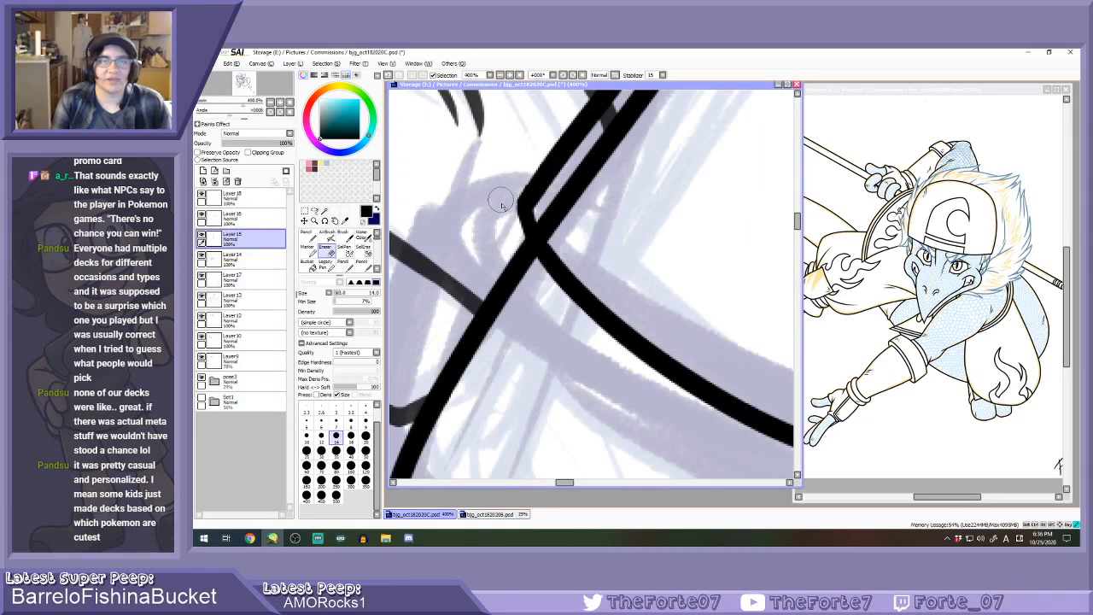
scroll(500, 229, "down", 1)
key("n")
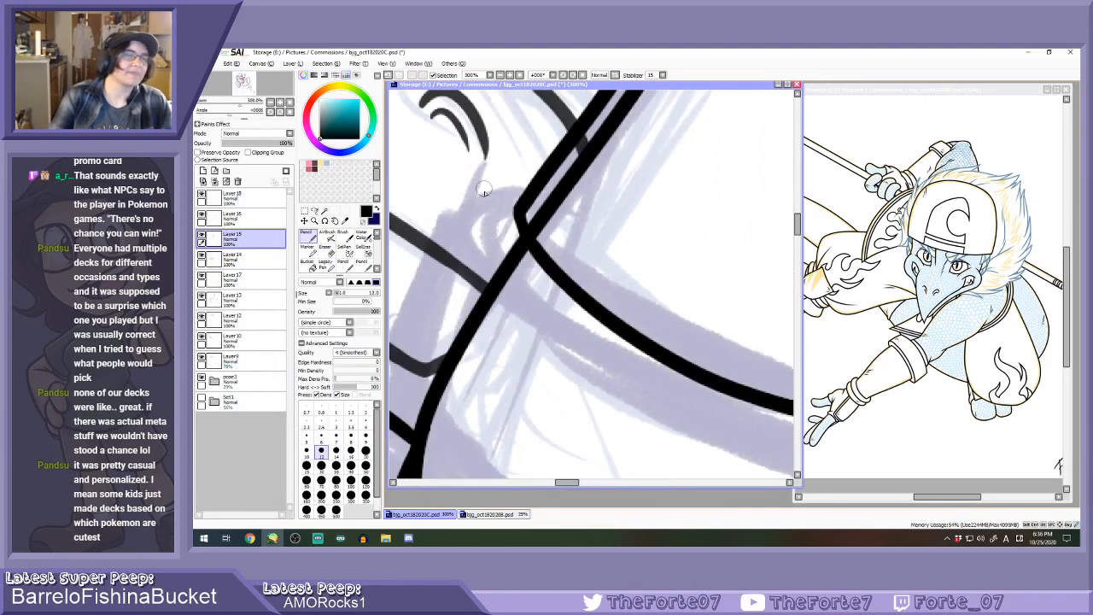
Try to ink a new rounded rim around the forearm, starting from the remaining curve's face-side corner.
scroll(510, 207, "down", 2)
mouse_move(522, 198)
left_mouse_down()
mouse_move(490, 231)
mouse_move(680, 335)
left_mouse_up()
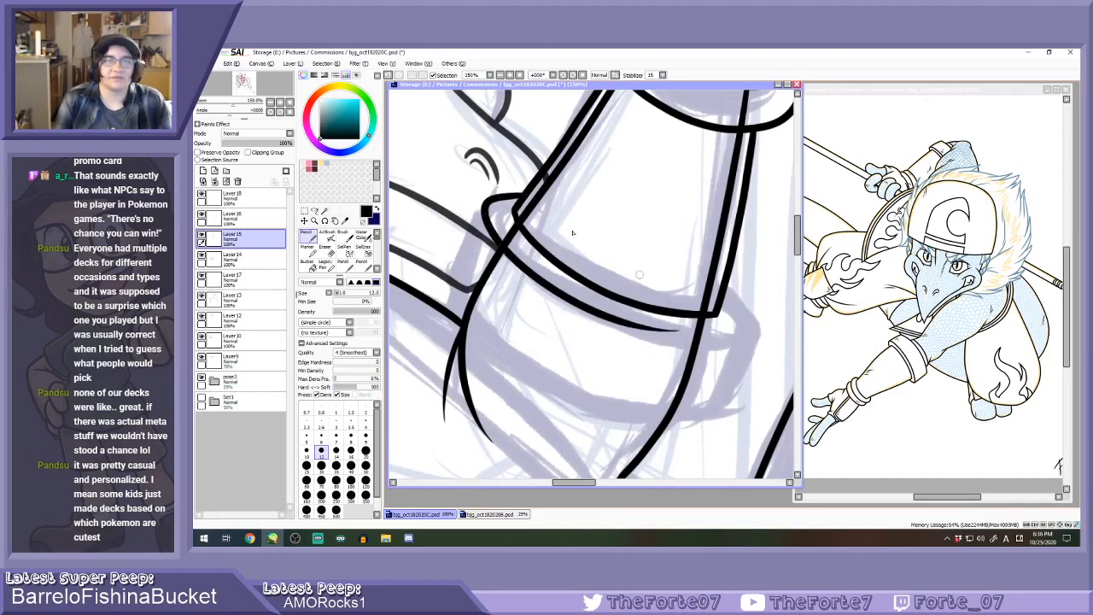
key("ctrl+z")
mouse_move(521, 195)
left_mouse_down()
mouse_move(480, 216)
mouse_move(543, 287)
mouse_move(680, 338)
mouse_move(765, 324)
mouse_move(734, 292)
left_mouse_up()
key("ctrl+z")
mouse_move(520, 192)
left_mouse_down()
mouse_move(507, 263)
mouse_move(629, 325)
mouse_move(740, 324)
mouse_move(733, 294)
left_mouse_up()
key("ctrl+z")
mouse_move(515, 192)
left_mouse_down()
mouse_move(474, 205)
mouse_move(644, 330)
mouse_move(726, 294)
left_mouse_up()
key("ctrl+z")
Rotate the canvas to 112° and ink a rim curve parallel to the armband's remaining curve, wrapping around both forearm outlines.
left_click(572, 75)
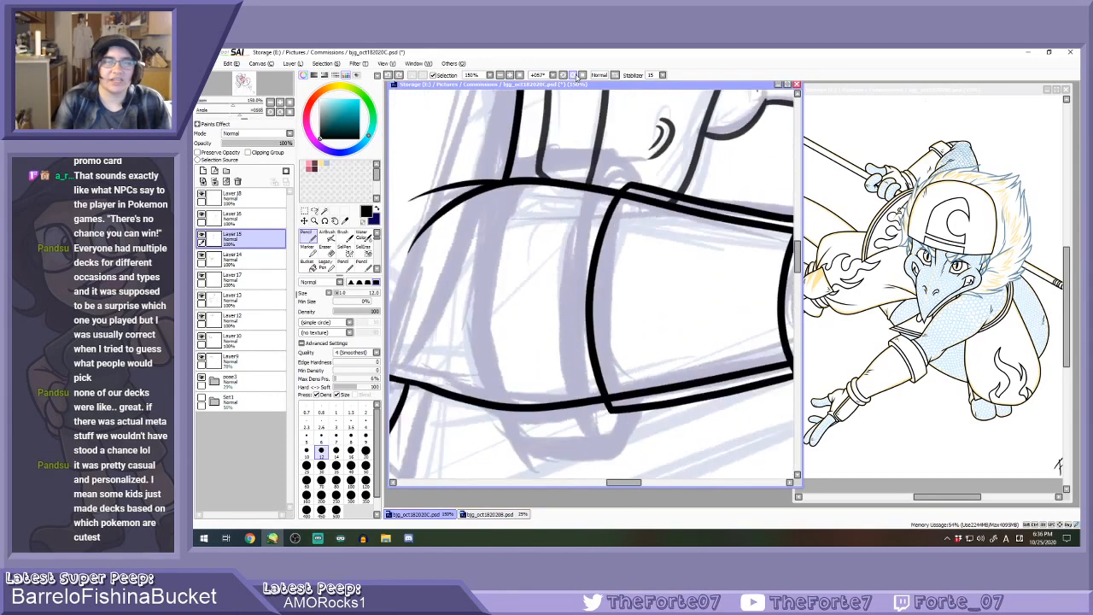
mouse_move(529, 405)
left_mouse_down()
mouse_move(486, 384)
mouse_move(553, 286)
mouse_move(666, 216)
mouse_move(718, 214)
mouse_move(695, 253)
left_mouse_up()
key("ctrl+z")
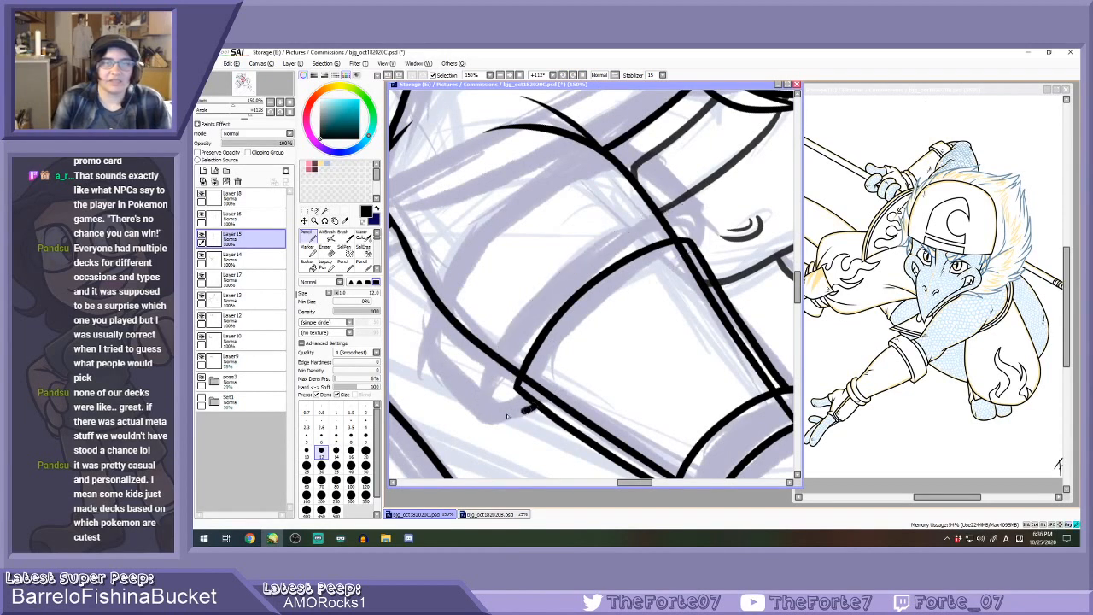
mouse_move(507, 416)
left_mouse_down()
mouse_move(562, 274)
mouse_move(655, 220)
mouse_move(706, 214)
mouse_move(698, 246)
left_mouse_up()
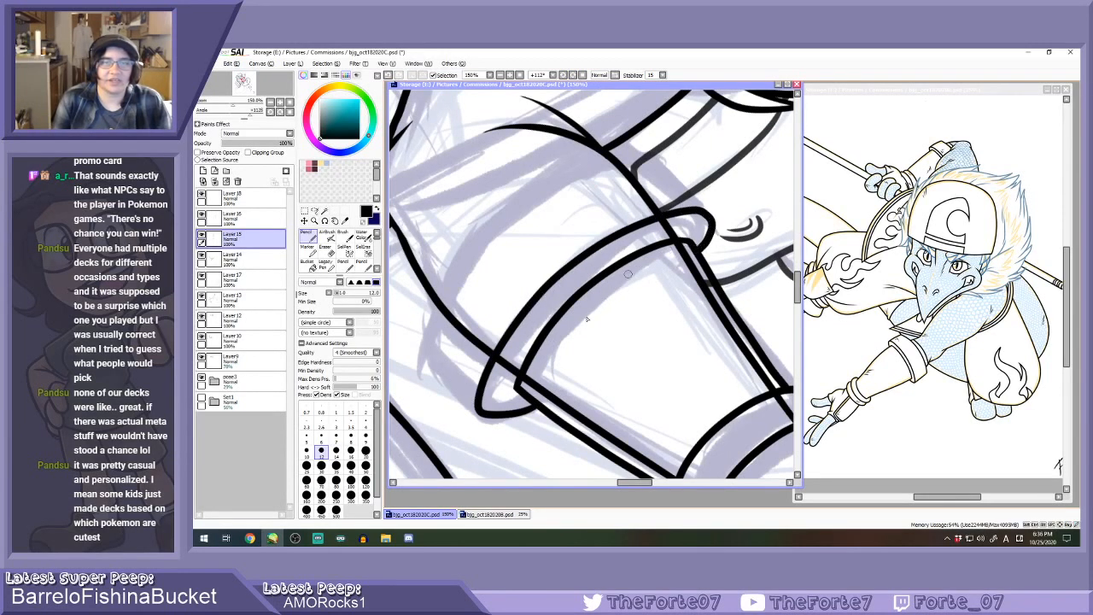
key("ctrl+z")
mouse_move(529, 403)
left_mouse_down()
mouse_move(484, 421)
mouse_move(501, 353)
mouse_move(646, 230)
mouse_move(714, 238)
left_mouse_up()
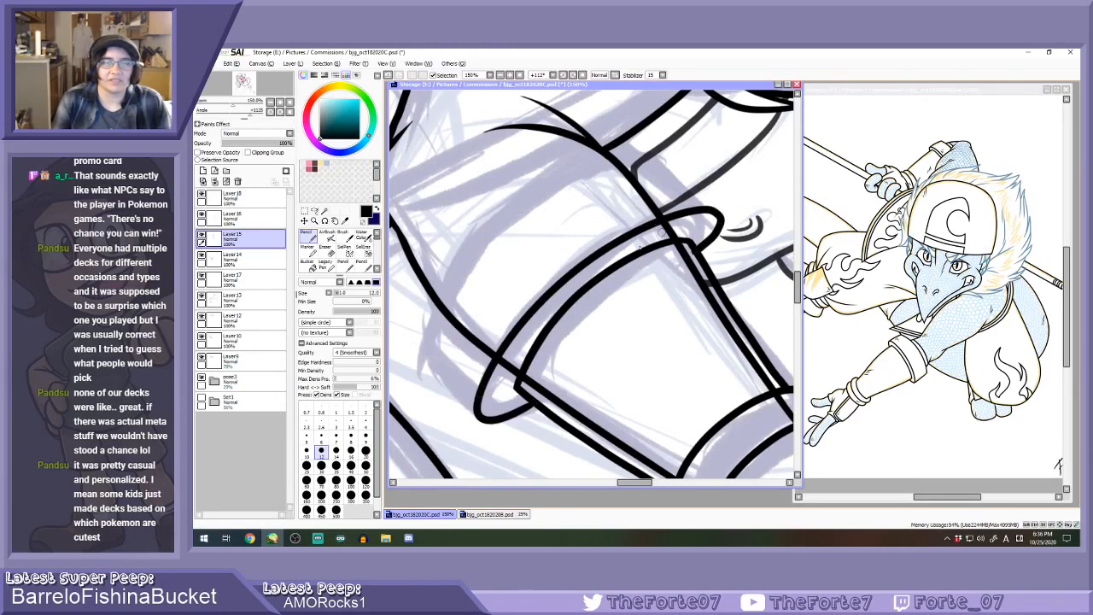
key("ctrl+z")
mouse_move(530, 403)
left_mouse_down()
mouse_move(480, 411)
mouse_move(510, 333)
mouse_move(646, 228)
mouse_move(714, 239)
left_mouse_up()
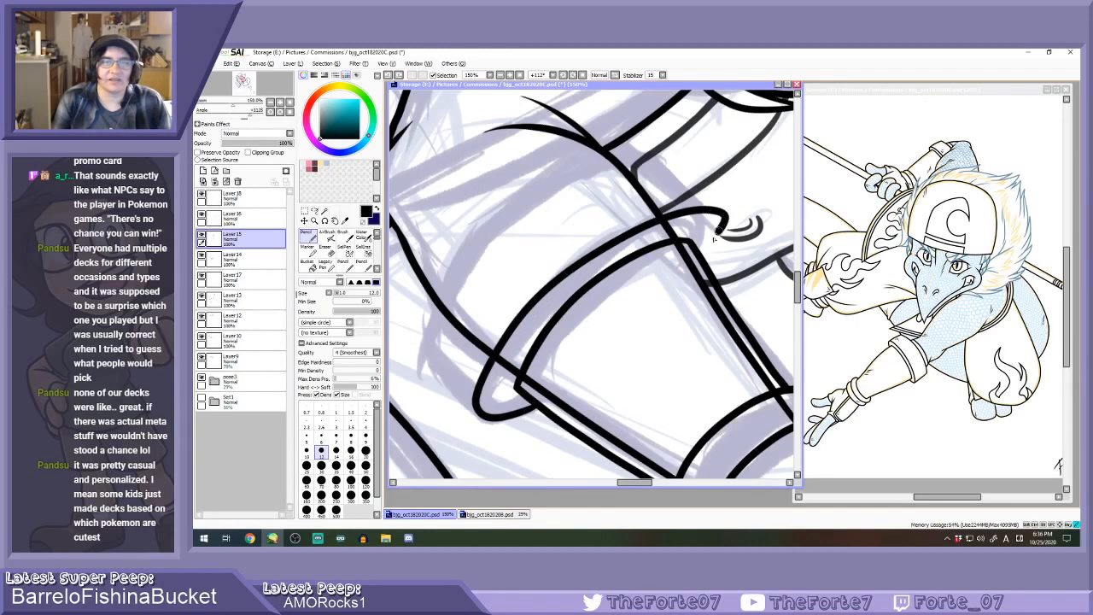
key("ctrl+z")
mouse_move(530, 403)
left_mouse_down()
mouse_move(492, 416)
mouse_move(493, 351)
mouse_move(596, 248)
mouse_move(679, 215)
mouse_move(715, 222)
left_mouse_up()
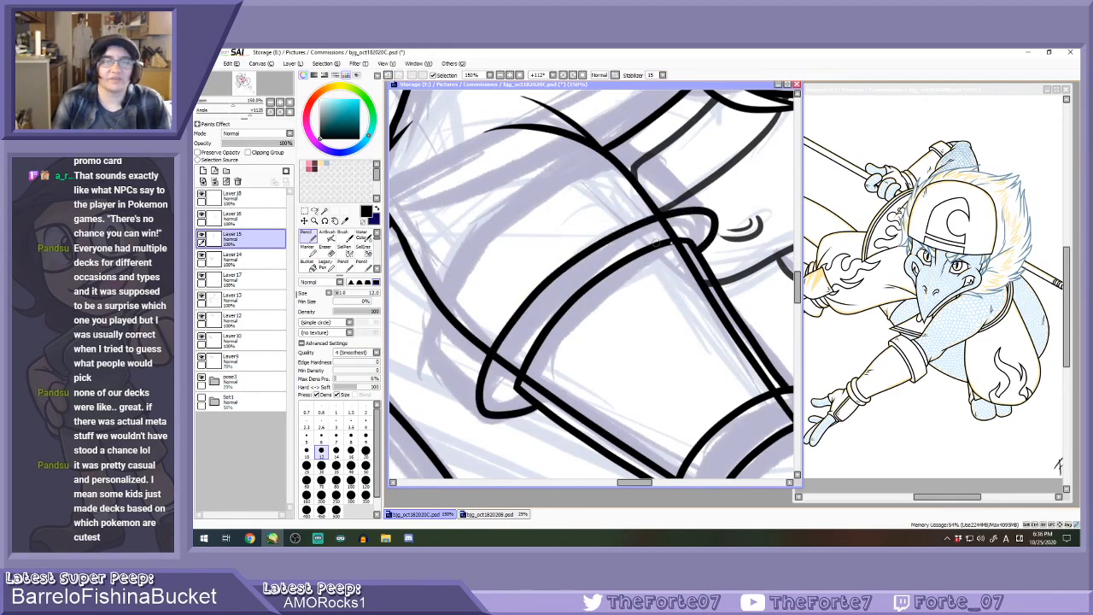
Ink a line from the rim's outer end back toward the elbow, outside the forearm outline.
scroll(656, 238, "down", 2)
scroll(586, 285, "up", 2)
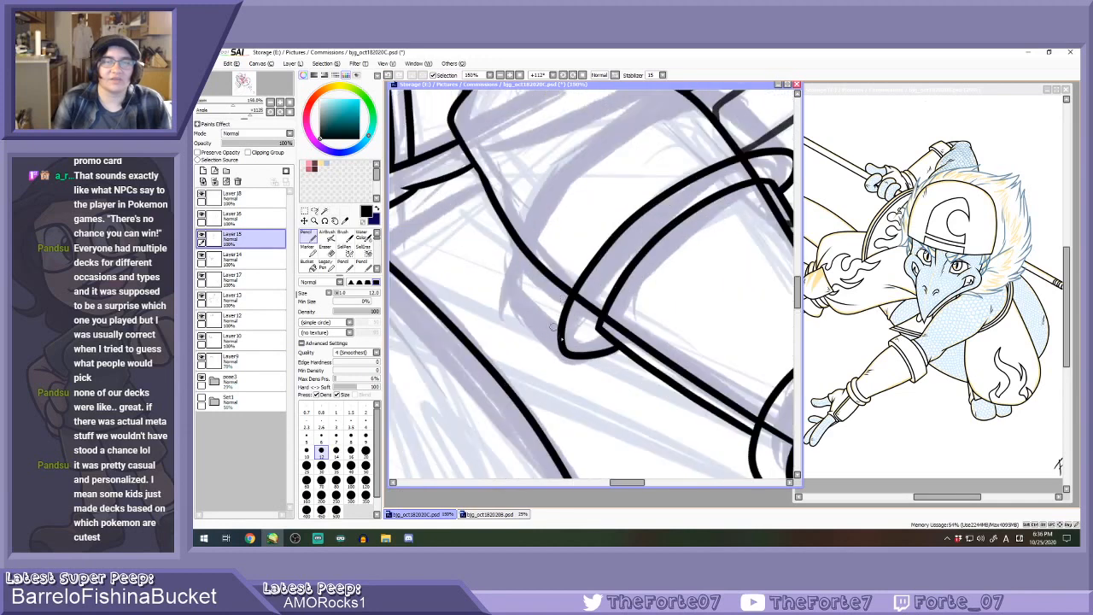
mouse_move(559, 345)
left_mouse_down()
mouse_move(482, 248)
mouse_move(563, 349)
mouse_move(484, 258)
left_mouse_up()
key("ctrl+z")
key("ctrl+z")
scroll(526, 302, "down", 1)
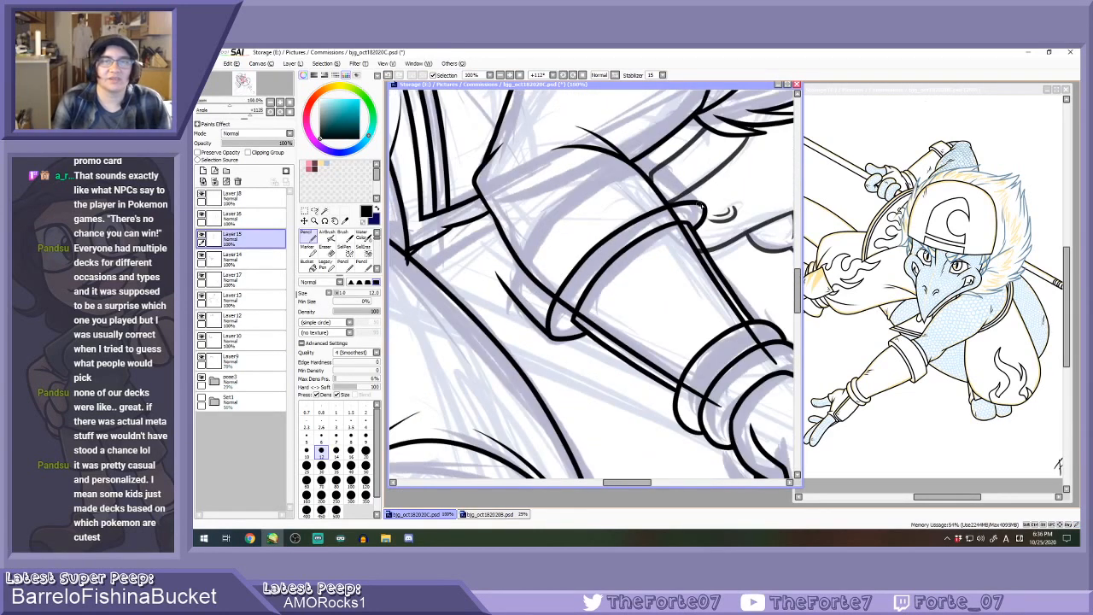
Ink a short line from the rim's face-side end back toward the elbow as the armband's second side.
left_click_drag(704, 207, 637, 142)
key("ctrl+z")
left_click_drag(704, 207, 639, 144)
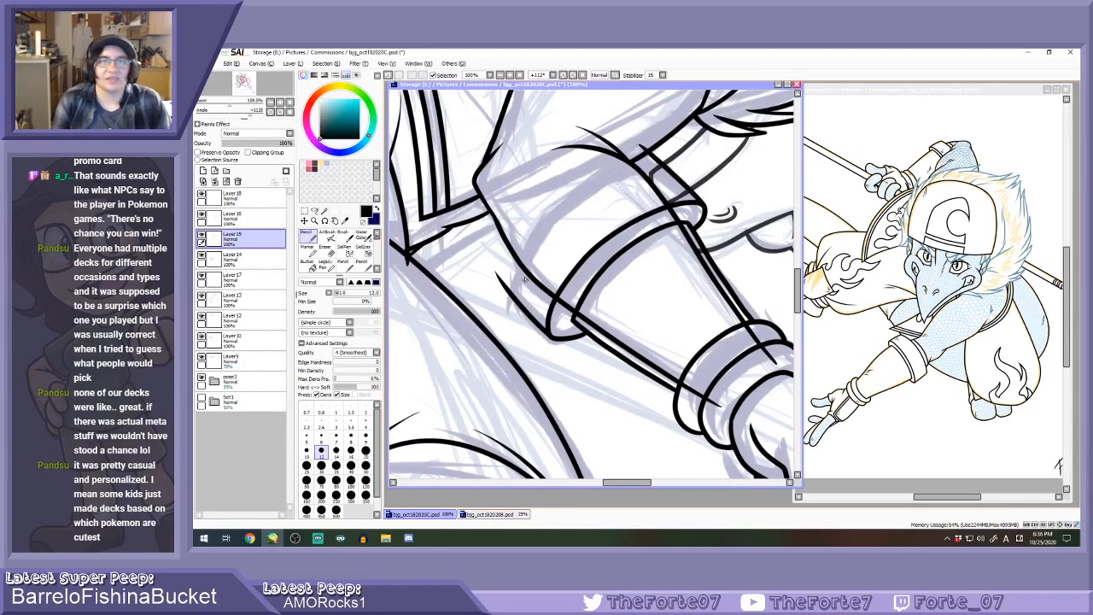
Ink the armband's elbow-side edge as a curve across the forearm, joining the outer ends of its two side lines.
mouse_move(499, 297)
left_mouse_down()
mouse_move(567, 194)
mouse_move(670, 156)
left_mouse_up()
key("ctrl+z")
mouse_move(497, 295)
left_mouse_down()
mouse_move(539, 219)
mouse_move(671, 154)
left_mouse_up()
key("ctrl+z")
mouse_move(502, 300)
left_mouse_down()
mouse_move(575, 185)
mouse_move(657, 157)
left_mouse_up()
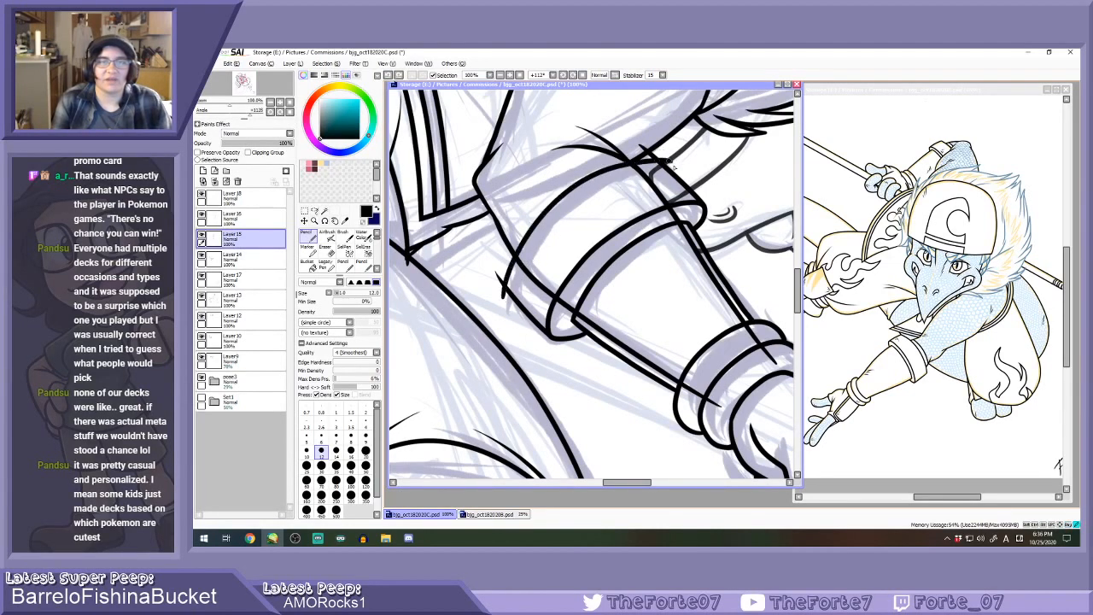
key("ctrl+z")
left_click_drag(506, 296, 636, 160)
key("ctrl+z")
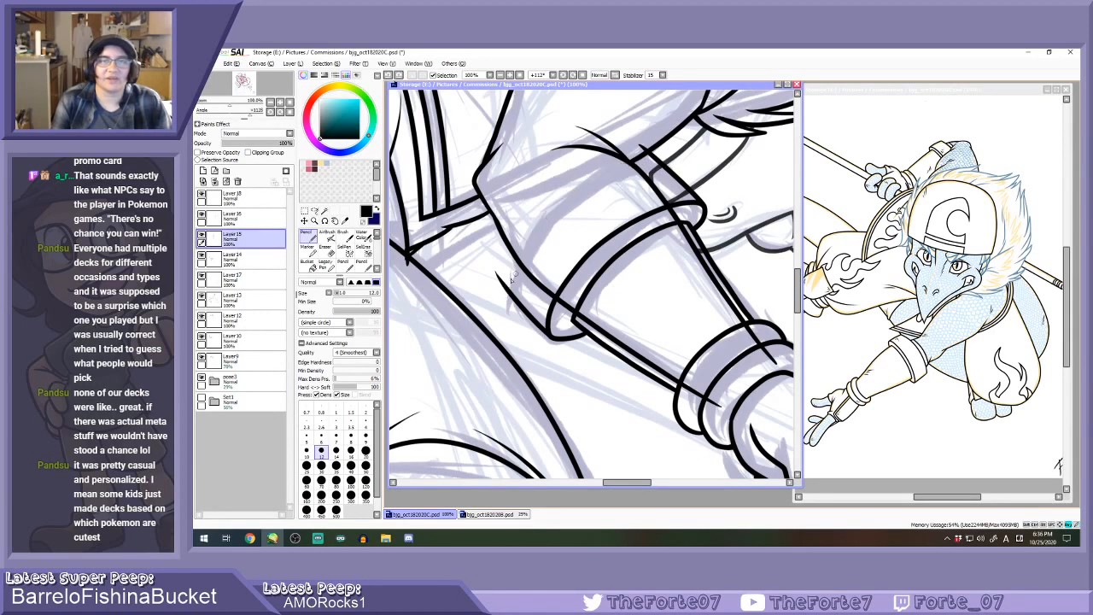
mouse_move(505, 296)
left_mouse_down()
mouse_move(540, 215)
mouse_move(618, 162)
mouse_move(671, 160)
left_mouse_up()
Erase the side line's overshoot at the armband's outer elbow-side corner.
scroll(501, 286, "up", 2)
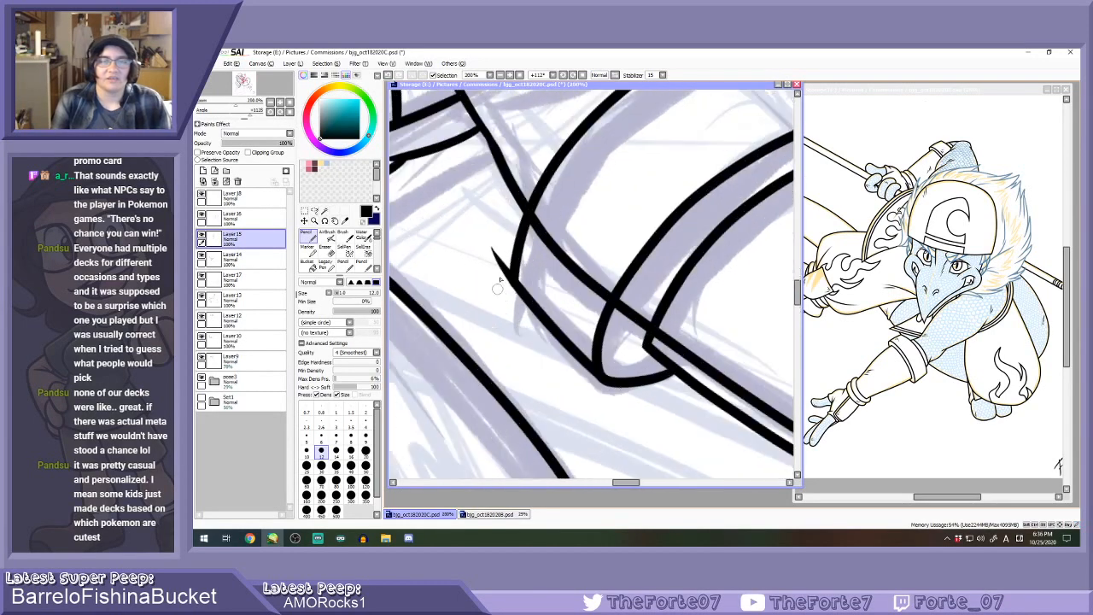
key("e")
scroll(500, 286, "up", 1)
left_click_drag(490, 248, 502, 250)
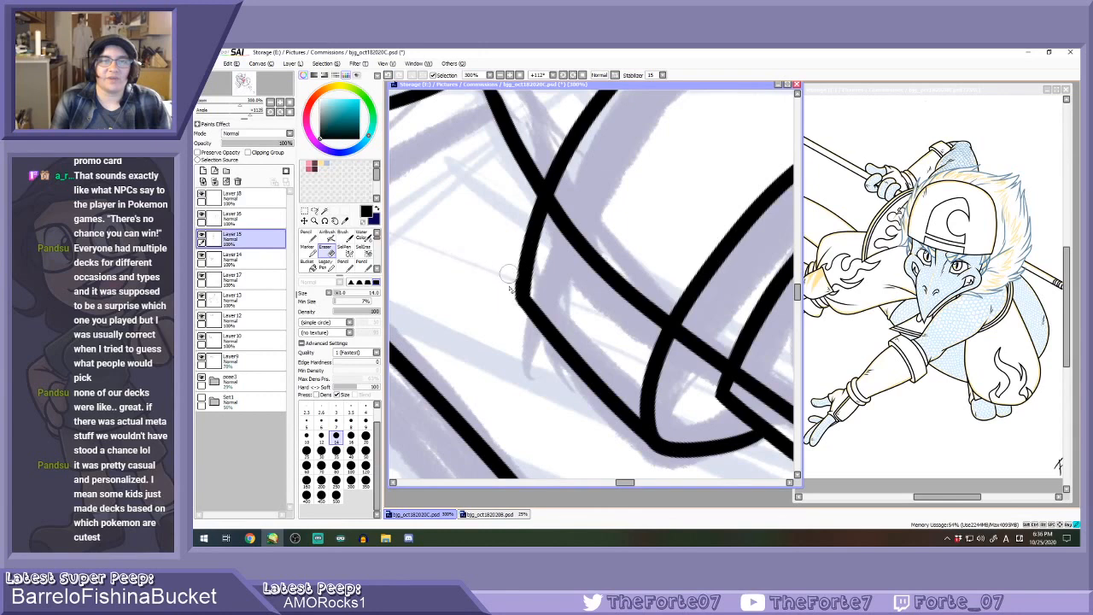
scroll(506, 295, "up", 1)
scroll(513, 308, "down", 4)
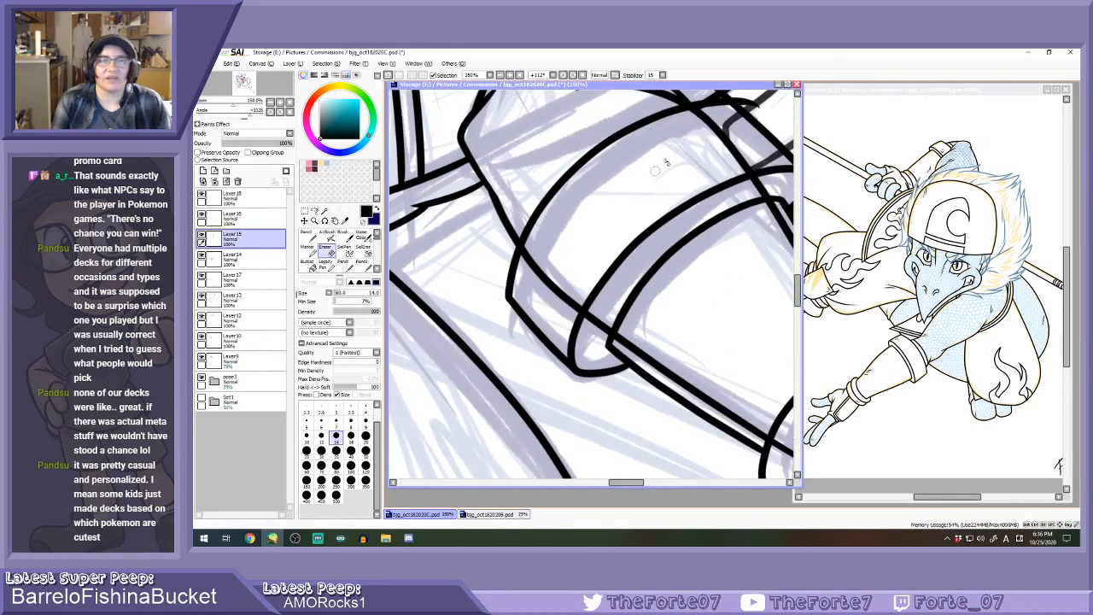
Reset the canvas rotation and erase the overshooting line ends at the armband's face-side, elbow-side corner.
scroll(545, 208, "down", 1)
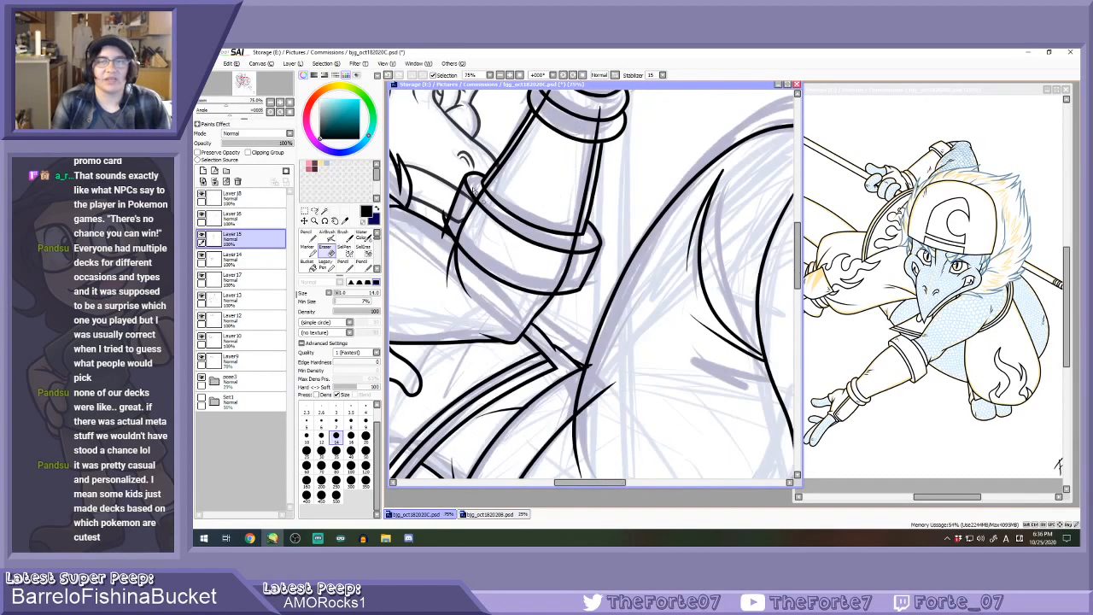
scroll(447, 222, "up", 1)
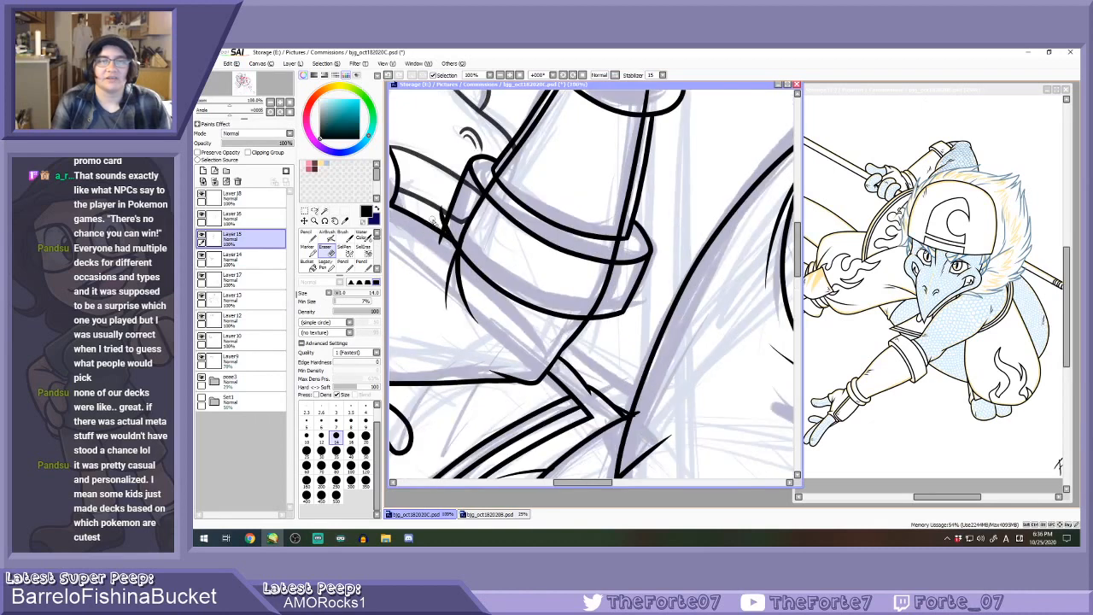
scroll(437, 215, "up", 1)
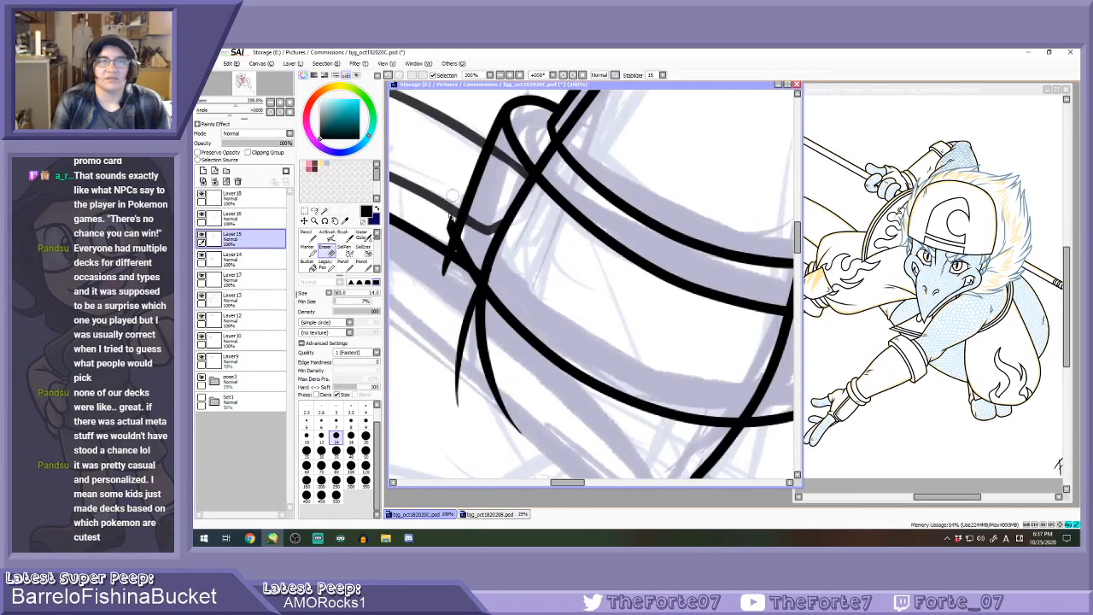
scroll(448, 209, "up", 1)
mouse_move(453, 221)
left_mouse_down()
mouse_move(444, 262)
mouse_move(456, 269)
left_mouse_up()
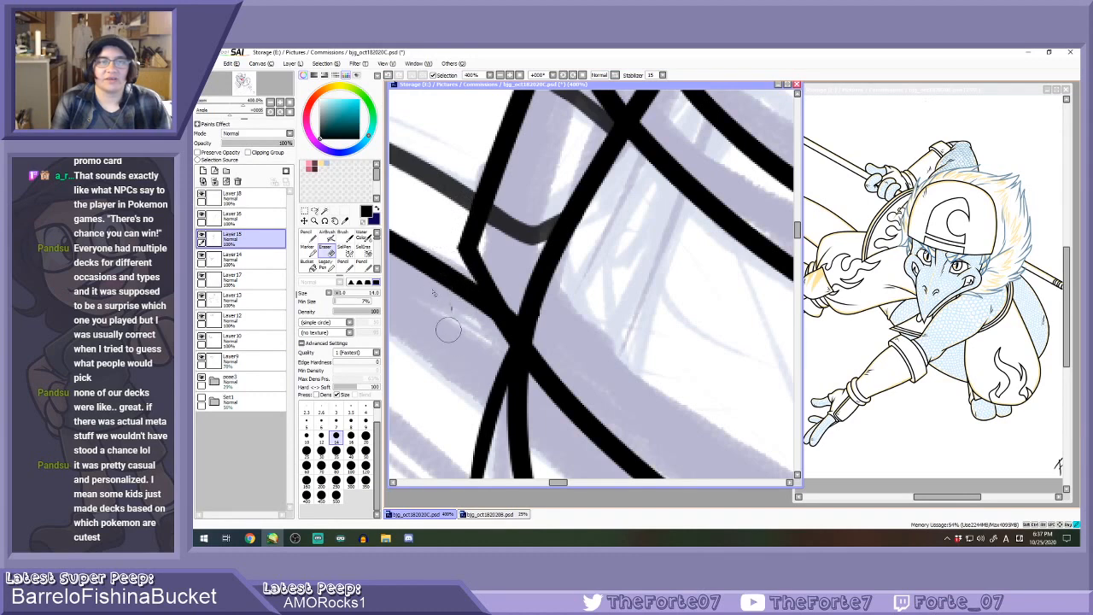
scroll(451, 282, "down", 2)
scroll(458, 295, "down", 4)
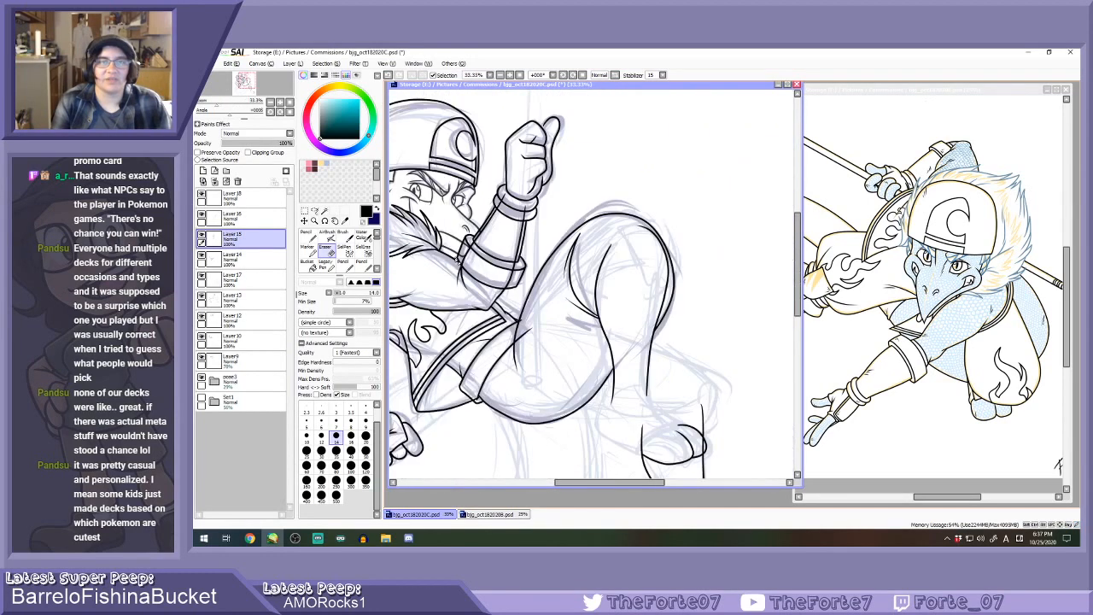
scroll(516, 227, "down", 1)
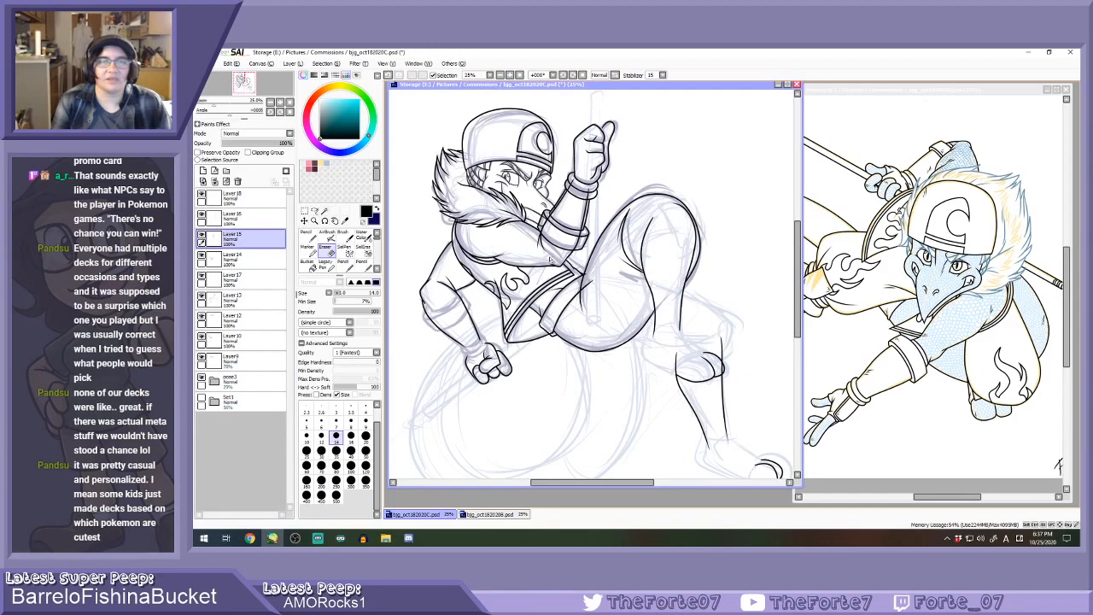
Ink a curve below the armband from its face-side corner to the forearm's outer outline, and trim its overshoot.
key("n")
scroll(549, 258, "up", 4)
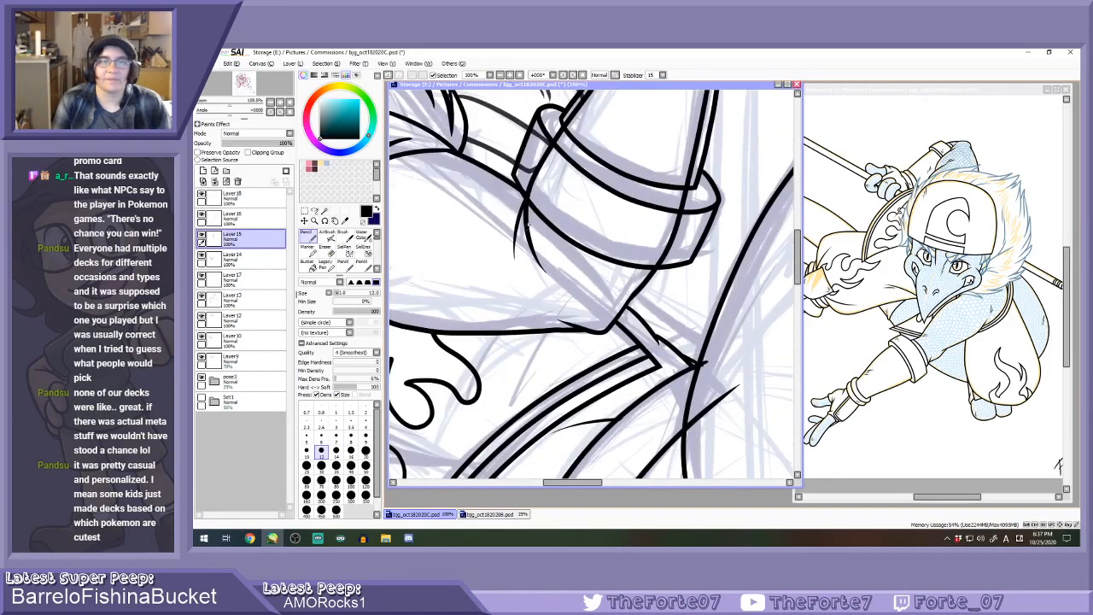
scroll(607, 265, "up", 1)
key("e")
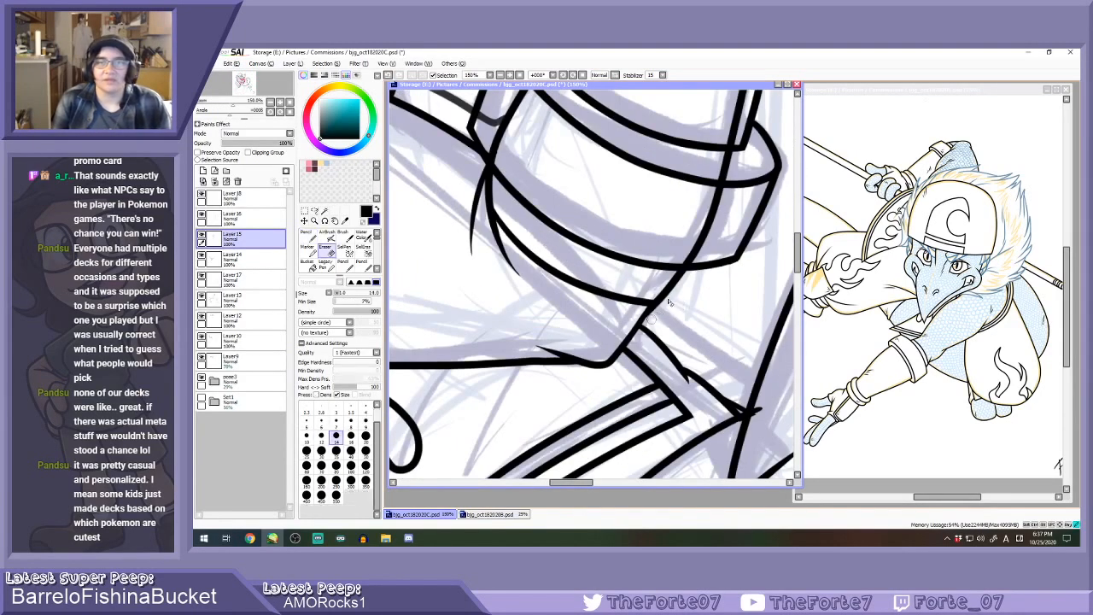
scroll(652, 314, "down", 4)
scroll(645, 256, "up", 2)
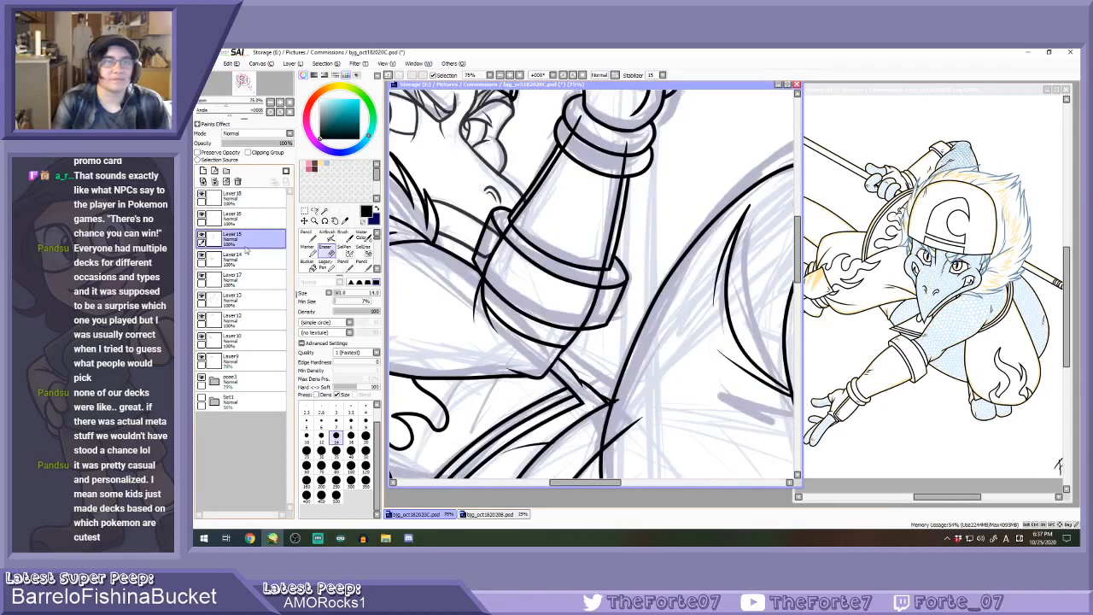
Erase the forearm outlines overlapping the armband and wristbands on Layer 13 with the Eraser at size 35.
left_click(236, 298)
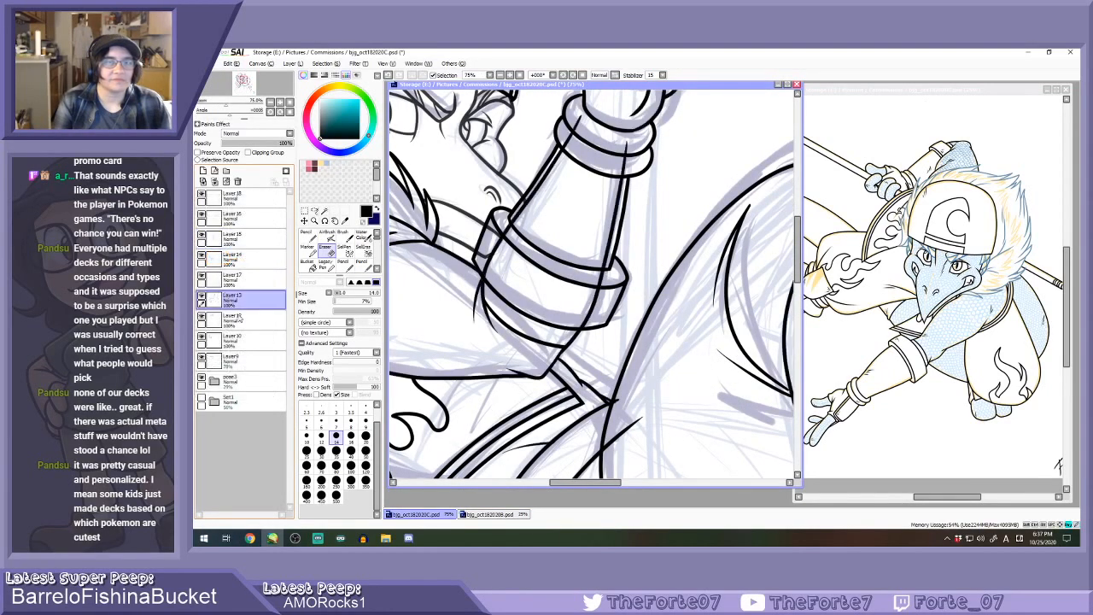
key("bracketright")
key("bracketright")
key("bracketright")
key("bracketright")
key("bracketright")
mouse_move(487, 278)
left_mouse_down()
mouse_move(581, 120)
mouse_move(609, 151)
mouse_move(625, 145)
mouse_move(600, 278)
left_mouse_up()
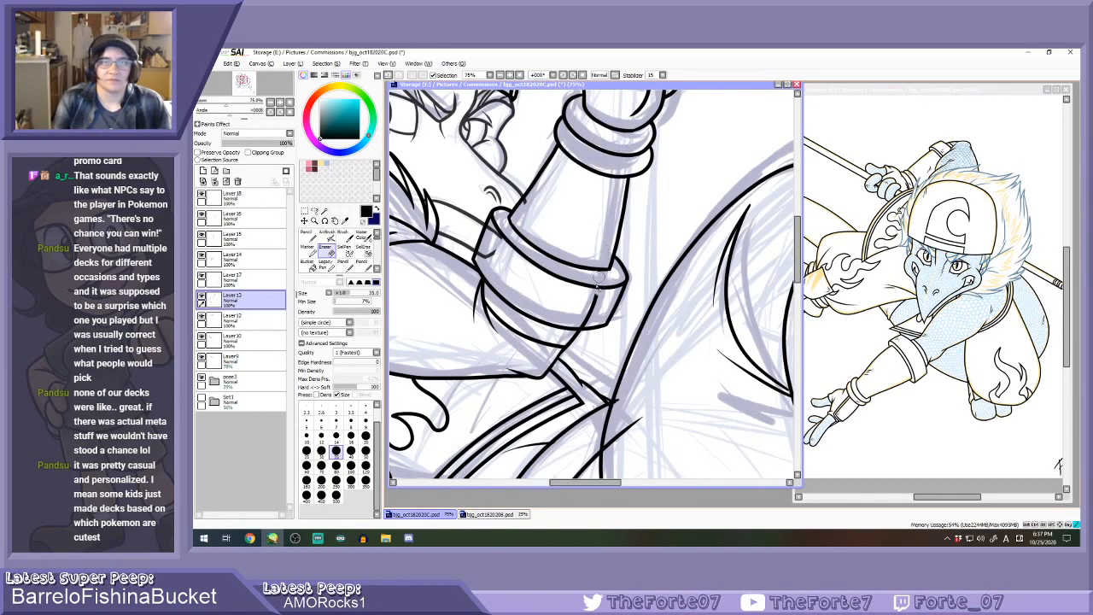
left_click(202, 298)
left_click(201, 298)
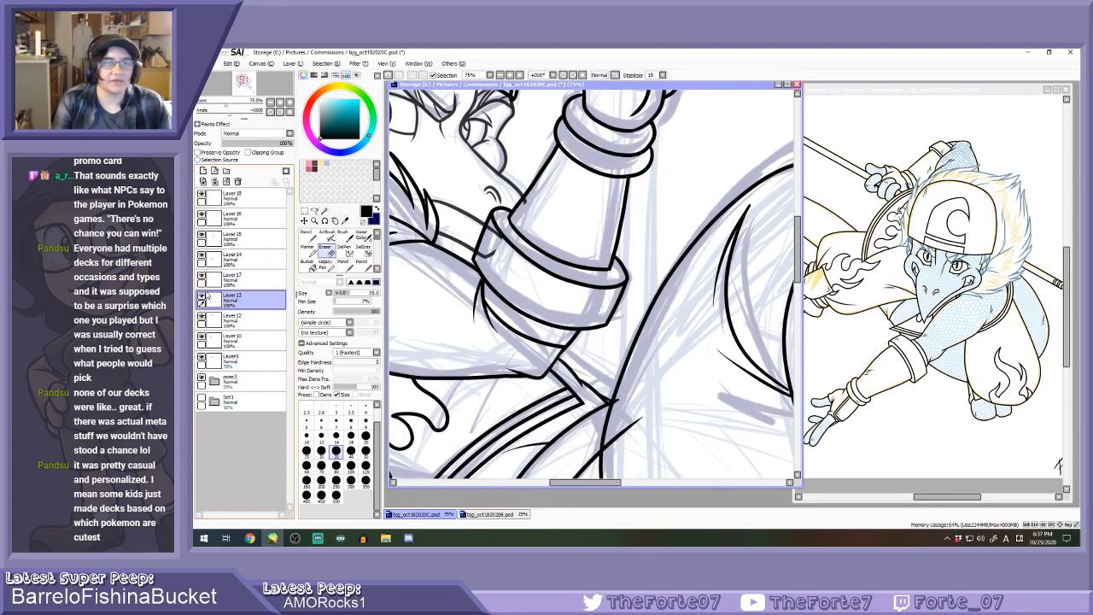
Erase the face line art that shows inside the armband's face-side corner on Layer9.
left_click(232, 358)
scroll(483, 255, "up", 1)
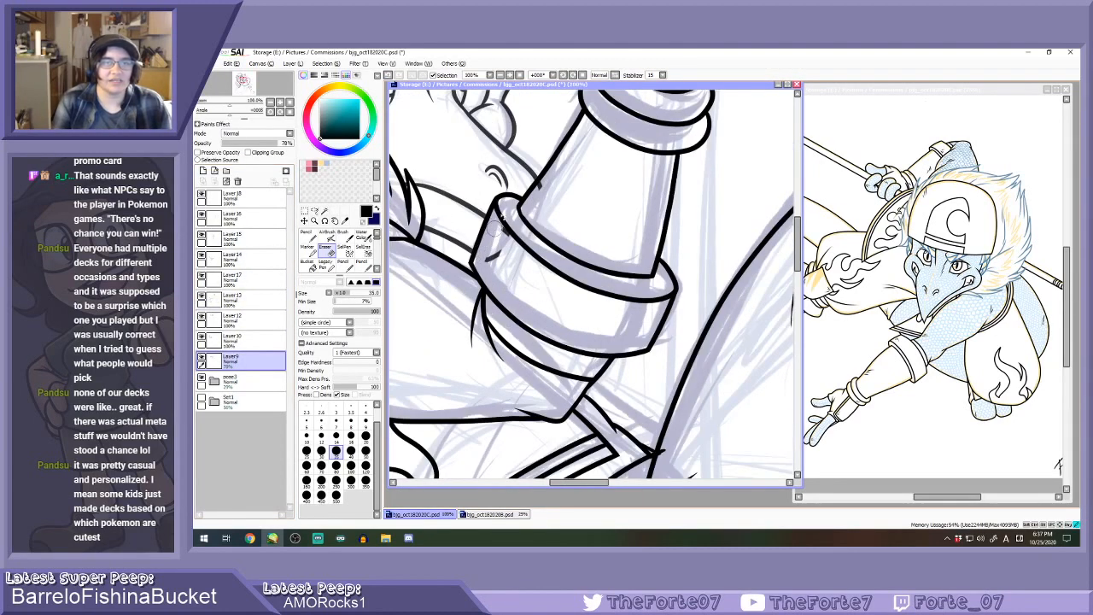
left_click_drag(494, 226, 509, 232)
scroll(538, 194, "down", 5)
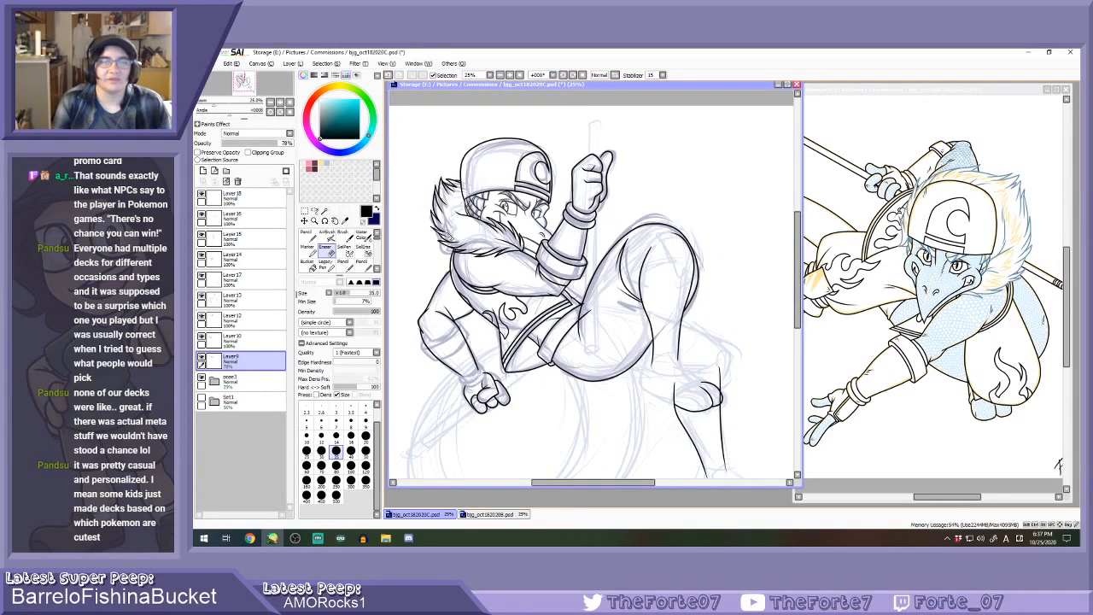
Ink a short curve from the crease under the eye down to the fur collar and erase its overlap with the fur.
left_click(451, 236, "ctrl+shift")
key("n")
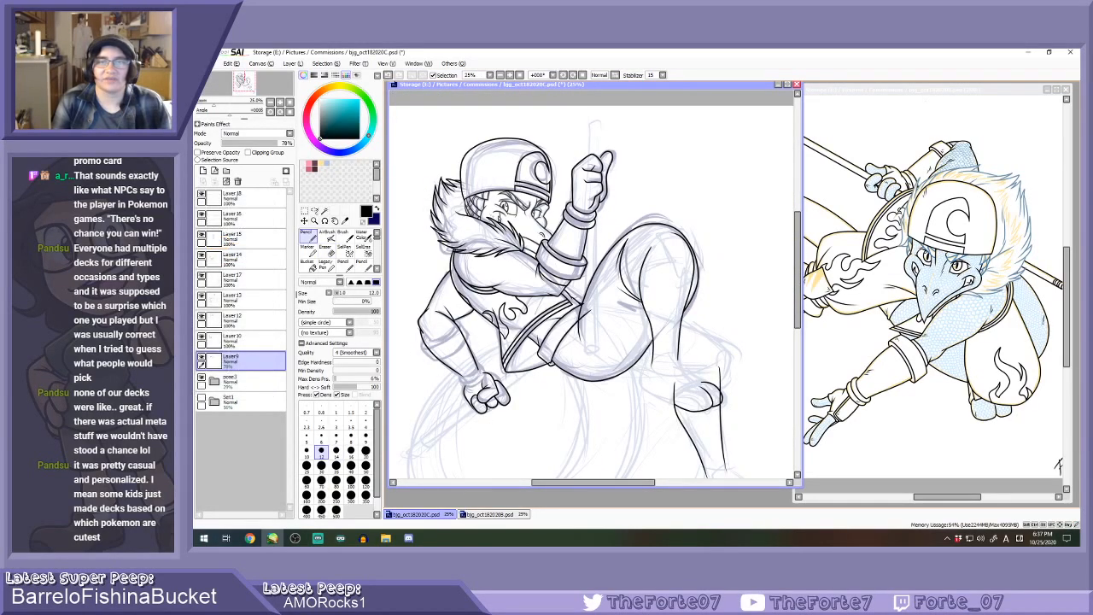
scroll(504, 205, "up", 6)
left_click_drag(509, 198, 486, 260)
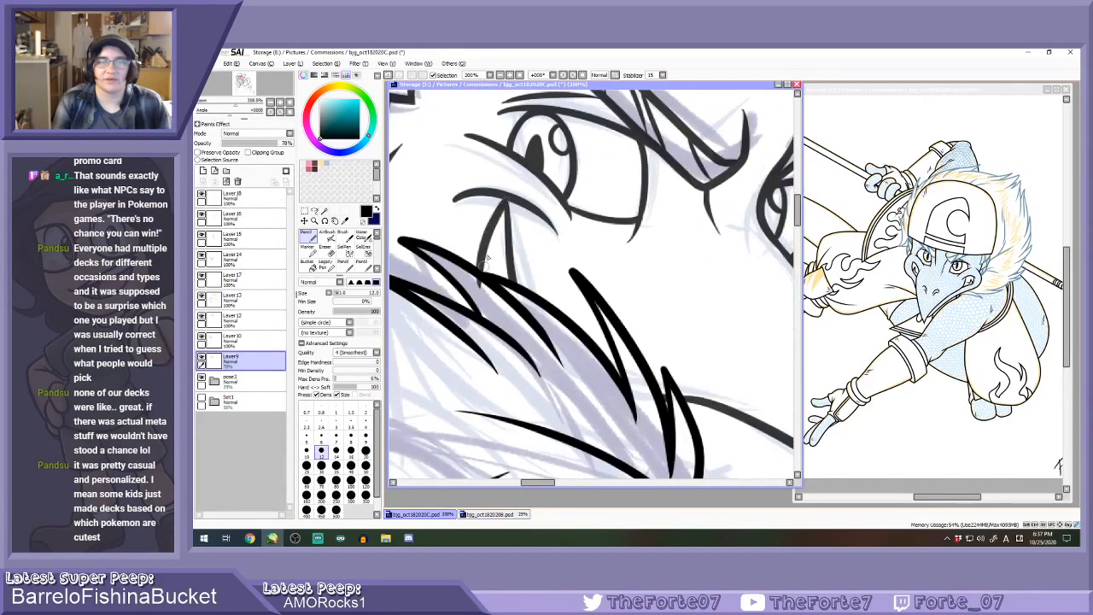
key("ctrl+z")
left_click_drag(507, 194, 475, 306)
key("e")
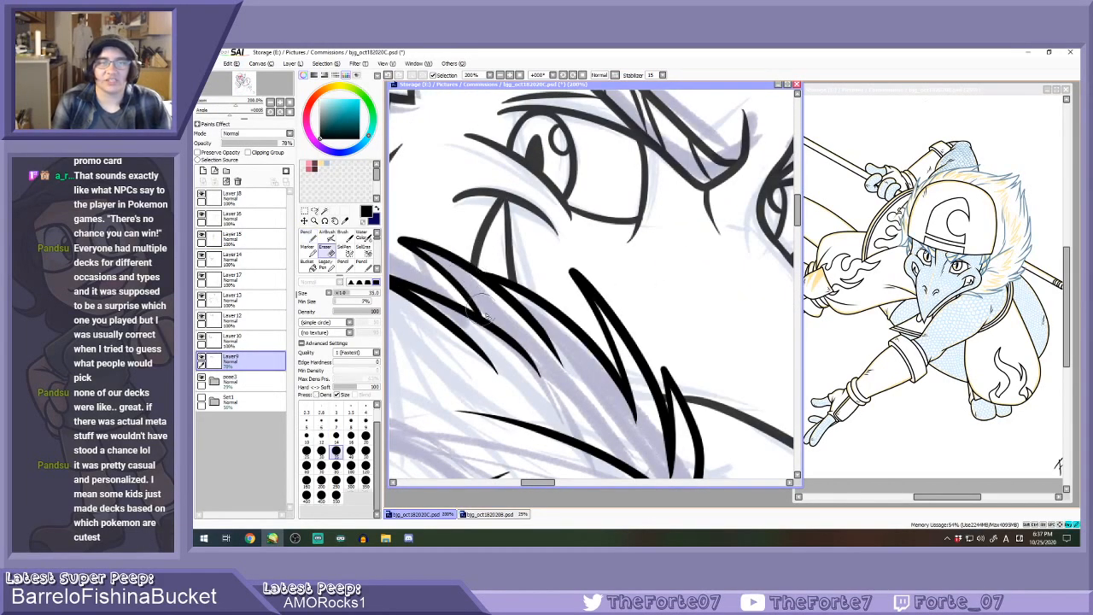
key("n")
scroll(480, 313, "down", 6)
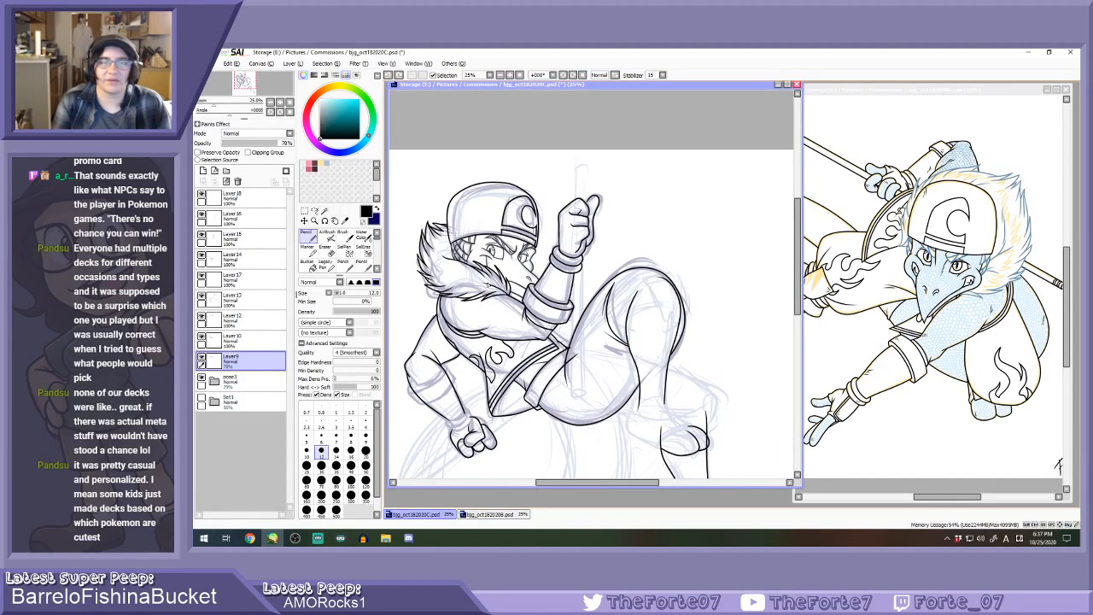
Make Layer 15 active and undo the erasing of the forearm outlines inside the armband and wristbands.
scroll(496, 282, "up", 1)
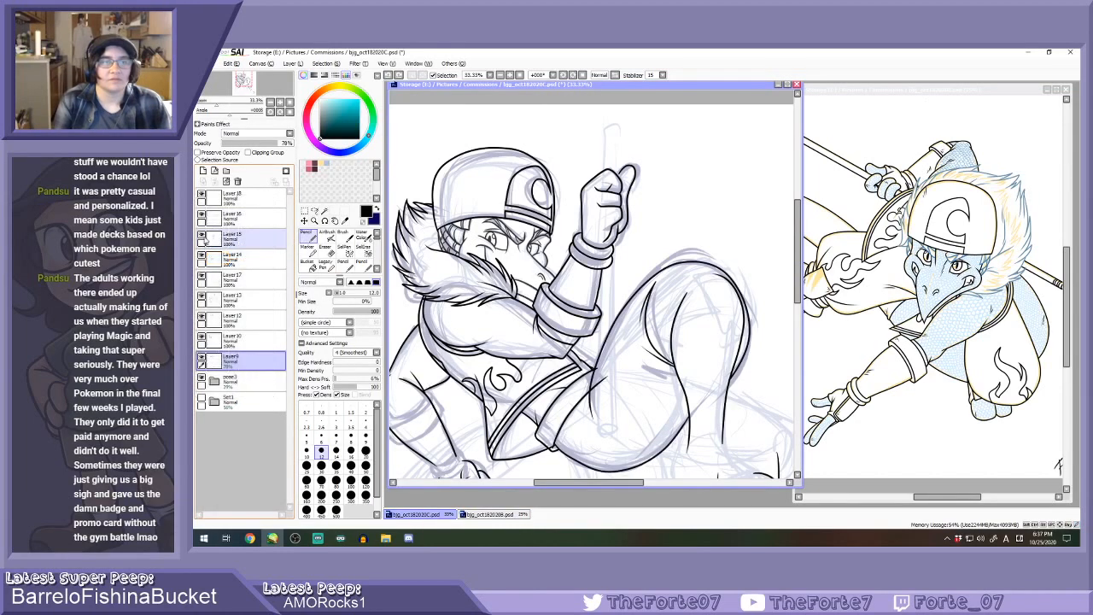
left_click(225, 236)
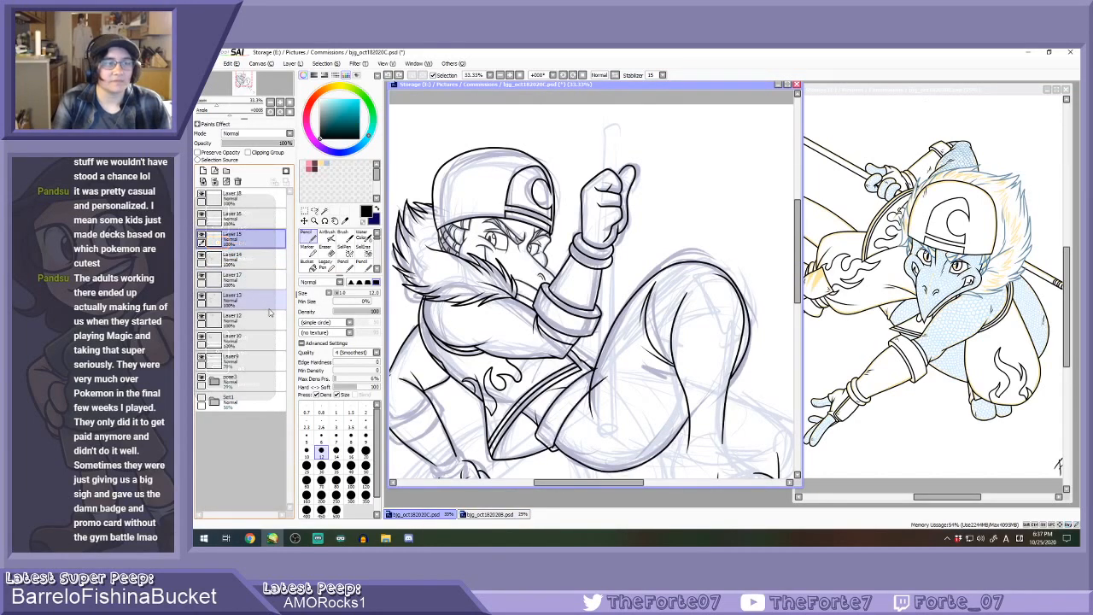
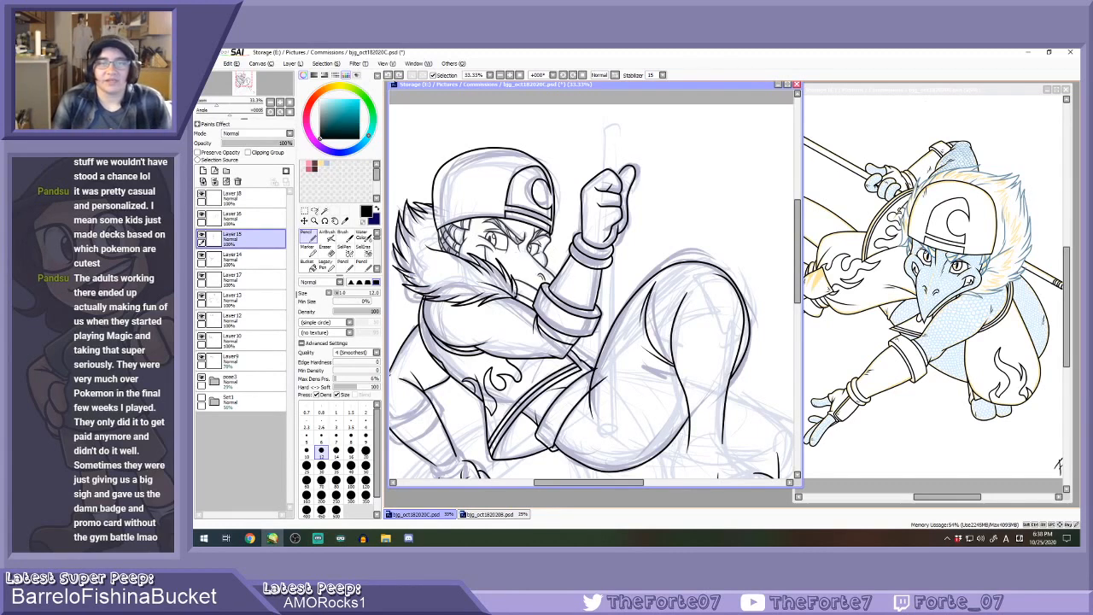
left_click(513, 289, "ctrl")
left_click(518, 295, "ctrl")
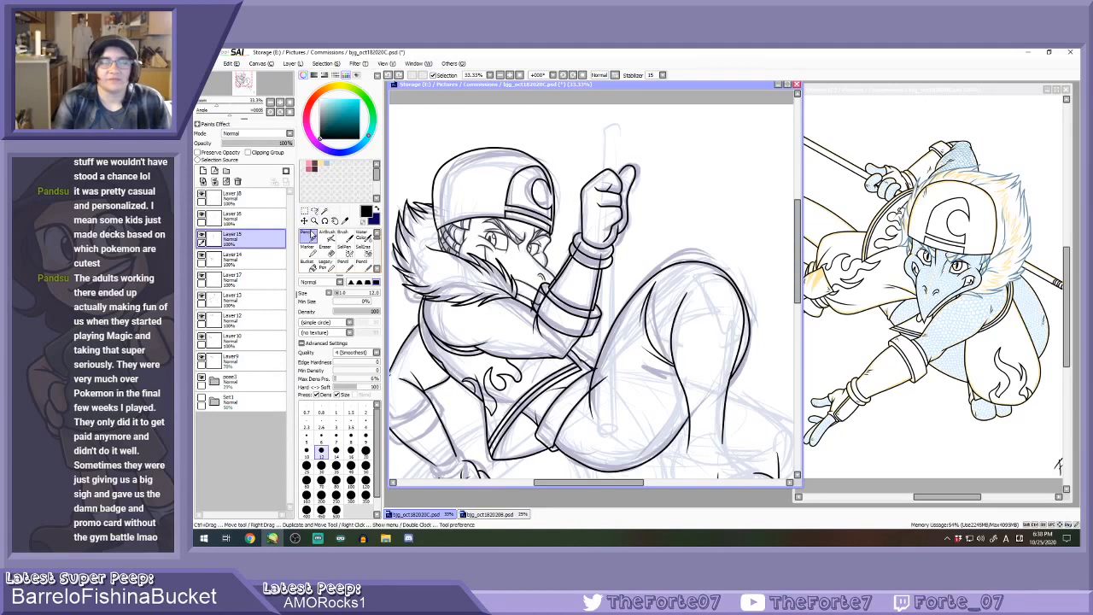
Erase the duplicate face-side forearm line between the wristband and the armband on Layer 15 with the size 35 Eraser.
left_click(325, 247)
scroll(555, 278, "up", 5)
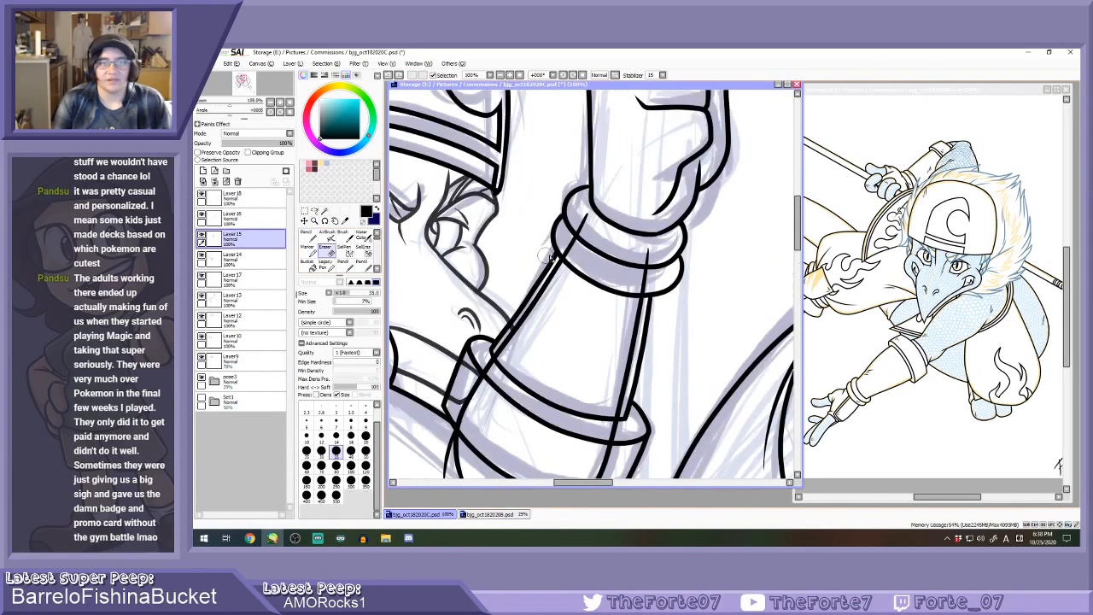
left_click_drag(551, 272, 553, 259)
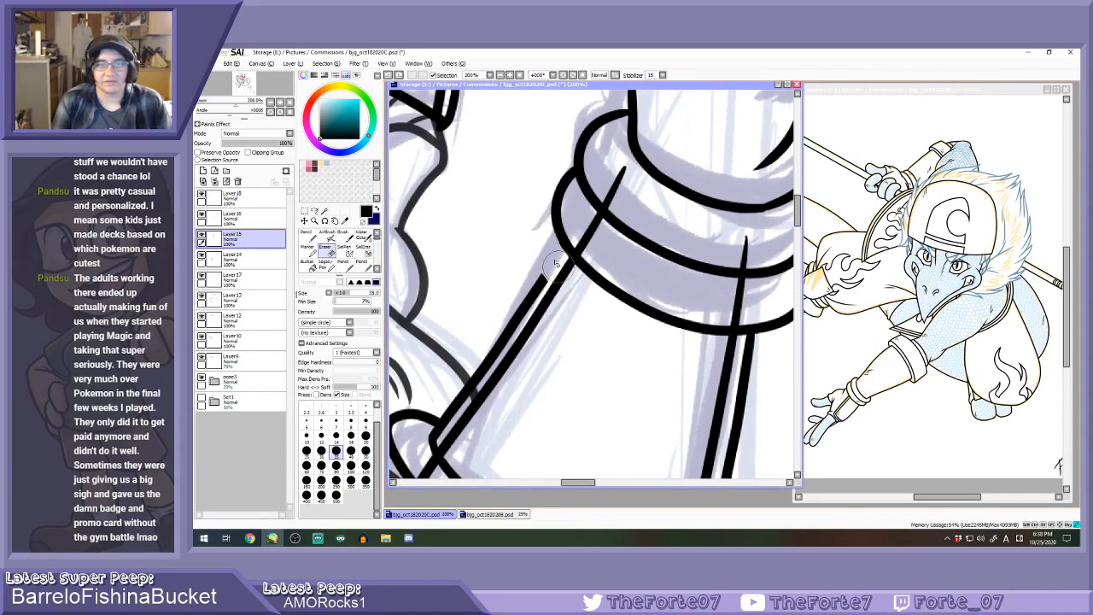
mouse_move(542, 243)
left_mouse_down()
mouse_move(559, 274)
mouse_move(478, 376)
left_mouse_up()
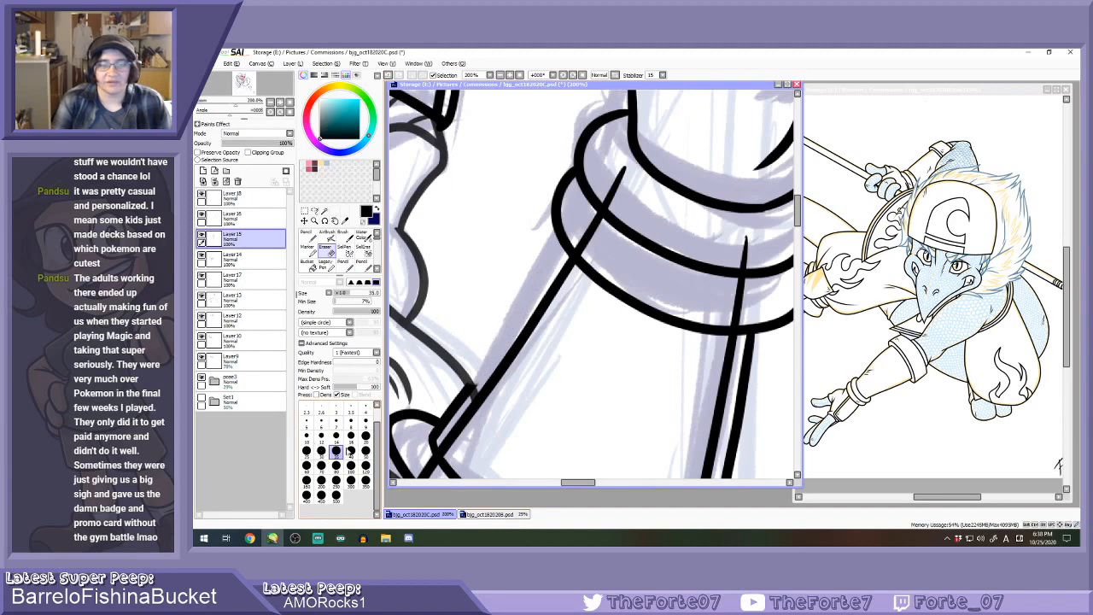
Set the Eraser to size 16 and erase the upper part of the duplicate outer forearm line below the wristband.
left_click(350, 450)
scroll(589, 393, "up", 2)
scroll(666, 354, "down", 3)
left_click(351, 437)
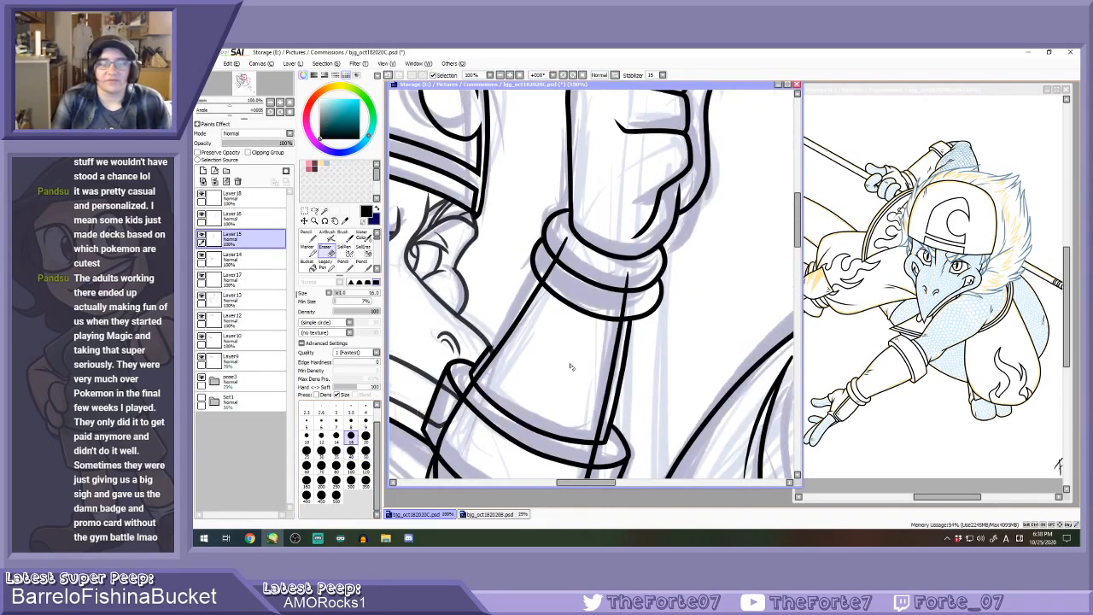
scroll(650, 349, "up", 3)
scroll(590, 305, "up", 1)
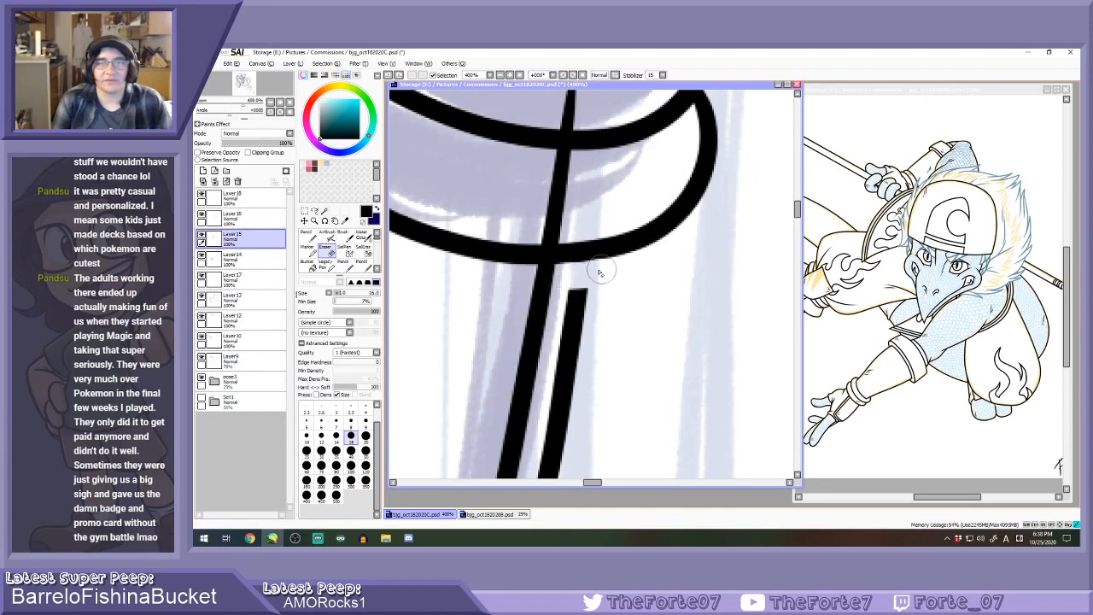
mouse_move(598, 273)
left_mouse_down()
mouse_move(564, 278)
mouse_move(579, 295)
mouse_move(547, 443)
left_mouse_up()
scroll(547, 442, "down", 4)
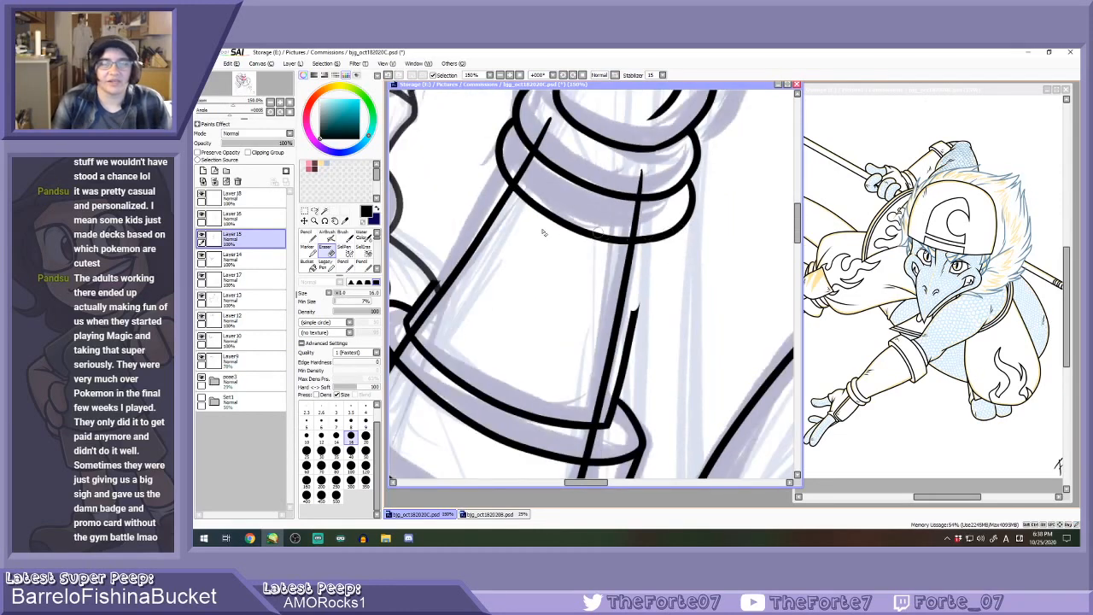
Lasso the armband line art on Layer 15, move it slightly down the forearm, and deselect it.
left_click(314, 211)
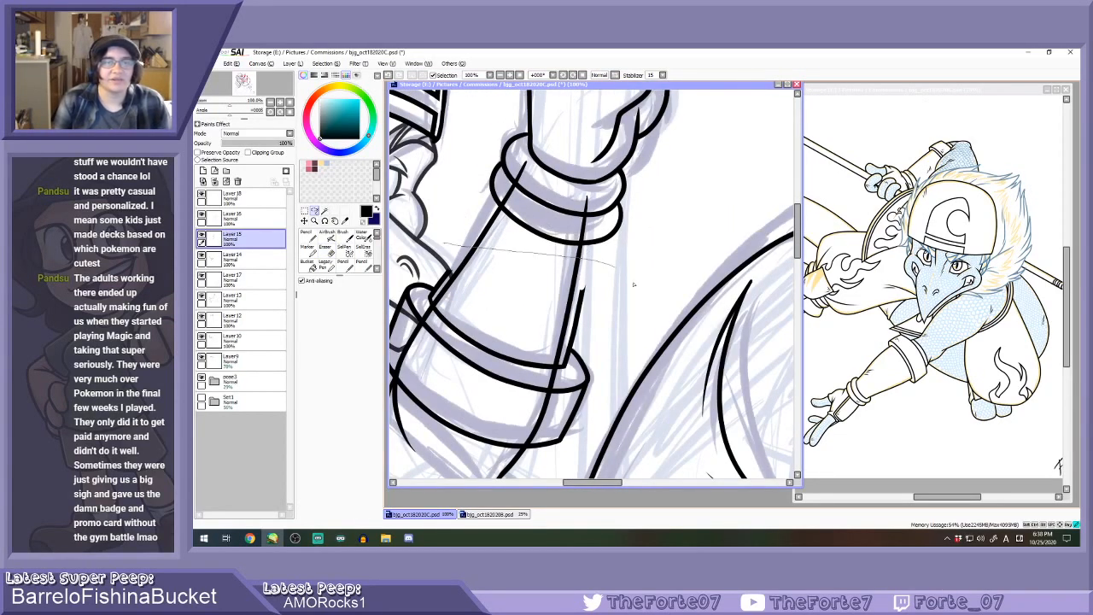
mouse_move(633, 284)
left_mouse_down()
mouse_move(622, 422)
mouse_move(530, 489)
mouse_move(570, 483)
left_mouse_up()
left_click_drag(461, 430, 478, 263)
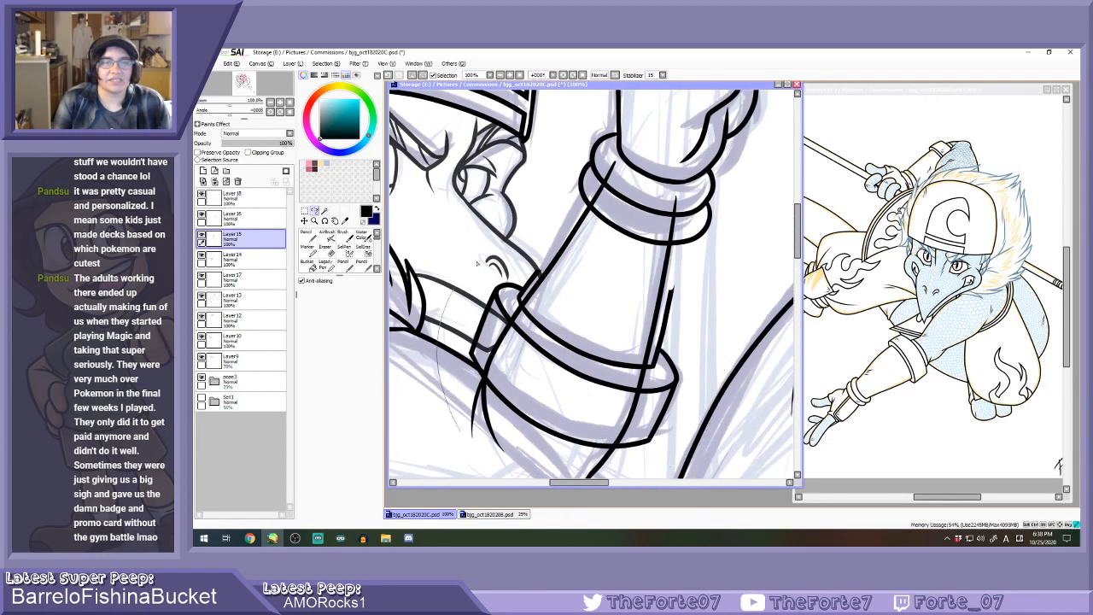
mouse_move(654, 266)
left_mouse_down()
mouse_move(718, 427)
mouse_move(461, 443)
left_mouse_up()
left_click_drag(557, 385, 555, 407)
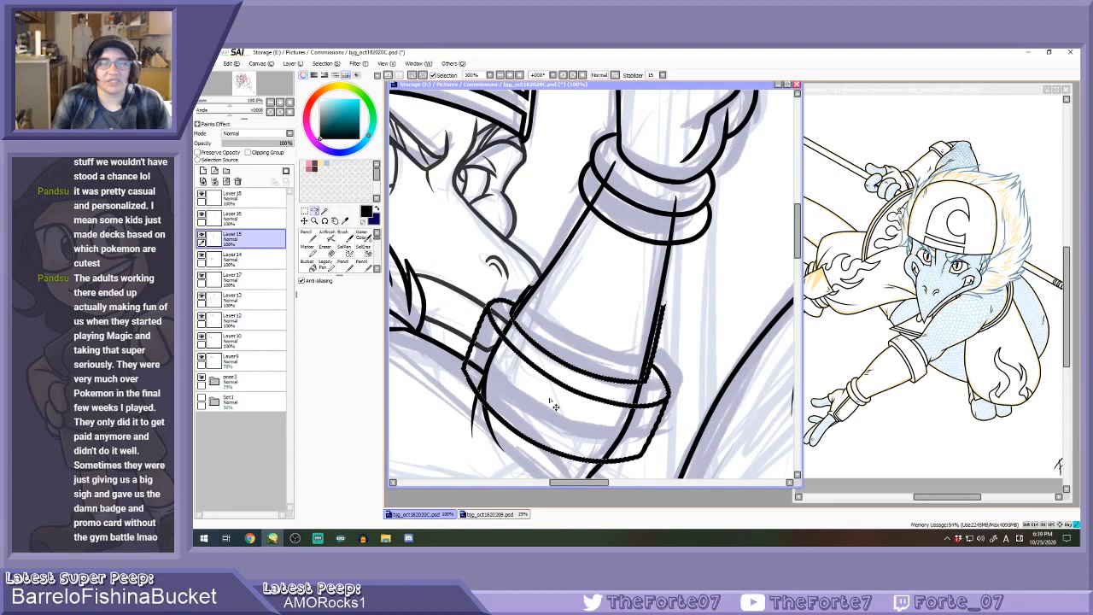
left_click_drag(555, 407, 556, 406)
key("ctrl+d")
scroll(559, 405, "down", 1)
Ink the face-side forearm outline from the moved armband up to the wristband with the size 12 Pencil.
key("e")
scroll(561, 326, "up", 1)
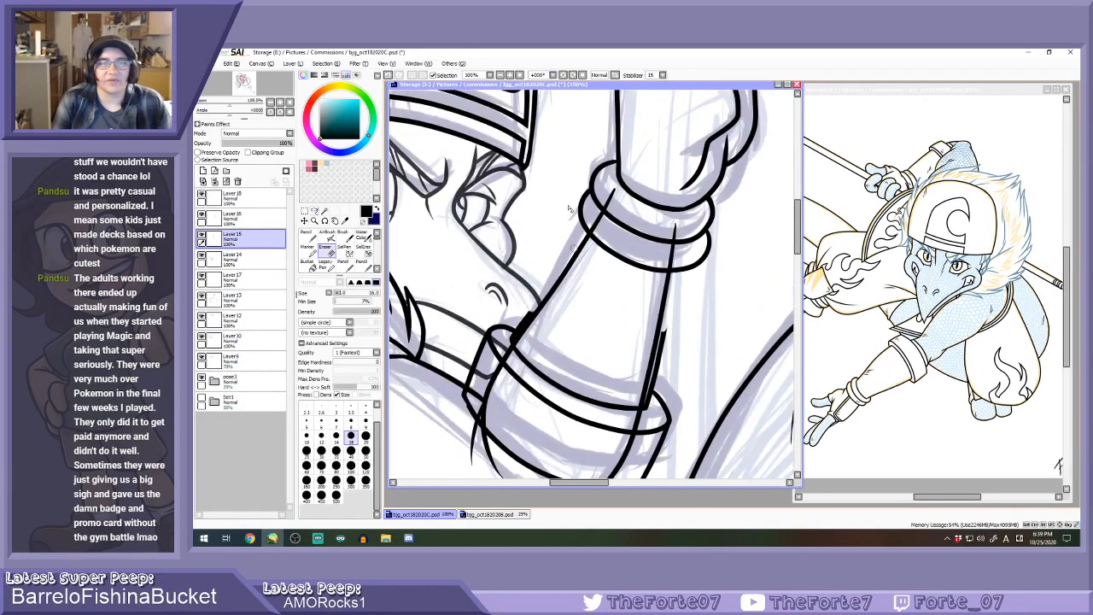
key("End")
key("End")
key("n")
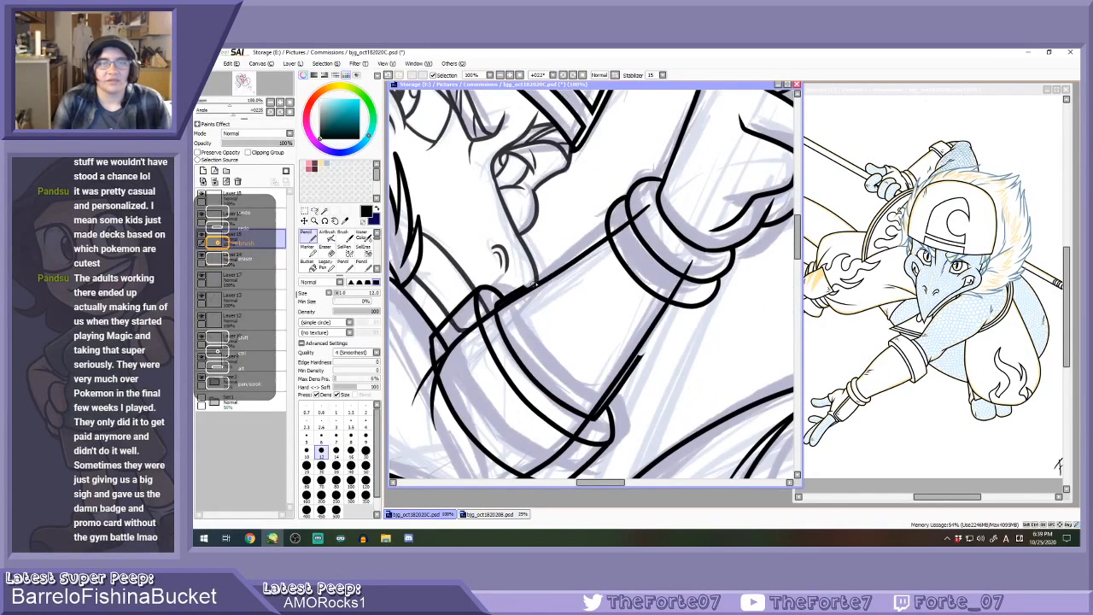
scroll(527, 295, "up", 2)
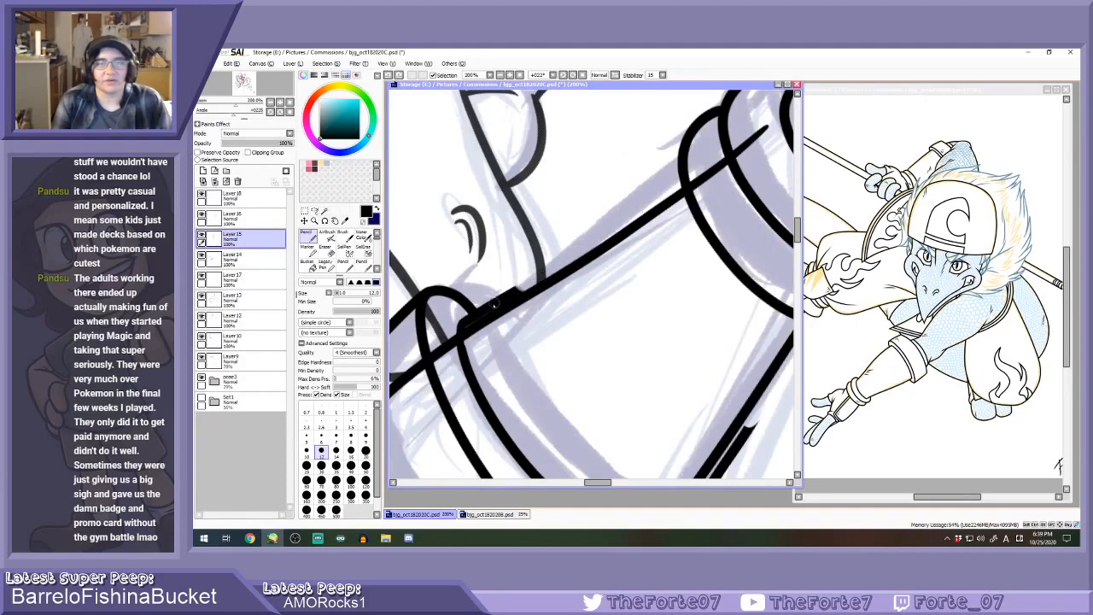
left_click_drag(496, 301, 677, 176)
key("ctrl+z")
left_click_drag(493, 304, 681, 183)
scroll(662, 195, "down", 3)
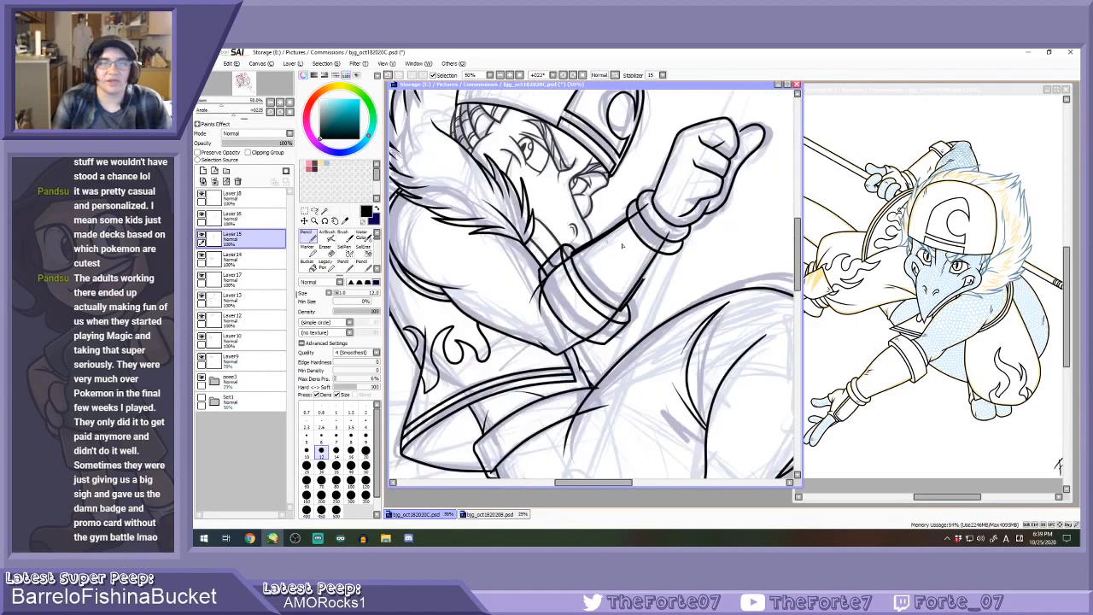
Ink the outer forearm outline from the armband up to the wristband, redoing the stroke until it fits.
left_click(575, 75)
left_click(575, 76)
scroll(656, 320, "up", 3)
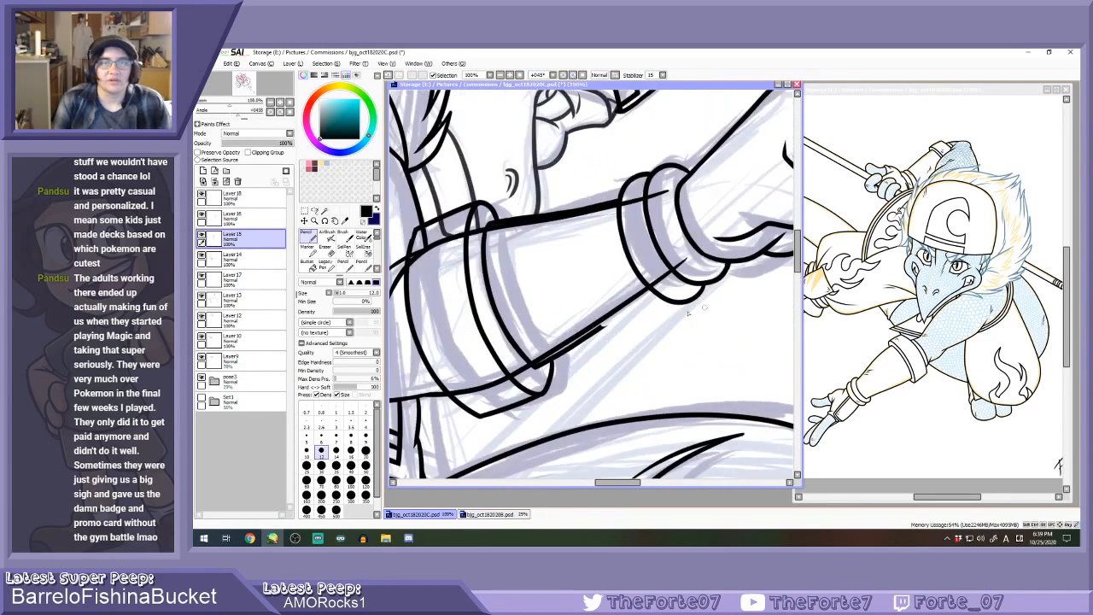
left_click_drag(551, 337, 663, 255)
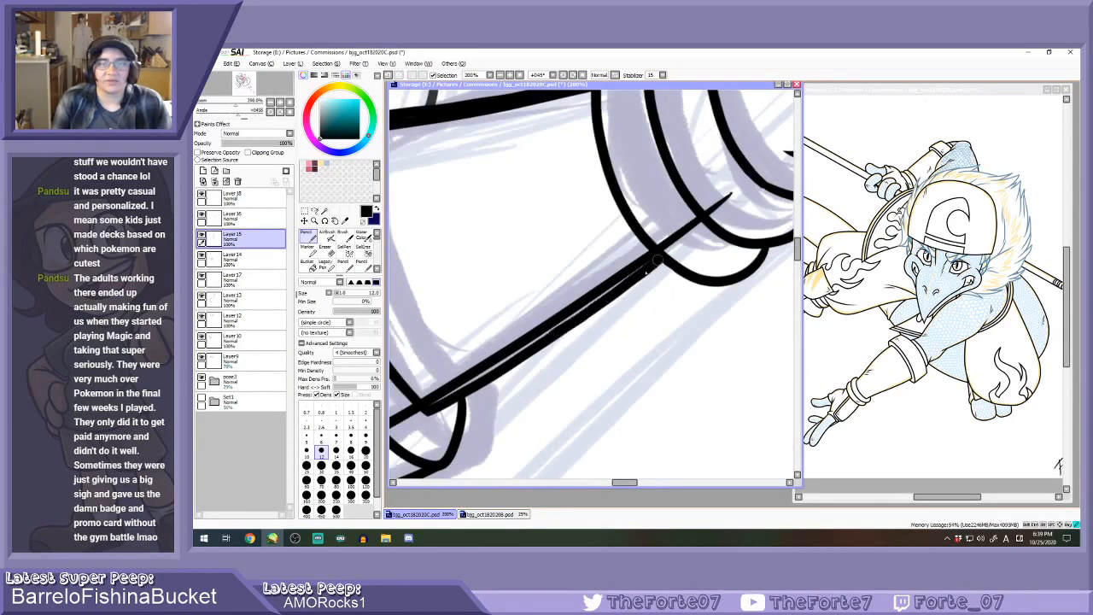
key("ctrl+z")
left_click_drag(542, 343, 664, 257)
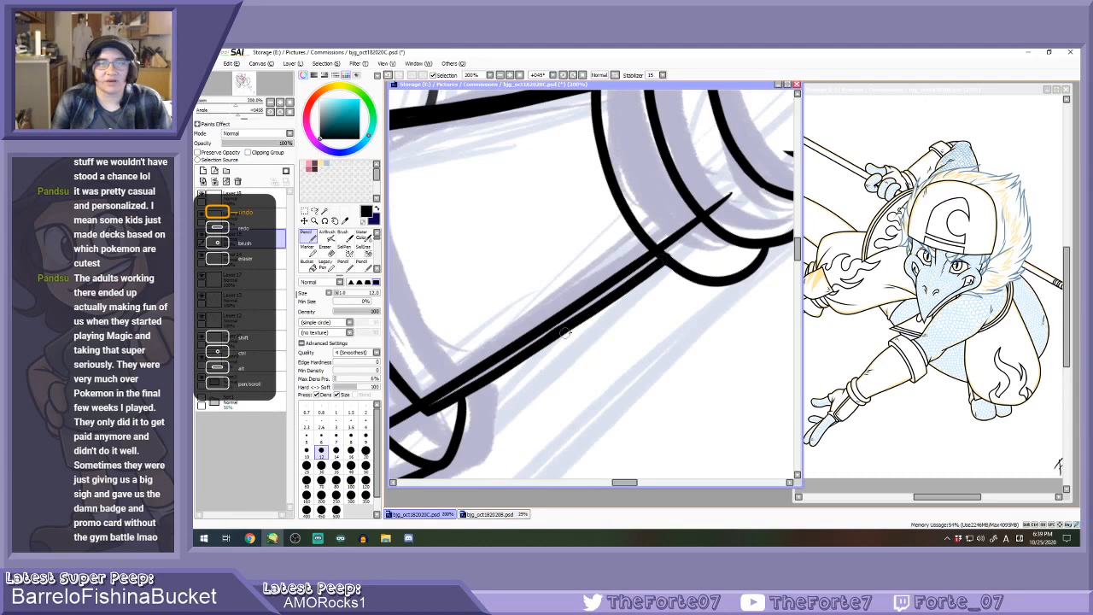
key("ctrl+z")
left_click_drag(548, 343, 668, 258)
key("ctrl+z")
mouse_move(552, 336)
left_mouse_down()
mouse_move(660, 259)
mouse_move(677, 292)
left_mouse_up()
scroll(680, 251, "up", 3)
scroll(679, 261, "down", 4)
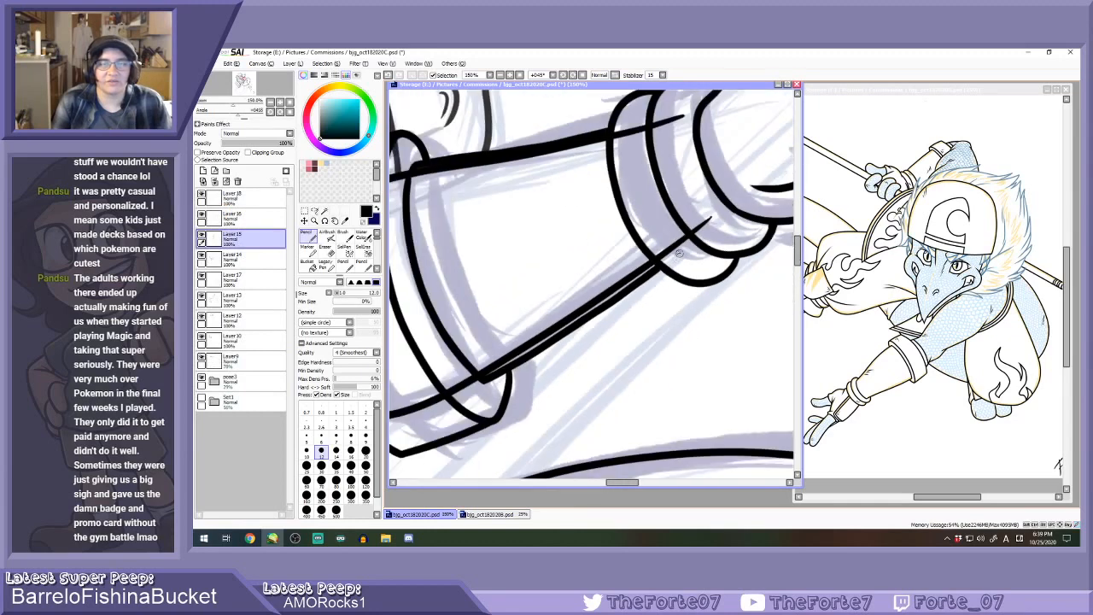
scroll(680, 253, "down", 3)
left_click(582, 75)
Touch up the armband's lower face-side corner on Layer 15 with the size 12 Pencil.
key("e")
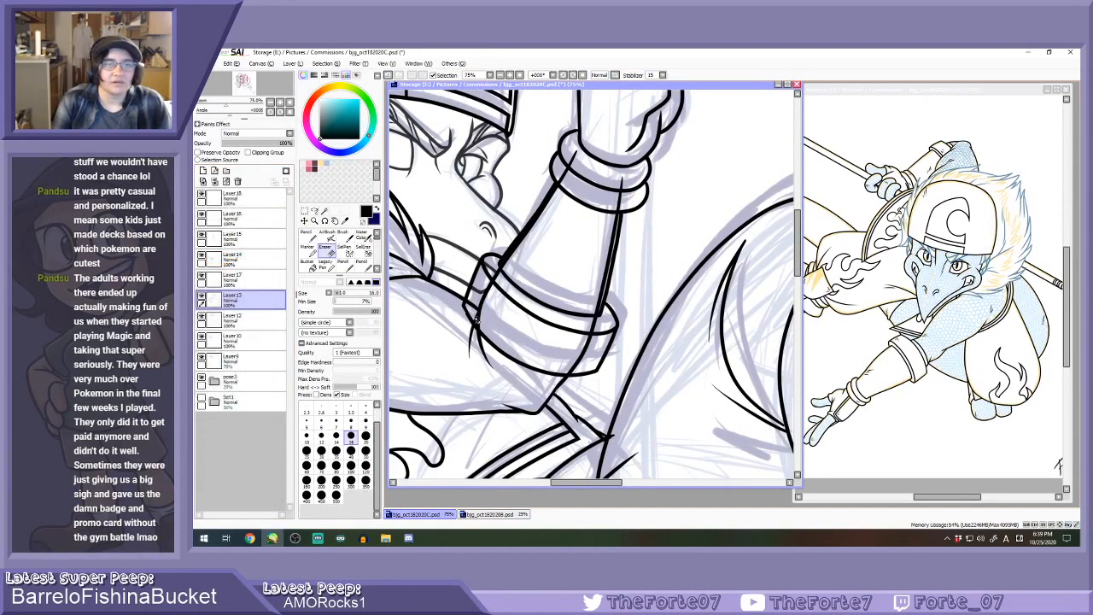
scroll(477, 321, "up", 1)
left_click(257, 221)
key("n")
scroll(463, 308, "up", 1)
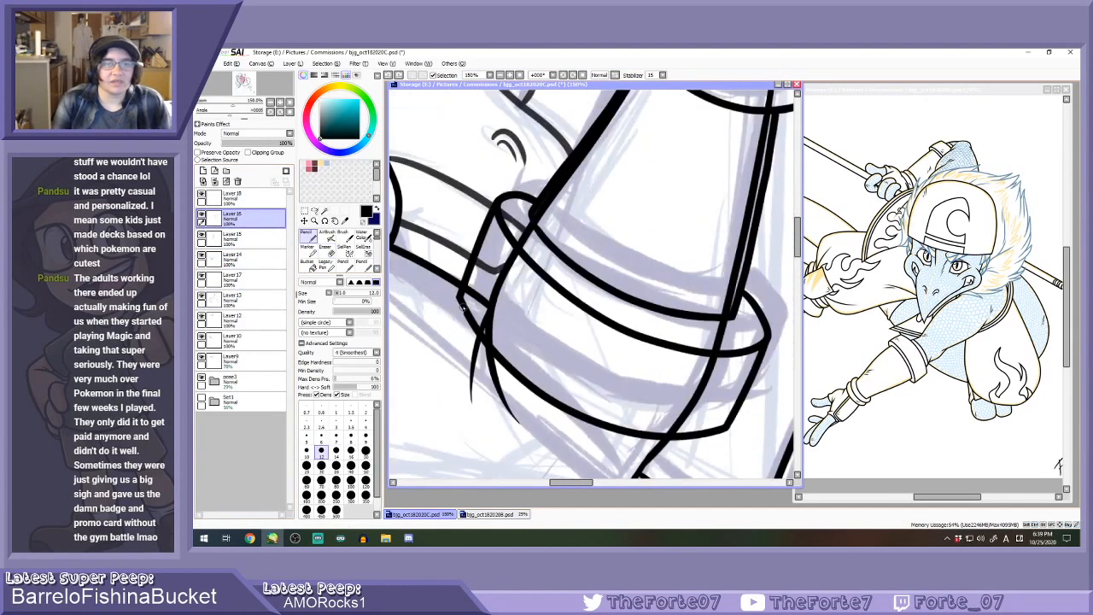
scroll(460, 309, "up", 1)
key("e")
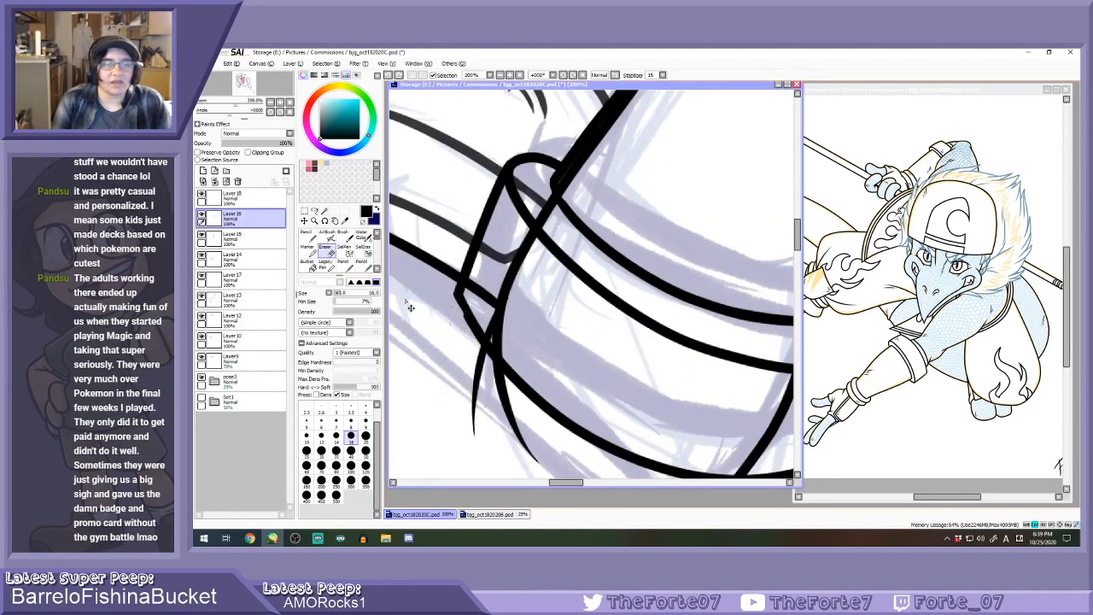
key("n")
scroll(426, 289, "up", 1)
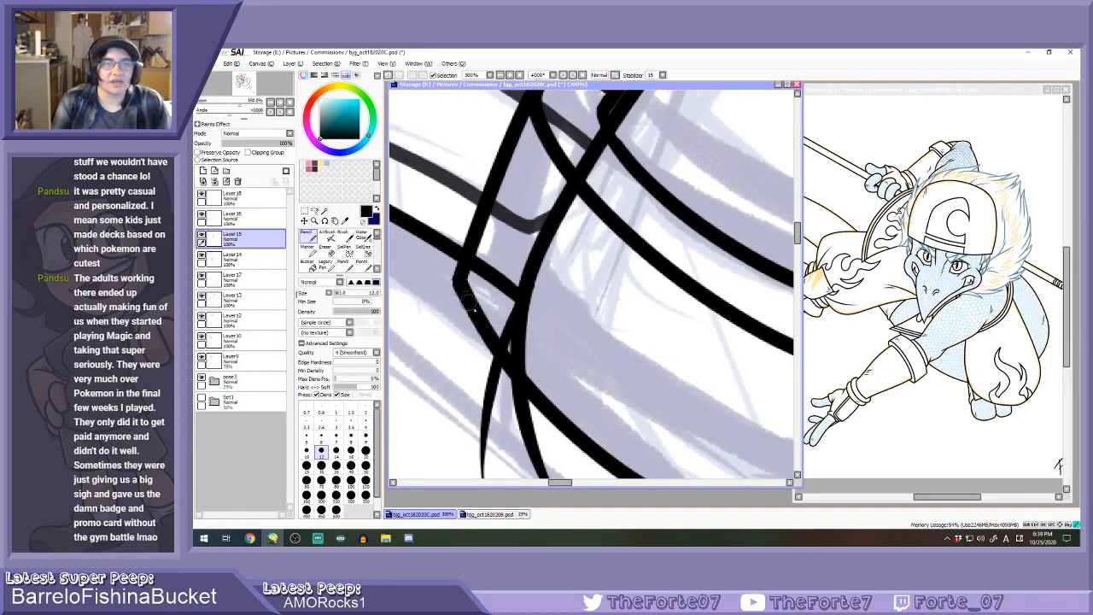
scroll(460, 289, "down", 5)
scroll(480, 311, "up", 1)
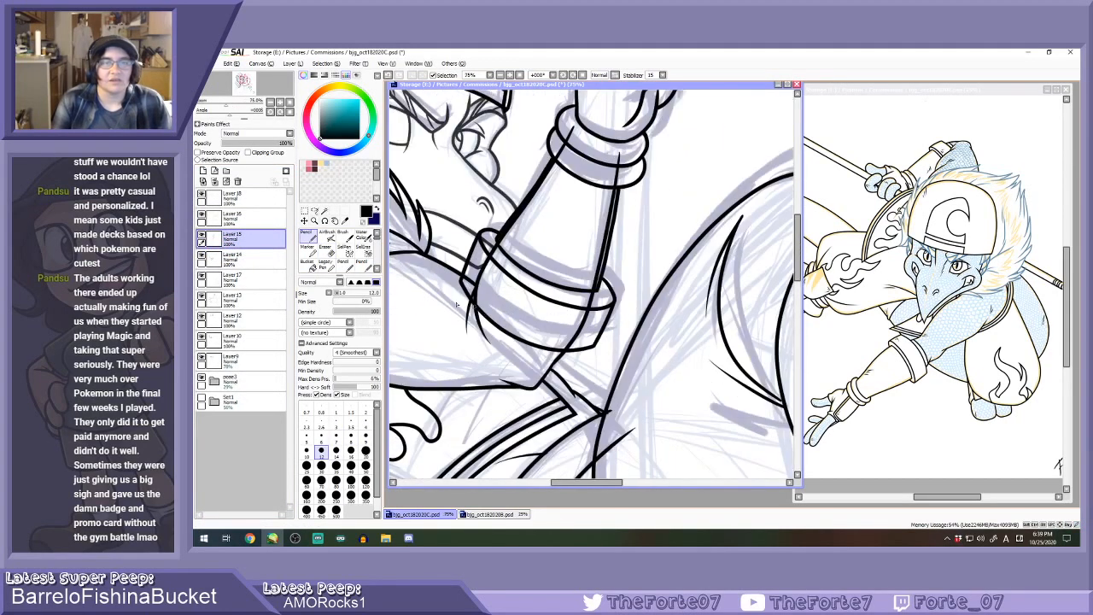
Erase the old forearm lines on Layer 13 along the forearm and inside the armband and wristband with the size 40 Eraser.
left_click(232, 302)
key("e")
scroll(487, 273, "up", 2)
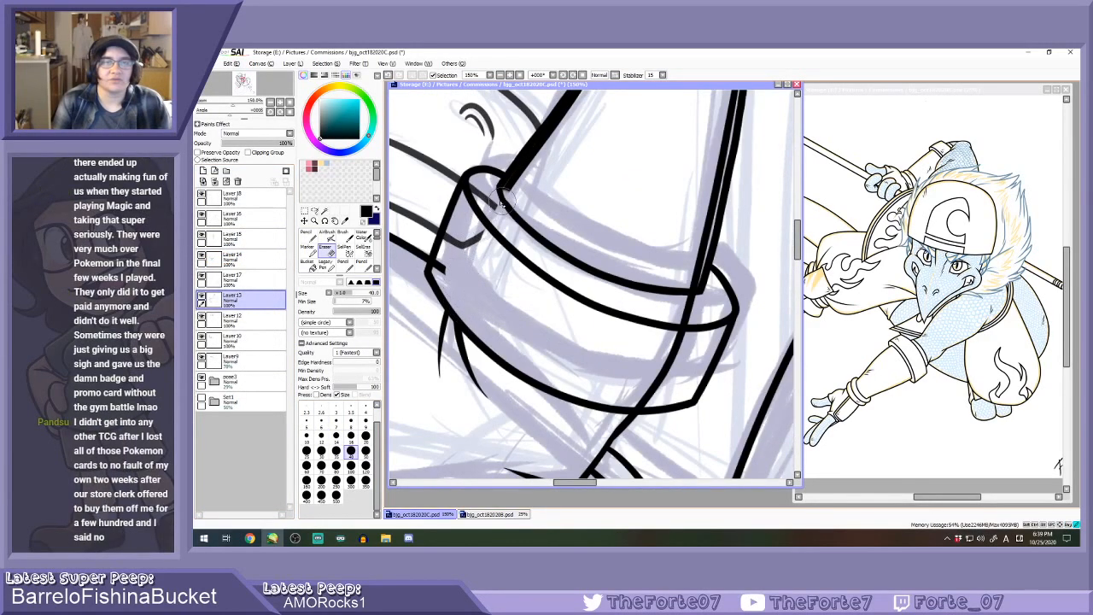
scroll(512, 237, "down", 2)
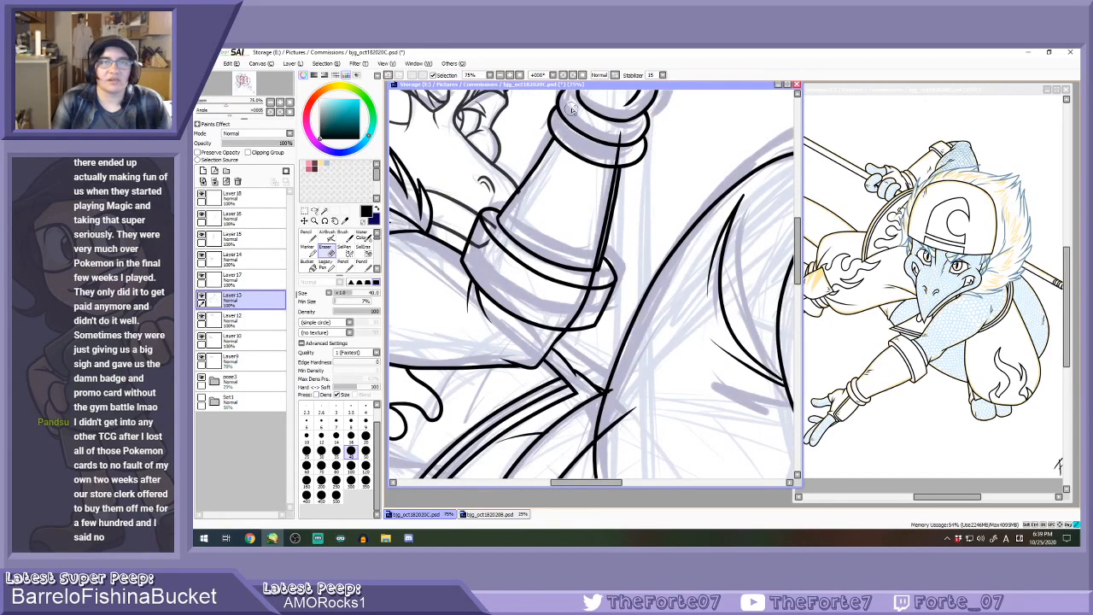
mouse_move(613, 185)
left_mouse_down()
mouse_move(587, 297)
mouse_move(563, 324)
left_mouse_up()
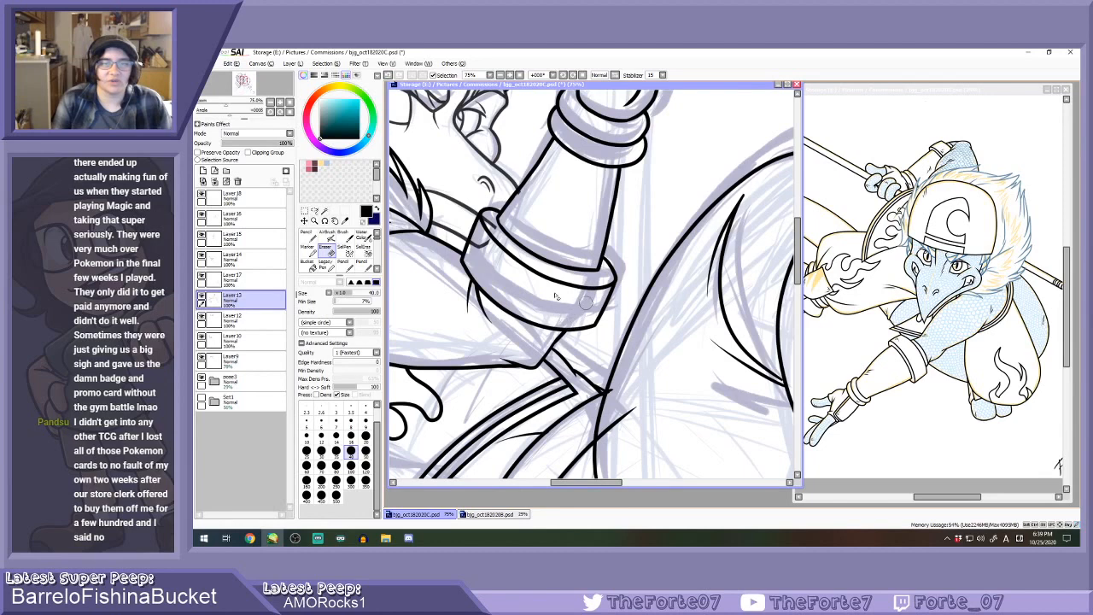
Ink a curved line just beneath the armband's lower edge on Layer 15 and erase its overshoot at the outer arm outline.
left_click(203, 256)
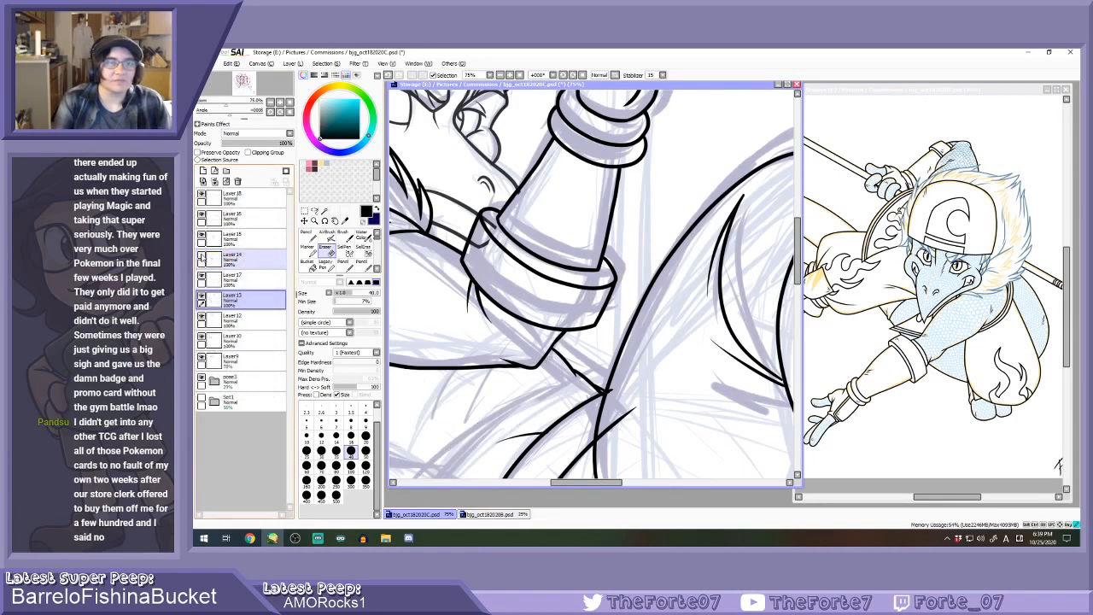
left_click(202, 257)
left_click(235, 236)
key("n")
scroll(489, 304, "up", 1)
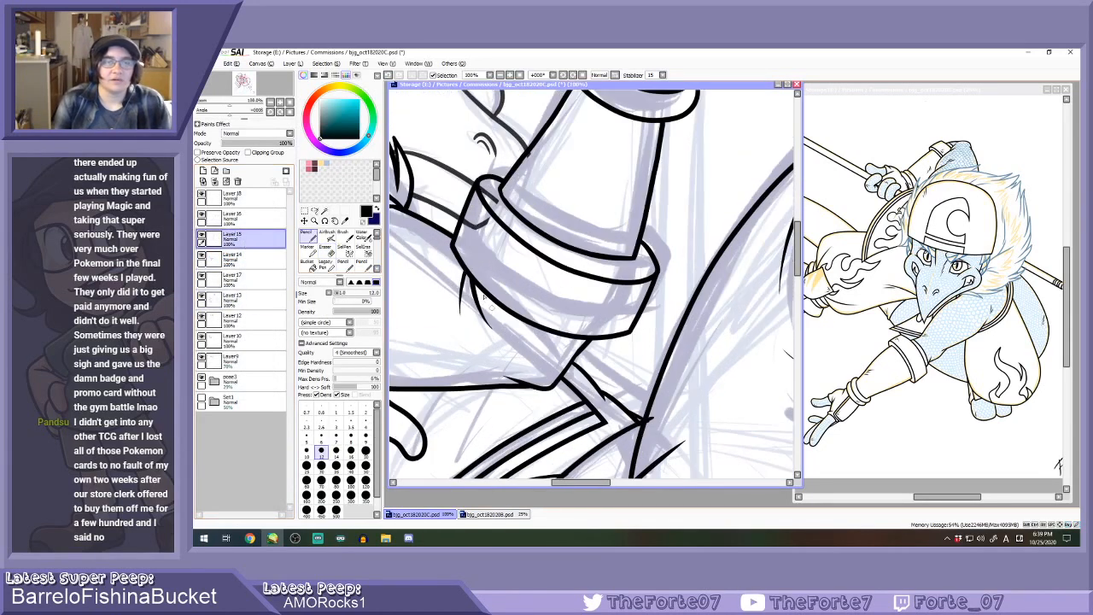
scroll(527, 336, "up", 1)
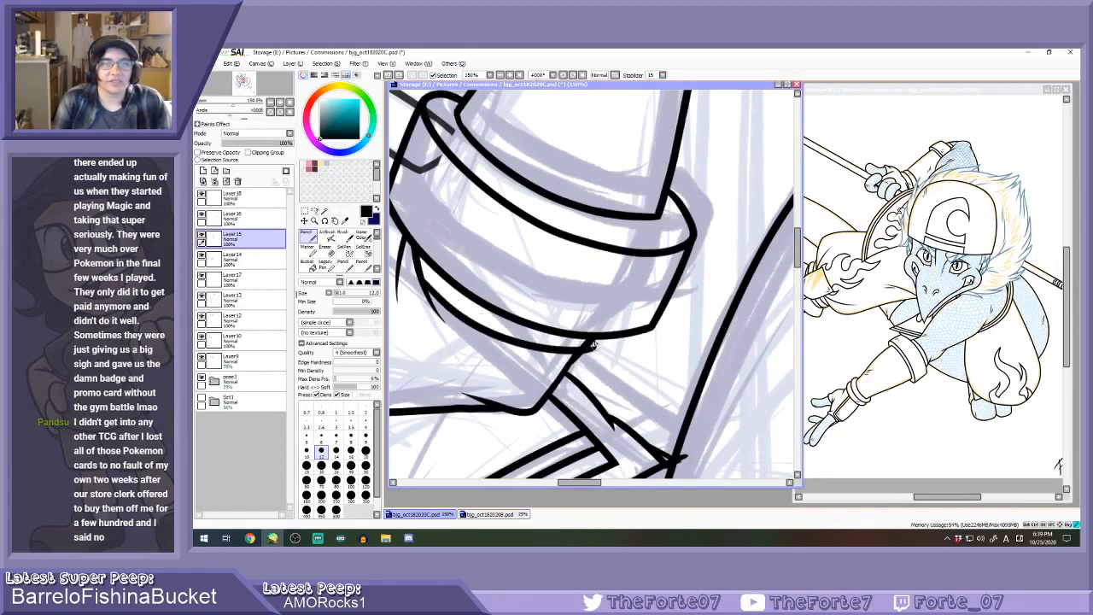
left_click_drag(424, 280, 583, 354)
key("ctrl+z")
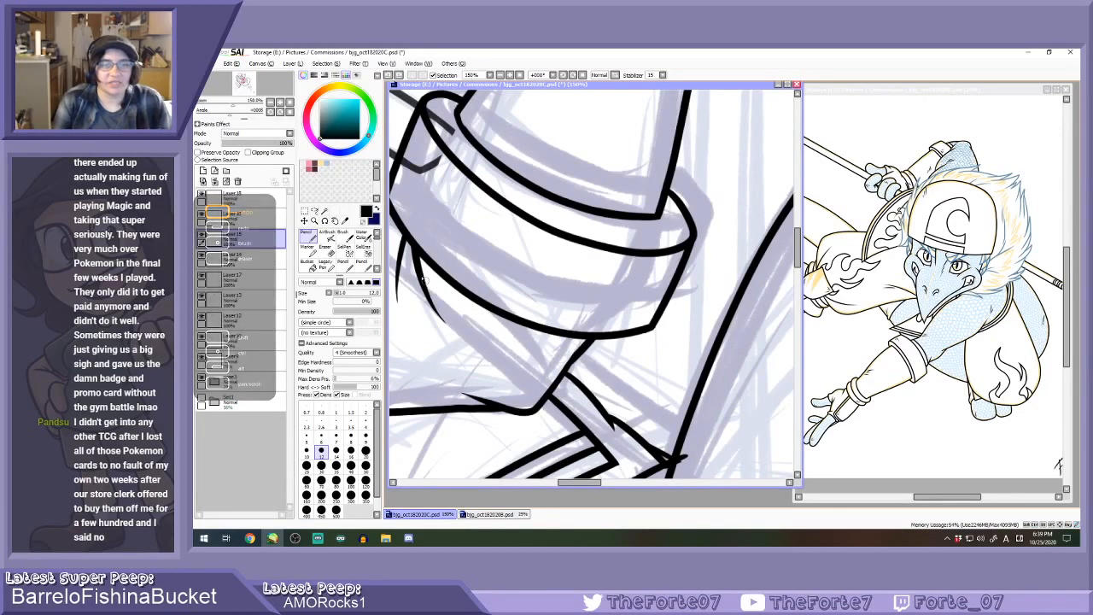
mouse_move(426, 281)
left_mouse_down()
mouse_move(473, 325)
mouse_move(582, 355)
left_mouse_up()
key("e")
scroll(590, 350, "up", 1)
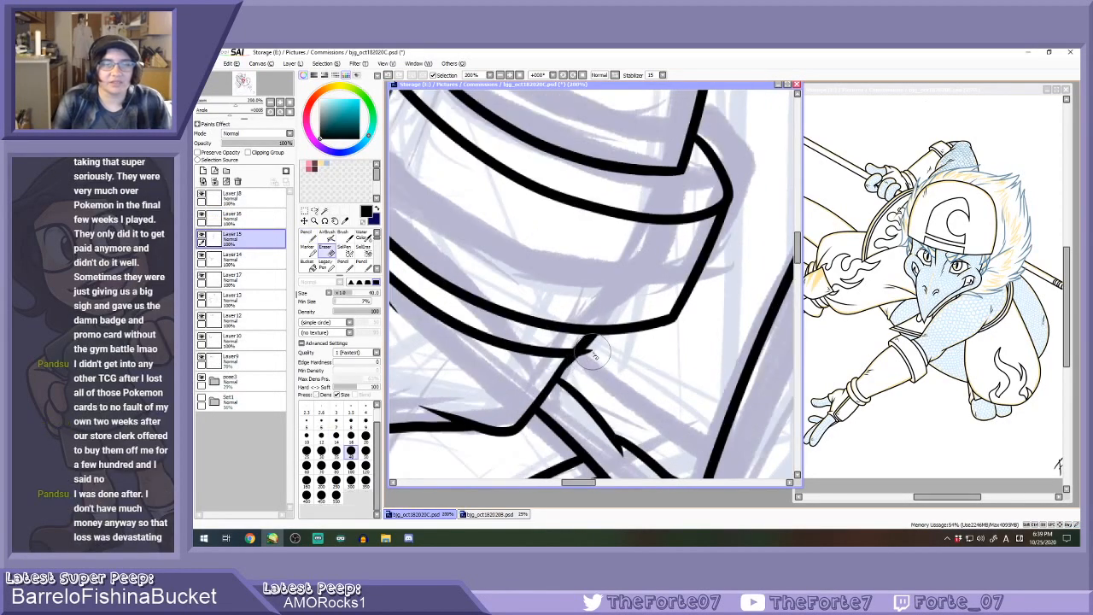
scroll(596, 359, "down", 3)
scroll(568, 311, "up", 2)
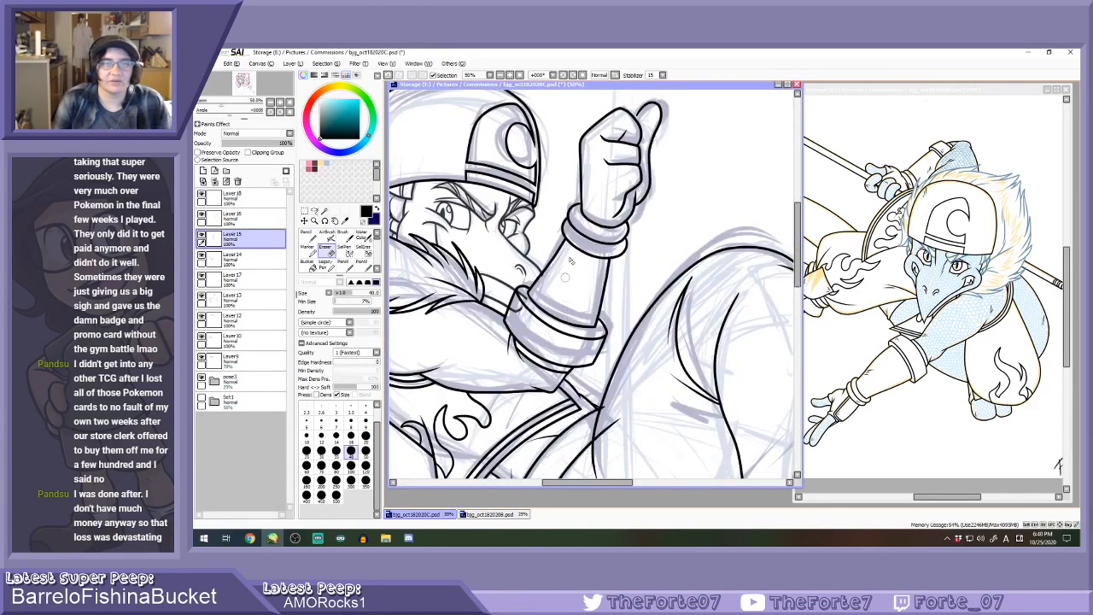
Erase the face lines on Layer 9 that overlap the inside of the armband.
left_click(254, 363)
scroll(470, 324, "up", 2)
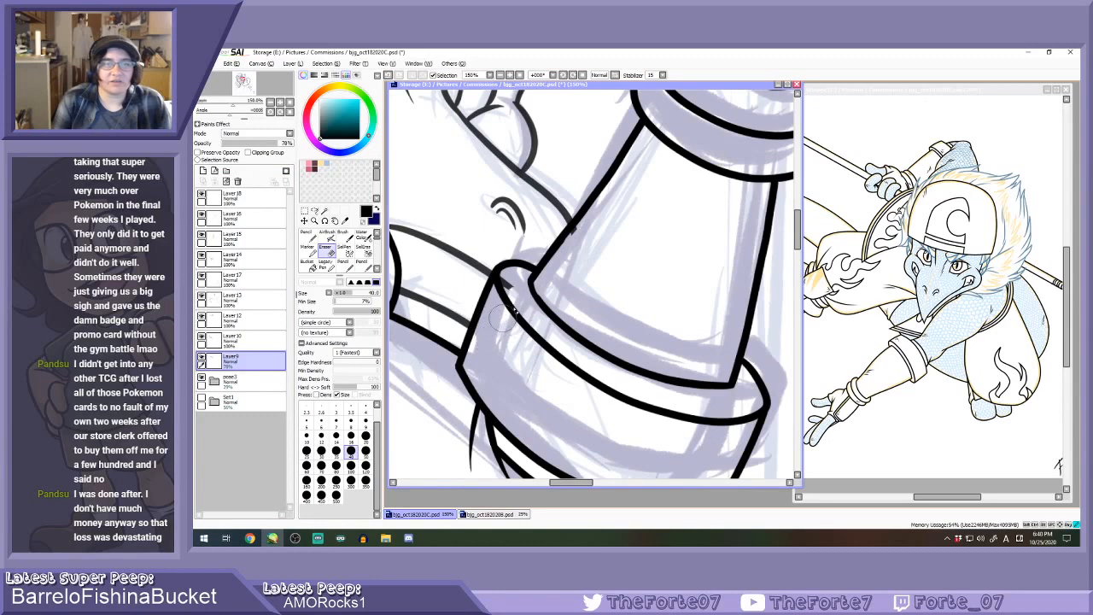
scroll(571, 256, "down", 5)
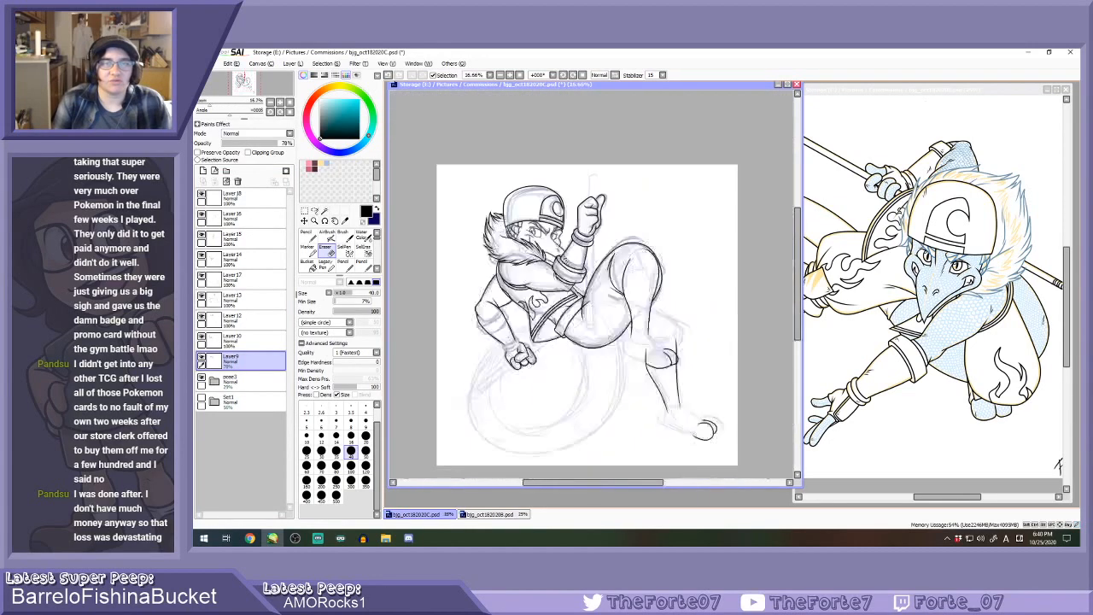
Hide and show the individual line-art layers to examine which lines each one holds, and make Layer 15 active.
key("n")
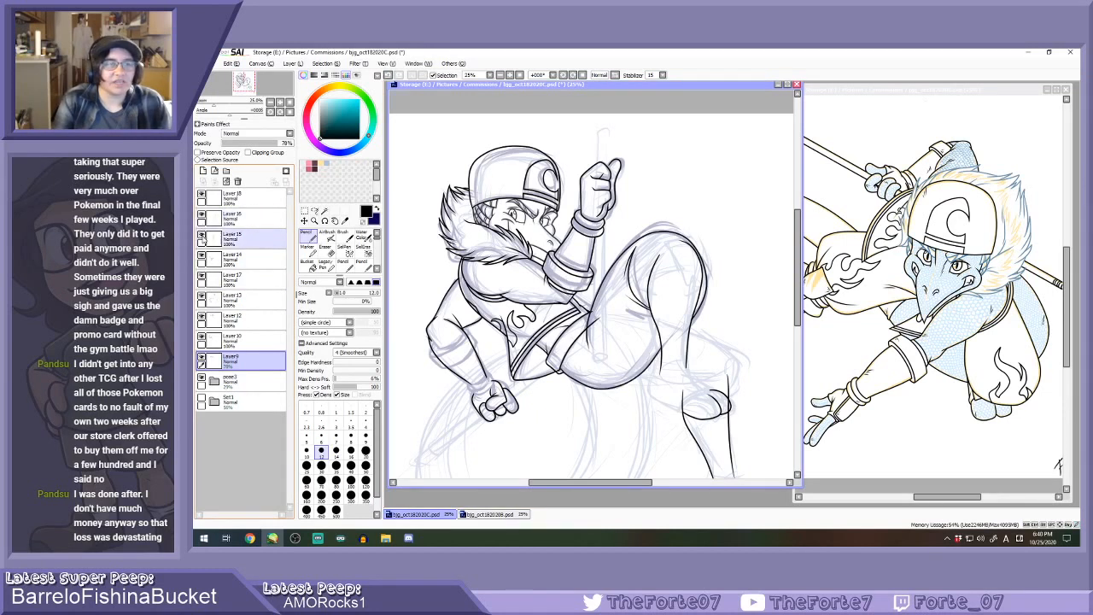
left_click(203, 235)
left_click(202, 235)
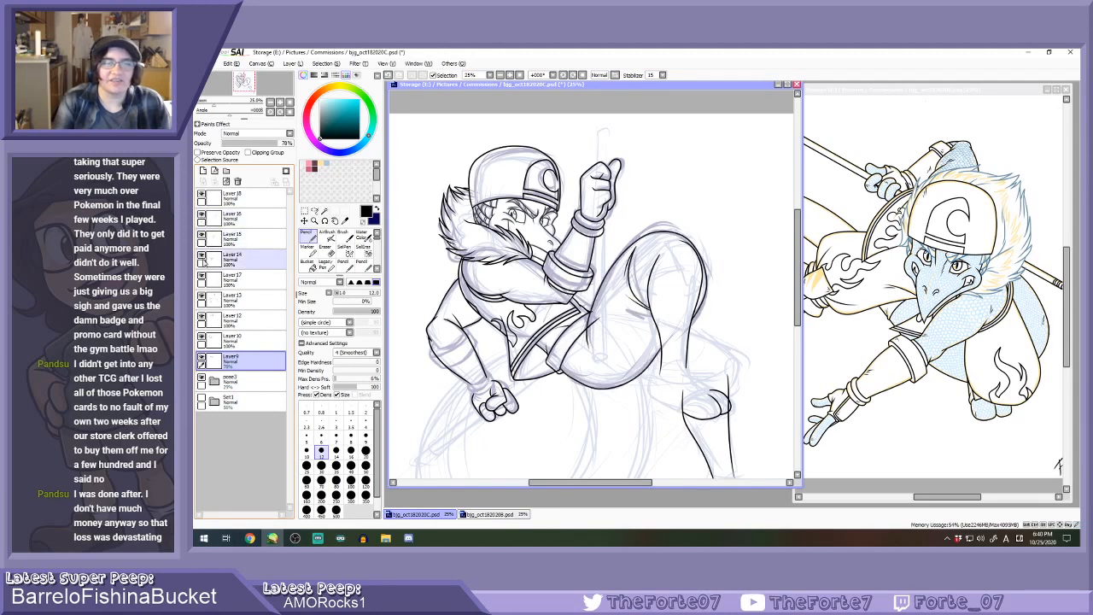
left_click(202, 256)
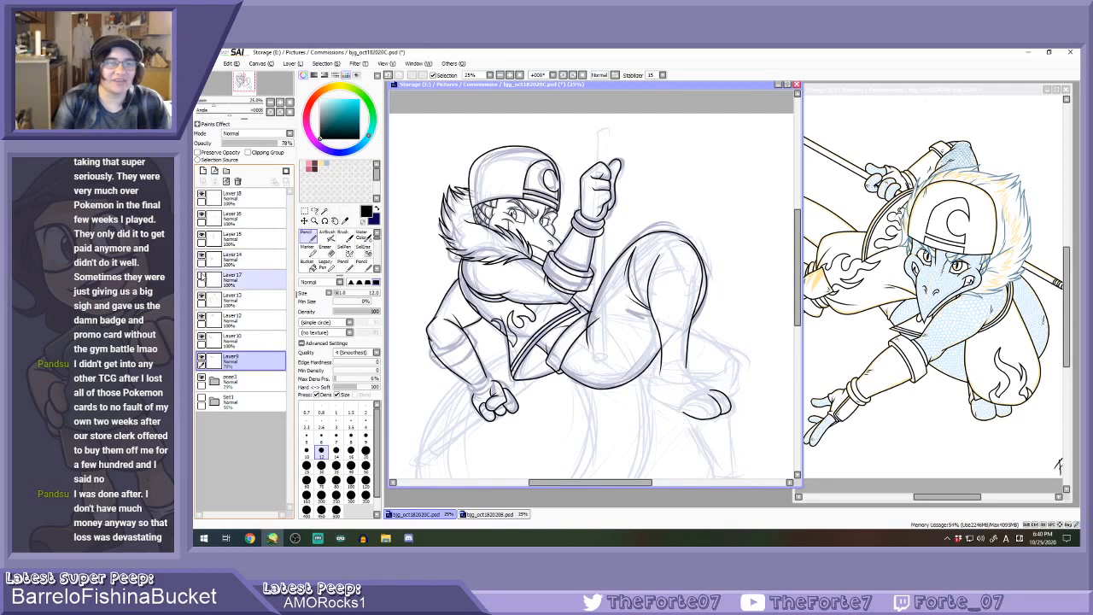
left_click(203, 256)
left_click(202, 257)
left_click(202, 257)
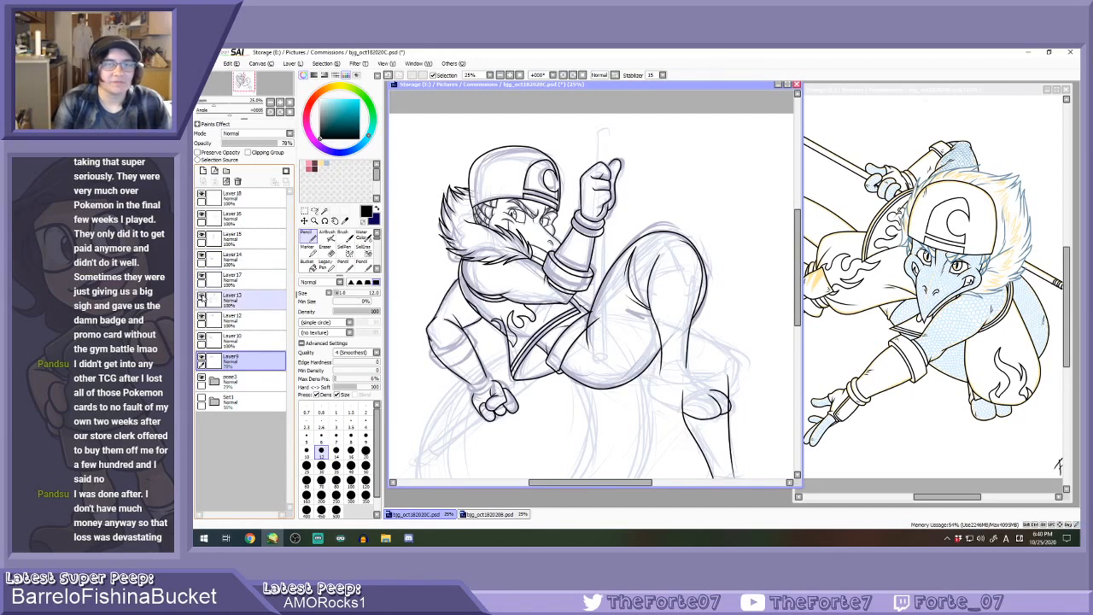
left_click(222, 301)
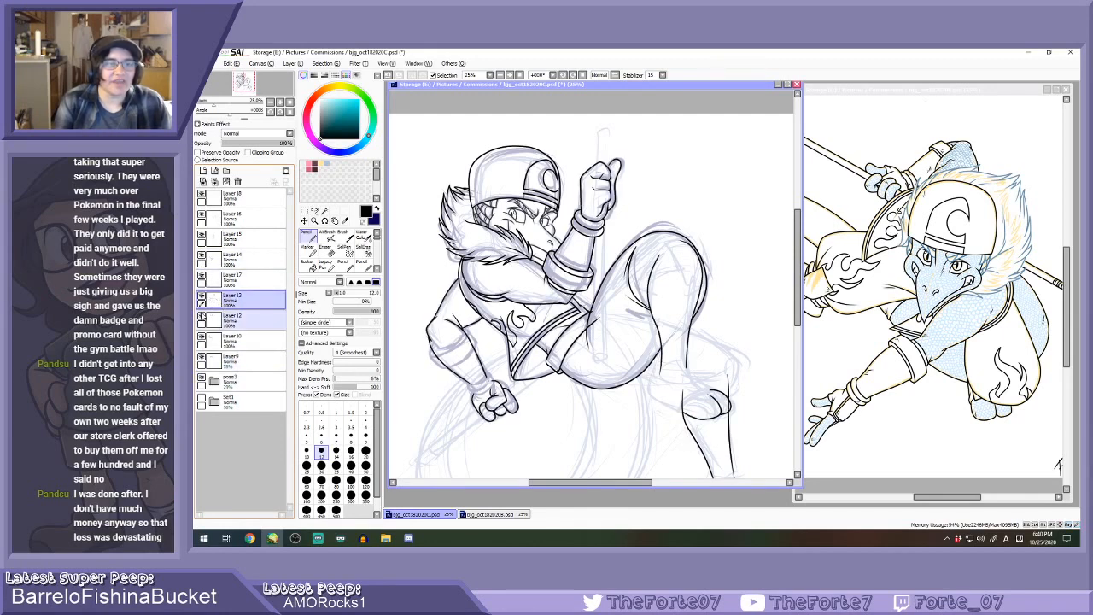
left_click(202, 316)
left_click(201, 315)
left_click(202, 315)
left_click(202, 316)
left_click(201, 215)
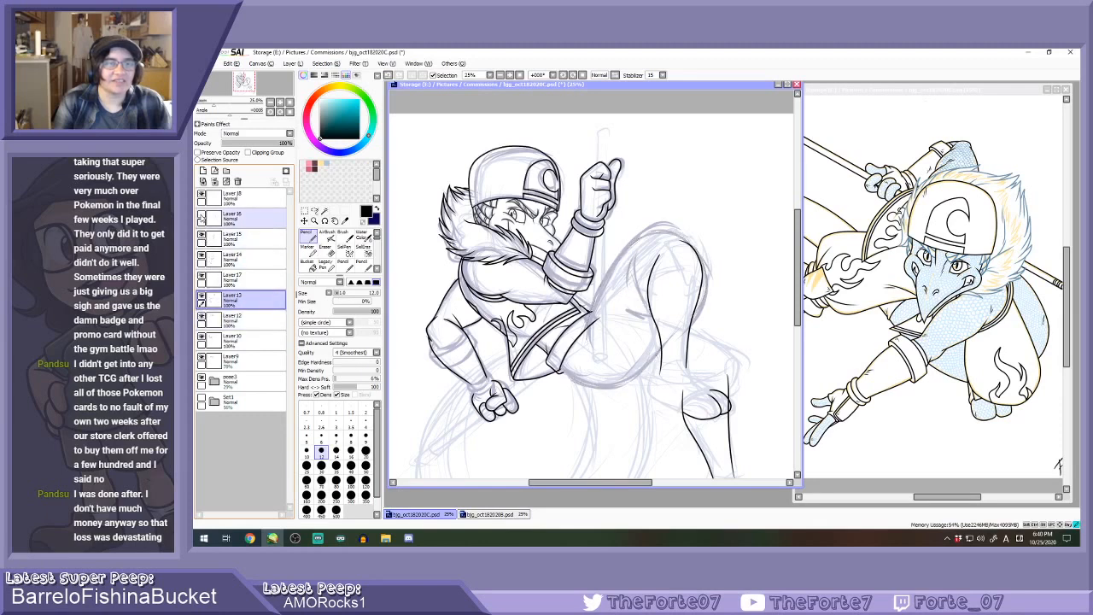
left_click(201, 215)
left_click(202, 236)
left_click(202, 237)
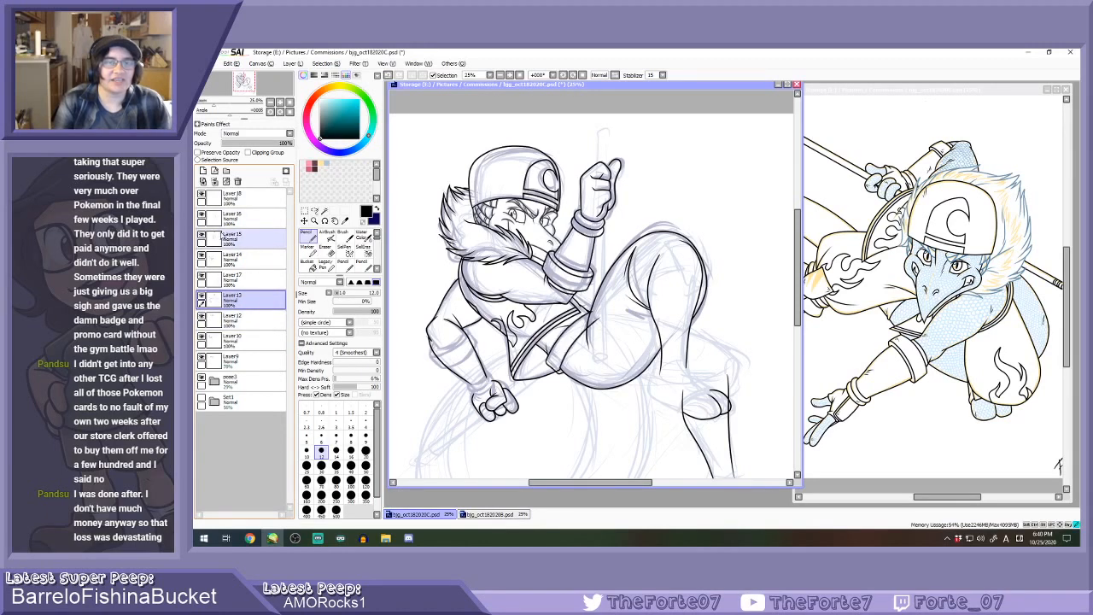
left_click(224, 234)
scroll(461, 367, "up", 4)
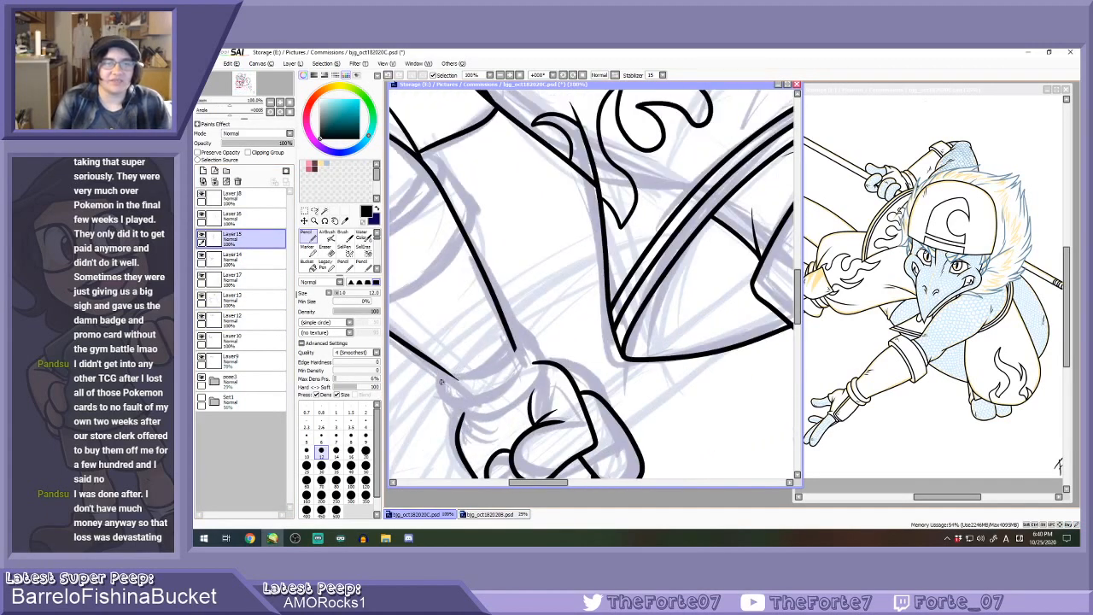
Try to ink a curved line across the wrist end of the lowered forearm above the fist on Layer 15.
mouse_move(441, 381)
left_mouse_down()
mouse_move(509, 360)
mouse_move(518, 328)
left_mouse_up()
key("ctrl+z")
left_click_drag(462, 379, 514, 332)
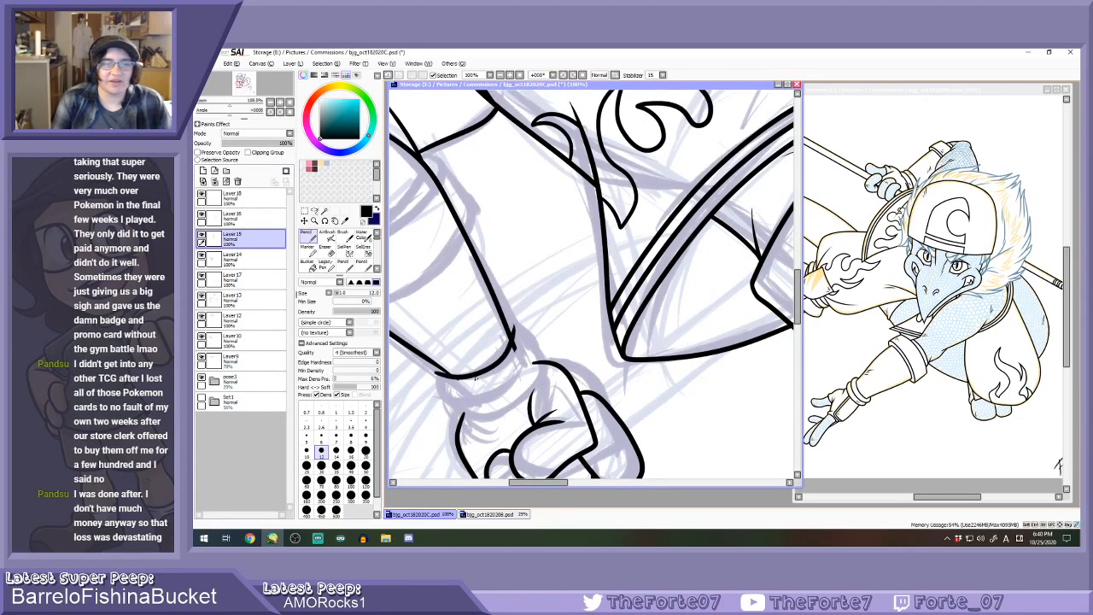
scroll(469, 380, "up", 1)
key("ctrl+z")
mouse_move(423, 371)
left_mouse_down()
mouse_move(447, 379)
mouse_move(513, 350)
mouse_move(531, 294)
left_mouse_up()
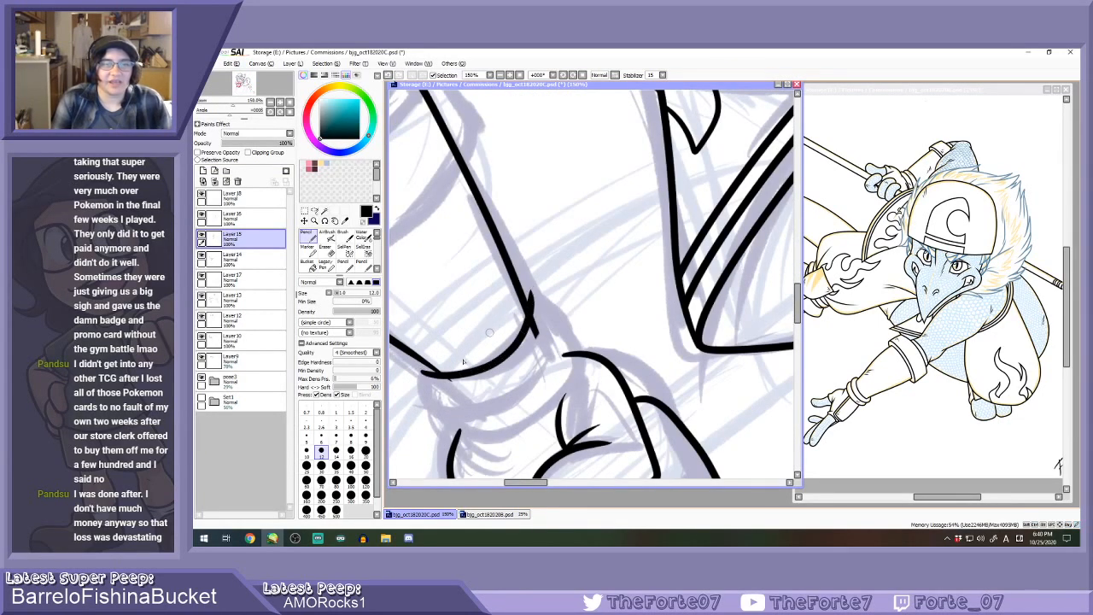
mouse_move(414, 369)
left_mouse_down()
mouse_move(421, 394)
mouse_move(544, 369)
left_mouse_up()
key("ctrl+z")
key("ctrl+z")
scroll(557, 279, "down", 3)
scroll(436, 227, "up", 1)
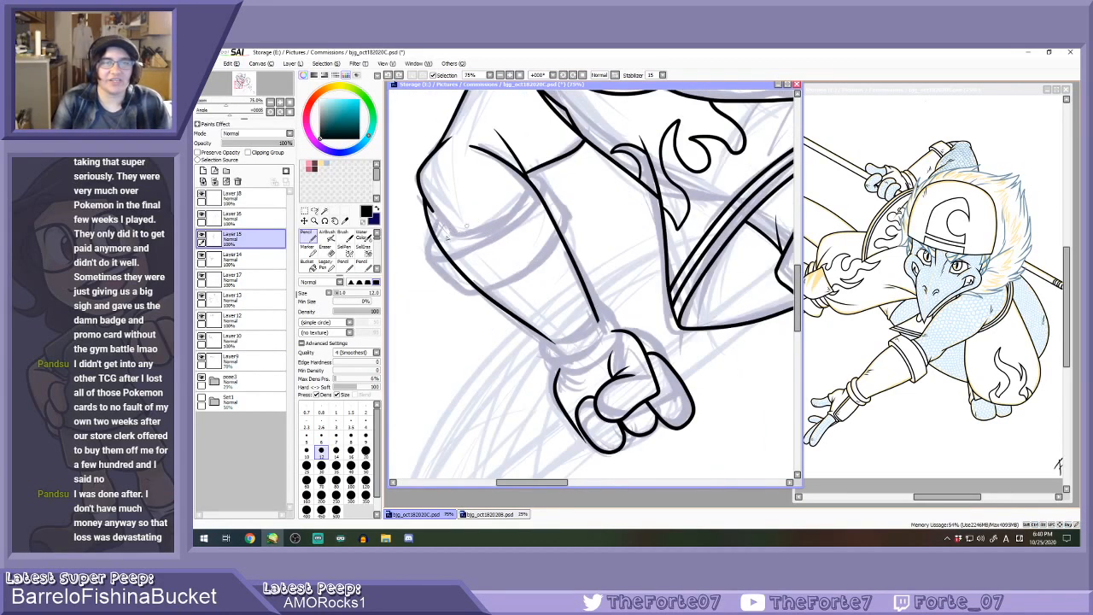
Ink the curved elbow-side edge of the sketched forearm band across the lowered arm on Layer 15 with the size 12 Pencil.
mouse_move(433, 238)
left_mouse_down()
mouse_move(510, 216)
mouse_move(522, 193)
left_mouse_up()
scroll(522, 193, "up", 2)
key("ctrl+z")
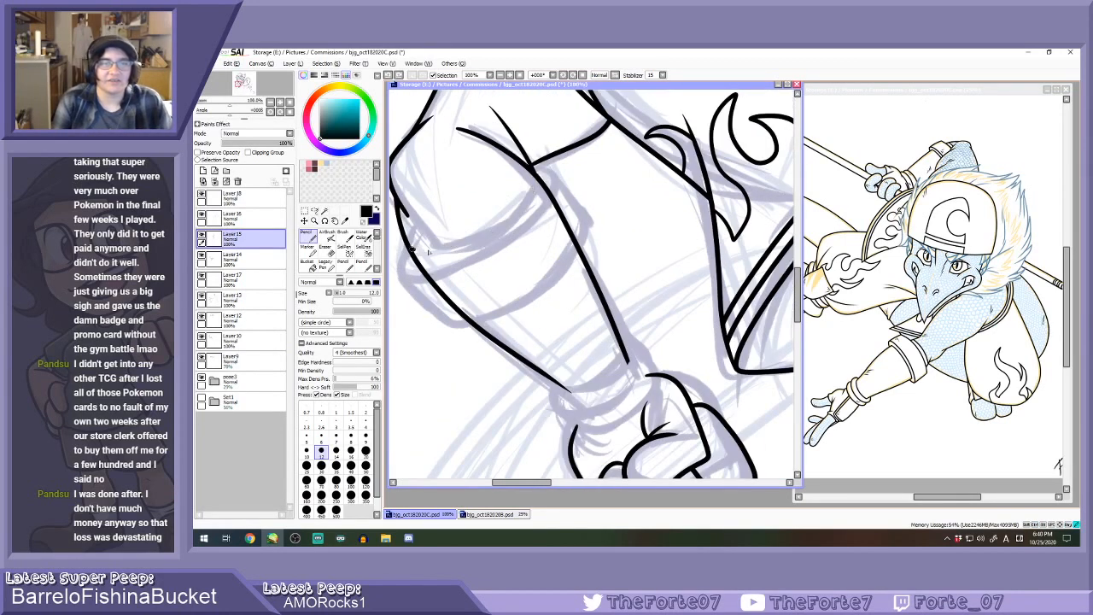
mouse_move(408, 251)
left_mouse_down()
mouse_move(504, 223)
mouse_move(529, 186)
left_mouse_up()
key("ctrl+z")
mouse_move(450, 249)
left_mouse_down()
mouse_move(510, 217)
mouse_move(530, 187)
left_mouse_up()
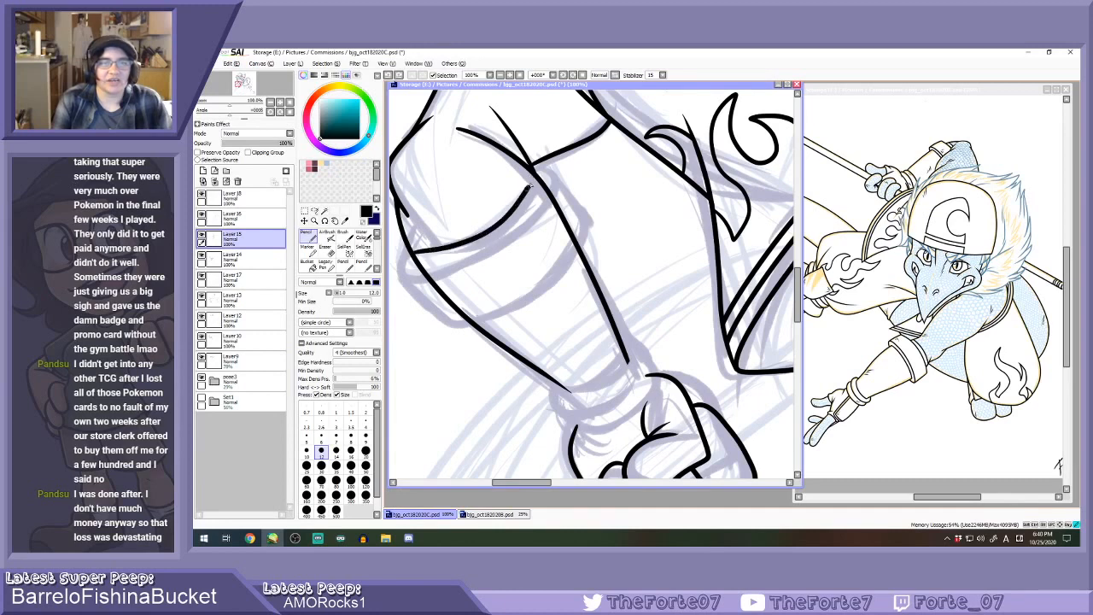
key("ctrl+z")
mouse_move(413, 254)
left_mouse_down()
mouse_move(452, 250)
mouse_move(517, 219)
mouse_move(536, 176)
left_mouse_up()
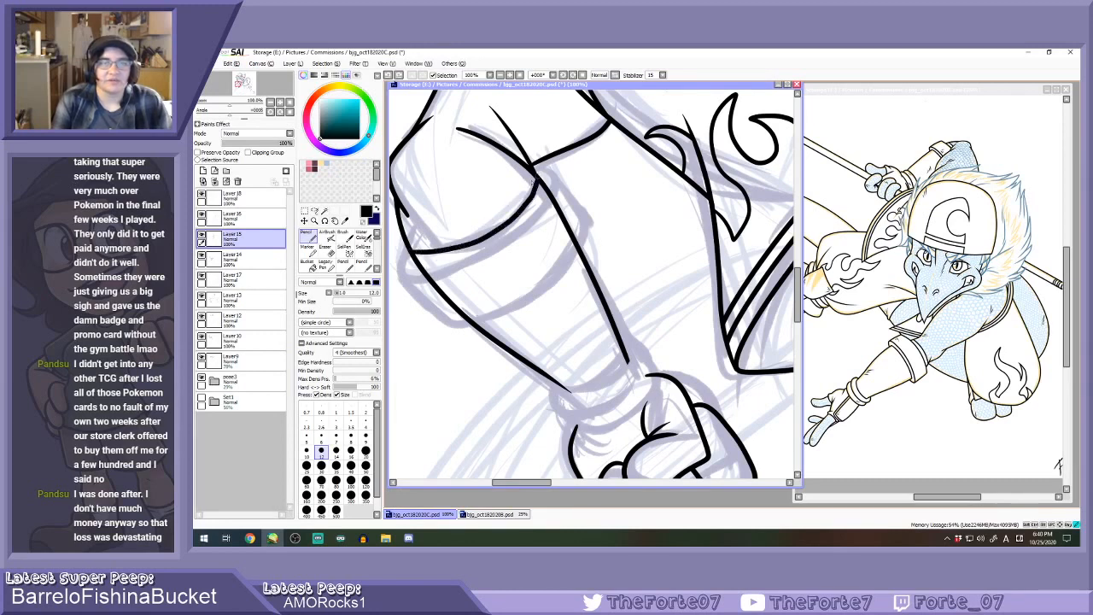
key("ctrl+z")
mouse_move(420, 255)
left_mouse_down()
mouse_move(489, 234)
mouse_move(536, 182)
left_mouse_up()
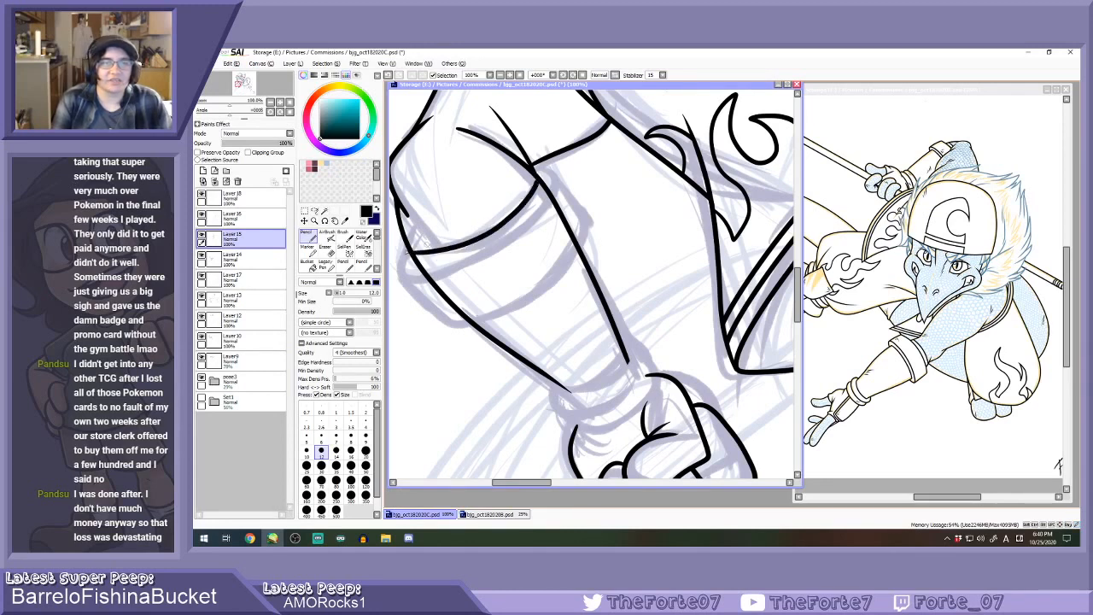
mouse_move(400, 247)
left_mouse_down()
mouse_move(448, 280)
mouse_move(472, 271)
left_mouse_up()
key("ctrl+z")
Try to ink the band's rolled rim wrapping around both forearm outlines, with its side edge extending toward the wrist.
scroll(501, 228, "down", 2)
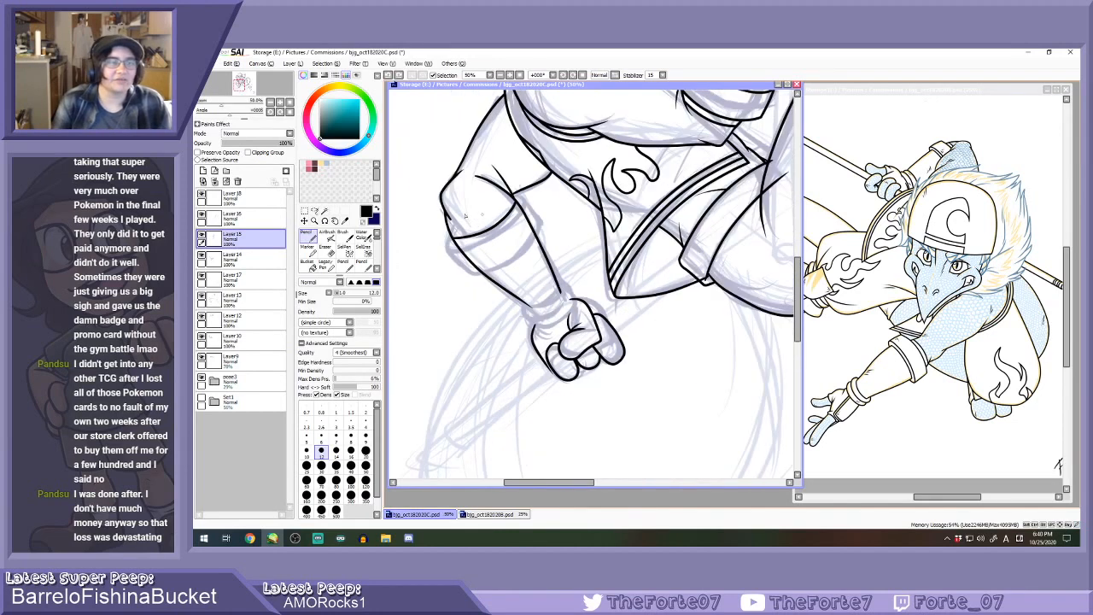
scroll(471, 221, "up", 1)
scroll(444, 251, "up", 1)
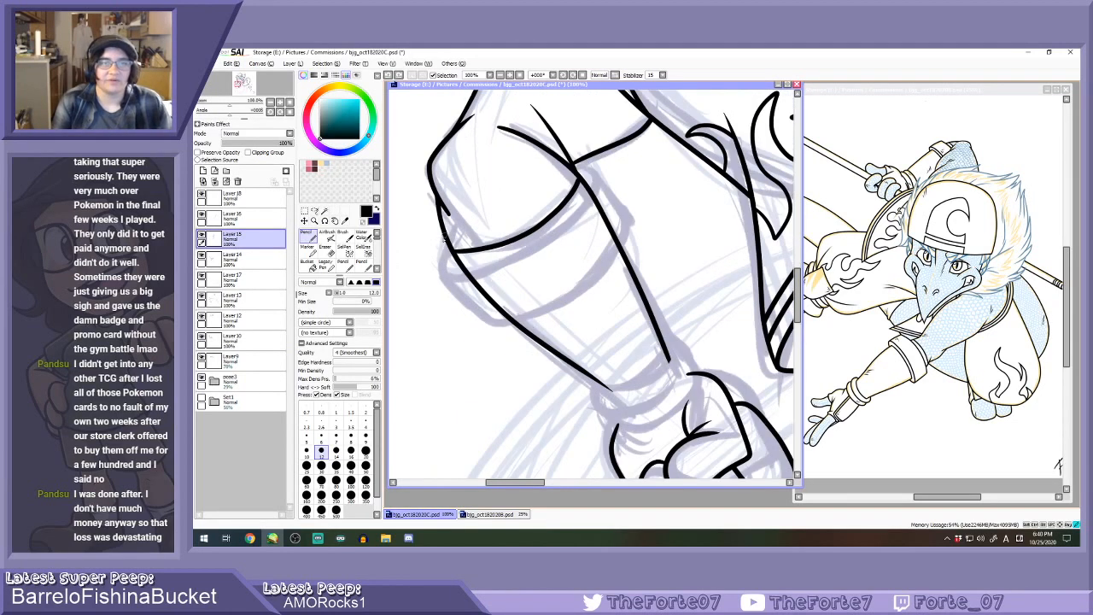
mouse_move(443, 239)
left_mouse_down()
mouse_move(526, 254)
mouse_move(615, 201)
mouse_move(630, 178)
left_mouse_up()
key("ctrl+z")
mouse_move(444, 232)
left_mouse_down()
mouse_move(446, 278)
mouse_move(516, 256)
mouse_move(585, 208)
mouse_move(601, 181)
mouse_move(577, 162)
left_mouse_up()
key("ctrl+z")
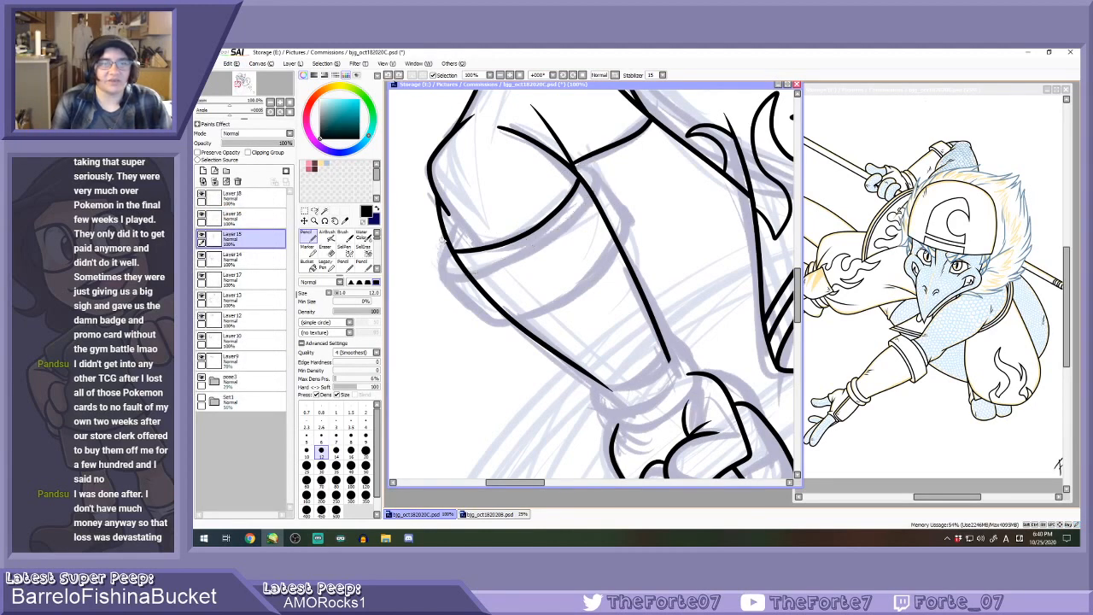
mouse_move(444, 242)
left_mouse_down()
mouse_move(458, 280)
mouse_move(528, 254)
mouse_move(599, 171)
left_mouse_up()
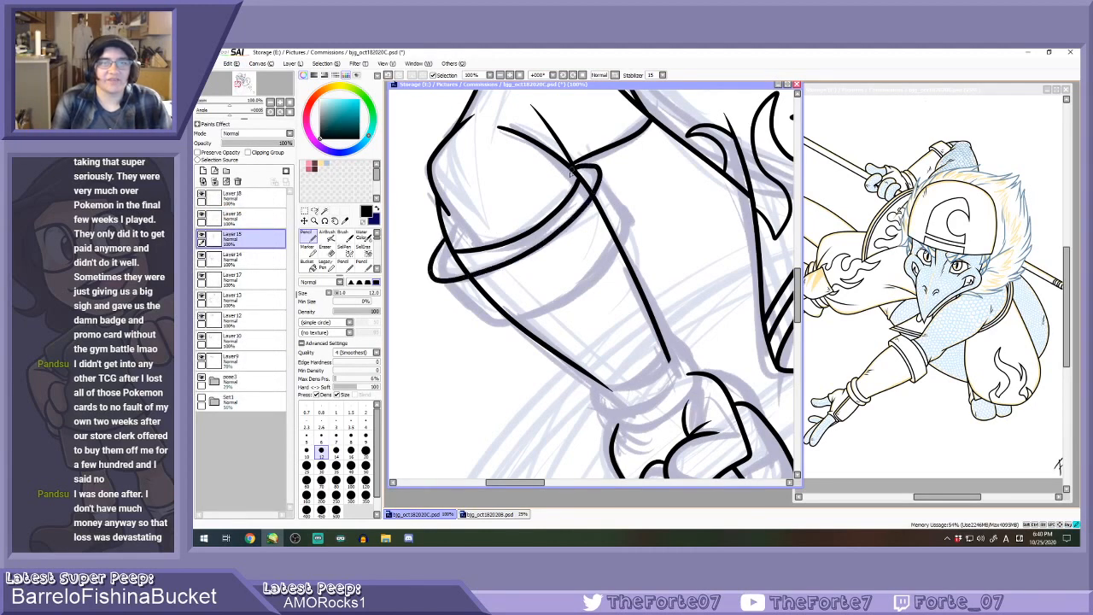
left_click_drag(433, 277, 488, 327)
key("ctrl+z")
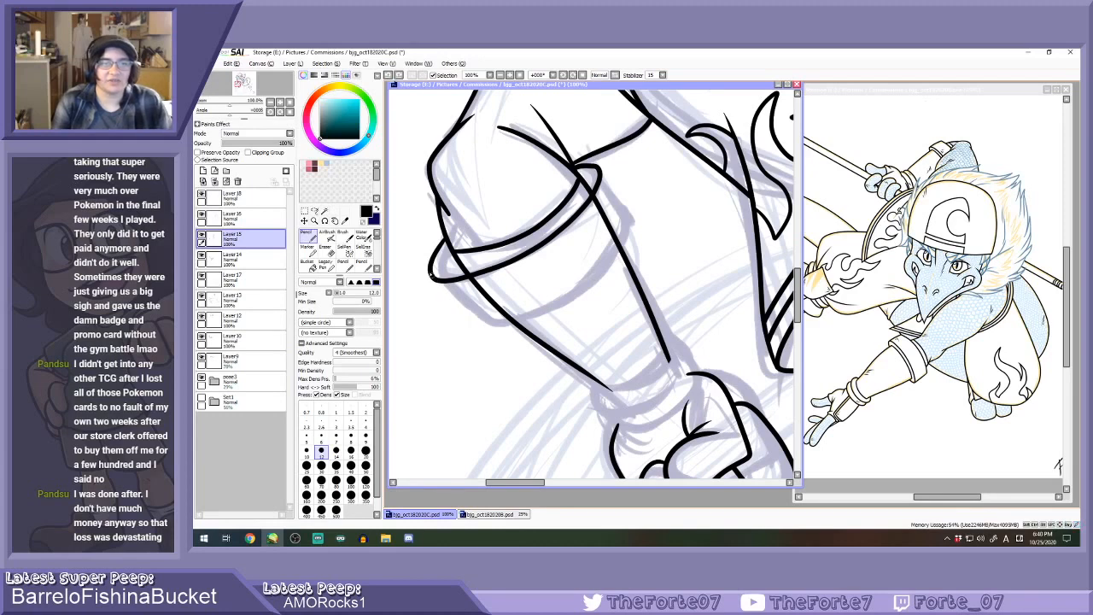
left_click_drag(434, 275, 486, 325)
key("ctrl+z")
left_click_drag(433, 277, 484, 328)
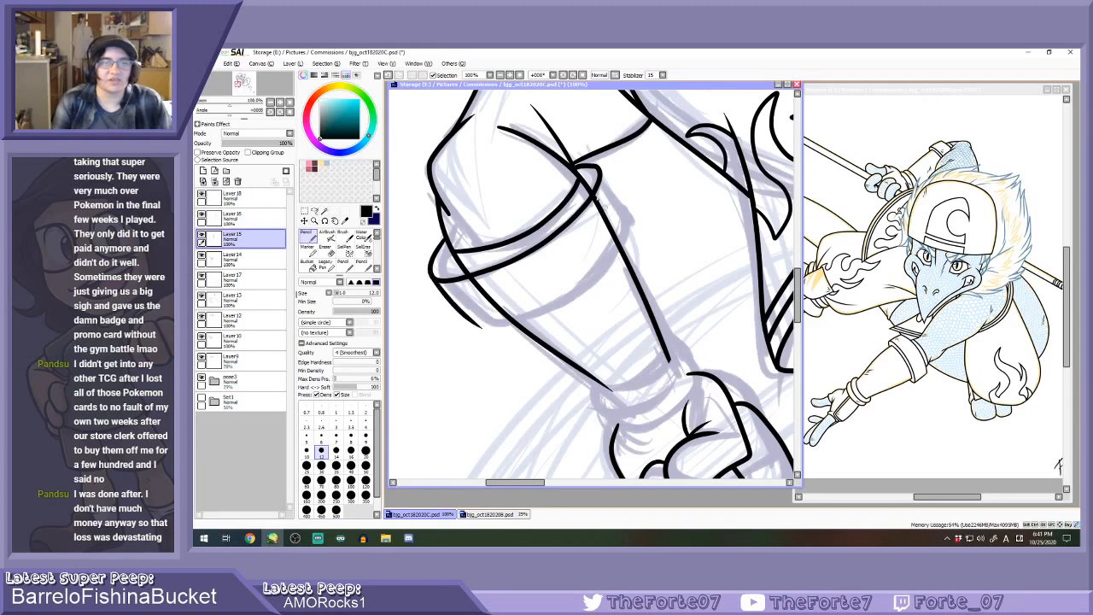
key("ctrl+z")
key("ctrl+z")
Try again to ink the band's rim as one curve from the outer forearm outline to the inner one.
mouse_move(443, 241)
left_mouse_down()
mouse_move(474, 275)
mouse_move(567, 228)
mouse_move(603, 183)
mouse_move(598, 167)
mouse_move(570, 176)
left_mouse_up()
key("ctrl+z")
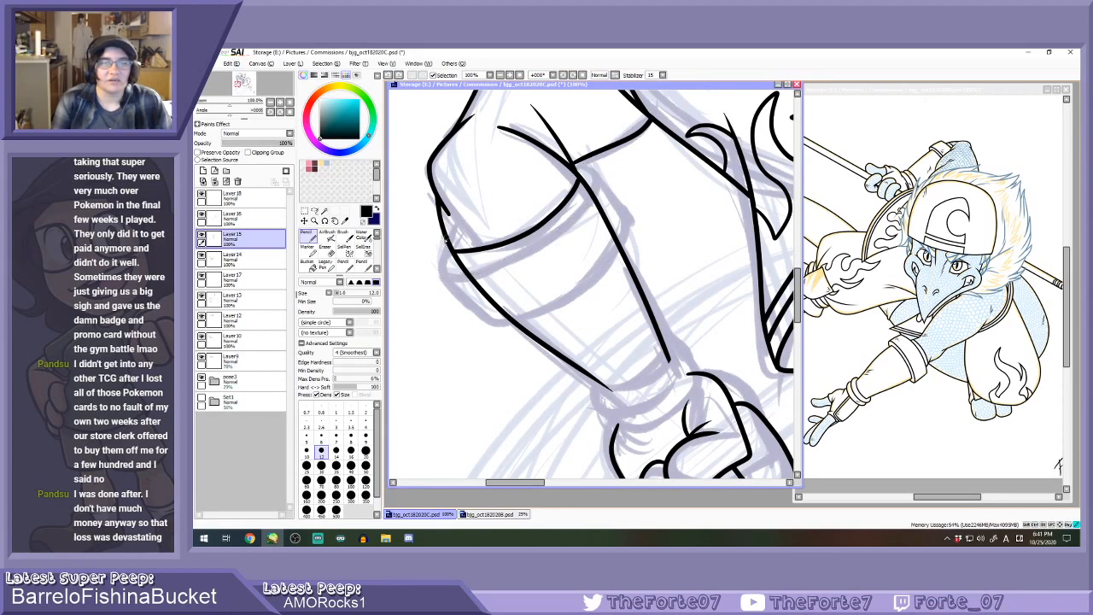
mouse_move(443, 240)
left_mouse_down()
mouse_move(515, 257)
mouse_move(586, 212)
mouse_move(589, 169)
left_mouse_up()
key("ctrl+z")
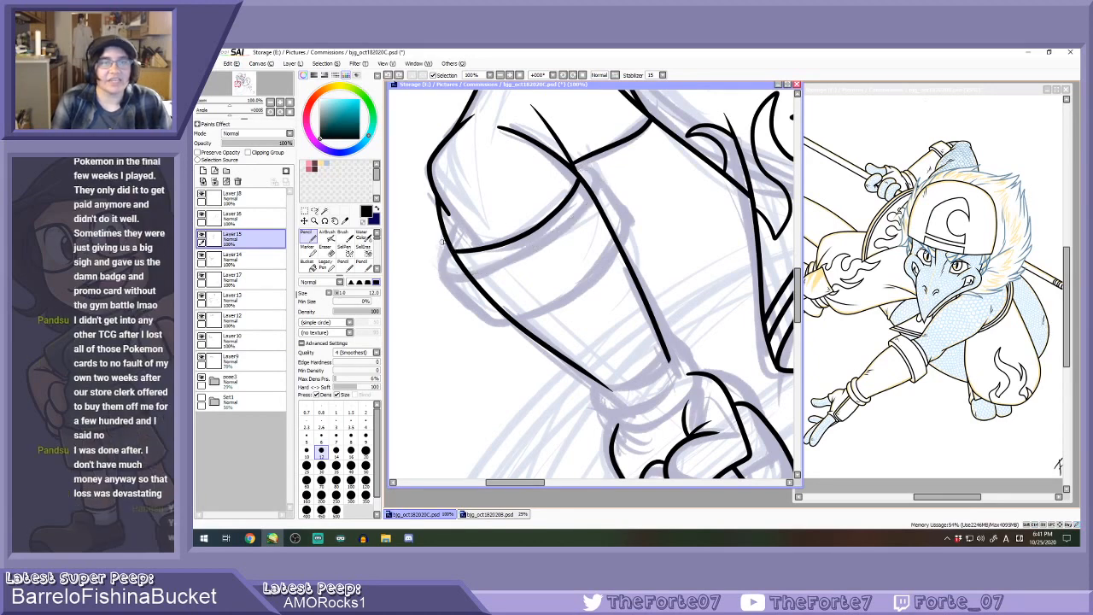
mouse_move(442, 242)
left_mouse_down()
mouse_move(445, 277)
mouse_move(533, 248)
mouse_move(598, 186)
left_mouse_up()
key("ctrl+z")
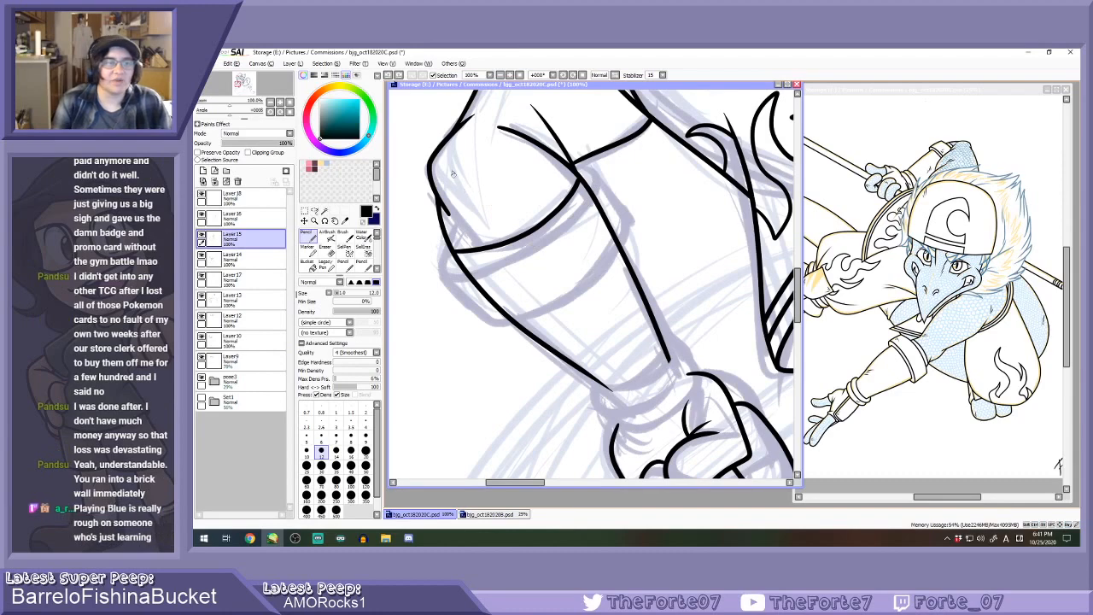
Rotate the canvas until the fist points upward and erase the band's elbow-side curve on Layer 15 with the size 40 Eraser.
left_click(563, 76)
left_click(564, 76)
left_click(564, 76)
left_click(564, 76)
left_click(564, 76)
left_click(563, 76)
left_click(563, 76)
left_click(562, 77)
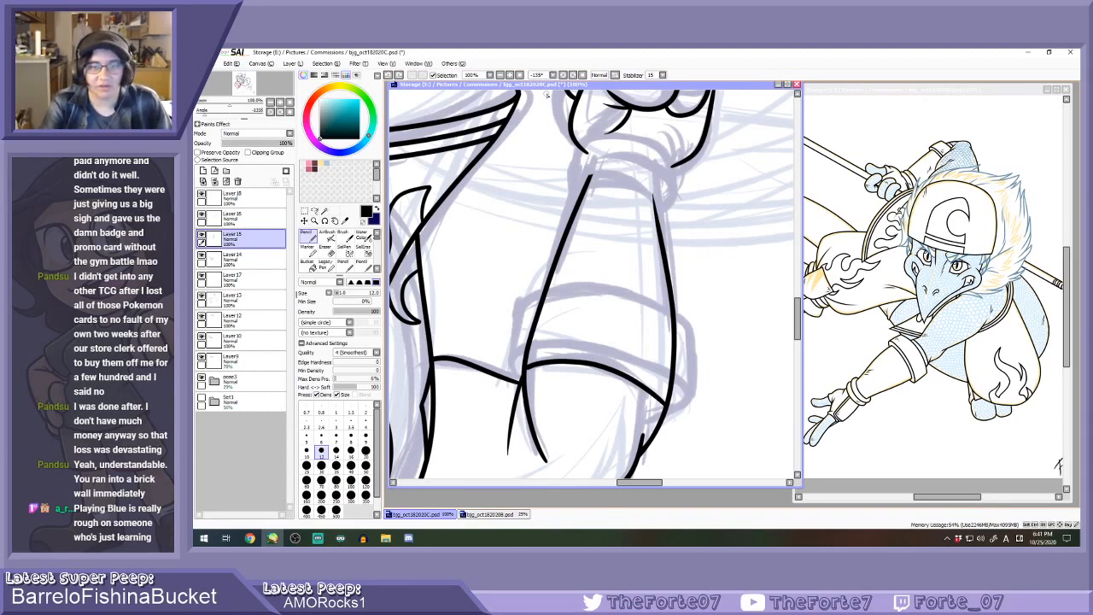
key("e")
mouse_move(534, 363)
left_mouse_down()
mouse_move(590, 358)
mouse_move(654, 397)
left_mouse_up()
Re-ink the band's elbow-side curve between the forearm outlines with the Pencil, with the canvas rotated to -157°.
left_click(564, 75)
left_click(564, 75)
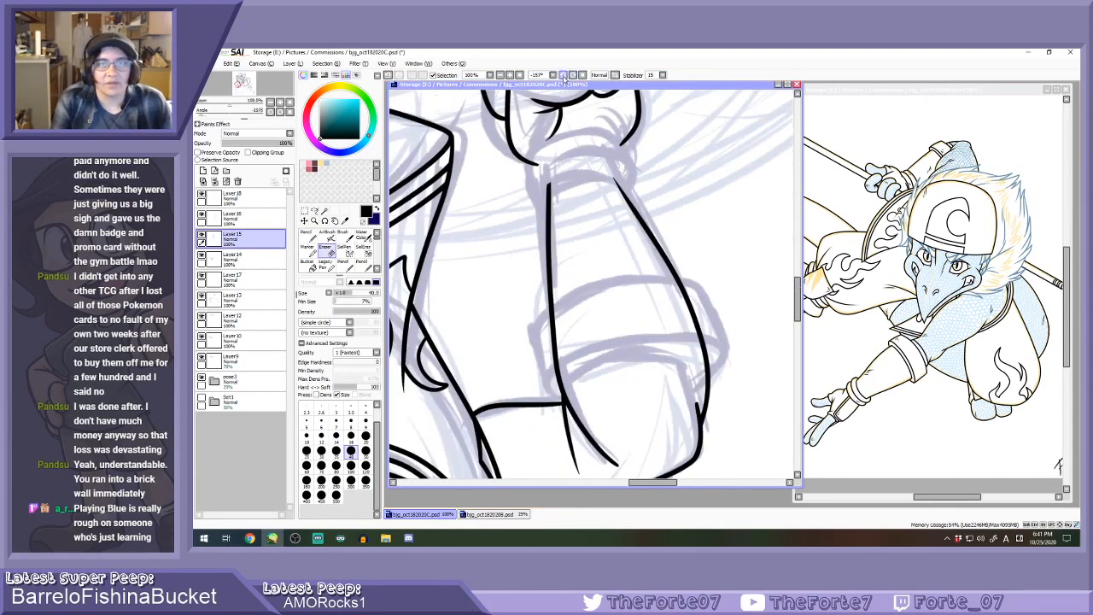
key("n")
scroll(575, 378, "up", 1)
mouse_move(561, 391)
left_mouse_down()
mouse_move(721, 340)
mouse_move(788, 362)
left_mouse_up()
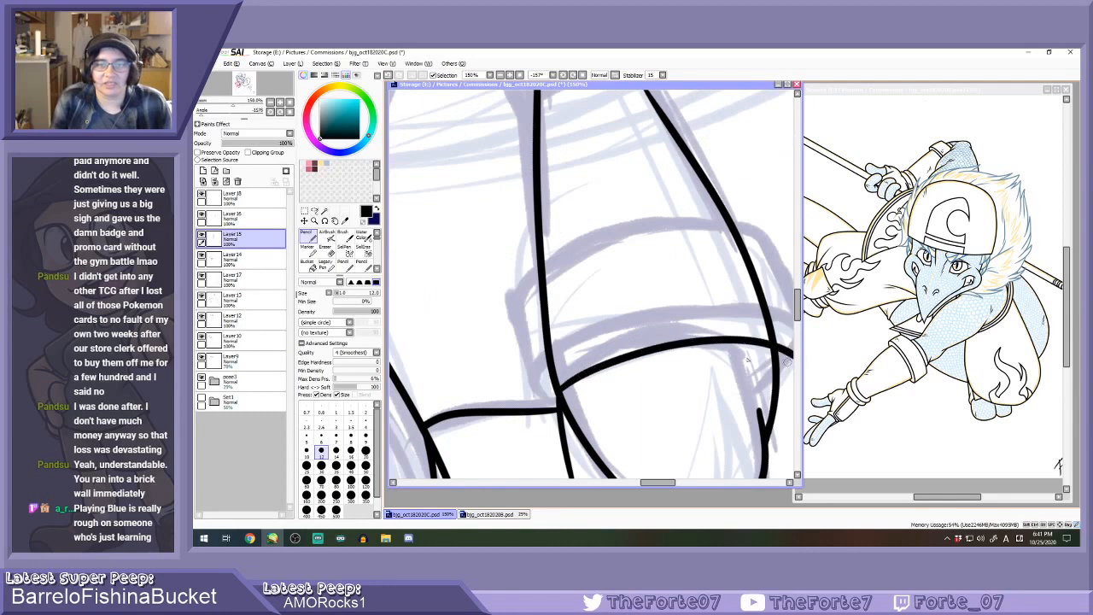
key("ctrl+z")
mouse_move(560, 389)
left_mouse_down()
mouse_move(683, 334)
mouse_move(767, 351)
left_mouse_up()
scroll(608, 299, "down", 1)
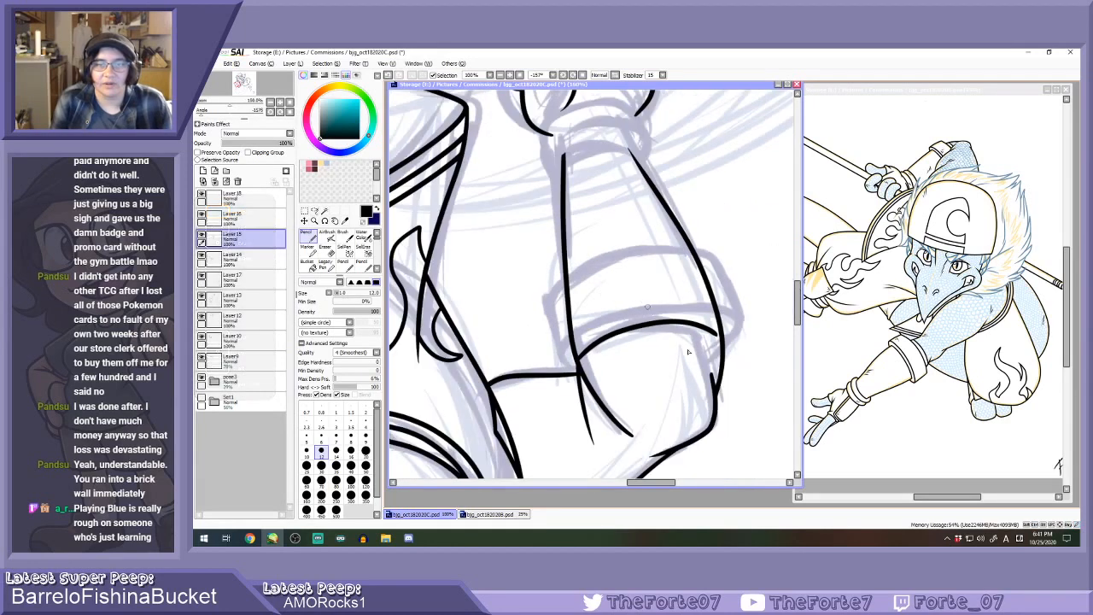
scroll(753, 407, "up", 1)
key("ctrl+z")
mouse_move(499, 341)
left_mouse_down()
mouse_move(621, 294)
mouse_move(717, 312)
left_mouse_up()
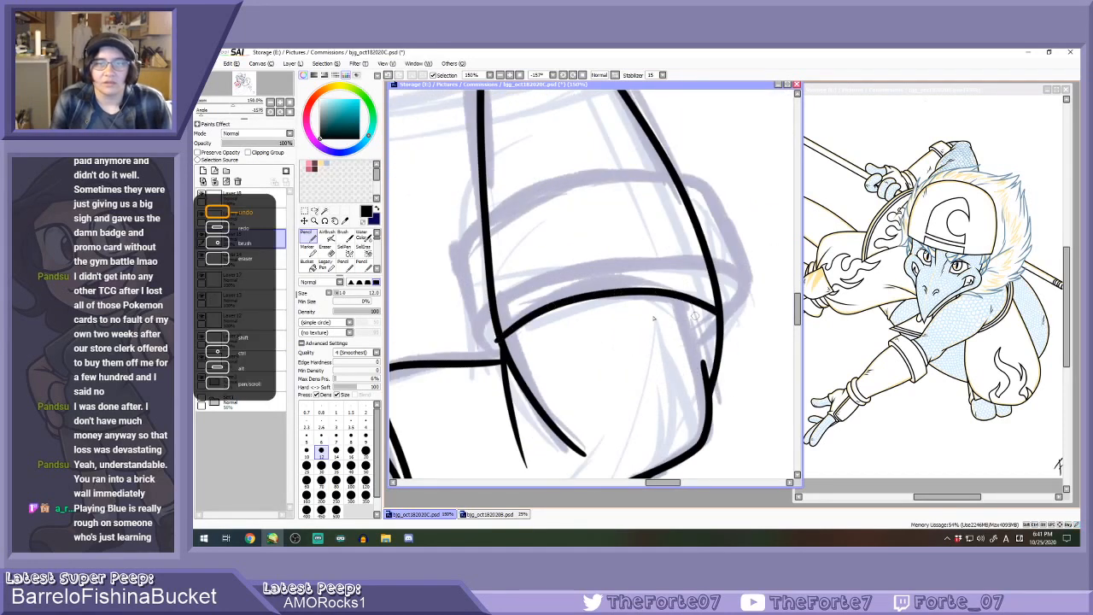
key("ctrl+z")
mouse_move(498, 340)
left_mouse_down()
mouse_move(572, 297)
mouse_move(717, 312)
left_mouse_up()
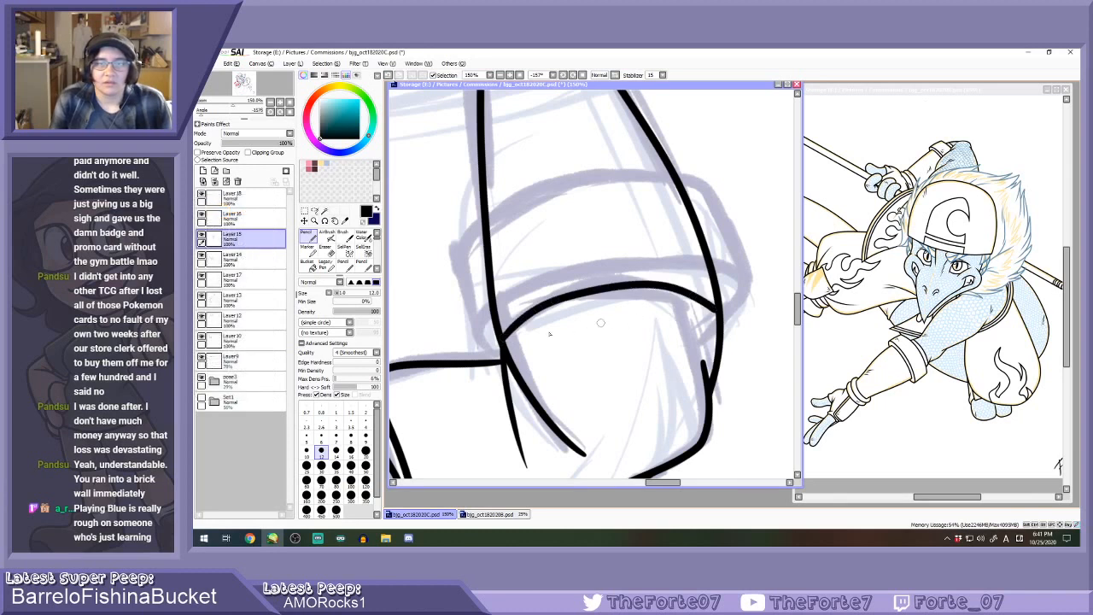
key("ctrl+z")
mouse_move(502, 340)
left_mouse_down()
mouse_move(638, 295)
mouse_move(726, 316)
left_mouse_up()
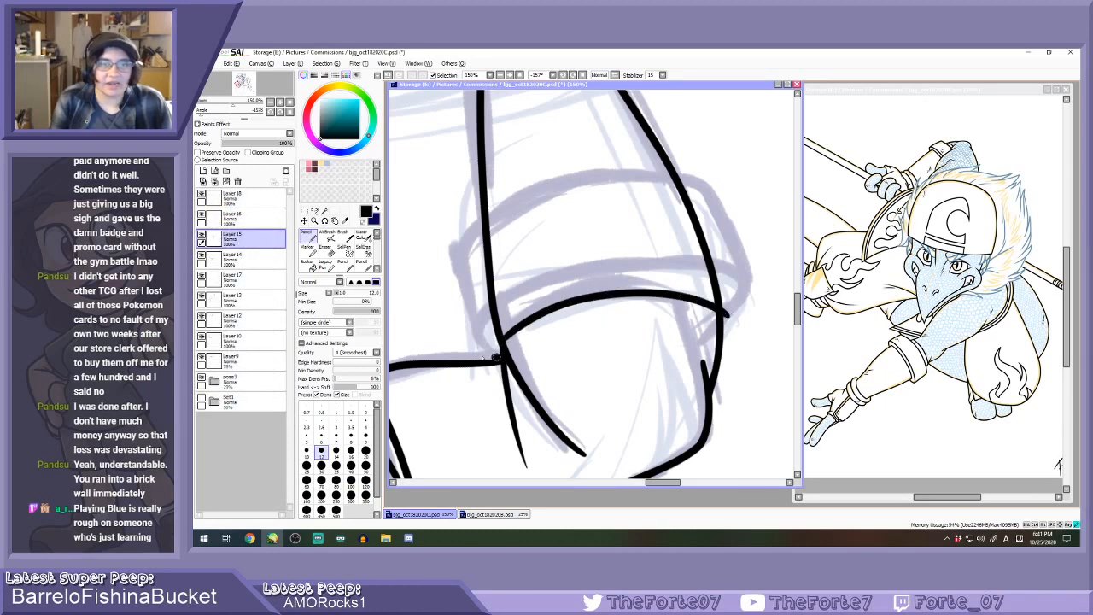
Try to ink a second curve on the elbow side of the band's edge, starting where the inner arm lines meet.
mouse_move(497, 358)
left_mouse_down()
mouse_move(622, 256)
mouse_move(728, 310)
left_mouse_up()
key("ctrl+z")
mouse_move(501, 360)
left_mouse_down()
mouse_move(485, 318)
mouse_move(604, 269)
mouse_move(751, 278)
mouse_move(769, 313)
left_mouse_up()
key("ctrl+z")
mouse_move(502, 359)
left_mouse_down()
mouse_move(551, 277)
mouse_move(714, 268)
mouse_move(765, 305)
mouse_move(744, 331)
left_mouse_up()
key("ctrl+z")
key("ctrl+z")
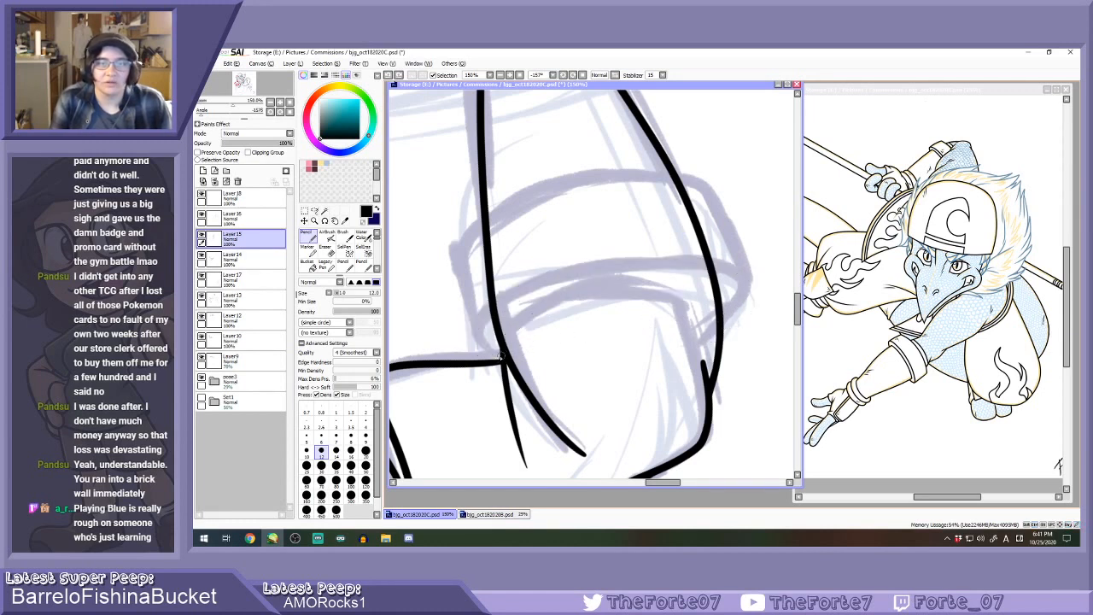
key("ctrl+y")
mouse_move(504, 357)
left_mouse_down()
mouse_move(483, 312)
mouse_move(731, 279)
mouse_move(730, 338)
mouse_move(478, 358)
mouse_move(635, 267)
mouse_move(751, 309)
mouse_move(741, 338)
mouse_move(491, 359)
mouse_move(508, 293)
mouse_move(741, 270)
mouse_move(735, 340)
left_mouse_up()
key("ctrl+z")
key("ctrl+z")
key("ctrl+z")
mouse_move(504, 358)
left_mouse_down()
mouse_move(458, 339)
mouse_move(564, 280)
mouse_move(729, 275)
mouse_move(768, 311)
mouse_move(710, 342)
left_mouse_up()
key("ctrl+z")
scroll(567, 262, "down", 1)
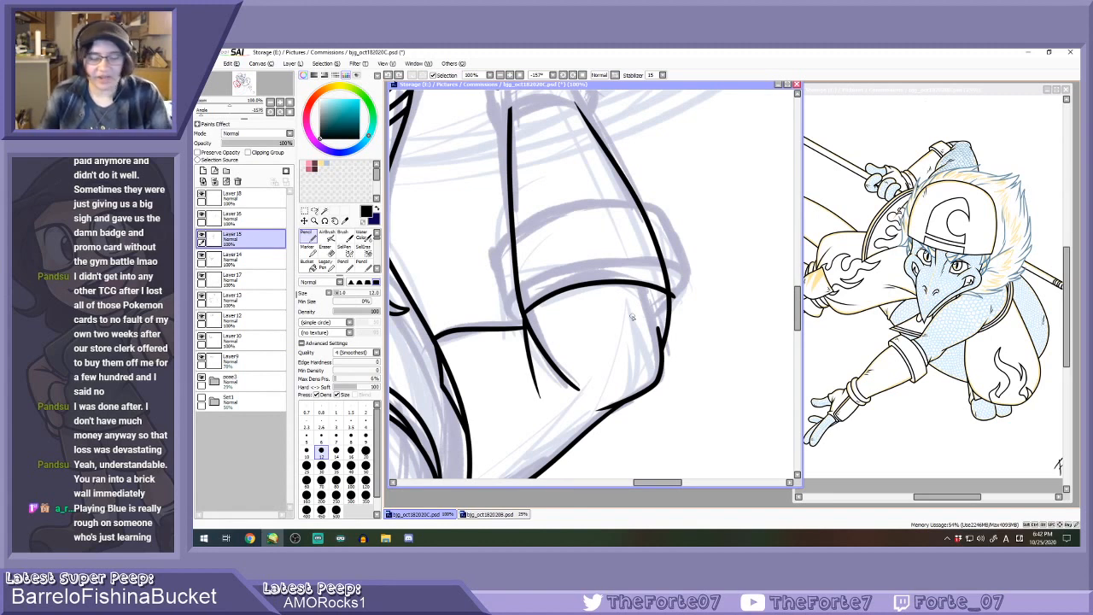
Replace the band's elbow-side curve with a new arc between the forearm outlines and erase its overshoot past the outer outline.
key("ctrl+z")
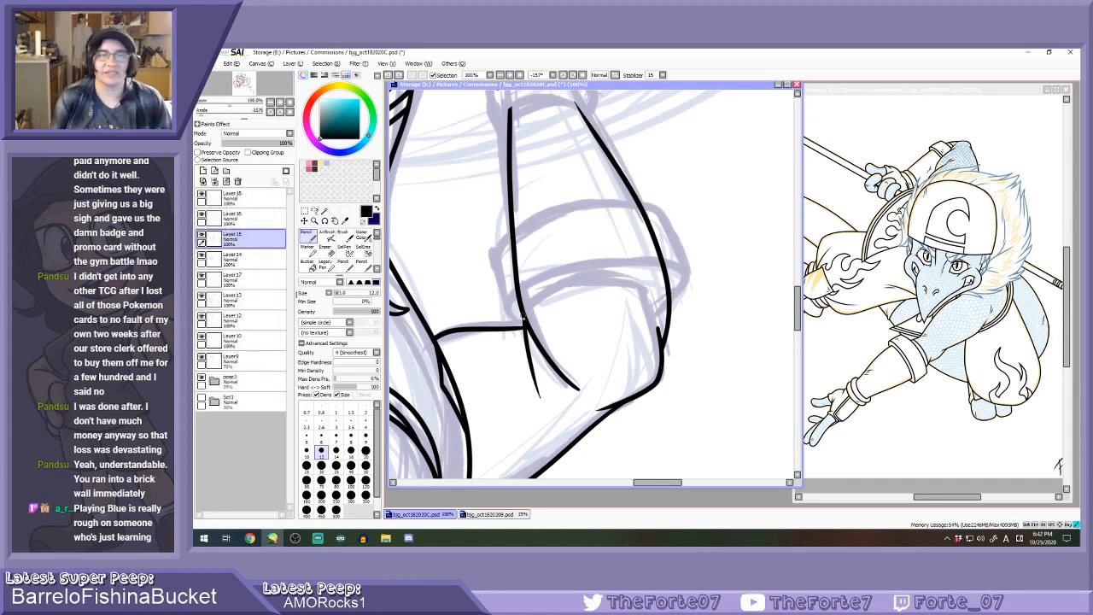
mouse_move(523, 318)
left_mouse_down()
mouse_move(594, 282)
mouse_move(664, 278)
left_mouse_up()
key("ctrl+z")
left_click_drag(560, 296, 665, 289)
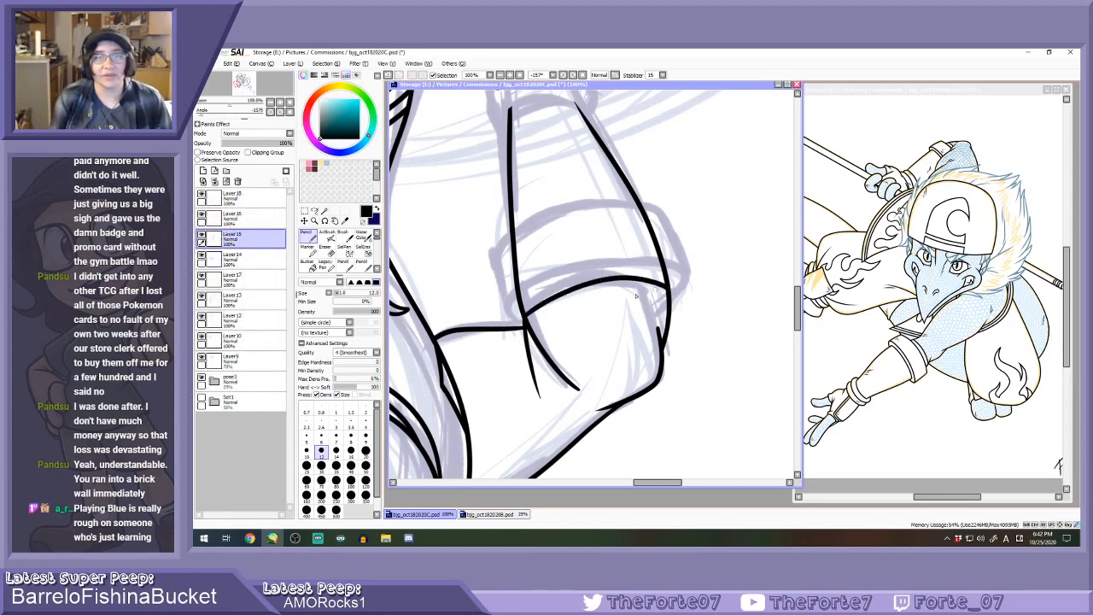
scroll(615, 301, "up", 1)
key("ctrl+z")
mouse_move(478, 318)
left_mouse_down()
mouse_move(622, 269)
mouse_move(694, 272)
left_mouse_up()
key("ctrl+z")
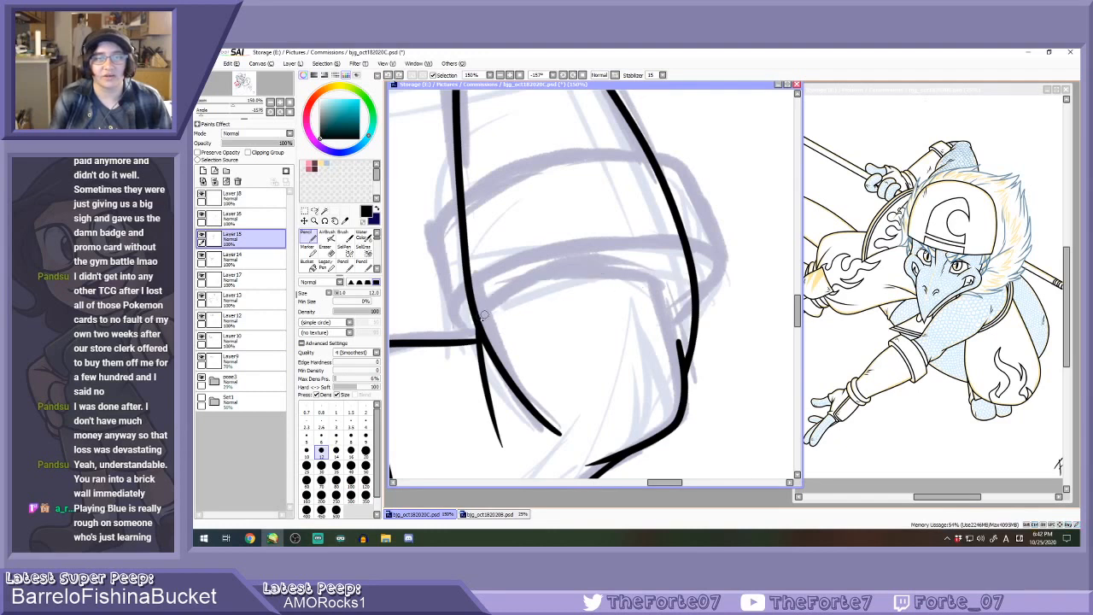
mouse_move(476, 320)
left_mouse_down()
mouse_move(687, 271)
mouse_move(714, 294)
left_mouse_up()
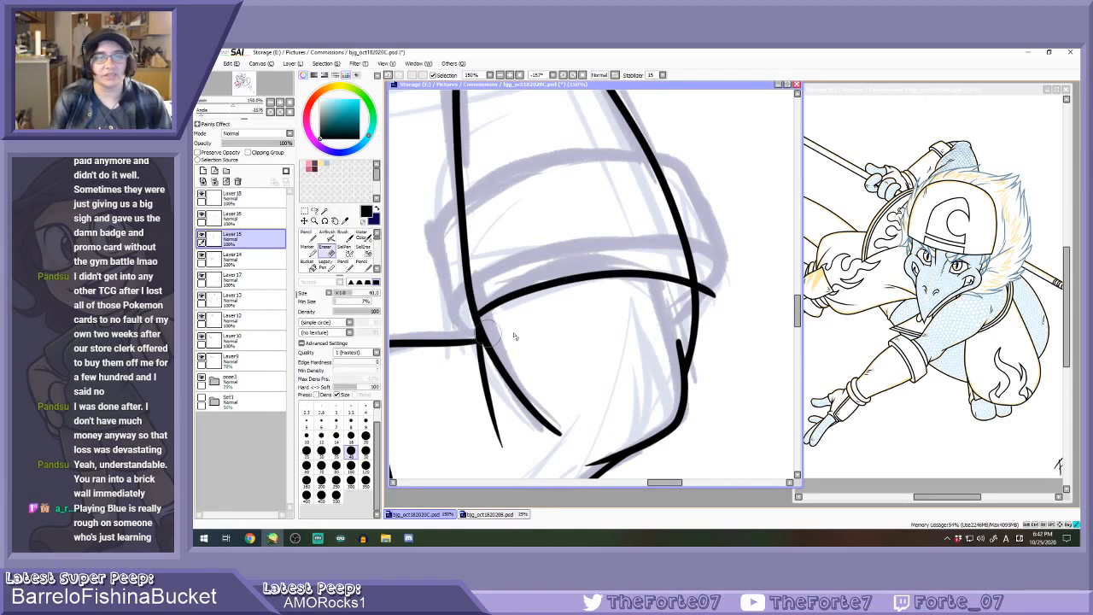
left_click_drag(718, 287, 712, 310)
Try to ink a second rim curve beside the band's elbow-side curve with the size 12 Pencil, starting at the inner forearm outline.
key("n")
mouse_move(481, 335)
left_mouse_down()
mouse_move(442, 318)
mouse_move(495, 272)
mouse_move(644, 241)
mouse_move(721, 259)
mouse_move(709, 304)
left_mouse_up()
key("ctrl+z")
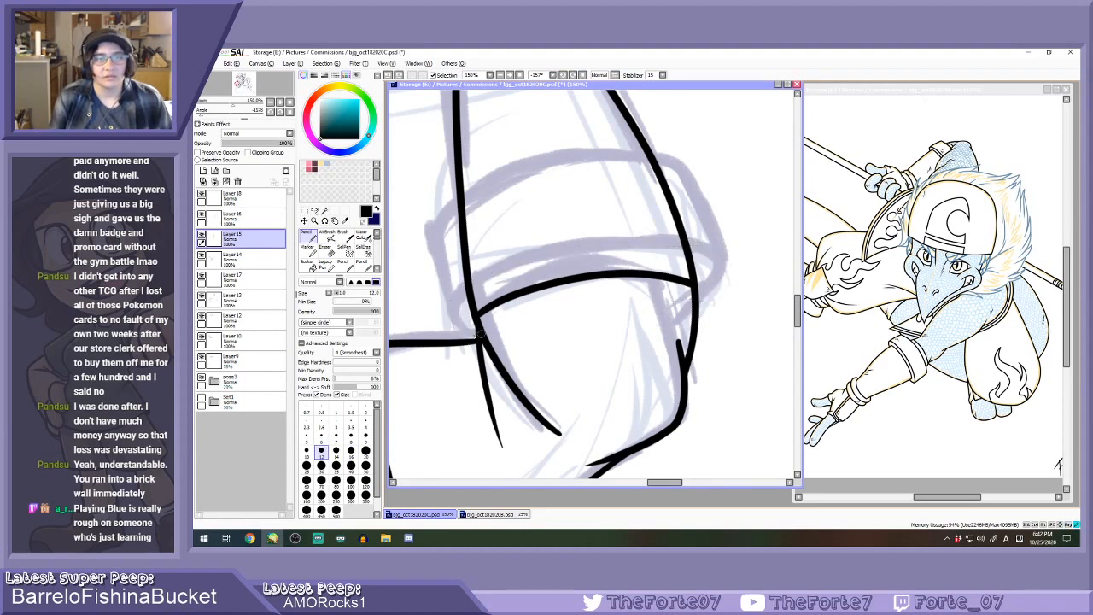
mouse_move(480, 335)
left_mouse_down()
mouse_move(532, 260)
mouse_move(658, 242)
mouse_move(721, 270)
left_mouse_up()
key("ctrl+z")
mouse_move(480, 335)
left_mouse_down()
mouse_move(573, 252)
mouse_move(700, 251)
mouse_move(730, 275)
mouse_move(683, 301)
left_mouse_up()
key("ctrl+z")
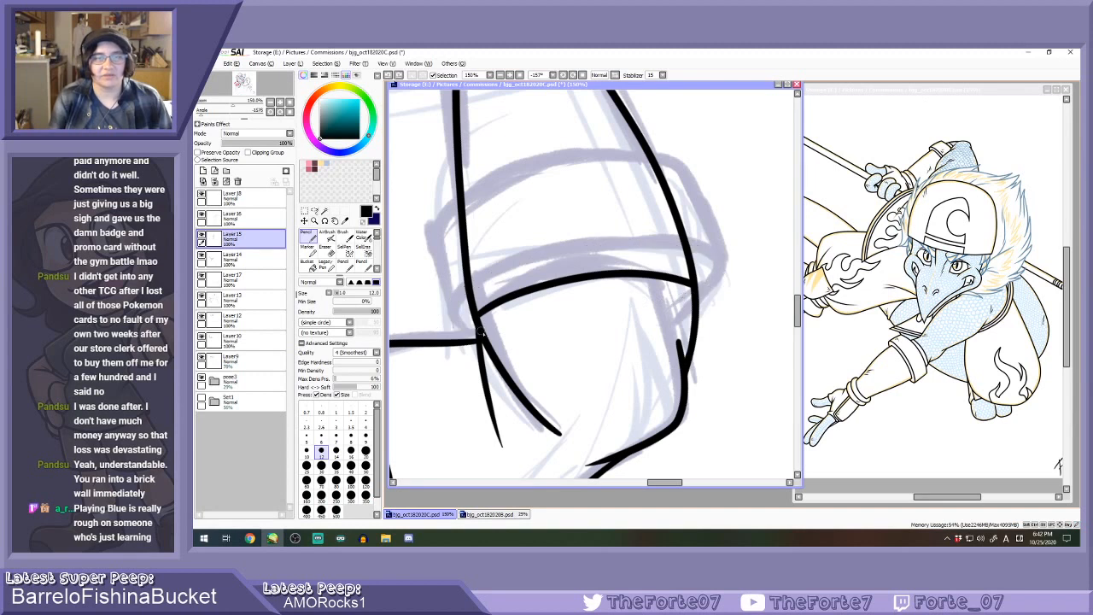
mouse_move(480, 334)
left_mouse_down()
mouse_move(478, 283)
mouse_move(614, 248)
mouse_move(734, 264)
mouse_move(717, 292)
left_mouse_up()
key("ctrl+z")
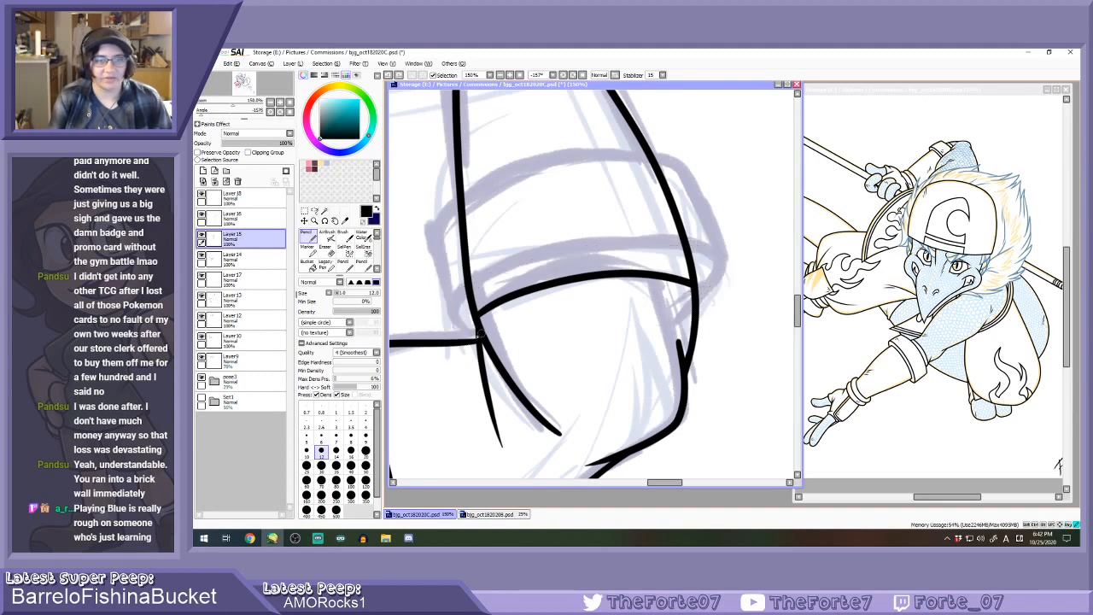
mouse_move(480, 333)
left_mouse_down()
mouse_move(536, 265)
mouse_move(683, 257)
mouse_move(728, 283)
mouse_move(683, 306)
left_mouse_up()
key("ctrl+z")
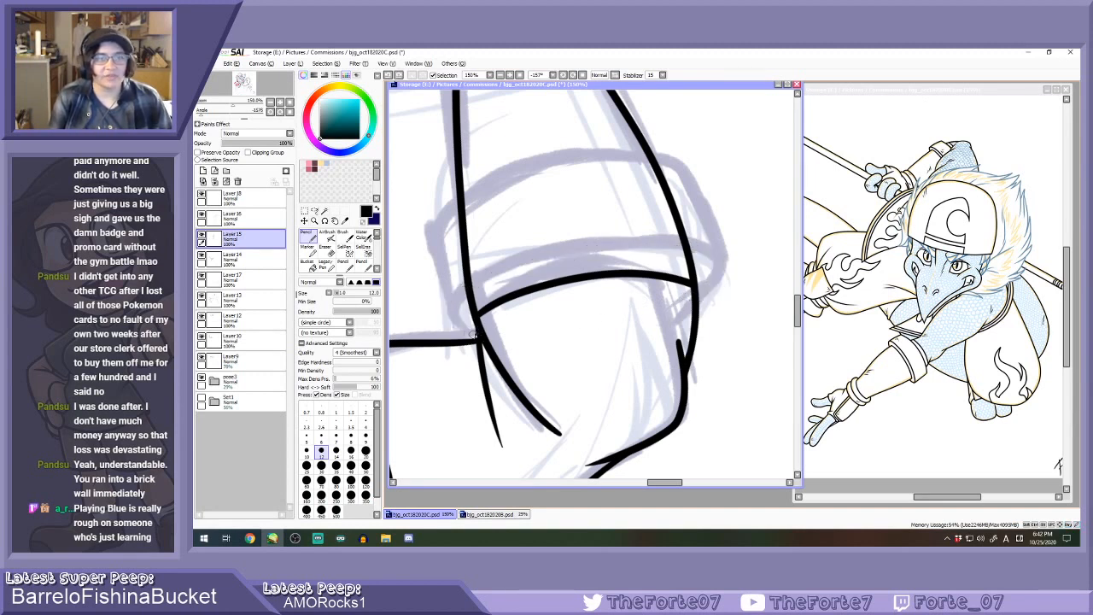
mouse_move(475, 335)
left_mouse_down()
mouse_move(440, 312)
mouse_move(541, 270)
mouse_move(693, 278)
left_mouse_up()
key("ctrl+z")
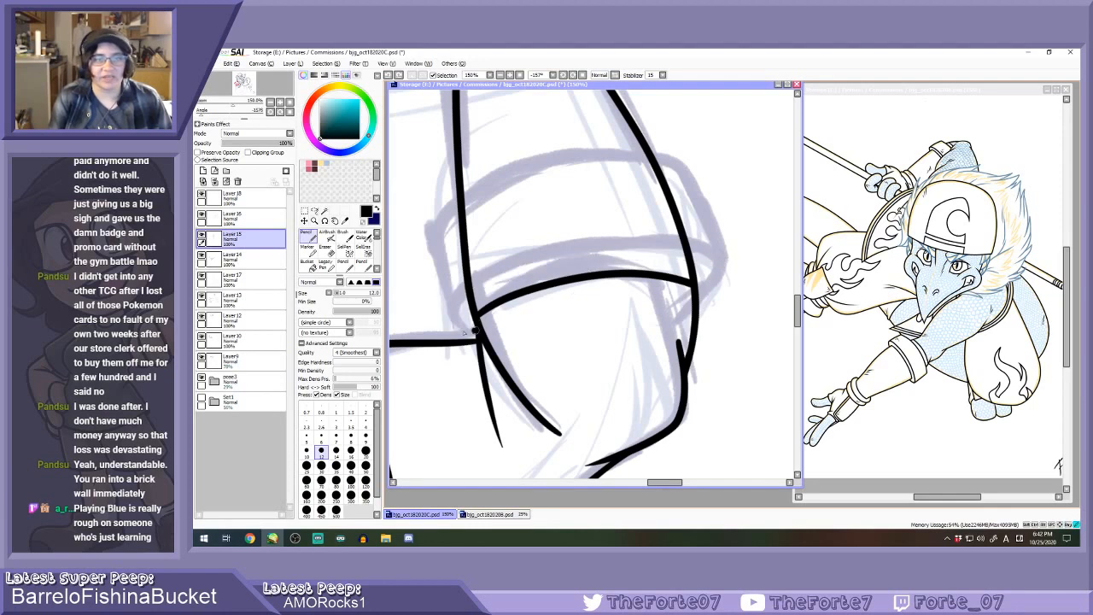
mouse_move(474, 334)
left_mouse_down()
mouse_move(570, 257)
mouse_move(726, 260)
left_mouse_up()
key("ctrl+z")
Try to ink the band's second rim curve with the canvas rotated to +157°.
left_click(562, 75)
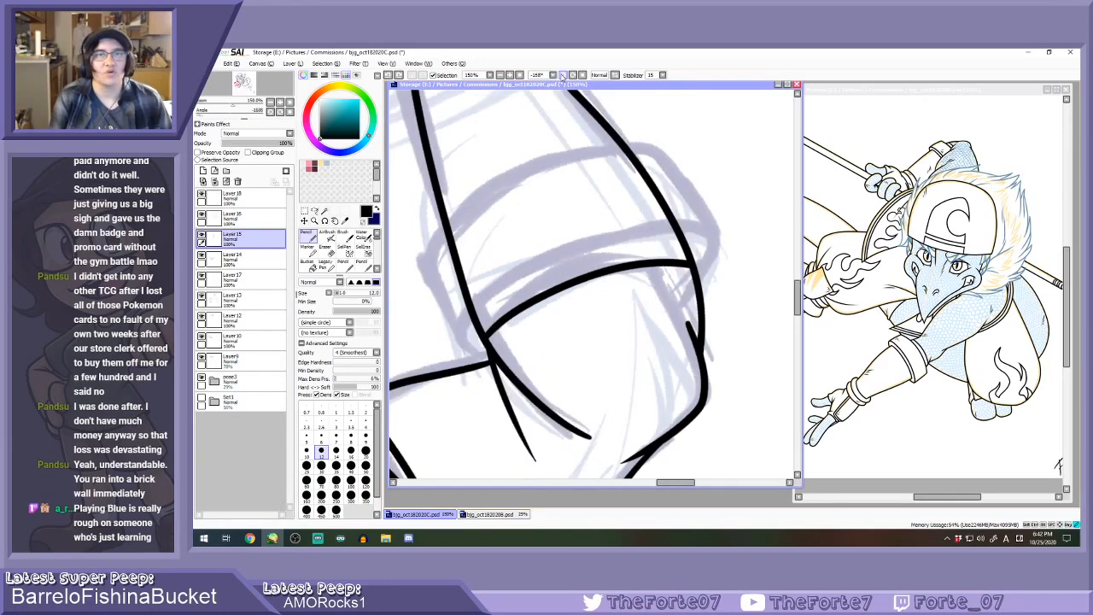
left_click(562, 75)
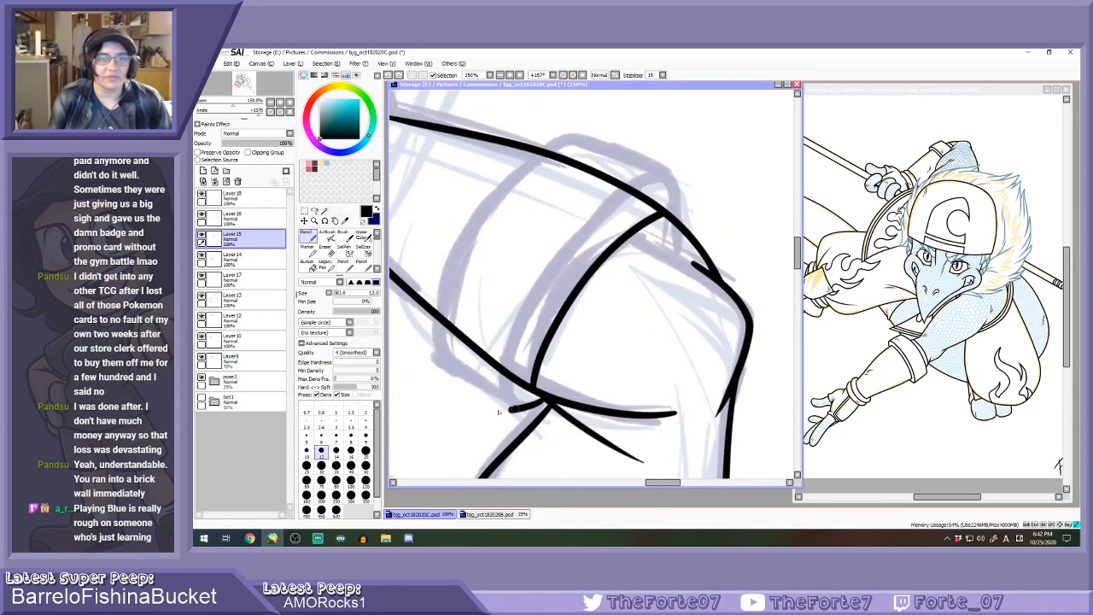
mouse_move(498, 413)
left_mouse_down()
mouse_move(500, 318)
mouse_move(598, 189)
mouse_move(677, 190)
left_mouse_up()
key("ctrl+z")
mouse_move(547, 401)
left_mouse_down()
mouse_move(514, 316)
mouse_move(584, 213)
mouse_move(638, 180)
left_mouse_up()
key("ctrl+z")
Ink the band's rim as a loop bulging past both forearm outlines and touch up its outer end using the size 20 Eraser.
scroll(552, 337, "down", 1)
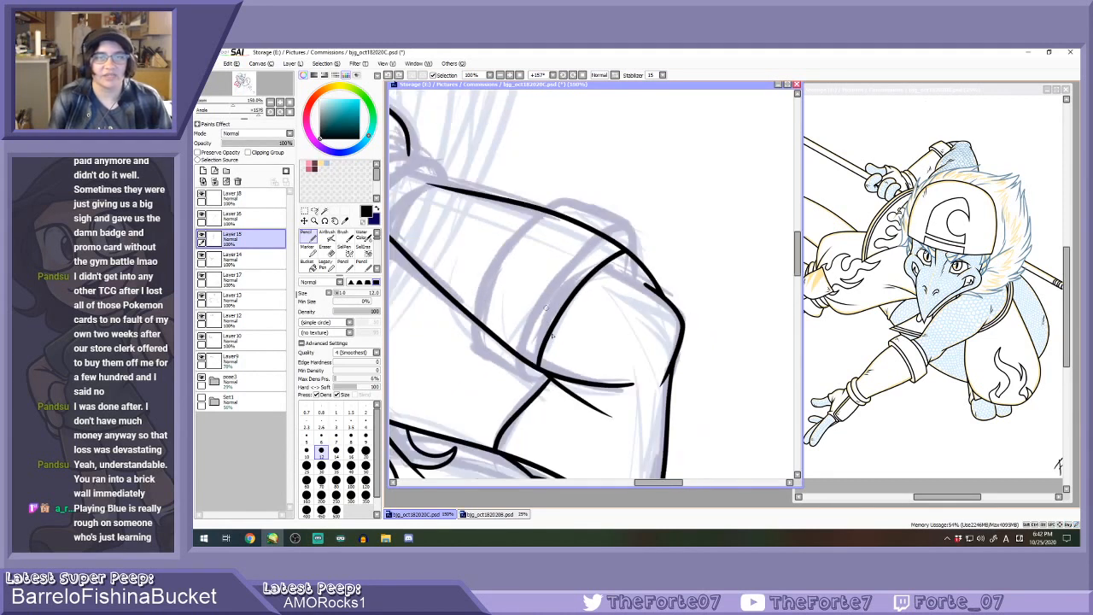
mouse_move(519, 380)
left_mouse_down()
mouse_move(538, 312)
mouse_move(584, 251)
left_mouse_up()
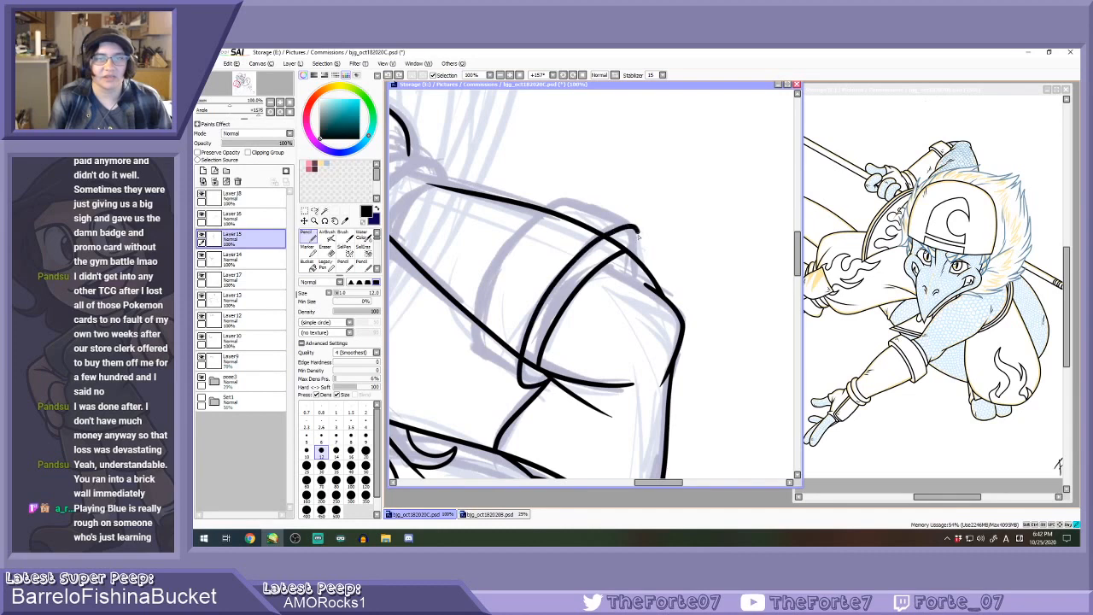
scroll(572, 336, "up", 1)
scroll(663, 210, "up", 2)
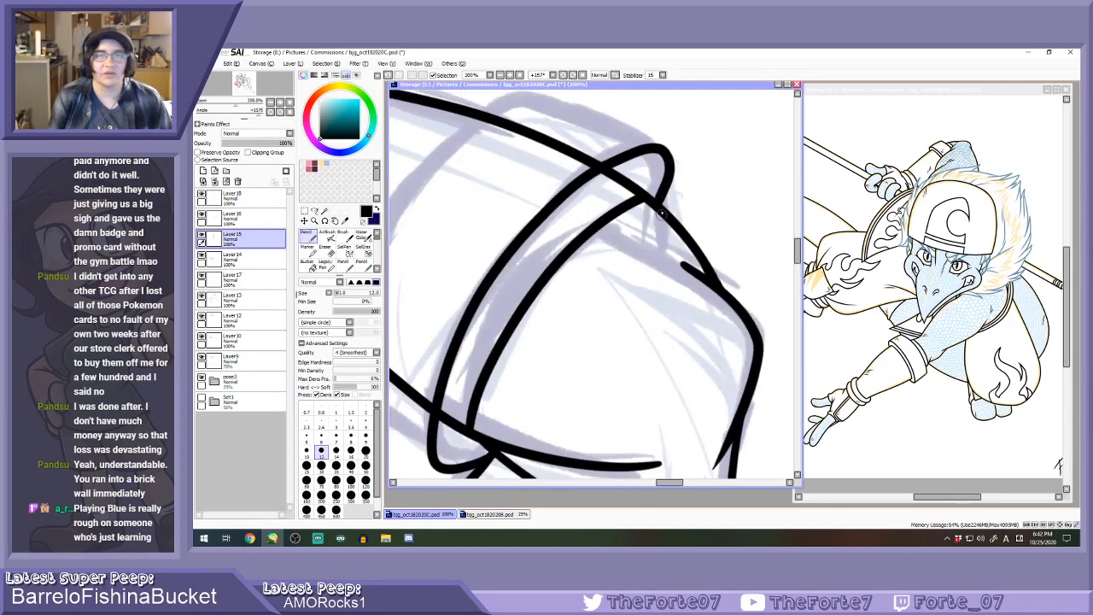
key("e")
left_click(366, 437)
scroll(634, 224, "up", 1)
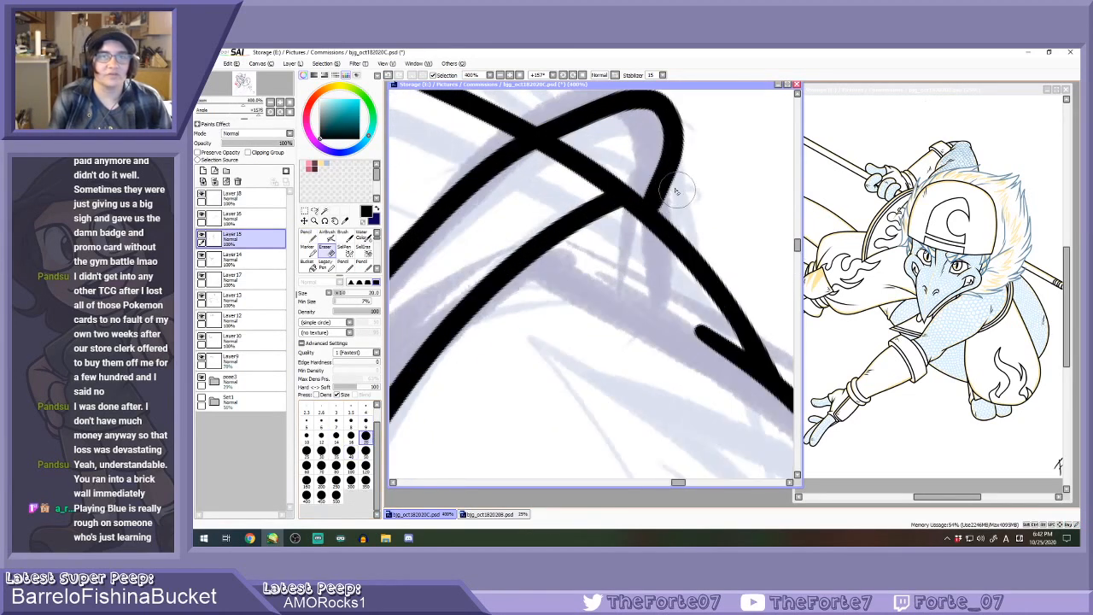
key("n")
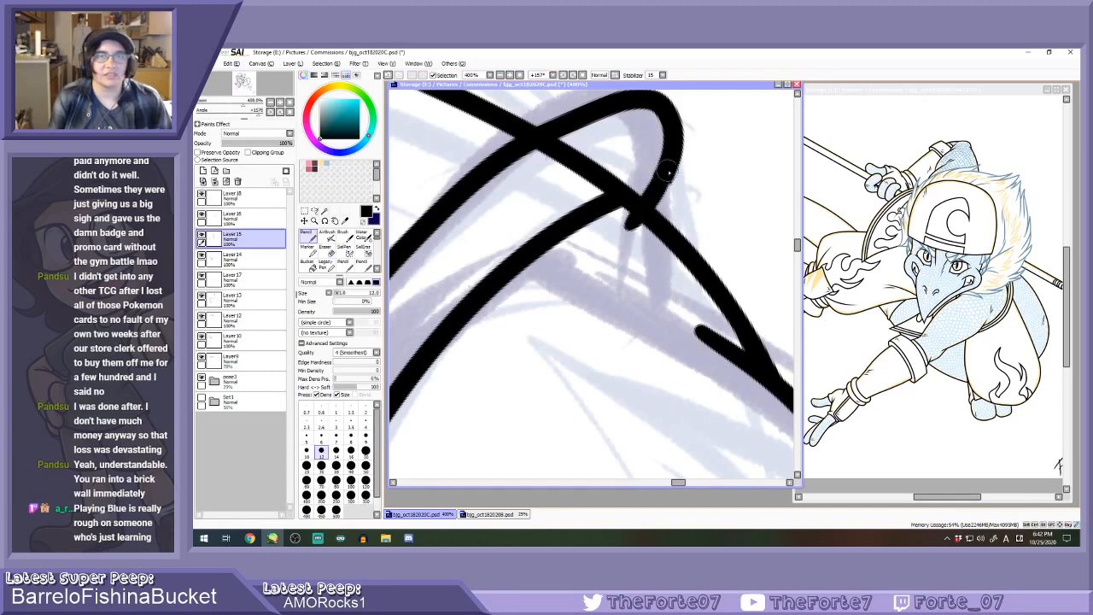
key("e")
scroll(627, 246, "down", 5)
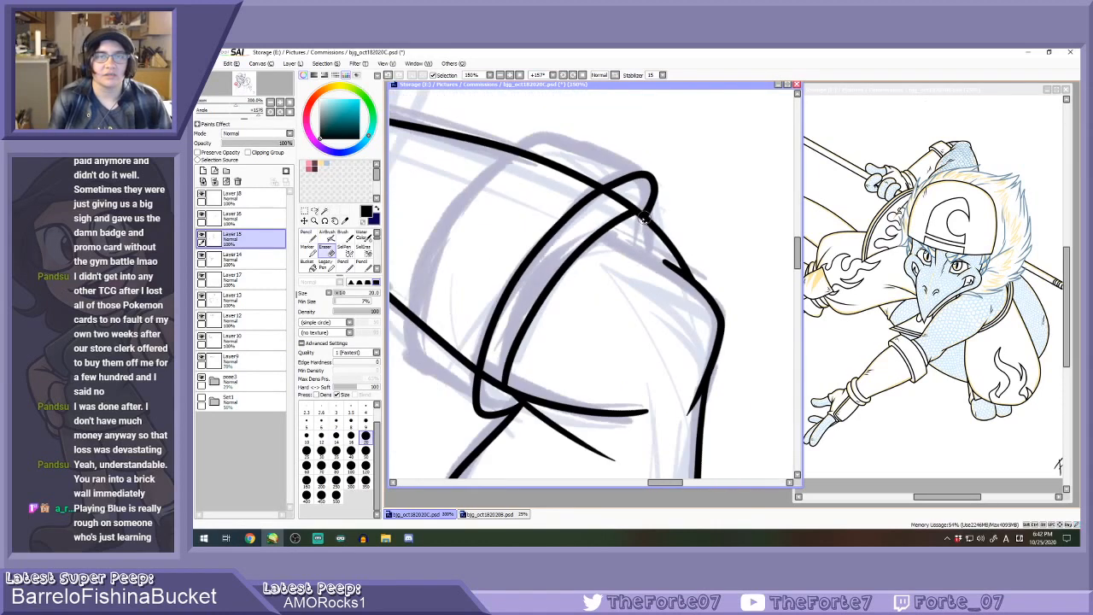
Reset the canvas rotation to 0° and undo the looped rim stroke.
left_click(582, 75)
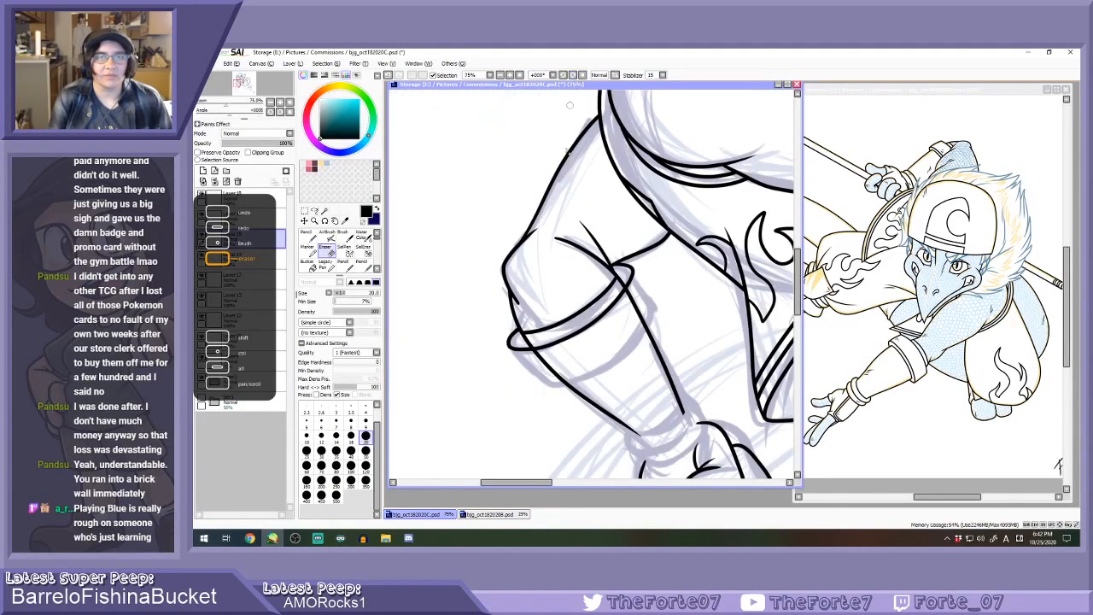
key("n")
scroll(523, 335, "up", 1)
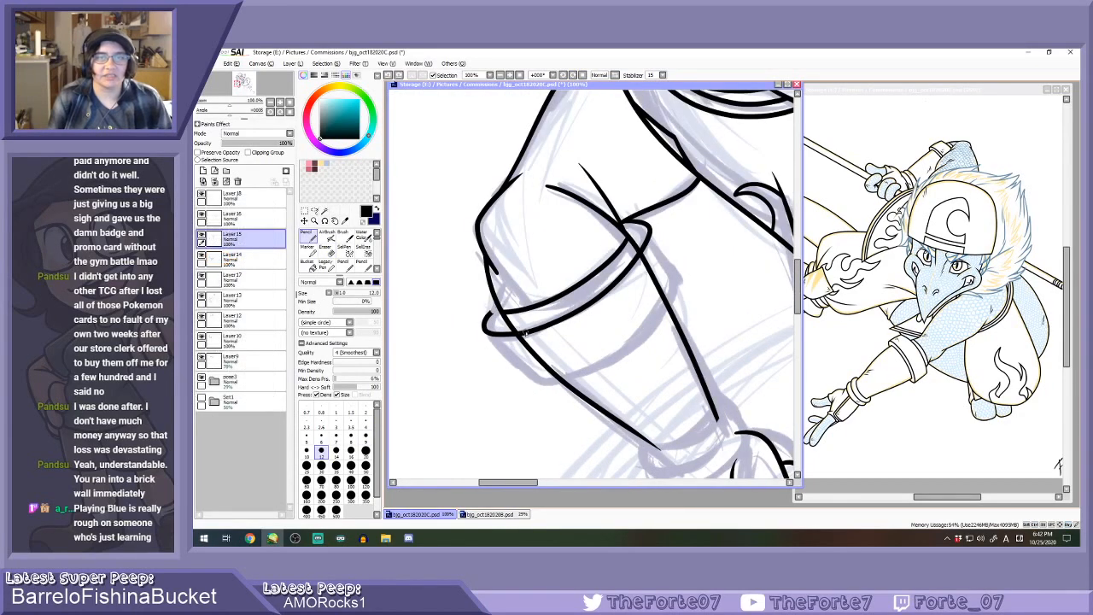
key("ctrl+z")
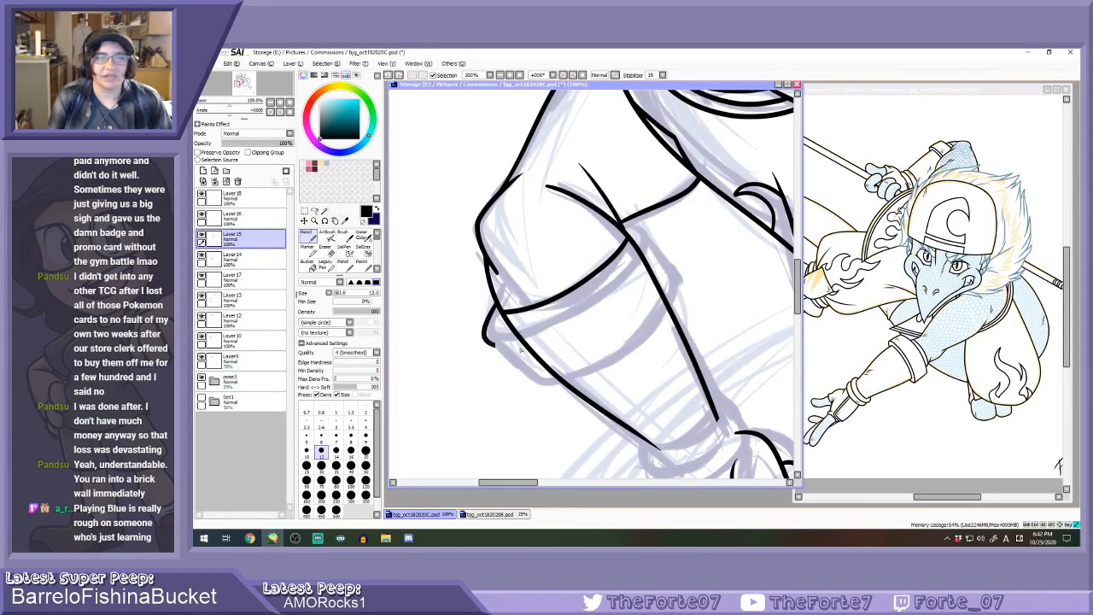
key("ctrl+z")
Try to ink the looped rim from the outer forearm outline around to the inner one with the canvas unrotated.
mouse_move(492, 300)
left_mouse_down()
mouse_move(566, 312)
mouse_move(634, 251)
left_mouse_up()
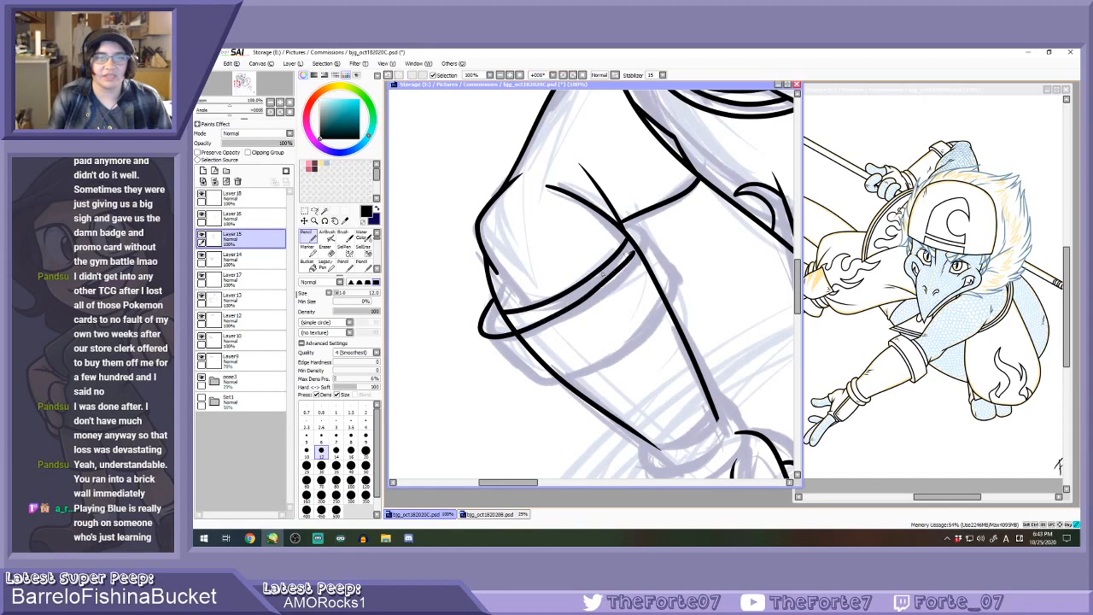
key("ctrl+z")
mouse_move(496, 296)
left_mouse_down()
mouse_move(572, 314)
mouse_move(633, 270)
mouse_move(653, 234)
left_mouse_up()
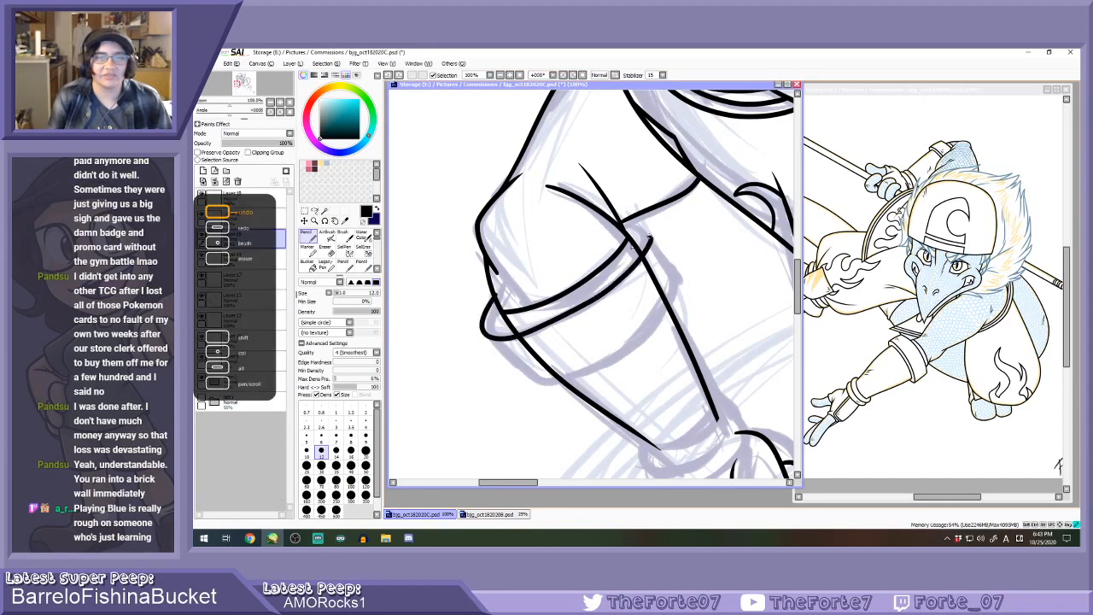
key("ctrl+z")
scroll(503, 320, "up", 1)
mouse_move(491, 298)
left_mouse_down()
mouse_move(545, 332)
mouse_move(668, 261)
mouse_move(732, 177)
mouse_move(681, 173)
left_mouse_up()
key("ctrl+z")
mouse_move(490, 299)
left_mouse_down()
mouse_move(493, 345)
mouse_move(578, 316)
mouse_move(696, 239)
mouse_move(725, 192)
mouse_move(714, 177)
mouse_move(681, 182)
left_mouse_up()
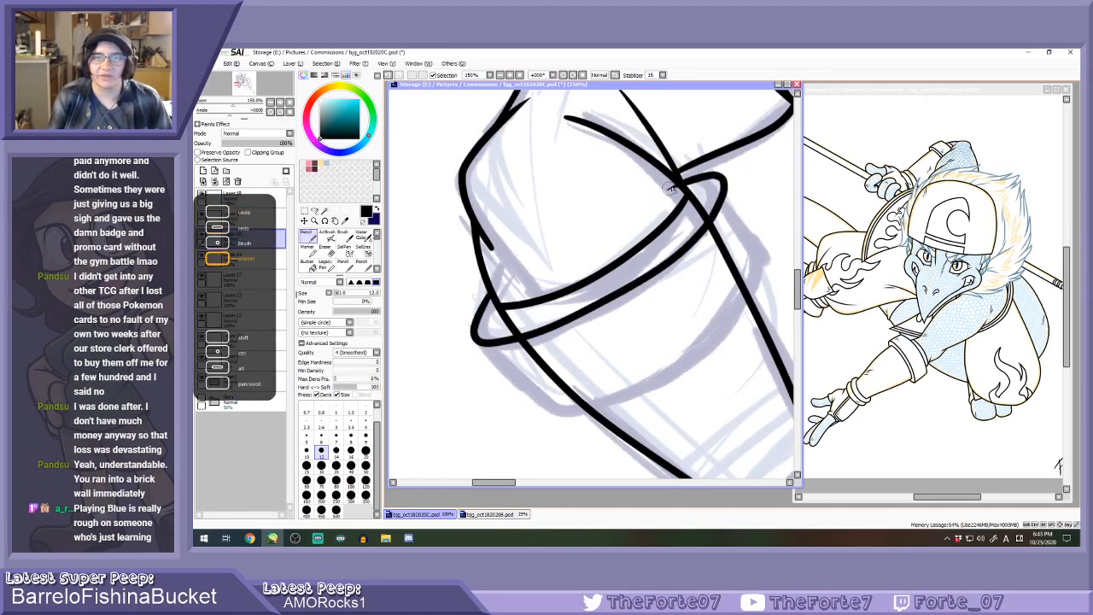
key("e")
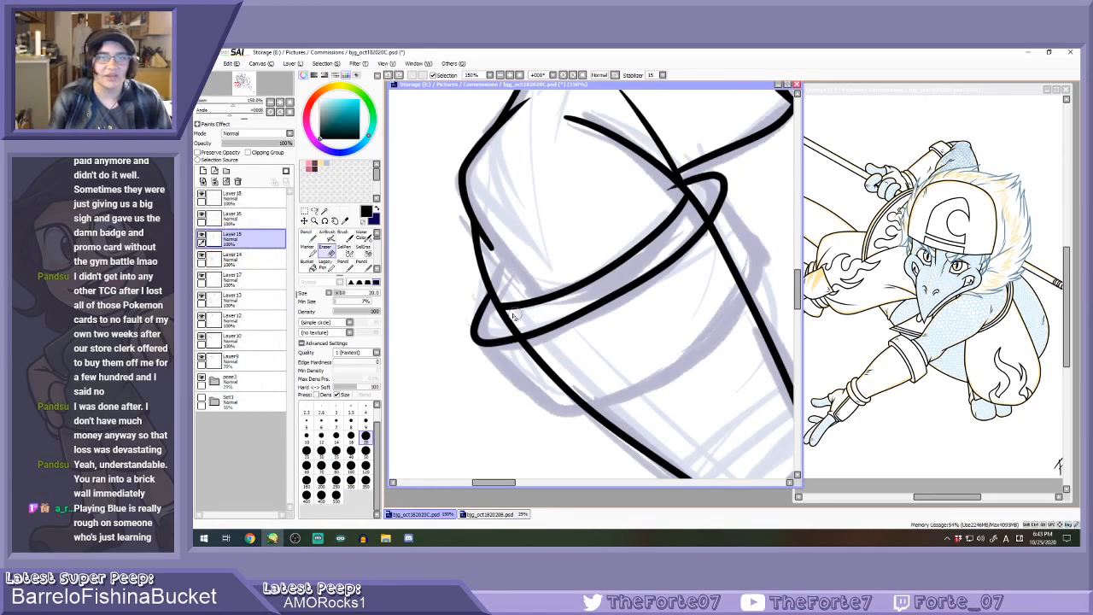
key("ctrl+z")
Ink the band's rim on Layer 15 as a narrow loop on the fist side of its elbow-side curve, wrapping past both forearm outlines.
key("n")
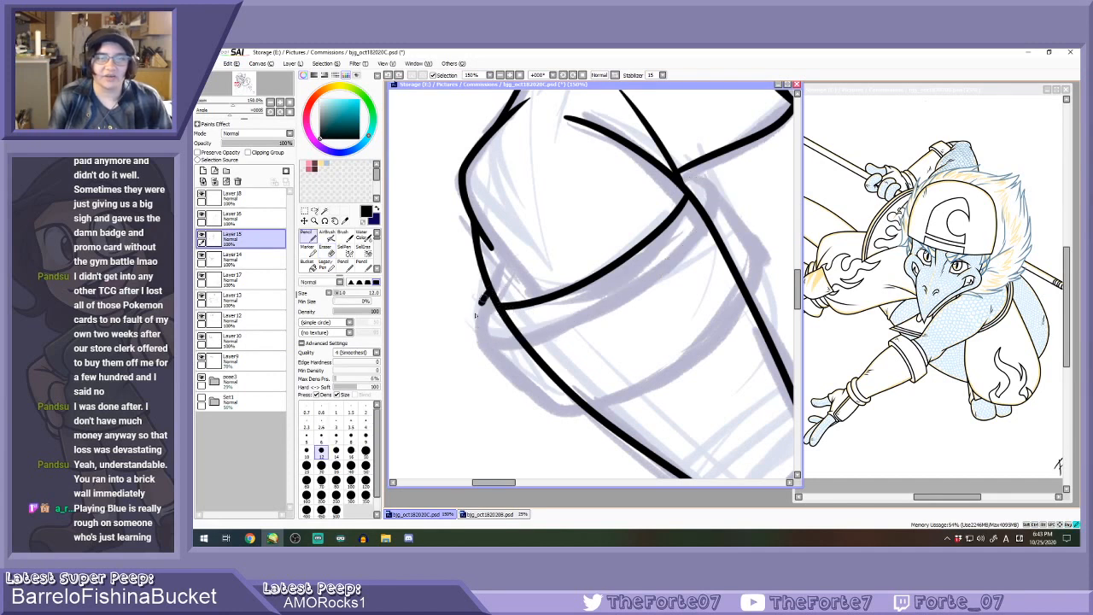
mouse_move(476, 314)
left_mouse_down()
mouse_move(496, 341)
mouse_move(632, 286)
mouse_move(710, 213)
mouse_move(711, 172)
mouse_move(681, 181)
left_mouse_up()
key("ctrl+z")
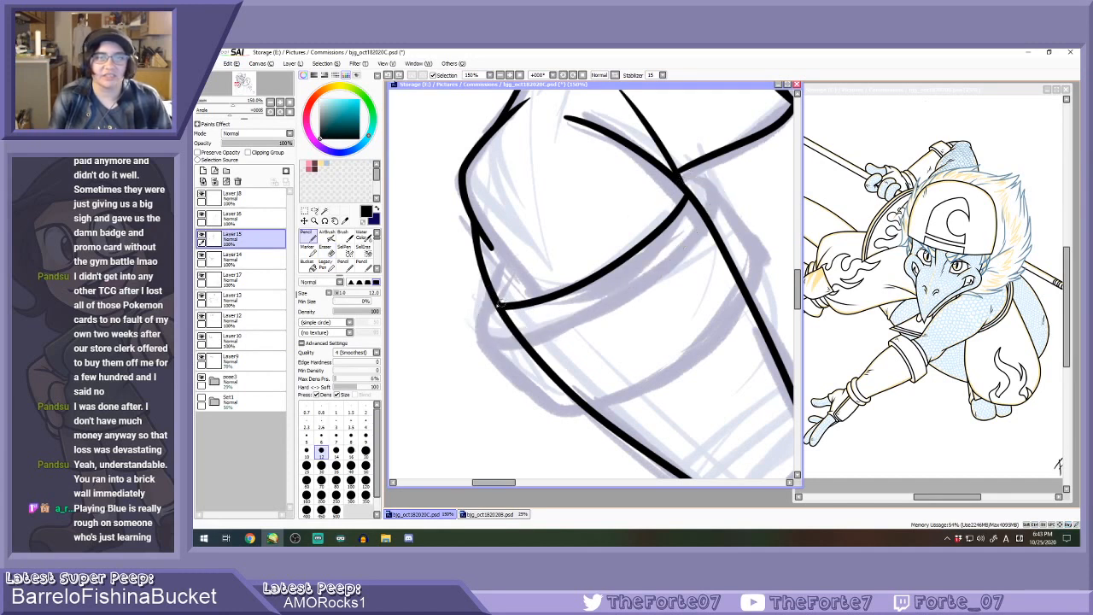
mouse_move(497, 300)
left_mouse_down()
mouse_move(472, 335)
mouse_move(563, 323)
mouse_move(692, 242)
mouse_move(723, 194)
mouse_move(683, 181)
left_mouse_up()
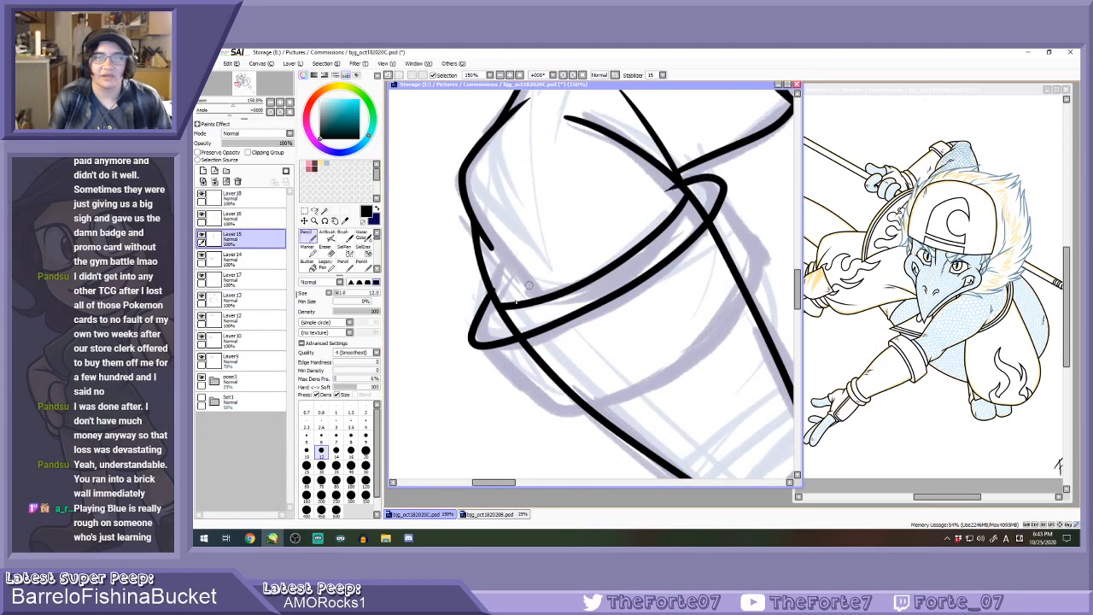
key("ctrl+z")
mouse_move(492, 290)
left_mouse_down()
mouse_move(488, 338)
mouse_move(607, 299)
mouse_move(692, 220)
left_mouse_up()
key("ctrl+z")
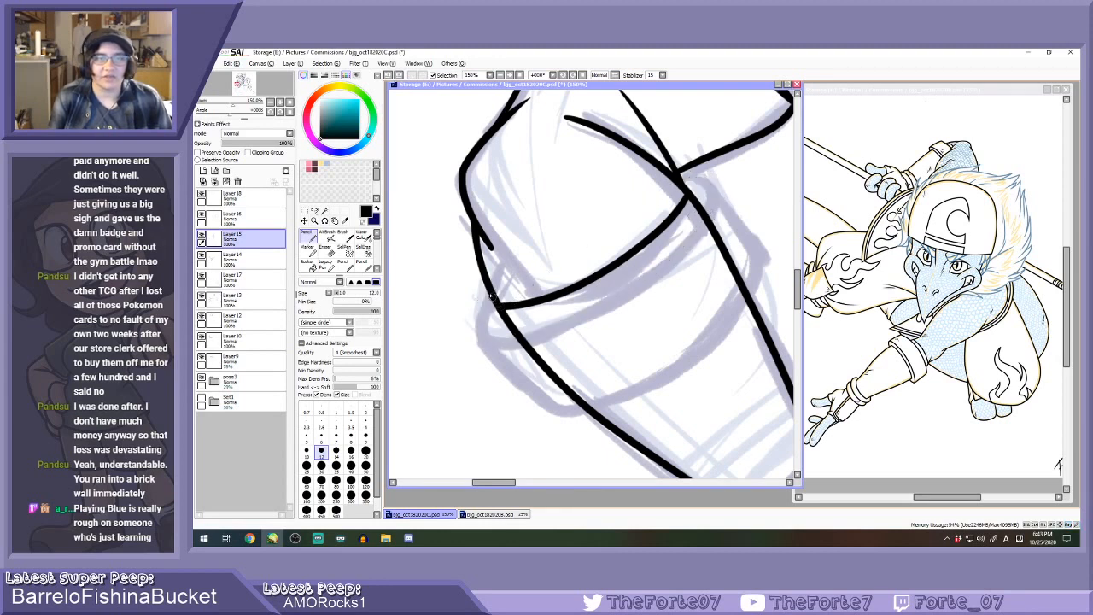
mouse_move(490, 297)
left_mouse_down()
mouse_move(496, 342)
mouse_move(589, 304)
mouse_move(689, 220)
left_mouse_up()
key("ctrl+z")
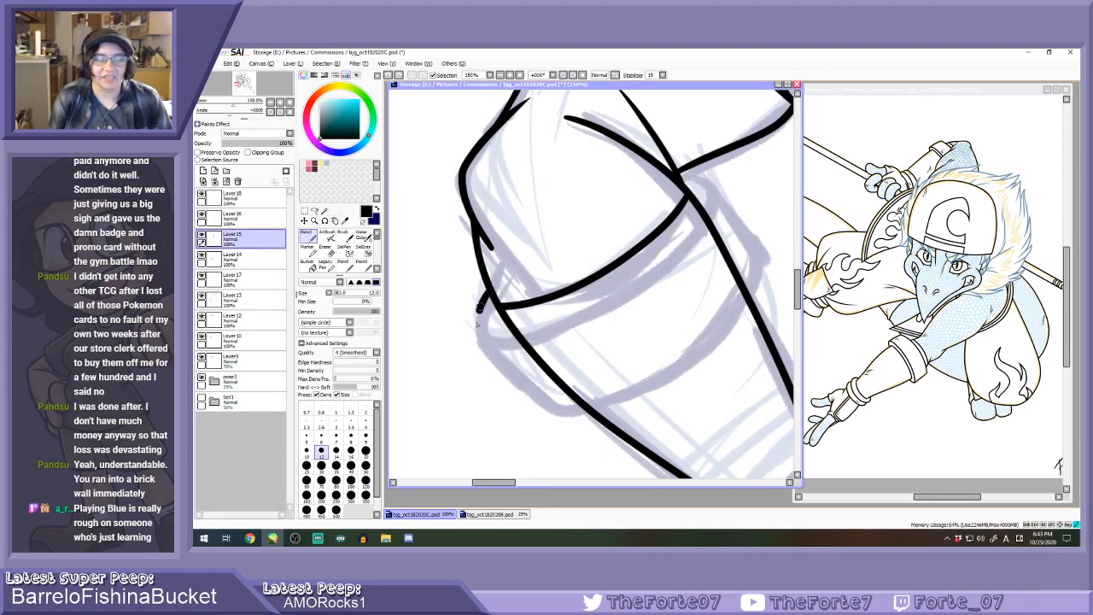
mouse_move(492, 299)
left_mouse_down()
mouse_move(535, 330)
mouse_move(706, 219)
left_mouse_up()
key("ctrl+z")
mouse_move(479, 309)
left_mouse_down()
mouse_move(623, 289)
mouse_move(717, 192)
mouse_move(651, 194)
left_mouse_up()
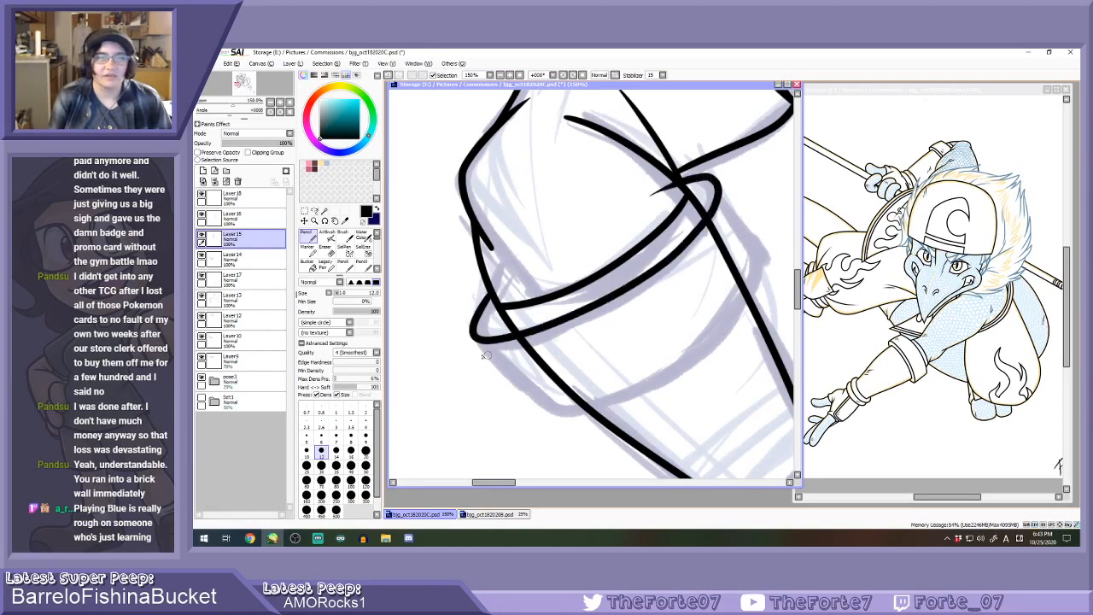
Ink the band's two side edges from the ends of the rim toward the fist and erase the rim stroke's overshoot inside the forearm.
left_click_drag(476, 341, 555, 416)
key("ctrl+z")
left_click_drag(474, 335, 574, 427)
key("ctrl+z")
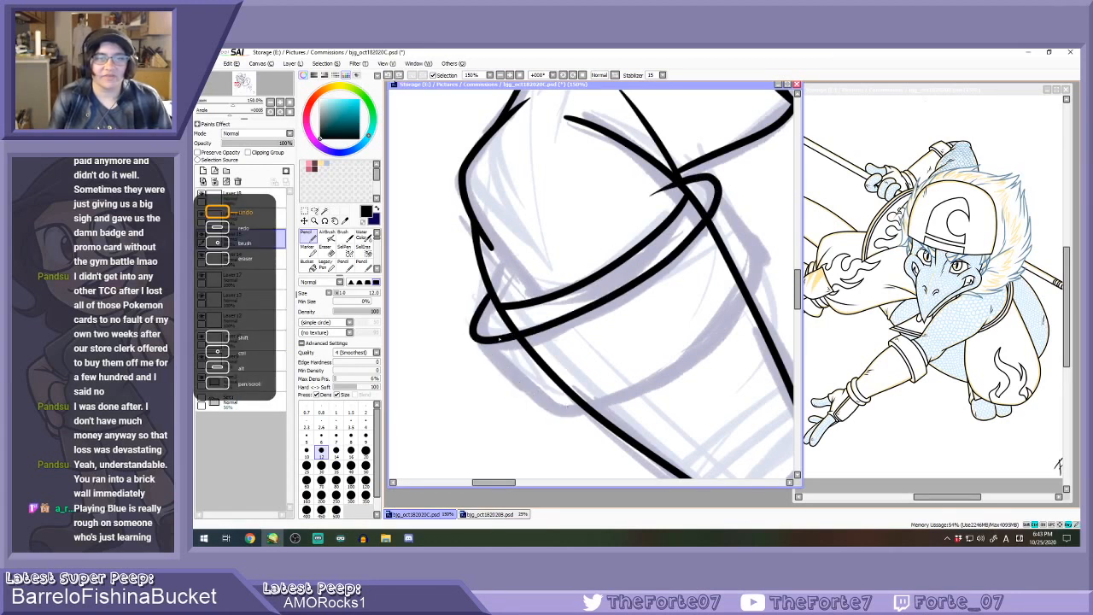
left_click_drag(470, 333, 568, 431)
key("ctrl+z")
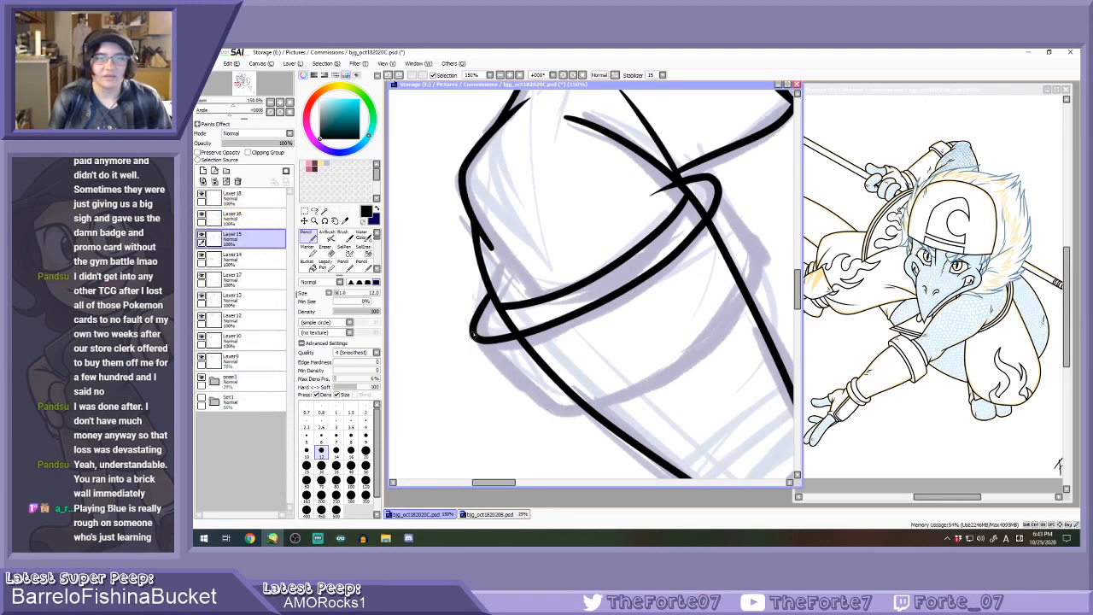
left_click_drag(473, 335, 560, 395)
left_click_drag(712, 179, 779, 289)
key("ctrl+z")
key("e")
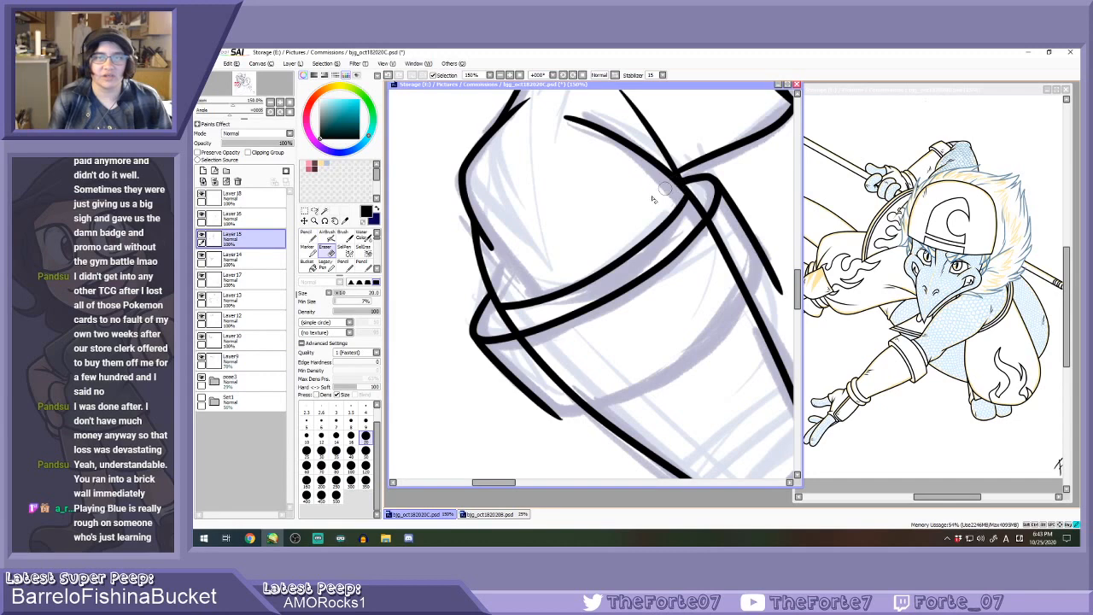
scroll(509, 269, "down", 3)
Rotate the canvas until the fist points upward and try to ink the band's wrist-side curve between its side edges.
key("n")
scroll(504, 278, "up", 2)
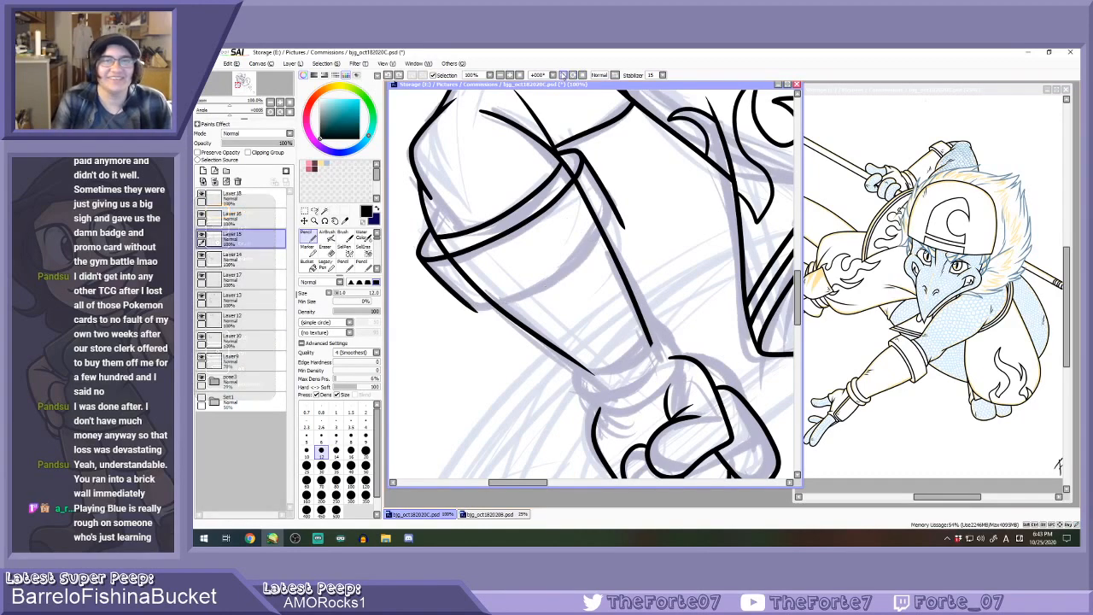
left_click(564, 78)
left_click(564, 77)
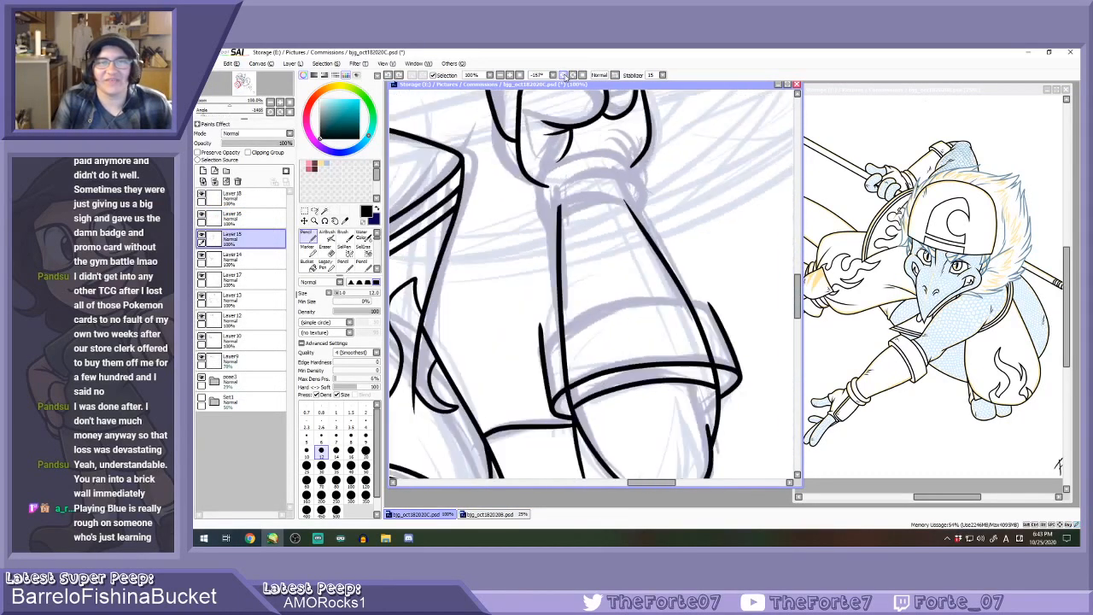
scroll(707, 350, "up", 1)
mouse_move(460, 363)
left_mouse_down()
mouse_move(667, 251)
mouse_move(764, 278)
left_mouse_up()
key("ctrl+z")
mouse_move(471, 350)
left_mouse_down()
mouse_move(620, 258)
mouse_move(745, 275)
left_mouse_up()
key("ctrl+z")
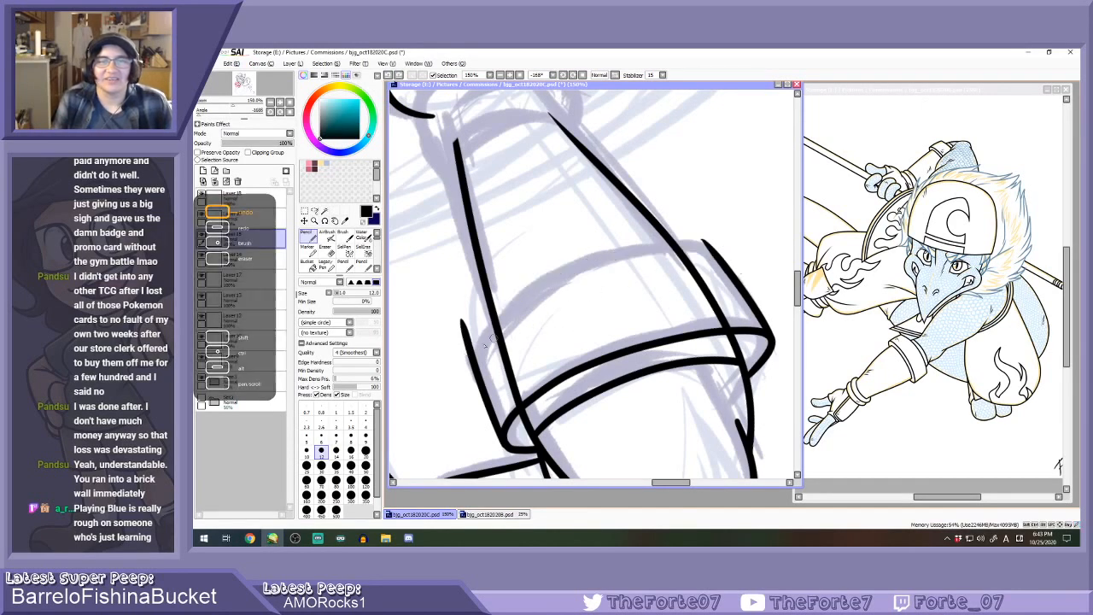
Try to ink the band's wrist-side curve from one side edge across the forearm to the other.
mouse_move(471, 354)
left_mouse_down()
mouse_move(506, 310)
mouse_move(683, 243)
mouse_move(739, 266)
left_mouse_up()
key("e")
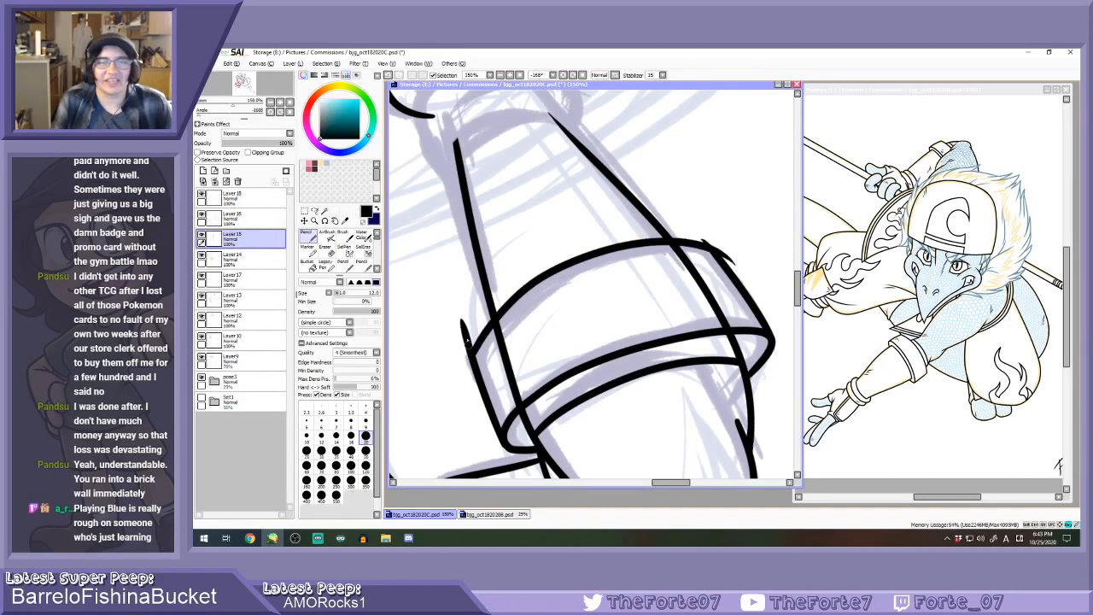
scroll(462, 329, "up", 1)
scroll(466, 340, "down", 2)
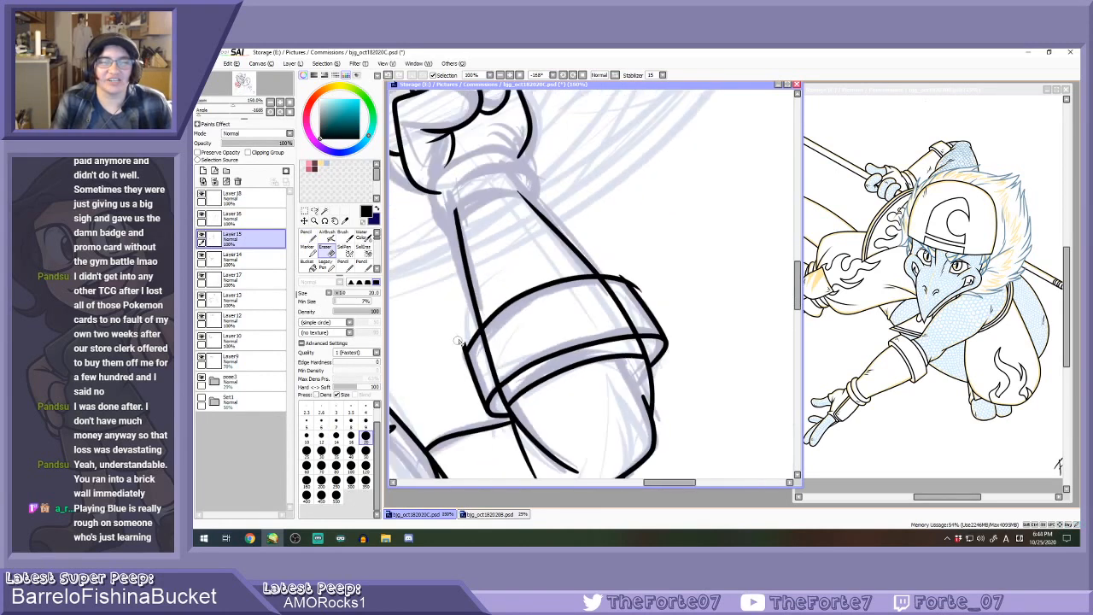
scroll(512, 349, "up", 1)
key("ctrl+z")
key("n")
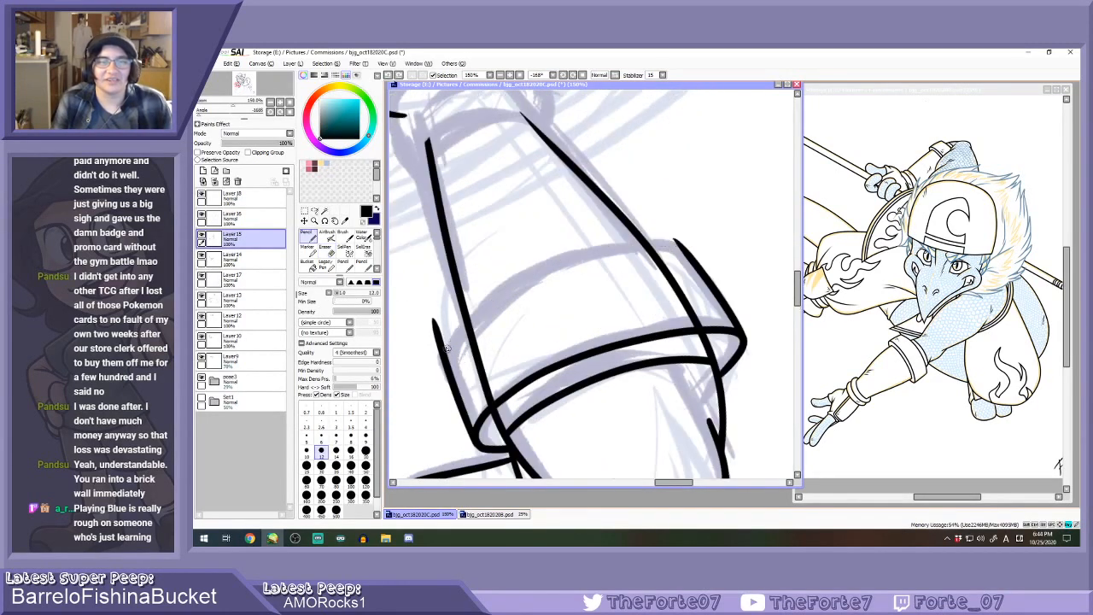
Ink the armband's wrist-side curve on Layer 15 as one arc across both forearm outlines, redoing the stroke until it joins both side edges.
mouse_move(442, 346)
left_mouse_down()
mouse_move(555, 262)
mouse_move(722, 252)
left_mouse_up()
key("ctrl+z")
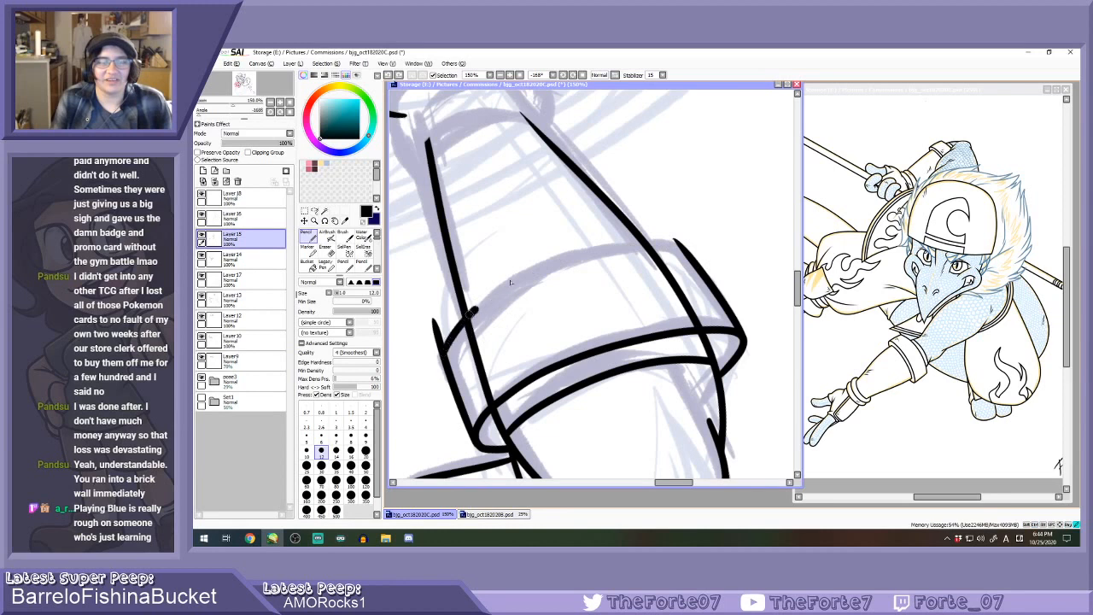
mouse_move(510, 282)
left_mouse_down()
mouse_move(679, 256)
mouse_move(716, 278)
left_mouse_up()
key("ctrl+z")
mouse_move(466, 322)
left_mouse_down()
mouse_move(588, 254)
mouse_move(711, 276)
left_mouse_up()
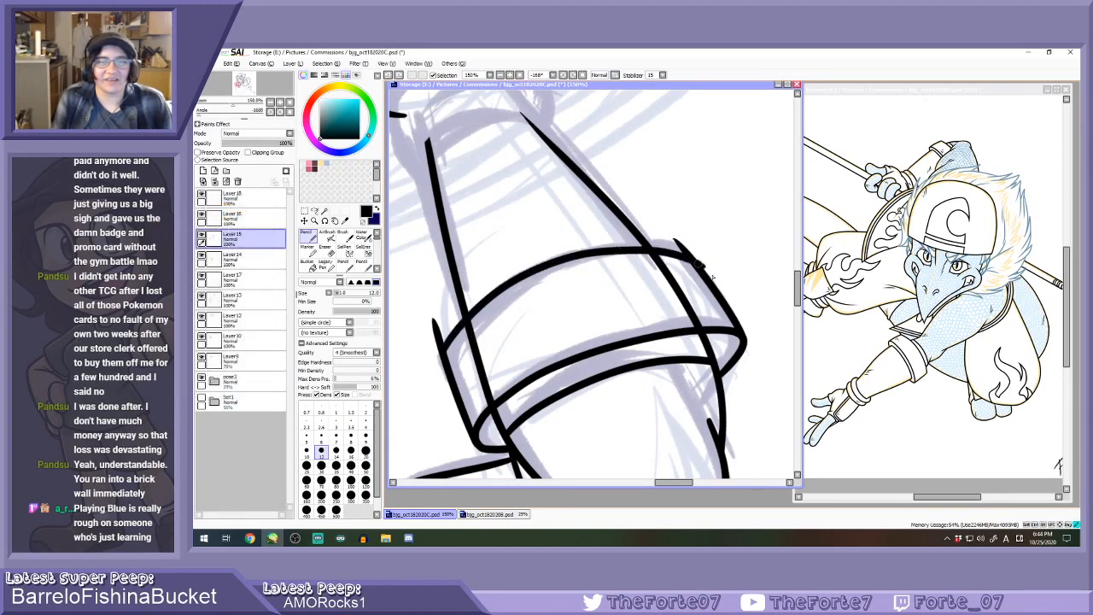
key("ctrl+z")
mouse_move(461, 322)
left_mouse_down()
mouse_move(594, 248)
mouse_move(715, 253)
left_mouse_up()
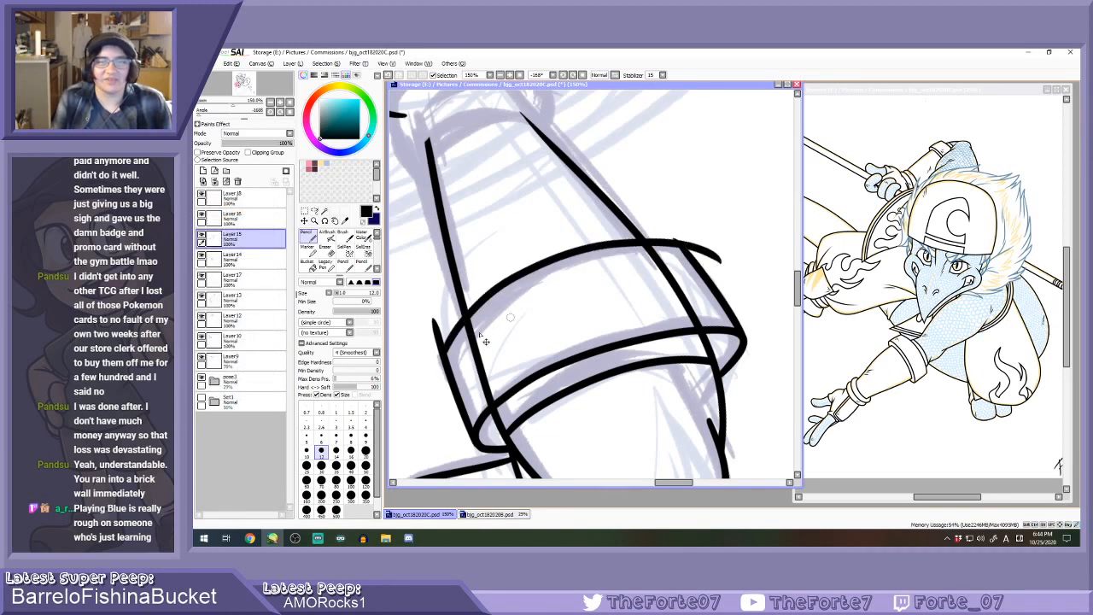
key("ctrl+z")
mouse_move(466, 326)
left_mouse_down()
mouse_move(688, 254)
mouse_move(726, 273)
left_mouse_up()
key("ctrl+z")
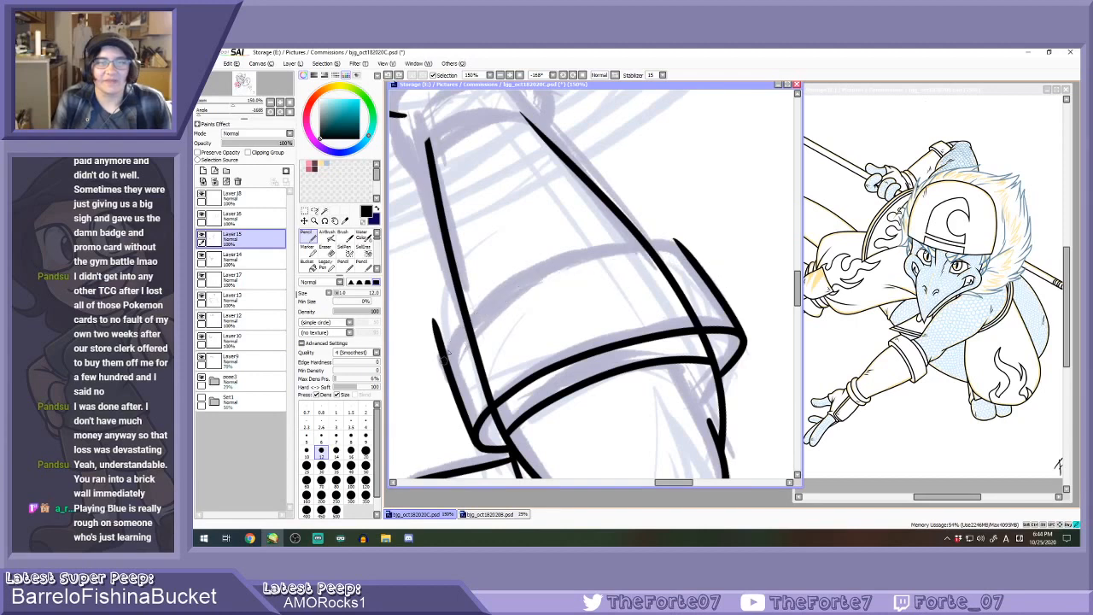
left_click_drag(437, 325, 711, 275)
Erase the overshoot at both corners where the band's side edges meet its wrist-side curve.
scroll(418, 351, "up", 1)
key("e")
left_click_drag(440, 309, 443, 319)
scroll(441, 317, "up", 1)
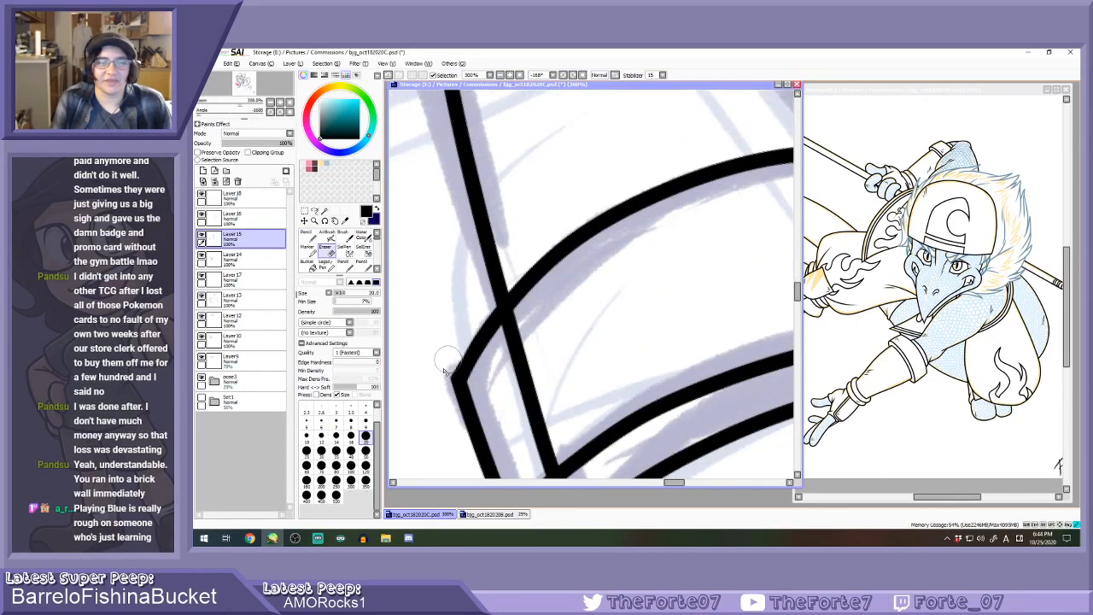
scroll(425, 373, "down", 2)
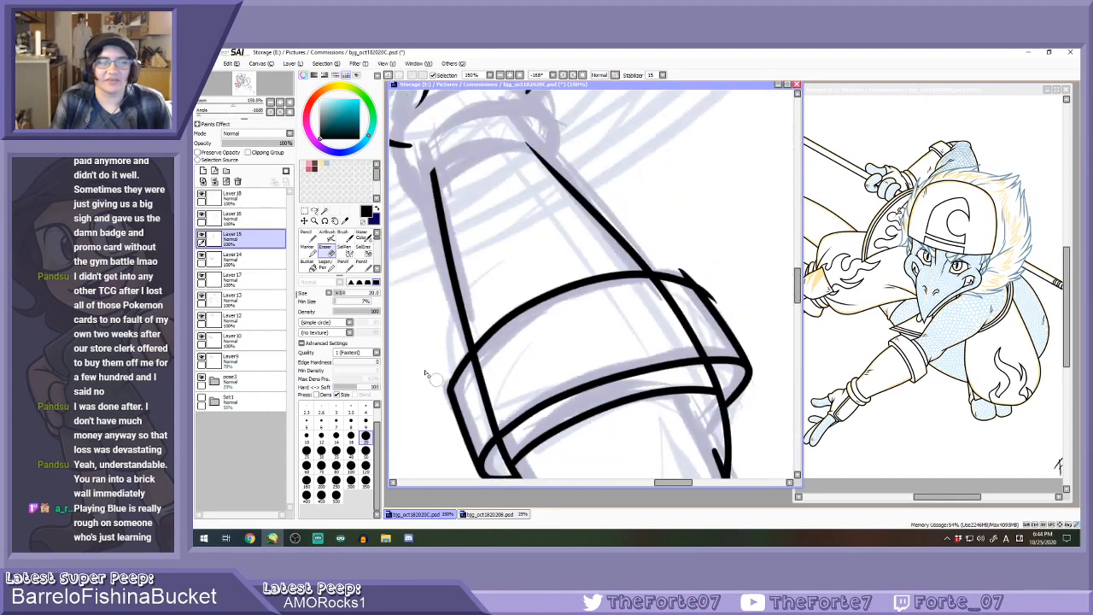
scroll(736, 285, "up", 2)
scroll(651, 275, "up", 1)
mouse_move(623, 252)
left_mouse_down()
mouse_move(661, 266)
mouse_move(622, 258)
mouse_move(678, 280)
mouse_move(629, 261)
mouse_move(698, 301)
mouse_move(673, 283)
mouse_move(709, 322)
mouse_move(681, 295)
left_mouse_up()
scroll(684, 295, "down", 3)
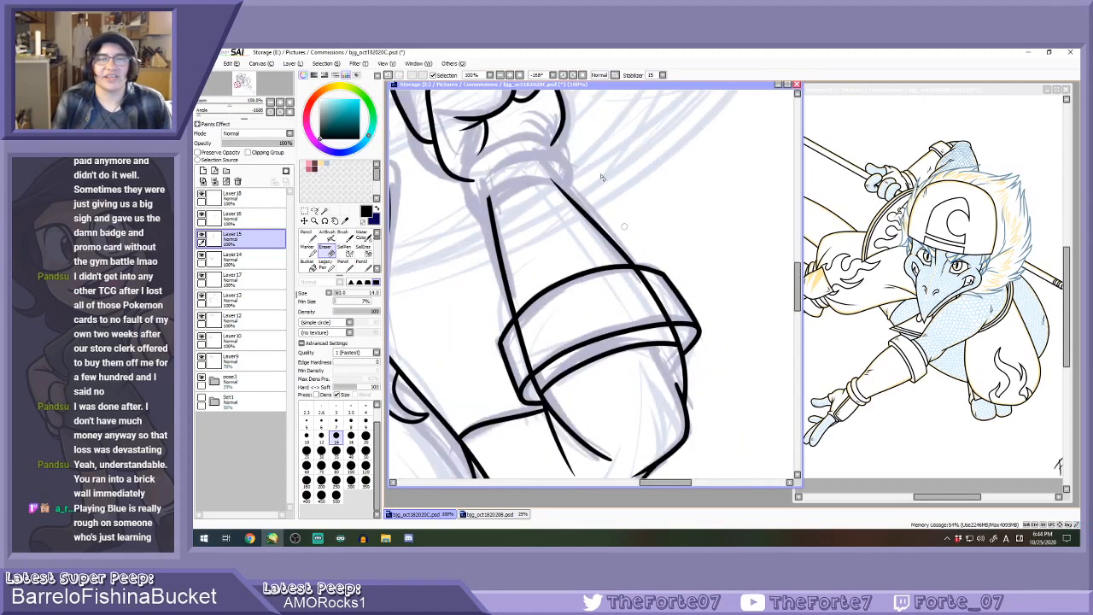
Reset the canvas rotation and try to ink the curve closing the forearm piece at the wrist between the two forearm outlines.
left_click(562, 76)
left_click(572, 75)
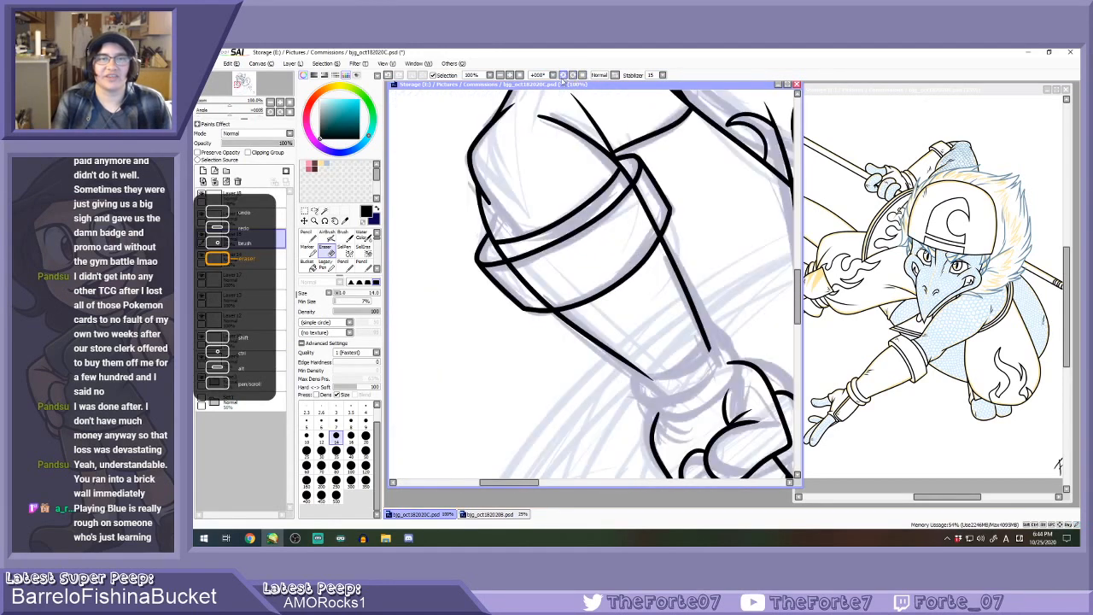
key("n")
scroll(539, 174, "down", 1)
mouse_move(617, 320)
left_mouse_down()
mouse_move(548, 271)
mouse_move(615, 245)
left_mouse_up()
scroll(547, 271, "up", 1)
scroll(600, 247, "up", 1)
key("ctrl+z")
mouse_move(505, 299)
left_mouse_down()
mouse_move(577, 294)
mouse_move(620, 223)
left_mouse_up()
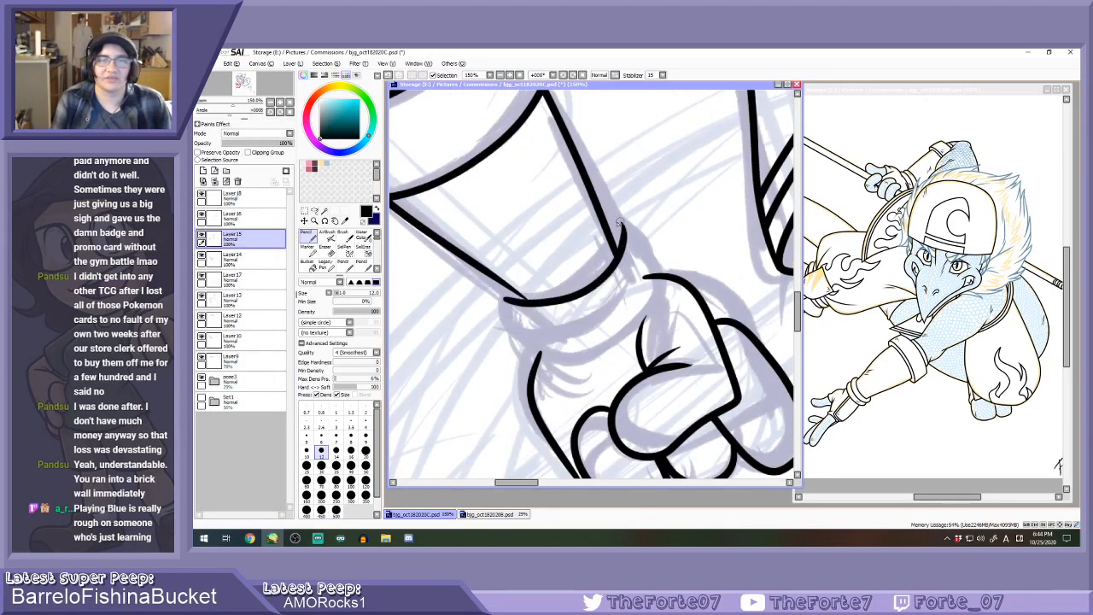
key("ctrl+z")
left_click_drag(507, 299, 614, 243)
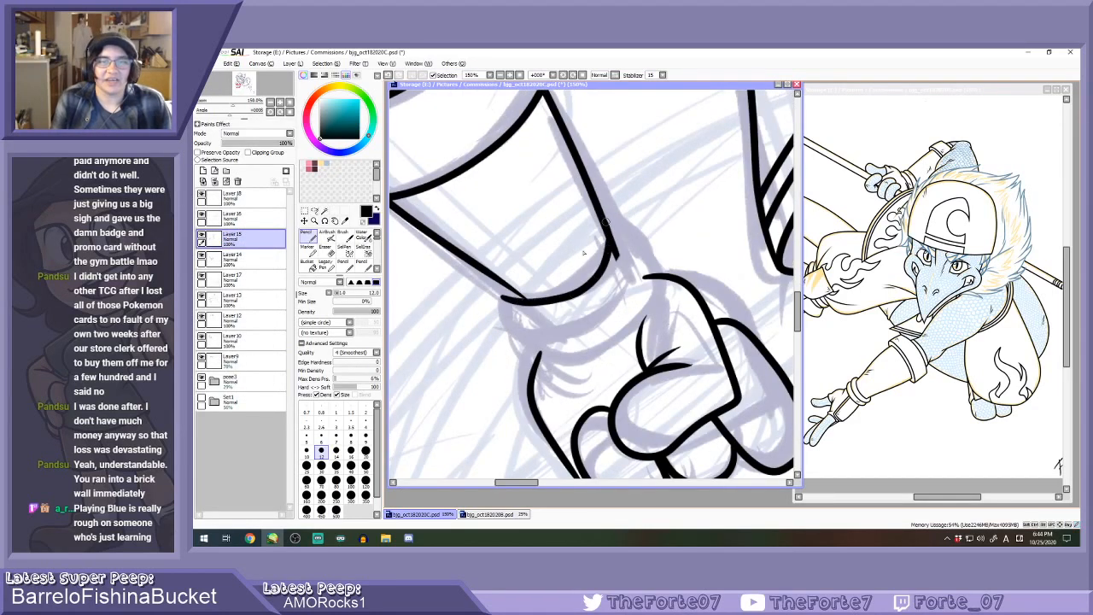
key("ctrl+z")
mouse_move(506, 299)
left_mouse_down()
mouse_move(568, 292)
mouse_move(610, 220)
left_mouse_up()
scroll(511, 293, "down", 1)
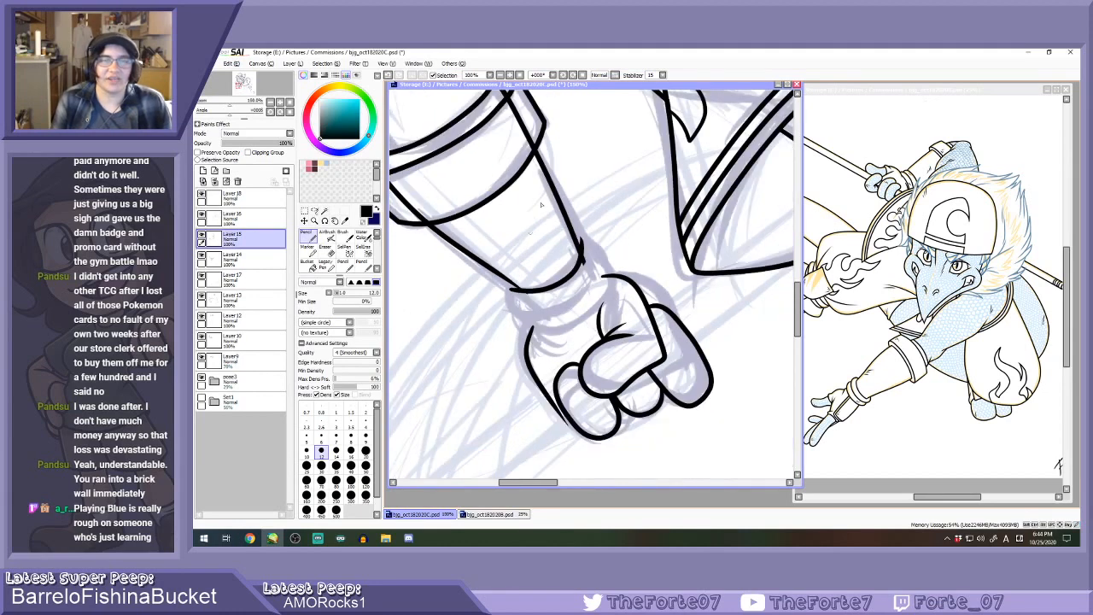
Try to ink a parallel line just outside each forearm outline, running from the armband to the wrist curve.
left_click_drag(542, 148, 590, 248)
key("ctrl+z")
left_click_drag(542, 144, 585, 245)
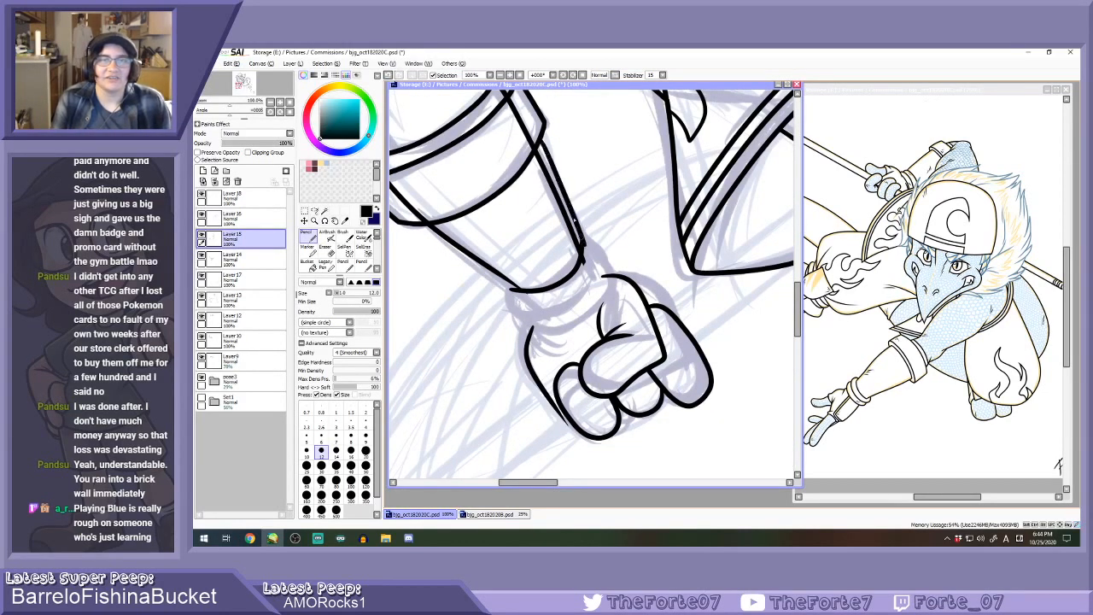
key("ctrl+z")
left_click_drag(542, 145, 587, 250)
key("ctrl+z")
left_click_drag(540, 140, 583, 246)
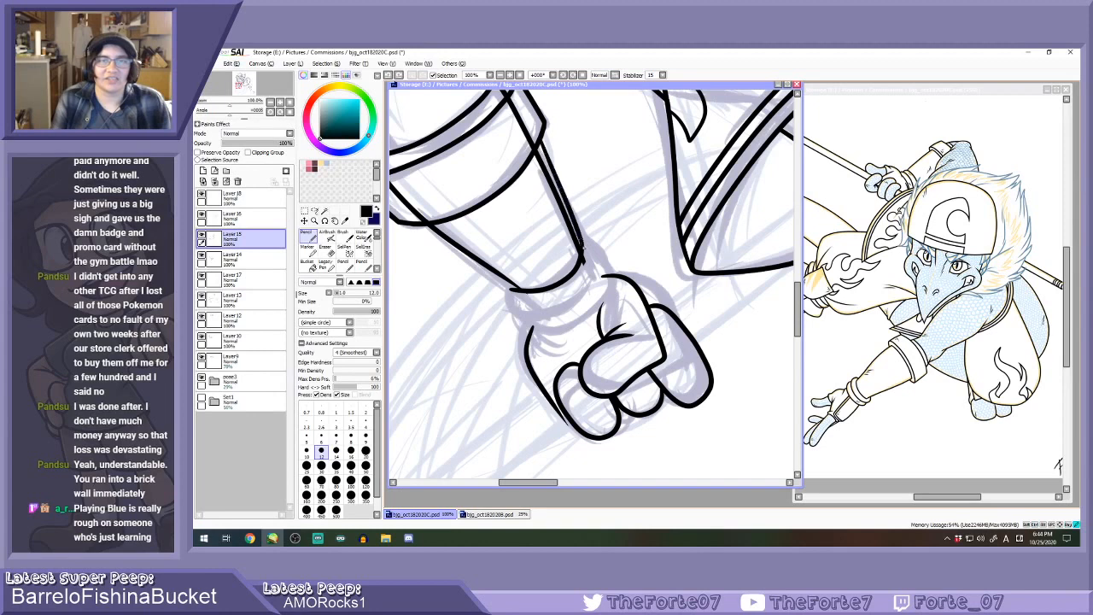
left_click_drag(410, 225, 516, 294)
key("ctrl+z")
key("ctrl+z")
left_click_drag(410, 225, 516, 293)
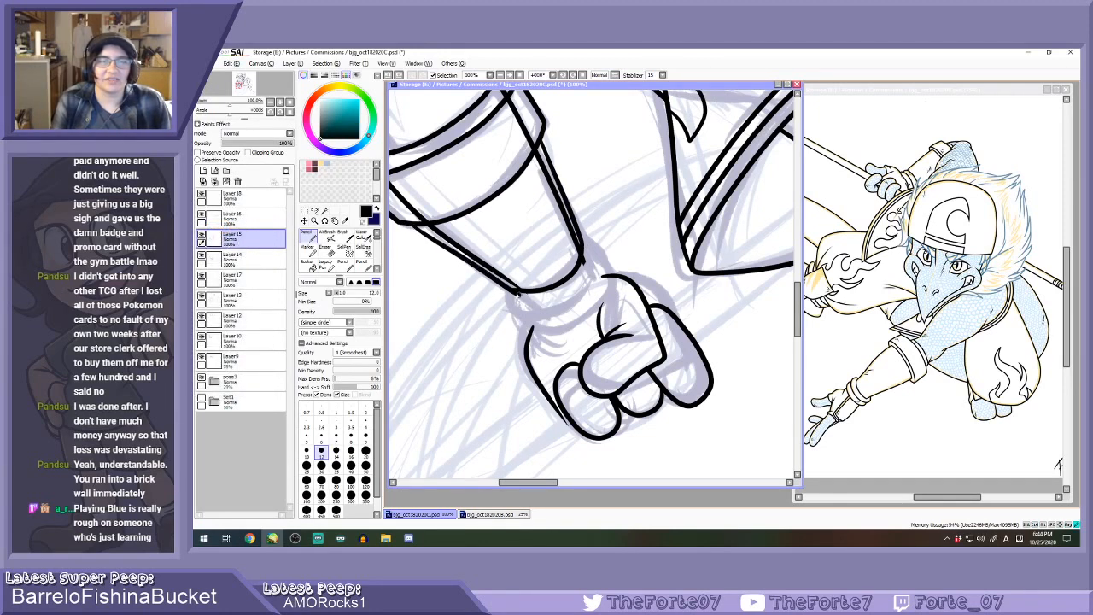
key("ctrl+z")
Rotate the canvas so the forearm hangs upright, retry the remaining parallel line, and undo back past the wrist curve.
mouse_move(483, 256)
left_mouse_down()
mouse_move(509, 222)
mouse_move(562, 203)
left_mouse_up()
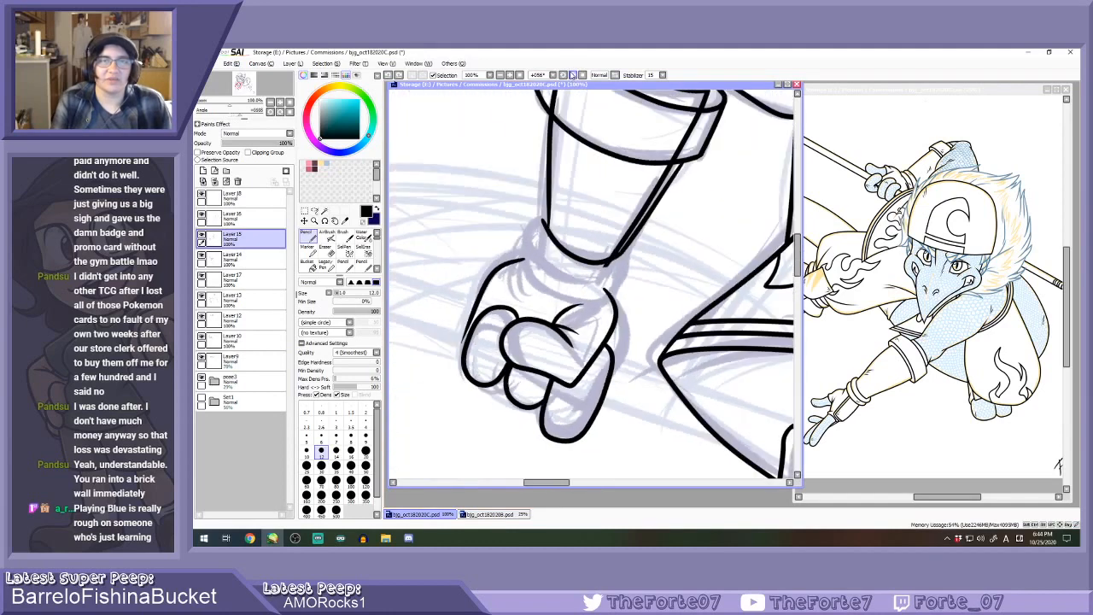
scroll(564, 202, "down", 1)
scroll(564, 203, "up", 1)
left_click_drag(544, 135, 546, 258)
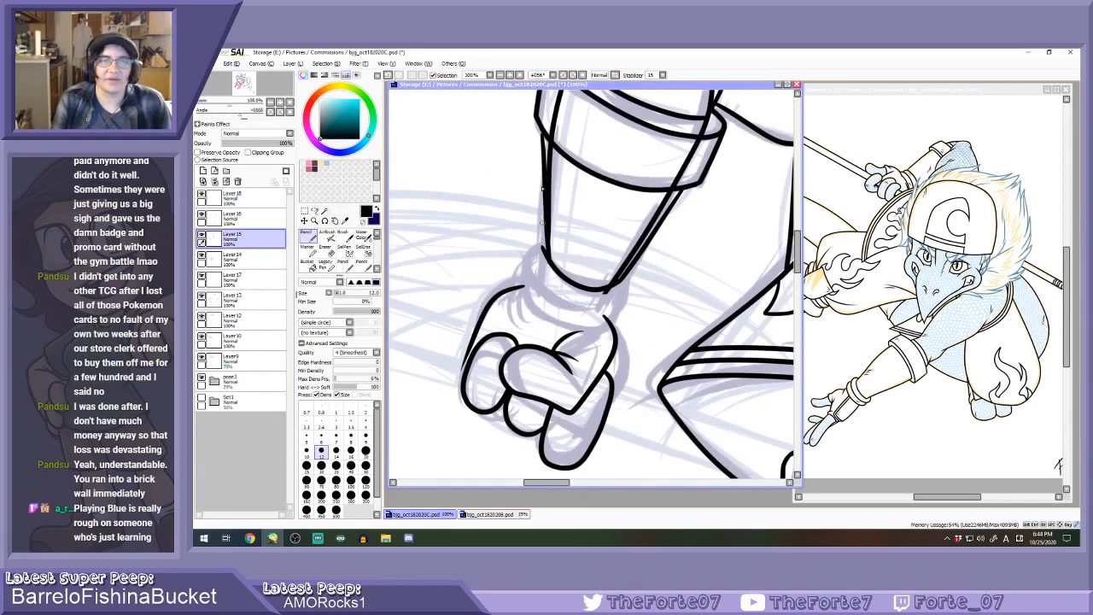
key("ctrl+z")
left_click_drag(545, 136, 543, 251)
key("ctrl+z")
left_click_drag(547, 138, 542, 251)
key("ctrl+z")
key("ctrl+z")
key("ctrl+z")
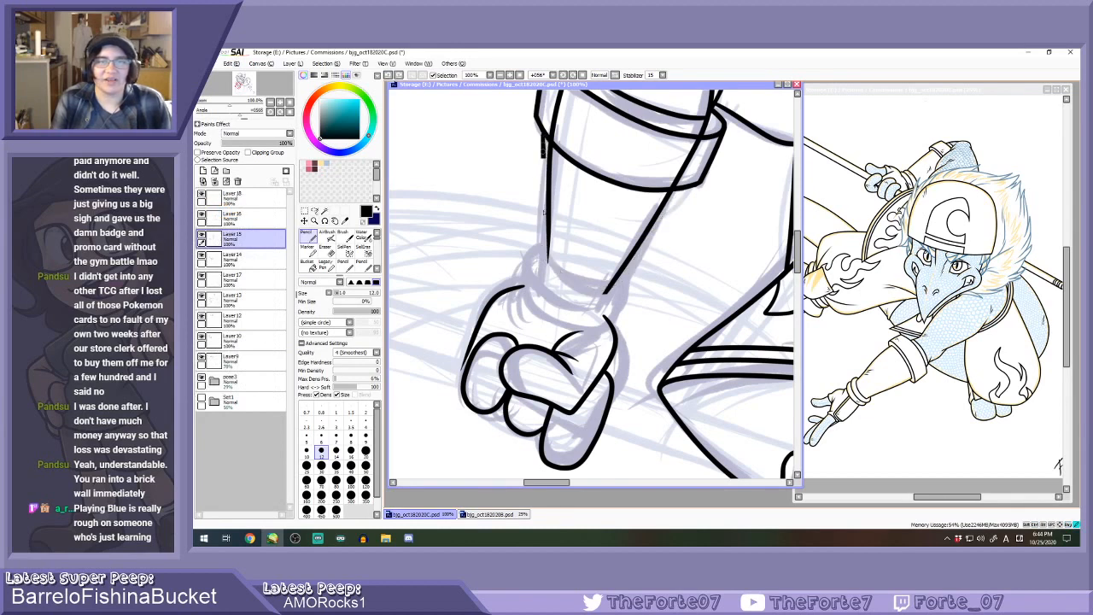
Ink one parallel line just outside each forearm outline from the armband down to the wrist.
left_click_drag(543, 158, 542, 265)
left_click_drag(682, 187, 610, 298)
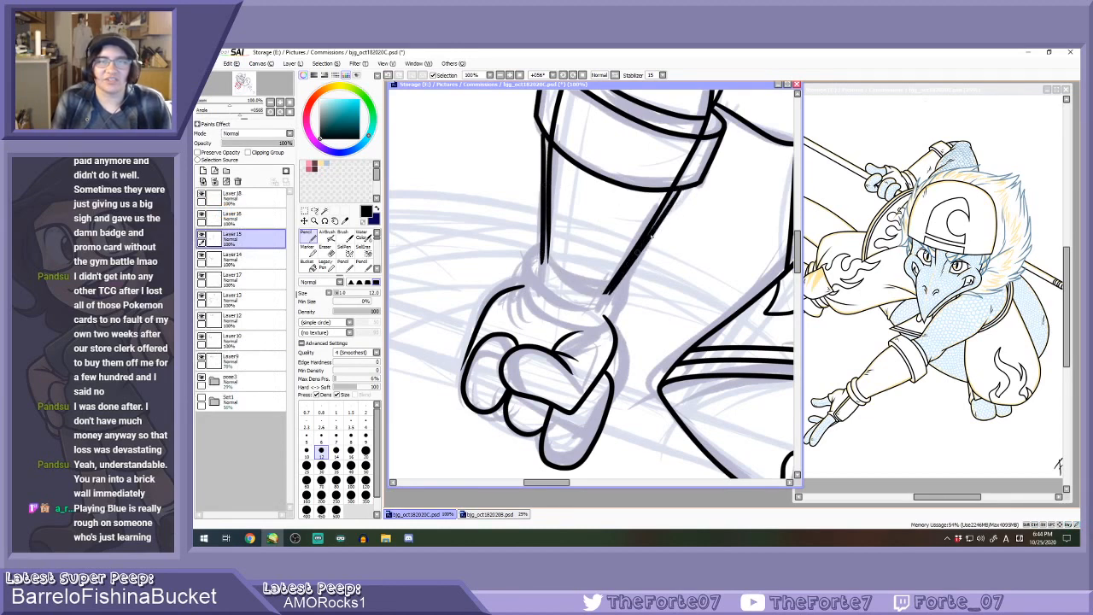
key("ctrl+z")
left_click_drag(681, 192, 609, 300)
key("ctrl+z")
left_click_drag(680, 189, 609, 299)
key("ctrl+z")
left_click_drag(680, 192, 608, 296)
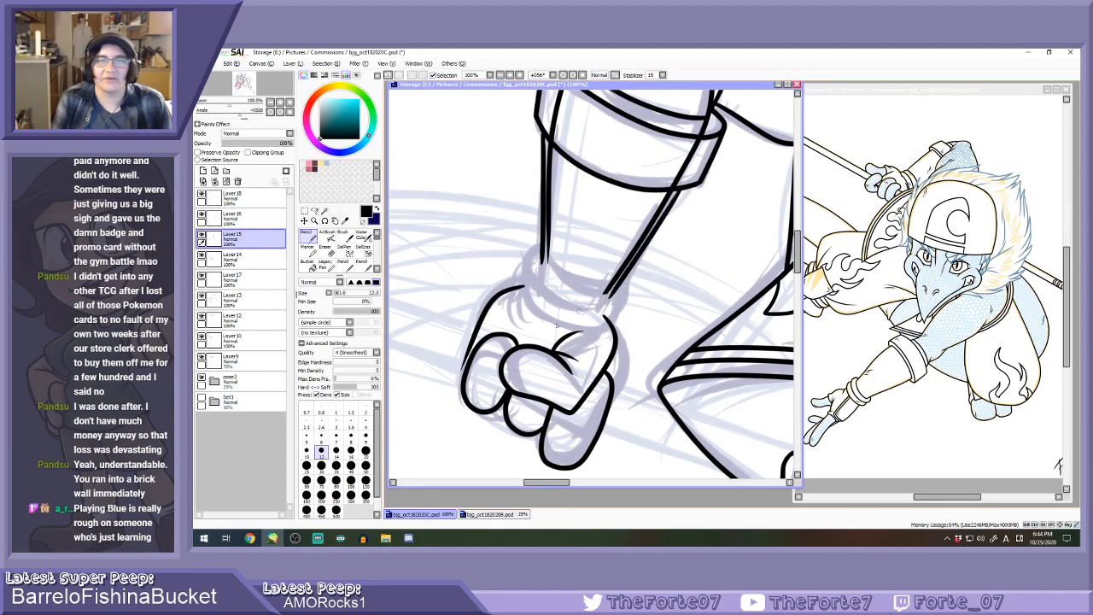
Ink the curved wrist edge joining the lower ends of the two new outer forearm lines.
scroll(556, 325, "up", 3)
left_click_drag(534, 227, 698, 271)
key("ctrl+z")
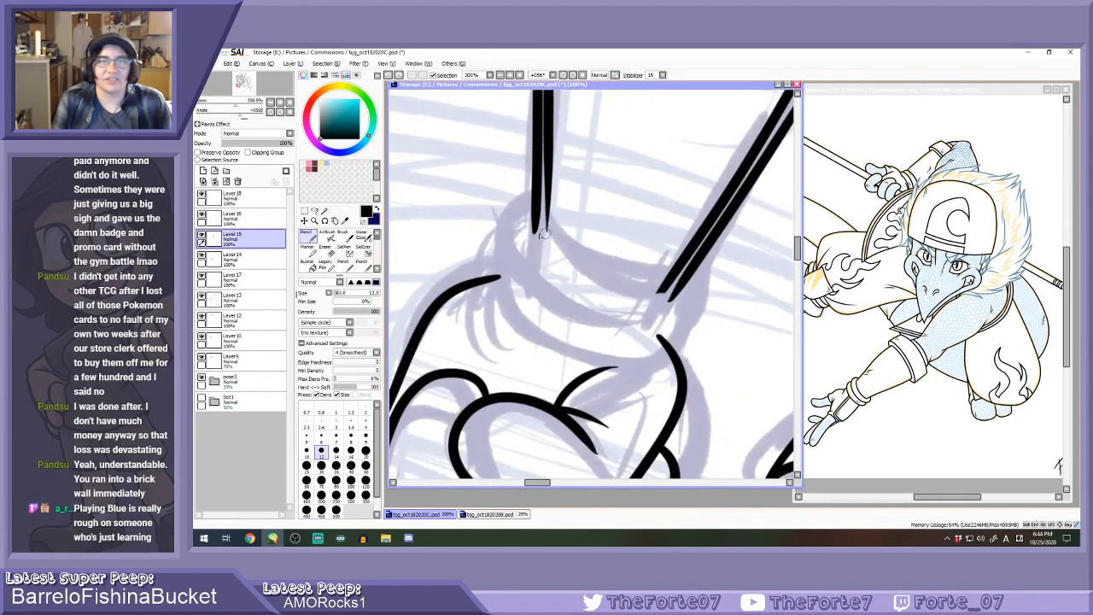
mouse_move(534, 224)
left_mouse_down()
mouse_move(560, 260)
mouse_move(703, 270)
left_mouse_up()
key("ctrl+z")
mouse_move(541, 243)
left_mouse_down()
mouse_move(679, 290)
mouse_move(700, 267)
left_mouse_up()
key("ctrl+z")
mouse_move(535, 222)
left_mouse_down()
mouse_move(577, 280)
mouse_move(692, 280)
mouse_move(697, 261)
left_mouse_up()
key("ctrl+z")
mouse_move(537, 213)
left_mouse_down()
mouse_move(632, 287)
mouse_move(686, 269)
left_mouse_up()
Erase the ends of the forearm lines that stick out past both corners of the curved wrist edge.
key("e")
scroll(473, 253, "up", 1)
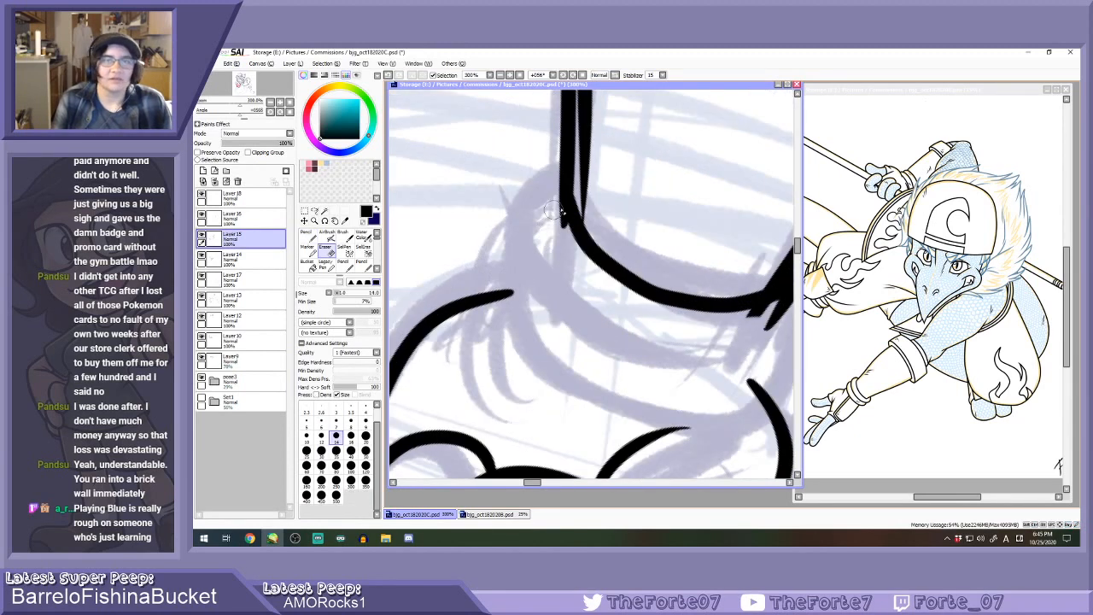
scroll(554, 211, "up", 1)
scroll(557, 220, "down", 1)
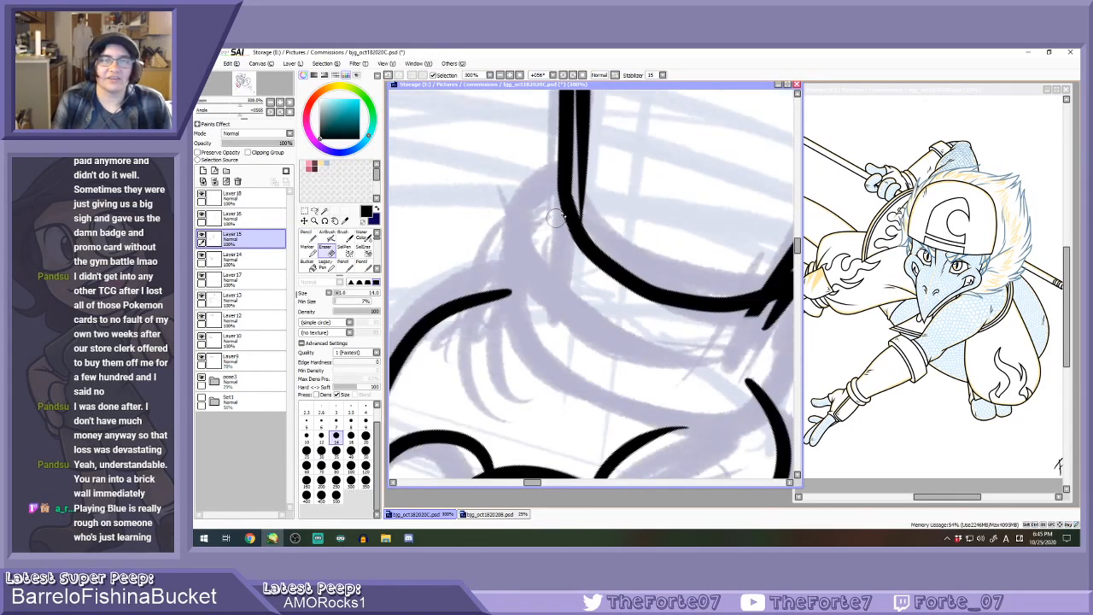
scroll(551, 306, "down", 2)
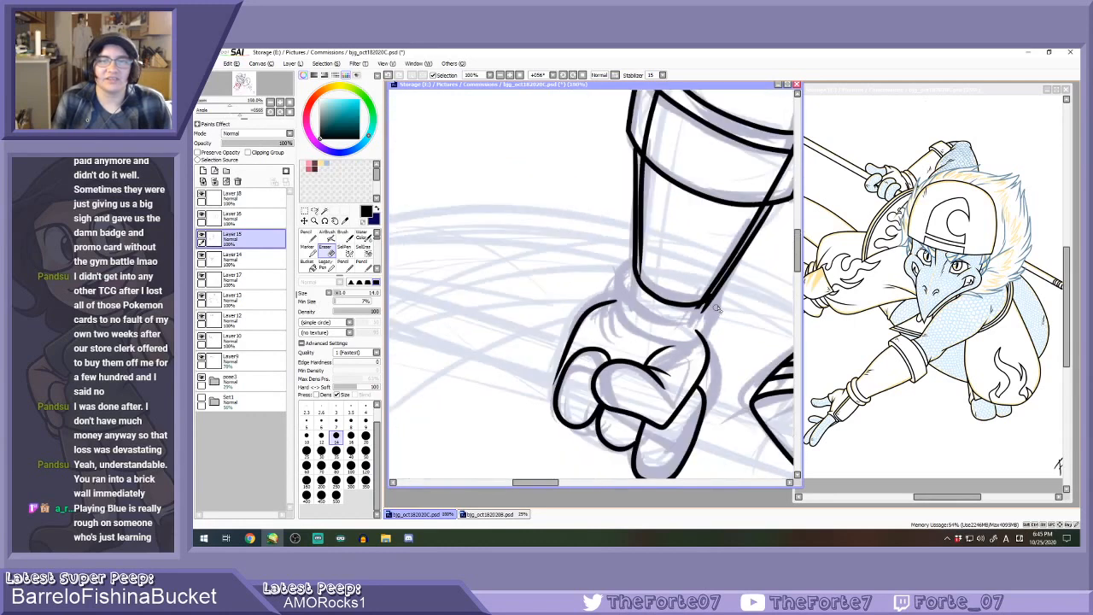
scroll(716, 309, "up", 2)
left_click_drag(683, 324, 710, 303)
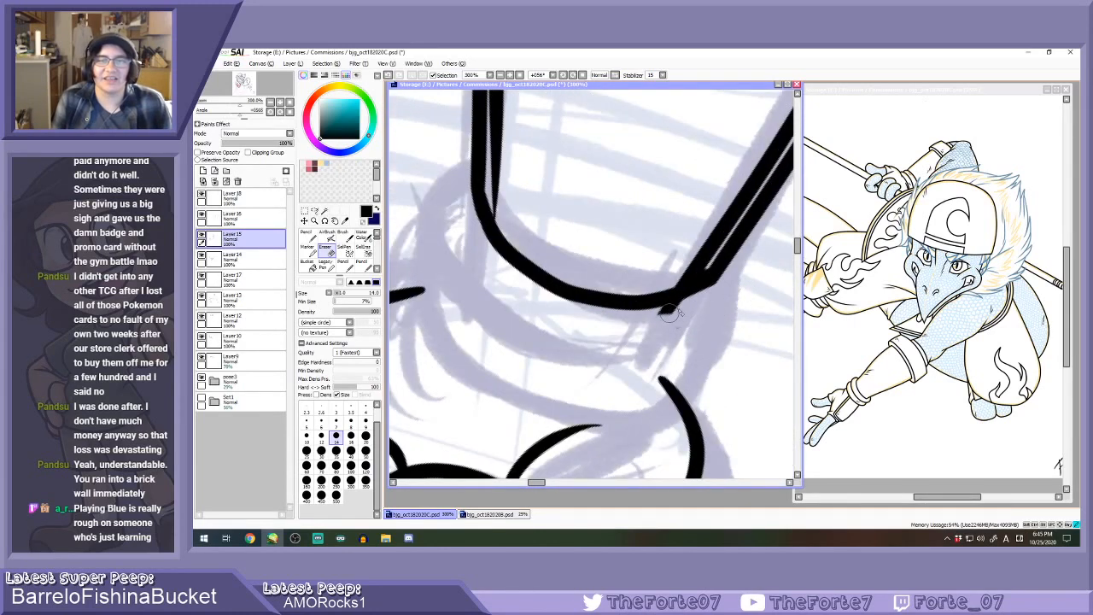
scroll(697, 309, "down", 1)
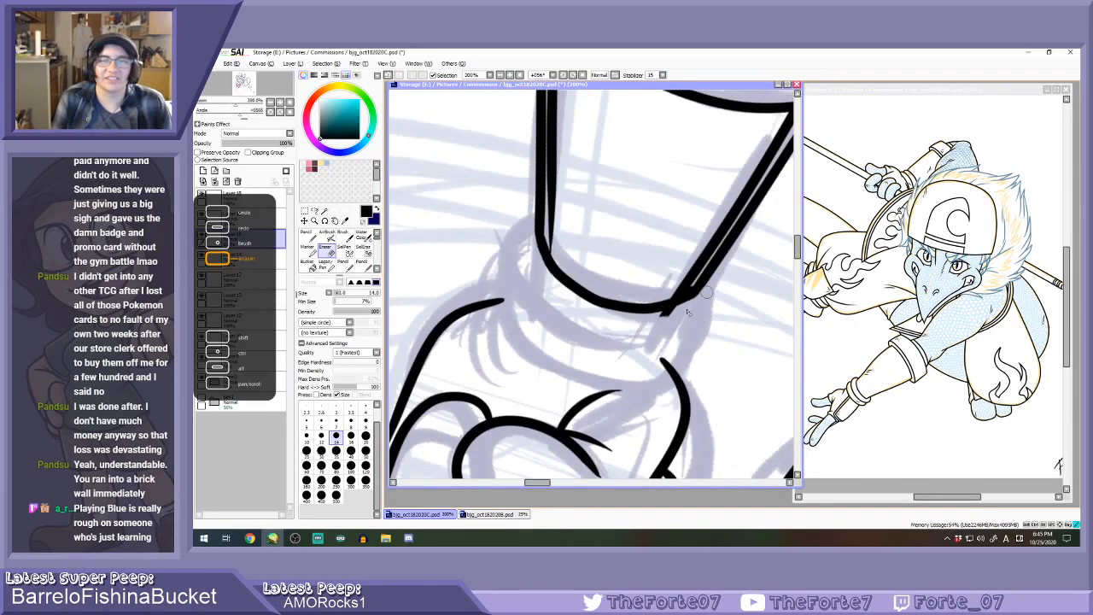
Rotate the canvas until the fist points sideways and ink the wristband's first curve around the wrist edge, extending its tail to the forearm line.
key("n")
mouse_move(536, 213)
left_mouse_down()
mouse_move(517, 295)
mouse_move(722, 304)
mouse_move(725, 265)
left_mouse_up()
key("ctrl+z")
left_click(574, 76)
left_click(574, 76)
left_click(574, 76)
left_click(574, 76)
left_click(574, 76)
left_click(574, 76)
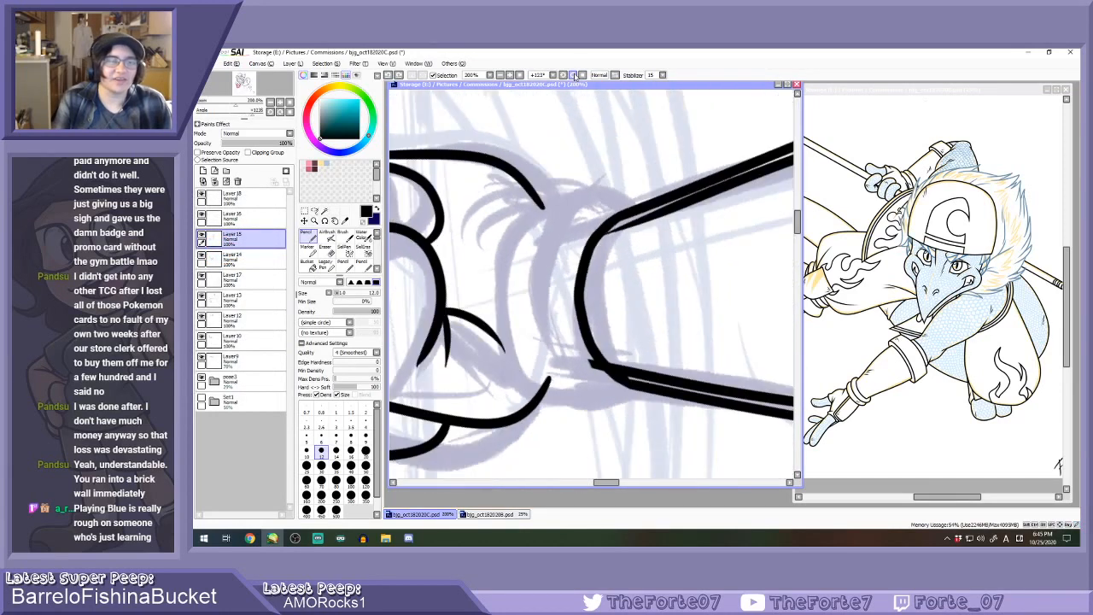
scroll(572, 250, "down", 1)
mouse_move(626, 181)
left_mouse_down()
mouse_move(551, 220)
mouse_move(622, 342)
mouse_move(653, 319)
left_mouse_up()
scroll(624, 339, "up", 2)
scroll(626, 339, "up", 1)
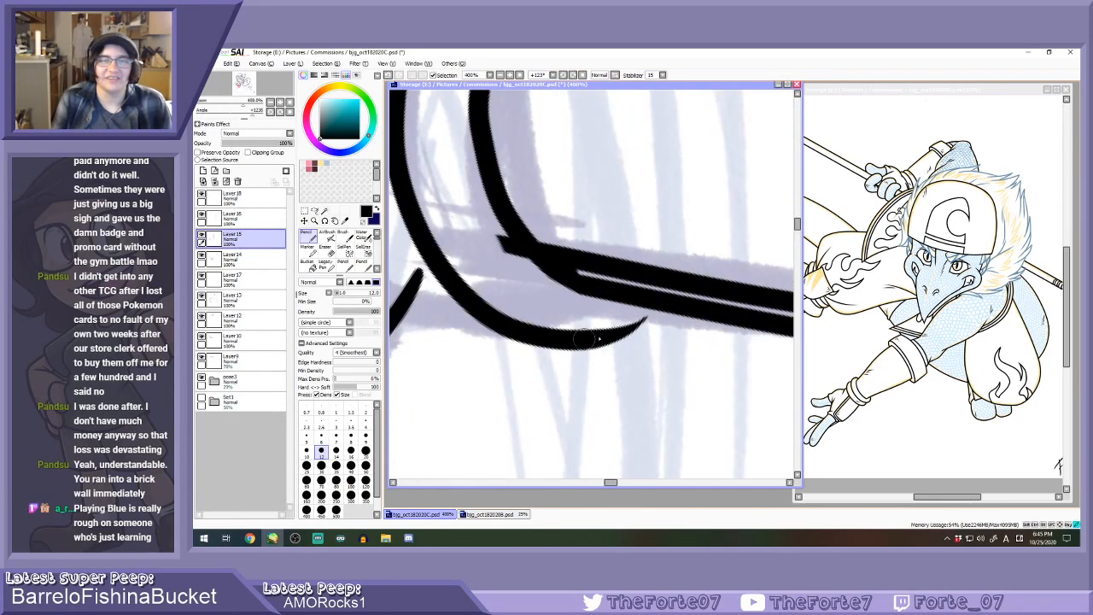
left_click_drag(589, 343, 656, 302)
scroll(591, 319, "down", 3)
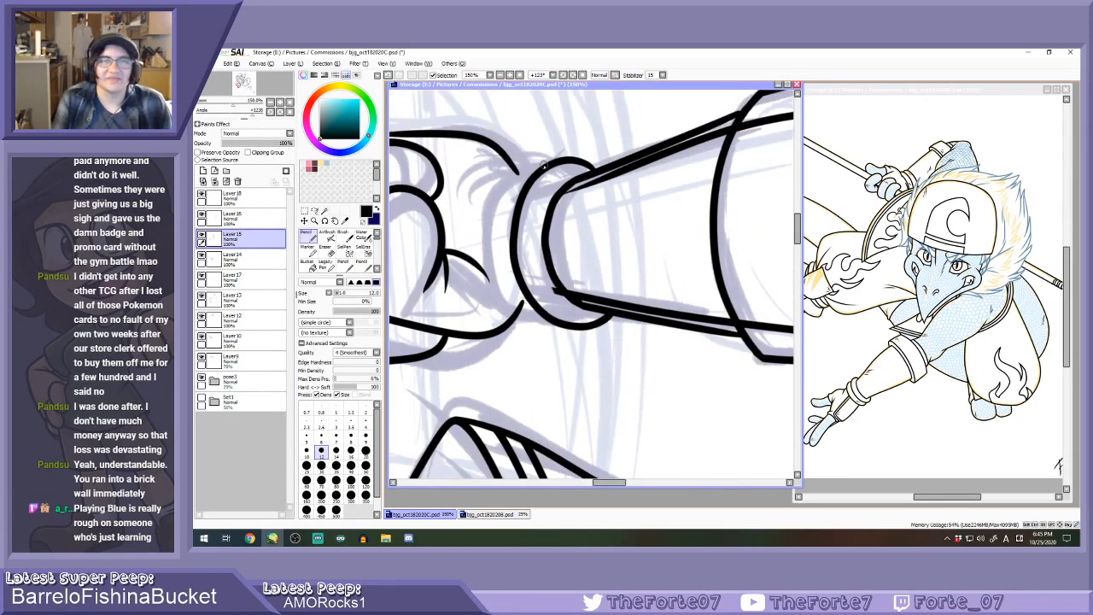
Ink the wristband's second curve on the fist side of the first one, with both ends meeting the first curve.
key("ctrl+z")
mouse_move(513, 171)
left_mouse_down()
mouse_move(523, 332)
mouse_move(557, 336)
left_mouse_up()
key("ctrl+z")
mouse_move(548, 156)
left_mouse_down()
mouse_move(489, 295)
mouse_move(563, 323)
left_mouse_up()
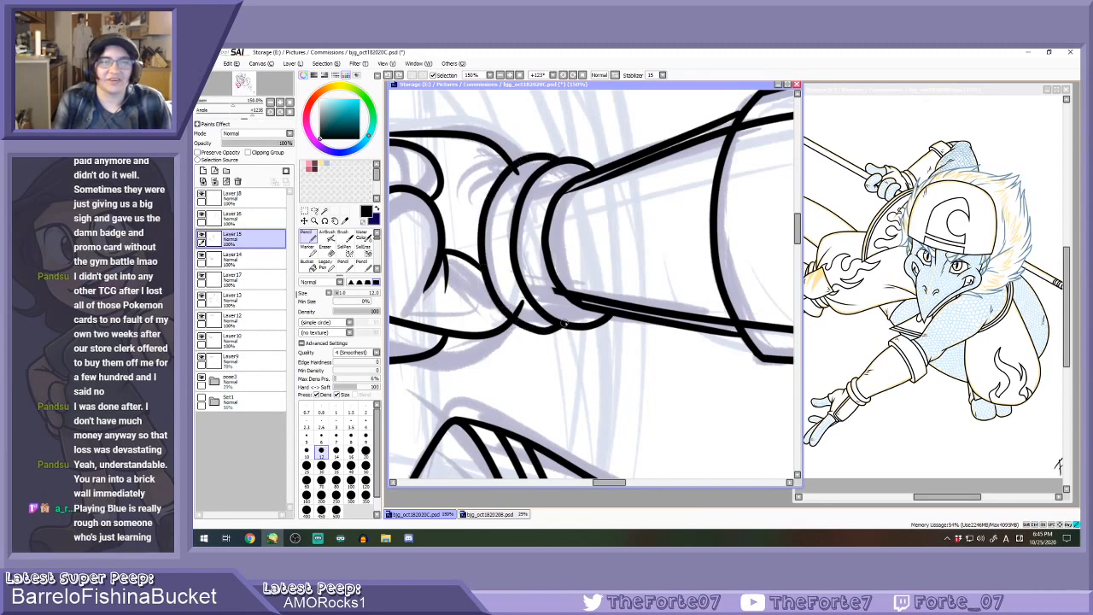
key("ctrl+z")
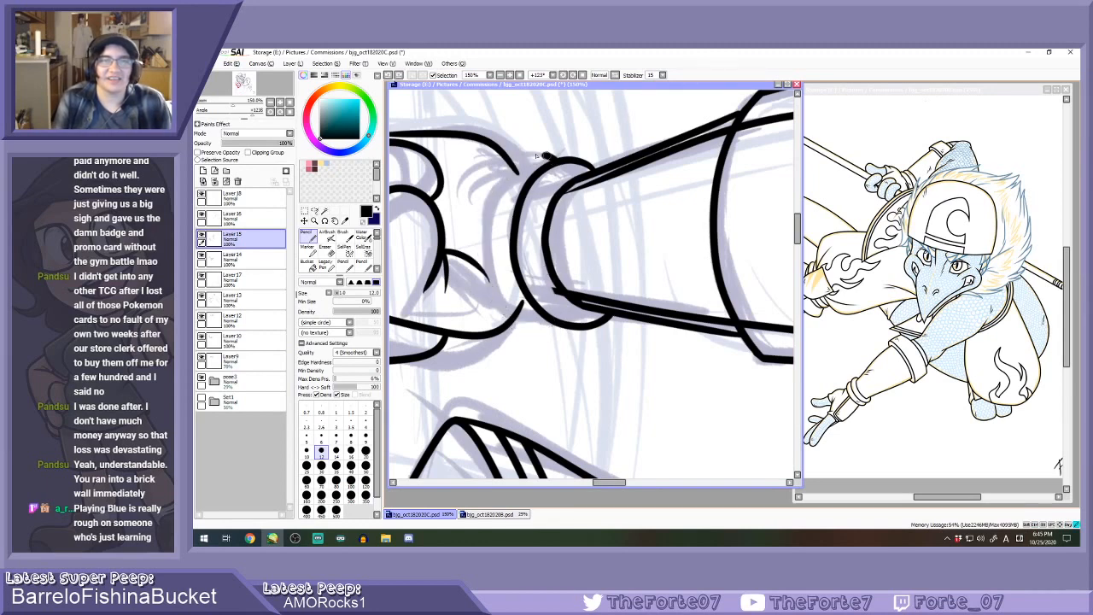
mouse_move(538, 156)
left_mouse_down()
mouse_move(483, 287)
mouse_move(562, 323)
left_mouse_up()
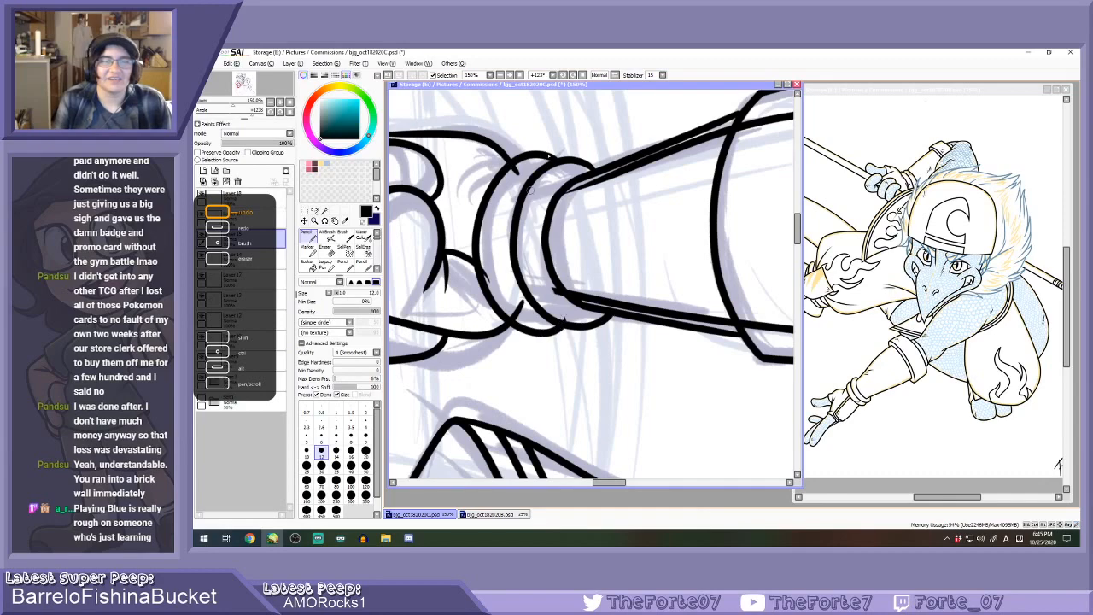
Reset the canvas rotation and erase the old forearm outline on Layer 13 along the lowered arm's forearm and wrist.
left_click(582, 76)
scroll(586, 152, "down", 3)
key("e")
scroll(606, 196, "up", 5)
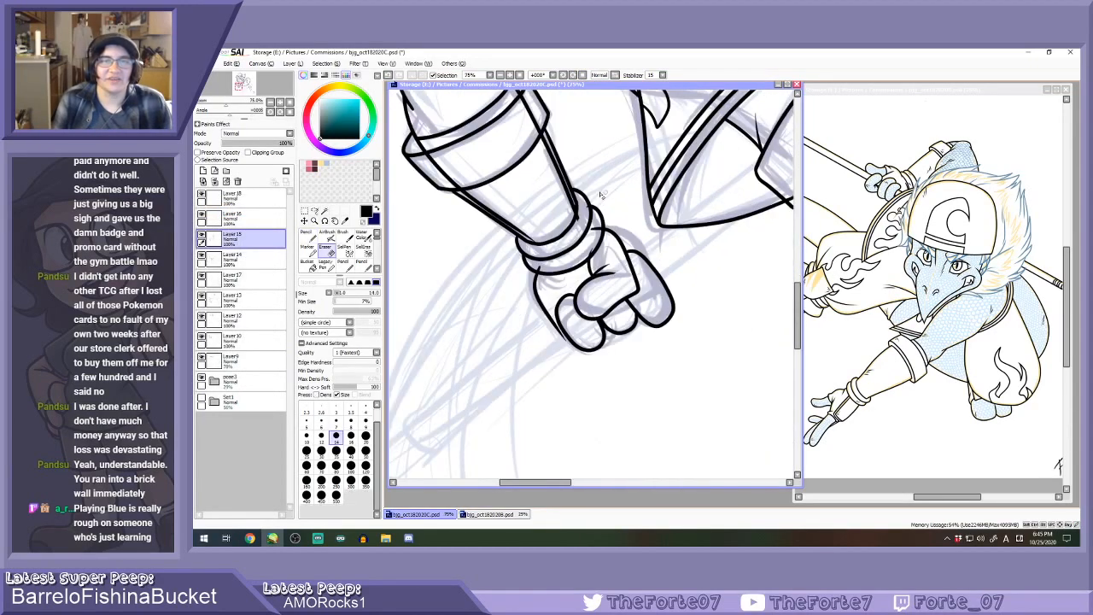
scroll(607, 196, "down", 2)
left_click(236, 298)
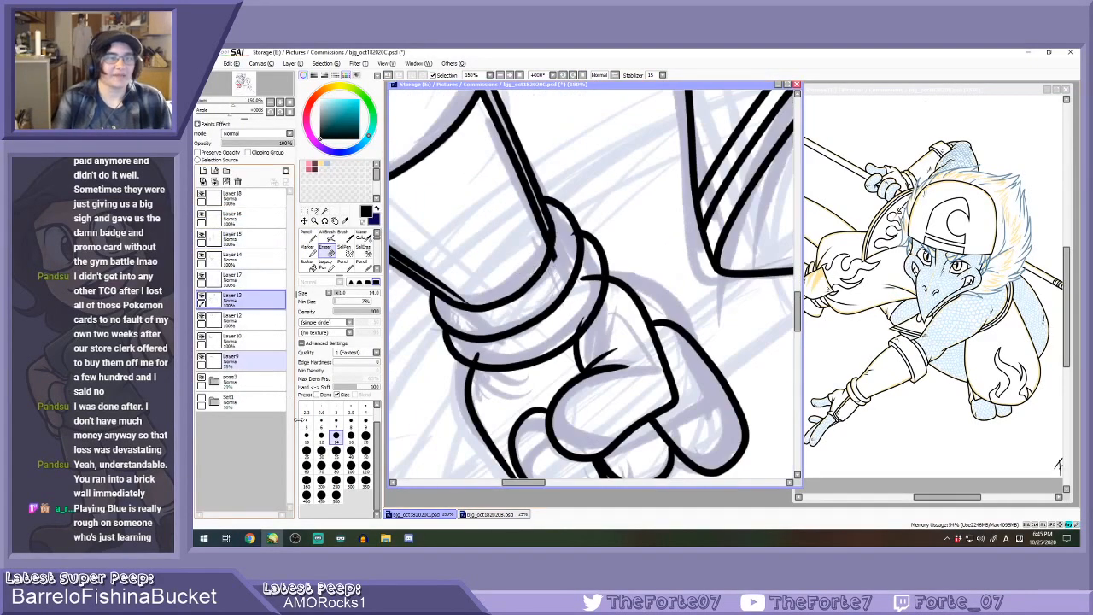
scroll(602, 272, "down", 2)
scroll(607, 271, "down", 1)
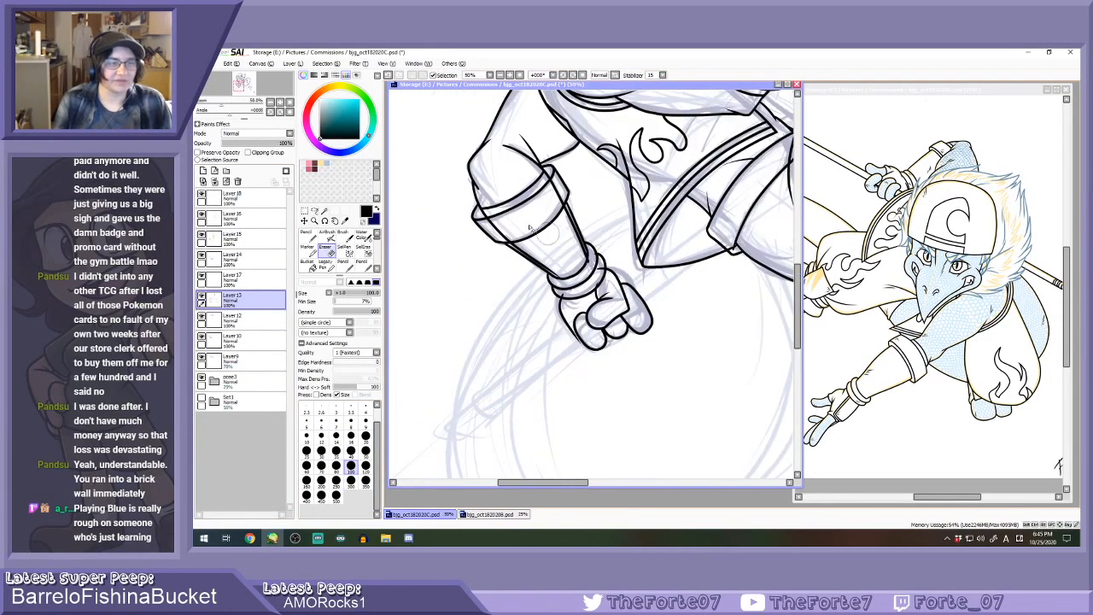
scroll(531, 234, "up", 1)
mouse_move(474, 227)
left_mouse_down()
mouse_move(492, 236)
mouse_move(467, 218)
left_mouse_up()
key("ctrl+z")
left_click_drag(517, 264, 580, 309)
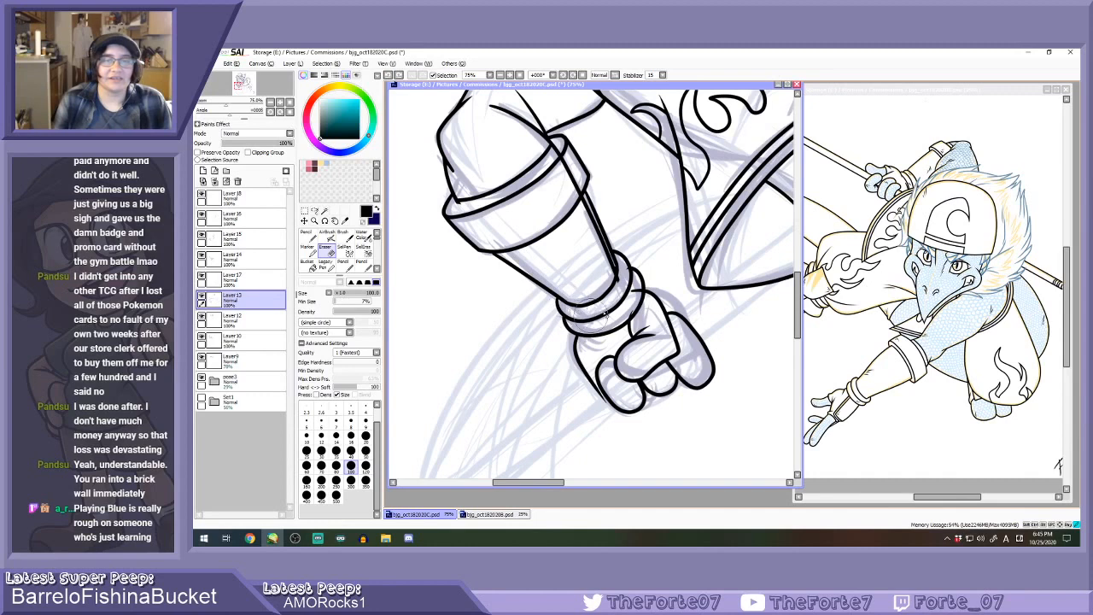
mouse_move(593, 316)
left_mouse_down()
mouse_move(622, 310)
mouse_move(627, 278)
mouse_move(630, 293)
mouse_move(603, 254)
left_mouse_up()
On Layer 15, erase and re-ink the rounded corner where the lowered arm's inner forearm line meets the curved wrist edge.
left_click(366, 438)
scroll(603, 265, "up", 1)
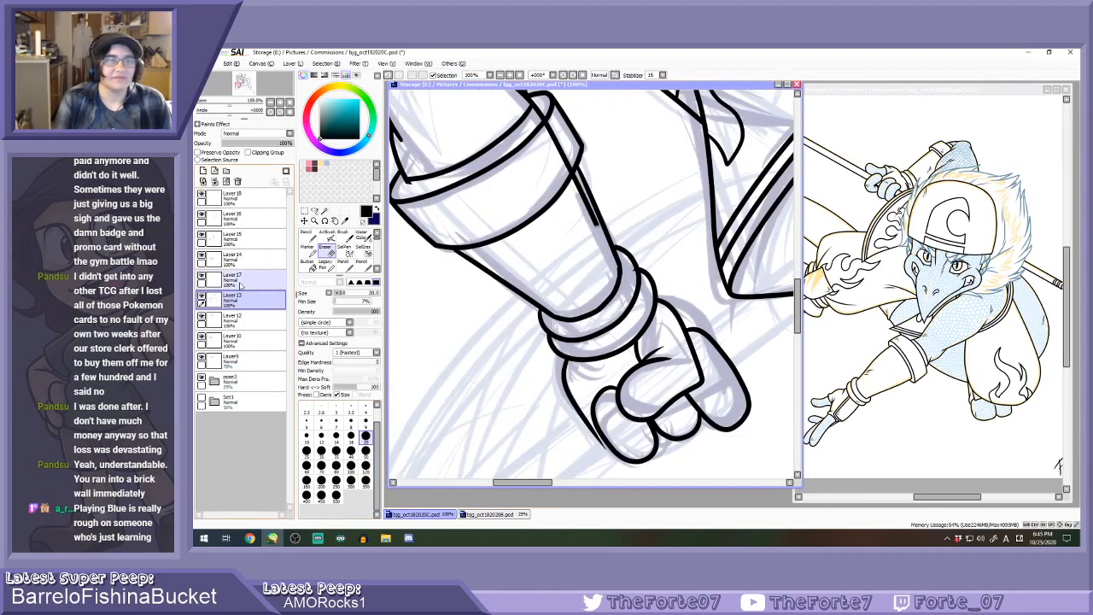
left_click(201, 238)
left_click(202, 237)
left_click(235, 237)
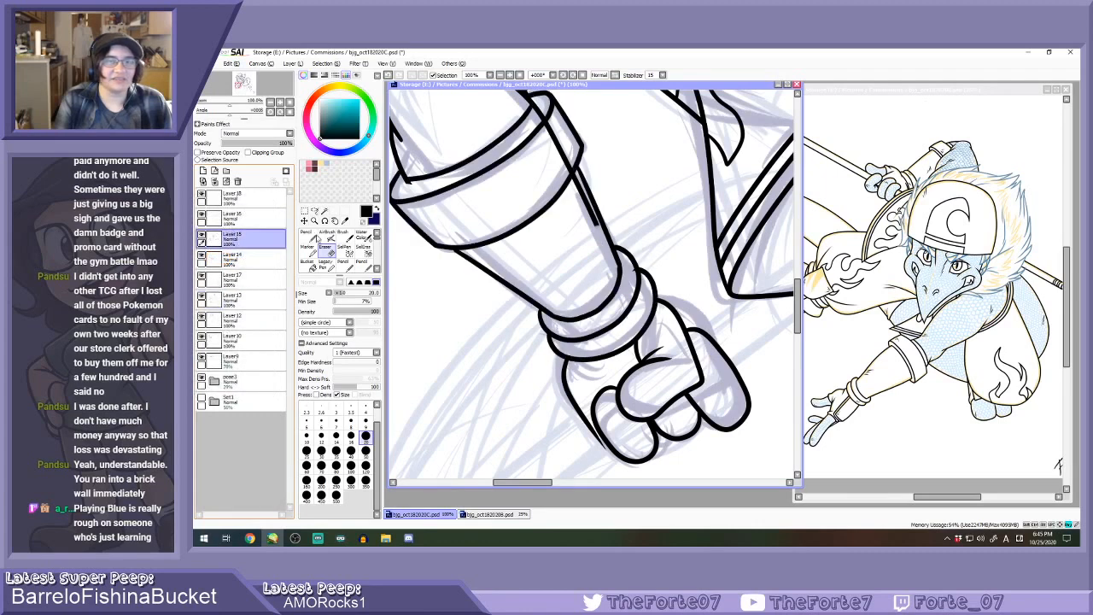
scroll(583, 277, "up", 1)
mouse_move(573, 270)
left_mouse_down()
mouse_move(567, 263)
mouse_move(555, 309)
mouse_move(567, 294)
left_mouse_up()
key("n")
scroll(577, 264, "up", 1)
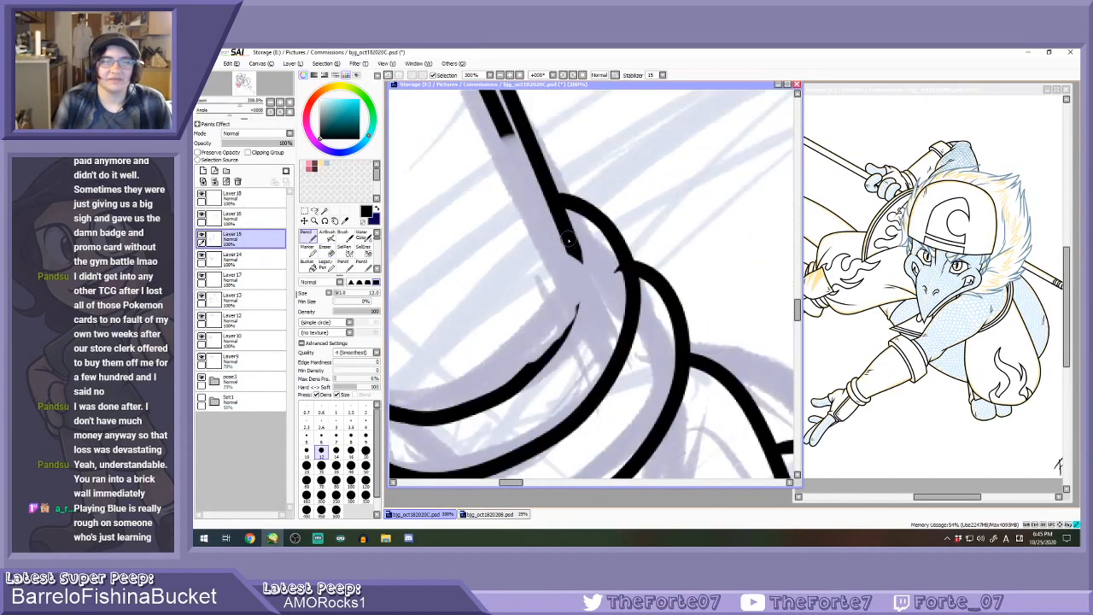
mouse_move(572, 232)
left_mouse_down()
mouse_move(575, 272)
mouse_move(557, 329)
mouse_move(517, 382)
mouse_move(548, 357)
mouse_move(529, 367)
mouse_move(578, 292)
left_mouse_up()
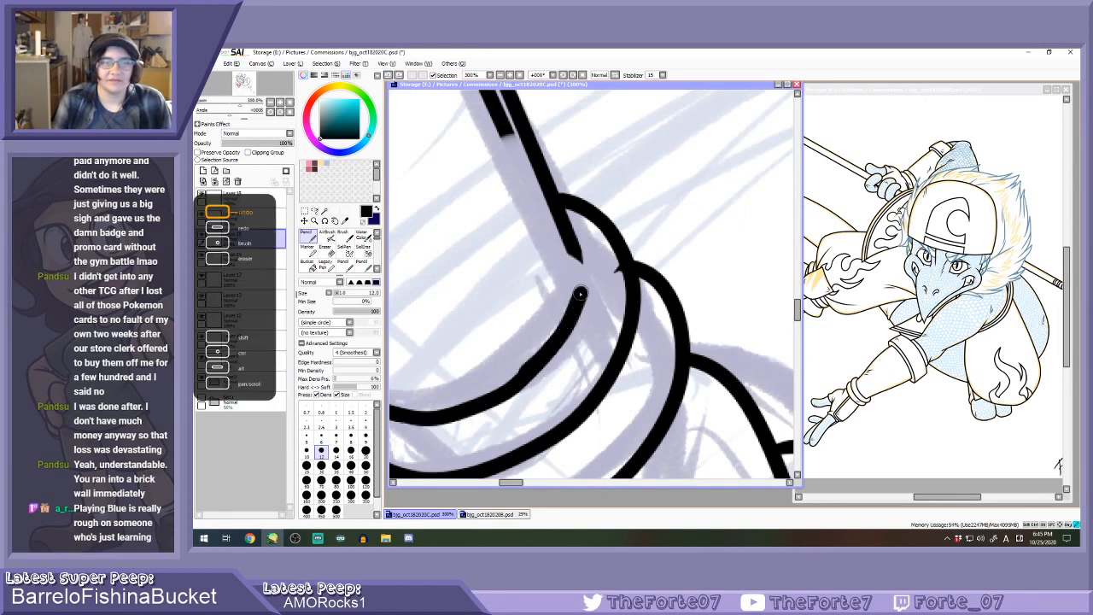
key("ctrl+z")
left_click_drag(531, 367, 575, 295)
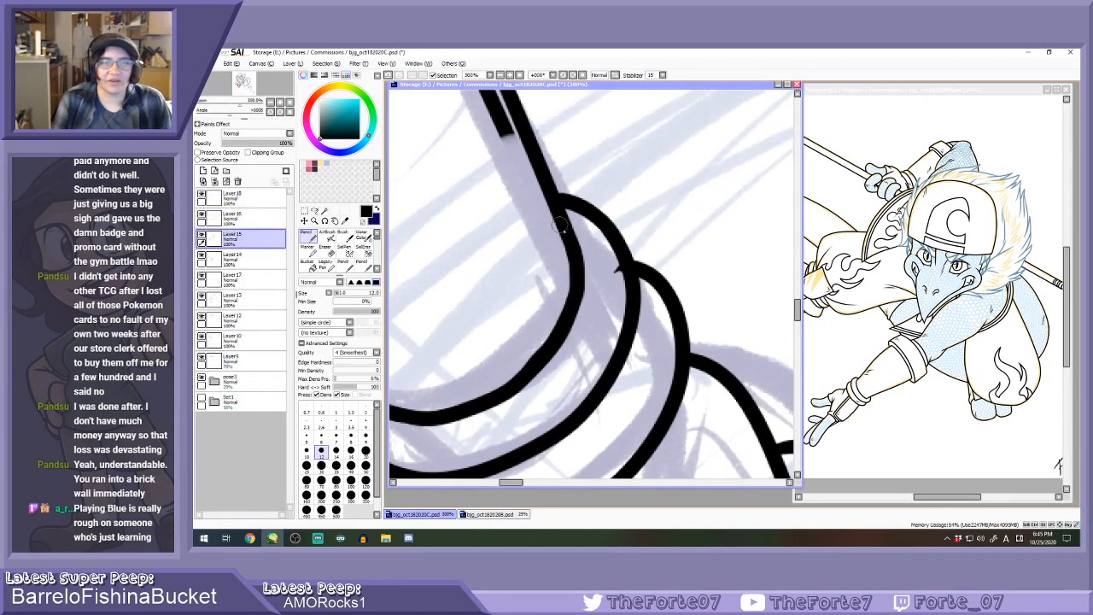
Erase the small overshoot where the second wristband curve meets the first one, using an eraser size of 8.
key("e")
left_click(351, 423)
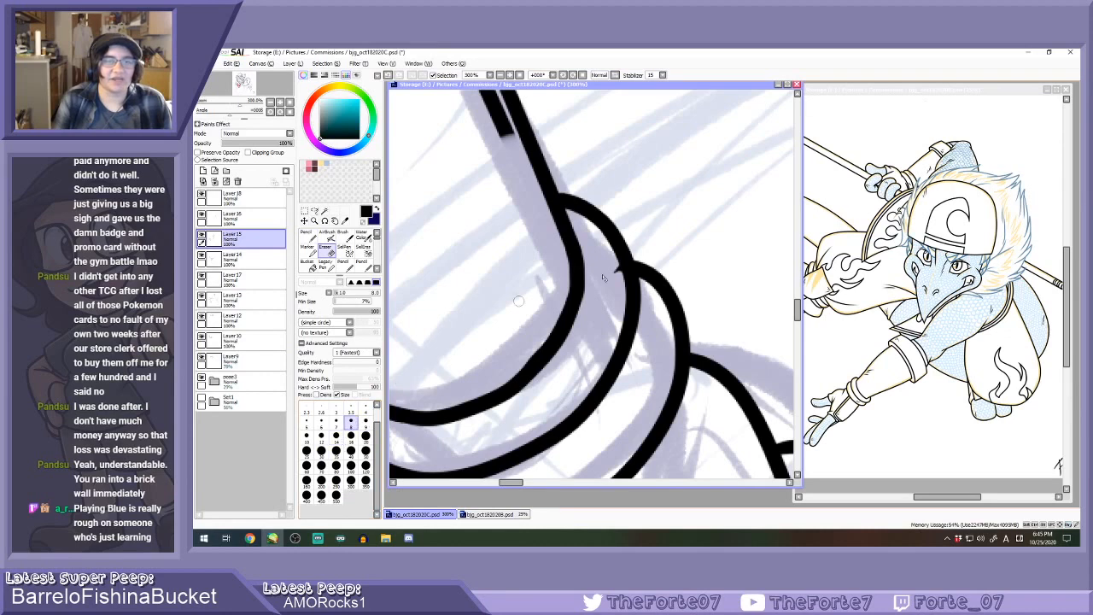
scroll(615, 286, "up", 2)
left_click_drag(627, 255, 629, 274)
scroll(617, 282, "down", 1)
scroll(611, 246, "down", 5)
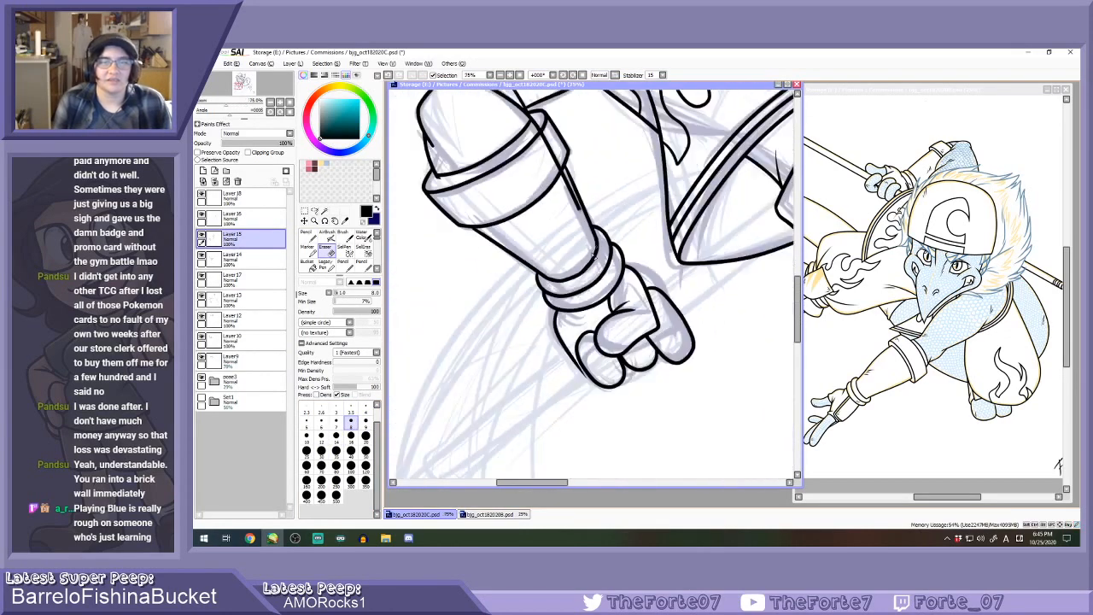
Erase the leftover duplicate line below the armband on Layer 13 with the eraser size set to 20.
left_click(365, 435)
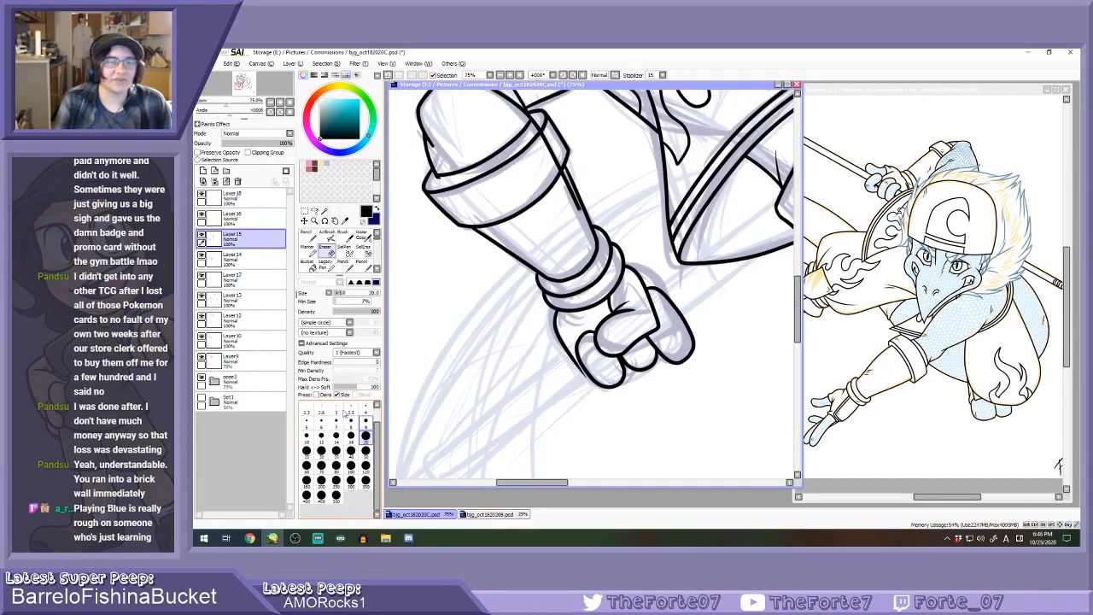
left_click(270, 292)
scroll(543, 128, "up", 1)
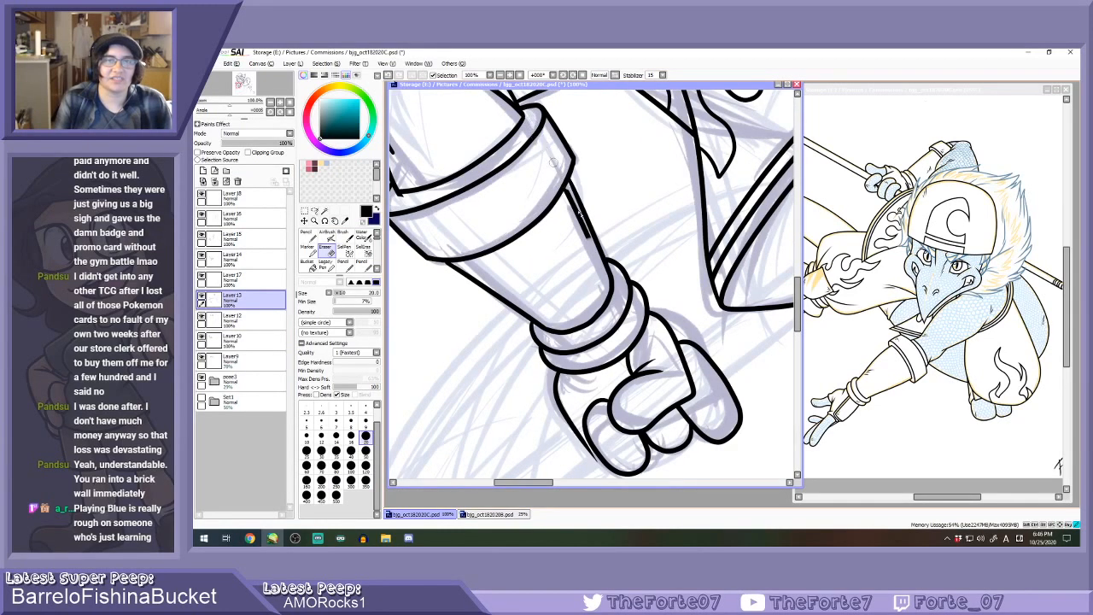
left_click_drag(553, 161, 595, 246)
scroll(591, 245, "down", 4)
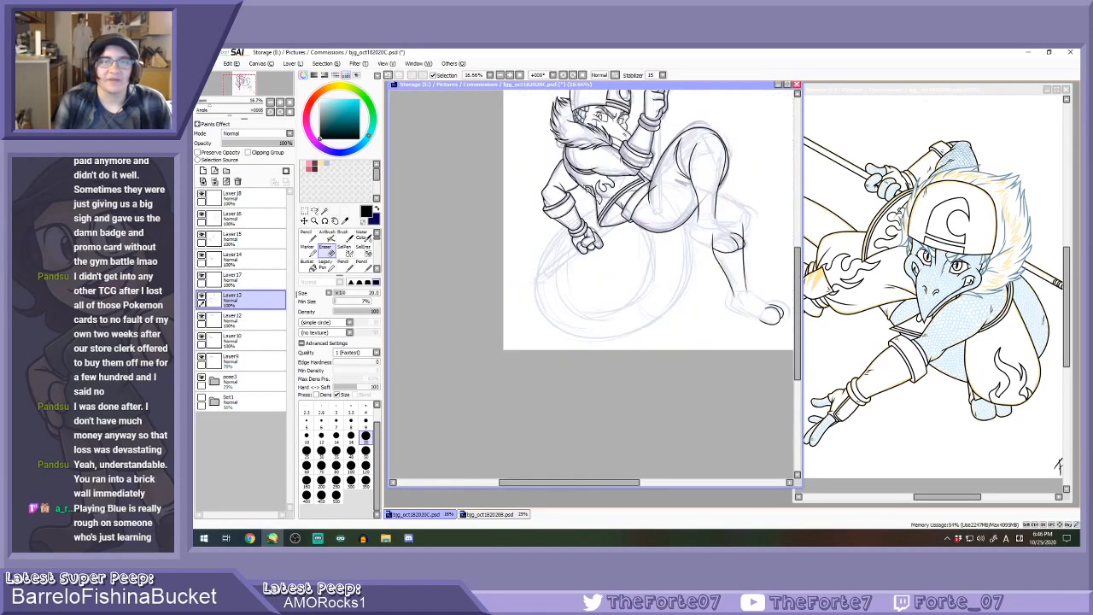
Check what Layer 16 and Layer 15 contain by toggling their visibility, and make Layer 15 active for inking the raised fist.
scroll(600, 140, "up", 2)
scroll(587, 159, "down", 2)
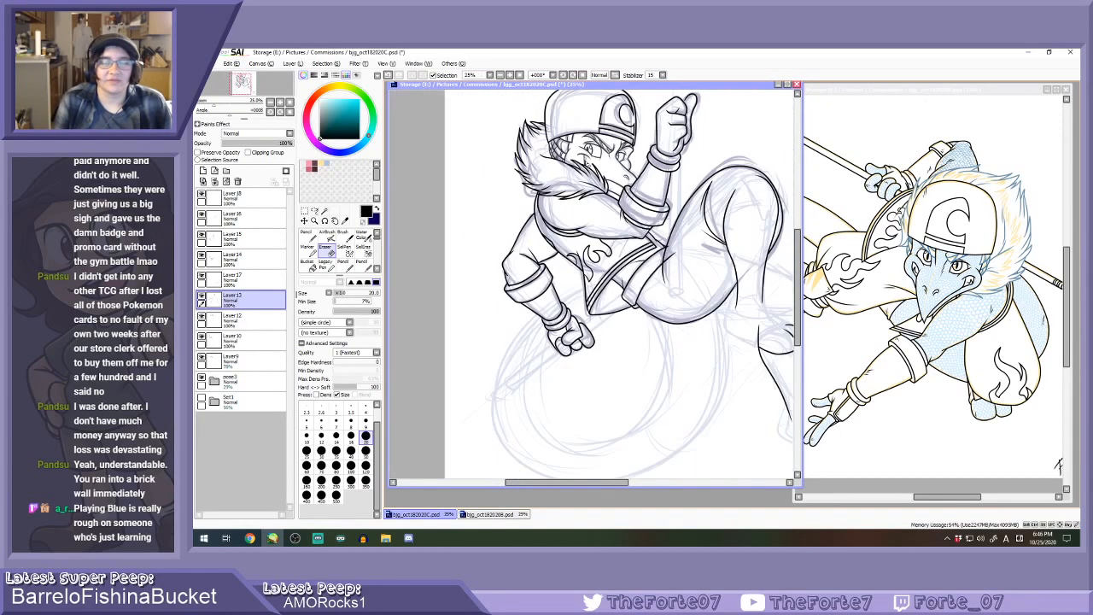
key("n")
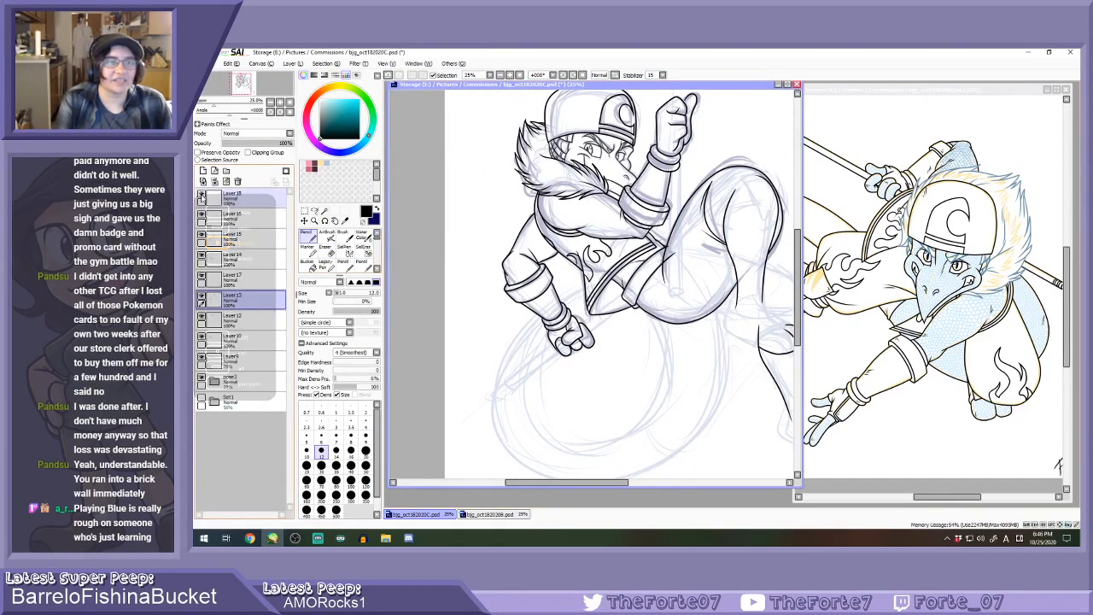
left_click(202, 217)
left_click(201, 216)
left_click(202, 216)
left_click(202, 216)
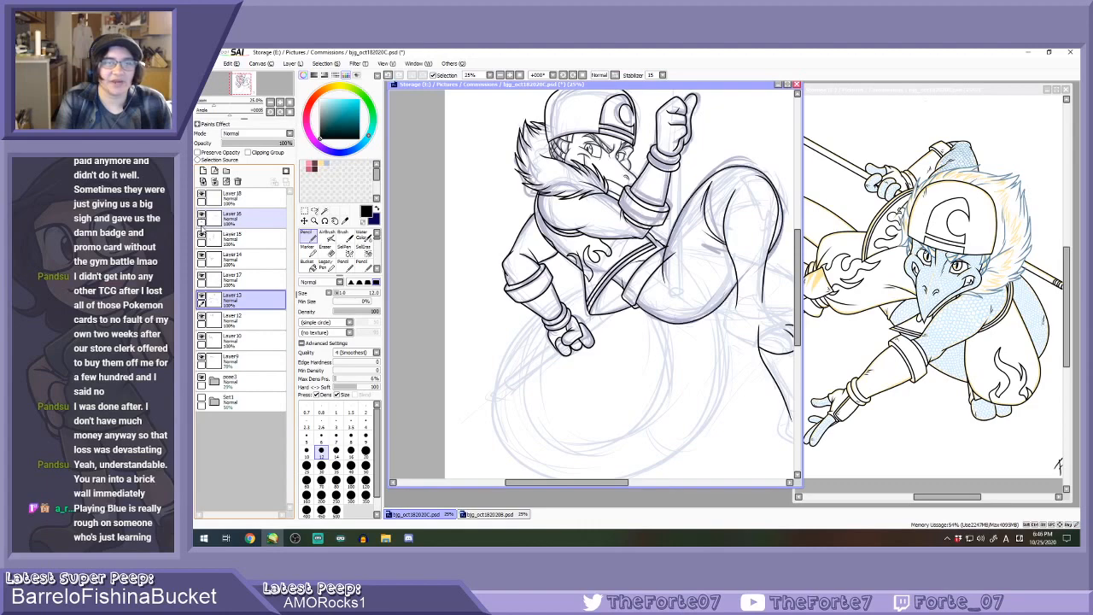
left_click(203, 236)
left_click(202, 236)
left_click(231, 239)
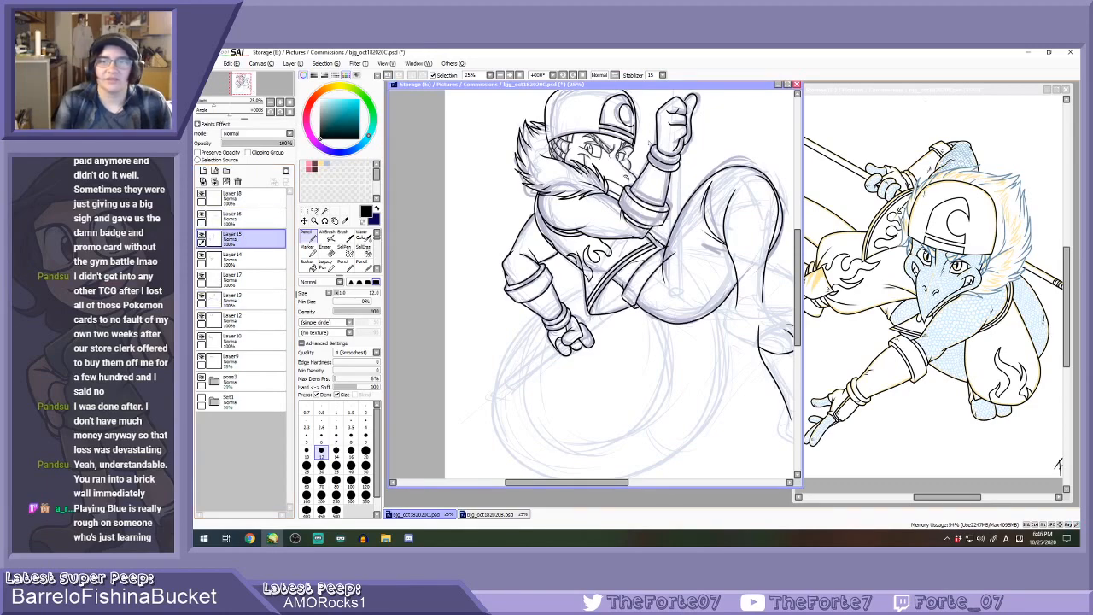
scroll(716, 109, "up", 2)
scroll(547, 261, "down", 2)
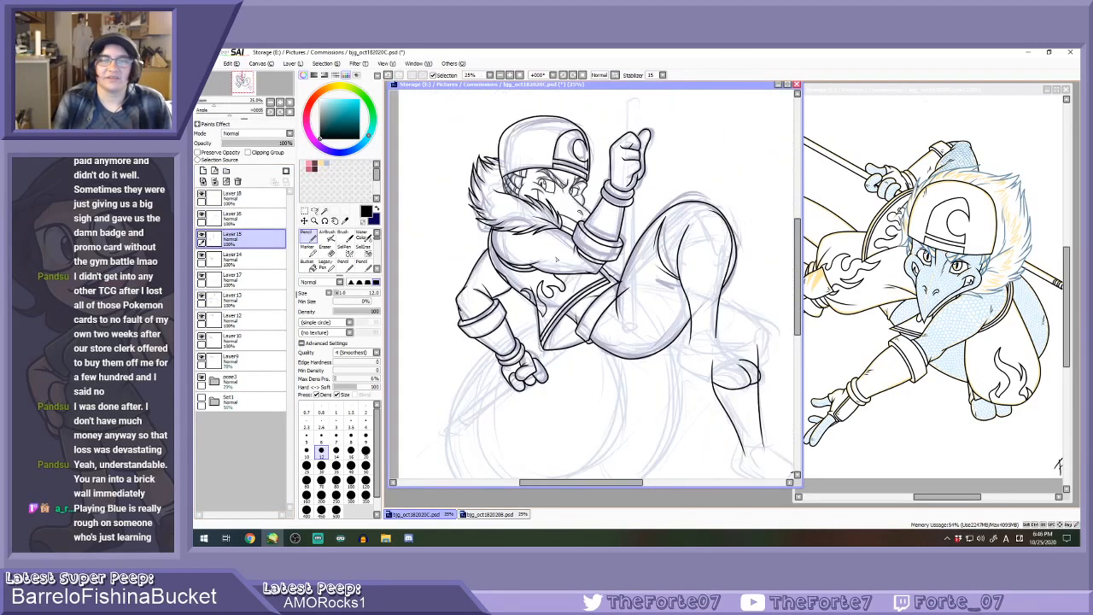
scroll(582, 188, "up", 3)
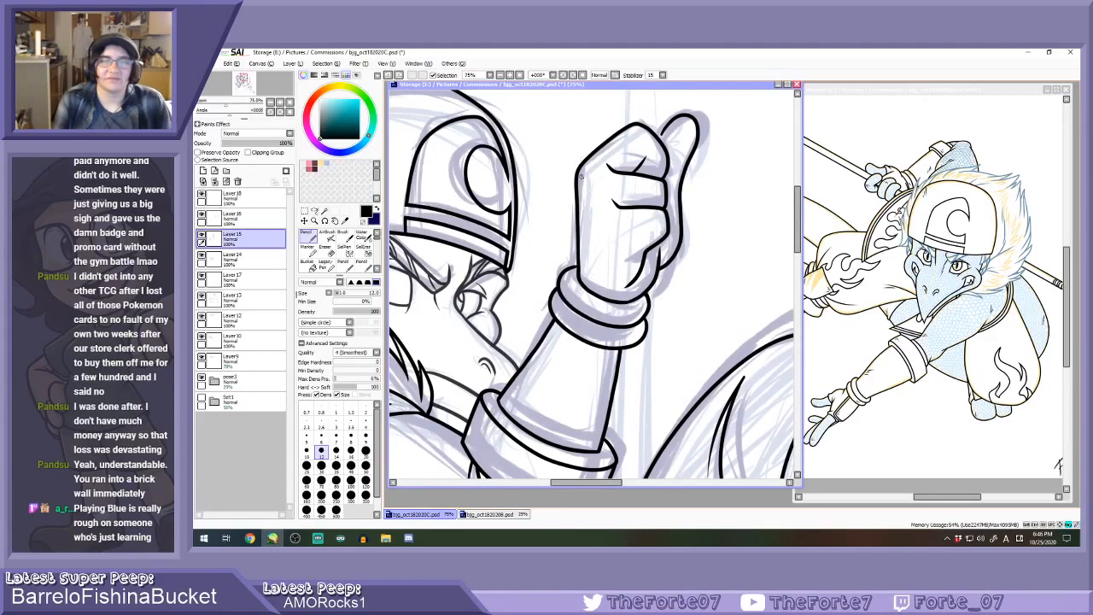
Try to ink an angled line across the back of the raised hand from the upper knuckle corner to the wristband.
left_click_drag(597, 229, 600, 239)
key("ctrl+z")
mouse_move(582, 171)
left_mouse_down()
mouse_move(601, 254)
mouse_move(586, 294)
mouse_move(602, 208)
left_mouse_up()
key("ctrl+z")
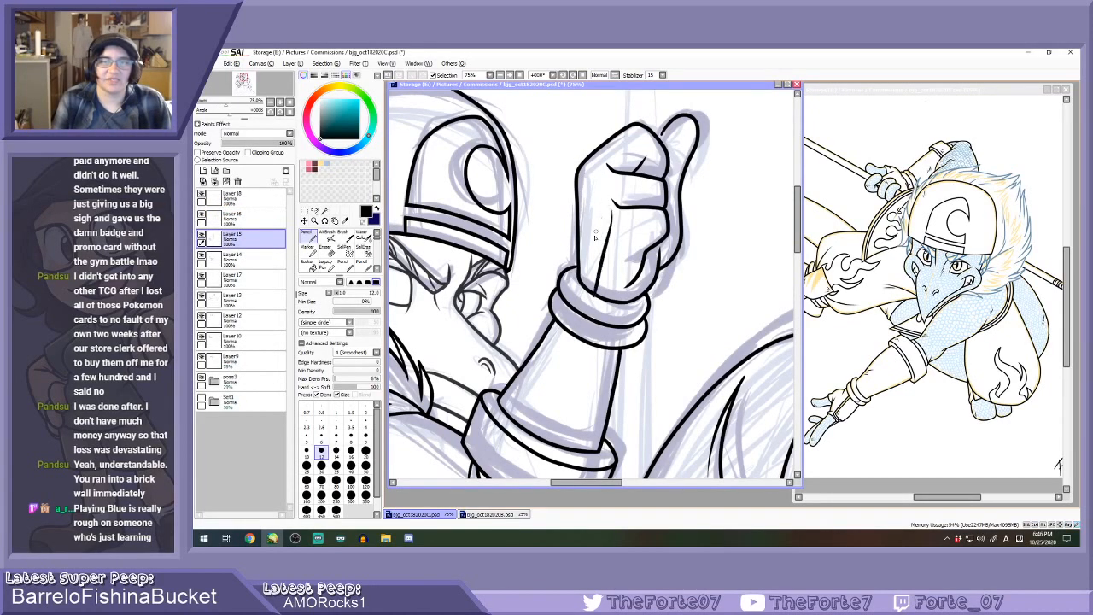
key("ctrl+z")
left_click_drag(589, 296, 602, 209)
key("ctrl+z")
left_click_drag(579, 154, 608, 239)
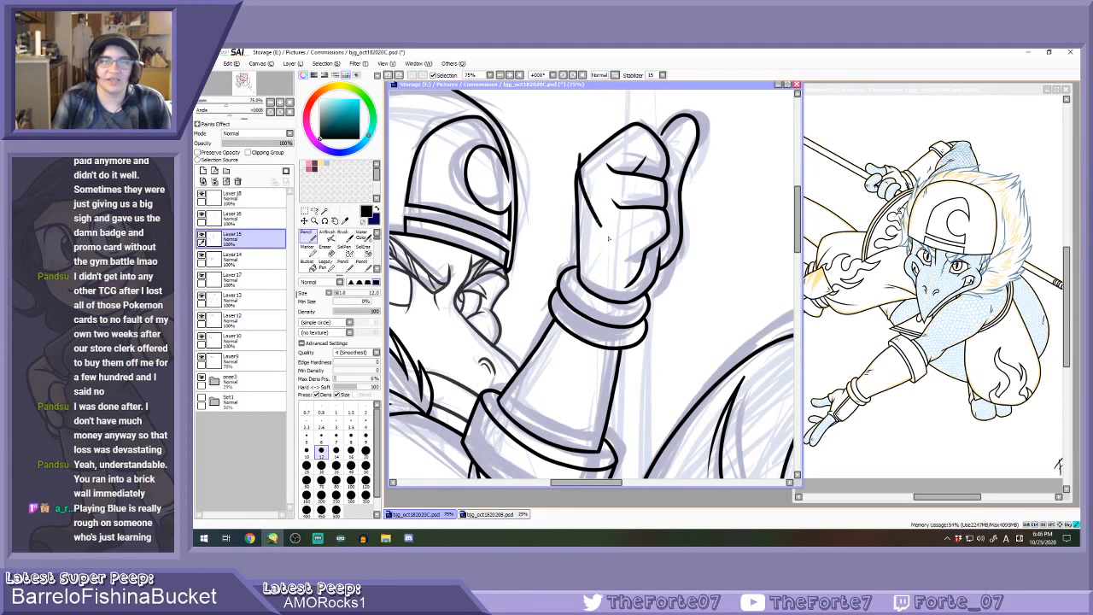
key("ctrl+z")
left_click_drag(585, 155, 608, 248)
key("ctrl+z")
left_click_drag(587, 152, 598, 210)
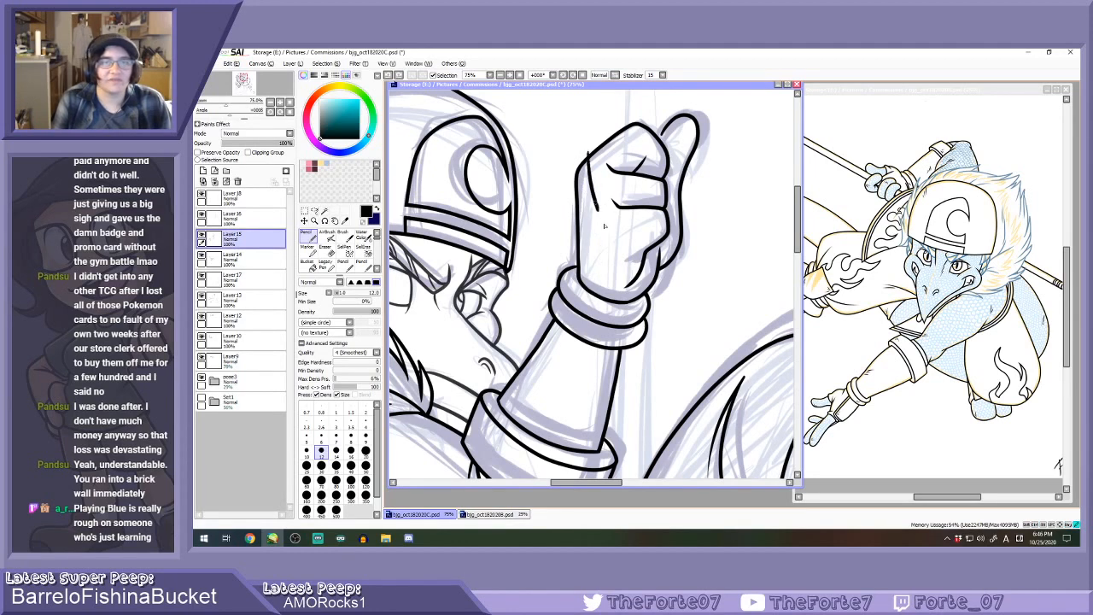
scroll(598, 255, "up", 1)
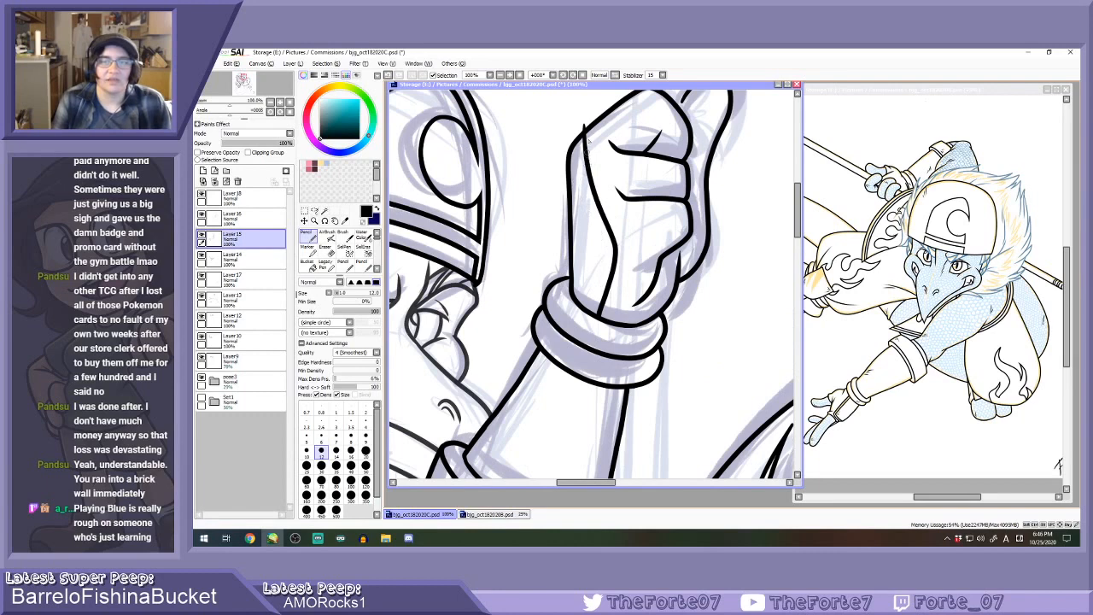
key("ctrl+z")
mouse_move(584, 118)
left_mouse_down()
mouse_move(618, 260)
mouse_move(606, 318)
left_mouse_up()
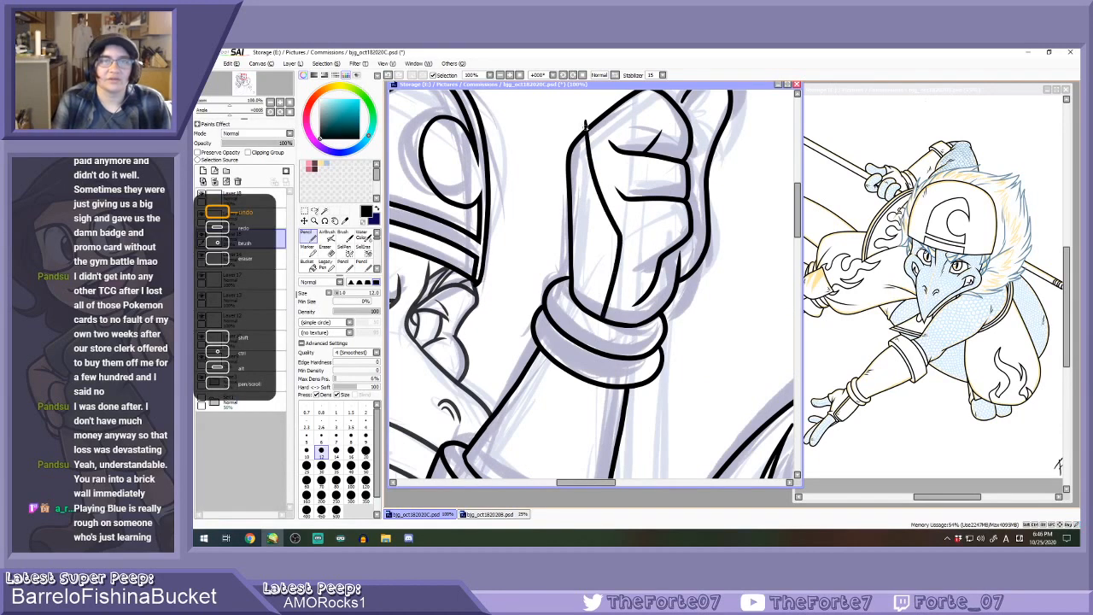
Try to ink a second outer contour beside the raised hand, and undo it together with the line across its back.
left_click_drag(586, 121, 570, 247)
key("ctrl+z")
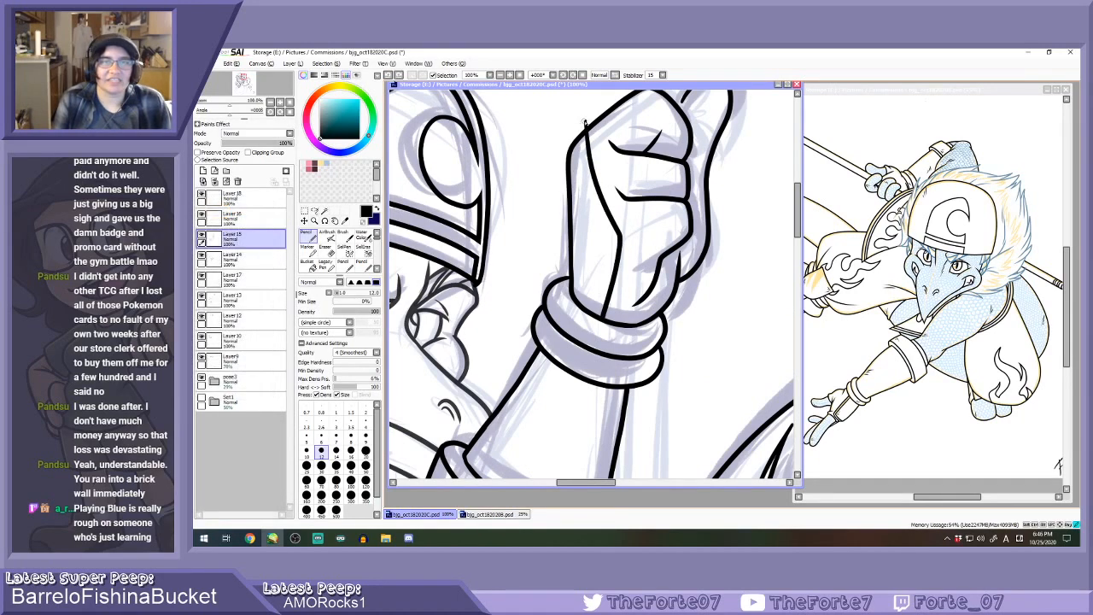
mouse_move(585, 120)
left_mouse_down()
mouse_move(563, 183)
mouse_move(563, 284)
left_mouse_up()
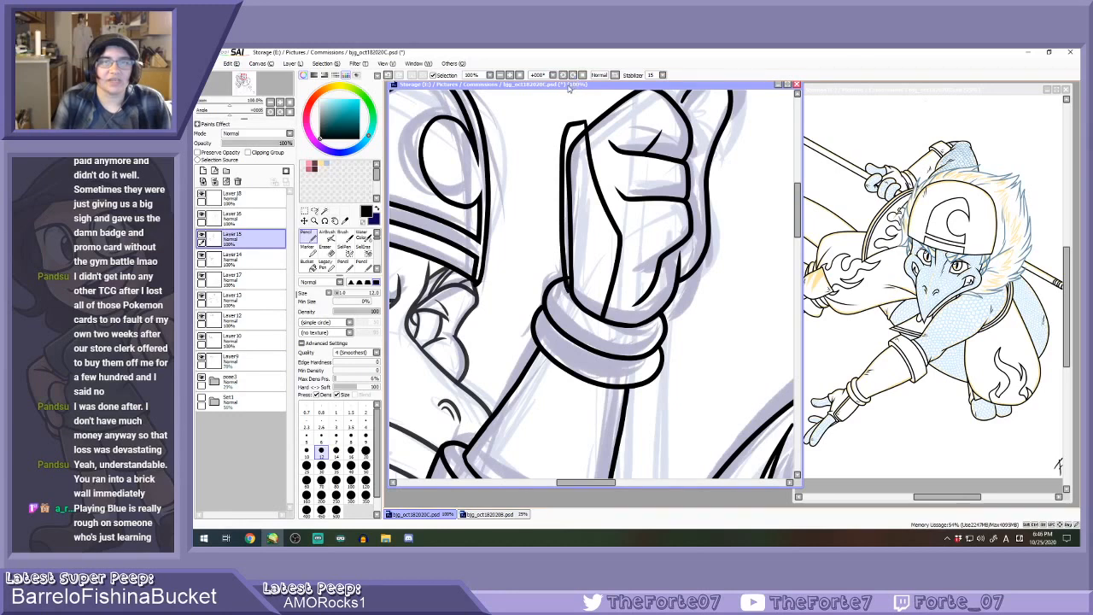
key("ctrl+z")
key("ctrl+z")
Ink an angled line in two strokes from above the raised hand's knuckle corner, bending mid-hand and ending at the wristband.
left_click_drag(604, 156, 574, 255)
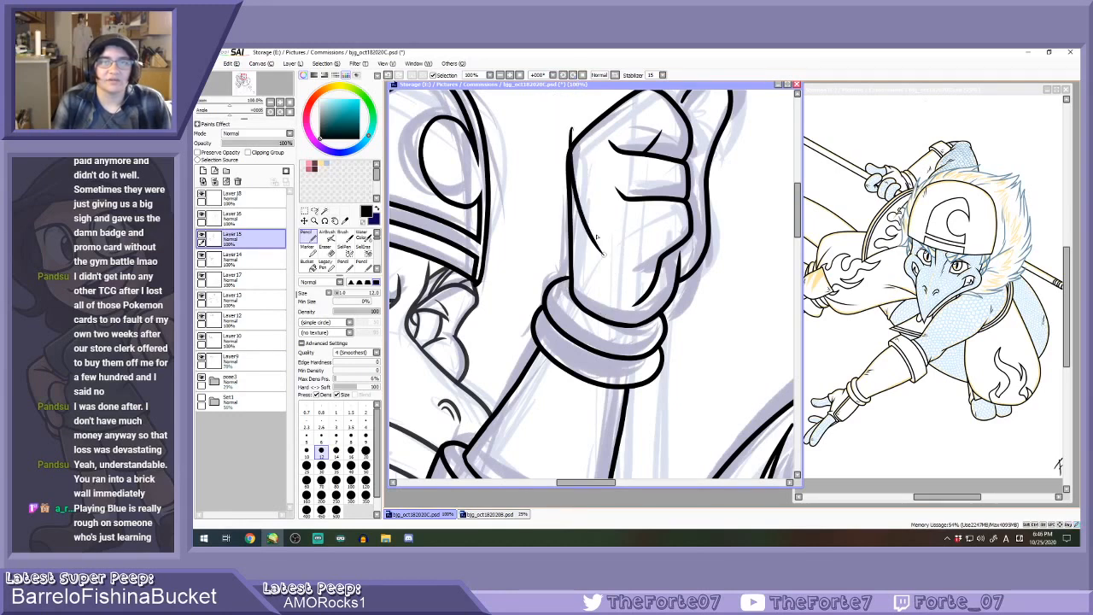
key("ctrl+z")
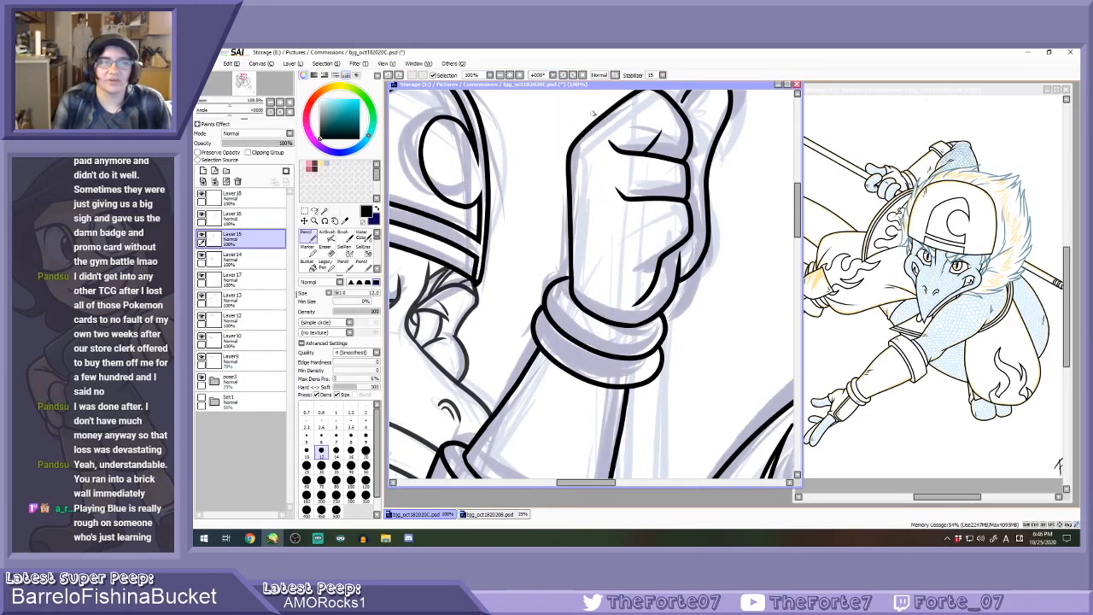
left_click_drag(592, 111, 615, 244)
key("ctrl+z")
mouse_move(587, 109)
left_mouse_down()
mouse_move(609, 229)
mouse_move(601, 316)
left_mouse_up()
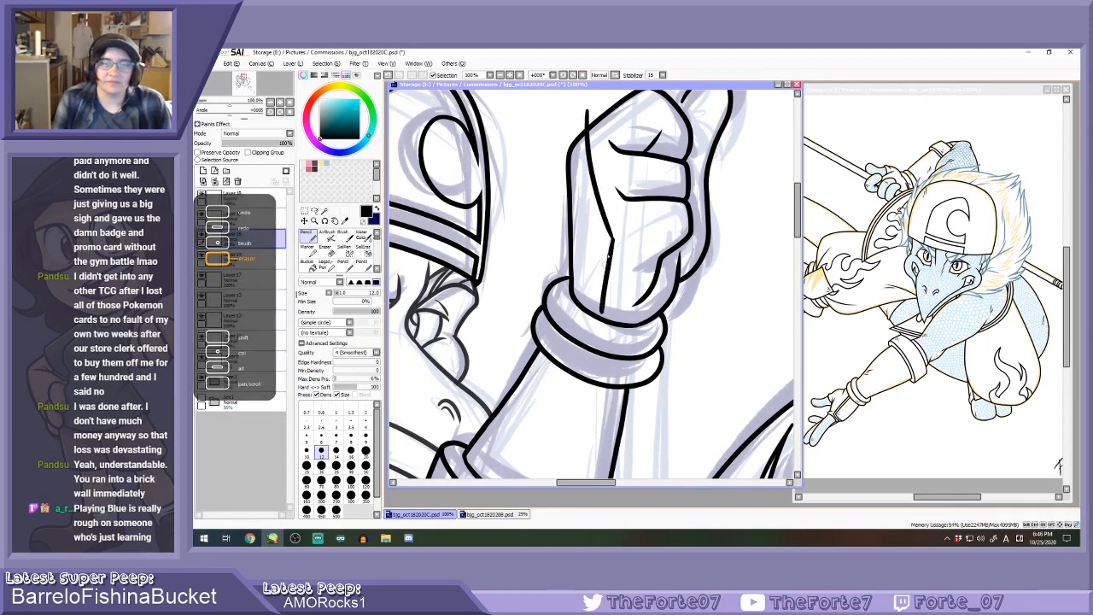
key("ctrl+z")
left_click_drag(612, 233, 605, 319)
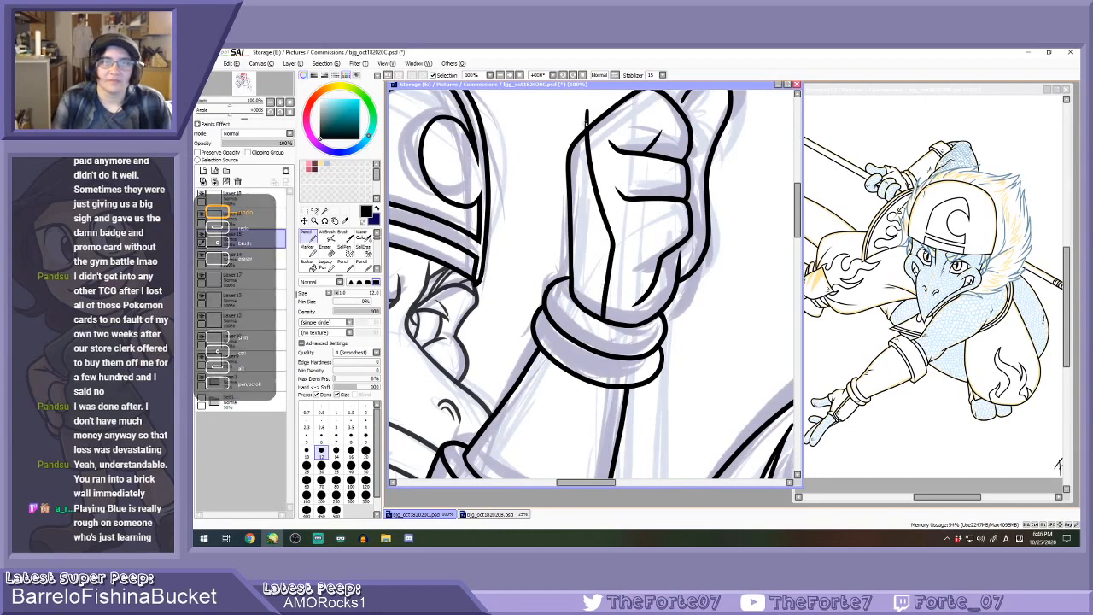
Rotate the canvas until the raised fist points sideways and ink a second outer contour from the wristband to the knuckle corner.
mouse_move(586, 125)
left_mouse_down()
mouse_move(571, 132)
mouse_move(568, 289)
left_mouse_up()
key("ctrl+z")
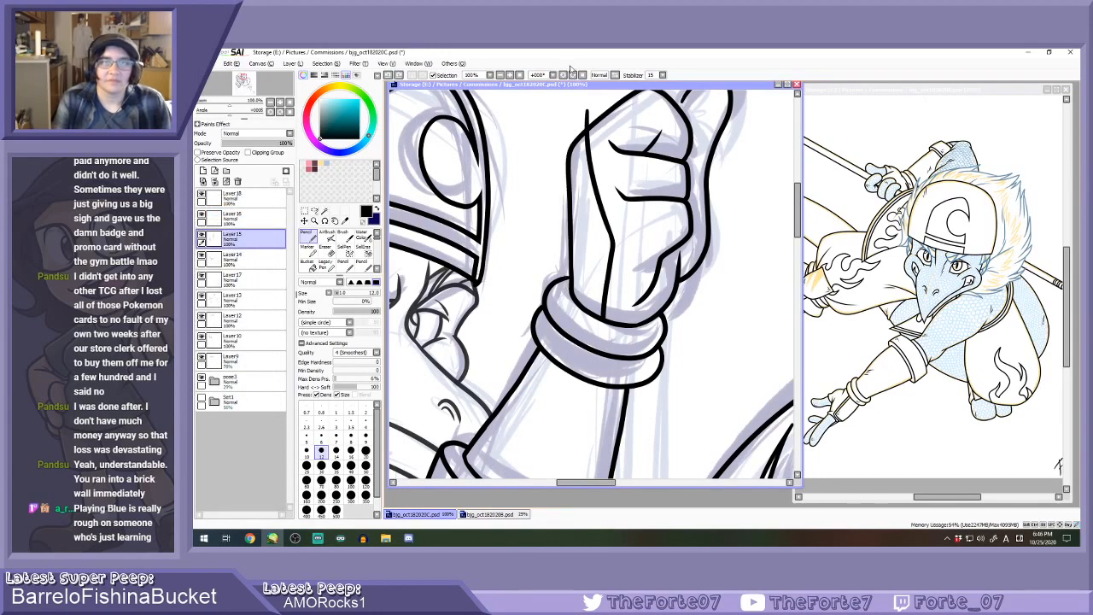
mouse_move(500, 222)
left_mouse_down()
mouse_move(537, 174)
mouse_move(592, 145)
left_mouse_up()
scroll(618, 196, "up", 1)
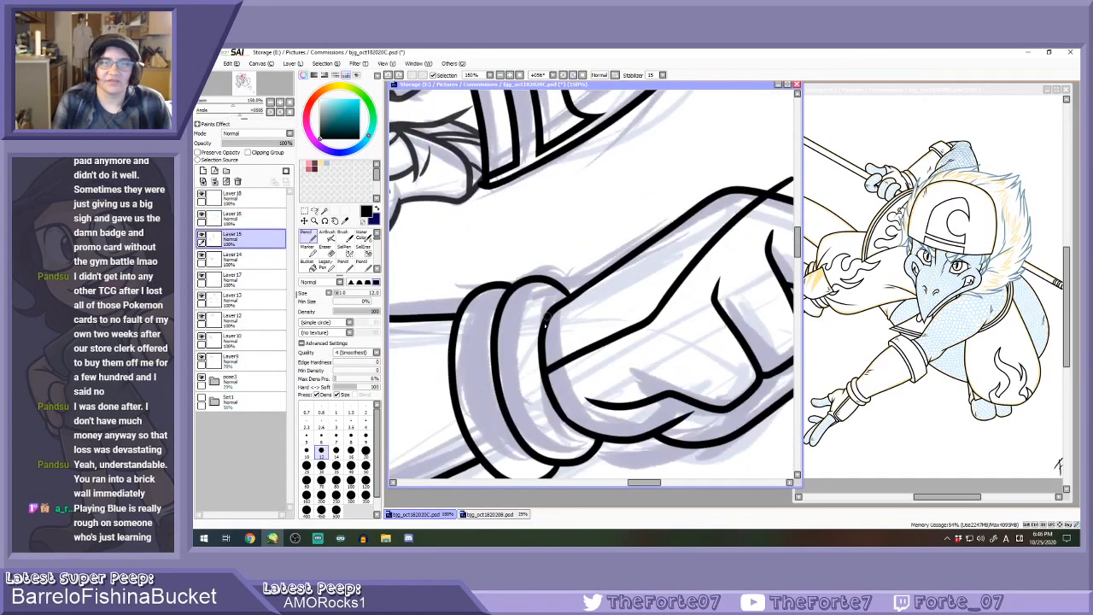
mouse_move(547, 315)
left_mouse_down()
mouse_move(650, 214)
mouse_move(743, 162)
left_mouse_up()
key("ctrl+z")
mouse_move(551, 309)
left_mouse_down()
mouse_move(718, 181)
mouse_move(749, 167)
mouse_move(782, 190)
left_mouse_up()
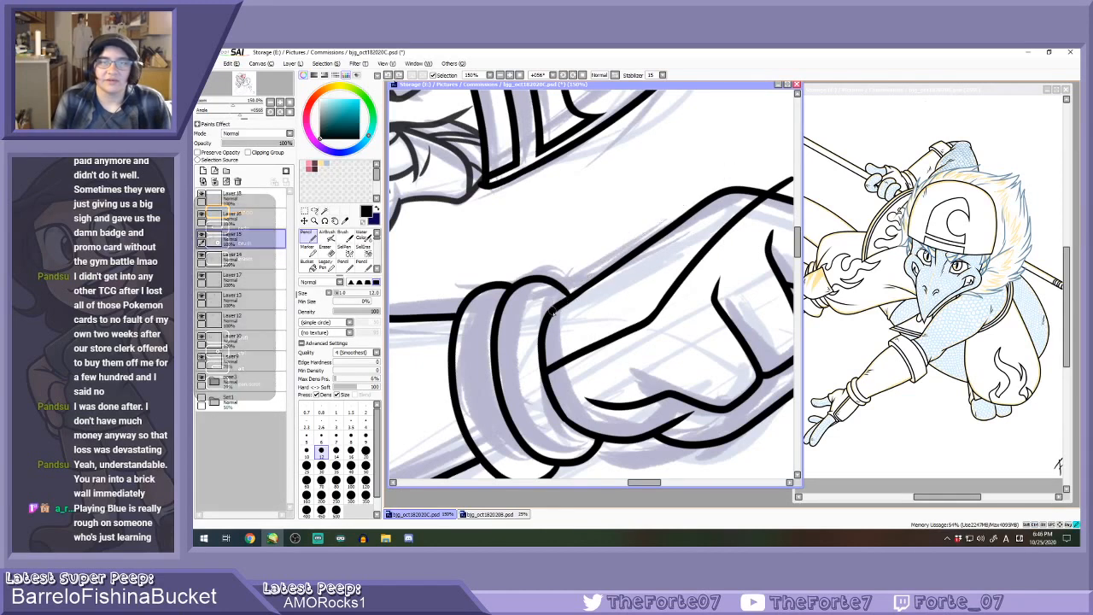
mouse_move(553, 312)
left_mouse_down()
mouse_move(702, 193)
mouse_move(771, 178)
left_mouse_up()
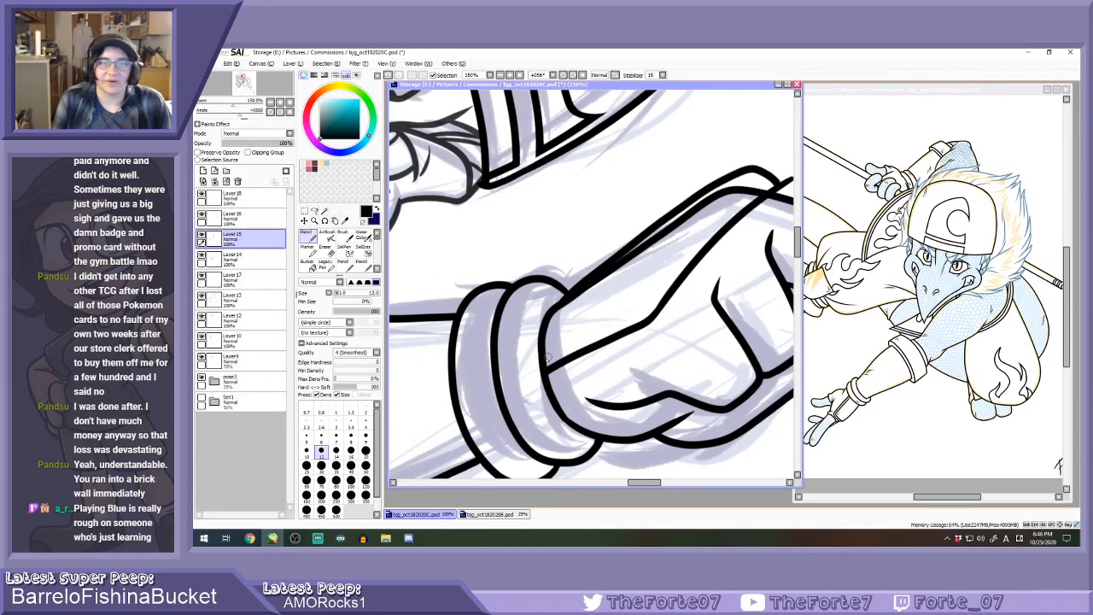
Try an inner line across the raised fist, and undo it together with the second outer contour strokes.
mouse_move(548, 358)
left_mouse_down()
mouse_move(652, 294)
mouse_move(556, 351)
mouse_move(663, 273)
left_mouse_up()
key("ctrl+z")
key("ctrl+z")
key("ctrl+z")
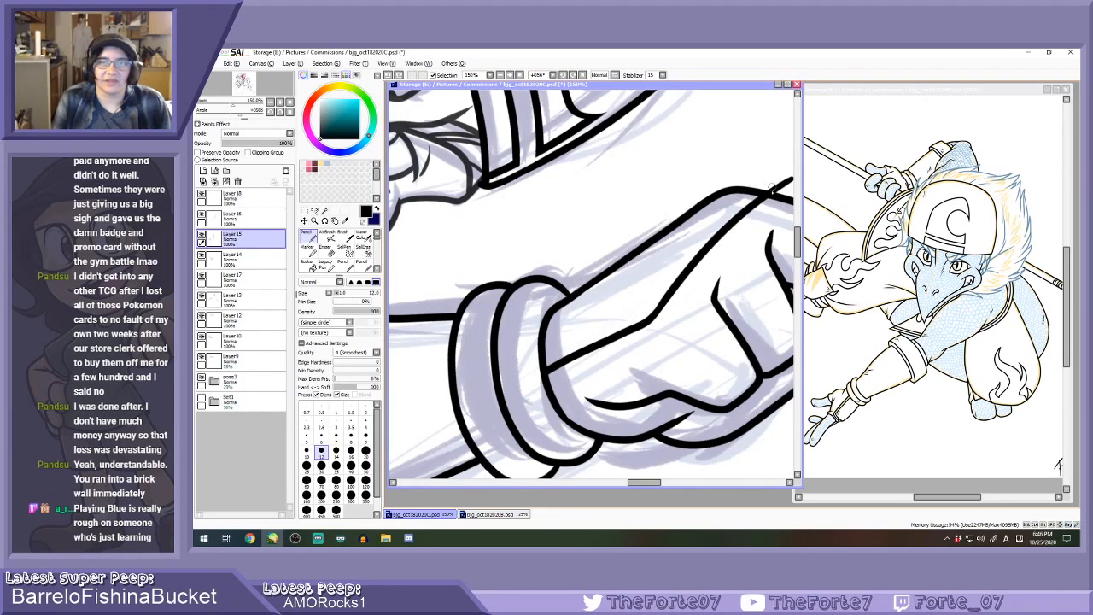
Ink a second angled line just inside the hand's outer edge, parallel to the first, from above the knuckle corner to the wristband.
left_click_drag(741, 200, 663, 286)
key("ctrl+z")
left_click_drag(755, 179, 645, 292)
left_click_drag(551, 352, 635, 310)
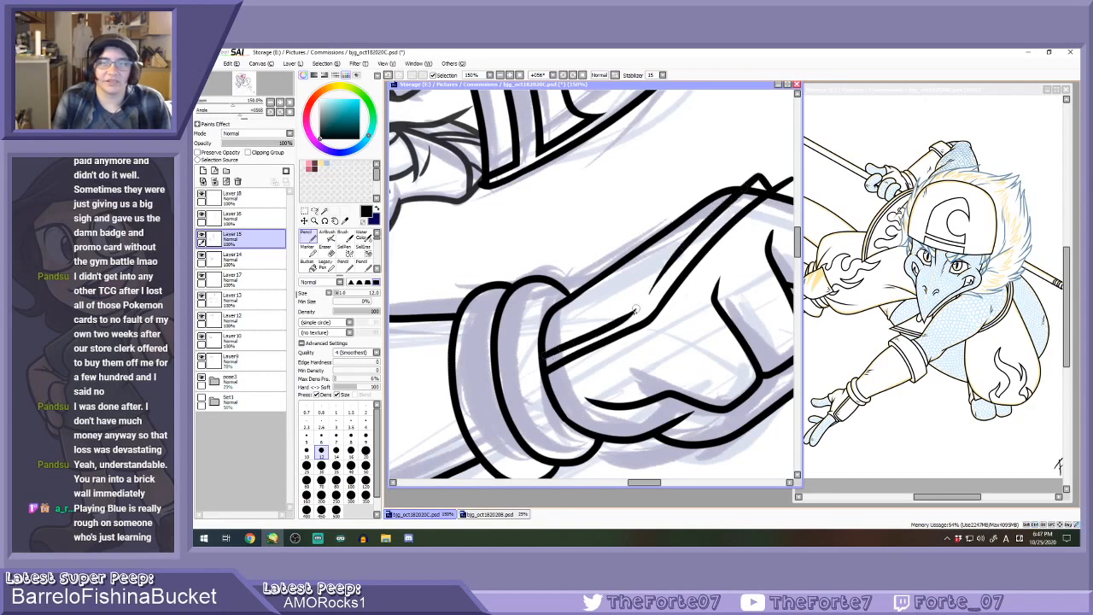
scroll(639, 304, "up", 2)
key("ctrl+z")
left_click_drag(449, 410, 613, 313)
key("ctrl+z")
mouse_move(683, 232)
left_mouse_down()
mouse_move(641, 301)
mouse_move(448, 408)
left_mouse_up()
scroll(518, 352, "down", 2)
scroll(683, 198, "up", 1)
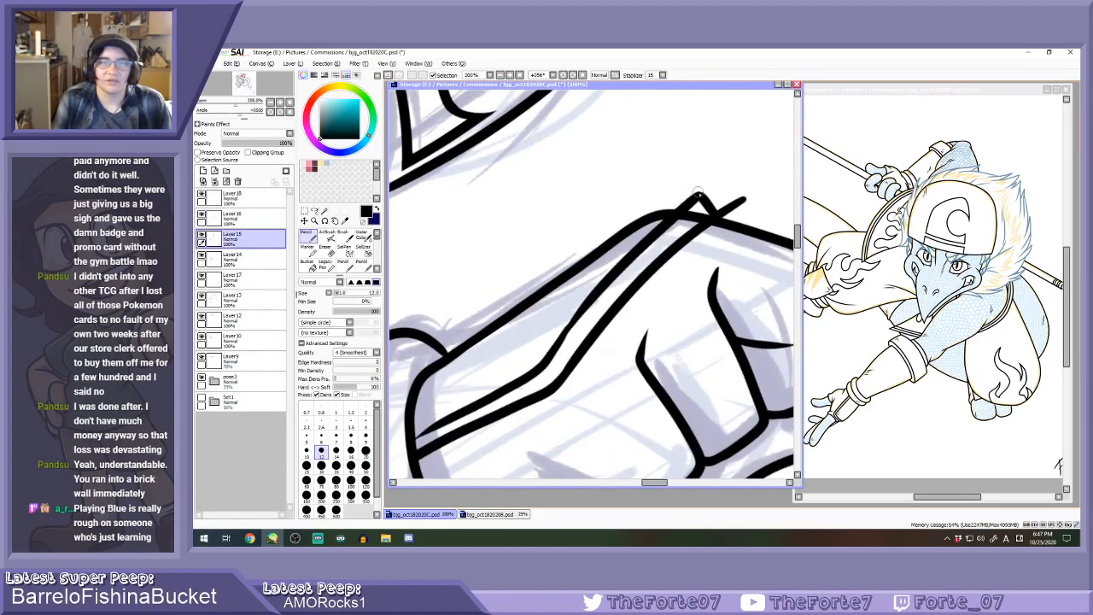
Ink a new outer contour from the knuckle corner to the wristband, and erase the line end overshooting the corner.
mouse_move(698, 193)
left_mouse_down()
mouse_move(626, 225)
mouse_move(440, 360)
left_mouse_up()
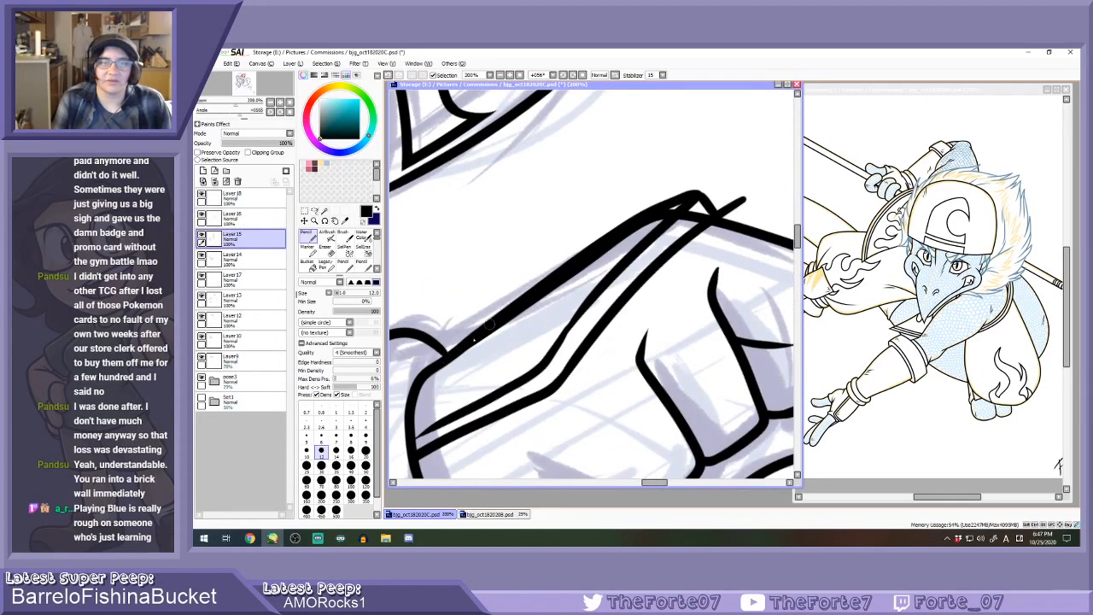
key("e")
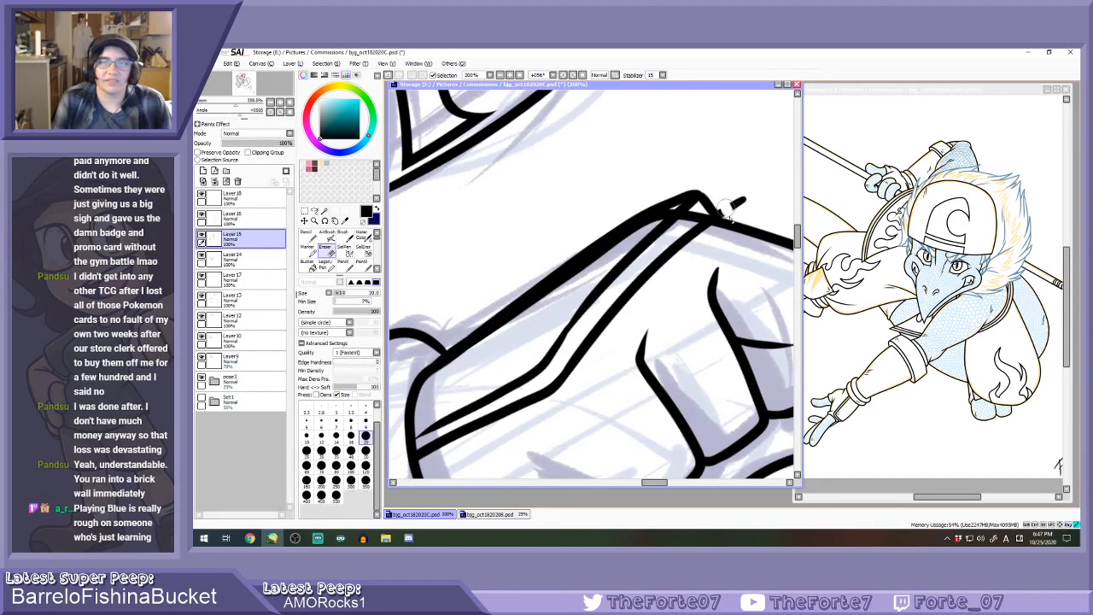
left_click_drag(720, 204, 741, 197)
key("n")
scroll(705, 194, "up", 1)
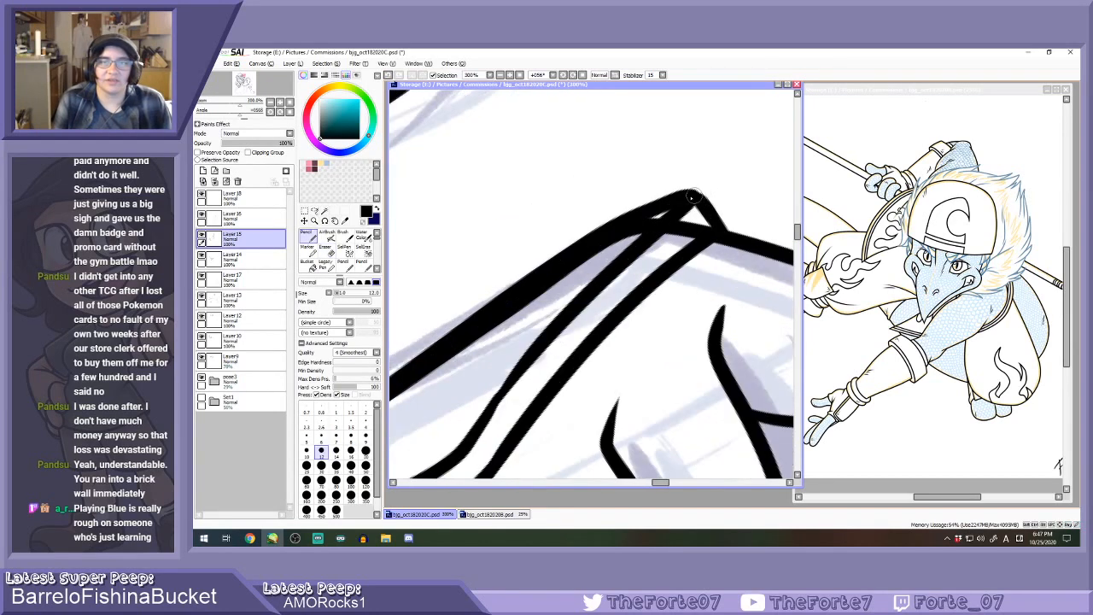
scroll(705, 208, "down", 1)
scroll(705, 210, "down", 3)
scroll(698, 224, "up", 2)
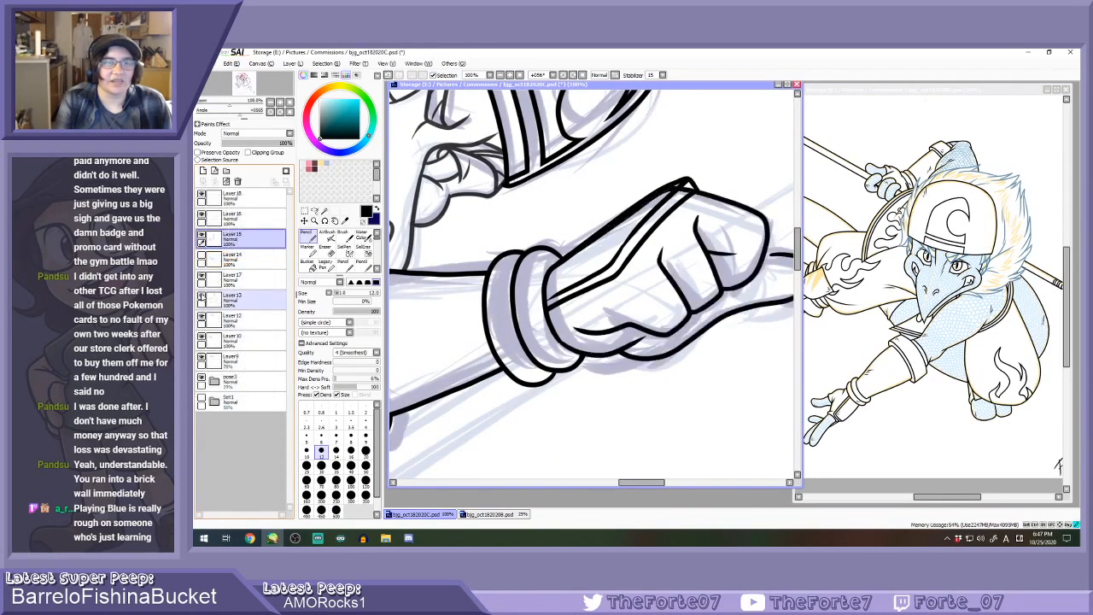
On Layer13, erase the old hand edge beside the new outer contour with the eraser at size 40.
left_click(233, 278)
key("e")
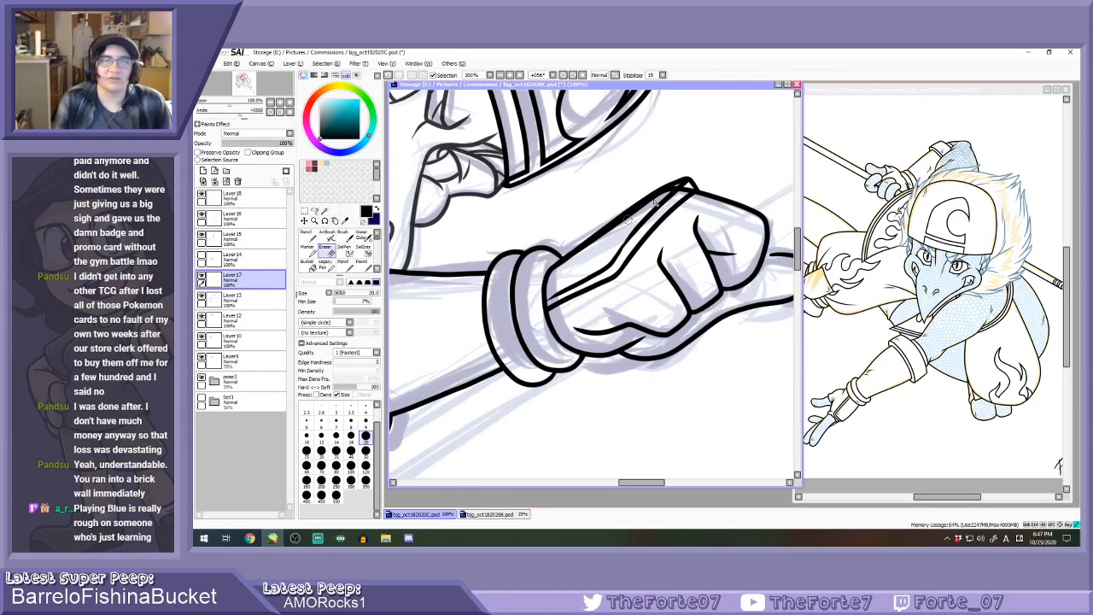
left_click(232, 296)
left_click(351, 451)
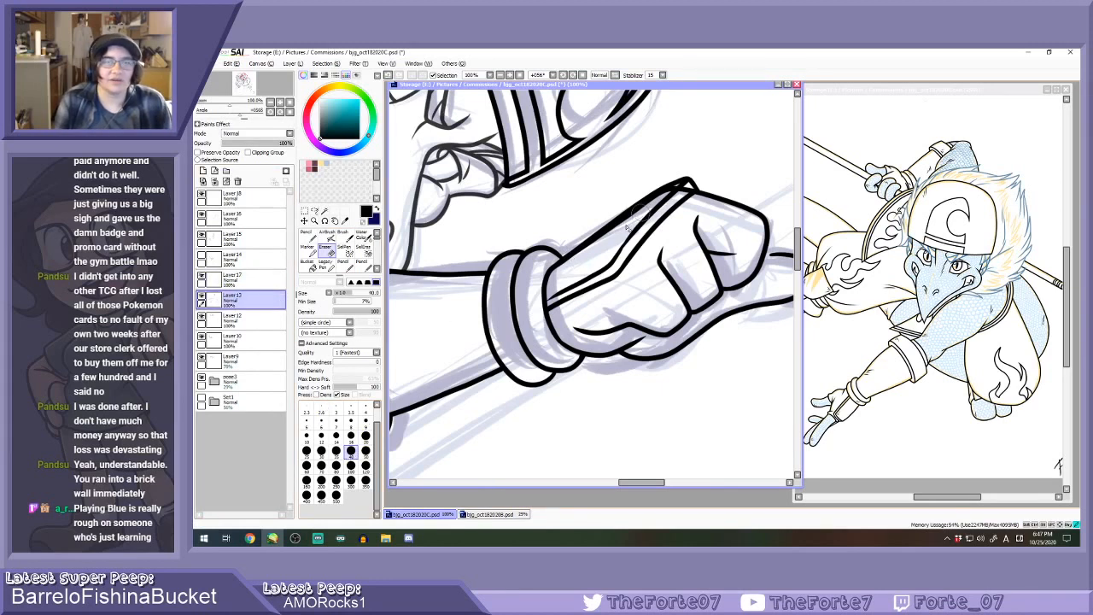
mouse_move(628, 224)
left_mouse_down()
mouse_move(650, 201)
mouse_move(574, 268)
left_mouse_up()
left_click_drag(649, 214, 664, 196)
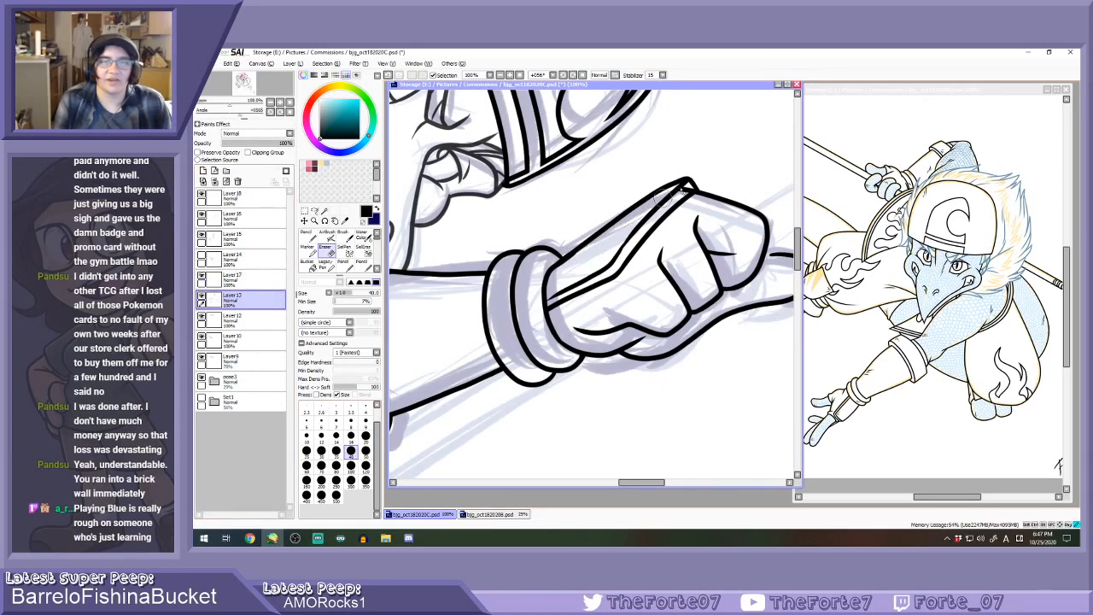
On Layer16, ink a rounded knuckle curve closing off the lowest curled finger of the raised fist, redoing it until it fits.
left_click(246, 218)
key("e")
scroll(586, 250, "up", 1)
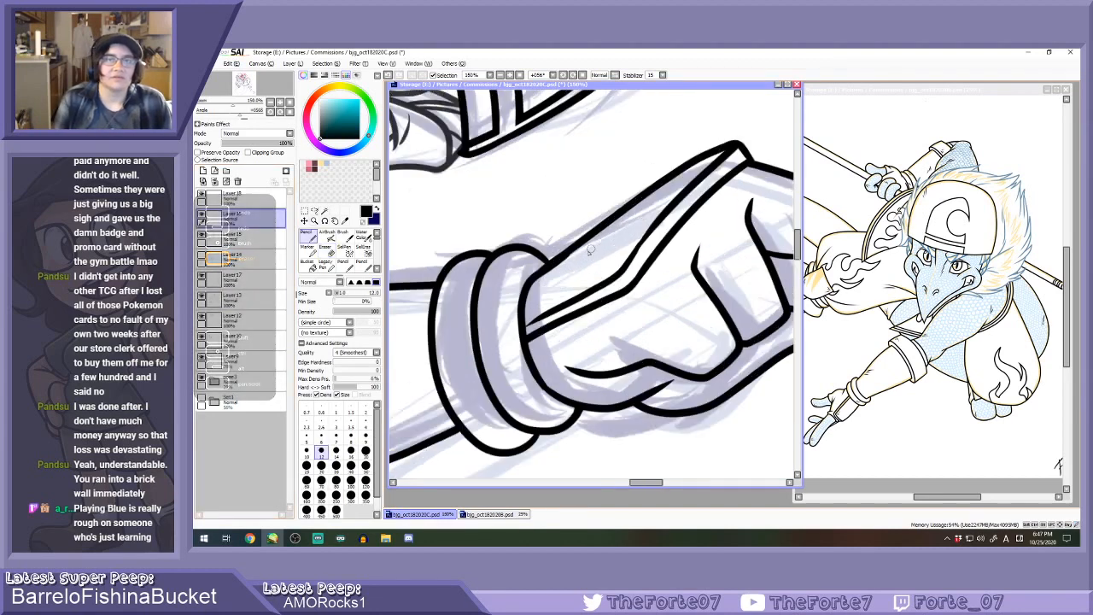
scroll(573, 249, "up", 1)
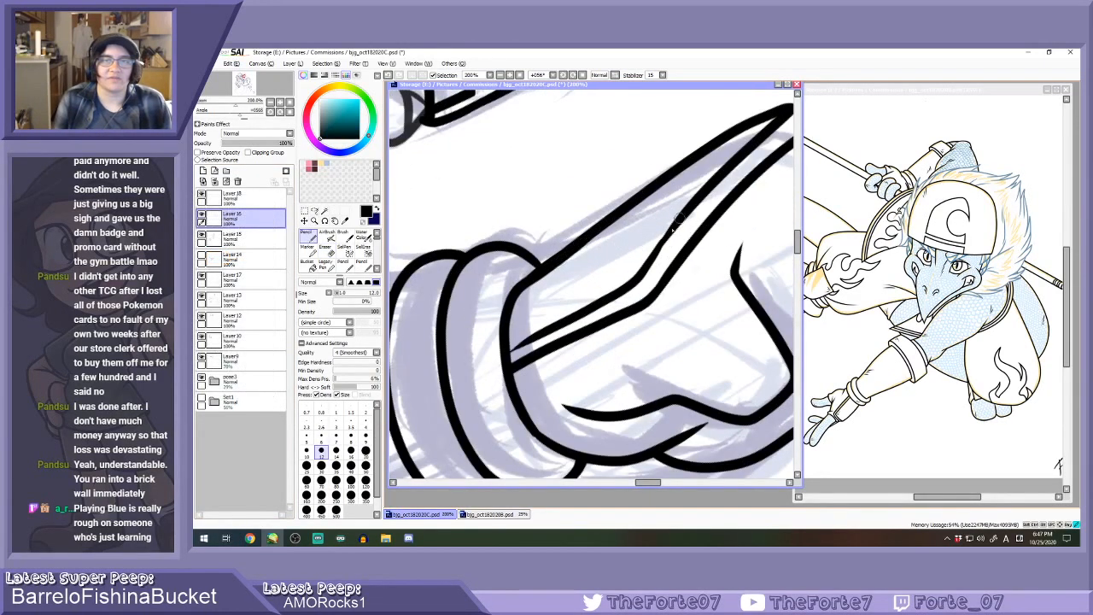
scroll(678, 219, "down", 3)
scroll(735, 292, "up", 1)
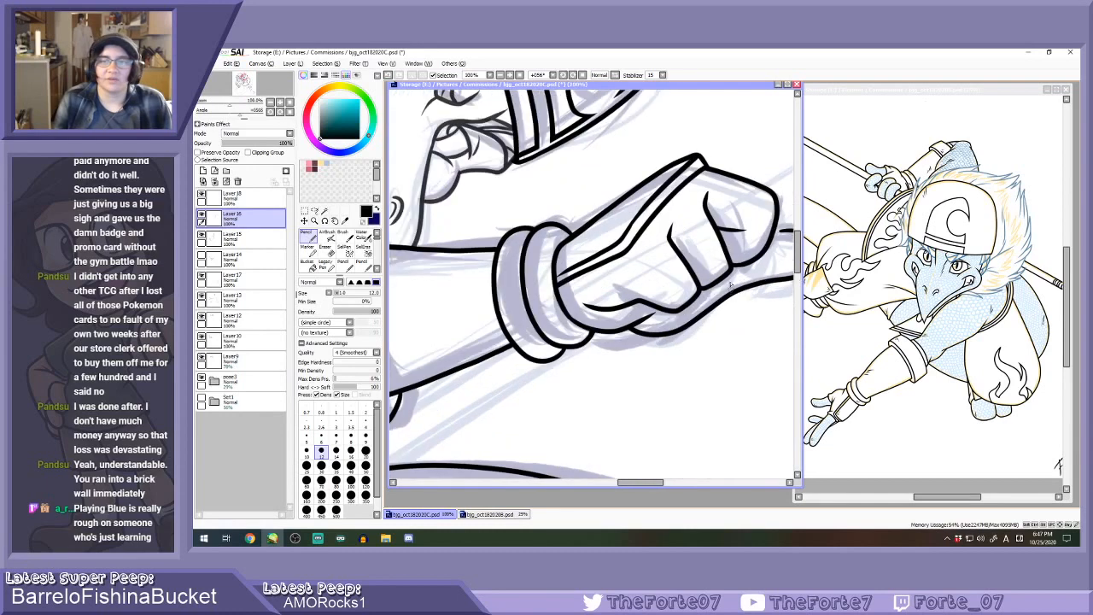
scroll(707, 268, "up", 1)
mouse_move(657, 233)
left_mouse_down()
mouse_move(600, 293)
mouse_move(611, 324)
left_mouse_up()
key("ctrl+z")
mouse_move(640, 235)
left_mouse_down()
mouse_move(602, 281)
mouse_move(618, 324)
left_mouse_up()
key("ctrl+z")
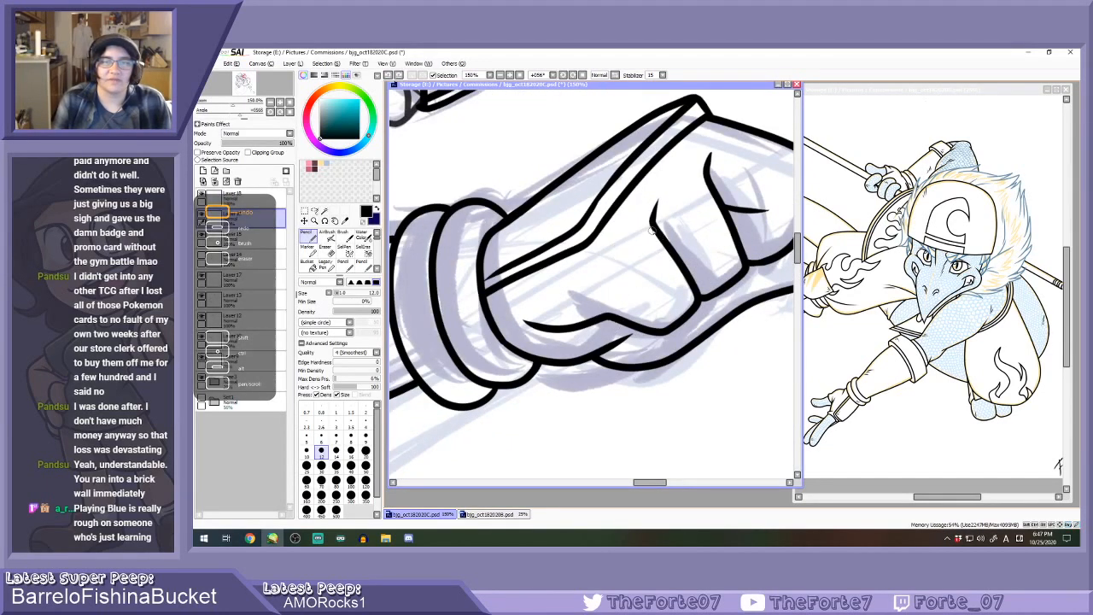
mouse_move(655, 230)
left_mouse_down()
mouse_move(614, 266)
mouse_move(623, 315)
left_mouse_up()
key("ctrl+z")
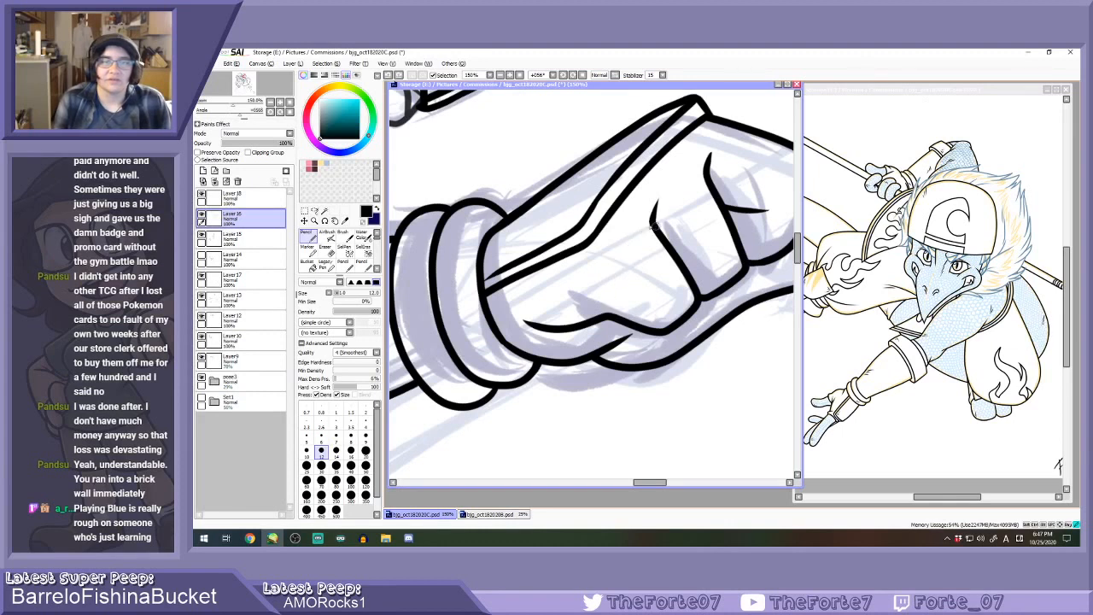
mouse_move(654, 224)
left_mouse_down()
mouse_move(604, 258)
mouse_move(599, 308)
mouse_move(612, 319)
mouse_move(598, 272)
mouse_move(610, 249)
mouse_move(598, 294)
mouse_move(611, 314)
mouse_move(567, 300)
left_mouse_up()
key("ctrl+z")
key("ctrl+z")
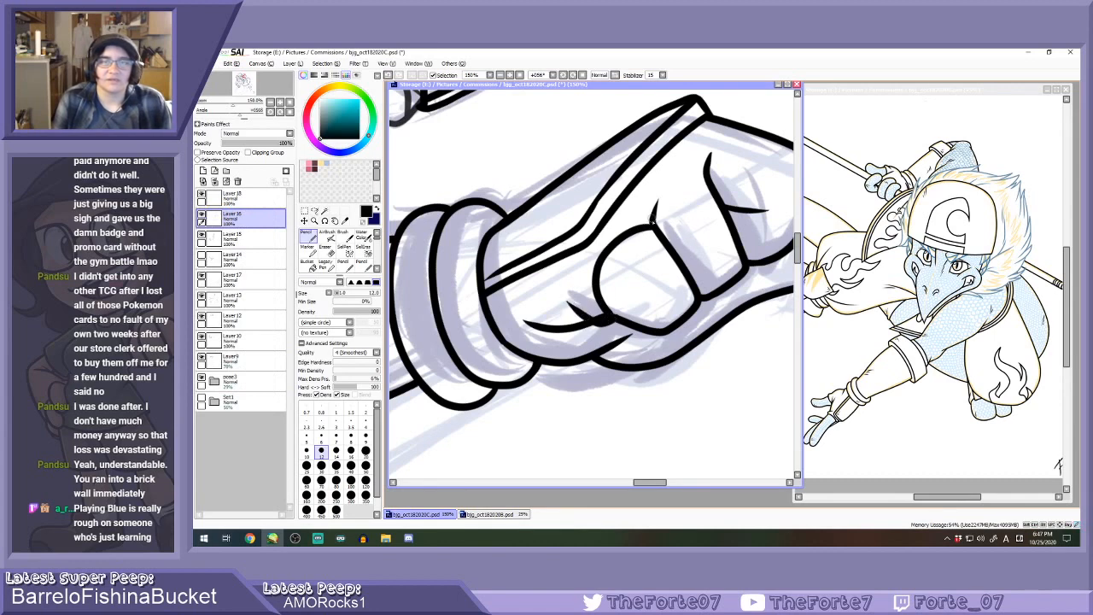
mouse_move(656, 224)
left_mouse_down()
mouse_move(705, 184)
mouse_move(665, 202)
mouse_move(656, 227)
left_mouse_up()
key("ctrl+z")
Ink the uppermost finger's rounded knuckle curve and a raised bump contour above it along the fist's edge.
scroll(683, 218, "down", 4)
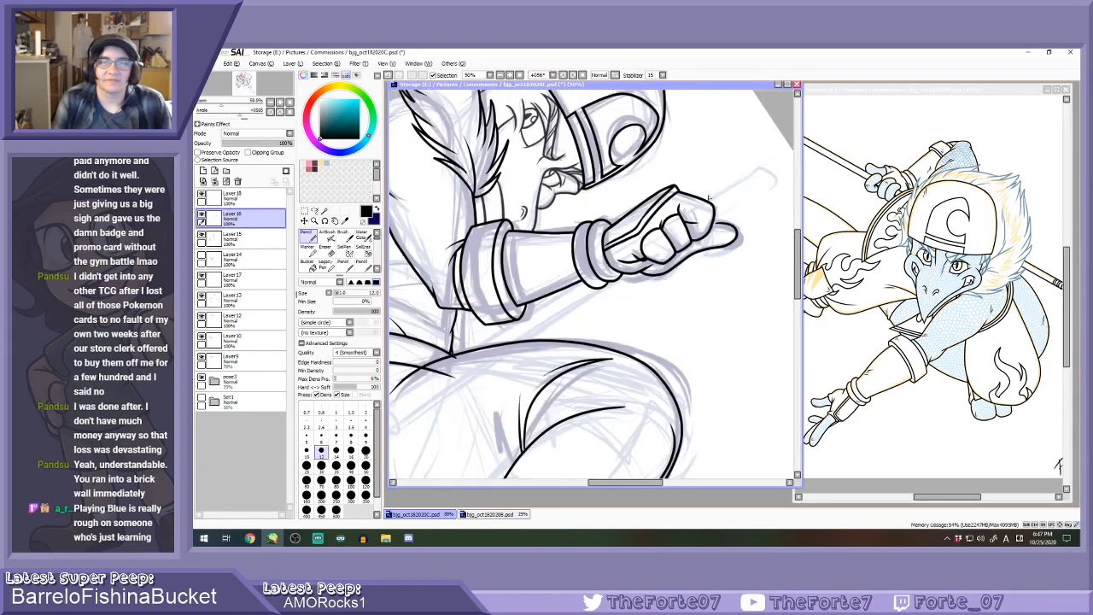
scroll(700, 205, "up", 2)
scroll(651, 255, "up", 3)
mouse_move(651, 285)
left_mouse_down()
mouse_move(654, 218)
mouse_move(698, 173)
mouse_move(630, 194)
left_mouse_up()
key("ctrl+z")
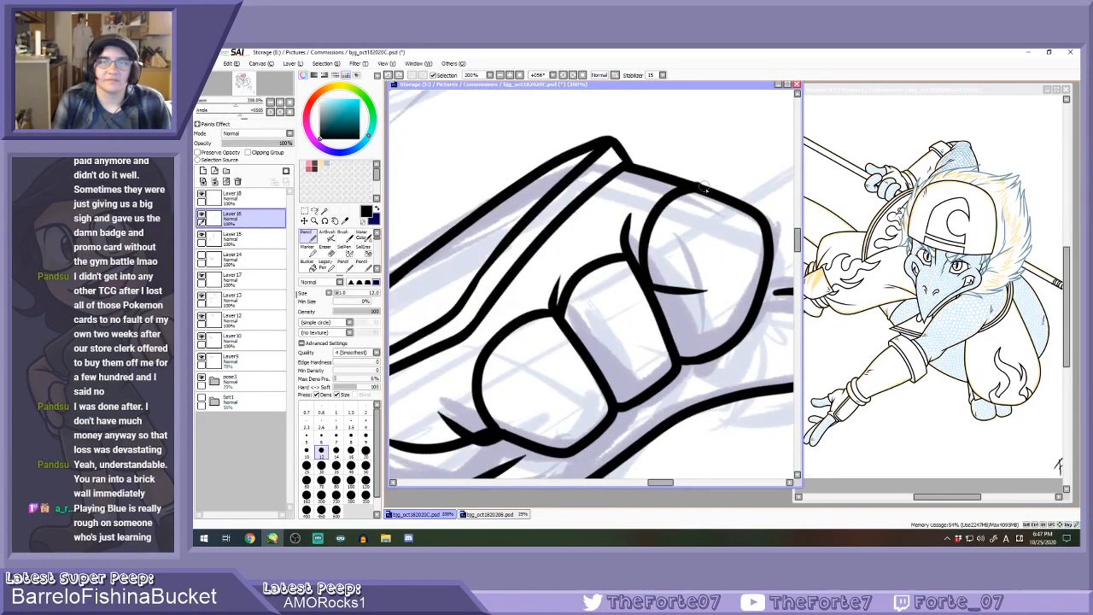
mouse_move(707, 186)
left_mouse_down()
mouse_move(639, 181)
mouse_move(617, 200)
left_mouse_up()
scroll(644, 197, "down", 2)
scroll(665, 195, "down", 2)
scroll(667, 237, "up", 2)
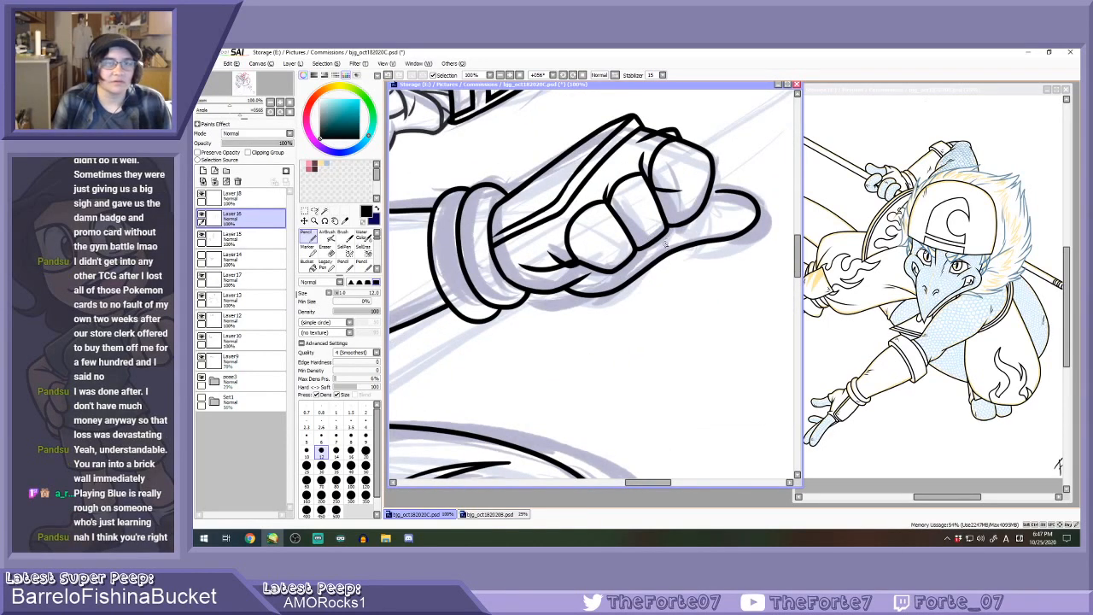
On Layer13, erase the leftover hand lines around the lowest finger and the top knuckle with the eraser at size 16.
scroll(629, 230, "up", 1)
left_click(248, 299)
key("e")
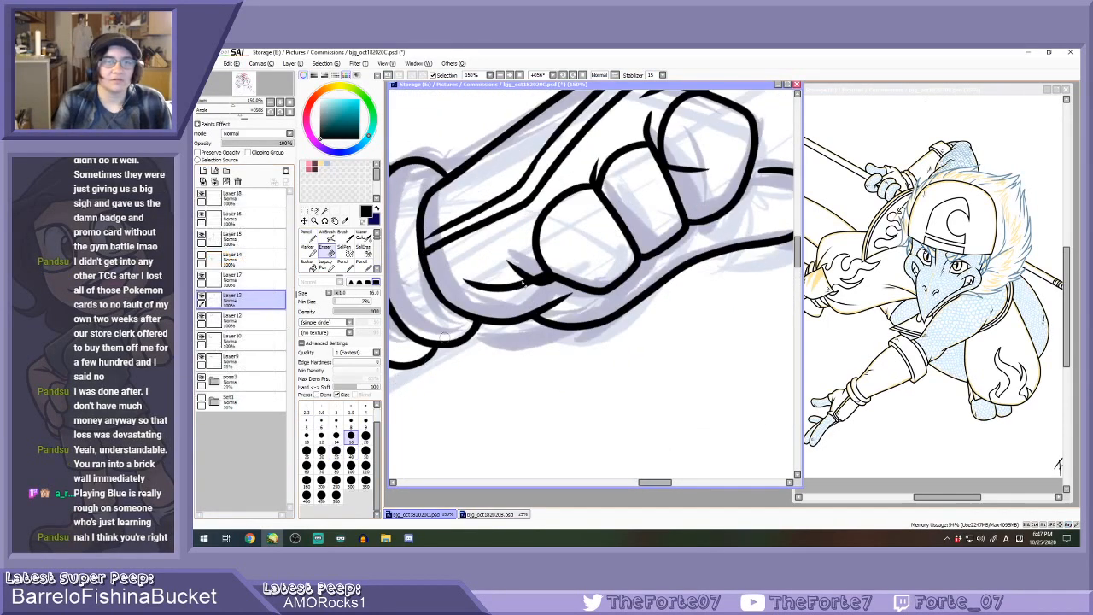
scroll(521, 285, "up", 1)
scroll(542, 267, "down", 1)
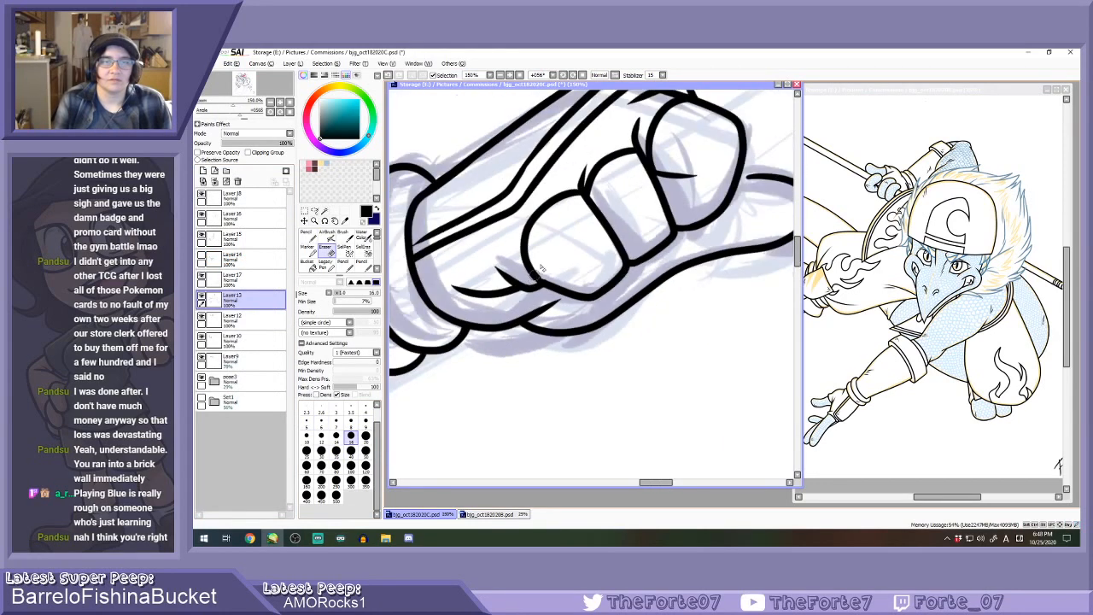
scroll(601, 154, "up", 1)
scroll(586, 164, "down", 1)
scroll(623, 153, "up", 1)
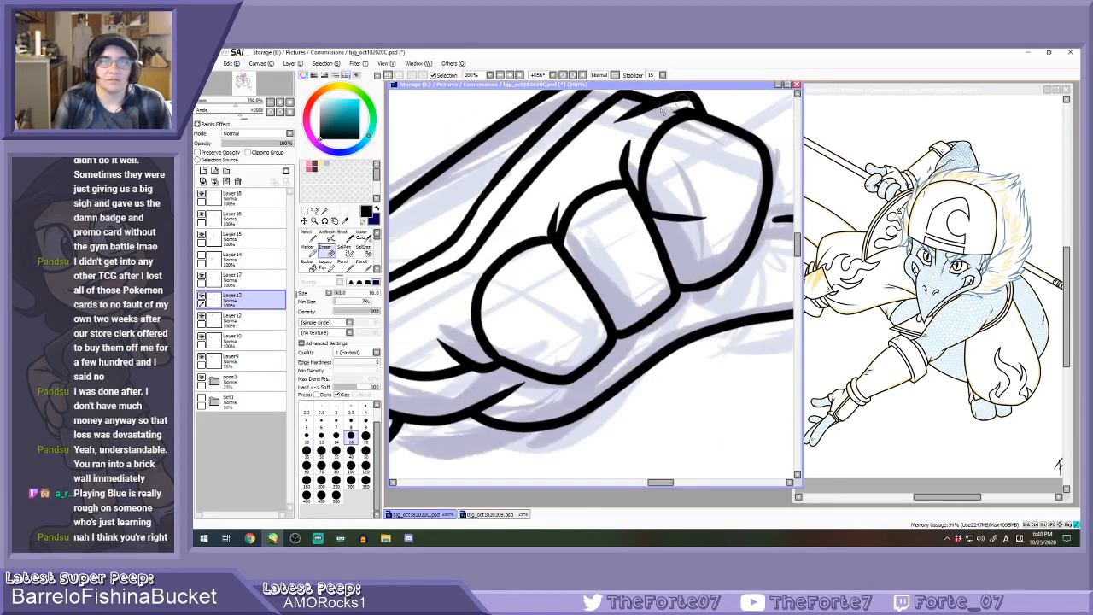
scroll(673, 109, "down", 4)
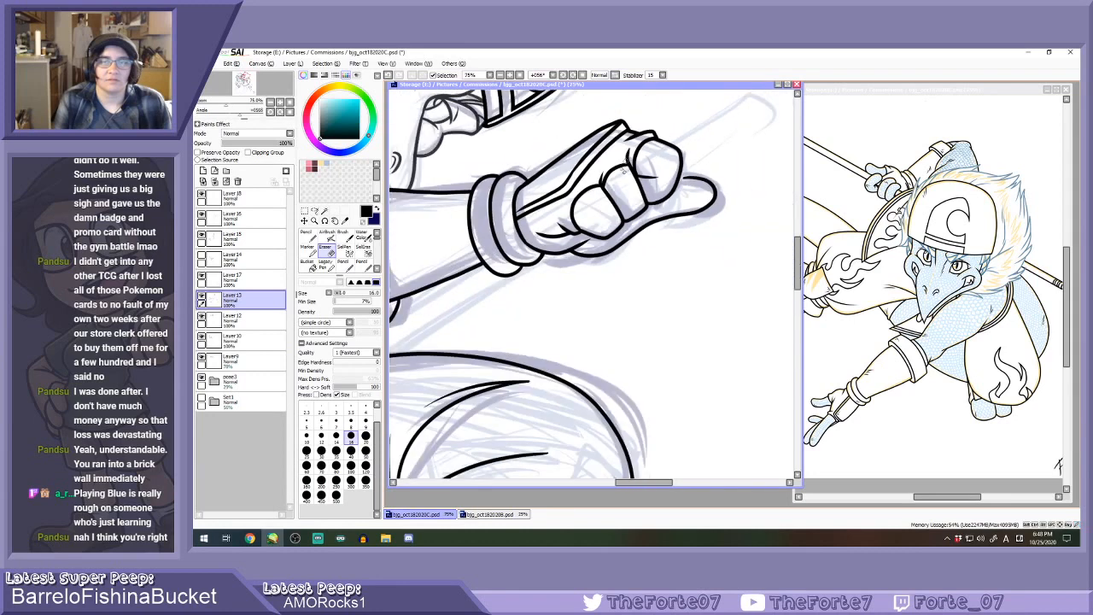
Reset the canvas rotation and, on Layer15, ink a short curved edge from the finger gap across to the thumb's outer contour.
left_click(583, 75)
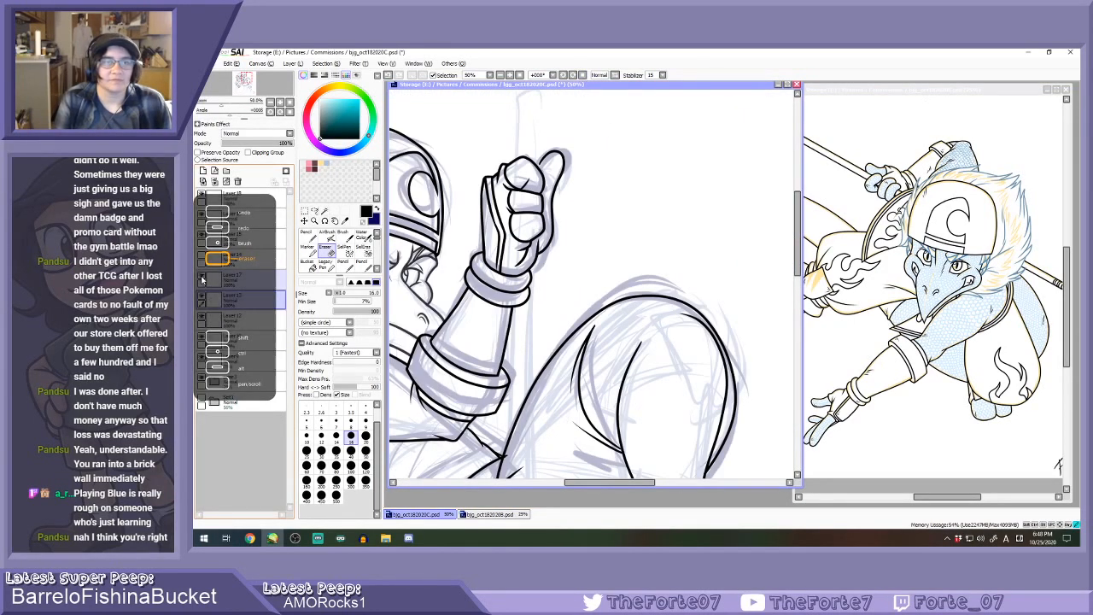
left_click(202, 235)
left_click(203, 235)
left_click(243, 240)
key("n")
scroll(463, 193, "up", 4)
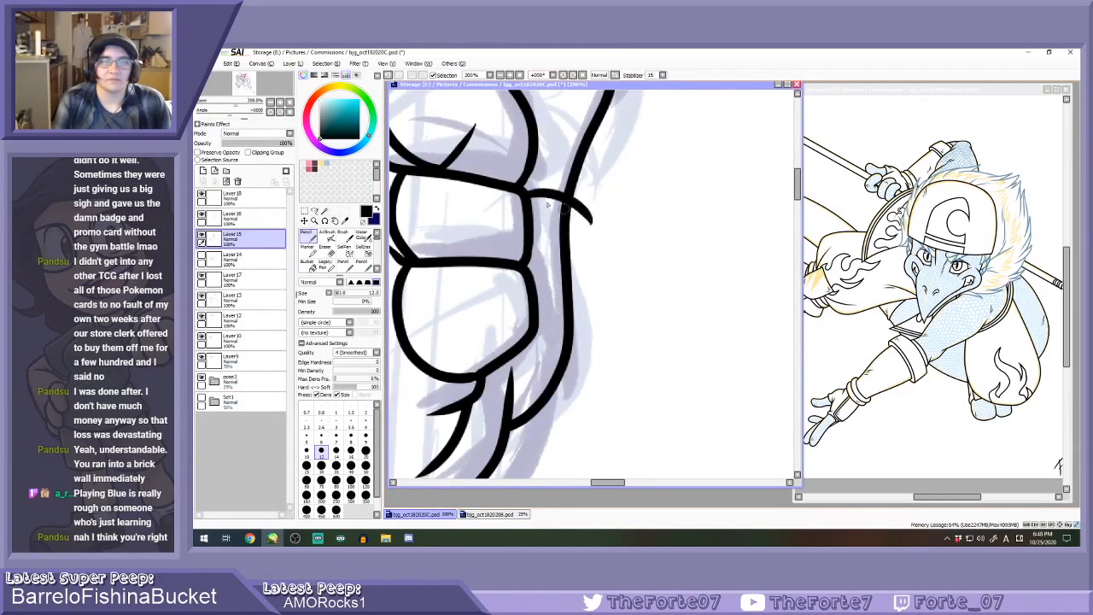
mouse_move(524, 186)
left_mouse_down()
mouse_move(571, 188)
mouse_move(582, 205)
mouse_move(568, 229)
mouse_move(561, 219)
mouse_move(568, 297)
left_mouse_up()
key("ctrl+z")
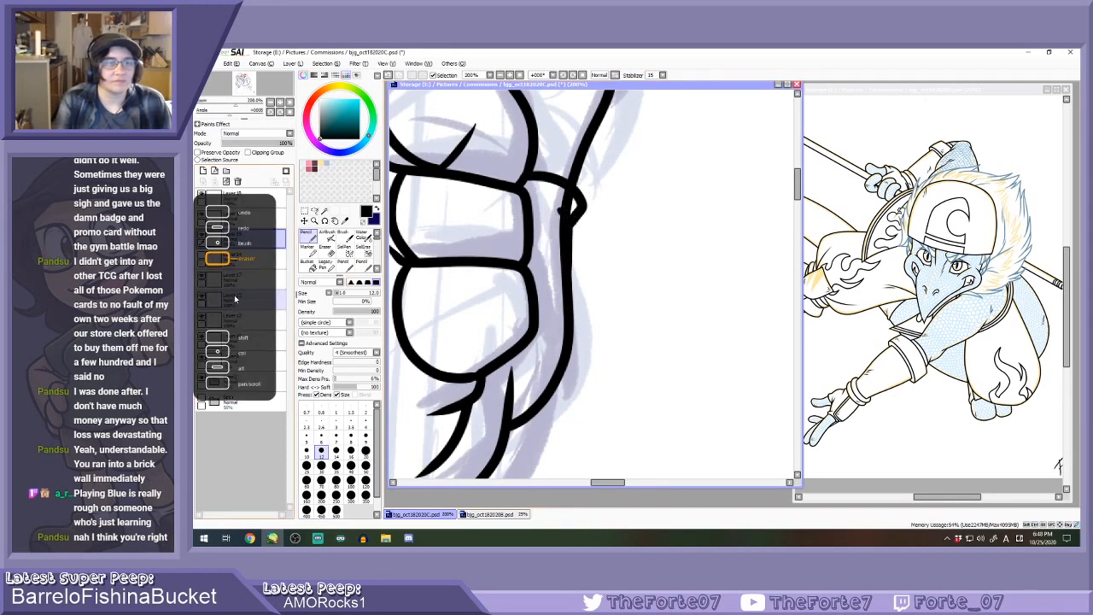
On Layer13, erase the overlapping hand contour below the thumb's new edge and ink over the adjoining outer line.
left_click(234, 295)
key("e")
left_click_drag(564, 228, 559, 261)
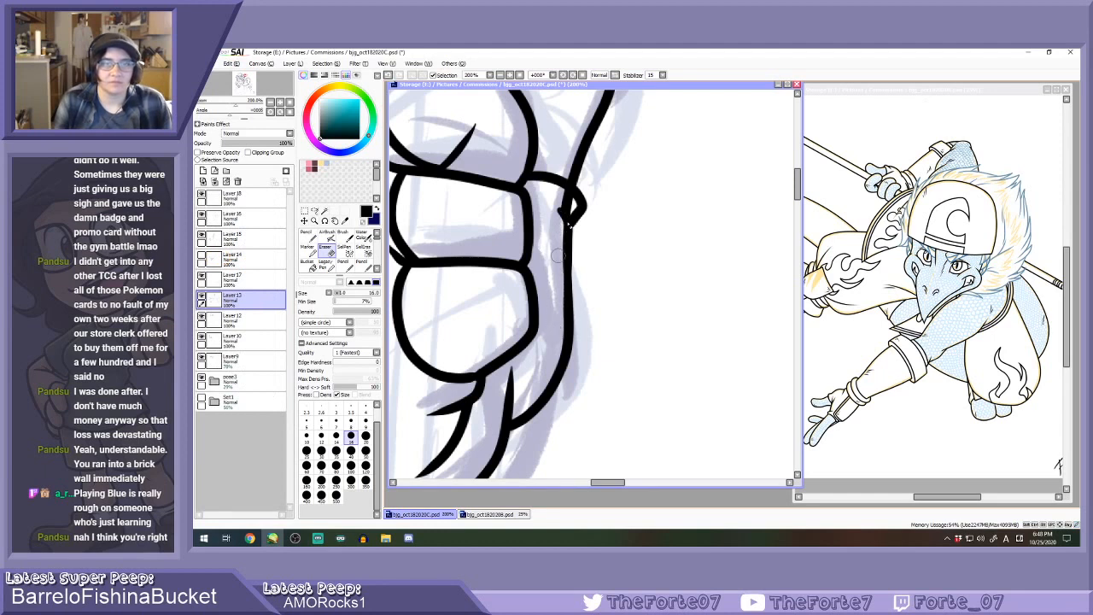
key("n")
scroll(577, 272, "up", 1)
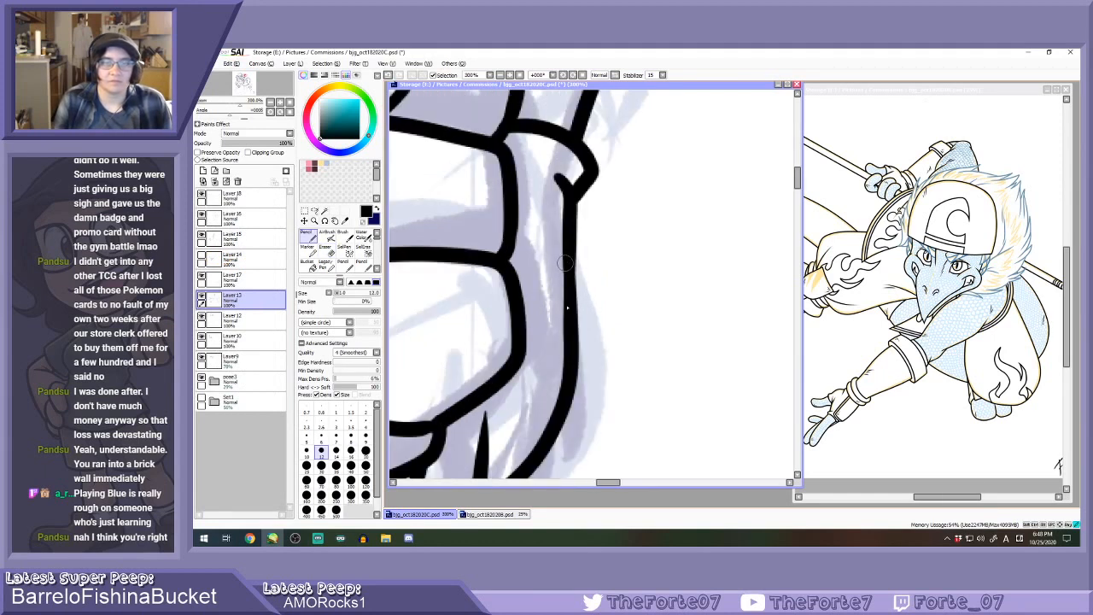
left_click_drag(566, 263, 567, 341)
scroll(583, 242, "down", 4)
scroll(581, 240, "down", 2)
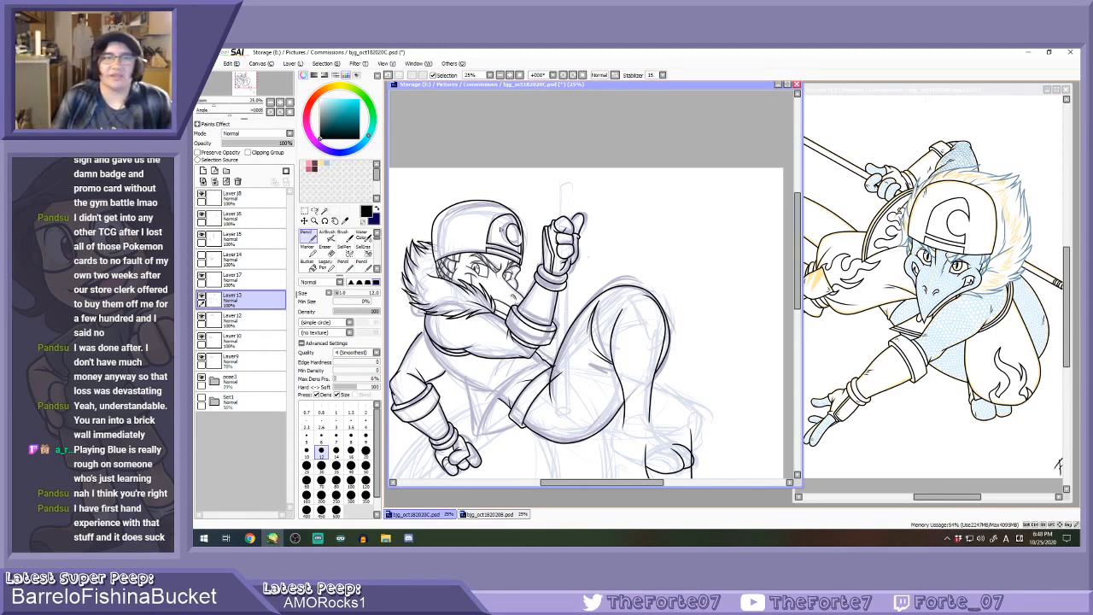
On Layer15, try to ink a curved edge across the lowered hand from the thumb crease, with a hooked end at the outer contour.
left_click(202, 234)
left_click(202, 234)
left_click(239, 239)
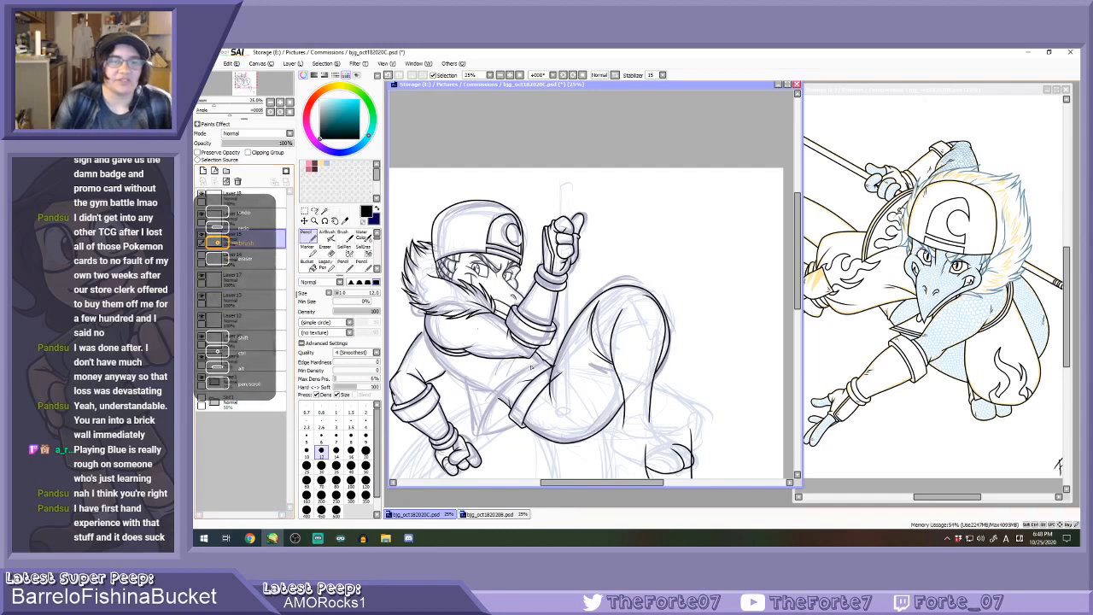
scroll(532, 368, "down", 2)
scroll(492, 439, "up", 7)
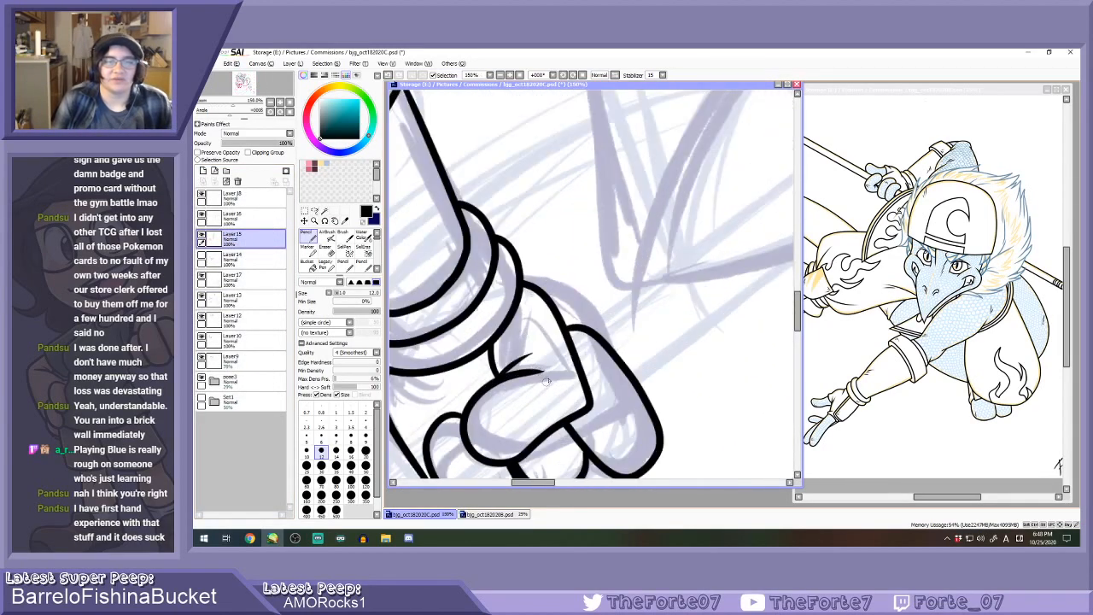
scroll(547, 381, "up", 1)
left_click_drag(505, 360, 596, 365)
key("ctrl+z")
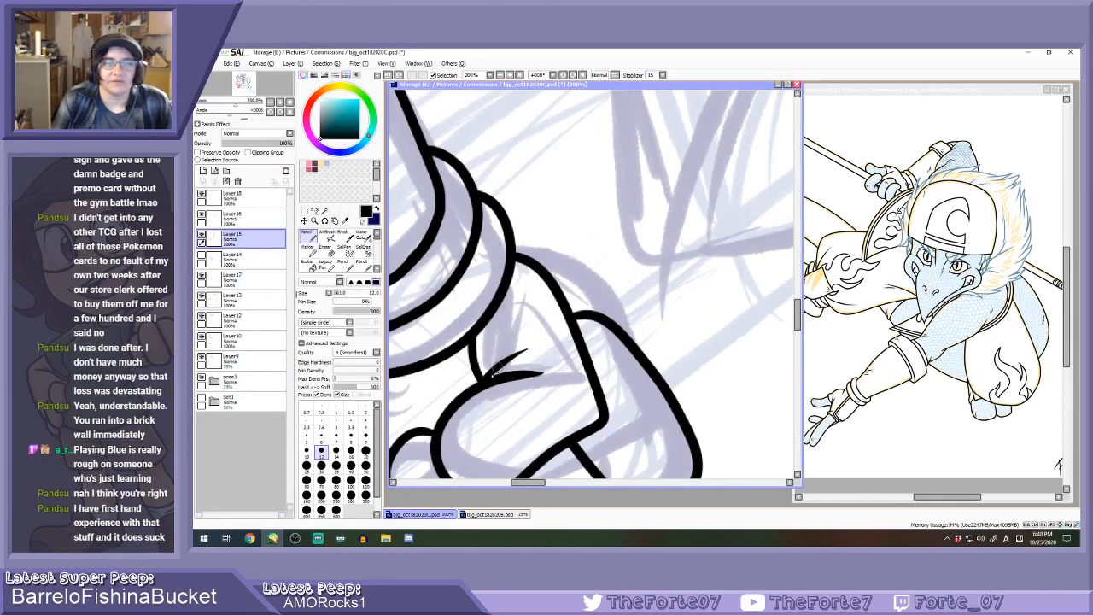
mouse_move(491, 375)
left_mouse_down()
mouse_move(591, 359)
mouse_move(595, 368)
mouse_move(593, 339)
mouse_move(552, 301)
left_mouse_up()
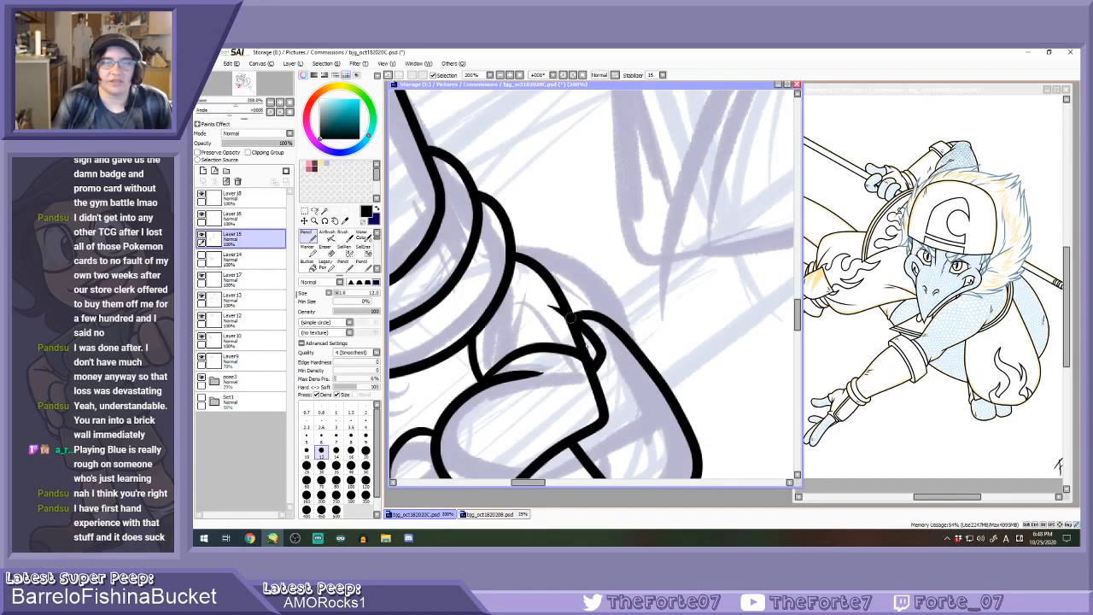
key("ctrl+z")
key("ctrl+z")
On Layer15, ink a curved edge across the lowered hand from the thumb crease to the outer contour.
mouse_move(487, 379)
left_mouse_down()
mouse_move(574, 347)
mouse_move(581, 357)
left_mouse_up()
key("ctrl+z")
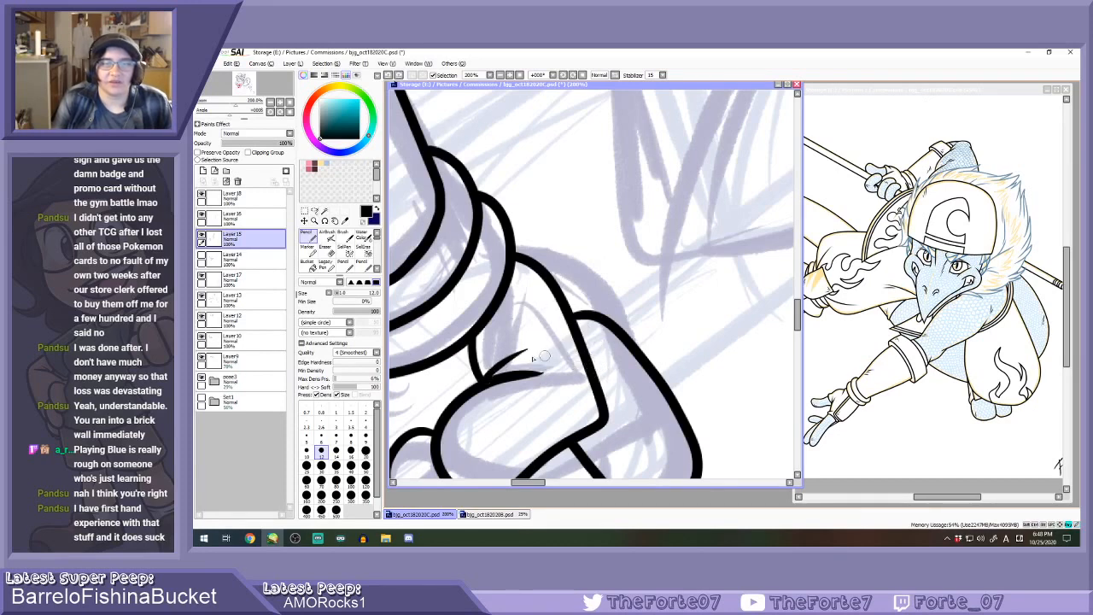
mouse_move(488, 378)
left_mouse_down()
mouse_move(519, 352)
mouse_move(588, 367)
left_mouse_up()
key("ctrl+z")
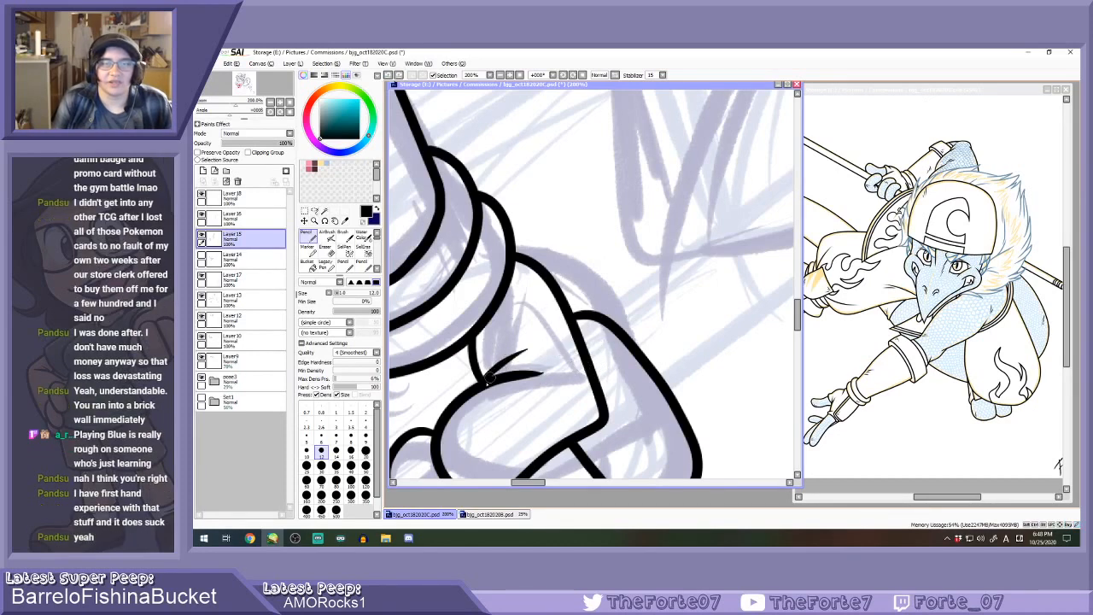
mouse_move(488, 378)
left_mouse_down()
mouse_move(564, 351)
mouse_move(587, 366)
left_mouse_up()
key("ctrl+z")
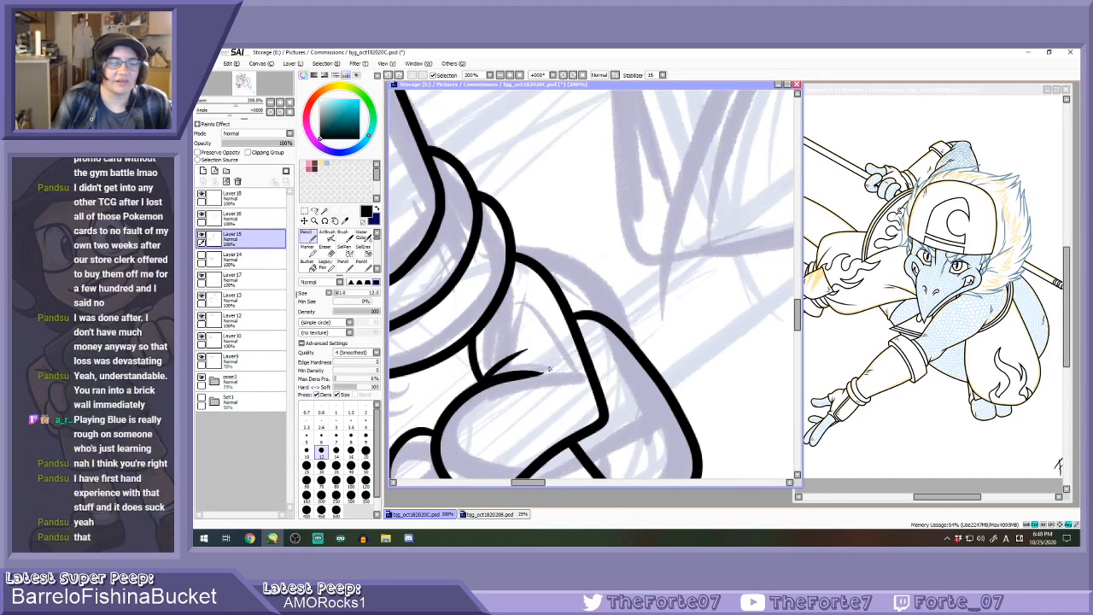
mouse_move(488, 375)
left_mouse_down()
mouse_move(534, 344)
mouse_move(567, 358)
left_mouse_up()
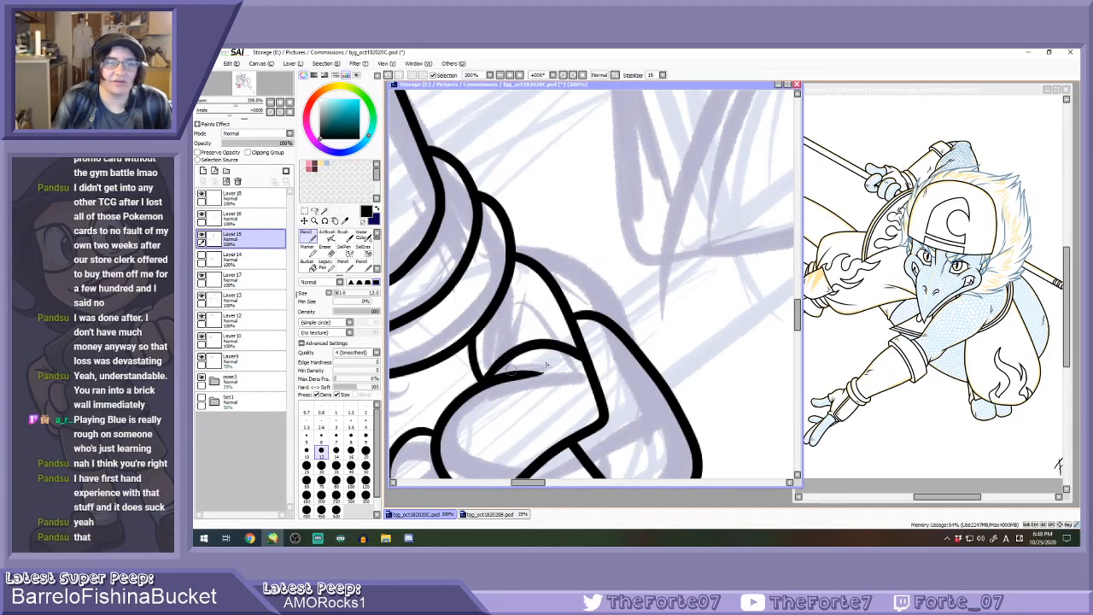
Ink a hooked fold and short knuckle line at the outer contour on Layer15, and erase the overlapping contour on Layer13.
left_click_drag(576, 318, 595, 364)
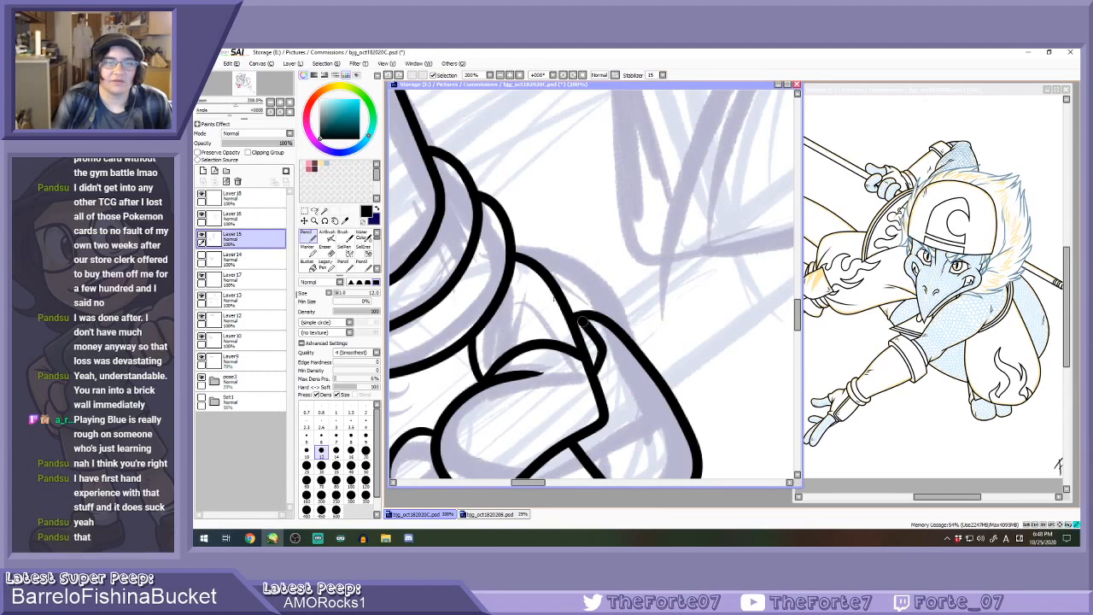
left_click_drag(548, 292, 590, 348)
left_click(239, 301)
key("e")
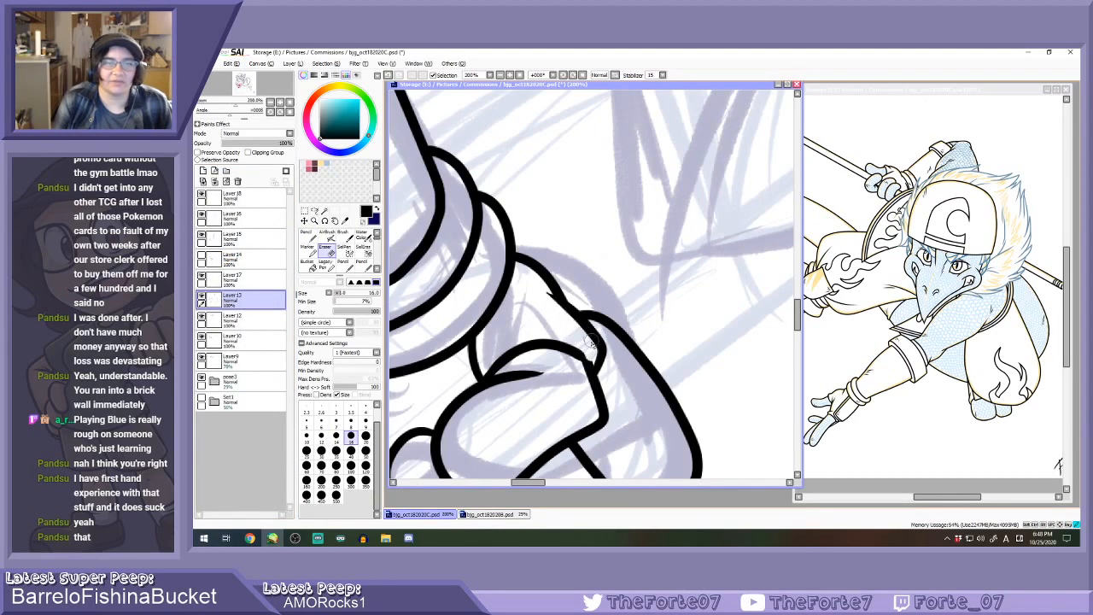
key("n")
scroll(592, 350, "up", 1)
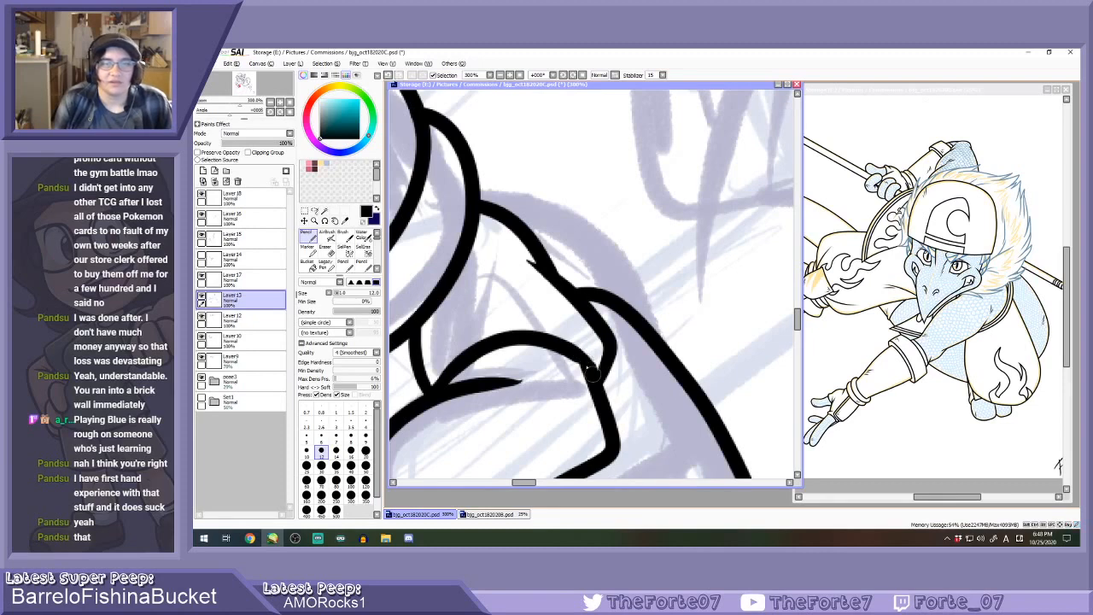
scroll(589, 367, "down", 5)
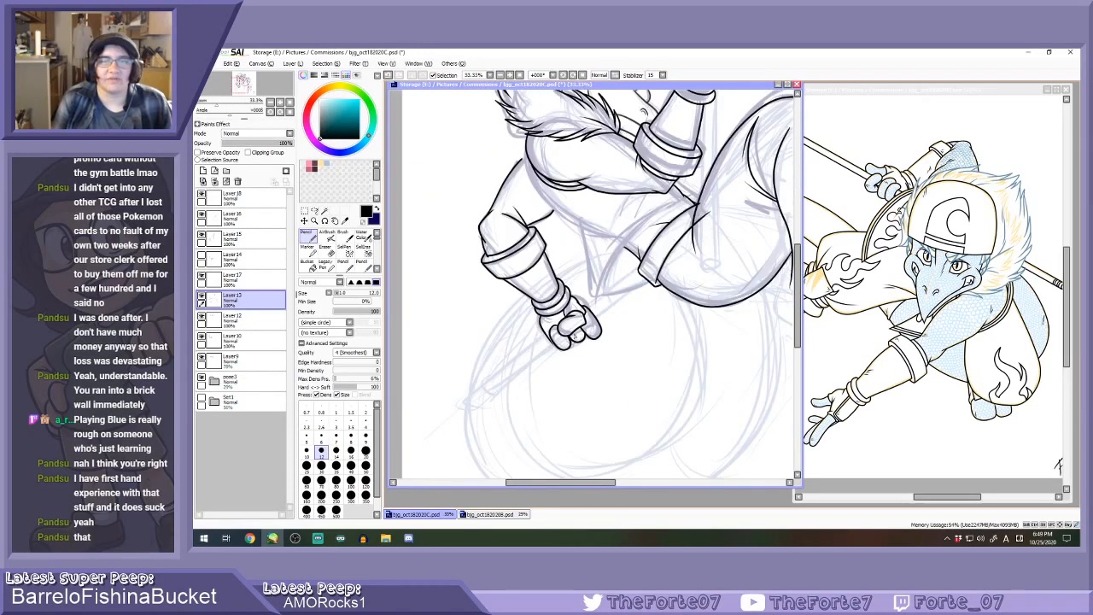
scroll(562, 334, "down", 1)
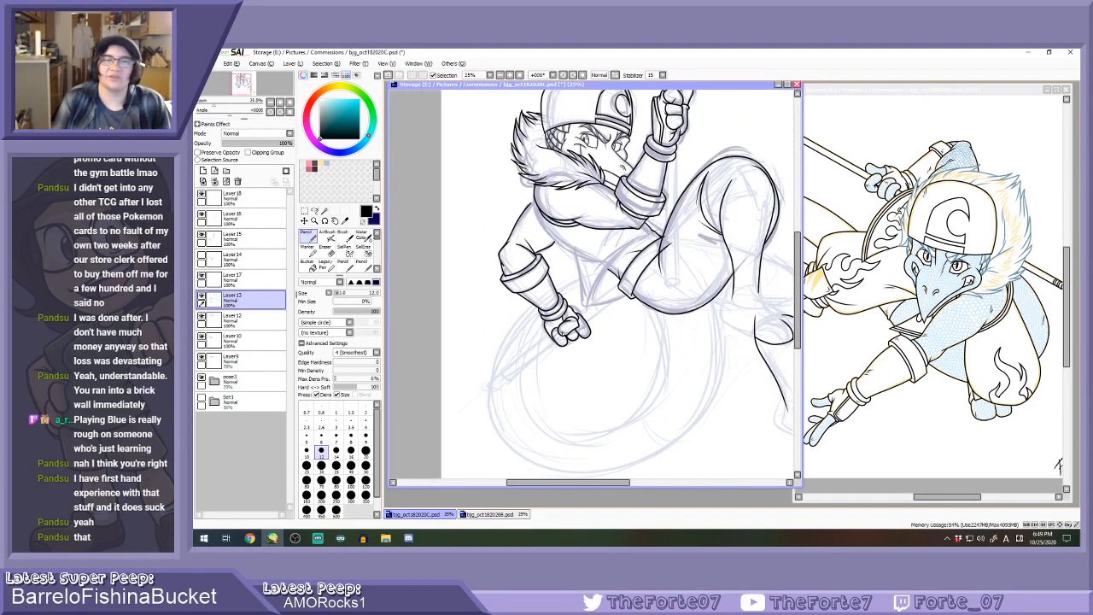
Try to ink a fuller outer hand contour from the wristband to the base of the outermost finger.
scroll(531, 257, "up", 5)
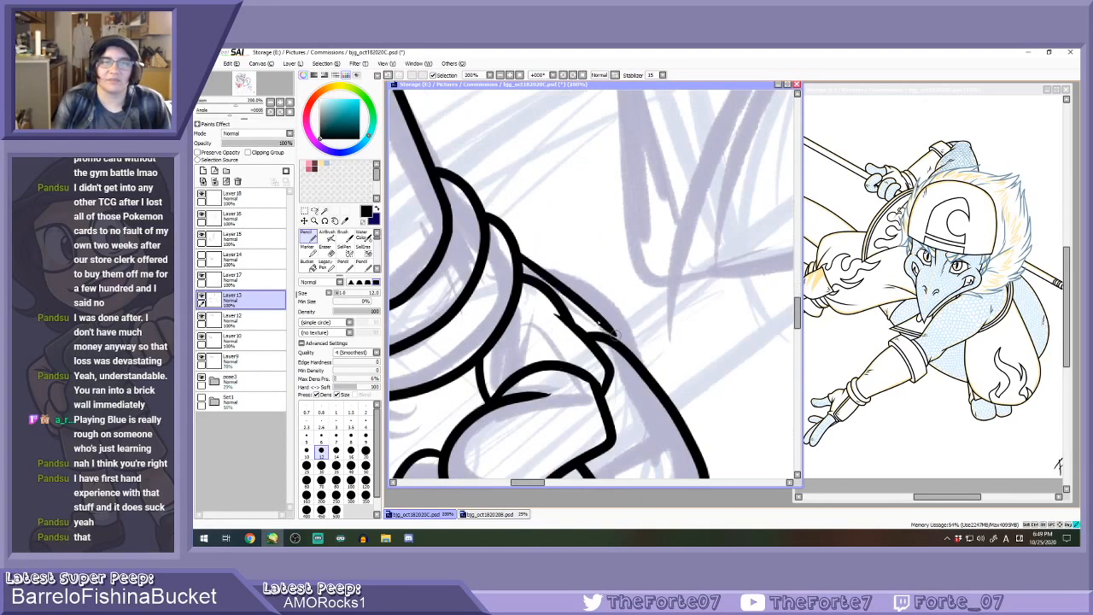
scroll(531, 257, "down", 4)
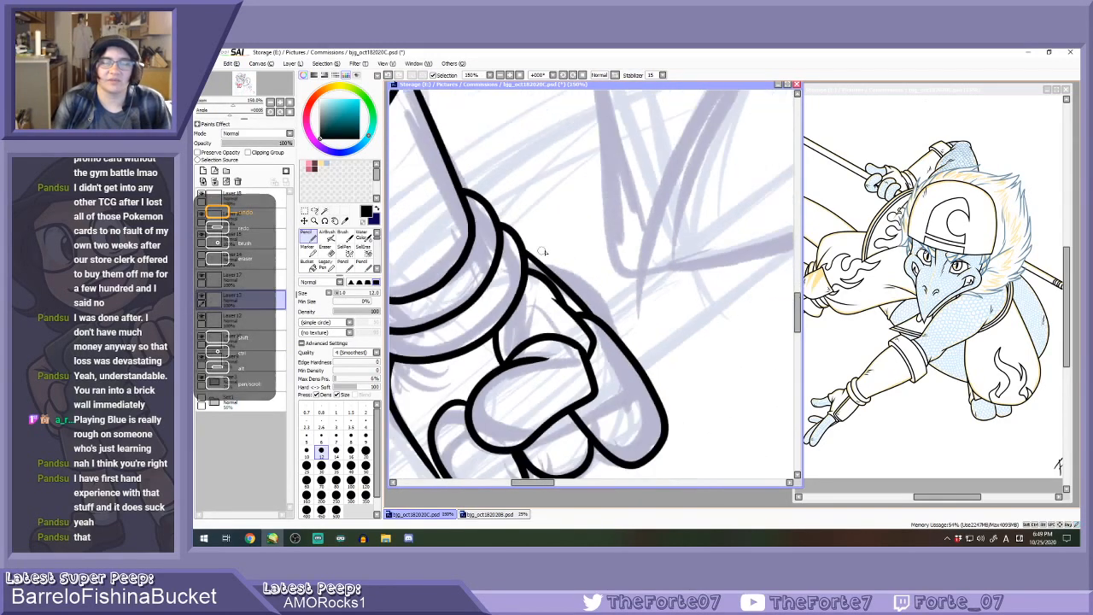
scroll(571, 293, "down", 3)
scroll(588, 279, "up", 2)
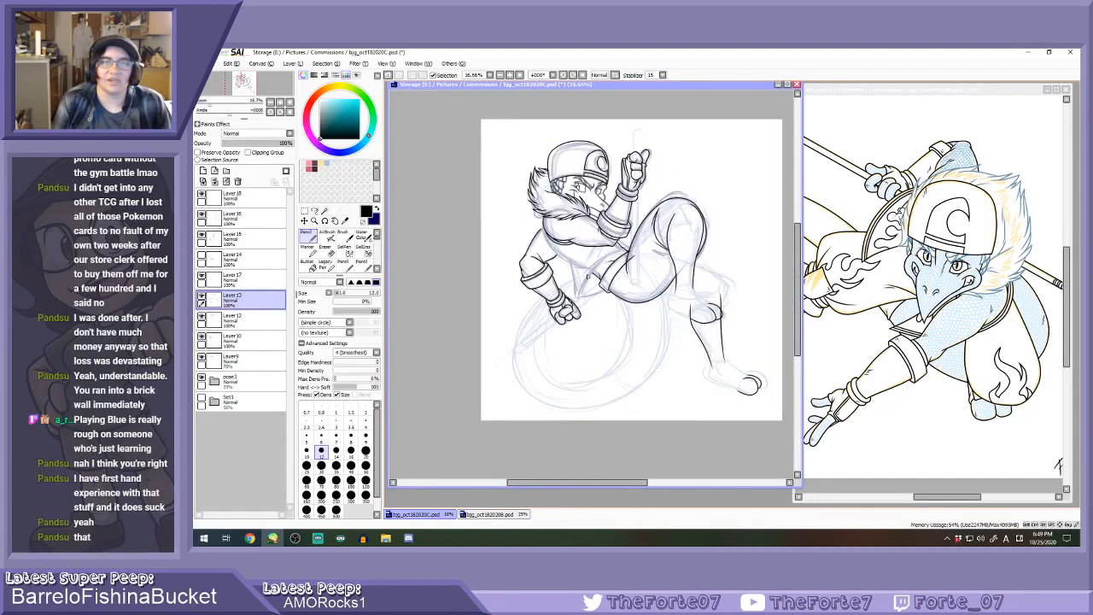
scroll(556, 322, "up", 5)
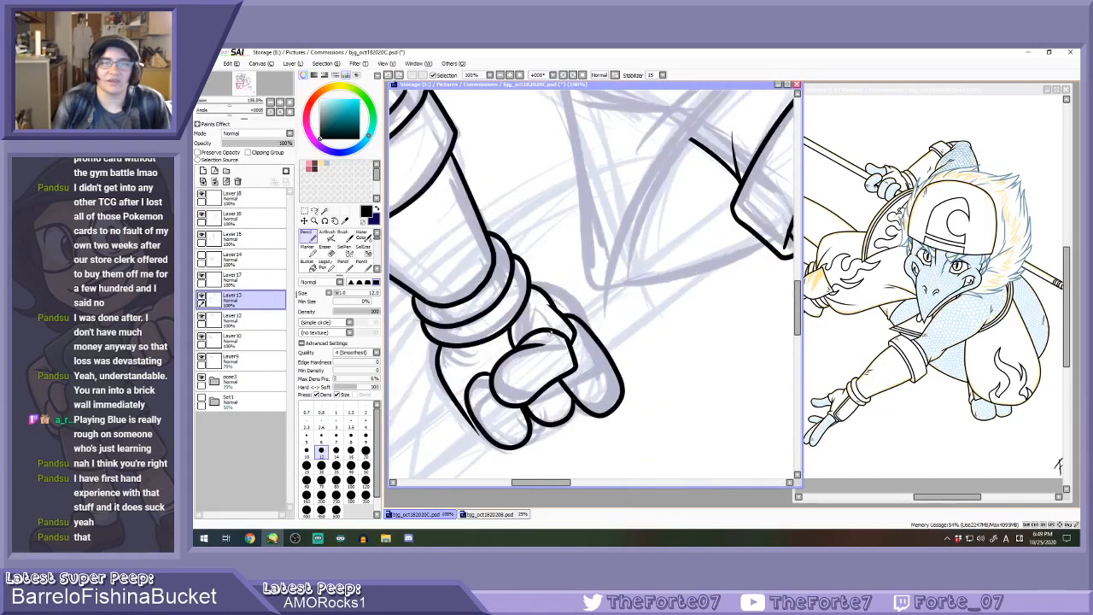
scroll(556, 321, "down", 1)
left_click_drag(556, 306, 576, 346)
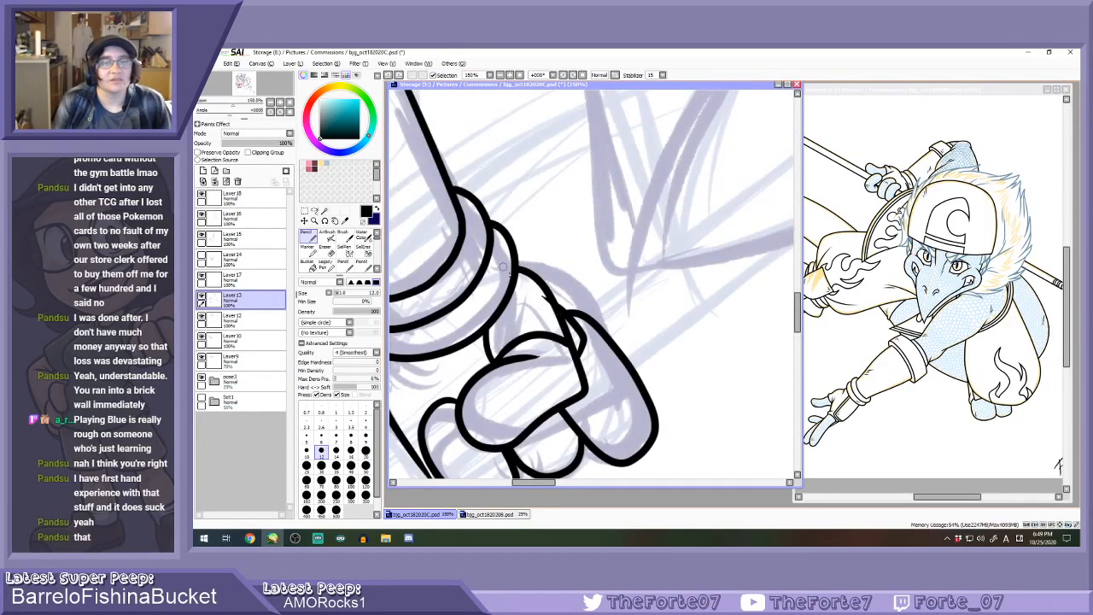
key("ctrl+z")
mouse_move(522, 257)
left_mouse_down()
mouse_move(551, 276)
mouse_move(575, 308)
left_mouse_up()
key("ctrl+z")
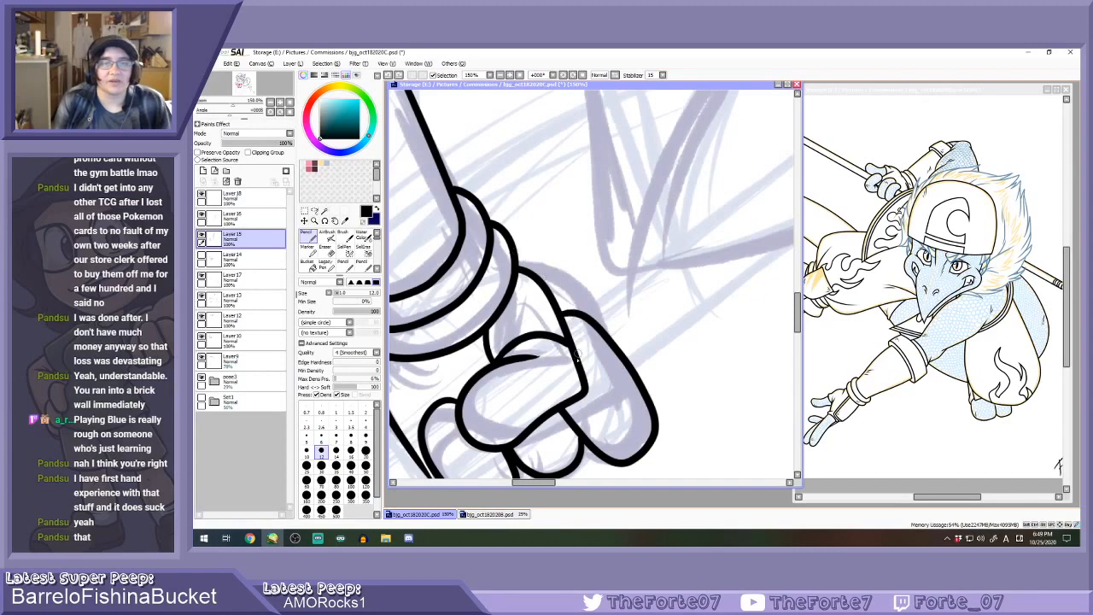
On Layer15, ink the hooked fold at the outermost finger's base and a fuller hand contour from the wristband to that finger.
mouse_move(579, 357)
left_mouse_down()
mouse_move(554, 282)
mouse_move(521, 258)
mouse_move(575, 317)
left_mouse_up()
key("ctrl+z")
key("ctrl+z")
left_click_drag(516, 252, 574, 314)
key("ctrl+z")
mouse_move(514, 251)
left_mouse_down()
mouse_move(551, 281)
mouse_move(571, 311)
left_mouse_up()
key("ctrl+z")
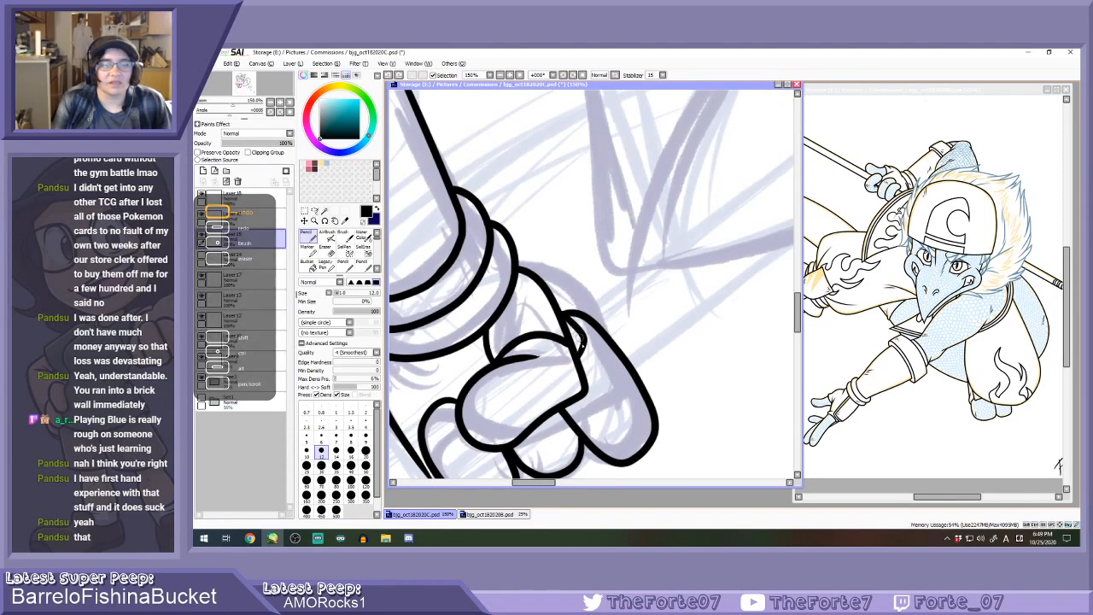
key("ctrl+z")
mouse_move(580, 357)
left_mouse_down()
mouse_move(546, 303)
mouse_move(579, 332)
mouse_move(554, 284)
mouse_move(514, 252)
mouse_move(574, 319)
left_mouse_up()
key("ctrl+z")
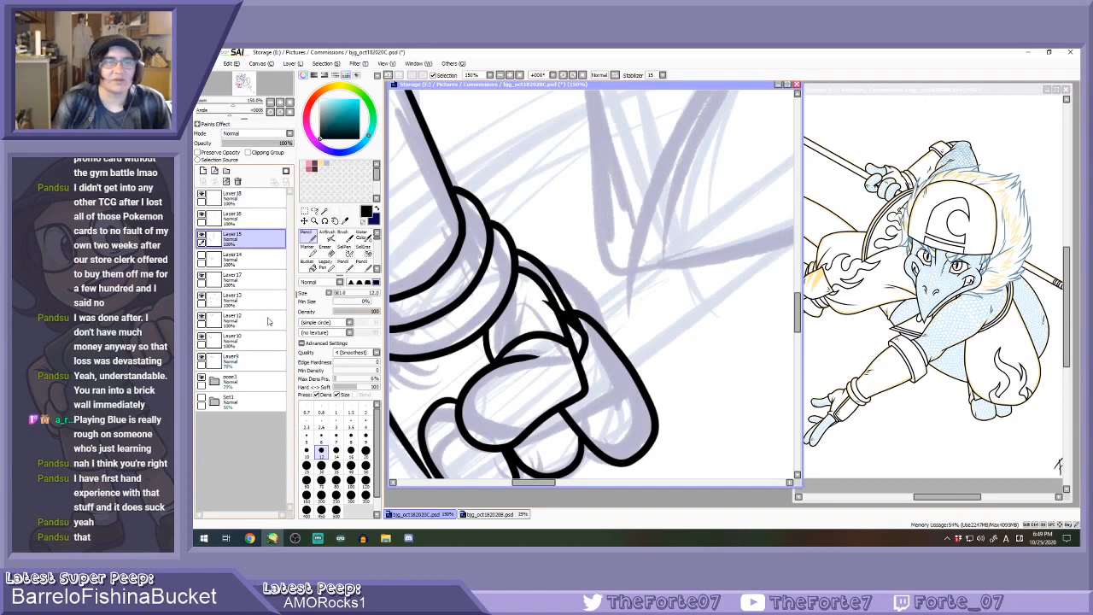
On Layer13, erase the old hand contour inside the new outer line with the eraser at size 16.
left_click(254, 302)
key("e")
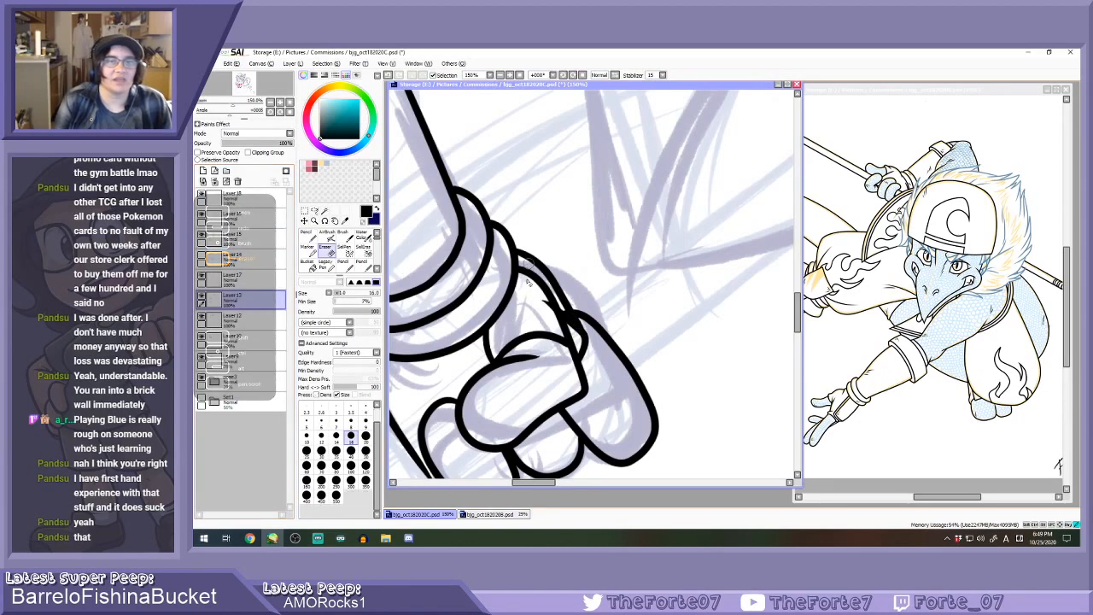
scroll(526, 278, "up", 1)
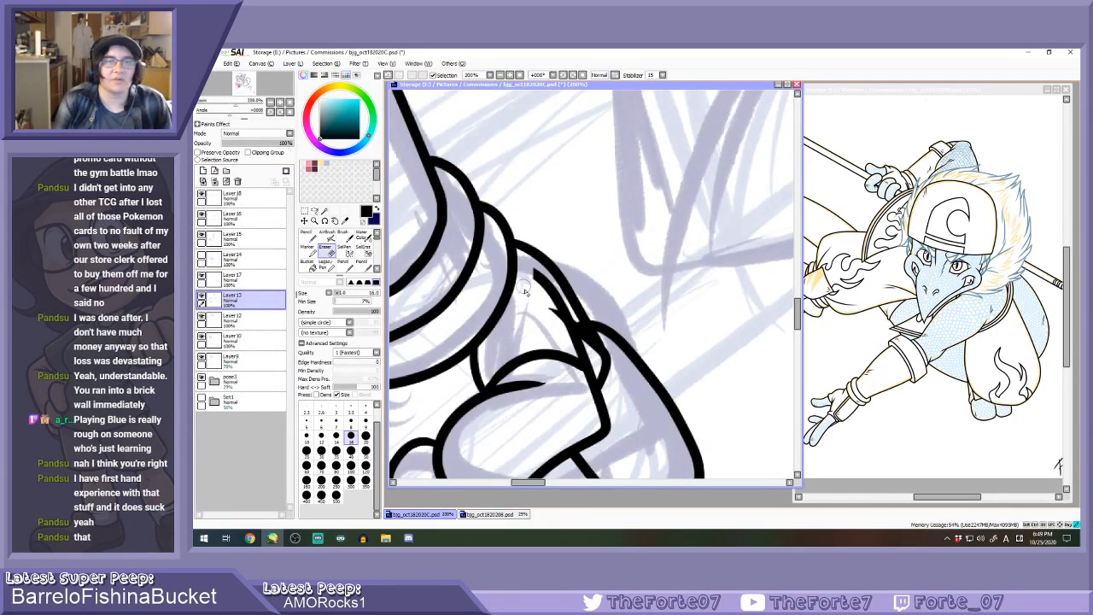
mouse_move(523, 290)
left_mouse_down()
mouse_move(565, 309)
mouse_move(583, 353)
left_mouse_up()
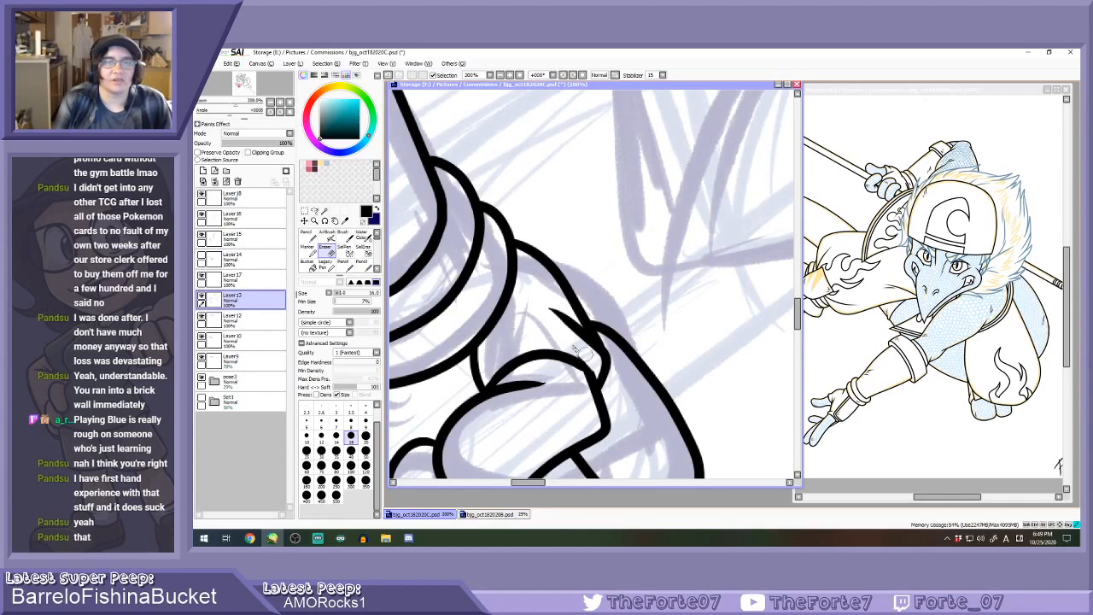
scroll(587, 369, "up", 1)
key("n")
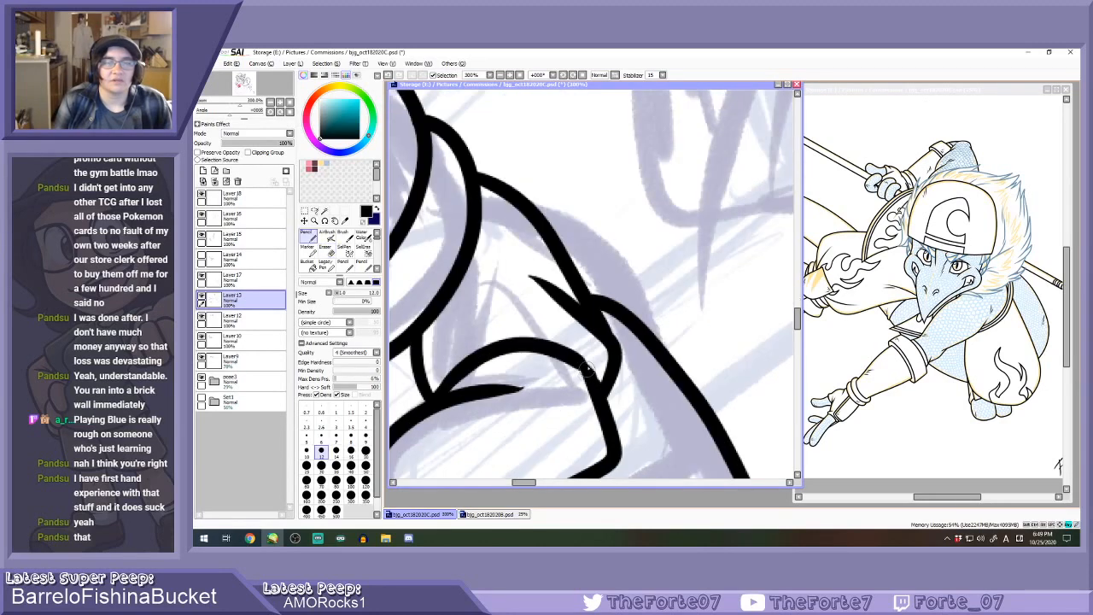
scroll(590, 375, "down", 6)
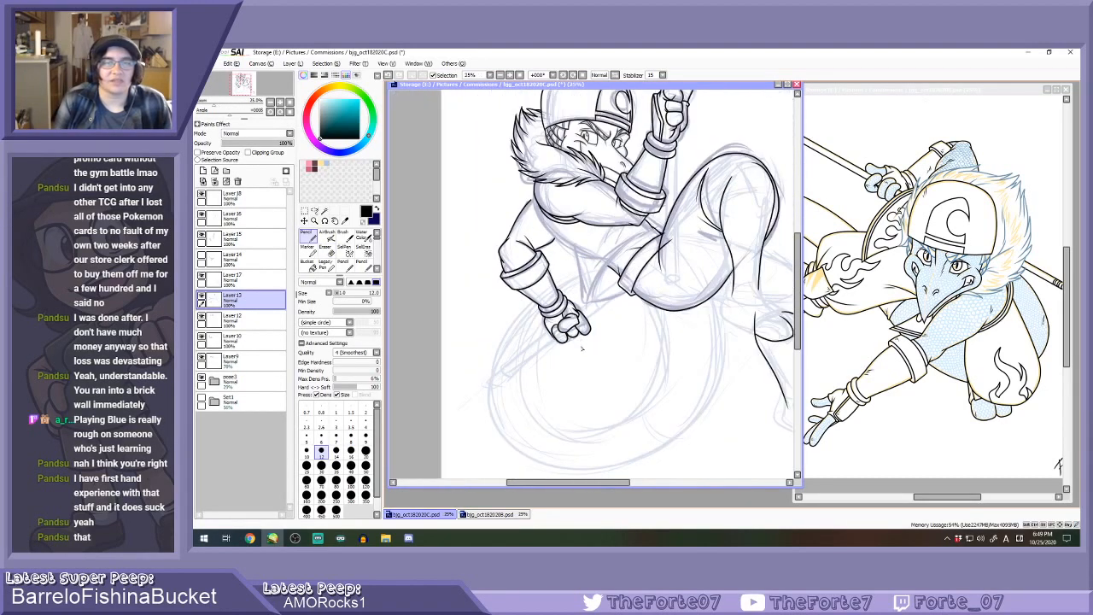
On Layer13, erase the hand's outer contour between the wristband and the lowest finger.
scroll(581, 348, "up", 1)
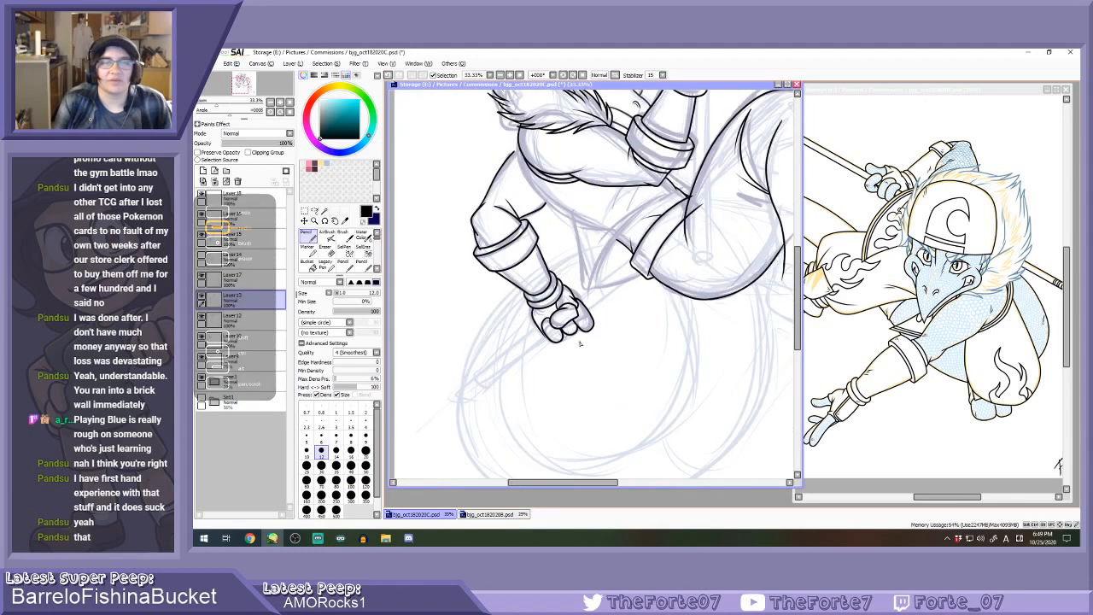
scroll(579, 343, "up", 1)
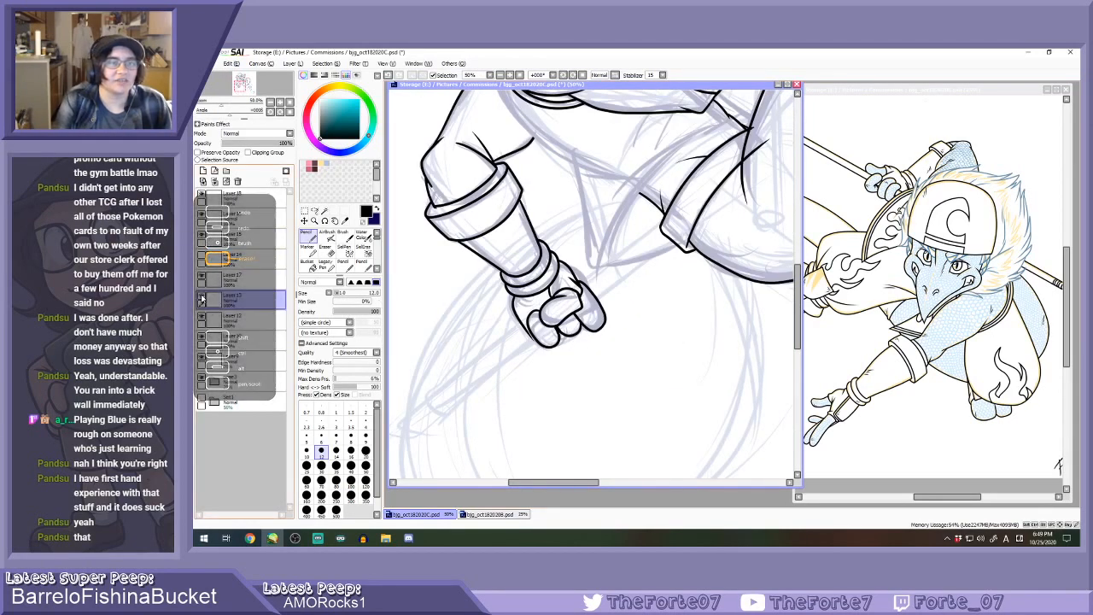
scroll(499, 322, "up", 1)
scroll(499, 322, "up", 3)
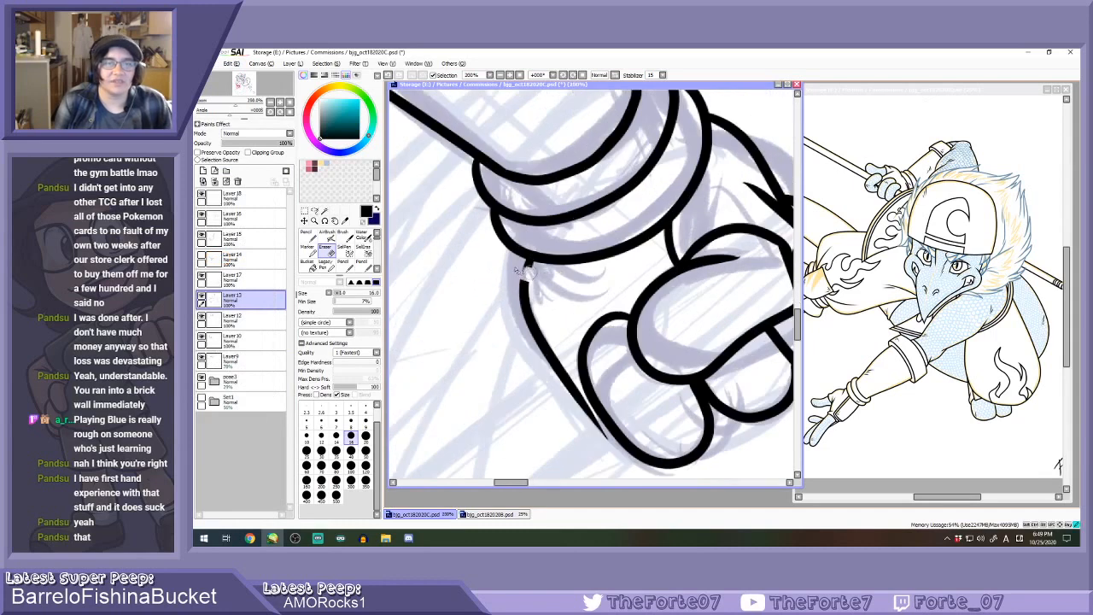
scroll(557, 273, "up", 1)
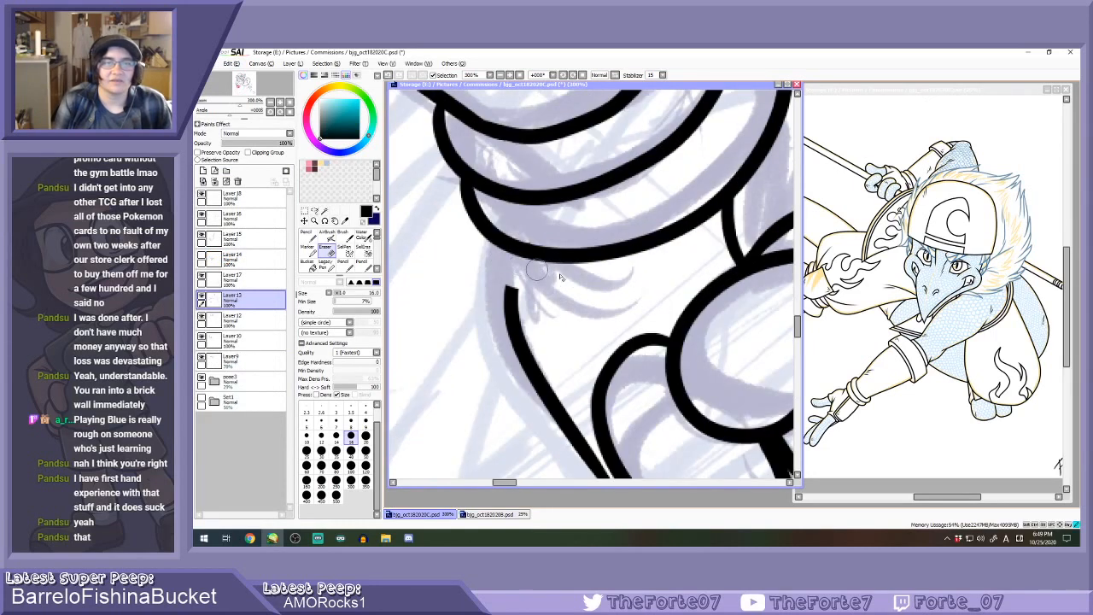
scroll(525, 265, "down", 2)
left_click_drag(515, 288, 584, 416)
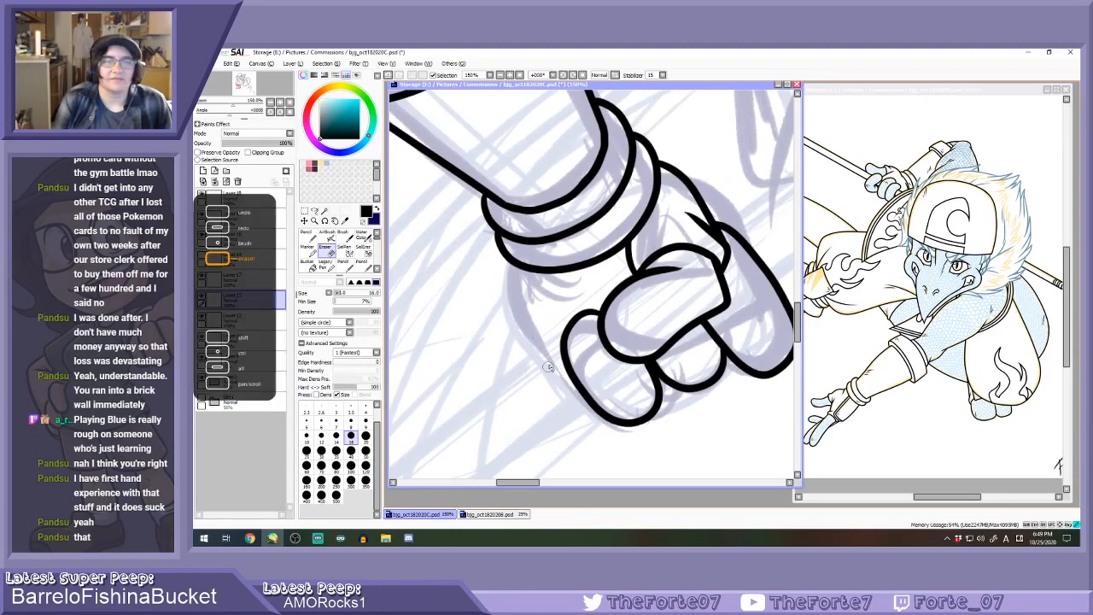
With the size 12 pencil, ink a new curved contour from the wristband's lower edge to the lowest finger on Layer13.
key("n")
left_click_drag(516, 264, 569, 357)
key("ctrl+z")
left_click_drag(516, 264, 567, 358)
key("ctrl+z")
mouse_move(512, 261)
left_mouse_down()
mouse_move(516, 298)
mouse_move(556, 357)
left_mouse_up()
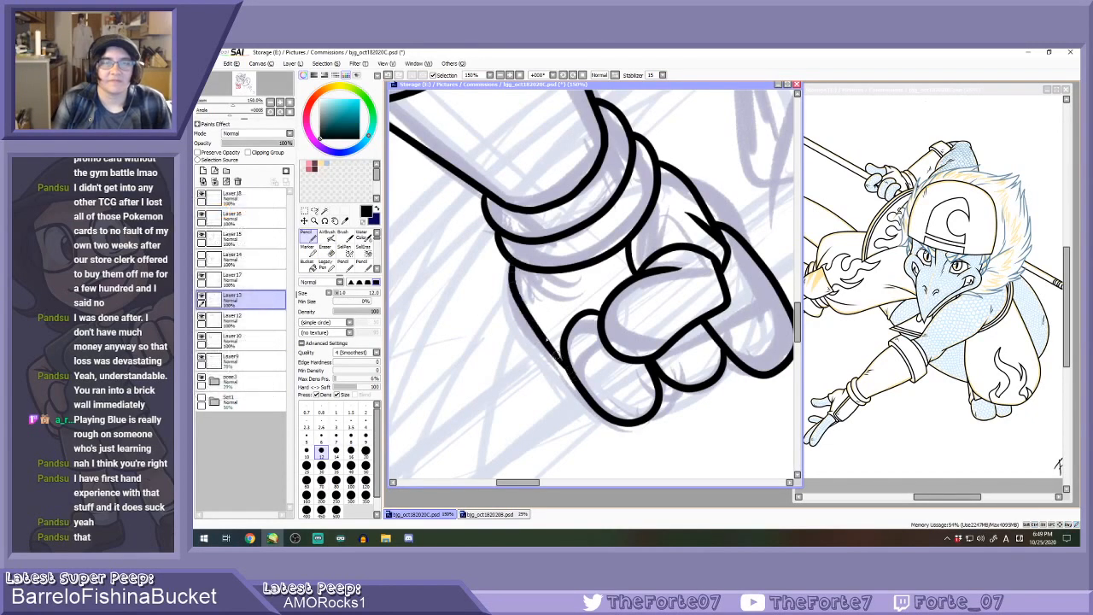
scroll(557, 357, "down", 6)
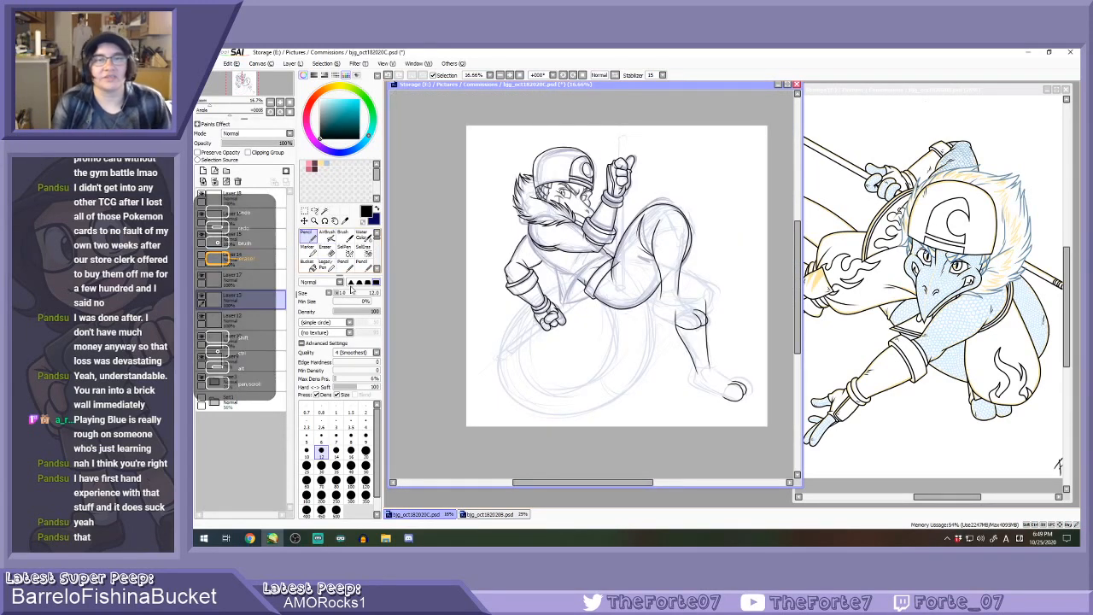
Make Layer14 with the flame emblem on the torso visible.
left_click(203, 260)
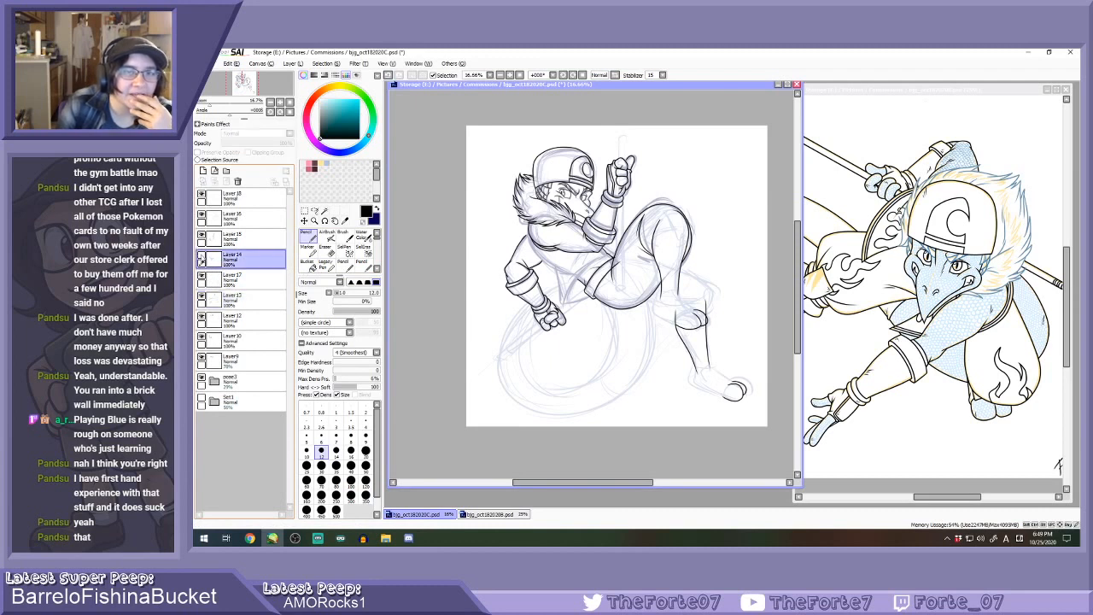
left_click(201, 256)
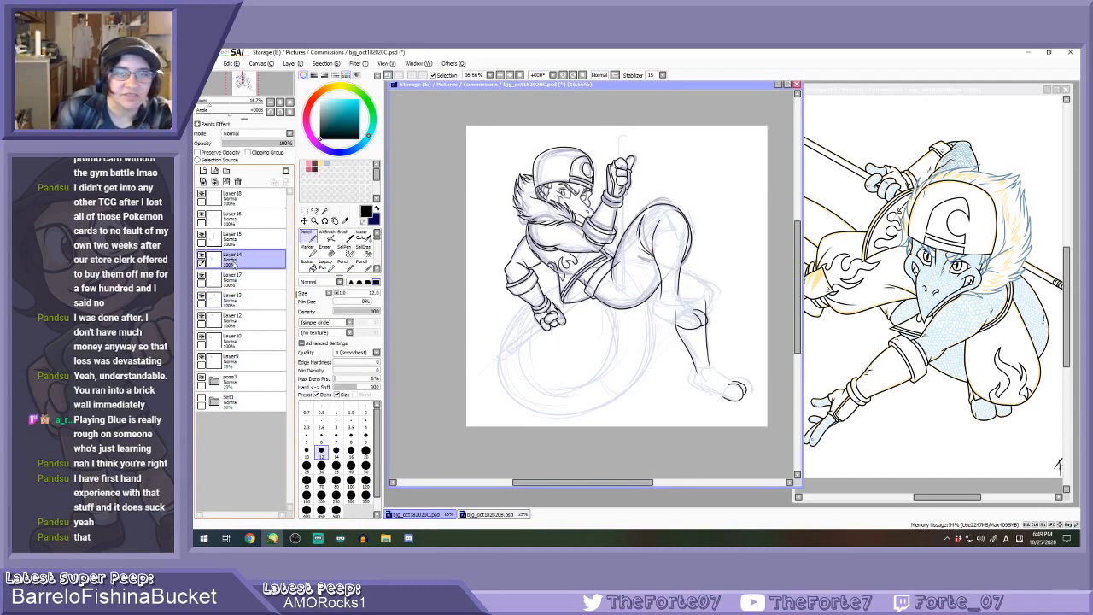
Set Layer9's opacity to 100% and save the drawing.
left_click(260, 360)
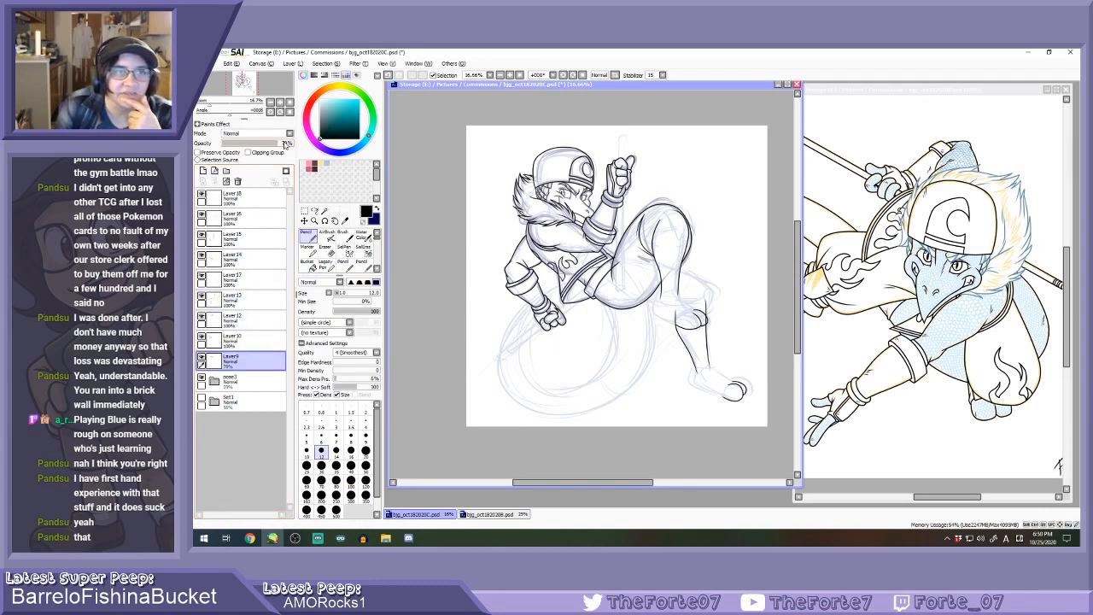
left_click_drag(285, 144, 289, 146)
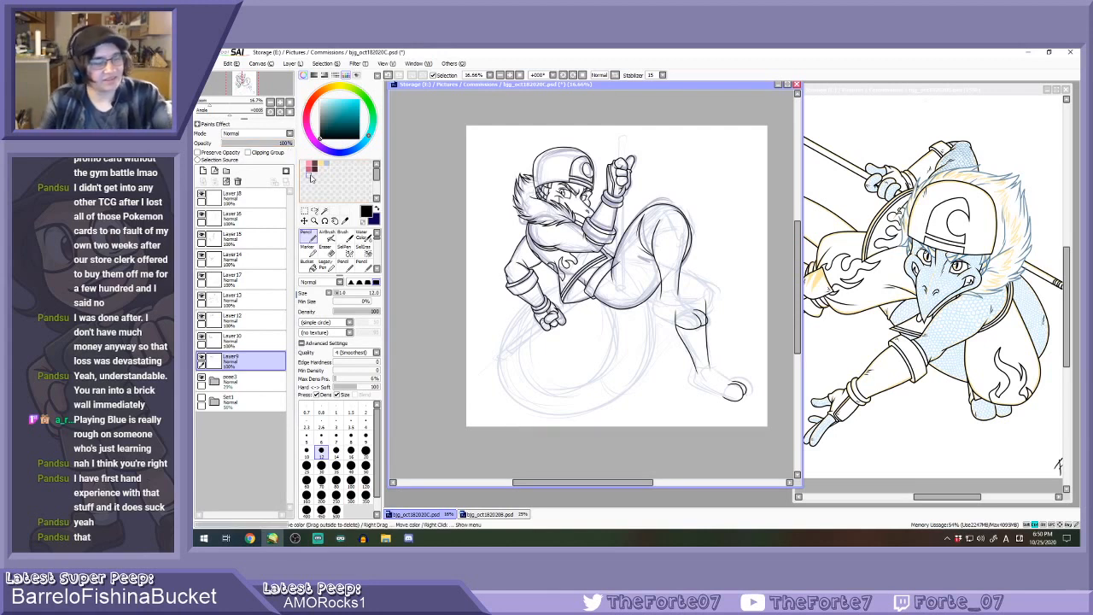
key("ctrl+s")
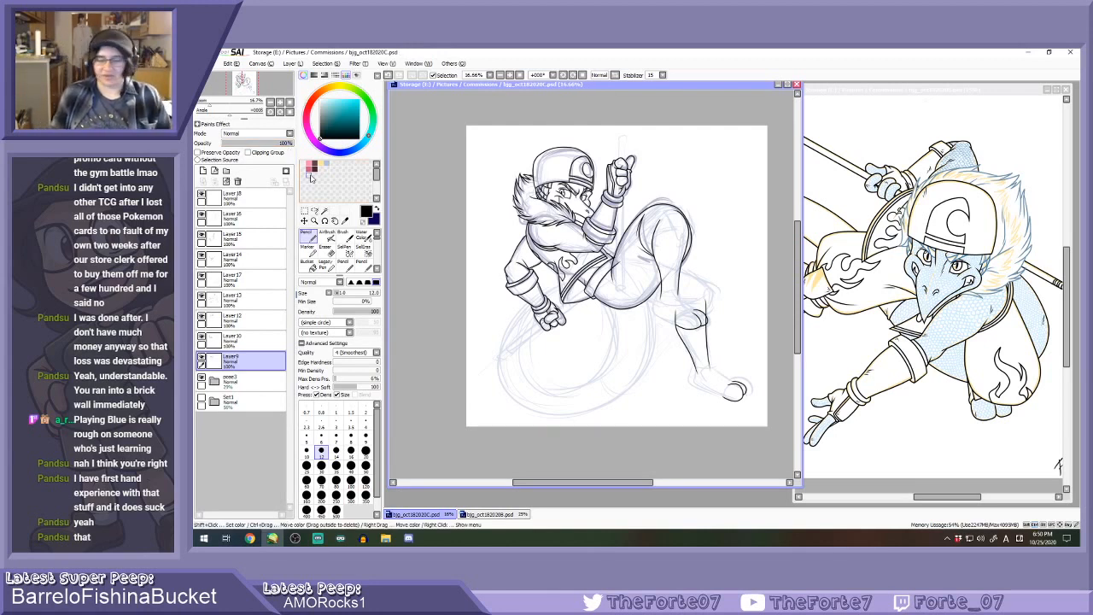
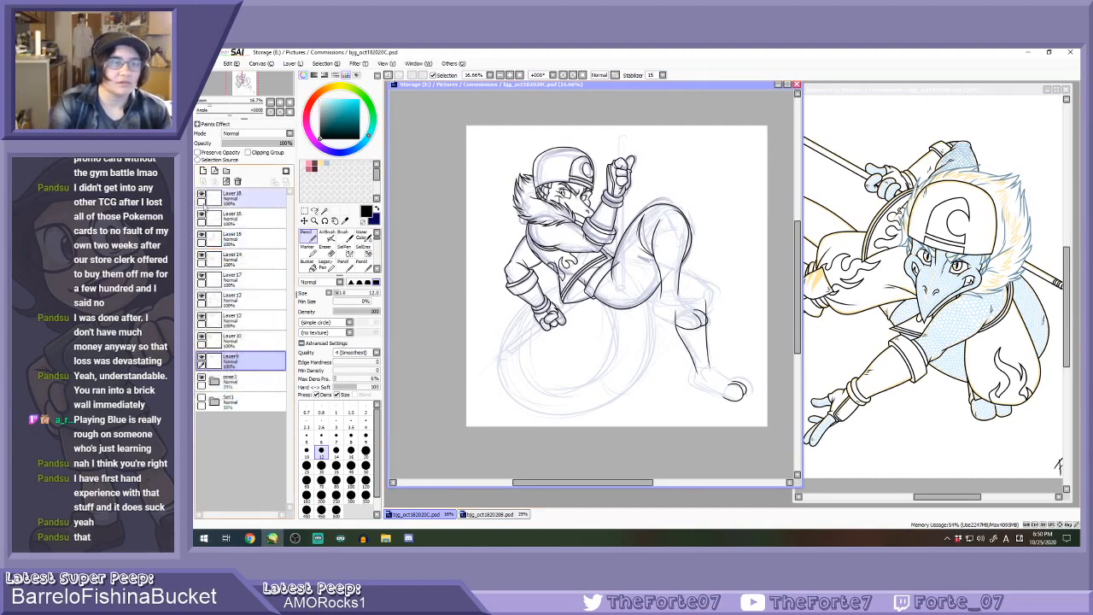
Make the topmost layer, Layer18, active for inking the large curled tail.
left_click(214, 195)
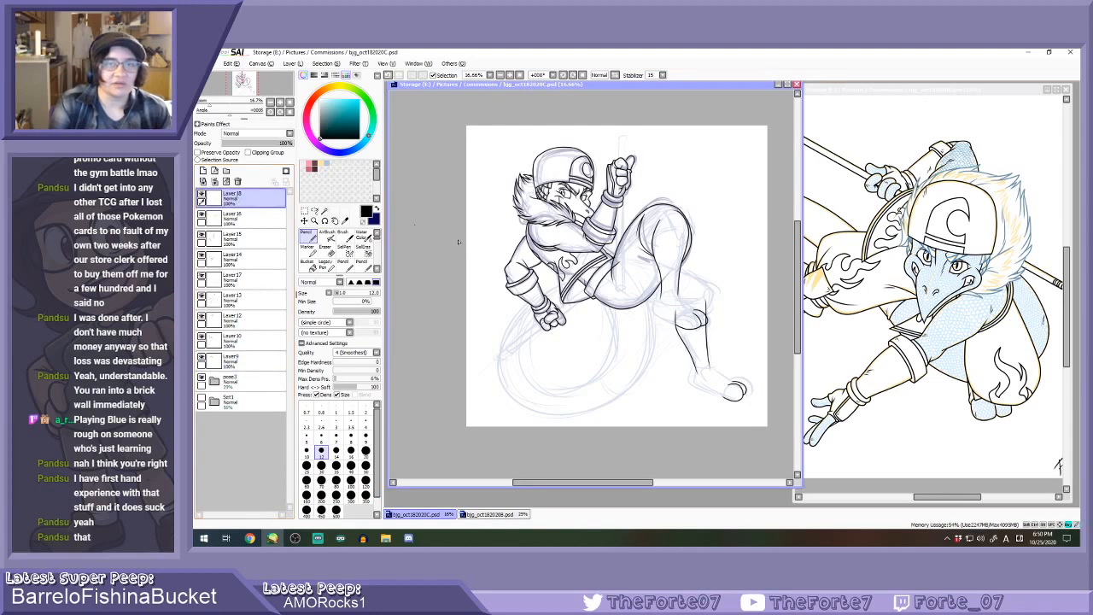
scroll(604, 352, "up", 1)
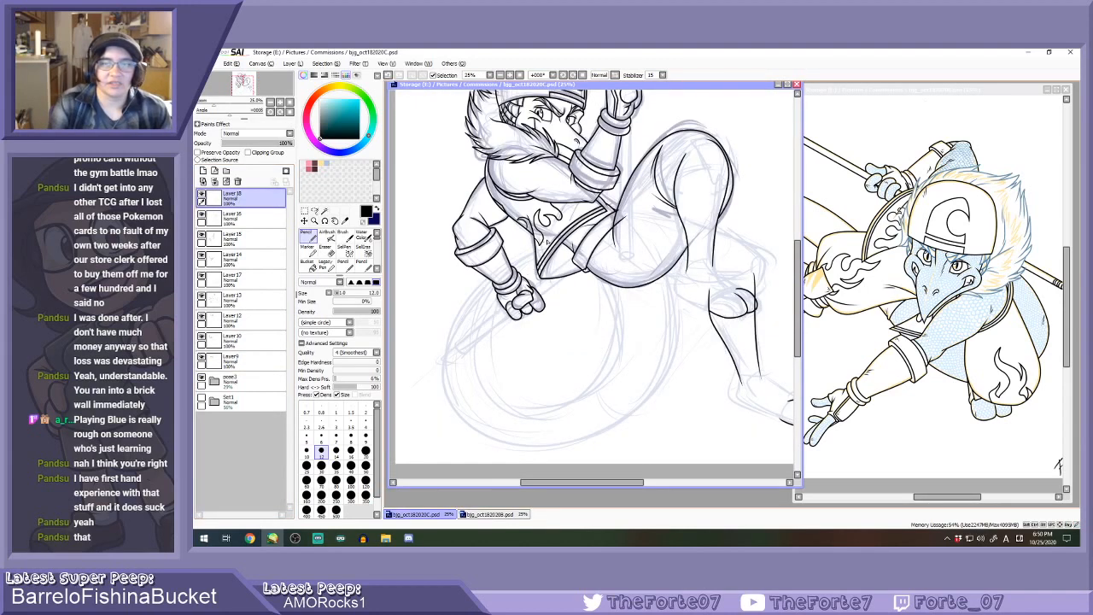
left_click_drag(544, 243, 461, 419)
key("ctrl+z")
mouse_move(533, 248)
left_mouse_down()
mouse_move(446, 363)
mouse_move(659, 383)
mouse_move(672, 343)
left_mouse_up()
key("ctrl+z")
Ink the outer contour of the large curled tail as one sweeping curve from the hip around to the torso on Layer18.
left_click(562, 75)
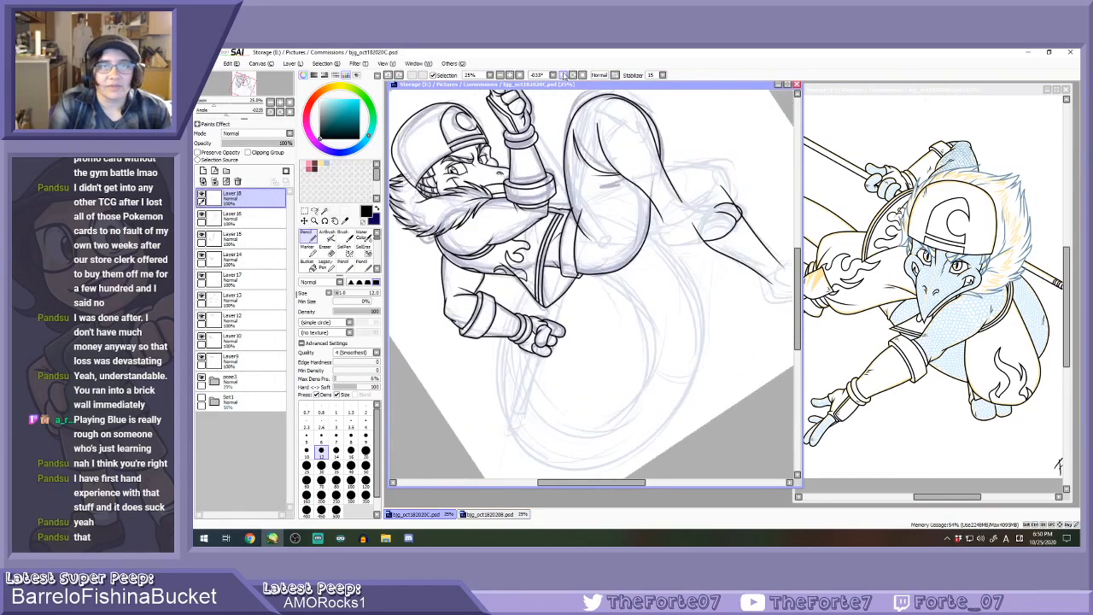
left_click(562, 75)
left_click(562, 76)
left_click(562, 75)
left_click(562, 75)
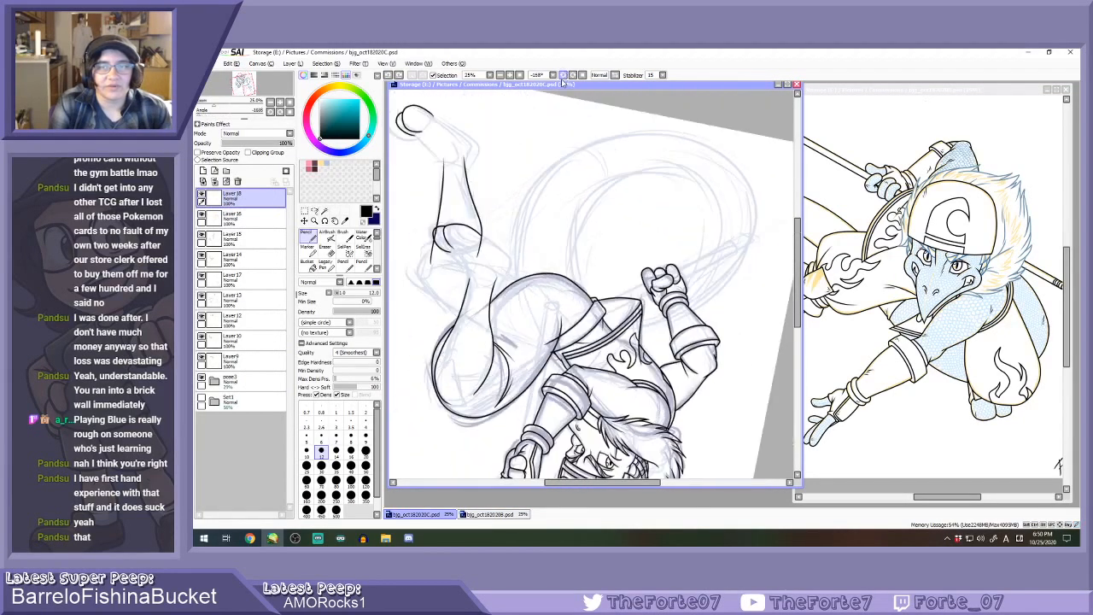
mouse_move(517, 280)
left_mouse_down()
mouse_move(531, 203)
mouse_move(731, 181)
mouse_move(689, 318)
left_mouse_up()
key("ctrl+z")
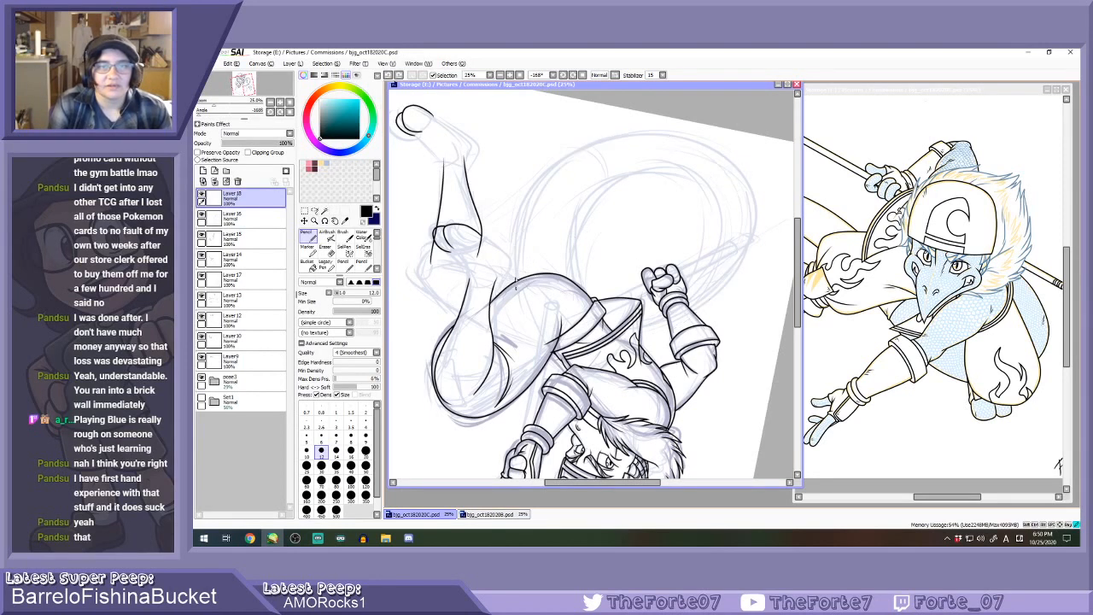
mouse_move(515, 287)
left_mouse_down()
mouse_move(606, 137)
mouse_move(751, 242)
mouse_move(608, 333)
left_mouse_up()
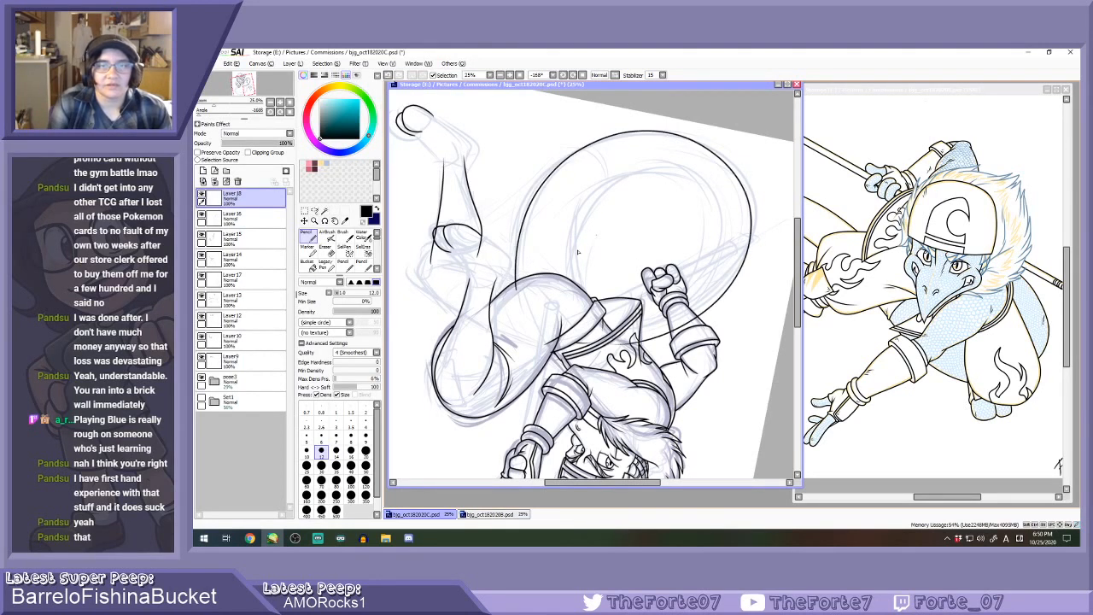
Try to ink the tail's inner contour over the sketched inner loop with the canvas turned nearly upside down.
mouse_move(574, 253)
left_mouse_down()
mouse_move(669, 169)
mouse_move(715, 196)
mouse_move(718, 270)
mouse_move(618, 334)
left_mouse_up()
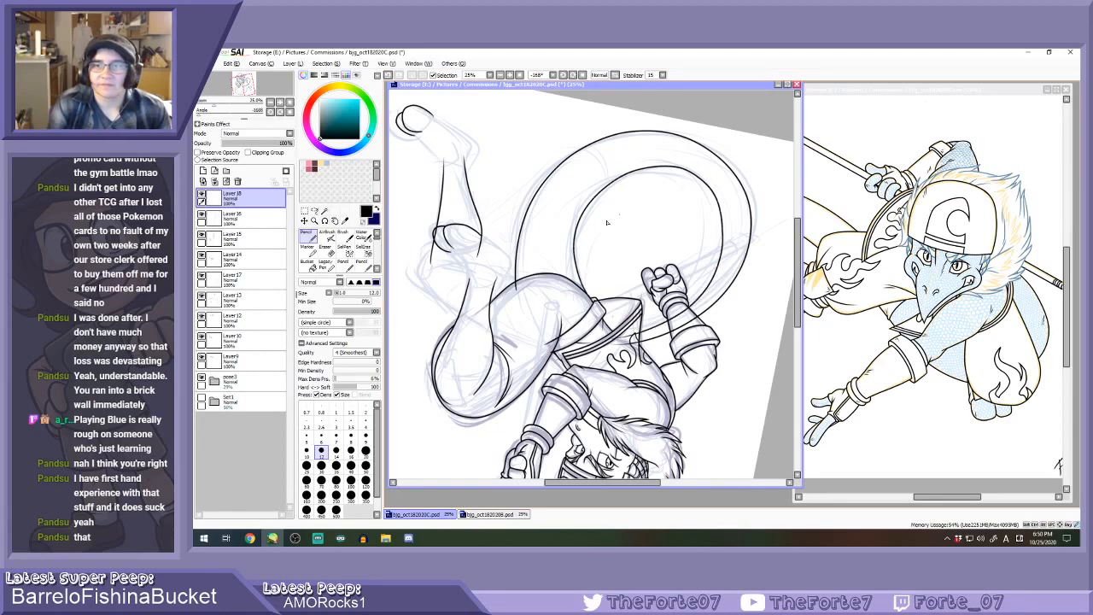
key("ctrl+z")
mouse_move(584, 230)
left_mouse_down()
mouse_move(631, 180)
mouse_move(696, 179)
left_mouse_up()
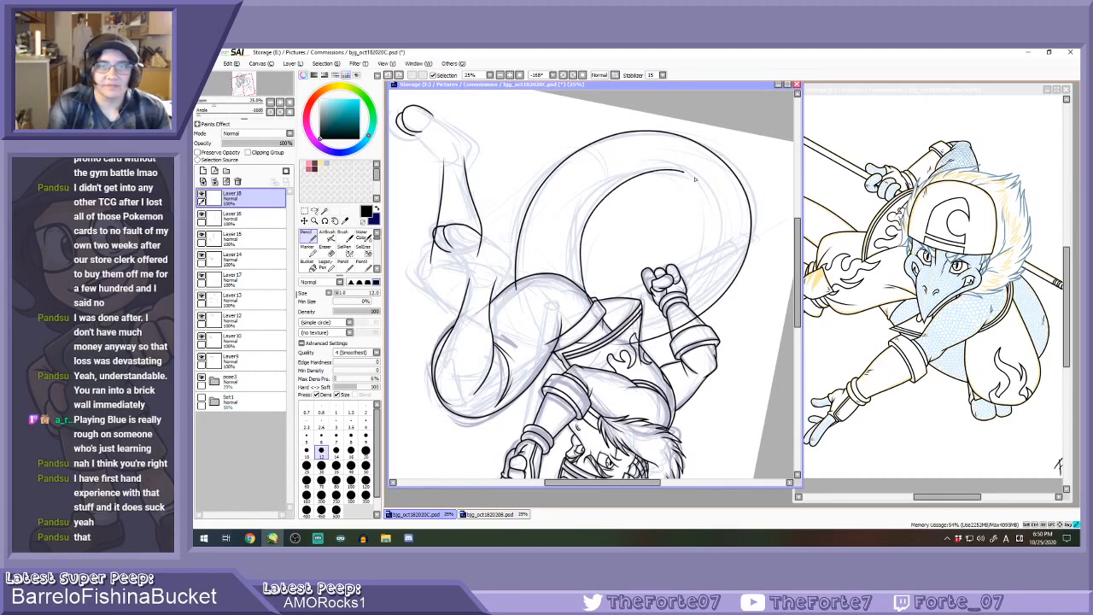
mouse_move(705, 282)
left_mouse_down()
mouse_move(606, 328)
mouse_move(614, 178)
mouse_move(722, 233)
mouse_move(626, 331)
mouse_move(608, 190)
mouse_move(723, 241)
mouse_move(614, 340)
mouse_move(581, 261)
mouse_move(680, 176)
mouse_move(651, 329)
left_mouse_up()
key("ctrl+z")
key("ctrl+z")
key("ctrl+z")
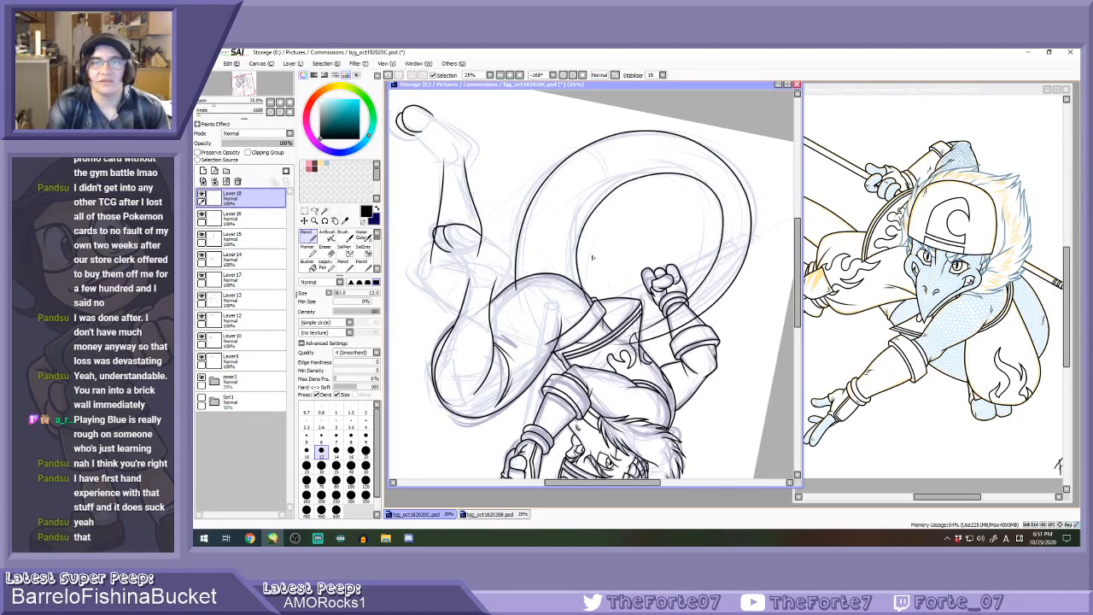
Try to ink the tail's inner contour from beside the torso around to the hip with the canvas rotated to +11°.
left_click(563, 75)
left_click(563, 75)
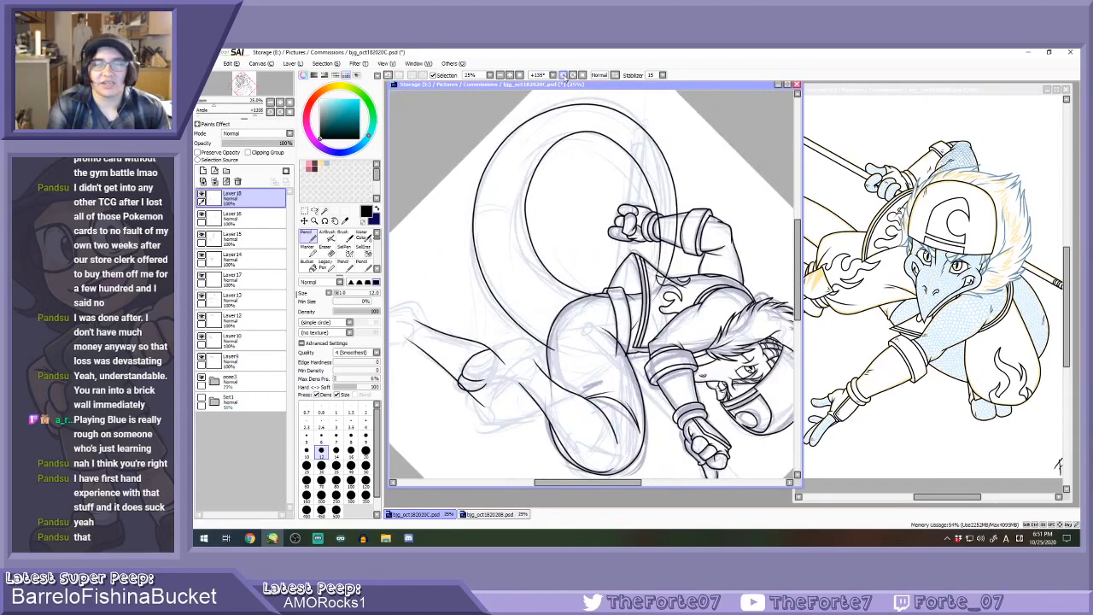
left_click(563, 75)
left_click(563, 75)
left_click(561, 76)
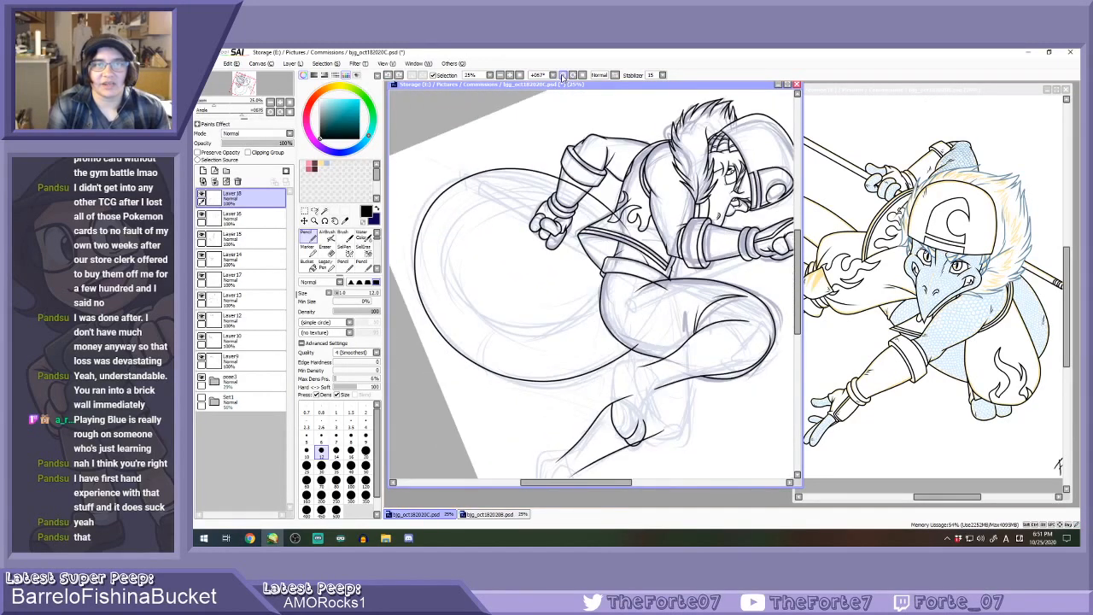
left_click(562, 77)
left_click(562, 76)
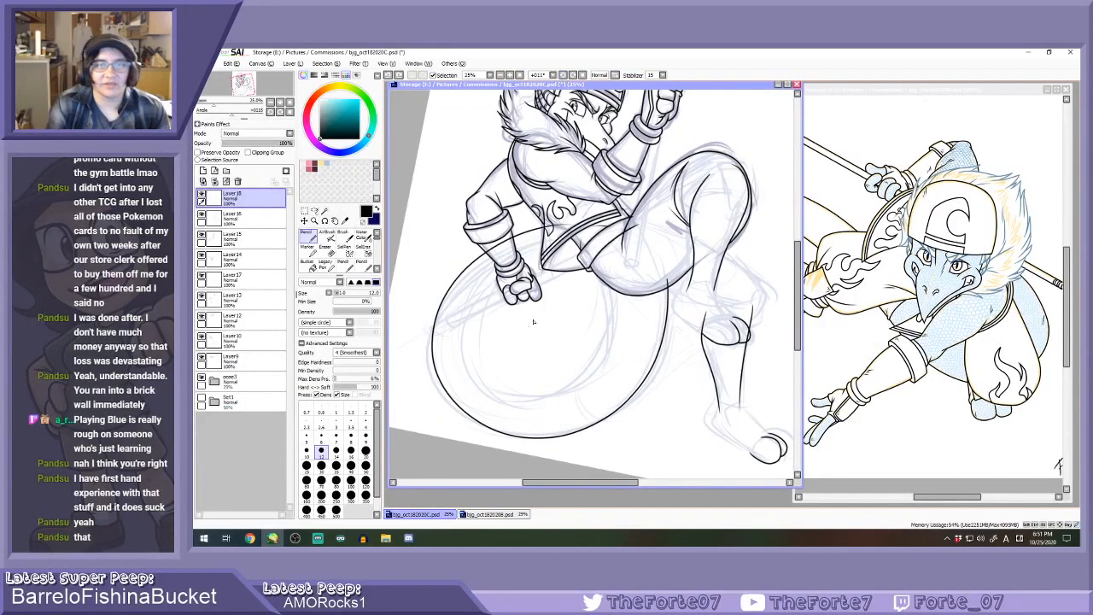
mouse_move(551, 234)
left_mouse_down()
mouse_move(506, 259)
mouse_move(582, 392)
mouse_move(598, 267)
left_mouse_up()
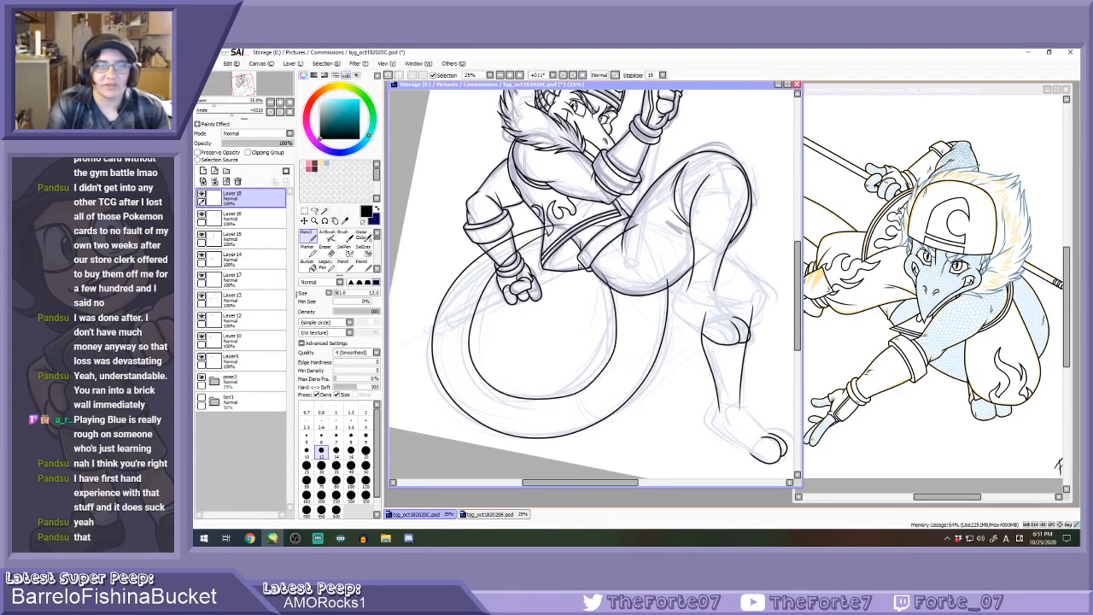
key("ctrl+z")
mouse_move(548, 232)
left_mouse_down()
mouse_move(474, 342)
mouse_move(601, 362)
mouse_move(584, 274)
left_mouse_up()
key("ctrl+z")
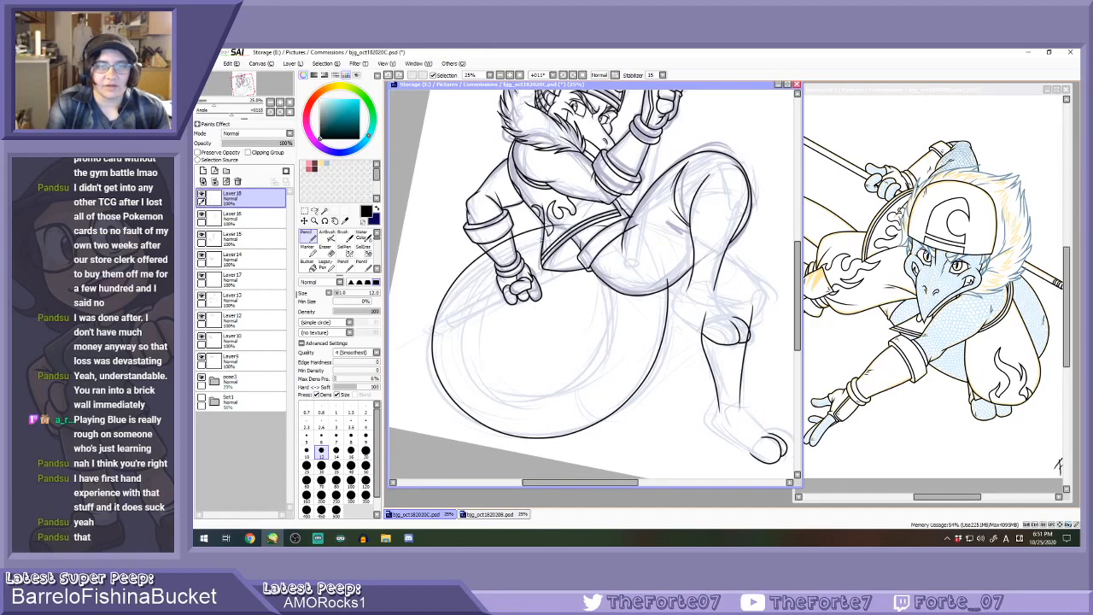
mouse_move(547, 235)
left_mouse_down()
mouse_move(483, 290)
mouse_move(569, 377)
mouse_move(589, 256)
left_mouse_up()
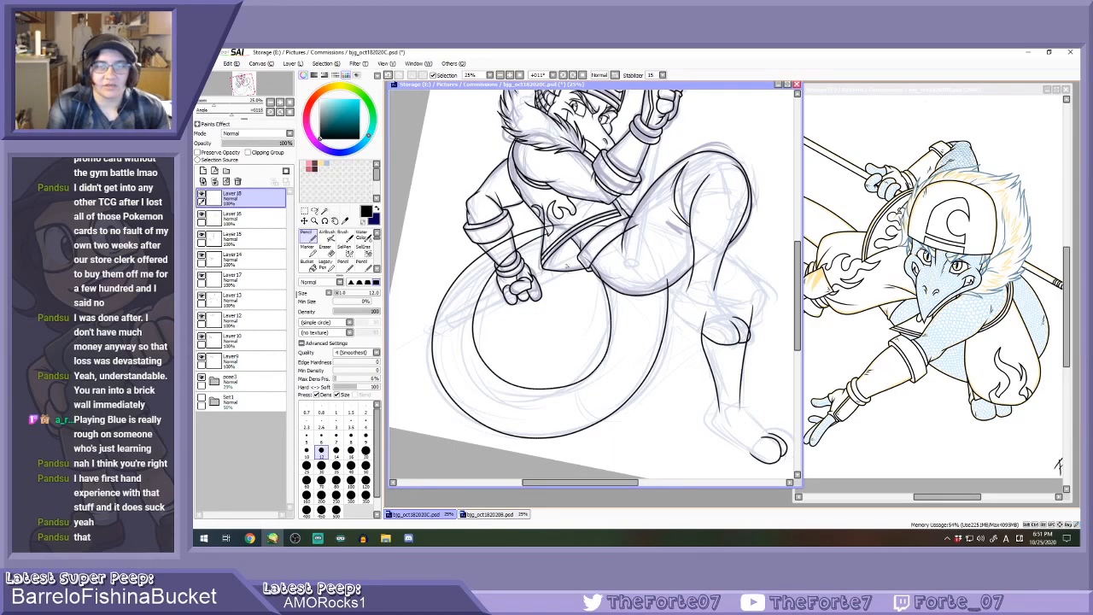
key("ctrl+z")
Rotate the canvas to -157° and try another stroke for the tail's inner contour starting near the hip.
left_click(563, 76)
left_click(563, 75)
left_click(563, 76)
left_click(562, 75)
left_click(563, 75)
left_click(562, 75)
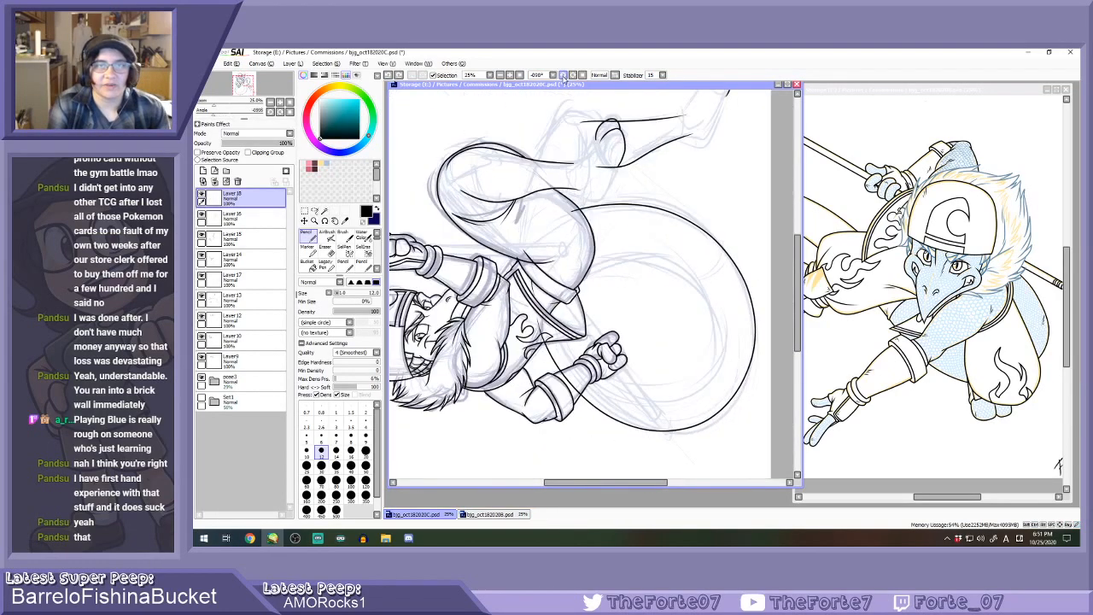
left_click(563, 75)
left_click(563, 75)
left_click(563, 76)
left_click(563, 75)
left_click(563, 75)
left_click(563, 75)
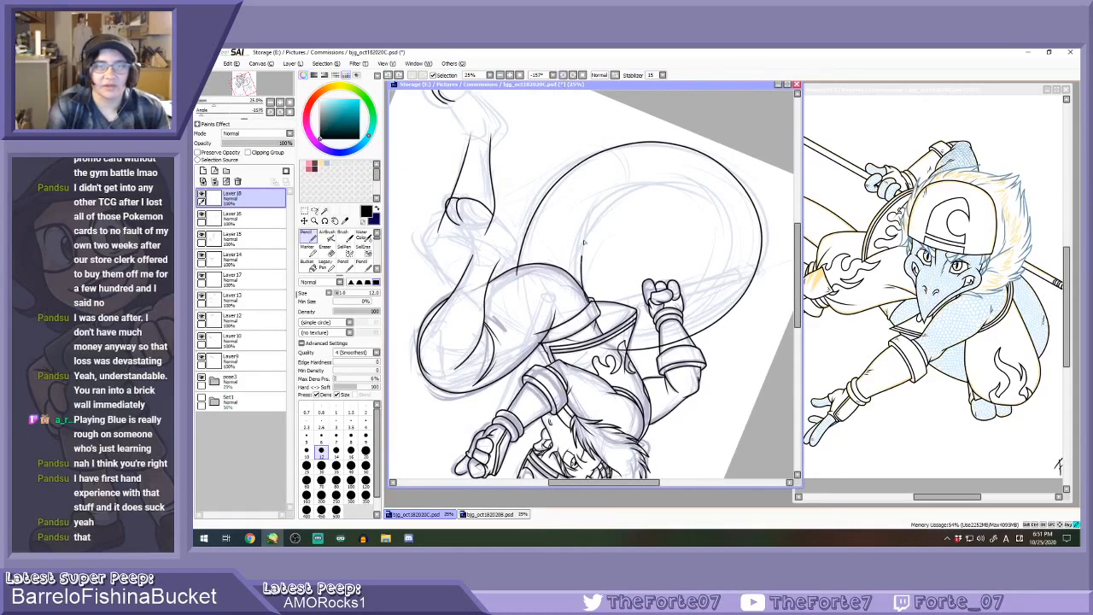
left_click_drag(585, 243, 628, 186)
key("ctrl+z")
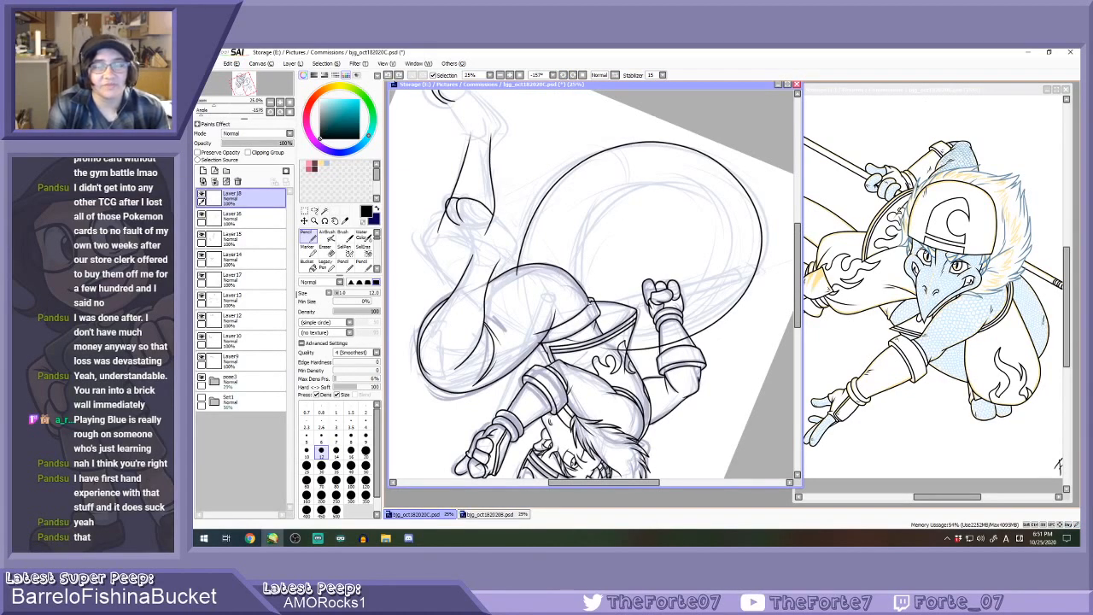
Ink the inner edge of the looping tail as one smooth curve following the sketch, redrawing the stroke until it fits.
mouse_move(585, 294)
left_mouse_down()
mouse_move(633, 187)
mouse_move(726, 280)
mouse_move(615, 335)
left_mouse_up()
key("ctrl+z")
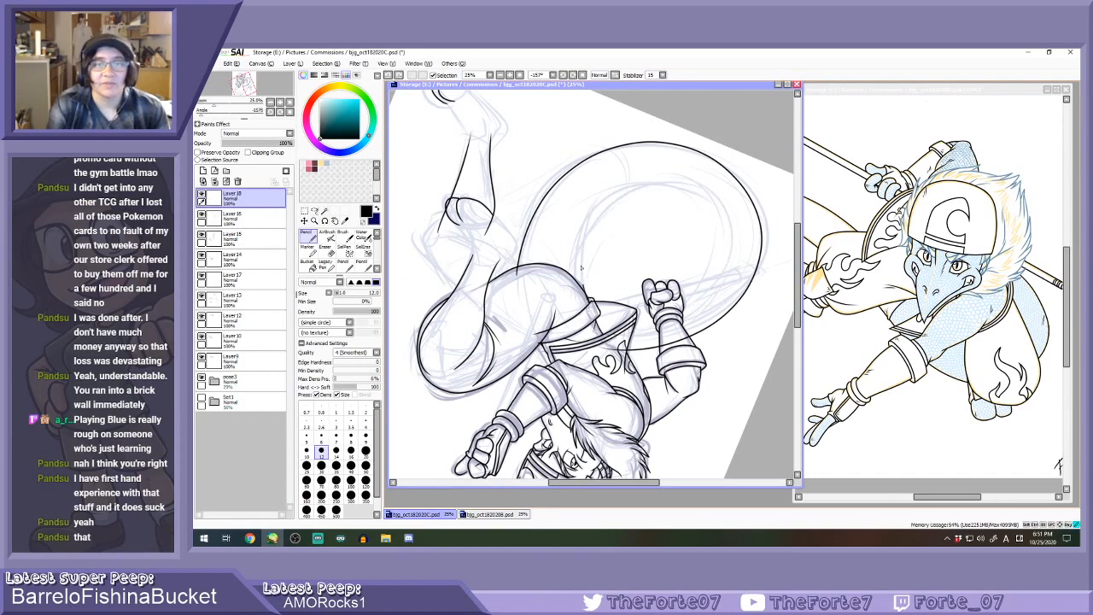
mouse_move(584, 283)
left_mouse_down()
mouse_move(730, 224)
mouse_move(617, 339)
left_mouse_up()
key("ctrl+z")
mouse_move(586, 249)
left_mouse_down()
mouse_move(654, 182)
mouse_move(728, 284)
mouse_move(604, 326)
left_mouse_up()
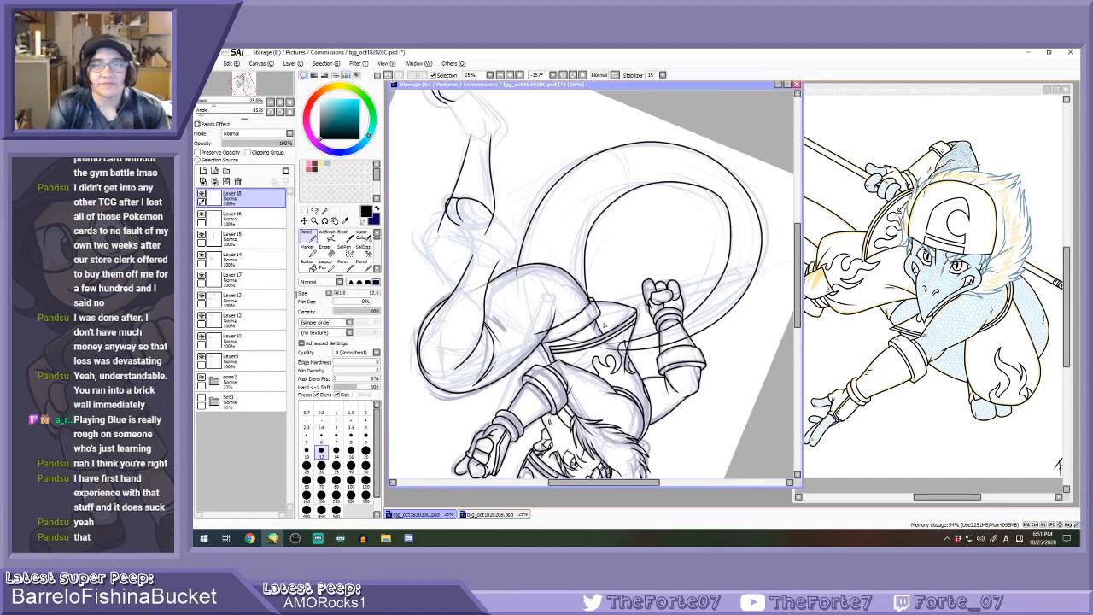
left_click(562, 75)
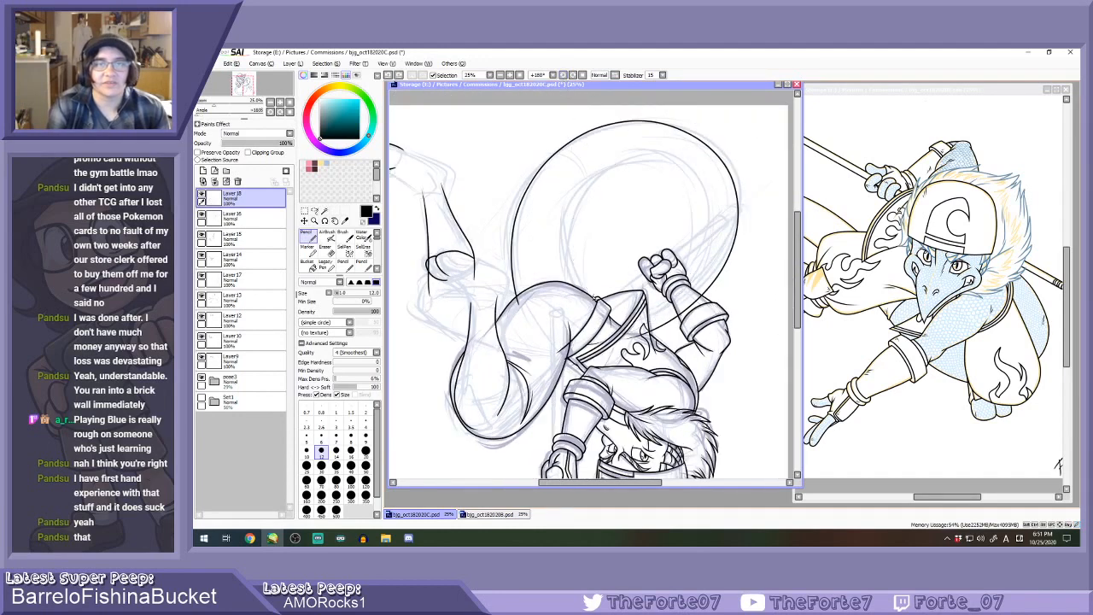
mouse_move(583, 288)
left_mouse_down()
mouse_move(608, 171)
mouse_move(713, 269)
left_mouse_up()
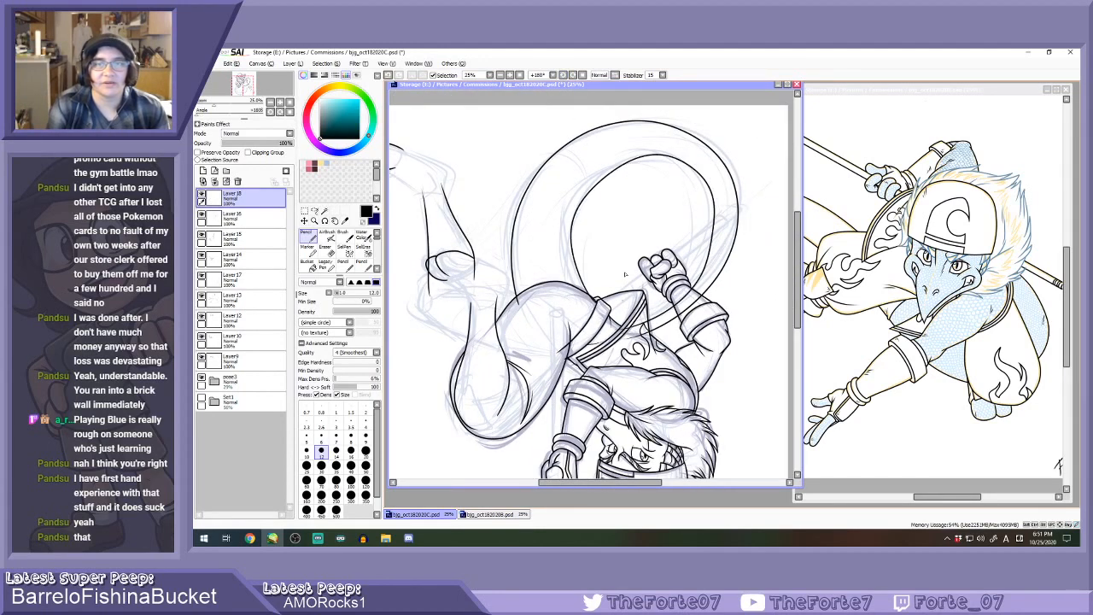
key("ctrl+z")
mouse_move(573, 245)
left_mouse_down()
mouse_move(696, 168)
mouse_move(618, 337)
left_mouse_up()
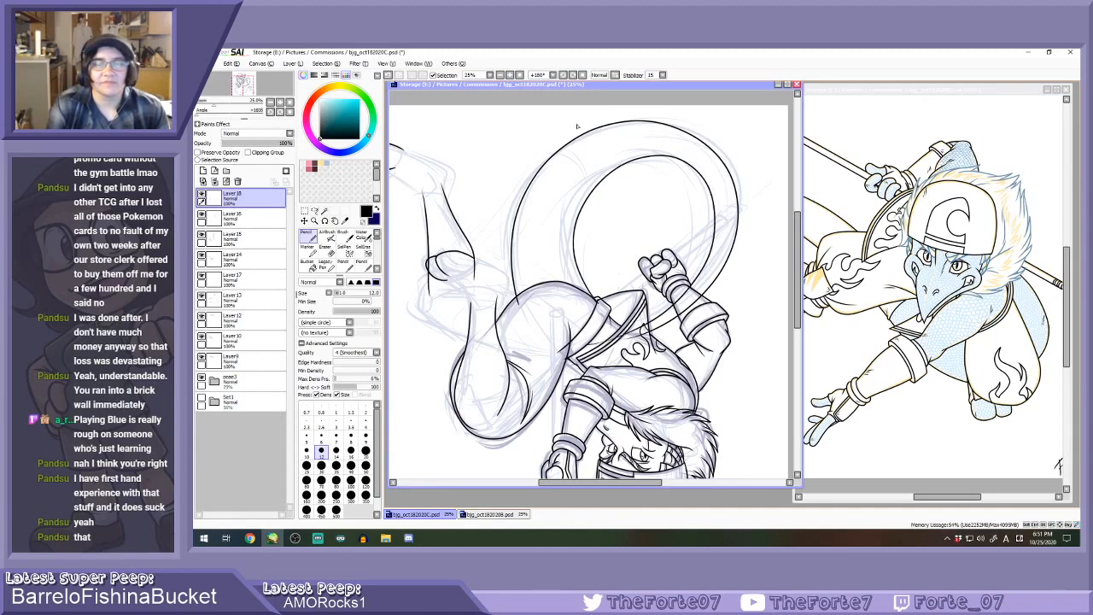
left_click(583, 75)
scroll(572, 177, "down", 1)
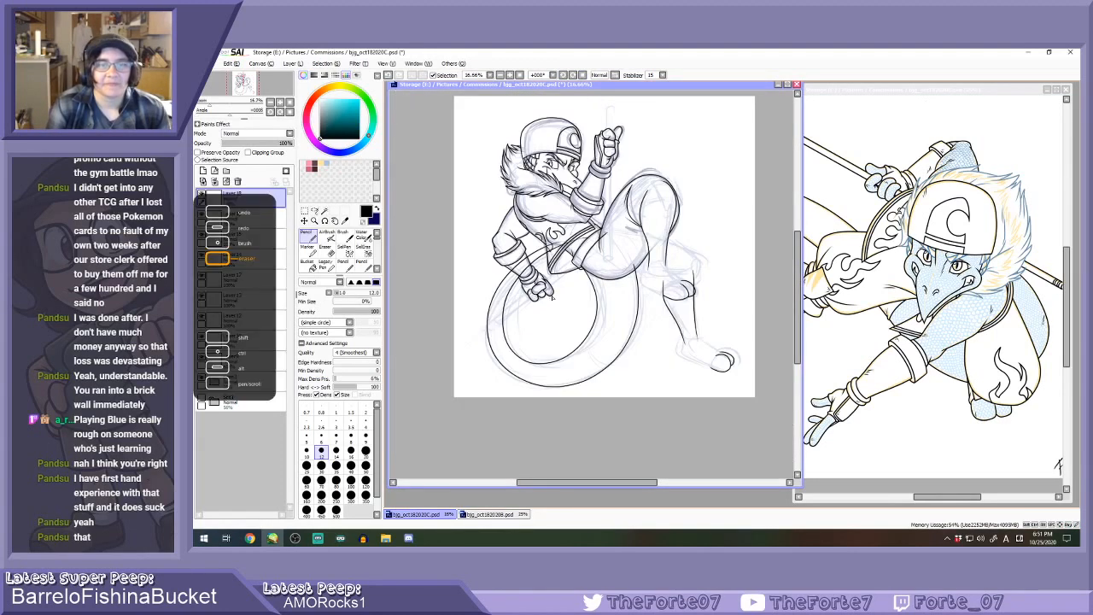
Erase the tail's inner line where it crosses the front cloth and its lower corner, using a size 50 eraser.
key("e")
scroll(561, 285, "up", 1)
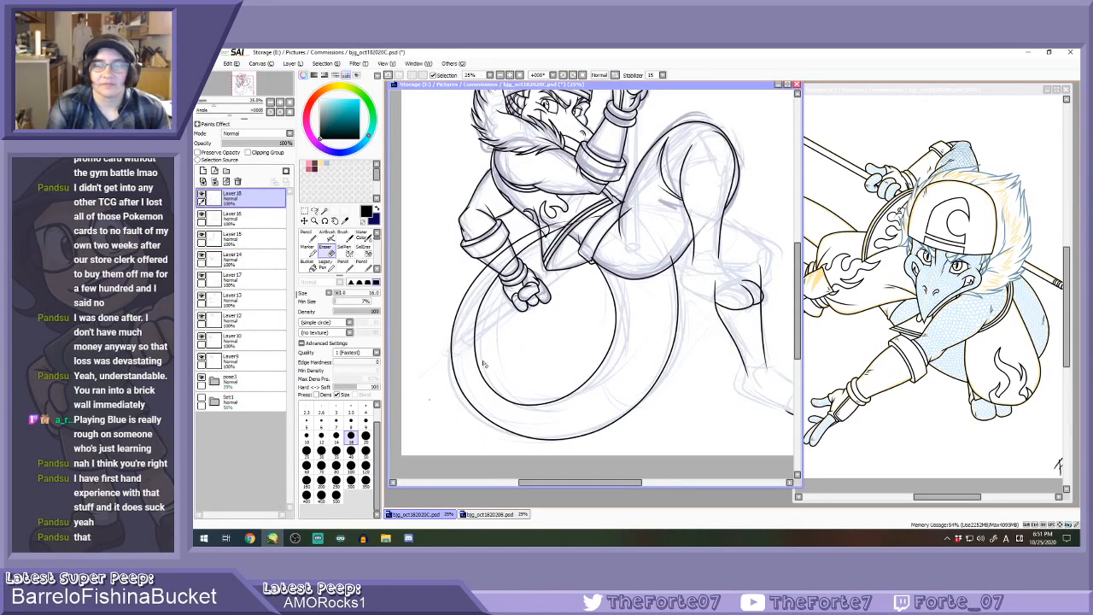
left_click(885, 195)
scroll(886, 214, "down", 2)
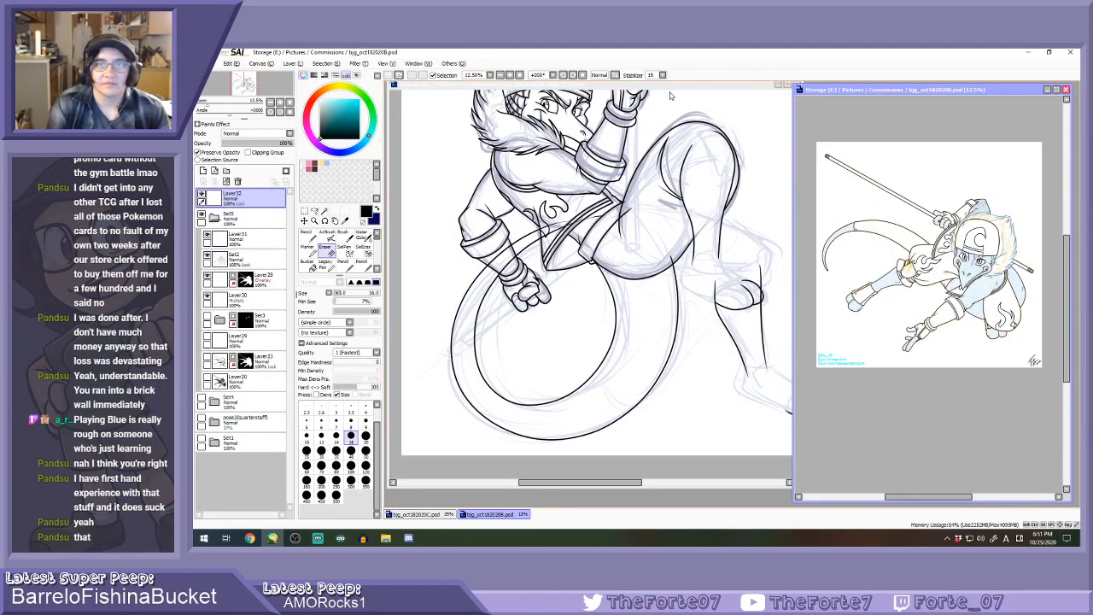
left_click(629, 158)
left_click(366, 450)
scroll(568, 235, "up", 4)
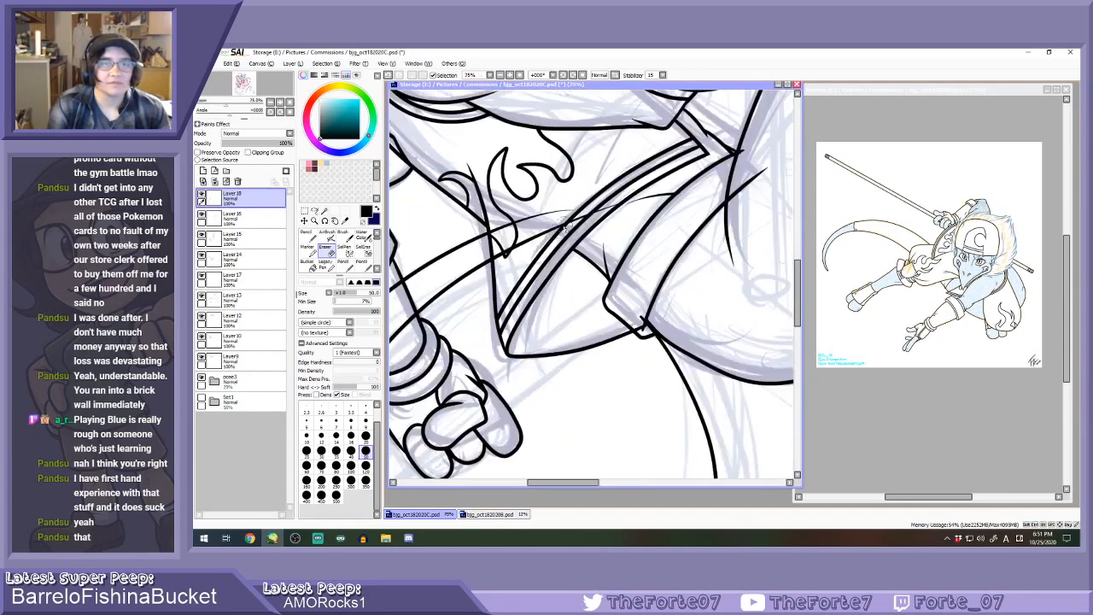
mouse_move(494, 271)
left_mouse_down()
mouse_move(492, 224)
mouse_move(584, 196)
mouse_move(513, 244)
mouse_move(522, 253)
mouse_move(598, 220)
left_mouse_up()
scroll(598, 220, "down", 4)
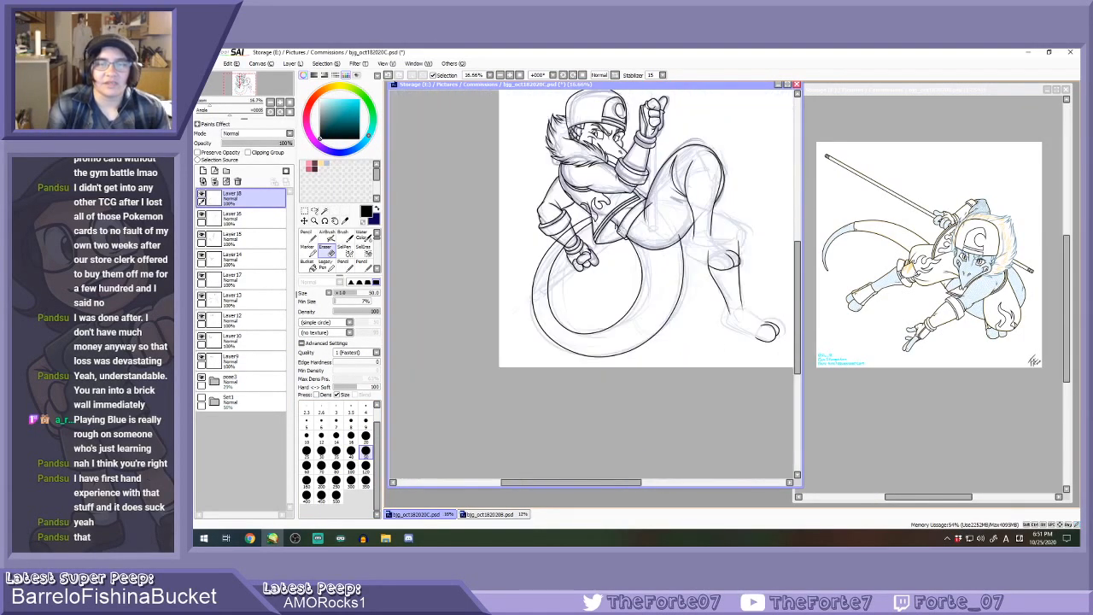
scroll(602, 224, "up", 4)
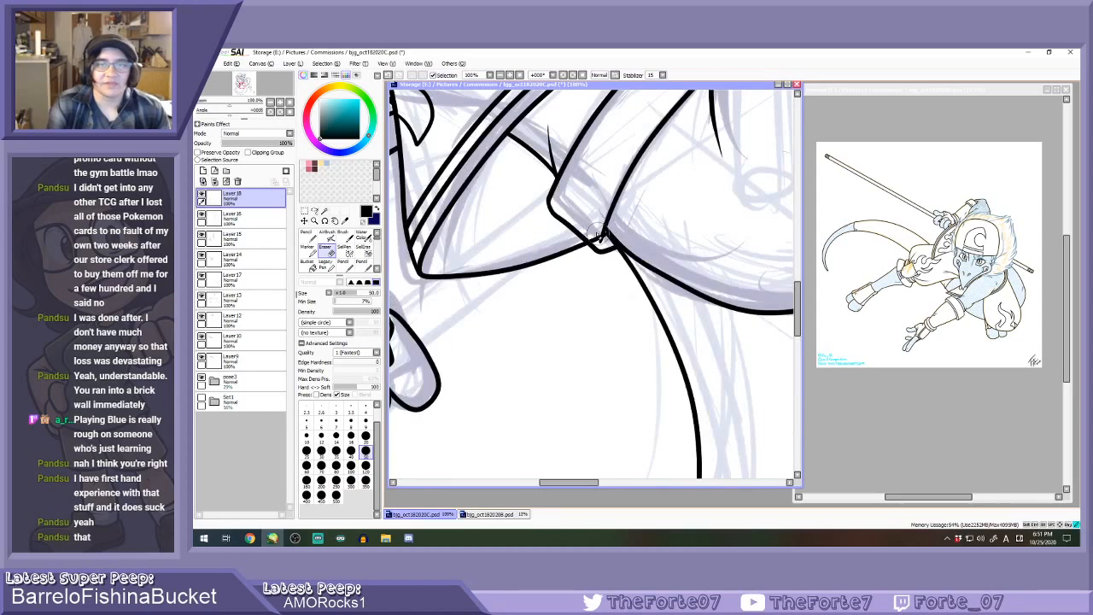
scroll(596, 227, "down", 2)
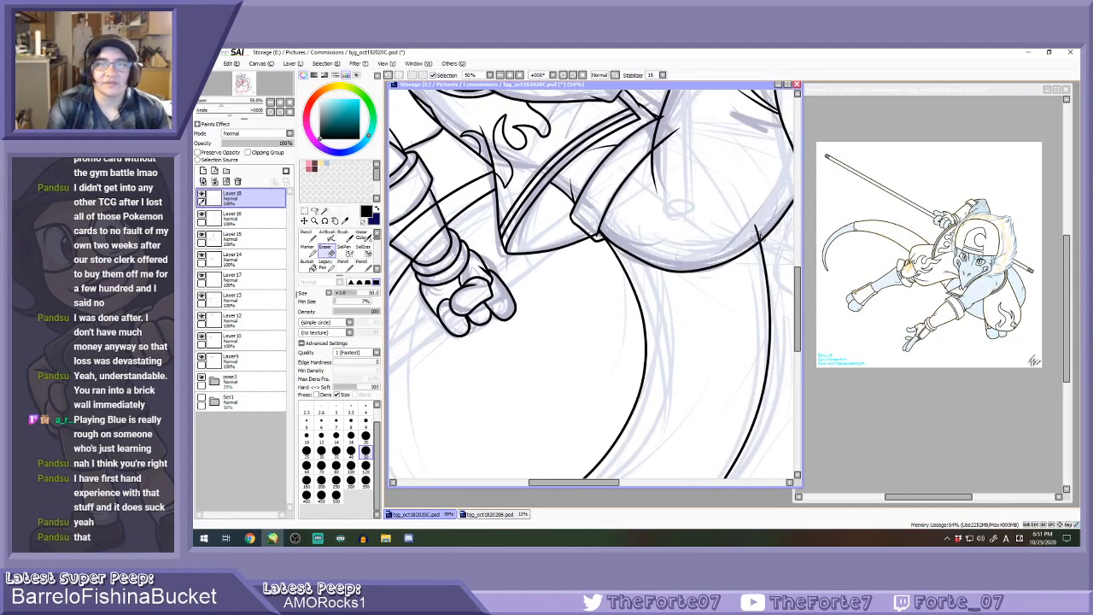
scroll(621, 289, "down", 3)
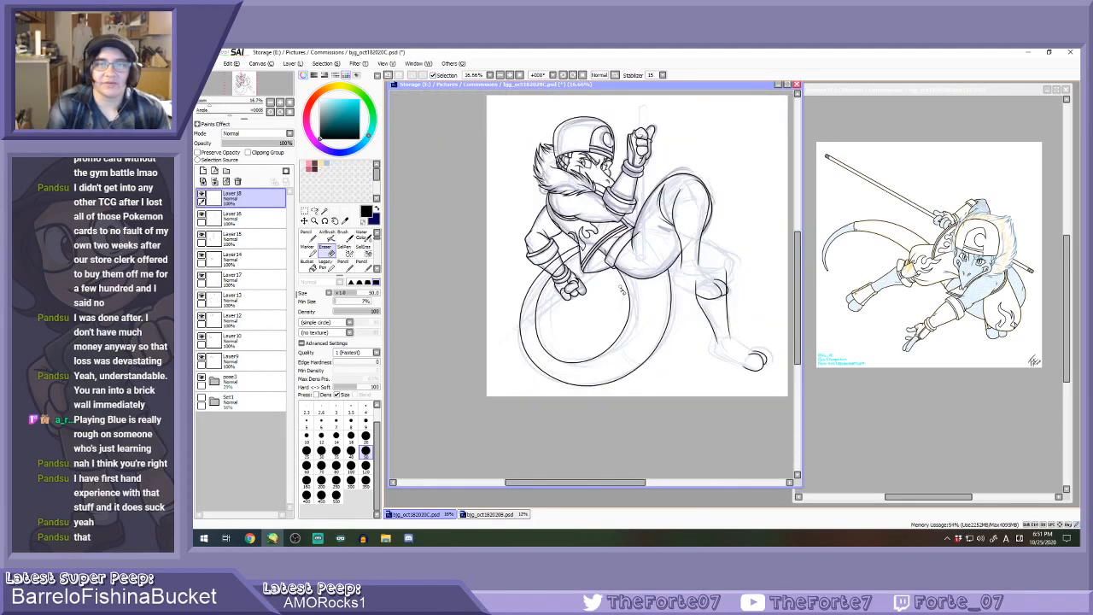
Erase the inked underside line of the raised thigh on Layer16.
scroll(623, 239, "up", 1)
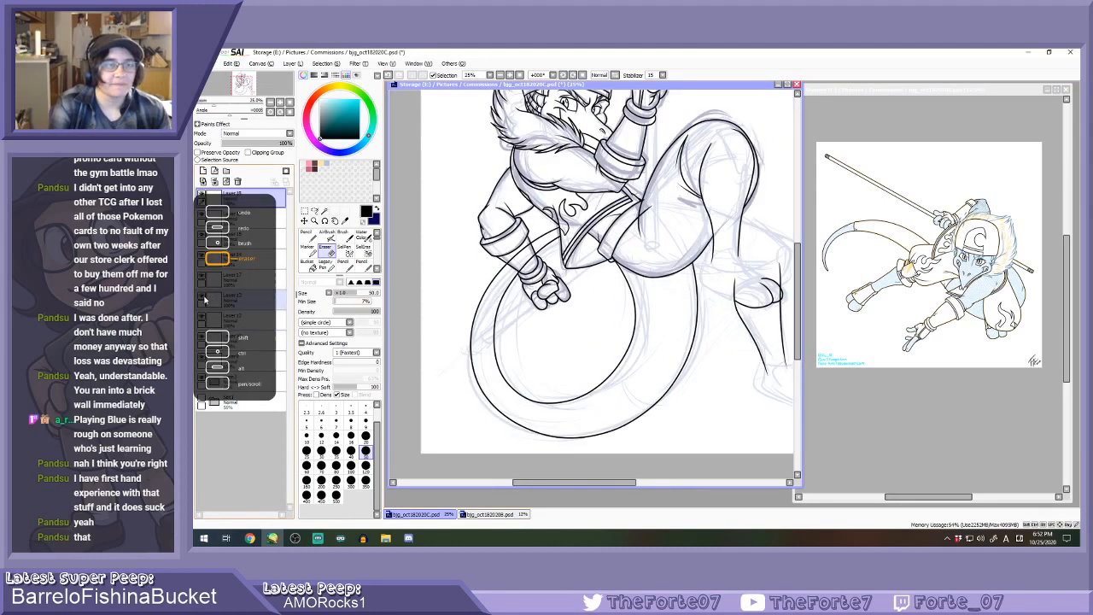
left_click(203, 234)
left_click(202, 234)
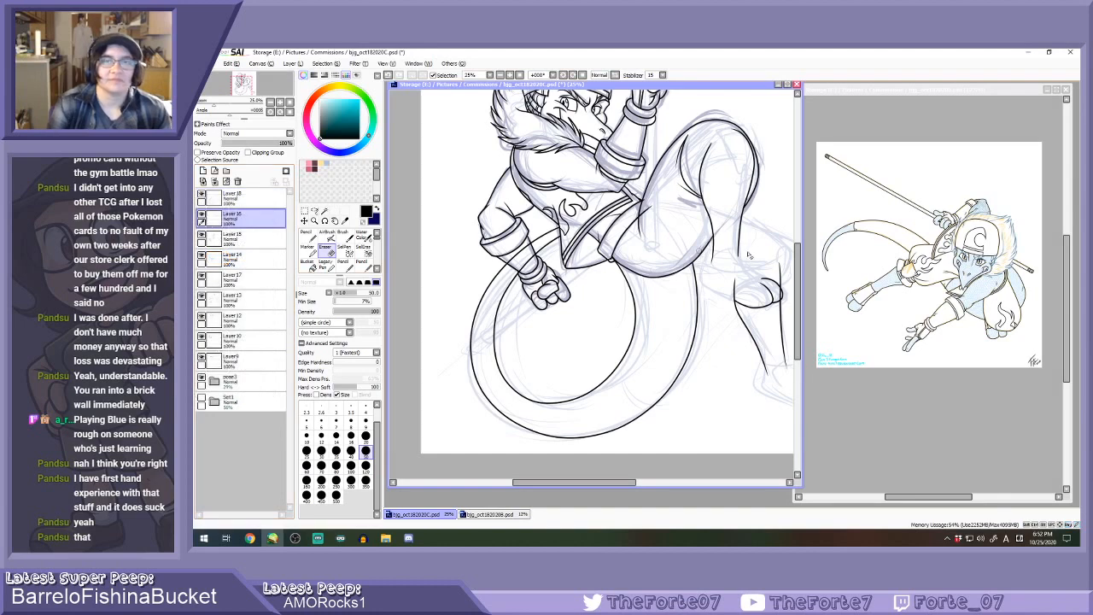
scroll(610, 271, "up", 2)
mouse_move(492, 269)
left_mouse_down()
mouse_move(557, 299)
mouse_move(596, 300)
mouse_move(671, 247)
left_mouse_up()
Re-ink the thigh's underside with the Pencil as one rounded curve from the cloth's corner up to the back of the leg.
key("n")
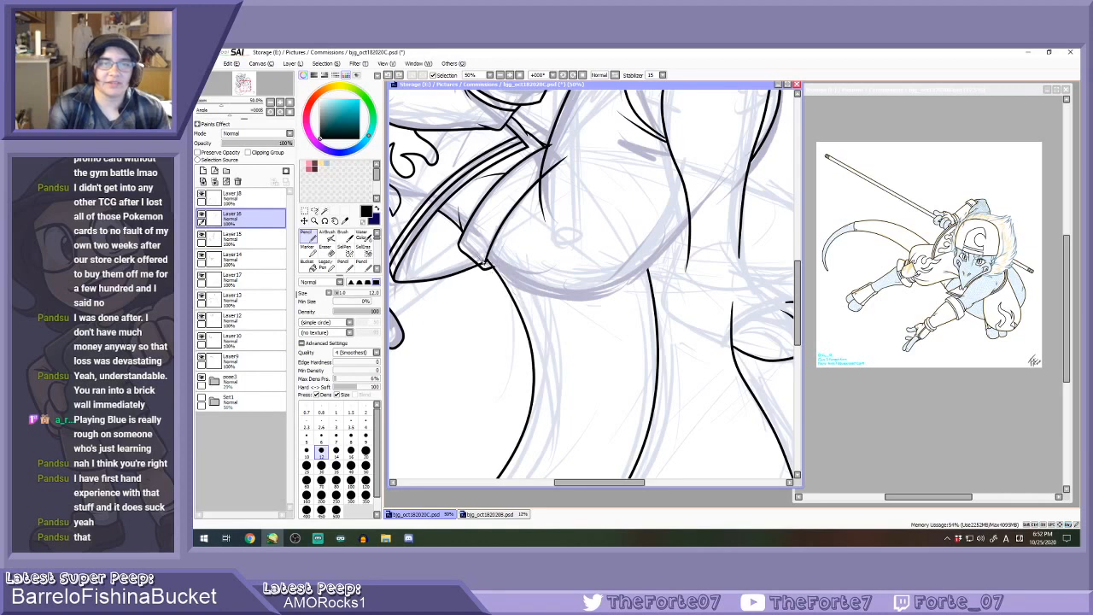
mouse_move(480, 260)
left_mouse_down()
mouse_move(548, 301)
mouse_move(658, 270)
mouse_move(697, 176)
left_mouse_up()
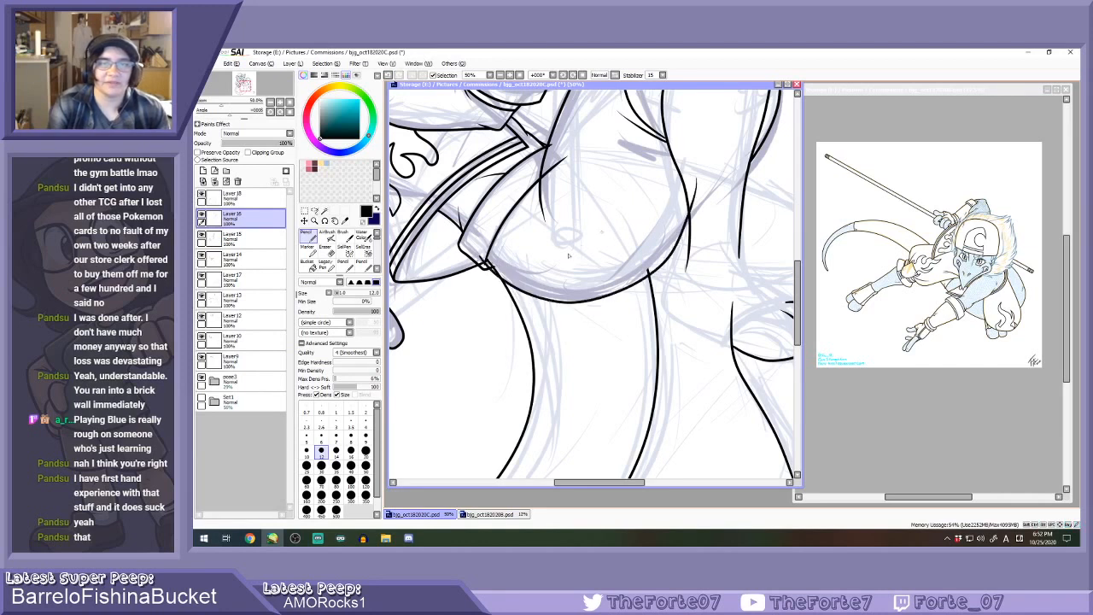
key("ctrl+z")
mouse_move(481, 259)
left_mouse_down()
mouse_move(558, 309)
mouse_move(657, 270)
mouse_move(685, 185)
left_mouse_up()
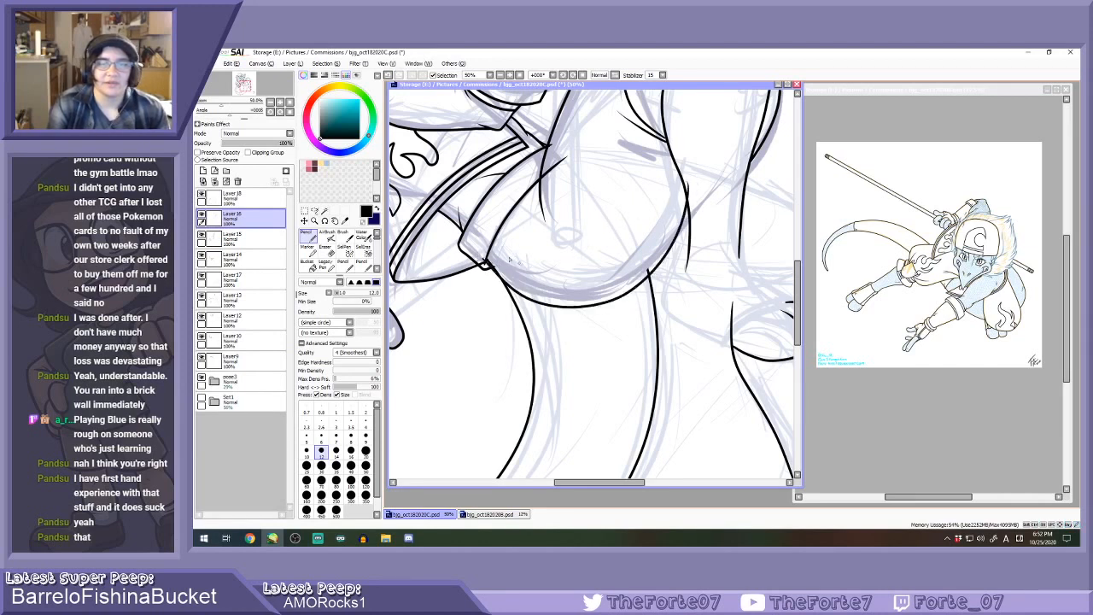
key("ctrl+z")
mouse_move(480, 259)
left_mouse_down()
mouse_move(508, 291)
mouse_move(616, 295)
mouse_move(703, 190)
mouse_move(681, 188)
mouse_move(692, 188)
mouse_move(695, 220)
mouse_move(701, 171)
left_mouse_up()
Trim the excess line ends where the thigh's underside meets the cloth's corner and the tail, including those on the top layer.
key("e")
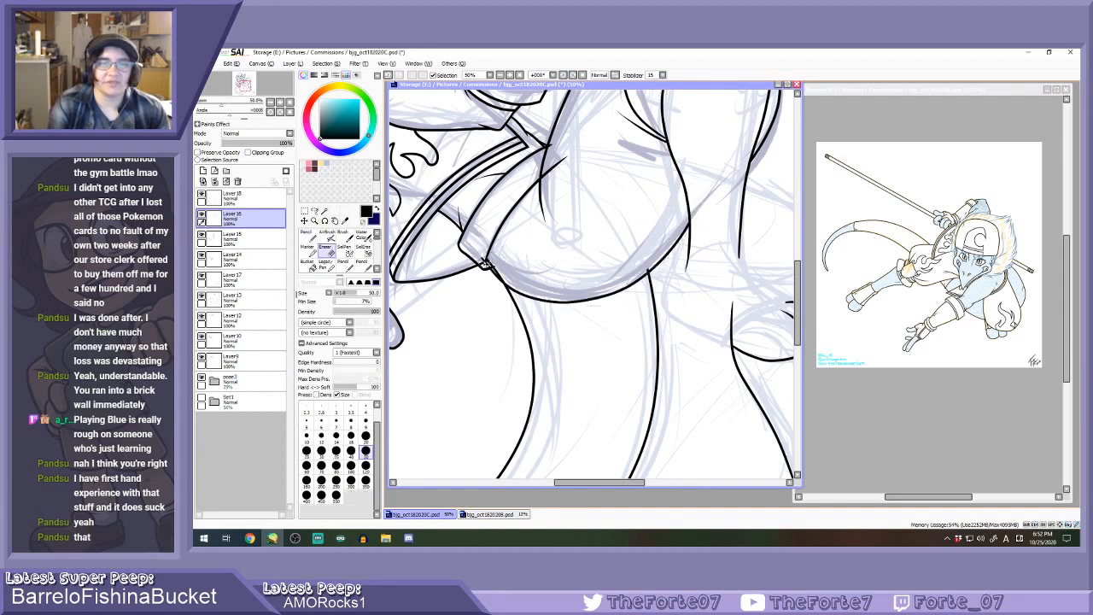
scroll(484, 263, "up", 2)
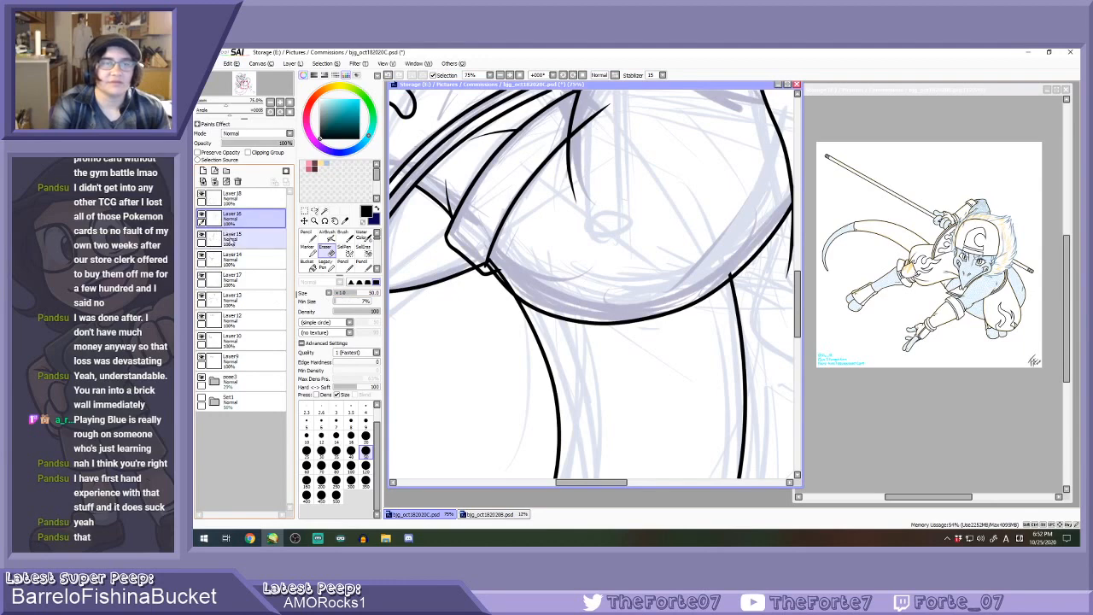
left_click(226, 197)
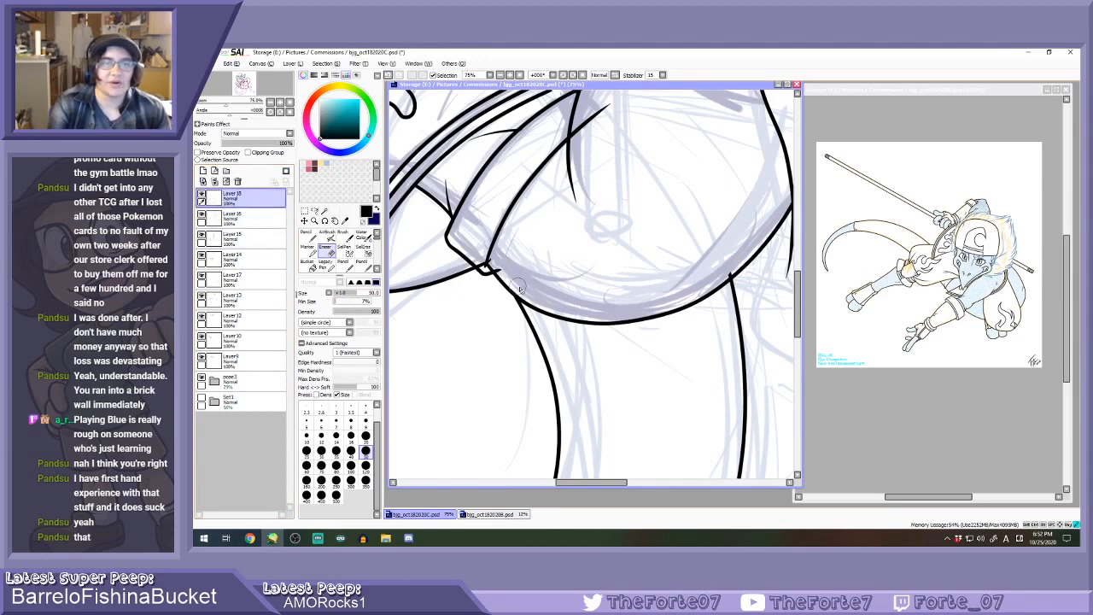
scroll(493, 257, "down", 1)
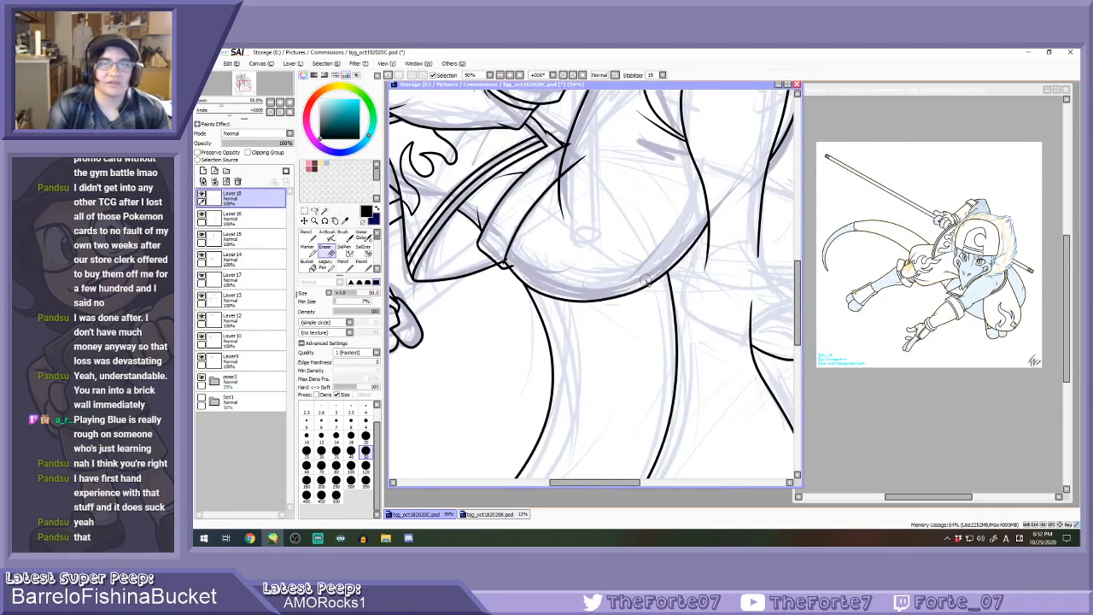
scroll(646, 282, "down", 2)
scroll(640, 303, "up", 1)
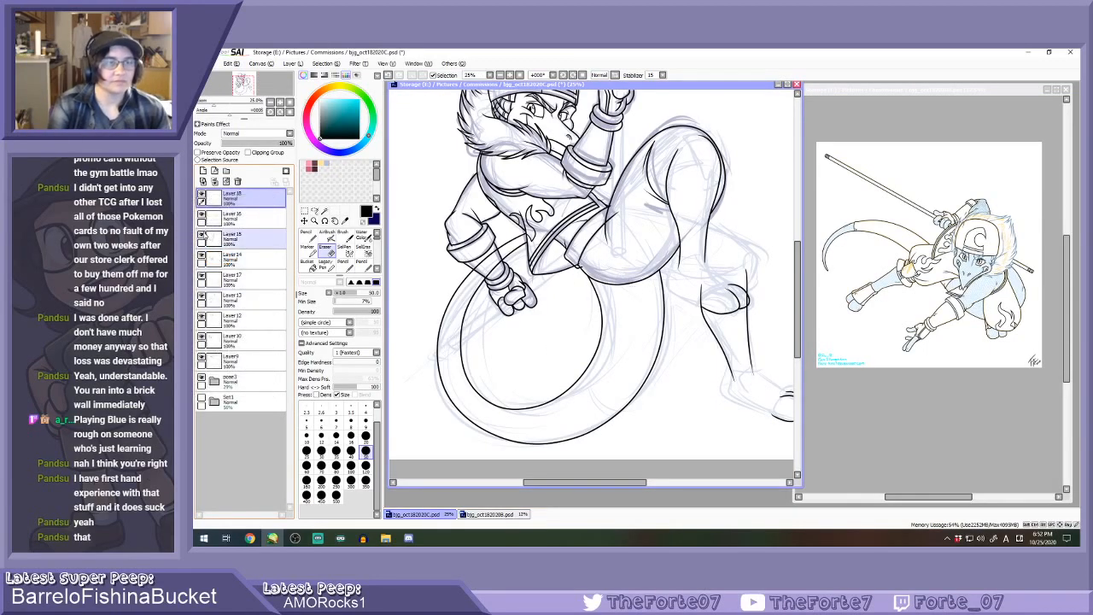
Erase the end of the cloth's lower edge inside the hip band's corner on Layer14, using a size 20 eraser.
left_click(202, 215)
left_click(203, 215)
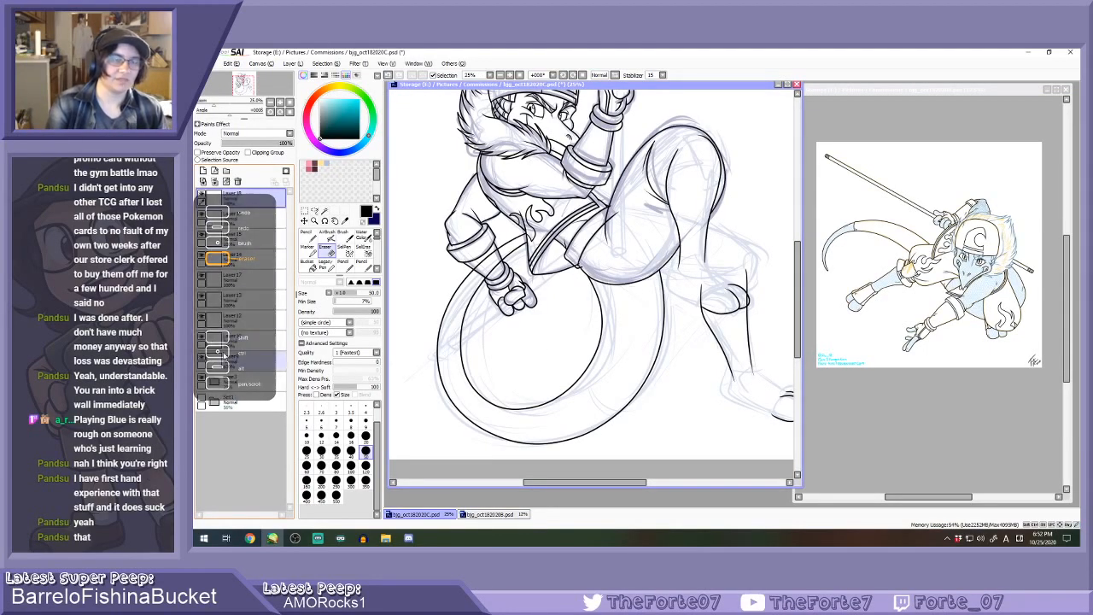
left_click(235, 280)
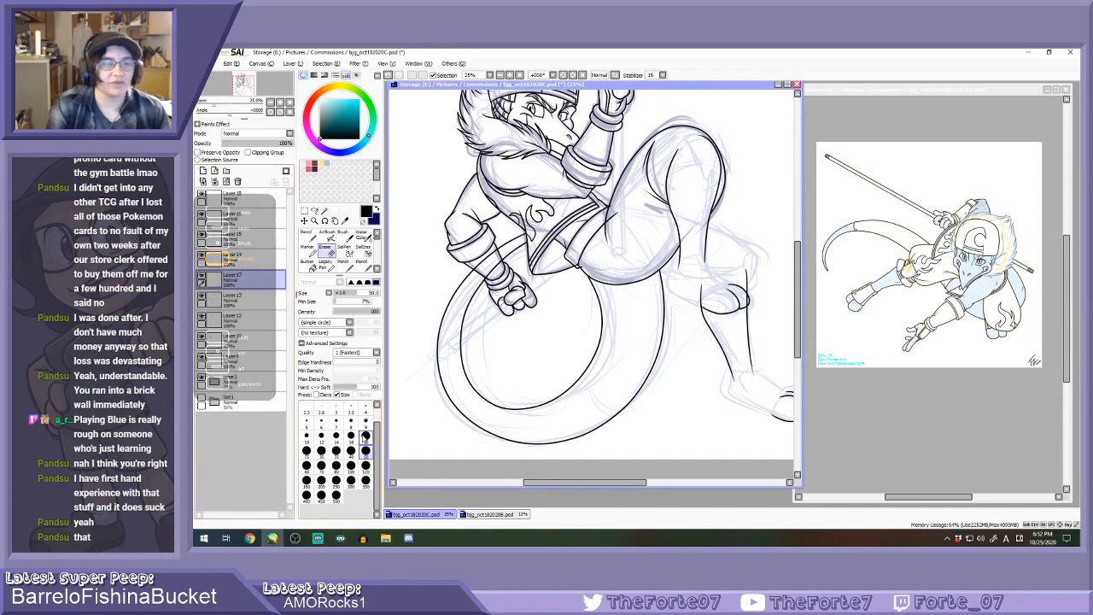
left_click(365, 436)
scroll(554, 274, "up", 7)
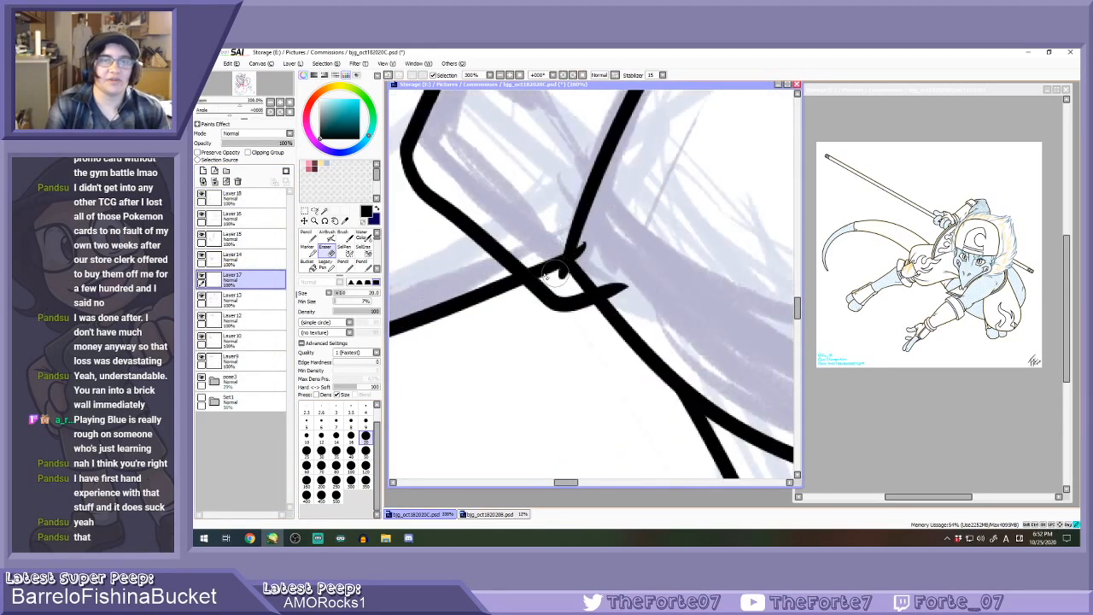
left_click(248, 300)
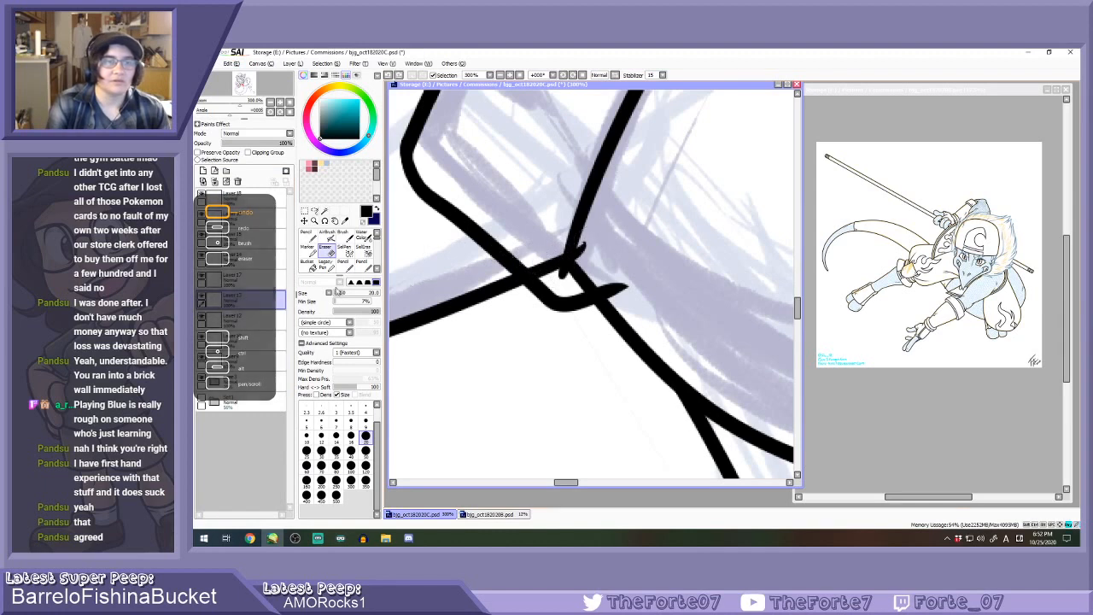
left_click(202, 296)
left_click(202, 296)
left_click(202, 296)
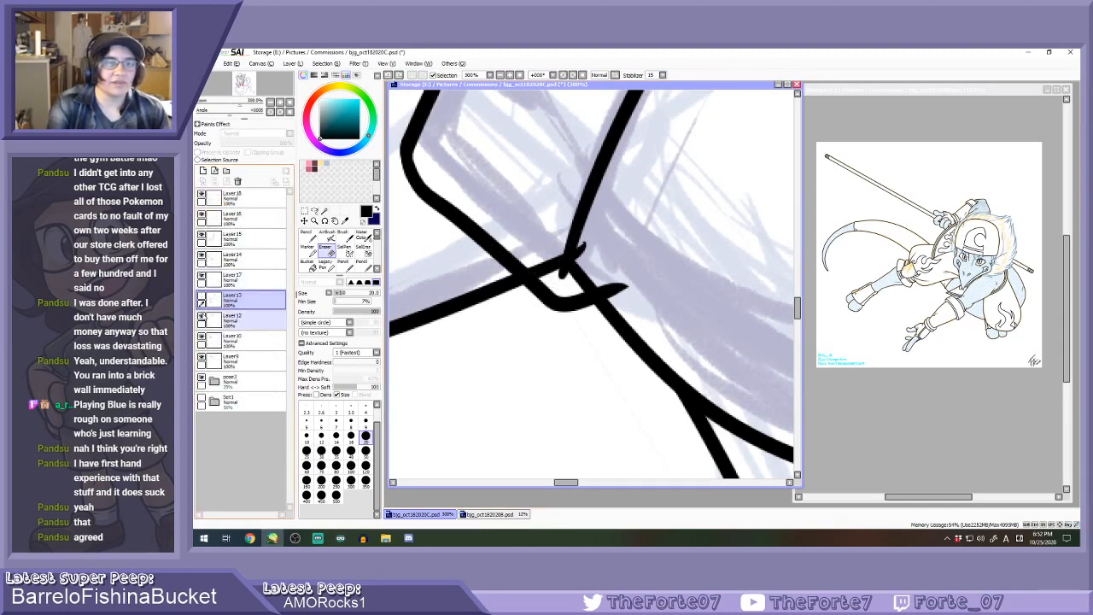
left_click(202, 296)
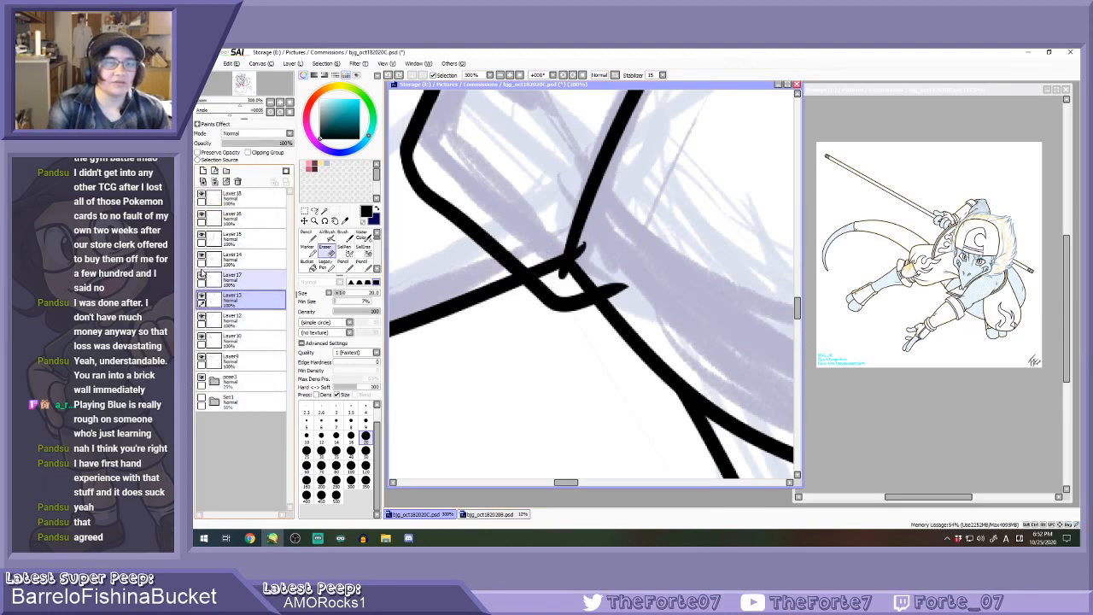
left_click(203, 257)
left_click(203, 258)
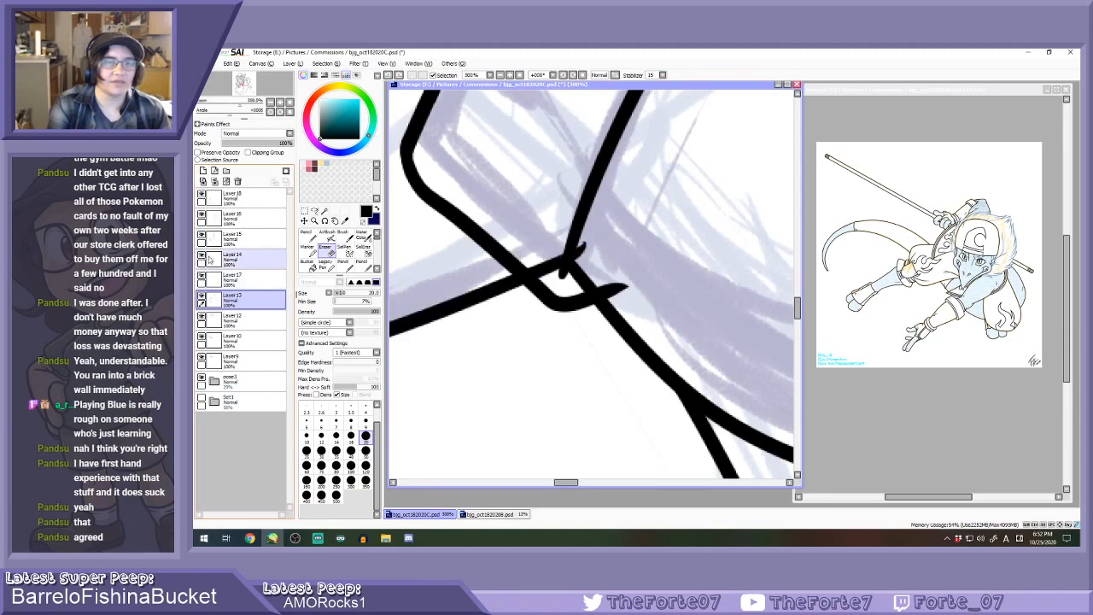
left_click(210, 259)
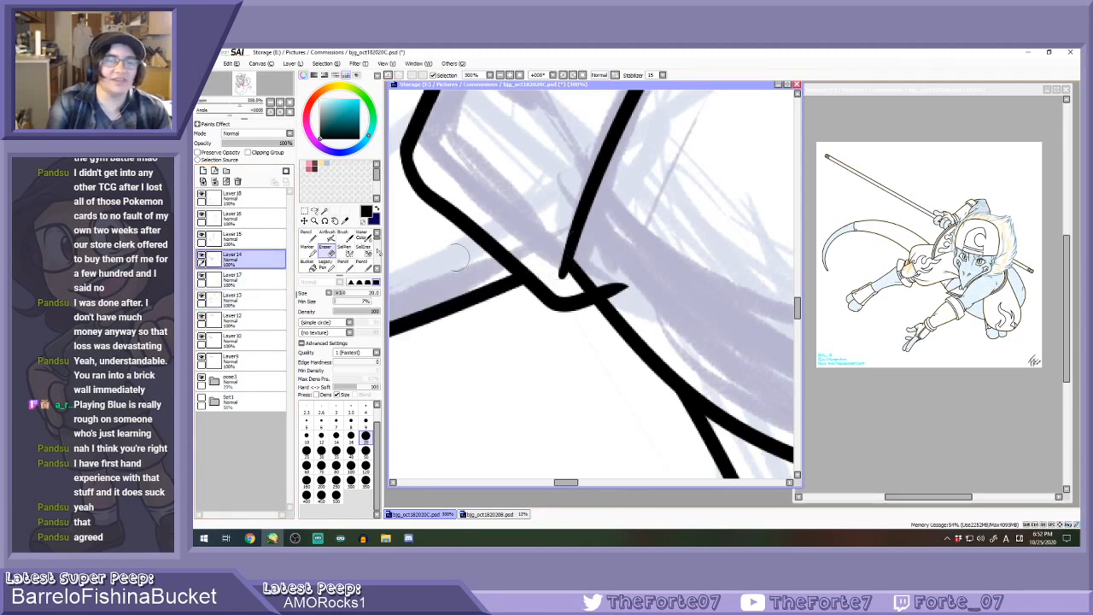
Erase the end of the hip band's line that overshoots the thigh's underside on Layer15.
left_click(202, 216)
left_click(202, 216)
left_click(202, 237)
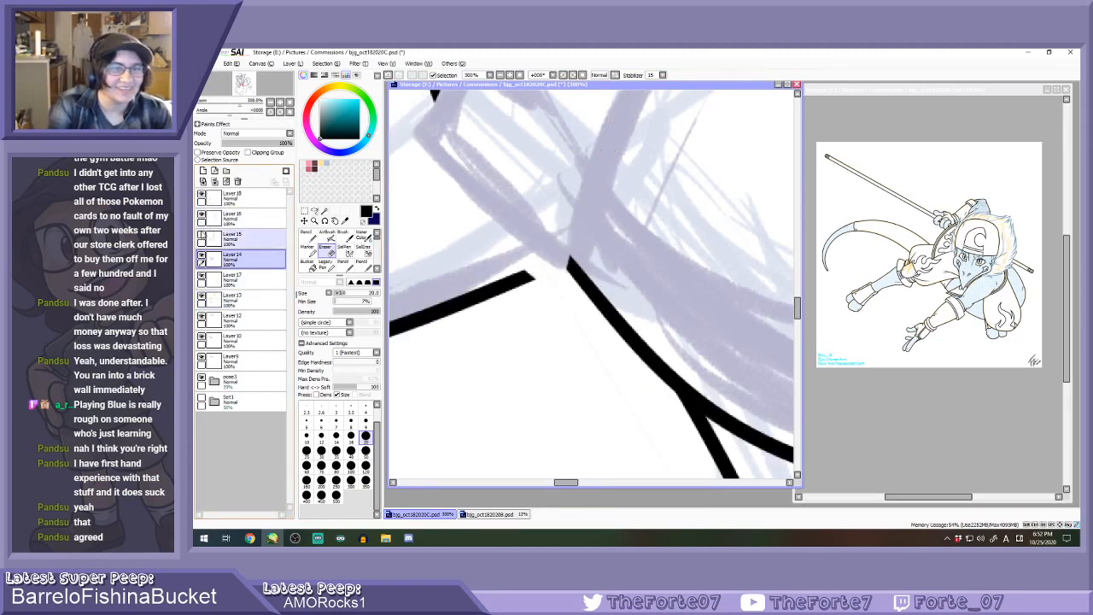
left_click(202, 237)
left_click(230, 237)
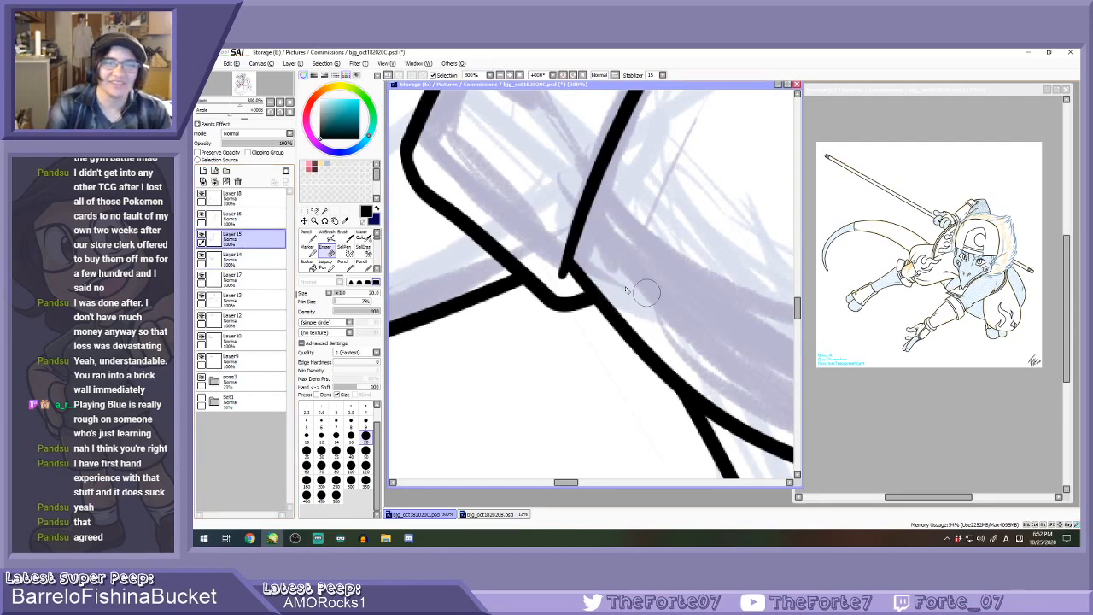
Erase the hip line's tip that pokes past the front edge of the raised thigh on Layer13.
scroll(647, 293, "down", 7)
scroll(616, 257, "up", 3)
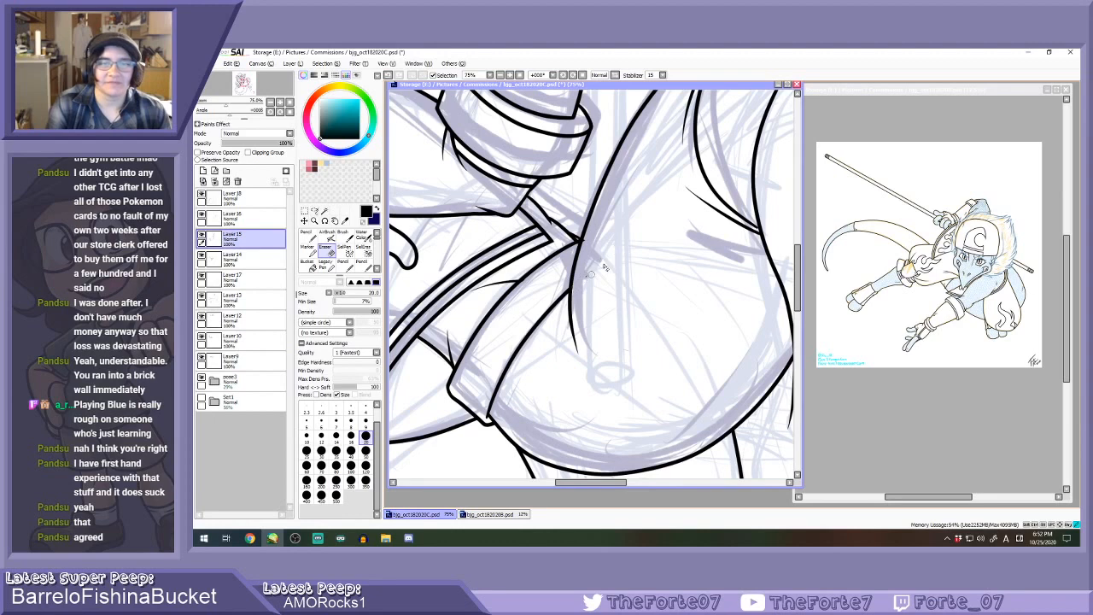
scroll(586, 282, "up", 3)
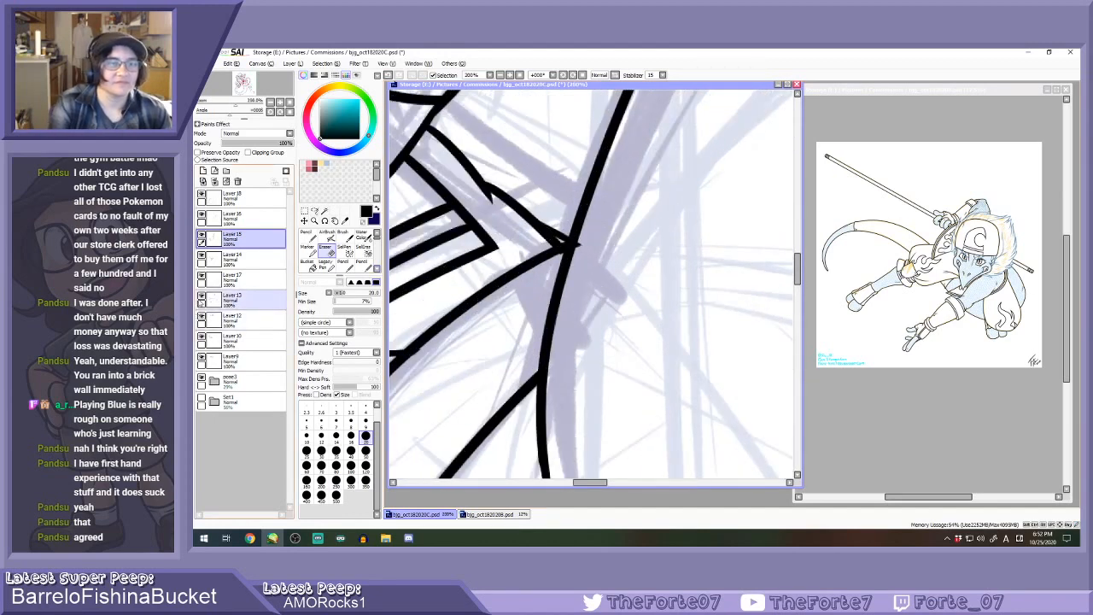
left_click(202, 297)
left_click(232, 279)
left_click_drag(565, 255, 582, 246)
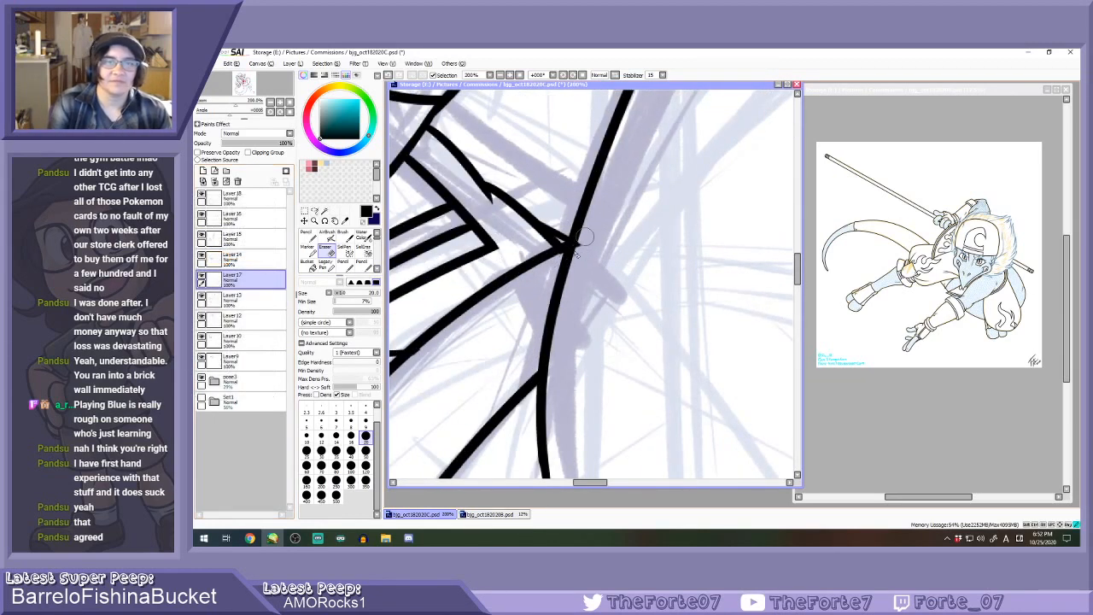
left_click(247, 297)
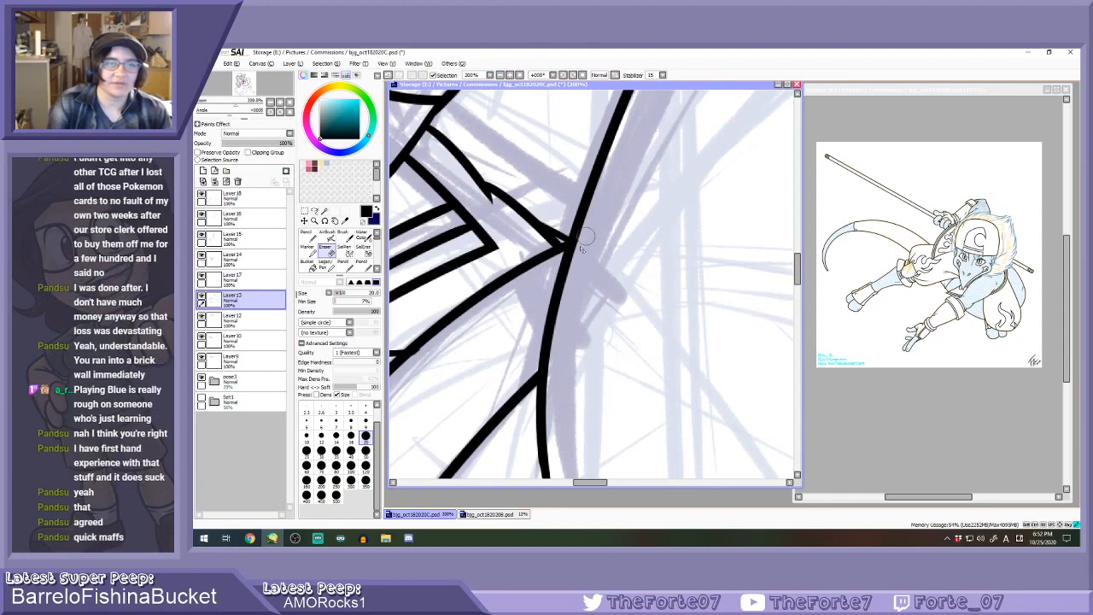
Erase the thigh's underside curve on Layer16 from the hip band's corner to the back of the leg with a larger eraser.
scroll(572, 261, "down", 5)
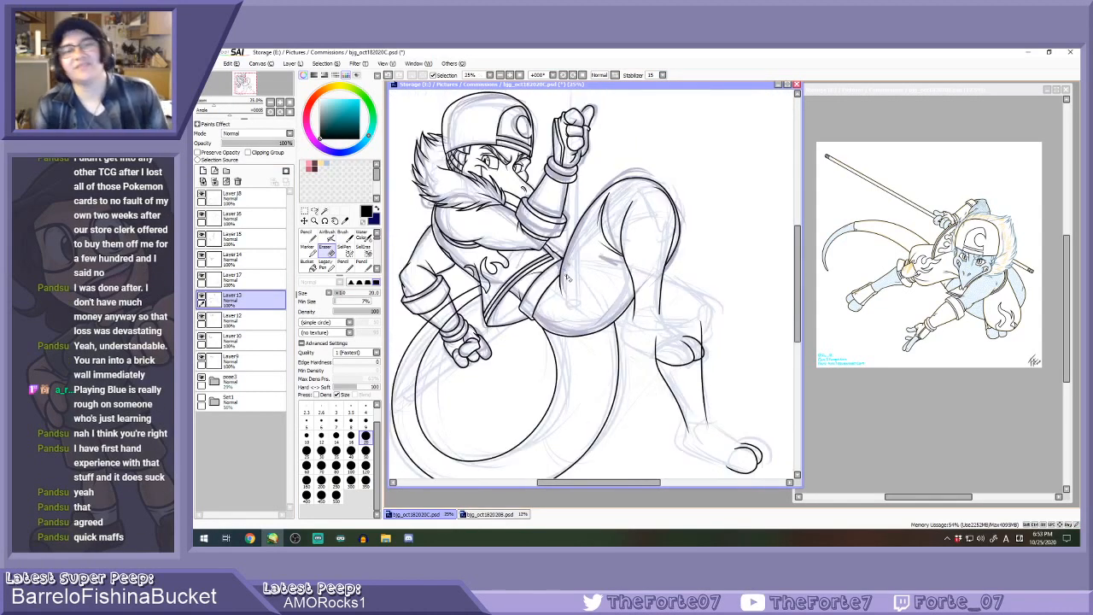
scroll(598, 414, "down", 1)
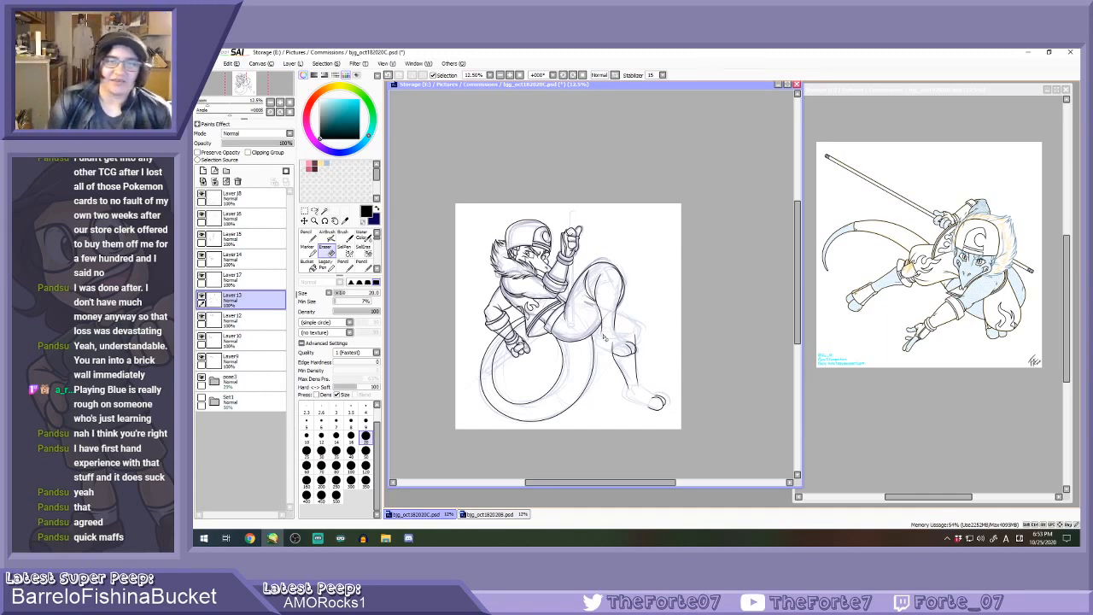
scroll(603, 338, "up", 4)
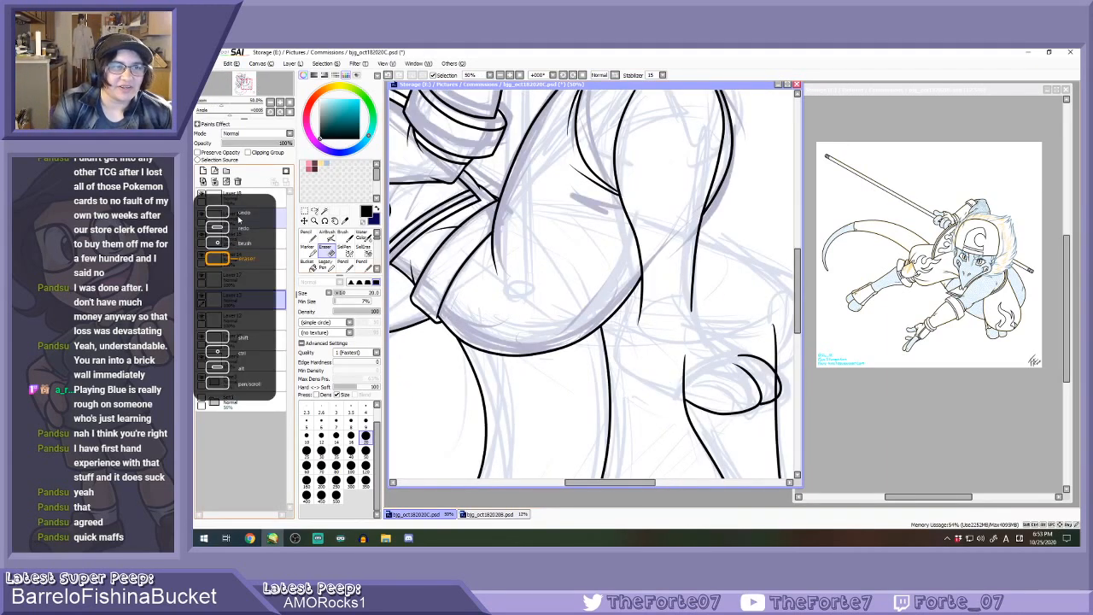
left_click(240, 220)
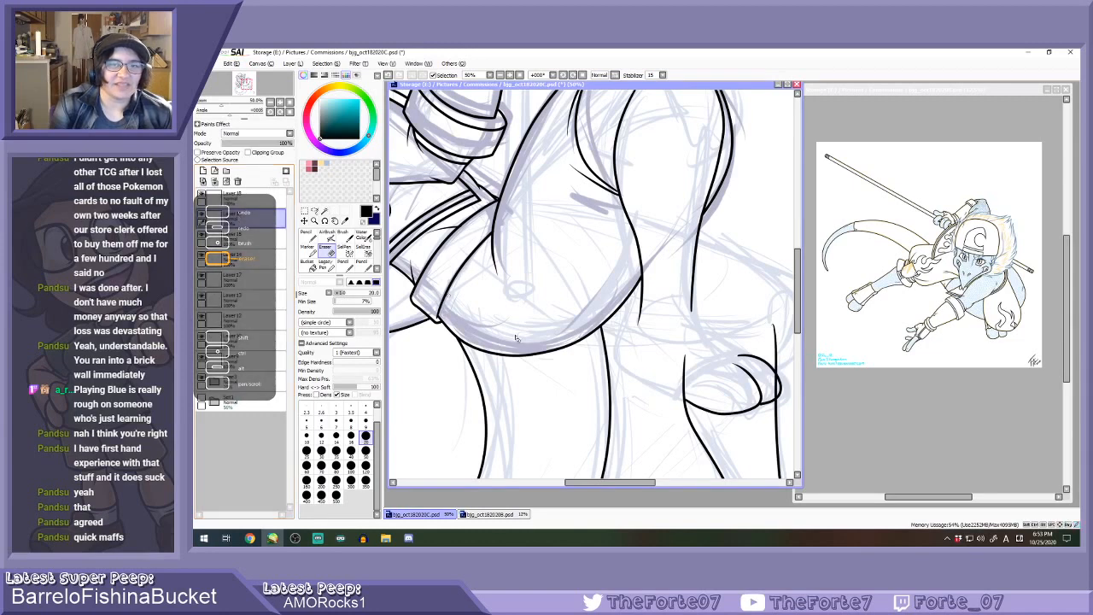
left_click(366, 466)
mouse_move(455, 325)
left_mouse_down()
mouse_move(503, 355)
mouse_move(606, 320)
mouse_move(657, 264)
left_mouse_up()
Try re-inking the thigh's underside from the hip band's corner to the back of the leg with the size 12 Pencil.
key("n")
mouse_move(456, 337)
left_mouse_down()
mouse_move(562, 351)
mouse_move(661, 248)
left_mouse_up()
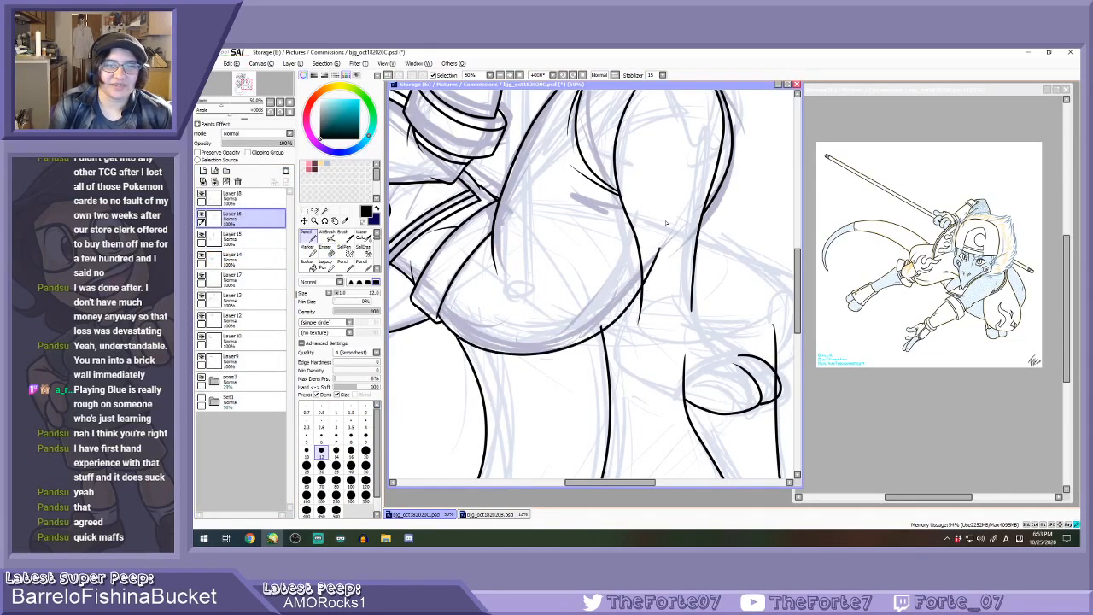
key("ctrl+z")
mouse_move(440, 316)
left_mouse_down()
mouse_move(532, 359)
mouse_move(651, 246)
left_mouse_up()
key("ctrl+z")
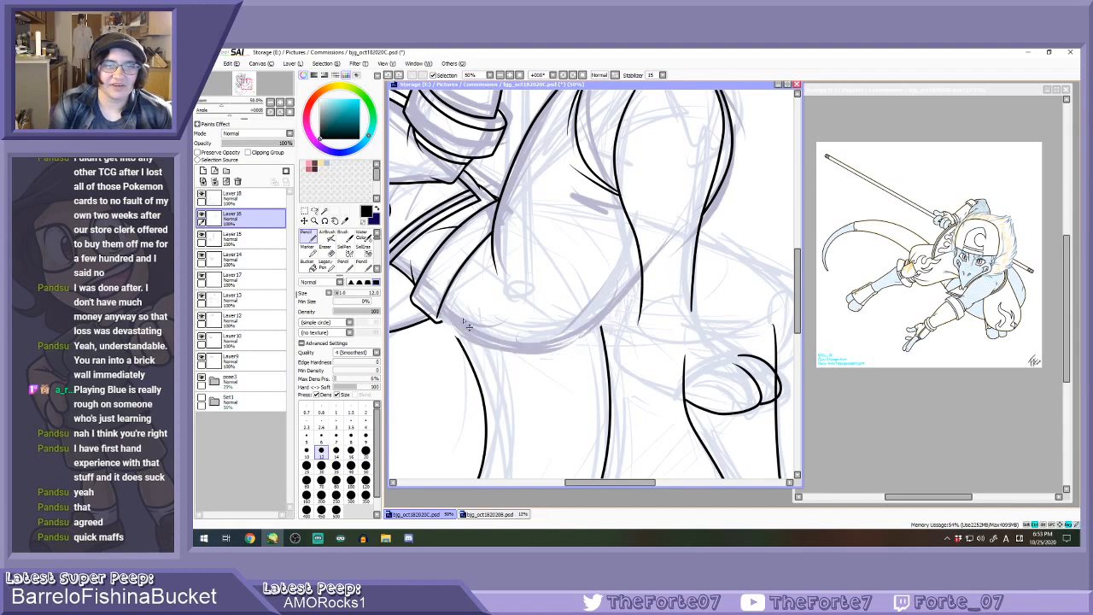
mouse_move(441, 320)
left_mouse_down()
mouse_move(498, 352)
mouse_move(598, 331)
mouse_move(646, 250)
left_mouse_up()
key("ctrl+z")
mouse_move(450, 329)
left_mouse_down()
mouse_move(511, 363)
mouse_move(593, 344)
mouse_move(655, 237)
left_mouse_up()
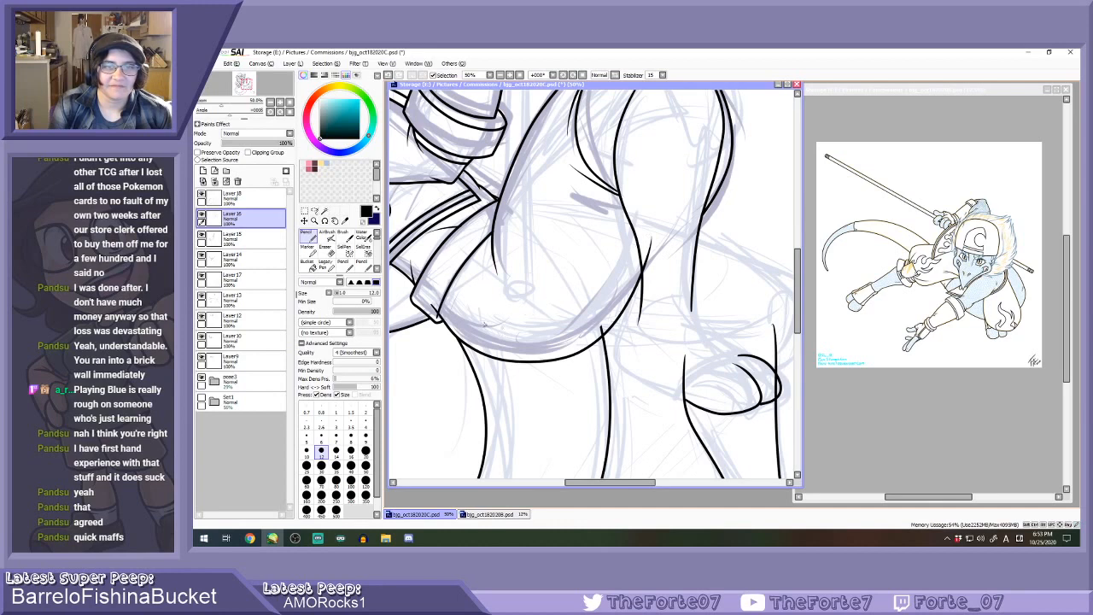
key("ctrl+z")
mouse_move(496, 353)
left_mouse_down()
mouse_move(577, 339)
mouse_move(649, 237)
left_mouse_up()
key("ctrl+z")
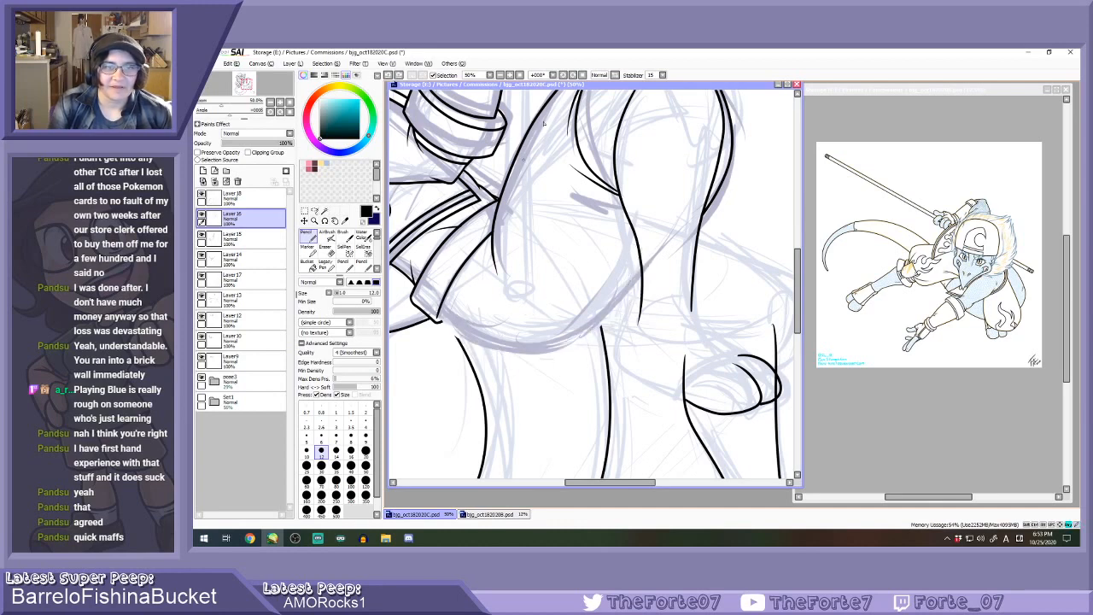
Rotate the canvas and ink the thigh's underside on Layer16 as one full rounded curve from the hip band's corner past the back of the leg.
left_click(574, 75)
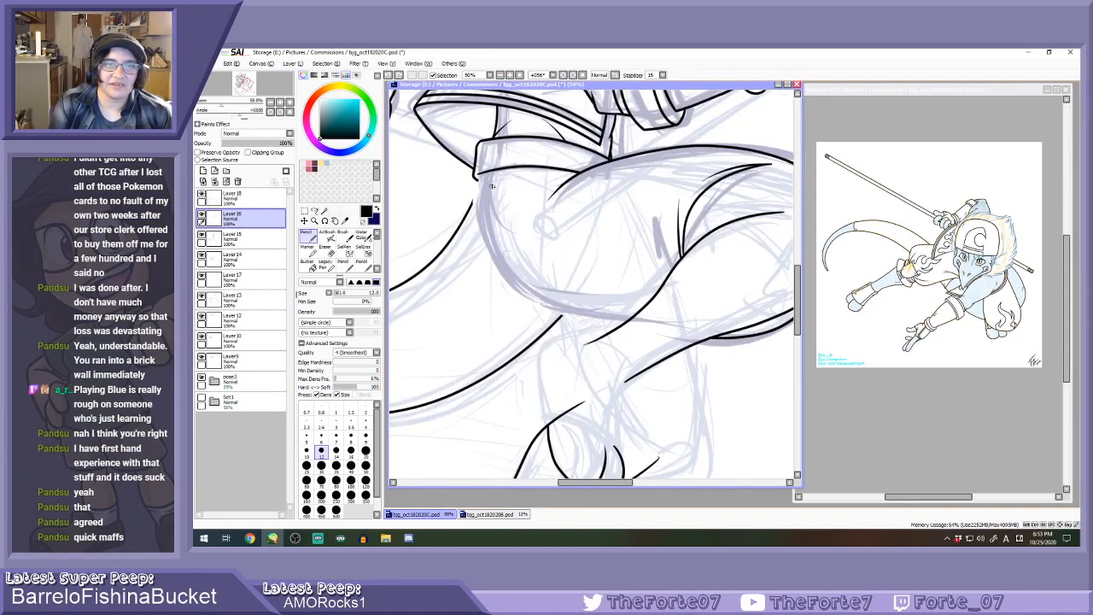
scroll(493, 186, "up", 2)
mouse_move(484, 163)
left_mouse_down()
mouse_move(489, 292)
mouse_move(826, 335)
left_mouse_up()
scroll(560, 365, "down", 2)
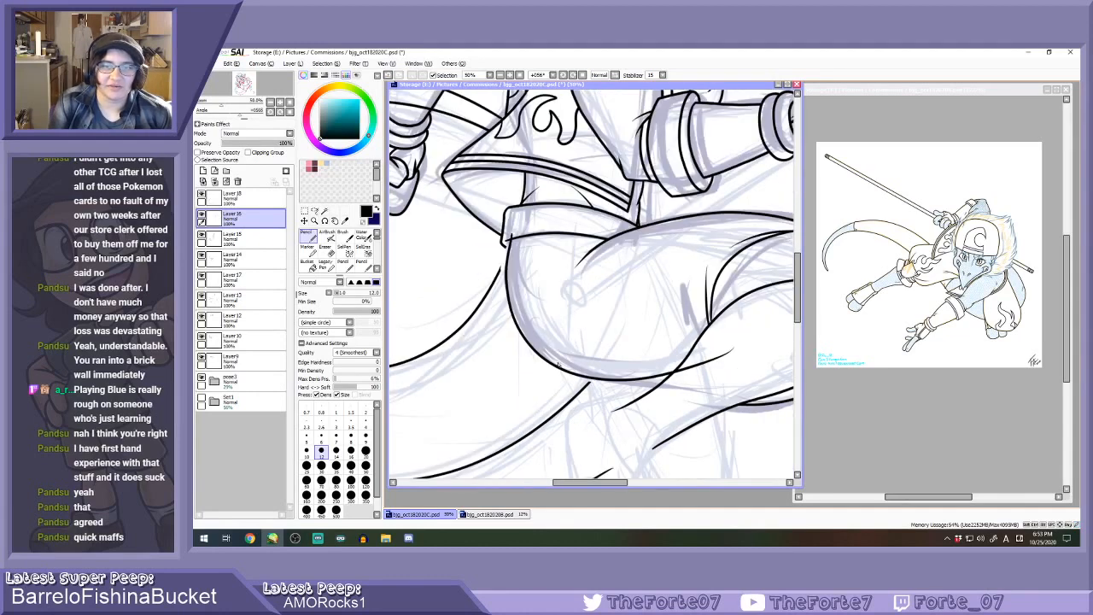
scroll(559, 362, "down", 2)
scroll(558, 352, "up", 2)
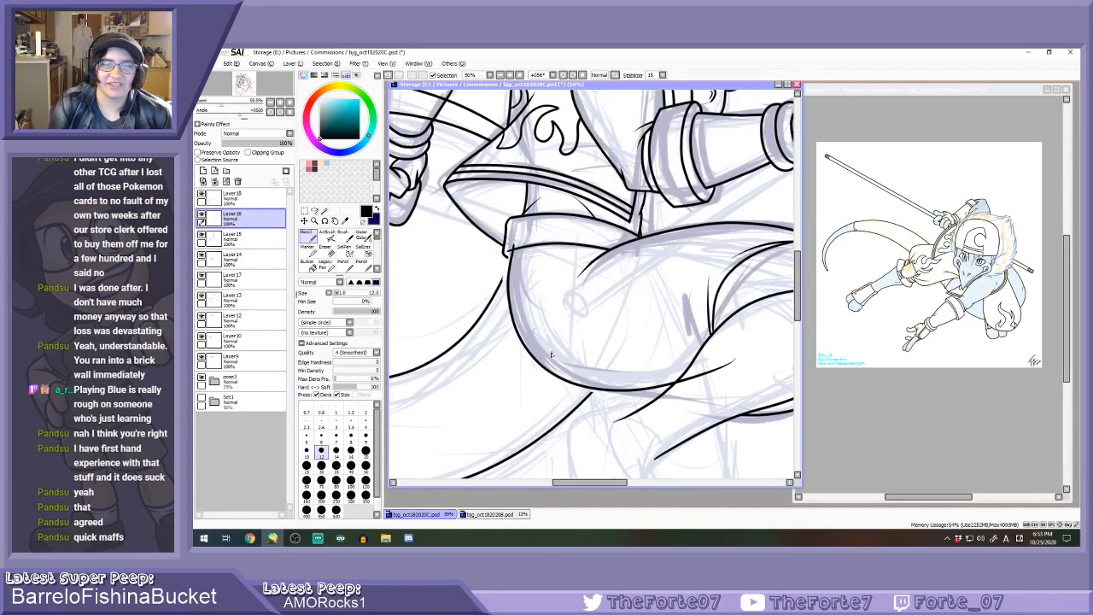
key("ctrl+z")
mouse_move(516, 345)
left_mouse_down()
mouse_move(605, 400)
mouse_move(731, 353)
left_mouse_up()
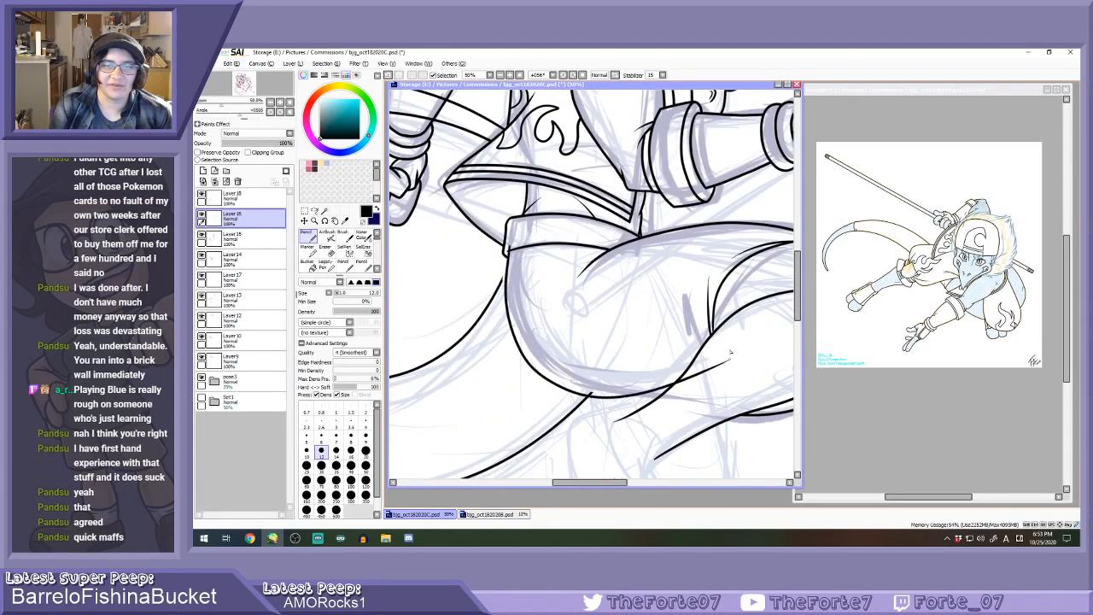
key("ctrl+z")
mouse_move(509, 248)
left_mouse_down()
mouse_move(505, 278)
mouse_move(554, 378)
mouse_move(717, 365)
left_mouse_up()
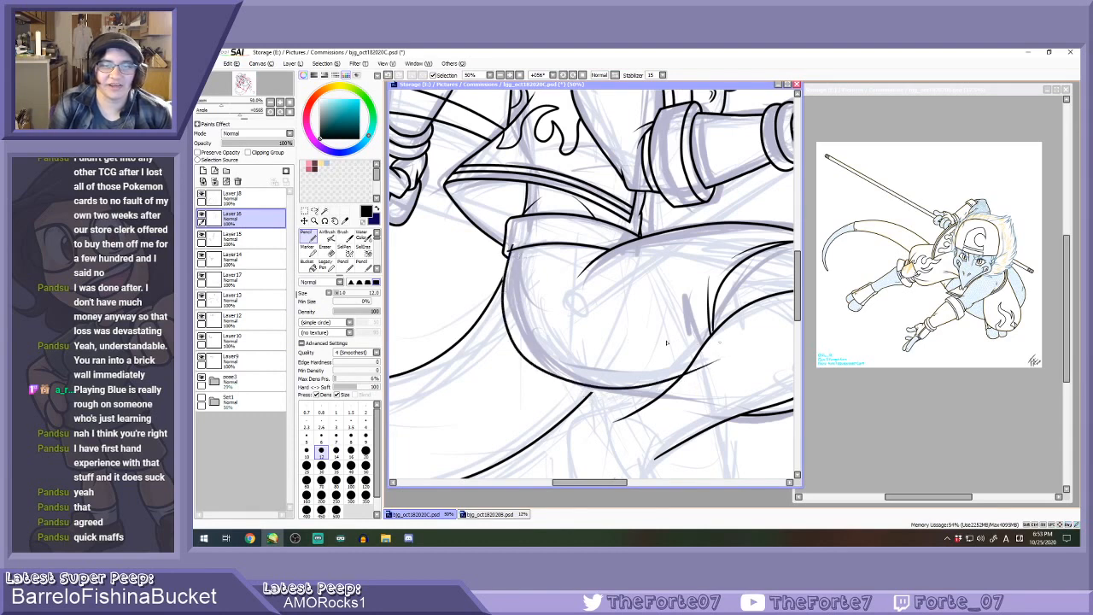
key("ctrl+z")
mouse_move(510, 310)
left_mouse_down()
mouse_move(571, 381)
mouse_move(730, 368)
left_mouse_up()
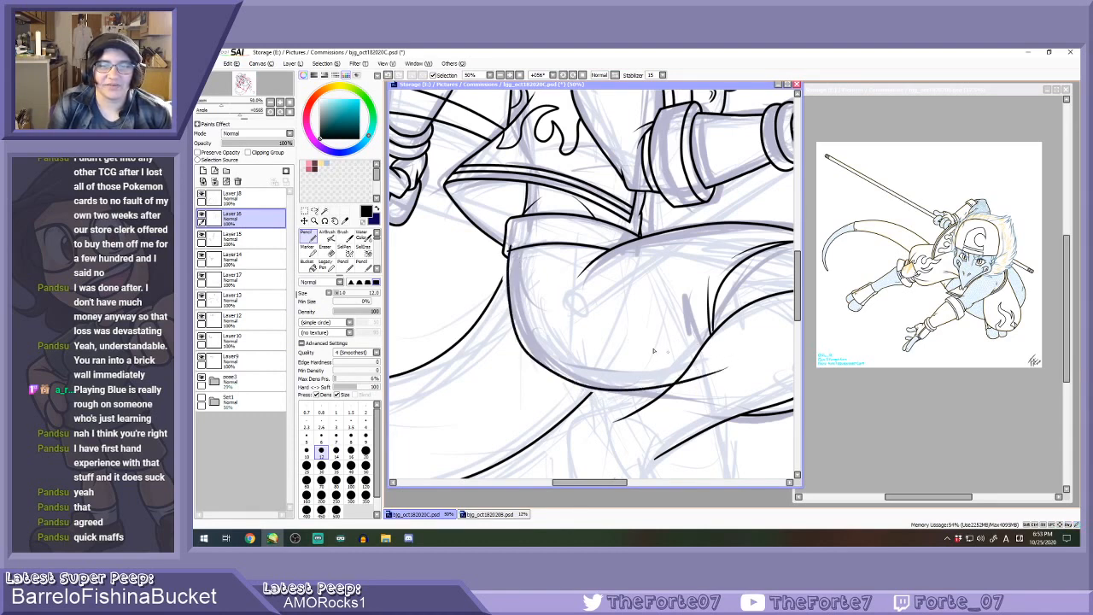
key("ctrl+z")
mouse_move(506, 249)
left_mouse_down()
mouse_move(546, 364)
mouse_move(739, 380)
left_mouse_up()
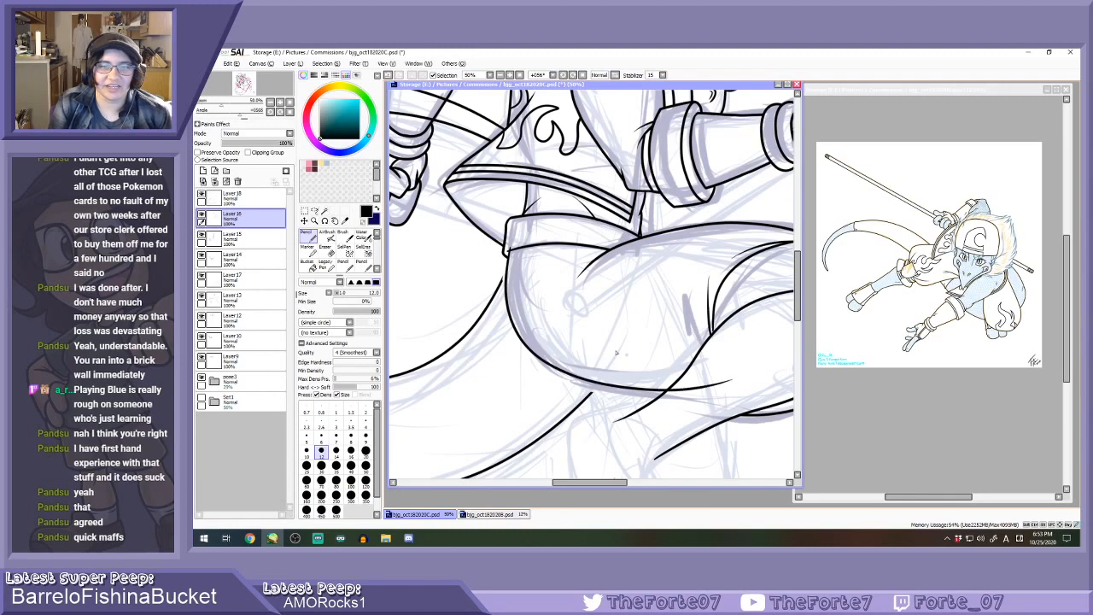
key("ctrl+z")
mouse_move(506, 250)
left_mouse_down()
mouse_move(508, 324)
mouse_move(618, 392)
mouse_move(726, 388)
left_mouse_up()
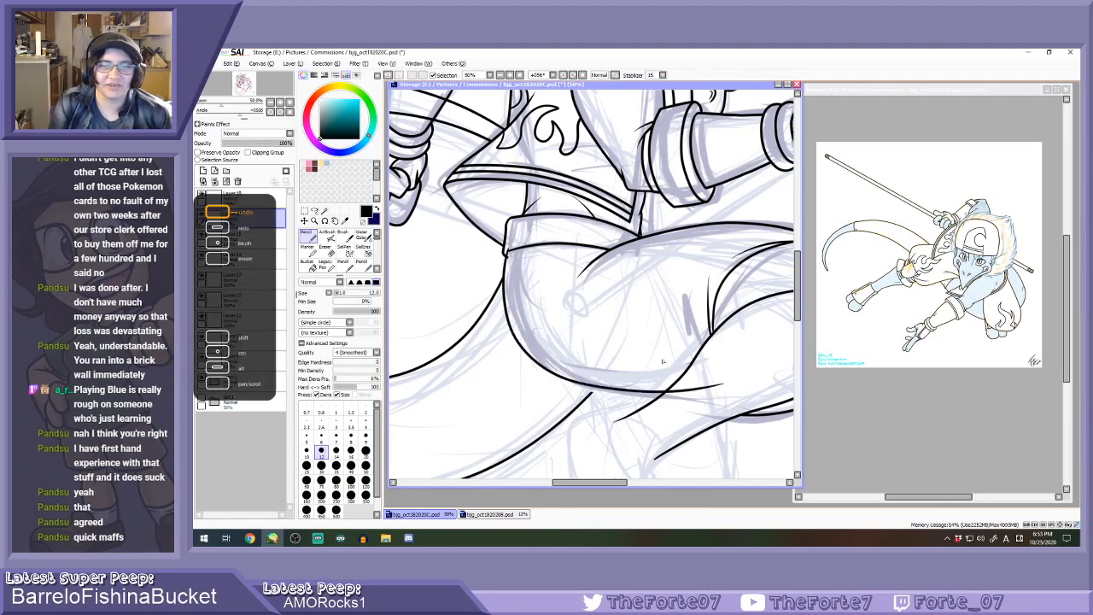
key("ctrl+z")
mouse_move(509, 253)
left_mouse_down()
mouse_move(528, 361)
mouse_move(710, 388)
left_mouse_up()
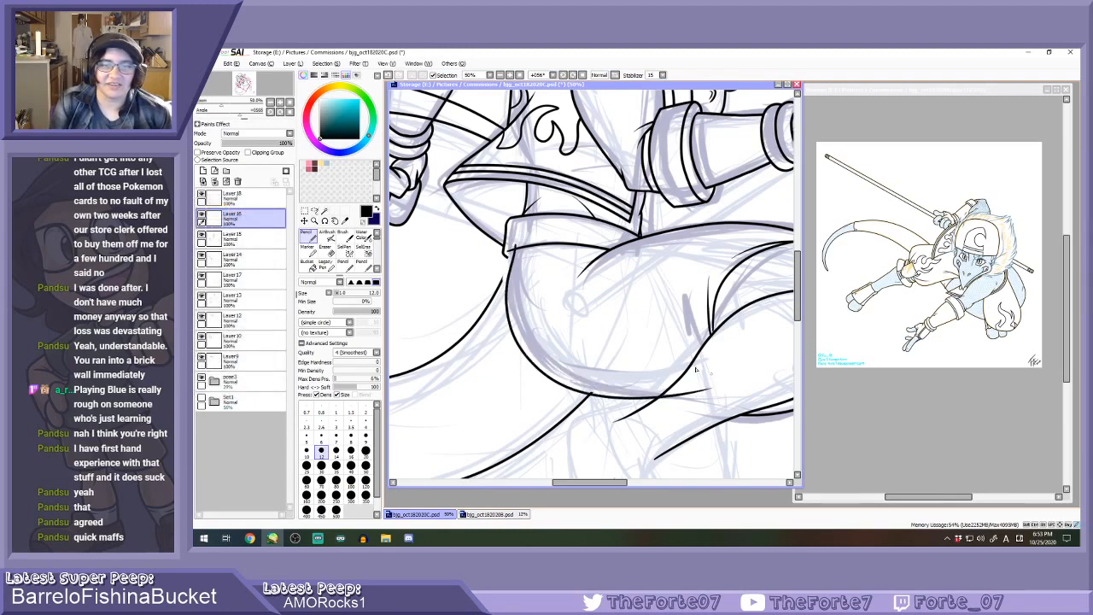
key("ctrl+z")
mouse_move(512, 249)
left_mouse_down()
mouse_move(509, 331)
mouse_move(647, 394)
mouse_move(723, 384)
left_mouse_up()
key("ctrl+z")
mouse_move(511, 338)
left_mouse_down()
mouse_move(679, 394)
mouse_move(717, 386)
left_mouse_up()
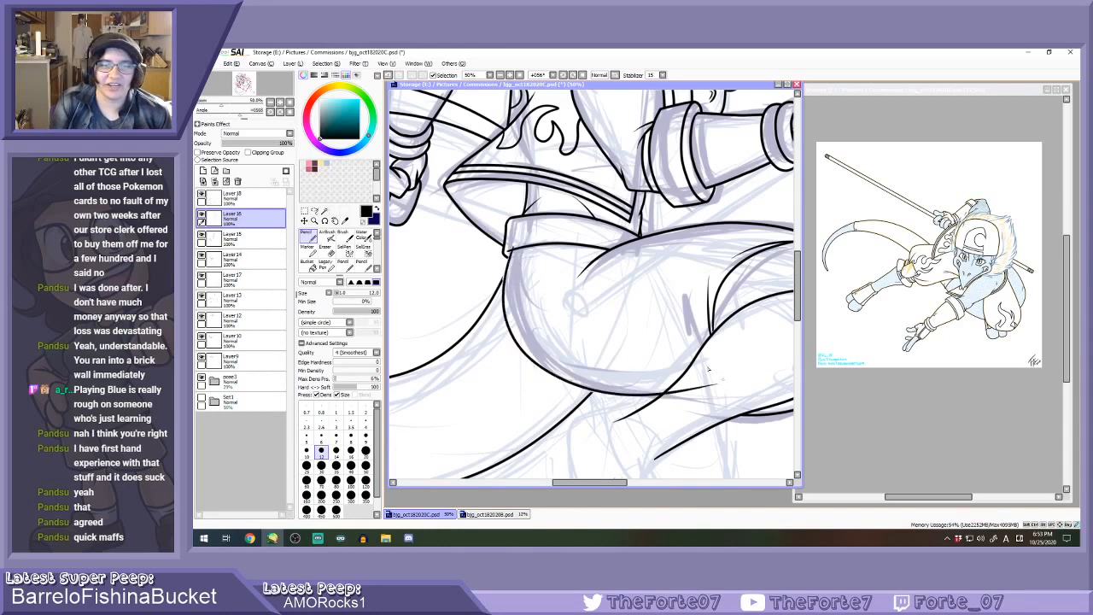
Toggle the visibility of Layer14 and Layer13 and examine the line joins around the hip band's corner.
scroll(505, 300, "up", 1)
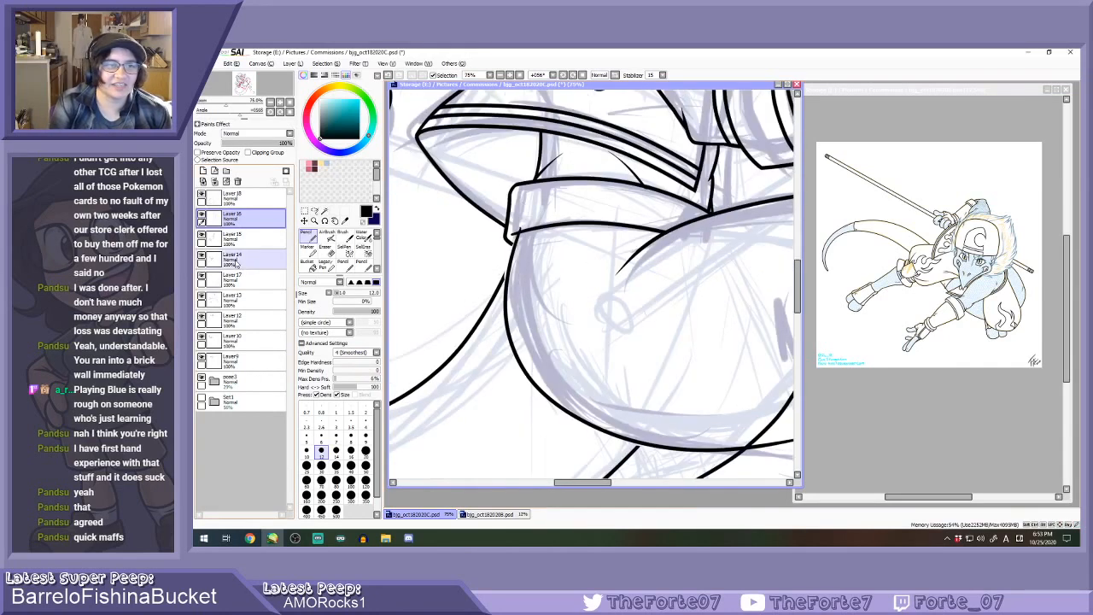
left_click(201, 256)
left_click(202, 256)
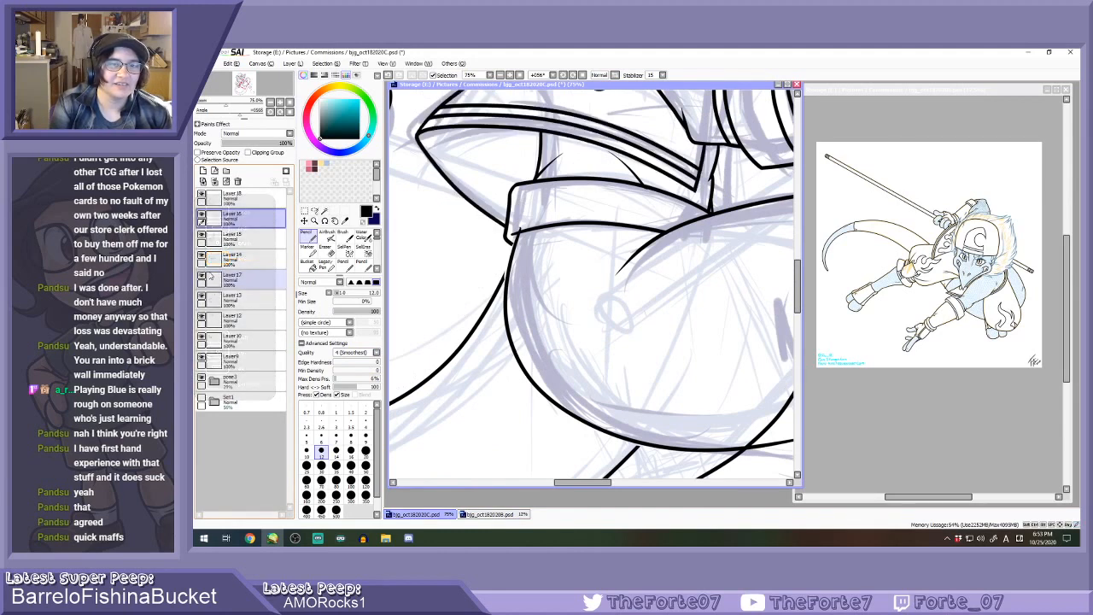
left_click(202, 296)
left_click(202, 297)
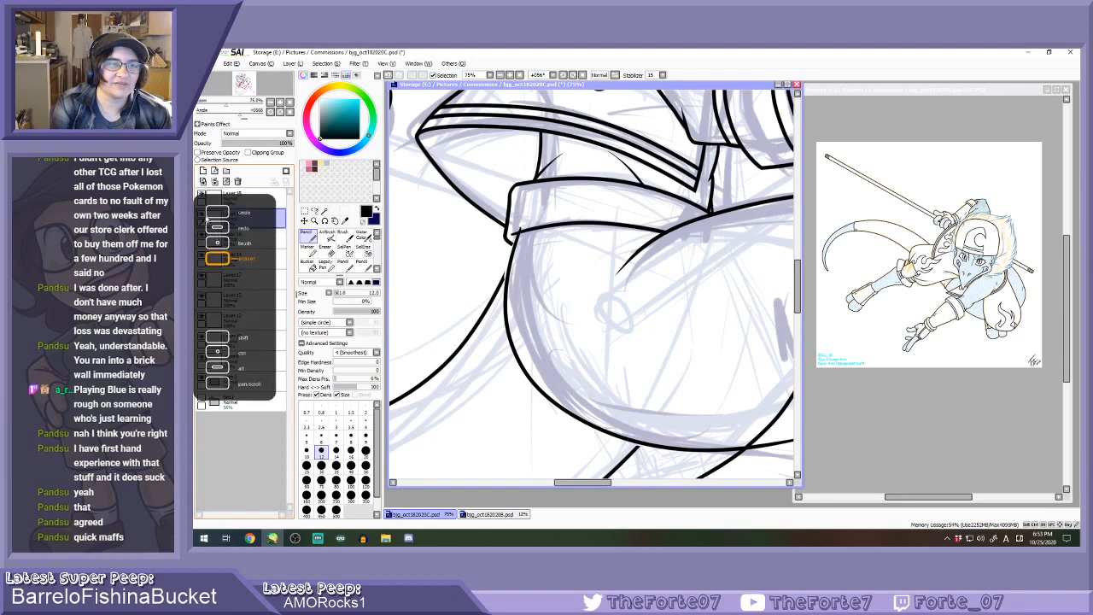
key("e")
left_click(371, 438)
scroll(556, 222, "up", 2)
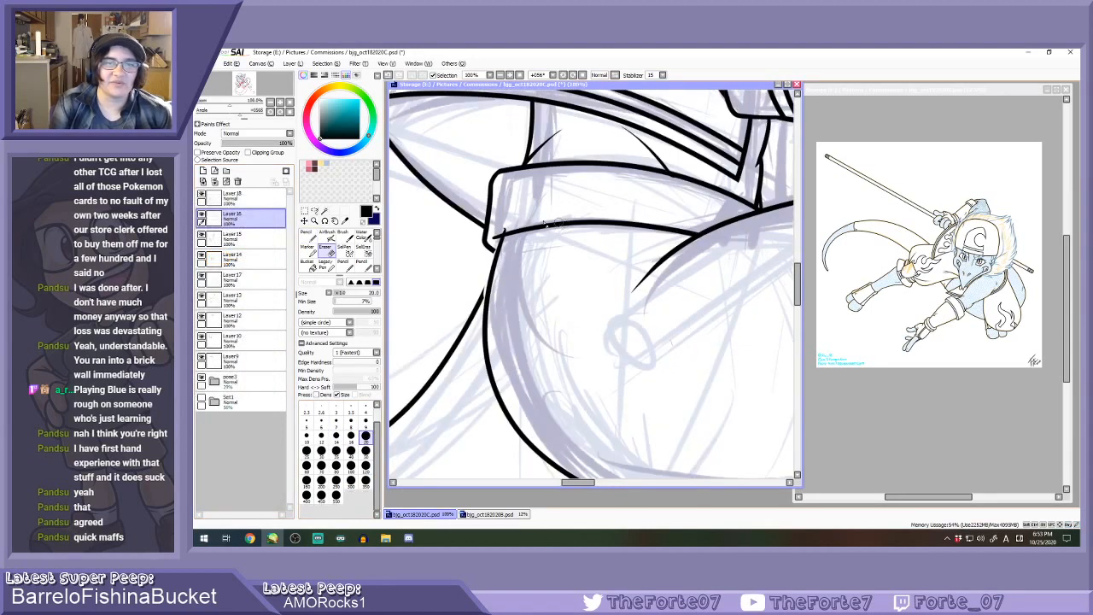
scroll(522, 240, "down", 2)
scroll(645, 286, "up", 1)
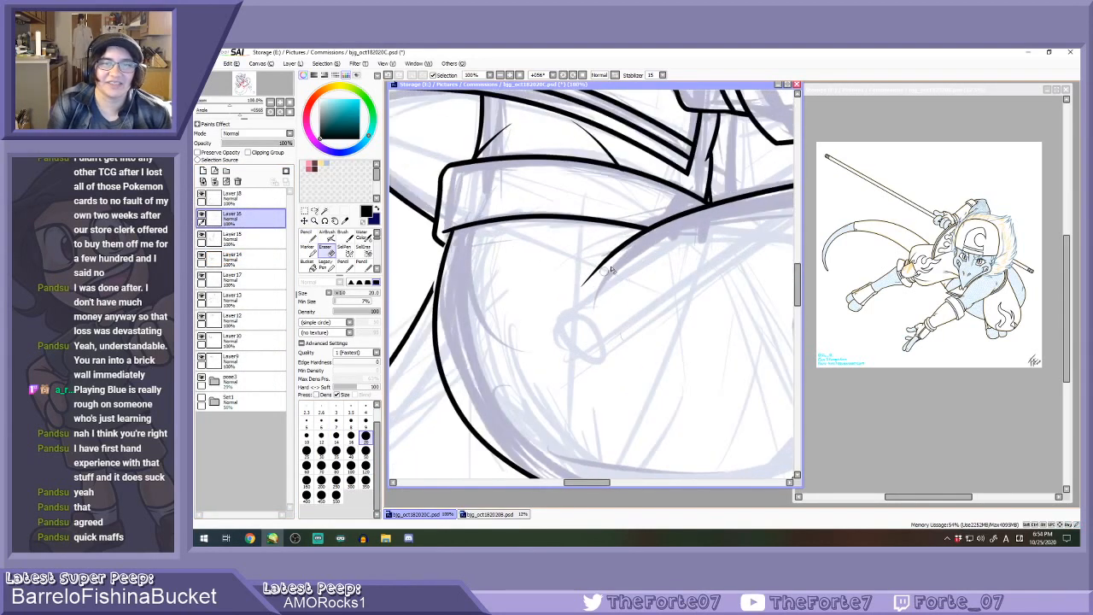
Ink a narrow hooked loop at the end of the thigh's crease line and a short stroke above it on Layer16 with the Pencil.
key("n")
mouse_move(609, 255)
left_mouse_down()
mouse_move(552, 337)
mouse_move(601, 264)
mouse_move(596, 252)
mouse_move(603, 265)
mouse_move(541, 323)
mouse_move(623, 249)
mouse_move(545, 333)
mouse_move(607, 260)
mouse_move(551, 329)
mouse_move(561, 282)
mouse_move(619, 247)
mouse_move(553, 266)
left_mouse_up()
key("ctrl+z")
key("ctrl+z")
key("ctrl+z")
key("ctrl+z")
key("ctrl+z")
left_click_drag(631, 238, 584, 255)
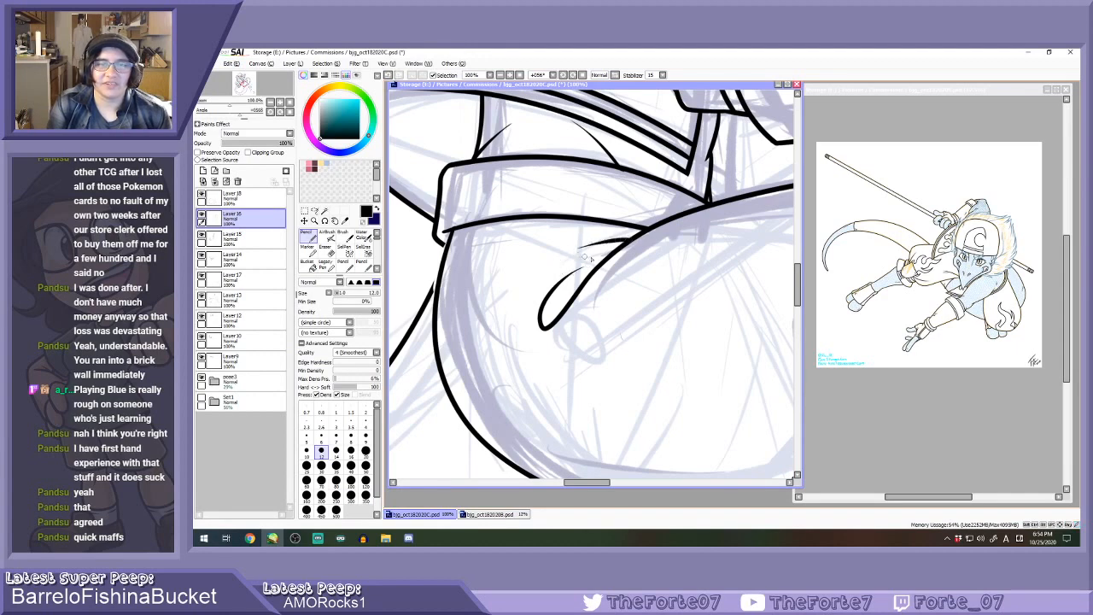
Extend the tail's upper line on Layer18 with the Pencil so it meets the thigh's underside near the hip band's corner.
scroll(595, 268, "down", 3)
scroll(593, 278, "up", 1)
left_click(247, 197)
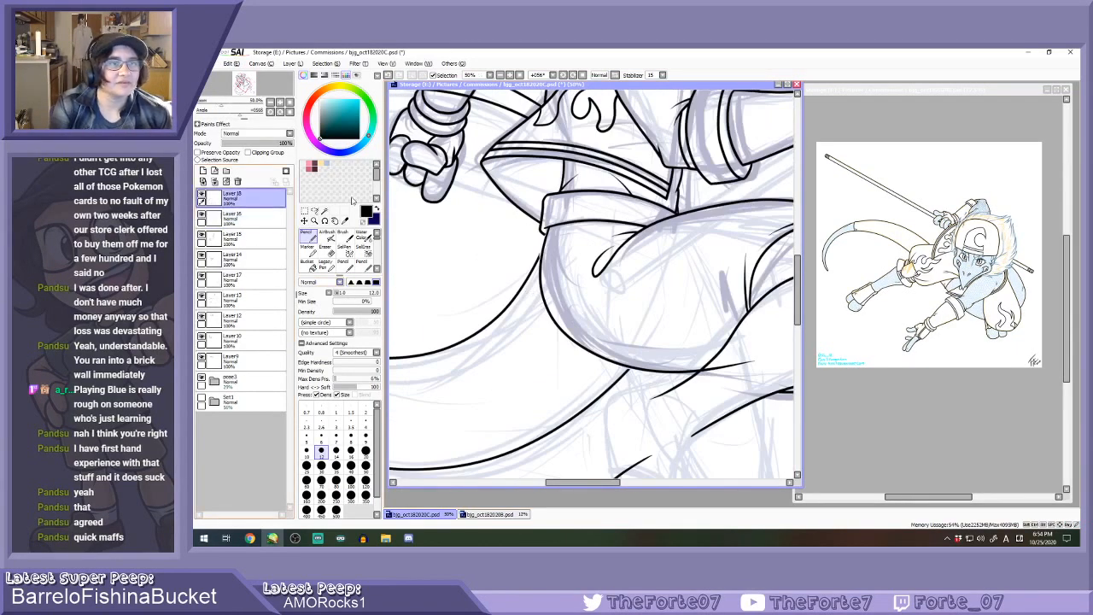
scroll(608, 256, "up", 2)
scroll(635, 260, "up", 2)
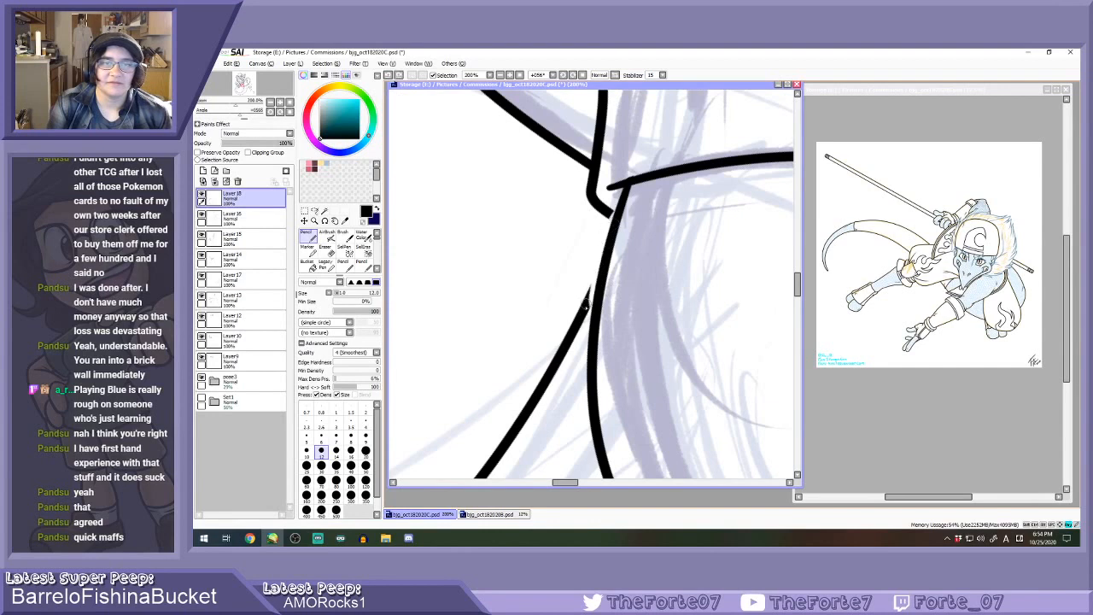
key("ctrl+z")
left_click_drag(613, 232, 566, 343)
key("ctrl+z")
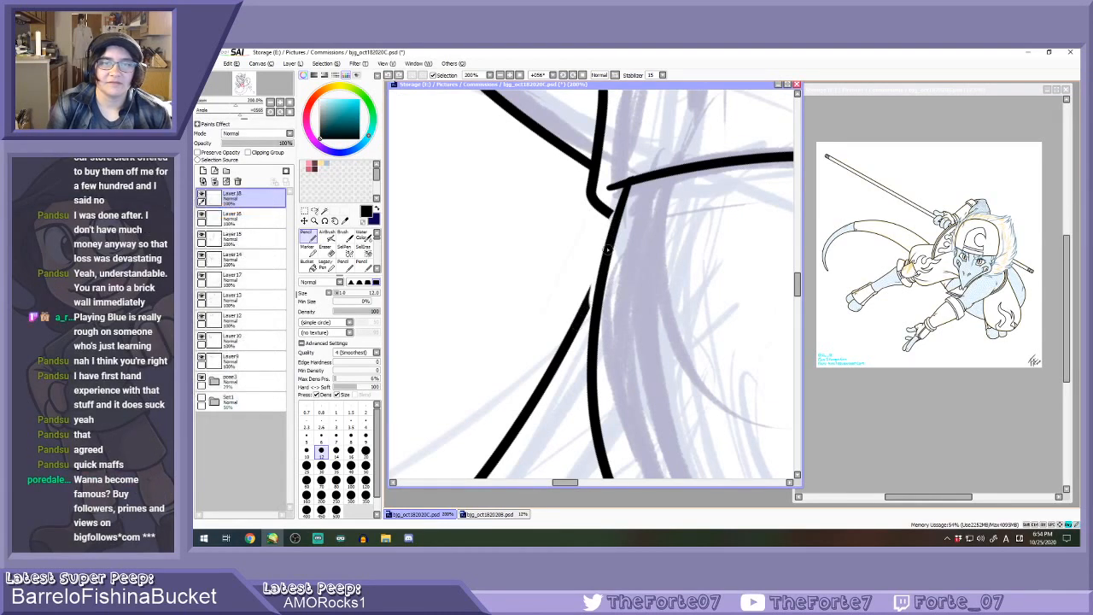
left_click_drag(611, 234, 561, 352)
key("ctrl+z")
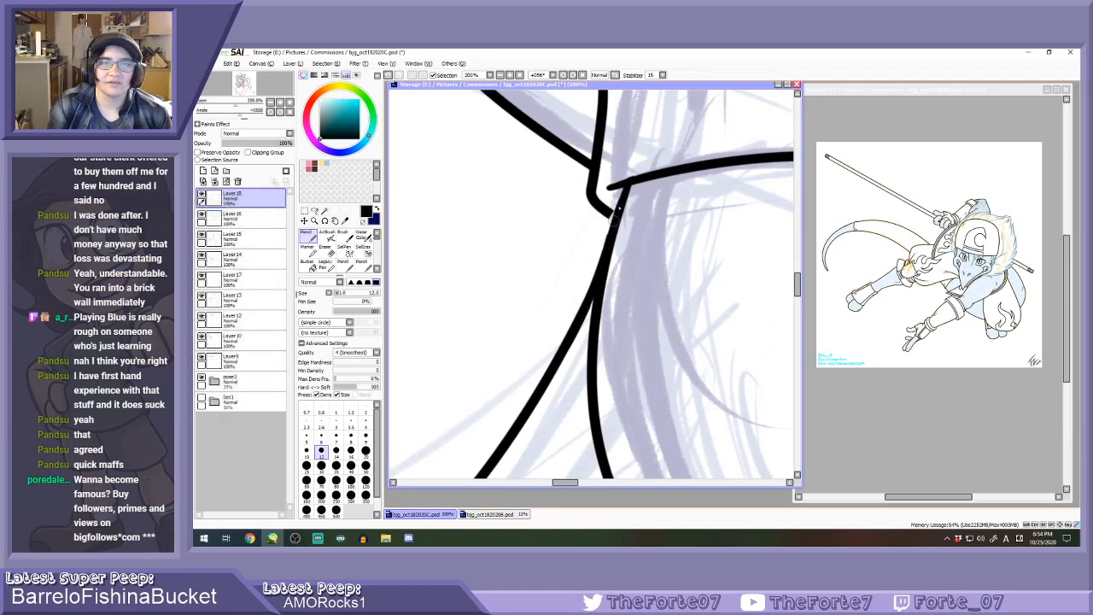
left_click_drag(613, 214, 570, 313)
Join the hip band's corner line to the top of the thigh's underside on Layer15.
left_click(273, 238)
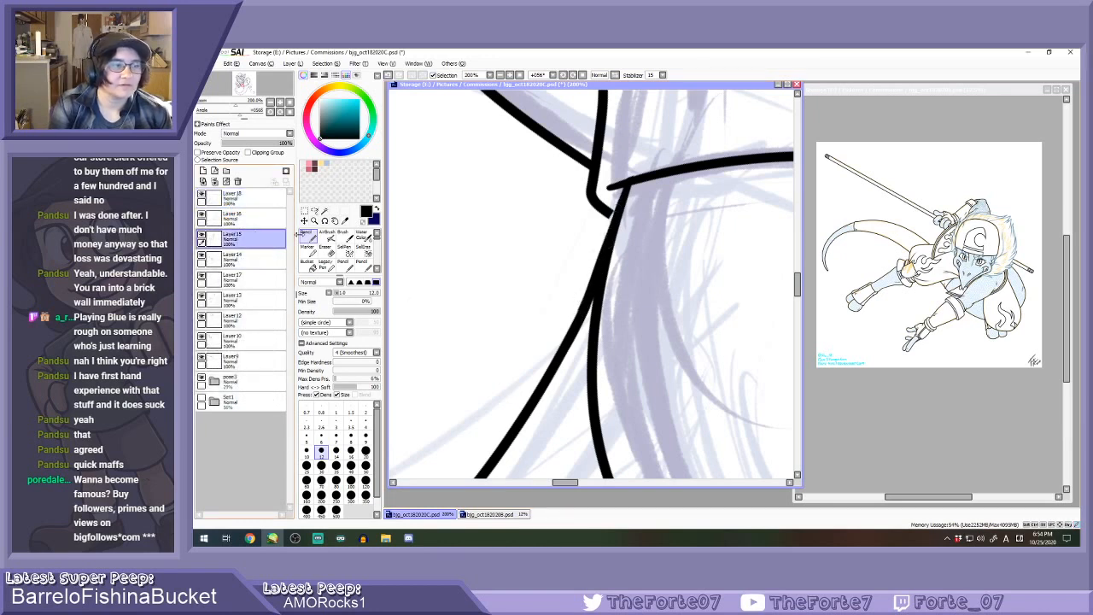
scroll(619, 215, "up", 3)
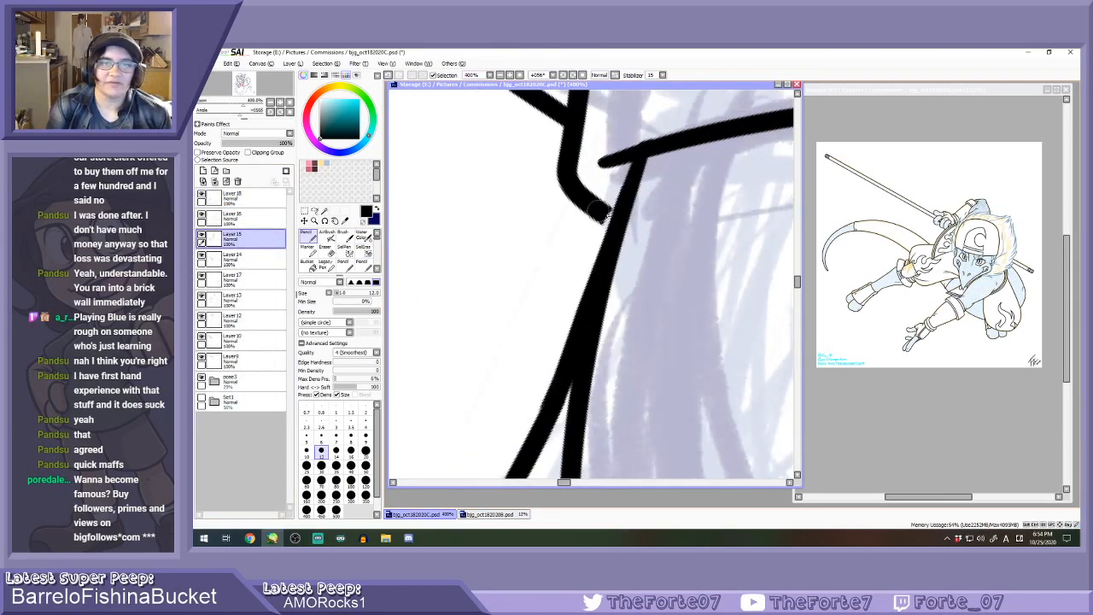
scroll(613, 224, "down", 8)
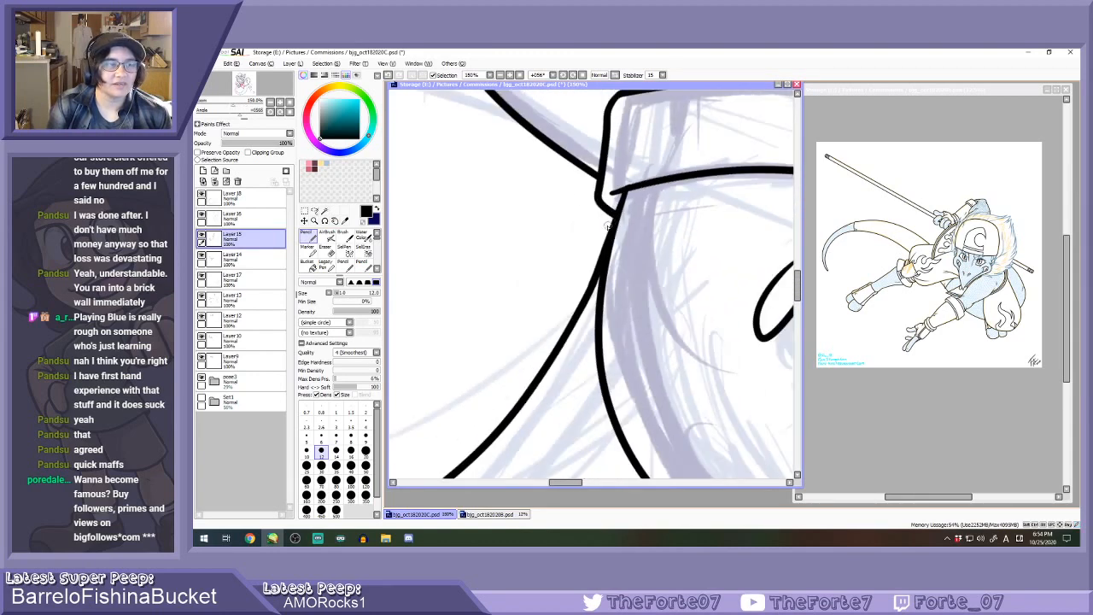
Join the tail's lower line to the thigh's underside on Layer18, check the whole figure and save the drawing.
scroll(657, 279, "up", 4)
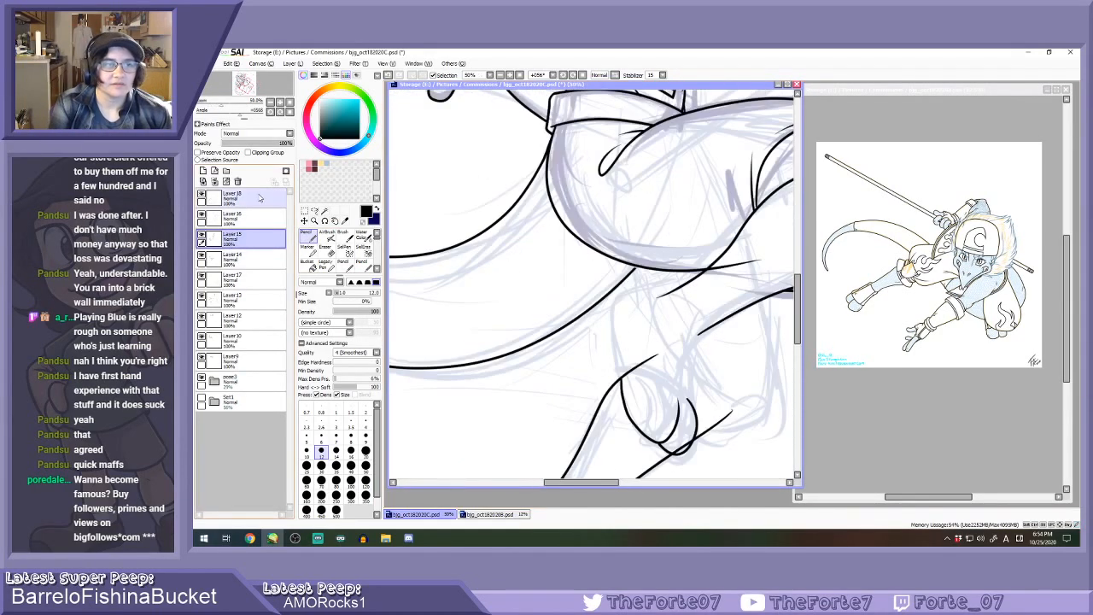
scroll(653, 272, "up", 1)
scroll(651, 270, "up", 1)
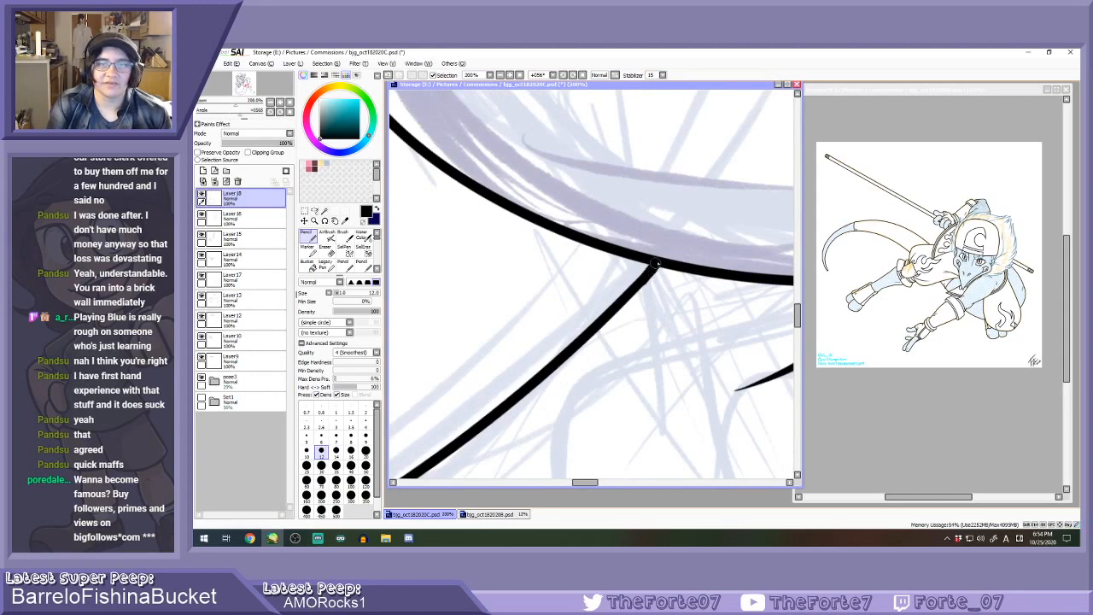
key("e")
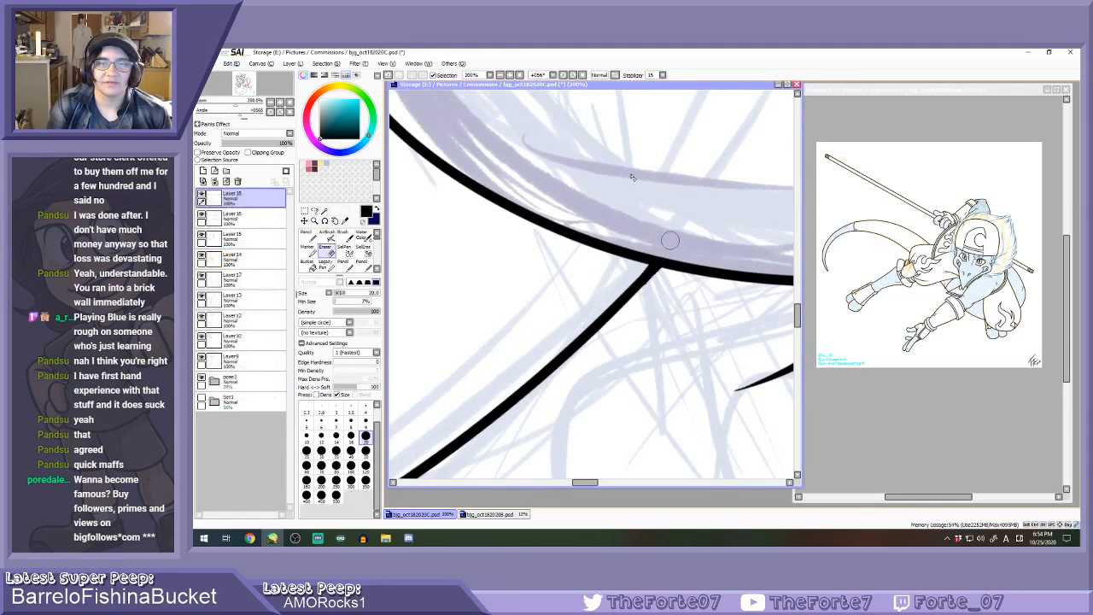
scroll(623, 290, "down", 4)
scroll(603, 301, "down", 3)
scroll(557, 300, "up", 2)
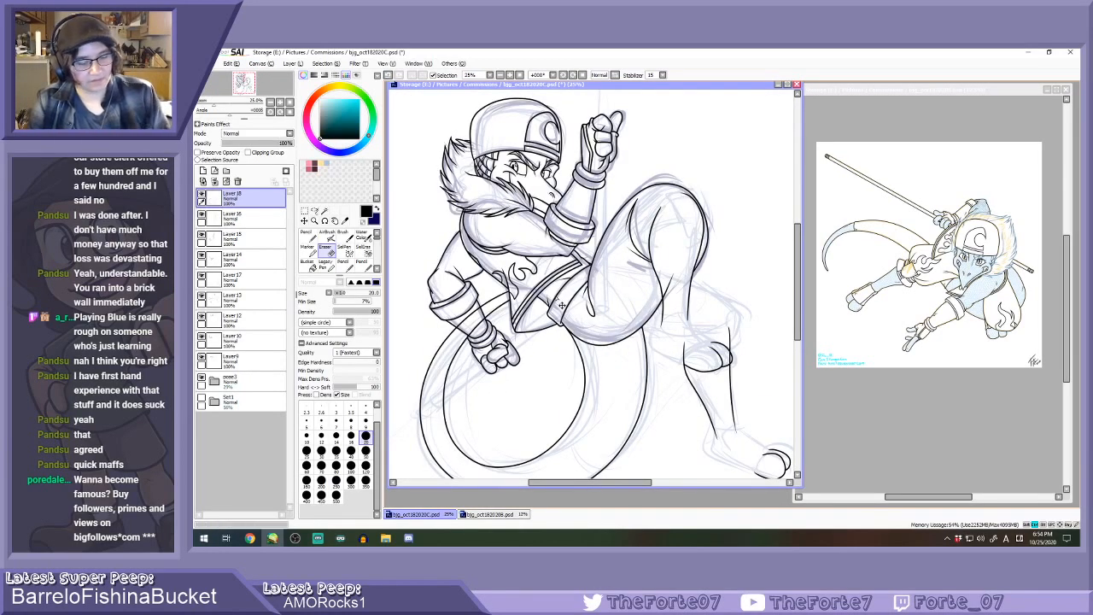
key("ctrl+s")
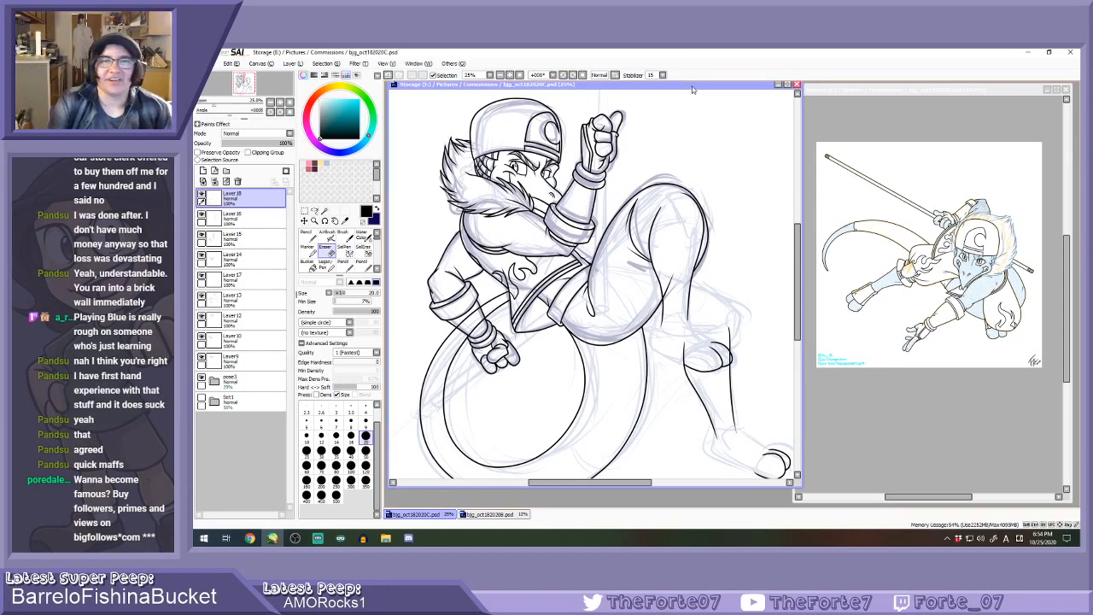
Toggle the visibility of Layer15 and add a new empty layer above Layer18.
key("n")
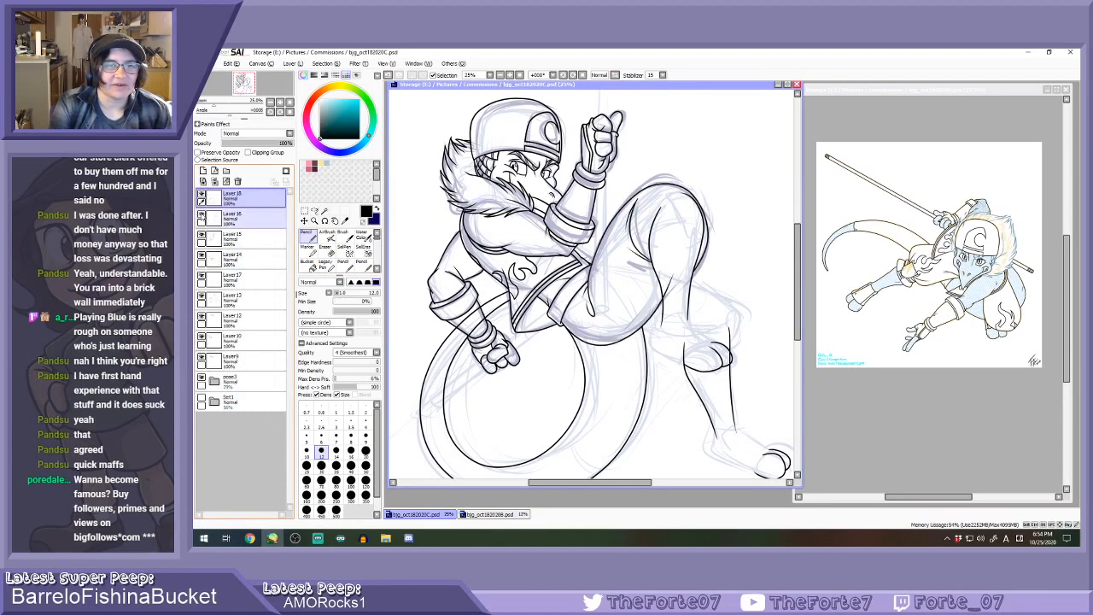
left_click(252, 217)
key("e")
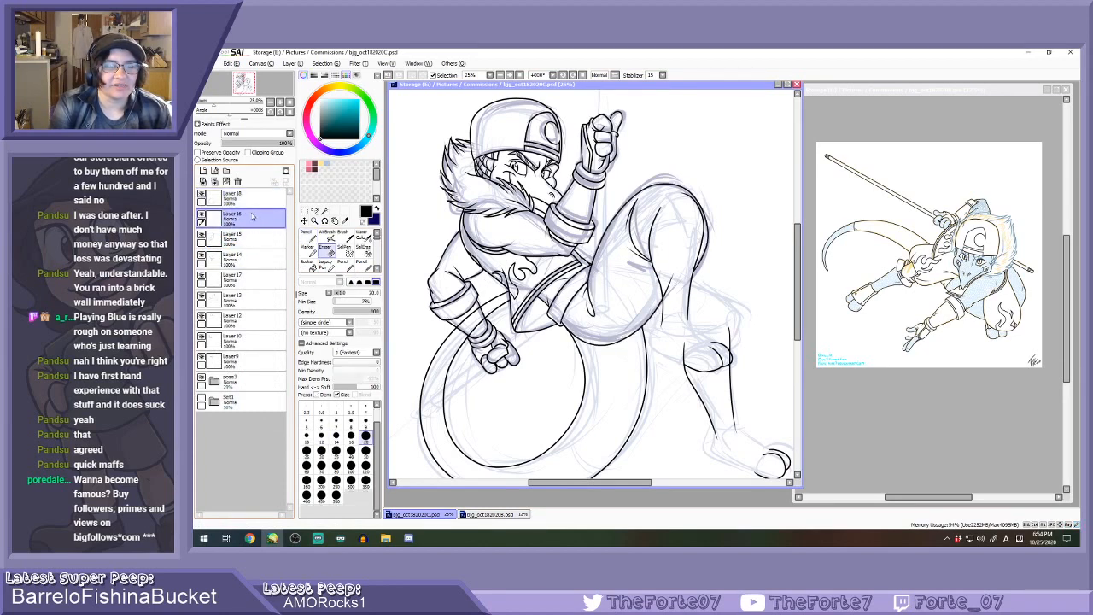
left_click(202, 234)
left_click(201, 234)
left_click(244, 197)
left_click(203, 171)
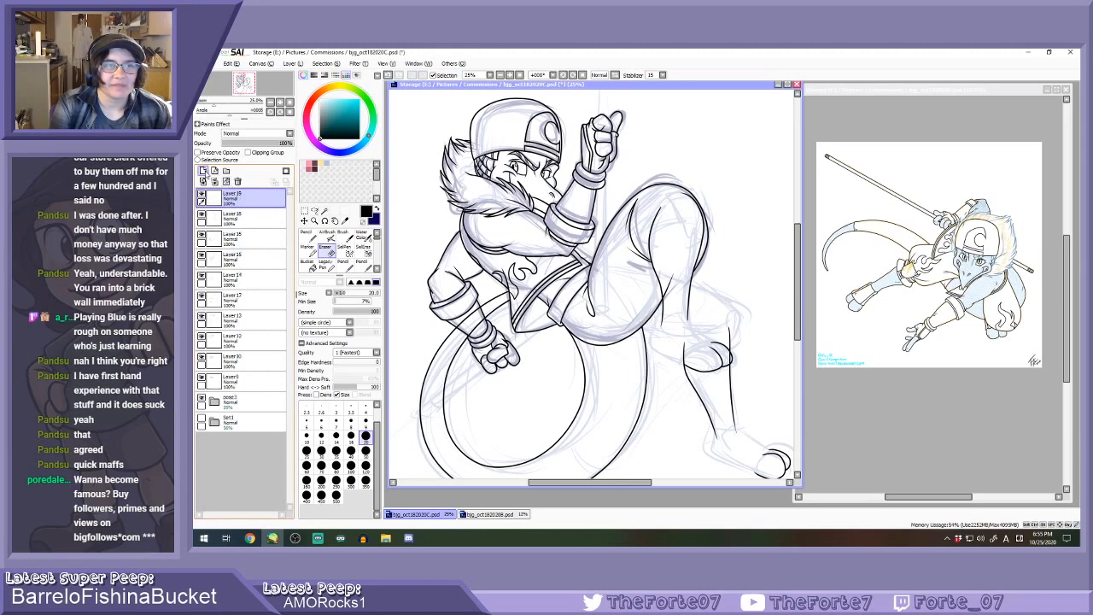
Ink a short curved band line across the tail just below the wrist cuff on Layer19 with the Pencil.
key("n")
scroll(575, 318, "down", 2)
scroll(568, 388, "up", 2)
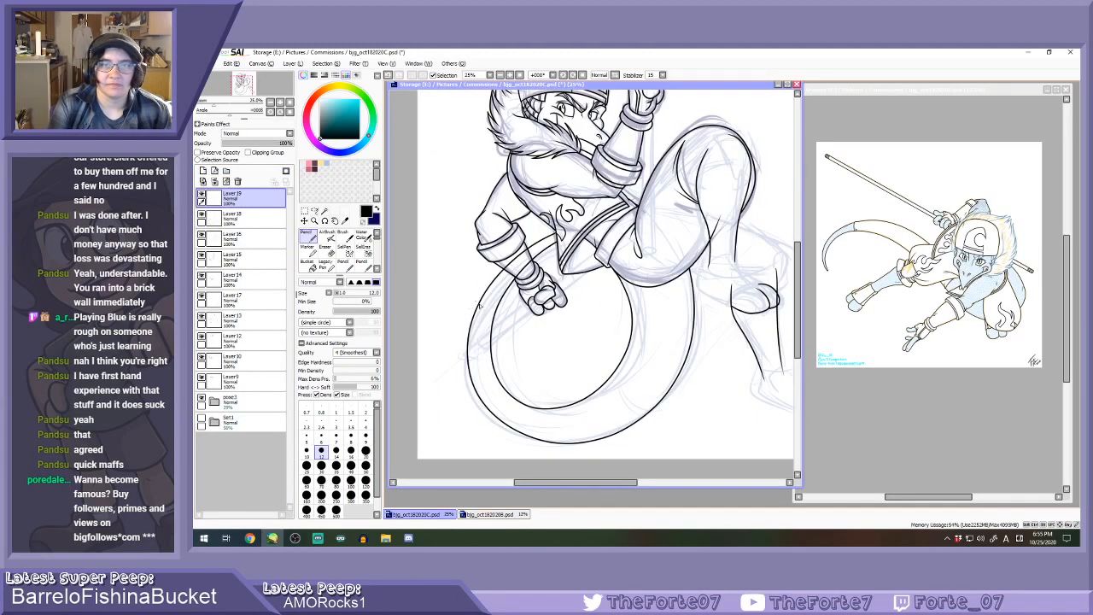
scroll(479, 306, "up", 1)
scroll(512, 301, "down", 1)
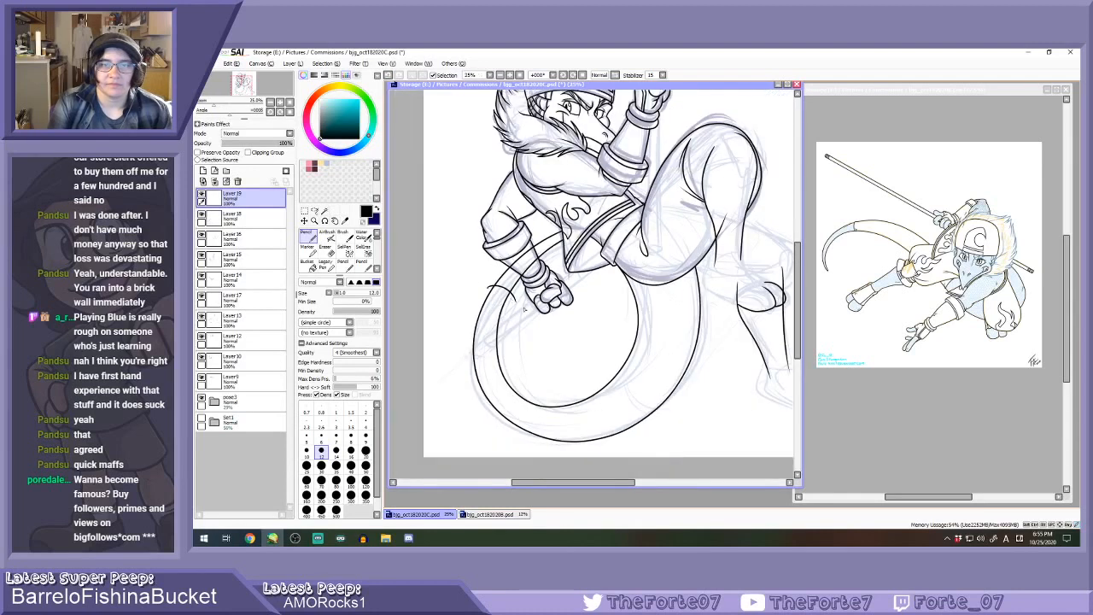
Try to ink a second curved band line across the lower part of the tail loop.
left_click_drag(646, 401, 718, 400)
key("ctrl+z")
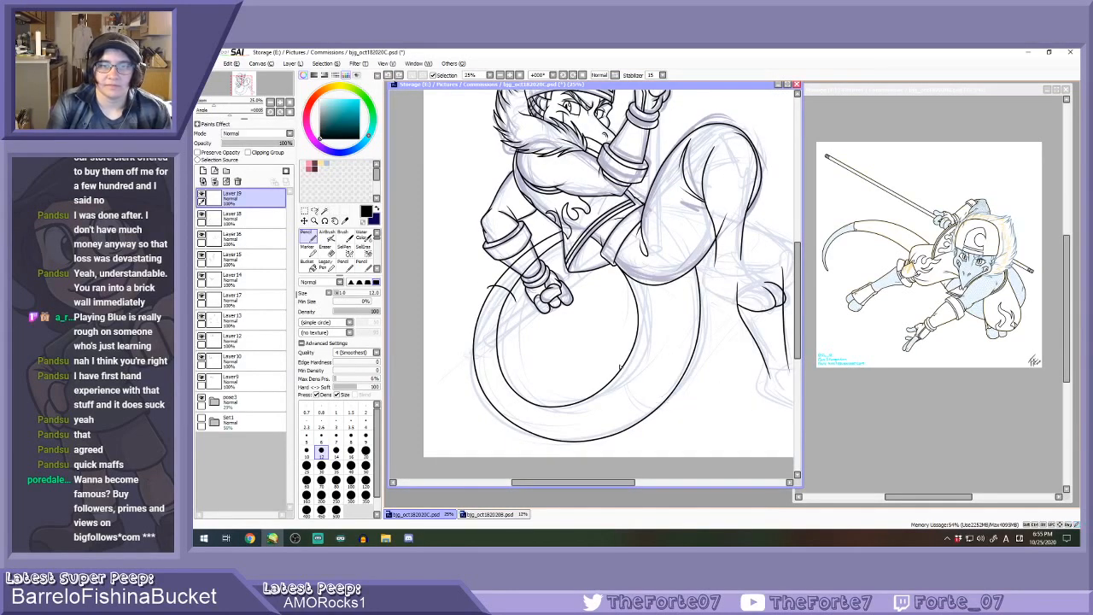
key("ctrl+z")
mouse_move(619, 358)
left_mouse_down()
mouse_move(663, 403)
mouse_move(697, 395)
left_mouse_up()
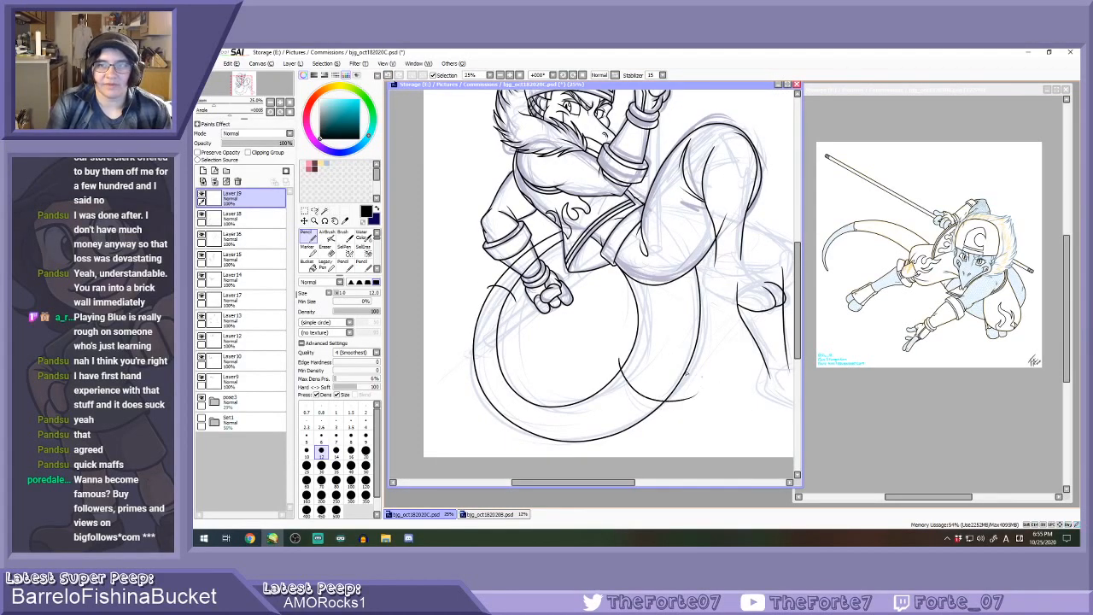
key("ctrl+z")
mouse_move(621, 362)
left_mouse_down()
mouse_move(644, 406)
mouse_move(690, 403)
left_mouse_up()
key("ctrl+z")
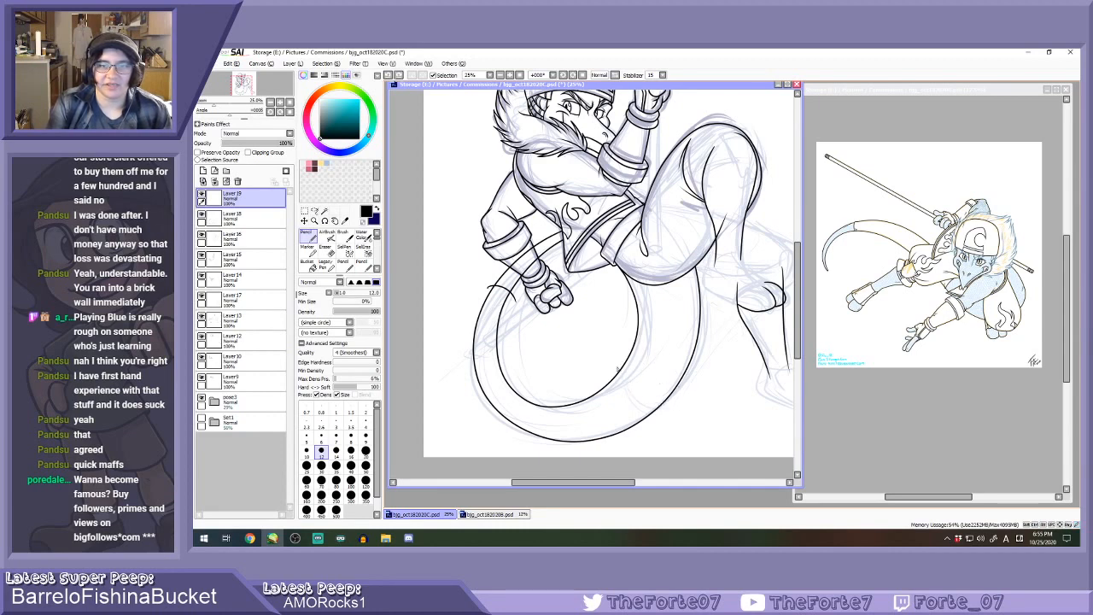
Try to ink rounded corners where the band line crosses both tail edges and trim its overshooting ends.
scroll(563, 377, "up", 8)
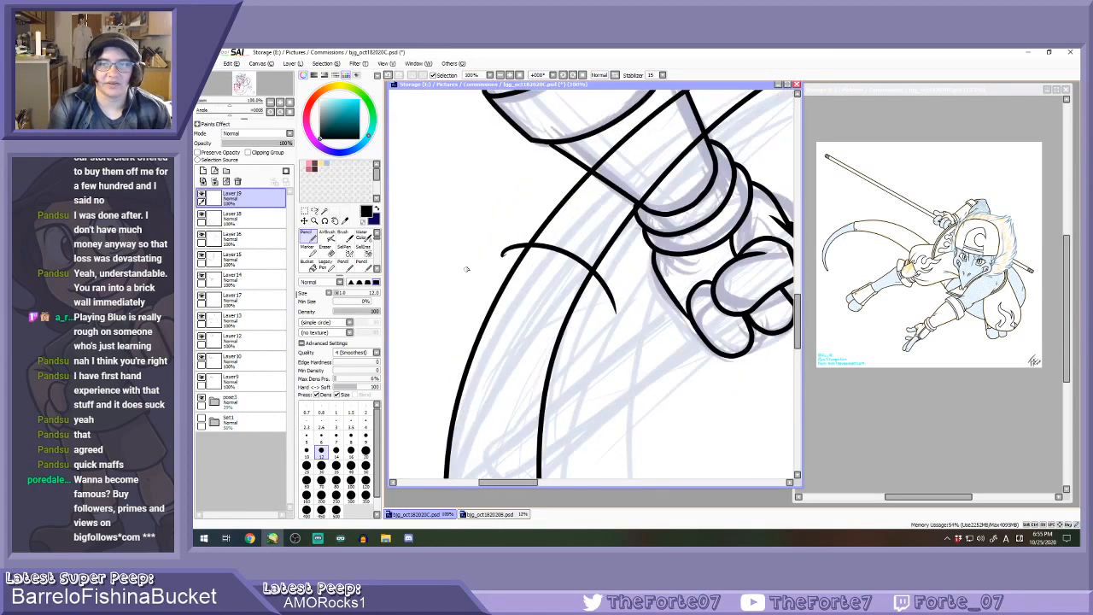
left_click_drag(652, 187, 585, 272)
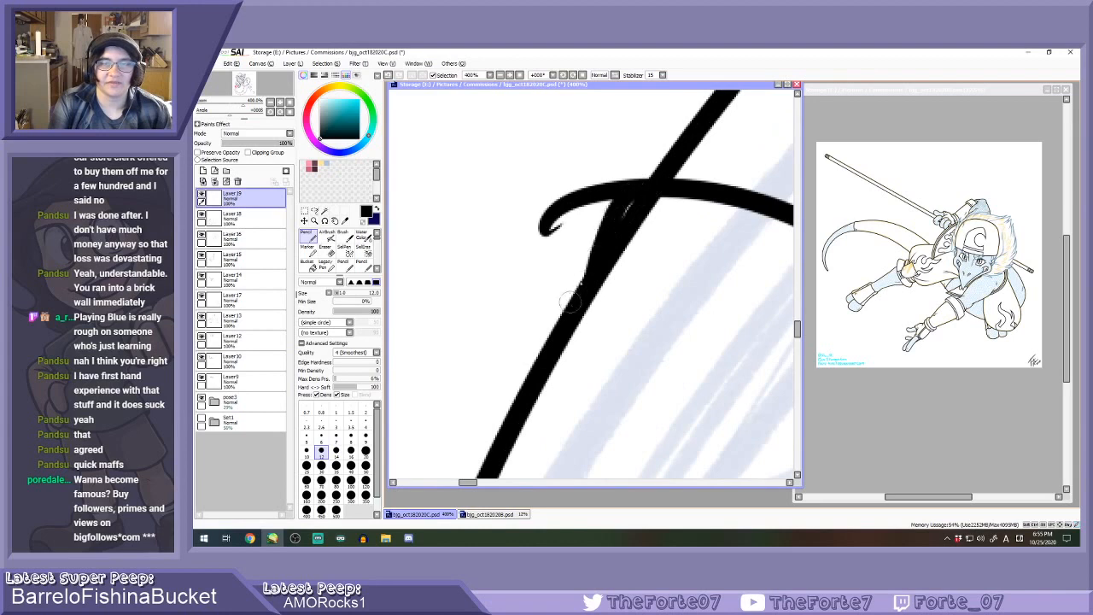
scroll(583, 264, "down", 1)
scroll(747, 295, "up", 1)
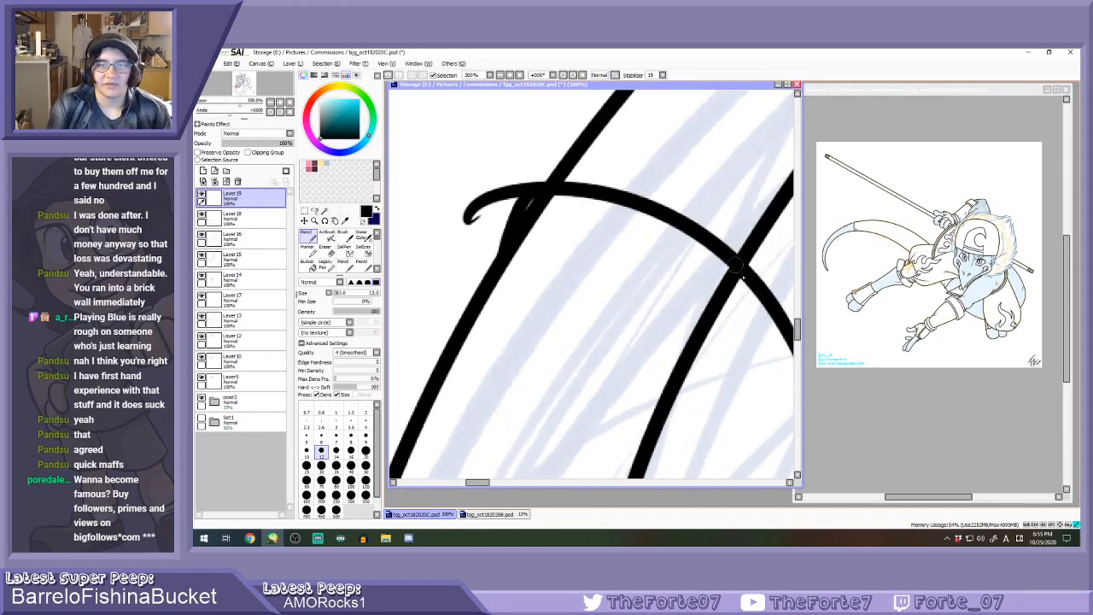
mouse_move(739, 271)
left_mouse_down()
mouse_move(741, 299)
mouse_move(674, 382)
mouse_move(741, 280)
left_mouse_up()
key("ctrl+z")
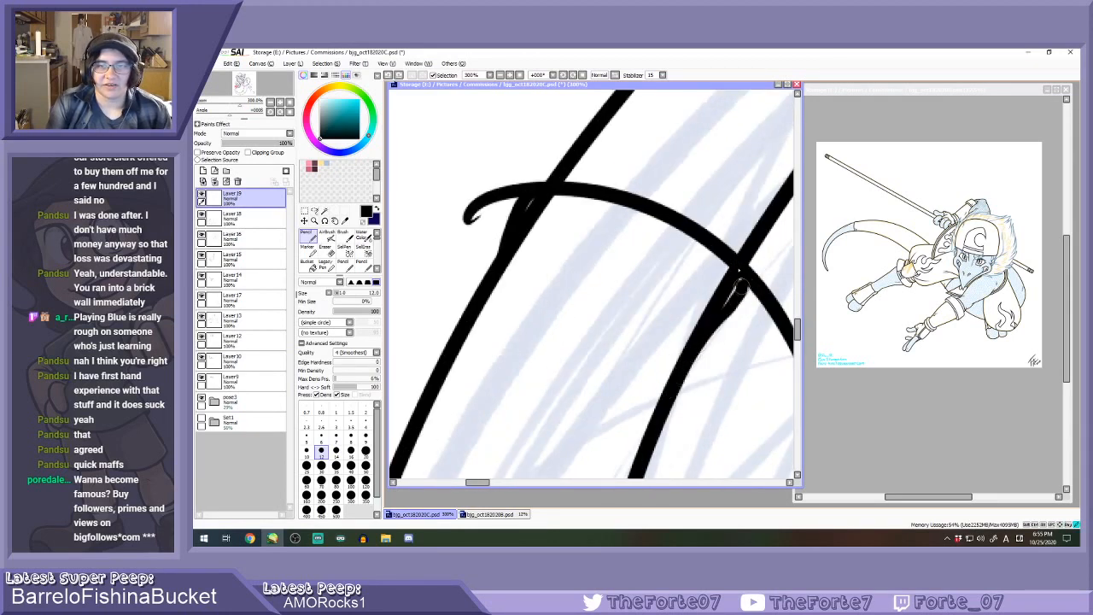
key("e")
mouse_move(466, 217)
left_mouse_down()
mouse_move(524, 175)
mouse_move(505, 197)
mouse_move(543, 169)
mouse_move(505, 213)
left_mouse_up()
mouse_move(776, 293)
left_mouse_down()
mouse_move(753, 299)
mouse_move(752, 278)
left_mouse_up()
key("n")
key("n")
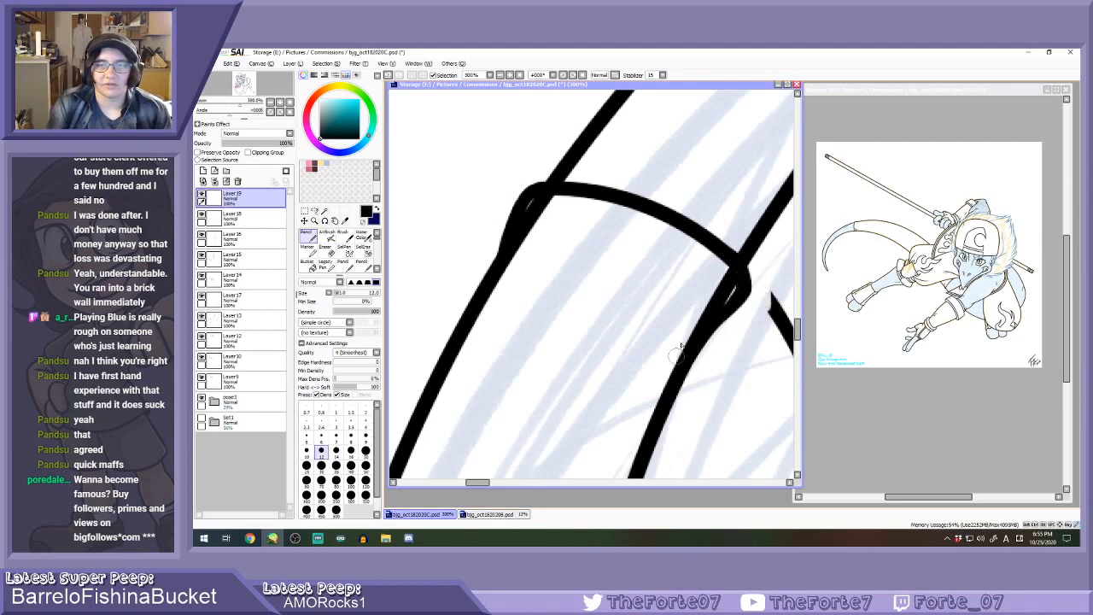
scroll(681, 345, "down", 4)
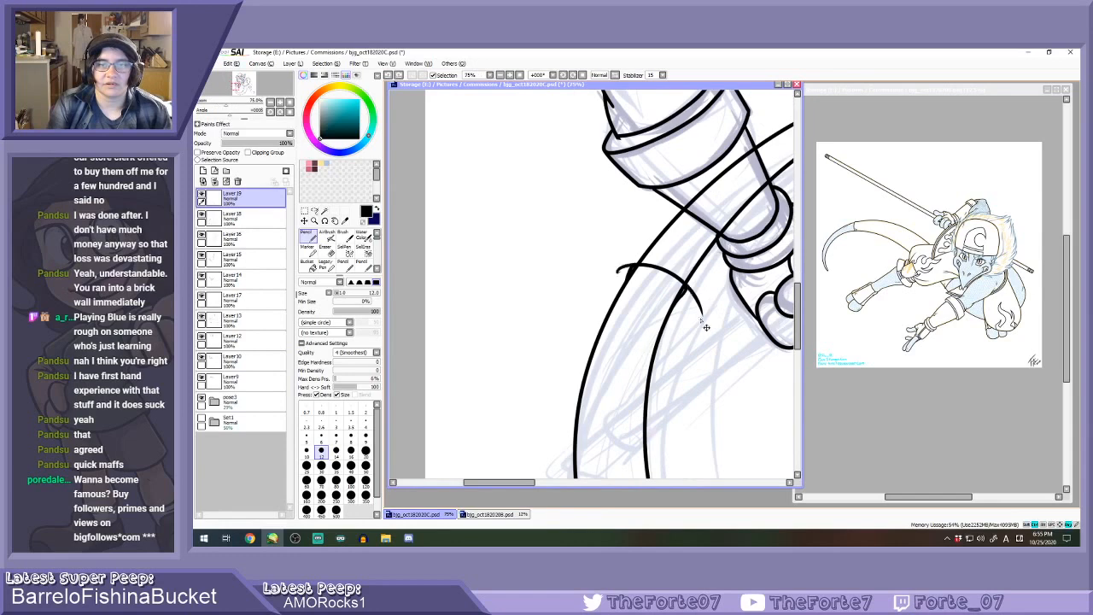
Ink a rounded corner at each tail edge under the band line and erase the line's outer overshoot.
scroll(700, 319, "up", 3)
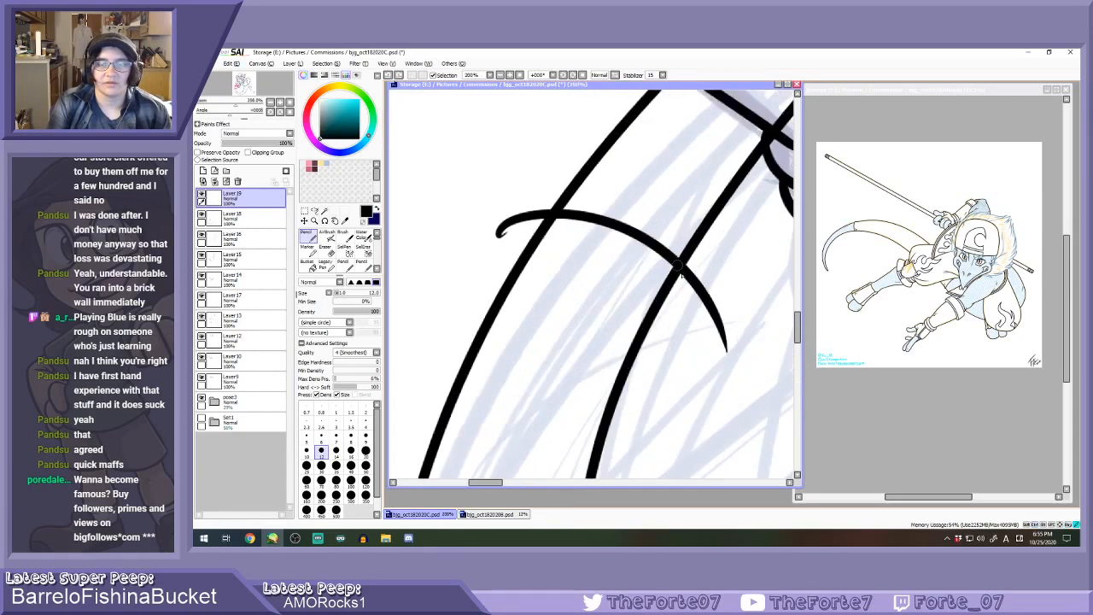
scroll(561, 238, "up", 2)
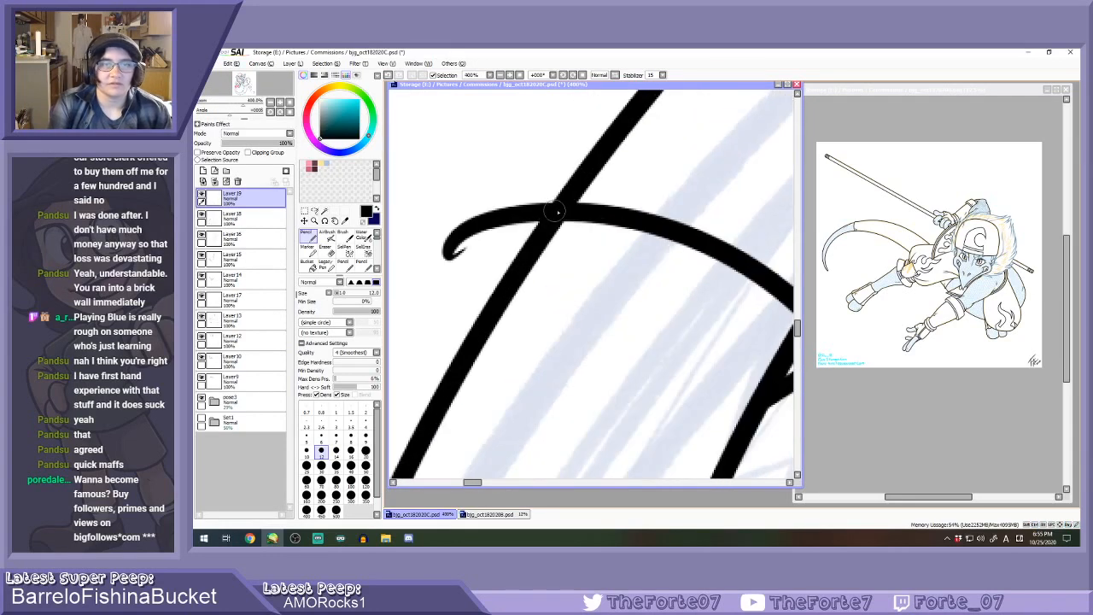
mouse_move(546, 215)
left_mouse_down()
mouse_move(521, 229)
mouse_move(500, 284)
left_mouse_up()
key("e")
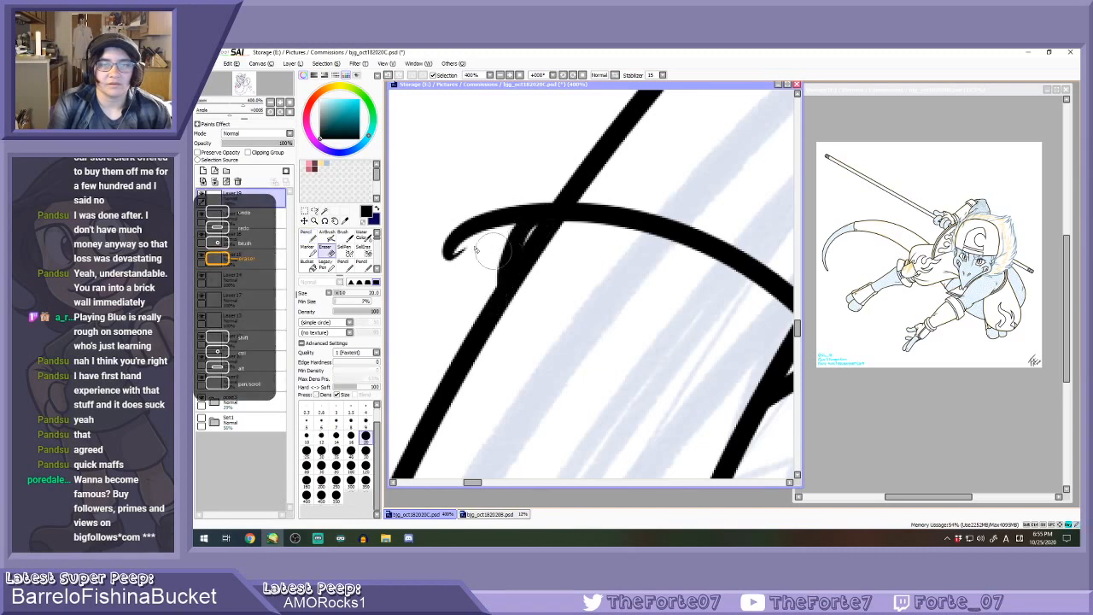
mouse_move(465, 235)
left_mouse_down()
mouse_move(450, 244)
mouse_move(493, 207)
left_mouse_up()
mouse_move(492, 224)
left_mouse_down()
mouse_move(525, 194)
mouse_move(562, 184)
mouse_move(550, 189)
left_mouse_up()
scroll(475, 252, "down", 1)
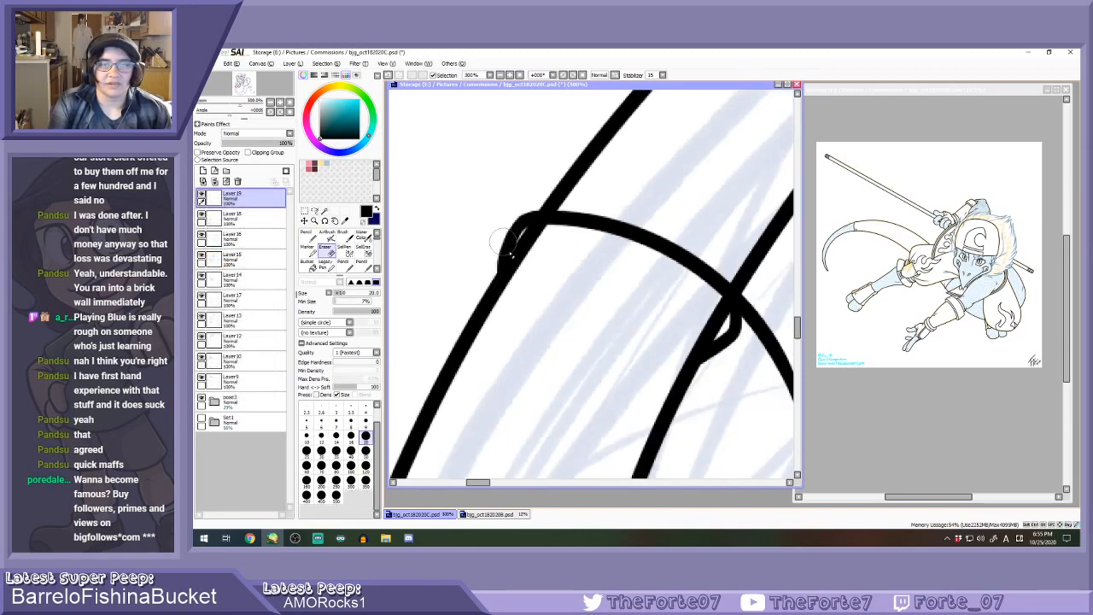
Ink a short stroke from the band's inner corner into the tail and erase the band line's inner overshoot.
key("n")
left_click_drag(503, 273, 554, 258)
scroll(562, 250, "down", 2)
scroll(605, 274, "up", 1)
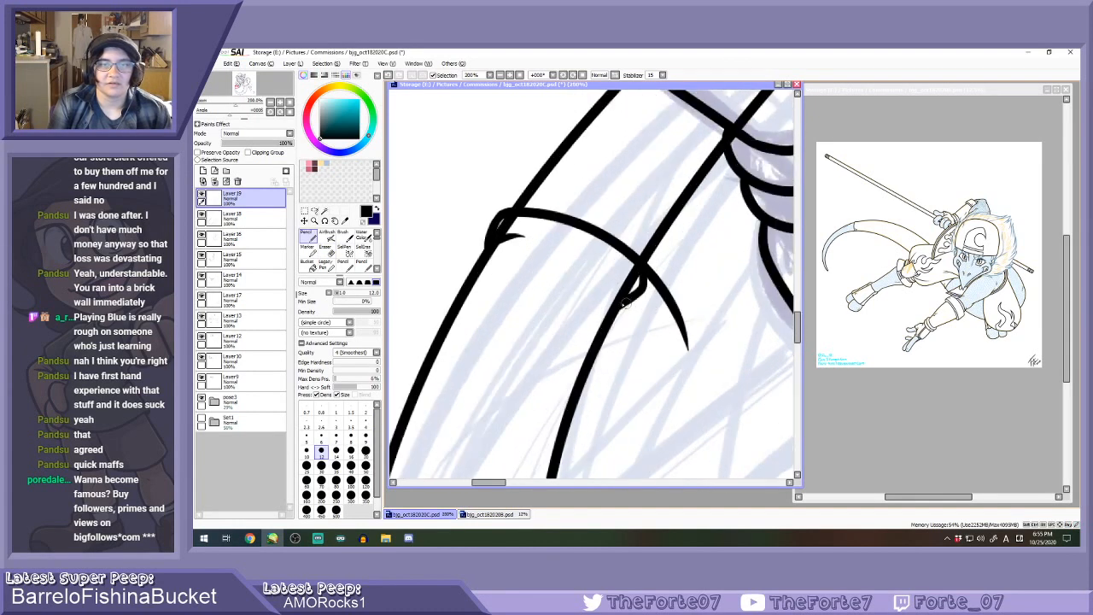
mouse_move(625, 300)
left_mouse_down()
mouse_move(606, 265)
mouse_move(657, 272)
mouse_move(656, 288)
mouse_move(635, 243)
mouse_move(700, 361)
left_mouse_up()
key("e")
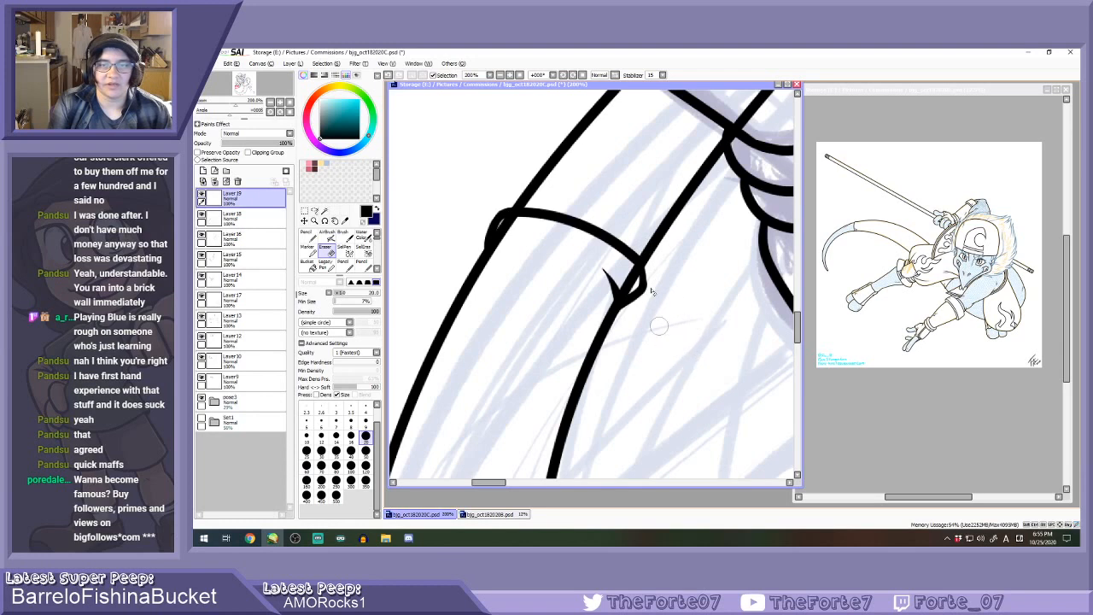
Redraw the band's rounded corner at the tail's inner edge and trim the short stroke's tip.
scroll(655, 317, "up", 1)
key("n")
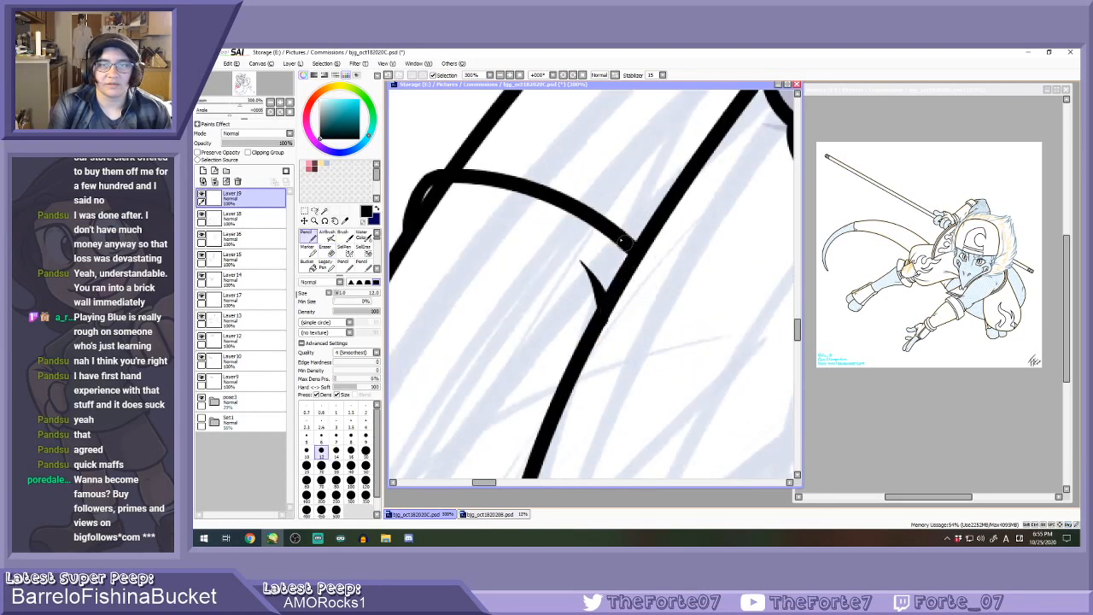
left_click_drag(626, 242, 636, 299)
key("ctrl+z")
mouse_move(626, 241)
left_mouse_down()
mouse_move(644, 281)
mouse_move(631, 302)
mouse_move(604, 310)
left_mouse_up()
key("e")
mouse_move(578, 263)
left_mouse_down()
mouse_move(594, 294)
mouse_move(581, 317)
mouse_move(589, 259)
left_mouse_up()
Erase the curved band line between the two rounded corners on the tail.
key("n")
key("e")
scroll(558, 244, "down", 2)
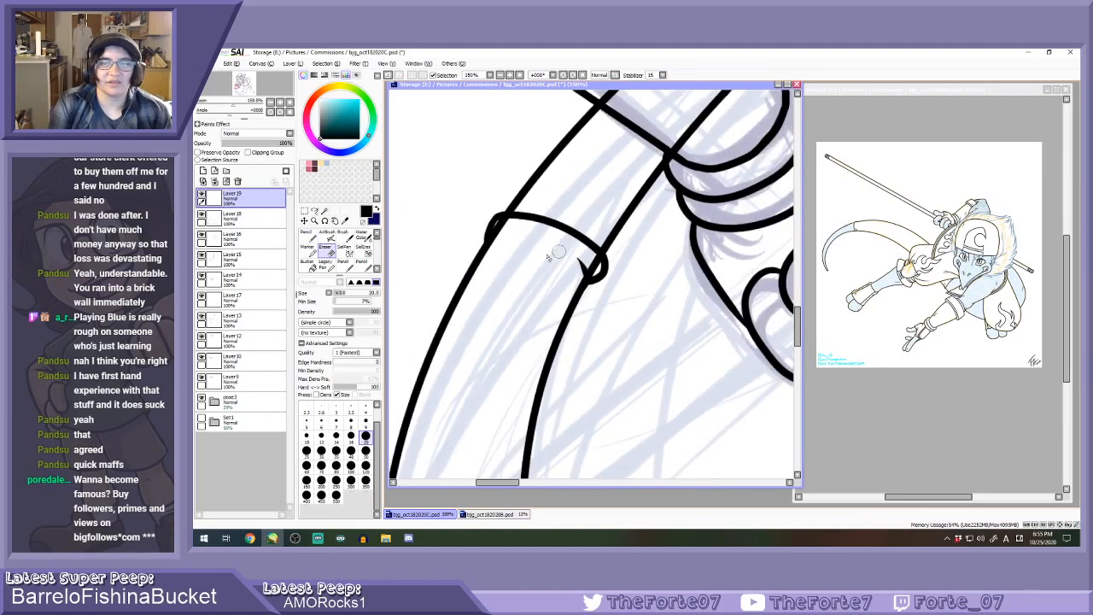
scroll(530, 233, "up", 3)
mouse_move(517, 196)
left_mouse_down()
mouse_move(477, 178)
mouse_move(675, 238)
mouse_move(634, 237)
mouse_move(679, 267)
left_mouse_up()
Try to re-ink the band line across the tail between its two rounded corners.
key("n")
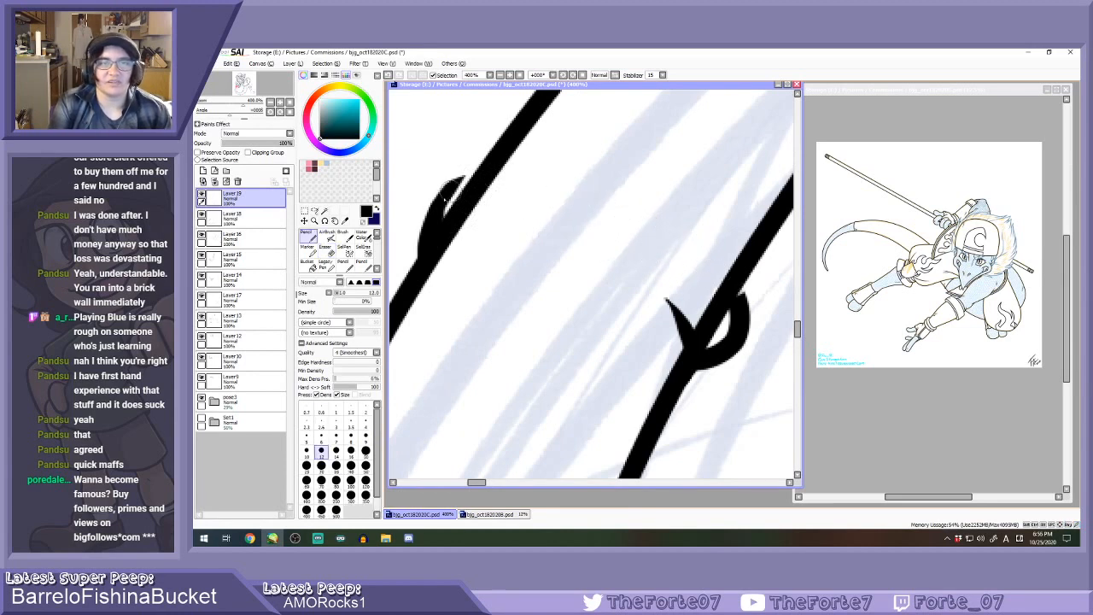
mouse_move(432, 217)
left_mouse_down()
mouse_move(556, 164)
mouse_move(686, 229)
mouse_move(719, 317)
left_mouse_up()
key("ctrl+z")
left_click(564, 75)
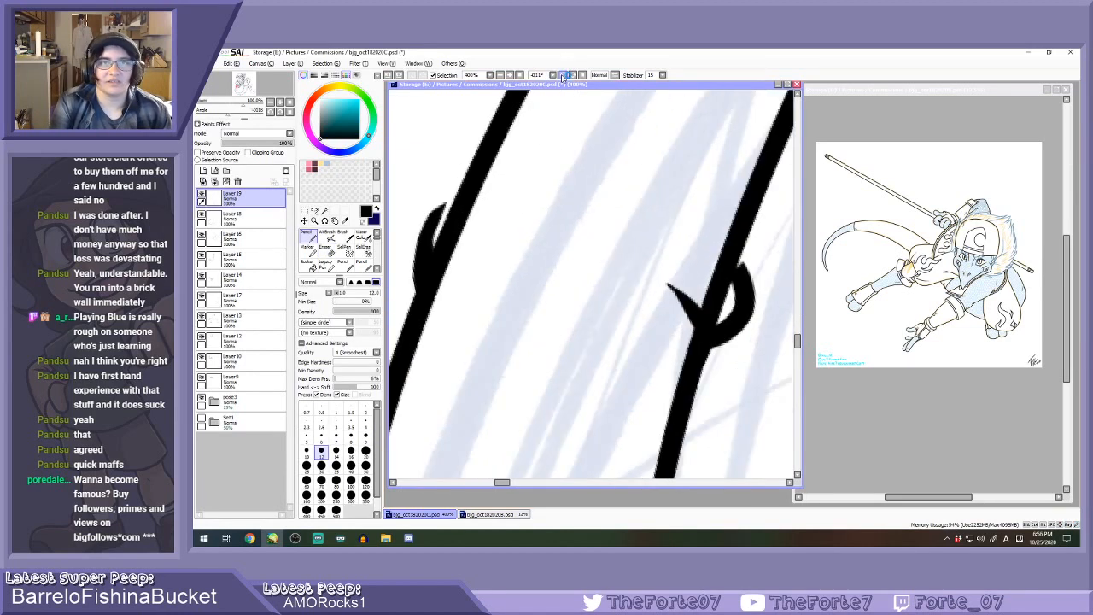
left_click(564, 75)
left_click(564, 76)
mouse_move(416, 316)
left_mouse_down()
mouse_move(467, 245)
mouse_move(568, 196)
mouse_move(653, 181)
mouse_move(728, 193)
mouse_move(666, 187)
mouse_move(528, 210)
mouse_move(453, 256)
mouse_move(419, 303)
left_mouse_up()
key("ctrl+z")
key("ctrl+z")
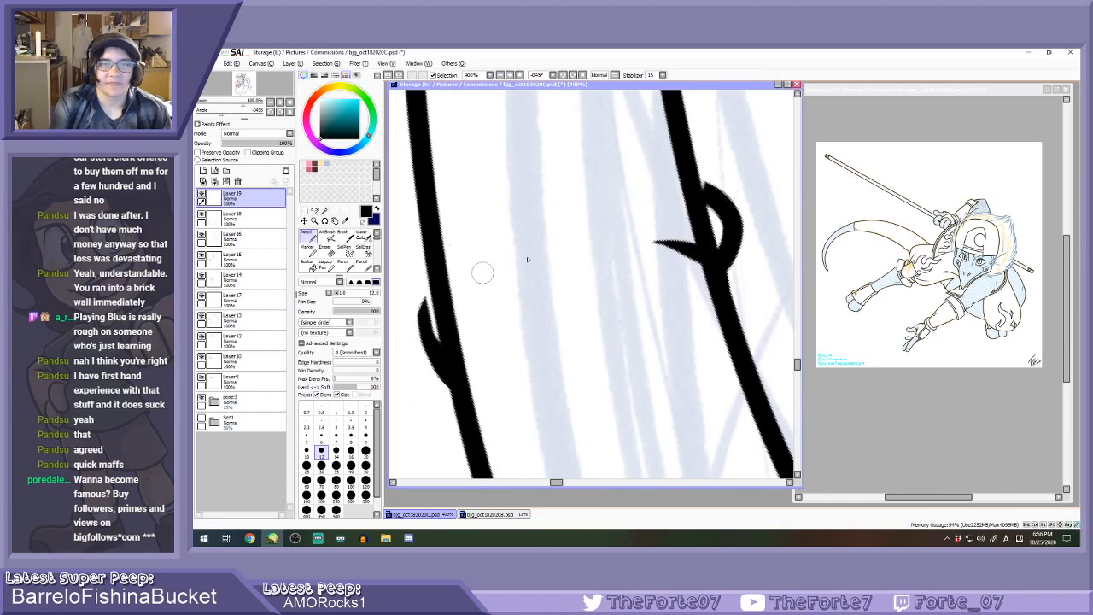
Erase the band's rounded corner at the tail's outer edge on Layer19.
scroll(654, 222, "down", 1)
left_click(562, 76)
left_click(562, 76)
key("e")
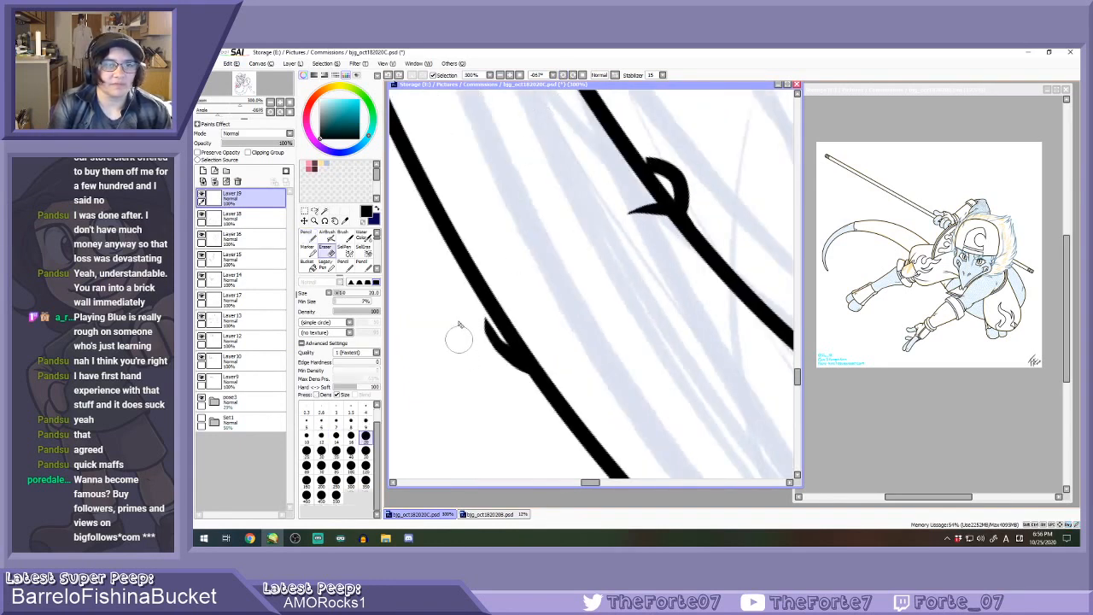
left_click(563, 76)
Try to ink the curved band line across the tail from its inner-edge corner around the outer edge.
key("n")
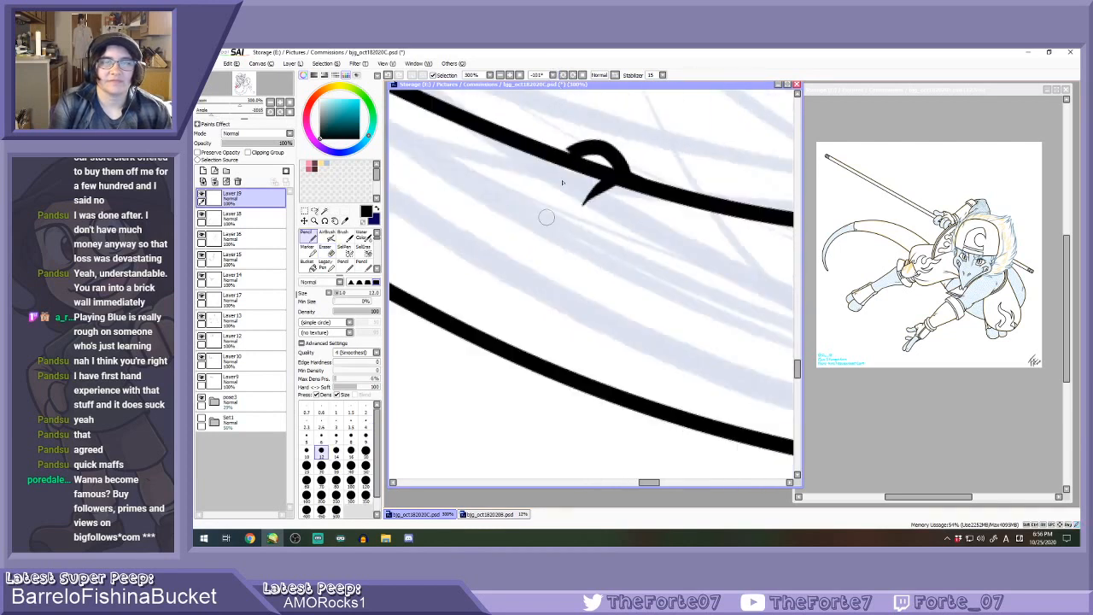
mouse_move(571, 151)
left_mouse_down()
mouse_move(489, 238)
mouse_move(538, 389)
left_mouse_up()
key("ctrl+z")
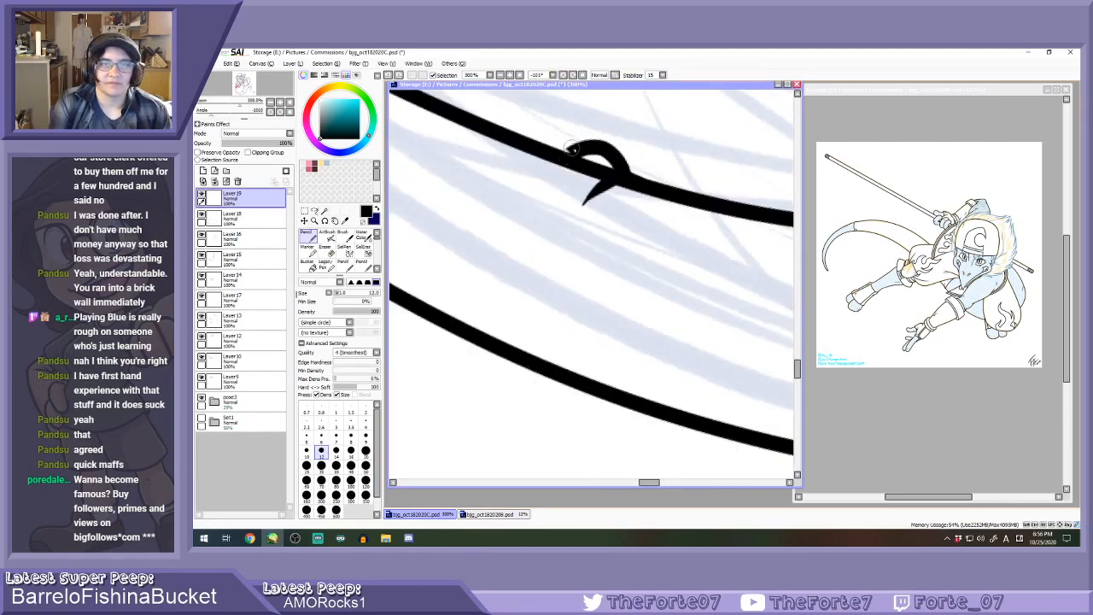
mouse_move(570, 148)
left_mouse_down()
mouse_move(507, 212)
mouse_move(477, 314)
mouse_move(541, 389)
left_mouse_up()
key("ctrl+z")
mouse_move(572, 150)
left_mouse_down()
mouse_move(538, 177)
mouse_move(481, 276)
mouse_move(528, 377)
mouse_move(555, 383)
left_mouse_up()
key("ctrl+z")
mouse_move(572, 151)
left_mouse_down()
mouse_move(509, 209)
mouse_move(480, 316)
mouse_move(573, 381)
left_mouse_up()
key("ctrl+z")
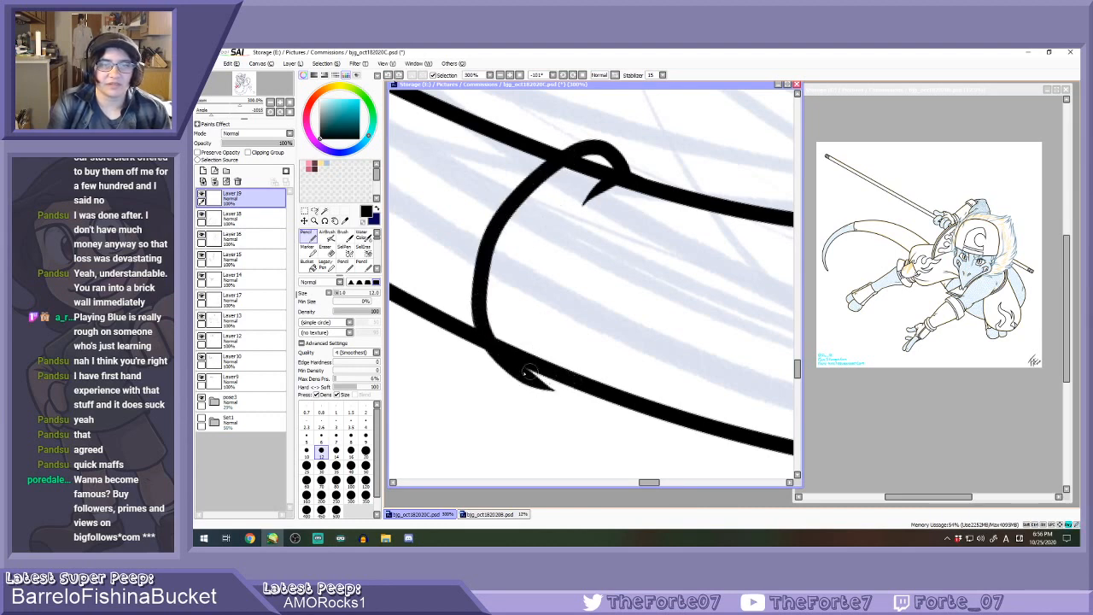
Ink the band line across the tail, rounding it around the outer edge and adding a short fold stroke there.
mouse_move(511, 365)
left_mouse_down()
mouse_move(544, 385)
mouse_move(576, 378)
left_mouse_up()
key("ctrl+z")
key("ctrl+z")
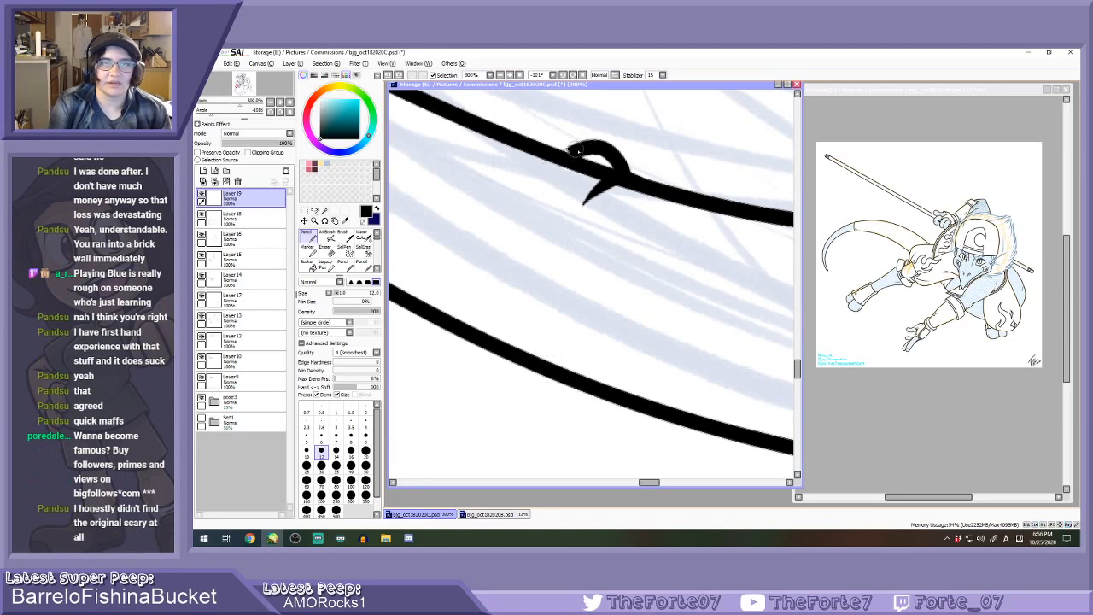
mouse_move(576, 149)
left_mouse_down()
mouse_move(517, 201)
mouse_move(507, 353)
mouse_move(555, 382)
left_mouse_up()
key("ctrl+z")
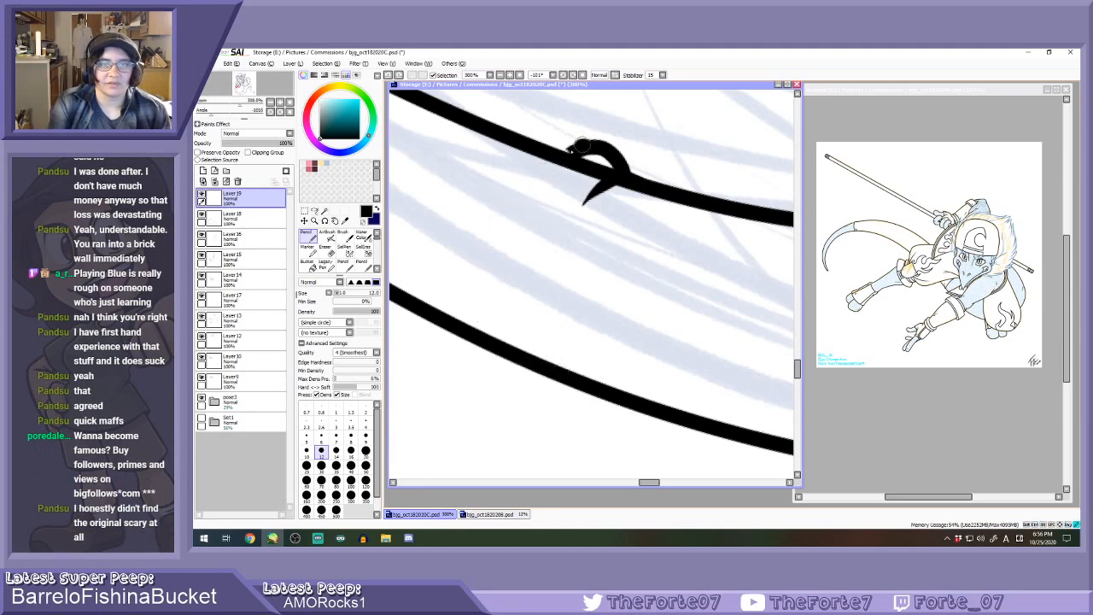
mouse_move(581, 145)
left_mouse_down()
mouse_move(492, 247)
mouse_move(497, 354)
mouse_move(581, 384)
left_mouse_up()
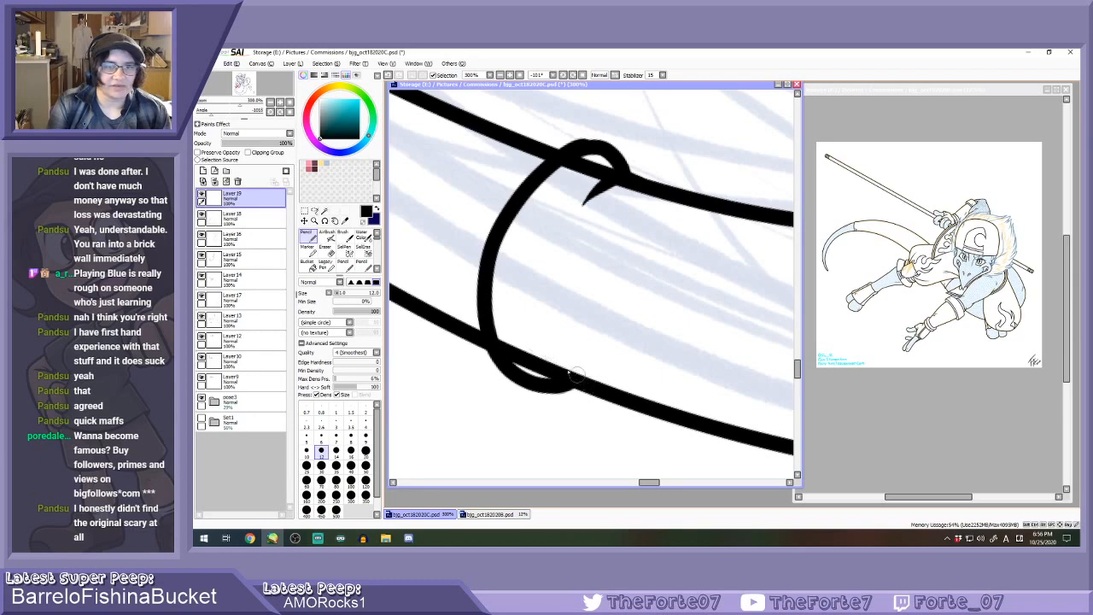
left_click_drag(551, 365, 523, 297)
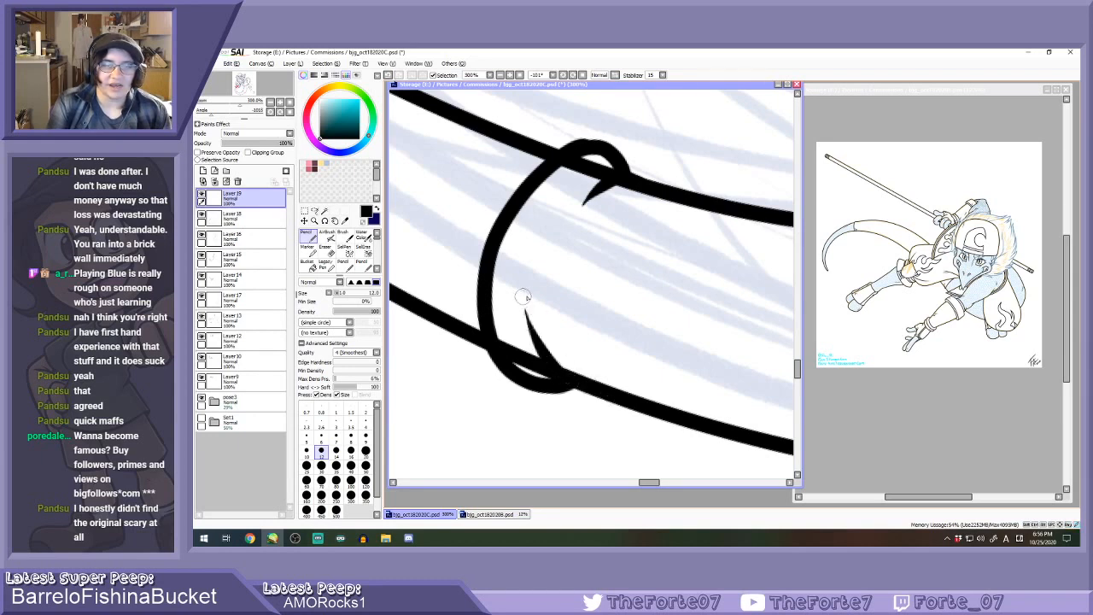
Erase the band's rounded corner at the tail's inner edge and redraw it wider with a short fold stroke.
key("e")
mouse_move(606, 152)
left_mouse_down()
mouse_move(646, 163)
mouse_move(579, 139)
mouse_move(594, 135)
mouse_move(653, 183)
left_mouse_up()
key("n")
key("ctrl+z")
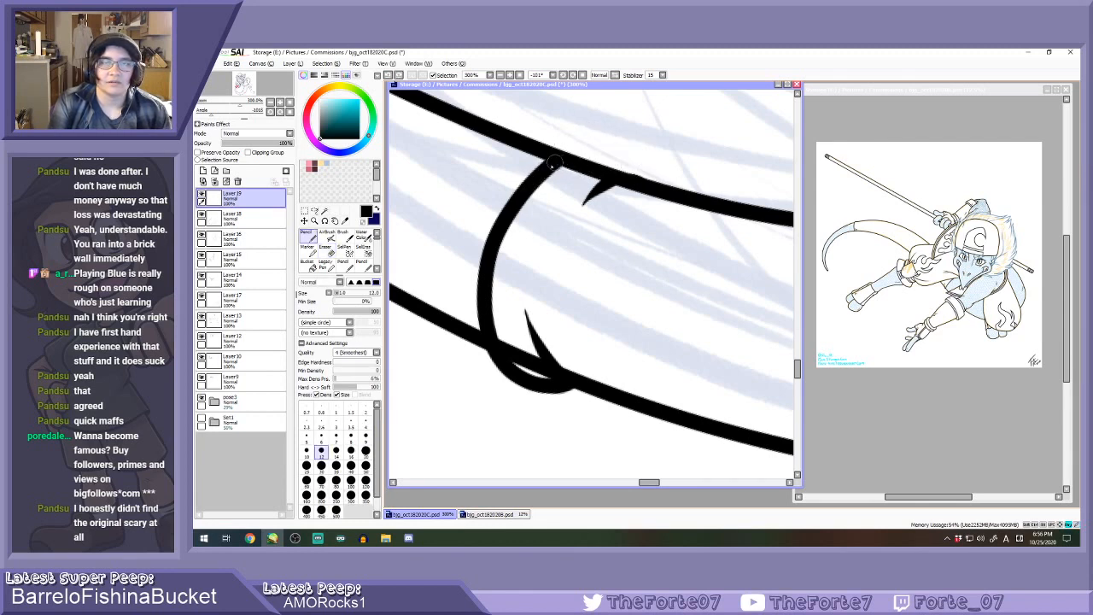
mouse_move(553, 159)
left_mouse_down()
mouse_move(642, 182)
mouse_move(590, 206)
mouse_move(633, 179)
mouse_move(608, 186)
mouse_move(564, 229)
left_mouse_up()
key("e")
key("n")
key("ctrl+z")
left_click_drag(642, 171, 601, 194)
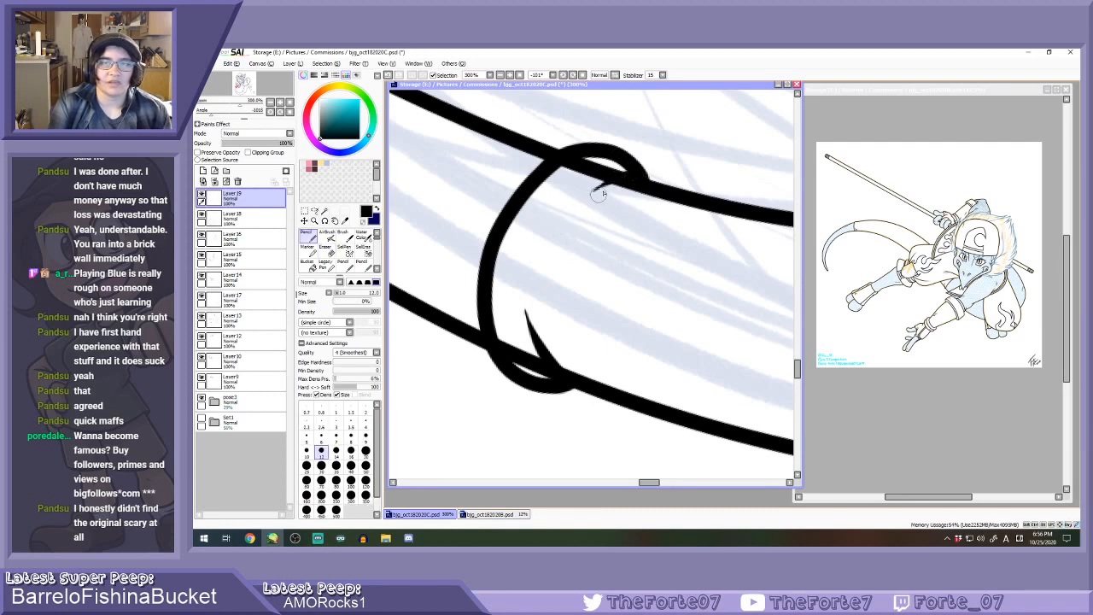
Compare the tail band with the one on the reference drawing's tail, checking the artwork with and without the band line.
scroll(596, 188, "down", 1)
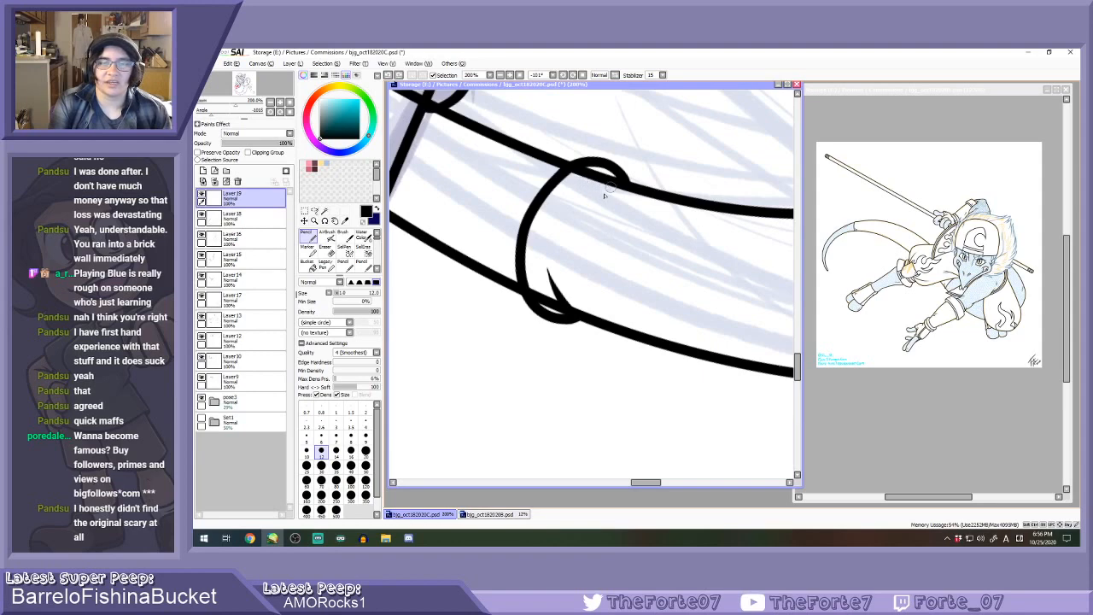
scroll(604, 196, "down", 5)
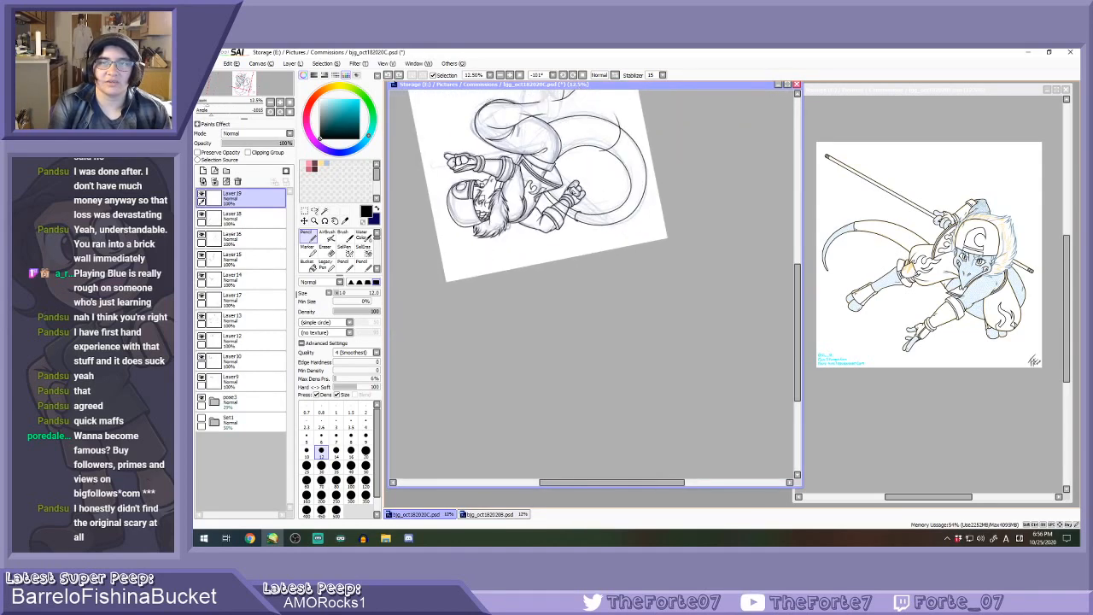
left_click(817, 226)
scroll(861, 226, "up", 3)
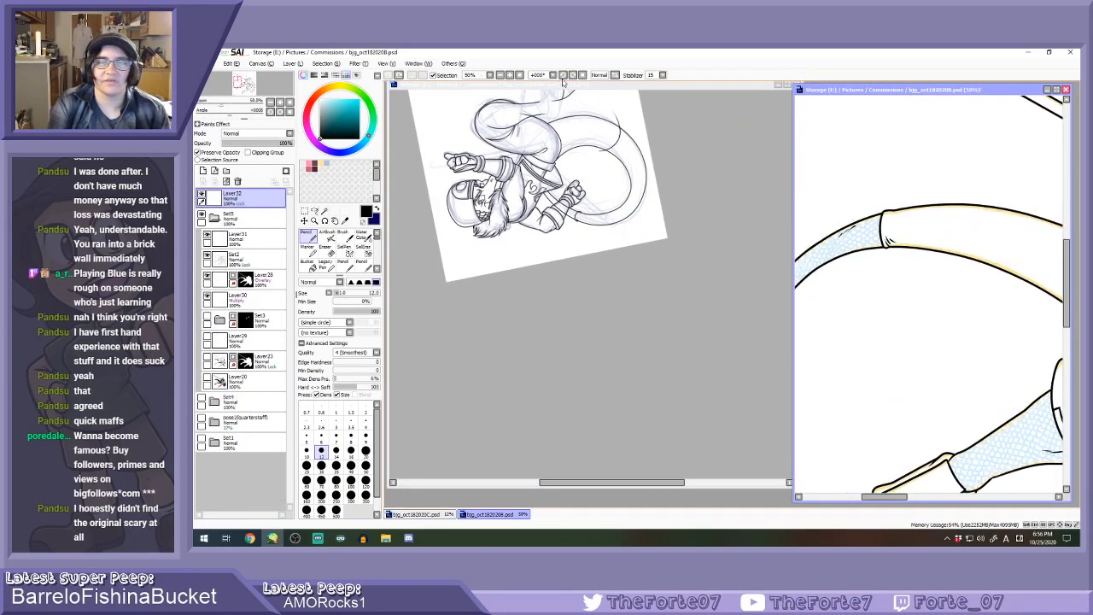
left_click(565, 84)
scroll(570, 207, "up", 5)
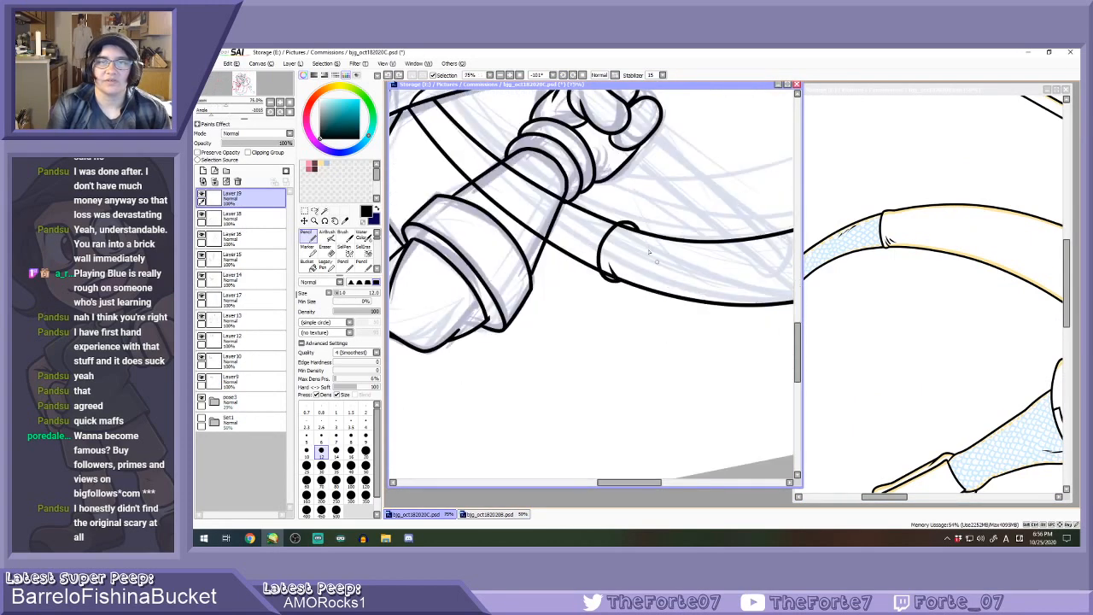
scroll(650, 252, "up", 1)
key("ctrl+z")
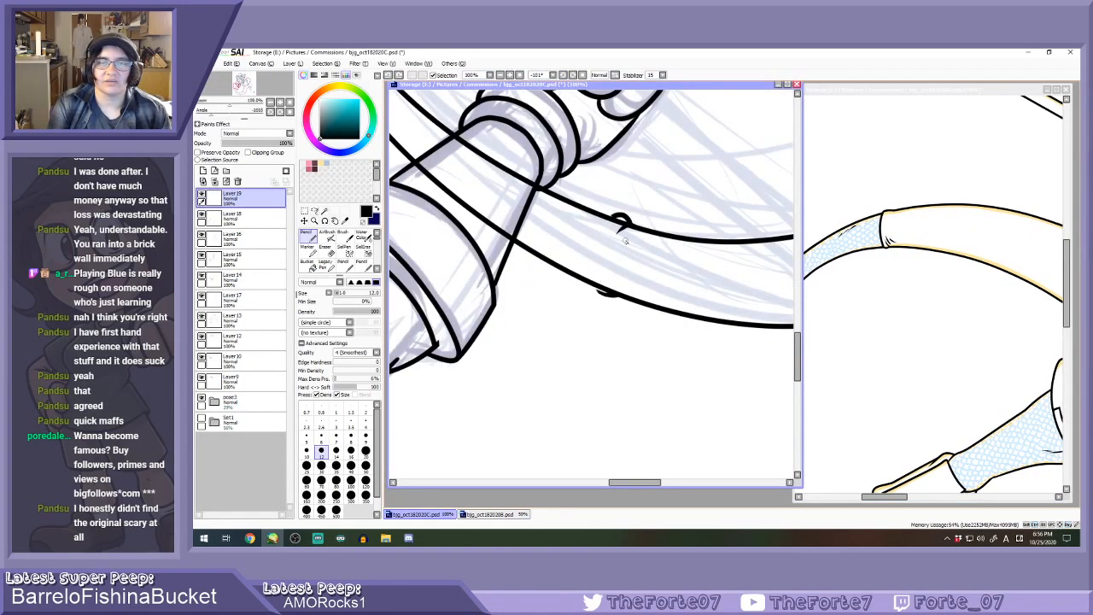
key("ctrl+y")
Erase the whole band from the tail on Layer19, including its line, rounded corners and fold strokes.
key("e")
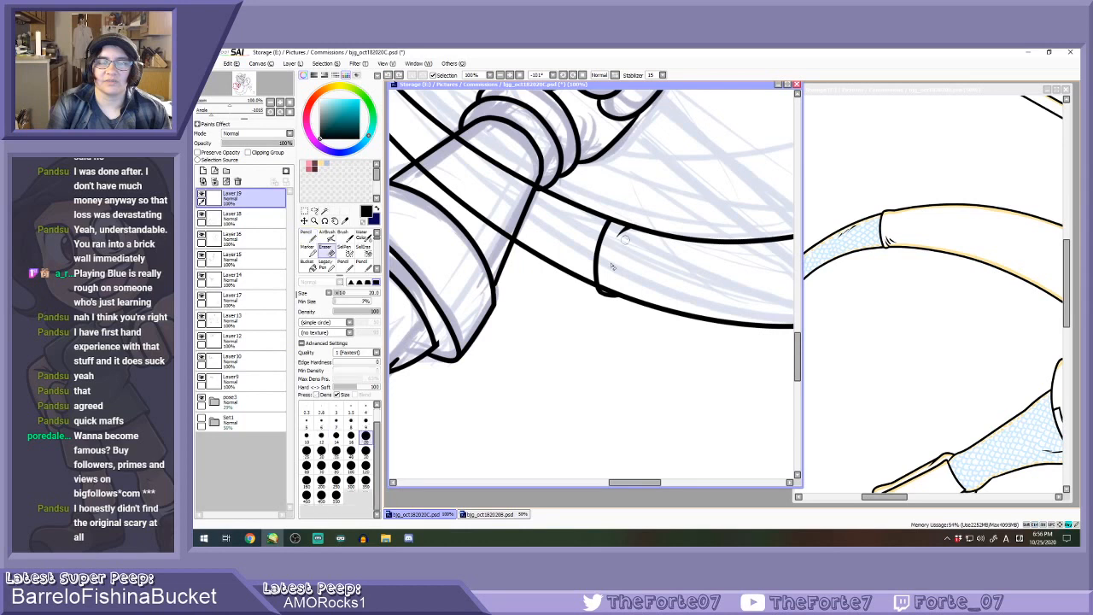
key("n")
key("e")
left_click_drag(596, 266, 606, 222)
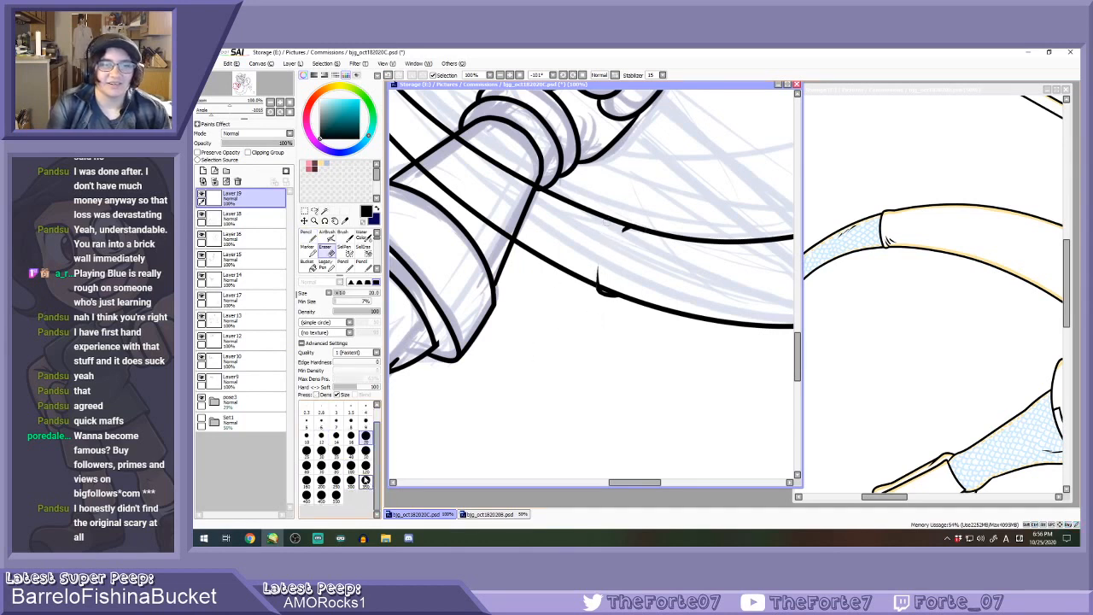
left_click(365, 468)
left_click_drag(612, 278, 629, 235)
Redraw the tail band with the Pencil at size 12, rounding it over both edges and adding an inner-edge fold stroke.
key("n")
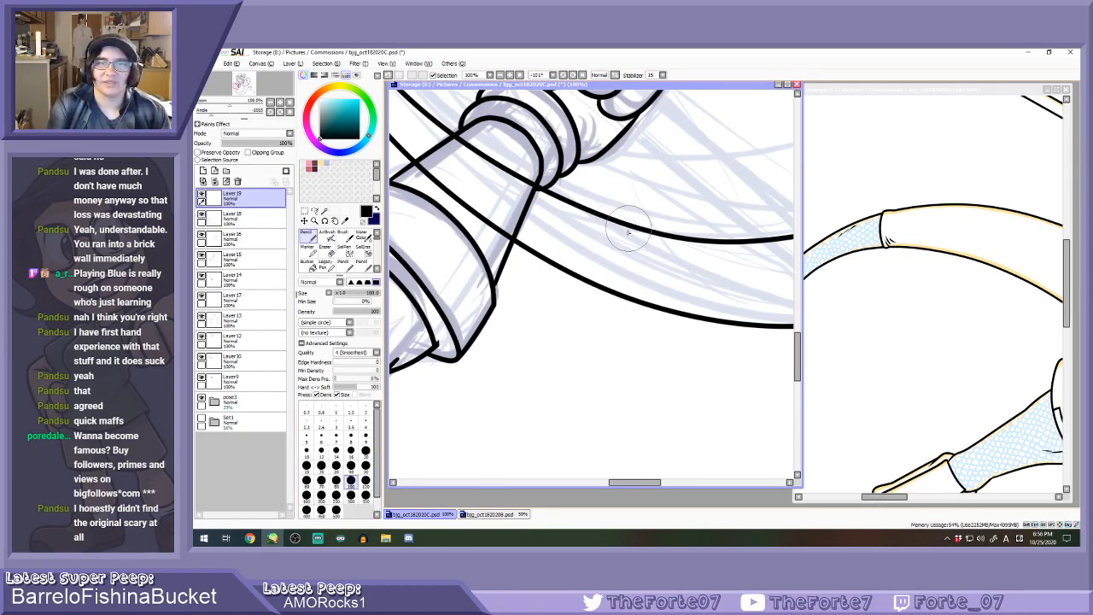
left_click(321, 450)
scroll(624, 227, "up", 2)
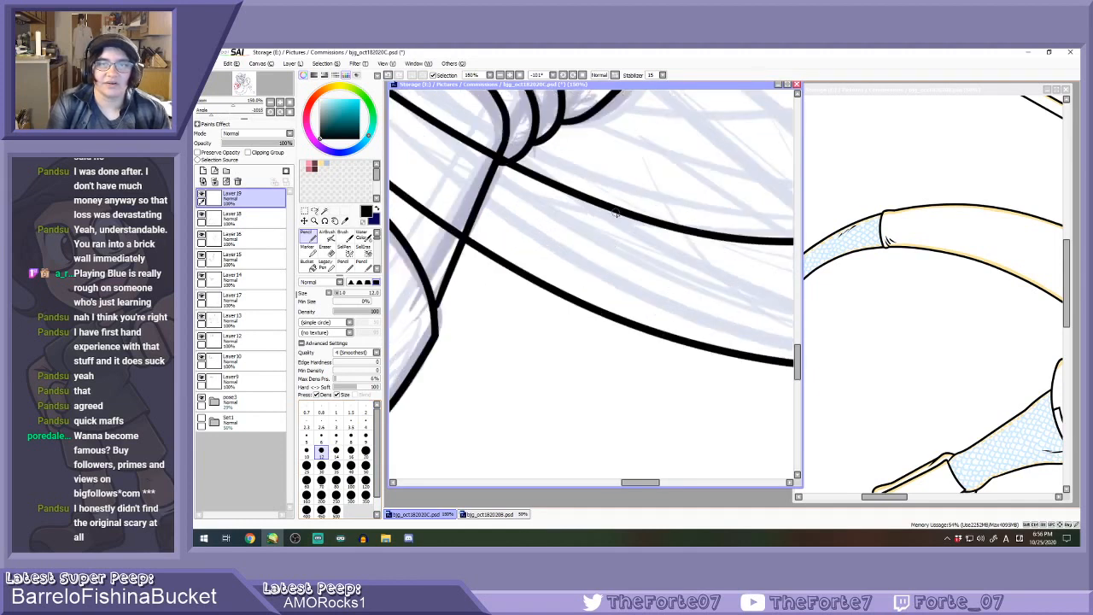
mouse_move(622, 211)
left_mouse_down()
mouse_move(580, 249)
mouse_move(589, 306)
left_mouse_up()
scroll(598, 309, "up", 1)
key("ctrl+z")
mouse_move(630, 173)
left_mouse_down()
mouse_move(581, 208)
mouse_move(561, 284)
mouse_move(578, 316)
mouse_move(649, 326)
left_mouse_up()
mouse_move(619, 176)
left_mouse_down()
mouse_move(693, 198)
mouse_move(615, 238)
left_mouse_up()
key("ctrl+z")
key("ctrl+z")
key("ctrl+z")
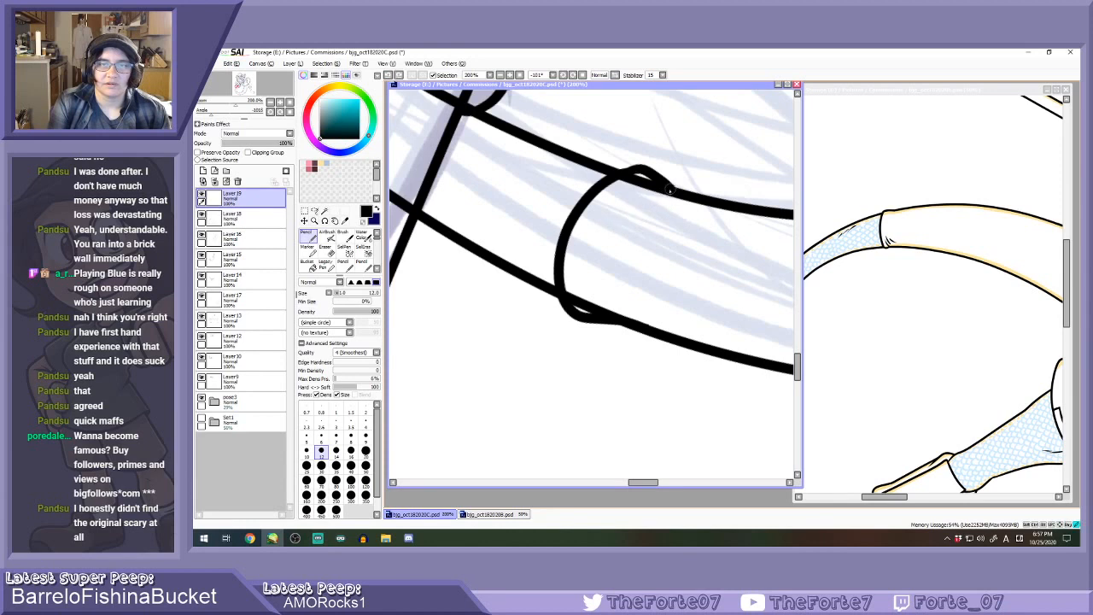
left_click_drag(668, 190, 618, 216)
On Layer18, erase the tail outlines inside the band's two rounded corners with the Eraser at size 20.
left_click(253, 221)
key("e")
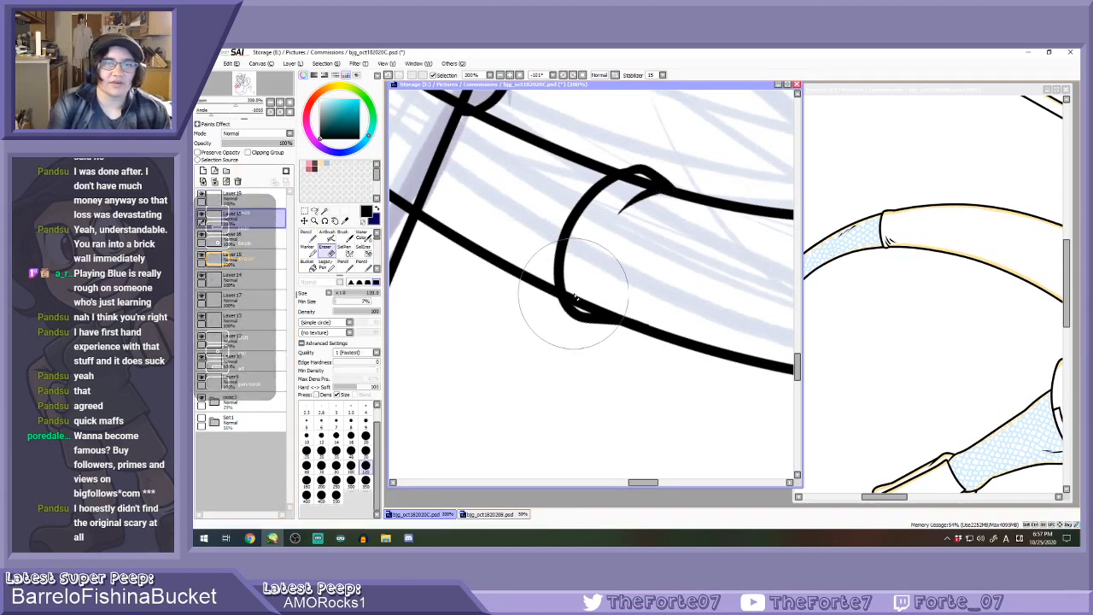
left_click(365, 423)
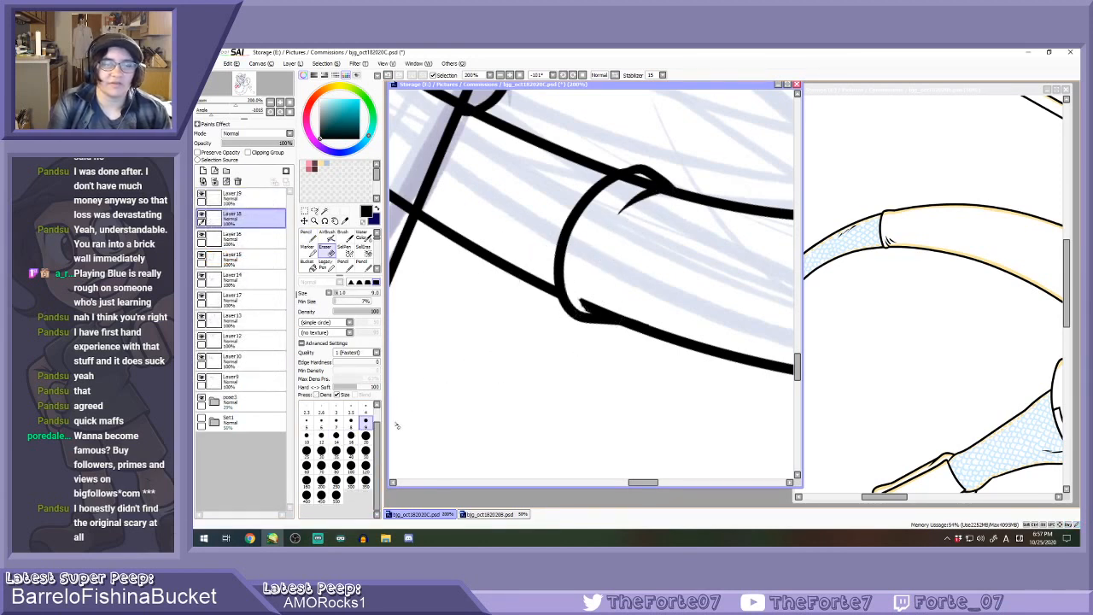
left_click(366, 438)
mouse_move(591, 303)
left_mouse_down()
mouse_move(577, 289)
mouse_move(632, 304)
mouse_move(595, 304)
left_mouse_up()
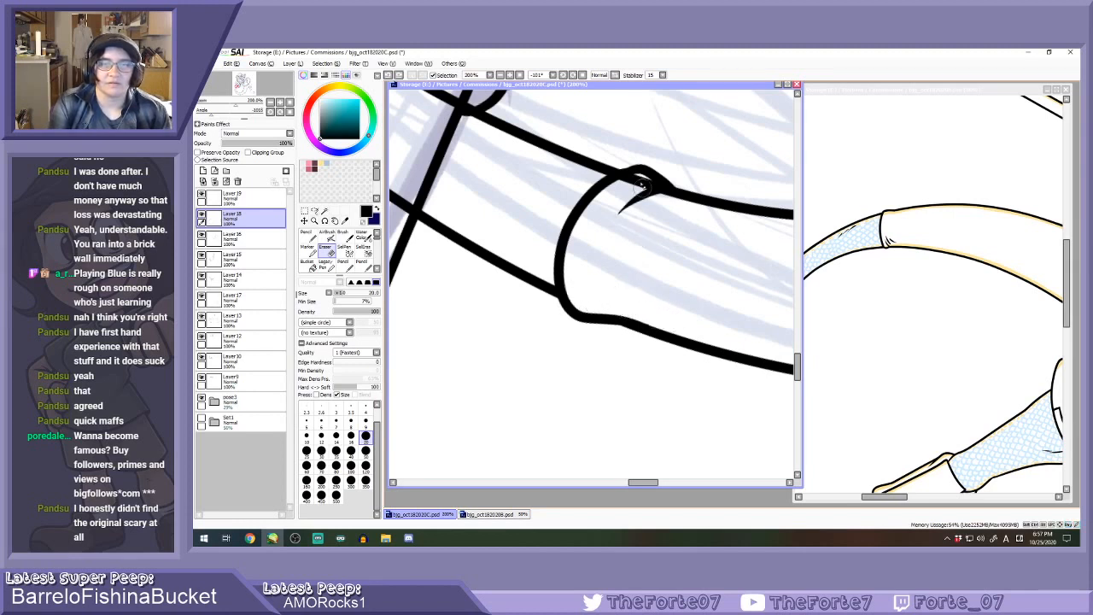
mouse_move(643, 188)
left_mouse_down()
mouse_move(622, 184)
mouse_move(632, 185)
left_mouse_up()
Make Layer19 active again and reset the canvas rotation to show the whole figure upright.
left_click(250, 198)
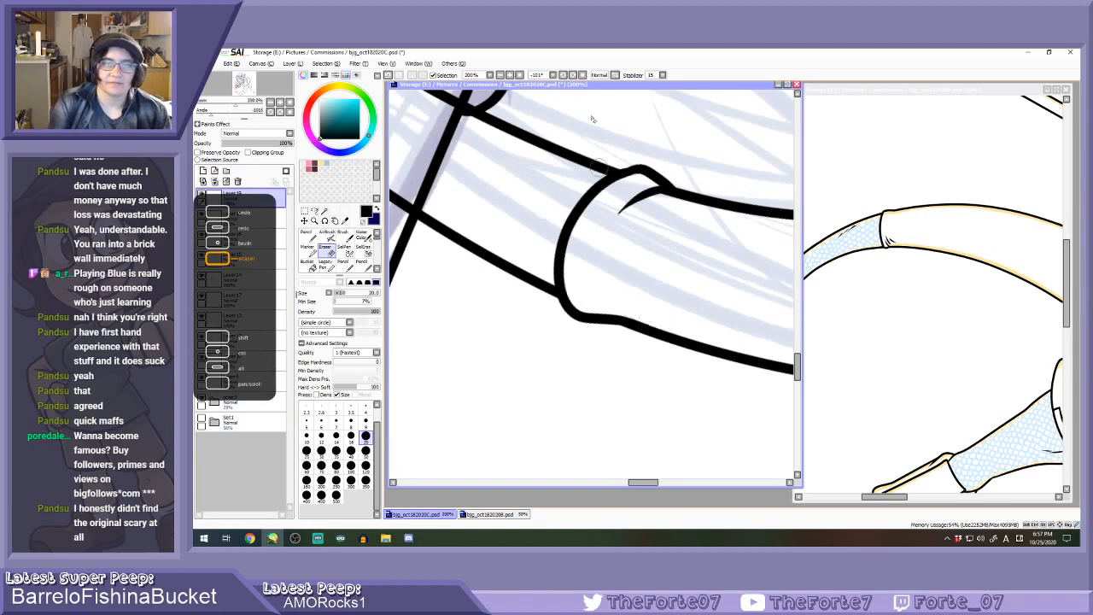
left_click(582, 75)
scroll(566, 329, "up", 2)
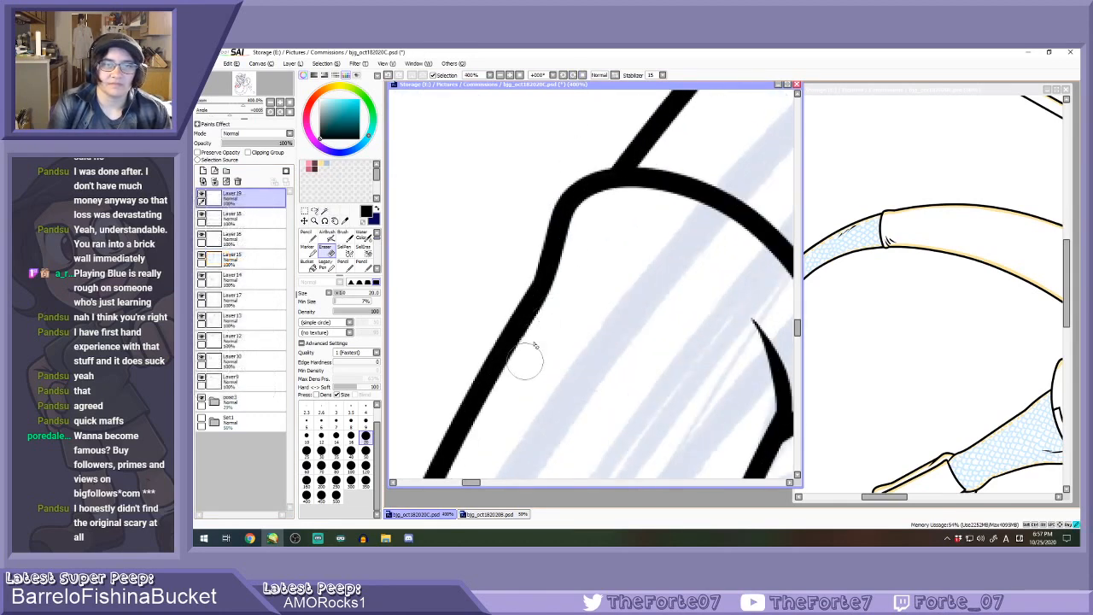
scroll(527, 363, "down", 7)
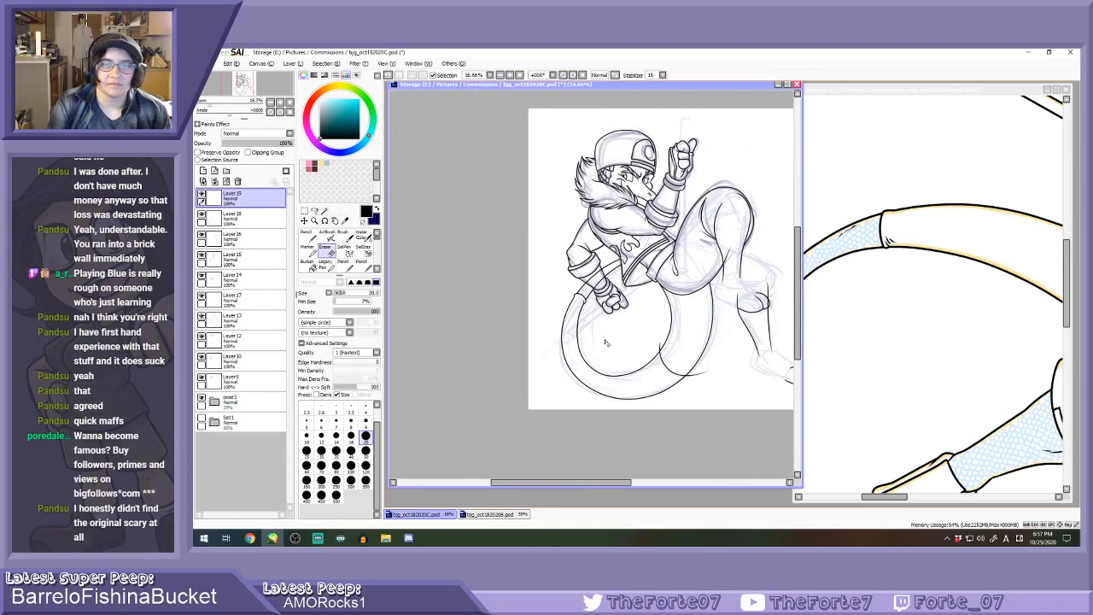
left_click(257, 219)
left_click(247, 199)
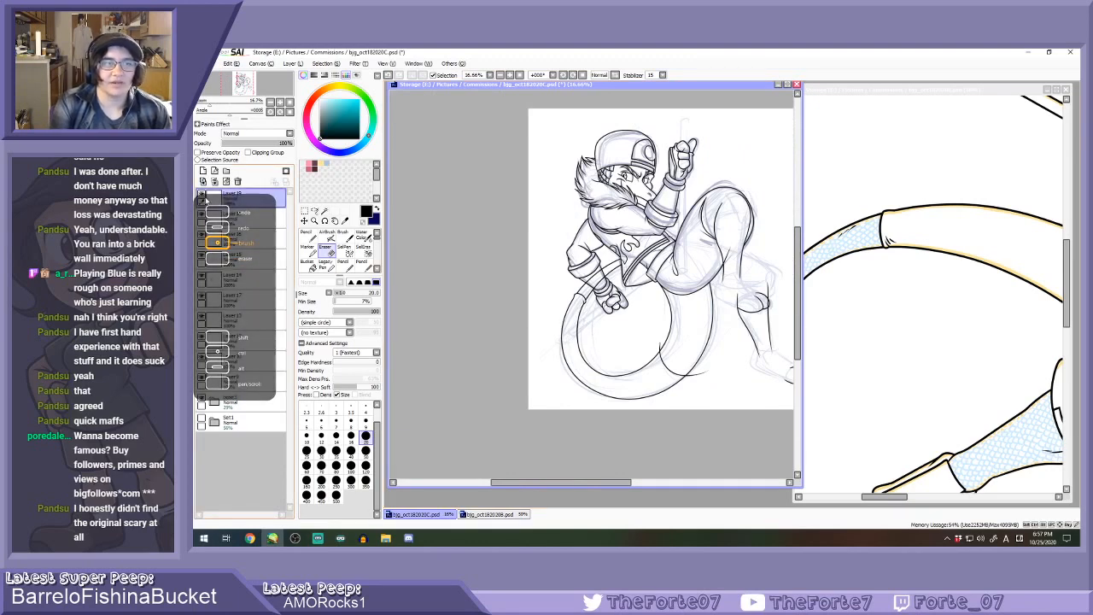
key("n")
scroll(717, 384, "up", 1)
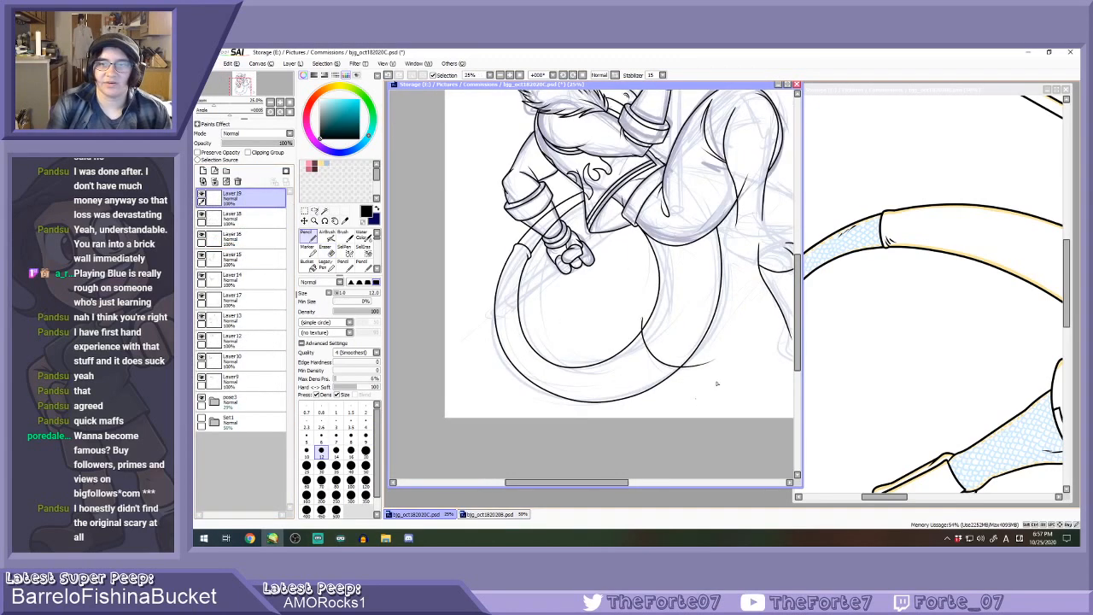
Check the reference drawing, then erase the second band line's end that overshoots the tail's inner outline.
left_click(897, 351)
scroll(880, 346, "down", 5)
scroll(904, 389, "up", 5)
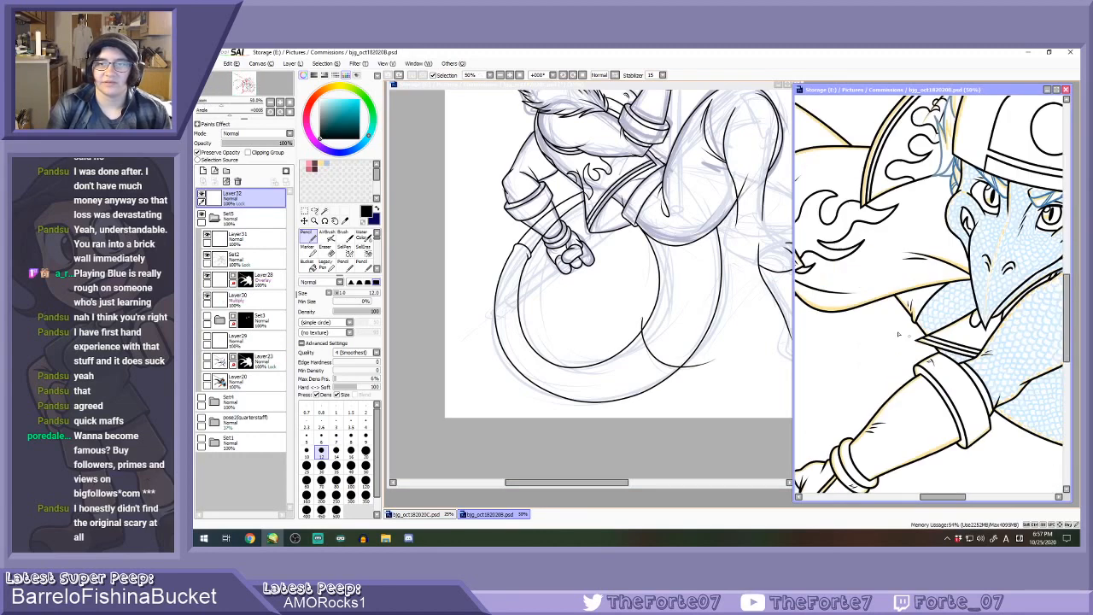
left_click(642, 339)
scroll(648, 329, "up", 4)
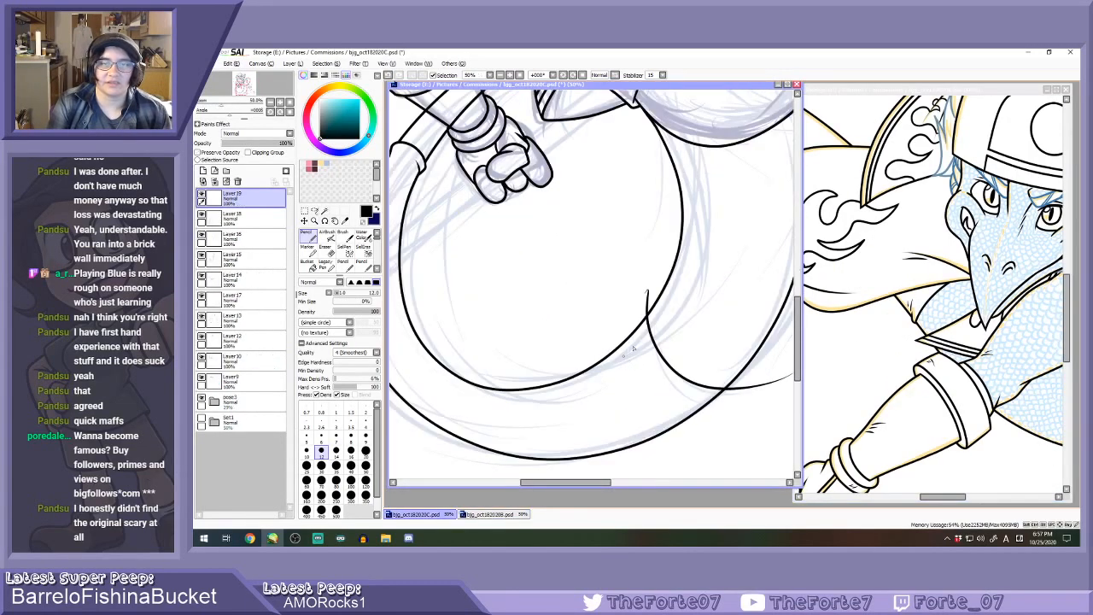
key("e")
mouse_move(644, 221)
left_mouse_down()
mouse_move(643, 269)
mouse_move(658, 240)
left_mouse_up()
mouse_move(643, 293)
left_mouse_down()
mouse_move(646, 339)
mouse_move(653, 256)
mouse_move(660, 325)
left_mouse_up()
scroll(646, 330, "up", 1)
key("n")
key("ctrl+z")
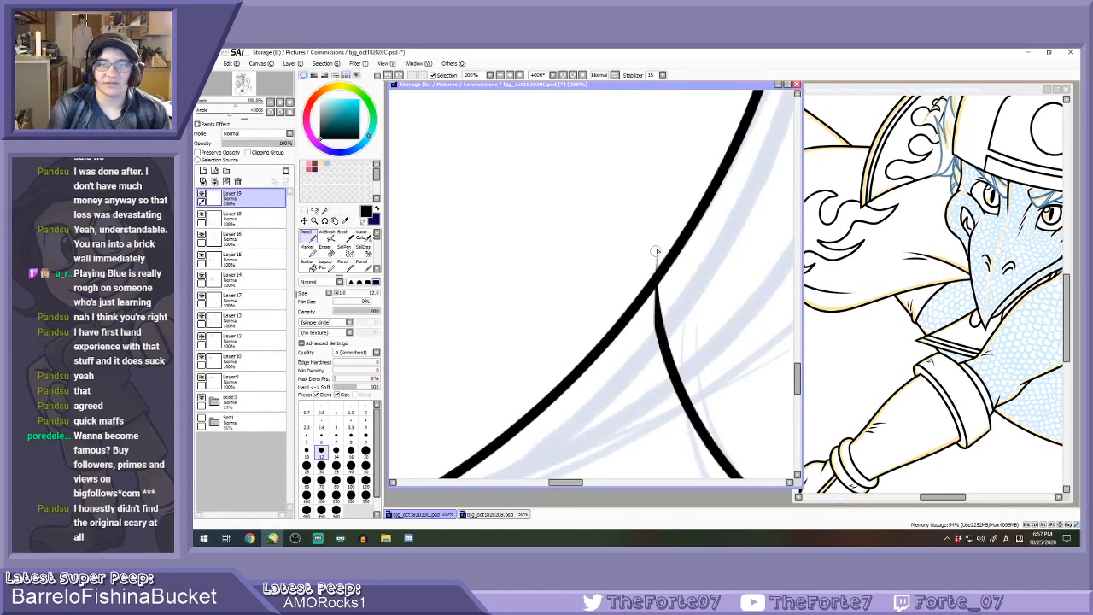
Ink a short tip on the second band line and a rounded corner wrapping over the tail's inner outline.
left_click_drag(656, 250, 657, 319)
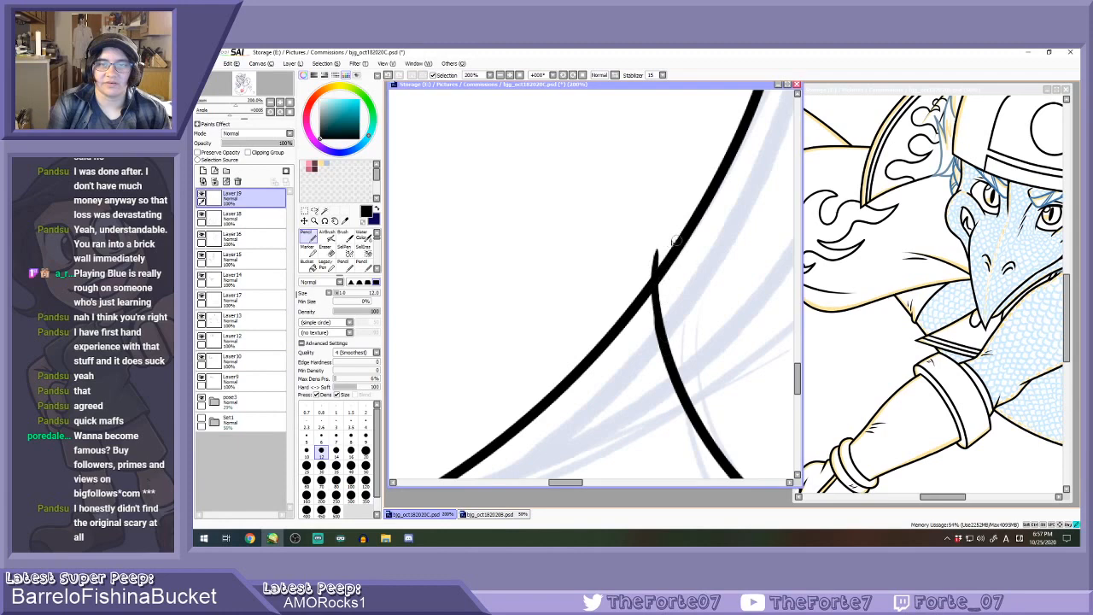
left_click_drag(675, 241, 620, 318)
key("ctrl+z")
mouse_move(677, 240)
left_mouse_down()
mouse_move(640, 252)
mouse_move(613, 350)
left_mouse_up()
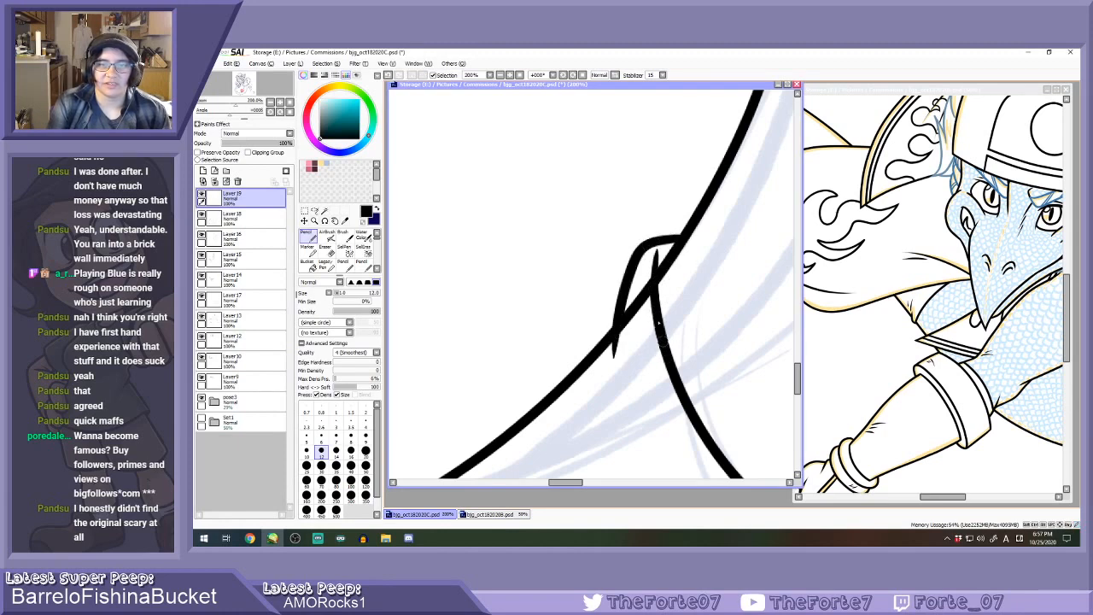
Rotate the canvas and erase the second band line's end that overshoots the tail's outer outline.
scroll(659, 323, "down", 4)
key("e")
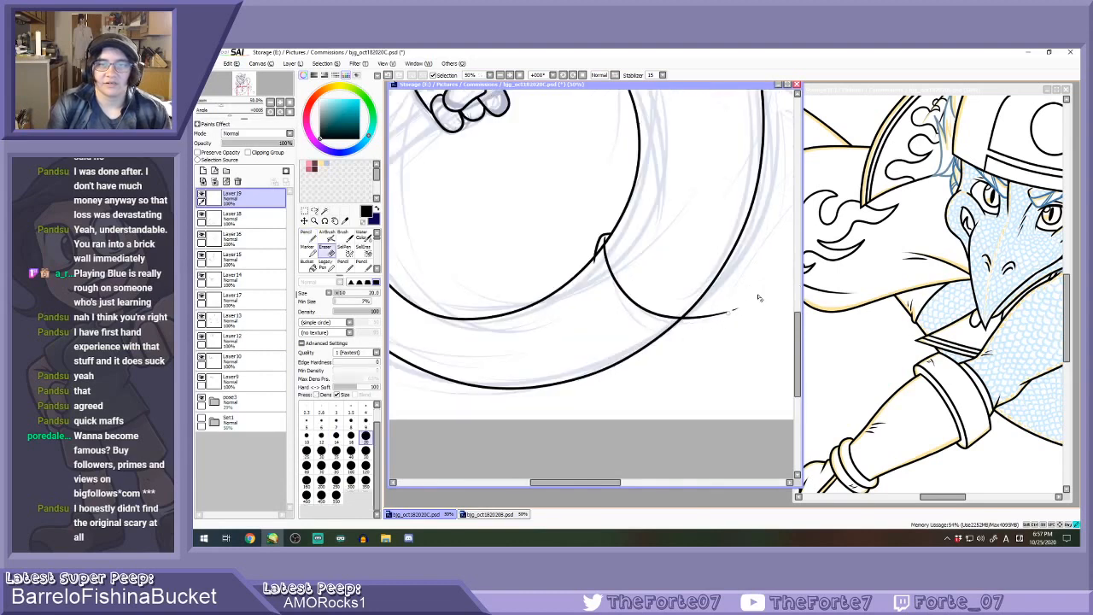
left_click(563, 75)
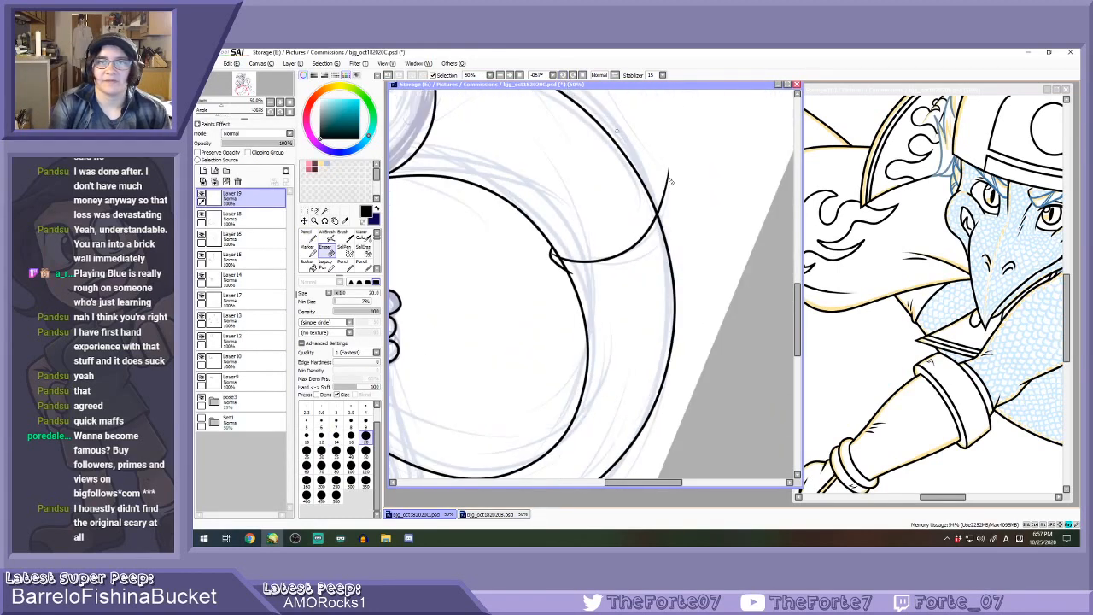
scroll(669, 169, "up", 1)
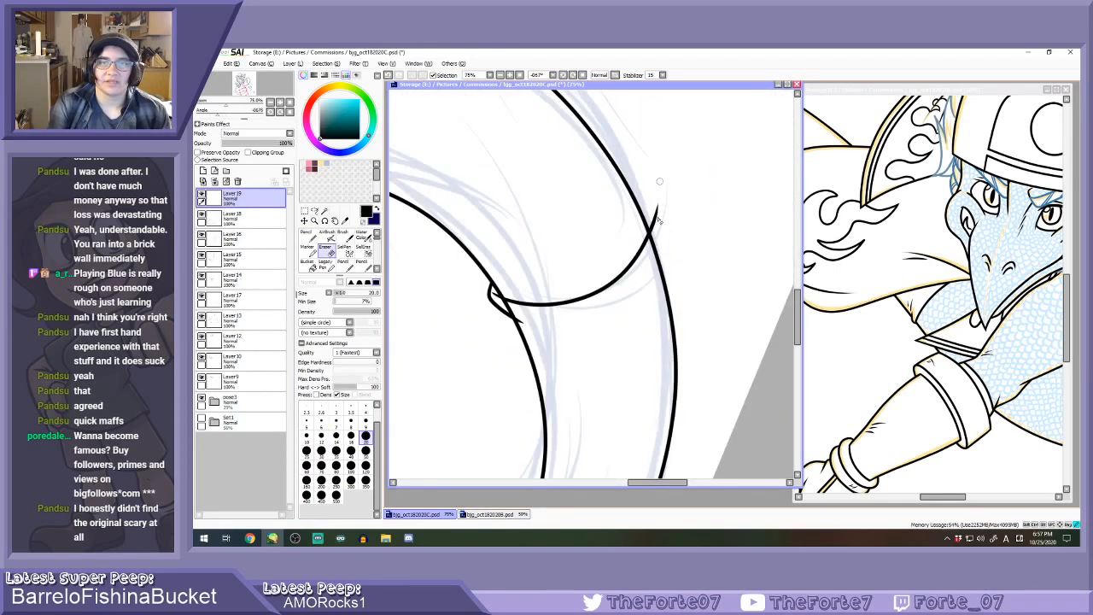
scroll(658, 221, "up", 1)
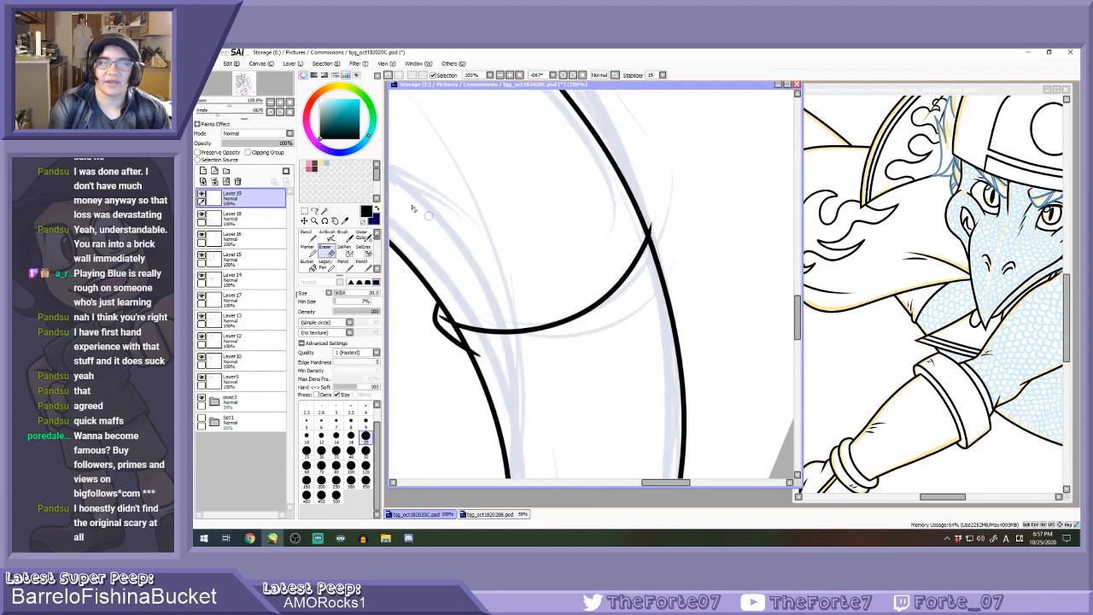
Ink a rounded corner on the second band line wrapping over the tail's outer outline with the Pencil at size 12.
key("n")
scroll(647, 248, "up", 1)
mouse_move(629, 207)
left_mouse_down()
mouse_move(659, 220)
mouse_move(669, 299)
left_mouse_up()
key("ctrl+z")
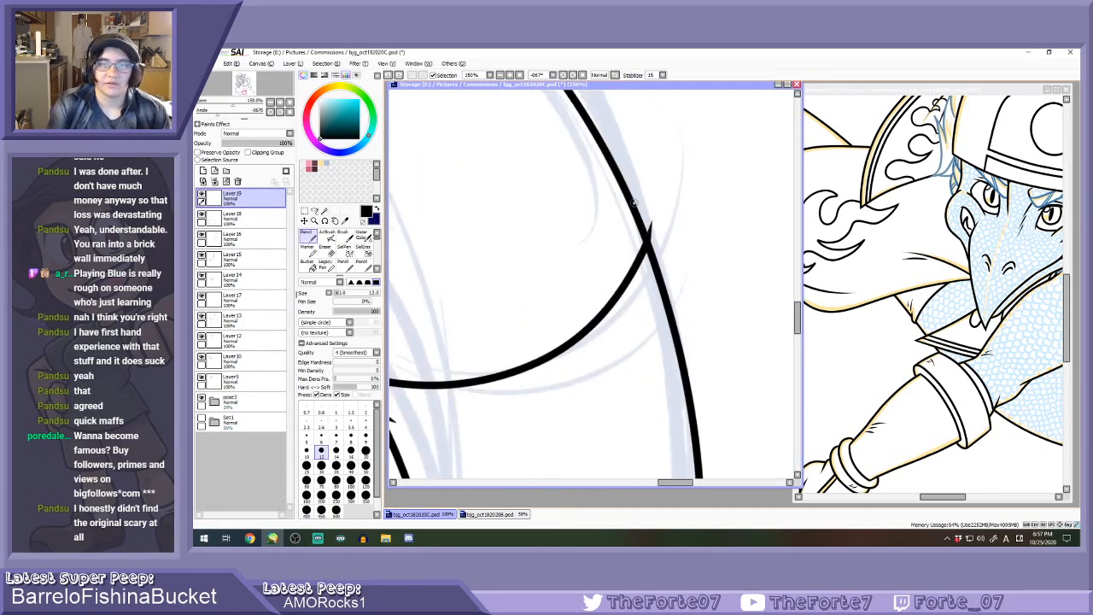
mouse_move(626, 191)
left_mouse_down()
mouse_move(662, 224)
mouse_move(673, 294)
left_mouse_up()
scroll(646, 250, "down", 4)
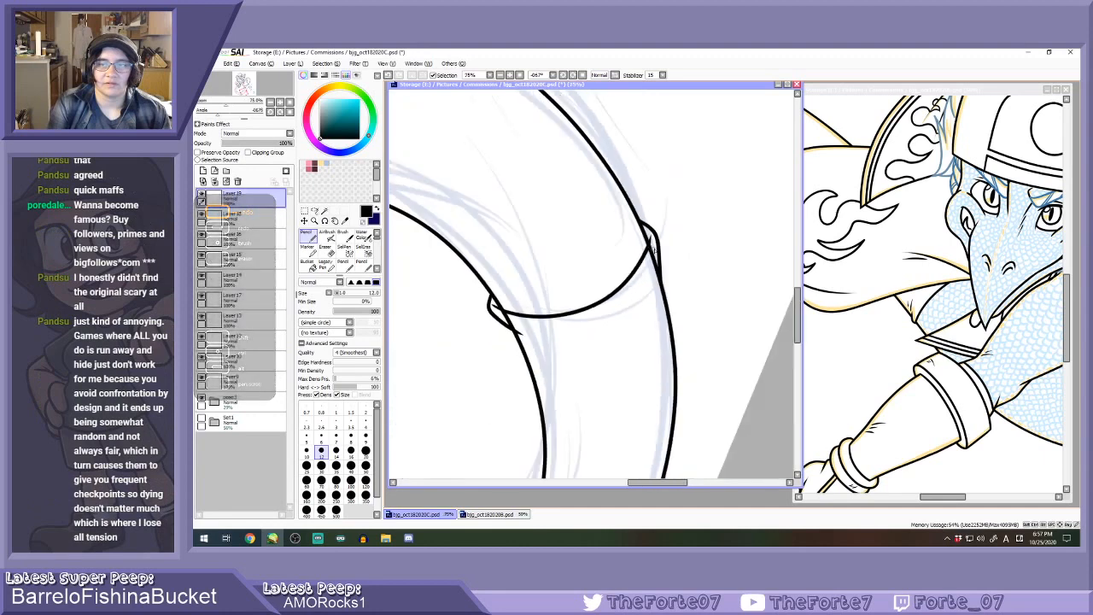
scroll(656, 273, "up", 1)
On Layer18, erase the tail outlines inside the second band's two rounded corners with the Eraser at size 20.
key("e")
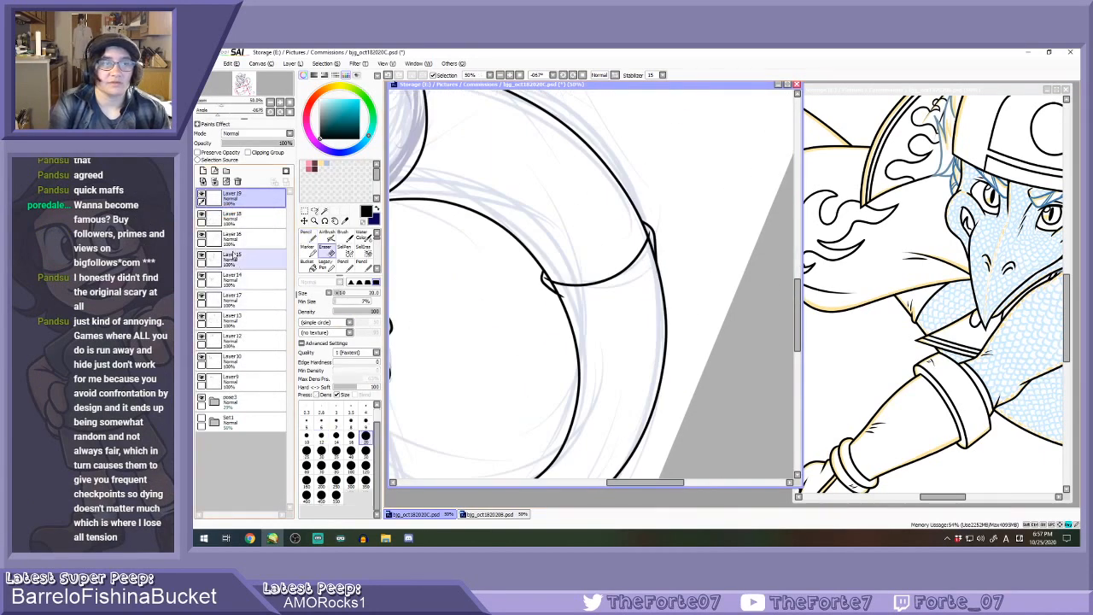
left_click(247, 219)
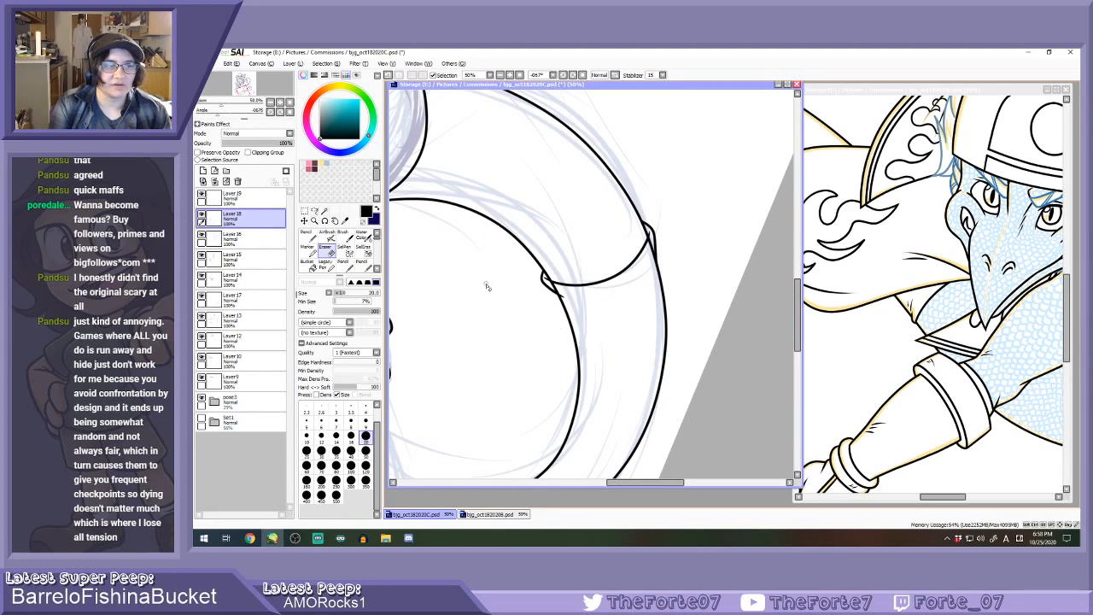
key("e")
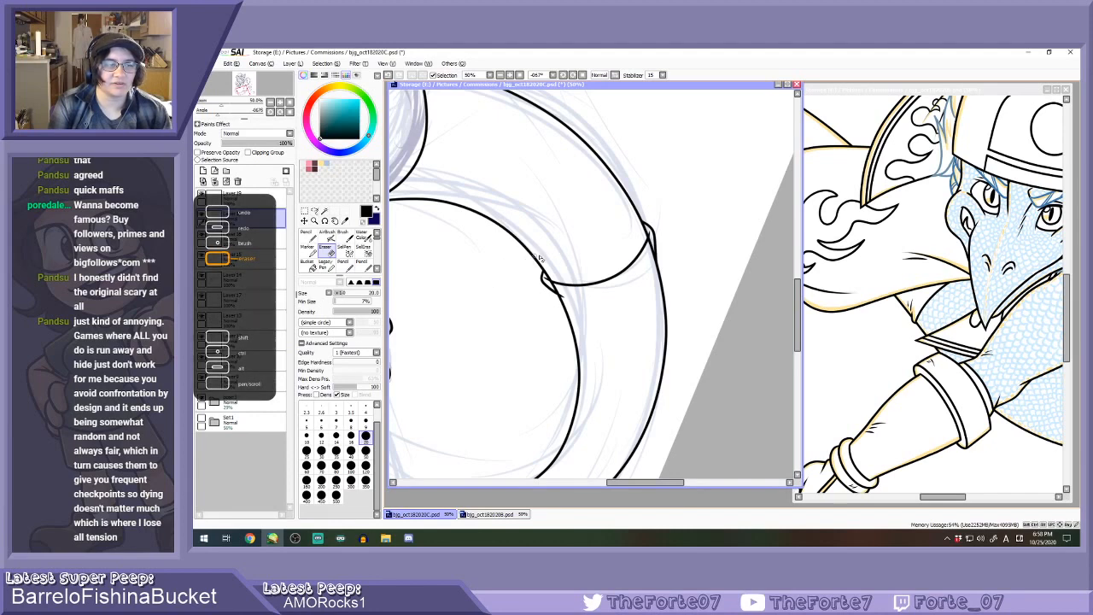
scroll(540, 258, "up", 2)
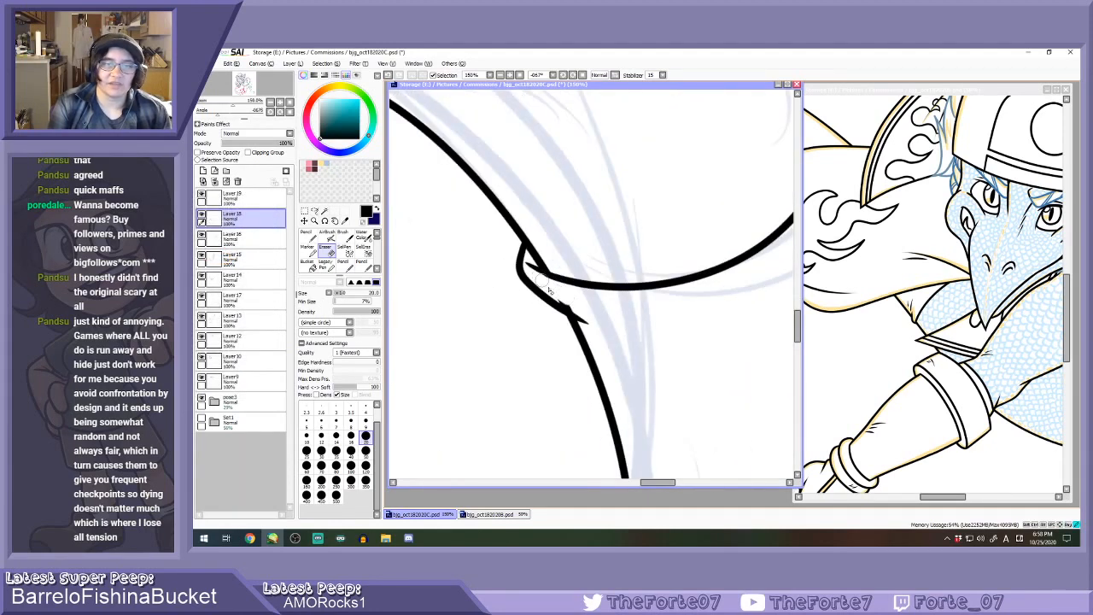
scroll(570, 295, "down", 1)
scroll(729, 195, "up", 2)
left_click_drag(751, 194, 752, 288)
scroll(753, 233, "down", 1)
scroll(746, 236, "up", 1)
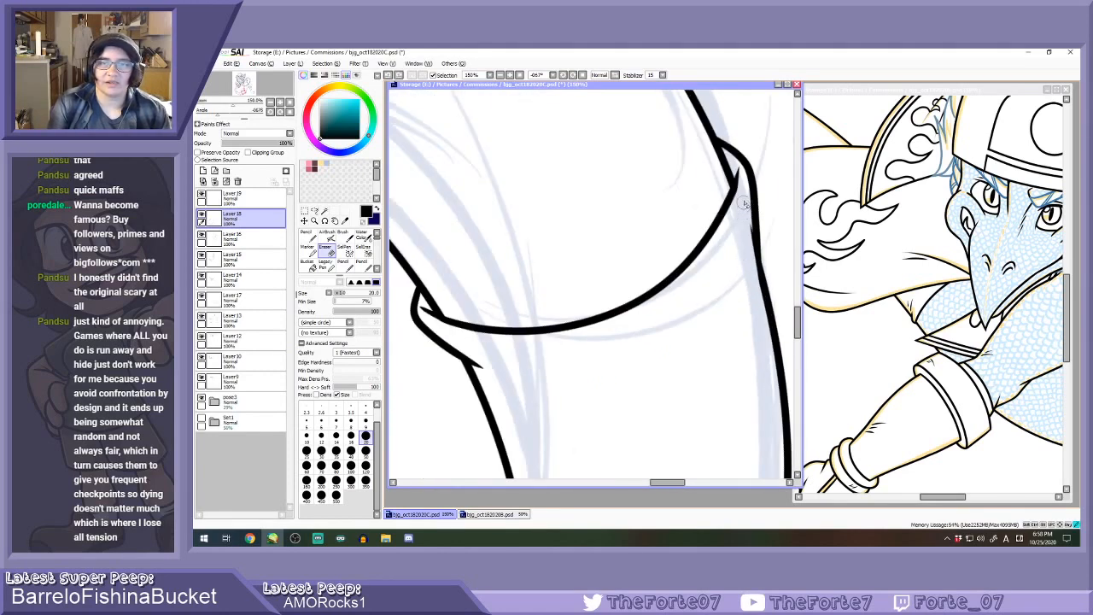
Touch up the outer tail outline with the Pencil where it meets the second band's rounded corner.
key("n")
scroll(753, 226, "up", 1)
left_click_drag(753, 232, 754, 259)
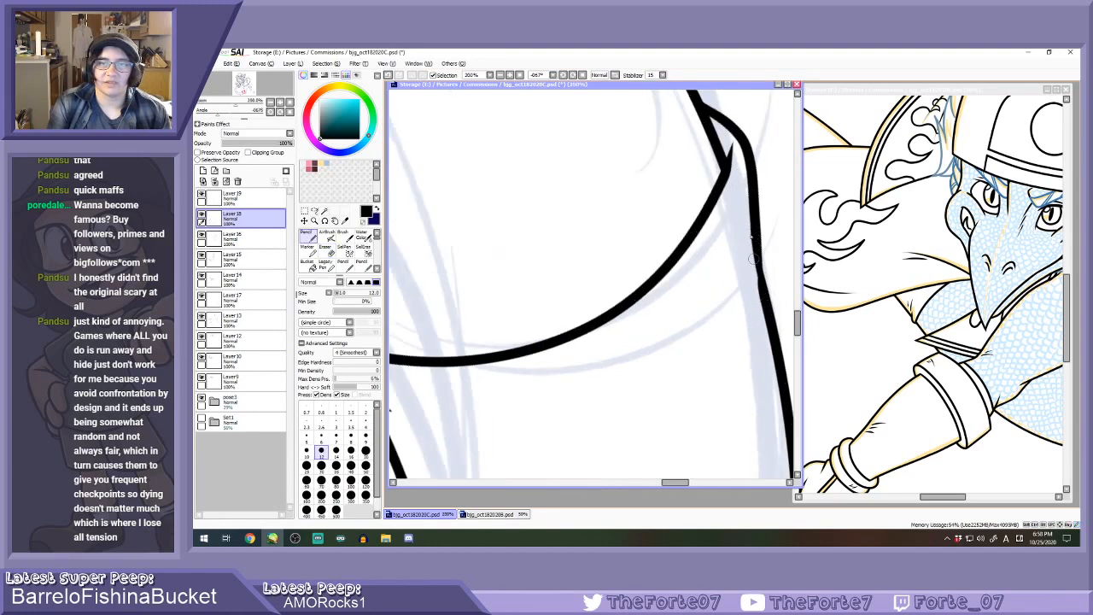
scroll(647, 154, "down", 2)
Reset the canvas rotation and ink a short fold line running into the tail from the second band's inner corner.
left_click(583, 75)
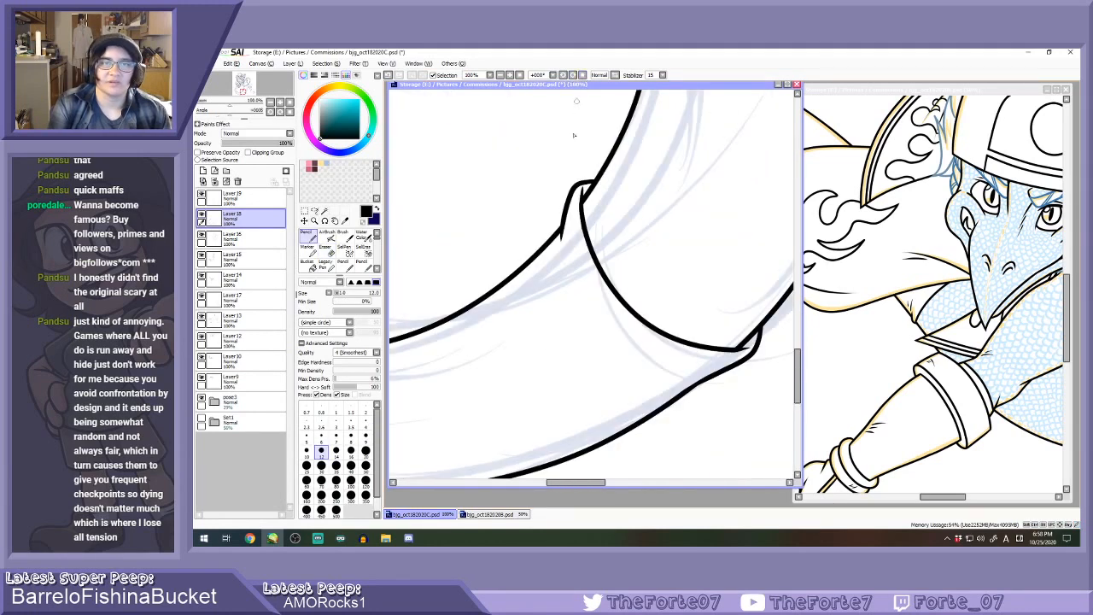
scroll(566, 215, "down", 2)
scroll(571, 205, "up", 4)
left_click_drag(570, 203, 576, 307)
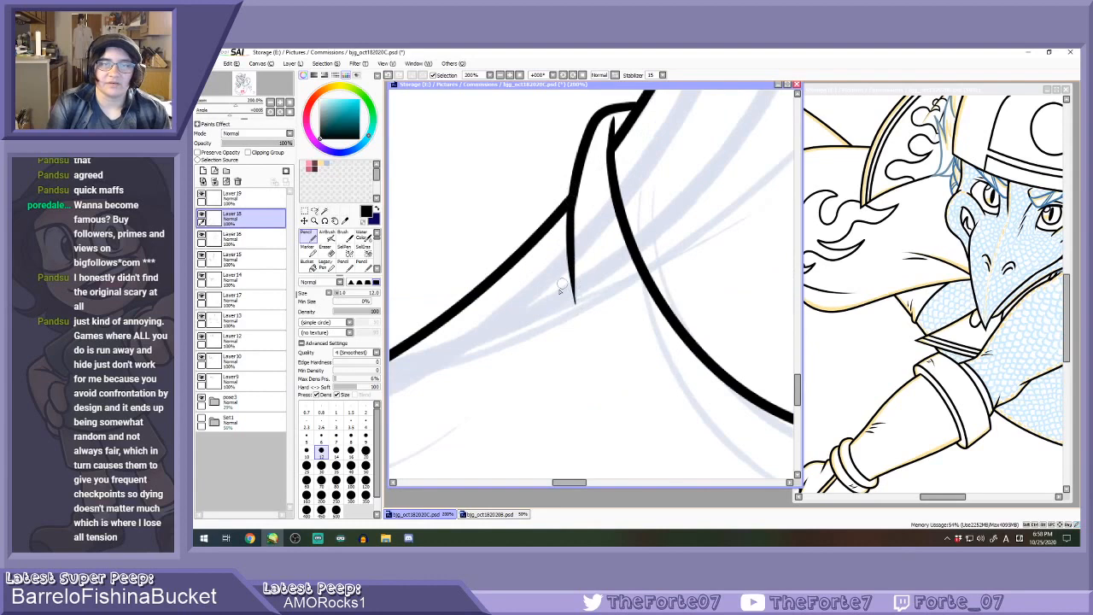
left_click_drag(565, 244, 557, 337)
key("ctrl+z")
key("ctrl+z")
left_click_drag(573, 198, 565, 284)
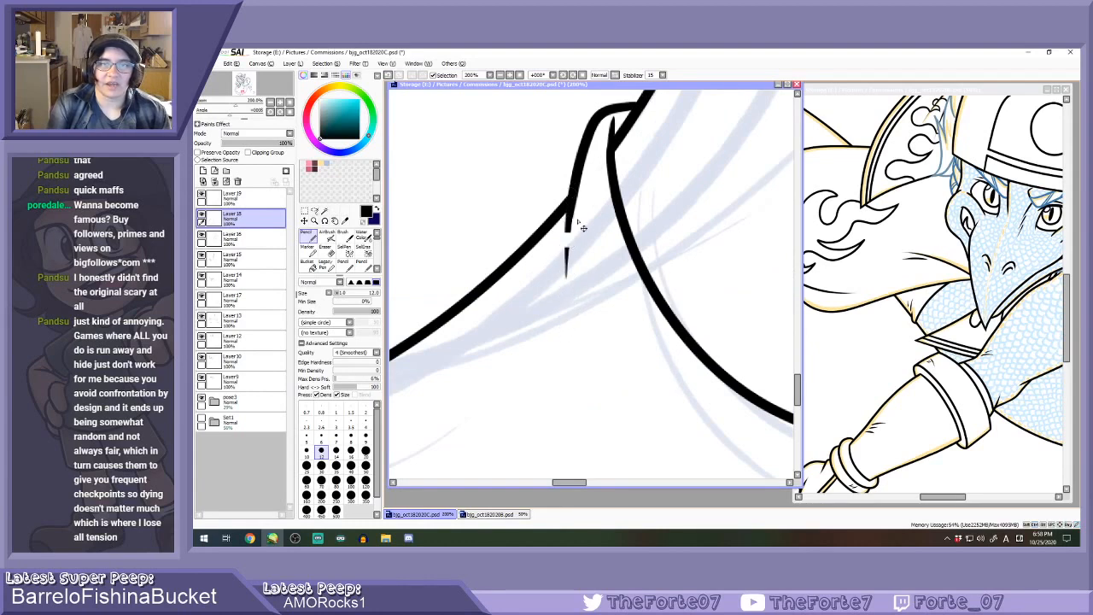
key("ctrl+z")
left_click_drag(573, 193, 566, 275)
scroll(567, 243, "down", 7)
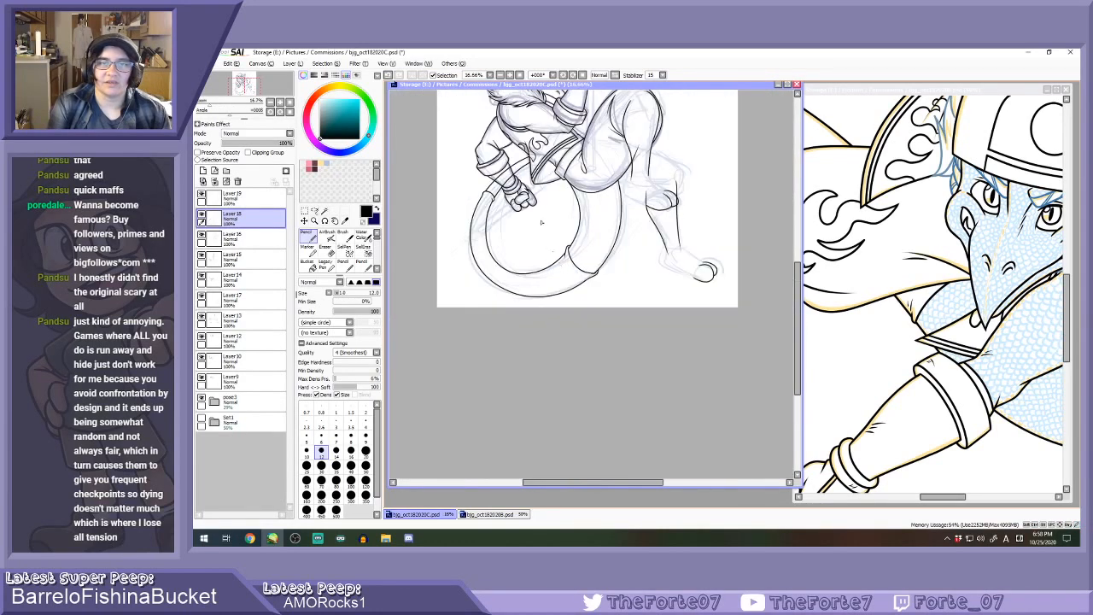
Compare the whole figure with the reference drawing and toggle Layer15's visibility to identify its lines.
scroll(543, 222, "down", 2)
left_click(911, 290)
scroll(911, 290, "down", 6)
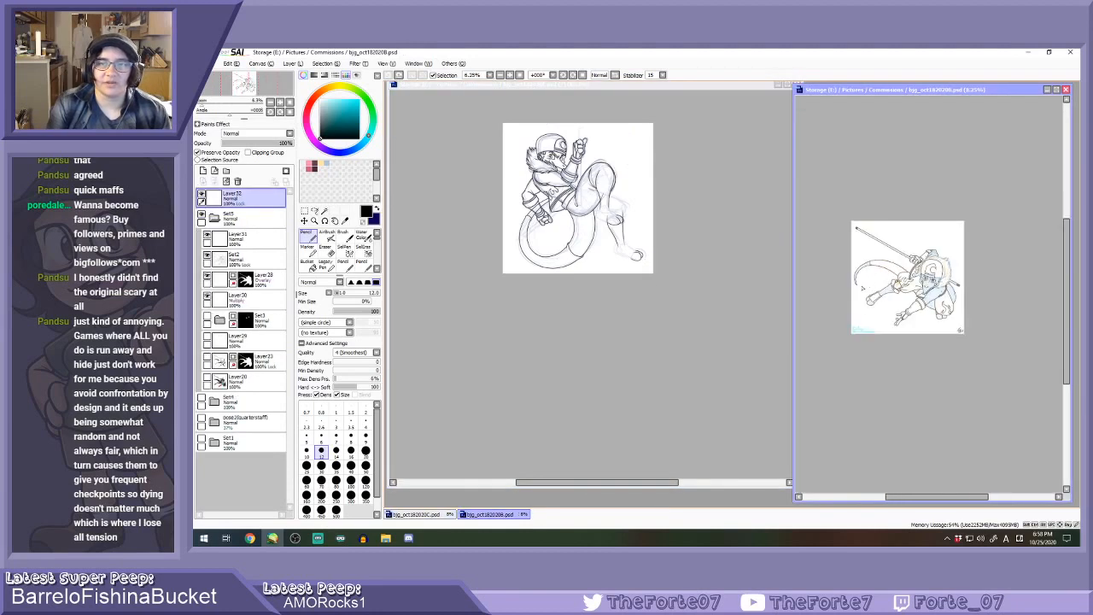
scroll(862, 288, "up", 1)
left_click(503, 245)
scroll(503, 245, "up", 1)
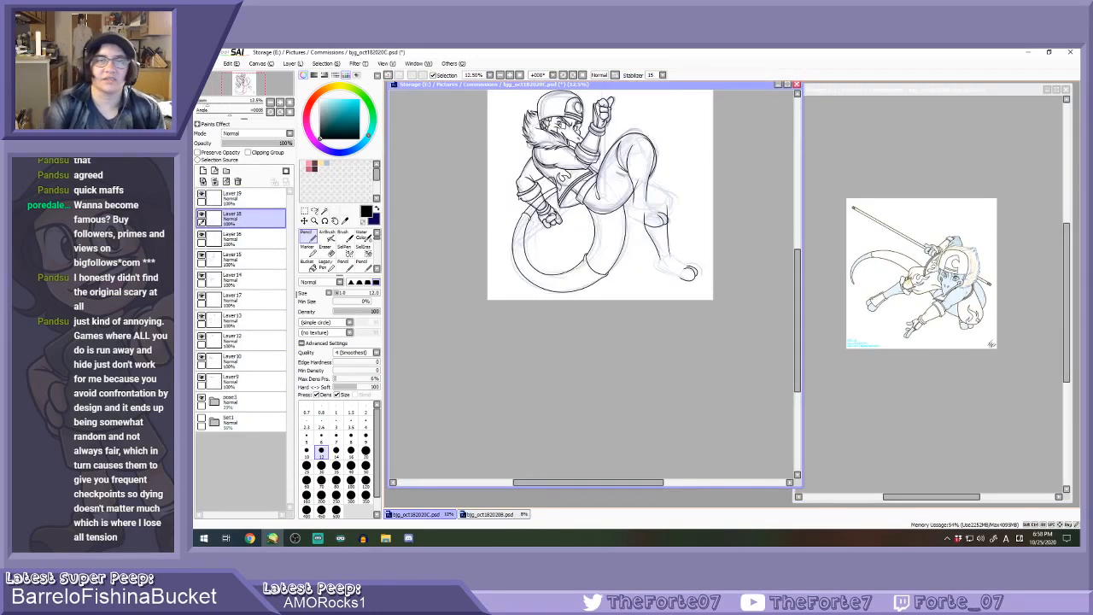
scroll(538, 167, "up", 2)
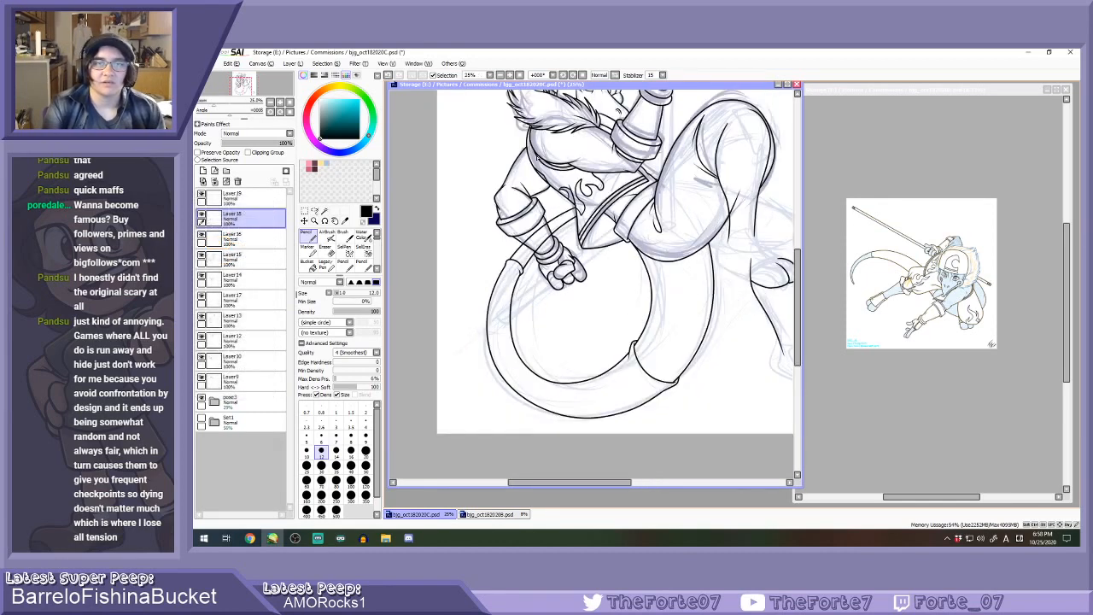
scroll(529, 252, "down", 1)
scroll(671, 163, "up", 1)
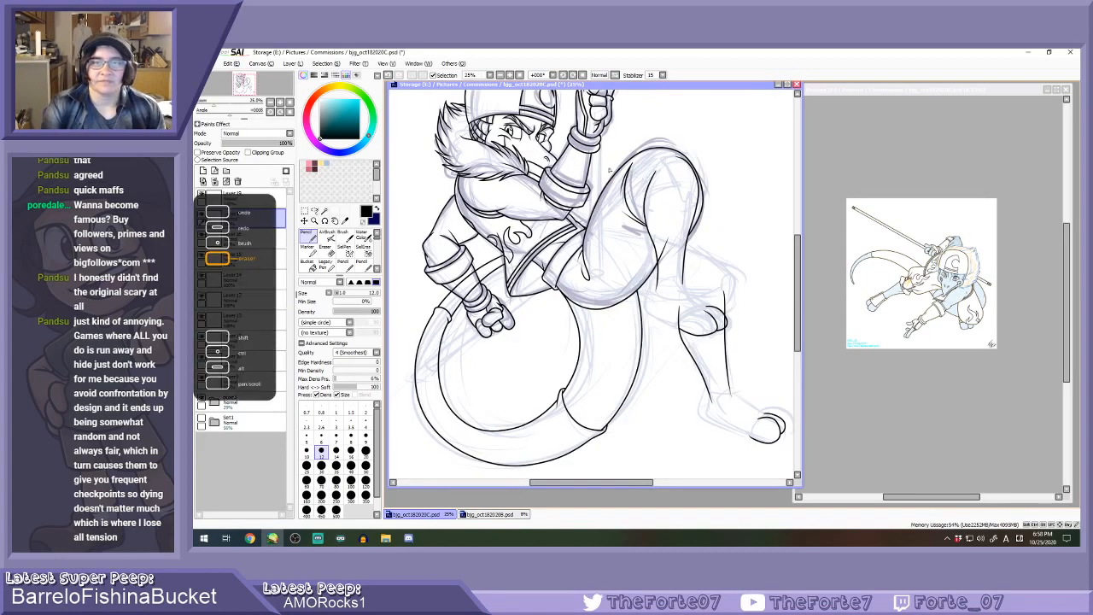
left_click(201, 254)
left_click(202, 255)
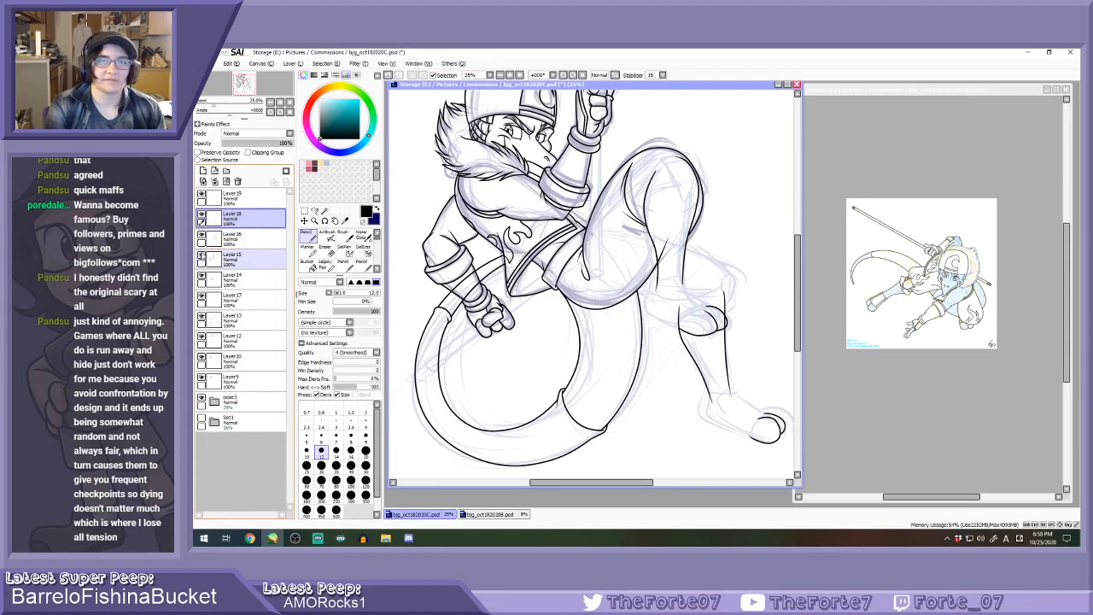
left_click(201, 255)
left_click(201, 255)
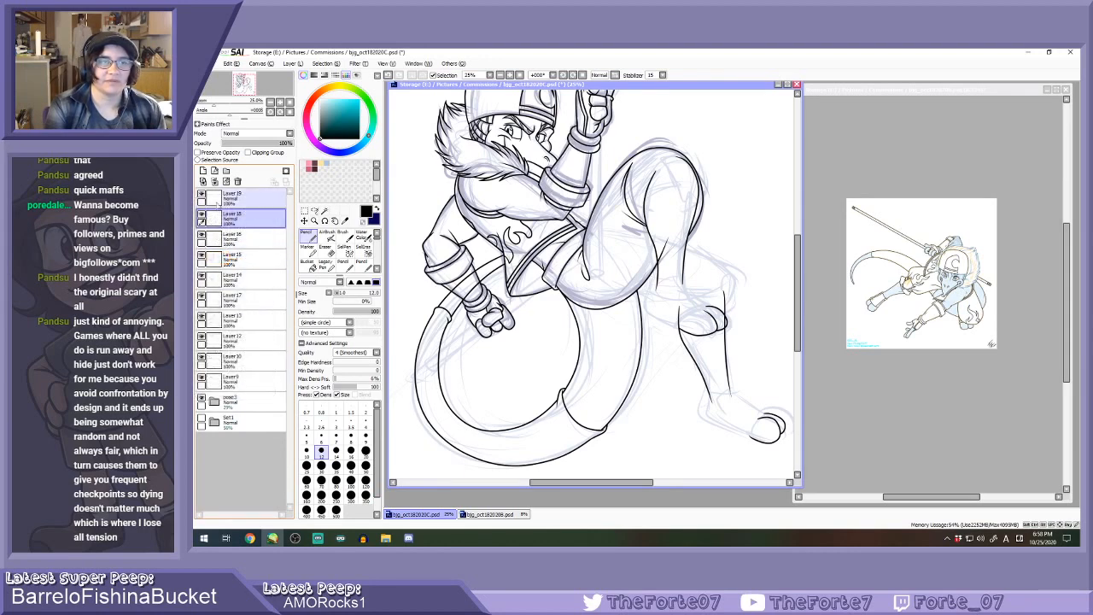
Merge Layer19 into Layer18 and erase the tail lines crossing the lowered forearm with the Eraser at size 40.
left_click(350, 450)
scroll(432, 291, "up", 3)
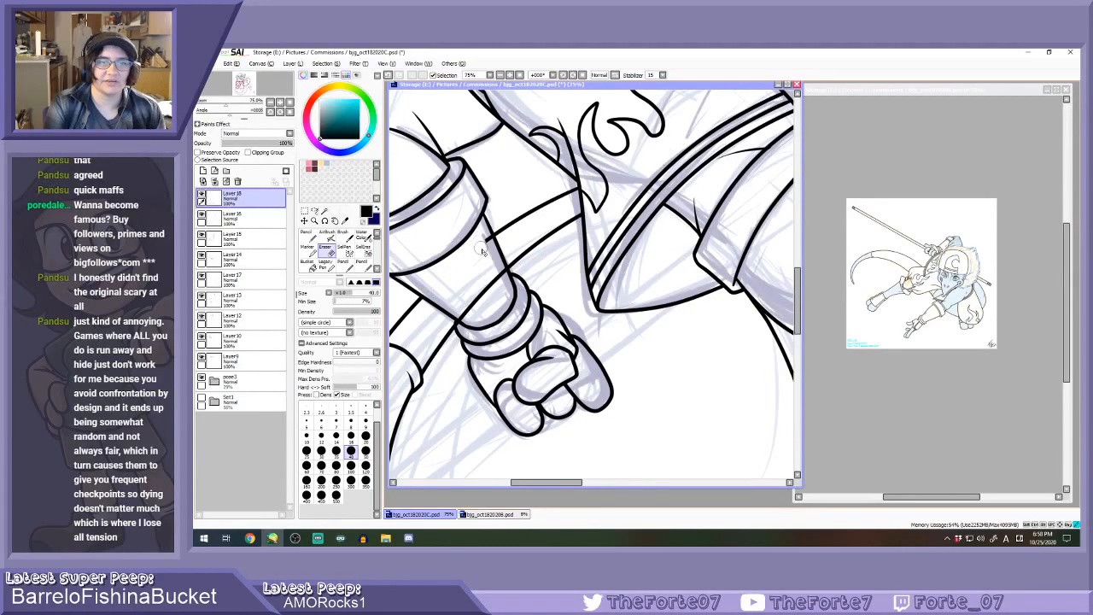
left_click_drag(505, 288, 482, 292)
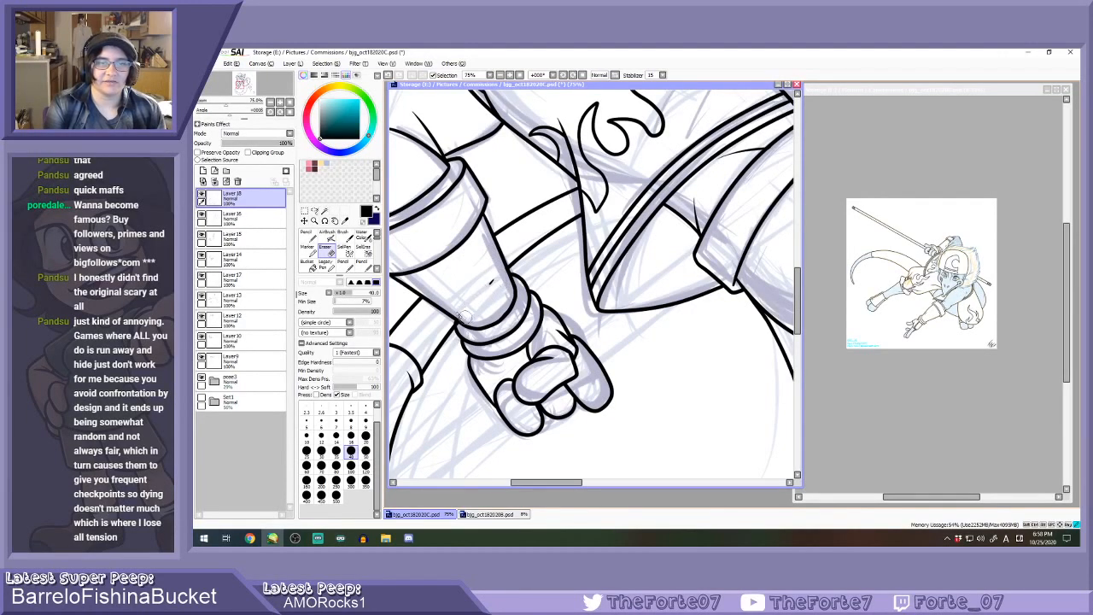
scroll(493, 295, "down", 2)
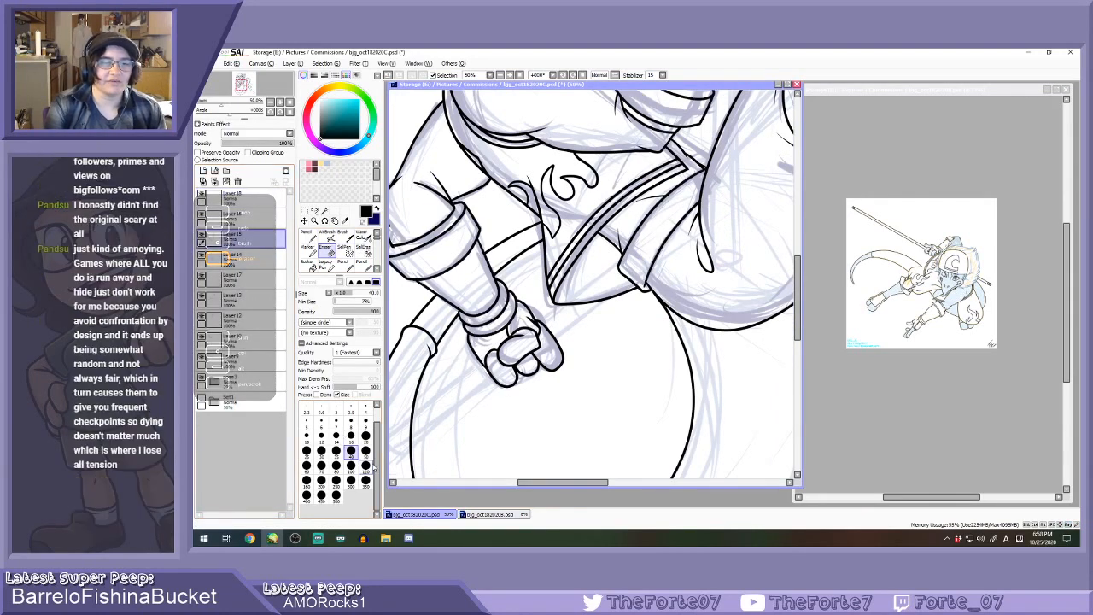
On Layer15, erase the stray mark by the lowered hand's wristband and re-ink the band's upper curve at size 12.
scroll(481, 273, "up", 4)
mouse_move(474, 272)
left_mouse_down()
mouse_move(494, 228)
mouse_move(453, 292)
left_mouse_up()
left_click_drag(449, 305, 507, 229)
key("ctrl+z")
mouse_move(447, 306)
left_mouse_down()
mouse_move(493, 265)
mouse_move(507, 216)
mouse_move(481, 280)
mouse_move(507, 222)
left_mouse_up()
key("ctrl+z")
mouse_move(447, 303)
left_mouse_down()
mouse_move(494, 263)
mouse_move(508, 222)
left_mouse_up()
scroll(489, 273, "down", 1)
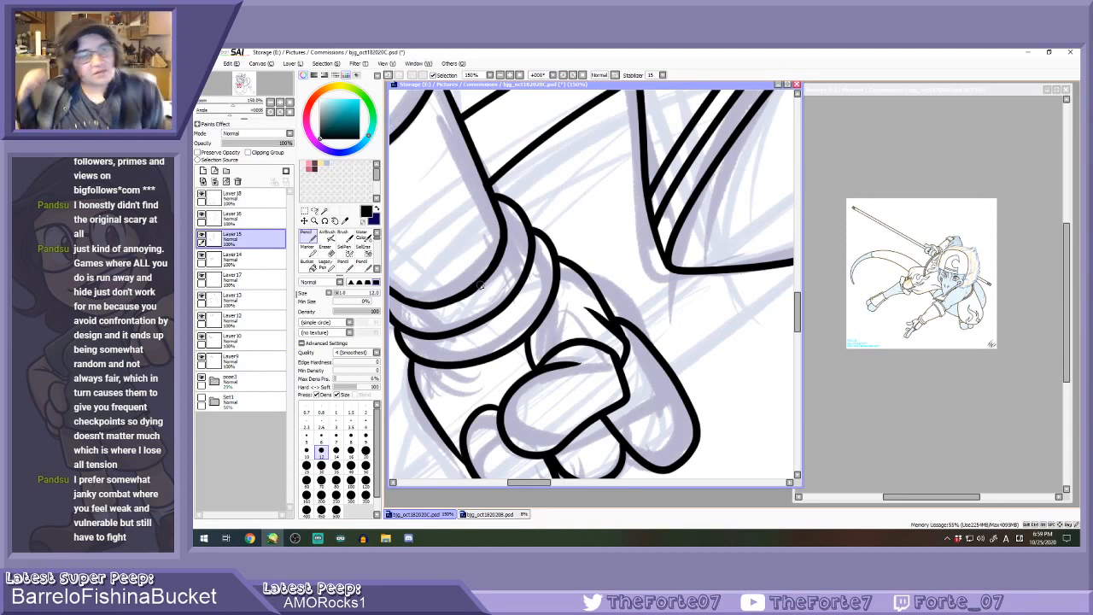
Make Layer13 active and toggle the visibility of Layer16 and Layer10 to identify the lines each holds.
scroll(640, 278, "down", 7)
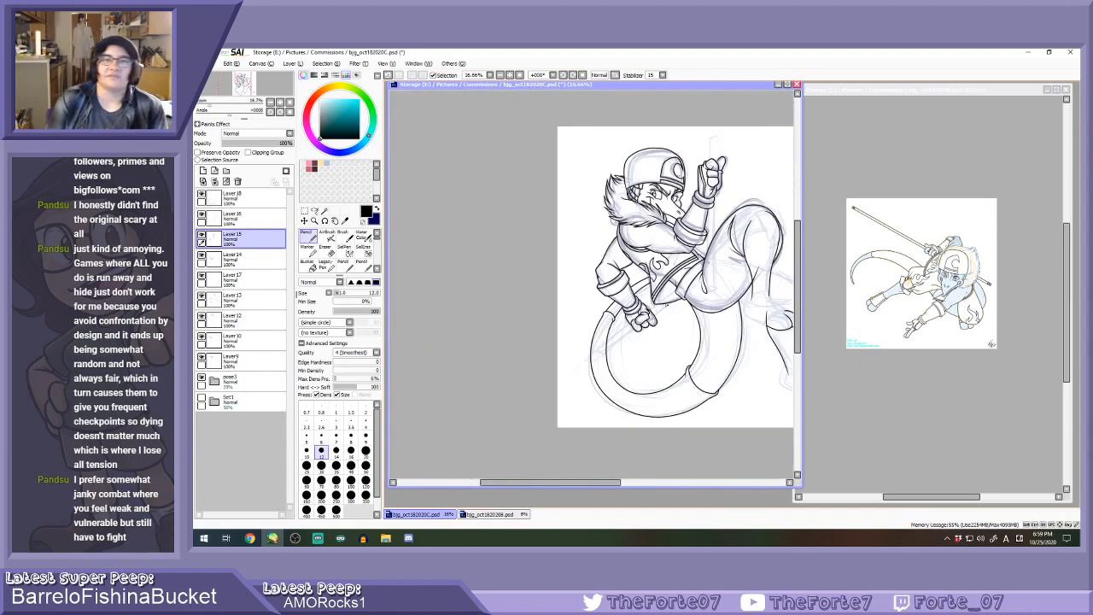
scroll(780, 272, "up", 1)
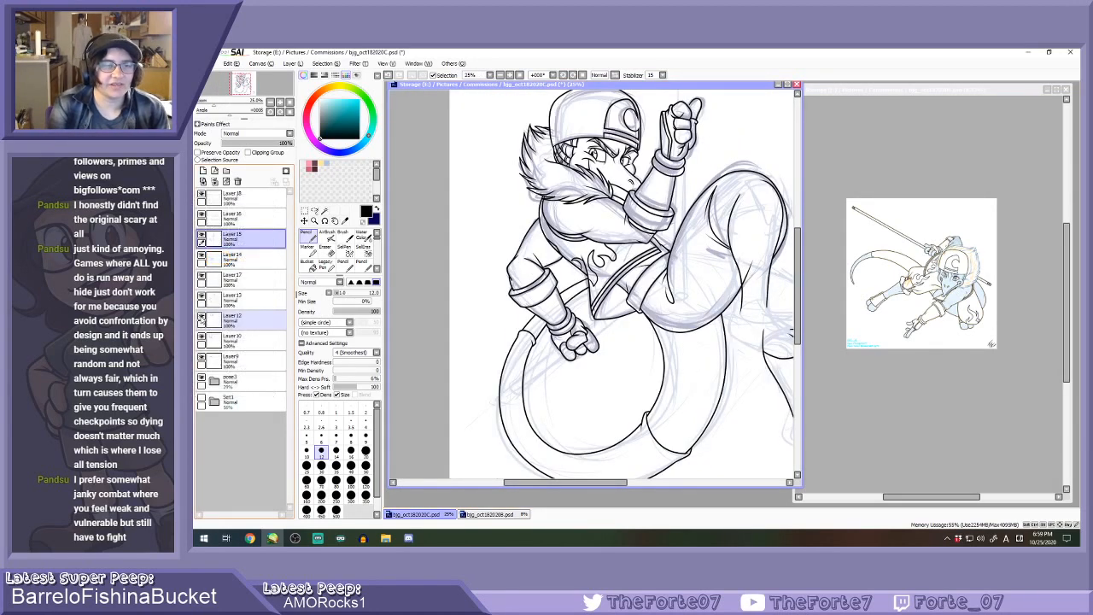
left_click(214, 322)
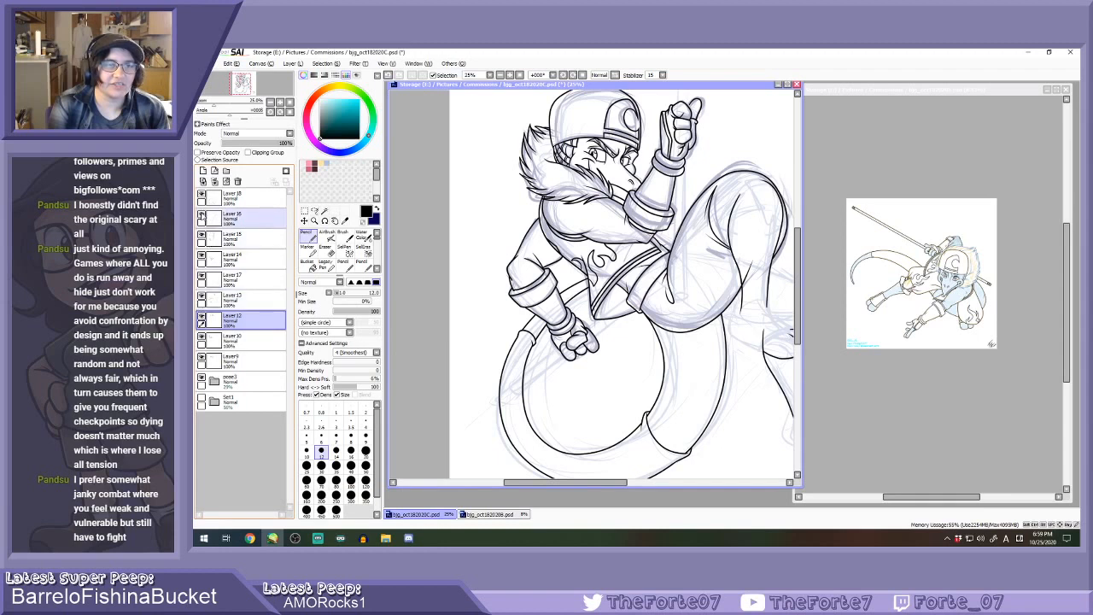
left_click(201, 214)
left_click(201, 214)
left_click(238, 220)
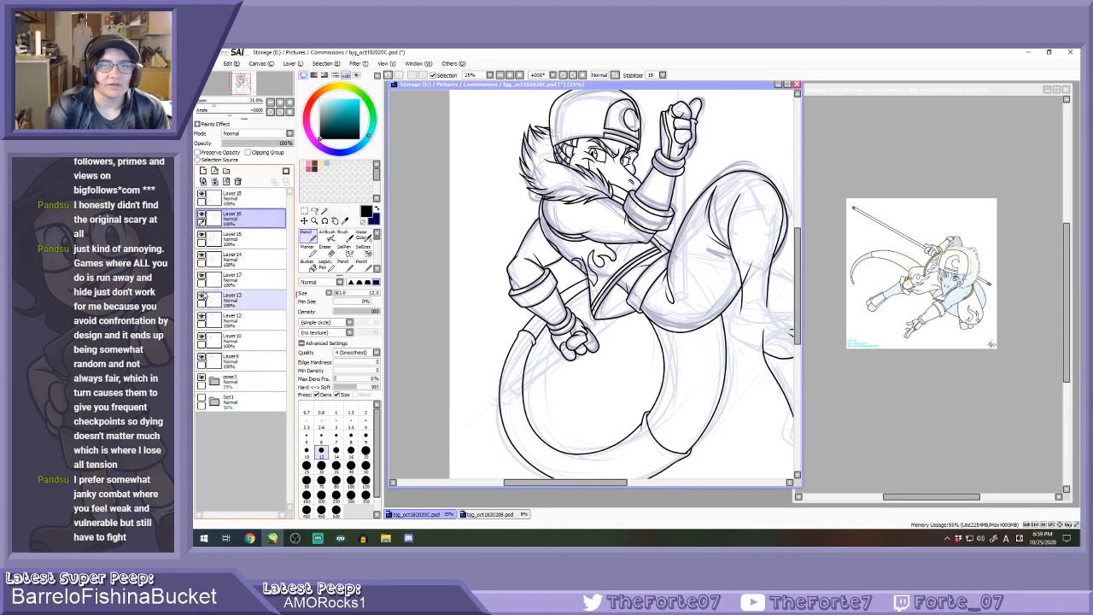
left_click(233, 295)
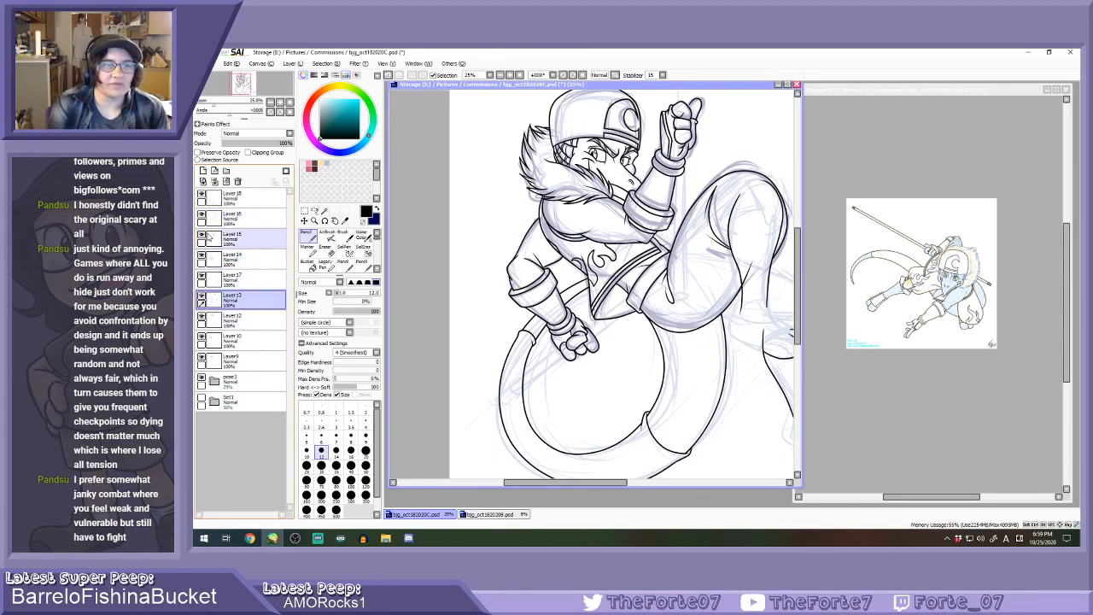
left_click(202, 338)
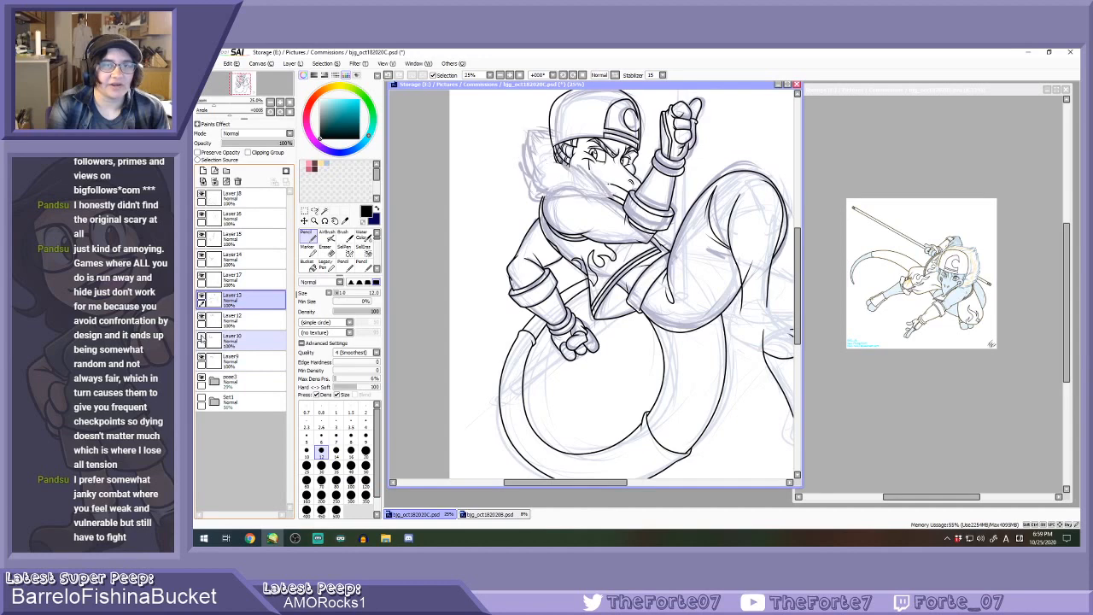
left_click(202, 337)
scroll(538, 261, "down", 3)
key("ctrl+plus")
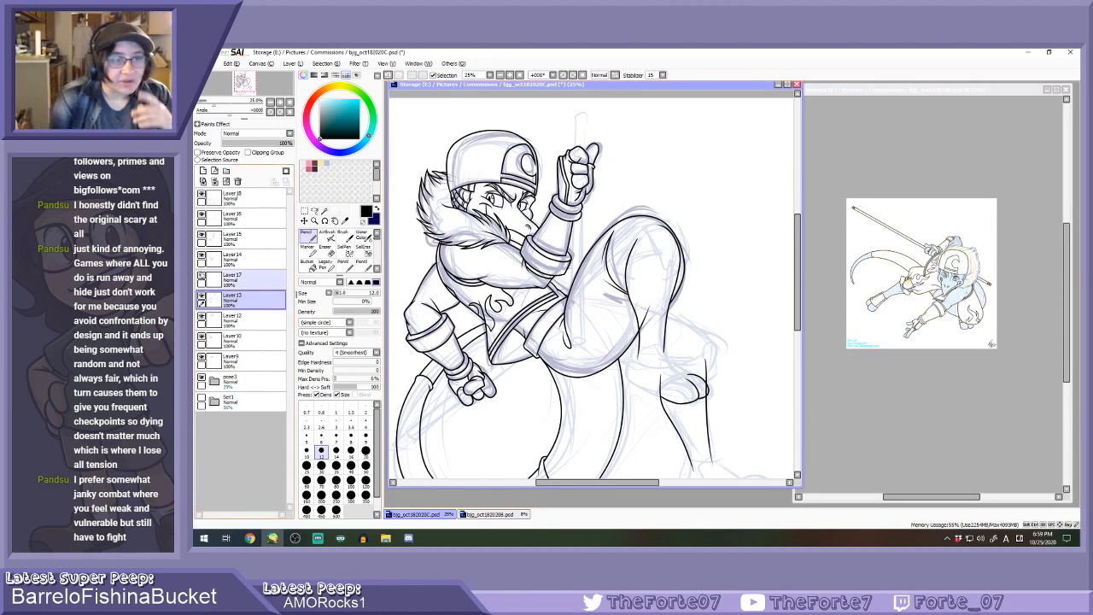
Toggle Layer17's visibility repeatedly to identify which lines of the figure it holds.
left_click(202, 277)
left_click(202, 277)
left_click(202, 277)
left_click(202, 277)
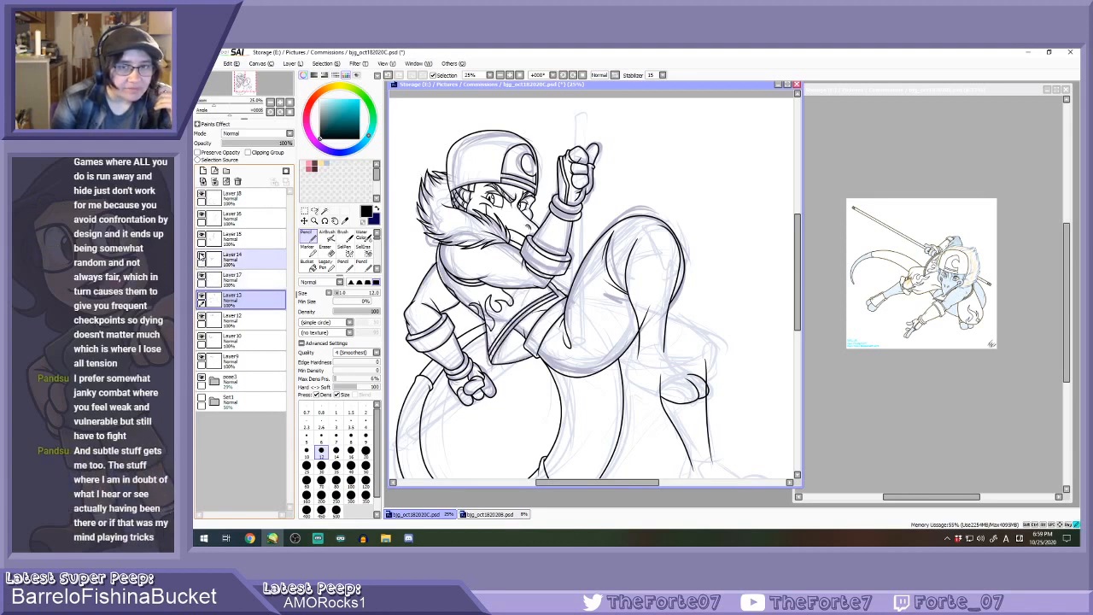
left_click(201, 277)
left_click(202, 277)
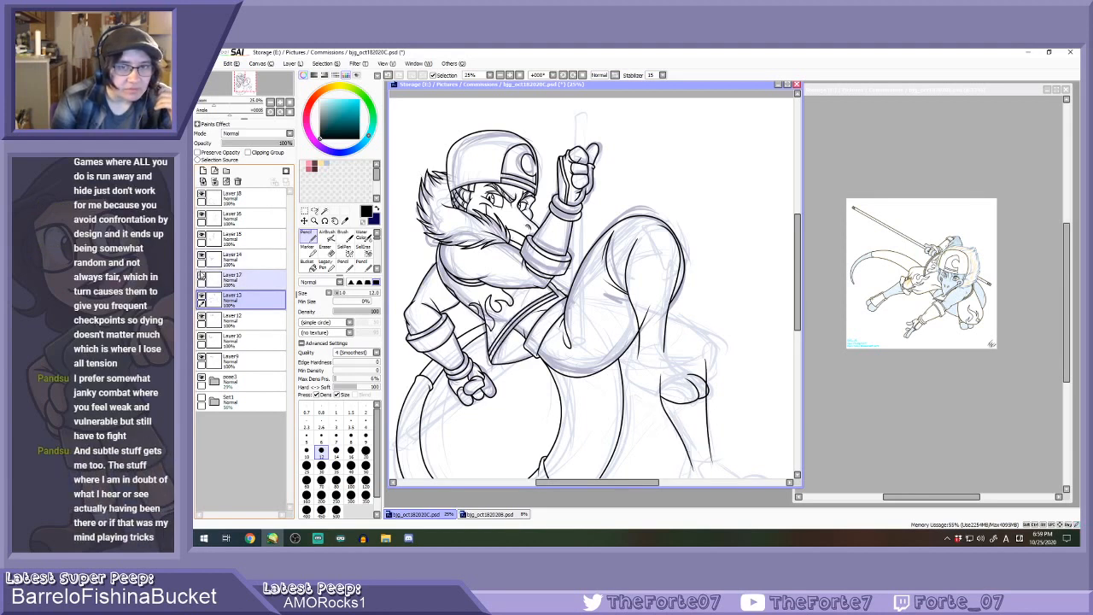
Check Layer16 by toggling its visibility and erase its raised-thigh line where it crosses the shin, with the Eraser at size 100.
left_click(201, 219)
left_click(202, 219)
left_click(202, 219)
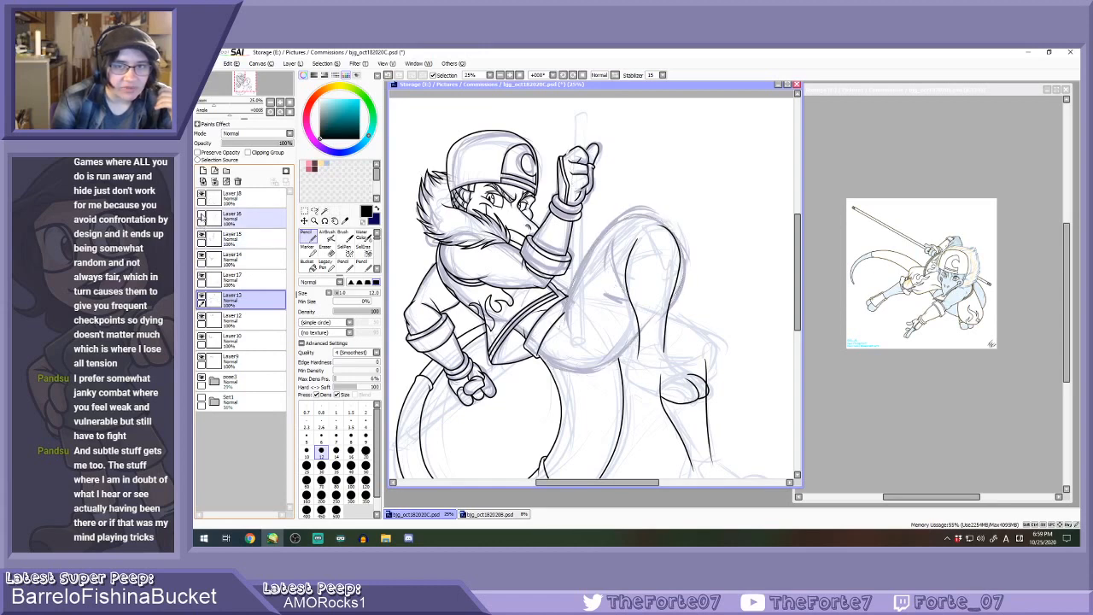
left_click(202, 219)
left_click(248, 224)
left_click(325, 247)
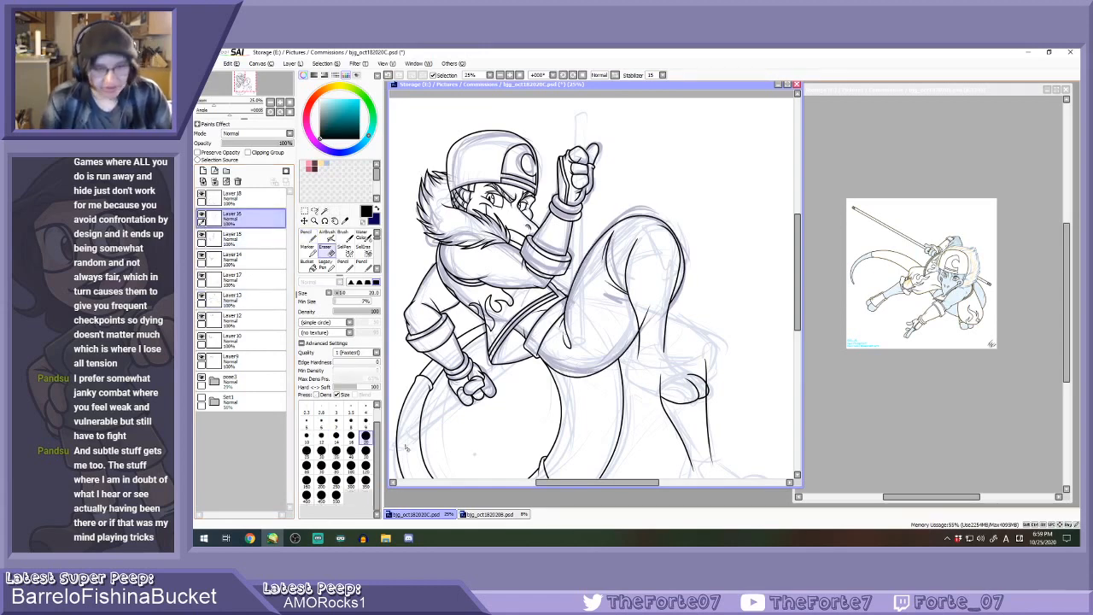
scroll(645, 336, "up", 2)
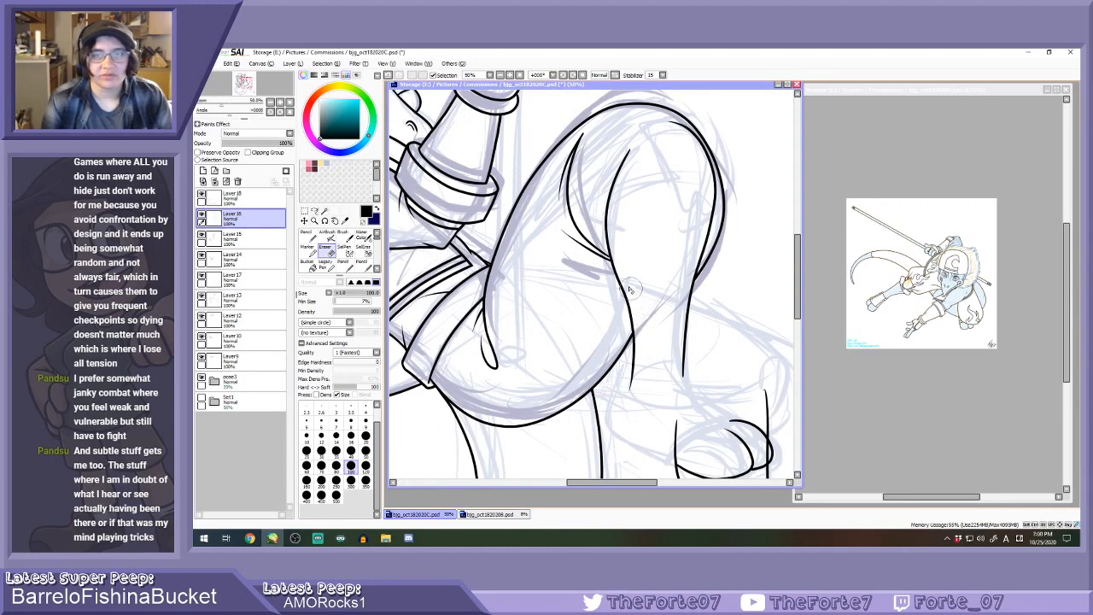
scroll(615, 286, "down", 1)
Add a new layer above Layer16 and try to ink the far thigh's underside with the Pencil at size 12.
left_click(215, 177)
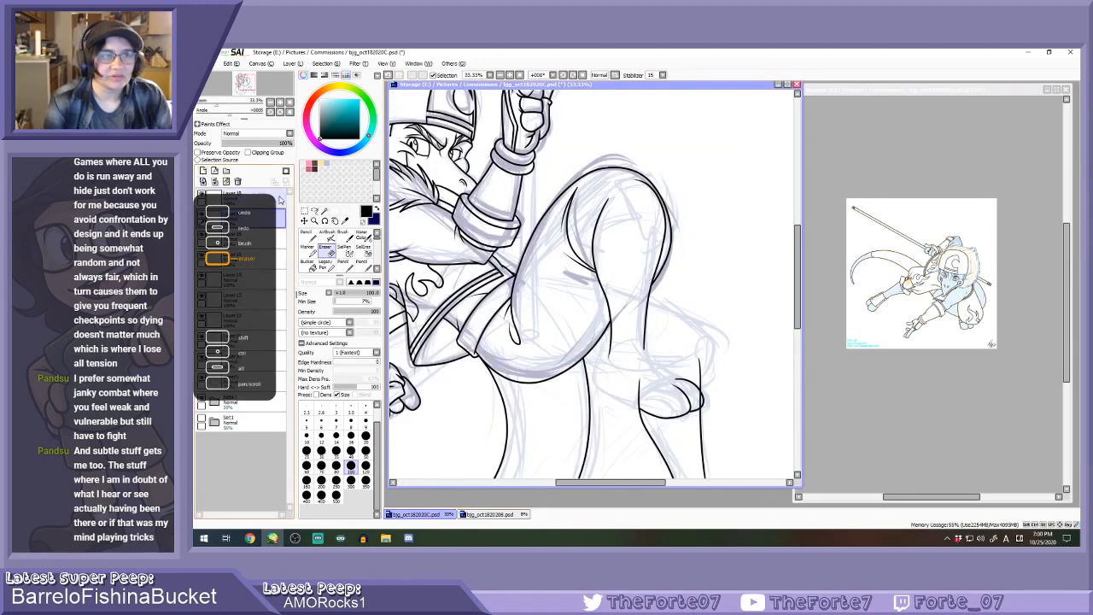
key("n")
left_click(564, 75)
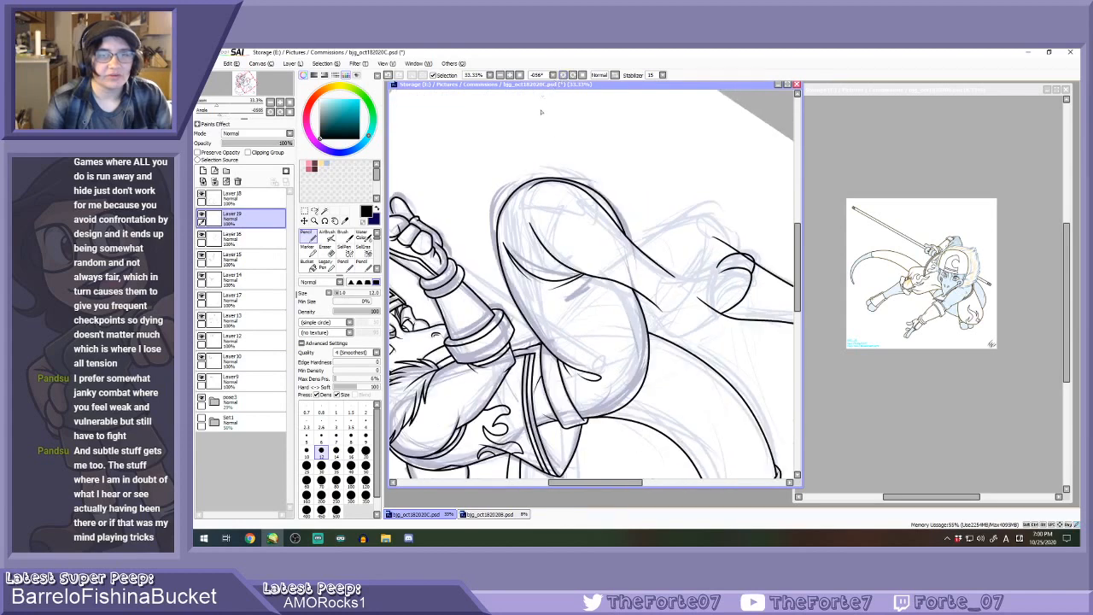
mouse_move(560, 331)
left_mouse_down()
mouse_move(582, 290)
mouse_move(731, 209)
mouse_move(744, 244)
left_mouse_up()
left_click(578, 76)
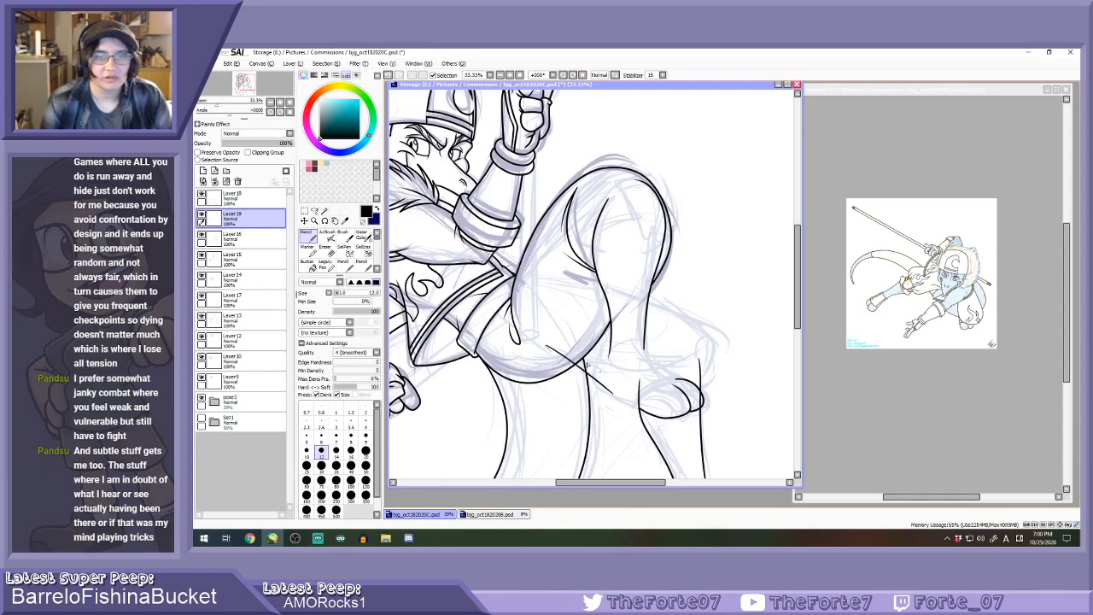
mouse_move(585, 359)
left_mouse_down()
mouse_move(610, 396)
mouse_move(683, 395)
left_mouse_up()
key("ctrl+z")
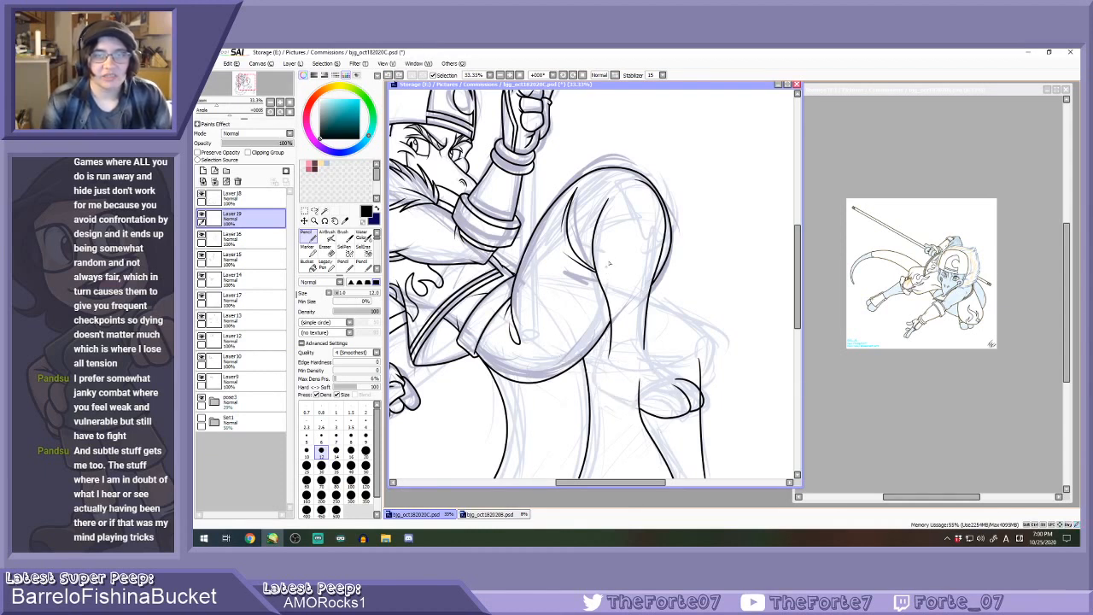
Enlarge the reference drawing bjg_oct182020B.psd to examine the character's legs.
scroll(609, 264, "down", 1)
scroll(607, 376, "up", 1)
left_click(912, 350)
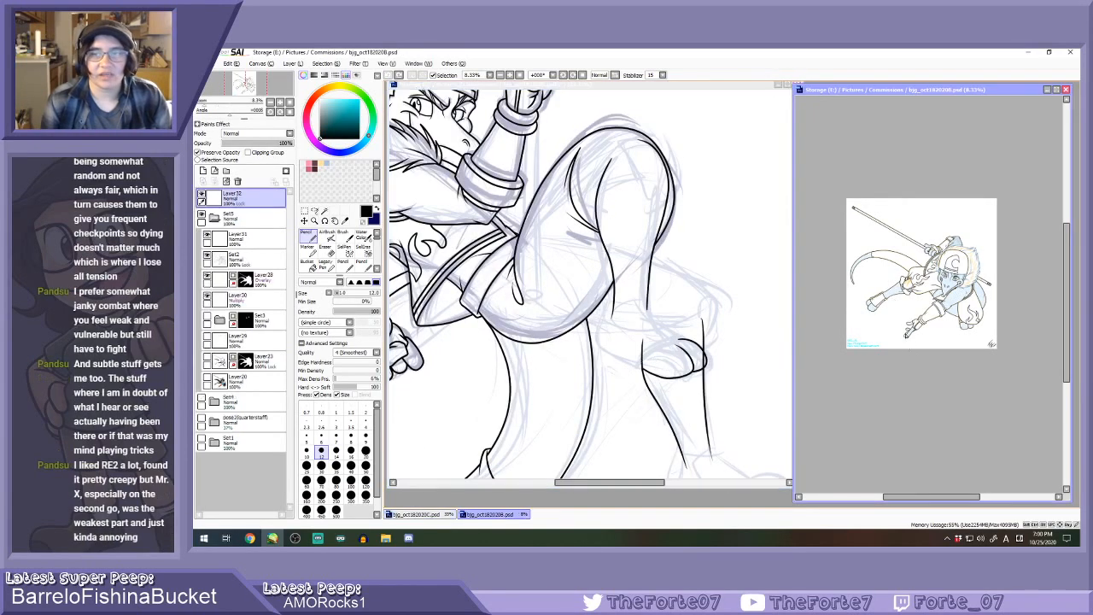
scroll(911, 349, "up", 1)
scroll(639, 357, "up", 1)
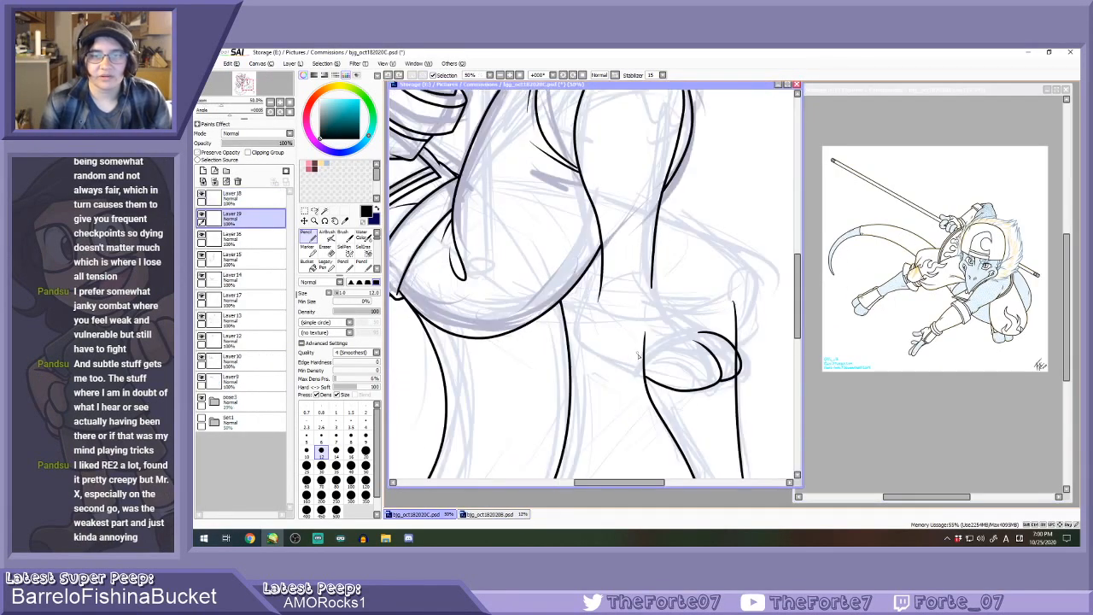
Try several U-shaped strokes on Layer19 for the cuff curve around the top of the far lower leg.
mouse_move(640, 339)
left_mouse_down()
mouse_move(643, 373)
mouse_move(752, 377)
left_mouse_up()
key("ctrl+z")
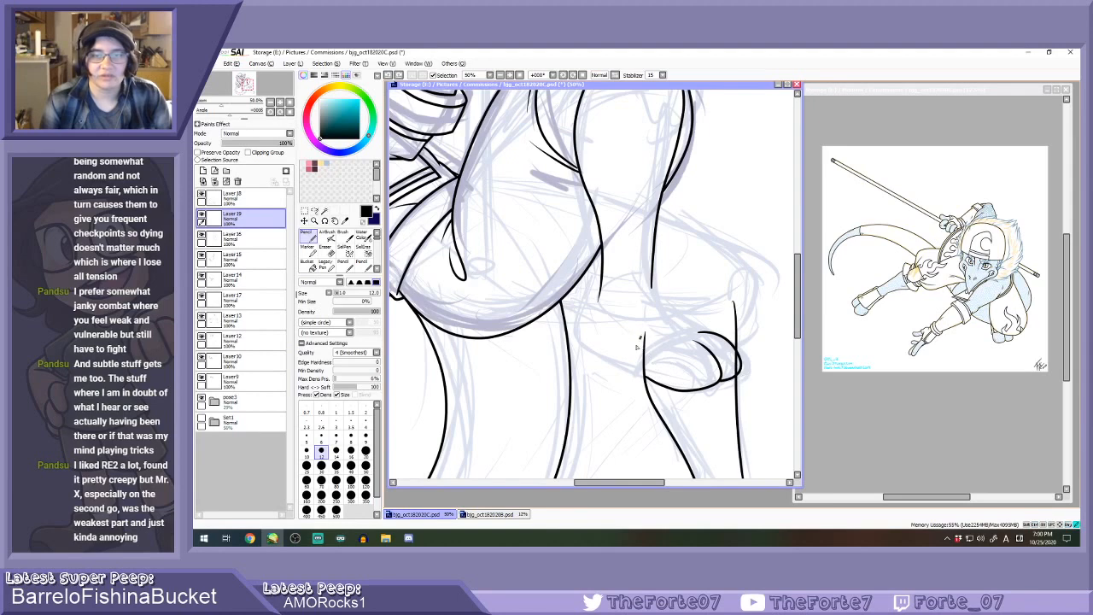
mouse_move(639, 339)
left_mouse_down()
mouse_move(755, 377)
mouse_move(750, 328)
left_mouse_up()
key("ctrl+z")
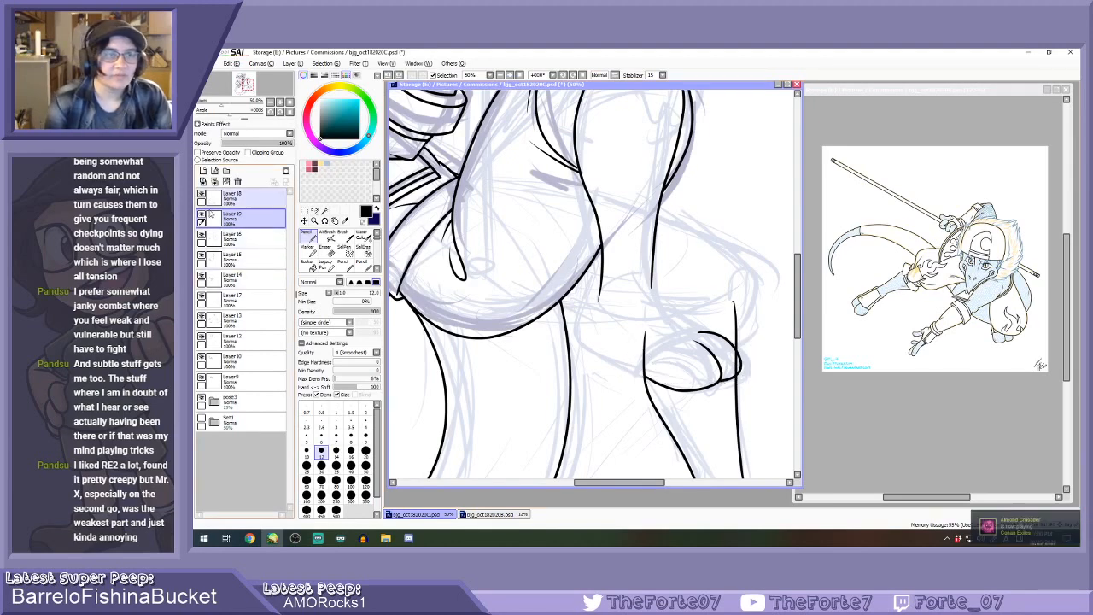
scroll(607, 454, "down", 1)
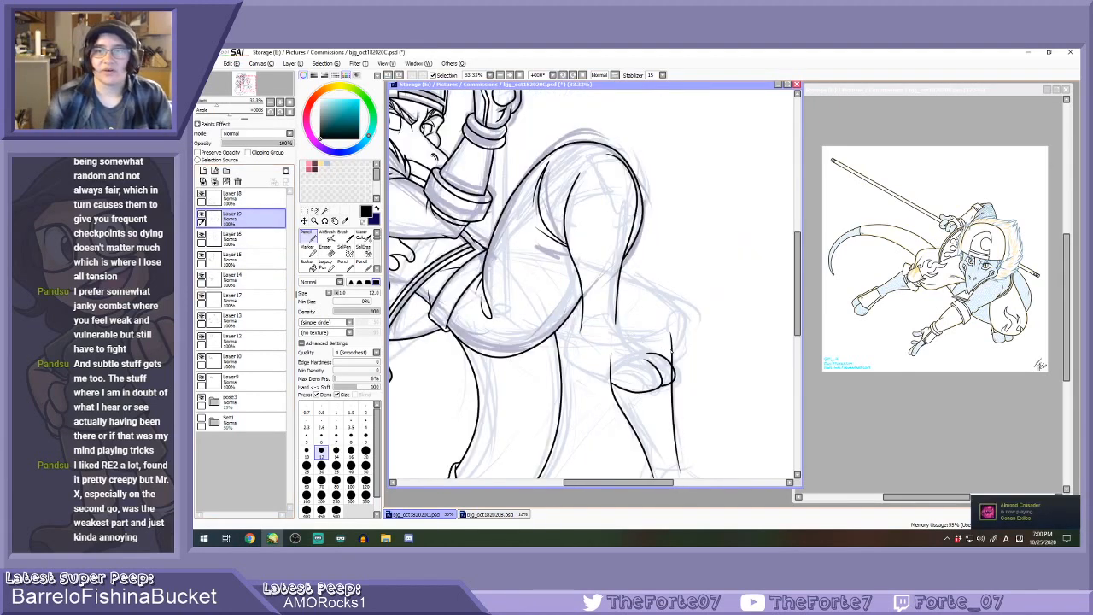
scroll(670, 351, "up", 2)
mouse_move(523, 357)
left_mouse_down()
mouse_move(506, 395)
mouse_move(696, 394)
mouse_move(699, 352)
left_mouse_up()
key("ctrl+z")
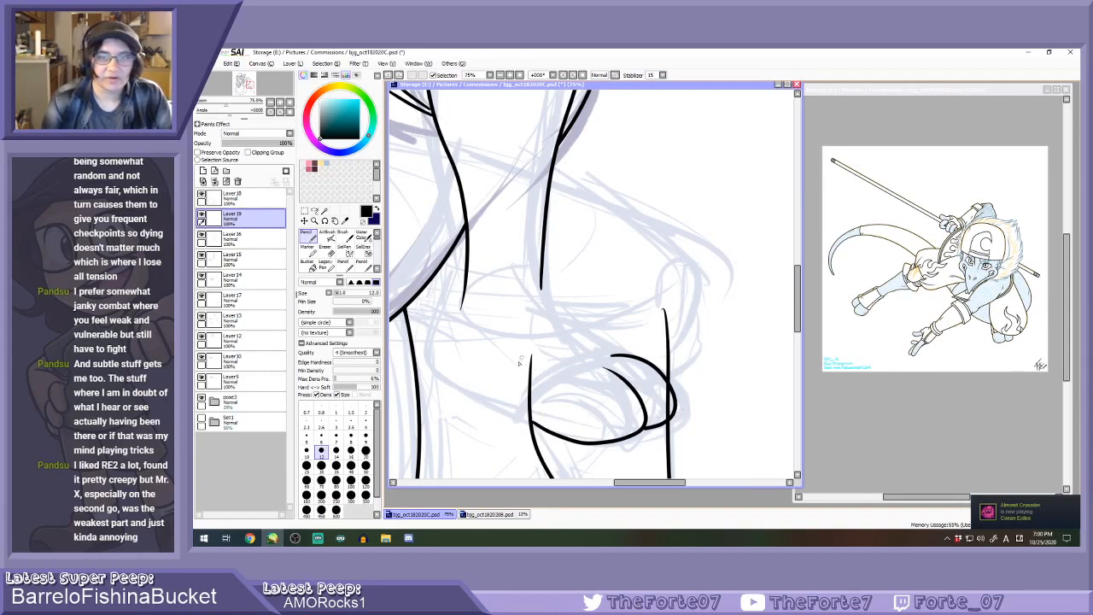
mouse_move(519, 363)
left_mouse_down()
mouse_move(506, 405)
mouse_move(578, 425)
mouse_move(702, 409)
mouse_move(681, 330)
left_mouse_up()
key("ctrl+z")
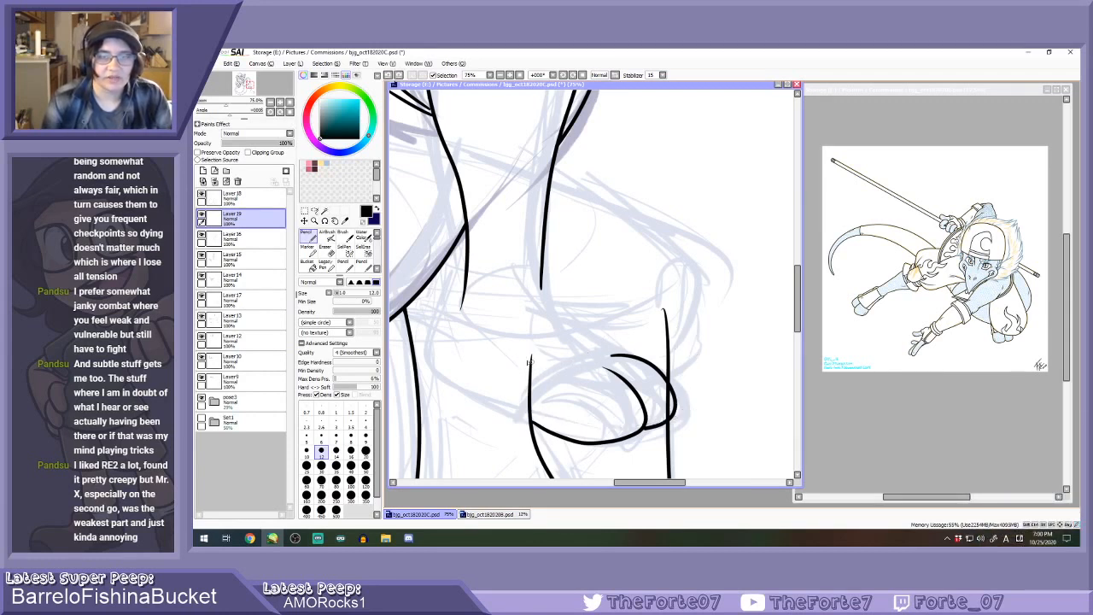
mouse_move(528, 362)
left_mouse_down()
mouse_move(502, 399)
mouse_move(587, 430)
mouse_move(688, 412)
mouse_move(677, 333)
left_mouse_up()
key("ctrl+z")
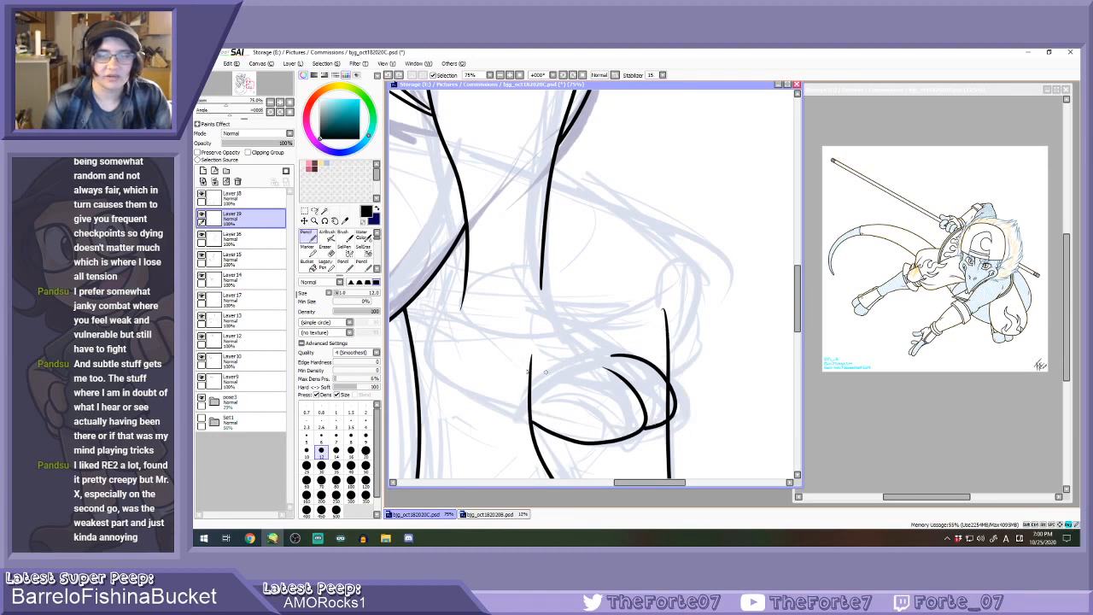
mouse_move(529, 346)
left_mouse_down()
mouse_move(526, 357)
mouse_move(615, 416)
mouse_move(683, 335)
left_mouse_up()
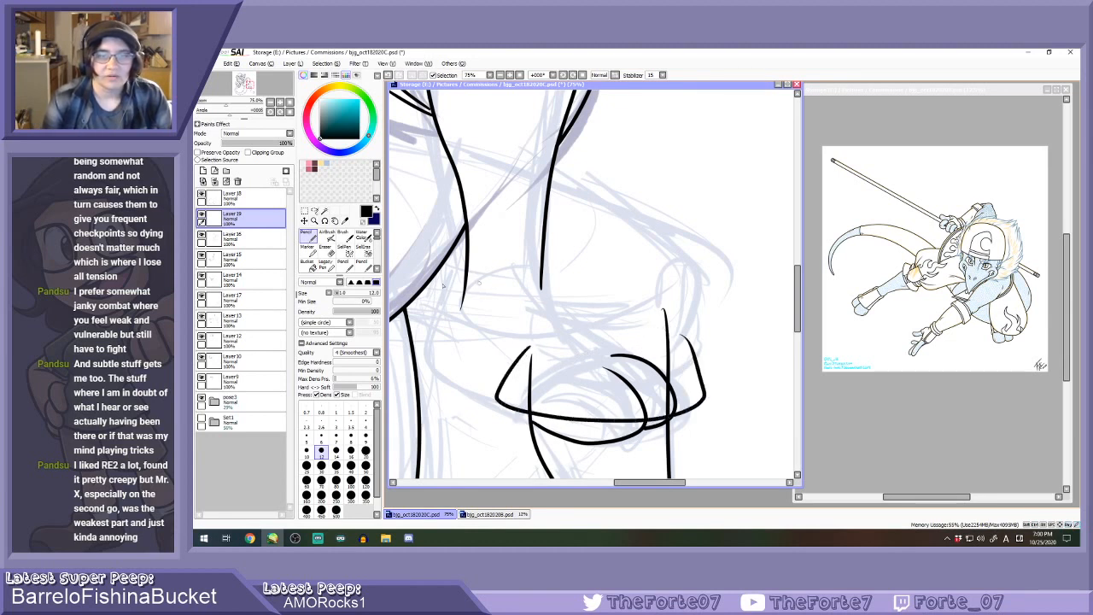
left_click_drag(406, 310, 625, 317)
key("ctrl+z")
key("ctrl+z")
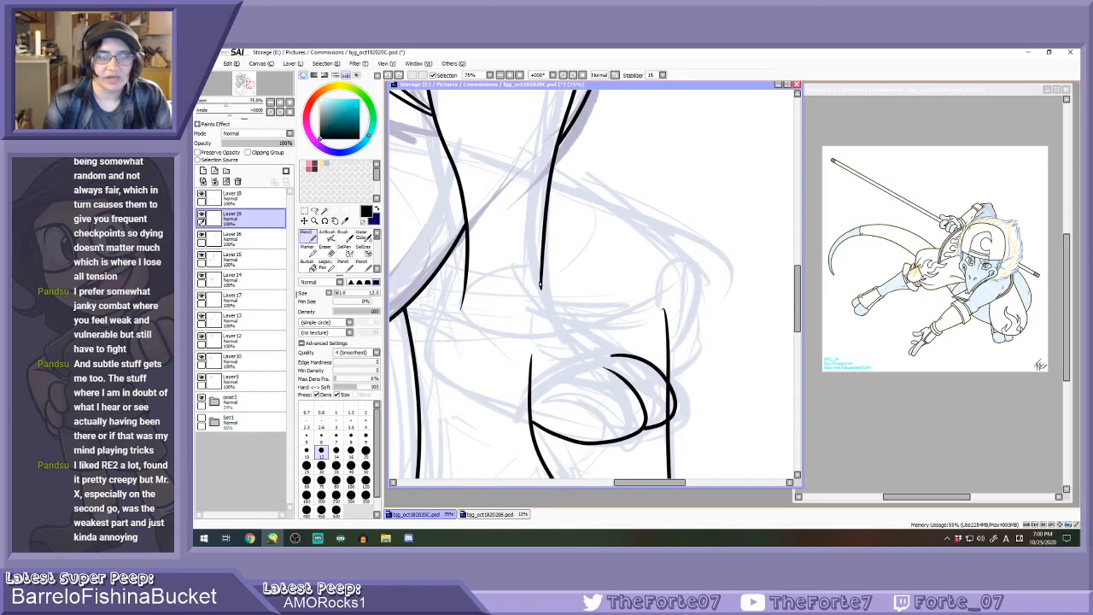
Ink the underside of the far thigh on Layer19 as a curve from the raised thigh to the top of the lower leg.
scroll(540, 283, "down", 3)
scroll(537, 288, "up", 2)
mouse_move(529, 288)
left_mouse_down()
mouse_move(623, 321)
mouse_move(730, 298)
left_mouse_up()
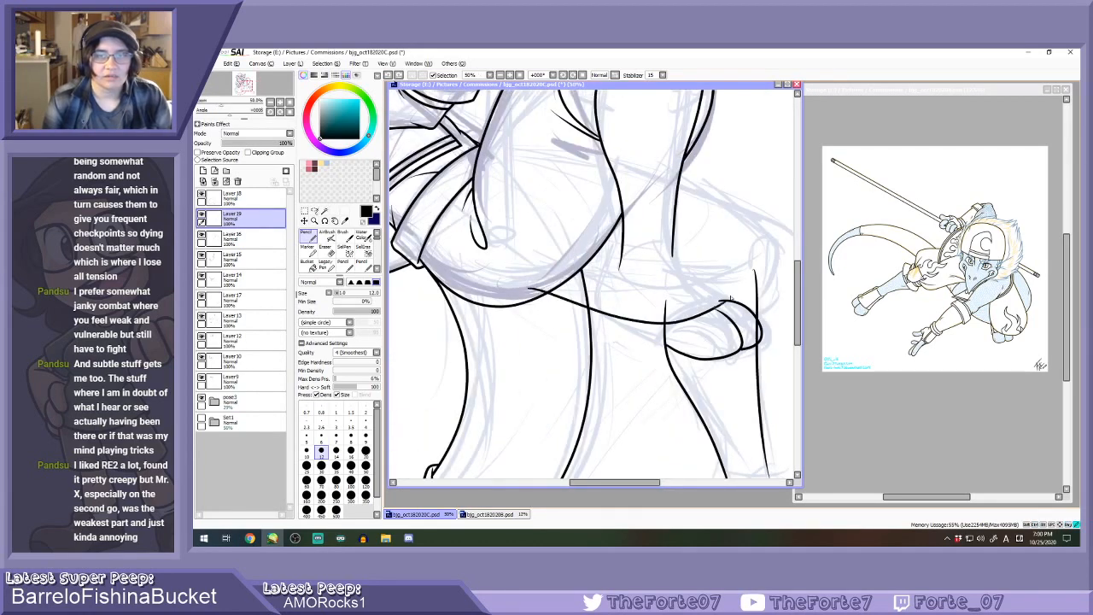
key("ctrl+z")
mouse_move(548, 274)
left_mouse_down()
mouse_move(631, 311)
mouse_move(722, 298)
left_mouse_up()
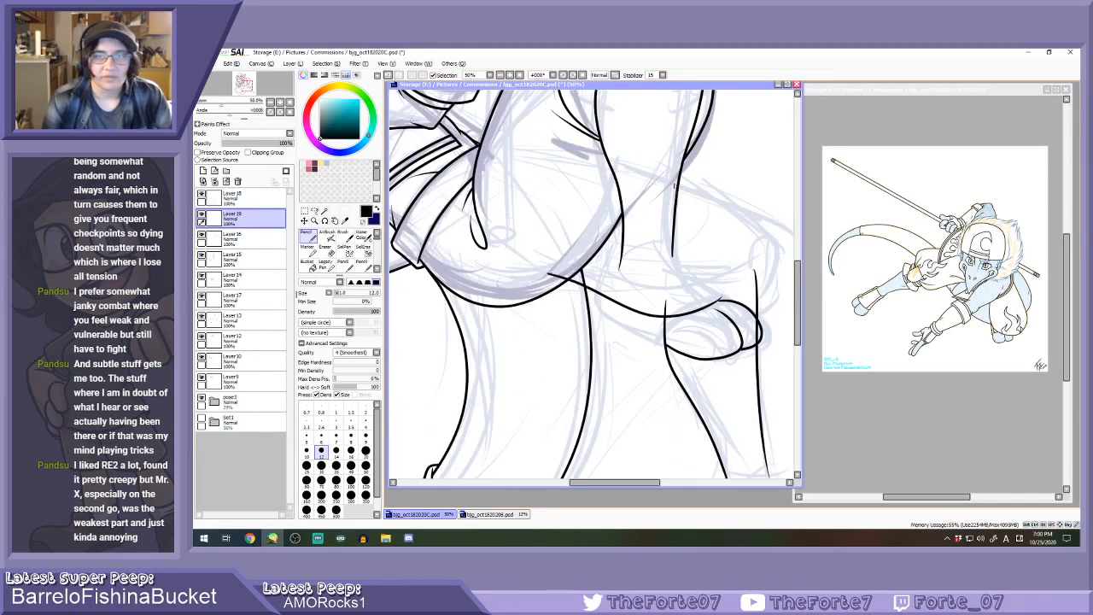
Ink the far thigh's upper outline from the raised leg's shin around the bent knee, rotating the canvas and redoing the stroke.
left_click_drag(675, 183, 756, 261)
key("ctrl+z")
mouse_move(672, 176)
left_mouse_down()
mouse_move(775, 249)
mouse_move(751, 295)
left_mouse_up()
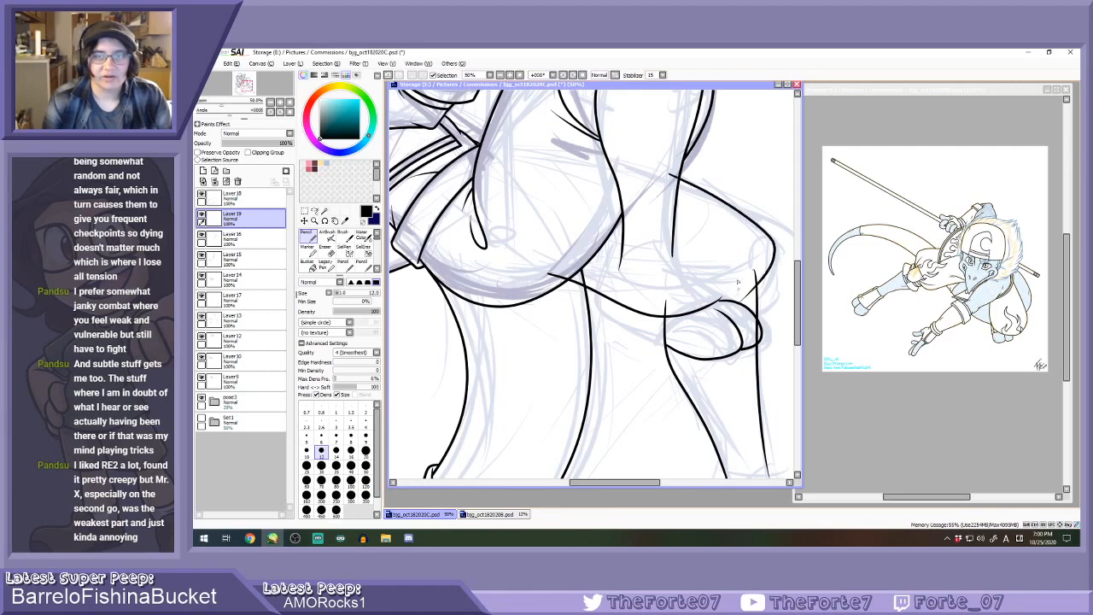
key("ctrl+z")
mouse_move(675, 171)
left_mouse_down()
mouse_move(693, 178)
mouse_move(757, 291)
left_mouse_up()
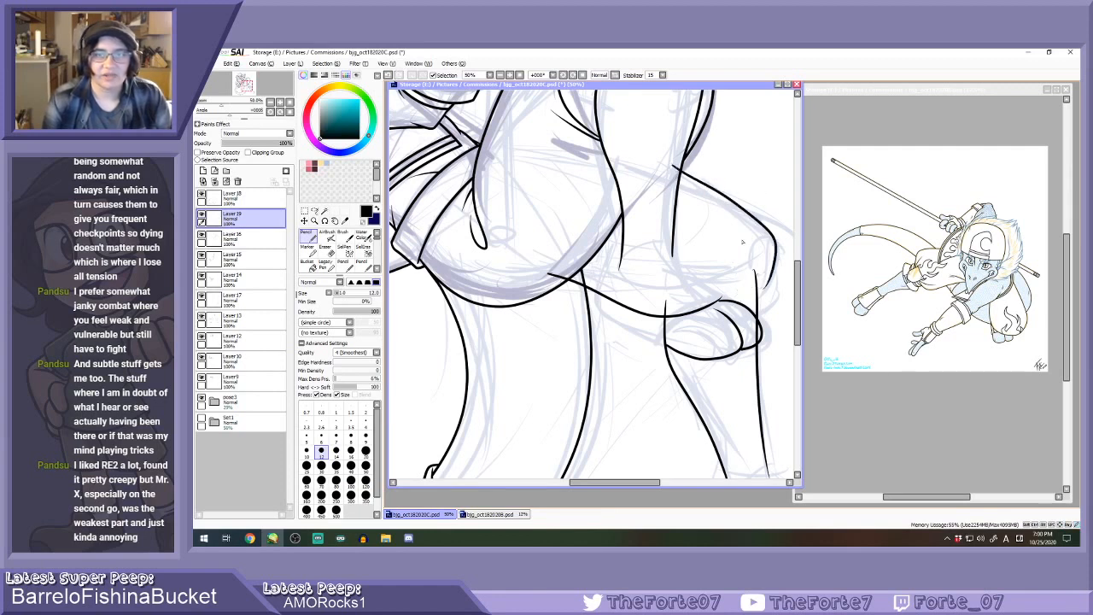
key("ctrl+z")
mouse_move(667, 174)
left_mouse_down()
mouse_move(746, 209)
mouse_move(756, 282)
left_mouse_up()
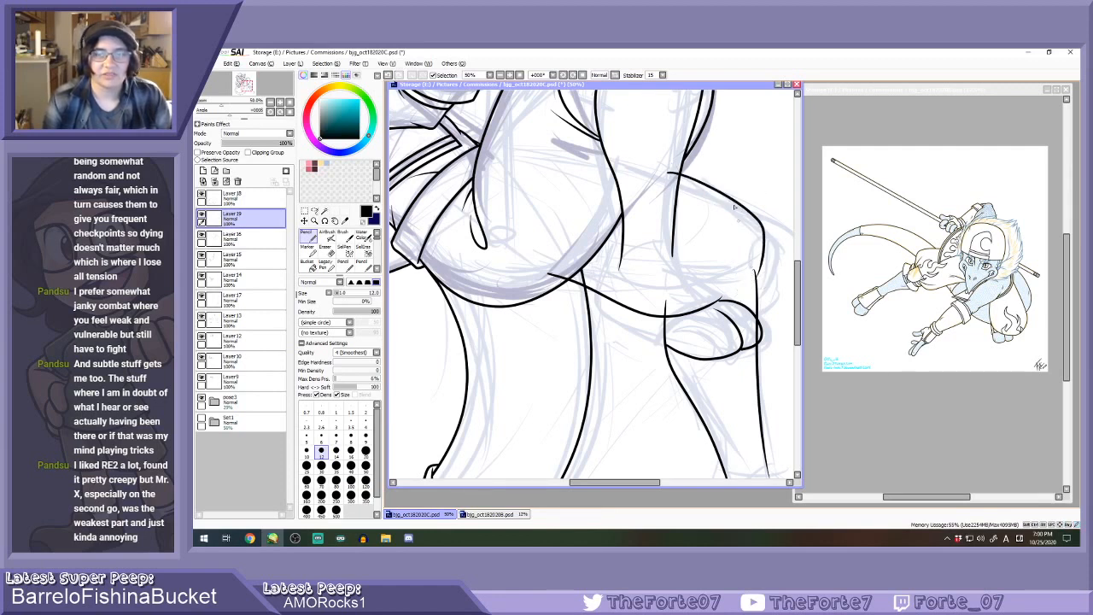
left_click(563, 76)
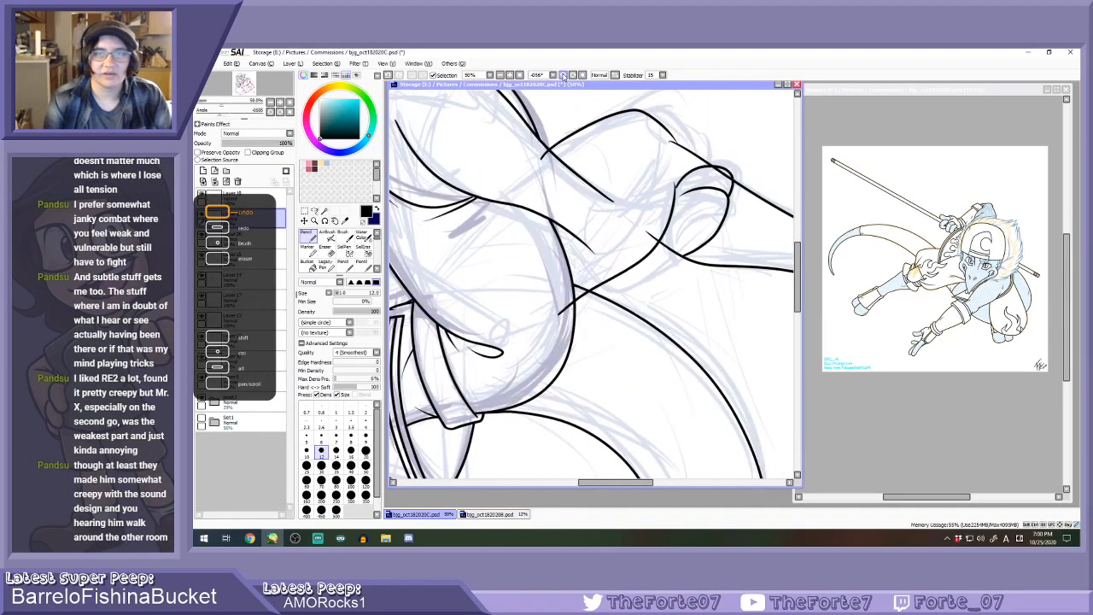
key("ctrl+z")
scroll(524, 201, "down", 2)
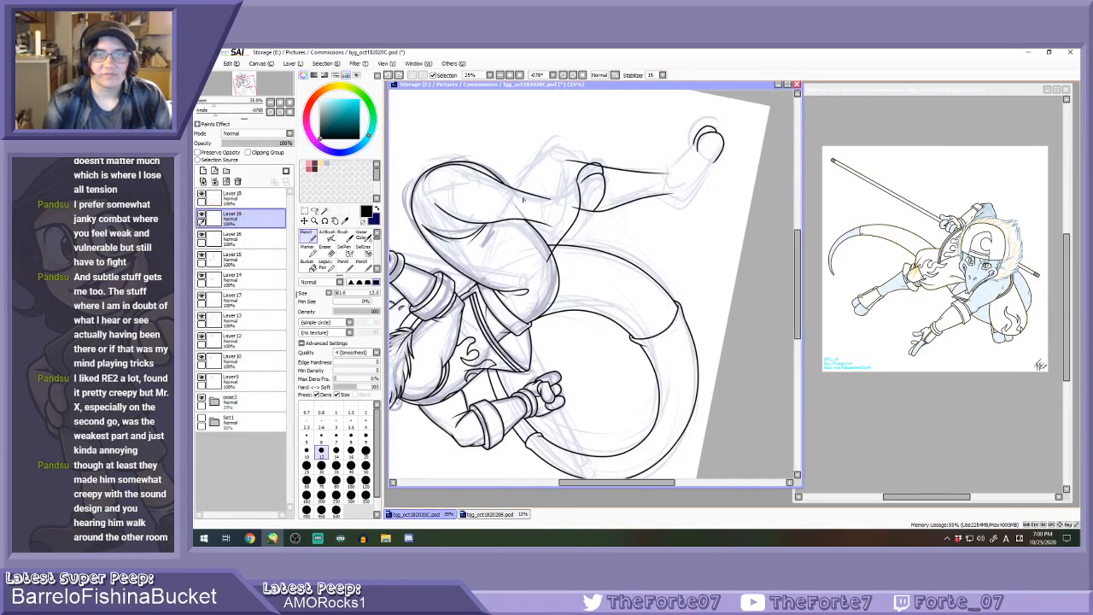
scroll(523, 200, "up", 1)
mouse_move(494, 195)
left_mouse_down()
mouse_move(535, 153)
mouse_move(590, 120)
mouse_move(619, 163)
mouse_move(553, 126)
mouse_move(591, 118)
mouse_move(670, 199)
mouse_move(663, 236)
left_mouse_up()
key("ctrl+z")
key("ctrl+z")
Try to ink a rounded curve over the end of the far knee with the Pencil at size 12.
mouse_move(626, 128)
left_mouse_down()
mouse_move(668, 159)
mouse_move(654, 241)
left_mouse_up()
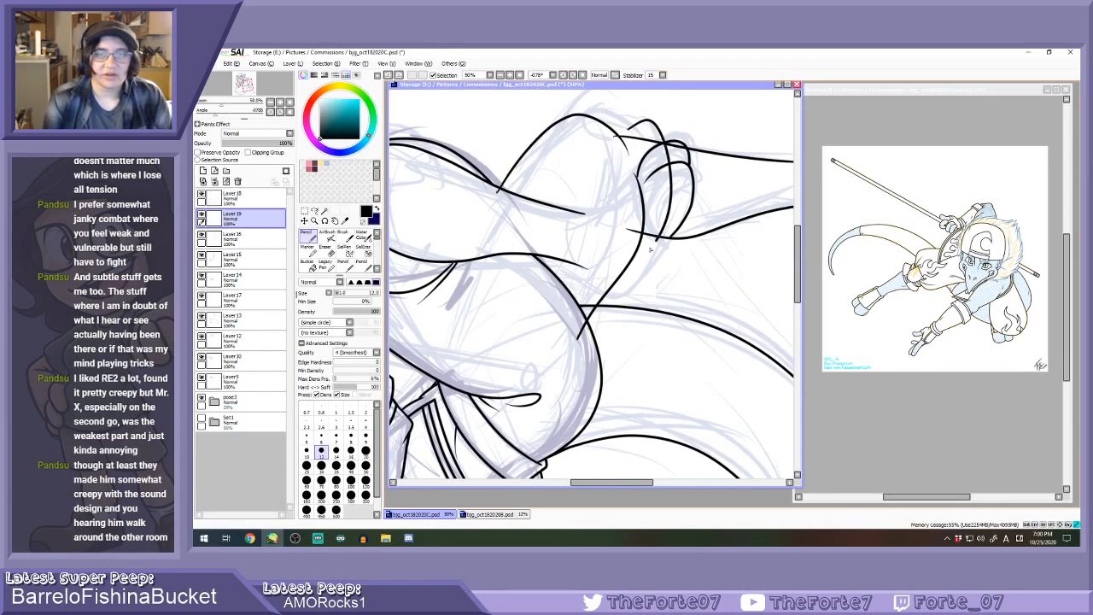
key("ctrl+z")
mouse_move(630, 128)
left_mouse_down()
mouse_move(669, 196)
mouse_move(657, 240)
left_mouse_up()
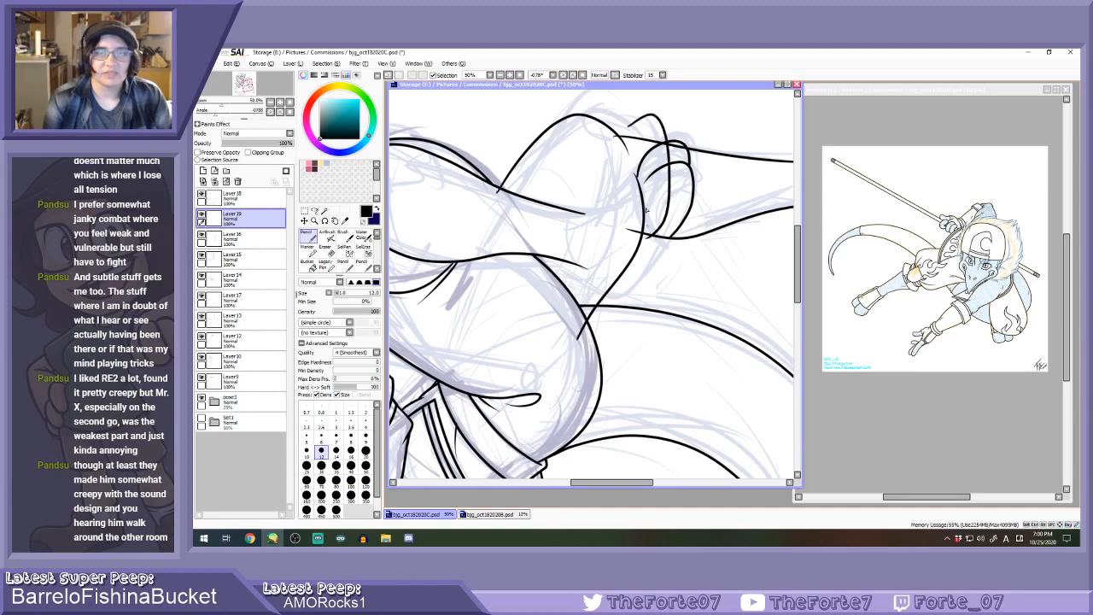
key("ctrl+z")
scroll(646, 210, "down", 4)
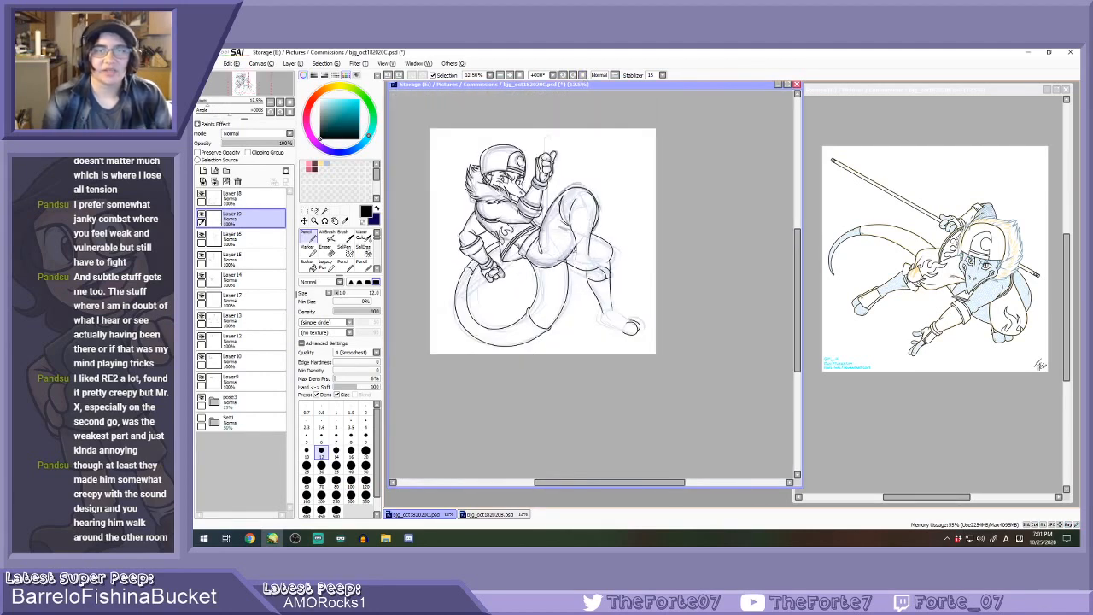
scroll(603, 286, "up", 2)
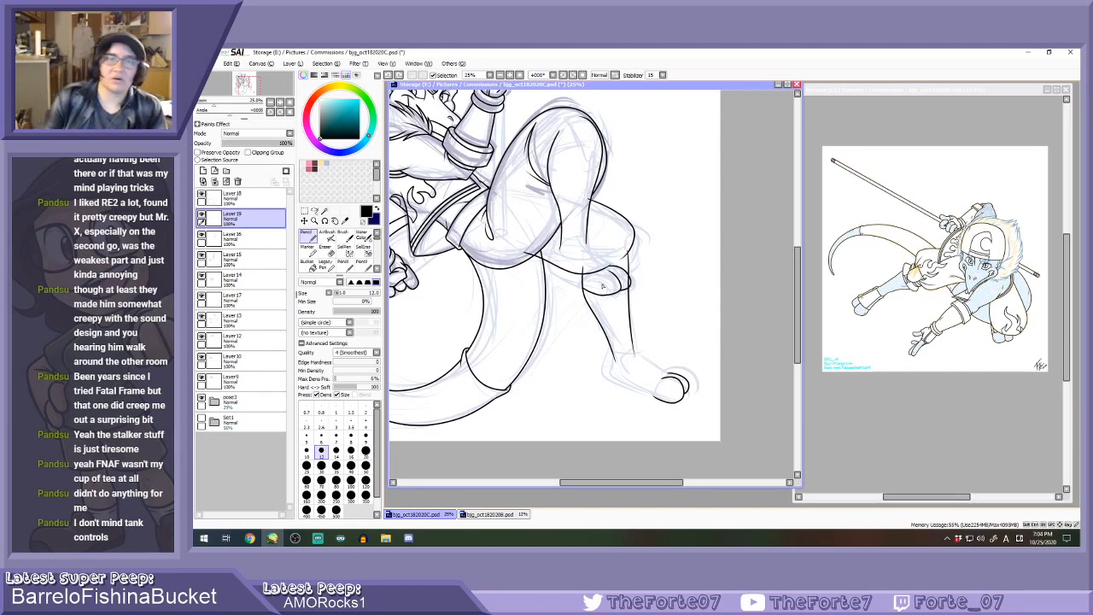
Add a new layer above Layer19 and try short Pencil strokes at size 12 inside the top of the raised knee.
key("e")
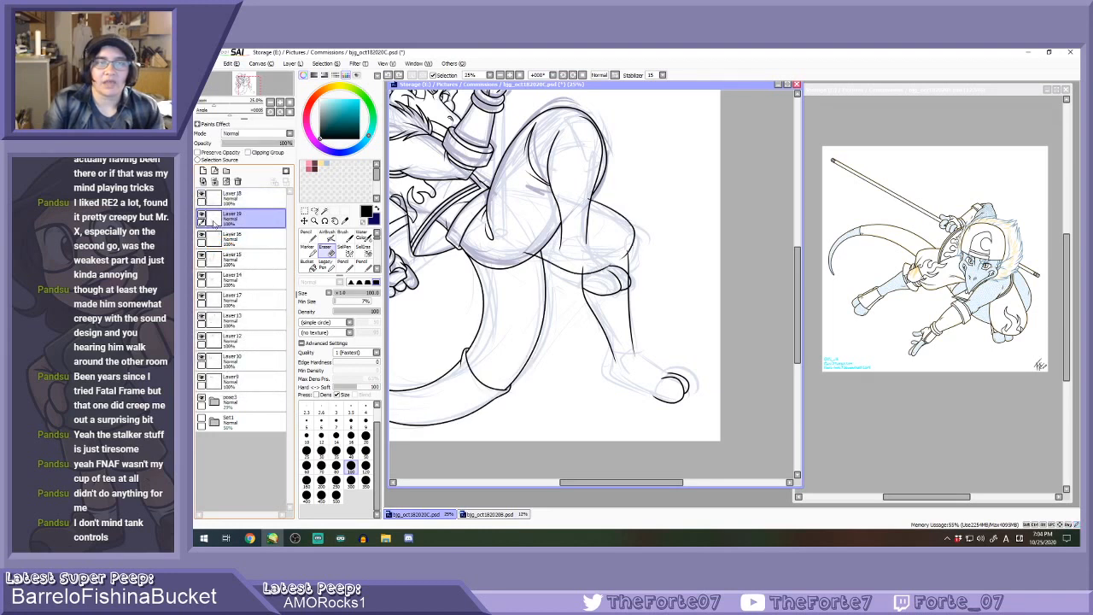
left_click(216, 170)
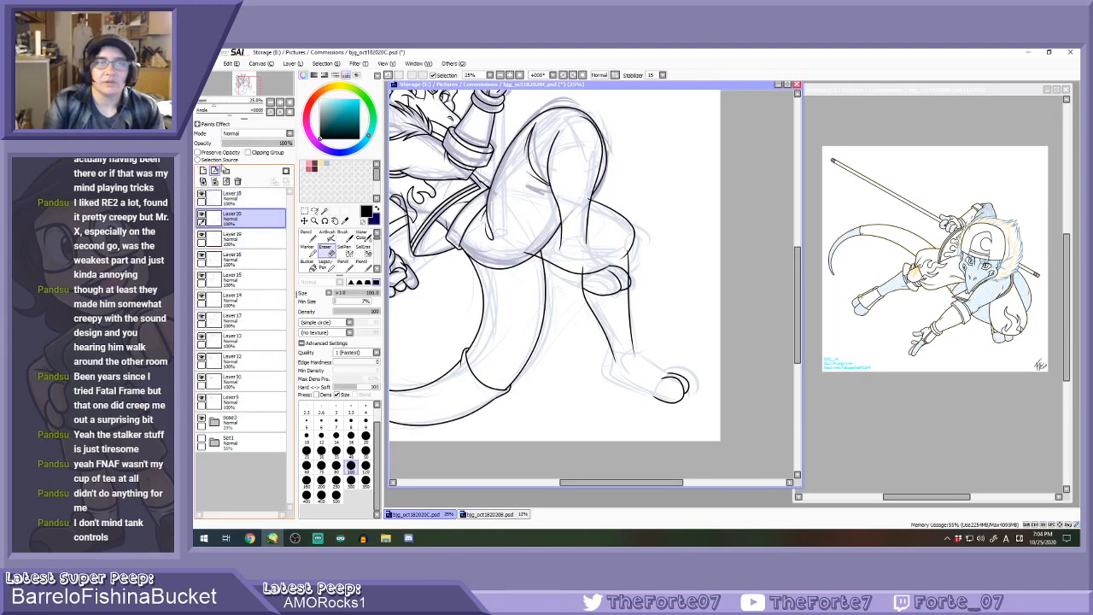
key("n")
scroll(572, 180, "down", 1)
scroll(568, 138, "up", 3)
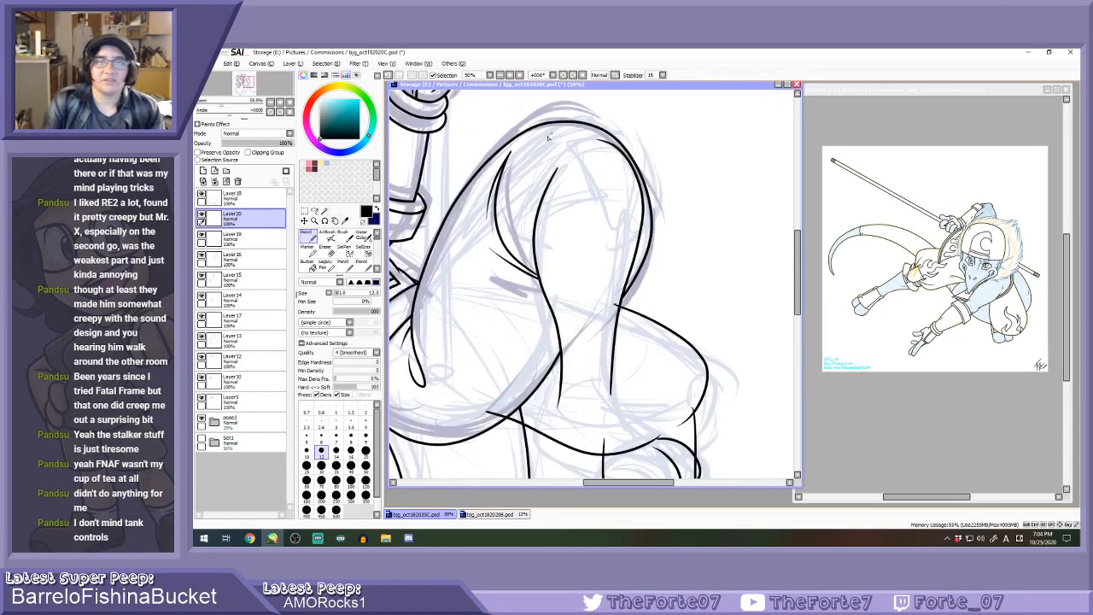
left_click_drag(548, 138, 616, 141)
key("ctrl+z")
mouse_move(548, 137)
left_mouse_down()
mouse_move(606, 129)
mouse_move(577, 195)
left_mouse_up()
key("ctrl+z")
key("ctrl+z")
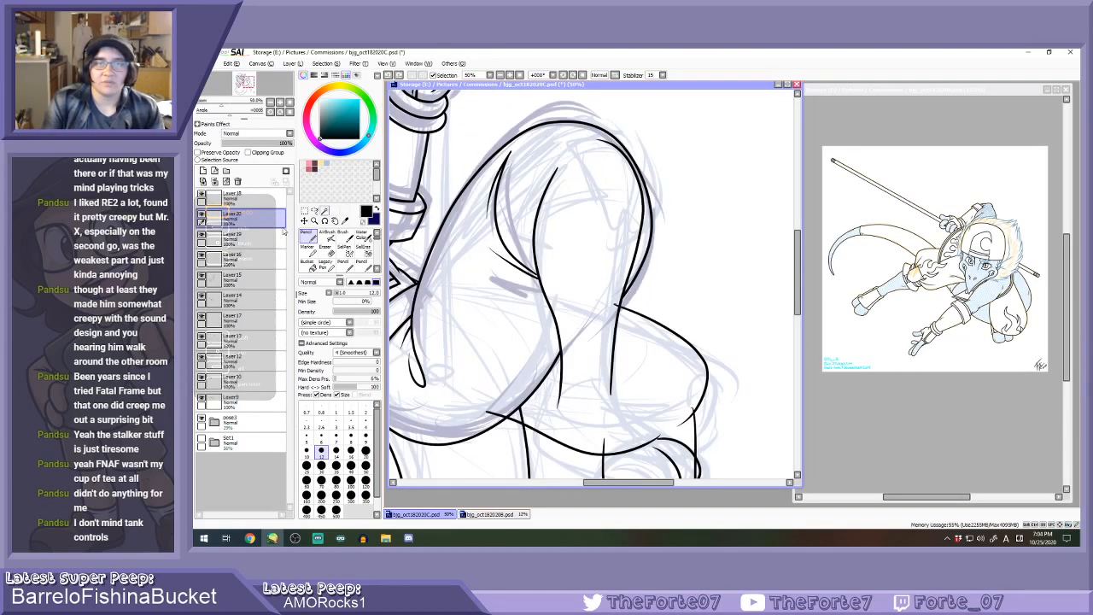
Toggle Layer13's visibility to identify its lines and make it the active layer.
scroll(528, 224, "down", 2)
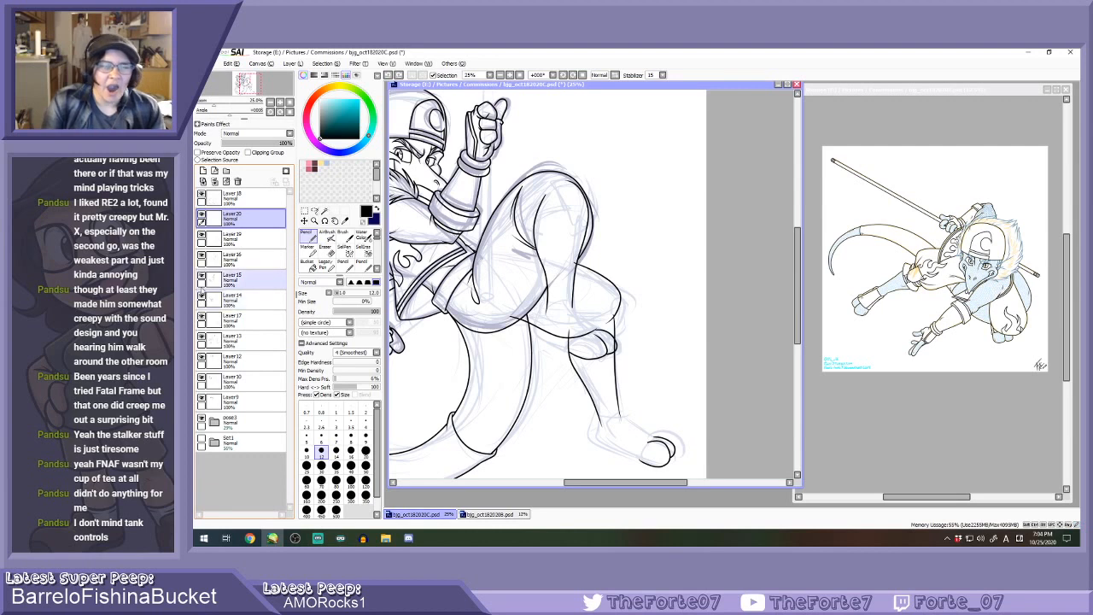
left_click(202, 335)
left_click(201, 335)
left_click(232, 340)
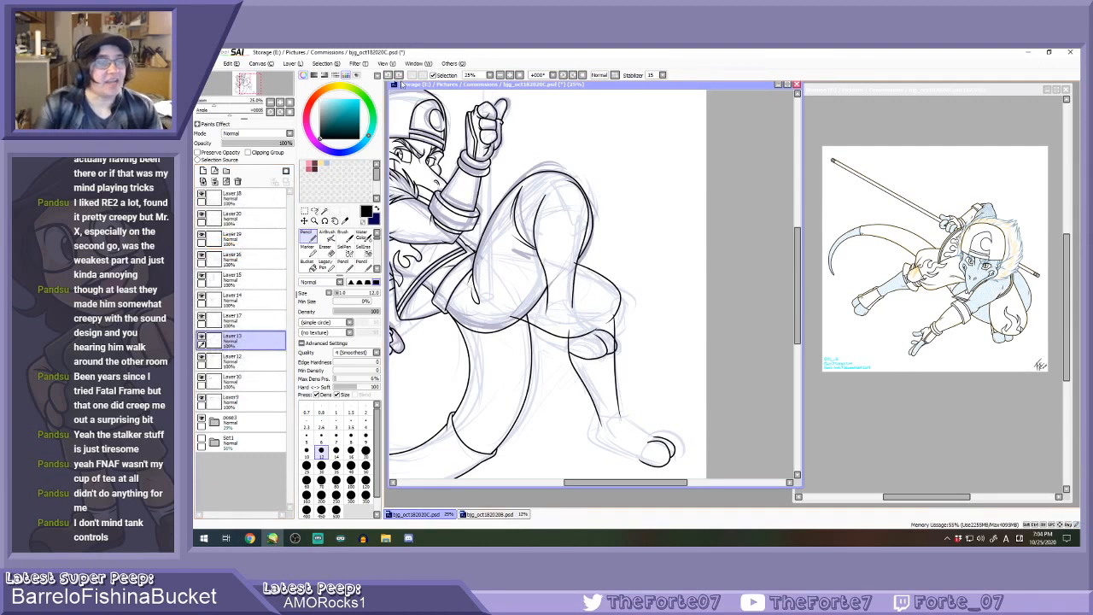
key("alt+Tab")
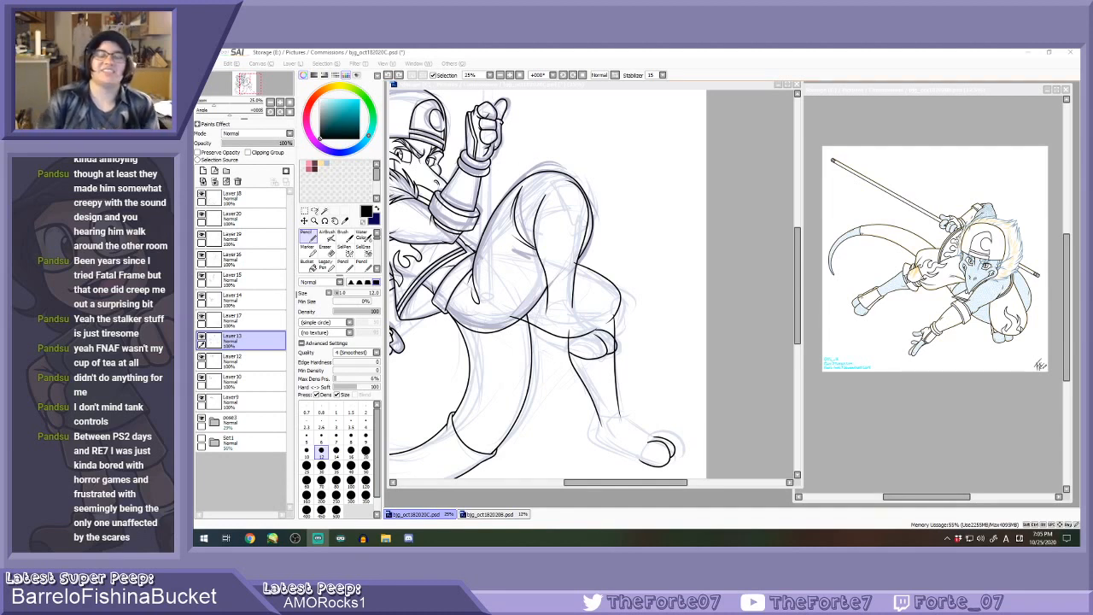
Try to ink a knee panel inside the top of the raised knee on Layer13 with the Pencil at size 12.
double_click(544, 86)
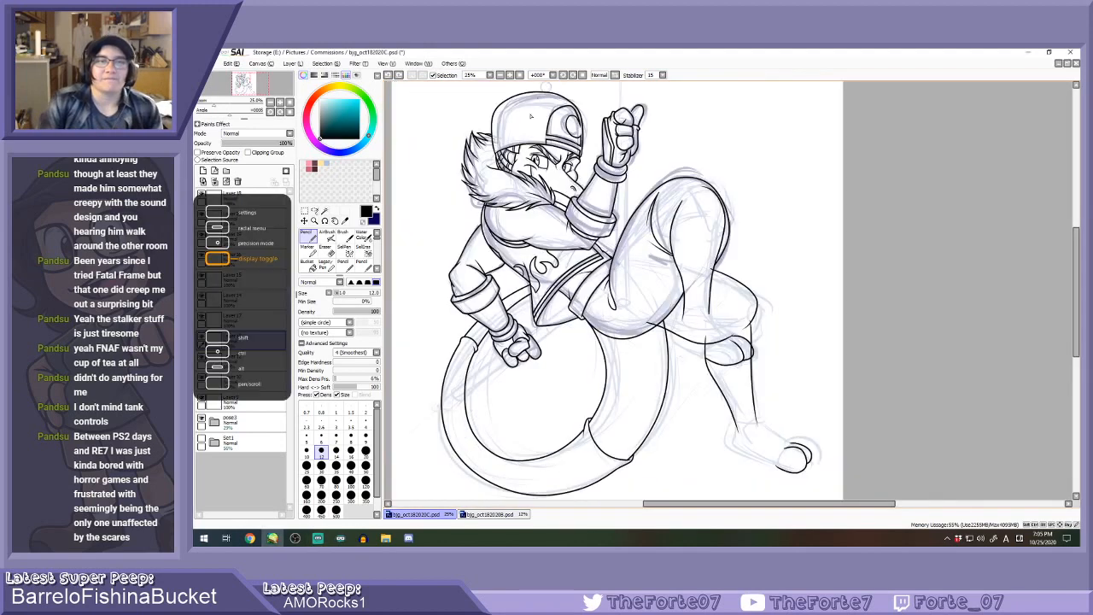
left_click(1053, 69)
scroll(535, 183, "up", 2)
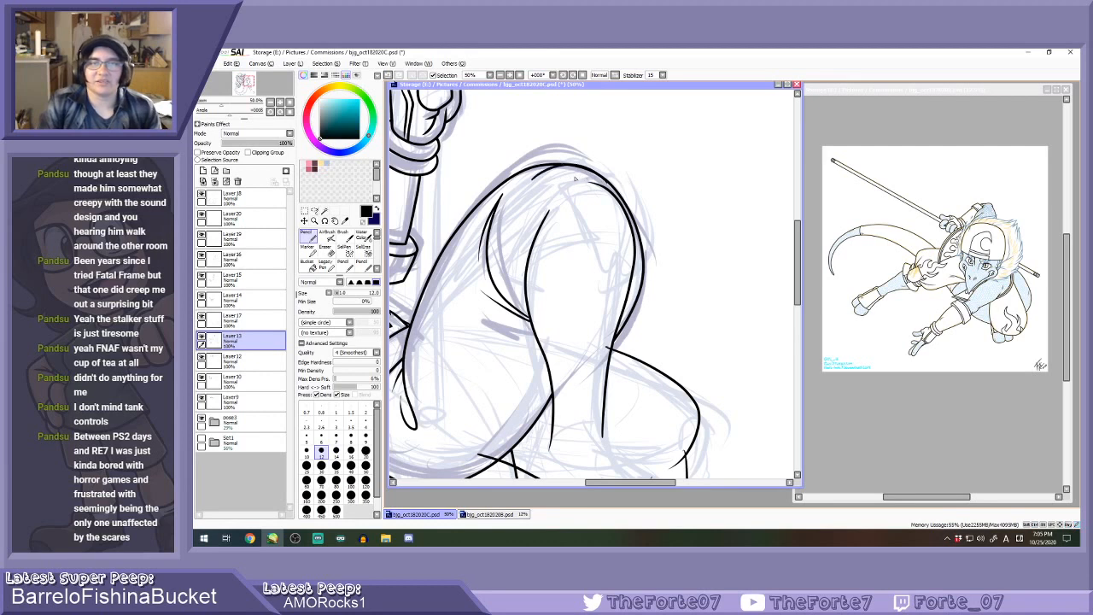
left_click_drag(531, 175, 571, 234)
key("ctrl+z")
mouse_move(532, 172)
left_mouse_down()
mouse_move(560, 217)
mouse_move(612, 241)
left_mouse_up()
left_click_drag(603, 180, 626, 240)
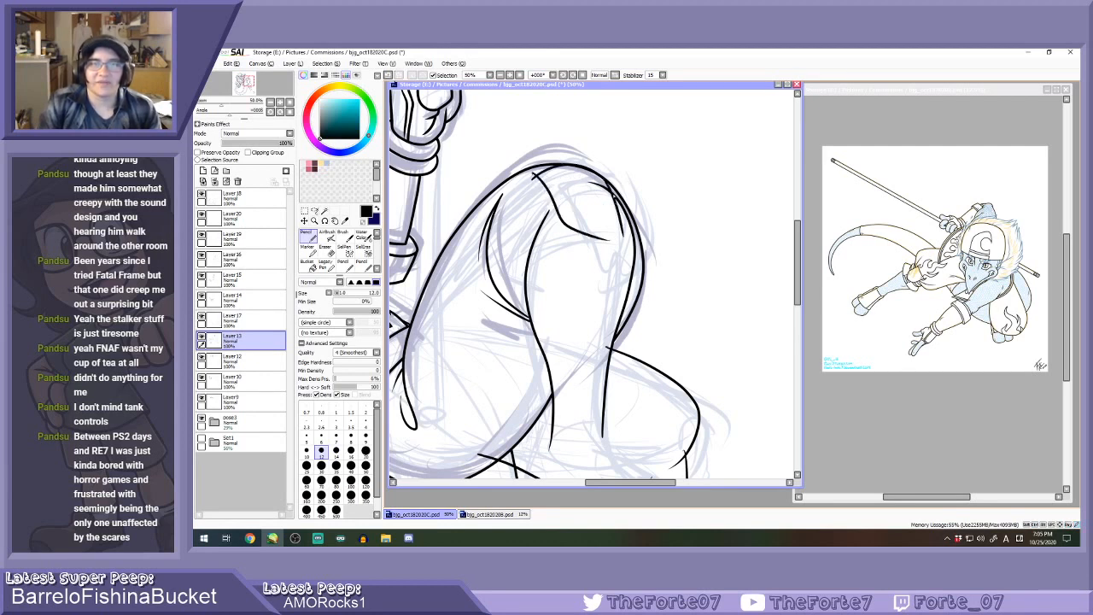
key("ctrl+z")
mouse_move(608, 189)
left_mouse_down()
mouse_move(625, 238)
mouse_move(621, 206)
mouse_move(599, 238)
left_mouse_up()
key("ctrl+z")
key("ctrl+z")
scroll(580, 178, "up", 2)
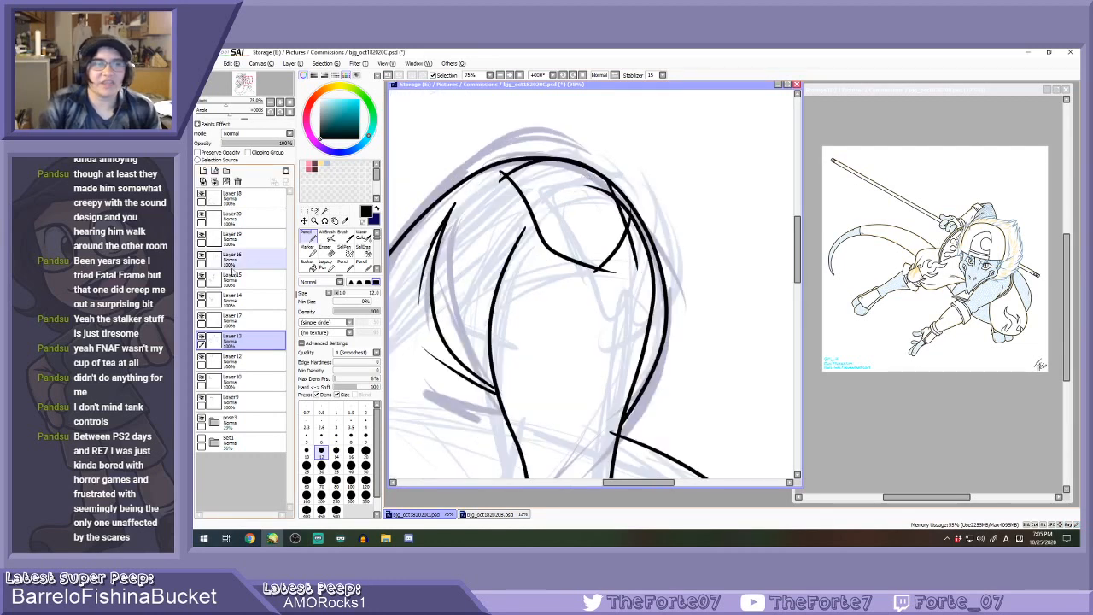
key("ctrl+z")
key("ctrl+z")
key("ctrl+z")
key("ctrl+z")
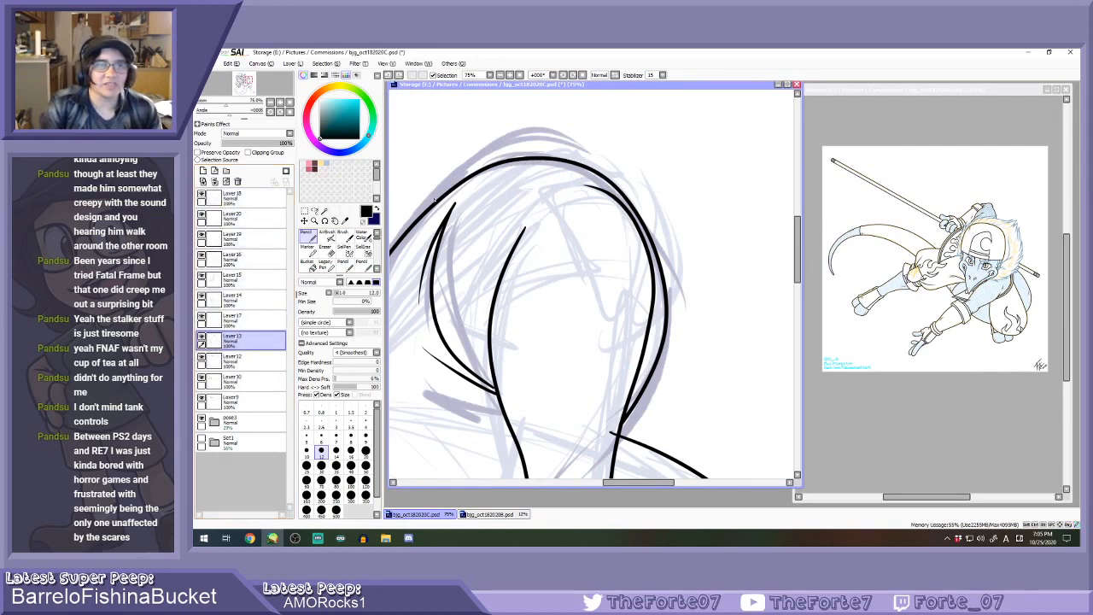
Toggle the visibility of Layer20 and Layer16 to identify their lines, and lower Layer16's opacity to 35%.
scroll(434, 199, "down", 3)
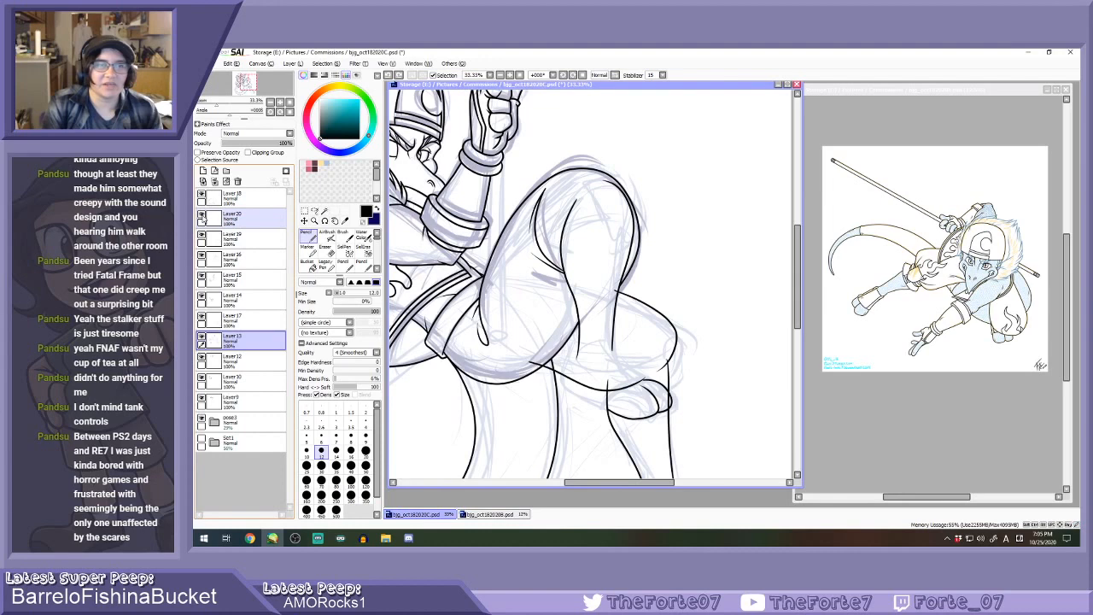
left_click(201, 216)
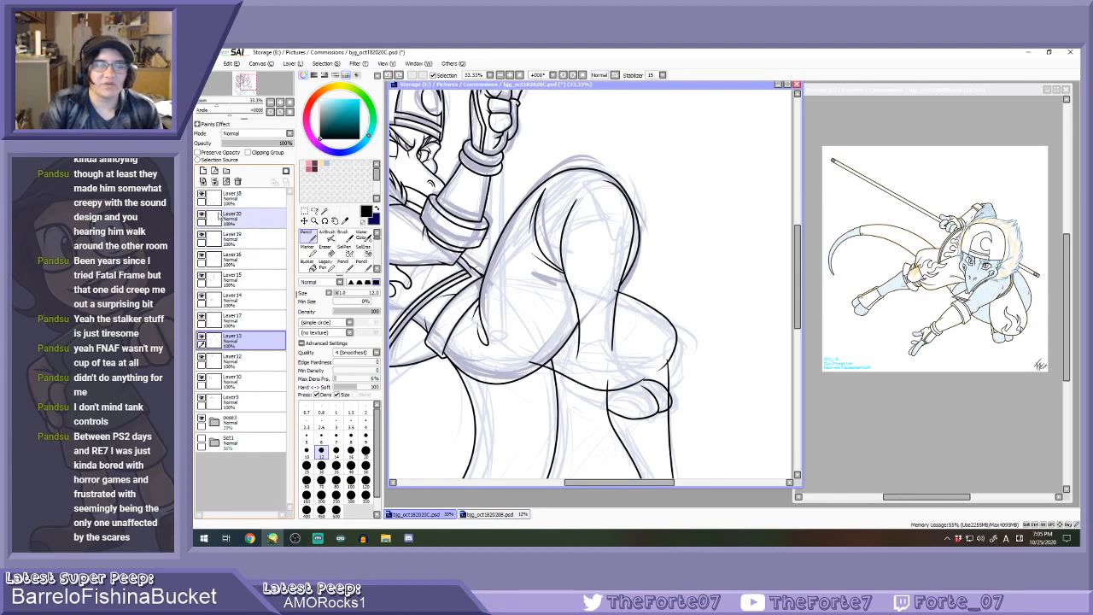
scroll(627, 199, "down", 2)
scroll(599, 201, "up", 1)
left_click(203, 257)
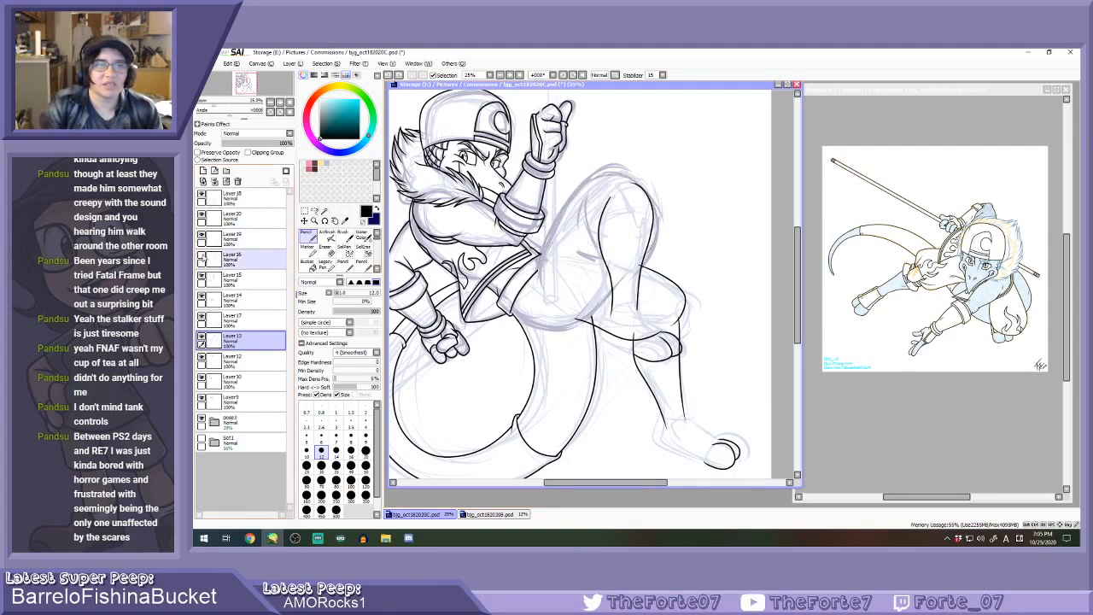
left_click(202, 256)
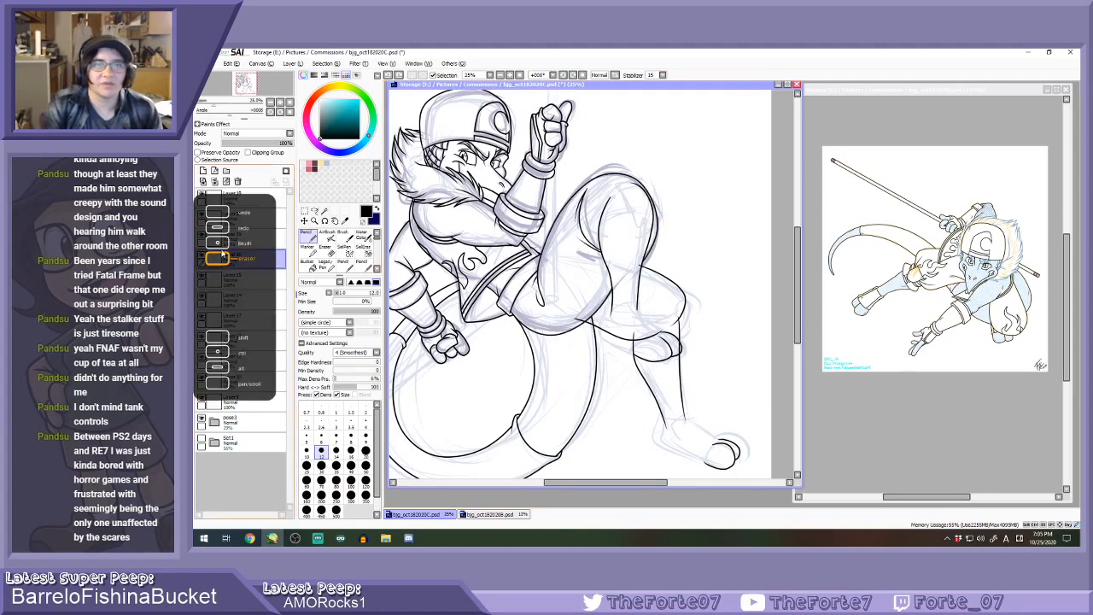
left_click(249, 144)
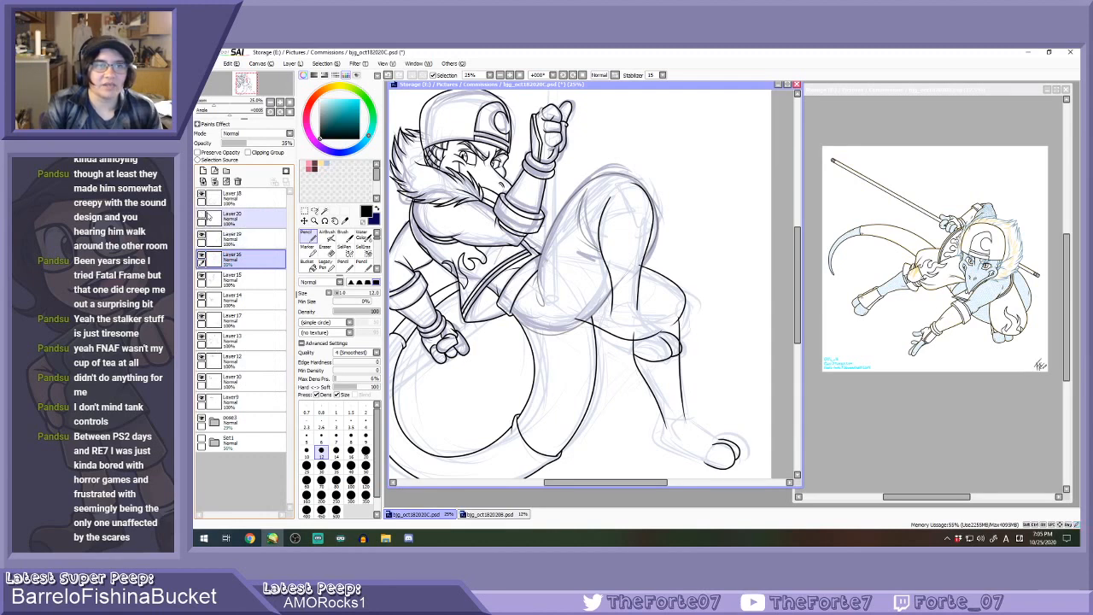
Make Layer20 active and try to ink the knee panel's slanted inner edge from the top of the raised knee.
left_click(261, 222)
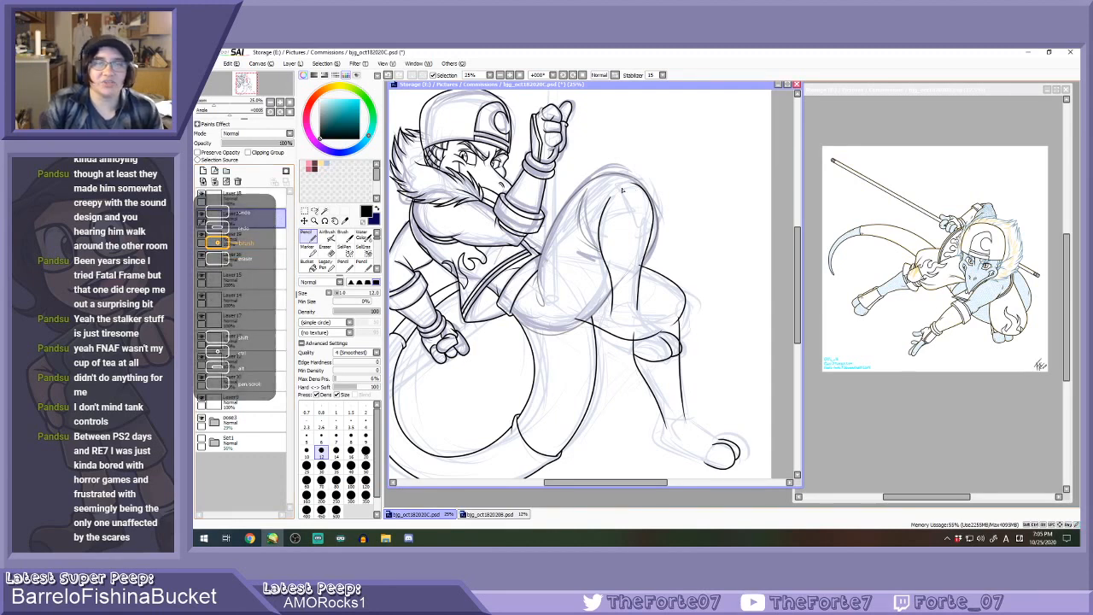
scroll(609, 177, "up", 2)
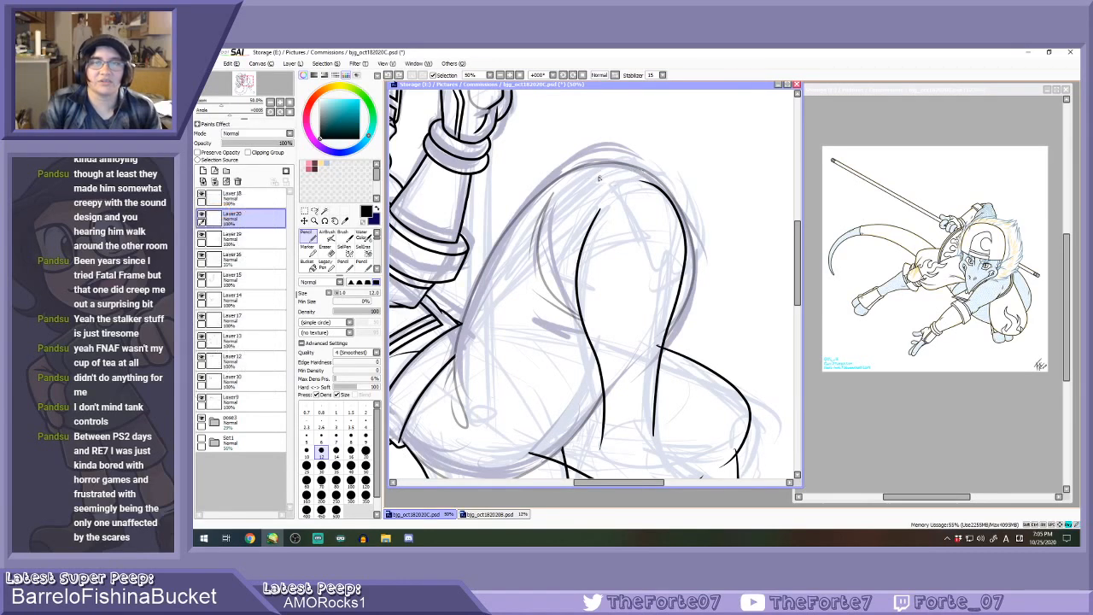
mouse_move(591, 171)
left_mouse_down()
mouse_move(617, 215)
mouse_move(654, 243)
left_mouse_up()
scroll(636, 198, "down", 1)
scroll(639, 196, "up", 1)
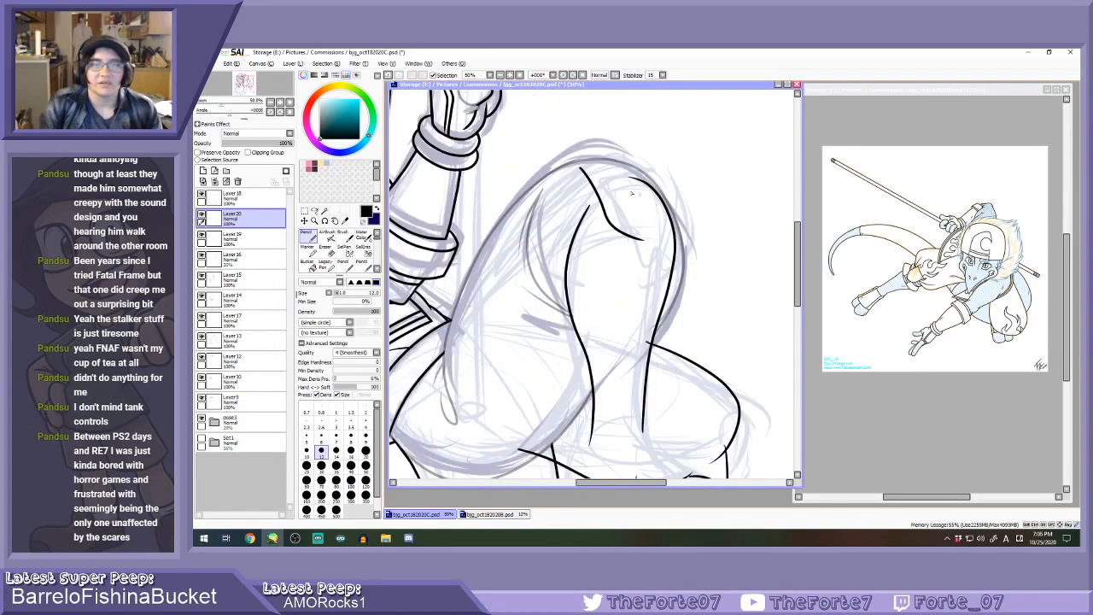
key("ctrl+z")
mouse_move(585, 166)
left_mouse_down()
mouse_move(613, 214)
mouse_move(656, 216)
left_mouse_up()
key("ctrl+z")
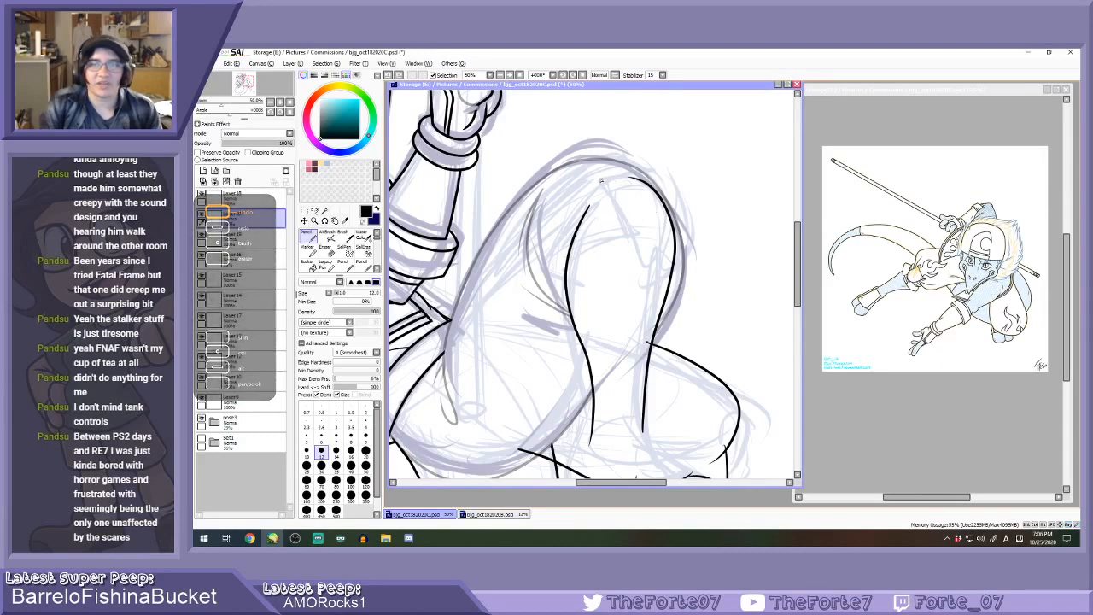
Ink the knee panel's curved upper edge across the top of the raised knee on Layer20, redoing the stroke until it fits.
scroll(607, 176, "up", 1)
left_click_drag(596, 158, 671, 183)
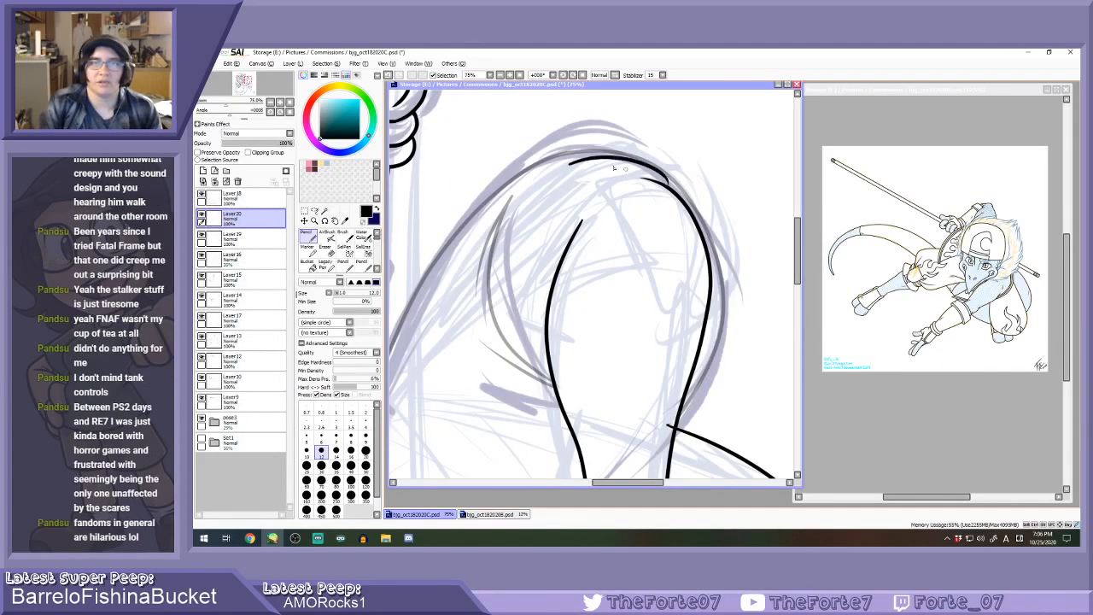
key("ctrl+z")
left_click_drag(574, 161, 675, 184)
key("ctrl+z")
left_click_drag(573, 163, 682, 191)
key("ctrl+z")
key("ctrl+z")
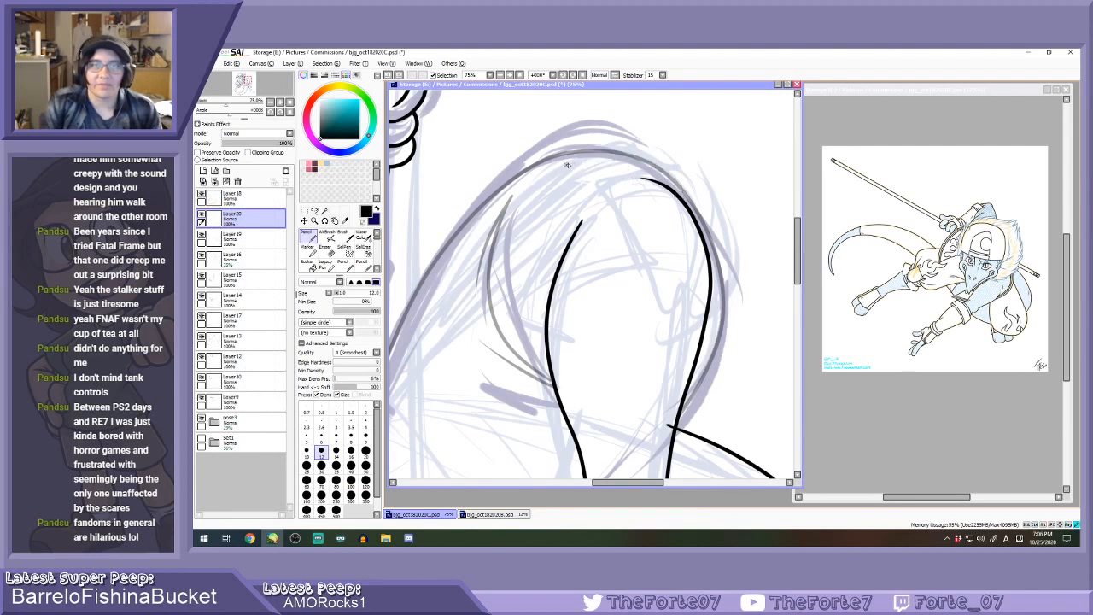
left_click_drag(566, 169, 670, 167)
key("ctrl+z")
left_click_drag(564, 171, 679, 184)
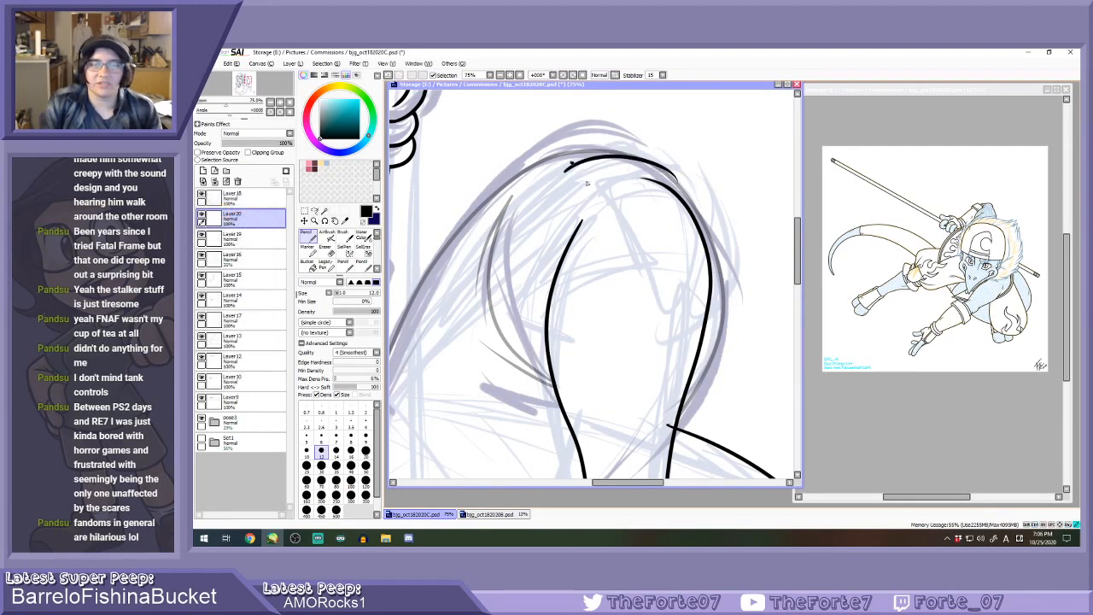
key("ctrl+z")
Ink the knee panel's slanted inner edge, its outer edge and the rounded lower corner to close the shape.
mouse_move(571, 166)
left_mouse_down()
mouse_move(617, 235)
mouse_move(603, 227)
mouse_move(663, 261)
left_mouse_up()
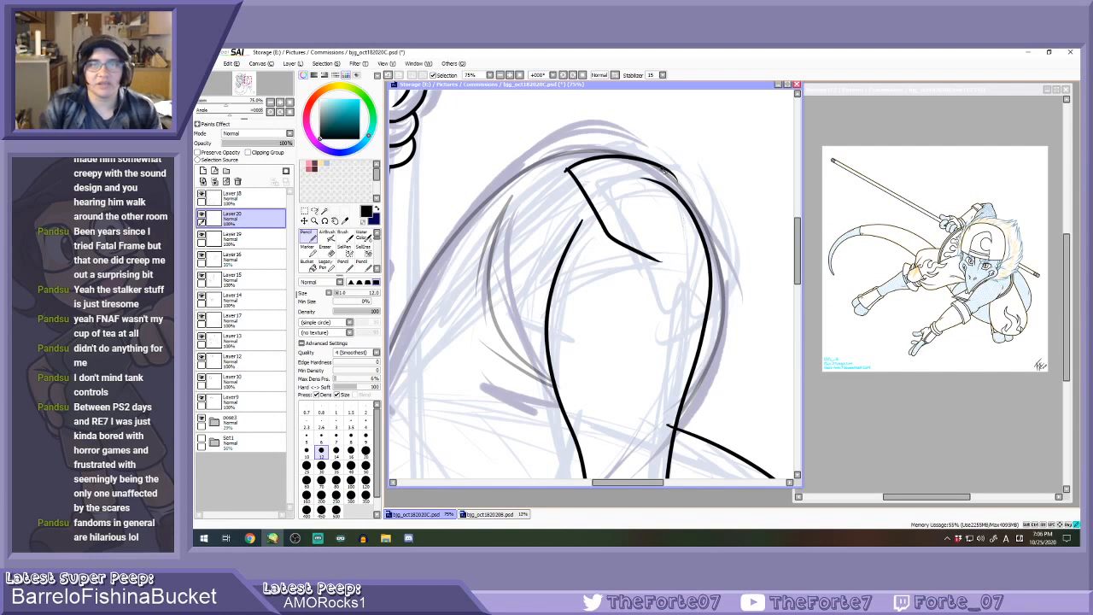
left_click_drag(664, 167, 696, 251)
key("ctrl+z")
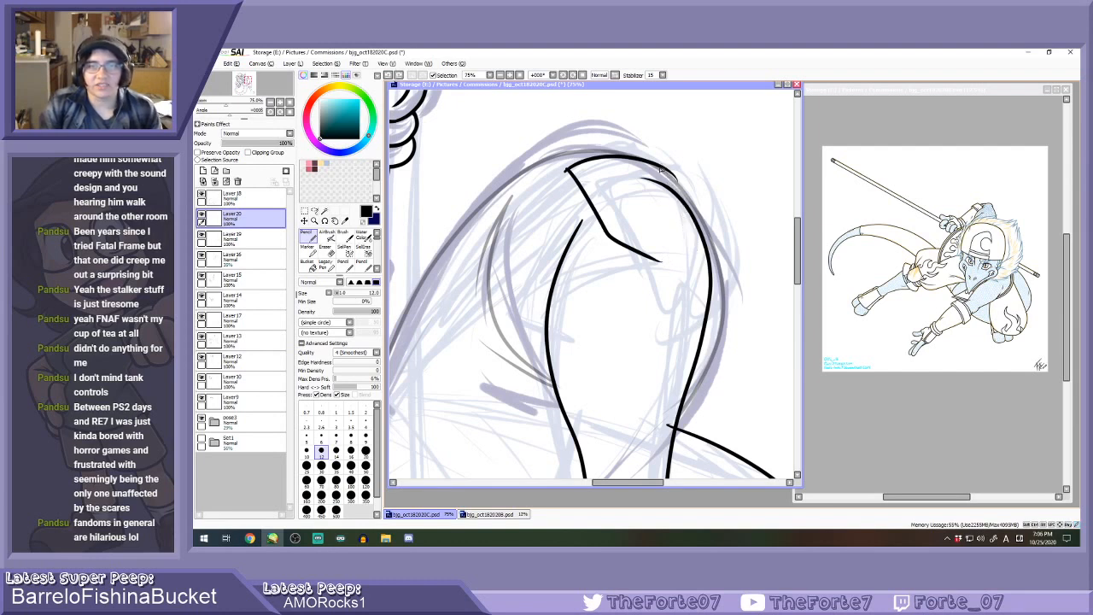
mouse_move(656, 169)
left_mouse_down()
mouse_move(698, 248)
mouse_move(665, 270)
mouse_move(698, 230)
left_mouse_up()
key("ctrl+z")
scroll(656, 260, "up", 1)
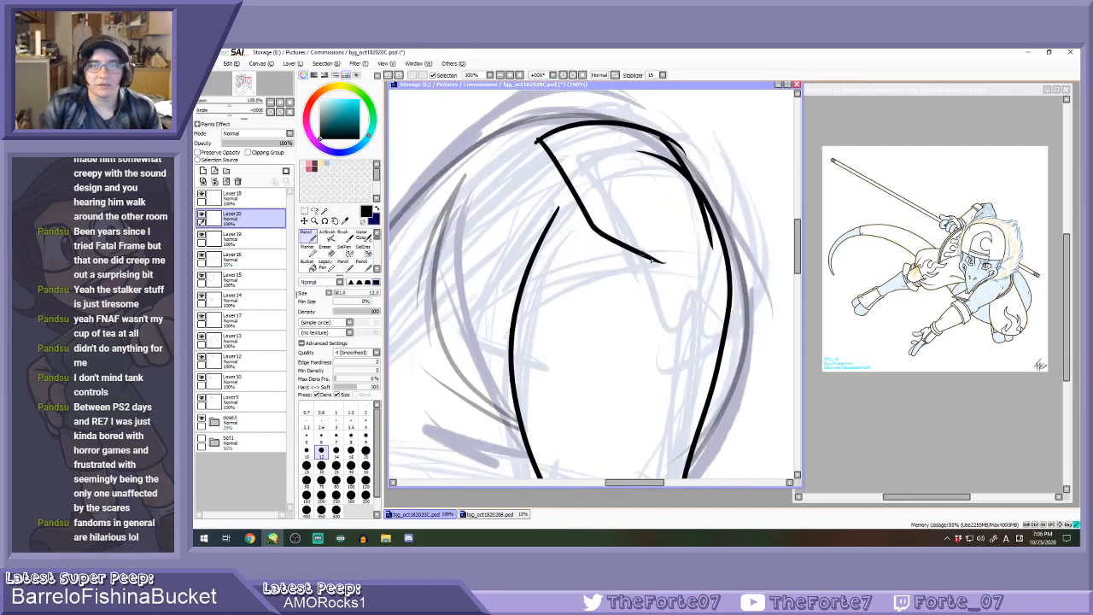
mouse_move(646, 255)
left_mouse_down()
mouse_move(678, 263)
mouse_move(706, 214)
left_mouse_up()
scroll(705, 215, "up", 1)
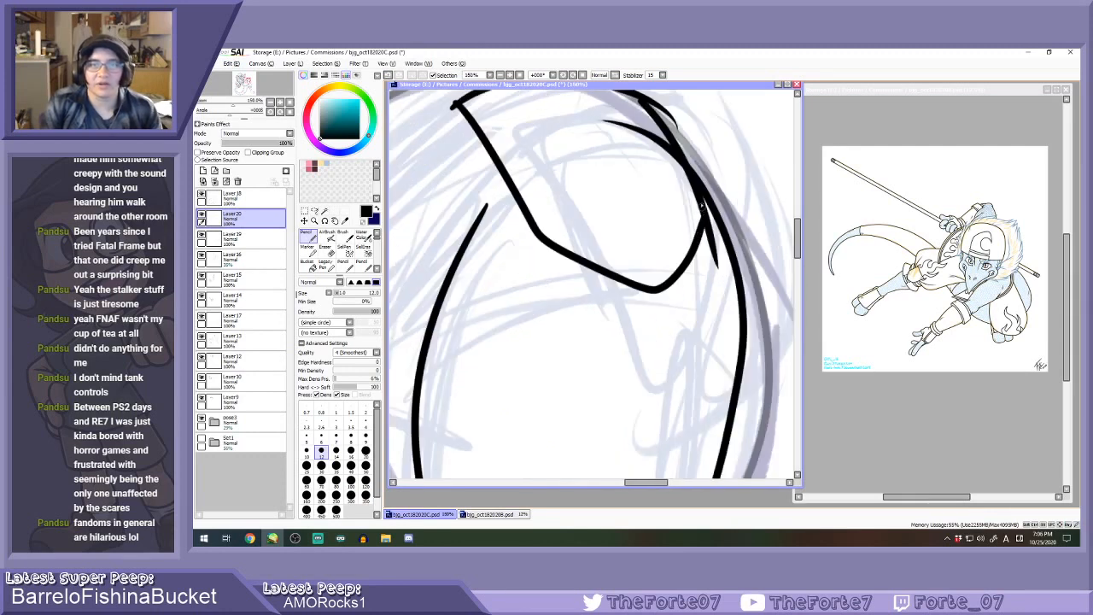
Erase the overshooting line end outside the knee panel's lower outer corner with the Eraser at size 20.
key("e")
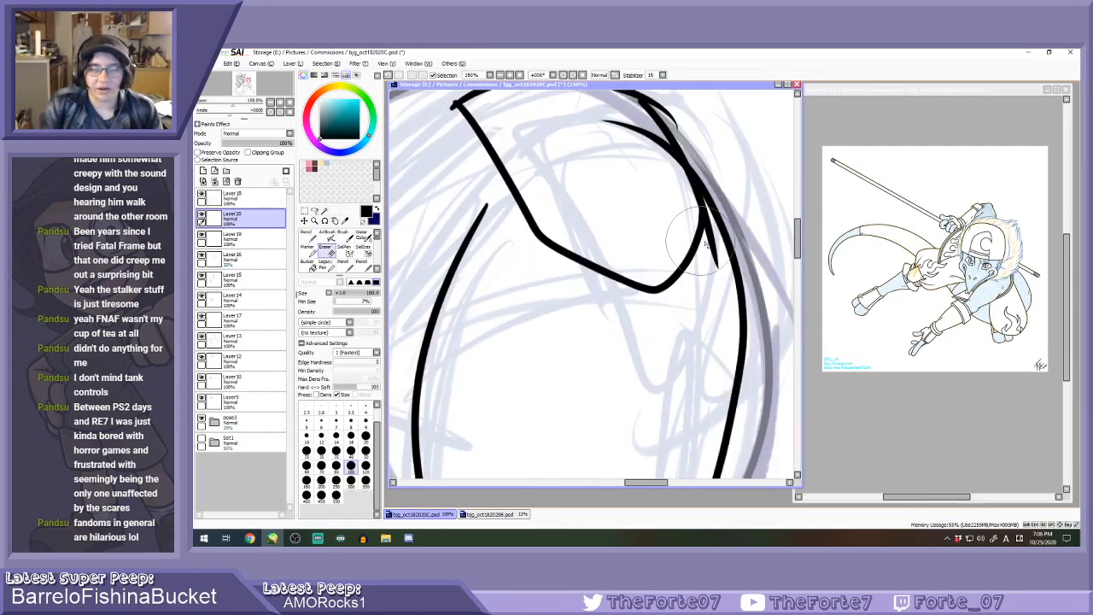
left_click(365, 436)
scroll(713, 229, "up", 1)
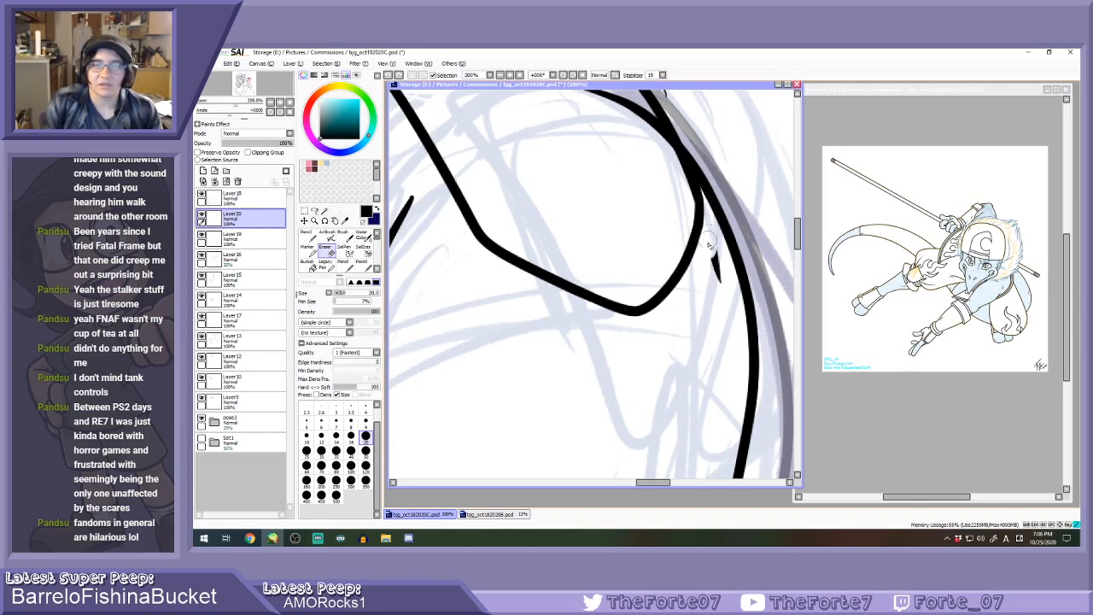
left_click_drag(709, 245, 723, 287)
Clean up the knee panel's upper outer corner, touching up the joint with the Pencil and erasing the stray end of the top line.
scroll(674, 262, "down", 2)
scroll(660, 154, "up", 3)
key("n")
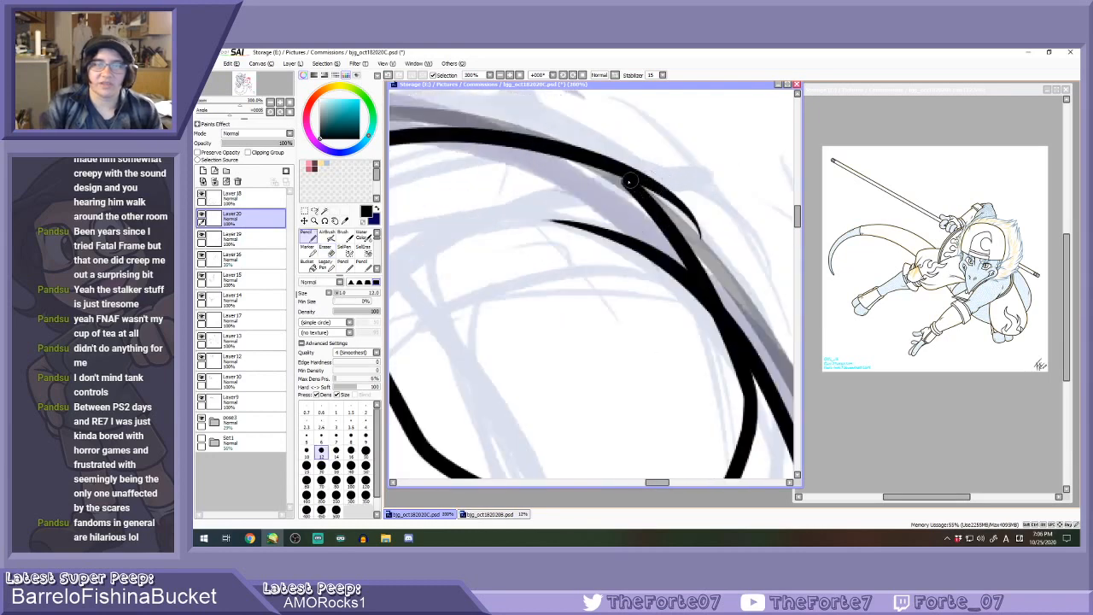
left_click_drag(629, 181, 633, 186)
key("e")
left_click_drag(688, 213, 655, 182)
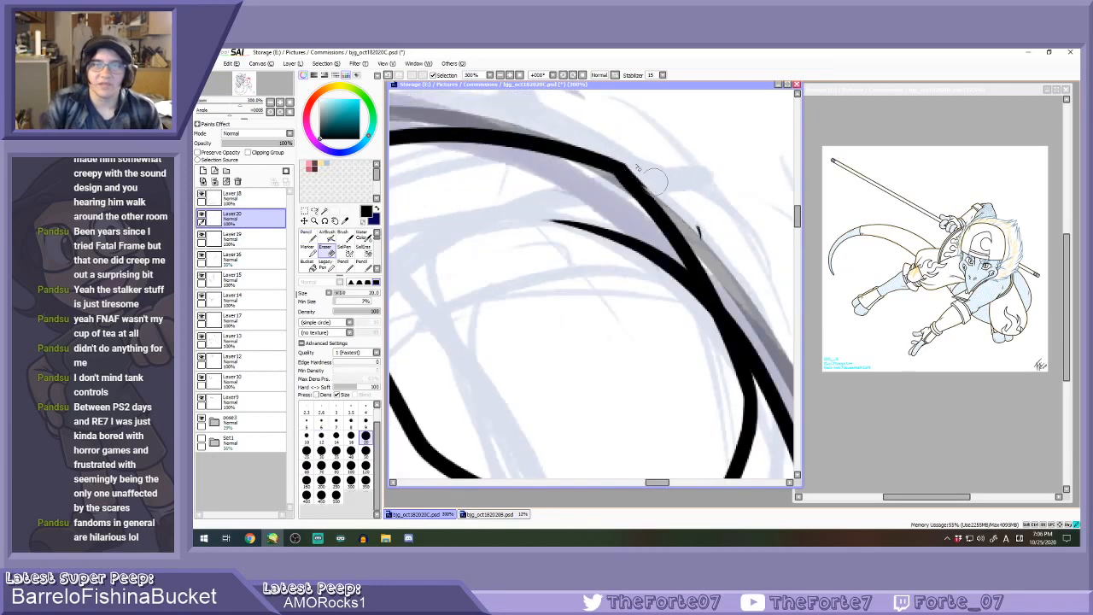
key("n")
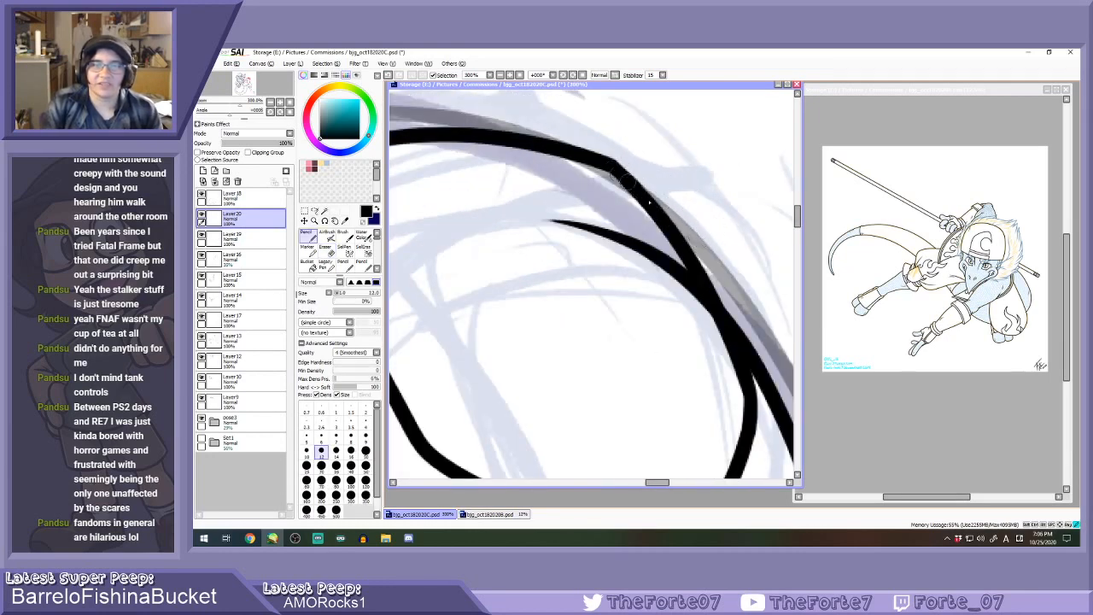
scroll(611, 152, "down", 1)
Erase the overshoot at the knee panel's upper inner corner and touch up the point with the Pencil.
key("e")
scroll(625, 159, "down", 2)
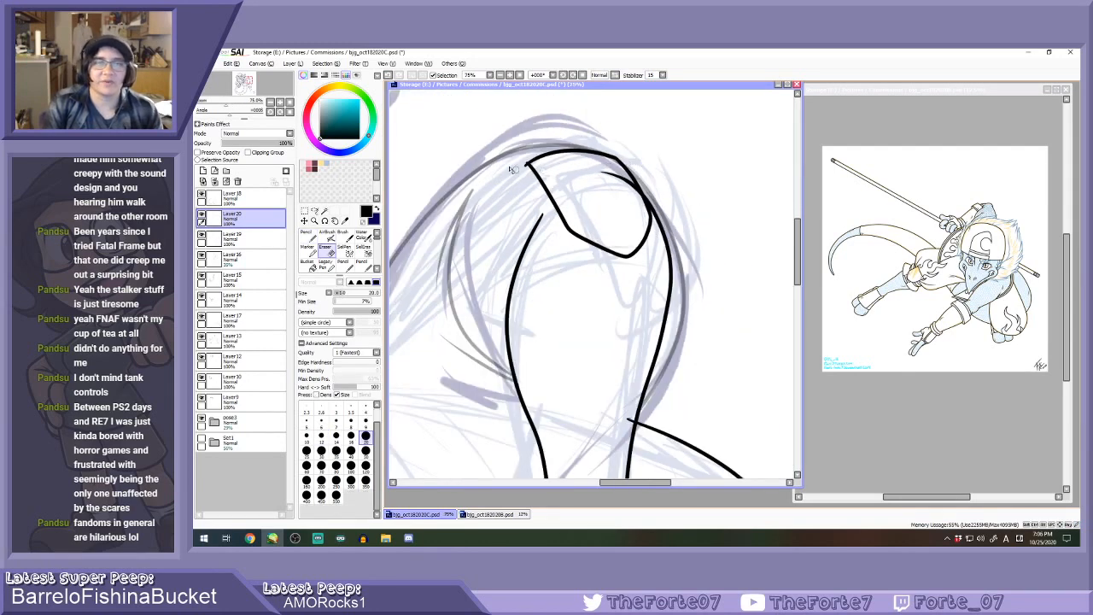
scroll(527, 163, "up", 3)
scroll(556, 147, "up", 1)
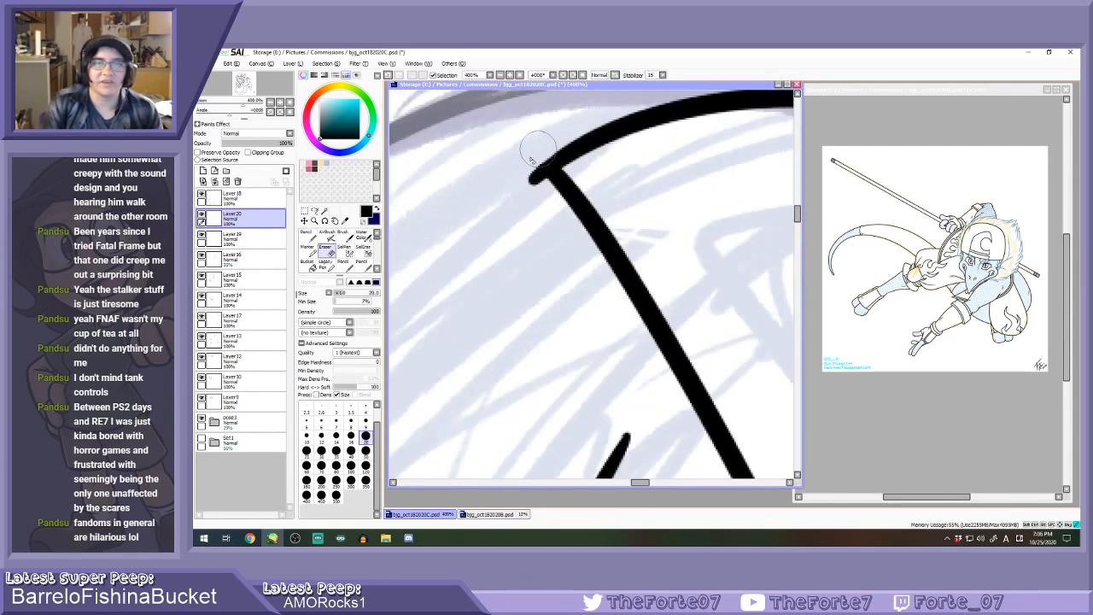
key("n")
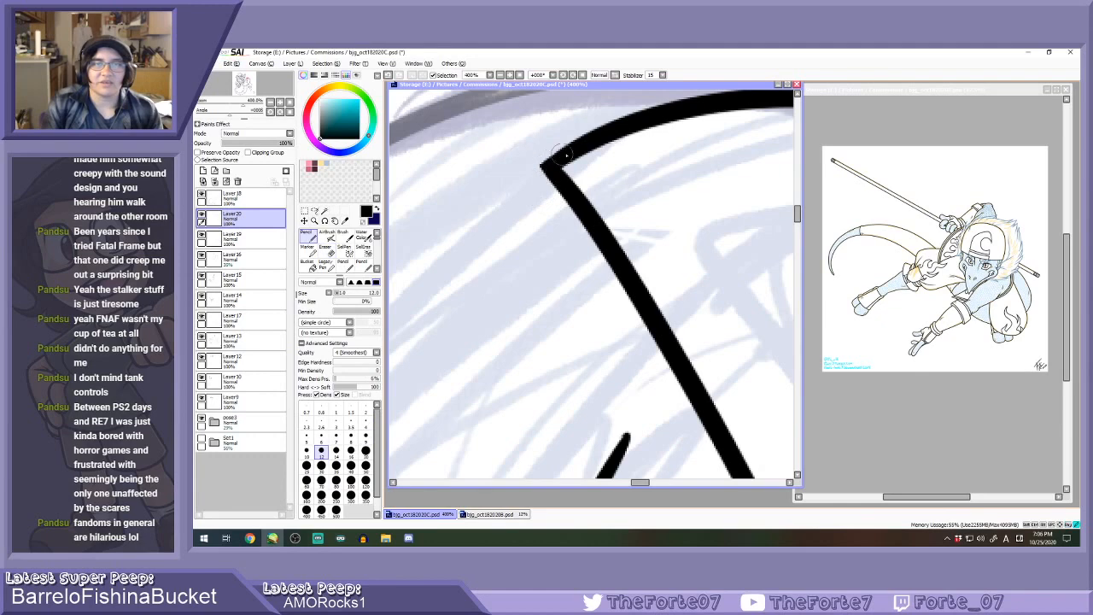
scroll(548, 175, "down", 1)
Check the knee panel by toggling Layer20's visibility, and examine the legs in the reference drawing up close.
scroll(550, 178, "down", 7)
scroll(563, 214, "up", 2)
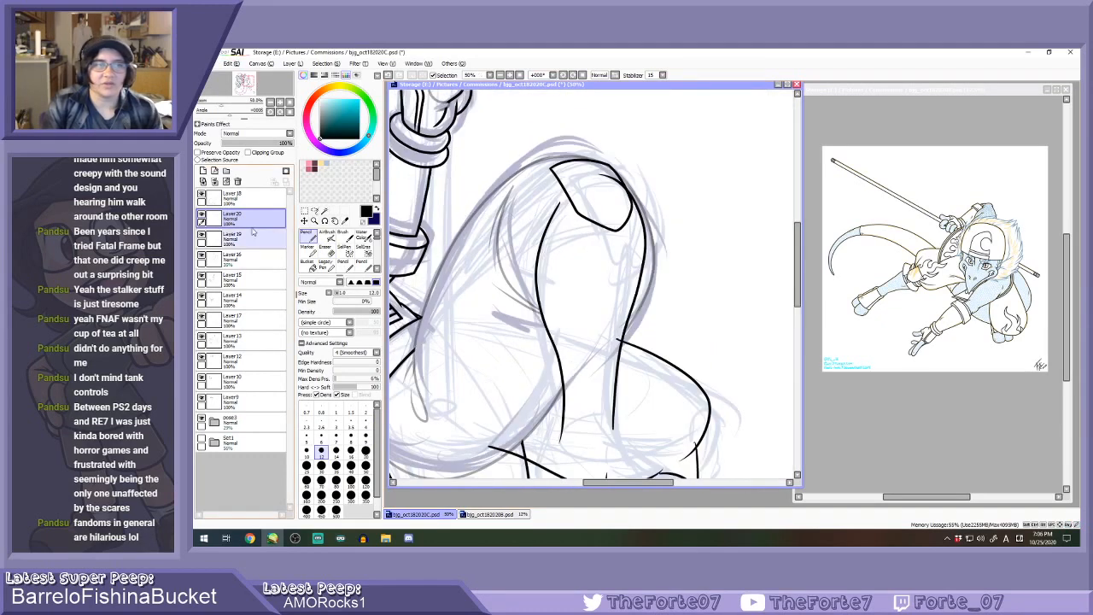
left_click(202, 217)
left_click(202, 219)
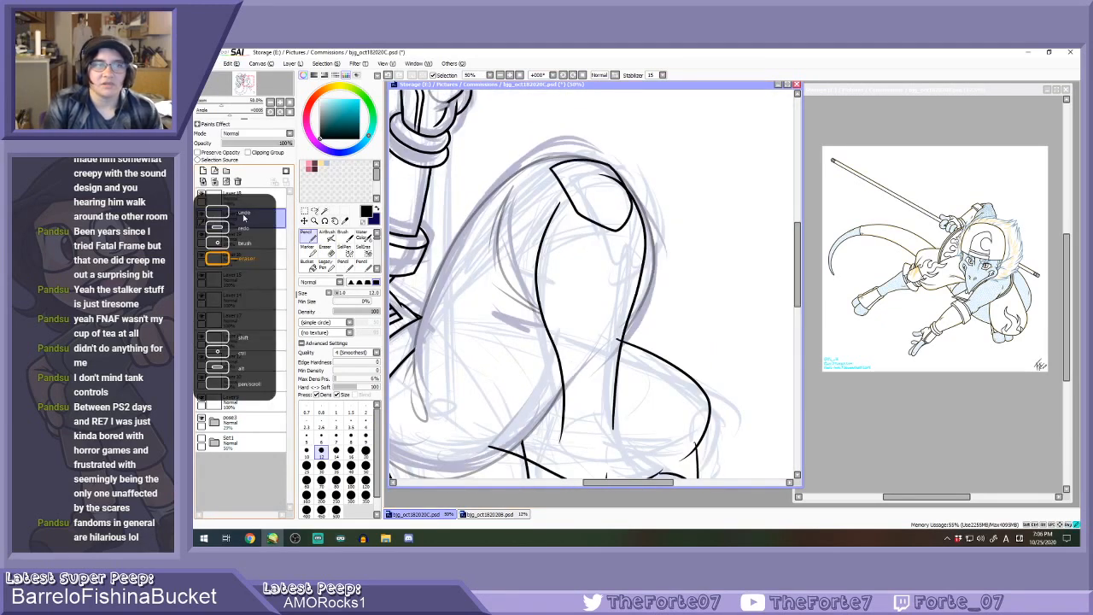
left_click(907, 303)
scroll(909, 304, "up", 2)
scroll(909, 303, "up", 1)
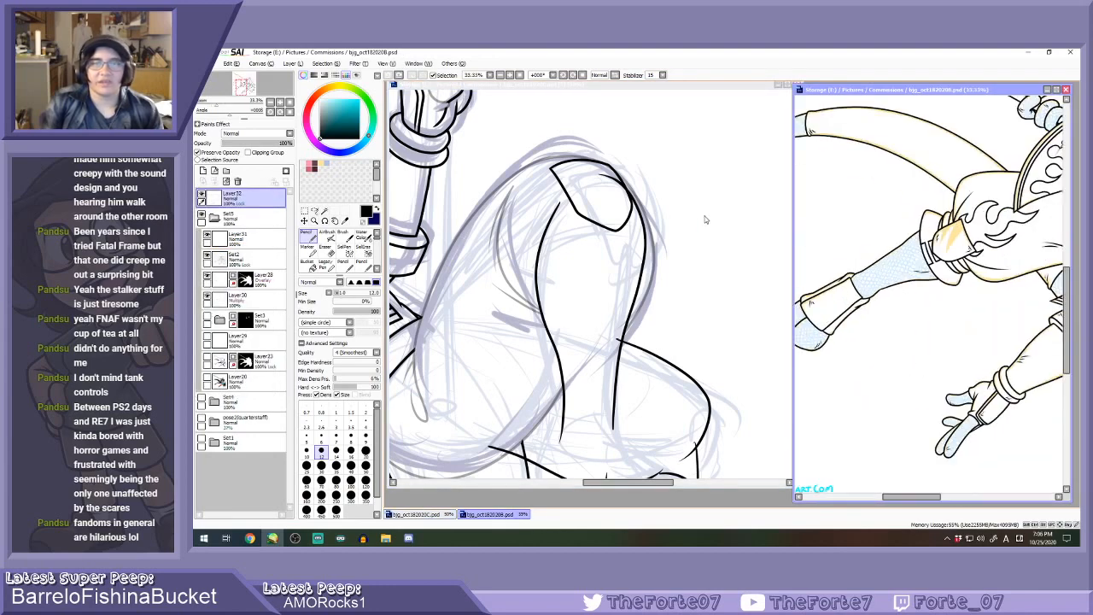
scroll(535, 225, "up", 2)
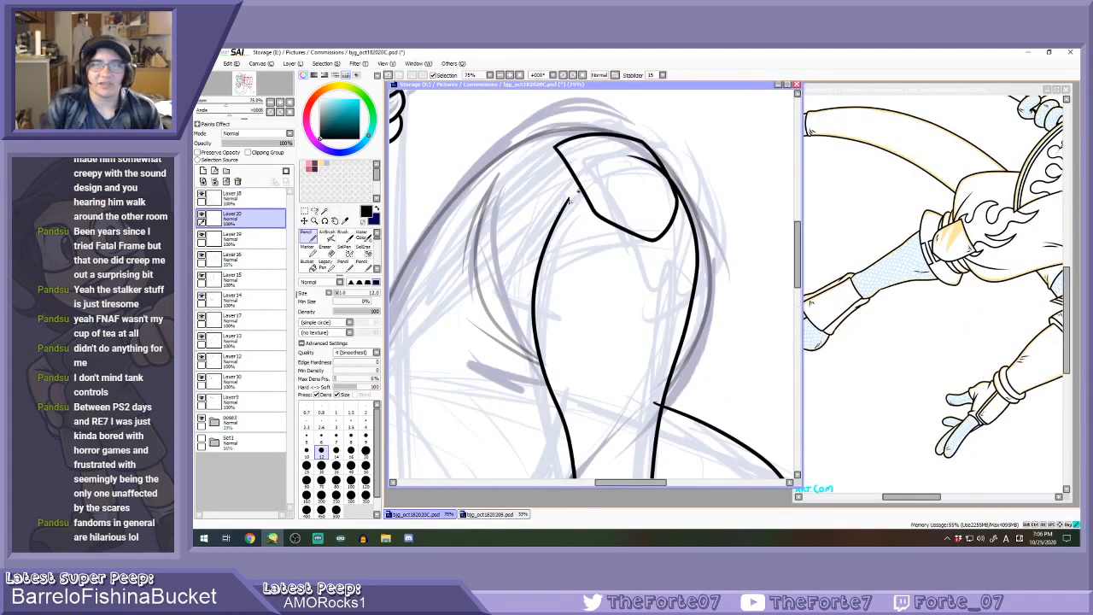
left_click_drag(574, 197, 541, 283)
key("ctrl+z")
left_click_drag(575, 191, 530, 294)
key("ctrl+z")
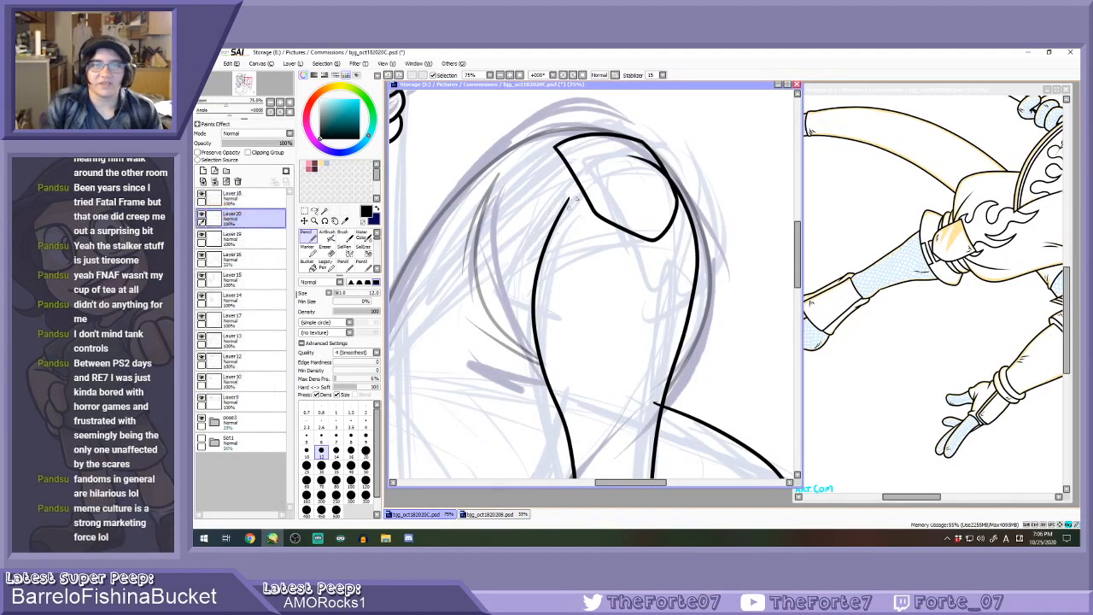
left_click_drag(577, 178, 517, 312)
key("ctrl+z")
mouse_move(574, 177)
left_mouse_down()
mouse_move(503, 275)
mouse_move(531, 316)
left_mouse_up()
key("ctrl+z")
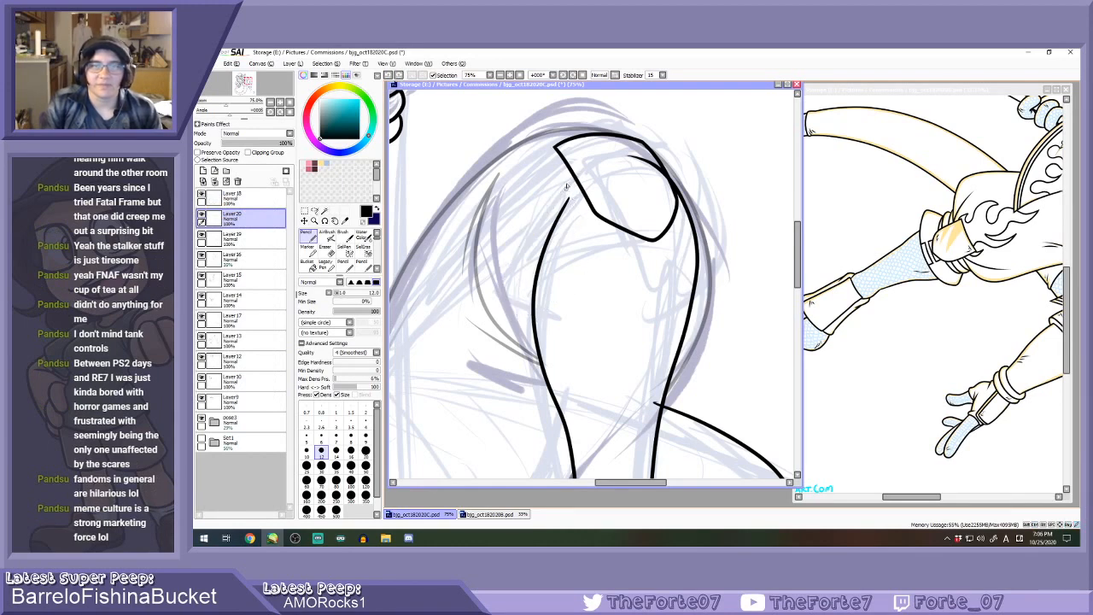
key("ctrl+y")
key("ctrl+z")
mouse_move(575, 175)
left_mouse_down()
mouse_move(529, 219)
mouse_move(500, 295)
mouse_move(551, 323)
mouse_move(646, 254)
mouse_move(729, 283)
left_mouse_up()
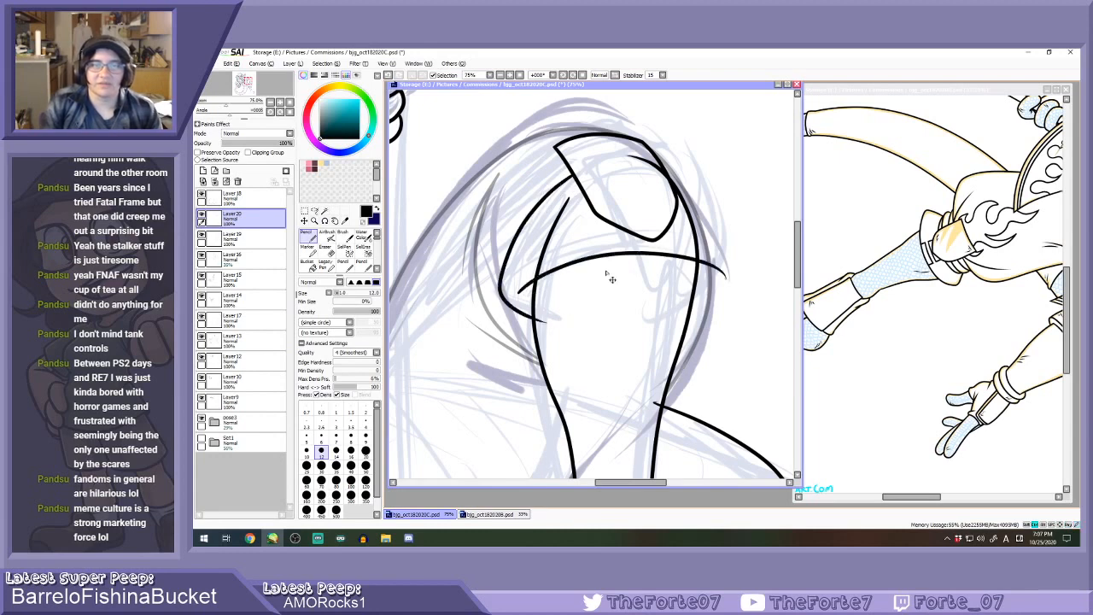
key("ctrl+z")
key("ctrl+z")
left_click_drag(525, 291, 659, 233)
left_click_drag(579, 248, 693, 231)
key("ctrl+z")
key("ctrl+z")
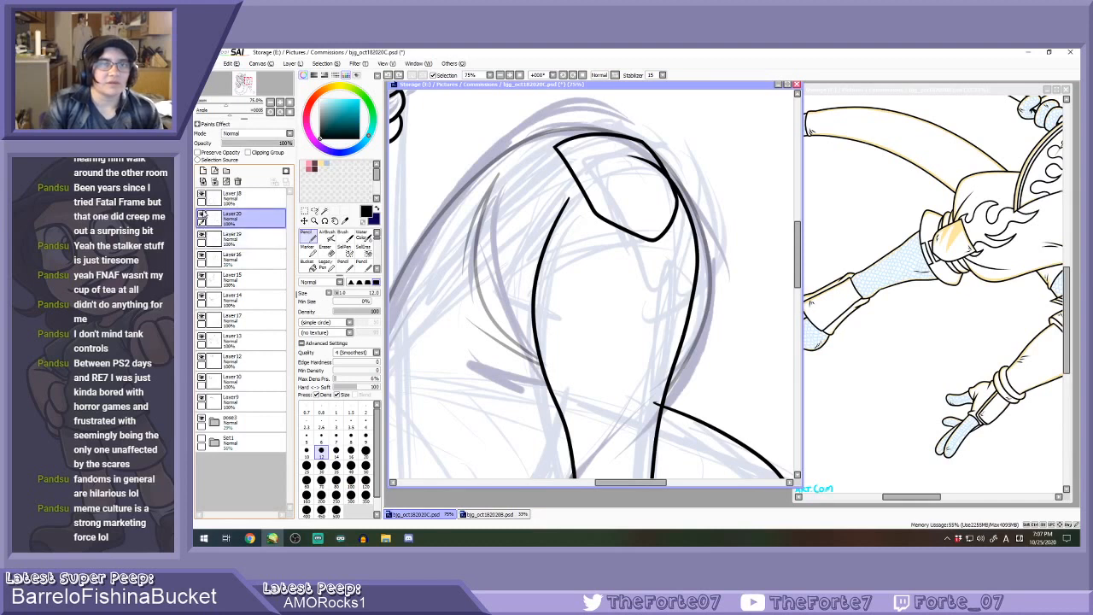
Add a new layer above Layer20 and ink an arched line across the knee along the panel's lower edge with the Pencil.
left_click(203, 171)
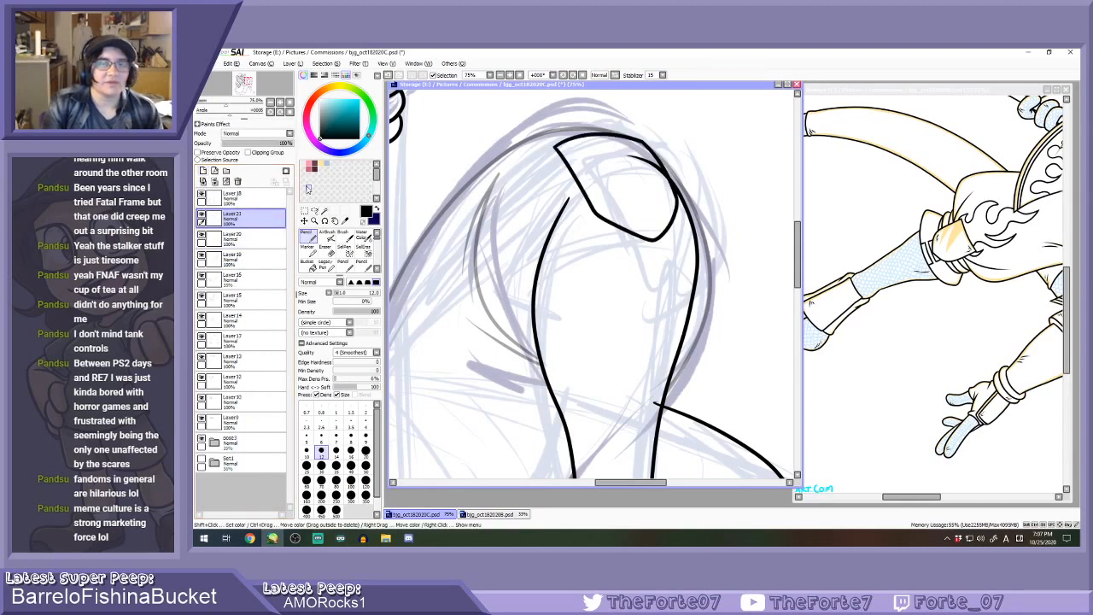
mouse_move(519, 280)
left_mouse_down()
mouse_move(667, 236)
mouse_move(719, 280)
left_mouse_up()
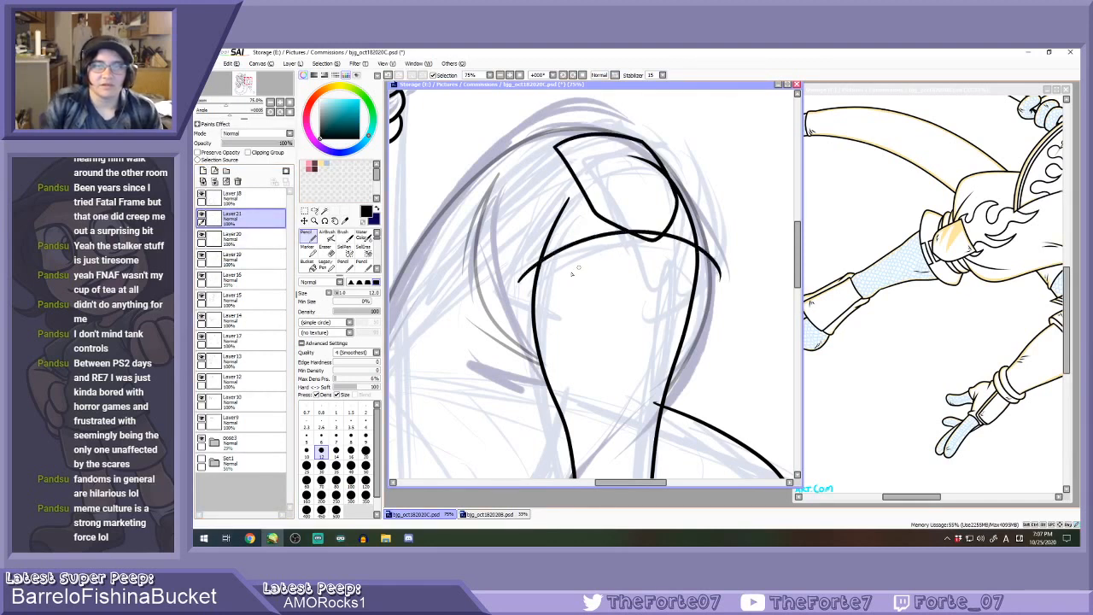
key("ctrl+z")
mouse_move(522, 276)
left_mouse_down()
mouse_move(561, 247)
mouse_move(732, 274)
left_mouse_up()
key("ctrl+z")
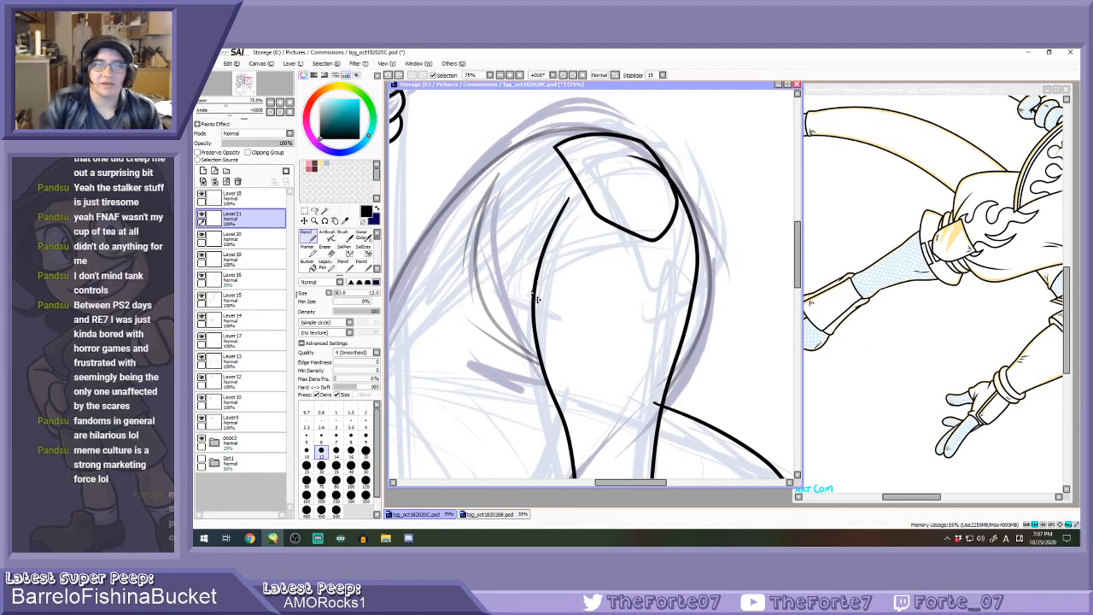
mouse_move(516, 274)
left_mouse_down()
mouse_move(661, 237)
mouse_move(729, 275)
left_mouse_up()
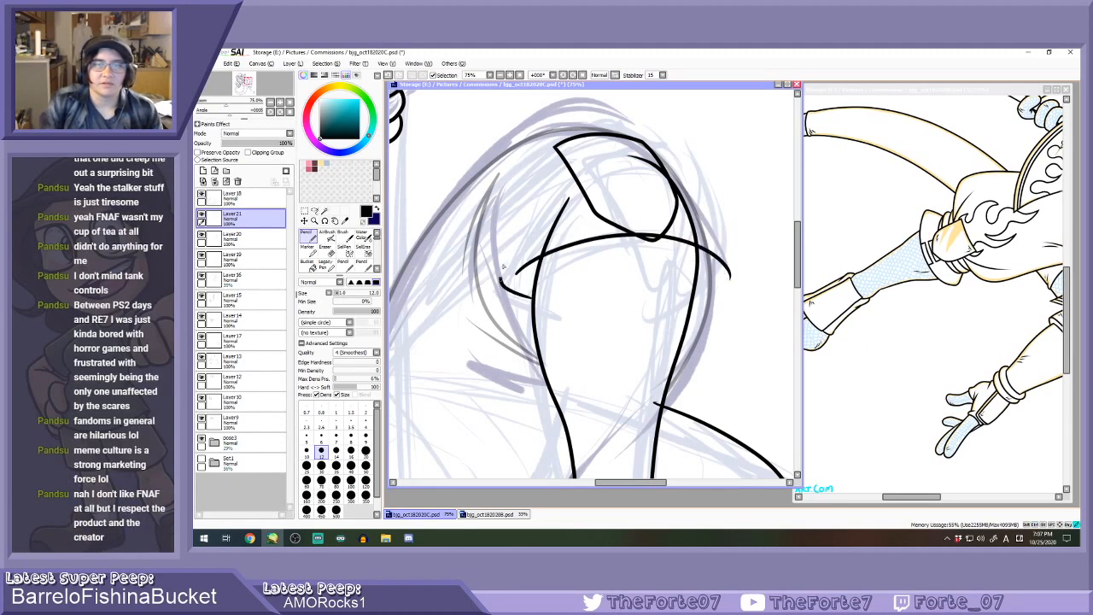
left_click_drag(504, 280, 579, 186)
key("ctrl+z")
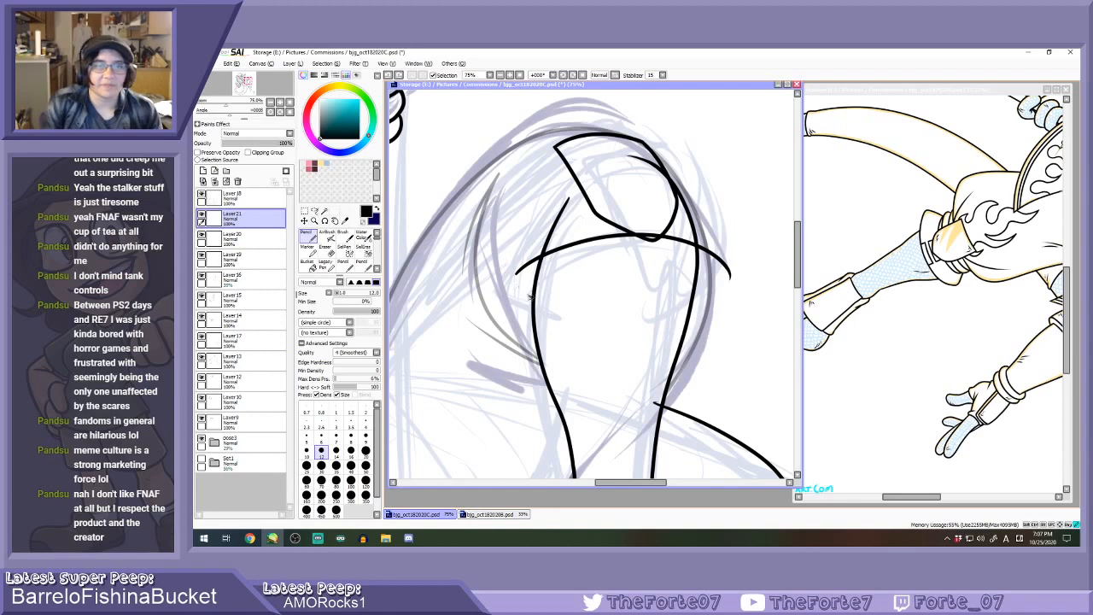
mouse_move(530, 297)
left_mouse_down()
mouse_move(499, 270)
mouse_move(578, 184)
left_mouse_up()
key("ctrl+z")
mouse_move(523, 297)
left_mouse_down()
mouse_move(501, 263)
mouse_move(583, 176)
left_mouse_up()
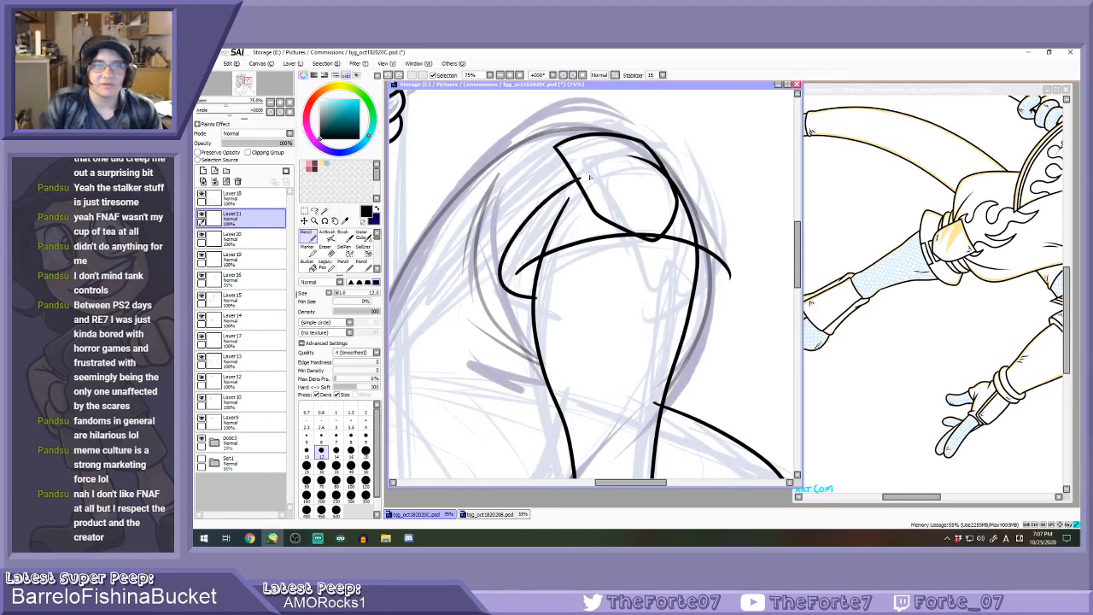
left_click_drag(517, 243, 585, 164)
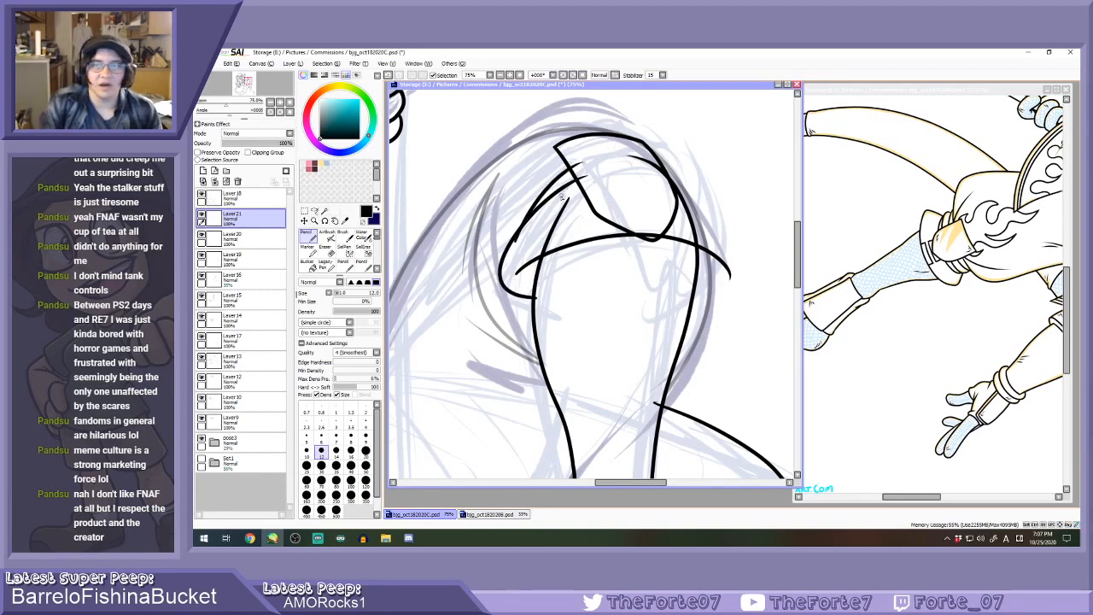
key("ctrl+z")
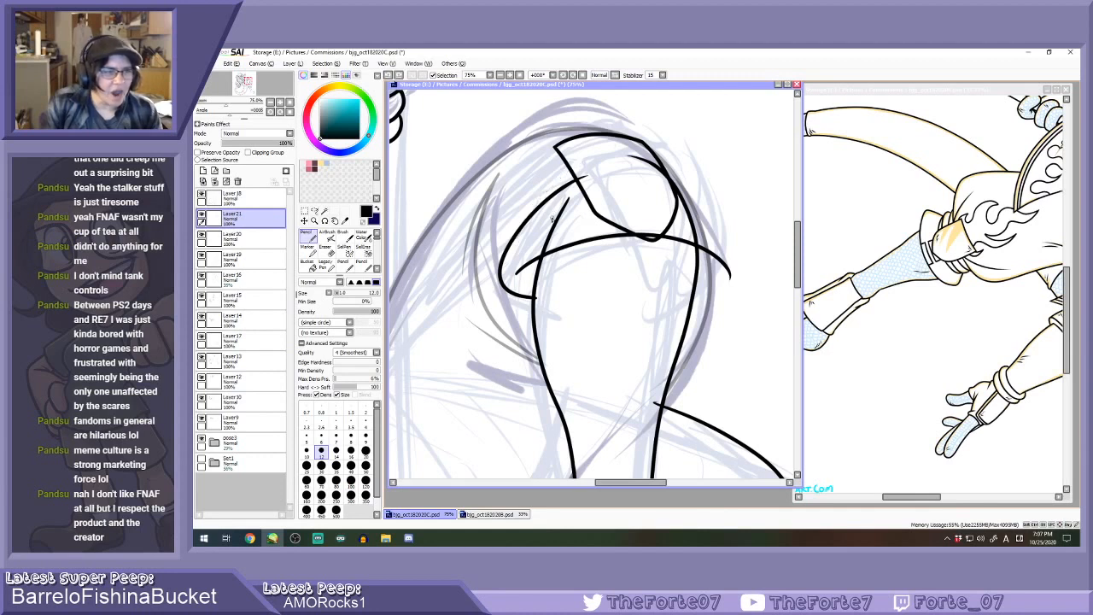
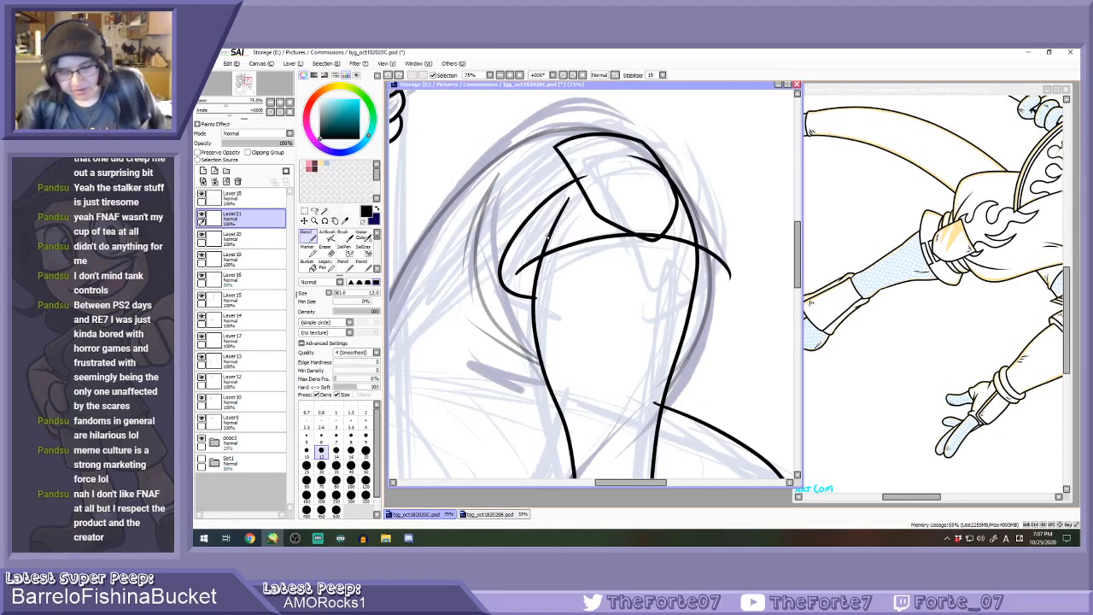
key("ctrl+z")
key("ctrl+z")
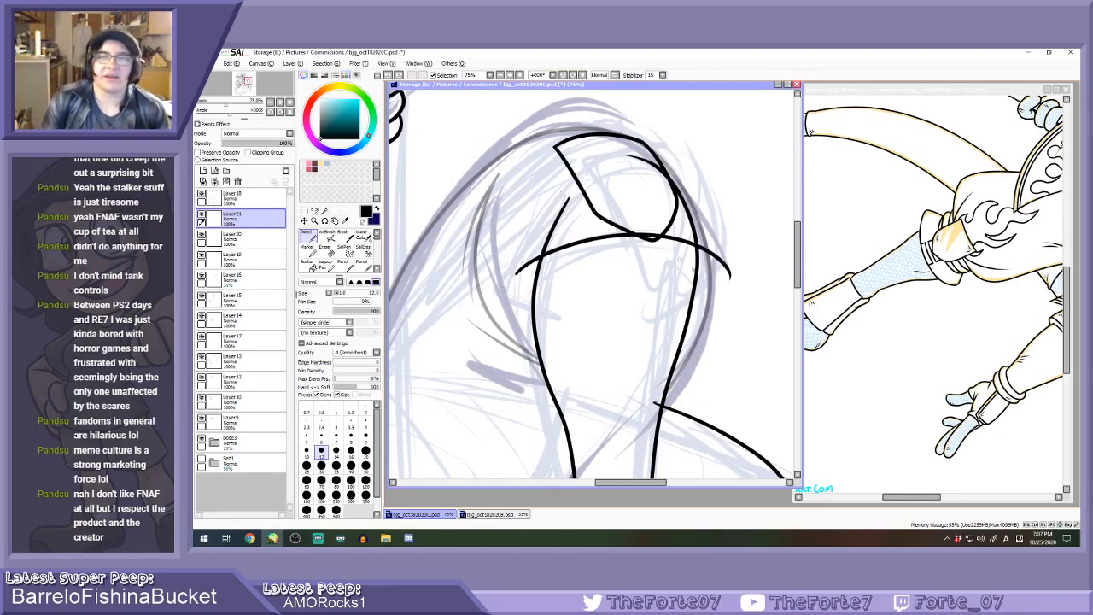
Redraw the arched line across the knee and ink a curve flaring around each side of the knee up to the panel.
mouse_move(524, 282)
left_mouse_down()
mouse_move(667, 234)
mouse_move(706, 276)
left_mouse_up()
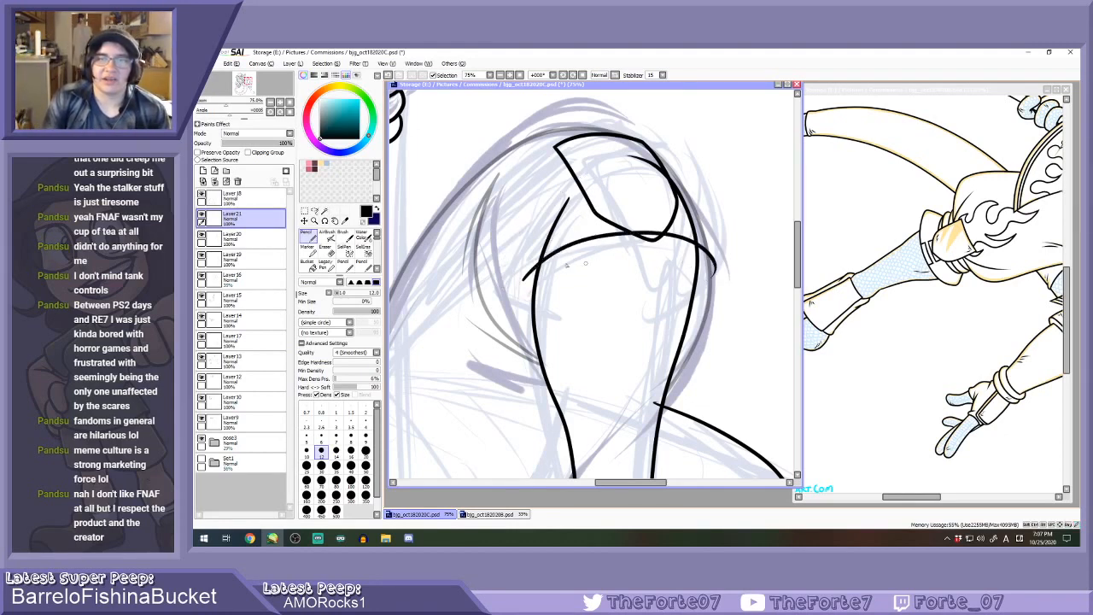
mouse_move(540, 309)
left_mouse_down()
mouse_move(508, 292)
mouse_move(576, 190)
mouse_move(519, 301)
mouse_move(513, 258)
mouse_move(591, 195)
left_mouse_up()
key("ctrl+z")
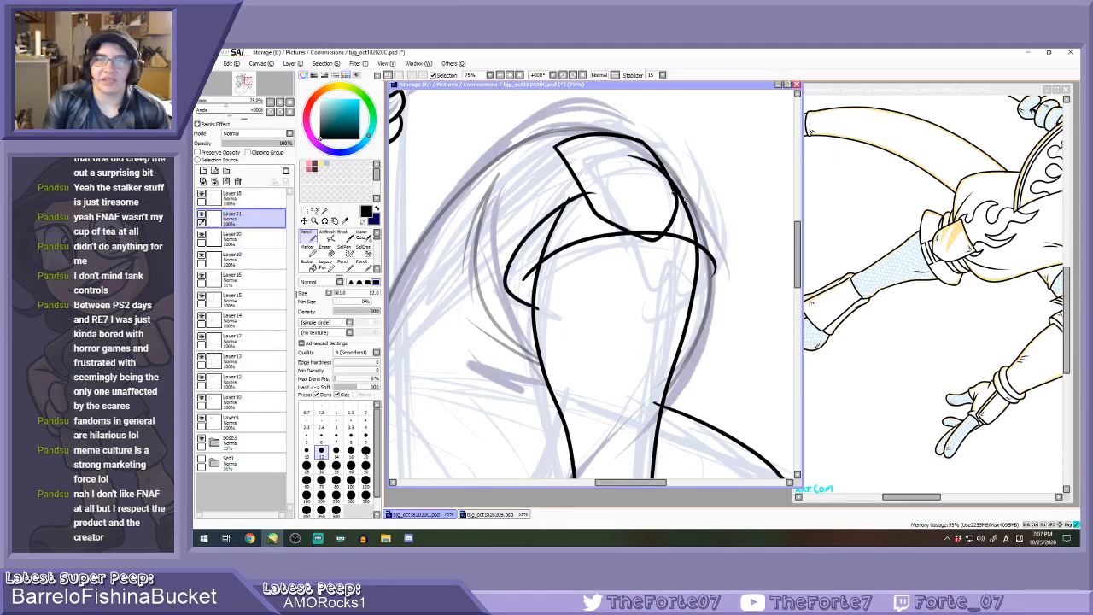
mouse_move(680, 196)
left_mouse_down()
mouse_move(684, 295)
mouse_move(681, 194)
mouse_move(671, 319)
mouse_move(690, 309)
mouse_move(654, 185)
left_mouse_up()
key("ctrl+z")
key("ctrl+z")
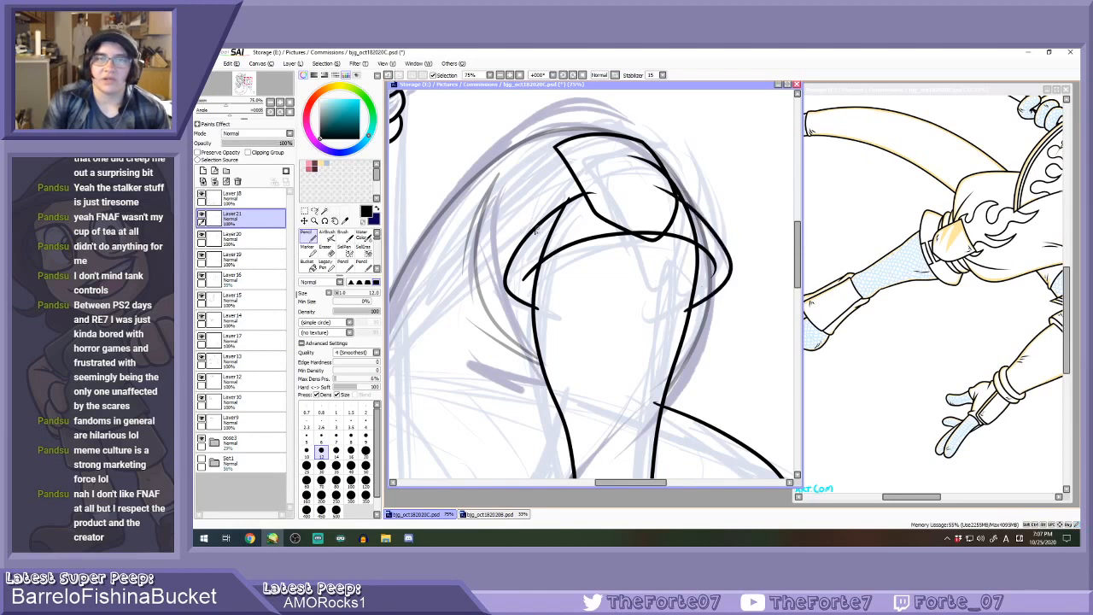
left_click_drag(537, 217, 596, 167)
key("ctrl+z")
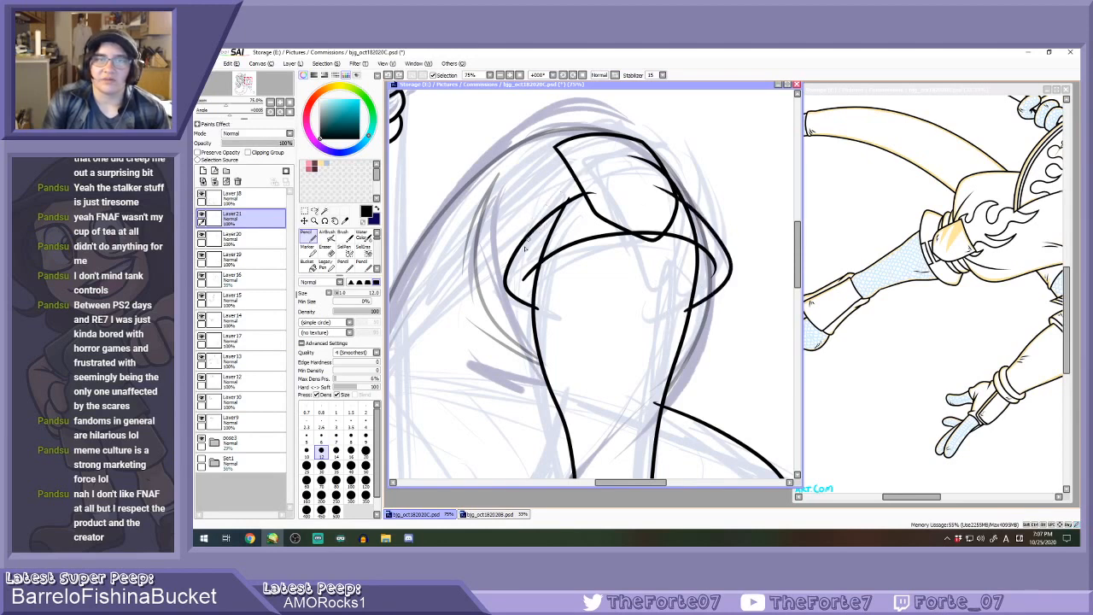
left_click_drag(525, 246, 590, 171)
left_click_drag(524, 244, 588, 153)
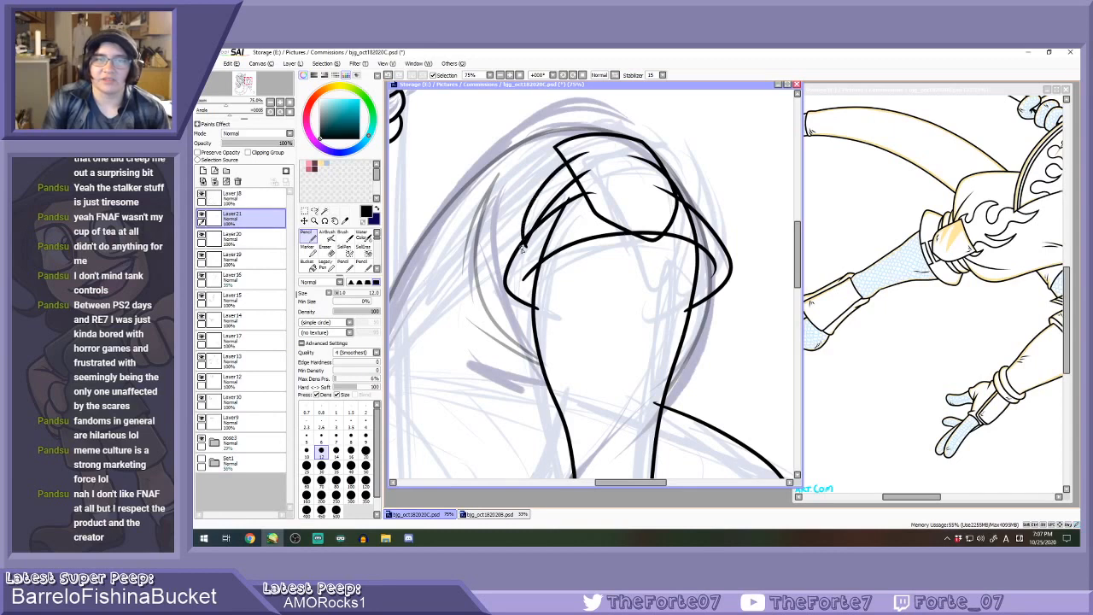
key("ctrl+z")
left_click_drag(524, 267, 572, 159)
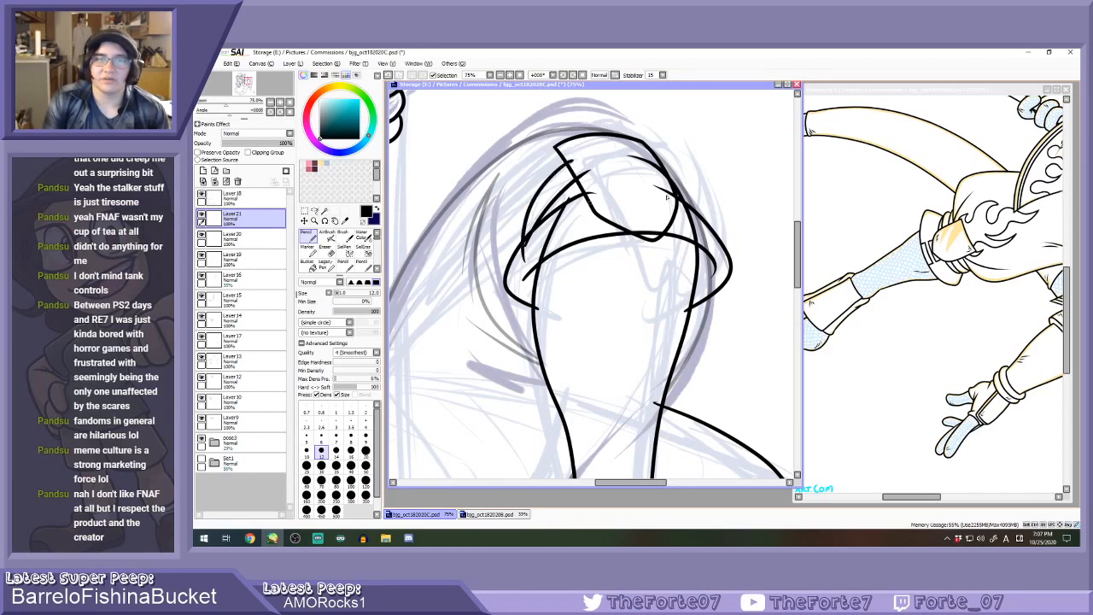
left_click_drag(673, 182, 715, 230)
key("ctrl+z")
key("ctrl+z")
key("ctrl+z")
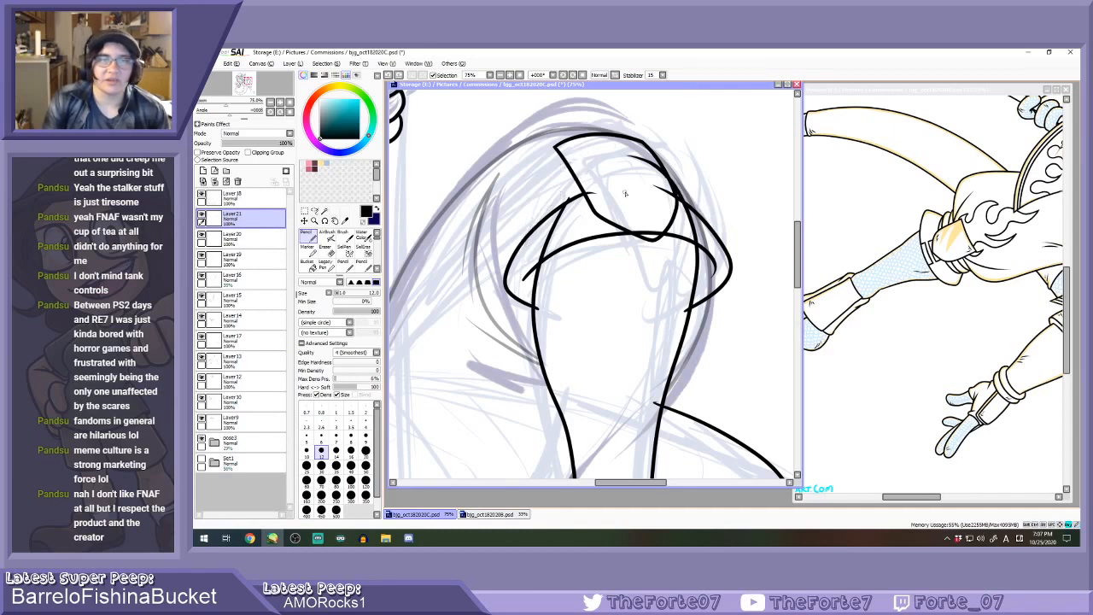
Restore both flared side curves and move the new layer's knee line art slightly lower on the leg.
scroll(630, 191, "down", 5)
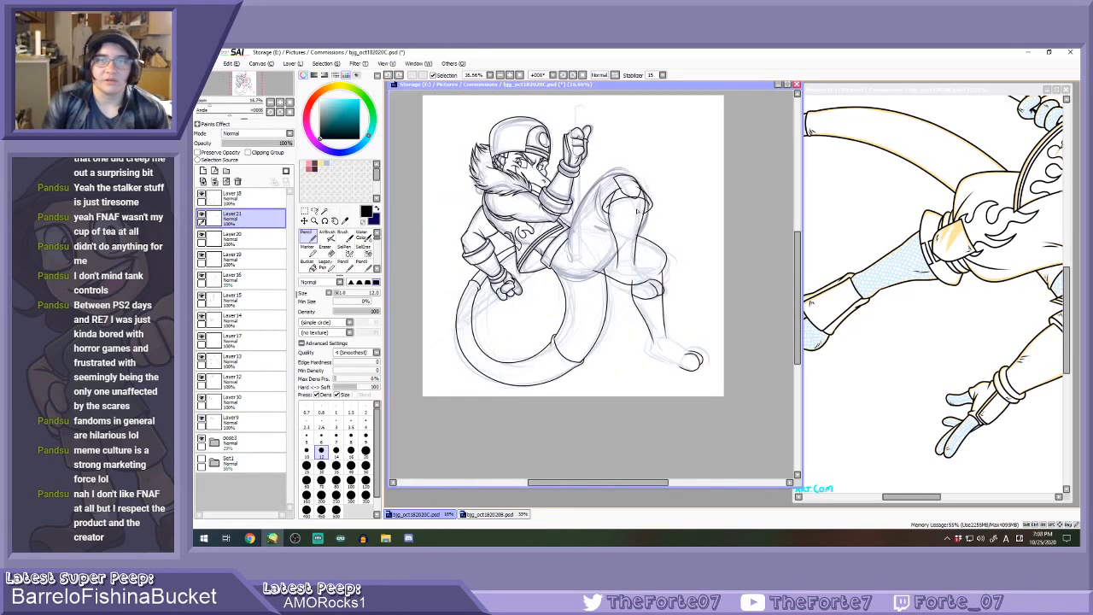
scroll(636, 211, "up", 2)
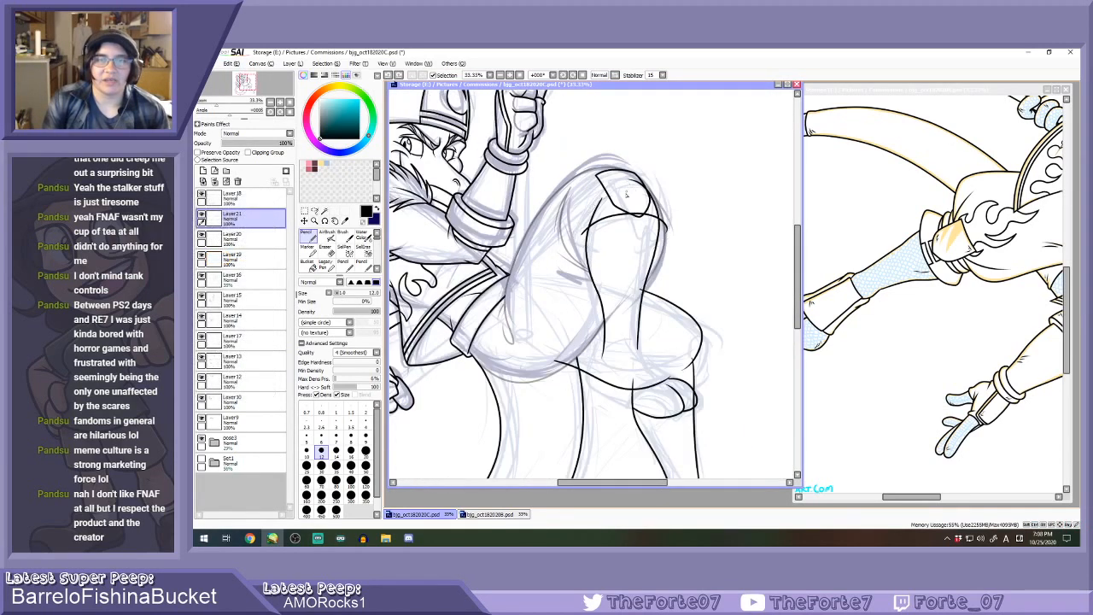
key("ctrl+y")
key("ctrl+y")
left_click(304, 221)
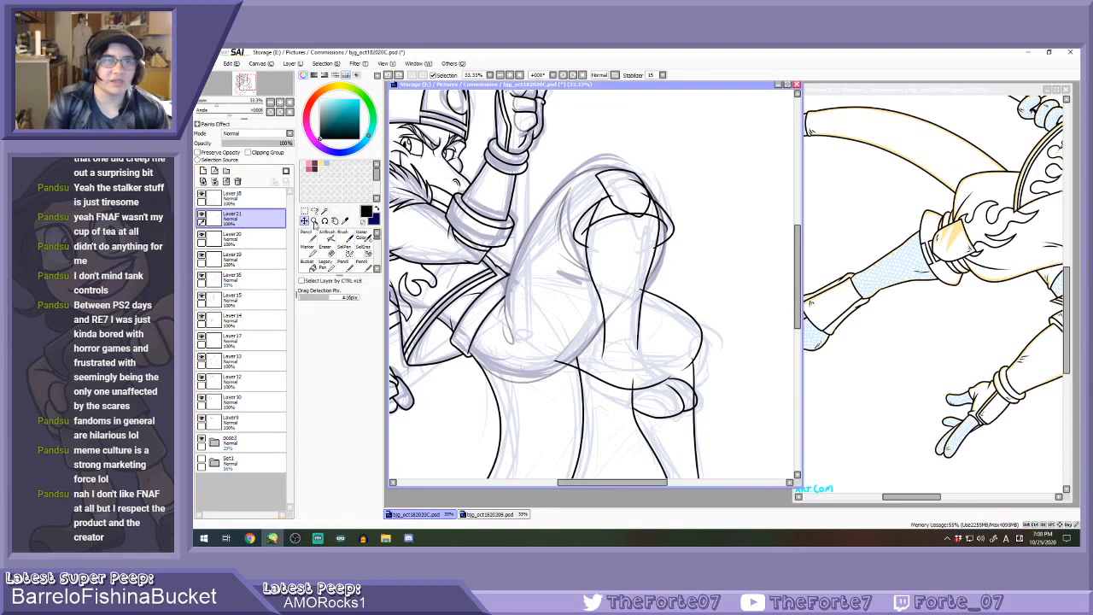
left_click_drag(639, 204, 645, 222)
Extend the upper end of the body-side flared curve into the knee panel with the Pencil at size 12.
scroll(647, 225, "up", 2)
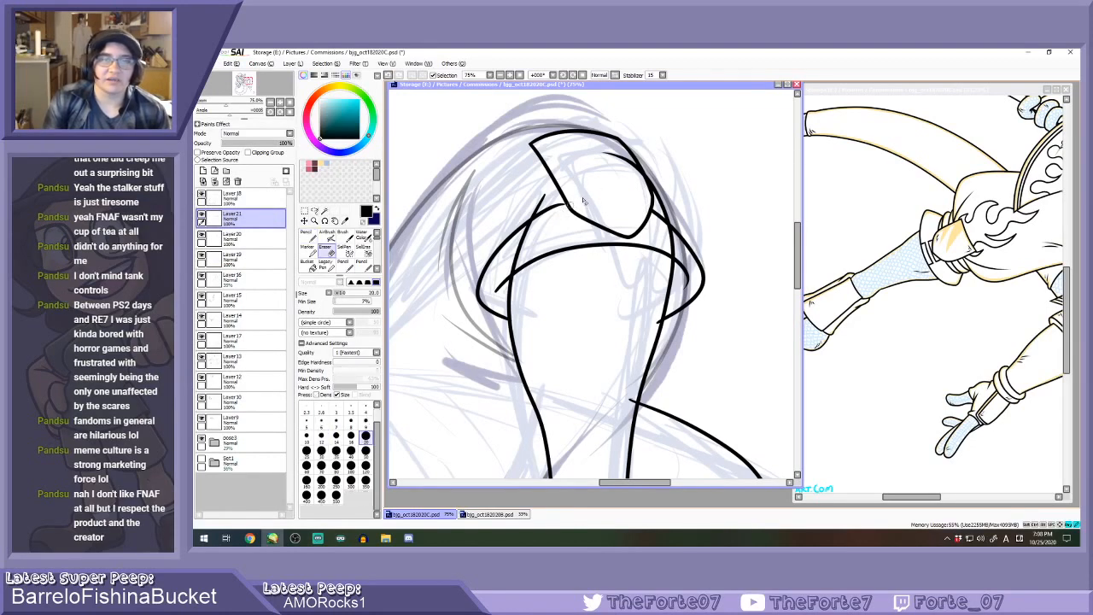
scroll(585, 199, "up", 1)
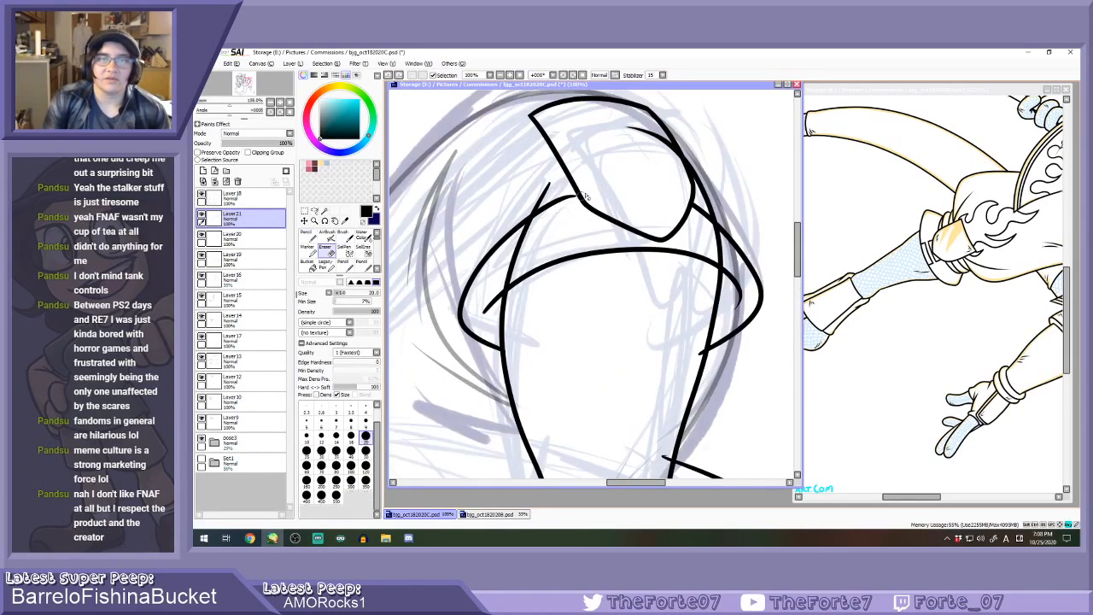
key("n")
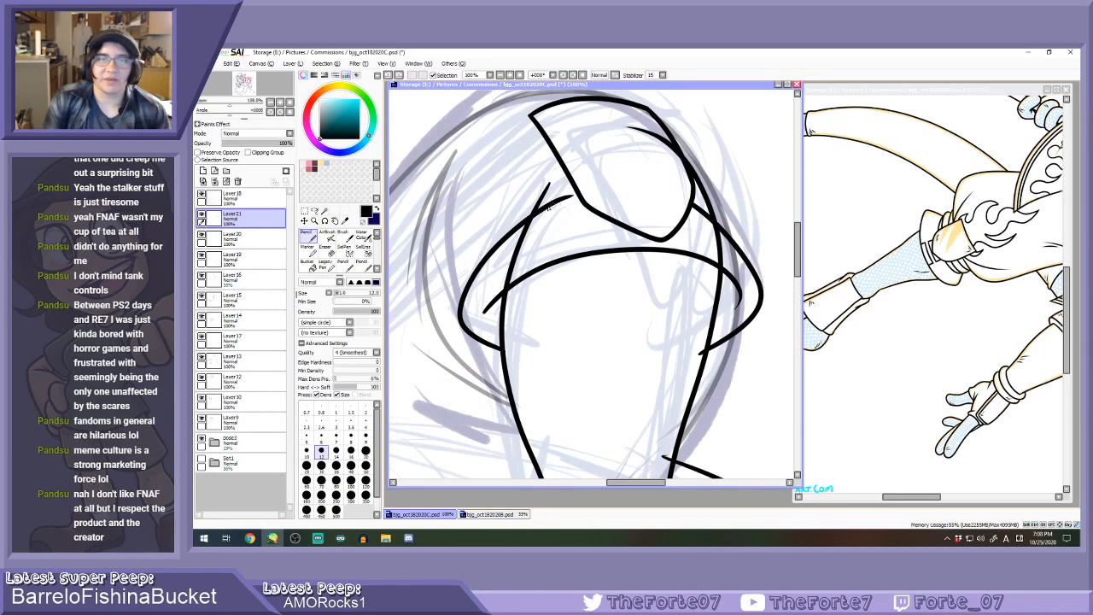
left_click_drag(548, 208, 631, 177)
key("ctrl+z")
mouse_move(548, 208)
left_mouse_down()
mouse_move(631, 185)
mouse_move(622, 183)
left_mouse_up()
key("ctrl+z")
key("ctrl+z")
left_click_drag(550, 208, 622, 183)
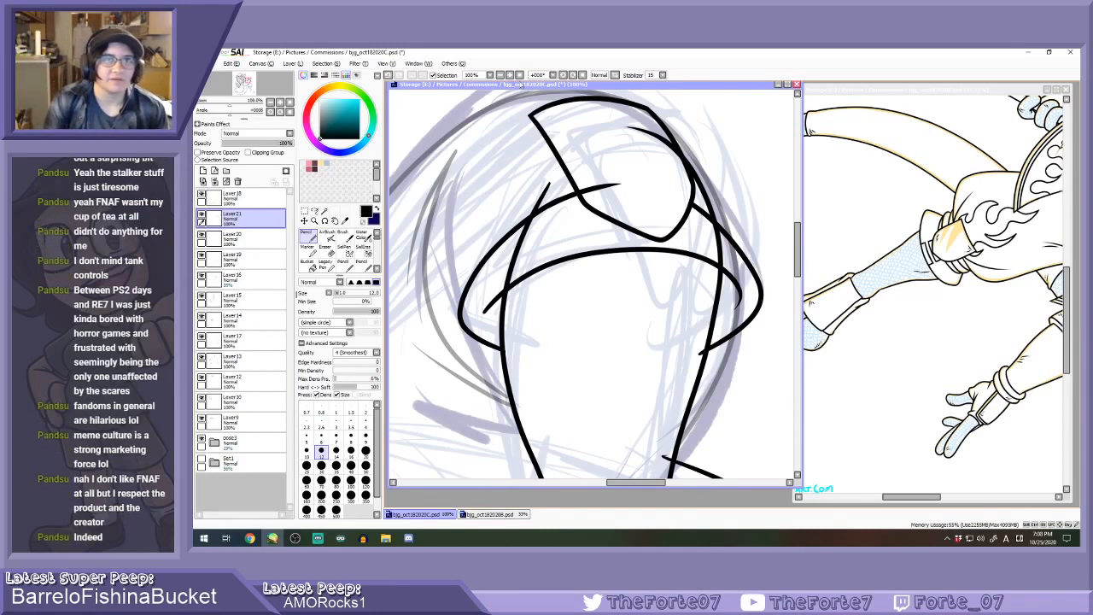
Rotate the view and erase the upper part of the flared curve on the knee's outer side with the Eraser at size 20.
left_click(573, 75)
key("e")
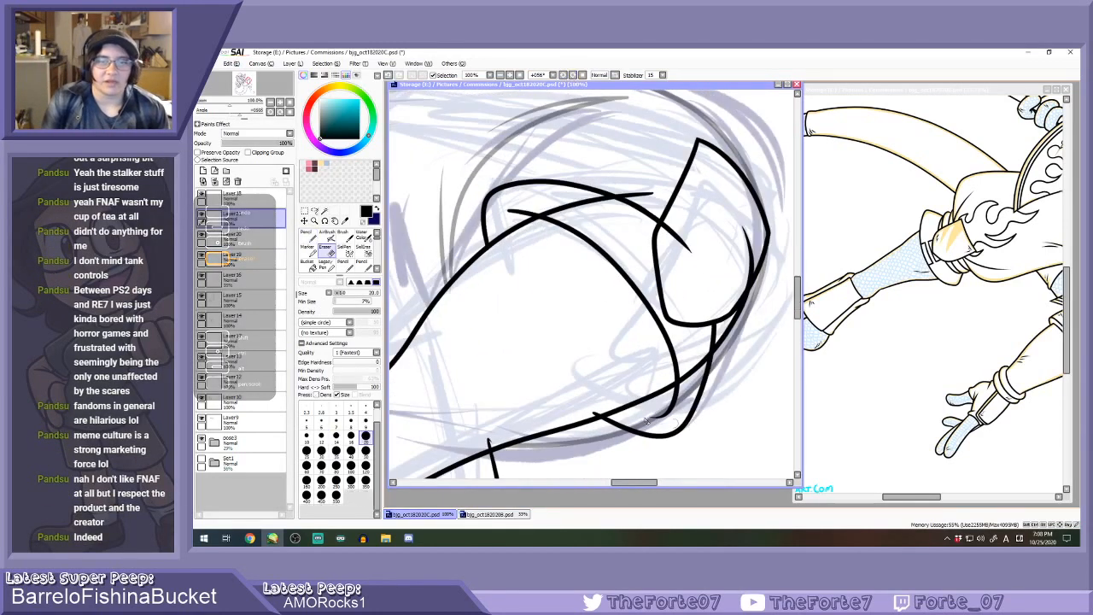
mouse_move(714, 386)
left_mouse_down()
mouse_move(689, 415)
mouse_move(719, 325)
left_mouse_up()
key("n")
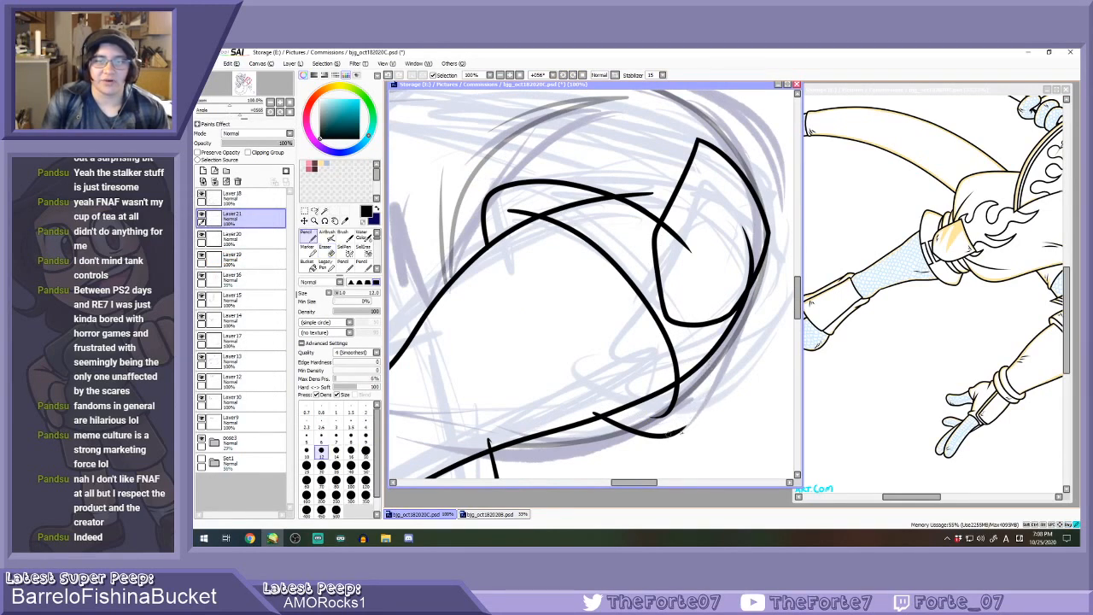
mouse_move(671, 436)
left_mouse_down()
mouse_move(721, 370)
mouse_move(727, 336)
left_mouse_up()
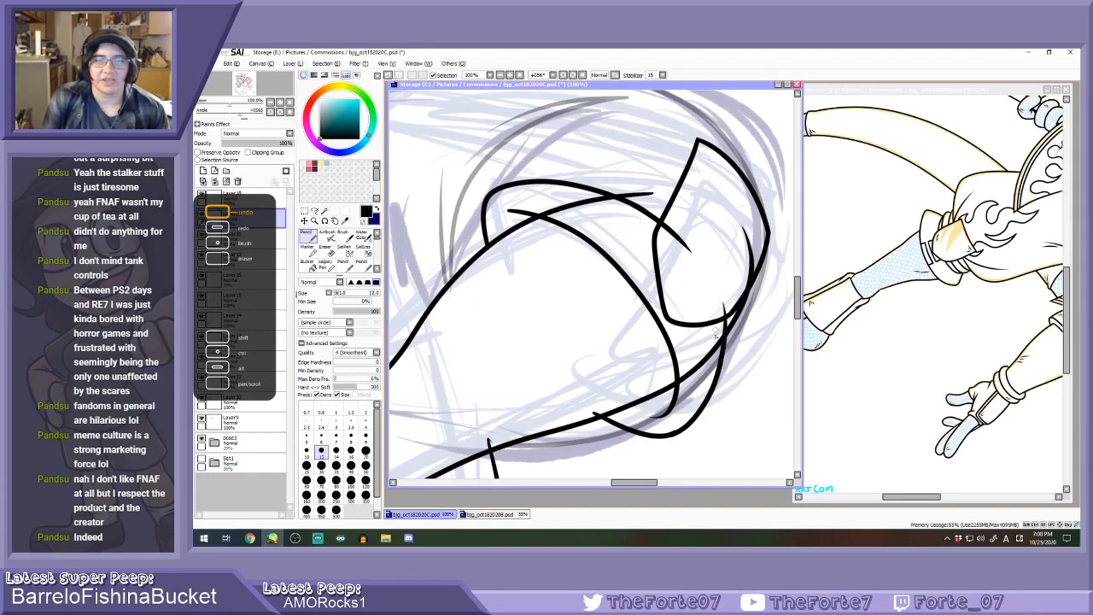
key("ctrl+z")
mouse_move(668, 436)
left_mouse_down()
mouse_move(727, 366)
mouse_move(722, 298)
left_mouse_up()
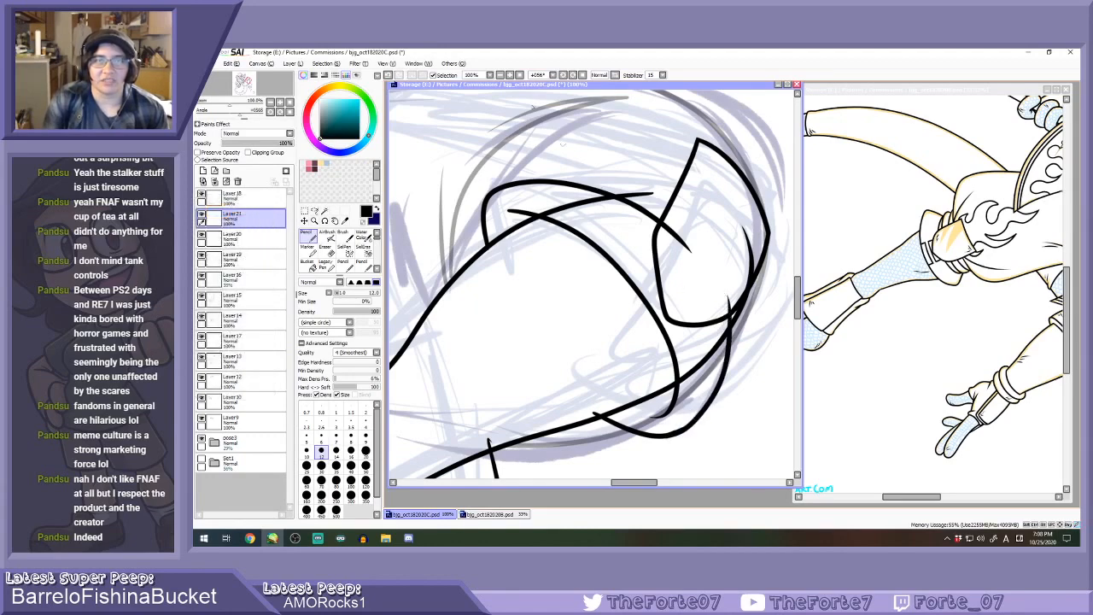
left_click(562, 75)
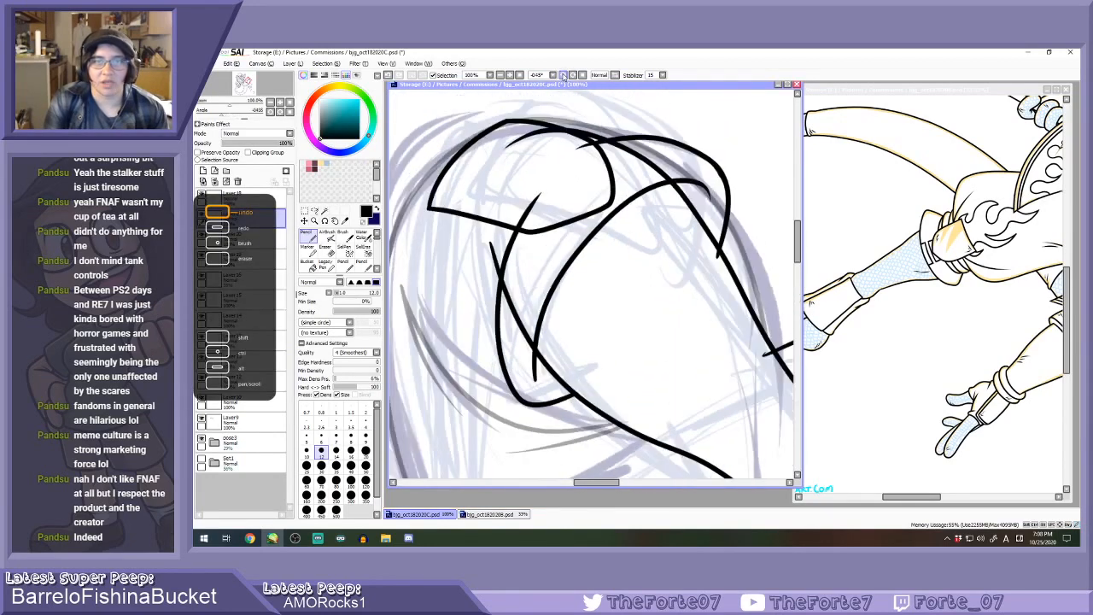
key("ctrl+z")
Redraw the upper part of the knee's outer flared curve up to the knee panel with the Pencil at size 12, rotating the view as needed.
scroll(515, 112, "up", 1)
key("e")
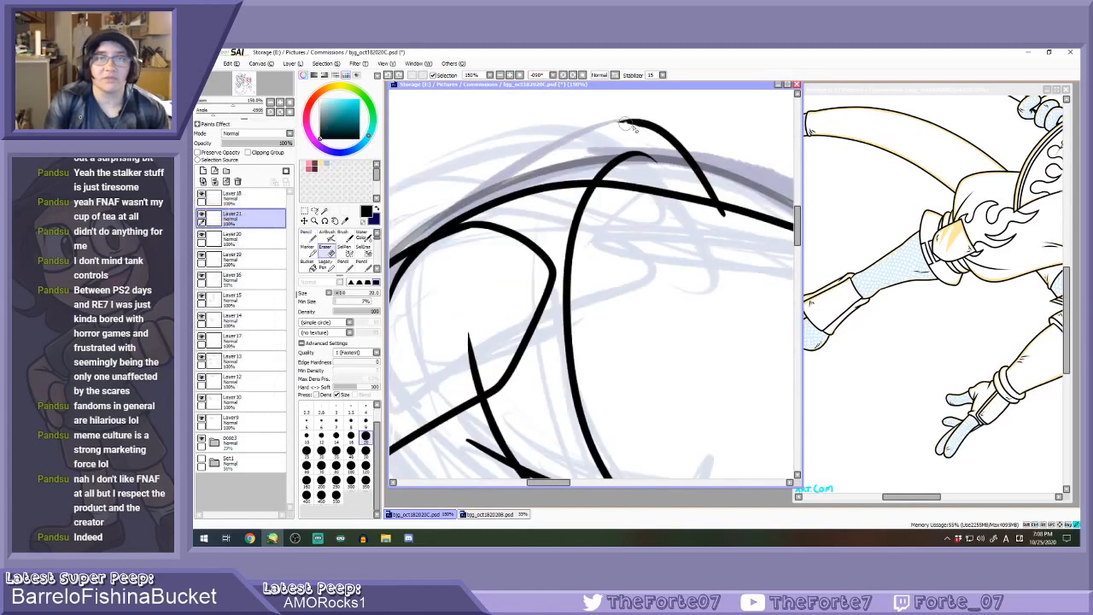
mouse_move(632, 125)
left_mouse_down()
mouse_move(611, 125)
mouse_move(642, 125)
mouse_move(452, 256)
left_mouse_up()
key("n")
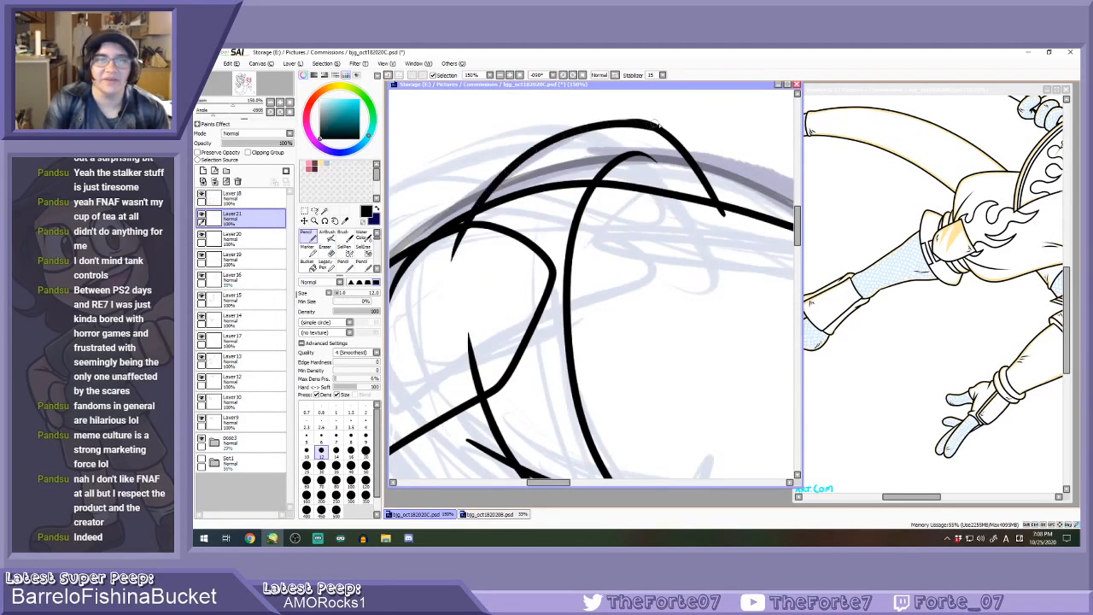
key("ctrl+z")
mouse_move(656, 124)
left_mouse_down()
mouse_move(496, 177)
mouse_move(443, 266)
left_mouse_up()
key("ctrl+z")
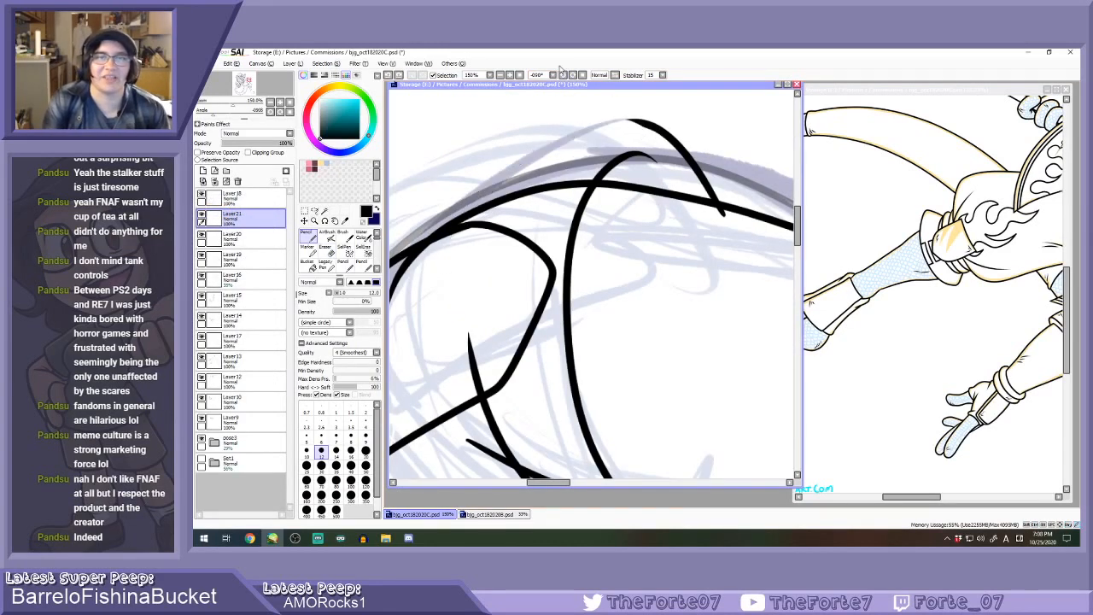
left_click(563, 75)
left_click(562, 75)
left_click(562, 75)
mouse_move(549, 120)
left_mouse_down()
mouse_move(477, 200)
mouse_move(469, 320)
left_mouse_up()
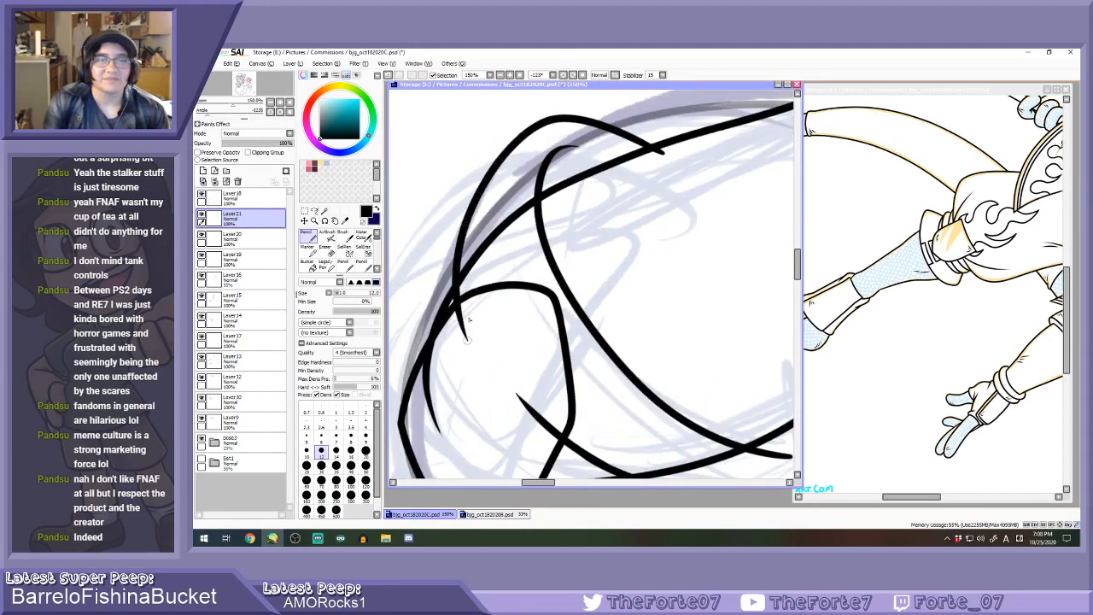
left_click(583, 77)
scroll(538, 275, "down", 5)
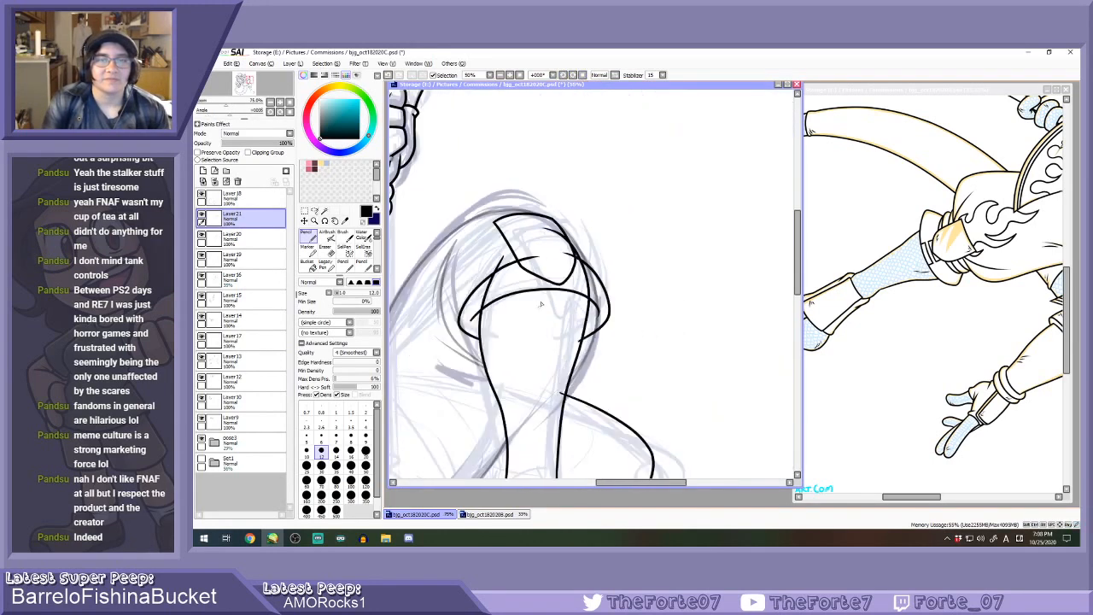
scroll(531, 277, "up", 2)
scroll(532, 275, "up", 1)
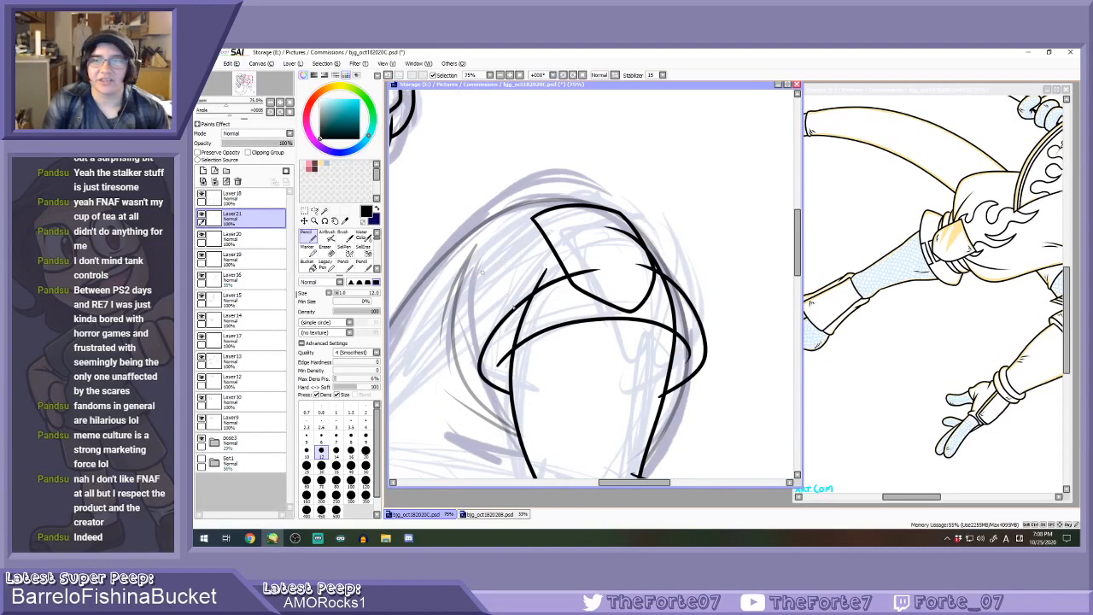
scroll(513, 306, "up", 2)
mouse_move(488, 337)
left_mouse_down()
mouse_move(520, 288)
mouse_move(630, 193)
left_mouse_up()
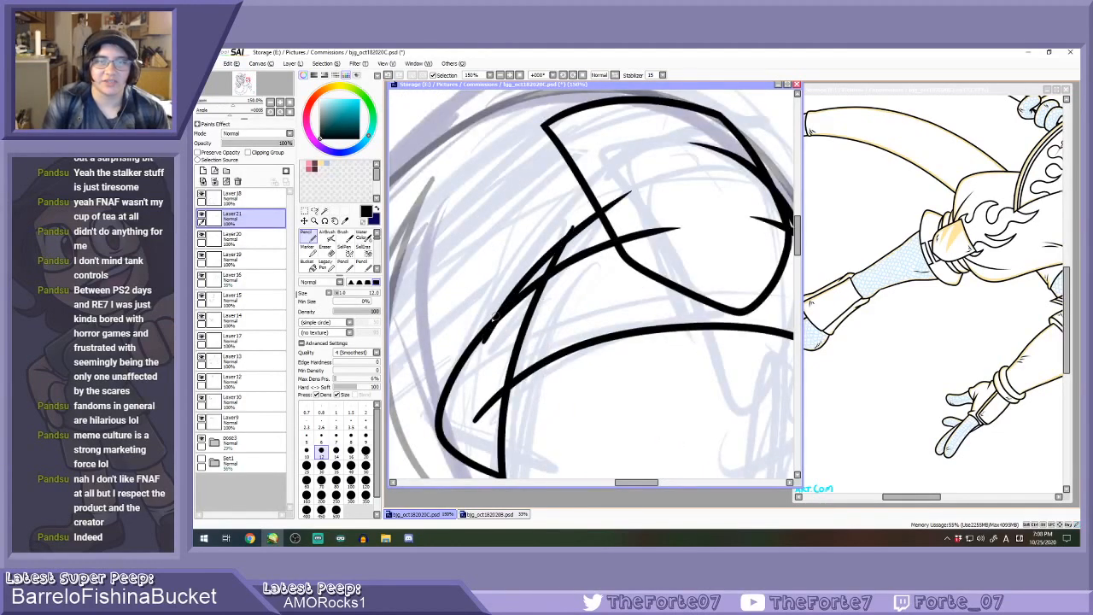
left_click_drag(479, 348, 622, 154)
mouse_move(474, 337)
left_mouse_down()
mouse_move(490, 256)
mouse_move(583, 136)
mouse_move(471, 376)
left_mouse_up()
key("ctrl+z")
key("ctrl+z")
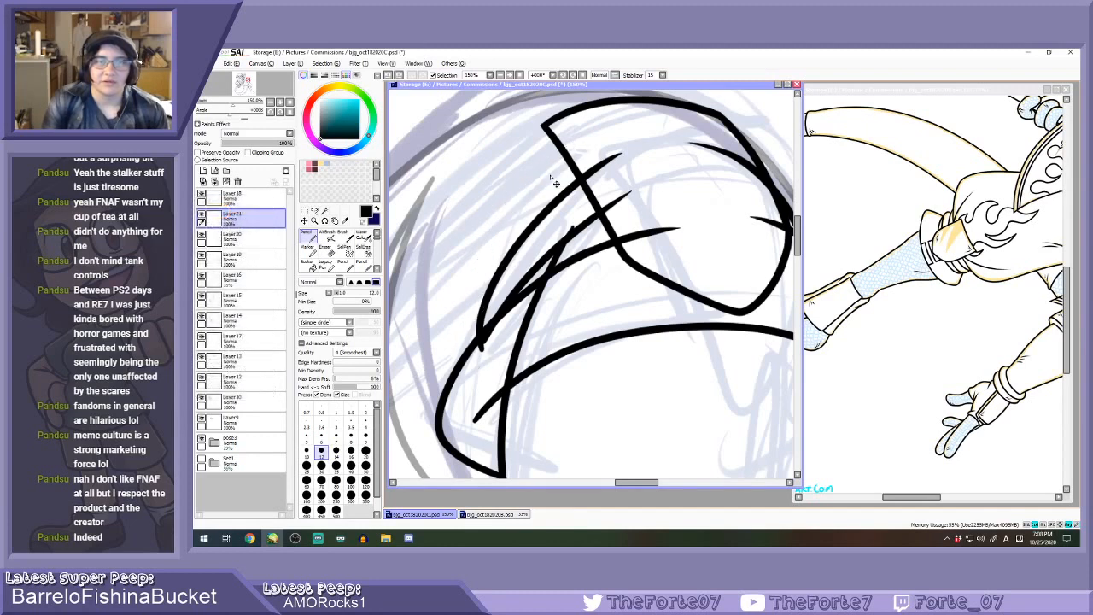
mouse_move(559, 148)
left_mouse_down()
mouse_move(536, 170)
mouse_move(472, 336)
left_mouse_up()
key("ctrl+z")
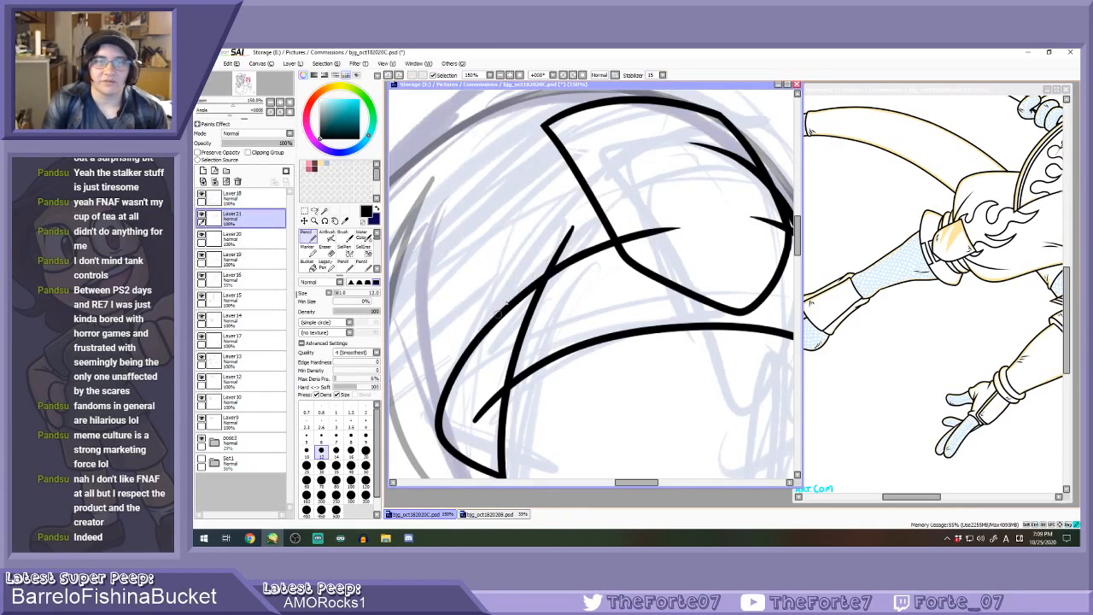
Ink three curved fold lines fanning from the body-side flared curve up to the edge of the knee panel.
left_click_drag(501, 313, 636, 177)
key("ctrl+z")
left_click_drag(502, 311, 642, 185)
key("ctrl+z")
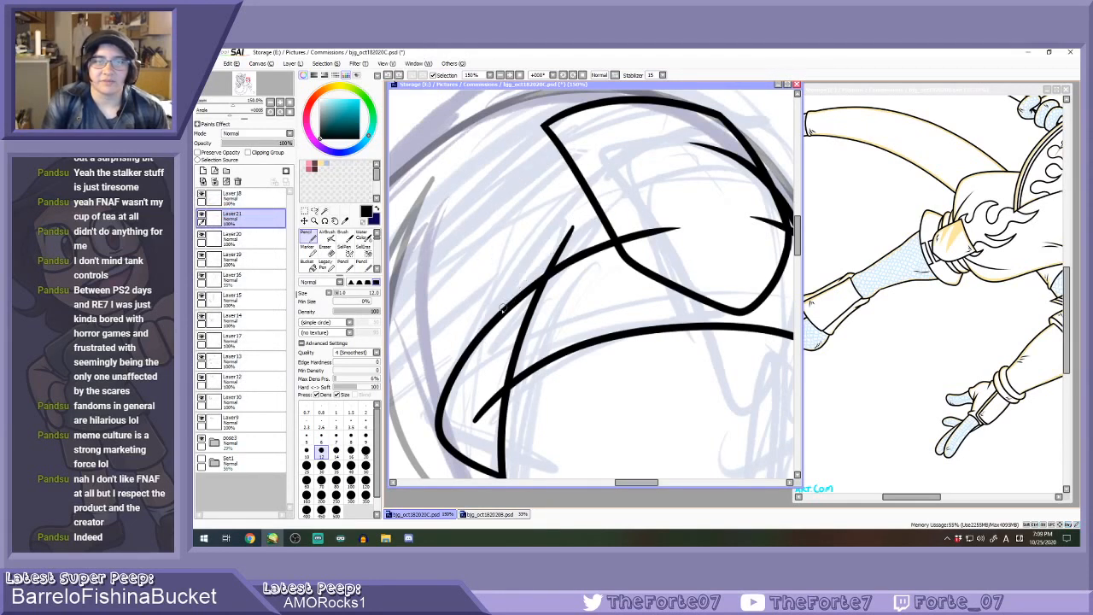
left_click_drag(502, 311, 627, 179)
left_click_drag(486, 322, 583, 161)
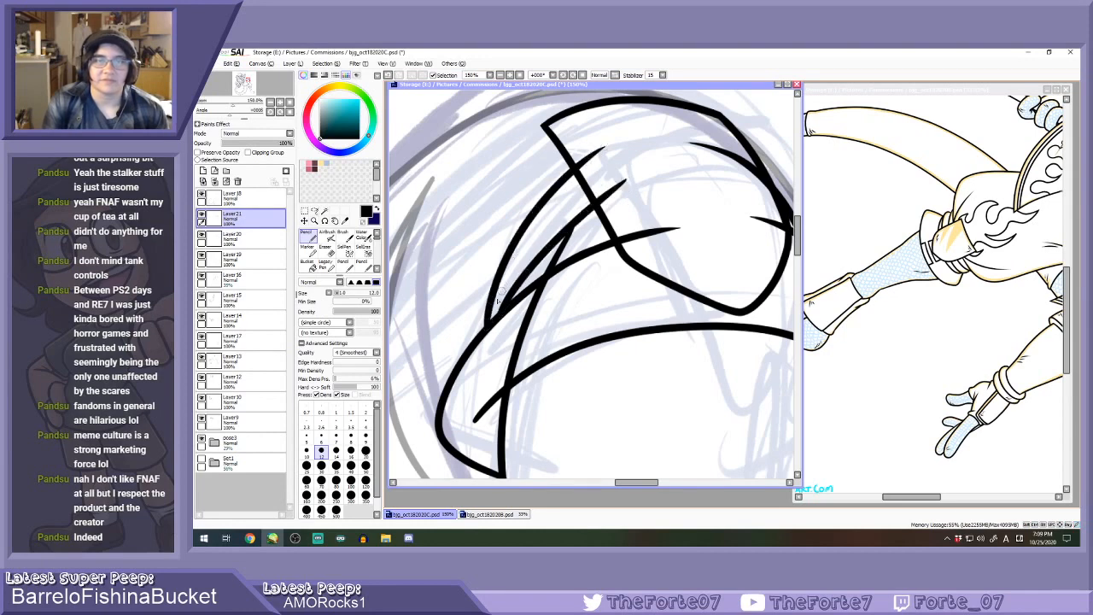
mouse_move(487, 299)
left_mouse_down()
mouse_move(589, 130)
mouse_move(524, 176)
mouse_move(484, 328)
mouse_move(601, 119)
left_mouse_up()
key("ctrl+z")
key("ctrl+z")
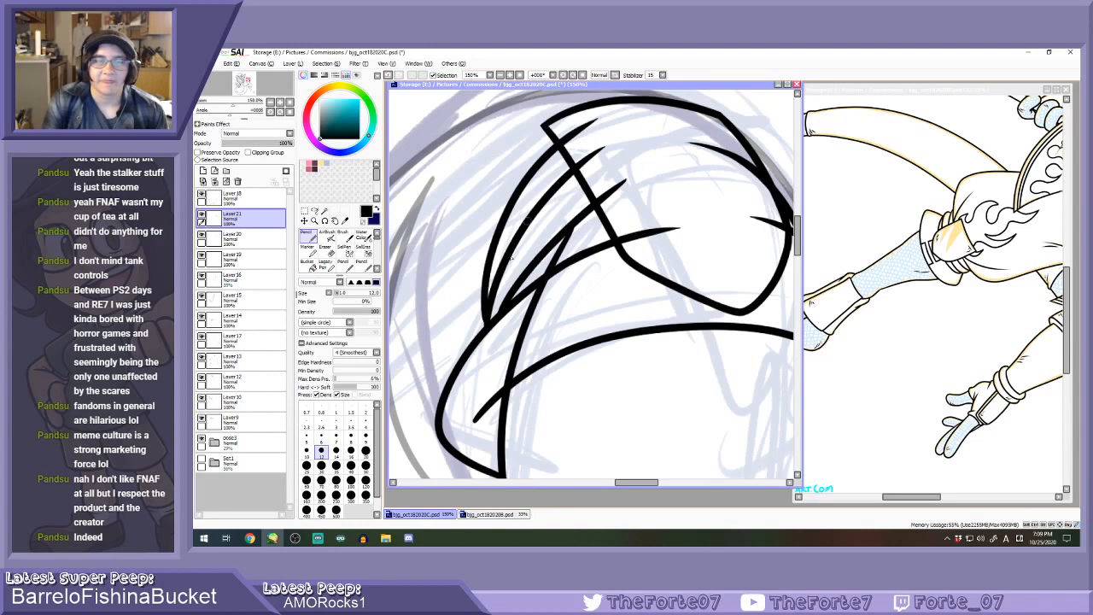
key("ctrl+z")
key("ctrl+y")
scroll(511, 258, "down", 2)
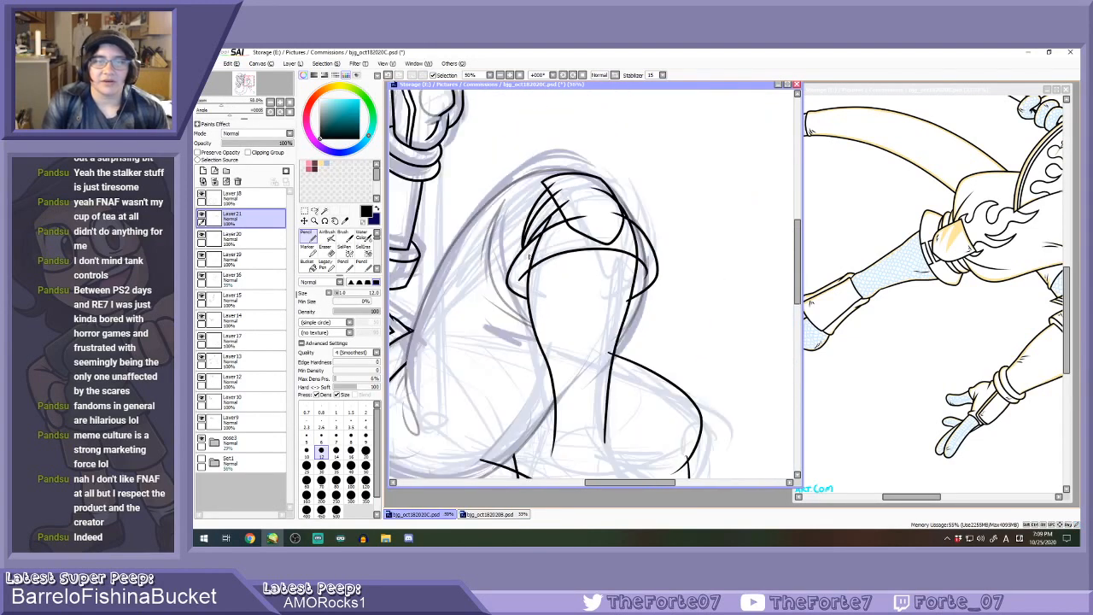
scroll(530, 239, "up", 1)
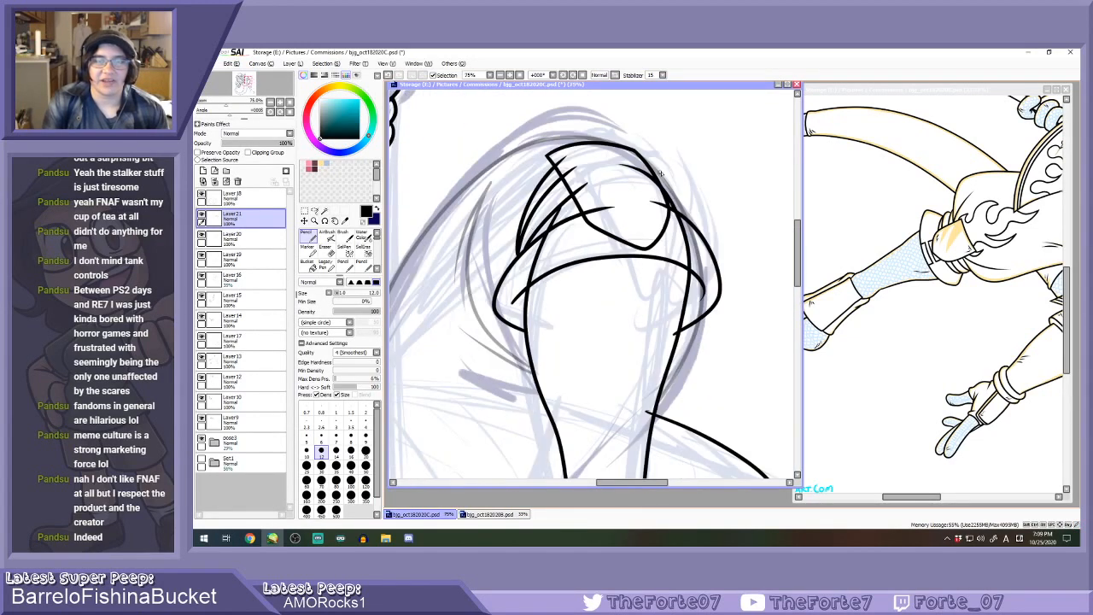
Erase the ends of the fold and flared lines that overshoot into the knee panel with the Eraser at size 40.
scroll(661, 173, "up", 1)
left_click(324, 247)
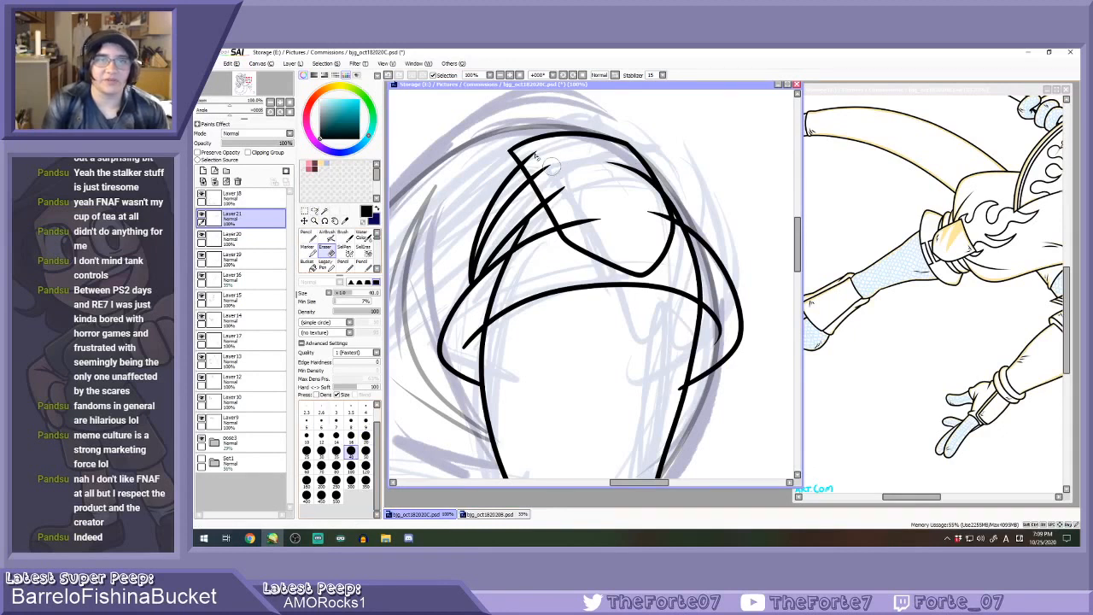
mouse_move(536, 155)
left_mouse_down()
mouse_move(525, 154)
mouse_move(554, 209)
mouse_move(598, 227)
left_mouse_up()
left_click_drag(653, 205, 666, 222)
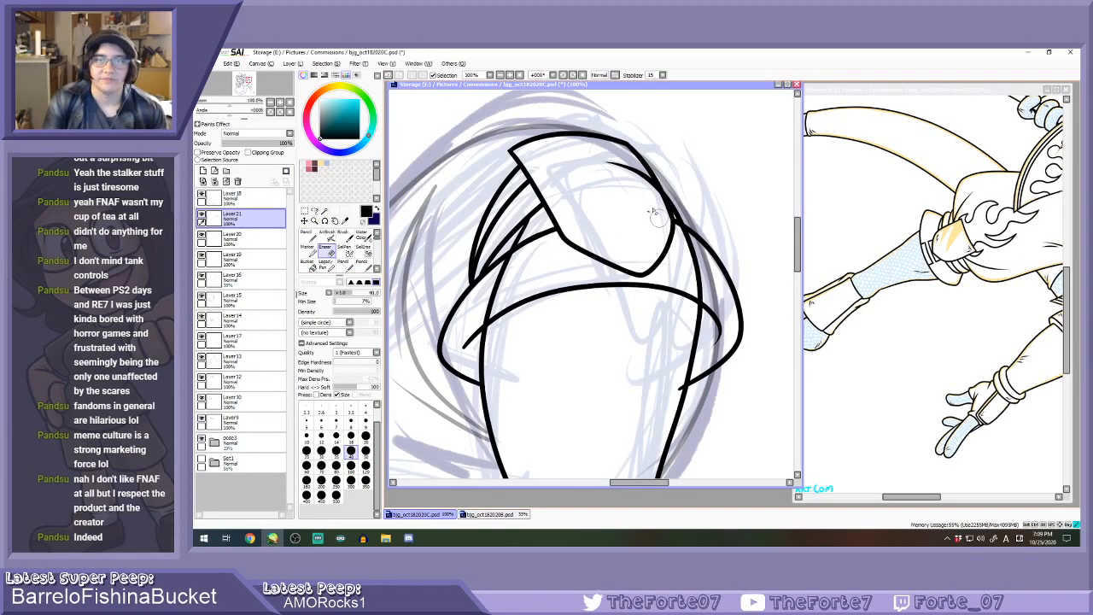
left_click(563, 76)
left_click(562, 76)
left_click(563, 76)
left_click(562, 76)
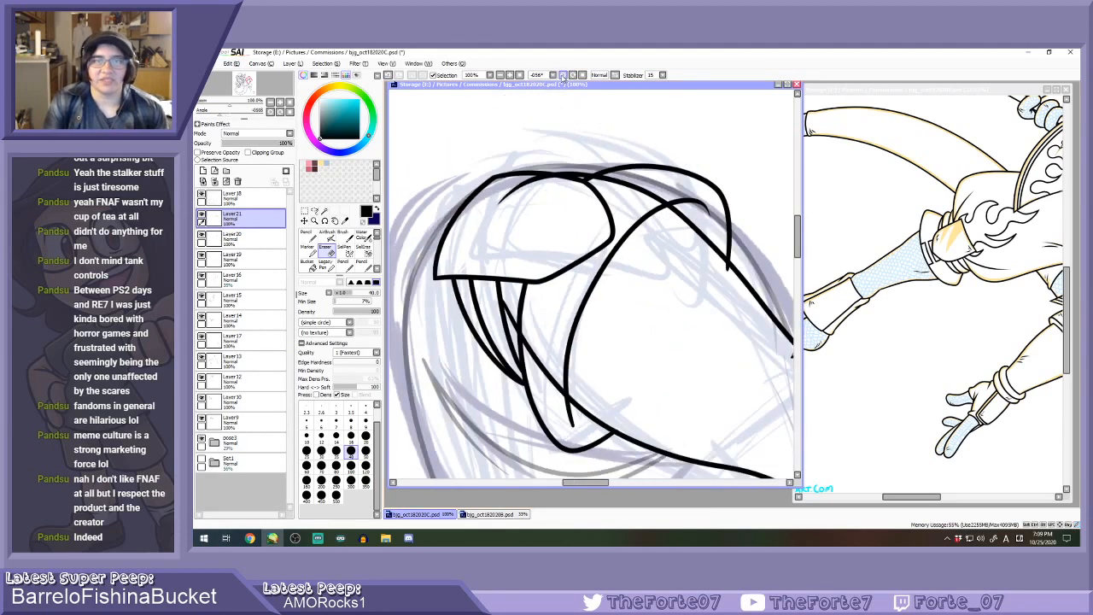
left_click(563, 76)
left_click(563, 76)
key("n")
scroll(474, 170, "up", 1)
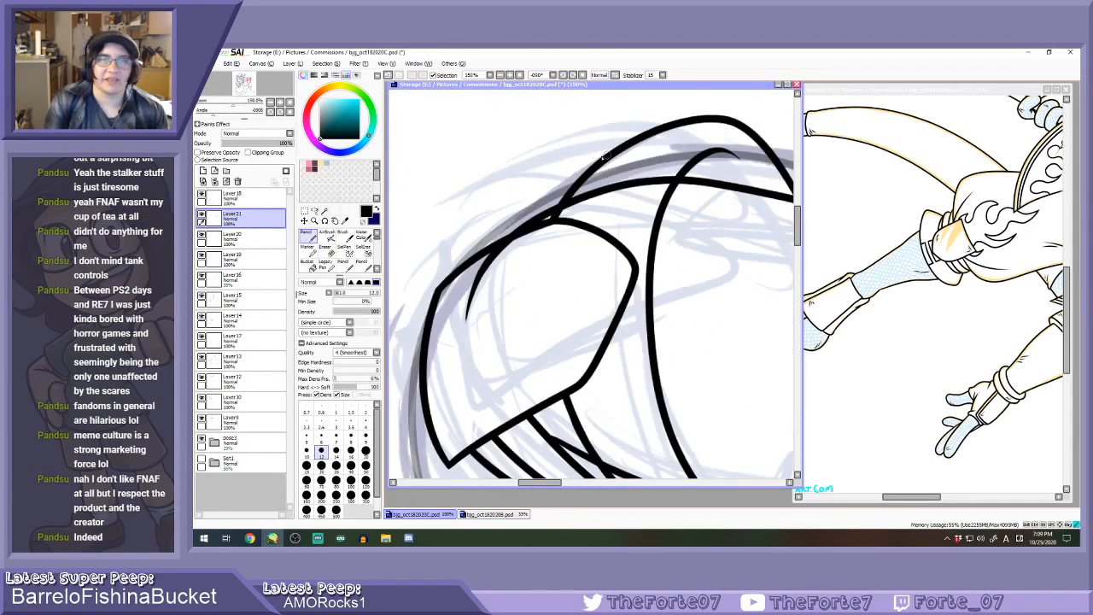
left_click_drag(605, 157, 517, 231)
left_click_drag(544, 186, 465, 299)
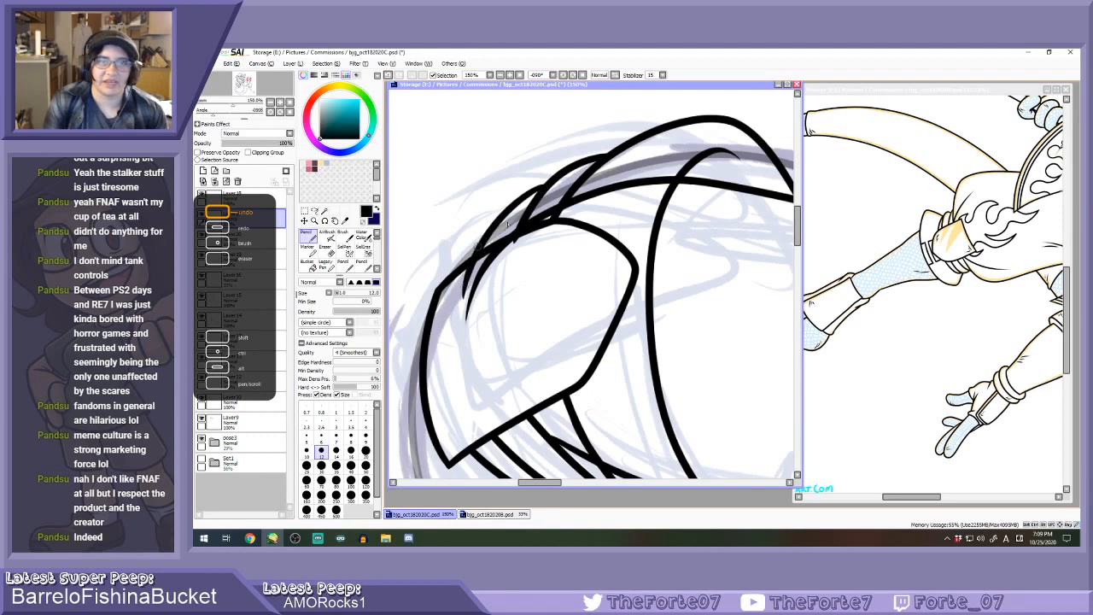
mouse_move(545, 183)
left_mouse_down()
mouse_move(482, 220)
mouse_move(439, 320)
left_mouse_up()
scroll(506, 217, "down", 2)
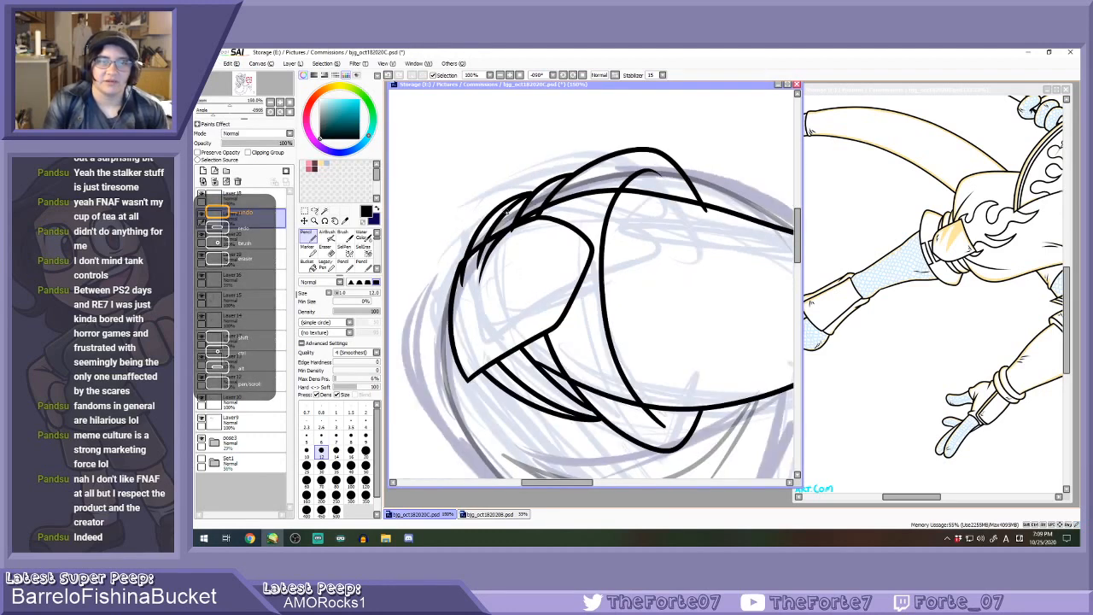
left_click(583, 76)
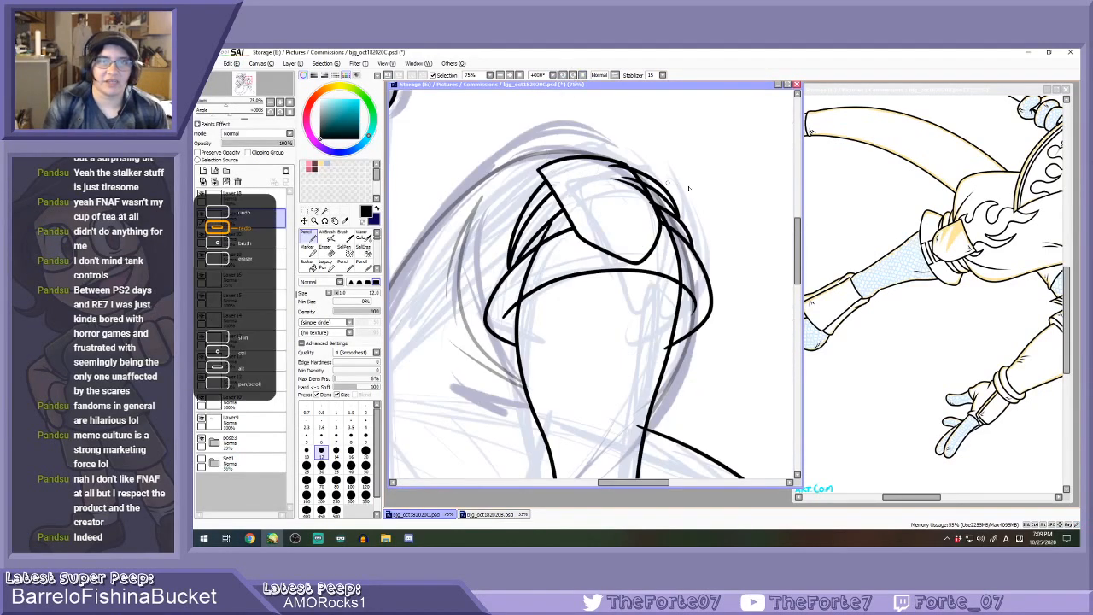
key("ctrl+z")
key("ctrl+z")
key("ctrl+z")
Hide the leg's line art layer and ink the first fold line between the knee panel and the outer flared curve.
scroll(666, 206, "up", 1)
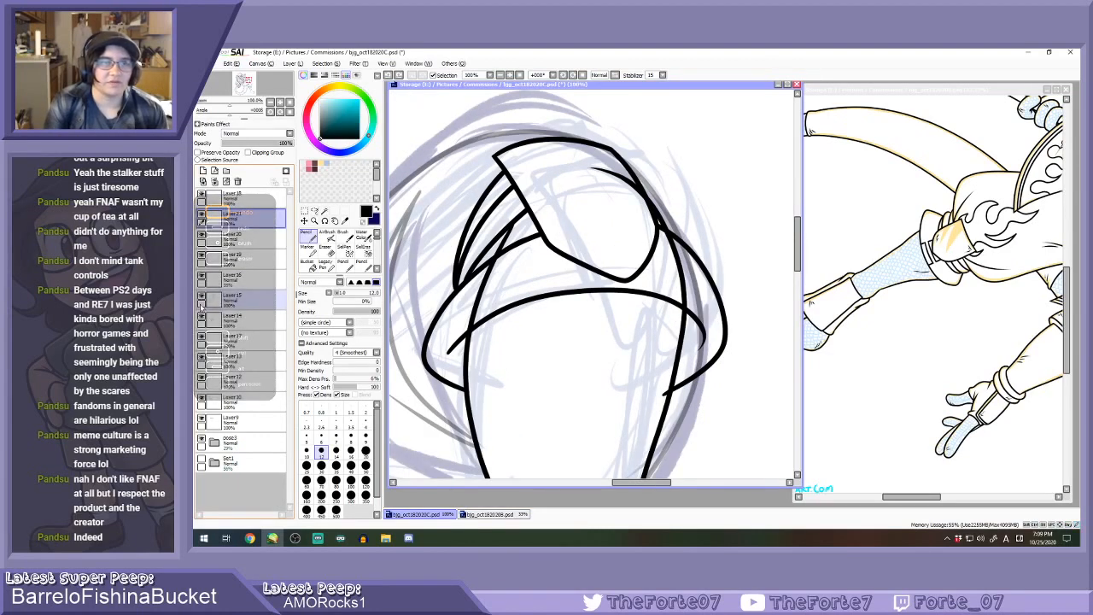
key("ctrl+z")
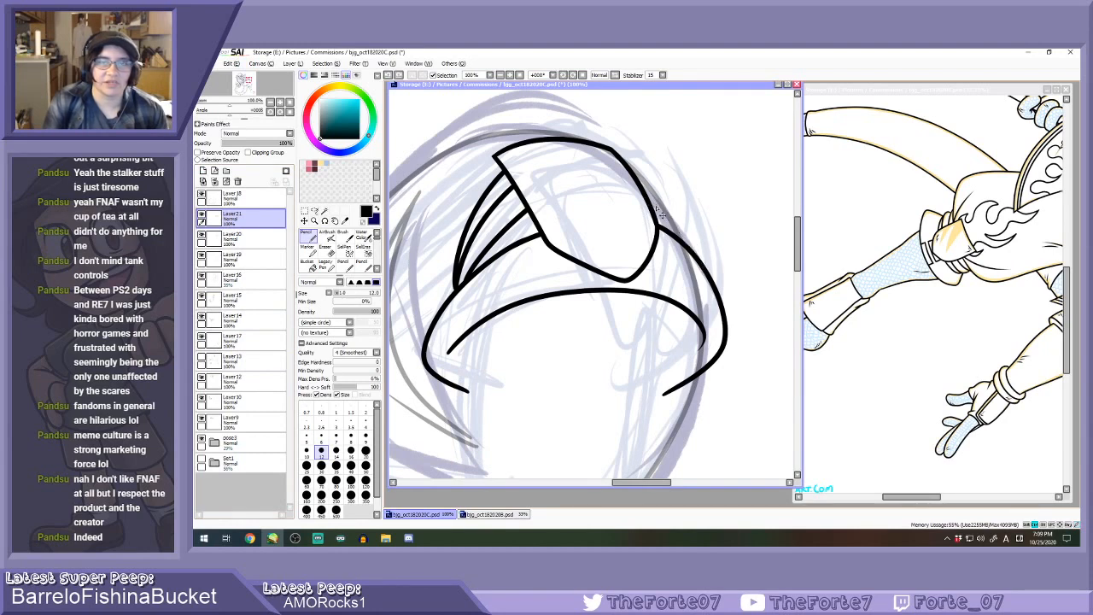
left_click_drag(651, 202, 701, 272)
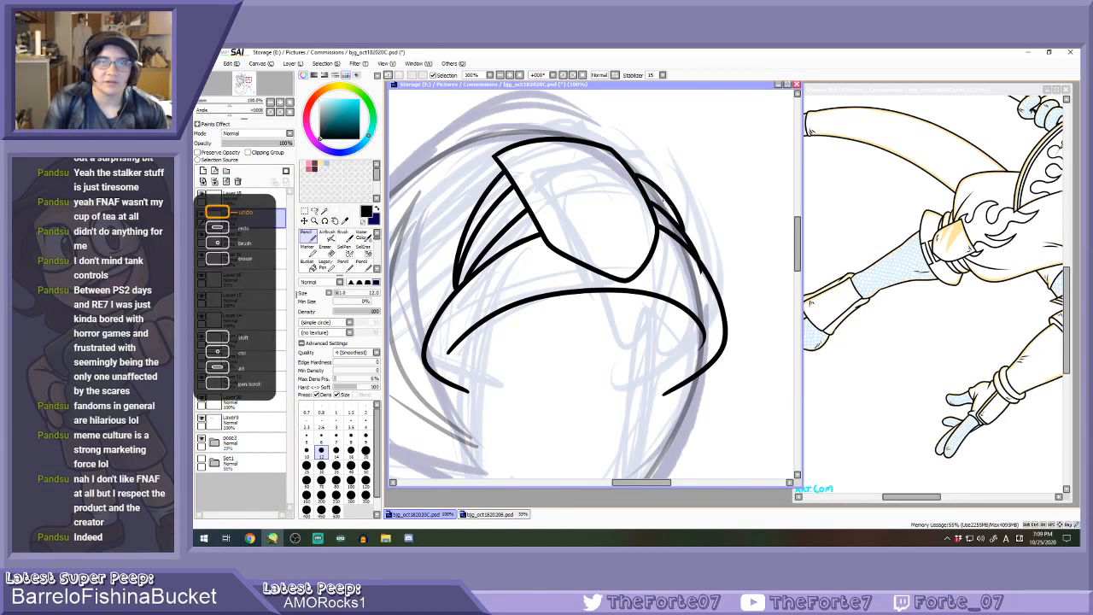
left_click_drag(637, 176, 682, 229)
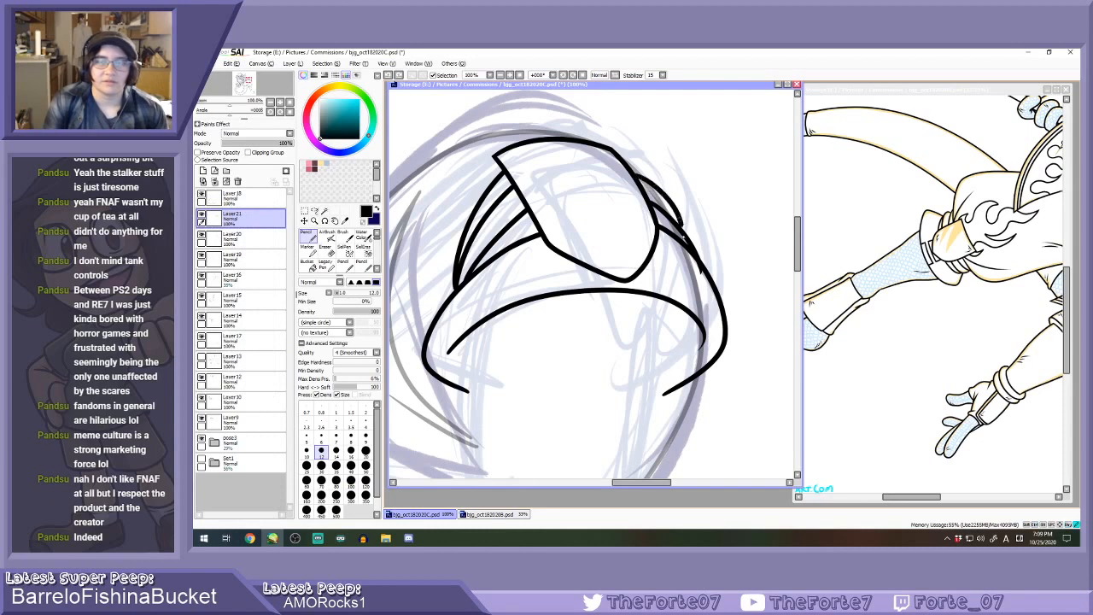
left_click_drag(645, 167, 682, 213)
key("ctrl+z")
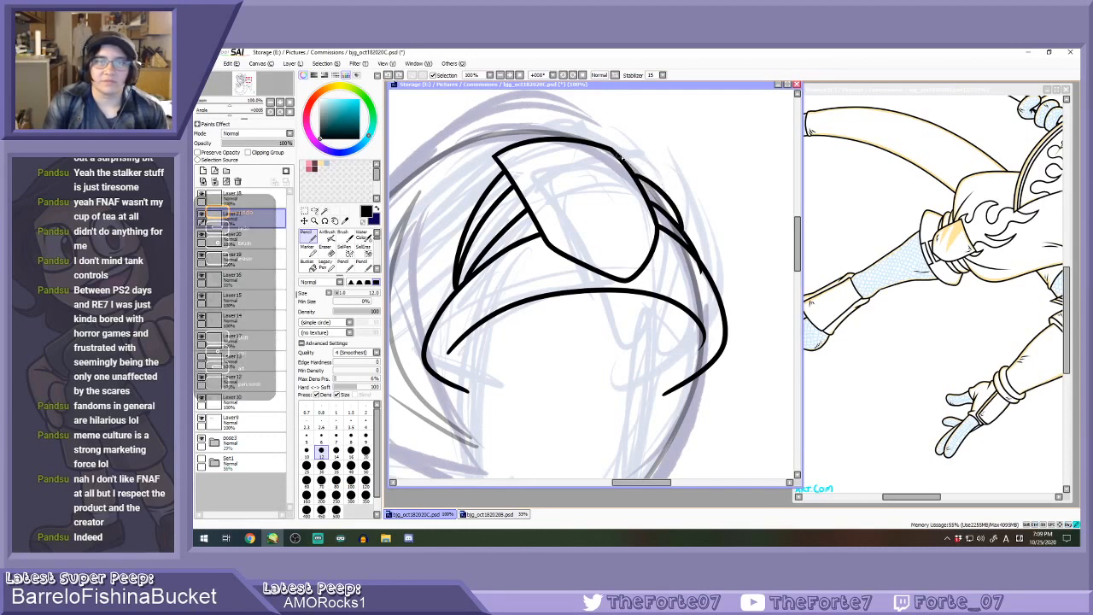
key("ctrl+z")
left_click_drag(618, 154, 687, 233)
key("ctrl+z")
key("ctrl+z")
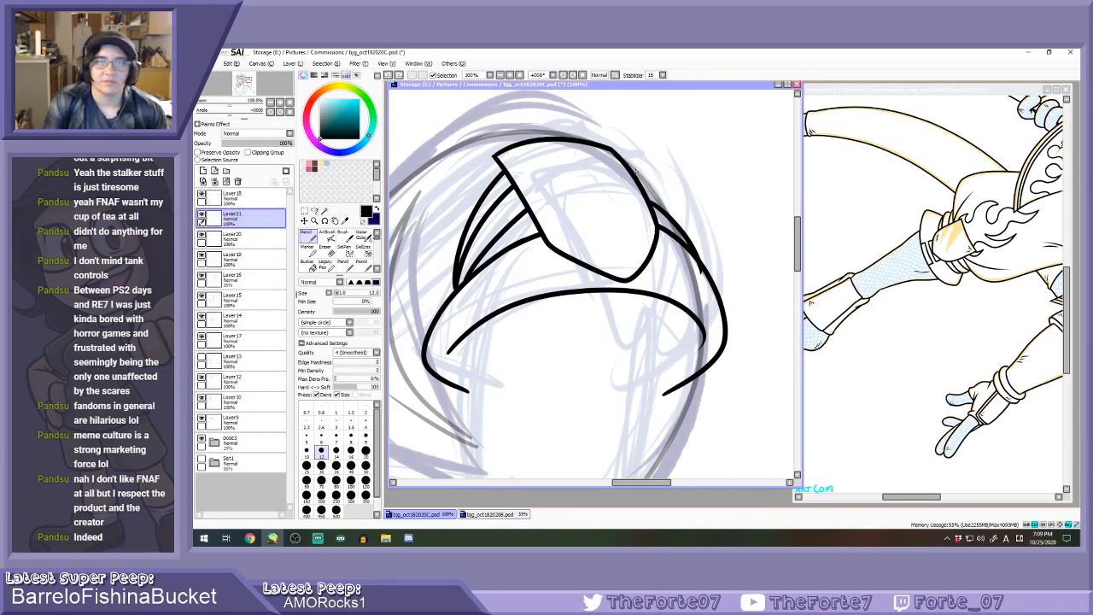
left_click_drag(649, 178, 689, 237)
key("ctrl+z")
mouse_move(624, 165)
left_mouse_down()
mouse_move(667, 199)
mouse_move(688, 238)
left_mouse_up()
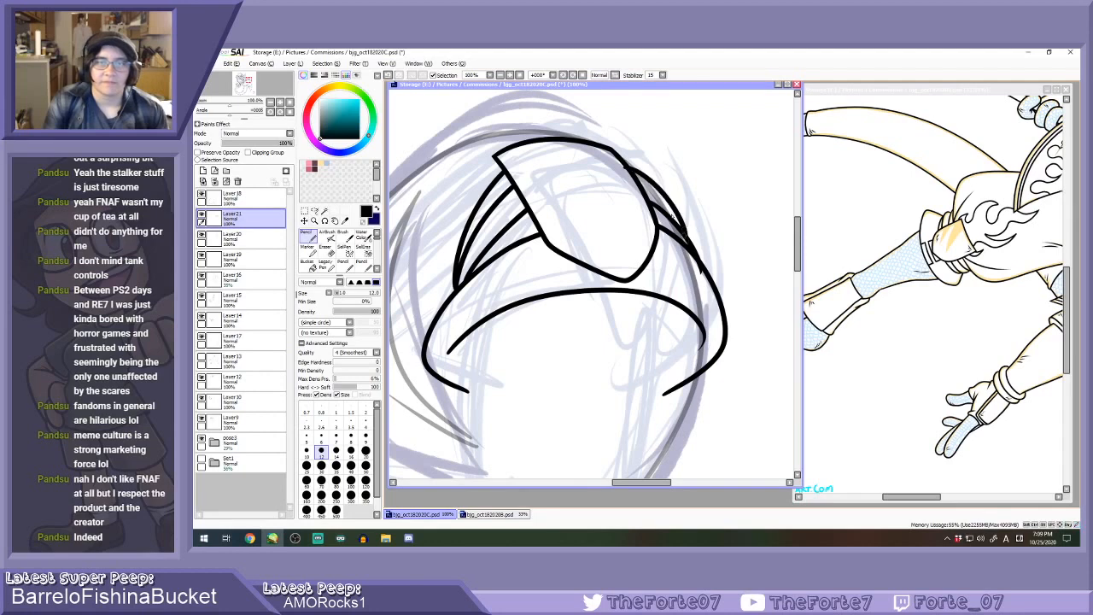
key("ctrl+z")
left_click_drag(631, 174, 690, 239)
key("ctrl+z")
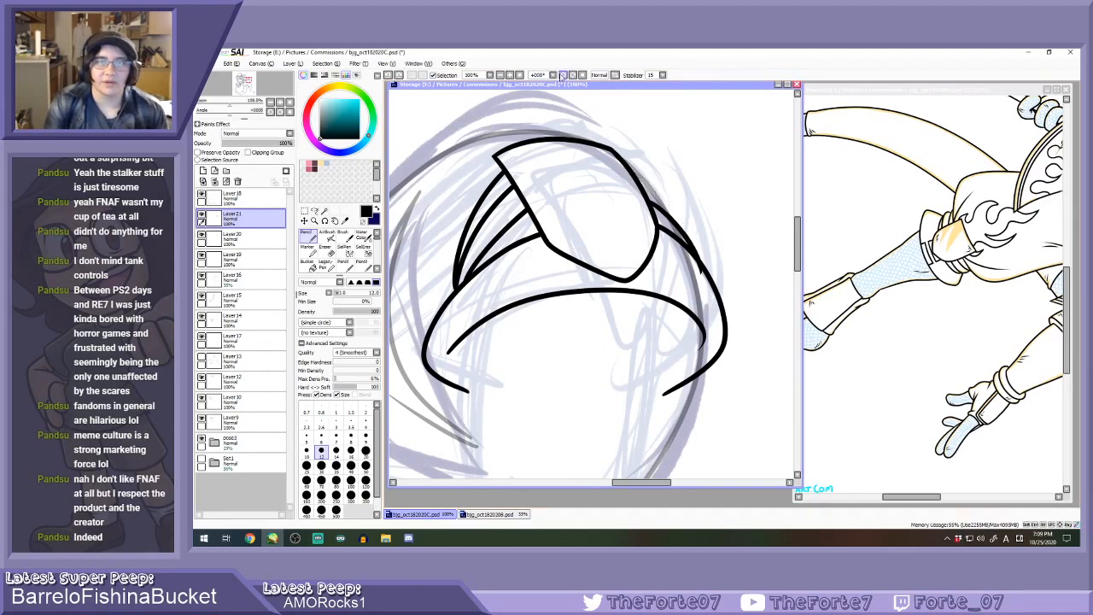
Rotate the view and ink a second fold line arcing from the first outer fold to the knee panel's edge.
left_click(562, 77)
left_click(561, 76)
left_click(561, 77)
left_click(562, 77)
left_click(561, 76)
left_click(561, 77)
scroll(486, 214, "up", 2)
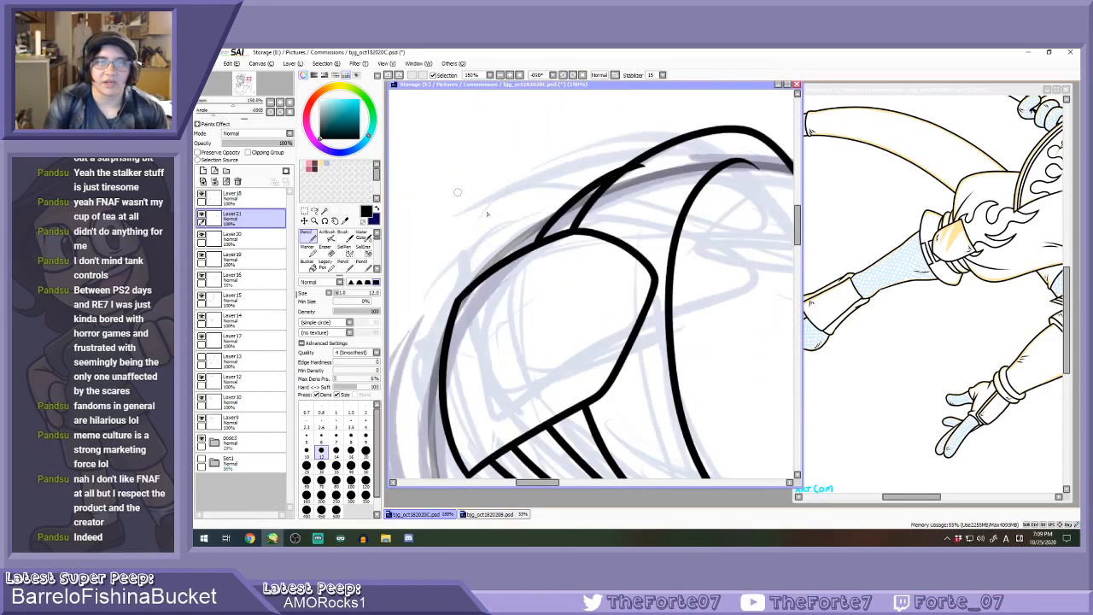
mouse_move(584, 186)
left_mouse_down()
mouse_move(513, 246)
mouse_move(485, 316)
left_mouse_up()
key("ctrl+z")
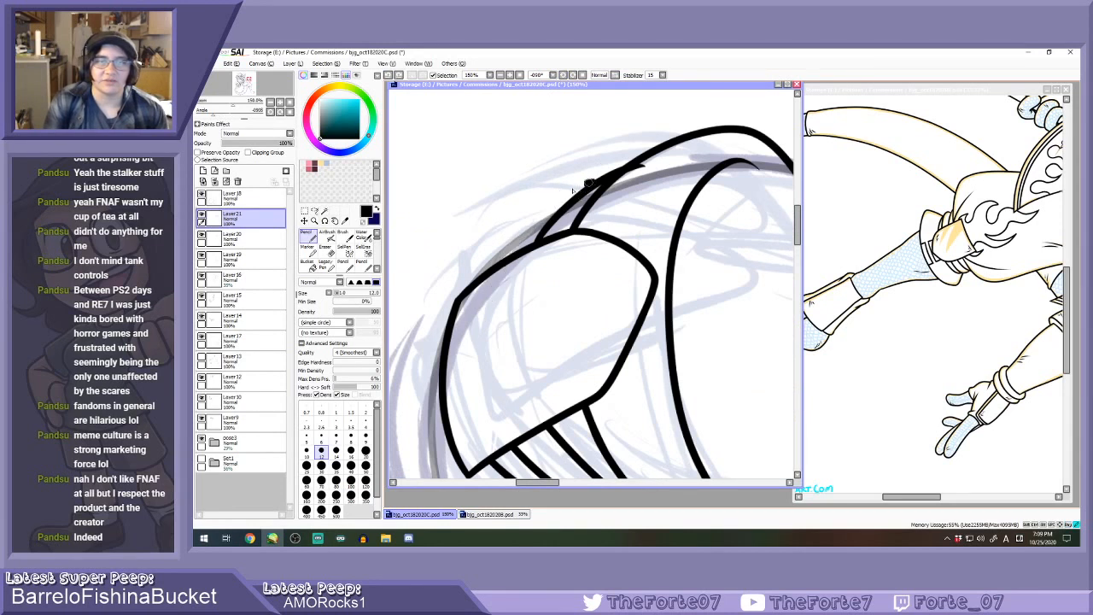
left_click_drag(588, 183, 484, 315)
key("ctrl+z")
mouse_move(597, 181)
left_mouse_down()
mouse_move(516, 236)
mouse_move(487, 308)
left_mouse_up()
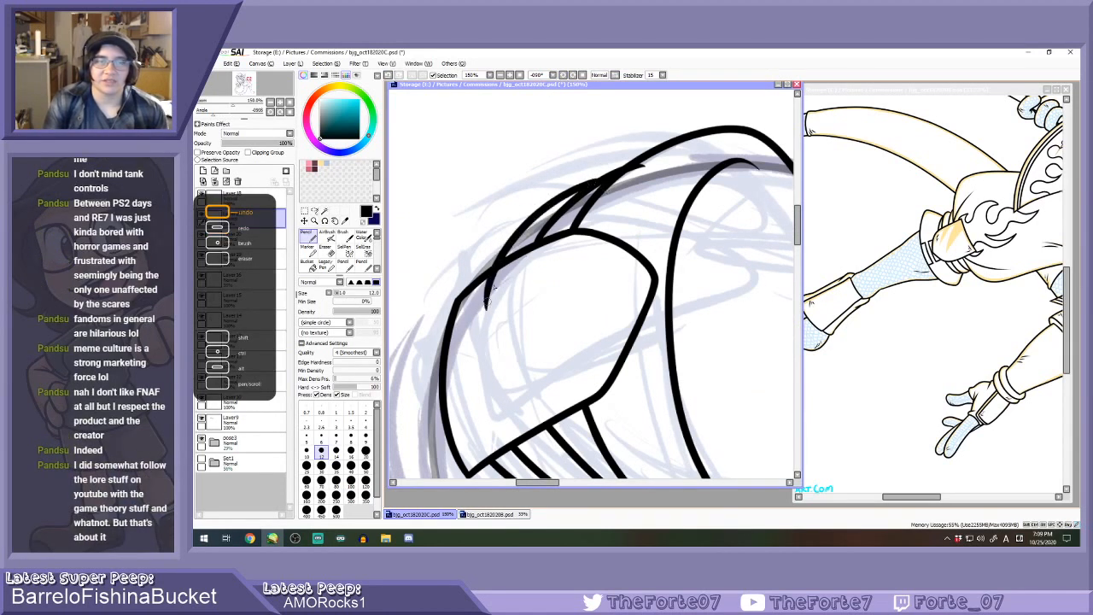
Ink a third, shorter fold line curving from the second outer fold into the knee panel's edge.
left_click_drag(516, 231, 463, 320)
key("ctrl+z")
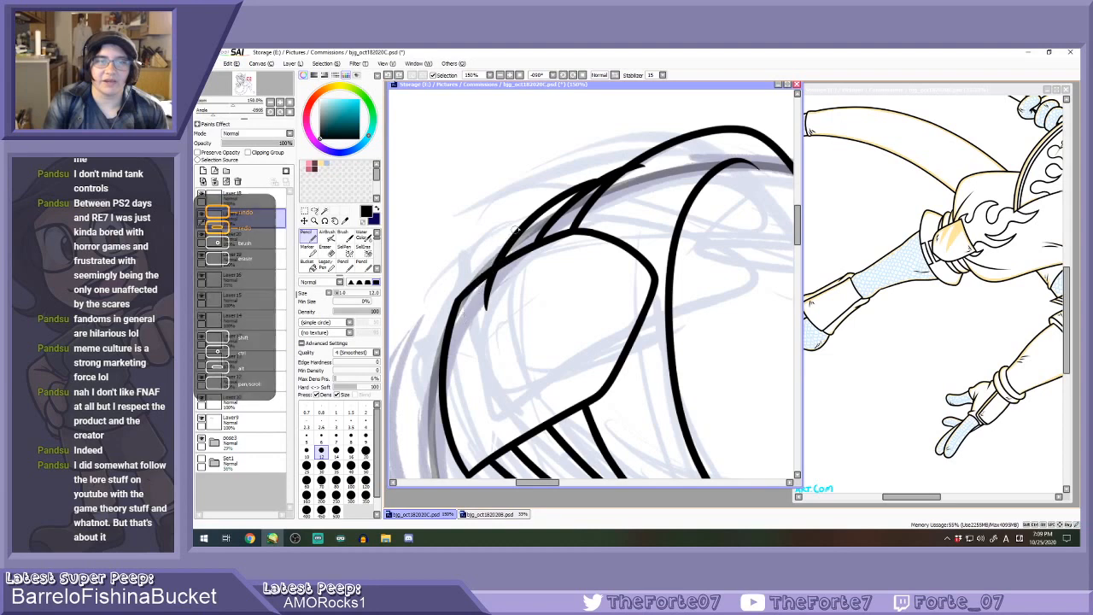
left_click_drag(518, 229, 459, 323)
key("ctrl+z")
left_click_drag(517, 229, 461, 323)
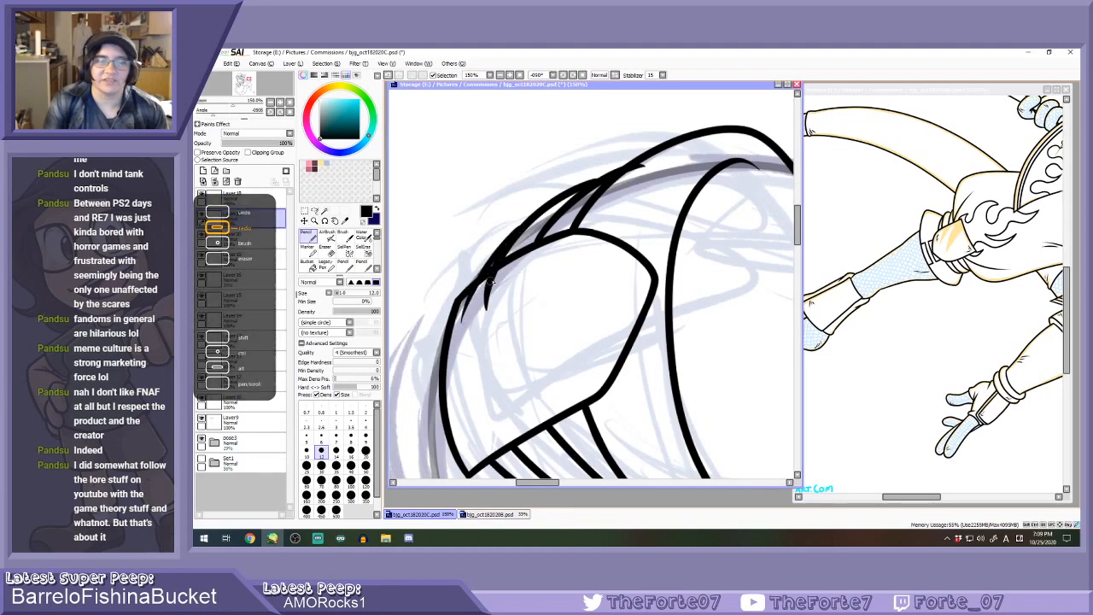
Erase the ends of the outer fold lines that overshoot into the knee panel with the Eraser at size 40.
key("e")
scroll(513, 257, "down", 2)
scroll(510, 282, "up", 1)
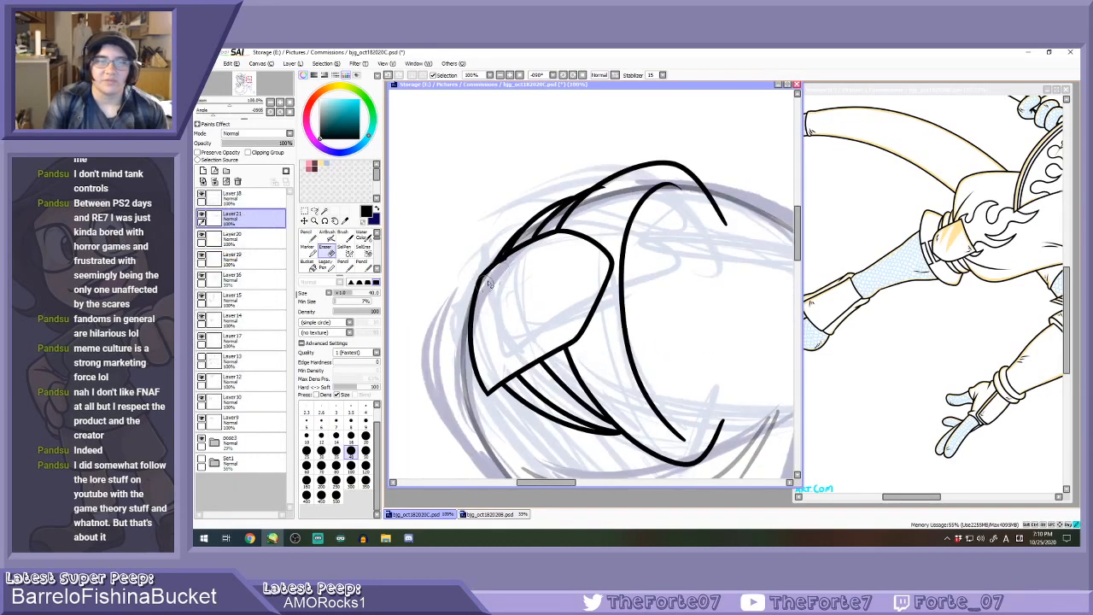
Erase the overshooting tip of the fold line along the flared band's outer curve with the Eraser at size 16.
scroll(488, 297, "up", 2)
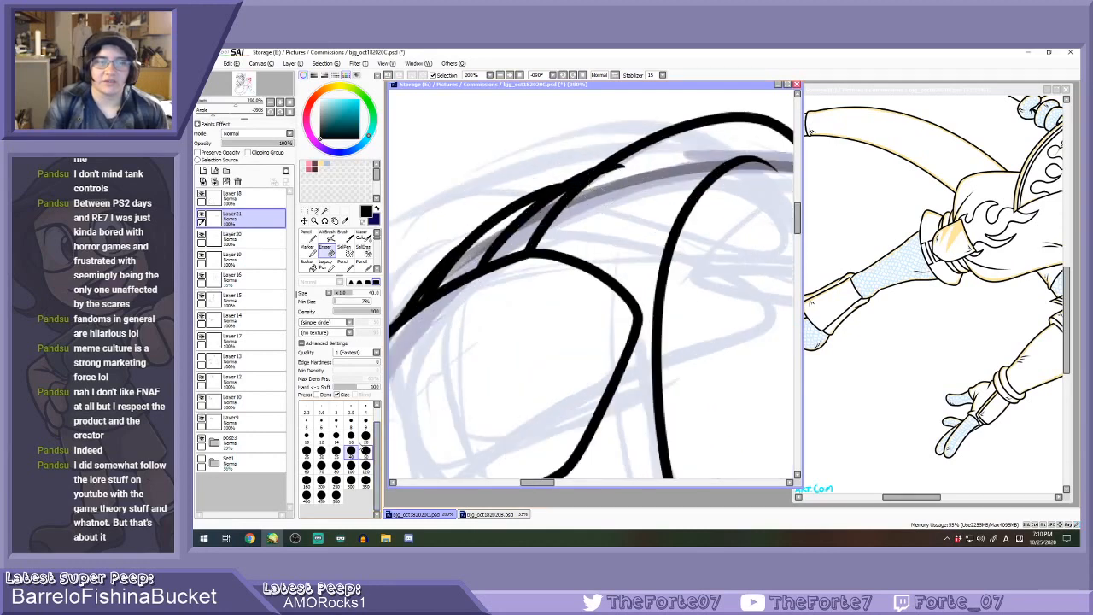
left_click(351, 435)
scroll(627, 160, "up", 1)
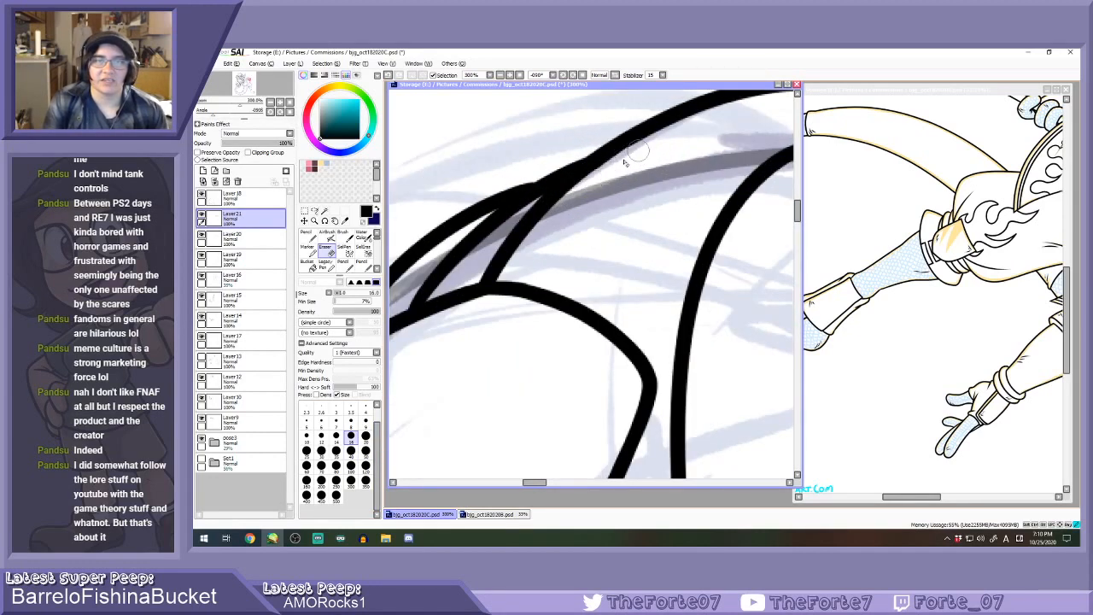
scroll(589, 360, "down", 7)
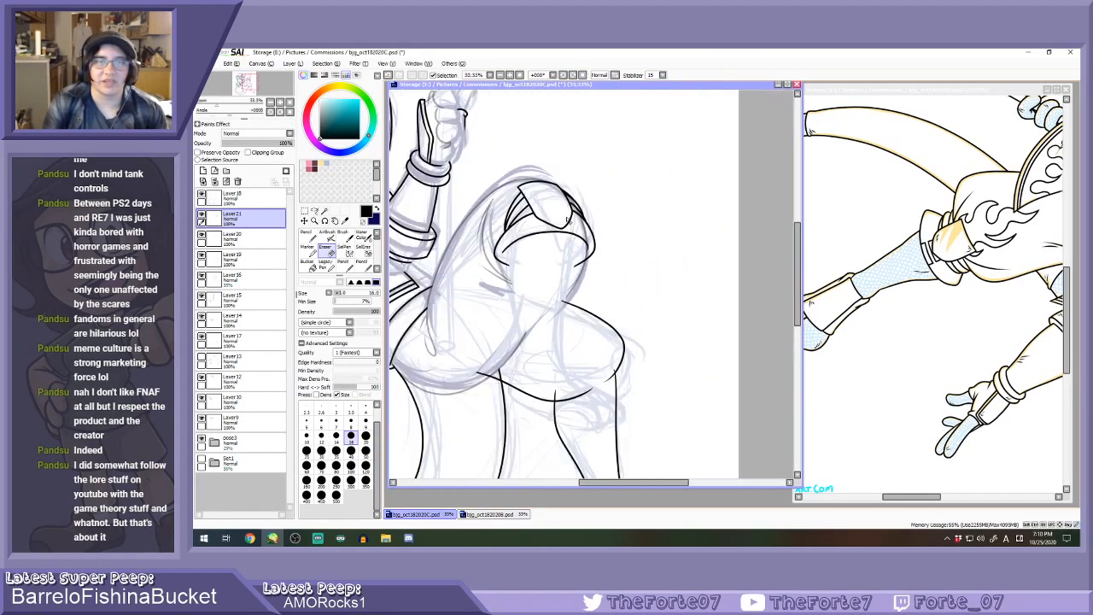
Show the leg's line art again and erase the leg lines that overlap the flared knee band, using the Eraser at size 50.
scroll(531, 224, "up", 2)
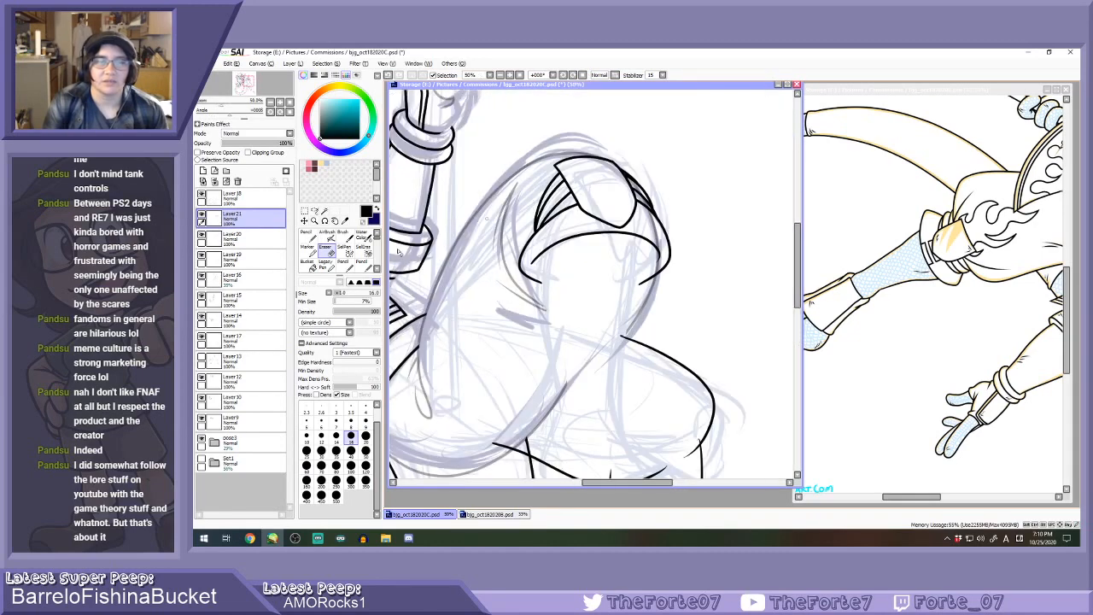
left_click(229, 340)
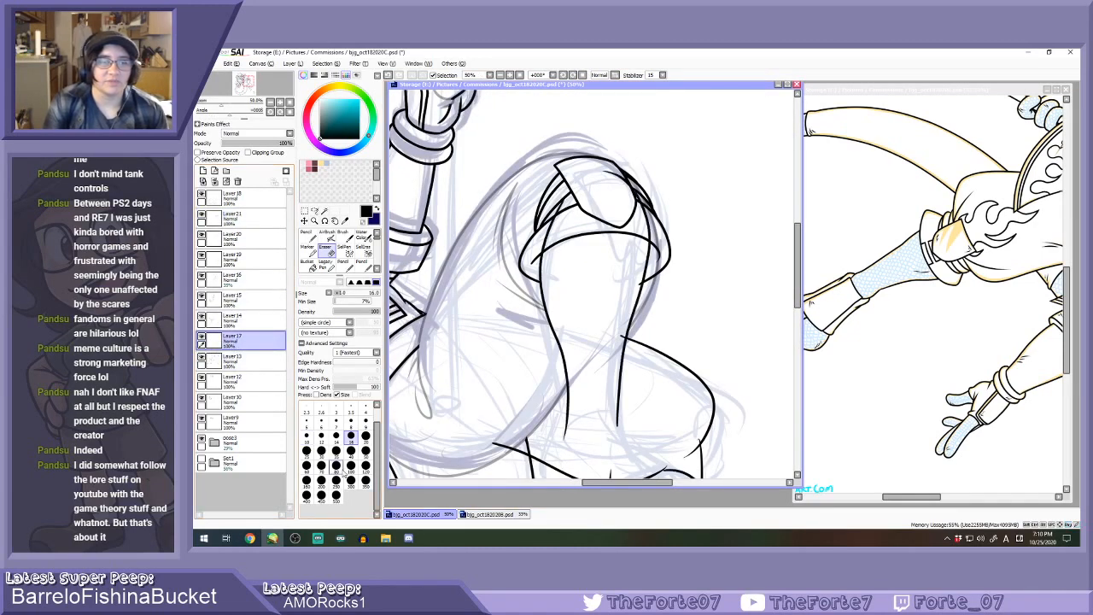
left_click(336, 451)
left_click(229, 361)
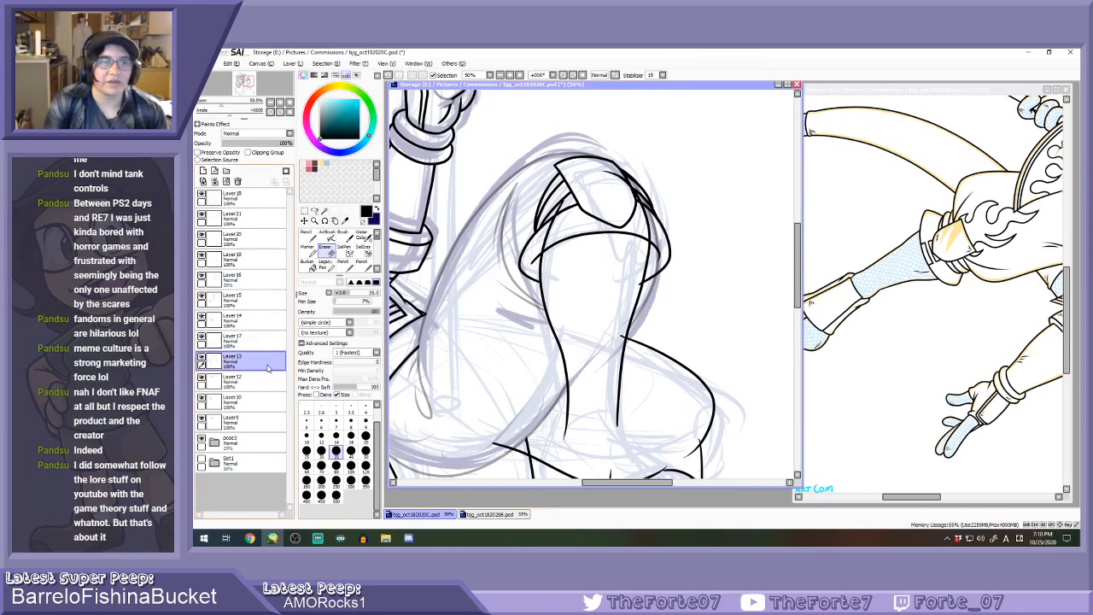
left_click(366, 451)
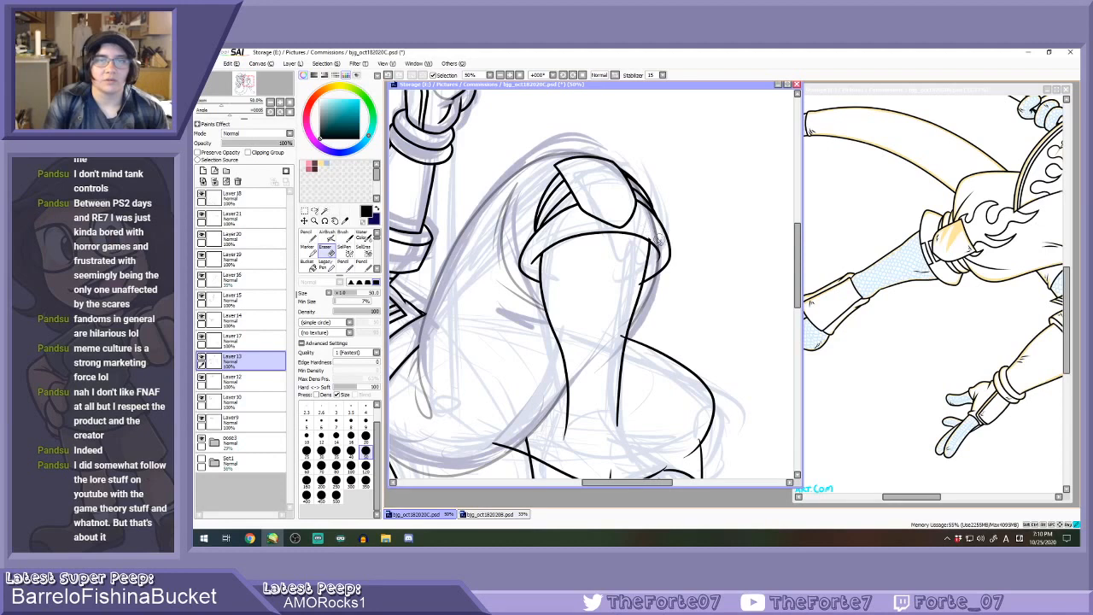
scroll(653, 222, "down", 2)
scroll(589, 186, "up", 1)
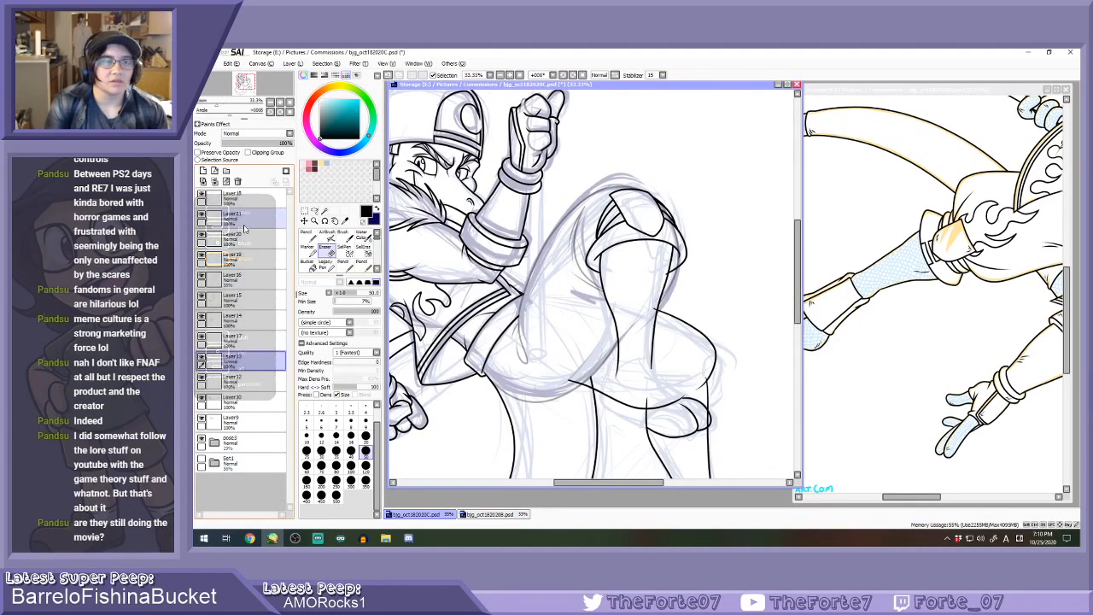
Set Layer16's opacity to 57% and erase the upper part of its thigh sketch line near the knee.
left_click(235, 279)
left_click_drag(292, 142, 262, 144)
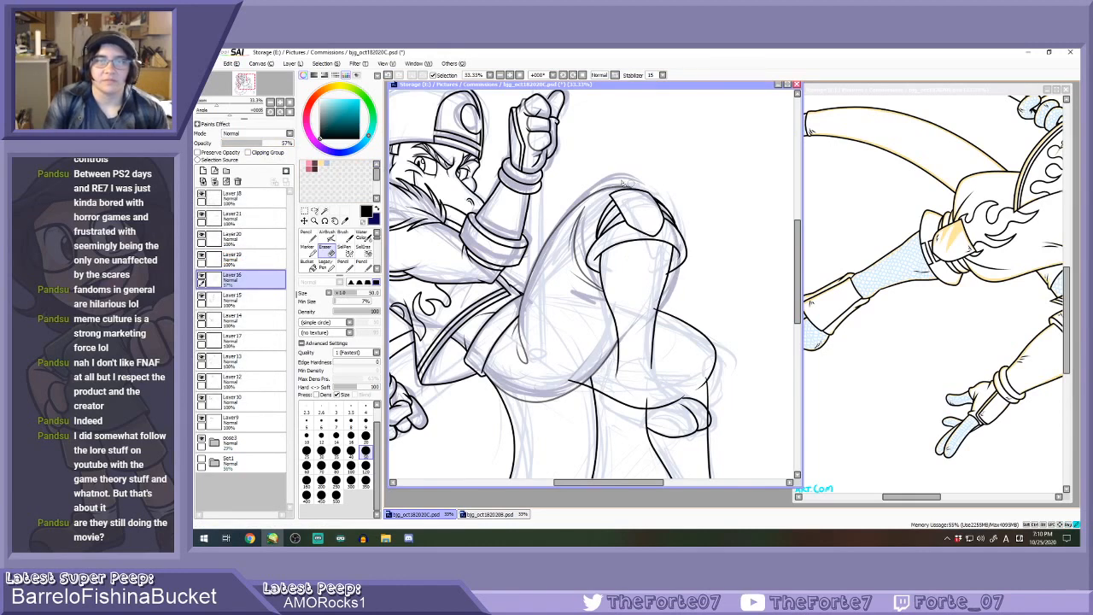
scroll(623, 182, "up", 2)
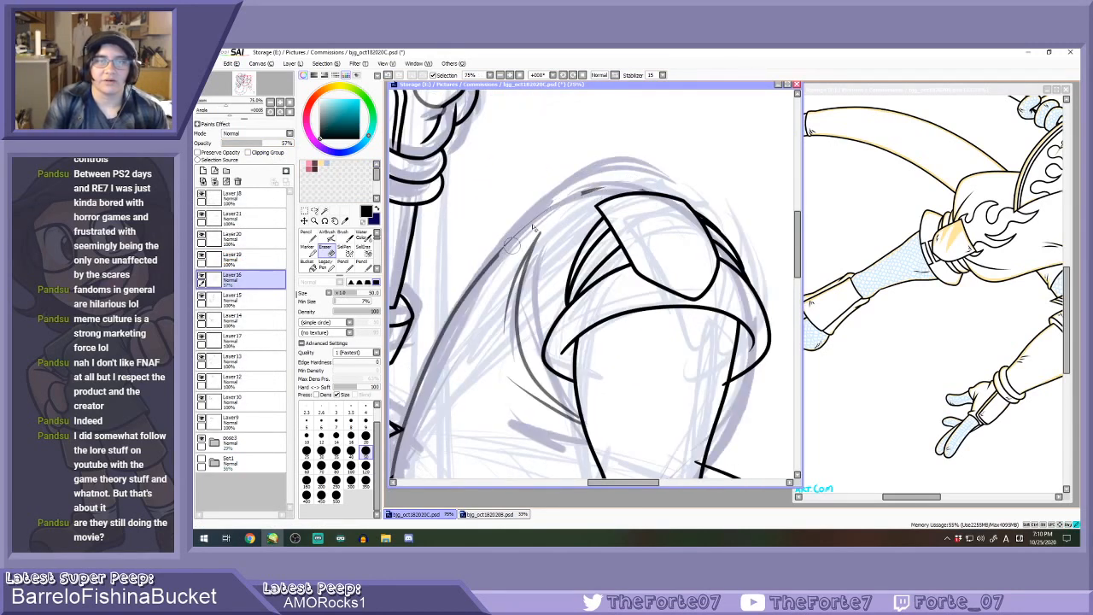
left_click_drag(511, 246, 632, 176)
mouse_move(503, 255)
left_mouse_down()
mouse_move(519, 231)
mouse_move(442, 354)
mouse_move(528, 220)
mouse_move(622, 181)
mouse_move(728, 249)
mouse_move(743, 369)
left_mouse_up()
key("n")
key("ctrl+z")
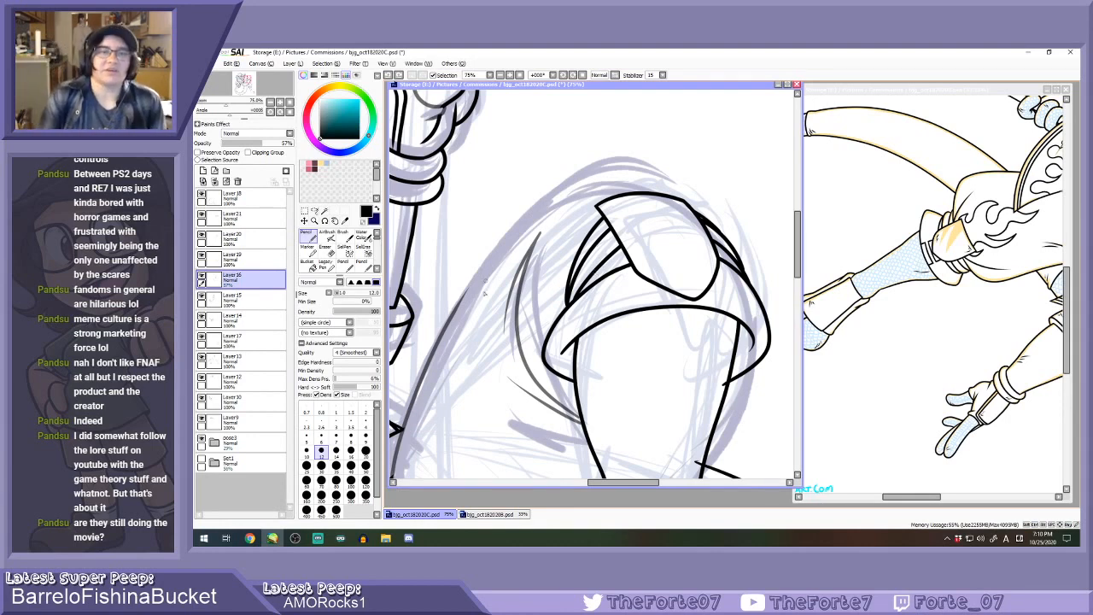
mouse_move(450, 323)
left_mouse_down()
mouse_move(536, 204)
mouse_move(733, 217)
mouse_move(705, 432)
left_mouse_up()
scroll(655, 318, "down", 2)
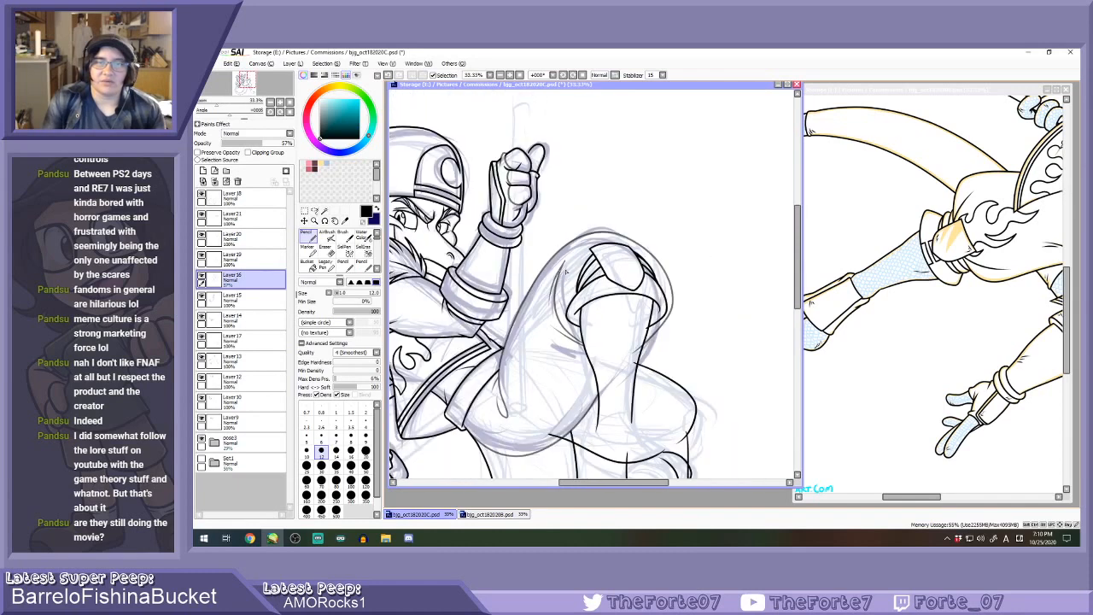
scroll(547, 307, "up", 1)
key("ctrl+z")
scroll(503, 303, "up", 1)
mouse_move(503, 303)
left_mouse_down()
mouse_move(592, 188)
mouse_move(696, 154)
left_mouse_up()
scroll(615, 208, "down", 1)
scroll(777, 224, "up", 1)
key("ctrl+z")
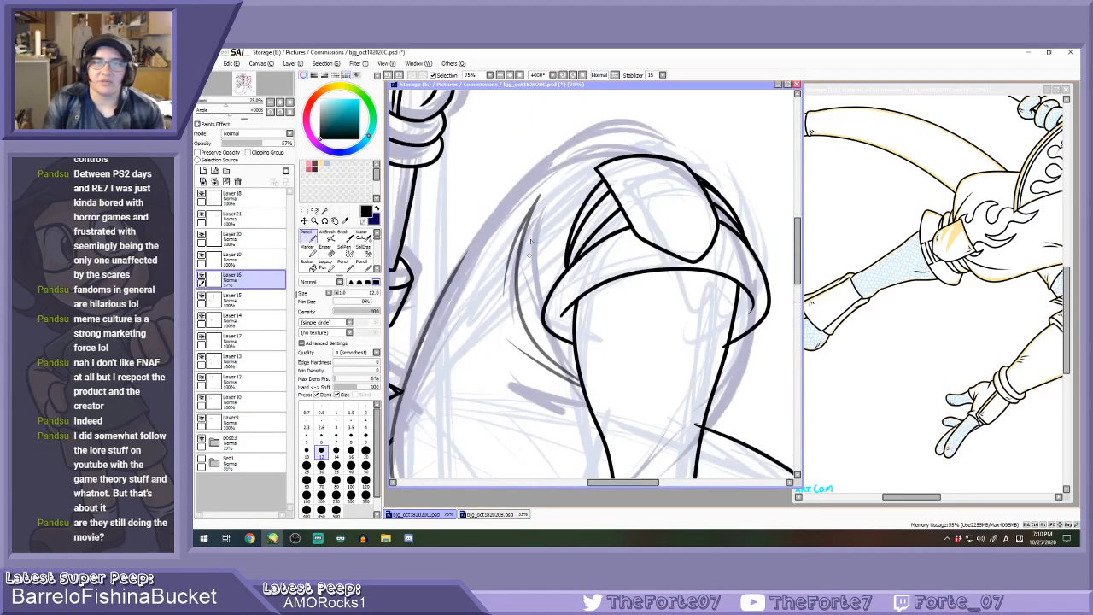
Erase the old inner fold sketch beside the knee and redraw the thigh contour as one arc sweeping over and around the knee band.
key("e")
mouse_move(540, 192)
left_mouse_down()
mouse_move(523, 319)
mouse_move(537, 368)
mouse_move(572, 380)
left_mouse_up()
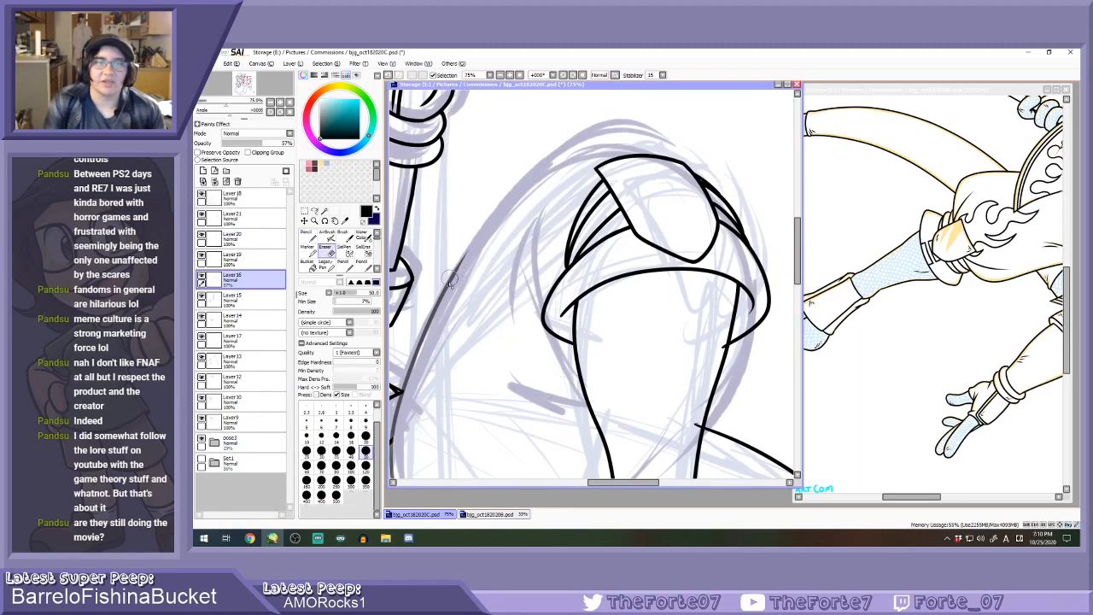
key("n")
mouse_move(468, 256)
left_mouse_down()
mouse_move(634, 130)
mouse_move(767, 294)
mouse_move(700, 384)
left_mouse_up()
key("ctrl+z")
mouse_move(457, 269)
left_mouse_down()
mouse_move(512, 195)
mouse_move(696, 158)
mouse_move(757, 350)
mouse_move(716, 386)
left_mouse_up()
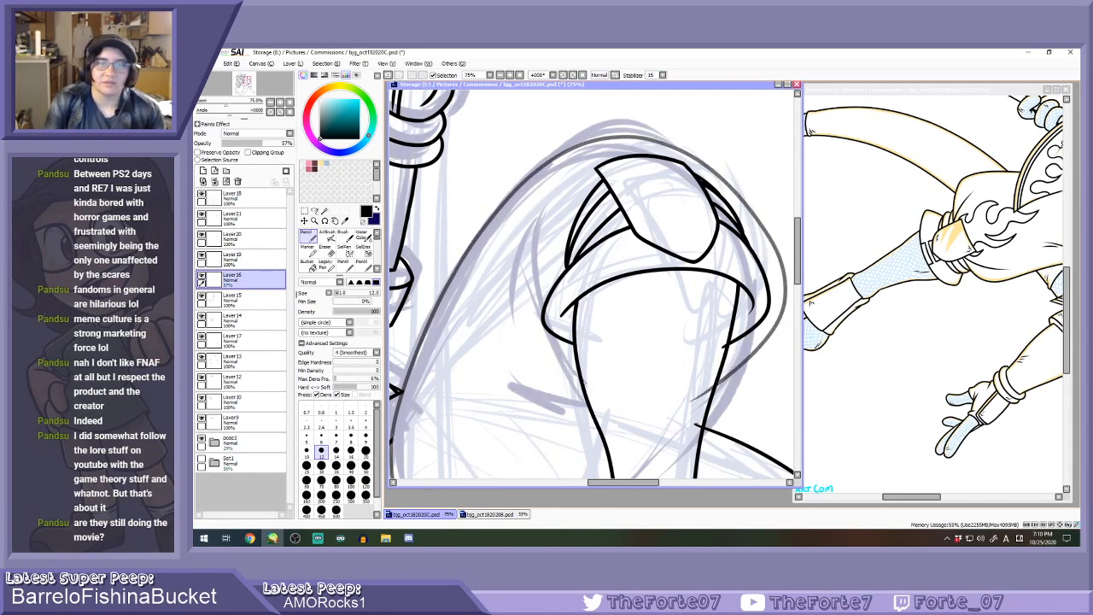
left_click_drag(584, 381, 534, 223)
key("ctrl+z")
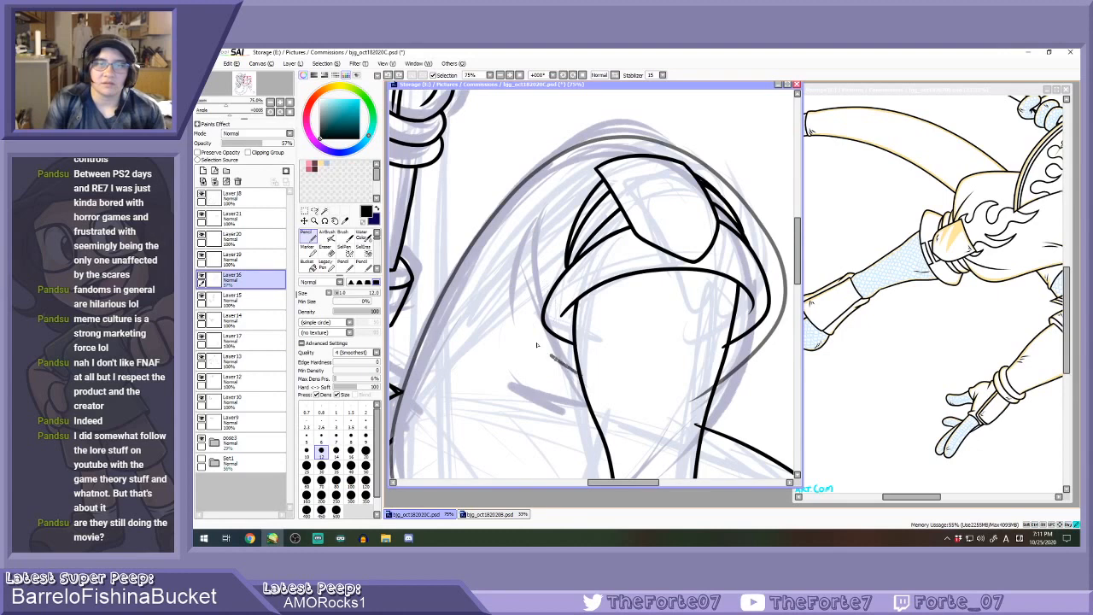
mouse_move(537, 346)
left_mouse_down()
mouse_move(521, 254)
mouse_move(556, 190)
mouse_move(512, 299)
left_mouse_up()
left_click_drag(579, 377, 498, 360)
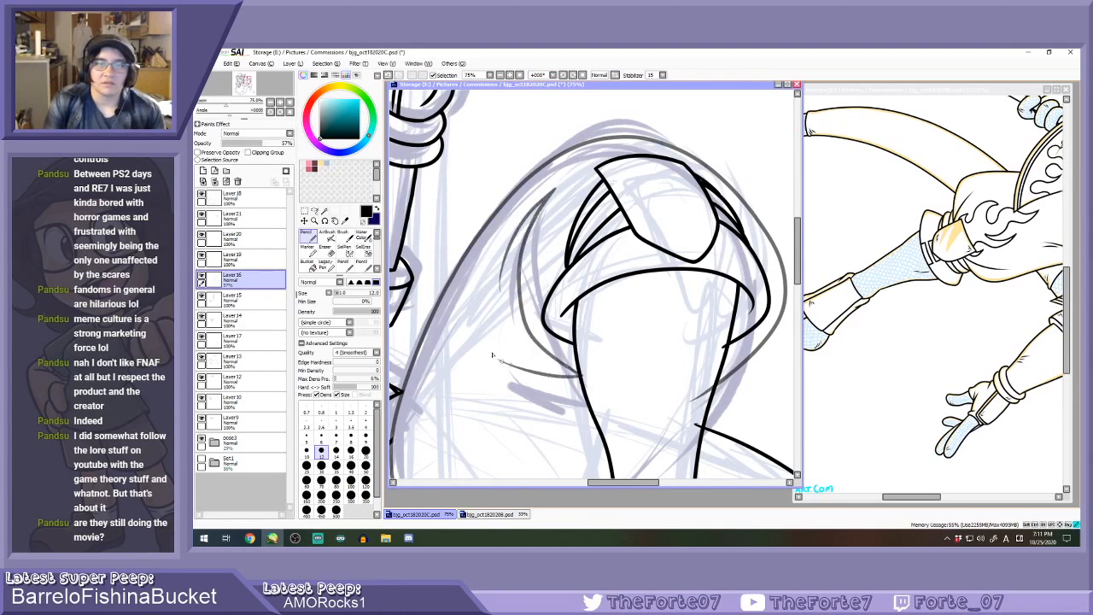
key("ctrl+z")
key("ctrl+z")
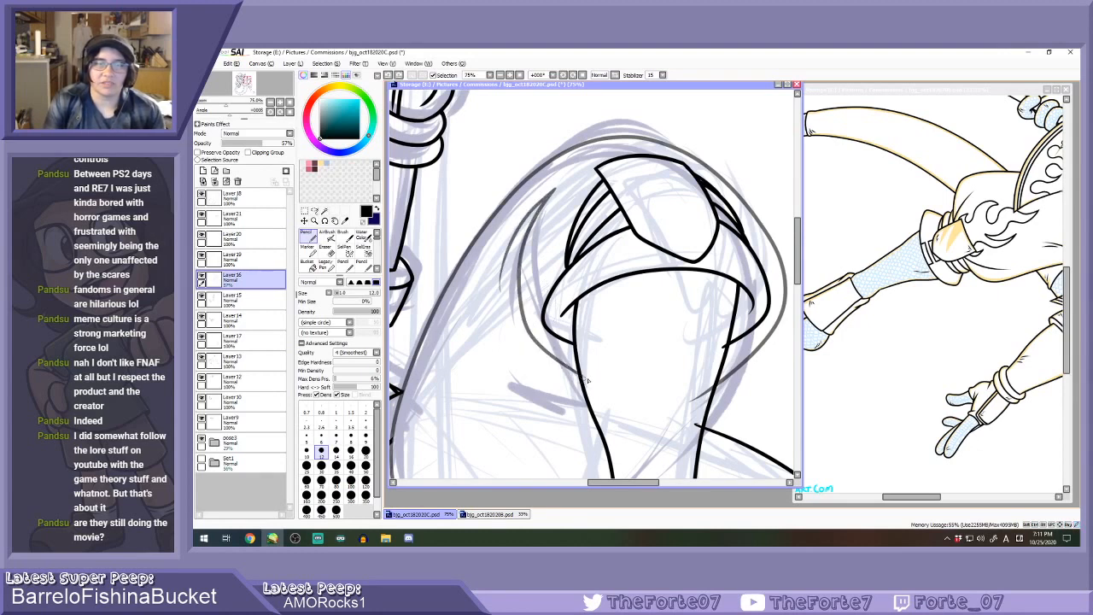
scroll(532, 350, "down", 1)
key("e")
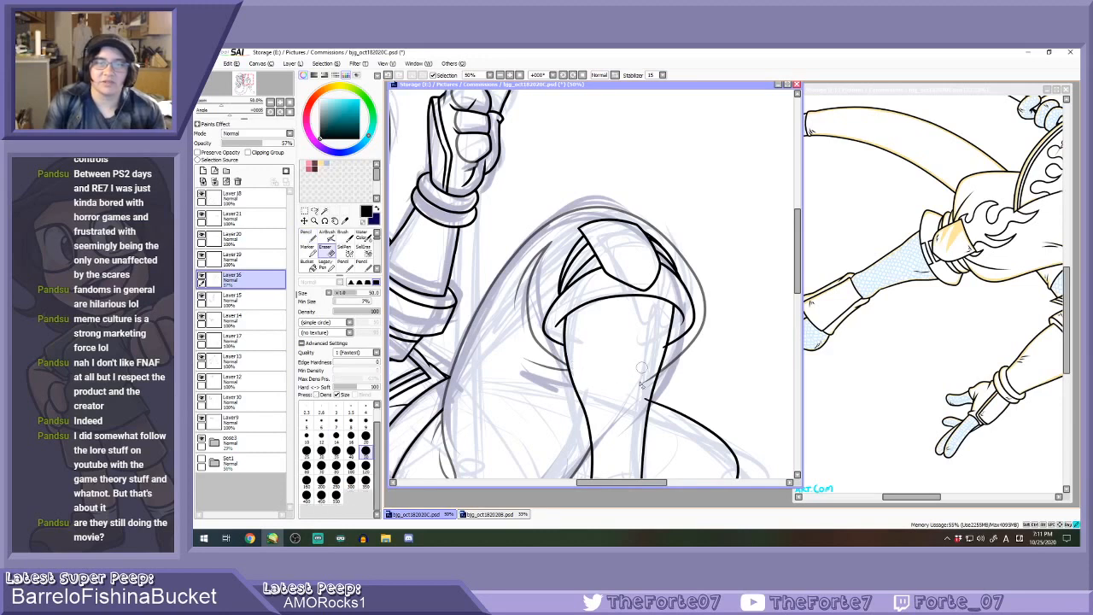
scroll(654, 367, "down", 1)
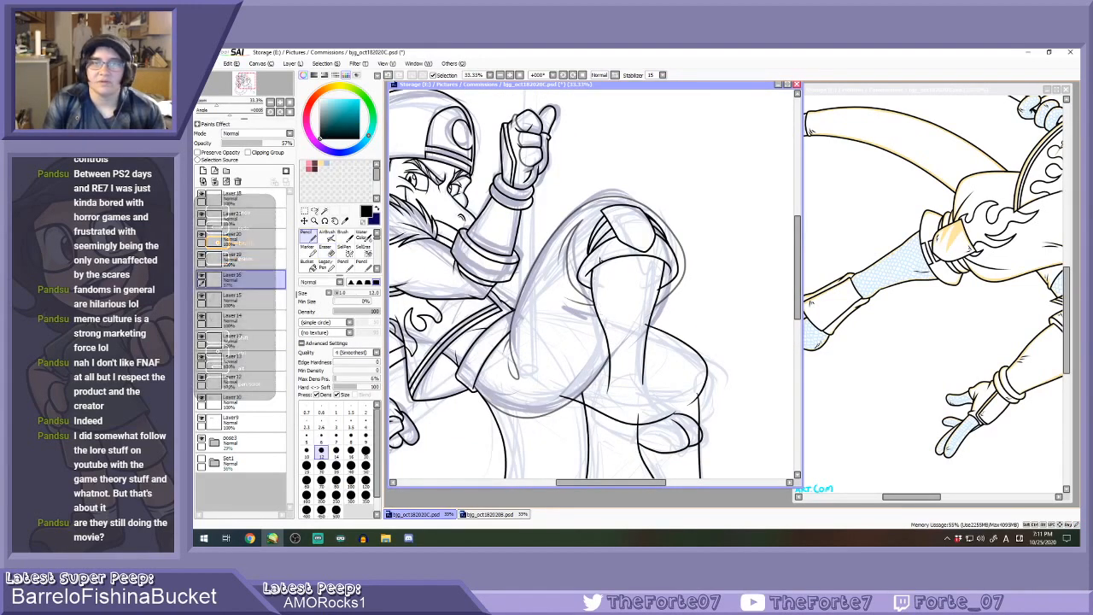
scroll(586, 248, "up", 2)
key("n")
key("ctrl+z")
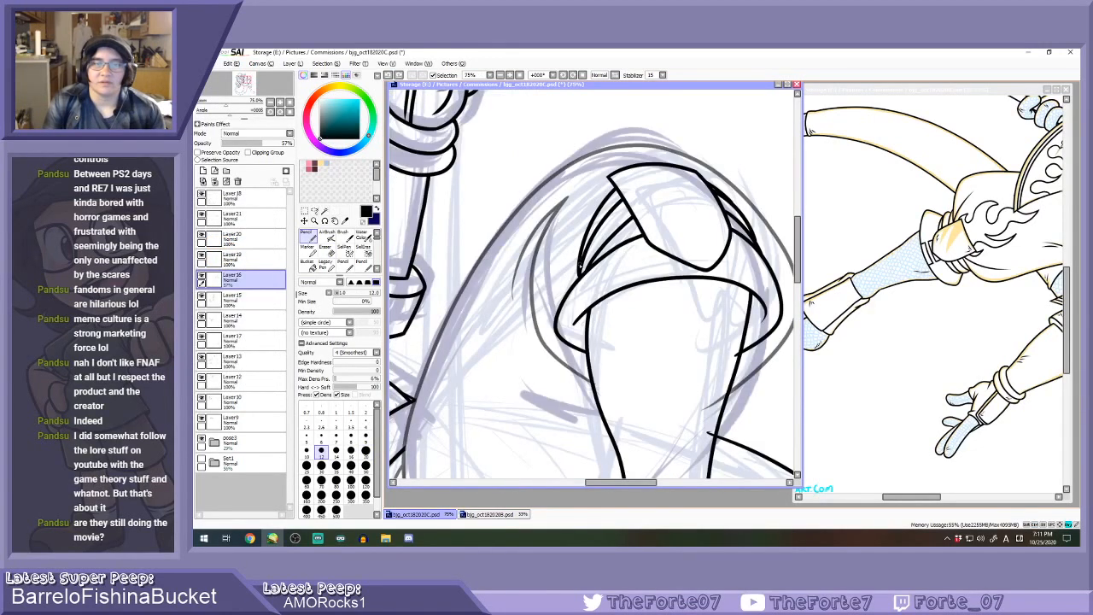
key("ctrl+z")
key("ctrl+z")
left_click_drag(581, 282, 586, 173)
key("ctrl+z")
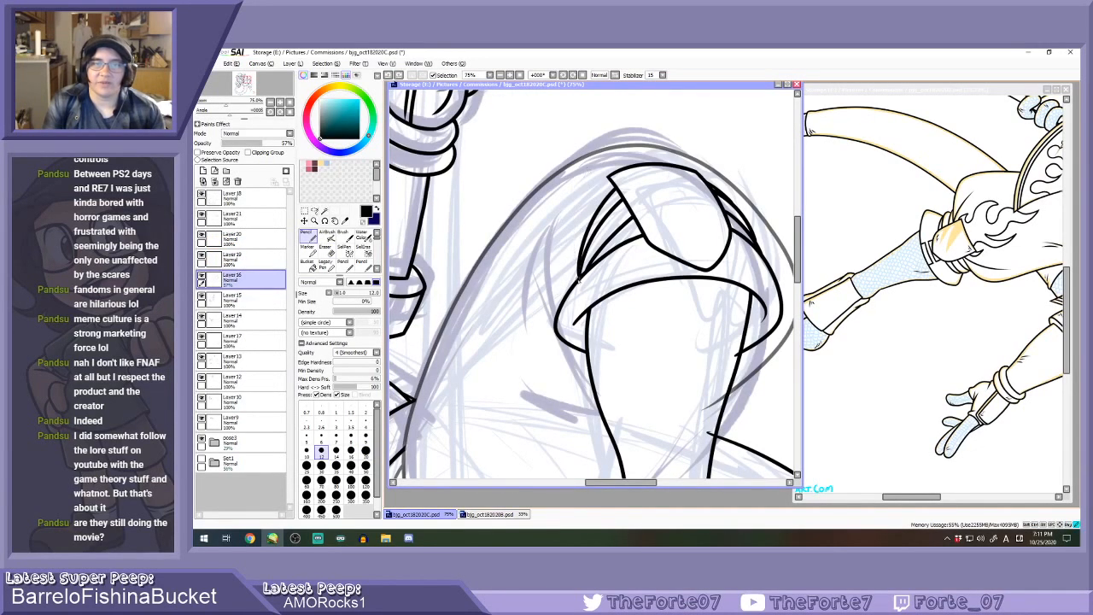
Sketch new fold lines on the thigh beside and below the knee band, and erase the ends that cross into the lower leg.
left_click_drag(580, 280, 577, 196)
mouse_move(610, 398)
left_mouse_down()
mouse_move(525, 359)
mouse_move(540, 215)
mouse_move(520, 310)
left_mouse_up()
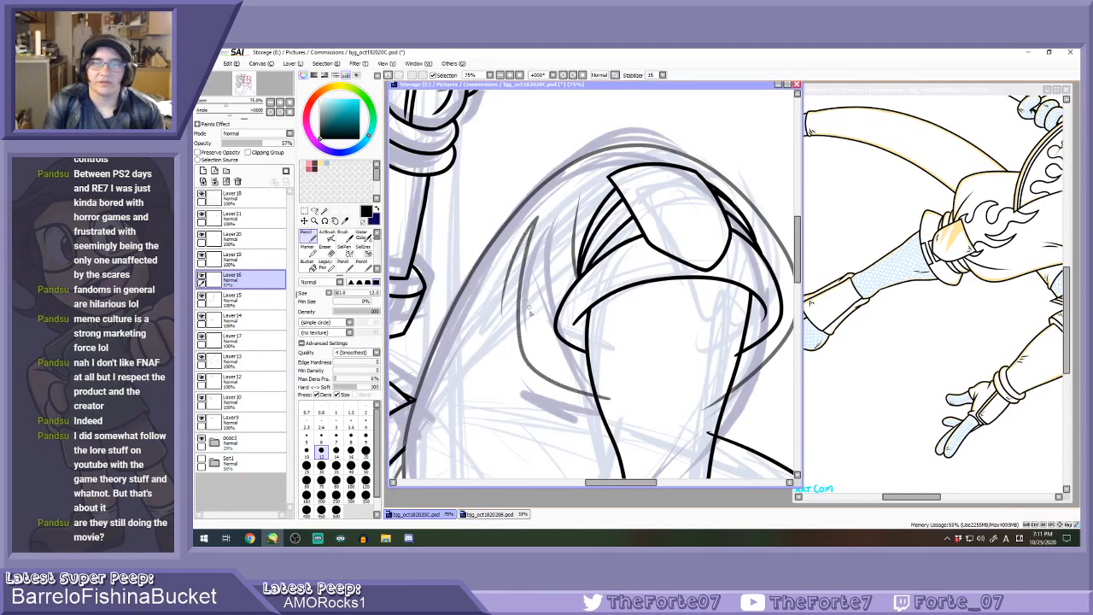
key("ctrl+z")
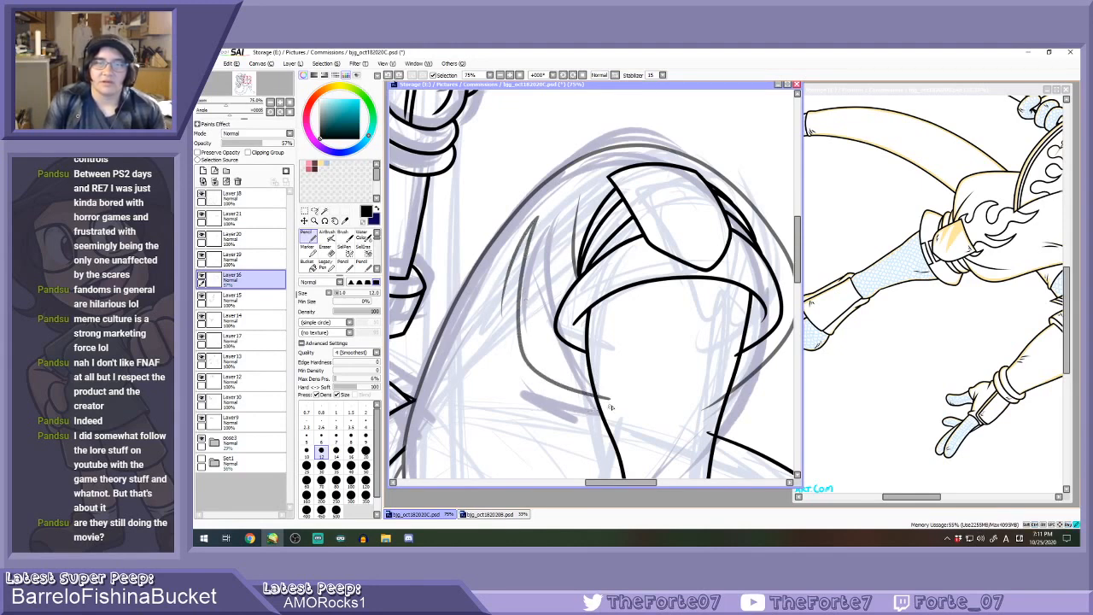
key("e")
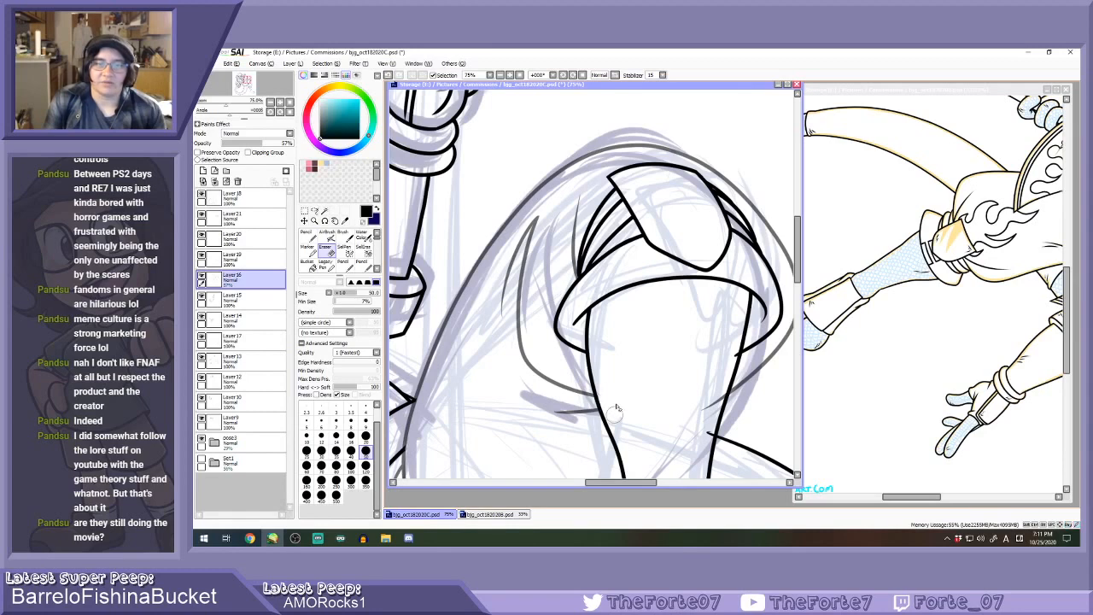
scroll(690, 375, "down", 5)
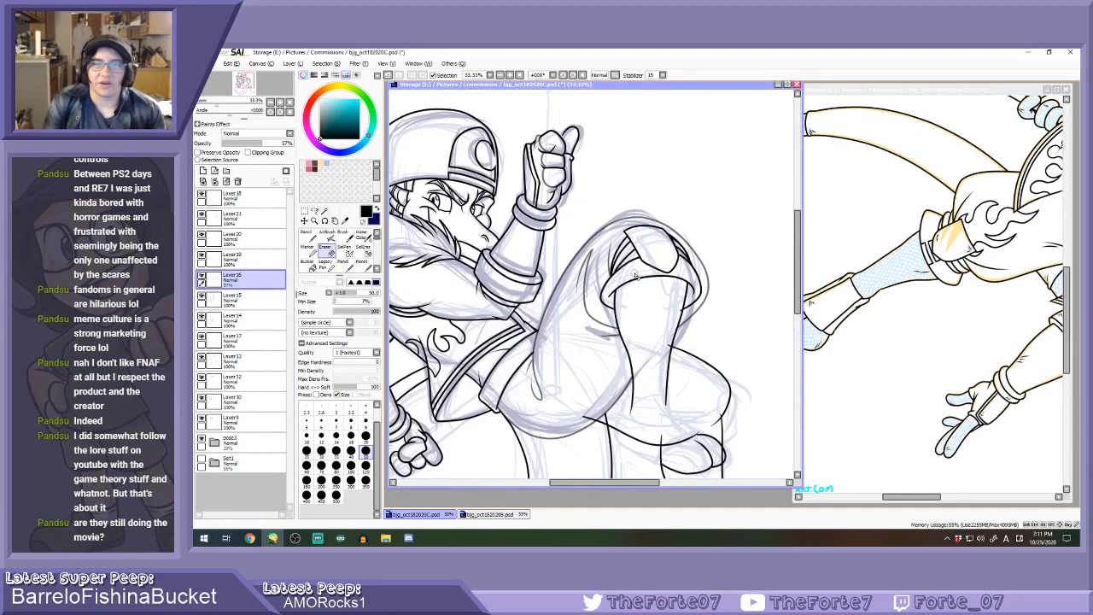
key("n")
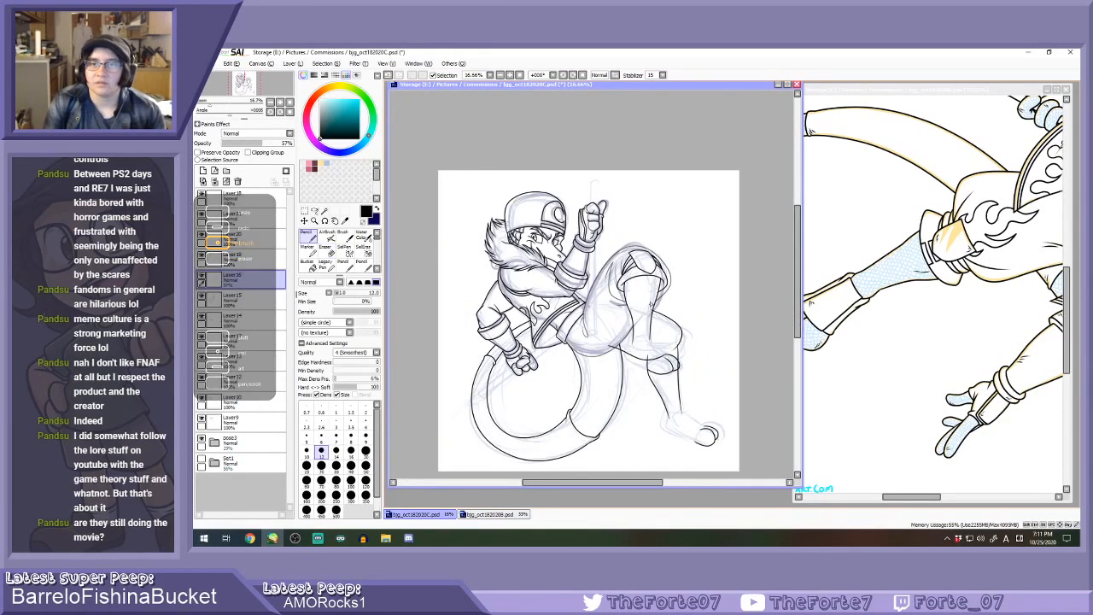
Erase the knee panel's lower edge on Layer20 with the Eraser at size 50, leaving its two sides.
scroll(654, 312, "up", 3)
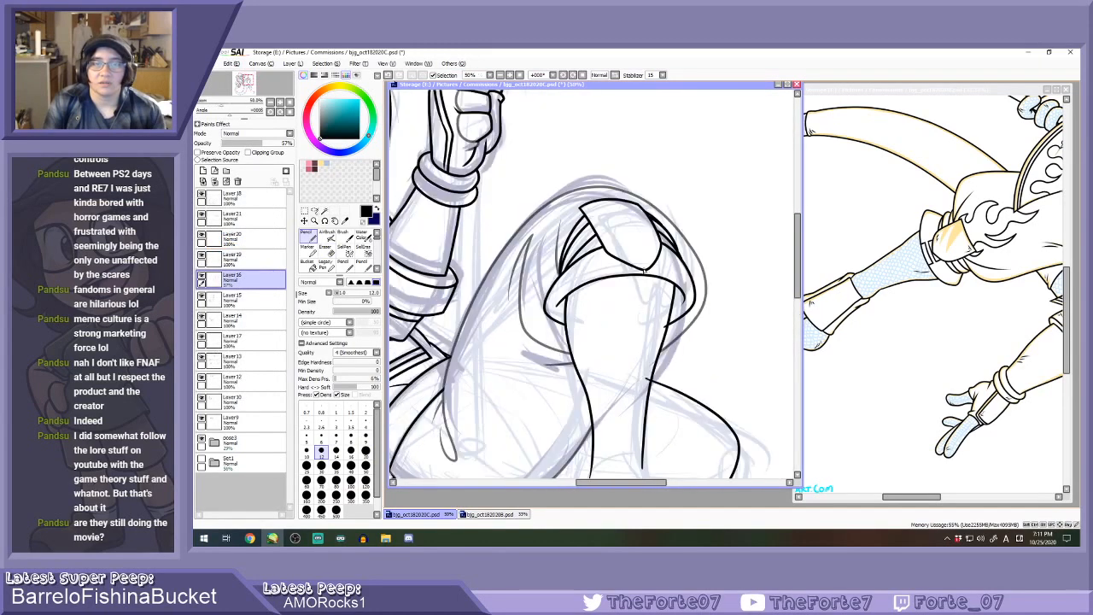
scroll(643, 271, "up", 2)
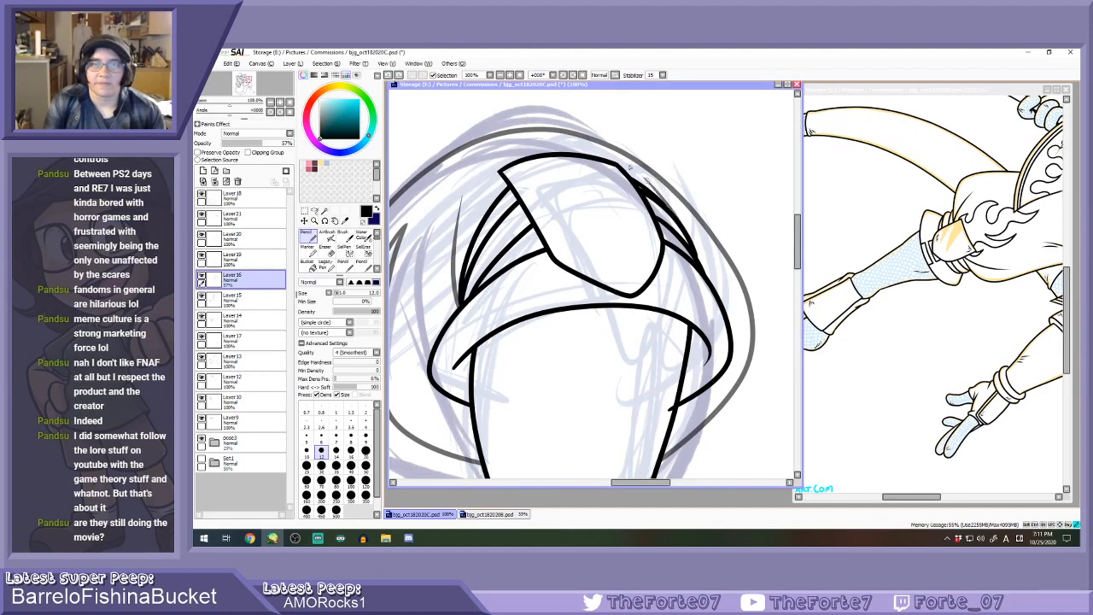
scroll(665, 197, "down", 1)
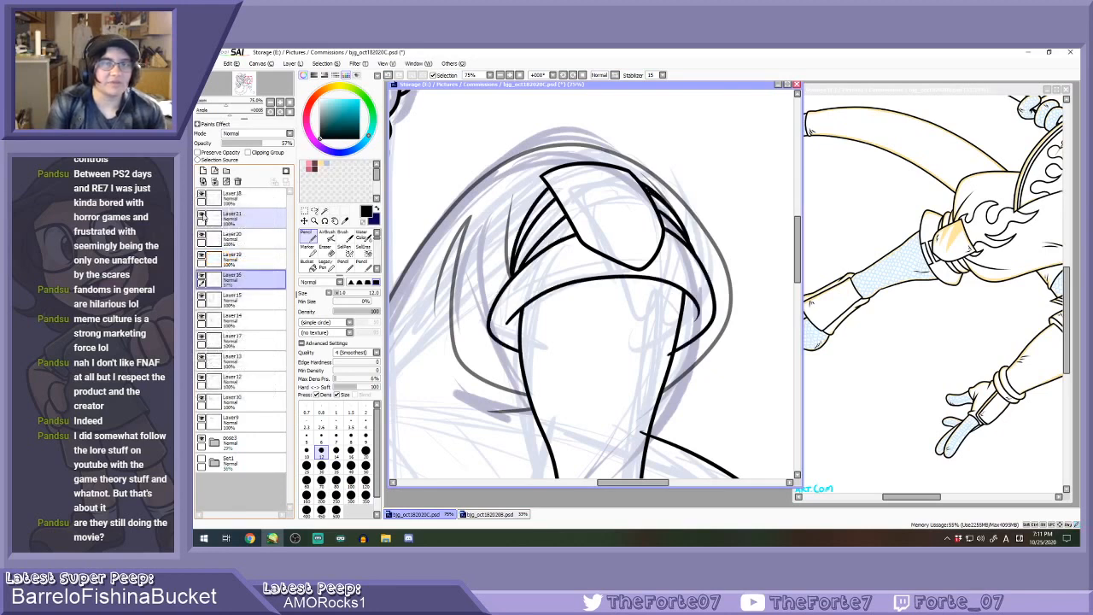
left_click(202, 237)
left_click(203, 236)
left_click(233, 238)
key("e")
scroll(628, 266, "up", 1)
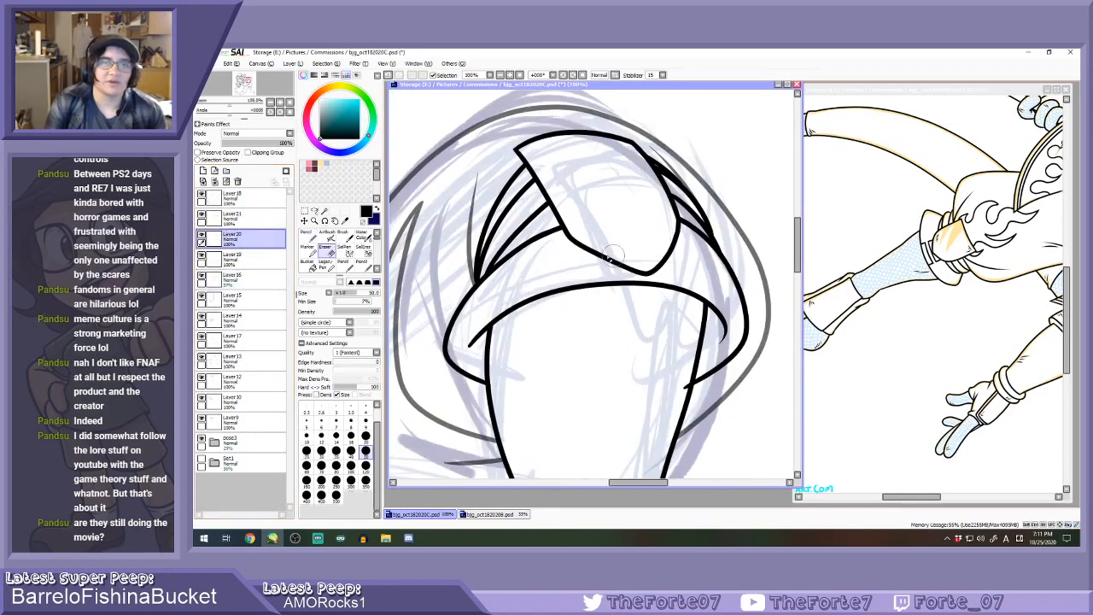
left_click_drag(624, 265, 672, 257)
scroll(651, 265, "up", 1)
key("n")
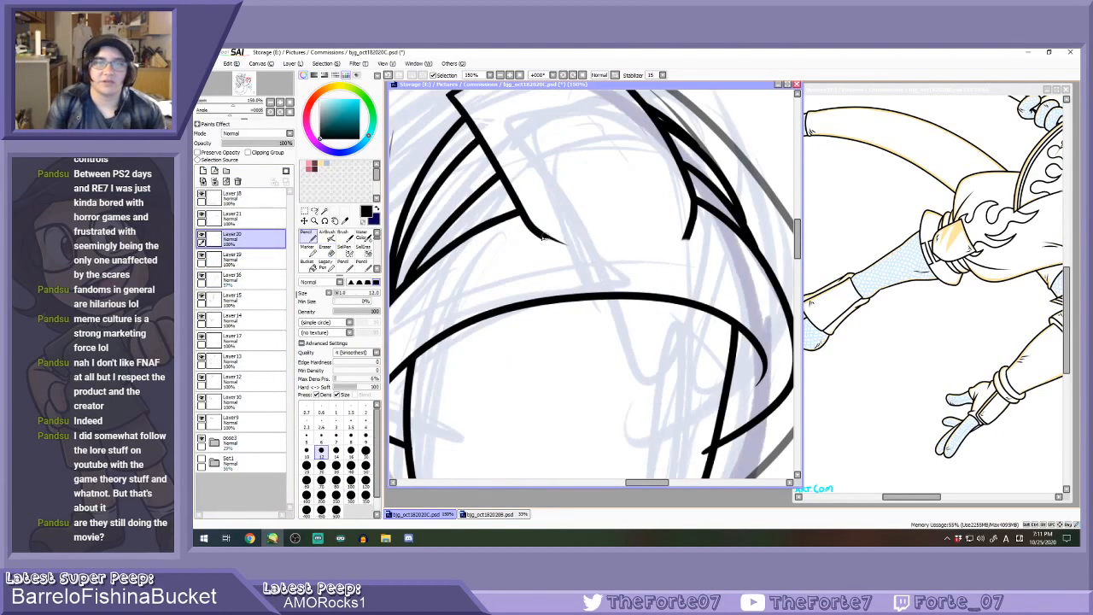
Ink the knee panel's lower edge on Layer20 as a curve continuing from the end of its left side.
mouse_move(543, 237)
left_mouse_down()
mouse_move(606, 258)
mouse_move(690, 261)
left_mouse_up()
key("ctrl+z")
key("ctrl+y")
key("ctrl+z")
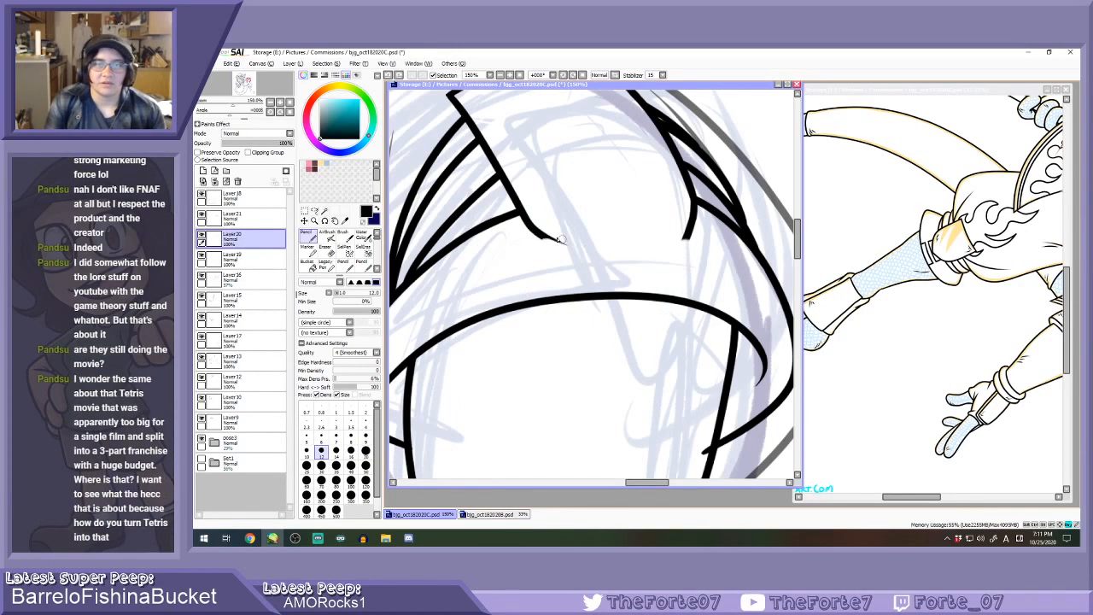
key("ctrl+y")
key("ctrl+z")
key("ctrl+y")
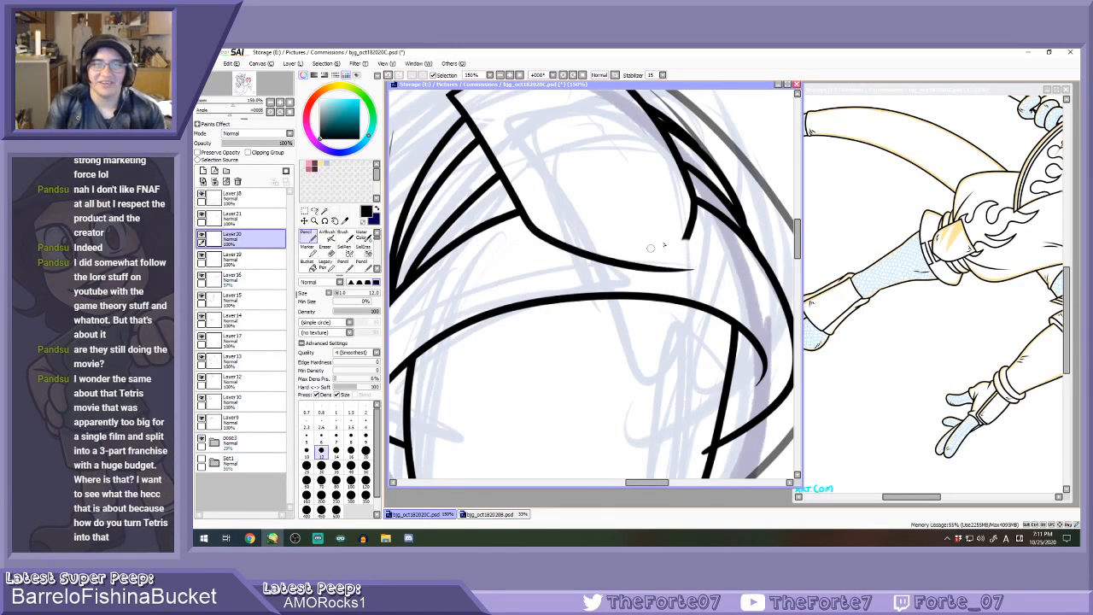
key("ctrl+z")
Redraw the lower end of the knee panel's right side so it curves inward and crosses the new lower edge.
key("e")
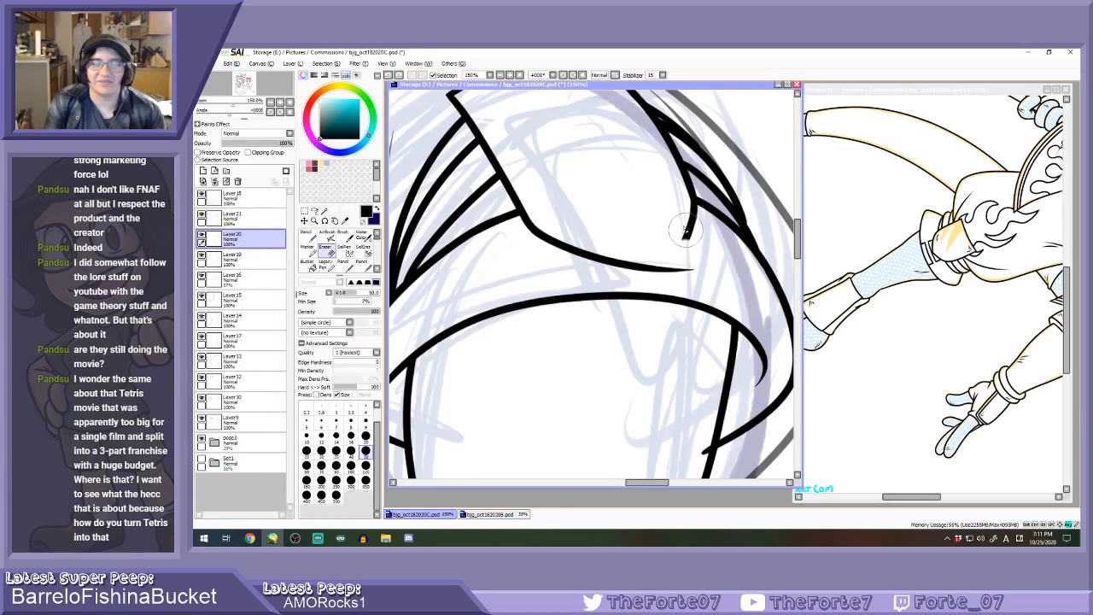
mouse_move(685, 231)
left_mouse_down()
mouse_move(691, 193)
mouse_move(691, 224)
mouse_move(599, 304)
left_mouse_up()
key("n")
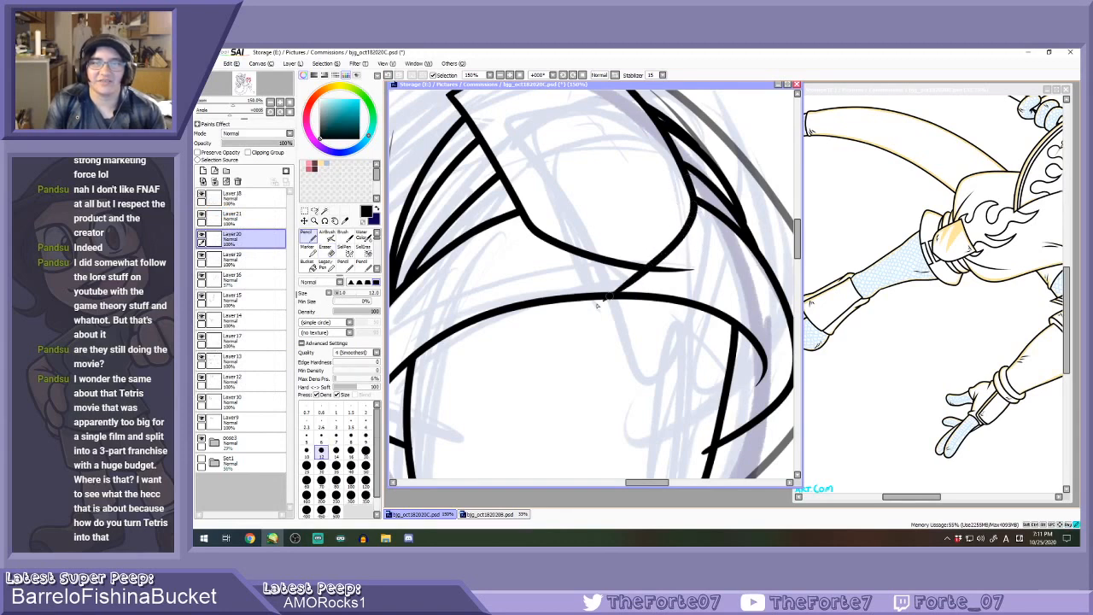
key("ctrl+z")
left_click_drag(694, 207, 613, 285)
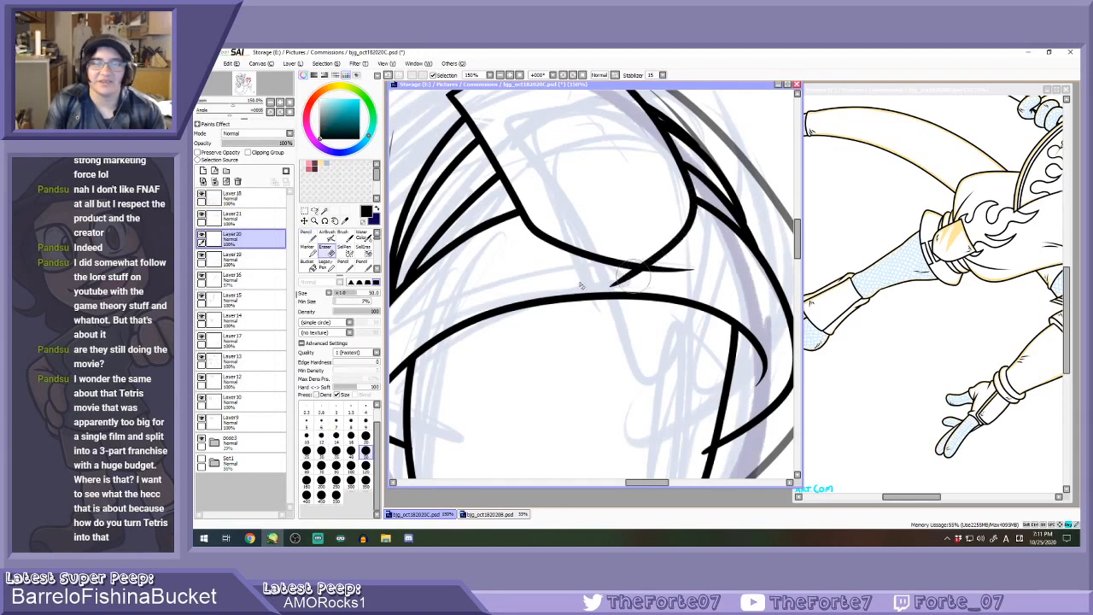
Erase the overshooting line ends at the knee panel's lower corner with the Eraser at size 16.
left_click(351, 435)
left_click(356, 452)
key("Delete")
key("Delete")
key("Delete")
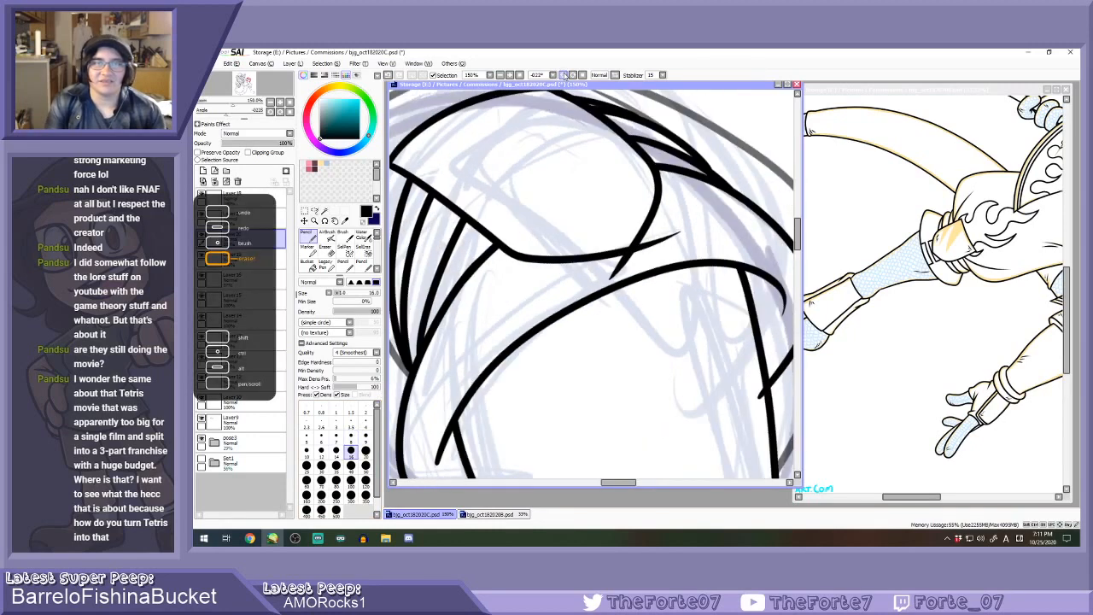
key("e")
scroll(607, 246, "up", 2)
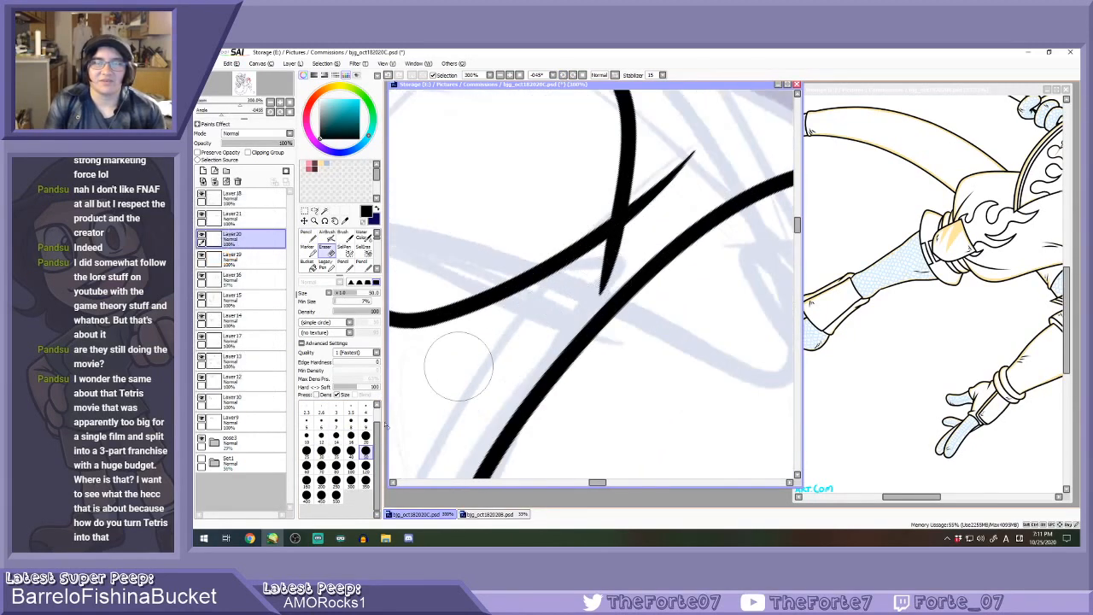
left_click_drag(596, 273, 631, 232)
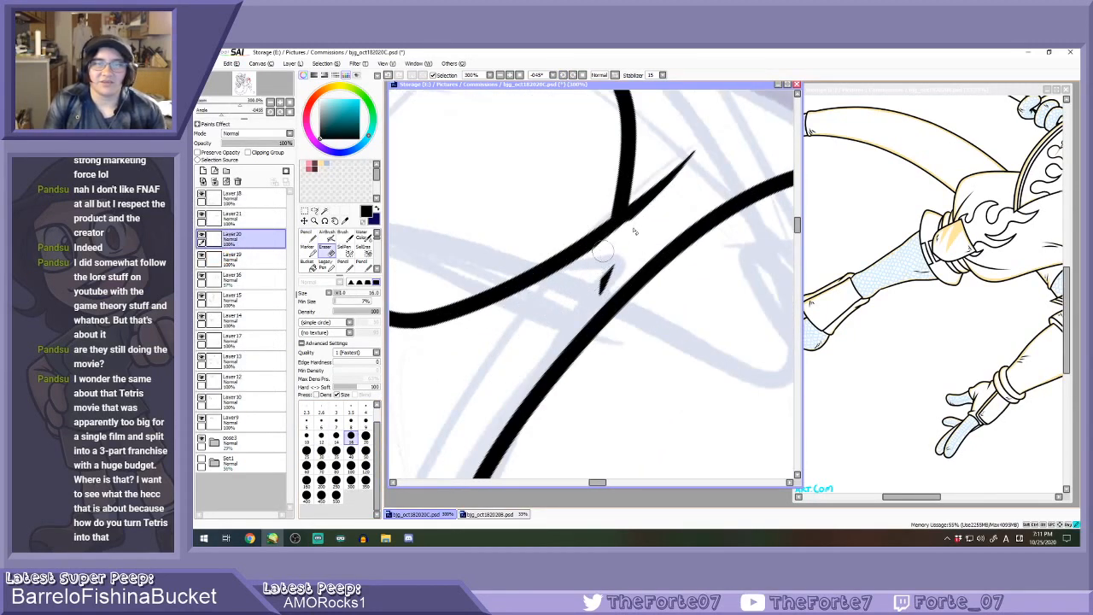
key("ctrl+z")
mouse_move(598, 266)
left_mouse_down()
mouse_move(637, 229)
mouse_move(625, 235)
left_mouse_up()
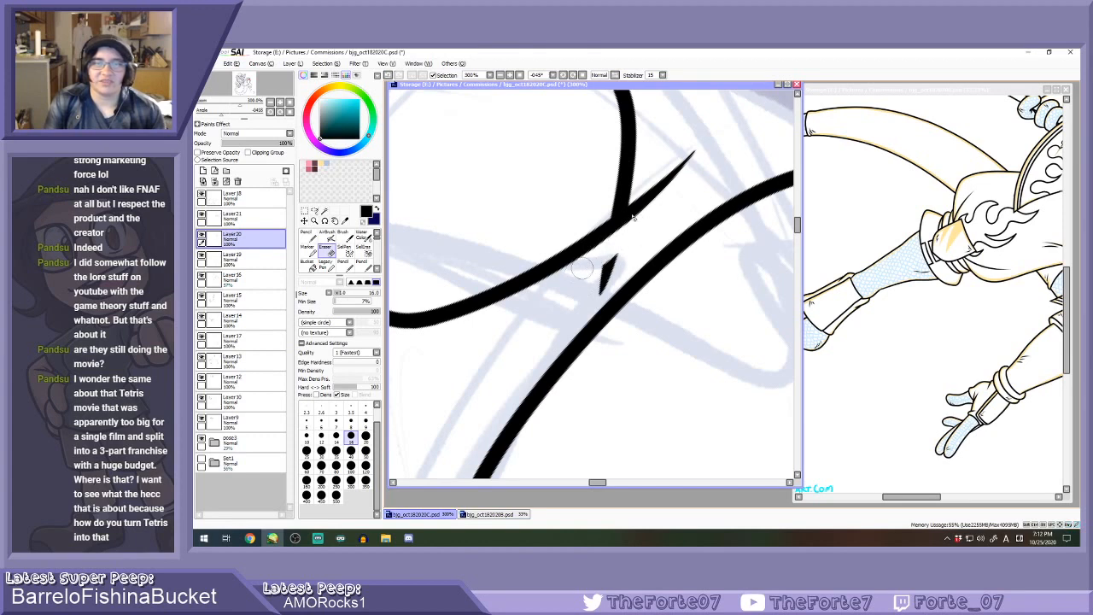
mouse_move(643, 192)
left_mouse_down()
mouse_move(622, 248)
mouse_move(647, 185)
mouse_move(631, 229)
mouse_move(634, 208)
mouse_move(695, 152)
left_mouse_up()
left_click_drag(628, 242, 591, 264)
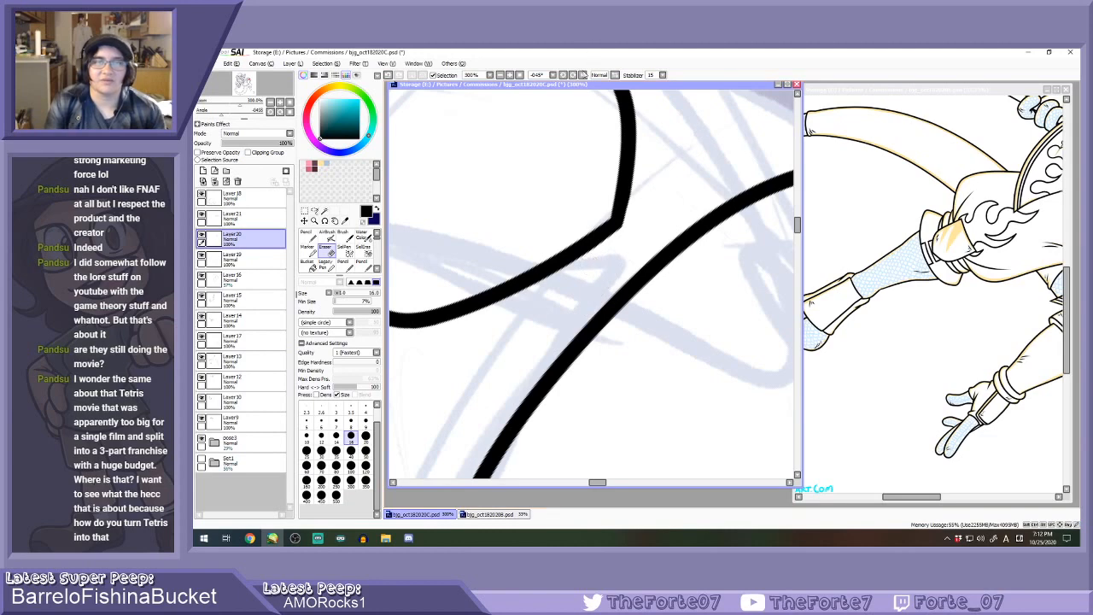
Erase the left-hand folds and outer left contour of the knee band on Layer21 with the Eraser at size 40.
left_click(584, 75)
scroll(586, 245, "down", 8)
scroll(572, 222, "up", 2)
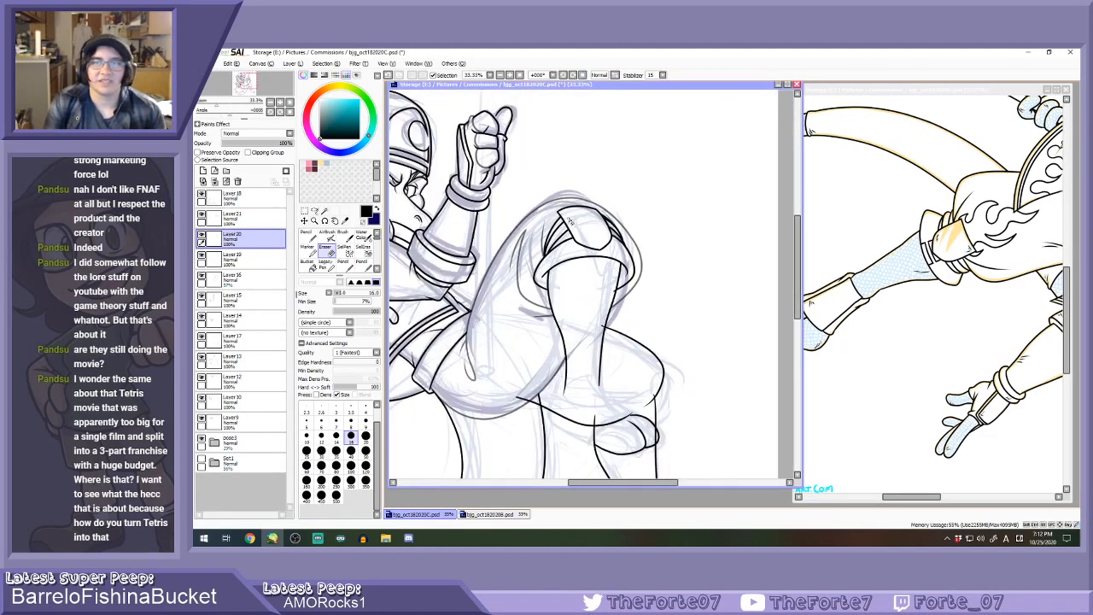
scroll(570, 221, "up", 3)
scroll(556, 153, "down", 1)
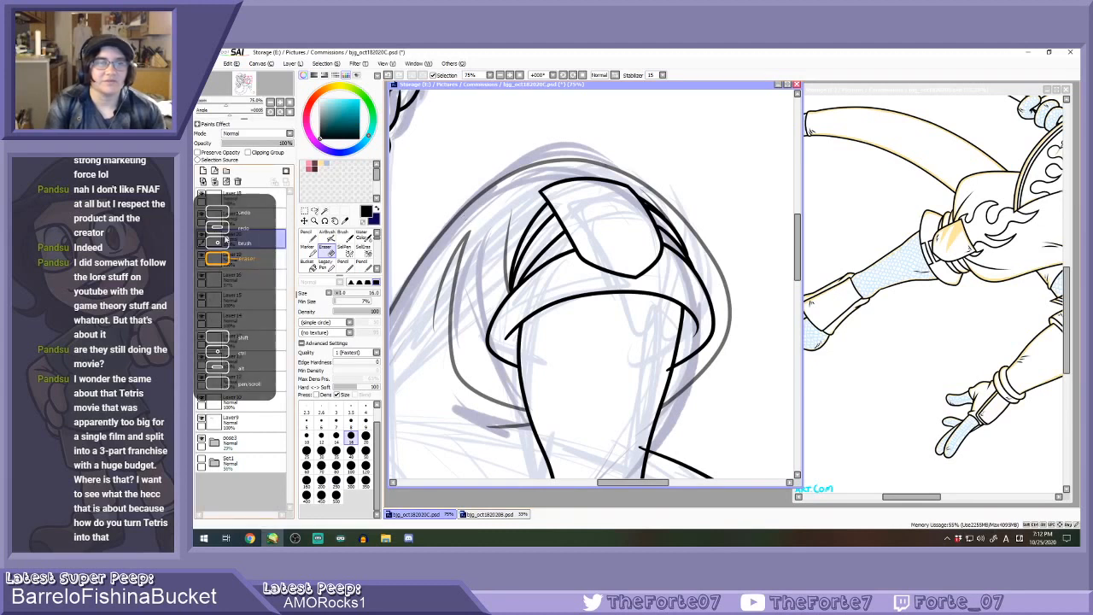
left_click(224, 220, "ctrl")
left_click(201, 235)
left_click(202, 235)
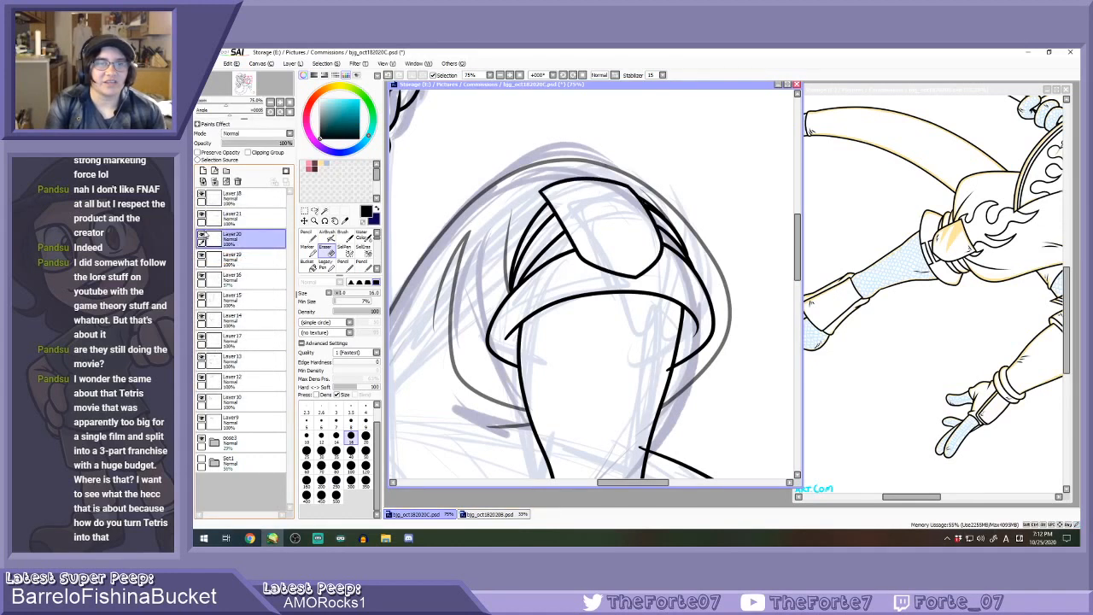
left_click(202, 215)
left_click(202, 215)
left_click(233, 214)
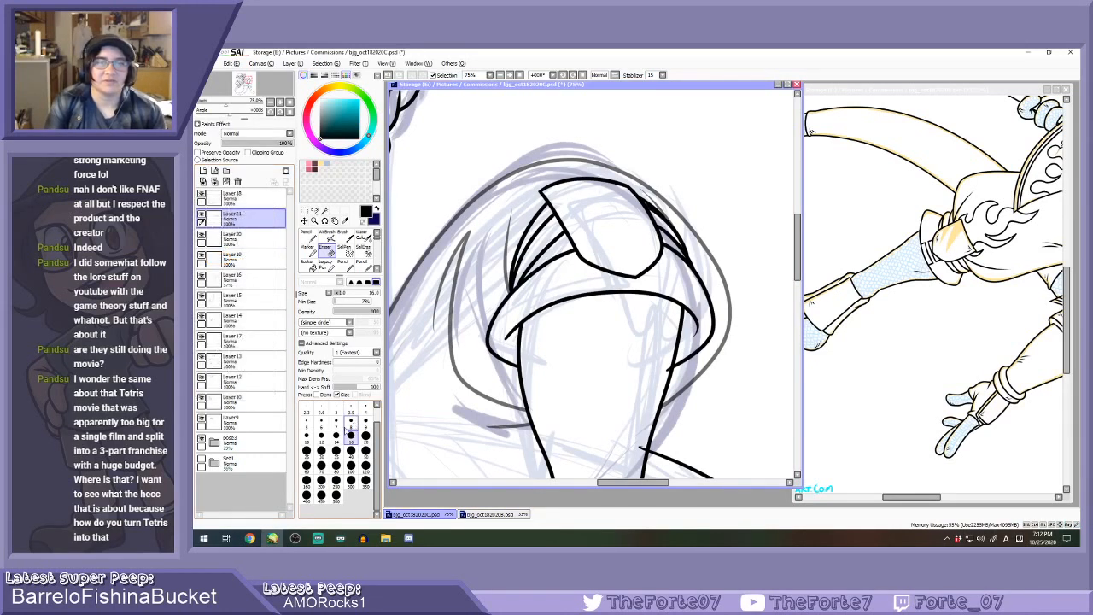
left_click(350, 450)
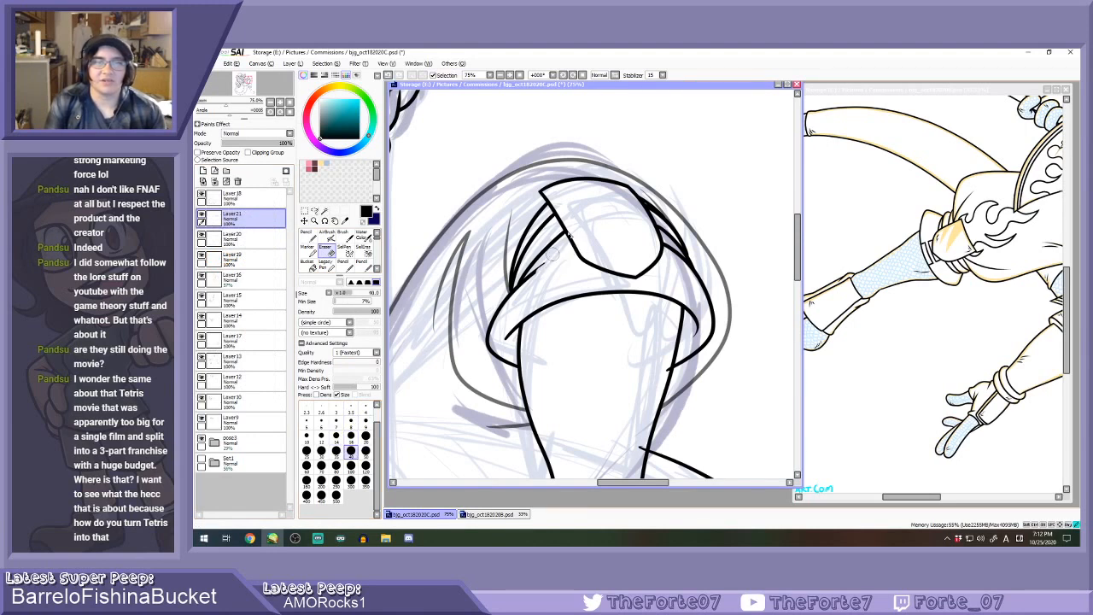
mouse_move(570, 235)
left_mouse_down()
mouse_move(529, 271)
mouse_move(547, 212)
mouse_move(487, 354)
mouse_move(528, 372)
left_mouse_up()
Redraw the knee band's outer left contour with the Pencil at size 12, sweeping from the lower leg up to the knee panel.
key("n")
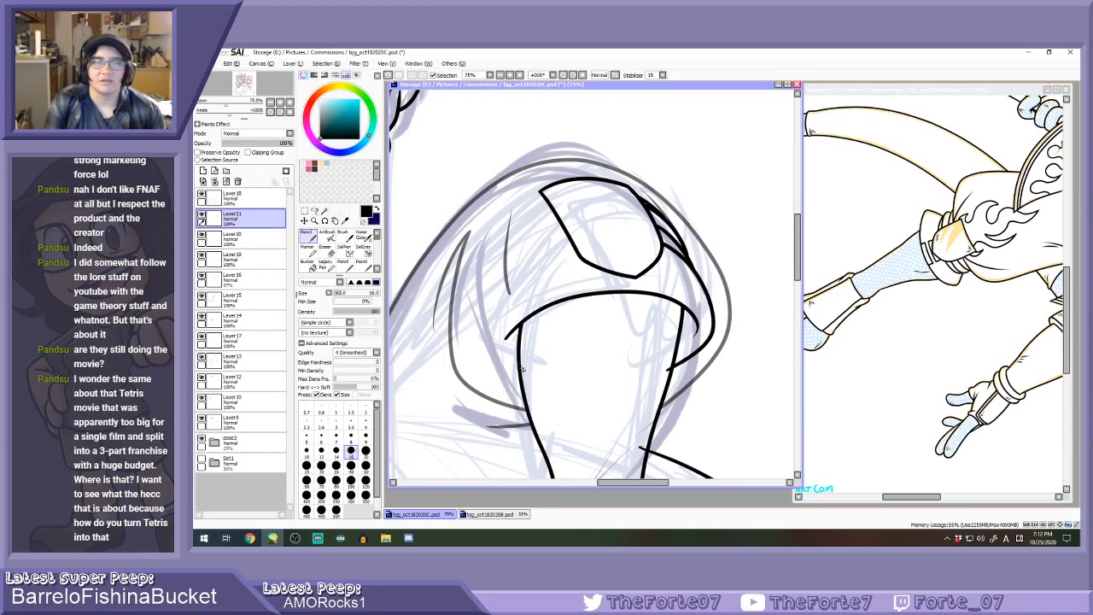
mouse_move(518, 367)
left_mouse_down()
mouse_move(491, 325)
mouse_move(557, 242)
left_mouse_up()
key("ctrl+z")
left_click(321, 450)
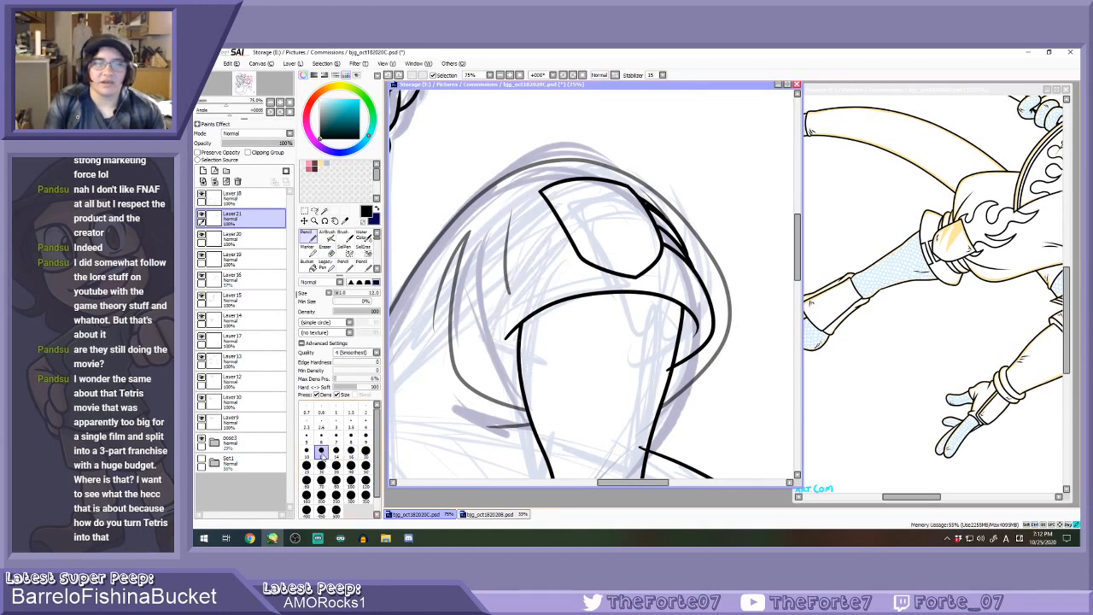
mouse_move(529, 363)
left_mouse_down()
mouse_move(485, 322)
mouse_move(570, 243)
left_mouse_up()
key("ctrl+z")
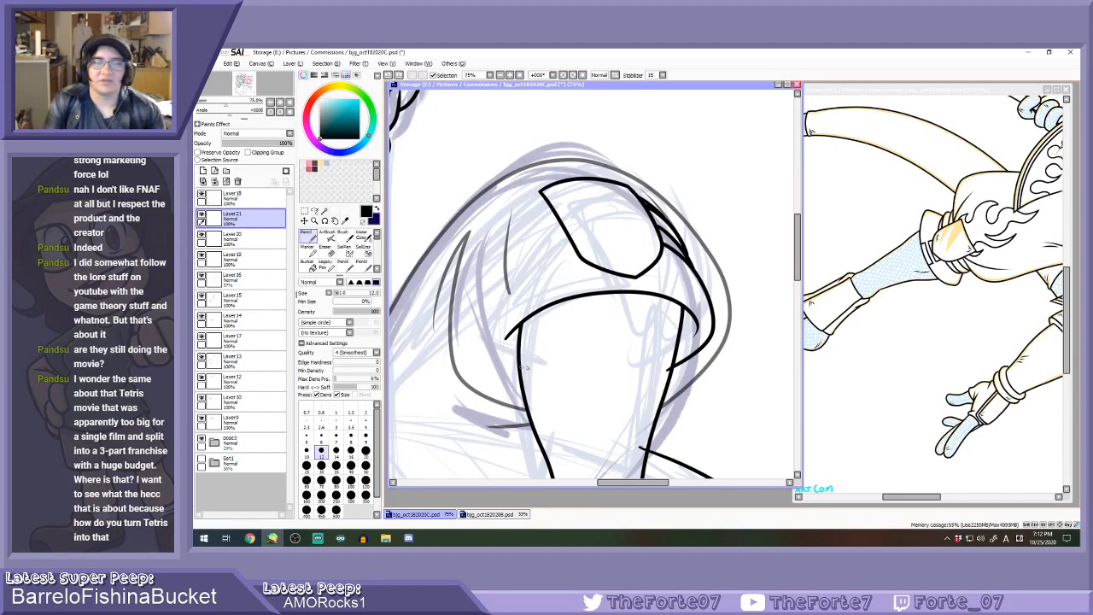
mouse_move(523, 365)
left_mouse_down()
mouse_move(514, 287)
mouse_move(570, 243)
left_mouse_up()
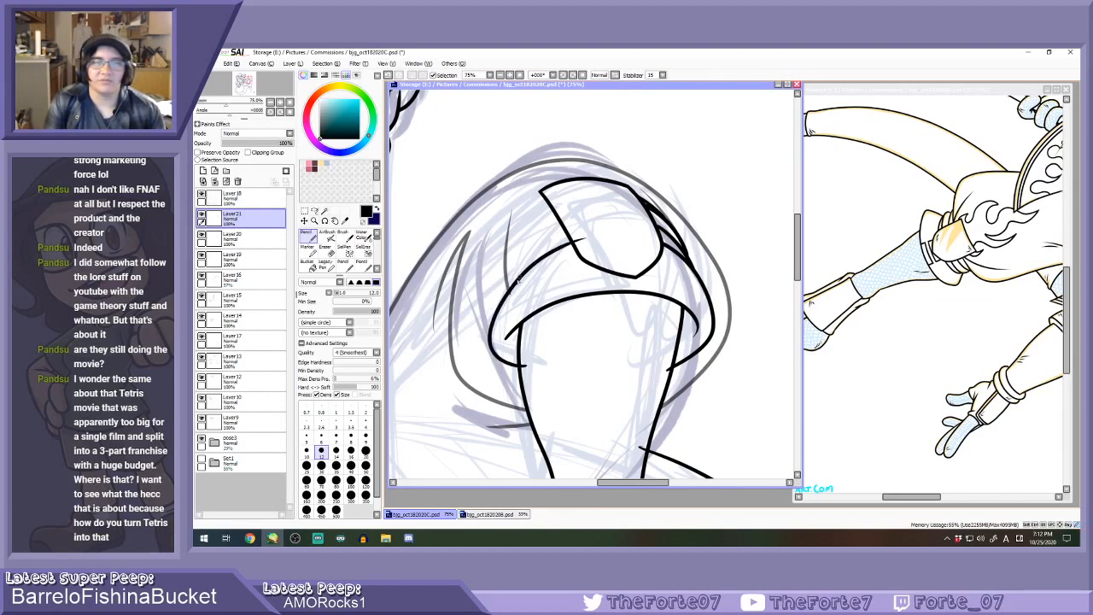
Ink three curved fold lines between the band's left contour and the knee panel, and erase the ends that overrun the panel.
left_click_drag(503, 307, 560, 227)
key("ctrl+z")
scroll(533, 253, "up", 1)
left_click_drag(492, 291, 589, 193)
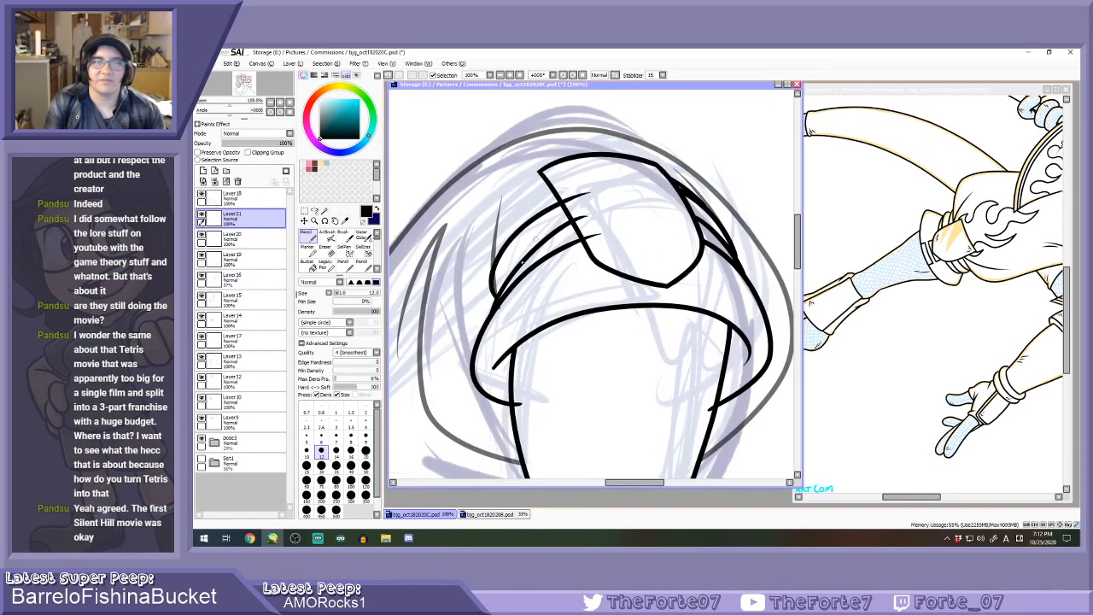
key("ctrl+z")
mouse_move(492, 299)
left_mouse_down()
mouse_move(497, 268)
mouse_move(582, 200)
left_mouse_up()
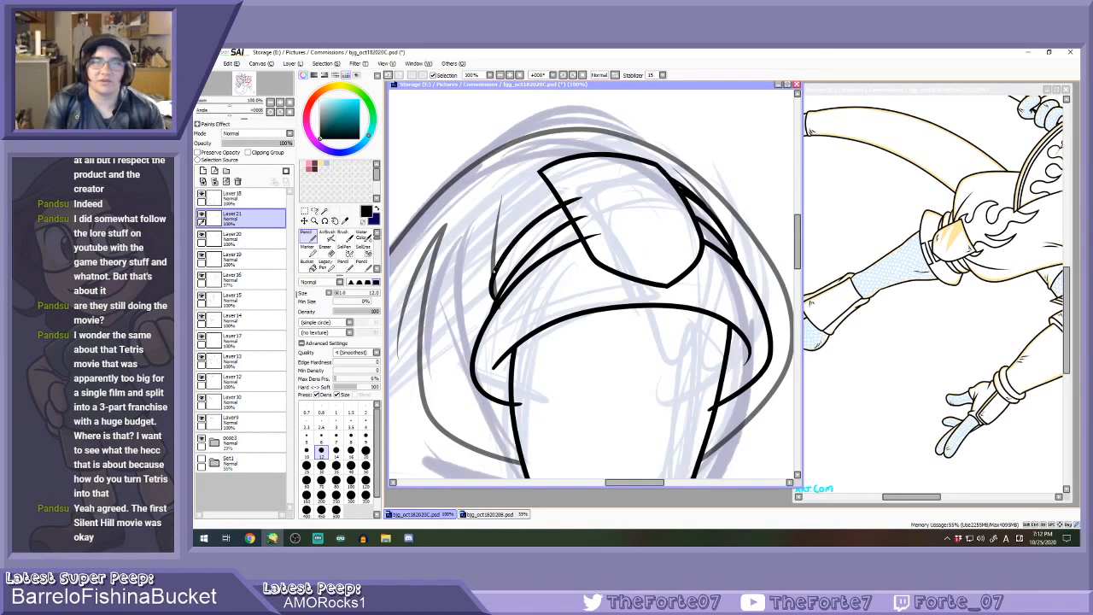
left_click_drag(494, 271, 545, 186)
key("ctrl+z")
mouse_move(491, 282)
left_mouse_down()
mouse_move(527, 204)
mouse_move(551, 176)
left_mouse_up()
key("ctrl+z")
mouse_move(494, 282)
left_mouse_down()
mouse_move(565, 184)
mouse_move(589, 234)
mouse_move(572, 208)
mouse_move(579, 197)
left_mouse_up()
key("e")
scroll(505, 316, "up", 1)
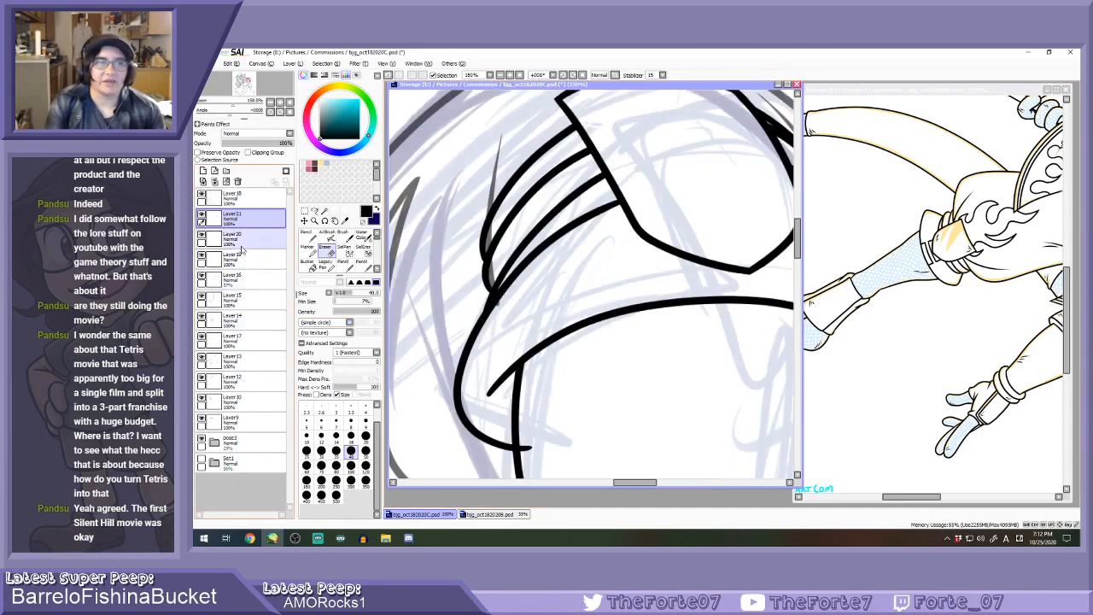
left_click(235, 279)
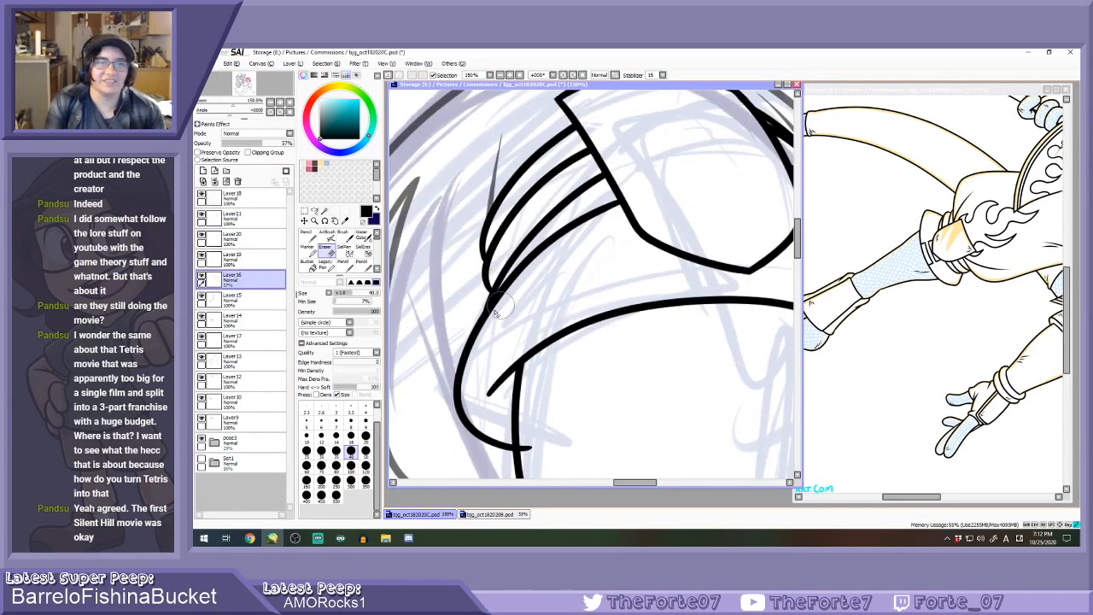
scroll(495, 294, "down", 2)
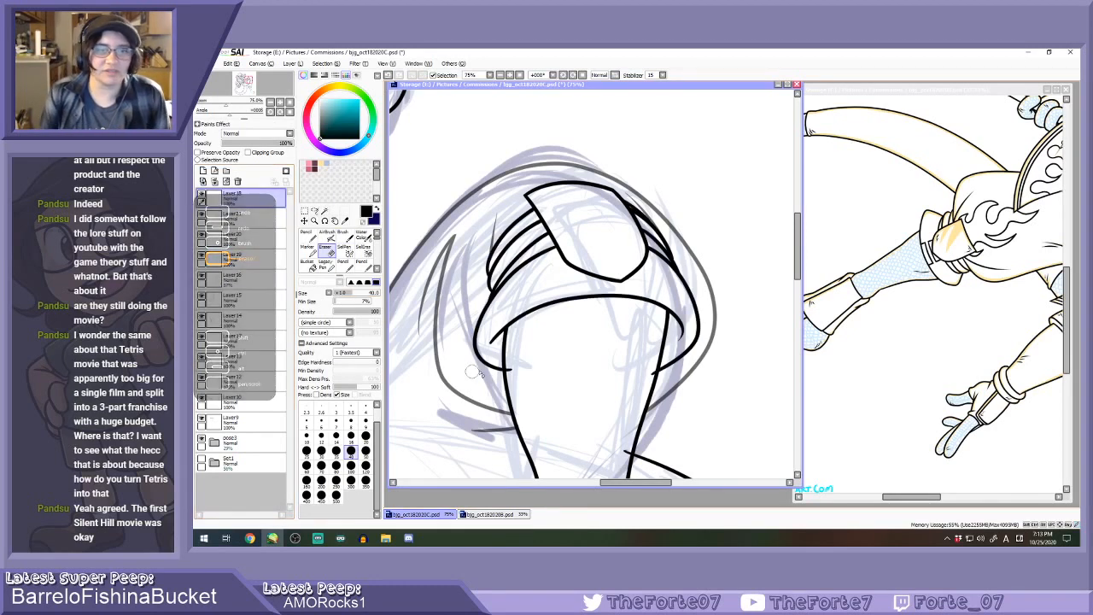
Erase the lower end of the knee band's left contour on Layer21, where it turns toward the lower leg.
left_click(271, 219)
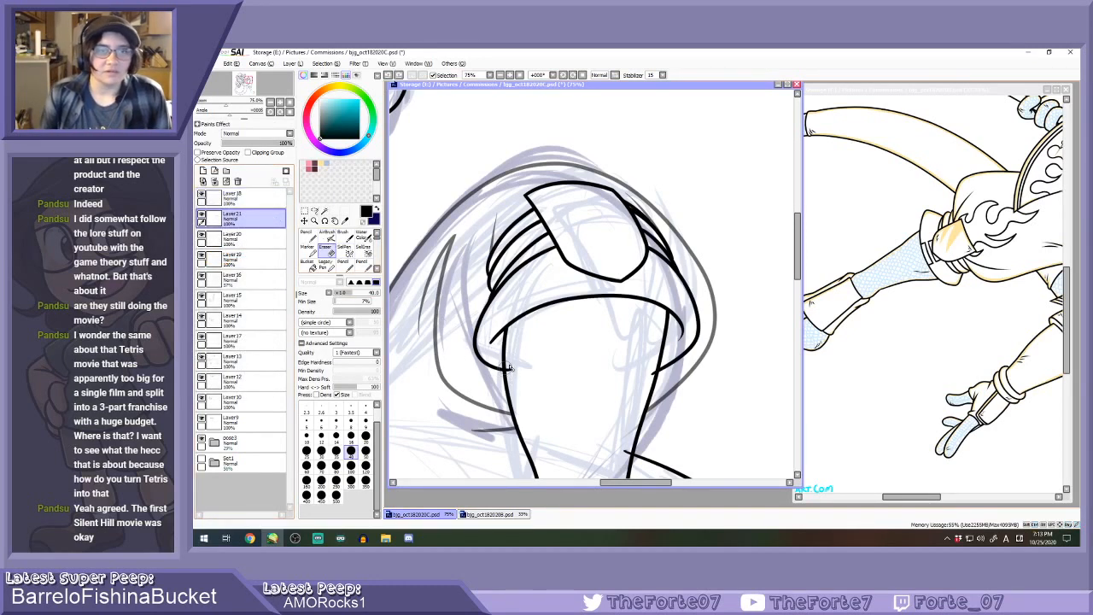
scroll(508, 366, "up", 1)
mouse_move(481, 352)
left_mouse_down()
mouse_move(514, 381)
mouse_move(467, 336)
mouse_move(548, 427)
left_mouse_up()
scroll(480, 341, "up", 1)
key("n")
key("ctrl+z")
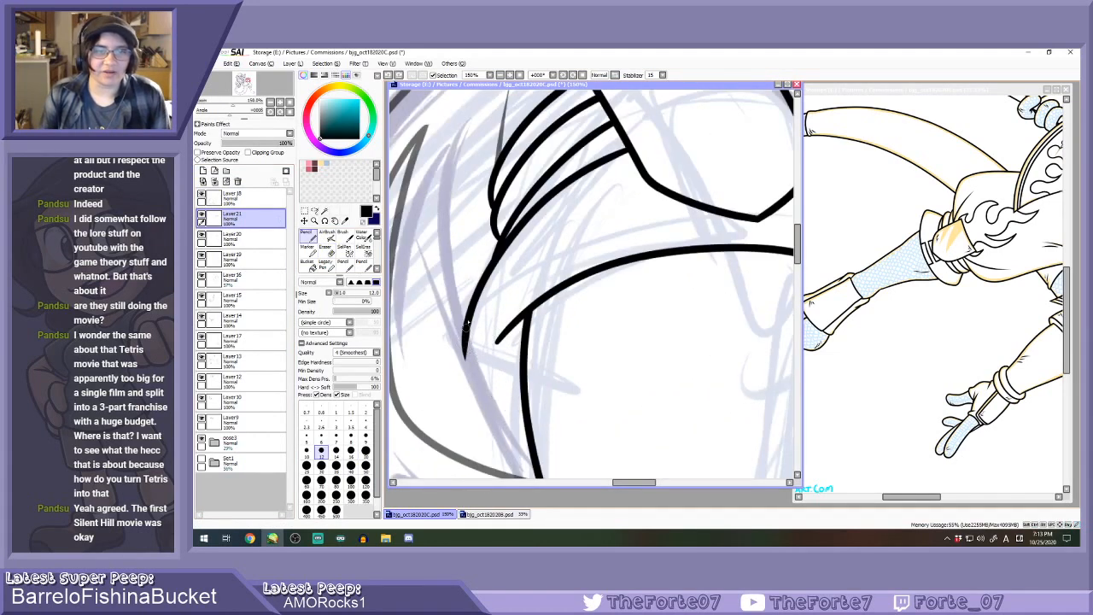
Redraw the band's lower left corner as a rounded turn into the lower leg, and erase the band ends crossing the leg on both sides.
mouse_move(468, 325)
left_mouse_down()
mouse_move(480, 397)
mouse_move(532, 427)
left_mouse_up()
scroll(520, 395, "down", 1)
key("ctrl+z")
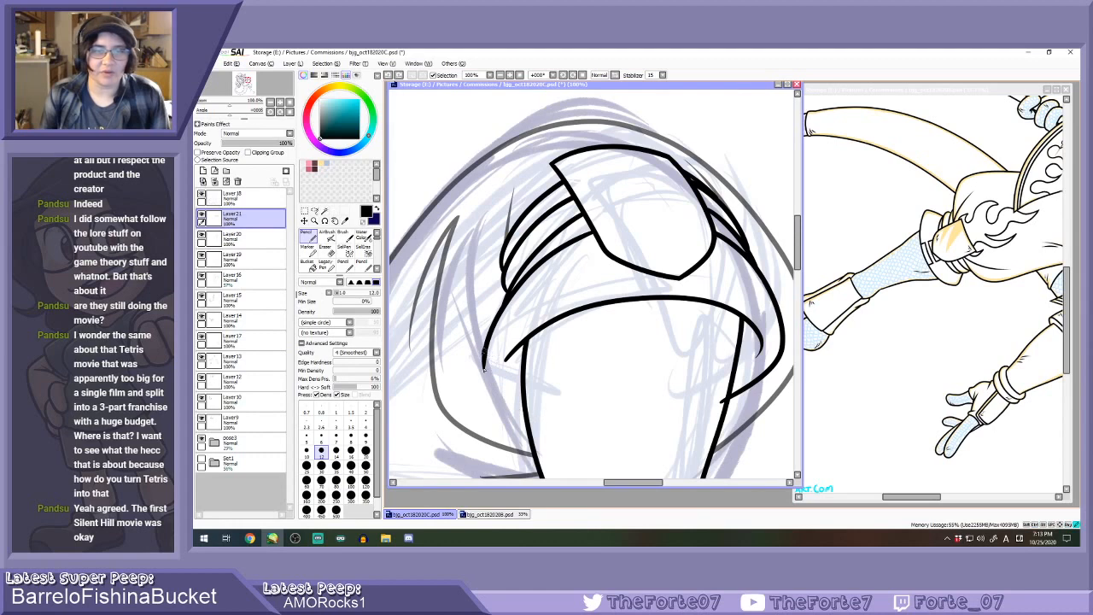
left_click_drag(484, 349, 553, 424)
key("ctrl+z")
left_click_drag(483, 351, 563, 413)
key("ctrl+z")
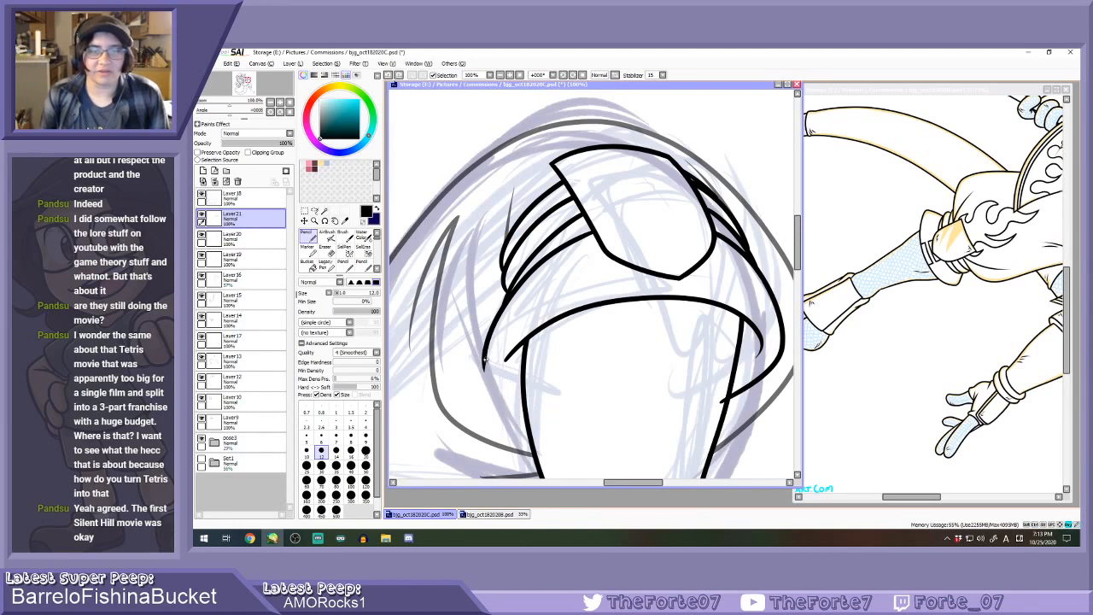
left_click_drag(483, 355, 547, 413)
key("ctrl+z")
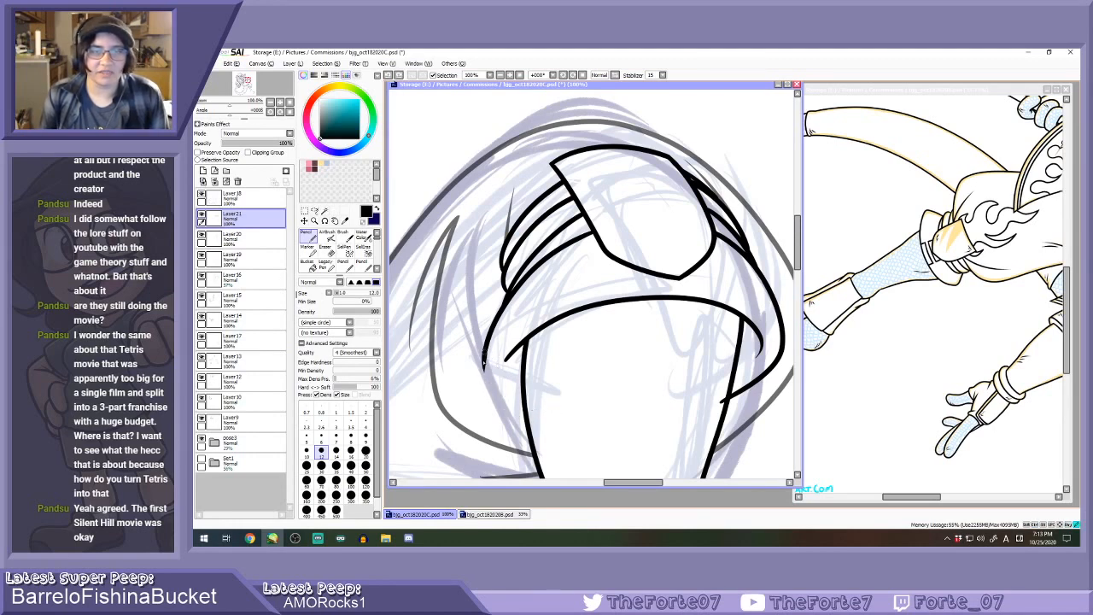
left_click_drag(483, 350, 554, 415)
key("ctrl+z")
mouse_move(483, 345)
left_mouse_down()
mouse_move(506, 406)
mouse_move(561, 412)
left_mouse_up()
key("ctrl+z")
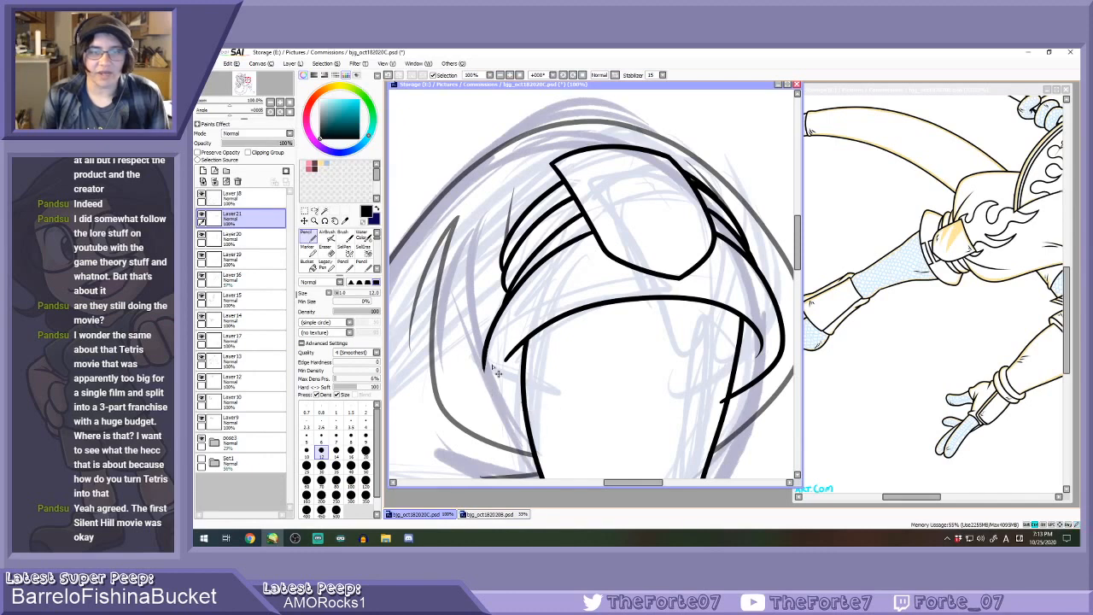
mouse_move(485, 349)
left_mouse_down()
mouse_move(485, 377)
mouse_move(557, 401)
left_mouse_up()
key("ctrl+z")
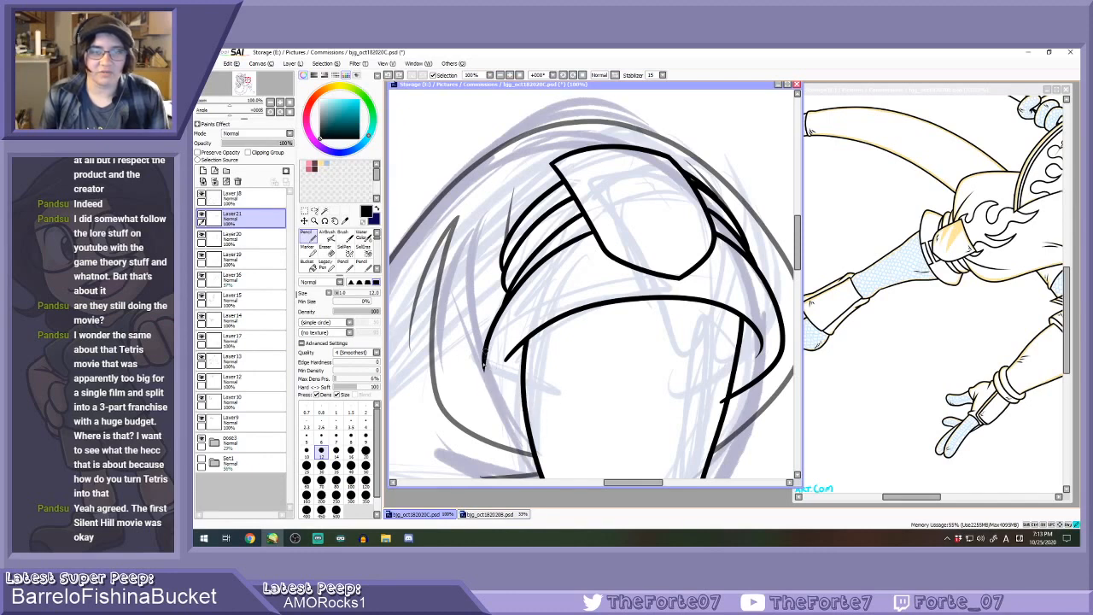
left_click_drag(484, 364, 537, 409)
key("ctrl+z")
left_click_drag(483, 357, 524, 396)
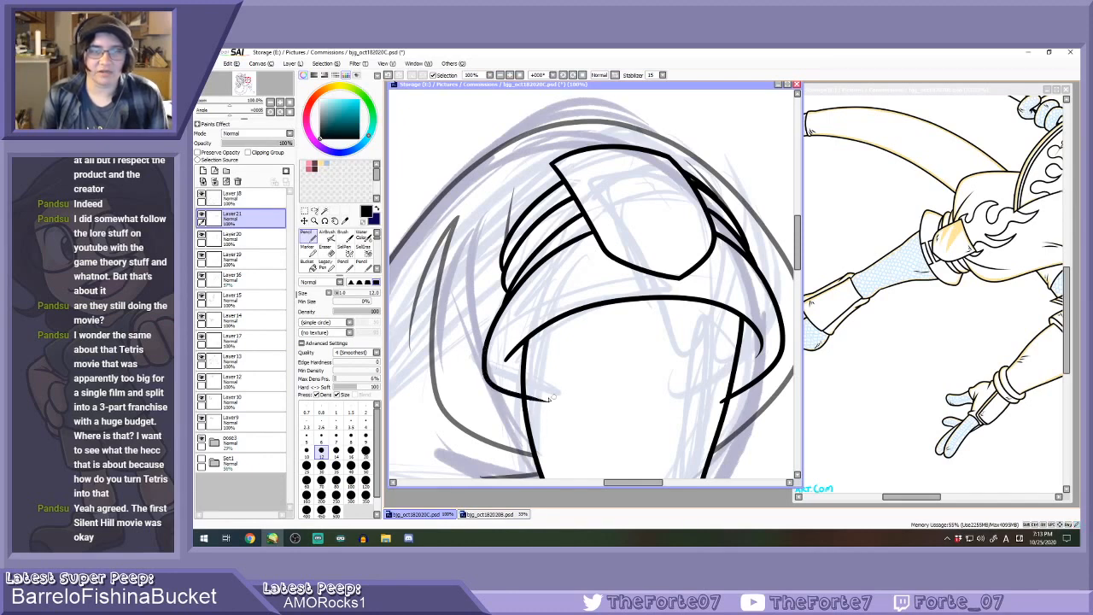
key("e")
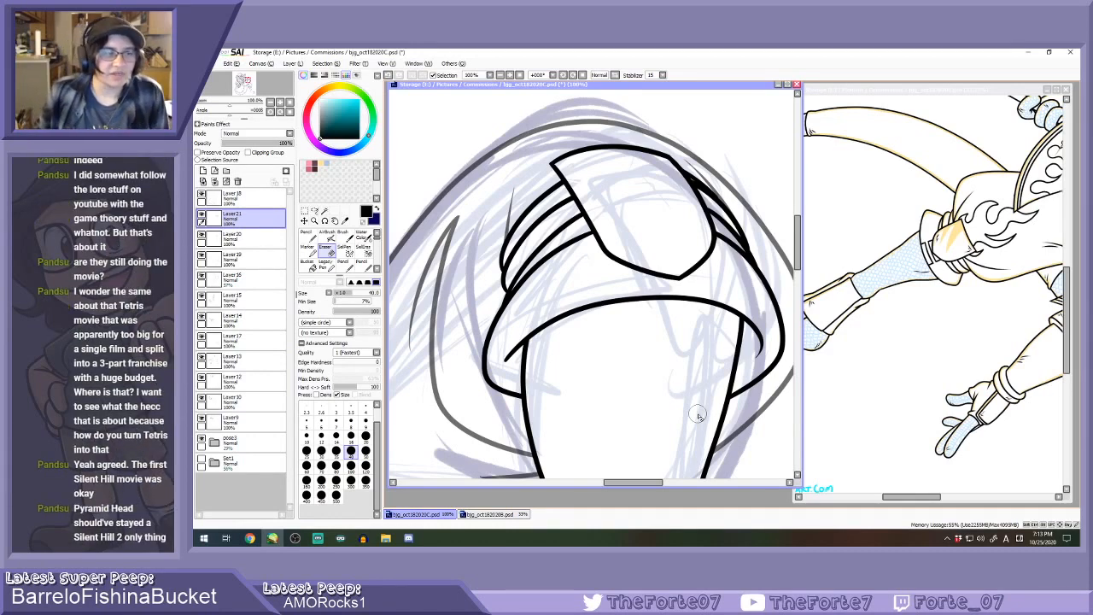
scroll(605, 255, "down", 5)
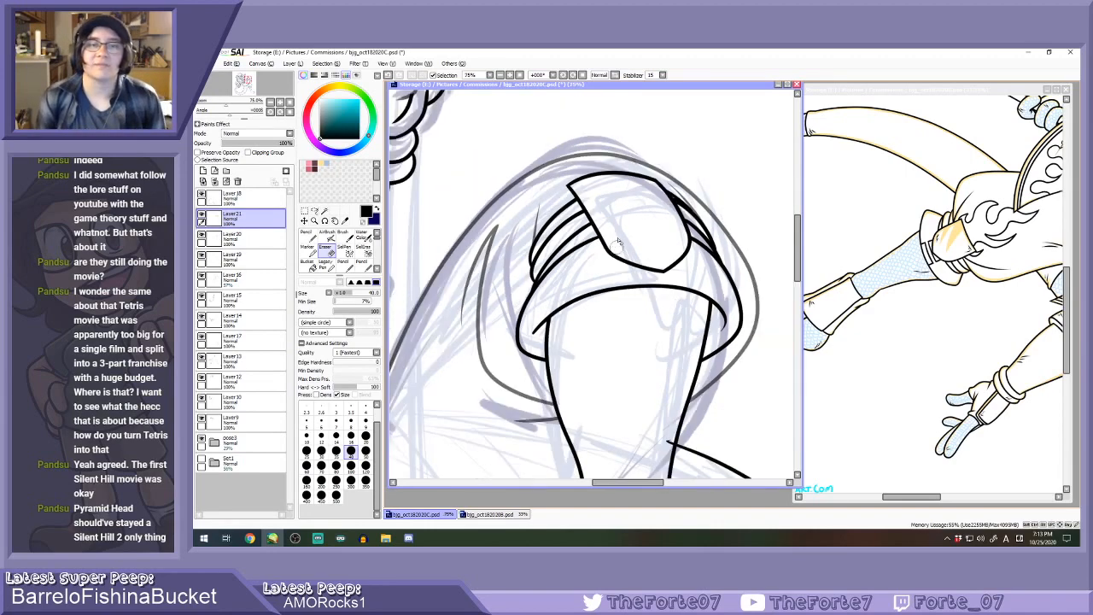
scroll(616, 257, "up", 3)
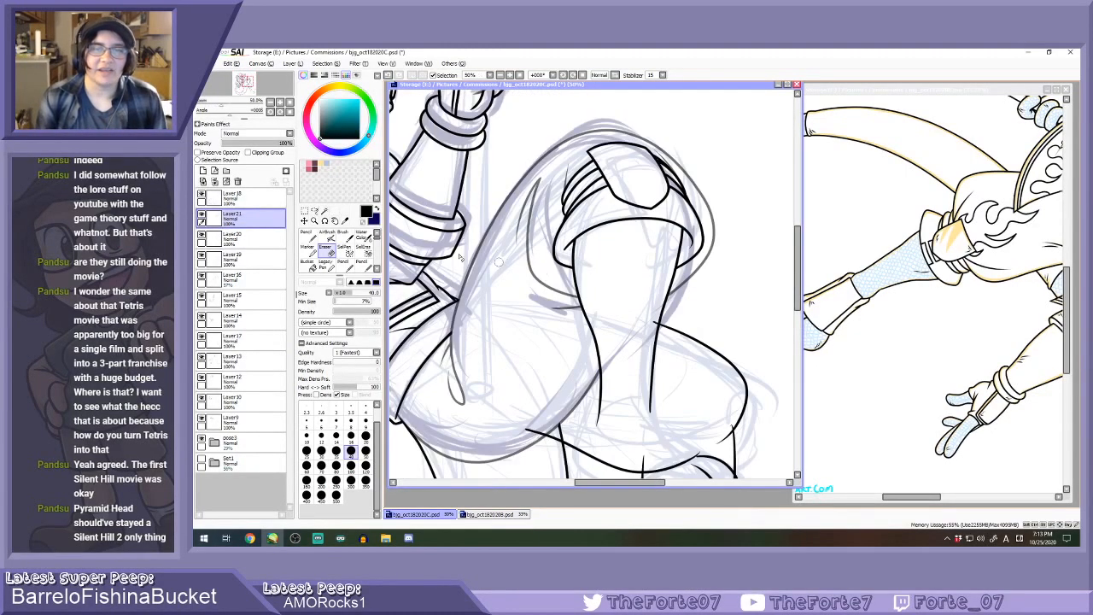
Restore Layer16 to 100% opacity and move it directly below Layer20 in the layer stack.
left_click(202, 276)
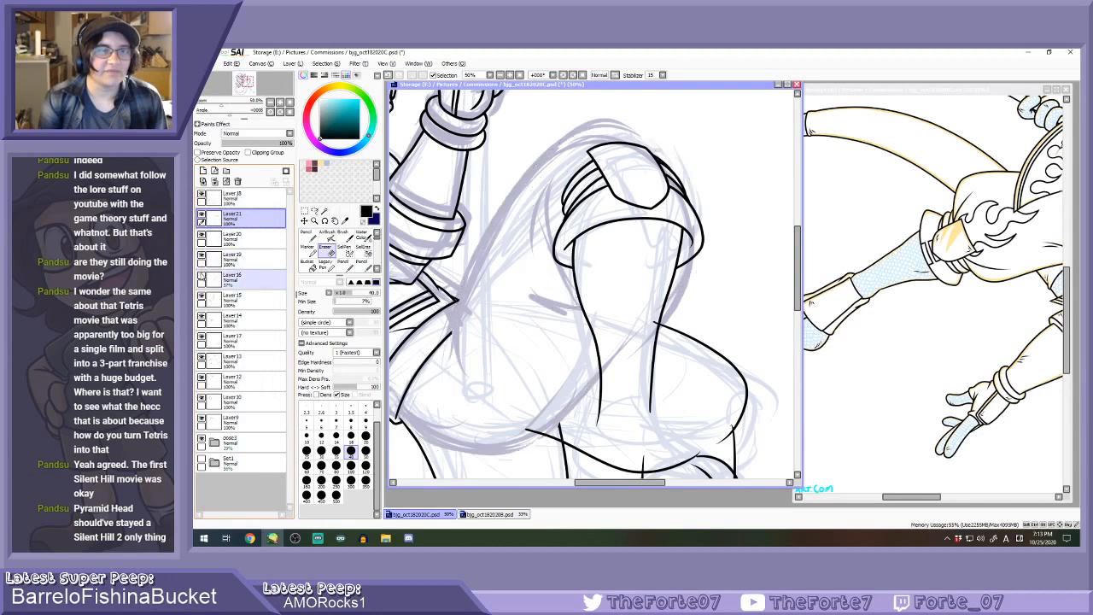
left_click(202, 277)
left_click(248, 279)
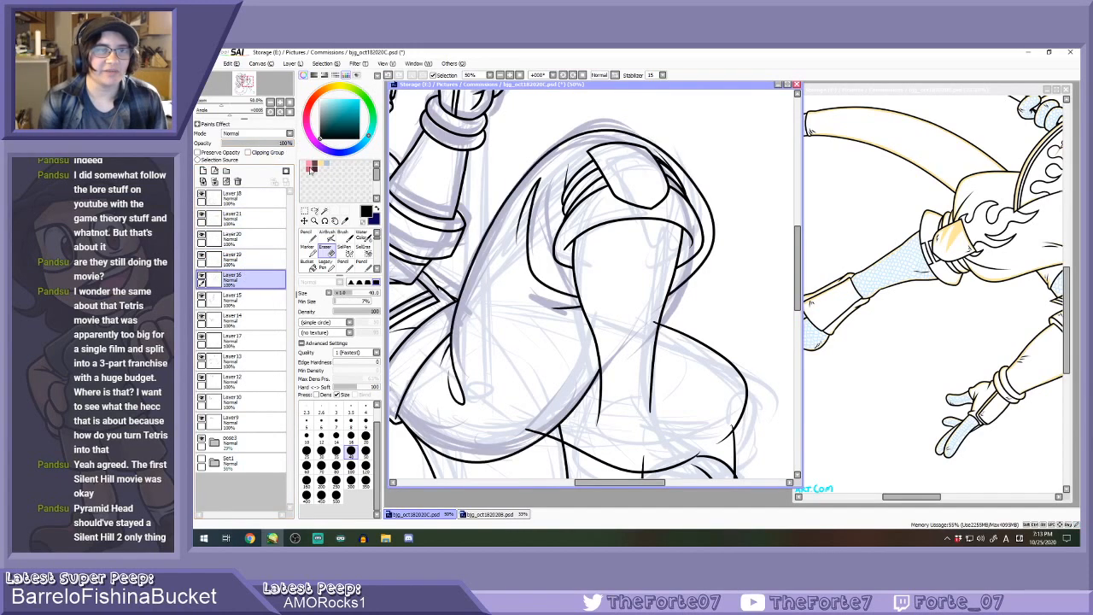
left_click_drag(205, 278, 240, 216)
scroll(589, 230, "down", 4)
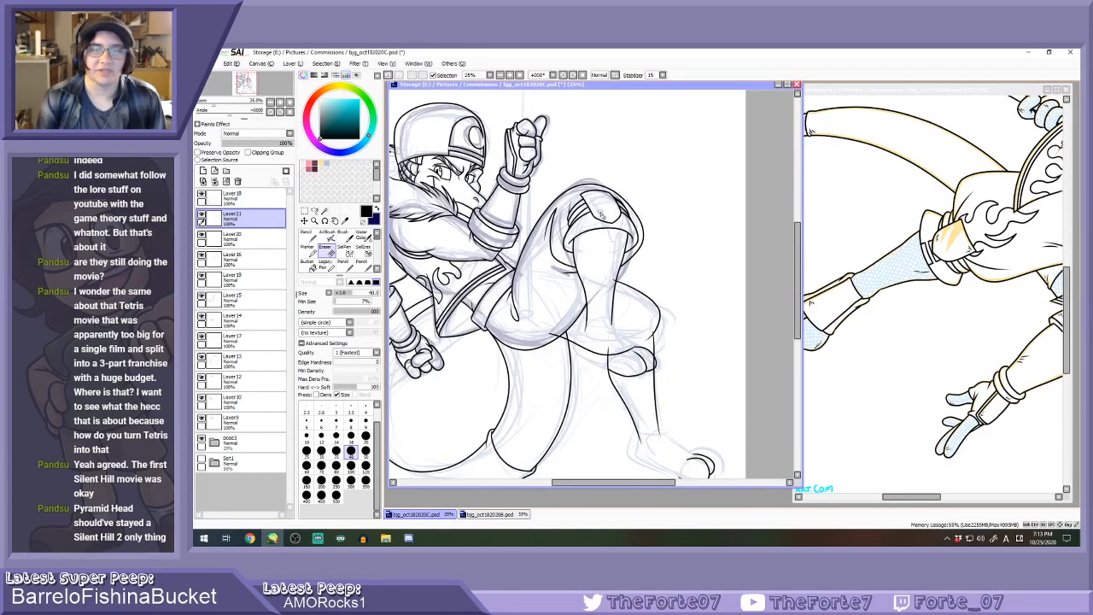
Erase the old curved fold line beside the knee band on Layer16, along with the short stray mark above it.
key("e")
scroll(598, 219, "up", 4)
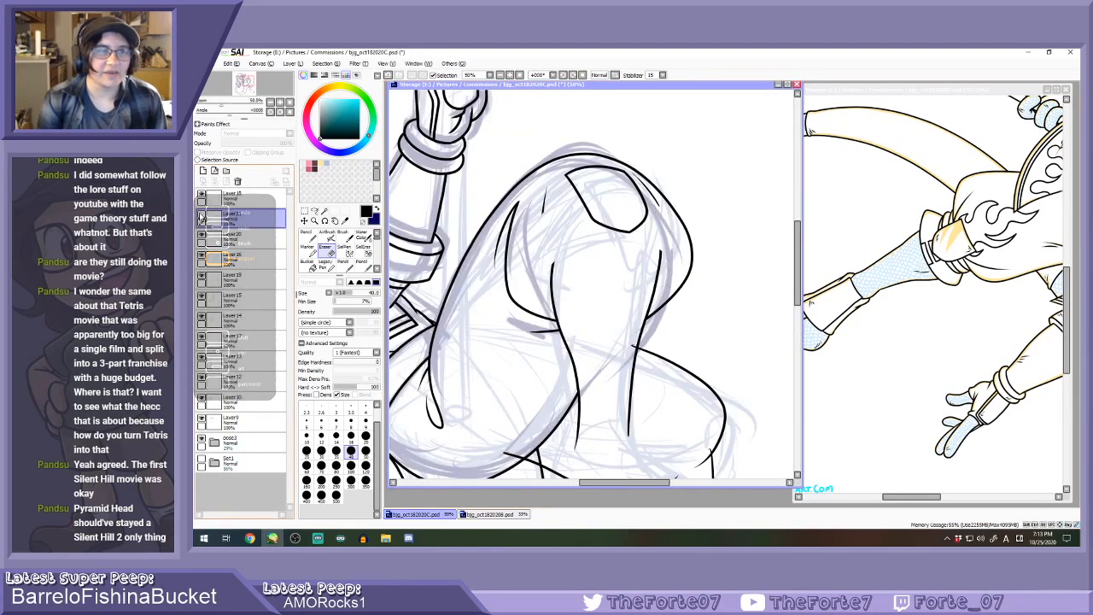
left_click(222, 256)
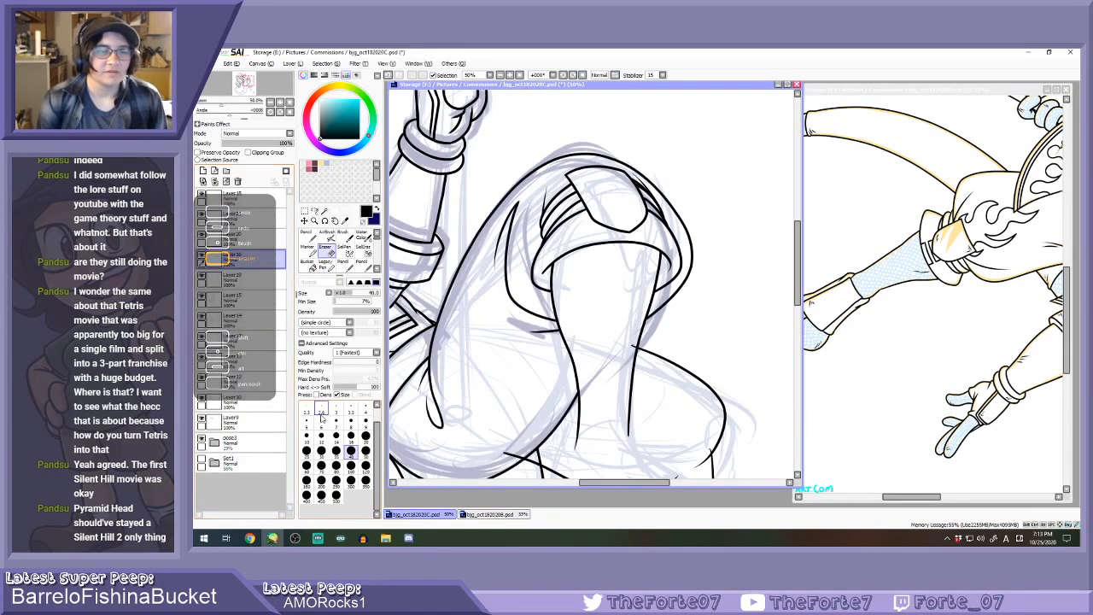
mouse_move(504, 229)
left_mouse_down()
mouse_move(500, 263)
mouse_move(506, 257)
mouse_move(516, 287)
mouse_move(514, 238)
left_mouse_up()
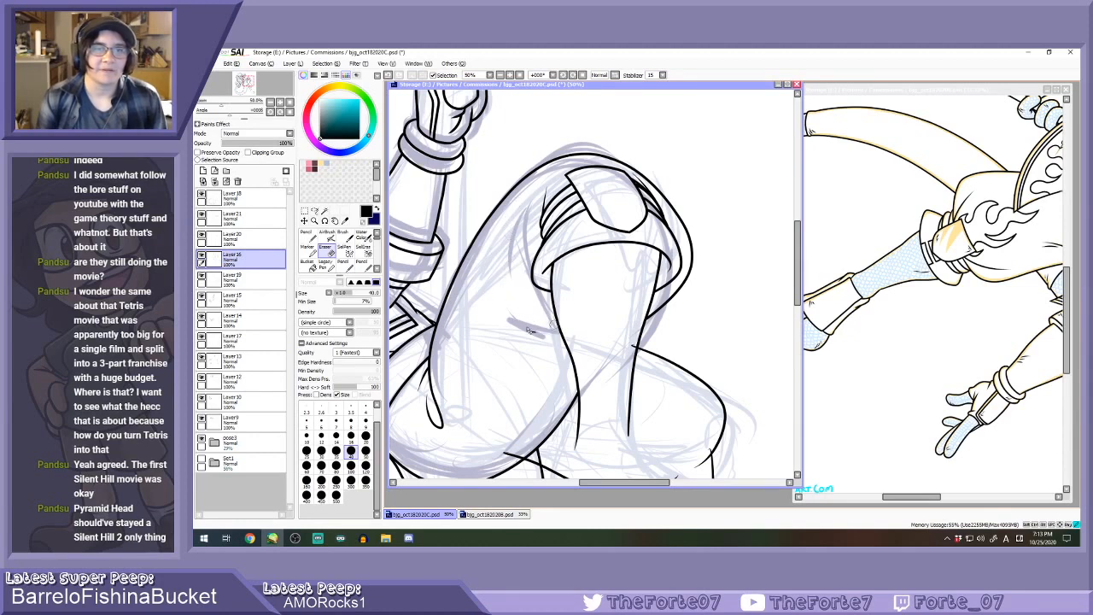
key("n")
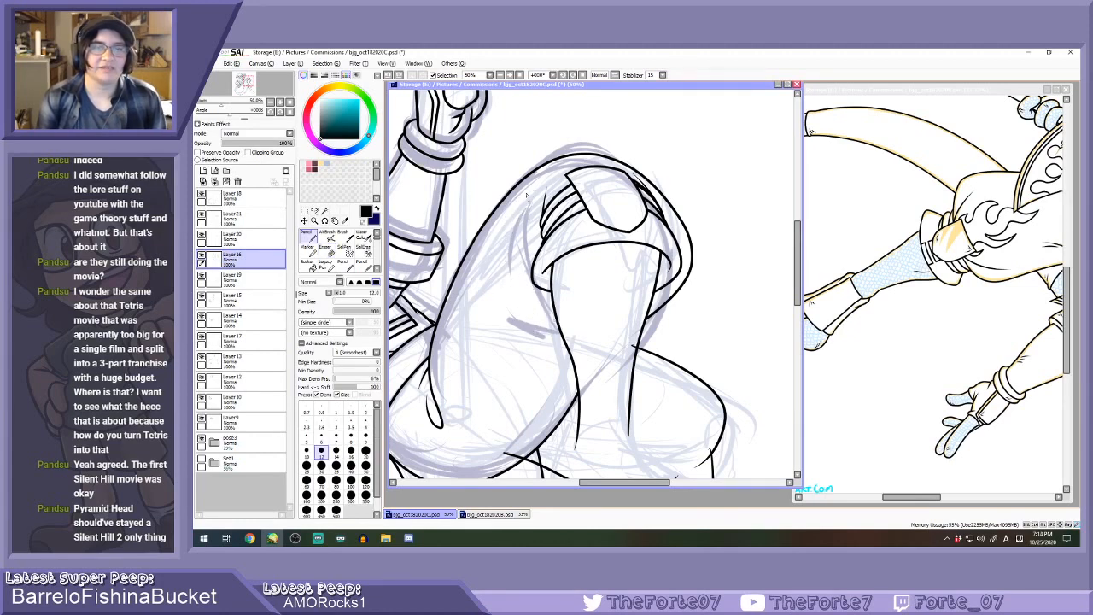
scroll(550, 193, "up", 1)
key("e")
scroll(547, 193, "up", 1)
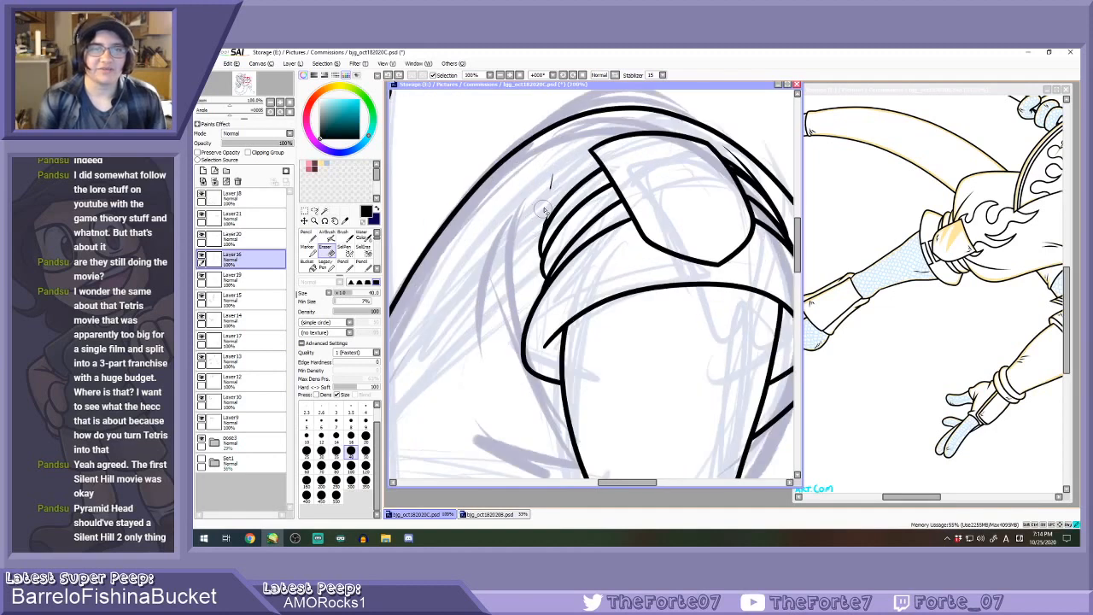
mouse_move(547, 198)
left_mouse_down()
mouse_move(552, 178)
mouse_move(544, 218)
left_mouse_up()
Ink a new curved fold line with the Pencil at size 12 just outside the knee band's left contour, redrawing it until it fits.
key("n")
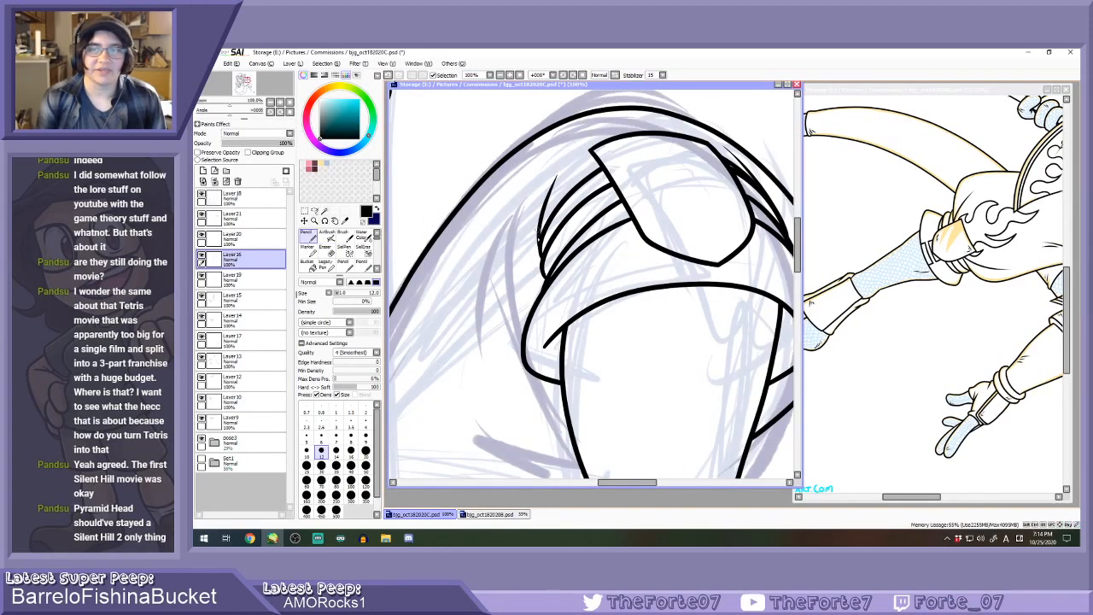
key("ctrl+z")
left_click_drag(545, 282, 502, 197)
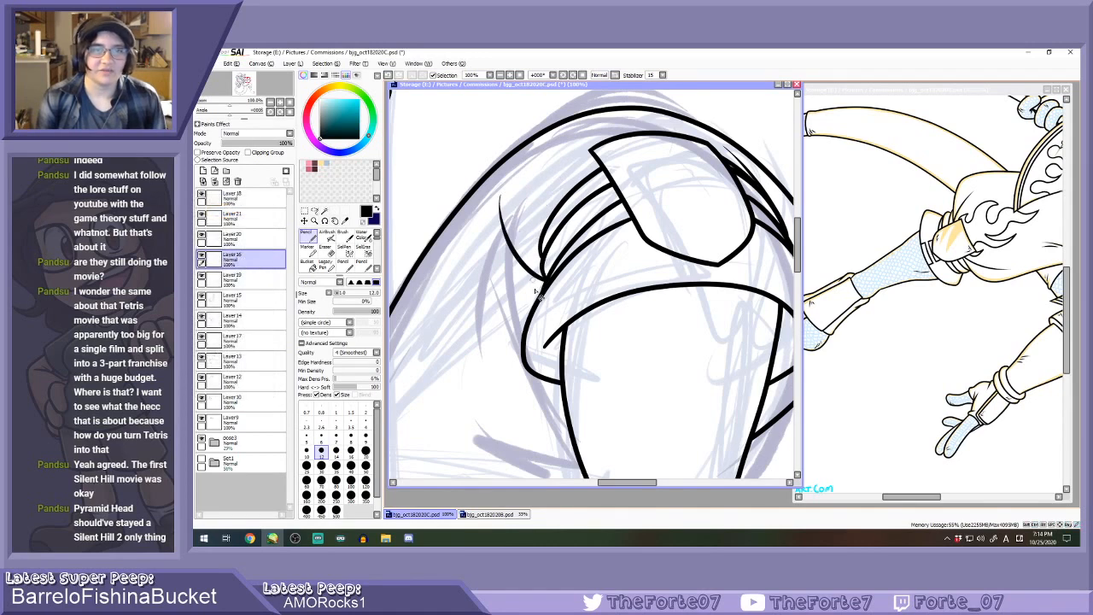
key("ctrl+z")
mouse_move(539, 295)
left_mouse_down()
mouse_move(550, 167)
mouse_move(516, 297)
left_mouse_up()
key("ctrl+z")
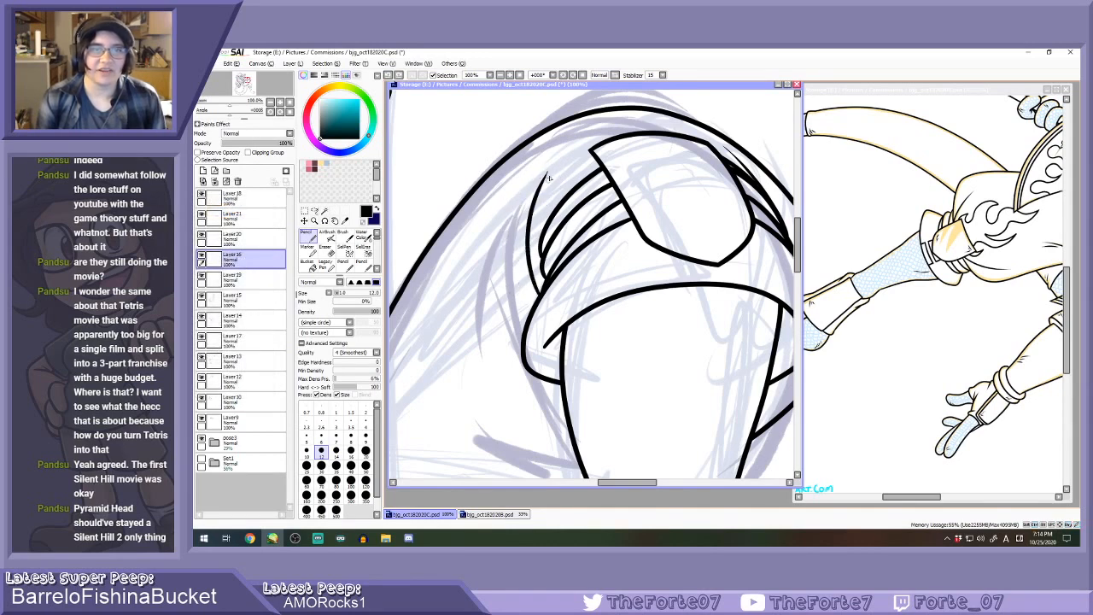
mouse_move(550, 166)
left_mouse_down()
mouse_move(513, 218)
mouse_move(504, 300)
left_mouse_up()
Ink a curved fold sweeping from the lower leg out onto the thigh beneath the knee band, and erase the end crossing the leg.
mouse_move(569, 398)
left_mouse_down()
mouse_move(497, 366)
mouse_move(480, 326)
left_mouse_up()
scroll(487, 334, "down", 3)
key("ctrl+z")
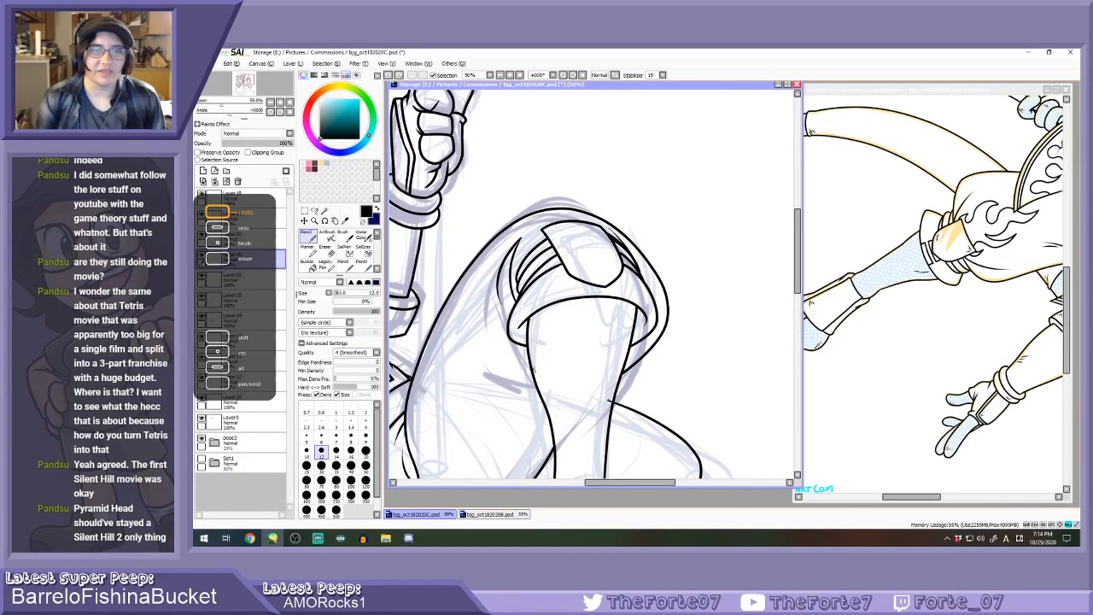
left_click_drag(541, 373, 470, 321)
scroll(495, 329, "up", 2)
key("e")
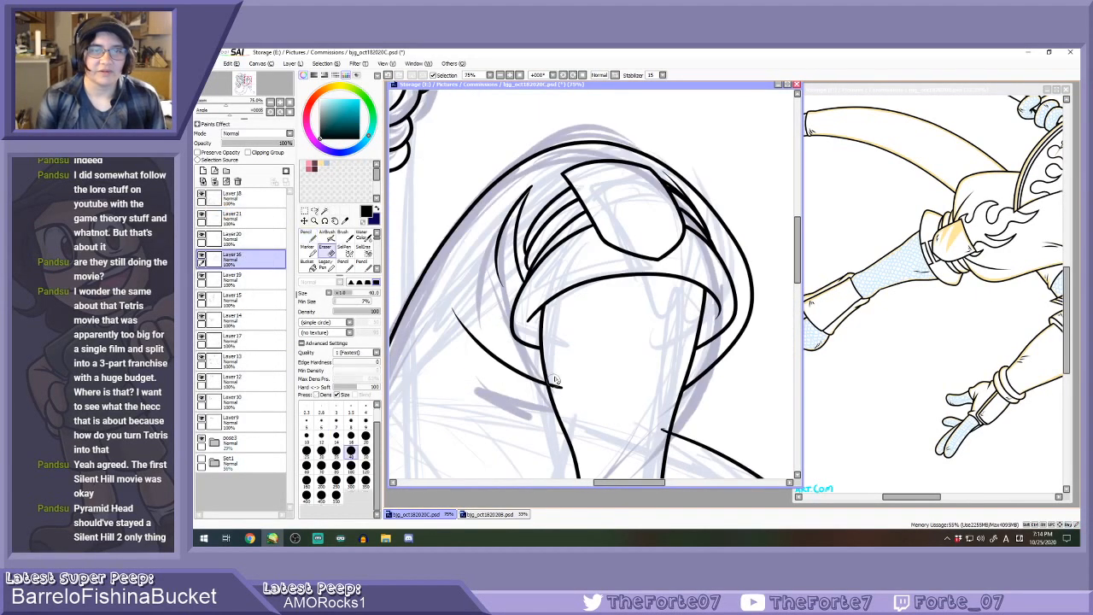
key("n")
scroll(549, 362, "down", 2)
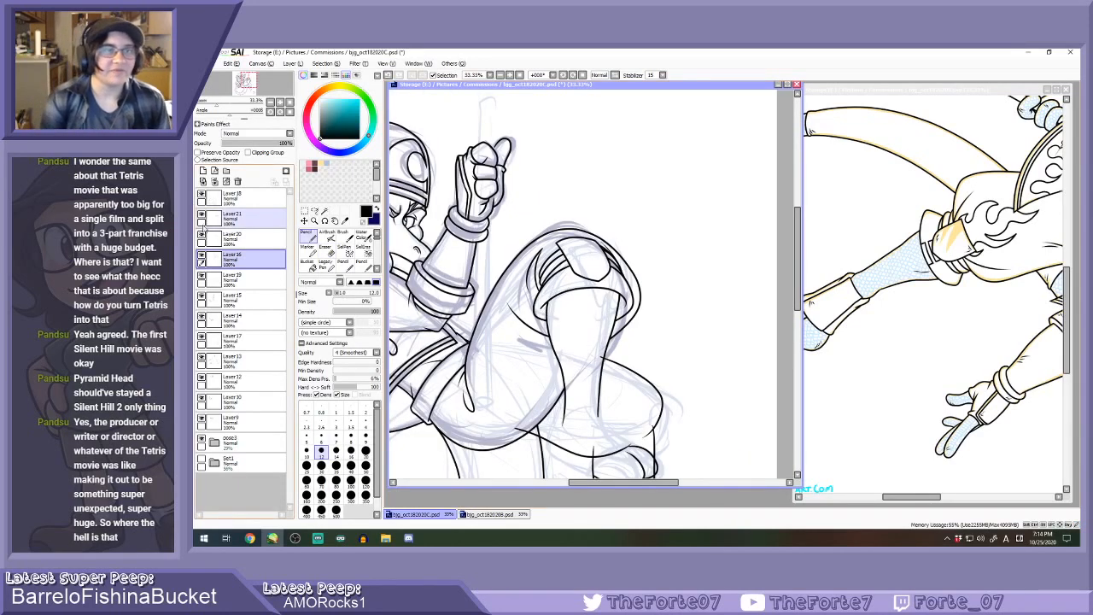
Check the contents of Layer20 and Layer21, merge both down into Layer16, and add a new layer above it.
left_click(202, 234)
left_click(201, 234)
left_click(202, 215)
left_click(201, 215)
left_click(216, 219)
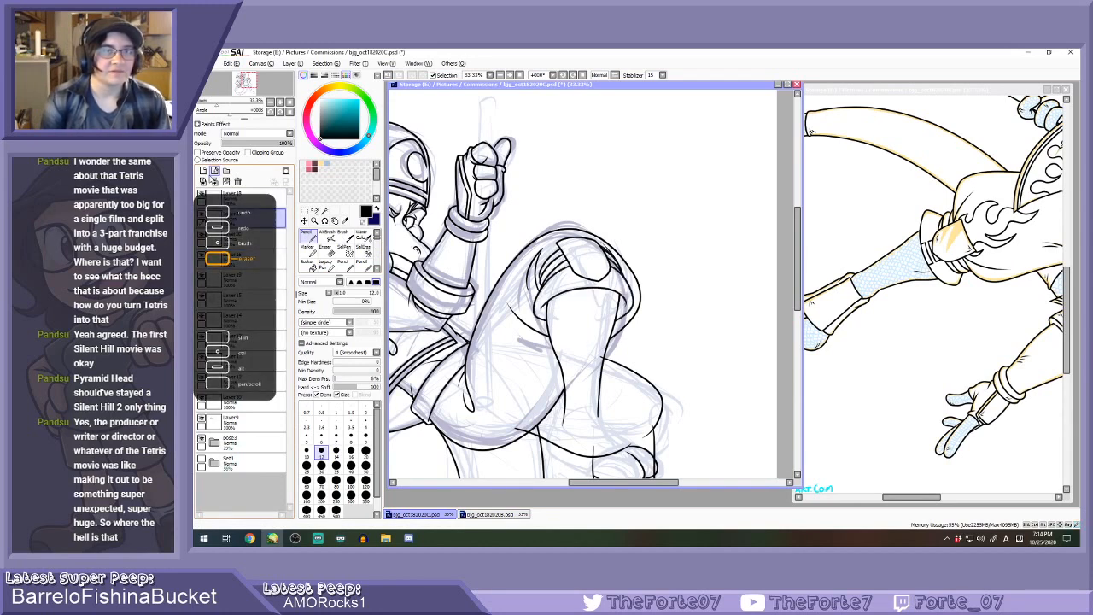
left_click(213, 181)
left_click(213, 181)
left_click(204, 171)
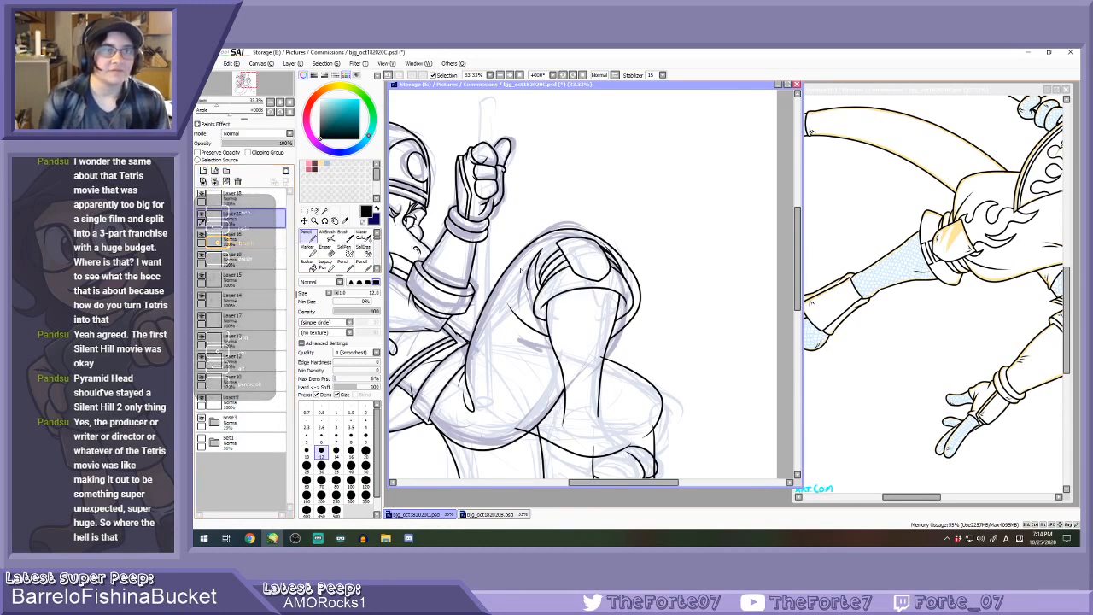
Ink two short vertical lines running from the left and right sides of the knee panel down across the band's edge.
scroll(573, 291, "up", 2)
left_click_drag(582, 257, 592, 316)
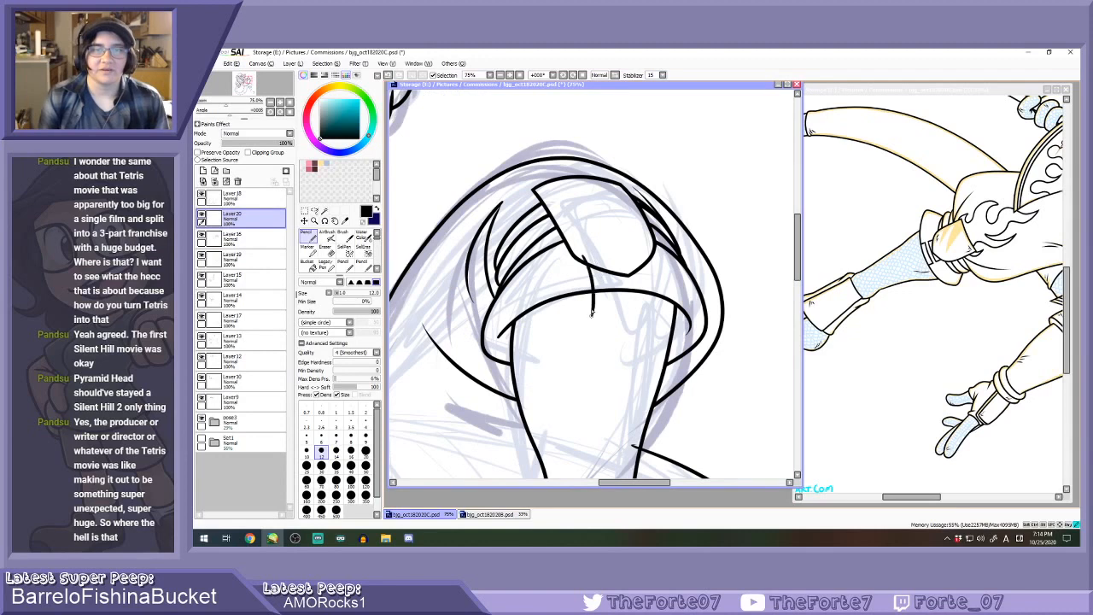
key("ctrl+z")
left_click_drag(577, 256, 591, 316)
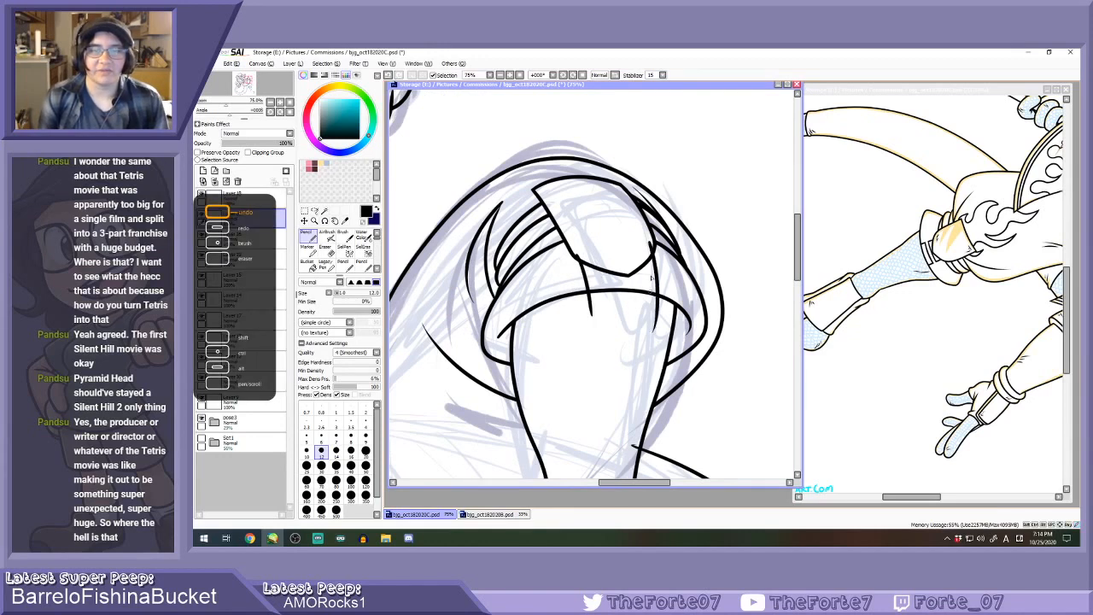
Rotate the canvas to -45° and ink a cross line joining the two short lines, following the curve between knee panel and band.
scroll(651, 285, "down", 2)
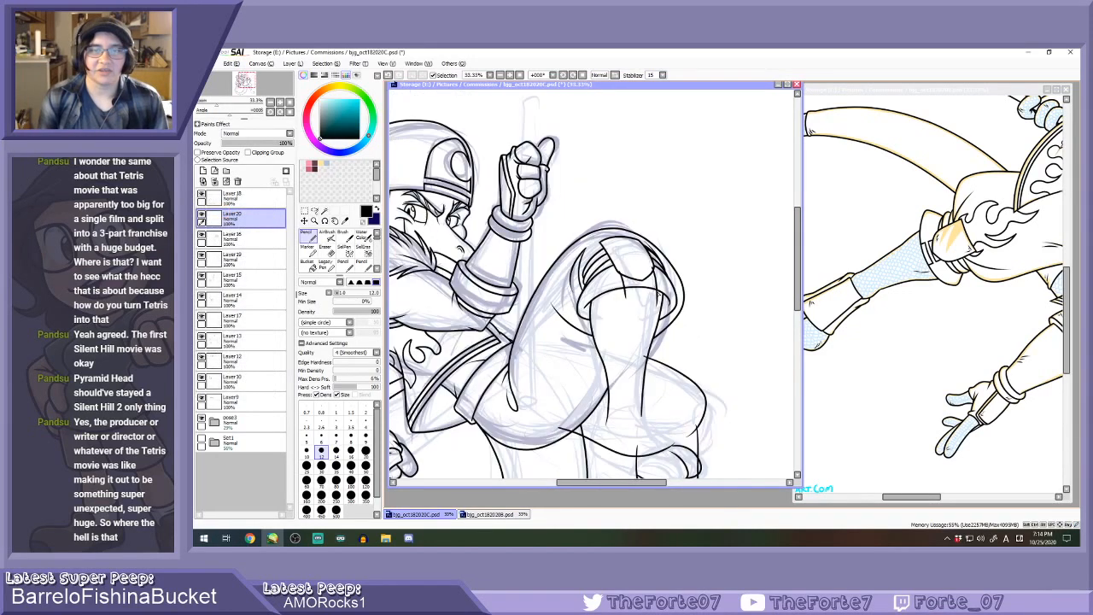
scroll(648, 287, "up", 1)
left_click(564, 76)
left_click(563, 76)
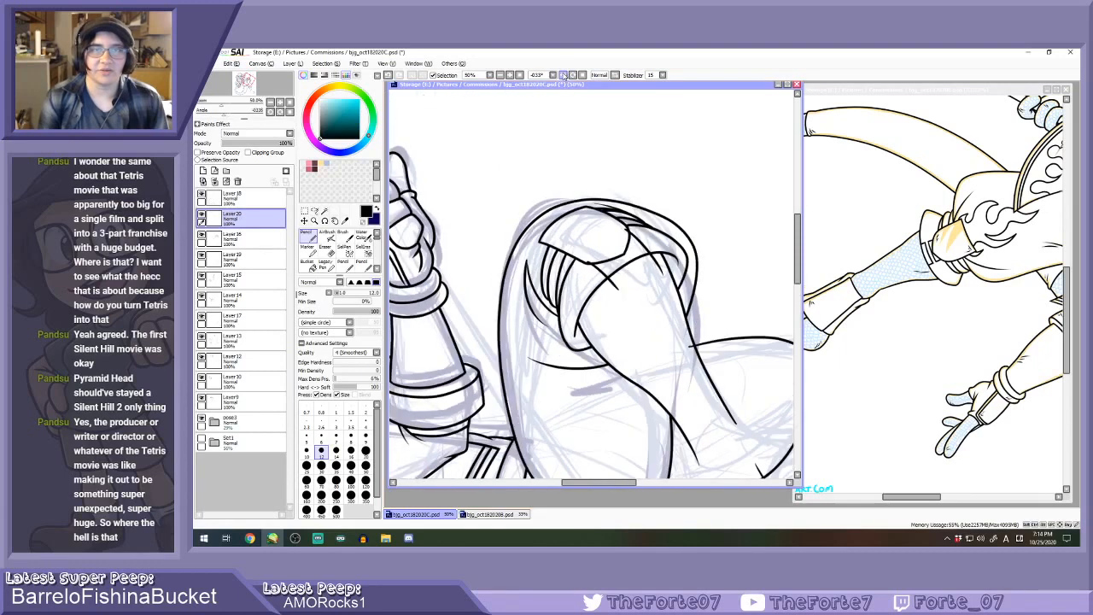
left_click(564, 76)
scroll(645, 248, "up", 2)
left_click_drag(590, 249, 662, 203)
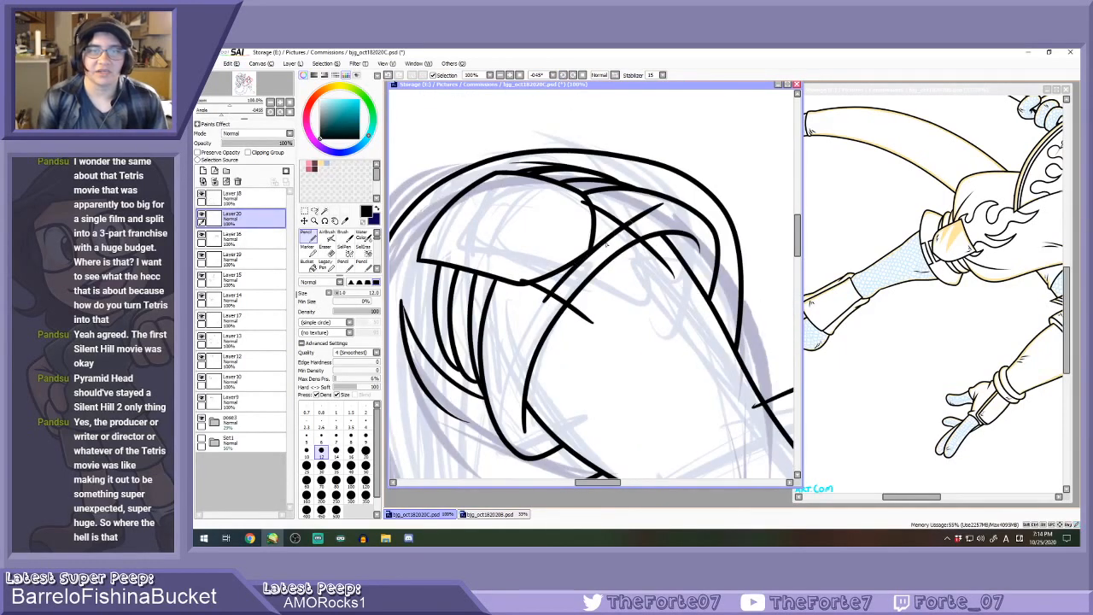
key("ctrl+z")
left_click_drag(550, 292, 653, 211)
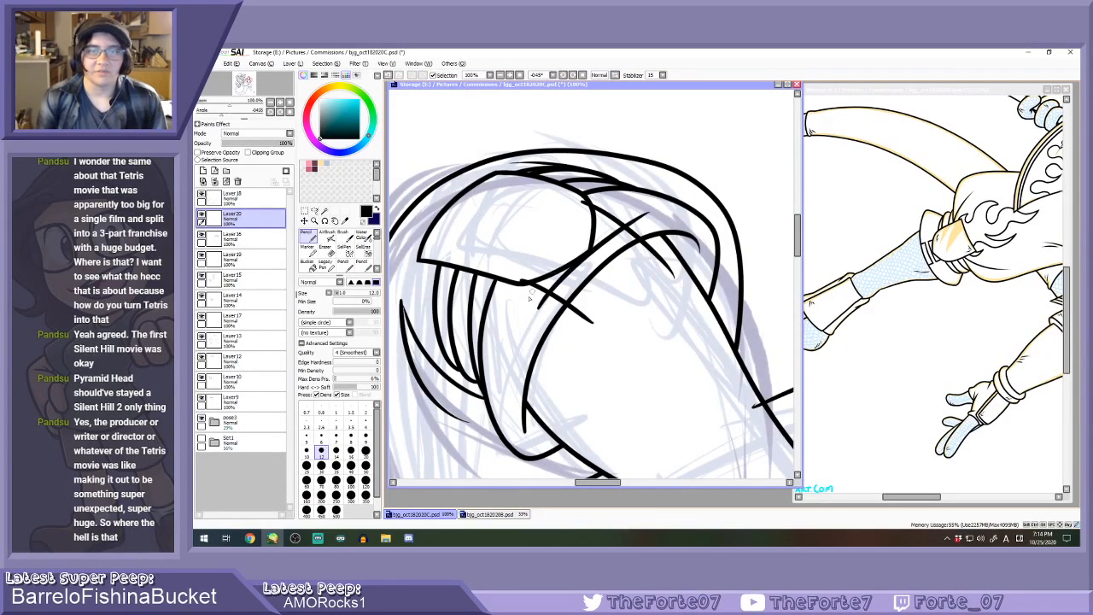
Ink the upper edge line of the strap just beneath the knee pad, following the sketch.
left_click_drag(529, 295, 632, 210)
key("ctrl+z")
left_click_drag(521, 295, 630, 204)
scroll(589, 229, "down", 1)
scroll(586, 222, "down", 1)
left_click(583, 76)
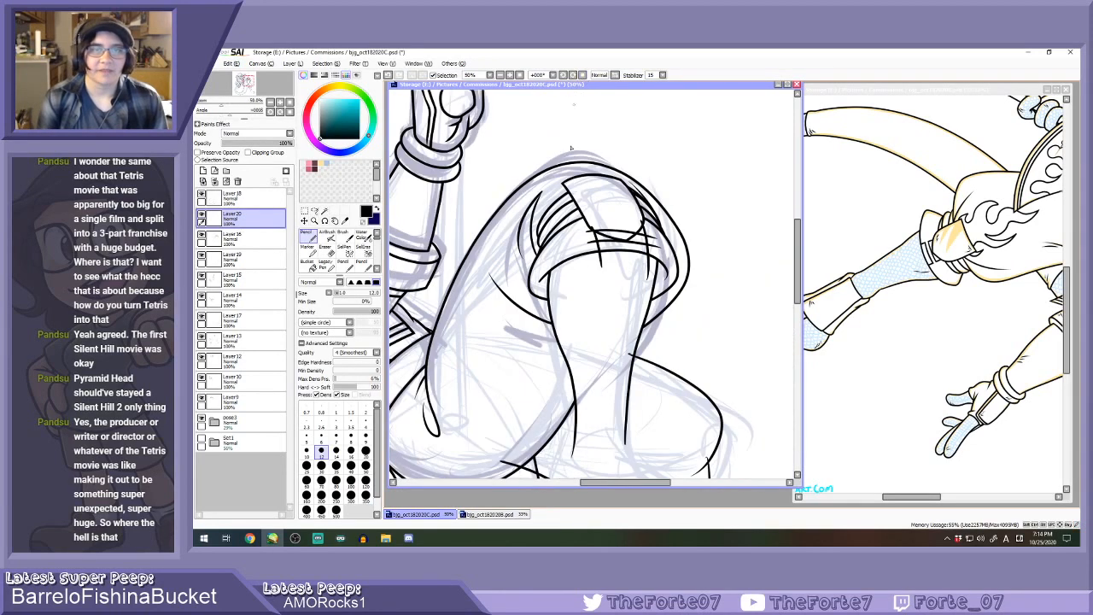
Erase the overshooting lines around the strap's left end below the knee pad with the size 20 eraser.
left_click(326, 249)
left_click(365, 436)
scroll(615, 253, "up", 1)
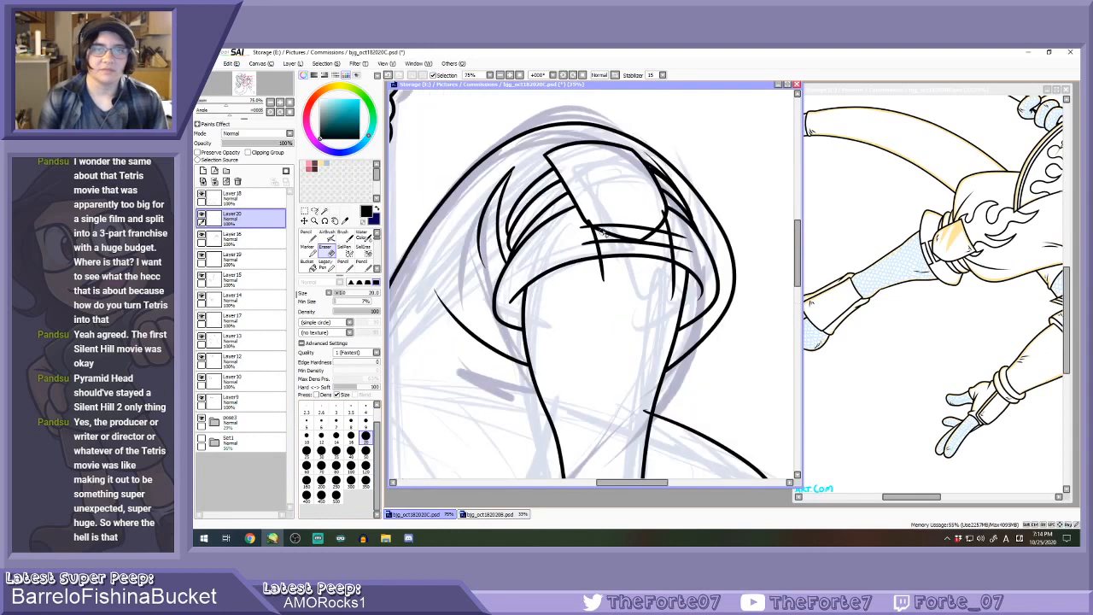
scroll(605, 234, "up", 1)
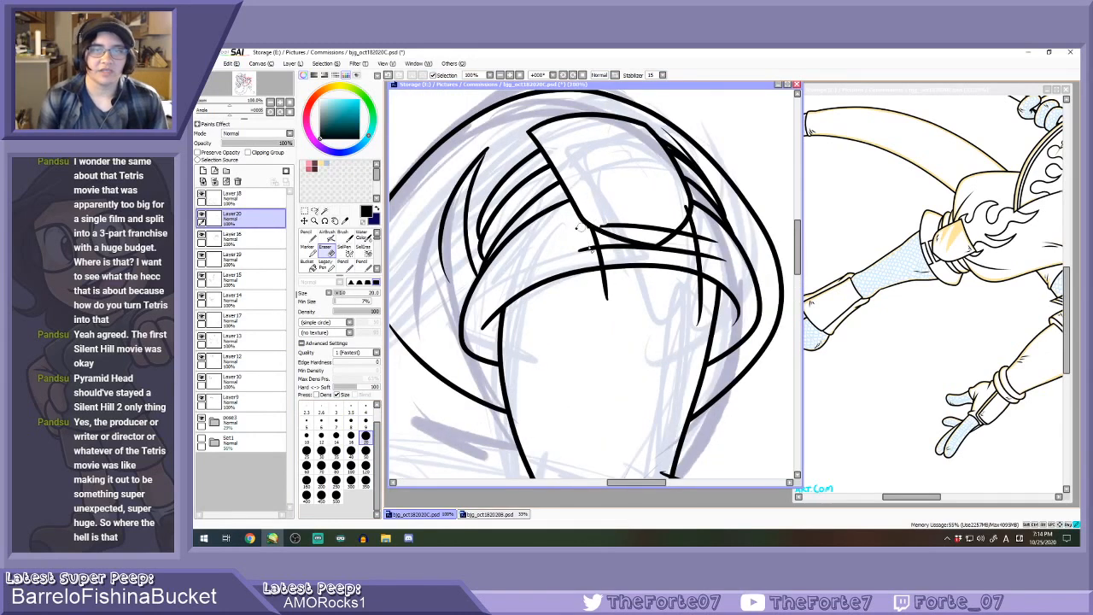
scroll(583, 274, "up", 1)
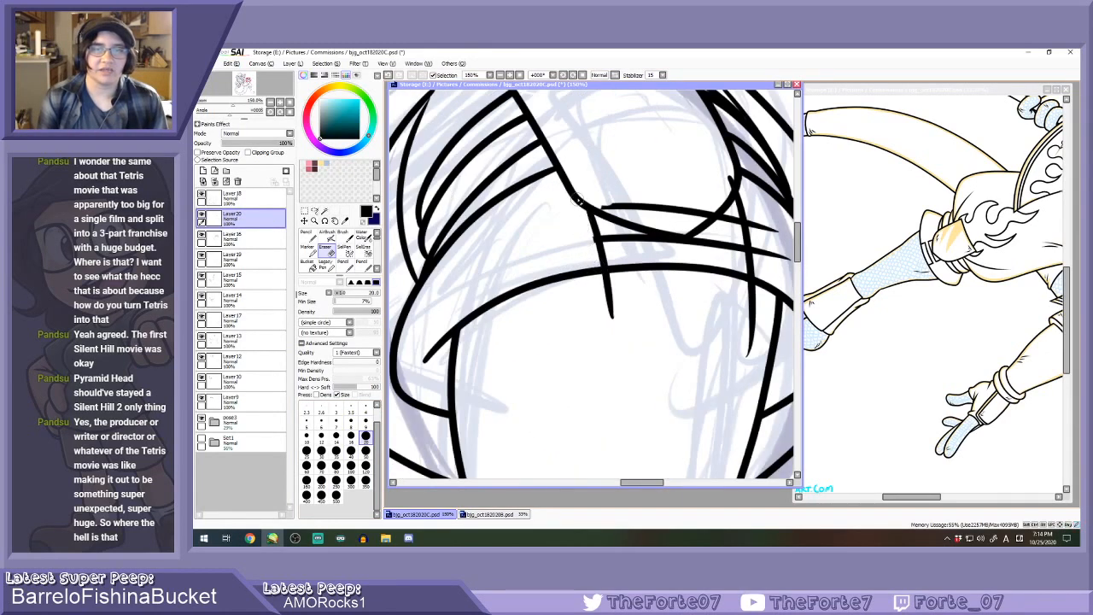
scroll(587, 257, "up", 1)
key("ctrl+z")
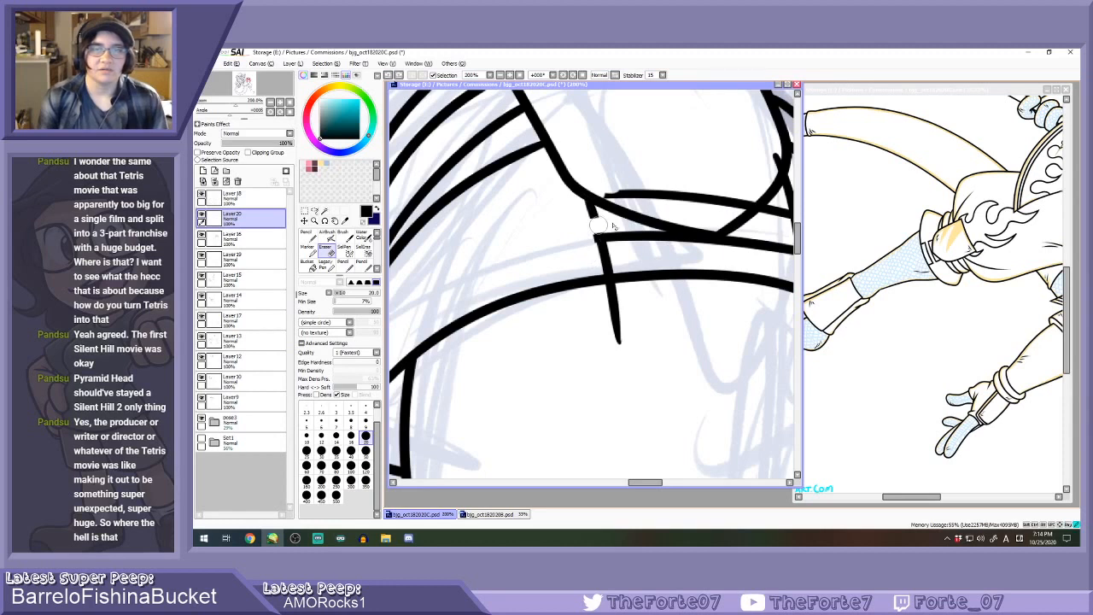
left_click_drag(598, 225, 590, 214)
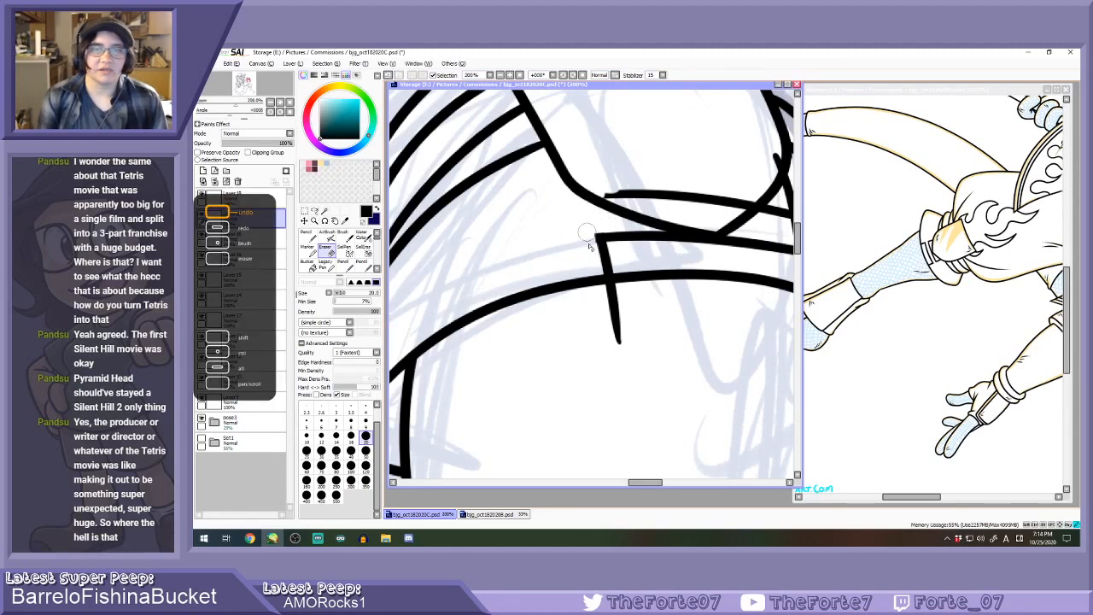
scroll(608, 226, "up", 1)
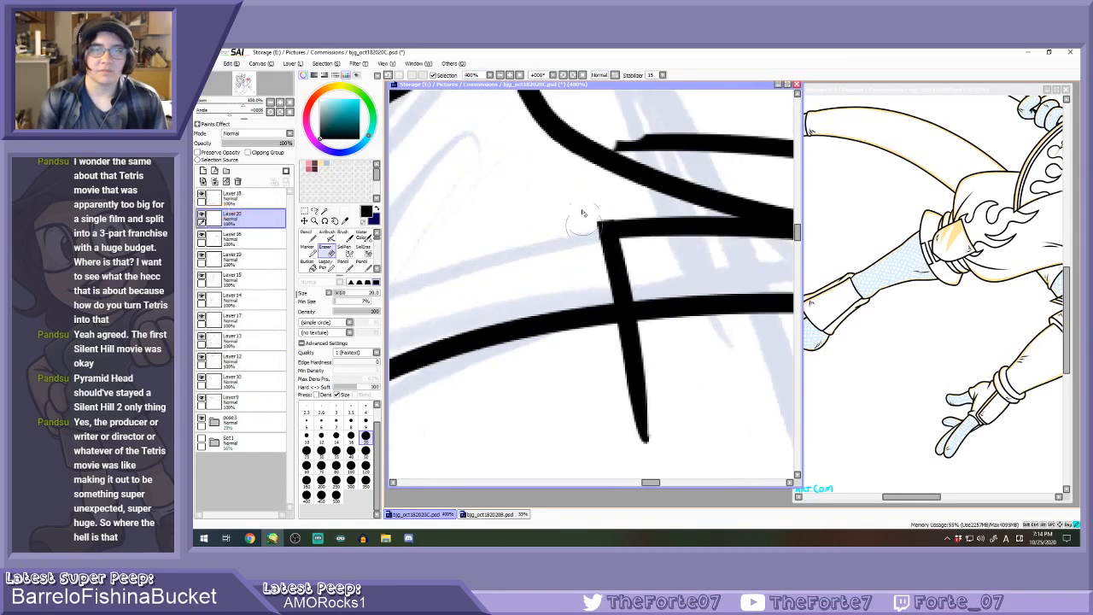
left_click_drag(649, 338, 635, 420)
scroll(635, 410, "down", 8)
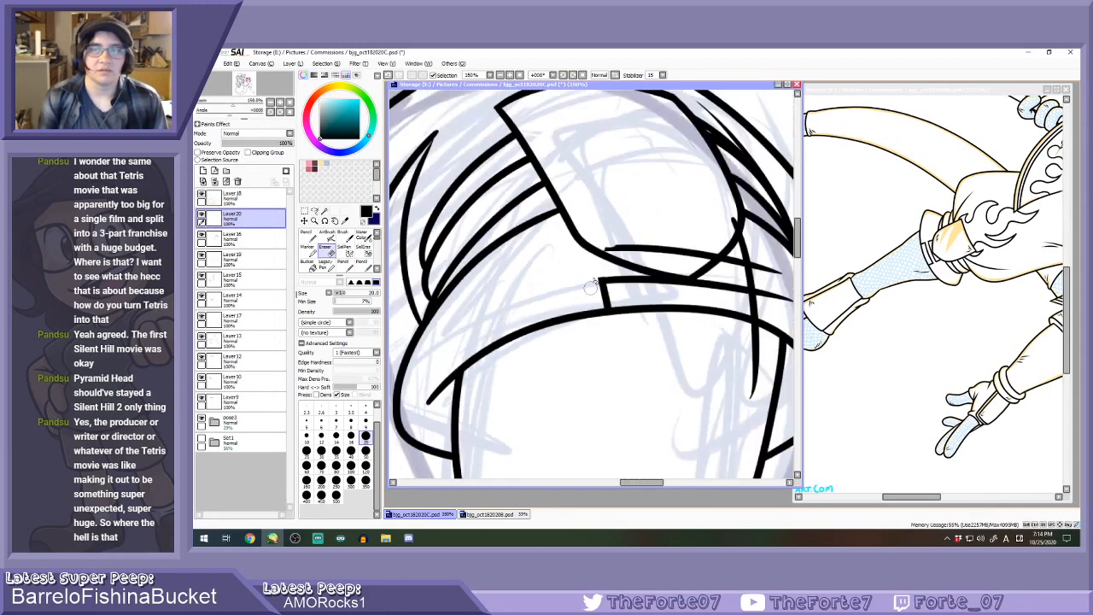
Erase the strap line crossing inside the knee pad and the overshooting ends on the strap's right side.
scroll(671, 283, "up", 2)
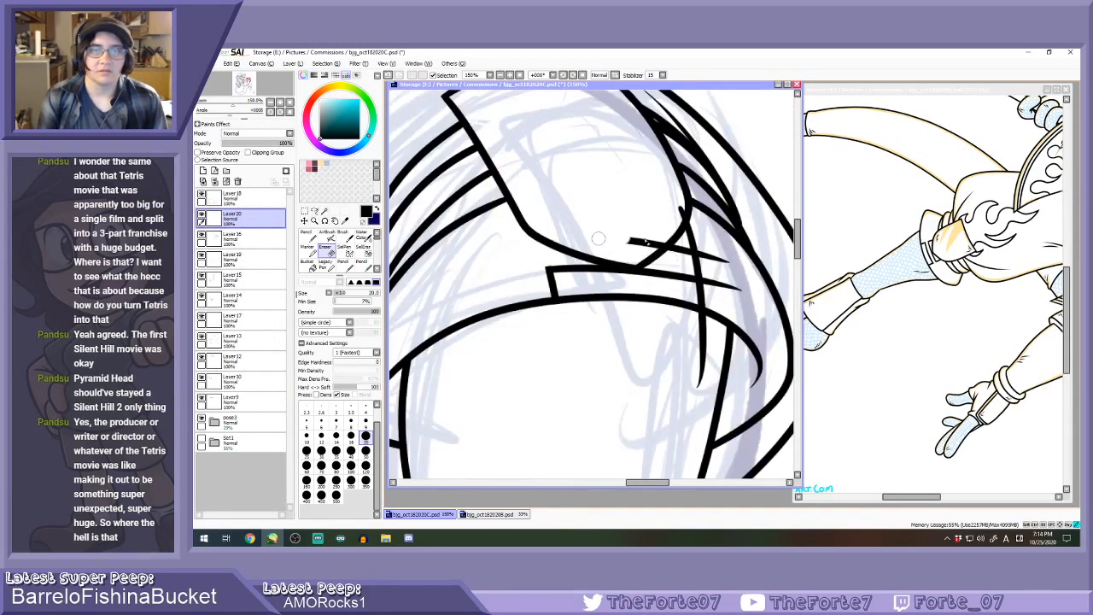
scroll(654, 241, "up", 2)
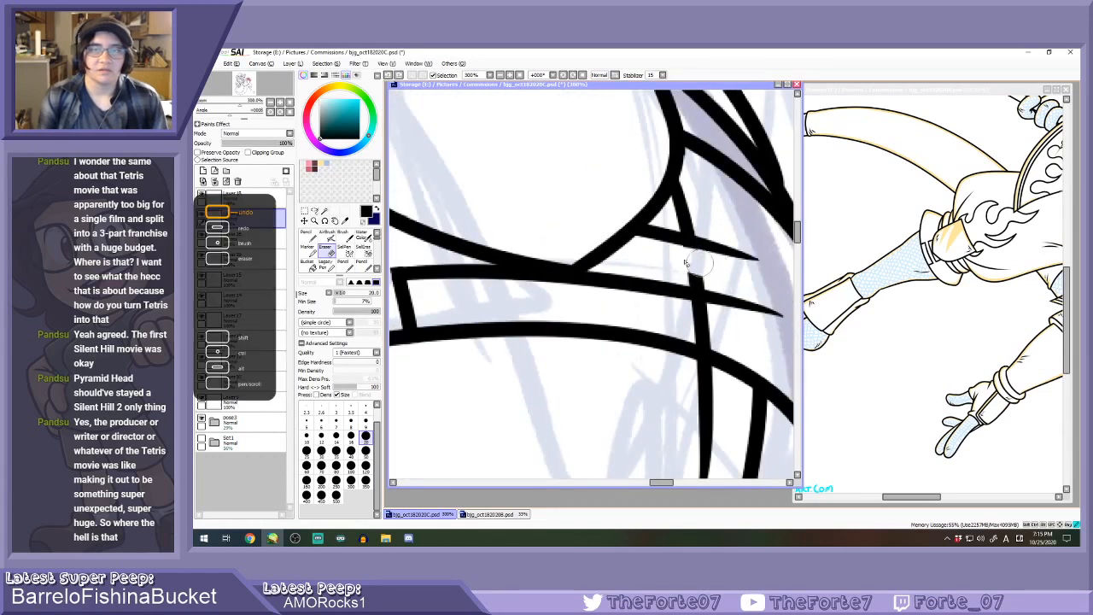
mouse_move(699, 256)
left_mouse_down()
mouse_move(705, 218)
mouse_move(707, 241)
mouse_move(752, 289)
mouse_move(715, 278)
mouse_move(720, 289)
mouse_move(716, 280)
mouse_move(732, 296)
mouse_move(759, 278)
mouse_move(769, 306)
left_mouse_up()
scroll(725, 330, "down", 1)
scroll(705, 346, "down", 1)
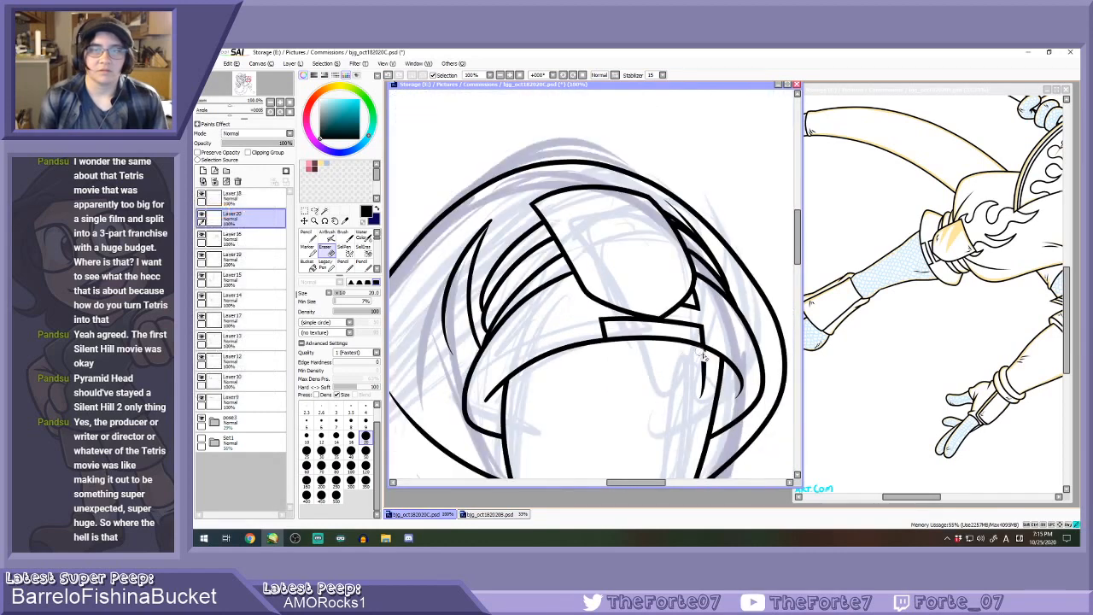
scroll(696, 359, "down", 5)
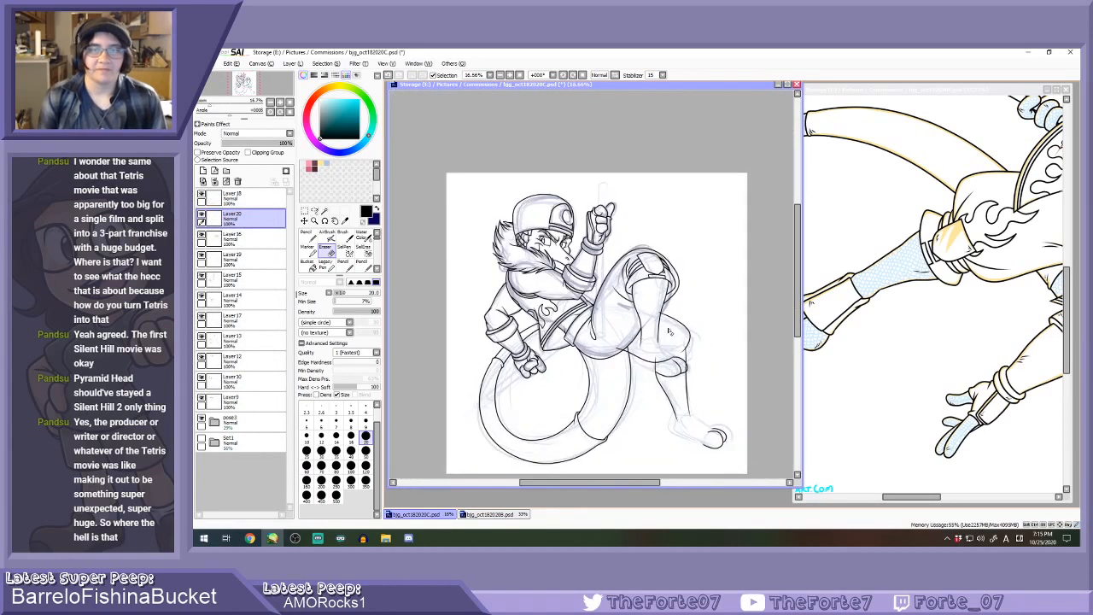
Toggle Layer16's visibility off and on to check which linework it holds.
key("n")
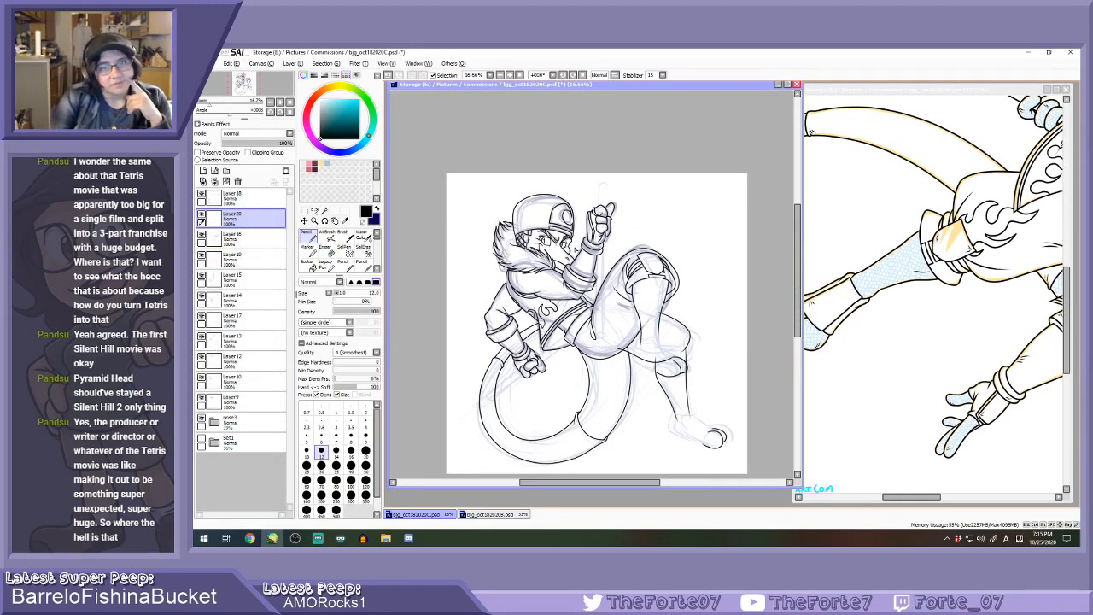
left_click(201, 235)
left_click(202, 236)
left_click(201, 235)
left_click(202, 238)
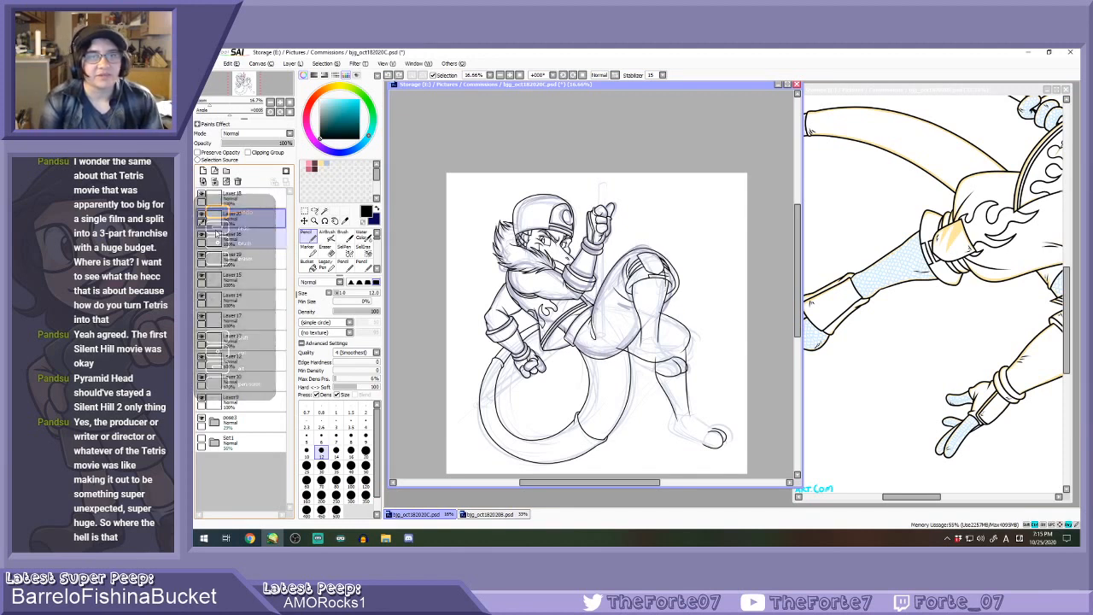
key("ctrl+z")
key("ctrl+z")
key("ctrl+z")
key("ctrl+z")
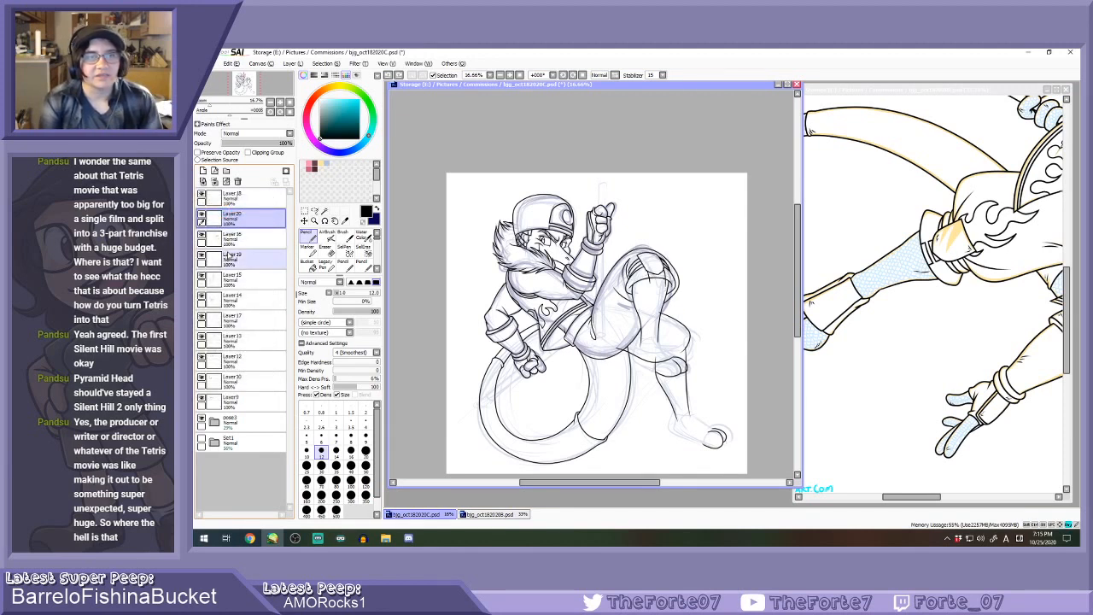
Create a layer folder below Layer18 and move Layer20, Layer16 and Layer21 into it.
left_click(227, 171)
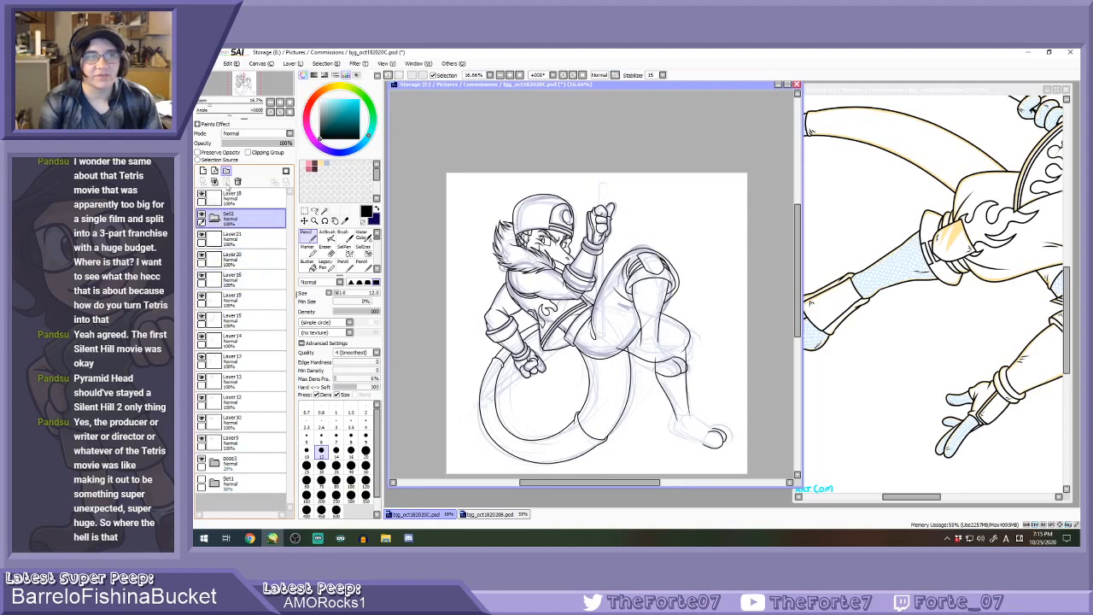
left_click_drag(248, 239, 249, 214)
left_click_drag(250, 259, 251, 239)
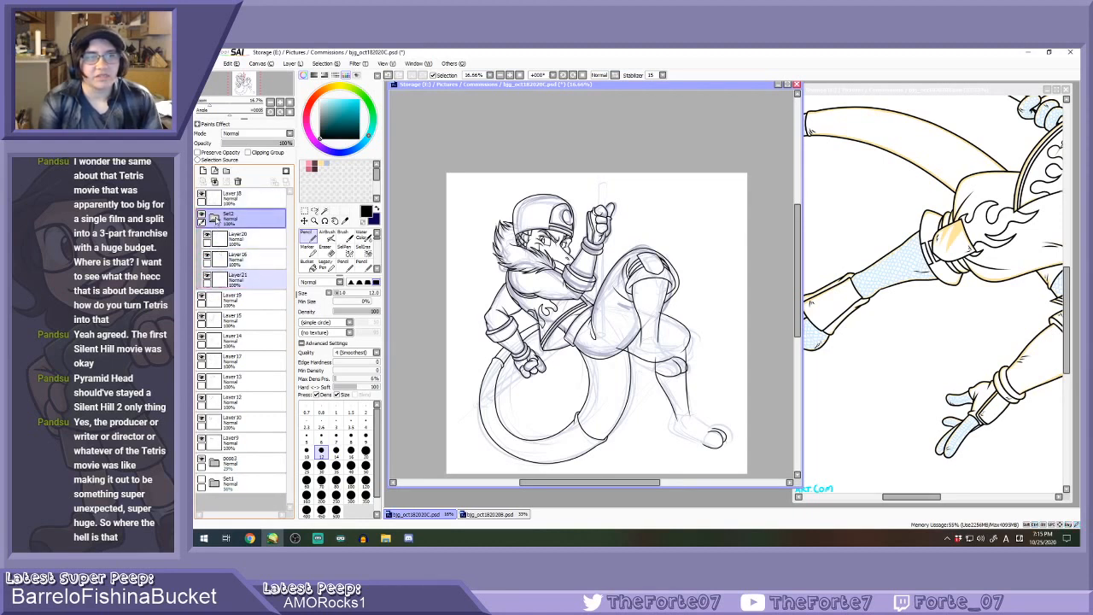
left_click(204, 218)
left_click(201, 219)
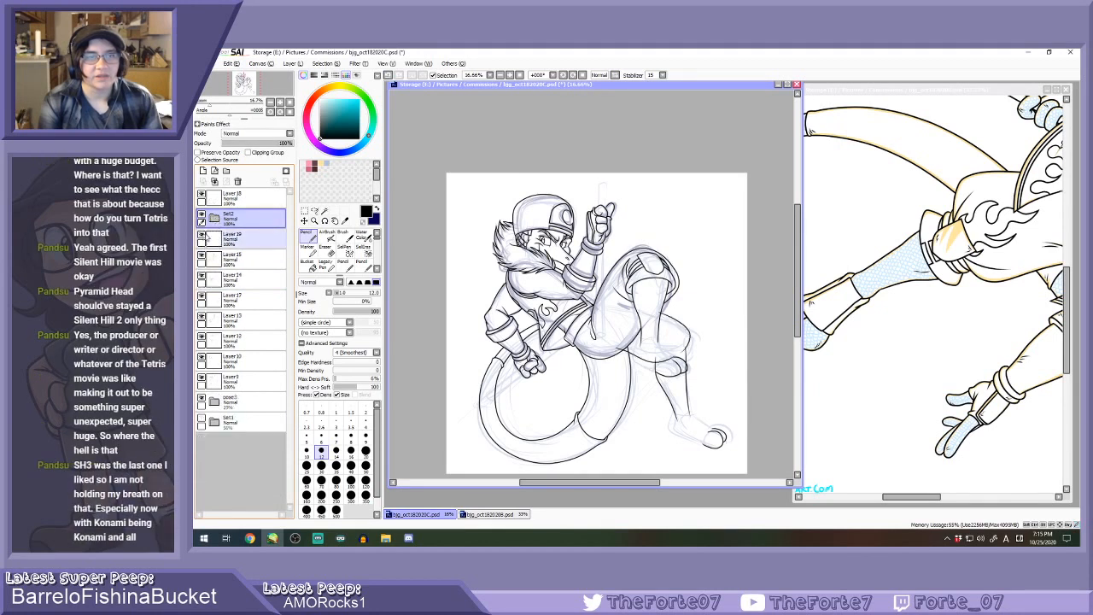
Create a second layer folder beneath the first one and put Layer19 inside it.
left_click(224, 238)
left_click(227, 170)
left_click_drag(229, 259, 229, 240)
left_click(230, 259)
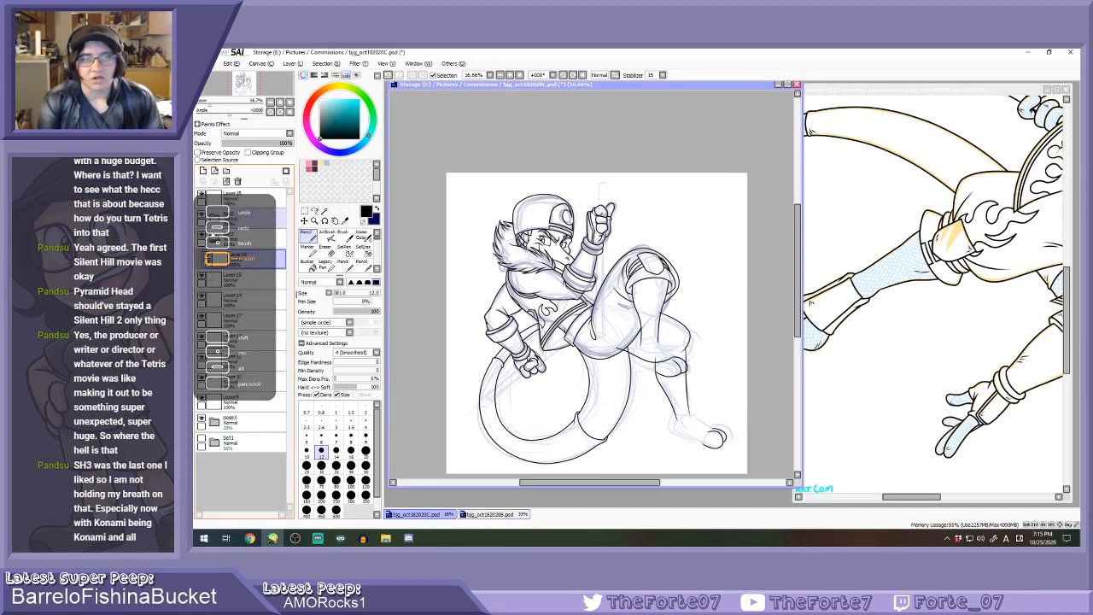
left_click(253, 322)
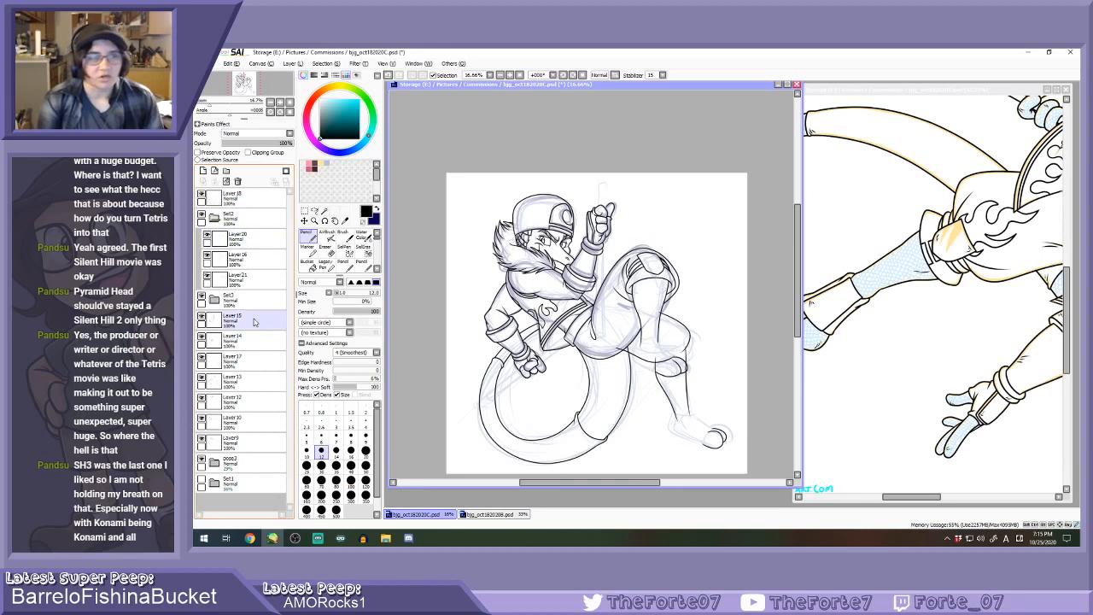
left_click(364, 265)
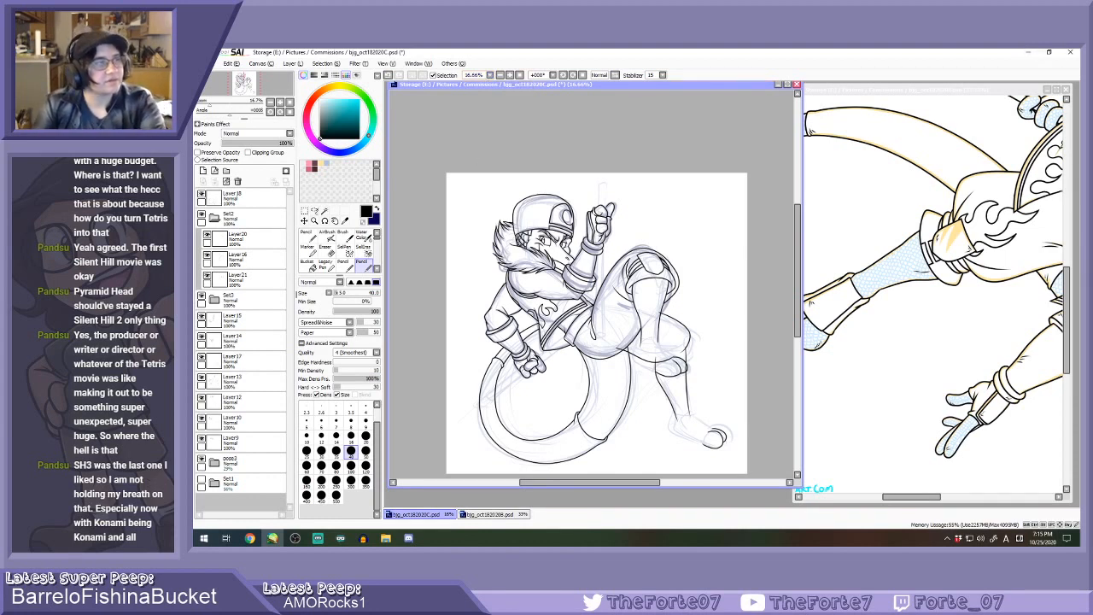
key("alt+Tab")
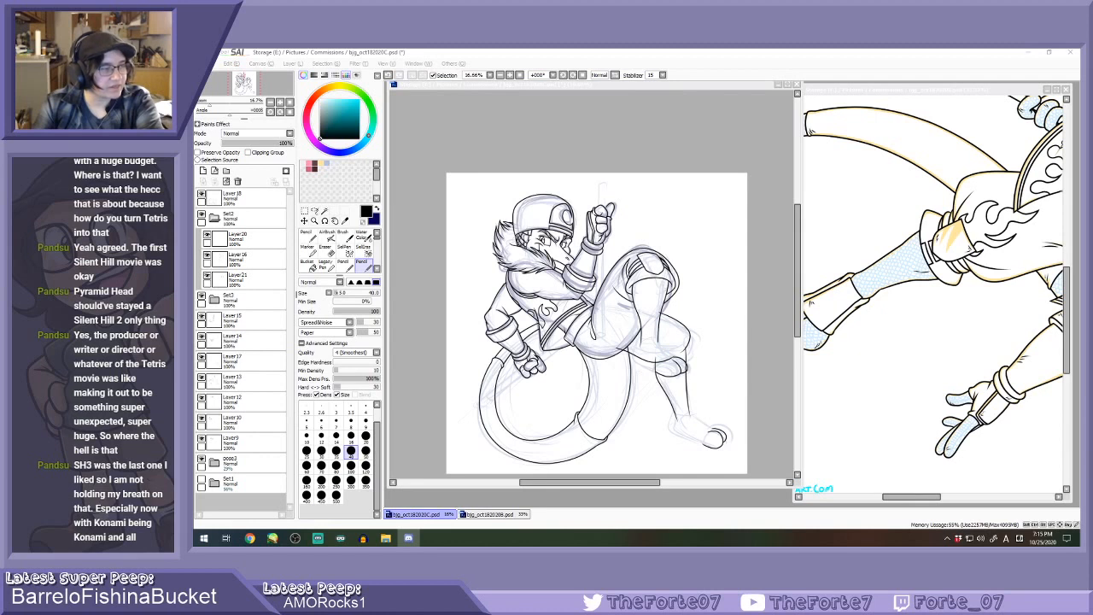
key("alt+Tab")
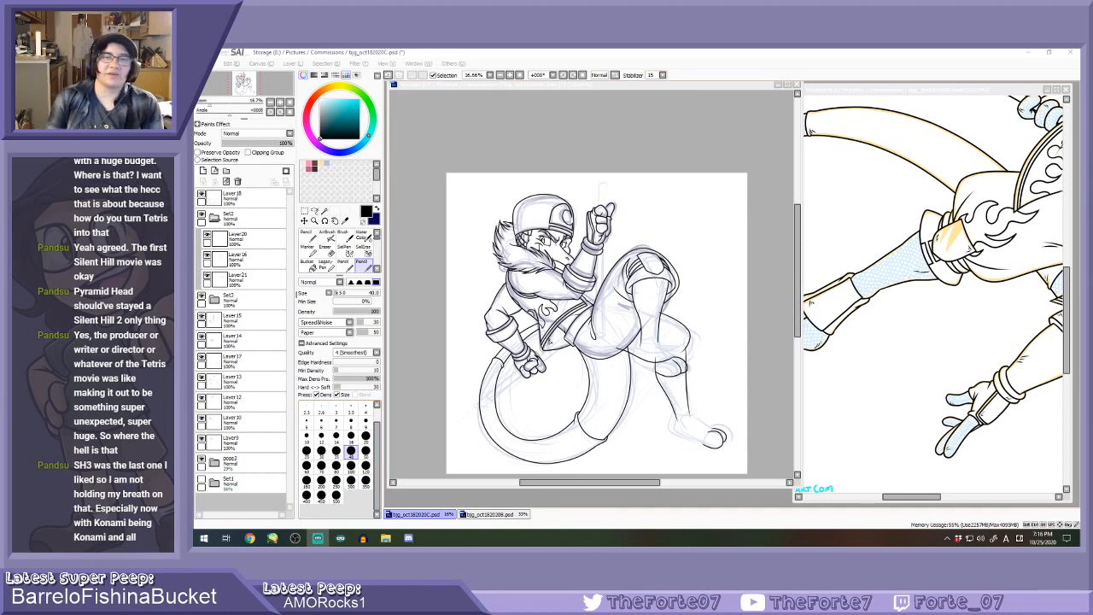
Collapse the first layer folder and add a new empty layer above Layer19 in the second folder.
left_click(215, 219)
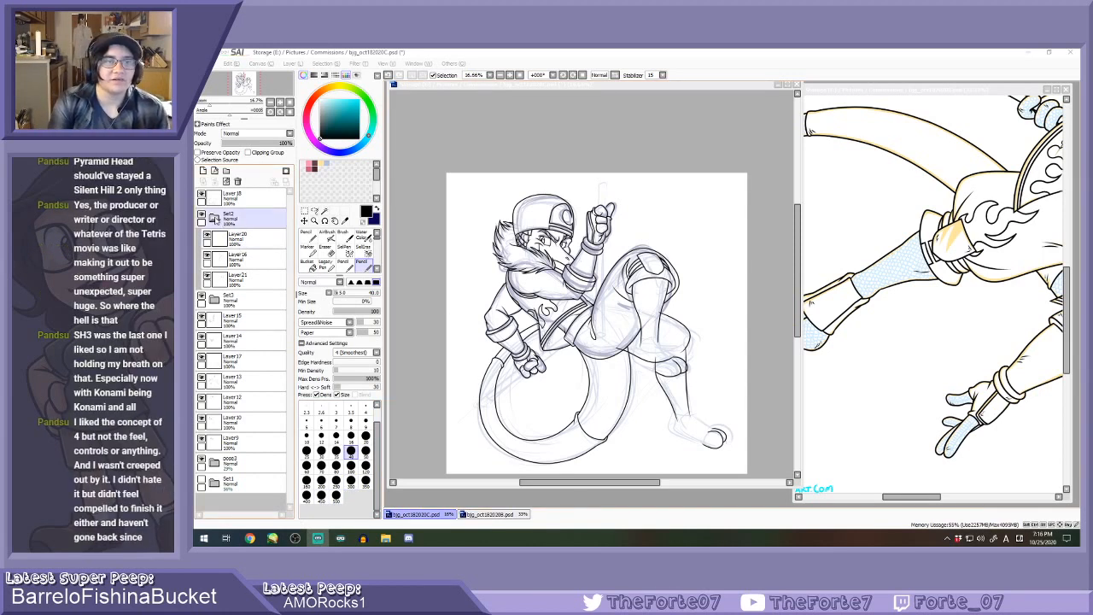
left_click(215, 219)
left_click(215, 220)
left_click(215, 240)
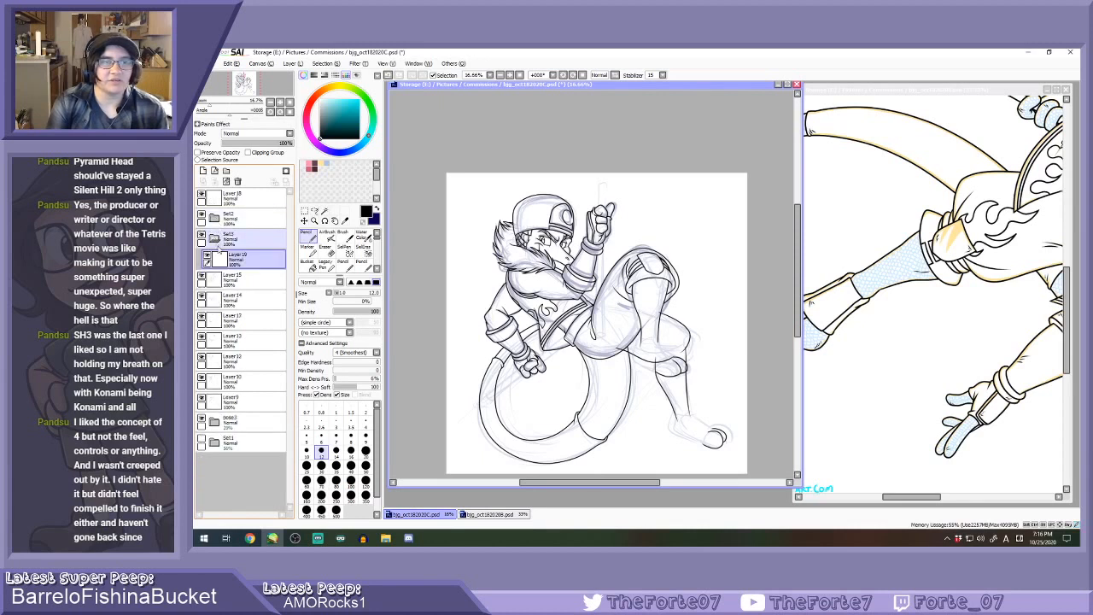
left_click(202, 171)
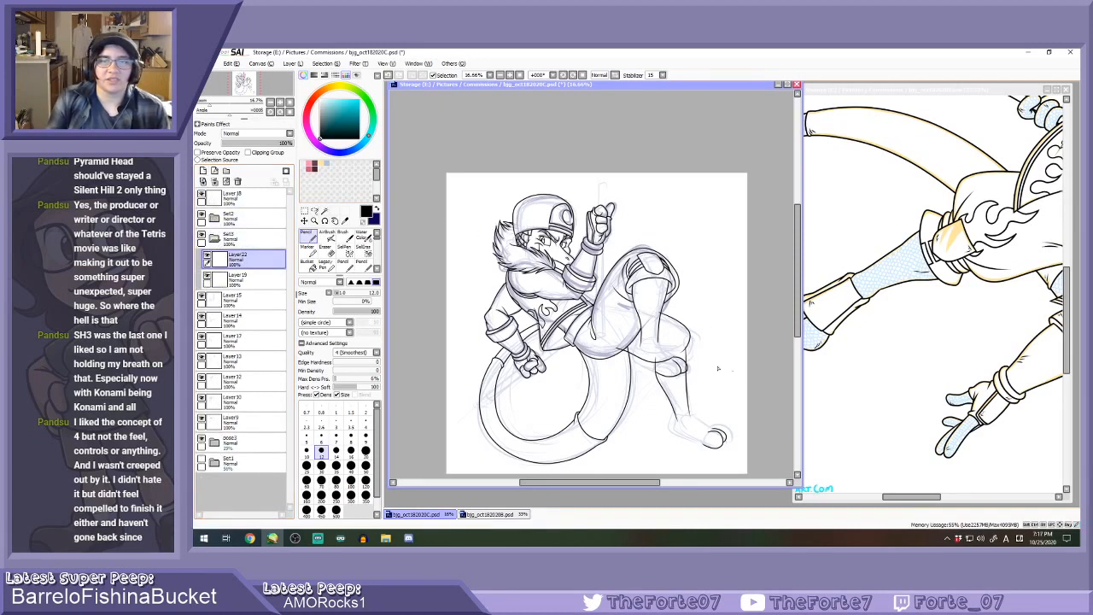
Erase the knee pad and its strap from Layer20 in the first folder with a size 120 eraser.
left_click(214, 239)
left_click(214, 219)
left_click(206, 238)
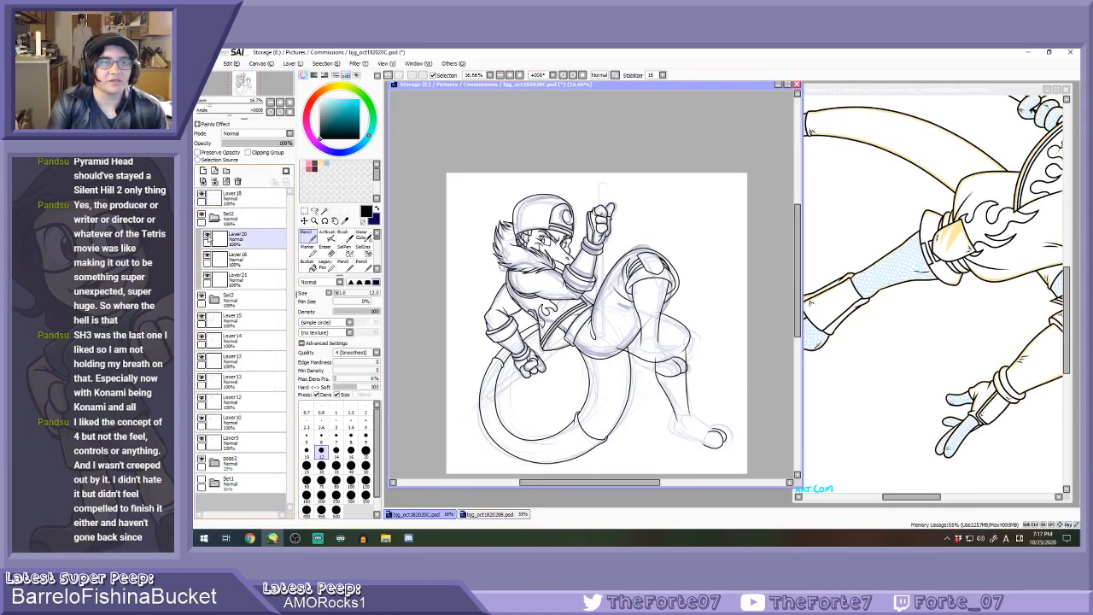
left_click(207, 235)
left_click(207, 235)
left_click(236, 239)
key("e")
scroll(688, 269, "up", 2)
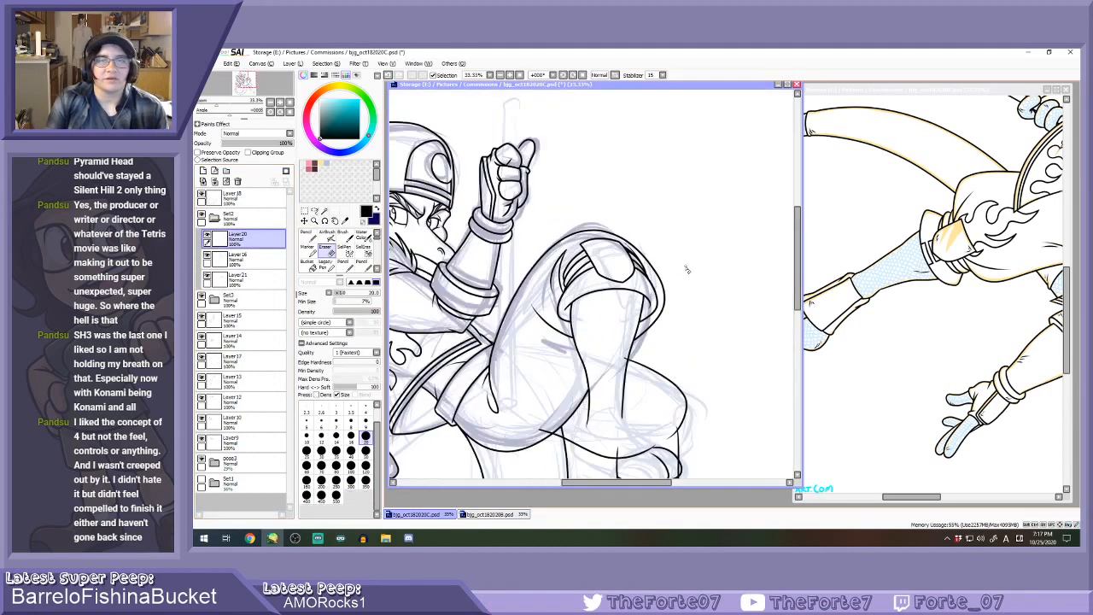
left_click(366, 467)
mouse_move(599, 275)
left_mouse_down()
mouse_move(584, 249)
mouse_move(611, 280)
mouse_move(634, 256)
mouse_move(627, 269)
left_mouse_up()
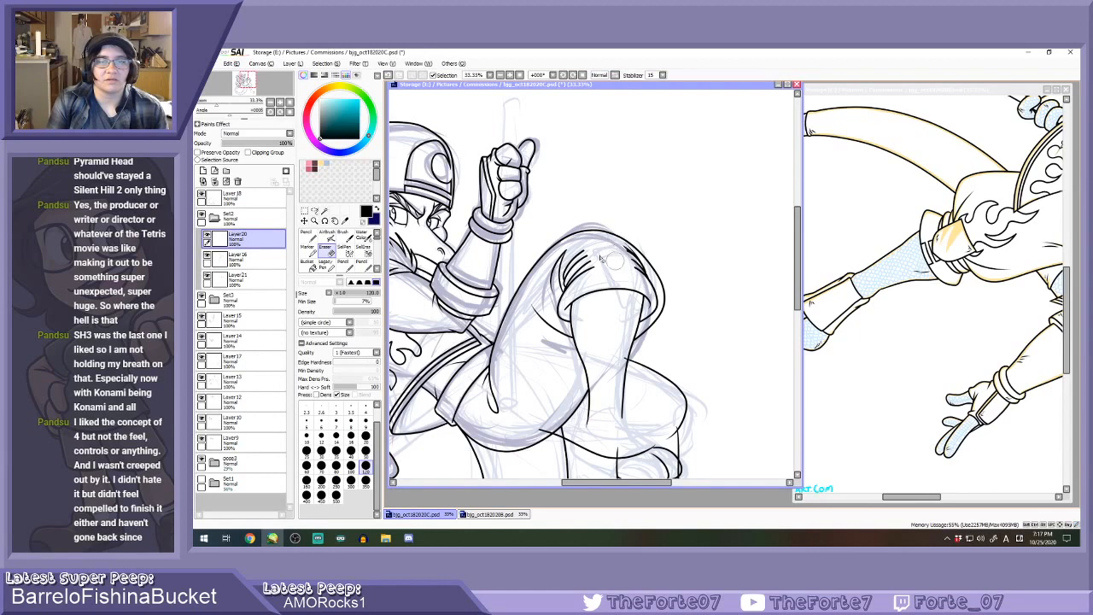
Try inking new left and top edges for the knee pad with the size 12 pencil.
key("n")
scroll(591, 246, "up", 1)
left_click_drag(580, 234, 614, 298)
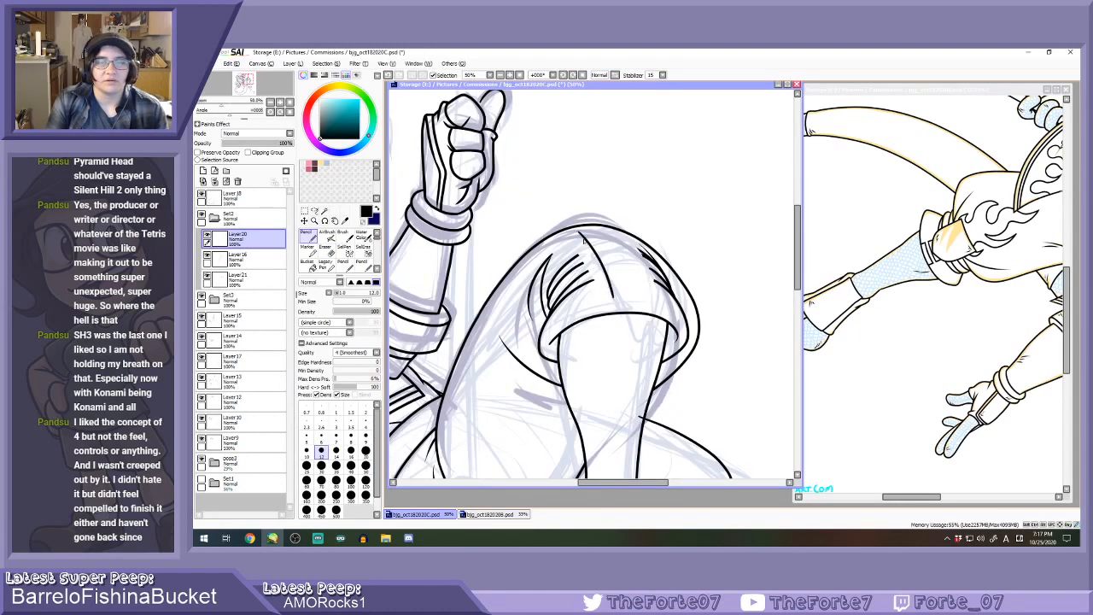
key("ctrl+z")
left_click_drag(578, 233, 606, 295)
left_click_drag(580, 233, 658, 252)
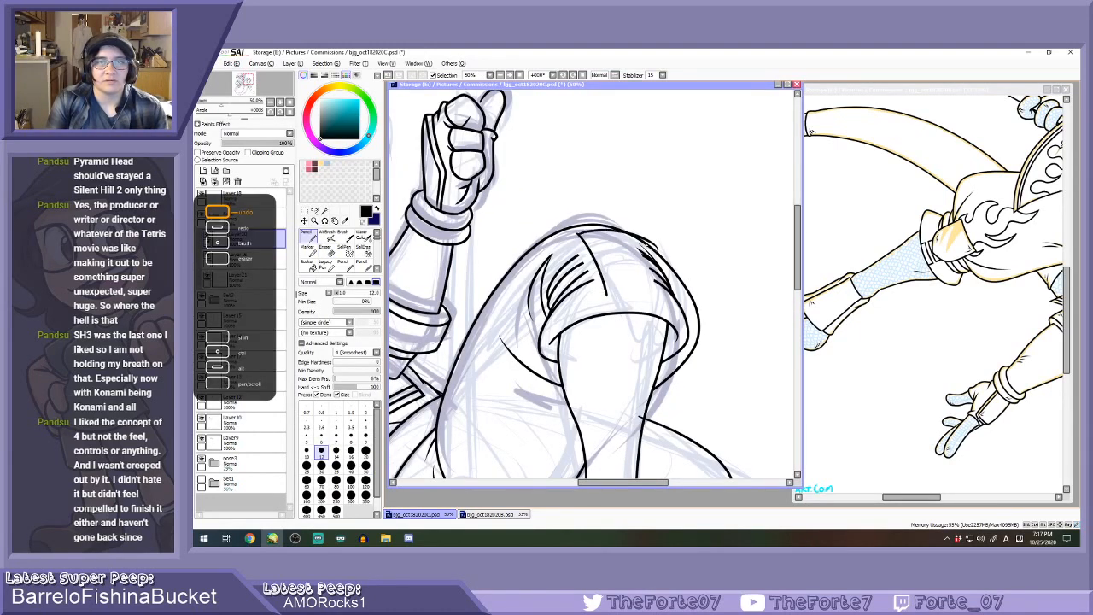
key("ctrl+z")
left_click_drag(576, 241, 654, 237)
key("ctrl+z")
key("ctrl+z")
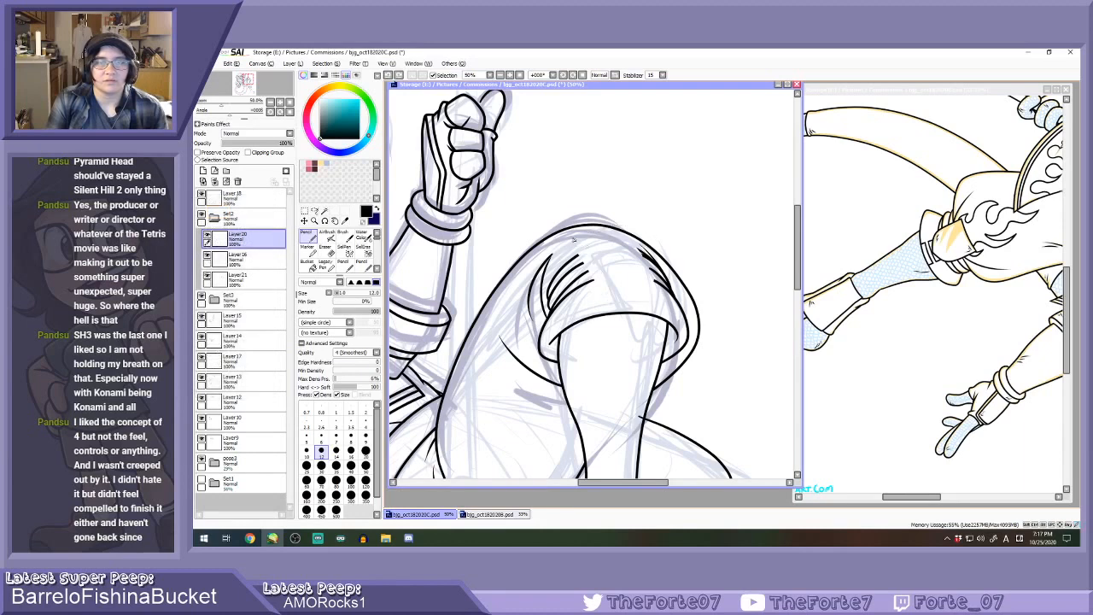
Ink the knee pad's left edge, lower edge and curved top edge on Layer20, redoing unsatisfactory strokes.
left_click_drag(574, 237, 608, 304)
key("ctrl+z")
mouse_move(572, 237)
left_mouse_down()
mouse_move(603, 294)
mouse_move(646, 308)
left_mouse_up()
left_click(632, 285, "ctrl")
key("ctrl+z")
mouse_move(541, 223)
left_mouse_down()
mouse_move(650, 215)
mouse_move(677, 239)
left_mouse_up()
key("ctrl+z")
mouse_move(539, 223)
left_mouse_down()
mouse_move(677, 241)
mouse_move(577, 206)
mouse_move(679, 244)
left_mouse_up()
key("ctrl+z")
Ink the knee pad's right edge, curving from the top edge down toward the lower edge.
left_click_drag(631, 210, 681, 314)
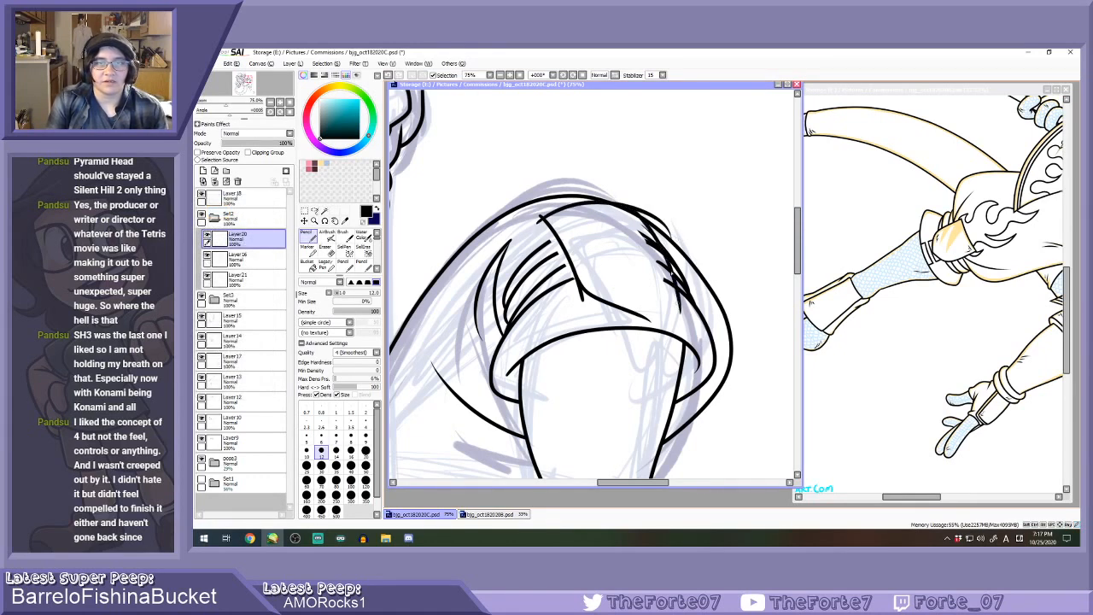
key("ctrl+z")
mouse_move(632, 209)
left_mouse_down()
mouse_move(678, 278)
mouse_move(682, 322)
left_mouse_up()
key("ctrl+z")
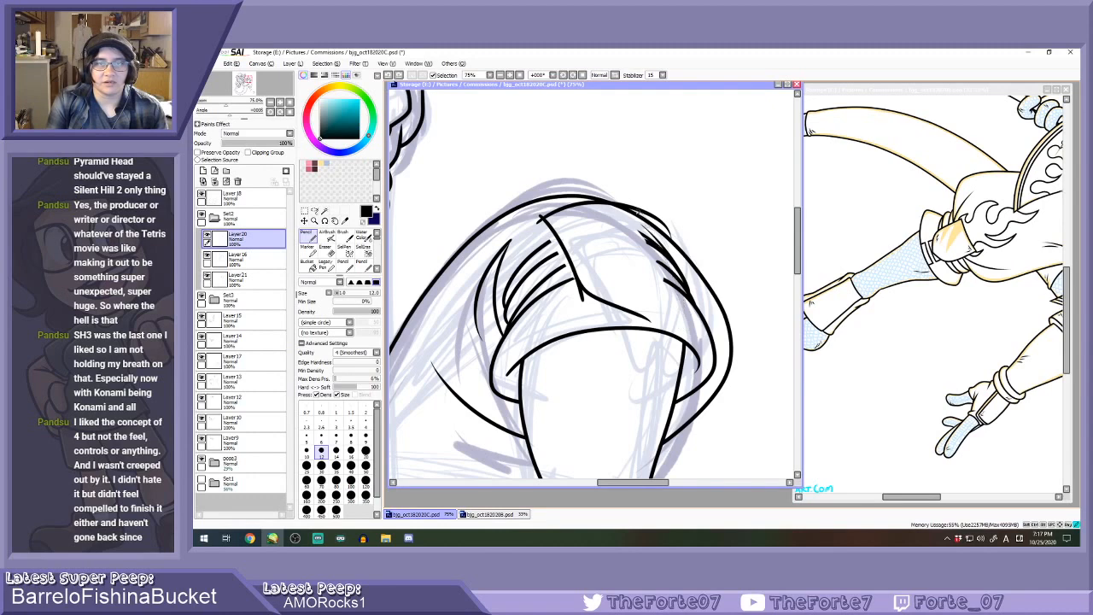
mouse_move(633, 209)
left_mouse_down()
mouse_move(685, 296)
mouse_move(667, 320)
left_mouse_up()
scroll(652, 313, "up", 2)
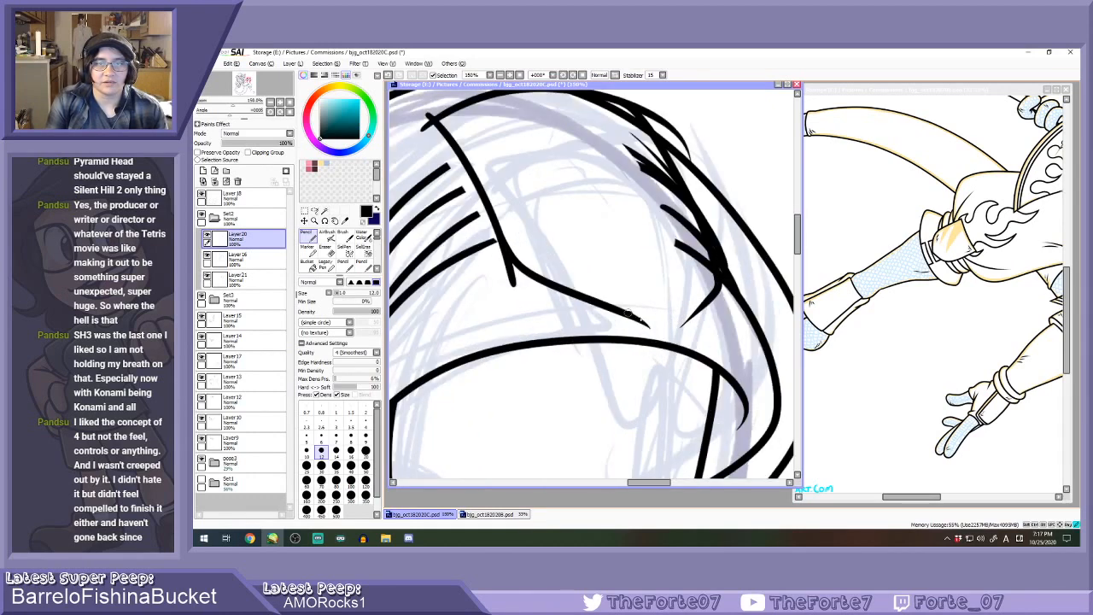
Hide Layer16 and Layer21 and erase the inked knee pad from Layer20 with the size 120 eraser.
scroll(683, 295, "down", 3)
key("ctrl+z")
key("ctrl+z")
key("ctrl+z")
key("ctrl+z")
key("ctrl+z")
key("ctrl+z")
key("ctrl+z")
key("ctrl+z")
key("ctrl+z")
key("ctrl+z")
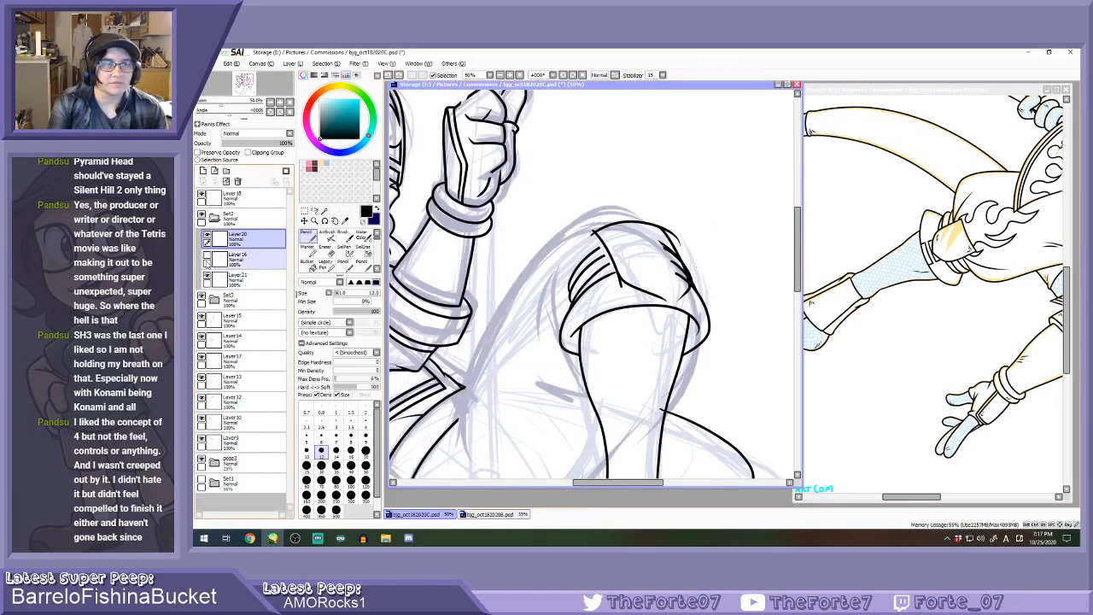
scroll(619, 252, "down", 2)
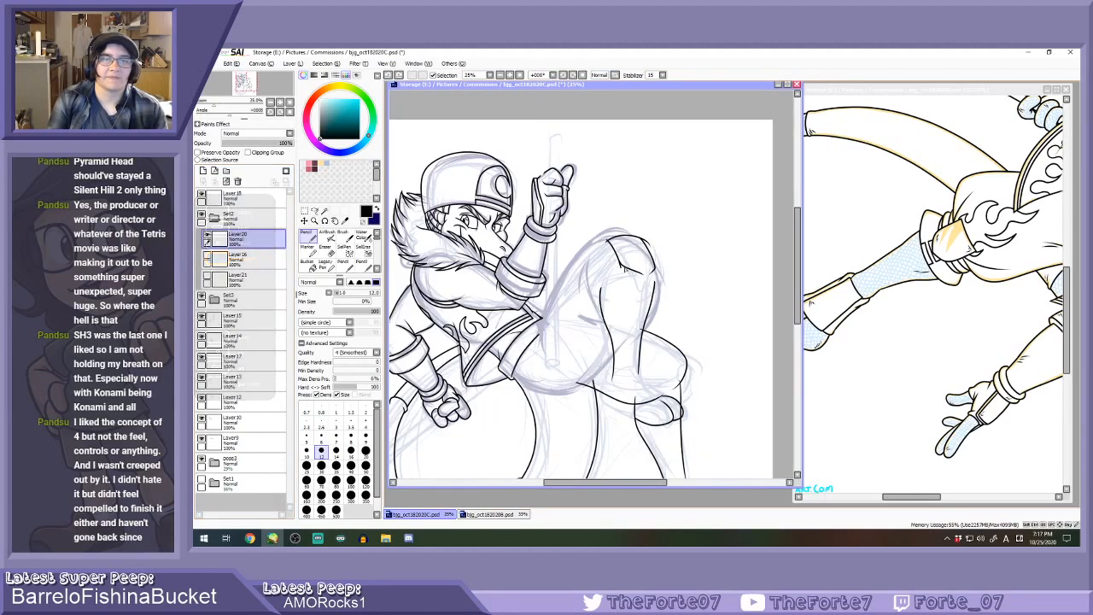
key("e")
scroll(626, 267, "up", 1)
mouse_move(605, 239)
left_mouse_down()
mouse_move(622, 259)
mouse_move(663, 273)
left_mouse_up()
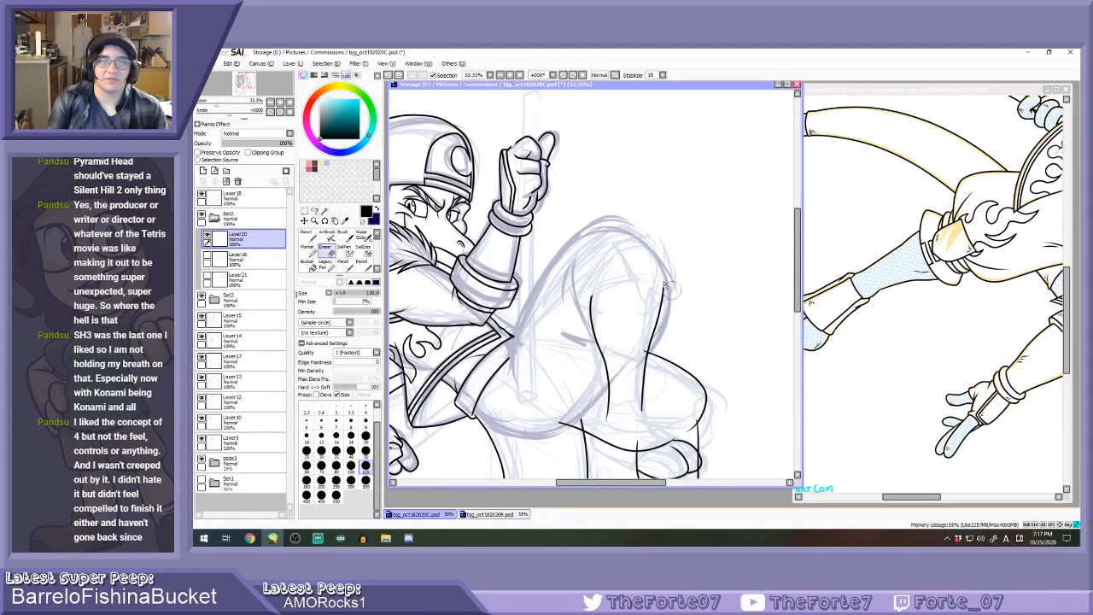
Try inking a new left and lower edge for the knee pad on Layer20 with the size 12 pencil, comparing it with Layer21.
key("n")
scroll(607, 237, "up", 3)
mouse_move(593, 222)
left_mouse_down()
mouse_move(658, 321)
mouse_move(734, 358)
left_mouse_up()
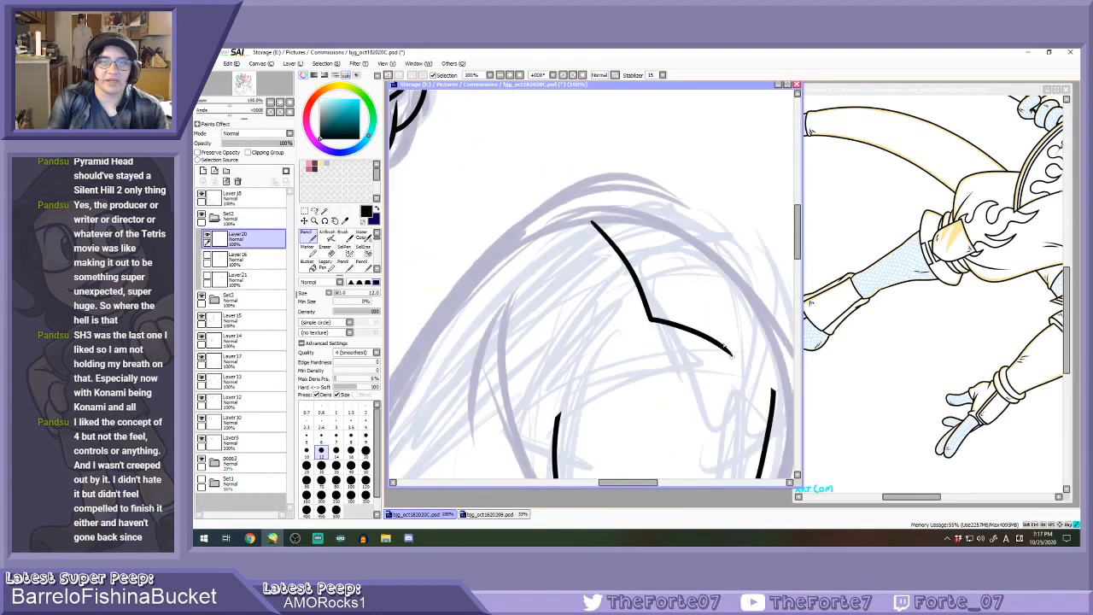
scroll(688, 297, "down", 1)
key("ctrl+z")
mouse_move(619, 241)
left_mouse_down()
mouse_move(660, 314)
mouse_move(723, 344)
left_mouse_up()
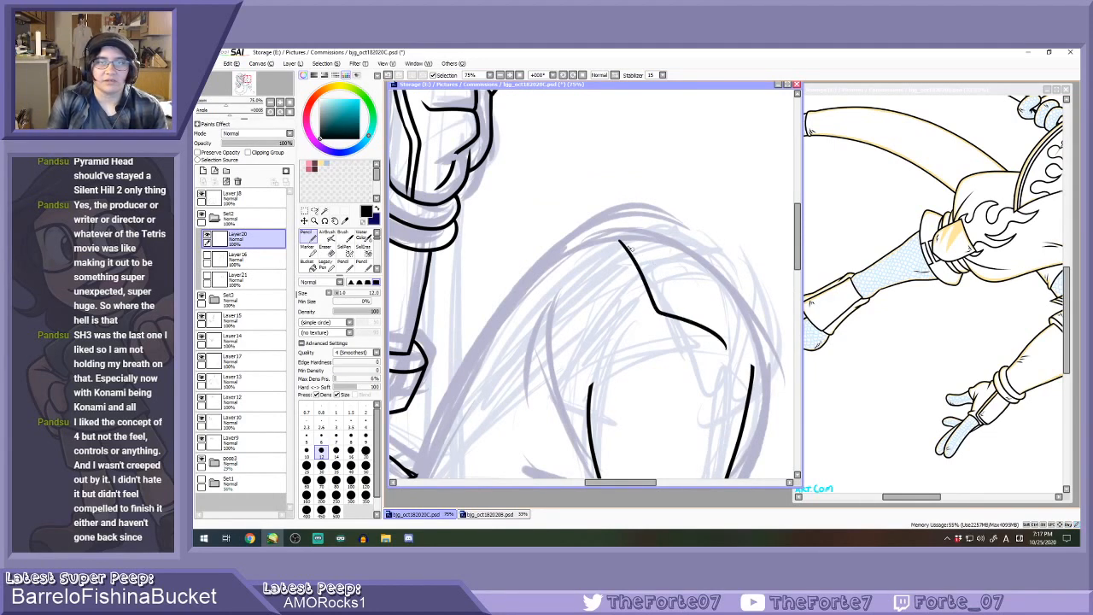
key("ctrl+z")
mouse_move(619, 240)
left_mouse_down()
mouse_move(664, 303)
mouse_move(719, 337)
left_mouse_up()
key("ctrl+z")
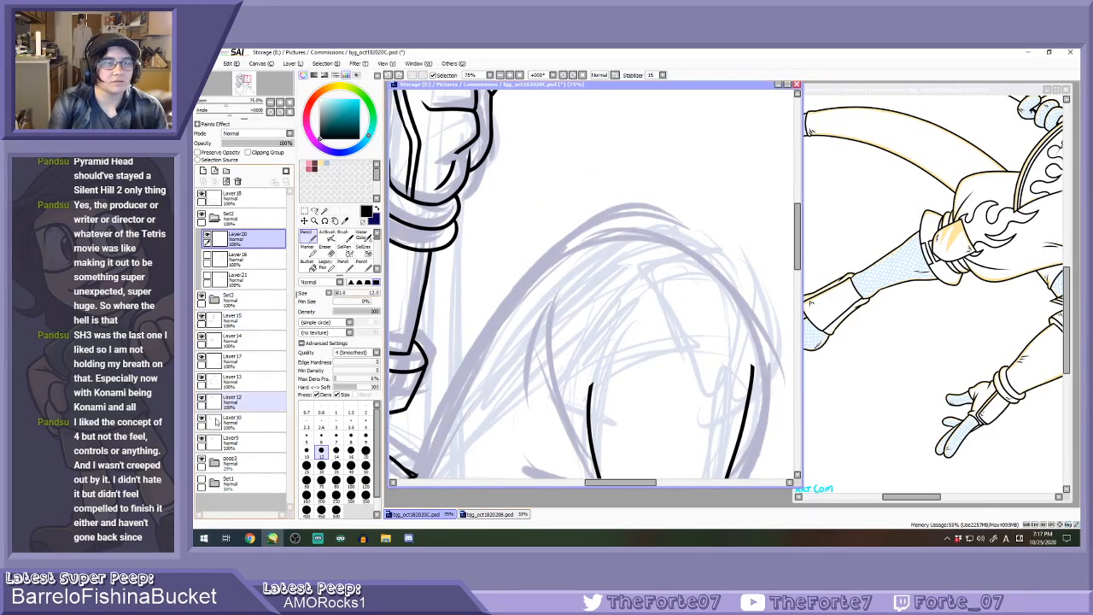
left_click(207, 279)
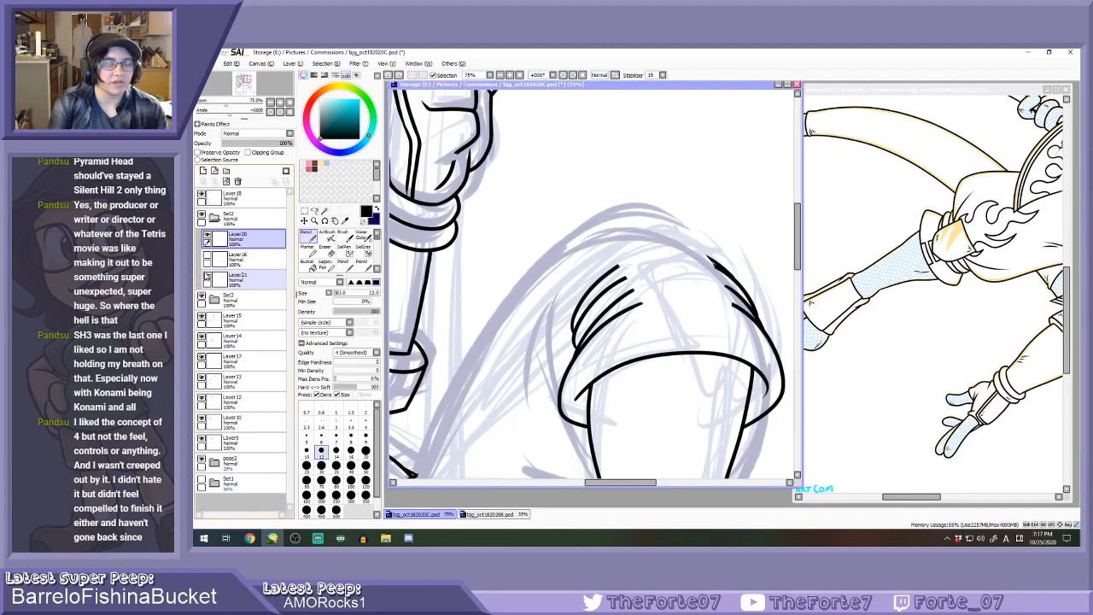
left_click(206, 278)
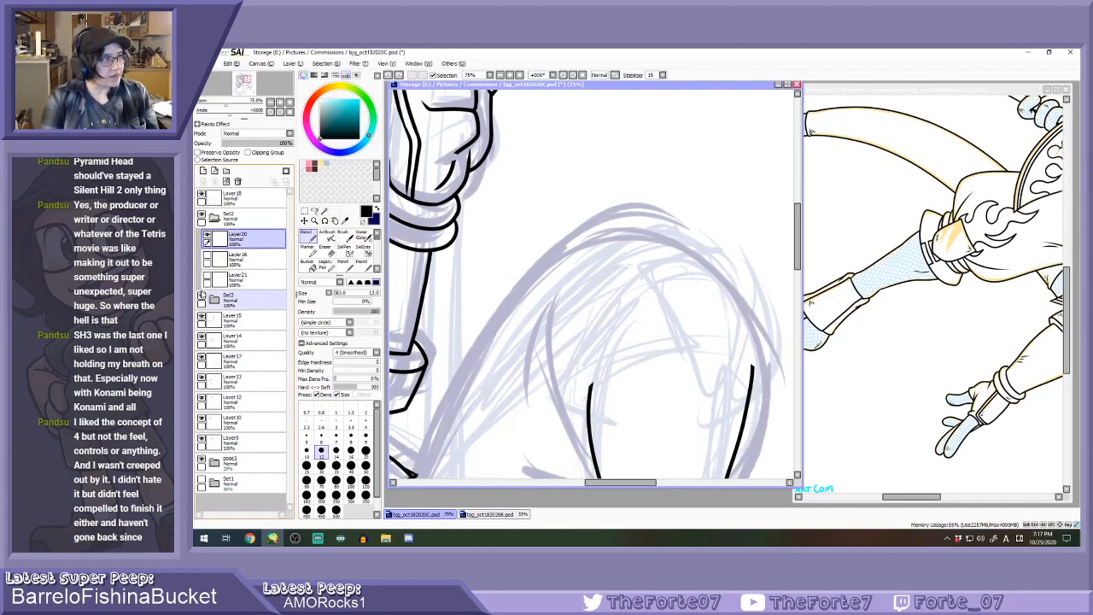
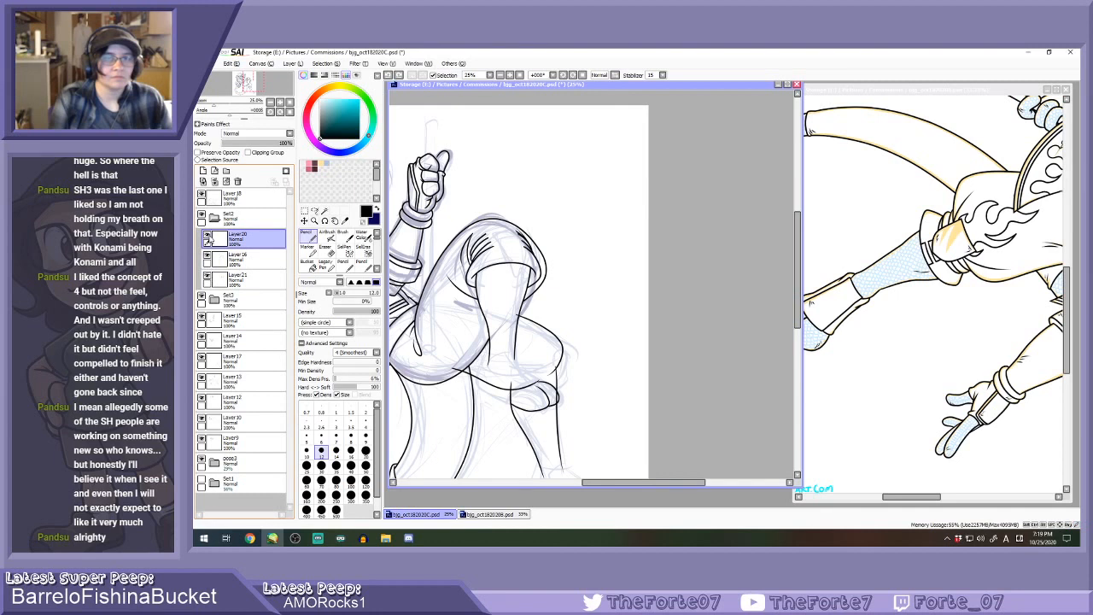
Hide the Set2 and Set3 folders, collapse Set2, expand the pose3 sketch folder and select Layer11 in it.
left_click(215, 218)
left_click_drag(203, 216, 202, 237)
left_click(214, 399)
left_click(239, 422)
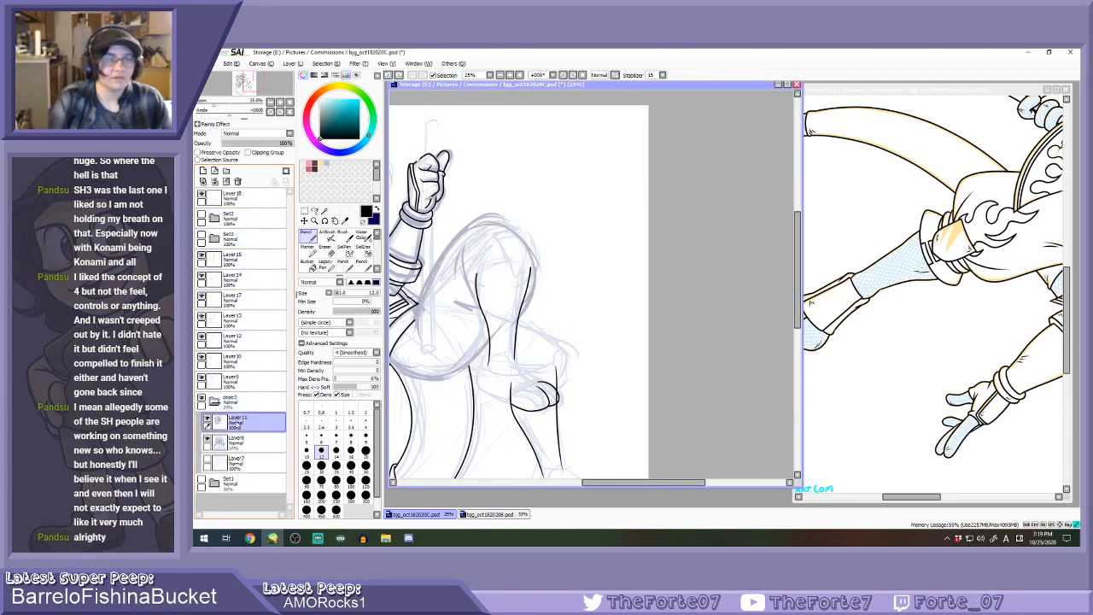
Set the pencil to size 20 and a red-orange color, and add a new layer directly beneath Layer11.
left_click(377, 208)
left_click(365, 482)
scroll(632, 240, "down", 1)
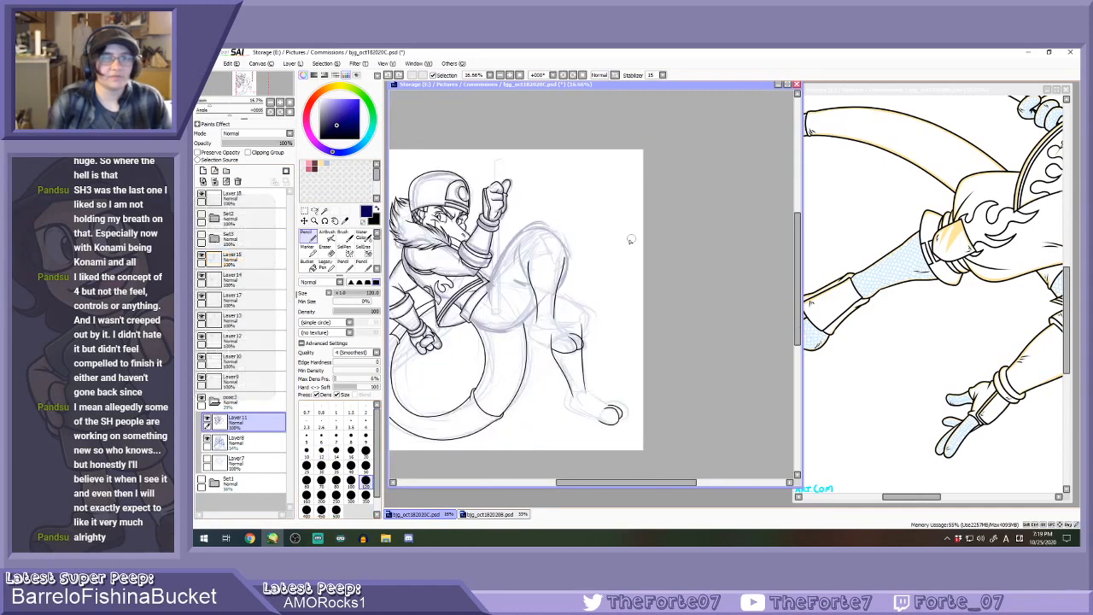
scroll(465, 289, "up", 1)
left_click(365, 451)
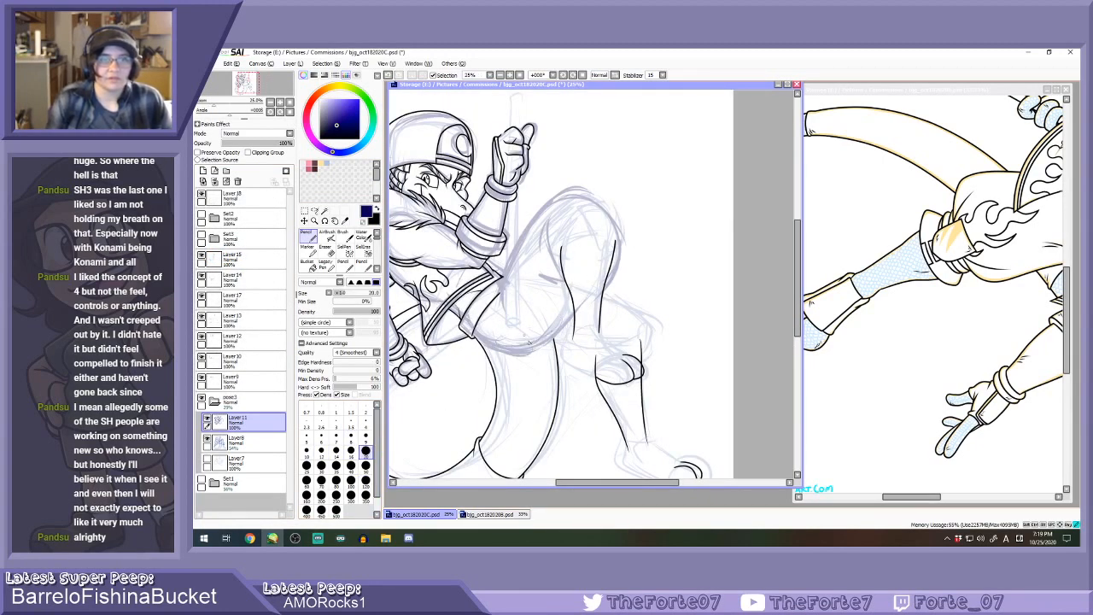
left_click(377, 209)
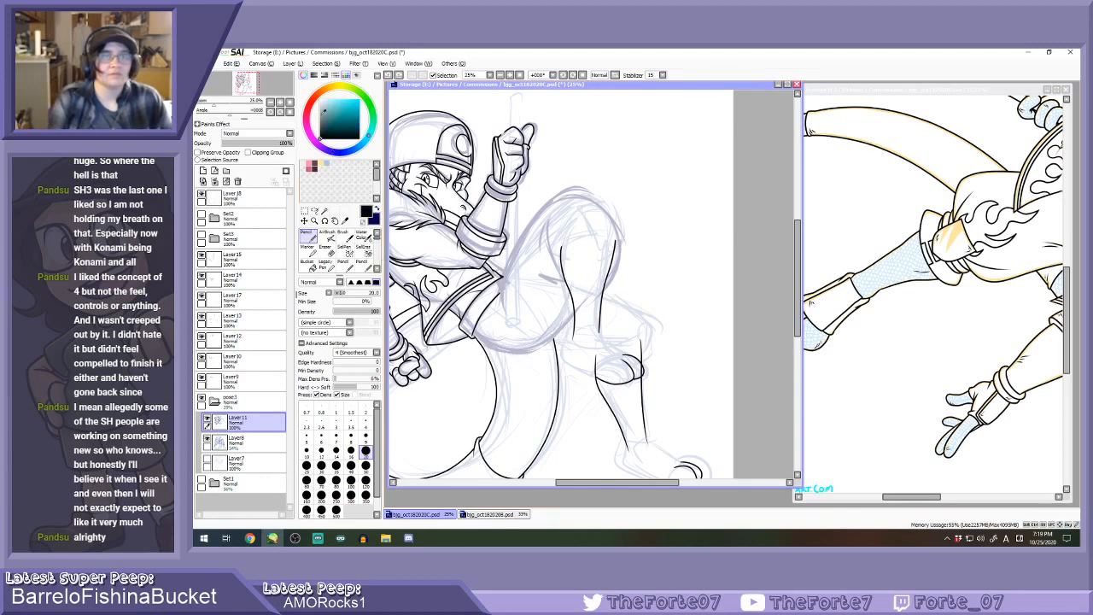
left_click(342, 112)
left_click(203, 171)
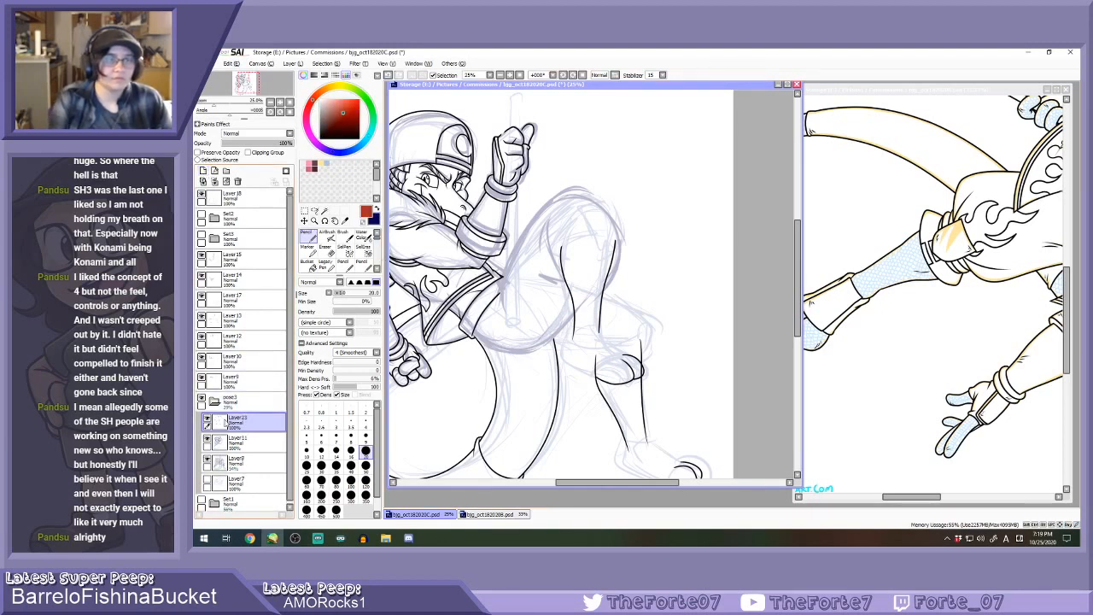
left_click_drag(265, 431, 259, 446)
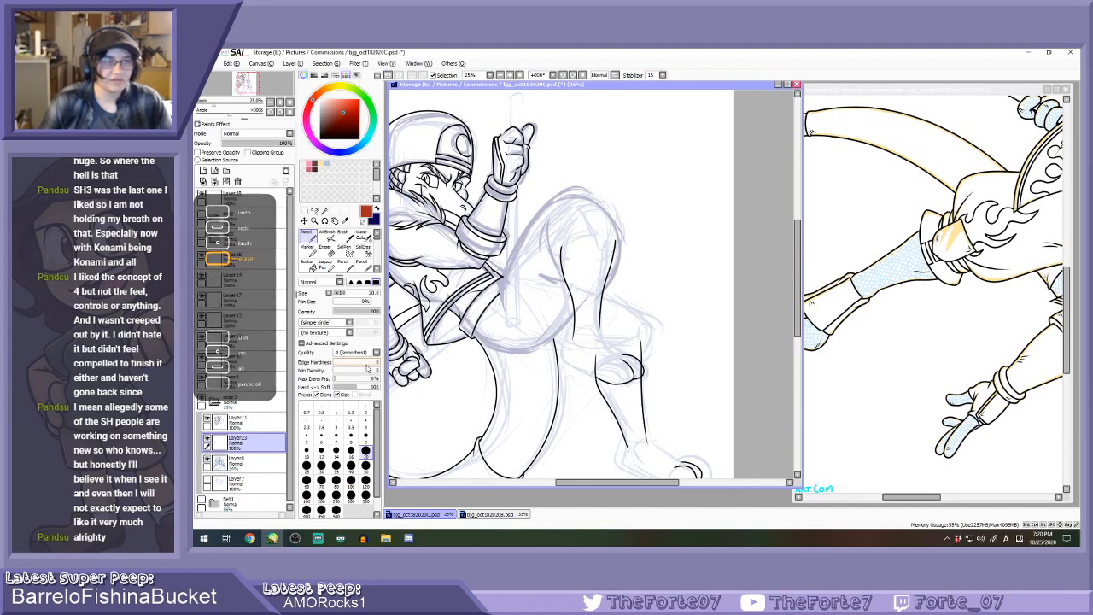
Sketch the raised leg's underlying anatomy in red-orange on the new layer, covering the thigh, bent knee and shin down to the ankle.
mouse_move(482, 333)
left_mouse_down()
mouse_move(541, 341)
mouse_move(517, 334)
mouse_move(558, 307)
left_mouse_up()
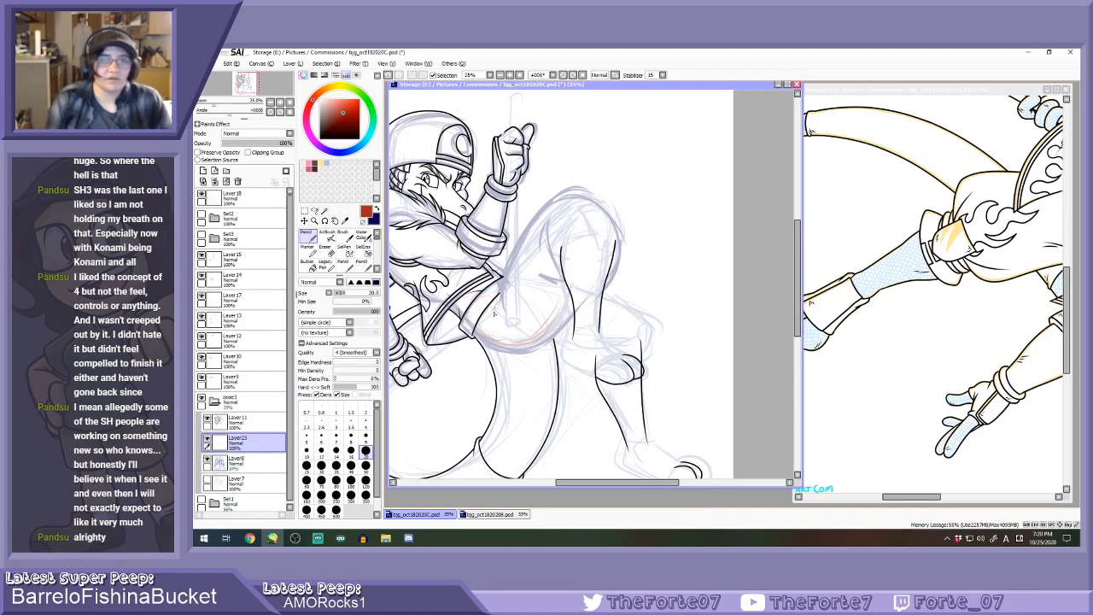
left_click_drag(515, 263, 571, 214)
mouse_move(549, 316)
left_mouse_down()
mouse_move(575, 224)
mouse_move(562, 212)
mouse_move(566, 286)
left_mouse_up()
mouse_move(567, 236)
left_mouse_down()
mouse_move(542, 226)
mouse_move(597, 221)
mouse_move(597, 205)
mouse_move(599, 284)
mouse_move(608, 230)
left_mouse_up()
mouse_move(606, 220)
left_mouse_down()
mouse_move(599, 284)
mouse_move(610, 252)
mouse_move(582, 203)
mouse_move(609, 253)
mouse_move(600, 282)
left_mouse_up()
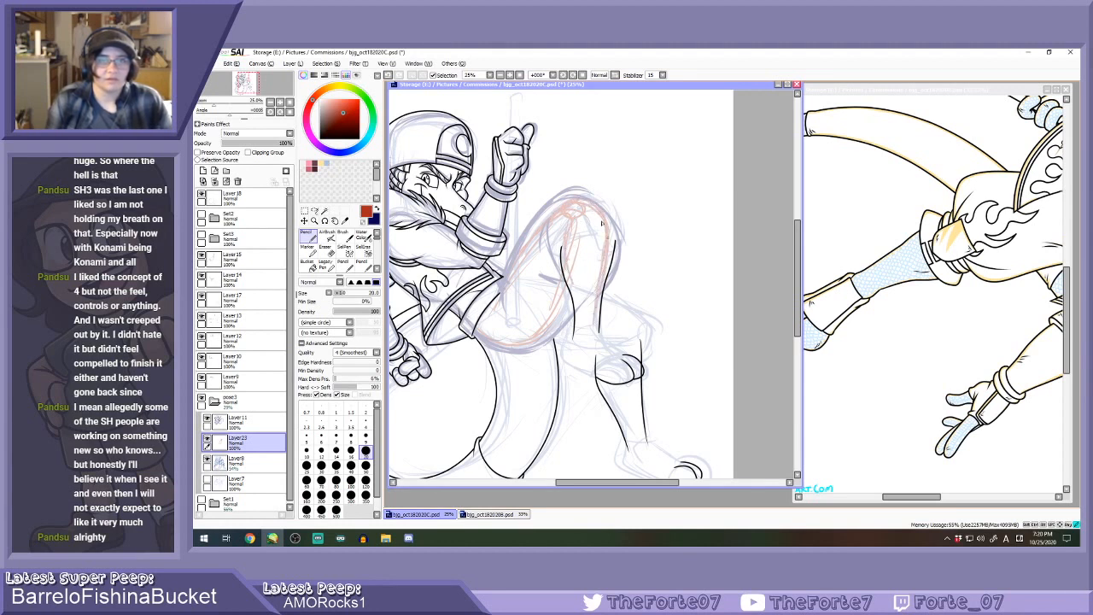
left_click_drag(590, 209, 605, 231)
mouse_move(502, 296)
left_mouse_down()
mouse_move(575, 206)
mouse_move(604, 239)
left_mouse_up()
left_click_drag(571, 278, 584, 327)
left_click_drag(572, 219, 575, 319)
mouse_move(609, 226)
left_mouse_down()
mouse_move(599, 329)
mouse_move(593, 347)
mouse_move(572, 343)
mouse_move(563, 359)
mouse_move(589, 350)
mouse_move(576, 326)
mouse_move(572, 364)
left_mouse_up()
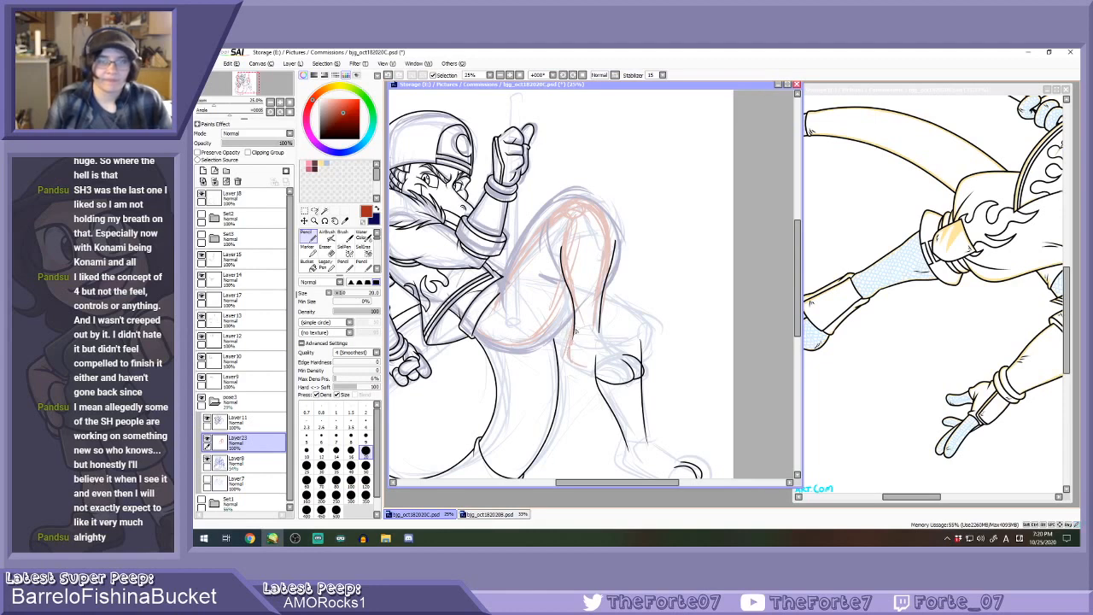
Bring more of the reference drawing's foot into view and sketch the raised leg's ankle and foot in red-orange.
left_click(927, 502)
mouse_move(926, 498)
left_mouse_down()
mouse_move(966, 498)
mouse_move(899, 498)
mouse_move(921, 498)
left_mouse_up()
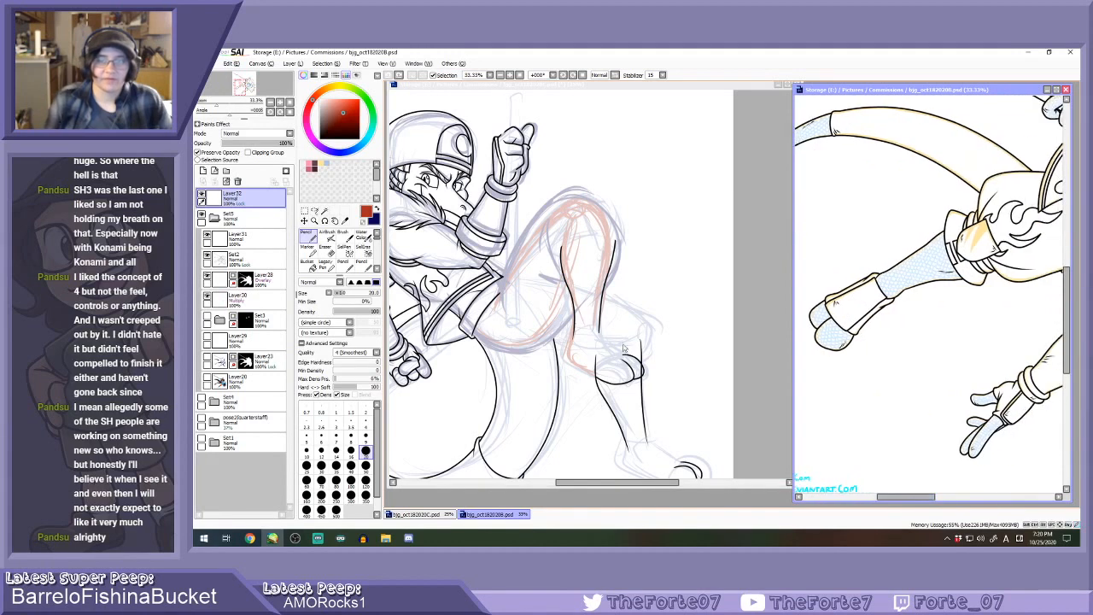
left_click(612, 369)
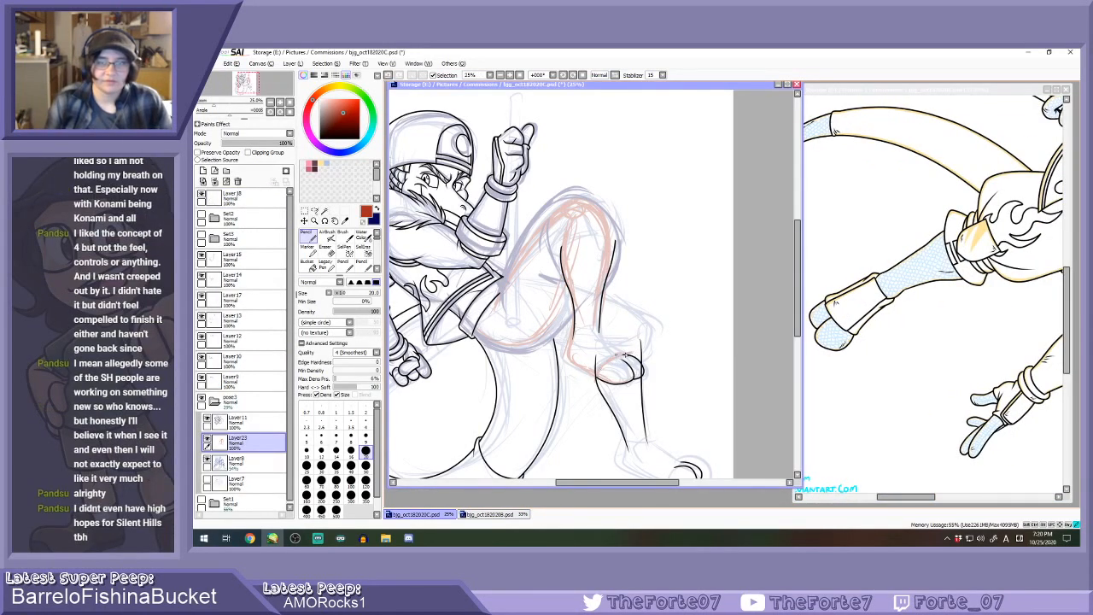
left_click_drag(566, 345, 592, 375)
mouse_move(573, 330)
left_mouse_down()
mouse_move(600, 326)
mouse_move(603, 368)
left_mouse_up()
mouse_move(581, 331)
left_mouse_down()
mouse_move(599, 329)
mouse_move(631, 360)
left_mouse_up()
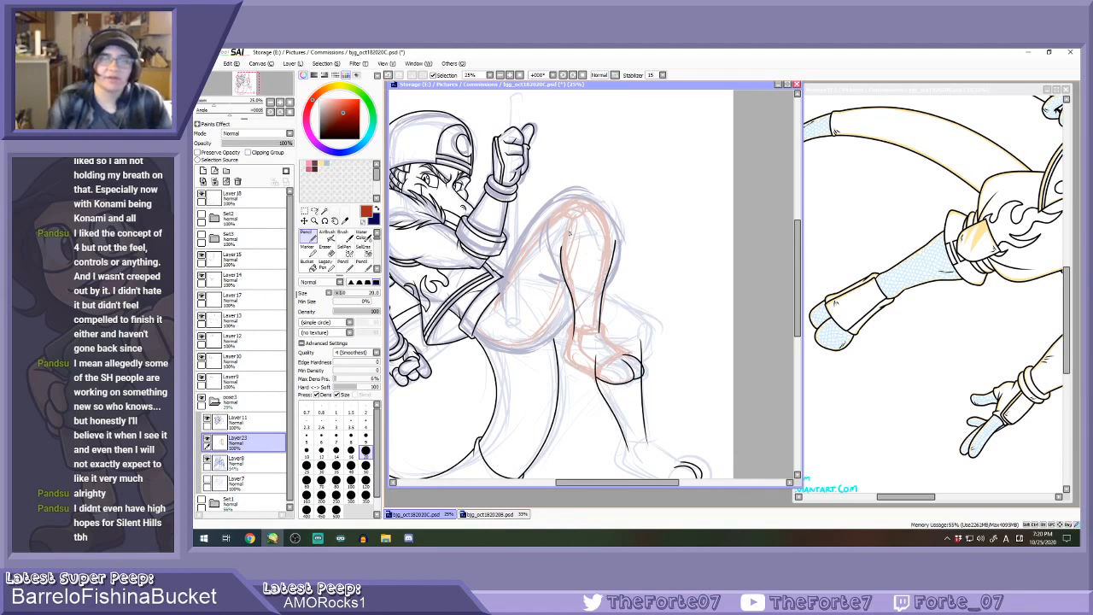
Sketch the other leg's thigh, knee and upper shin in red-orange behind the raised foot.
scroll(563, 251, "down", 3)
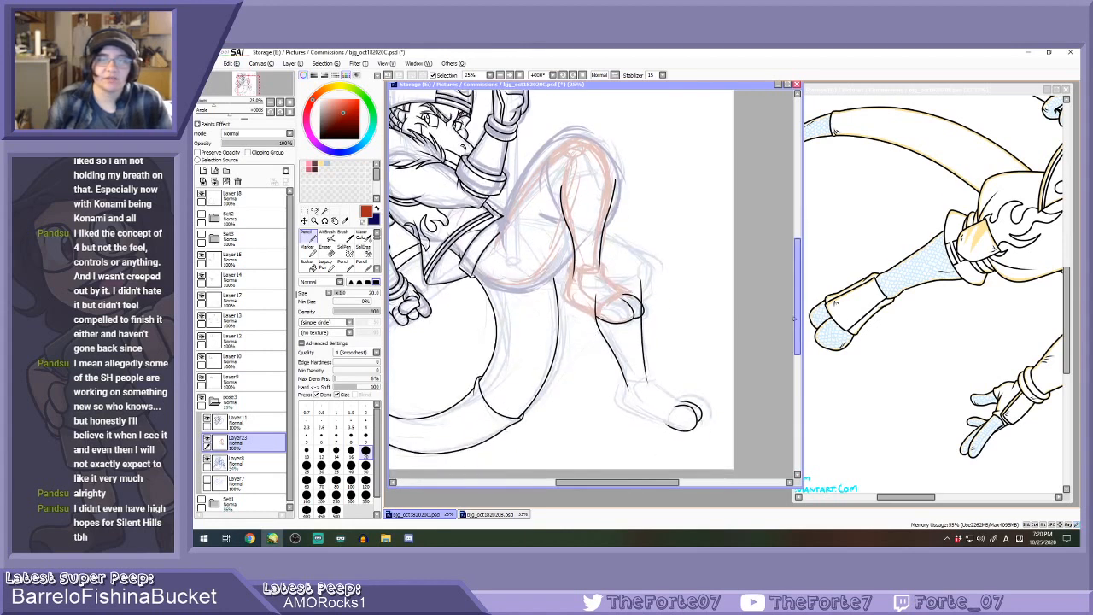
mouse_move(520, 228)
left_mouse_down()
mouse_move(553, 222)
mouse_move(531, 221)
left_mouse_up()
left_click_drag(582, 278, 629, 282)
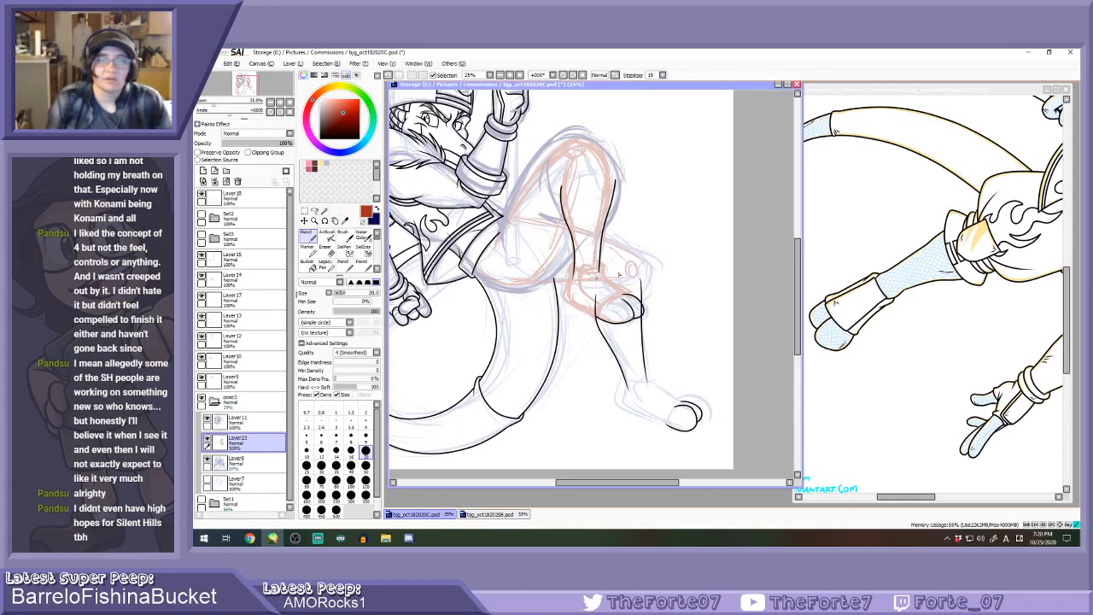
mouse_move(604, 246)
left_mouse_down()
mouse_move(631, 266)
mouse_move(604, 246)
mouse_move(631, 260)
mouse_move(650, 389)
left_mouse_up()
Sketch the other leg's calf, heel, sole and upper foot line in red-orange down to the toes.
mouse_move(612, 343)
left_mouse_down()
mouse_move(622, 388)
mouse_move(648, 419)
mouse_move(629, 378)
mouse_move(649, 418)
mouse_move(630, 399)
mouse_move(670, 424)
left_mouse_up()
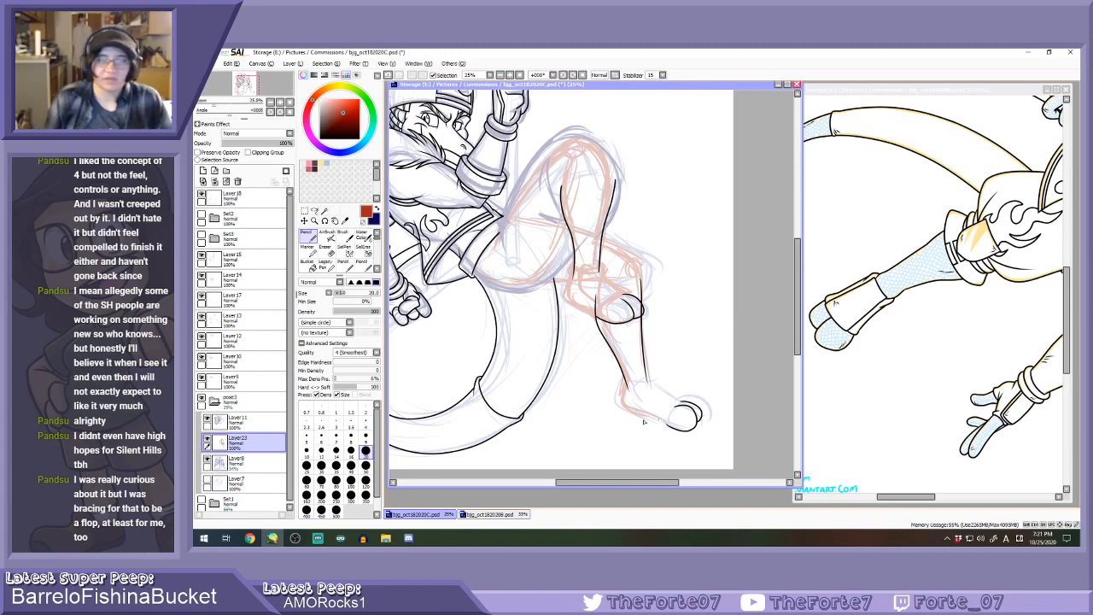
left_click_drag(632, 411, 671, 421)
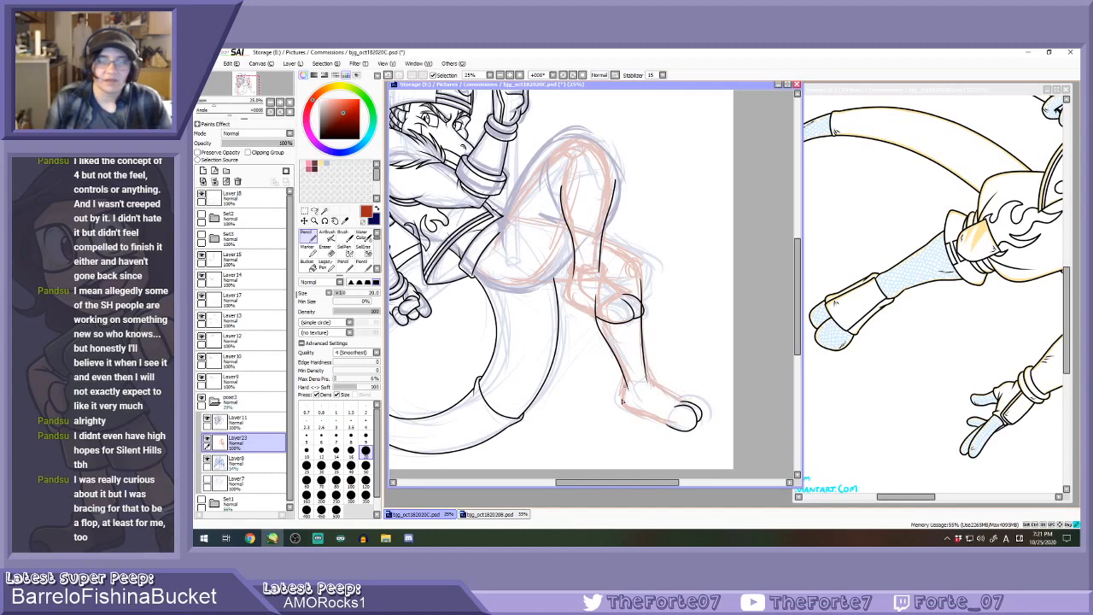
left_click_drag(628, 411, 684, 433)
left_click_drag(627, 380, 617, 398)
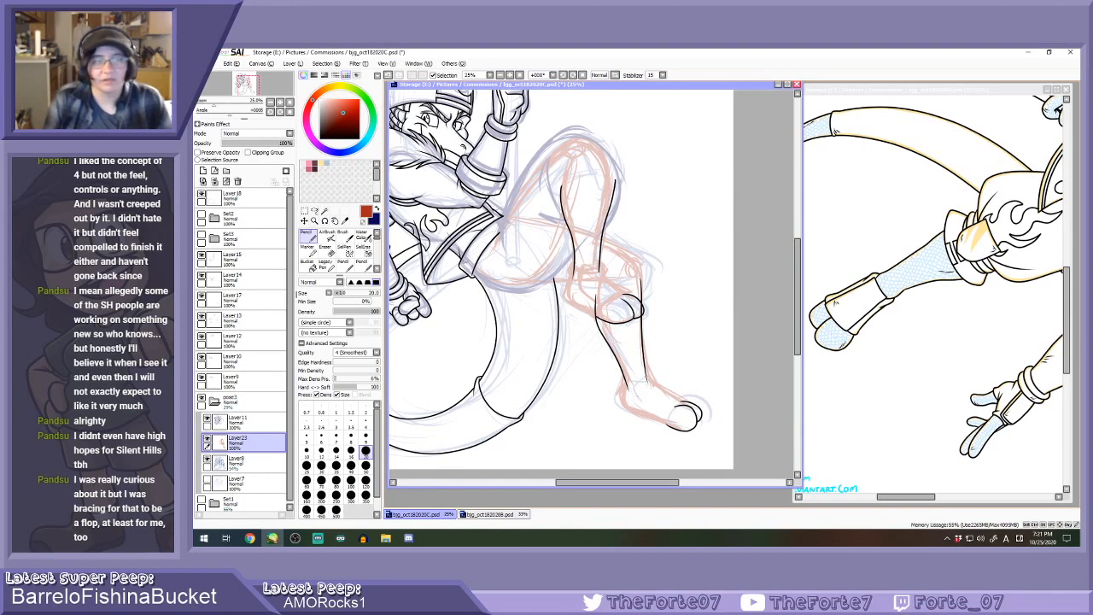
Lasso the raised foot's inked toes on Layer13, shift them slightly to the right and clear the selection.
left_click(237, 420)
left_click(379, 207)
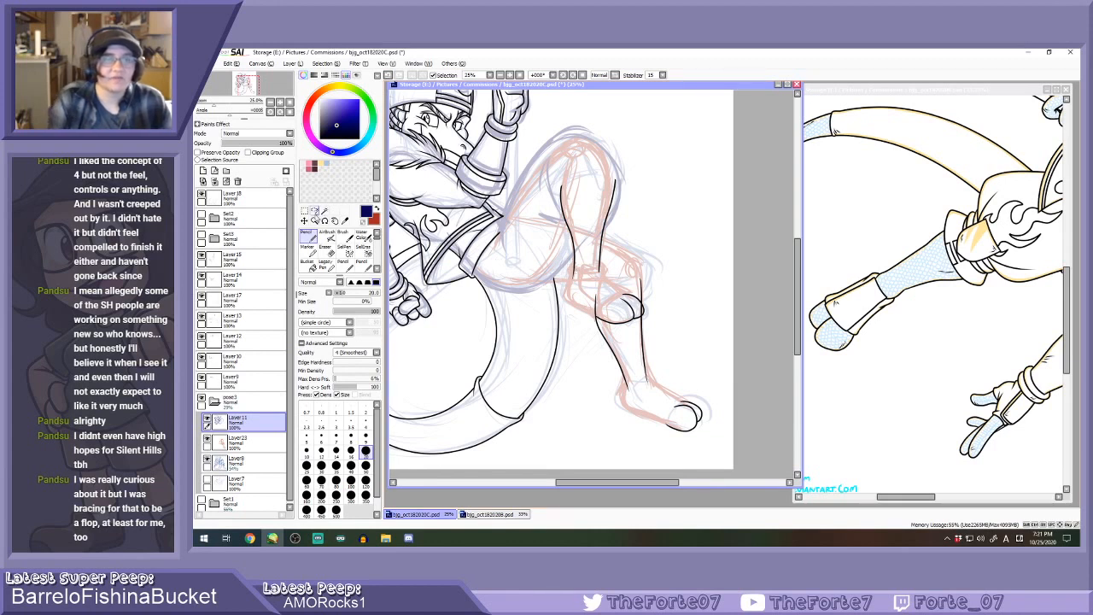
left_click(314, 210)
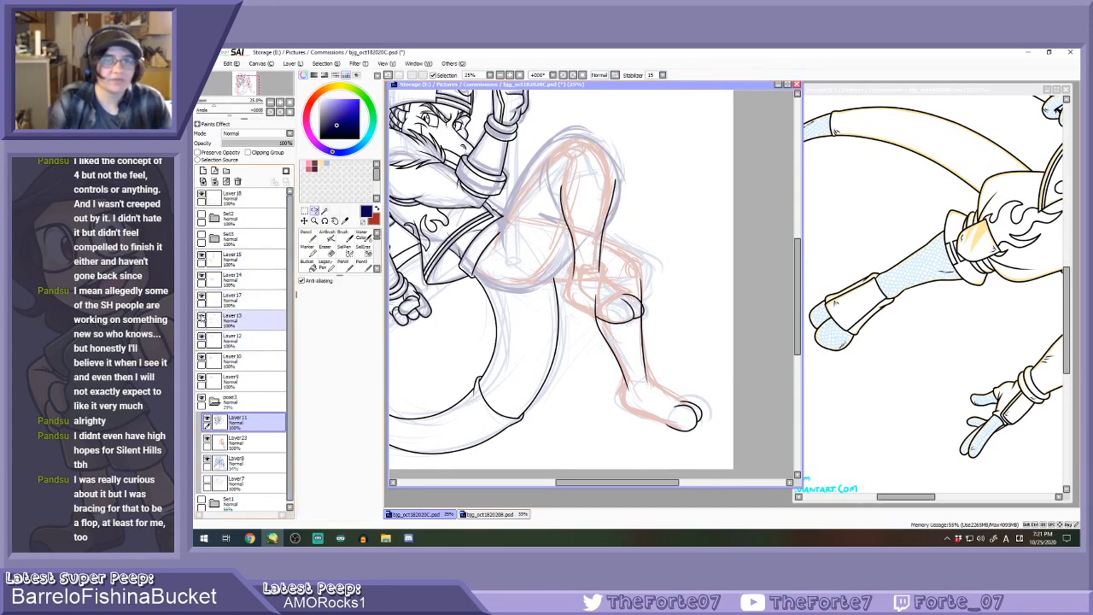
mouse_move(642, 278)
left_mouse_down()
mouse_move(632, 343)
mouse_move(643, 278)
mouse_move(651, 295)
mouse_move(642, 300)
left_mouse_up()
left_click(235, 318)
key("ctrl+d")
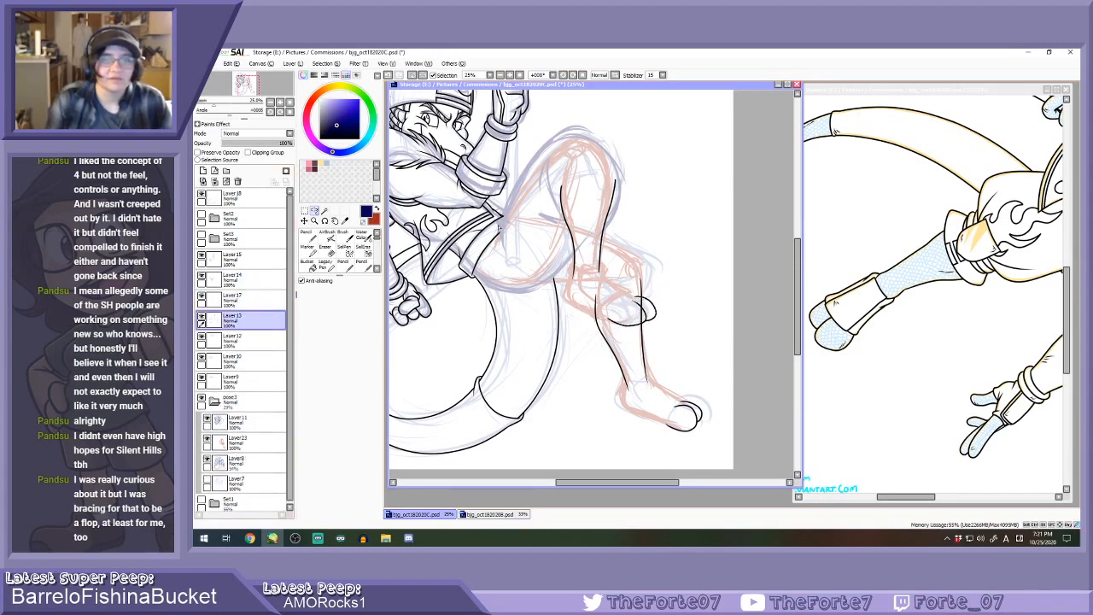
Sketch the raised foot's covering and ankle opening on Layer11 with the textured pencil at size 40 in dark blue.
left_click(235, 421)
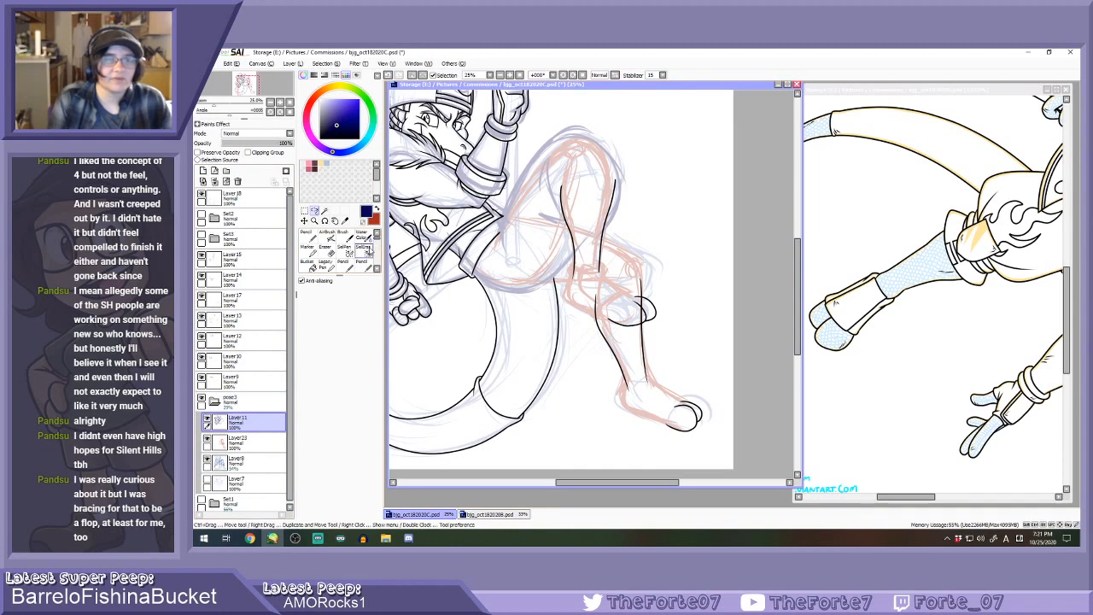
key("n")
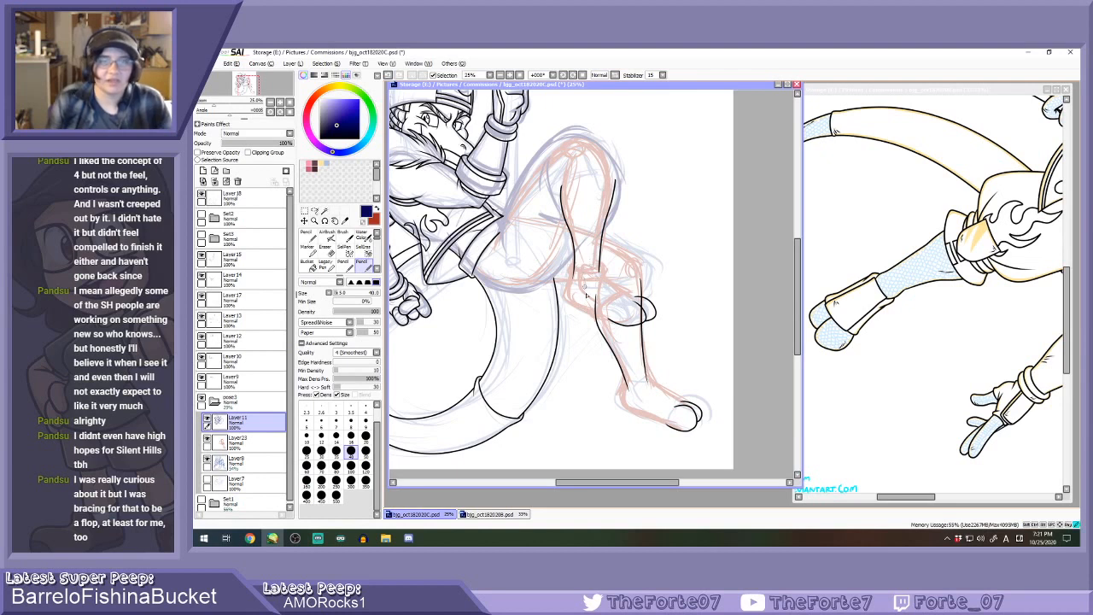
mouse_move(585, 283)
left_mouse_down()
mouse_move(617, 310)
mouse_move(634, 296)
mouse_move(583, 274)
mouse_move(602, 267)
mouse_move(639, 293)
left_mouse_up()
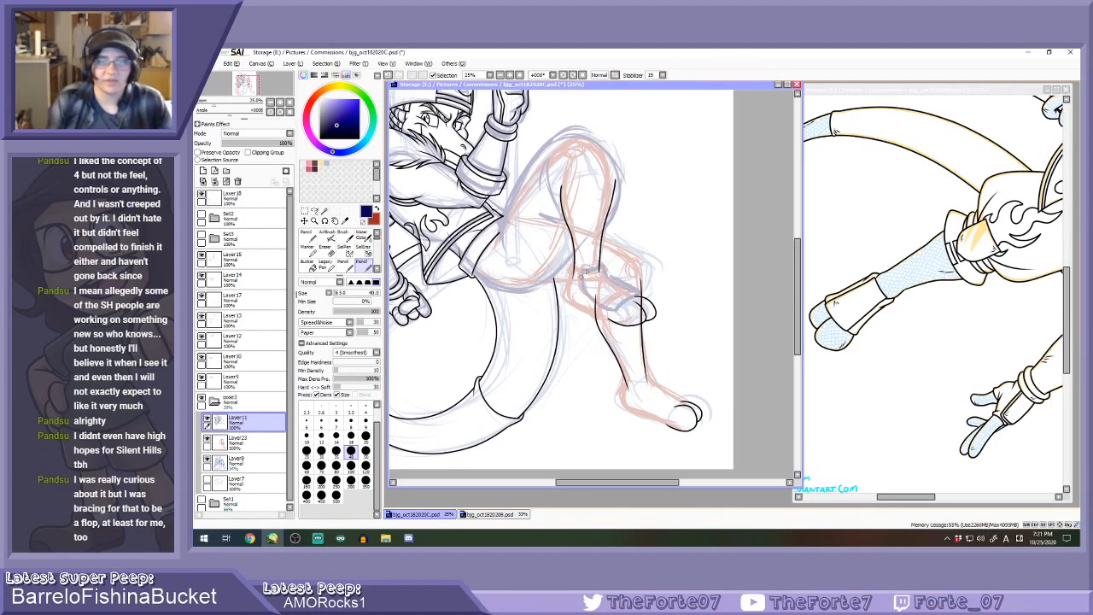
mouse_move(571, 266)
left_mouse_down()
mouse_move(579, 309)
mouse_move(598, 316)
left_mouse_up()
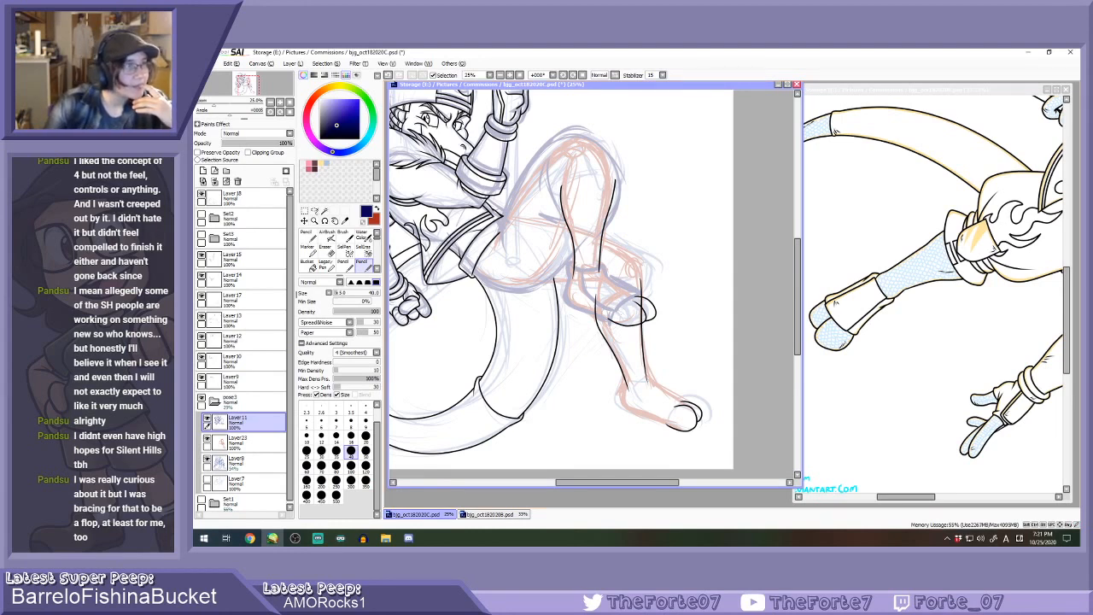
key("alt+Tab")
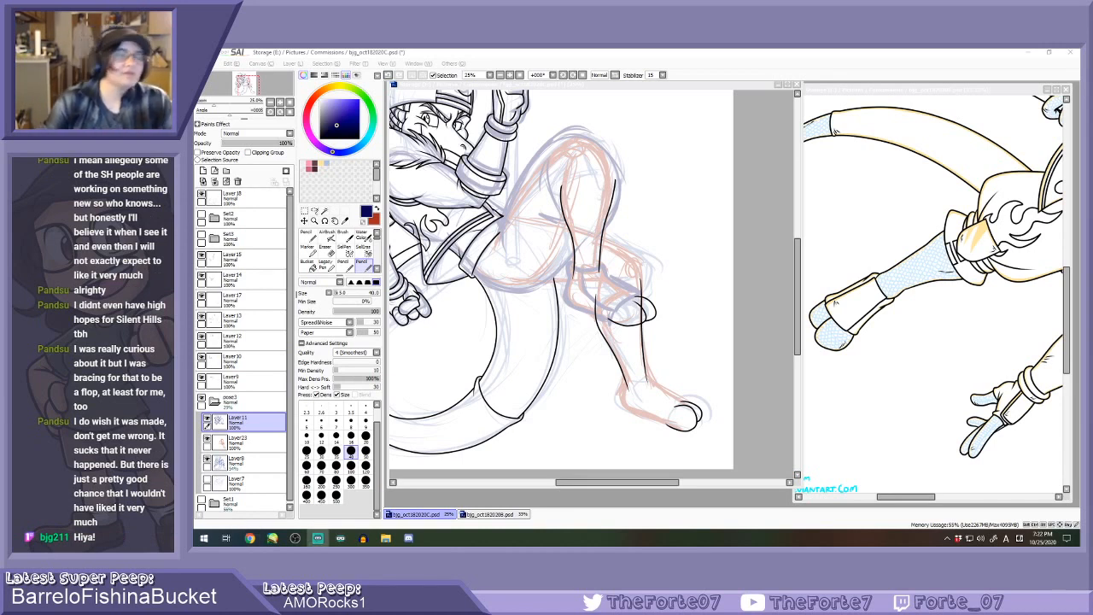
left_click(600, 89)
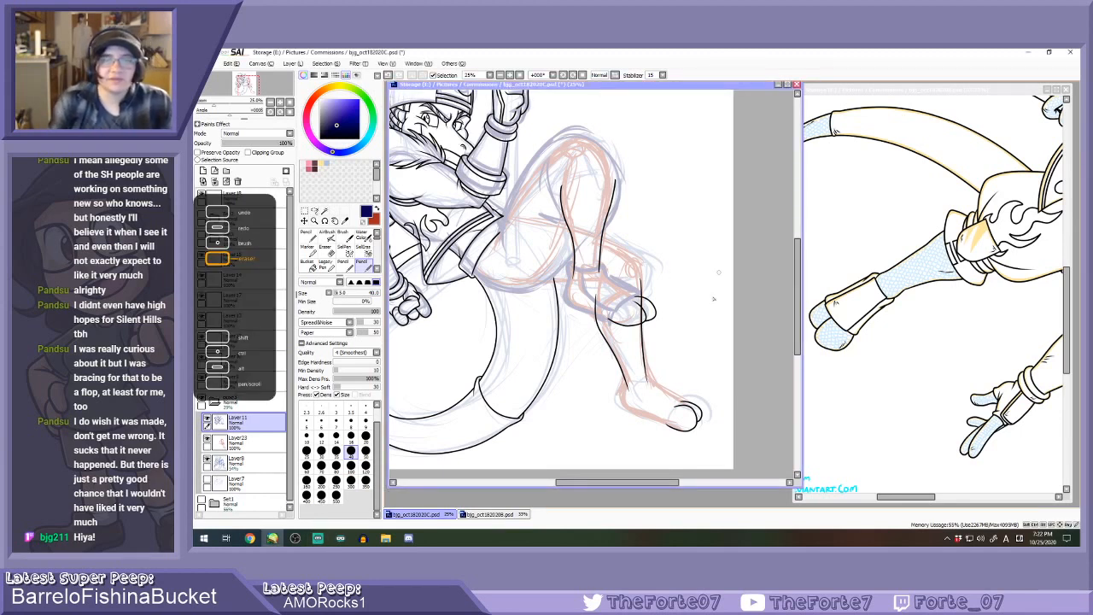
Sketch the lower foot's covering and ankle opening on Layer11 in dark blue, and erase stray sketch marks around the ankles.
mouse_move(636, 377)
left_mouse_down()
mouse_move(672, 394)
mouse_move(641, 389)
mouse_move(673, 413)
mouse_move(682, 399)
mouse_move(619, 384)
mouse_move(619, 406)
mouse_move(654, 420)
left_mouse_up()
left_click_drag(663, 413, 665, 428)
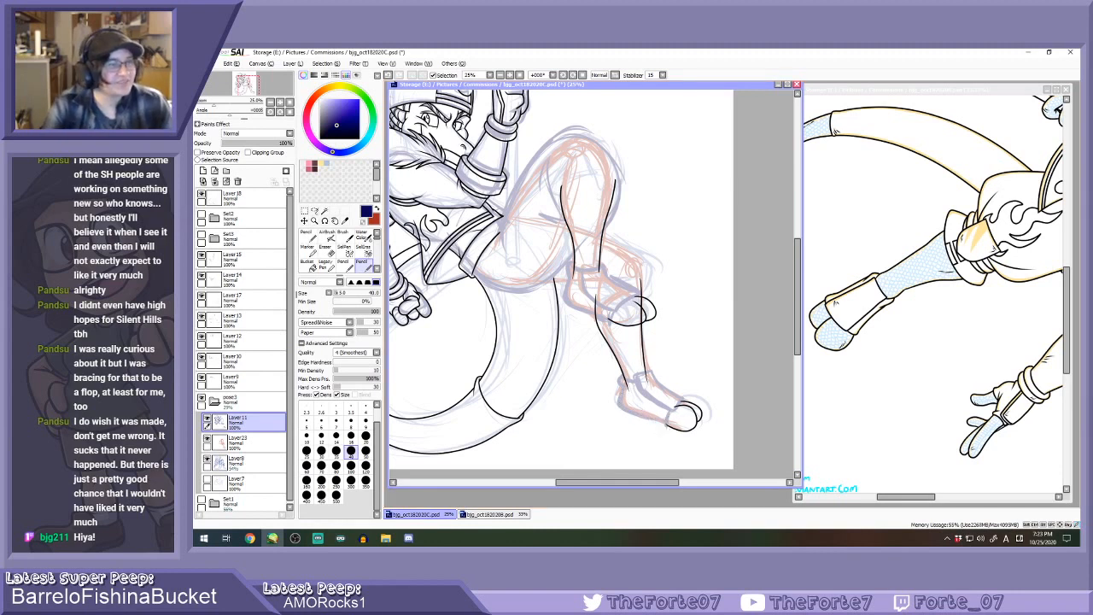
key("alt+Tab")
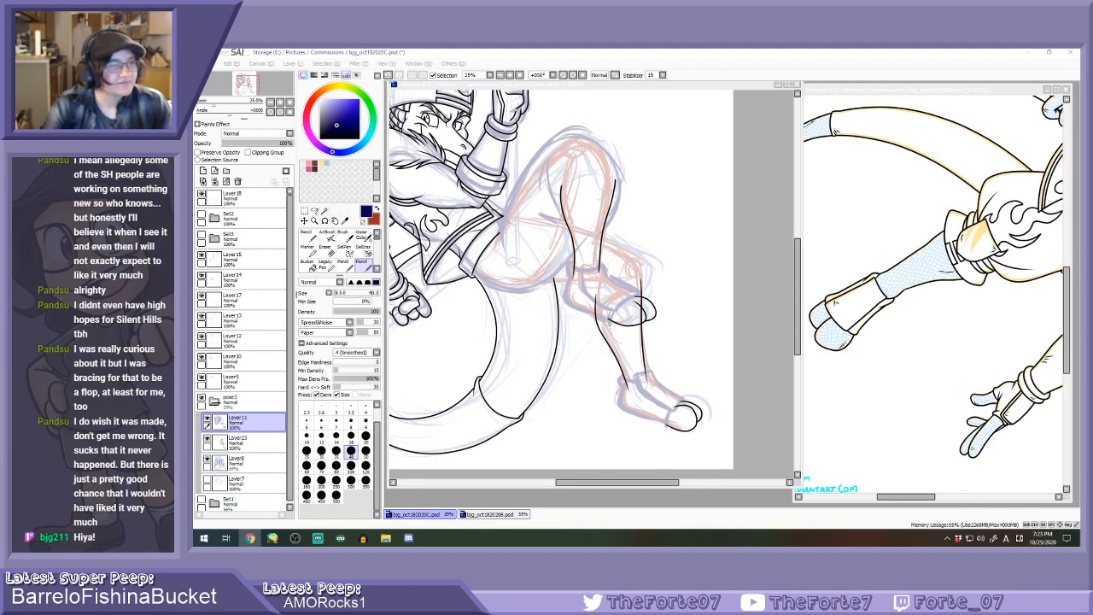
key("alt+Tab")
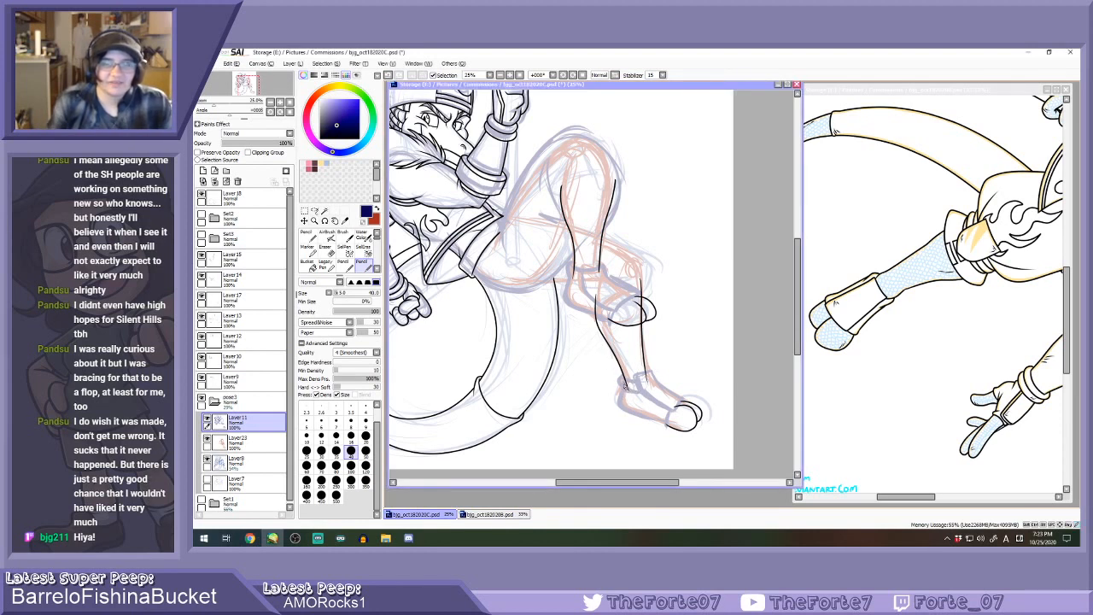
key("e")
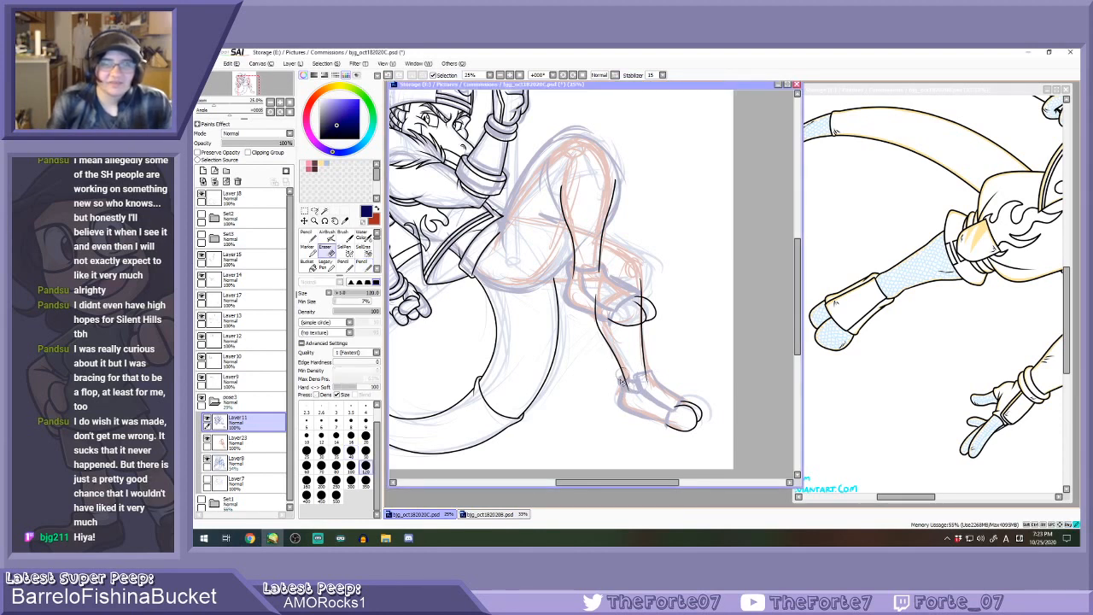
key("n")
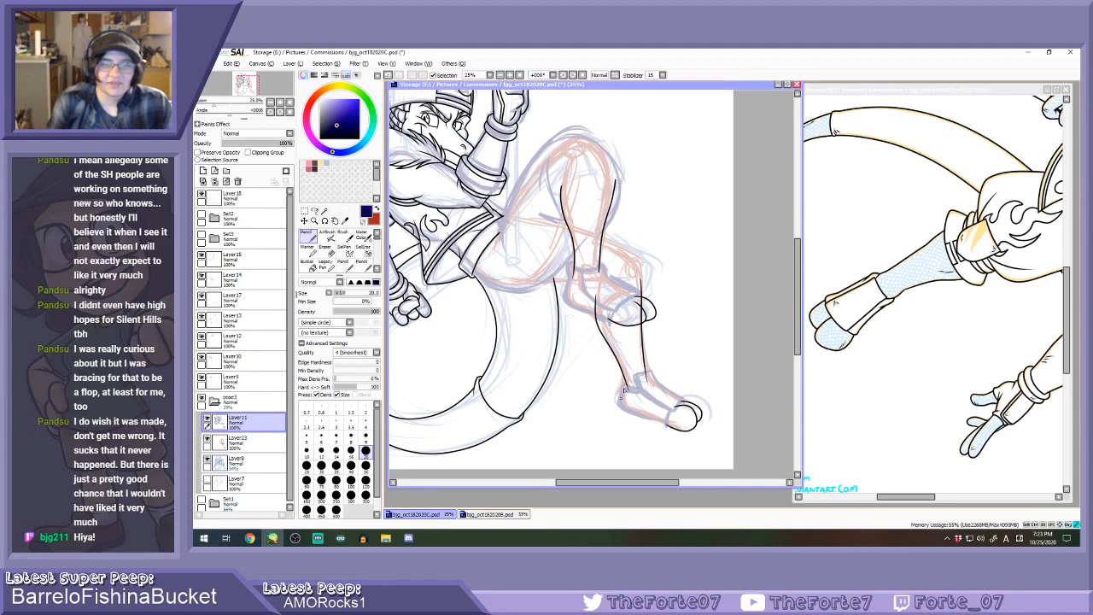
key("e")
left_click_drag(576, 277, 570, 271)
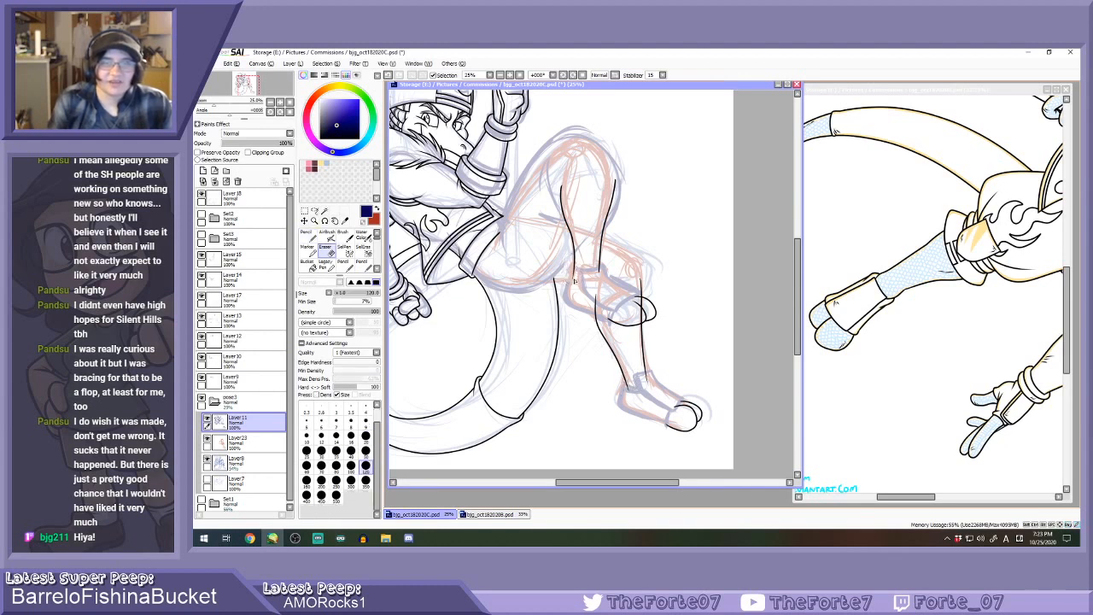
Sketch the shorts' flared cuff around the raised knee with the size 20 pencil in dark blue, erasing excess lines.
key("n")
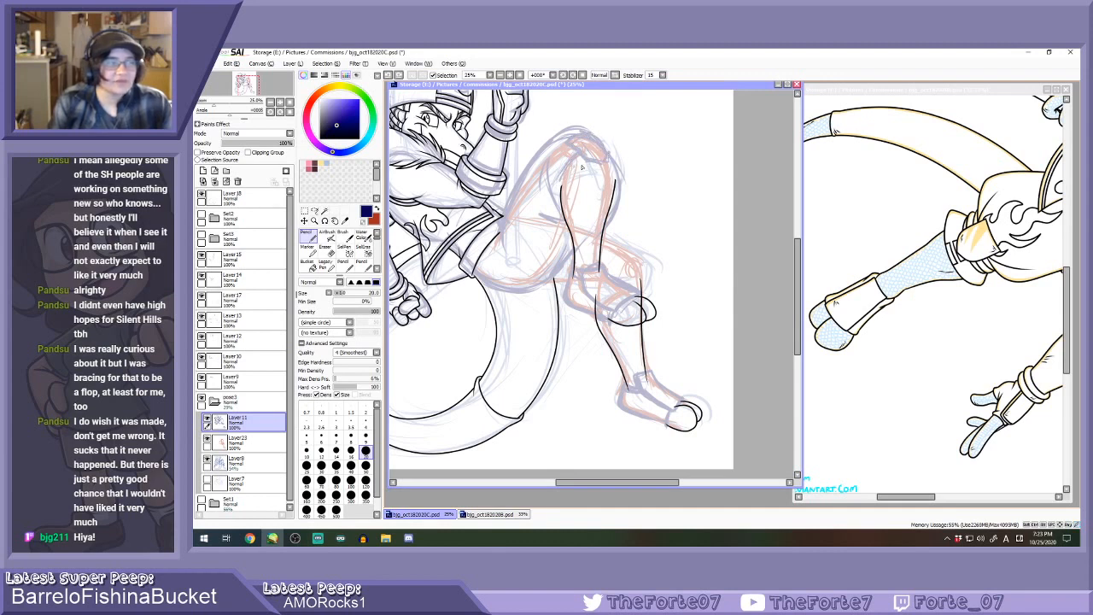
mouse_move(566, 182)
left_mouse_down()
mouse_move(609, 173)
mouse_move(582, 180)
mouse_move(617, 182)
mouse_move(580, 177)
mouse_move(607, 200)
mouse_move(599, 153)
mouse_move(615, 190)
left_mouse_up()
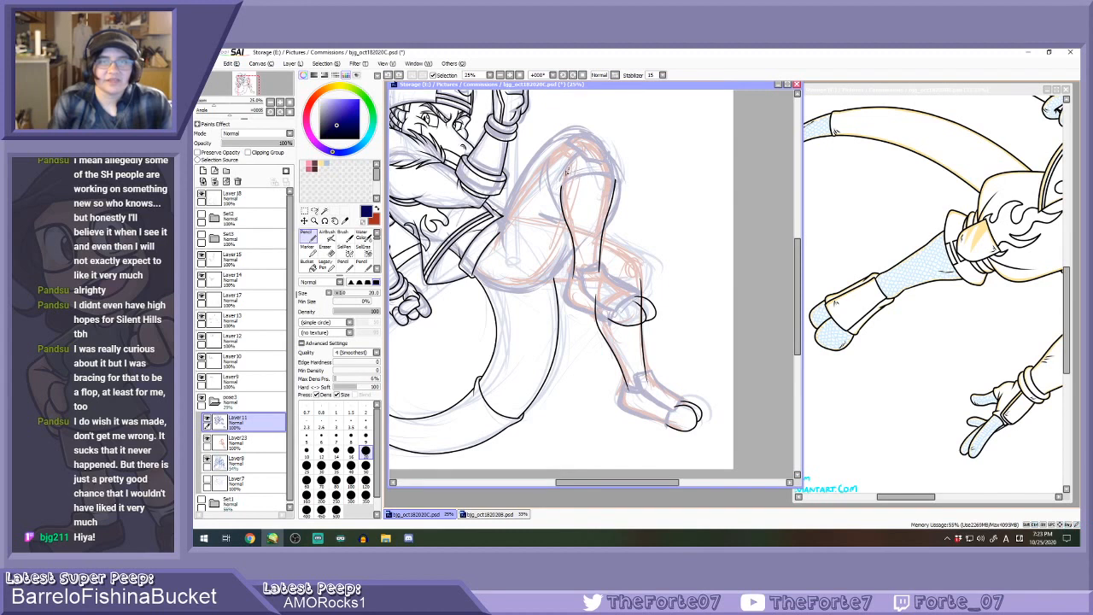
left_click_drag(563, 181, 617, 178)
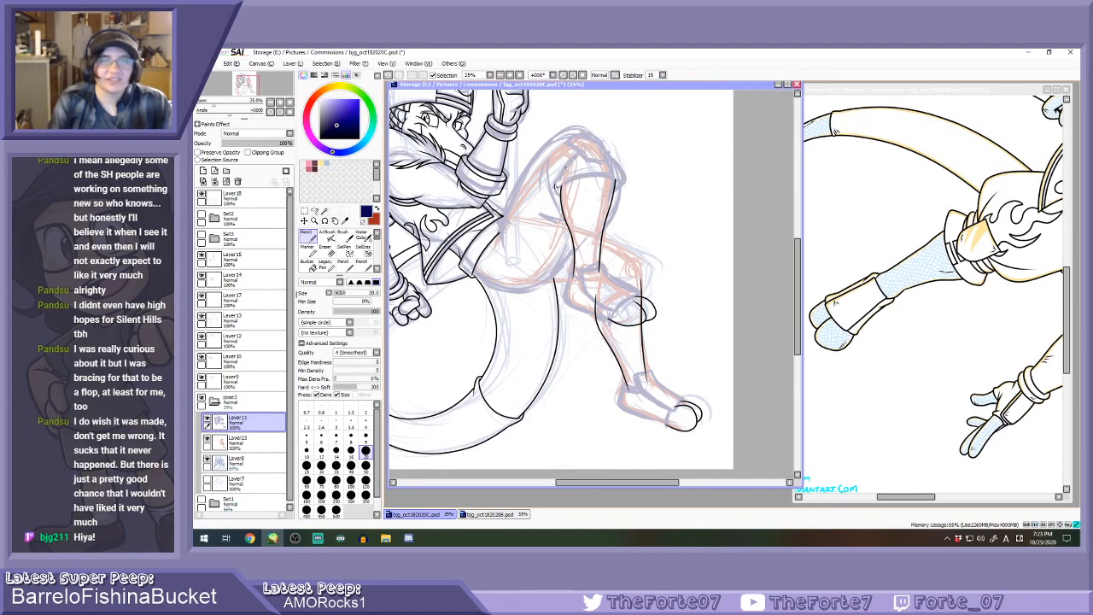
key("ctrl+z")
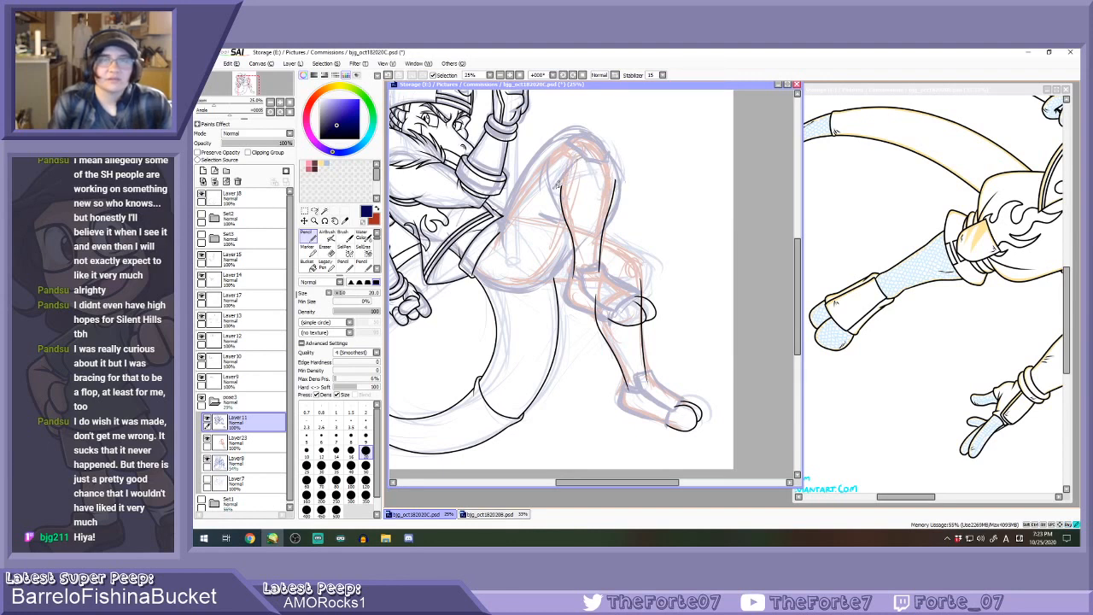
mouse_move(557, 189)
left_mouse_down()
mouse_move(598, 179)
mouse_move(624, 188)
left_mouse_up()
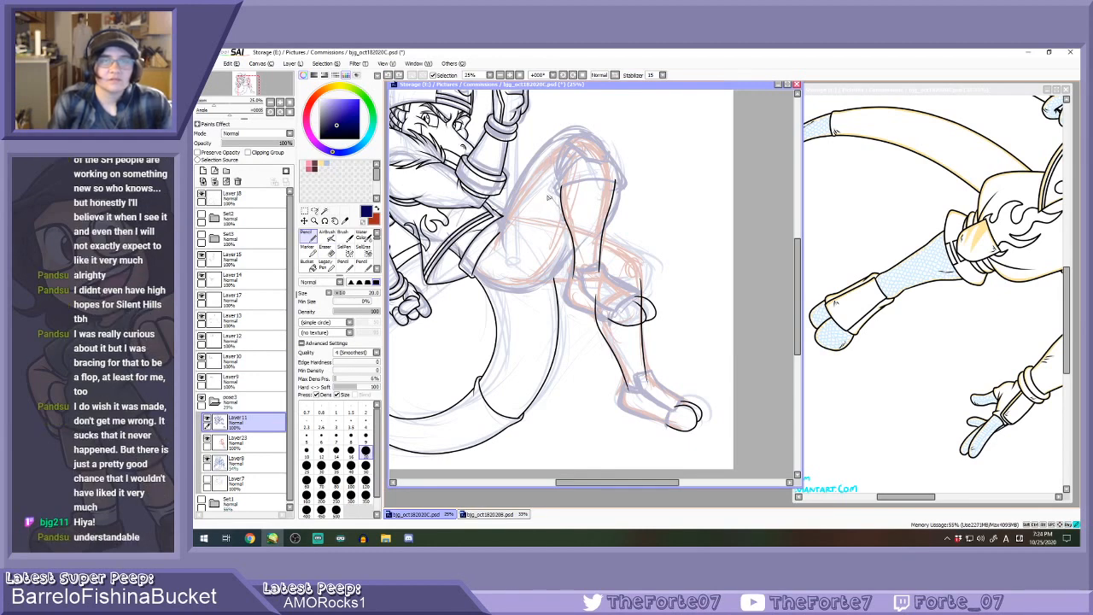
key("e")
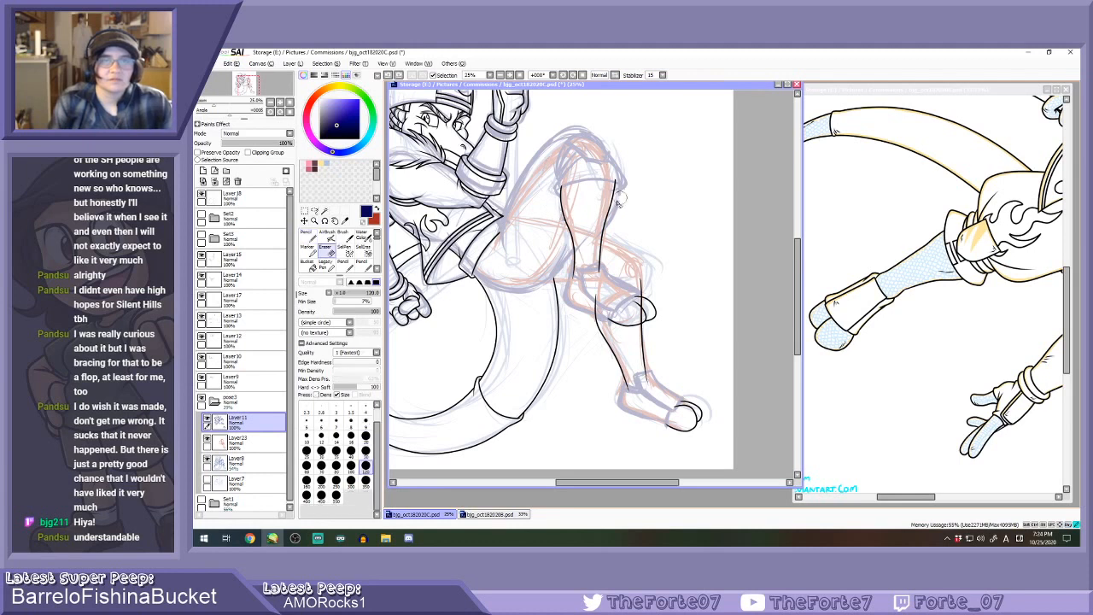
key("n")
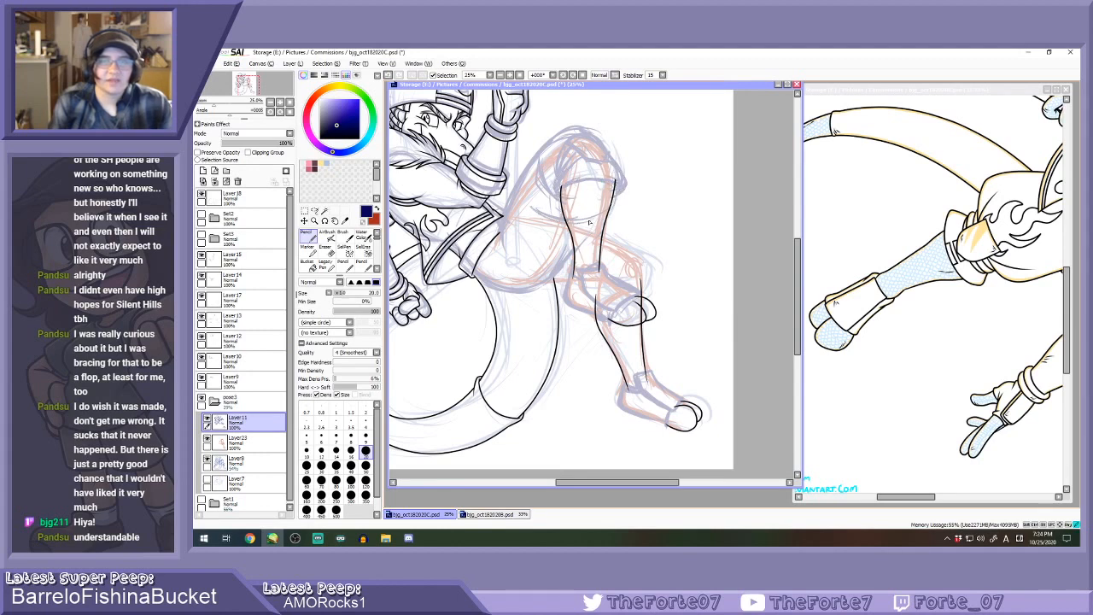
key("e")
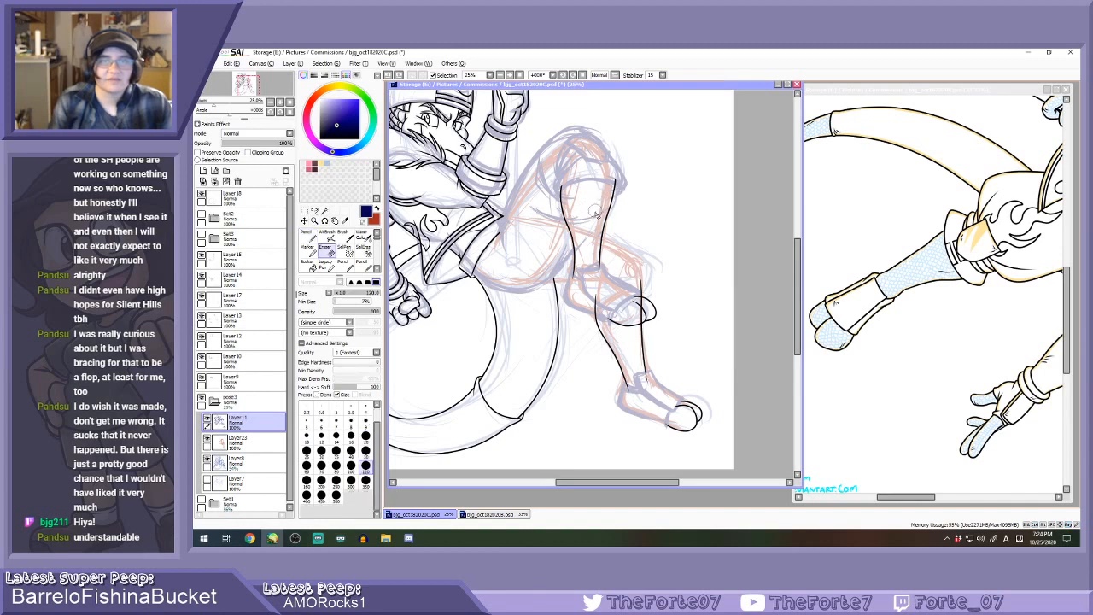
key("n")
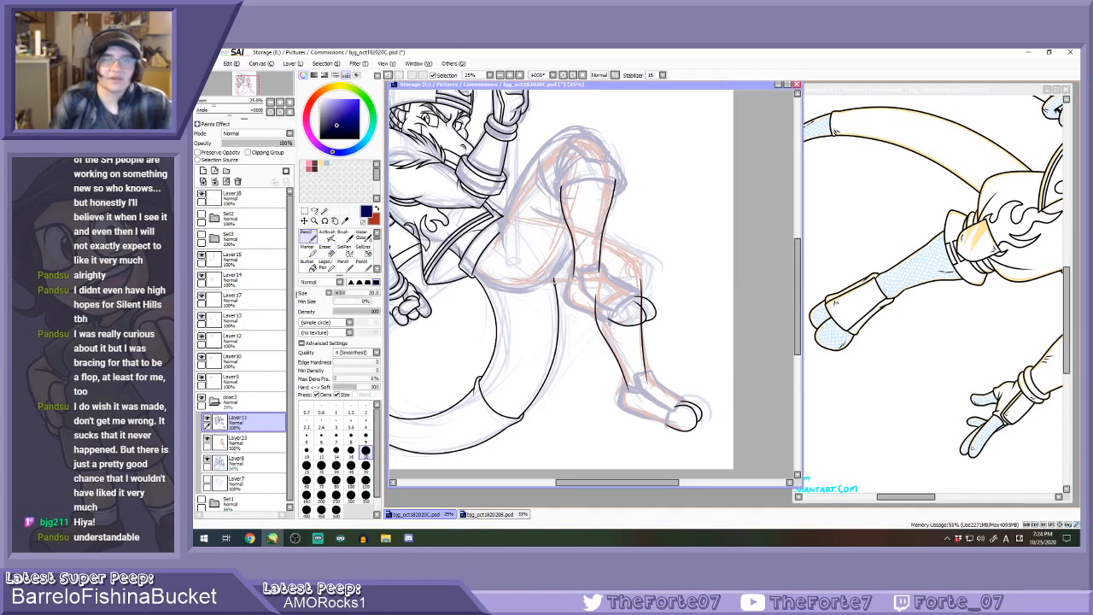
Sketch the other leg's knee and shorts cuff in dark blue behind the crossed shin, and save the file.
left_click_drag(653, 300, 646, 284)
key("ctrl+z")
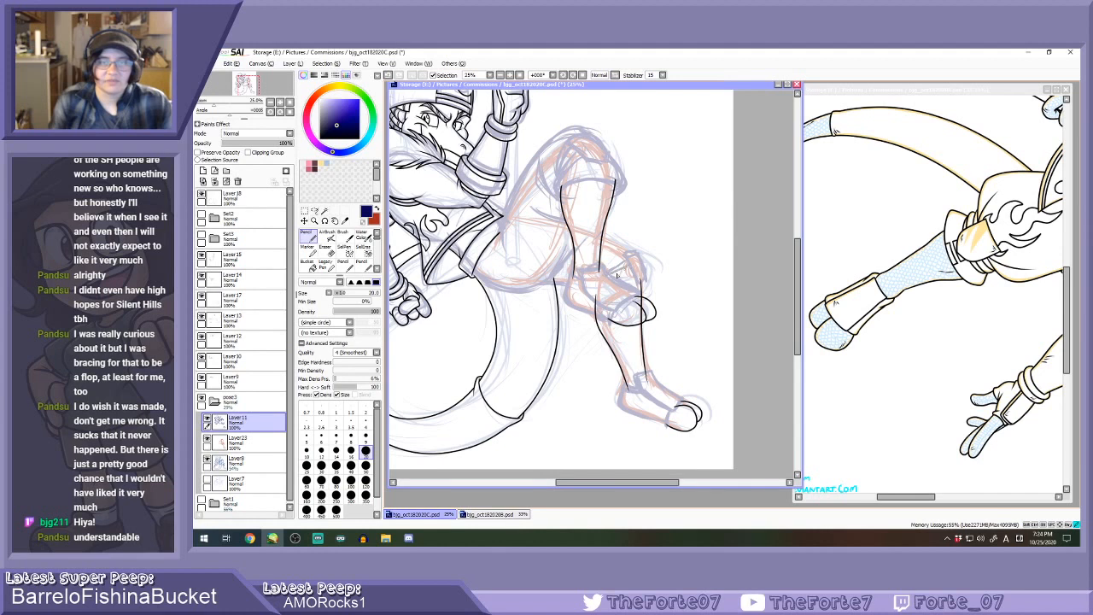
key("ctrl+z")
left_click_drag(608, 278, 625, 277)
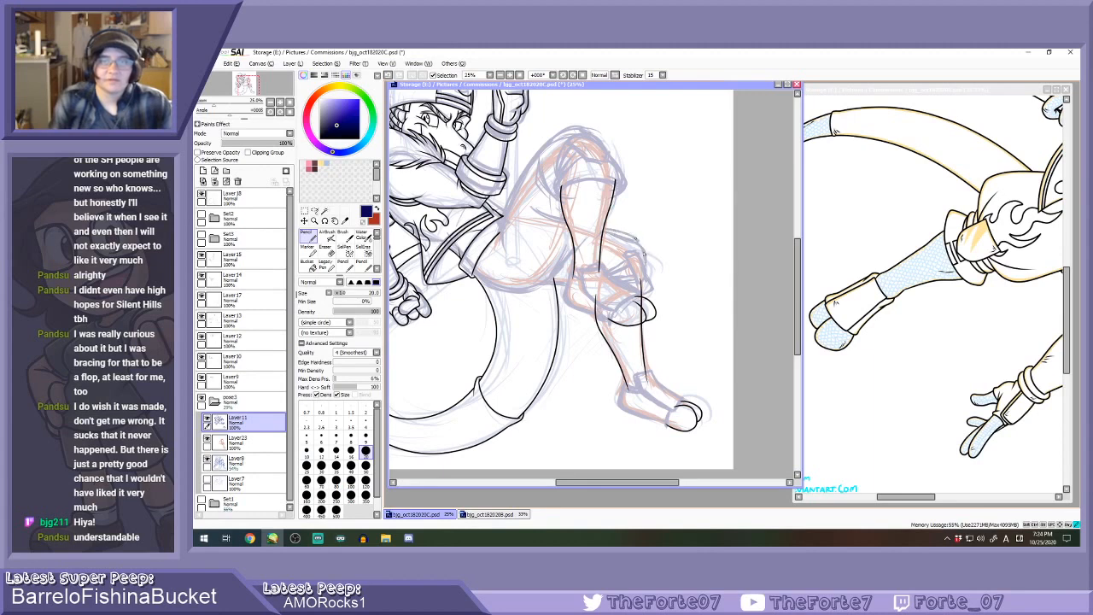
scroll(603, 252, "down", 3)
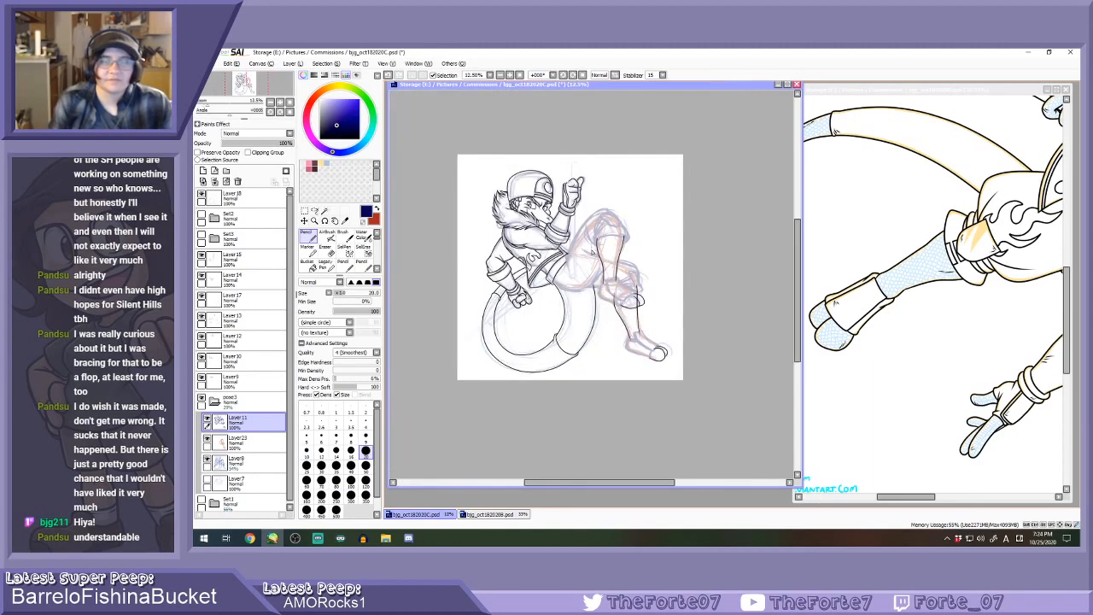
scroll(590, 252, "up", 1)
scroll(590, 252, "up", 1)
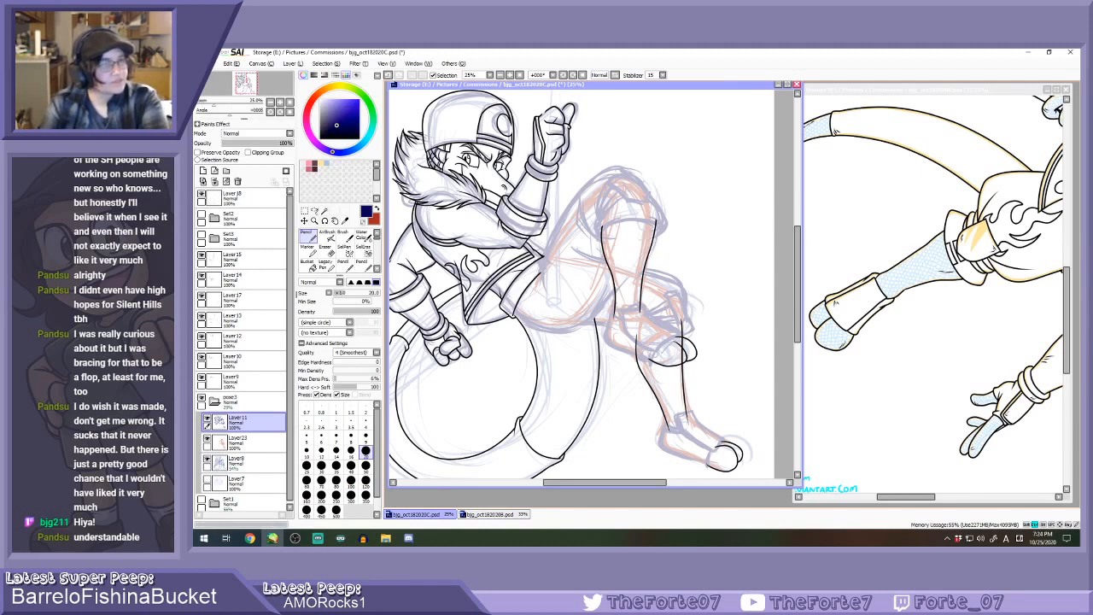
key("ctrl+s")
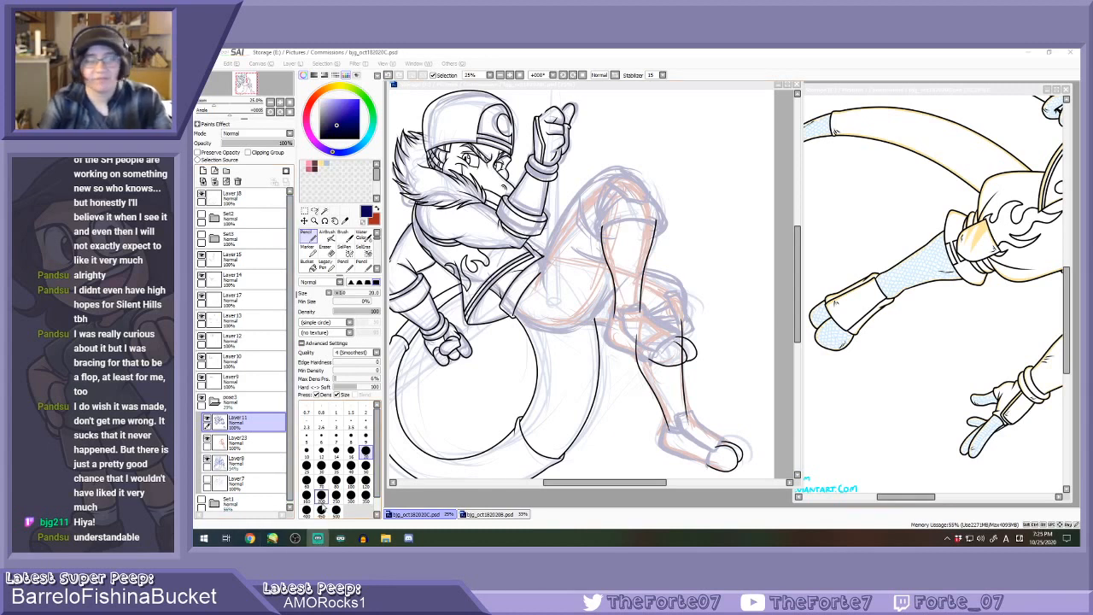
Maximize the canvas window, show and expand the Set2 group, and delete its layer of old knee fold lines.
double_click(662, 85)
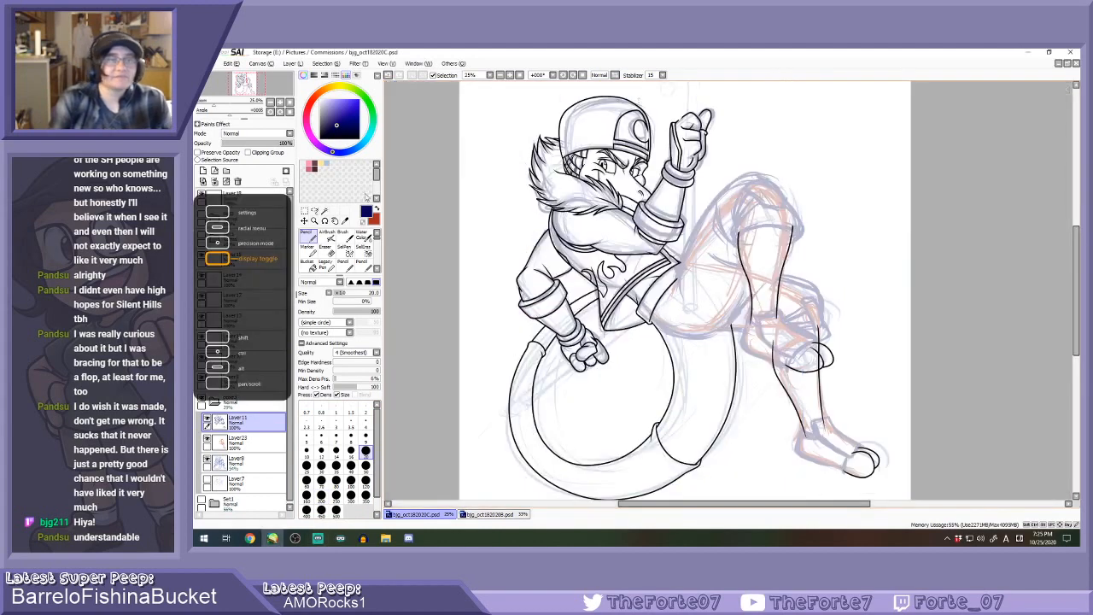
left_click(214, 401)
left_click(203, 236)
left_click(204, 236)
left_click(203, 216)
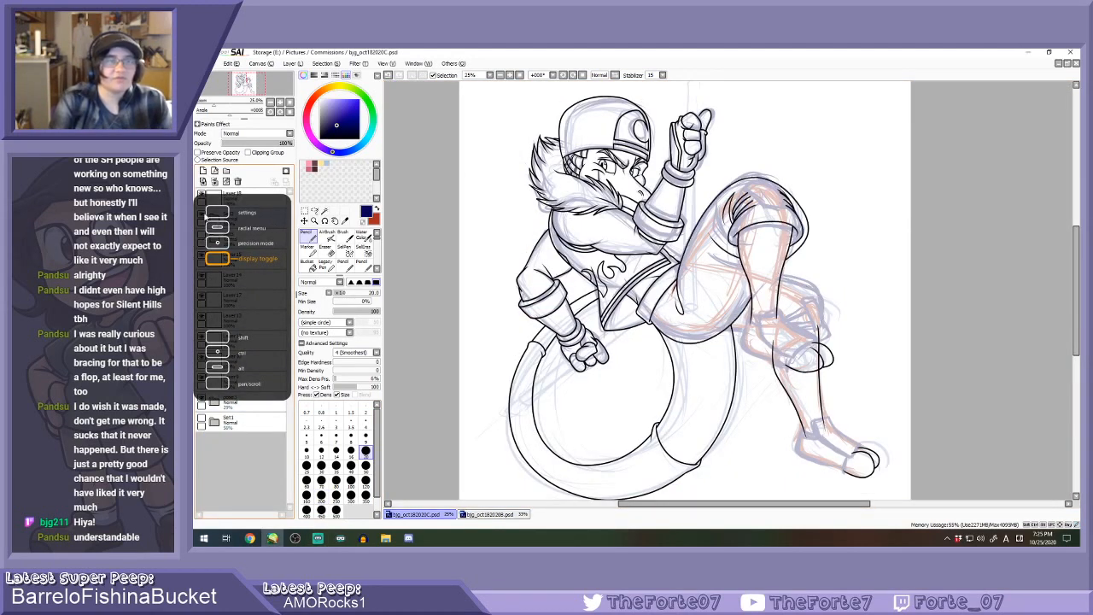
left_click(215, 214)
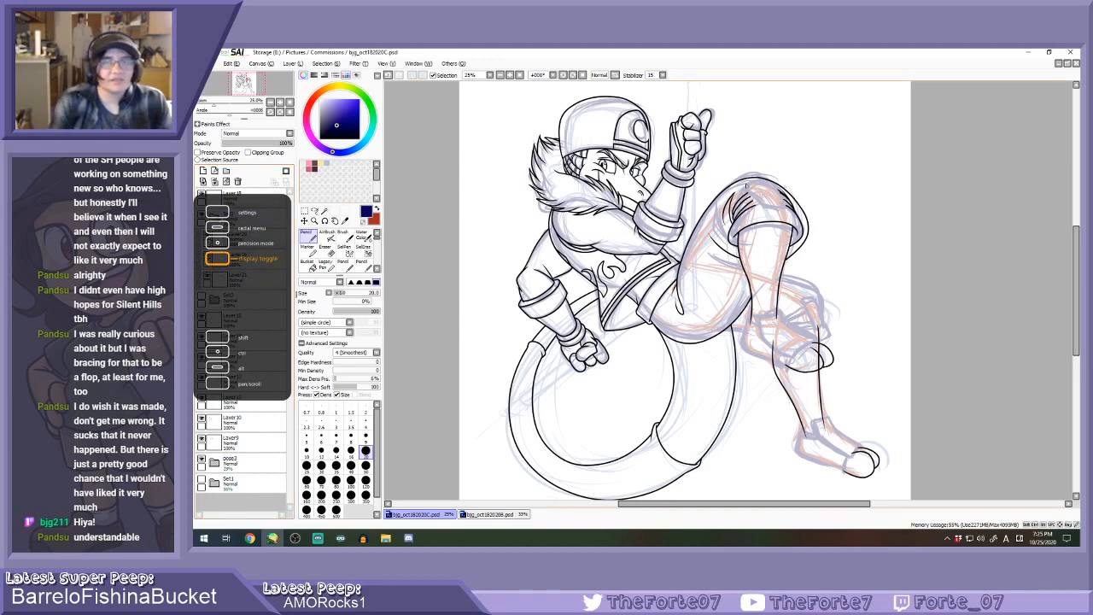
scroll(628, 184, "up", 1)
left_click(206, 278)
left_click(207, 278)
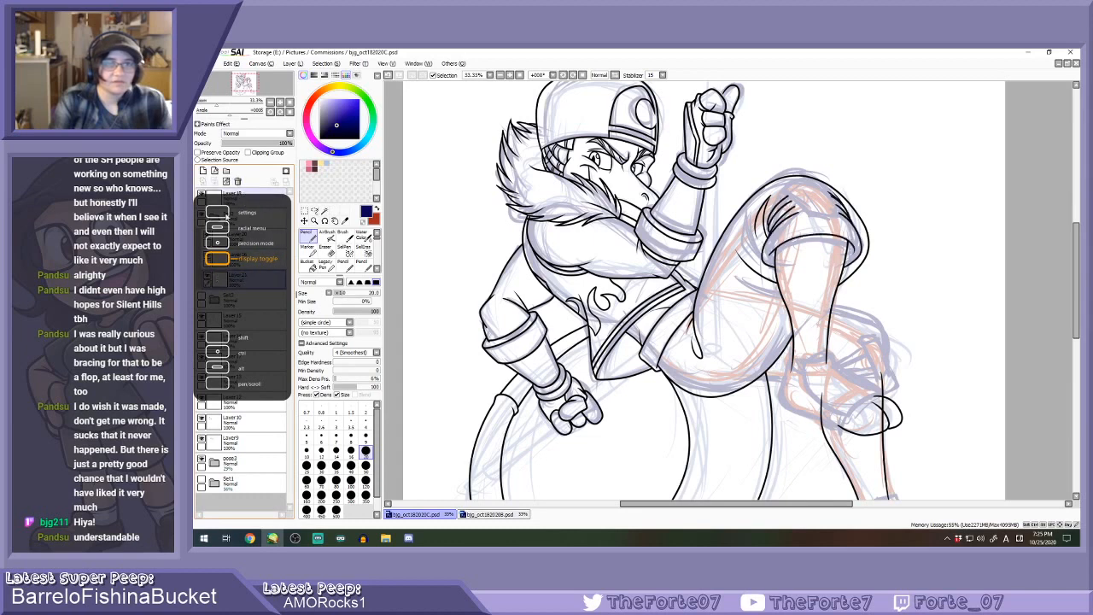
left_click(238, 181)
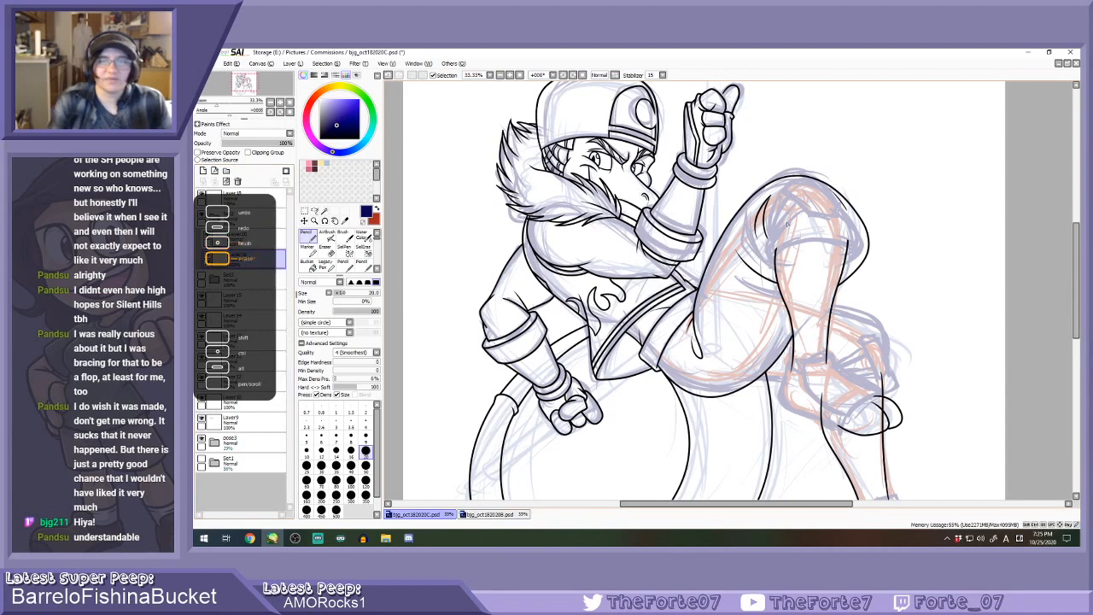
Erase the old inked outline around the top of the knee on Layer16 and try a new cuff line.
key("e")
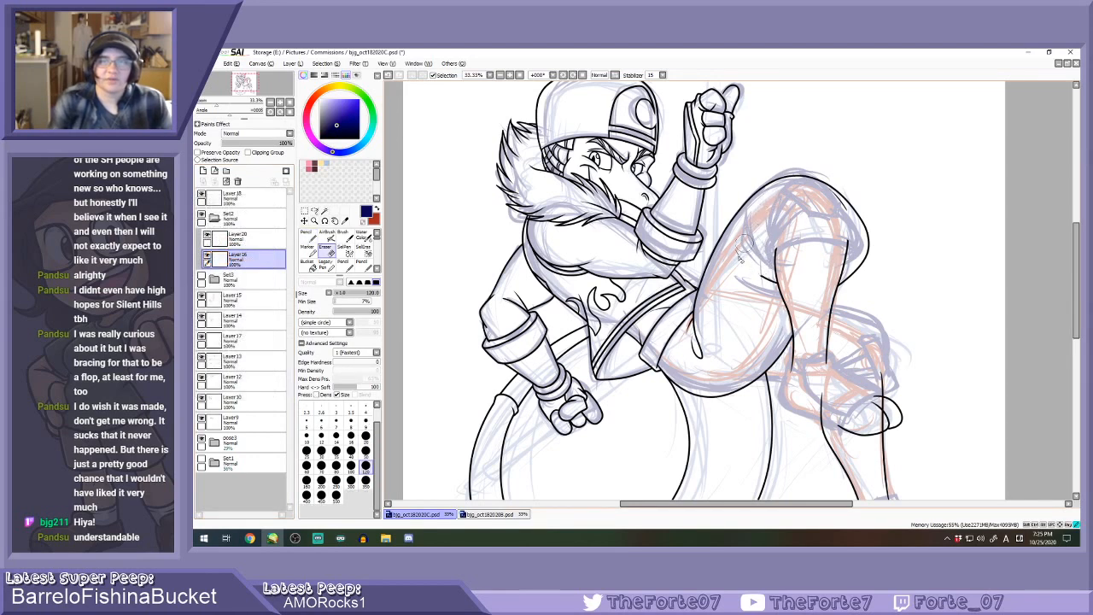
mouse_move(857, 213)
left_mouse_down()
mouse_move(815, 166)
mouse_move(775, 181)
left_mouse_up()
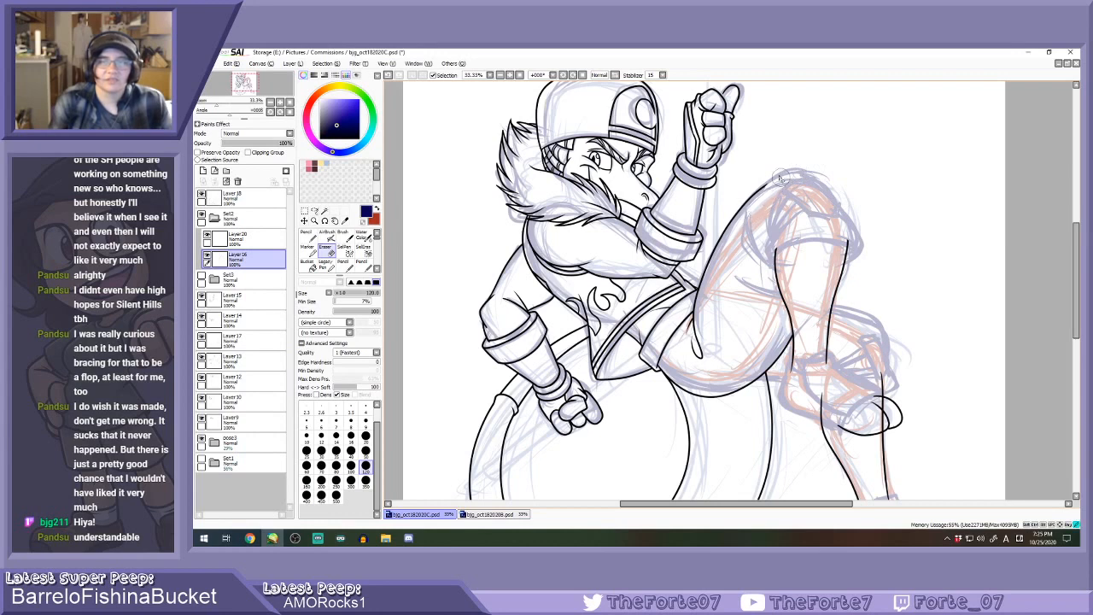
key("n")
mouse_move(743, 207)
left_mouse_down()
mouse_move(787, 173)
mouse_move(815, 177)
mouse_move(856, 229)
mouse_move(861, 266)
left_mouse_up()
key("ctrl+z")
Ink the lower edge and inner side of the knee cuff on Layer16 in black with the pencil at size 12.
left_click(321, 139)
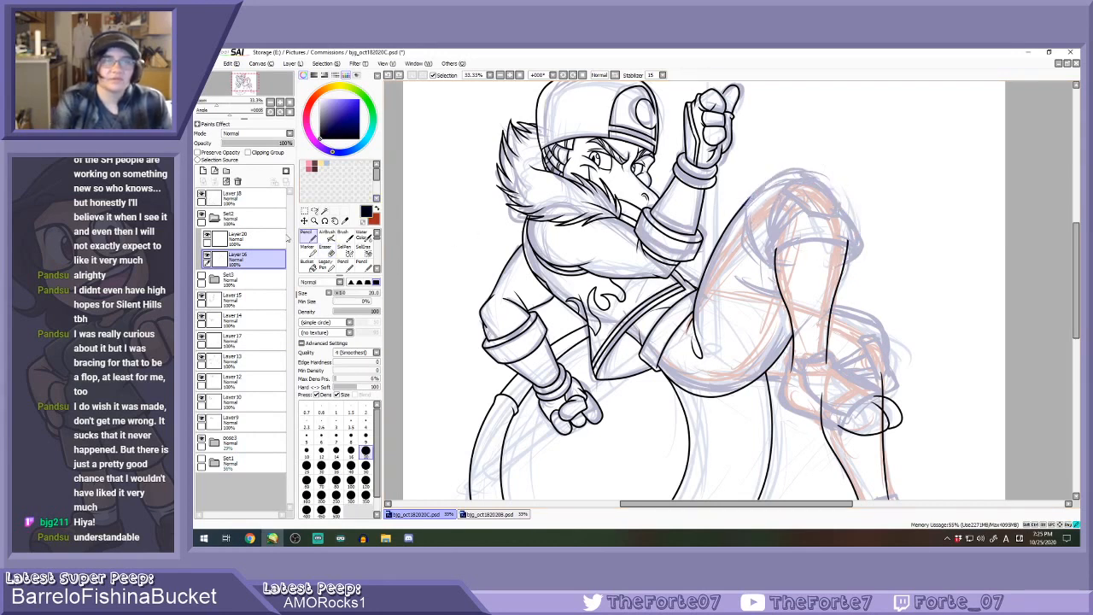
left_click(321, 452)
scroll(798, 219, "up", 1)
mouse_move(722, 196)
left_mouse_down()
mouse_move(726, 186)
mouse_move(833, 162)
mouse_move(861, 288)
left_mouse_up()
key("ctrl+z")
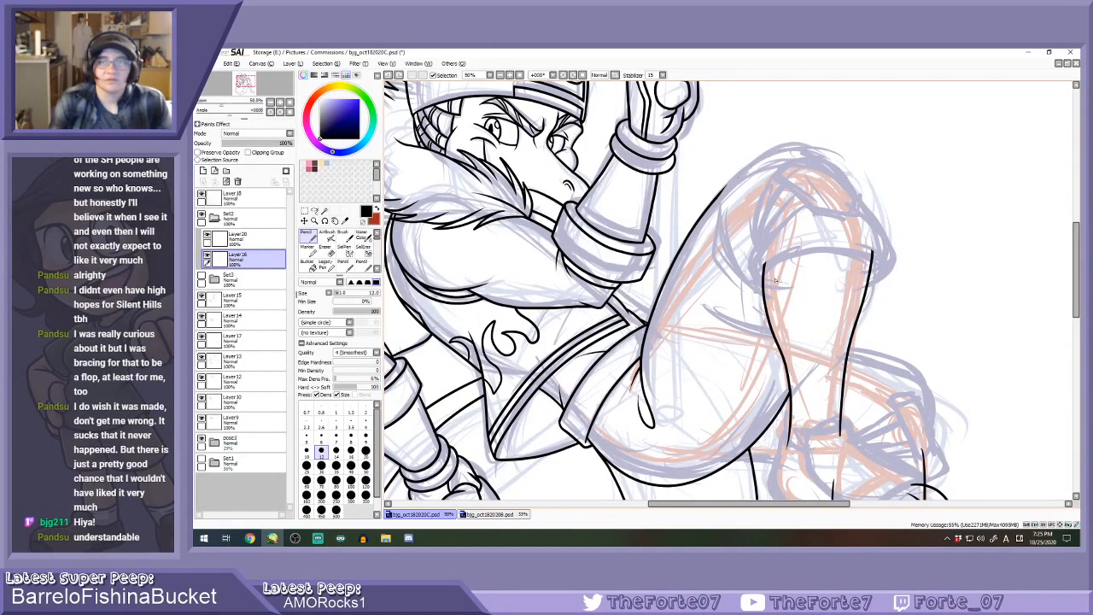
mouse_move(763, 269)
left_mouse_down()
mouse_move(889, 272)
mouse_move(797, 253)
mouse_move(888, 256)
left_mouse_up()
key("ctrl+z")
mouse_move(743, 266)
left_mouse_down()
mouse_move(822, 206)
mouse_move(777, 226)
mouse_move(740, 274)
mouse_move(788, 296)
mouse_move(749, 269)
mouse_move(815, 201)
left_mouse_up()
key("ctrl+z")
key("ctrl+z")
key("ctrl+z")
mouse_move(758, 272)
left_mouse_down()
mouse_move(846, 247)
mouse_move(890, 256)
left_mouse_up()
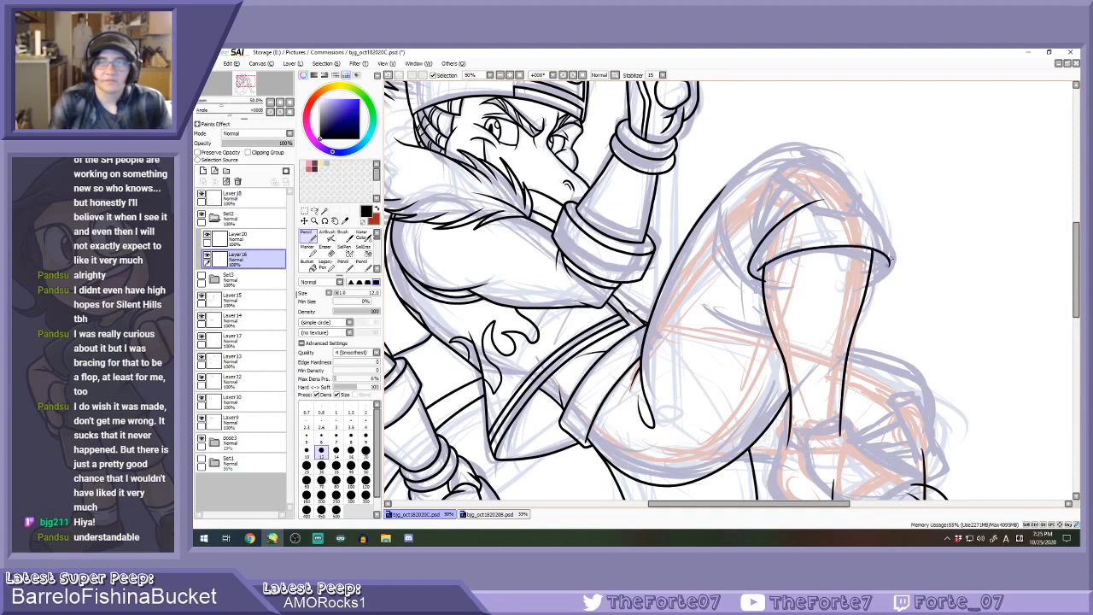
Redraw the knee cuff's lower edge and ink its outer side with a small crease at the corner.
key("ctrl+z")
mouse_move(757, 270)
left_mouse_down()
mouse_move(824, 247)
mouse_move(872, 253)
left_mouse_up()
key("ctrl+z")
mouse_move(757, 272)
left_mouse_down()
mouse_move(812, 249)
mouse_move(864, 284)
left_mouse_up()
key("ctrl+z")
mouse_move(756, 272)
left_mouse_down()
mouse_move(835, 251)
mouse_move(883, 261)
left_mouse_up()
mouse_move(851, 205)
left_mouse_down()
mouse_move(891, 246)
mouse_move(855, 283)
left_mouse_up()
key("ctrl+z")
key("ctrl+z")
left_click_drag(759, 272, 882, 261)
mouse_move(853, 208)
left_mouse_down()
mouse_move(880, 231)
mouse_move(887, 272)
mouse_move(853, 285)
left_mouse_up()
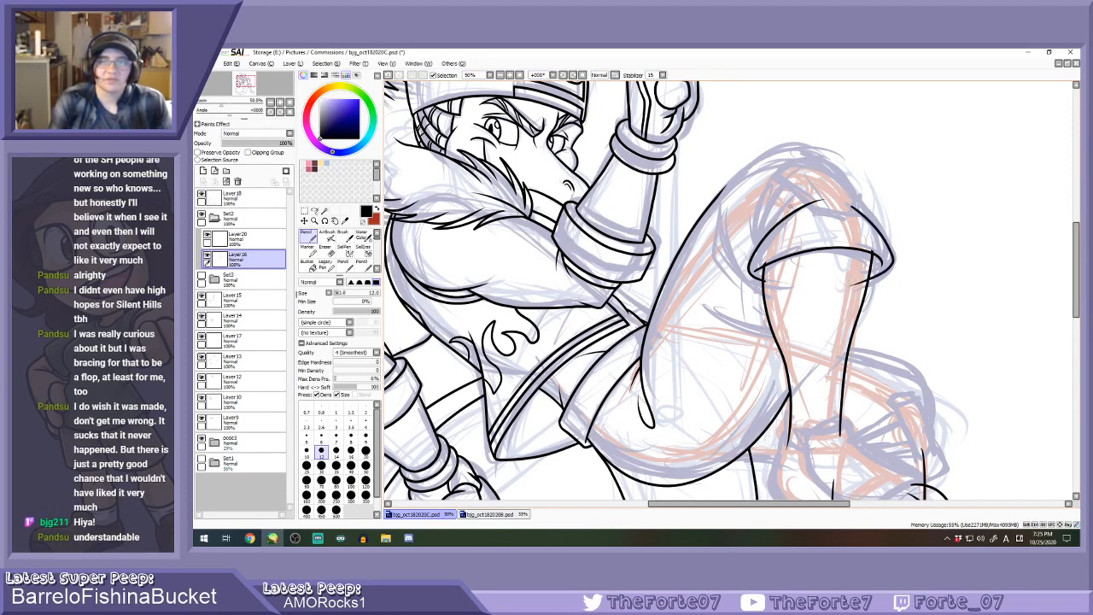
Ink the curved fabric folds rising from the cuff's inner corner over the knee, undoing unwanted strokes.
mouse_move(822, 189)
left_mouse_down()
mouse_move(761, 241)
mouse_move(805, 177)
left_mouse_up()
key("ctrl+z")
mouse_move(761, 242)
left_mouse_down()
mouse_move(792, 181)
mouse_move(810, 172)
mouse_move(755, 222)
mouse_move(770, 224)
mouse_move(808, 179)
mouse_move(769, 226)
mouse_move(806, 181)
mouse_move(770, 191)
mouse_move(758, 239)
left_mouse_up()
key("ctrl+z")
key("ctrl+z")
key("ctrl+z")
key("ctrl+z")
left_click_drag(789, 176, 758, 242)
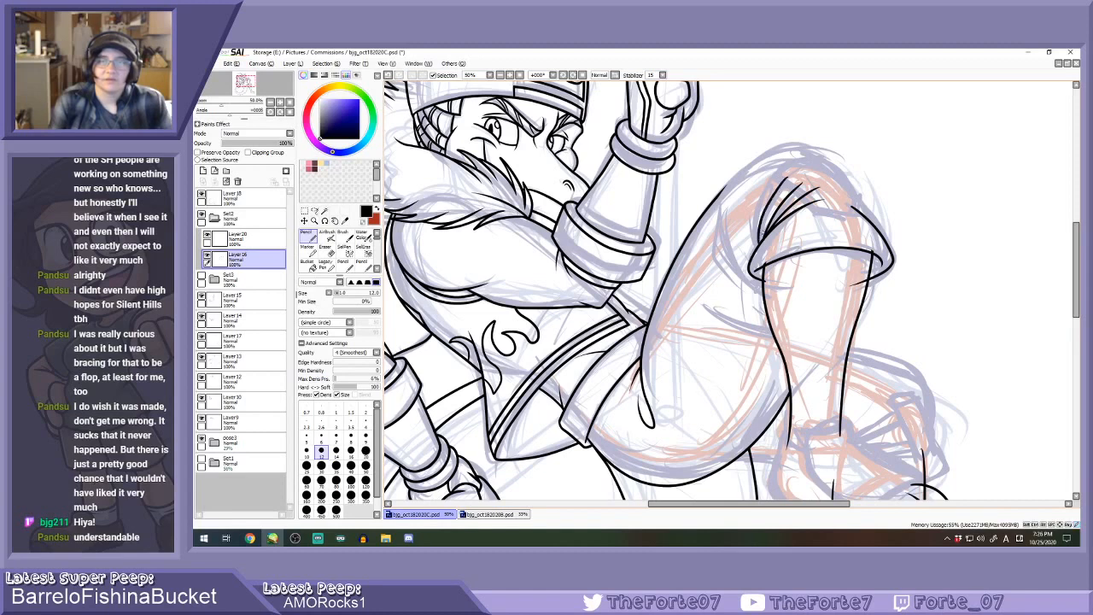
scroll(786, 184, "up", 1)
key("ctrl+z")
left_click_drag(774, 176, 748, 258)
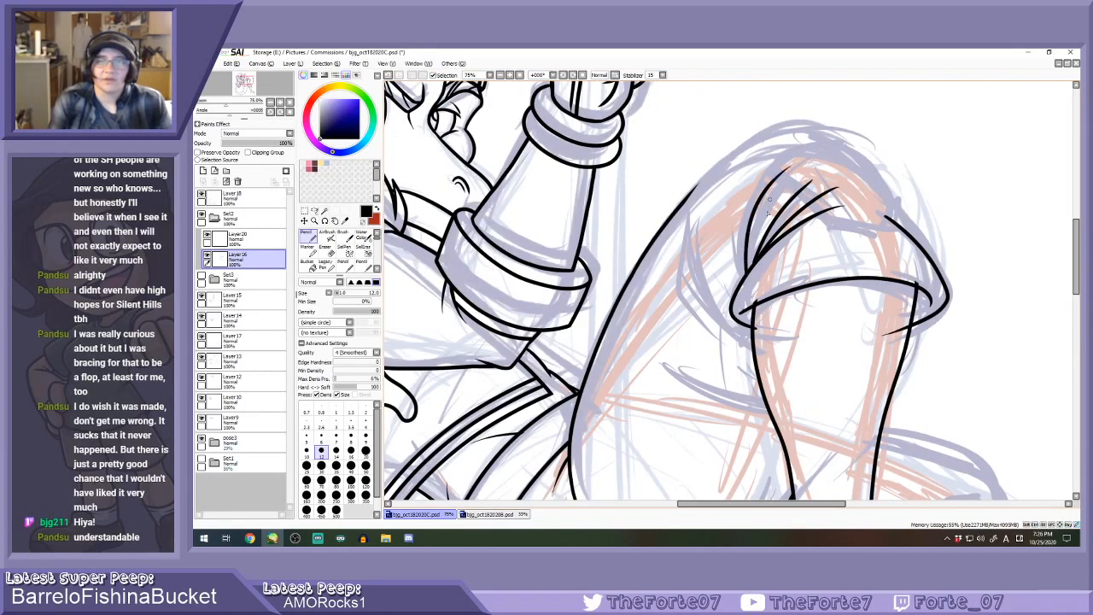
key("ctrl+z")
mouse_move(799, 162)
left_mouse_down()
mouse_move(763, 220)
mouse_move(798, 171)
left_mouse_up()
key("ctrl+z")
Ink the curved thigh creases behind the knee cuff, following the dark blue sketch.
scroll(780, 205, "down", 2)
scroll(750, 297, "up", 2)
left_click_drag(766, 296, 755, 292)
mouse_move(722, 160)
left_mouse_down()
mouse_move(707, 213)
mouse_move(728, 273)
left_mouse_up()
scroll(769, 304, "down", 3)
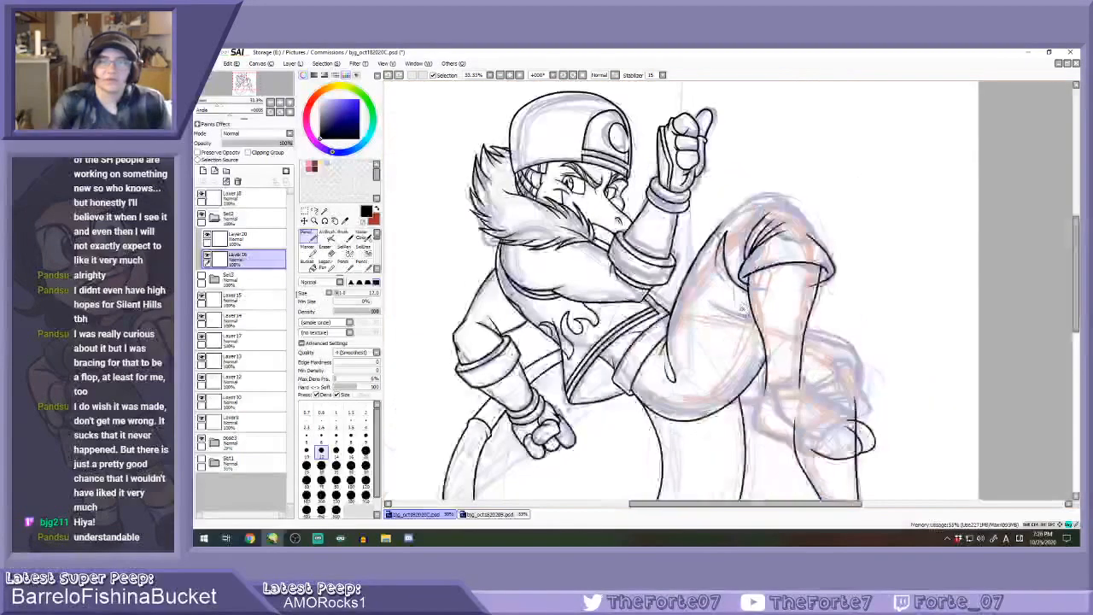
scroll(745, 296, "up", 2)
mouse_move(744, 296)
left_mouse_down()
mouse_move(724, 277)
mouse_move(707, 206)
mouse_move(758, 294)
left_mouse_up()
key("ctrl+z")
mouse_move(708, 208)
left_mouse_down()
mouse_move(703, 239)
mouse_move(722, 290)
left_mouse_up()
scroll(733, 239, "up", 1)
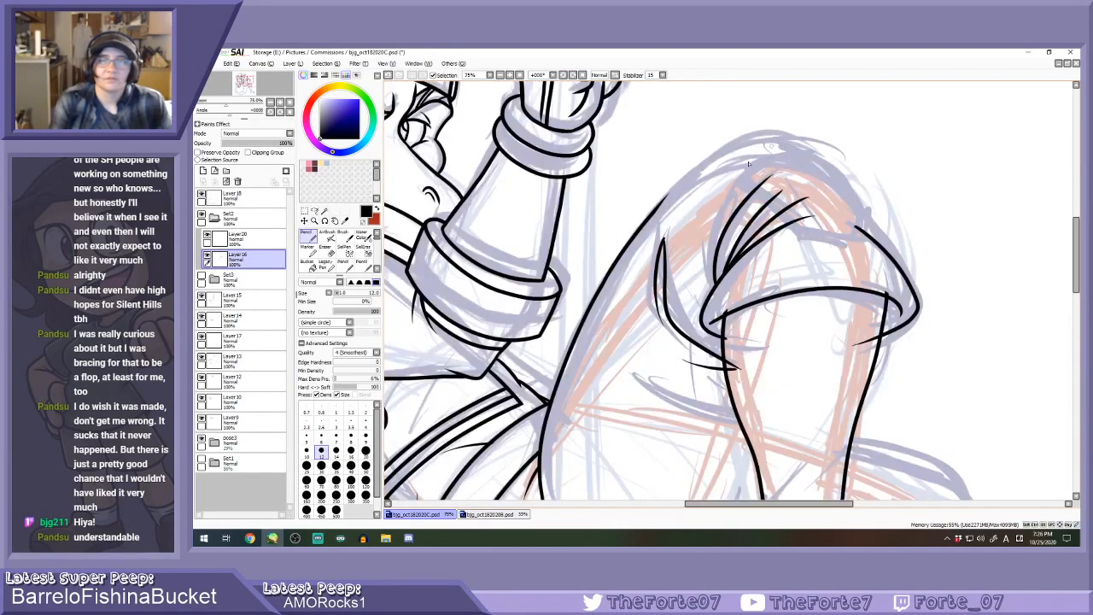
Try to ink the knee's top contour in one stroke from the thigh line over to the outer cuff.
mouse_move(762, 141)
left_mouse_down()
mouse_move(831, 175)
mouse_move(852, 221)
left_mouse_up()
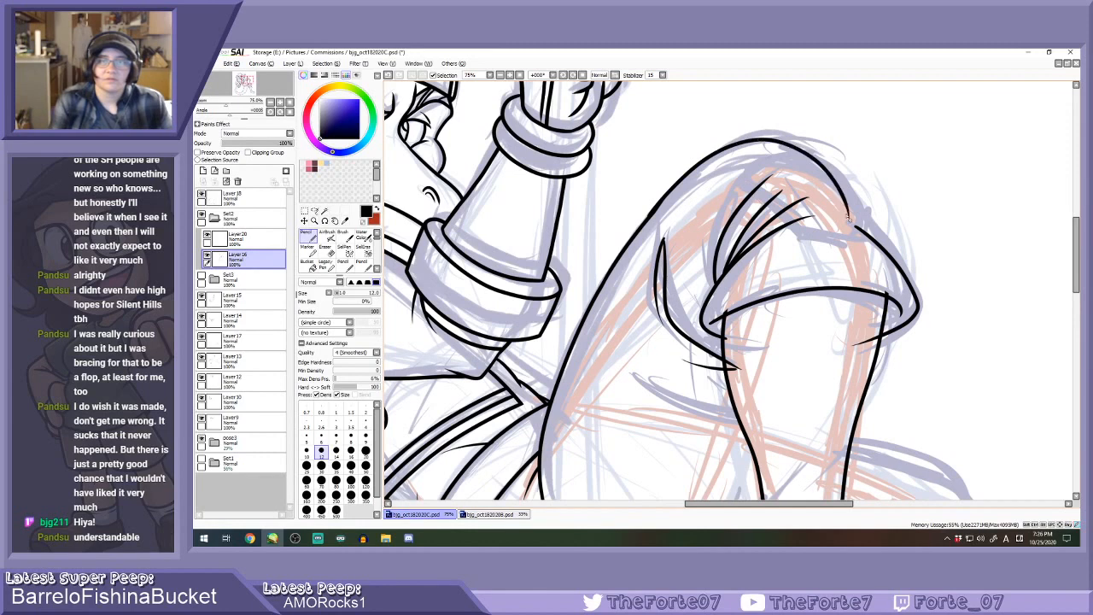
key("ctrl+z")
left_click(564, 75)
left_click(564, 76)
scroll(654, 92, "up", 1)
mouse_move(593, 297)
left_mouse_down()
mouse_move(657, 178)
mouse_move(721, 137)
mouse_move(836, 171)
mouse_move(884, 212)
left_mouse_up()
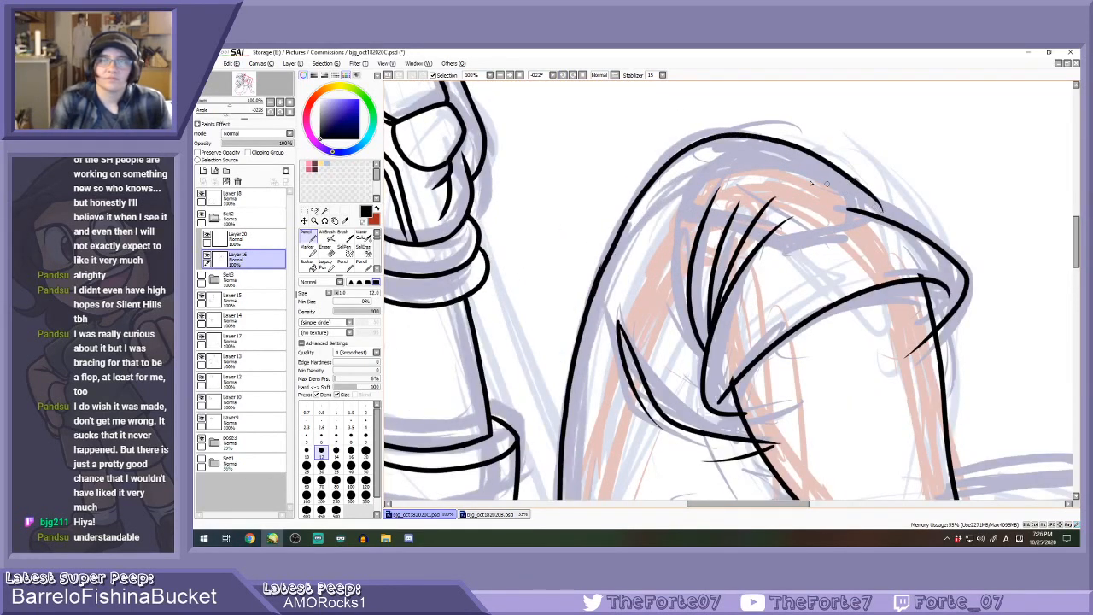
key("ctrl+z")
mouse_move(593, 298)
left_mouse_down()
mouse_move(629, 218)
mouse_move(696, 147)
mouse_move(805, 150)
mouse_move(896, 210)
left_mouse_up()
key("ctrl+z")
mouse_move(591, 301)
left_mouse_down()
mouse_move(648, 182)
mouse_move(710, 140)
mouse_move(838, 159)
left_mouse_up()
key("ctrl+z")
mouse_move(591, 300)
left_mouse_down()
mouse_move(640, 192)
mouse_move(708, 147)
mouse_move(776, 145)
mouse_move(912, 219)
left_mouse_up()
key("ctrl+z")
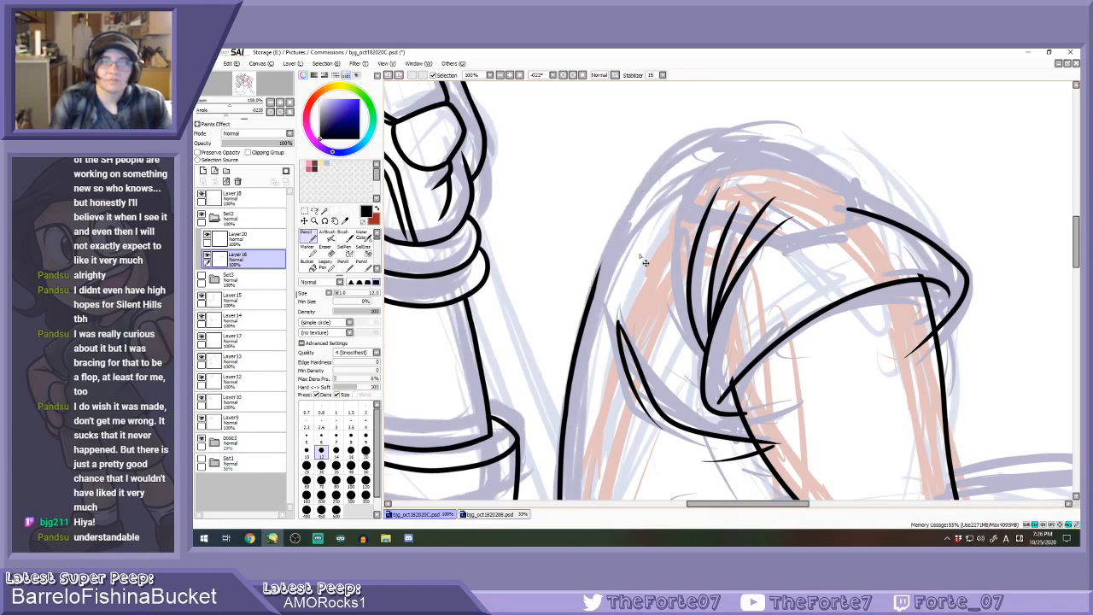
left_click_drag(589, 304, 641, 182)
key("ctrl+z")
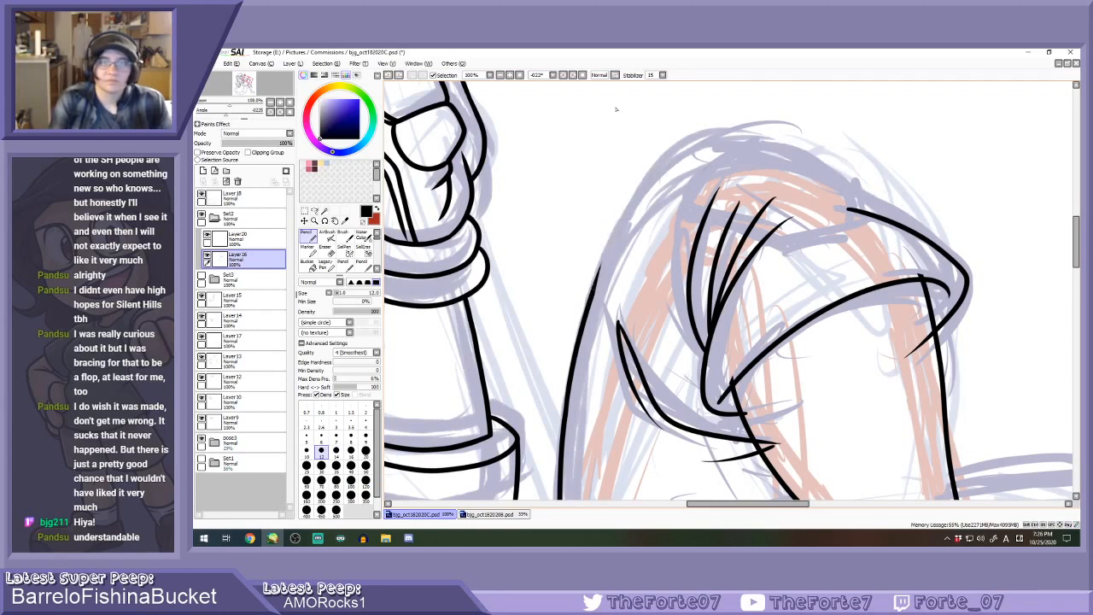
Try the knee's top contour again with the canvas rotation reset, undoing the strokes and test marks.
left_click(583, 75)
mouse_move(603, 248)
left_mouse_down()
mouse_move(693, 166)
mouse_move(766, 148)
mouse_move(863, 197)
mouse_move(907, 282)
left_mouse_up()
key("ctrl+z")
left_click_drag(601, 253, 680, 180)
key("ctrl+z")
mouse_move(600, 247)
left_mouse_down()
mouse_move(663, 184)
mouse_move(707, 159)
mouse_move(626, 220)
mouse_move(694, 170)
mouse_move(744, 152)
mouse_move(855, 191)
mouse_move(909, 260)
left_mouse_up()
key("ctrl+z")
key("ctrl+z")
mouse_move(596, 251)
left_mouse_down()
mouse_move(650, 193)
mouse_move(726, 150)
mouse_move(807, 152)
mouse_move(899, 250)
left_mouse_up()
key("ctrl+z")
mouse_move(596, 251)
left_mouse_down()
mouse_move(666, 188)
mouse_move(737, 159)
mouse_move(815, 172)
mouse_move(900, 261)
left_mouse_up()
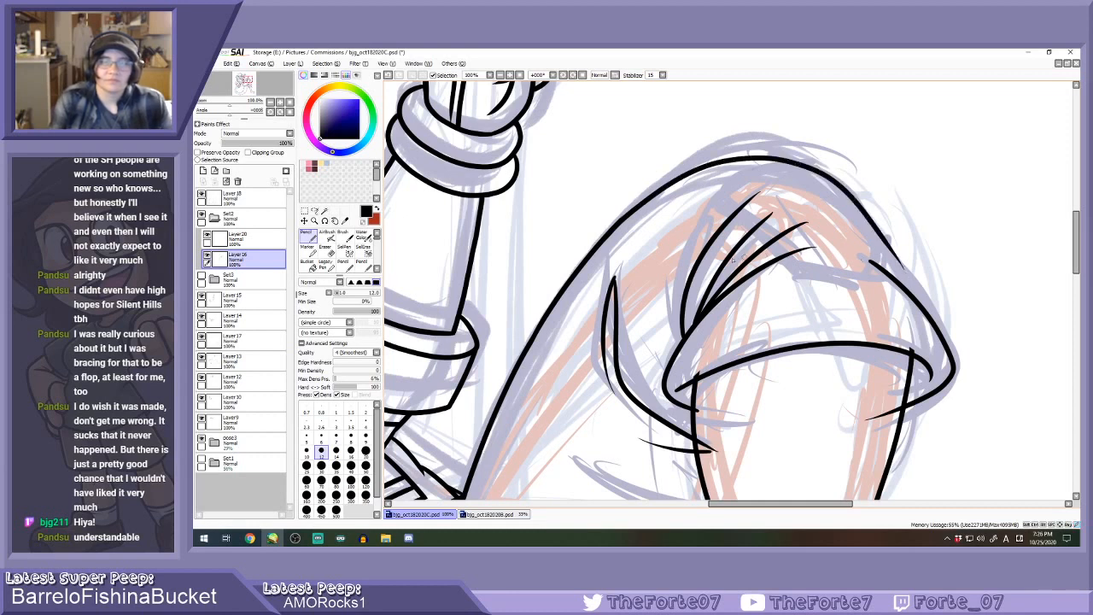
key("ctrl+z")
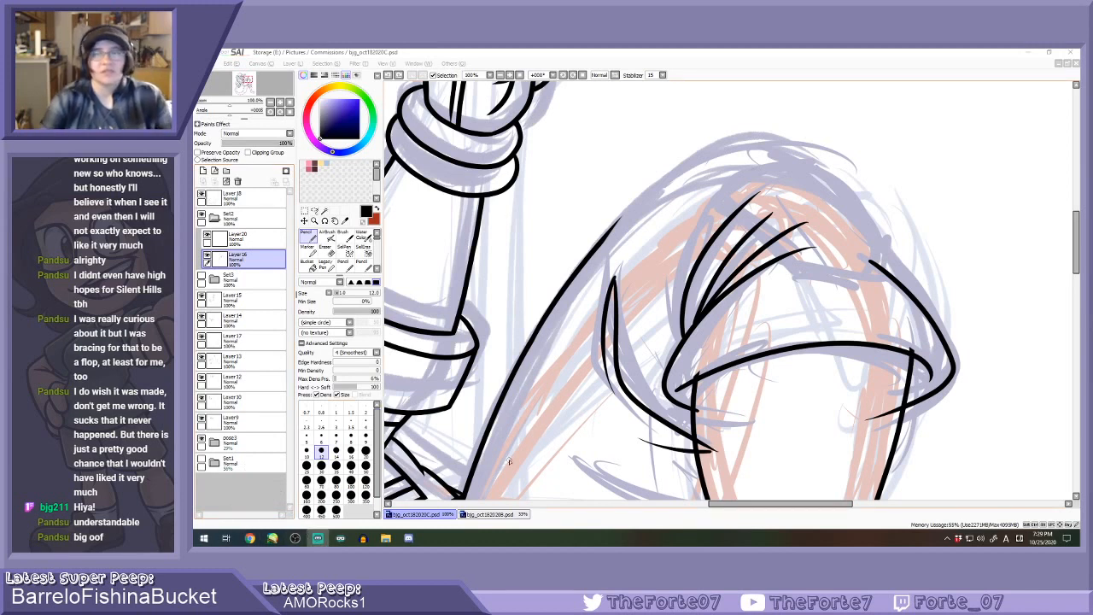
left_click(869, 152)
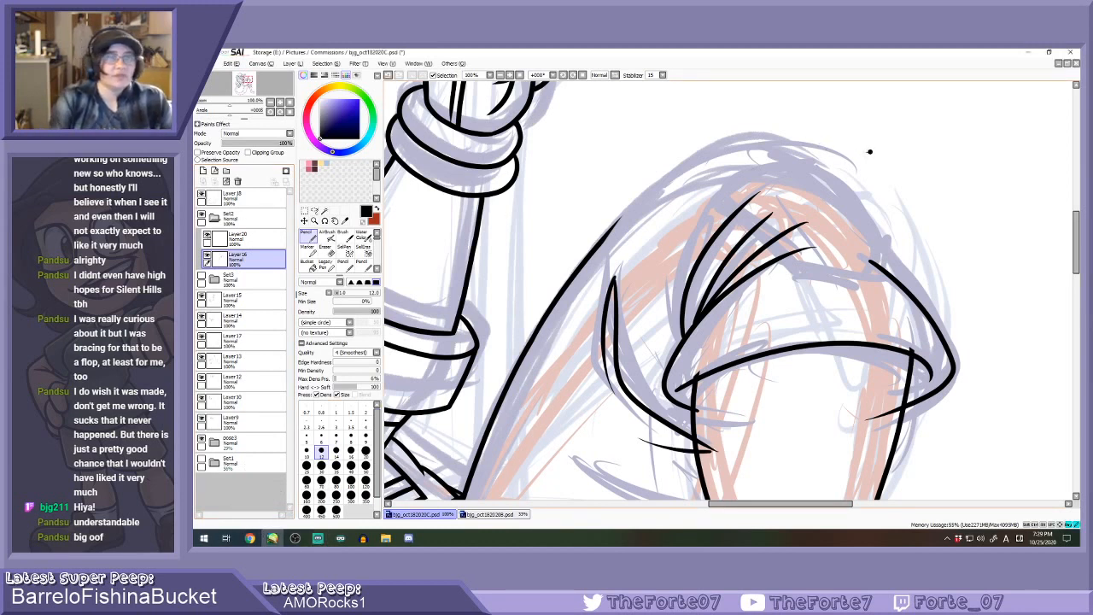
left_click_drag(615, 124, 590, 148)
key("ctrl+z")
key("ctrl+z")
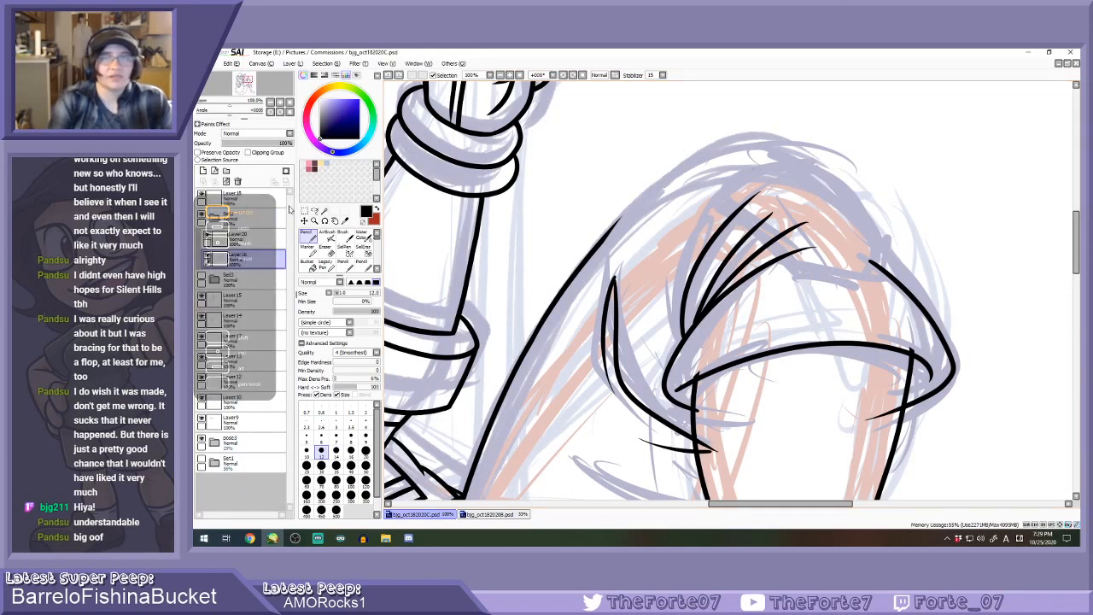
Ink a closed knee pad outline over the top of the knee on Layer20.
left_click(206, 238)
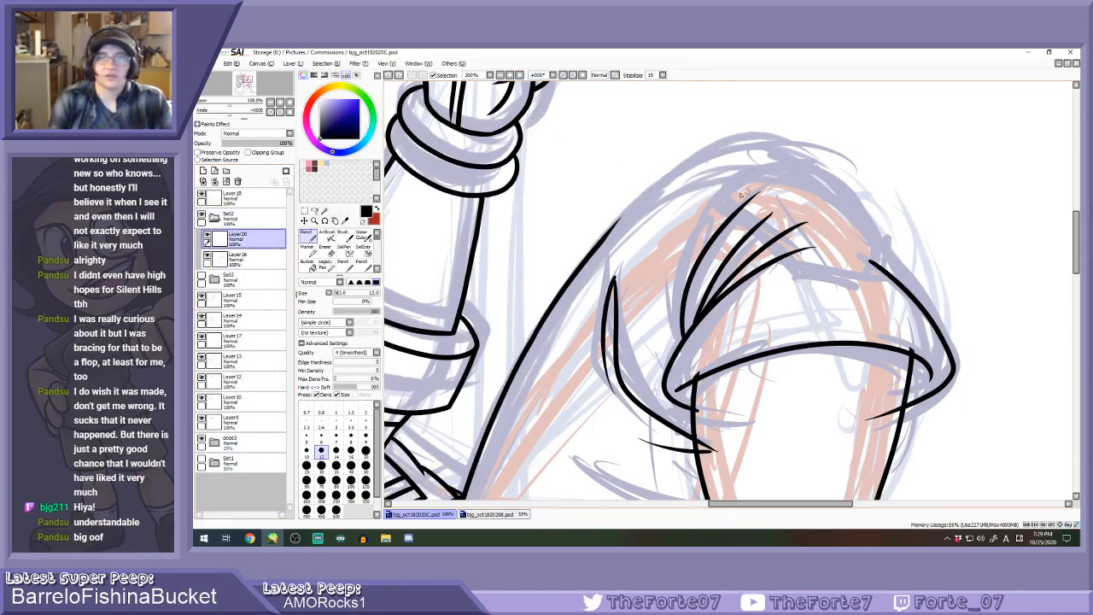
key("ctrl+z")
mouse_move(716, 197)
left_mouse_down()
mouse_move(767, 275)
mouse_move(850, 304)
left_mouse_up()
mouse_move(716, 193)
left_mouse_down()
mouse_move(782, 157)
mouse_move(826, 167)
mouse_move(888, 249)
left_mouse_up()
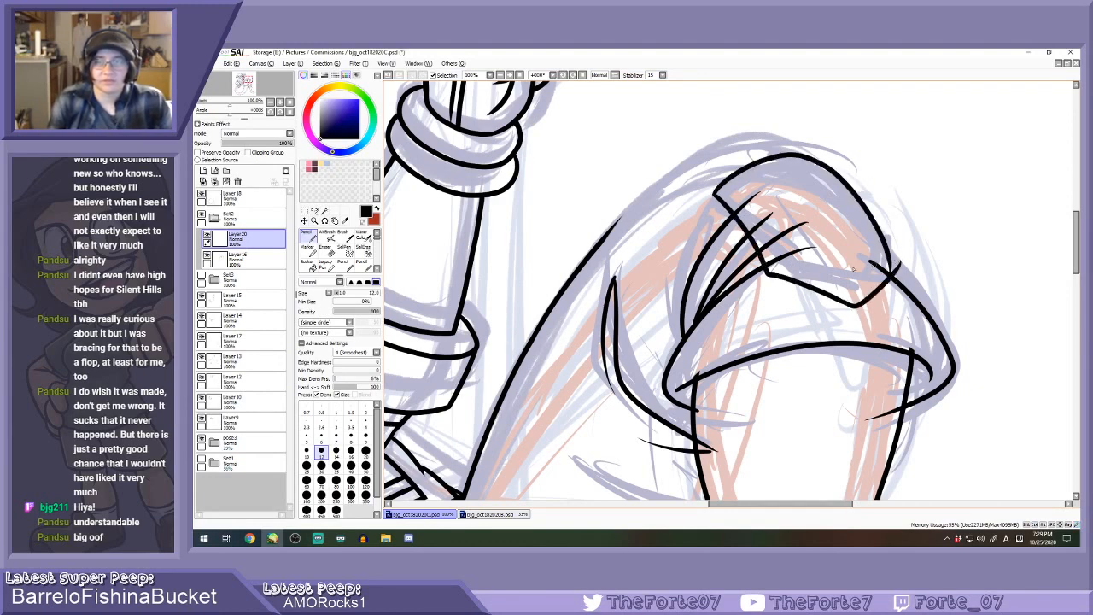
scroll(854, 266, "down", 4)
scroll(816, 283, "up", 5)
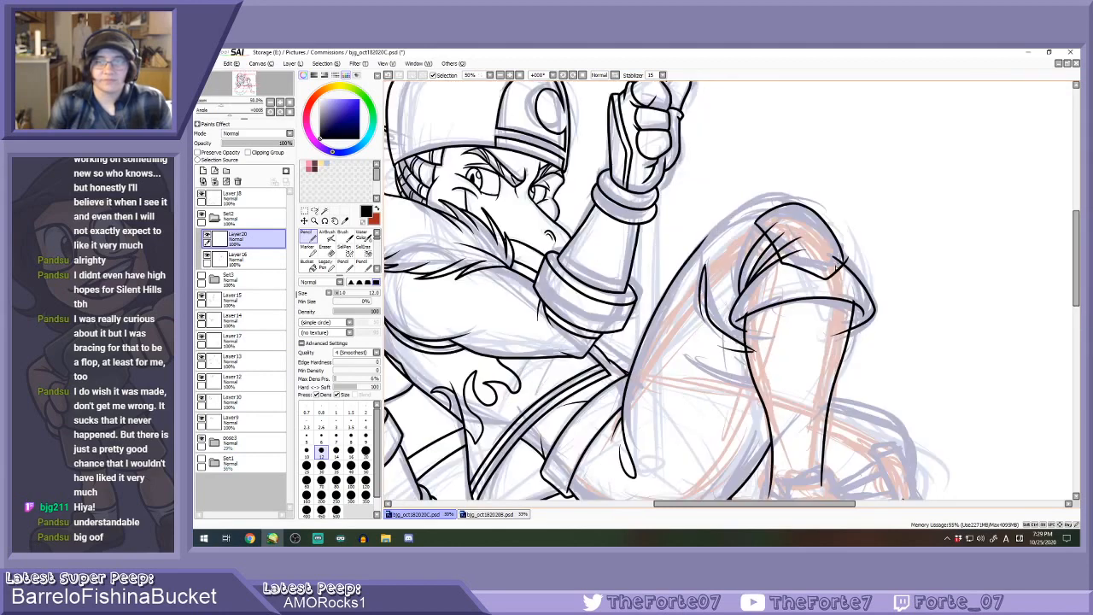
Erase the knee pad's inner lower corner and redraw it as a smooth bend joining both edges.
mouse_move(810, 282)
left_mouse_down()
mouse_move(864, 260)
mouse_move(876, 238)
left_mouse_up()
key("e")
left_click_drag(714, 258, 688, 235)
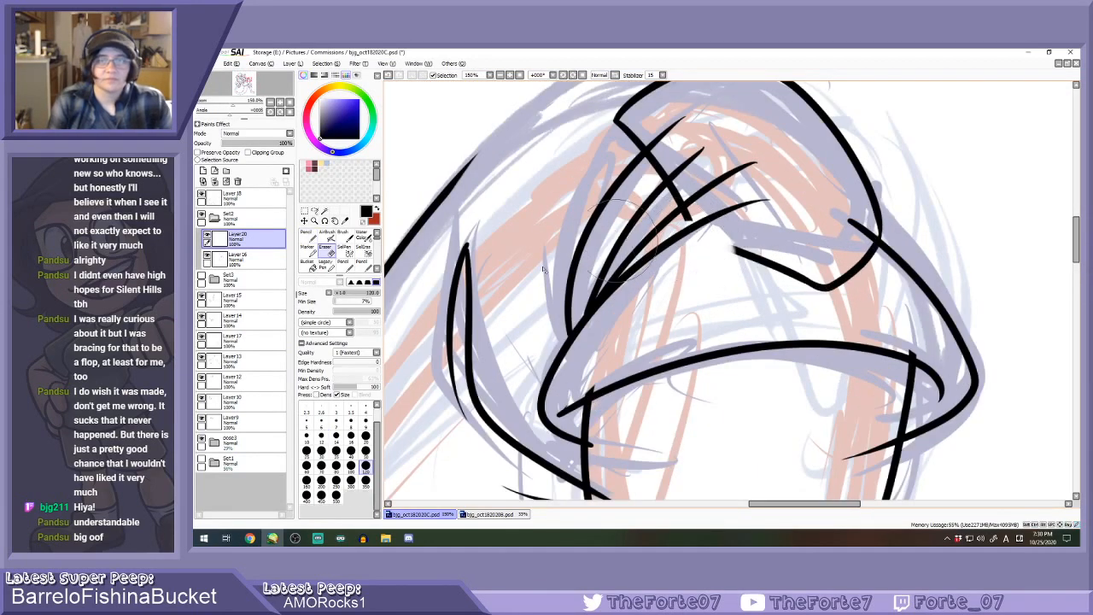
key("n")
scroll(730, 234, "up", 2)
mouse_move(642, 197)
left_mouse_down()
mouse_move(703, 255)
mouse_move(740, 268)
left_mouse_up()
key("ctrl+z")
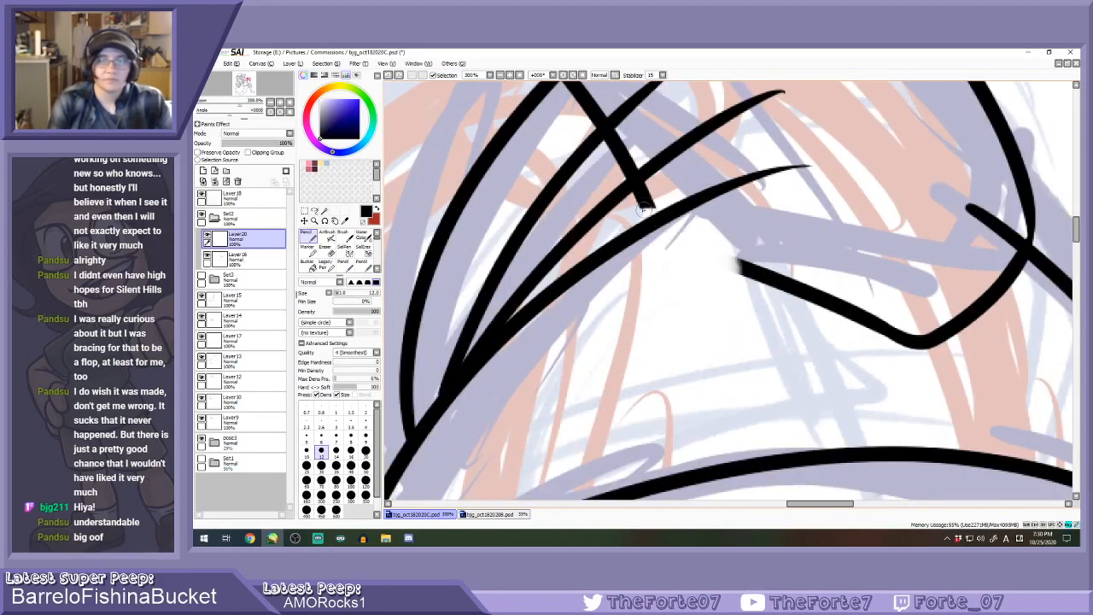
mouse_move(647, 205)
left_mouse_down()
mouse_move(705, 255)
mouse_move(775, 278)
left_mouse_up()
scroll(677, 224, "down", 4)
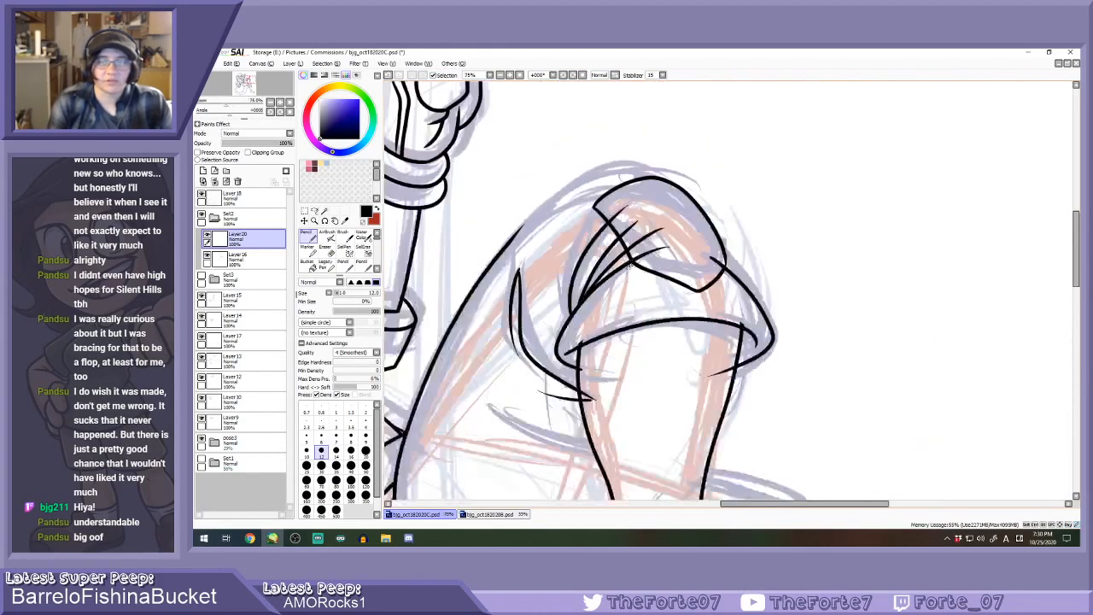
scroll(629, 232, "down", 2)
scroll(674, 256, "up", 6)
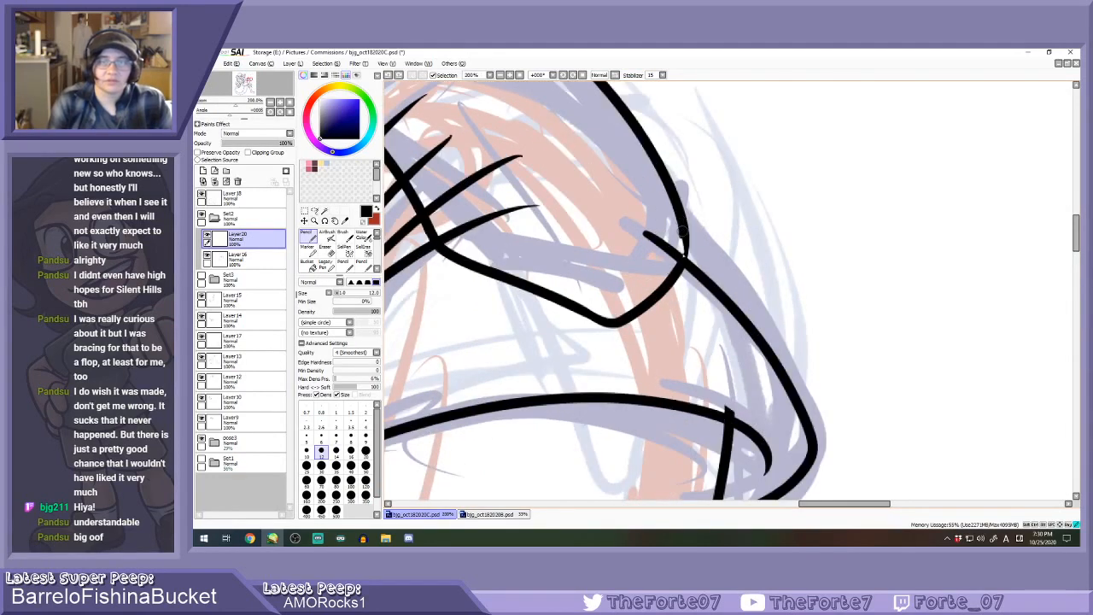
scroll(673, 256, "down", 4)
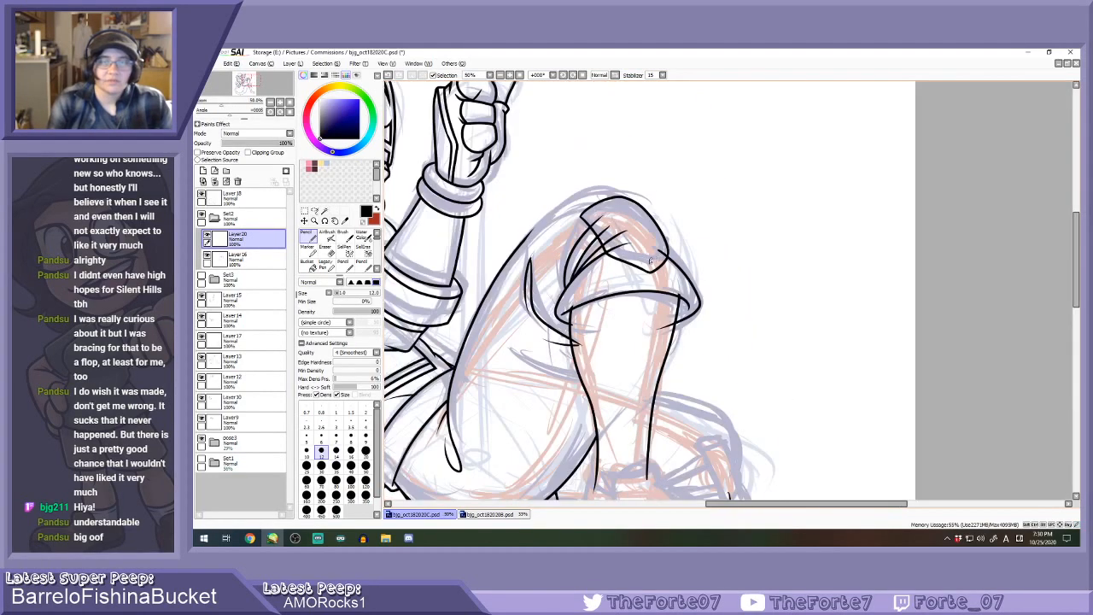
Erase the fabric fold and cuff line ends lying inside the knee pad on Layer16.
left_click(232, 254)
key("e")
left_click_drag(579, 210, 586, 223)
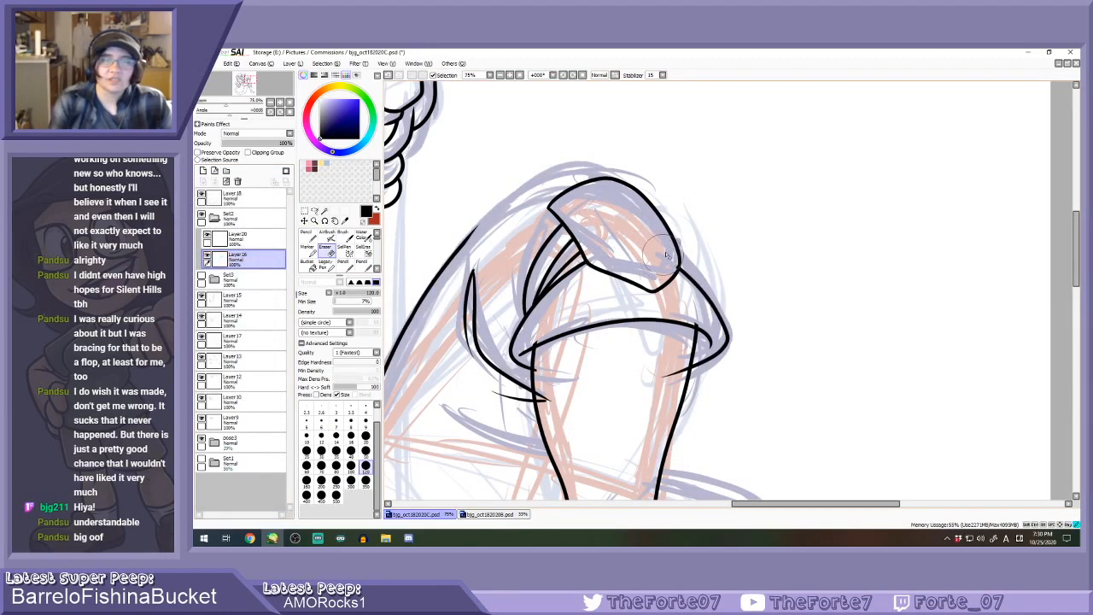
Ink a short contour line from the knee pad's outer edge down to the cuff, undoing unwanted strokes.
key("n")
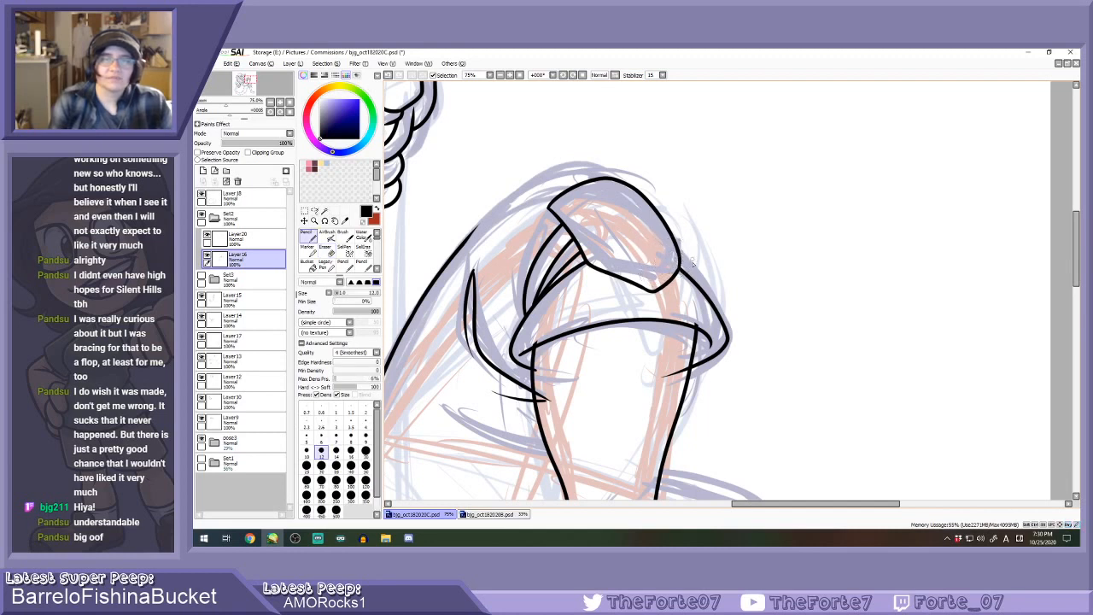
scroll(675, 261, "up", 1)
key("ctrl+z")
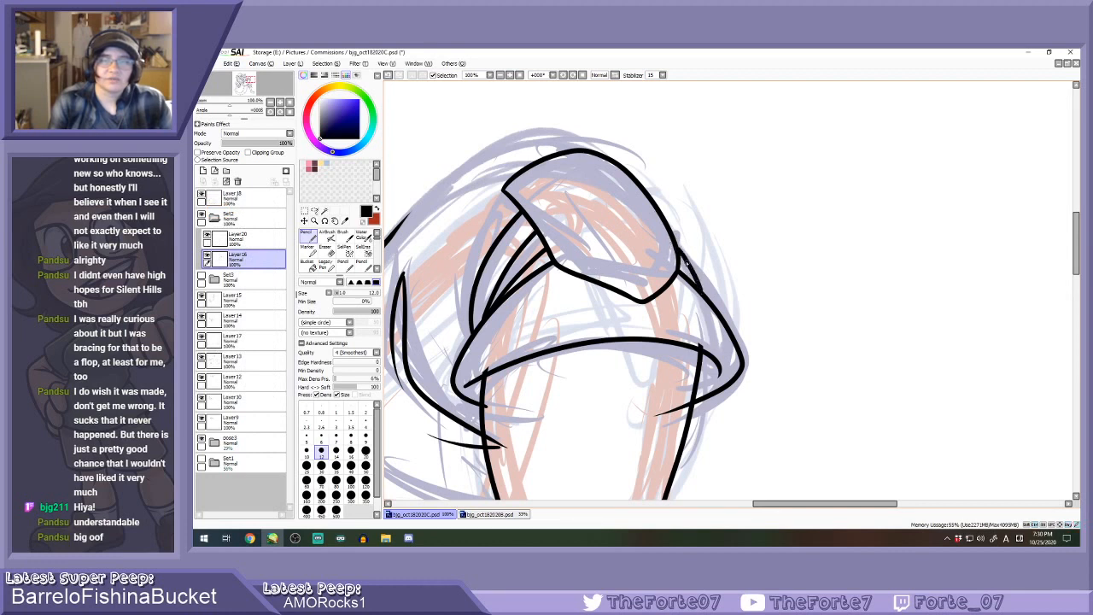
key("ctrl+z")
scroll(674, 214, "down", 3)
scroll(591, 229, "up", 4)
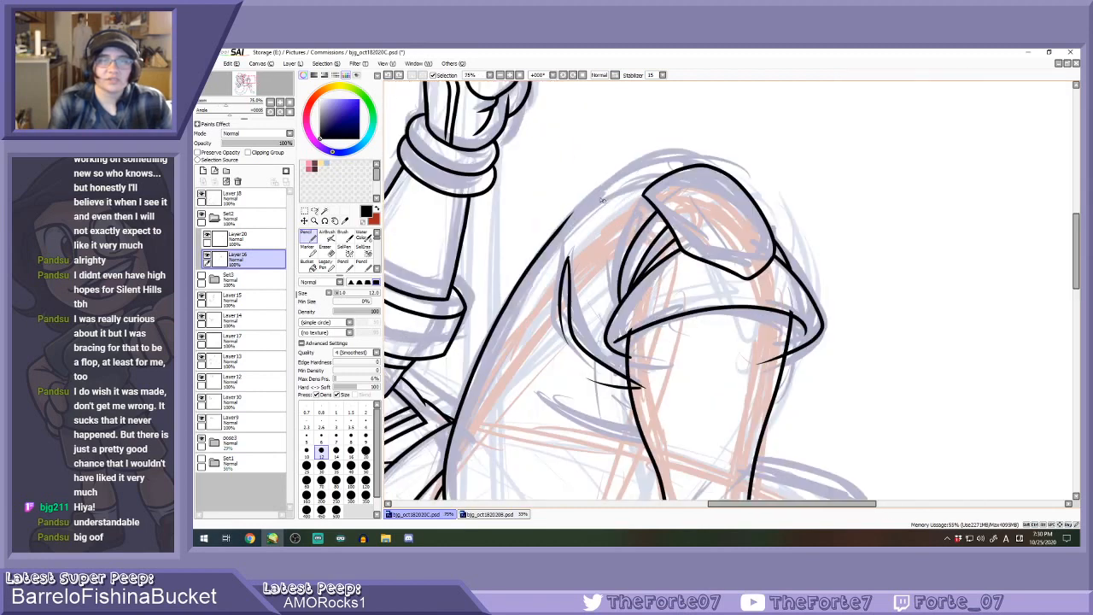
Extend the thigh's upper contour in a curve towards the top of the knee pad.
mouse_move(526, 260)
left_mouse_down()
mouse_move(570, 216)
mouse_move(779, 91)
left_mouse_up()
key("ctrl+z")
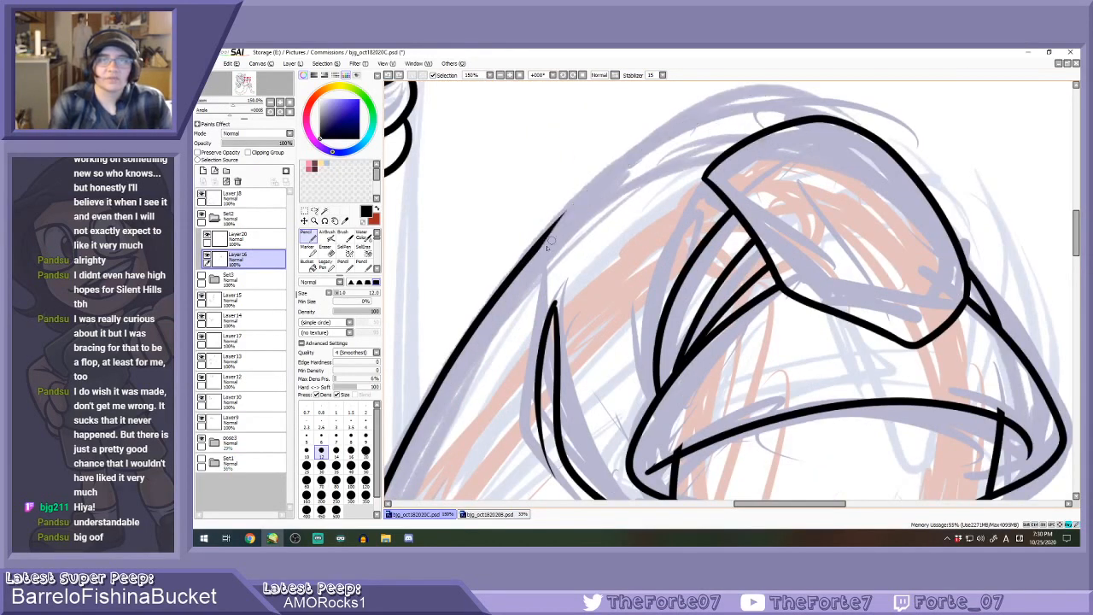
mouse_move(527, 261)
left_mouse_down()
mouse_move(649, 149)
mouse_move(773, 127)
left_mouse_up()
scroll(680, 155, "down", 1)
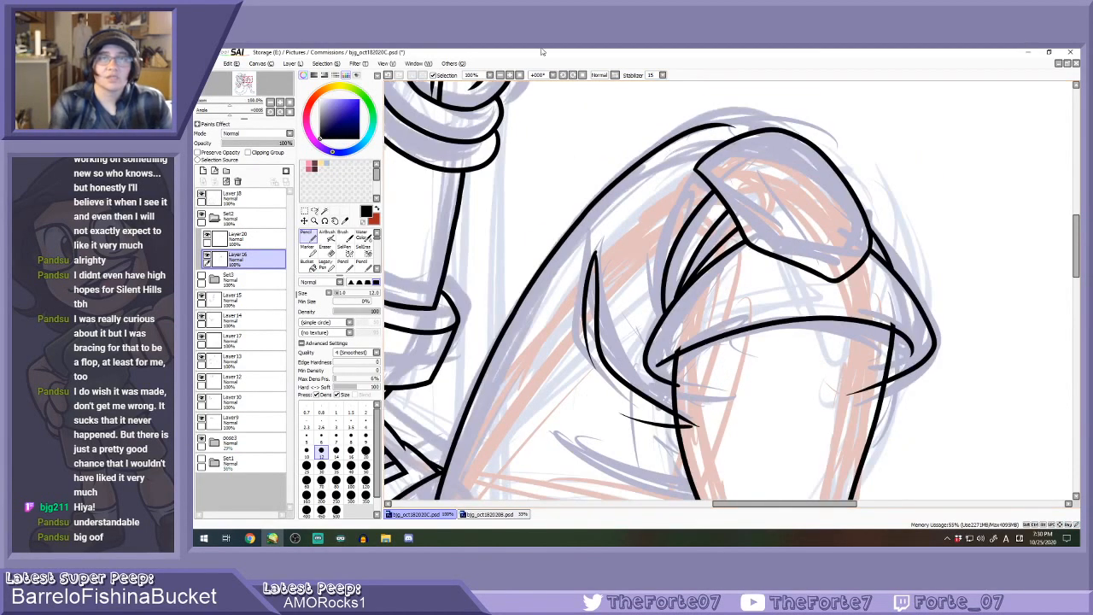
Rework the end of the thigh contour so it meets the knee pad's top edge, using the eraser at size 20 for cleanup.
scroll(627, 117, "down", 4)
left_click(563, 75)
left_click(563, 75)
left_click(563, 76)
left_click(563, 75)
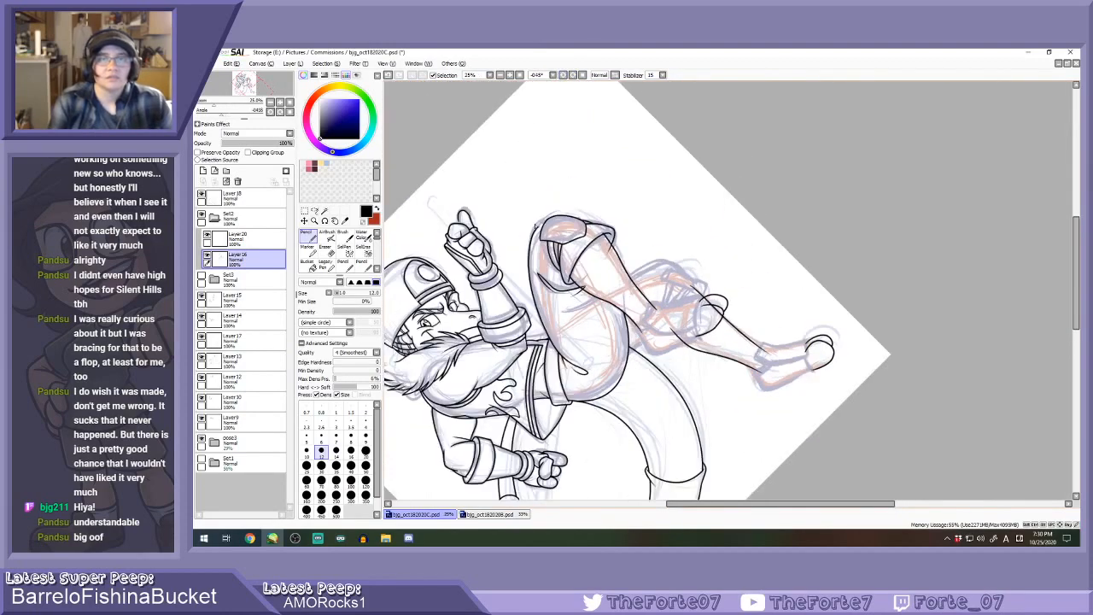
scroll(541, 240, "up", 6)
scroll(537, 242, "up", 1)
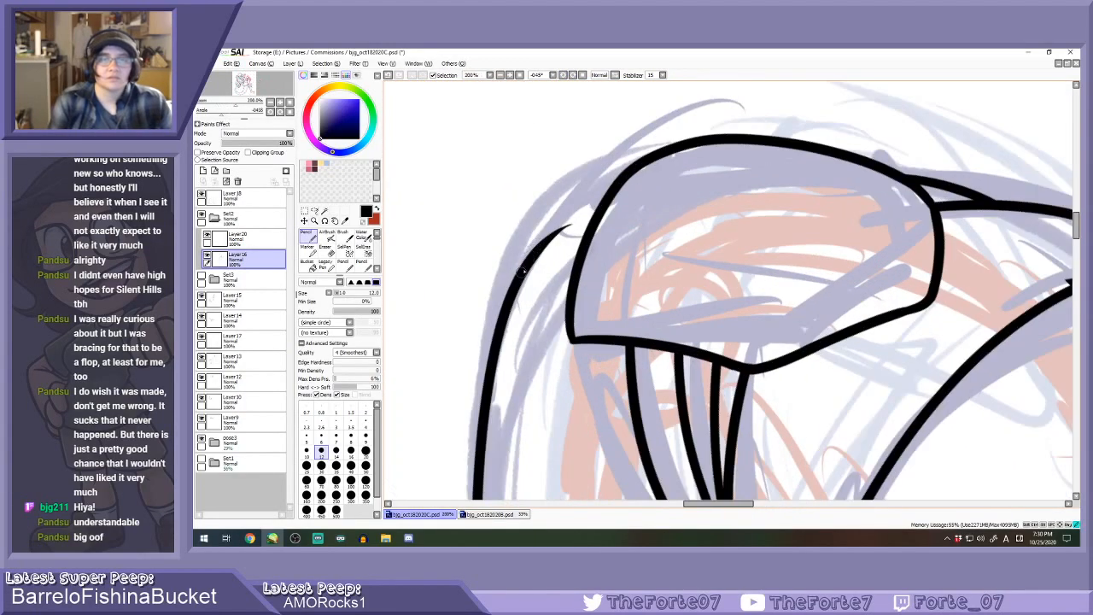
key("ctrl+z")
left_click_drag(544, 248, 620, 178)
key("ctrl+z")
key("e")
mouse_move(570, 220)
left_mouse_down()
mouse_move(530, 270)
mouse_move(536, 253)
mouse_move(527, 282)
mouse_move(567, 209)
mouse_move(616, 178)
left_mouse_up()
left_click(366, 437)
key("n")
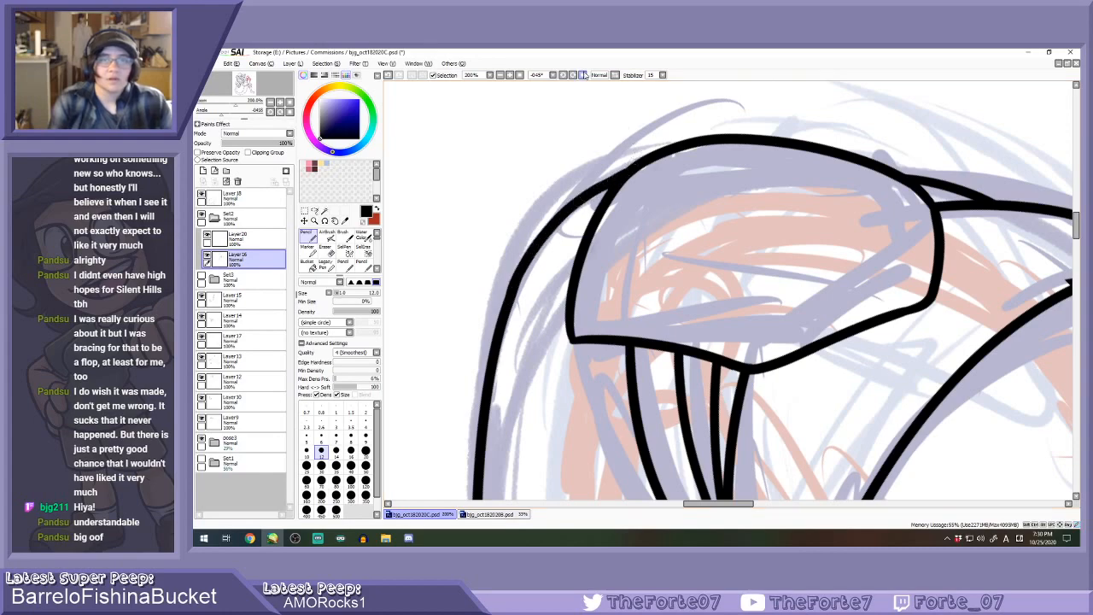
left_click(585, 75)
scroll(581, 154, "down", 7)
scroll(549, 157, "up", 2)
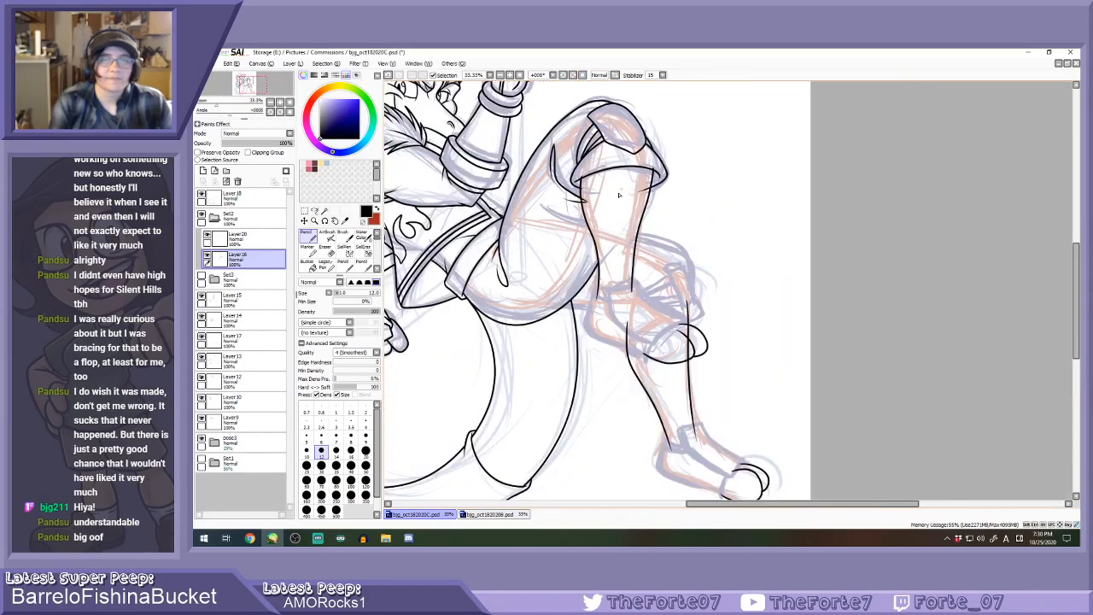
Erase the stray line ends crossing the lower leg beneath the knee cuff with the size 20 eraser.
key("e")
scroll(624, 195, "up", 3)
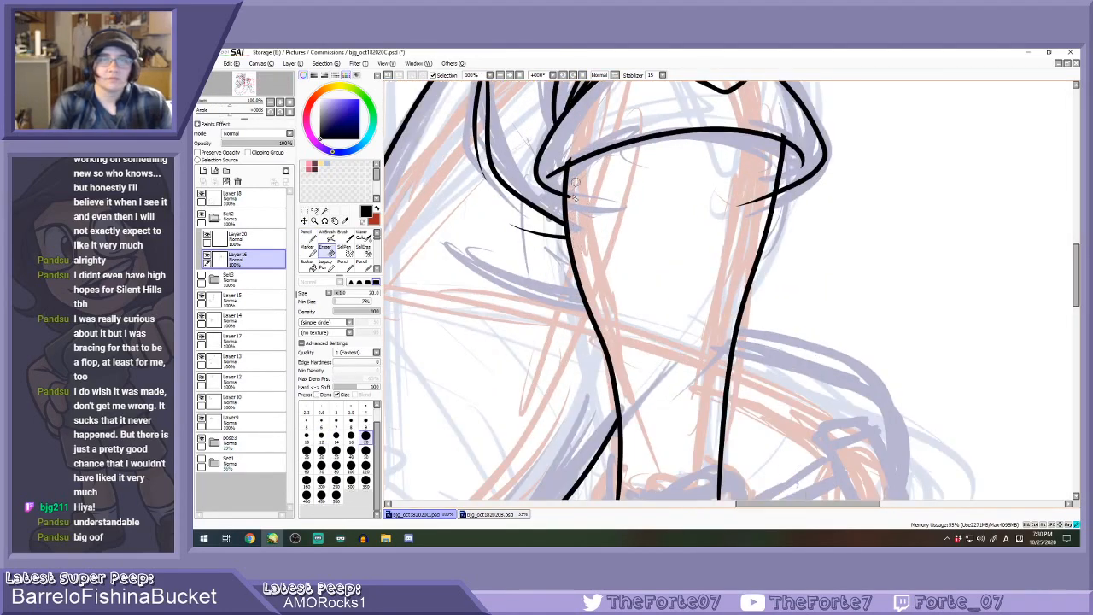
left_click_drag(765, 201, 768, 197)
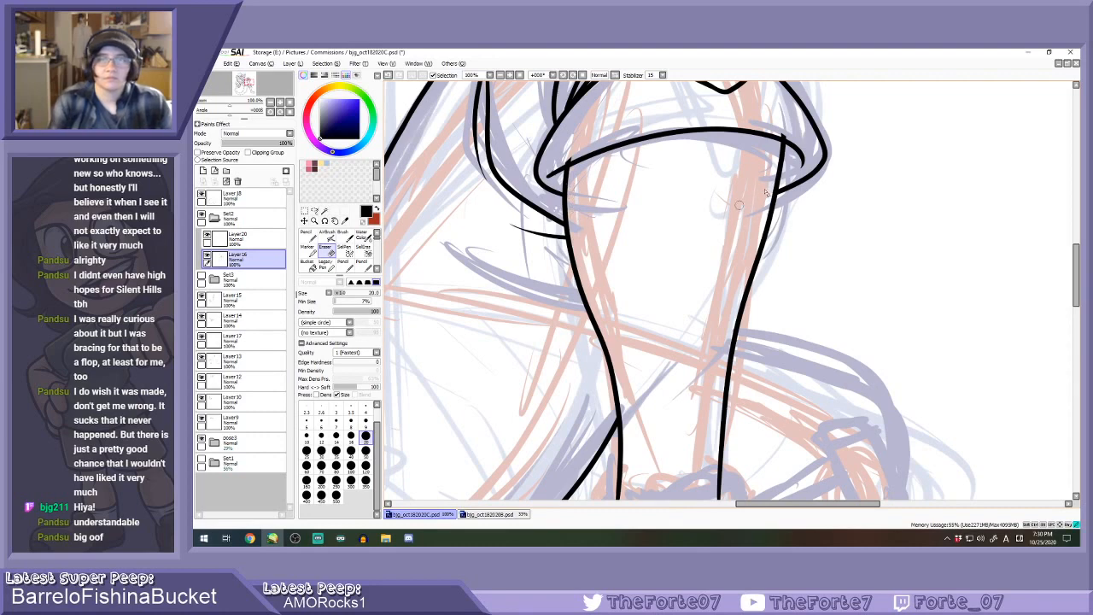
left_click(243, 360)
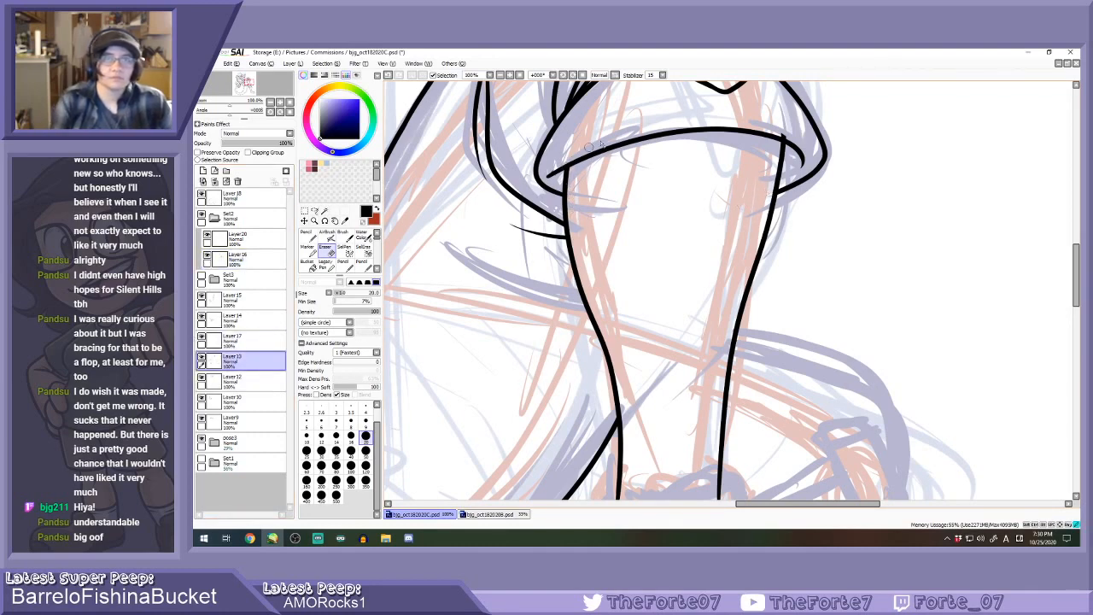
scroll(782, 137, "down", 4)
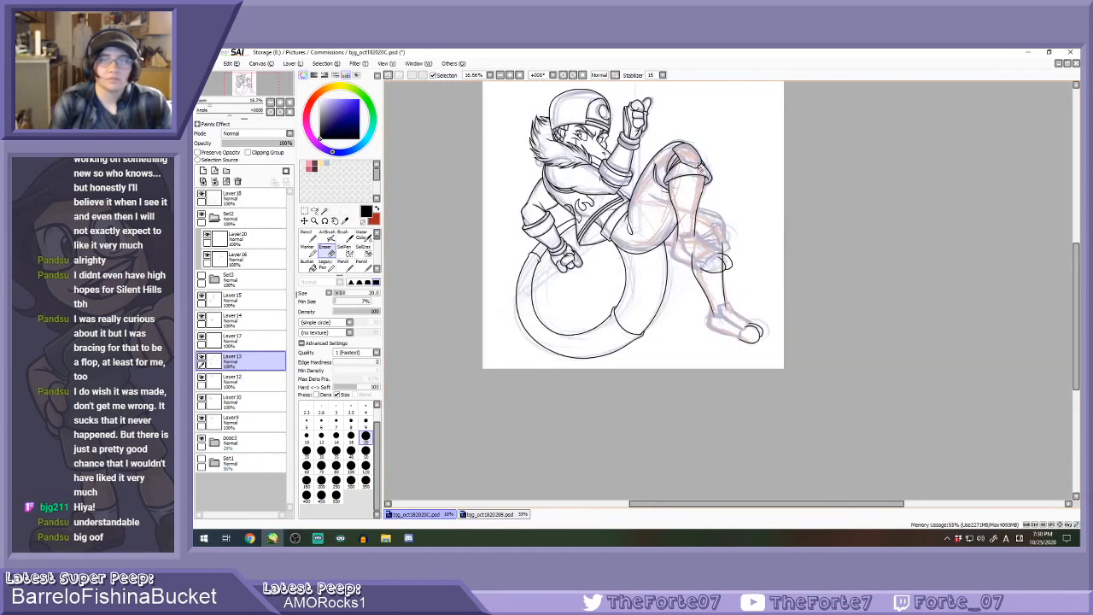
Toggle Layer16's visibility in Set2 to check its strokes and make it the active layer for the pencil.
key("n")
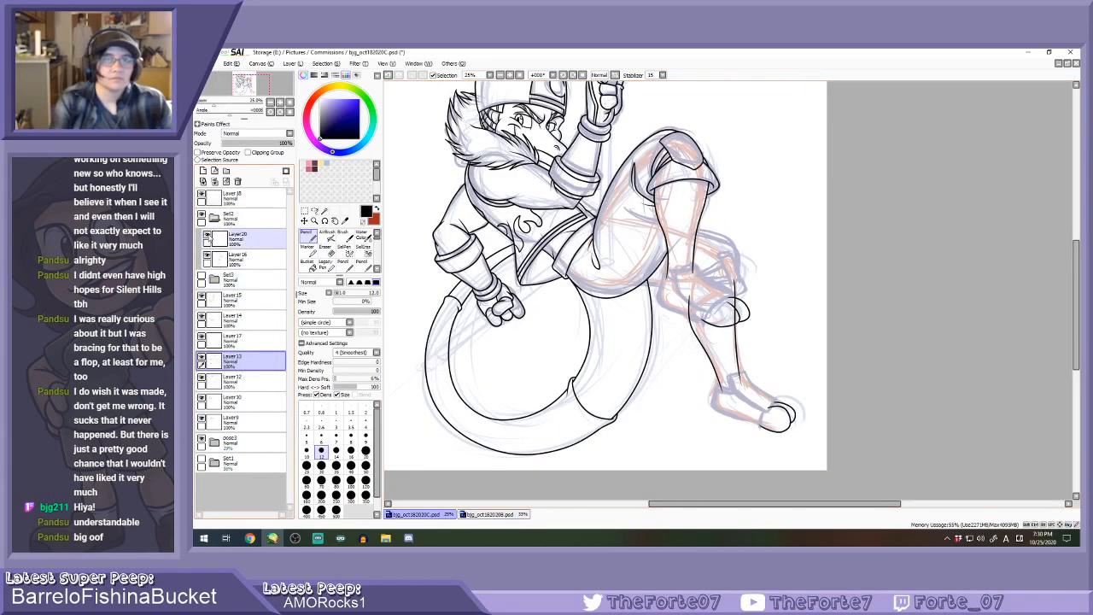
left_click(217, 219)
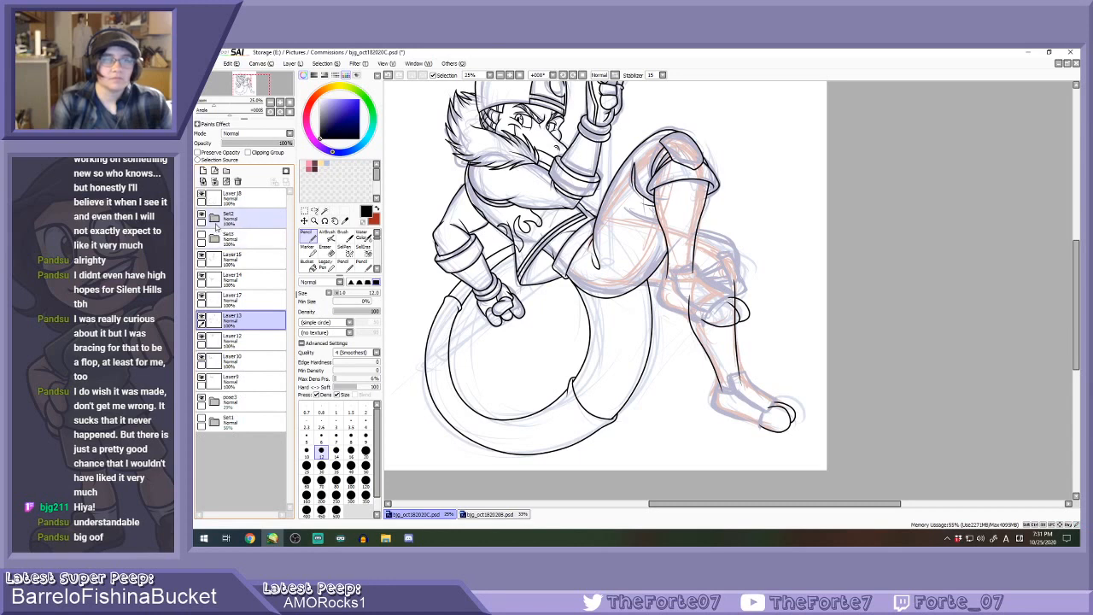
left_click(217, 219)
left_click(232, 240)
left_click(207, 256)
left_click(207, 255)
left_click(238, 263)
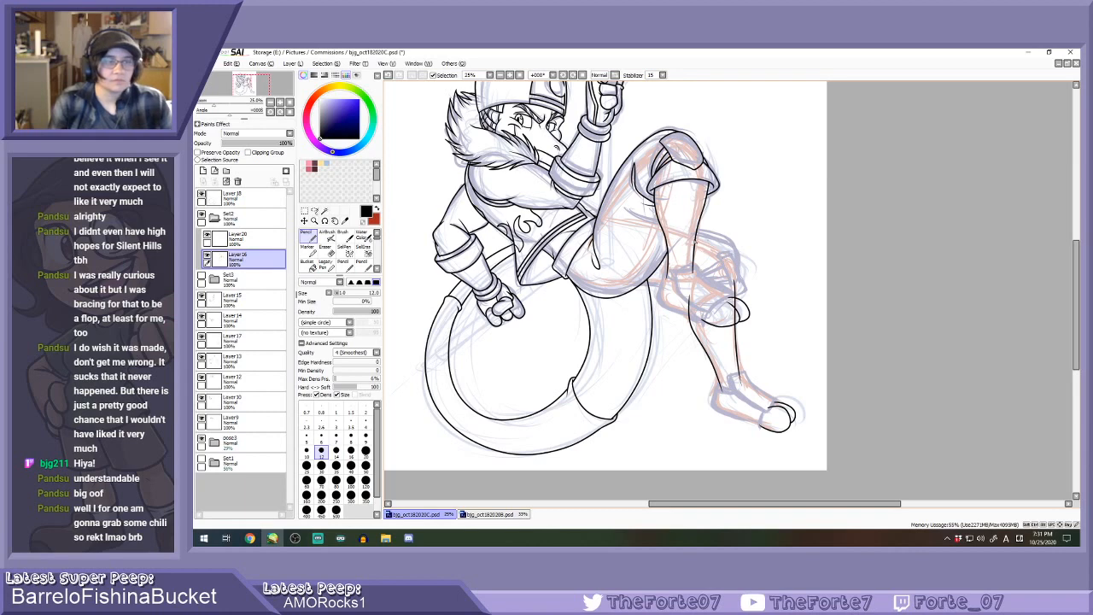
Ink a short curve at the raised leg's ankle, from the end of the back shin line towards the foot.
scroll(726, 259, "up", 4)
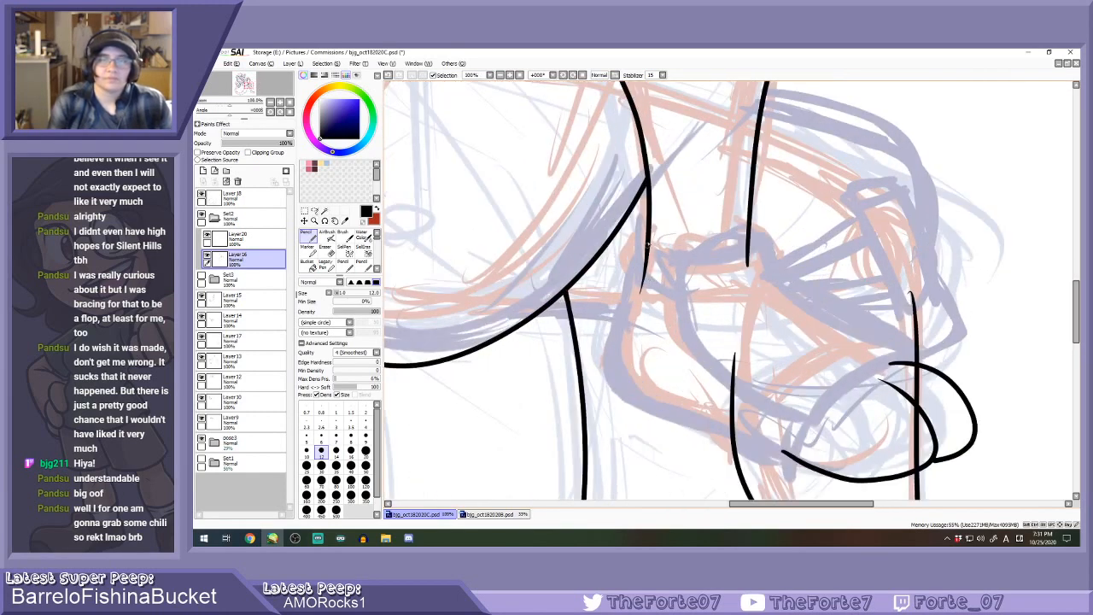
left_click_drag(640, 280, 654, 311)
key("ctrl+z")
mouse_move(650, 233)
left_mouse_down()
mouse_move(639, 273)
mouse_move(652, 303)
mouse_move(638, 277)
mouse_move(651, 302)
mouse_move(696, 318)
left_mouse_up()
key("ctrl+z")
key("ctrl+z")
mouse_move(636, 284)
left_mouse_down()
mouse_move(682, 313)
mouse_move(696, 307)
mouse_move(613, 369)
left_mouse_up()
key("ctrl+z")
key("ctrl+z")
mouse_move(639, 263)
left_mouse_down()
mouse_move(639, 291)
mouse_move(696, 315)
left_mouse_up()
key("ctrl+z")
left_click_drag(638, 285, 699, 318)
mouse_move(633, 294)
left_mouse_down()
mouse_move(623, 354)
mouse_move(610, 369)
mouse_move(641, 409)
mouse_move(740, 431)
left_mouse_up()
key("ctrl+z")
key("ctrl+z")
mouse_move(637, 287)
left_mouse_down()
mouse_move(626, 390)
mouse_move(773, 456)
left_mouse_up()
key("ctrl+z")
mouse_move(893, 363)
left_mouse_down()
mouse_move(796, 448)
mouse_move(805, 438)
mouse_move(798, 468)
mouse_move(814, 416)
mouse_move(804, 464)
mouse_move(789, 464)
mouse_move(766, 424)
left_mouse_up()
key("ctrl+z")
key("ctrl+z")
key("ctrl+z")
Ink a short curve leading off the toe outline of the raised foot, where its sole begins.
key("End")
key("End")
key("End")
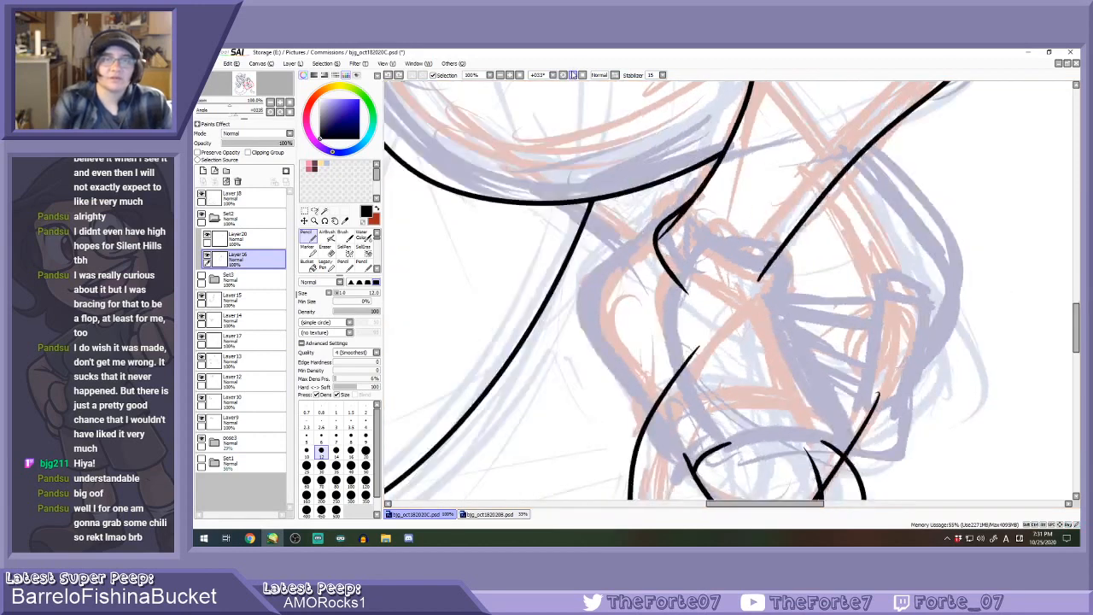
mouse_move(669, 465)
left_mouse_down()
mouse_move(654, 411)
mouse_move(707, 375)
left_mouse_up()
scroll(652, 410, "up", 2)
left_click_drag(630, 408, 640, 325)
key("ctrl+z")
mouse_move(634, 423)
left_mouse_down()
mouse_move(624, 396)
mouse_move(641, 326)
left_mouse_up()
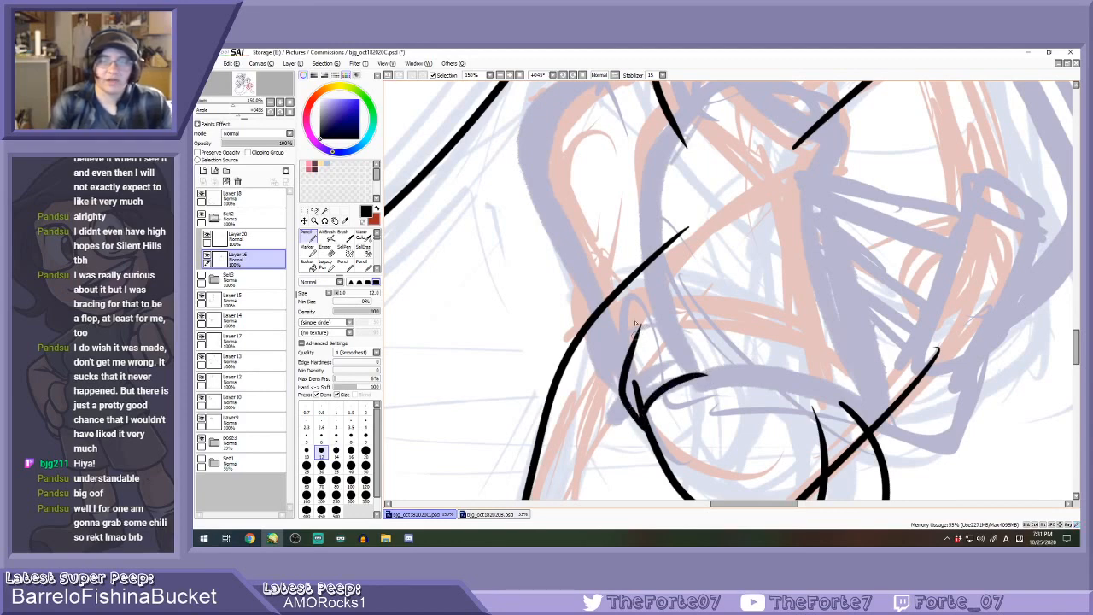
left_click(573, 74)
left_click(573, 74)
left_click(573, 73)
left_click(573, 73)
left_click(574, 74)
scroll(531, 253, "down", 1)
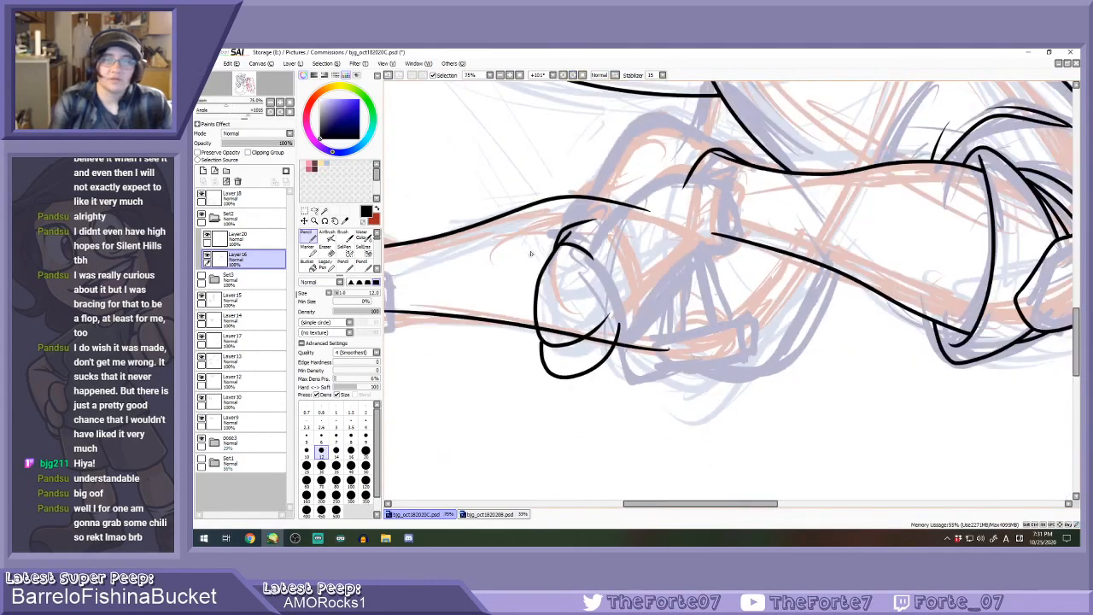
scroll(579, 195, "up", 1)
key("ctrl+z")
left_click_drag(518, 331, 613, 274)
key("ctrl+z")
mouse_move(516, 336)
left_mouse_down()
mouse_move(555, 287)
mouse_move(612, 264)
left_mouse_up()
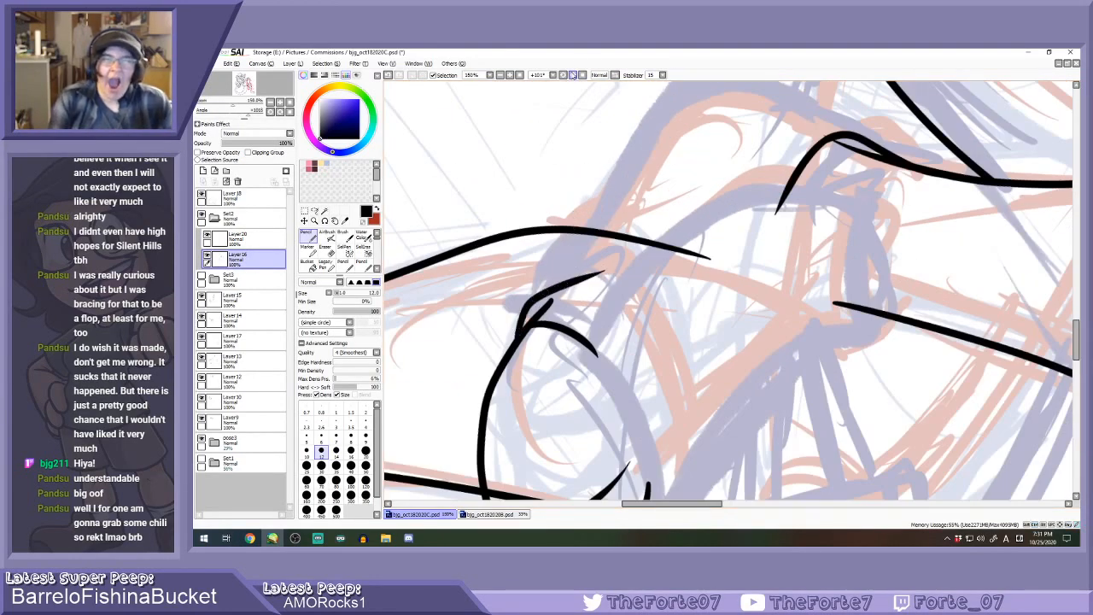
Ink the raised foot's sole and heel contour from the short toe curve round to the ankle.
left_click(573, 75)
left_click(573, 75)
left_click(573, 74)
scroll(632, 162, "down", 1)
scroll(702, 147, "up", 2)
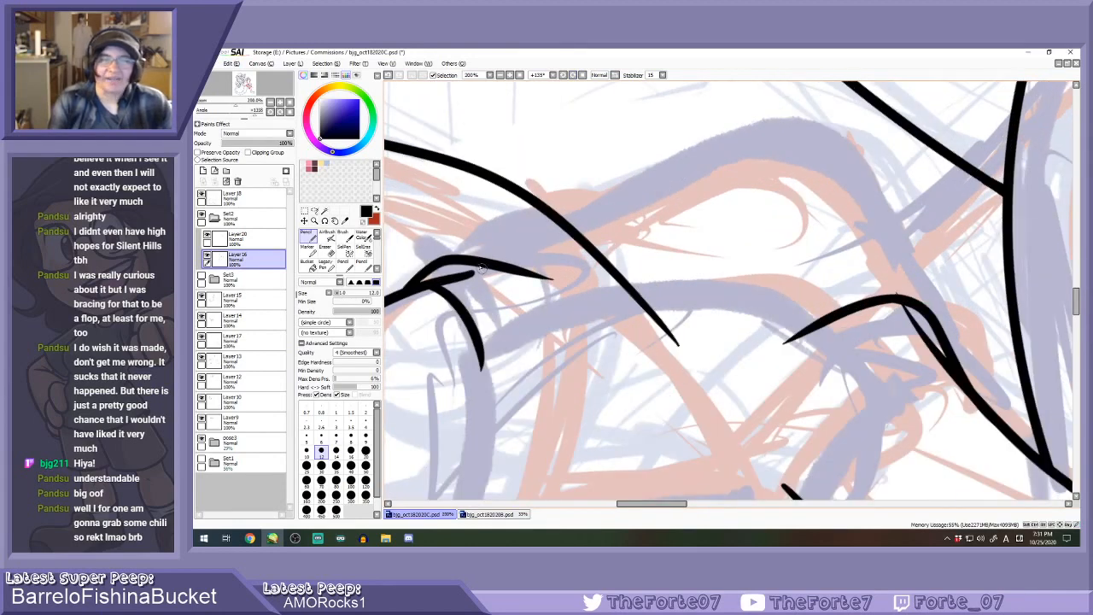
mouse_move(470, 261)
left_mouse_down()
mouse_move(727, 153)
mouse_move(799, 134)
left_mouse_up()
key("ctrl+z")
mouse_move(468, 260)
left_mouse_down()
mouse_move(653, 171)
mouse_move(778, 133)
mouse_move(867, 204)
mouse_move(889, 266)
left_mouse_up()
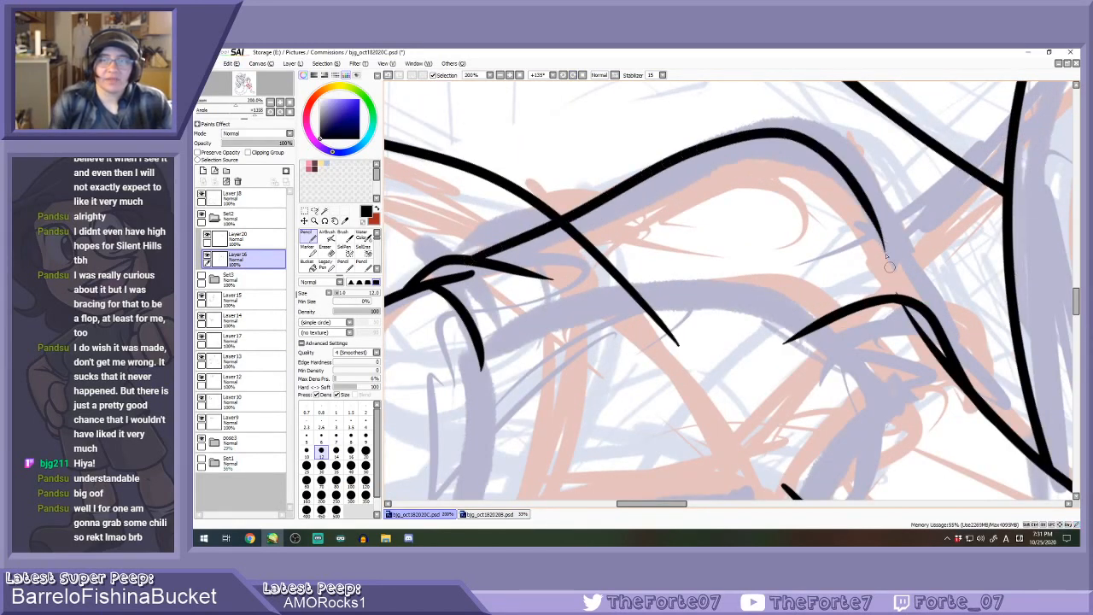
left_click(583, 75)
mouse_move(602, 151)
left_mouse_down()
mouse_move(609, 243)
mouse_move(585, 217)
mouse_move(602, 152)
mouse_move(552, 288)
left_mouse_up()
key("ctrl+z")
key("ctrl+z")
key("ctrl+z")
mouse_move(603, 152)
left_mouse_down()
mouse_move(560, 283)
mouse_move(590, 198)
left_mouse_up()
scroll(575, 231, "down", 2)
scroll(591, 213, "up", 2)
key("ctrl+z")
scroll(587, 181, "down", 4)
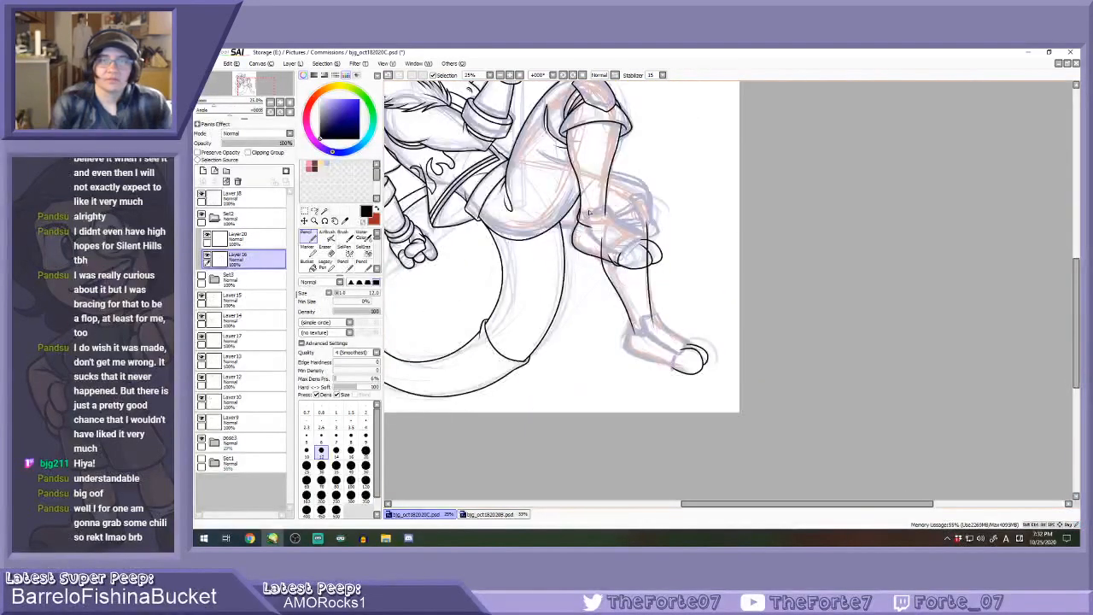
On Layer20, ink the foot covering's top edge across the ankle and its lower edge running down to the toes.
scroll(587, 224, "up", 2)
scroll(591, 232, "up", 1)
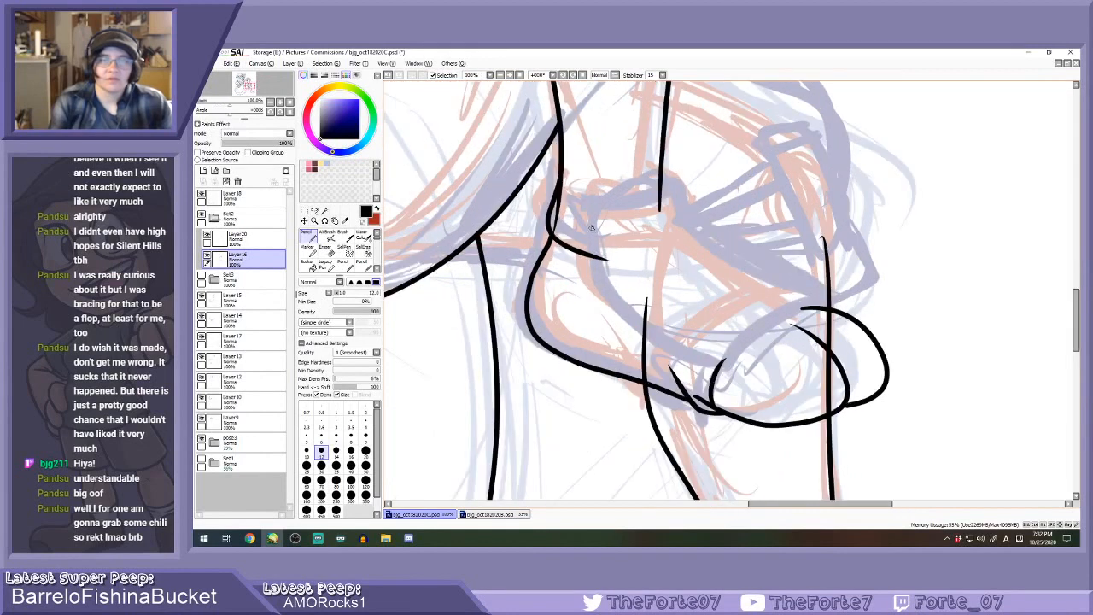
left_click(235, 238)
left_click_drag(586, 200, 681, 180)
key("ctrl+z")
left_click_drag(582, 200, 659, 190)
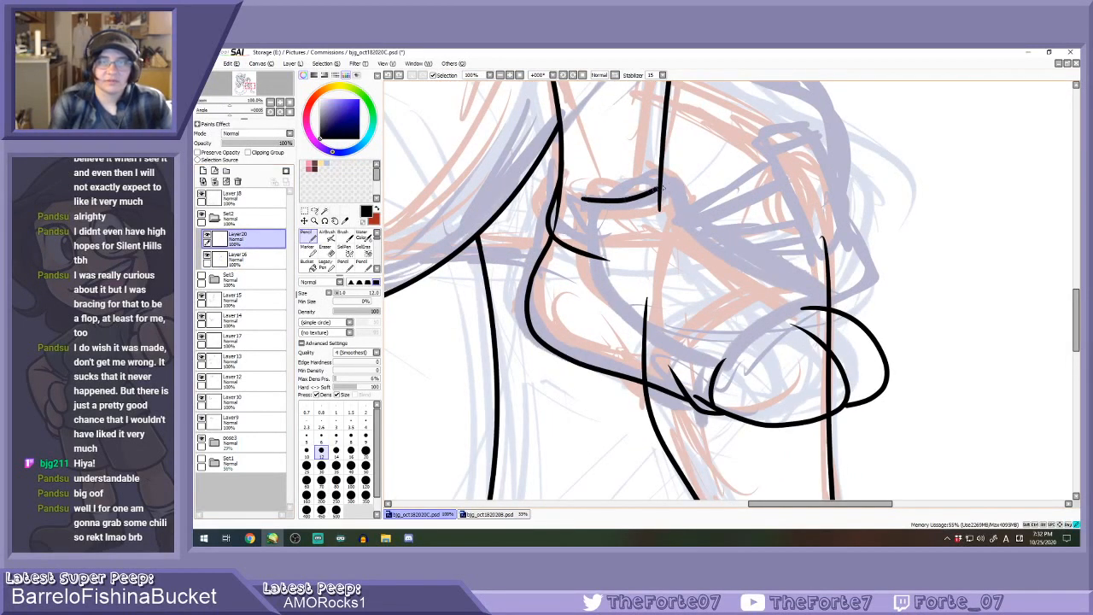
key("ctrl+z")
left_click_drag(588, 188, 684, 181)
mouse_move(587, 187)
left_mouse_down()
mouse_move(598, 291)
mouse_move(738, 373)
left_mouse_up()
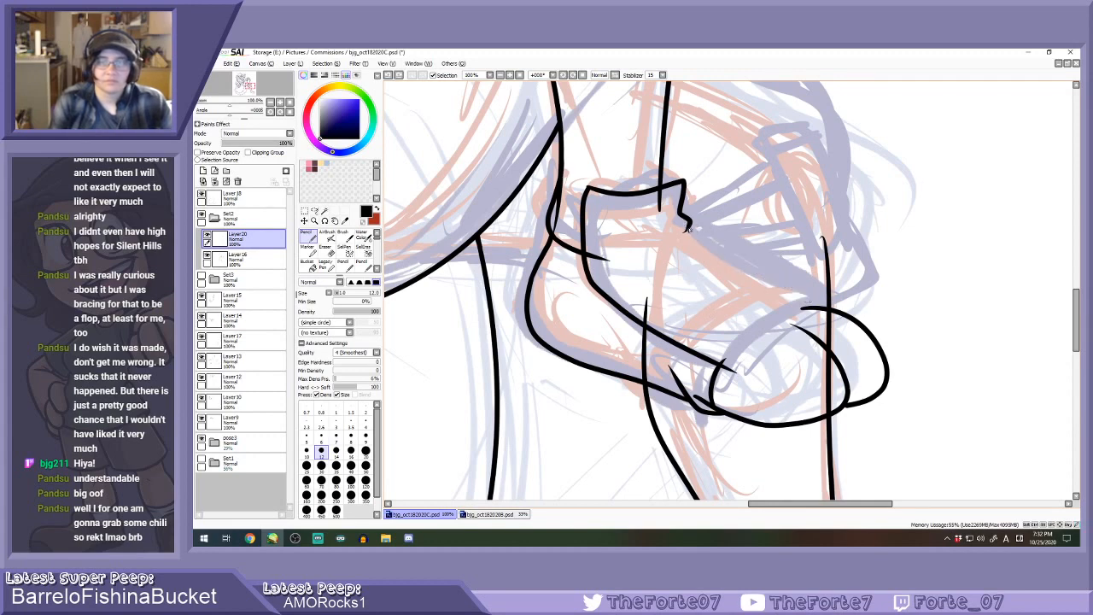
Ink the foot covering's instep contour from the front notch and the curved edge across the toes.
left_click_drag(689, 231, 784, 289)
scroll(762, 354, "up", 1)
mouse_move(695, 365)
left_mouse_down()
mouse_move(725, 366)
mouse_move(827, 281)
mouse_move(751, 340)
mouse_move(735, 369)
mouse_move(869, 245)
left_mouse_up()
key("ctrl+z")
scroll(706, 371, "up", 1)
key("ctrl+z")
key("ctrl+z")
left_click_drag(720, 367, 870, 246)
On Layer16, erase the protruding tip of the toe line and the ankle curve's end inside the foot covering.
scroll(709, 376, "up", 1)
key("e")
left_click_drag(703, 402, 655, 393)
key("ctrl+z")
left_click(248, 258)
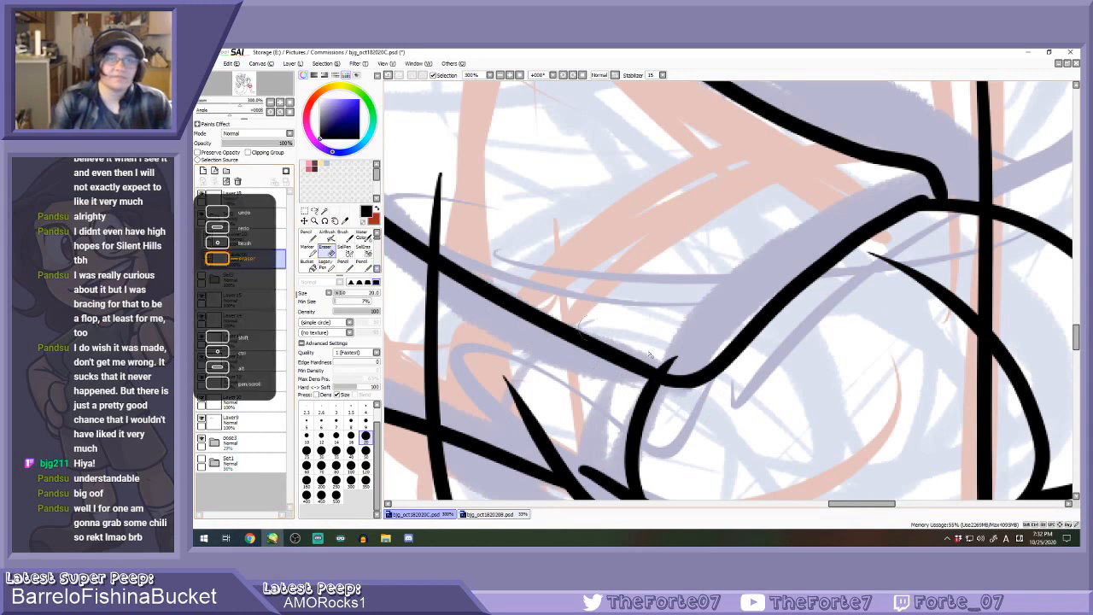
scroll(629, 345, "down", 3)
mouse_move(481, 197)
left_mouse_down()
mouse_move(467, 193)
mouse_move(518, 224)
left_mouse_up()
scroll(498, 198, "down", 3)
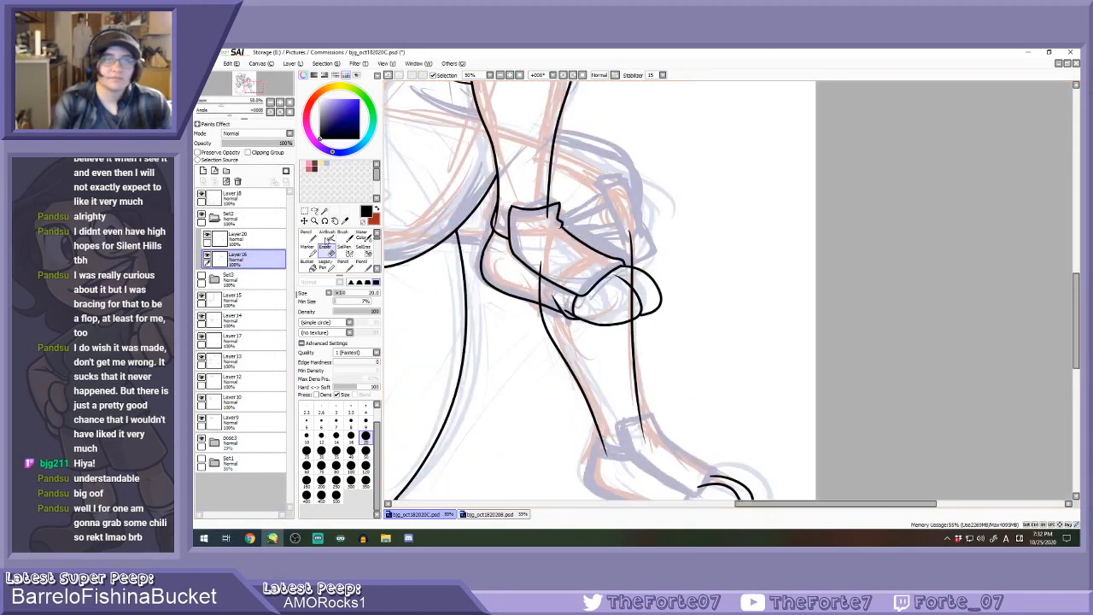
Erase the upper ankle curve on Layer16 and the back shin line's end on Layer13 with the size 50 eraser.
left_click(247, 361)
scroll(515, 215, "up", 2)
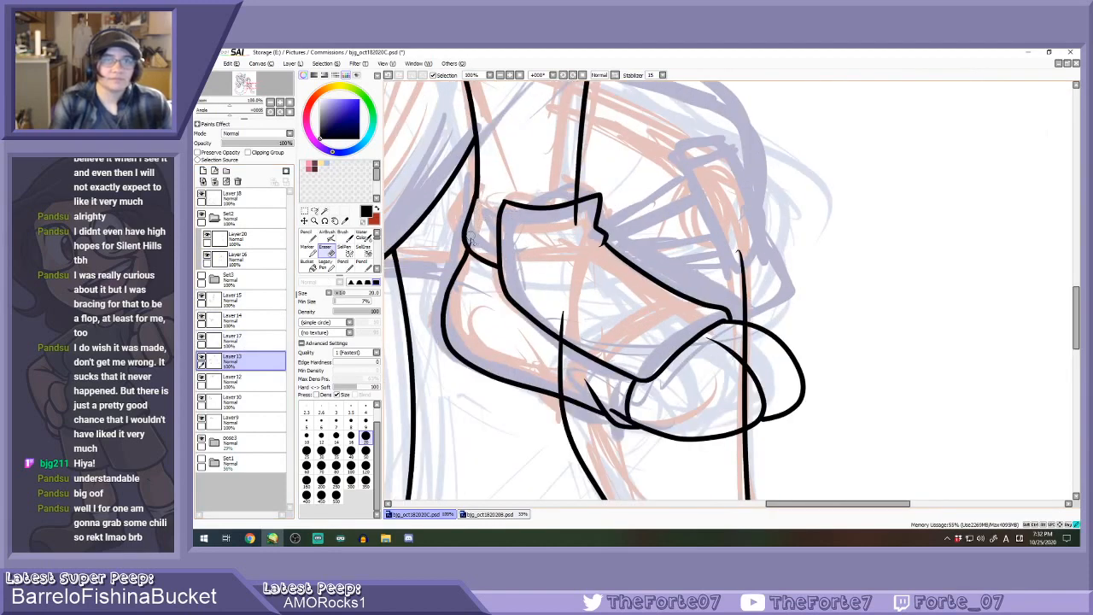
left_click(365, 451)
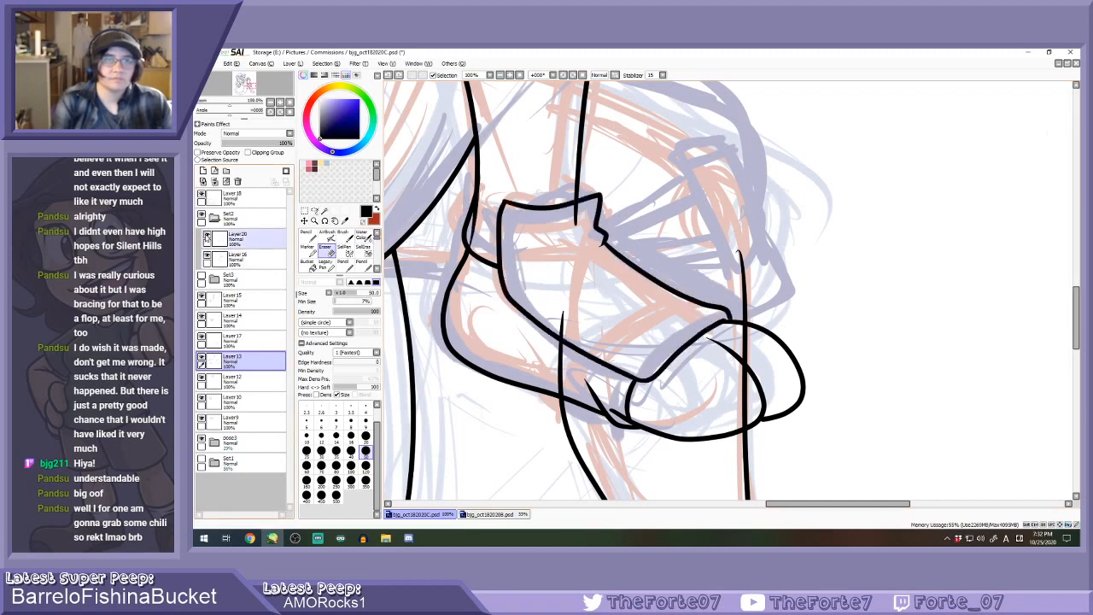
left_click(217, 258)
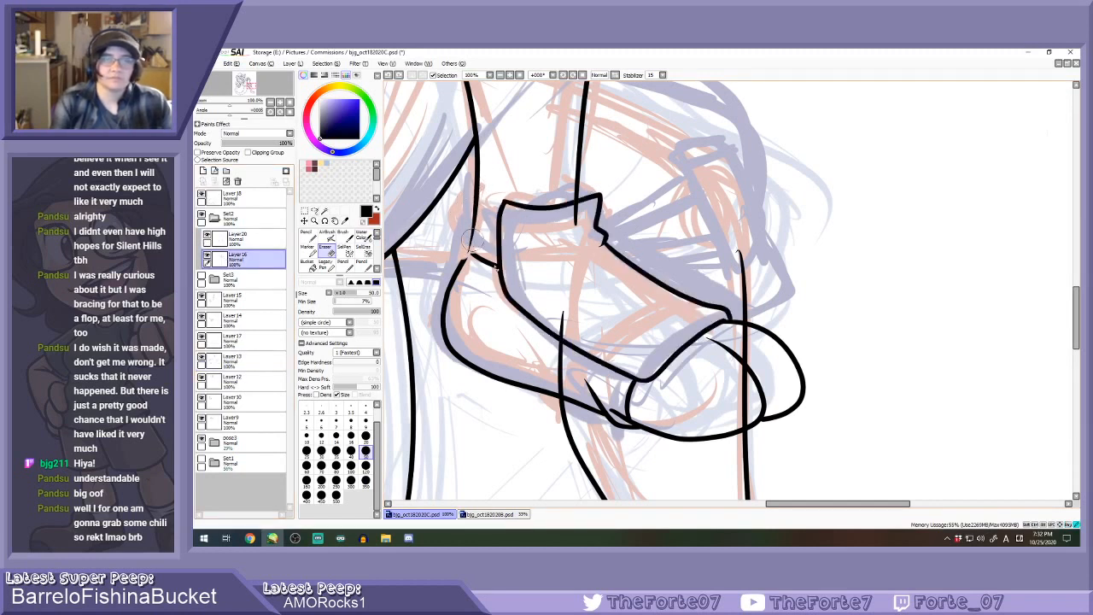
left_click(242, 364)
left_click_drag(481, 183, 469, 245)
Redraw the back shin line on Layer13 so it curves past the heel contour into the foot covering's edge.
key("n")
scroll(477, 165, "up", 1)
left_click_drag(476, 151, 462, 311)
key("ctrl+z")
mouse_move(476, 154)
left_mouse_down()
mouse_move(466, 285)
mouse_move(488, 329)
left_mouse_up()
key("ctrl+z")
mouse_move(477, 149)
left_mouse_down()
mouse_move(466, 297)
mouse_move(482, 318)
left_mouse_up()
scroll(478, 166, "up", 1)
key("ctrl+z")
mouse_move(476, 145)
left_mouse_down()
mouse_move(463, 268)
mouse_move(474, 369)
left_mouse_up()
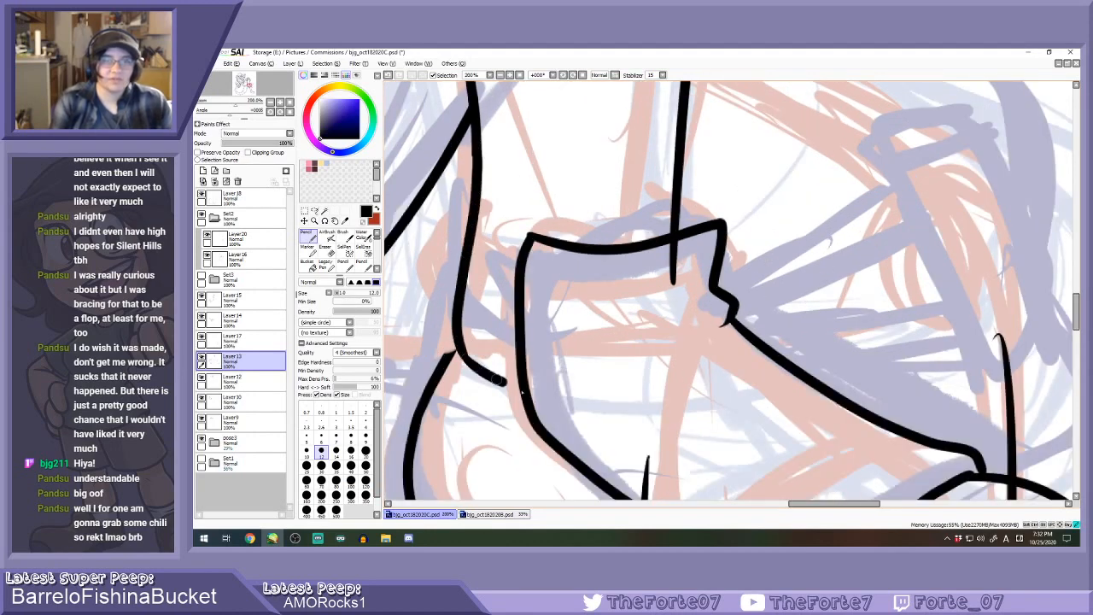
scroll(470, 367, "up", 2)
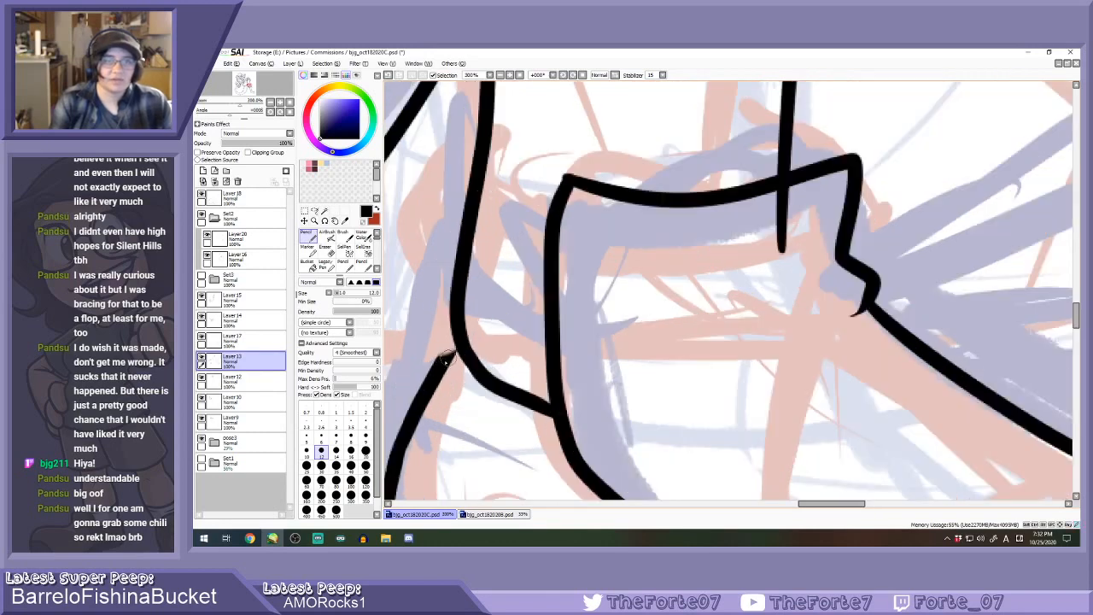
scroll(493, 313, "down", 2)
scroll(546, 376, "up", 2)
left_click_drag(485, 354, 529, 366)
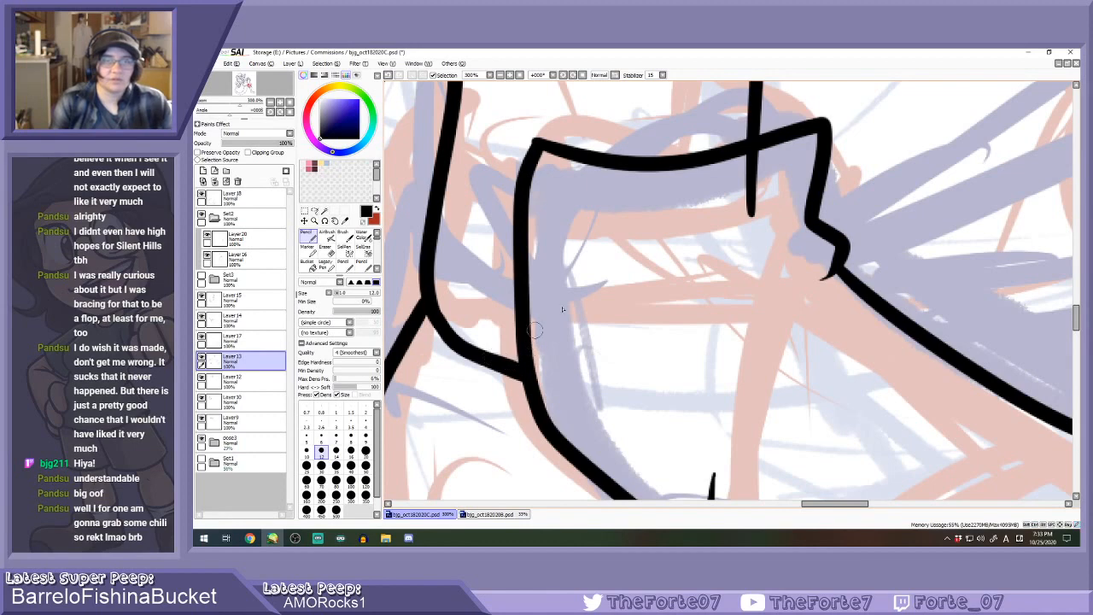
Erase the front shin line's end inside the foot covering and tidy the shin lines near the ankle.
scroll(532, 337, "down", 1)
key("e")
scroll(602, 306, "down", 2)
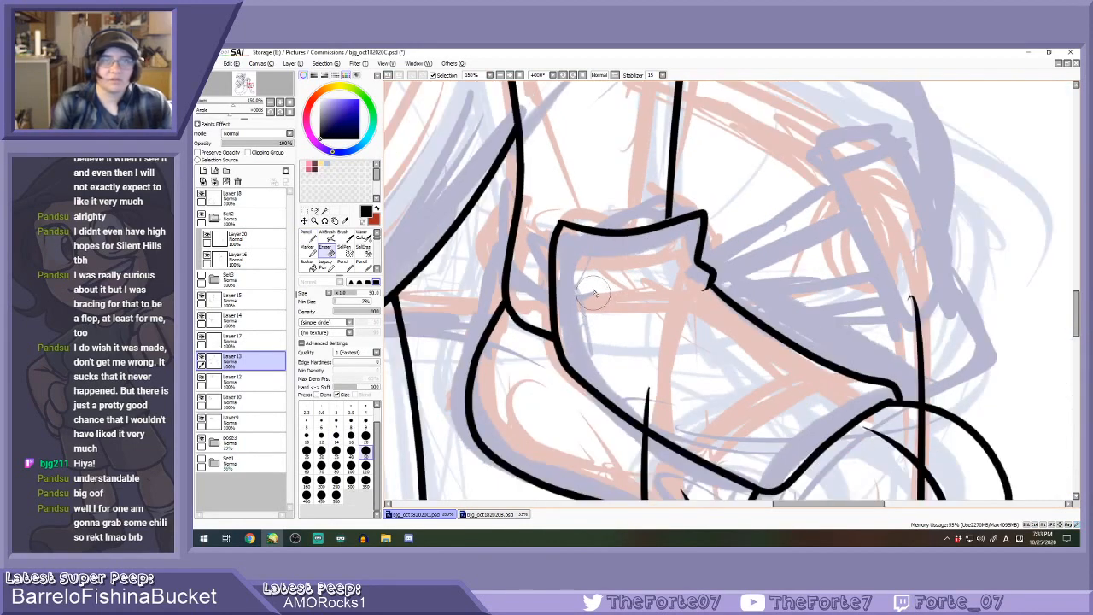
scroll(566, 231, "up", 1)
key("n")
scroll(531, 181, "up", 1)
key("ctrl+z")
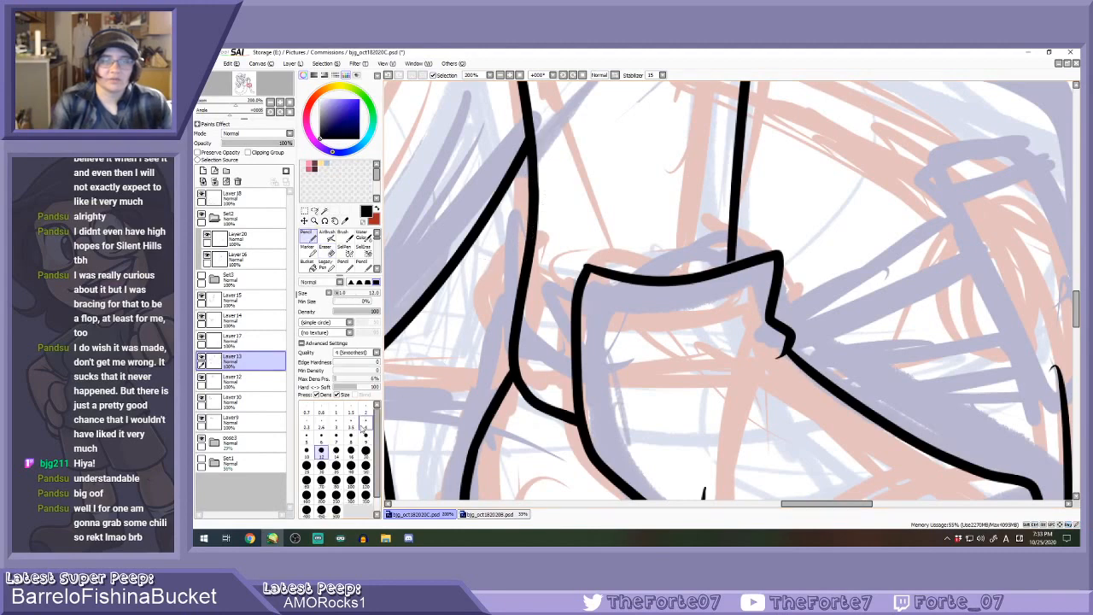
key("e")
scroll(547, 197, "up", 1)
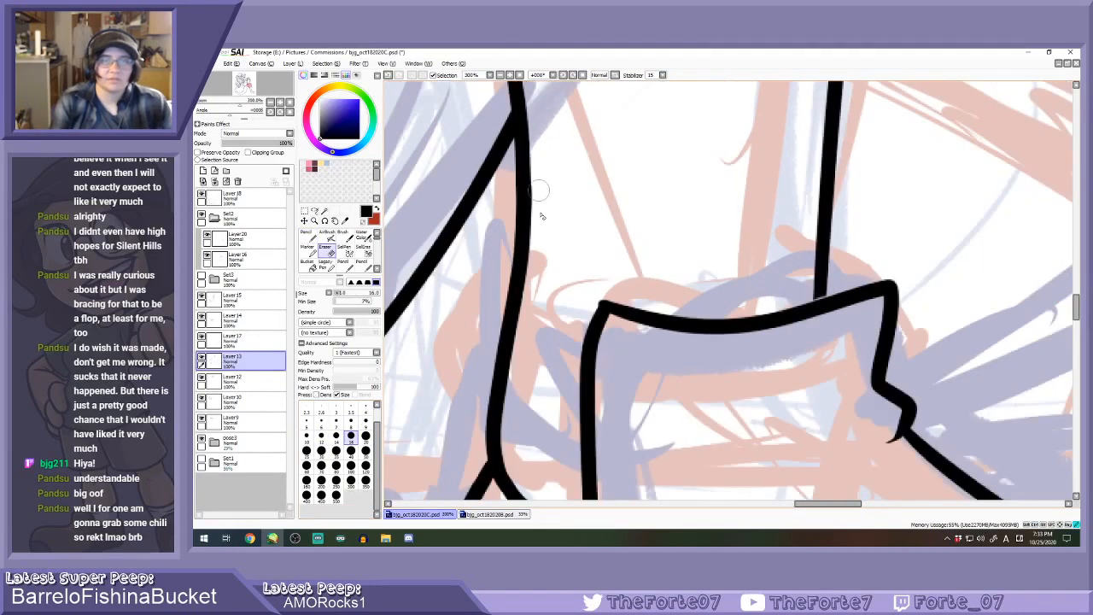
scroll(542, 189, "down", 1)
key("n")
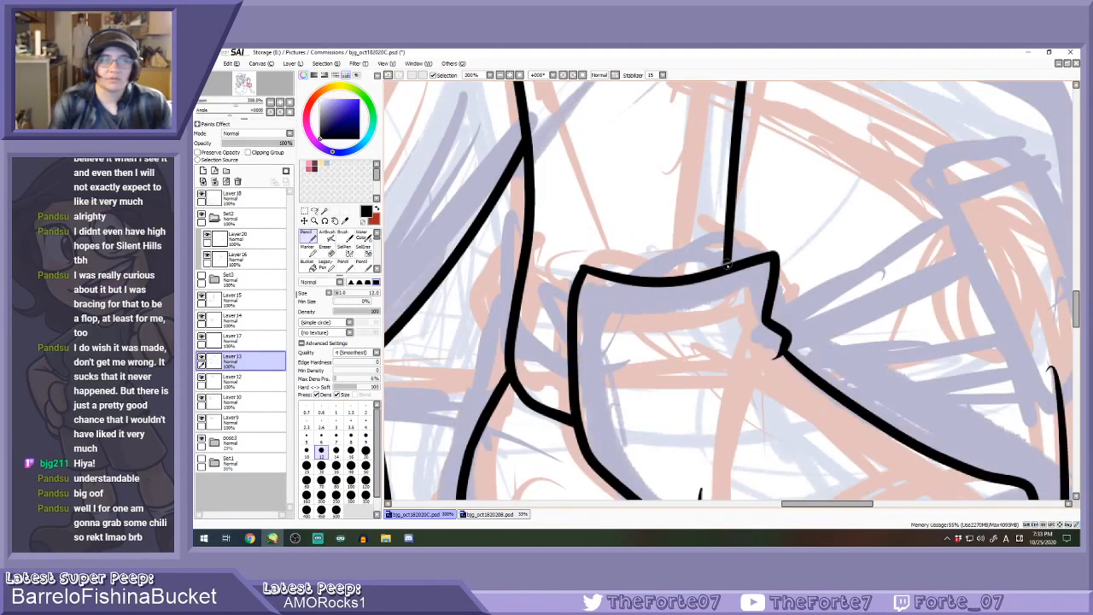
scroll(727, 265, "up", 1)
scroll(724, 265, "down", 2)
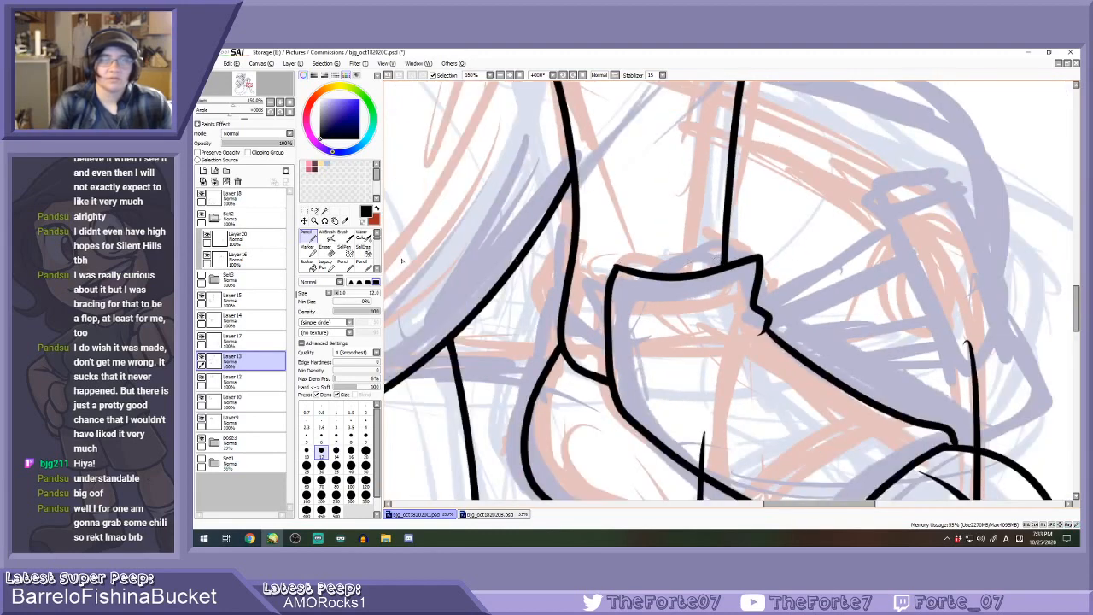
On Layer20, erase the foot covering's sharp back top corner and redraw it as a rounded curve.
left_click(254, 239)
key("e")
scroll(616, 272, "up", 1)
key("n")
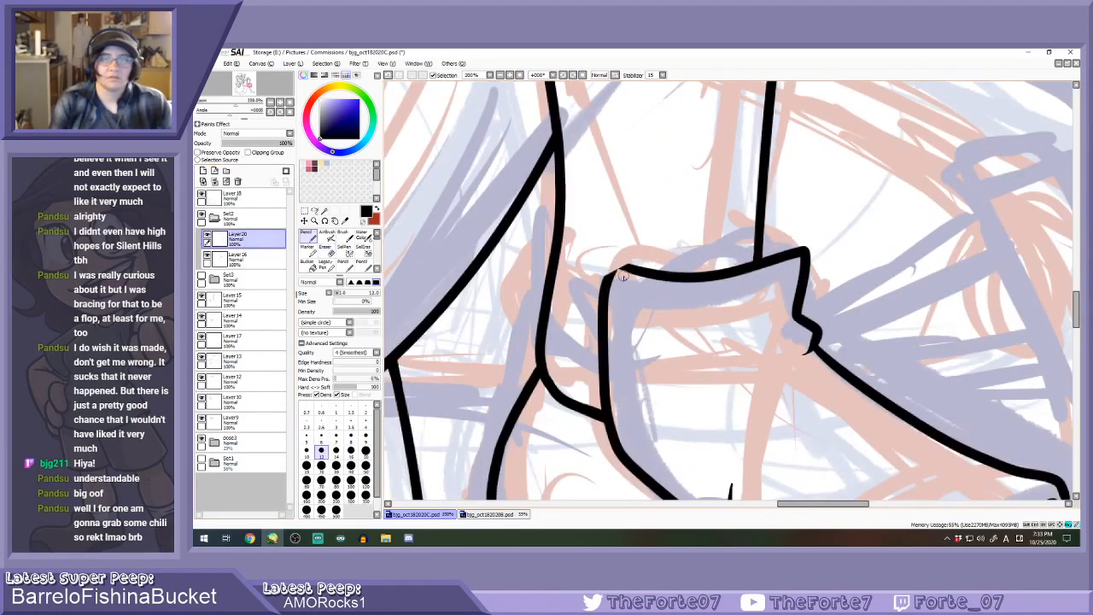
scroll(615, 272, "up", 1)
mouse_move(603, 286)
left_mouse_down()
mouse_move(621, 262)
mouse_move(663, 263)
left_mouse_up()
key("ctrl+z")
mouse_move(603, 295)
left_mouse_down()
mouse_move(614, 269)
mouse_move(667, 266)
left_mouse_up()
scroll(655, 275, "down", 6)
Erase the foot covering's top edge with the size 40 eraser and redraw it as one smooth line past the front shin line.
key("e")
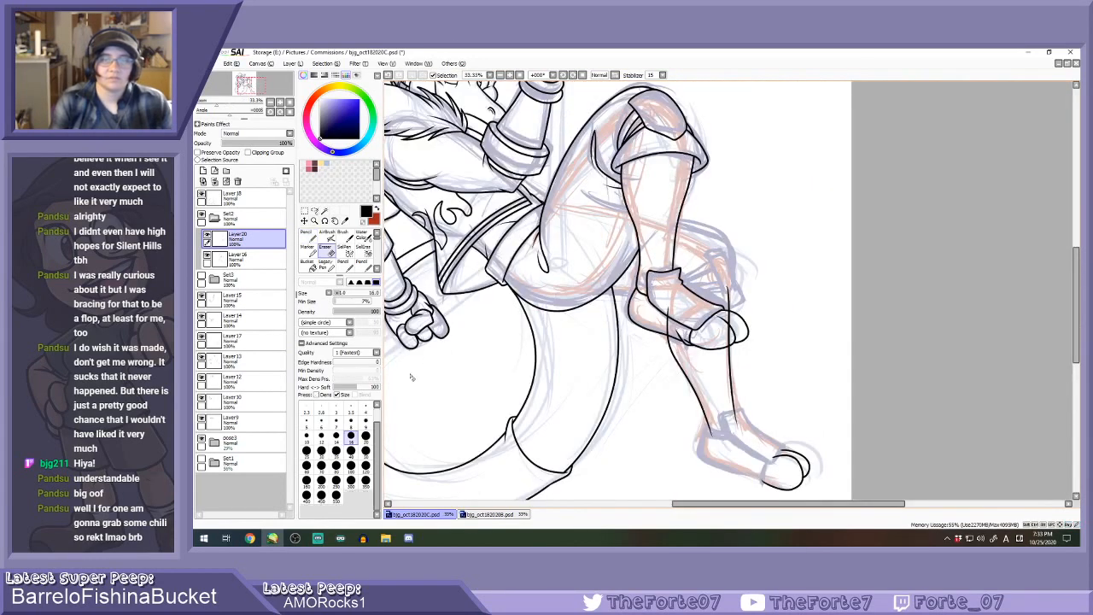
scroll(743, 462, "up", 3)
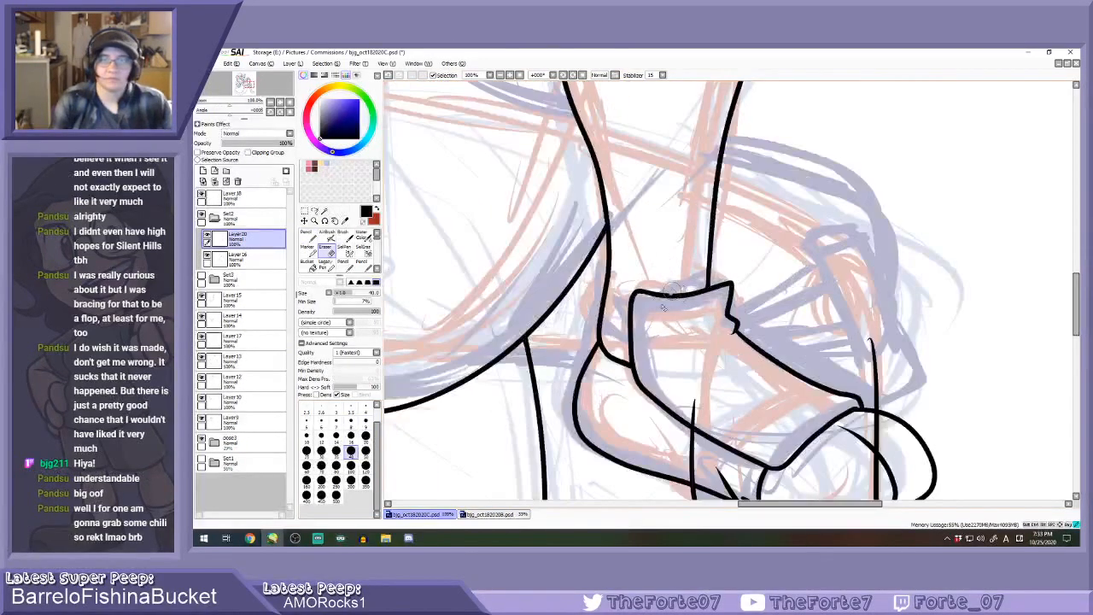
mouse_move(658, 295)
left_mouse_down()
mouse_move(724, 287)
mouse_move(701, 294)
left_mouse_up()
scroll(701, 294, "up", 1)
key("n")
left_click_drag(605, 291, 735, 272)
key("ctrl+z")
left_click_drag(615, 291, 735, 275)
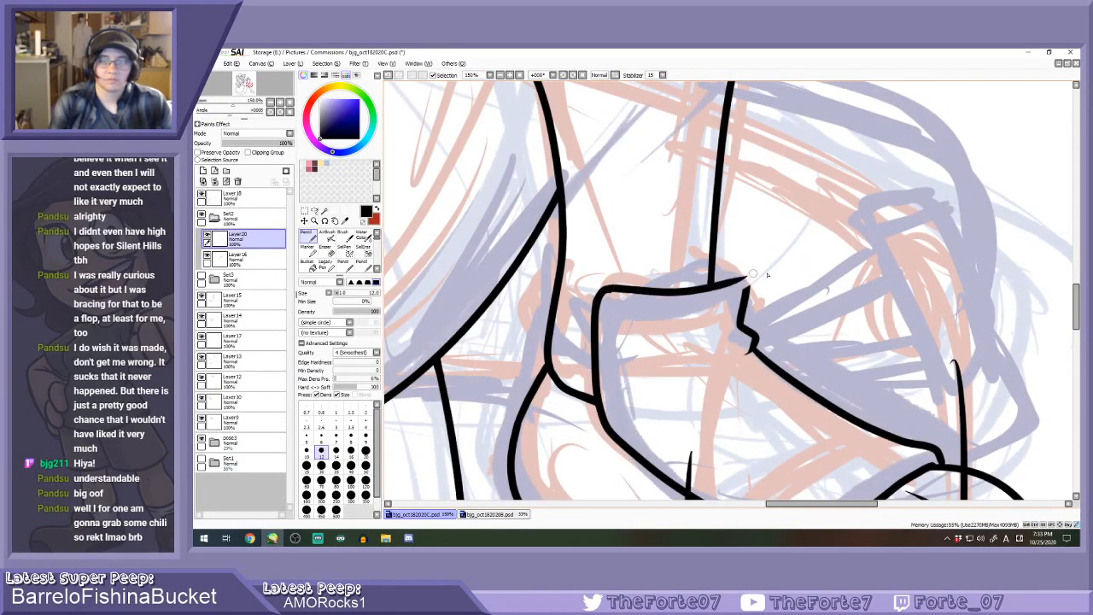
scroll(752, 275, "up", 1)
key("ctrl+z")
mouse_move(547, 296)
left_mouse_down()
mouse_move(709, 277)
mouse_move(736, 259)
left_mouse_up()
key("ctrl+z")
mouse_move(546, 295)
left_mouse_down()
mouse_move(640, 296)
mouse_move(748, 260)
left_mouse_up()
scroll(787, 274, "up", 1)
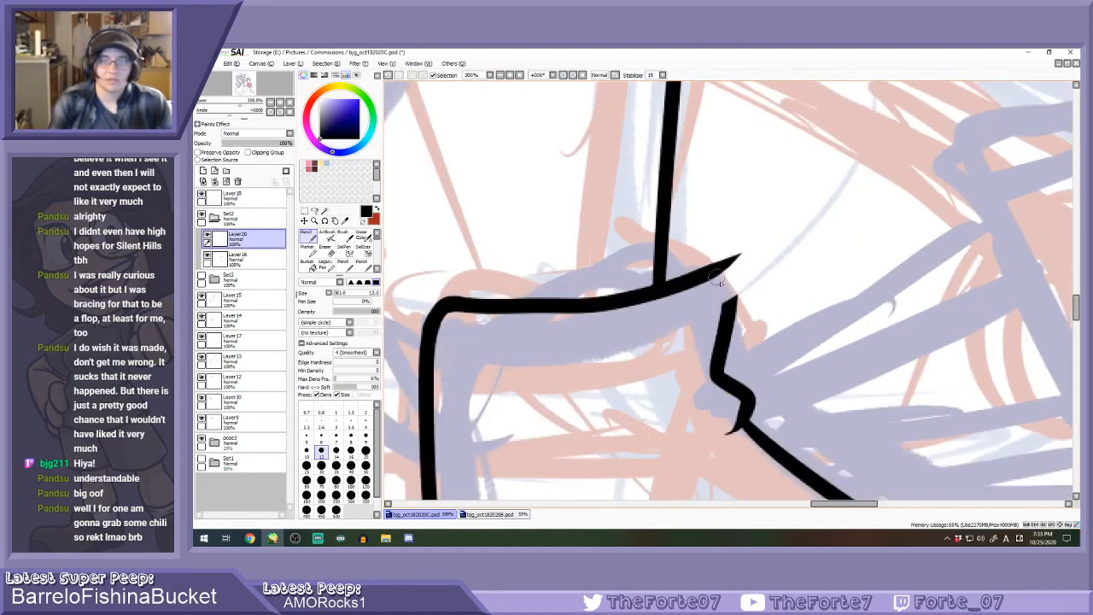
Join the top edge to the front notch line and erase the protruding tip to round the foot covering's front corner.
left_click_drag(726, 312, 728, 273)
key("e")
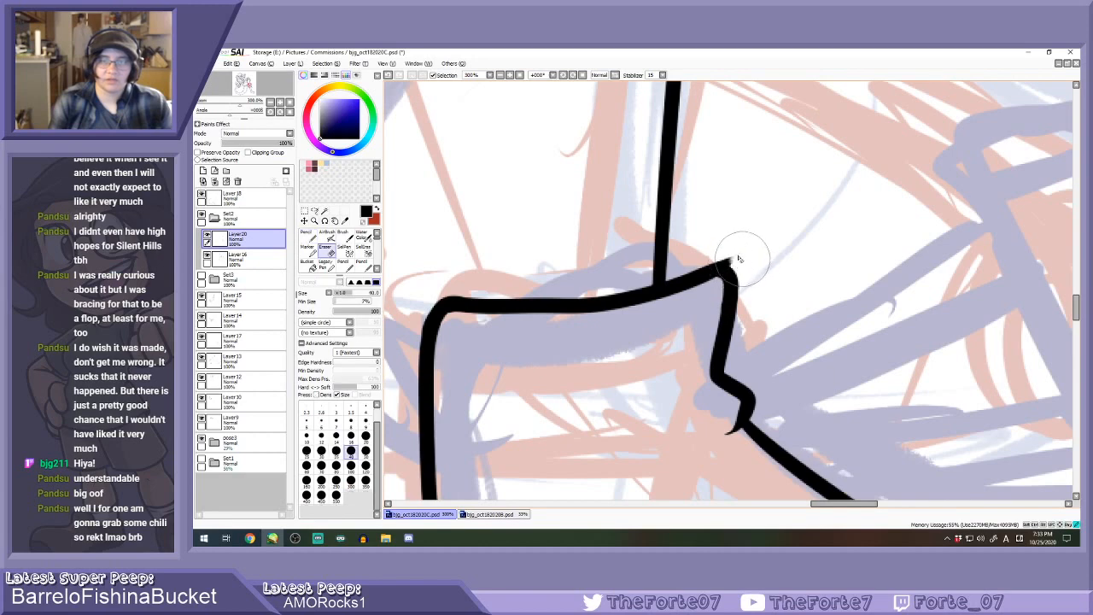
scroll(779, 268, "up", 1)
left_click_drag(755, 259, 708, 252)
scroll(730, 259, "down", 1)
scroll(479, 313, "up", 1)
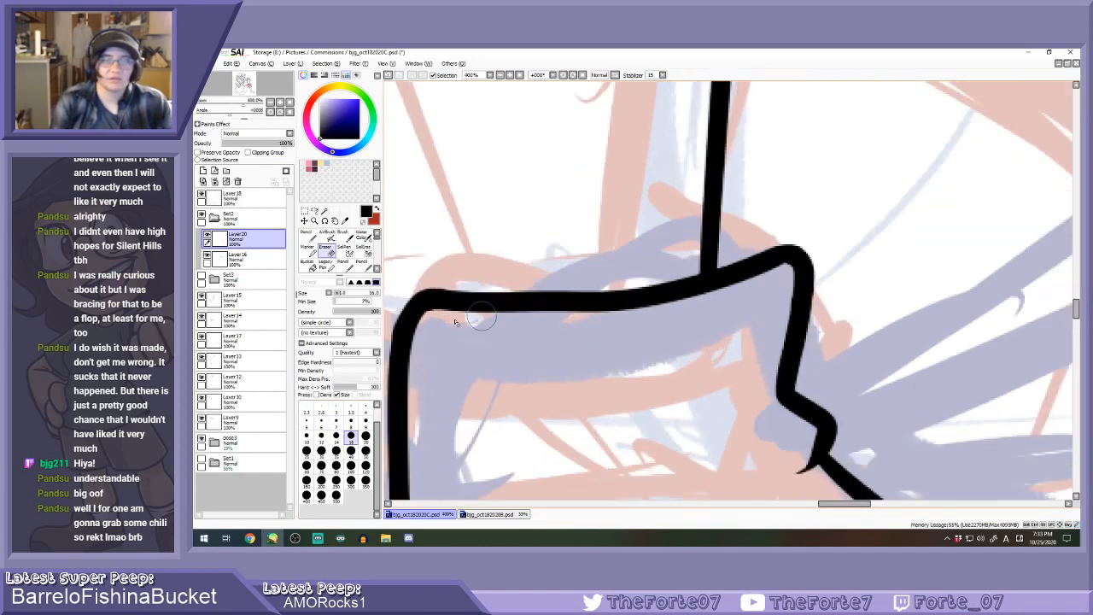
Erase the middle of the foot covering's top edge with the size 16 eraser and redraw that stretch with the pencil.
mouse_move(466, 310)
left_mouse_down()
mouse_move(447, 309)
mouse_move(650, 290)
mouse_move(469, 311)
mouse_move(569, 309)
mouse_move(553, 296)
mouse_move(545, 317)
left_mouse_up()
key("n")
key("e")
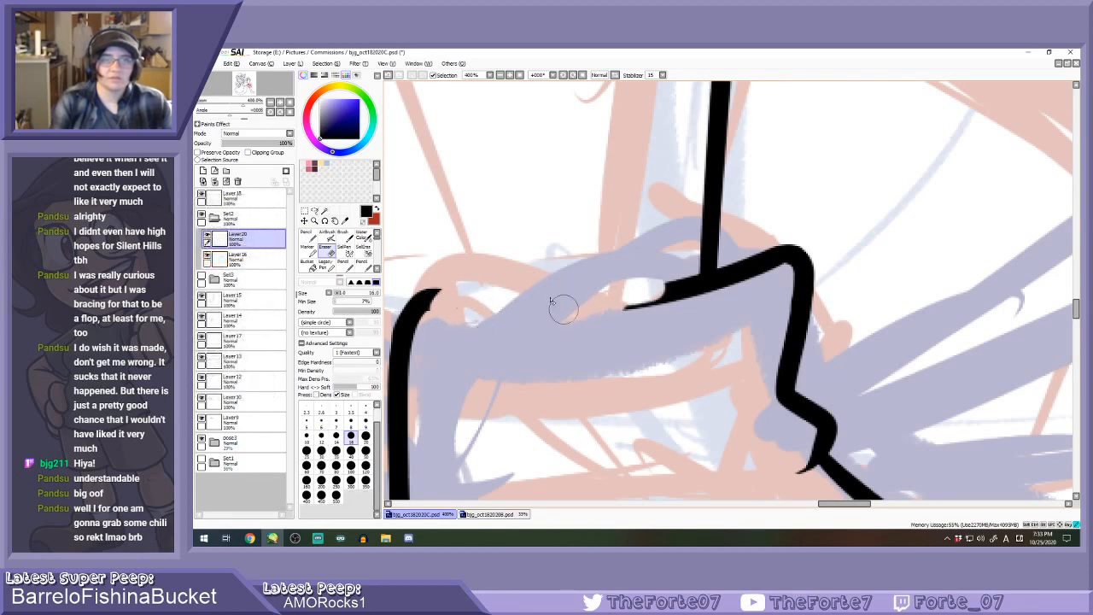
left_click(564, 75)
left_click(564, 75)
left_click(564, 75)
key("n")
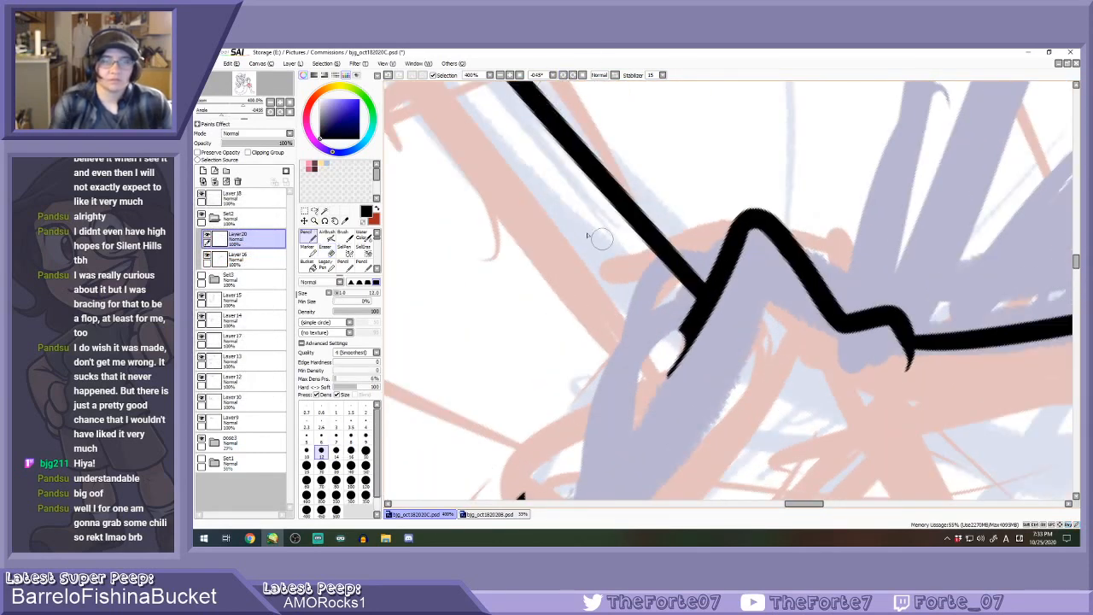
scroll(597, 271, "down", 1)
scroll(581, 453, "up", 1)
mouse_move(521, 455)
left_mouse_down()
mouse_move(661, 310)
mouse_move(694, 255)
mouse_move(657, 315)
mouse_move(553, 412)
mouse_move(516, 465)
left_mouse_up()
key("ctrl+z")
left_click(583, 75)
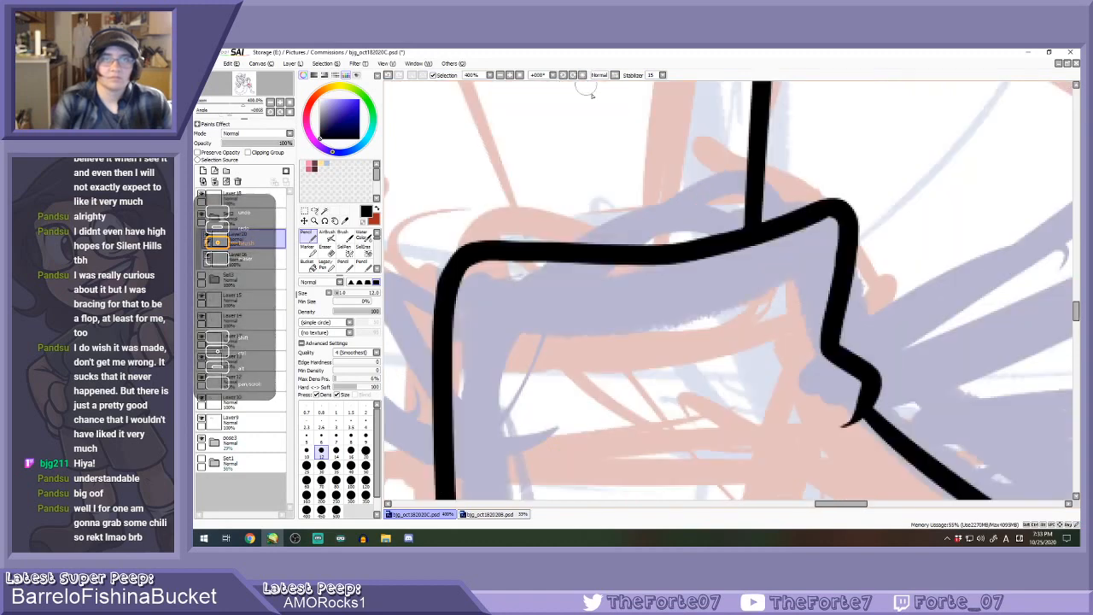
Extend the foot covering's front notch line inward as a tapered crease and draw a second short fold line above it.
scroll(619, 188, "down", 1)
left_click_drag(813, 336, 773, 371)
left_click_drag(756, 313, 672, 331)
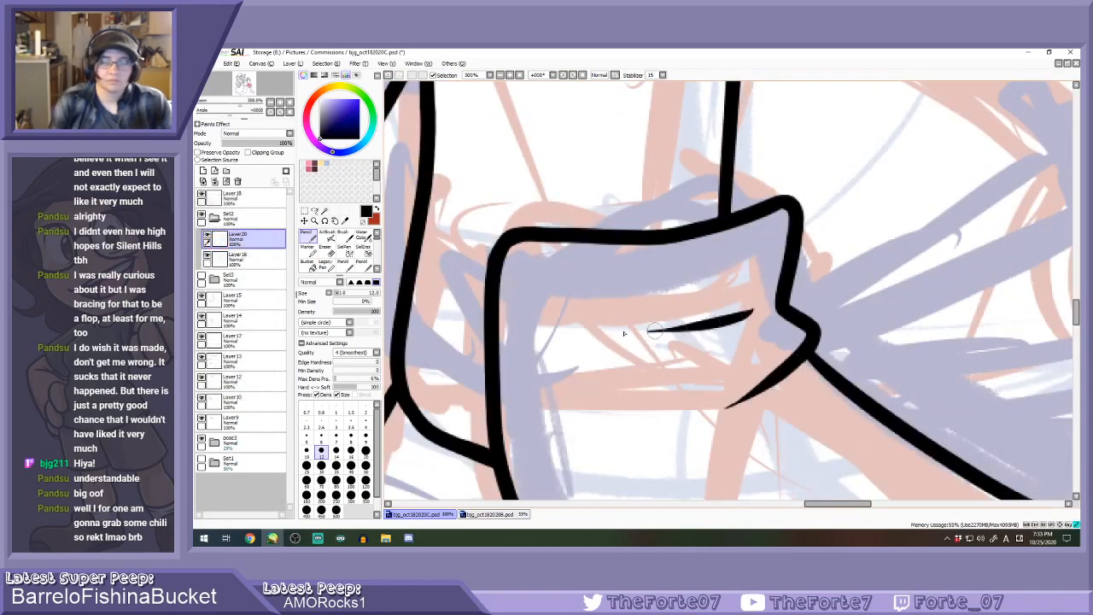
scroll(670, 309, "down", 5)
scroll(659, 316, "down", 2)
scroll(667, 336, "up", 2)
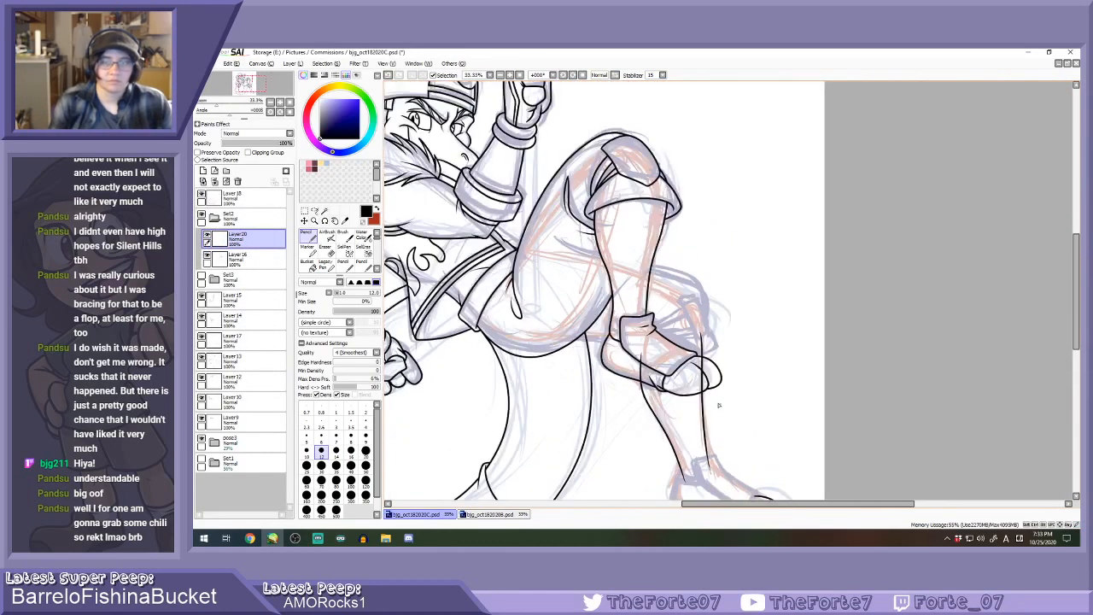
scroll(616, 313, "down", 1)
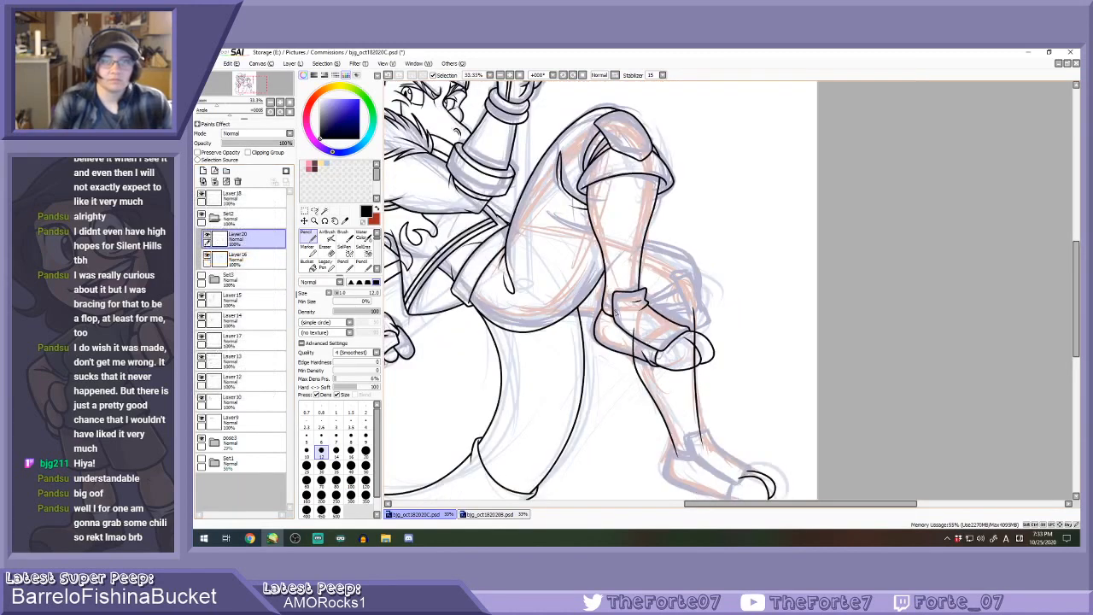
scroll(610, 327, "down", 1)
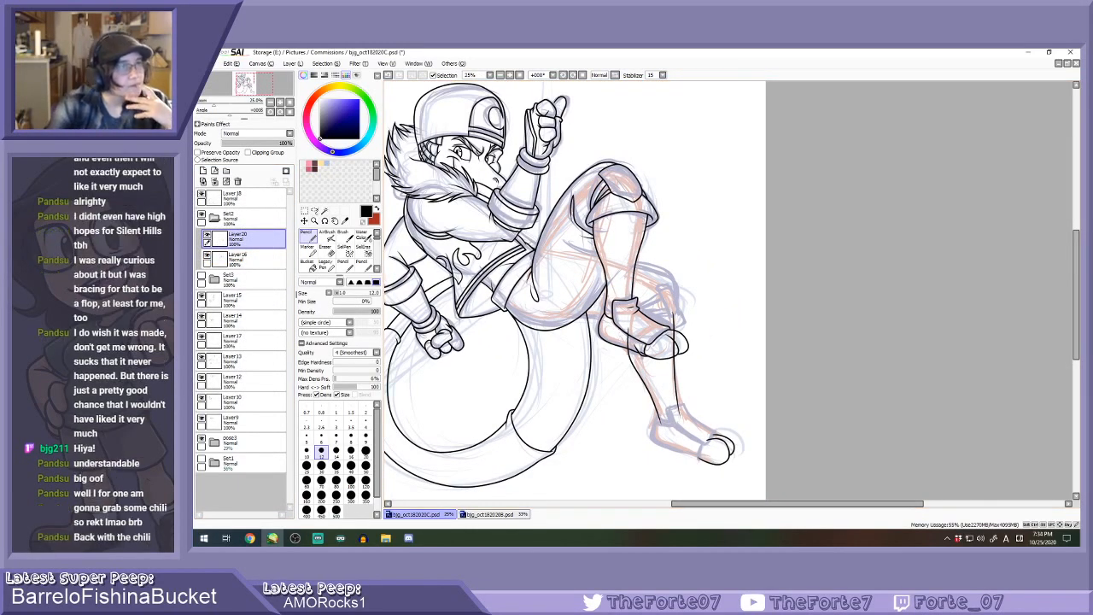
On Layer13, erase the lower back ankle line before the foot covering and redraw it as a rounded curve.
key("alt+Tab")
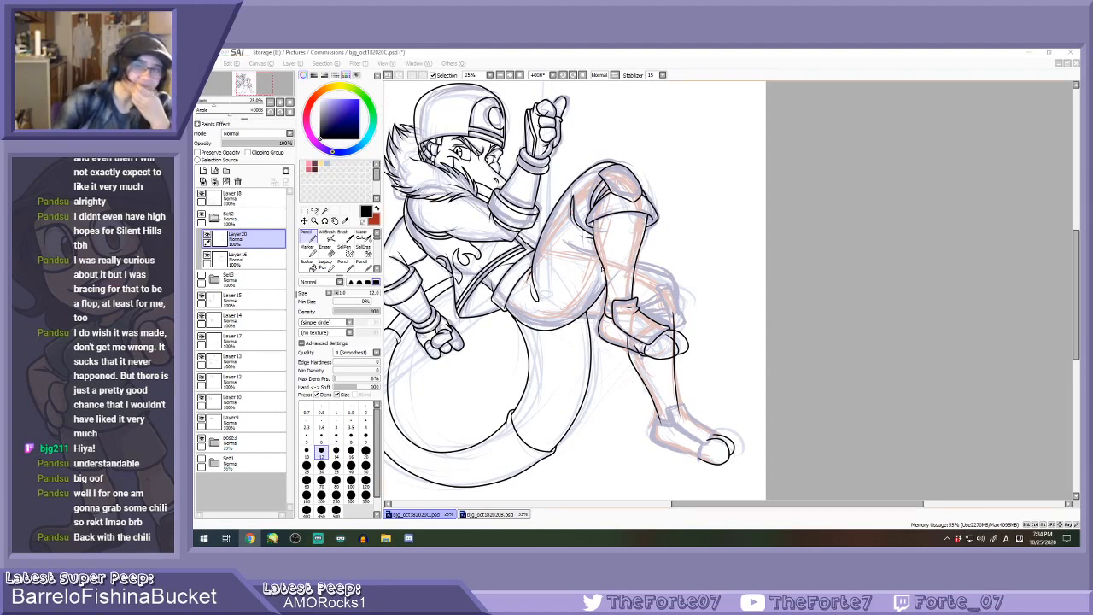
double_click(244, 360)
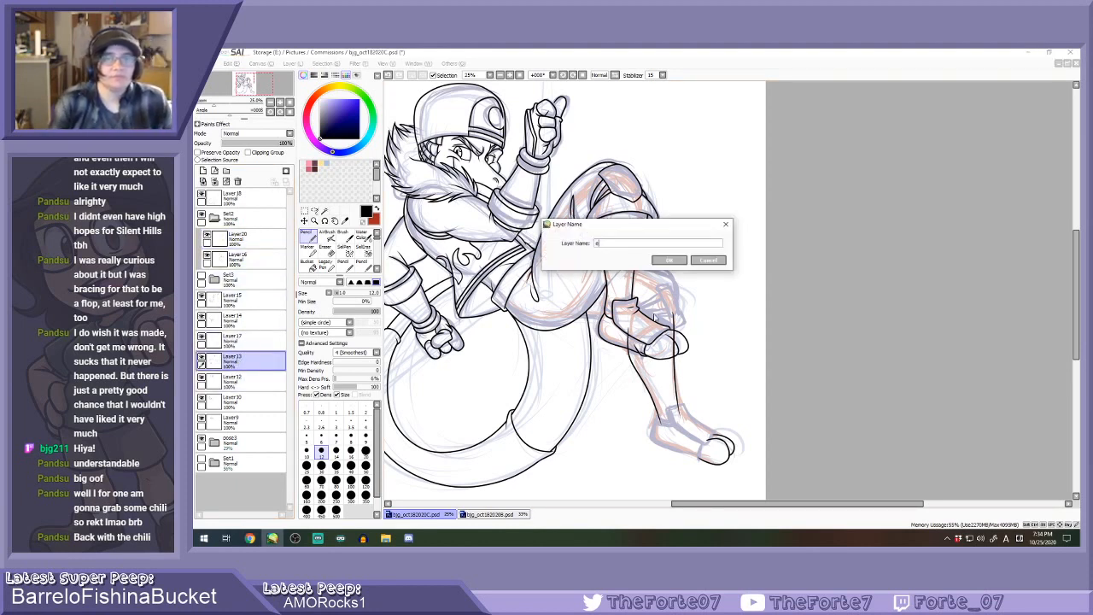
left_click(712, 262)
key("e")
scroll(578, 333, "up", 5)
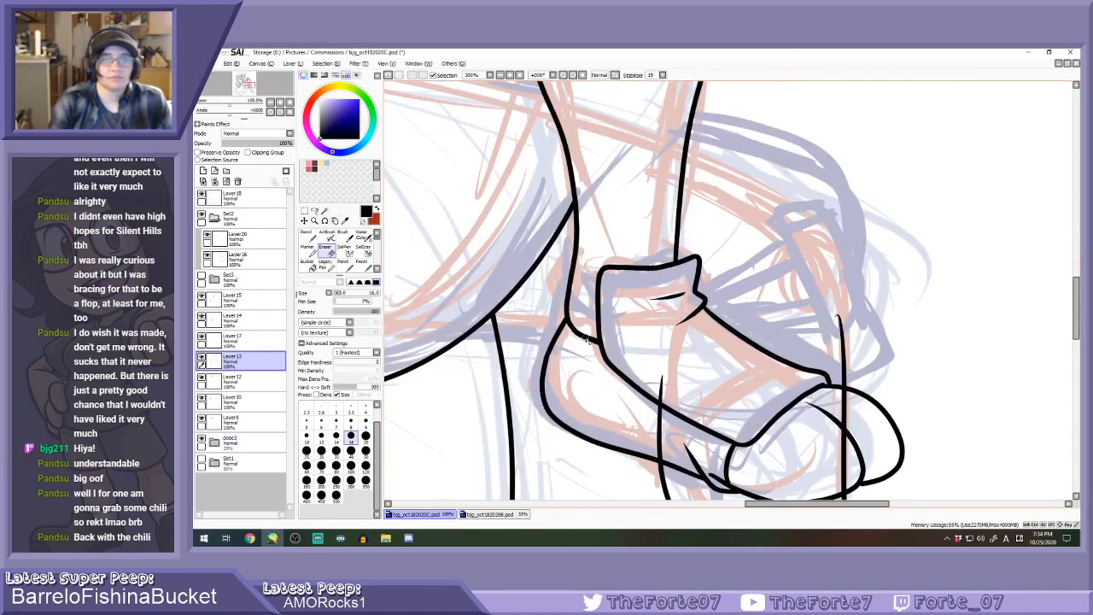
key("n")
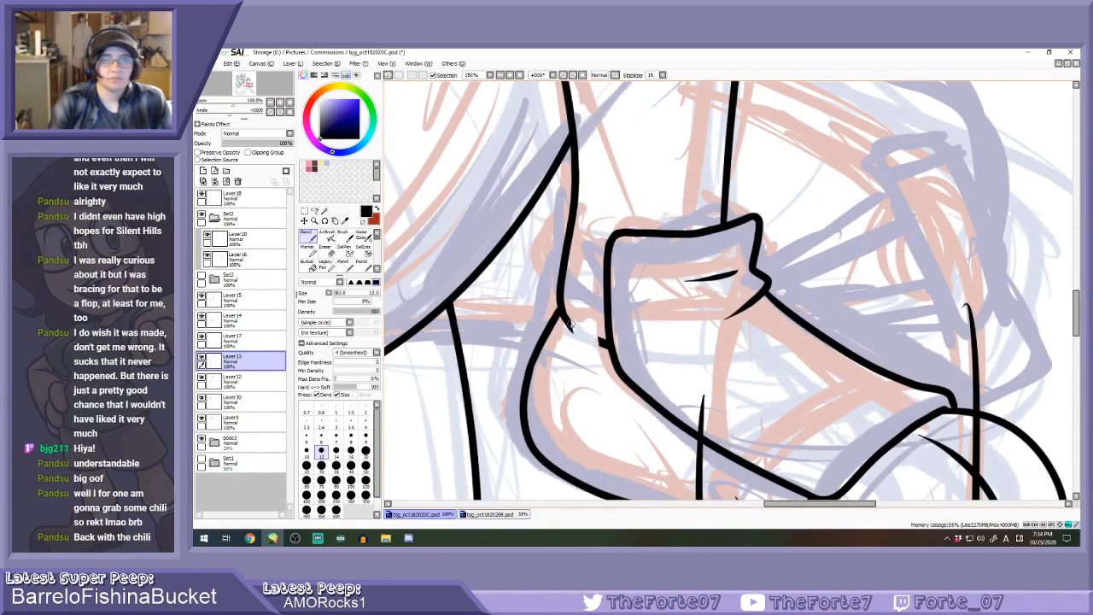
scroll(590, 326, "up", 2)
key("e")
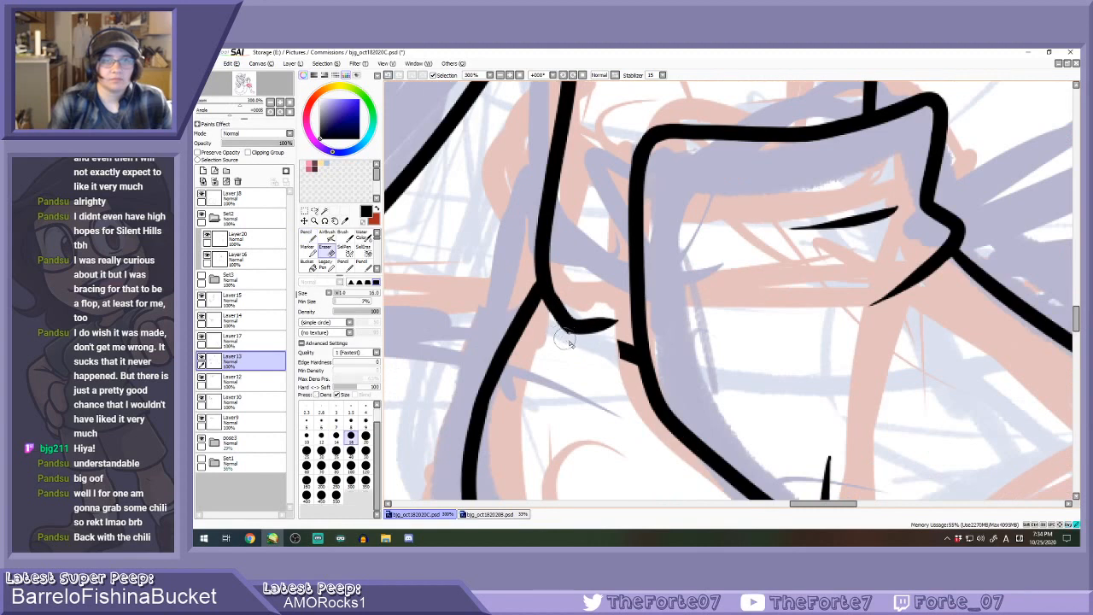
Erase the leftover stub beside the foot covering and draw a line joining the ankle curve to its back edge.
left_click_drag(560, 281, 571, 308)
key("n")
key("e")
mouse_move(559, 324)
left_mouse_down()
mouse_move(548, 301)
mouse_move(627, 364)
left_mouse_up()
key("n")
key("e")
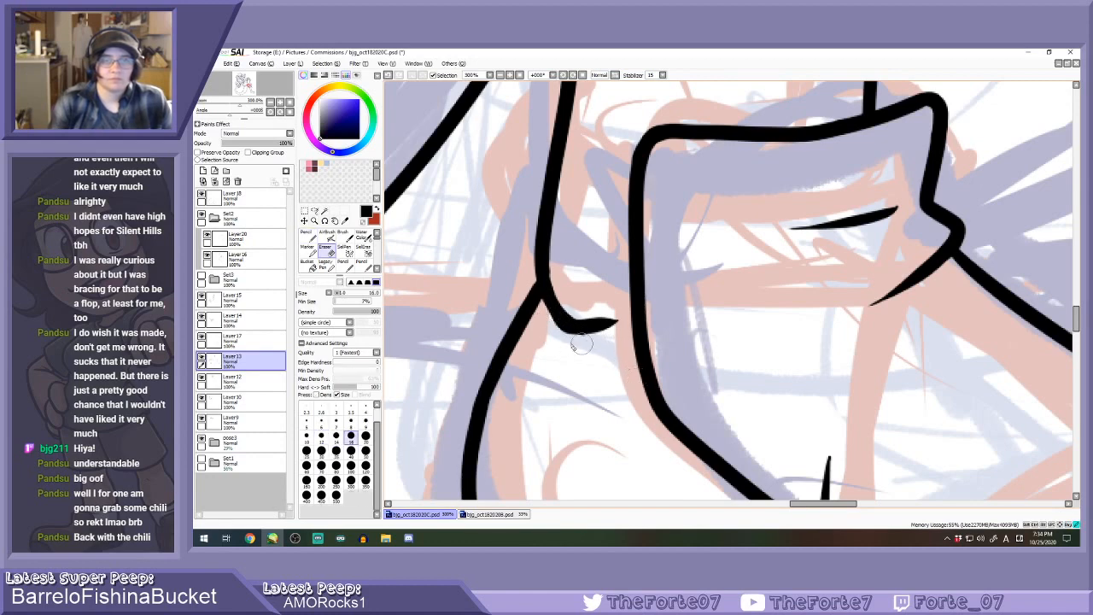
key("n")
mouse_move(574, 310)
left_mouse_down()
mouse_move(641, 308)
mouse_move(657, 346)
left_mouse_up()
scroll(635, 348, "down", 6)
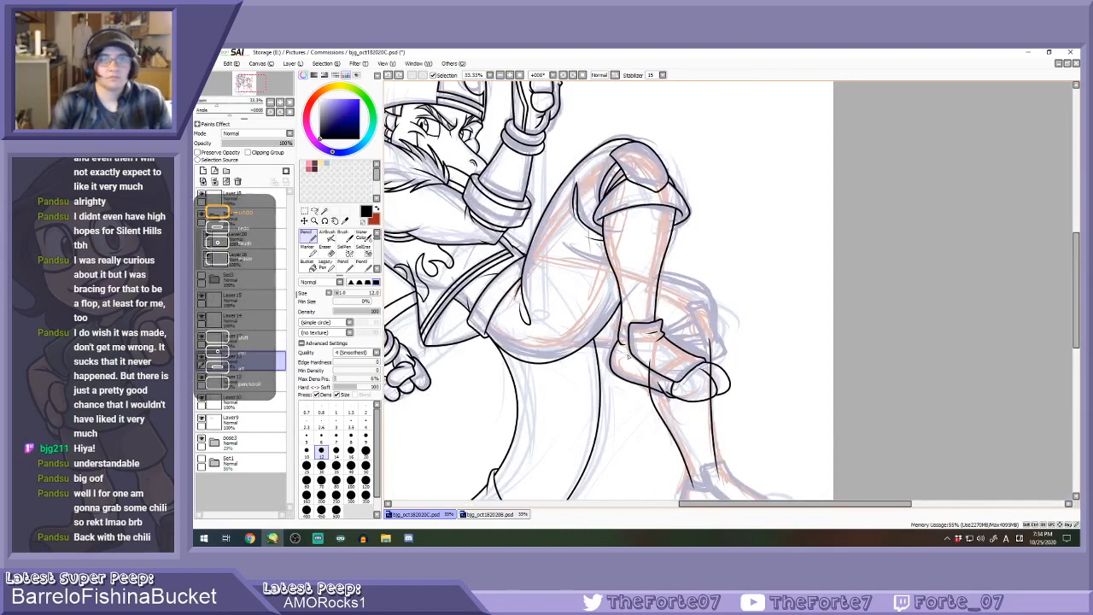
Try another pencil stroke over the join between the ankle curve and the foot covering's back edge.
scroll(639, 357, "up", 3)
scroll(613, 338, "up", 2)
key("e")
key("n")
left_click_drag(612, 327, 708, 354)
key("ctrl+z")
Erase the lower back leg line with its ankle curve and redraw both as one long stroke curving in above the heel.
key("e")
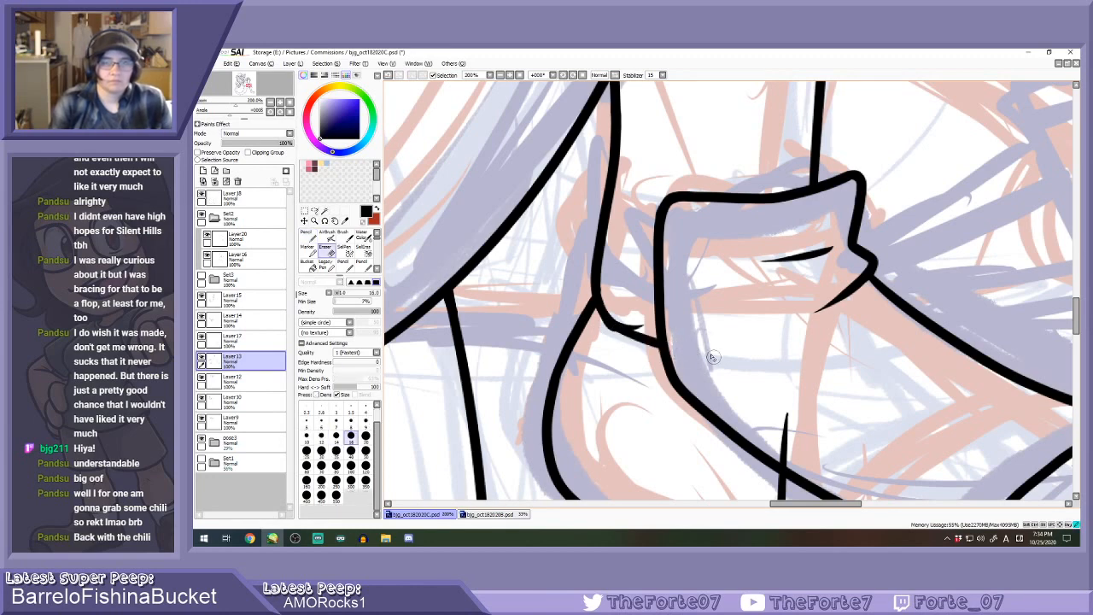
scroll(610, 312, "up", 1)
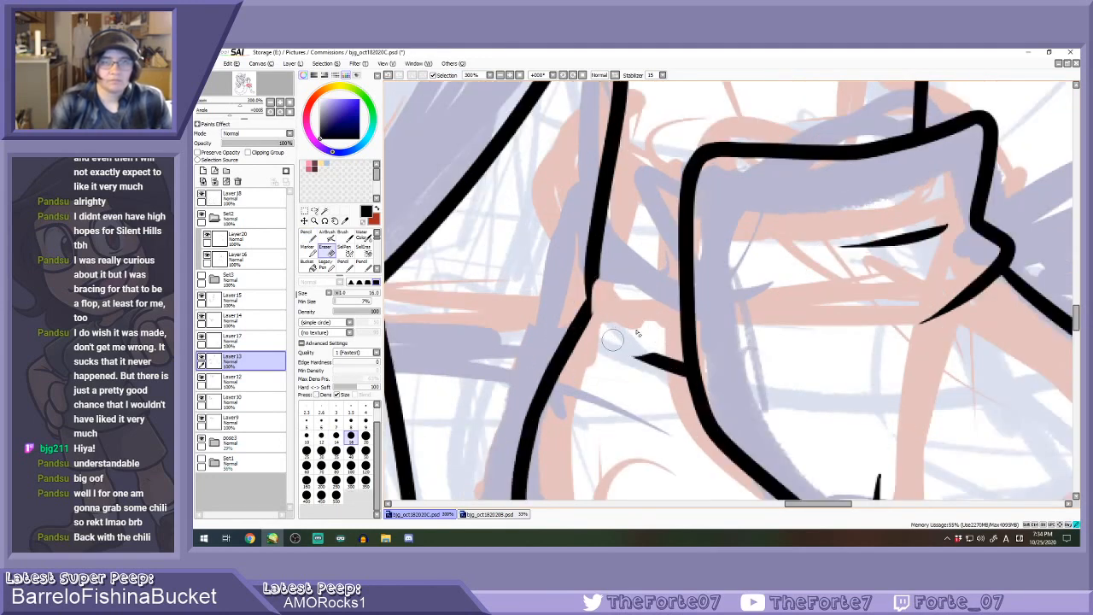
left_click_drag(619, 205, 597, 299)
left_click_drag(626, 157, 591, 286)
left_click_drag(615, 178, 581, 305)
key("n")
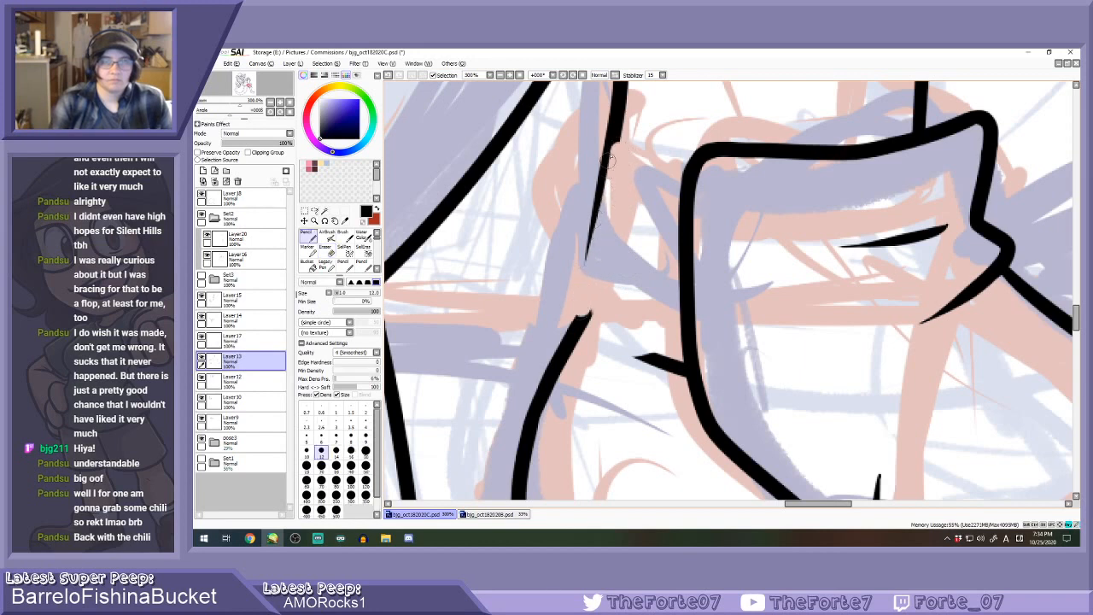
mouse_move(617, 129)
left_mouse_down()
mouse_move(571, 301)
mouse_move(598, 363)
mouse_move(657, 341)
left_mouse_up()
key("ctrl+z")
mouse_move(615, 128)
left_mouse_down()
mouse_move(569, 294)
mouse_move(624, 365)
mouse_move(670, 342)
mouse_move(658, 359)
mouse_move(682, 369)
left_mouse_up()
key("e")
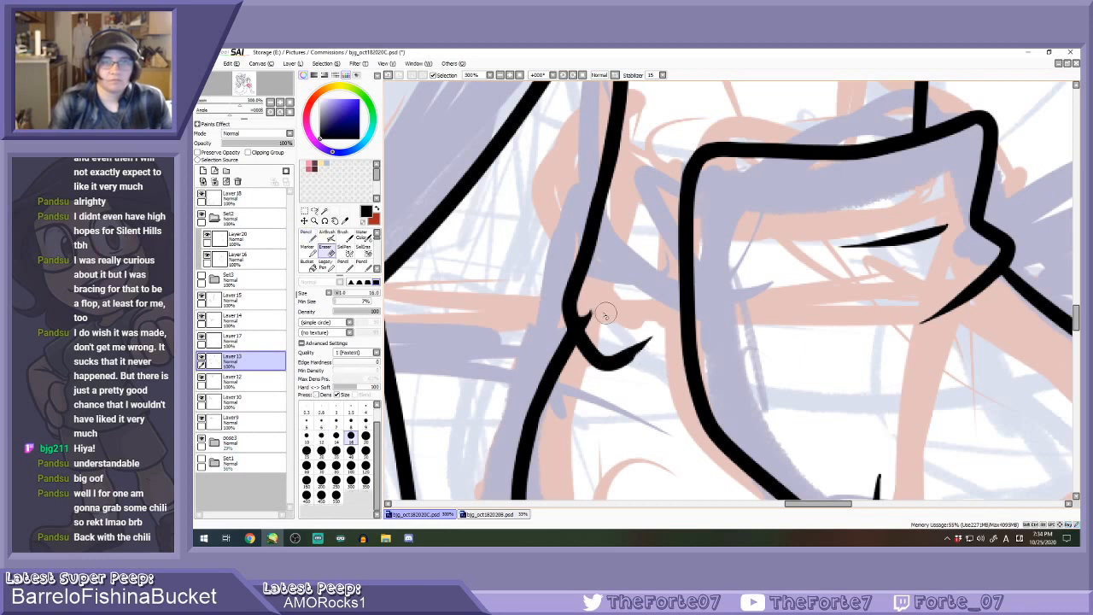
Draw the ankle curve's end into the foot covering's back edge and erase the excess line around the join.
key("n")
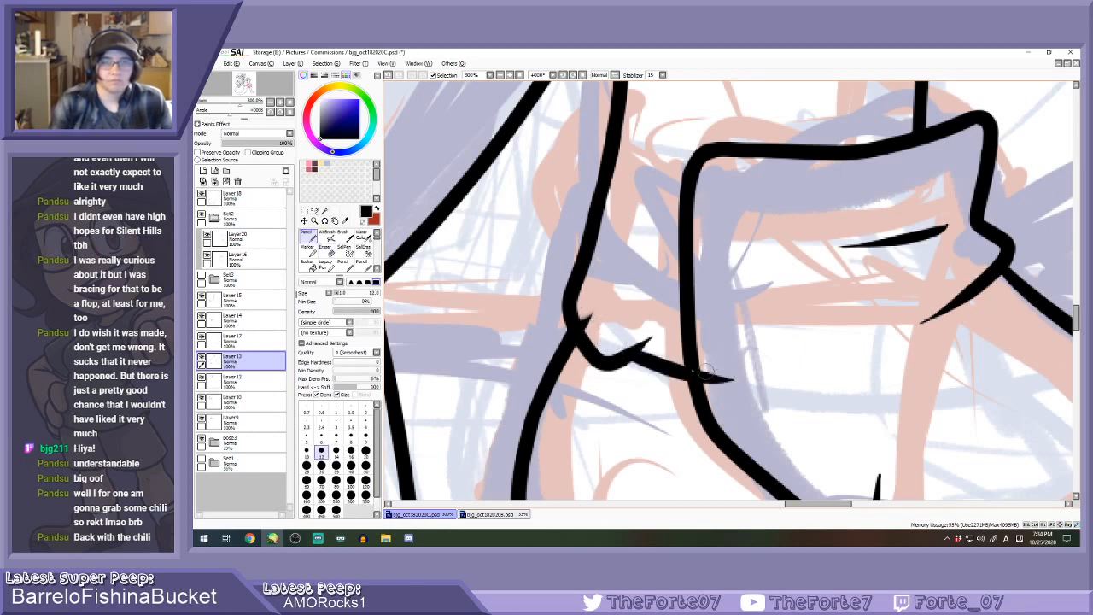
left_click_drag(658, 373, 726, 386)
key("e")
mouse_move(650, 340)
left_mouse_down()
mouse_move(675, 334)
mouse_move(613, 349)
mouse_move(657, 349)
mouse_move(605, 362)
mouse_move(671, 342)
left_mouse_up()
key("n")
key("ctrl+z")
mouse_move(598, 359)
left_mouse_down()
mouse_move(685, 350)
mouse_move(731, 399)
left_mouse_up()
key("e")
key("n")
key("e")
Add a new layer above Layer20 in Set2 and switch to the size 12 pencil.
left_click(239, 259)
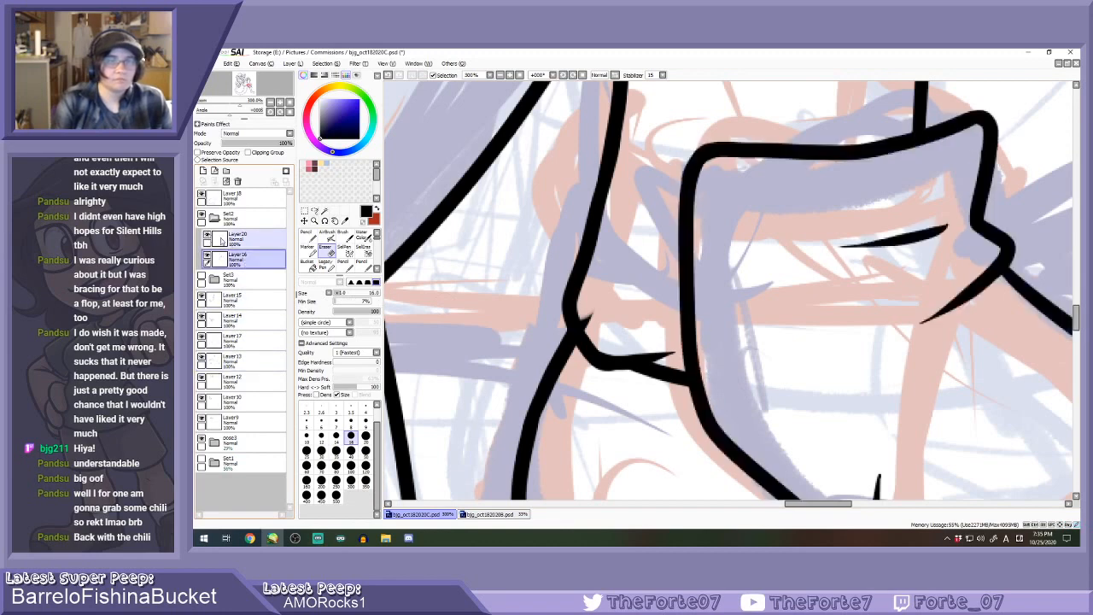
scroll(587, 324, "down", 8)
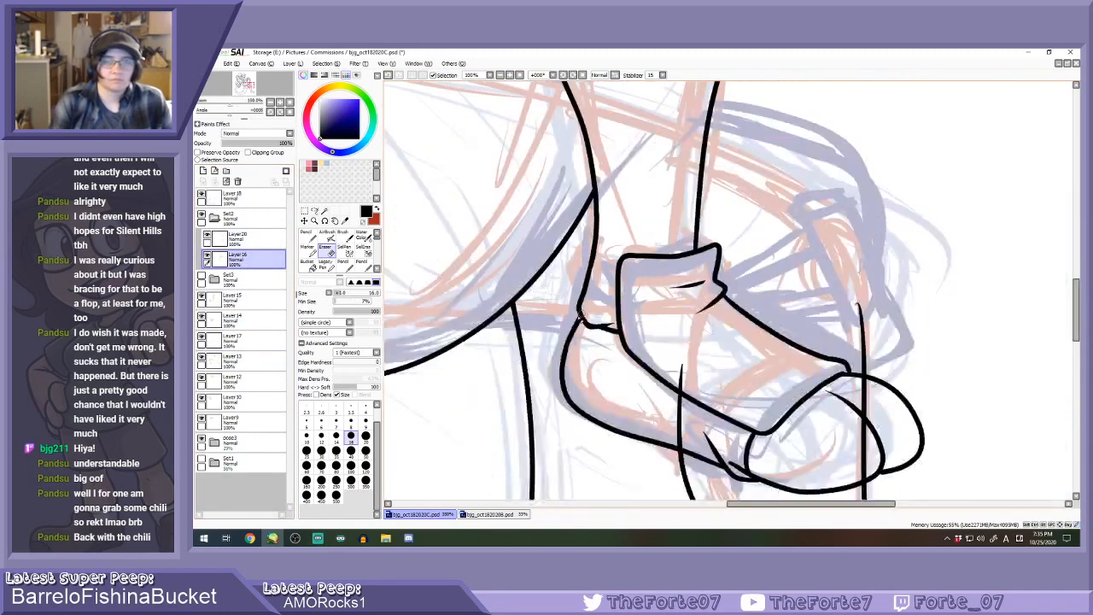
scroll(545, 372, "up", 1)
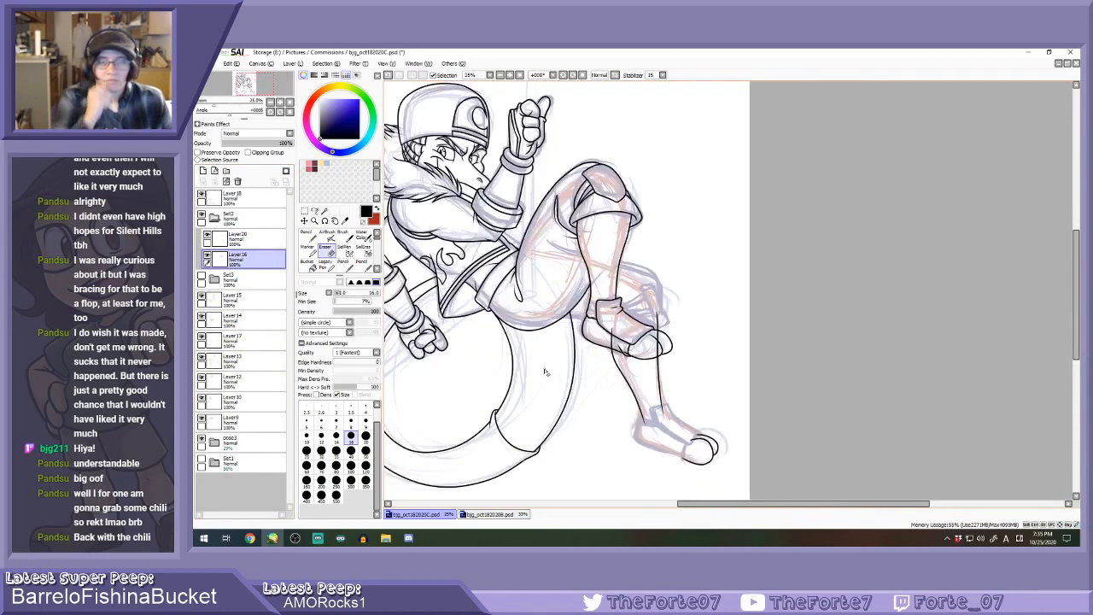
left_click(628, 321, "ctrl+shift")
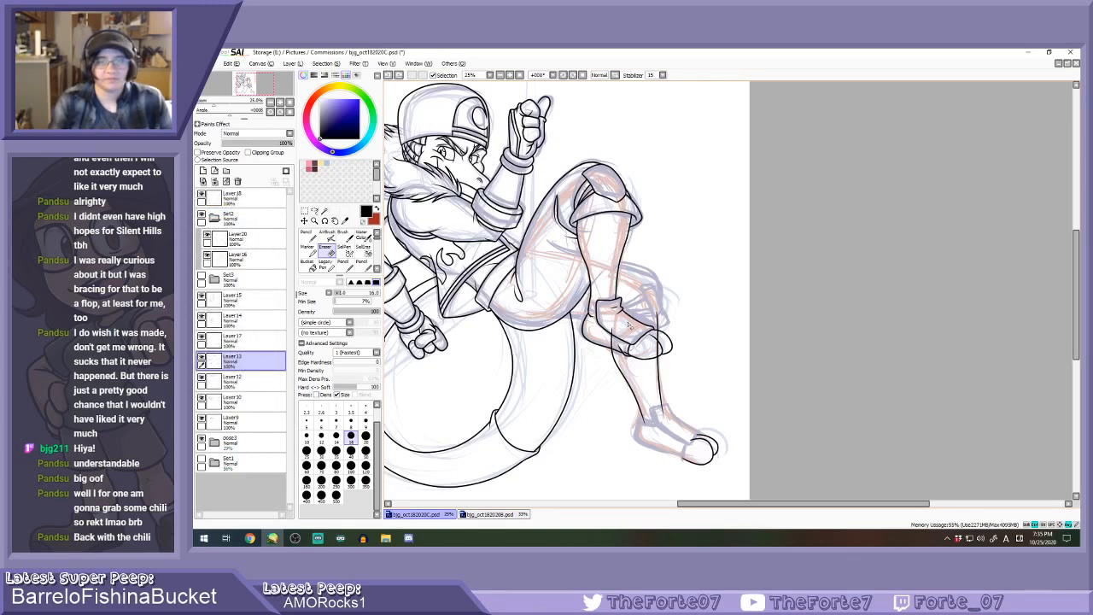
left_click(632, 330, "ctrl+shift")
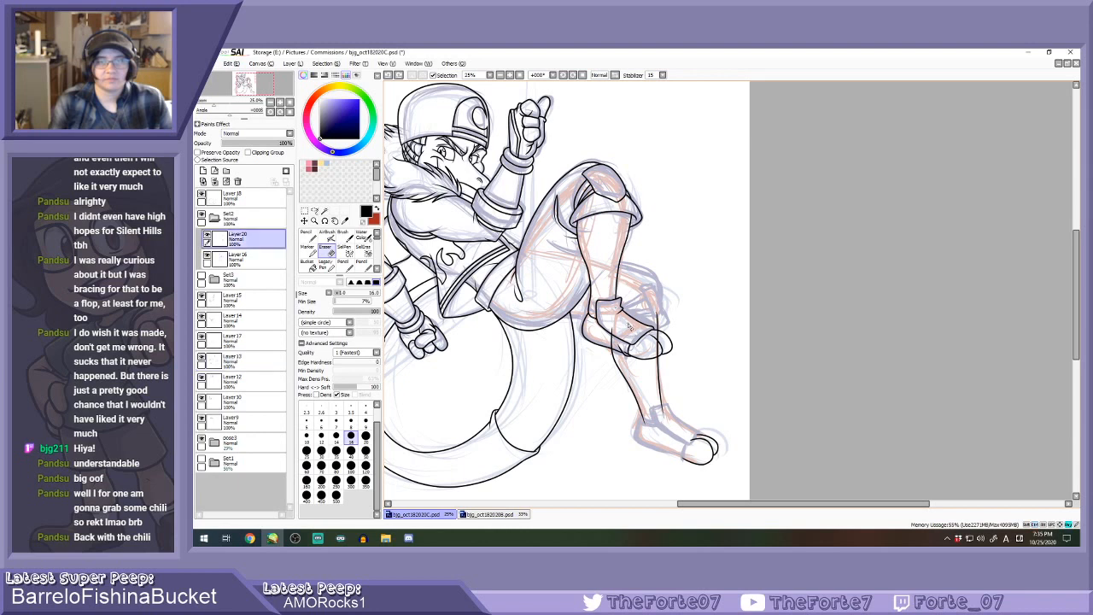
scroll(630, 326, "down", 1)
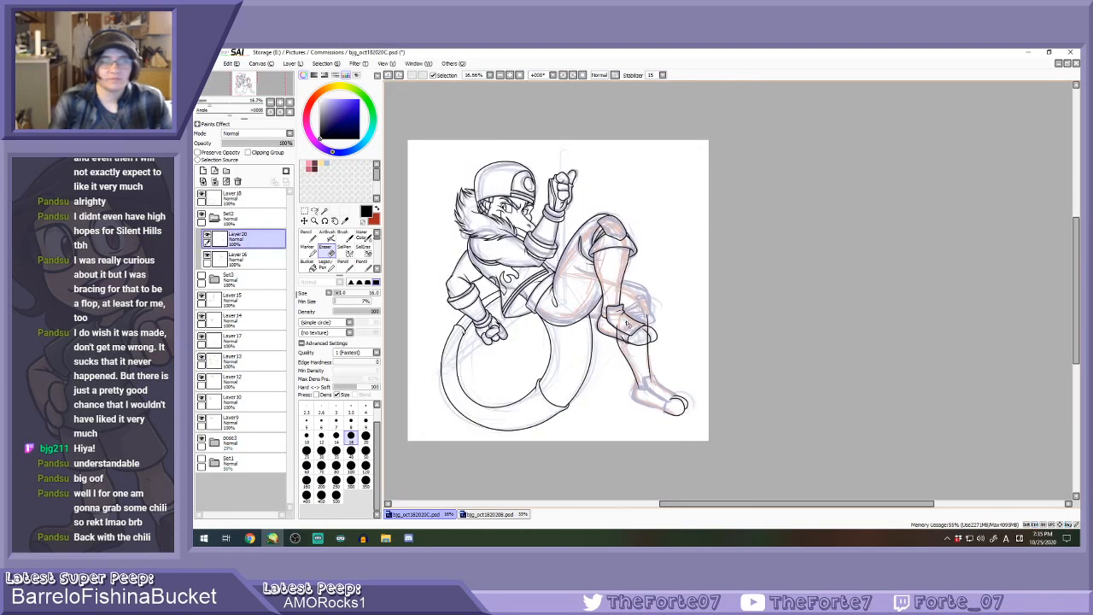
key("e")
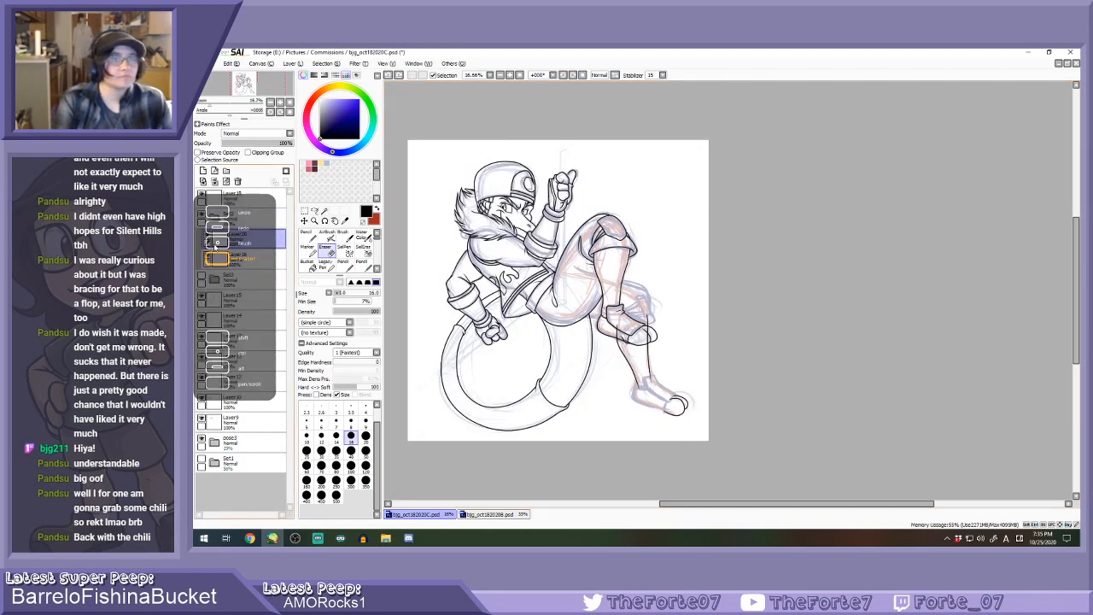
left_click(204, 171)
key("n")
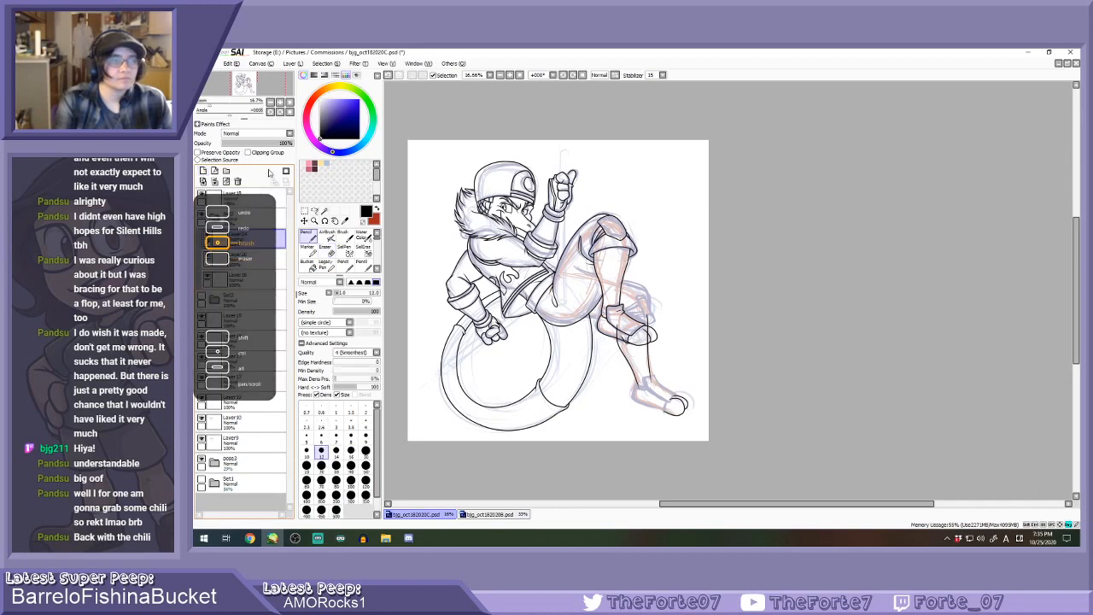
Draw two short curved lines from the knee pad's lower edge down to the rim of the knee cuff.
scroll(634, 250, "up", 2)
scroll(634, 250, "up", 2)
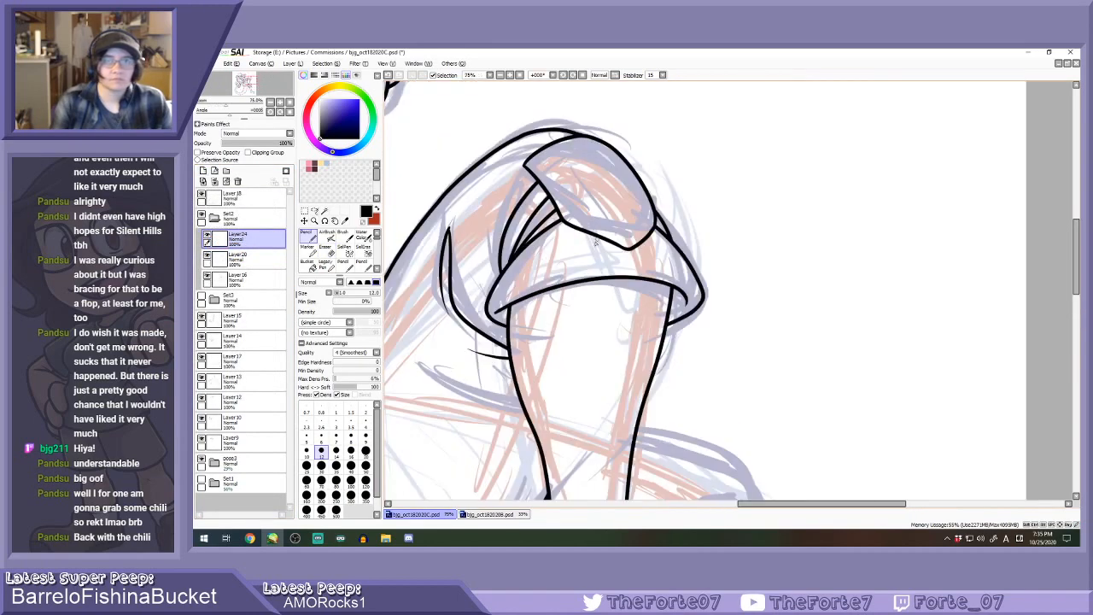
scroll(586, 231, "up", 1)
left_click_drag(658, 228, 675, 312)
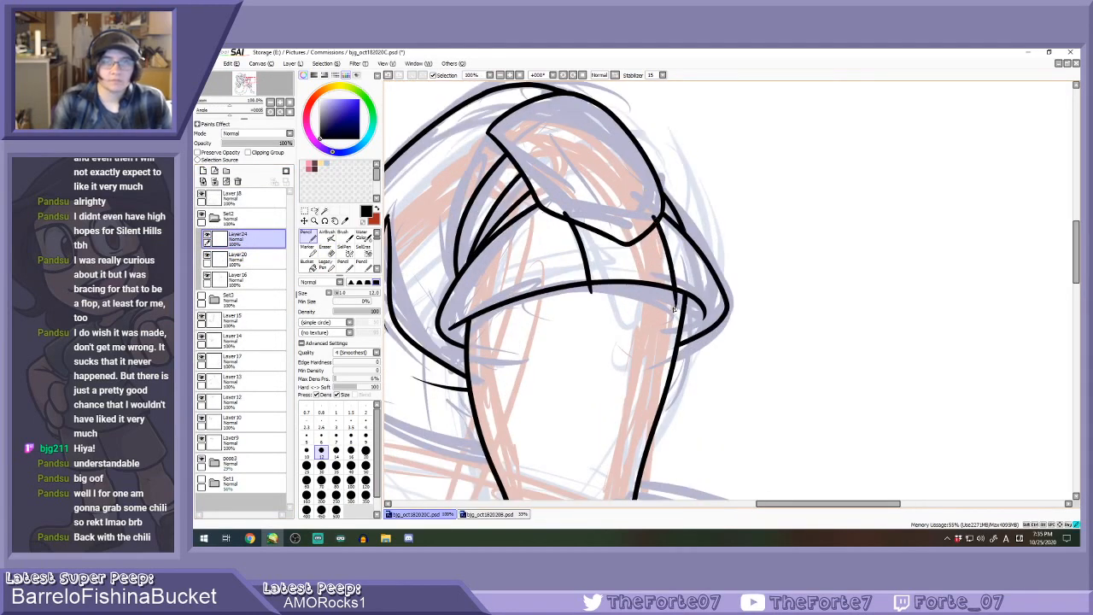
Add another new layer and draw a curved stripe across the two knee cuff lines, parallel to the rim.
left_click(563, 76)
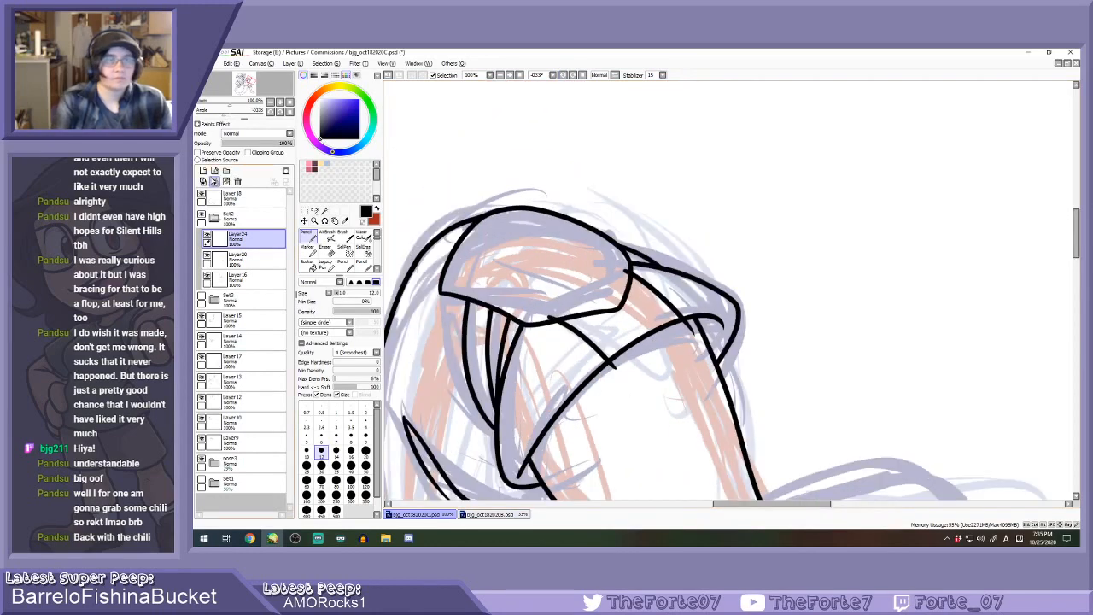
left_click(214, 181)
scroll(675, 338, "up", 2)
left_click_drag(550, 362, 693, 288)
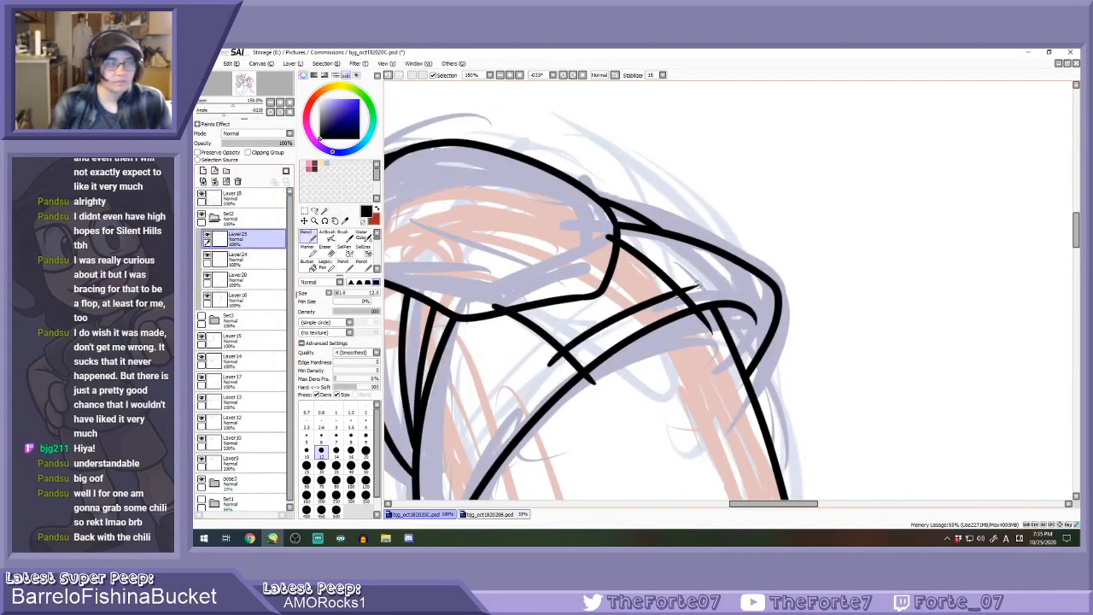
key("ctrl+z")
left_click_drag(549, 362, 712, 277)
key("ctrl+z")
left_click_drag(546, 363, 702, 280)
key("ctrl+z")
mouse_move(539, 366)
left_mouse_down()
mouse_move(596, 319)
mouse_move(711, 268)
left_mouse_up()
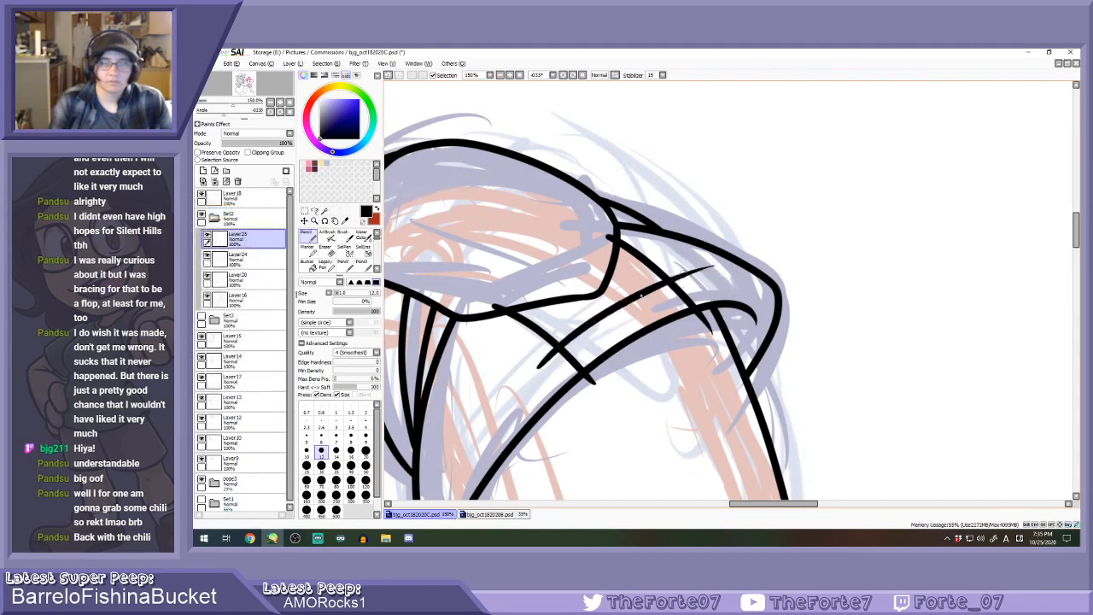
Draw two more parallel stripes across the knee cuff lines, between the first stripe and the knee pad.
left_click_drag(546, 337, 706, 248)
key("ctrl+z")
left_click_drag(526, 352, 694, 246)
scroll(598, 272, "up", 1)
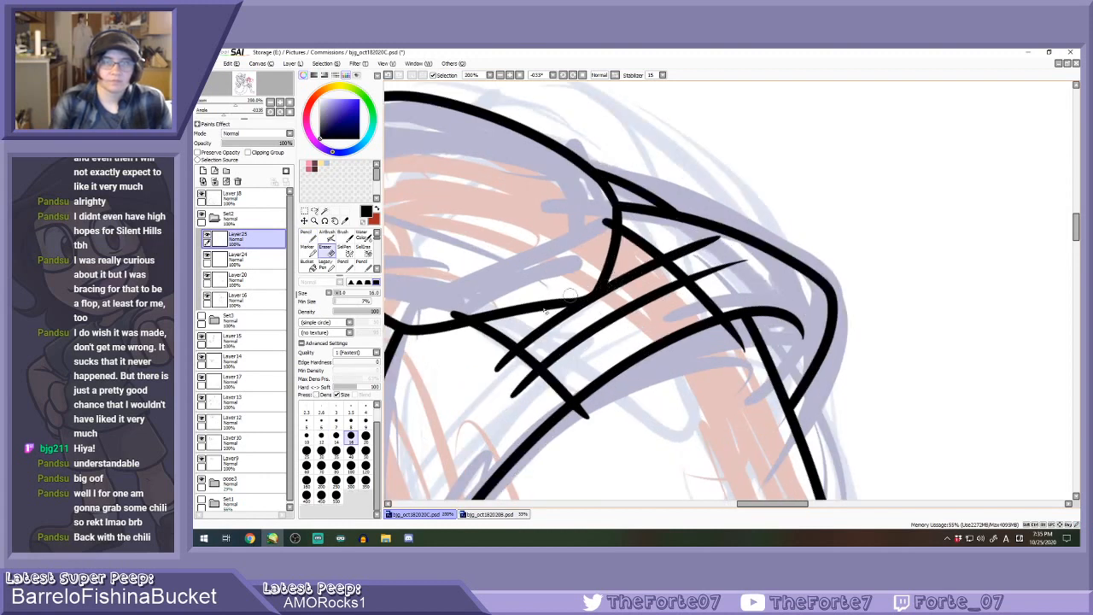
left_click_drag(504, 317, 671, 224)
Erase the stripe ends that stick out past the two knee cuff lines.
key("e")
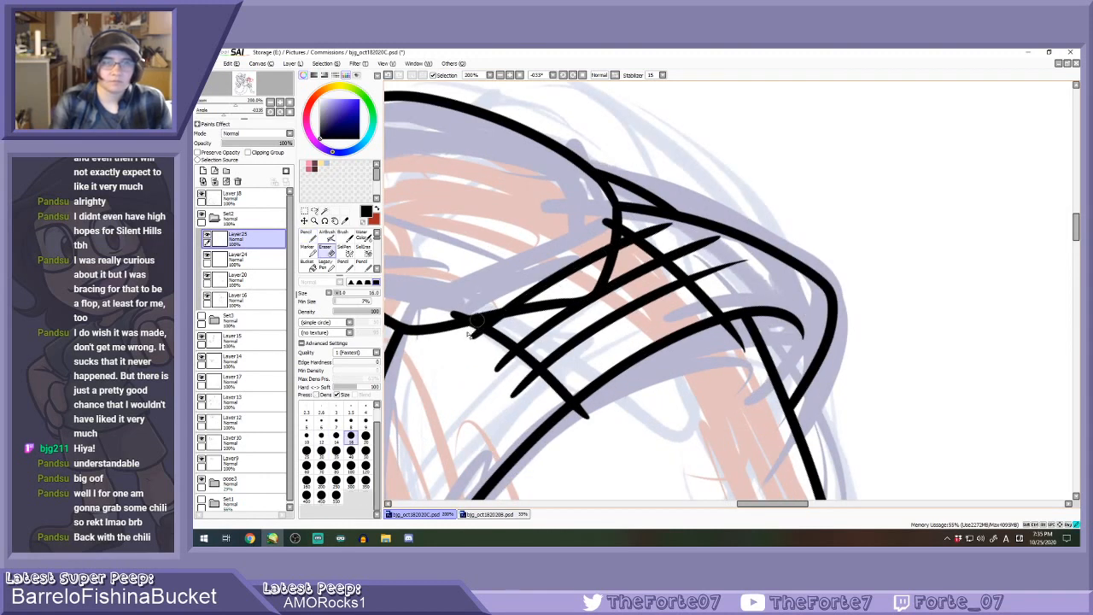
mouse_move(500, 352)
left_mouse_down()
mouse_move(529, 380)
mouse_move(511, 376)
mouse_move(526, 403)
left_mouse_up()
mouse_move(656, 252)
left_mouse_down()
mouse_move(633, 226)
mouse_move(659, 245)
mouse_move(679, 228)
mouse_move(727, 241)
mouse_move(701, 266)
mouse_move(687, 259)
mouse_move(726, 269)
left_mouse_up()
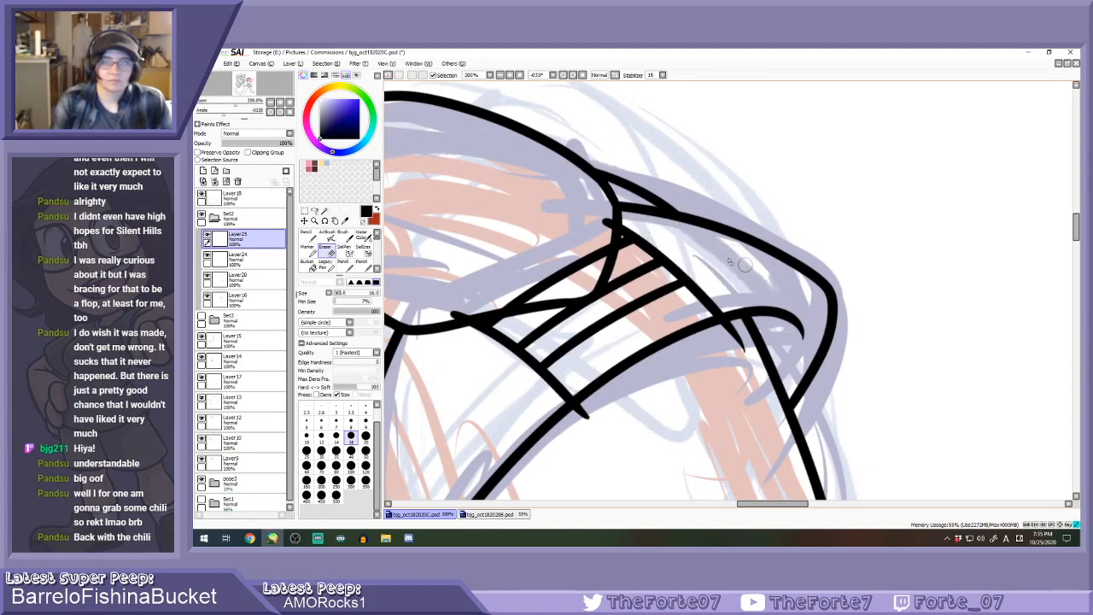
Erase the cuff line's overshooting end on Layer24 and the stripe on Layer25 that lies inside the knee pad.
left_click(236, 257)
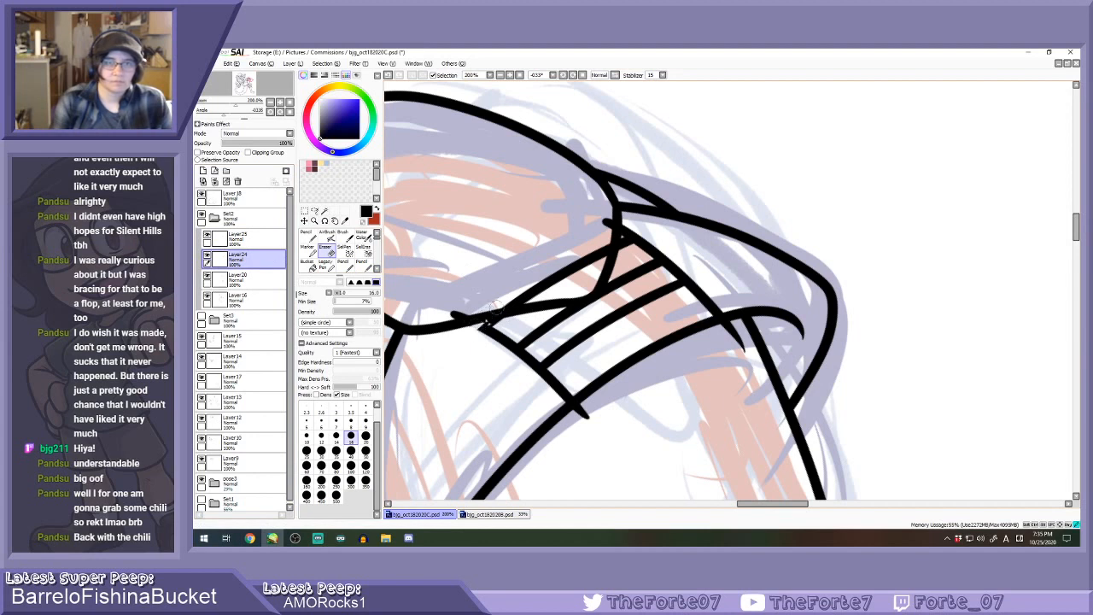
key("n")
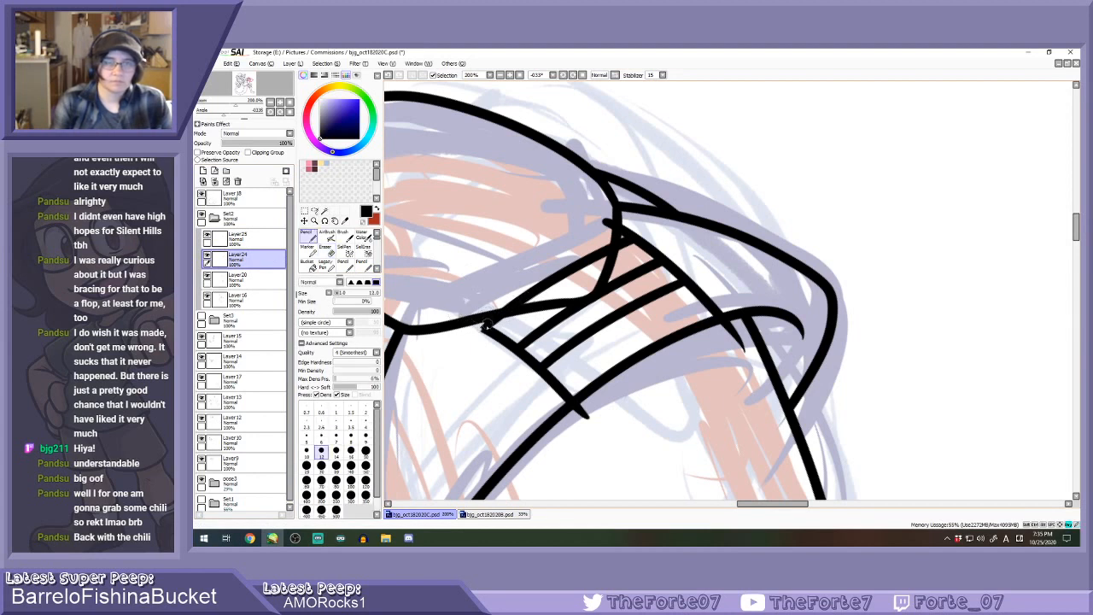
scroll(495, 312, "up", 2)
key("e")
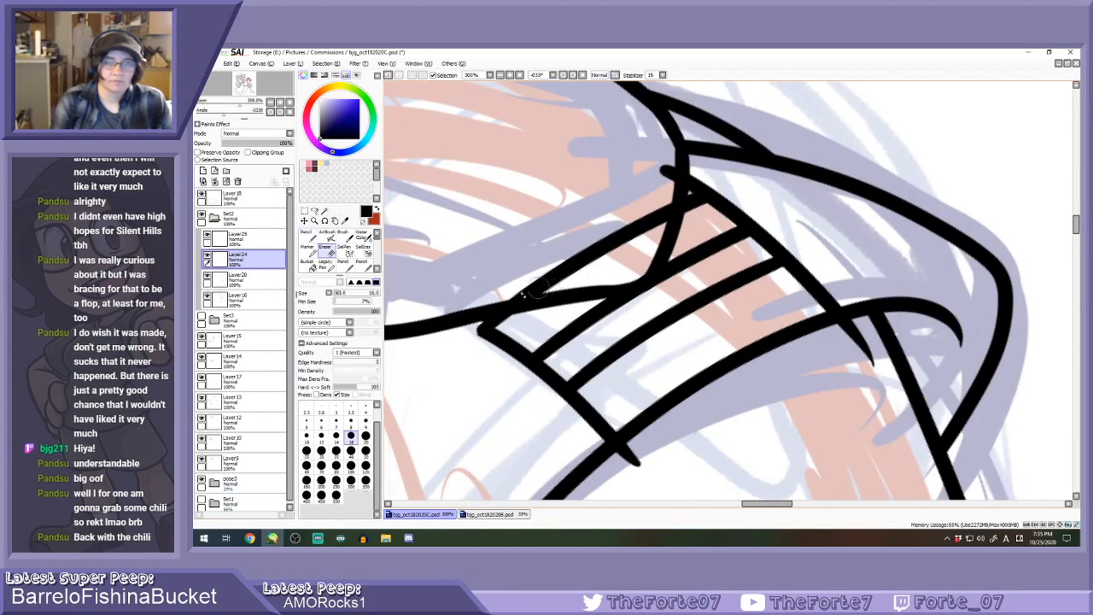
left_click(208, 255)
left_click(207, 254)
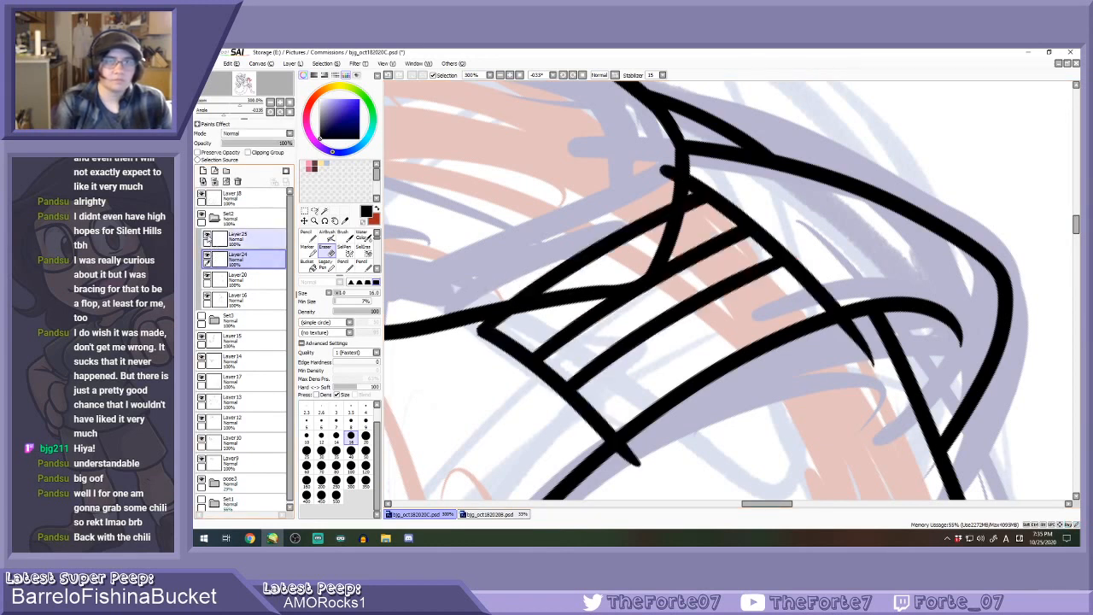
left_click(227, 237)
mouse_move(506, 299)
left_mouse_down()
mouse_move(651, 215)
mouse_move(667, 225)
left_mouse_up()
Erase the cuff line parts inside the knee pad, in the gap between the stripes, and past the cuff's rim on Layer24.
left_click(227, 258)
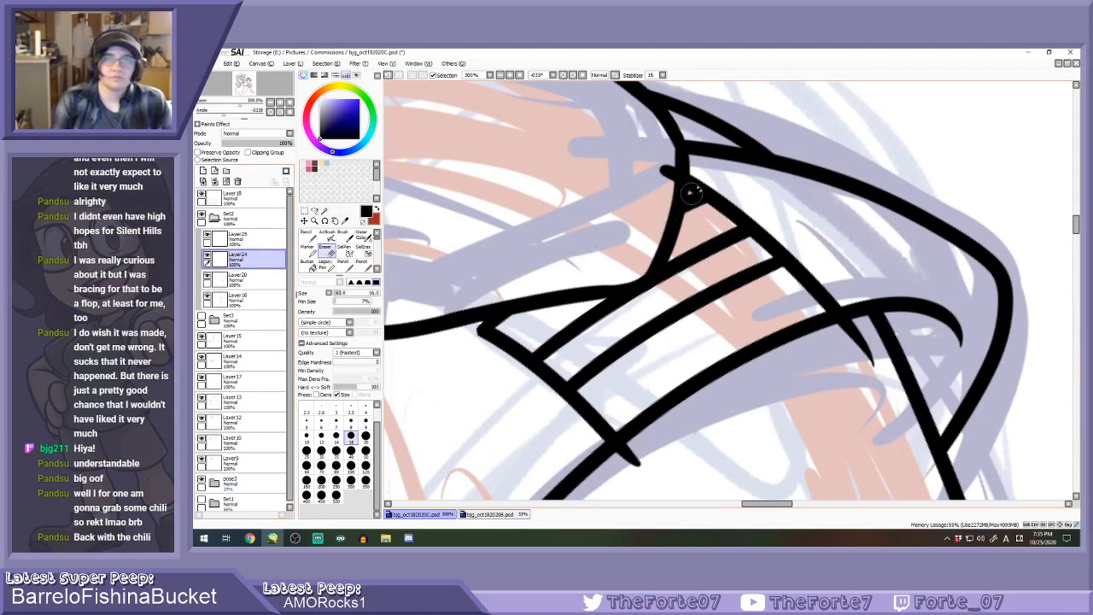
left_click_drag(712, 175, 677, 169)
mouse_move(760, 245)
left_mouse_down()
mouse_move(746, 248)
mouse_move(768, 252)
left_mouse_up()
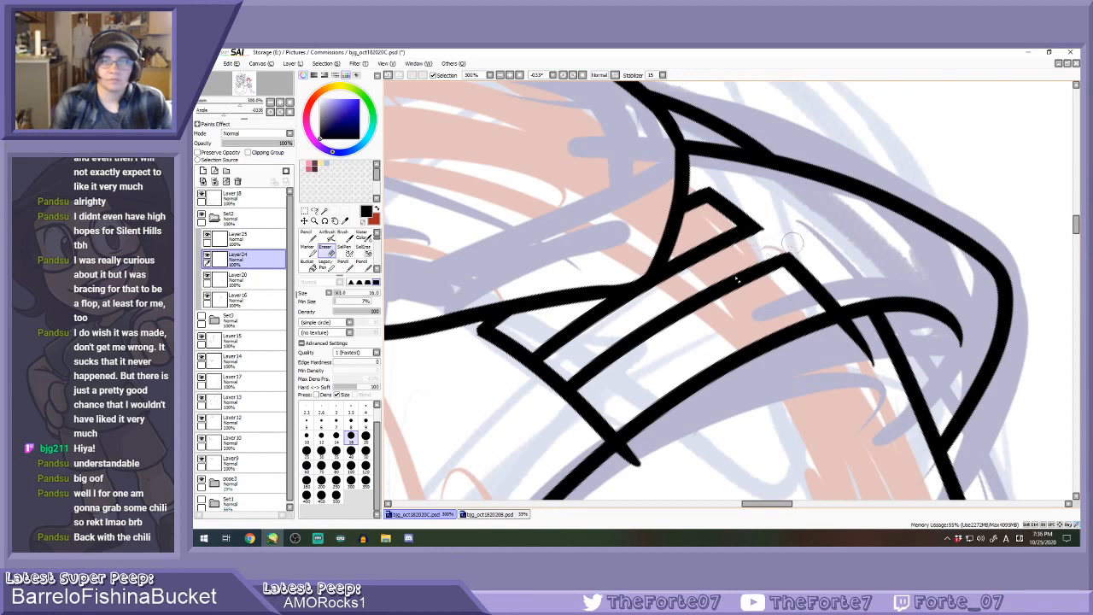
mouse_move(575, 354)
left_mouse_down()
mouse_move(541, 373)
mouse_move(553, 384)
left_mouse_up()
left_click_drag(634, 454, 646, 463)
mouse_move(847, 356)
left_mouse_down()
mouse_move(825, 340)
mouse_move(856, 328)
left_mouse_up()
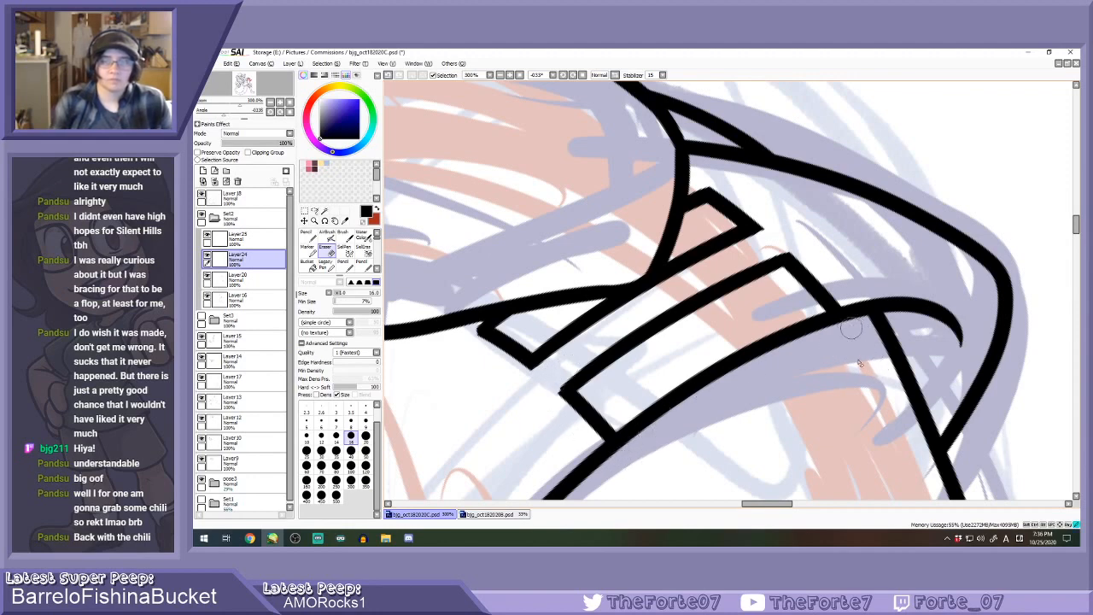
Reset the canvas rotation and merge the stripe layer, Layer25, down into Layer24.
left_click(583, 76)
scroll(672, 278, "down", 8)
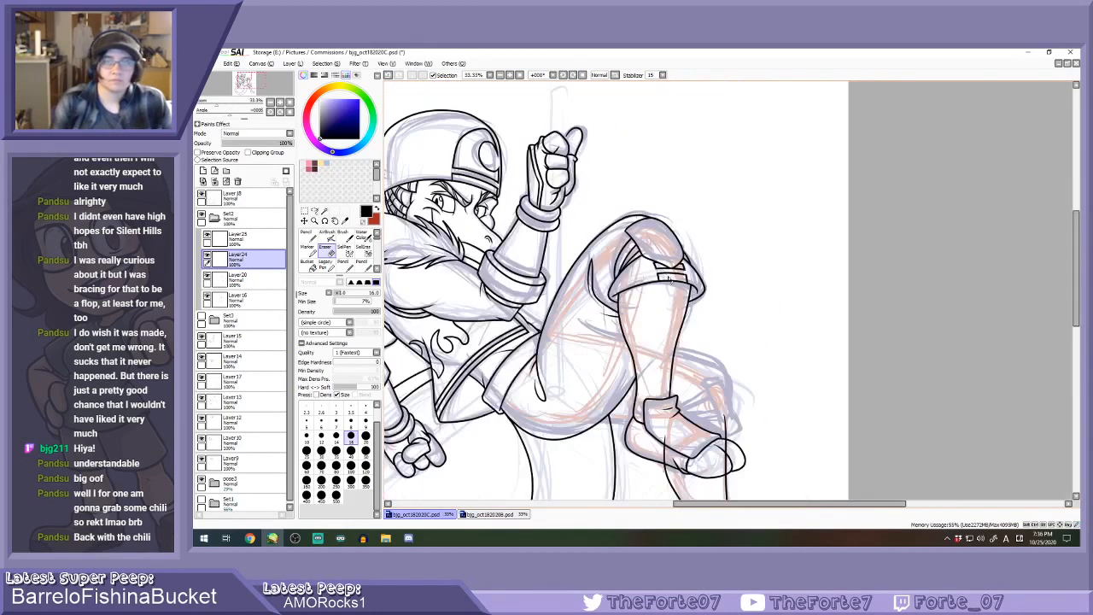
key("n")
left_click(254, 240)
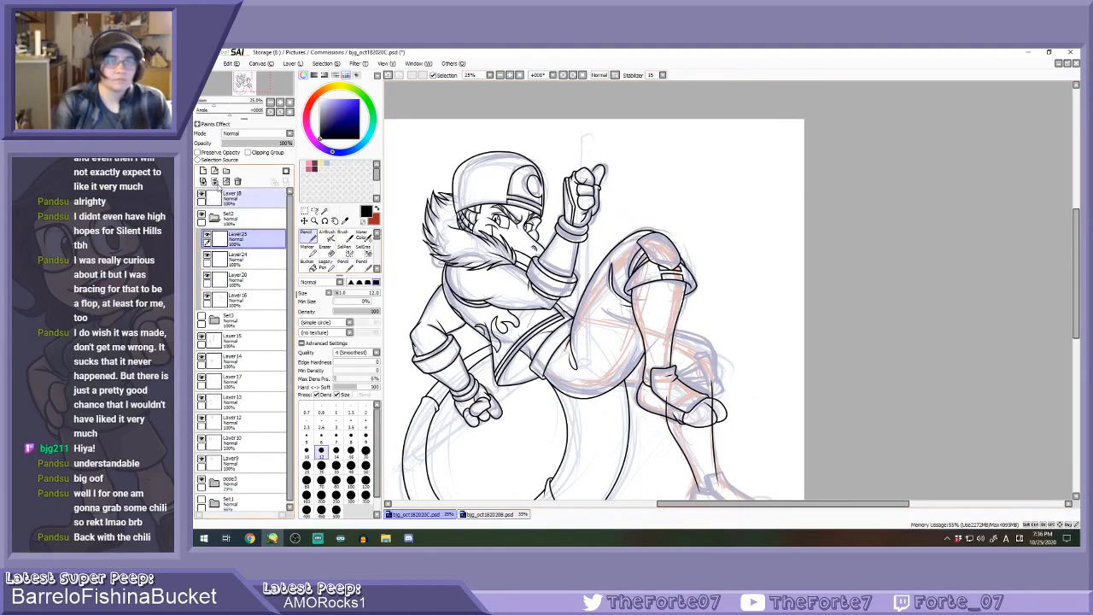
left_click(214, 182)
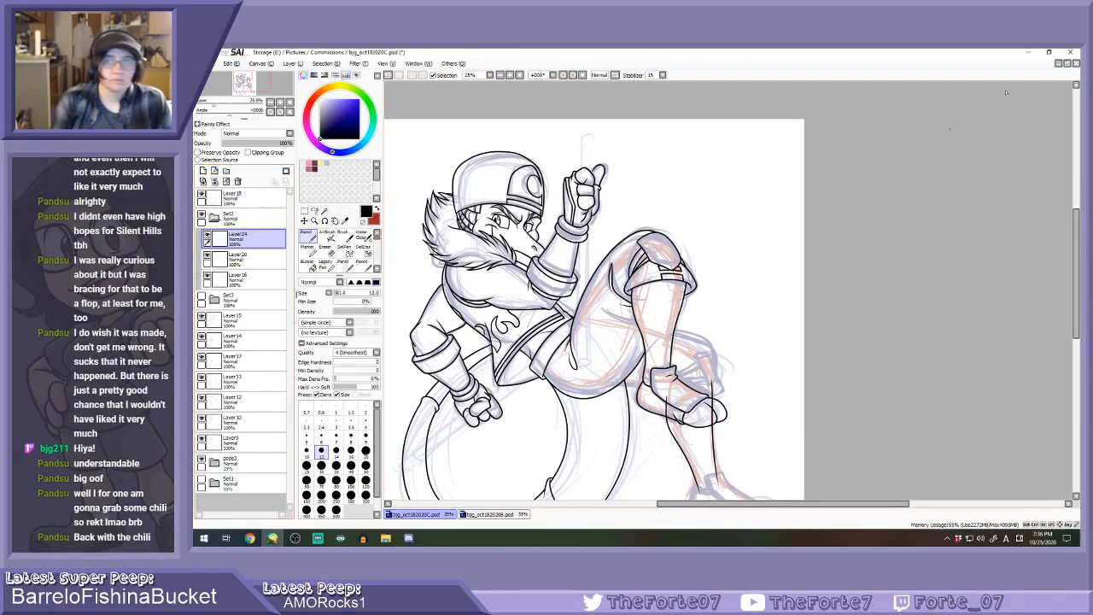
Show the reference drawing bjg_oct182020B.psd beside the current drawing with its knee and flame details in view.
left_click(1068, 64)
left_click(918, 198)
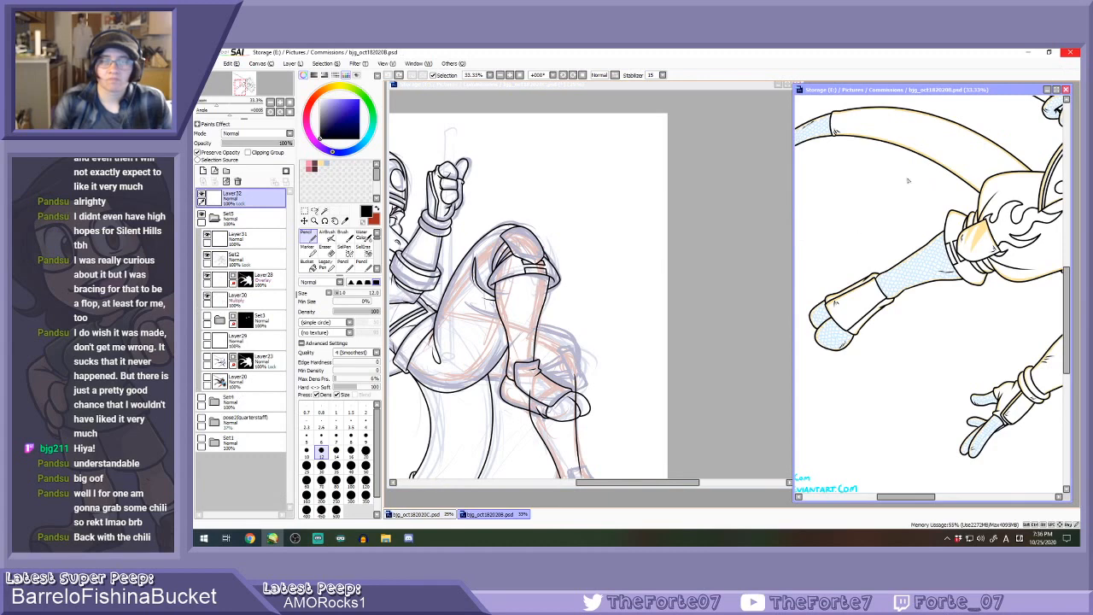
scroll(928, 106, "down", 1)
scroll(1021, 244, "up", 1)
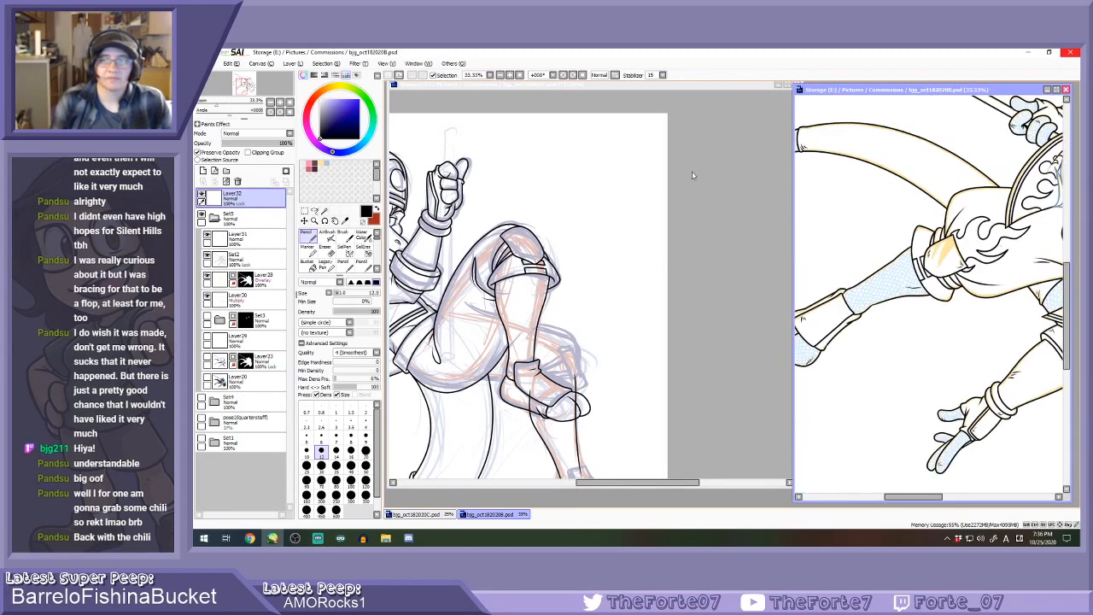
Draw a short curved stroke on the raised thigh, ending at the crease beside the knee pad.
left_click(477, 237)
scroll(468, 272, "up", 3)
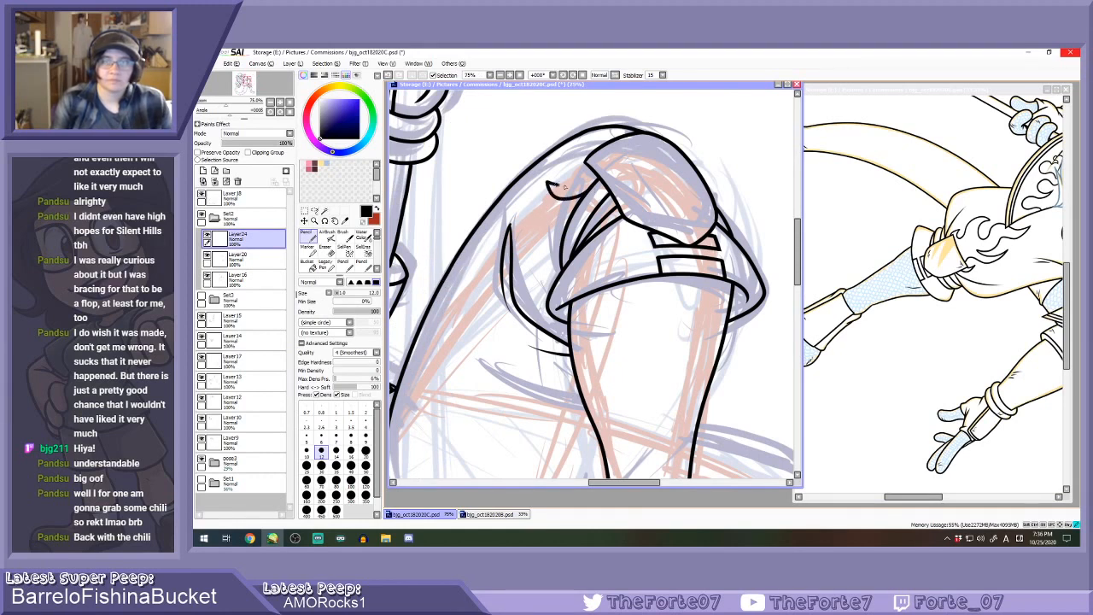
mouse_move(534, 186)
left_mouse_down()
mouse_move(485, 220)
mouse_move(551, 167)
mouse_move(571, 172)
mouse_move(543, 193)
mouse_move(576, 206)
mouse_move(602, 202)
left_mouse_up()
key("ctrl+z")
scroll(563, 198, "up", 1)
key("ctrl+z")
key("ctrl+z")
mouse_move(538, 185)
left_mouse_down()
mouse_move(561, 205)
mouse_move(604, 201)
left_mouse_up()
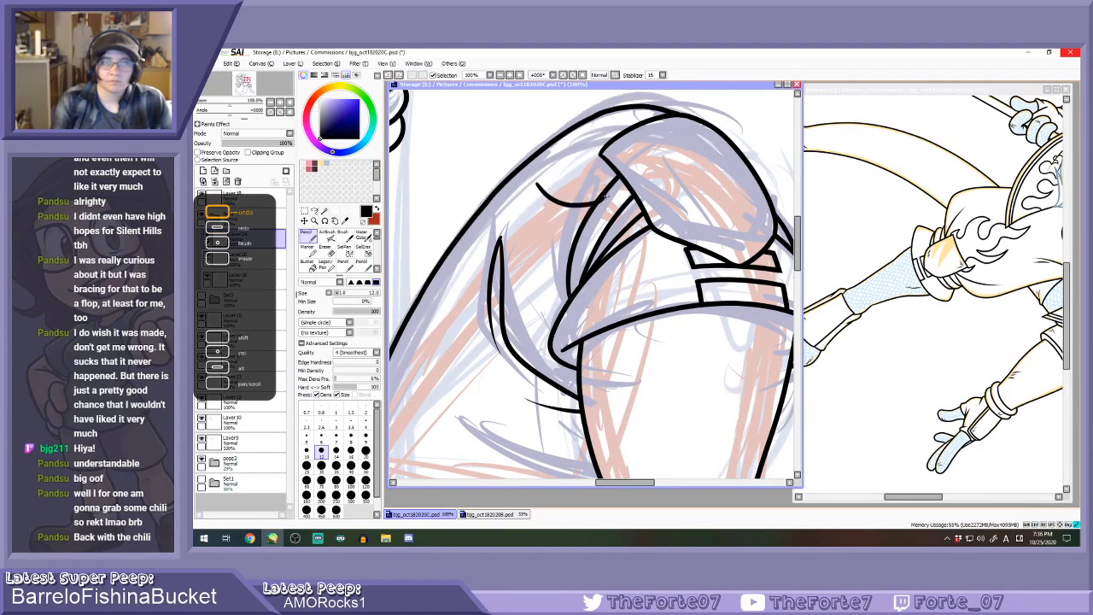
Draw a flame-like curl from the short stroke's tip back to the raised thigh's outline.
mouse_move(536, 185)
left_mouse_down()
mouse_move(578, 177)
mouse_move(558, 162)
mouse_move(467, 217)
left_mouse_up()
scroll(472, 217, "up", 1)
key("e")
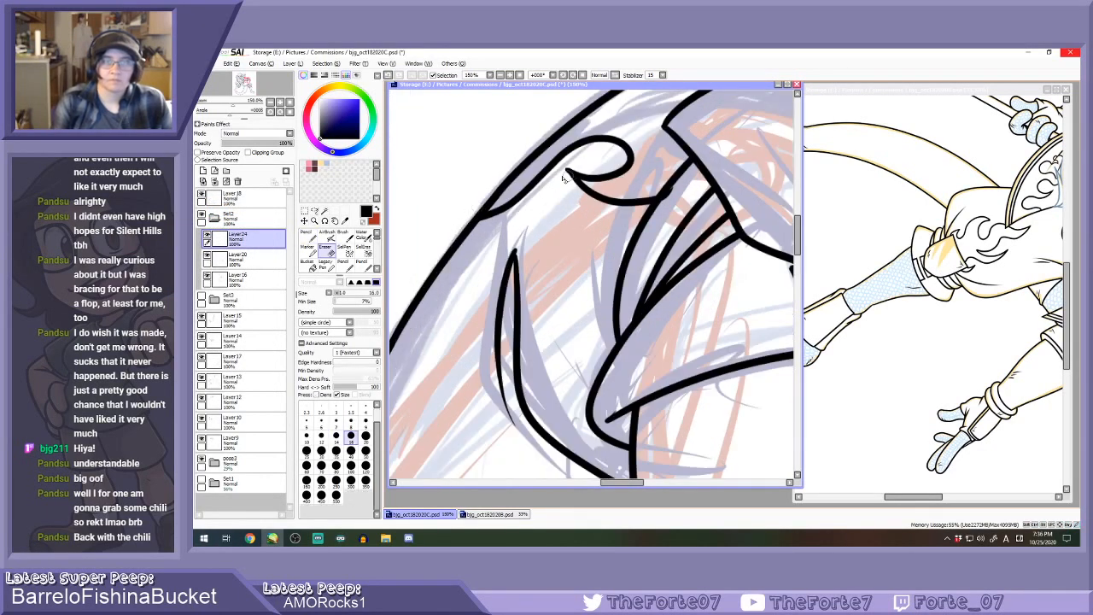
scroll(561, 169, "up", 1)
scroll(575, 194, "down", 3)
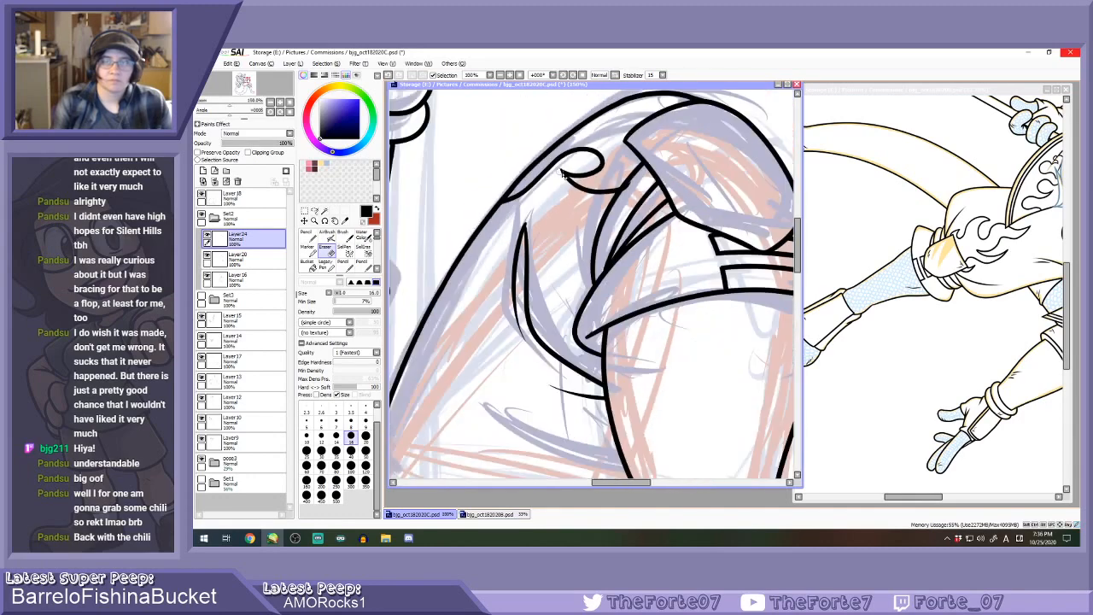
key("n")
scroll(538, 179, "down", 1)
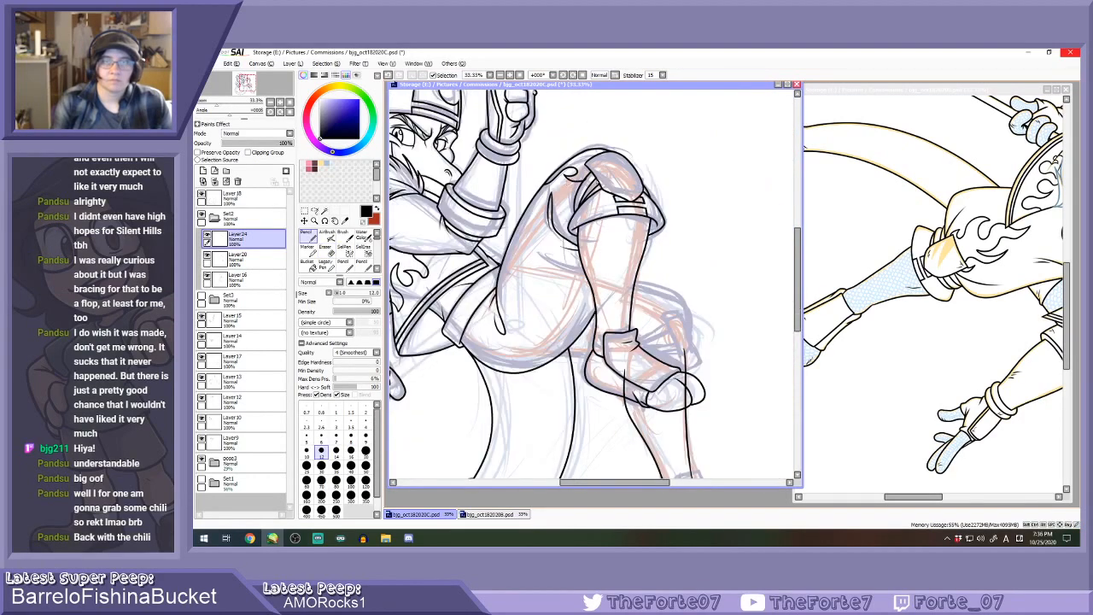
scroll(578, 179, "up", 2)
key("e")
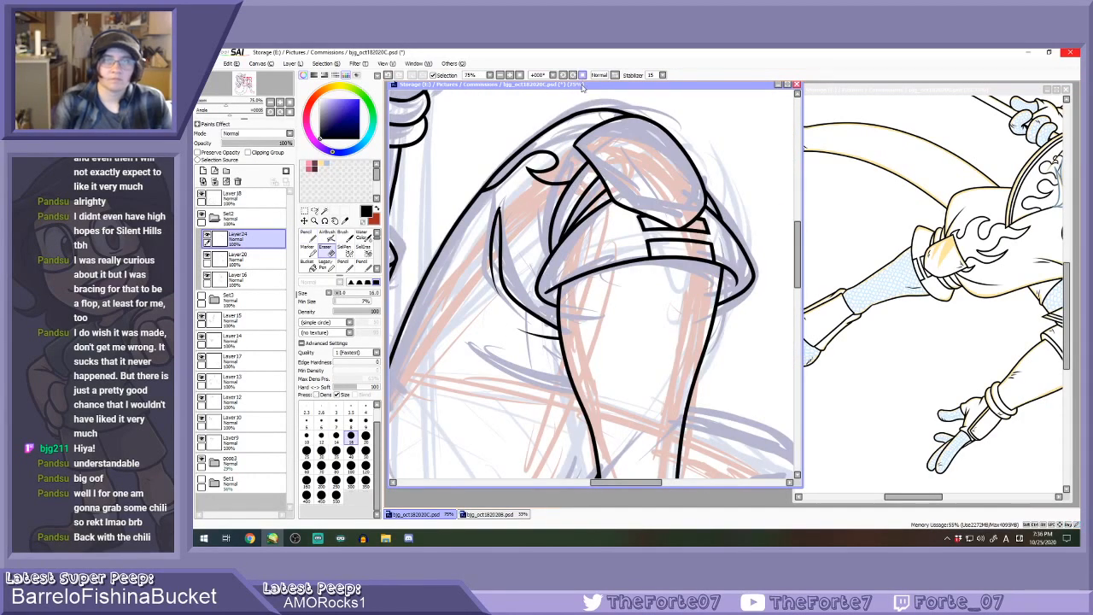
scroll(582, 94, "down", 4)
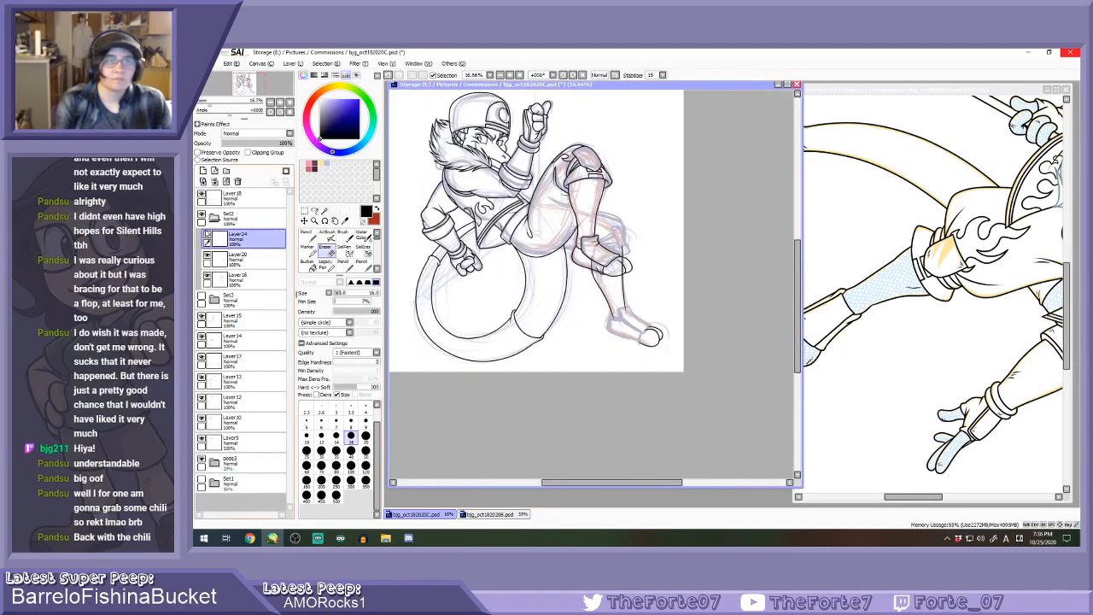
Collapse the Set2 folder, then show and expand the Set3 folder with the other leg's lines.
left_click(214, 218)
left_click(213, 239)
left_click(213, 238)
left_click(202, 235)
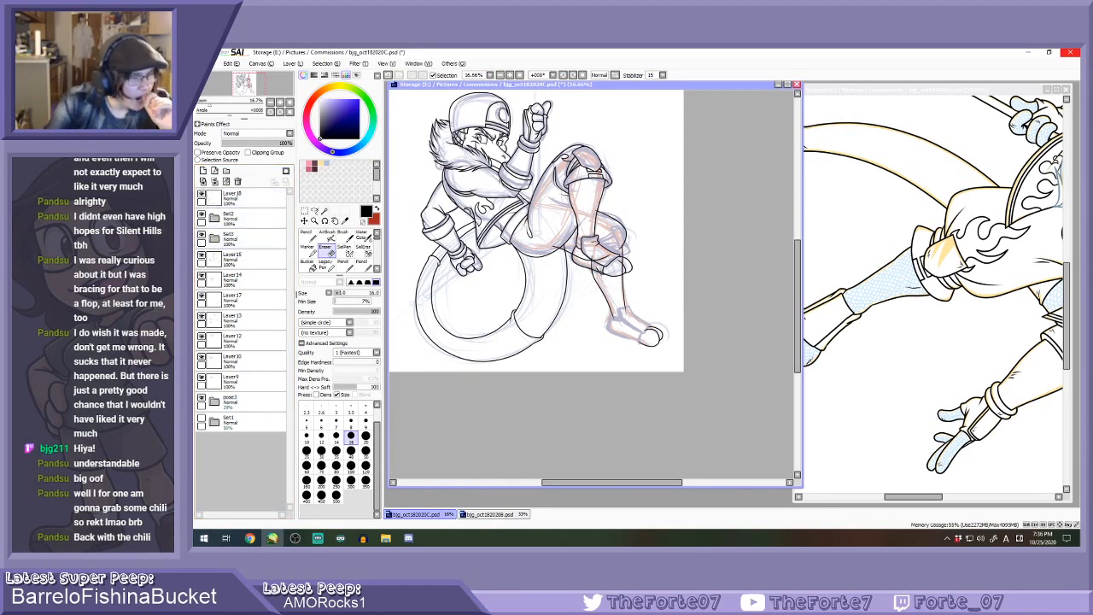
key("alt+Tab")
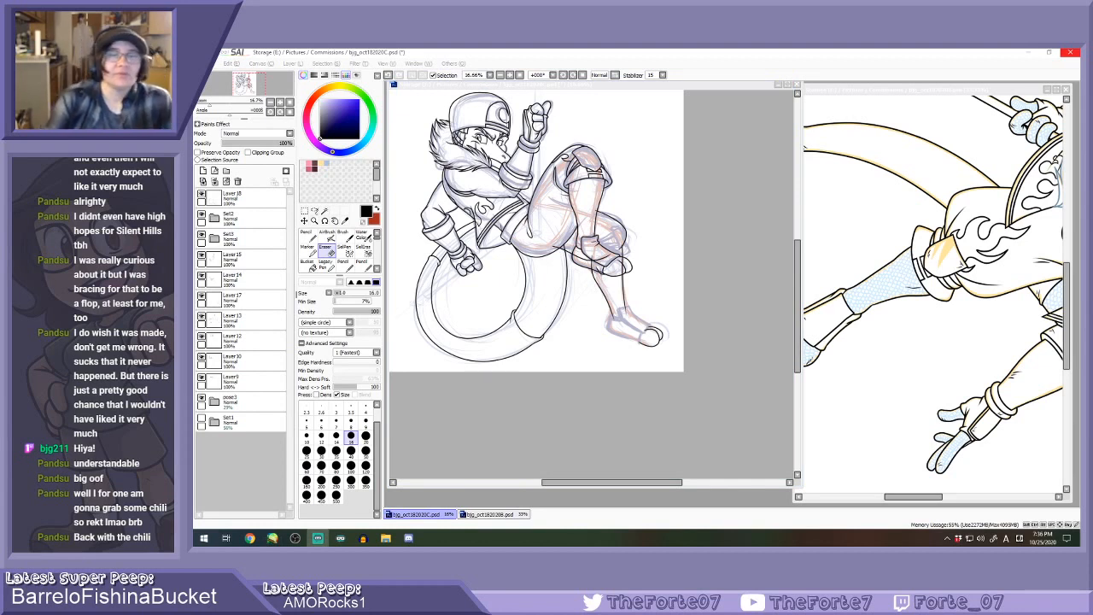
left_click(217, 243)
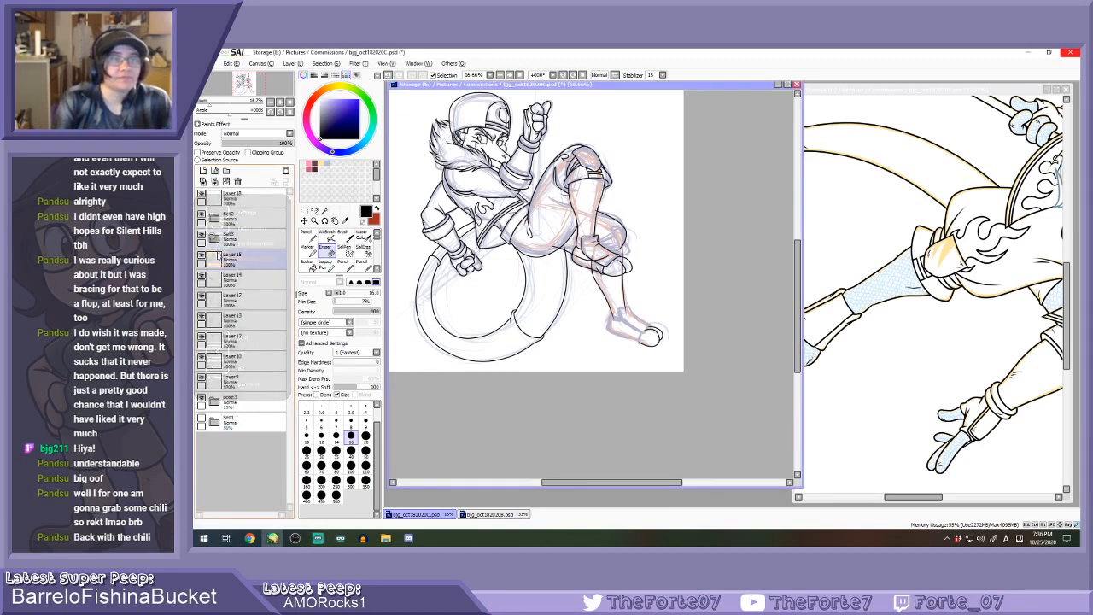
left_click(217, 243)
left_click(218, 258)
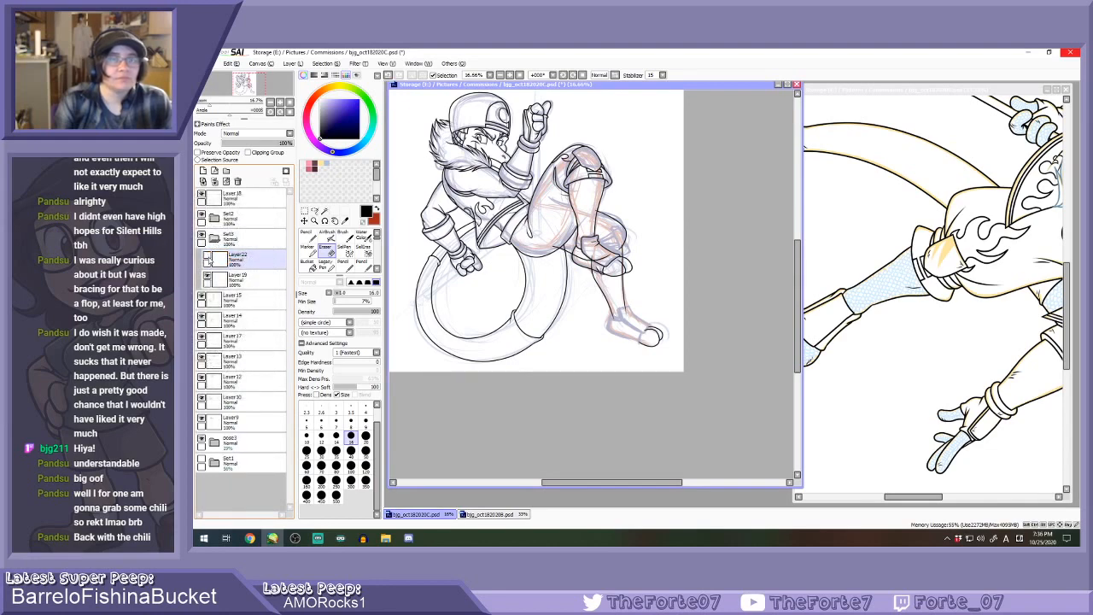
Check the layers in Set3 and clear the old line work from Layer19.
left_click(219, 279)
left_click(206, 275)
left_click(207, 275)
left_click(238, 264, "ctrl")
left_click(248, 257)
key("n")
scroll(683, 259, "up", 2)
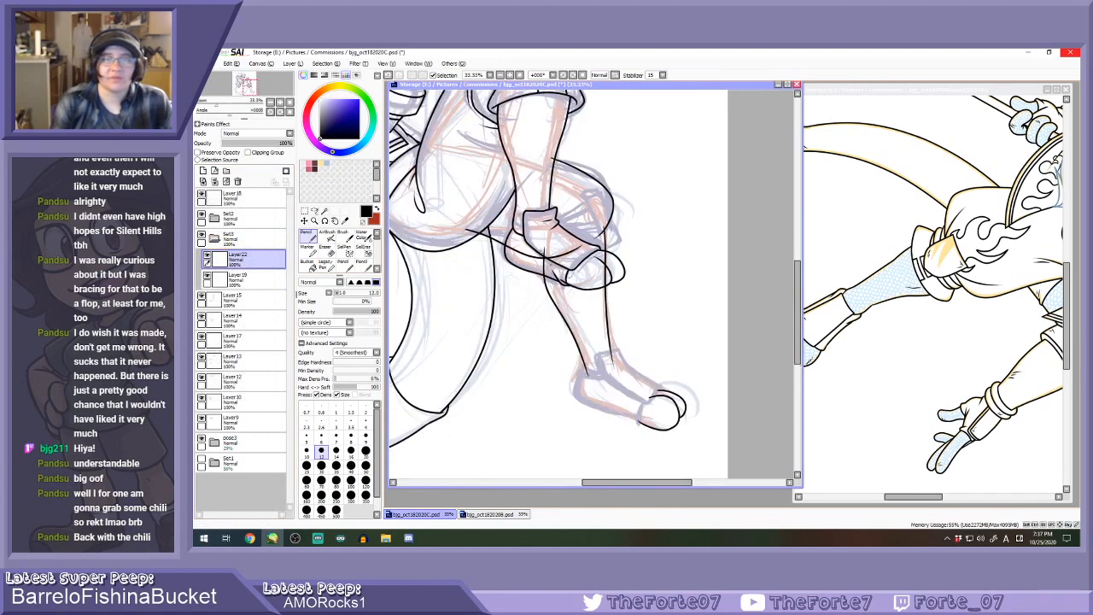
left_click(229, 280)
left_click(226, 181)
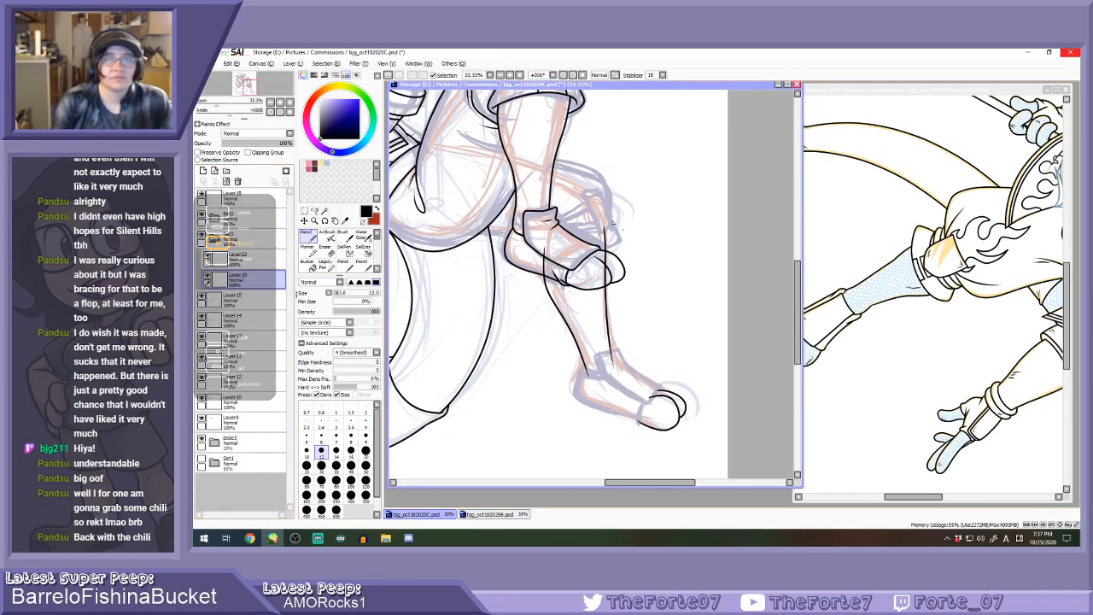
Draw the other leg's knee pad on Layer19 as a narrow U shape with two long sides and a pointed base.
scroll(616, 227, "up", 1)
left_click_drag(576, 183, 589, 256)
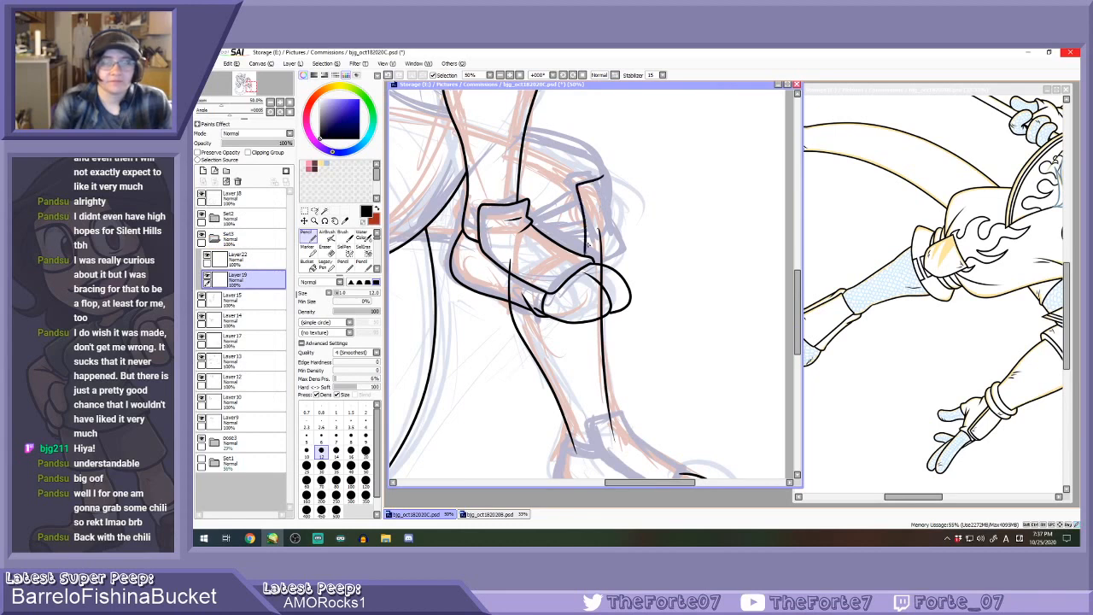
scroll(595, 193, "up", 1)
key("ctrl+z")
mouse_move(607, 165)
left_mouse_down()
mouse_move(573, 181)
mouse_move(598, 284)
left_mouse_up()
key("ctrl+z")
mouse_move(575, 198)
left_mouse_down()
mouse_move(603, 278)
mouse_move(617, 239)
mouse_move(608, 161)
mouse_move(622, 157)
left_mouse_up()
scroll(564, 170, "up", 1)
scroll(635, 186, "up", 1)
key("ctrl+z")
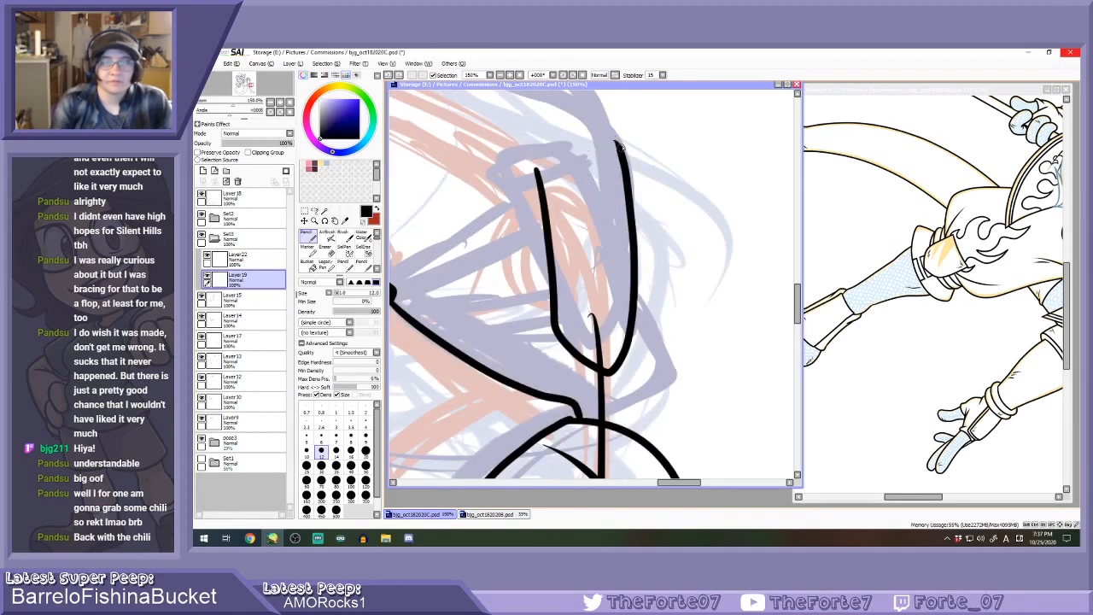
scroll(534, 174, "up", 1)
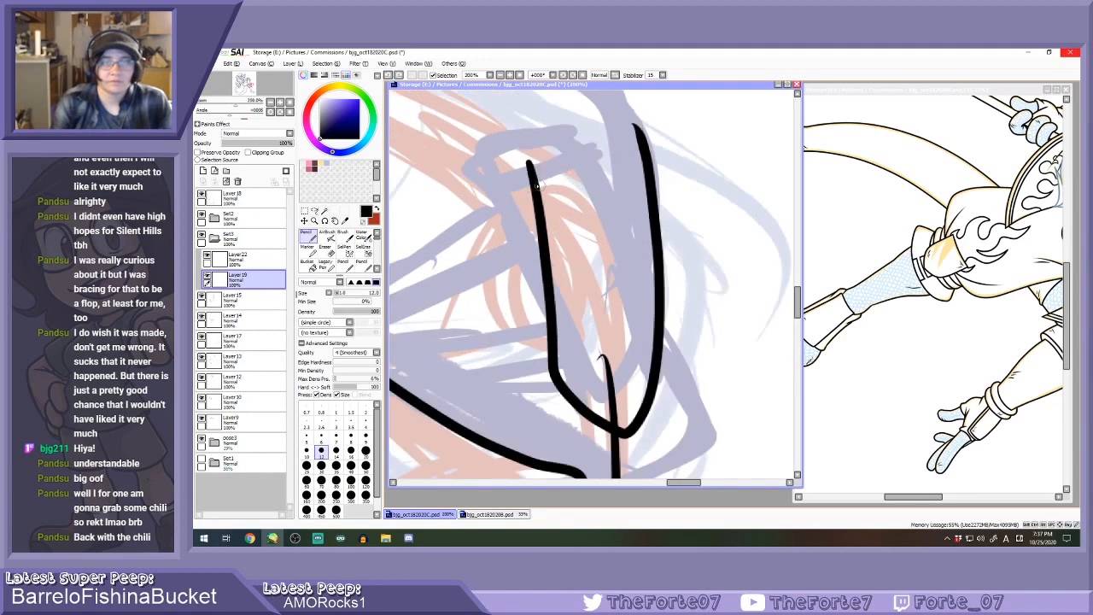
Close the knee pad's top edge, add a line along its outer upper side, and erase the protruding tips.
mouse_move(534, 168)
left_mouse_down()
mouse_move(631, 126)
mouse_move(656, 174)
left_mouse_up()
scroll(641, 143, "up", 1)
key("e")
key("n")
left_click_drag(636, 115, 665, 216)
key("ctrl+z")
left_click_drag(633, 116, 662, 207)
key("e")
mouse_move(472, 170)
left_mouse_down()
mouse_move(471, 236)
mouse_move(473, 185)
left_mouse_up()
scroll(472, 182, "down", 12)
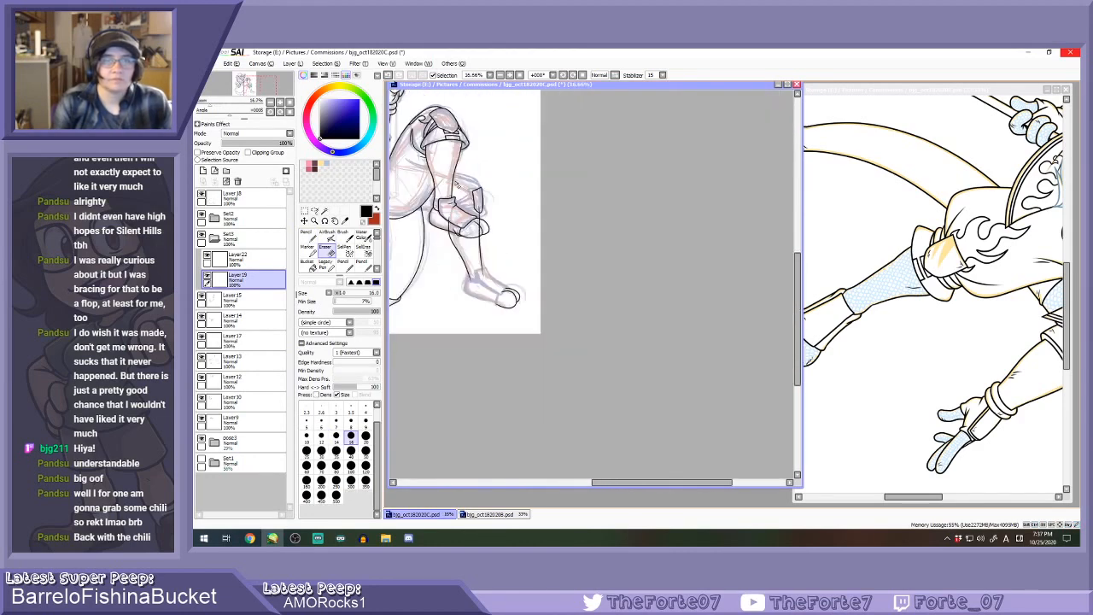
Draw the underside of the other leg's thigh on Layer22 as a curve running behind the raised ankle to the knee pad.
scroll(425, 167, "up", 3)
left_click(244, 259)
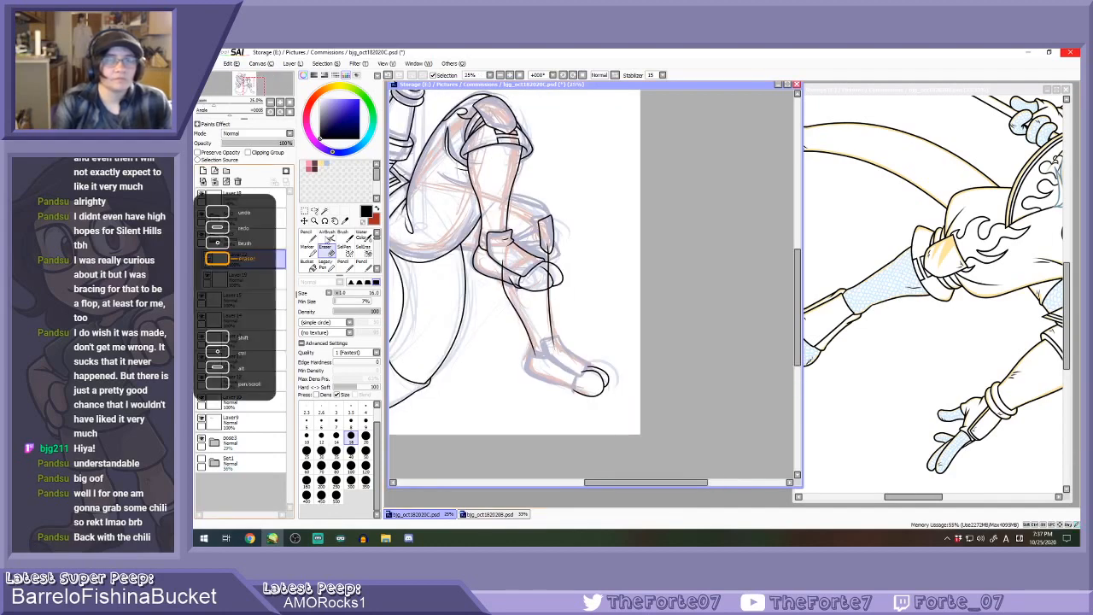
key("n")
scroll(440, 233, "up", 4)
mouse_move(450, 290)
left_mouse_down()
mouse_move(625, 283)
mouse_move(709, 227)
left_mouse_up()
key("ctrl+z")
mouse_move(453, 290)
left_mouse_down()
mouse_move(636, 278)
mouse_move(697, 239)
mouse_move(622, 239)
left_mouse_up()
key("ctrl+z")
key("ctrl+z")
mouse_move(701, 230)
left_mouse_down()
mouse_move(667, 236)
mouse_move(624, 236)
left_mouse_up()
key("ctrl+z")
mouse_move(704, 220)
left_mouse_down()
mouse_move(612, 273)
mouse_move(480, 290)
mouse_move(600, 284)
mouse_move(744, 209)
mouse_move(746, 177)
mouse_move(611, 119)
mouse_move(601, 128)
mouse_move(643, 124)
mouse_move(744, 232)
left_mouse_up()
key("ctrl+z")
key("ctrl+z")
key("ctrl+z")
Draw the upper edge of the other leg's thigh as a curve from the raised shin around the knee pad.
mouse_move(603, 109)
left_mouse_down()
mouse_move(743, 158)
mouse_move(740, 249)
left_mouse_up()
scroll(729, 220, "down", 1)
scroll(683, 222, "down", 1)
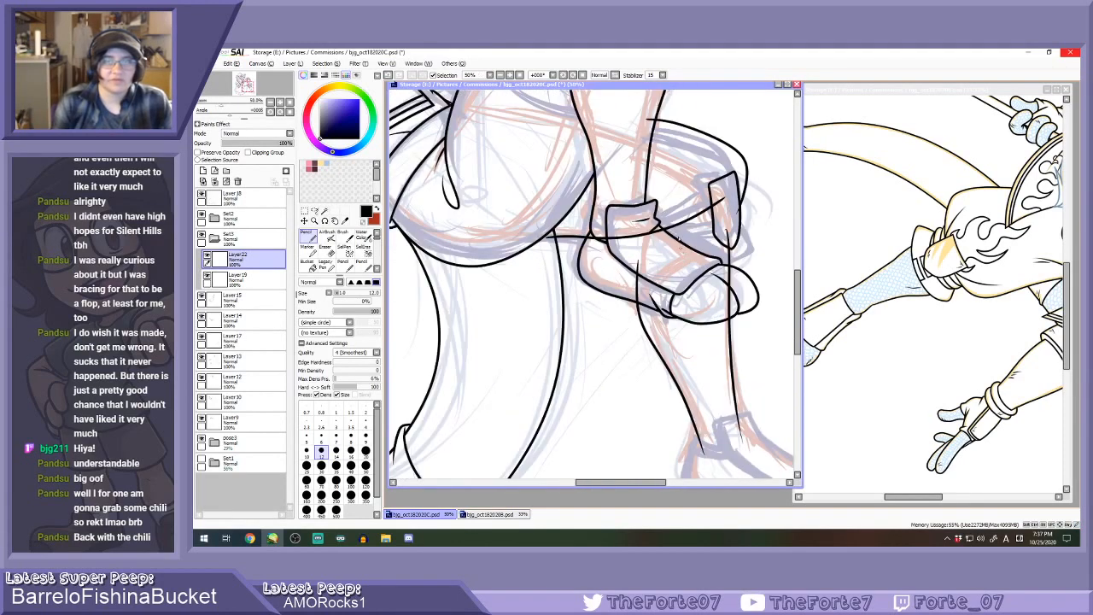
Draw three fold lines behind the other leg's knee, fanning out from the raised foot's cuff to the knee pad.
scroll(685, 252, "up", 2)
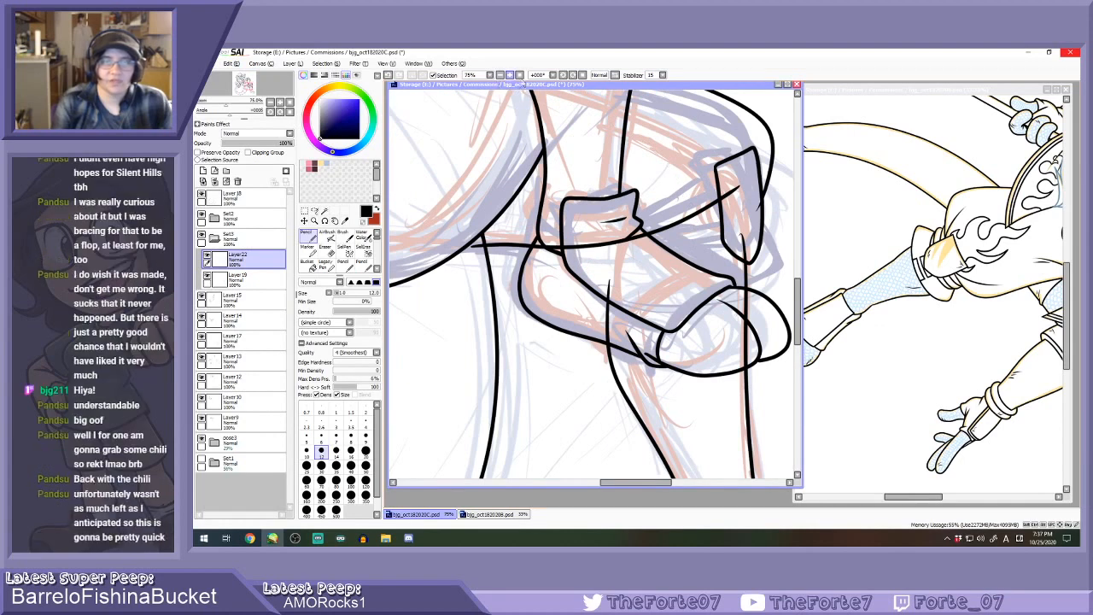
double_click(565, 76)
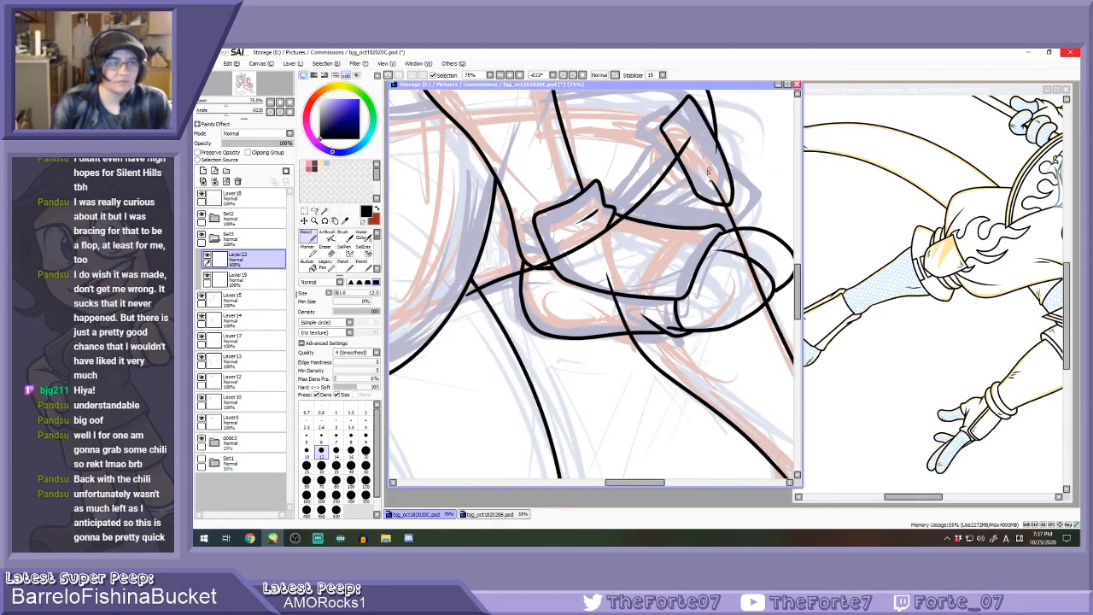
scroll(631, 201, "up", 1)
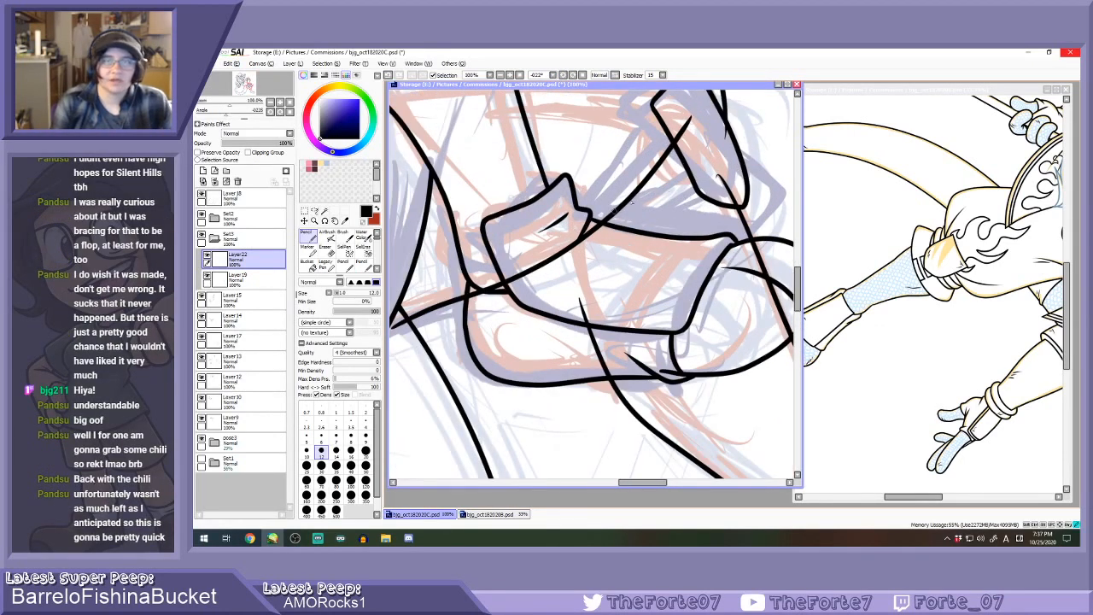
left_click_drag(622, 209, 677, 166)
left_click_drag(615, 211, 696, 180)
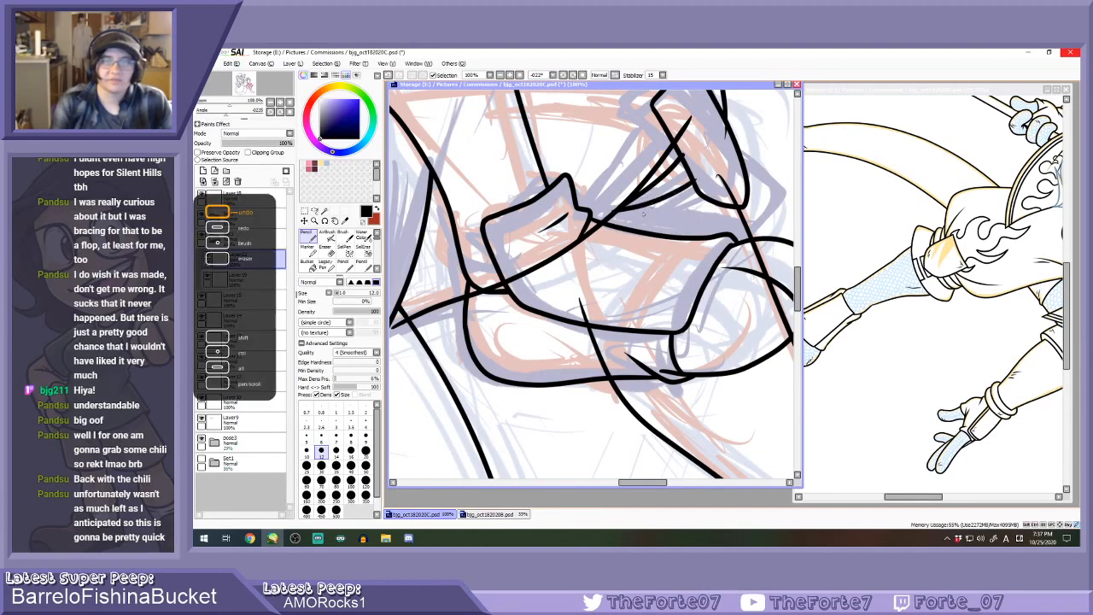
mouse_move(610, 216)
left_mouse_down()
mouse_move(662, 215)
mouse_move(706, 198)
left_mouse_up()
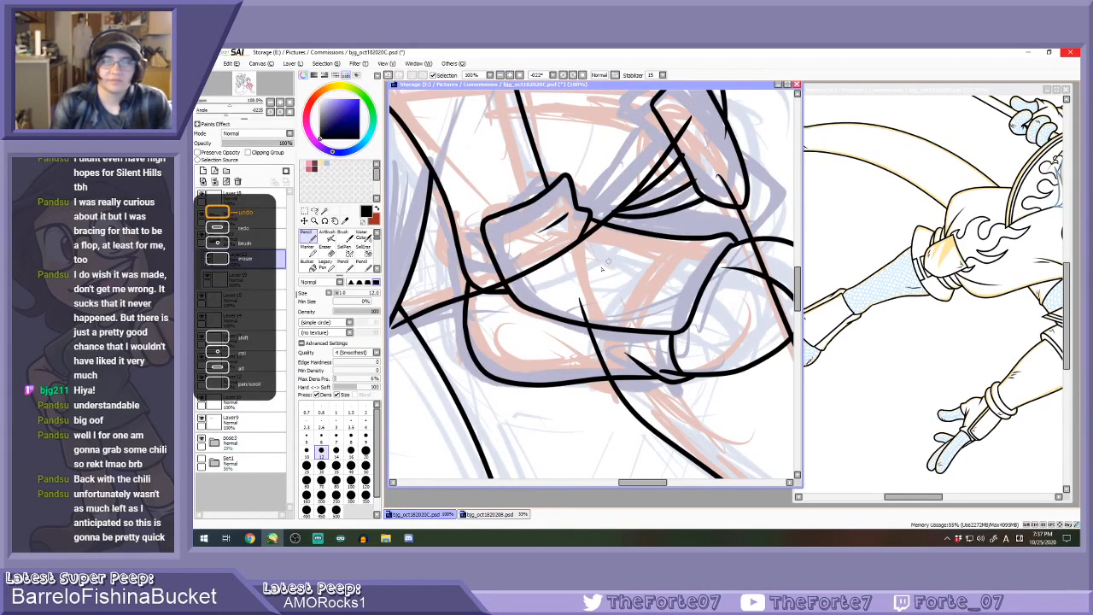
left_click_drag(556, 293, 778, 243)
key("ctrl+z")
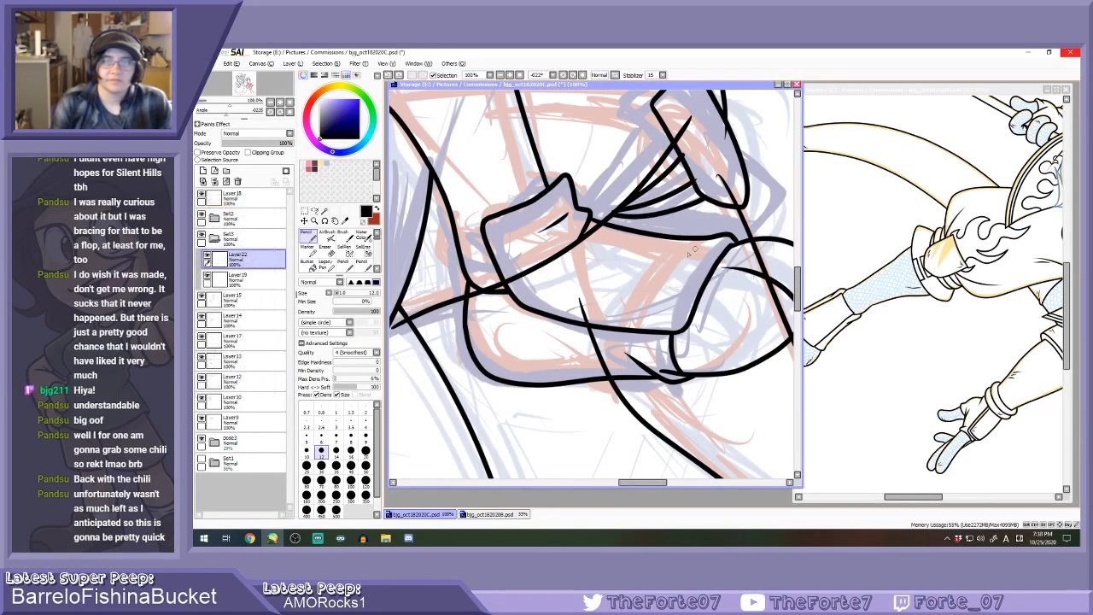
scroll(605, 289, "down", 1)
mouse_move(574, 298)
left_mouse_down()
mouse_move(728, 244)
mouse_move(712, 205)
mouse_move(748, 231)
mouse_move(679, 290)
left_mouse_up()
key("ctrl+z")
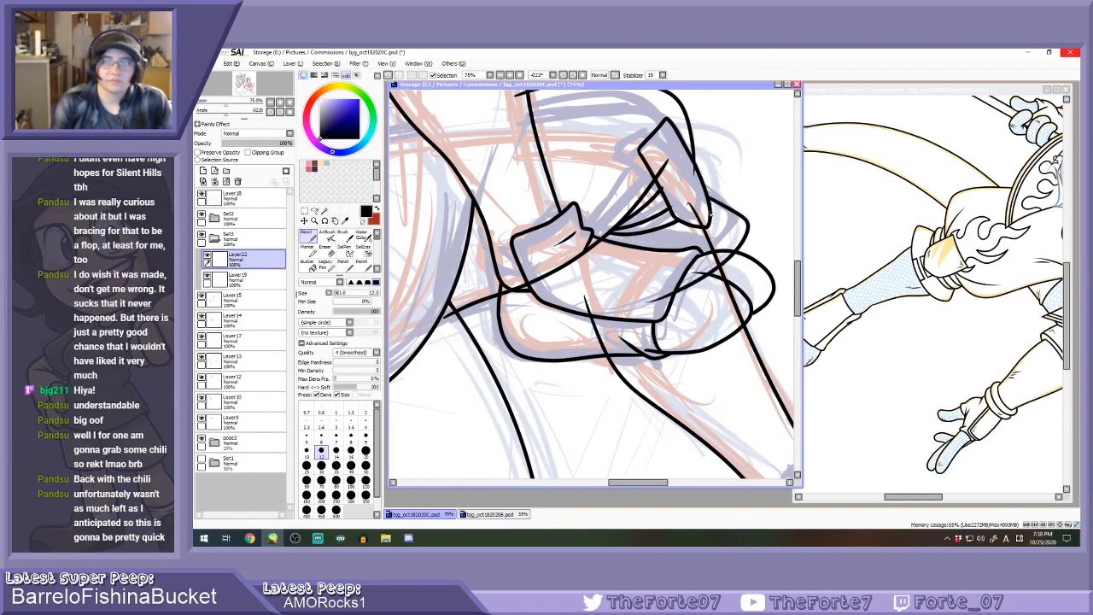
Erase the ends of the knee fold lines that protrude into the knee pad.
key("e")
left_click(336, 467)
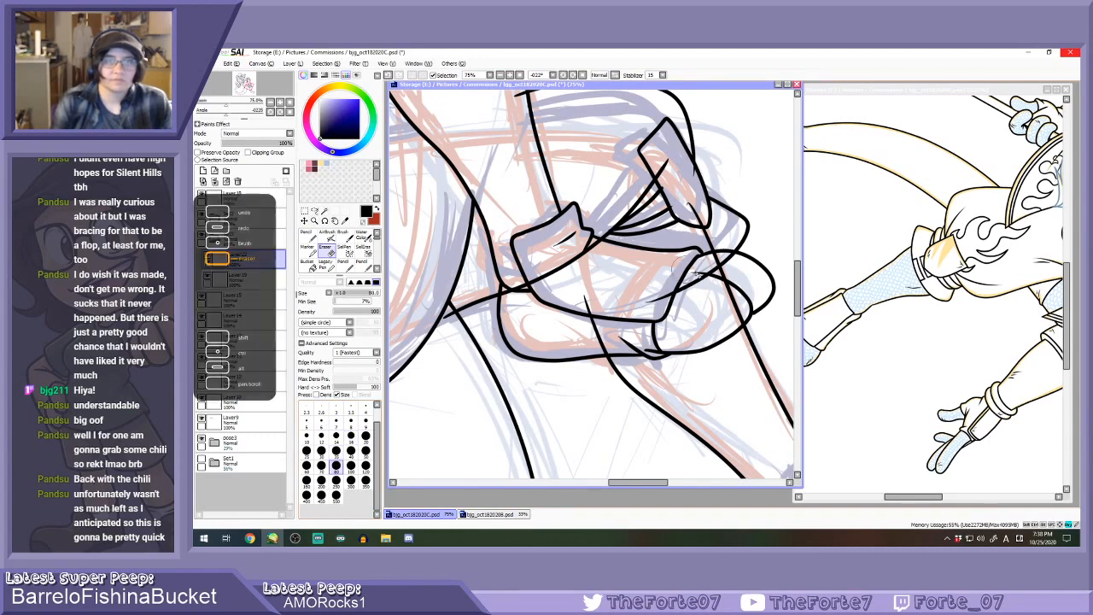
left_click(351, 438)
scroll(659, 196, "up", 2)
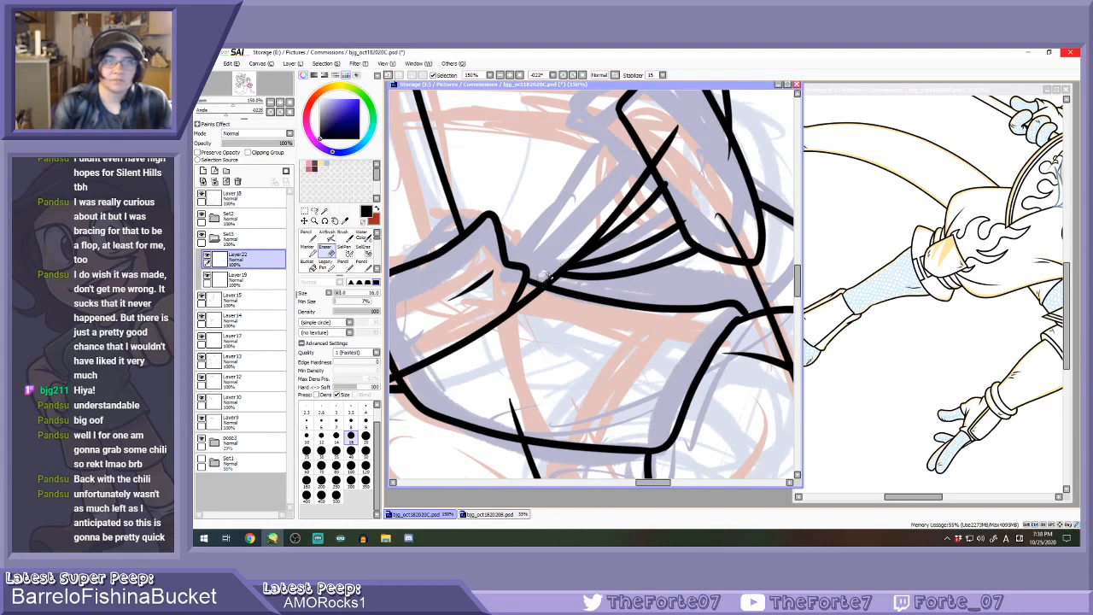
scroll(551, 270, "down", 2)
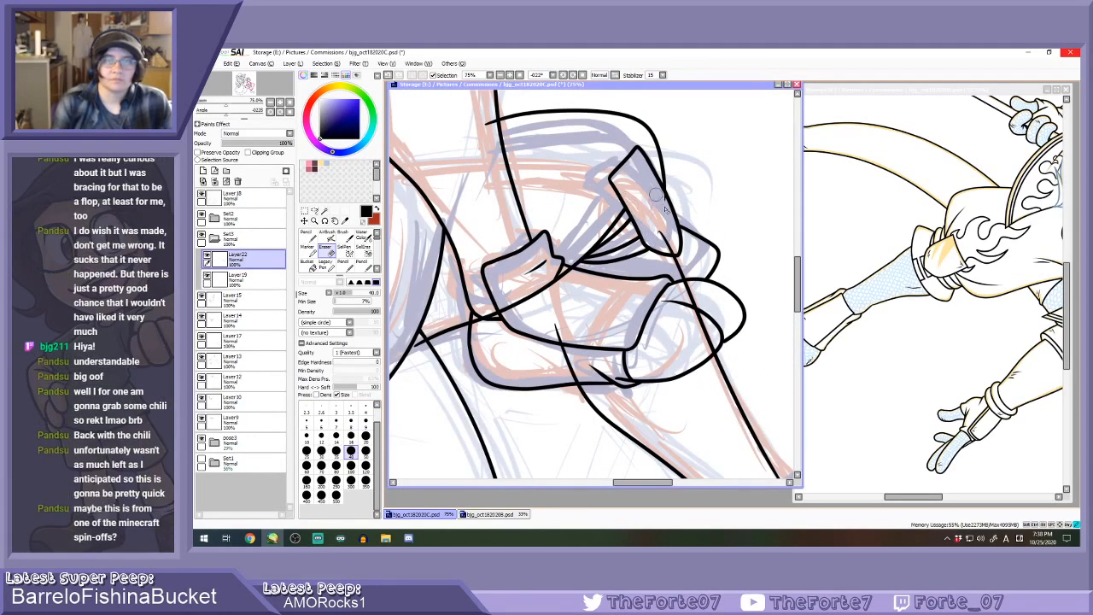
key("n")
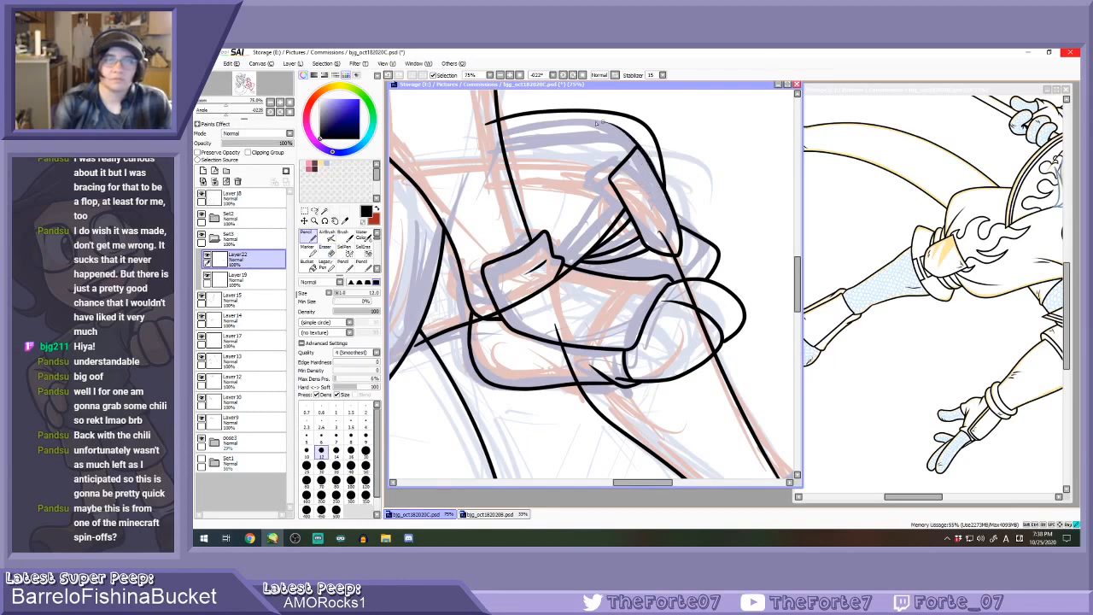
key("ctrl+z")
left_click_drag(661, 176, 633, 126)
key("ctrl+z")
left_click_drag(662, 180, 633, 127)
key("ctrl+z")
key("Home")
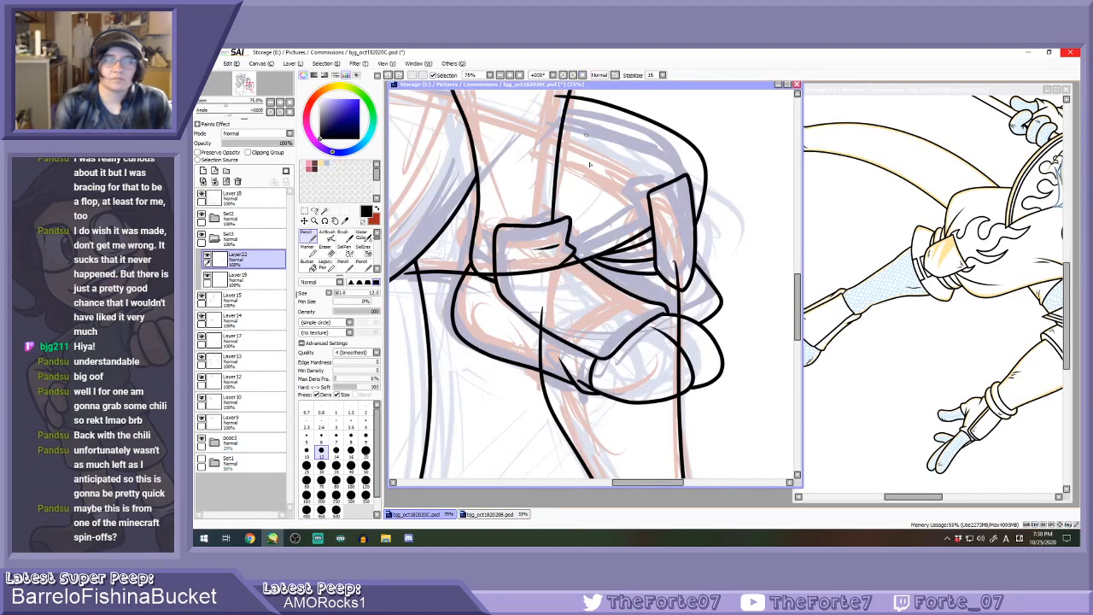
scroll(599, 179, "down", 3)
scroll(599, 180, "down", 1)
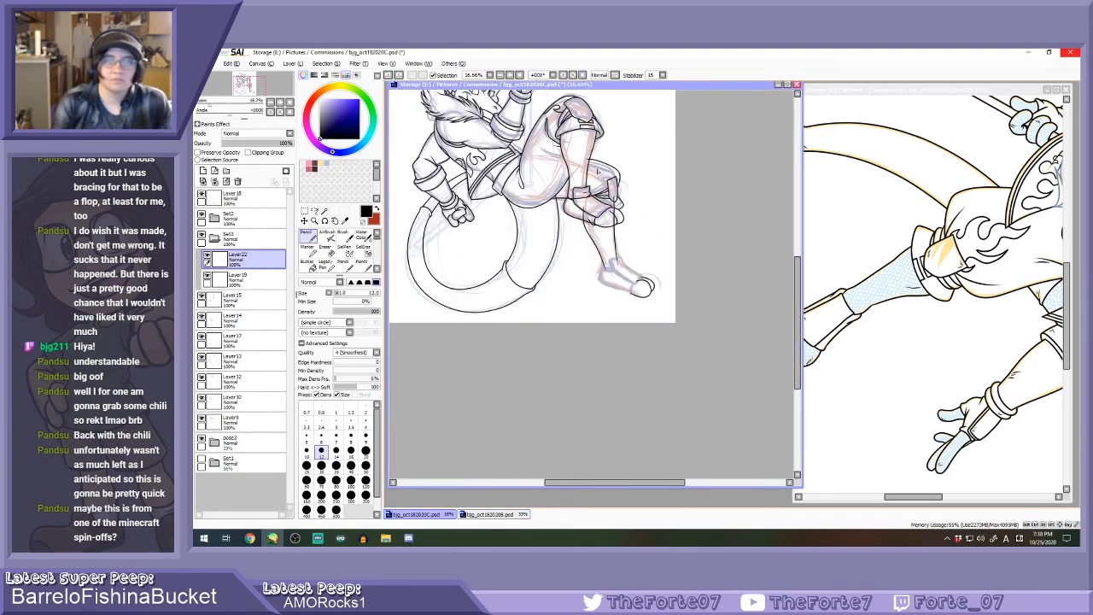
scroll(599, 157, "up", 1)
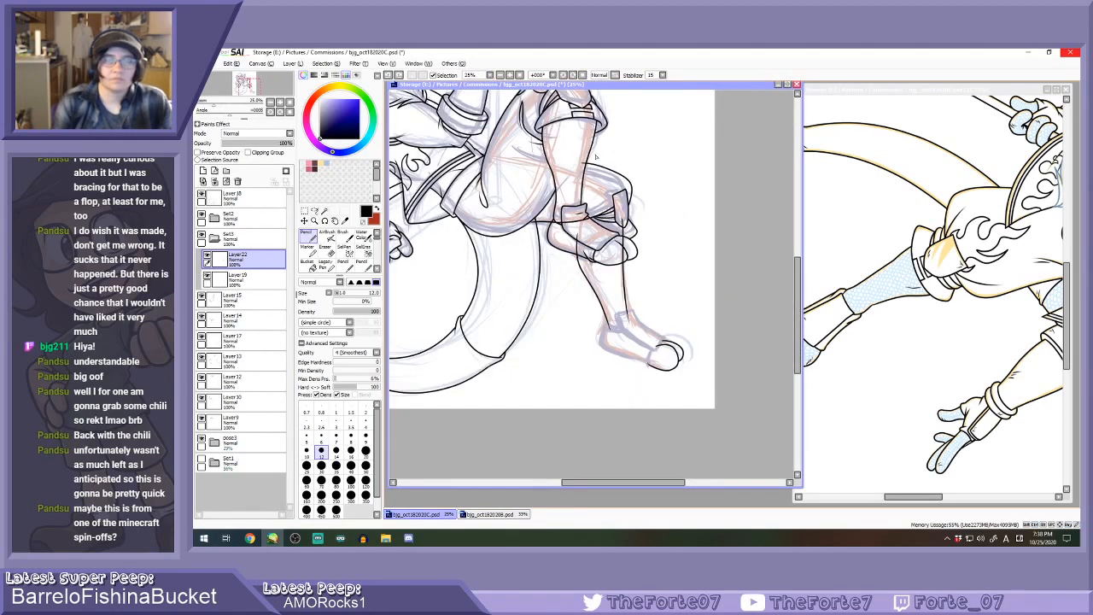
left_click(564, 76)
left_click(564, 76)
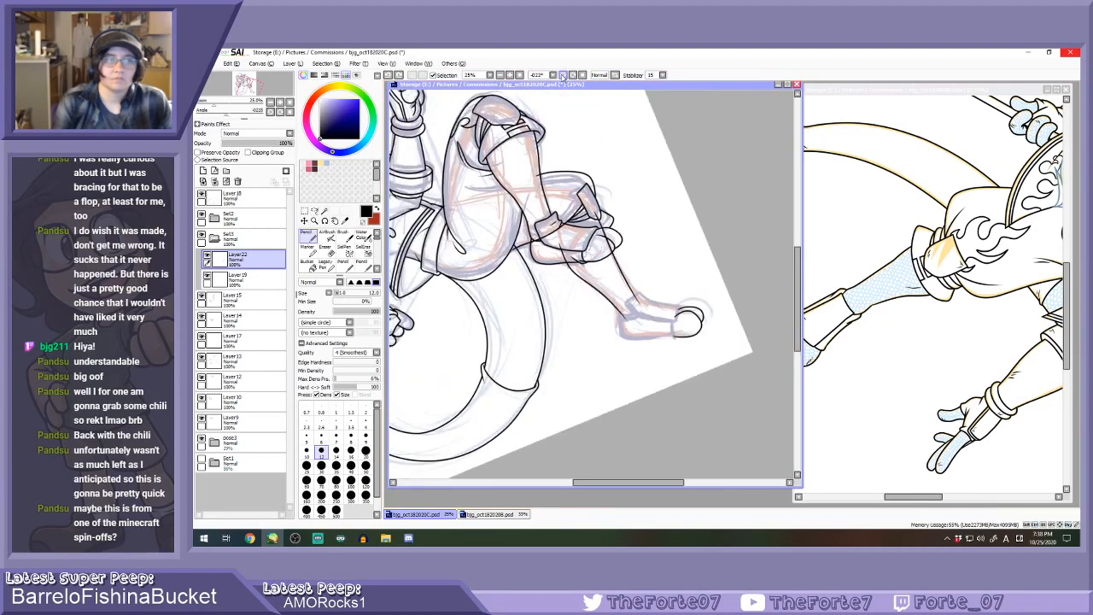
left_click(563, 76)
key("e")
left_click(365, 467)
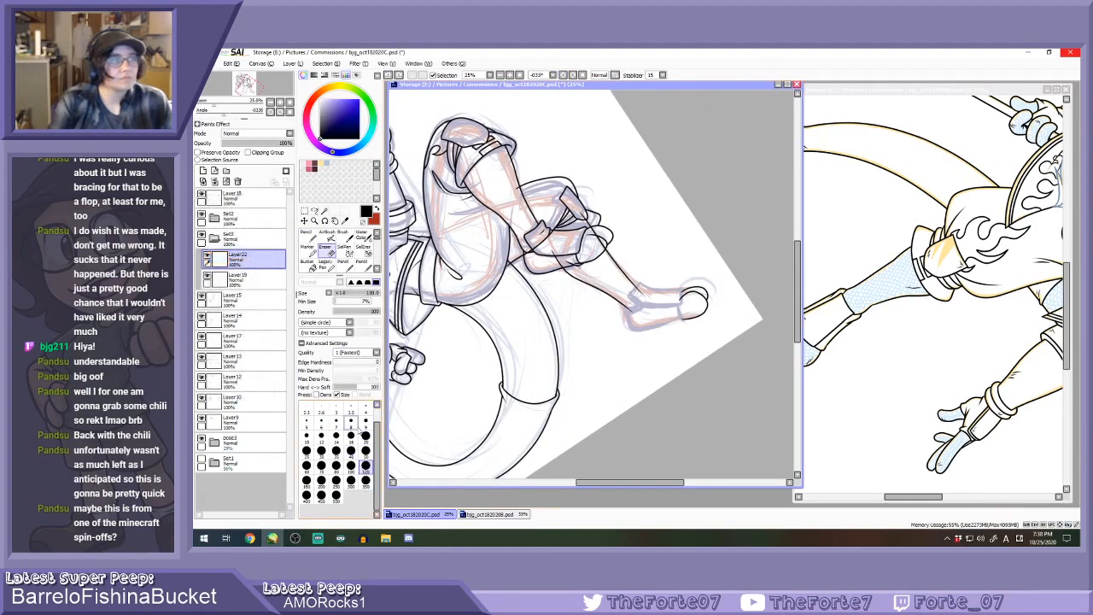
key("alt+Tab")
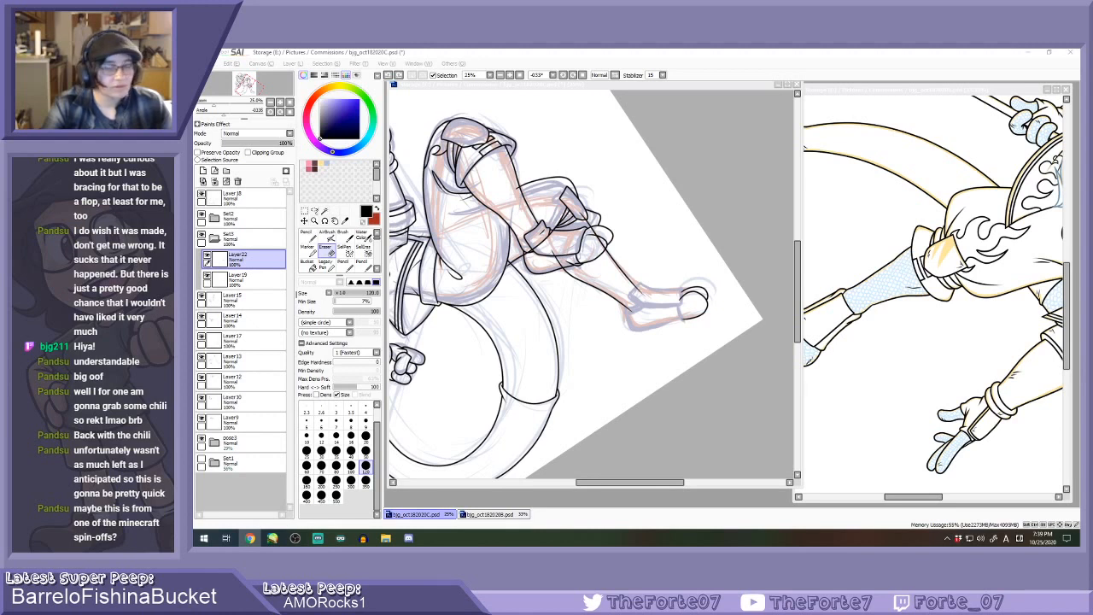
left_click(477, 87)
Redraw the upper edge of the other leg's thigh as one smooth curve from the knee pad's upper corner to the raised shin.
scroll(588, 231, "up", 3)
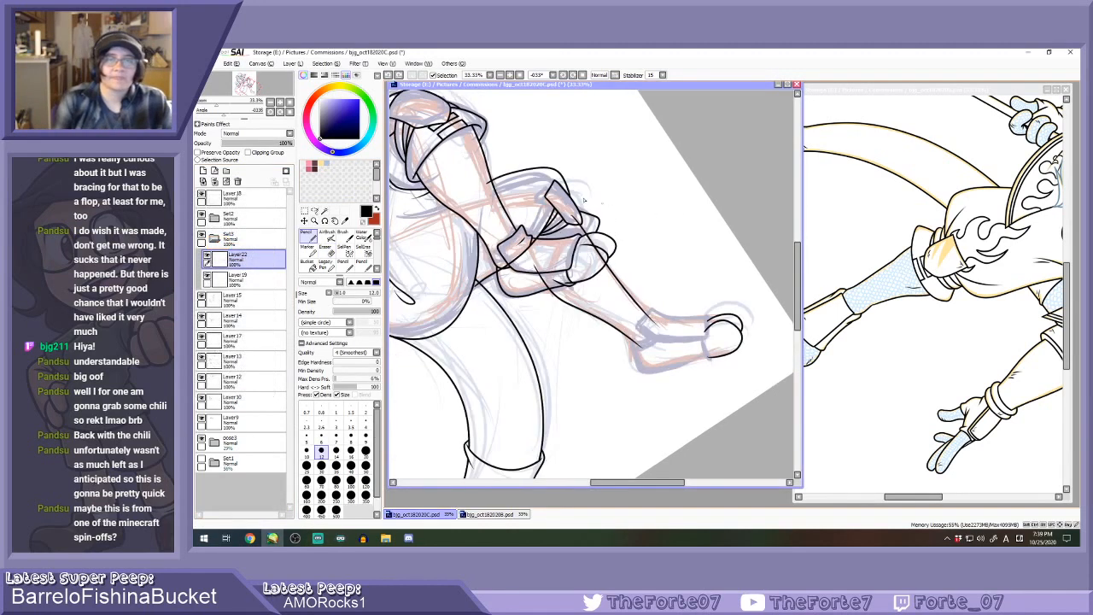
mouse_move(453, 170)
left_mouse_down()
mouse_move(538, 139)
mouse_move(594, 145)
mouse_move(625, 199)
mouse_move(625, 162)
left_mouse_up()
left_click(572, 75)
left_click(571, 75)
left_click(571, 75)
key("b")
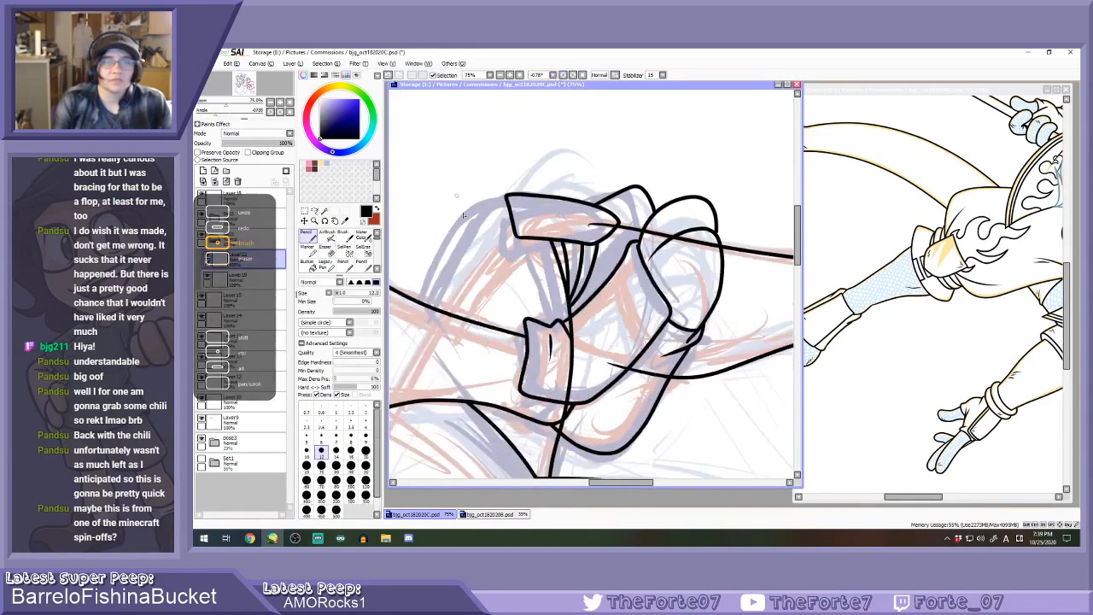
key("ctrl+z")
mouse_move(522, 195)
left_mouse_down()
mouse_move(472, 183)
mouse_move(396, 292)
mouse_move(525, 193)
mouse_move(432, 255)
mouse_move(393, 358)
left_mouse_up()
key("ctrl+z")
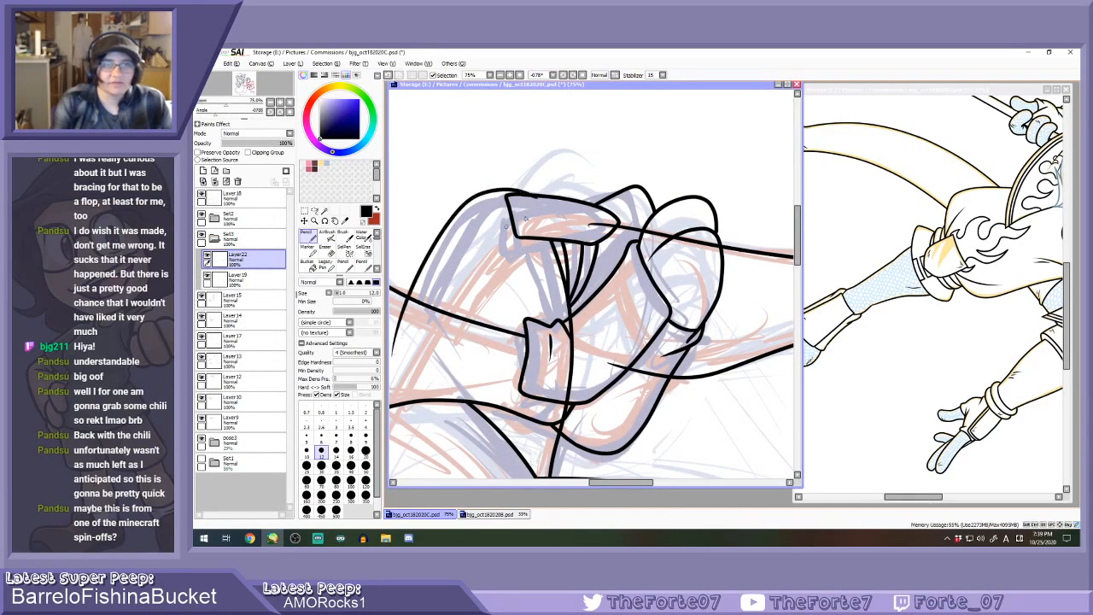
Erase the end of the thigh's upper edge where it runs across the raised shin.
key("e")
scroll(502, 245, "down", 1)
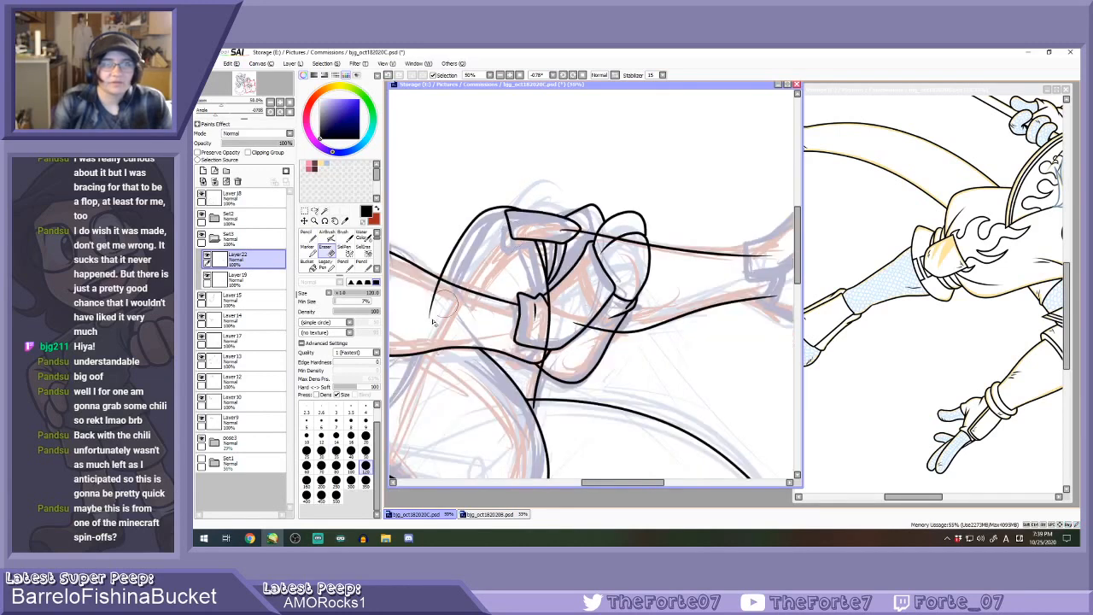
left_click_drag(440, 295, 426, 318)
left_click(582, 75)
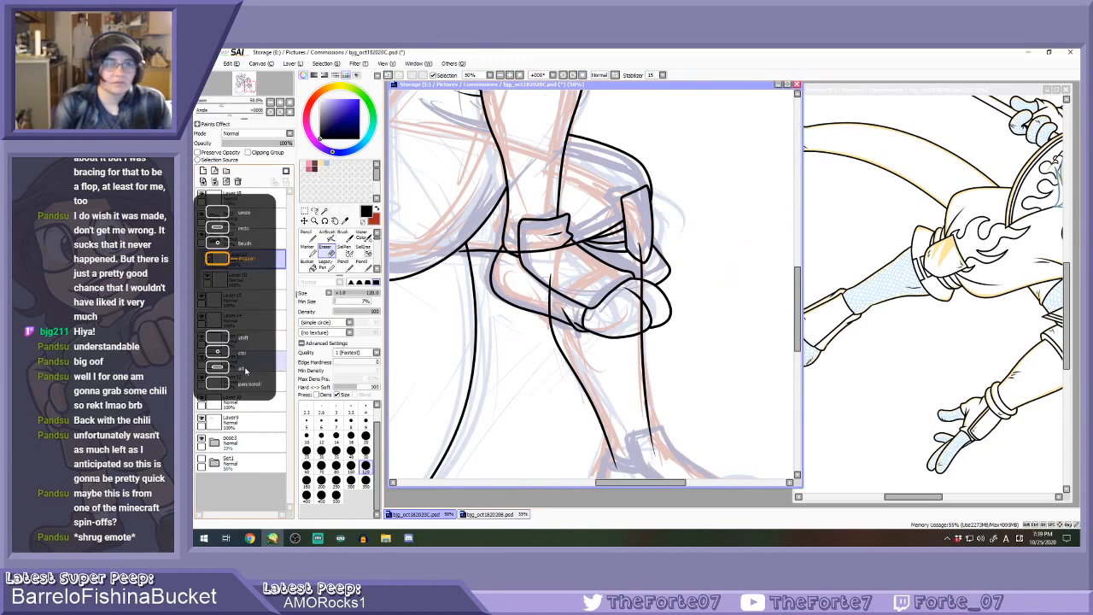
On Layer17, erase the other leg's shin lines where they run through the raised foot and the knee pad.
left_click(247, 363)
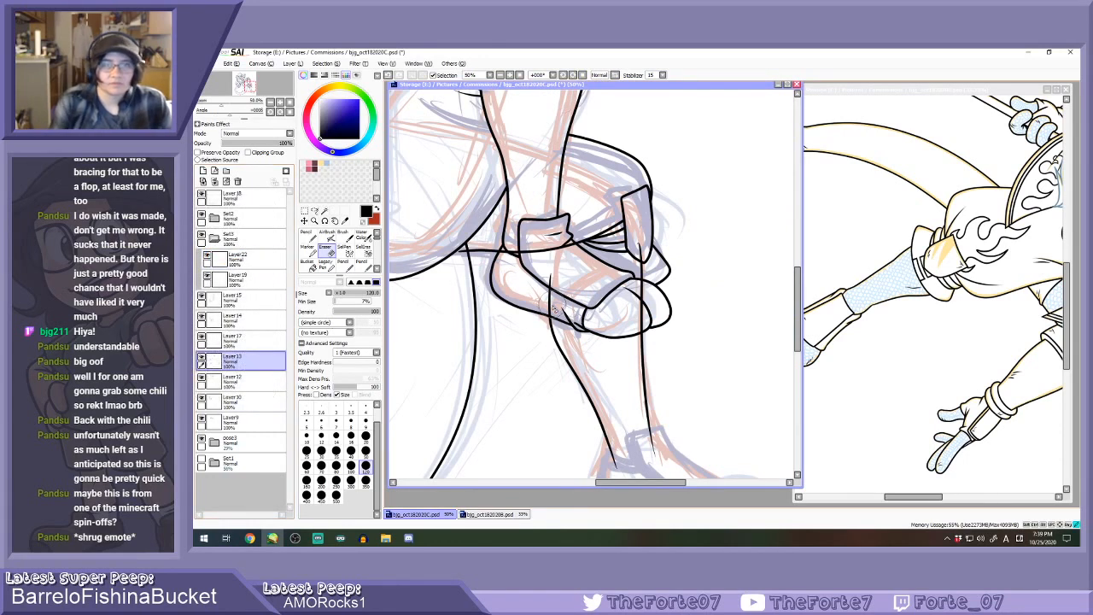
left_click(202, 360)
left_click(202, 360)
left_click(203, 341)
left_click(216, 340)
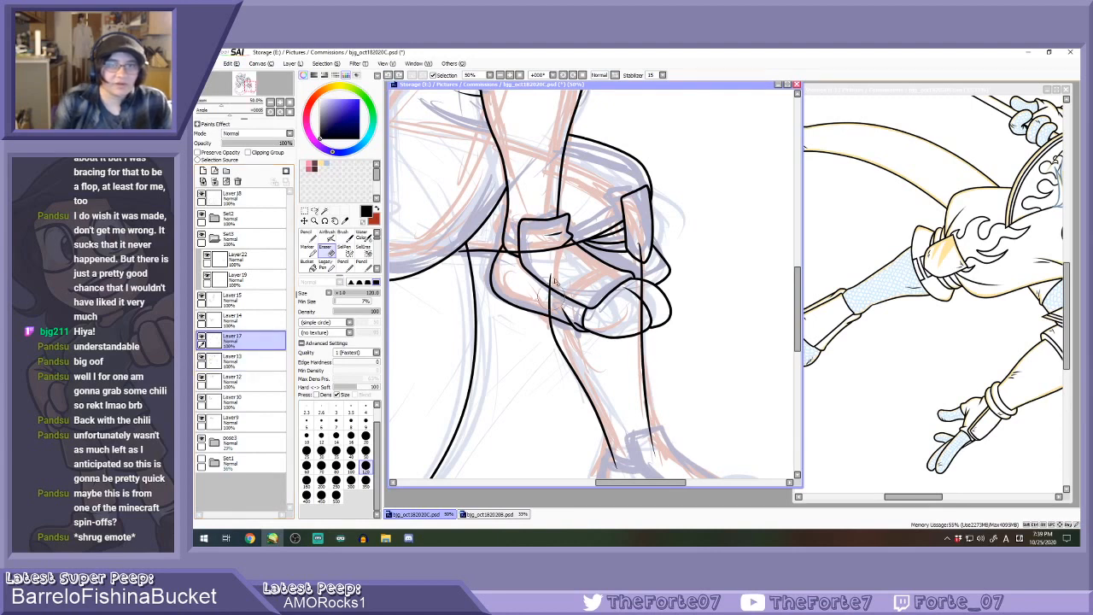
left_click_drag(637, 313, 641, 263)
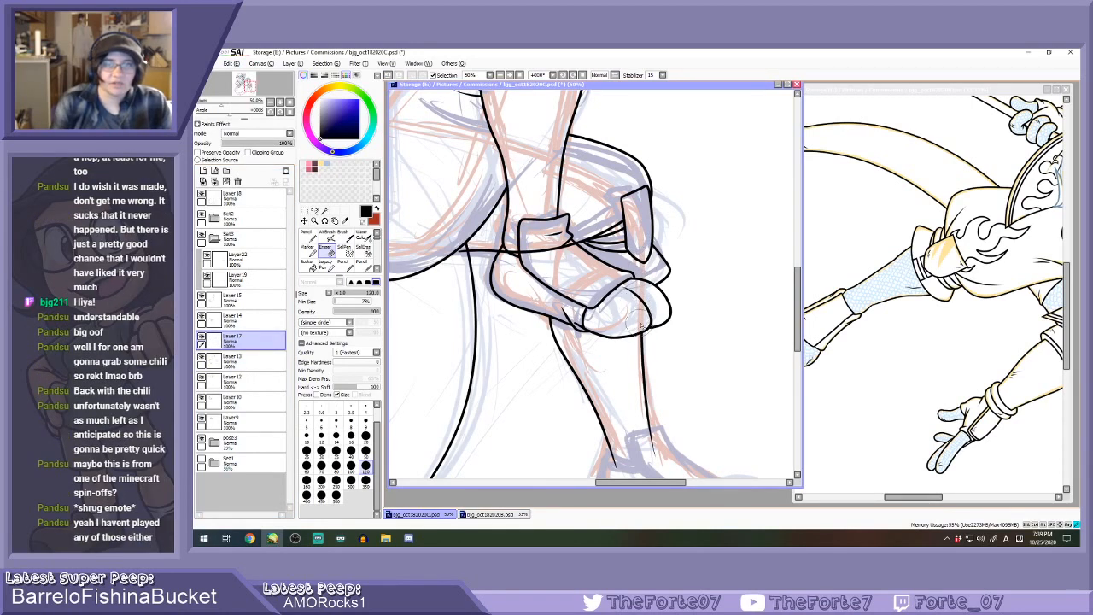
scroll(609, 306, "down", 1)
scroll(576, 263, "up", 1)
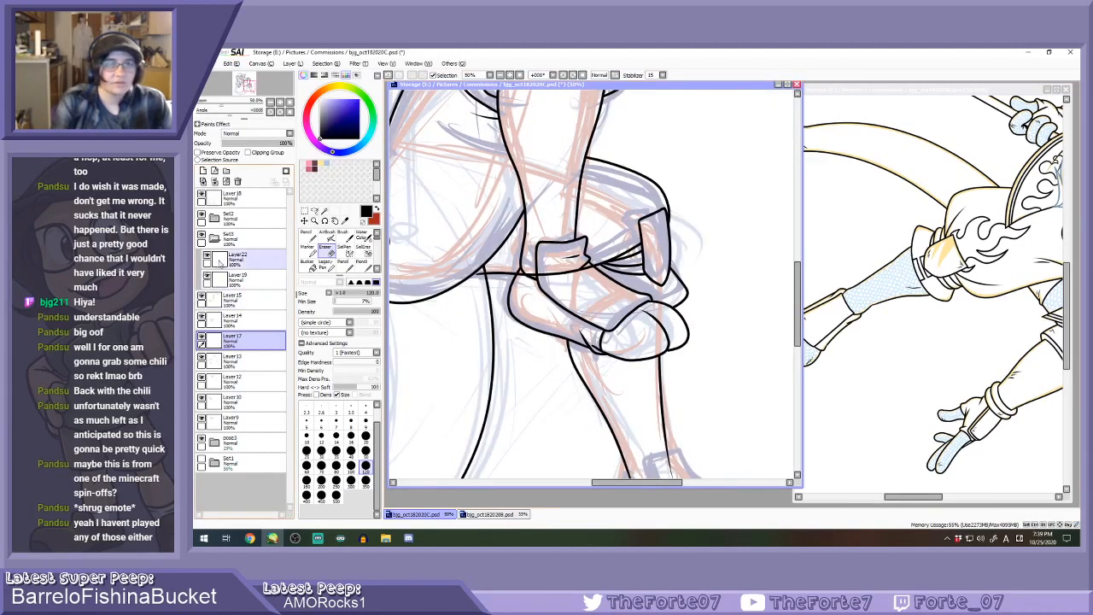
On Layer22, erase the thigh's underside line where it crosses the raised ankle.
left_click(237, 260)
mouse_move(579, 276)
left_mouse_down()
mouse_move(521, 287)
mouse_move(584, 288)
left_mouse_up()
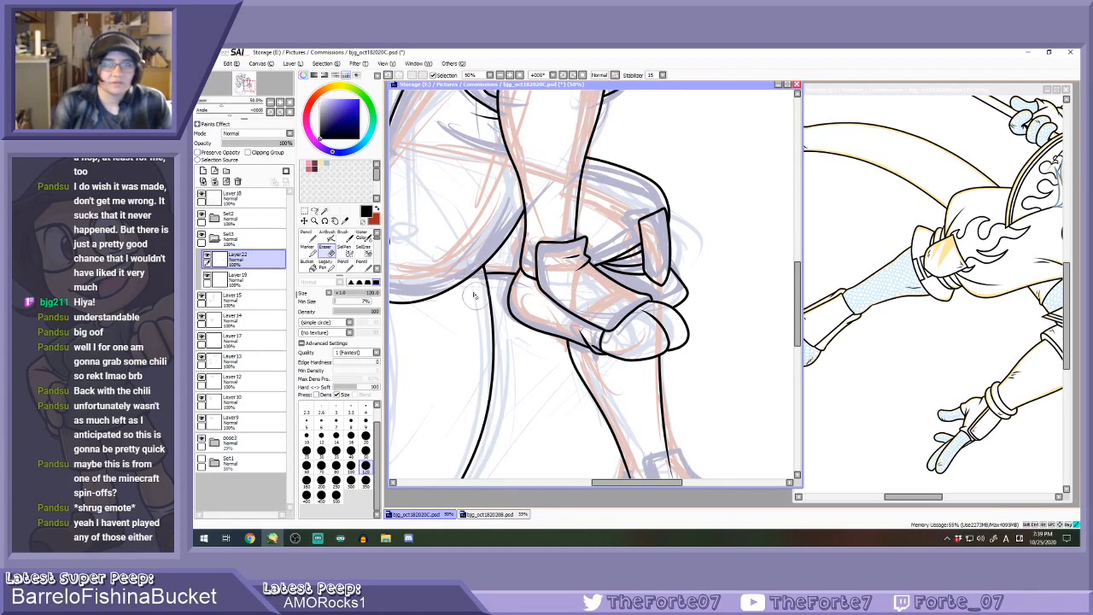
scroll(476, 299, "down", 4)
scroll(477, 275, "up", 1)
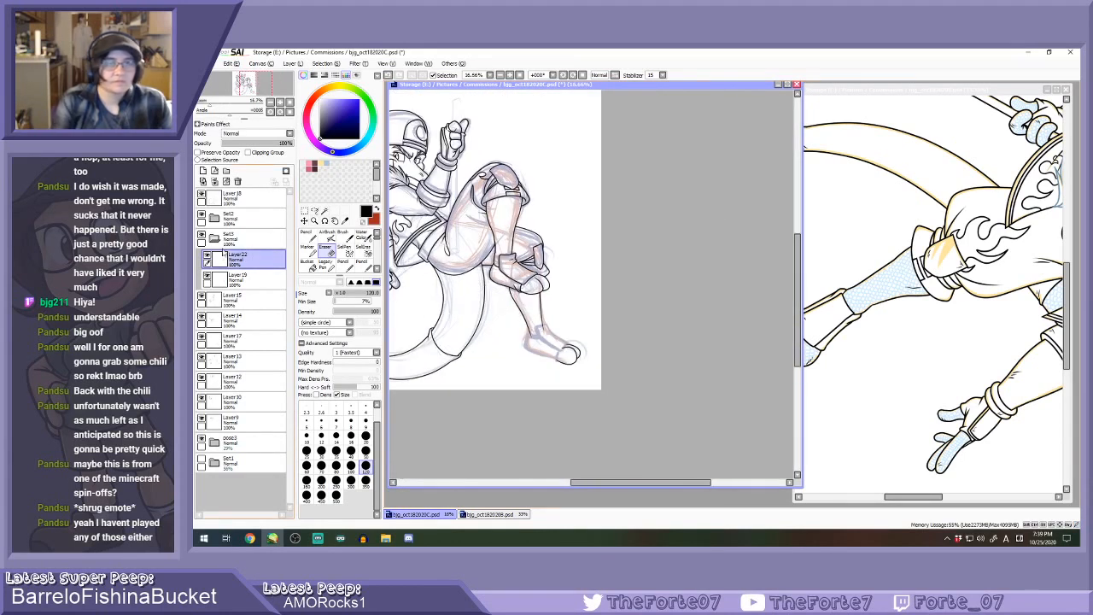
left_click(206, 276)
left_click(206, 276)
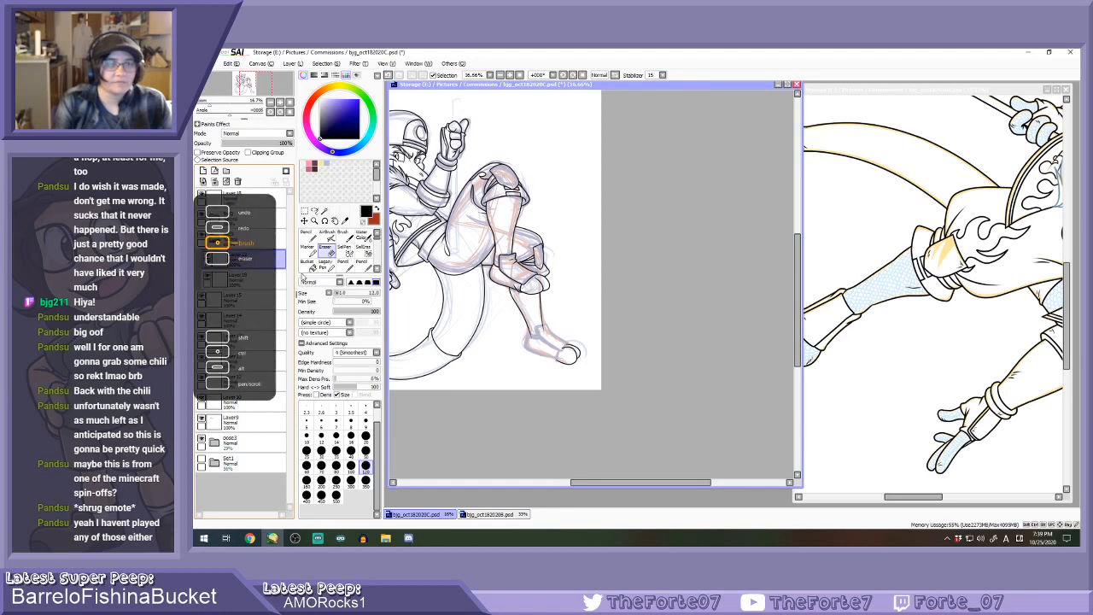
key("n")
scroll(537, 334, "up", 3)
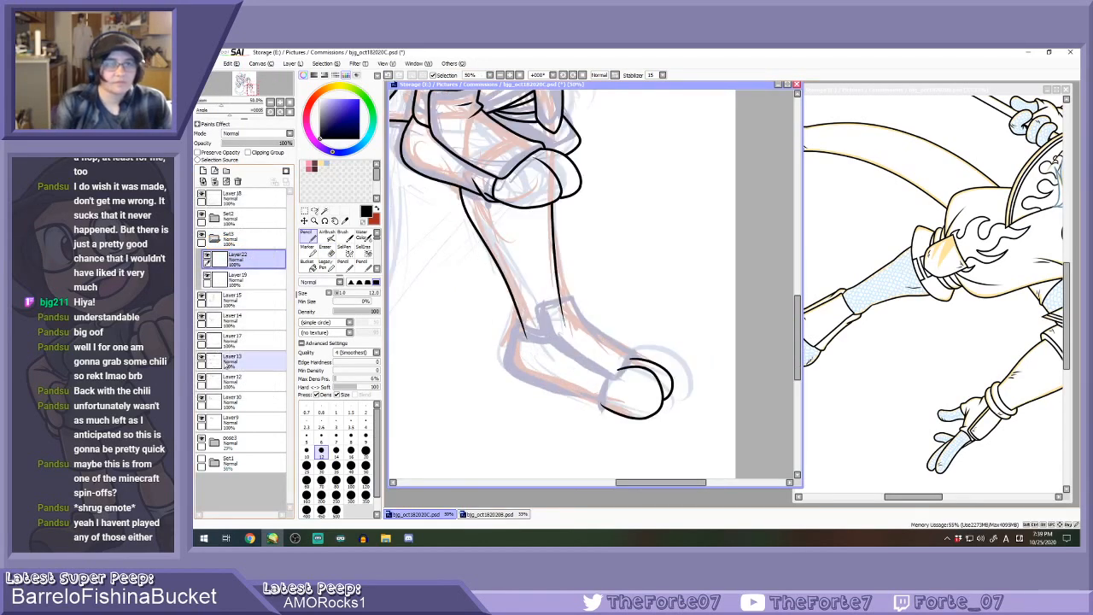
left_click(202, 338)
left_click(202, 338)
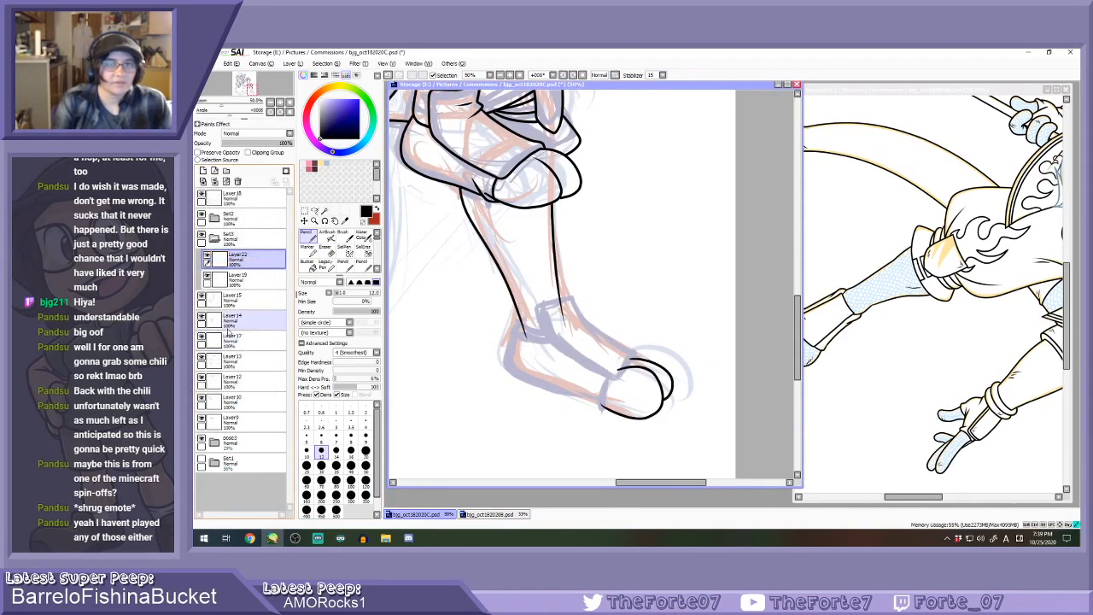
left_click(237, 325)
key("e")
On Layer19, ink the lower shoe's collar as a curve from the back of the ankle toward the instep.
left_click(235, 279)
key("n")
scroll(514, 329, "up", 1)
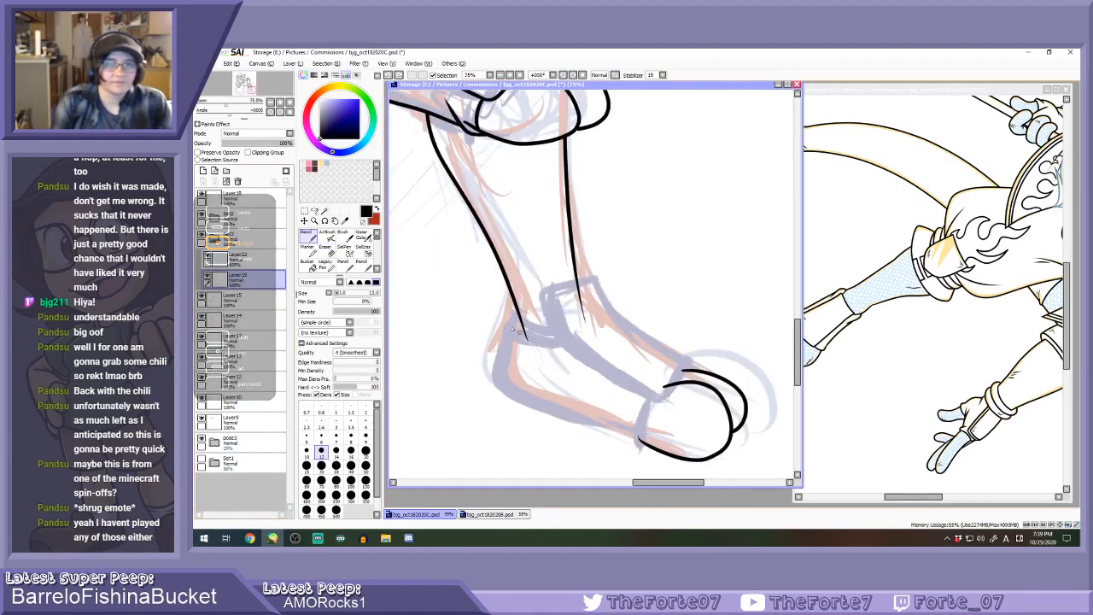
scroll(514, 330, "up", 1)
left_click_drag(524, 320, 582, 345)
key("ctrl+z")
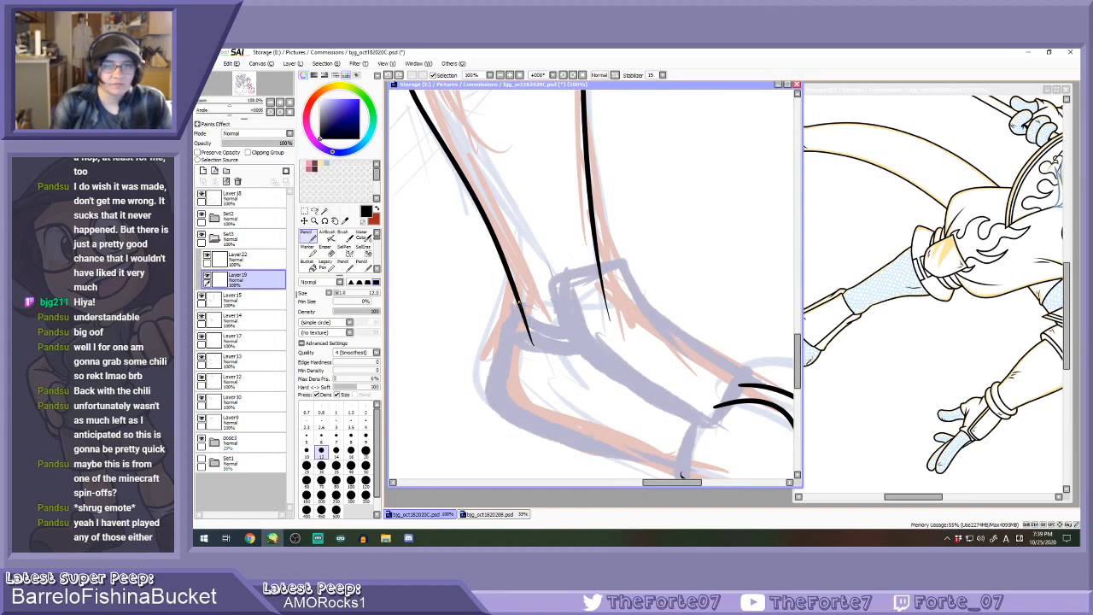
key("ctrl+z")
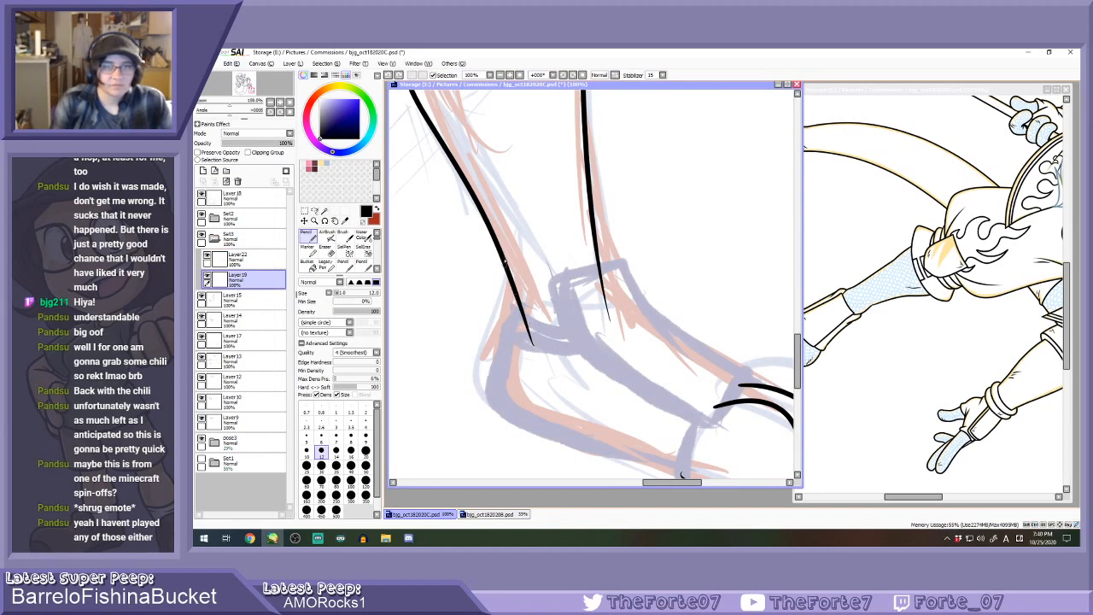
left_click_drag(539, 332, 584, 344)
key("ctrl+z")
mouse_move(519, 320)
left_mouse_down()
mouse_move(559, 339)
mouse_move(585, 341)
left_mouse_up()
key("ctrl+z")
left_click_drag(519, 321, 588, 344)
key("ctrl+z")
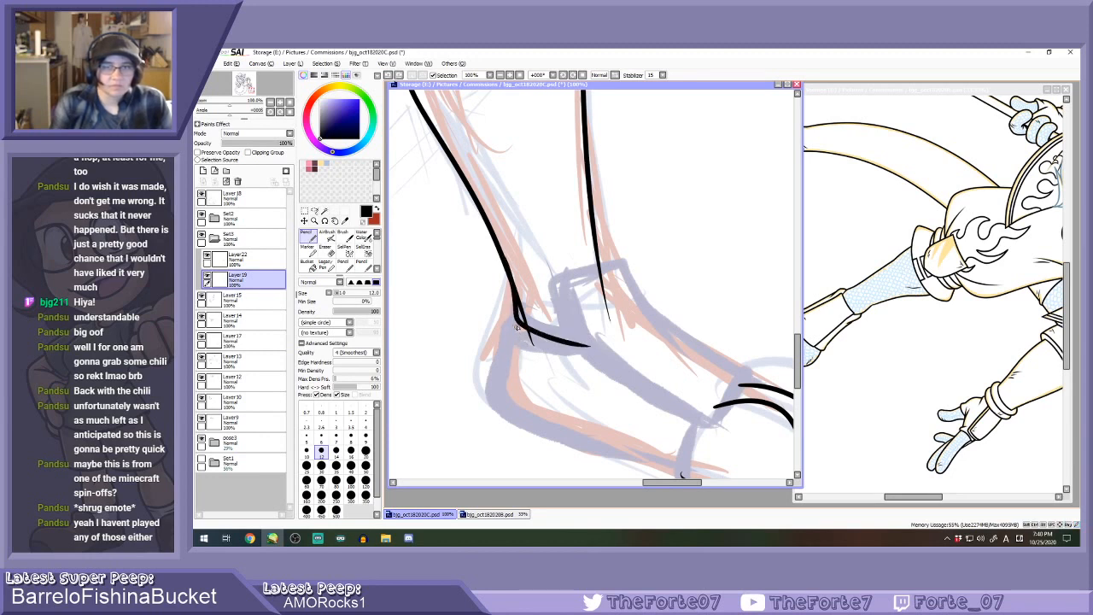
Try to ink the shoe's heel and sole from the back of the collar toward the toe cap.
left_click_drag(517, 323, 491, 398)
scroll(487, 312, "down", 1)
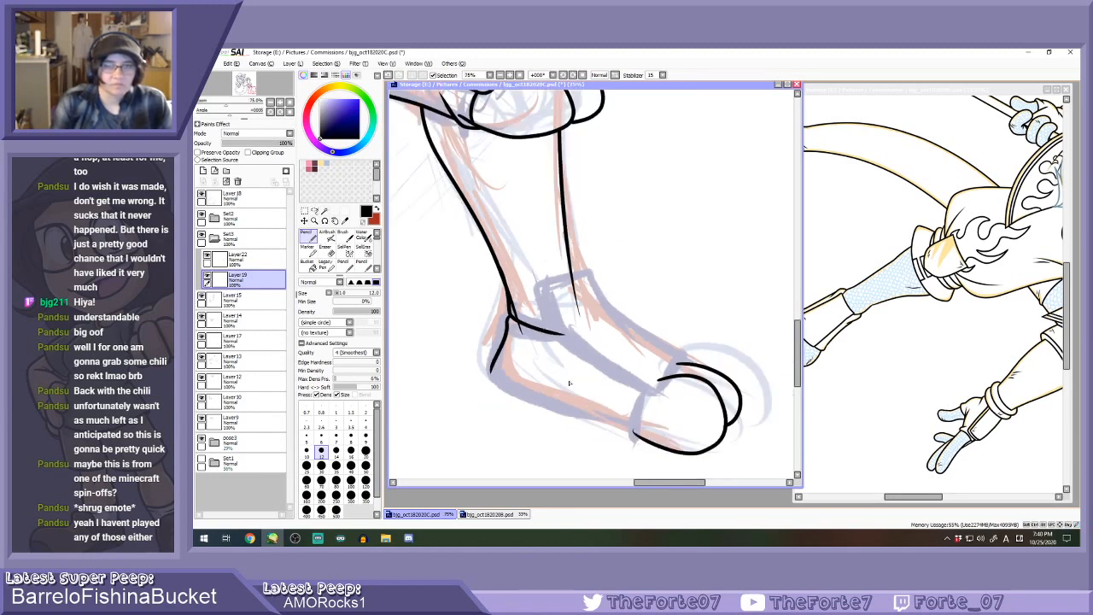
scroll(540, 395, "up", 1)
key("ctrl+z")
mouse_move(471, 346)
left_mouse_down()
mouse_move(500, 383)
mouse_move(648, 434)
left_mouse_up()
key("ctrl+z")
Ink the toe cap's curved rear edge from its upper edge to the sole, with a short hooked sole line behind it.
left_click_drag(685, 363, 659, 448)
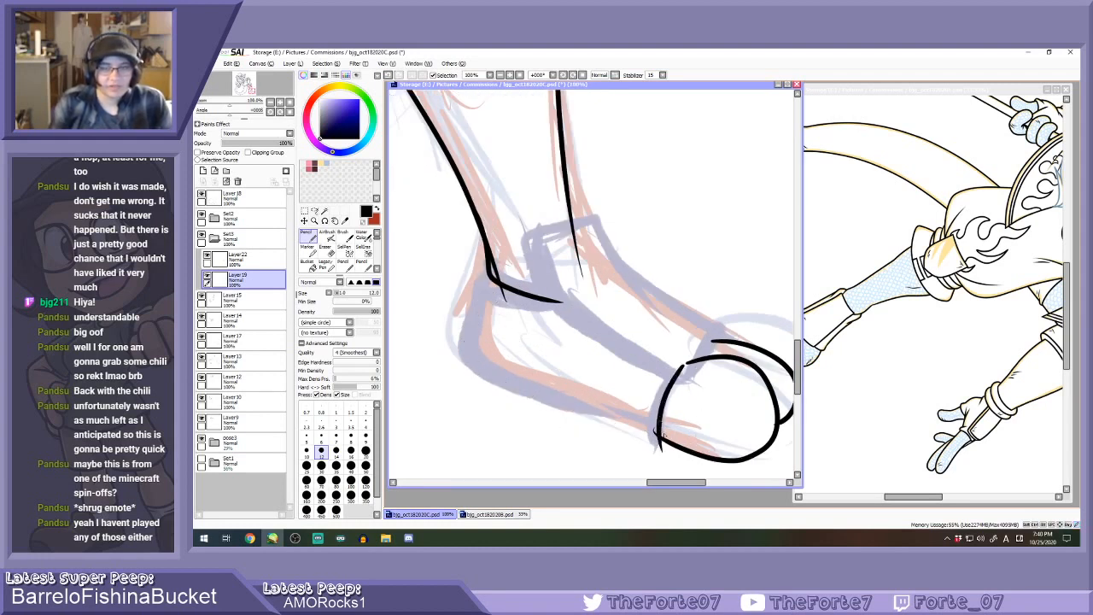
key("ctrl+z")
key("ctrl+z")
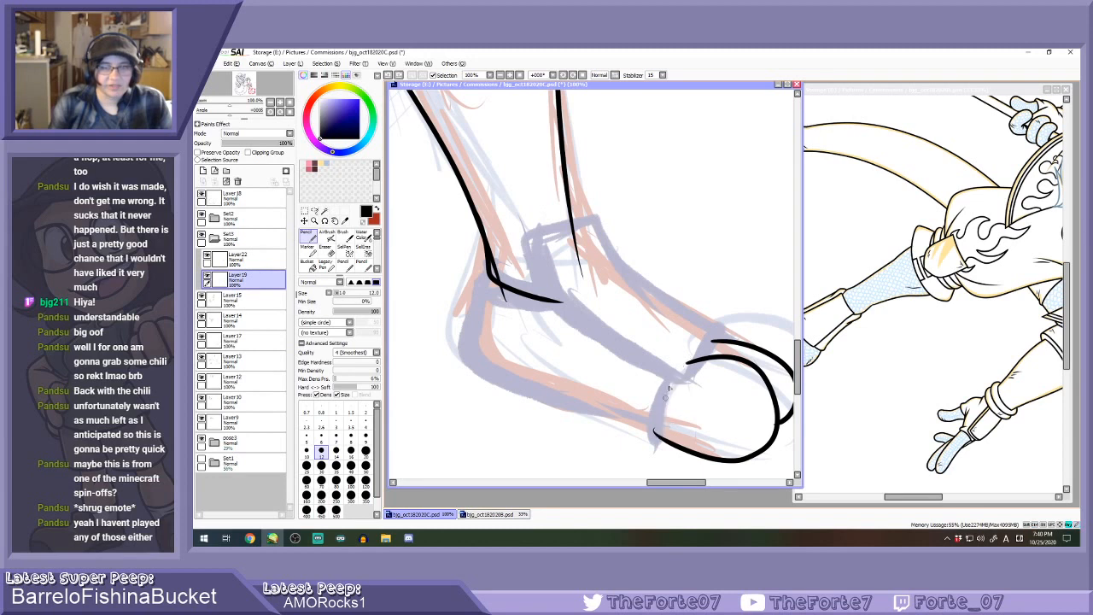
left_click_drag(685, 363, 661, 441)
key("ctrl+z")
left_click_drag(685, 363, 665, 443)
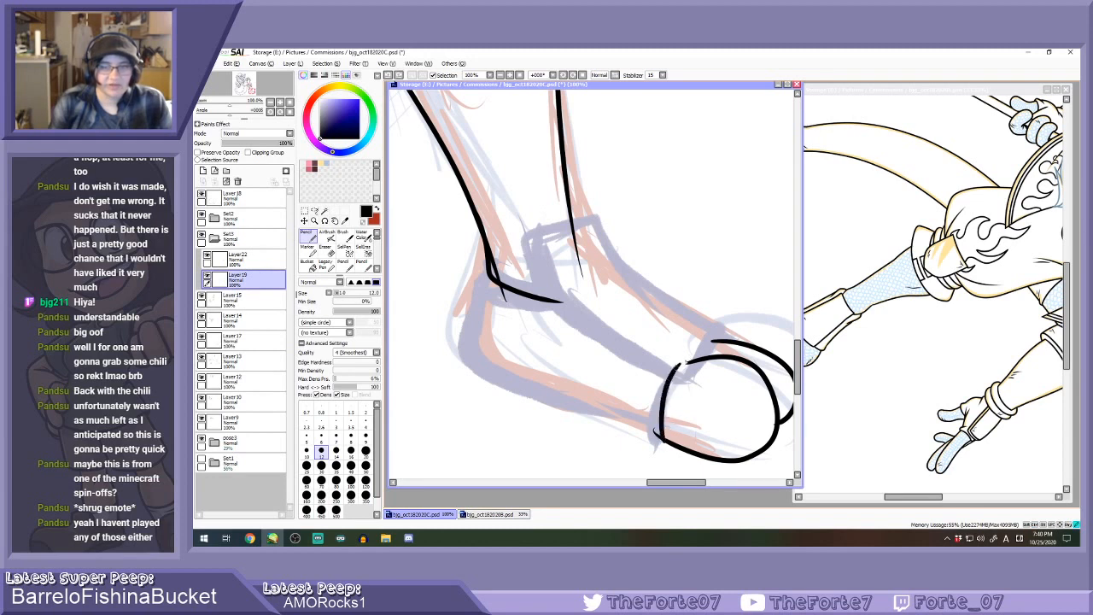
key("ctrl+z")
Ink the heel and sole as one continuous curve from the back of the collar to the toe cap.
left_click(572, 75)
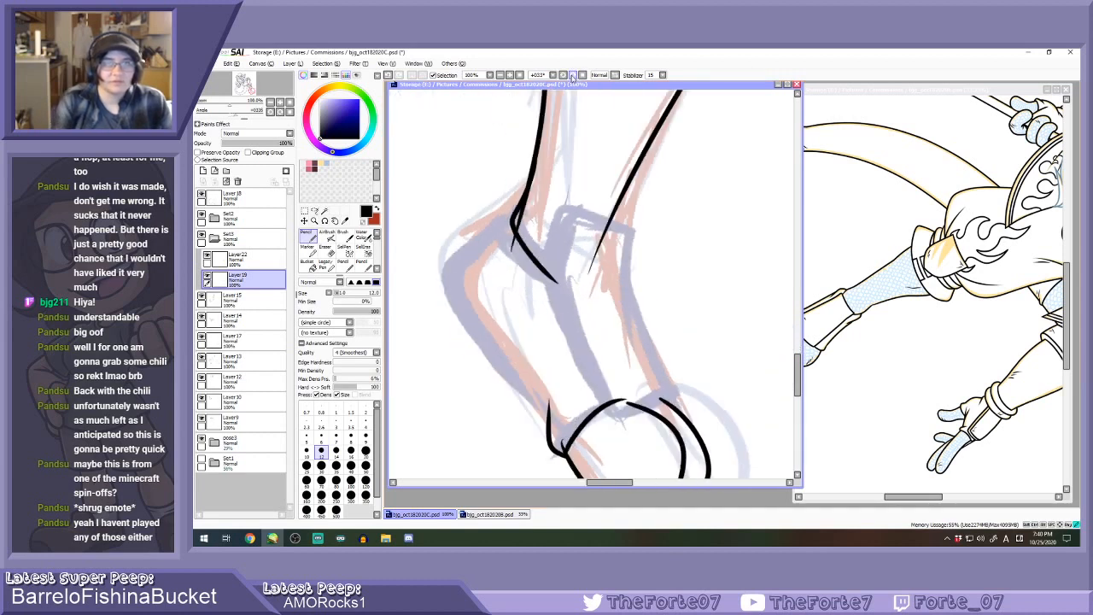
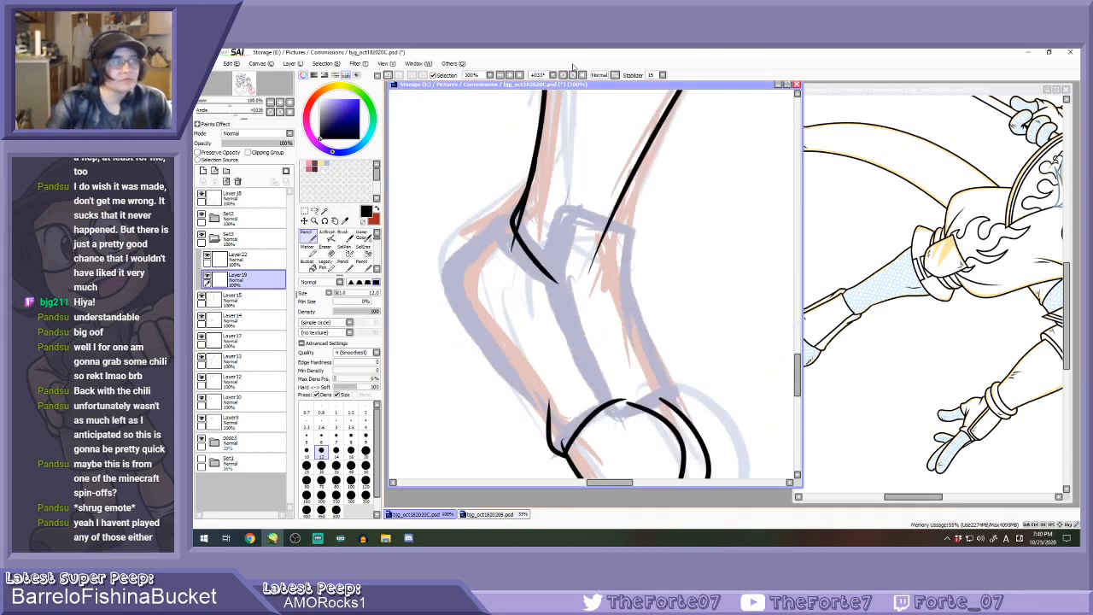
left_click(572, 75)
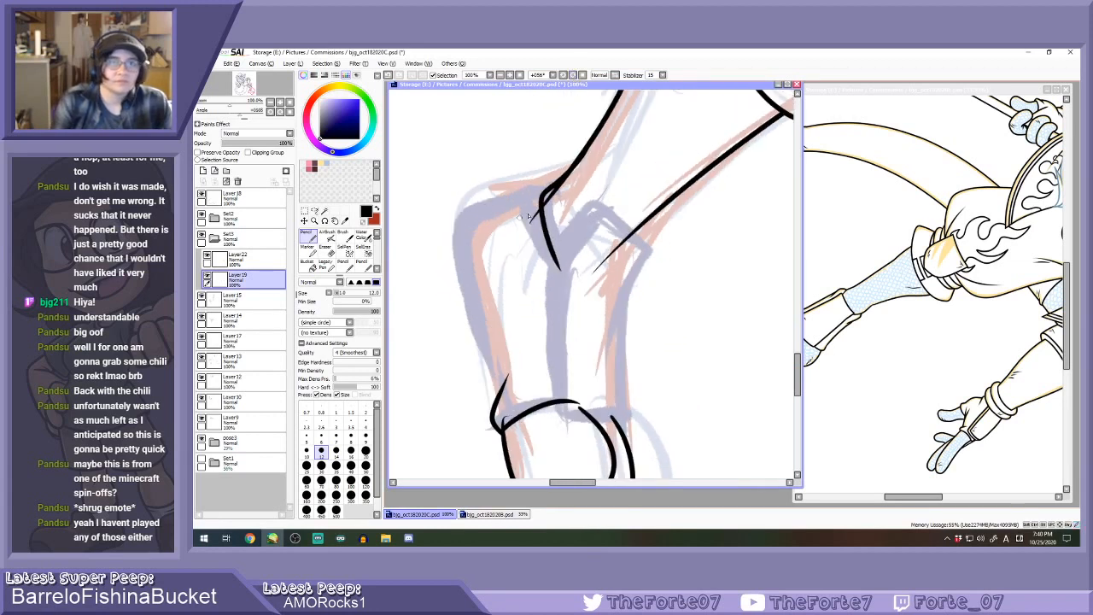
mouse_move(510, 210)
left_mouse_down()
mouse_move(469, 223)
mouse_move(460, 290)
mouse_move(494, 399)
mouse_move(463, 299)
mouse_move(476, 212)
left_mouse_up()
key("ctrl+z")
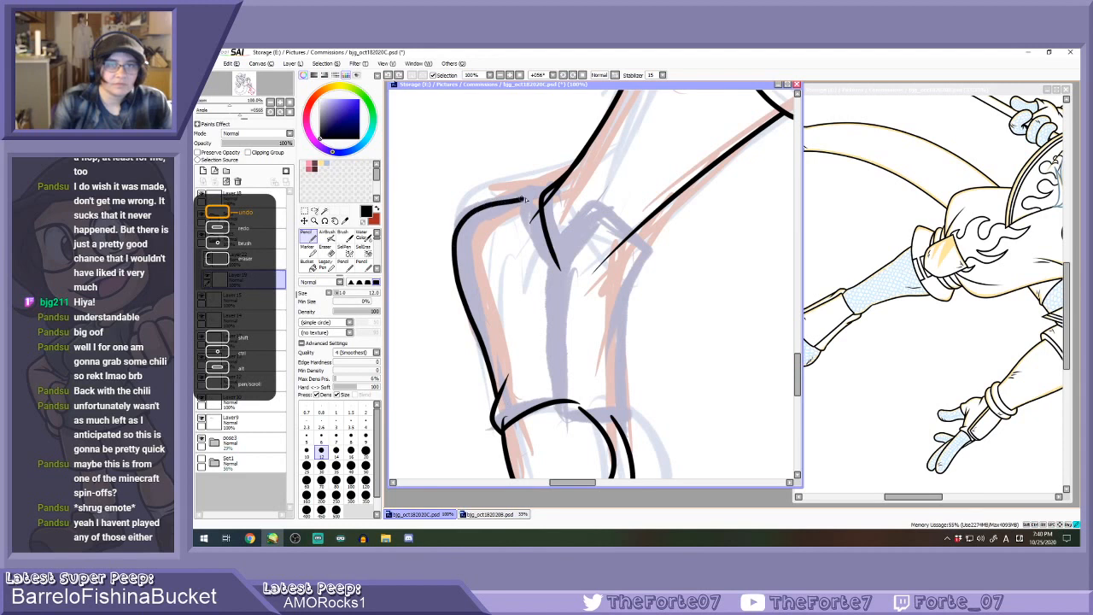
left_click(582, 75)
scroll(593, 230, "down", 1)
scroll(604, 276, "up", 1)
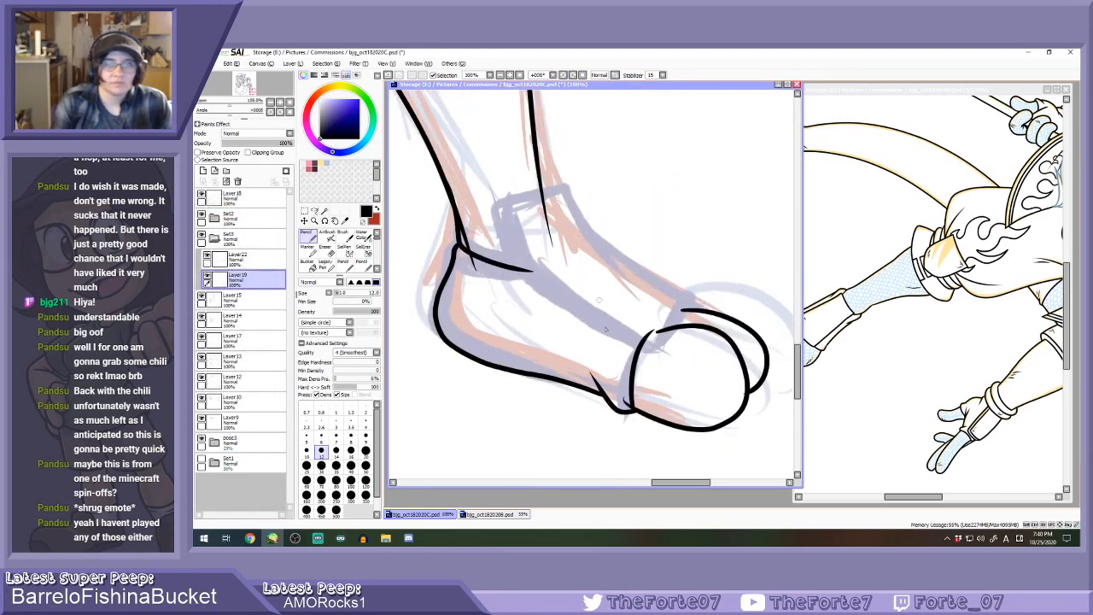
On Layer17, erase the stub of the toe outline that sticks out behind the toe cap's rear edge.
key("e")
left_click(243, 361)
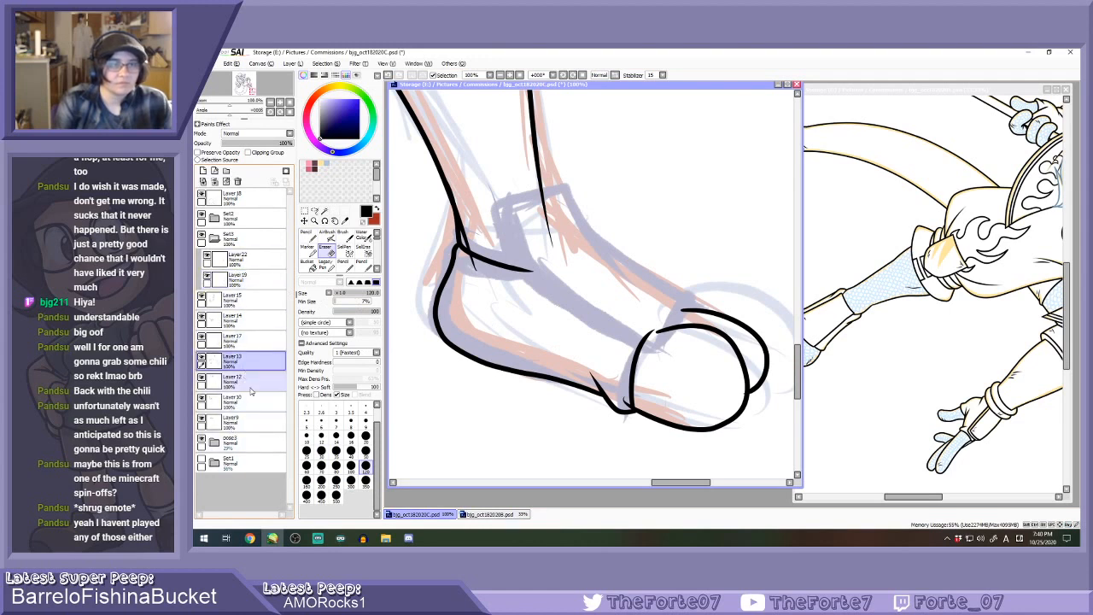
scroll(614, 406, "up", 1)
left_click(366, 452)
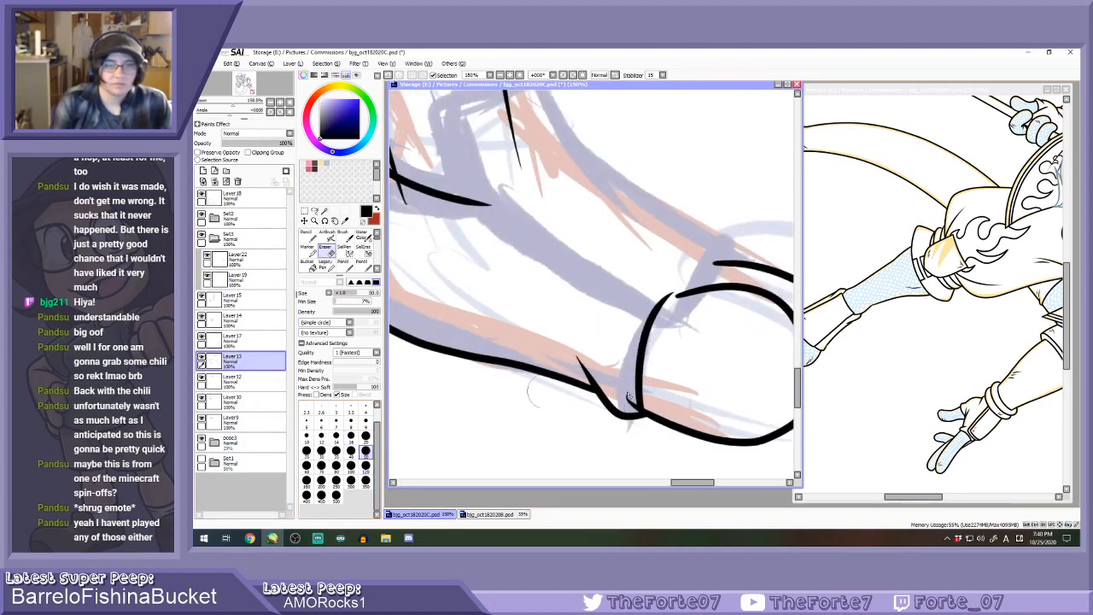
left_click(253, 341)
left_click_drag(627, 392, 629, 410)
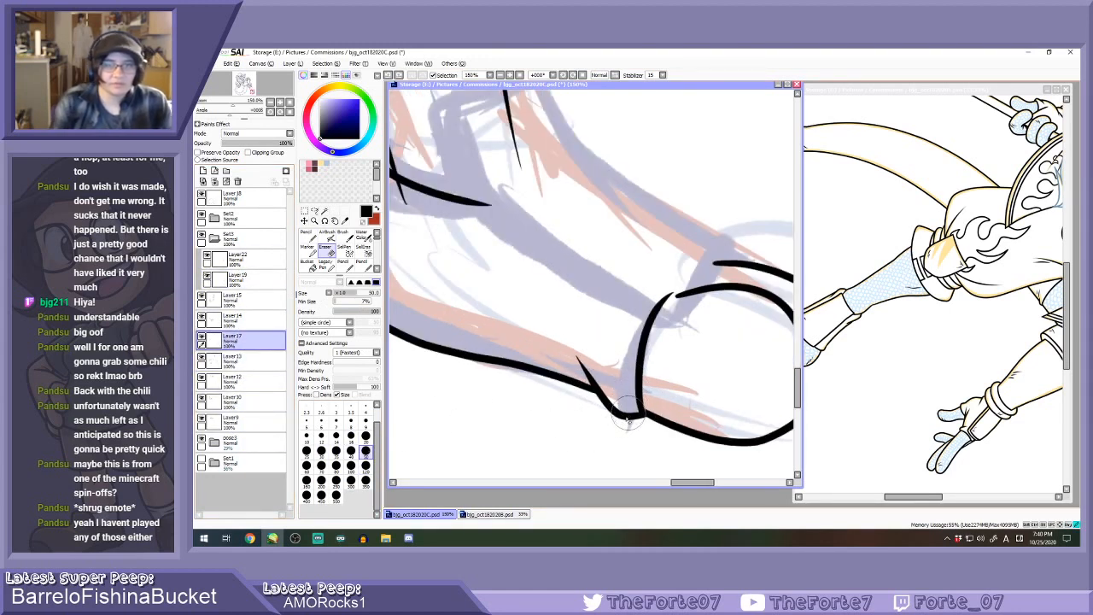
On Layer22, ink the instep panel's lower edge from the ankle to the toe cap and its short front edge.
scroll(628, 417, "down", 3)
left_click(232, 257)
key("n")
scroll(515, 261, "up", 1)
mouse_move(506, 231)
left_mouse_down()
mouse_move(515, 281)
mouse_move(564, 339)
mouse_move(644, 374)
left_mouse_up()
key("ctrl+z")
mouse_move(508, 238)
left_mouse_down()
mouse_move(514, 258)
mouse_move(615, 362)
mouse_move(662, 384)
mouse_move(690, 308)
left_mouse_up()
Ink the instep panel's top edge, its rounded upper corner with a small notch, and its upper edge down to the toes.
scroll(680, 374, "up", 1)
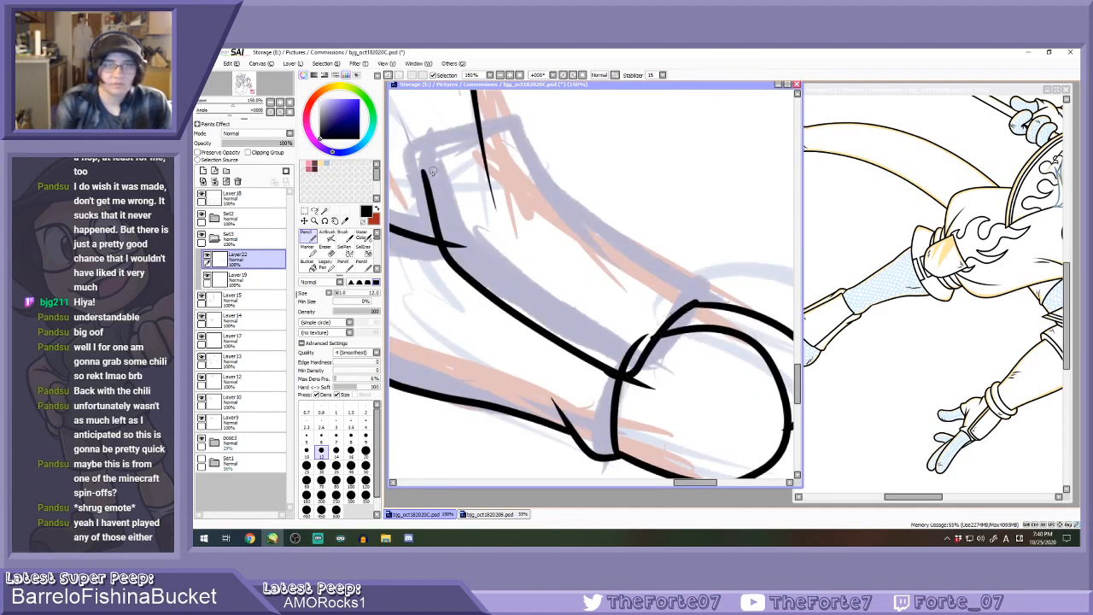
mouse_move(424, 179)
left_mouse_down()
mouse_move(483, 139)
mouse_move(513, 111)
left_mouse_up()
key("ctrl+z")
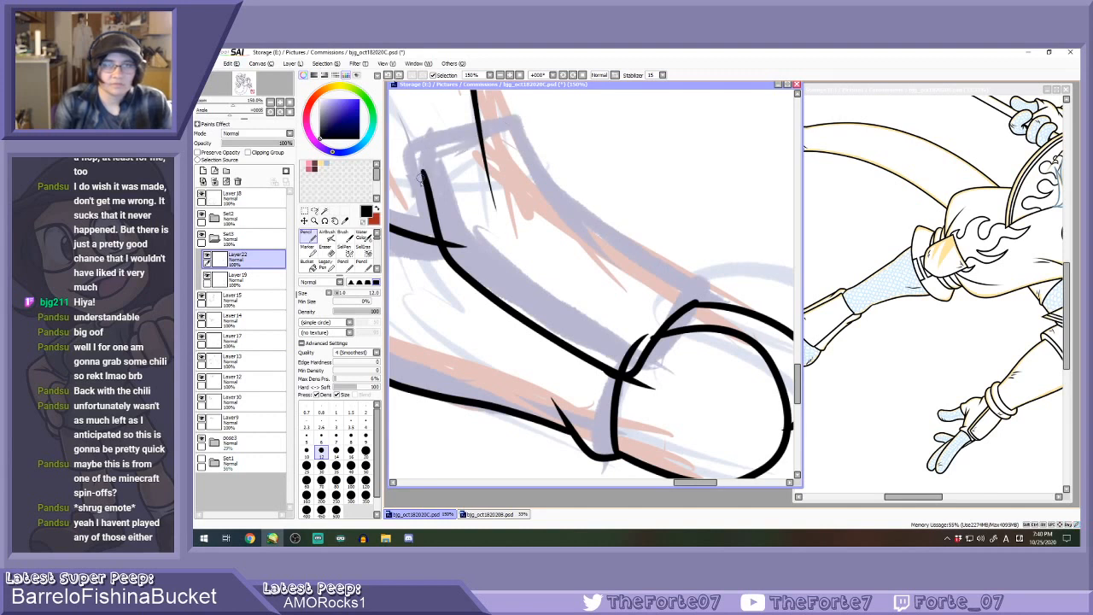
mouse_move(422, 173)
left_mouse_down()
mouse_move(444, 151)
mouse_move(509, 123)
mouse_move(535, 193)
mouse_move(521, 247)
mouse_move(554, 220)
mouse_move(650, 281)
mouse_move(695, 304)
left_mouse_up()
key("ctrl+z")
left_click_drag(528, 201, 699, 304)
Erase the end of the instep panel's lower edge where it overshoots the toe cap's rear edge.
key("e")
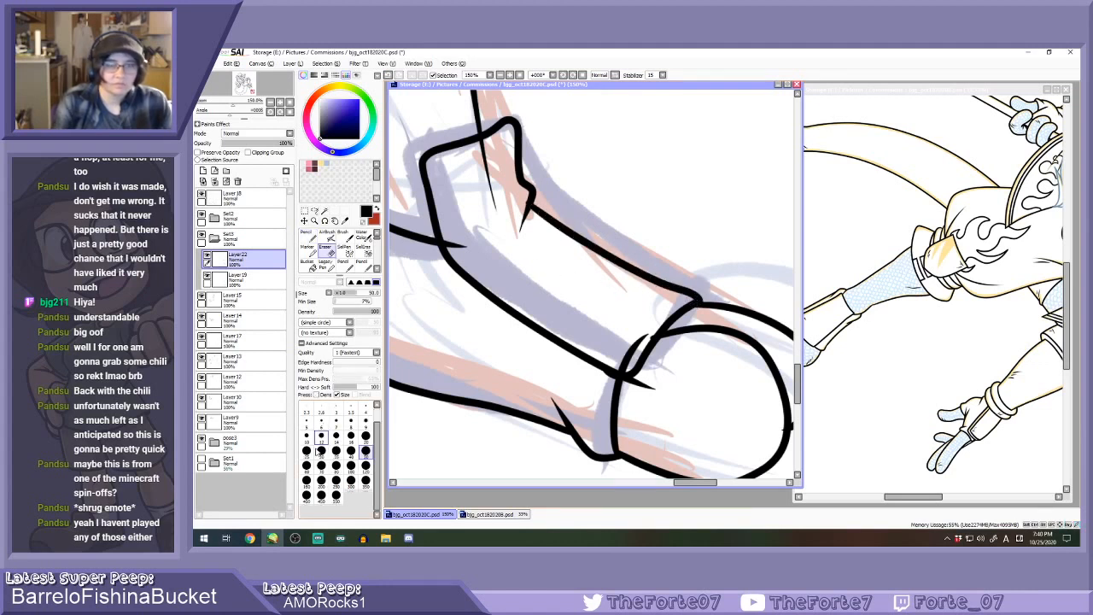
scroll(629, 397, "up", 1)
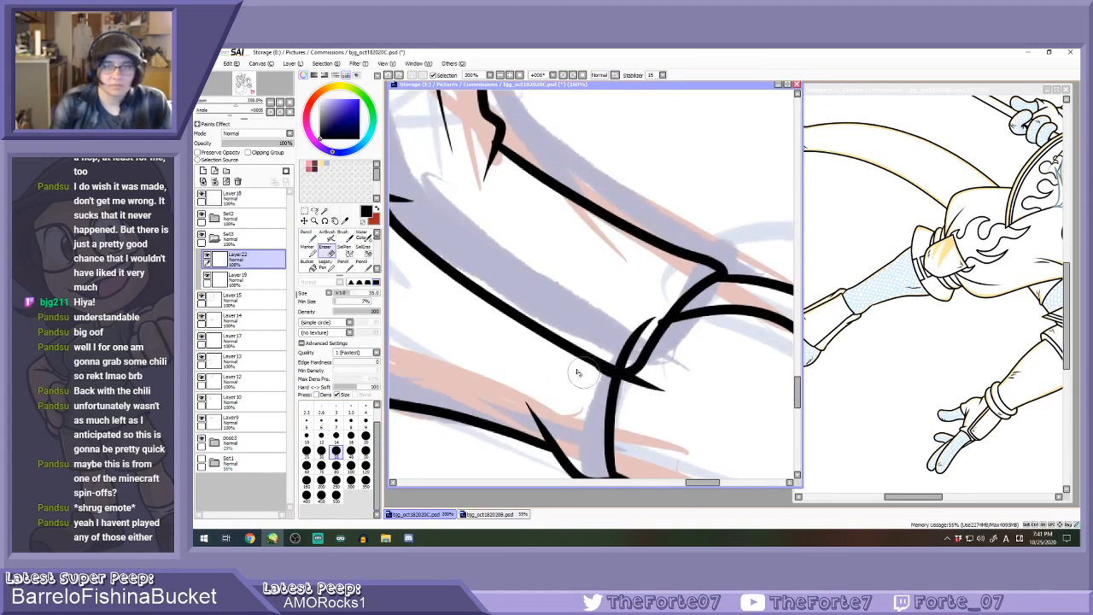
mouse_move(654, 392)
left_mouse_down()
mouse_move(594, 374)
mouse_move(606, 383)
left_mouse_up()
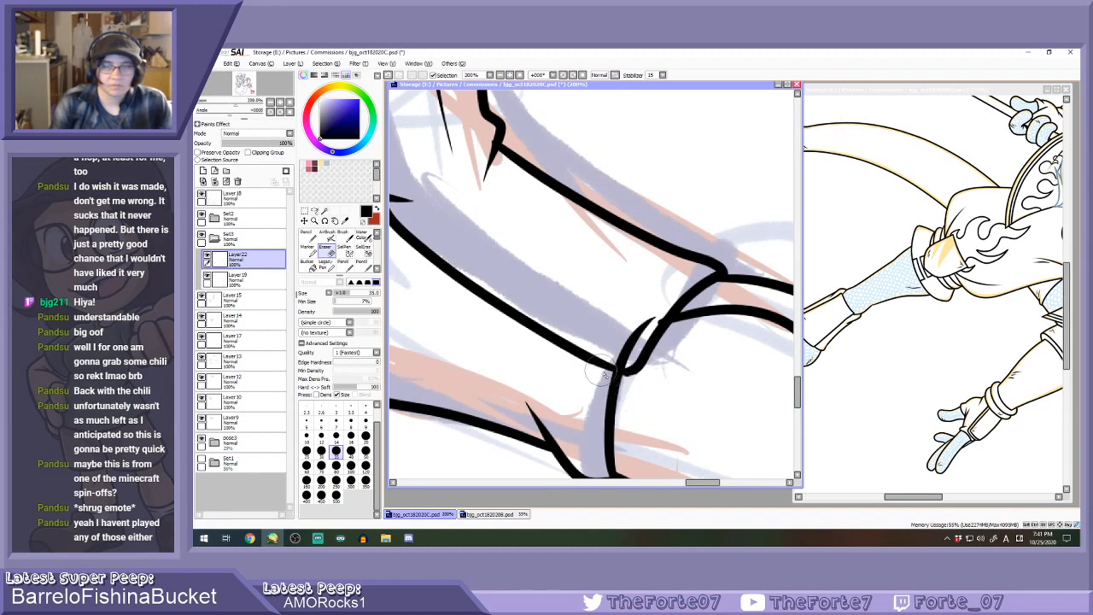
key("n")
key("ctrl+z")
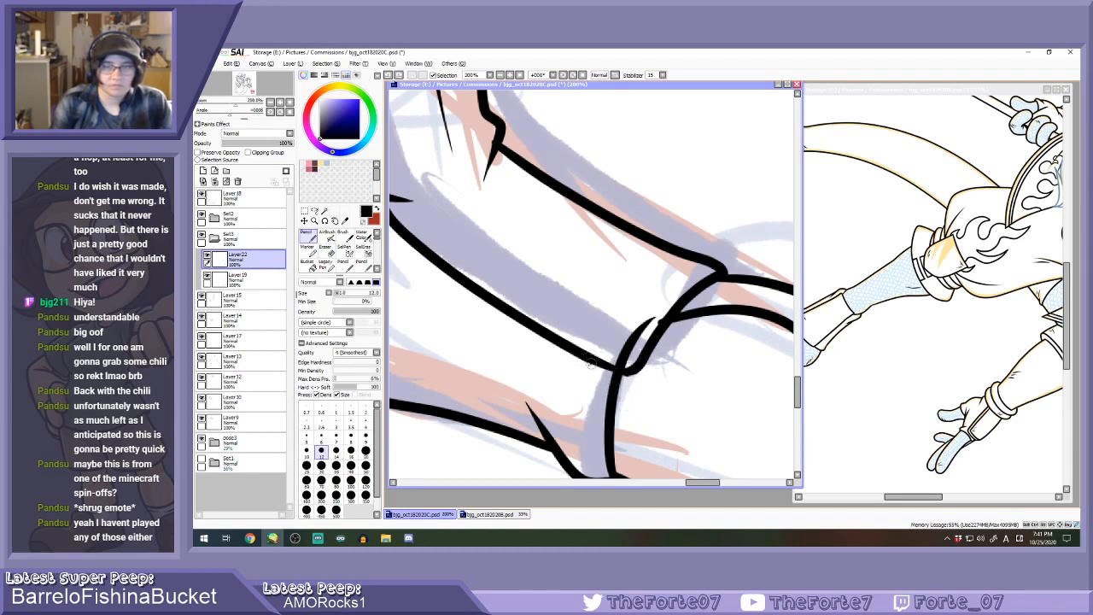
scroll(642, 363, "down", 2)
scroll(526, 254, "up", 1)
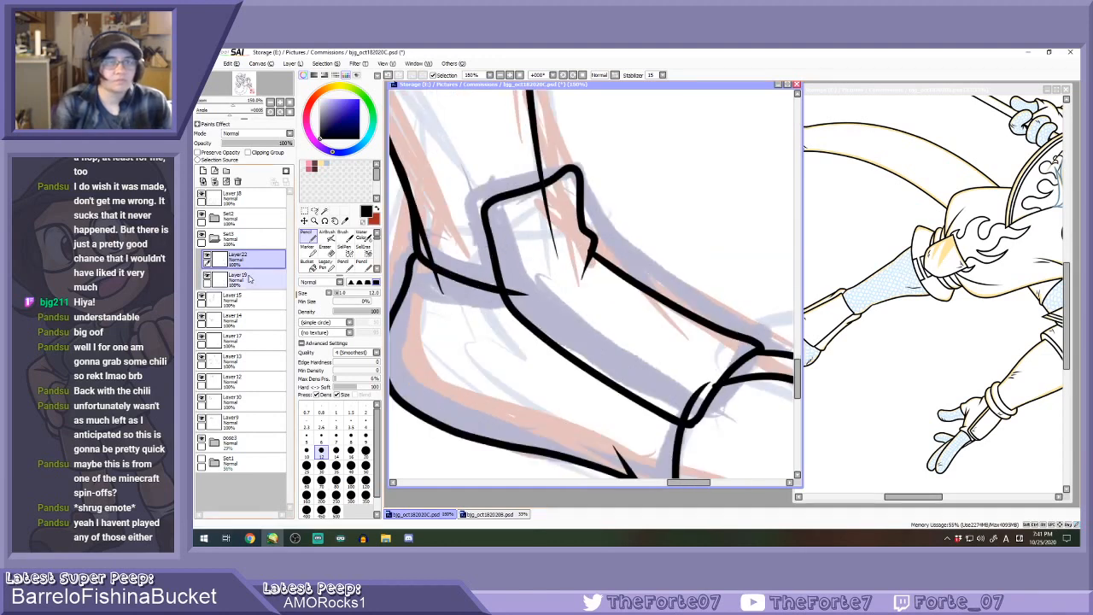
On Layer19, erase the end of the shoe collar line where it runs inside the instep panel.
left_click(256, 277)
key("e")
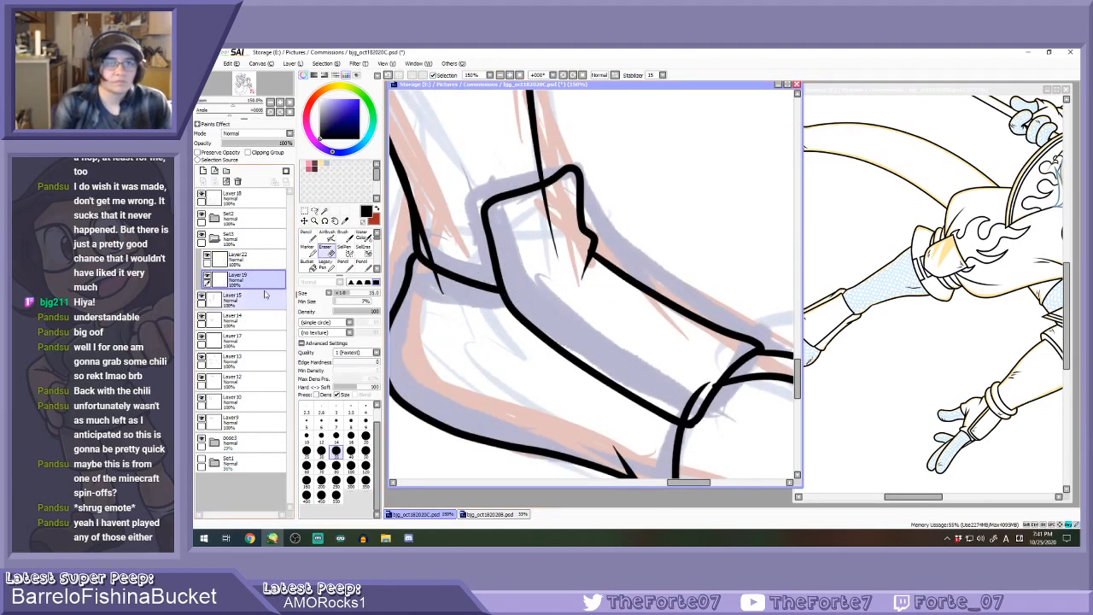
left_click(263, 261)
left_click(336, 437)
scroll(581, 250, "up", 2)
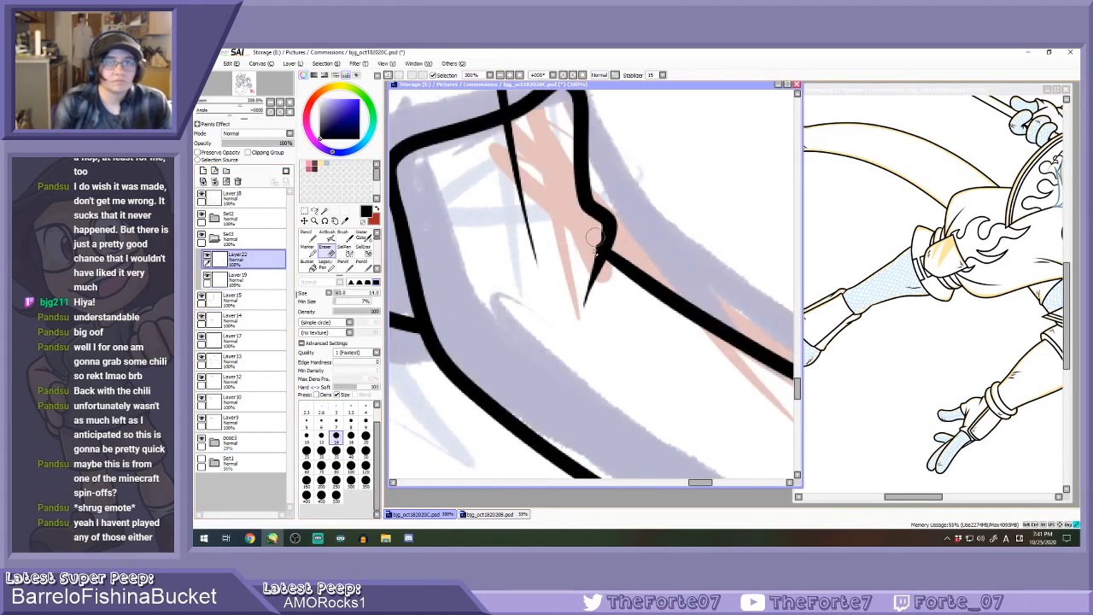
scroll(579, 275, "down", 3)
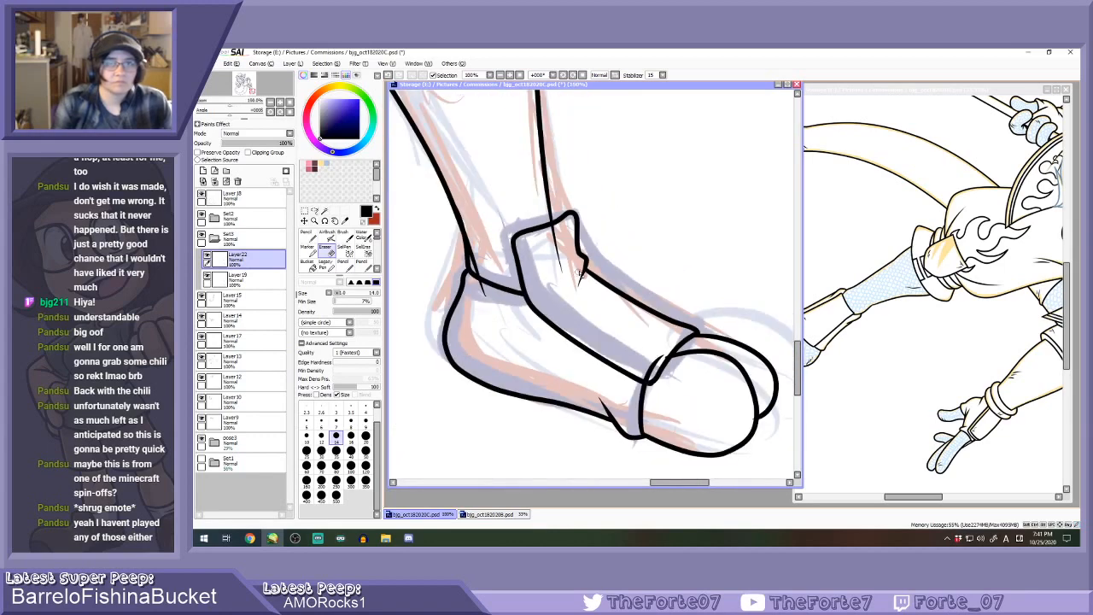
On Layer17, erase the shin lines where they run past the shoe collar and into the instep panel.
left_click(244, 360)
left_click(350, 450)
left_click(243, 320)
scroll(496, 269, "up", 1)
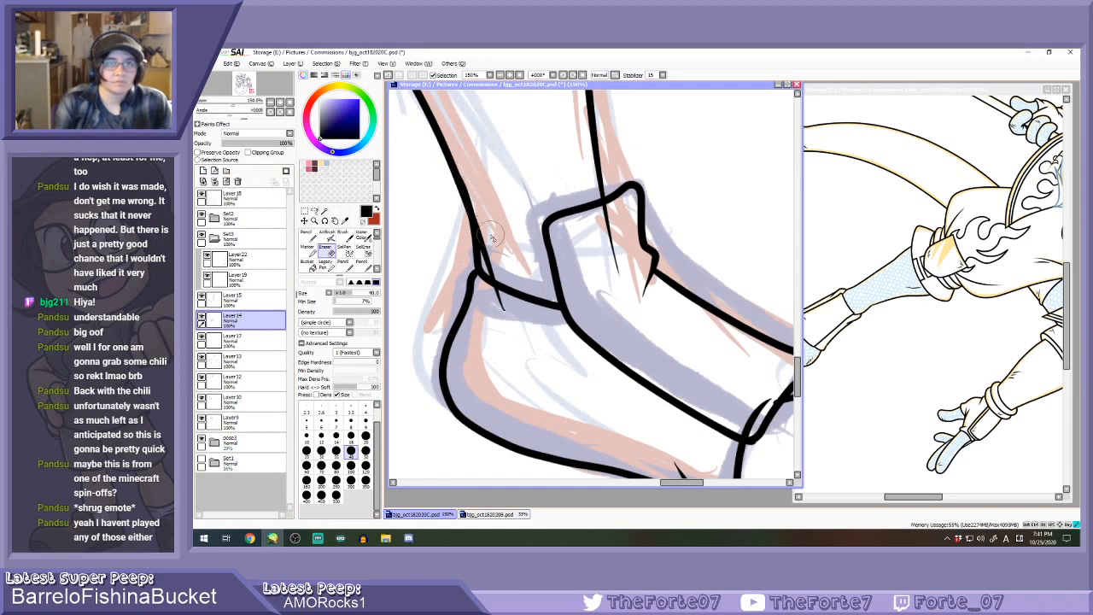
left_click(244, 339)
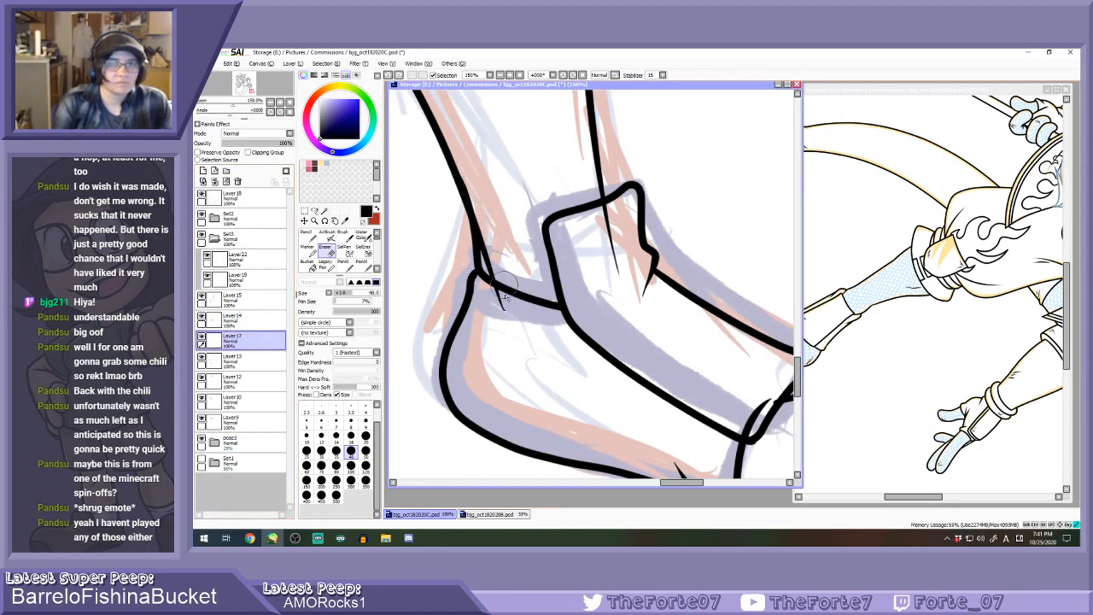
left_click_drag(485, 224, 492, 291)
mouse_move(631, 226)
left_mouse_down()
mouse_move(615, 215)
mouse_move(620, 286)
left_mouse_up()
Redraw the end of the front shin line to the instep panel's top edge and erase its overshoot inside the panel.
key("n")
left_click_drag(597, 152, 618, 254)
key("ctrl+z")
left_click_drag(593, 141, 615, 253)
key("e")
left_click_drag(604, 203, 613, 231)
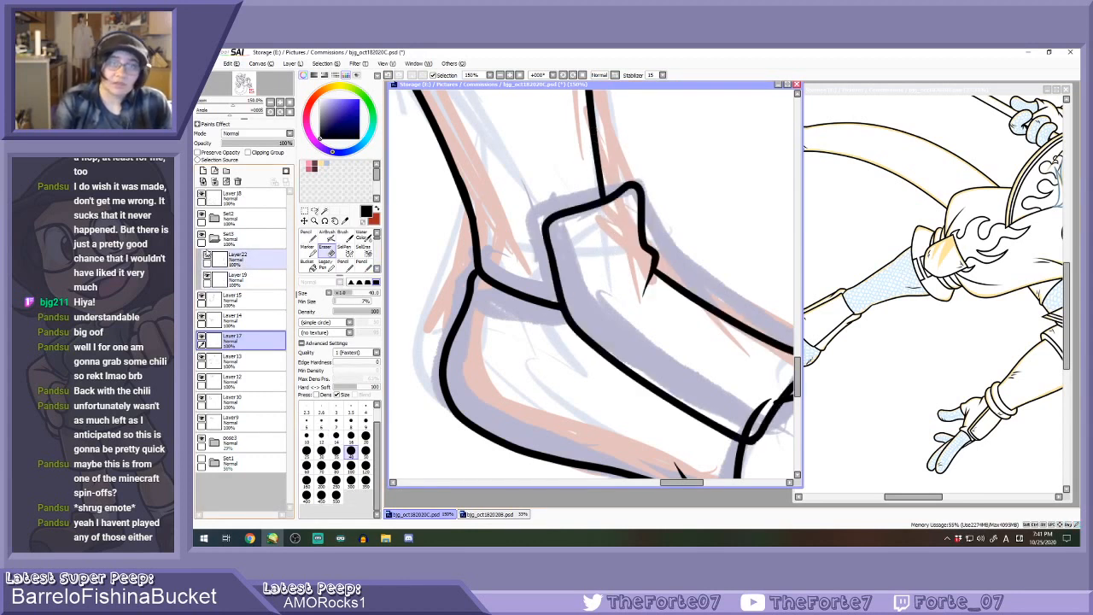
On Layer19, clean up the joint where the shoe collar's back edge blends into the rear shin line.
left_click(235, 279)
left_click(335, 436)
scroll(473, 190, "up", 1)
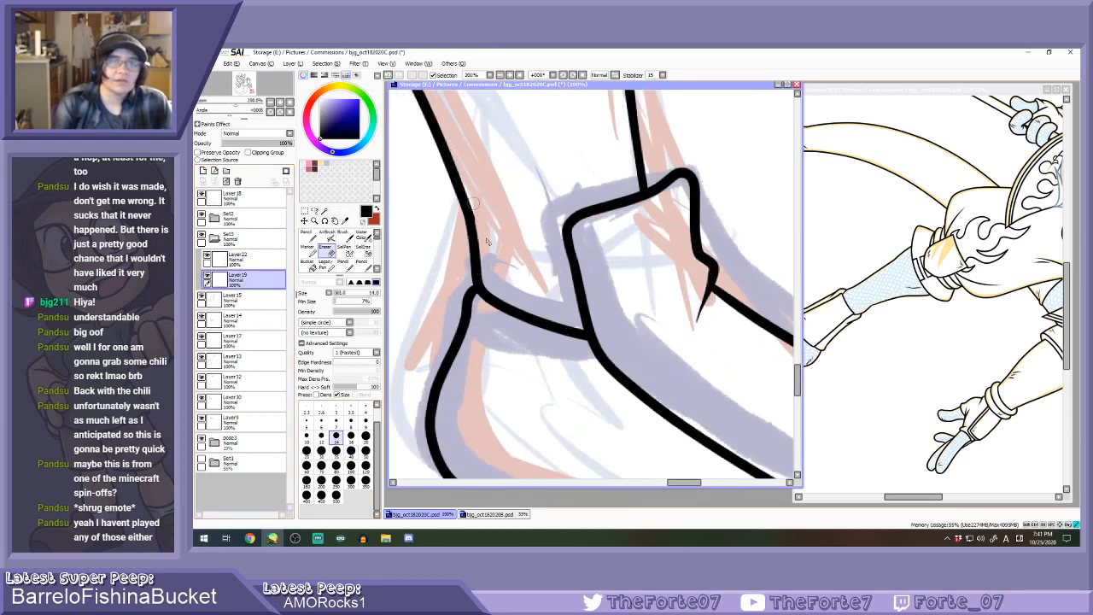
key("n")
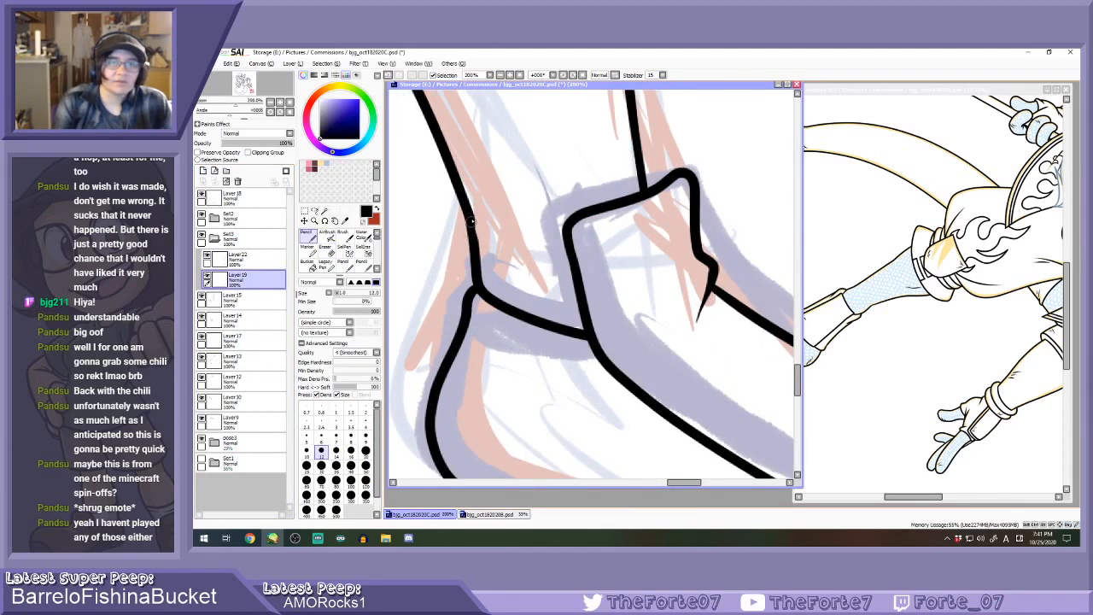
scroll(476, 265, "down", 7)
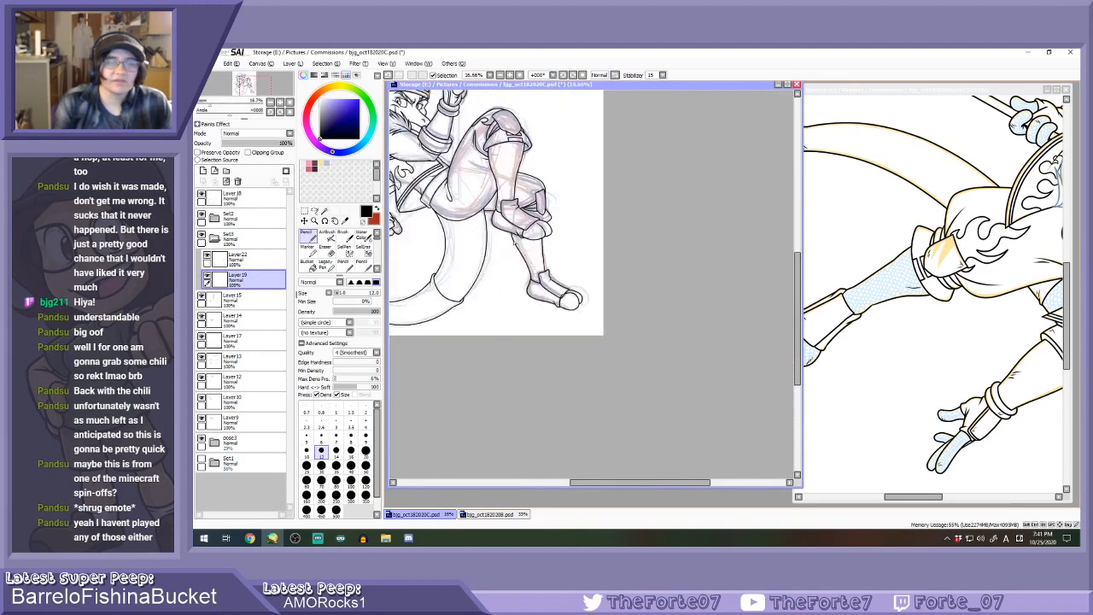
Add a new layer above Layer22 and try a vertical band line across the pant cuff below the knee pad's tip.
scroll(472, 220, "up", 1)
left_click(202, 171)
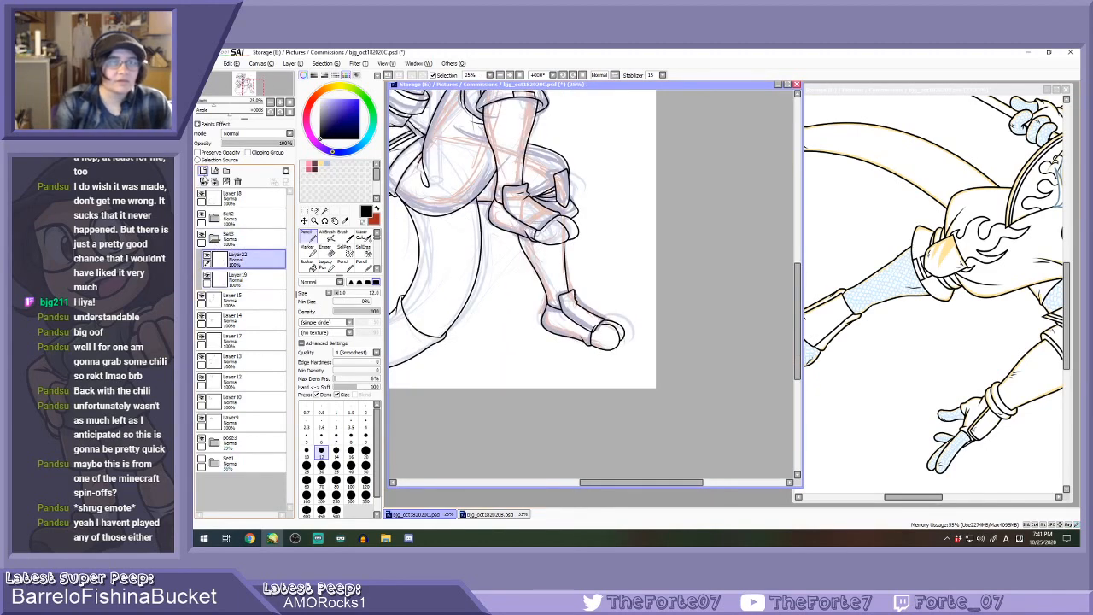
scroll(586, 201, "up", 1)
scroll(586, 202, "up", 2)
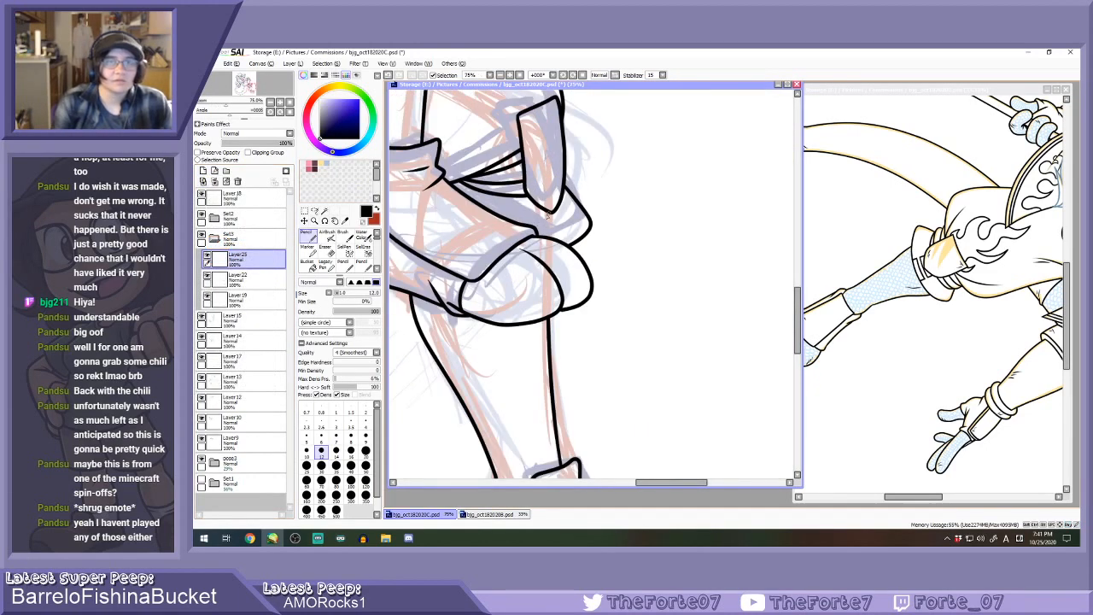
key("ctrl+z")
mouse_move(532, 196)
left_mouse_down()
mouse_move(539, 250)
mouse_move(578, 213)
mouse_move(568, 200)
mouse_move(576, 248)
left_mouse_up()
key("ctrl+z")
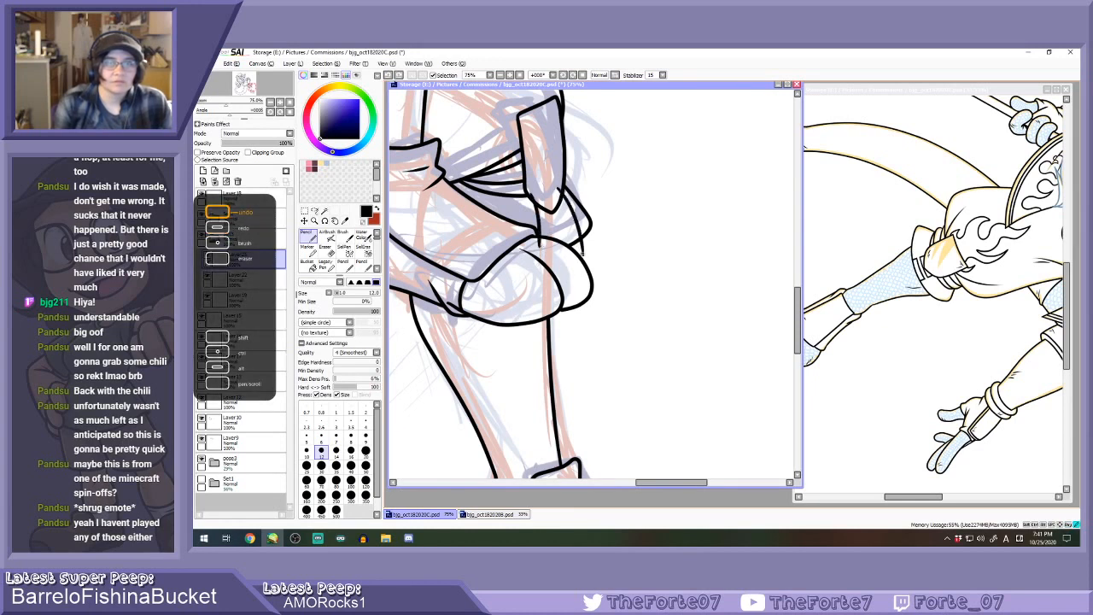
key("ctrl+y")
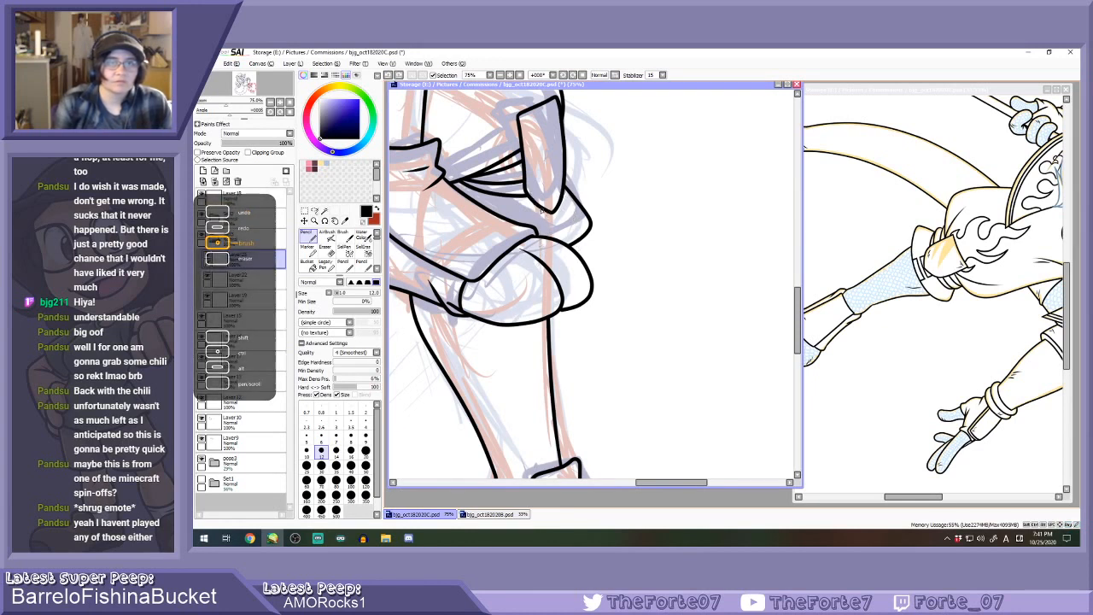
On Layer22, erase the pant cuff's angular outer corner beside the knee pad's lower tip and redraw it.
left_click(258, 275)
key("e")
scroll(574, 198, "up", 1)
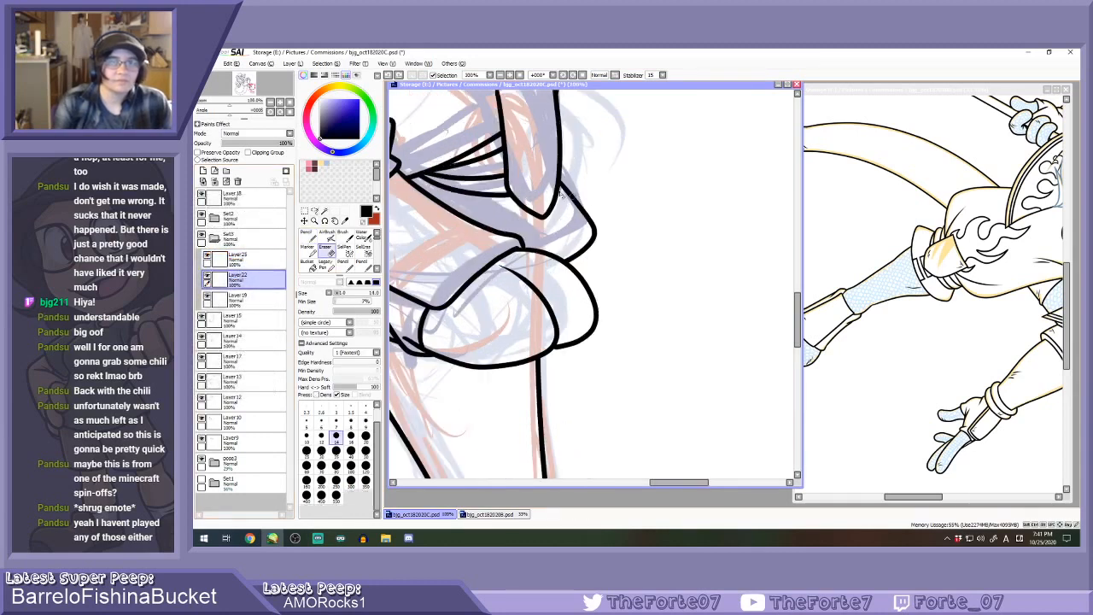
key("bracketright")
key("bracketright")
key("bracketright")
key("bracketright")
key("bracketright")
key("bracketright")
key("bracketright")
mouse_move(564, 188)
left_mouse_down()
mouse_move(588, 222)
mouse_move(582, 246)
mouse_move(558, 249)
left_mouse_up()
key("n")
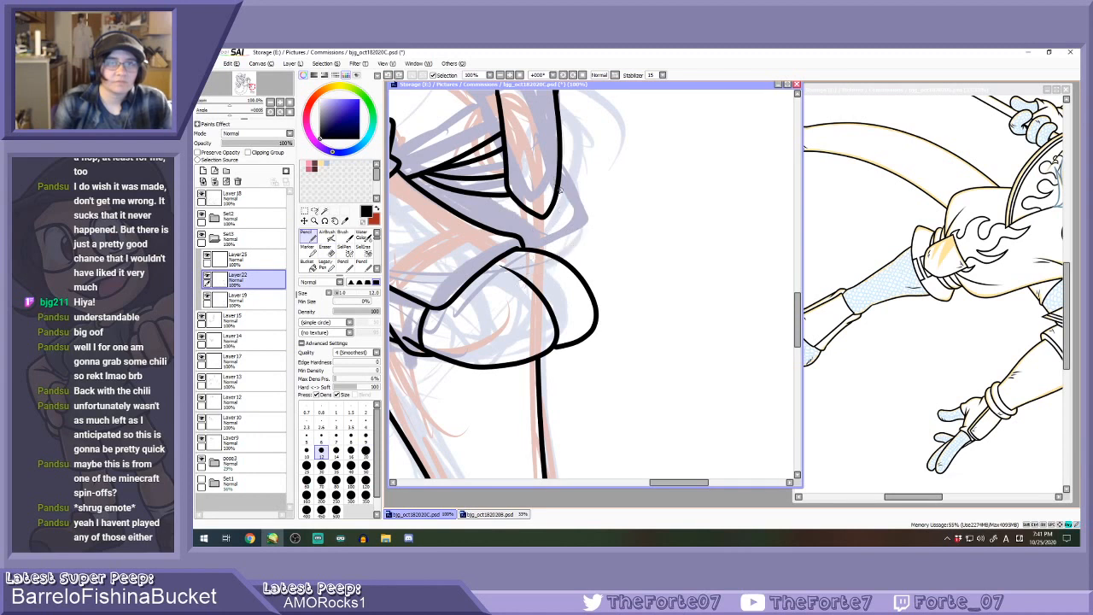
mouse_move(556, 173)
left_mouse_down()
mouse_move(592, 227)
mouse_move(526, 269)
left_mouse_up()
mouse_move(555, 174)
left_mouse_down()
mouse_move(561, 183)
mouse_move(526, 261)
mouse_move(548, 266)
left_mouse_up()
On Layer25, draw the two curved side edges of the cuff detail beneath the knee pad's lower tip.
key("e")
left_click(259, 260)
key("n")
left_click_drag(519, 199, 540, 265)
left_click_drag(584, 231, 583, 232)
key("ctrl+z")
key("ctrl+z")
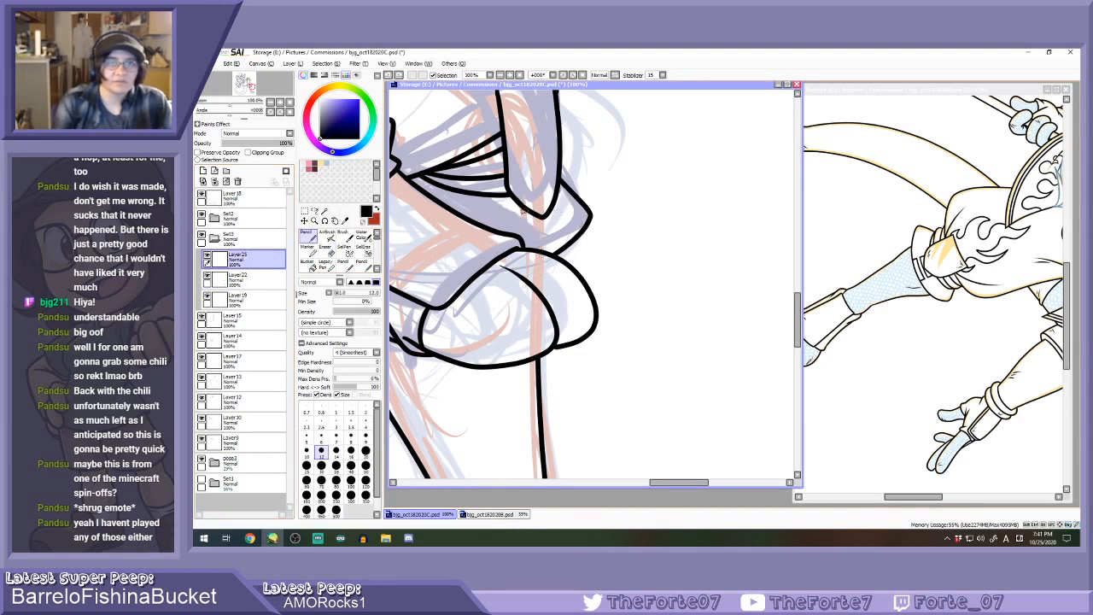
left_click_drag(529, 272, 555, 211)
key("ctrl+z")
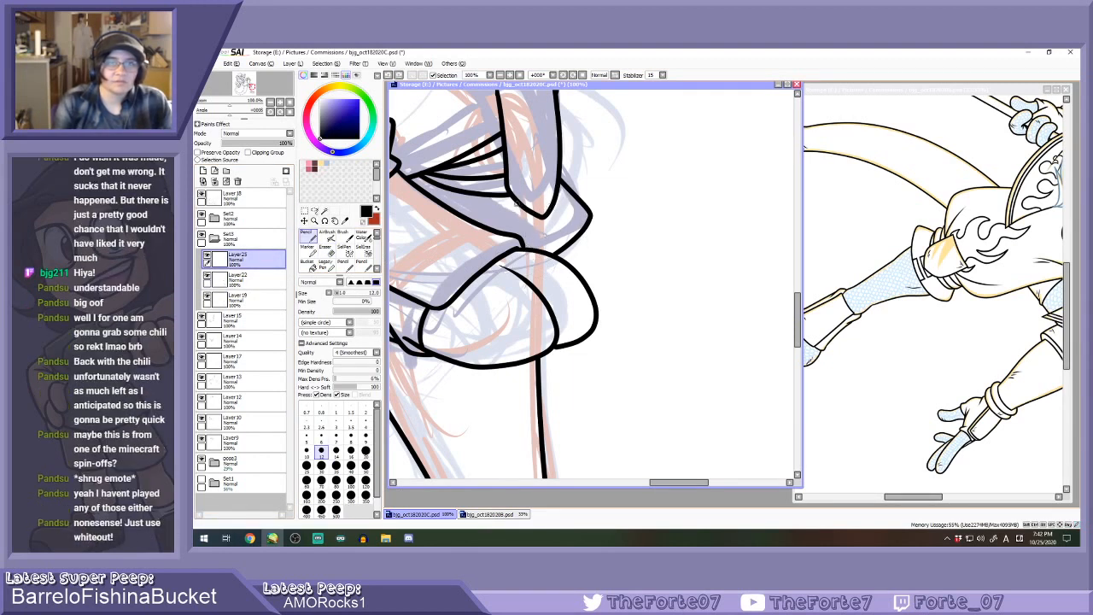
scroll(571, 259, "down", 6)
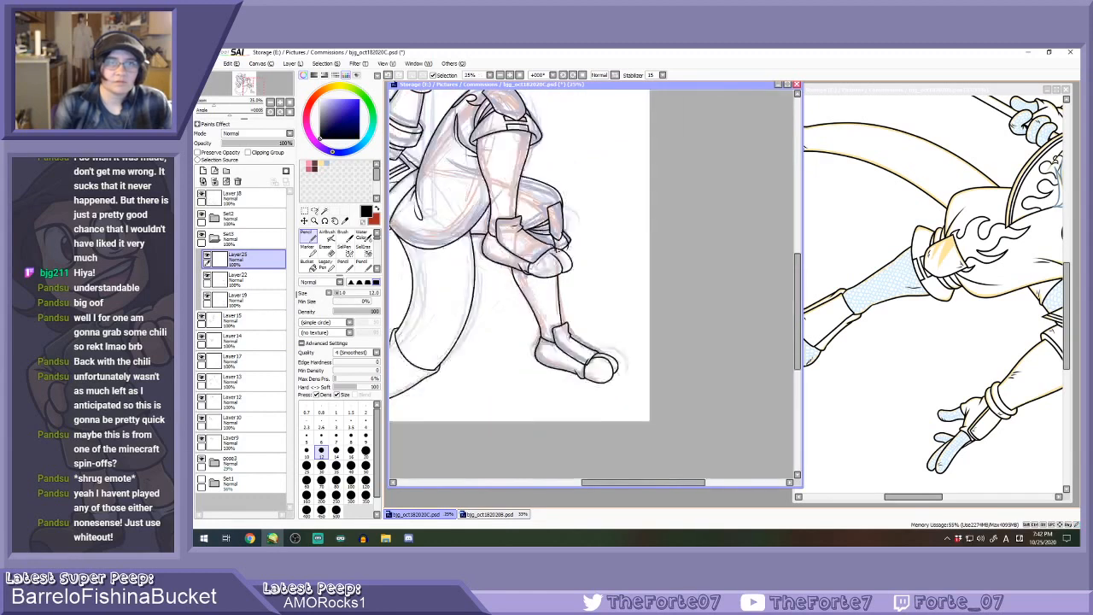
scroll(571, 258, "up", 2)
scroll(572, 248, "up", 7)
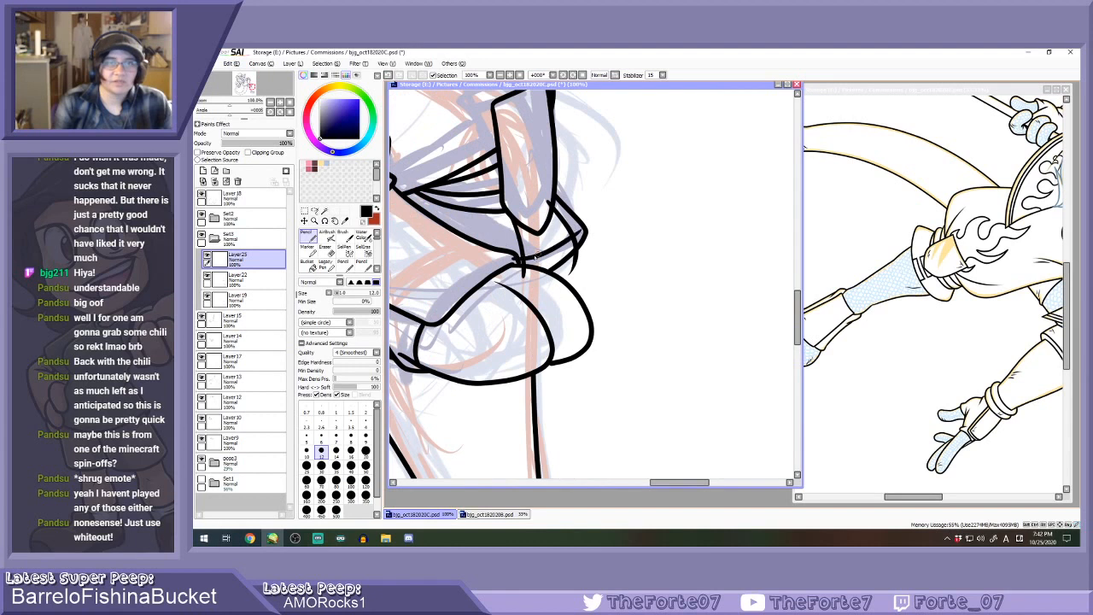
scroll(555, 245, "up", 1)
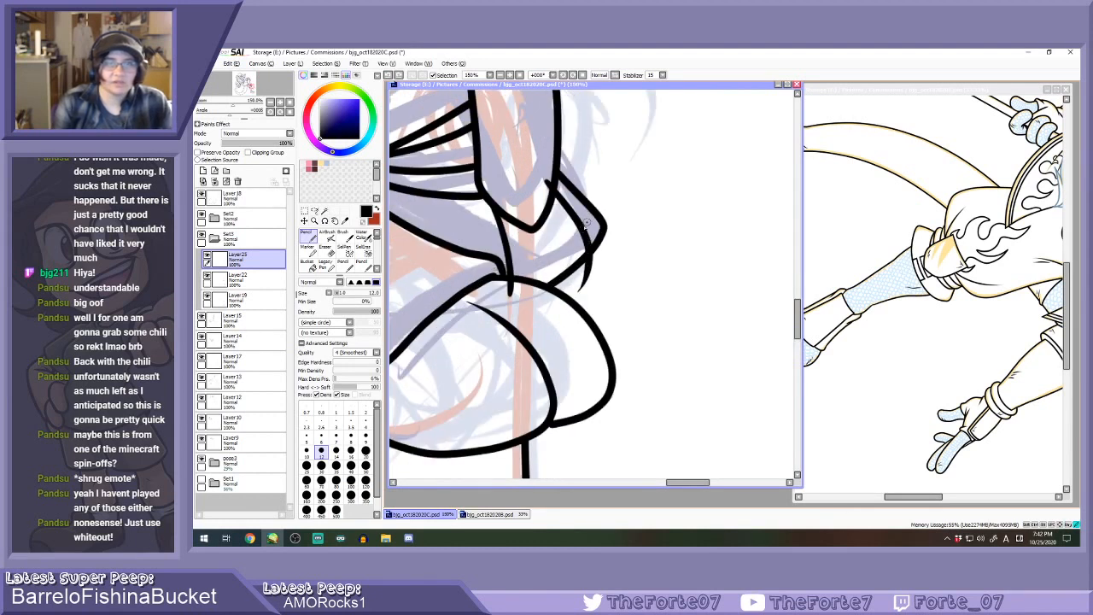
Add a new layer and draw the slanted crosswise lines of the cuff detail between its two side edges.
key("ctrl+shift+n")
mouse_move(584, 225)
left_mouse_down()
mouse_move(545, 242)
mouse_move(579, 208)
left_mouse_up()
key("ctrl+z")
mouse_move(502, 253)
left_mouse_down()
mouse_move(535, 243)
mouse_move(581, 205)
left_mouse_up()
scroll(507, 219, "up", 1)
left_click_drag(498, 228, 588, 176)
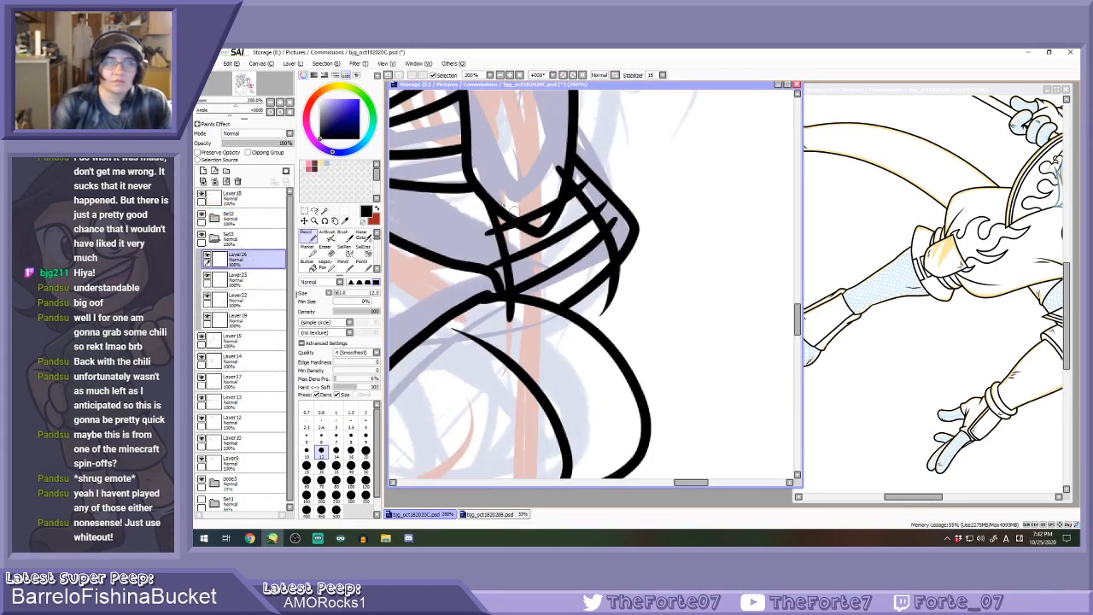
On Layer26, erase the crosswise lines' overshoots past the side edges and inside the knee pad with a size 16 eraser.
key("e")
mouse_move(545, 210)
left_mouse_down()
mouse_move(526, 212)
mouse_move(544, 205)
left_mouse_up()
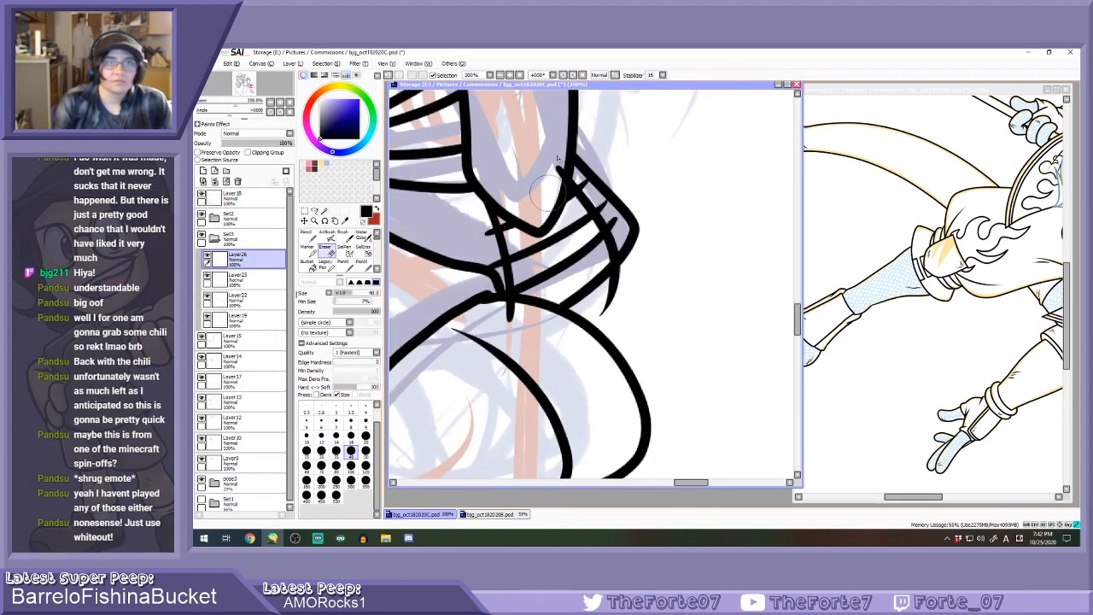
left_click(351, 437)
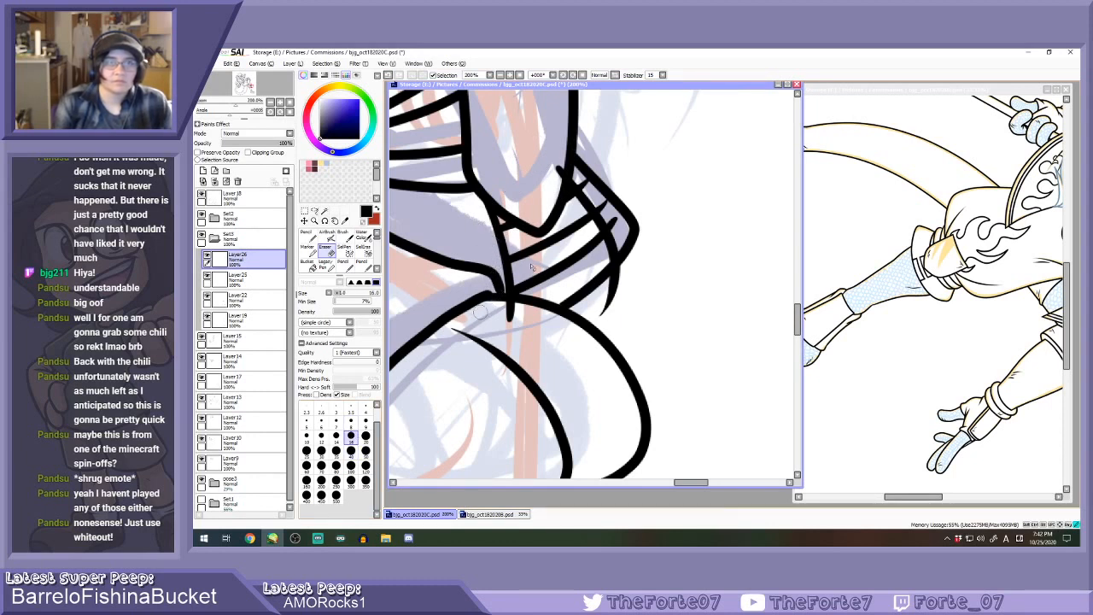
left_click_drag(586, 171, 588, 187)
On Layer25, erase the excess parts of the cuff detail's side edges above, between and below the crosswise lines.
left_click(237, 279)
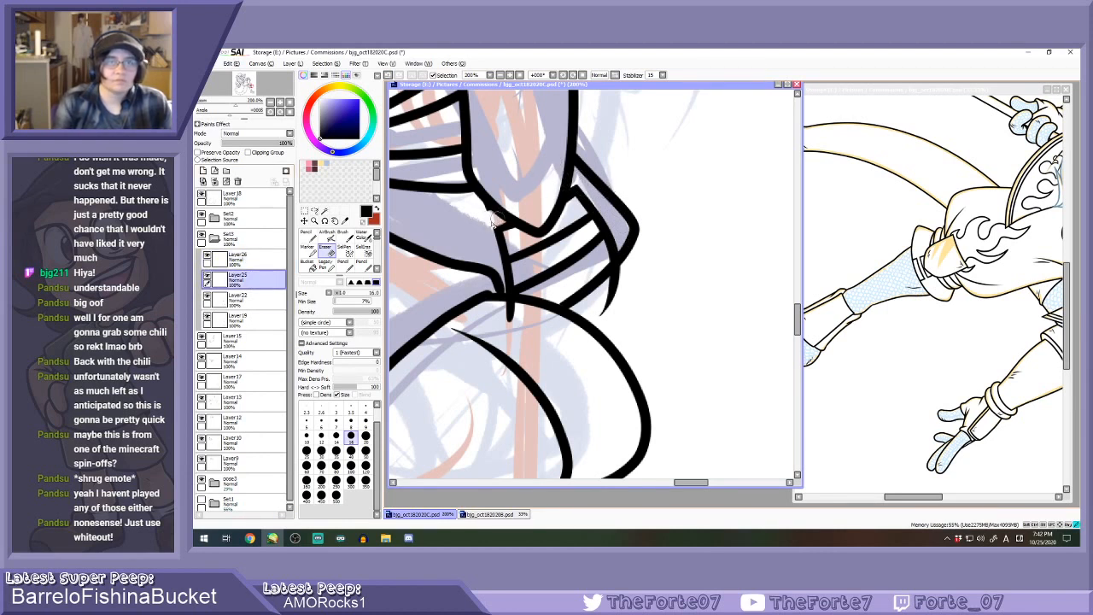
left_click_drag(512, 275, 500, 268)
key("ctrl+z")
left_click_drag(518, 312, 501, 304)
left_click_drag(627, 267, 601, 318)
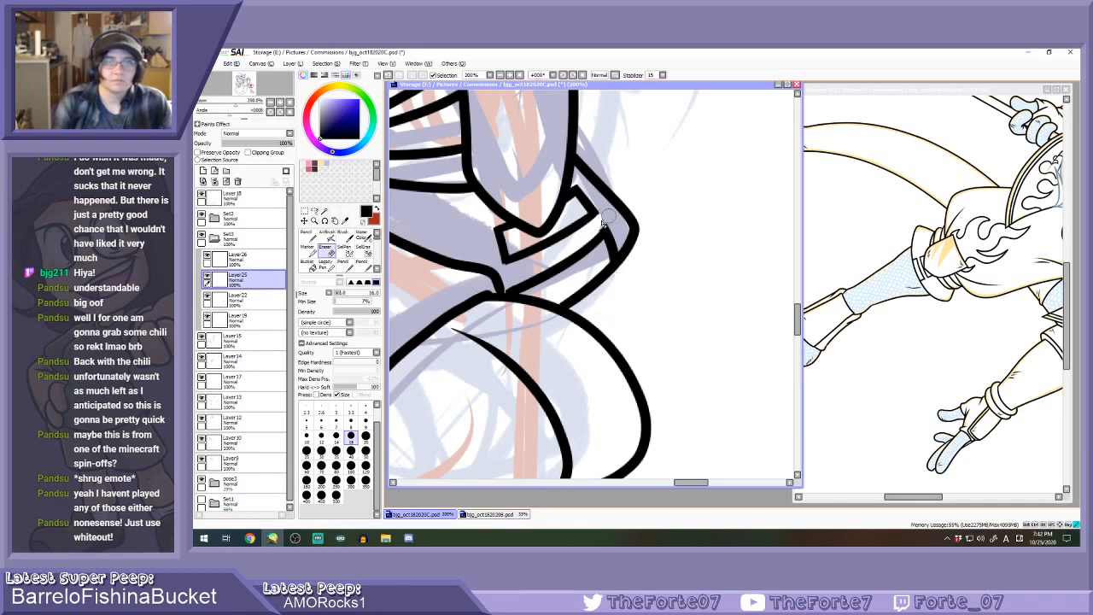
Merge Layer26 down into Layer25 and clean up the gap beside the cuff tab's outer corner.
left_click(257, 259)
left_click(215, 182)
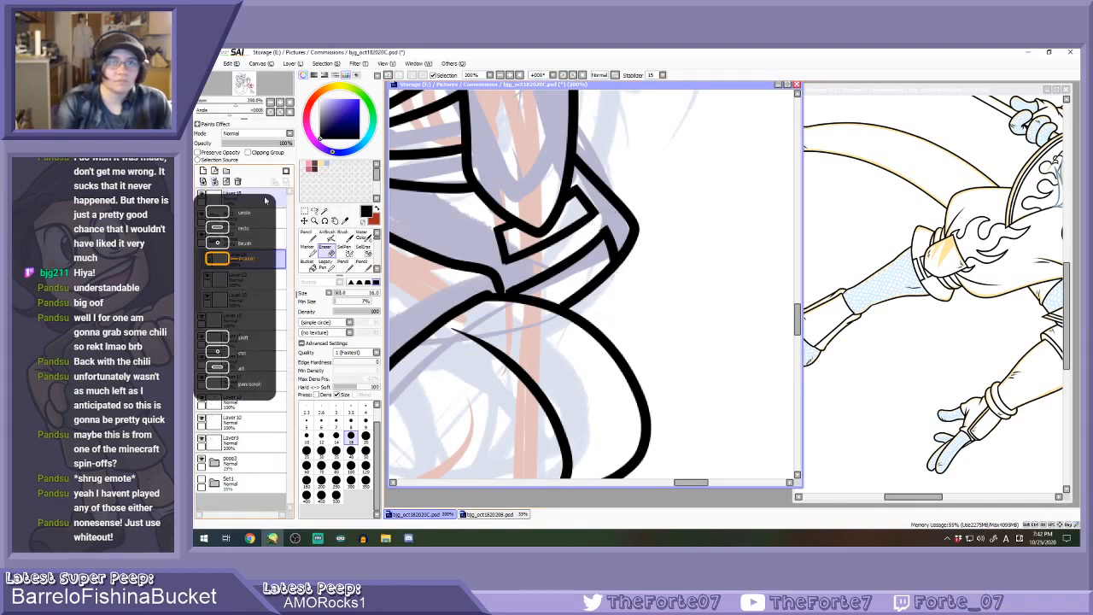
key("n")
scroll(512, 273, "up", 1)
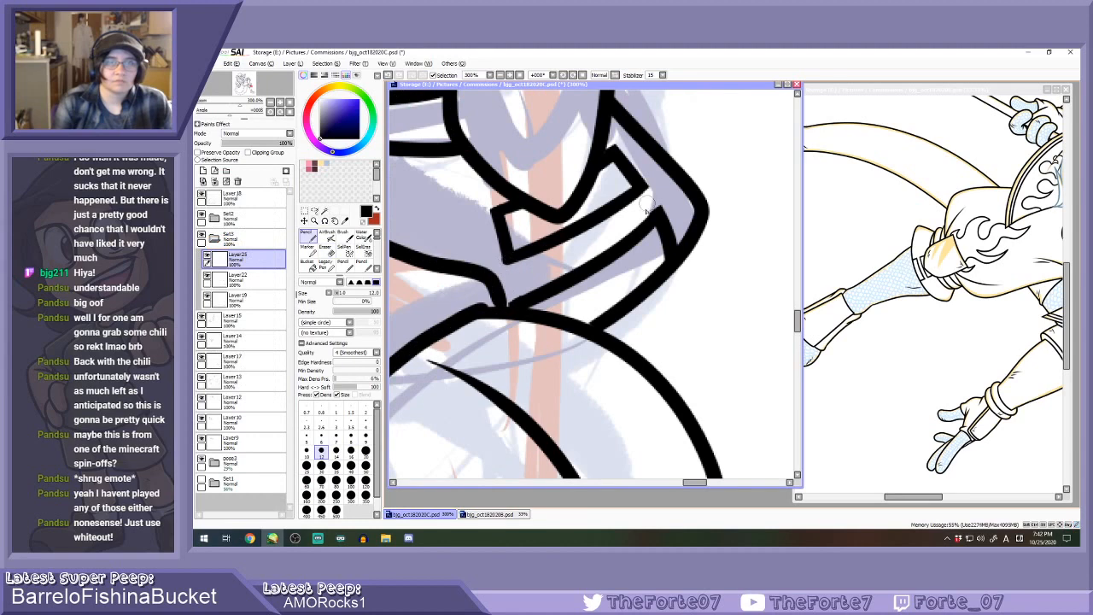
key("e")
left_click_drag(637, 216, 660, 200)
key("n")
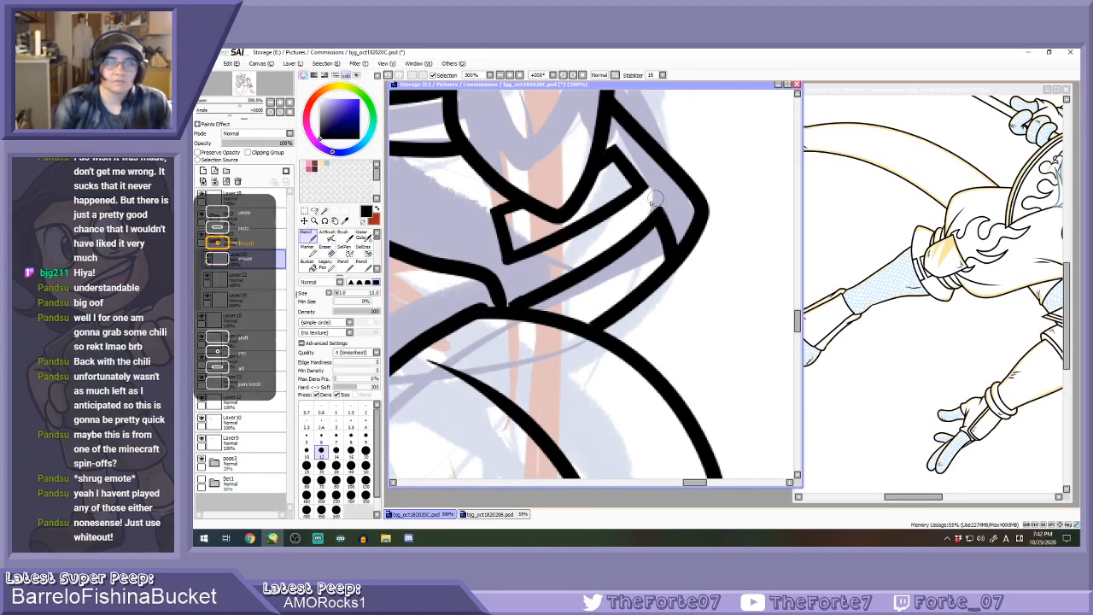
Erase the toe cap line's overshoot at the instep panel's front edge on the lower shoe.
scroll(491, 274, "down", 1)
scroll(500, 276, "down", 6)
scroll(525, 263, "down", 2)
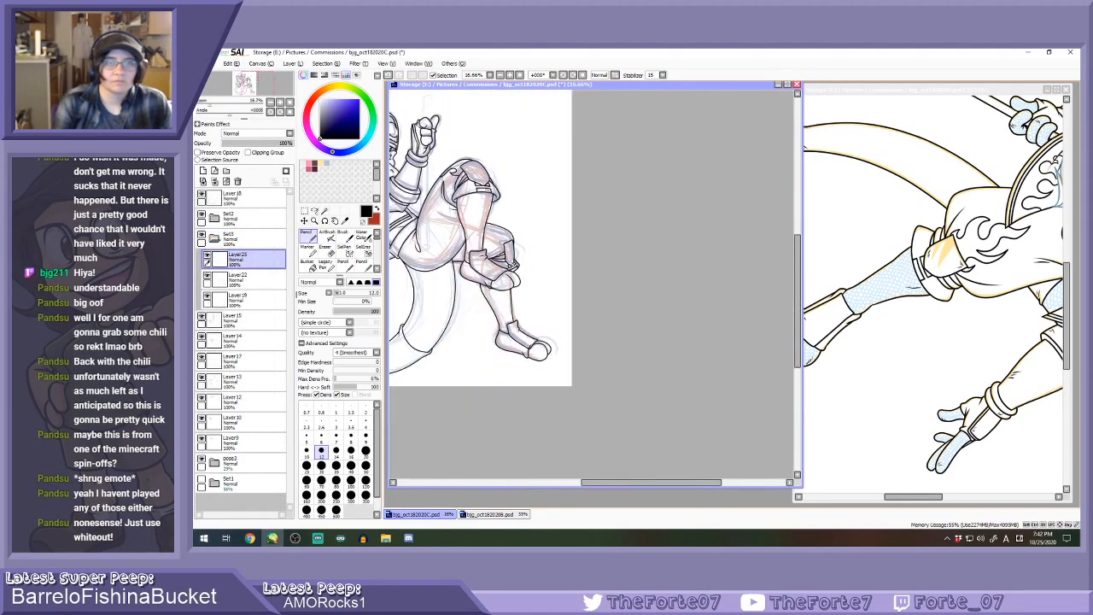
scroll(460, 267, "up", 1)
left_click(271, 304)
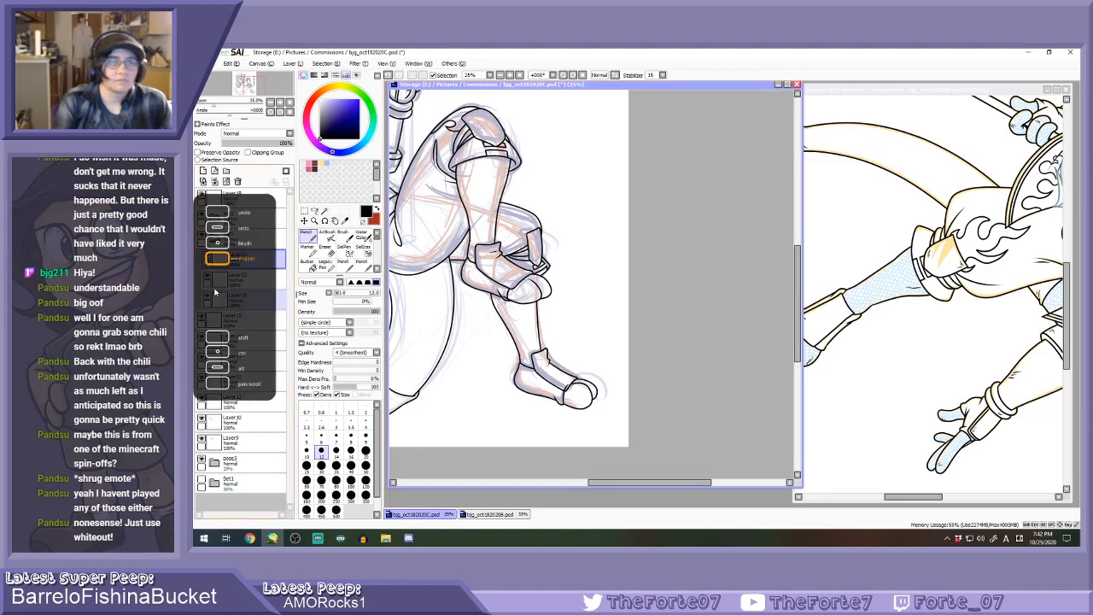
key("e")
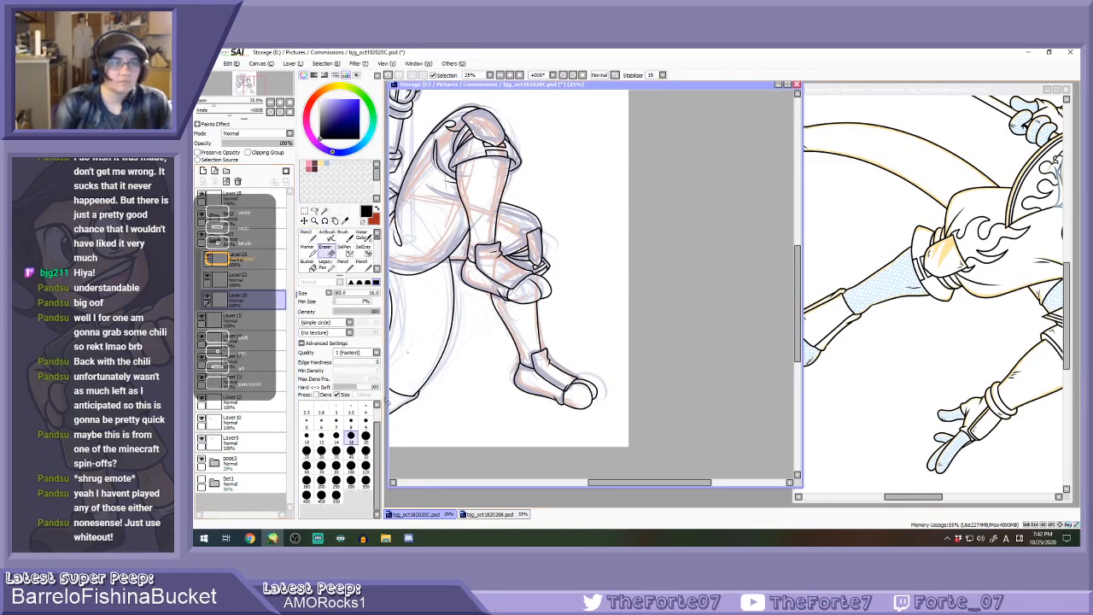
left_click(337, 455)
scroll(543, 378, "up", 6)
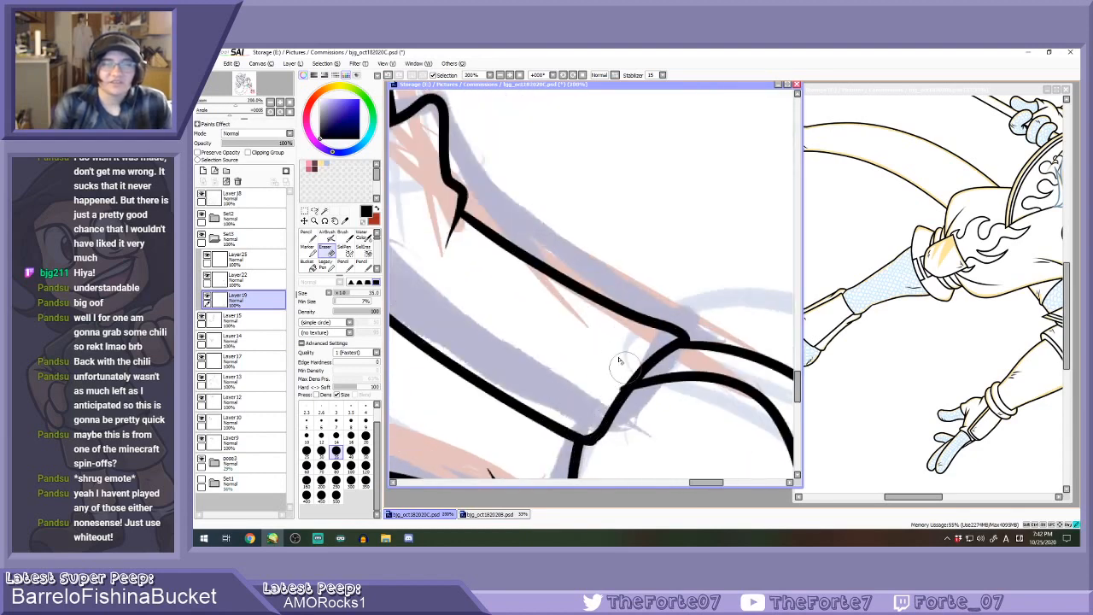
scroll(598, 415, "down", 2)
left_click(232, 361)
scroll(547, 371, "up", 2)
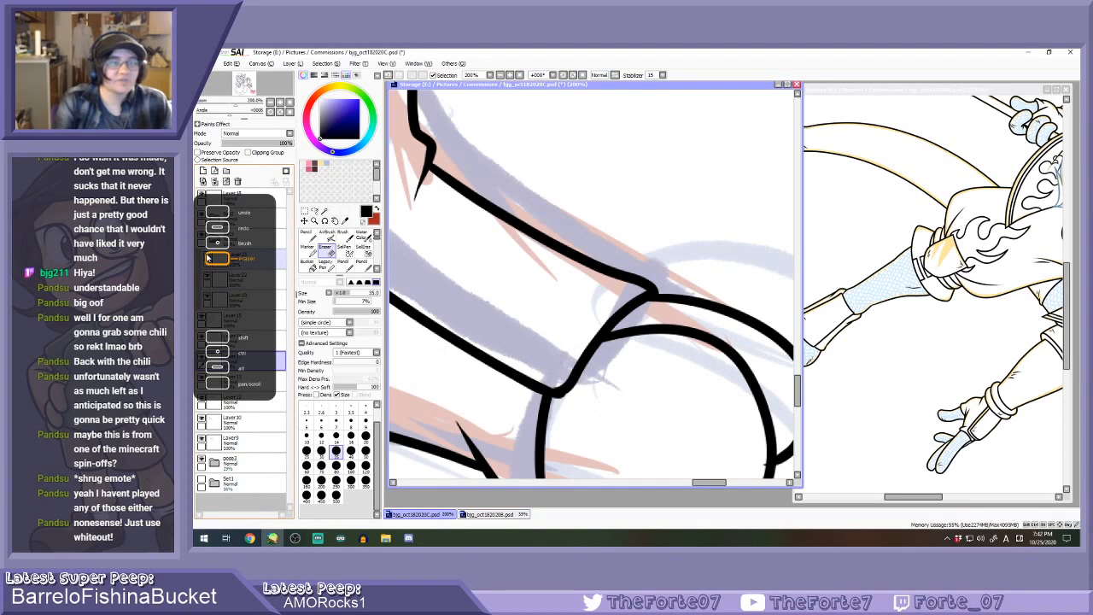
On Layer22, touch up the instep panel's lower front corner where it meets the sole line.
left_click(228, 280)
left_click(208, 274)
left_click(207, 274)
key("e")
left_click(335, 450)
scroll(550, 388, "up", 4)
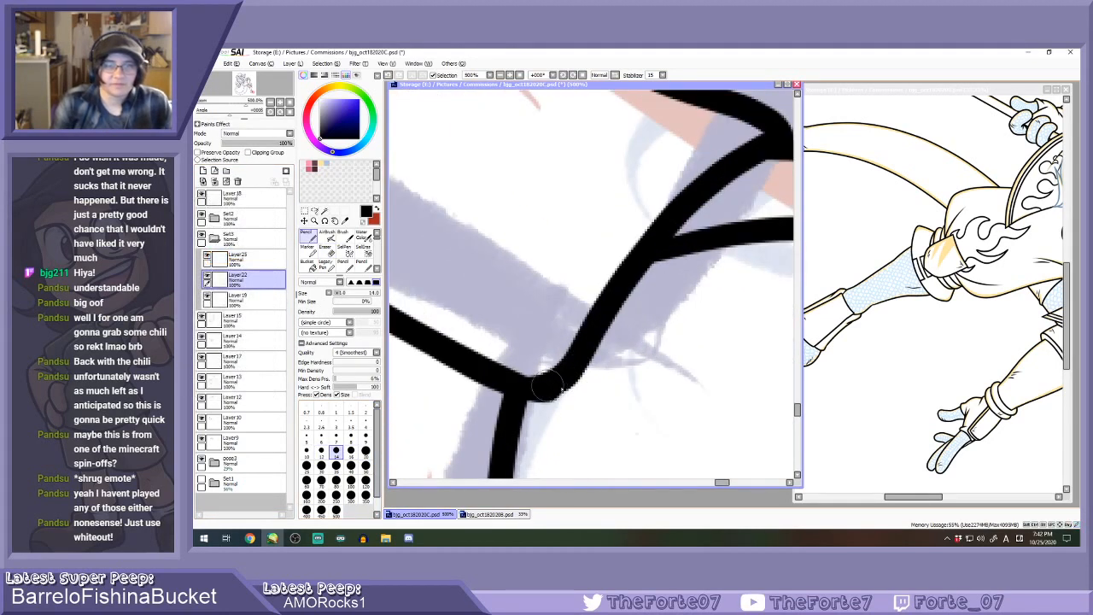
key("e")
scroll(619, 453, "down", 8)
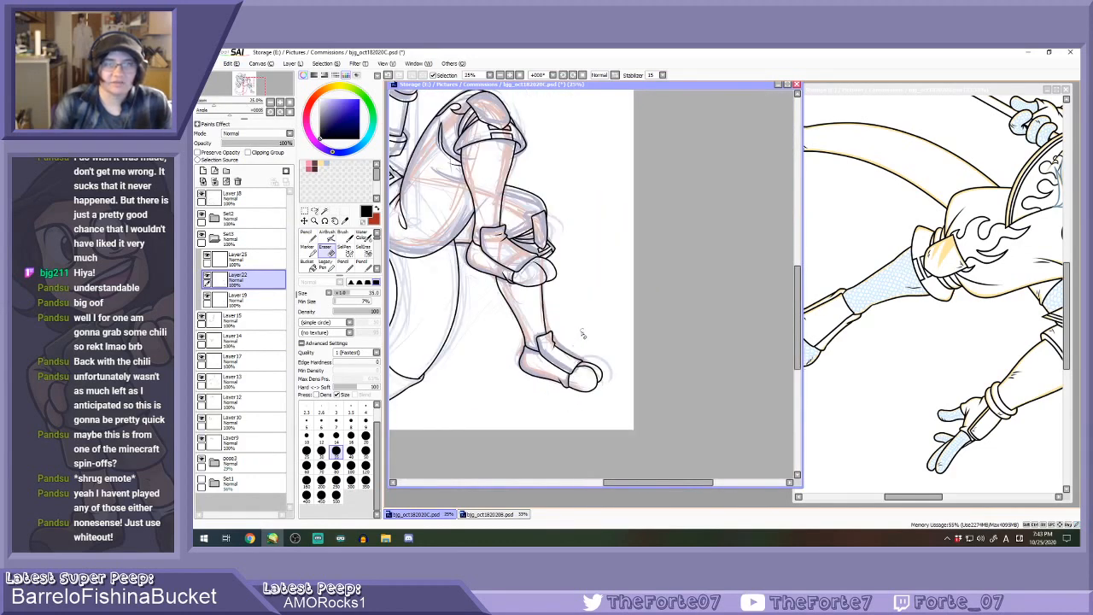
scroll(579, 335, "up", 1)
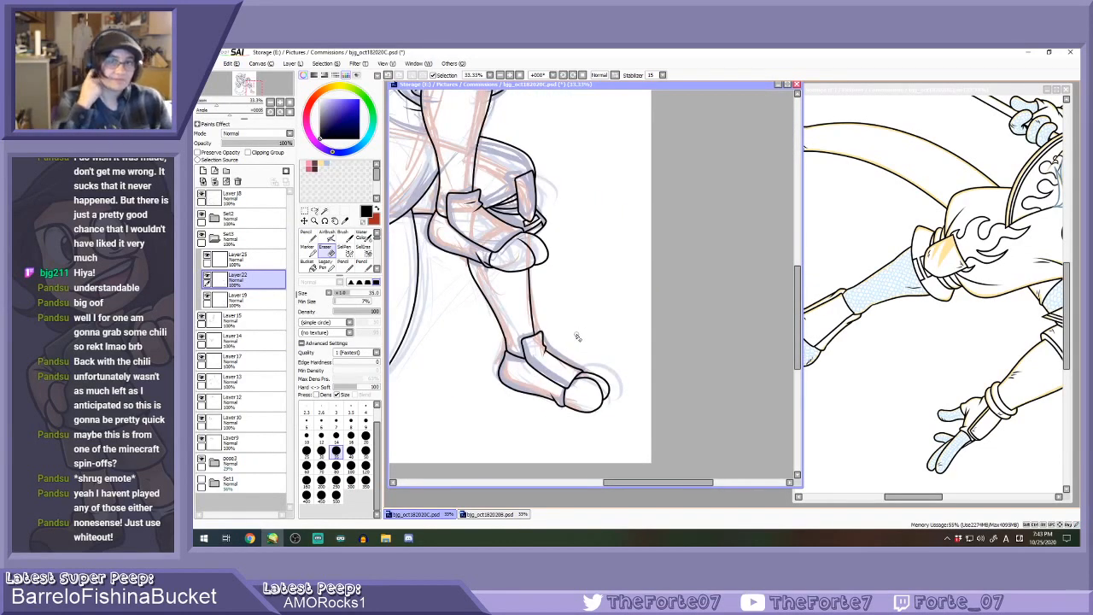
scroll(539, 272, "down", 4)
scroll(537, 248, "up", 2)
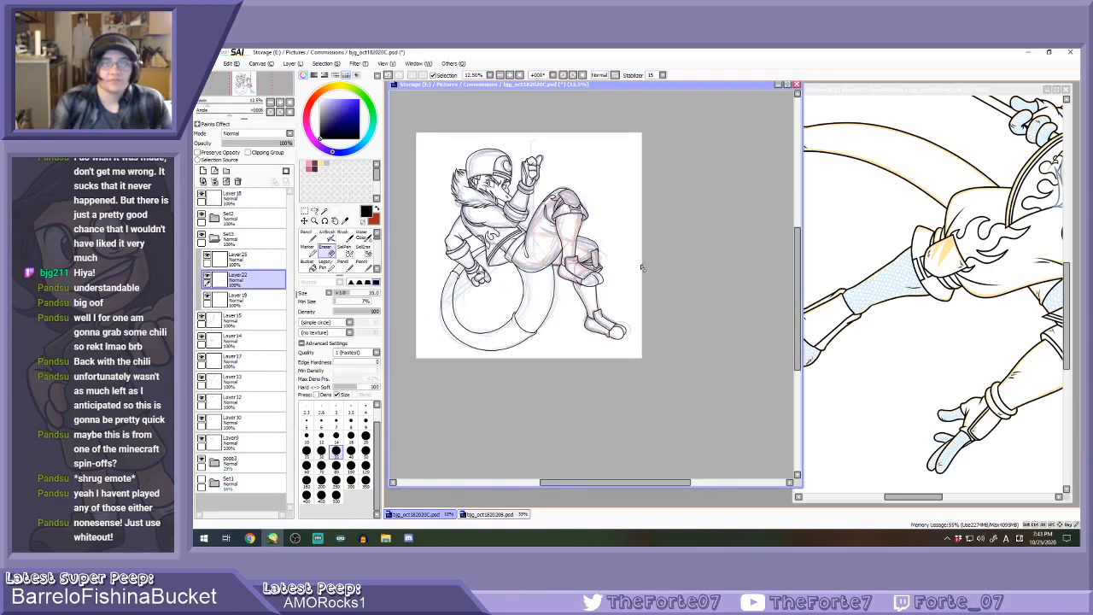
scroll(634, 267, "up", 4)
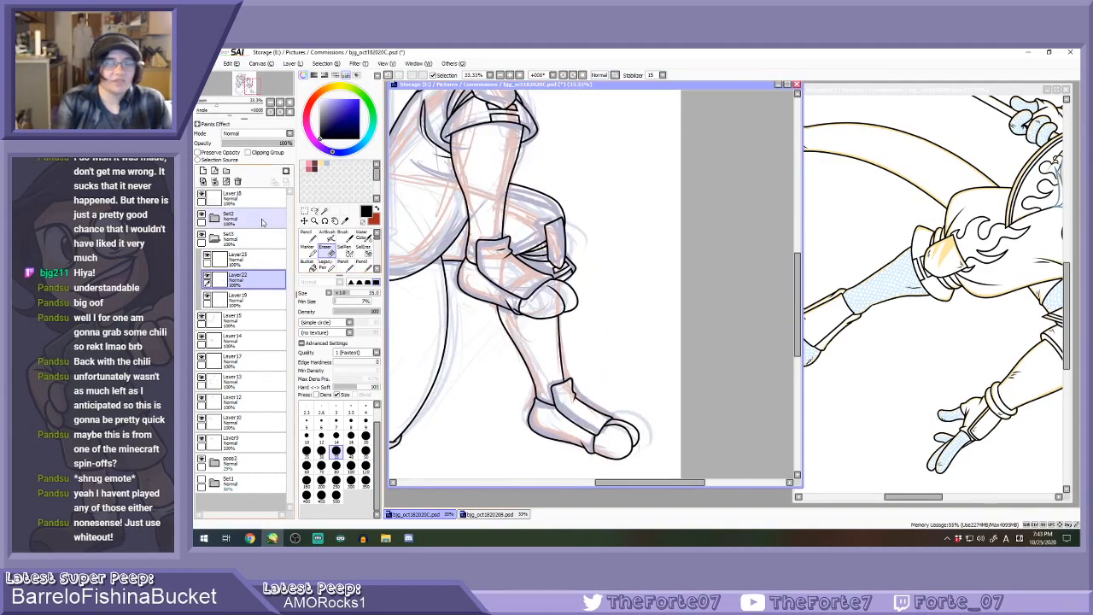
scroll(534, 296, "down", 6)
scroll(588, 297, "up", 4)
scroll(661, 290, "up", 1)
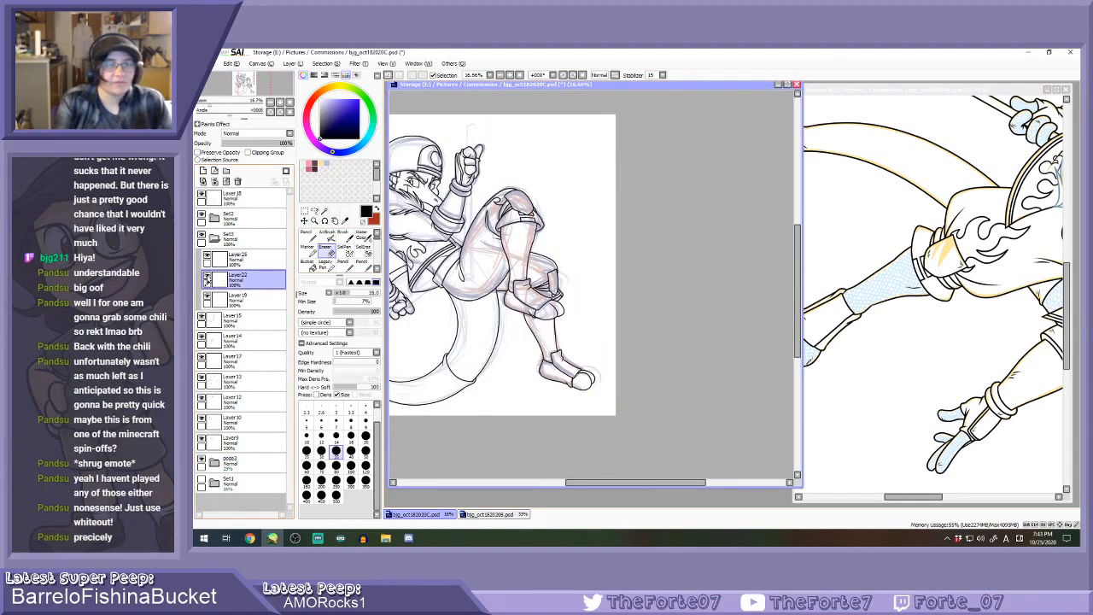
On Layer19, erase the front edge and lower tip of the bent leg's knee pad.
left_click(210, 298)
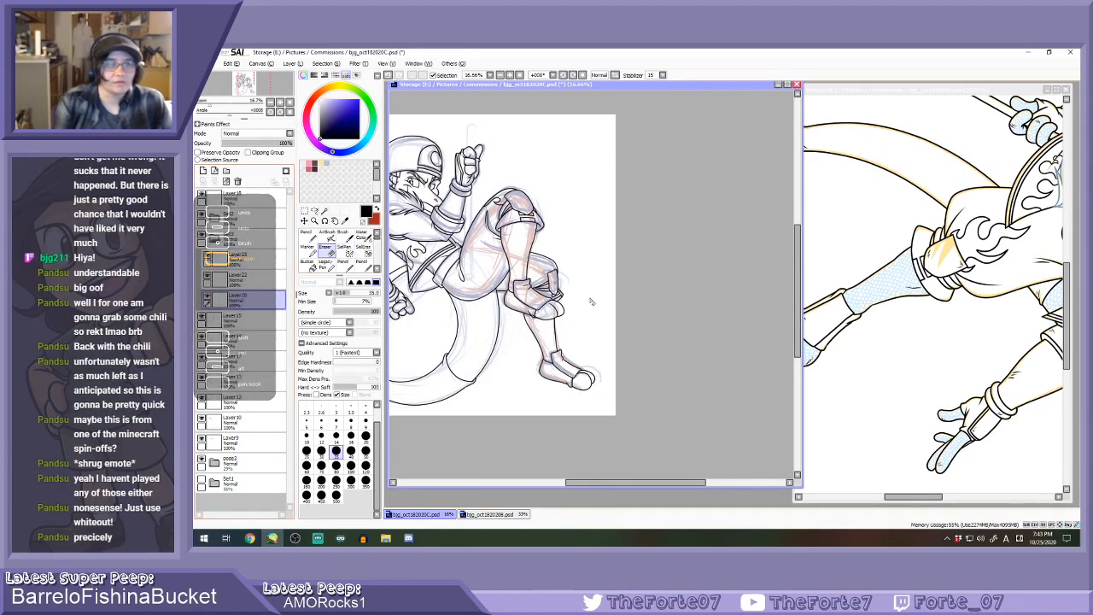
scroll(541, 255, "up", 5)
mouse_move(540, 255)
left_mouse_down()
mouse_move(557, 253)
mouse_move(560, 335)
mouse_move(545, 386)
left_mouse_up()
key("n")
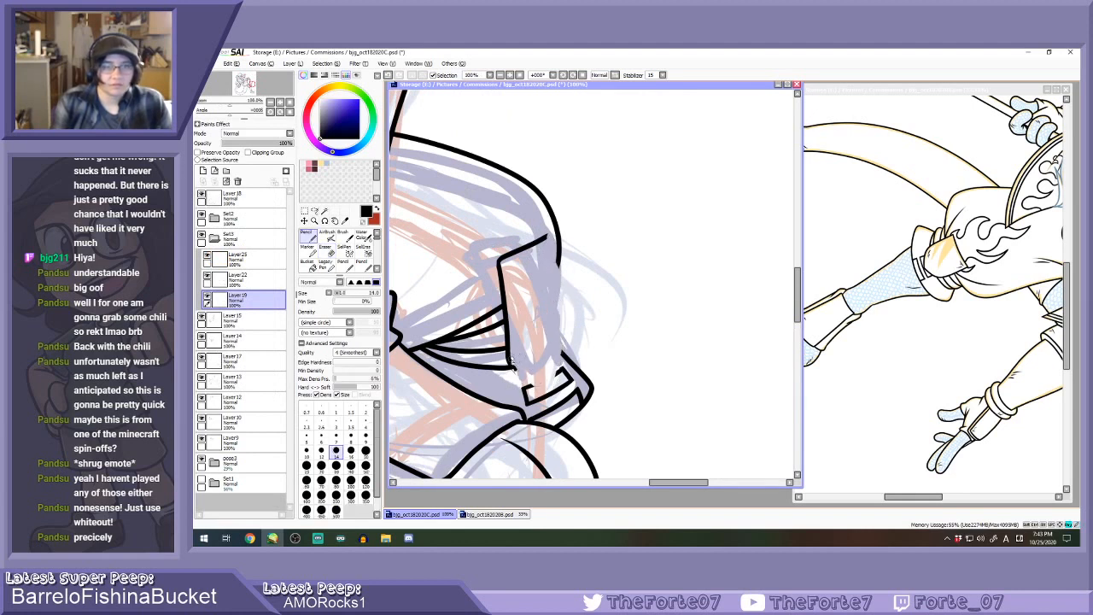
left_click_drag(511, 367, 569, 384)
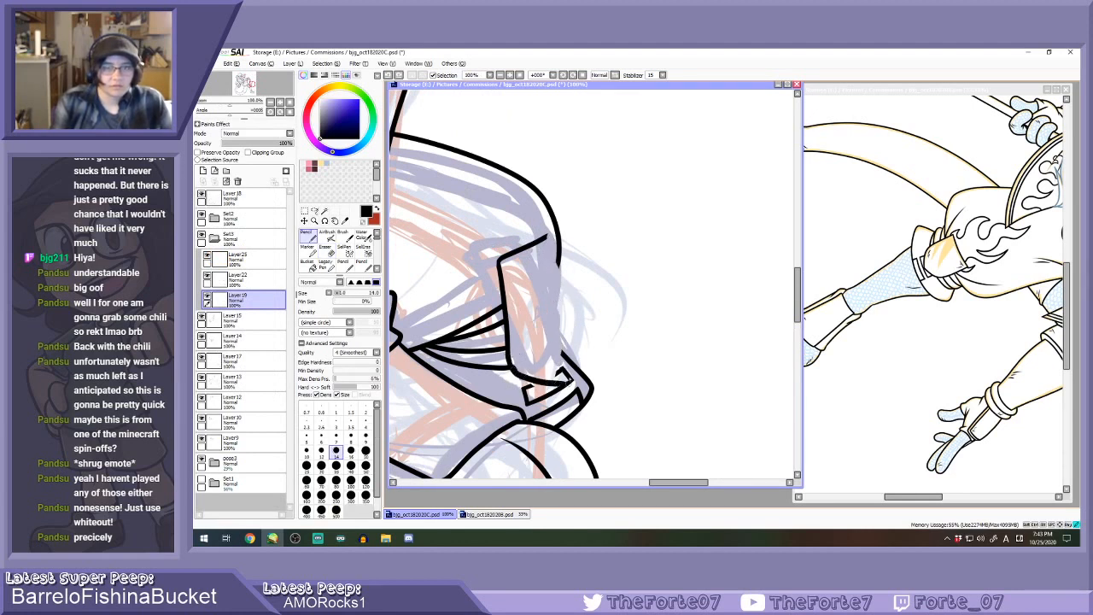
mouse_move(544, 237)
left_mouse_down()
mouse_move(571, 295)
mouse_move(557, 380)
left_mouse_up()
key("ctrl+z")
mouse_move(571, 276)
left_mouse_down()
mouse_move(564, 352)
mouse_move(551, 368)
left_mouse_up()
key("ctrl+z")
Set the Pencil size to 12 and try out the knee pad's front curve and lower edge on Layer19.
left_click(321, 451)
key("ctrl+z")
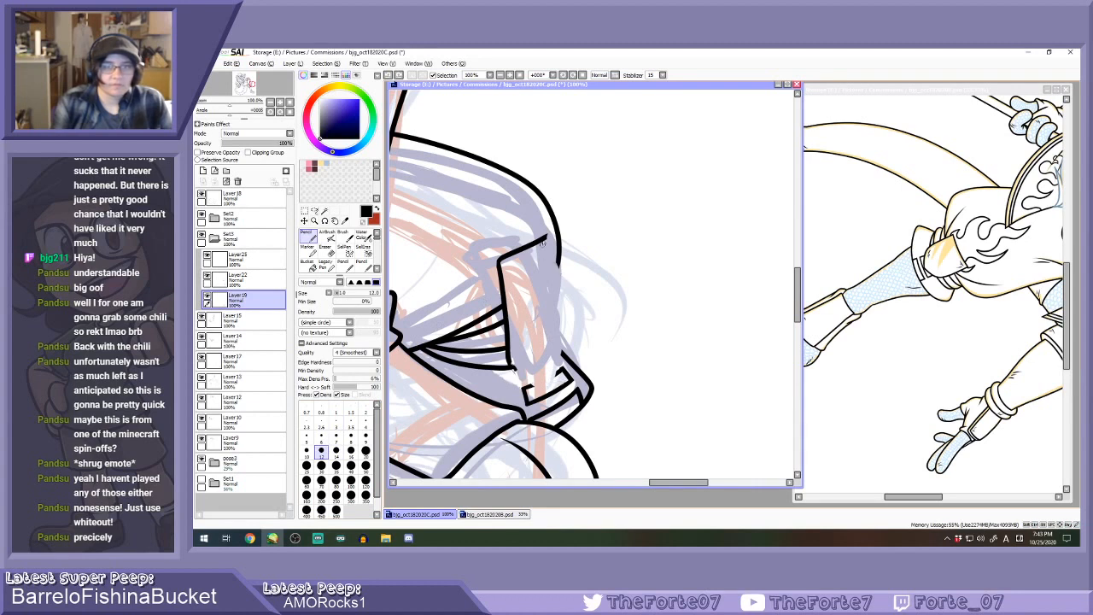
mouse_move(567, 242)
left_mouse_down()
mouse_move(575, 310)
mouse_move(547, 389)
left_mouse_up()
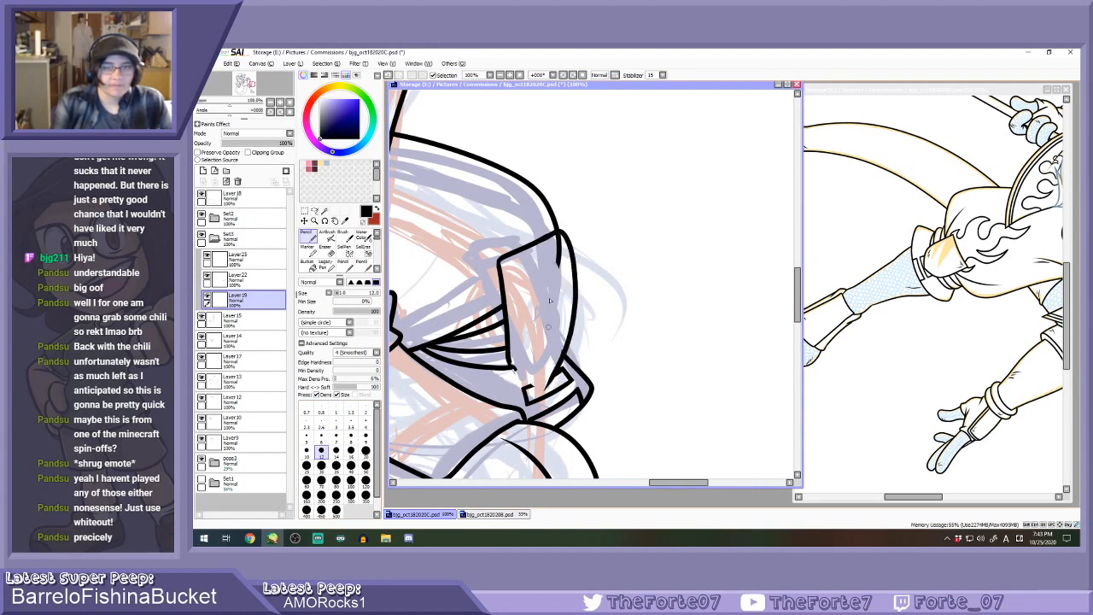
key("ctrl+z")
key("ctrl+z")
mouse_move(551, 232)
left_mouse_down()
mouse_move(569, 299)
mouse_move(549, 366)
left_mouse_up()
scroll(526, 391, "up", 2)
mouse_move(495, 318)
left_mouse_down()
mouse_move(534, 364)
mouse_move(571, 372)
left_mouse_up()
key("ctrl+z")
key("ctrl+z")
scroll(564, 273, "down", 1)
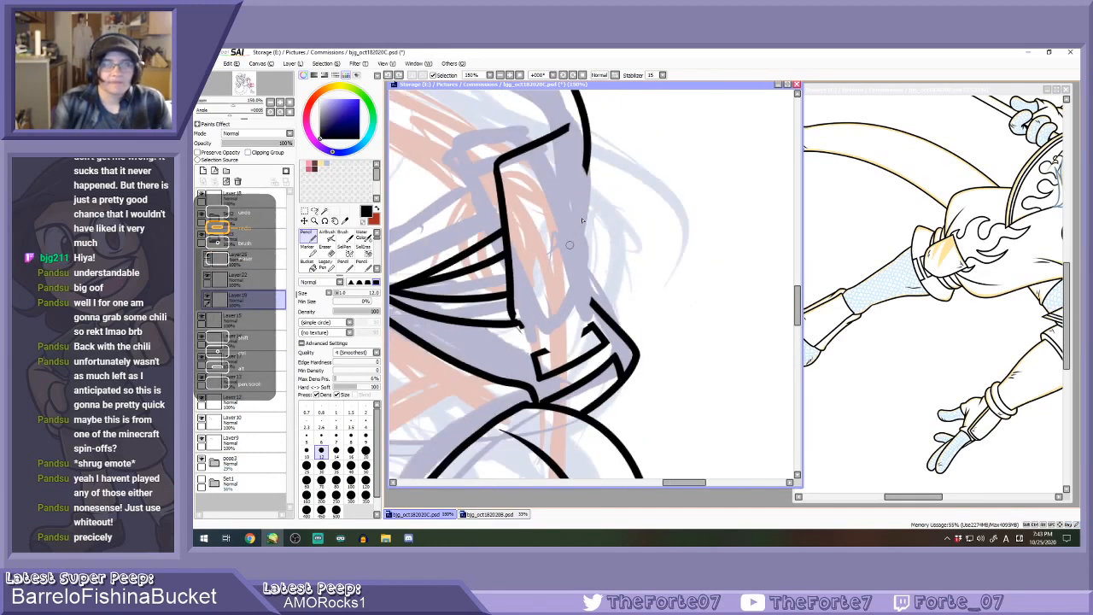
Ink the bent leg's knee pad lower edge as a curve running from its back side down to the cuff tab.
mouse_move(574, 124)
left_mouse_down()
mouse_move(598, 133)
mouse_move(611, 217)
mouse_move(579, 332)
left_mouse_up()
mouse_move(510, 299)
left_mouse_down()
mouse_move(528, 331)
mouse_move(579, 344)
left_mouse_up()
key("ctrl+z")
key("ctrl+z")
mouse_move(512, 320)
left_mouse_down()
mouse_move(560, 352)
mouse_move(598, 349)
left_mouse_up()
key("ctrl+z")
mouse_move(512, 321)
left_mouse_down()
mouse_move(567, 346)
mouse_move(597, 348)
left_mouse_up()
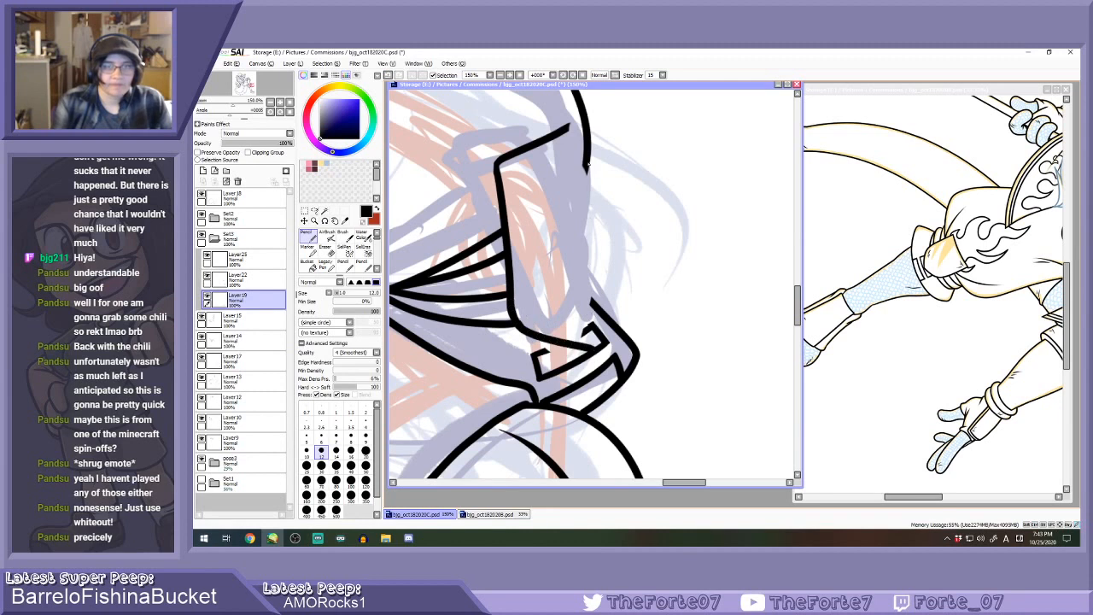
Ink the knee pad's rounded front edge from its upper corner down to the end of the lower edge.
mouse_move(586, 113)
left_mouse_down()
mouse_move(610, 150)
mouse_move(613, 233)
mouse_move(589, 342)
left_mouse_up()
key("ctrl+z")
key("ctrl+z")
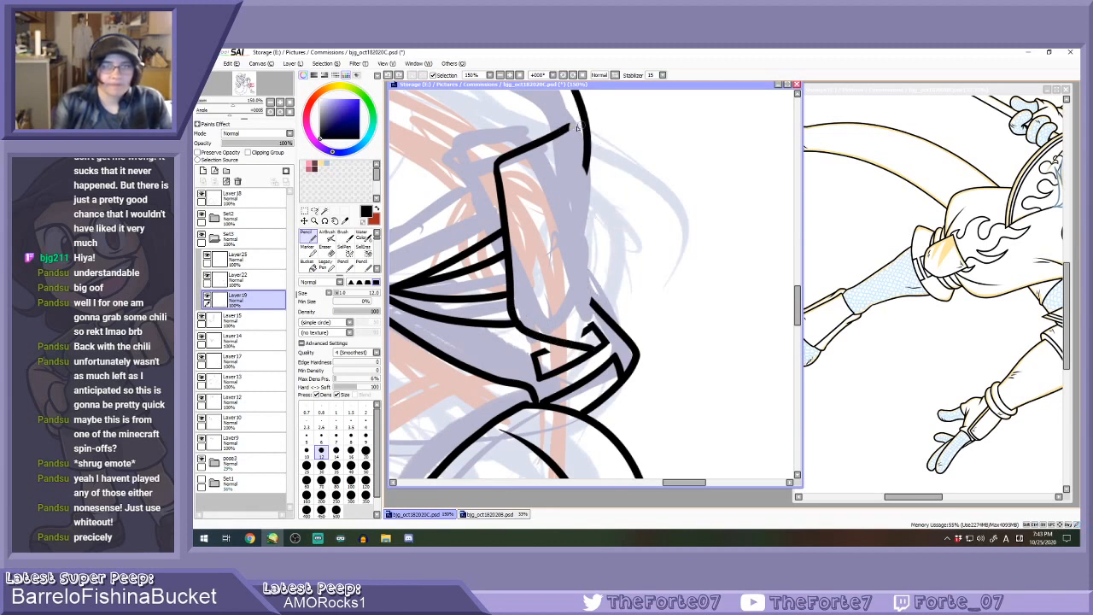
mouse_move(560, 134)
left_mouse_down()
mouse_move(615, 172)
mouse_move(605, 312)
left_mouse_up()
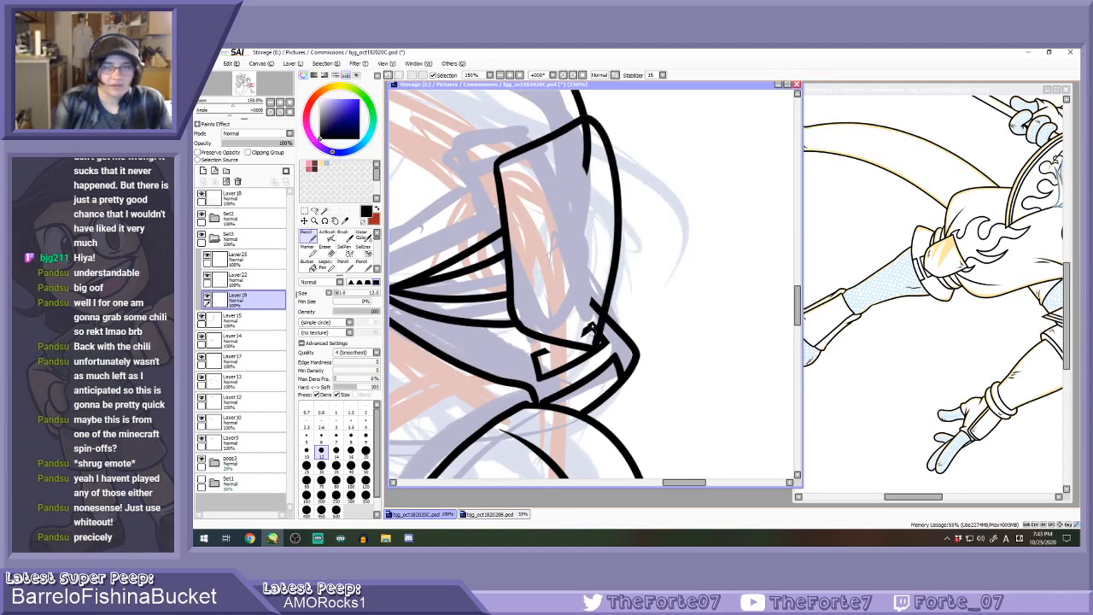
scroll(583, 280, "down", 4)
scroll(585, 280, "up", 3)
scroll(584, 280, "up", 3)
scroll(518, 351, "down", 3)
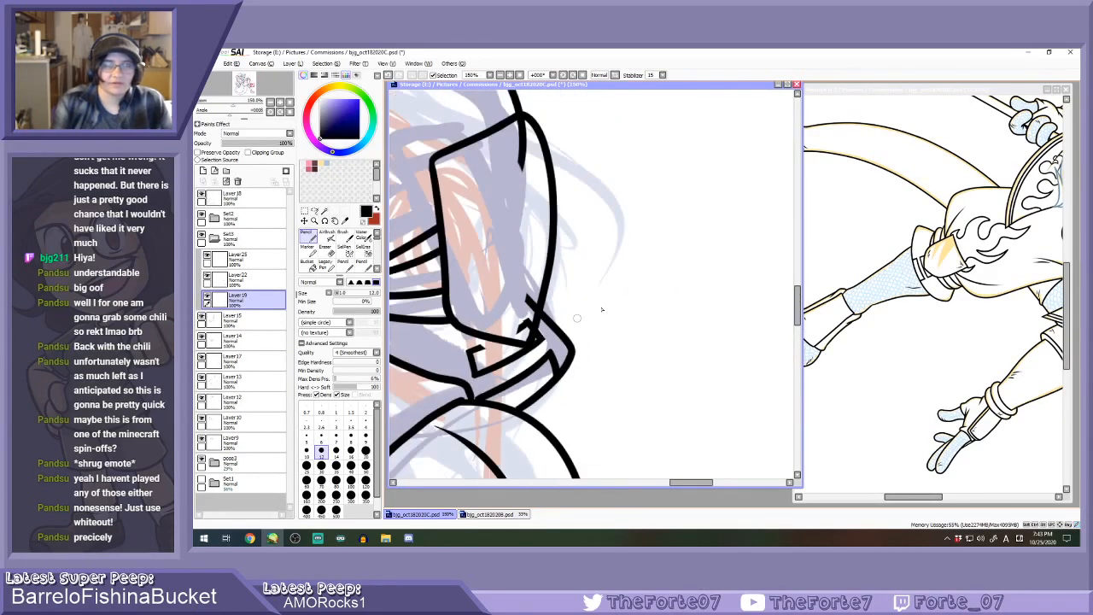
On Layer22, erase the thigh outline running inside the knee pad and the old cuff outline beside its lower tip.
left_click(234, 277)
key("e")
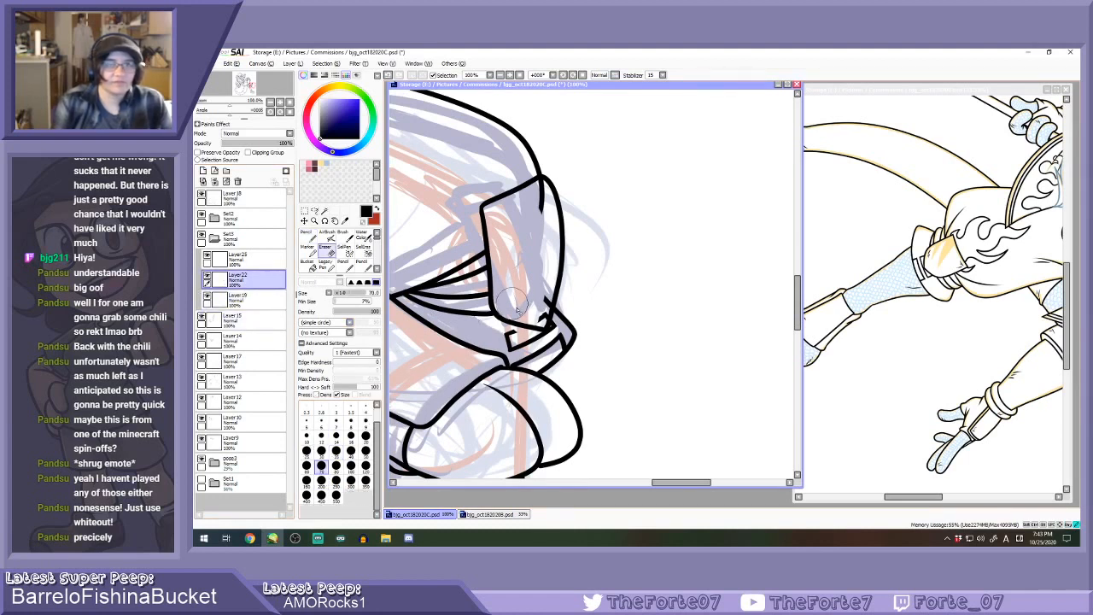
mouse_move(541, 202)
left_mouse_down()
mouse_move(546, 188)
mouse_move(537, 196)
left_mouse_up()
left_click(239, 259)
left_click_drag(533, 308, 538, 311)
key("ctrl+z")
left_click(255, 282)
left_click_drag(559, 314, 562, 320)
left_click_drag(547, 362, 583, 330)
left_click(249, 259)
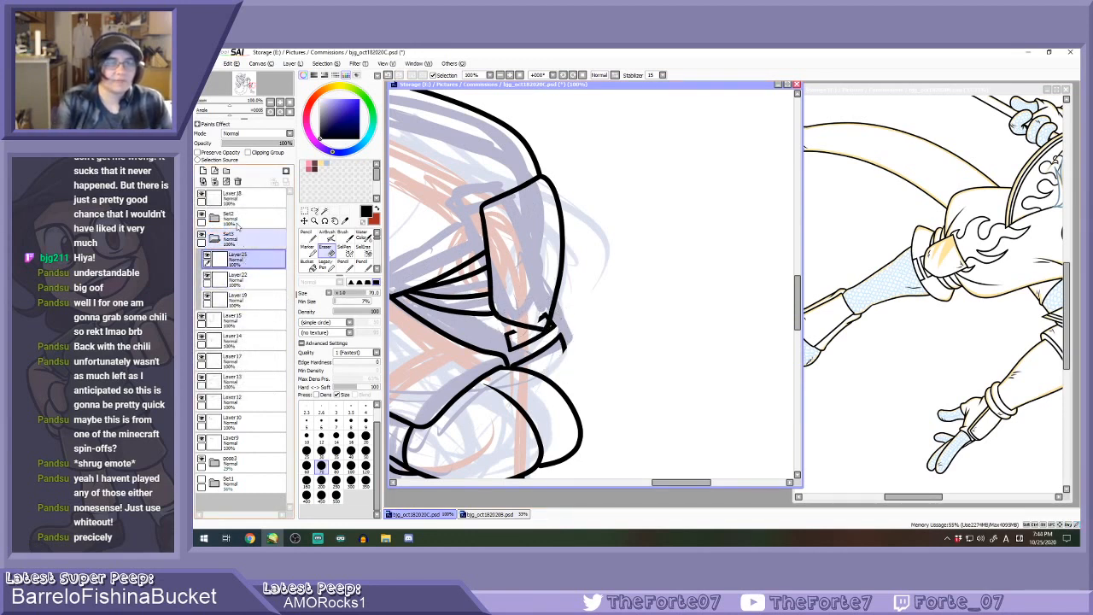
left_click(216, 181)
key("n")
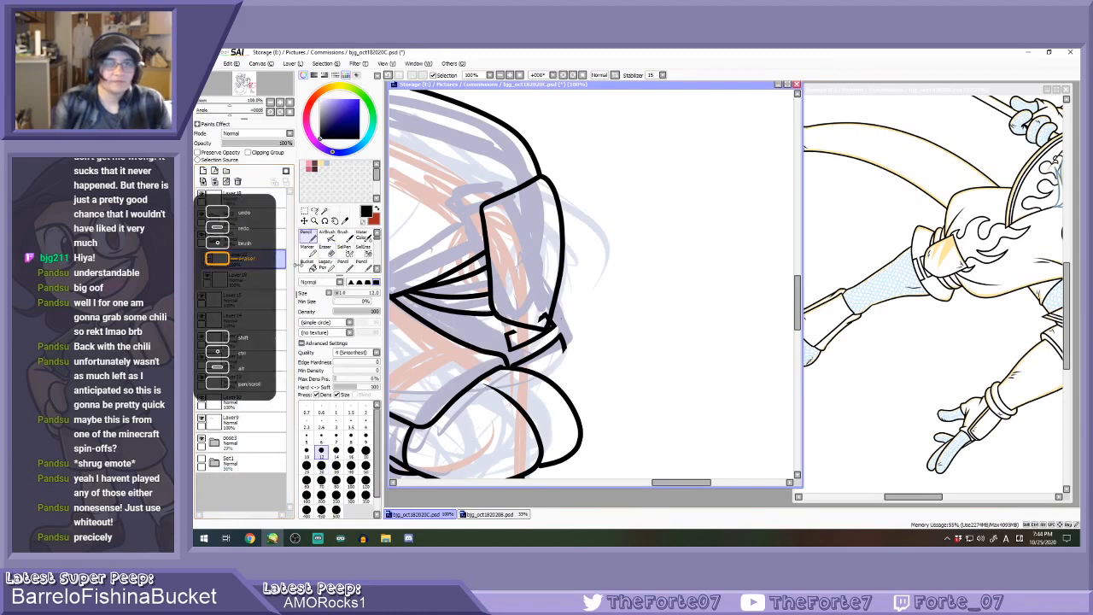
key("ctrl+z")
Toggle Layer25's visibility to check its content, and delete that layer with the old cuff tab lines.
left_click(207, 257)
left_click(208, 256)
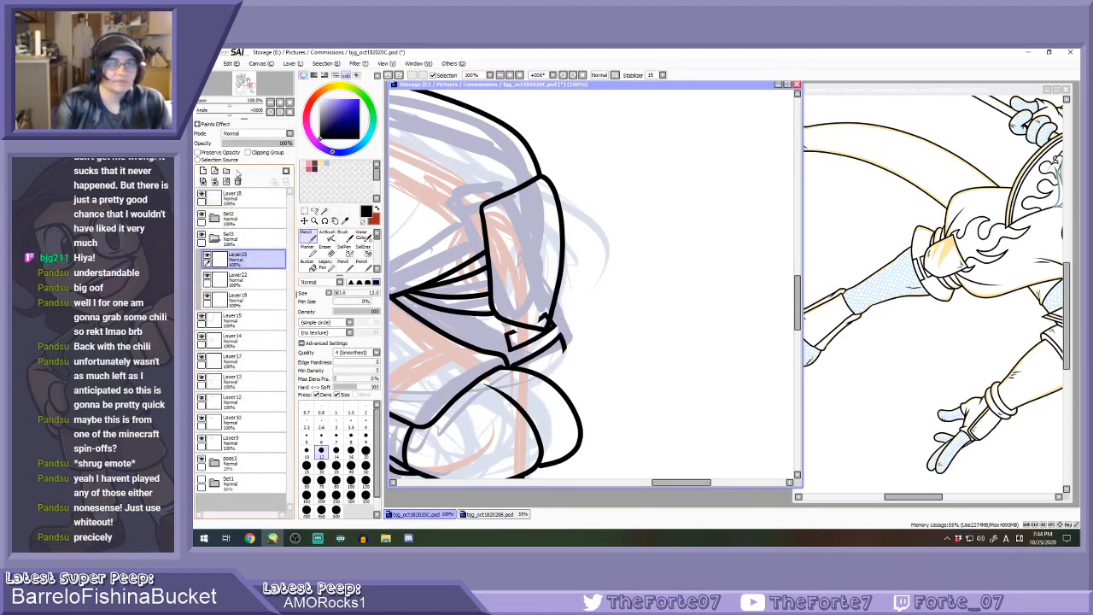
key("ctrl+z")
key("ctrl+z")
scroll(547, 332, "up", 1)
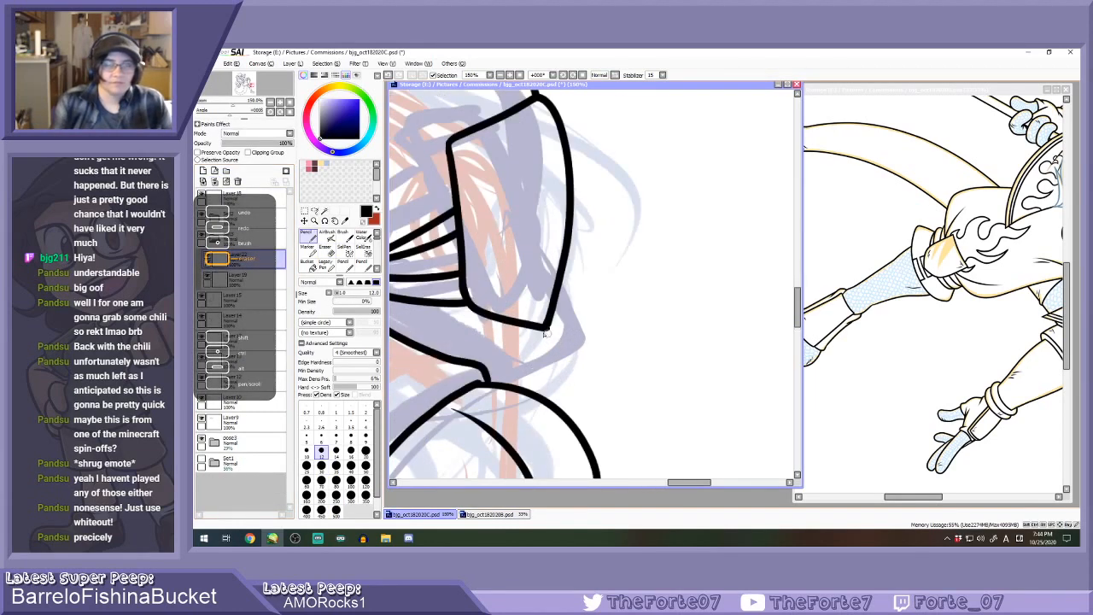
On Layer19, erase the knee pad's pointed lower front corner and redraw it as a rounded corner.
left_click(248, 279)
scroll(547, 330, "up", 2)
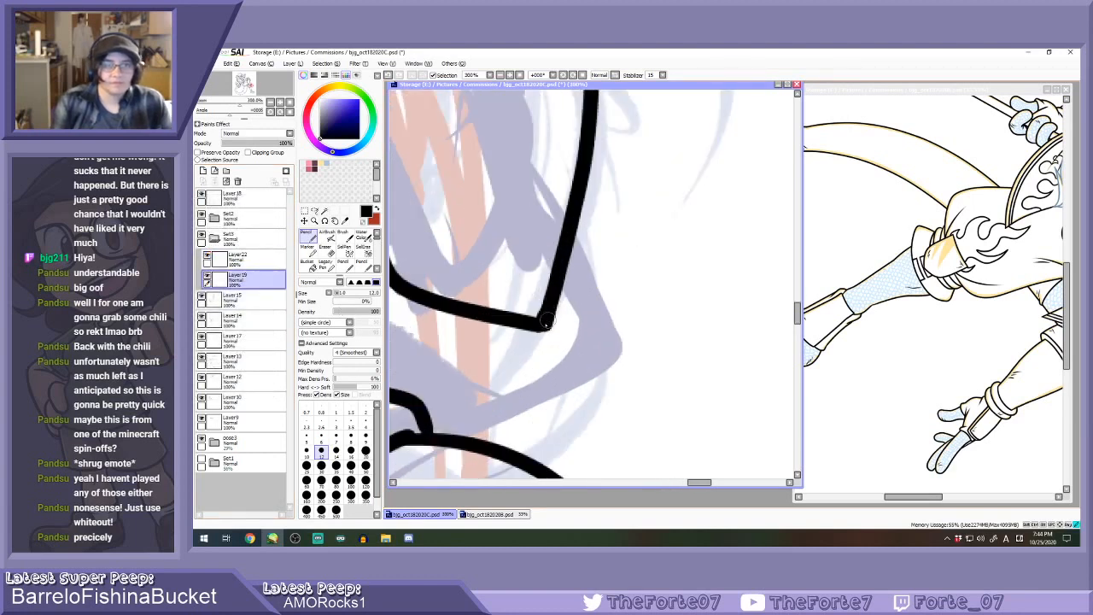
key("e")
left_click(552, 330)
key("n")
scroll(562, 308, "up", 1)
mouse_move(496, 324)
left_mouse_down()
mouse_move(519, 322)
mouse_move(553, 283)
mouse_move(557, 262)
left_mouse_up()
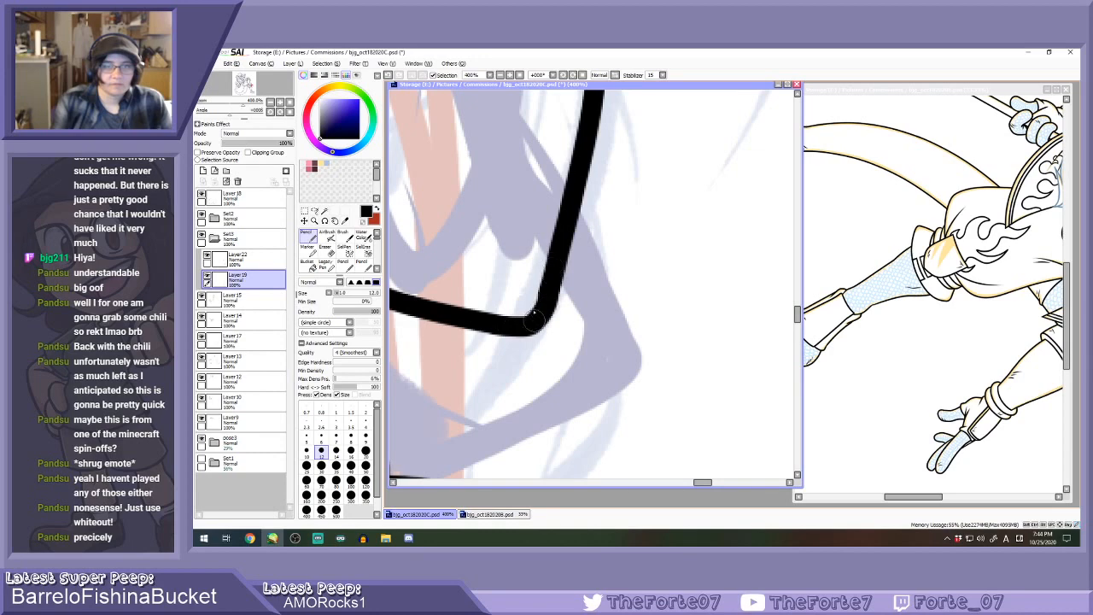
scroll(556, 264, "down", 3)
scroll(552, 275, "down", 4)
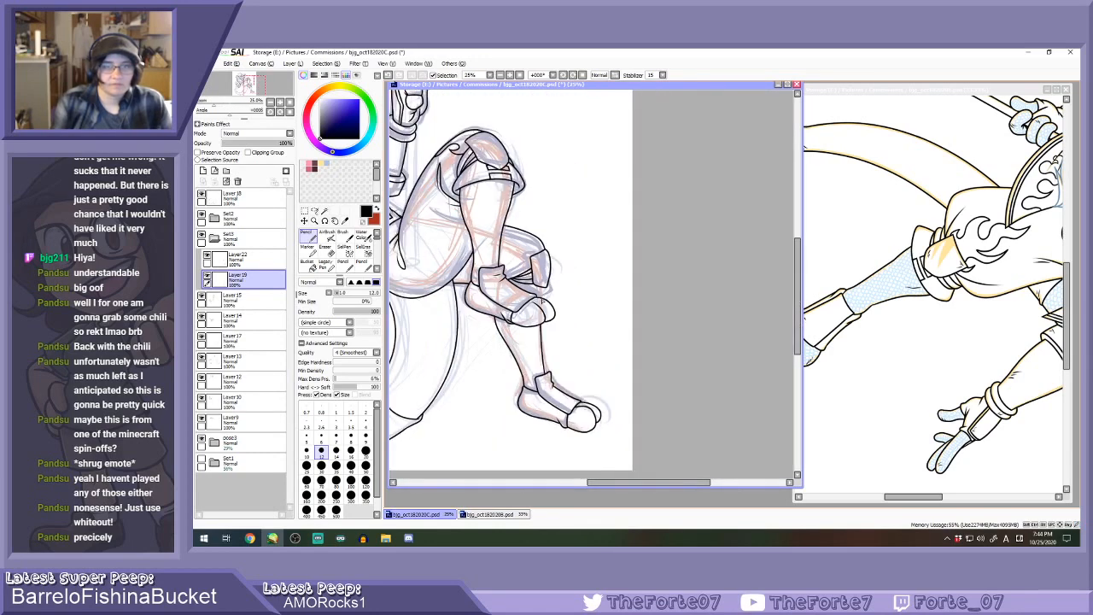
Redraw the cuff outline from the knee pad's lower corner to the upper shoe and erase its overshoot inside the toe cap.
scroll(546, 295, "up", 4)
left_click_drag(565, 265, 509, 363)
key("ctrl+z")
mouse_move(566, 258)
left_mouse_down()
mouse_move(592, 314)
mouse_move(468, 372)
left_mouse_up()
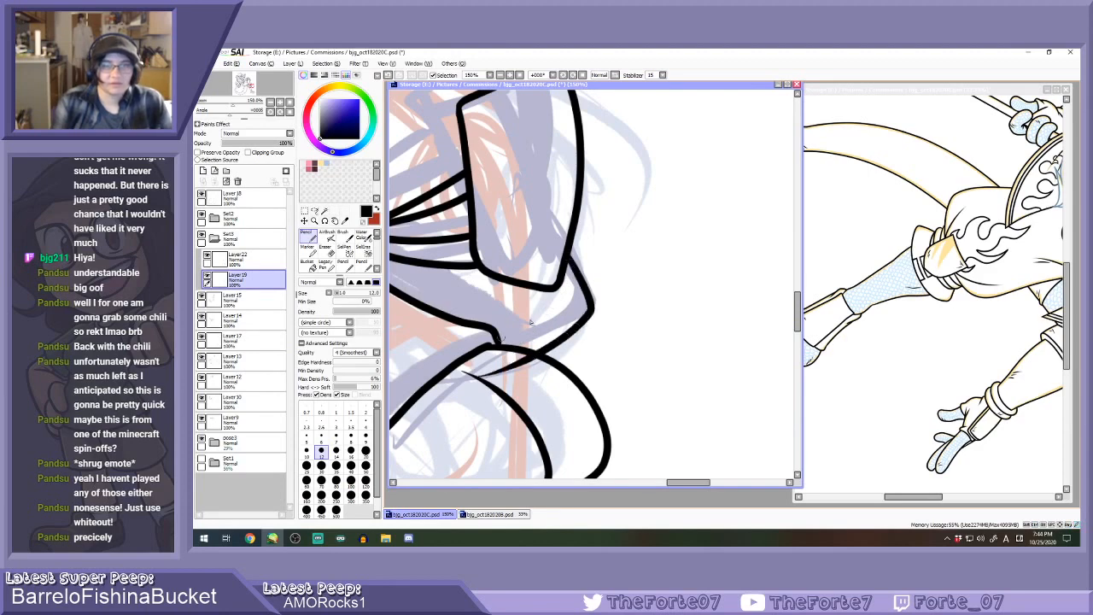
scroll(559, 332, "down", 1)
scroll(463, 360, "up", 1)
key("ctrl+z")
left_click_drag(613, 258, 515, 359)
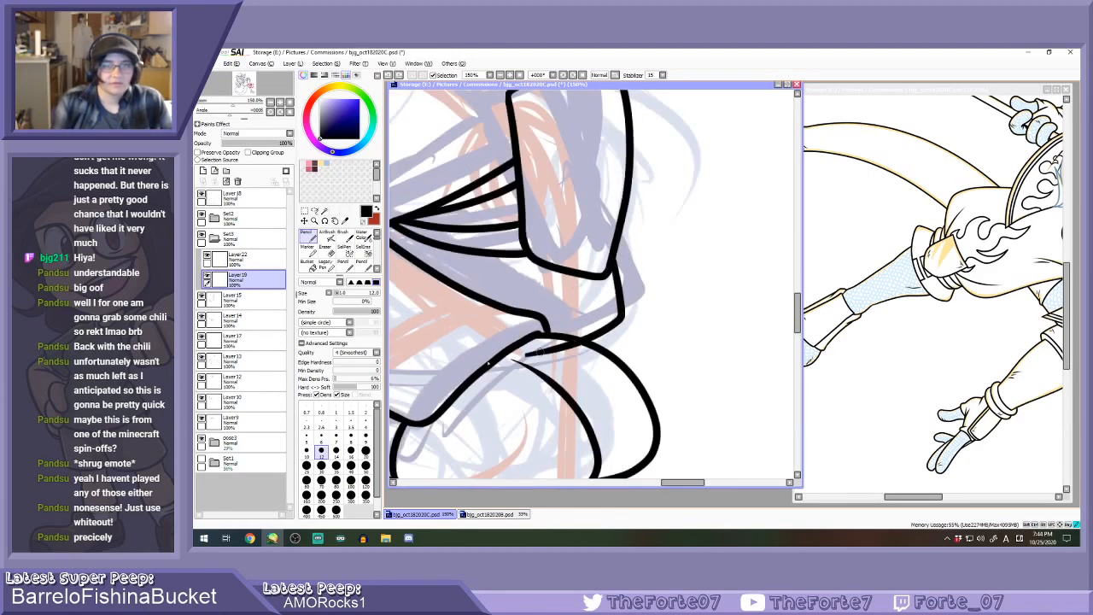
scroll(515, 359, "down", 5)
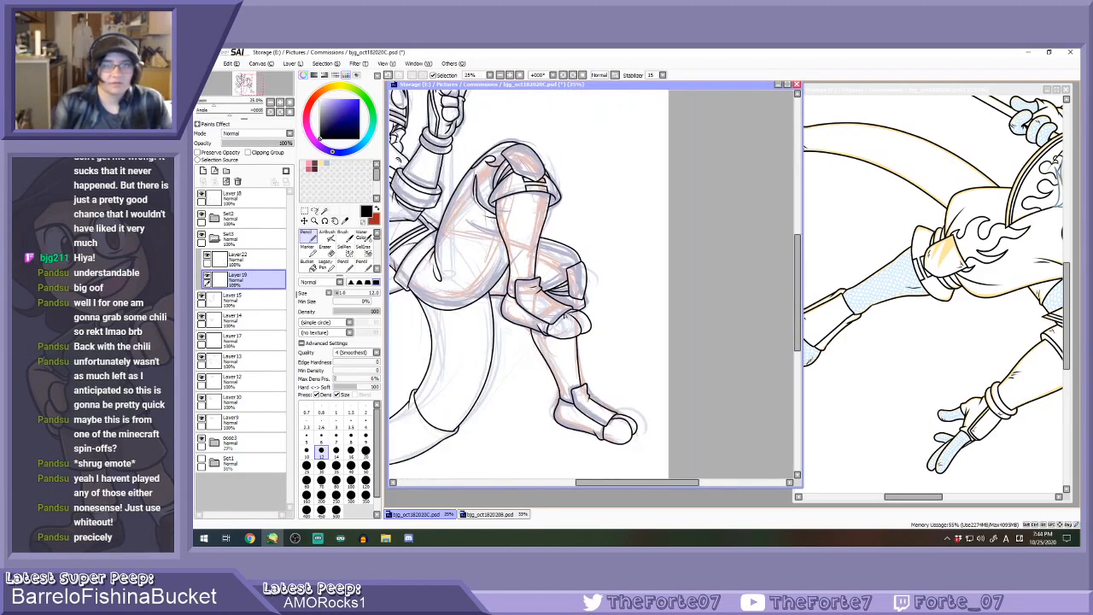
scroll(564, 317, "up", 2)
key("e")
scroll(580, 320, "up", 2)
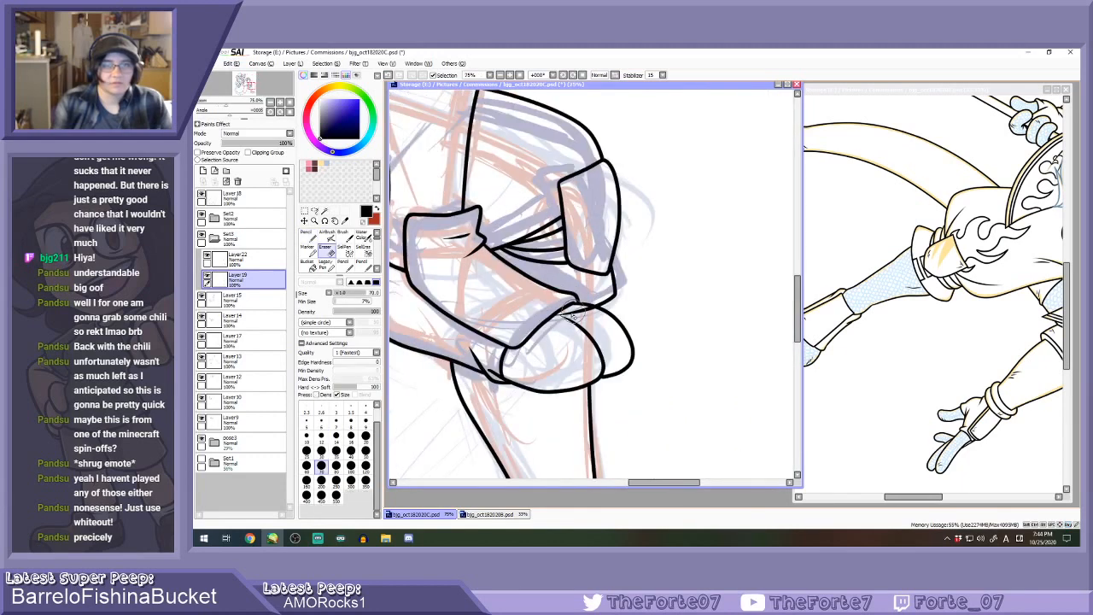
On new layers above Layer22, draw the cuff tab's vertical side below the knee pad and a slanted line crossing it.
left_click(245, 256)
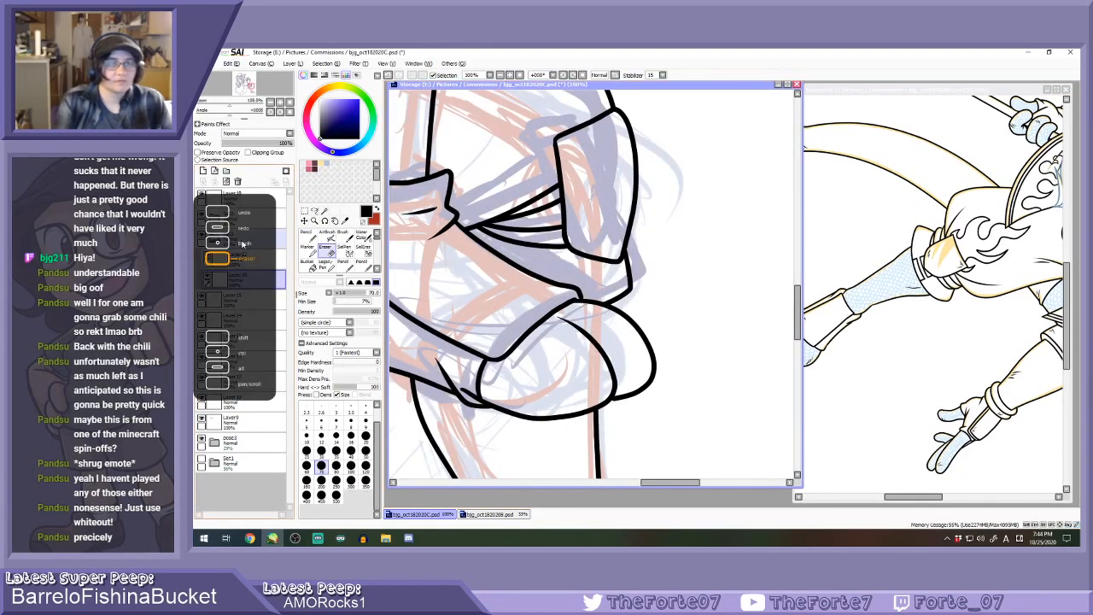
left_click(203, 171)
key("n")
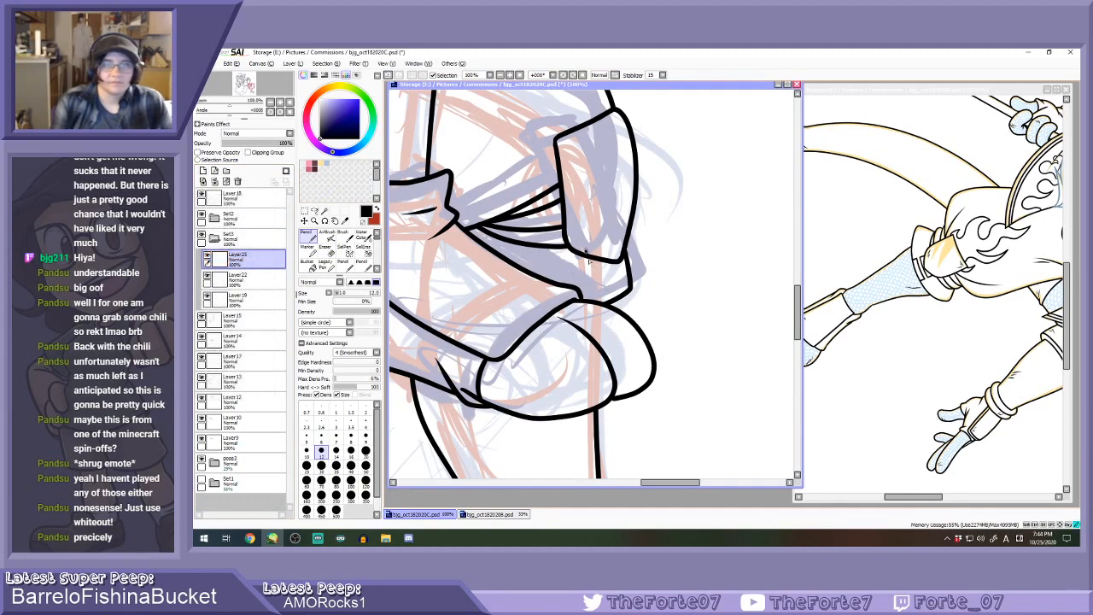
scroll(584, 239, "up", 1)
left_click_drag(579, 226, 595, 329)
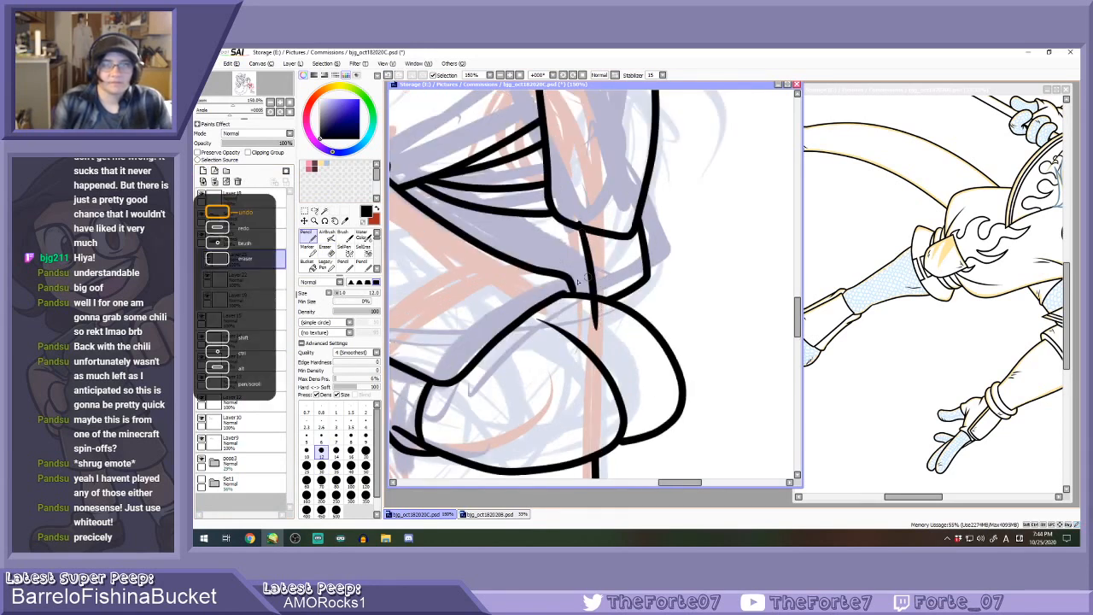
mouse_move(578, 280)
left_mouse_down()
mouse_move(645, 256)
mouse_move(679, 226)
left_mouse_up()
key("ctrl+z")
left_click_drag(574, 278, 680, 219)
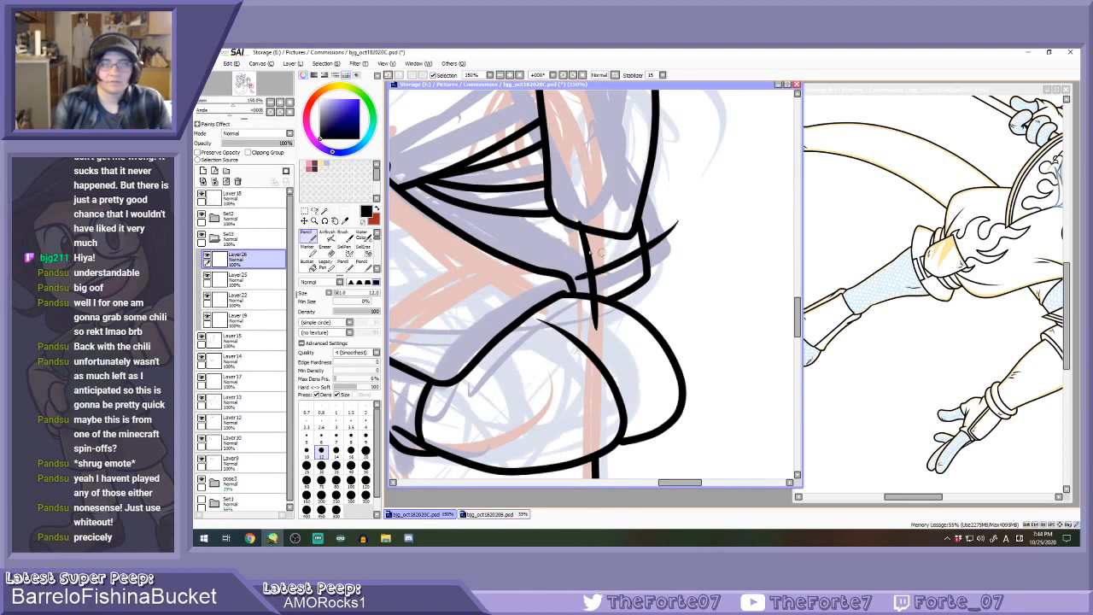
Add a second slanted cuff tab line just under the knee pad and trim both slanted lines' overshooting ends on Layer26.
left_click_drag(589, 251, 674, 204)
key("ctrl+z")
left_click_drag(590, 252, 680, 205)
key("ctrl+z")
mouse_move(574, 249)
left_mouse_down()
mouse_move(666, 203)
mouse_move(643, 226)
mouse_move(661, 226)
mouse_move(671, 201)
mouse_move(596, 252)
mouse_move(574, 250)
mouse_move(572, 289)
left_mouse_up()
key("e")
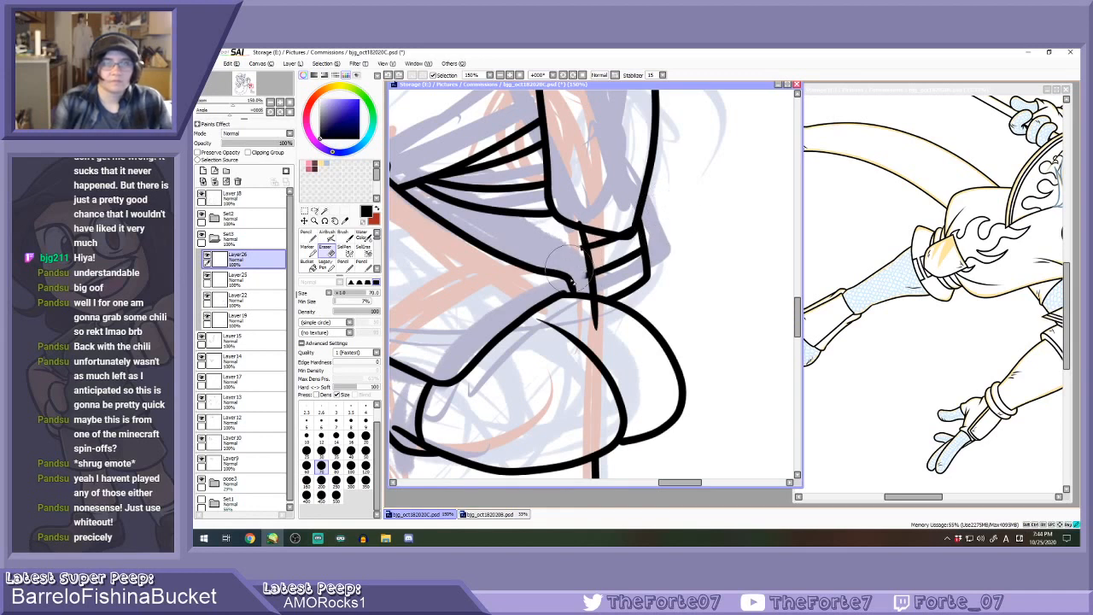
On Layer25, erase the vertical tab line's overshooting ends and its middle piece between the slanted lines, using Eraser size 16.
left_click(248, 280)
left_click(321, 451)
scroll(581, 235, "up", 1)
left_click_drag(583, 222, 575, 213)
left_click_drag(596, 332, 599, 366)
left_click(350, 436)
key("ctrl+plus")
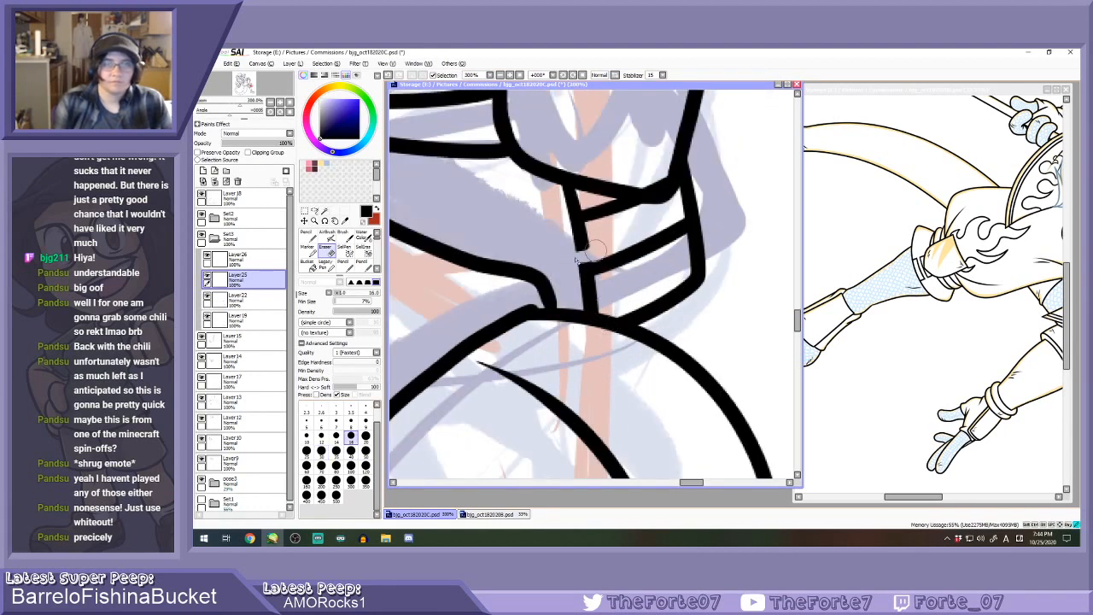
mouse_move(582, 256)
left_mouse_down()
mouse_move(562, 232)
mouse_move(581, 239)
left_mouse_up()
left_click_drag(644, 192, 656, 187)
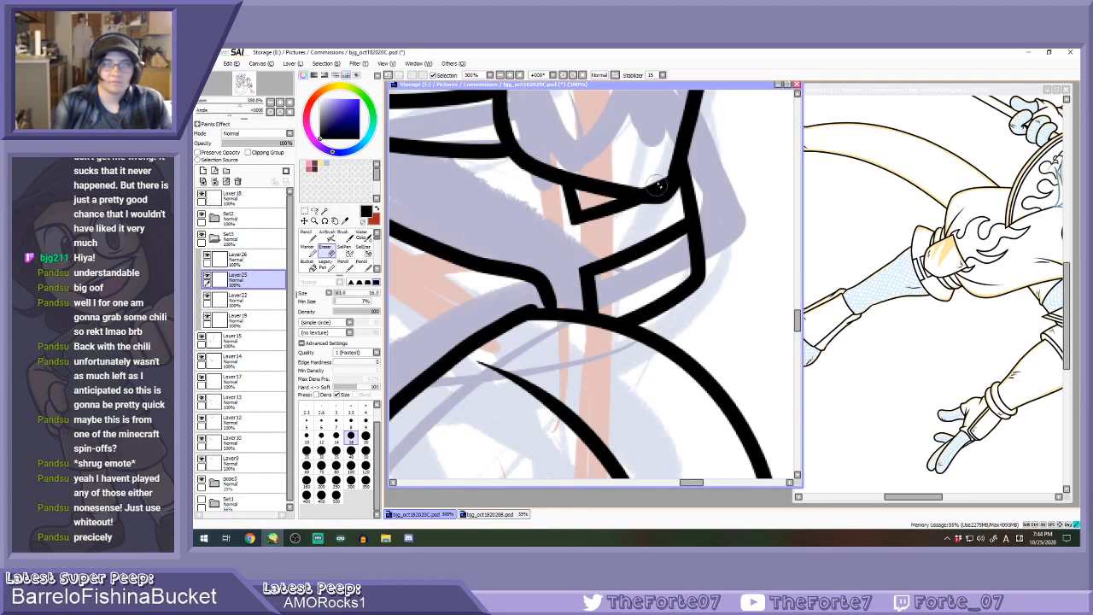
Merge Layer26, Layer25 and Layer22 down into Layer19.
left_click(237, 181)
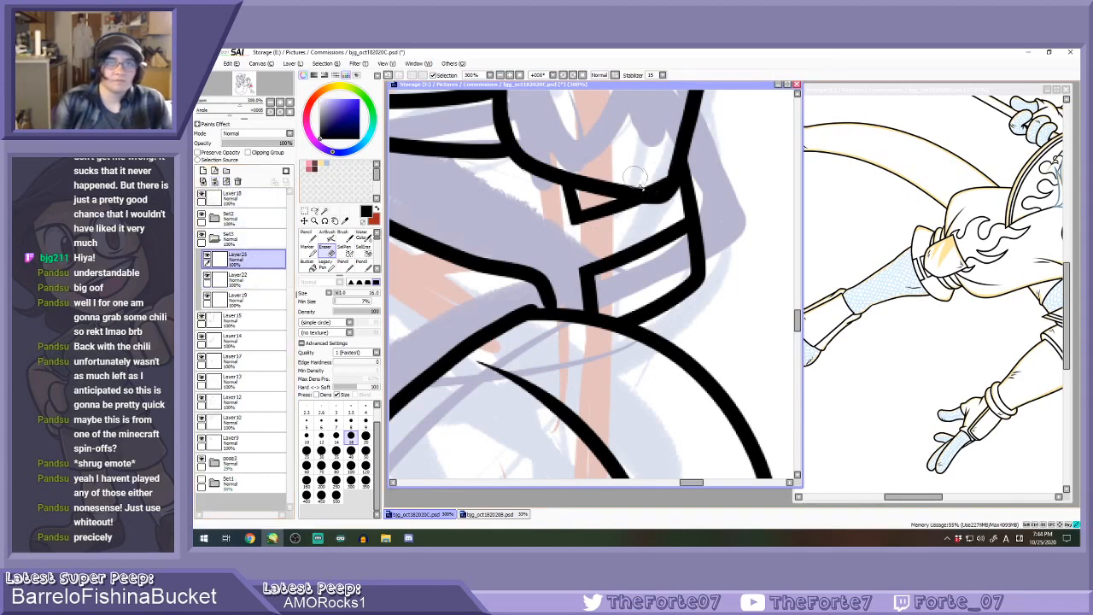
scroll(632, 181, "down", 8)
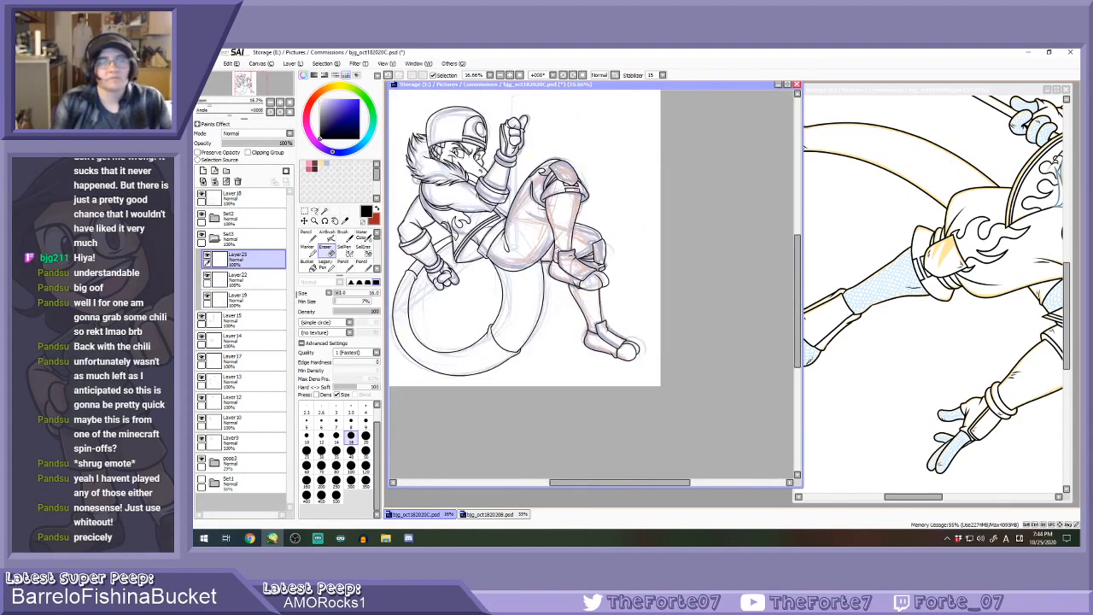
left_click(215, 181)
left_click(215, 181)
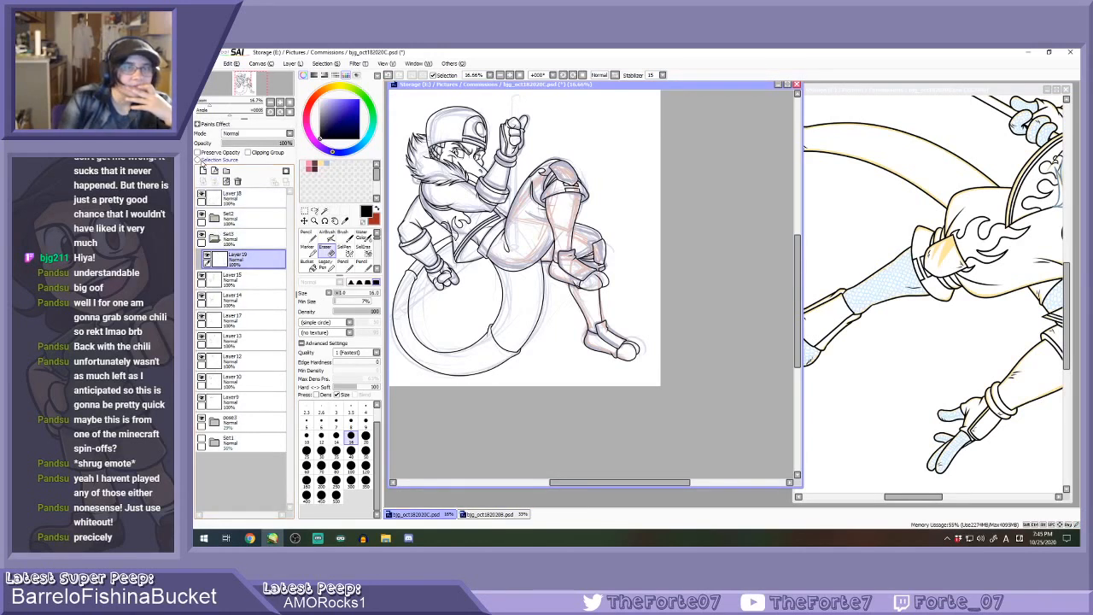
Consult the flame emblem in the reference drawing and ink the first flame tongue on the rear thigh on a new layer above Layer19.
left_click(897, 502)
left_click_drag(897, 503, 956, 502)
key("n")
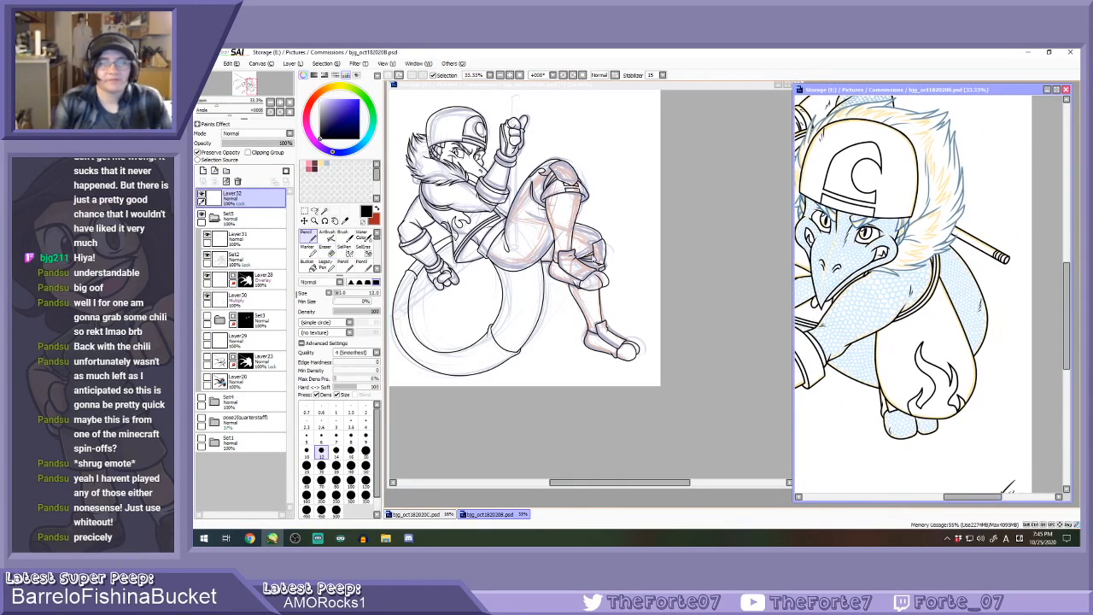
left_click(582, 237)
scroll(583, 238, "up", 3)
scroll(554, 221, "up", 2)
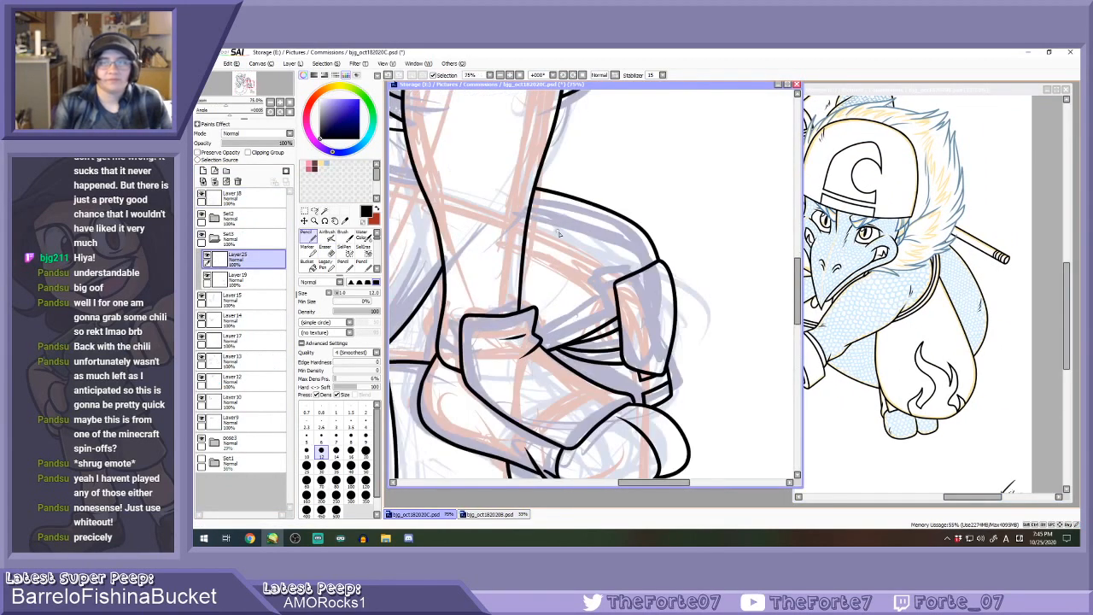
left_click_drag(550, 206, 573, 245)
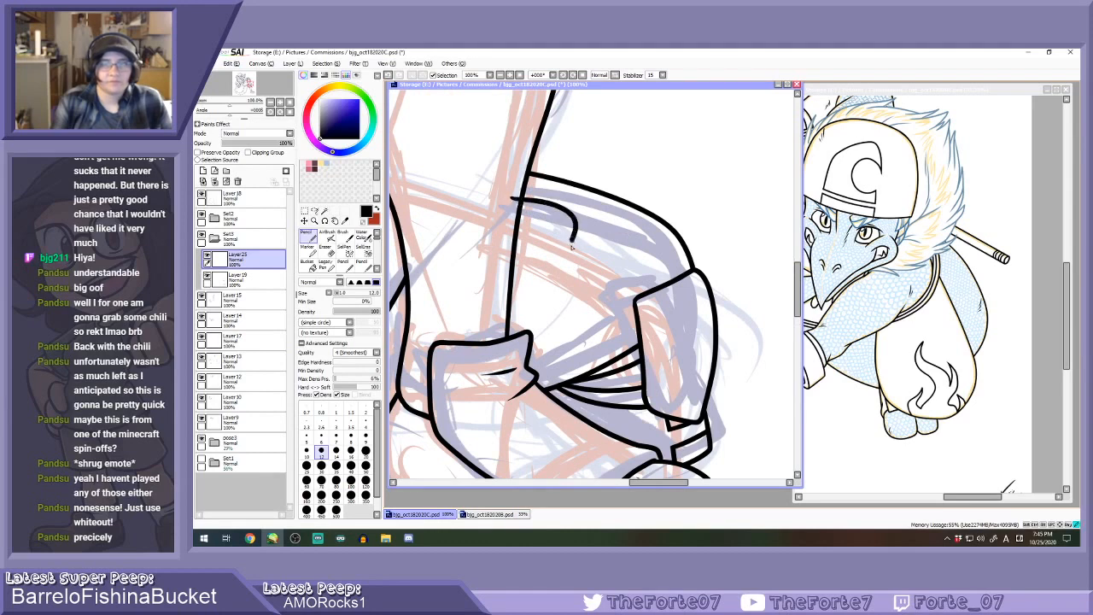
key("ctrl+z")
key("ctrl+z")
mouse_move(504, 188)
left_mouse_down()
mouse_move(560, 224)
mouse_move(566, 256)
left_mouse_up()
key("ctrl+z")
key("ctrl+z")
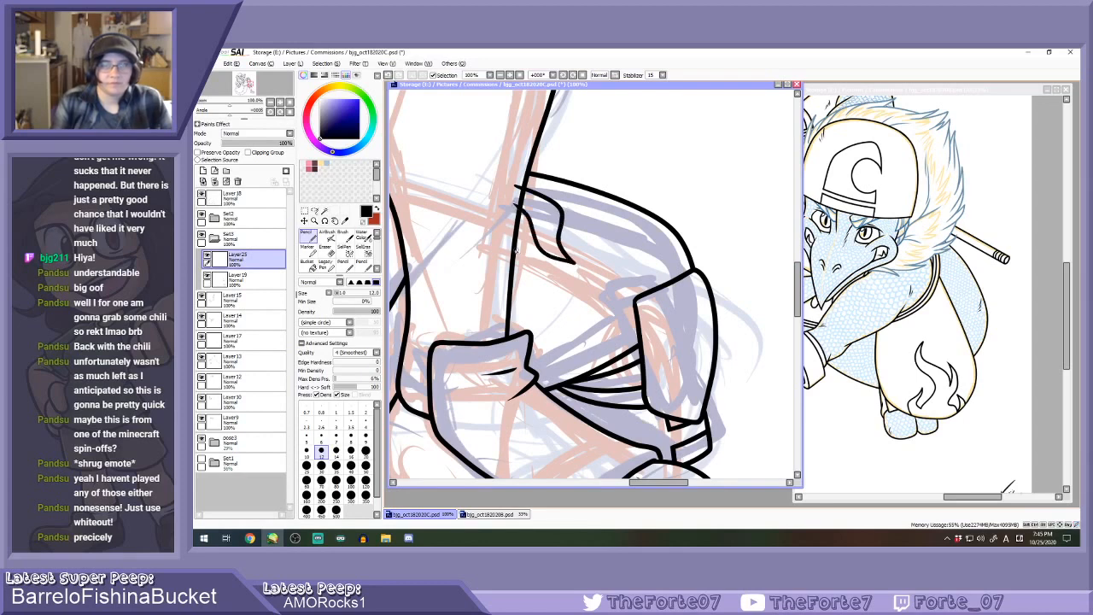
Try inking the second flame tongue and a lower curl beneath the first tongue, running toward the knee pad.
left_click_drag(512, 252, 574, 306)
key("ctrl+z")
mouse_move(517, 274)
left_mouse_down()
mouse_move(589, 319)
mouse_move(537, 319)
mouse_move(635, 333)
left_mouse_up()
key("ctrl+z")
mouse_move(510, 261)
left_mouse_down()
mouse_move(574, 310)
mouse_move(600, 318)
left_mouse_up()
left_click_drag(538, 331, 598, 353)
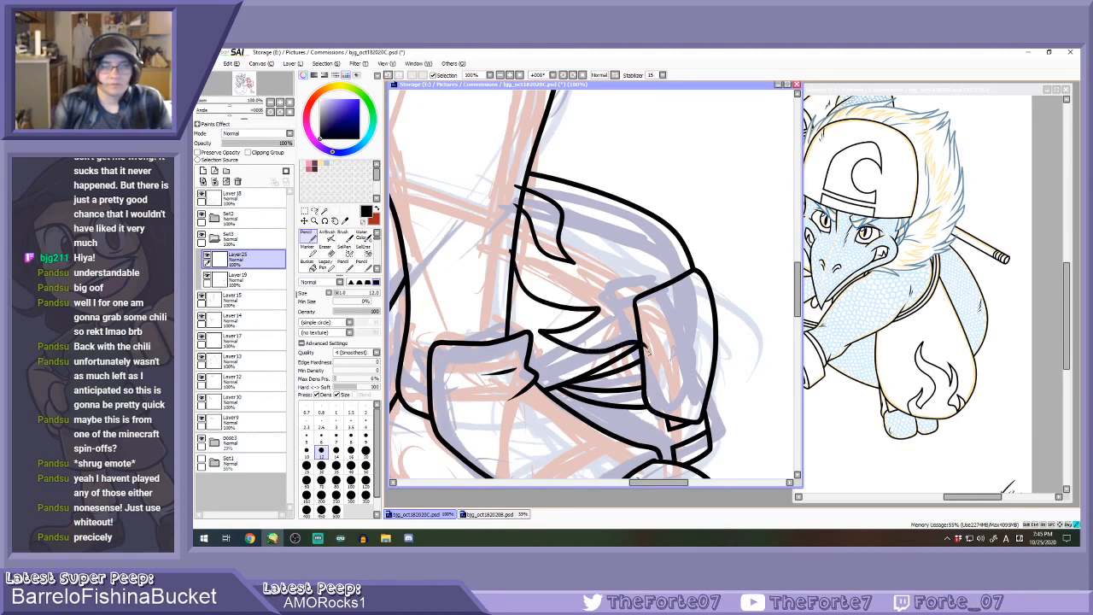
key("ctrl+z")
key("ctrl+z")
left_click_drag(512, 252, 603, 312)
left_click_drag(559, 352, 657, 352)
key("e")
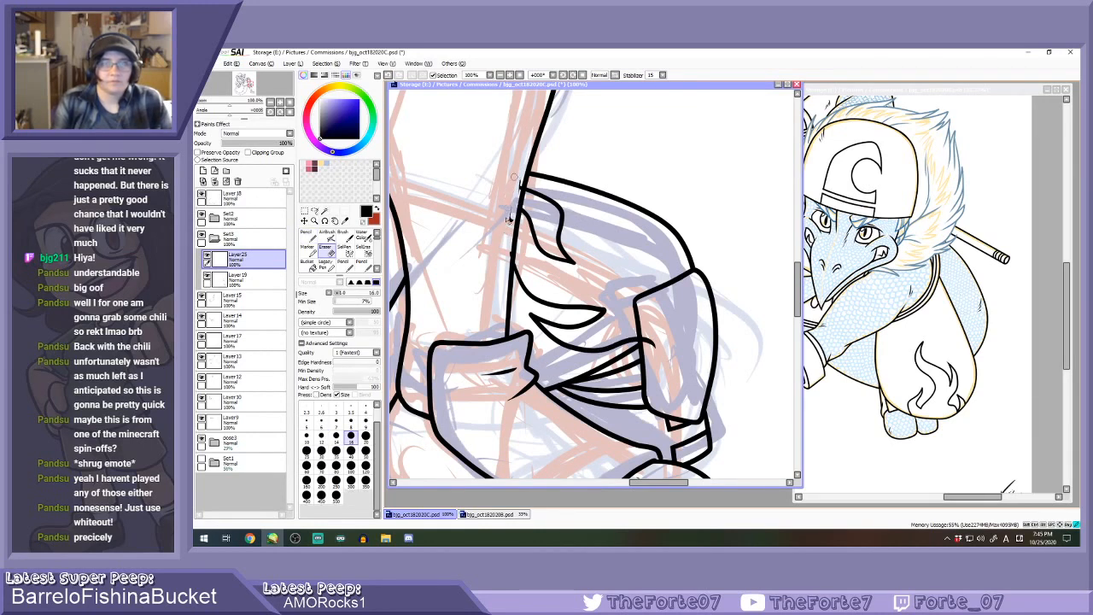
Undo all the flame emblem strokes on the rear thigh.
key("ctrl+z")
key("ctrl+z")
key("ctrl+z")
key("ctrl+z")
key("ctrl+z")
key("ctrl+z")
key("ctrl+z")
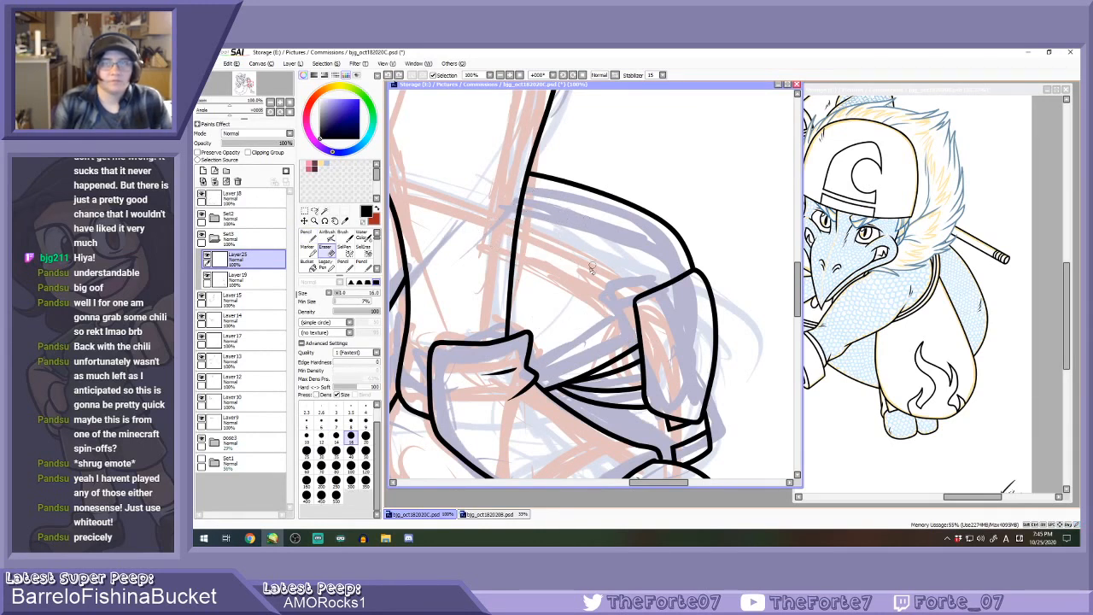
Ink a new, shorter first flame tongue near the top of the rear thigh with the Pencil at size 12.
key("n")
mouse_move(522, 185)
left_mouse_down()
mouse_move(560, 212)
mouse_move(558, 198)
mouse_move(575, 245)
mouse_move(599, 259)
left_mouse_up()
key("ctrl+z")
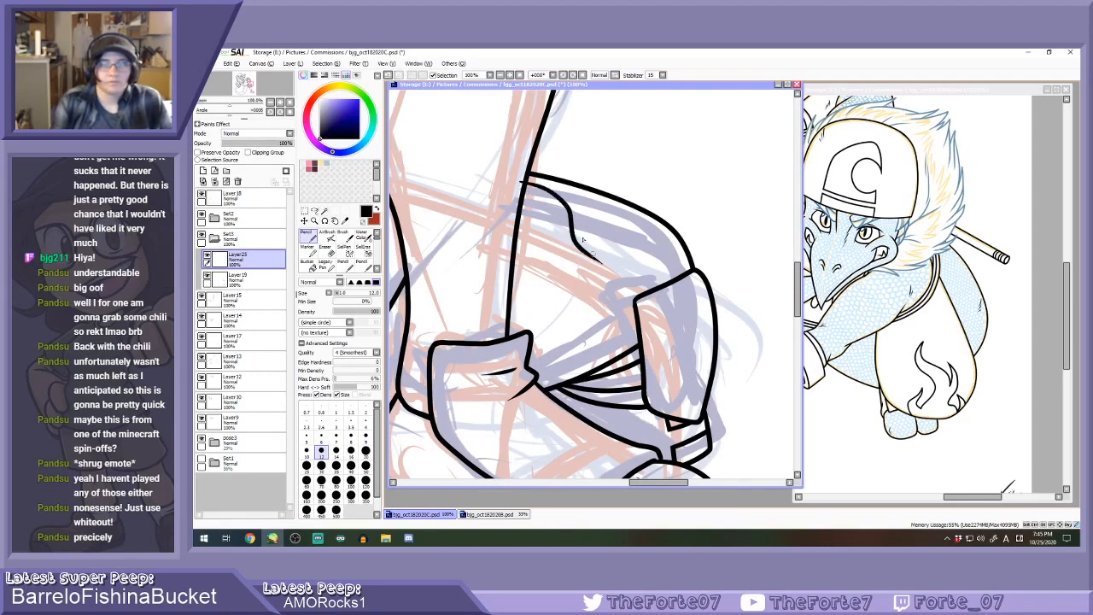
key("ctrl+z")
mouse_move(516, 180)
left_mouse_down()
mouse_move(576, 233)
mouse_move(541, 222)
mouse_move(591, 241)
left_mouse_up()
key("ctrl+z")
key("ctrl+z")
key("ctrl+z")
left_click_drag(517, 181, 560, 206)
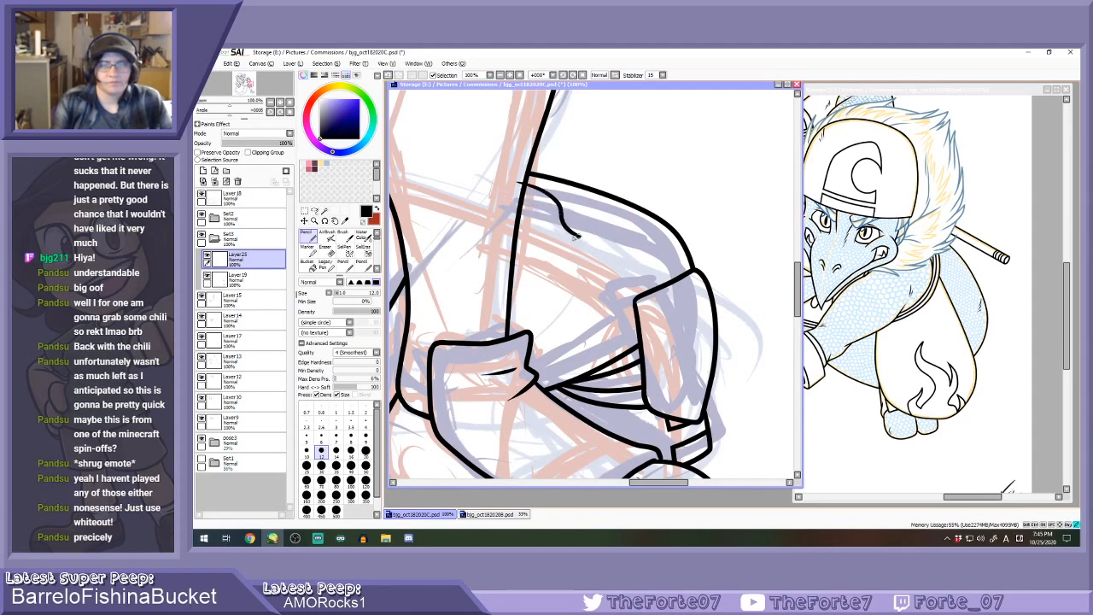
mouse_move(529, 254)
left_mouse_down()
mouse_move(570, 291)
mouse_move(614, 301)
mouse_move(602, 313)
mouse_move(606, 299)
mouse_move(550, 296)
left_mouse_up()
key("ctrl+z")
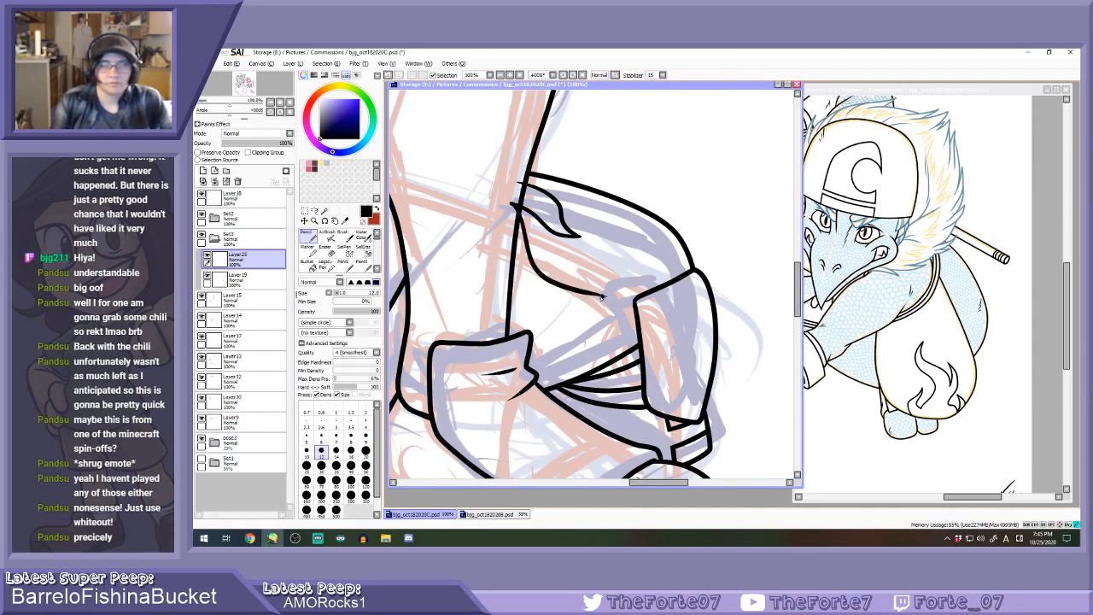
Ink the second flame tongue's long curve with a hooked curl and a lower edge ending at the knee pad.
key("ctrl+z")
key("ctrl+z")
key("ctrl+z")
key("ctrl+z")
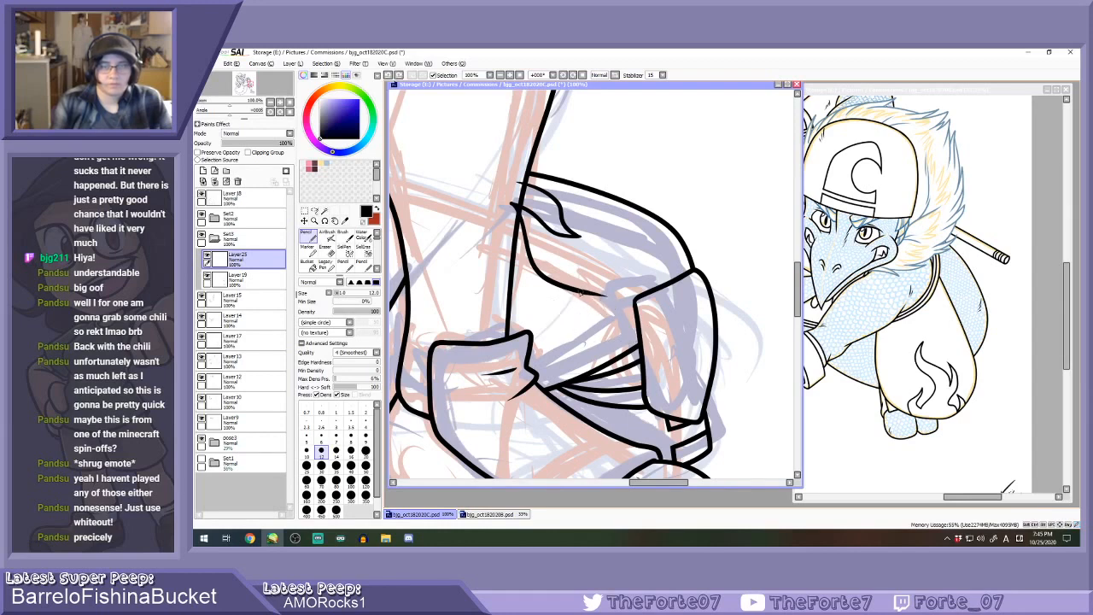
key("ctrl+z")
key("e")
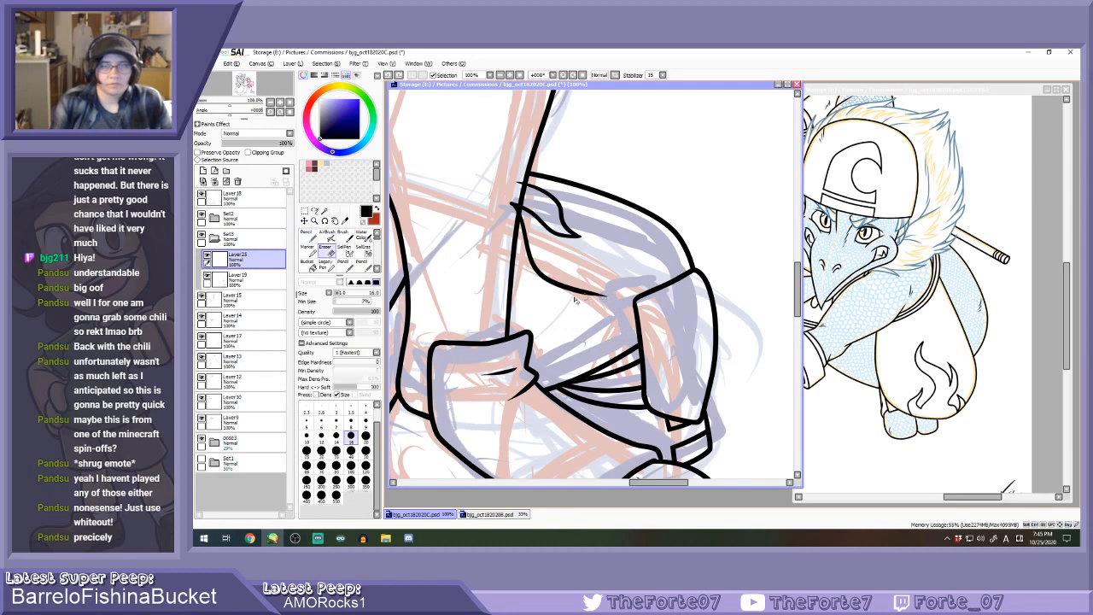
key("n")
key("e")
mouse_move(603, 296)
left_mouse_down()
mouse_move(565, 309)
mouse_move(605, 305)
mouse_move(595, 320)
mouse_move(562, 308)
mouse_move(571, 332)
mouse_move(639, 351)
left_mouse_up()
key("n")
key("ctrl+z")
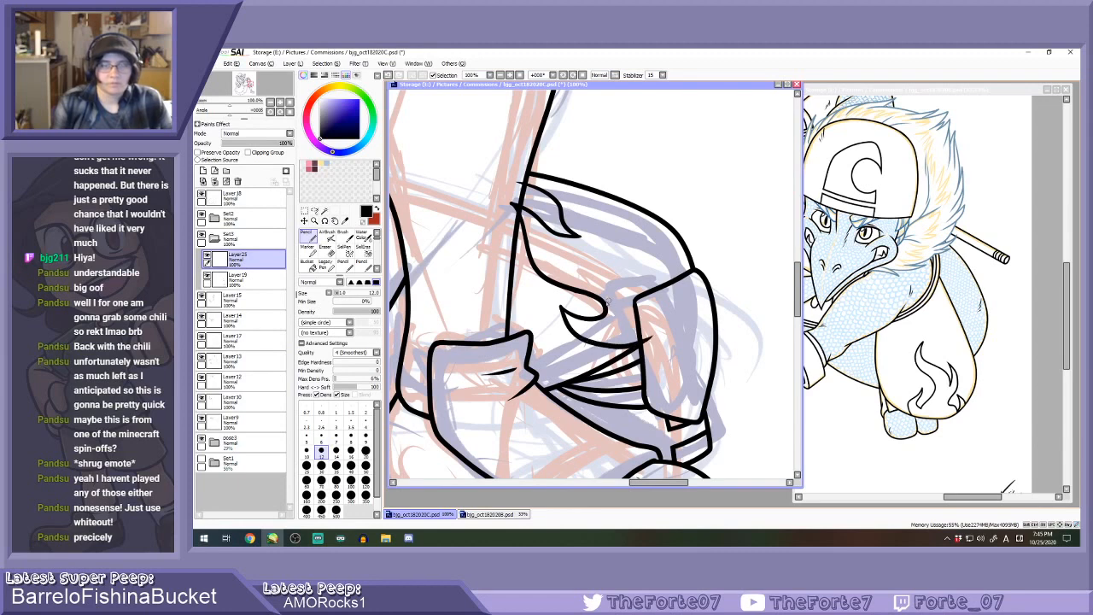
Erase the flame lines' overshooting ends at the leg line and sharpen the first tongue's tip, using Eraser size 16.
scroll(609, 298, "up", 2)
key("e")
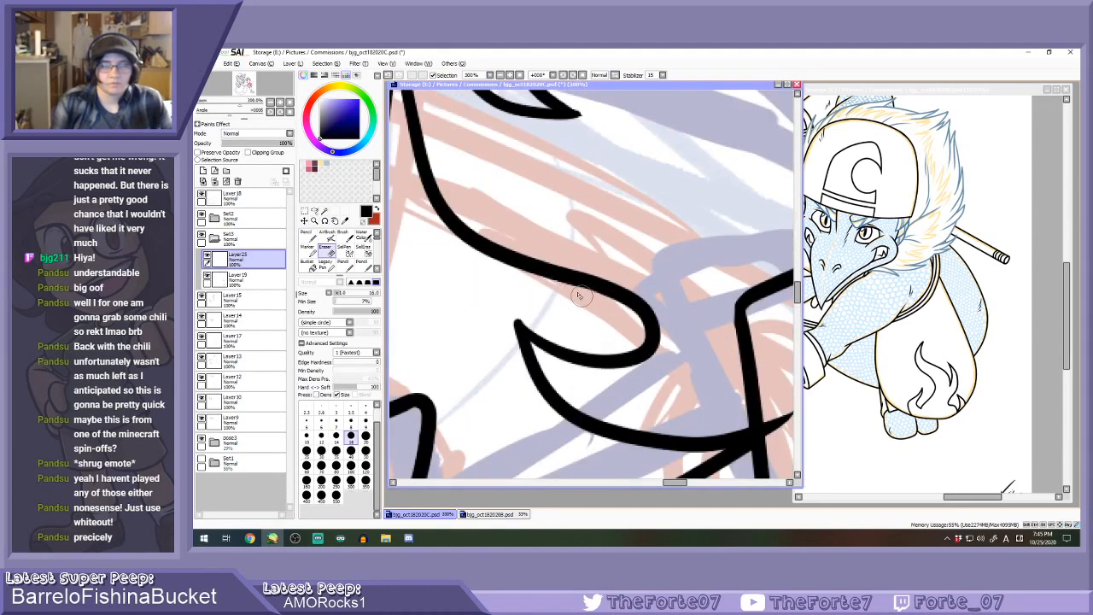
scroll(581, 298, "down", 3)
scroll(712, 367, "down", 1)
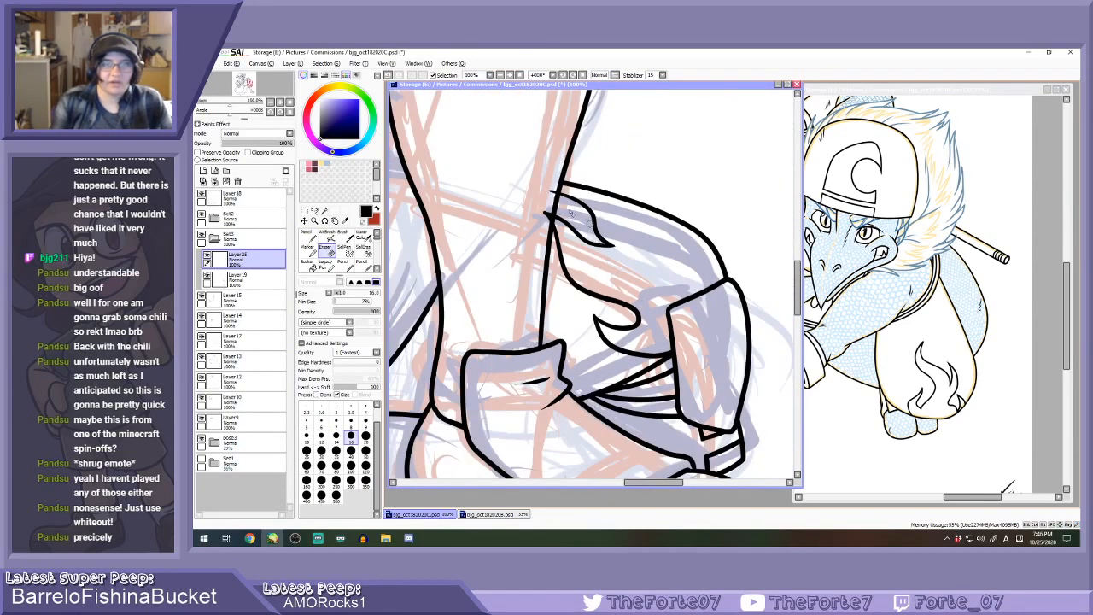
scroll(552, 224, "down", 4)
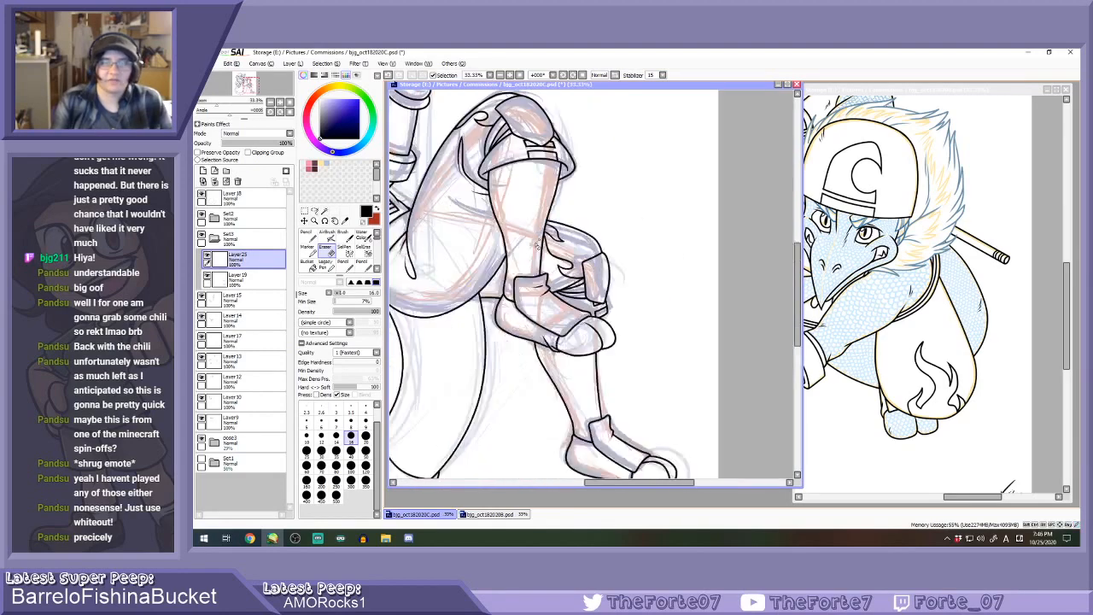
scroll(552, 245, "up", 5)
scroll(550, 241, "up", 3)
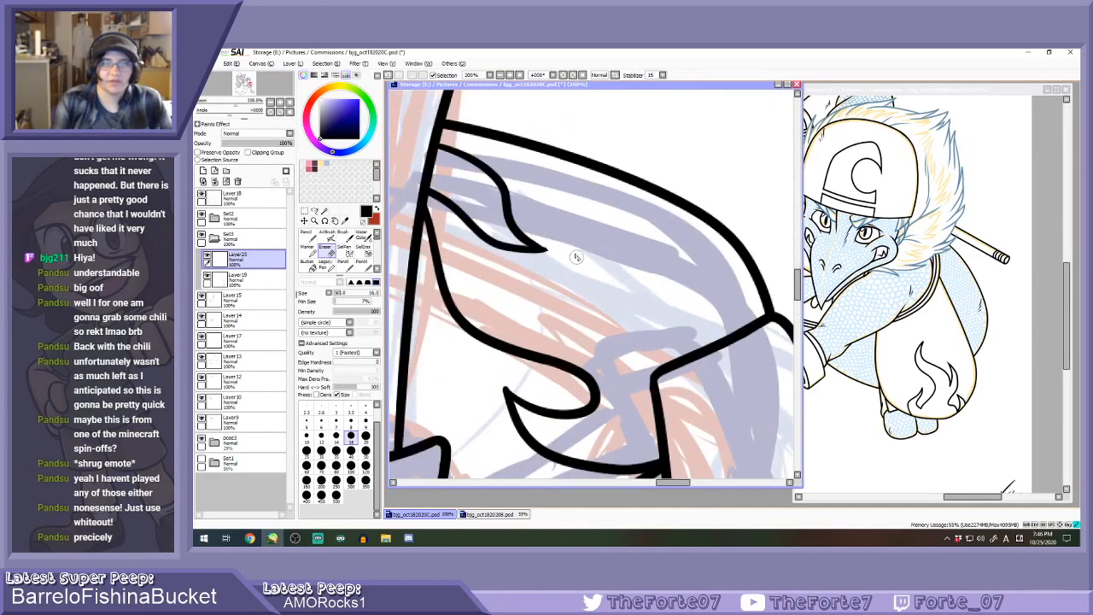
mouse_move(533, 263)
left_mouse_down()
mouse_move(520, 260)
mouse_move(578, 261)
mouse_move(561, 268)
mouse_move(584, 252)
left_mouse_up()
key("e")
scroll(555, 260, "down", 8)
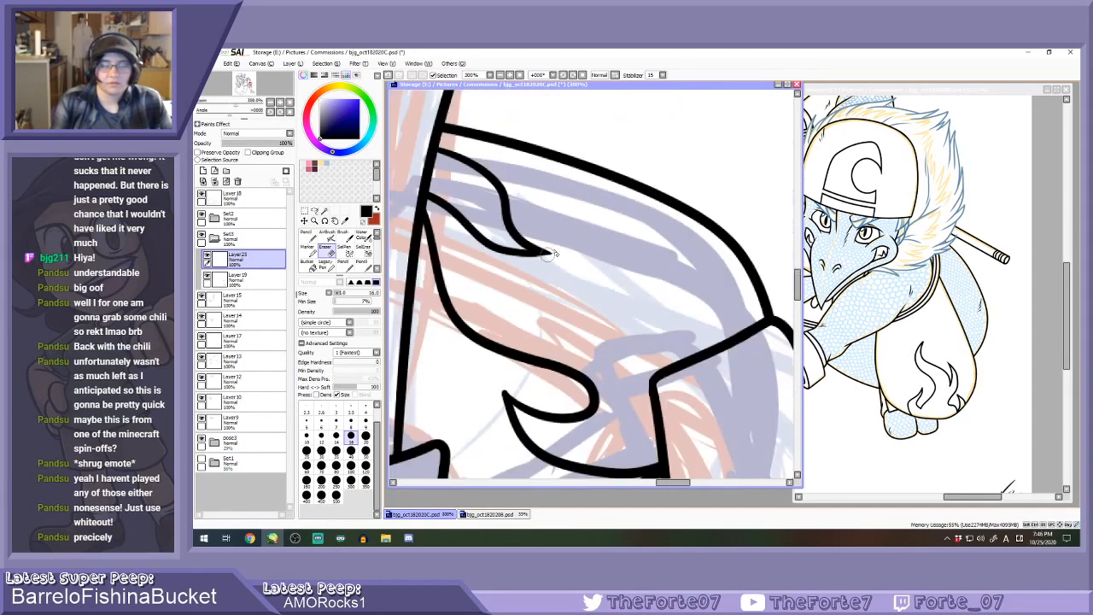
scroll(513, 285, "up", 1)
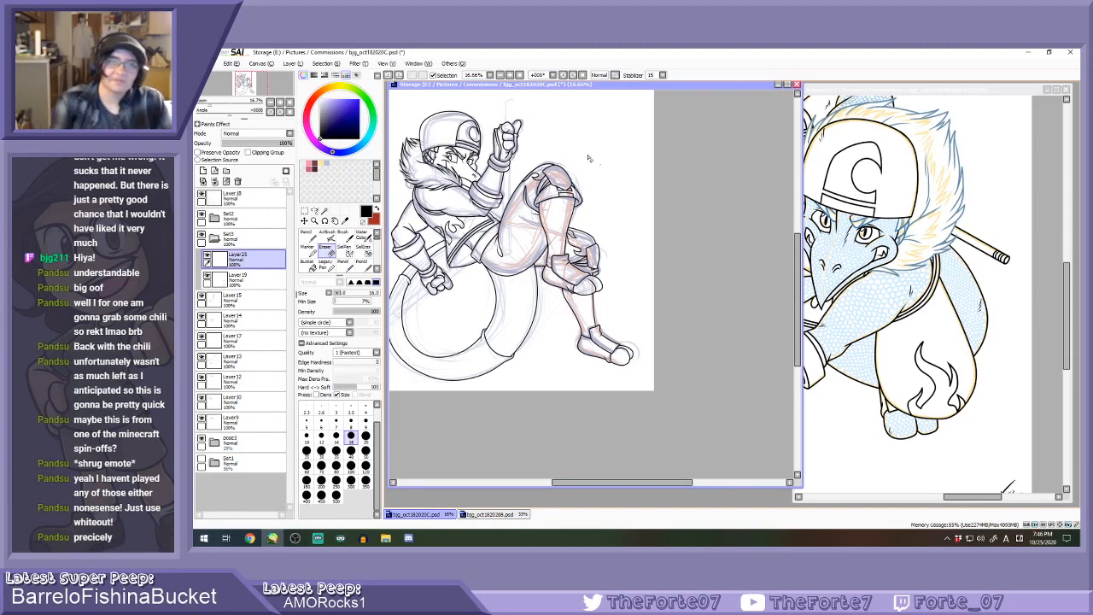
Rotate the canvas so the rear thigh hangs downward and clear the inked flame emblem from it.
left_click(573, 75)
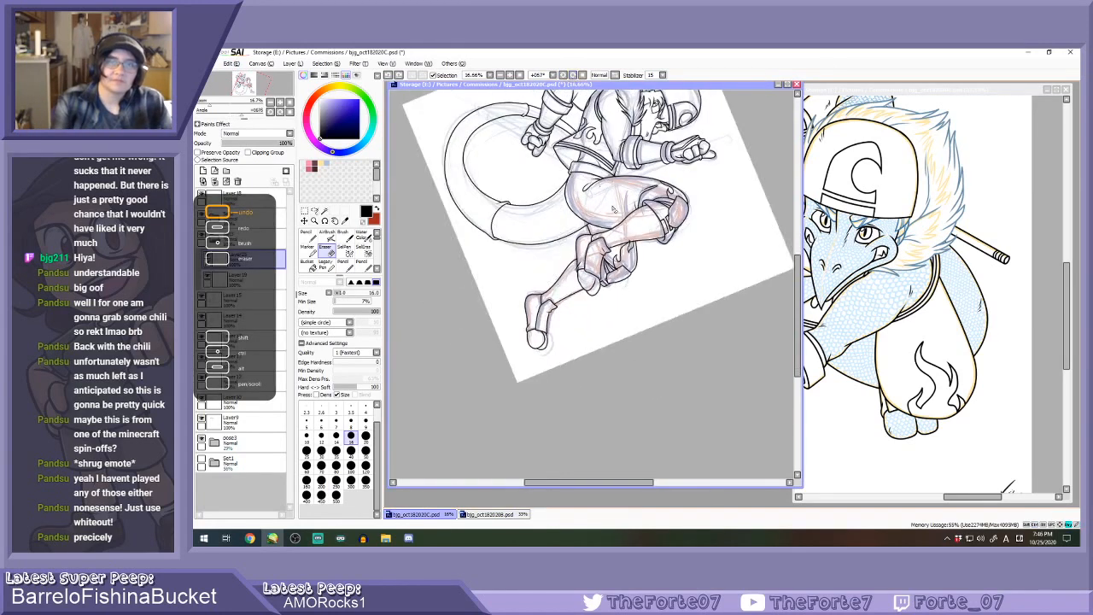
scroll(645, 266, "up", 2)
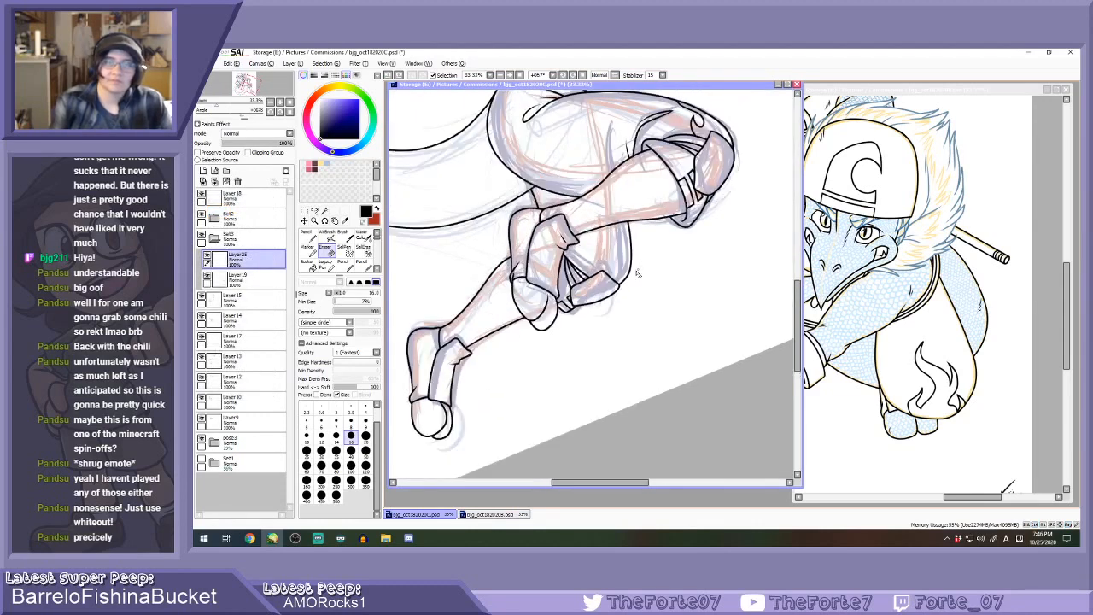
key("n")
scroll(603, 254, "up", 2)
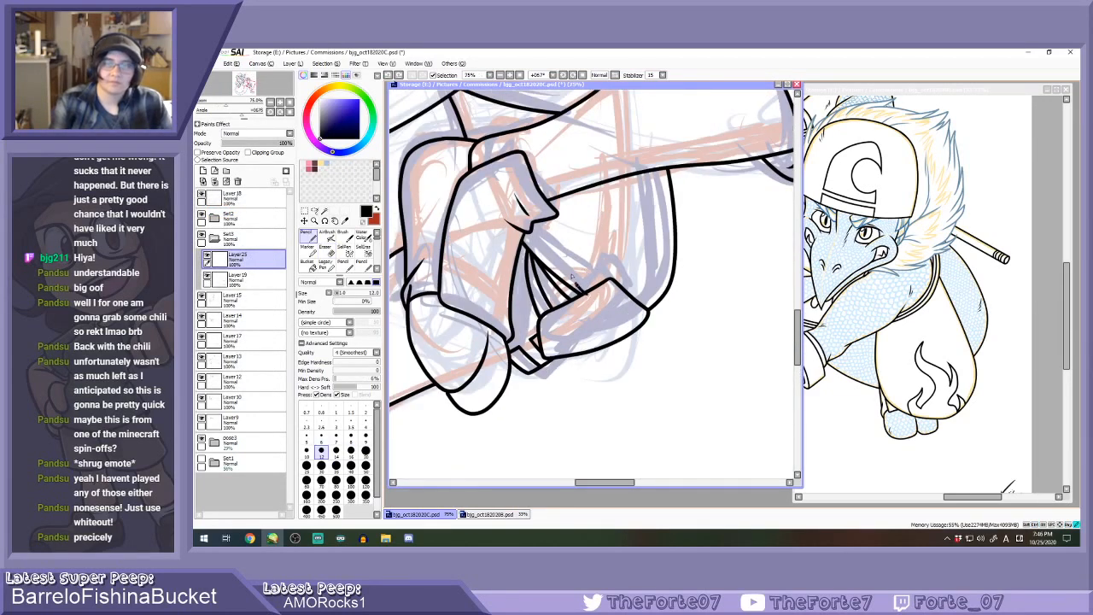
Try inking the flame emblem as curved tongues rising from the knee pad's edge.
left_click_drag(611, 221, 619, 271)
key("ctrl+z")
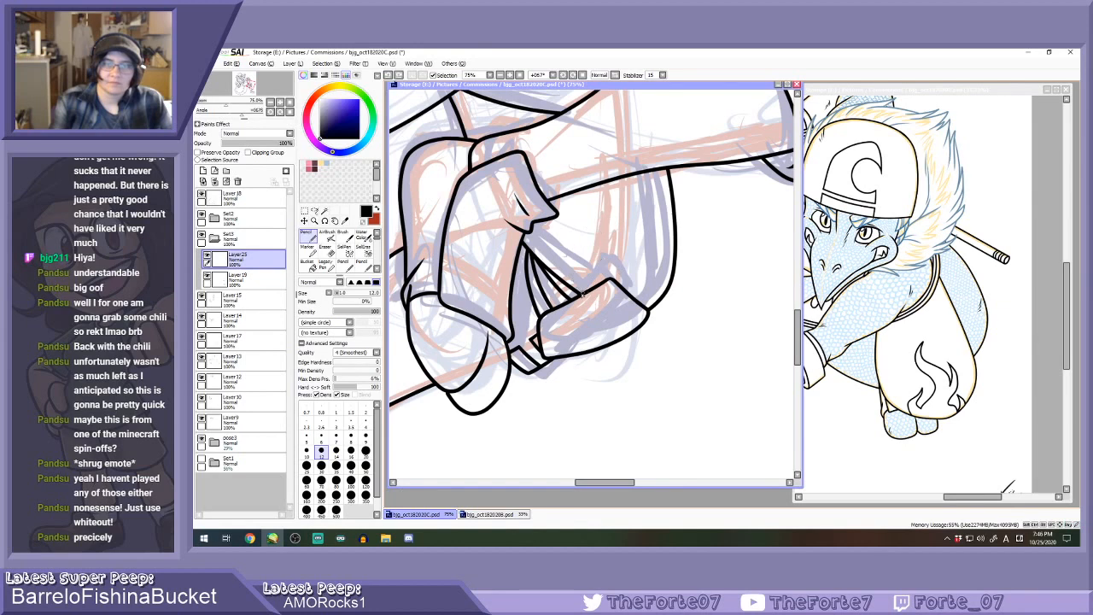
left_click_drag(621, 217, 599, 274)
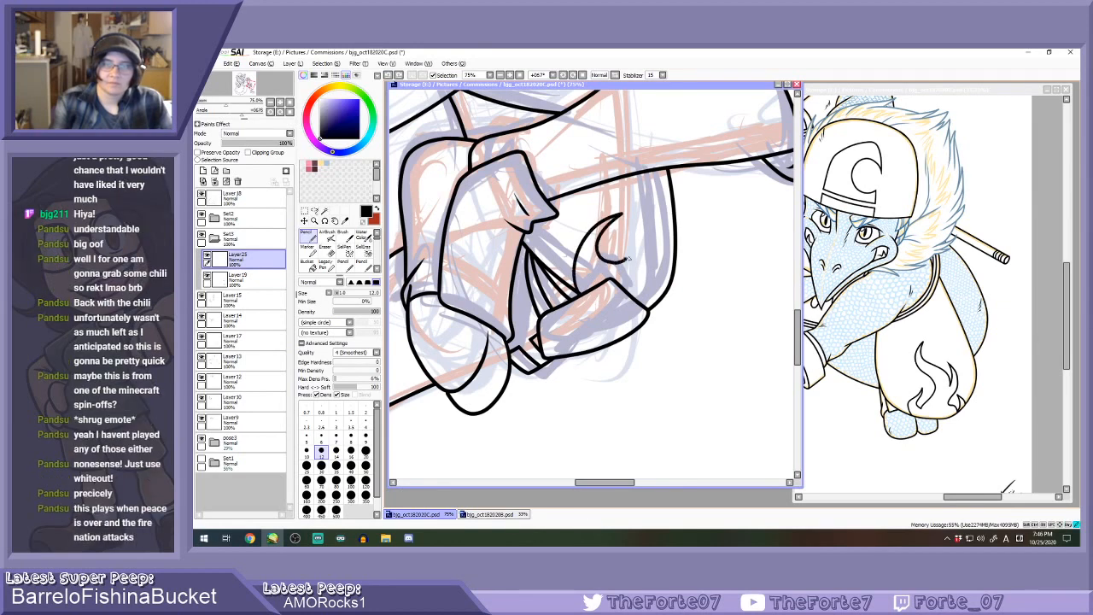
key("ctrl+z")
left_click_drag(581, 258, 622, 216)
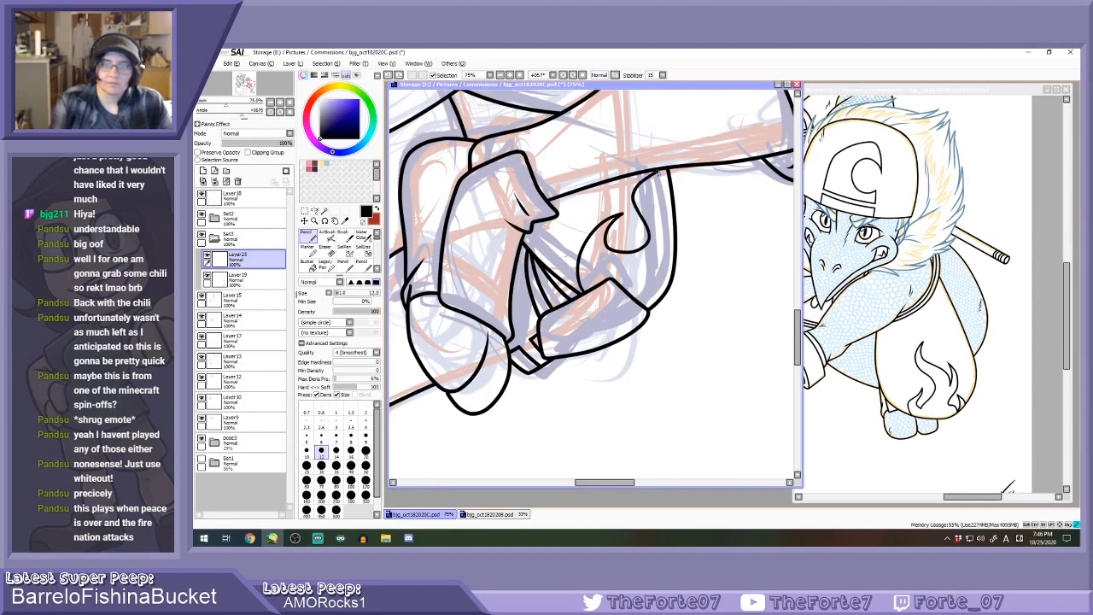
key("ctrl+z")
left_click_drag(582, 275, 627, 206)
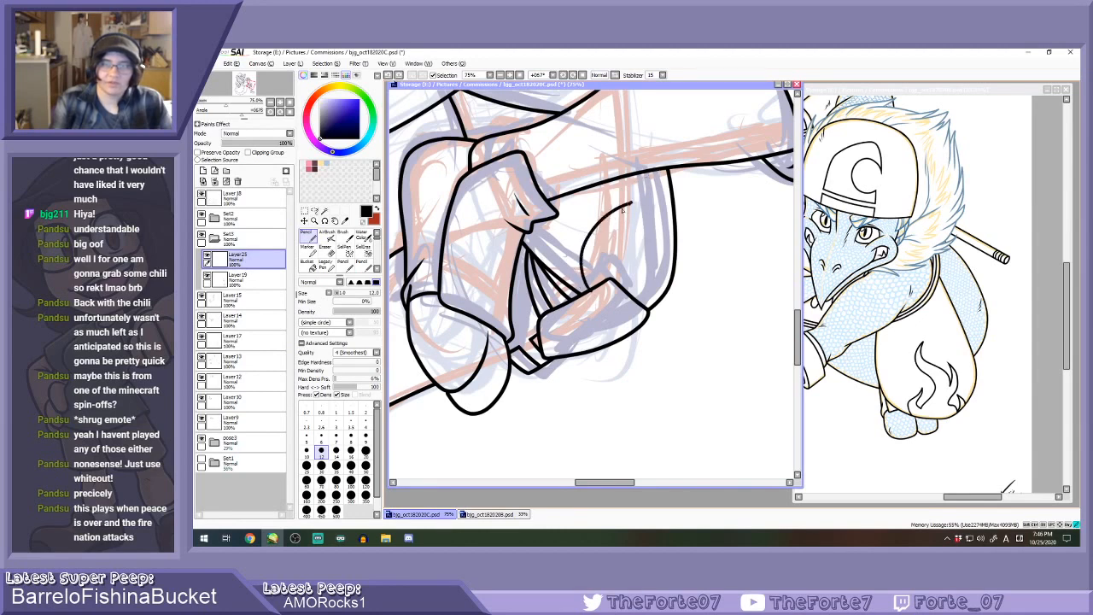
key("ctrl+z")
left_click_drag(586, 293, 617, 217)
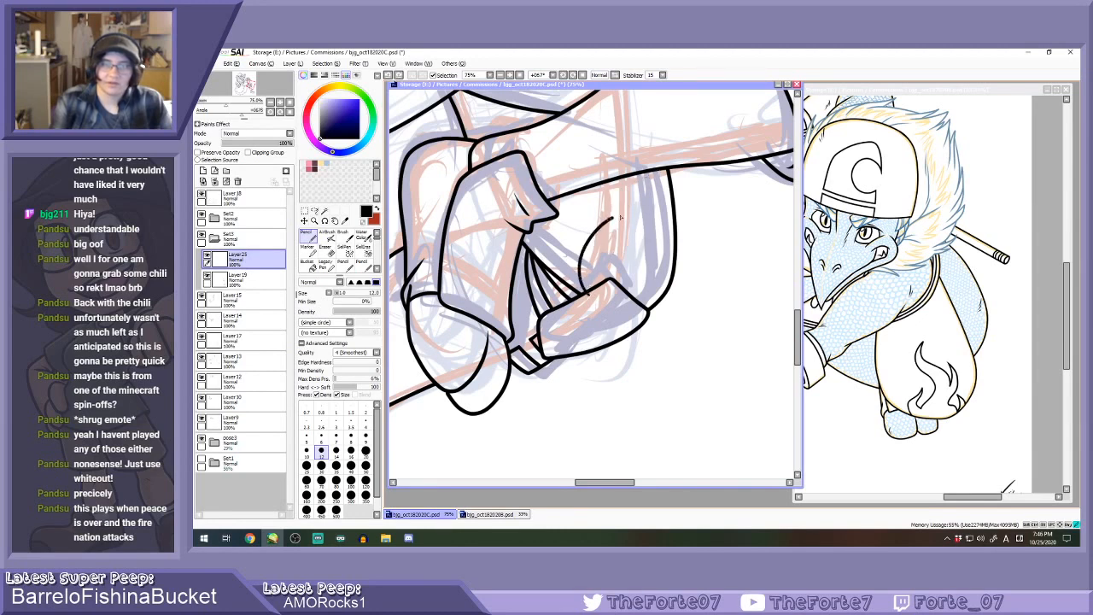
key("ctrl+z")
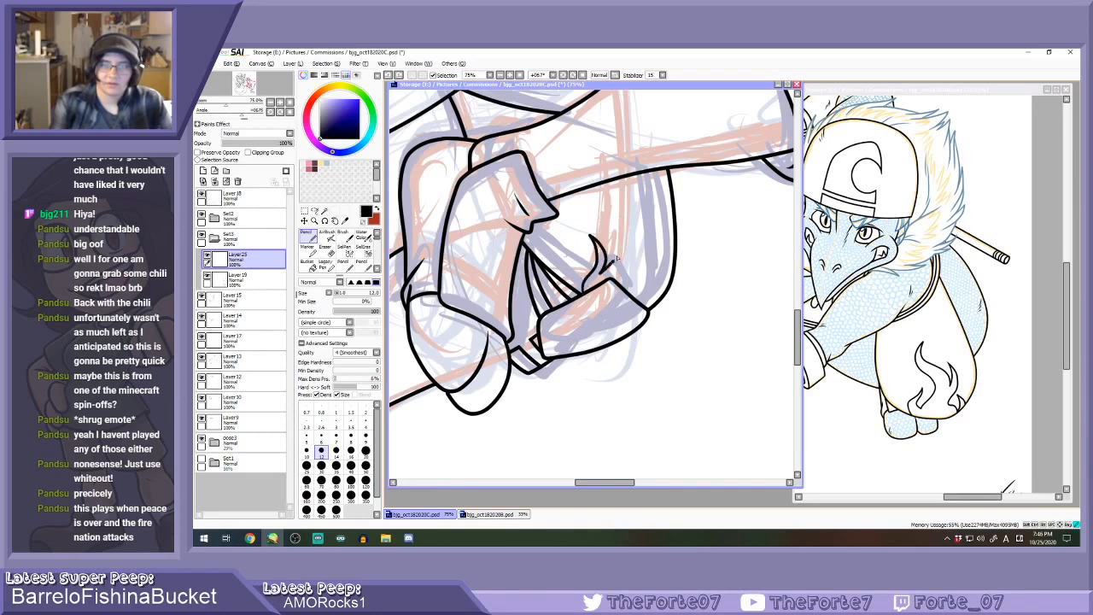
key("ctrl+z")
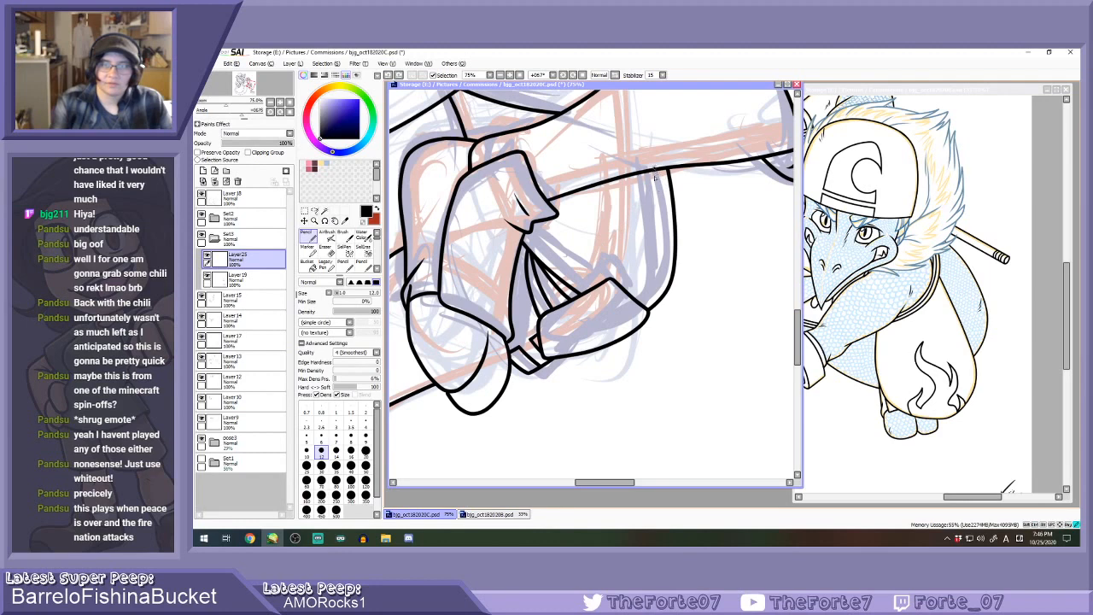
Ink a narrow flame tongue where the rear thigh meets the front leg line, plus the longer curve beside it.
left_click_drag(662, 175, 645, 222)
key("ctrl+z")
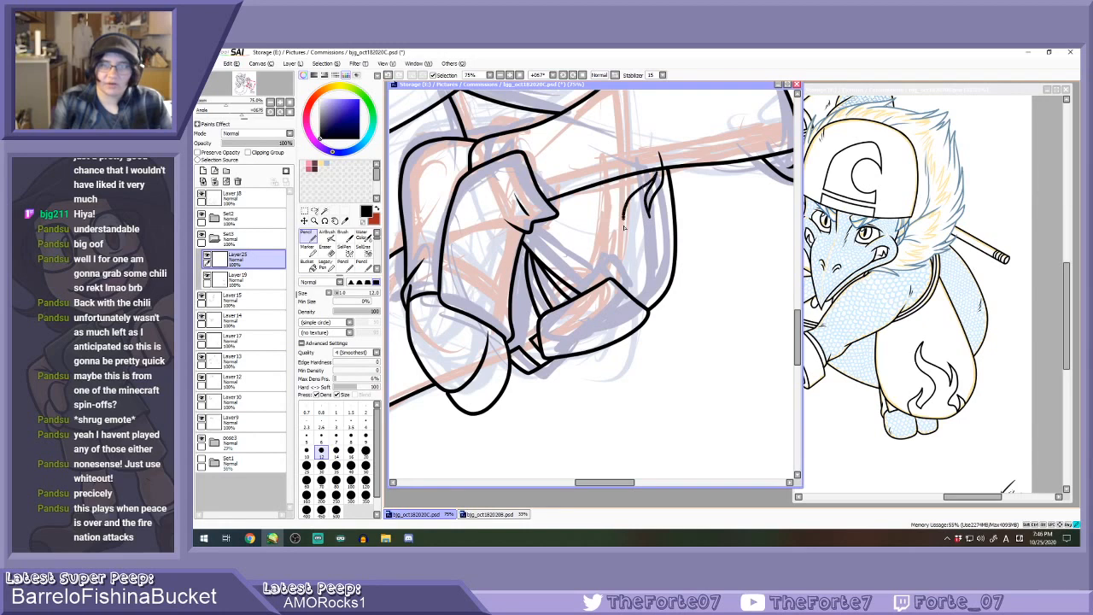
mouse_move(633, 263)
left_mouse_down()
mouse_move(616, 234)
mouse_move(608, 292)
mouse_move(601, 284)
left_mouse_up()
key("ctrl+z")
key("ctrl+z")
key("ctrl+z")
key("ctrl+z")
key("ctrl+y")
scroll(632, 259, "up", 1)
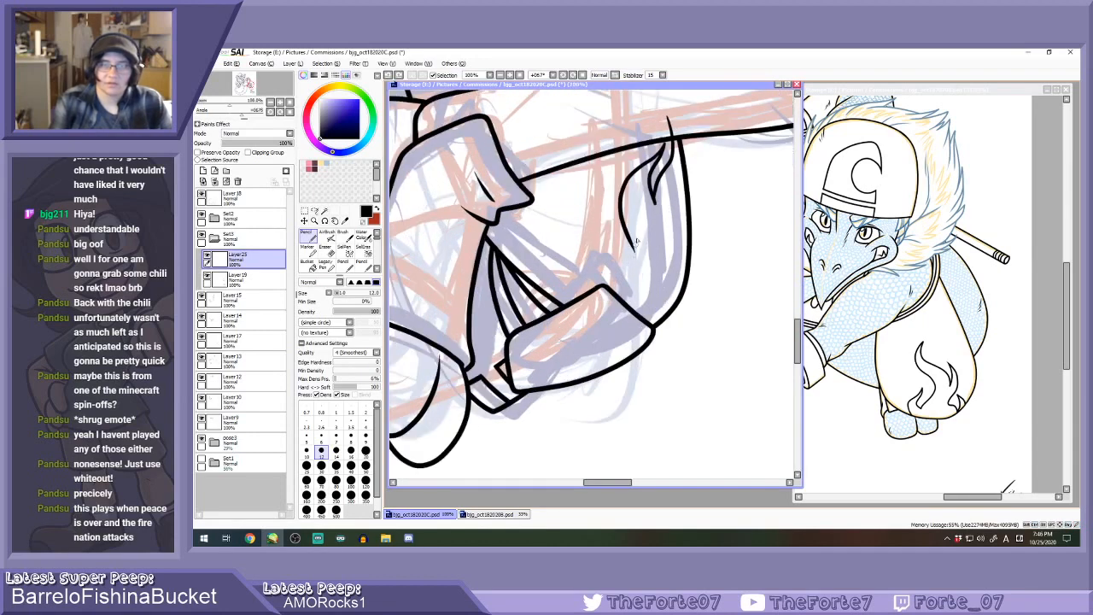
Erase the rough end of the small flame lick near the top of the thigh to sharpen its tip.
key("e")
scroll(671, 195, "up", 1)
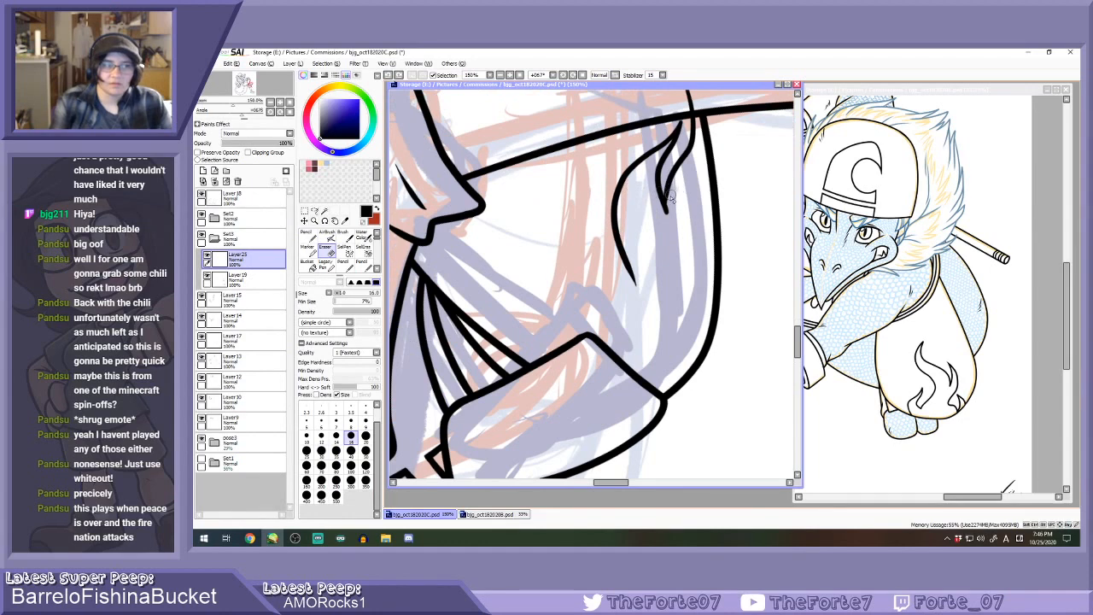
scroll(670, 202, "up", 2)
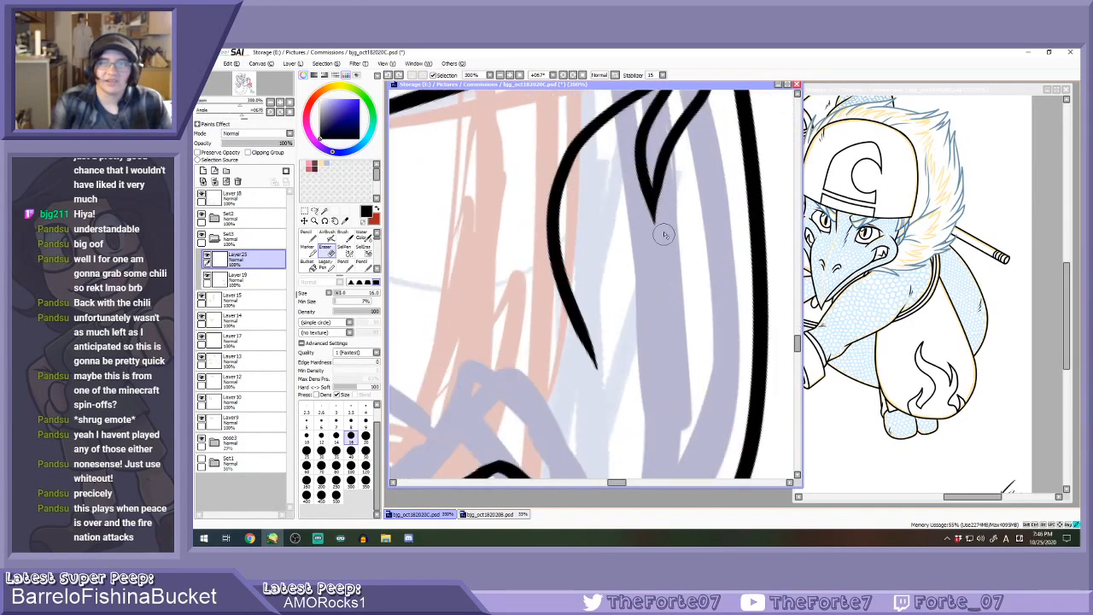
scroll(665, 255, "down", 3)
Ink the flame's long inner curve and a second pointed lick running down to the knee band, undoing stray strokes.
key("n")
scroll(632, 282, "up", 1)
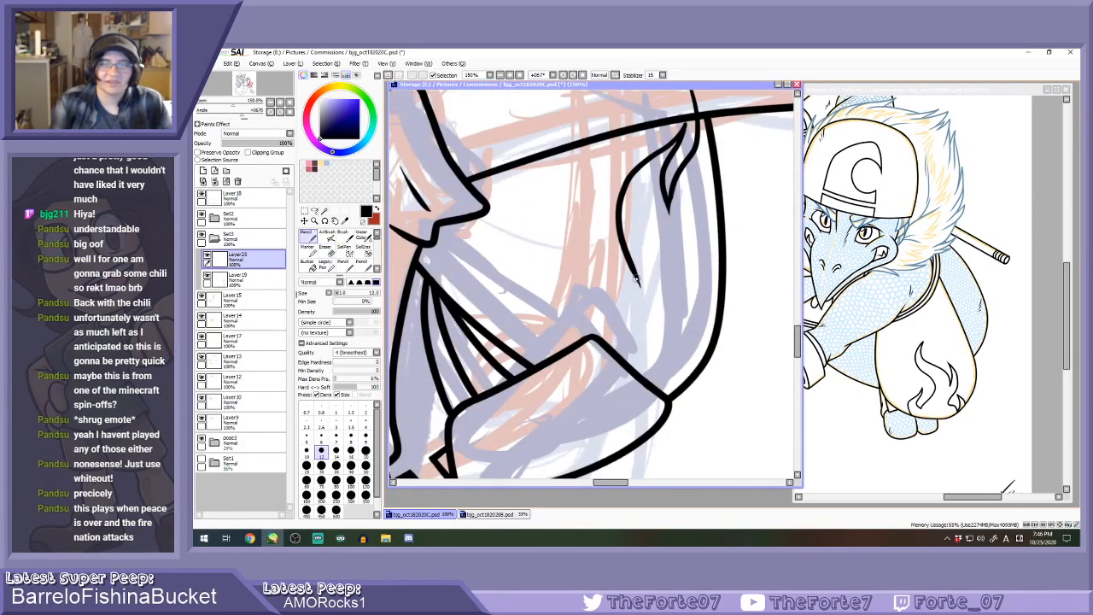
mouse_move(641, 292)
left_mouse_down()
mouse_move(625, 313)
mouse_move(599, 265)
mouse_move(634, 316)
mouse_move(594, 292)
mouse_move(604, 256)
mouse_move(627, 257)
mouse_move(639, 309)
mouse_move(593, 304)
mouse_move(598, 254)
mouse_move(576, 277)
mouse_move(589, 367)
left_mouse_up()
key("ctrl+z")
key("ctrl+z")
Erase the excess at the second flame lick's tip and the line overshooting the top of the thigh.
key("e")
scroll(600, 262, "up", 2)
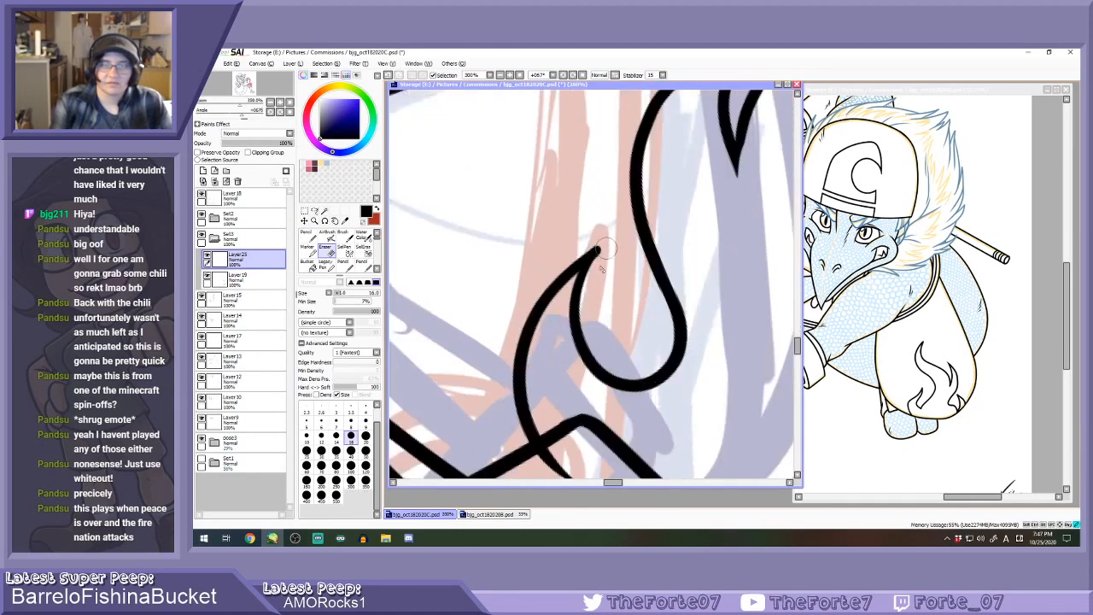
scroll(574, 263, "down", 2)
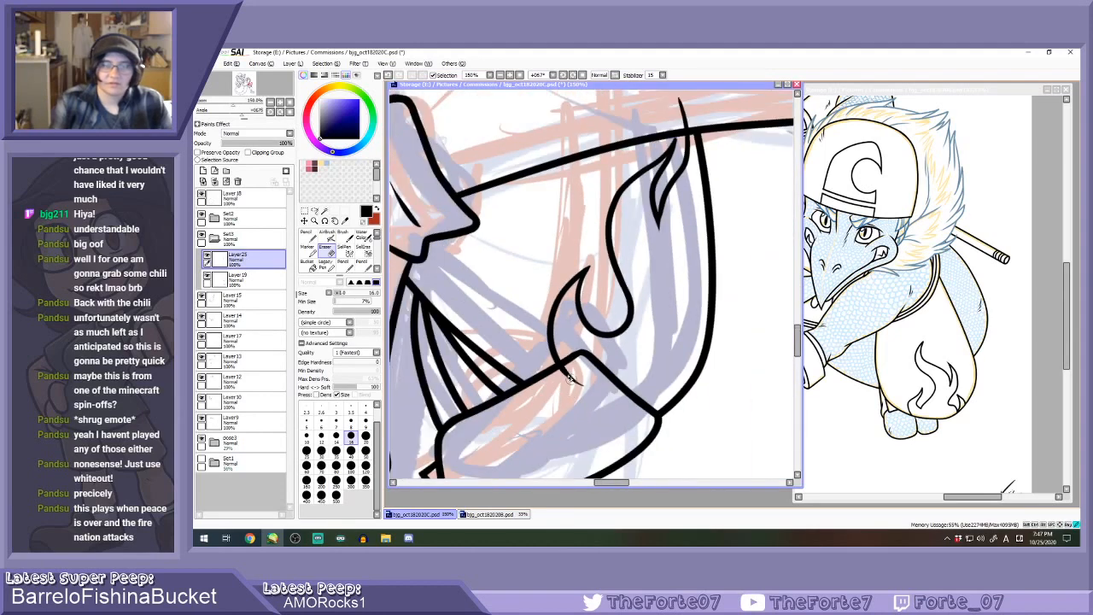
key("Home")
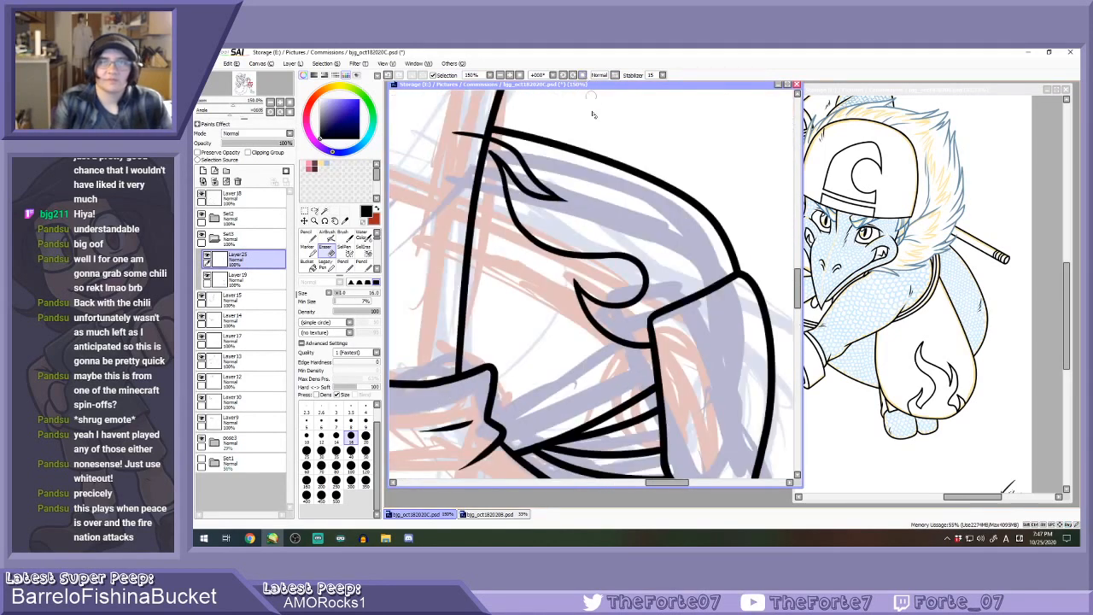
left_click_drag(479, 137, 453, 135)
Compare the whole figure with the flame emblem and clothing in the bjg_oct182020B.psd reference drawing.
scroll(471, 150, "down", 2)
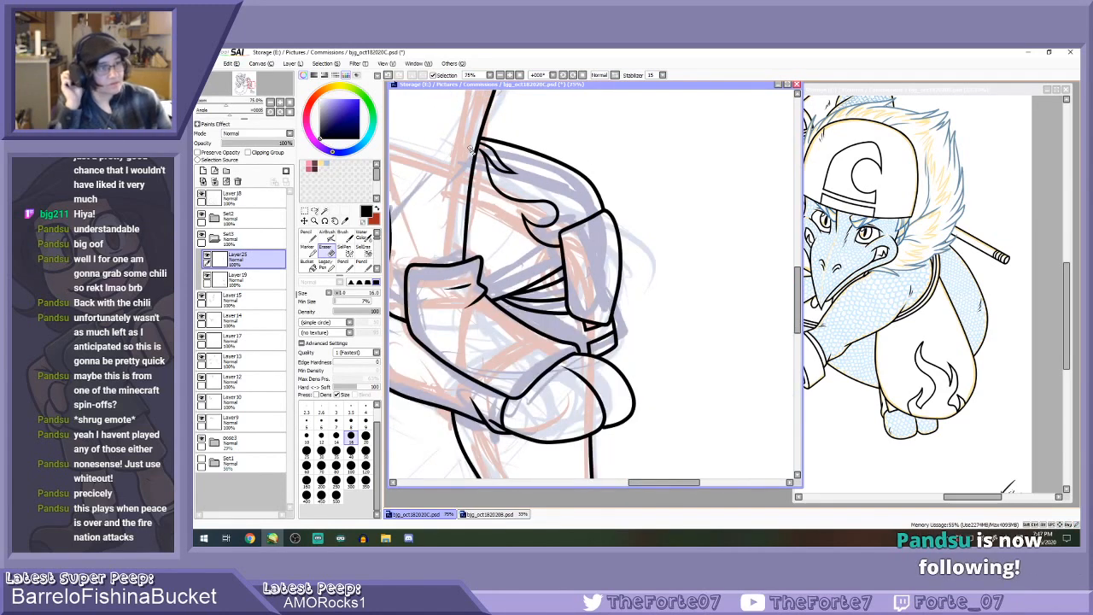
scroll(471, 148, "down", 1)
scroll(607, 312, "down", 3)
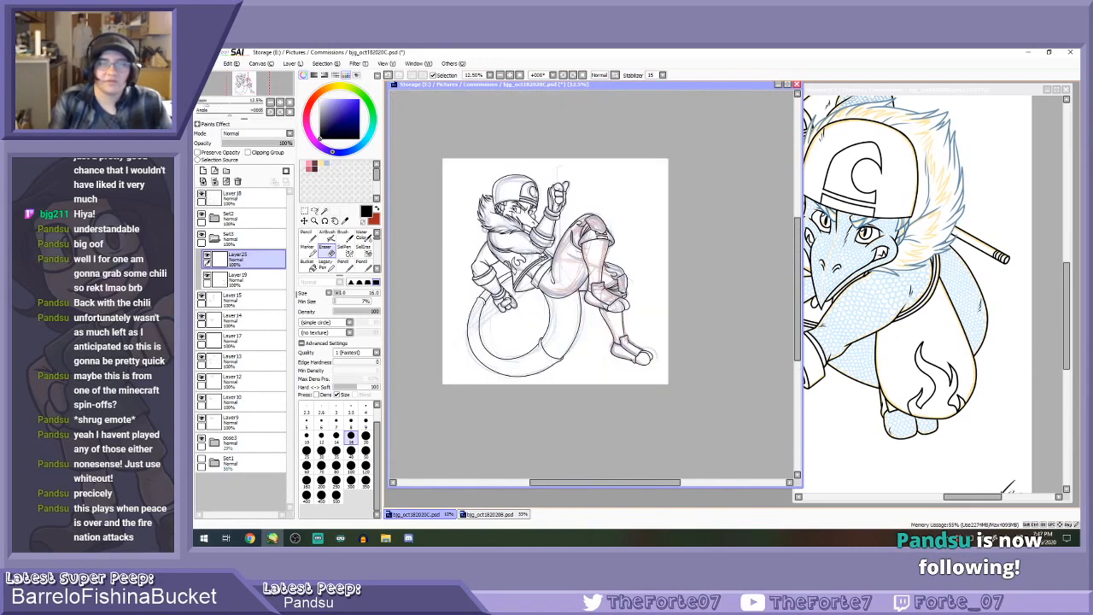
scroll(527, 252, "up", 1)
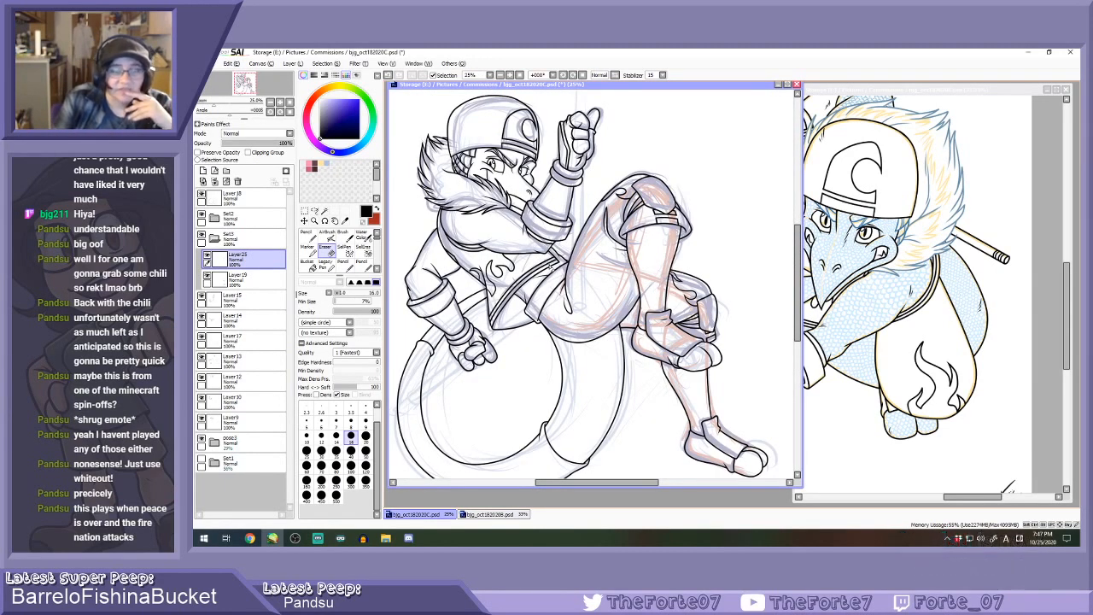
mouse_move(944, 499)
left_mouse_down()
mouse_move(906, 495)
mouse_move(948, 497)
mouse_move(936, 492)
left_mouse_up()
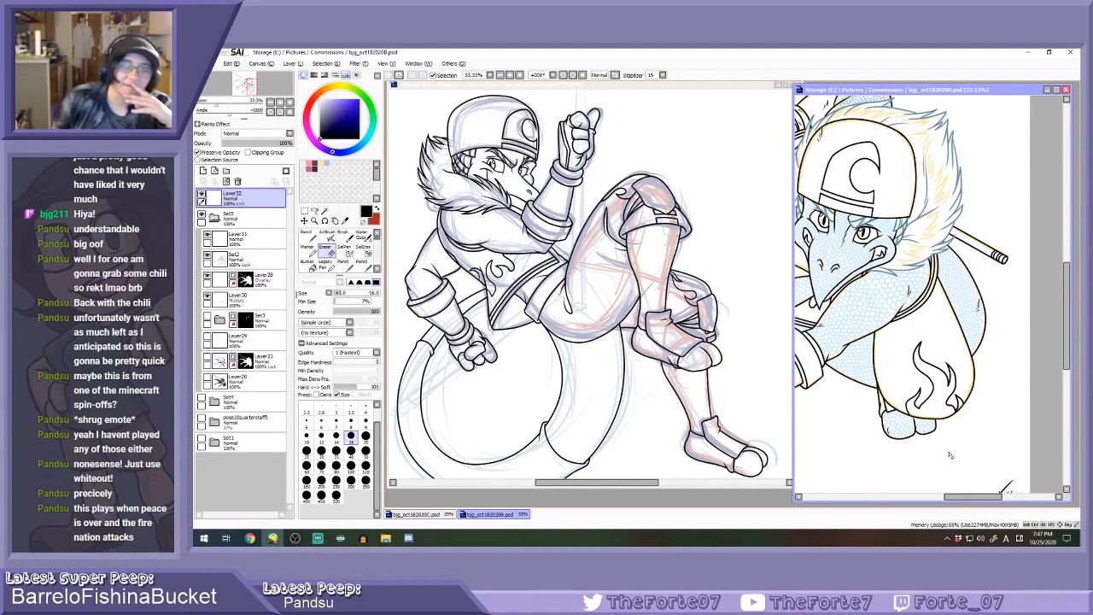
scroll(1062, 283, "down", 2)
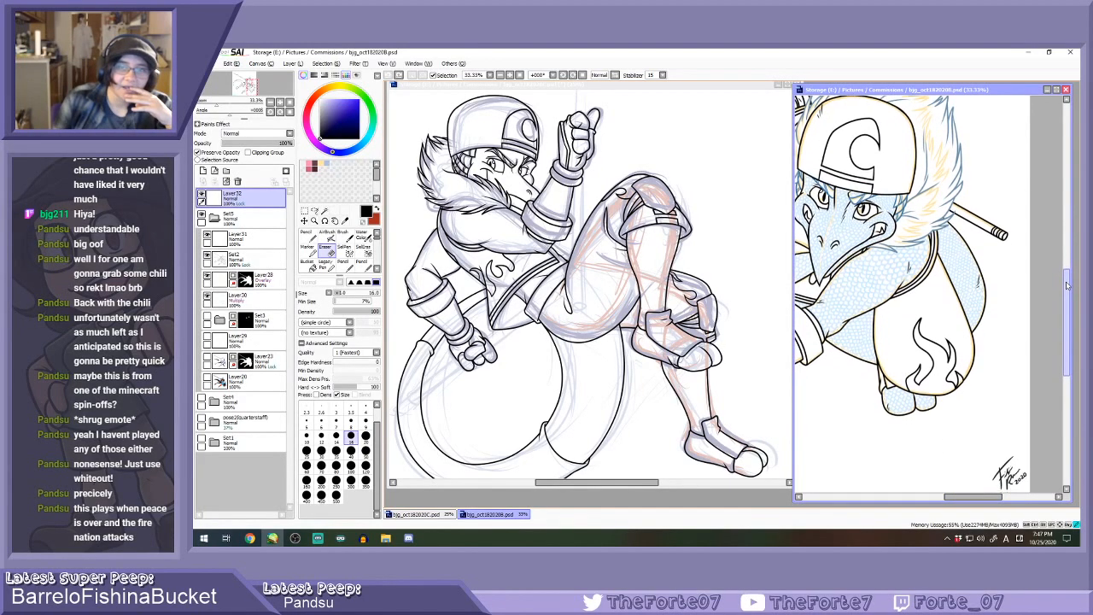
left_click_drag(1065, 282, 1066, 283)
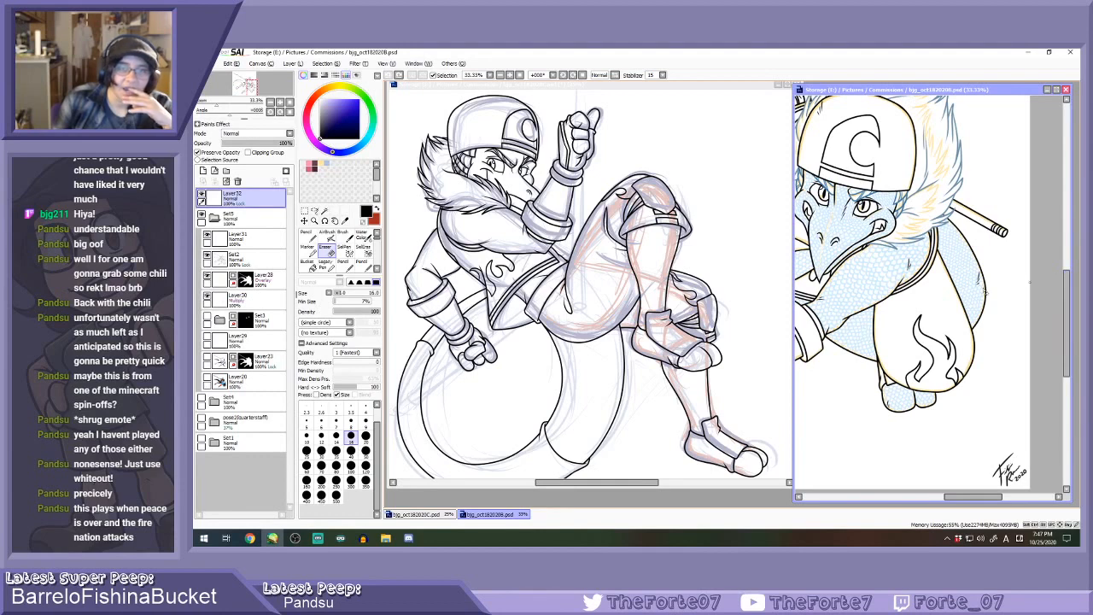
left_click(499, 256)
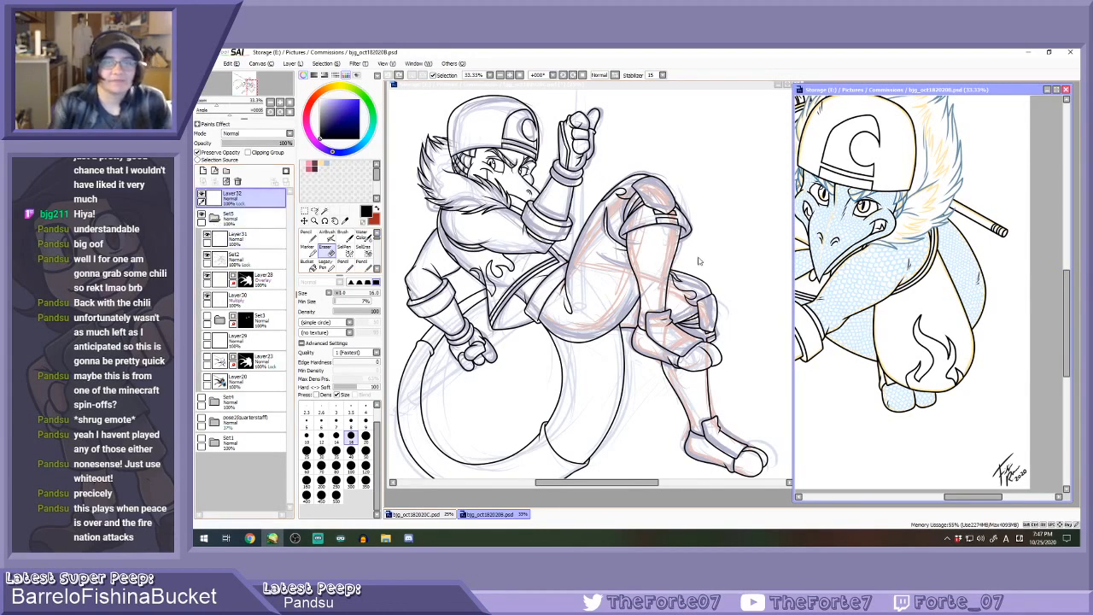
scroll(722, 250, "down", 1)
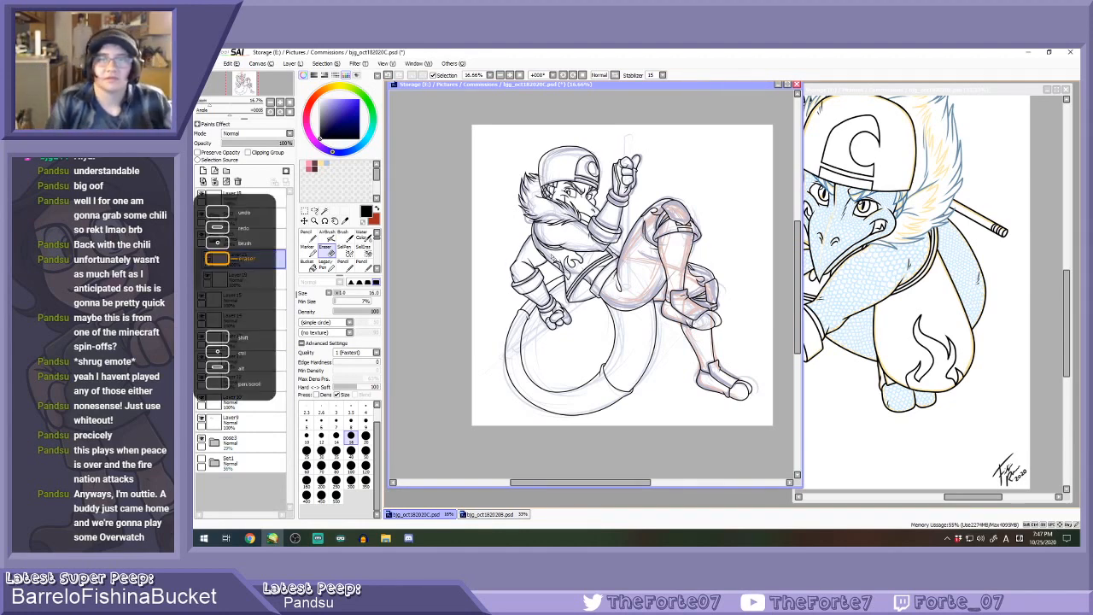
Flatten the Set3 and Set2 layer folders into single layers.
key("n")
key("Page_Up")
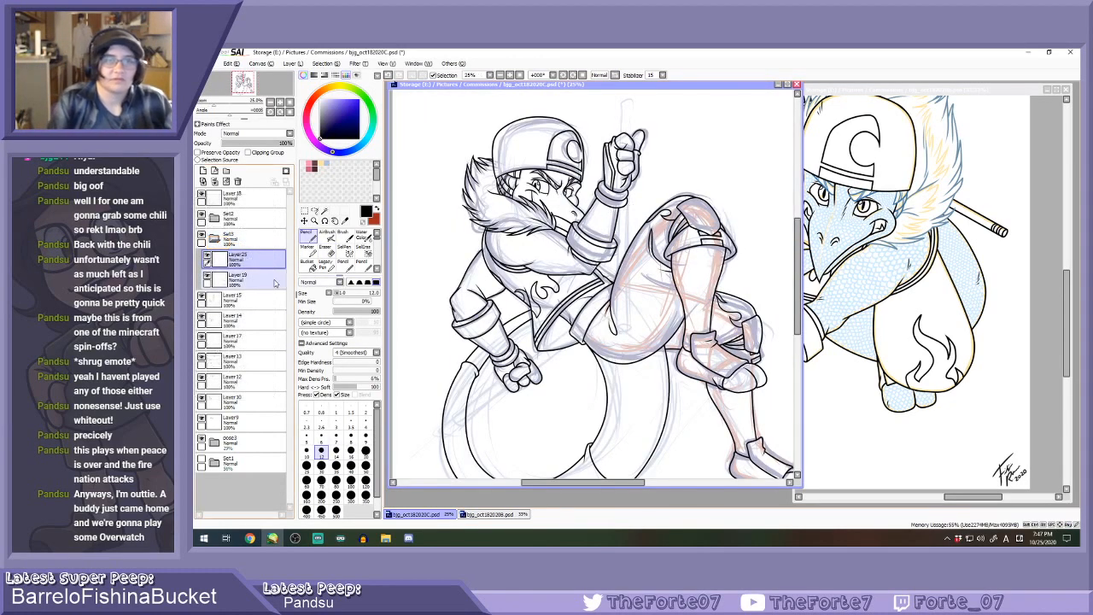
left_click(217, 238)
left_click(218, 238)
left_click(219, 238)
left_click(227, 239)
left_click(215, 182)
left_click(226, 218)
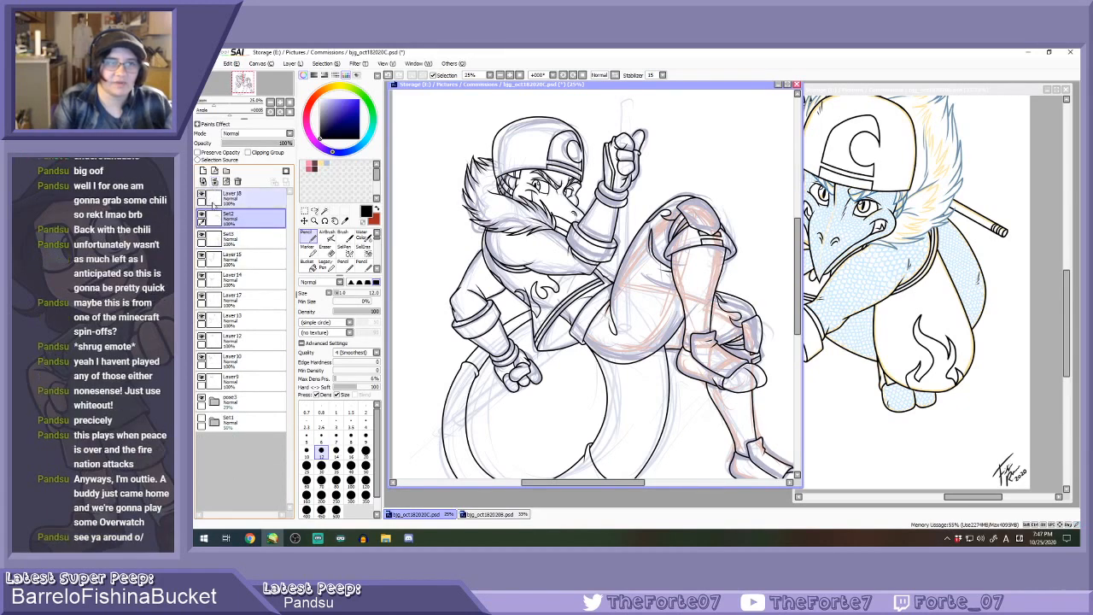
Toggle the visibility of Layer12, Layer10, Layer13, Layer17 and Layer14 to check their contents, and select Layer14.
scroll(617, 235, "down", 2)
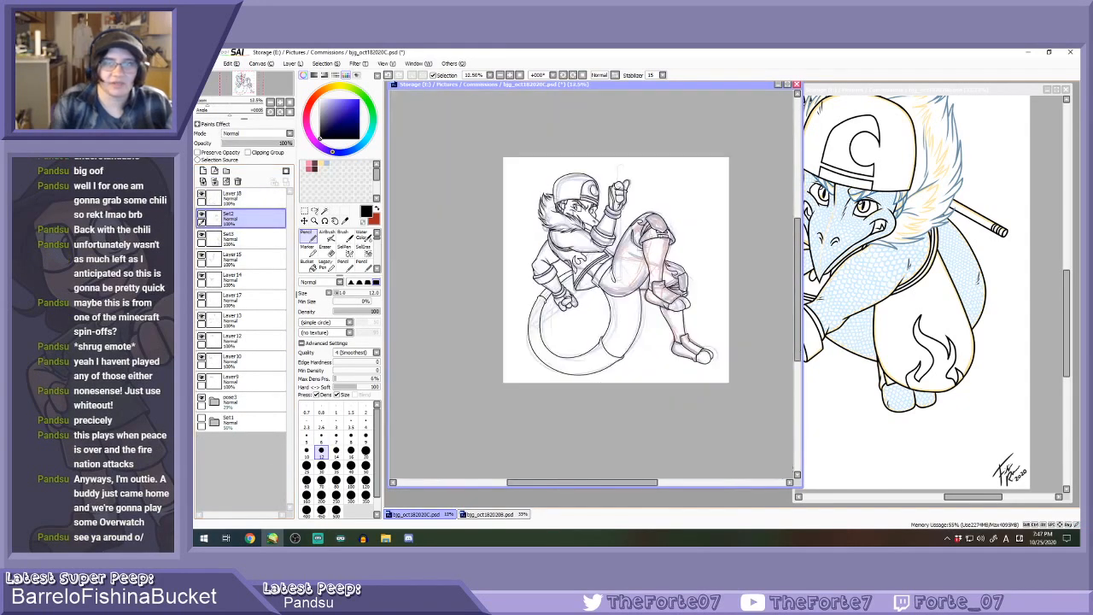
scroll(694, 257, "up", 1)
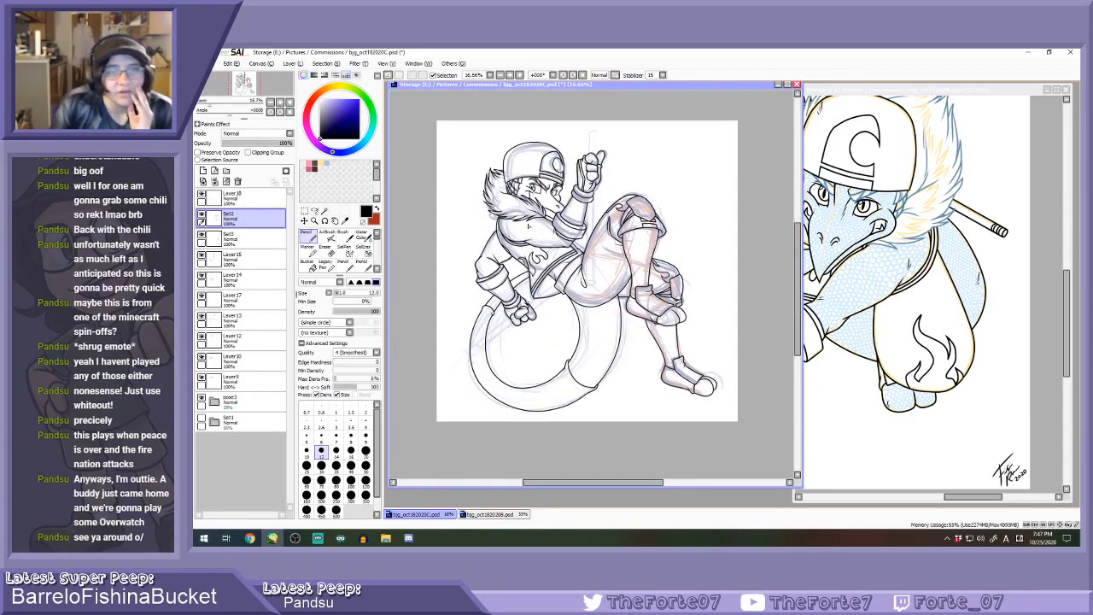
left_click(202, 339)
left_click(203, 339)
left_click(202, 357)
left_click(202, 358)
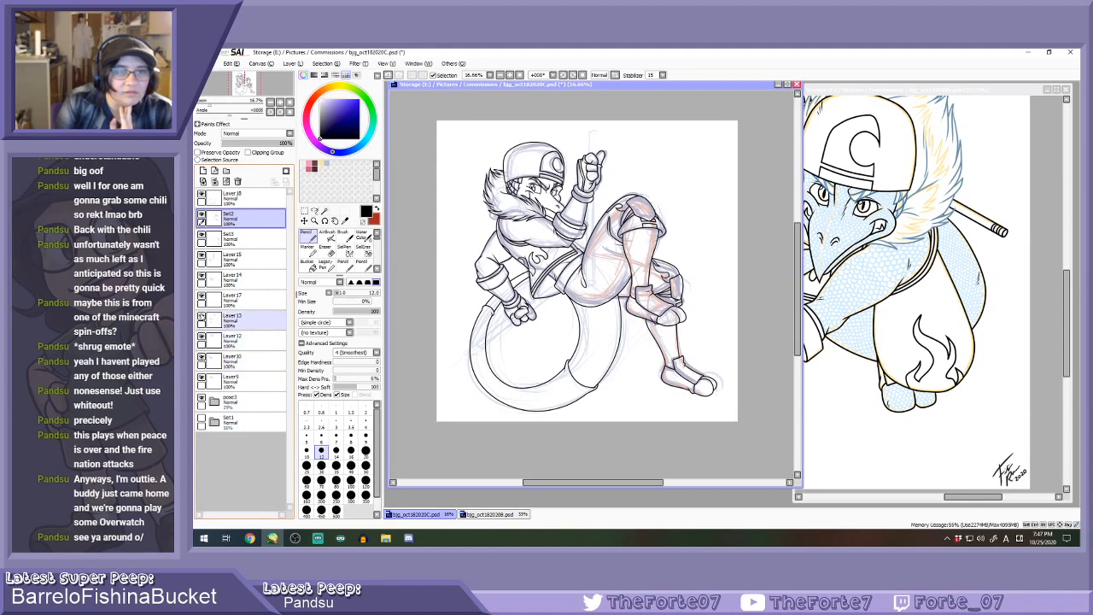
left_click(201, 317)
left_click(201, 317)
left_click(203, 298)
left_click(203, 298)
left_click(202, 278)
left_click(203, 278)
left_click(230, 276)
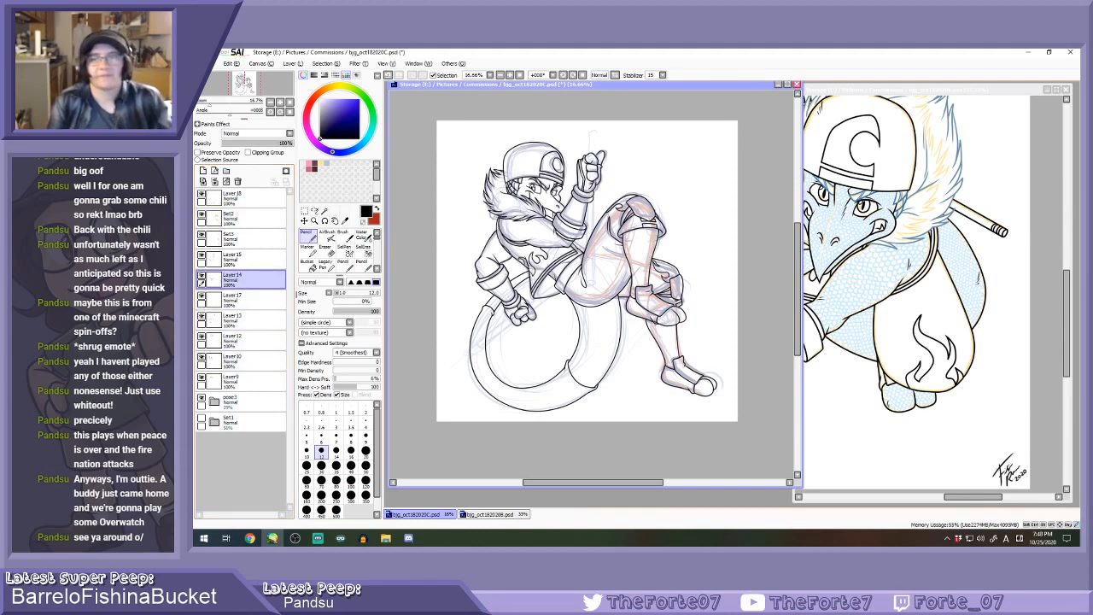
Inspect the line art of the torso, arms and upper leg up close.
scroll(503, 210, "up", 3)
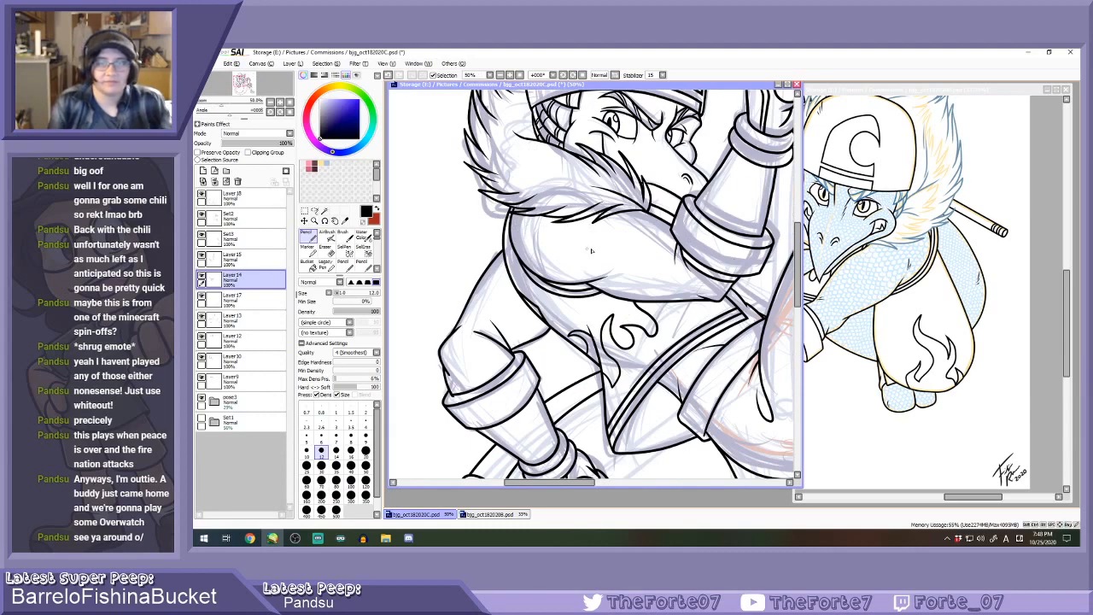
scroll(594, 253, "down", 1)
scroll(586, 285, "up", 1)
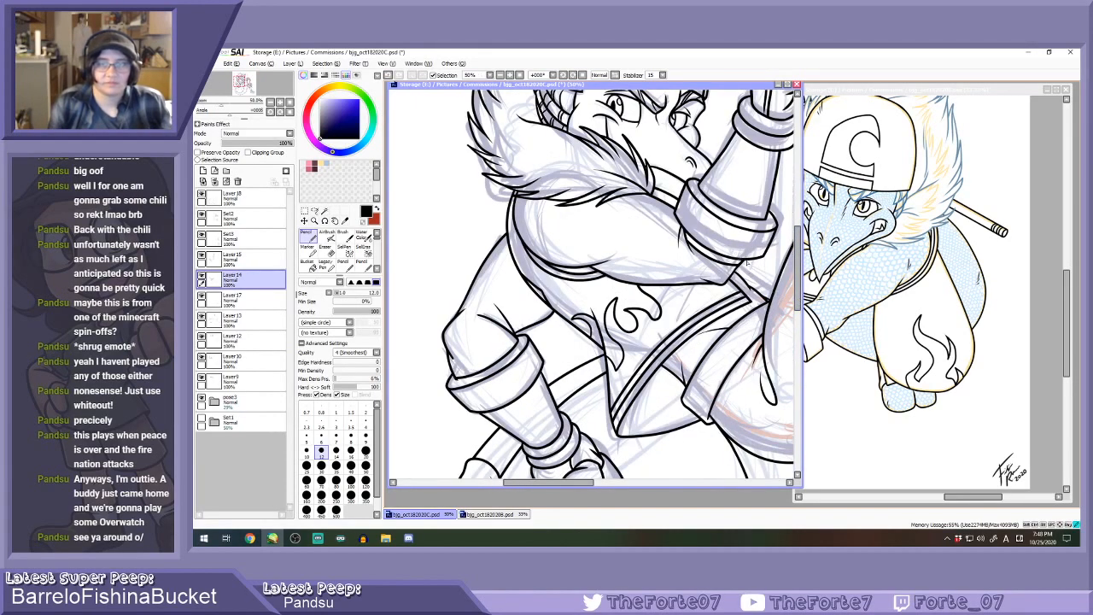
scroll(740, 271, "down", 1)
scroll(687, 264, "up", 1)
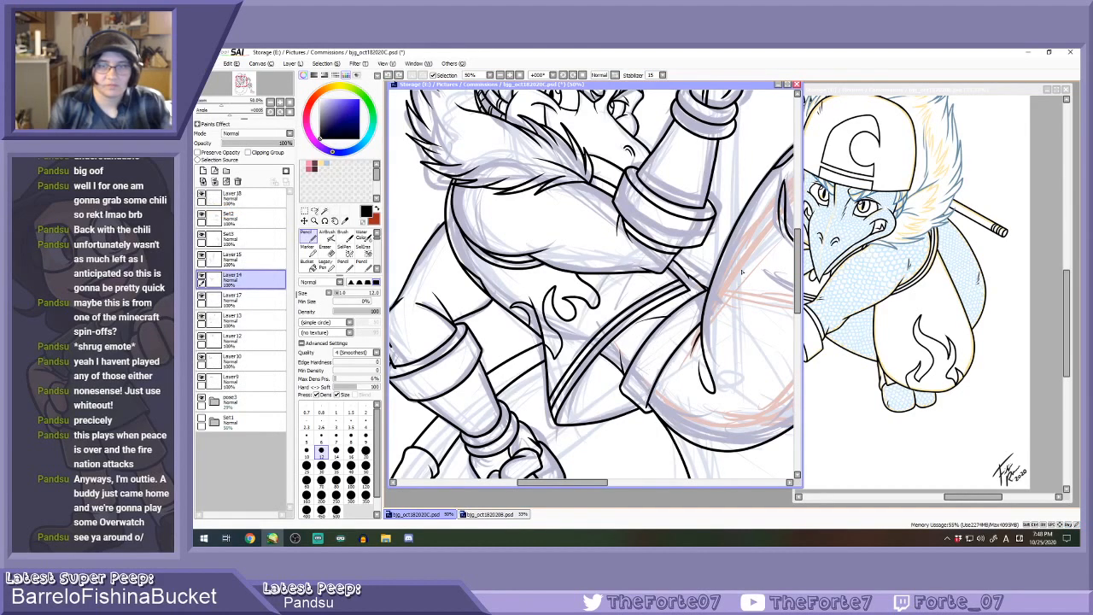
scroll(595, 288, "down", 2)
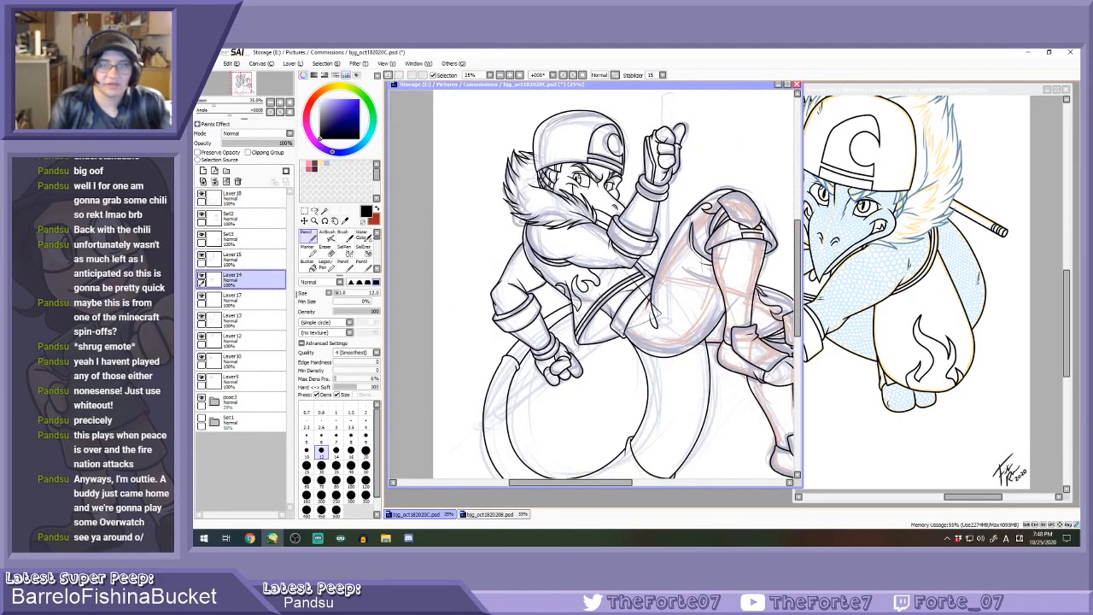
Merge the line-art layers from Layer18 down into Layer9 one after another.
left_click(248, 196)
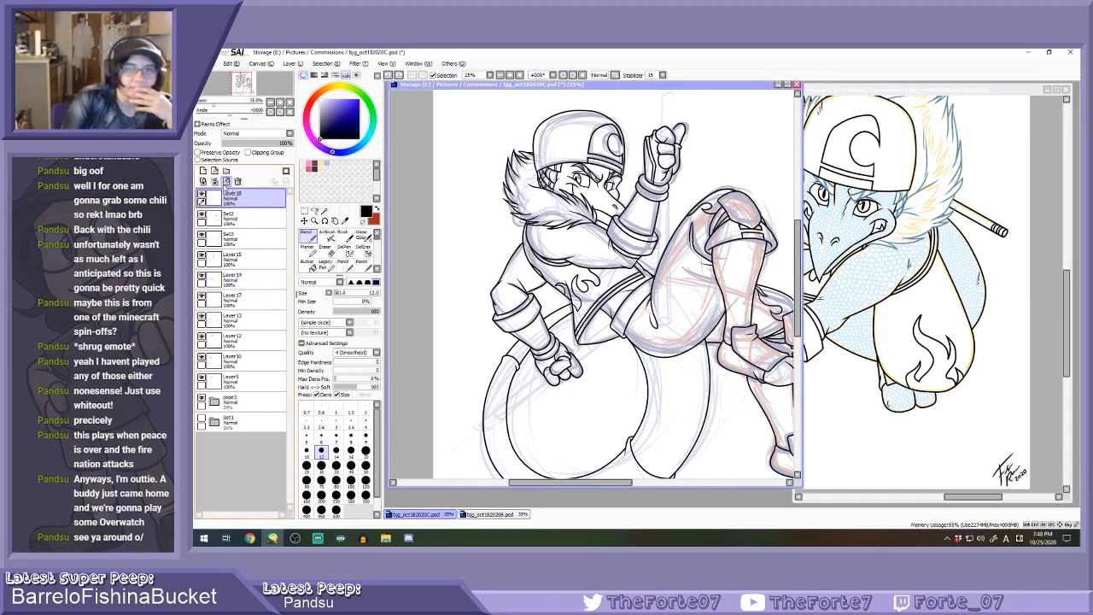
left_click(215, 181)
left_click(215, 182)
left_click(215, 182)
left_click(214, 182)
left_click(214, 182)
left_click(214, 182)
left_click(214, 182)
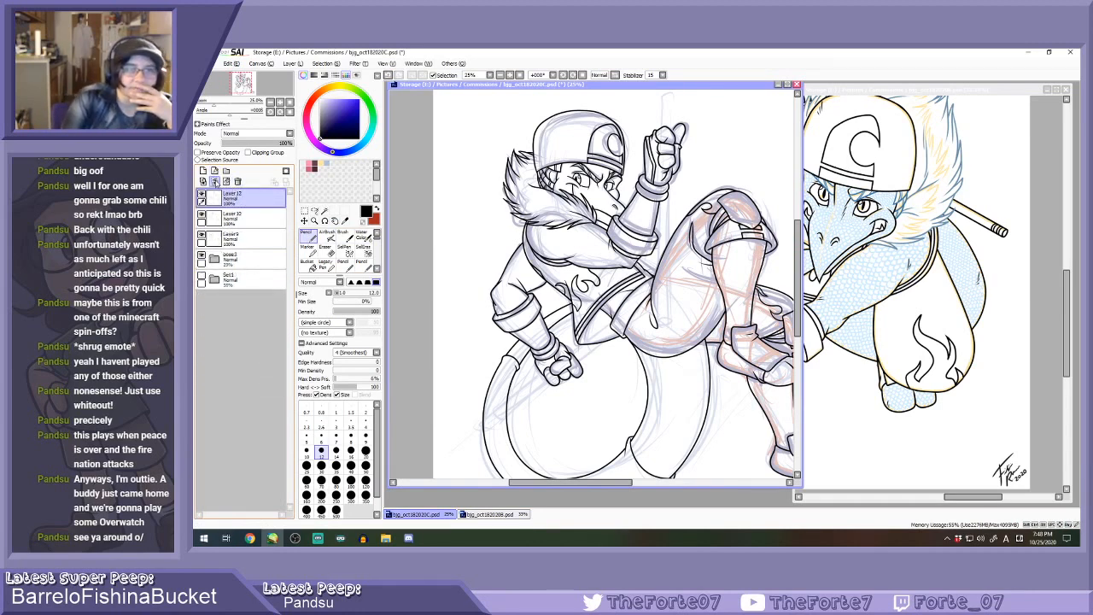
left_click(214, 182)
Hide the pose3 sketch folder so only the line art shows.
left_click(201, 216)
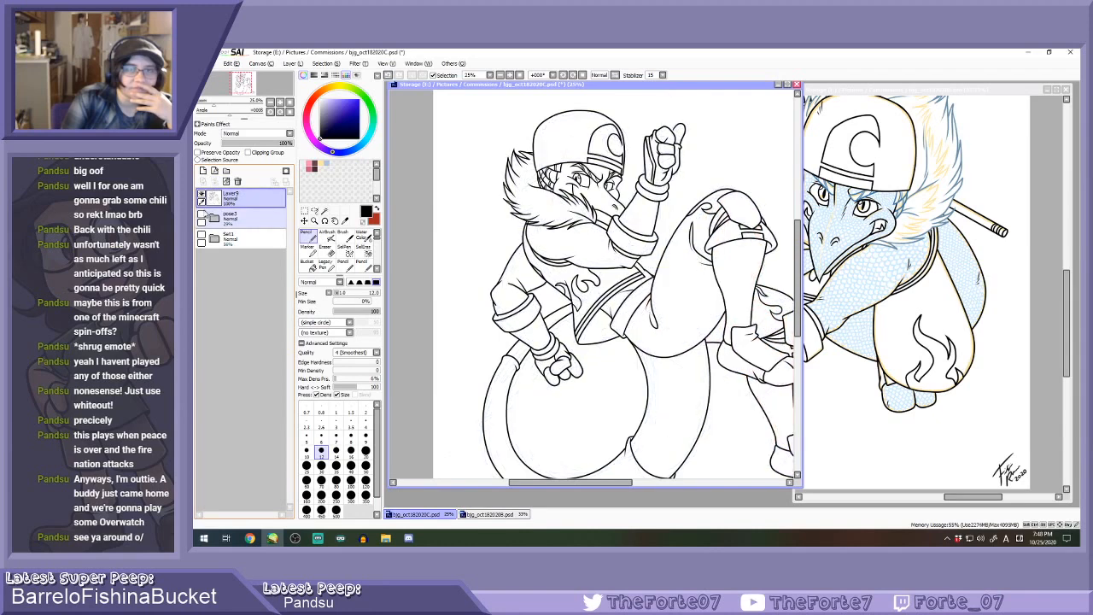
left_click_drag(615, 485, 639, 481)
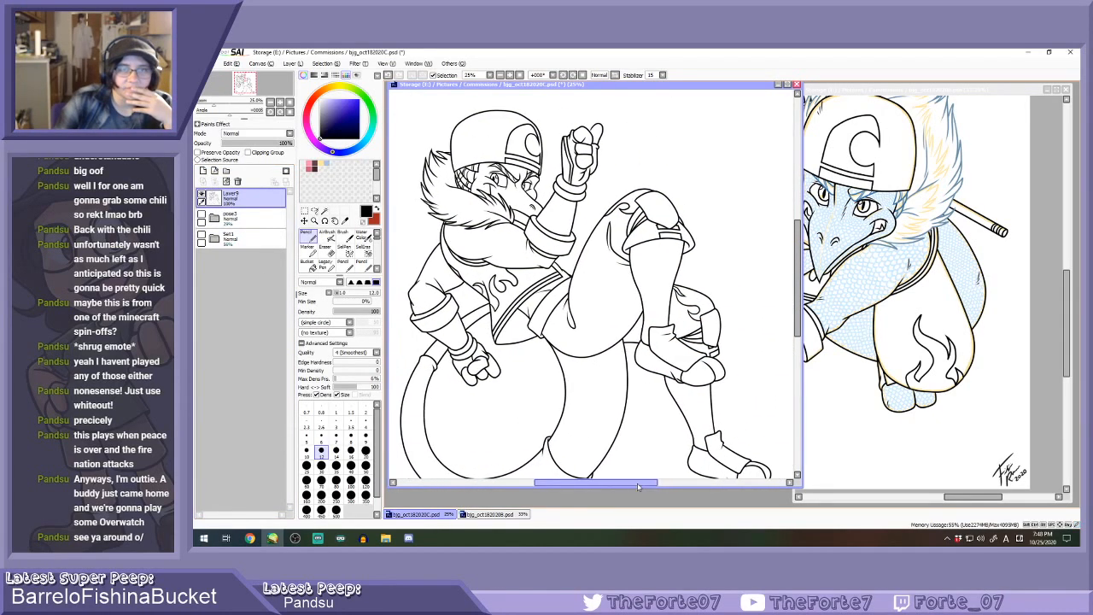
Undo the layer merges until the separate line-art layers are restored.
key("ctrl+z")
key("ctrl+z")
key("ctrl+z")
key("ctrl+z")
key("ctrl+z")
key("ctrl+z")
key("ctrl+z")
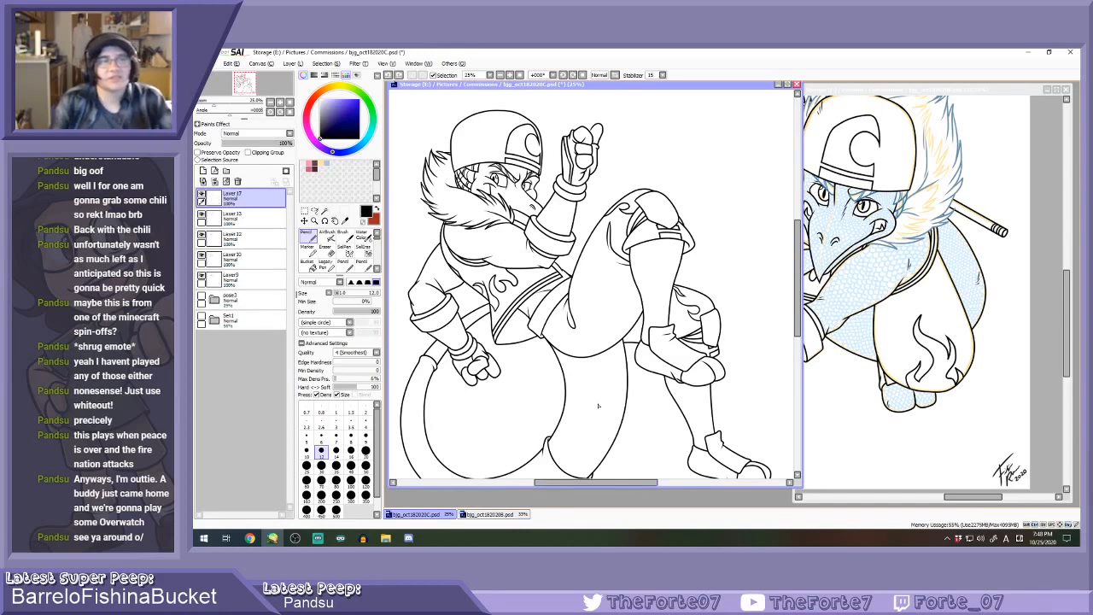
key("ctrl+z")
key("ctrl+z")
key("ctrl+z")
key("ctrl+z")
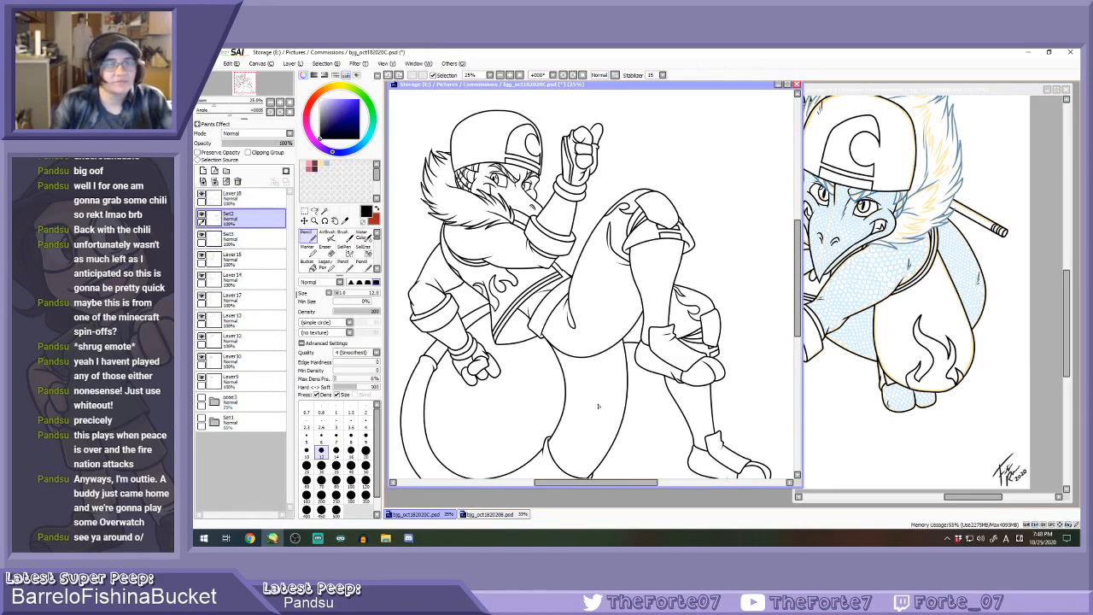
Merge Layer18 down through Set2, Set3 and Layer15 into Layer14, toggling layer visibility to check the contents.
left_click(201, 256)
left_click(201, 256)
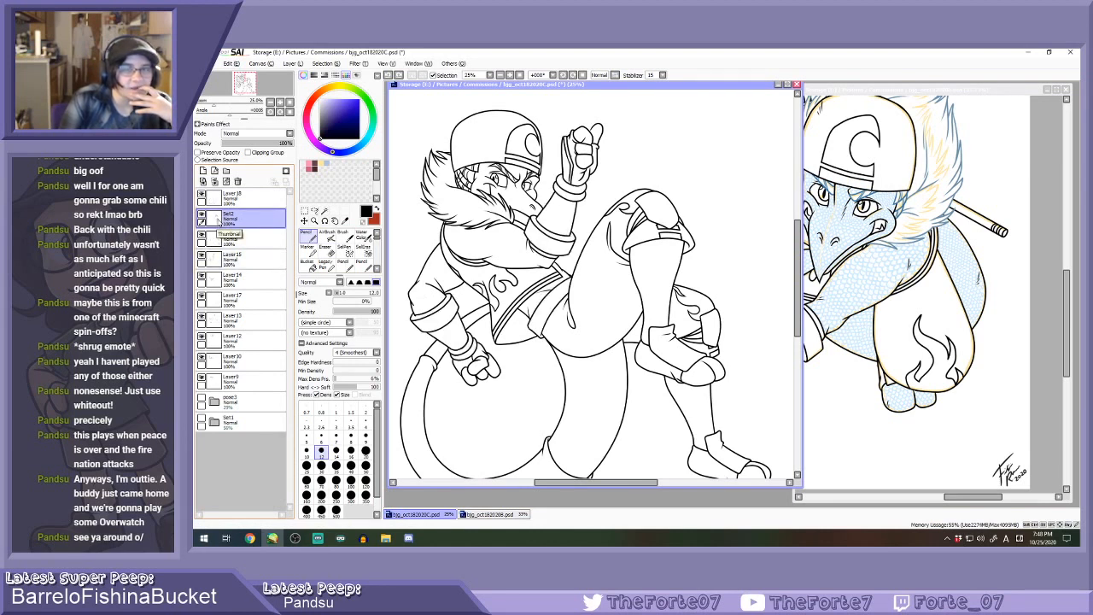
left_click(218, 199)
left_click(216, 181)
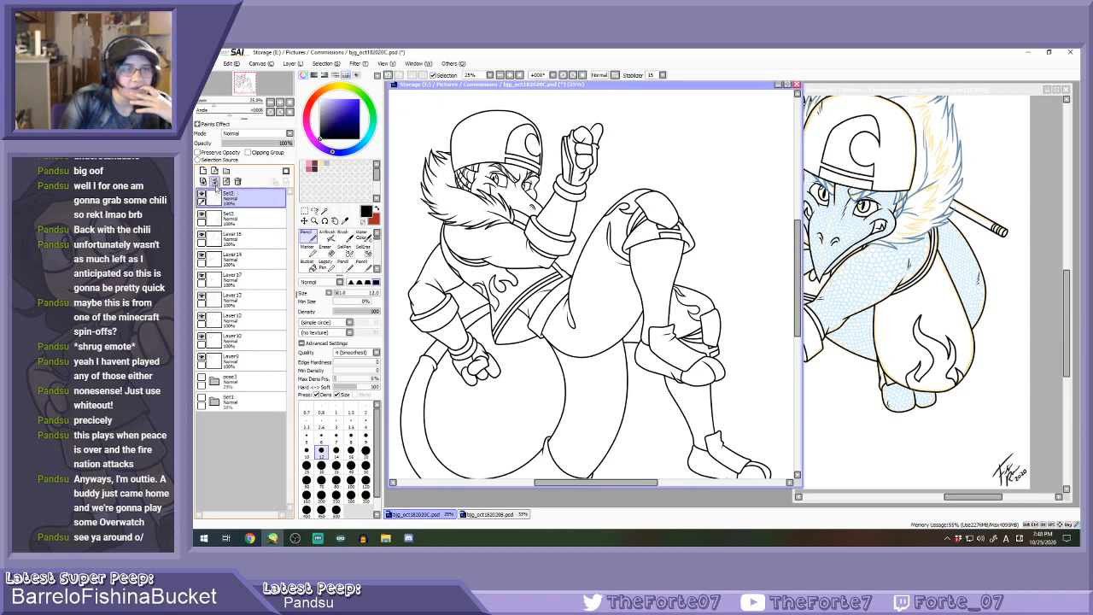
left_click(201, 195)
left_click(201, 195)
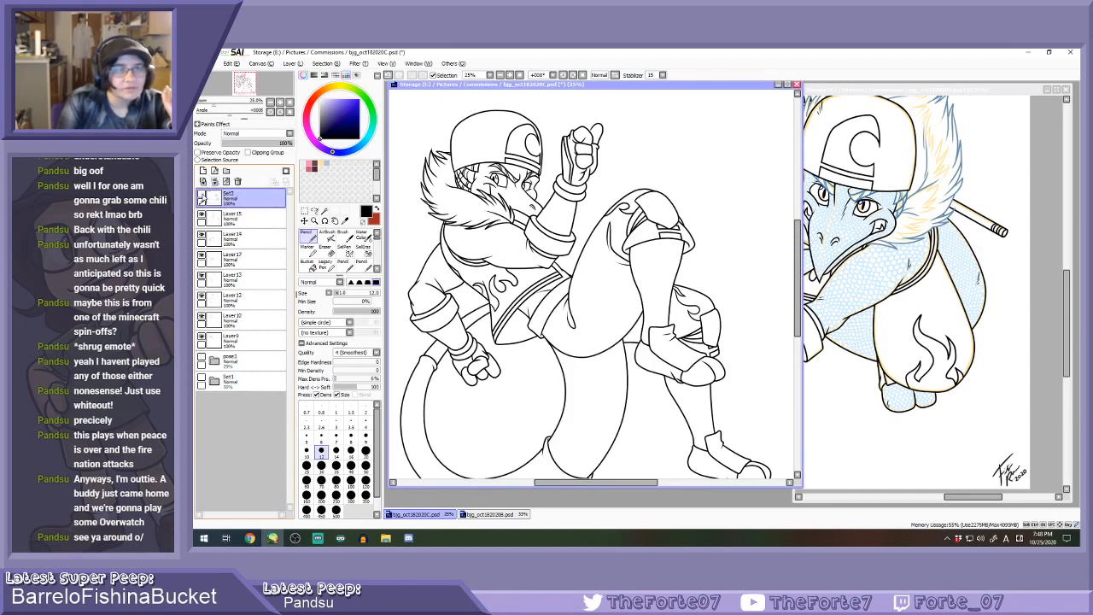
left_click(216, 182)
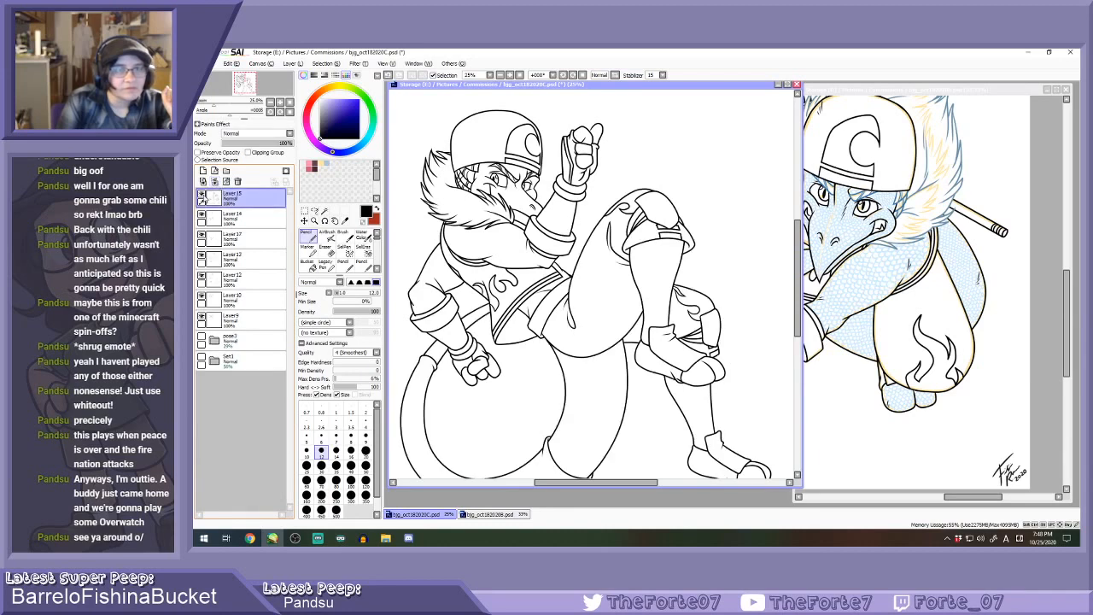
left_click(214, 182)
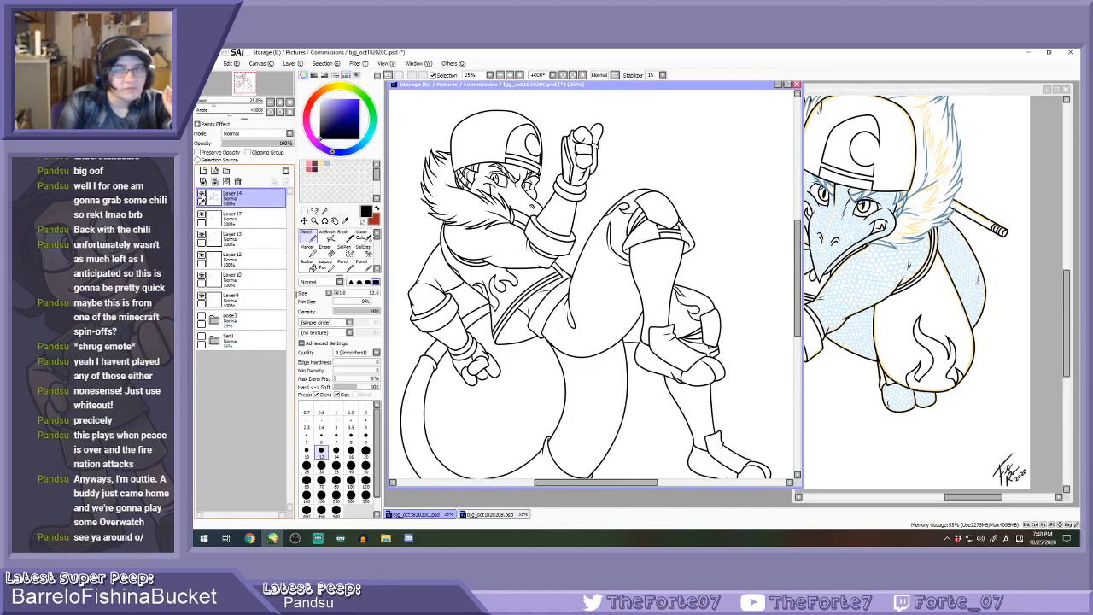
Merge Layer14 down through Layer17 into the line-art layer below it.
left_click(214, 182)
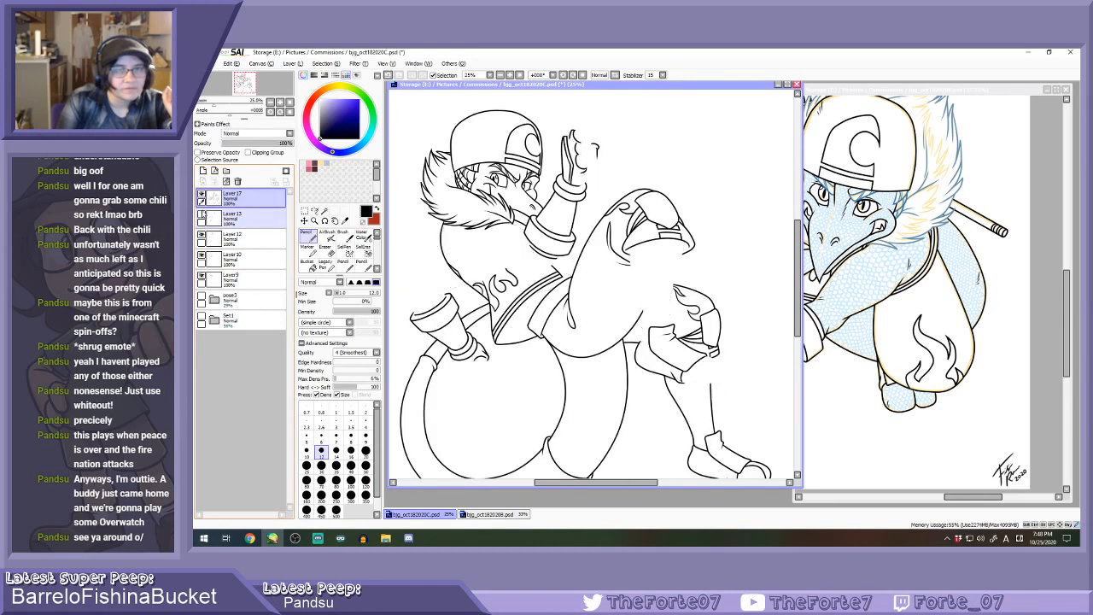
left_click(214, 182)
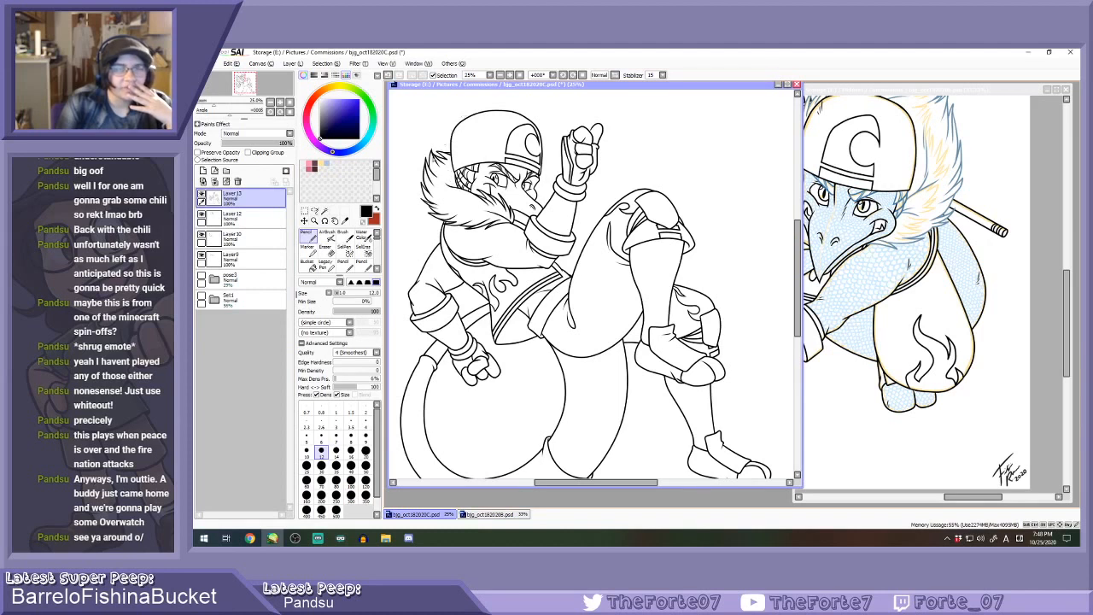
Create a new layer folder and move Layer12, Layer10 and Layer9 into it, leaving the folder collapsed.
left_click(236, 220)
left_click(226, 170)
left_click_drag(232, 240, 238, 220)
left_click_drag(235, 258, 239, 220)
left_click_drag(236, 279, 240, 221)
left_click(215, 219)
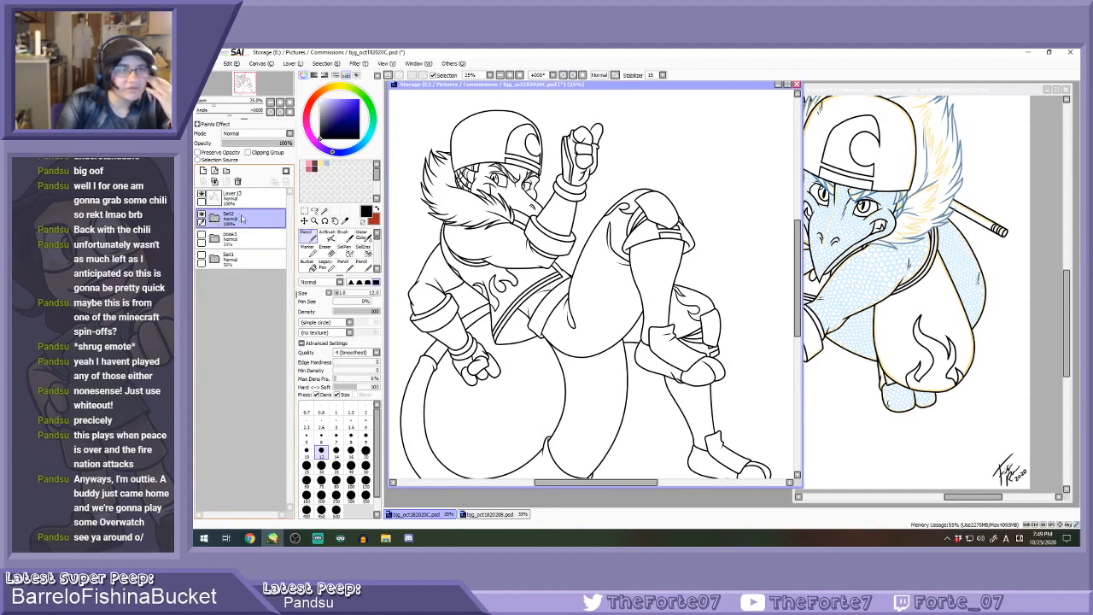
Add a new layer above the merged line art and show the pose3 sketch folder.
left_click(239, 201)
left_click(203, 170)
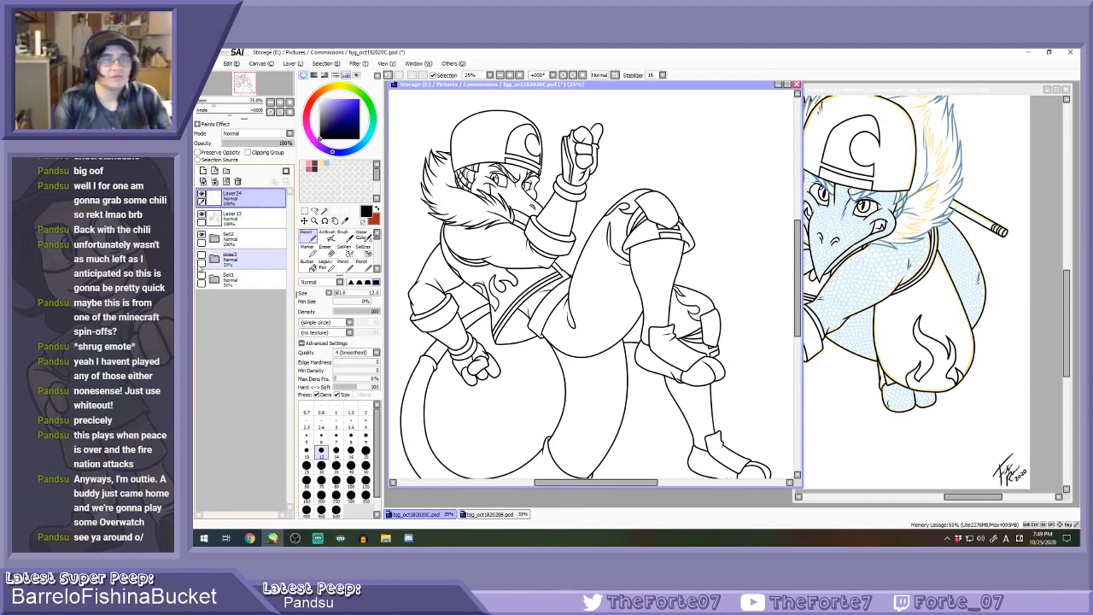
left_click(201, 259)
Ink a straight edge of the staff along the sketch, from the tail through the lowered hand to the thigh, redrawing it once.
scroll(490, 358, "down", 2)
scroll(489, 358, "up", 3)
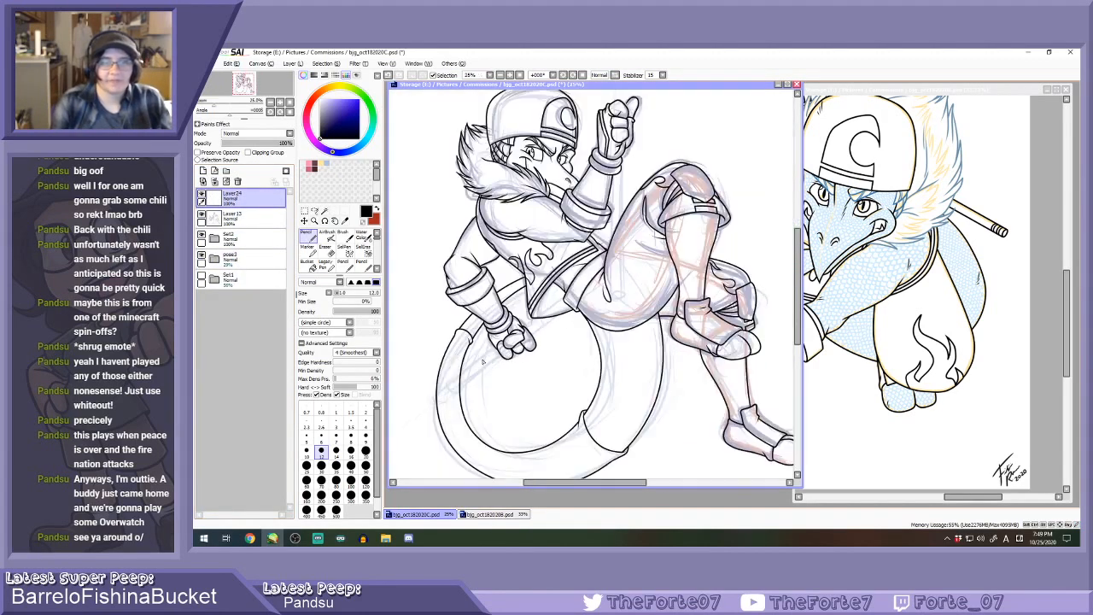
scroll(489, 358, "up", 2)
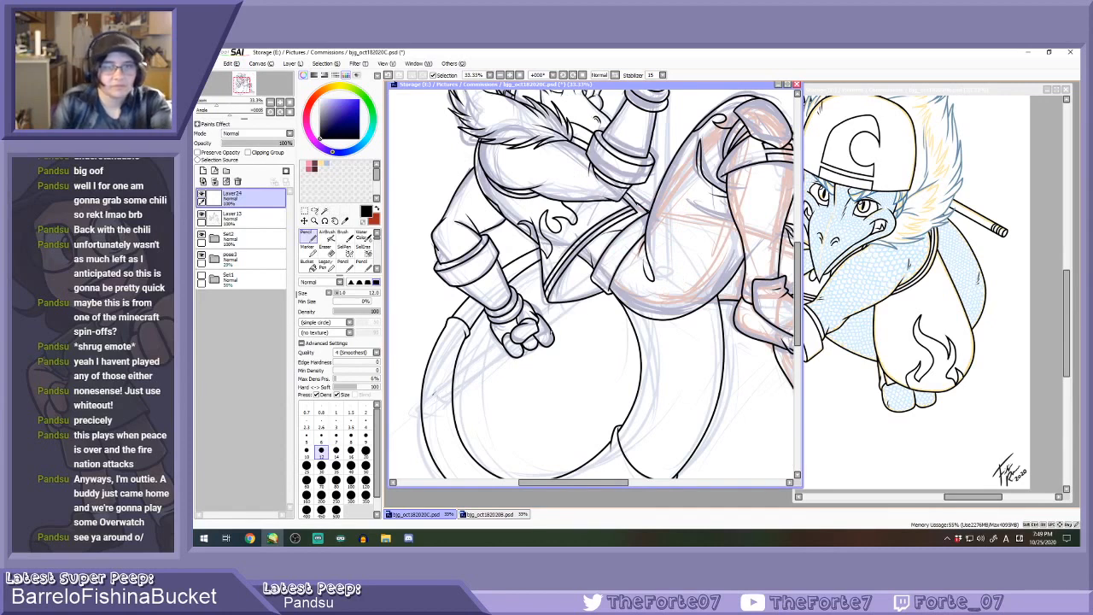
left_click_drag(437, 391, 662, 211)
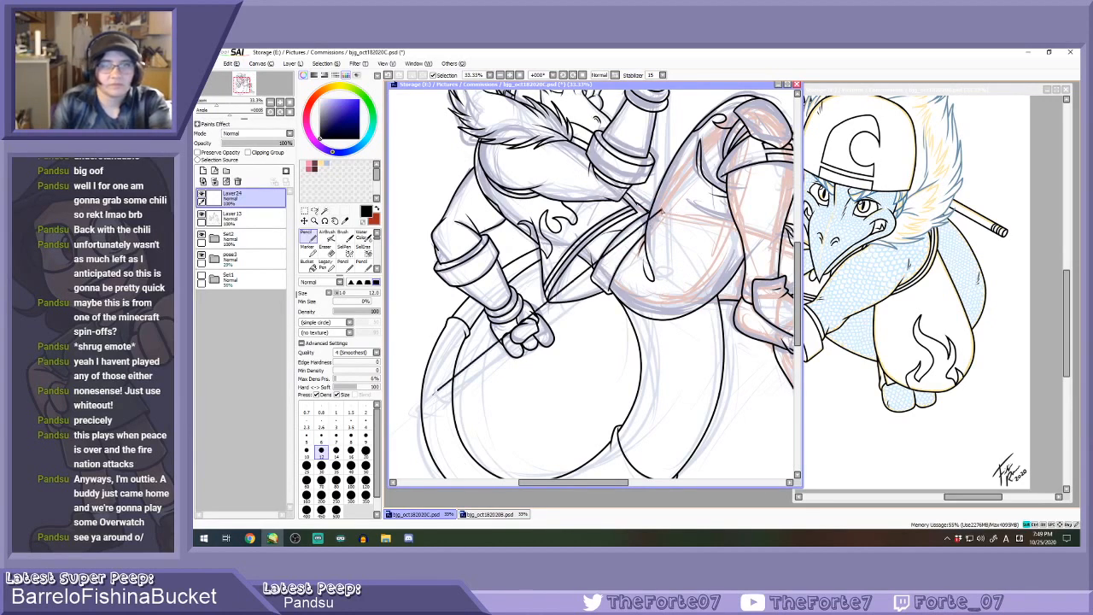
key("ctrl+z")
key("ctrl+z")
left_click_drag(438, 391, 667, 213)
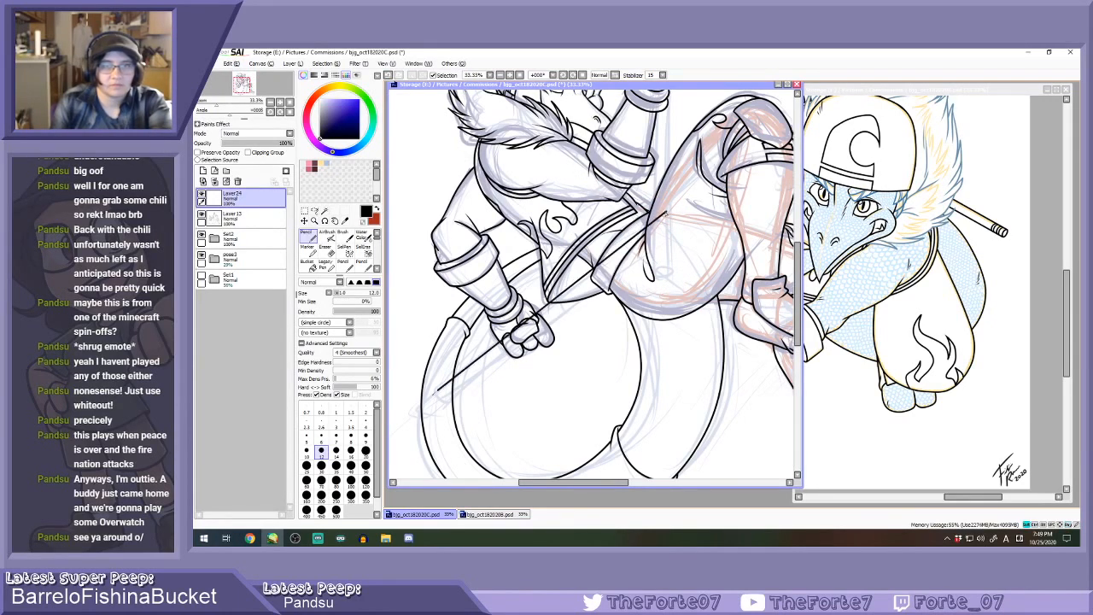
Duplicate the staff edge as a parallel second edge, merge the copy into Layer24 and shift the pair along the sketch.
left_click(304, 220)
mouse_move(573, 317)
left_mouse_down()
mouse_move(541, 315)
mouse_move(540, 295)
left_mouse_up()
left_click(203, 171)
left_click(323, 64)
left_click(322, 74)
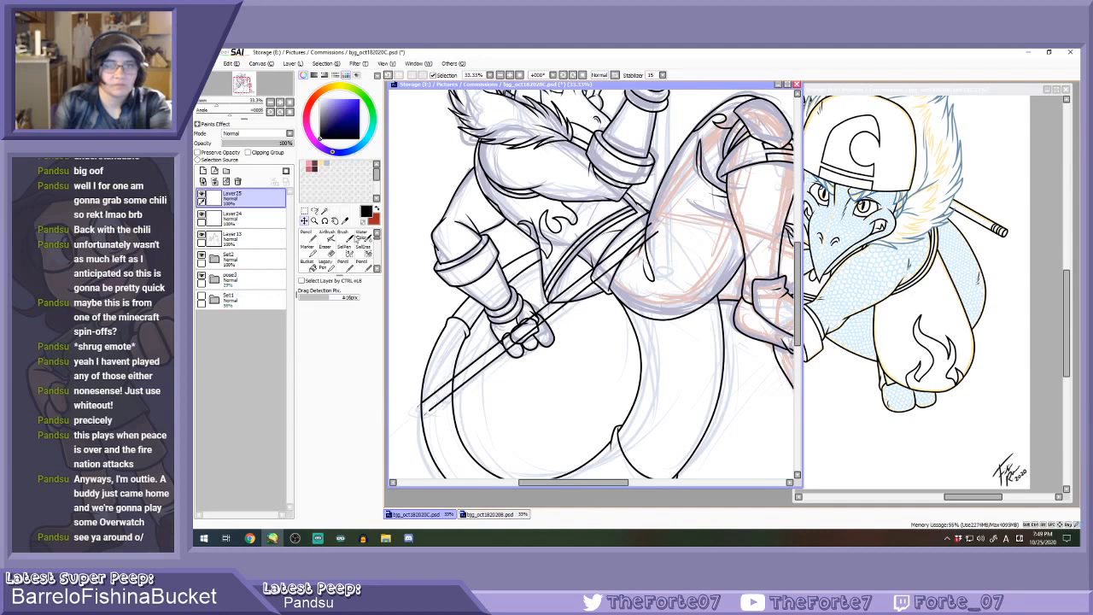
left_click(214, 181)
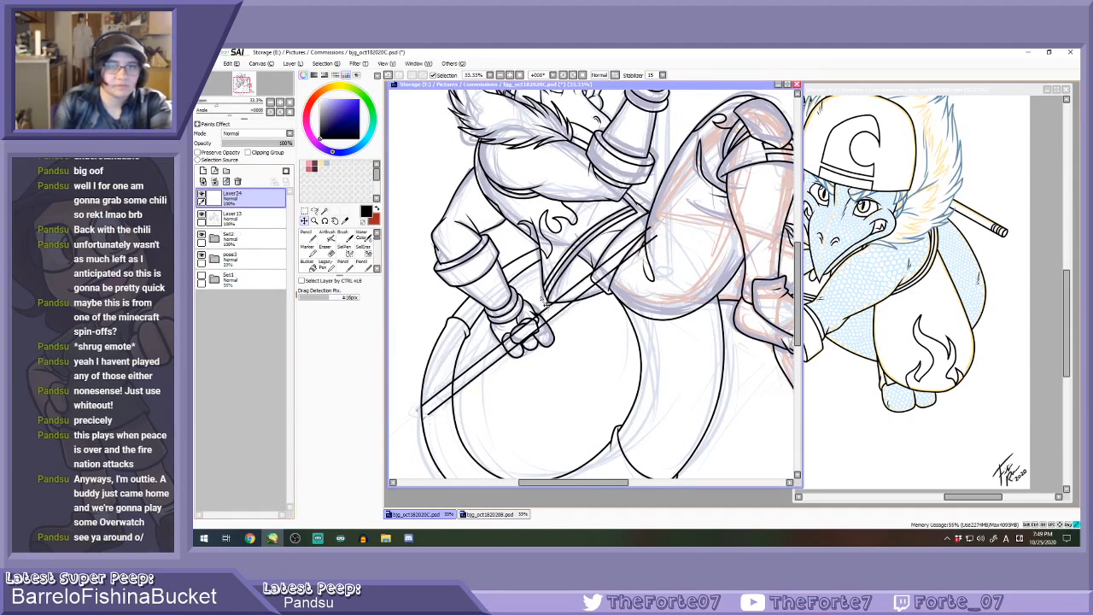
left_click_drag(546, 329, 561, 311)
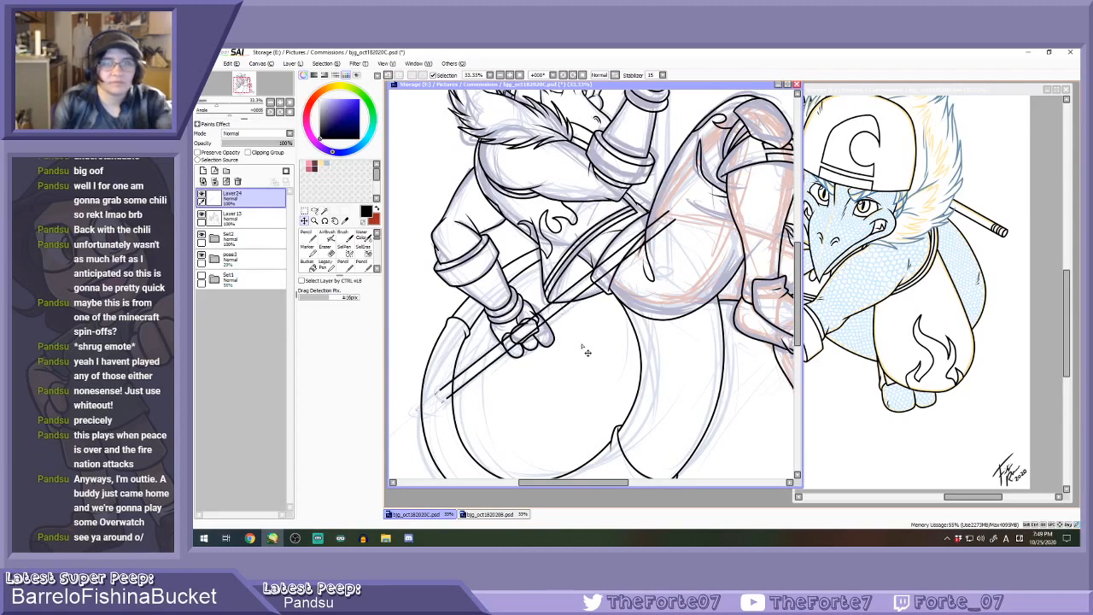
Add a new layer and ink the rounded end cap between the two edges at the staff's lower end.
left_click(203, 171)
key("n")
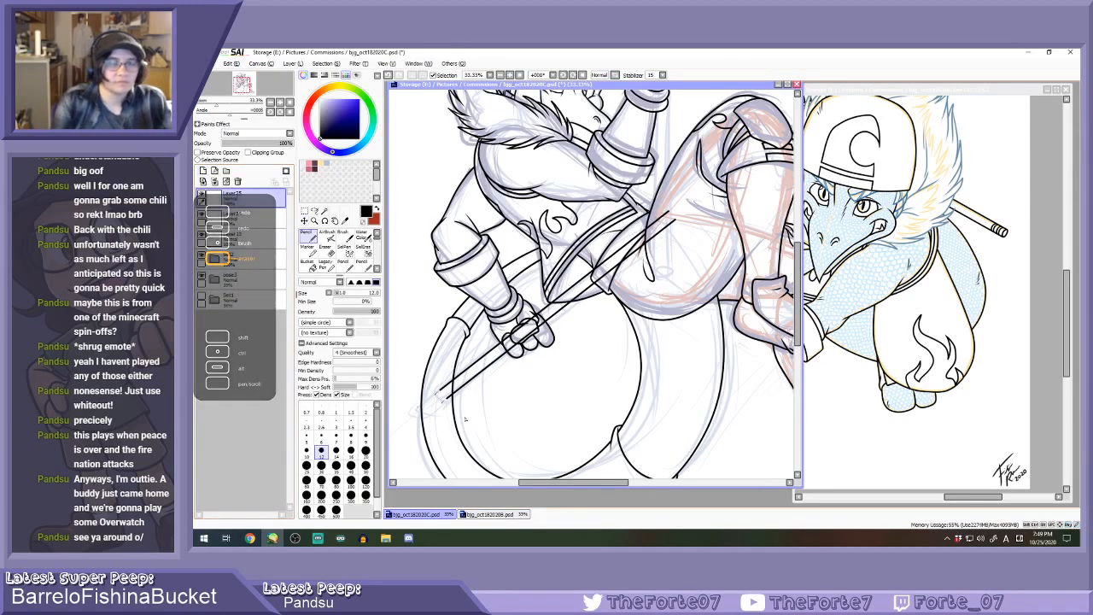
scroll(459, 418, "up", 5)
mouse_move(423, 330)
left_mouse_down()
mouse_move(440, 364)
mouse_move(449, 345)
mouse_move(452, 364)
left_mouse_up()
key("ctrl+z")
scroll(462, 335, "up", 1)
scroll(468, 326, "down", 1)
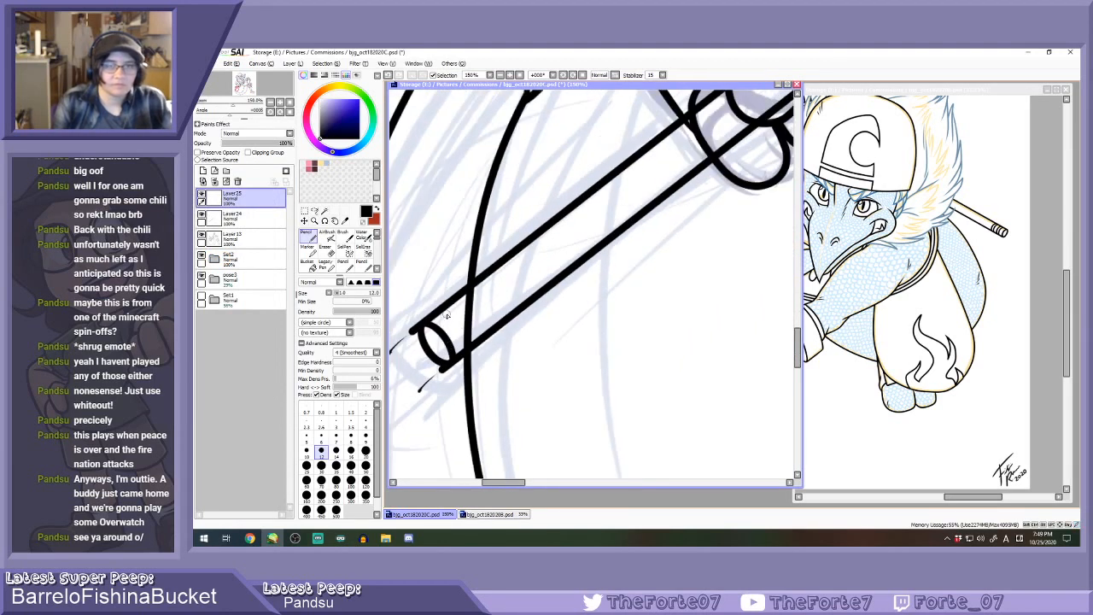
scroll(446, 318, "down", 6)
scroll(675, 200, "up", 1)
scroll(675, 201, "down", 1)
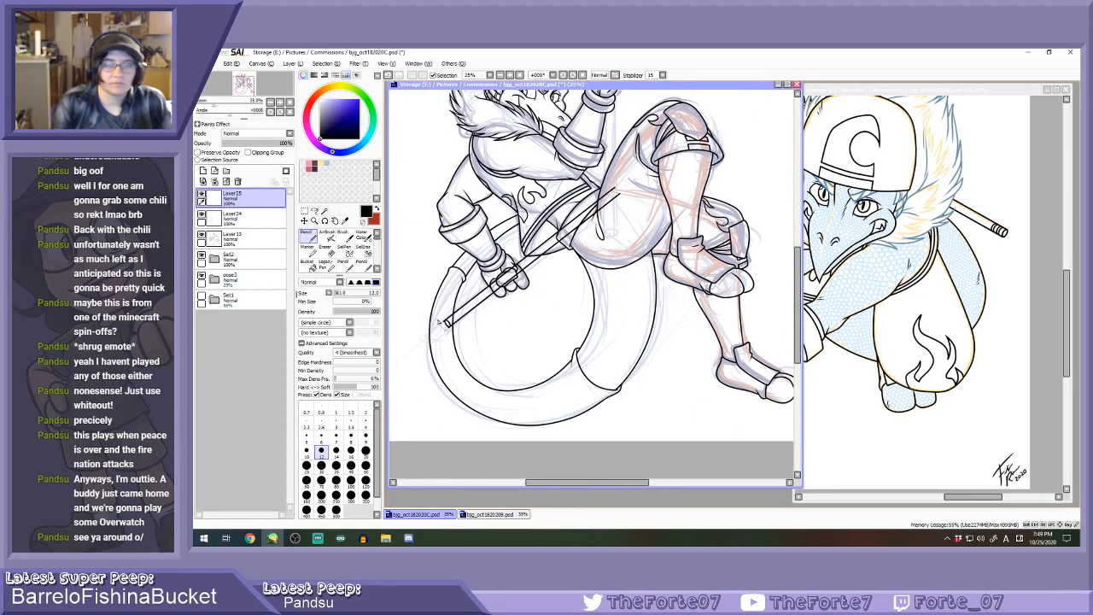
scroll(444, 322, "up", 2)
scroll(455, 309, "up", 2)
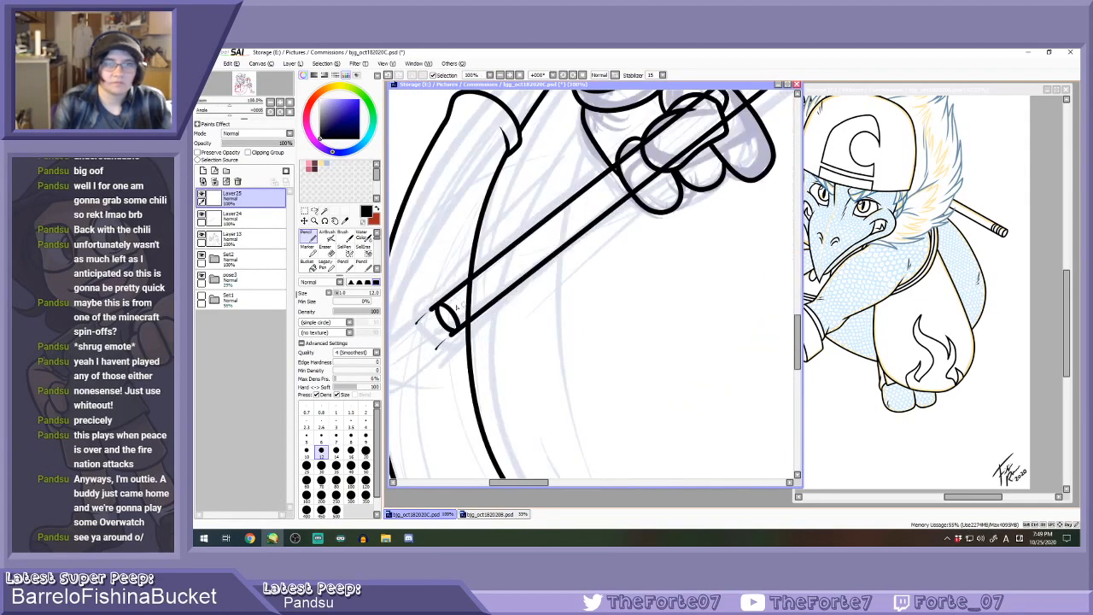
scroll(455, 309, "down", 3)
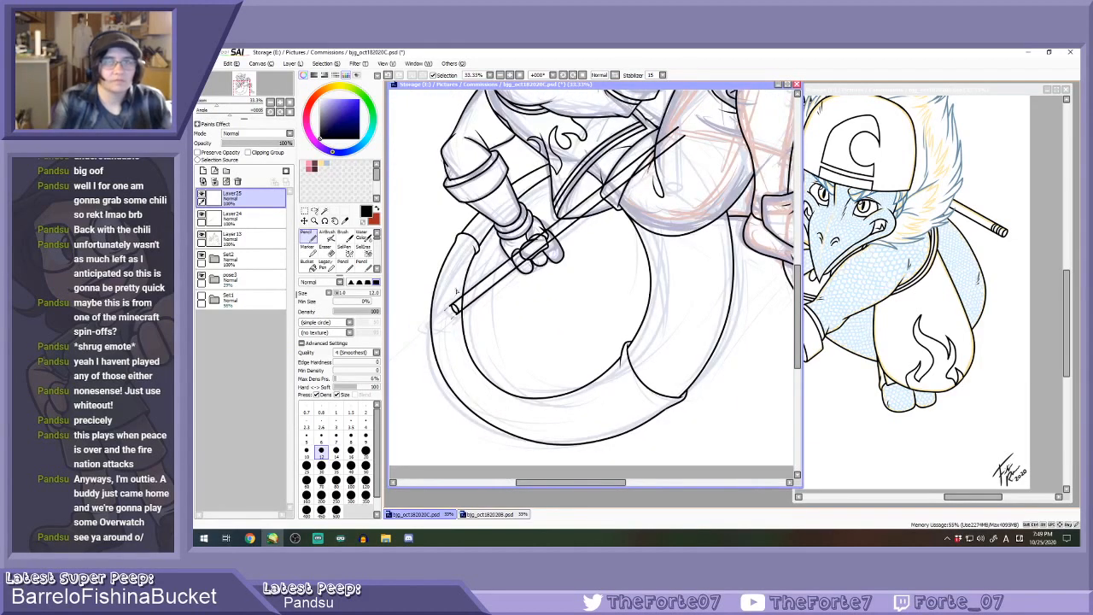
key("alt+Tab")
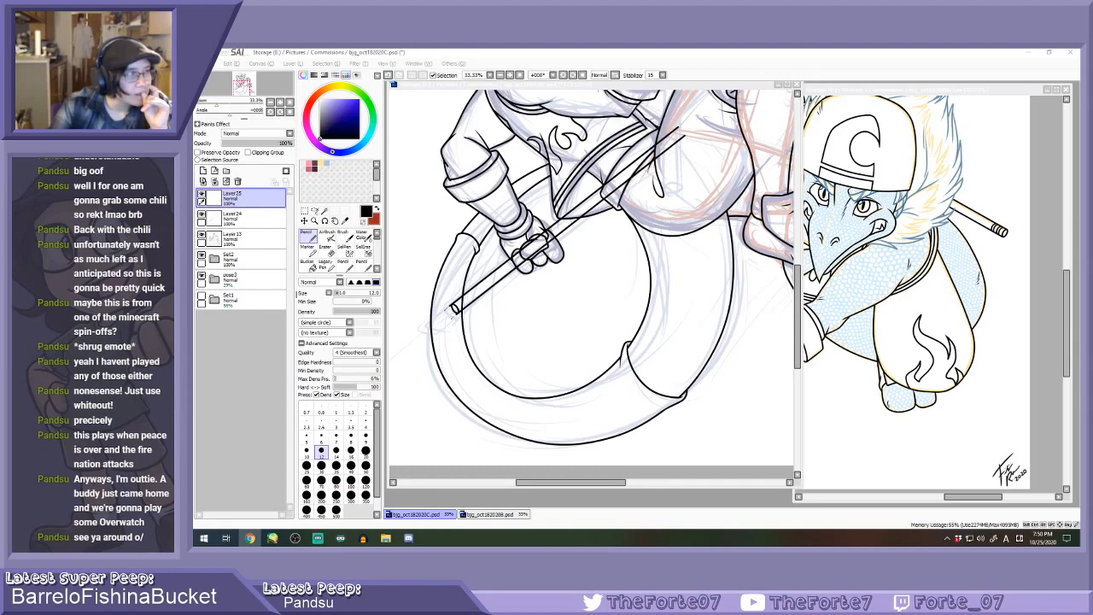
scroll(453, 309, "down", 6)
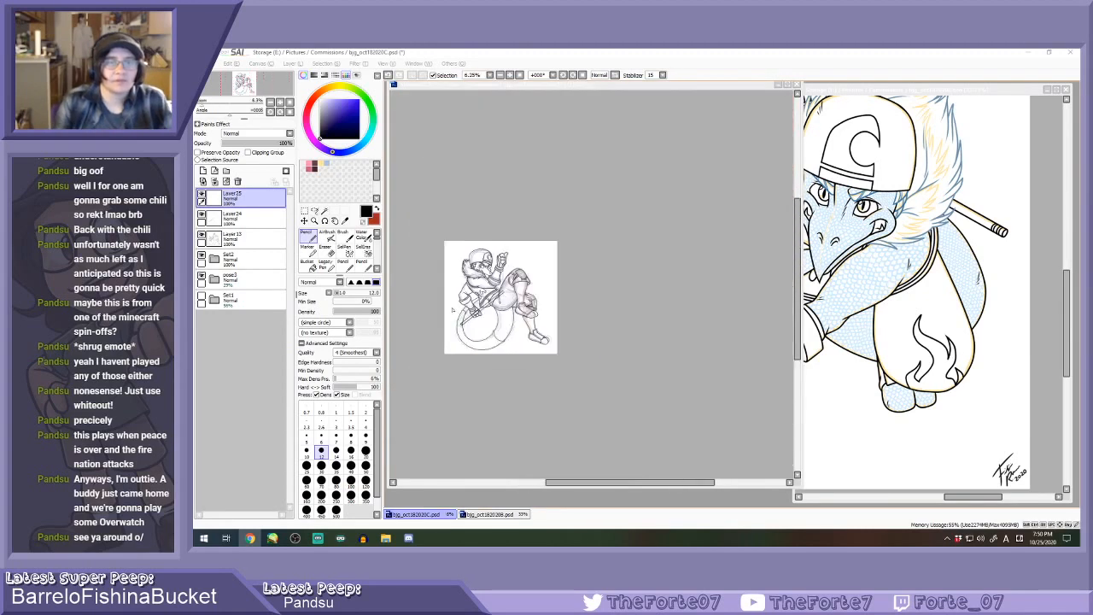
left_click(602, 281)
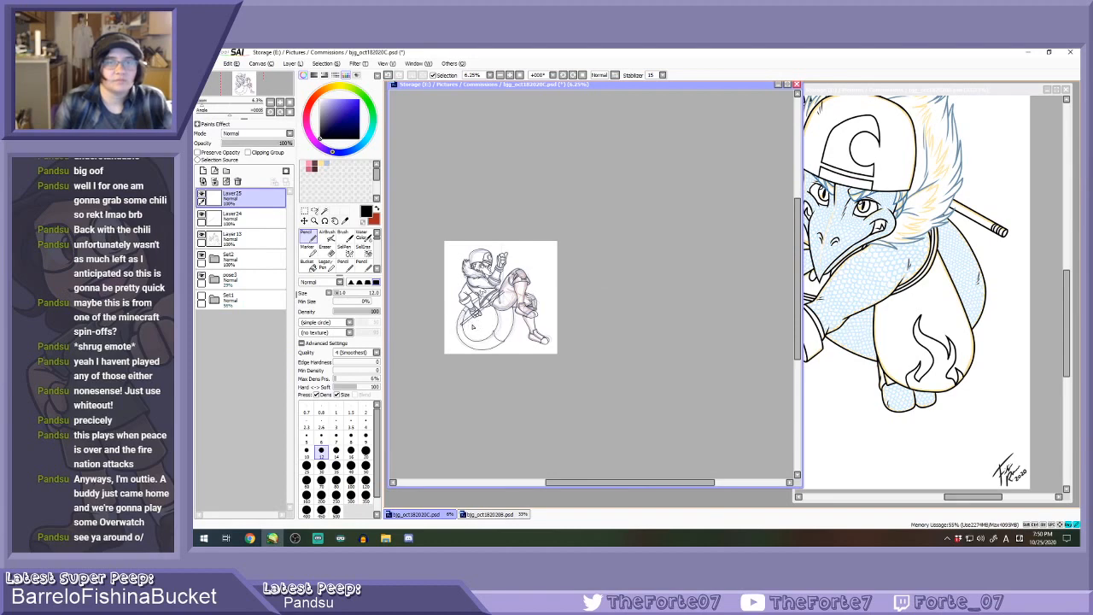
Ink four curved bands across the staff just behind its lower end cap, redoing the first stroke.
scroll(457, 316, "up", 10)
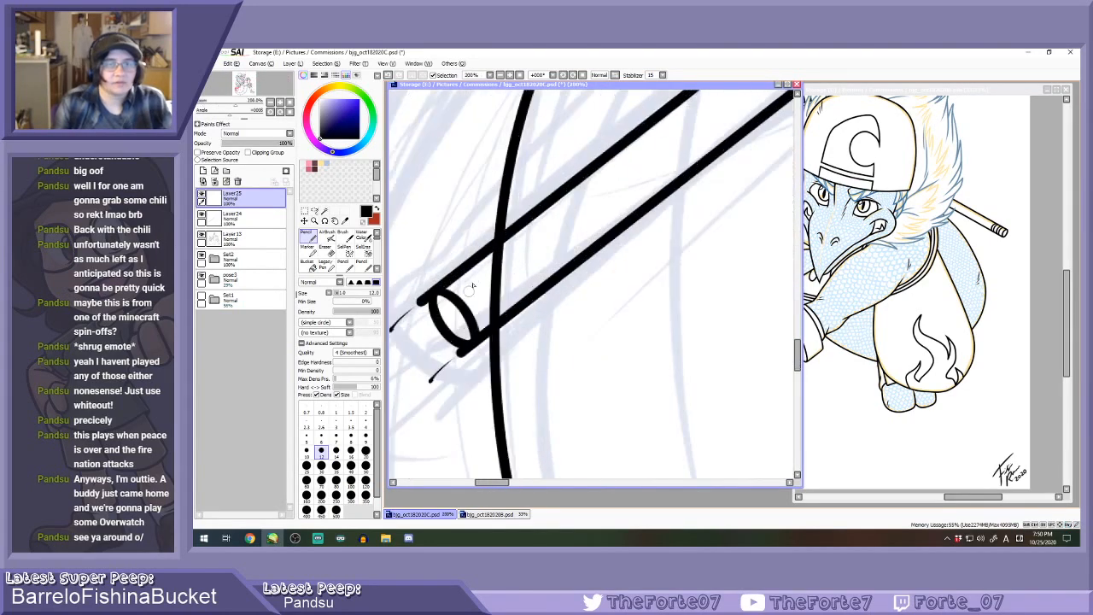
left_click_drag(455, 283, 486, 317)
key("ctrl+z")
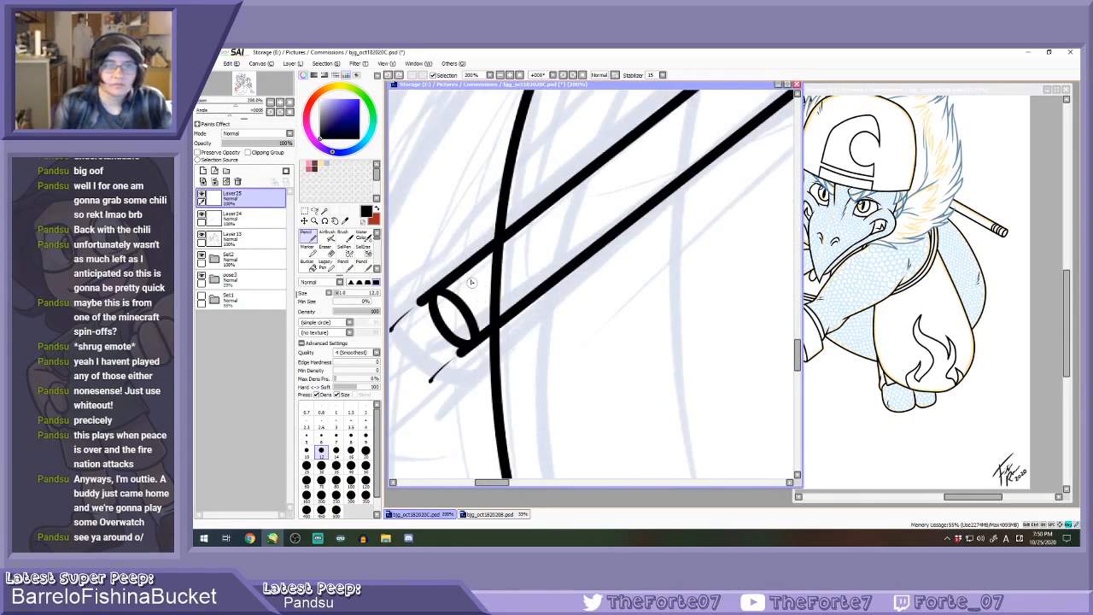
left_click_drag(462, 273, 498, 319)
left_click_drag(479, 263, 511, 301)
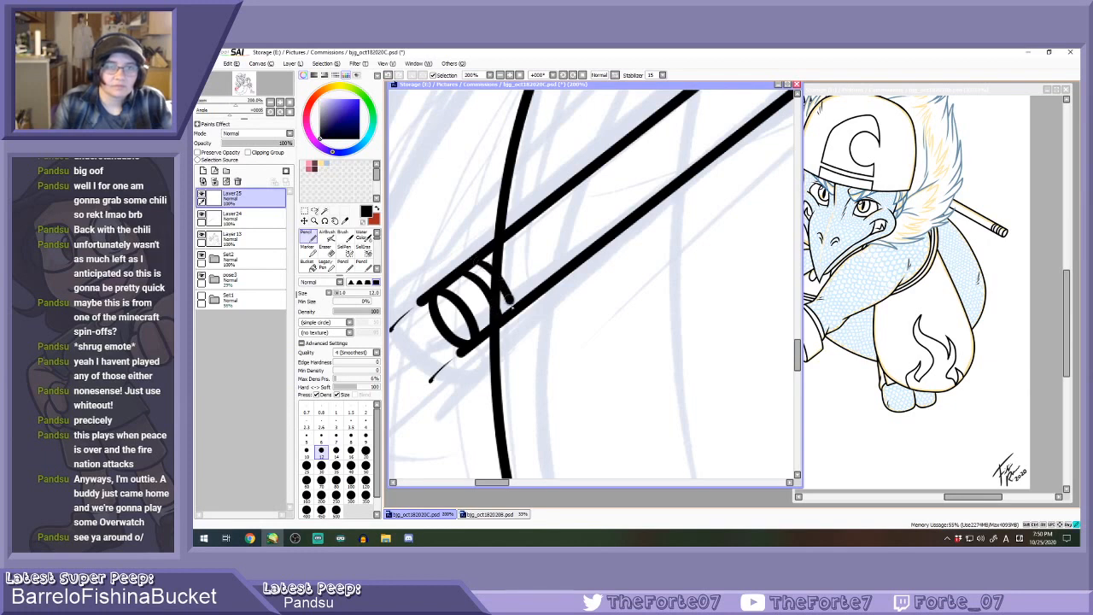
left_click_drag(499, 246, 533, 294)
left_click_drag(526, 248, 547, 285)
Erase the staff edges that overshoot the end cap on Layer24, and return to the pencil on Layer25.
left_click(248, 221)
key("e")
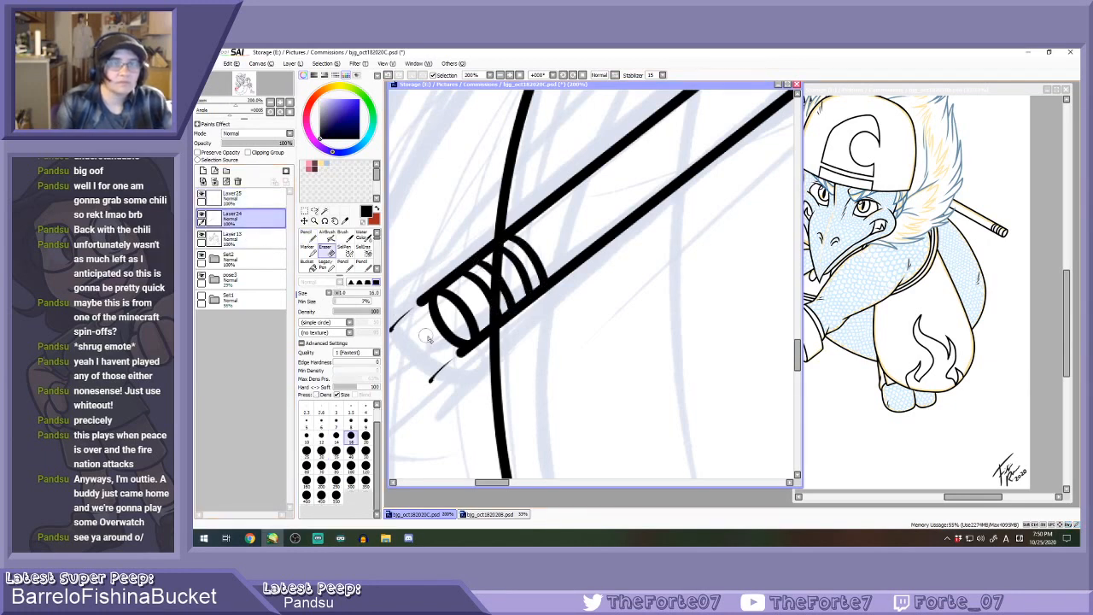
mouse_move(417, 305)
left_mouse_down()
mouse_move(424, 314)
mouse_move(394, 326)
left_mouse_up()
mouse_move(430, 380)
left_mouse_down()
mouse_move(467, 357)
mouse_move(444, 350)
mouse_move(470, 352)
left_mouse_up()
key("n")
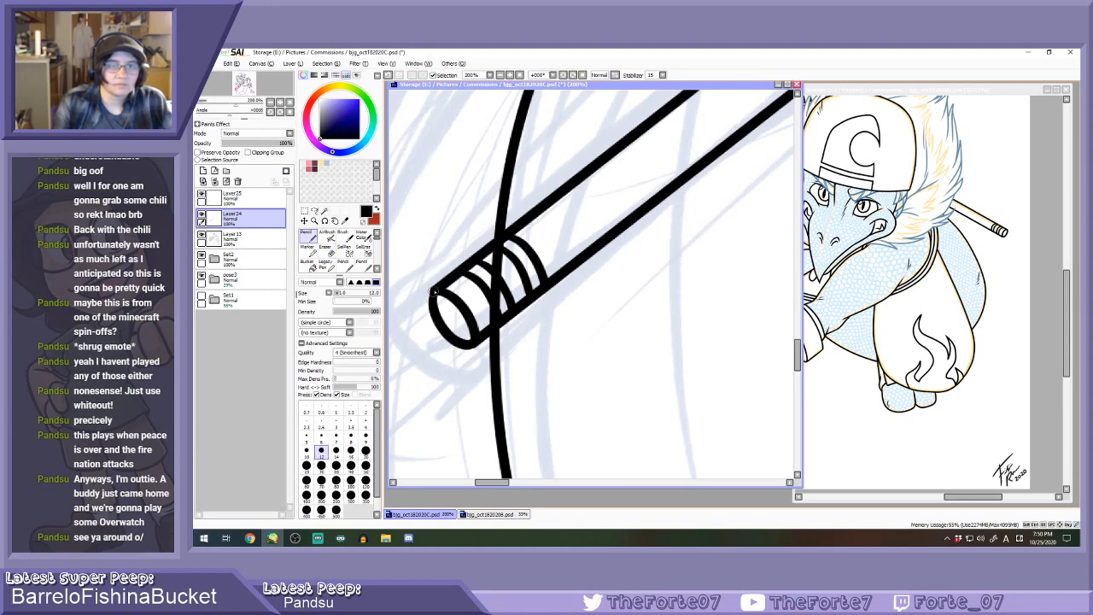
left_click(256, 198)
Try several straight lines for the second staff's edge, from above the raised hand down to the thigh.
scroll(478, 346, "down", 7)
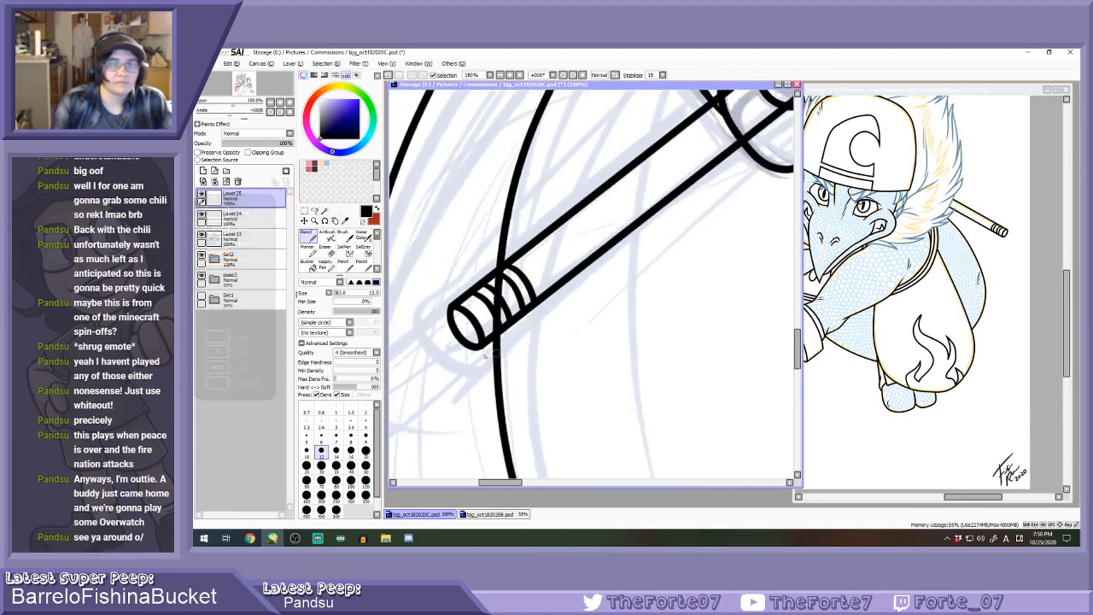
left_click_drag(595, 165, 584, 189)
scroll(584, 190, "up", 1)
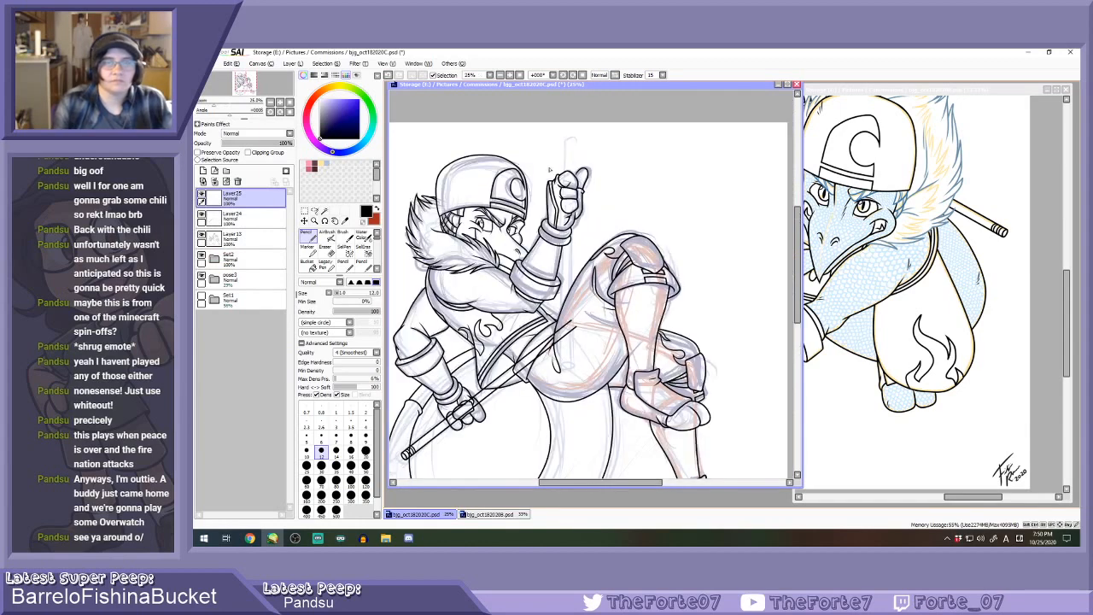
left_click(563, 135, "shift")
key("ctrl+z")
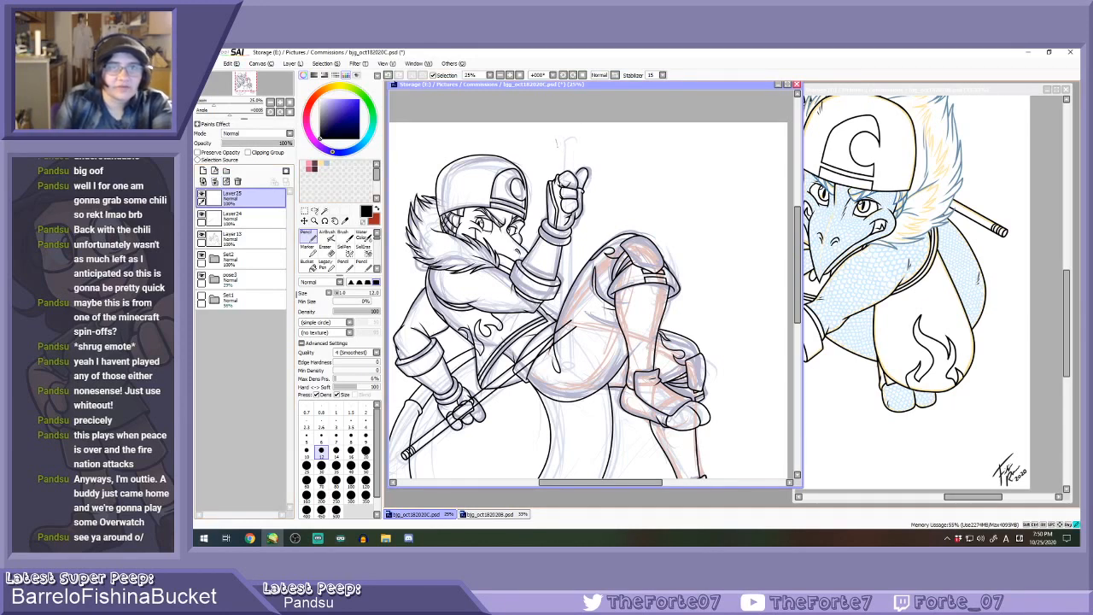
left_click(574, 375, "shift")
key("ctrl+z")
left_click(581, 373, "shift")
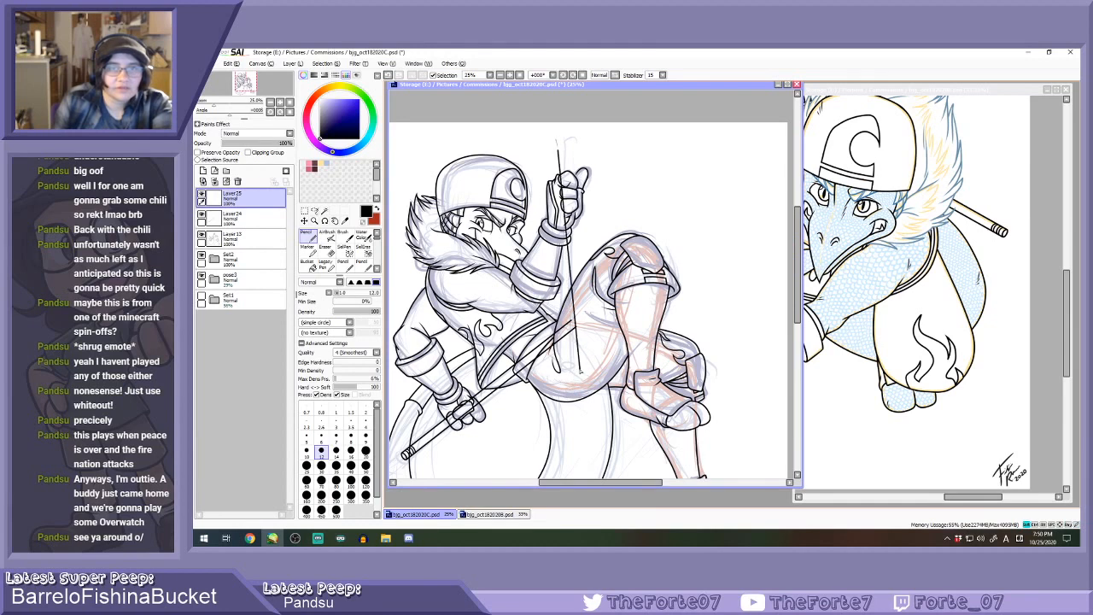
key("ctrl+z")
left_click(585, 372, "shift")
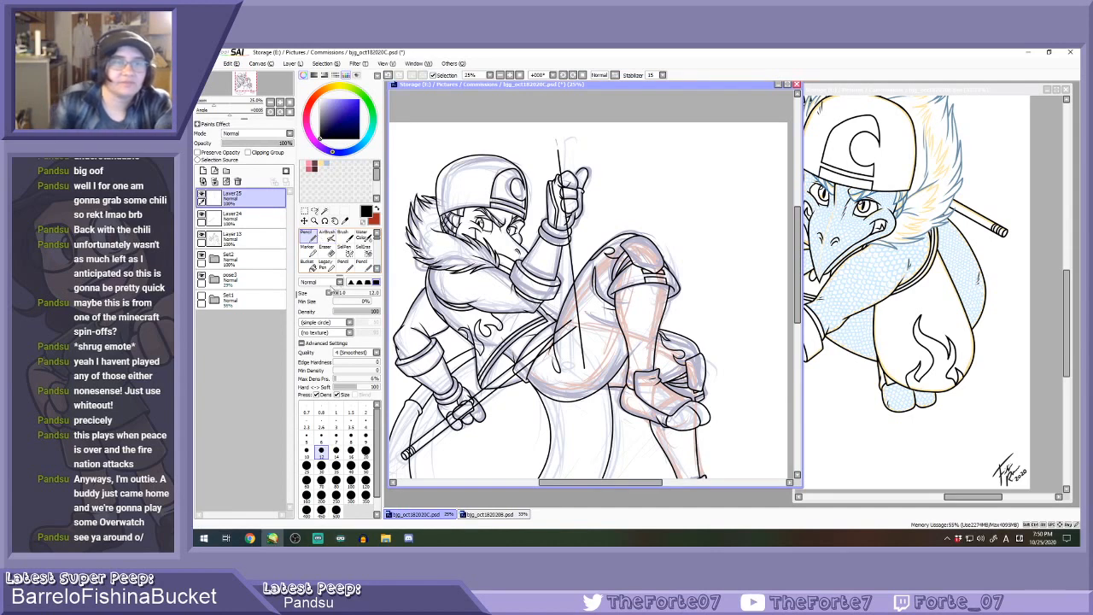
Try a parallel copy of the second staff's edge on a new layer, and remove both lines.
left_click(304, 221)
mouse_move(588, 246)
left_mouse_down()
mouse_move(606, 248)
mouse_move(580, 243)
left_mouse_up()
key("ctrl+a")
key("ctrl+c")
key("ctrl+v")
left_click(328, 66)
left_click(333, 74)
left_click_drag(584, 215, 597, 222)
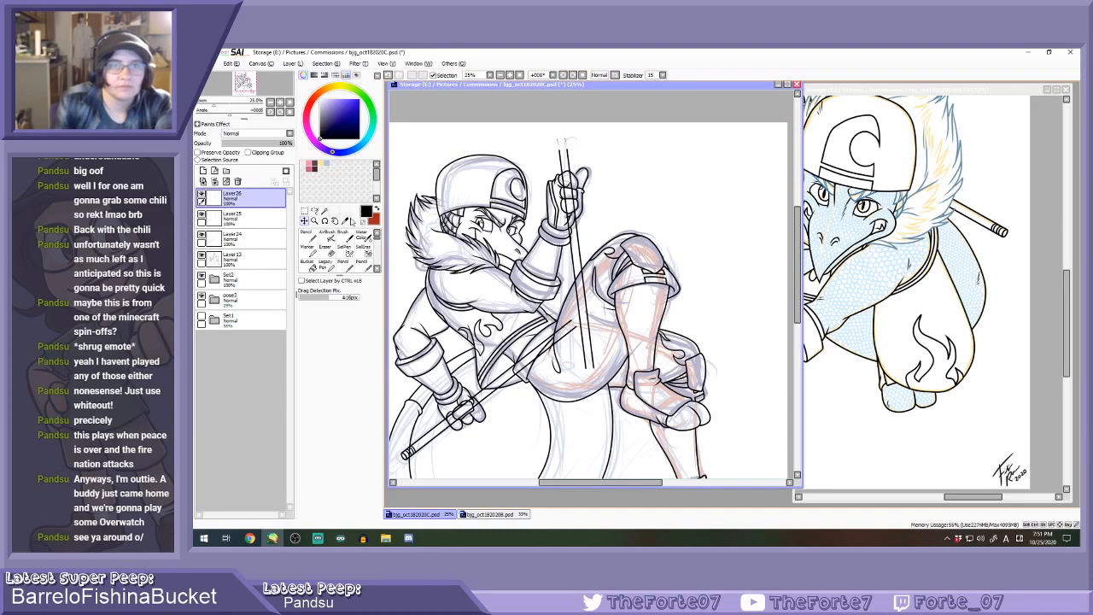
left_click(239, 182)
left_click(367, 263)
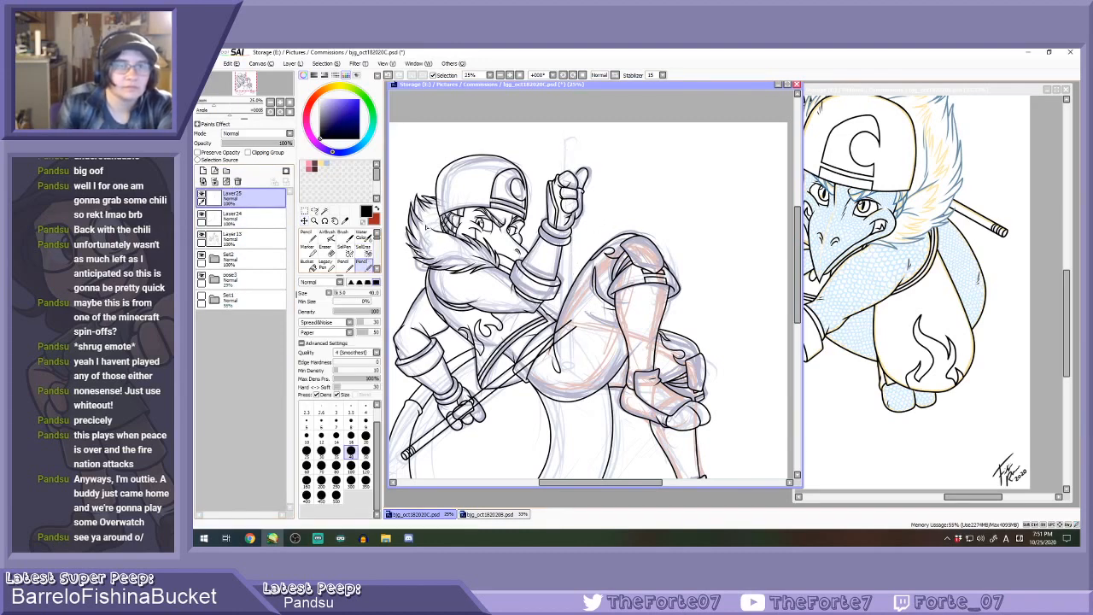
Ink a longer straight edge for the second staff through the raised hand, and duplicate it as a parallel second edge.
left_click(307, 238)
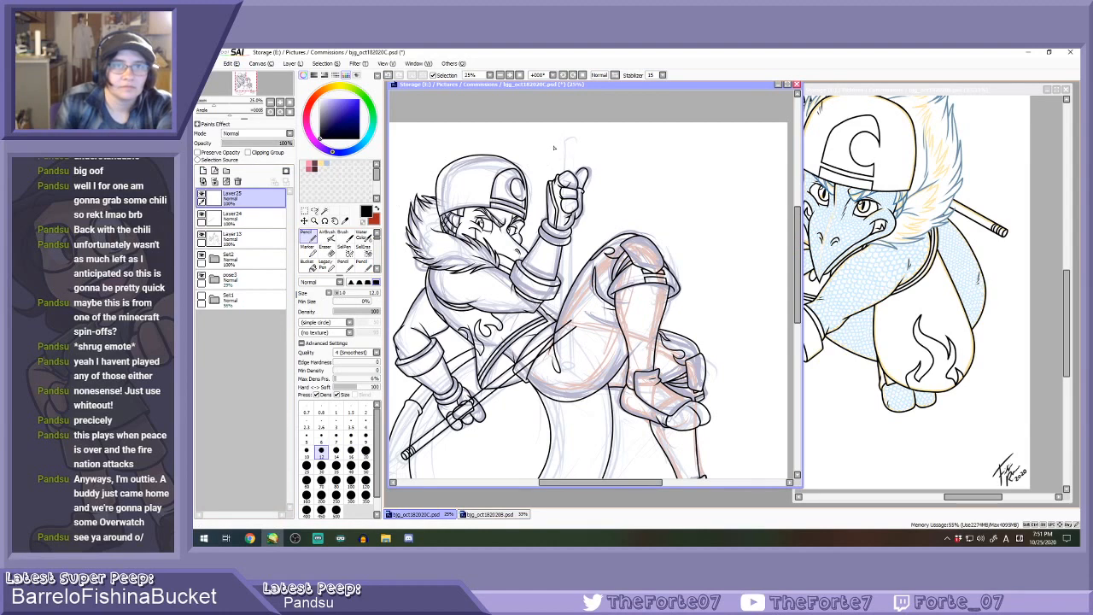
left_click_drag(554, 146, 598, 408)
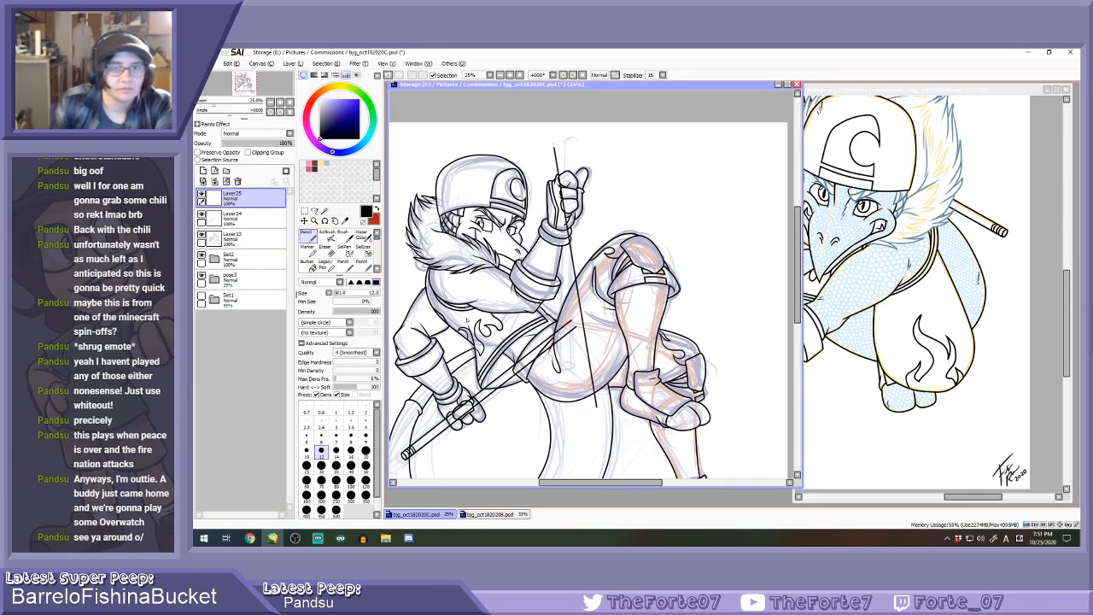
left_click(304, 221)
left_click_drag(580, 243, 565, 242)
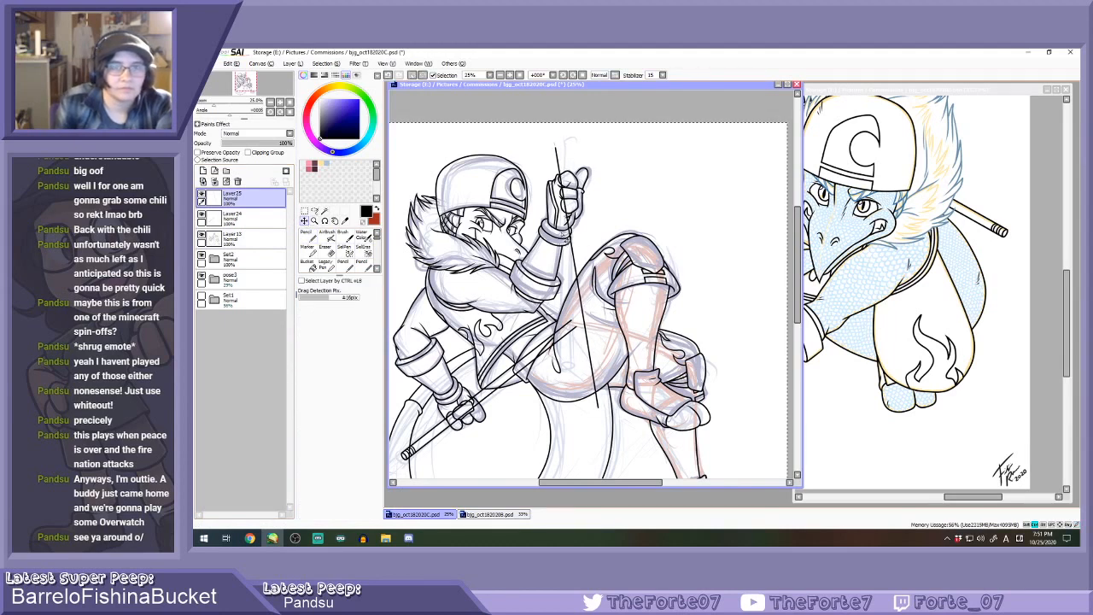
key("ctrl+v")
left_click(326, 64)
left_click(331, 75)
mouse_move(577, 211)
left_mouse_down()
mouse_move(595, 204)
mouse_move(585, 211)
left_mouse_up()
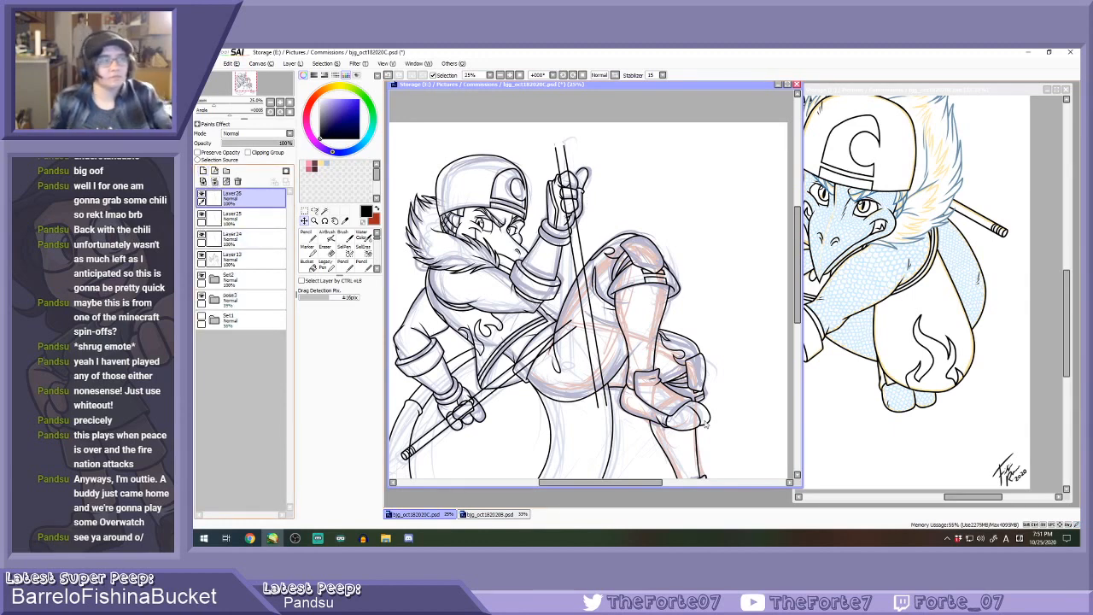
Ink a curved end cap between the second staff's two edges above the raised hand with the Pencil.
key("n")
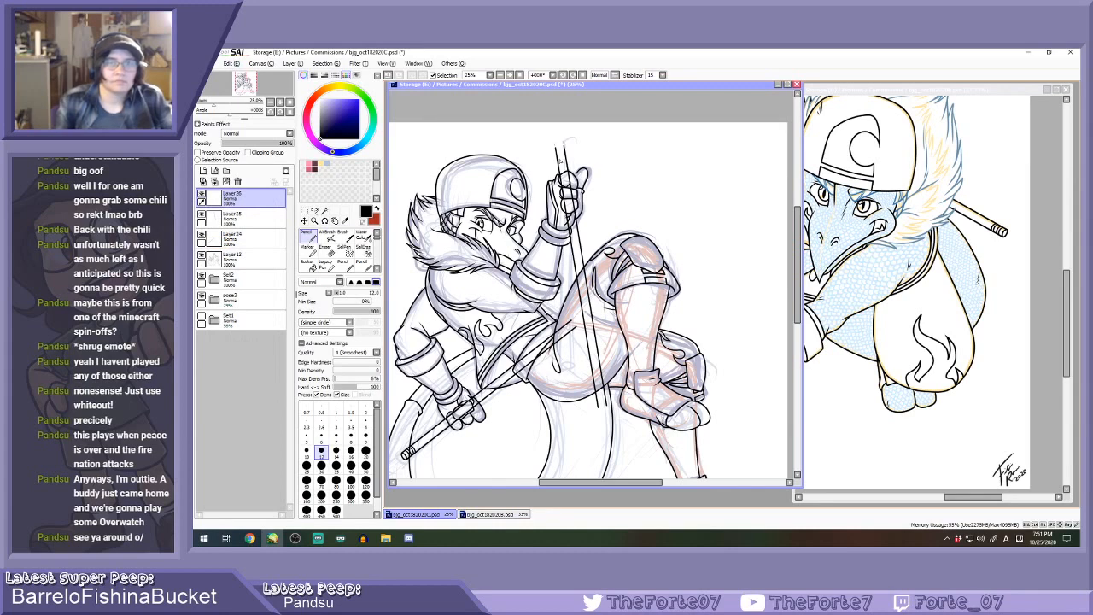
scroll(562, 163, "up", 6)
mouse_move(533, 147)
left_mouse_down()
mouse_move(572, 124)
mouse_move(611, 149)
left_mouse_up()
key("ctrl+z")
mouse_move(532, 152)
left_mouse_down()
mouse_move(583, 126)
mouse_move(611, 147)
left_mouse_up()
key("ctrl+z")
mouse_move(531, 157)
left_mouse_down()
mouse_move(552, 130)
mouse_move(607, 144)
left_mouse_up()
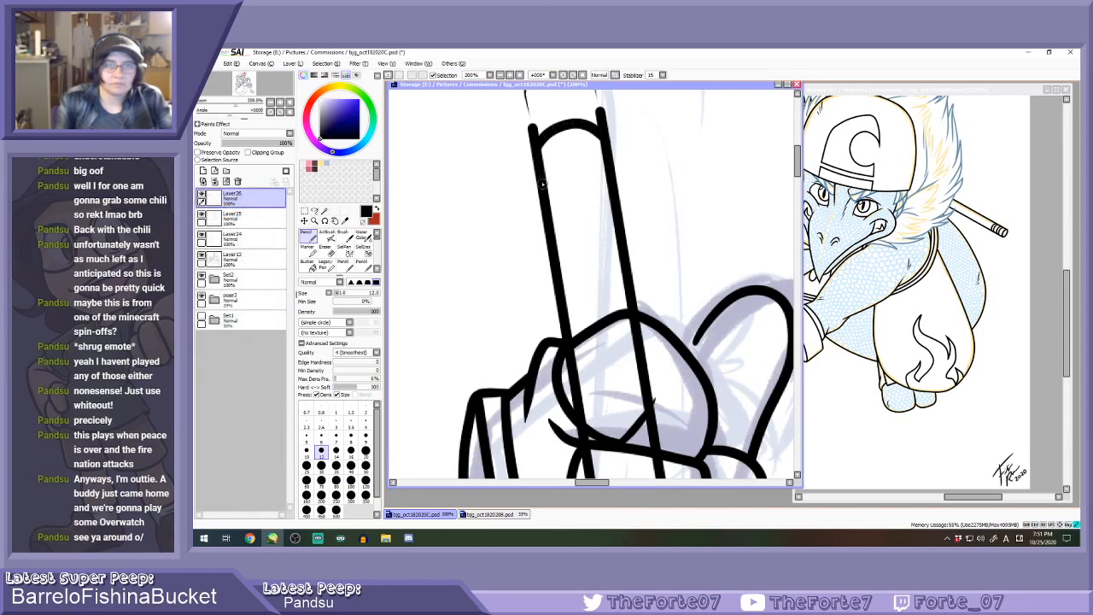
Try several curved bands across the second staff below its upper end cap, and undo them.
mouse_move(542, 183)
left_mouse_down()
mouse_move(556, 161)
mouse_move(609, 170)
left_mouse_up()
key("ctrl+z")
mouse_move(541, 177)
left_mouse_down()
mouse_move(577, 152)
mouse_move(610, 170)
left_mouse_up()
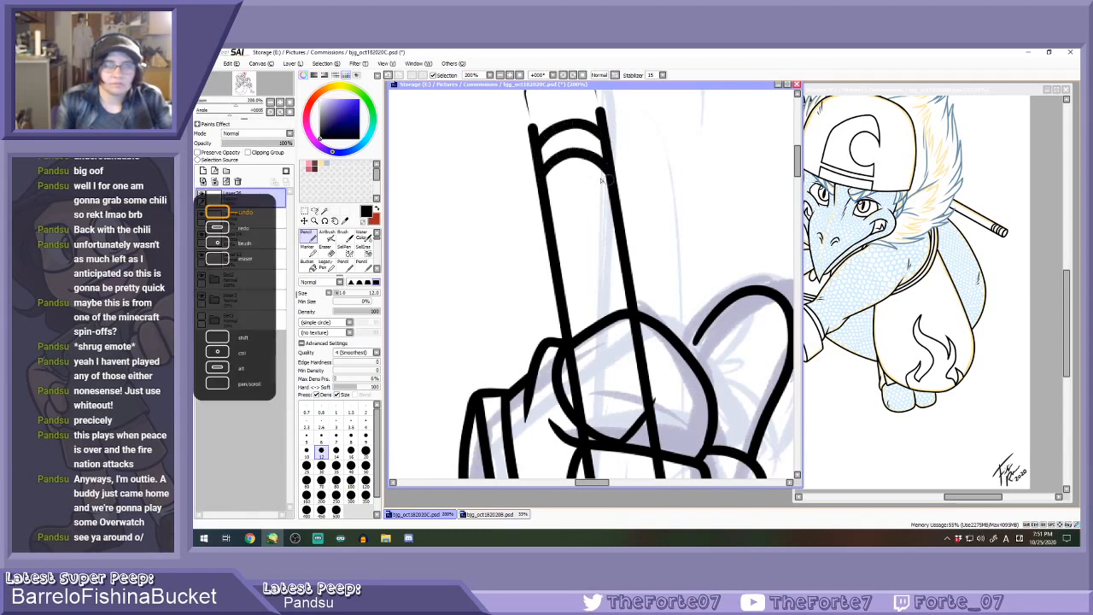
mouse_move(546, 194)
left_mouse_down()
mouse_move(585, 175)
mouse_move(612, 200)
mouse_move(561, 158)
mouse_move(610, 170)
left_mouse_up()
key("ctrl+z")
key("ctrl+z")
key("ctrl+z")
mouse_move(540, 178)
left_mouse_down()
mouse_move(564, 152)
mouse_move(608, 166)
mouse_move(566, 171)
mouse_move(613, 191)
left_mouse_up()
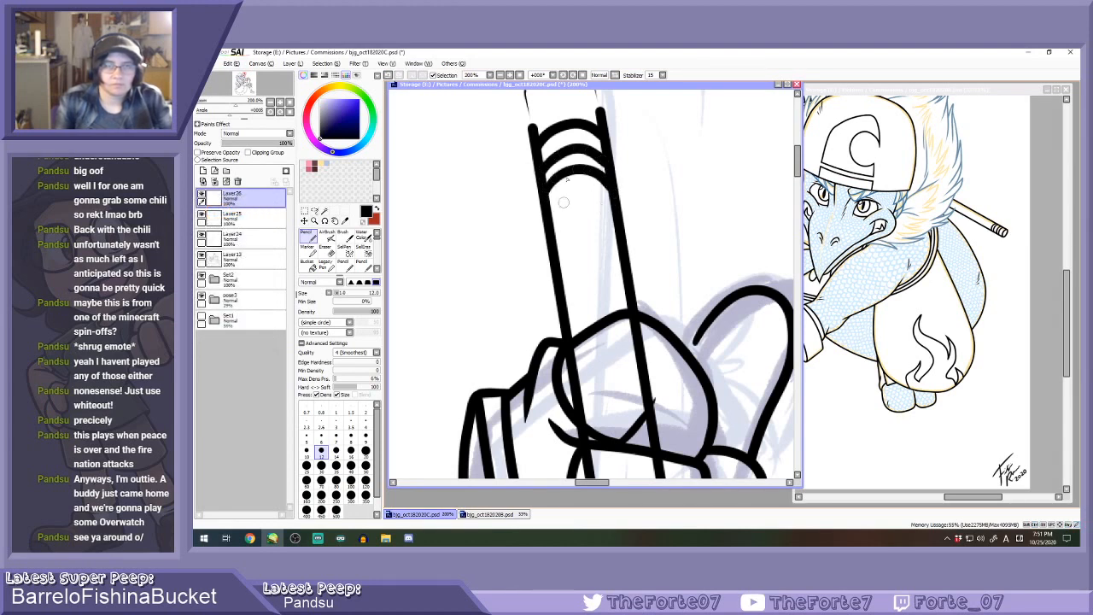
key("ctrl+z")
key("ctrl+z")
Ink the first curved band across the second staff, just below its upper end cap.
left_click_drag(559, 164, 610, 157)
key("ctrl+z")
mouse_move(543, 187)
left_mouse_down()
mouse_move(574, 162)
mouse_move(608, 174)
mouse_move(568, 158)
mouse_move(609, 171)
left_mouse_up()
key("ctrl+z")
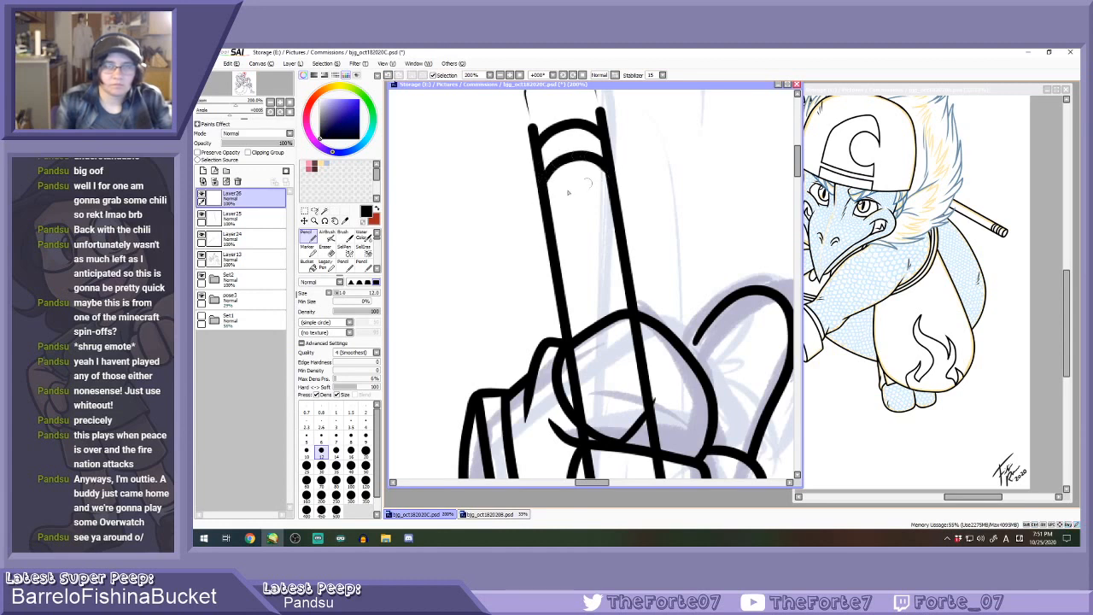
Ink three more curved bands at even spacing down the second staff, above the raised hand.
mouse_move(547, 203)
left_mouse_down()
mouse_move(566, 183)
mouse_move(612, 196)
left_mouse_up()
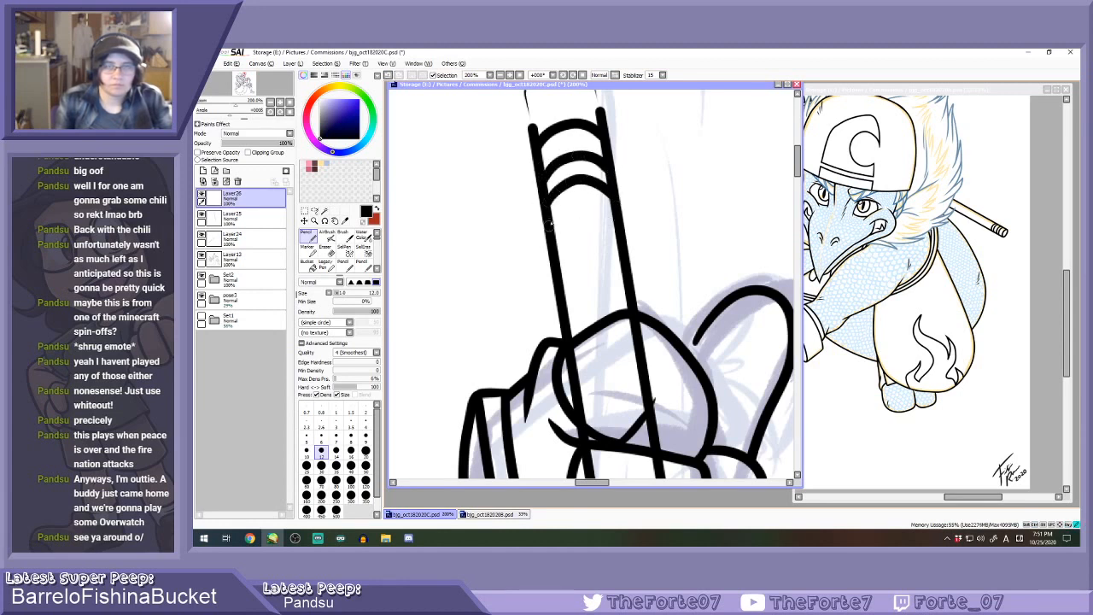
mouse_move(550, 227)
left_mouse_down()
mouse_move(571, 203)
mouse_move(616, 224)
left_mouse_up()
key("ctrl+z")
mouse_move(550, 225)
left_mouse_down()
mouse_move(597, 200)
mouse_move(618, 224)
left_mouse_up()
key("ctrl+z")
key("ctrl+z")
mouse_move(548, 200)
left_mouse_down()
mouse_move(575, 180)
mouse_move(608, 198)
left_mouse_up()
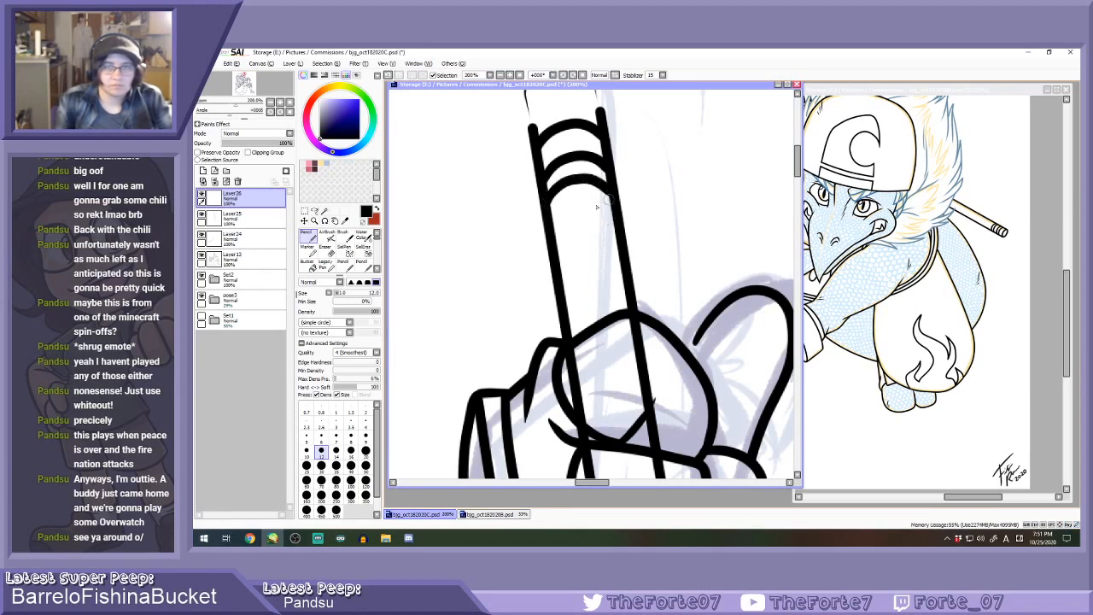
mouse_move(551, 225)
left_mouse_down()
mouse_move(576, 202)
mouse_move(618, 218)
left_mouse_up()
mouse_move(555, 246)
left_mouse_down()
mouse_move(575, 226)
mouse_move(620, 241)
left_mouse_up()
scroll(593, 237, "down", 9)
scroll(586, 291, "up", 3)
scroll(582, 263, "down", 1)
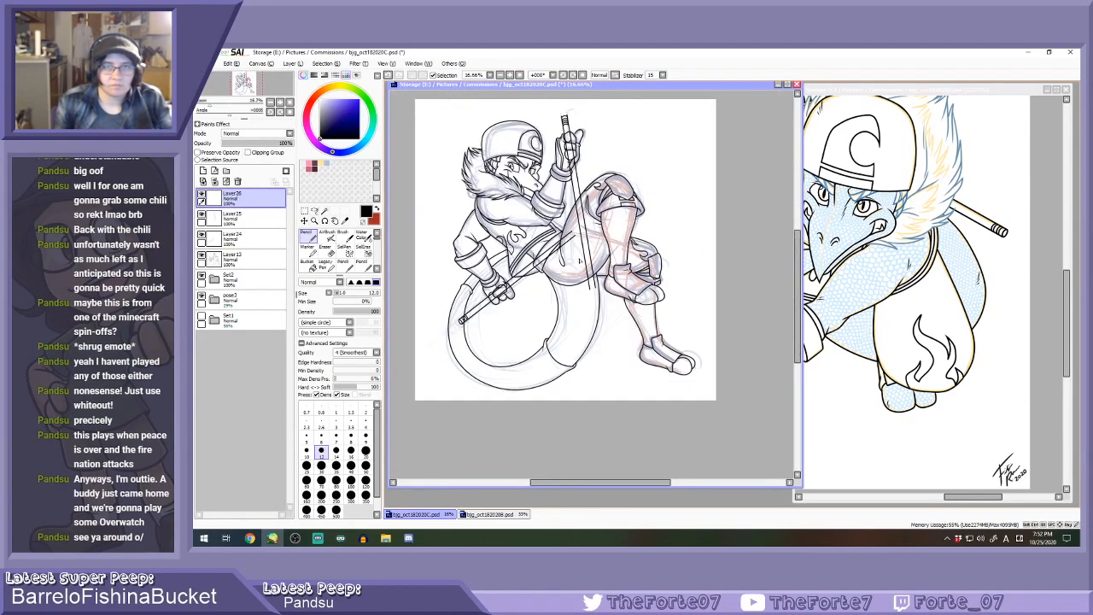
key("ctrl+s")
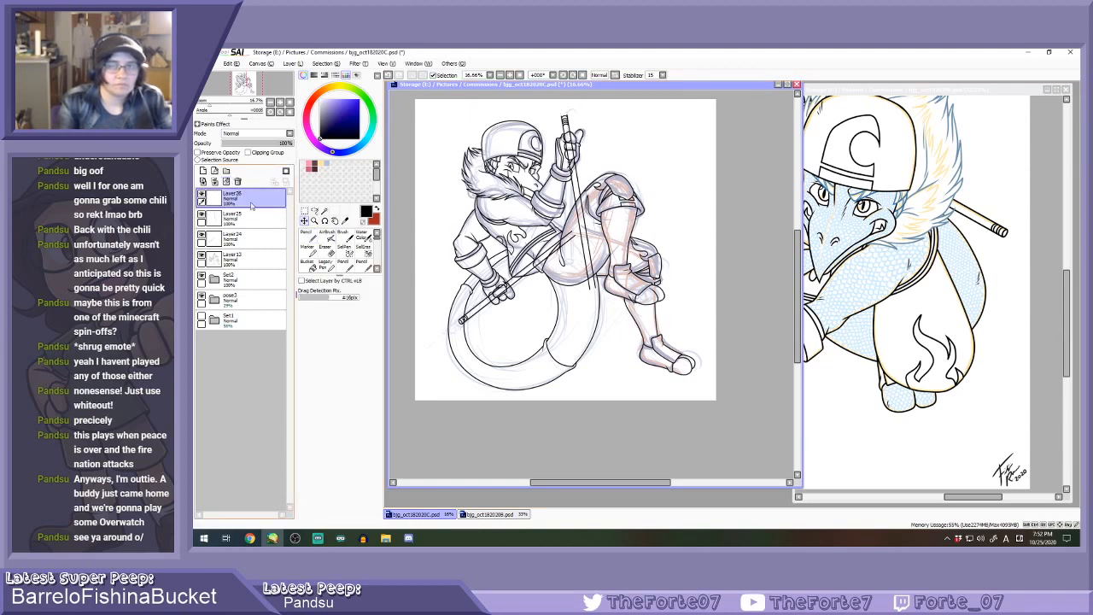
Ink an elliptical end cap between the edges of the second staff's lower end over the thigh.
key("n")
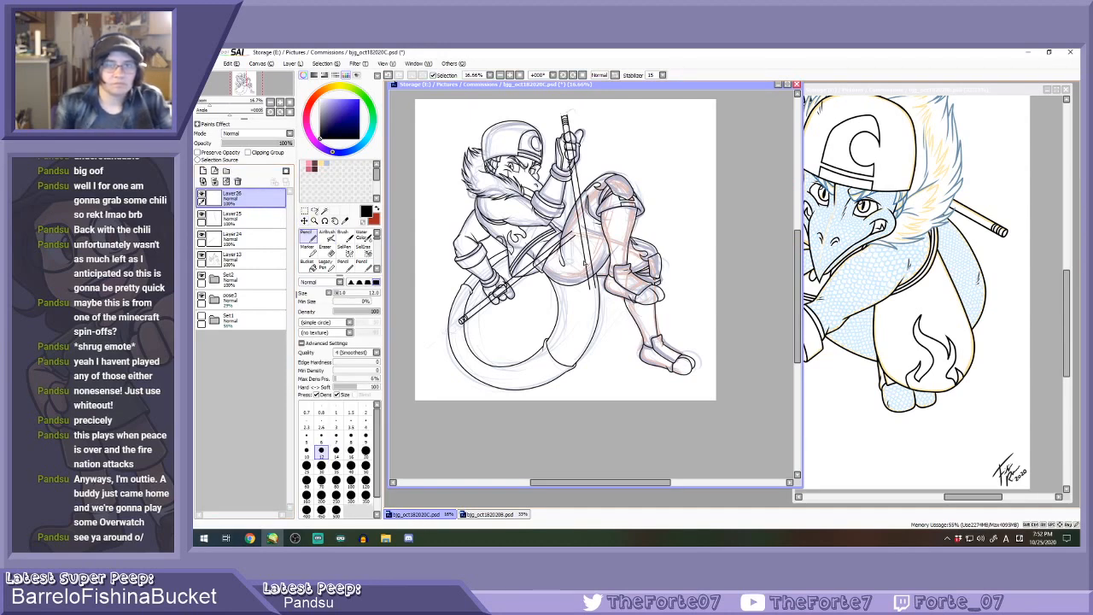
scroll(583, 293, "up", 8)
left_click_drag(571, 299, 633, 276)
key("ctrl+z")
mouse_move(571, 296)
left_mouse_down()
mouse_move(589, 303)
mouse_move(634, 280)
mouse_move(581, 275)
mouse_move(627, 267)
mouse_move(631, 281)
mouse_move(579, 272)
mouse_move(628, 268)
mouse_move(630, 282)
left_mouse_up()
key("ctrl+z")
Erase the second staff's edges that extend below the elliptical end cap on Layer25.
left_click(239, 218)
left_click(325, 249)
left_click_drag(598, 320, 557, 295)
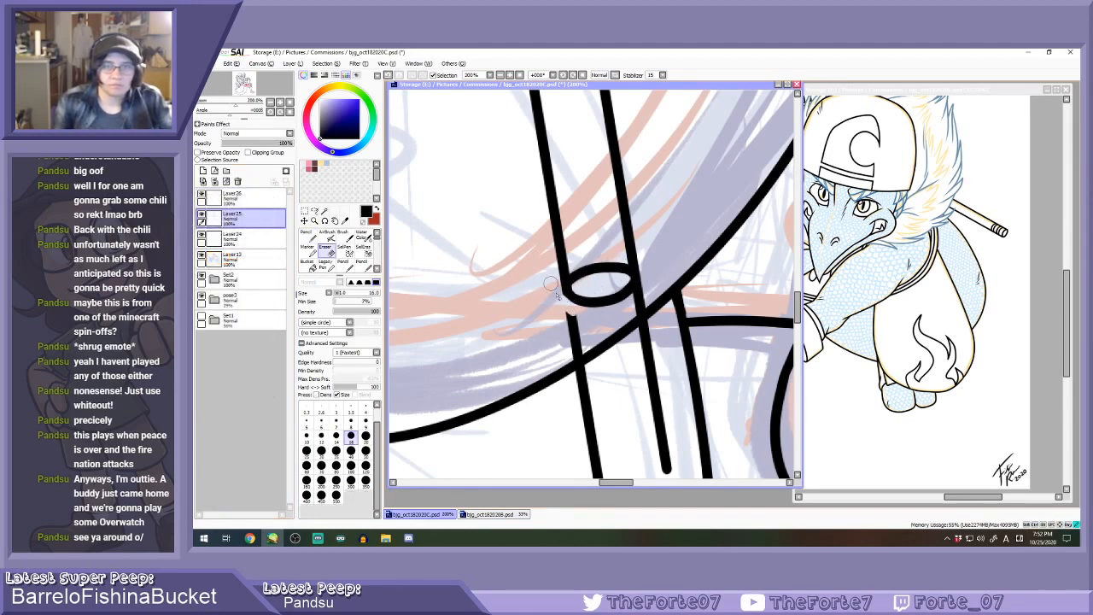
mouse_move(631, 302)
left_mouse_down()
mouse_move(645, 269)
mouse_move(635, 326)
mouse_move(654, 373)
mouse_move(664, 464)
left_mouse_up()
scroll(598, 313, "down", 1)
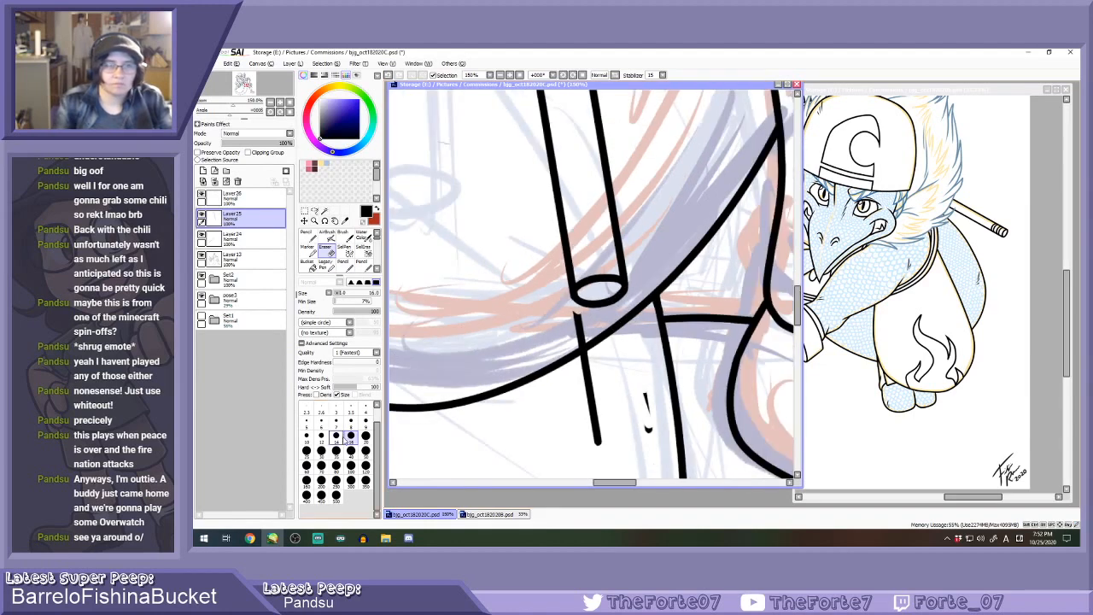
mouse_move(574, 311)
left_mouse_down()
mouse_move(561, 336)
mouse_move(575, 330)
mouse_move(596, 415)
mouse_move(658, 422)
left_mouse_up()
left_click(365, 453)
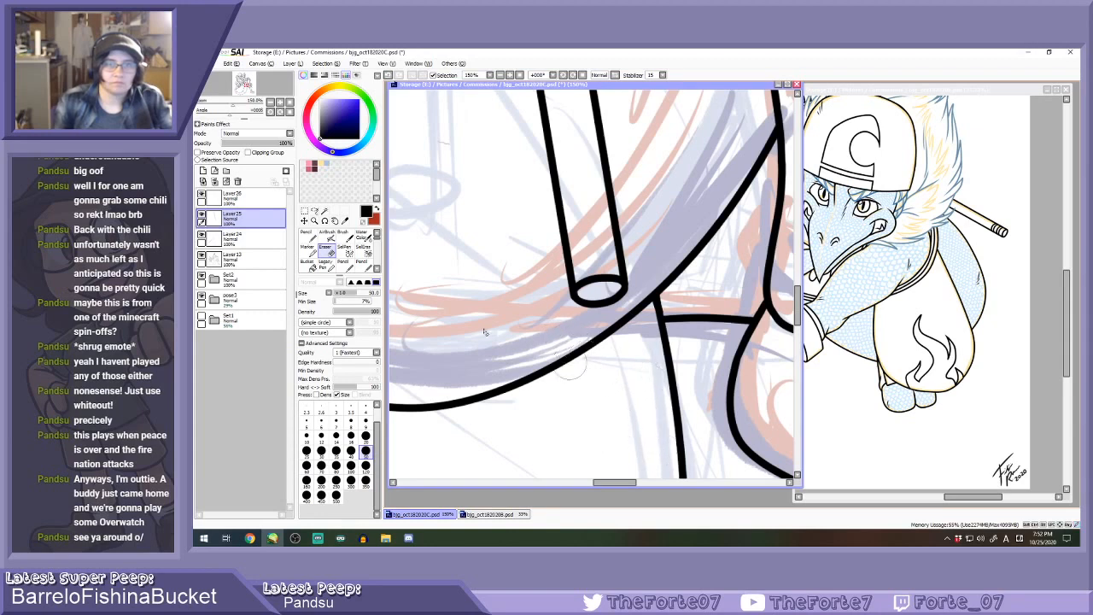
Merge Layer26, which holds the second staff's end caps and bands, down into Layer25.
left_click(238, 198)
left_click(215, 182)
left_click(304, 211)
scroll(629, 305, "down", 6)
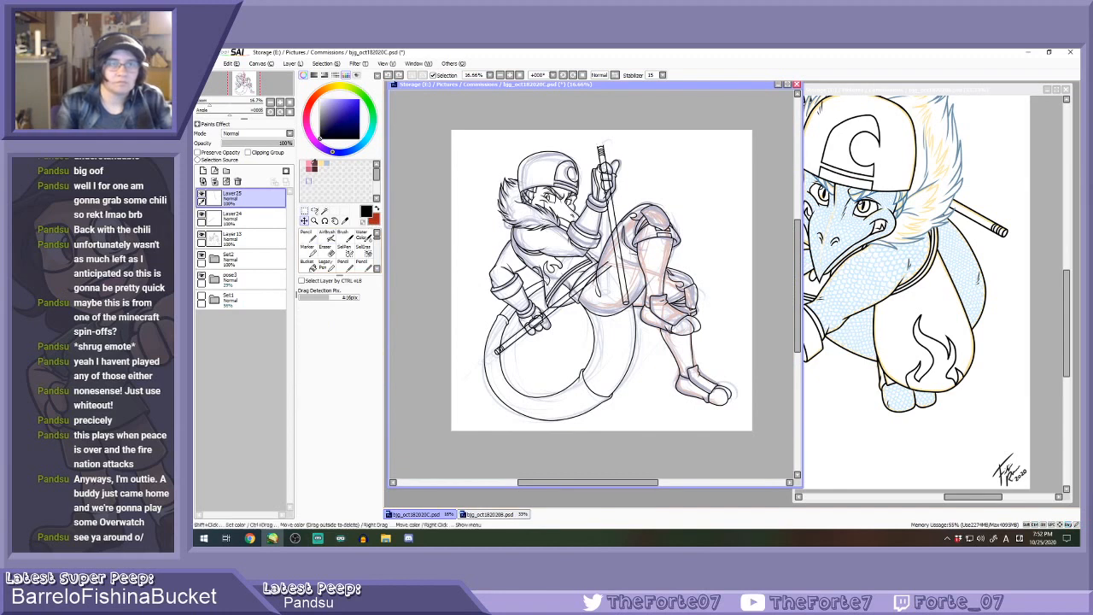
Try moving the second staff down and across in front of the torso, and undo the move.
left_click(326, 64)
left_click(498, 162)
mouse_move(615, 232)
left_mouse_down()
mouse_move(613, 223)
mouse_move(559, 291)
left_mouse_up()
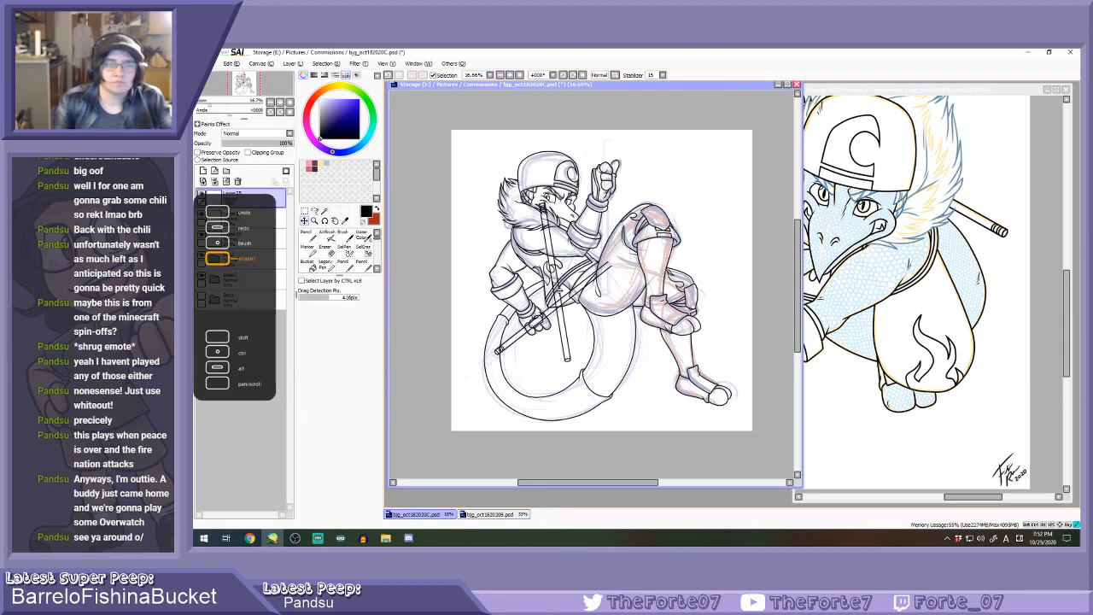
key("ctrl+z")
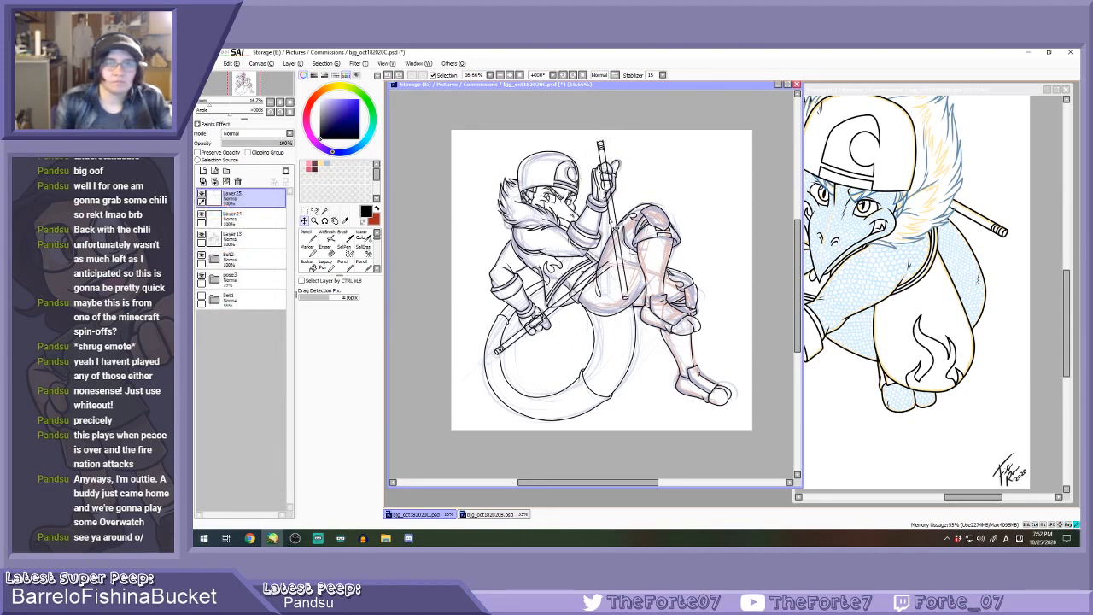
Shift the second staff slightly upward through the raised hand.
key("e")
left_click_drag(614, 225, 614, 222)
Erase the second staff's edges that overshoot its curved upper end cap, using a size 16 eraser.
key("e")
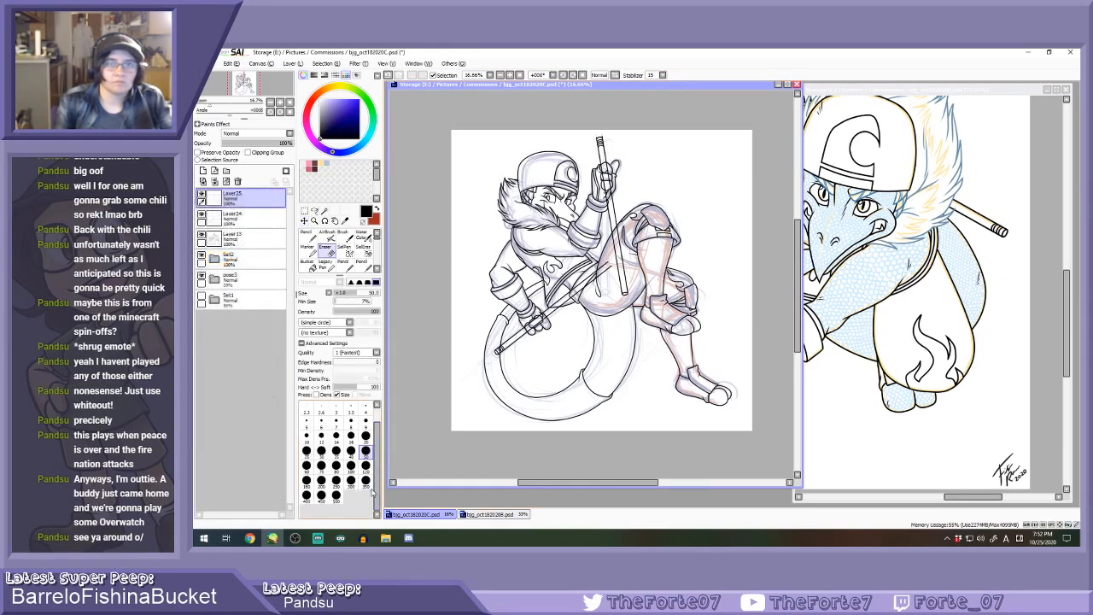
scroll(601, 129, "up", 2)
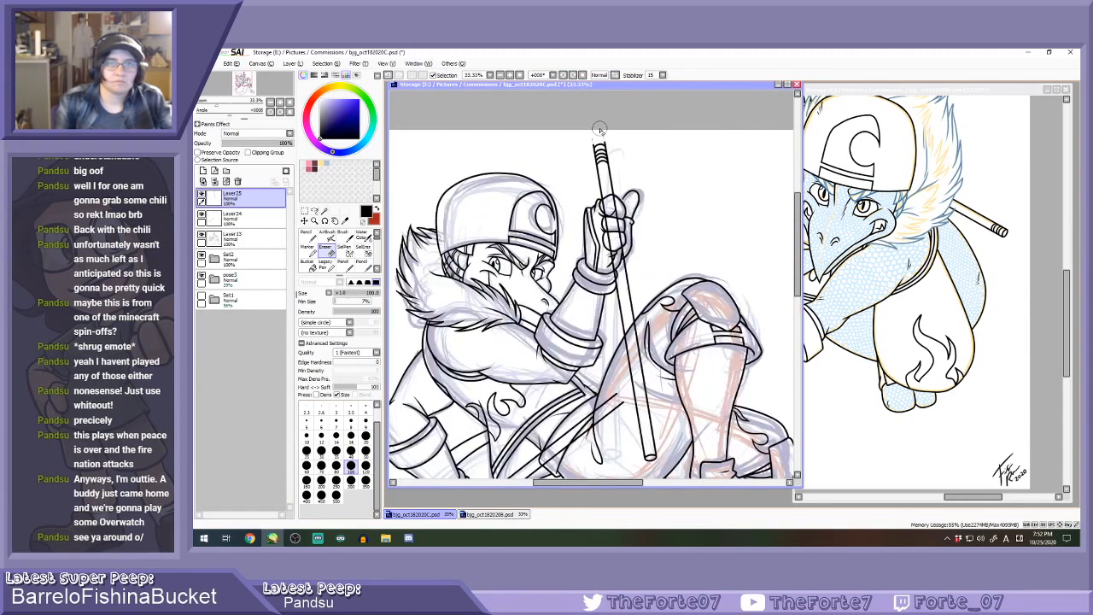
scroll(600, 129, "up", 2)
left_click(350, 436)
scroll(538, 192, "up", 3)
mouse_move(538, 192)
left_mouse_down()
mouse_move(562, 215)
mouse_move(543, 262)
left_mouse_up()
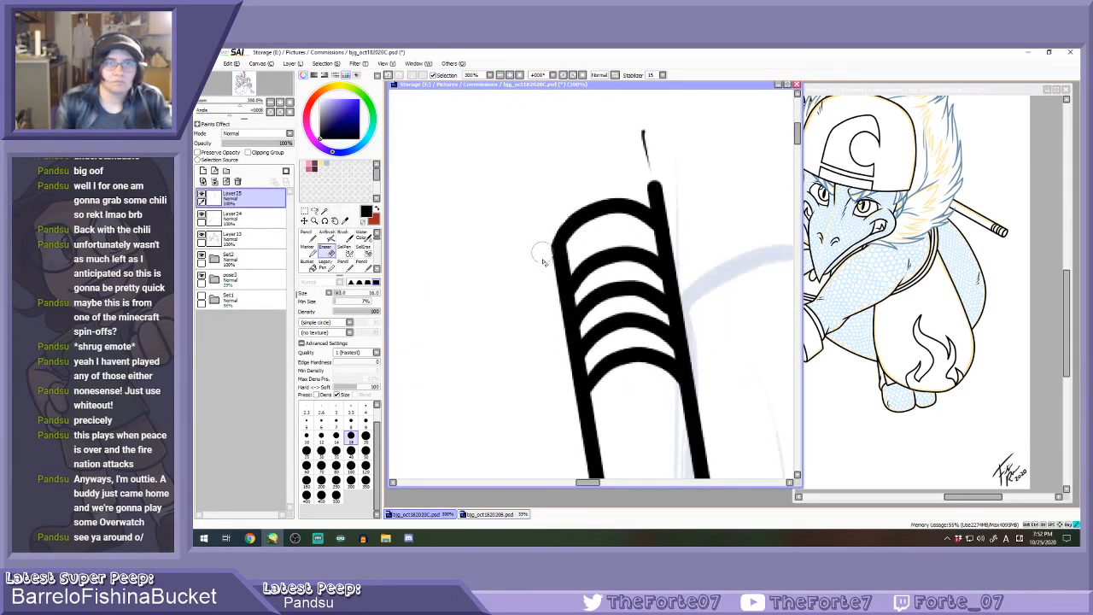
left_click_drag(644, 128, 653, 200)
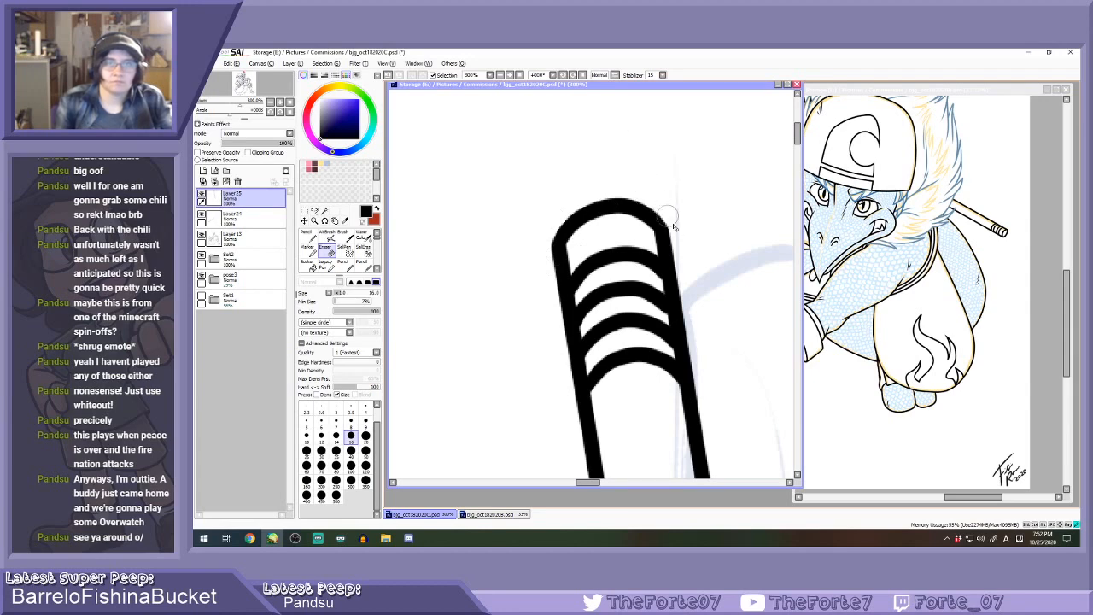
scroll(658, 201, "down", 6)
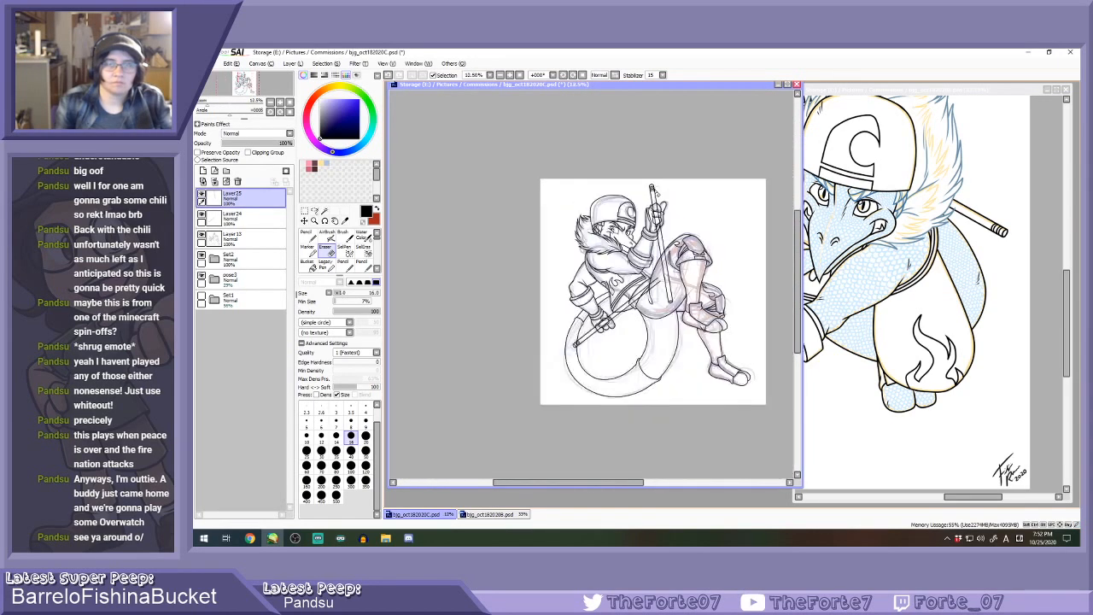
scroll(653, 190, "up", 1)
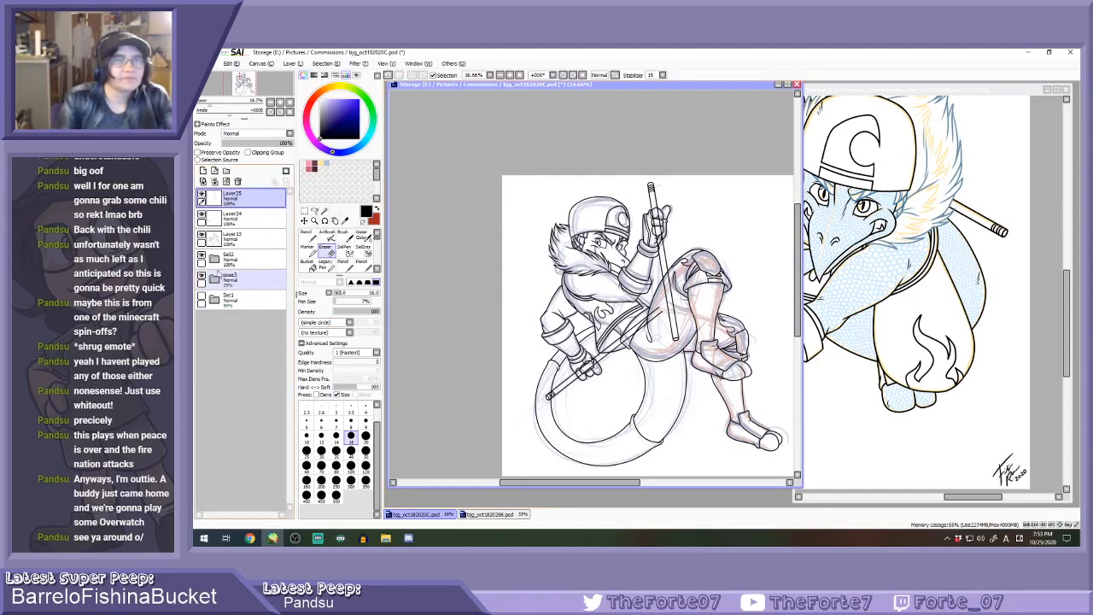
Try erasing the lowered staff's edges across the waist and thigh on Layer24 with a size 100 eraser.
left_click(230, 217)
left_click(352, 464)
scroll(625, 366, "up", 1)
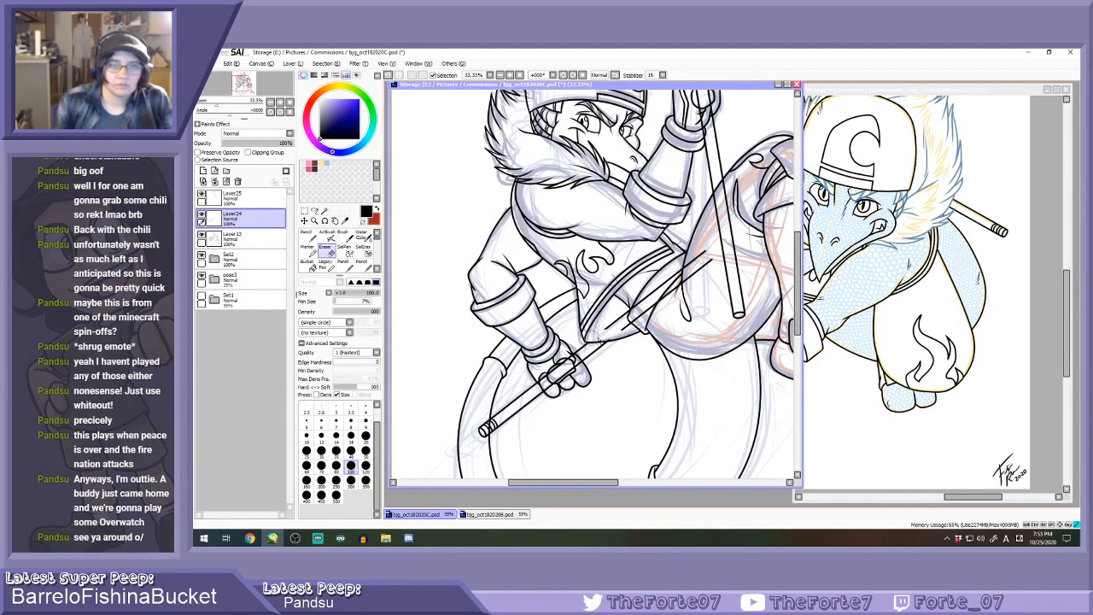
mouse_move(642, 318)
left_mouse_down()
mouse_move(706, 258)
mouse_move(647, 297)
left_mouse_up()
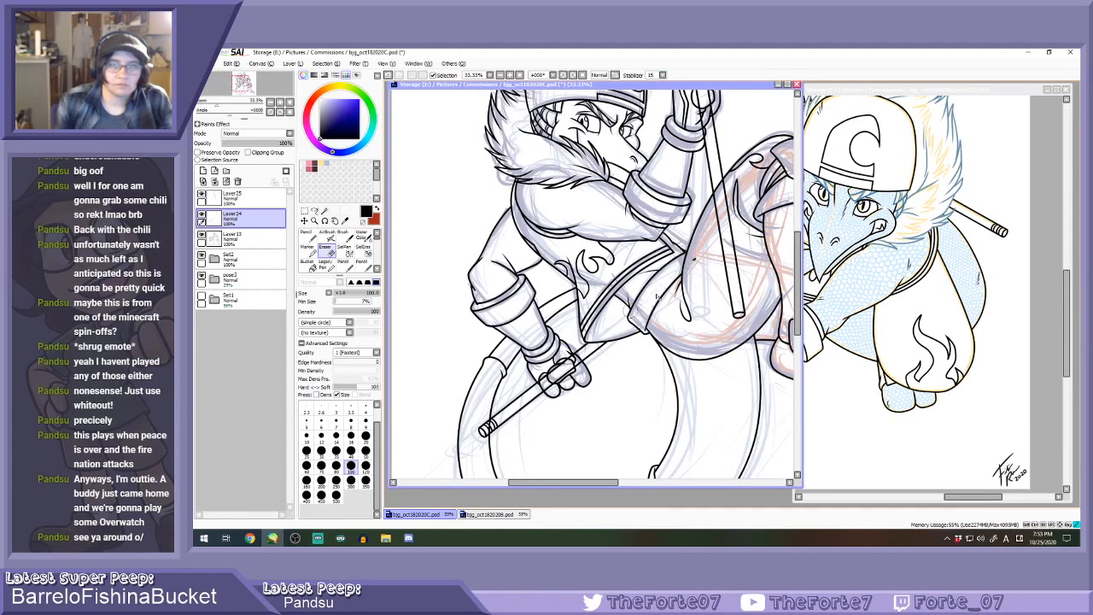
scroll(647, 298, "down", 3)
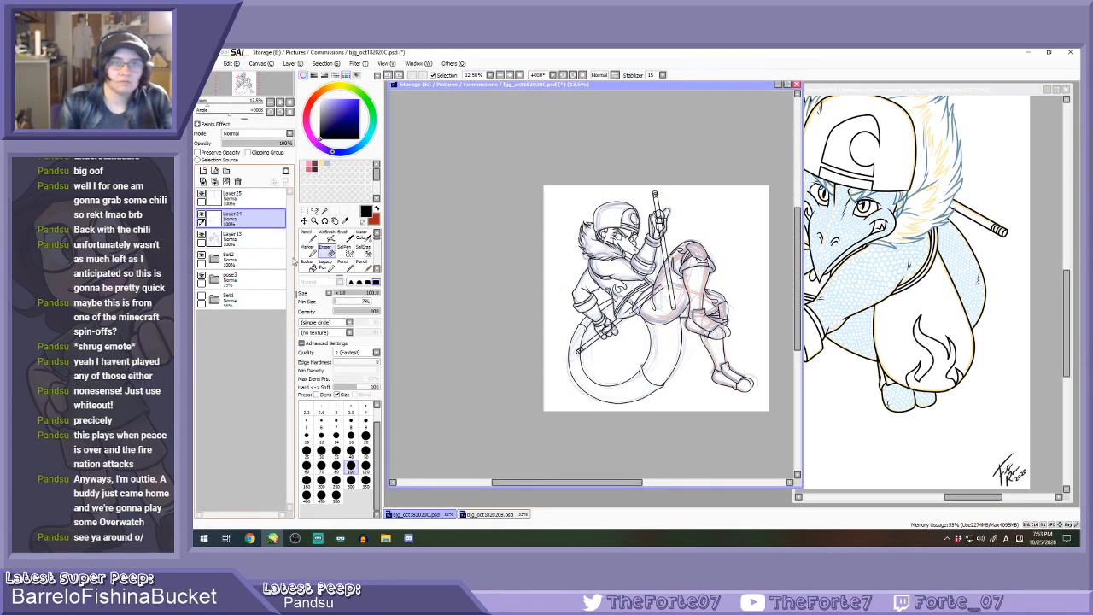
Nudge the lowered staff on Layer24 slightly within the lowered hand.
left_click(305, 221)
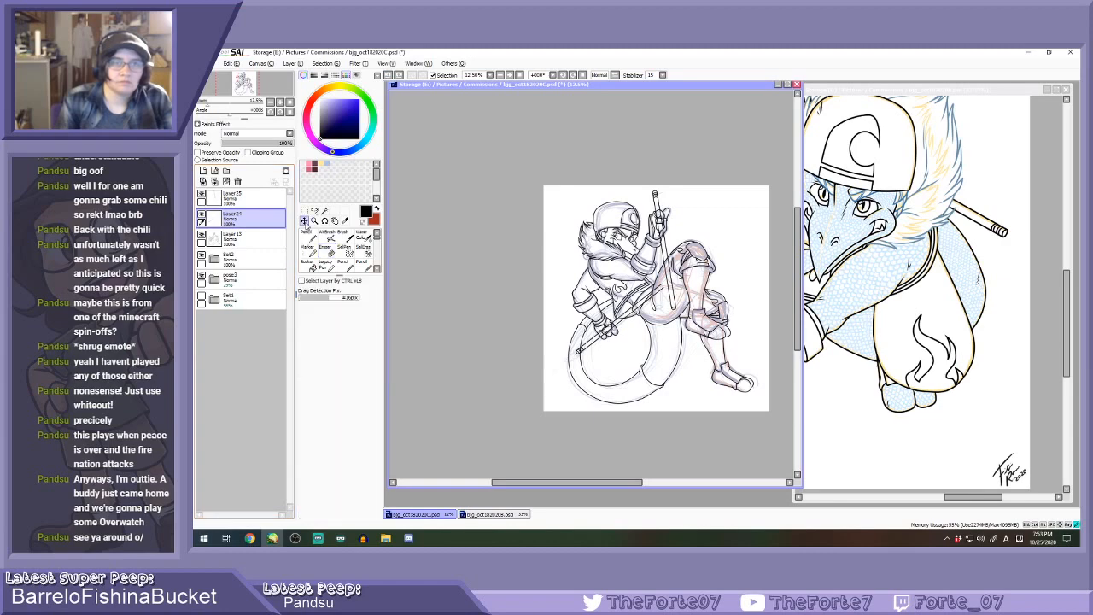
scroll(643, 300, "up", 2)
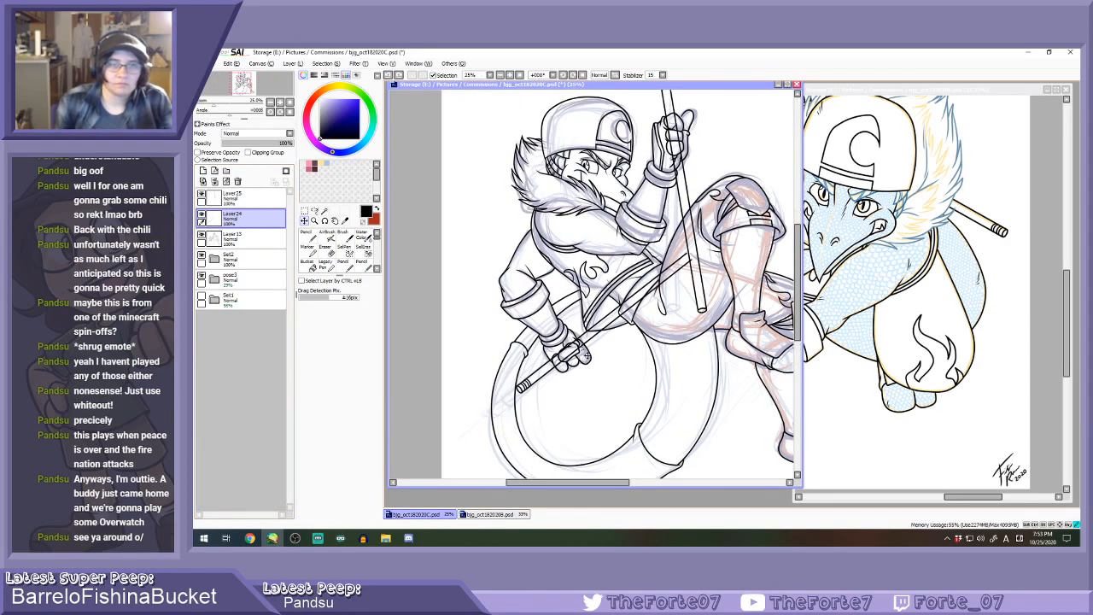
mouse_move(586, 353)
left_mouse_down()
mouse_move(575, 366)
mouse_move(589, 355)
left_mouse_up()
Erase the lowered staff's edges where they cross the waist and thigh and the gripping fingers.
scroll(588, 351, "up", 1)
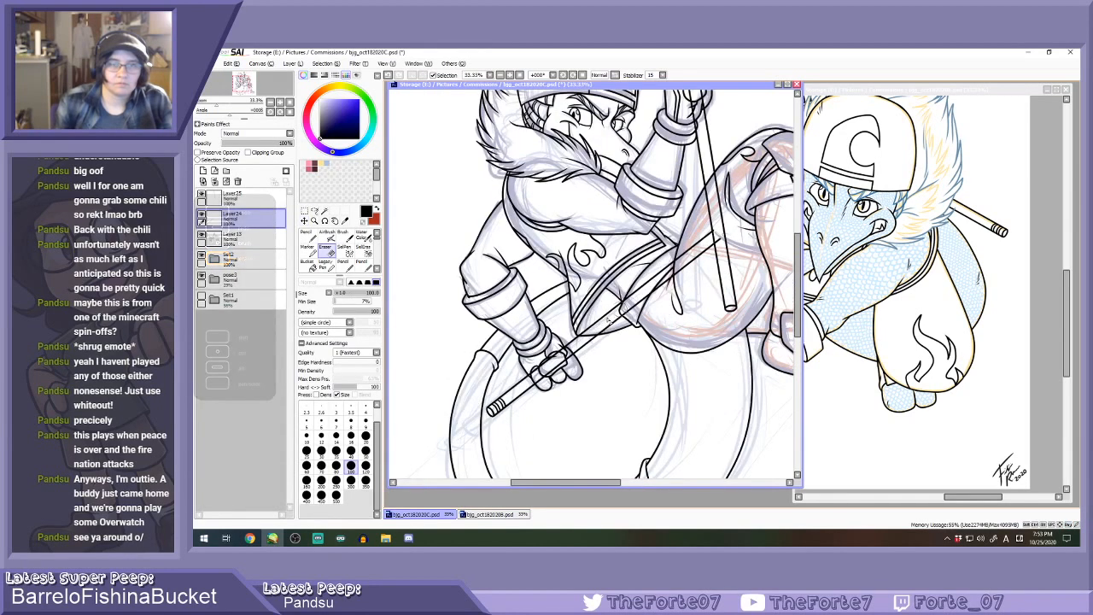
left_click_drag(603, 329, 703, 248)
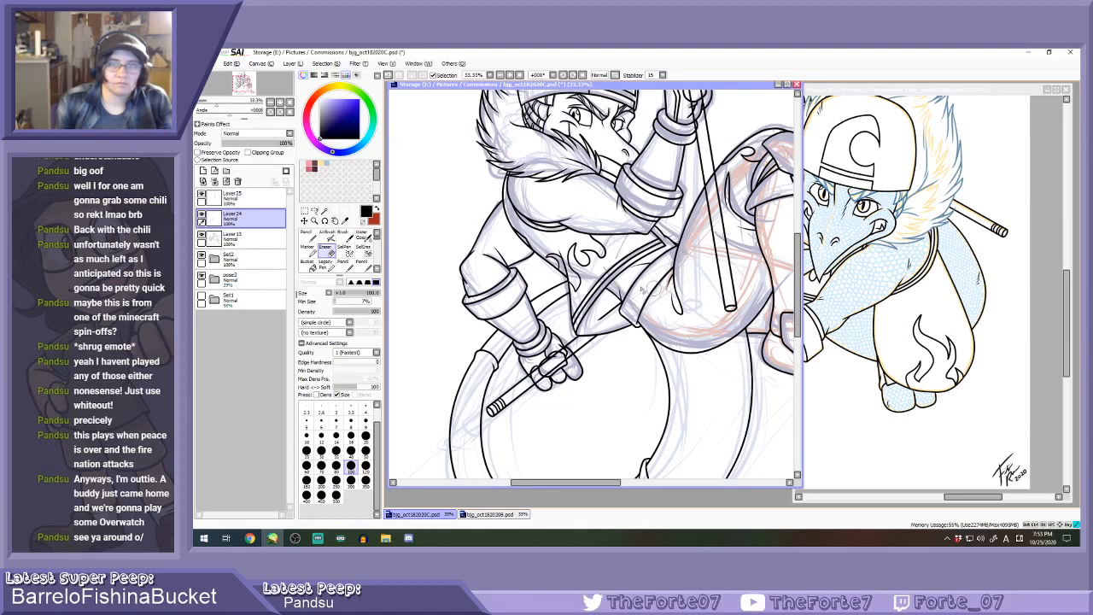
scroll(593, 348, "up", 3)
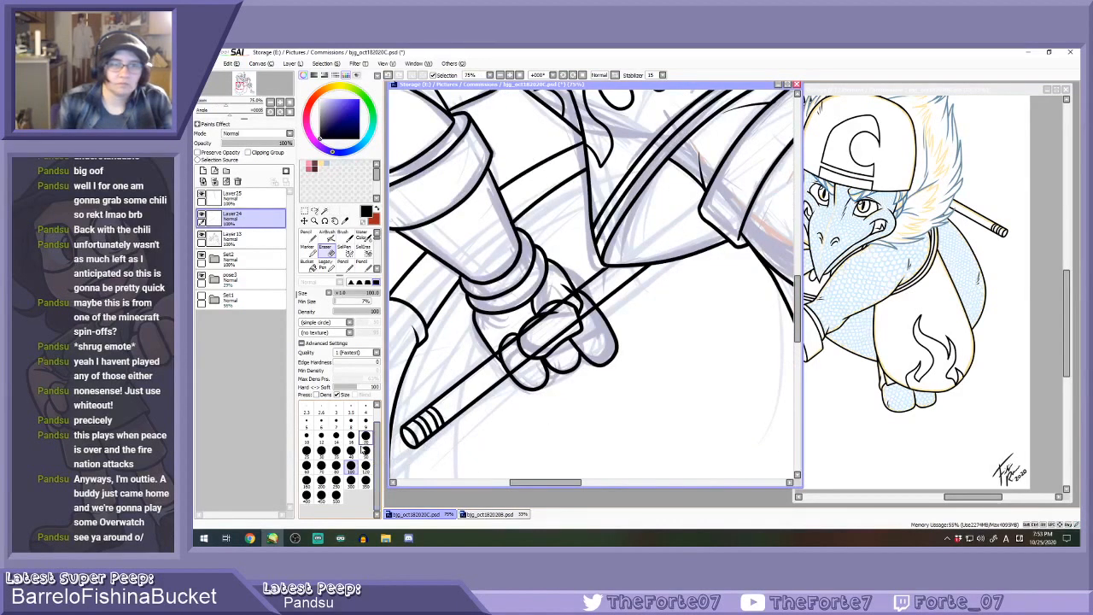
mouse_move(531, 318)
left_mouse_down()
mouse_move(583, 280)
mouse_move(610, 287)
mouse_move(608, 301)
mouse_move(514, 358)
left_mouse_up()
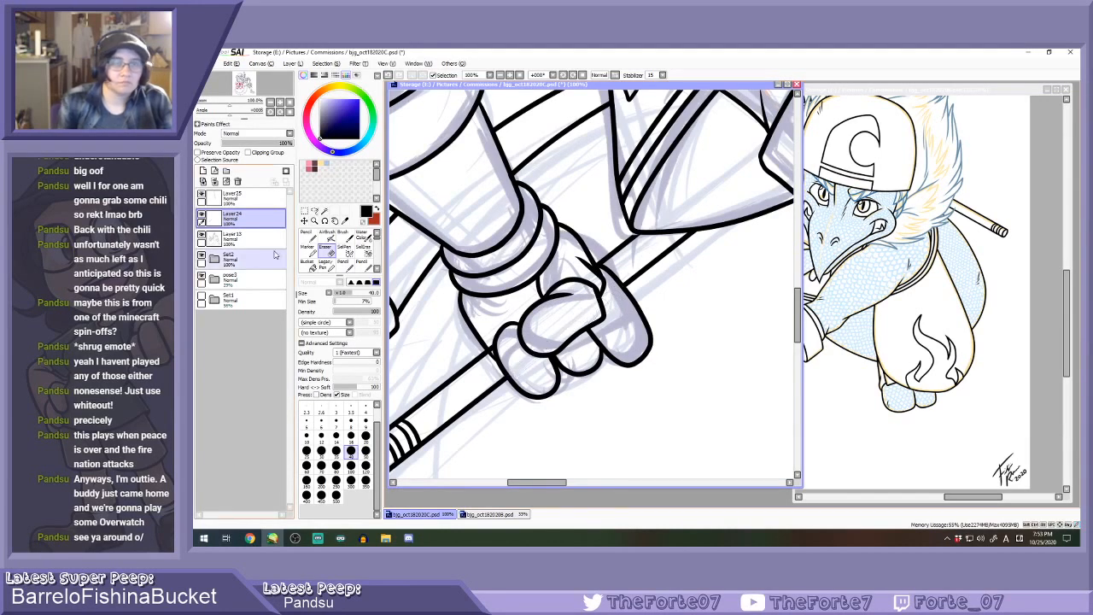
Erase the lowered hand's outline where it crosses the staff on Layer13, and return to Layer25.
left_click(244, 237)
scroll(505, 334, "up", 3)
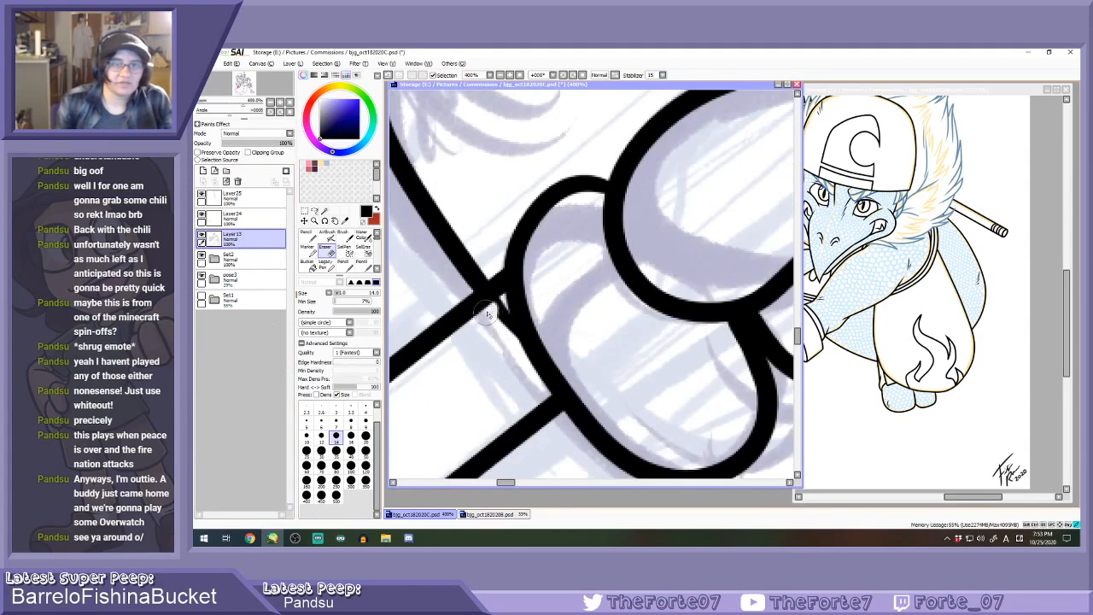
scroll(509, 346, "down", 8)
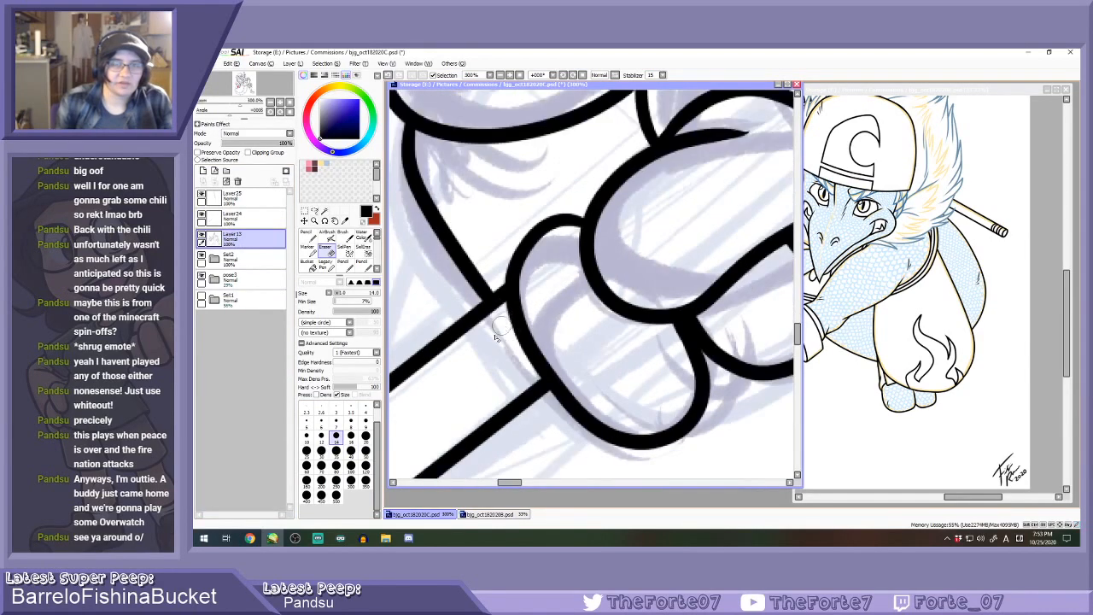
scroll(492, 345, "down", 2)
scroll(492, 345, "up", 1)
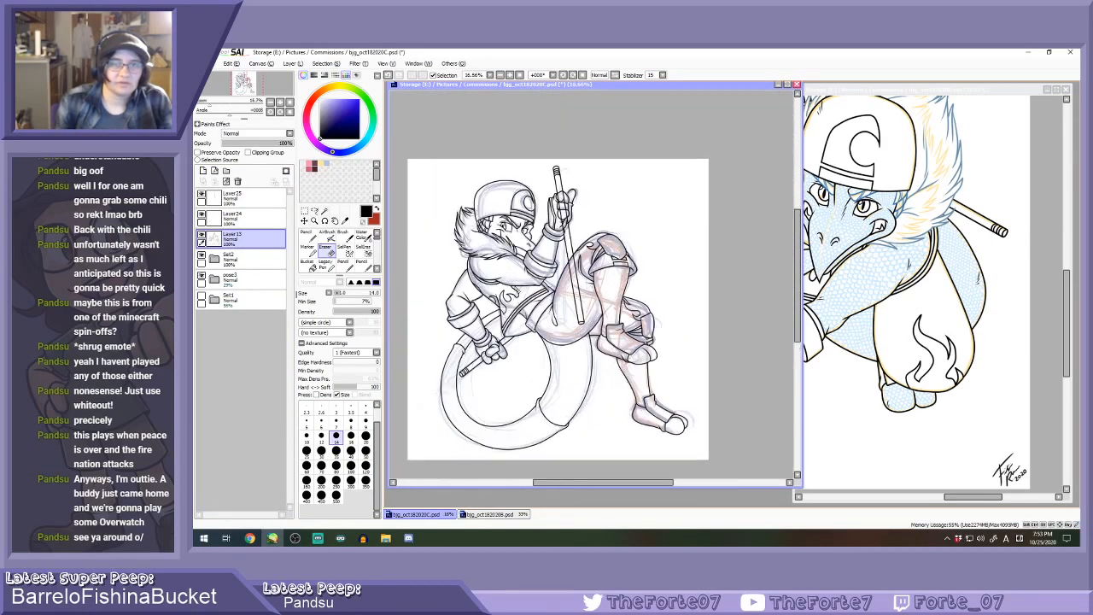
left_click(244, 197)
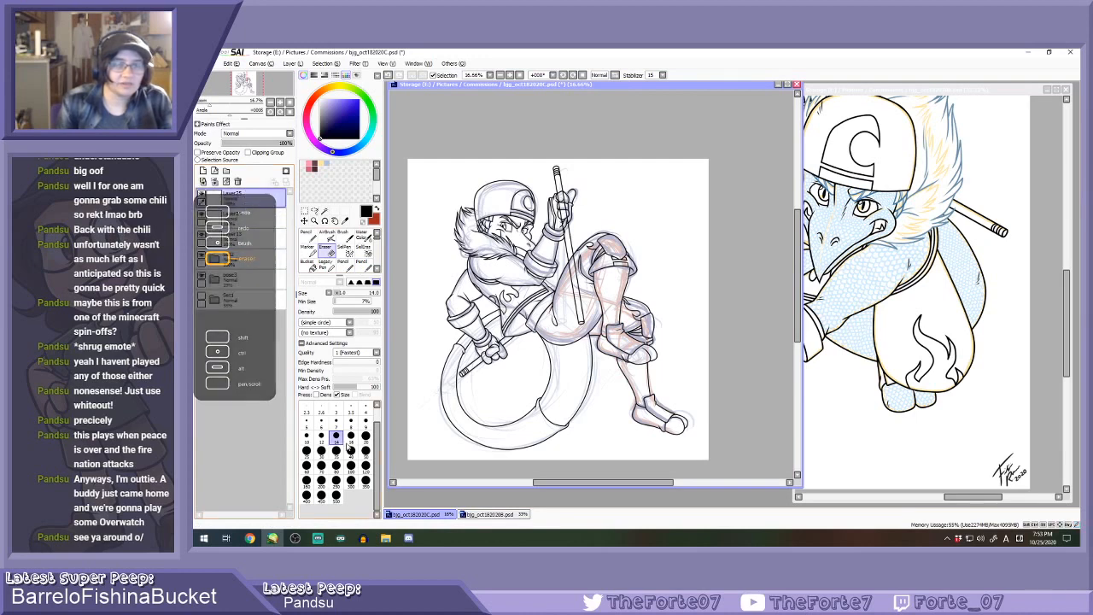
Erase the raised staff's edges on Layer25 where they cross the gripping fingers, using a size 40 eraser.
scroll(545, 202, "up", 1)
scroll(547, 201, "up", 4)
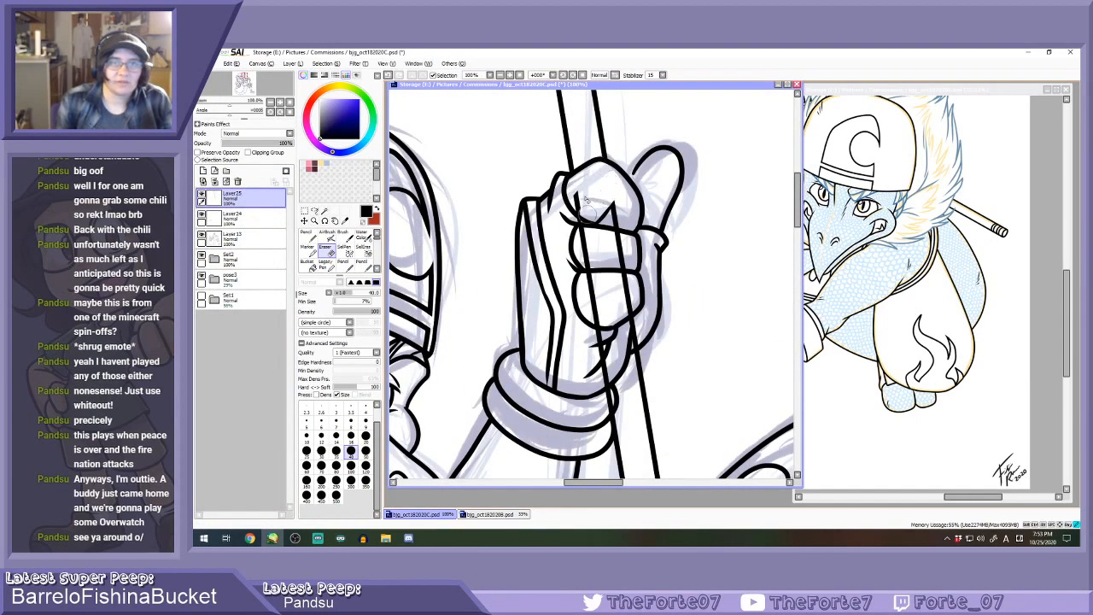
mouse_move(578, 228)
left_mouse_down()
mouse_move(608, 249)
mouse_move(605, 236)
mouse_move(620, 252)
mouse_move(628, 305)
mouse_move(594, 303)
left_mouse_up()
Try reworking the short crease line on the raised hand's upper finger on Layer13 with the size 12 pencil.
left_click(230, 237)
scroll(615, 204, "up", 1)
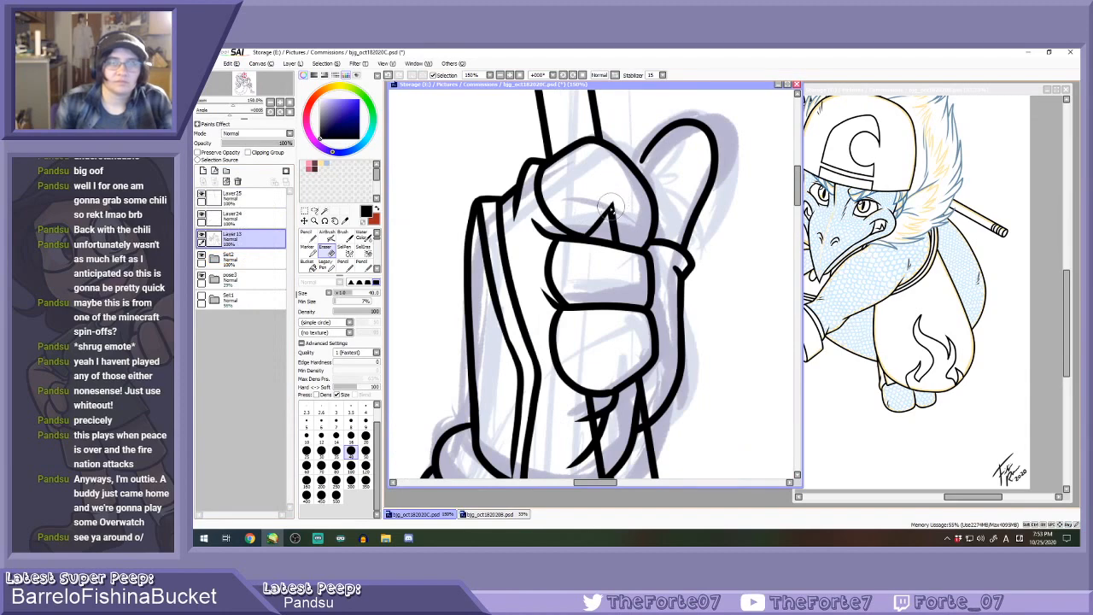
key("n")
scroll(611, 207, "up", 1)
scroll(606, 214, "down", 4)
scroll(602, 220, "up", 4)
scroll(593, 231, "down", 2)
scroll(592, 229, "up", 2)
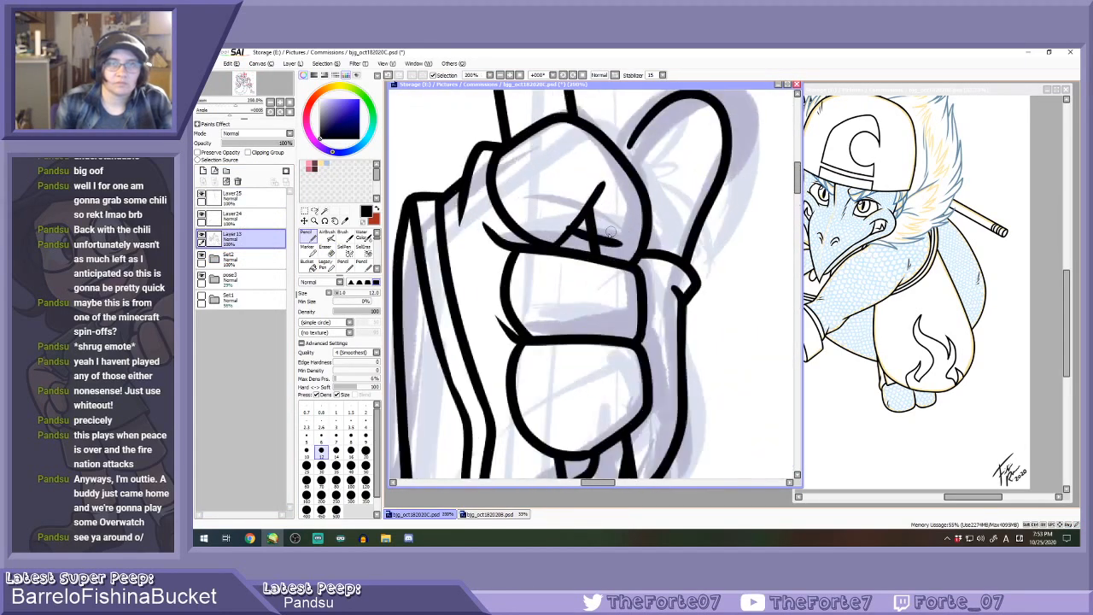
scroll(616, 247, "down", 6)
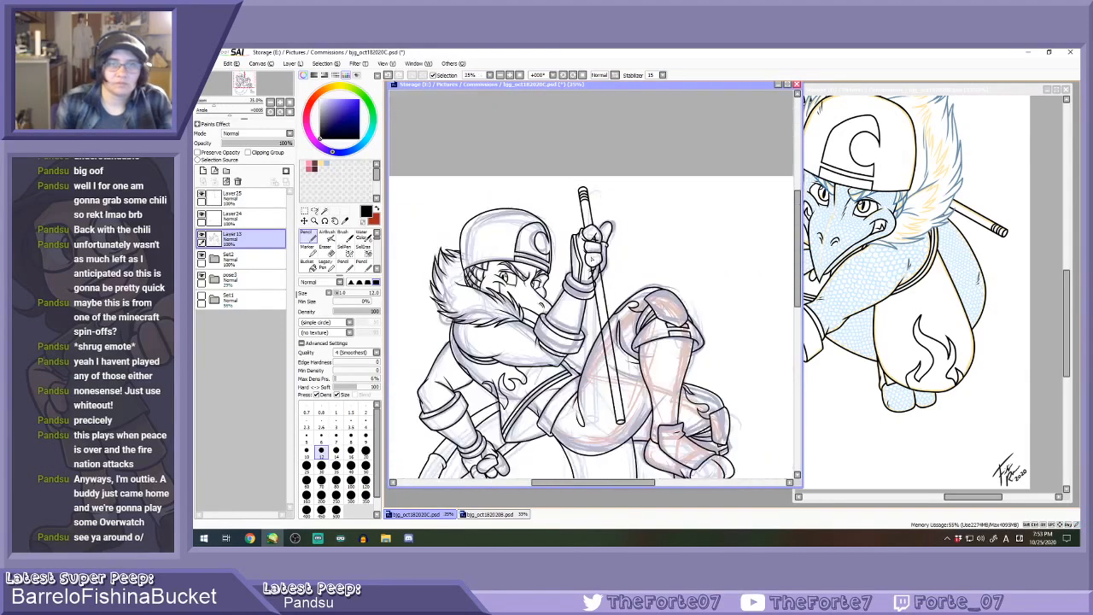
Erase the leftover piece of the raised staff's edge inside the upper finger on Layer25.
scroll(606, 256, "up", 1)
left_click(256, 202)
key("e")
scroll(581, 246, "up", 3)
left_click_drag(570, 241, 572, 272)
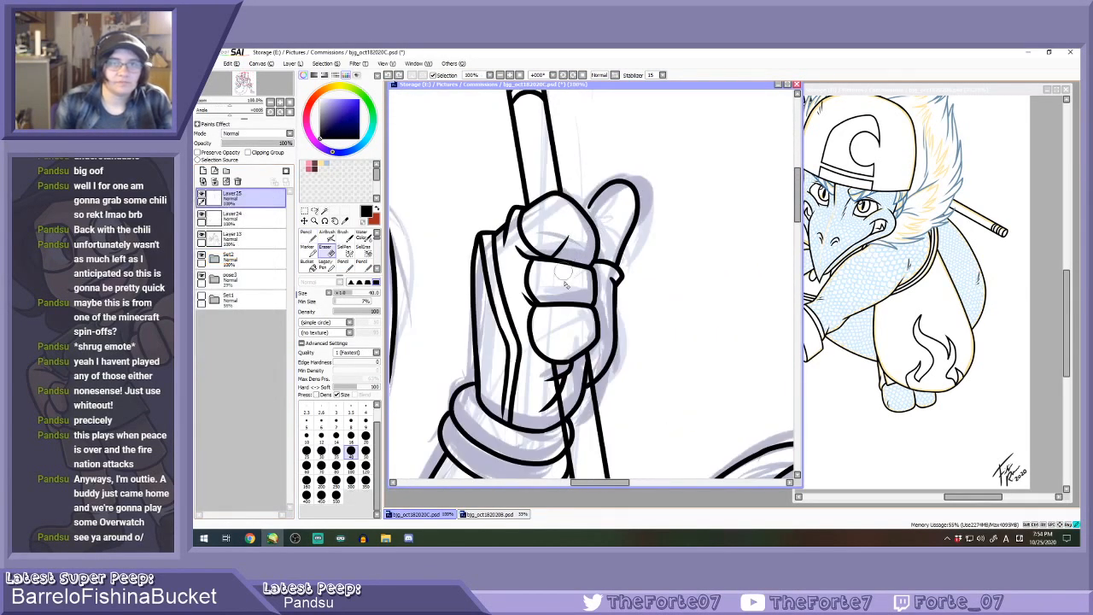
scroll(567, 287, "down", 4)
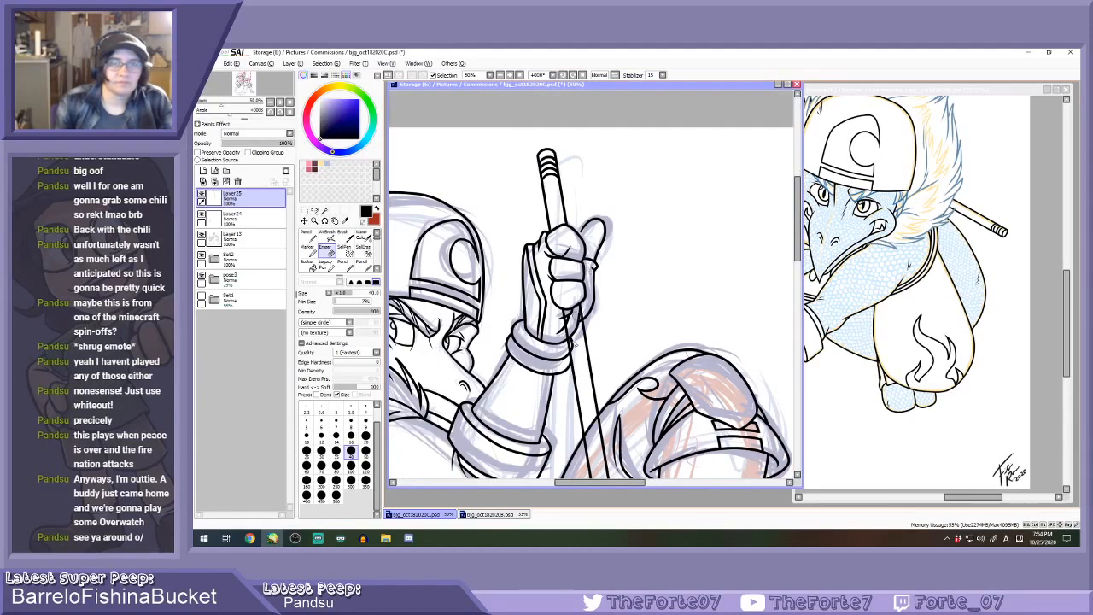
scroll(542, 246, "down", 3)
scroll(555, 249, "up", 2)
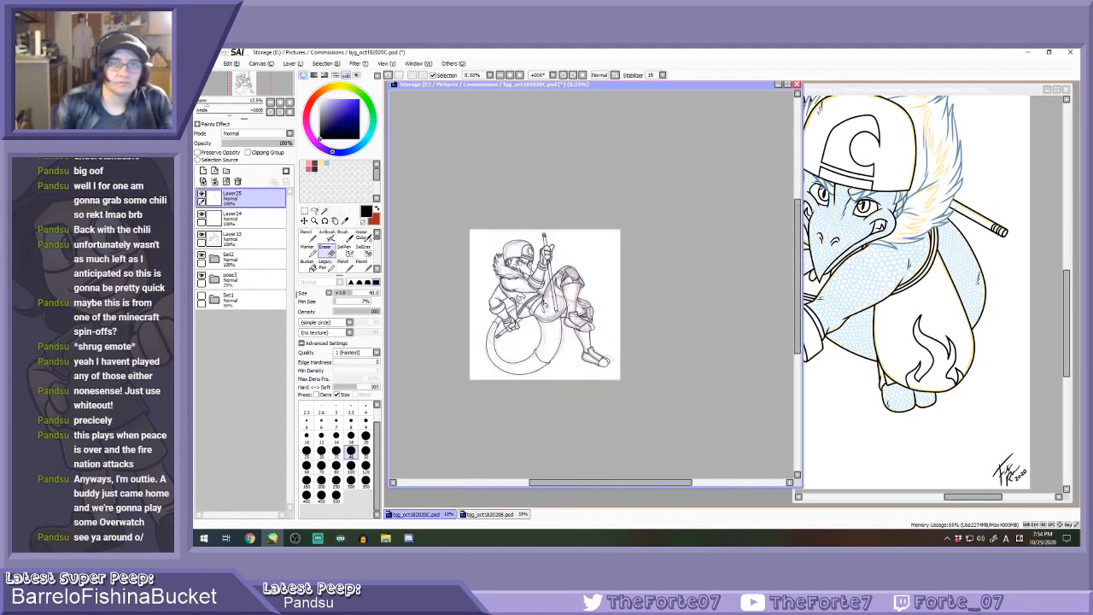
Erase the raised hand's palm and cuff outlines on Layer13 where they cross the staff just below the fingers.
left_click(248, 238)
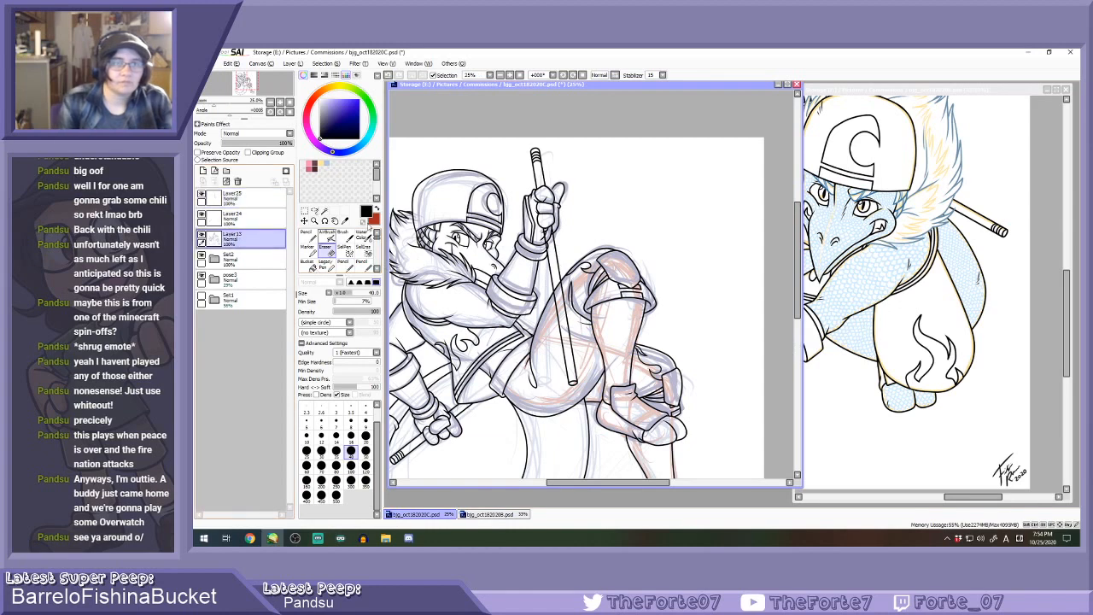
scroll(537, 247, "up", 5)
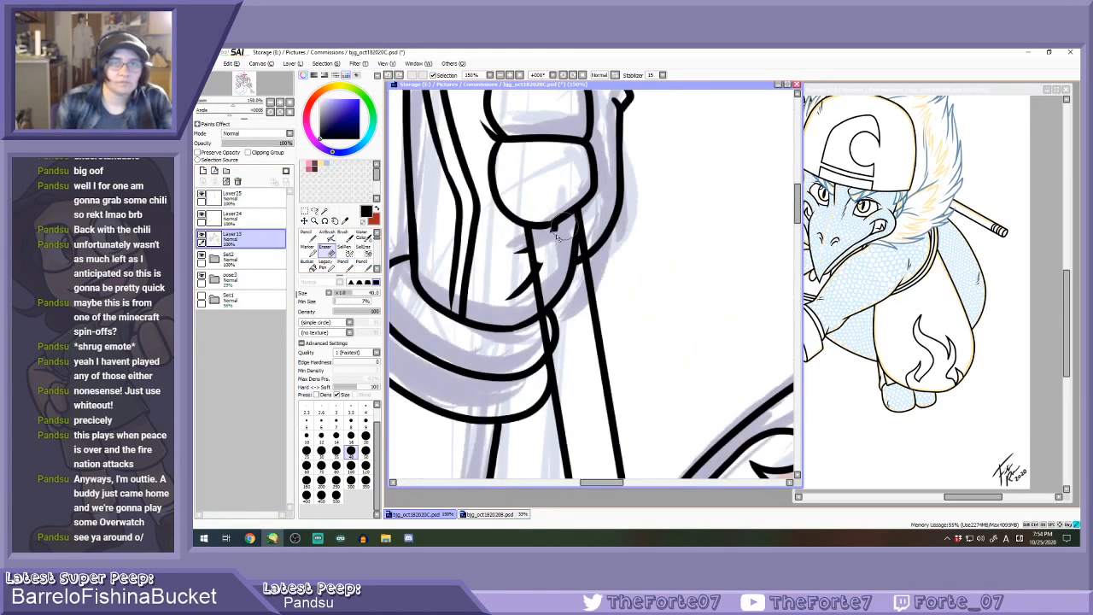
key("ctrl+z")
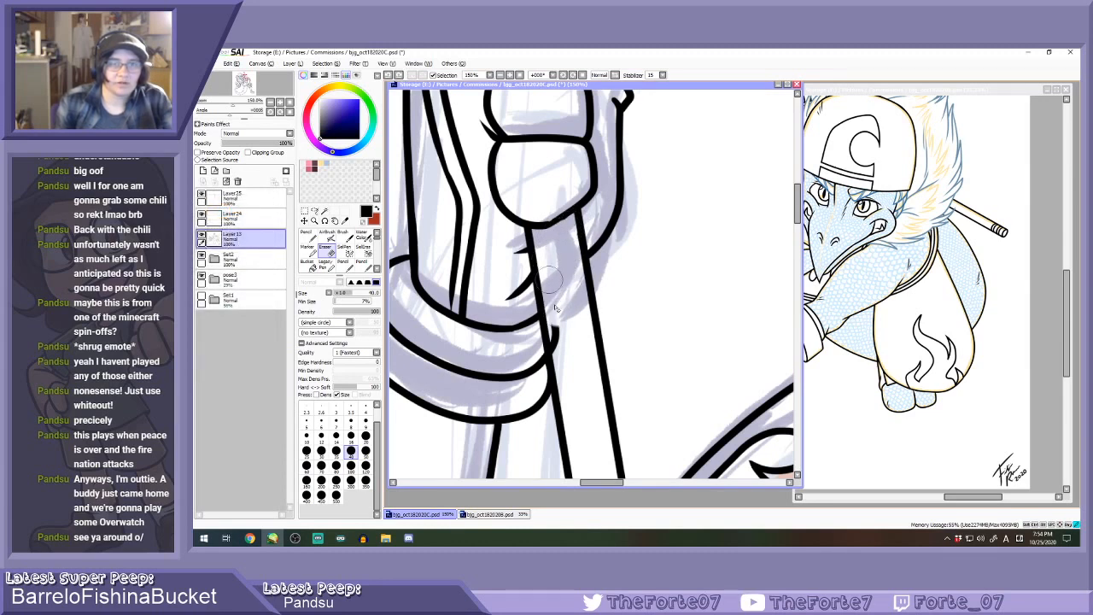
scroll(560, 295, "down", 6)
scroll(556, 291, "down", 2)
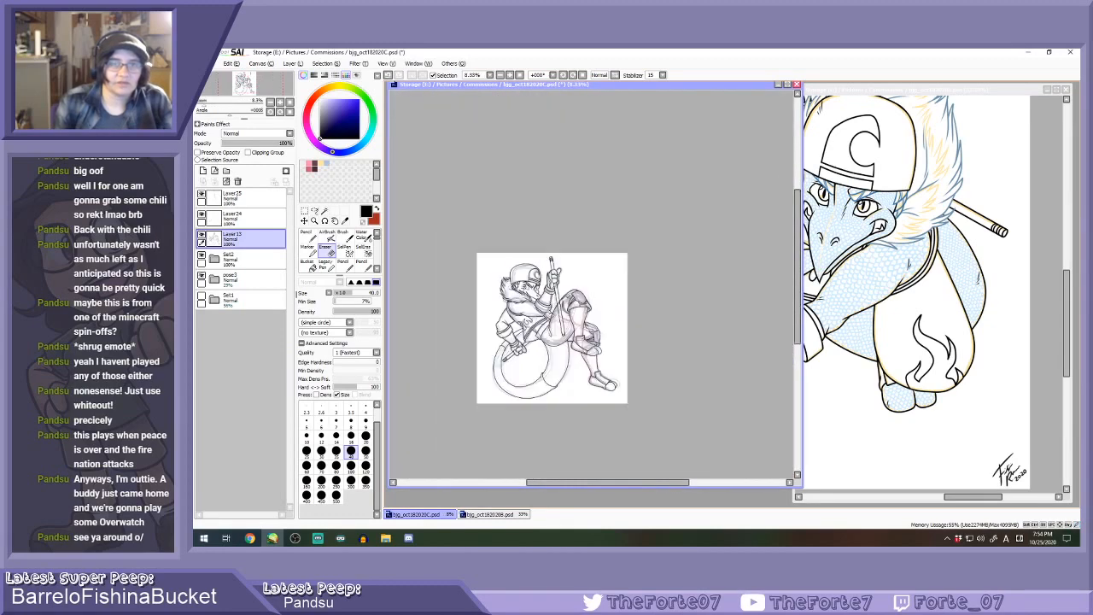
scroll(560, 264, "up", 4)
key("n")
scroll(560, 265, "up", 1)
scroll(560, 271, "up", 6)
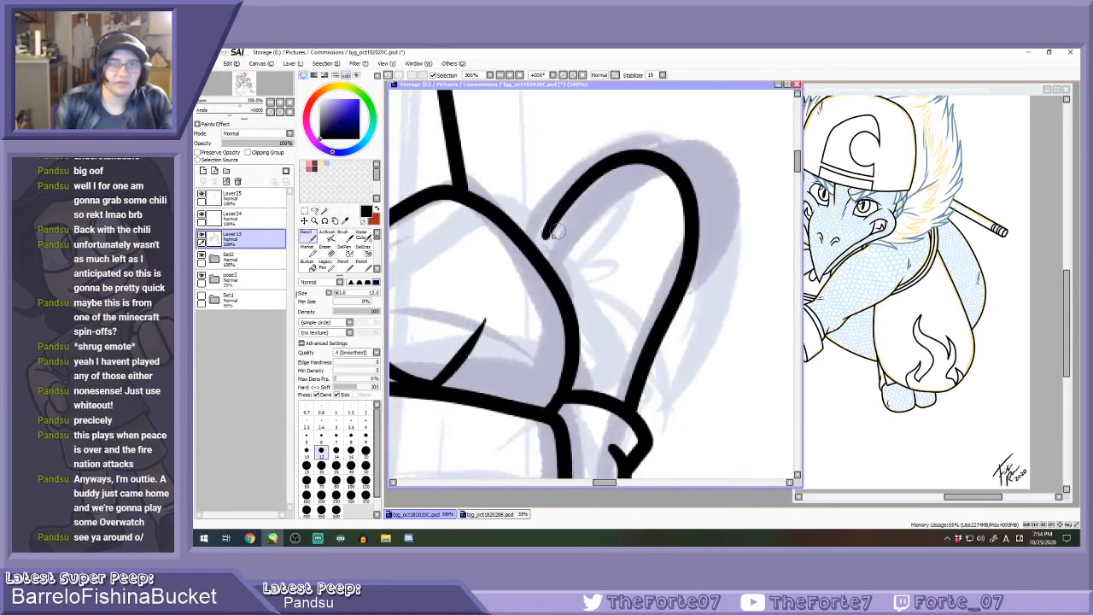
scroll(544, 241, "down", 9)
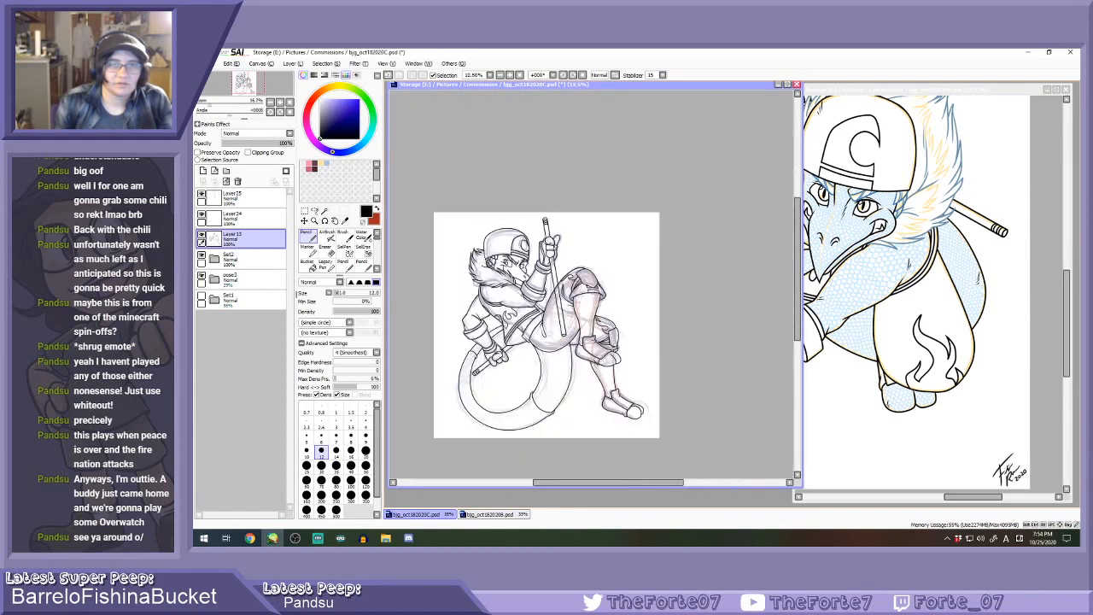
Delete Layer25 with the raised hand's tilted staff and add a new empty layer in its place.
scroll(551, 299, "up", 1)
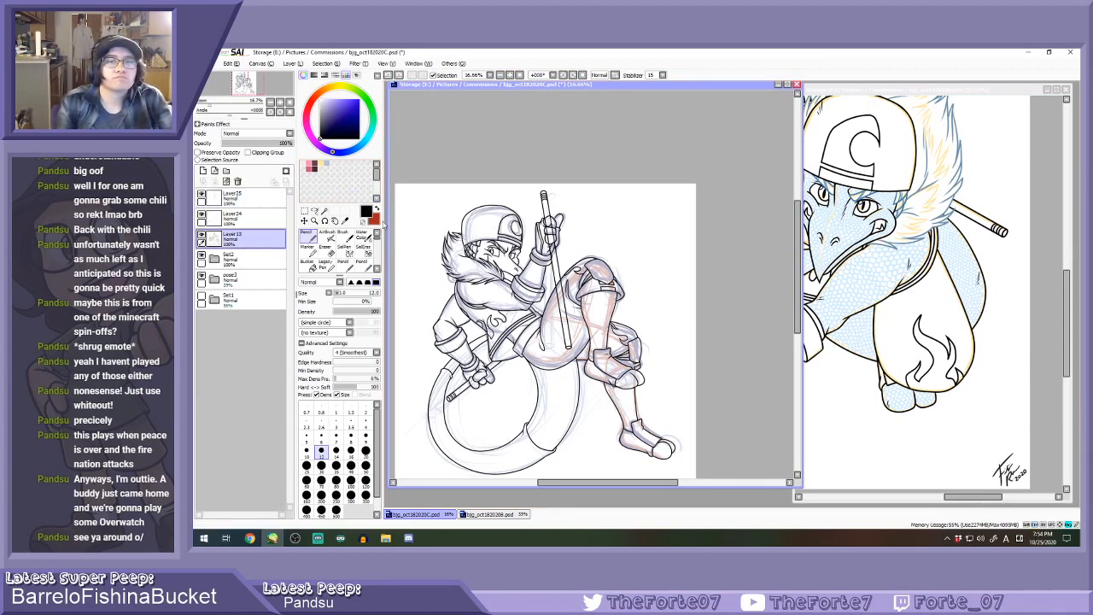
left_click(252, 200)
left_click(238, 181)
left_click(203, 170)
Draw a straight vertical line from above the raised hand down to the thigh and shift it slightly to the right.
scroll(564, 222, "up", 2)
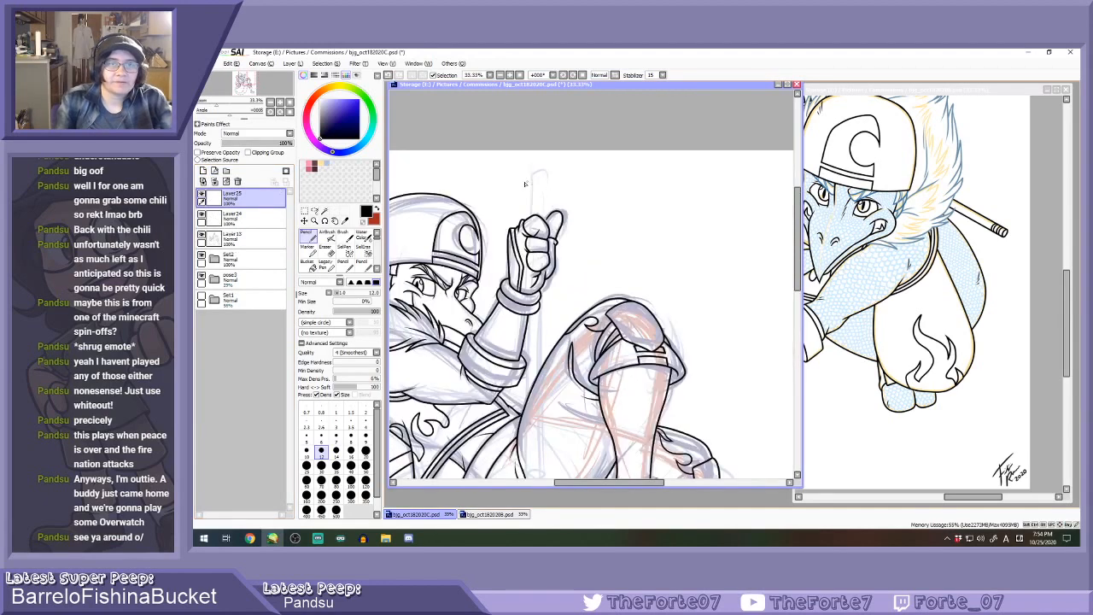
left_click(528, 482)
left_click(563, 482)
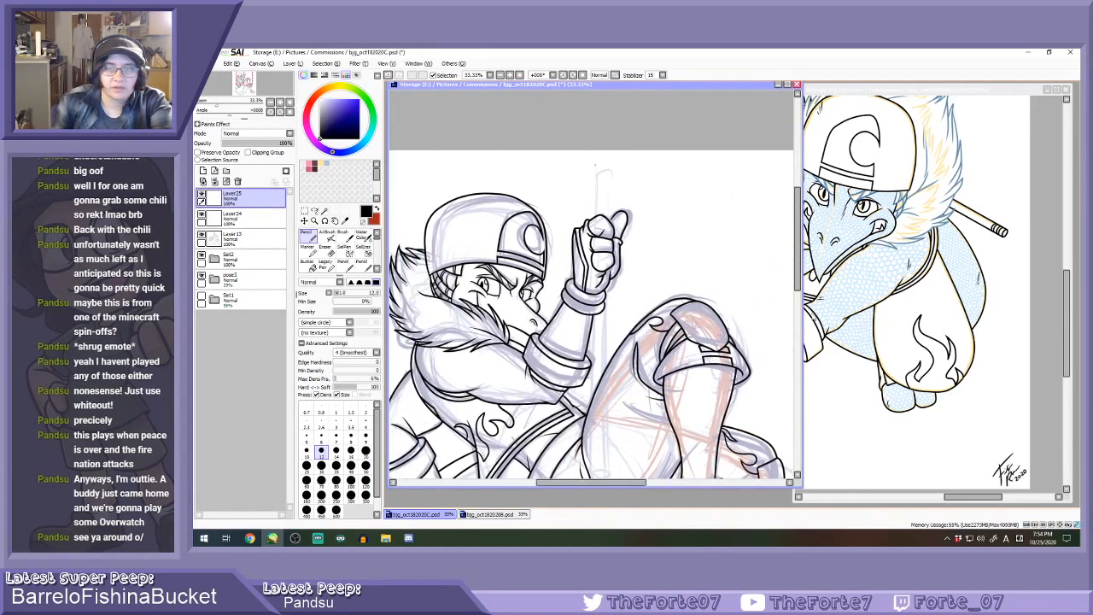
scroll(596, 408, "down", 1)
left_click(591, 424, "shift")
key("ctrl+z")
left_click(595, 425, "shift")
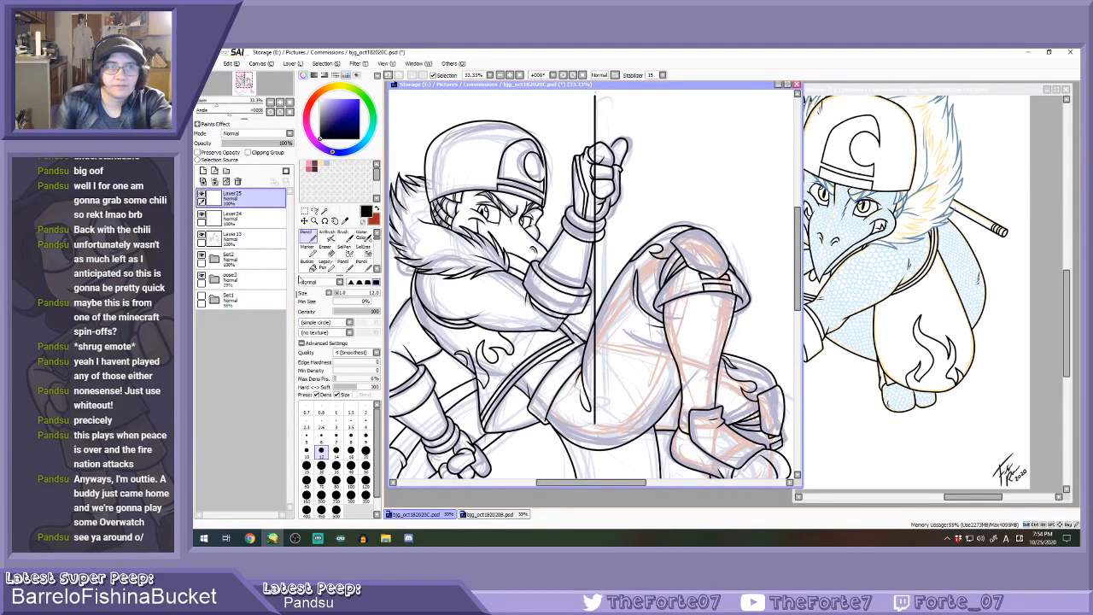
left_click(304, 220)
left_click_drag(588, 251, 600, 254)
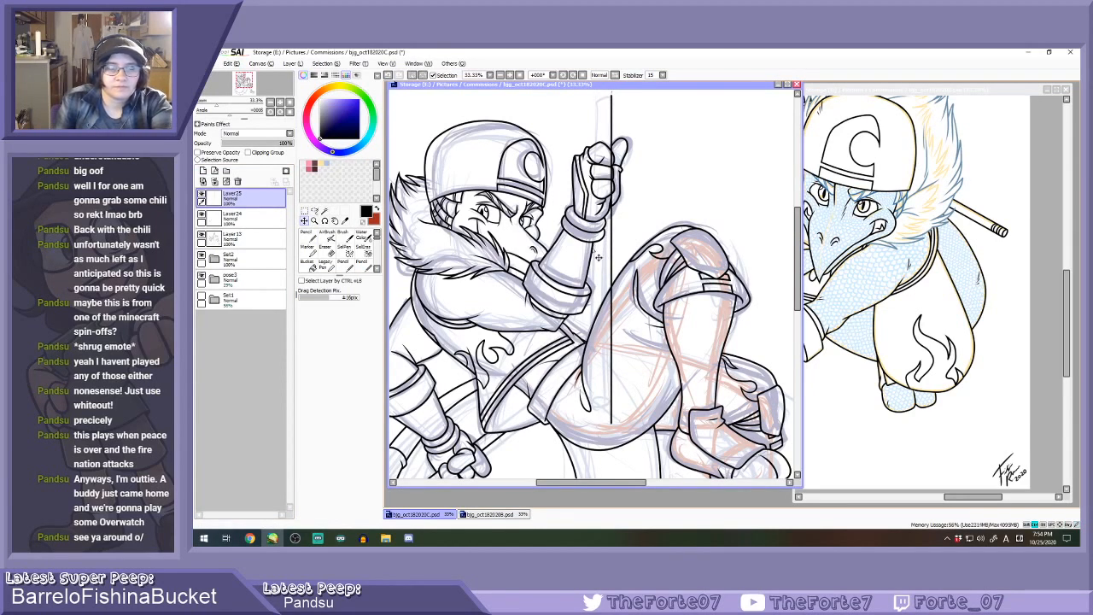
Paste a parallel copy of the line as the staff's second edge and merge both on Layer25, aligned with the raised hand.
key("ctrl+v")
left_click(321, 63)
left_click(329, 75)
left_click_drag(624, 211, 615, 210)
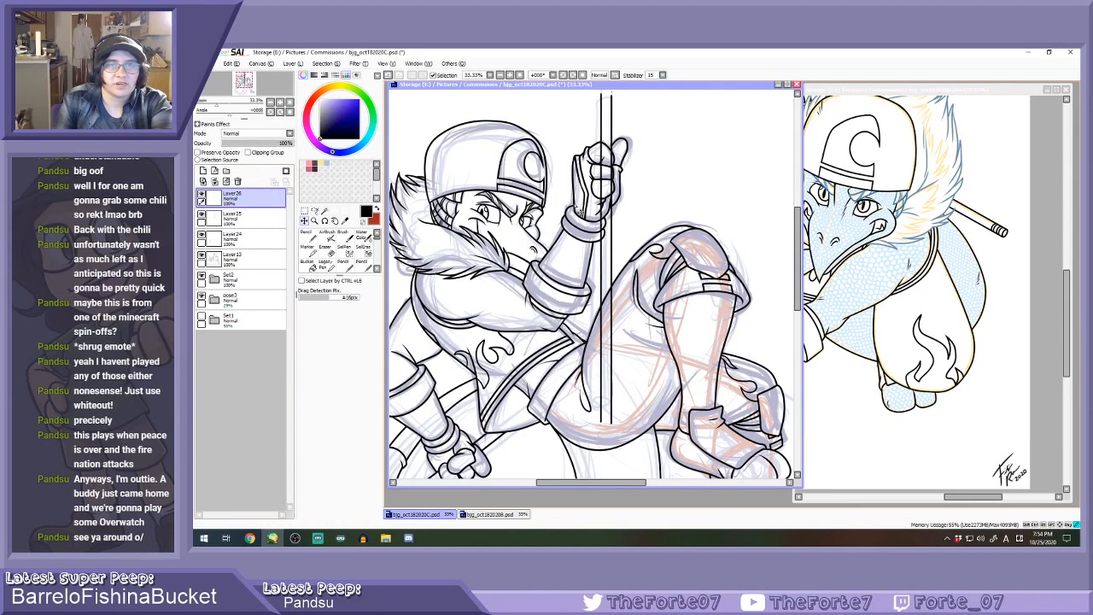
left_click(214, 181)
left_click_drag(618, 225, 620, 222)
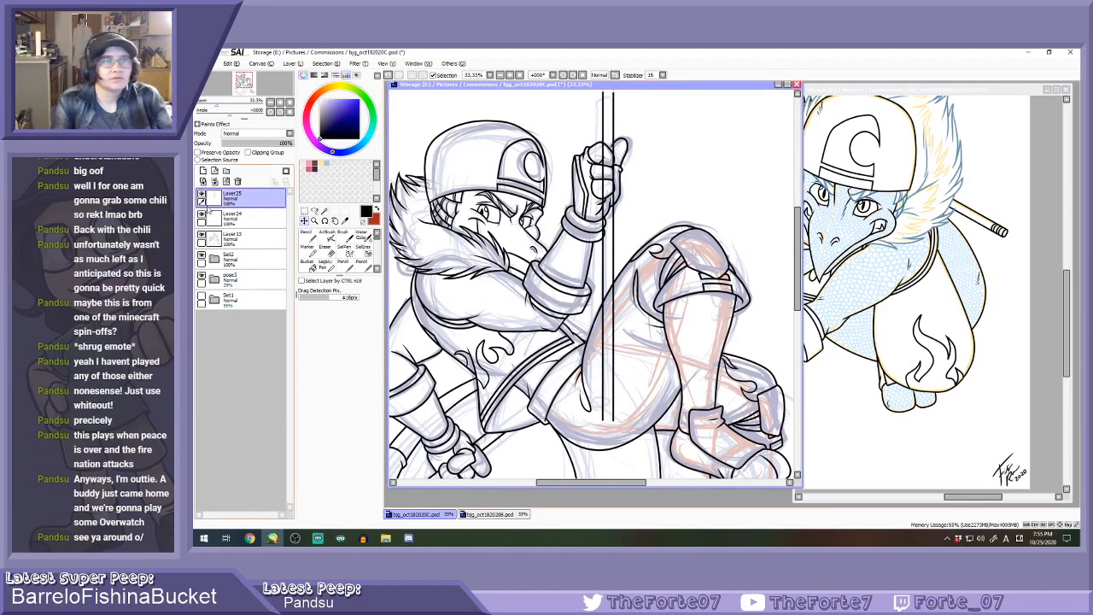
Add a new layer above the staff and ink a curved cap across its upper end with the size 12 pencil.
left_click(203, 171)
key("n")
scroll(597, 147, "down", 1)
scroll(602, 162, "up", 3)
scroll(583, 232, "down", 1)
scroll(585, 226, "down", 1)
scroll(585, 225, "up", 5)
scroll(605, 109, "up", 1)
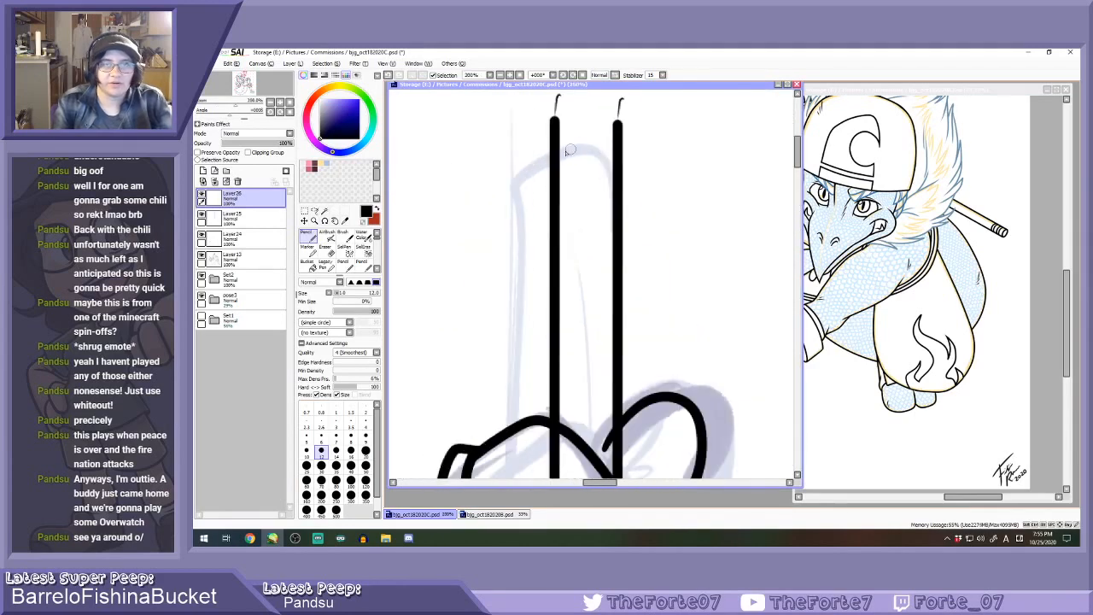
mouse_move(553, 150)
left_mouse_down()
mouse_move(619, 145)
mouse_move(617, 167)
mouse_move(589, 145)
mouse_move(615, 163)
mouse_move(602, 199)
mouse_move(613, 190)
left_mouse_up()
key("ctrl+z")
key("ctrl+z")
key("ctrl+z")
key("ctrl+z")
key("ctrl+z")
key("ctrl+z")
key("ctrl+z")
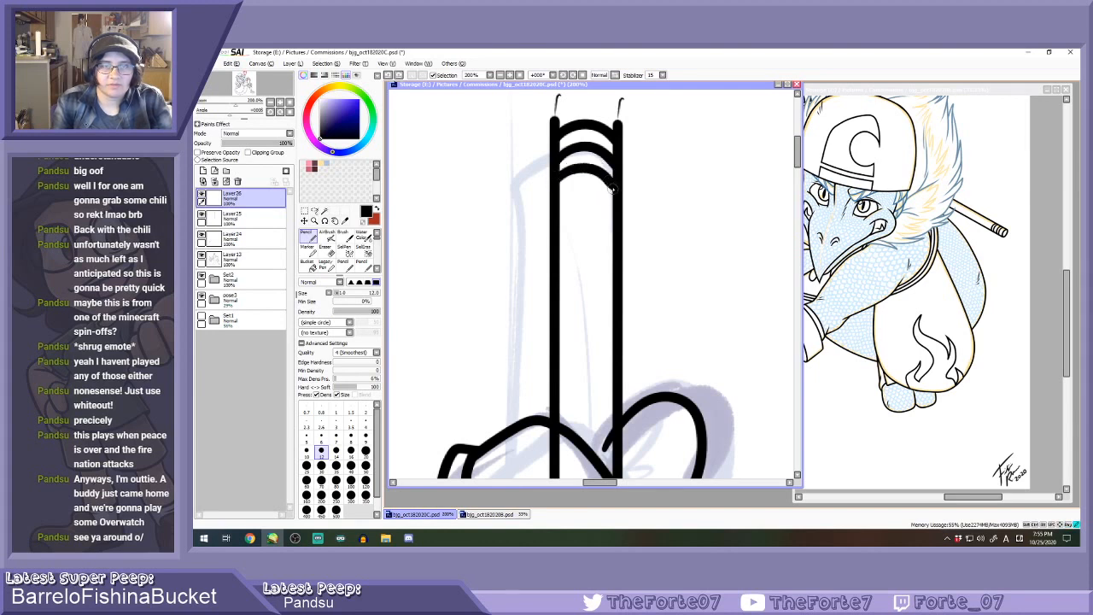
Try inking evenly spaced curved bands below the cap on the raised staff's upper end.
key("ctrl+z")
key("ctrl+z")
mouse_move(556, 157)
left_mouse_down()
mouse_move(614, 162)
mouse_move(617, 181)
left_mouse_up()
key("ctrl+z")
key("ctrl+z")
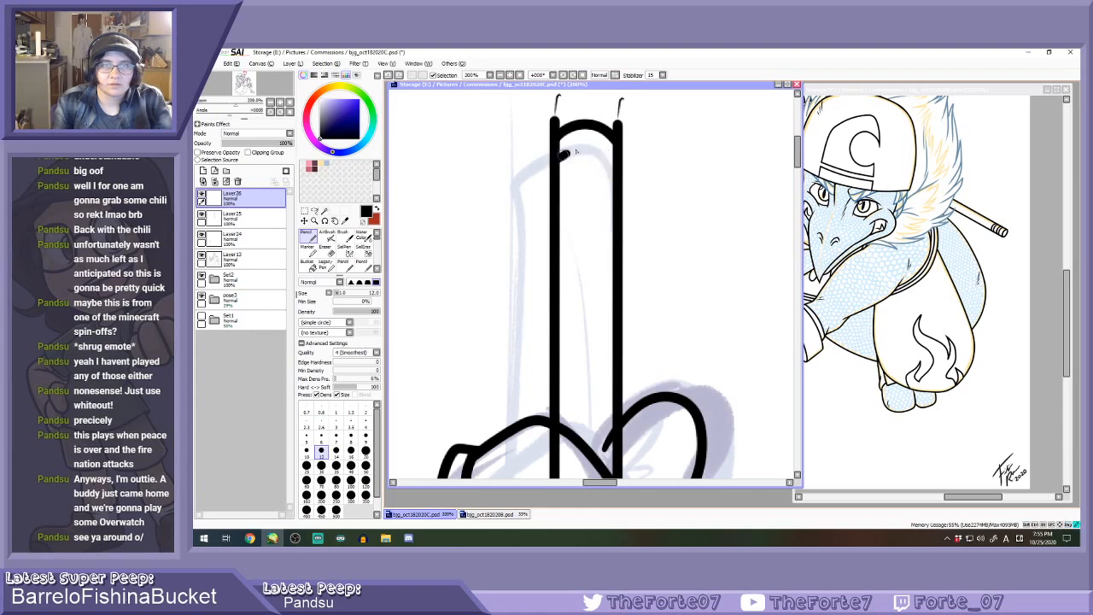
left_click_drag(558, 156, 611, 169)
mouse_move(558, 194)
left_mouse_down()
mouse_move(608, 196)
mouse_move(617, 208)
mouse_move(606, 176)
mouse_move(617, 188)
mouse_move(592, 187)
mouse_move(612, 206)
mouse_move(578, 205)
mouse_move(610, 215)
left_mouse_up()
key("ctrl+z")
key("ctrl+z")
scroll(598, 184, "down", 1)
key("ctrl+z")
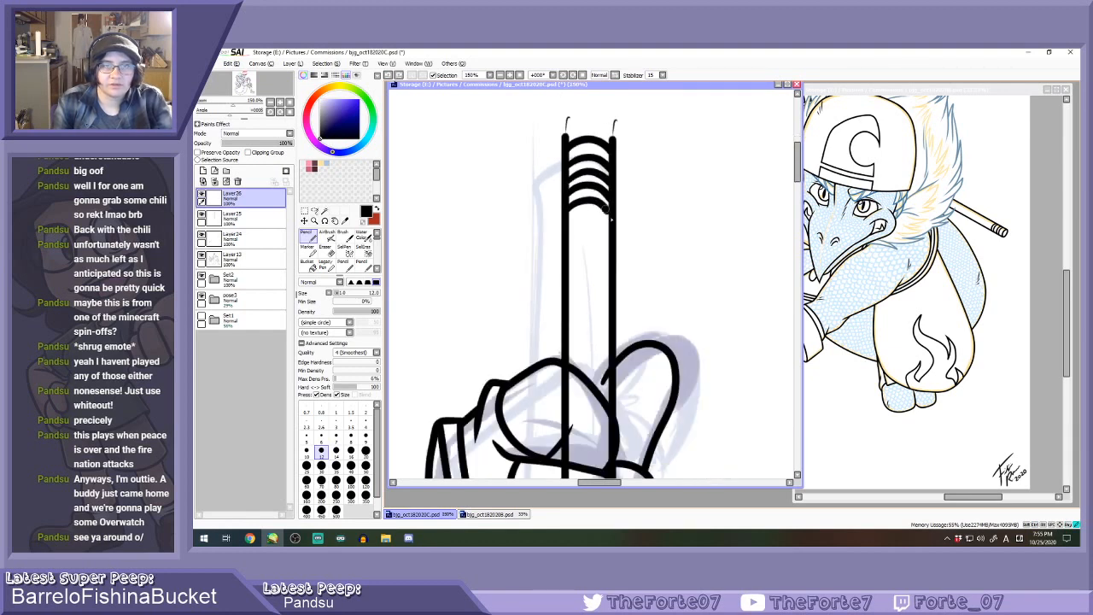
scroll(596, 205, "up", 2)
key("ctrl+z")
key("ctrl+z")
key("ctrl+z")
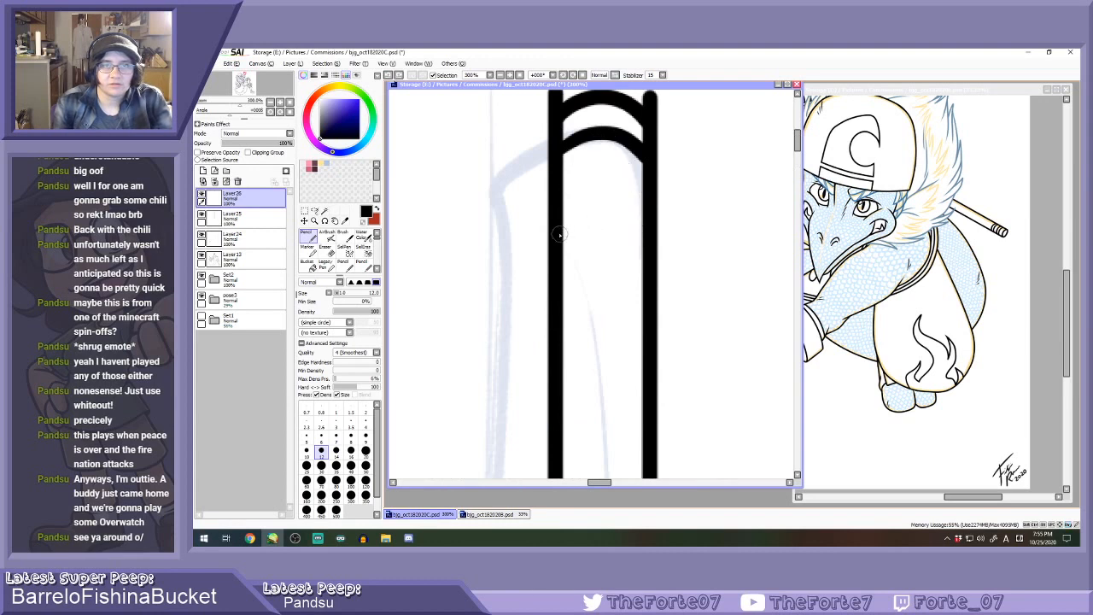
key("ctrl+z")
key("ctrl+z")
Ink four curved bands across the raised staff just below its cap on Layer26.
mouse_move(562, 164)
left_mouse_down()
mouse_move(587, 138)
mouse_move(619, 139)
mouse_move(649, 167)
left_mouse_up()
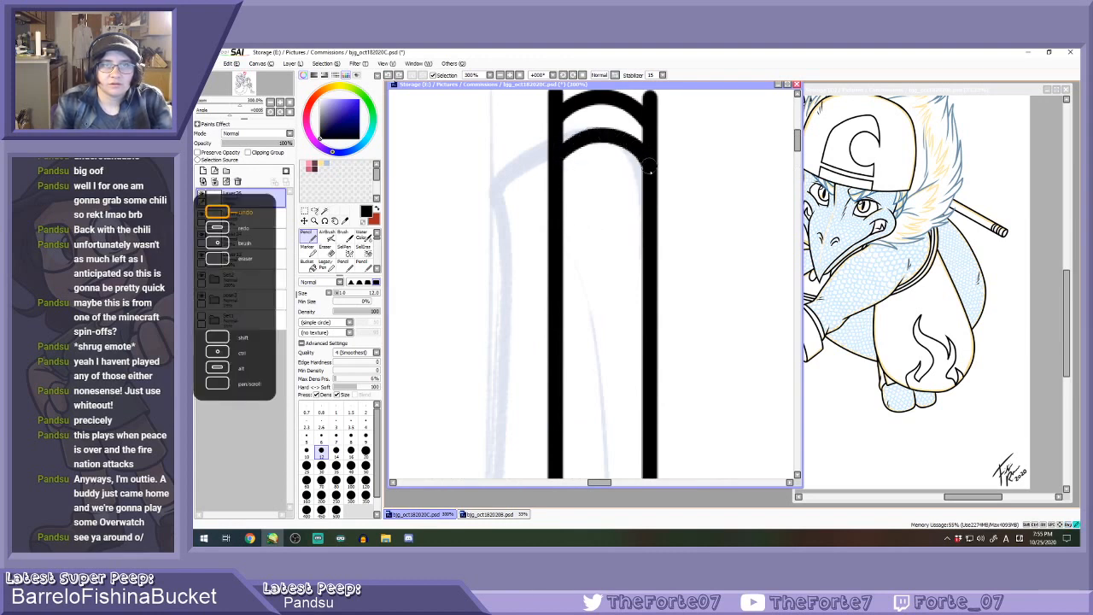
mouse_move(557, 186)
left_mouse_down()
mouse_move(593, 164)
mouse_move(635, 175)
mouse_move(649, 195)
mouse_move(593, 164)
mouse_move(649, 195)
left_mouse_up()
key("ctrl+z")
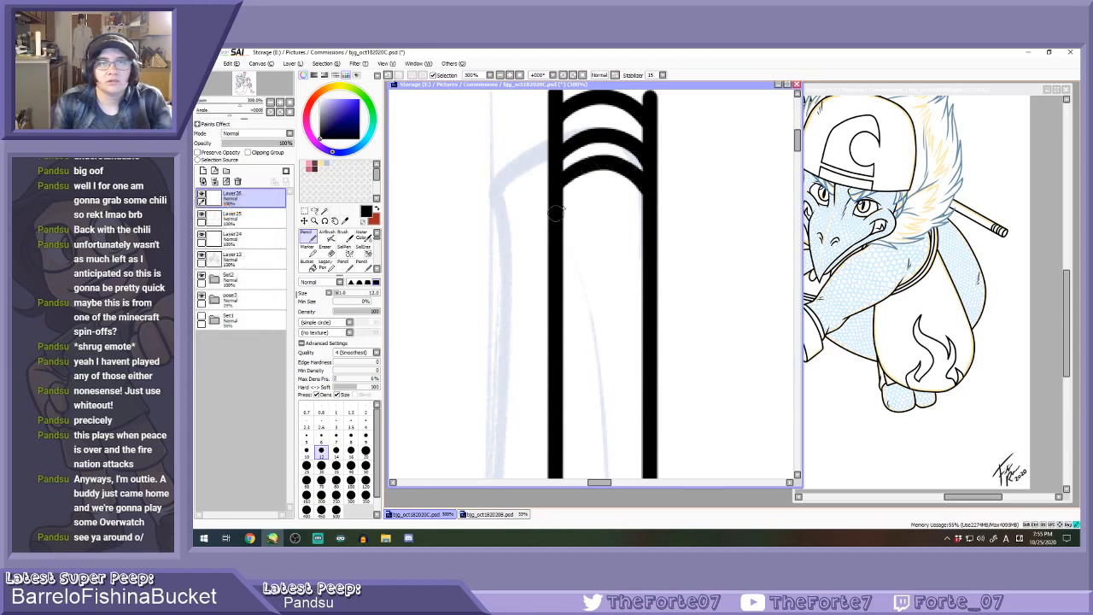
mouse_move(557, 215)
left_mouse_down()
mouse_move(588, 193)
mouse_move(650, 226)
left_mouse_up()
key("ctrl+z")
mouse_move(557, 214)
left_mouse_down()
mouse_move(592, 191)
mouse_move(632, 201)
mouse_move(651, 220)
left_mouse_up()
mouse_move(559, 241)
left_mouse_down()
mouse_move(595, 222)
mouse_move(649, 244)
left_mouse_up()
key("ctrl+z")
mouse_move(561, 235)
left_mouse_down()
mouse_move(601, 221)
mouse_move(653, 252)
left_mouse_up()
scroll(602, 303, "down", 5)
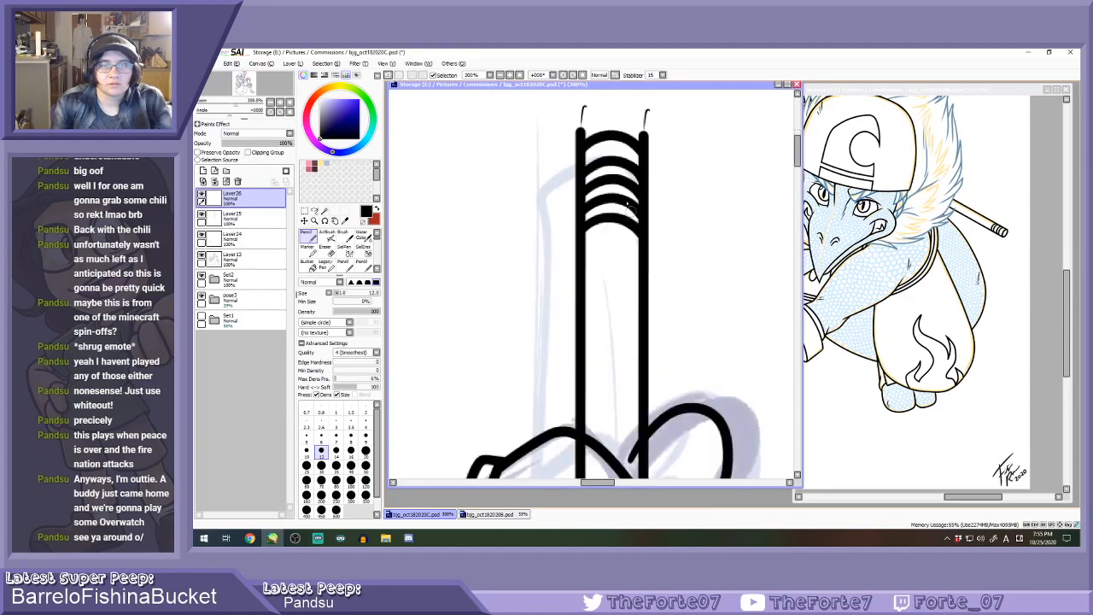
Ink the staff's round lower end over the thigh as two opposing curves between its edges.
scroll(603, 307, "up", 4)
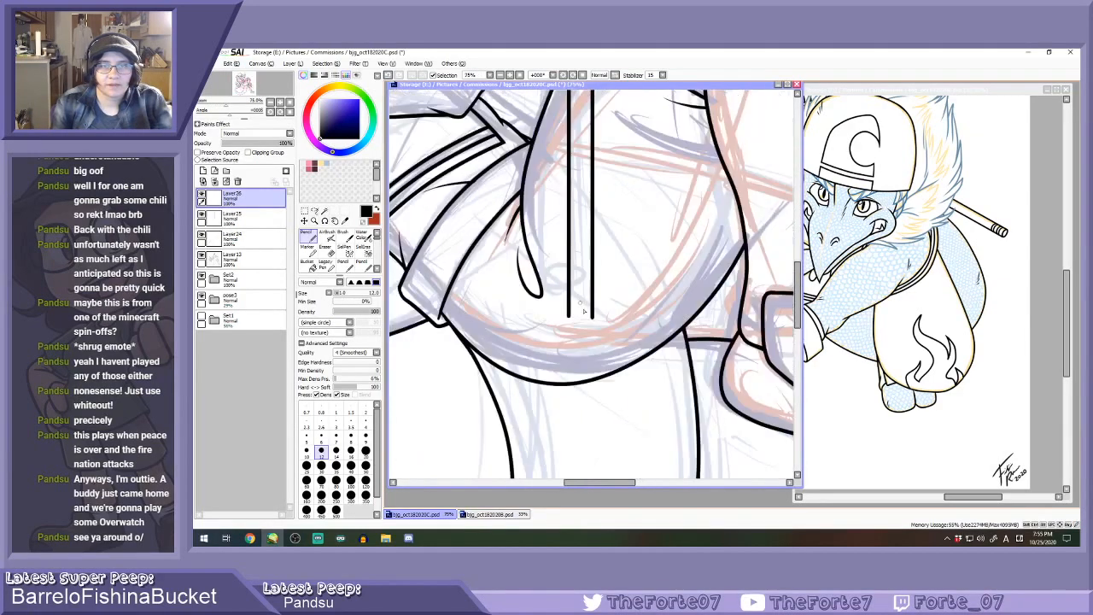
scroll(608, 319, "up", 1)
left_click_drag(556, 321, 609, 322)
key("ctrl+z")
key("ctrl+z")
scroll(609, 323, "up", 1)
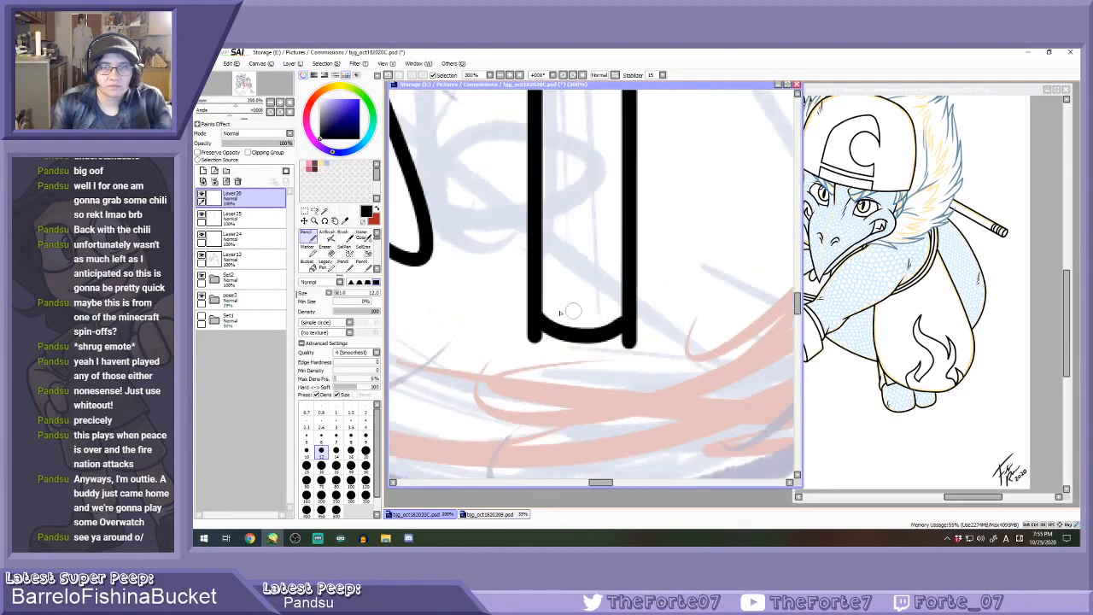
mouse_move(532, 323)
left_mouse_down()
mouse_move(561, 302)
mouse_move(608, 299)
left_mouse_up()
key("ctrl+z")
mouse_move(536, 309)
left_mouse_down()
mouse_move(583, 299)
mouse_move(621, 311)
mouse_move(561, 295)
mouse_move(601, 295)
mouse_move(628, 314)
left_mouse_up()
key("ctrl+z")
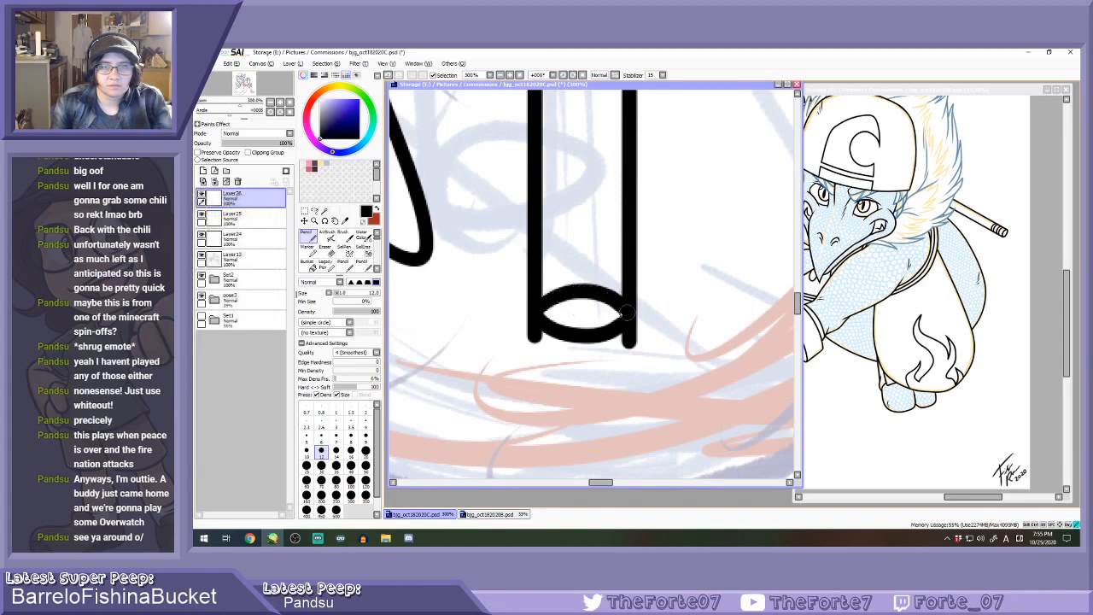
Erase the staff's edge stubs protruding past its rounded lower end on Layer25 with a smaller eraser.
key("e")
left_click(254, 219)
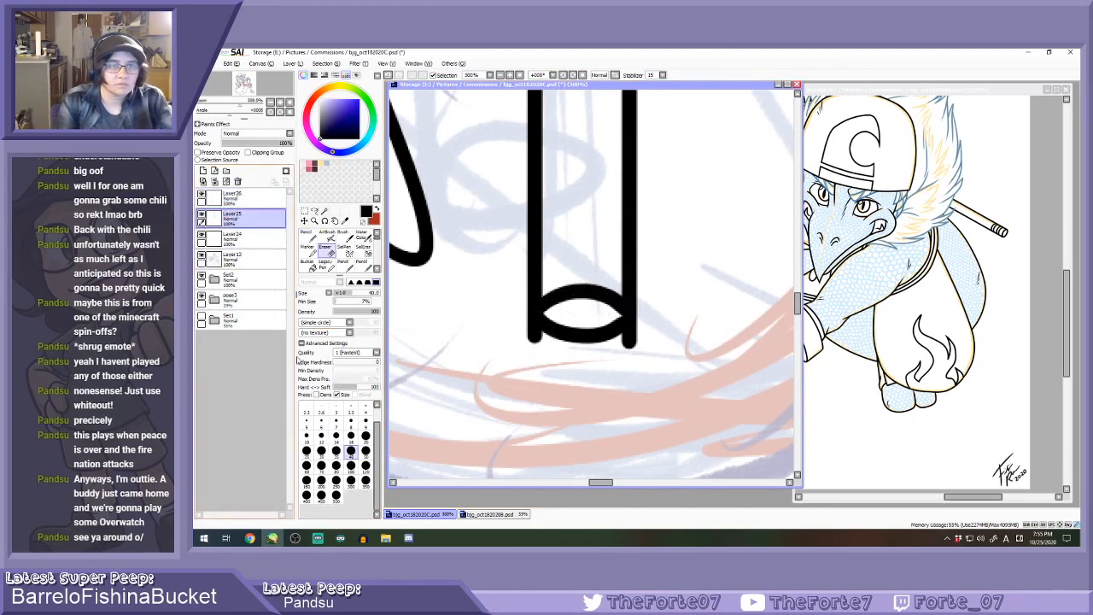
left_click(337, 439)
scroll(550, 323, "up", 1)
mouse_move(545, 346)
left_mouse_down()
mouse_move(508, 294)
mouse_move(537, 356)
left_mouse_up()
mouse_move(660, 346)
left_mouse_down()
mouse_move(646, 351)
mouse_move(676, 317)
left_mouse_up()
scroll(654, 354, "down", 7)
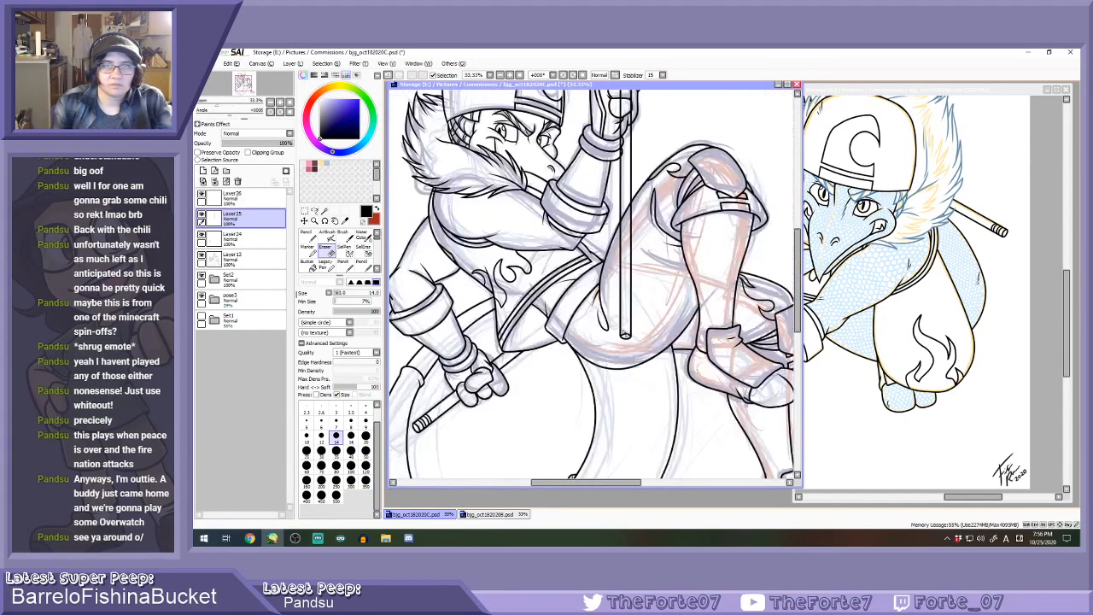
Merge the staff's cap, band and end details on Layer26 down into Layer25, and return to the pencil.
left_click(230, 195)
left_click(215, 182)
key("n")
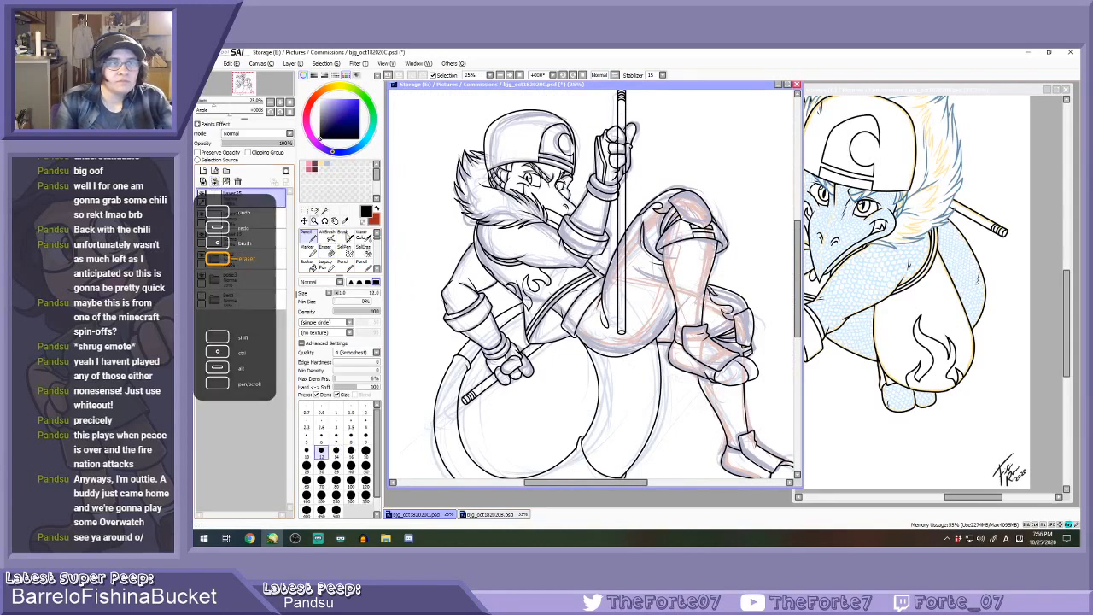
scroll(596, 305, "down", 2)
scroll(598, 218, "up", 3)
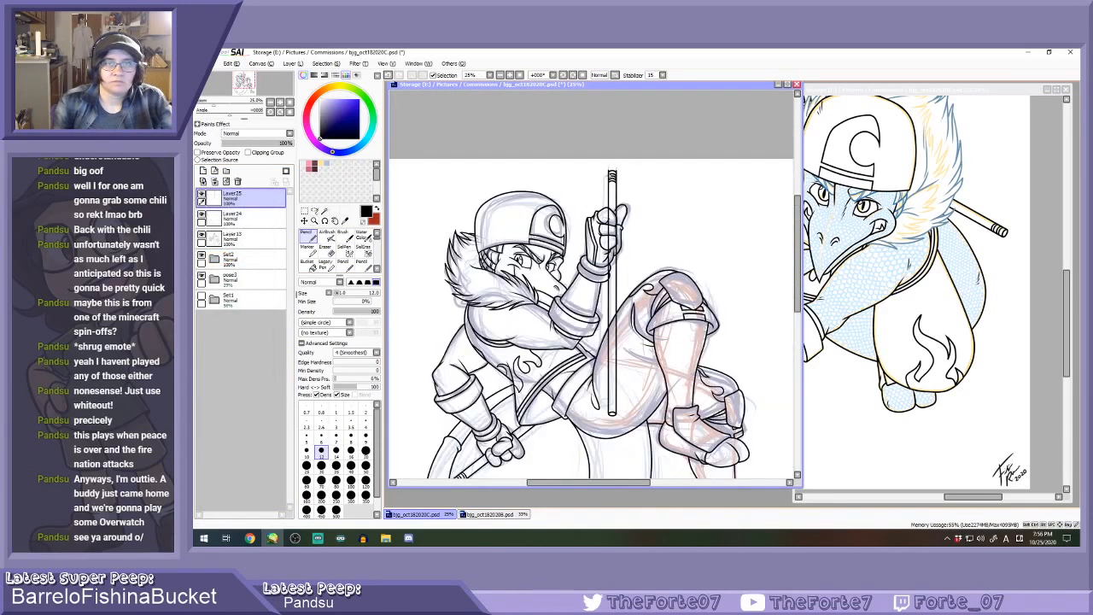
Erase the staff's edge stubs protruding above its rounded cap on Layer25.
key("e")
scroll(605, 156, "up", 6)
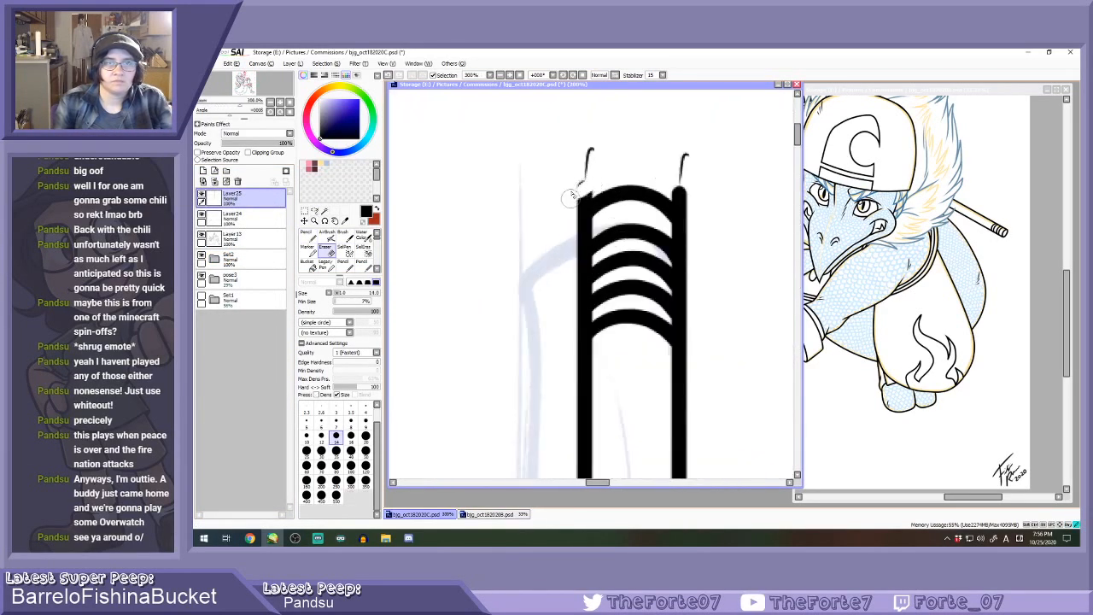
scroll(590, 163, "up", 1)
mouse_move(591, 158)
left_mouse_down()
mouse_move(597, 198)
mouse_move(560, 255)
left_mouse_up()
left_click_drag(586, 206, 564, 244)
mouse_move(752, 173)
left_mouse_down()
mouse_move(756, 187)
mouse_move(732, 193)
mouse_move(770, 241)
left_mouse_up()
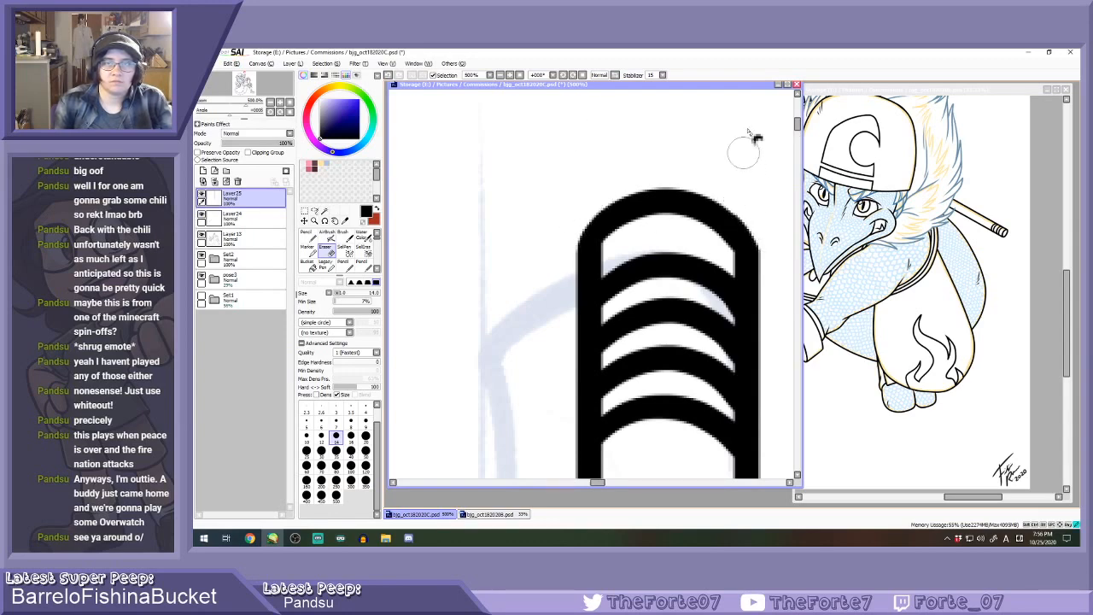
left_click_drag(746, 166, 755, 138)
scroll(733, 155, "down", 1)
scroll(756, 142, "down", 8)
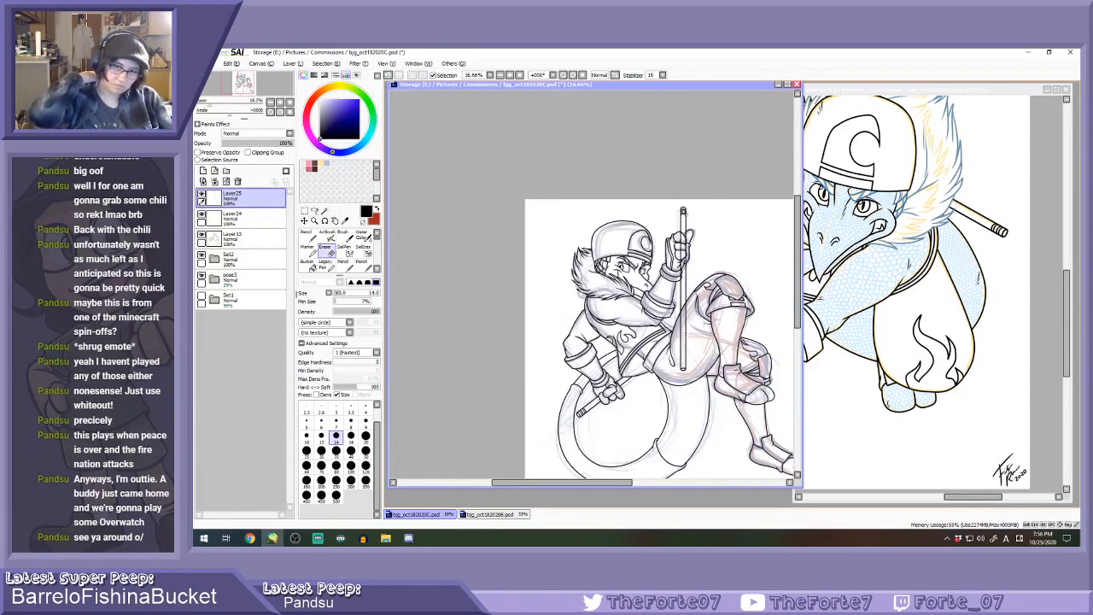
scroll(682, 212, "up", 1)
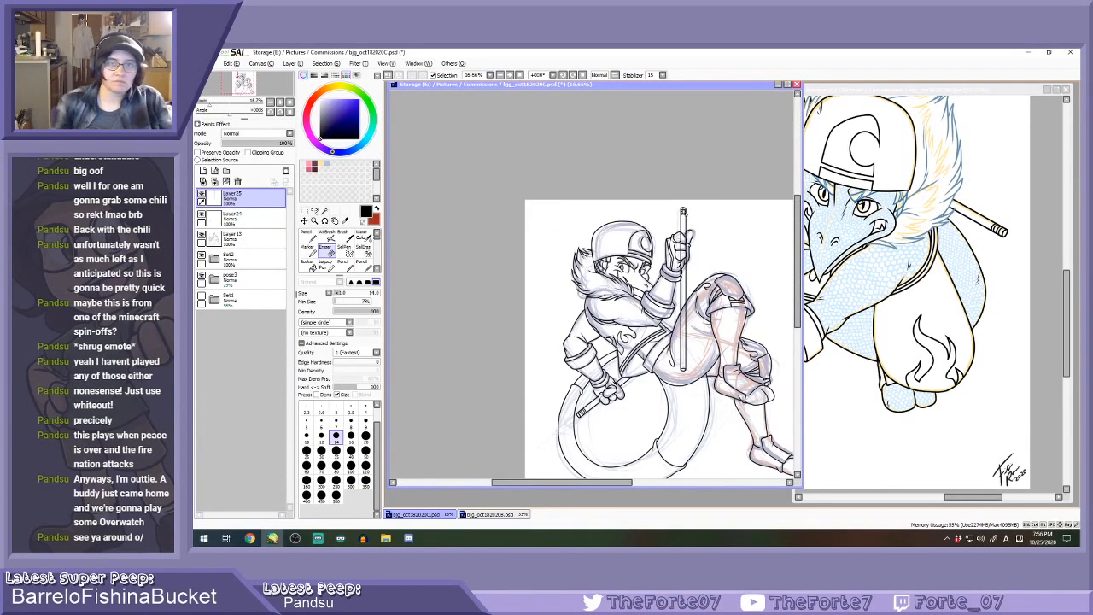
Try erasing the glove and cuff lines that cross the raised staff on Layer13.
left_click(263, 236)
left_click(351, 452)
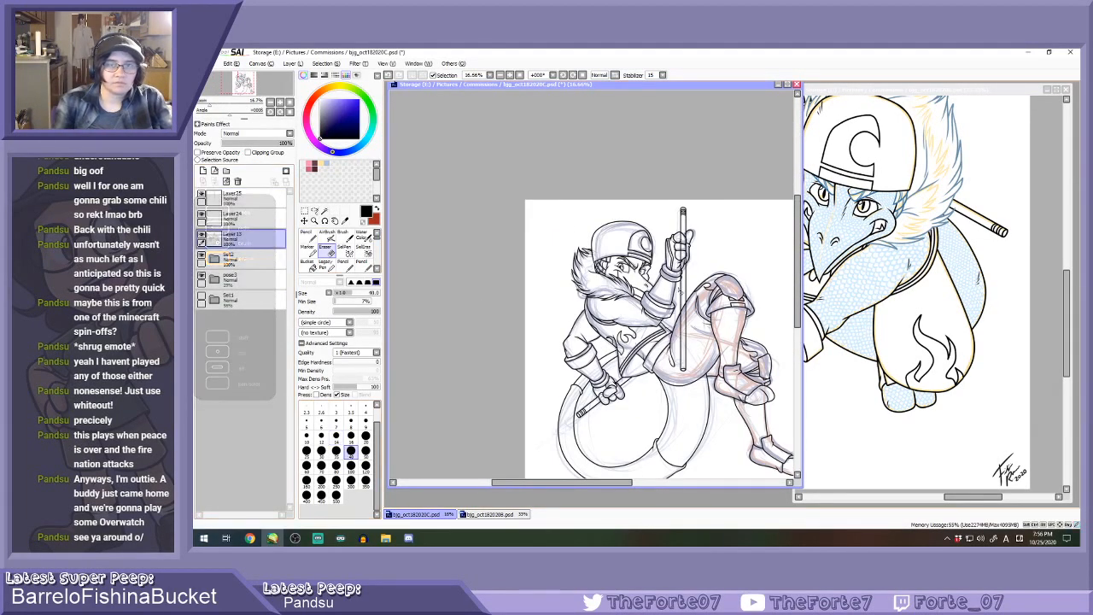
scroll(660, 294, "up", 6)
mouse_move(664, 290)
left_mouse_down()
mouse_move(676, 283)
mouse_move(683, 223)
left_mouse_up()
mouse_move(680, 259)
left_mouse_down()
mouse_move(672, 217)
mouse_move(662, 223)
left_mouse_up()
left_click(351, 437)
scroll(592, 284, "down", 3)
scroll(613, 219, "up", 2)
scroll(636, 223, "up", 2)
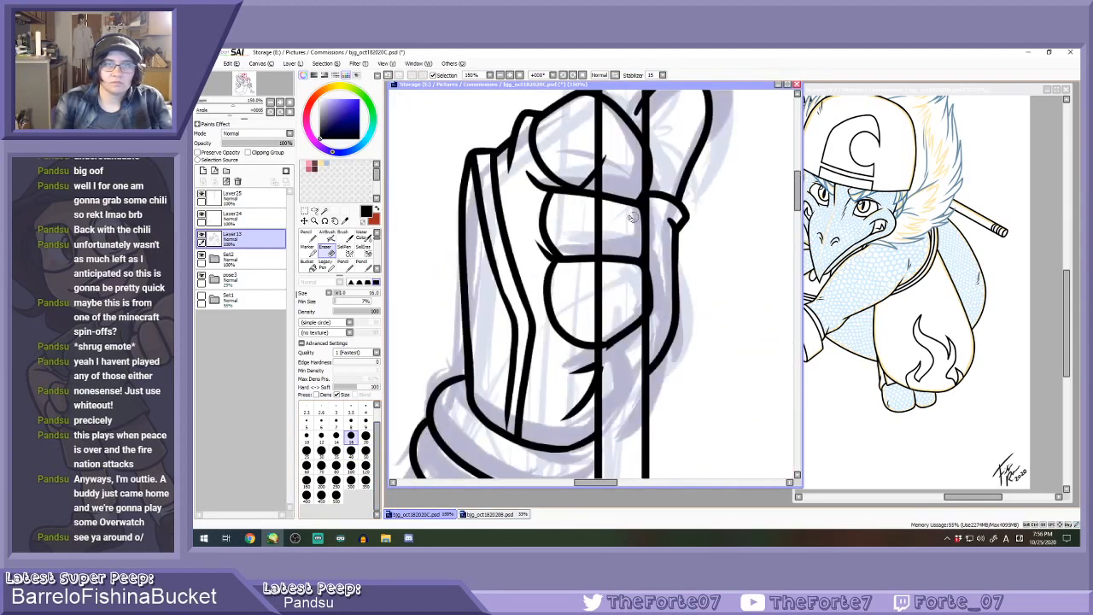
Move the raised staff slightly to the left within the fist's grip.
scroll(636, 240, "down", 2)
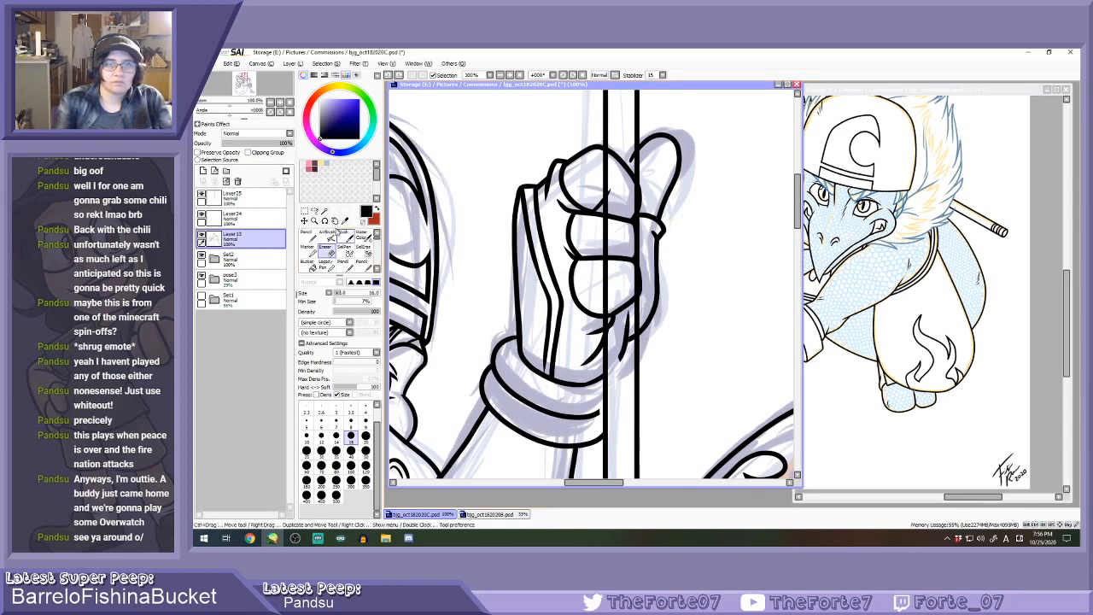
left_click(517, 188, "ctrl")
left_click_drag(617, 216, 615, 225)
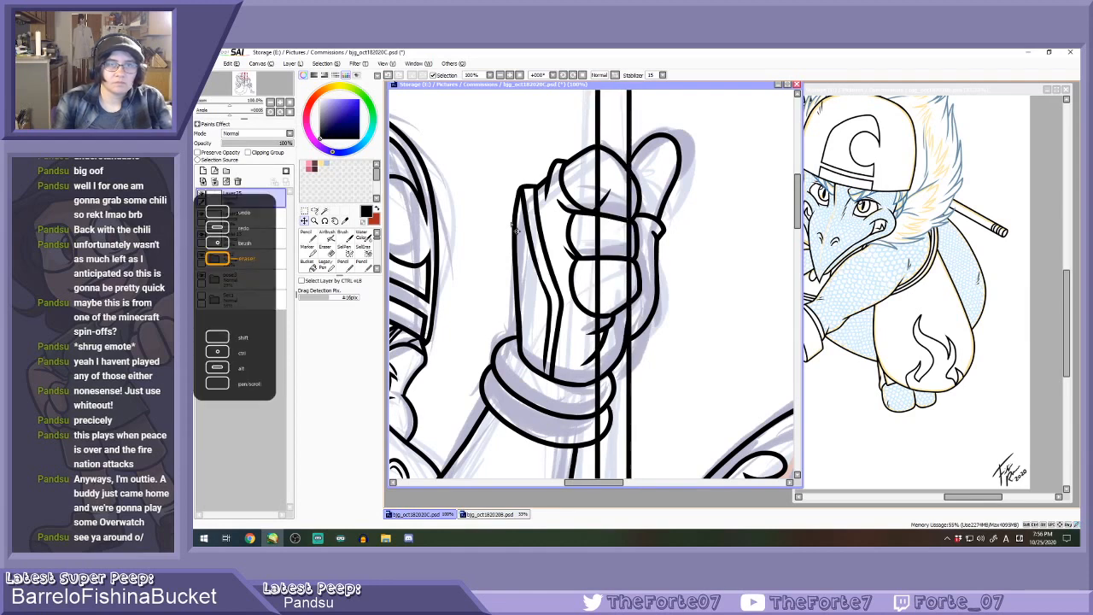
Erase the wrist, cuff and forearm lines behind and beyond the staff below the fist on Layer13, and return to the pencil.
left_click(256, 239)
key("e")
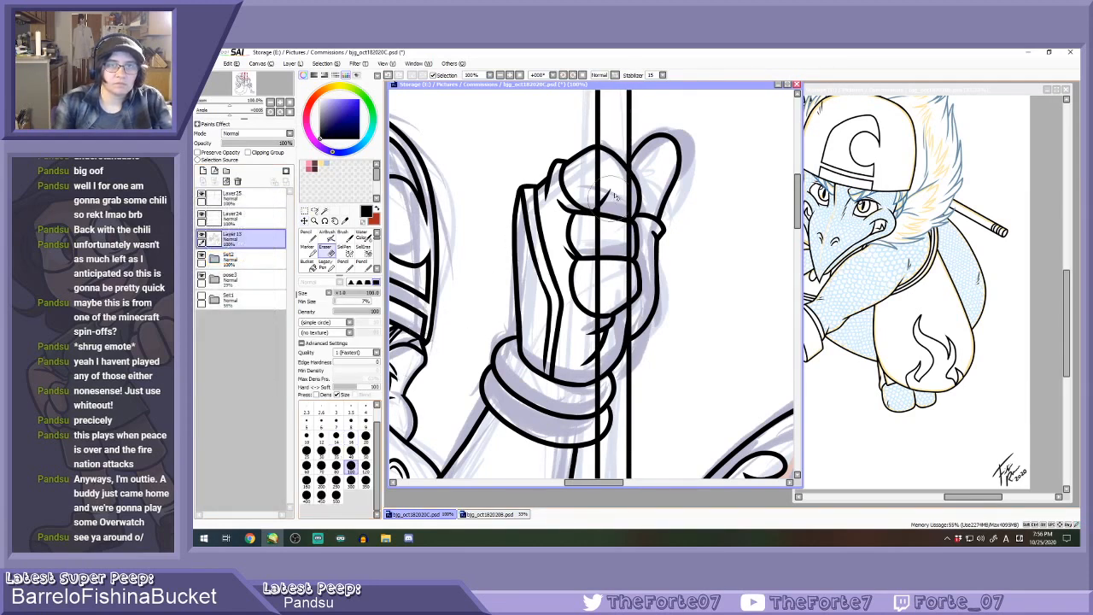
left_click(366, 435)
scroll(617, 334, "up", 2)
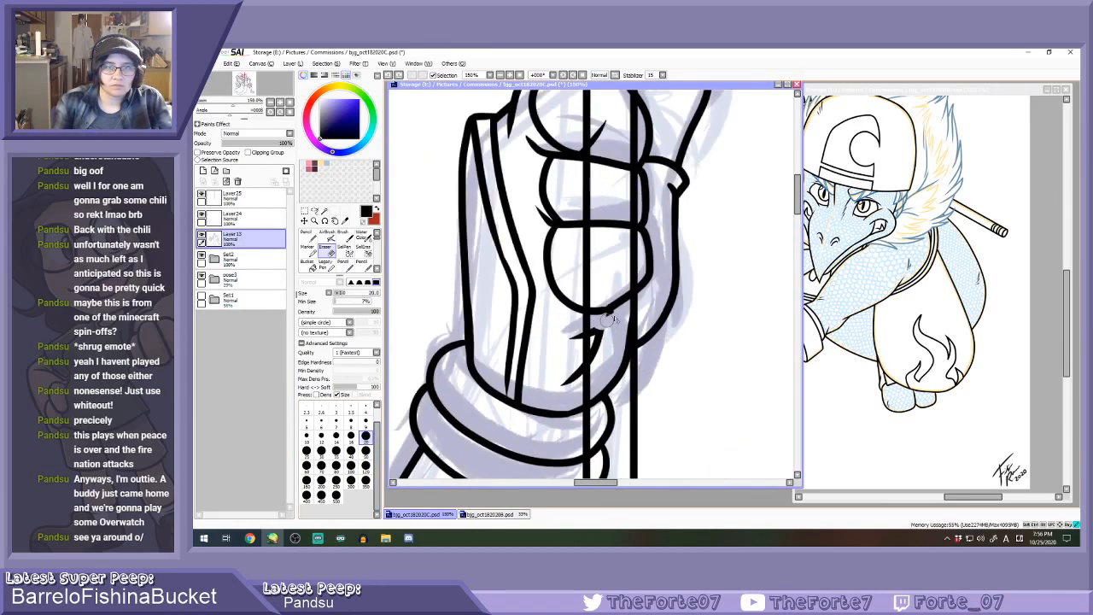
mouse_move(603, 334)
left_mouse_down()
mouse_move(596, 367)
mouse_move(590, 338)
mouse_move(605, 319)
mouse_move(626, 325)
mouse_move(626, 376)
mouse_move(602, 405)
mouse_move(596, 385)
mouse_move(576, 377)
mouse_move(594, 437)
left_mouse_up()
scroll(582, 327, "down", 1)
left_click(352, 453)
scroll(603, 419, "up", 1)
key("n")
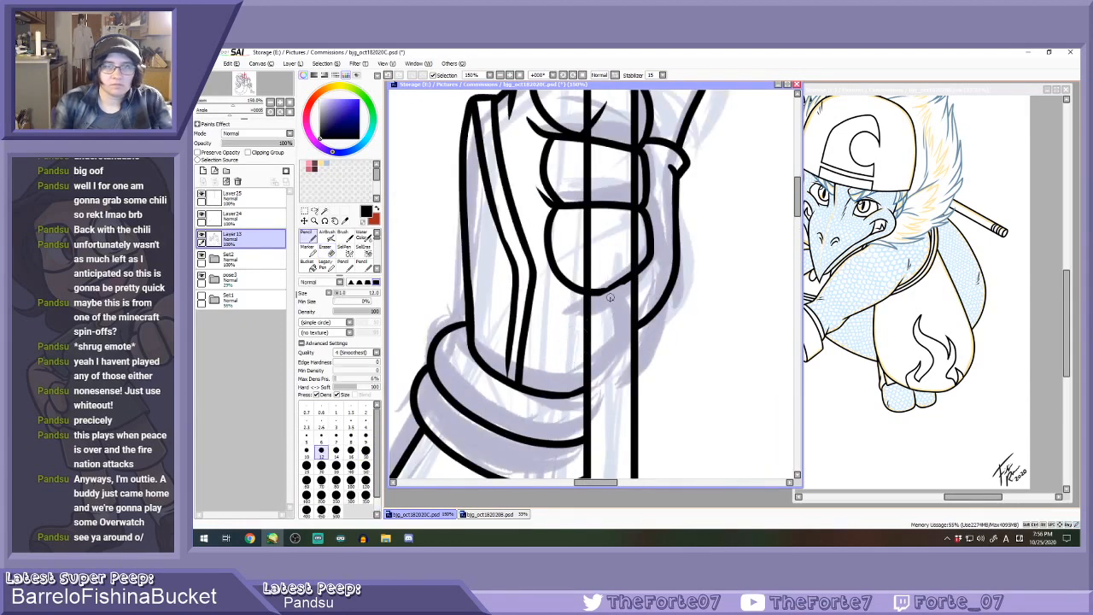
scroll(598, 299, "up", 1)
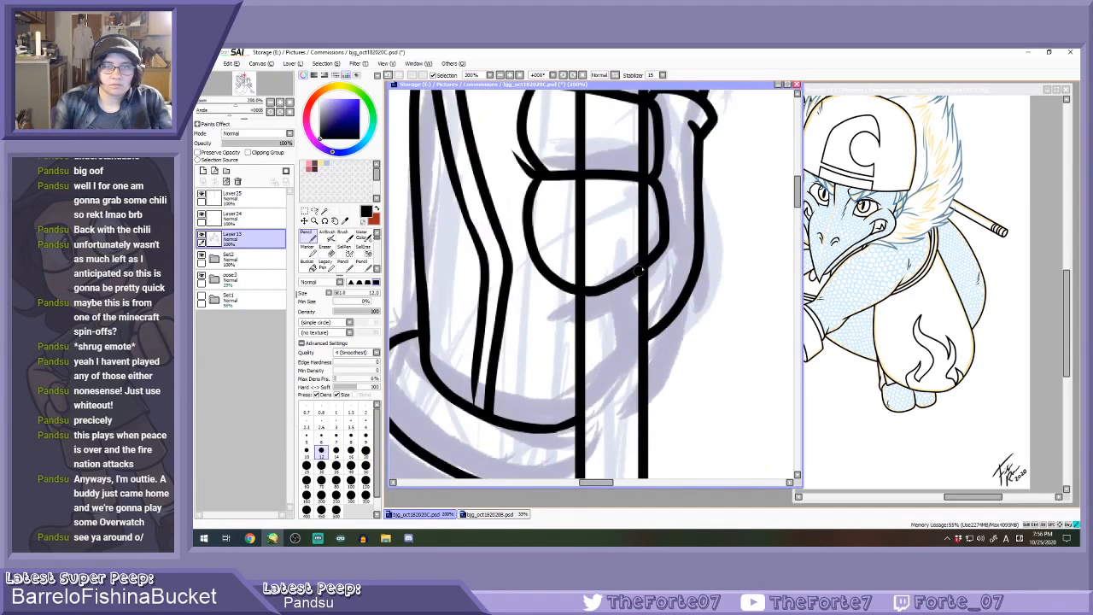
scroll(604, 307, "down", 1)
scroll(605, 311, "down", 1)
scroll(596, 259, "up", 1)
Erase the staff's edges on Layer25 where they pass behind the gripping fingers.
left_click(238, 200)
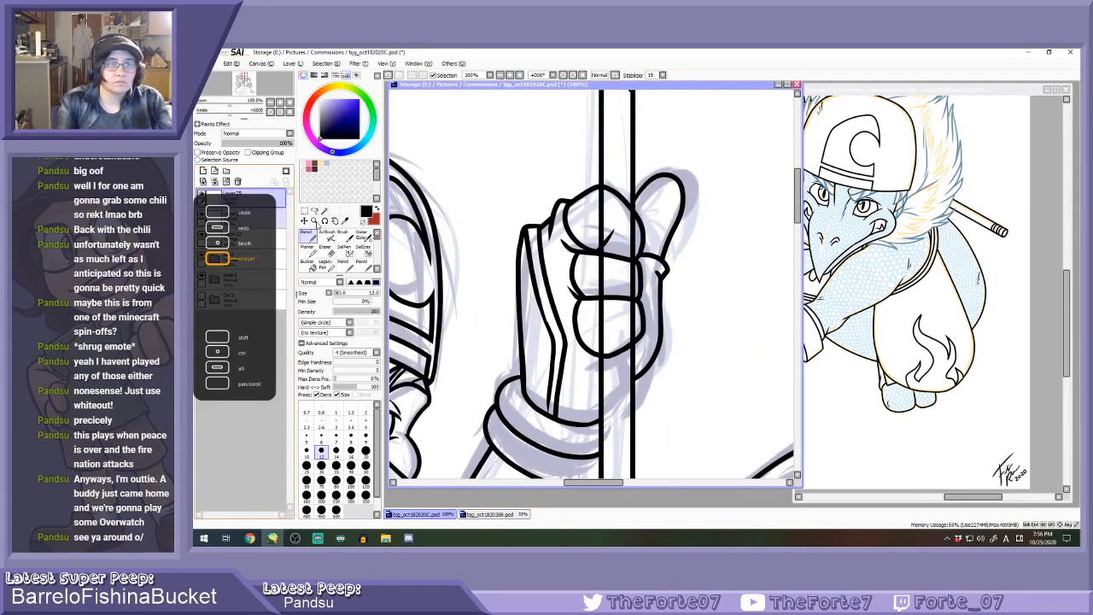
key("e")
mouse_move(600, 243)
left_mouse_down()
mouse_move(602, 197)
mouse_move(629, 236)
mouse_move(632, 318)
mouse_move(630, 338)
mouse_move(601, 333)
mouse_move(601, 310)
mouse_move(602, 348)
mouse_move(630, 334)
mouse_move(625, 224)
mouse_move(632, 295)
mouse_move(629, 339)
mouse_move(598, 335)
mouse_move(599, 198)
mouse_move(600, 225)
left_mouse_up()
key("ctrl+z")
key("ctrl+z")
scroll(599, 225, "down", 5)
scroll(618, 223, "up", 3)
scroll(609, 222, "down", 2)
scroll(609, 223, "down", 3)
scroll(604, 267, "up", 3)
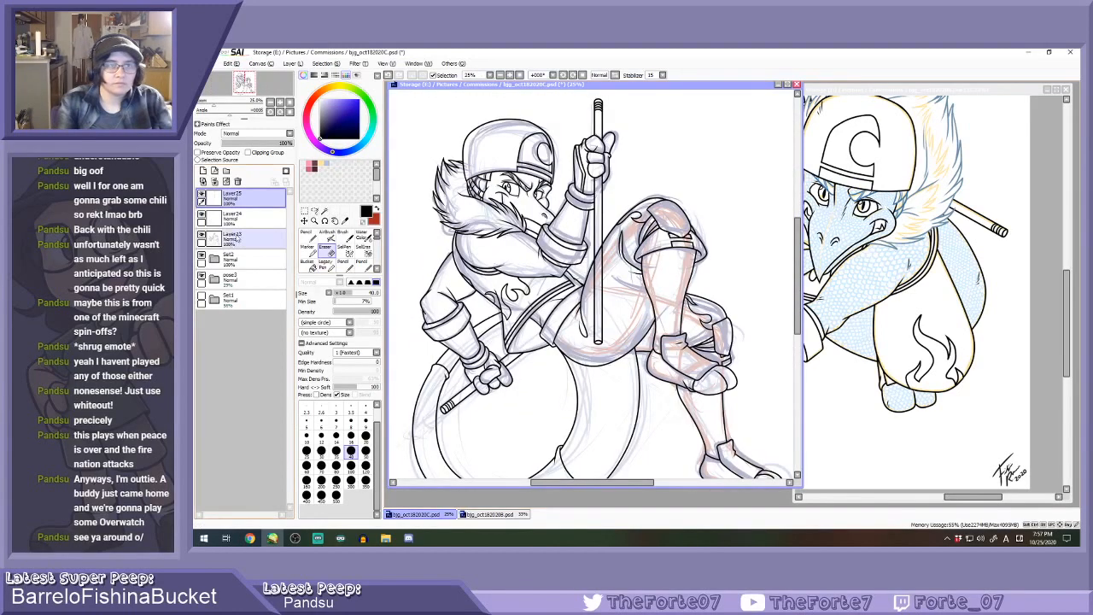
Erase the thigh outline on Layer13 where it runs behind the staff.
left_click(254, 240)
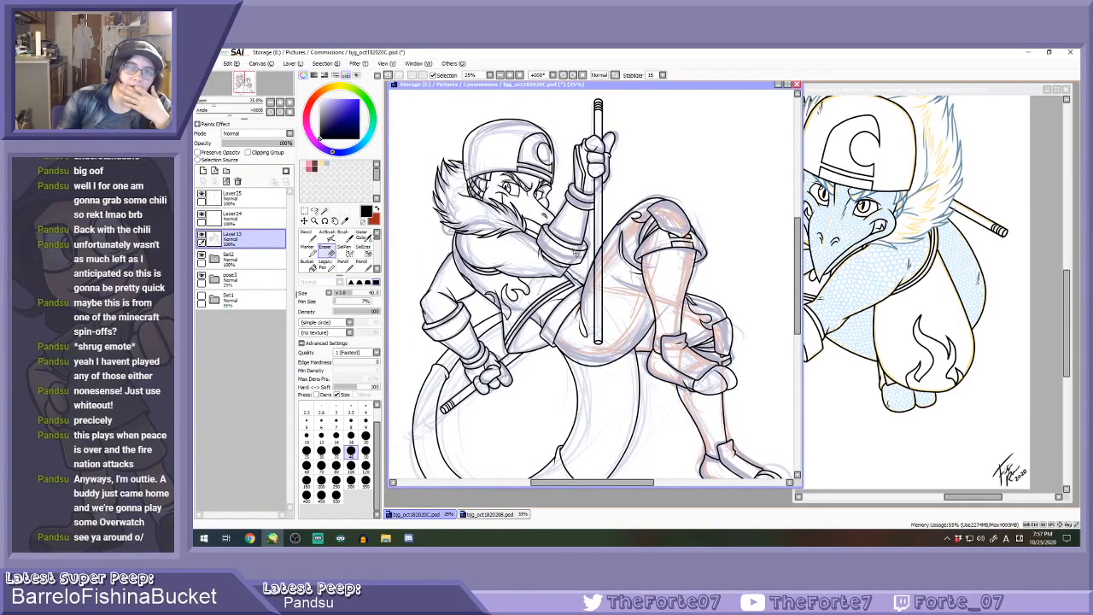
scroll(598, 261, "up", 4)
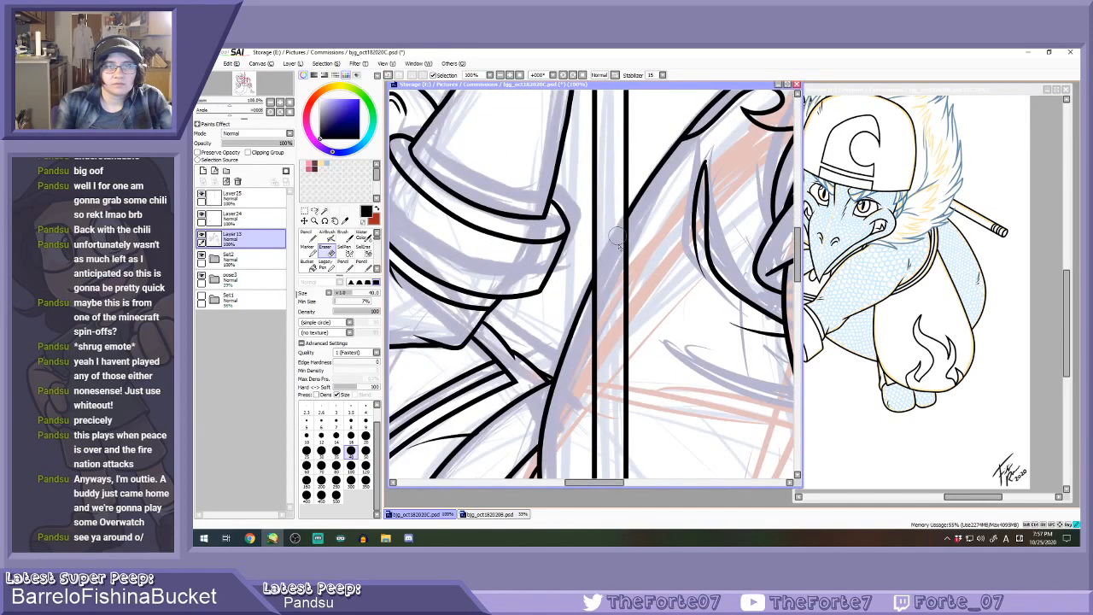
scroll(610, 272, "down", 4)
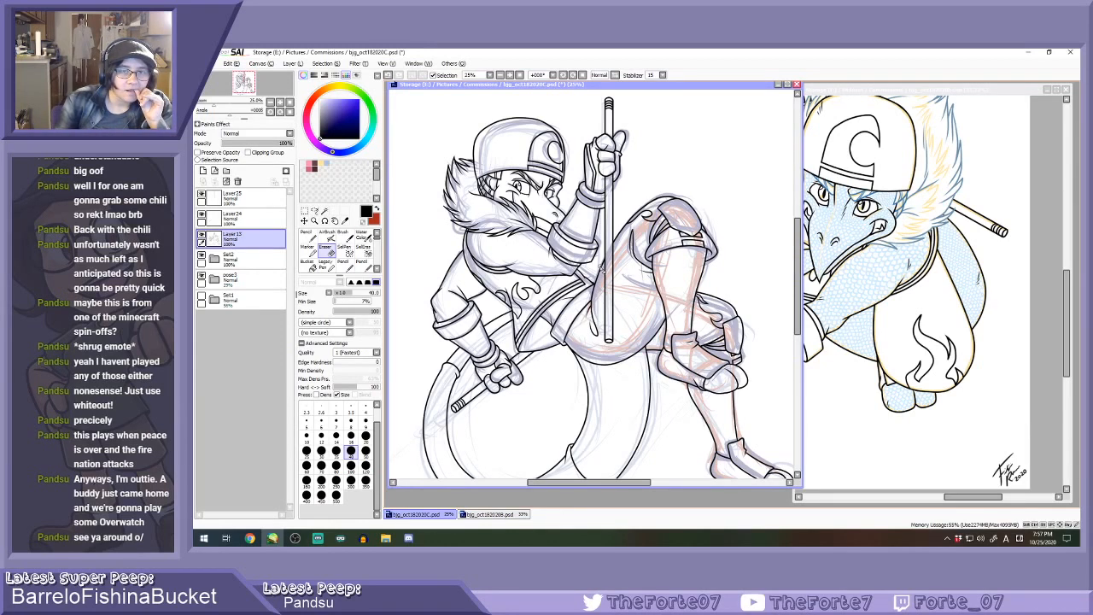
Merge the staff layers Layer25 and Layer24 down into Layer13.
left_click(232, 199)
left_click(215, 182)
left_click(215, 182)
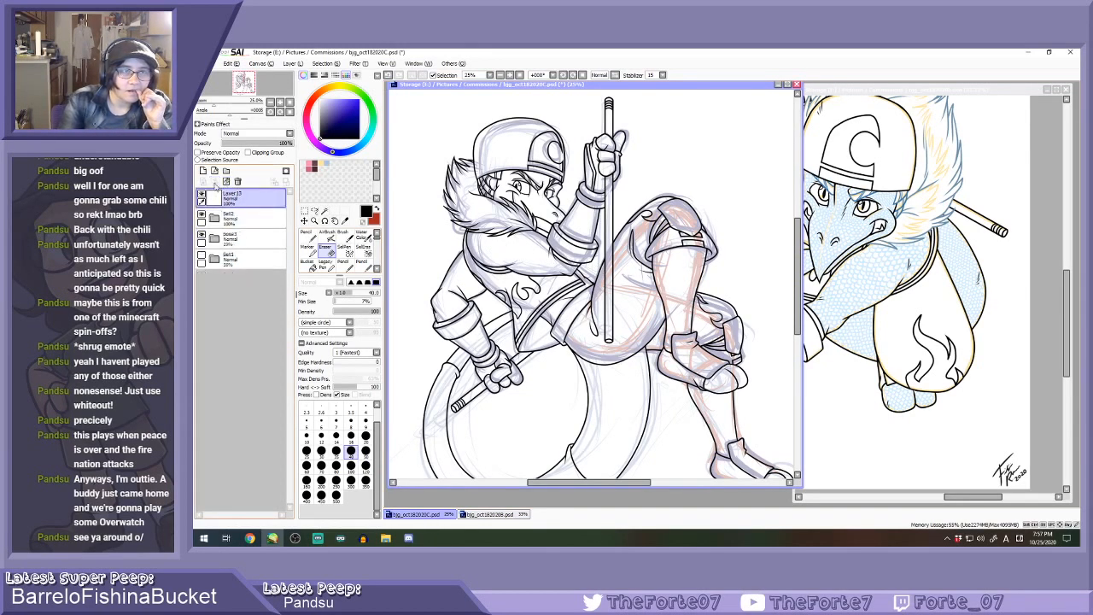
Add a new layer above Layer12 inside Set2 and ink an extension of the cap's lower edge past its back corner.
left_click(215, 217)
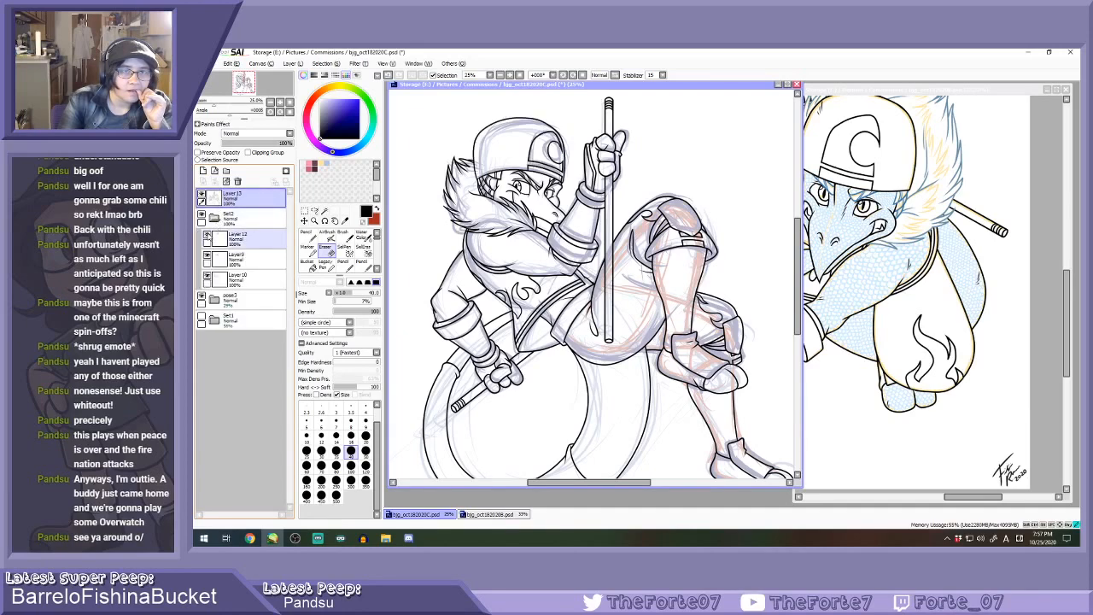
left_click(234, 237)
left_click(562, 75)
left_click(562, 75)
left_click(562, 75)
scroll(415, 237, "up", 2)
scroll(442, 271, "up", 2)
key("n")
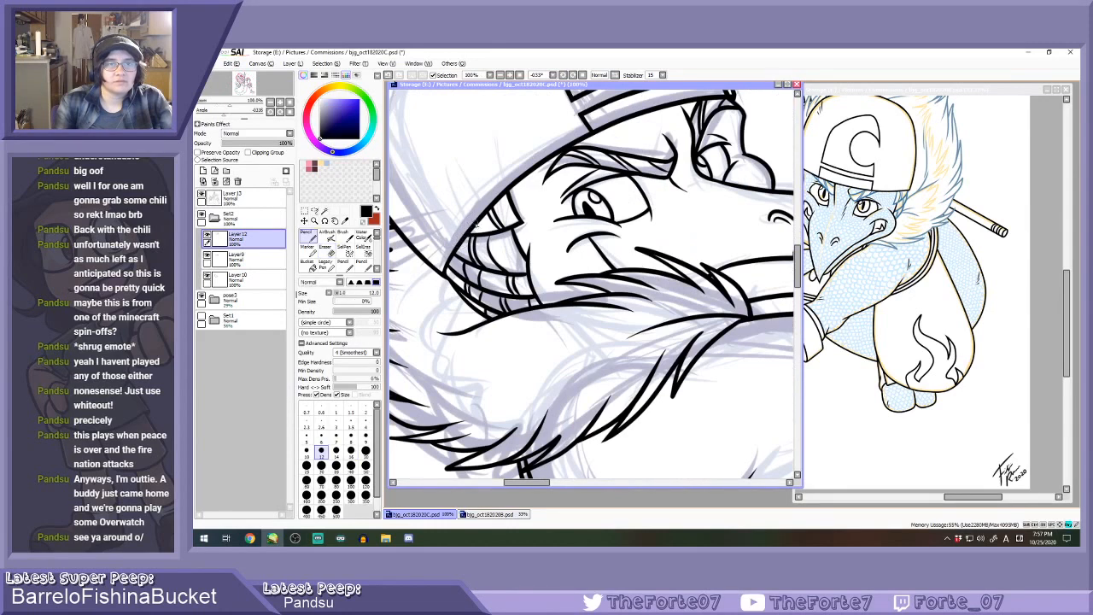
left_click(204, 170)
left_click_drag(481, 214, 425, 299)
key("ctrl+z")
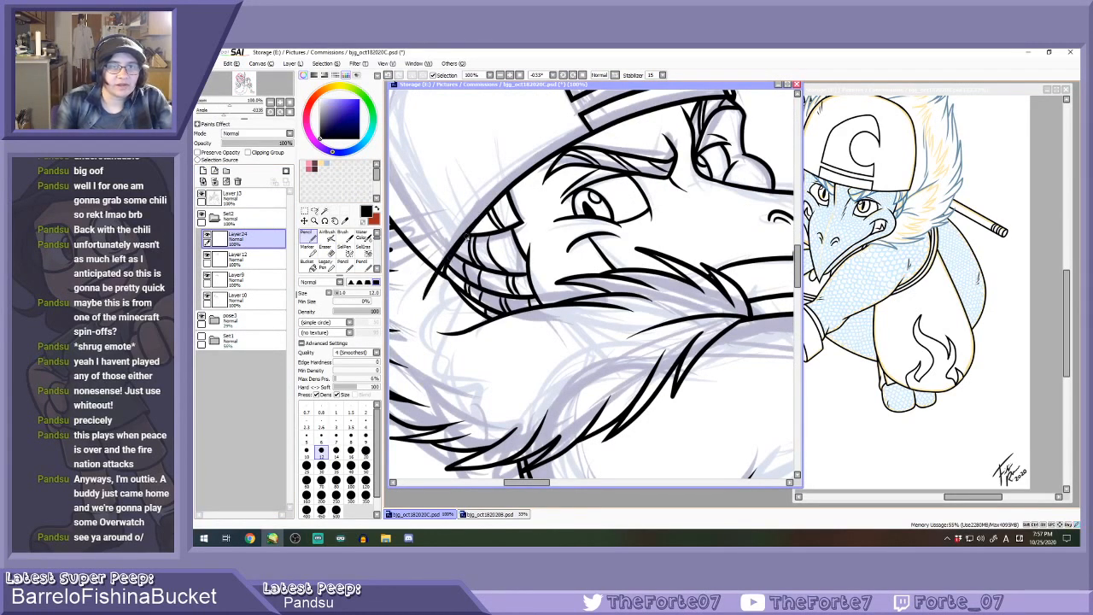
Try inking a second, outer contour curve around the back of the cap on the new layer.
scroll(483, 218, "down", 2)
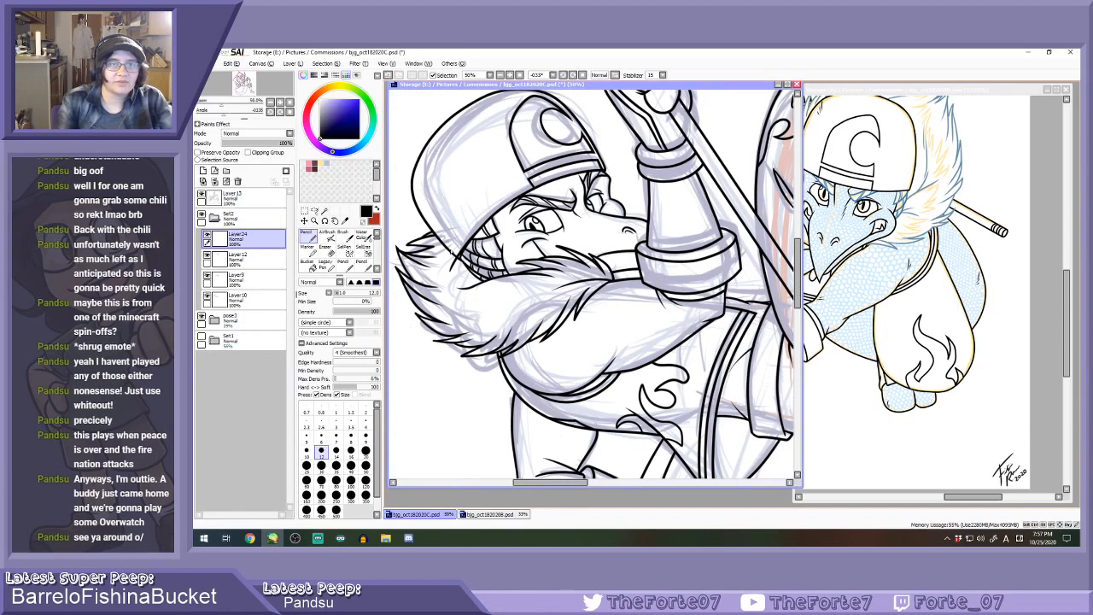
mouse_move(454, 265)
left_mouse_down()
mouse_move(402, 175)
mouse_move(472, 93)
left_mouse_up()
key("ctrl+z")
mouse_move(458, 265)
left_mouse_down()
mouse_move(403, 194)
mouse_move(415, 145)
mouse_move(483, 90)
left_mouse_up()
scroll(571, 95, "down", 1)
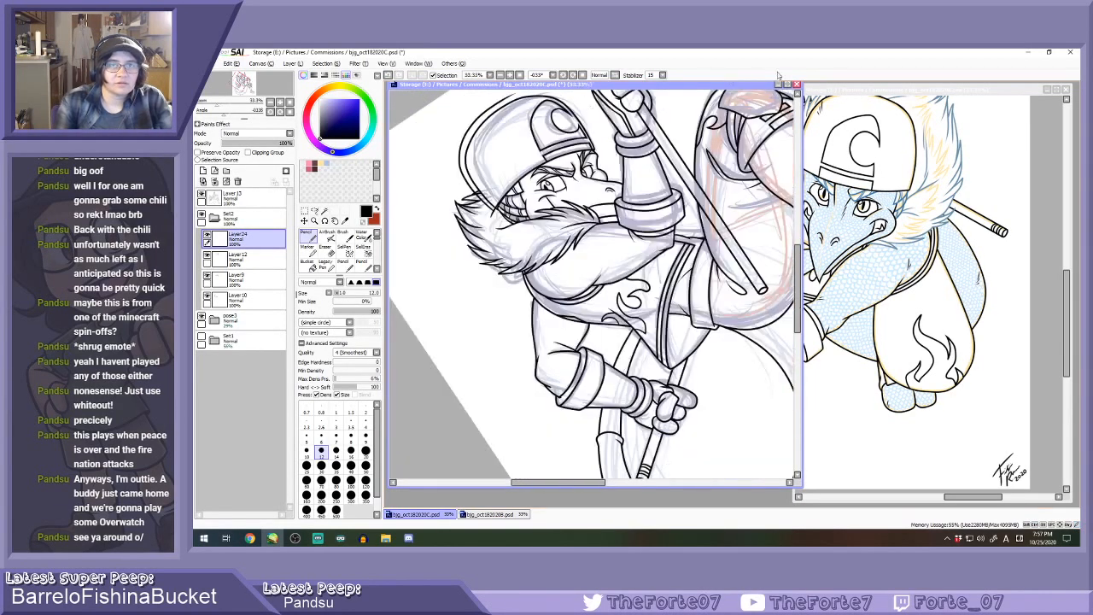
Try continuing the cap's outer contour over the crown toward the moon emblem, and undo it.
left_click(583, 75)
scroll(581, 132, "down", 2)
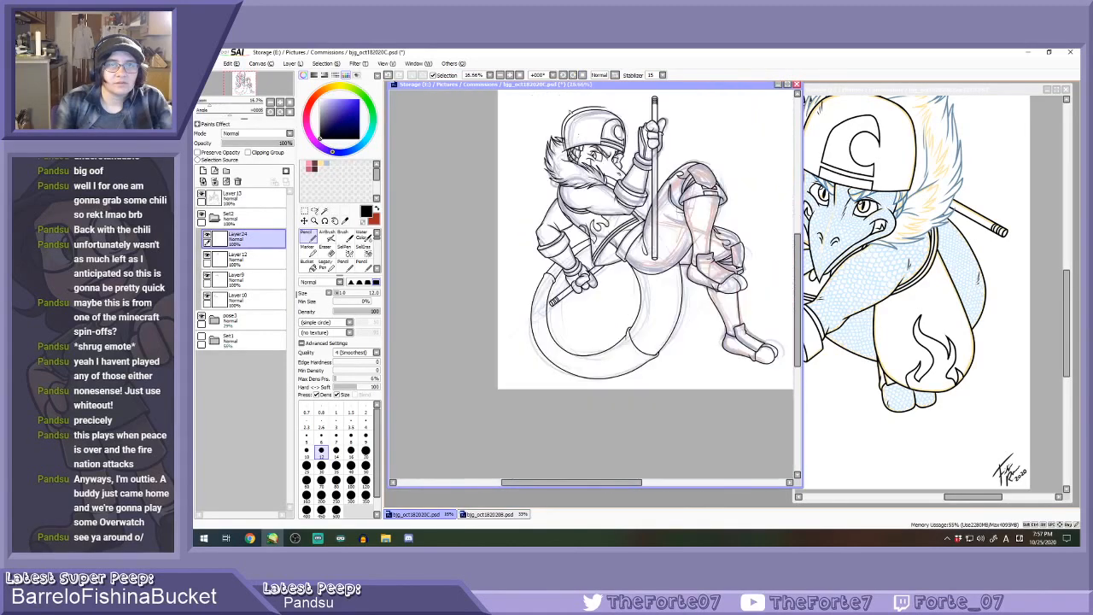
left_click(574, 76)
left_click(574, 76)
left_click(573, 76)
scroll(748, 172, "up", 2)
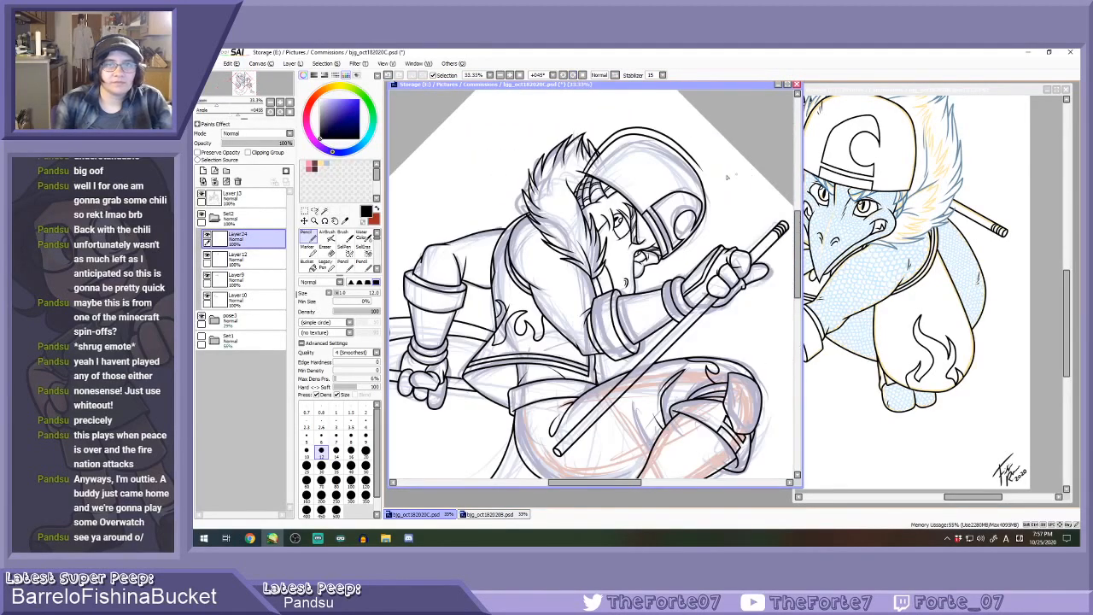
scroll(718, 171, "up", 2)
left_click(553, 76)
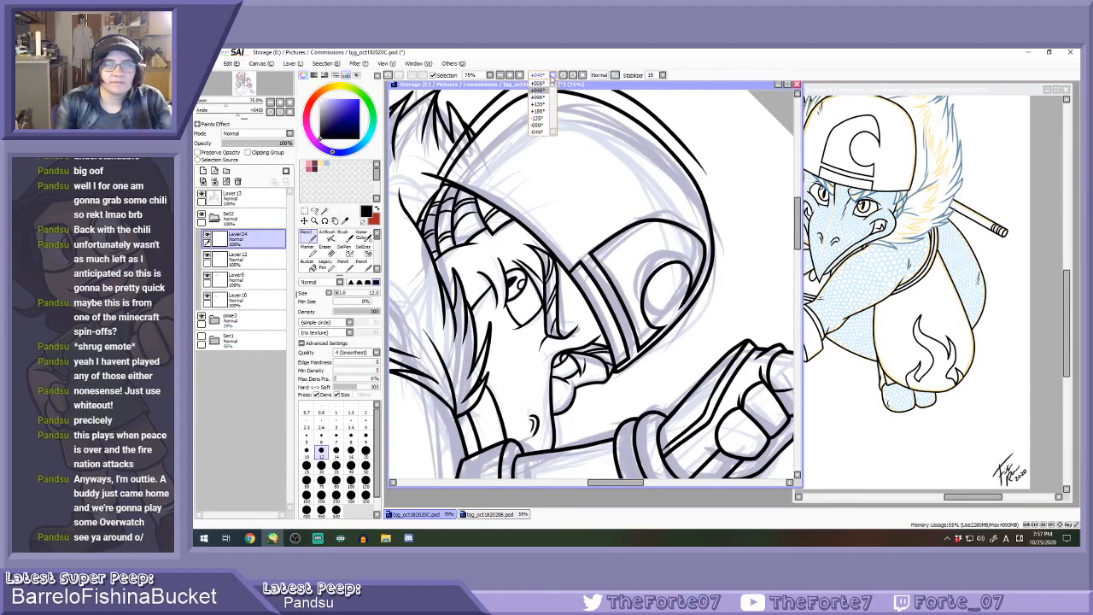
left_click(565, 76)
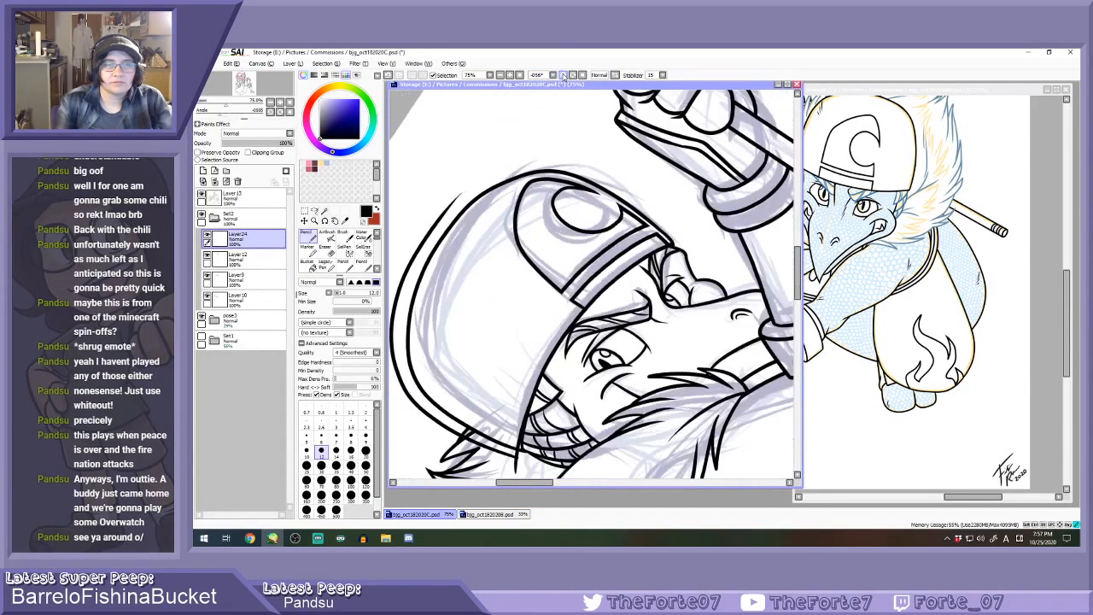
scroll(487, 180, "up", 1)
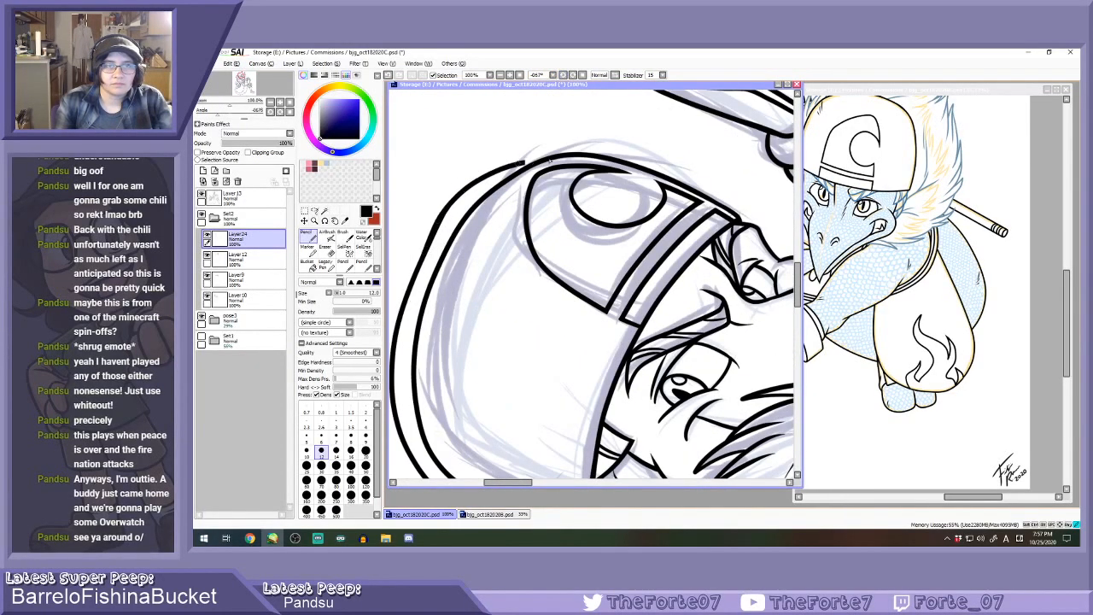
key("ctrl+z")
Try redrawing the outer curve from the cap's back edge up to its crown, and undo it.
scroll(480, 200, "down", 1)
left_click_drag(573, 76, 573, 76)
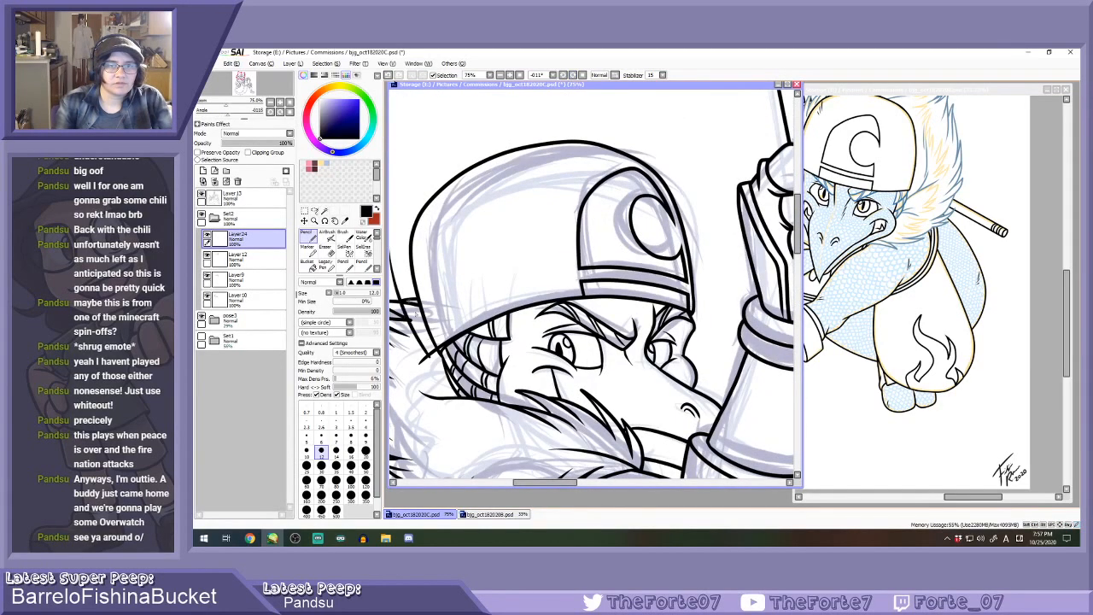
mouse_move(412, 323)
left_mouse_down()
mouse_move(393, 252)
mouse_move(419, 184)
mouse_move(504, 136)
left_mouse_up()
key("ctrl+z")
mouse_move(430, 357)
left_mouse_down()
mouse_move(397, 257)
mouse_move(408, 206)
mouse_move(463, 161)
mouse_move(529, 141)
left_mouse_up()
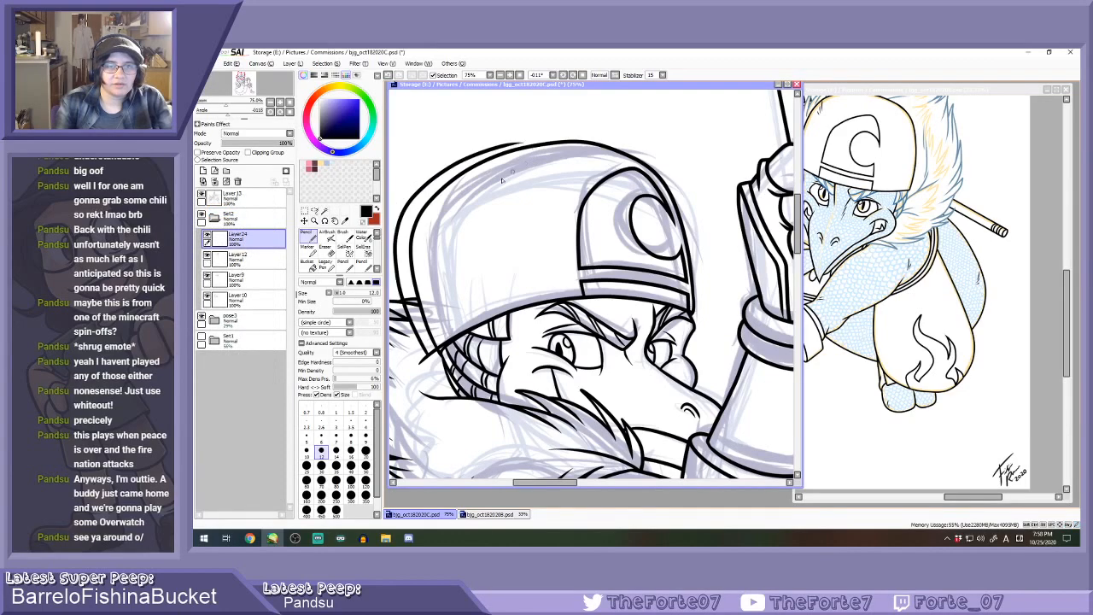
scroll(480, 169, "down", 2)
left_click(563, 75)
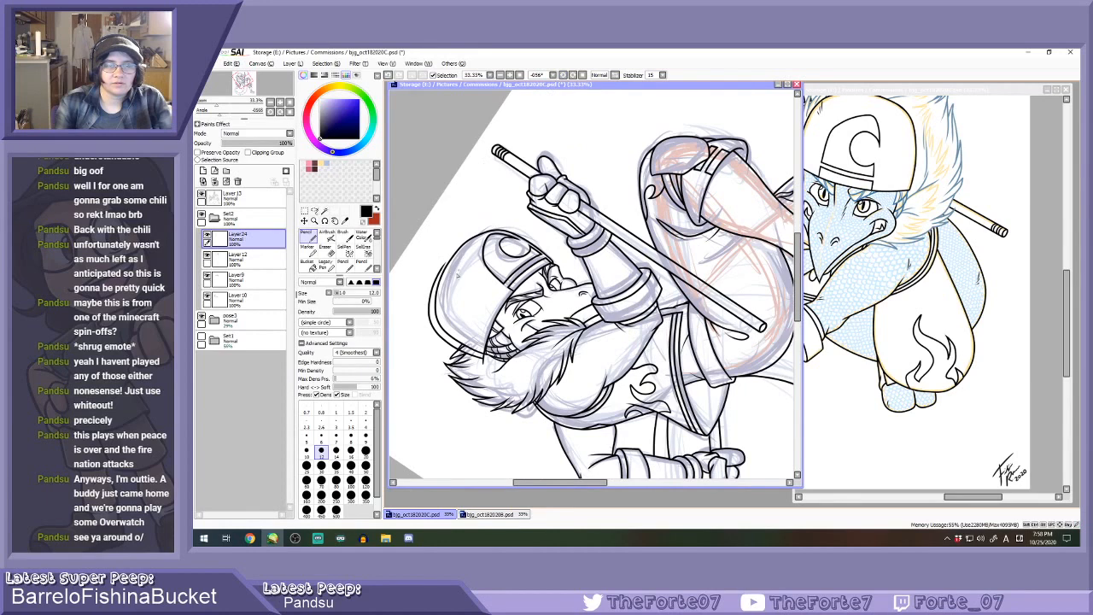
scroll(458, 274, "up", 1)
key("ctrl+z")
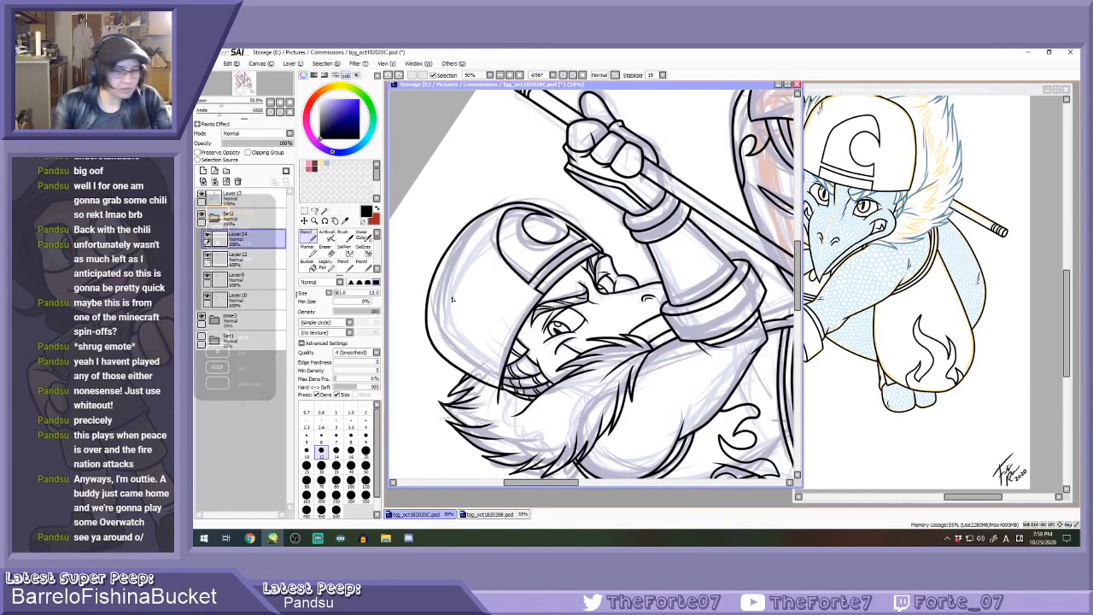
left_click(317, 538)
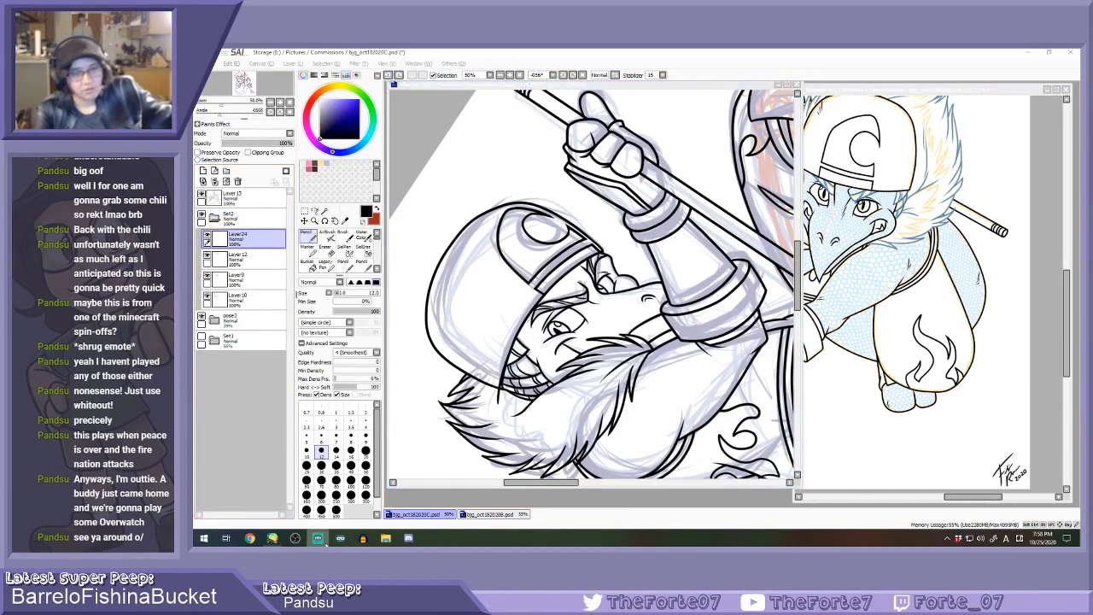
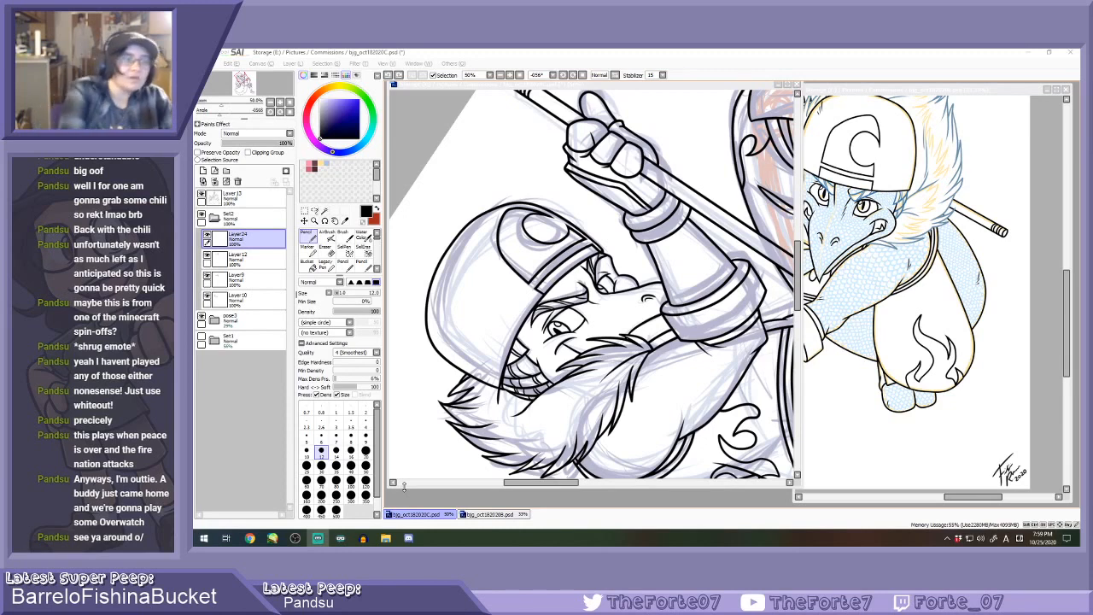
left_click(582, 75)
scroll(632, 296, "down", 4)
scroll(636, 306, "up", 2)
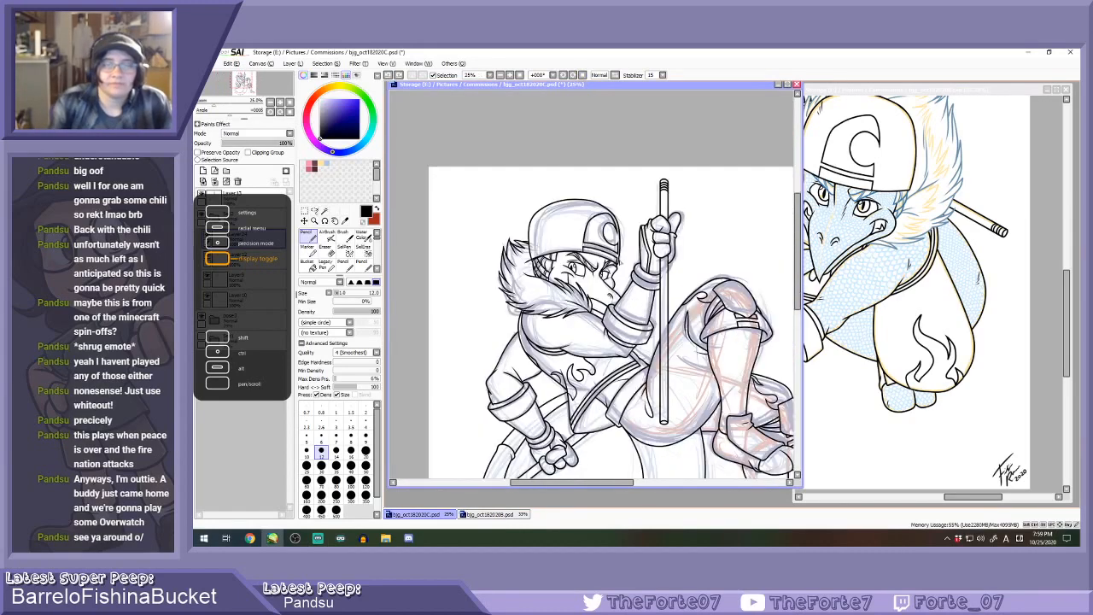
Try inking the cap's outer contour in one sweep from its back over the crown, and undo it.
left_click(573, 75)
left_click(573, 76)
left_click(573, 75)
scroll(623, 193, "up", 1)
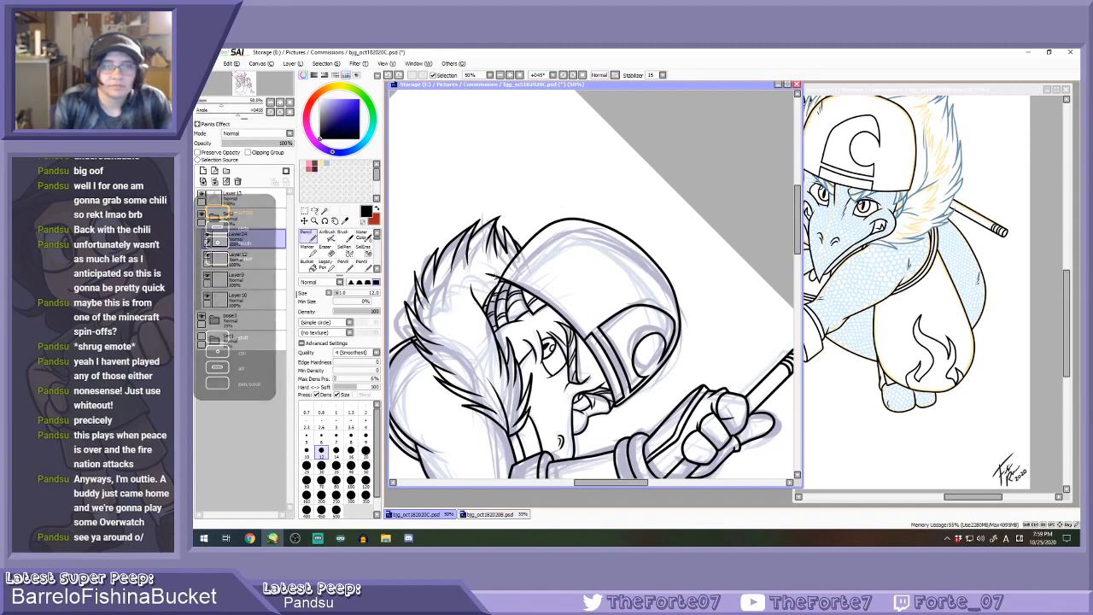
left_click_drag(525, 228, 629, 224)
left_click(564, 74)
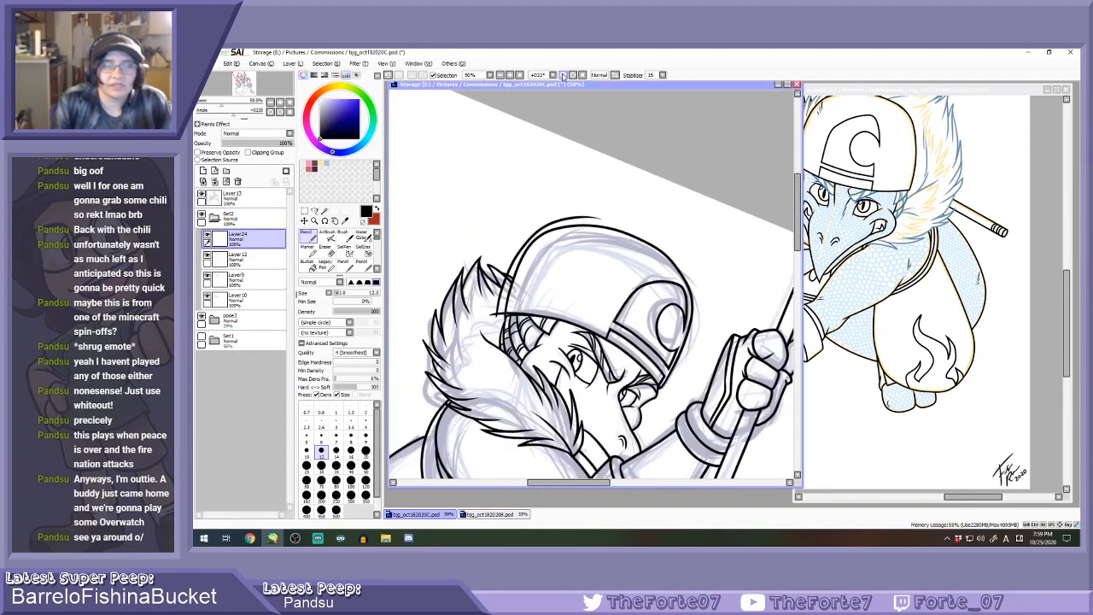
left_click(563, 75)
left_click(564, 74)
key("ctrl+z")
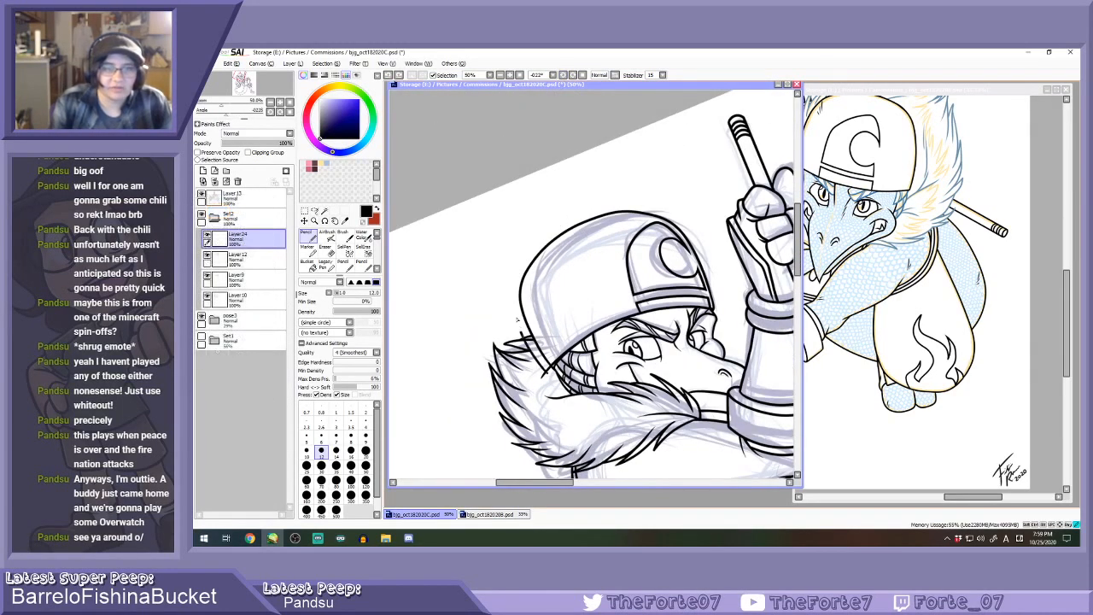
scroll(581, 152, "down", 1)
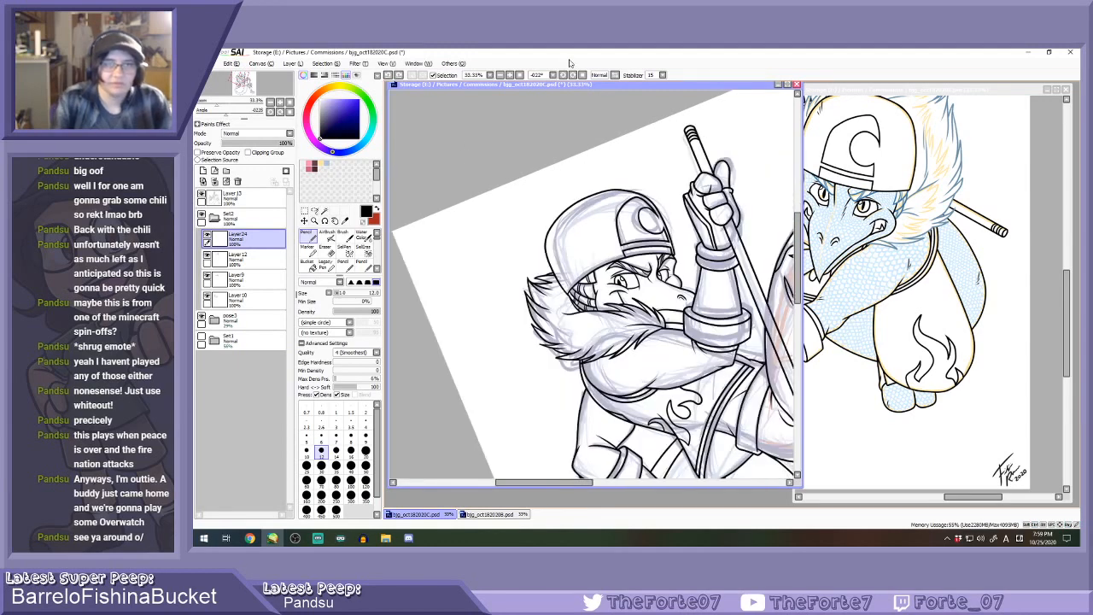
left_click(582, 75)
scroll(586, 184, "down", 3)
scroll(594, 333, "up", 1)
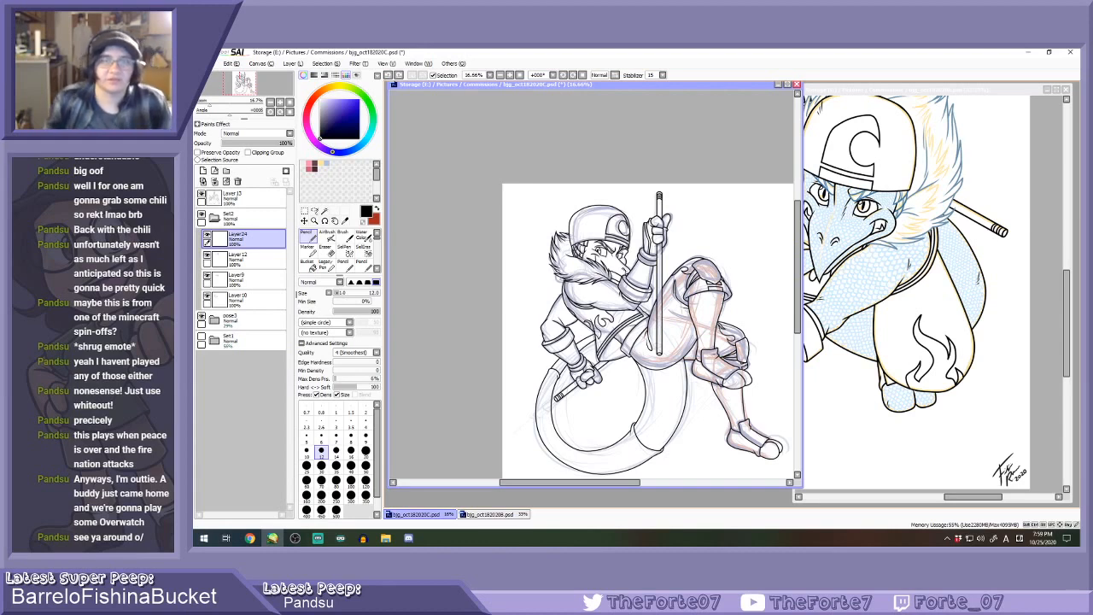
Add a new layer above the main line art and ink a short neck line between the fur collar and the raised arm's cuff.
left_click(214, 219)
left_click(234, 198)
left_click(205, 173)
scroll(604, 284, "up", 3)
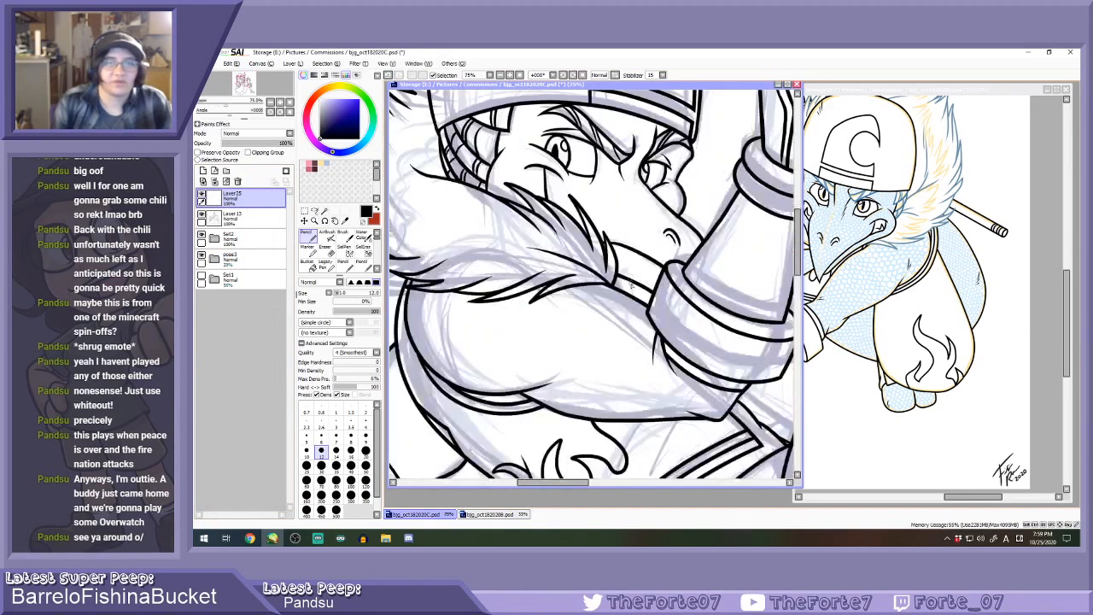
scroll(624, 281, "up", 1)
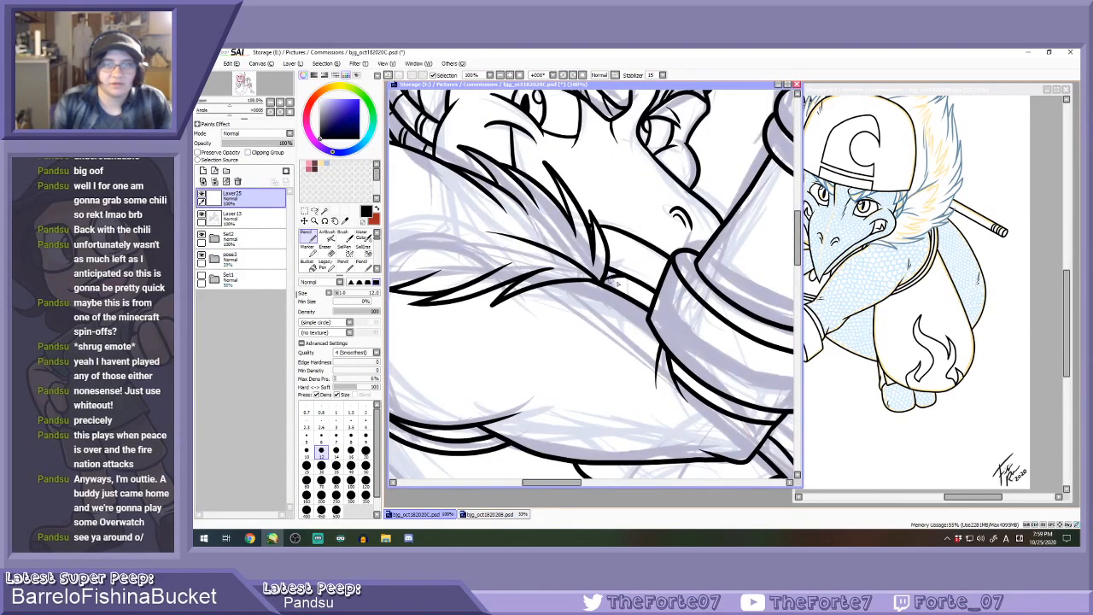
left_click_drag(618, 276, 659, 317)
key("ctrl+z")
left_click_drag(618, 276, 662, 321)
key("ctrl+z")
left_click_drag(617, 275, 662, 325)
Touch up the inked neck line where it runs from the fur collar to the raised arm's cuff.
scroll(651, 314, "down", 4)
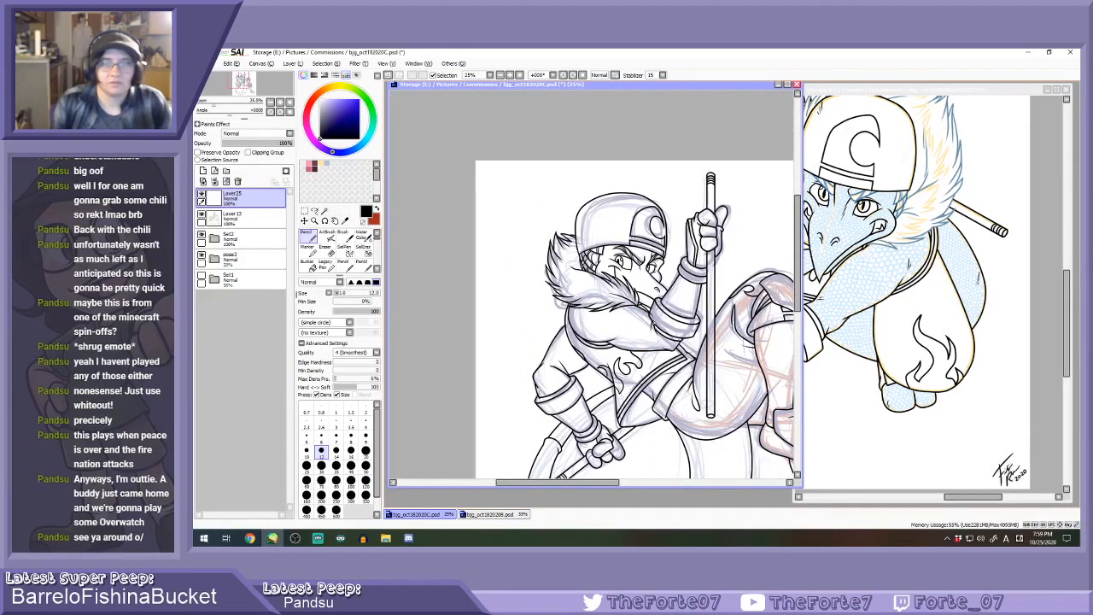
scroll(650, 316, "up", 1)
scroll(650, 316, "up", 3)
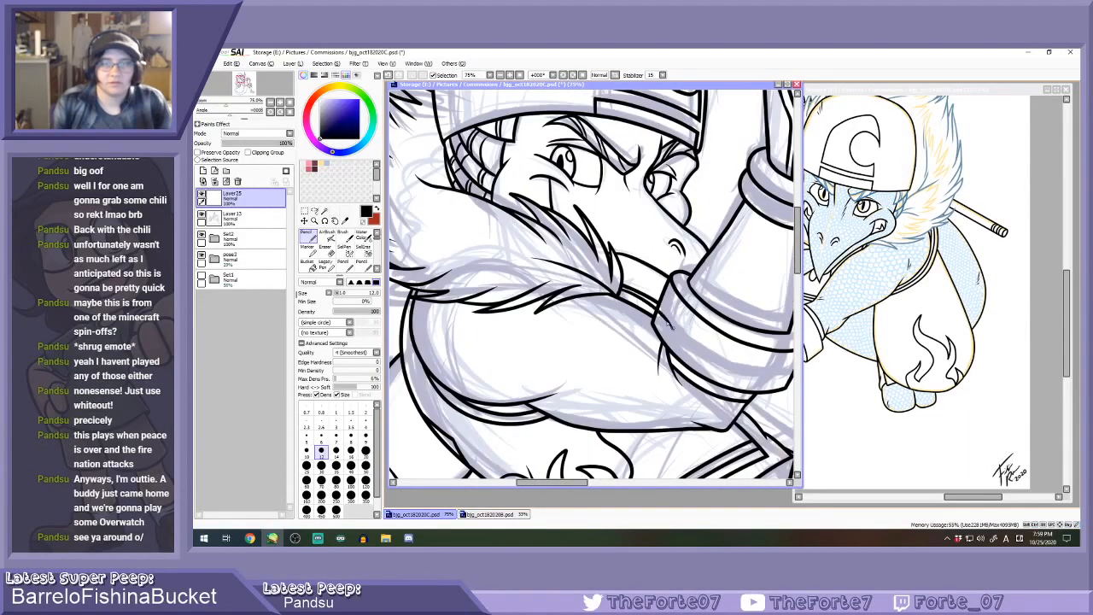
scroll(623, 295, "up", 1)
mouse_move(587, 266)
left_mouse_down()
mouse_move(682, 349)
mouse_move(674, 316)
mouse_move(682, 350)
left_mouse_up()
key("e")
scroll(646, 266, "down", 1)
scroll(646, 267, "down", 4)
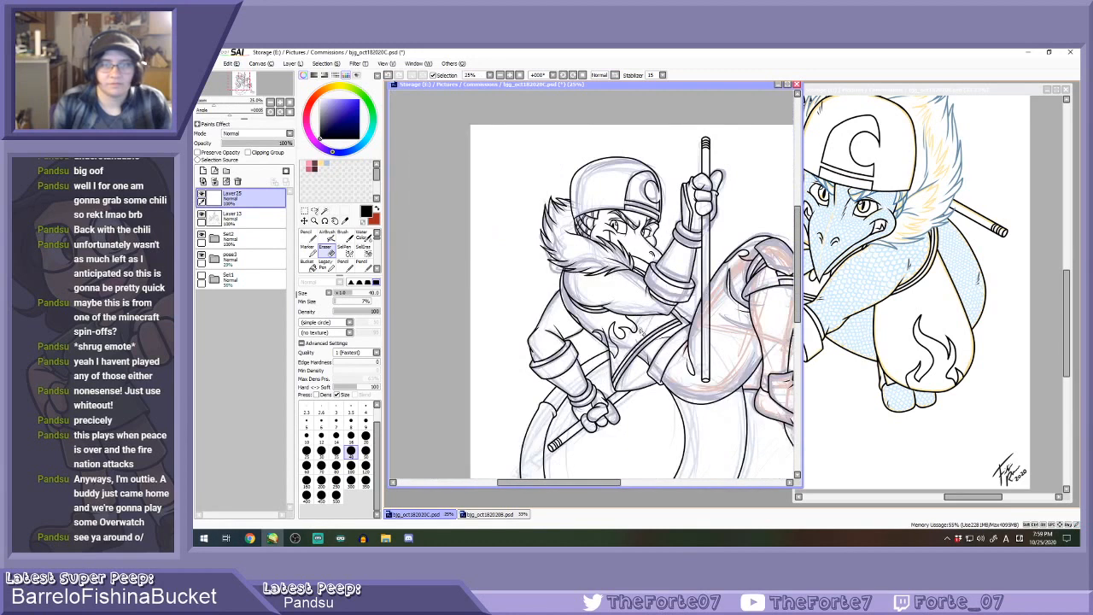
key("n")
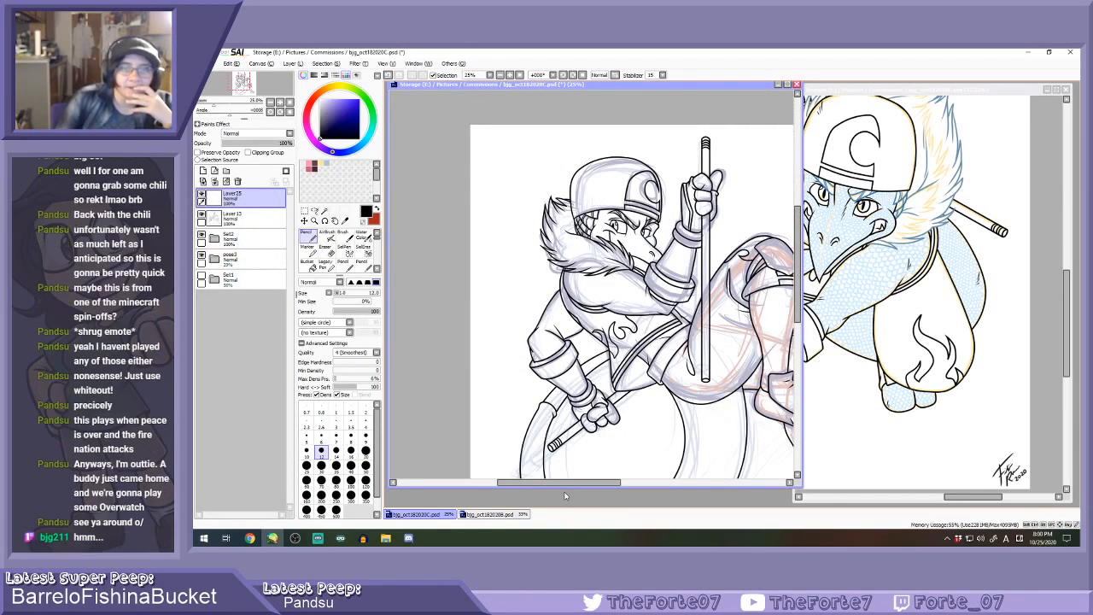
Expand the pose3 set and hide its Layer11 and Layer23 sketches, leaving only the blue sketch layer visible.
left_click_drag(548, 483, 578, 483)
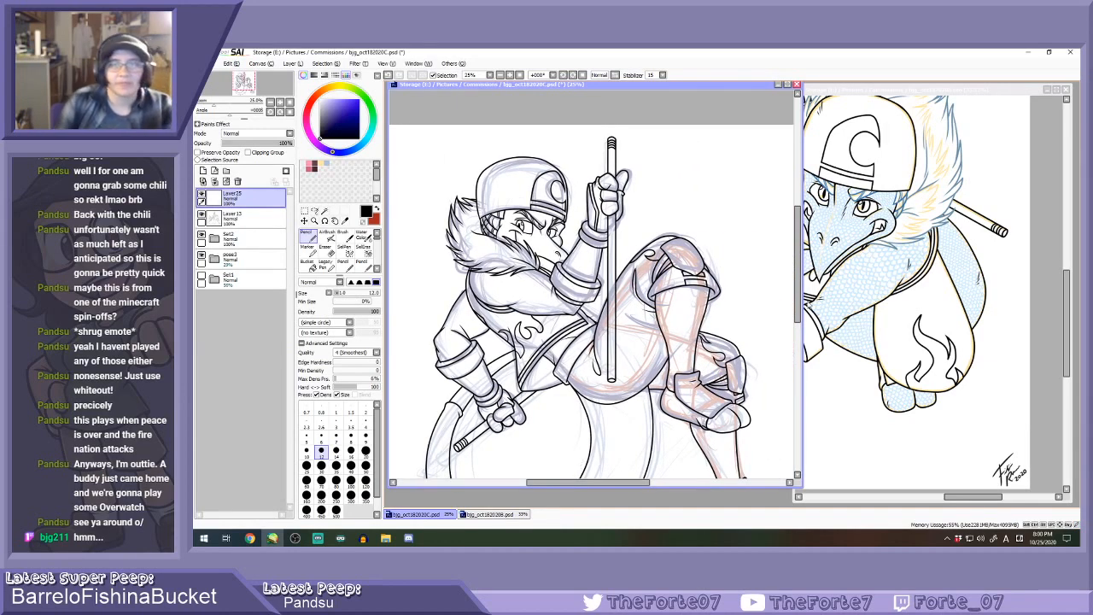
left_click_drag(798, 285, 801, 304)
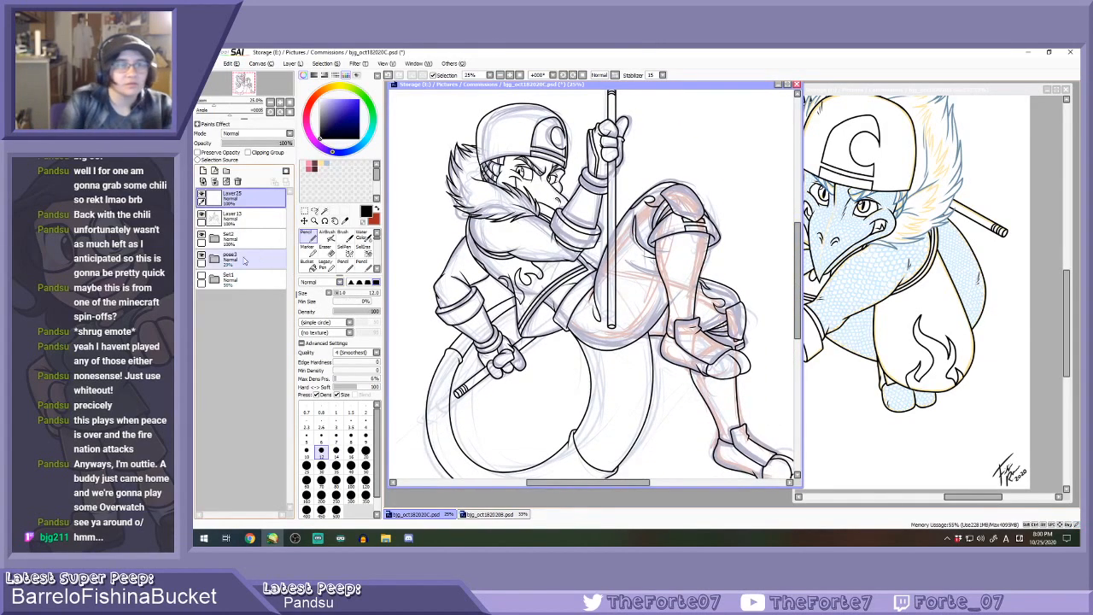
left_click(214, 259)
left_click(208, 280)
left_click(207, 280)
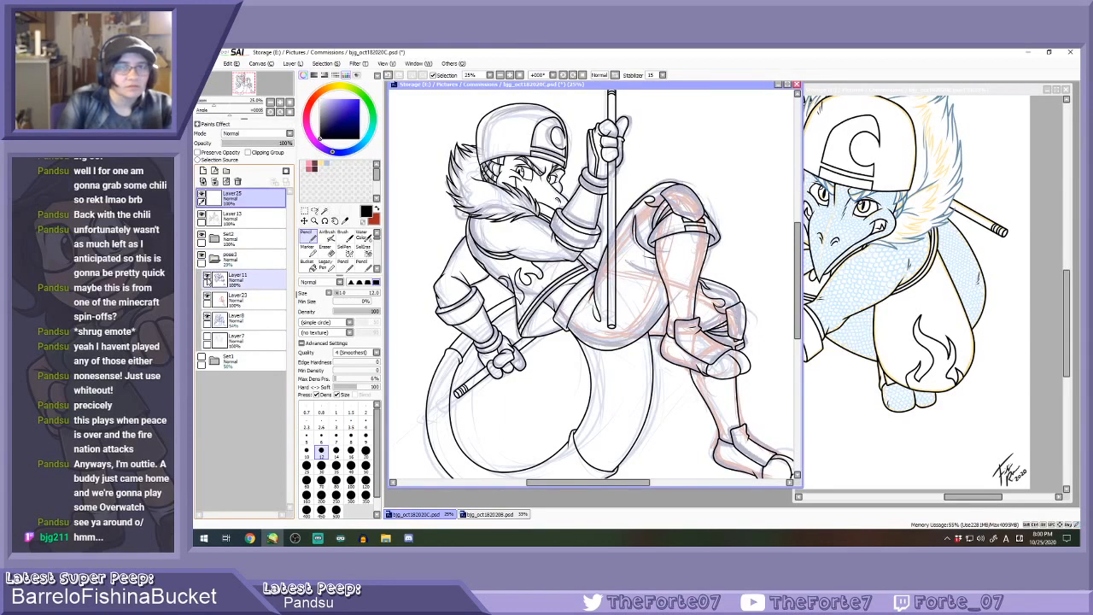
left_click(208, 279)
left_click(208, 298)
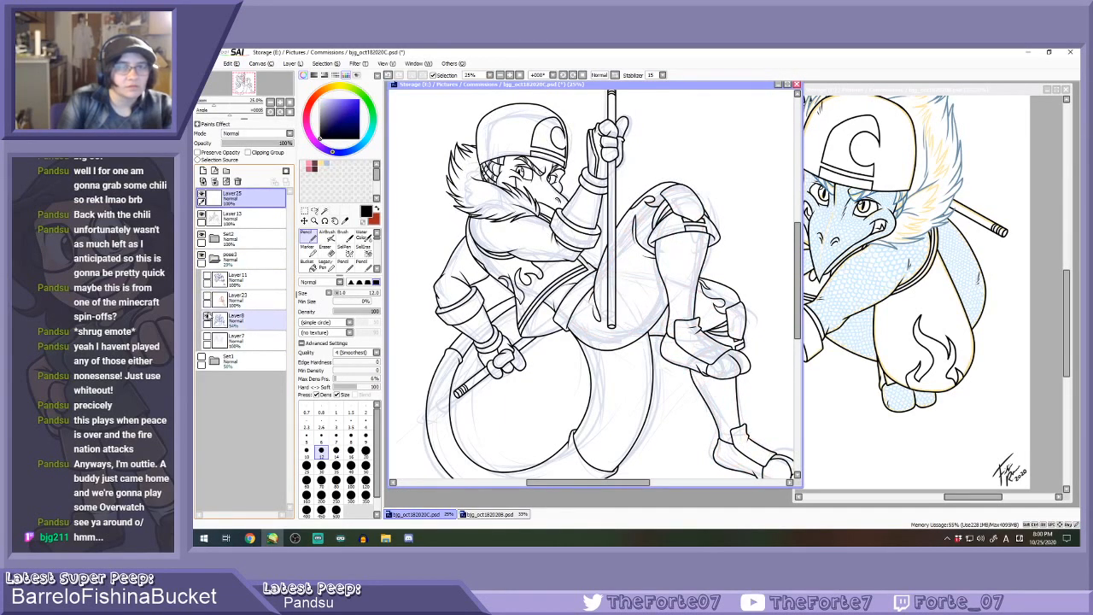
left_click(207, 316)
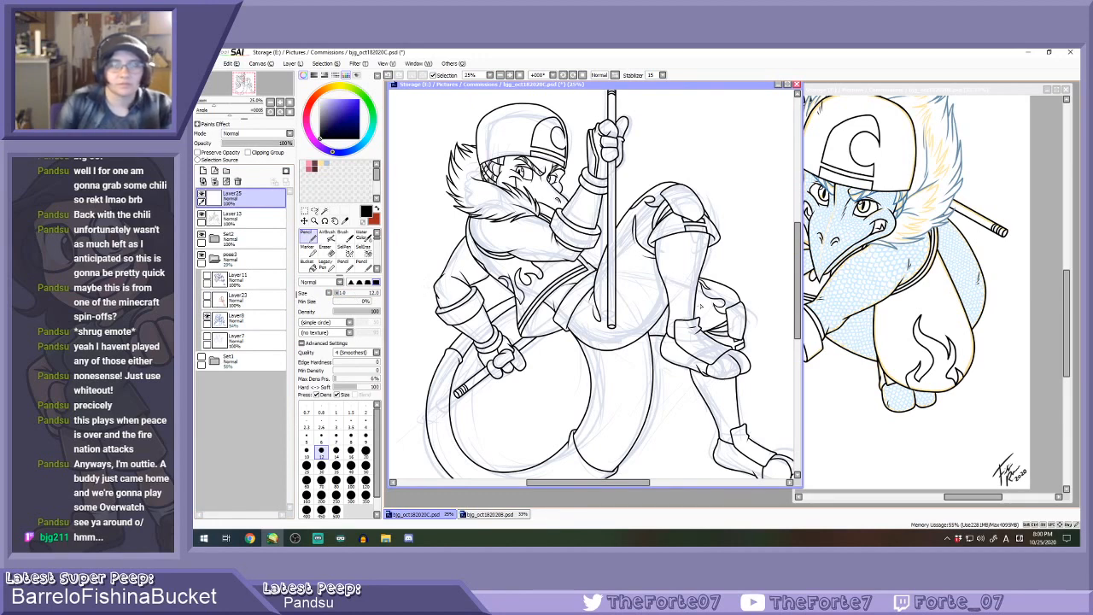
Add a new layer directly above the main line art layer and lower the line art's opacity to 48%.
left_click(248, 218)
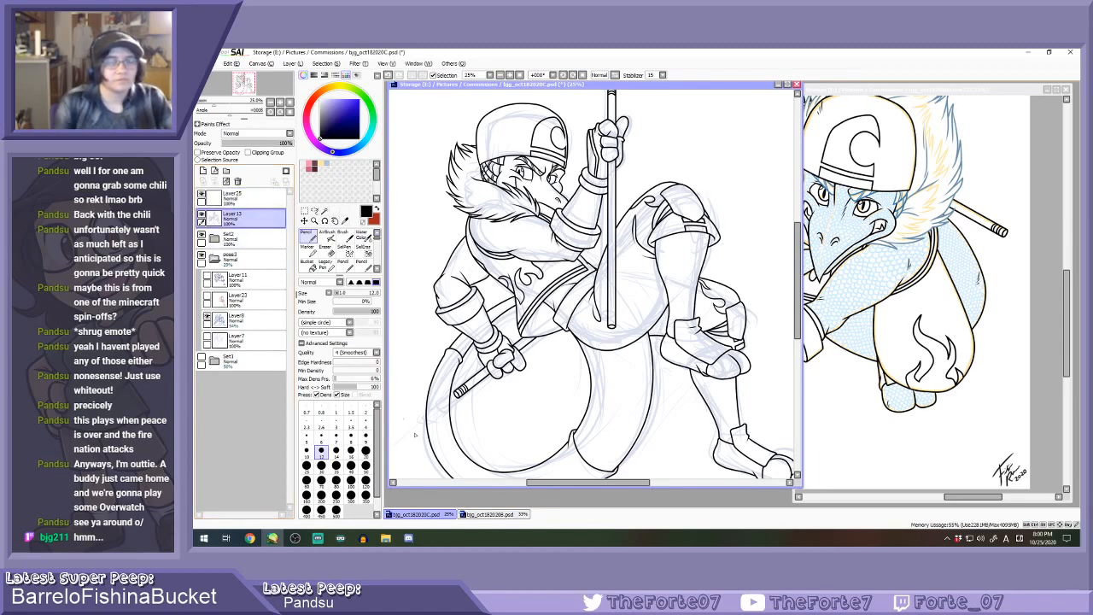
scroll(438, 418, "up", 2)
scroll(472, 374, "up", 4)
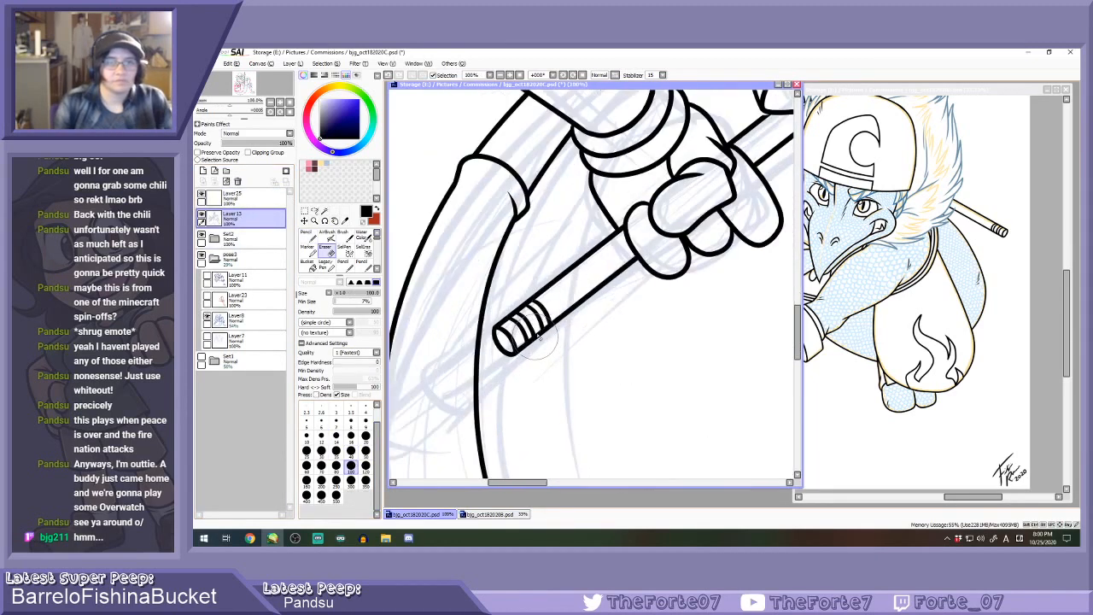
key("e")
left_click(203, 171)
left_click_drag(246, 217, 248, 232)
left_click(243, 236)
left_click(257, 144)
left_click(255, 216)
key("n")
Ink a new end edge and four band lines across the lower tip of the staff with the size 12 Pencil.
scroll(518, 331, "up", 1)
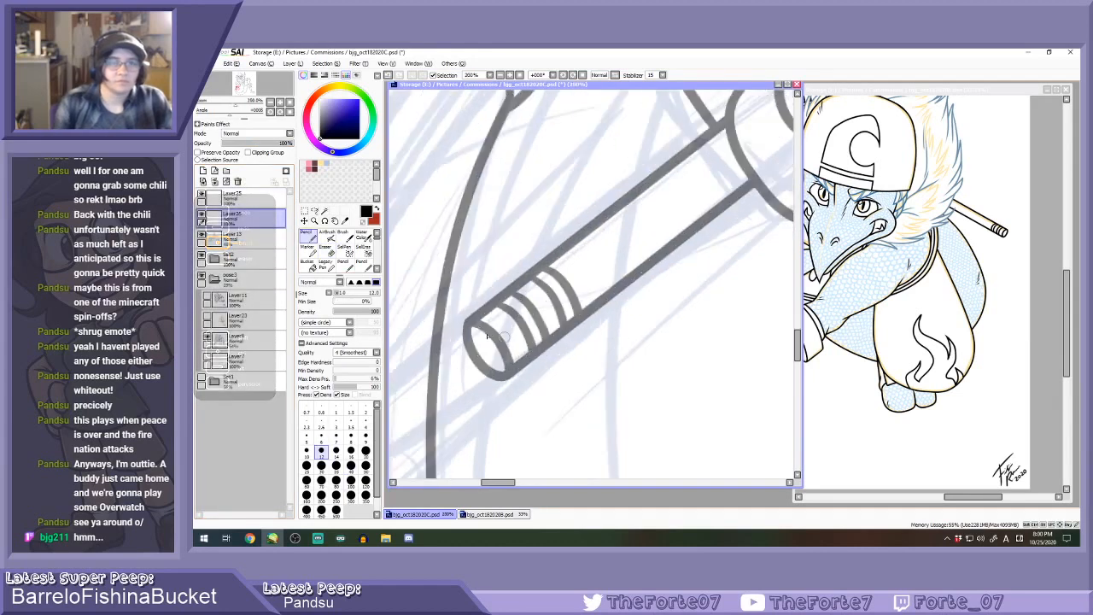
left_click_drag(468, 325, 519, 382)
mouse_move(498, 304)
left_mouse_down()
mouse_move(546, 366)
mouse_move(534, 369)
left_mouse_up()
key("ctrl+z")
left_click_drag(504, 284, 551, 363)
left_click_drag(513, 290, 561, 359)
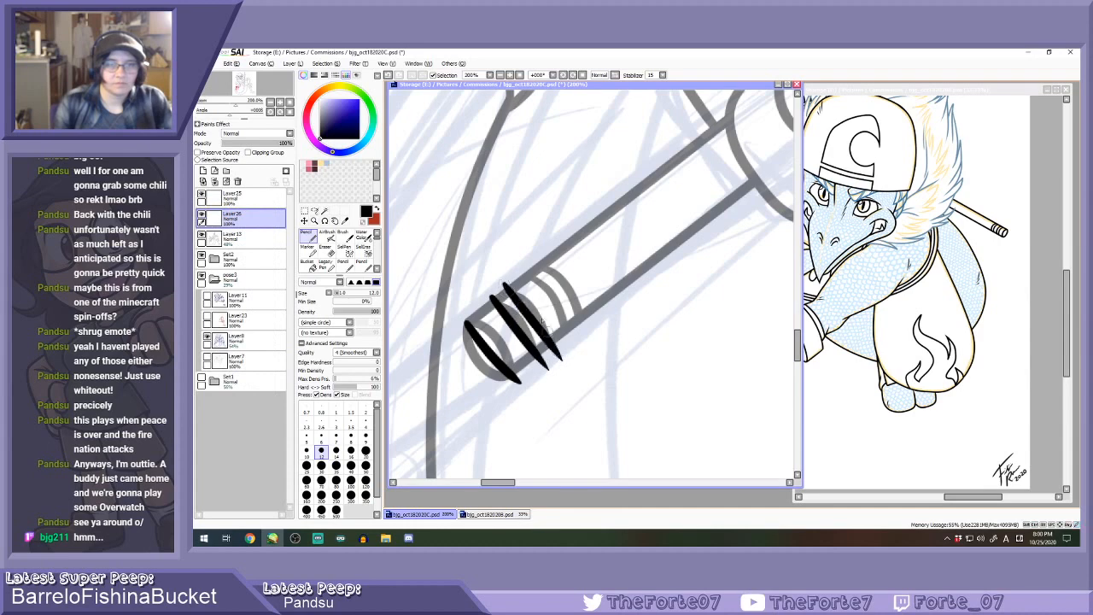
mouse_move(526, 272)
left_mouse_down()
mouse_move(577, 337)
mouse_move(596, 335)
left_mouse_up()
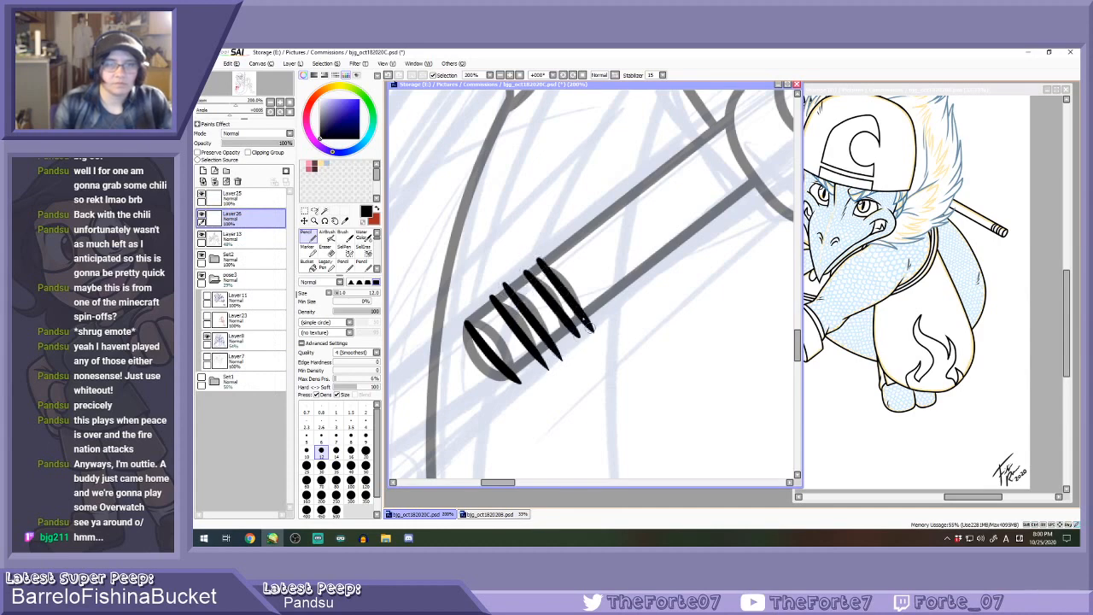
Erase the old rounded end and bands of the staff's lower tip from the faded line art layer.
scroll(559, 314, "down", 4)
scroll(559, 314, "up", 4)
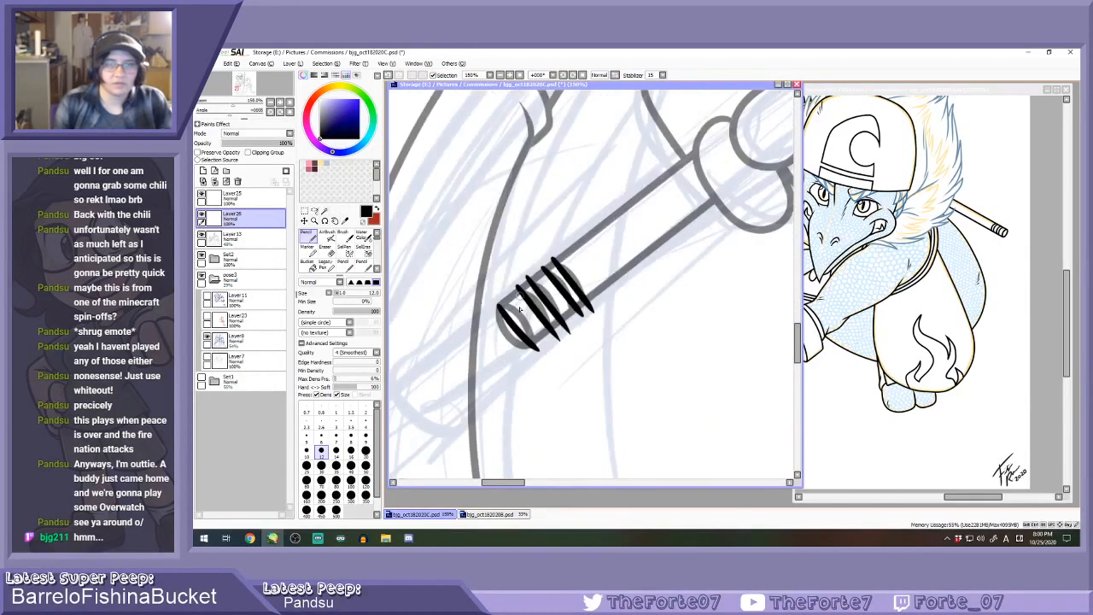
key("e")
left_click(238, 238)
left_click(351, 423)
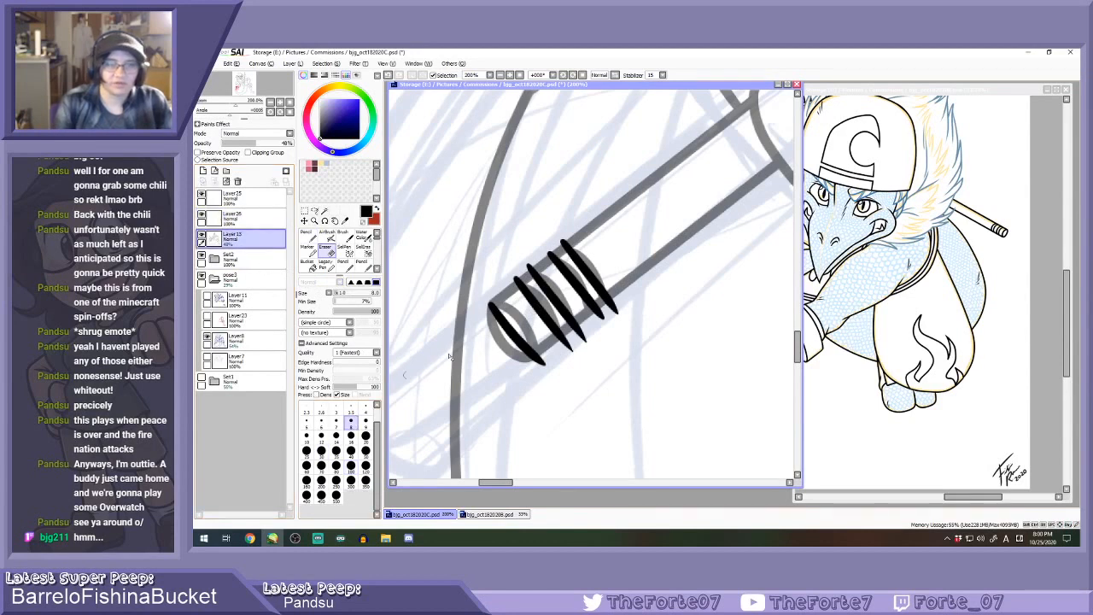
scroll(530, 346, "up", 1)
left_click_drag(472, 299, 501, 364)
left_click(351, 451)
mouse_move(461, 317)
left_mouse_down()
mouse_move(457, 291)
mouse_move(521, 376)
left_mouse_up()
left_click(351, 435)
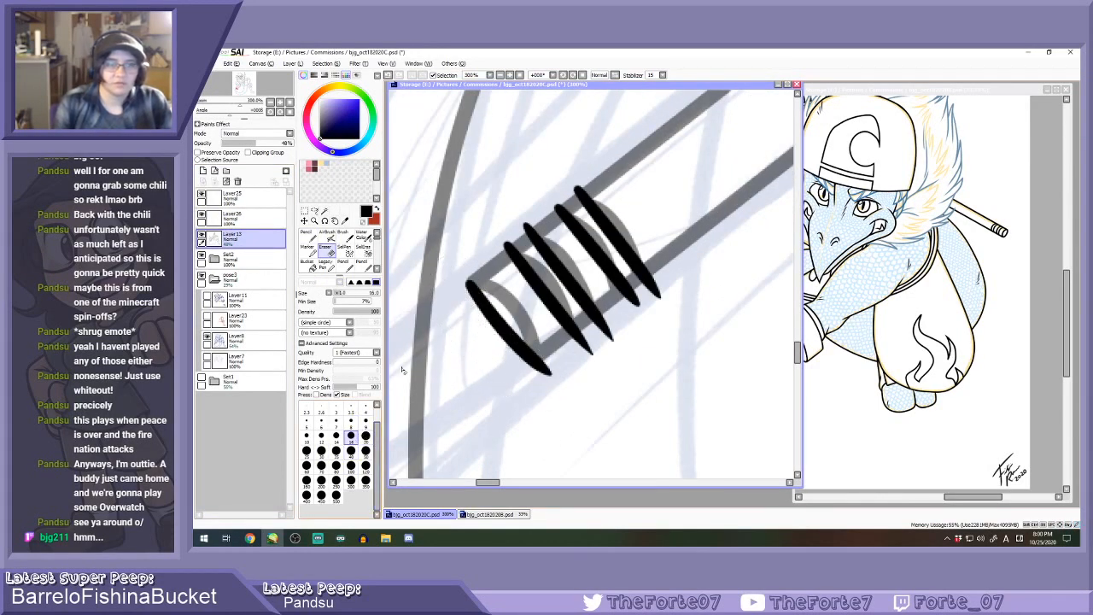
mouse_move(497, 297)
left_mouse_down()
mouse_move(483, 292)
mouse_move(613, 200)
mouse_move(482, 318)
mouse_move(567, 264)
mouse_move(572, 275)
mouse_move(625, 226)
mouse_move(599, 270)
mouse_move(620, 270)
mouse_move(605, 278)
mouse_move(632, 255)
mouse_move(544, 331)
left_mouse_up()
scroll(512, 358, "down", 6)
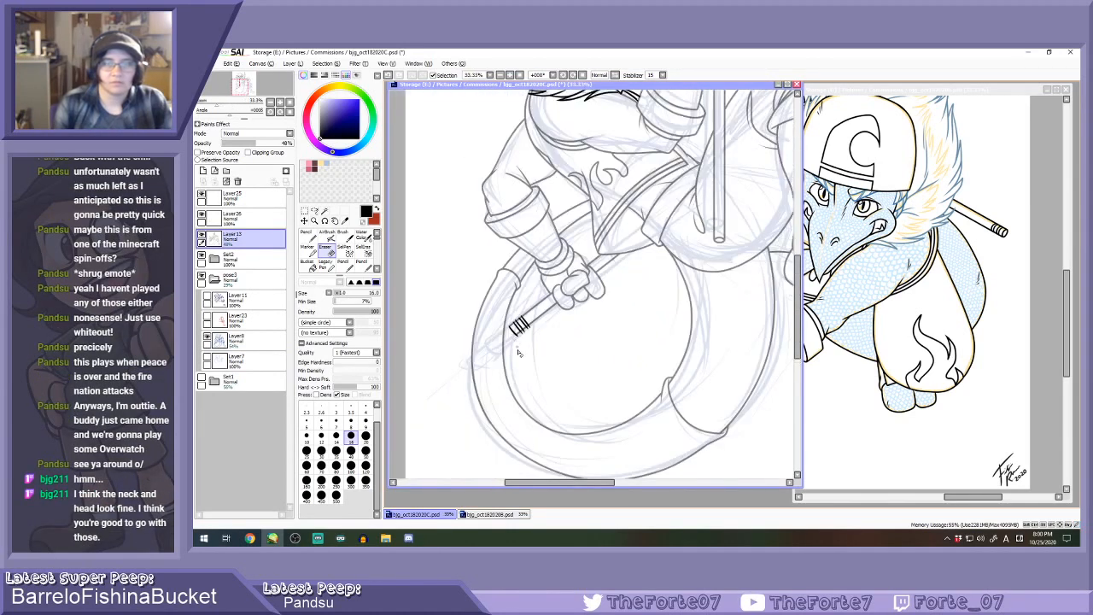
Trim the ends of the new band strokes on Layer26 flush with both edges of the staff using the size 16 Eraser.
left_click(239, 219)
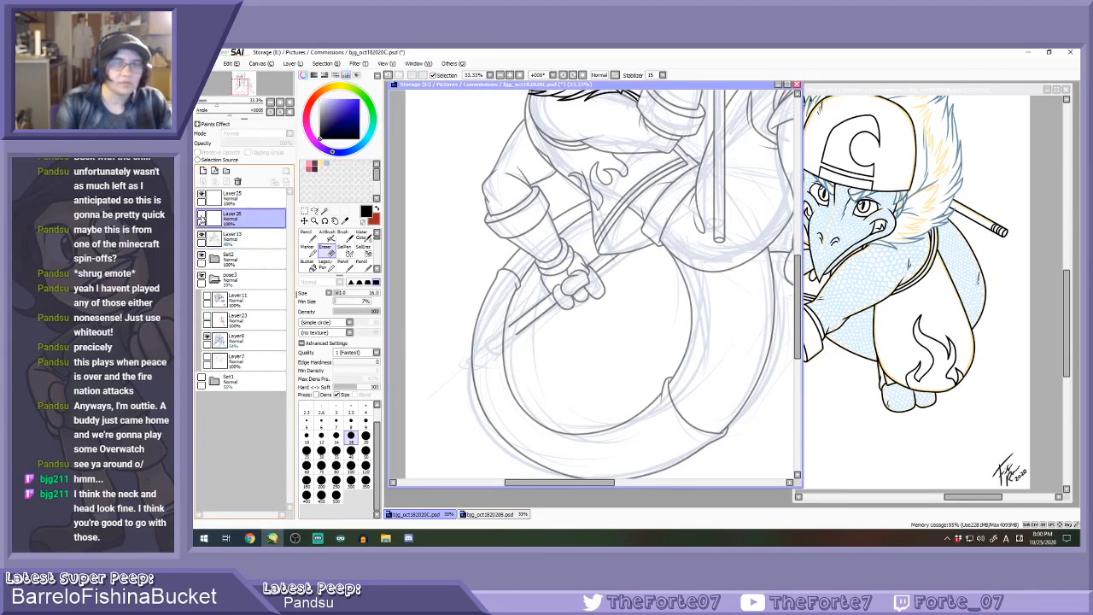
scroll(487, 336, "up", 1)
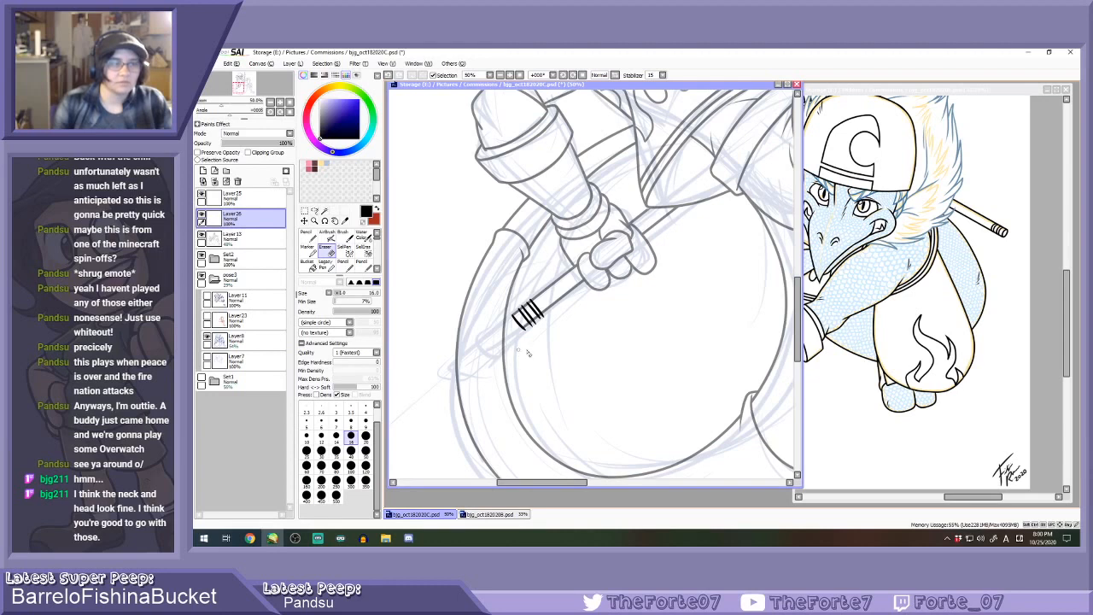
scroll(535, 339, "up", 3)
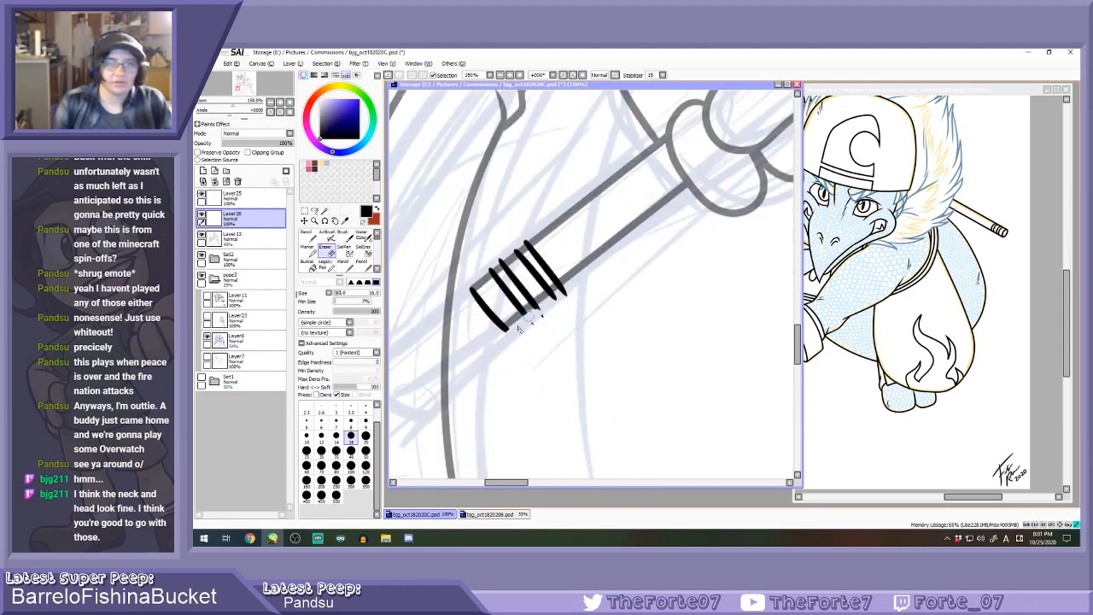
left_click_drag(508, 331, 572, 284)
key("ctrl+z")
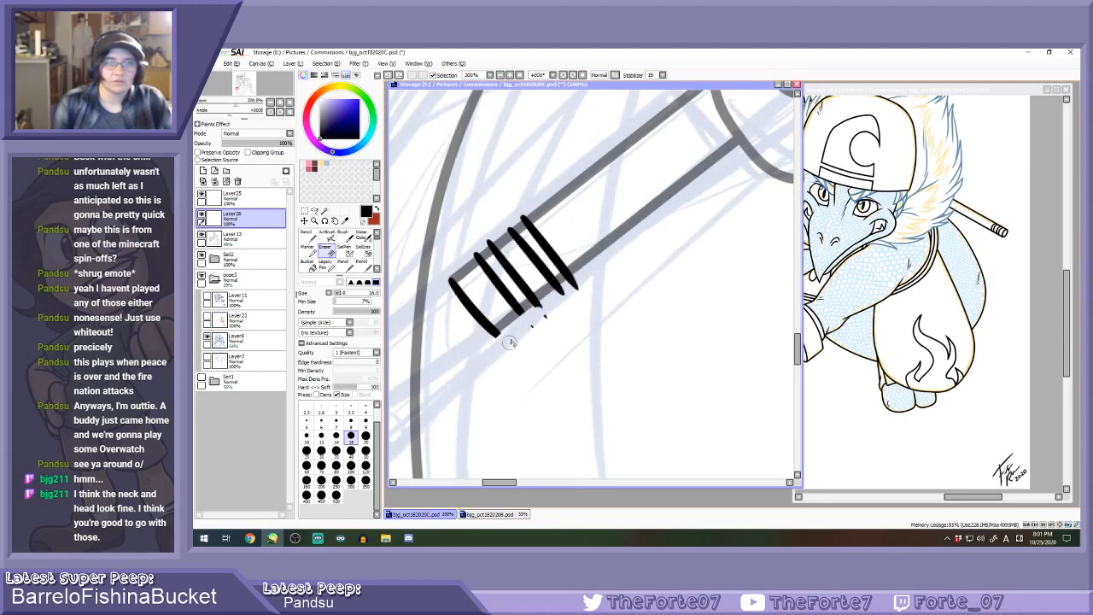
mouse_move(526, 319)
left_mouse_down()
mouse_move(570, 279)
mouse_move(576, 286)
left_mouse_up()
left_click_drag(524, 333, 559, 309)
scroll(522, 341, "down", 1)
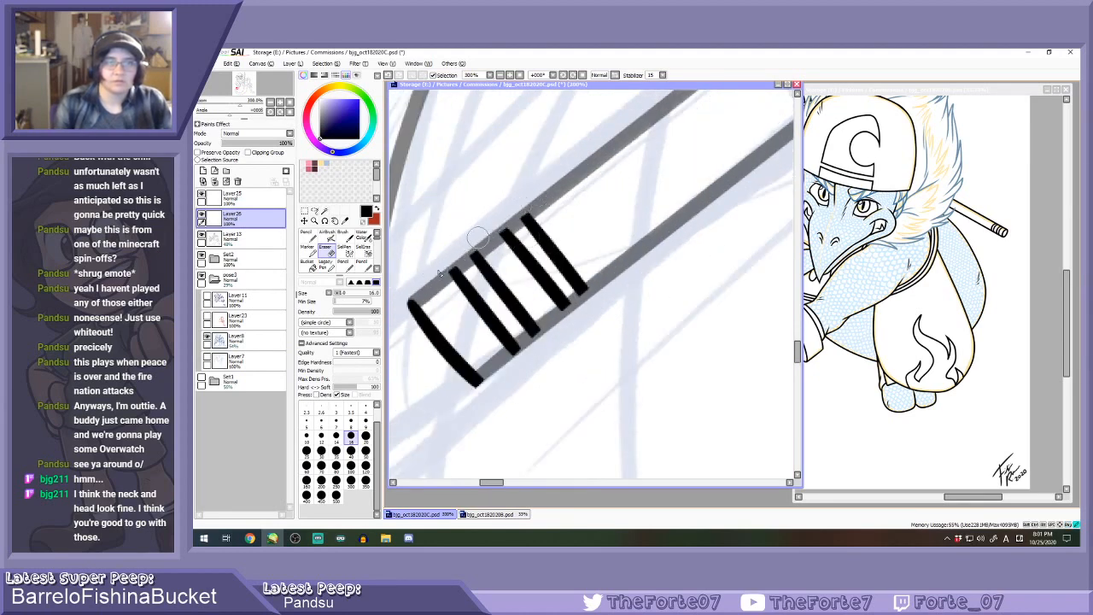
scroll(452, 309, "down", 1)
scroll(453, 309, "down", 3)
scroll(473, 214, "up", 1)
scroll(453, 196, "up", 1)
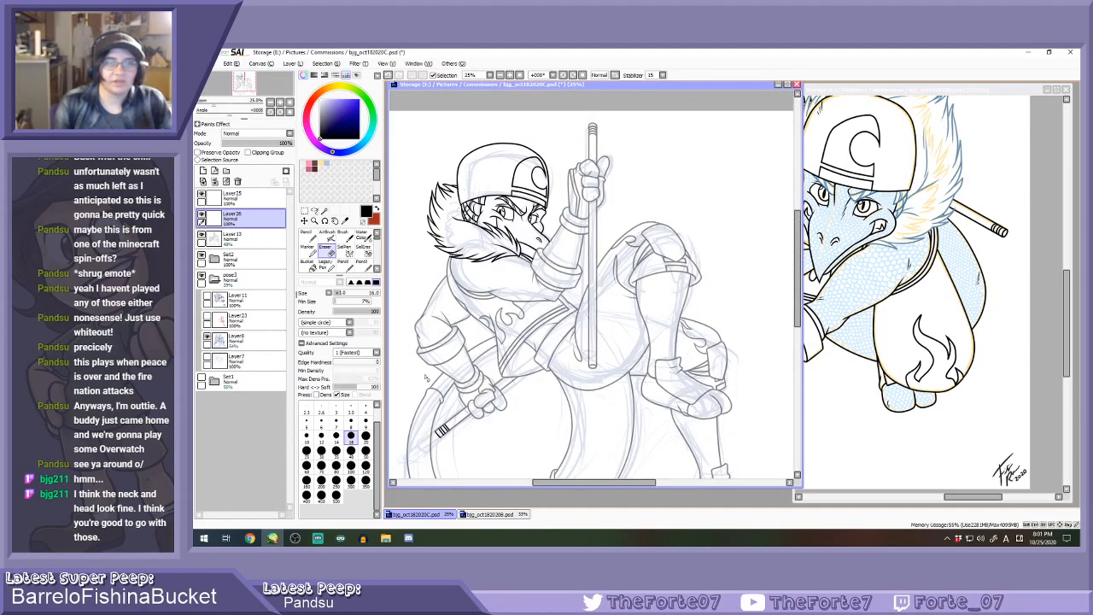
Restore the main line art layer to 100% opacity and merge Layer26 down into it.
left_click(261, 238)
left_click(291, 143)
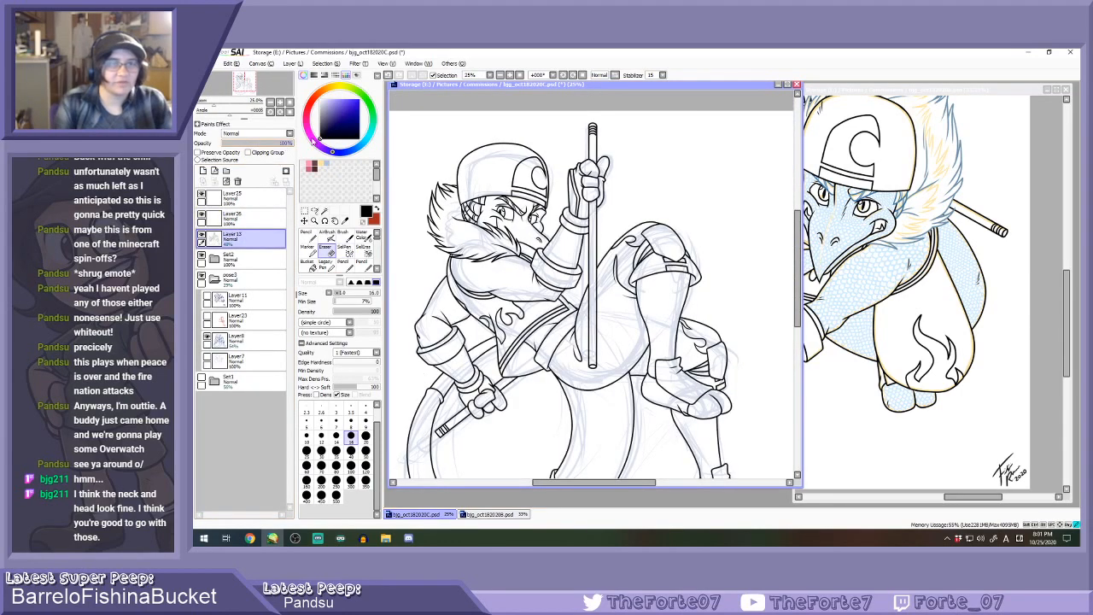
left_click(245, 220)
left_click(216, 181)
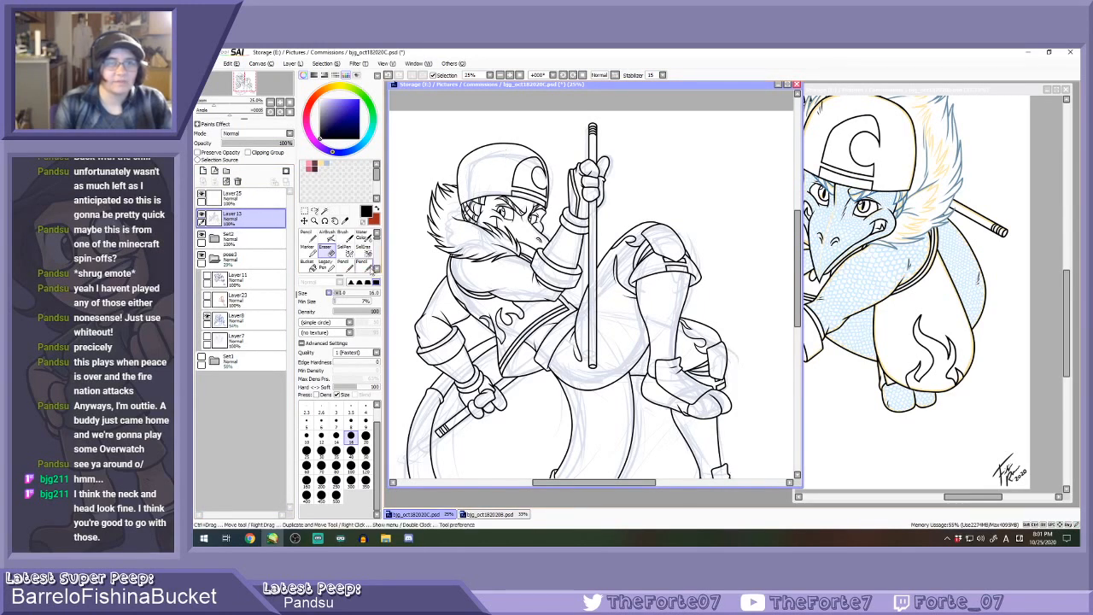
Add a new layer above Layer11 in the pose3 set and sketch a revised cap outline in red with the textured Pencil.
left_click(364, 265)
left_click(240, 280)
left_click(203, 170)
key("x")
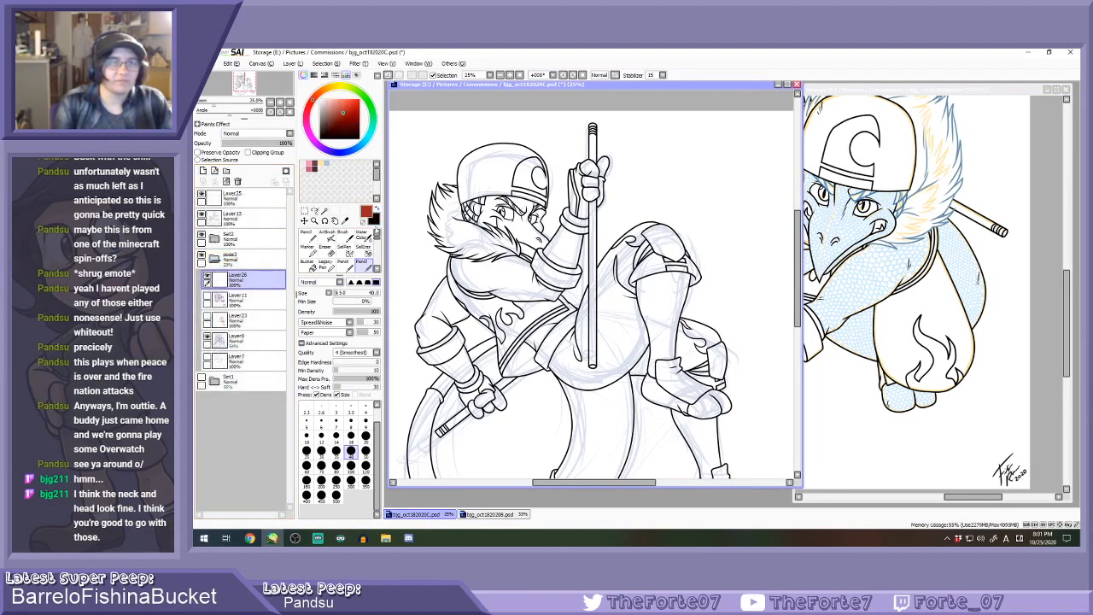
mouse_move(461, 185)
left_mouse_down()
mouse_move(500, 161)
mouse_move(487, 162)
mouse_move(510, 163)
mouse_move(472, 174)
mouse_move(511, 169)
mouse_move(513, 158)
mouse_move(488, 162)
mouse_move(493, 152)
mouse_move(535, 158)
left_mouse_up()
left_click_drag(466, 157, 451, 222)
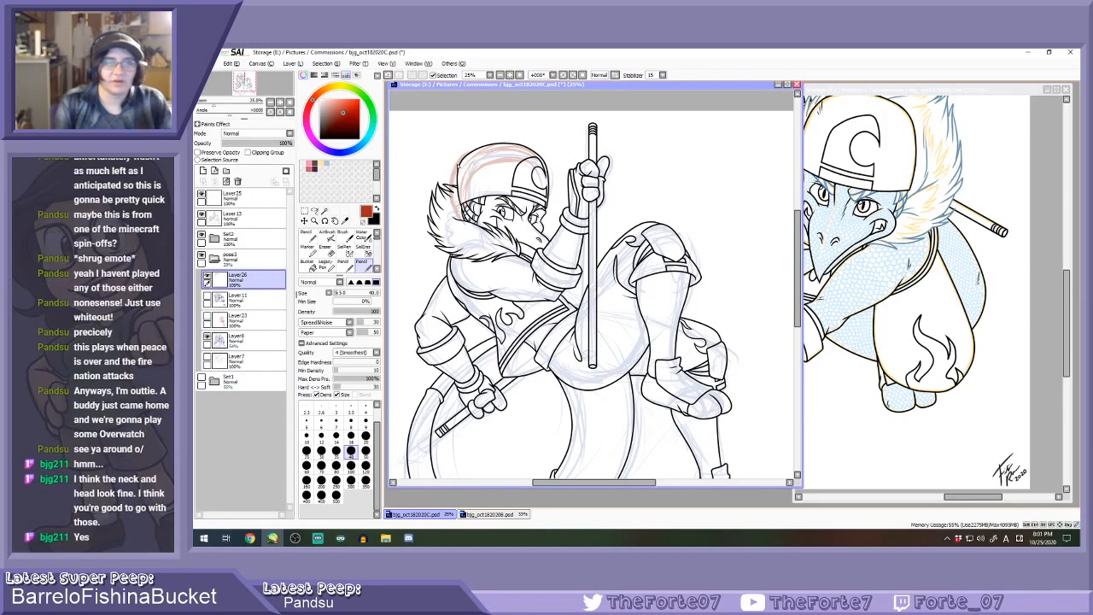
Delete the layer with the red cap sketch and enlarge the document window slightly downward.
key("e")
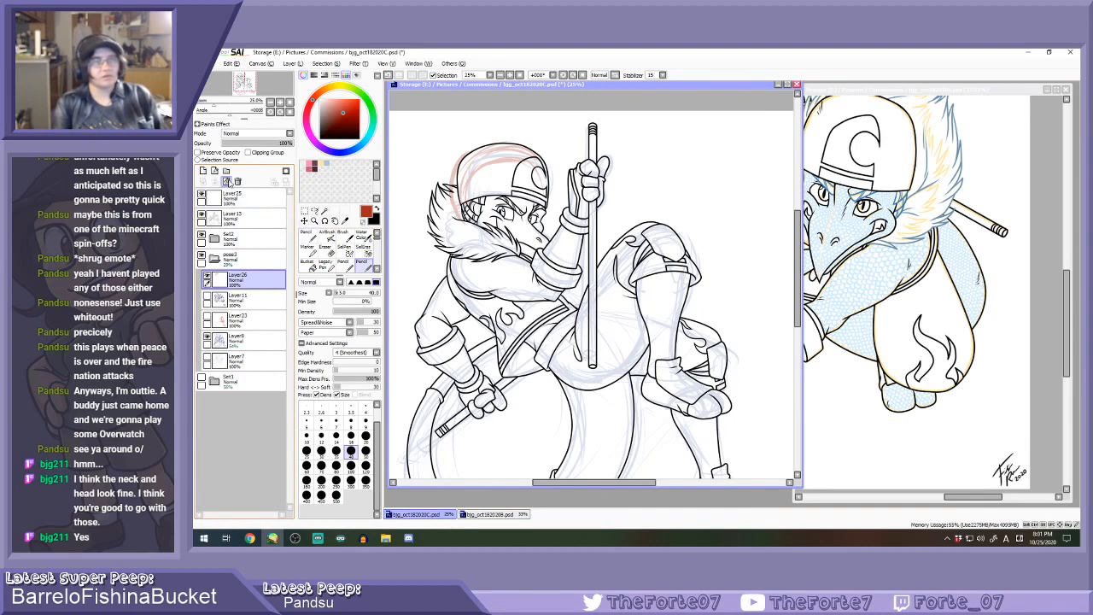
left_click(237, 181)
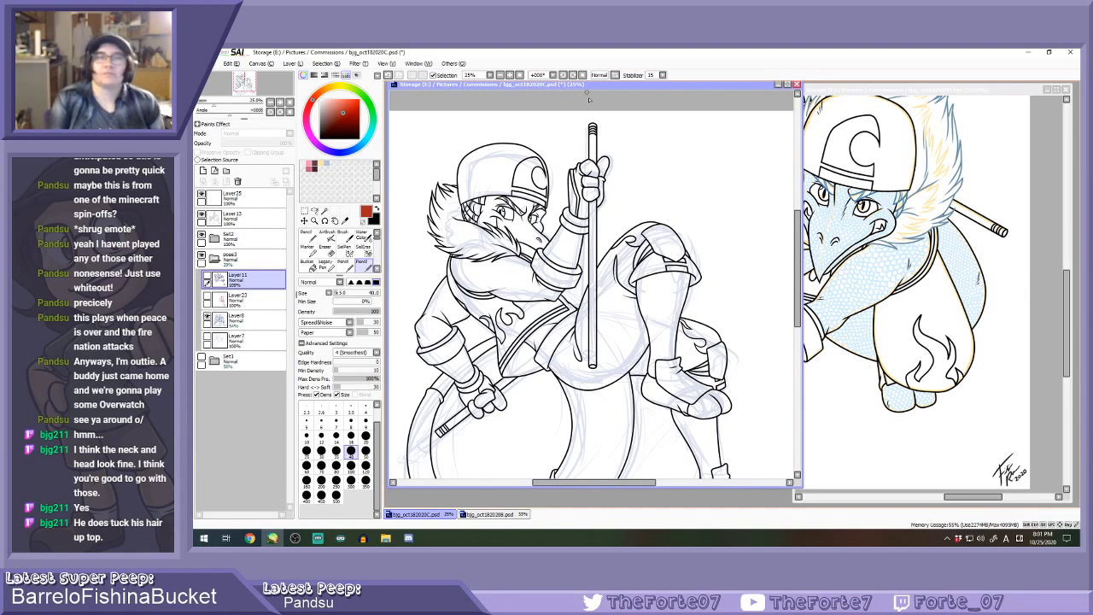
left_click_drag(622, 83, 620, 86)
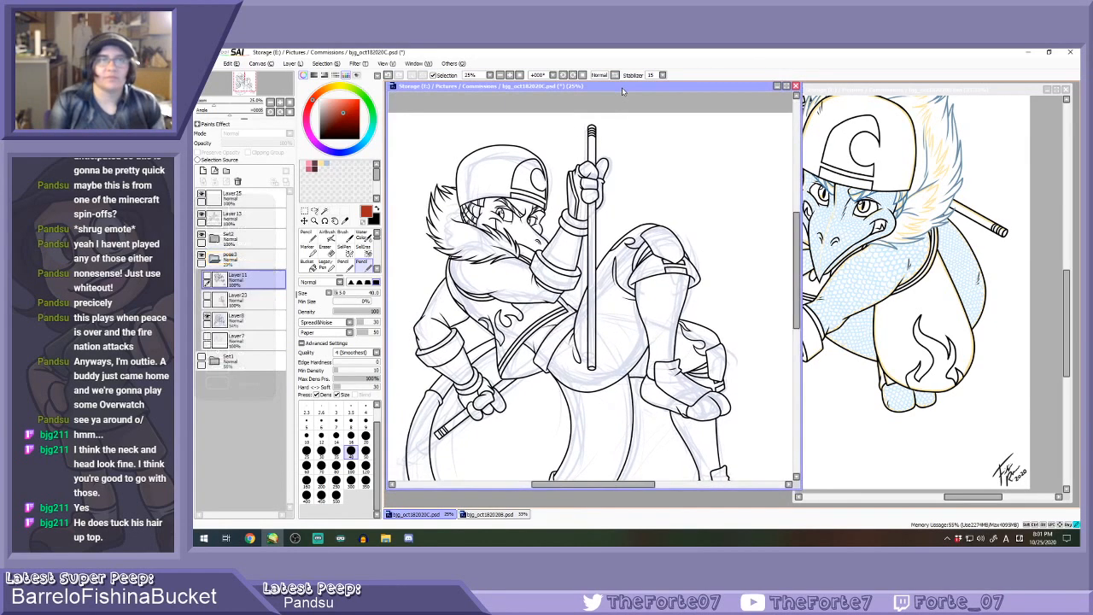
left_click_drag(654, 490, 654, 504)
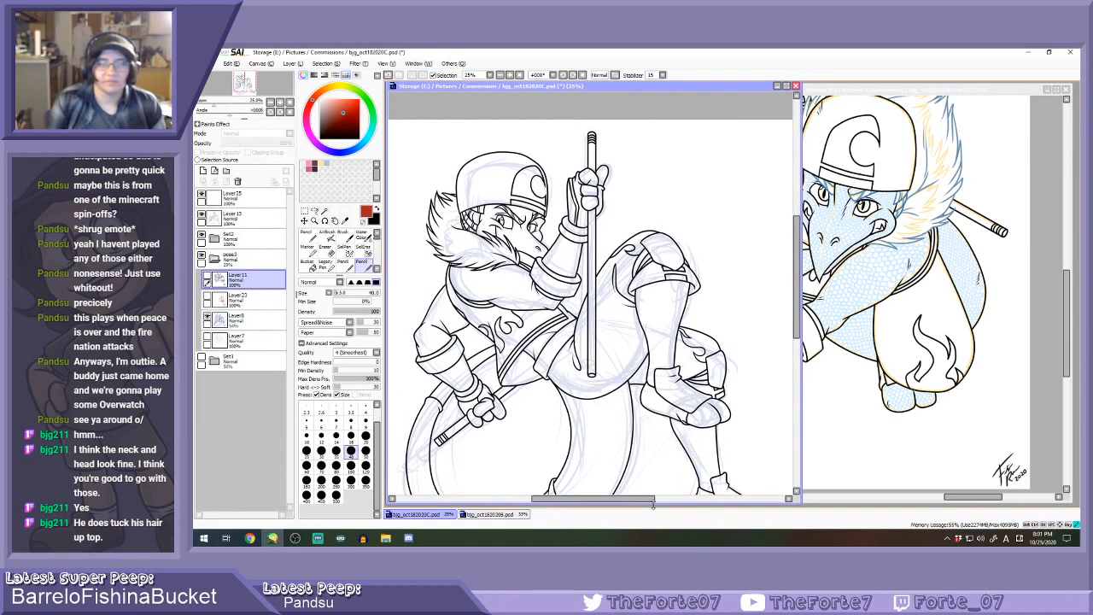
scroll(630, 327, "down", 2)
scroll(633, 351, "up", 1)
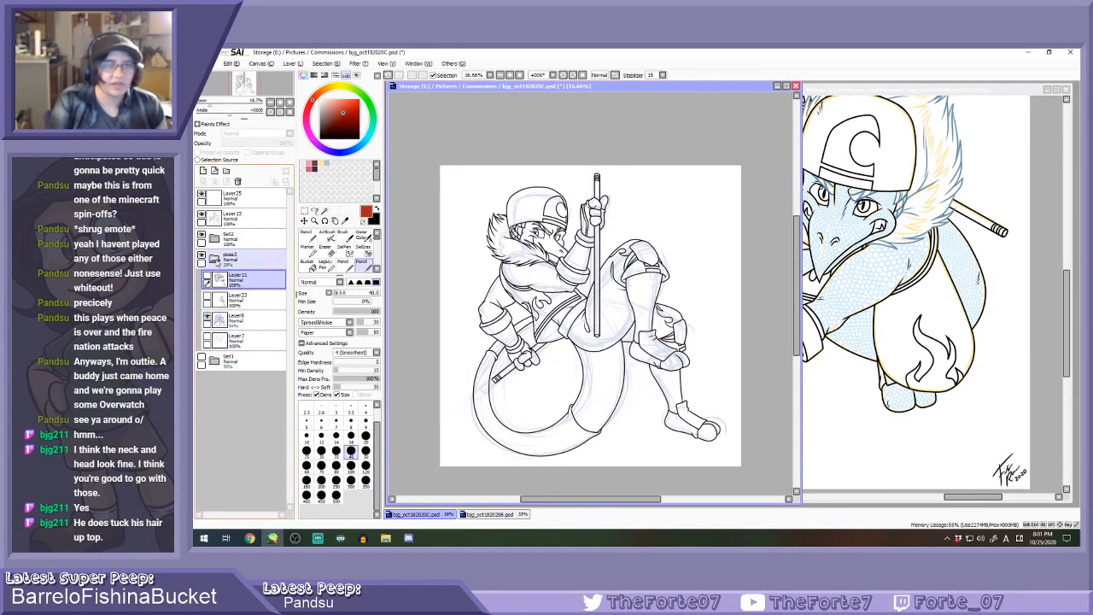
Collapse the pose3 folder, delete Layer24 from the Set2 folder and collapse that folder too.
left_click(214, 258)
left_click(202, 240)
left_click(214, 240)
left_click(214, 240)
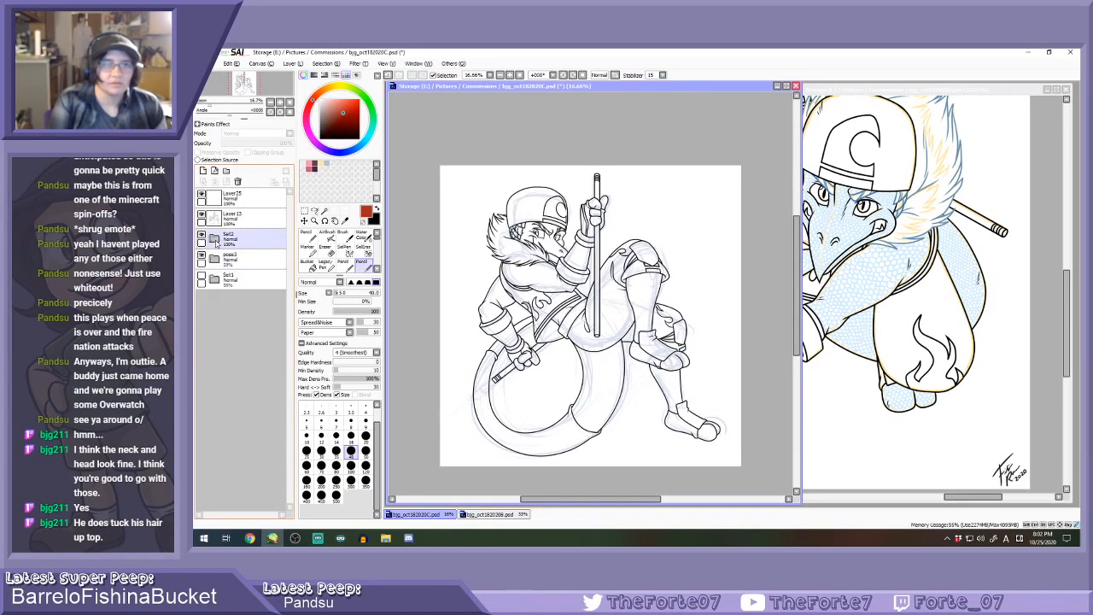
left_click(215, 240)
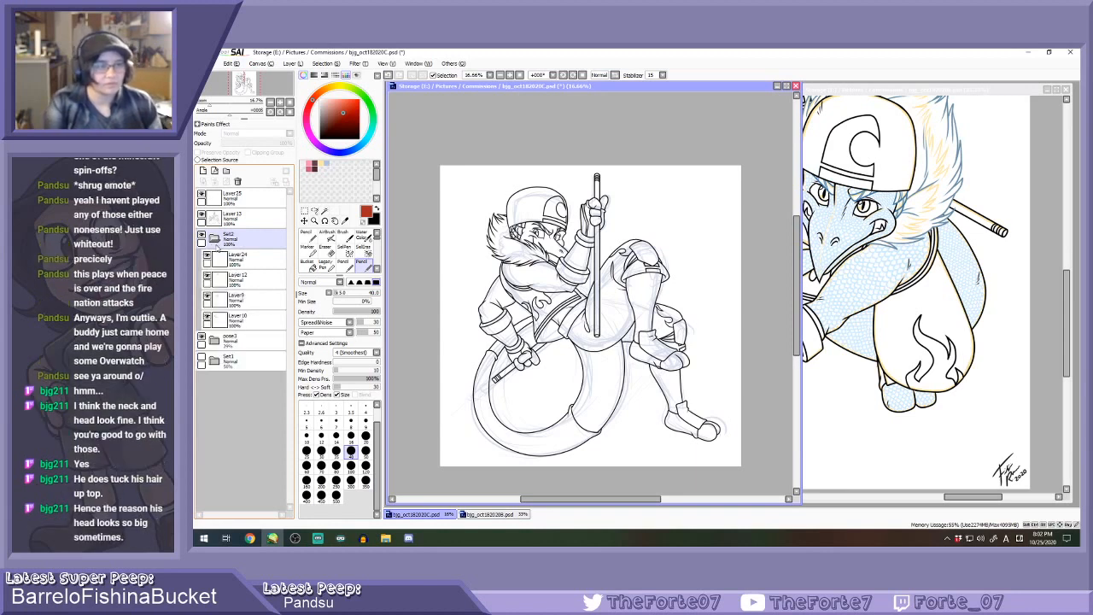
left_click(236, 259)
left_click(240, 198)
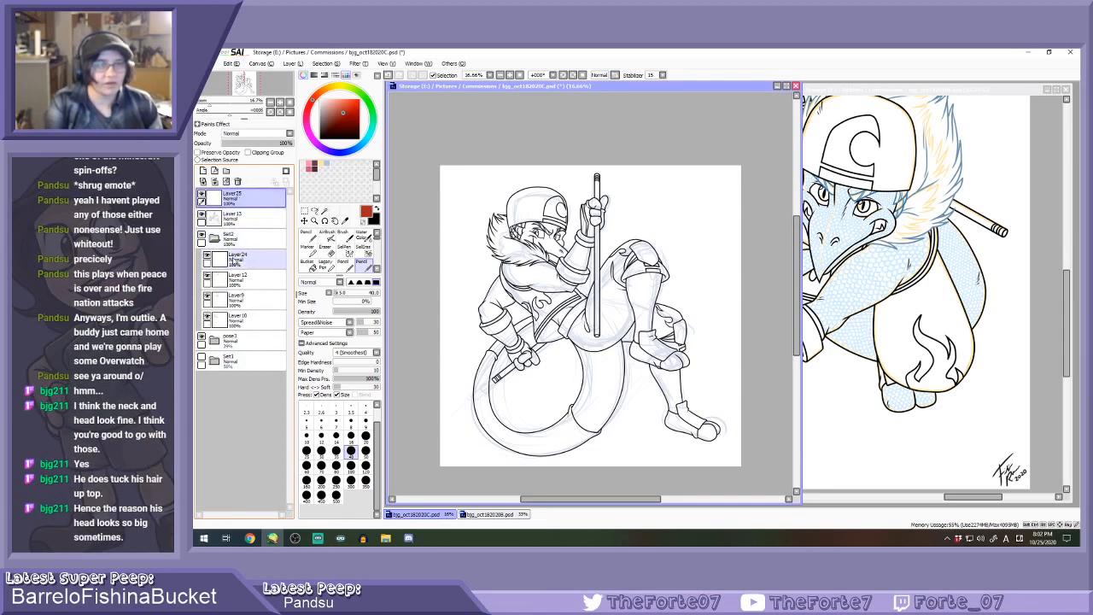
left_click(232, 260)
left_click(238, 182)
left_click(215, 240)
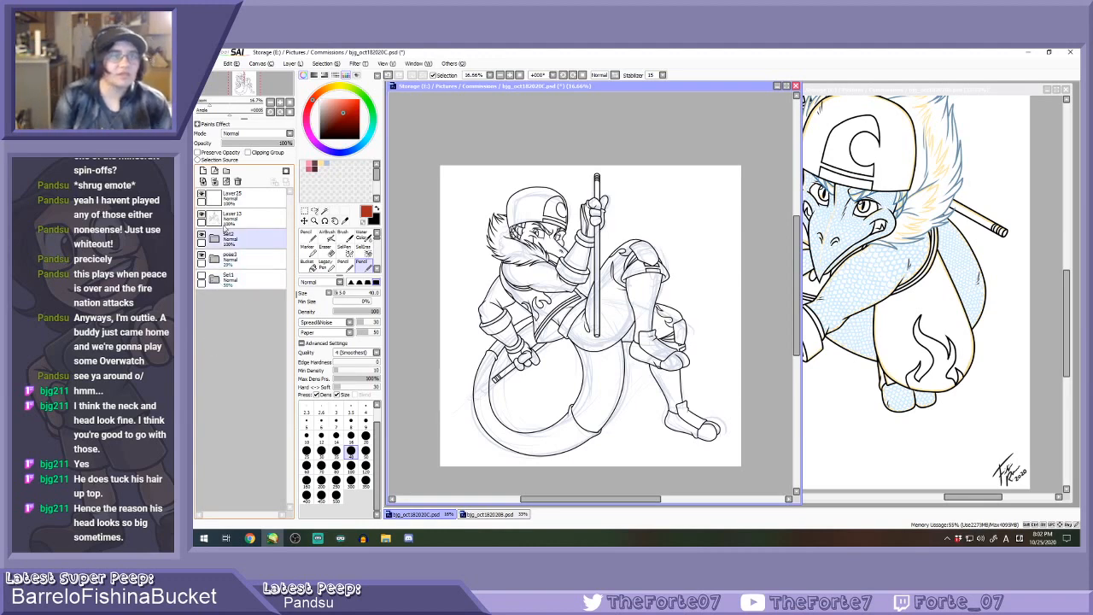
Erase the stray line ends at the underside of the raised boot on the main line art layer.
left_click(241, 216)
key("e")
scroll(645, 360, "up", 3)
scroll(645, 361, "up", 4)
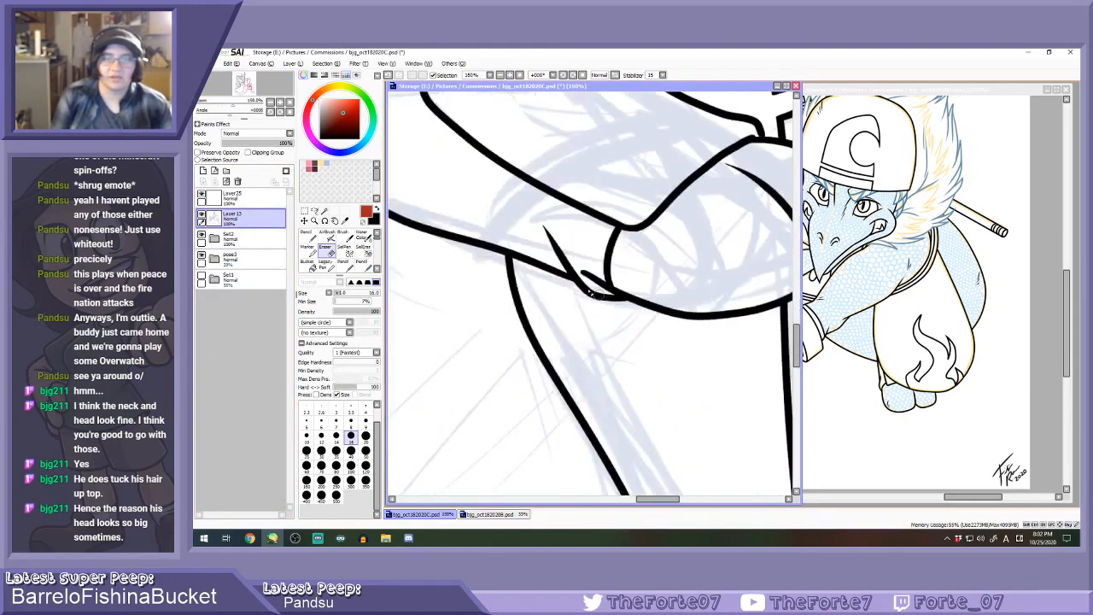
left_click_drag(605, 276, 655, 322)
scroll(649, 325, "down", 7)
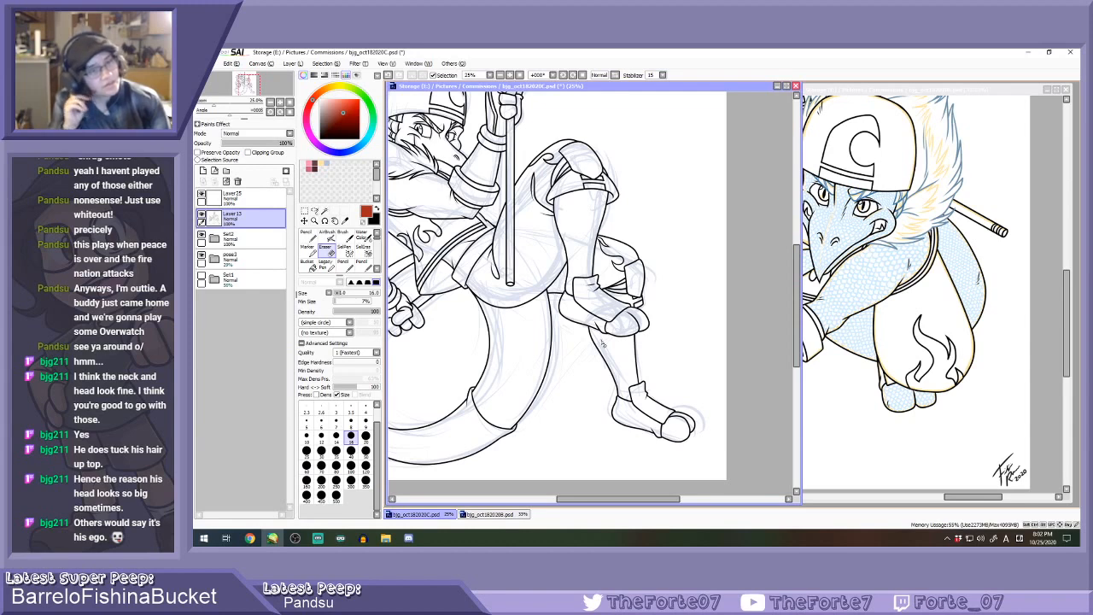
scroll(603, 344, "down", 2)
scroll(511, 273, "up", 2)
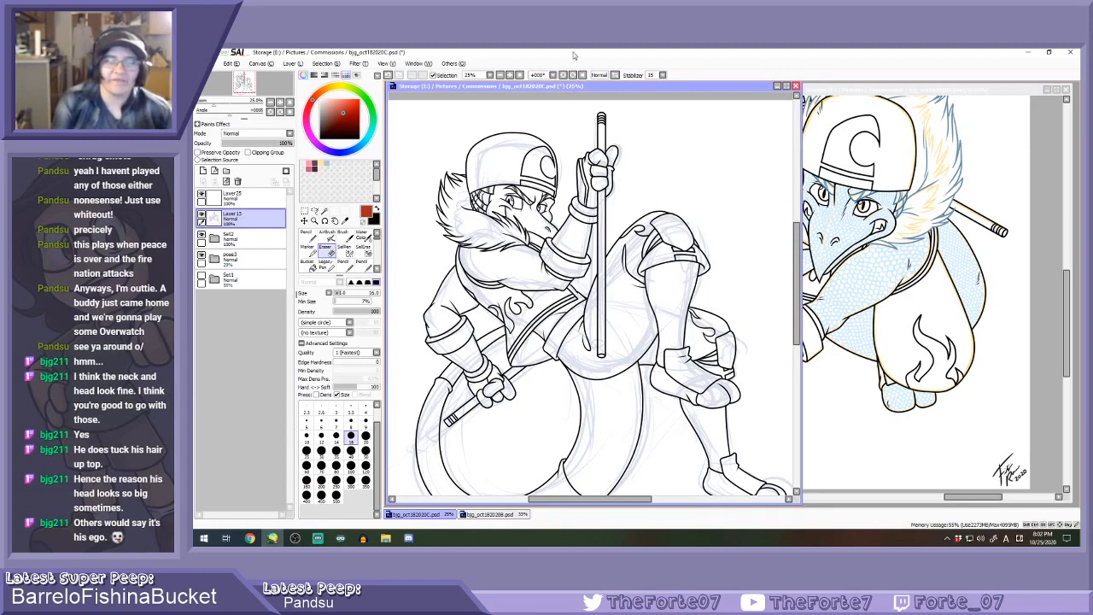
key("e")
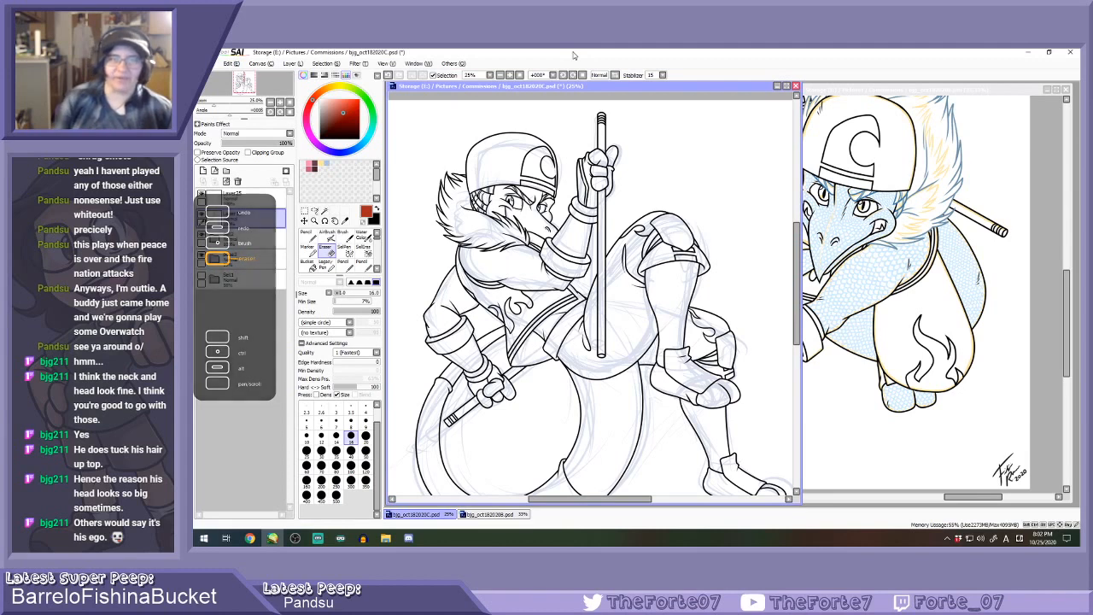
key("b")
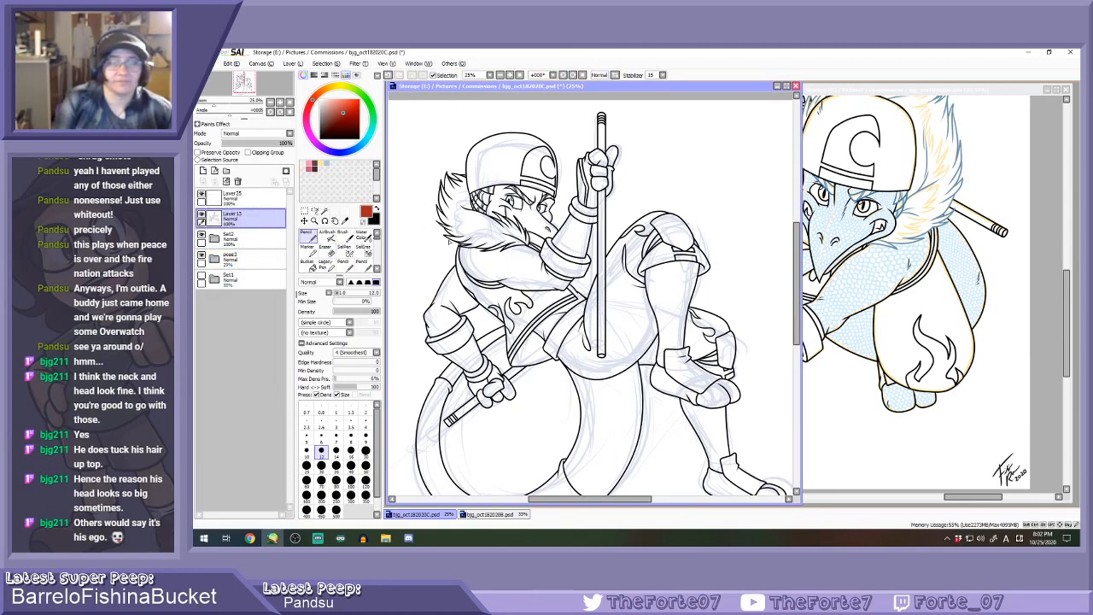
key("b")
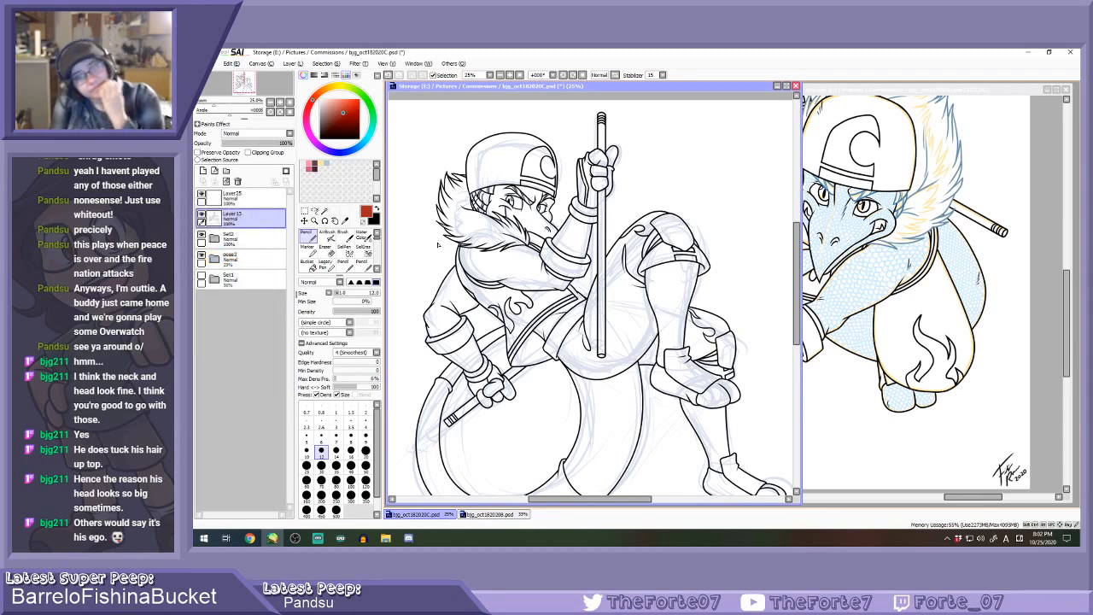
key("e")
Add Layer26 above the main line art layer and ink two black sleeve creases fanning out from the elbow cuff's inner corner with the size 12 Pencil.
key("n")
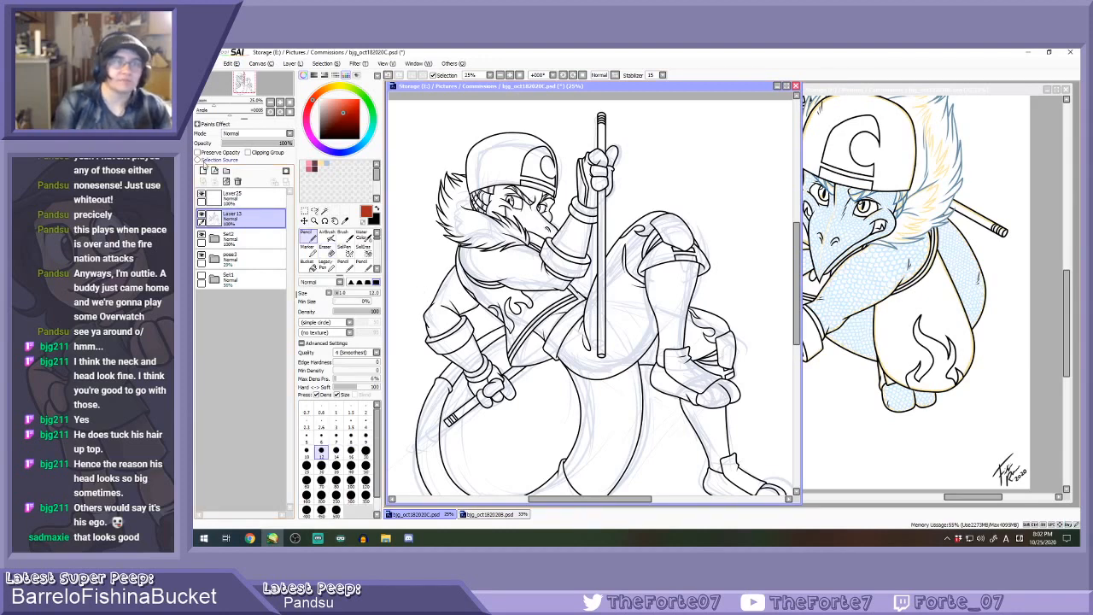
left_click(202, 171)
scroll(551, 302, "up", 5)
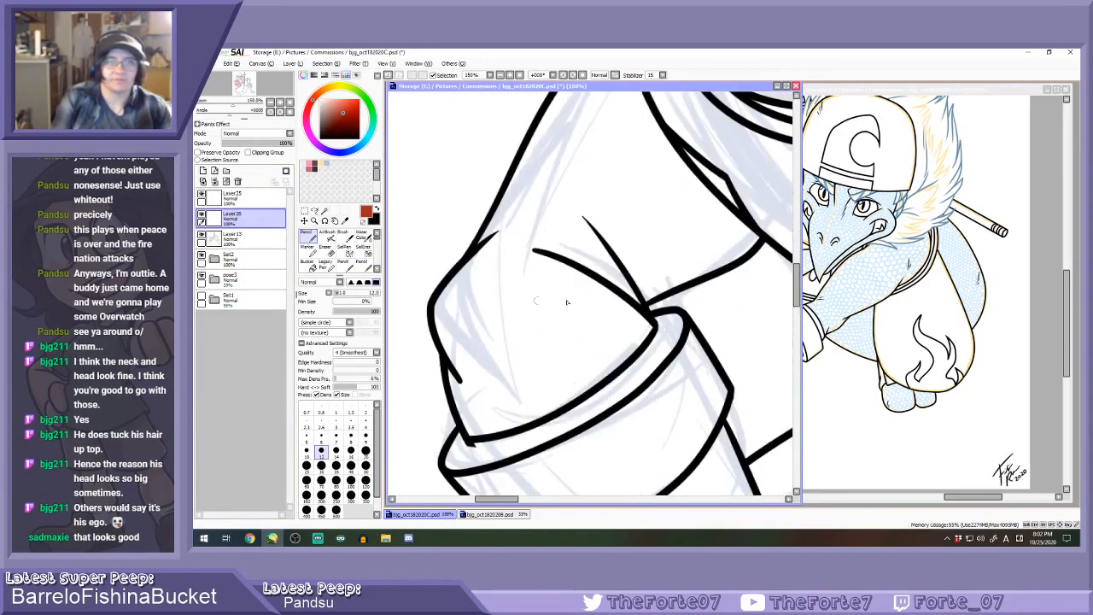
left_click_drag(654, 302, 542, 314)
key("ctrl+z")
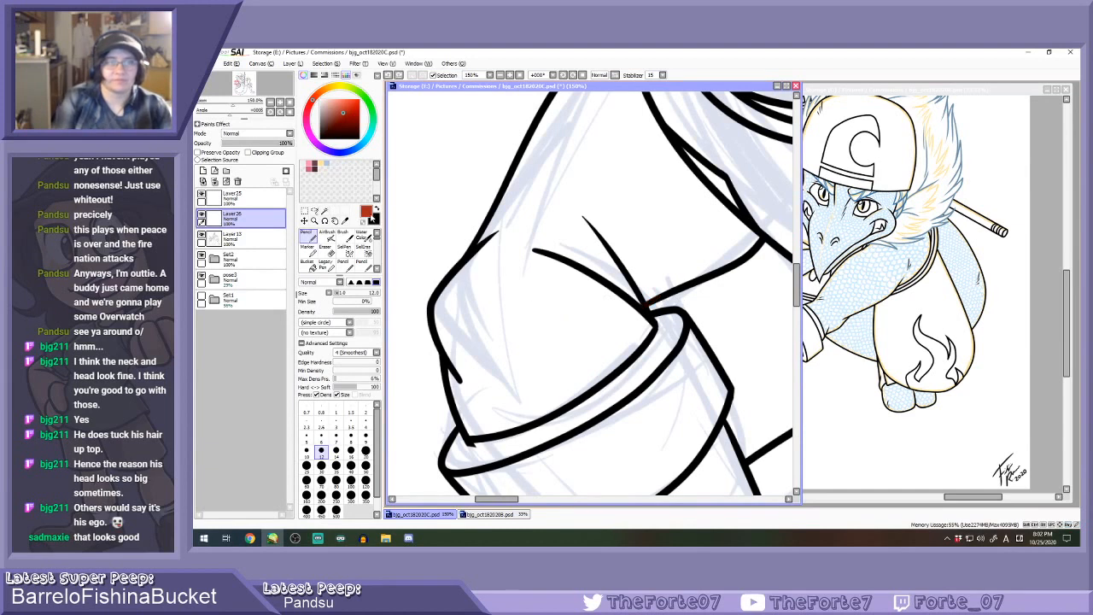
key("x")
left_click_drag(653, 301, 557, 316)
key("ctrl+z")
mouse_move(651, 301)
left_mouse_down()
mouse_move(621, 316)
mouse_move(545, 317)
mouse_move(611, 331)
mouse_move(581, 348)
left_mouse_up()
Erase the two old sleeve creases above the elbow cuff from the main line art layer.
key("e")
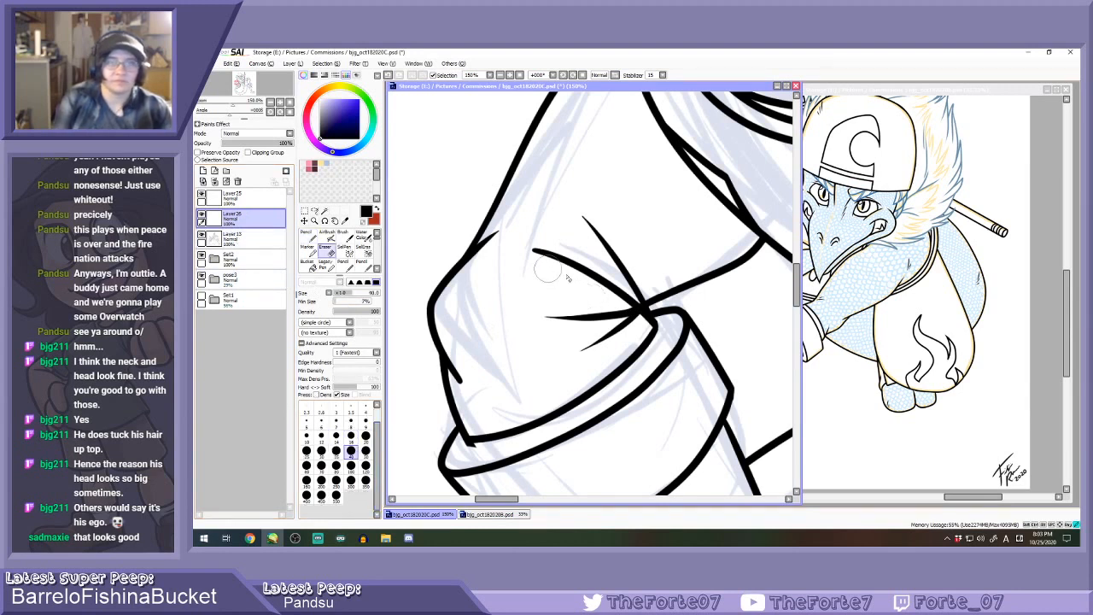
mouse_move(579, 266)
left_mouse_down()
mouse_move(544, 237)
mouse_move(554, 257)
mouse_move(605, 262)
mouse_move(626, 299)
left_mouse_up()
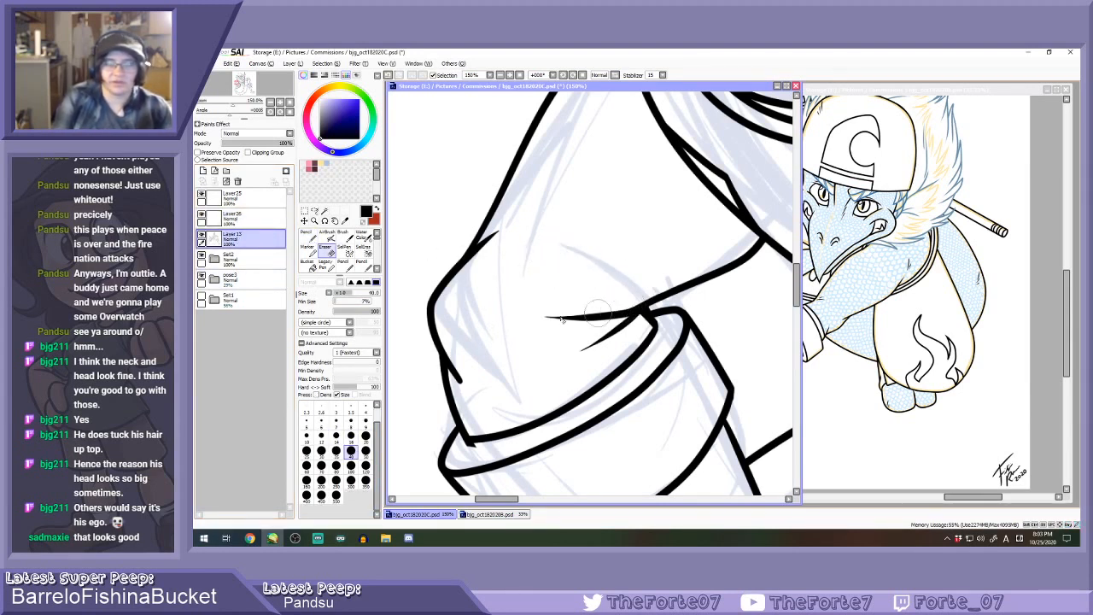
scroll(563, 320, "down", 6)
Clean up the junction of the creases and the elbow cuff with the Eraser at size 14.
left_click(335, 450)
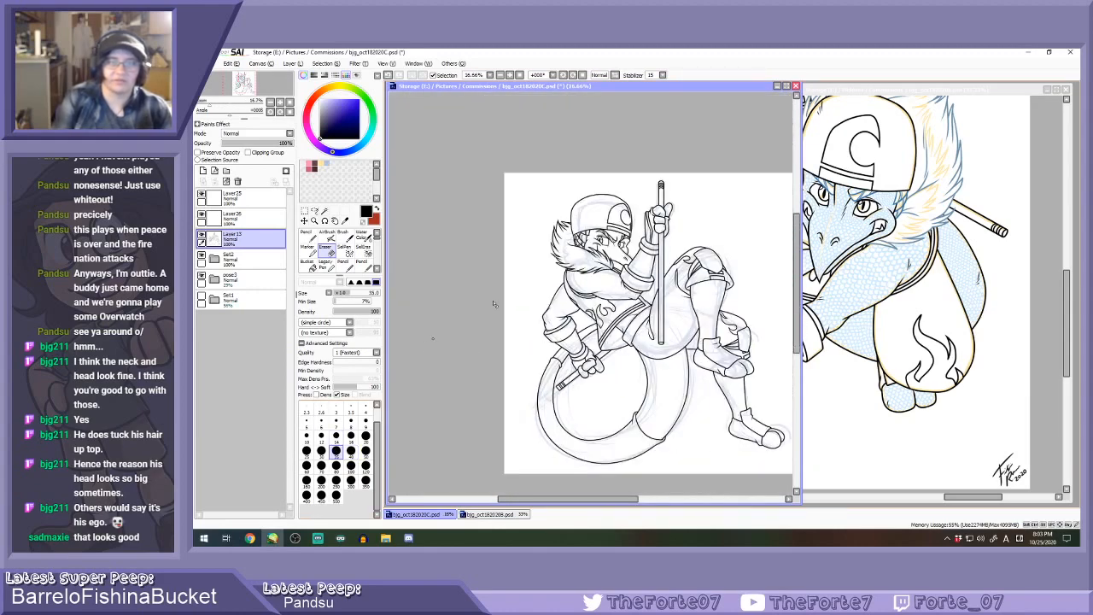
scroll(558, 339, "up", 1)
scroll(563, 315, "up", 6)
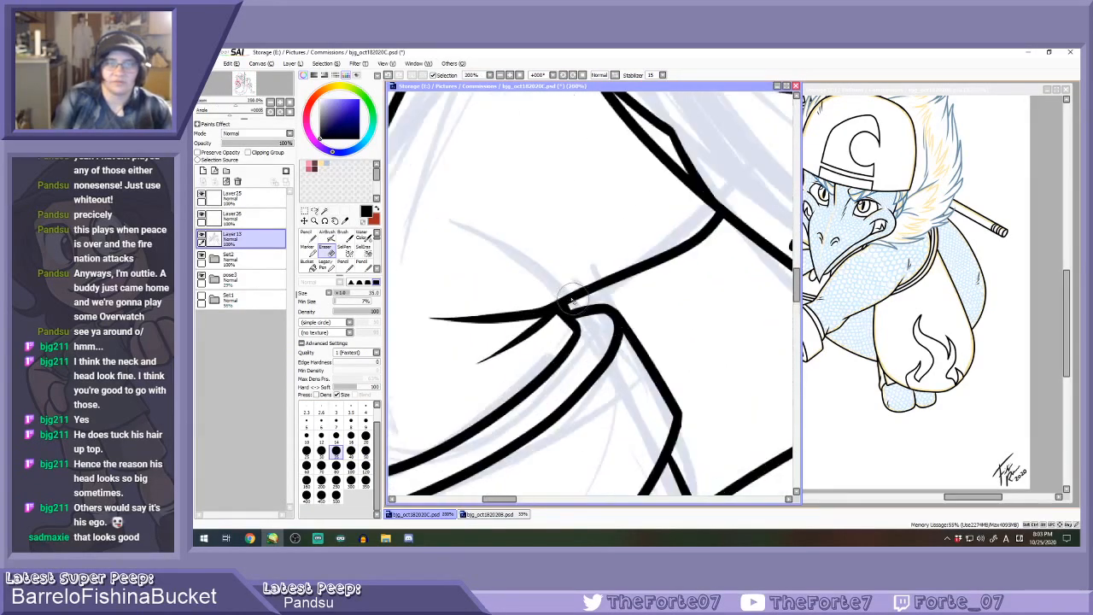
left_click(335, 435)
scroll(575, 295, "up", 2)
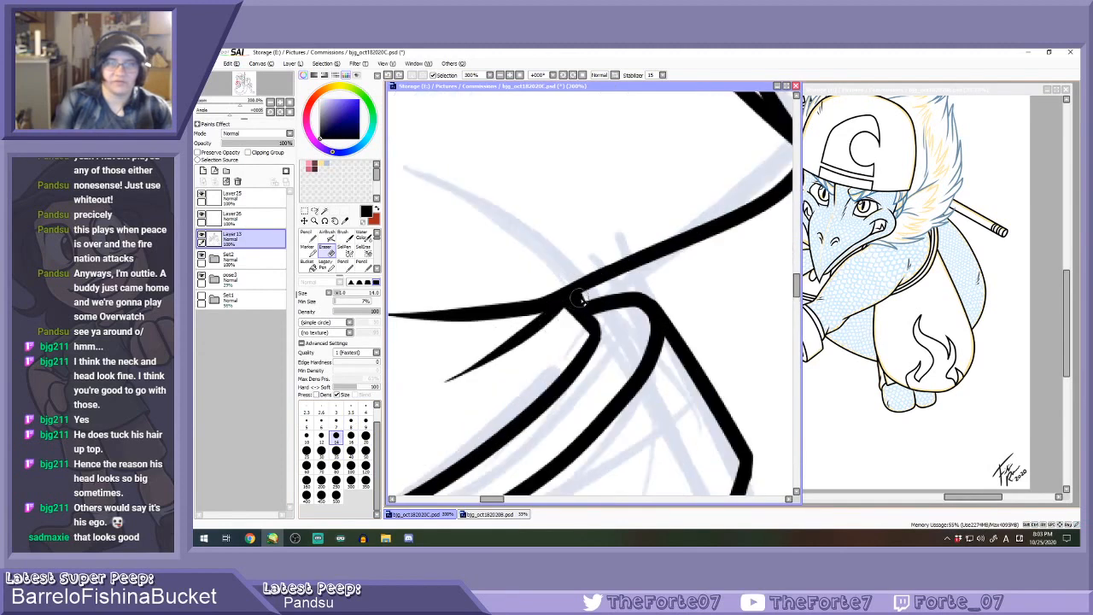
scroll(575, 295, "down", 8)
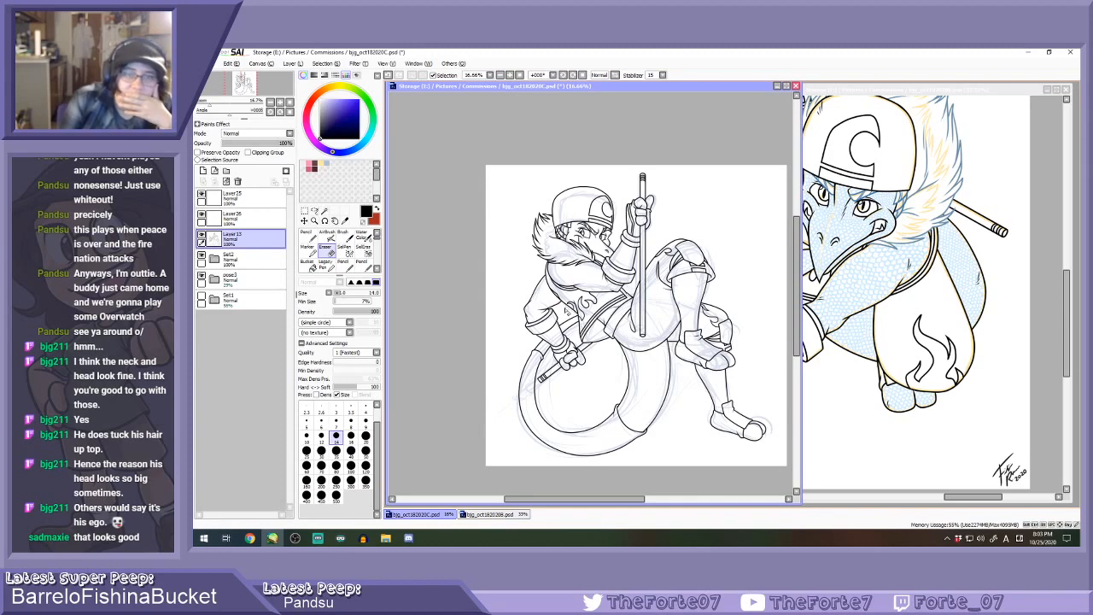
scroll(509, 278, "up", 5)
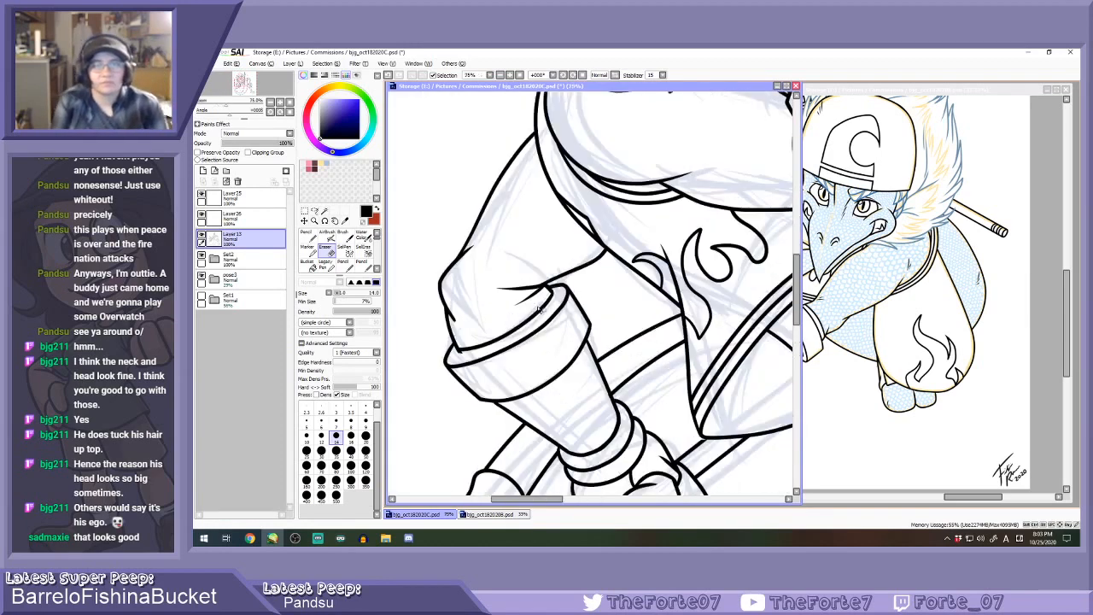
scroll(509, 288, "down", 2)
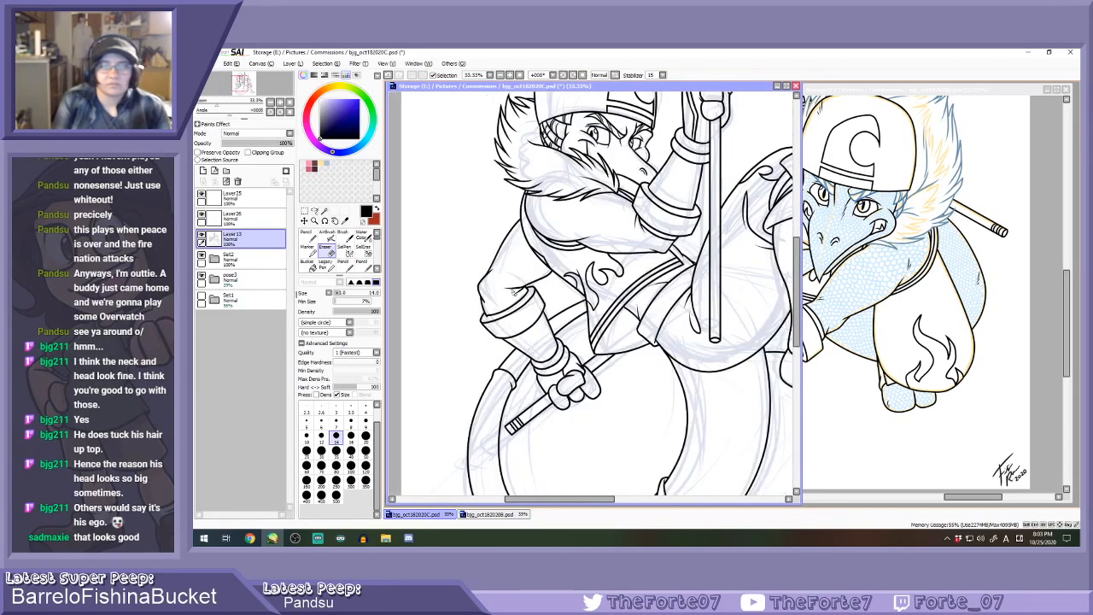
scroll(514, 293, "down", 1)
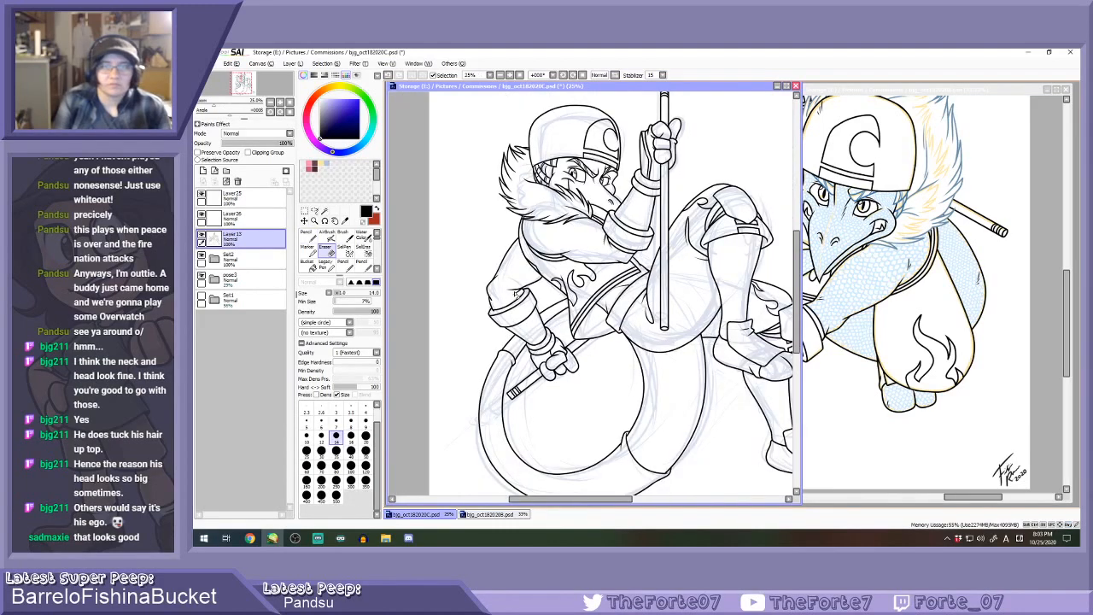
key("e")
scroll(559, 252, "up", 1)
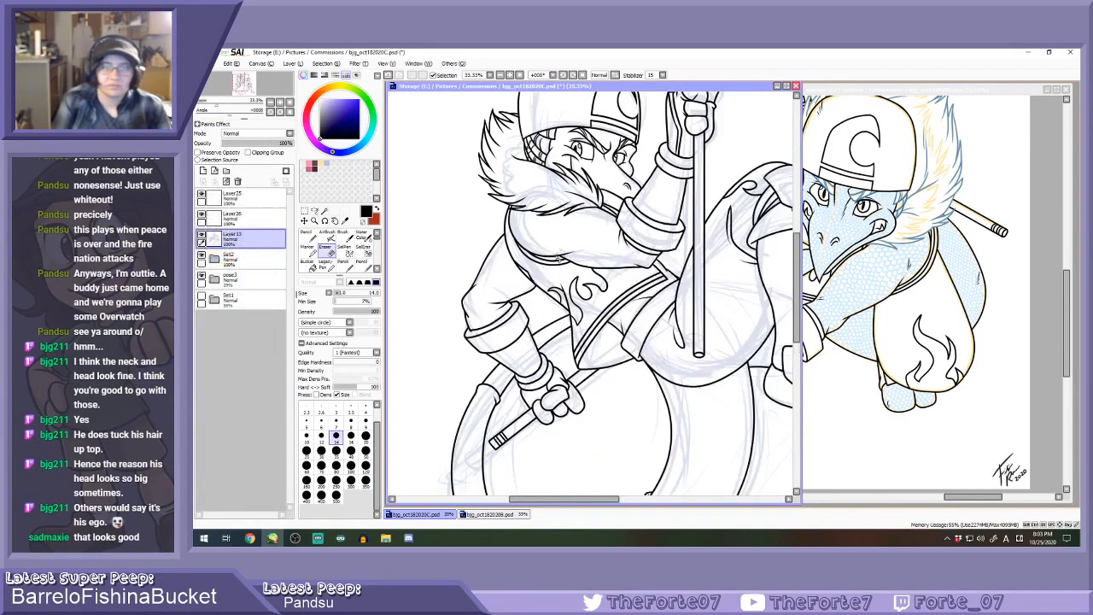
left_click(580, 75)
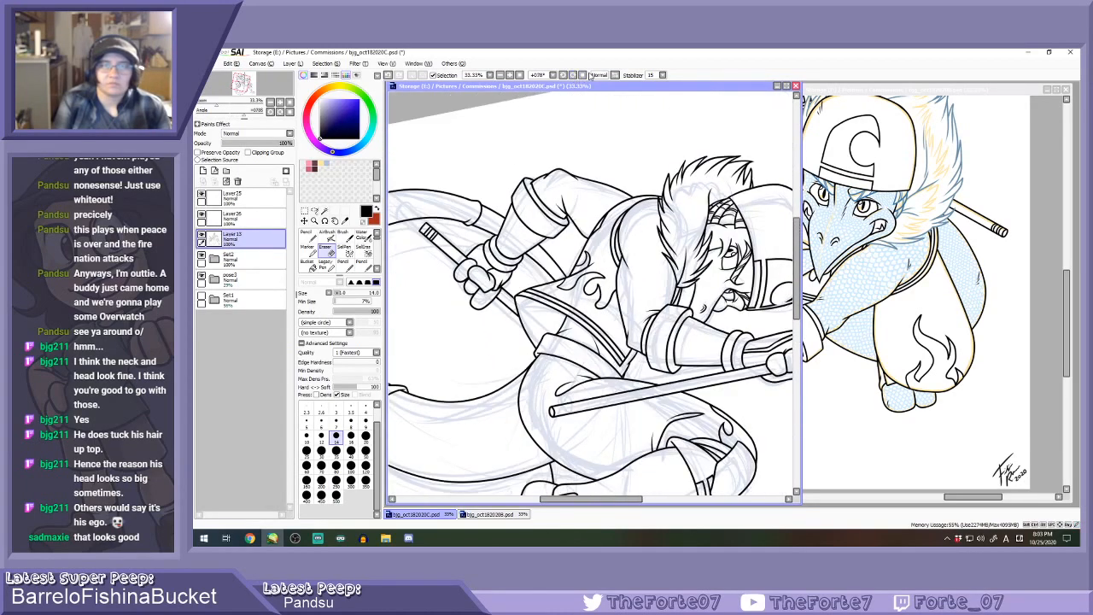
left_click(584, 76)
Ink a short tapered stroke on Layer26 extending the raised arm's lower contour up past the vest's armhole trim.
scroll(590, 240, "up", 2)
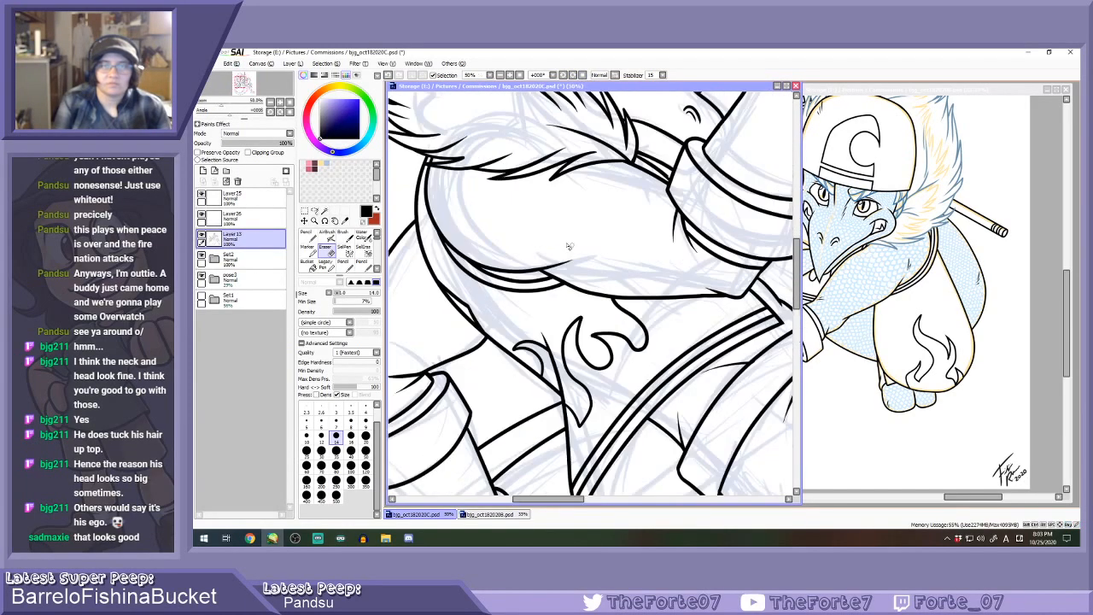
left_click(245, 220)
key("n")
scroll(540, 270, "up", 1)
left_click_drag(540, 272, 516, 248)
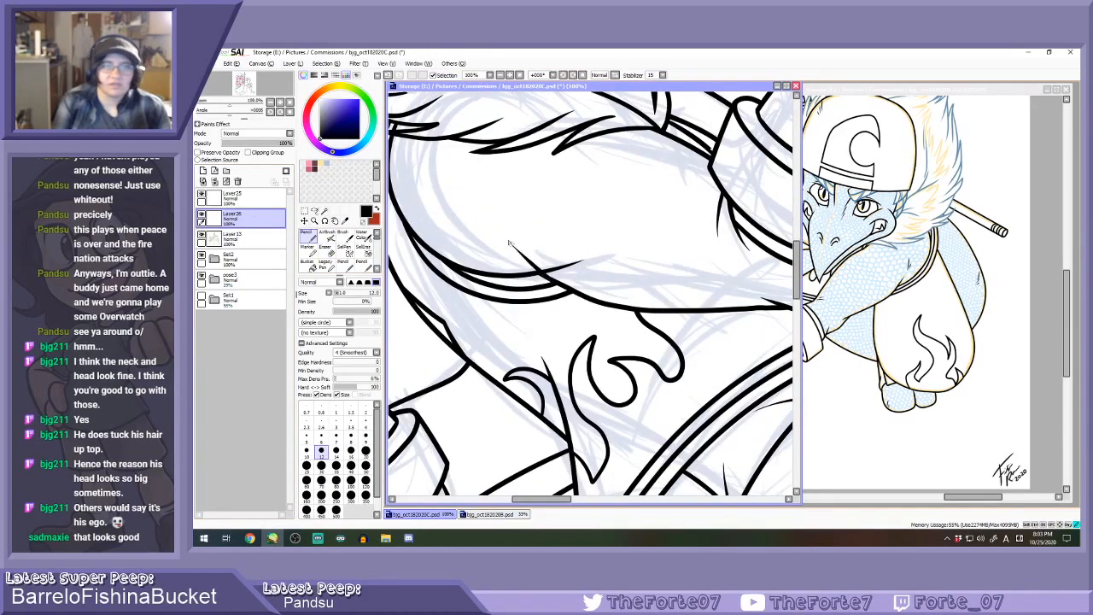
scroll(522, 252, "up", 1)
key("ctrl+z")
left_click_drag(545, 283, 507, 246)
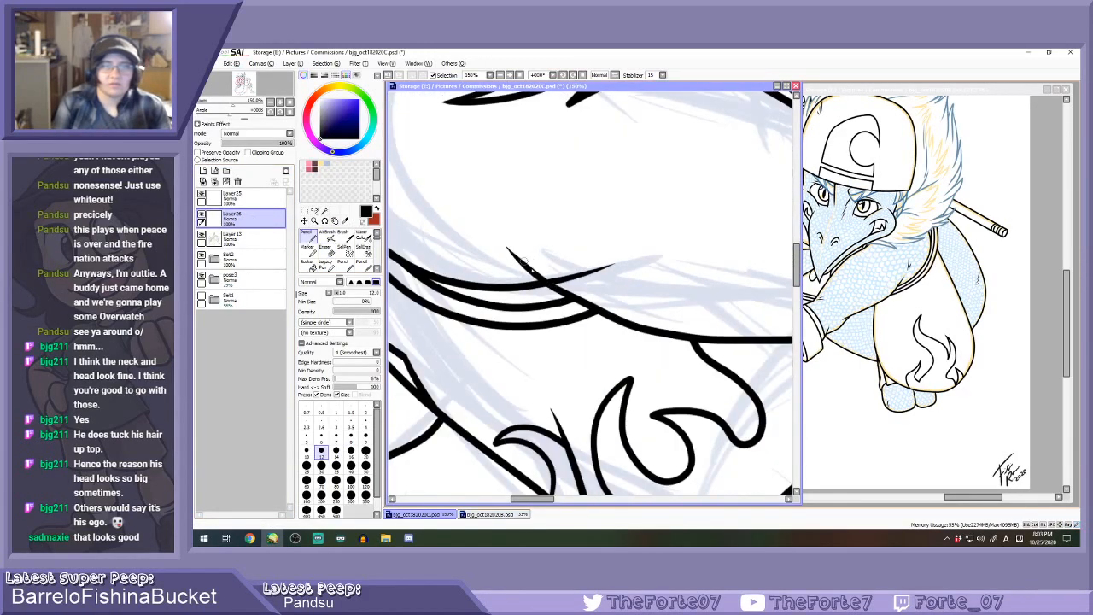
Erase the armhole trim's overshooting end inside the raised arm from the main line art layer.
left_click(263, 243)
key("e")
mouse_move(566, 278)
left_mouse_down()
mouse_move(603, 270)
mouse_move(586, 275)
left_mouse_up()
scroll(558, 290, "down", 6)
Merge Layer26 with the new crease strokes down into the main line art layer.
scroll(560, 278, "up", 2)
left_click(257, 215)
key("n")
scroll(554, 278, "up", 5)
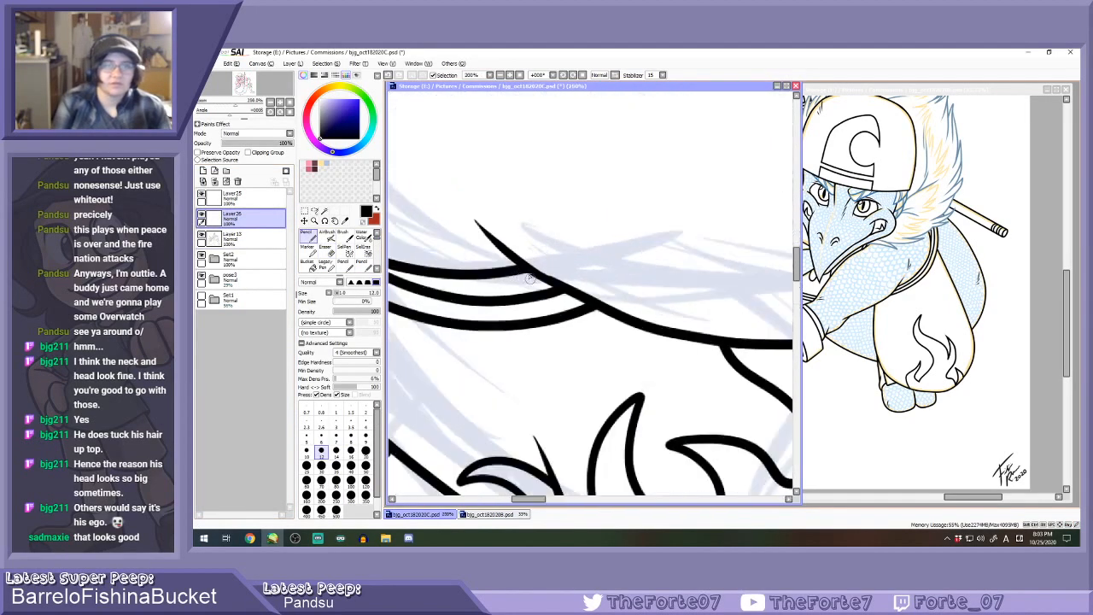
scroll(554, 278, "down", 6)
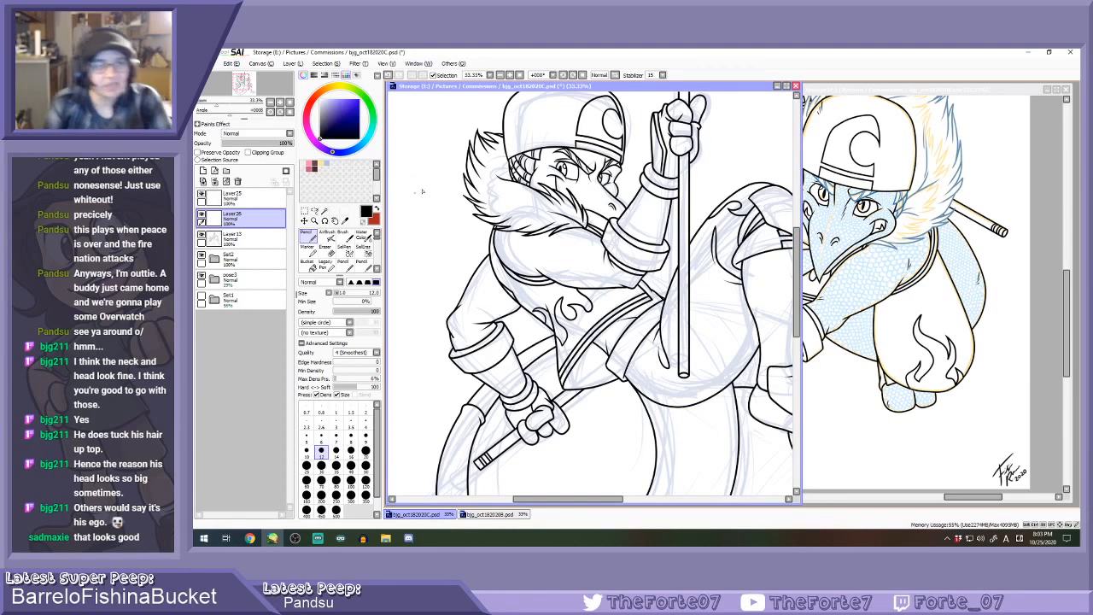
left_click(214, 182)
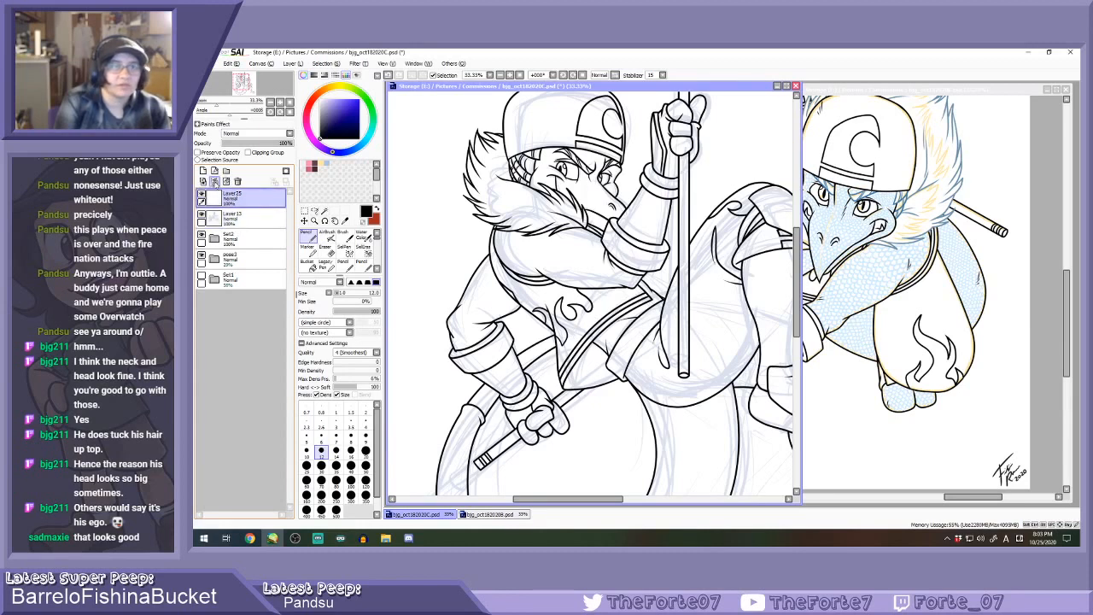
Merge the upper ink layers into the single line art layer Layer15.
left_click(214, 182)
left_click_drag(247, 220, 246, 198)
left_click(214, 182)
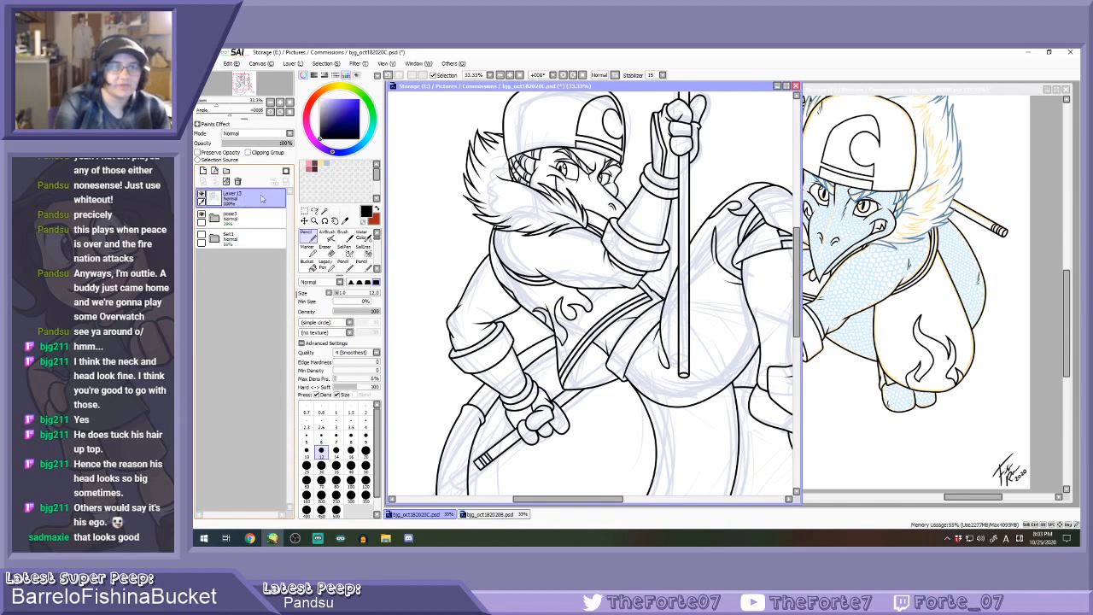
Try to select the empty background around the character and inside the tail loop, check its edges near the raised arm's cuff, and deselect.
left_click(324, 210)
left_click(472, 225)
scroll(472, 226, "down", 2)
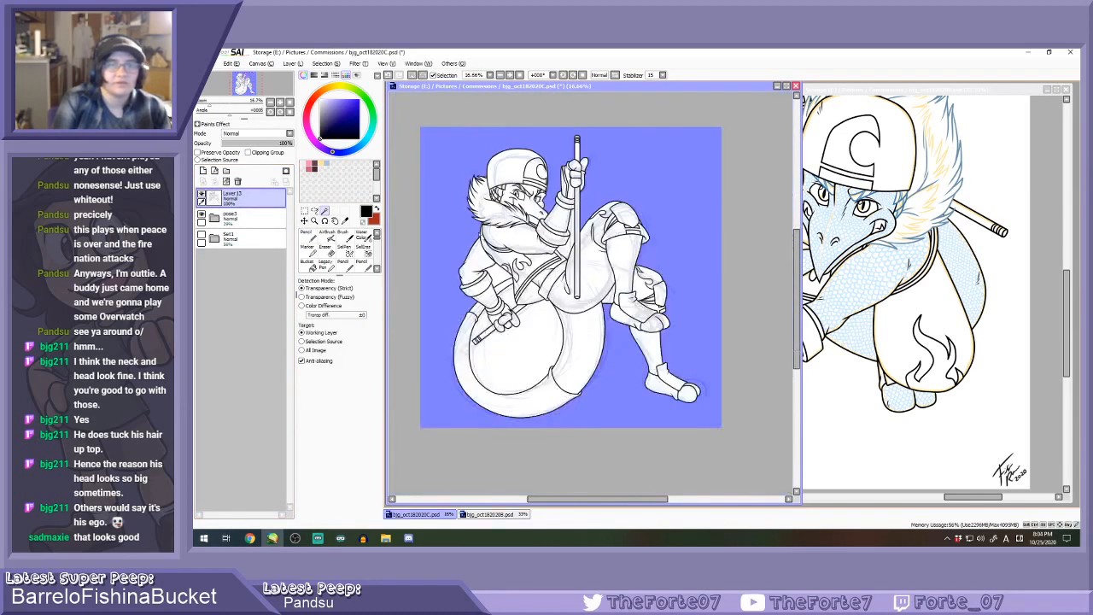
left_click(518, 361)
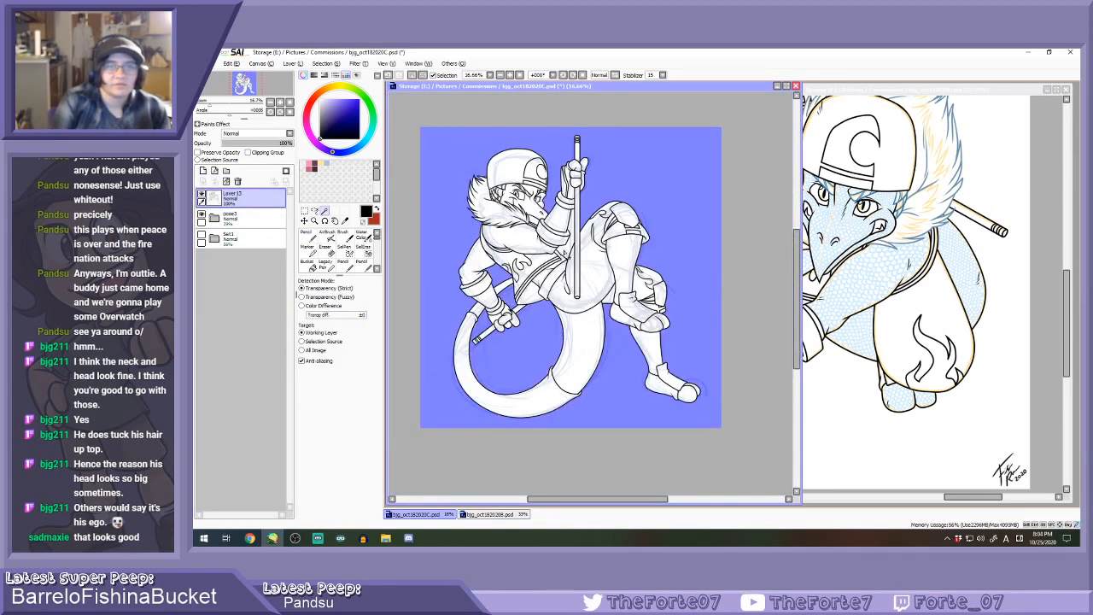
scroll(526, 219, "up", 3)
scroll(527, 219, "down", 2)
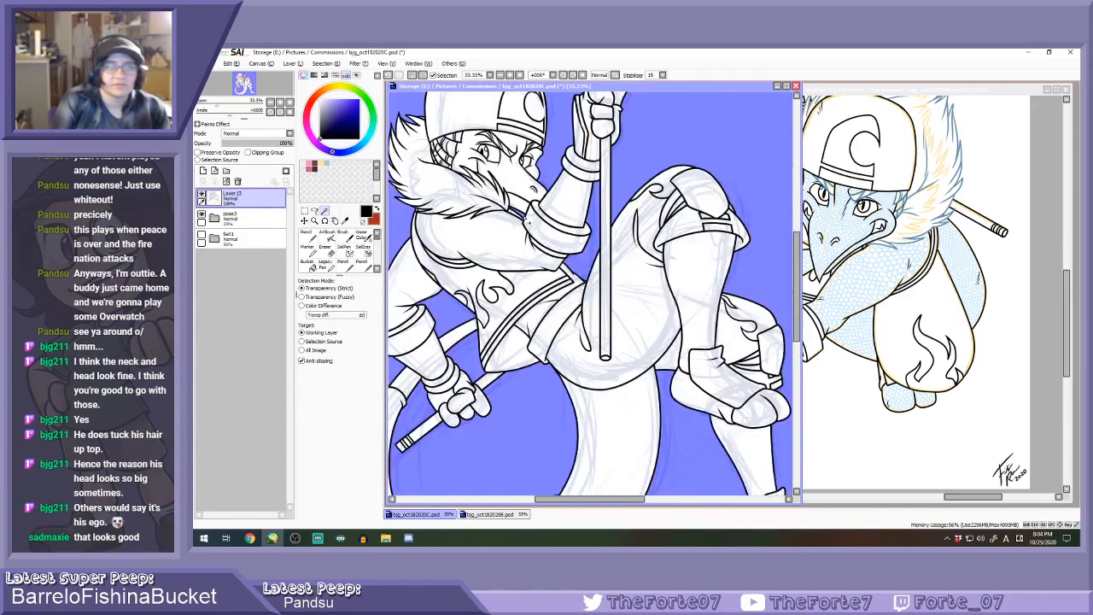
scroll(524, 222, "down", 1)
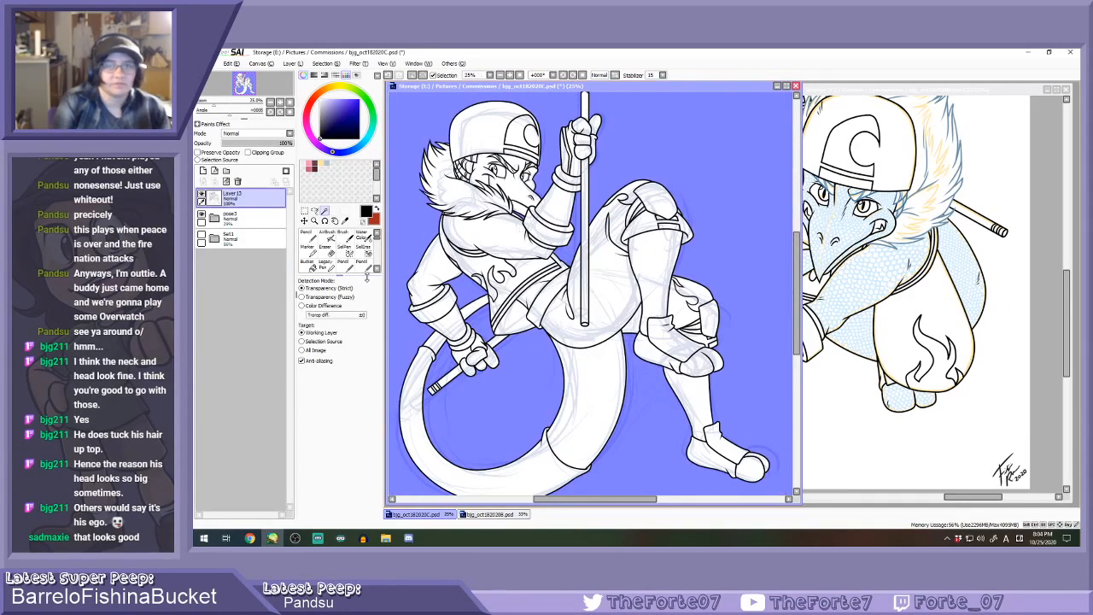
left_click(345, 250)
scroll(572, 254, "up", 5)
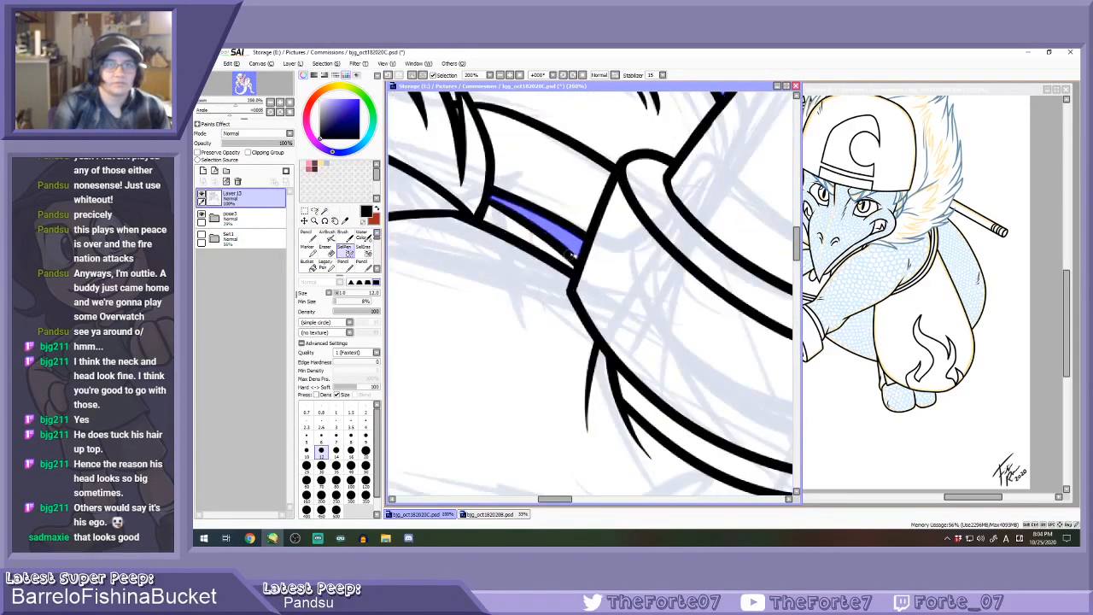
left_click(326, 64)
left_click(332, 75)
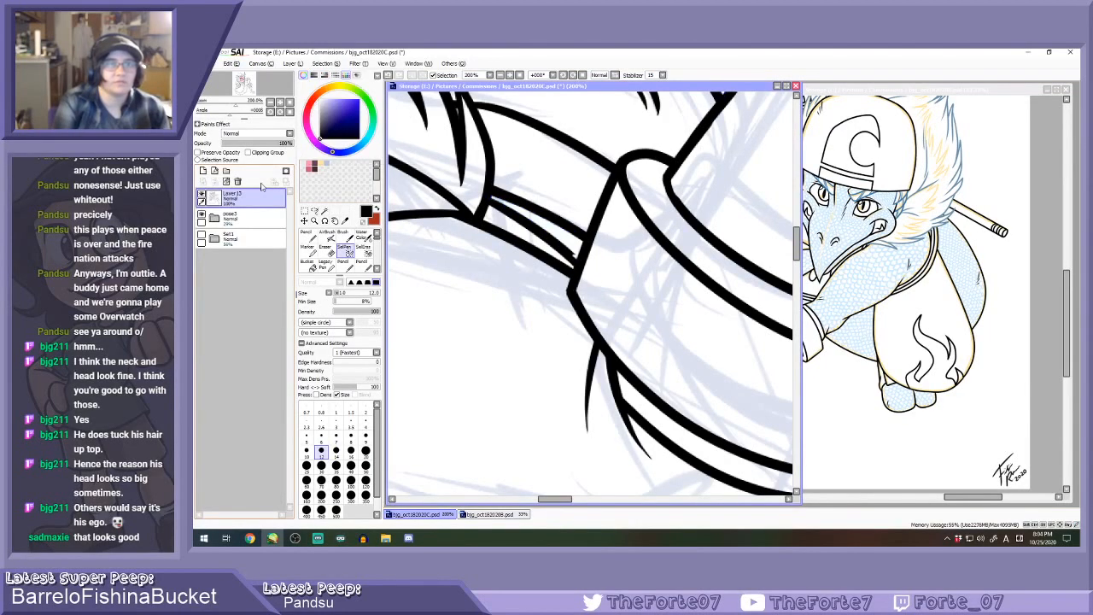
Close the gap where the vest's collar lines meet the raised arm's cuff with the Pencil.
left_click(309, 239)
scroll(581, 256, "up", 2)
mouse_move(565, 253)
left_mouse_down()
mouse_move(573, 258)
mouse_move(563, 260)
left_mouse_up()
left_click_drag(568, 305, 561, 325)
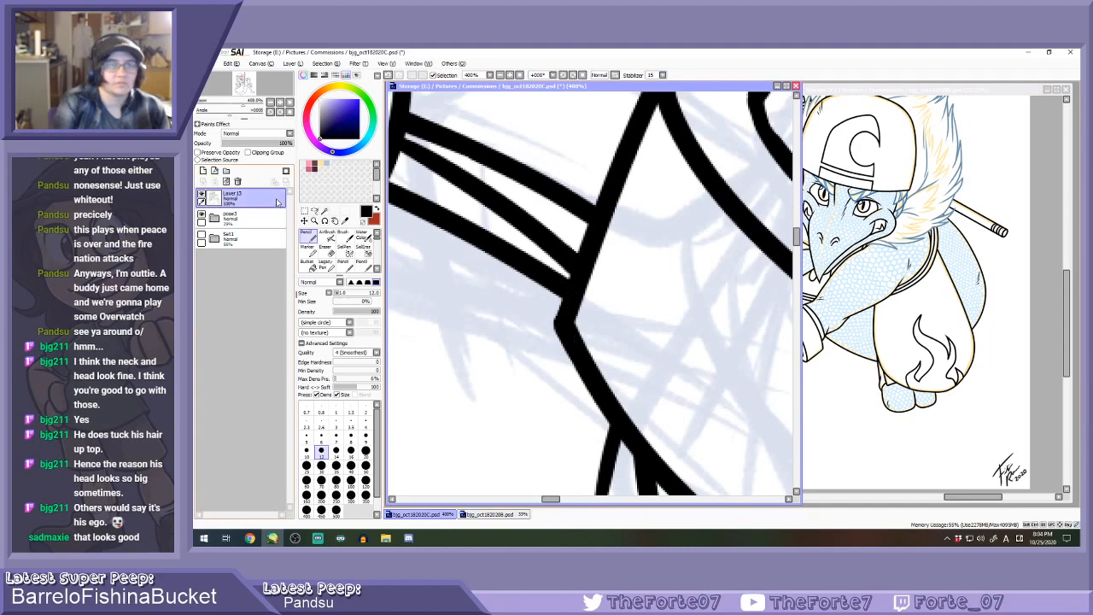
Try again to select the background and the inside of the tail loop, checking for leaks around the lower hand and staff.
left_click(325, 211)
left_click(537, 200)
scroll(538, 198, "down", 9)
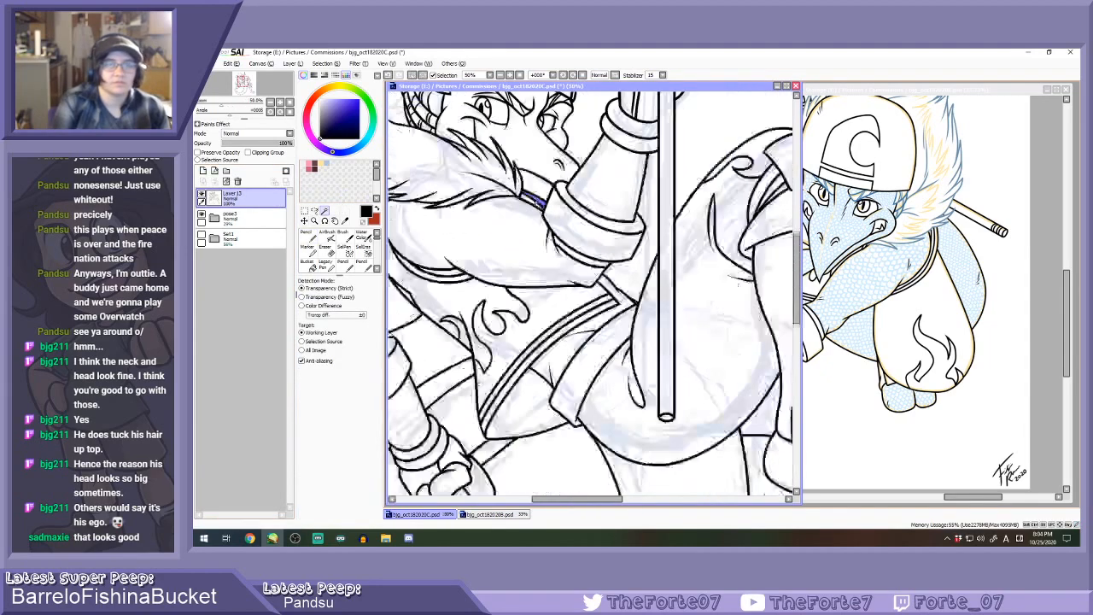
left_click(553, 177)
left_click(510, 322)
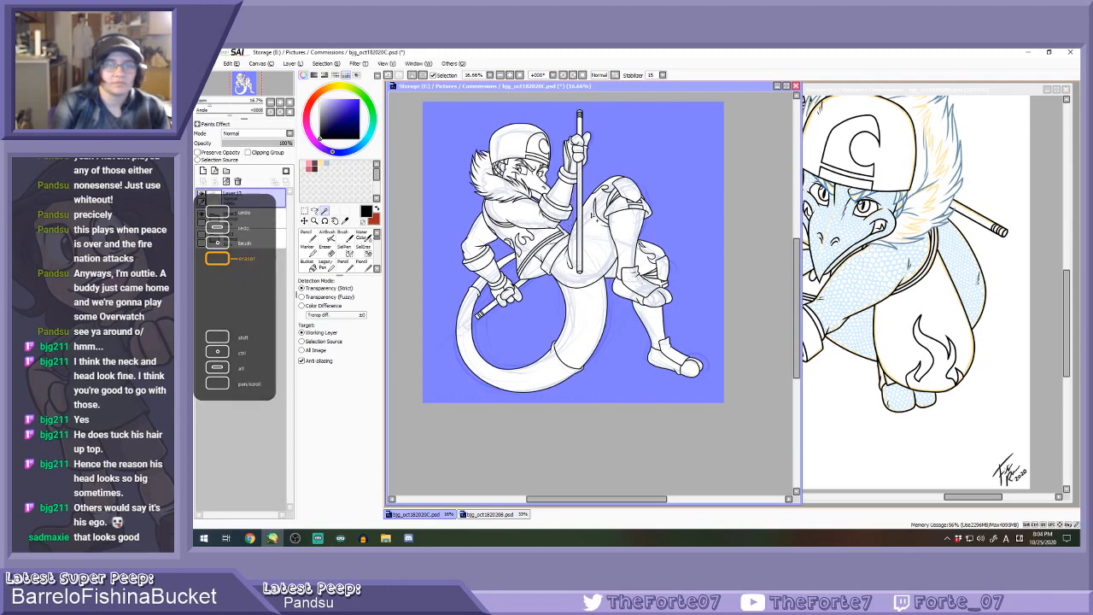
scroll(527, 182, "up", 1)
left_click(345, 250)
scroll(486, 365, "up", 1)
scroll(485, 365, "up", 3)
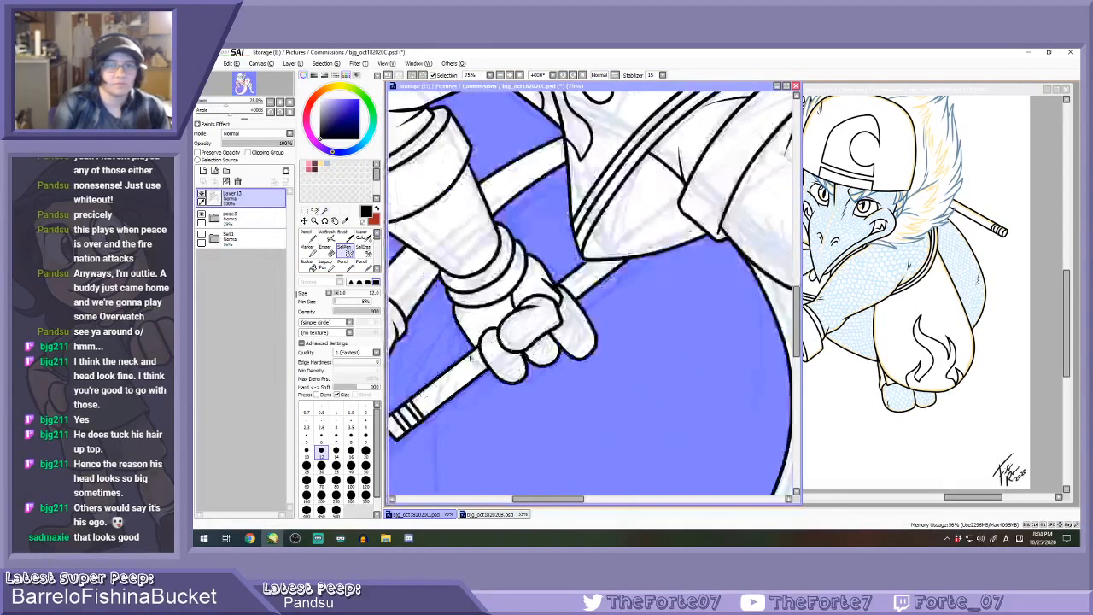
scroll(558, 283, "up", 1)
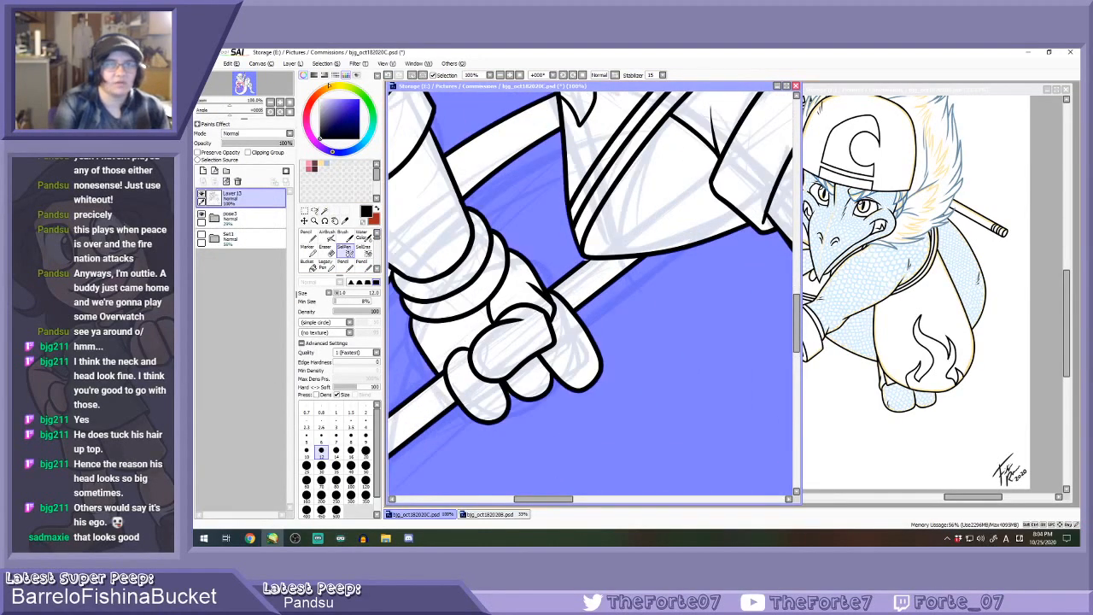
Deselect and ink the junction of the lower staff's upper edge and the vest's bottom corner with the Pencil.
key("ctrl+d")
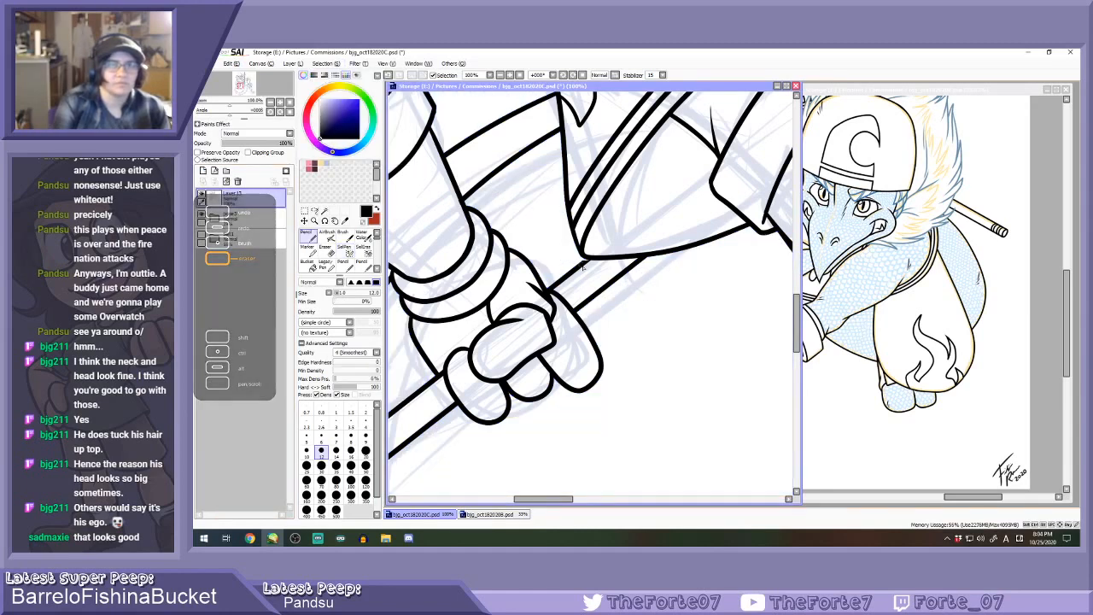
scroll(574, 265, "up", 3)
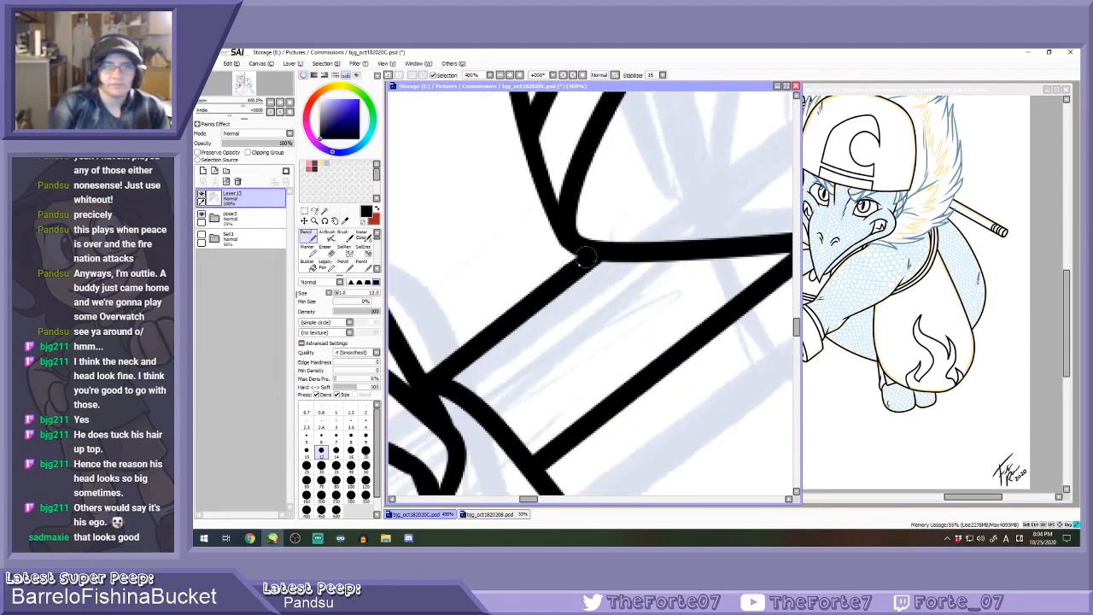
scroll(584, 258, "down", 5)
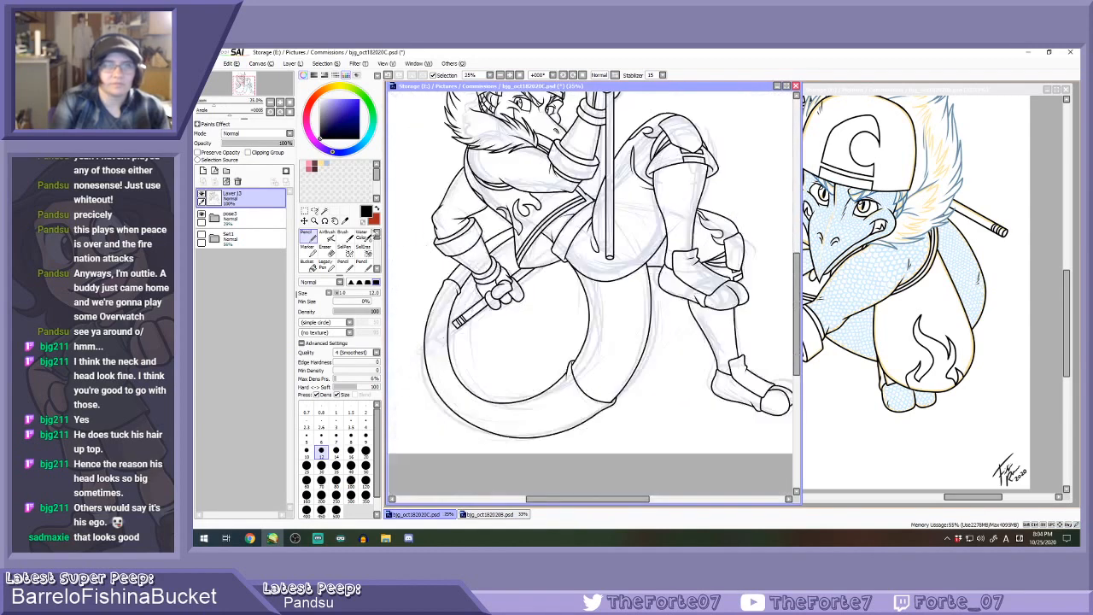
Select the empty background areas around the character and inside the tail loop on the line art layer with the Magic Wand.
left_click(324, 210)
left_click(512, 342)
left_click(459, 271)
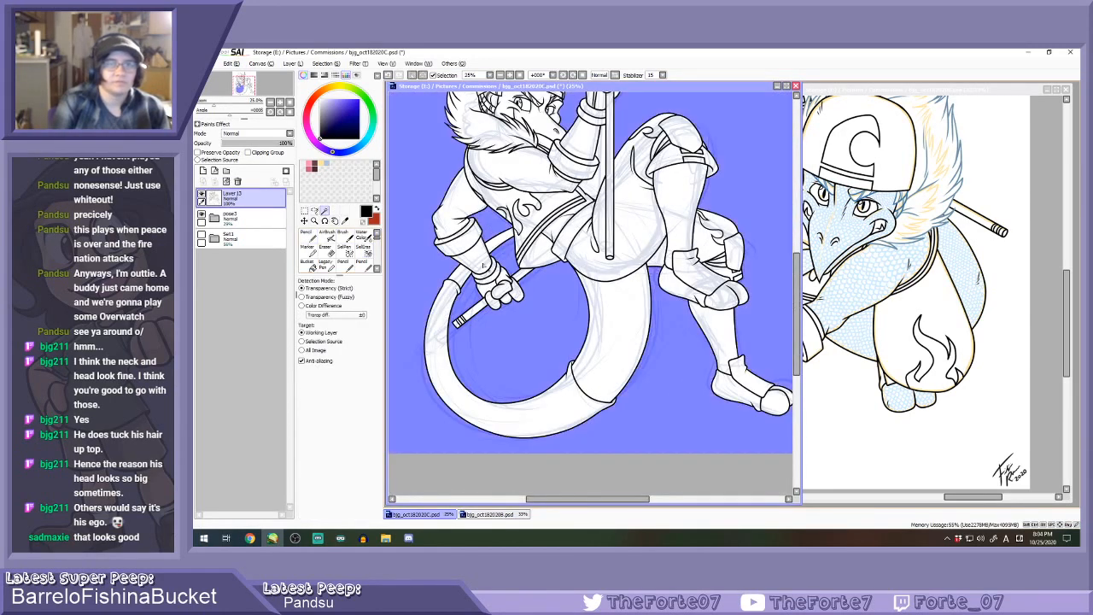
left_click(607, 190)
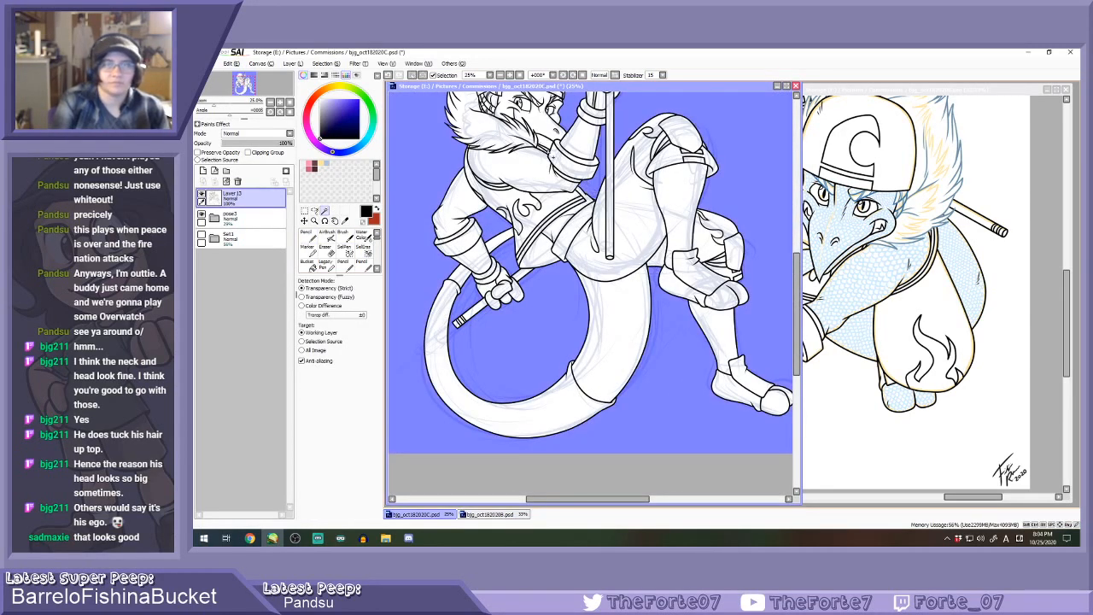
Refine the background selection with the SelPen along the fur collar's tufts and the rest of the character's outline.
left_click(344, 248)
scroll(604, 203, "up", 2)
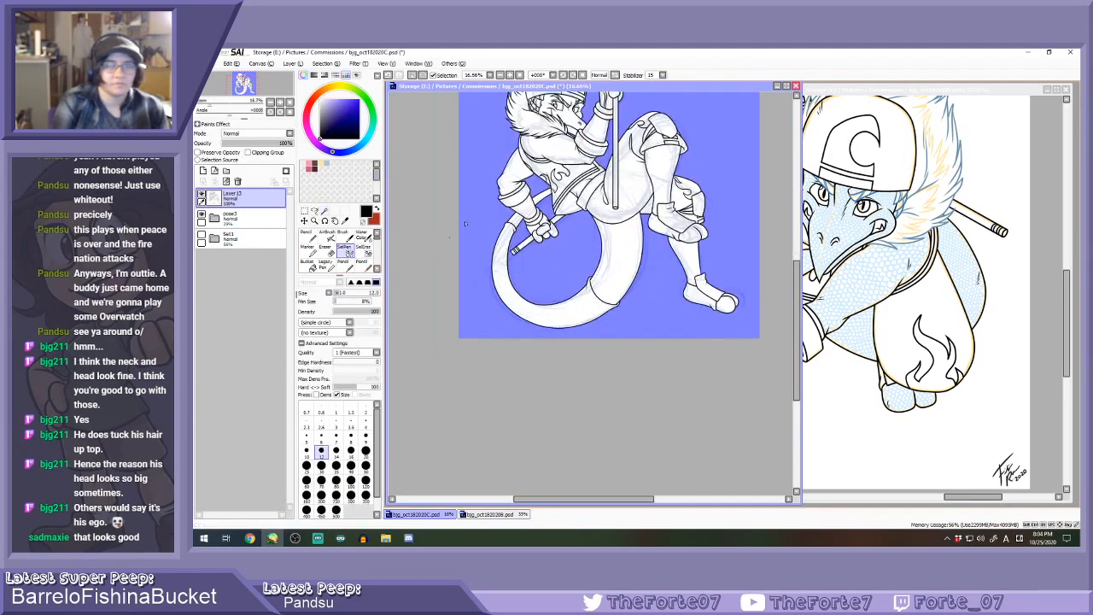
scroll(604, 202, "up", 1)
scroll(529, 289, "down", 2)
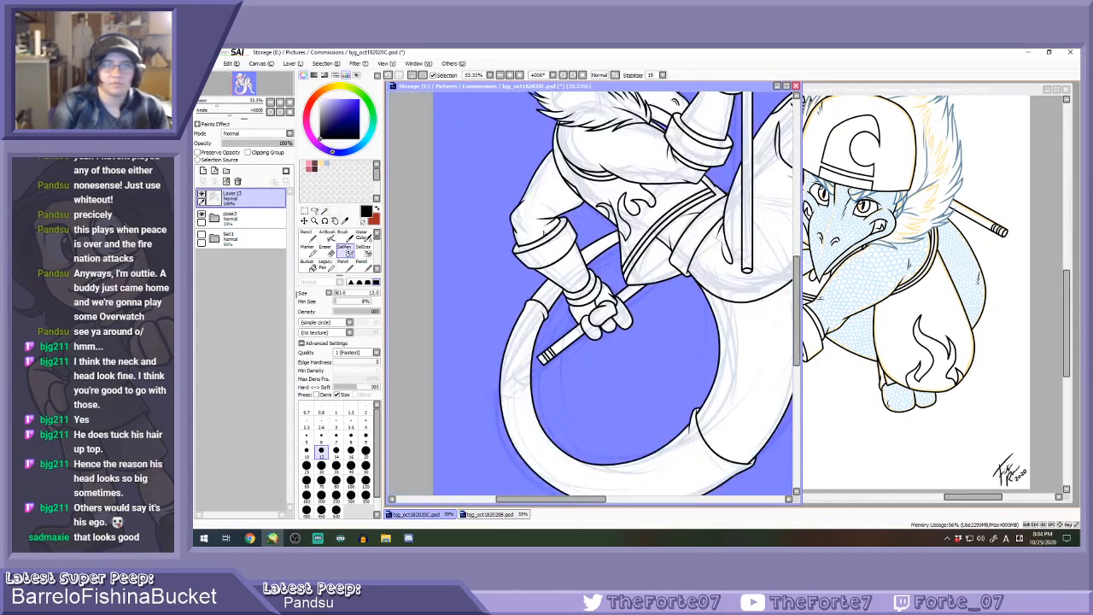
scroll(577, 299, "down", 1)
scroll(577, 299, "up", 7)
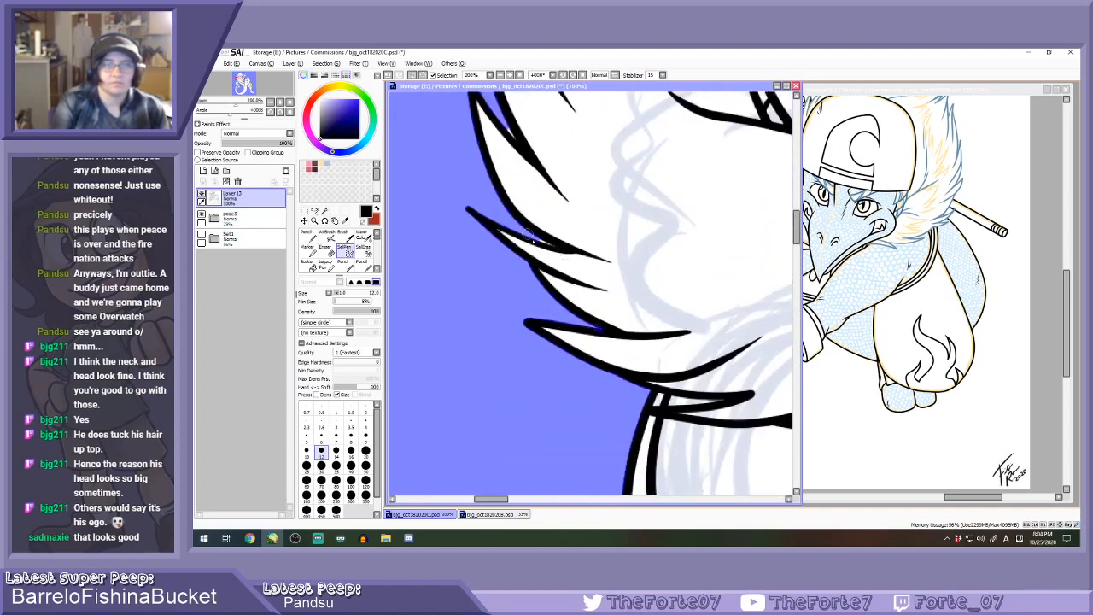
scroll(509, 125, "down", 3)
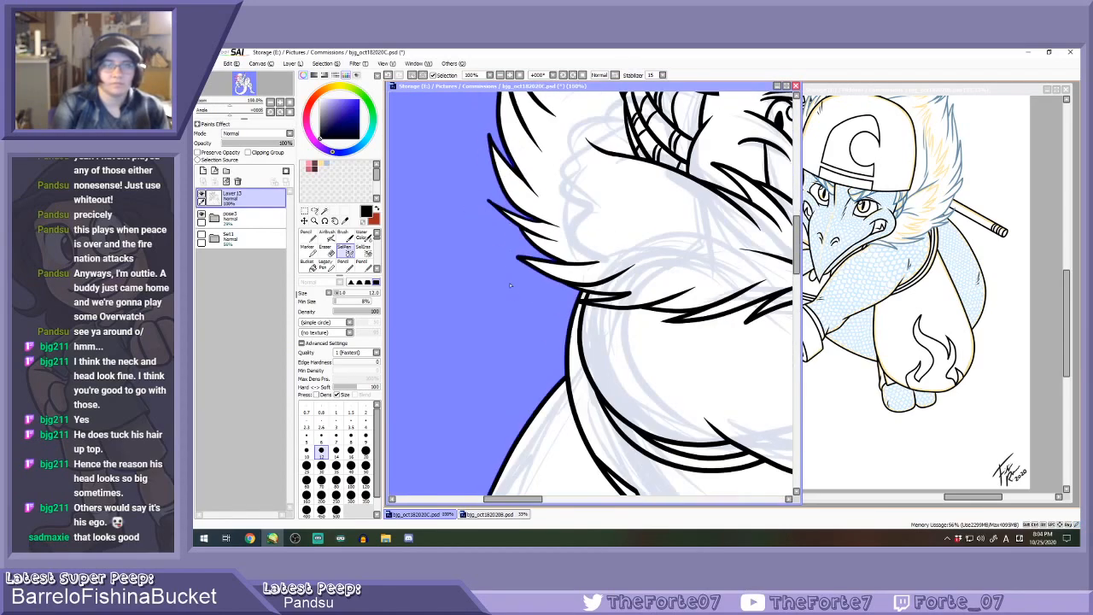
scroll(539, 195, "up", 5)
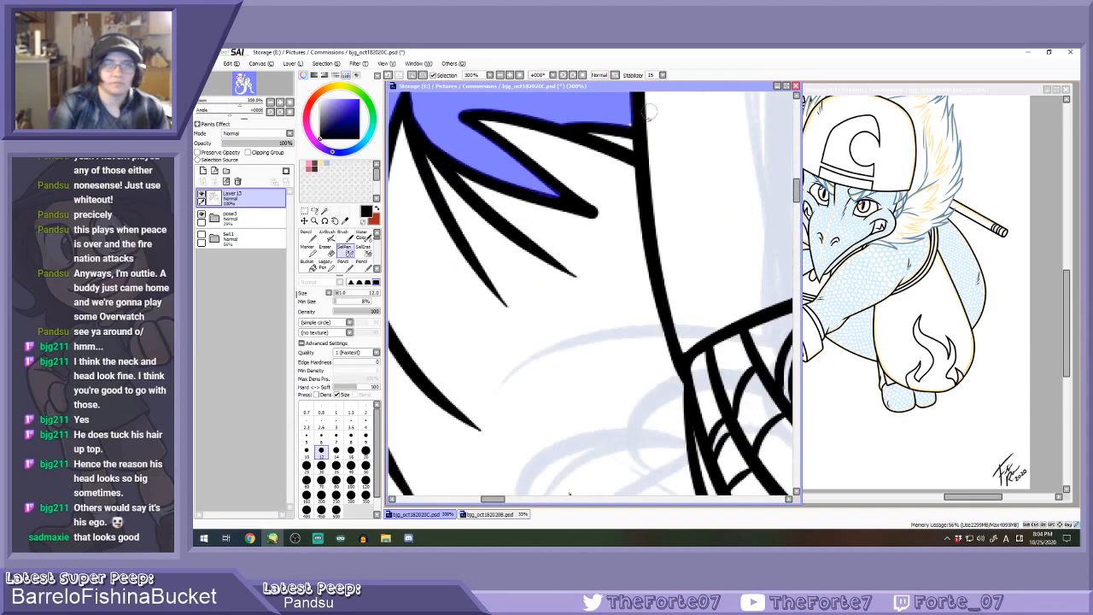
scroll(485, 231, "down", 2)
scroll(473, 231, "down", 6)
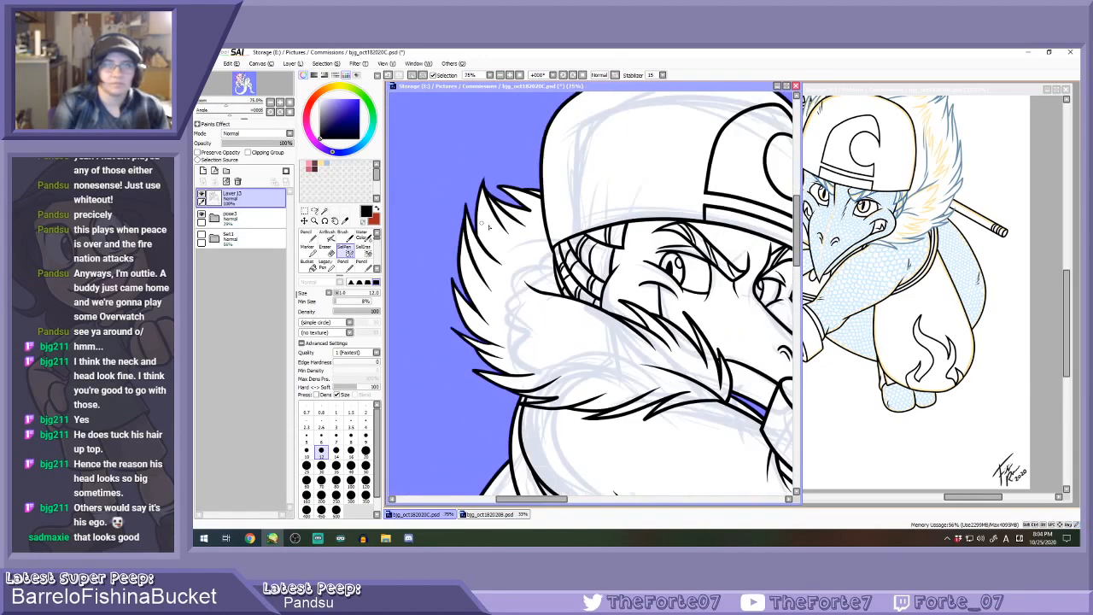
scroll(654, 241, "up", 5)
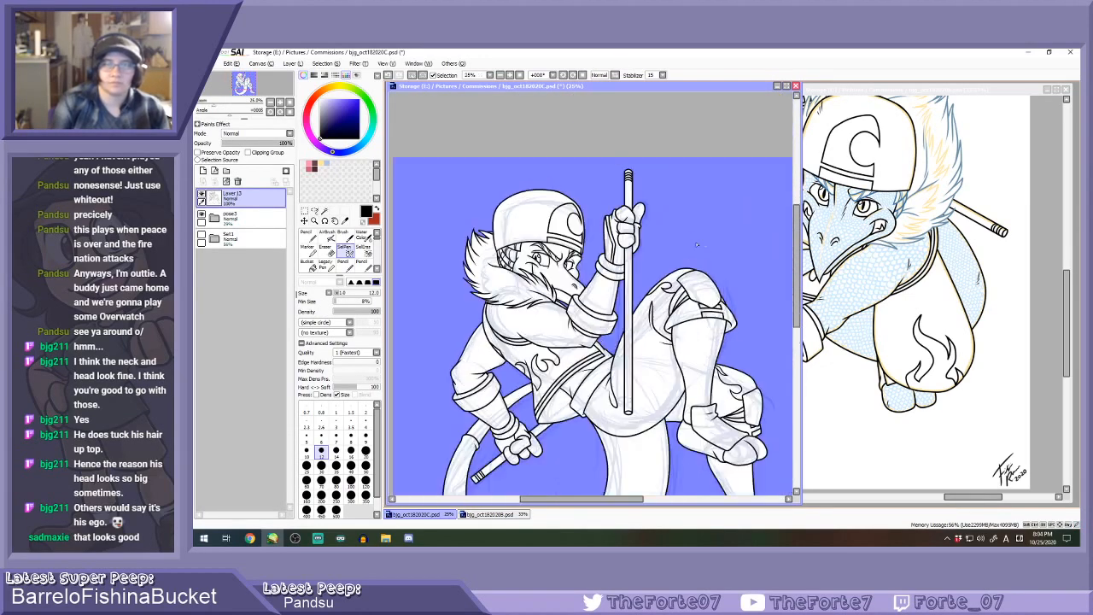
scroll(606, 233, "down", 3)
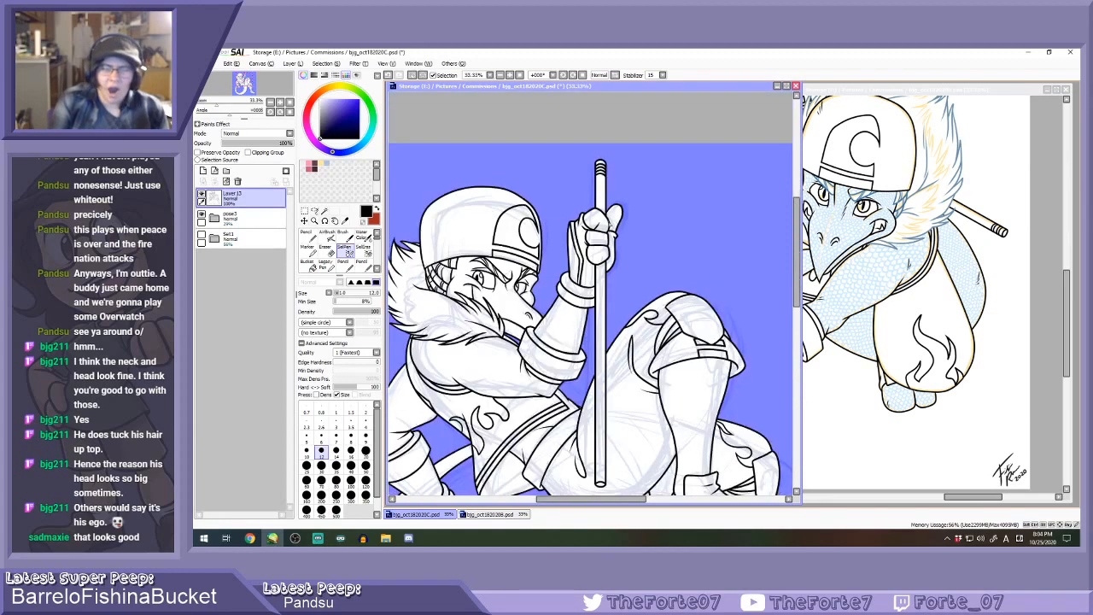
scroll(684, 419, "up", 1)
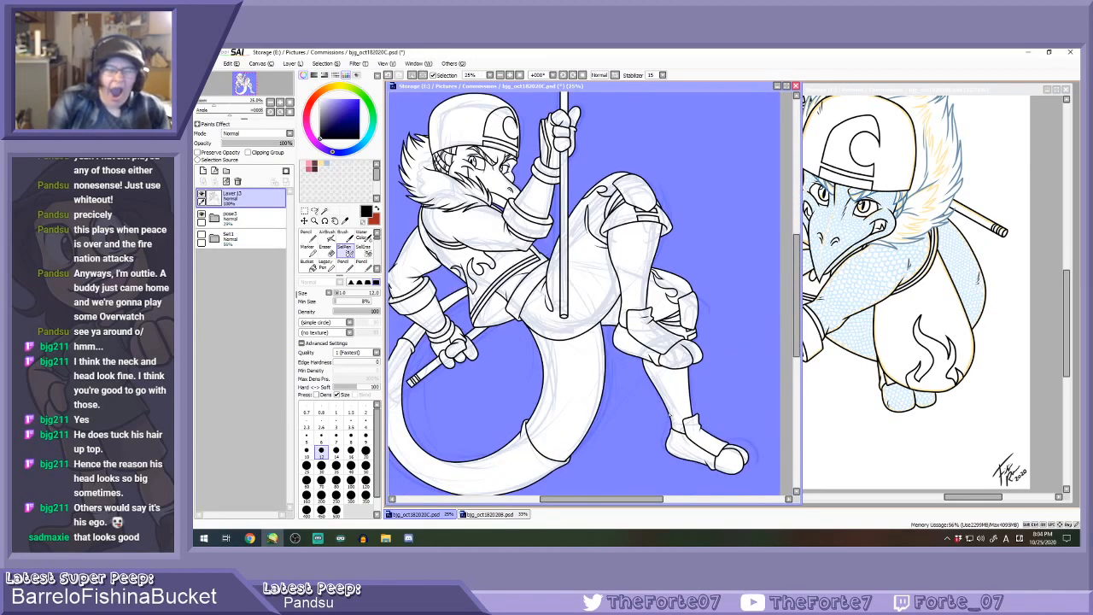
scroll(435, 316, "up", 1)
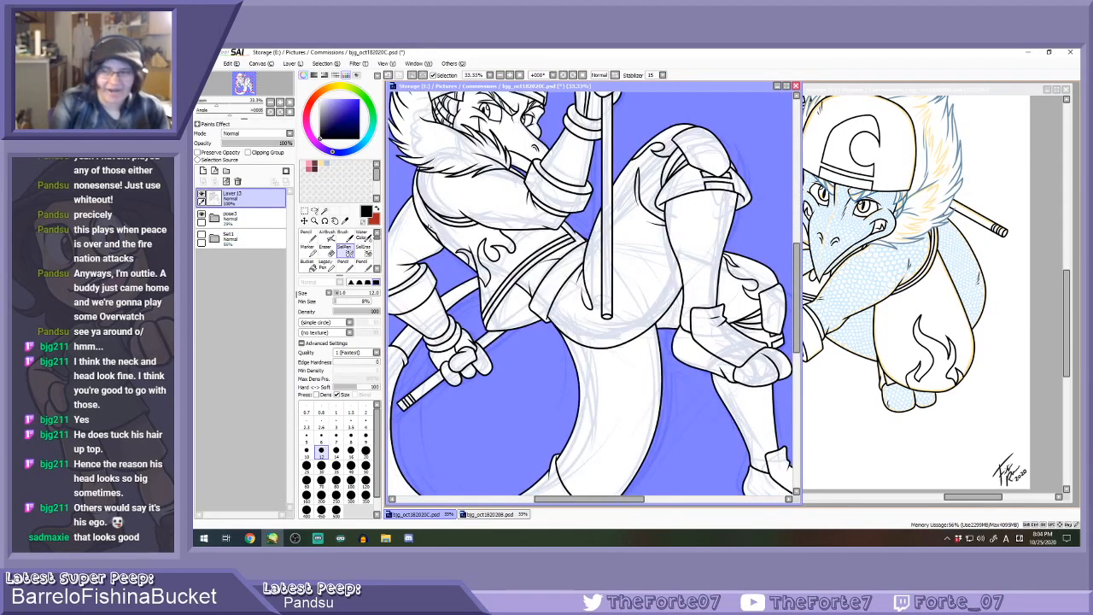
Invert the selection to cover the character and add a new layer with the Bucket tool active.
left_click(338, 65)
left_click(343, 83)
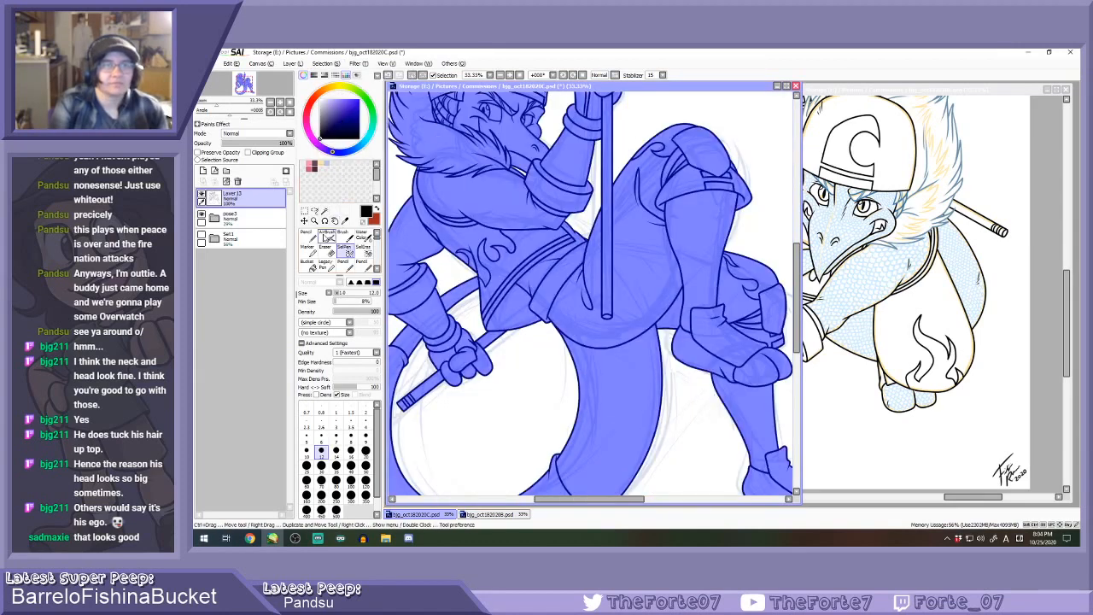
left_click(308, 266)
left_click(202, 171)
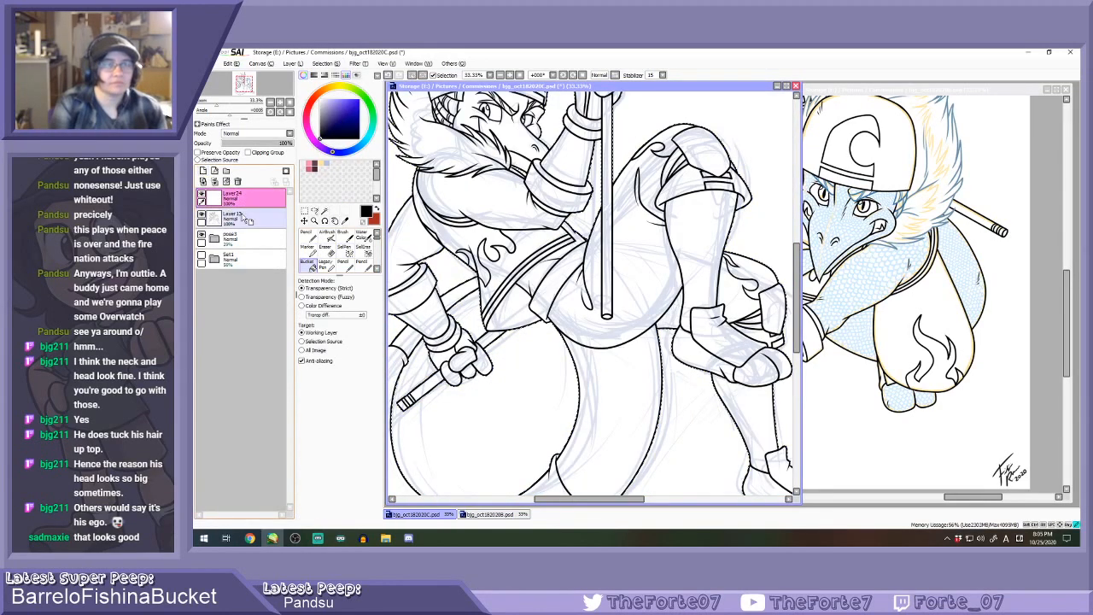
In the reference drawing bjg_oct182020B.psd, hide the Layer28 and Layer30 effects and show the flat colours on Layer20.
left_click(856, 88)
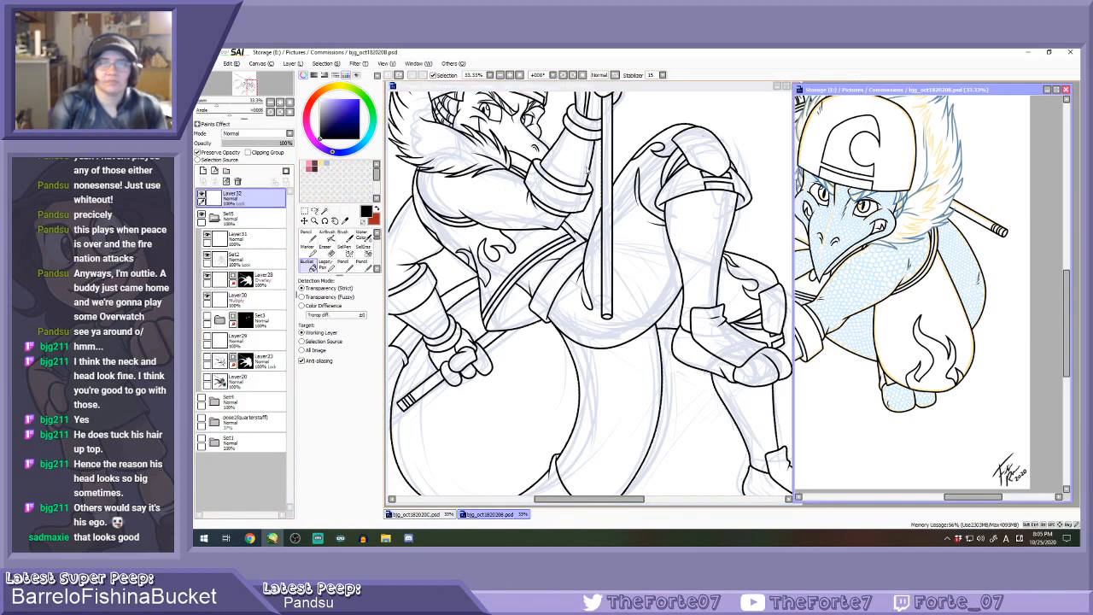
left_click(207, 297)
left_click(206, 277)
left_click(206, 277)
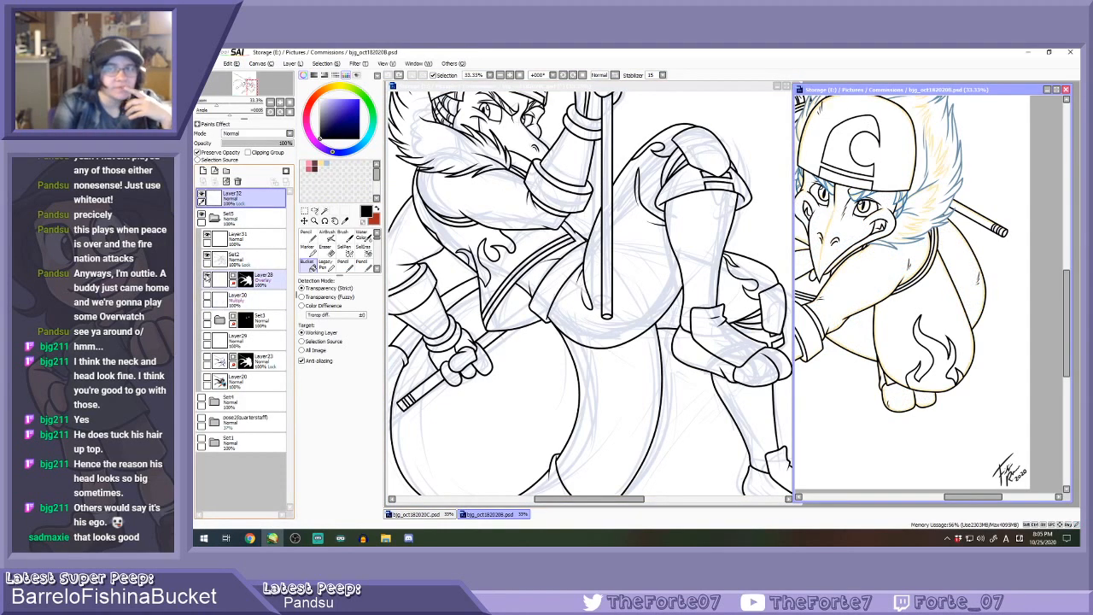
left_click(206, 276)
left_click(208, 257)
left_click(207, 238)
left_click(206, 237)
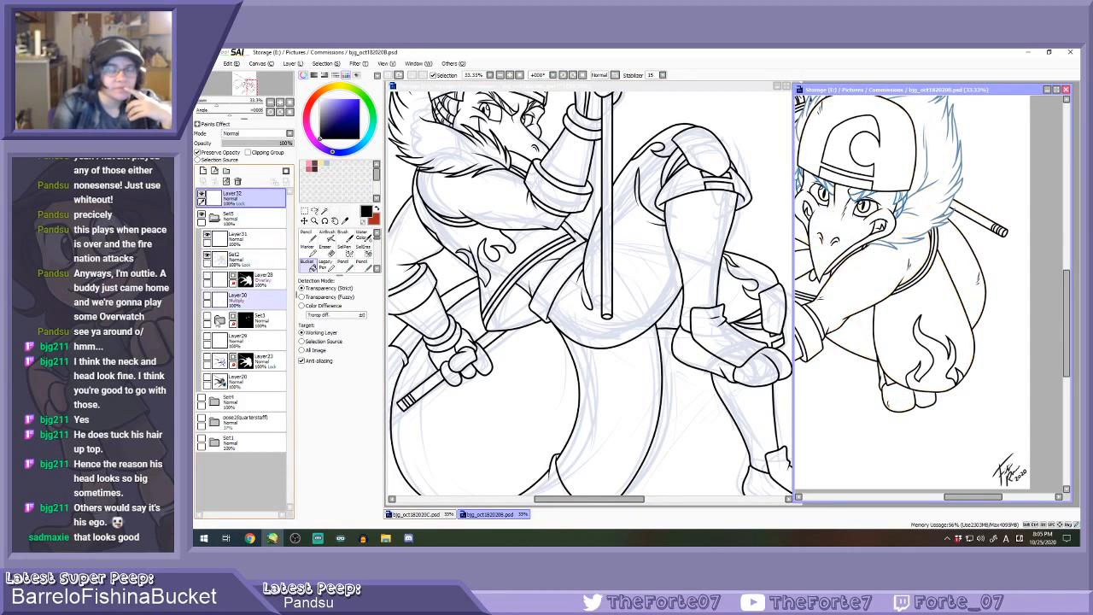
left_click(256, 357)
left_click(207, 377)
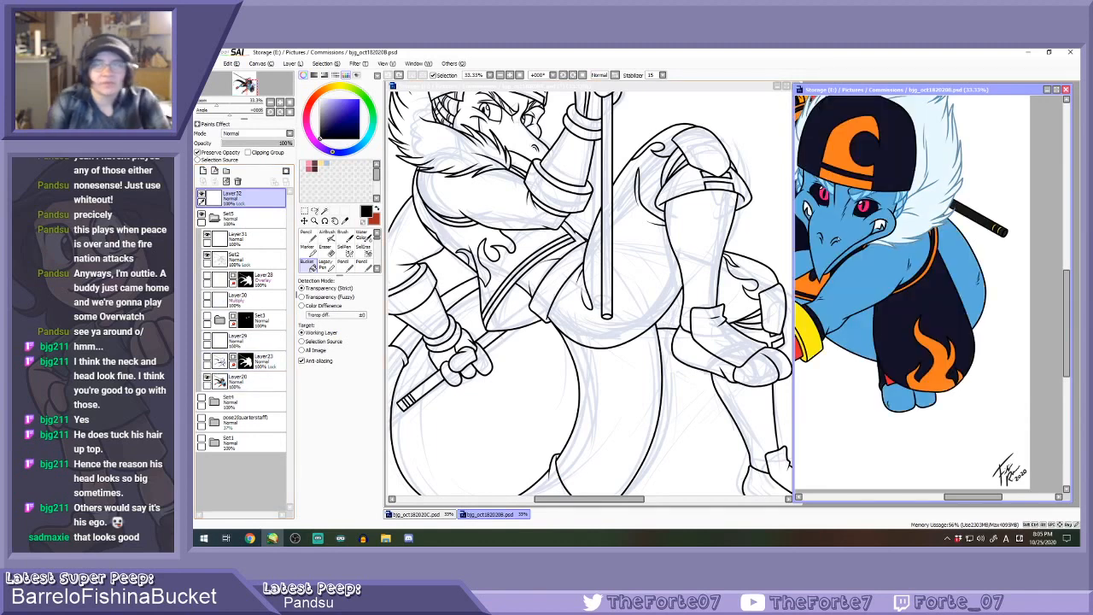
In the reference drawing, make Set2 the selection source and fill the teeth white on Layer20 with the Bucket targeting the selection source.
right_click(871, 292)
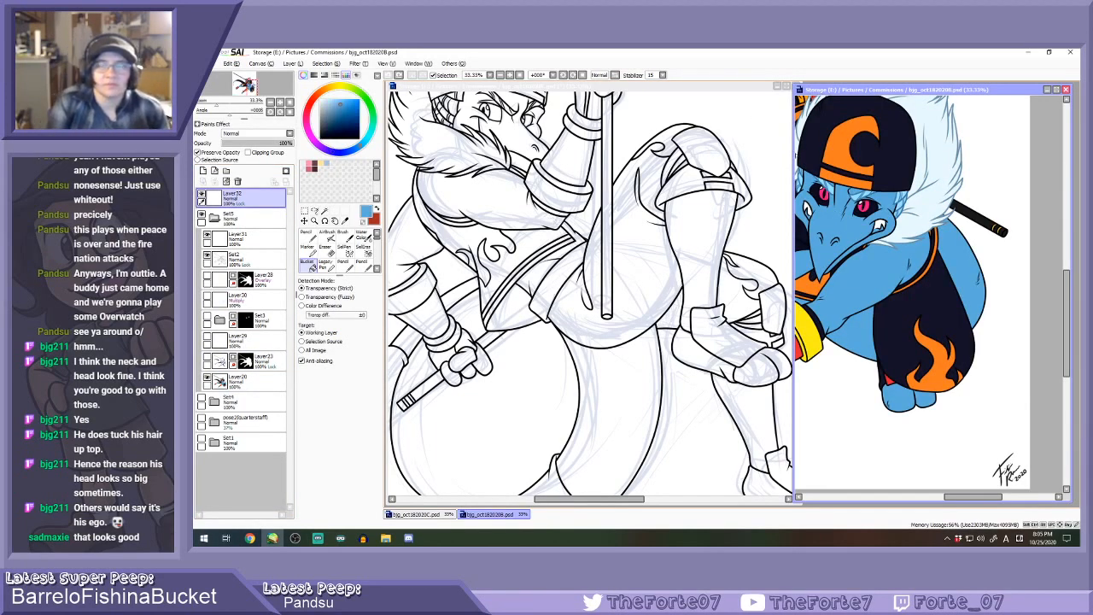
scroll(946, 196, "up", 5)
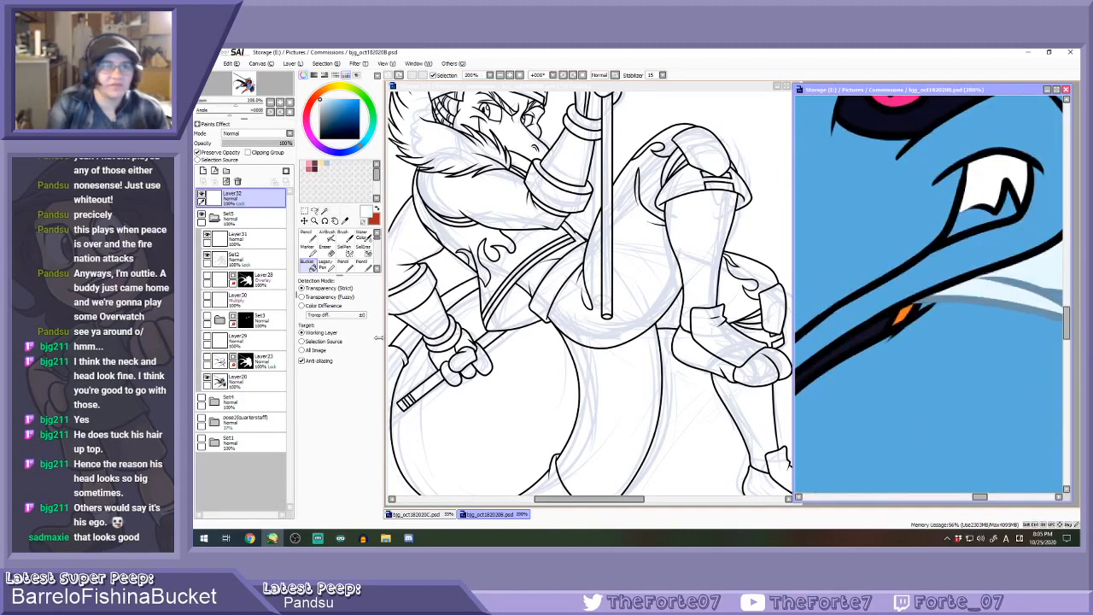
left_click(280, 257)
left_click(227, 161)
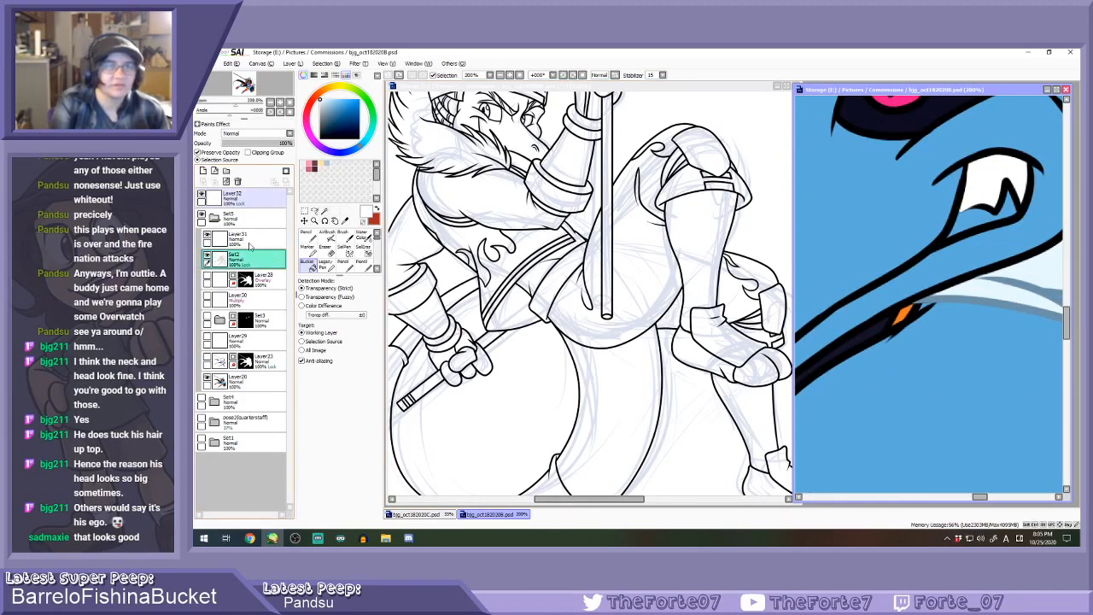
left_click(263, 382)
scroll(973, 238, "down", 1)
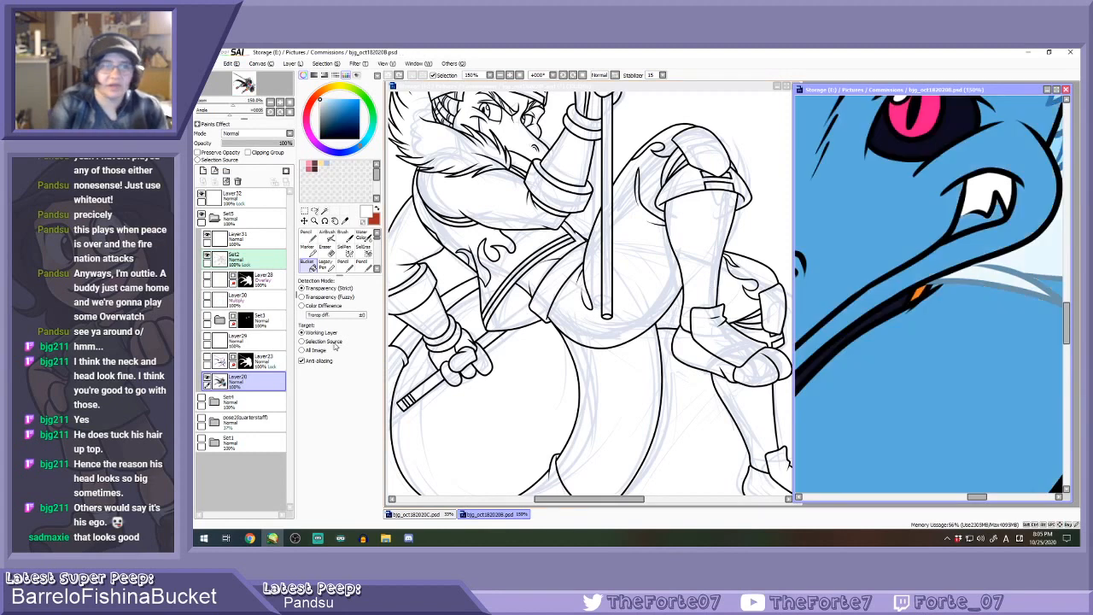
left_click(973, 223)
scroll(946, 227, "down", 3)
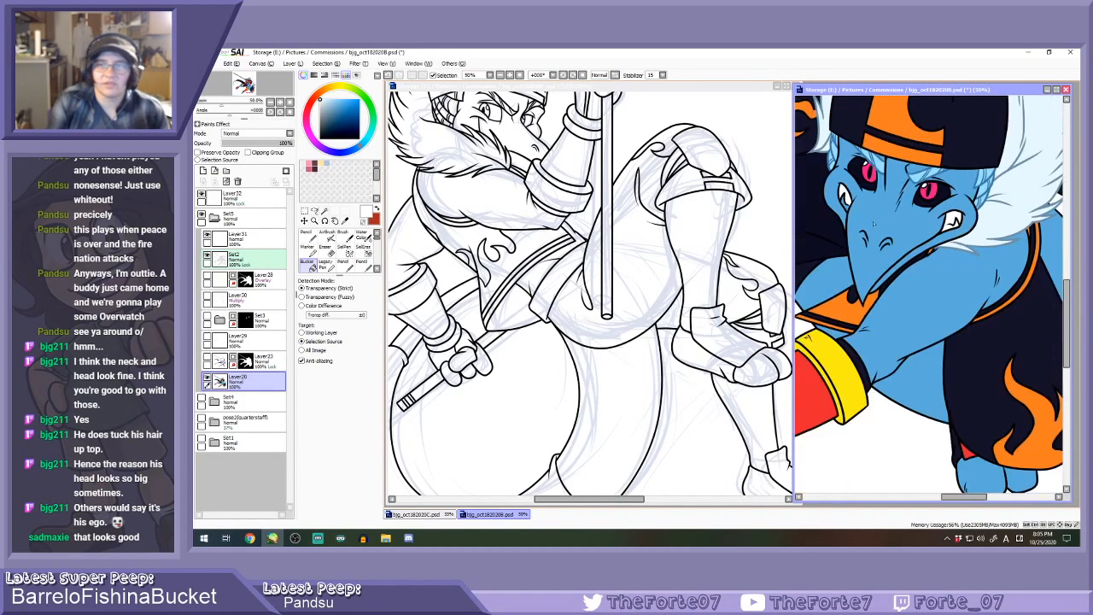
Touch up the white of the reference character's teeth with the Pencil and show the Layer23 shading.
scroll(836, 228, "up", 2)
scroll(858, 206, "up", 2)
key("n")
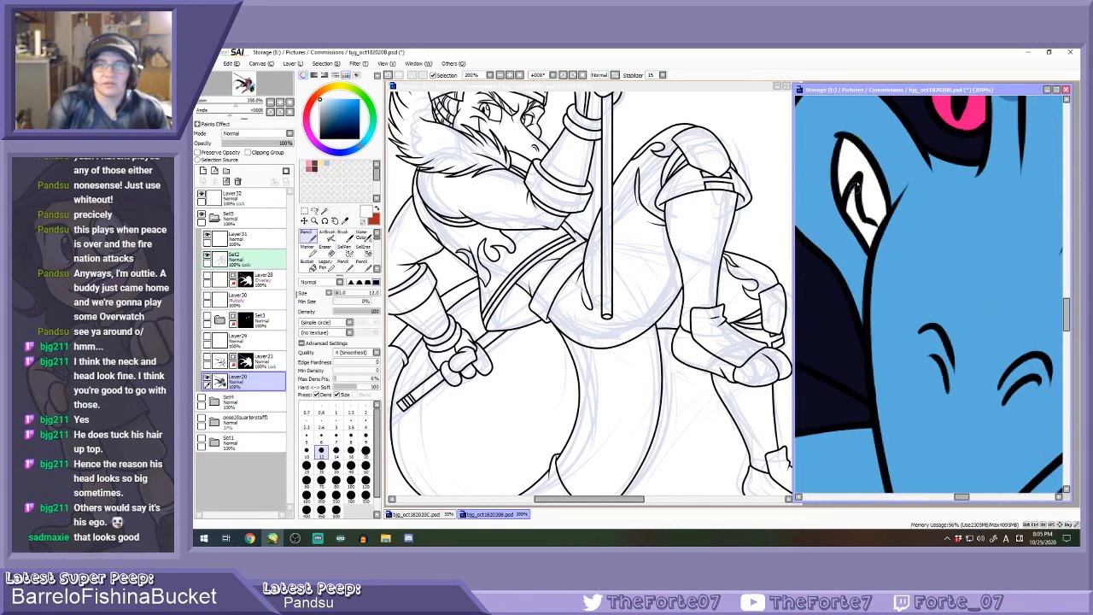
scroll(877, 222, "down", 2)
scroll(884, 230, "up", 2)
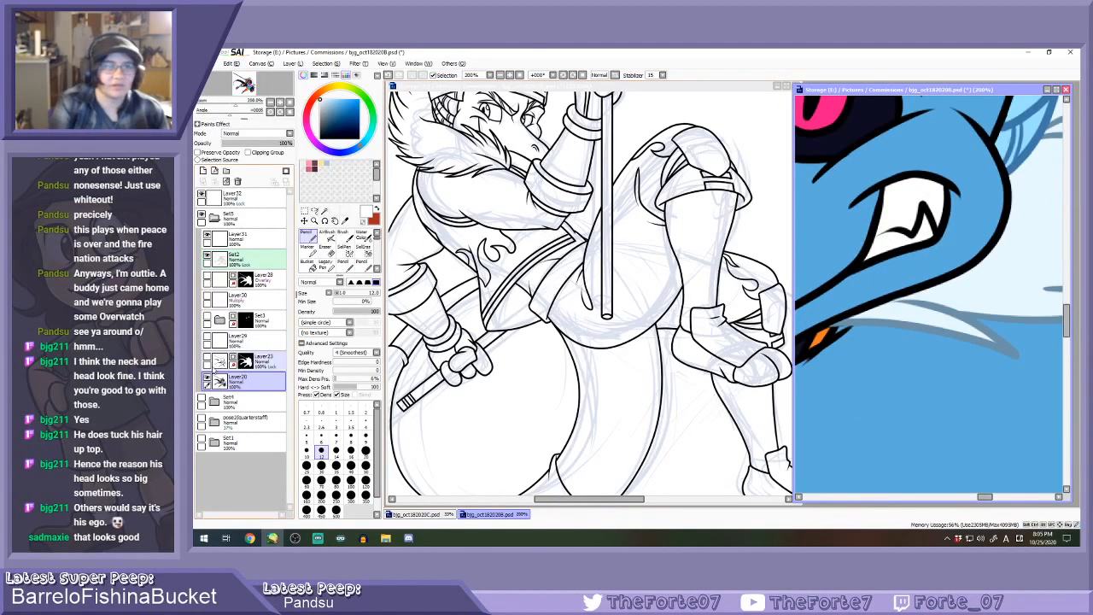
left_click(206, 359)
scroll(881, 261, "down", 5)
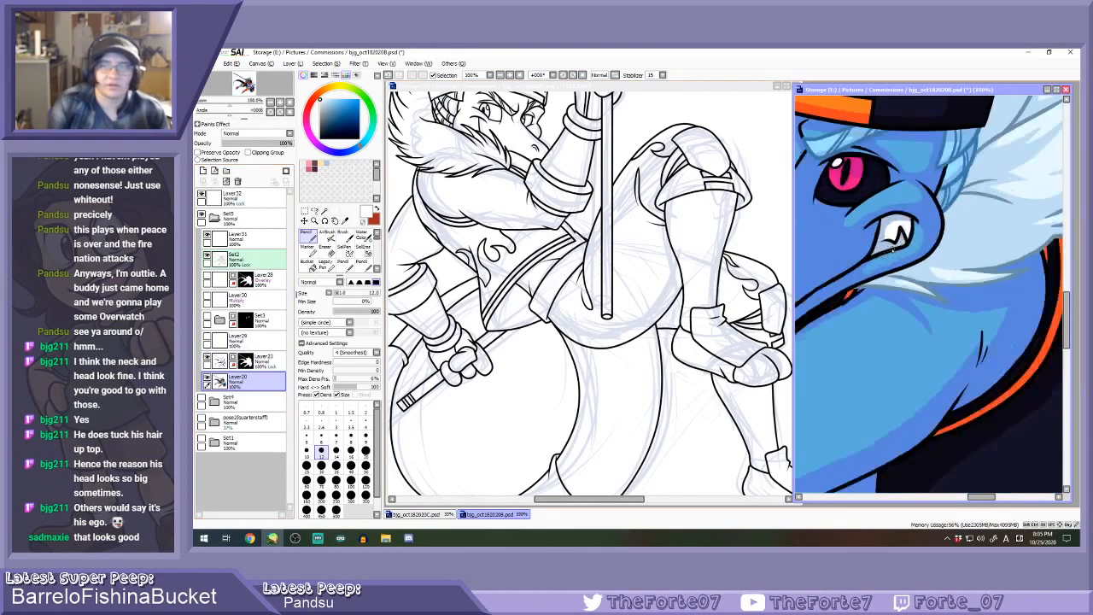
scroll(810, 239, "up", 2)
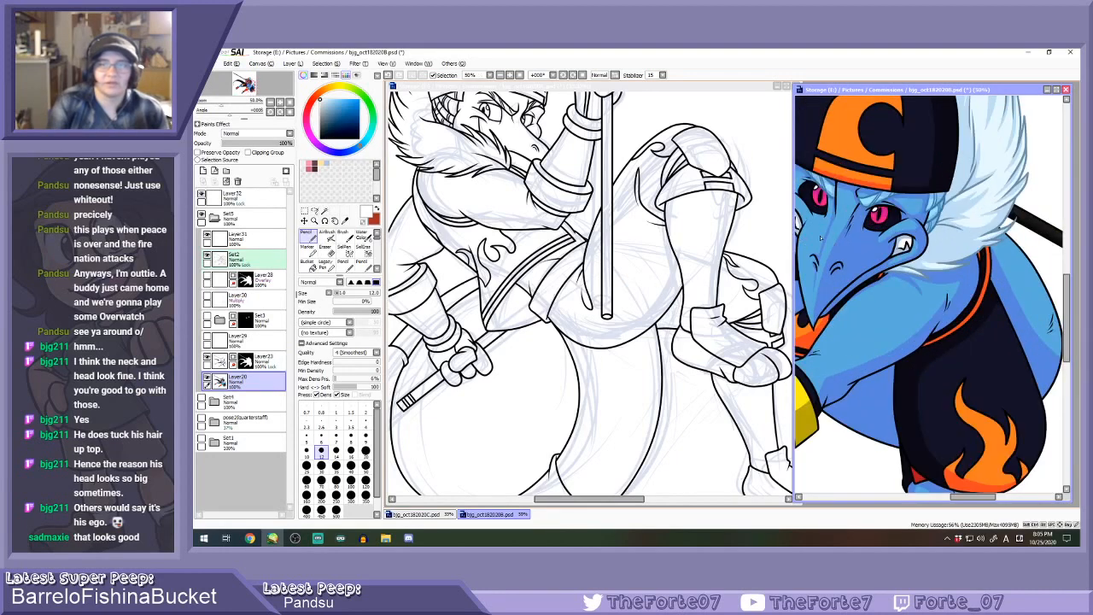
Sample the skin blue and Bucket-fill the selected silhouette in bjg_oct182020C.psd, using the working layer as target.
left_click(306, 260)
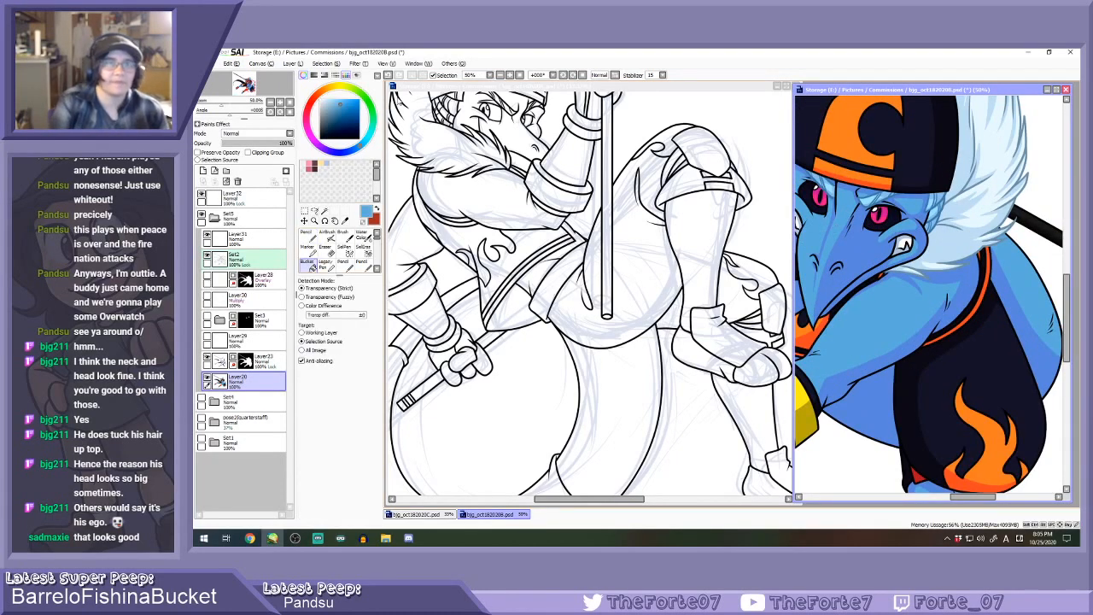
left_click(415, 88)
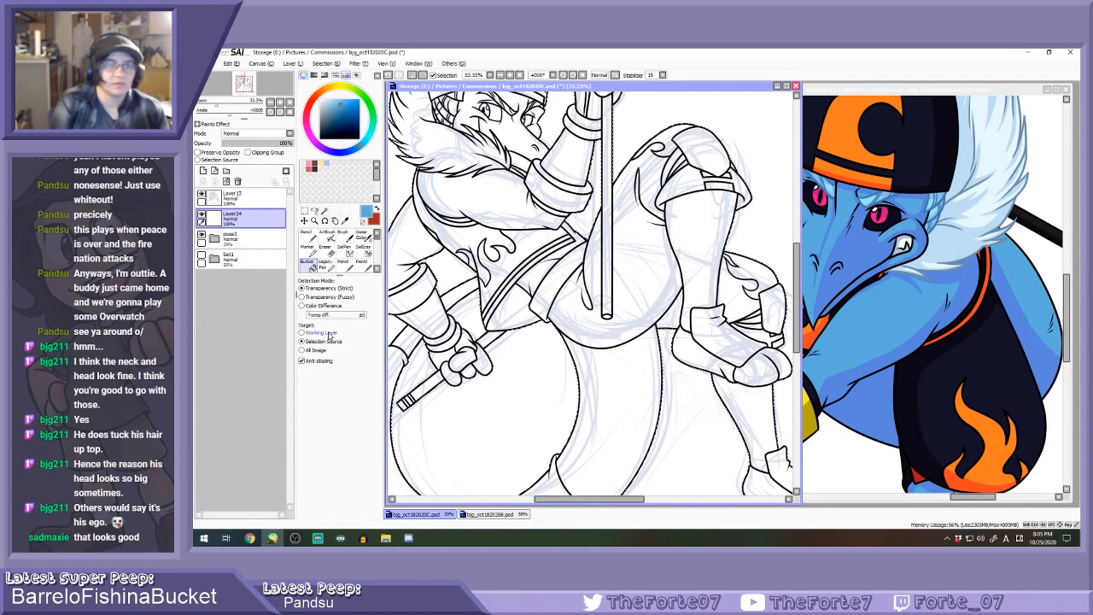
left_click(629, 281)
scroll(630, 282, "down", 2)
left_click_drag(630, 282, 643, 300)
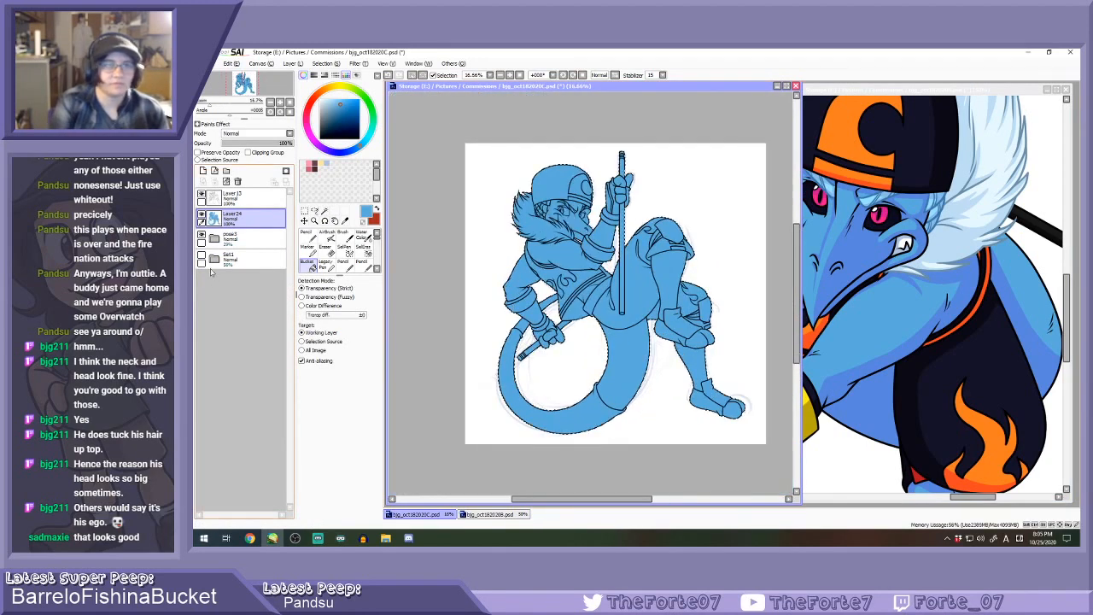
Hide the pose sketch folder, make the line art layer the selection source and return to the flat colour layer.
left_click(202, 235)
left_click(227, 197)
left_click(225, 161)
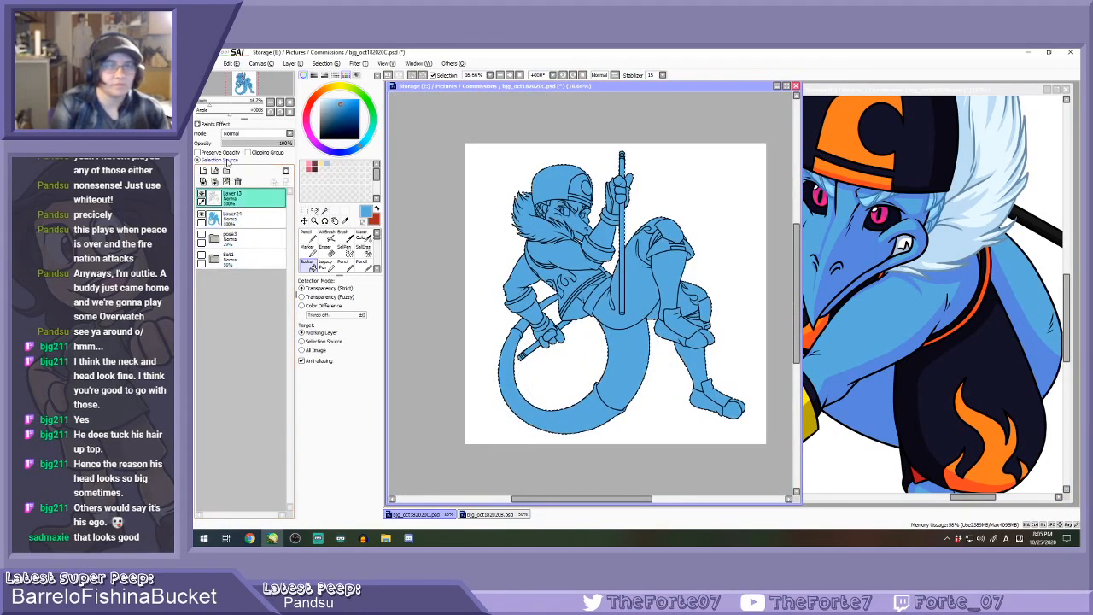
left_click(240, 220)
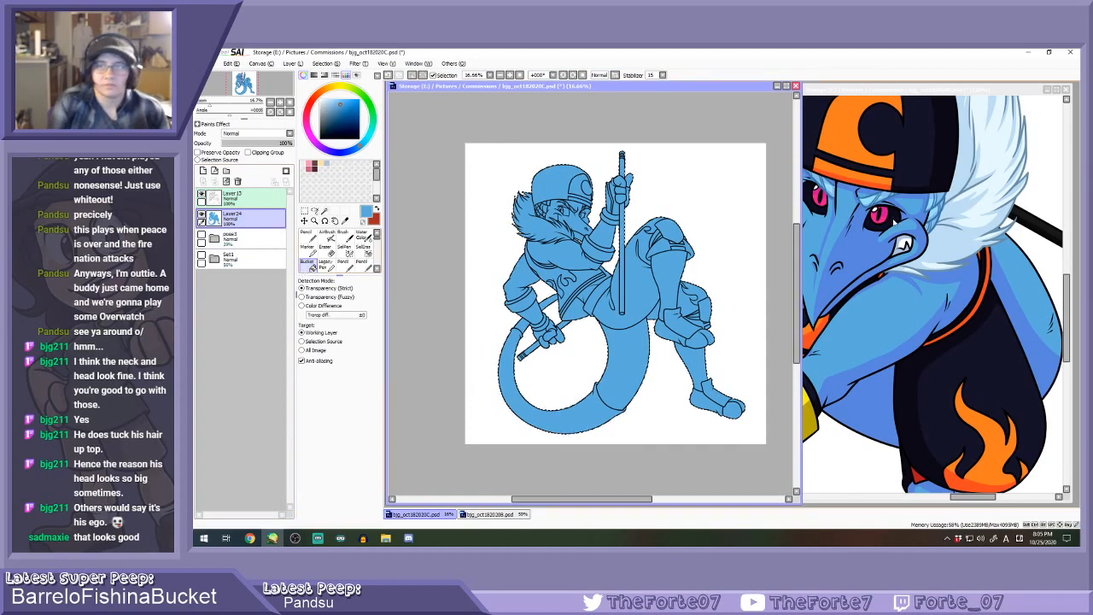
Target the selection source with the Bucket, then fill the eyes with the hat's dark navy and their highlights with white.
right_click(924, 171)
left_click(309, 341)
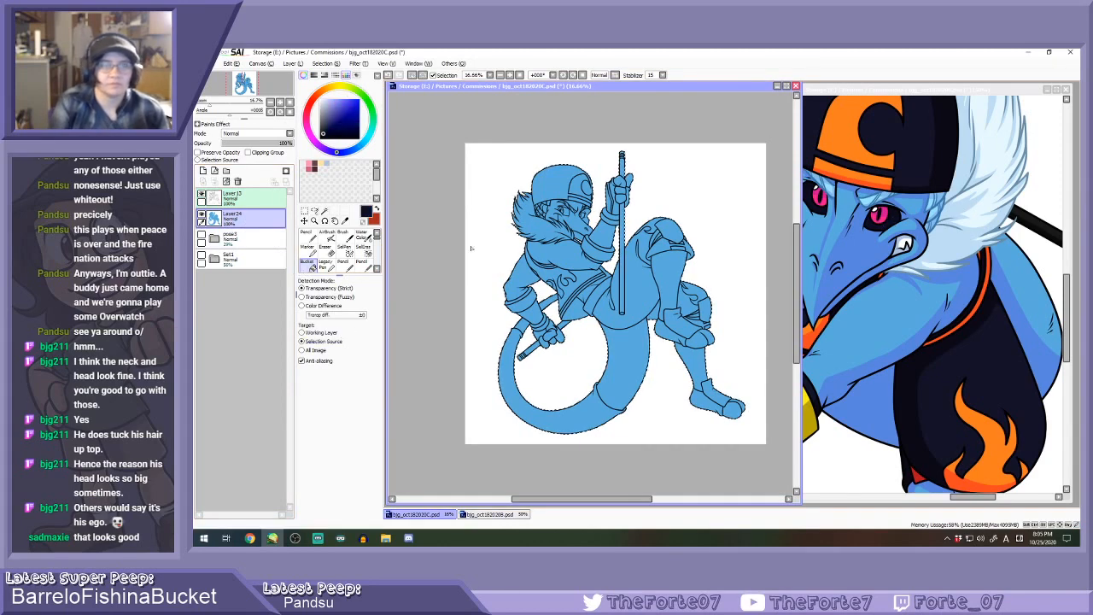
scroll(560, 201, "up", 3)
scroll(611, 222, "up", 1)
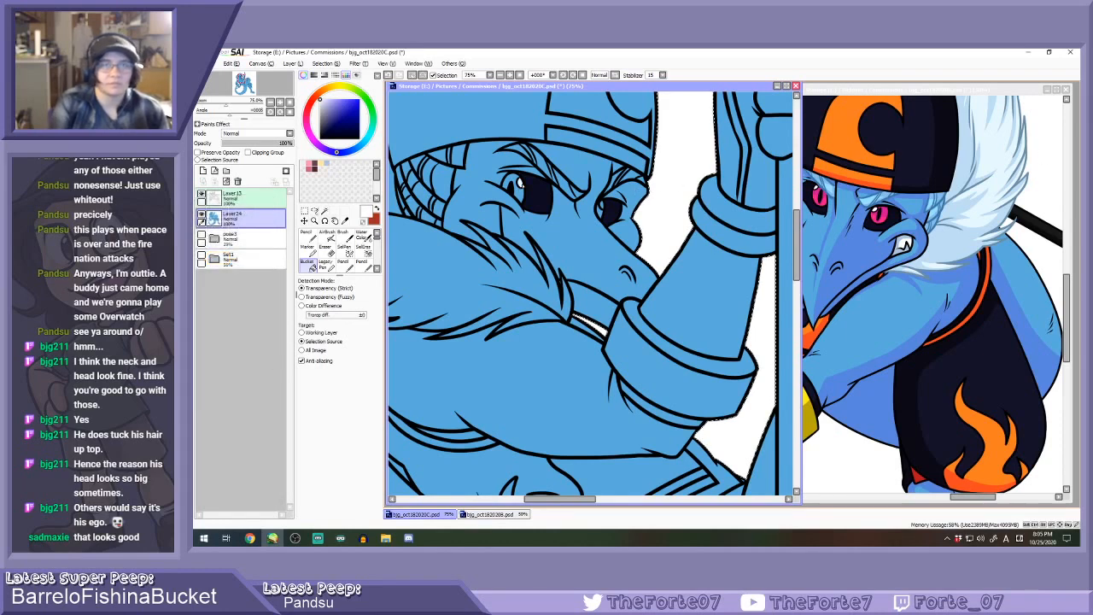
scroll(538, 205, "up", 3)
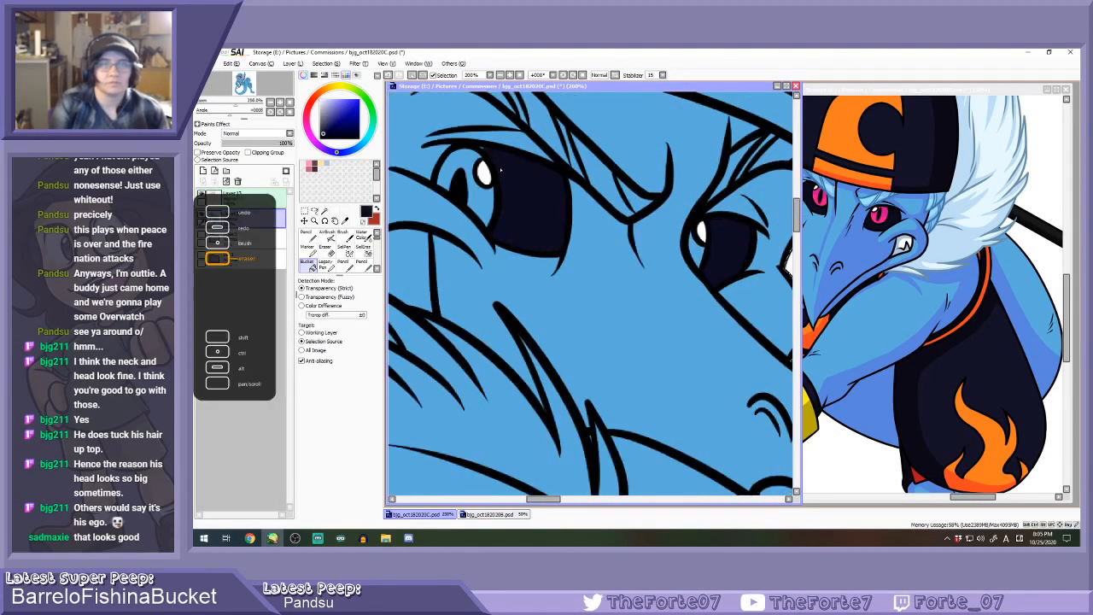
Fill both irises with the pink sampled from the reference character's eye.
key("n")
right_click(880, 216)
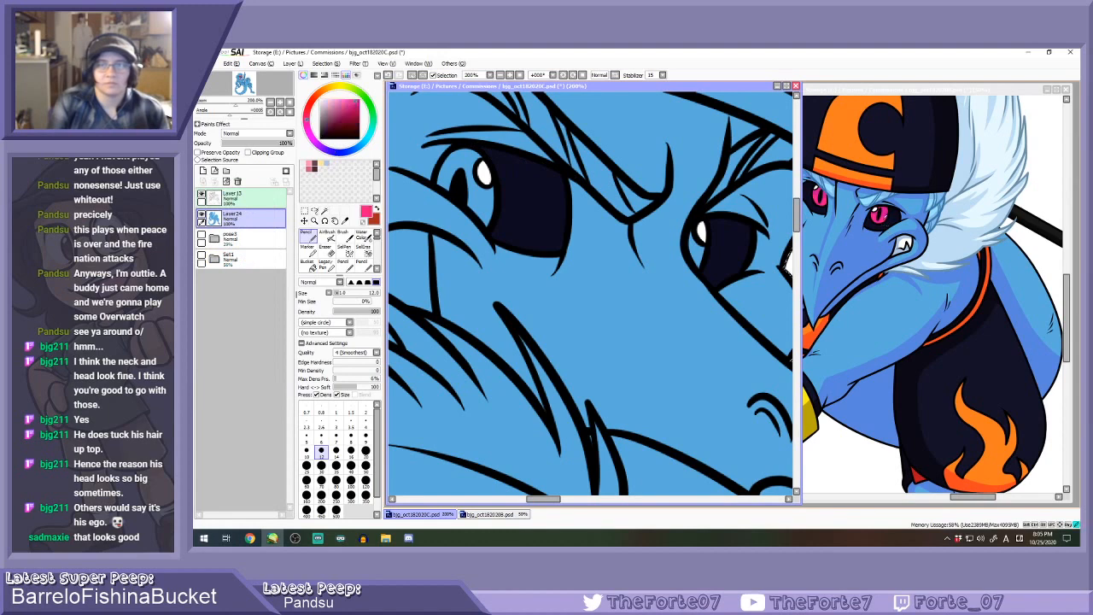
key("g")
left_click(479, 210)
left_click(696, 250)
key("n")
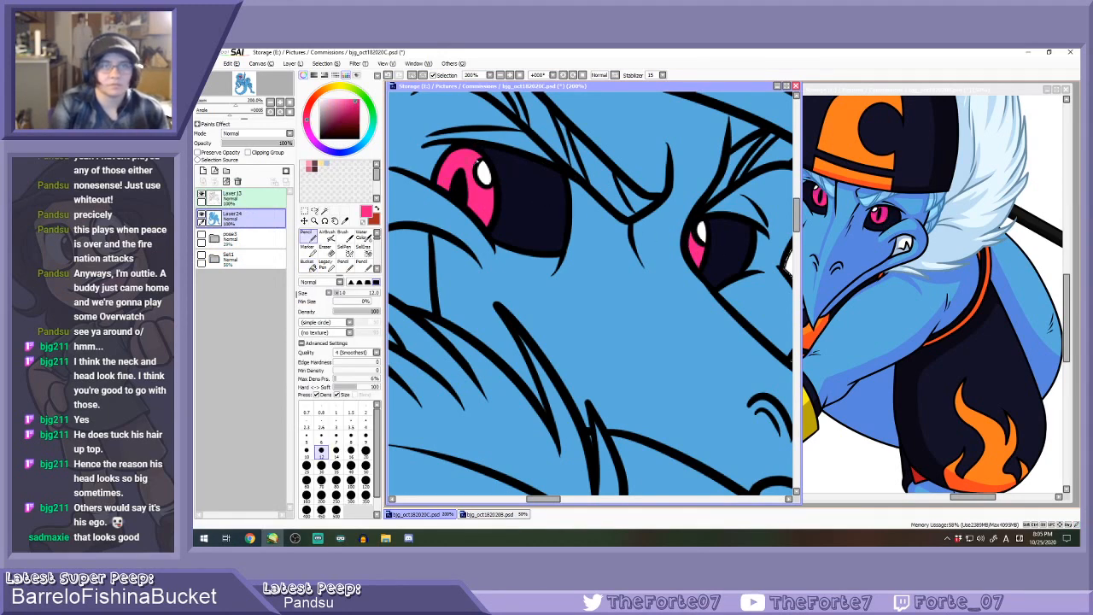
Fill the sections of the nearer eyebrow with the light blue sampled from the reference eyebrow.
scroll(452, 209, "down", 2)
key("g")
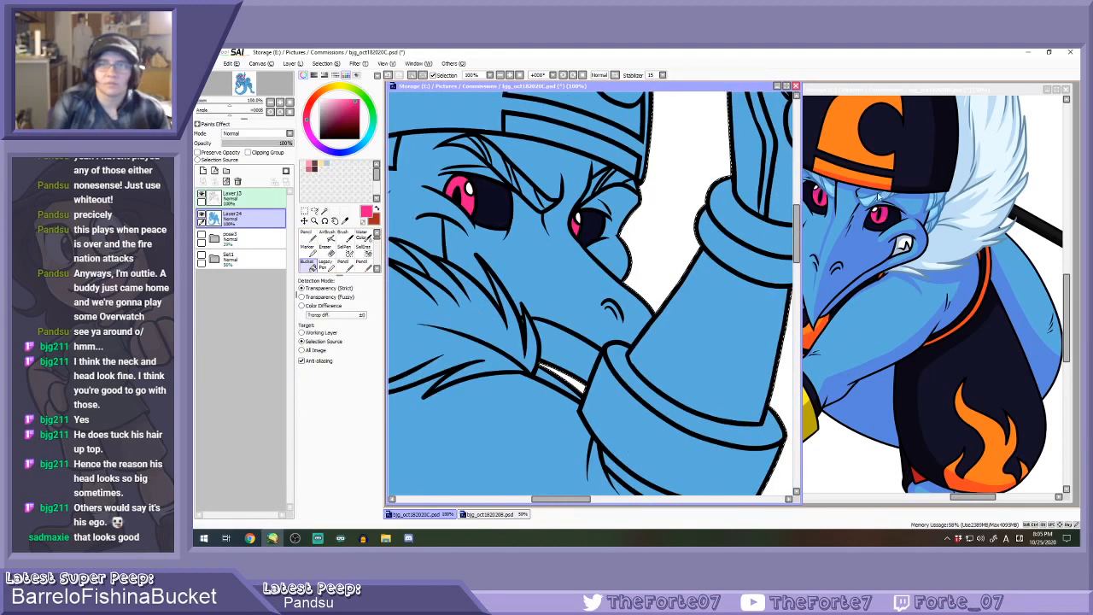
right_click(869, 203)
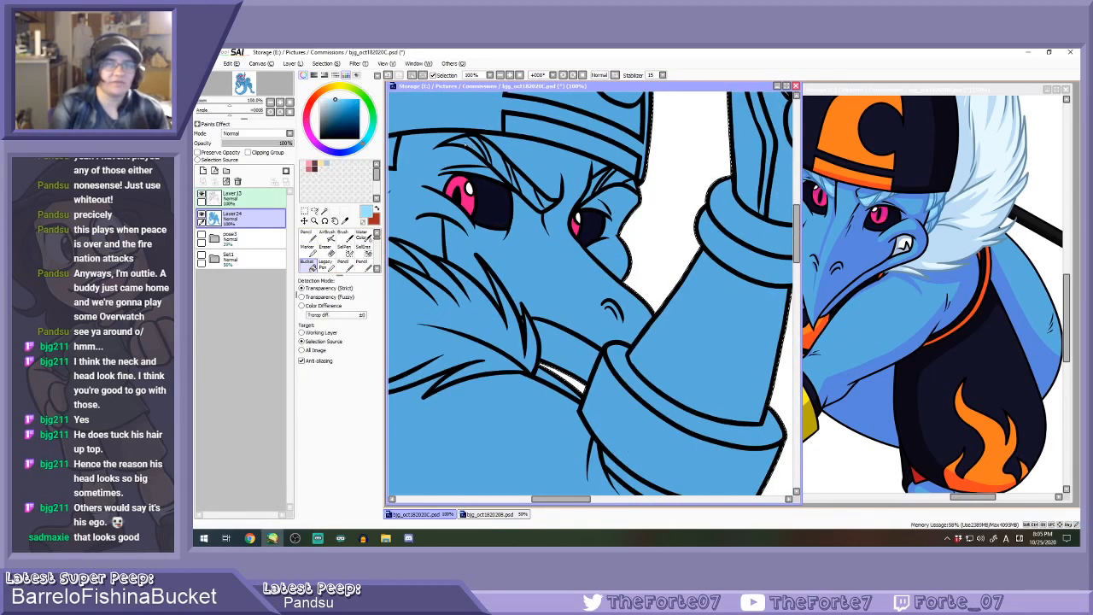
left_click(468, 146)
scroll(484, 153, "up", 1)
left_click(478, 145)
left_click(506, 171)
left_click(549, 208)
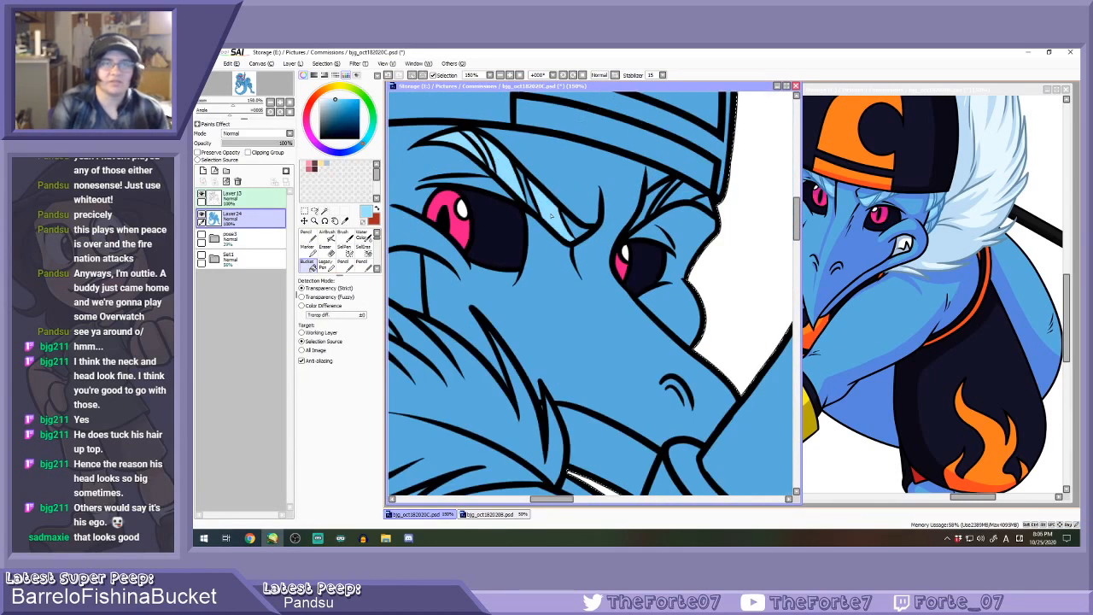
left_click(578, 229)
left_click(521, 192)
Paint the farther eyebrow light blue and touch up gaps in both eyebrows with the Pencil, adjusting its size as needed.
key("n")
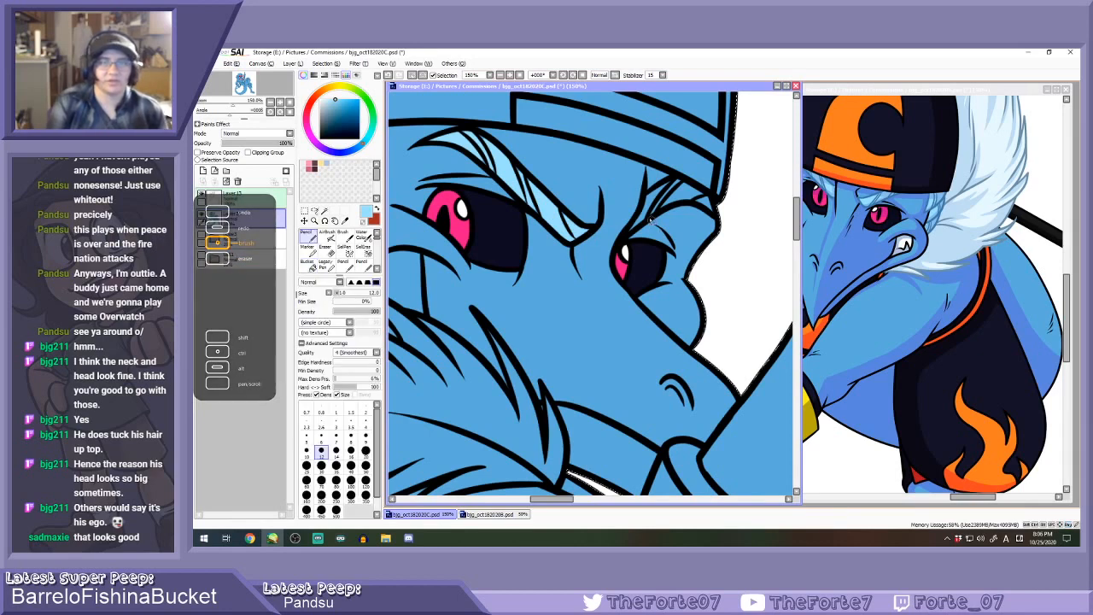
left_click(335, 465)
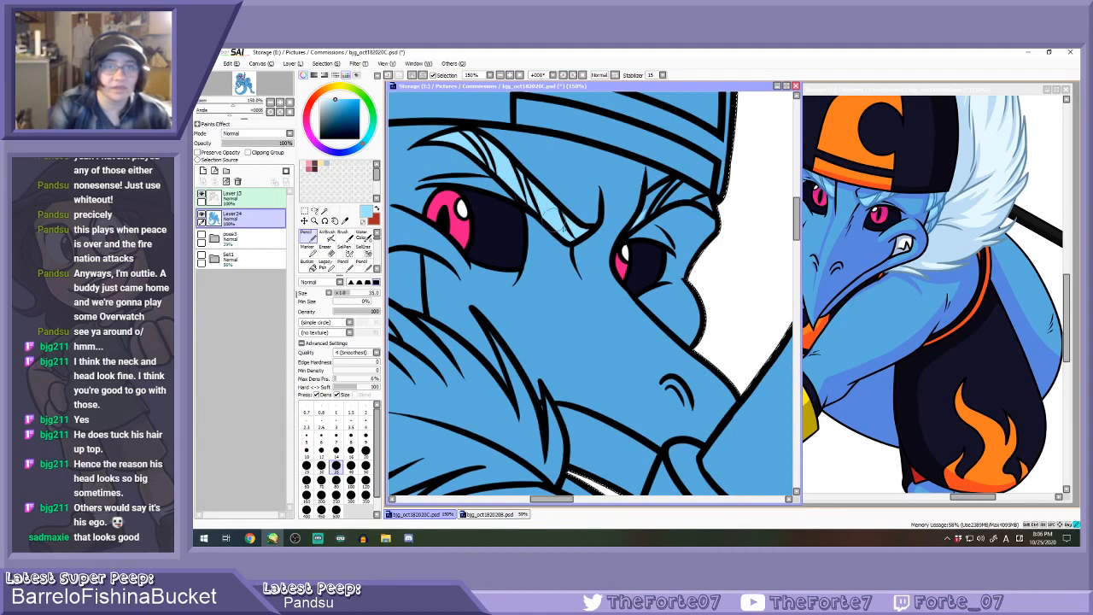
left_click_drag(645, 206, 636, 224)
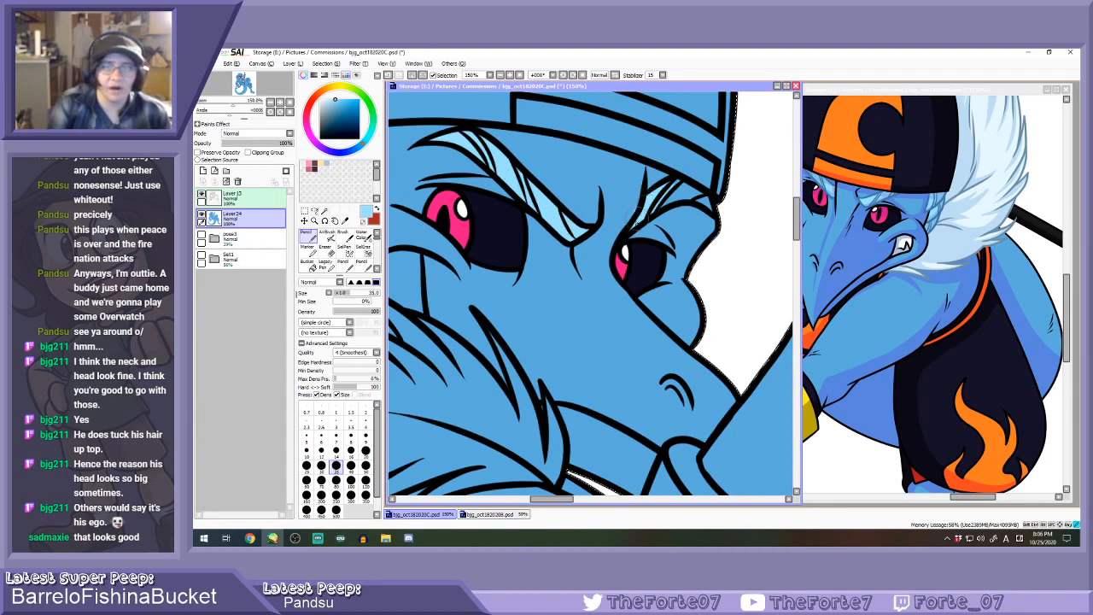
left_click(336, 450)
left_click(633, 215, "alt")
left_click(559, 219, "alt")
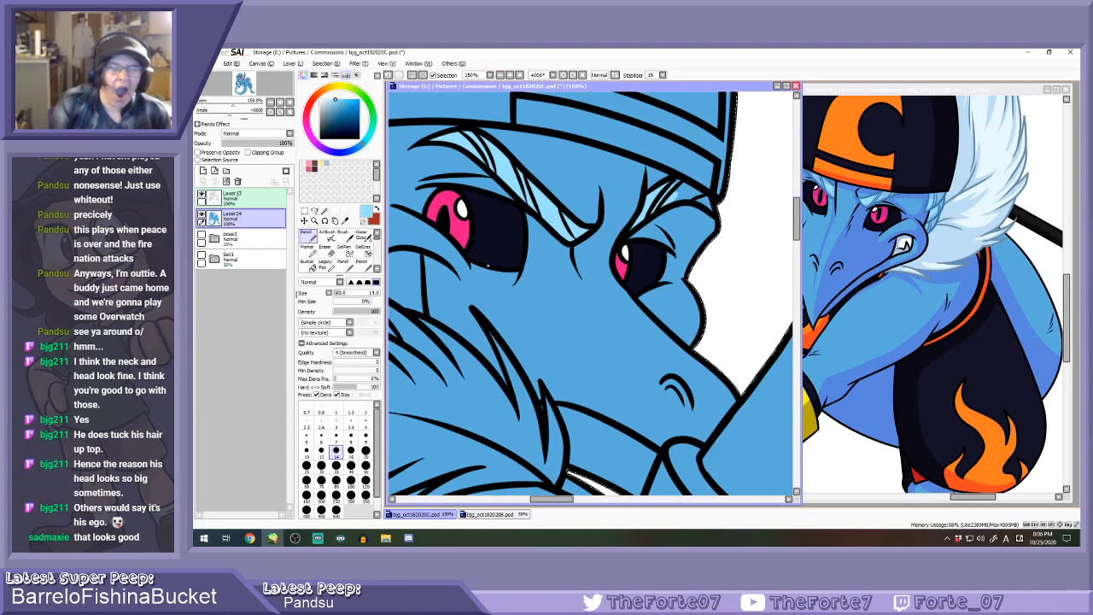
left_click(322, 467)
mouse_move(658, 202)
left_mouse_down()
mouse_move(678, 186)
mouse_move(673, 197)
mouse_move(713, 210)
mouse_move(705, 204)
left_mouse_up()
scroll(682, 217, "down", 2)
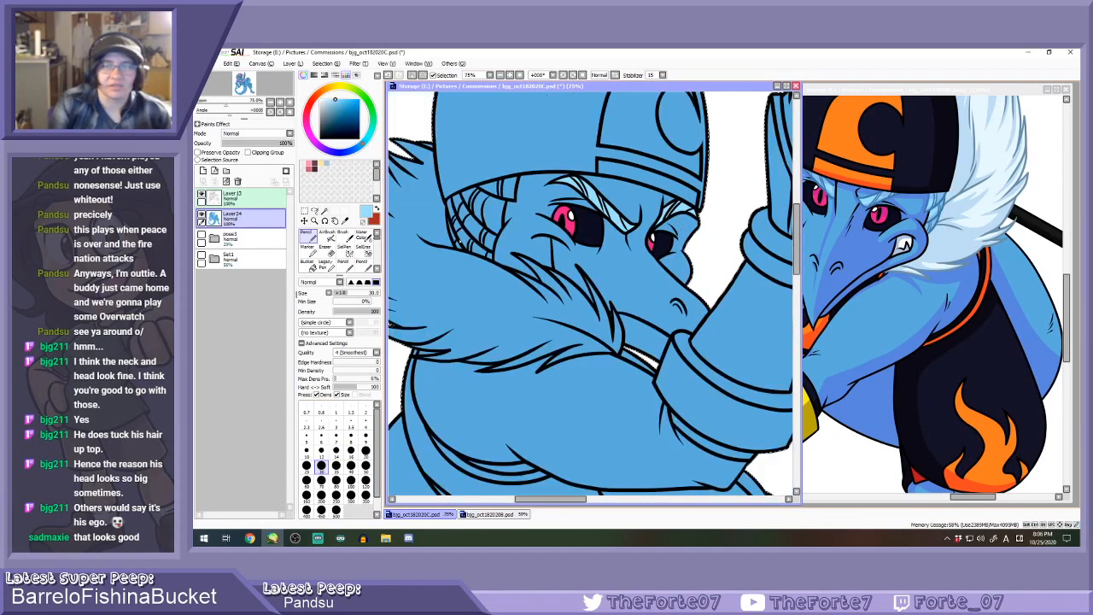
Colour the hair strands under the hat light blue, combining Bucket fills with Pencil strokes in the leftover sections.
left_click(309, 264)
key("ctrl+plus")
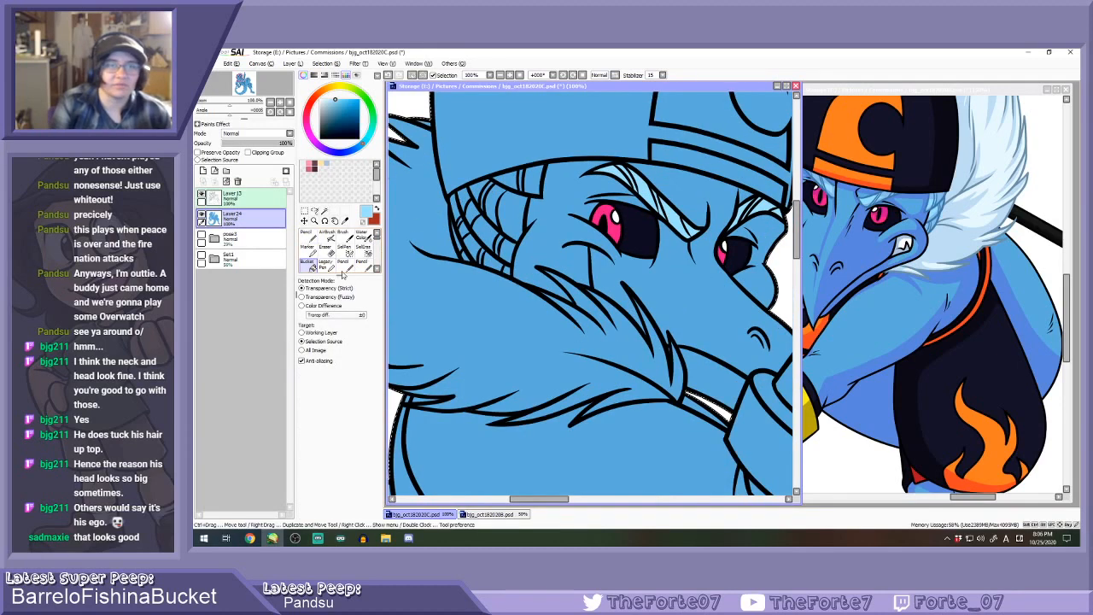
left_click(464, 200)
left_click(479, 191)
left_click(505, 180)
key("b")
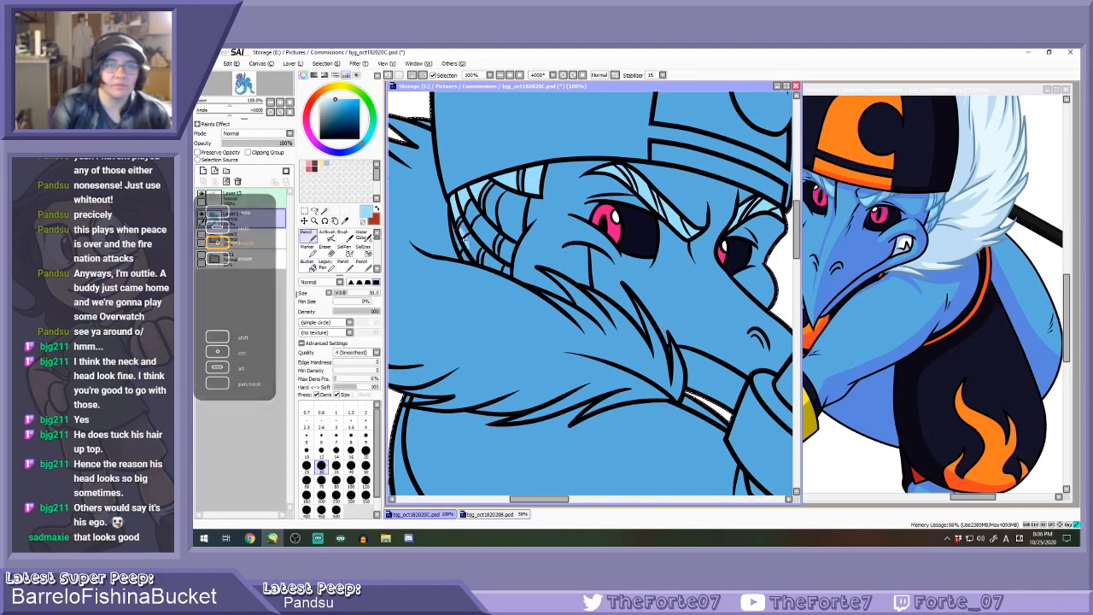
left_click_drag(475, 262, 506, 271)
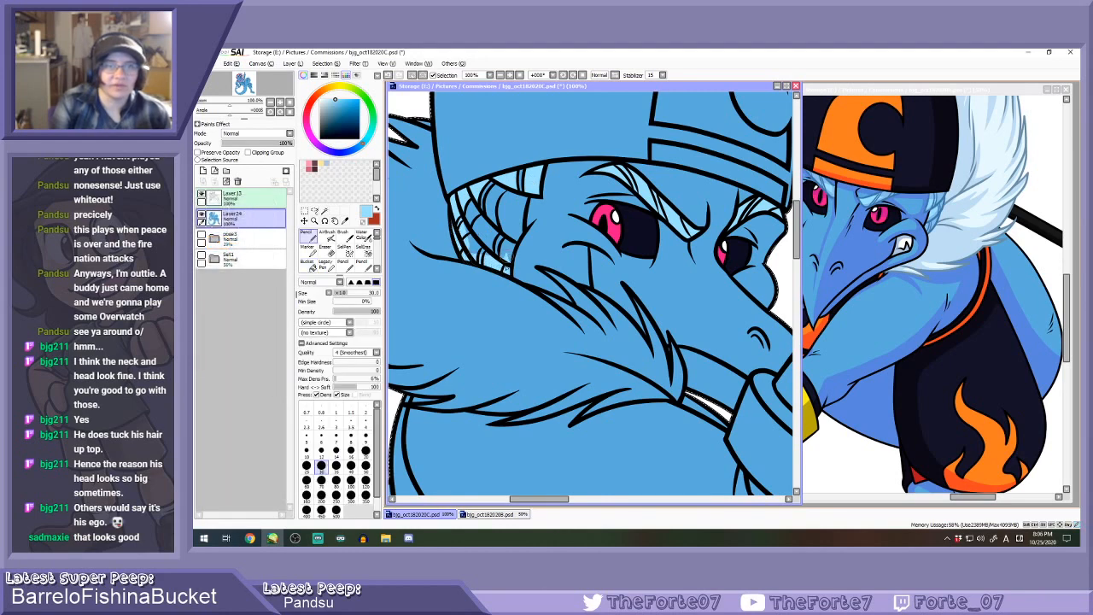
left_click_drag(516, 233, 512, 234)
left_click_drag(502, 194, 489, 241)
left_click_drag(471, 205, 487, 249)
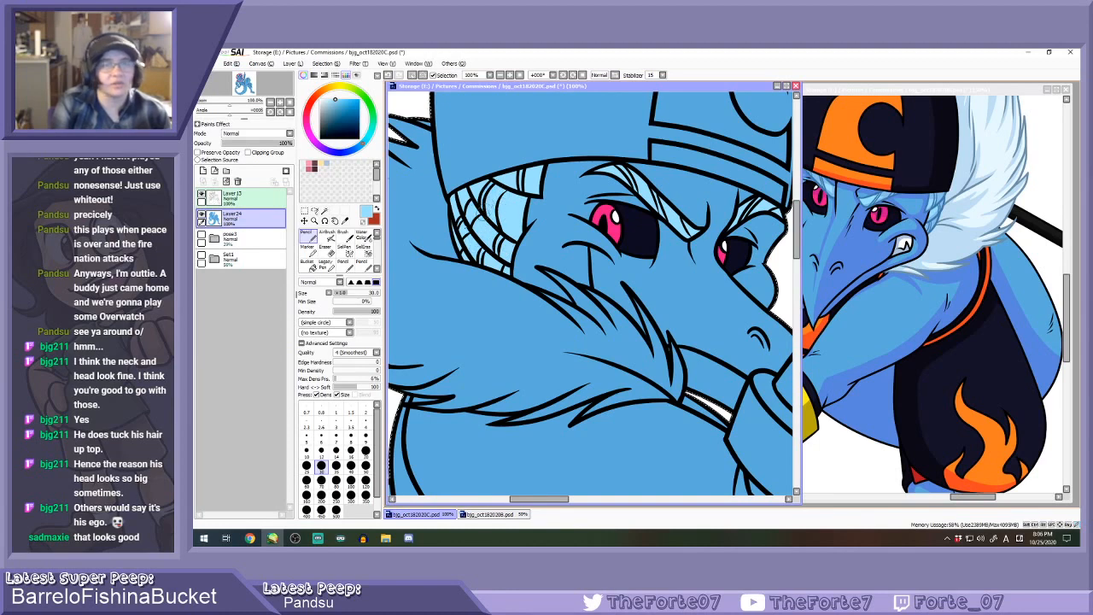
Fill the hat's front emblem and band with orange and the rest of the hat with dark navy, matching the reference.
scroll(439, 230, "down", 2)
left_click(310, 265)
left_click(573, 198)
right_click(888, 135)
left_click(531, 152)
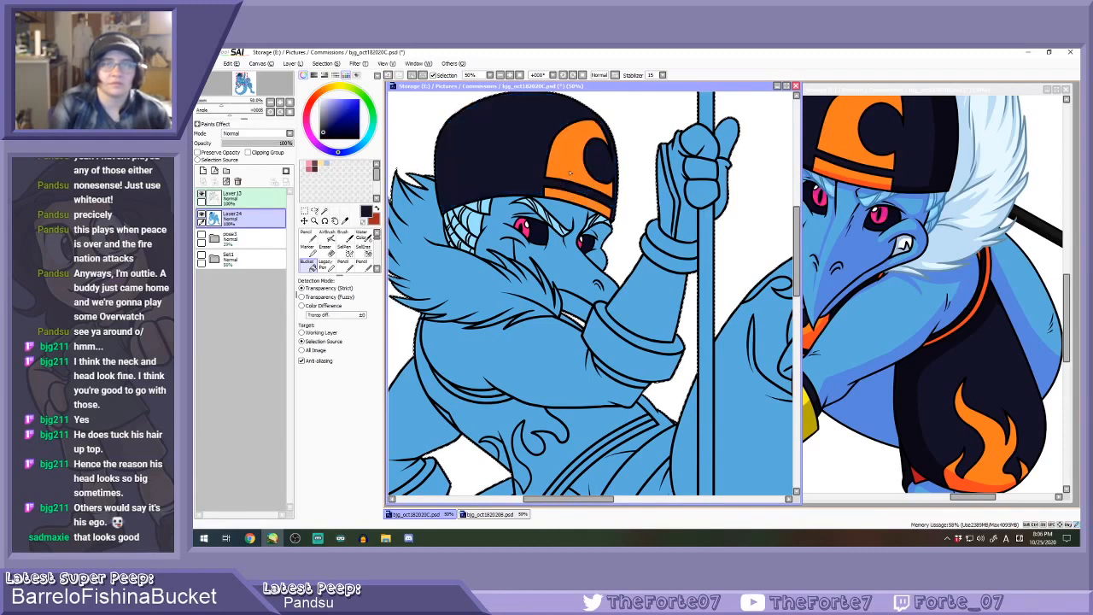
Fill the fur collar with the pale blue-white sampled from the reference's white hair and touch up leftover gaps with the Pencil.
left_click(987, 168, "alt")
left_click(509, 298)
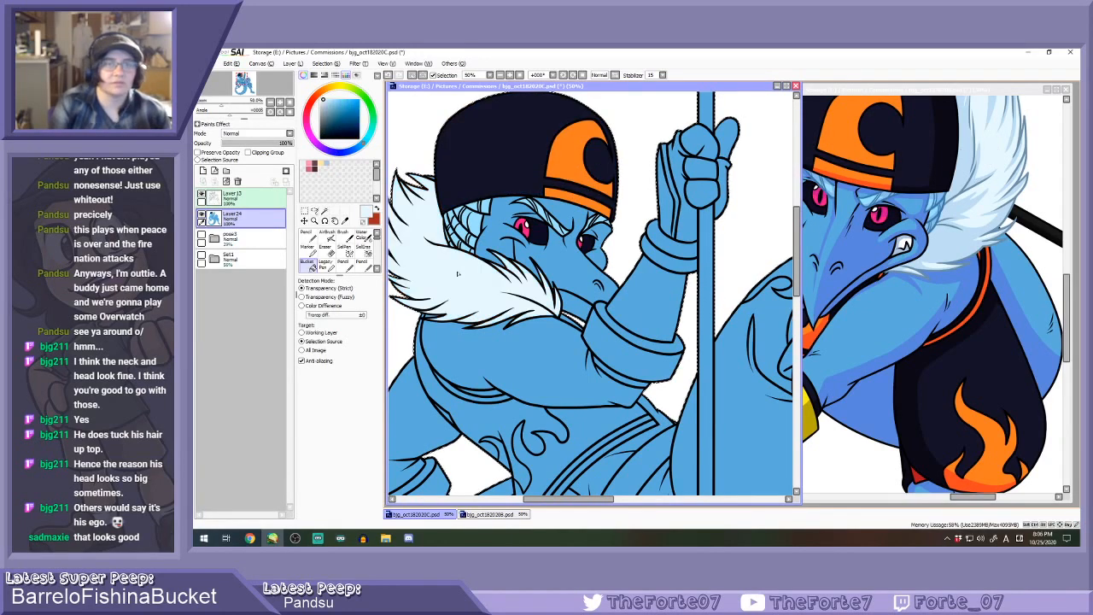
scroll(509, 299, "up", 2)
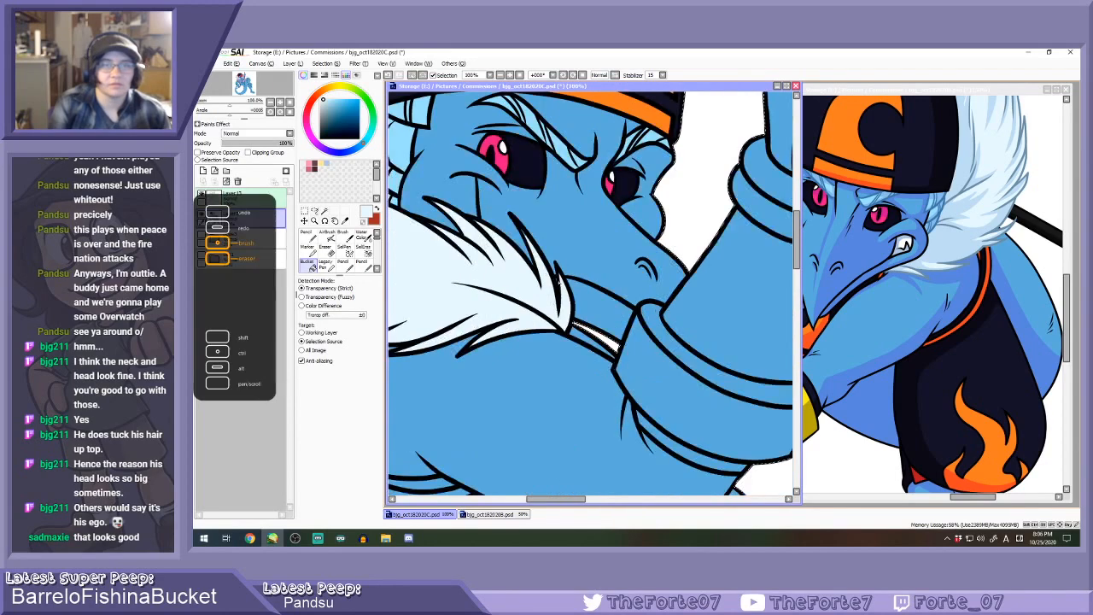
key("n")
scroll(557, 272, "up", 1)
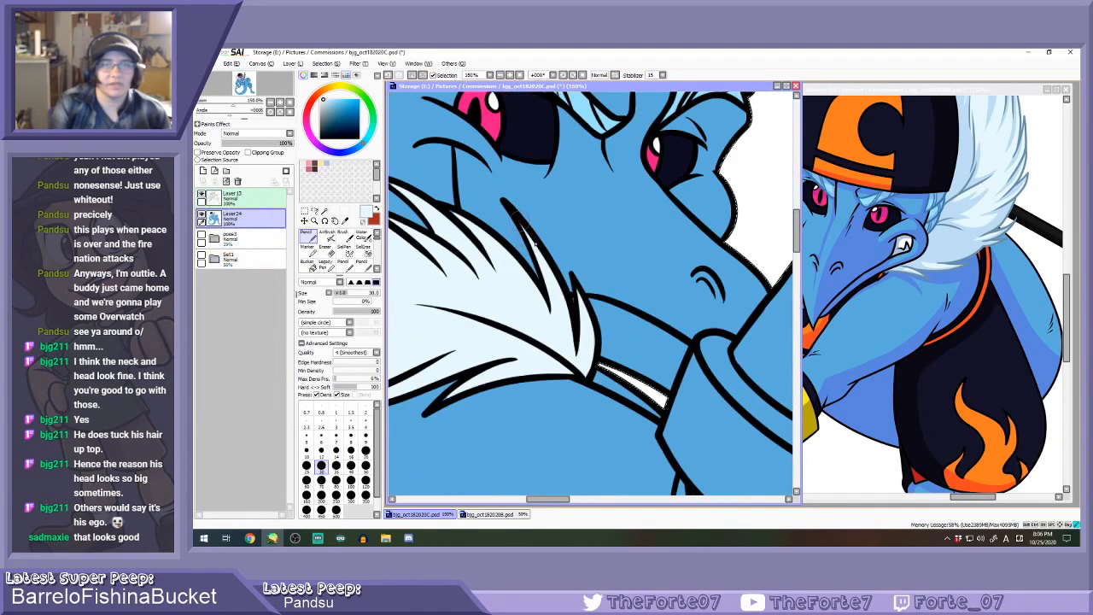
scroll(468, 162, "down", 3)
scroll(468, 162, "up", 1)
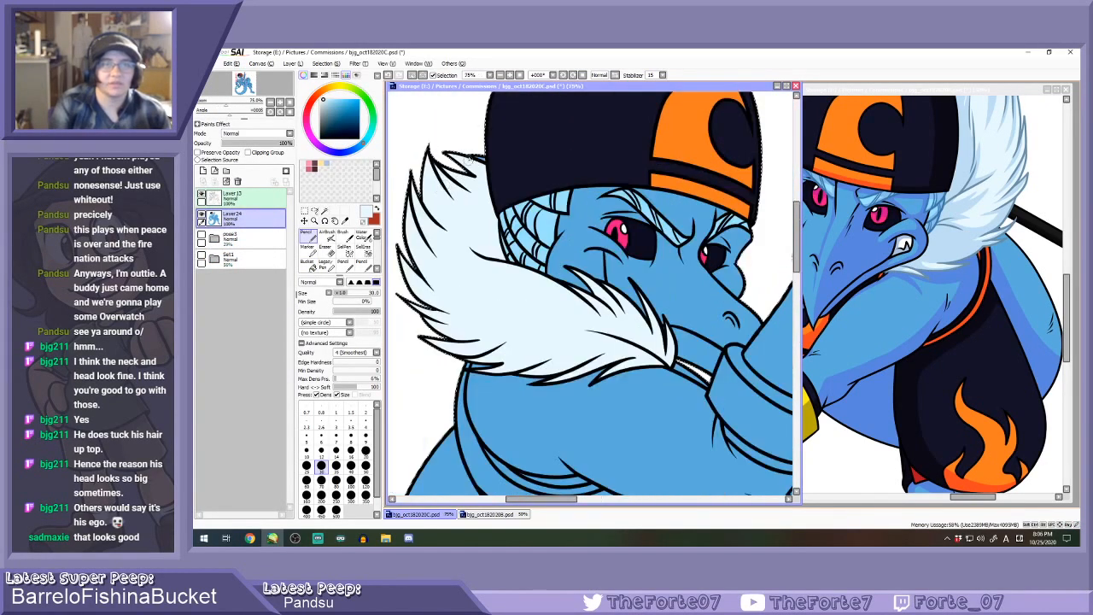
scroll(587, 289, "up", 1)
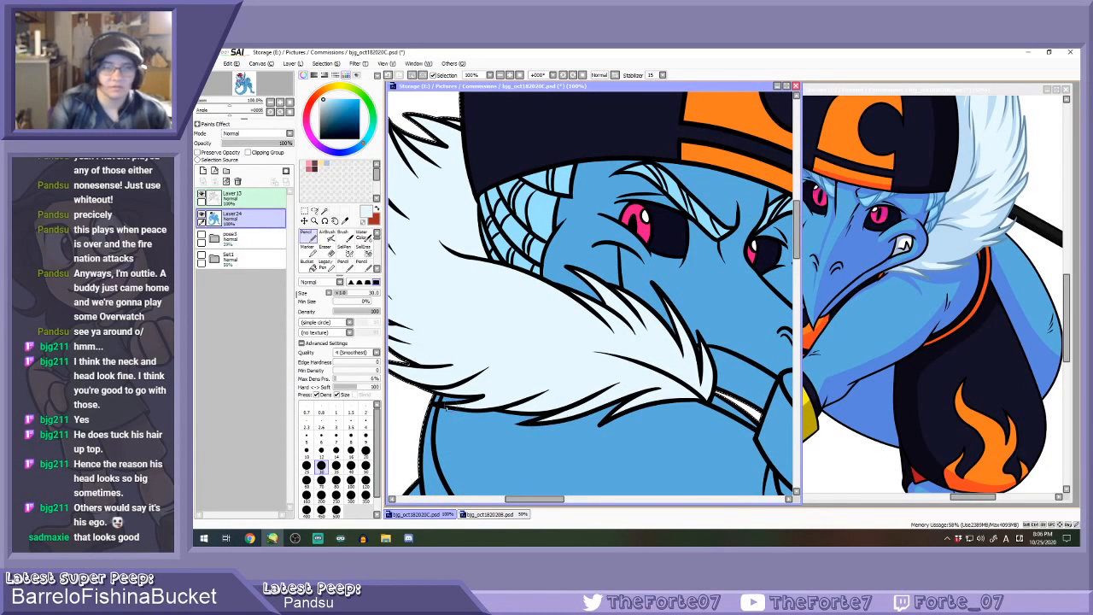
scroll(523, 339, "down", 2)
scroll(443, 332, "up", 2)
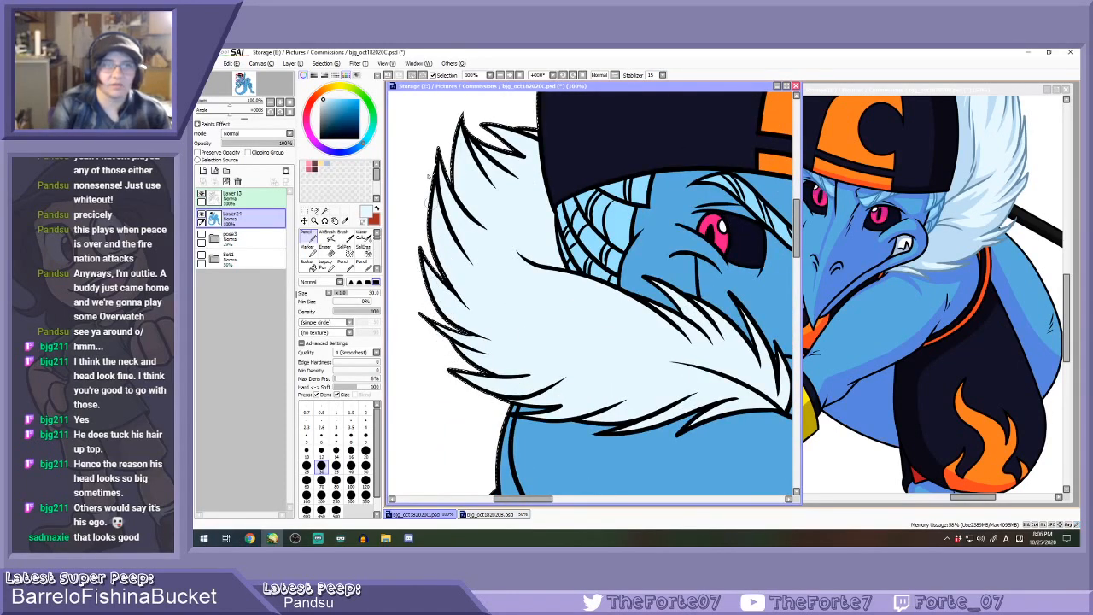
scroll(438, 211, "down", 3)
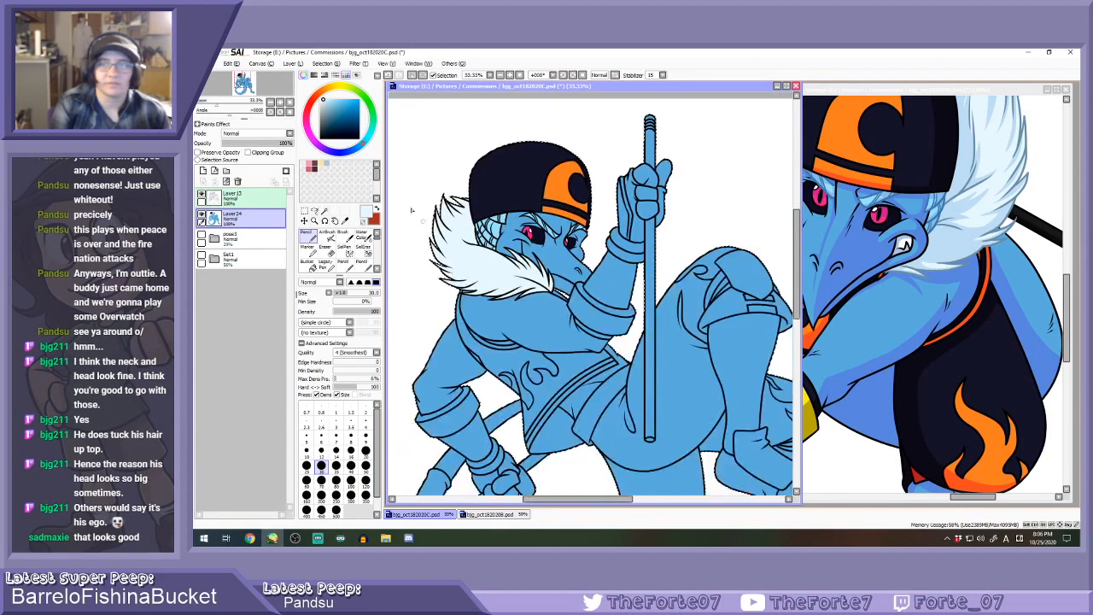
Sample dark grey from the reference staff and fill the upright staff with it, including the sections above the hand.
left_click(308, 266)
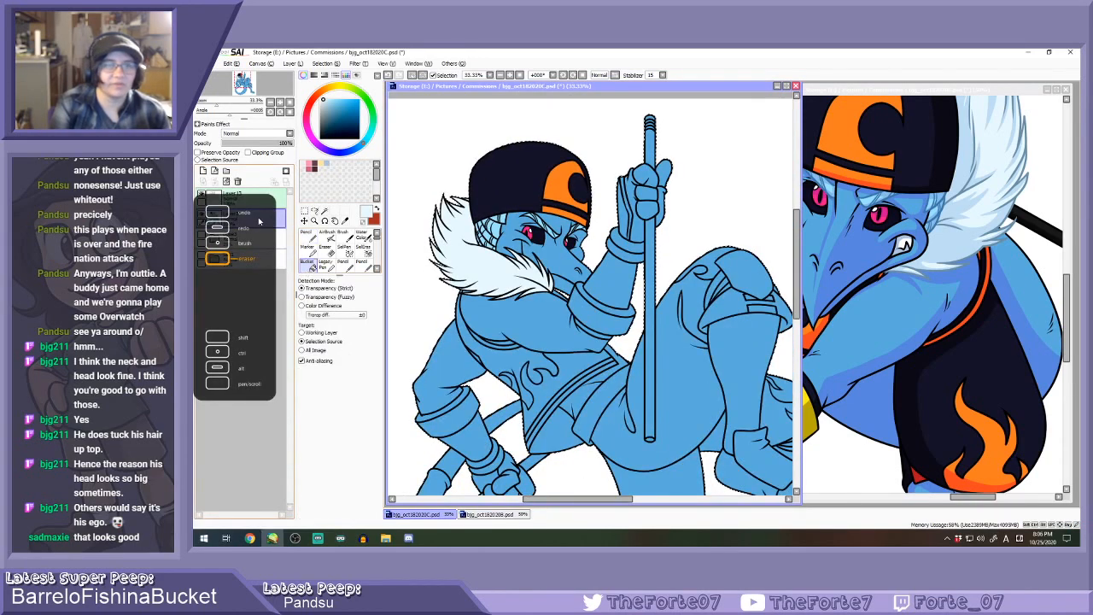
left_click(1037, 184)
scroll(1037, 184, "down", 3)
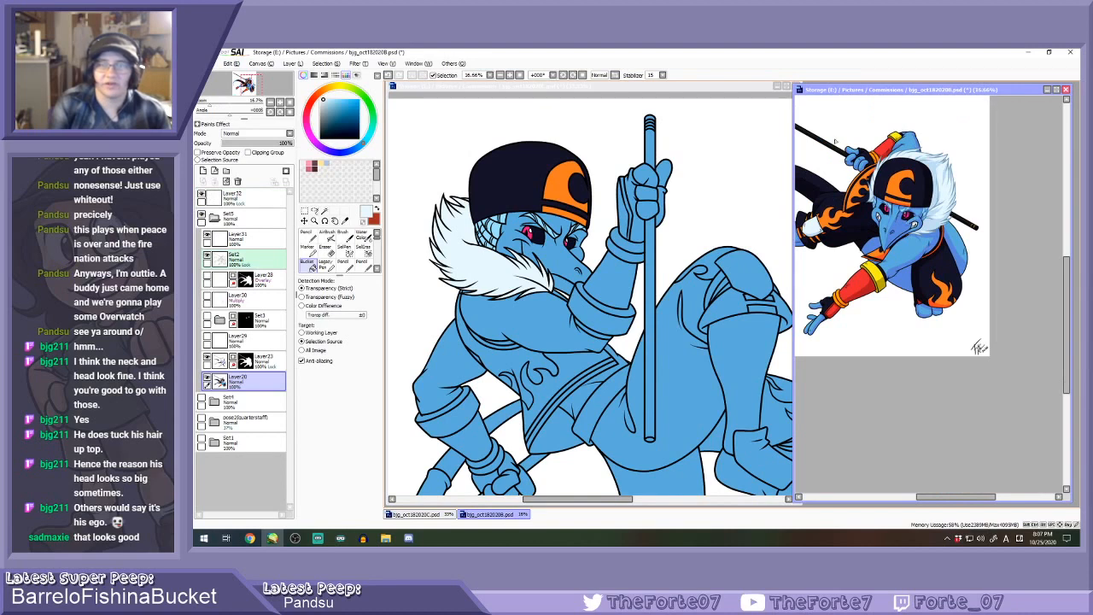
scroll(841, 145, "up", 4)
scroll(861, 169, "up", 2)
left_click(650, 232)
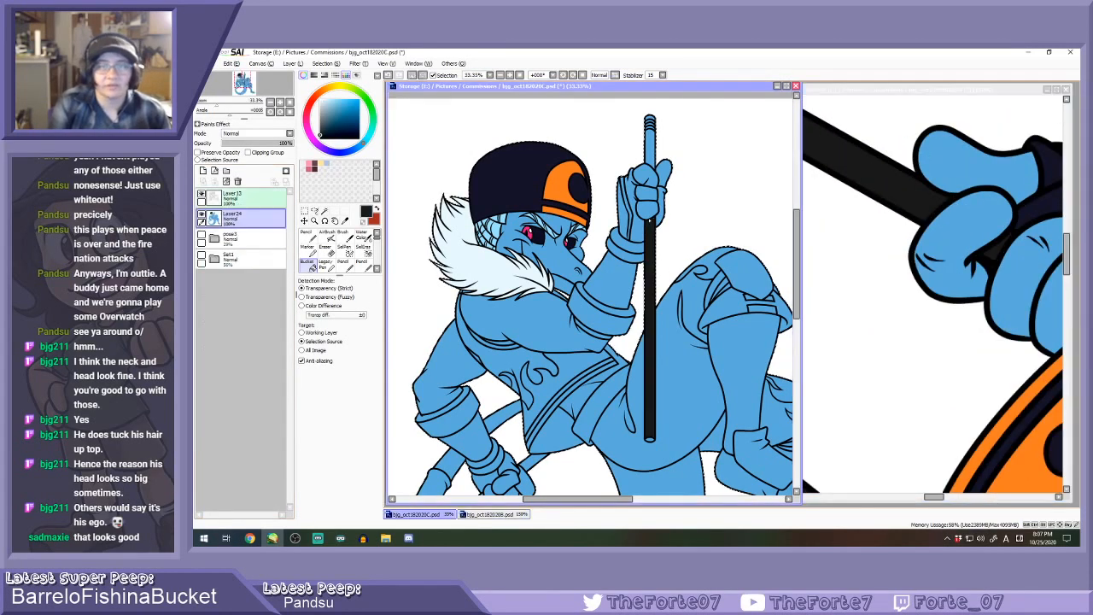
scroll(650, 444, "up", 3)
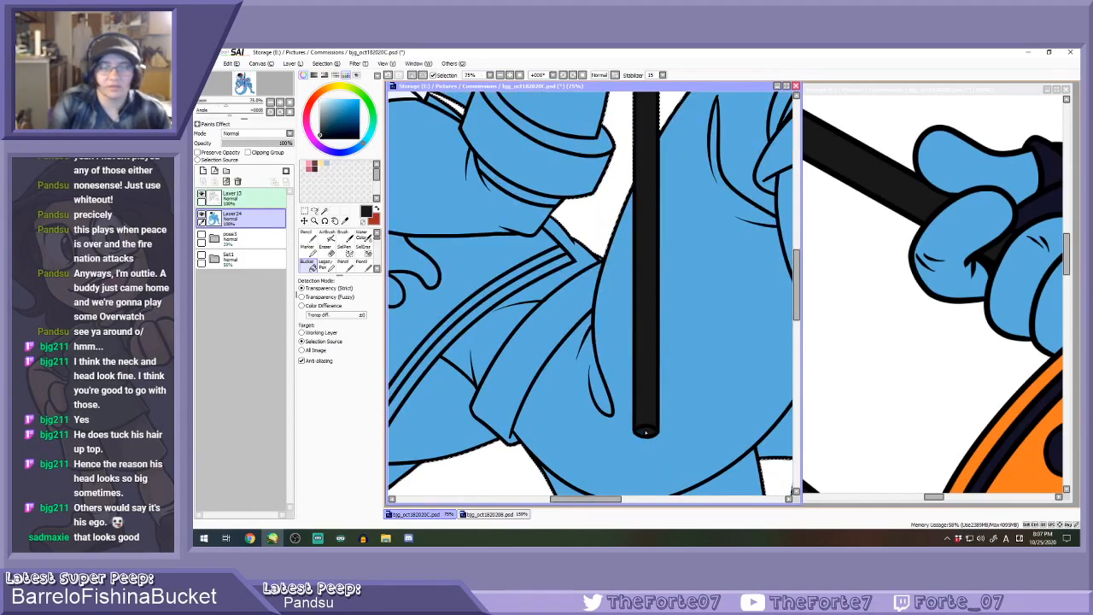
scroll(638, 433, "down", 3)
scroll(636, 188, "up", 5)
left_click(638, 165)
scroll(636, 134, "down", 3)
scroll(577, 327, "up", 4)
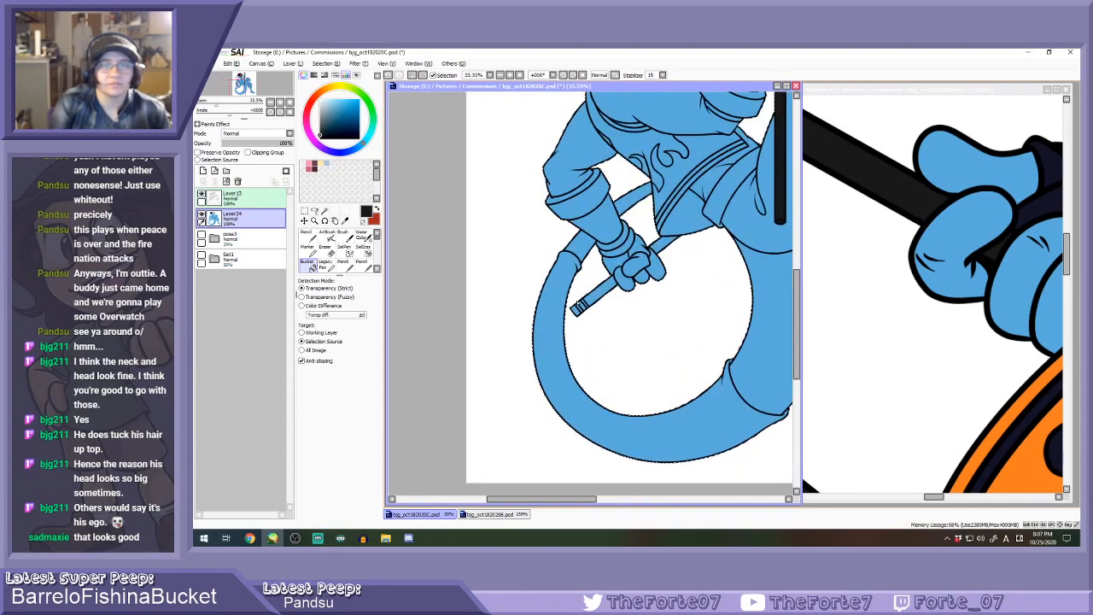
Fill the sections of the lower staff on both sides of the gripping hand with the same dark grey.
left_click(577, 325)
left_click(592, 305)
left_click(647, 264)
scroll(647, 264, "down", 4)
scroll(696, 231, "up", 2)
left_click(692, 231)
scroll(693, 234, "down", 2)
Sample the gold from the reference staff's rings and fill the ring bands at the ends of both staffs.
scroll(989, 247, "down", 5)
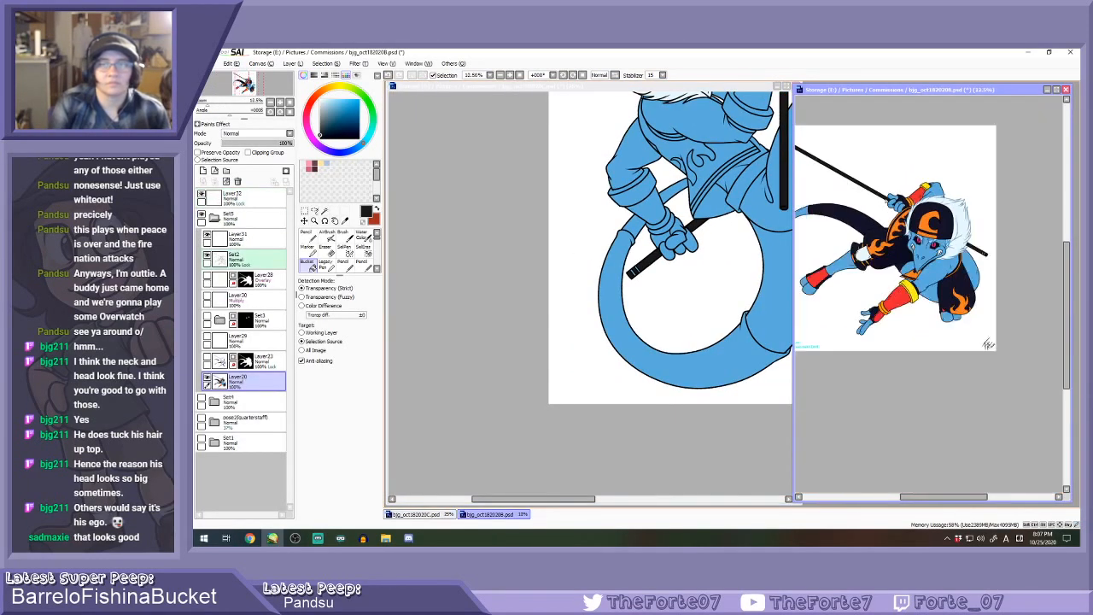
scroll(974, 244, "up", 8)
right_click(931, 221)
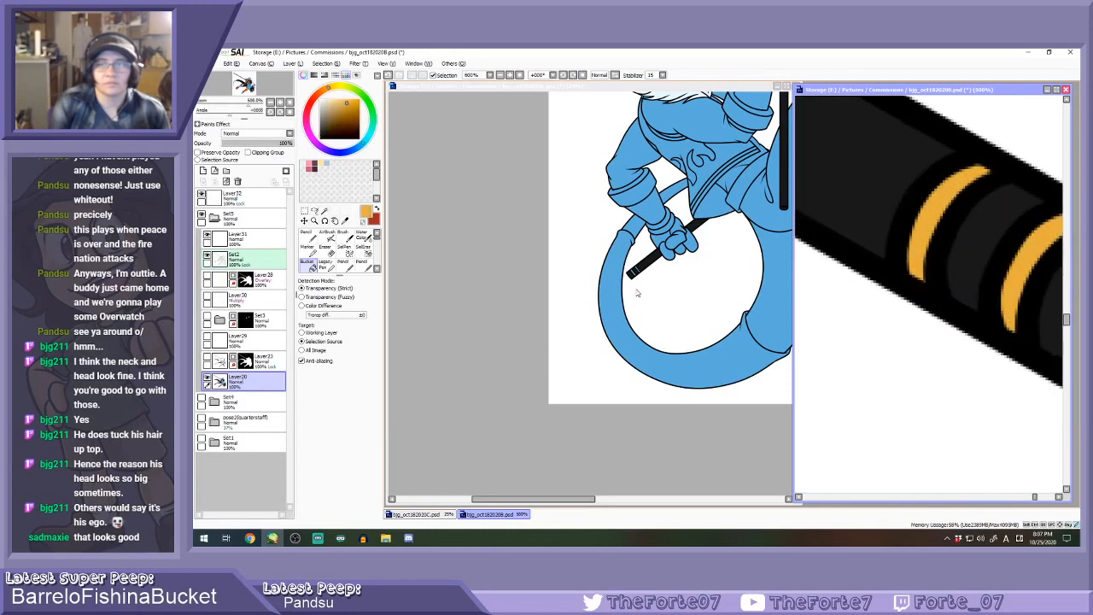
left_click(651, 294)
scroll(634, 274, "up", 5)
left_click(628, 272)
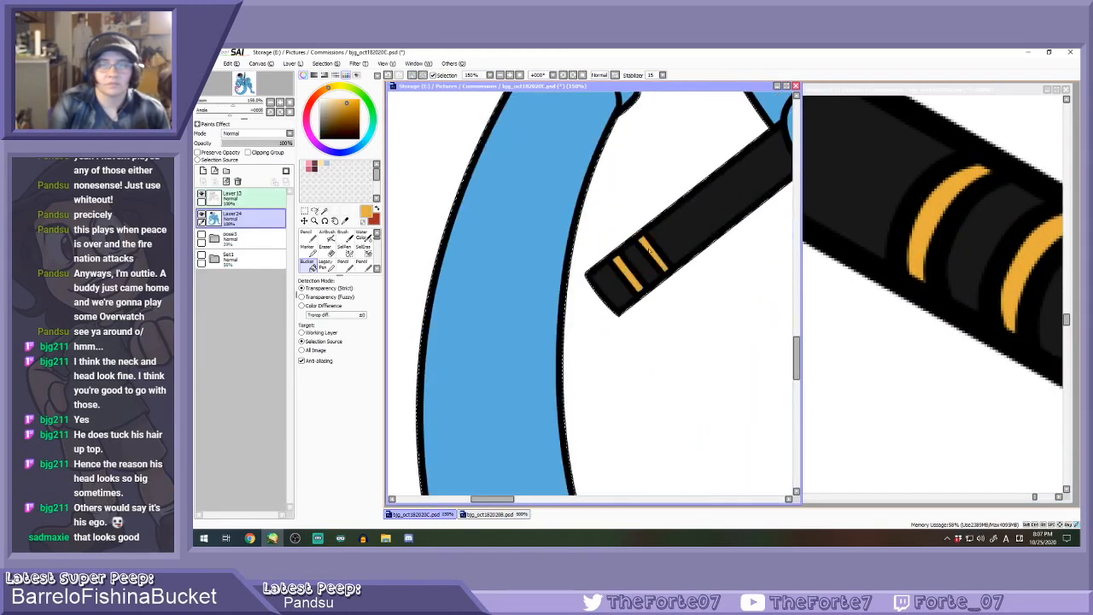
scroll(649, 248, "down", 5)
scroll(679, 163, "up", 3)
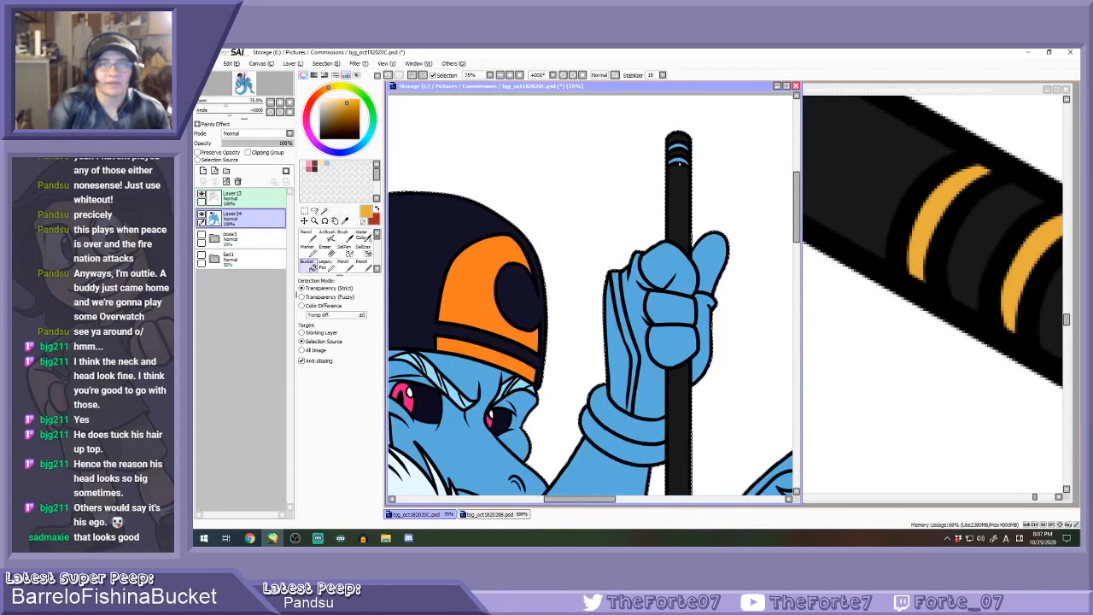
scroll(679, 162, "up", 1)
left_click(679, 135)
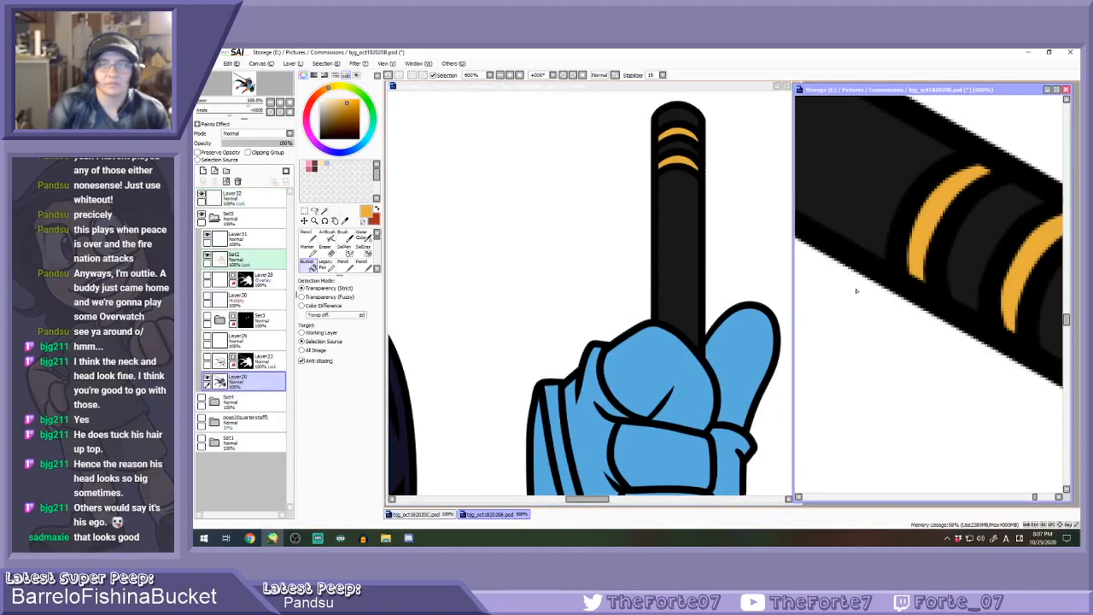
Fill the raised hand's glove with dark navy sampled from the reference clothing, leaving the fingers blue, and touch up gaps.
left_click(874, 215)
scroll(871, 240, "down", 8)
scroll(867, 259, "up", 2)
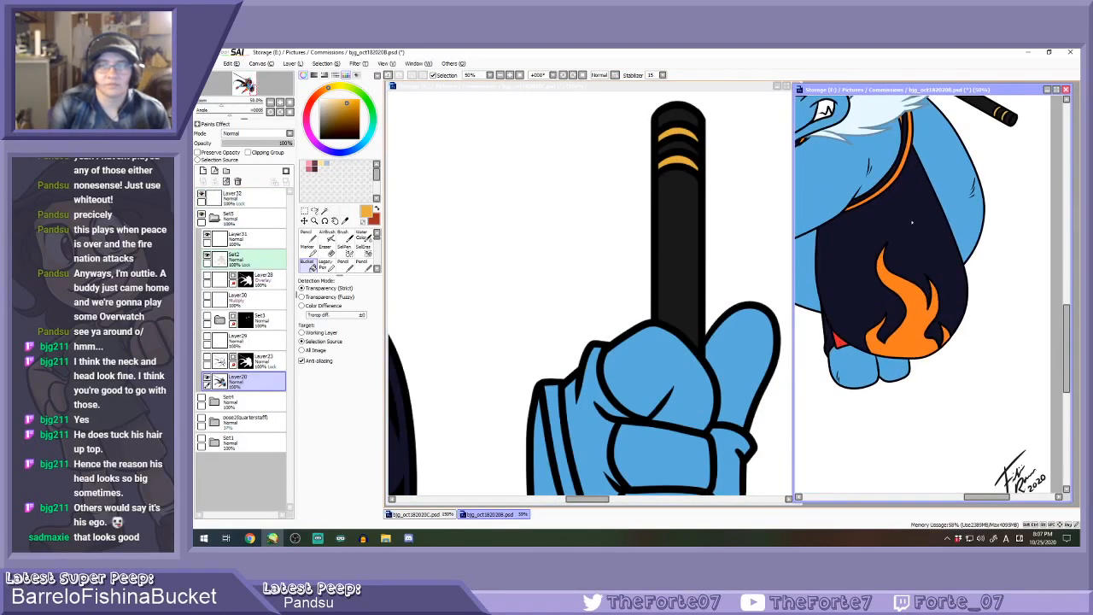
scroll(912, 223, "down", 6)
left_click(732, 264)
scroll(710, 210, "down", 2)
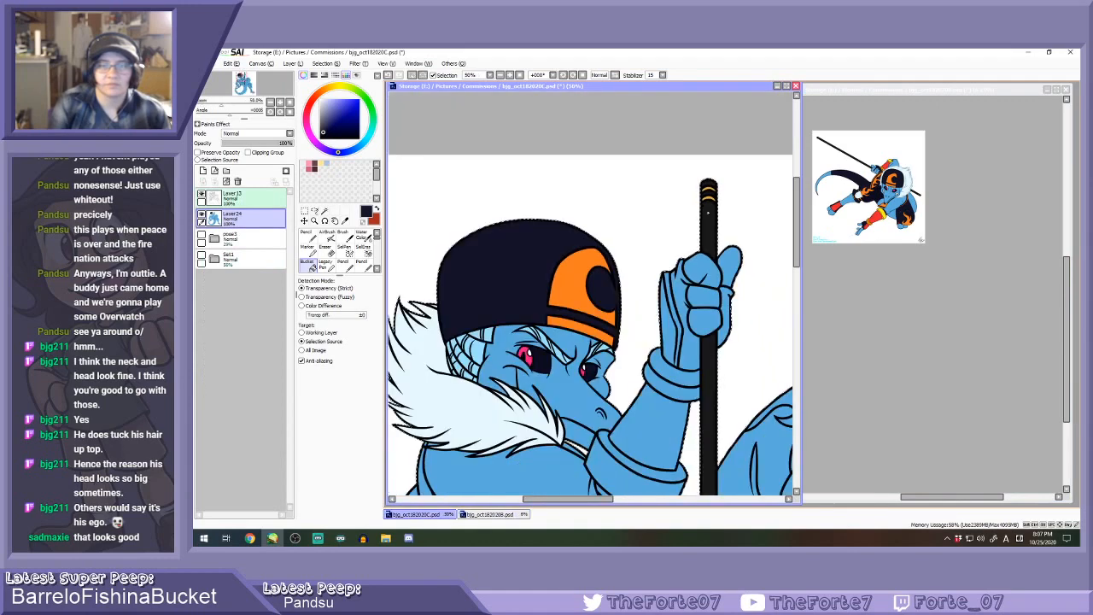
scroll(709, 210, "up", 2)
scroll(755, 229, "up", 1)
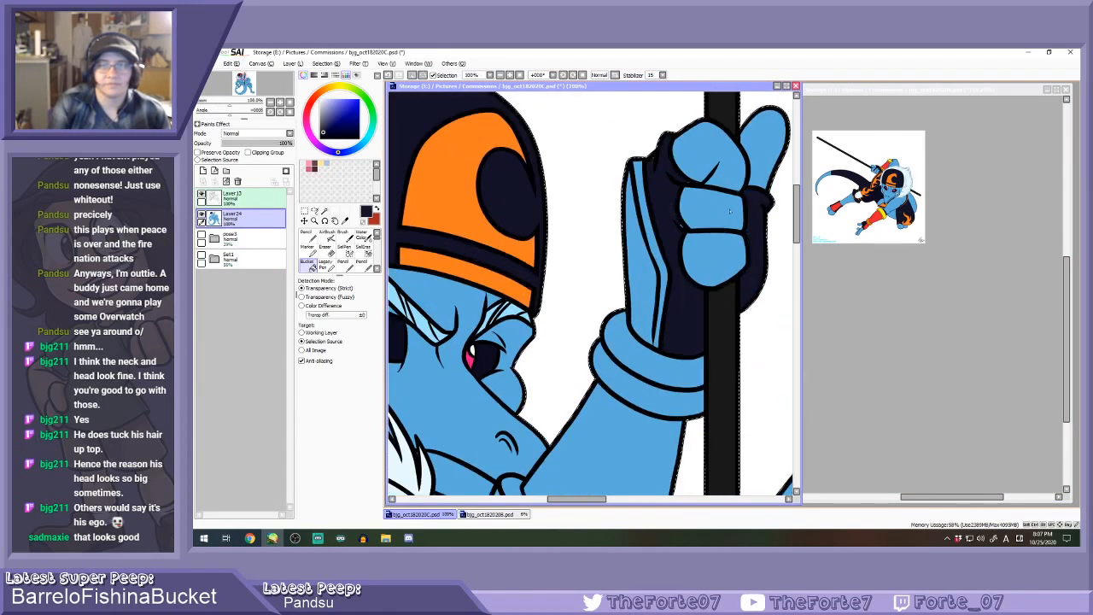
key("n")
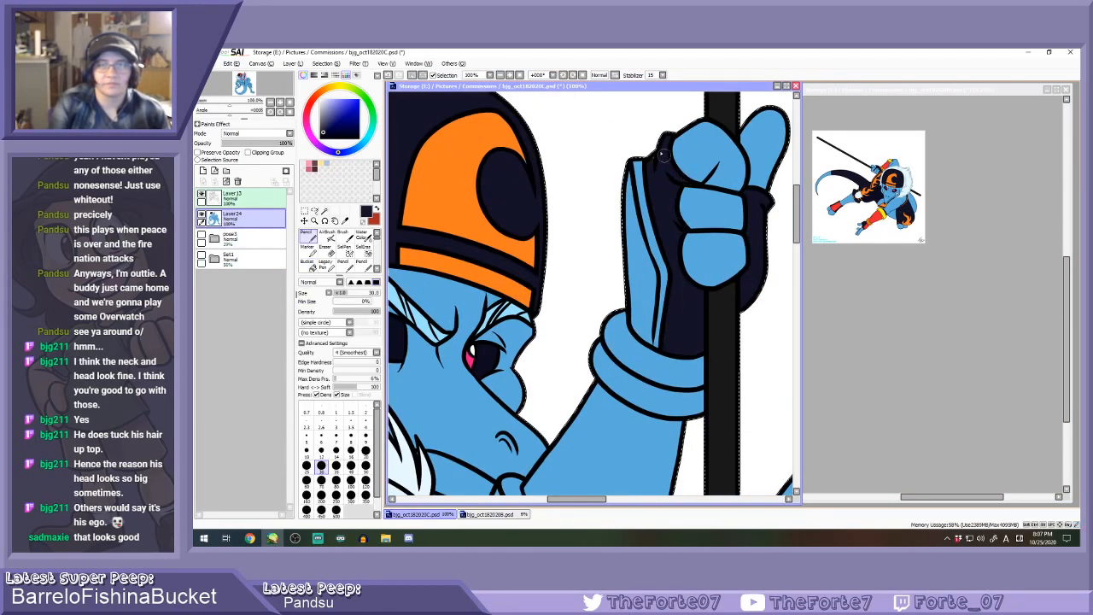
scroll(679, 197, "down", 1)
Fill the narrow strip beneath the raised arm's large cuff with dark navy and touch up its corners with the Pencil.
key("g")
scroll(689, 225, "down", 1)
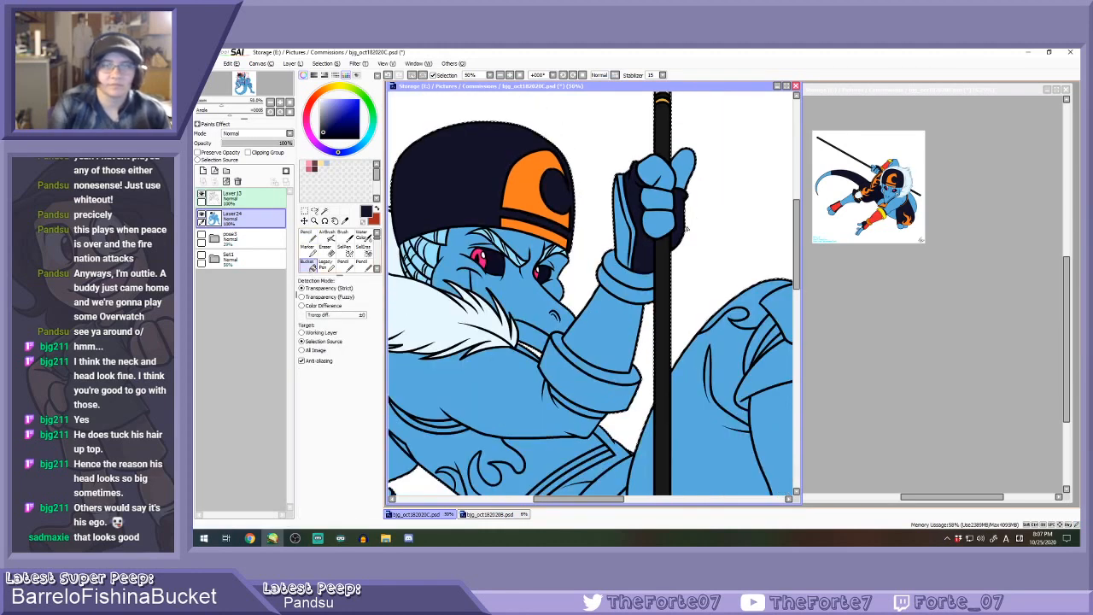
scroll(675, 291, "up", 2)
scroll(513, 359, "up", 1)
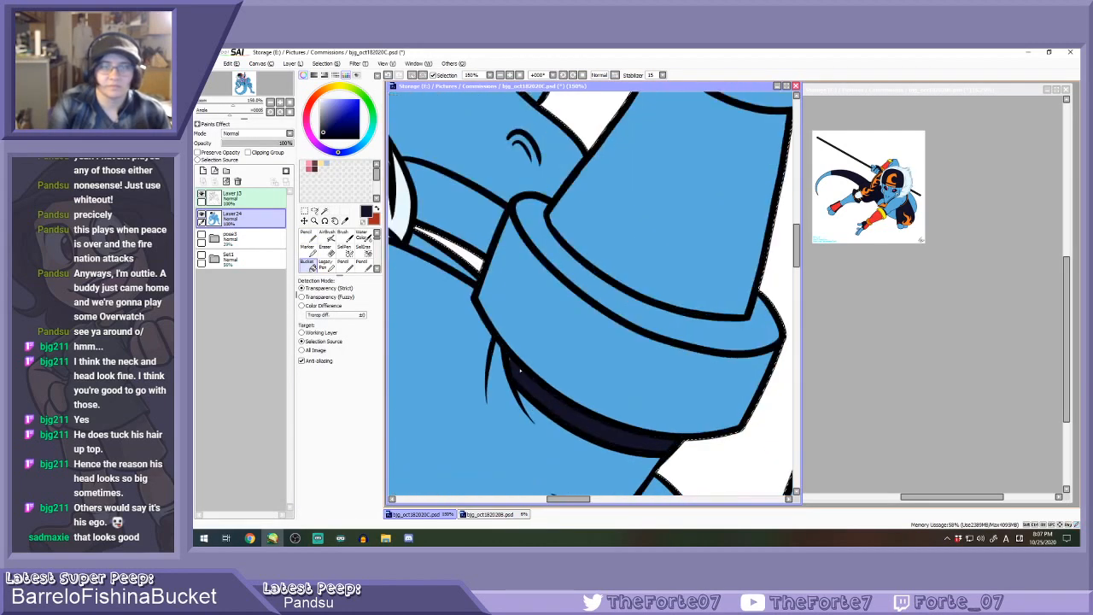
key("n")
scroll(564, 310, "down", 1)
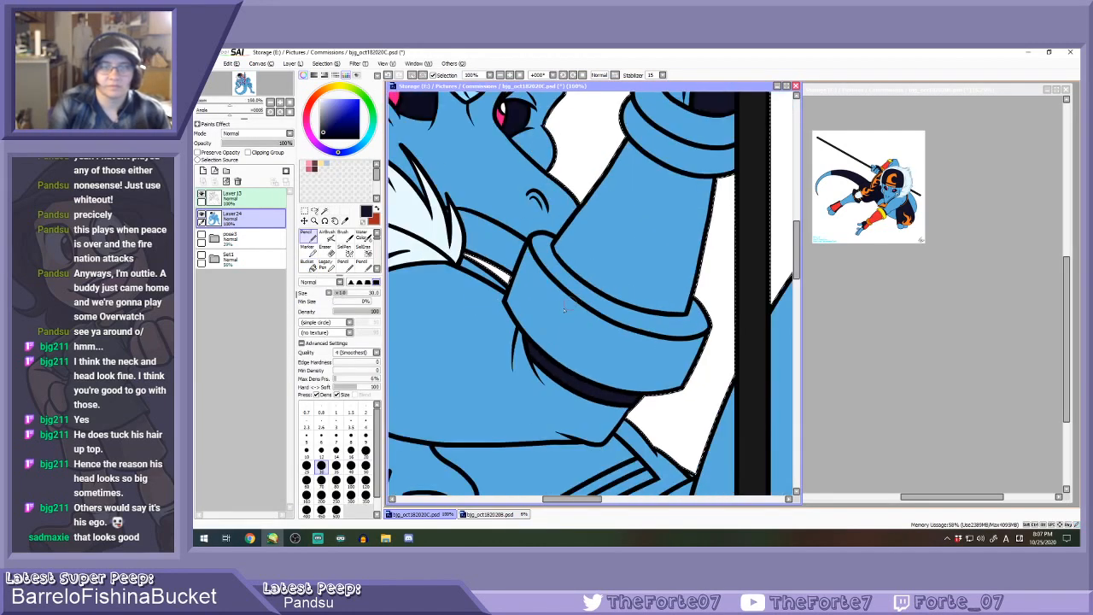
Fill the vest around the flame pattern, the flame shapes and the stripe along its open edge with dark navy.
left_click(307, 271)
scroll(619, 244, "down", 3)
scroll(569, 340, "up", 1)
left_click(546, 304)
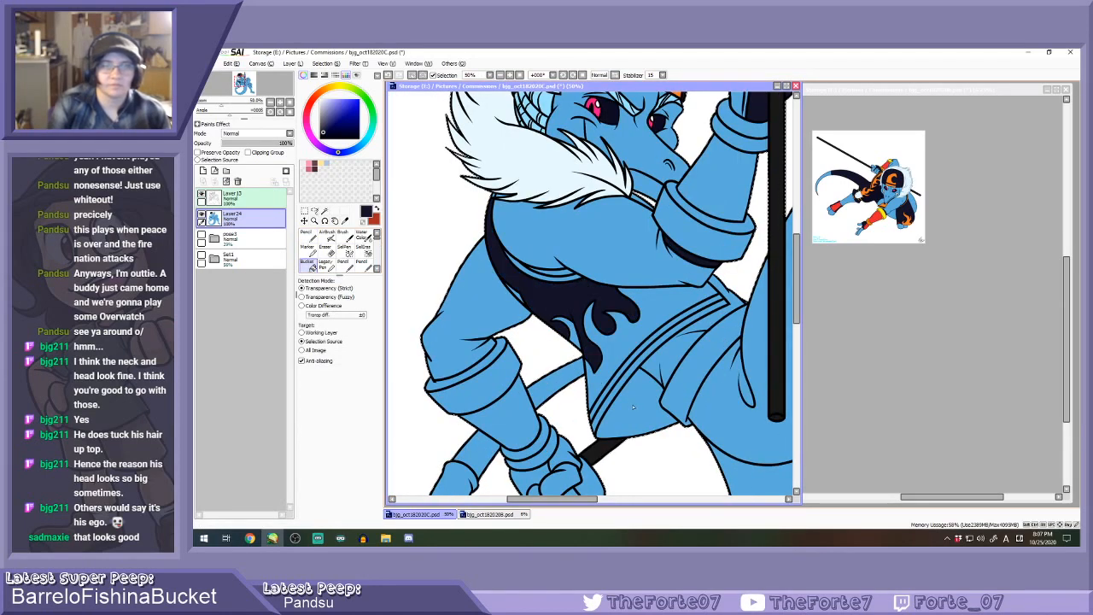
left_click(603, 399)
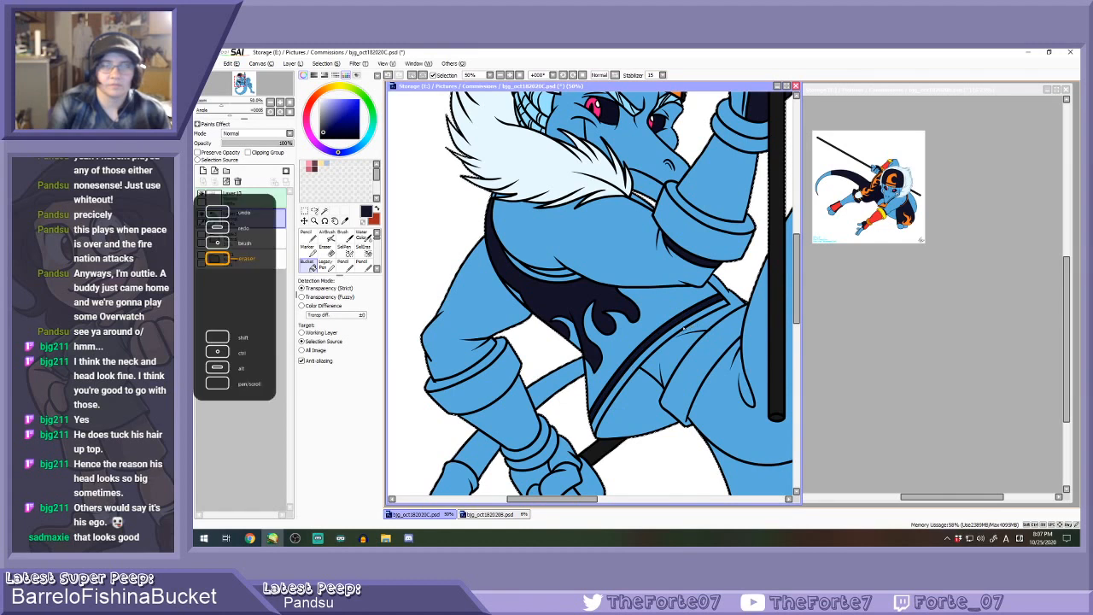
key("n")
key("g")
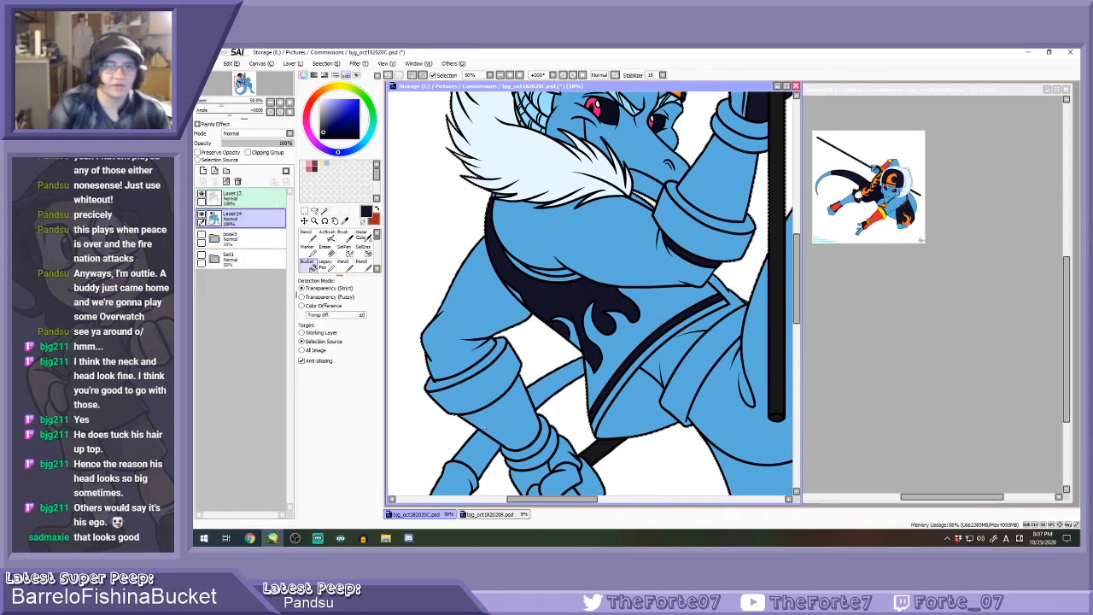
Clear the selection and clean up the ink at the lowered arm's cuff on the line-art layer with a size 12 Eraser.
left_click(319, 140)
left_click(260, 199)
key("e")
left_click(323, 438)
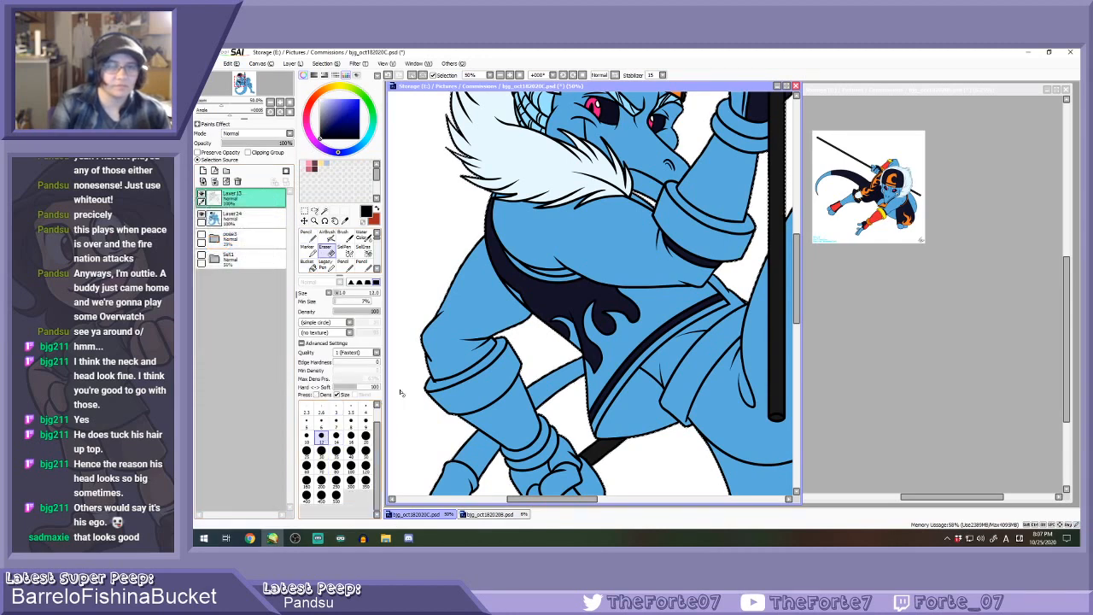
scroll(421, 380, "up", 3)
key("ctrl+d")
scroll(475, 402, "up", 1)
scroll(452, 379, "up", 2)
left_click_drag(450, 374, 438, 373)
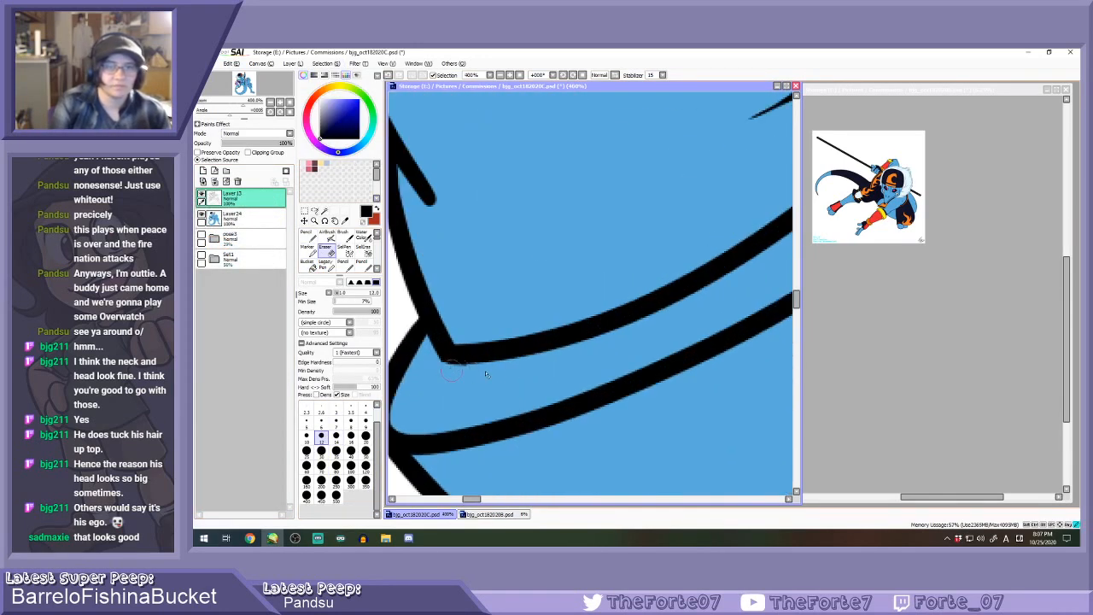
Draw a curved line across the lowered arm just above the cuff with a size 12 Pencil, redoing the stroke in a rotated view.
scroll(469, 375, "down", 3)
key("n")
left_click(321, 451)
mouse_move(458, 324)
left_mouse_down()
mouse_move(515, 316)
mouse_move(586, 280)
mouse_move(631, 240)
left_mouse_up()
key("ctrl+z")
mouse_move(586, 271)
left_mouse_down()
mouse_move(487, 308)
mouse_move(487, 331)
mouse_move(589, 295)
mouse_move(639, 244)
left_mouse_up()
key("ctrl+z")
key("ctrl+z")
mouse_move(461, 336)
left_mouse_down()
mouse_move(532, 316)
mouse_move(604, 274)
mouse_move(642, 228)
left_mouse_up()
key("ctrl+z")
mouse_move(462, 333)
left_mouse_down()
mouse_move(573, 297)
mouse_move(642, 235)
left_mouse_up()
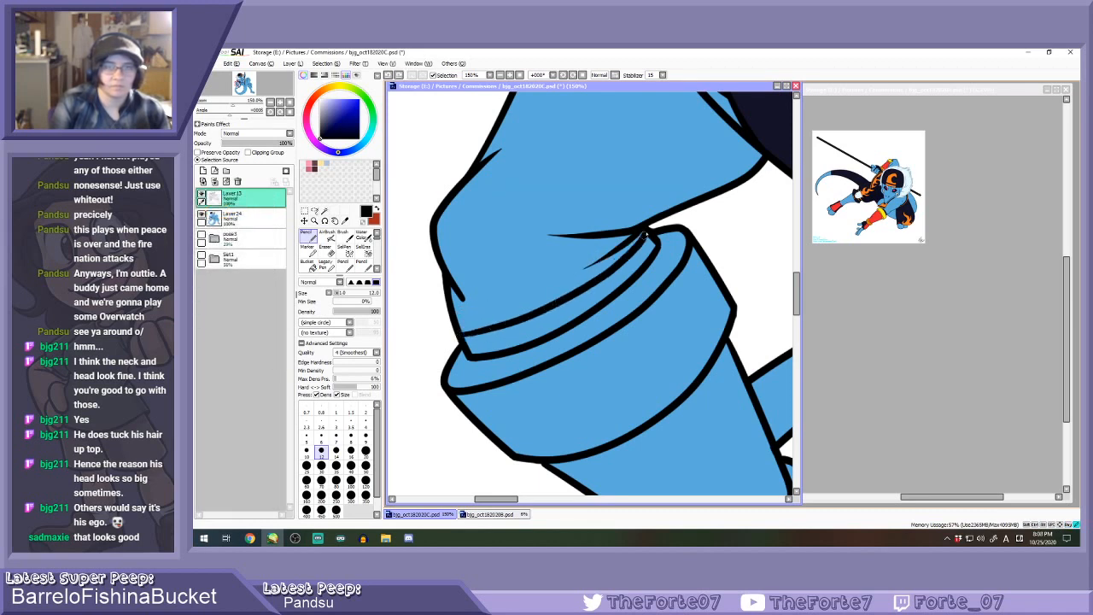
scroll(560, 289, "down", 5)
left_click_drag(565, 94, 391, 277)
key("ctrl+z")
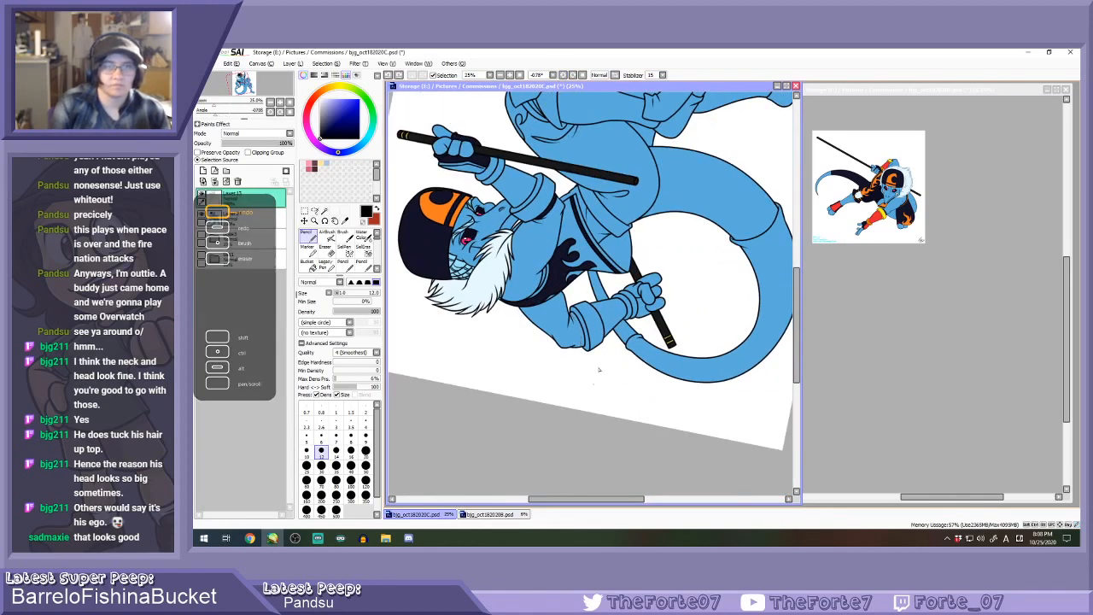
scroll(560, 287, "up", 5)
mouse_move(546, 262)
left_mouse_down()
mouse_move(592, 341)
mouse_move(603, 466)
left_mouse_up()
key("ctrl+z")
mouse_move(546, 260)
left_mouse_down()
mouse_move(606, 382)
mouse_move(612, 454)
left_mouse_up()
scroll(577, 404, "down", 4)
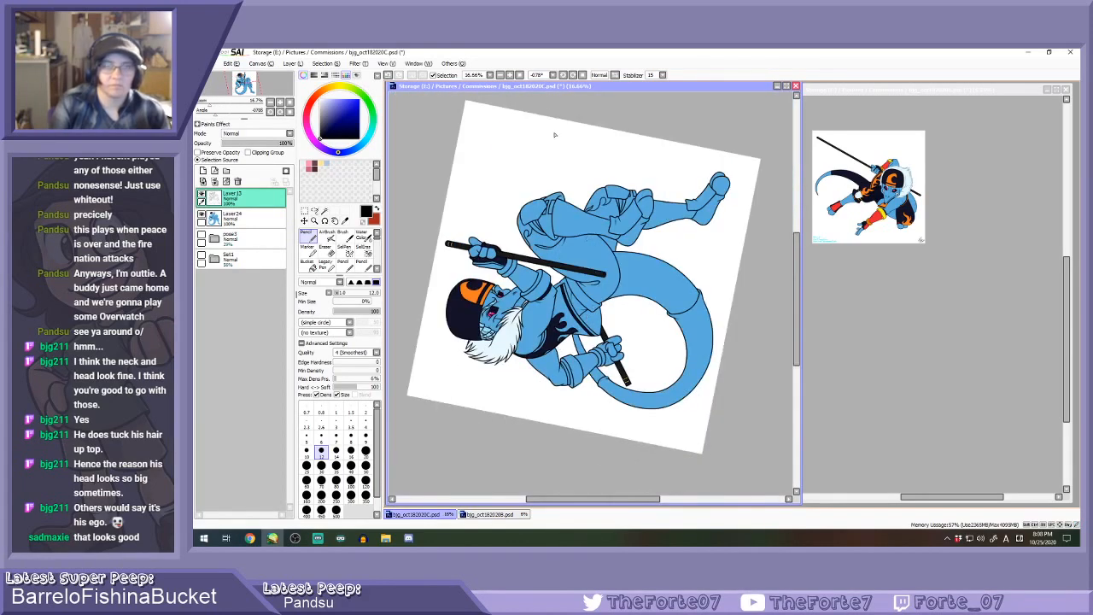
left_click(582, 75)
Lasso the vest's bottom hem line, copy it onto a new layer and hide the colour layer.
left_click(315, 211)
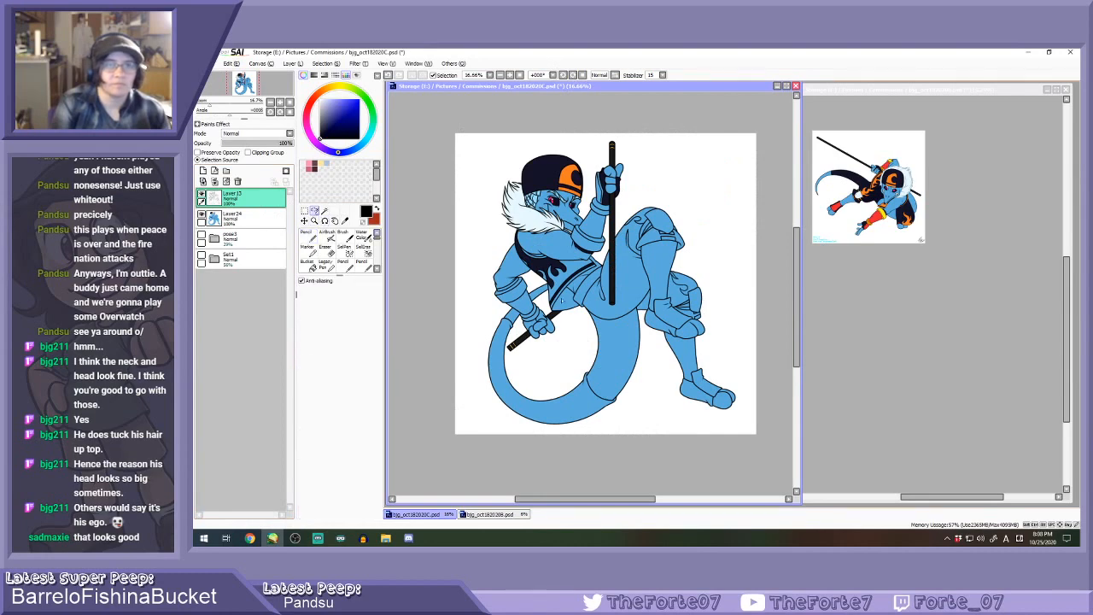
scroll(550, 318, "up", 2)
scroll(532, 321, "up", 1)
left_click_drag(632, 292, 518, 324)
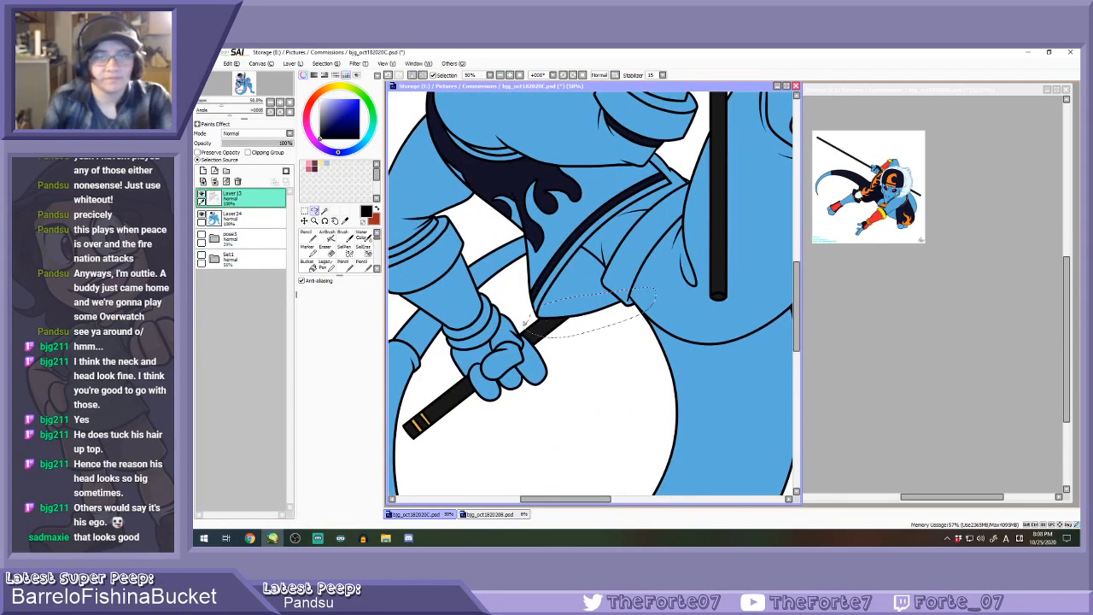
left_click(203, 171)
left_click(201, 235)
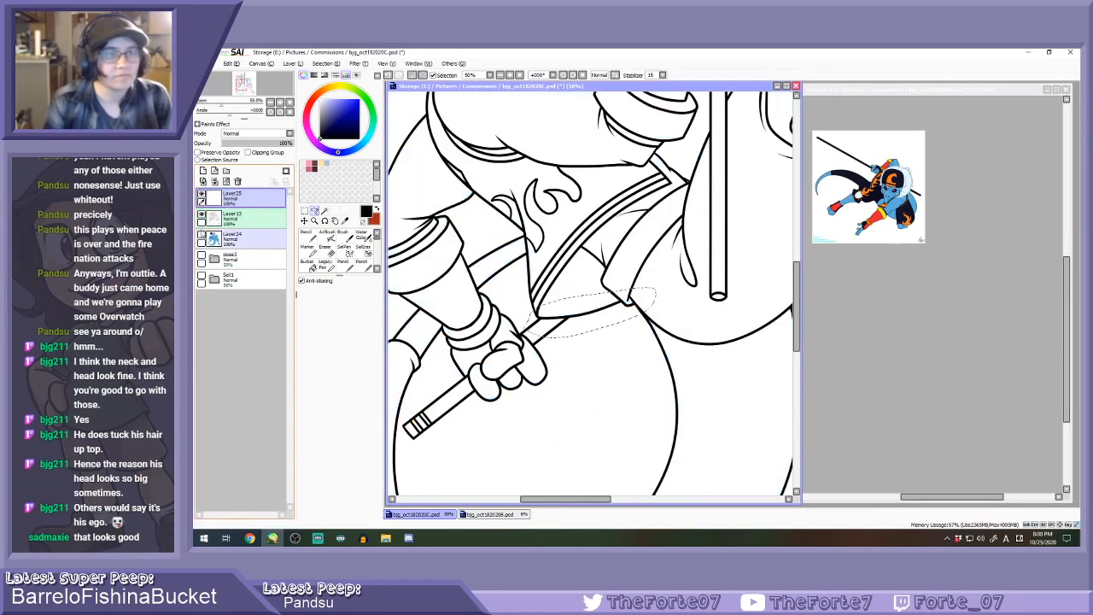
left_click(325, 63)
left_click(331, 74)
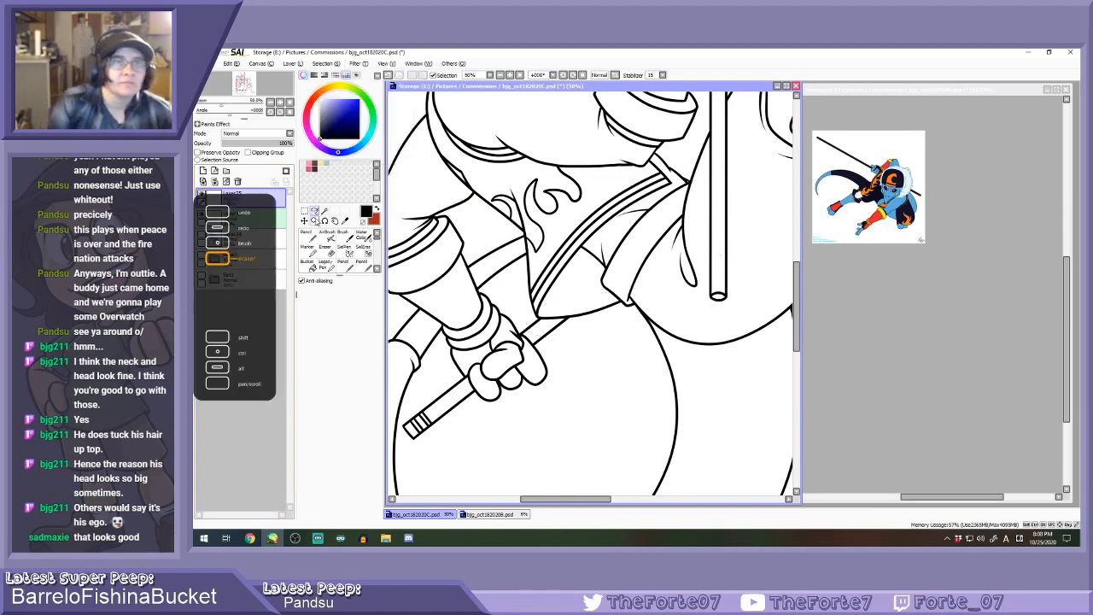
Move the copied hem line into the empty space below the vest.
key("e")
left_click(304, 221)
scroll(547, 280, "up", 1)
mouse_move(577, 316)
left_mouse_down()
mouse_move(575, 298)
mouse_move(583, 322)
left_mouse_up()
key("ctrl+plus")
key("ctrl+plus")
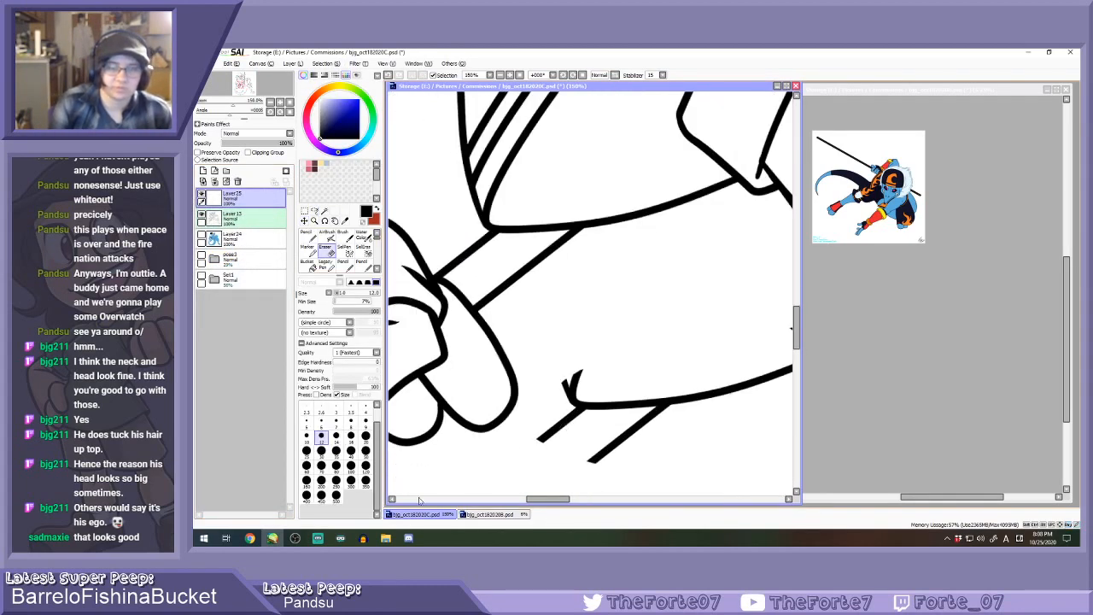
Erase the stray line stubs at both ends of the copied hem line with a size 40 and a size 20 Eraser.
left_click(350, 451)
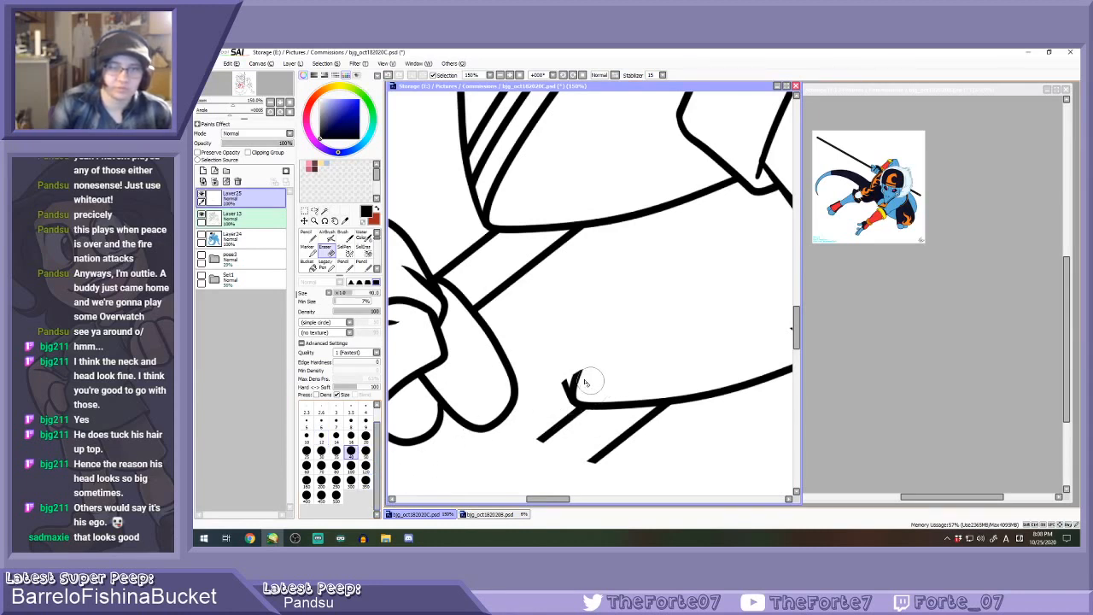
mouse_move(578, 392)
left_mouse_down()
mouse_move(564, 428)
mouse_move(565, 414)
mouse_move(583, 417)
mouse_move(550, 418)
mouse_move(569, 419)
mouse_move(563, 407)
mouse_move(587, 418)
mouse_move(538, 445)
mouse_move(625, 444)
left_mouse_up()
key("ctrl+z")
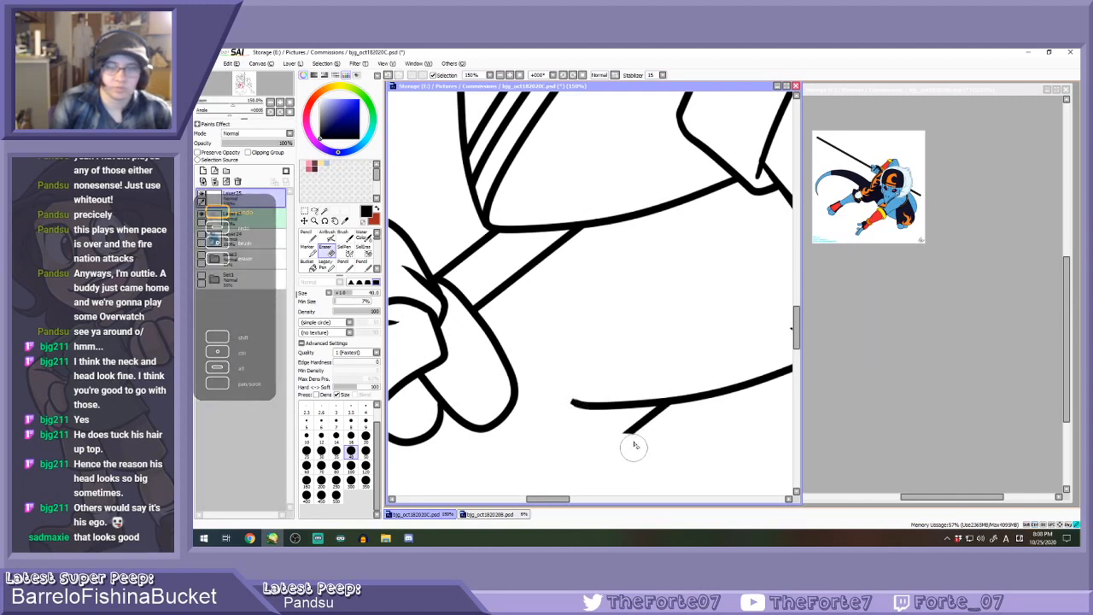
scroll(636, 410, "down", 3)
scroll(708, 383, "up", 1)
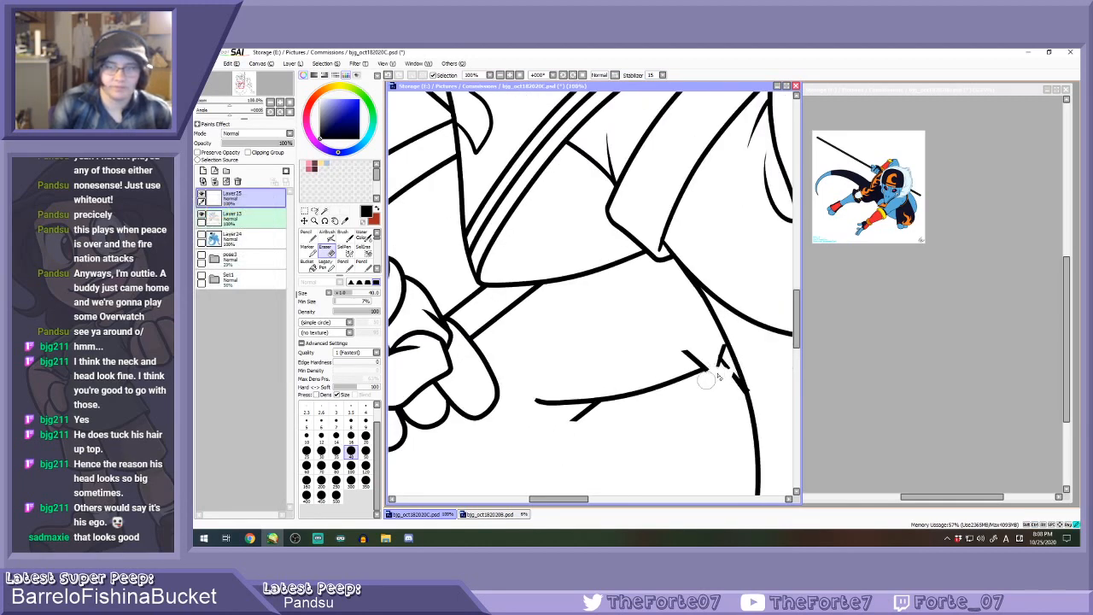
left_click_drag(710, 377, 729, 371)
left_click(365, 436)
scroll(663, 383, "up", 2)
left_click_drag(747, 343, 708, 317)
Move the trimmed hem line up so it sits just above the vest's bottom edge.
mouse_move(477, 465)
left_mouse_down()
mouse_move(476, 446)
mouse_move(517, 439)
mouse_move(540, 420)
mouse_move(471, 279)
left_mouse_up()
scroll(540, 420, "down", 2)
key("ctrl")
scroll(665, 270, "down", 3)
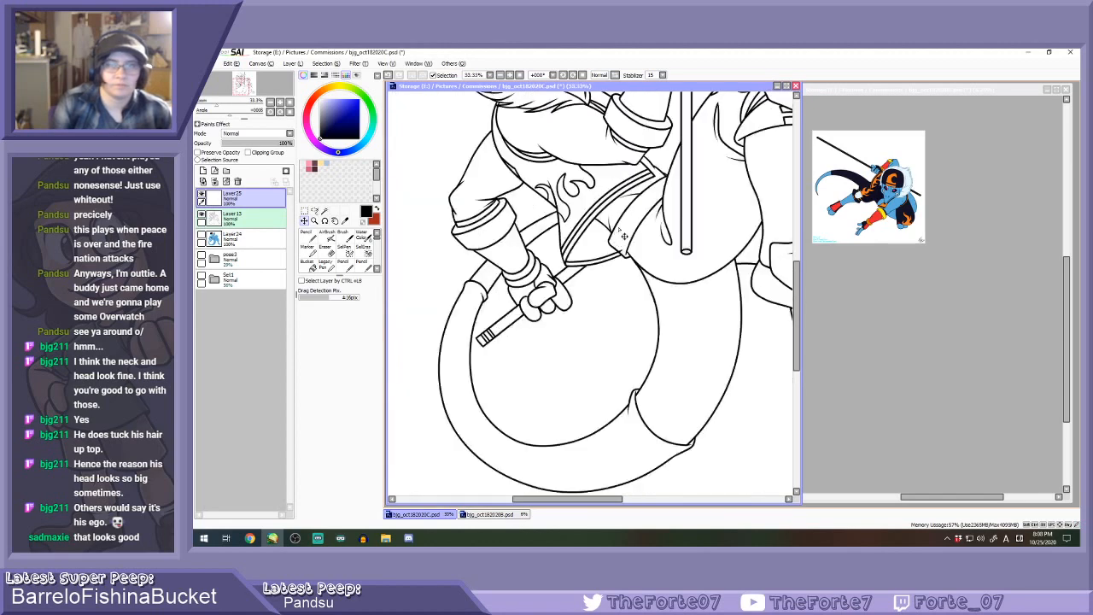
scroll(623, 239, "up", 2)
left_click_drag(544, 311, 543, 304)
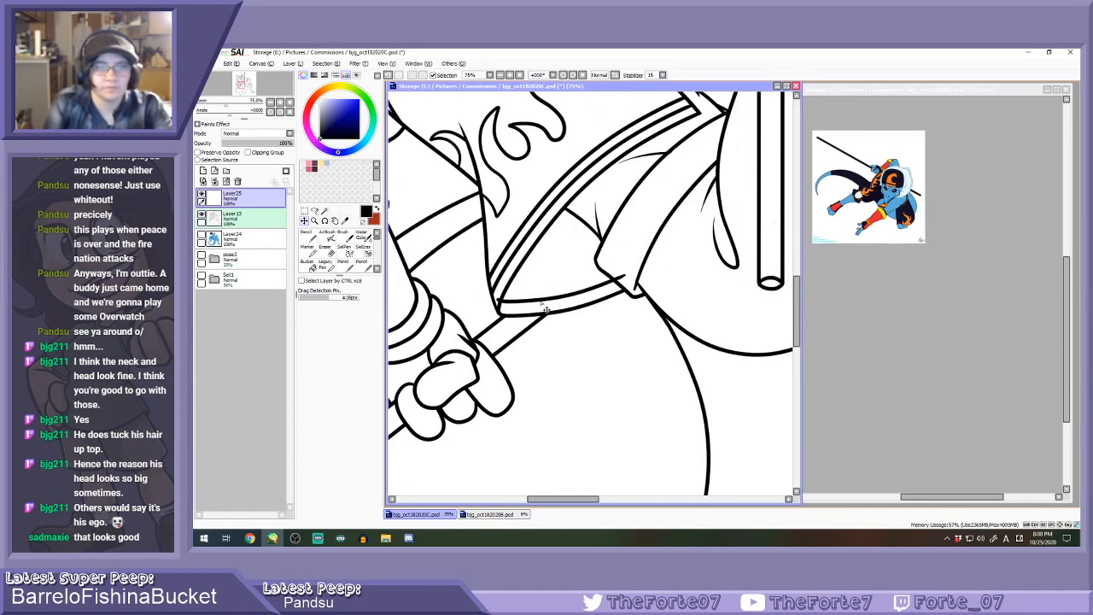
Duplicate the hem line, place the copy slightly above the first and merge both onto one layer.
key("ctrl+a")
key("ctrl+c")
key("ctrl+v")
left_click(332, 64)
left_click(333, 74)
left_click_drag(541, 301, 543, 291)
key("e")
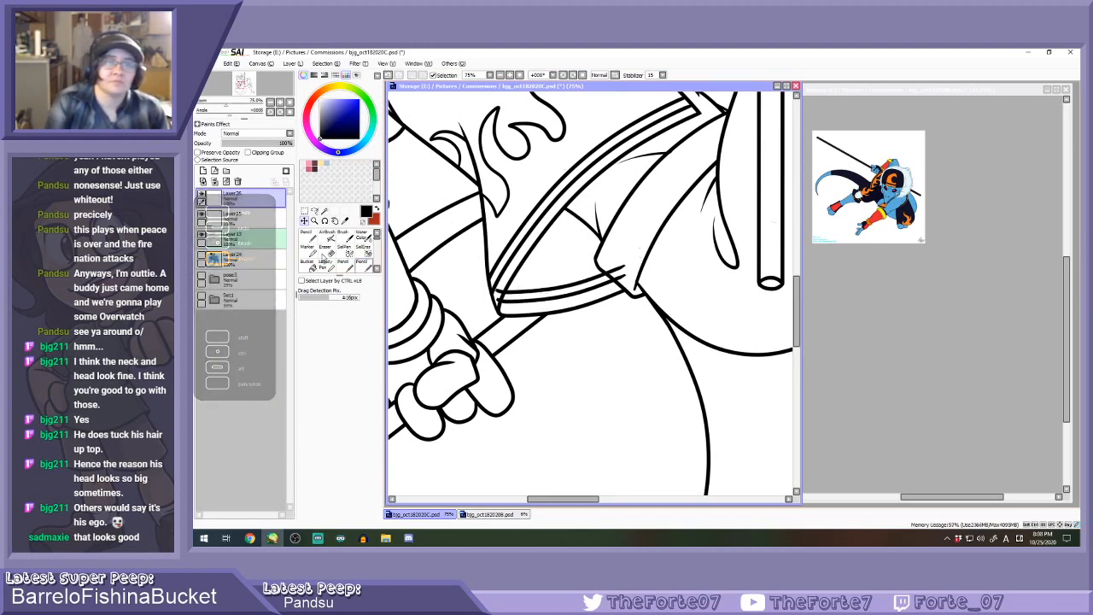
left_click(215, 182)
left_click_drag(570, 266, 572, 268)
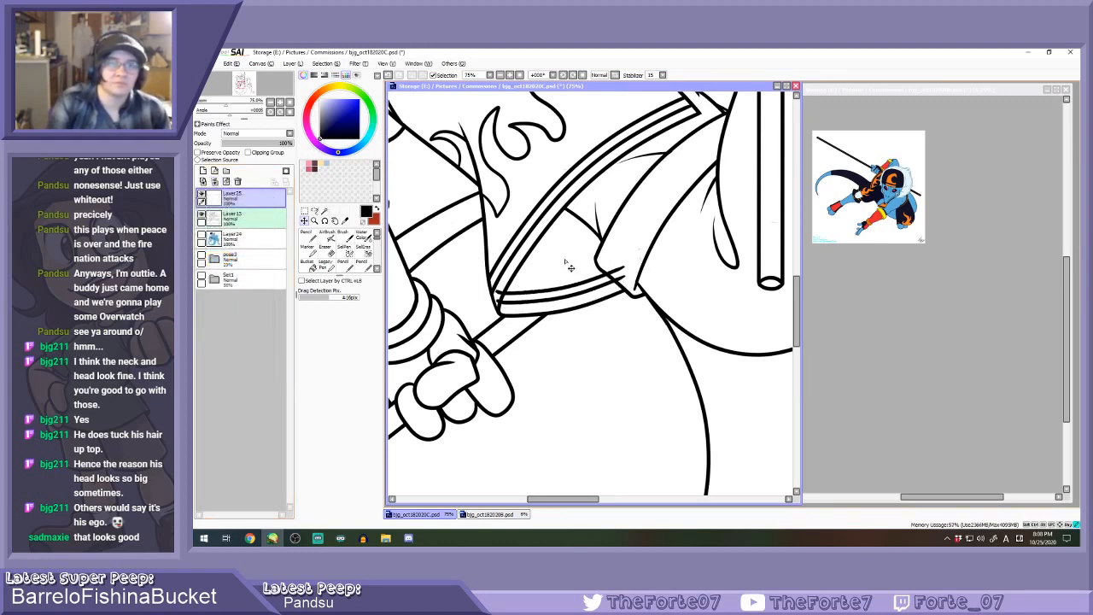
Trim the ends of the two hem lines where they overrun the vest outline with a size 20 Eraser.
key("e")
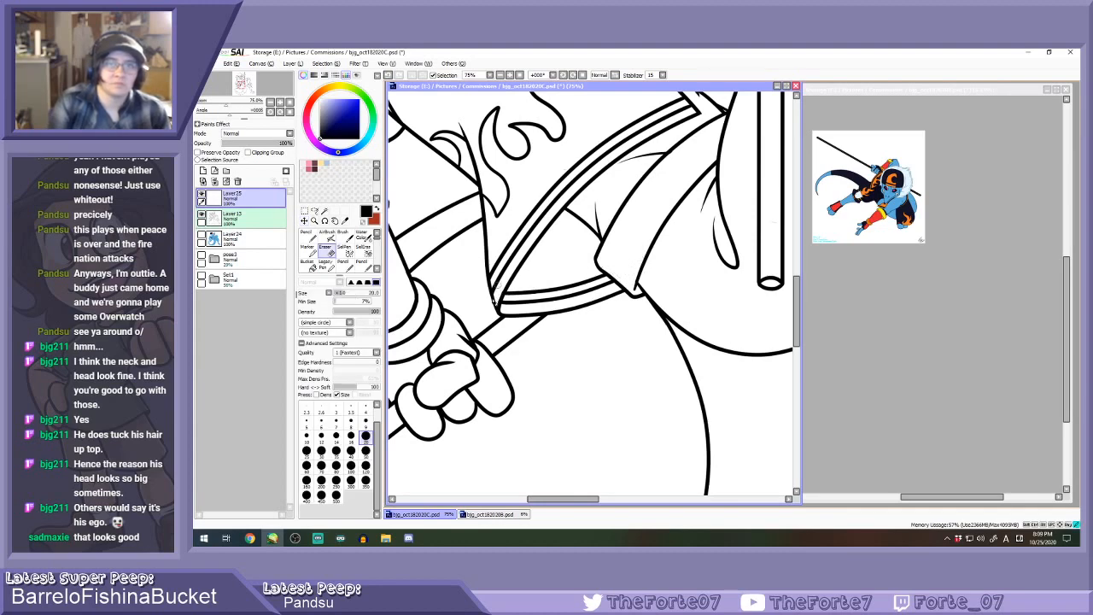
scroll(545, 294, "down", 2)
scroll(672, 263, "up", 4)
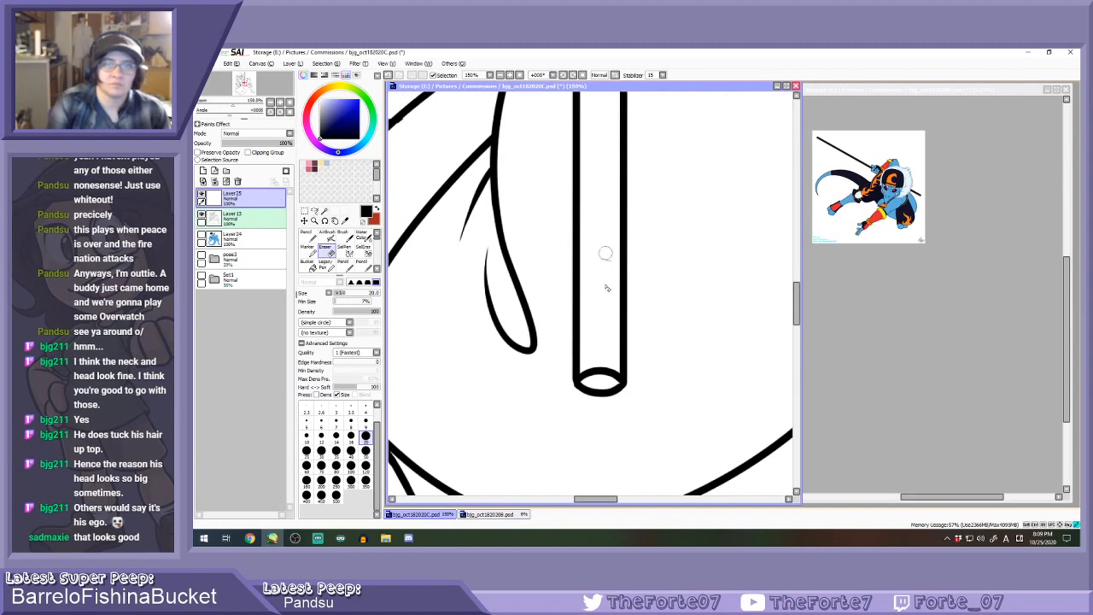
Merge the hem lines into the line-art layer, set it as selection source again and show the colour layer.
left_click(249, 220)
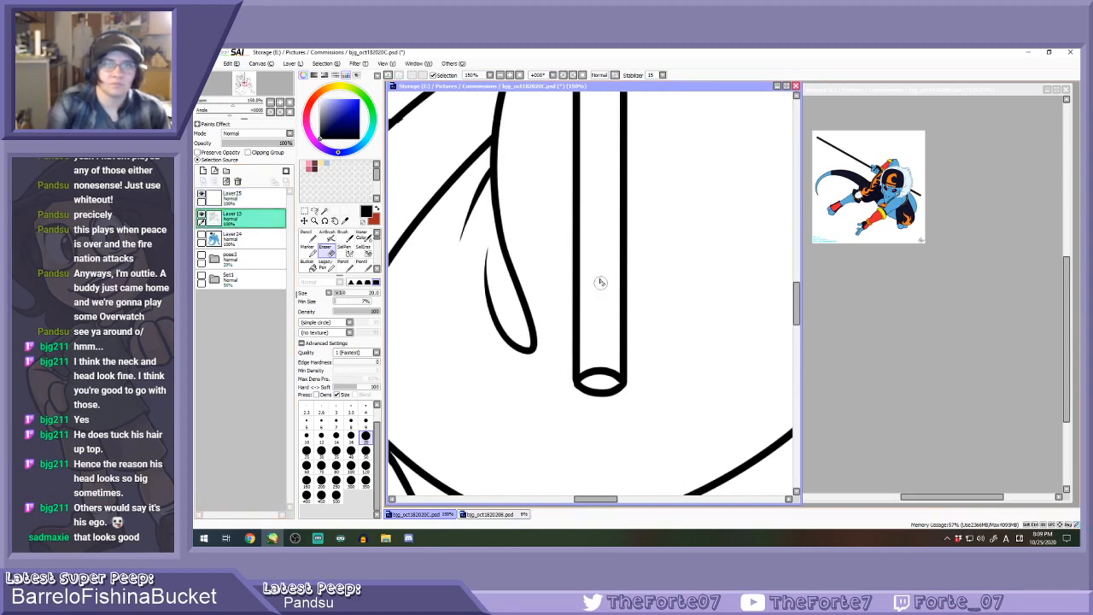
scroll(601, 283, "down", 6)
scroll(527, 256, "up", 1)
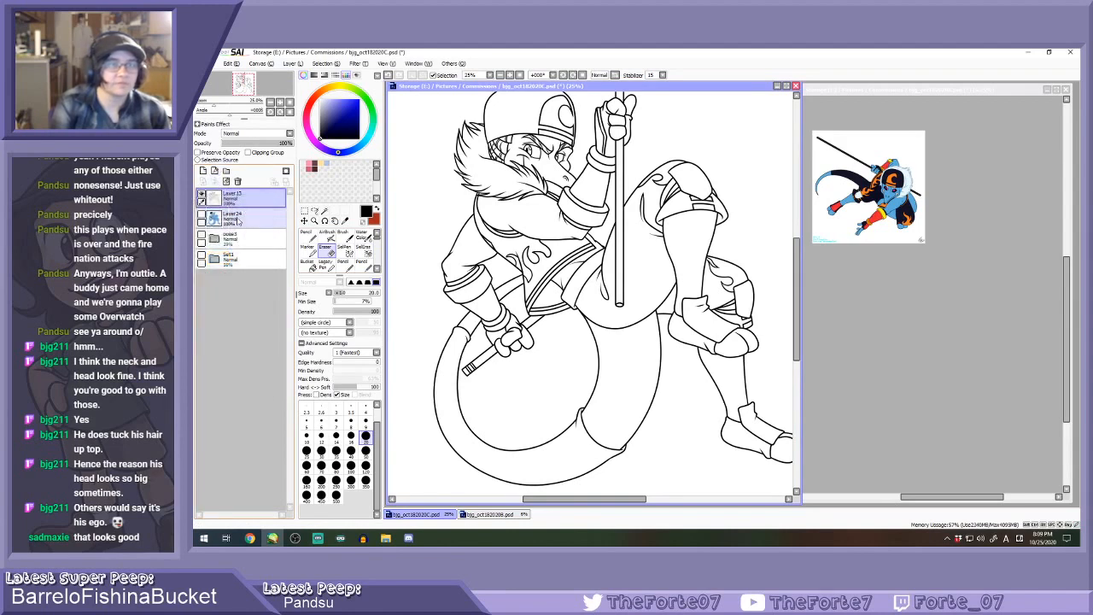
left_click(218, 161)
left_click(202, 214)
left_click(253, 222)
left_click(305, 259)
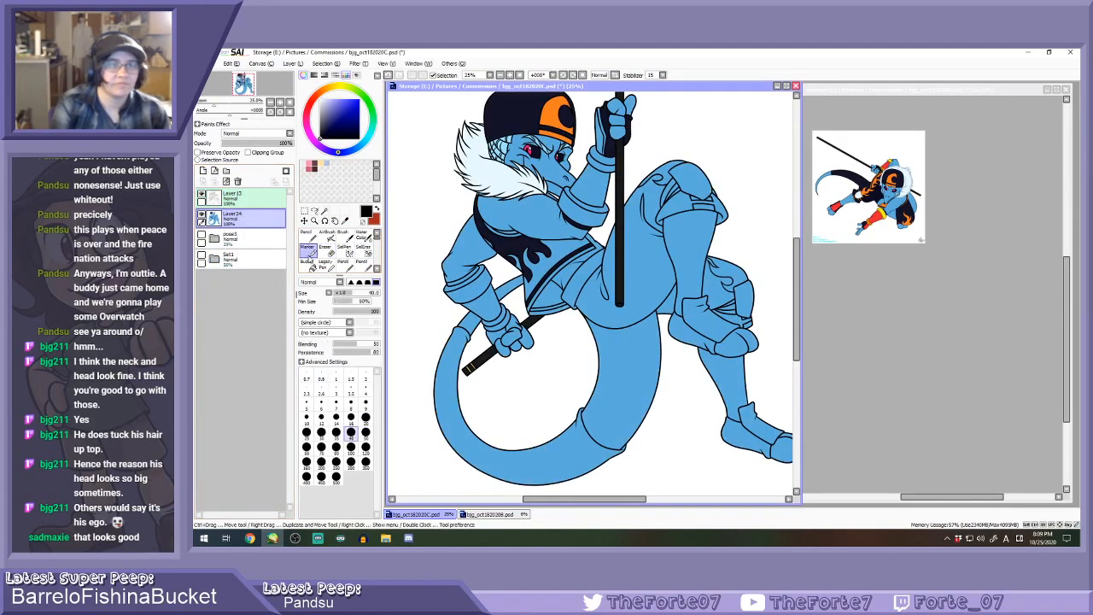
scroll(547, 303, "up", 1)
scroll(546, 304, "up", 1)
left_click(544, 304)
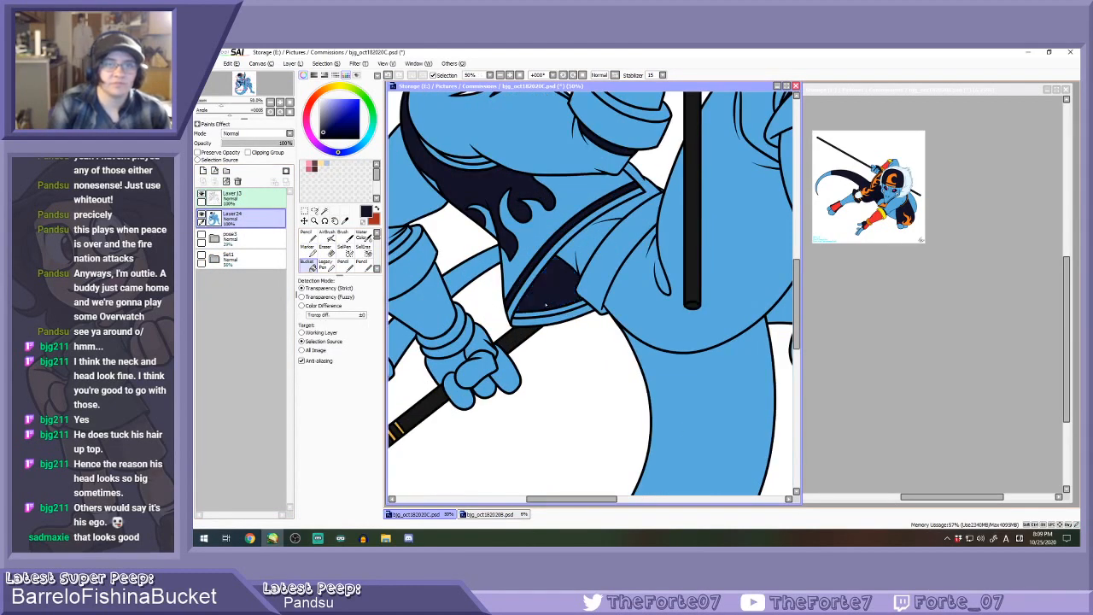
scroll(543, 304, "up", 1)
key("ctrl+z")
left_click(532, 323)
key("ctrl+z")
scroll(541, 327, "up", 3)
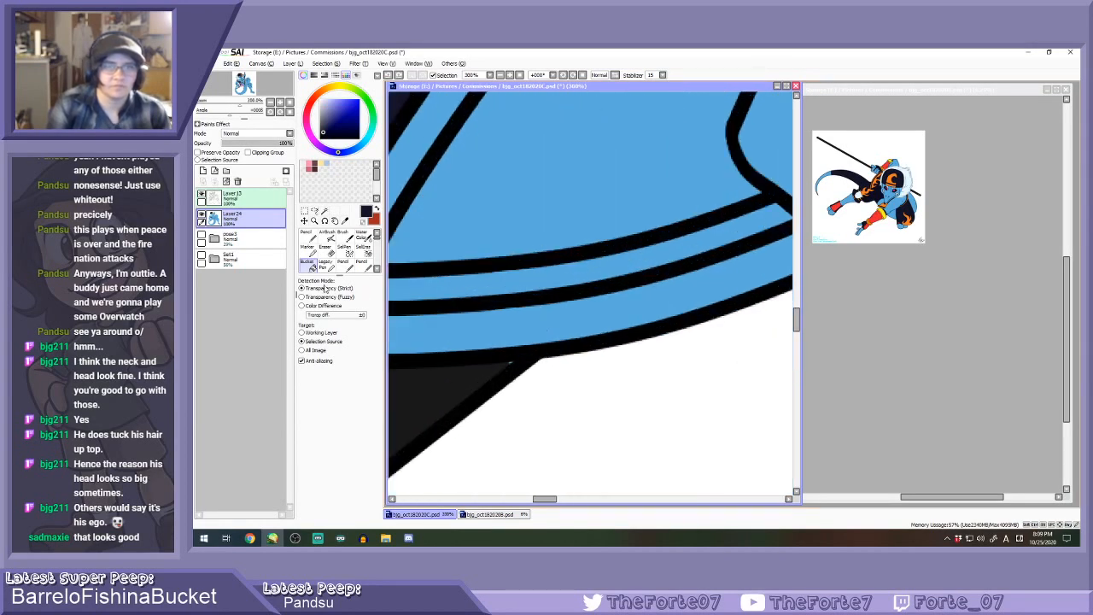
Fill the strip between the two new hem lines at the vest's bottom with dark navy on the colour layer.
left_click(236, 197)
key("e")
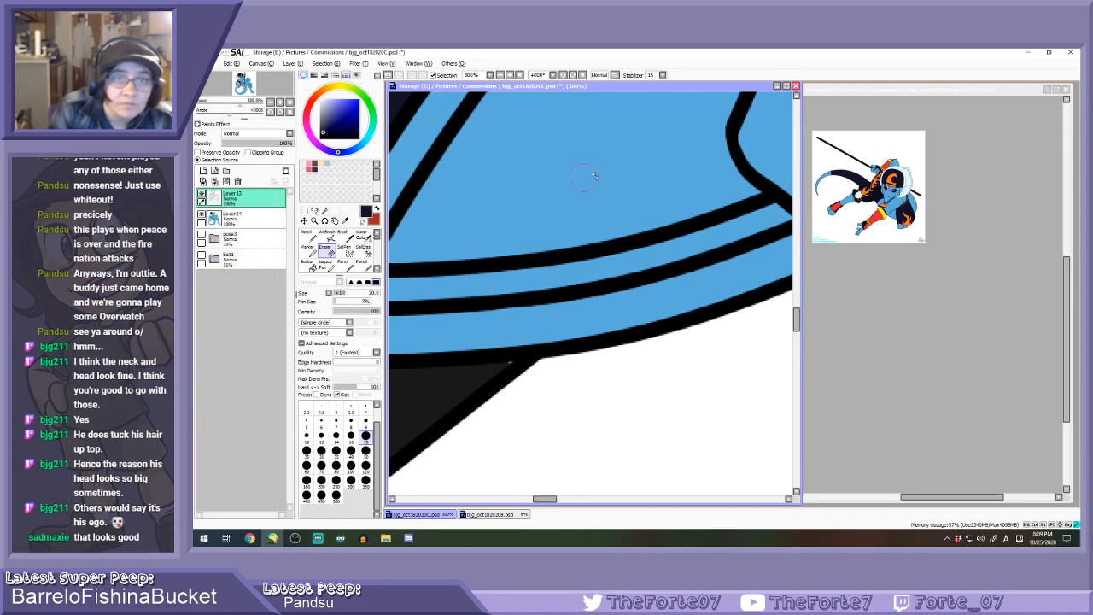
left_click(321, 436)
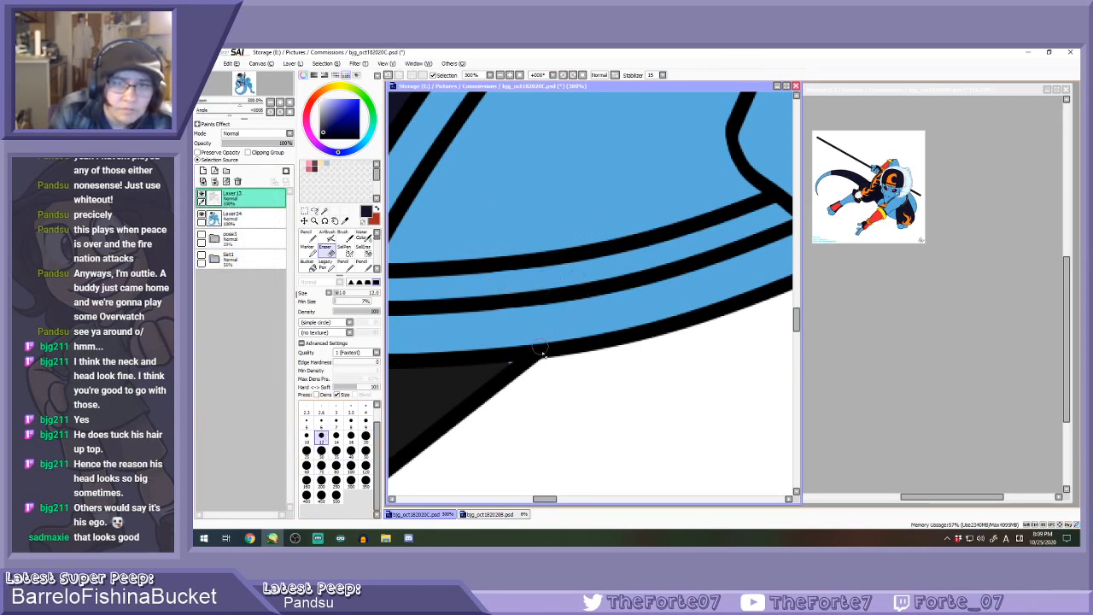
key("n")
left_click(231, 218)
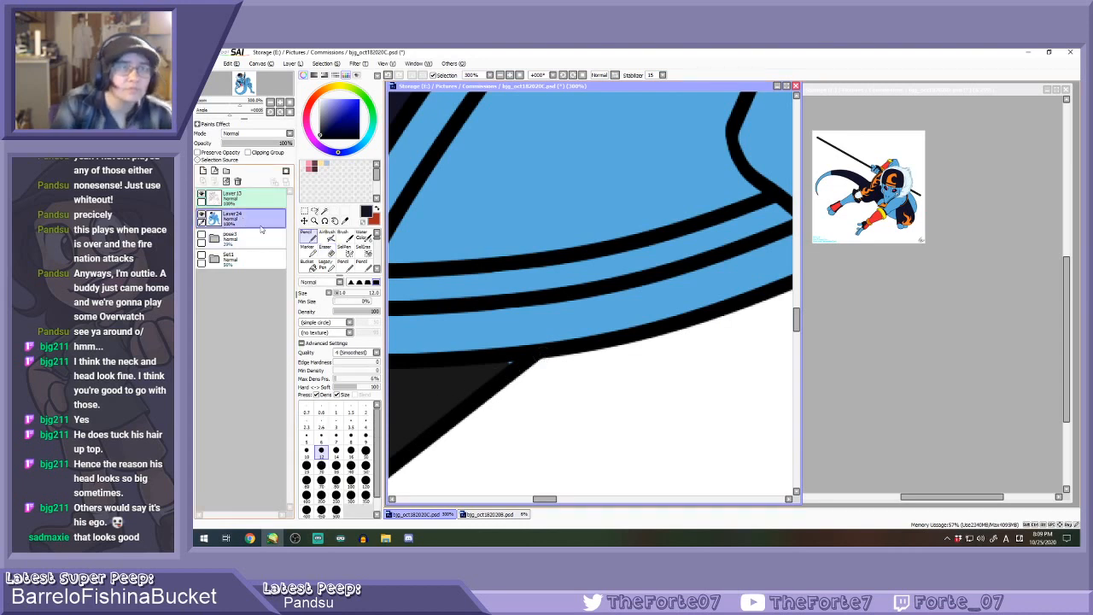
scroll(452, 360, "down", 3)
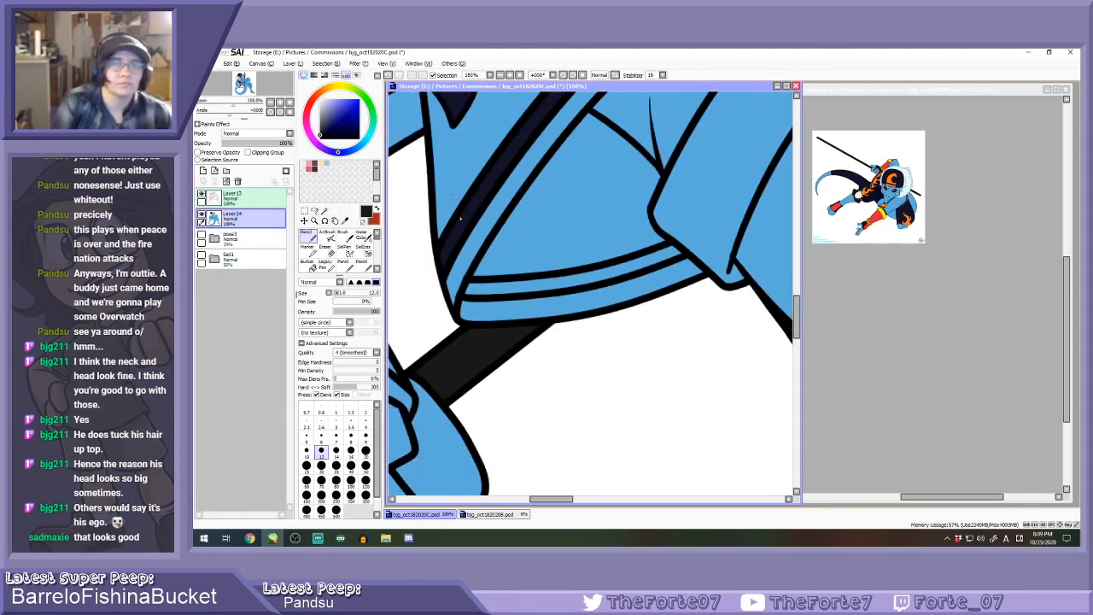
left_click(309, 263)
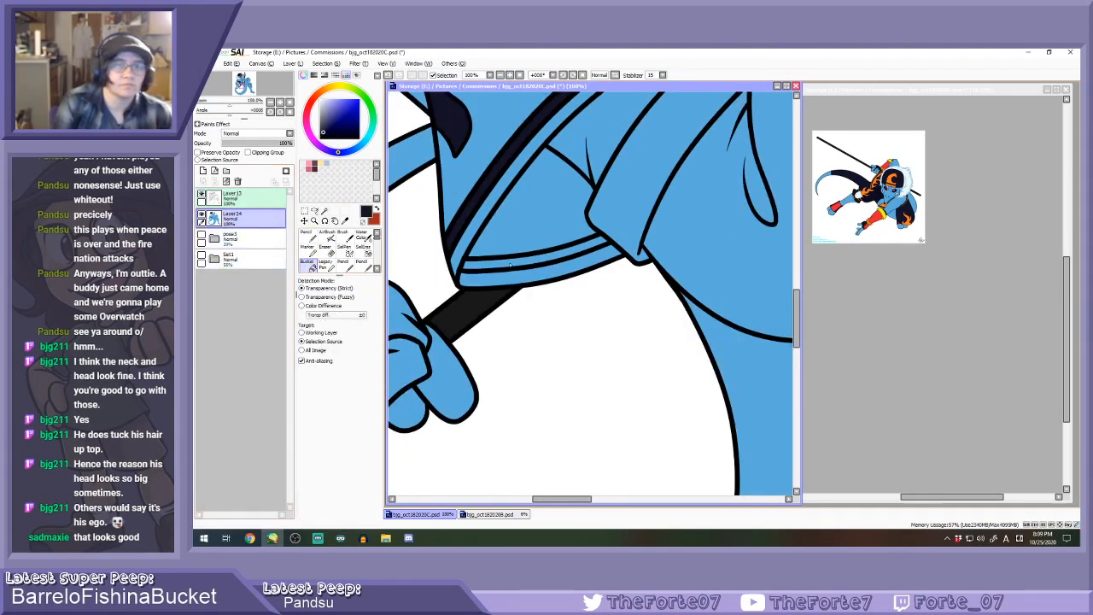
left_click(504, 266)
scroll(511, 268, "down", 2)
key("n")
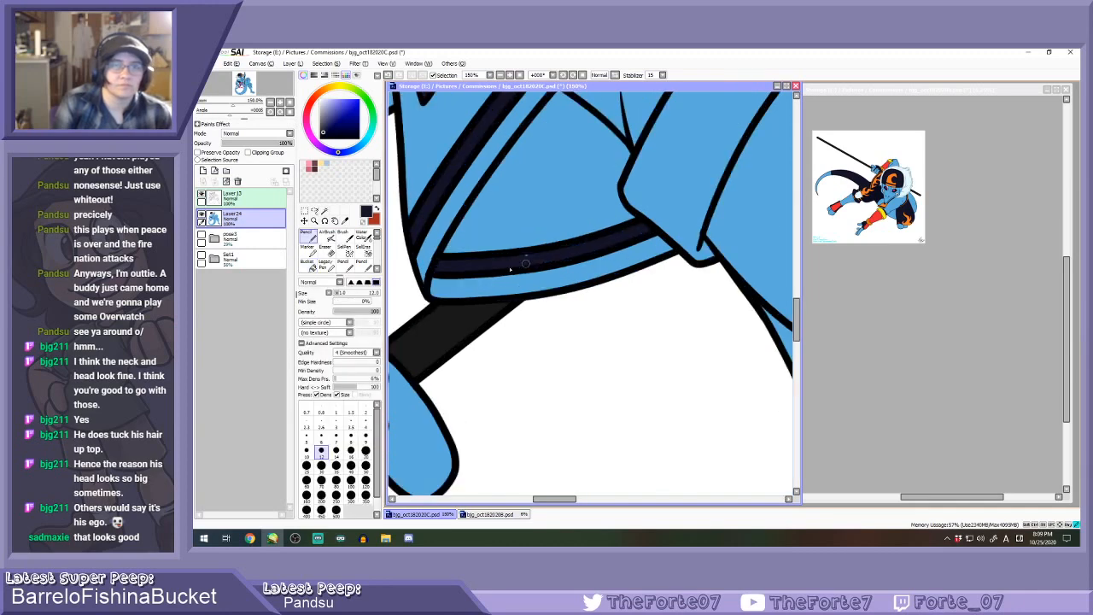
scroll(532, 255, "down", 3)
Fill the shorts on the raised leg around the flame pattern and knee pad with dark navy.
key("m")
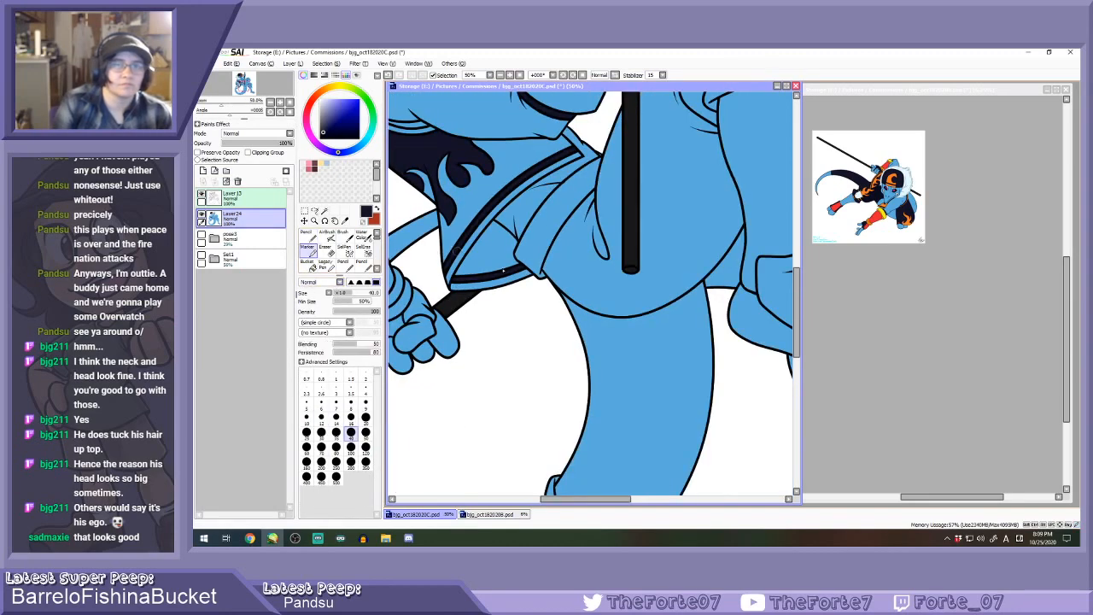
scroll(558, 276, "down", 2)
left_click(309, 263)
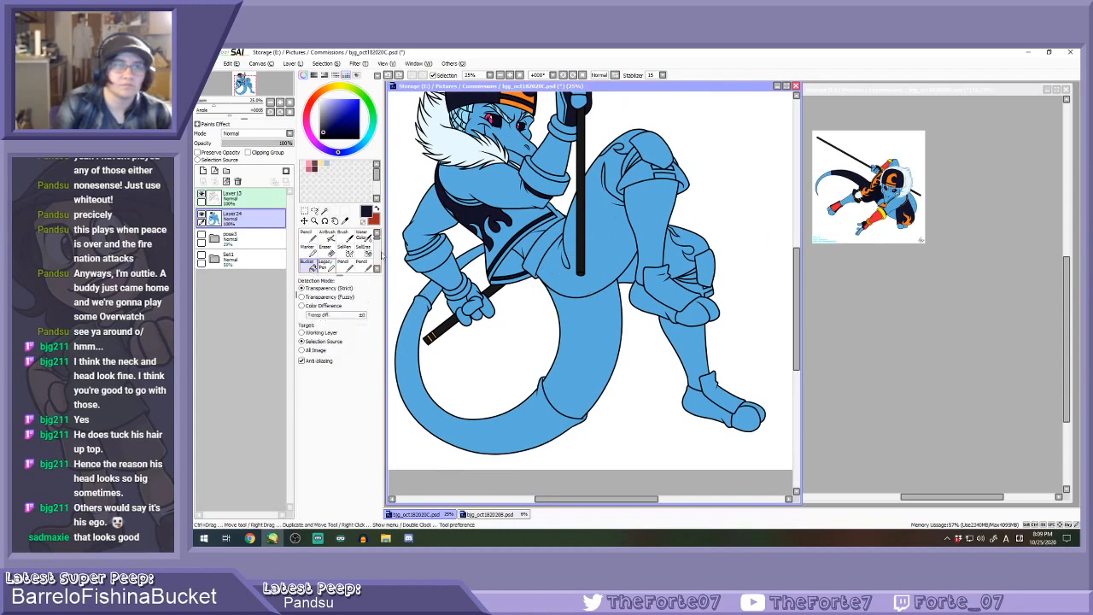
left_click(610, 245)
scroll(638, 168, "up", 1)
left_click(633, 160)
scroll(632, 159, "up", 1)
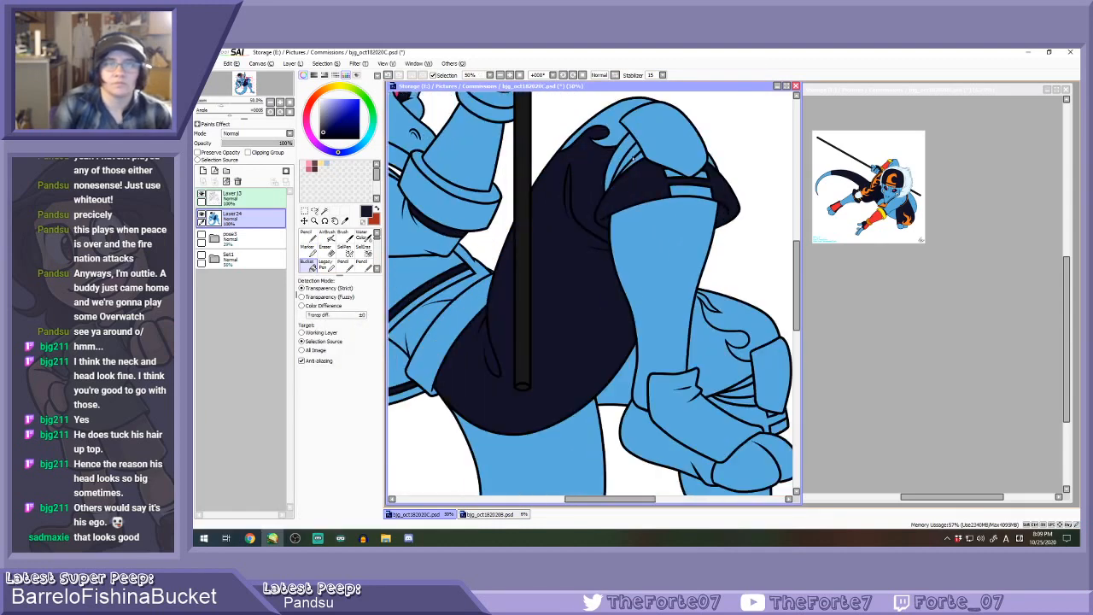
Turn on Preserve Opacity for the colour layer and touch up the raised leg's shorts with a size 35 Pencil.
scroll(623, 181, "up", 1)
key("n")
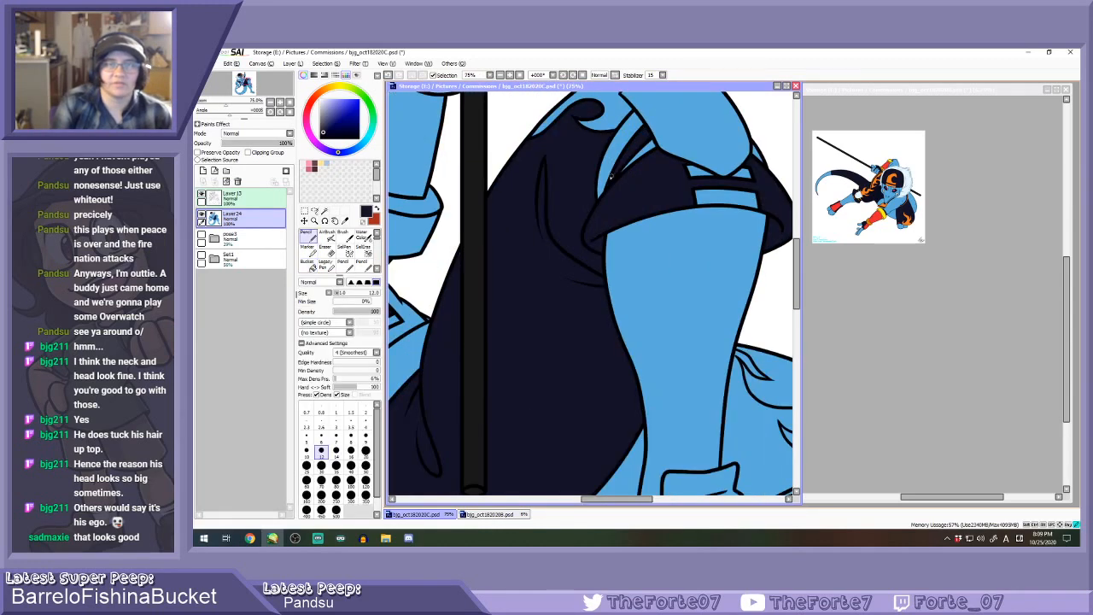
left_click(336, 466)
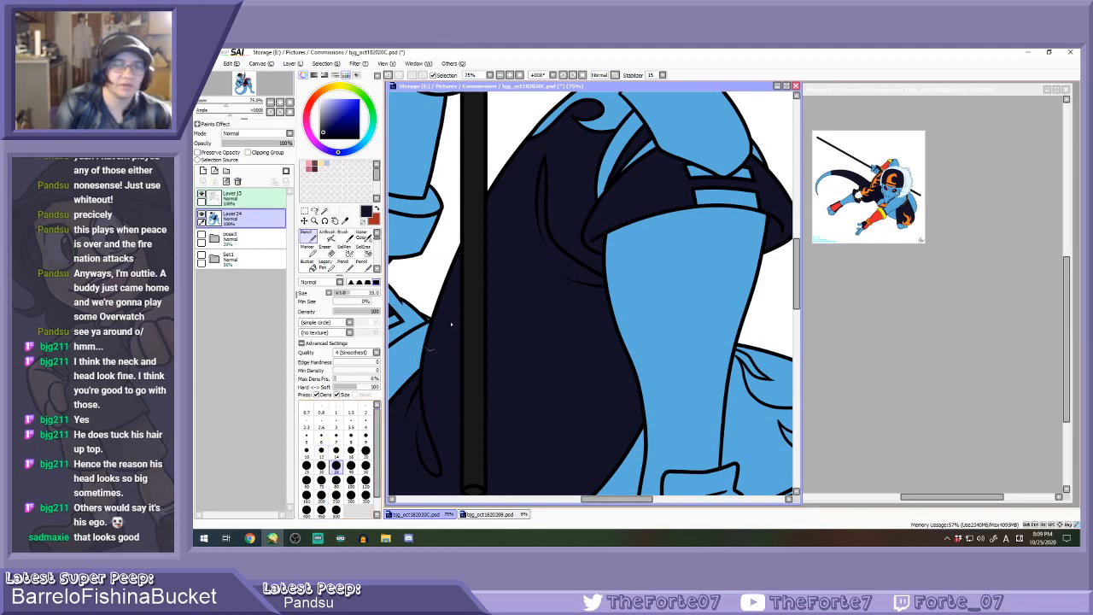
left_click(223, 152)
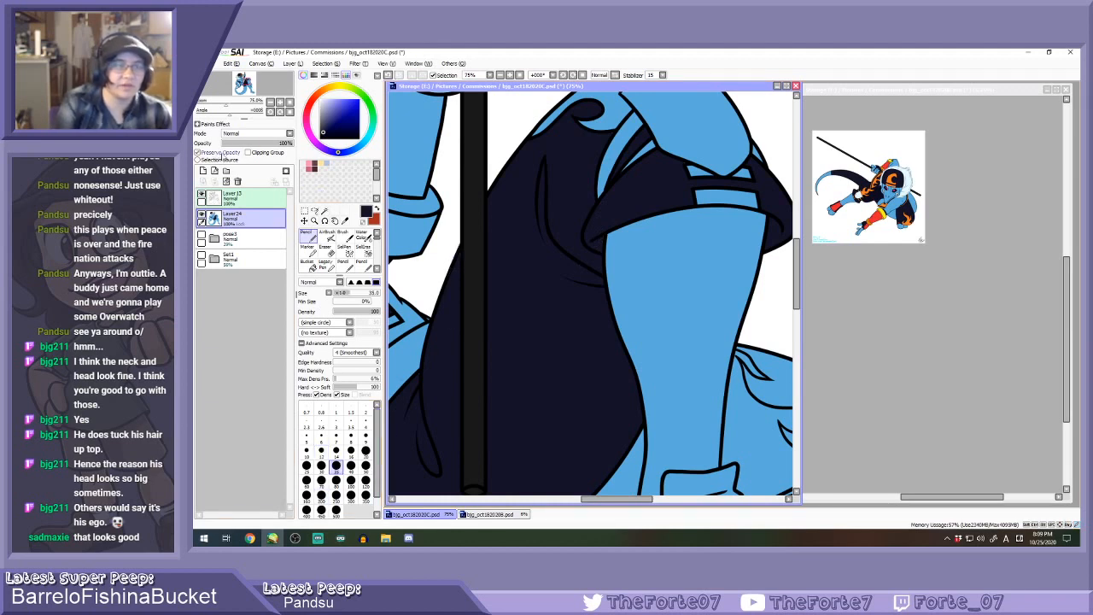
scroll(598, 266, "up", 1)
scroll(592, 248, "down", 1)
scroll(654, 192, "up", 1)
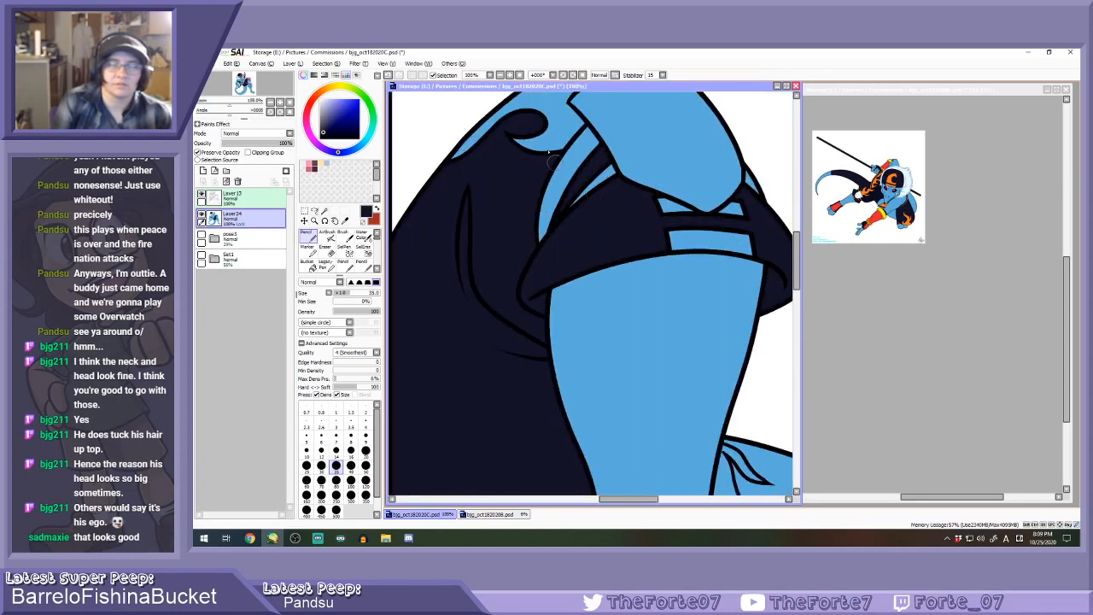
scroll(547, 170, "down", 3)
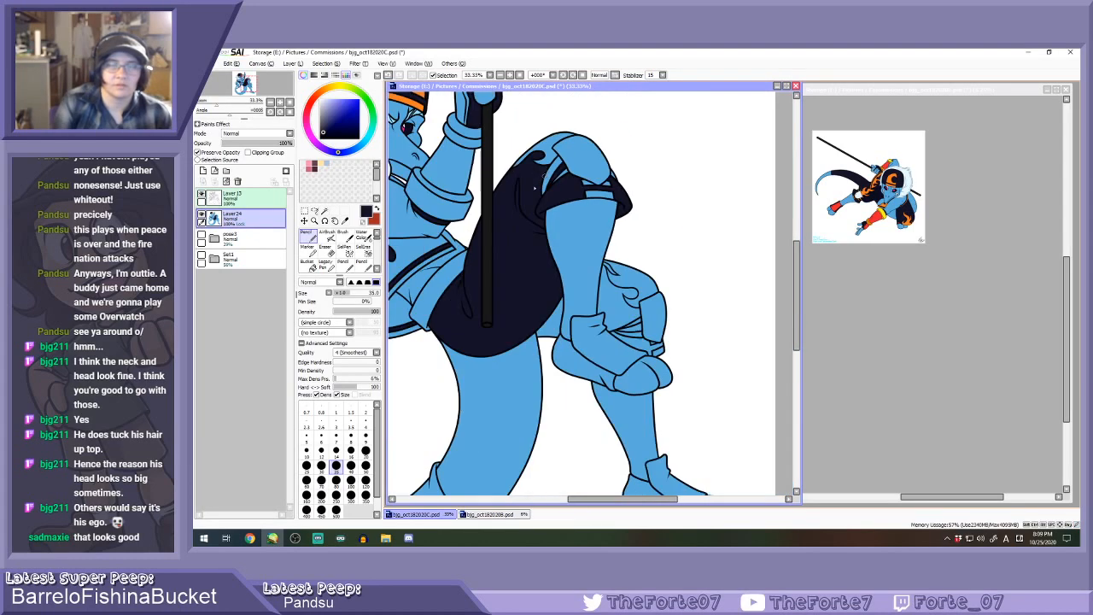
Fill the shorts on the far leg around the flame pattern and the knee pad straps with dark navy.
left_click(318, 268)
scroll(673, 338, "up", 3)
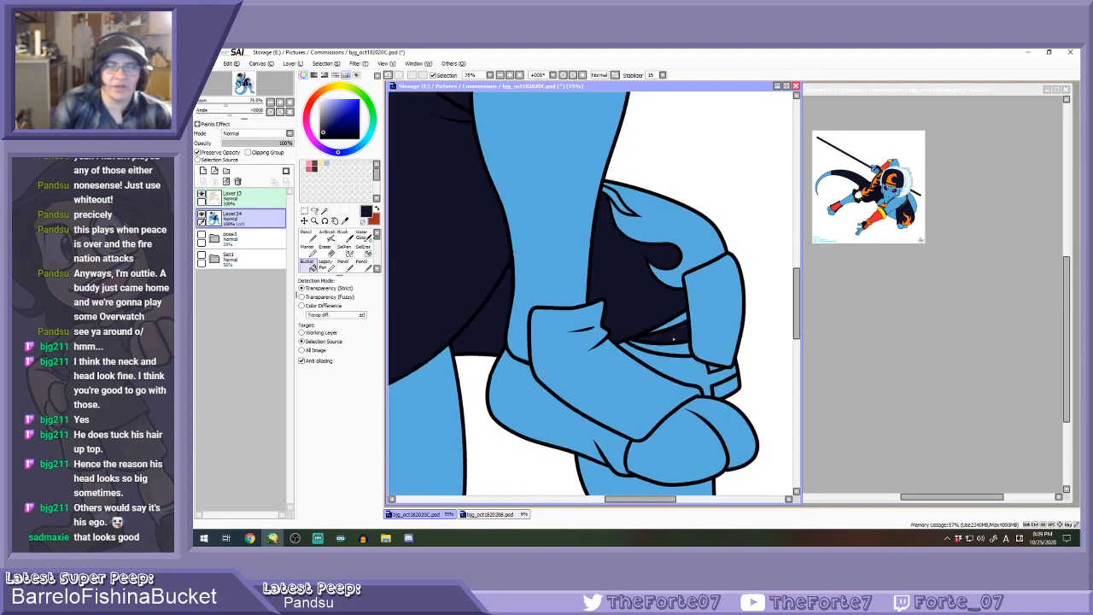
scroll(673, 337, "up", 1)
left_click(675, 335)
key("n")
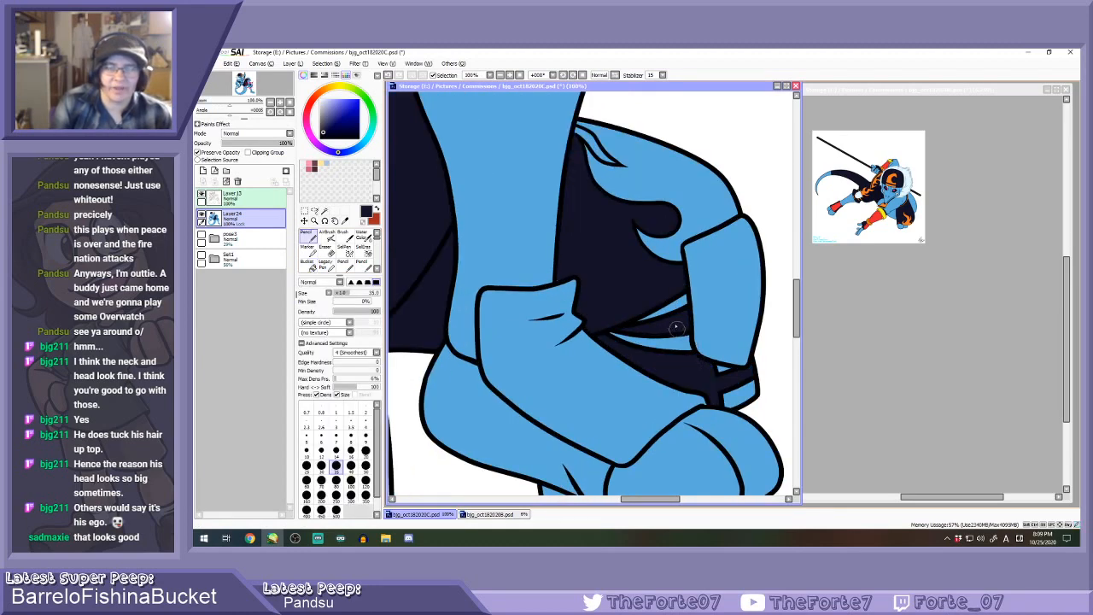
Fill the covered section of the tail between its two cuffs with dark navy using the Bucket.
scroll(677, 330, "down", 6)
scroll(641, 273, "up", 1)
left_click(311, 266)
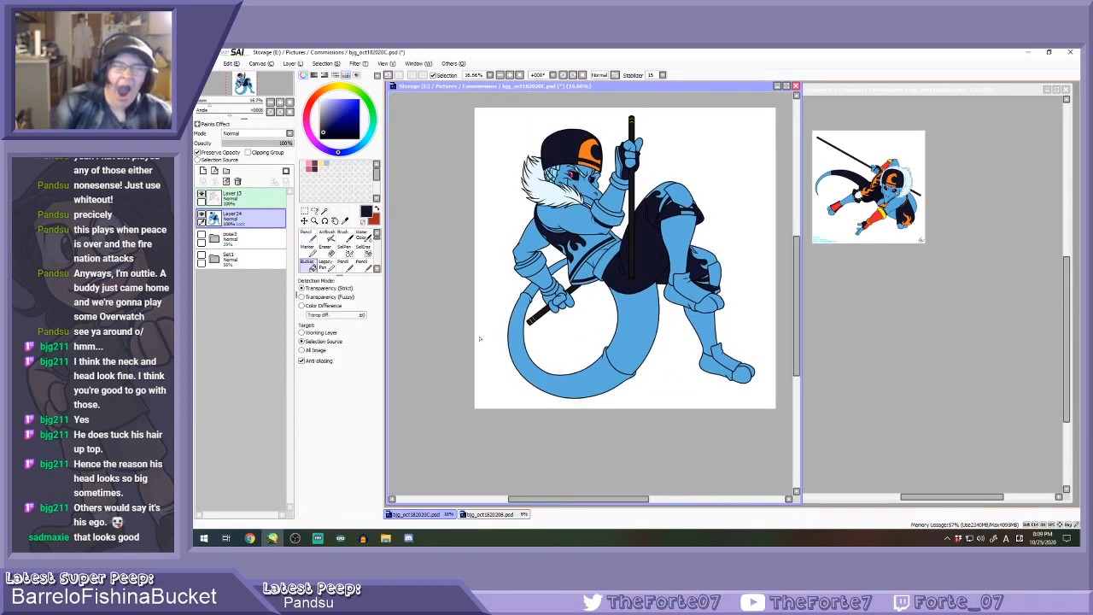
left_click(581, 382)
Fill the narrow curved sliver within the flame pattern on the far leg's shorts with dark navy and switch to the Pencil.
scroll(581, 382, "up", 7)
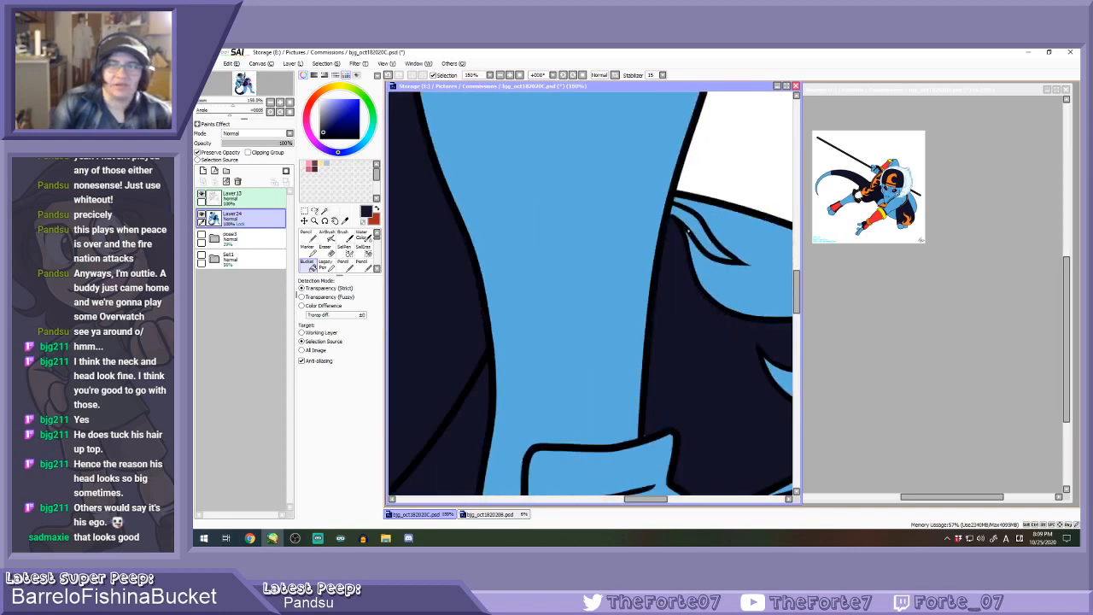
left_click(690, 217)
key("n")
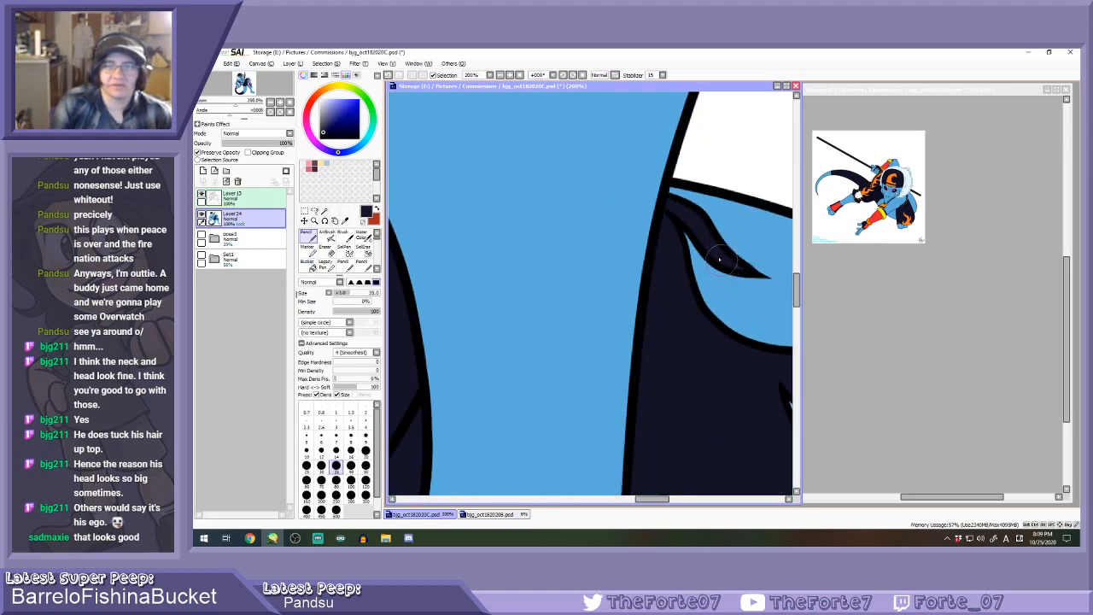
Touch up the dark navy edges of the tail covering, checking both cuffs, with the Pencil.
scroll(746, 272, "down", 6)
scroll(601, 474, "up", 3)
scroll(597, 474, "up", 3)
left_click_drag(566, 480, 570, 441)
scroll(630, 391, "down", 3)
scroll(672, 354, "down", 1)
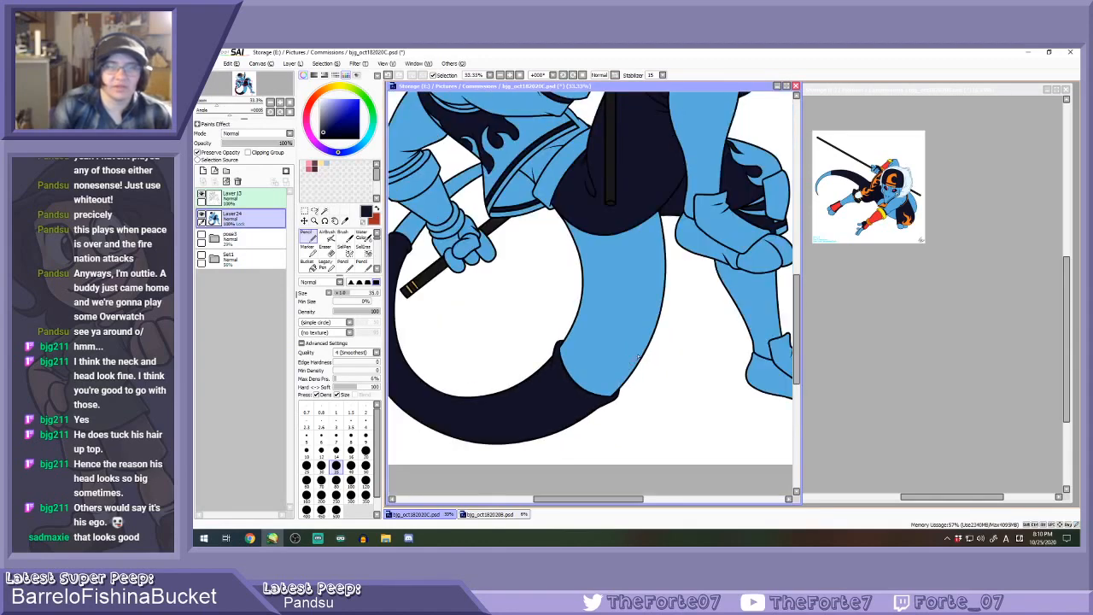
scroll(534, 357, "up", 2)
scroll(615, 312, "down", 3)
scroll(615, 311, "up", 1)
scroll(615, 312, "down", 1)
scroll(474, 247, "up", 1)
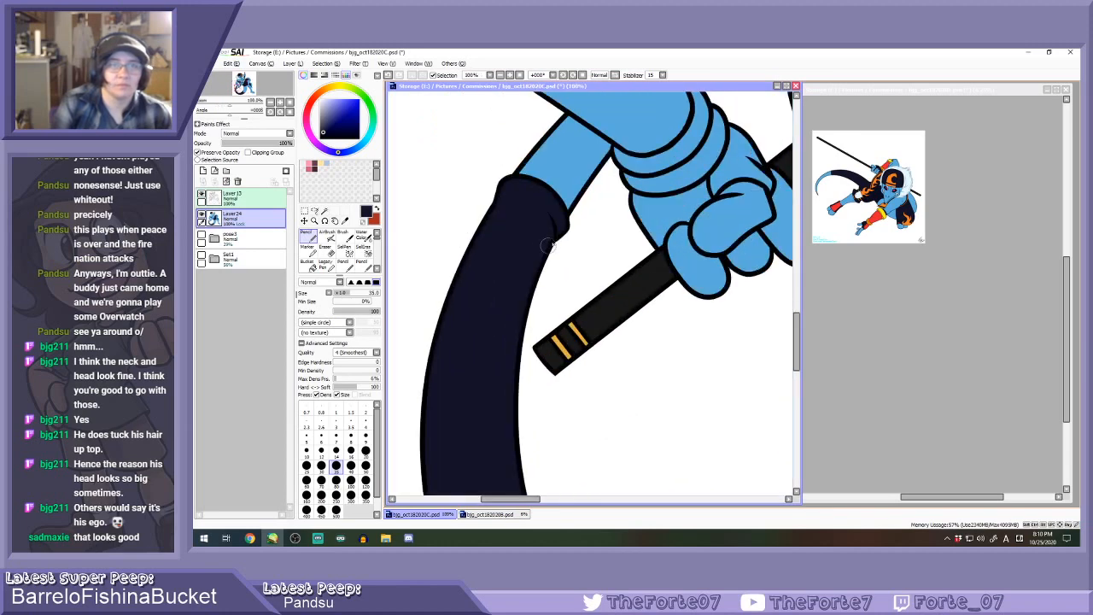
Fill the fingerless glove on the lower hand gripping the staff with dark navy and touch up its edges with the Pencil.
scroll(474, 247, "down", 3)
left_click(305, 261)
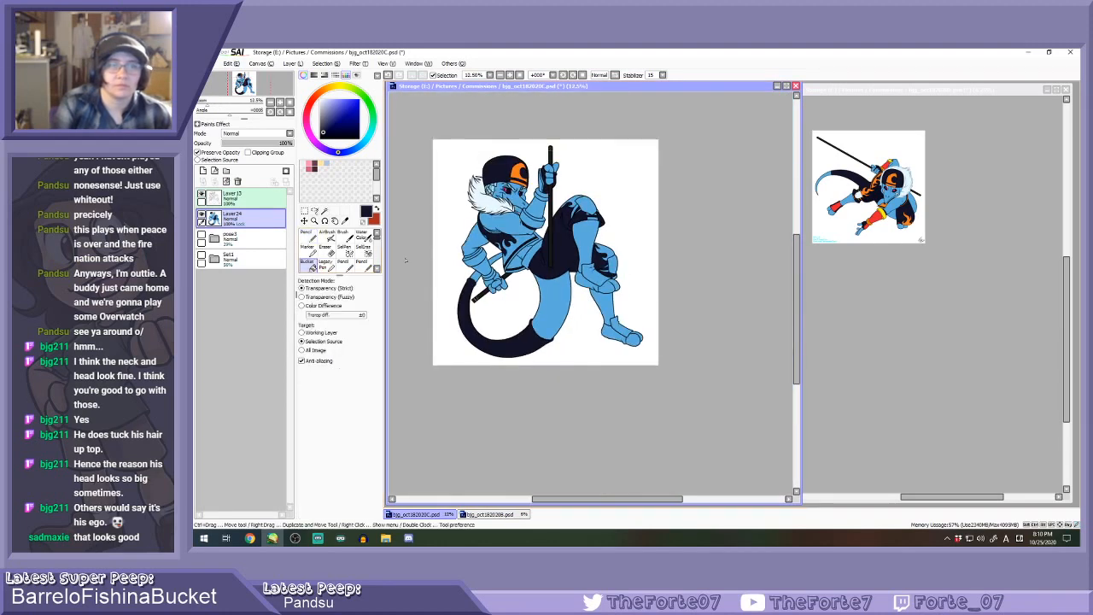
scroll(595, 308, "up", 4)
scroll(595, 308, "up", 1)
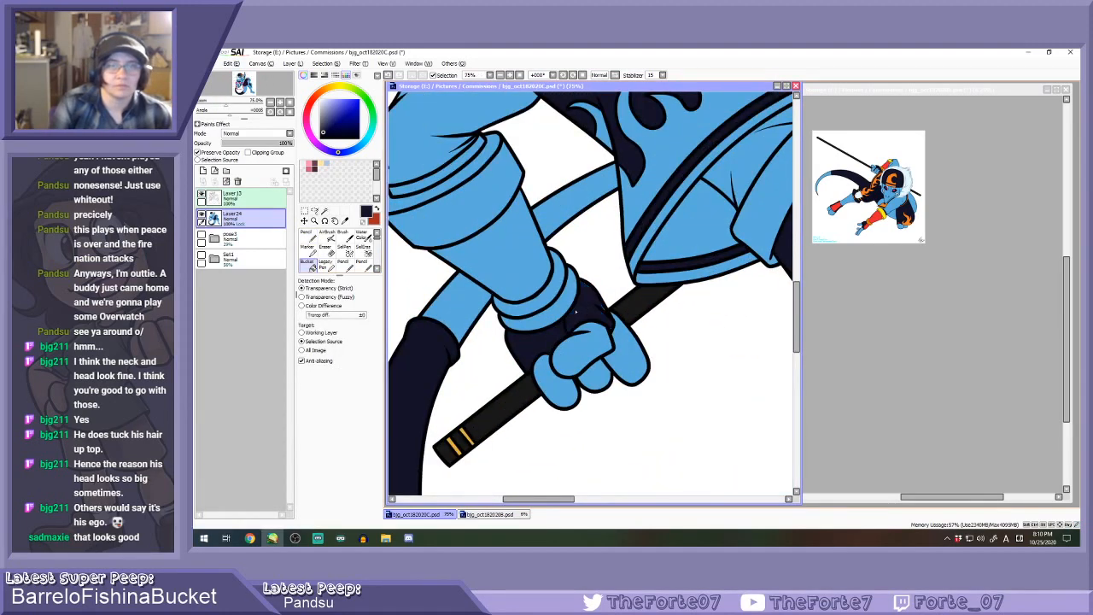
key("n")
scroll(591, 312, "up", 1)
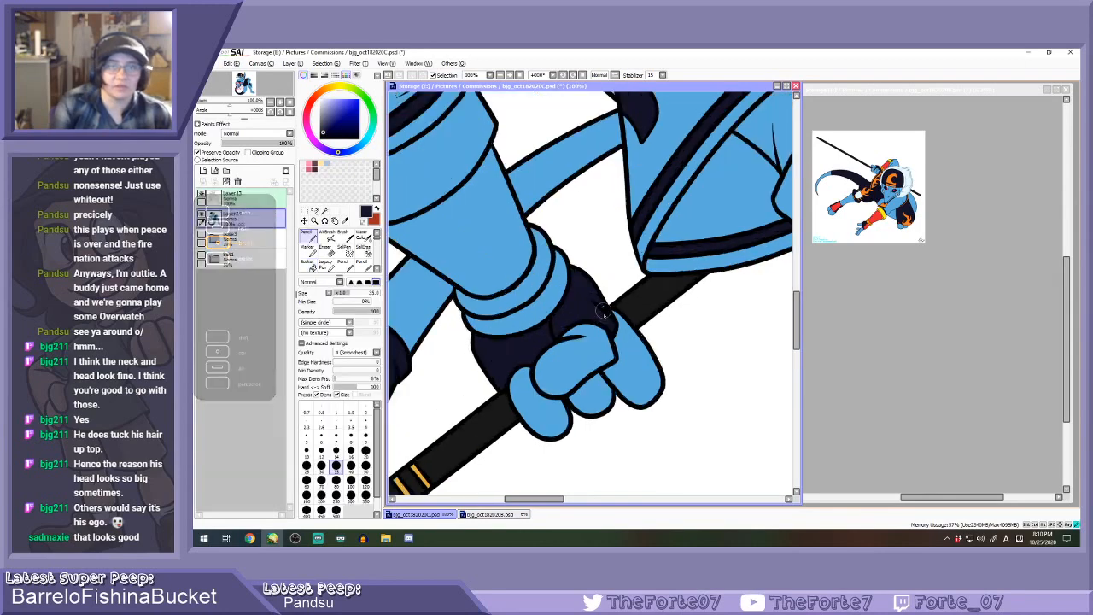
scroll(488, 351, "down", 2)
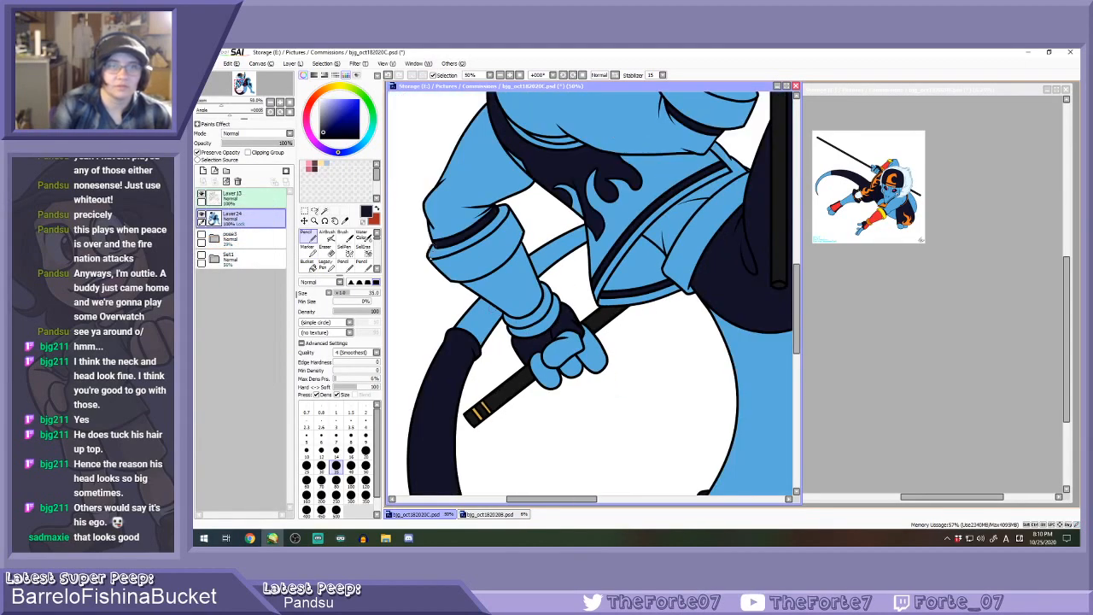
Fill the sole and heel areas of both feet with dark navy using the Bucket, leaving the toes and ankle guards blue.
left_click(313, 267)
scroll(470, 273, "down", 2)
left_click(756, 408)
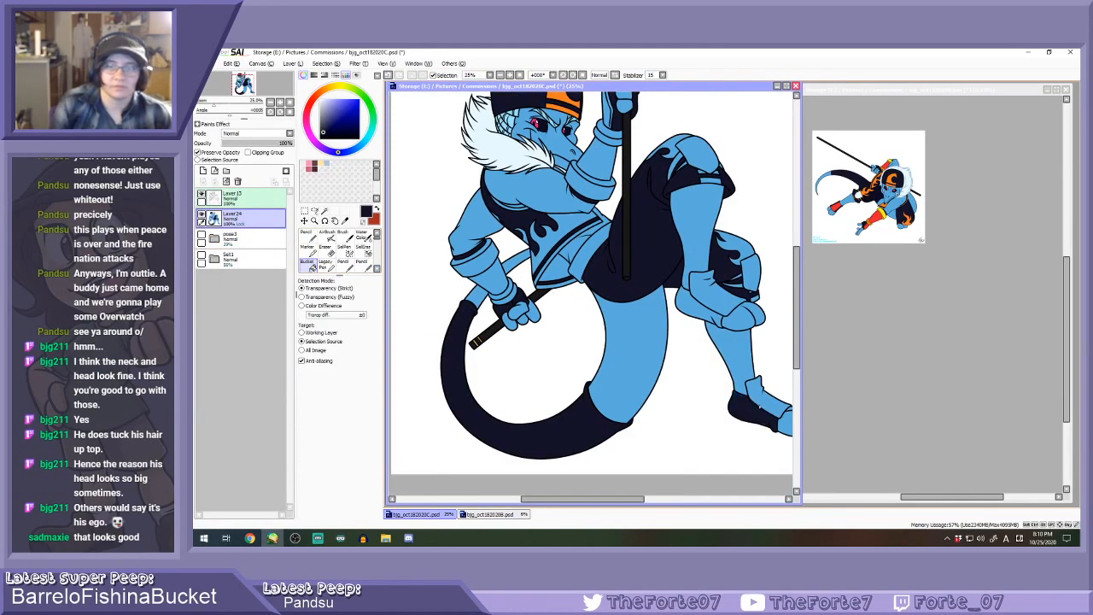
left_click(701, 312)
scroll(701, 312, "down", 1)
scroll(764, 388, "up", 2)
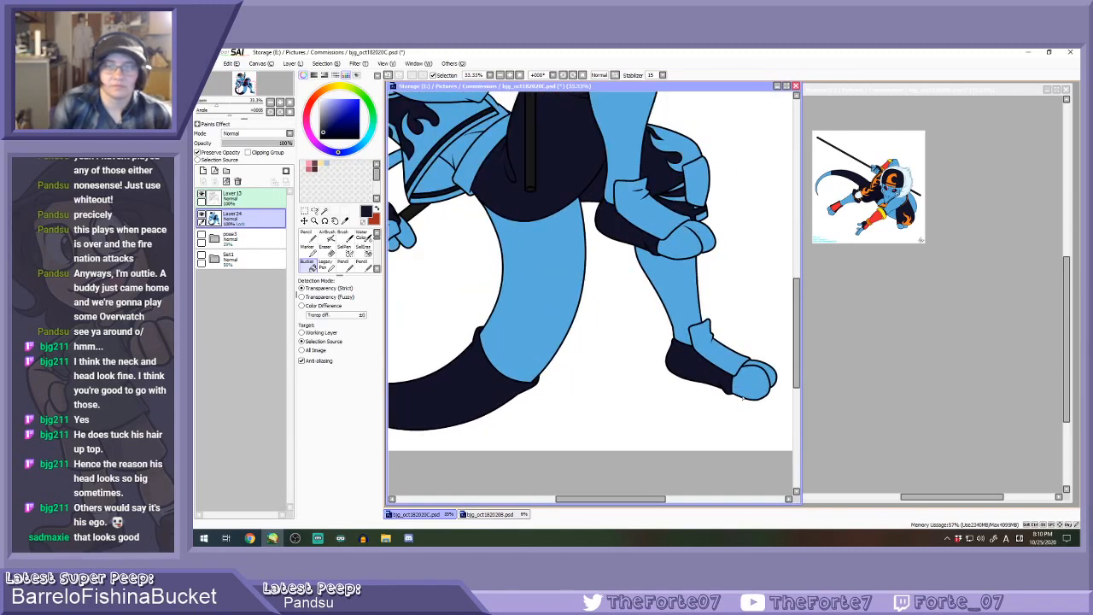
scroll(745, 394, "down", 1)
scroll(710, 330, "down", 2)
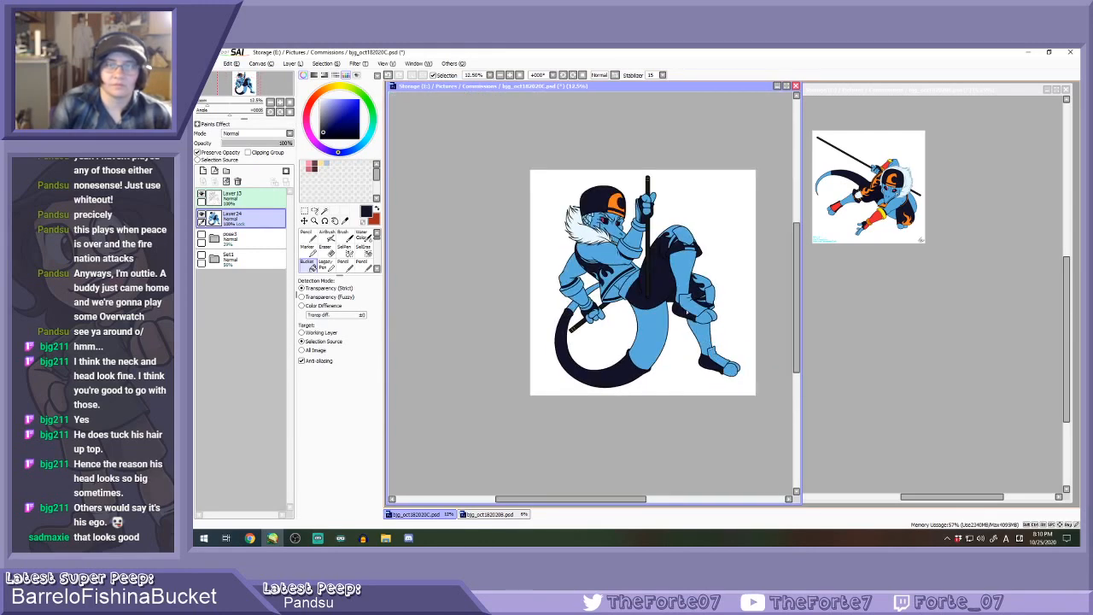
Switch to the reference drawing bjg_oct182020B.psd and examine the forearm guard's colours.
left_click(873, 221)
scroll(871, 217, "up", 3)
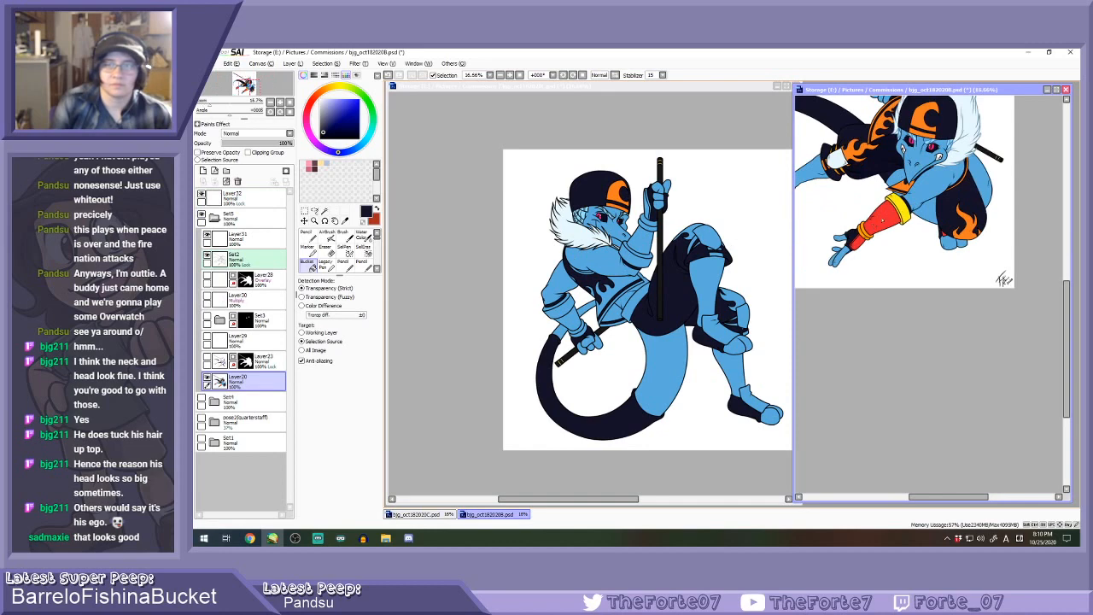
Fill both of the character's forearms with the red sampled from the reference drawing's forearm.
right_click(873, 219)
left_click(643, 244)
left_click(640, 243)
scroll(641, 244, "up", 3)
left_click(644, 210)
left_click(650, 195)
scroll(651, 196, "down", 2)
scroll(552, 428, "up", 2)
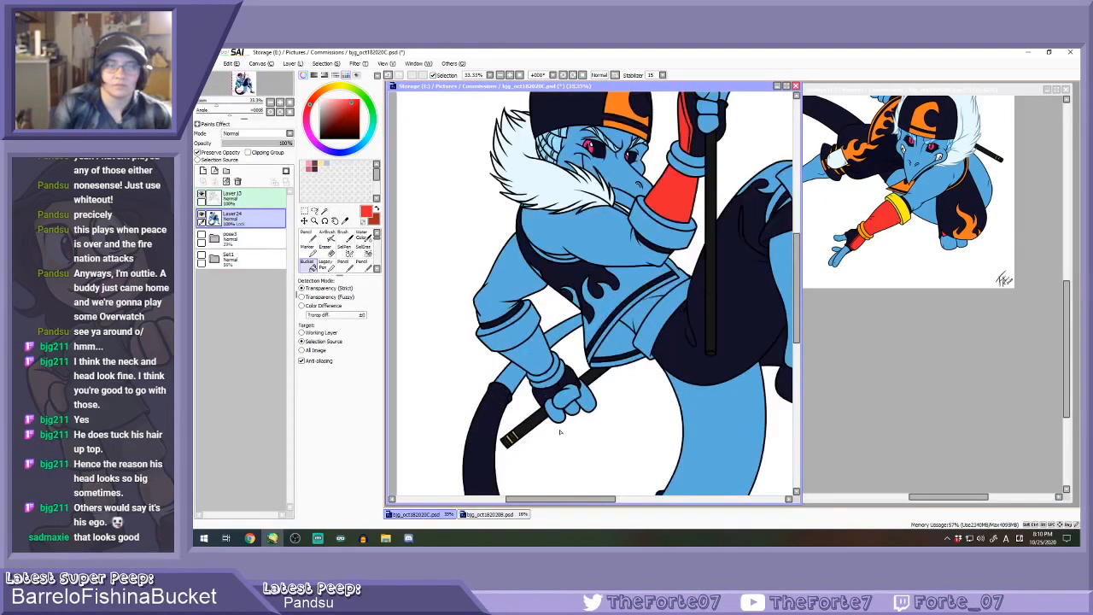
left_click(514, 321)
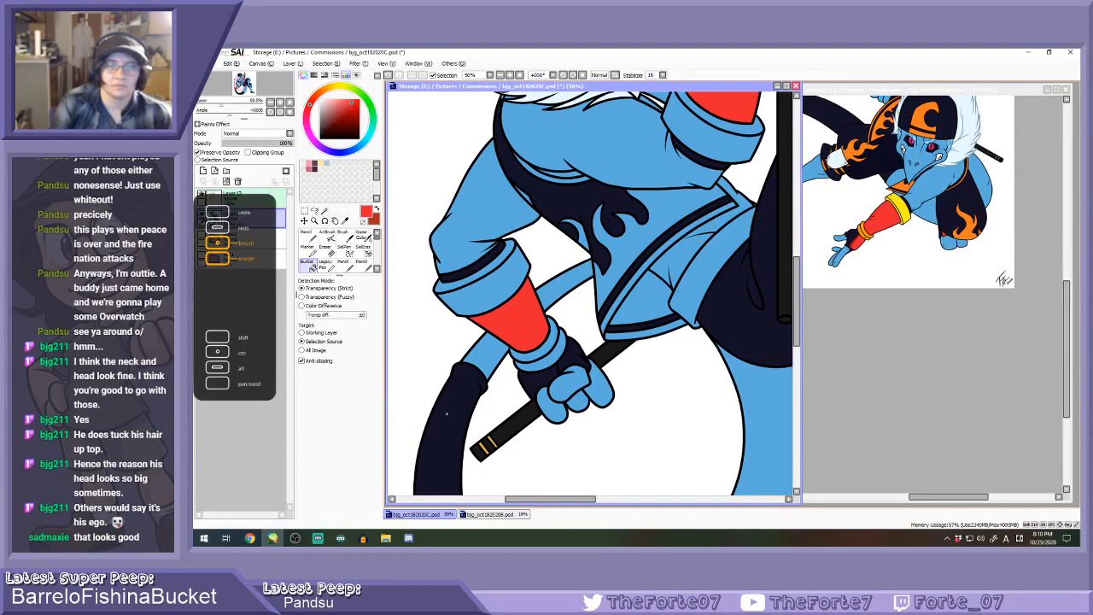
Set the Pencil to size 14 and touch up the red fills on both forearms.
key("n")
key("[")
key("[")
key("[")
key("[")
key("[")
key("[")
scroll(491, 305, "up", 2)
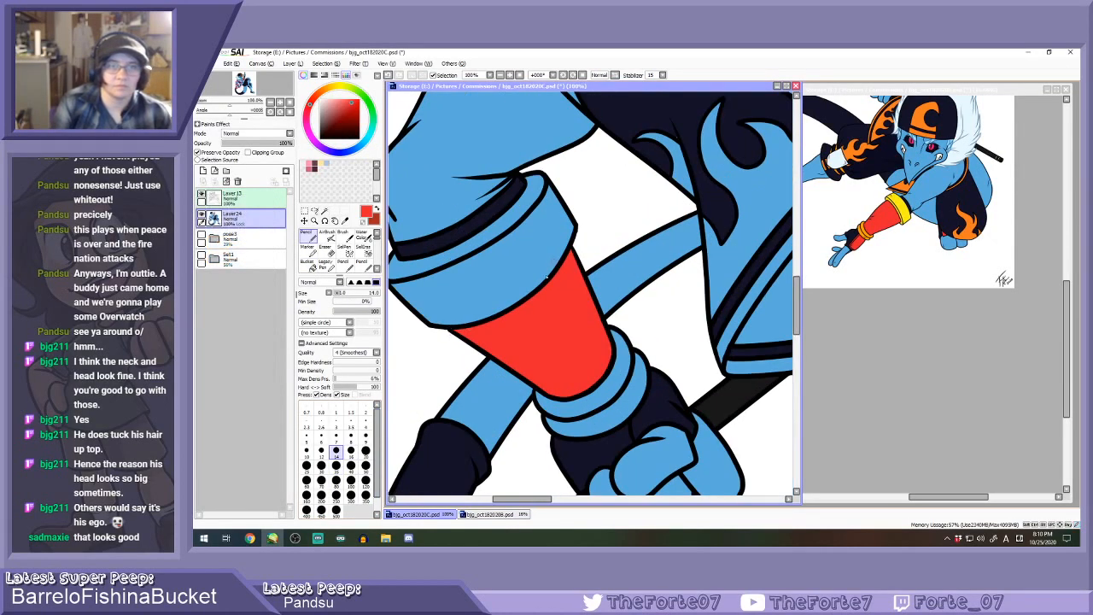
scroll(550, 270, "down", 4)
scroll(608, 236, "up", 4)
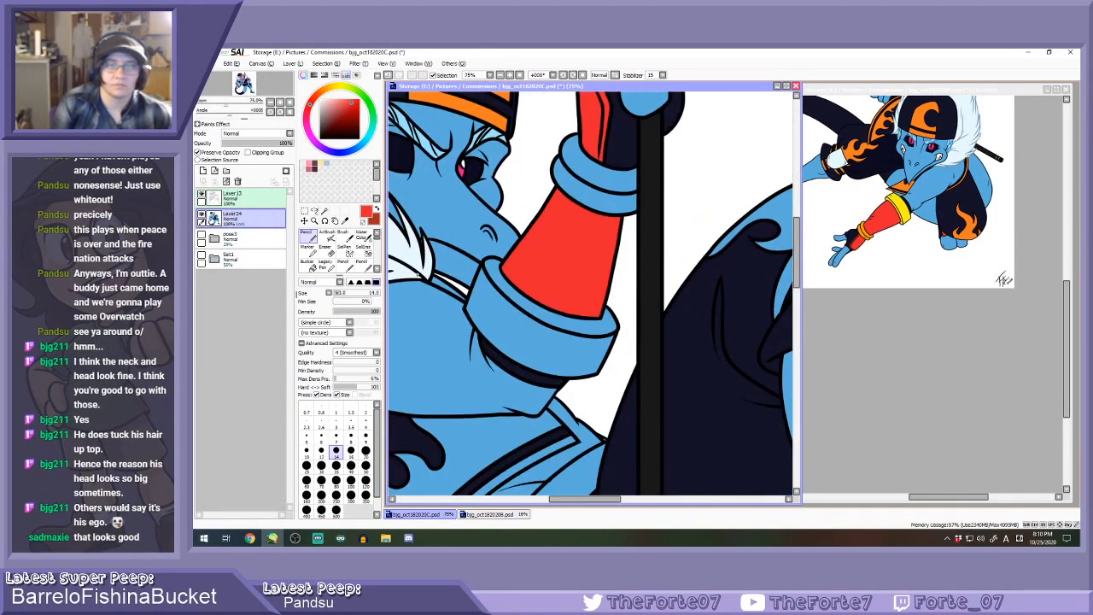
Fill the bands on both wrists with the yellow-orange sampled from the reference drawing's wristband.
key("g")
left_click(857, 234)
scroll(862, 234, "up", 2)
right_click(864, 231)
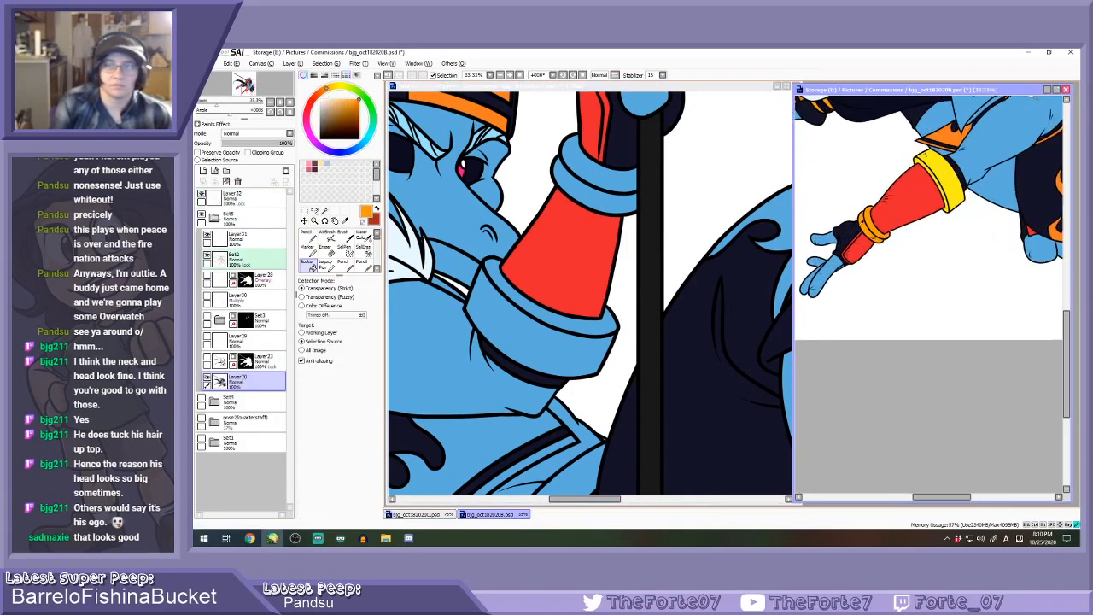
left_click(584, 205)
left_click(588, 172)
left_click(586, 193)
scroll(588, 199, "down", 4)
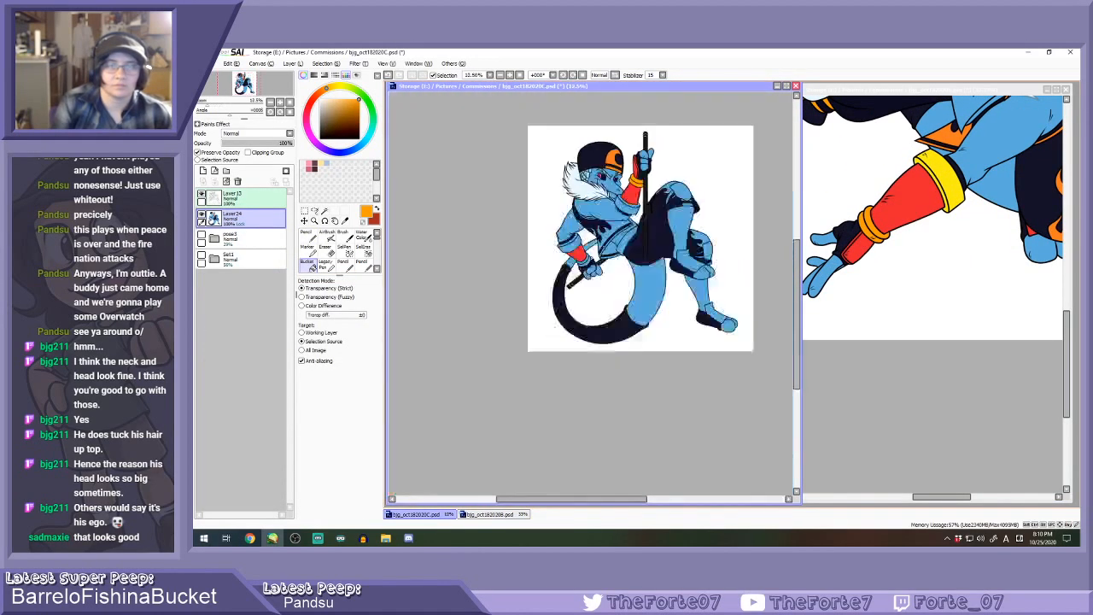
scroll(594, 254, "up", 2)
scroll(590, 257, "up", 1)
scroll(589, 256, "down", 4)
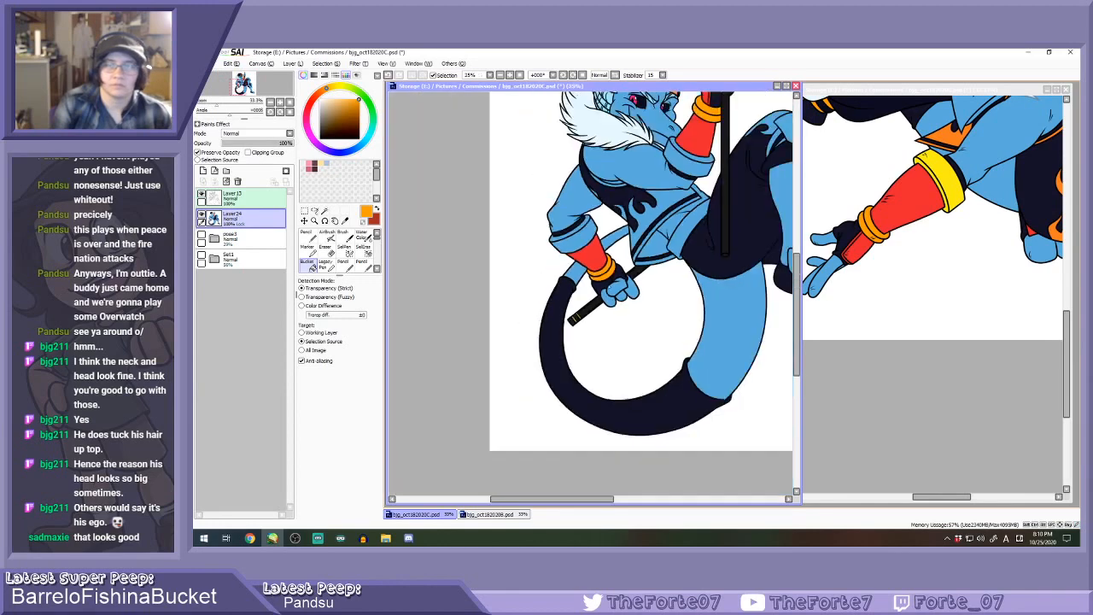
Color the curved stripes beside the raised knee yellow-orange, touching up their narrow tips with the Pencil.
scroll(650, 245, "up", 6)
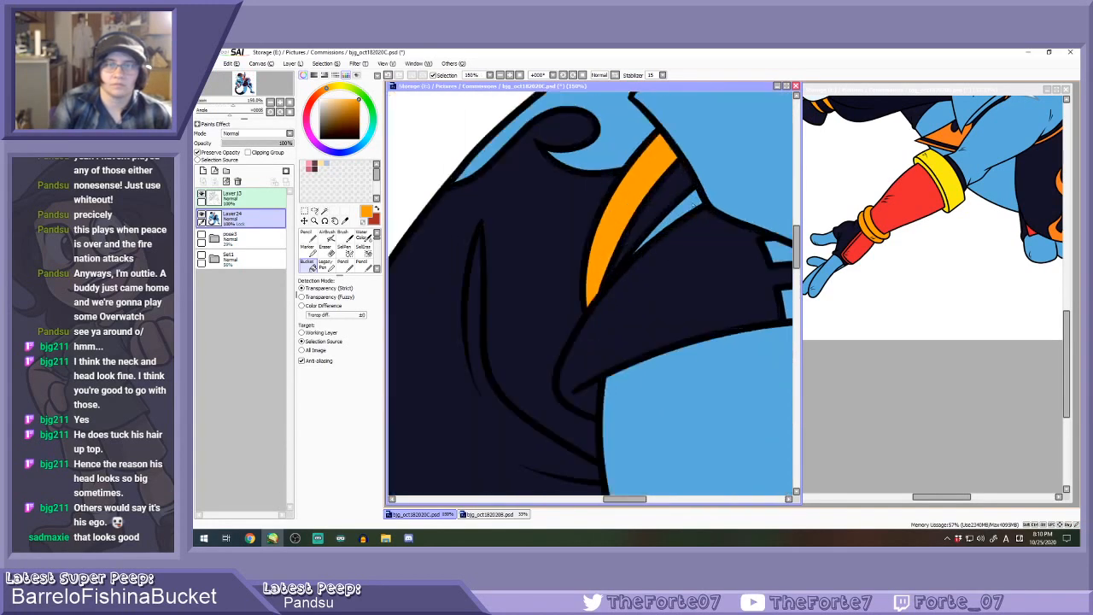
key("n")
left_click_drag(646, 246, 634, 253)
scroll(597, 253, "down", 2)
left_click(307, 269)
scroll(671, 299, "down", 2)
scroll(710, 376, "up", 2)
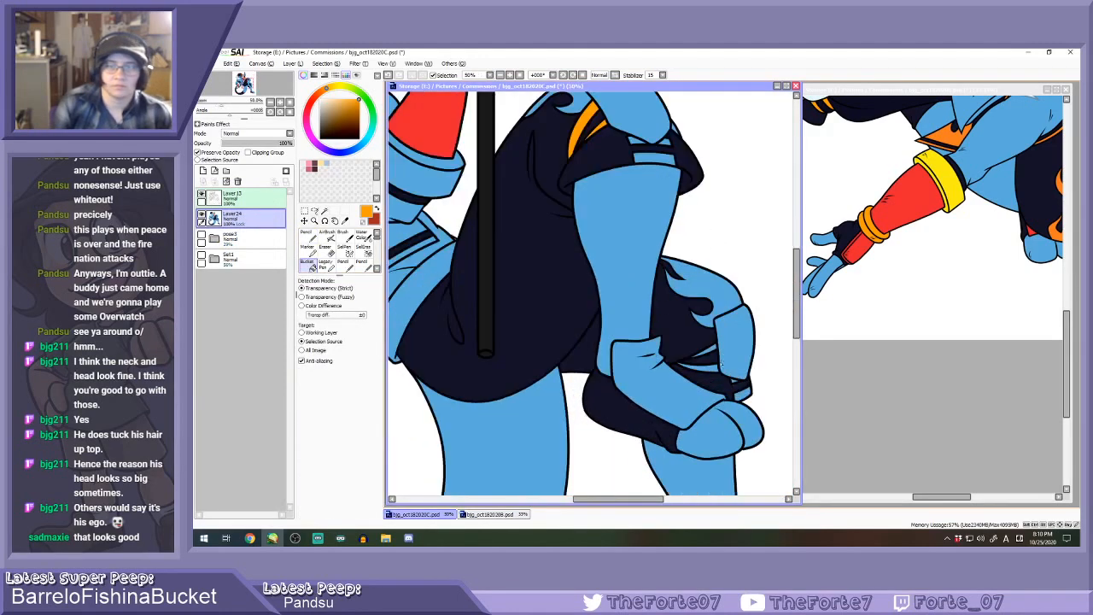
Color the two stripes on the other shorts leg yellow-orange and tidy their edges with sampled dark navy.
scroll(711, 367, "up", 2)
key("n")
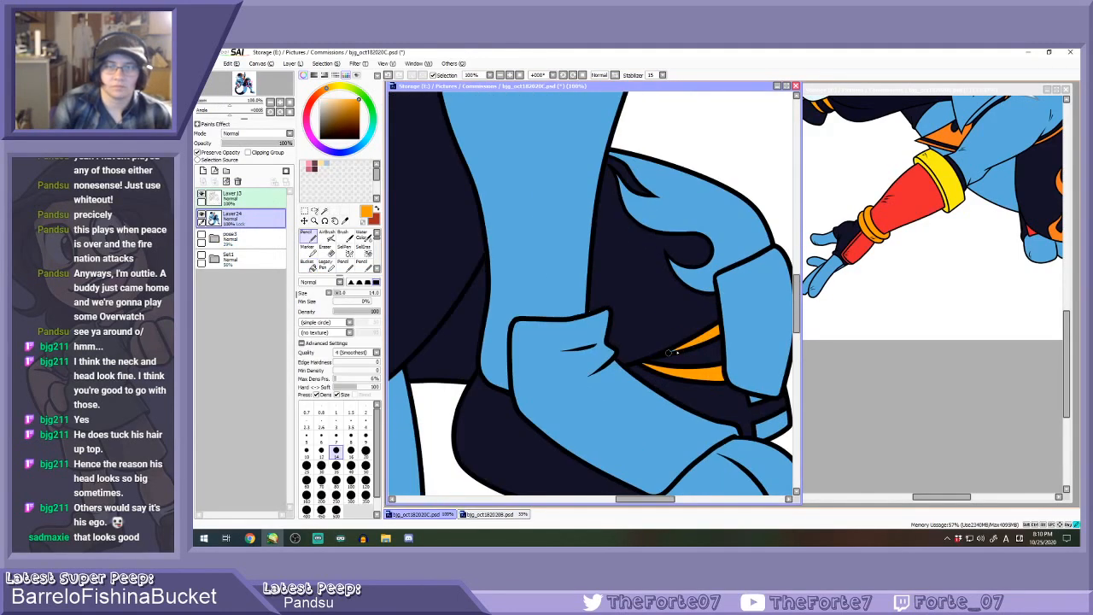
right_click(638, 321)
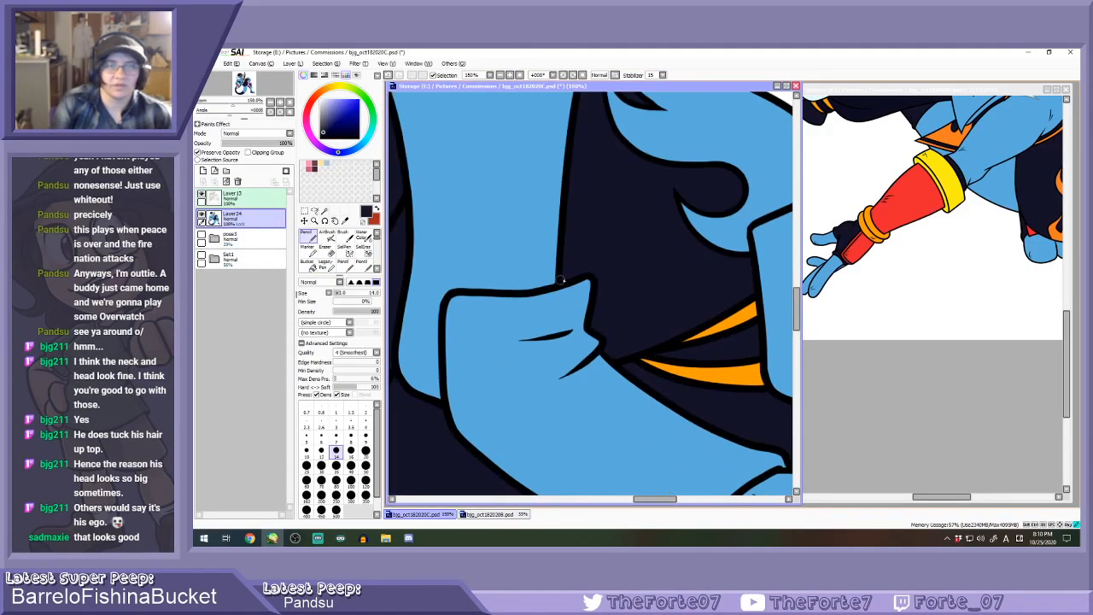
scroll(529, 265, "down", 2)
Fill the upper part of the crossed foot's footwear with the red sampled from the reference forearm.
key("g")
left_click(908, 202, "alt")
left_click(529, 367)
scroll(577, 336, "down", 4)
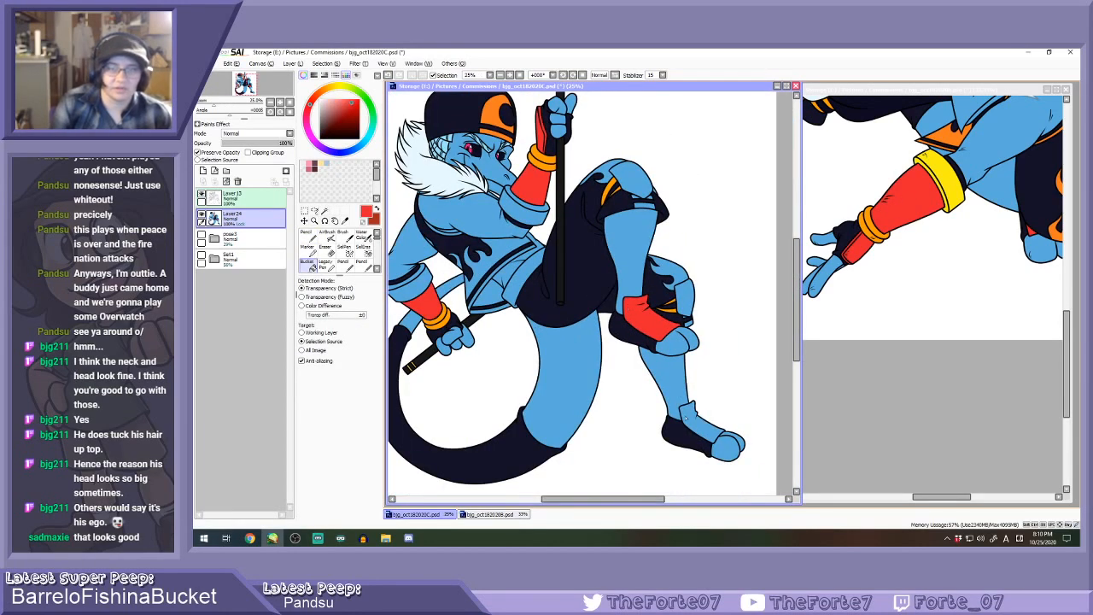
left_click(686, 416)
scroll(701, 421, "up", 4)
scroll(685, 413, "down", 4)
scroll(619, 275, "up", 2)
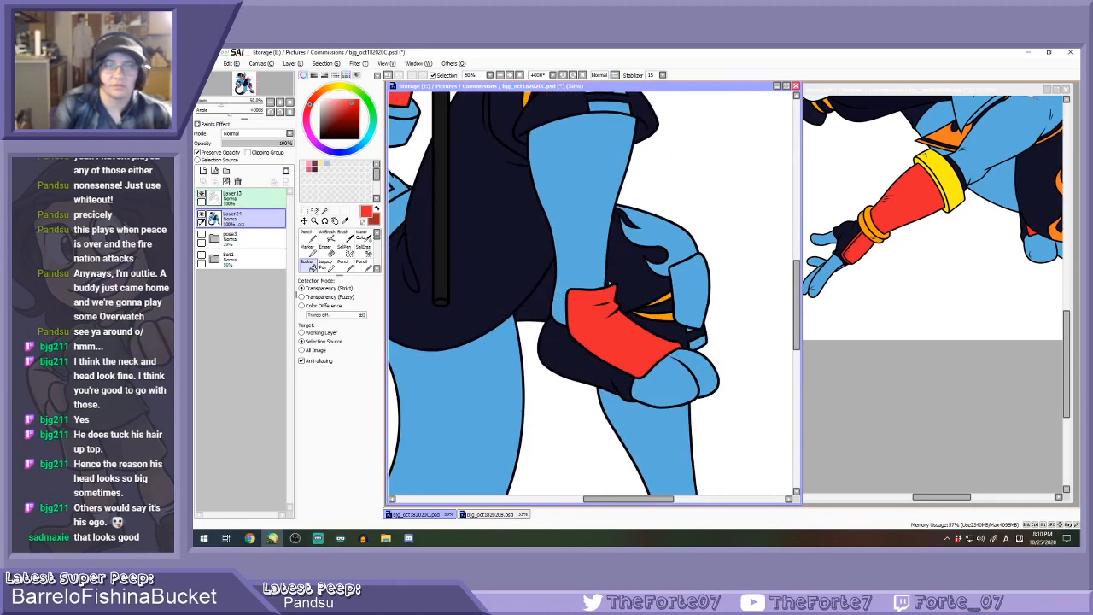
Try to fill the remaining spot on the crossed foot's sole with sampled dark navy.
scroll(604, 279, "up", 2)
left_click(576, 453, "alt")
left_click(599, 473)
key("ctrl+z")
key("ctrl+z")
key("ctrl+y")
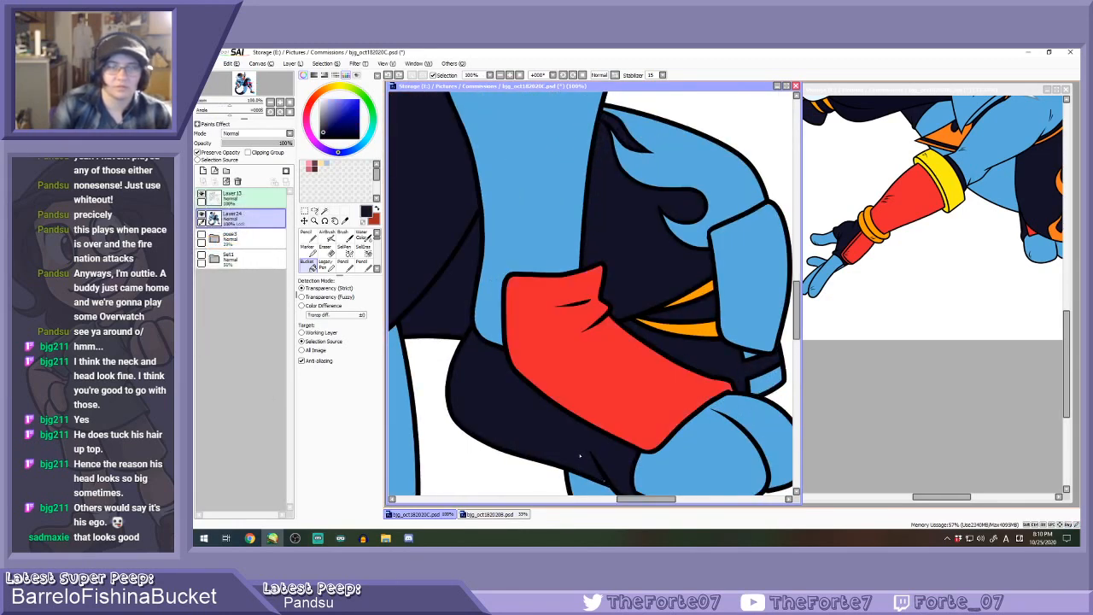
key("n")
scroll(609, 481, "down", 5)
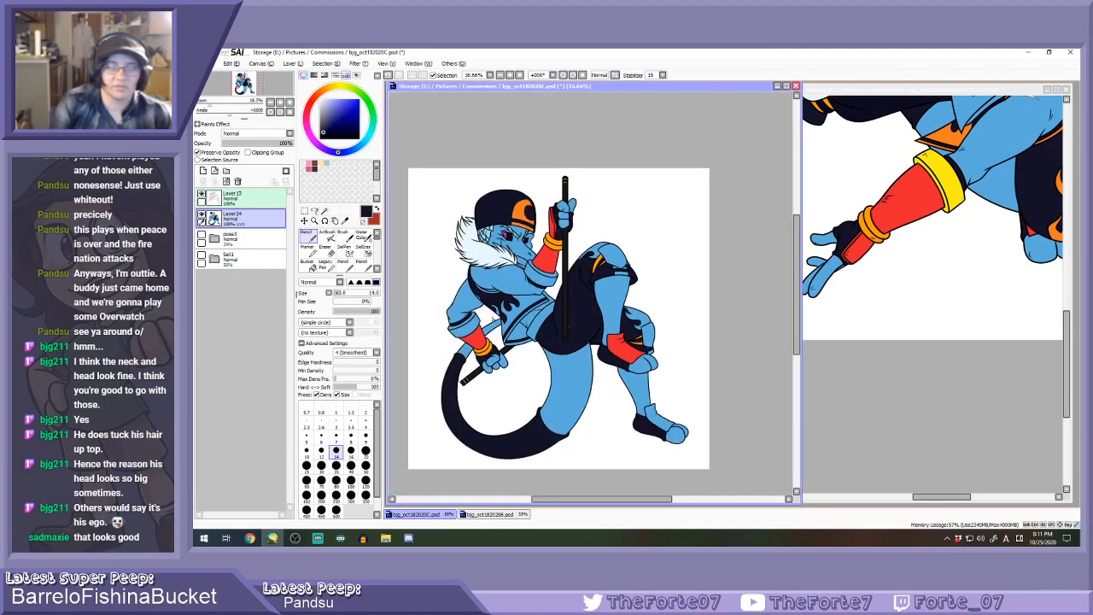
Fill the flame pattern and hem patches on the far shorts leg with orange sampled from the reference vest.
left_click(310, 266)
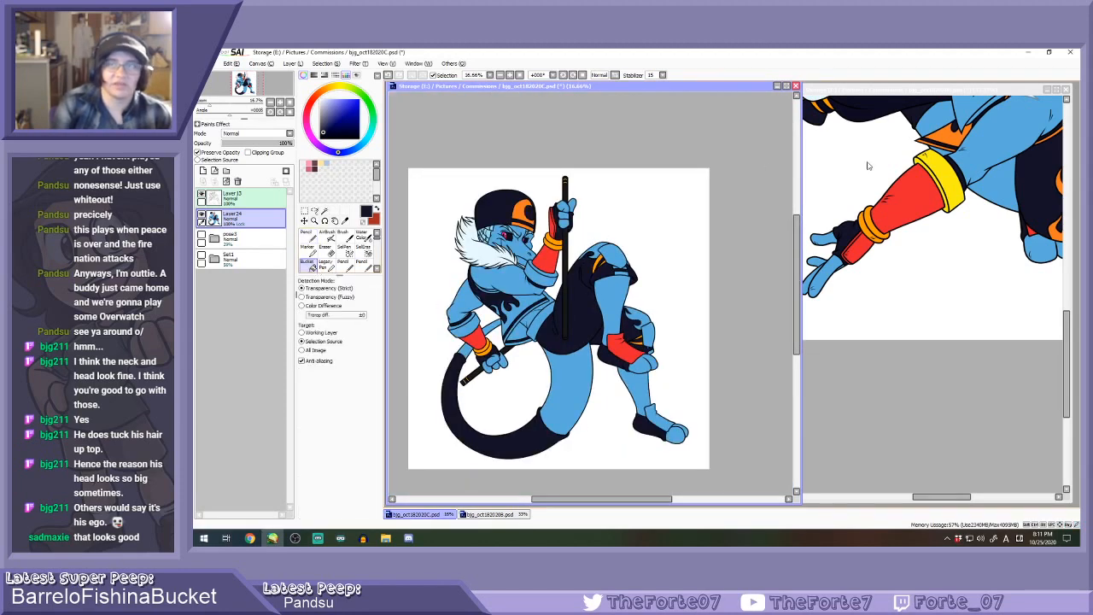
left_click(935, 139, "alt")
scroll(625, 327, "up", 8)
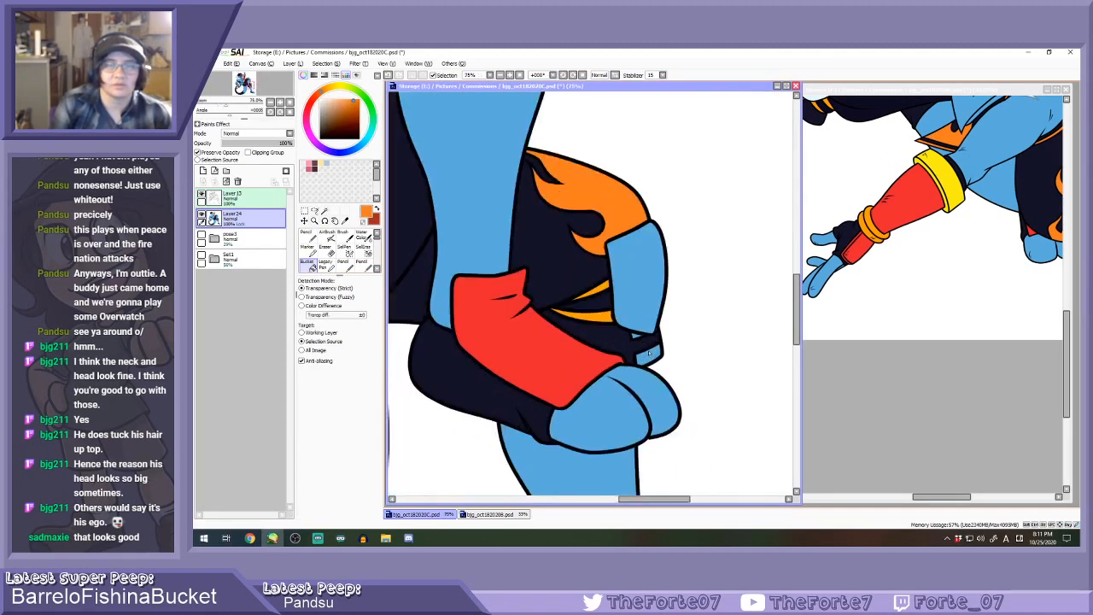
key("n")
key("g")
scroll(624, 327, "down", 6)
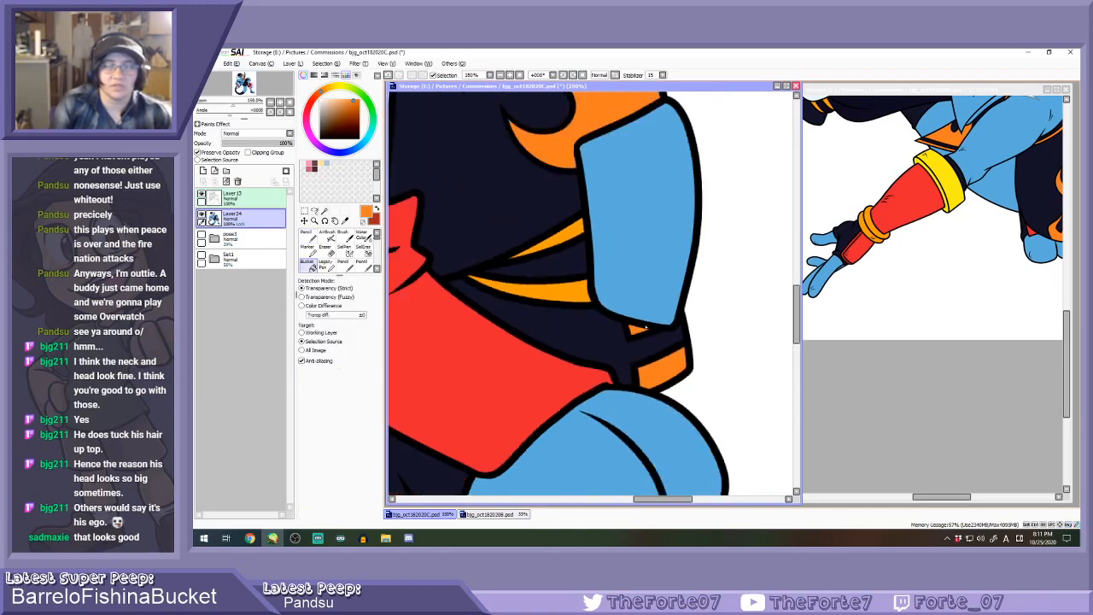
Fill the hem patches below the raised knee with the darker orange and touch up their corners with the Pencil.
scroll(577, 192, "up", 2)
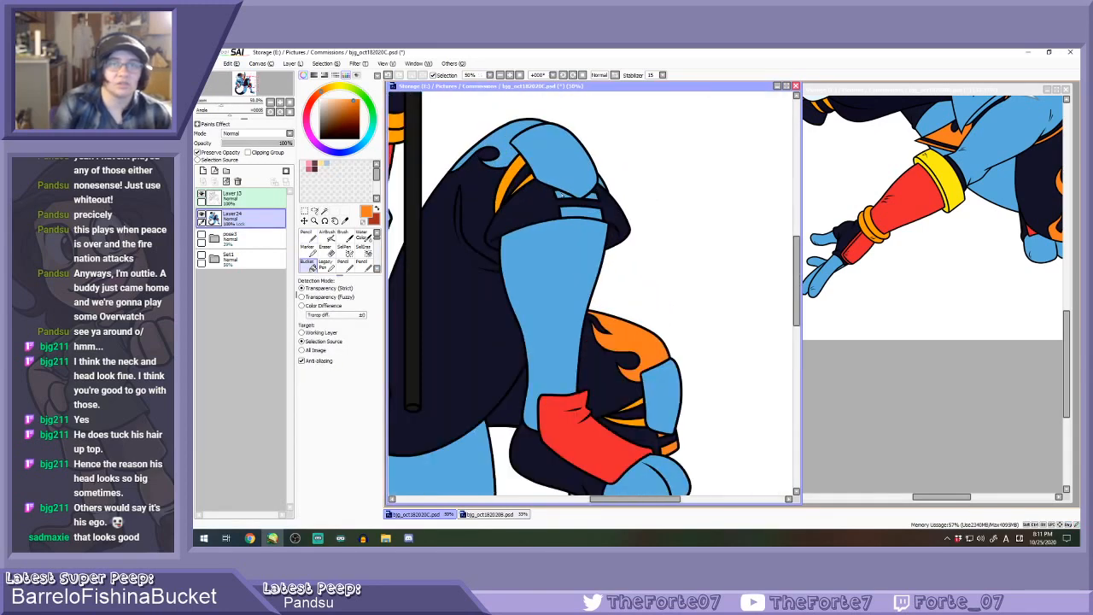
scroll(570, 207, "up", 2)
scroll(598, 187, "down", 1)
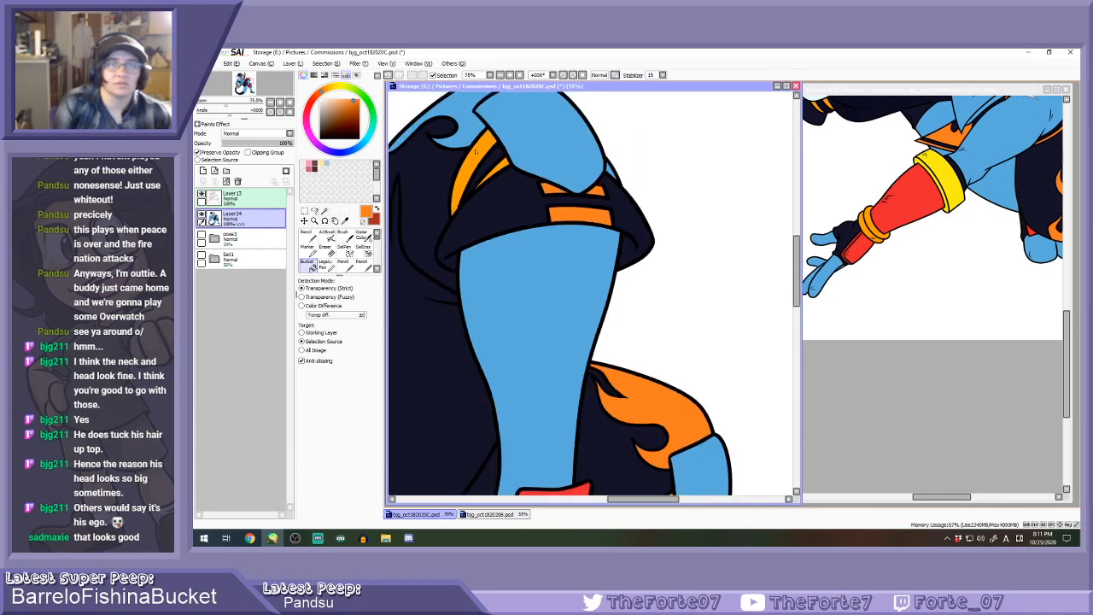
scroll(620, 179, "up", 2)
key("n")
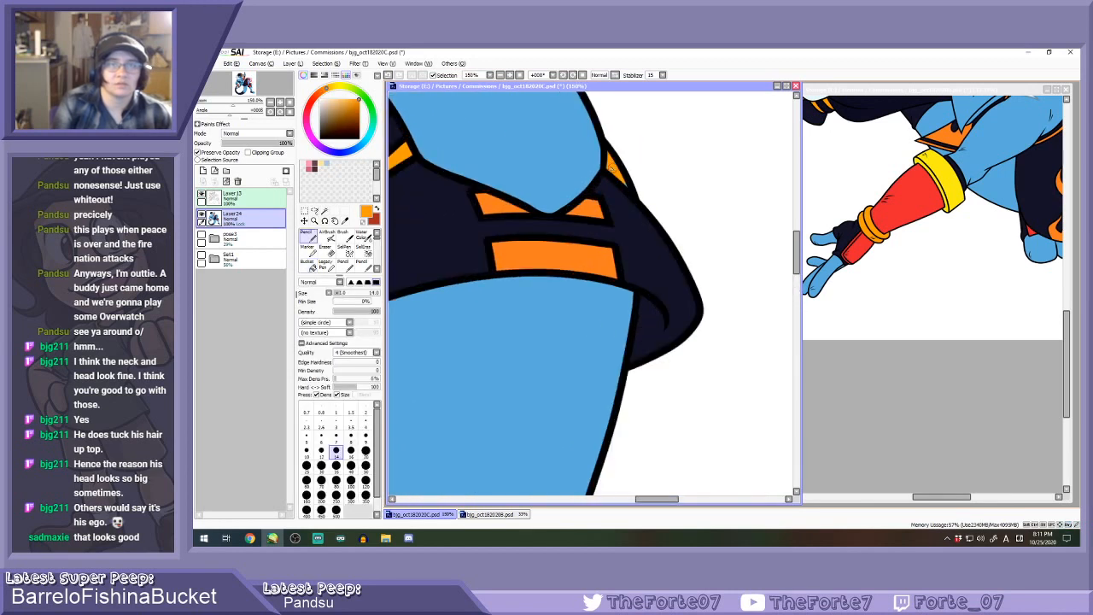
right_click(590, 209)
scroll(590, 209, "down", 2)
scroll(596, 212, "up", 2)
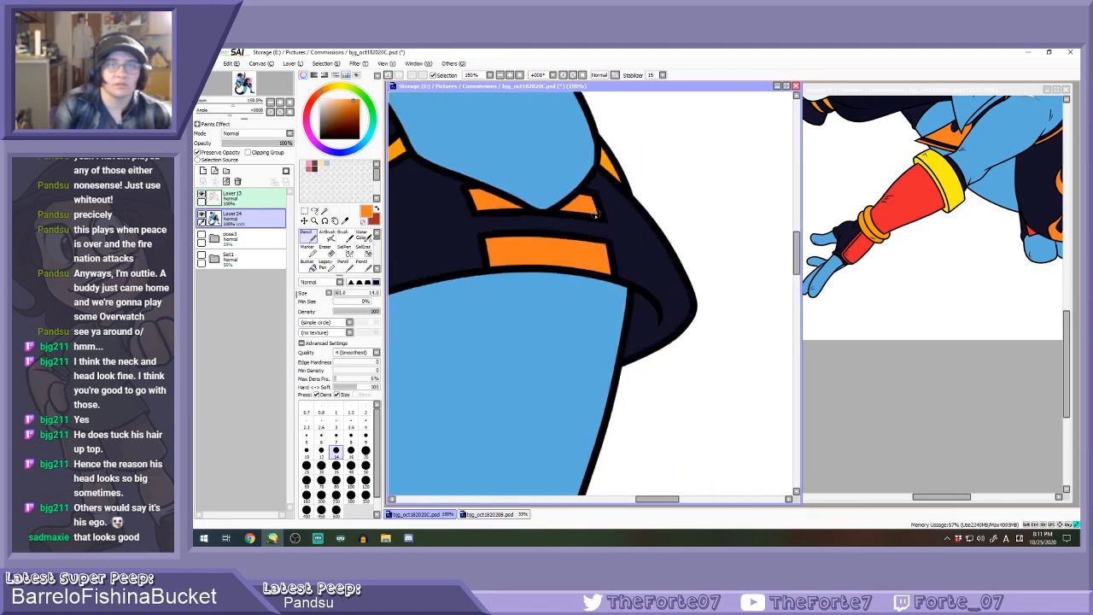
Fill the raised knee's flame pattern and the vest's flames, panels and trim with the darker orange.
left_click(311, 266)
scroll(619, 198, "down", 6)
scroll(510, 295, "up", 2)
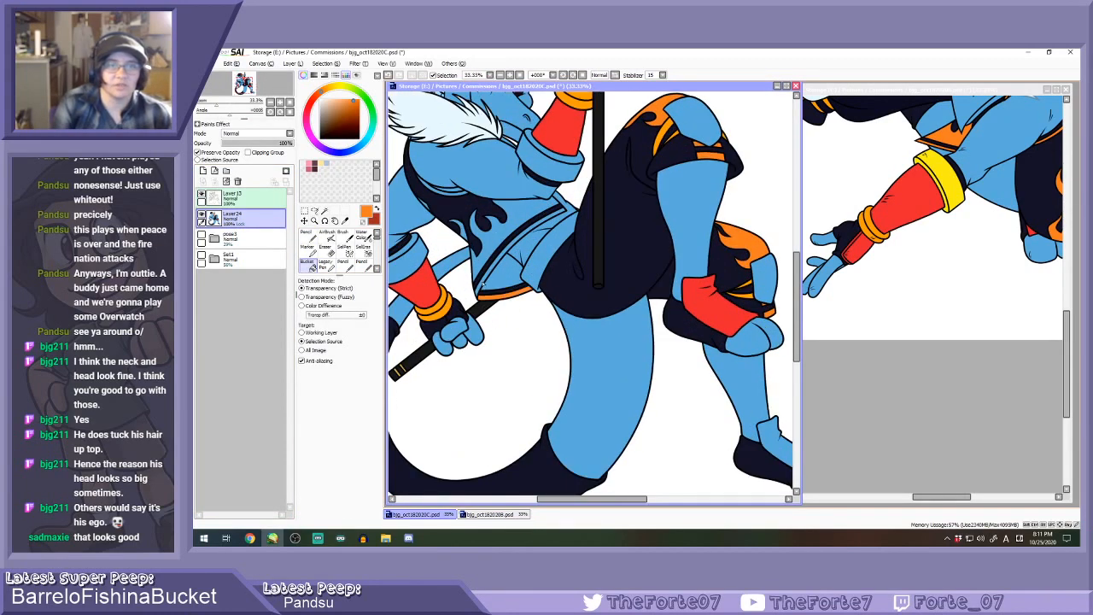
scroll(481, 254, "up", 1)
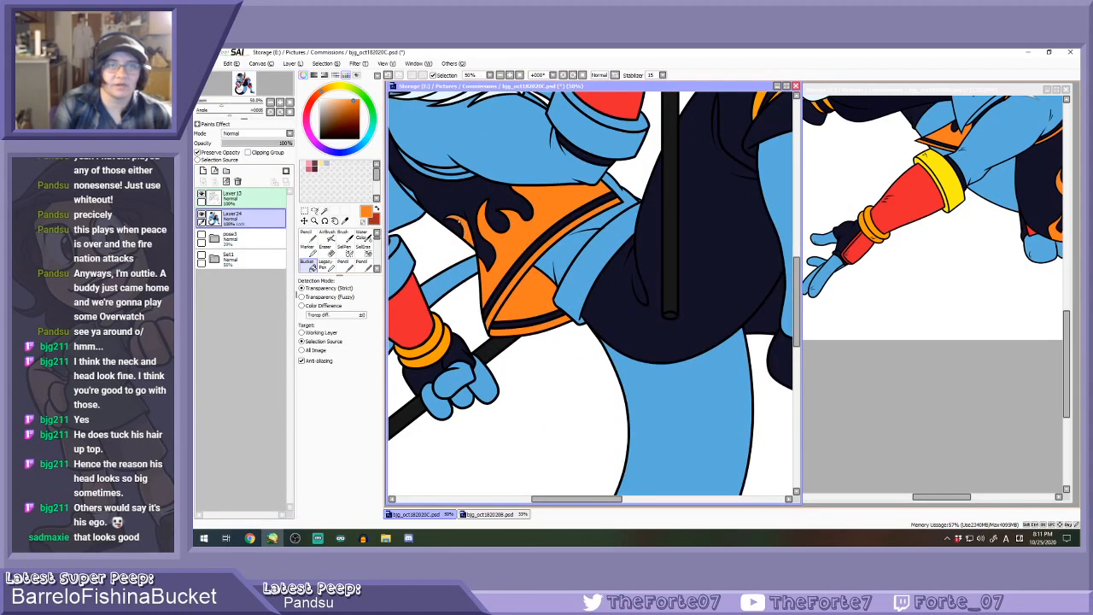
scroll(434, 180, "down", 1)
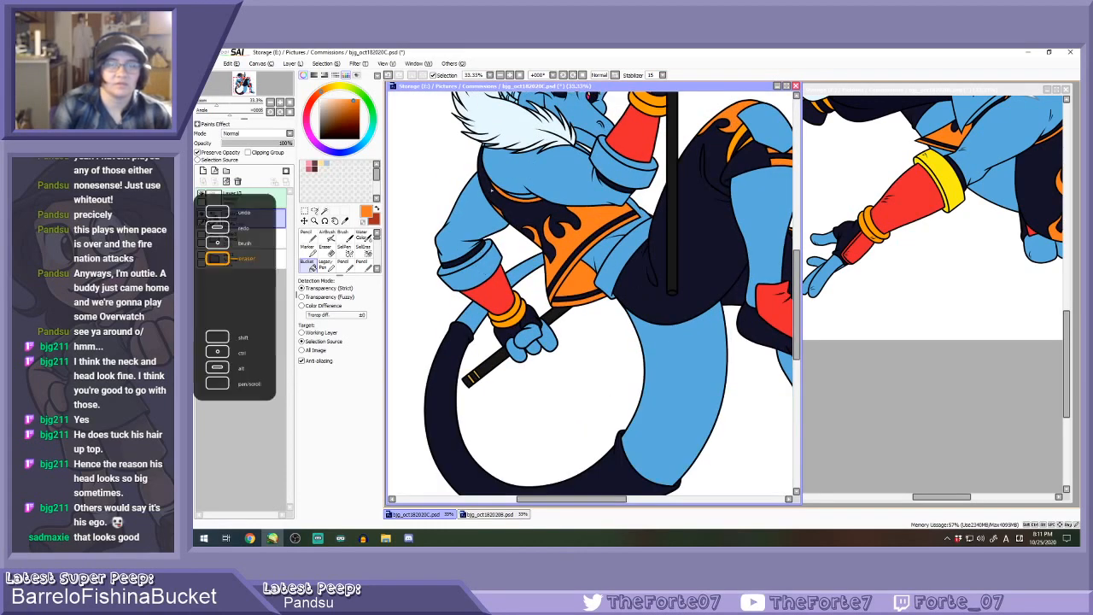
Set the Pencil to size 16 and touch up the vest's trim and flames with sampled navy and orange.
key("n")
key("]")
scroll(514, 200, "up", 4)
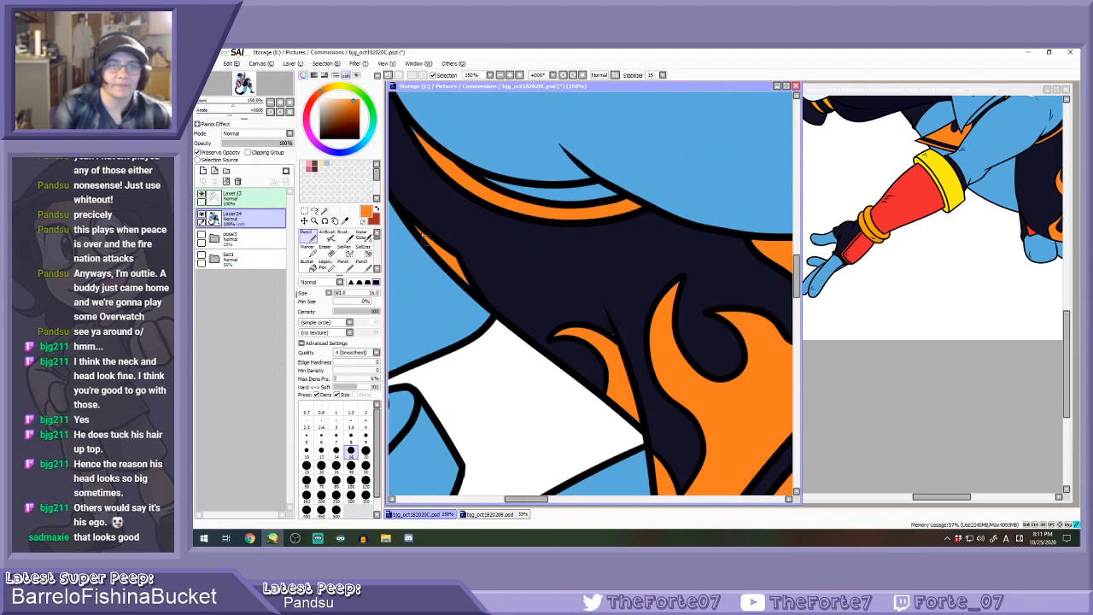
left_click(585, 291, "alt")
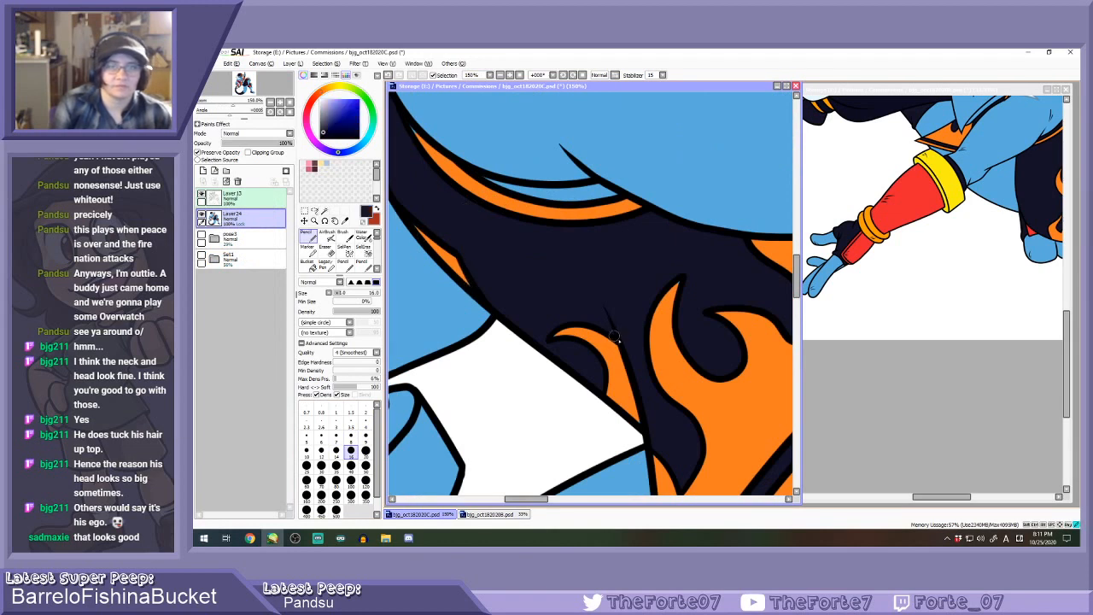
left_click(677, 360, "alt")
scroll(657, 296, "down", 1)
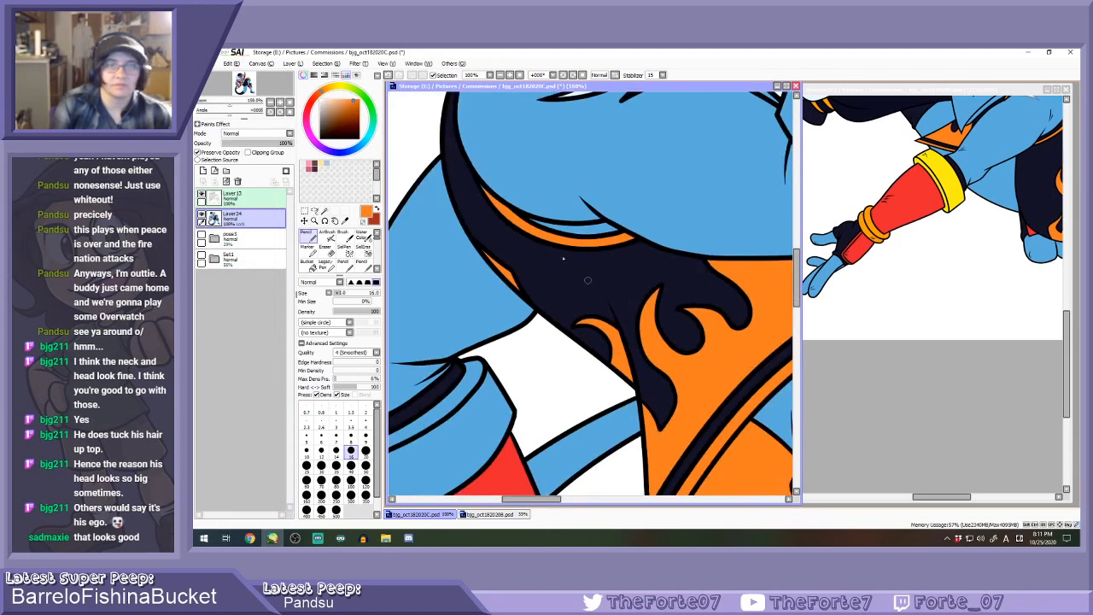
scroll(479, 183, "down", 2)
scroll(627, 354, "up", 2)
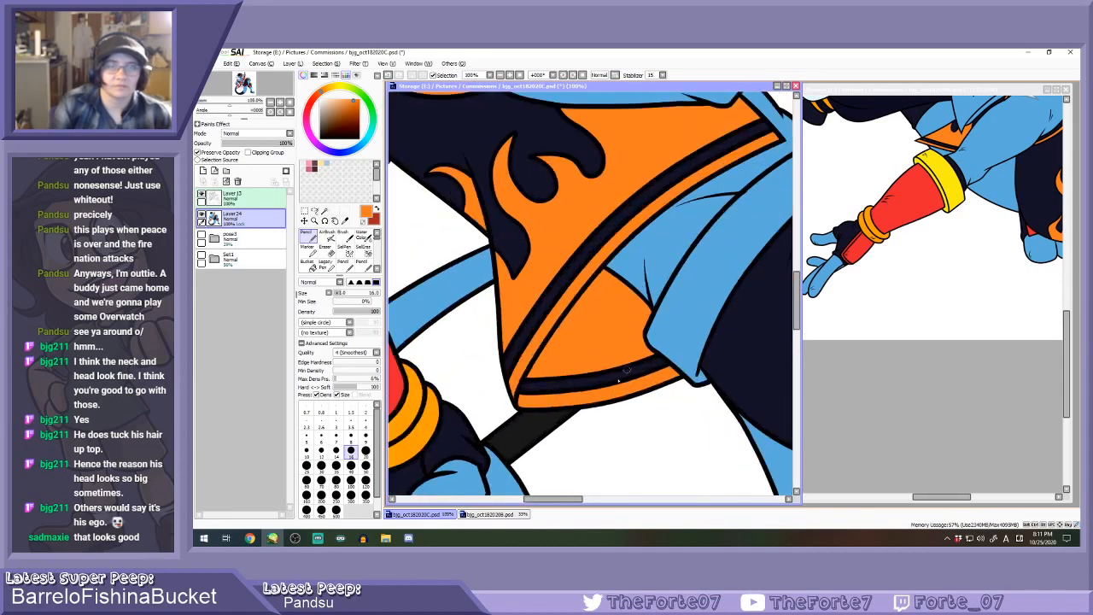
scroll(555, 359, "down", 1)
scroll(576, 286, "up", 2)
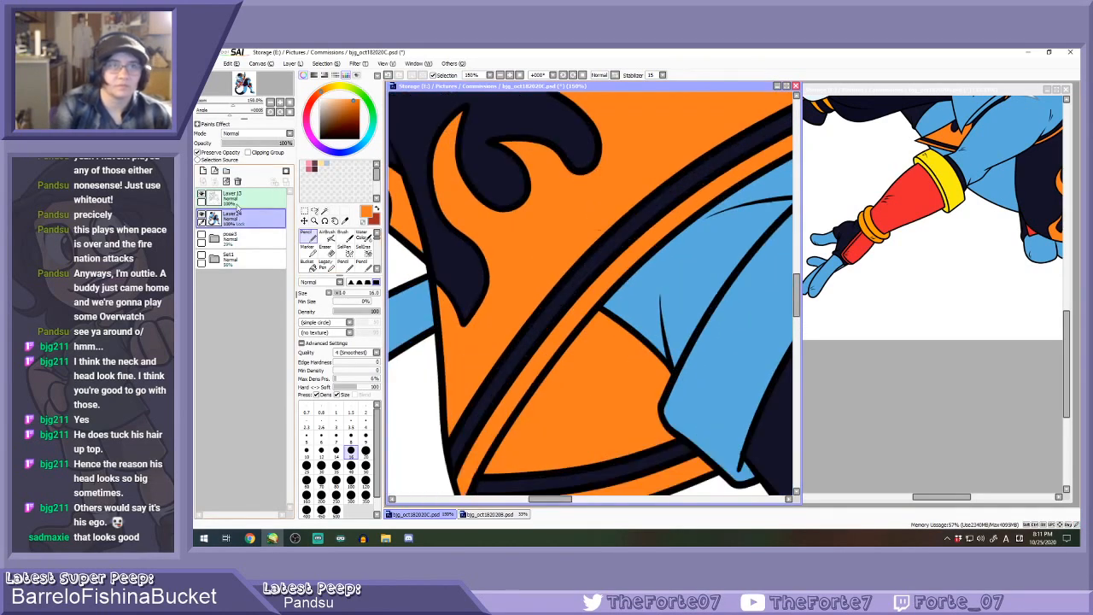
Switch to the line-art layer and clean up the lines around the vest with the Eraser.
left_click(247, 198)
key("e")
scroll(591, 239, "down", 4)
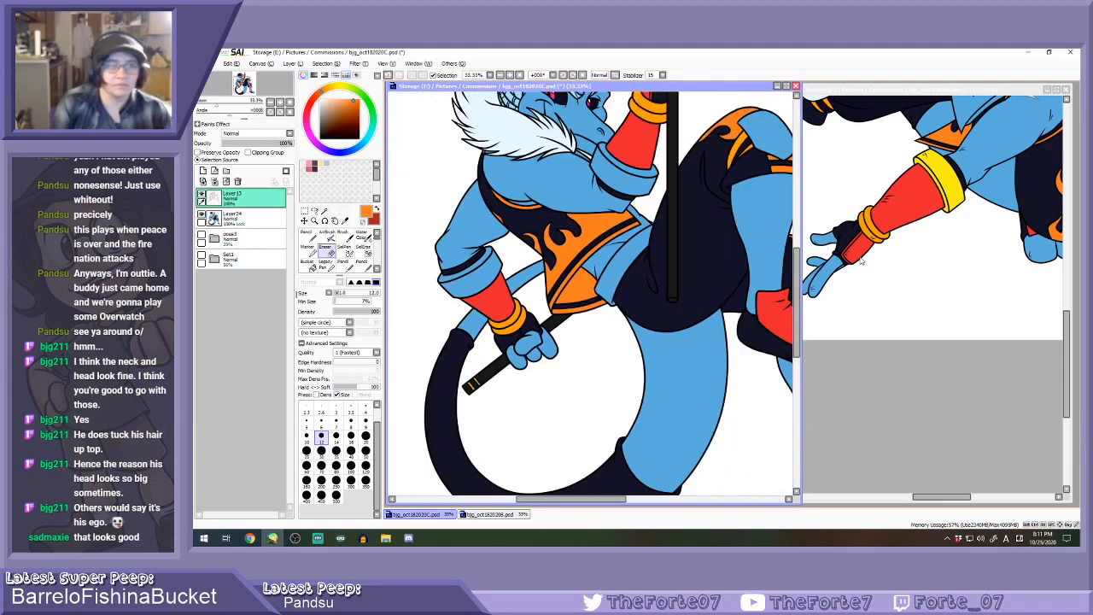
key("alt+Tab")
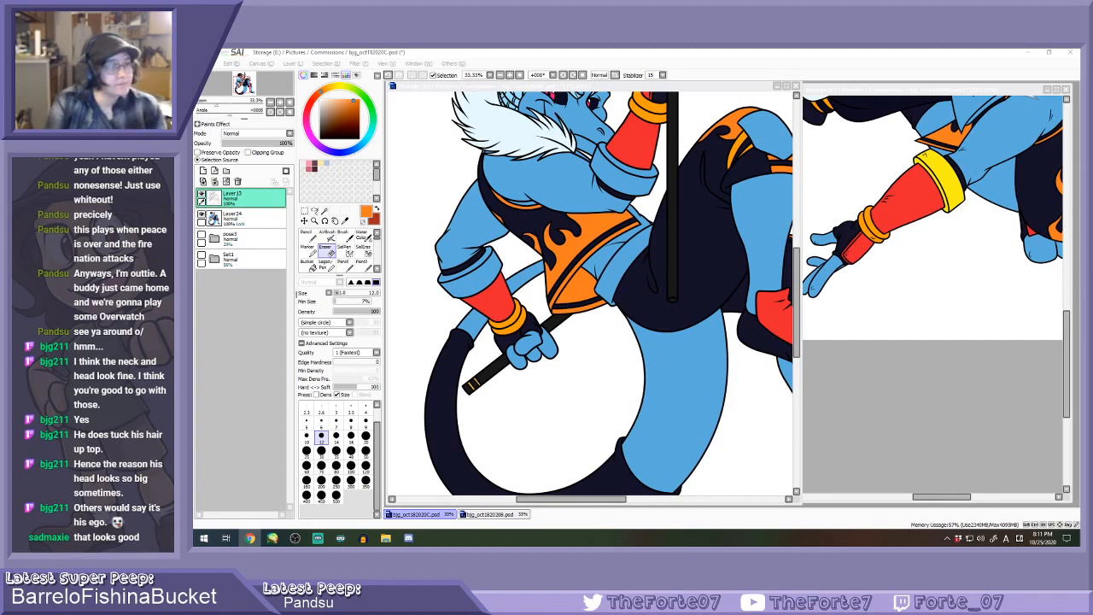
double_click(310, 264)
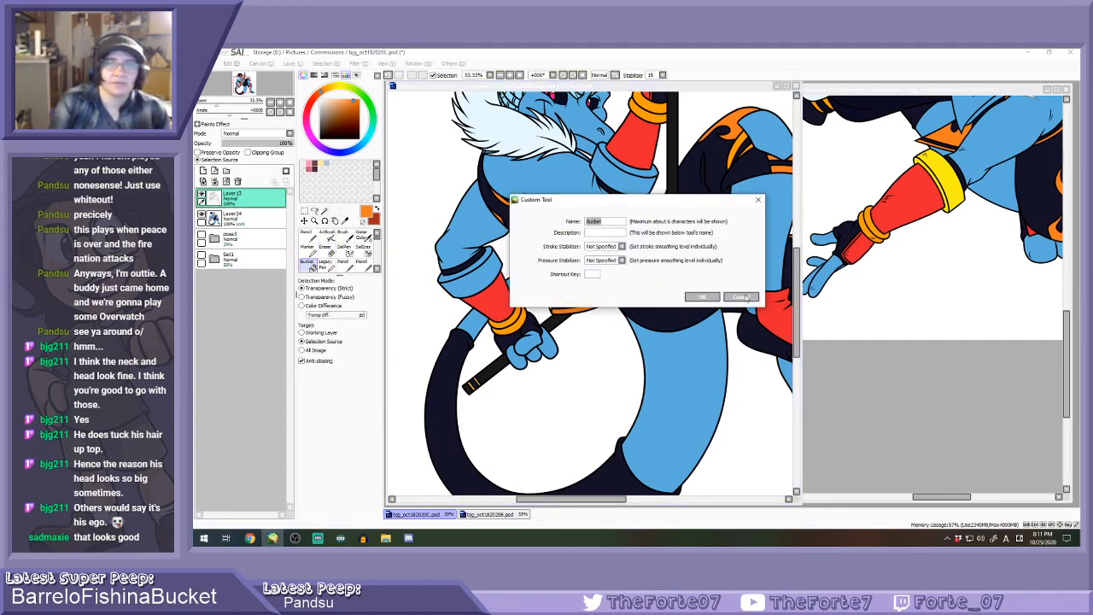
left_click(740, 295)
Fill the waist sash with red sampled from the forearm, and sample the yellow of the reference drawing's arm cuff.
left_click(629, 137, "alt")
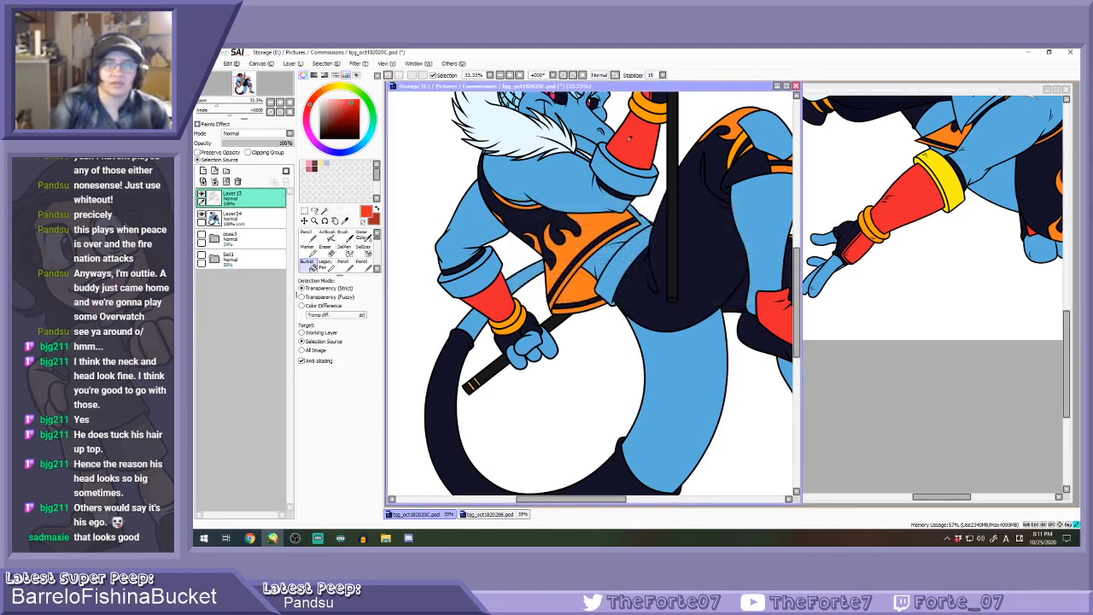
left_click(607, 269)
left_click(949, 169, "alt")
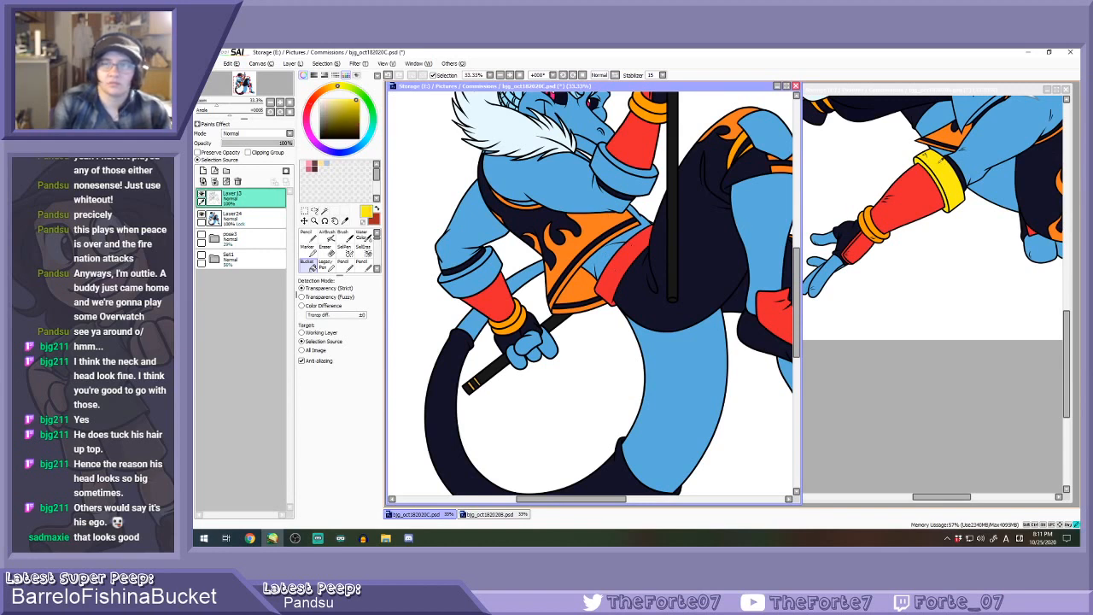
Undo the fills made on the line-art layer and refill the waist sash on Layer24 with red sampled from the forearm.
left_click(607, 178)
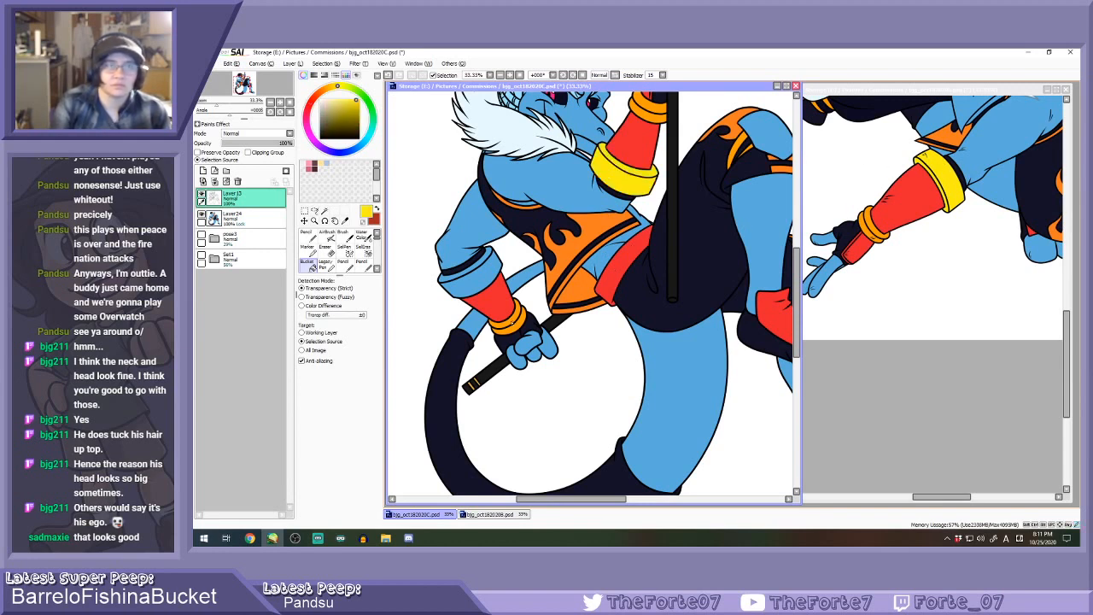
key("ctrl+z")
key("ctrl+z")
key("ctrl+z")
left_click(250, 219)
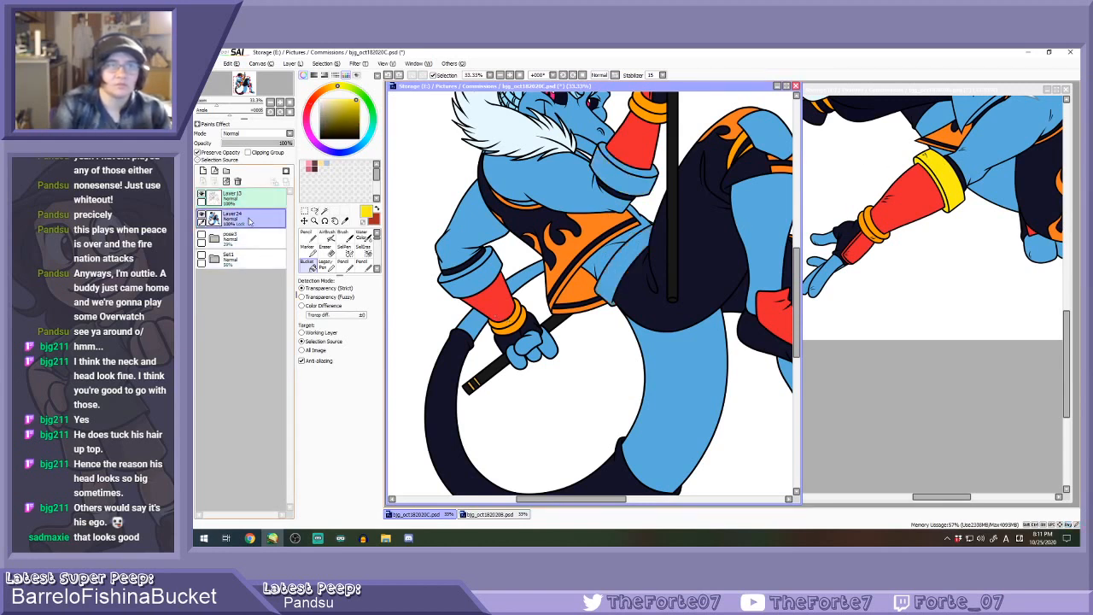
left_click(636, 158, "alt")
left_click(620, 260)
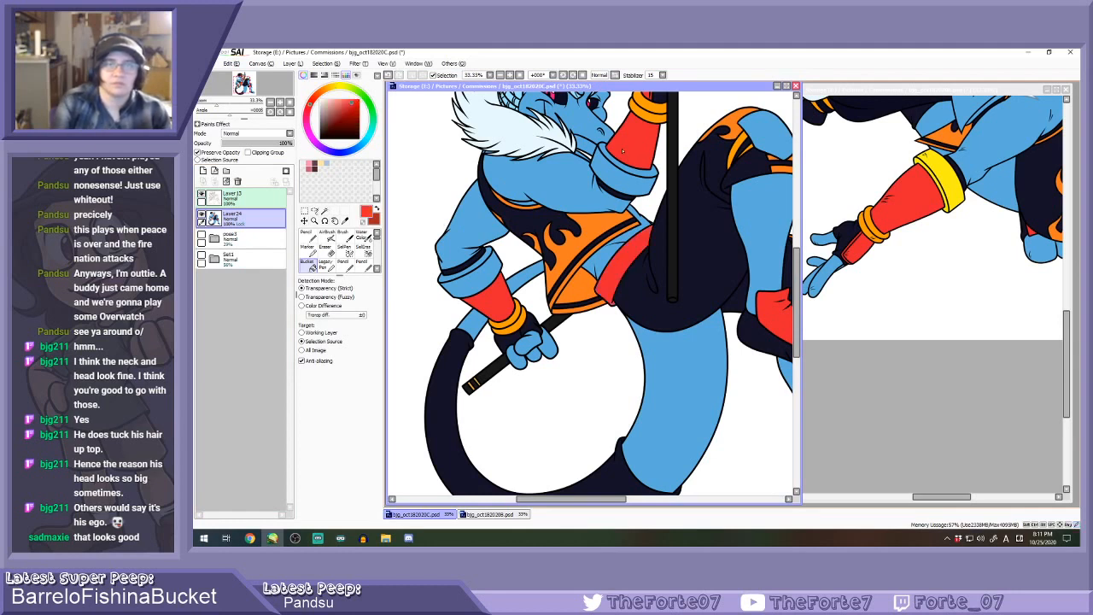
Fill the cuffs on both arms with the yellow sampled from the reference drawing's arm cuff.
left_click(944, 157, "alt")
left_click(625, 171)
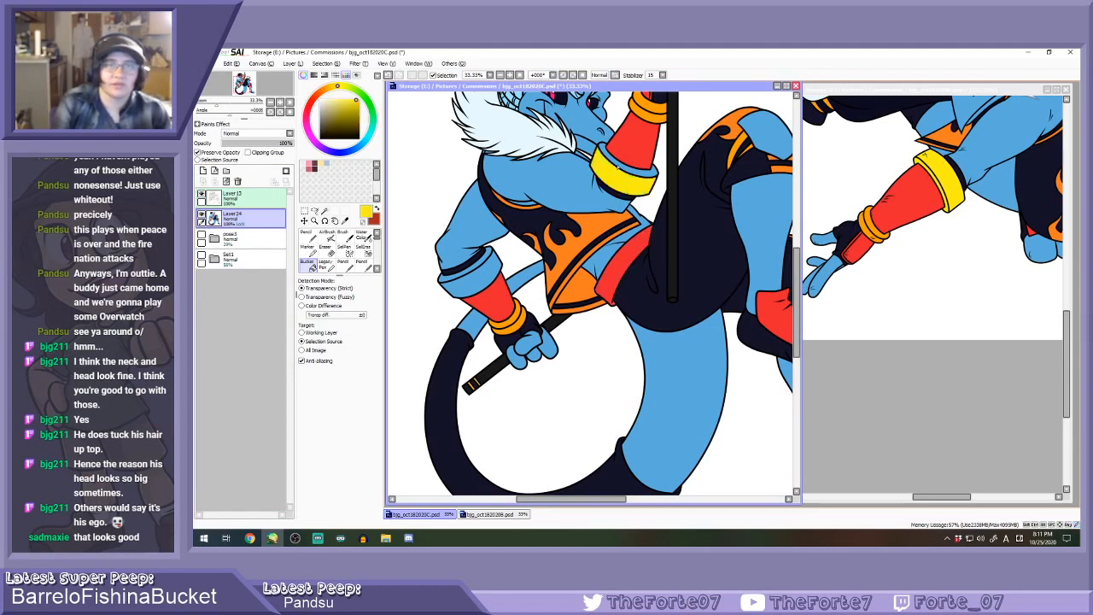
left_click(481, 278)
left_click(489, 253)
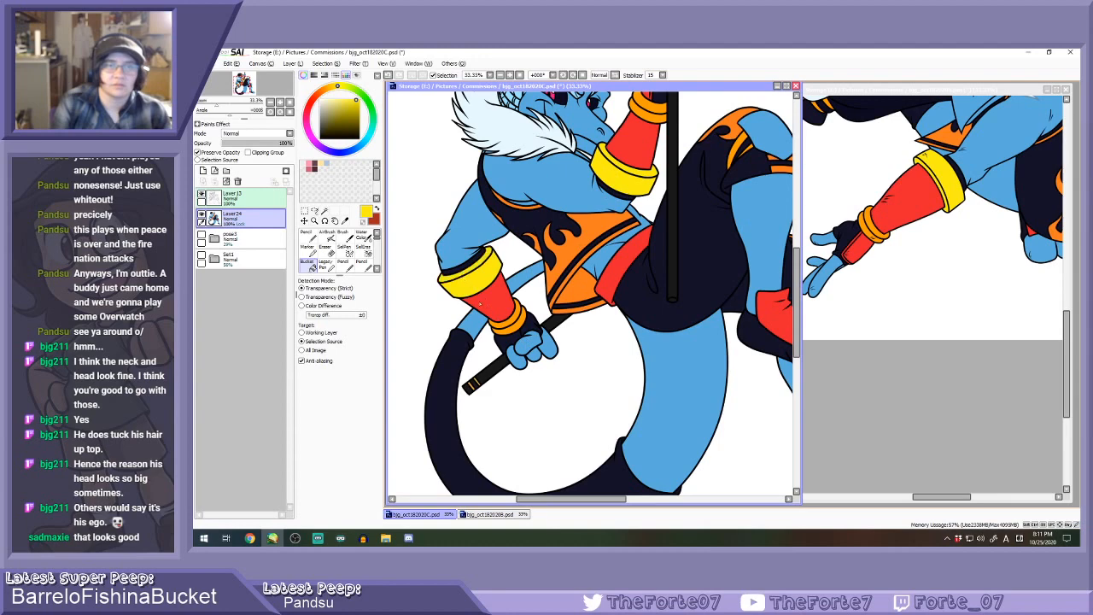
Fill the top panel of the lower foot's shoe with the red of the reference drawing.
scroll(491, 250, "down", 2)
left_click(909, 284)
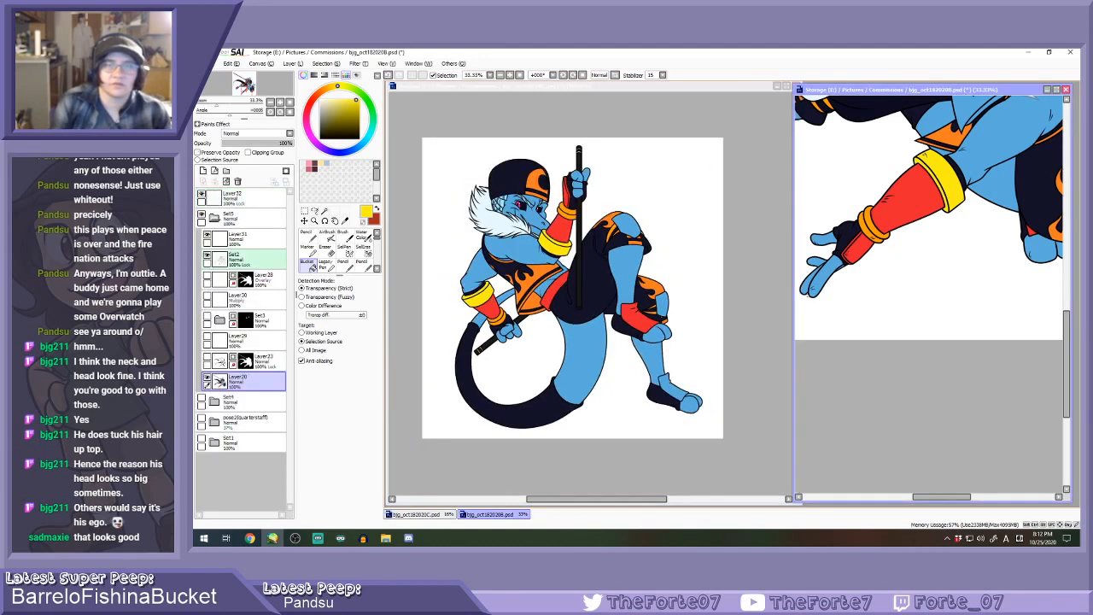
left_click(682, 398)
left_click(682, 398)
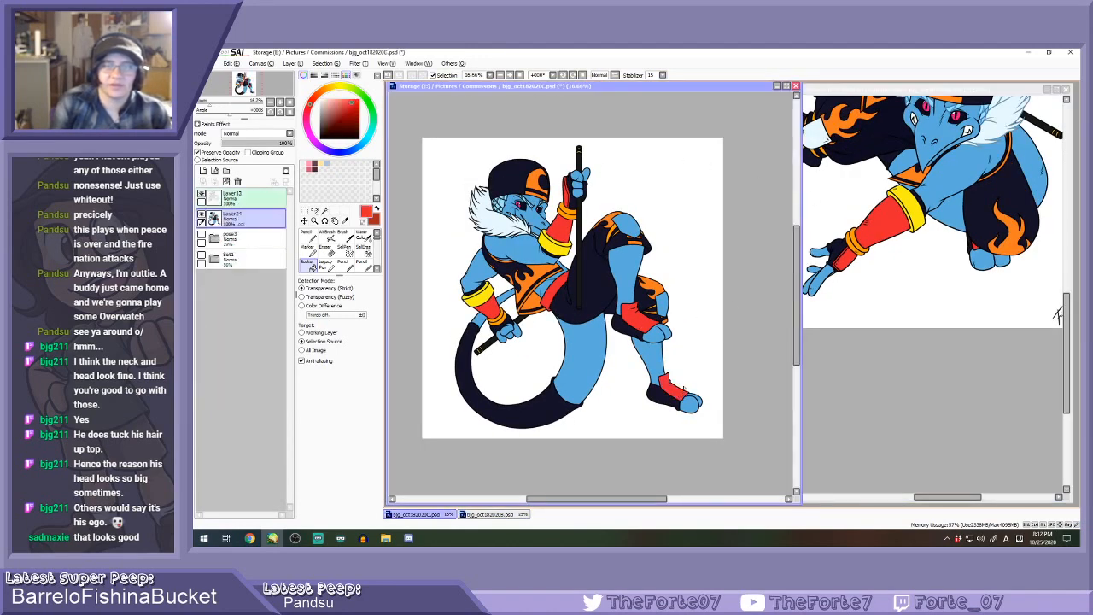
Fill the patches on both knees with the pale blue-white sampled from the reference drawing.
right_click(817, 144)
left_click(664, 307)
left_click(632, 229)
Touch up the edge of the raised knee's pale patch, using the Eraser on the line-art layer.
scroll(618, 214, "up", 5)
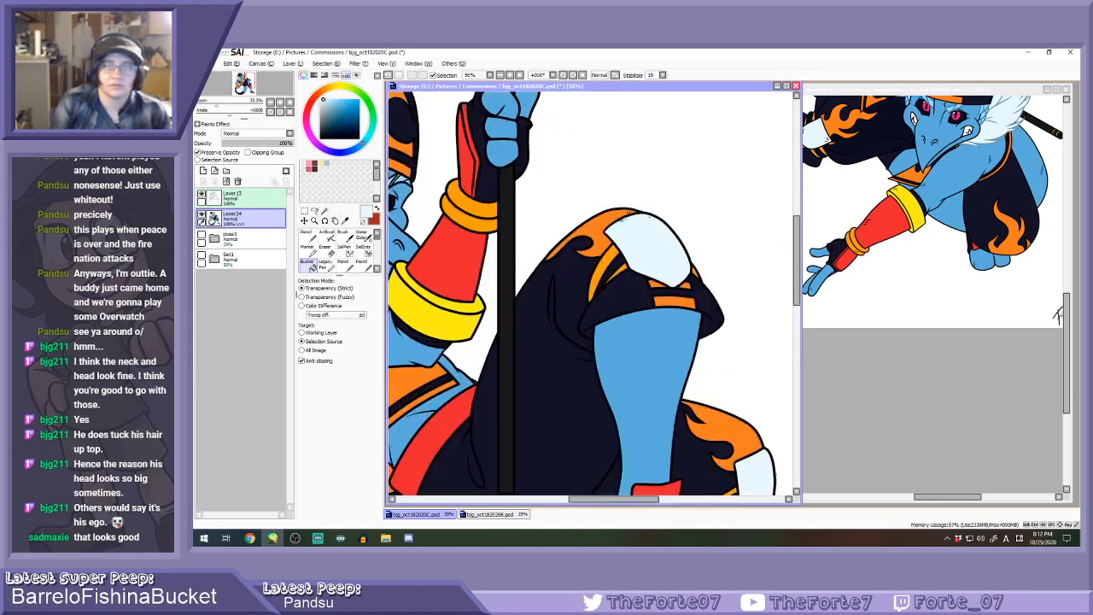
key("n")
scroll(636, 228, "up", 1)
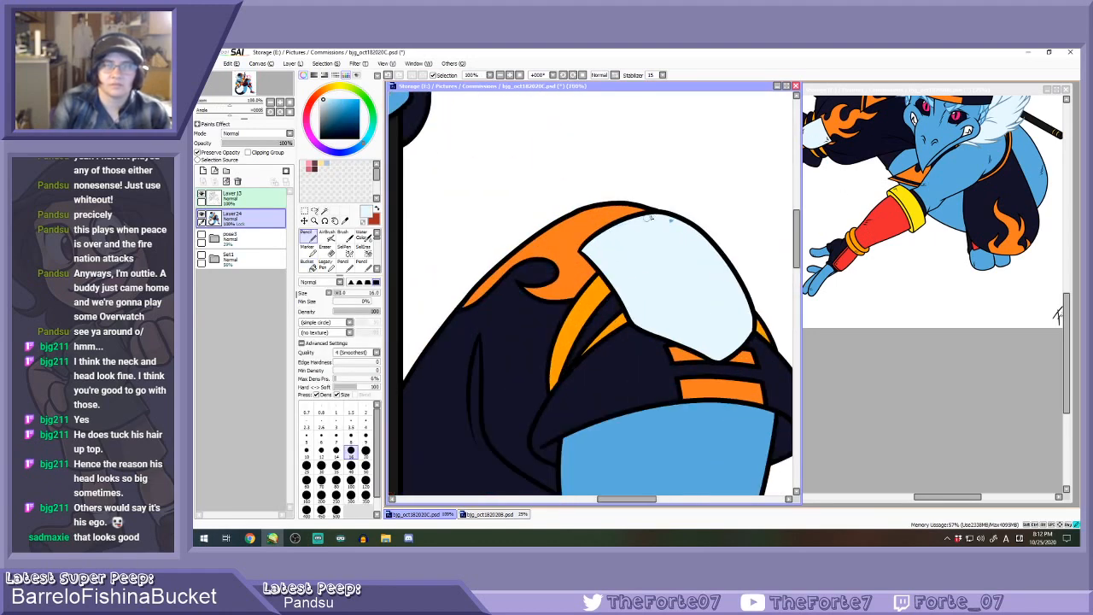
scroll(675, 231, "up", 3)
key("e")
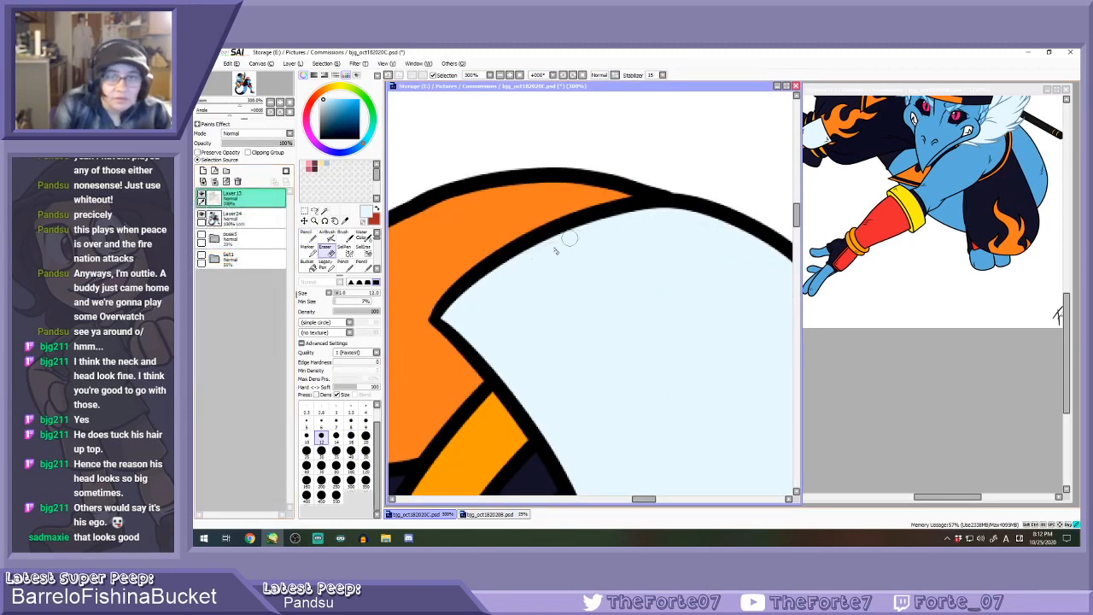
scroll(659, 252, "down", 8)
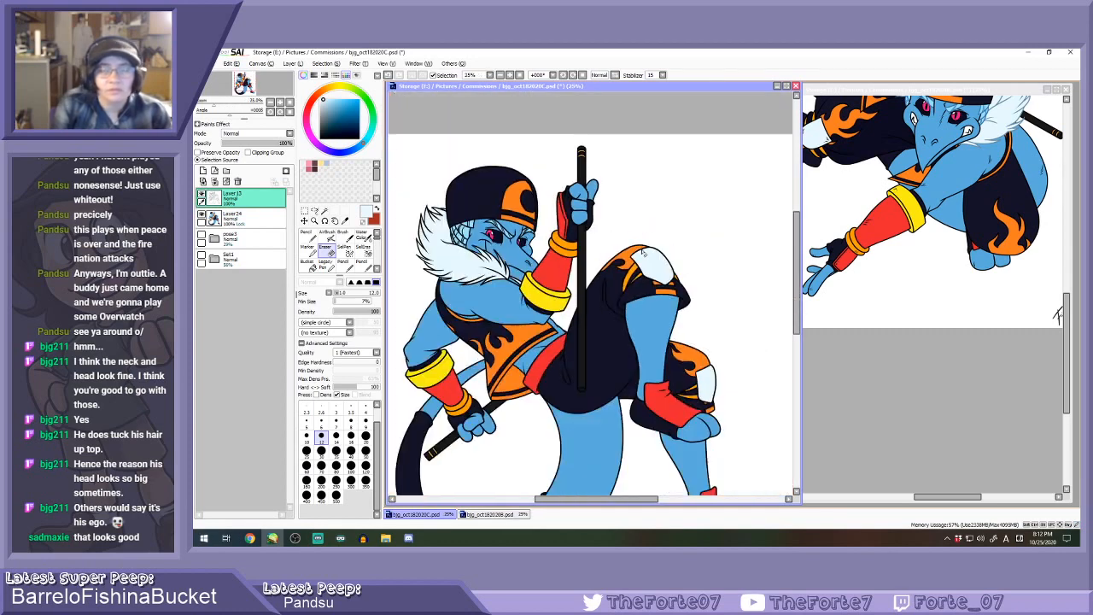
Check the reference drawing and touch up the narrow sliver between the fur collar and the raised arm's cuff on Layer24.
left_click(906, 242)
scroll(907, 243, "down", 3)
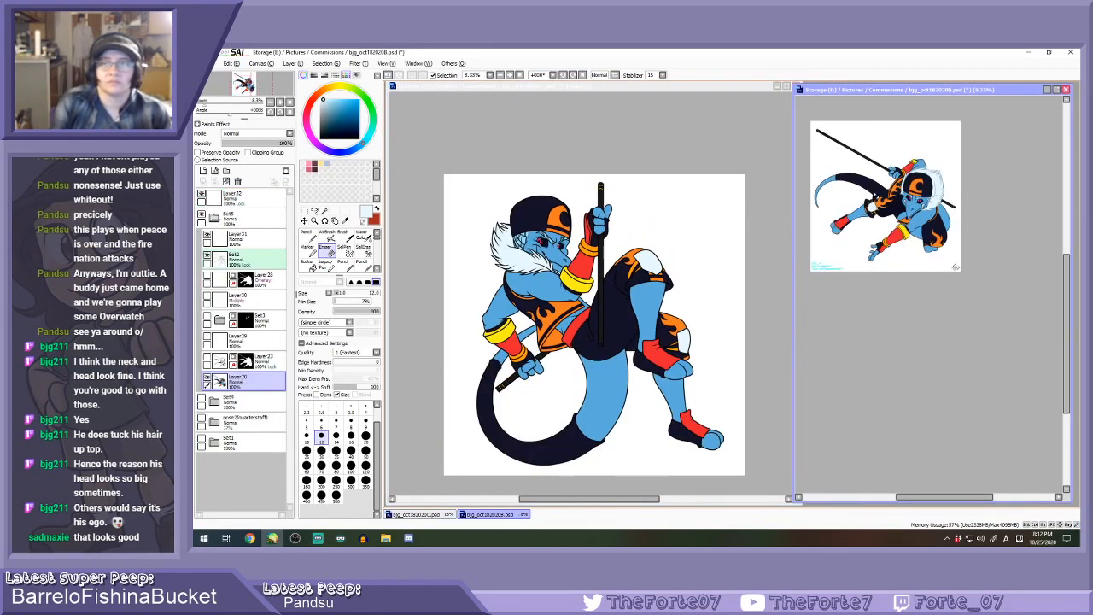
scroll(919, 180, "up", 3)
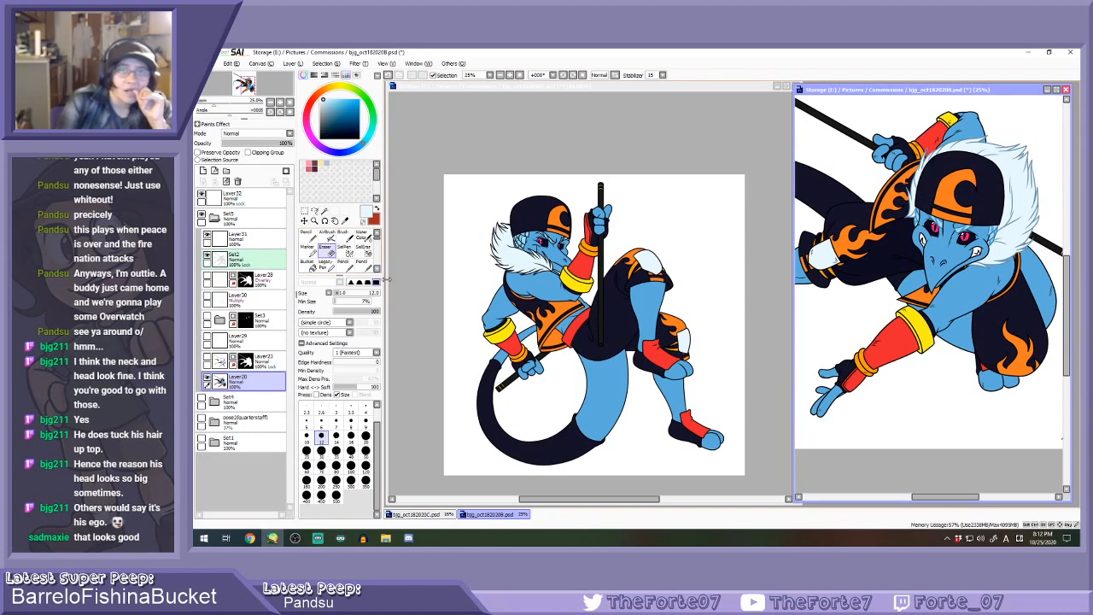
left_click(308, 264)
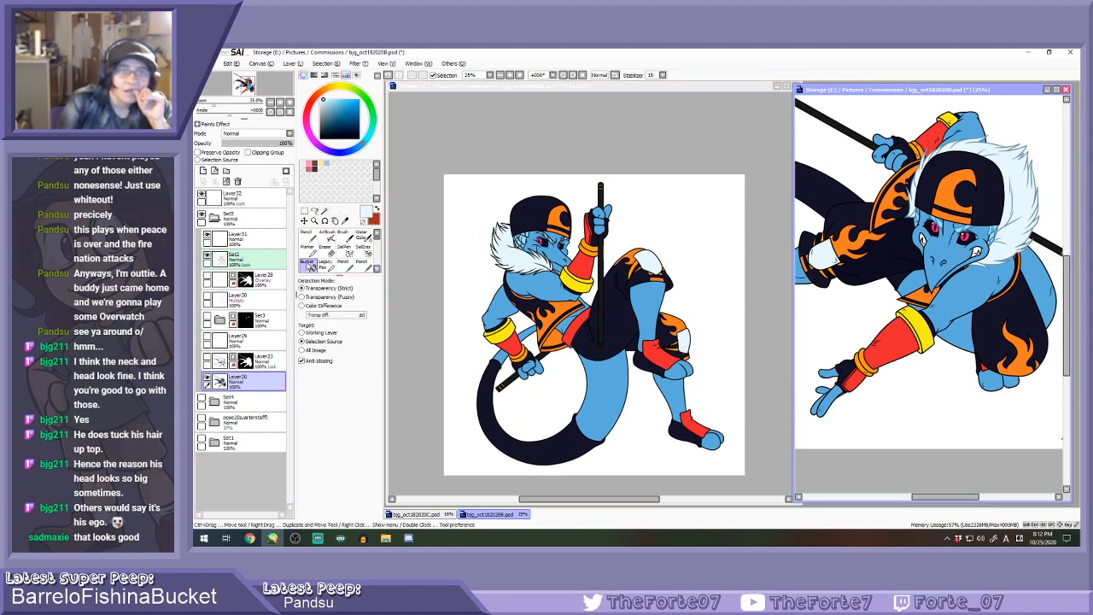
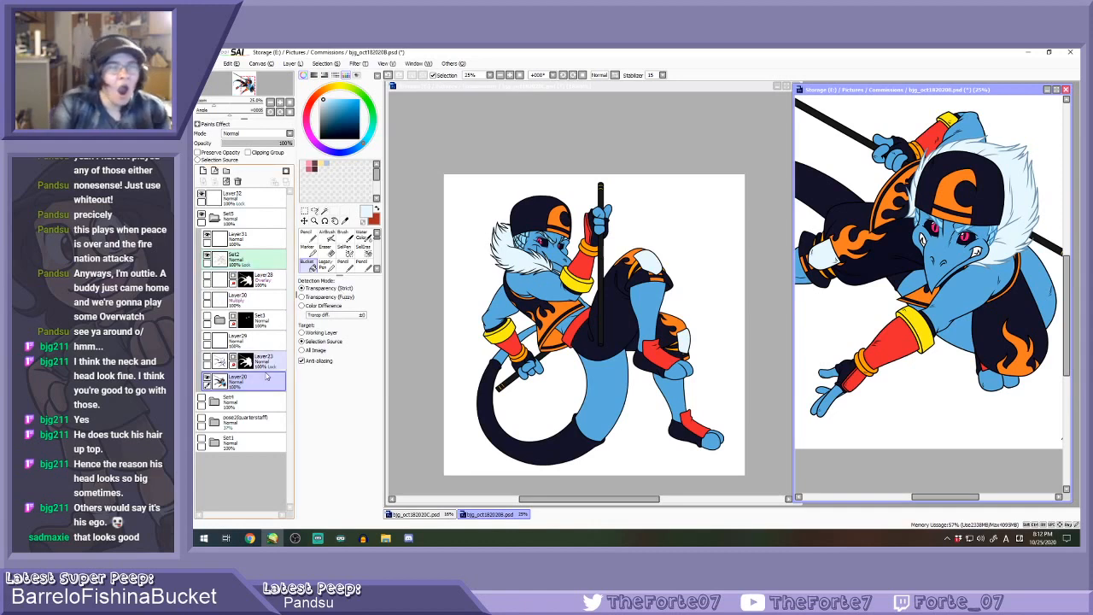
left_click(432, 160)
scroll(498, 194, "up", 3)
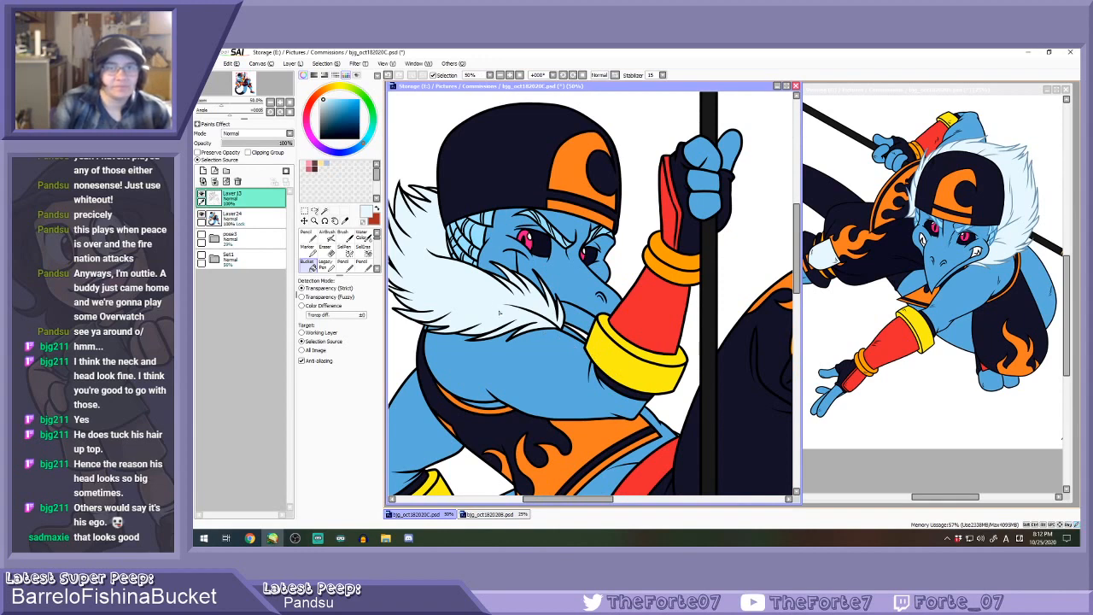
scroll(491, 310, "up", 1)
left_click(251, 220)
scroll(622, 339, "up", 2)
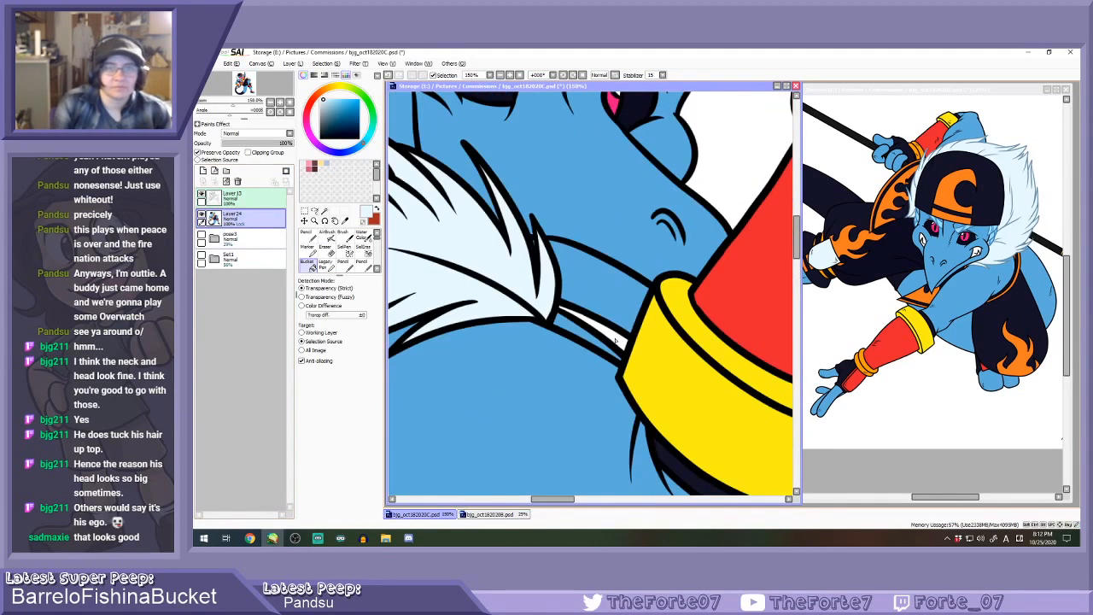
key("e")
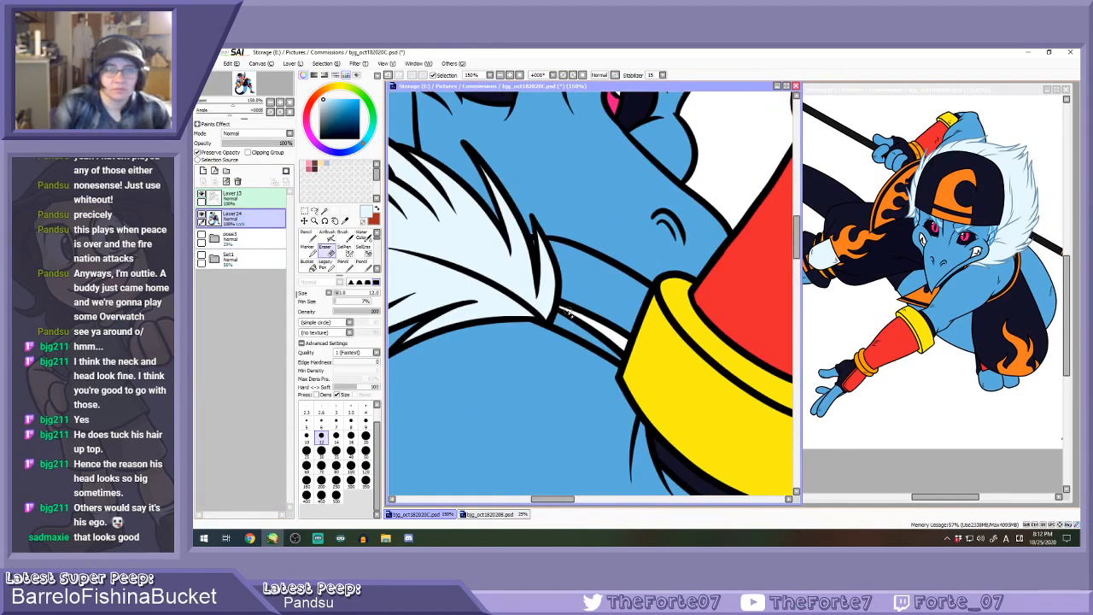
key("n")
scroll(587, 311, "down", 4)
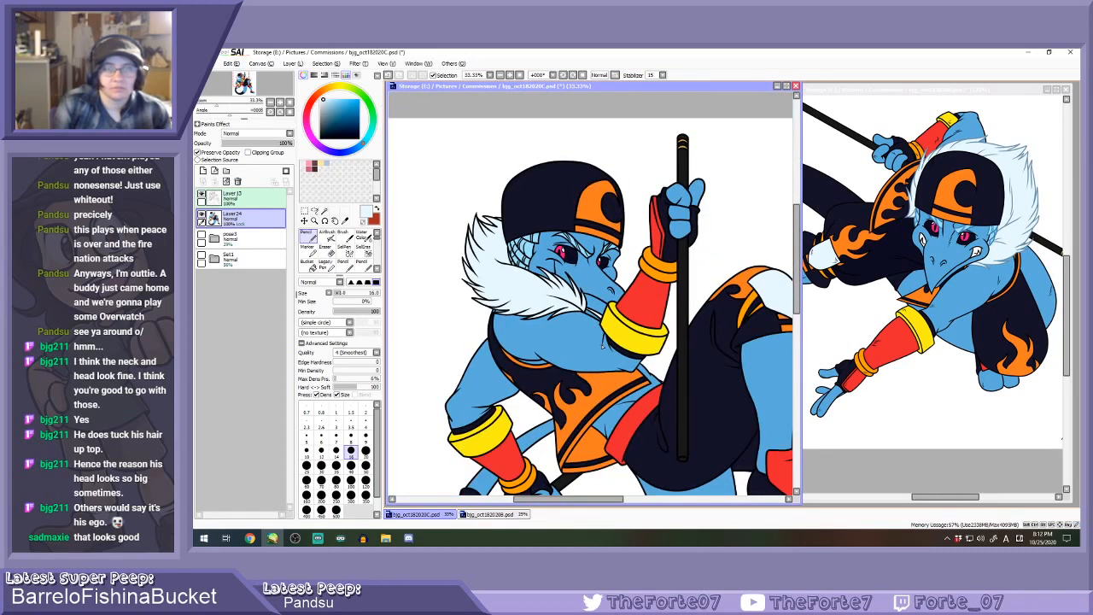
Add a new layer above the line art and draw small black fur strokes beyond the muzzle with the Pencil at size 12.
left_click(247, 199)
left_click(203, 171)
left_click(321, 137)
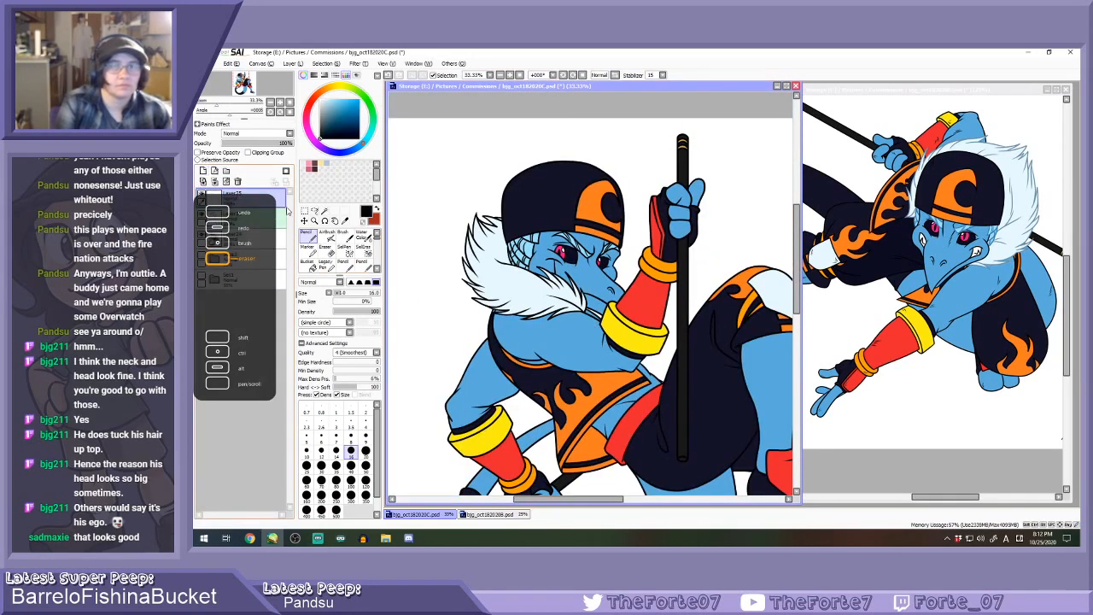
scroll(537, 282, "up", 1)
scroll(657, 304, "up", 2)
left_click(321, 450)
mouse_move(675, 319)
left_mouse_down()
mouse_move(660, 277)
mouse_move(677, 321)
left_mouse_up()
mouse_move(663, 271)
left_mouse_down()
mouse_move(677, 322)
mouse_move(663, 272)
left_mouse_up()
key("ctrl+z")
key("ctrl+z")
left_click_drag(663, 271, 690, 348)
scroll(680, 291, "down", 2)
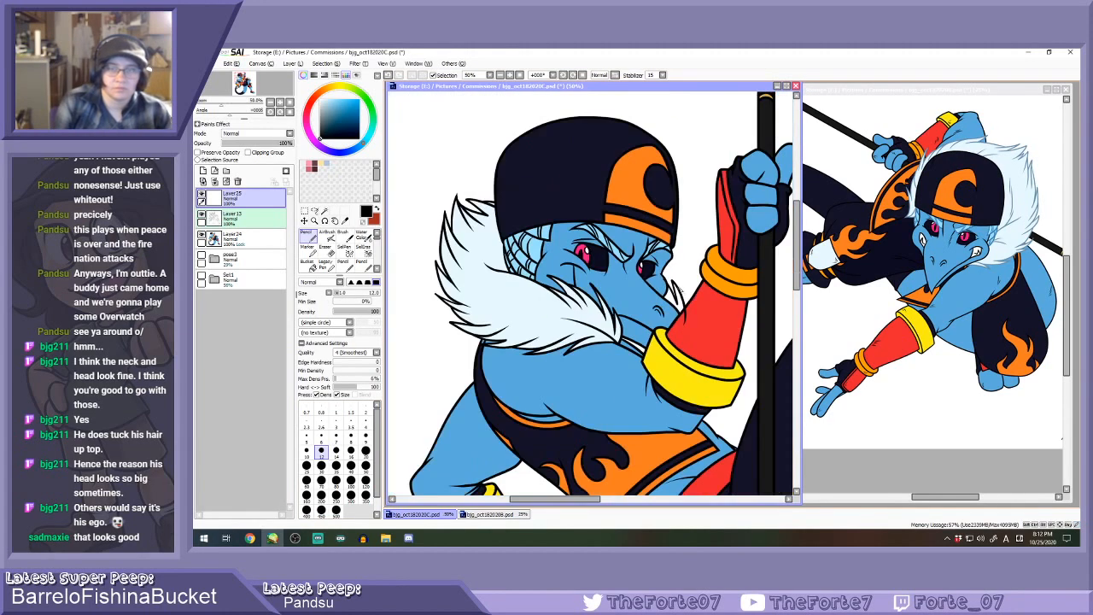
scroll(681, 308, "down", 1)
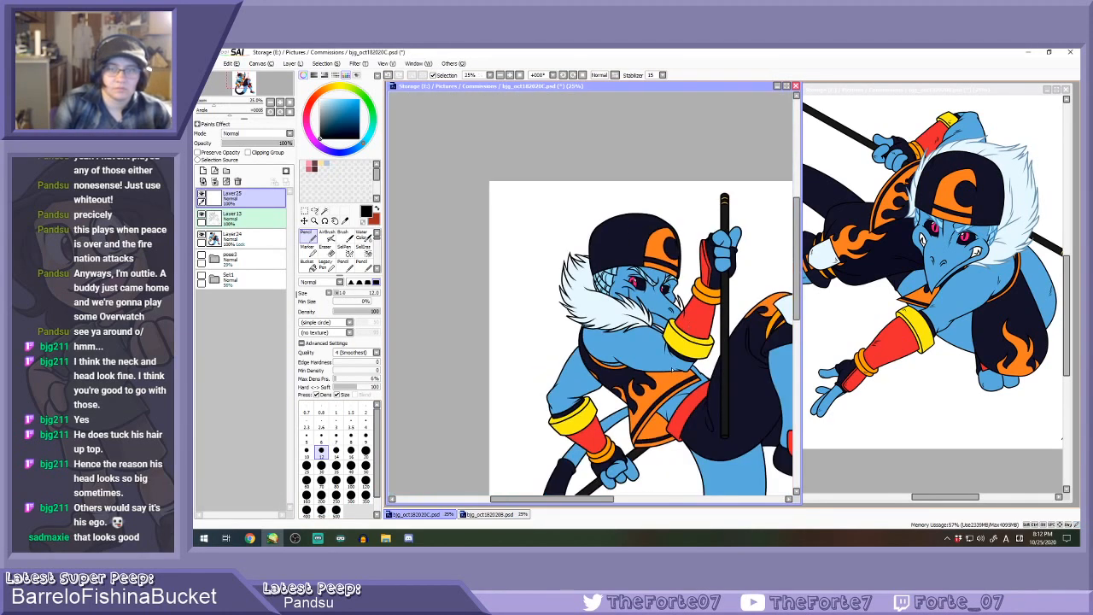
Redraw the small black fur strokes beyond the muzzle and clean them up with the Eraser at size 70.
scroll(671, 369, "up", 2)
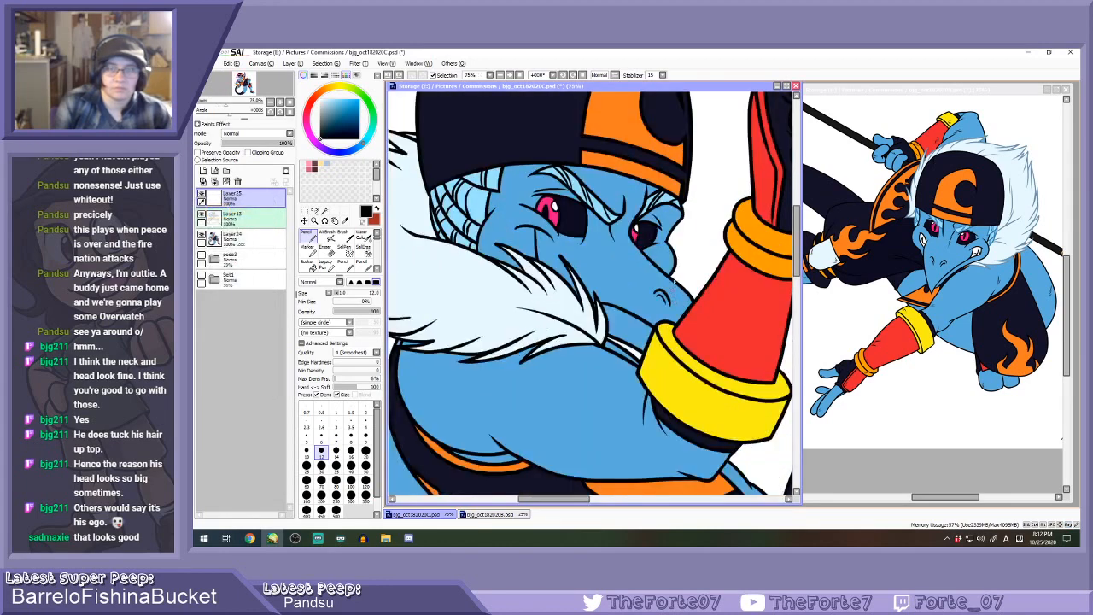
left_click_drag(671, 258, 687, 309)
mouse_move(681, 258)
left_mouse_down()
mouse_move(694, 304)
mouse_move(688, 294)
left_mouse_up()
key("ctrl+z")
key("ctrl+z")
key("e")
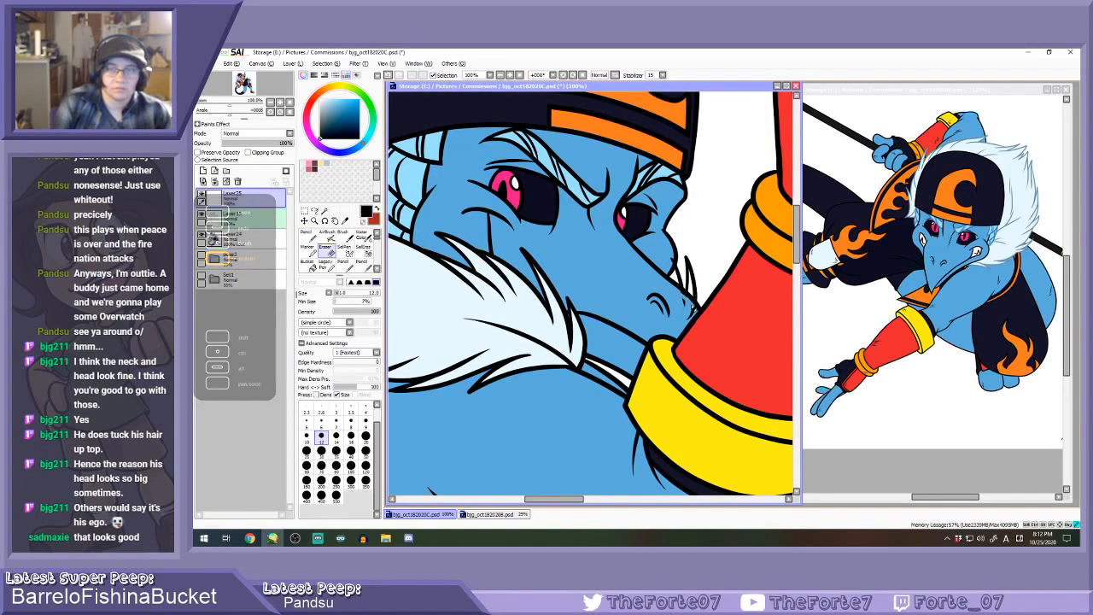
left_click(321, 465)
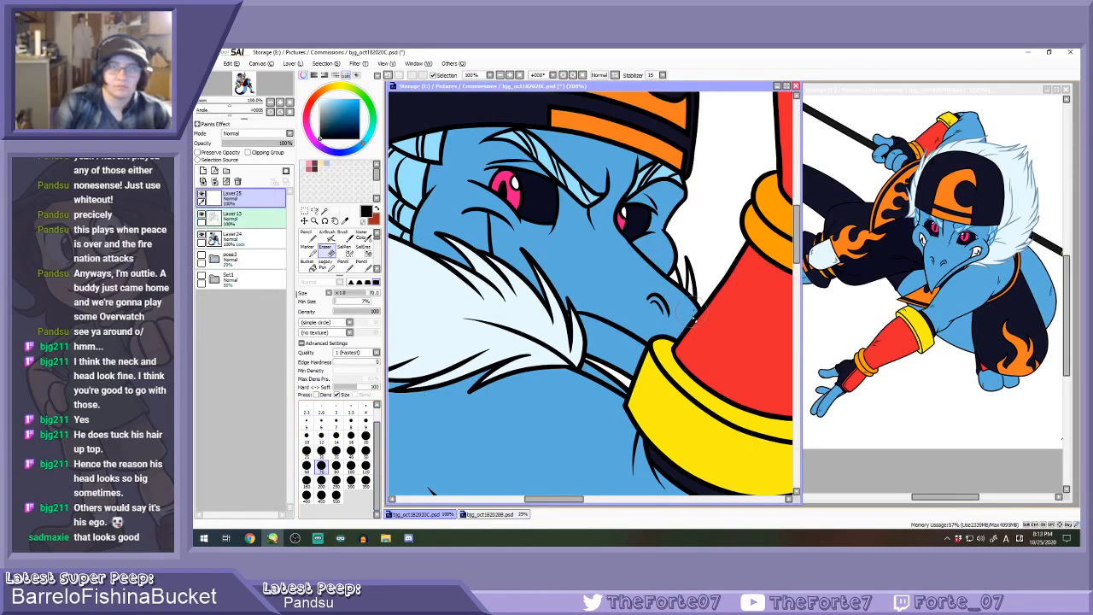
scroll(671, 273, "down", 2)
scroll(662, 358, "down", 1)
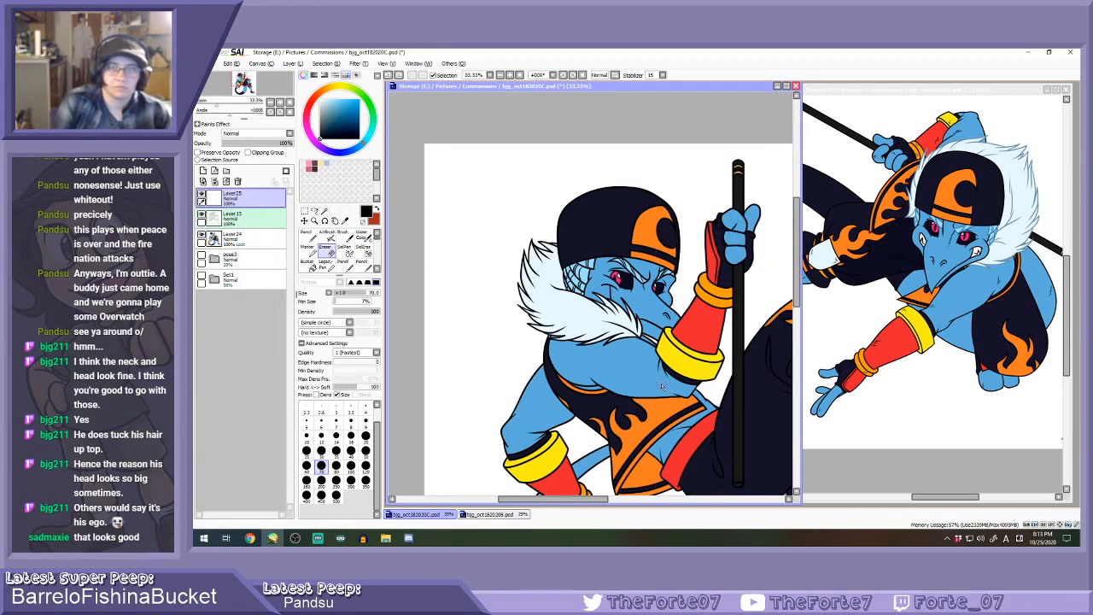
scroll(656, 373, "down", 3)
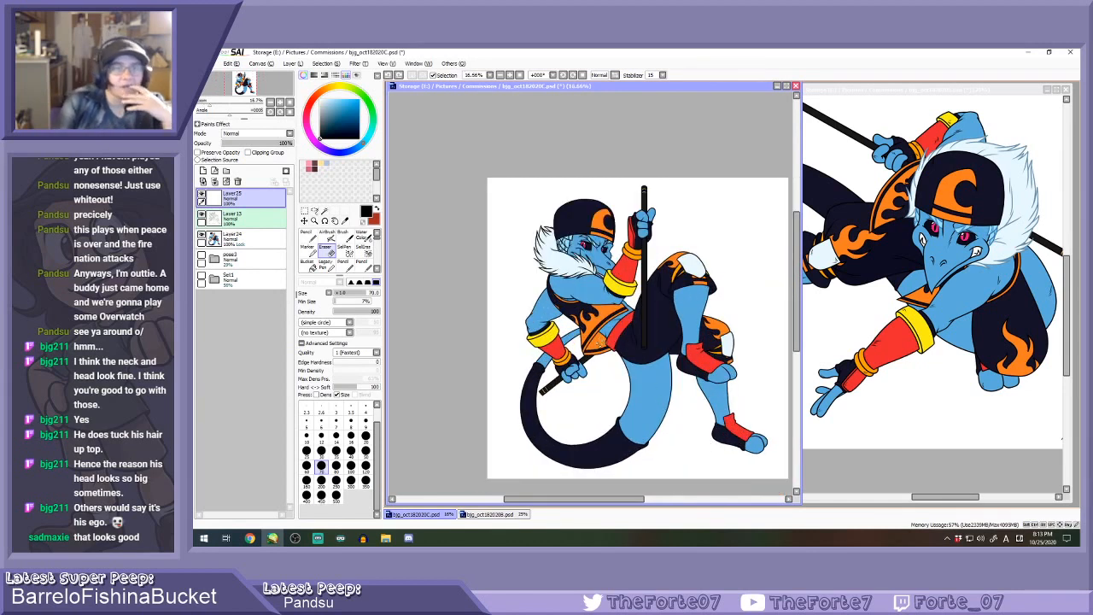
Add a new layer above Layer24, give it a mask of the character's silhouette, and choose the muted pink swatch.
left_click(244, 239)
left_click(202, 170)
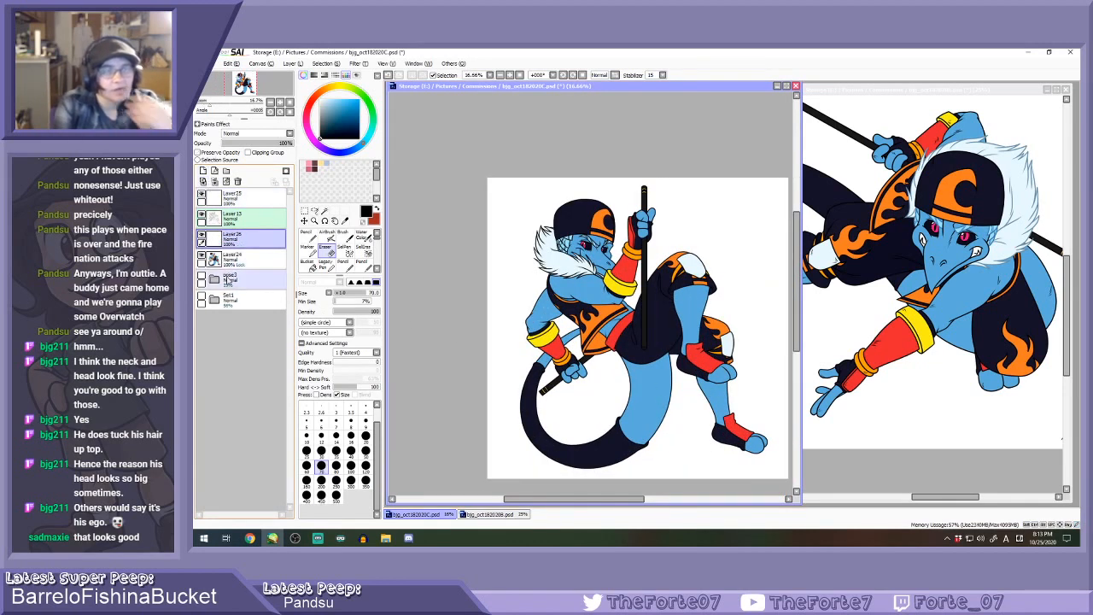
left_click(273, 182)
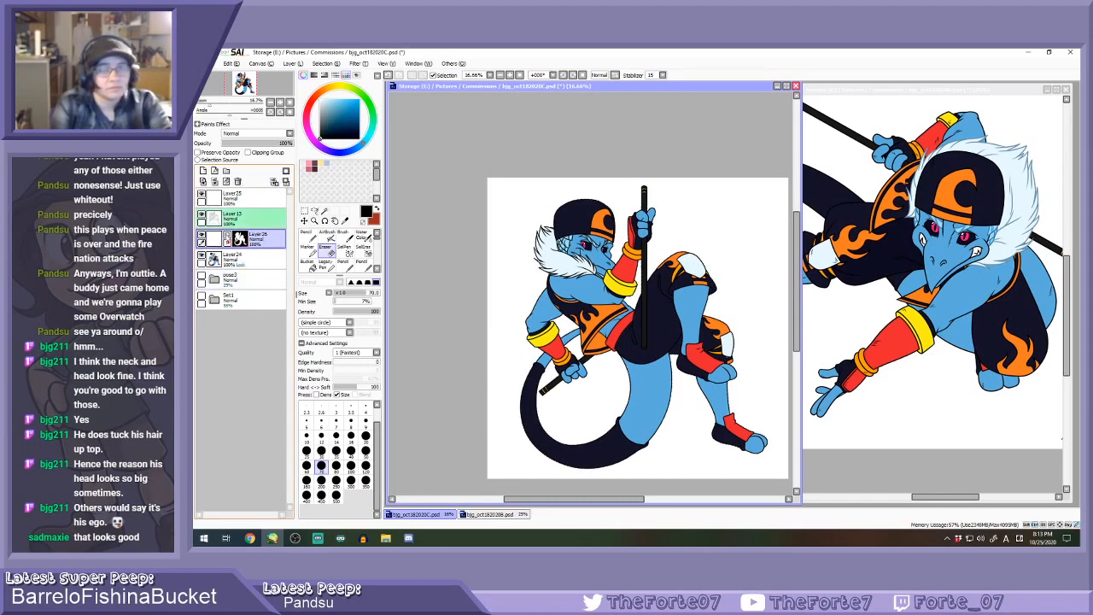
left_click(313, 165)
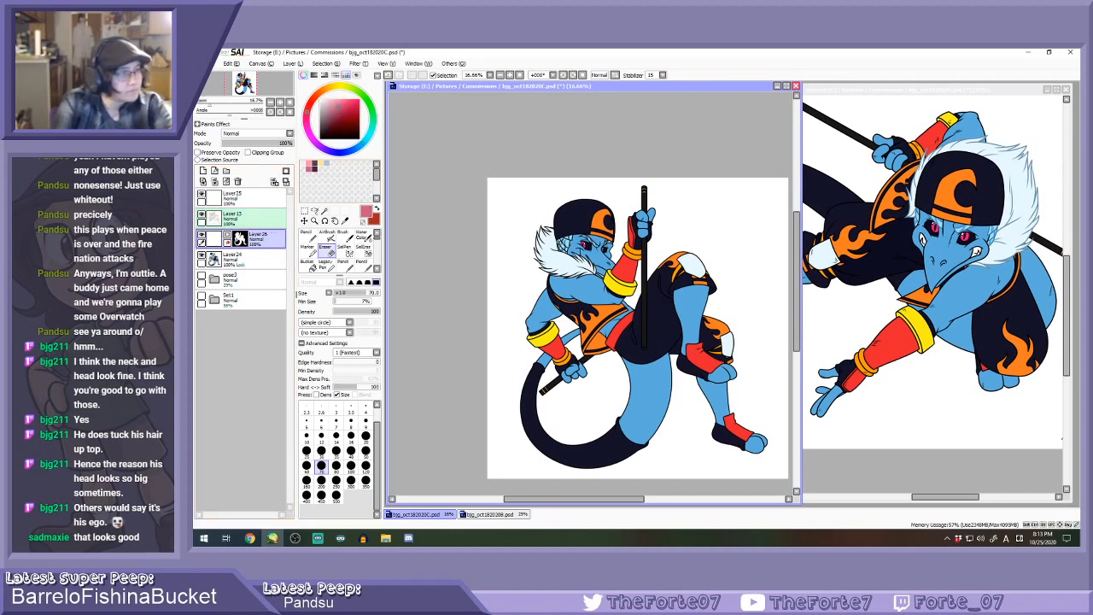
key("alt+Tab")
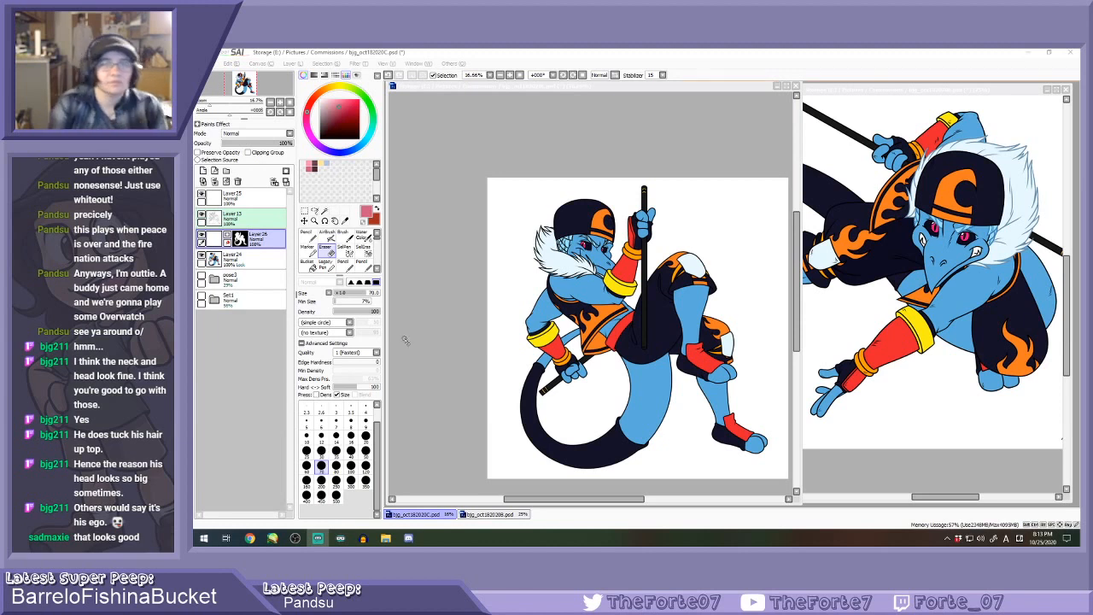
key("alt+Tab")
double_click(261, 238)
type("n")
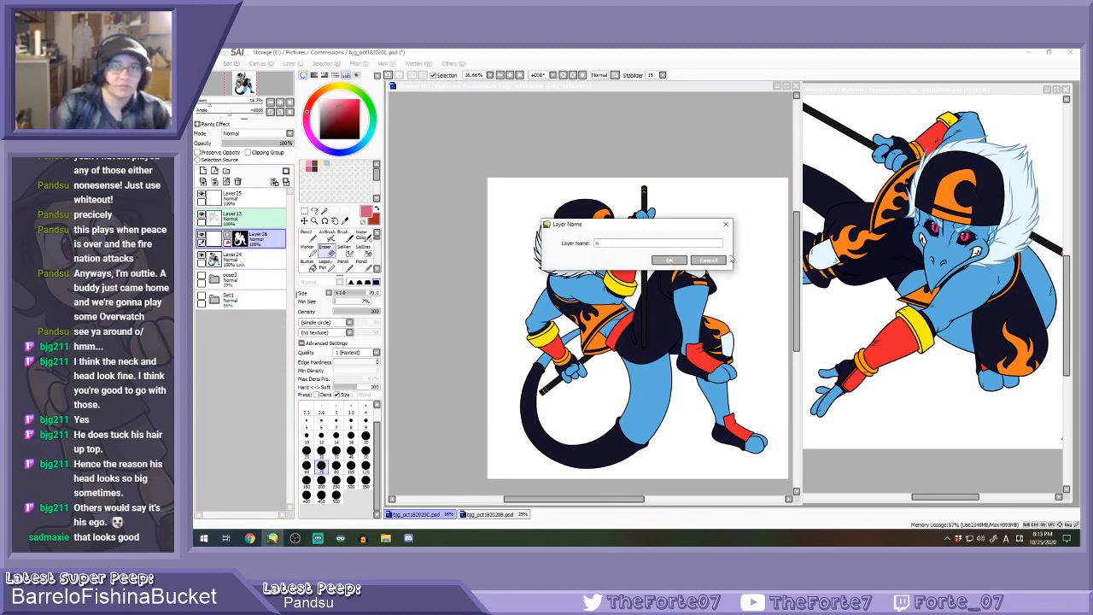
left_click(713, 259)
key("n")
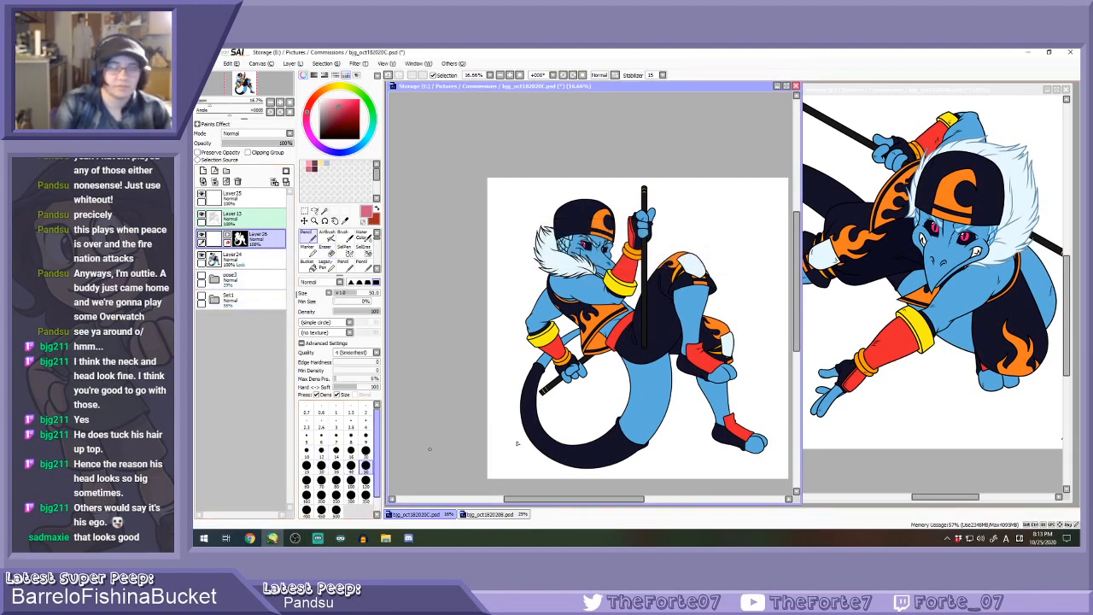
scroll(652, 395, "up", 1)
left_click_drag(597, 337, 664, 344)
key("ctrl+z")
left_click_drag(599, 337, 661, 352)
key("ctrl+z")
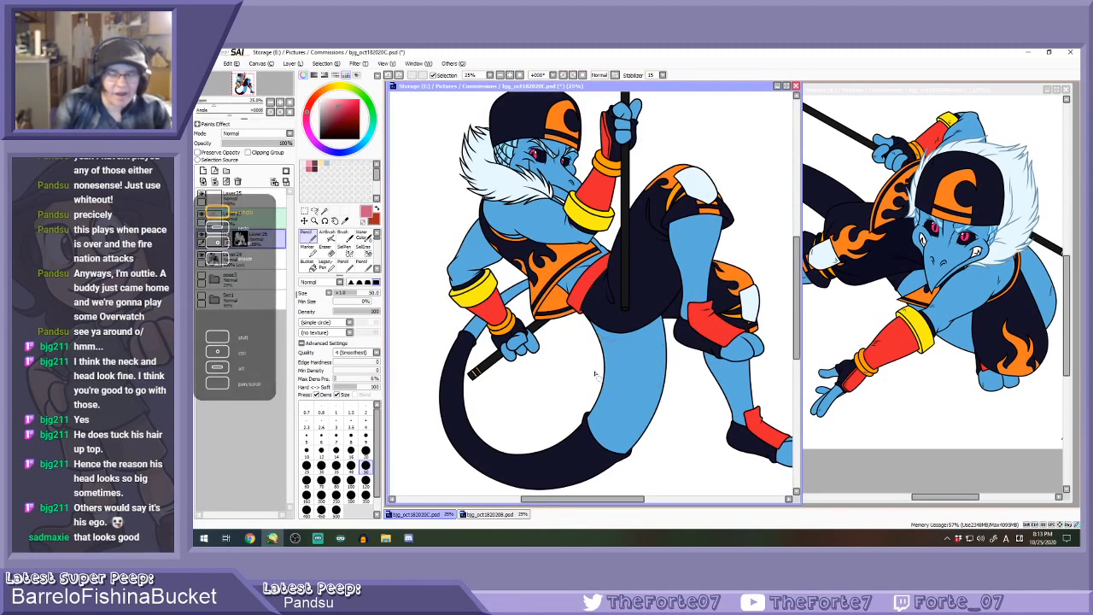
Switch to bjg_oct182020B.psd, hide the flat colors on Layer20 and show the shading on Layer23 around the face.
left_click(337, 452)
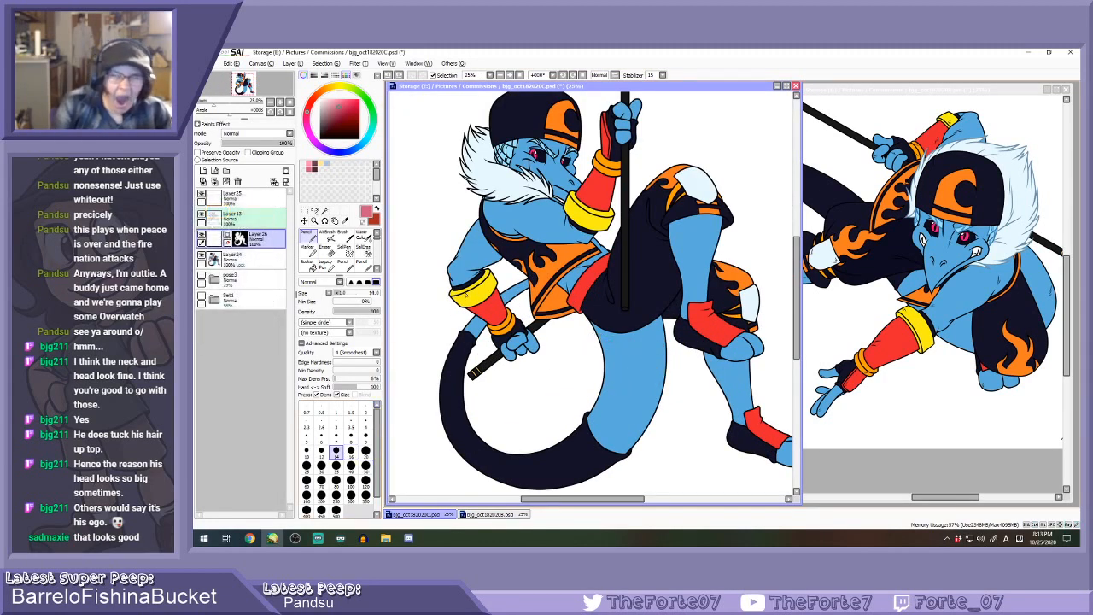
left_click(847, 94)
left_click(206, 378)
left_click(206, 358)
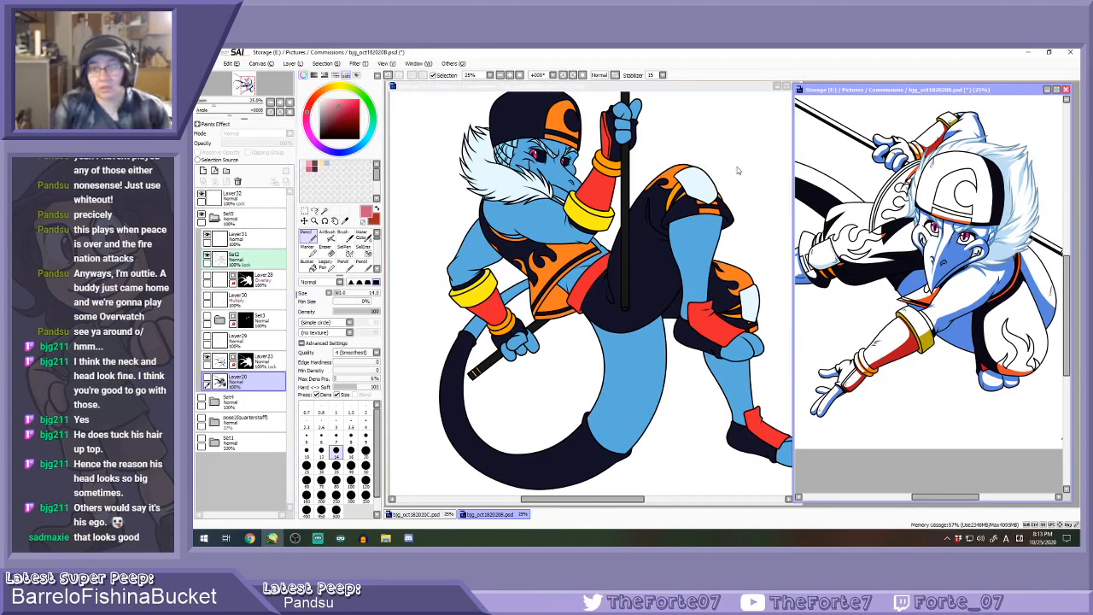
scroll(944, 227, "up", 3)
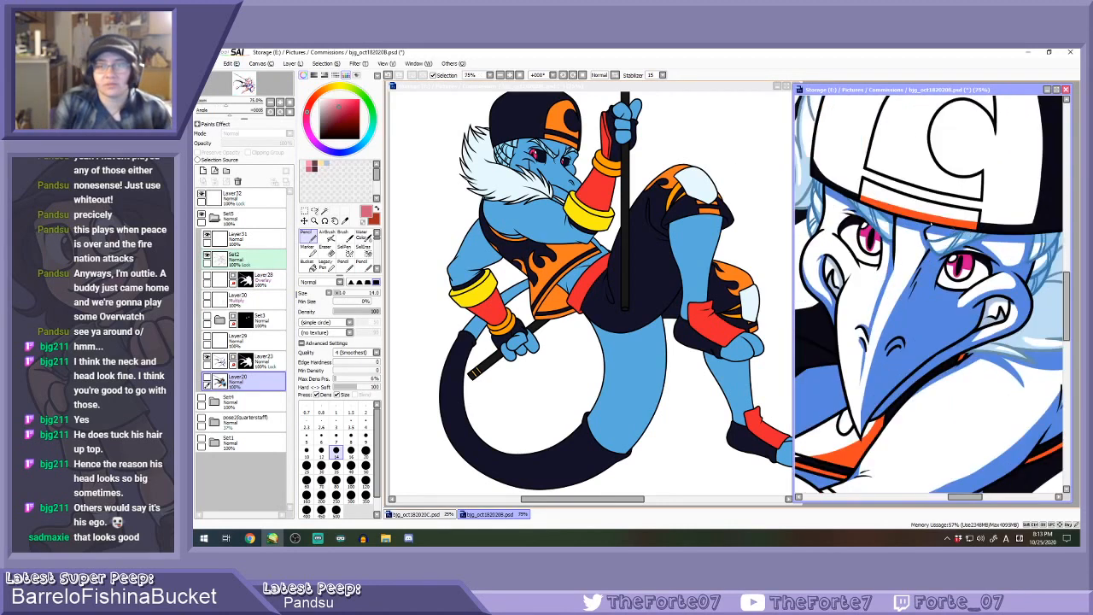
Back in bjg_oct182020C.psd, hide Layer24 and shade the near eye's iris and upper white on Layer26 with the Pencil at size 16.
left_click(694, 87)
scroll(519, 143, "up", 3)
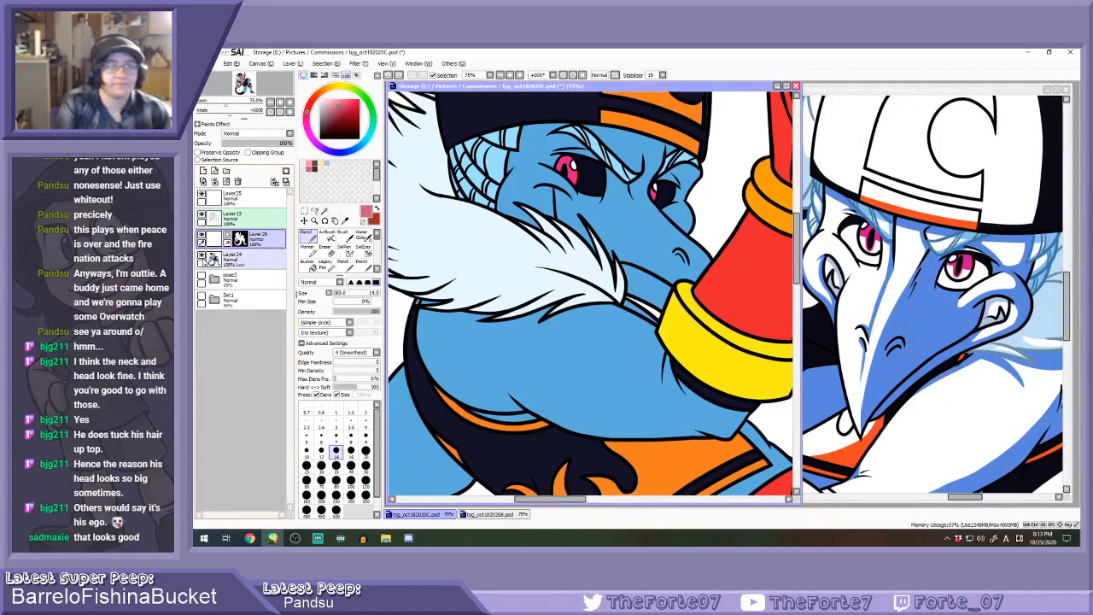
left_click(203, 256)
scroll(537, 170, "up", 2)
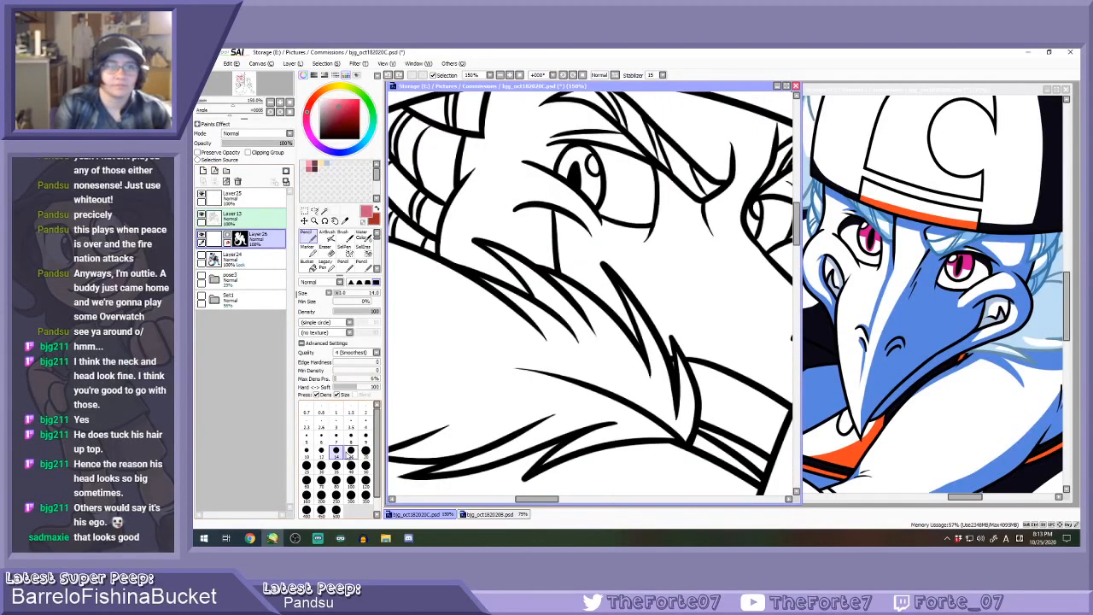
scroll(557, 172, "up", 2)
mouse_move(555, 174)
left_mouse_down()
mouse_move(617, 174)
mouse_move(587, 181)
mouse_move(591, 197)
mouse_move(591, 152)
mouse_move(552, 159)
mouse_move(559, 135)
mouse_move(556, 160)
mouse_move(565, 137)
mouse_move(579, 144)
mouse_move(600, 124)
mouse_move(573, 110)
left_mouse_up()
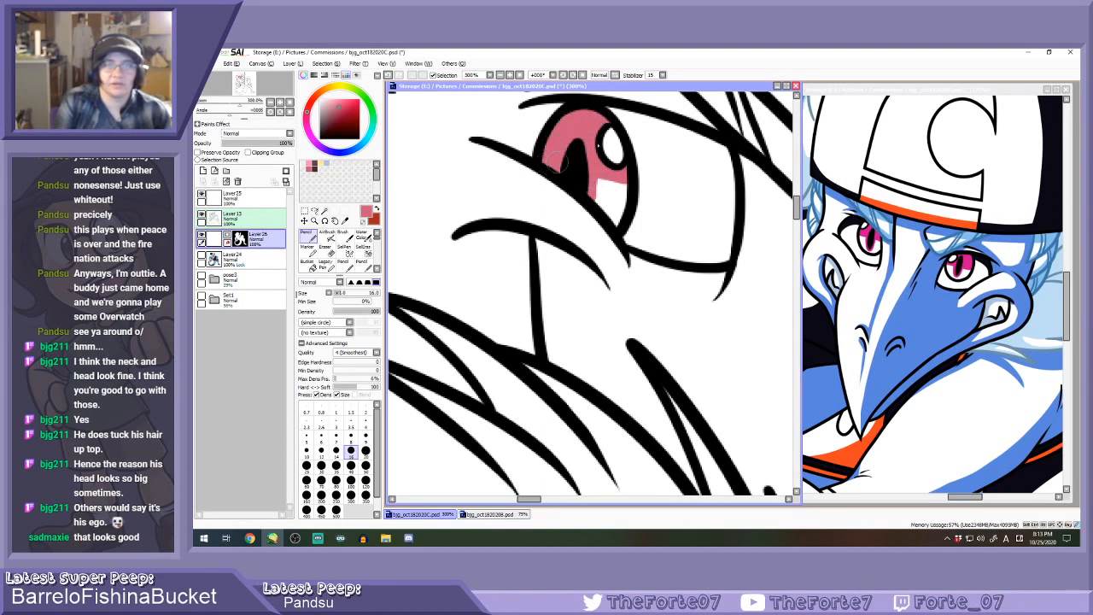
mouse_move(603, 112)
left_mouse_down()
mouse_move(694, 132)
mouse_move(747, 189)
mouse_move(705, 155)
mouse_move(757, 173)
mouse_move(691, 196)
mouse_move(751, 177)
left_mouse_up()
key("e")
key("ctrl+z")
left_click(365, 437)
key("n")
Paint muted pink shadows across the top of the far eye and along the underside of its brow.
scroll(537, 253, "down", 3)
scroll(549, 263, "down", 1)
scroll(603, 255, "up", 2)
scroll(603, 253, "up", 1)
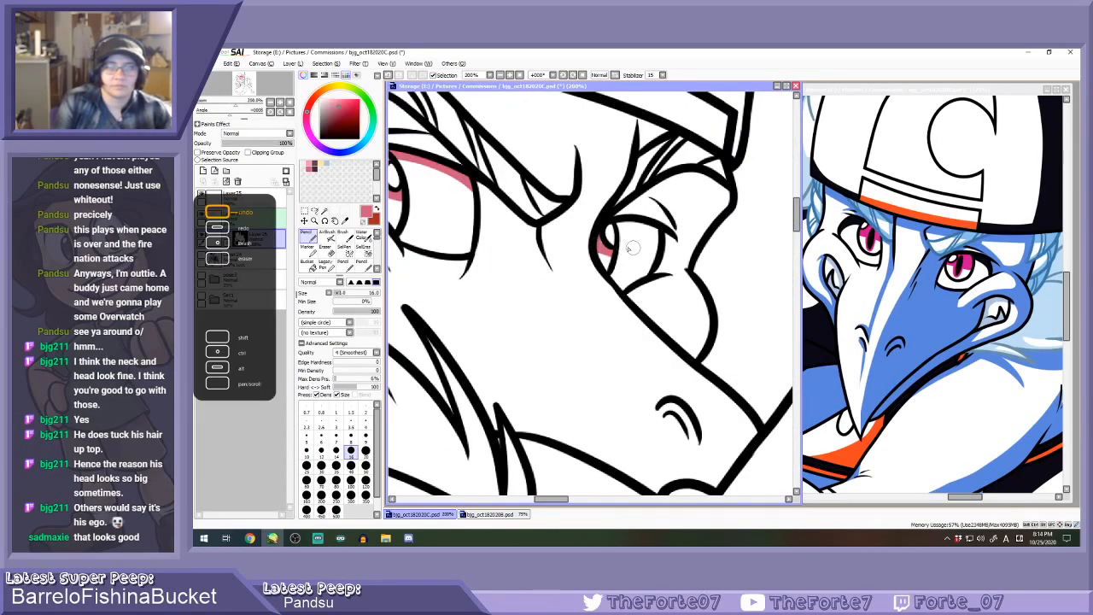
mouse_move(611, 232)
left_mouse_down()
mouse_move(653, 253)
mouse_move(630, 226)
mouse_move(654, 229)
mouse_move(649, 251)
mouse_move(679, 229)
mouse_move(658, 189)
mouse_move(698, 180)
mouse_move(733, 195)
left_mouse_up()
key("ctrl+z")
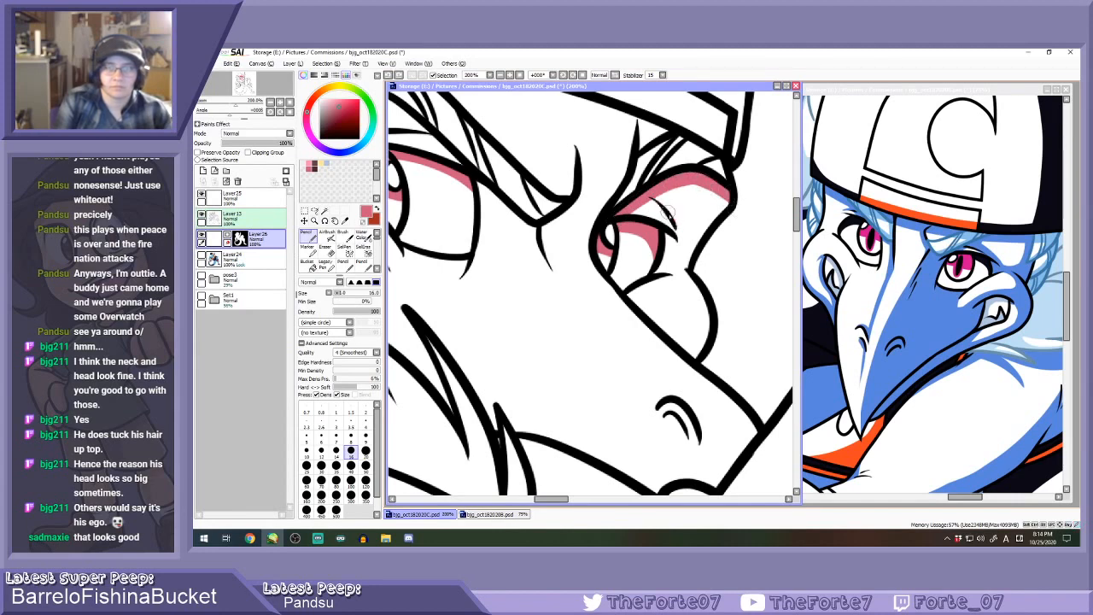
left_click_drag(653, 198, 672, 220)
Shade beneath the near eye's brow and around the furrow between the brows, trimming the shadow's outer end with the Eraser.
scroll(669, 222, "down", 2)
scroll(480, 175, "up", 1)
scroll(475, 176, "up", 1)
left_click_drag(450, 181, 548, 172)
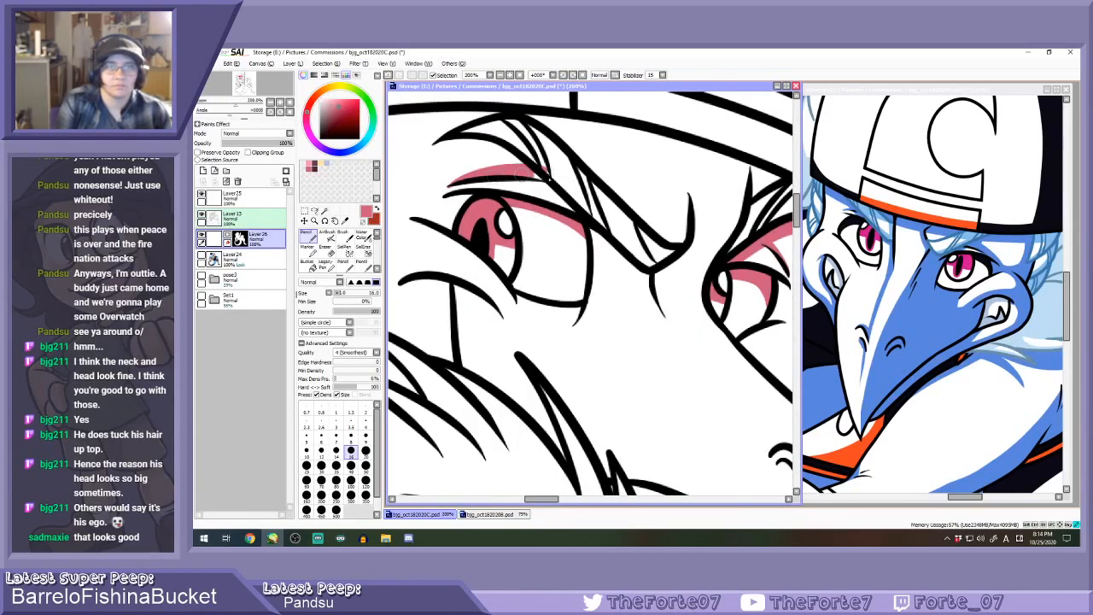
mouse_move(448, 149)
left_mouse_down()
mouse_move(492, 152)
mouse_move(643, 276)
mouse_move(696, 252)
left_mouse_up()
left_click_drag(688, 194, 689, 241)
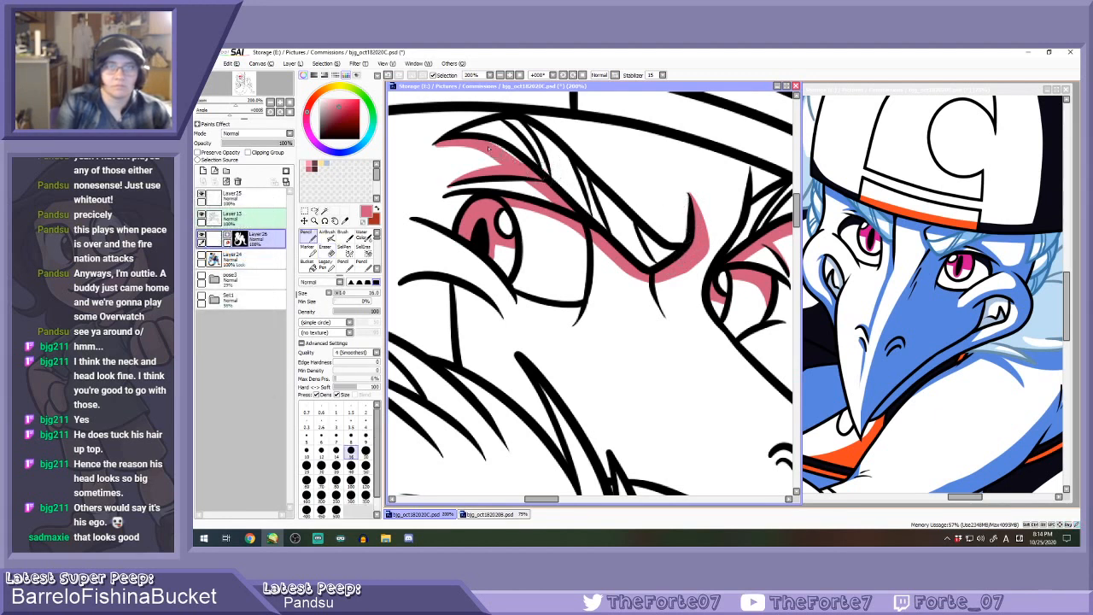
key("e")
left_click_drag(439, 152, 459, 155)
key("n")
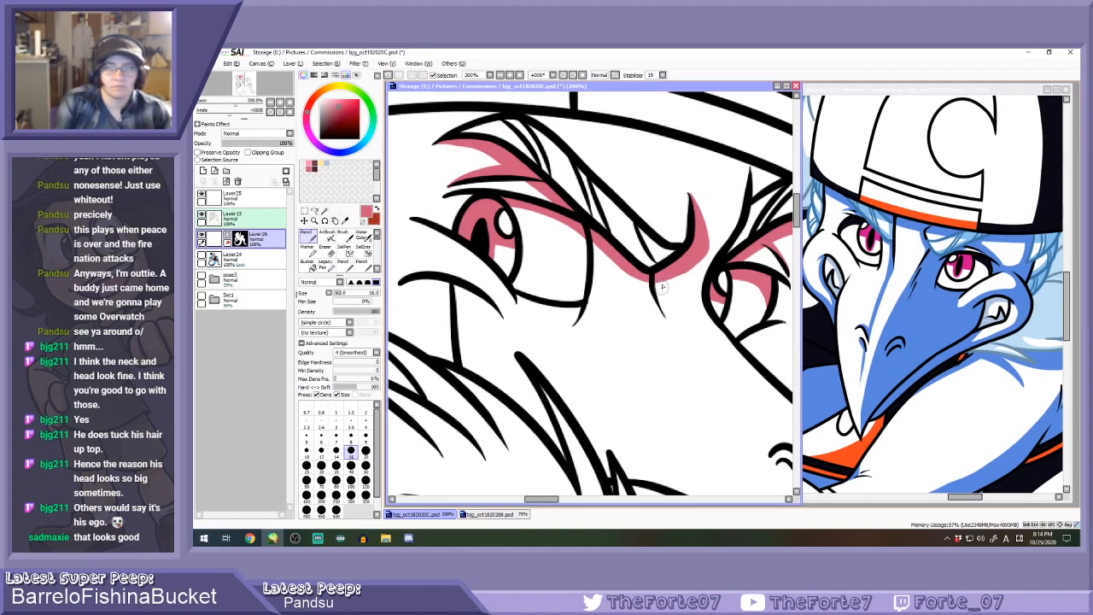
Paint a shadow along the short crease running down from the brow furrow and taper it with the Eraser at size 20.
mouse_move(674, 279)
left_mouse_down()
mouse_move(663, 292)
mouse_move(700, 357)
left_mouse_up()
key("ctrl+z")
mouse_move(687, 271)
left_mouse_down()
mouse_move(662, 292)
mouse_move(700, 360)
left_mouse_up()
left_click_drag(681, 343, 655, 282)
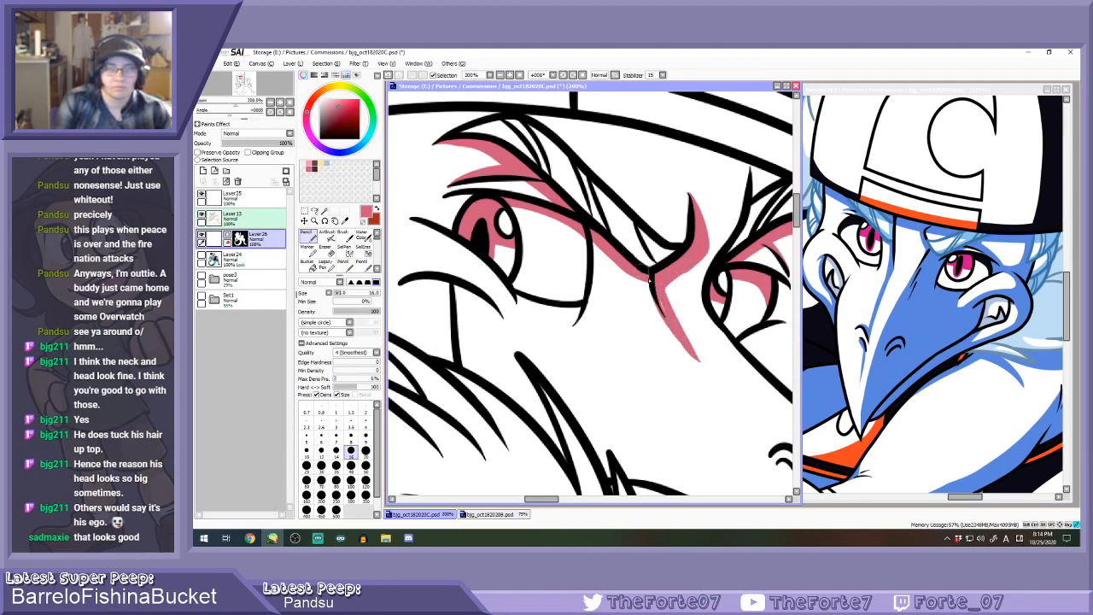
key("e")
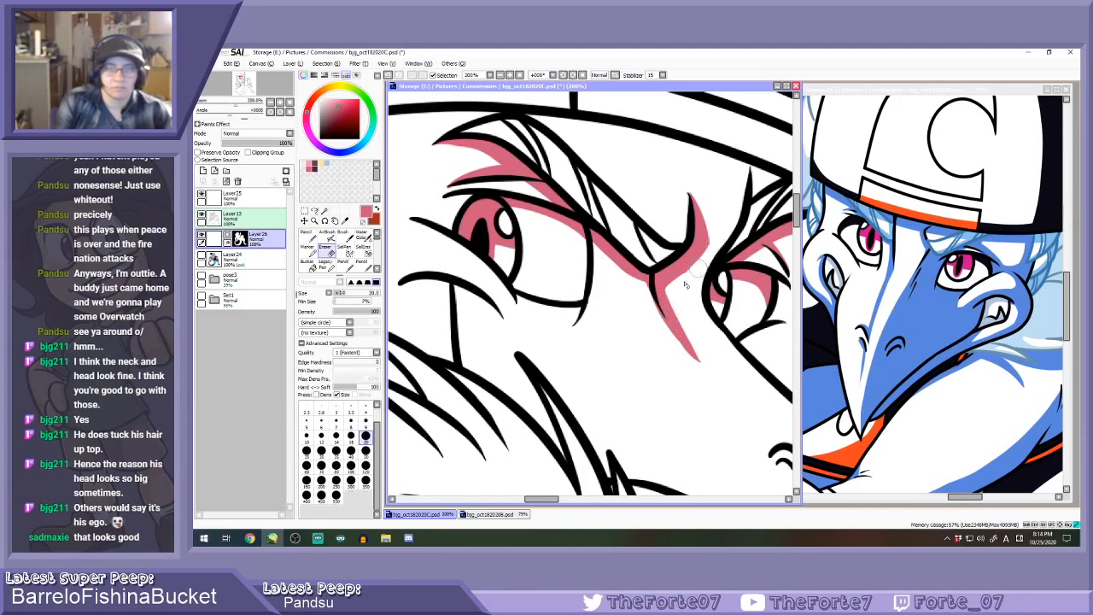
left_click_drag(677, 291, 700, 358)
left_click_drag(650, 301, 690, 354)
Extend the crease shadow further down the muzzle and trim its edge with the Eraser.
key("n")
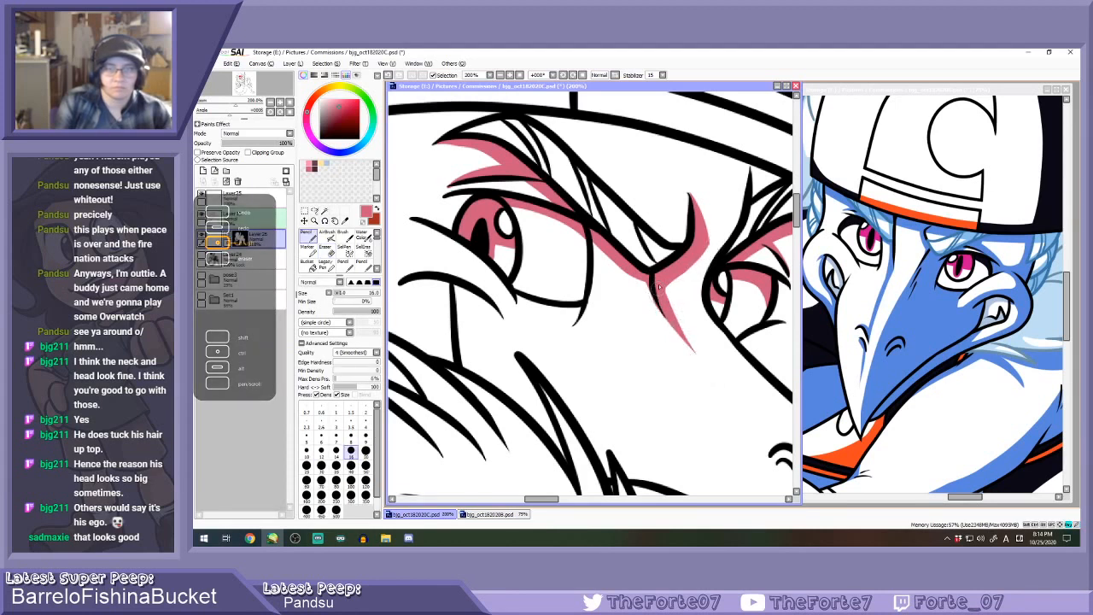
left_click_drag(658, 309, 714, 363)
key("e")
left_click_drag(673, 299, 713, 365)
scroll(649, 278, "down", 5)
key("n")
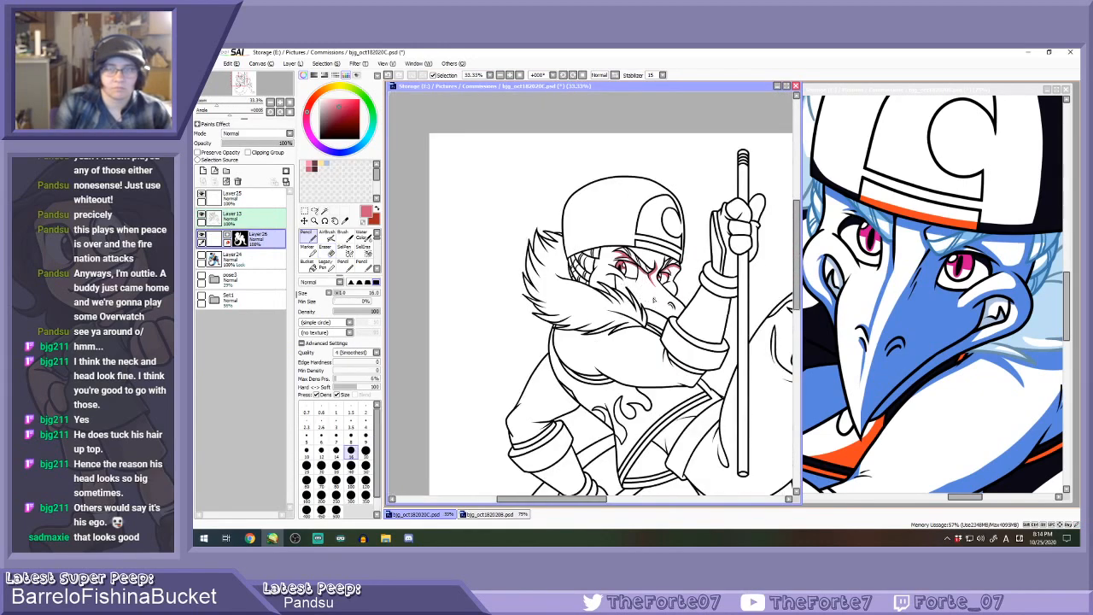
Shade the outer corner beside the far eye and the edge of the cheek bulge below it.
scroll(656, 299, "up", 4)
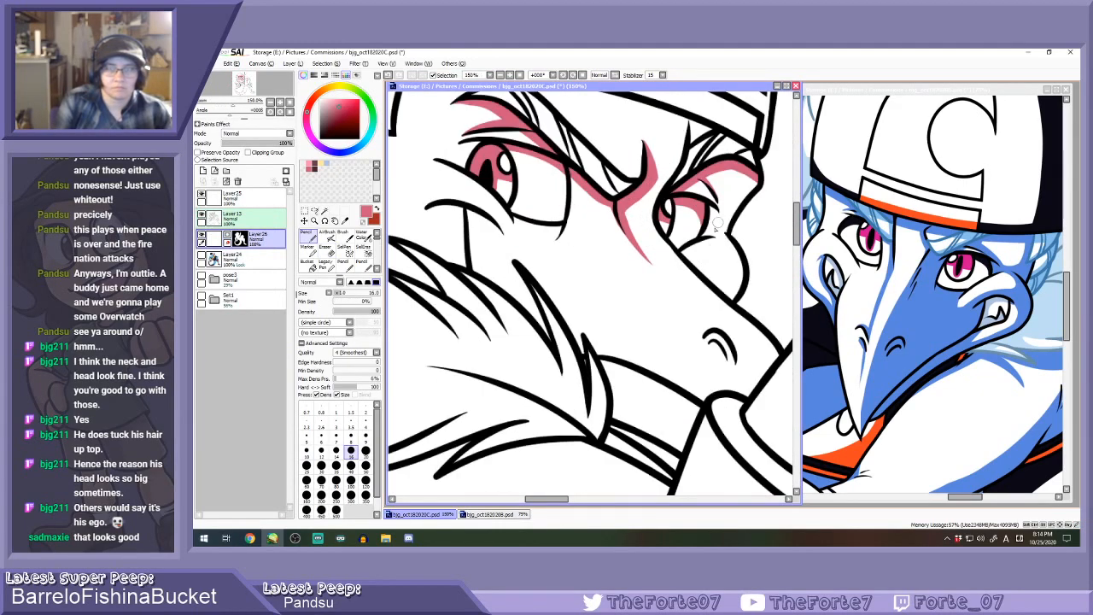
mouse_move(708, 188)
left_mouse_down()
mouse_move(724, 210)
mouse_move(694, 243)
mouse_move(711, 207)
left_mouse_up()
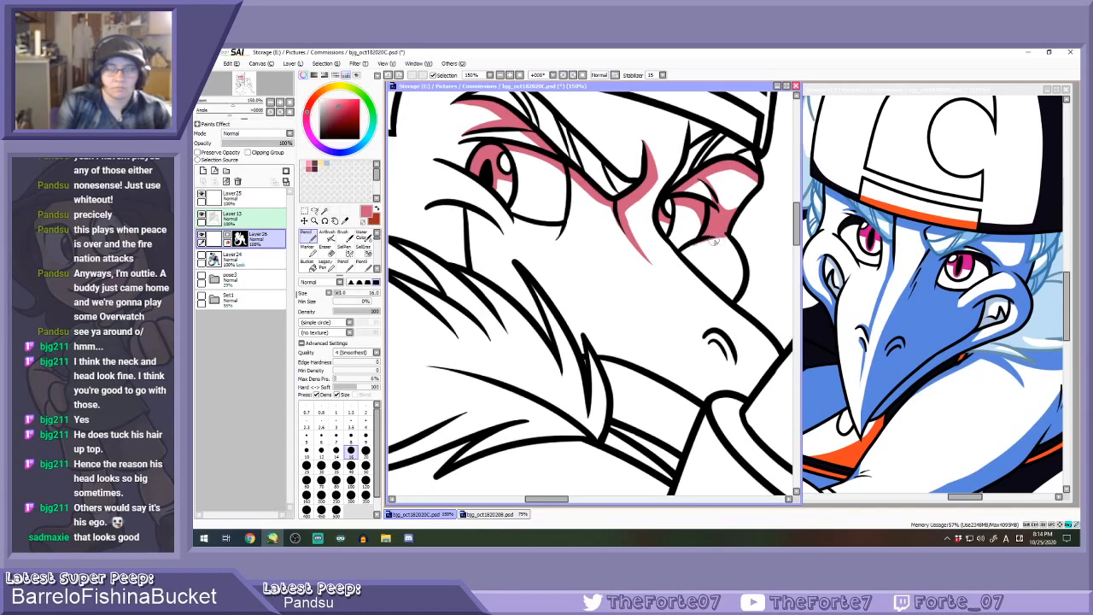
mouse_move(730, 242)
left_mouse_down()
mouse_move(736, 295)
mouse_move(737, 249)
mouse_move(733, 299)
left_mouse_up()
scroll(670, 261, "down", 2)
scroll(698, 285, "up", 1)
key("e")
key("n")
Shade inside the nostril and paint a tapered shadow along its ridge, cleaning up with the Eraser.
scroll(688, 312, "up", 1)
mouse_move(683, 301)
left_mouse_down()
mouse_move(696, 311)
mouse_move(695, 295)
mouse_move(717, 335)
left_mouse_up()
key("e")
key("n")
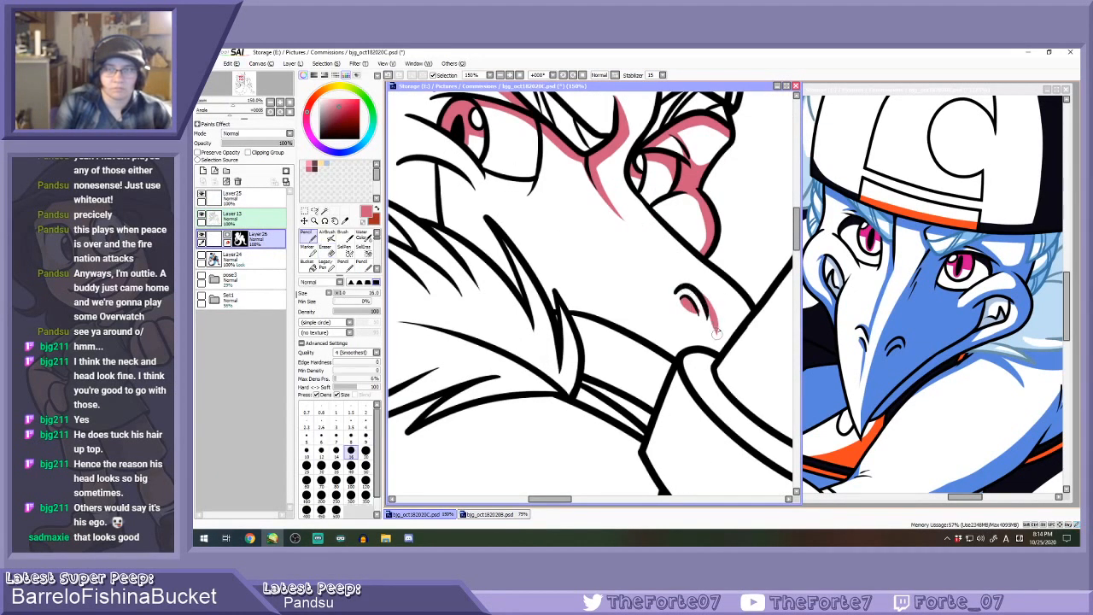
key("ctrl+z")
mouse_move(684, 287)
left_mouse_down()
mouse_move(657, 261)
mouse_move(703, 297)
mouse_move(722, 335)
left_mouse_up()
key("e")
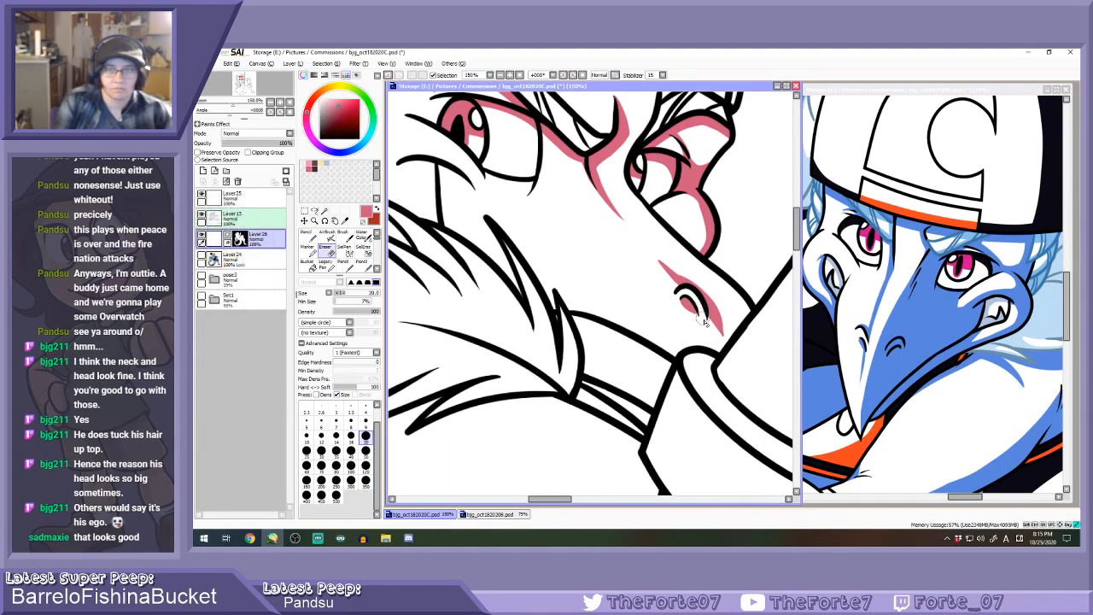
scroll(691, 305, "down", 3)
key("n")
scroll(654, 312, "up", 2)
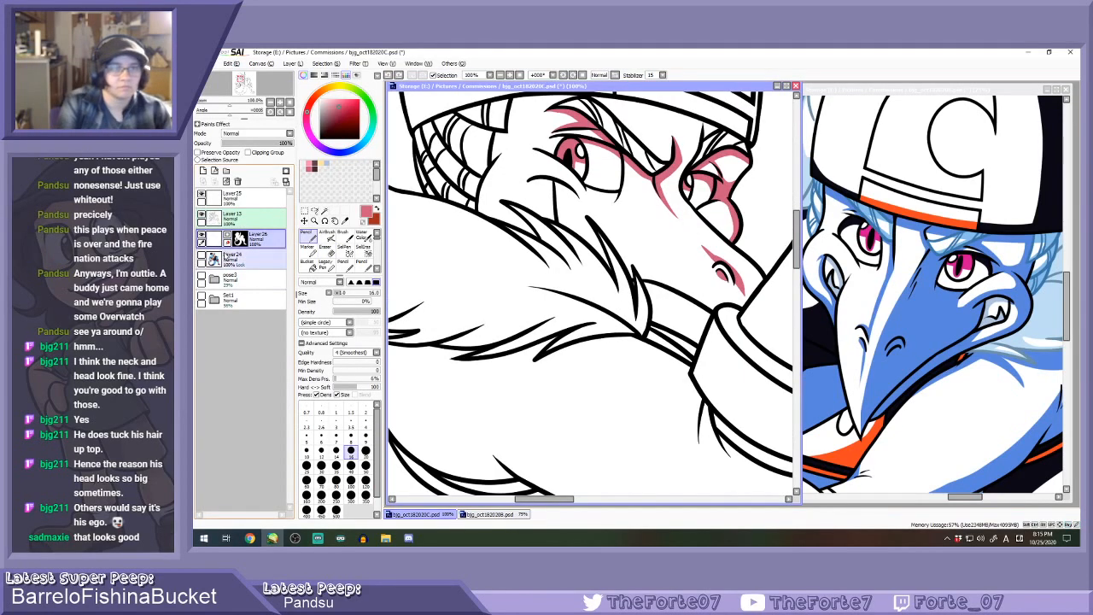
Hide Layer26, show and select Layer24 with its opacity unlocked, and sample the collar's pale fur color.
left_click(200, 240)
left_click(202, 256)
left_click(214, 259)
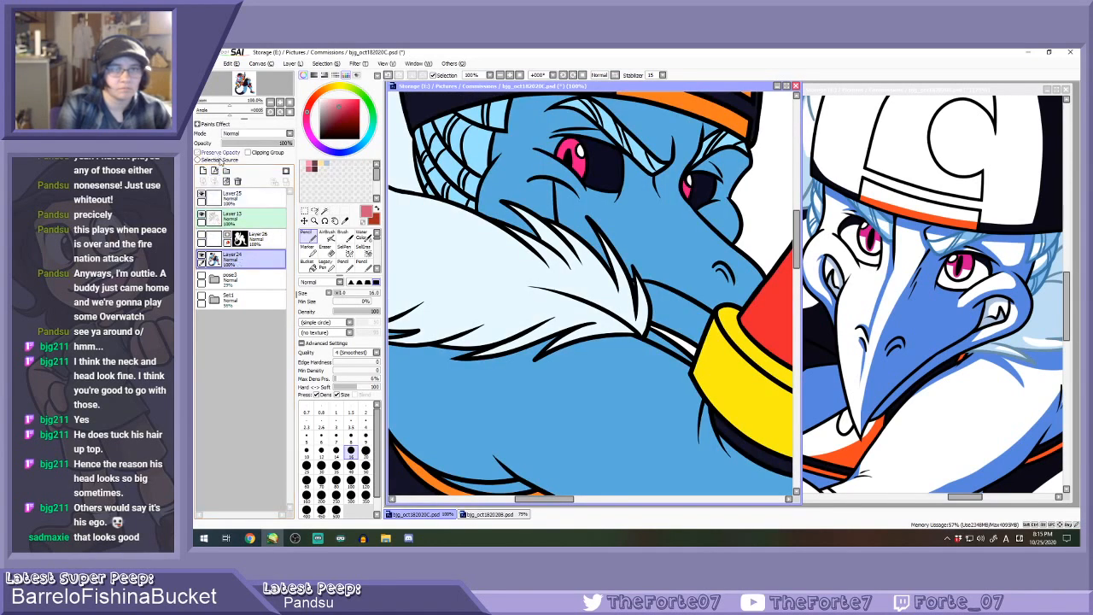
left_click(413, 242, "alt")
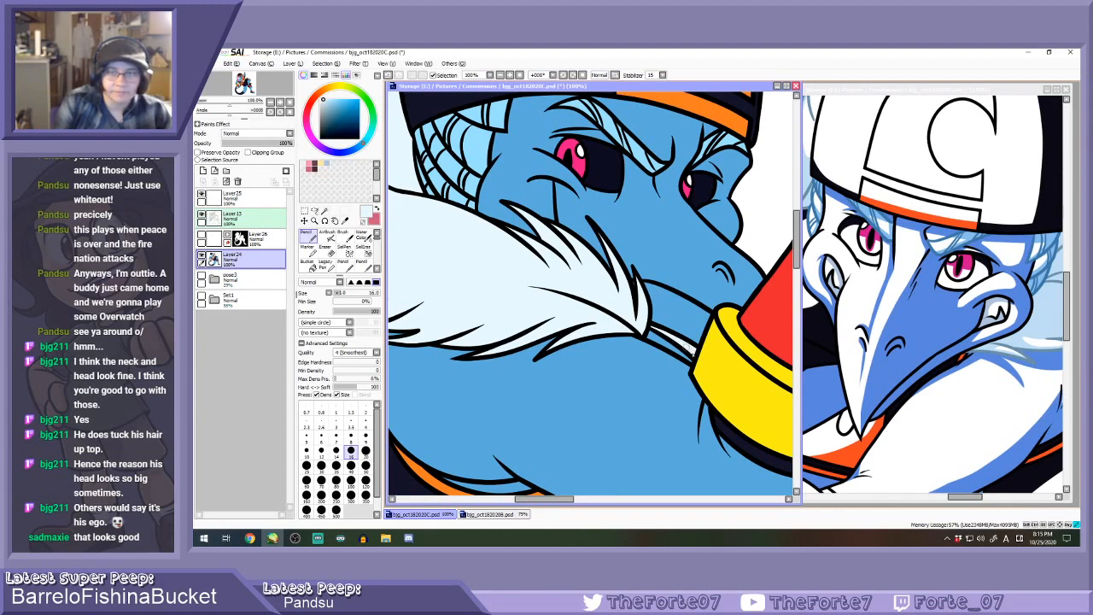
Replace Layer26's mask with a new one from Layer24's silhouette, show Layer26, and return to the muted pink color.
left_click(240, 239)
left_click(237, 181)
left_click(214, 259, "ctrl")
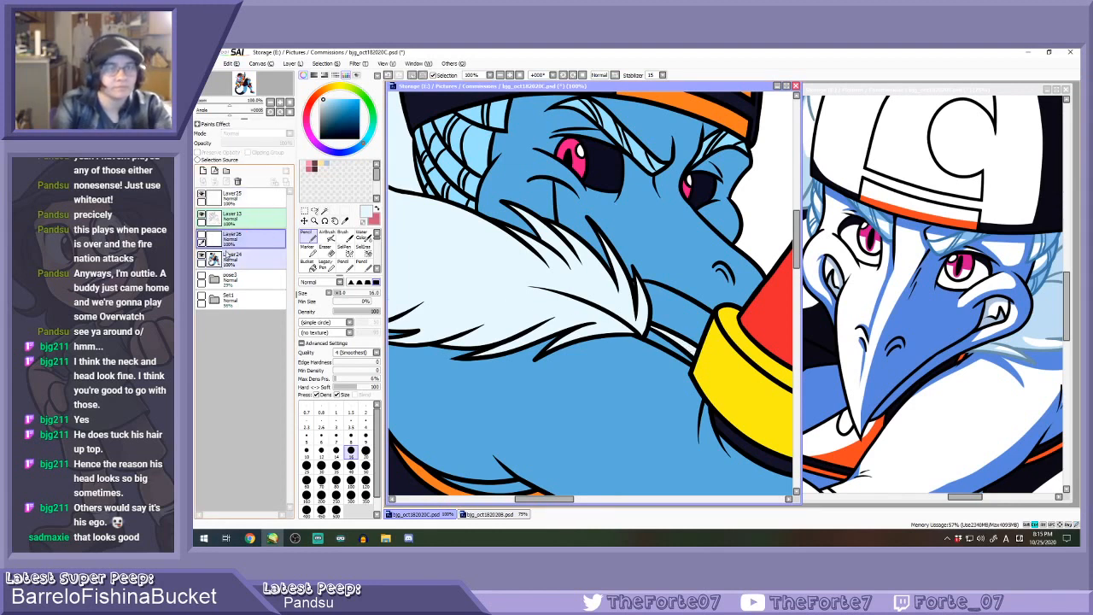
left_click(201, 235)
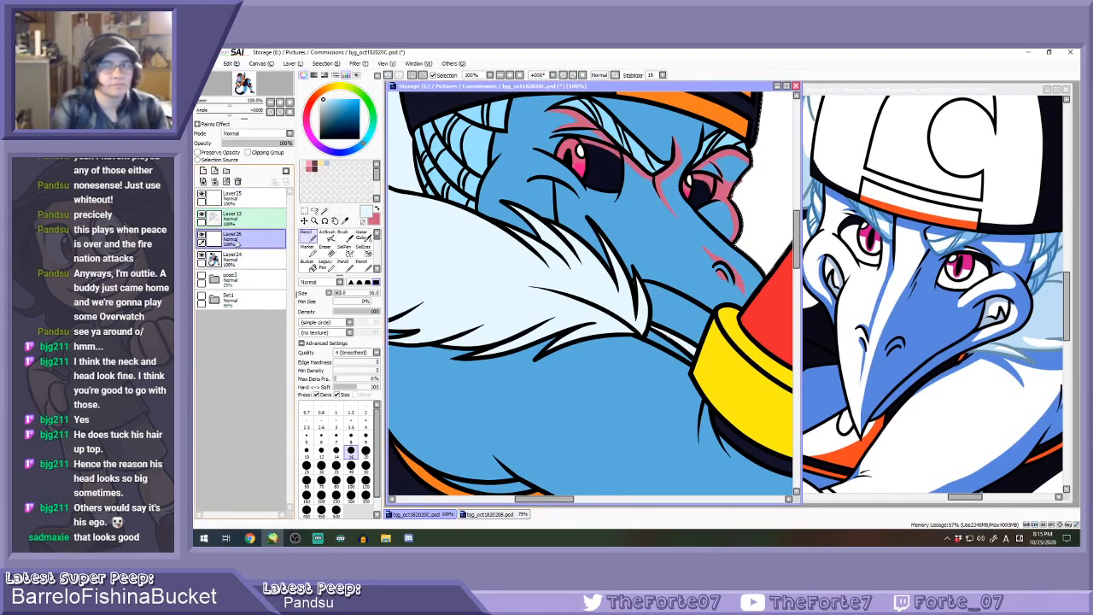
left_click(286, 172)
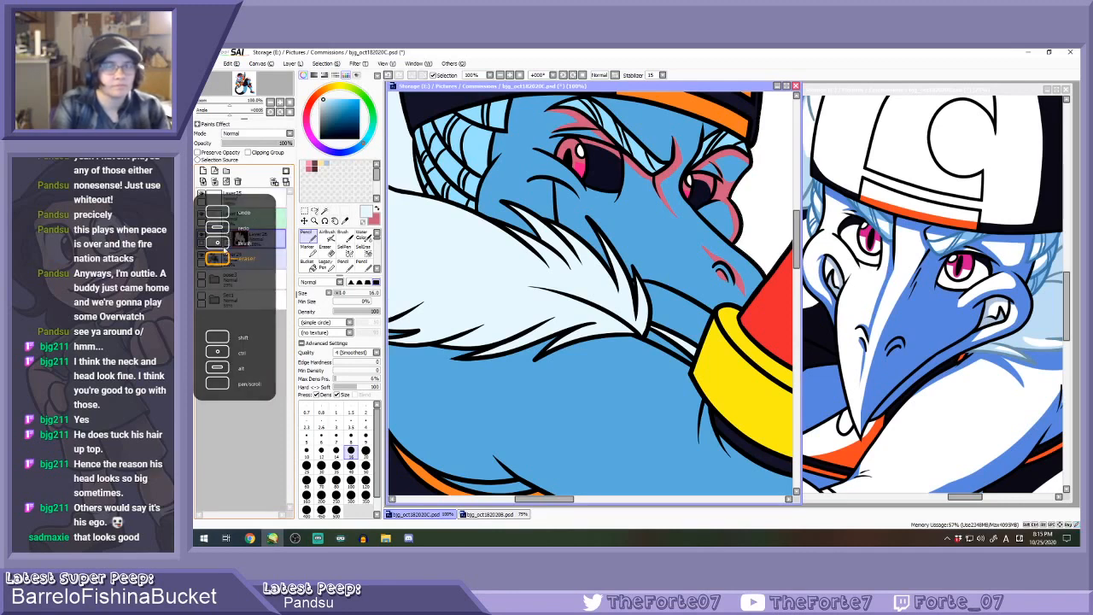
left_click(379, 208)
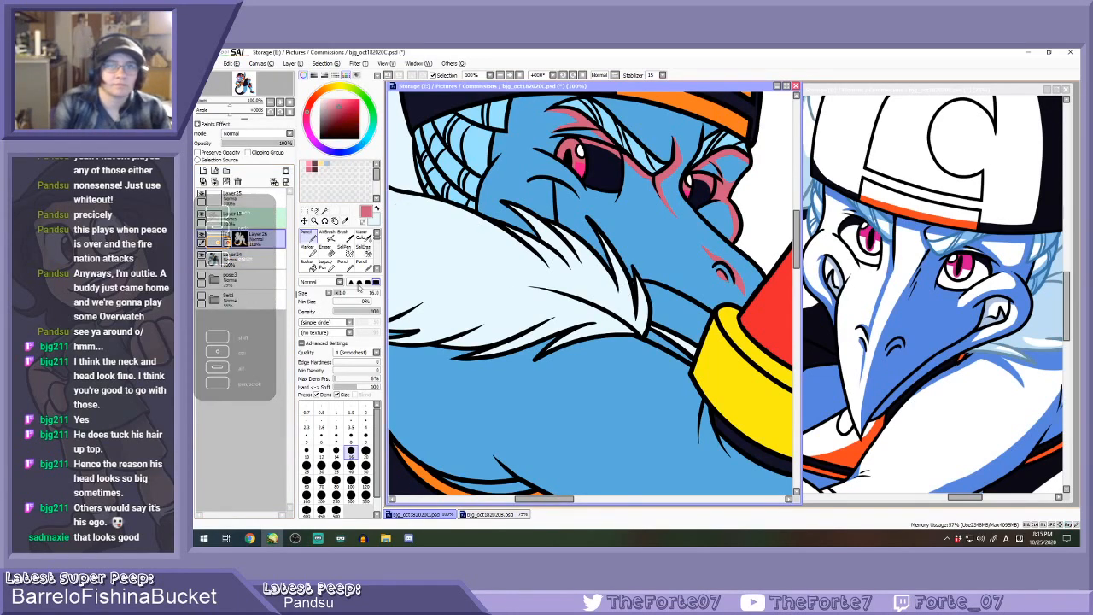
Hide Layer24 and fill the lower jaw and the strip below it, between fur collar and cuff, with pink on Layer26.
left_click(202, 257)
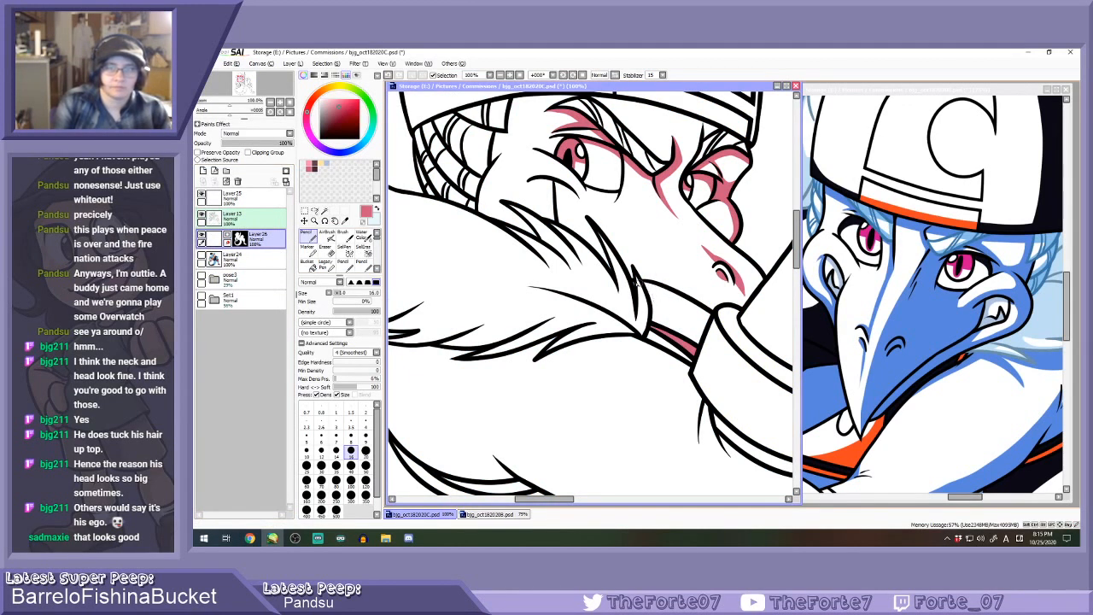
left_click(307, 262)
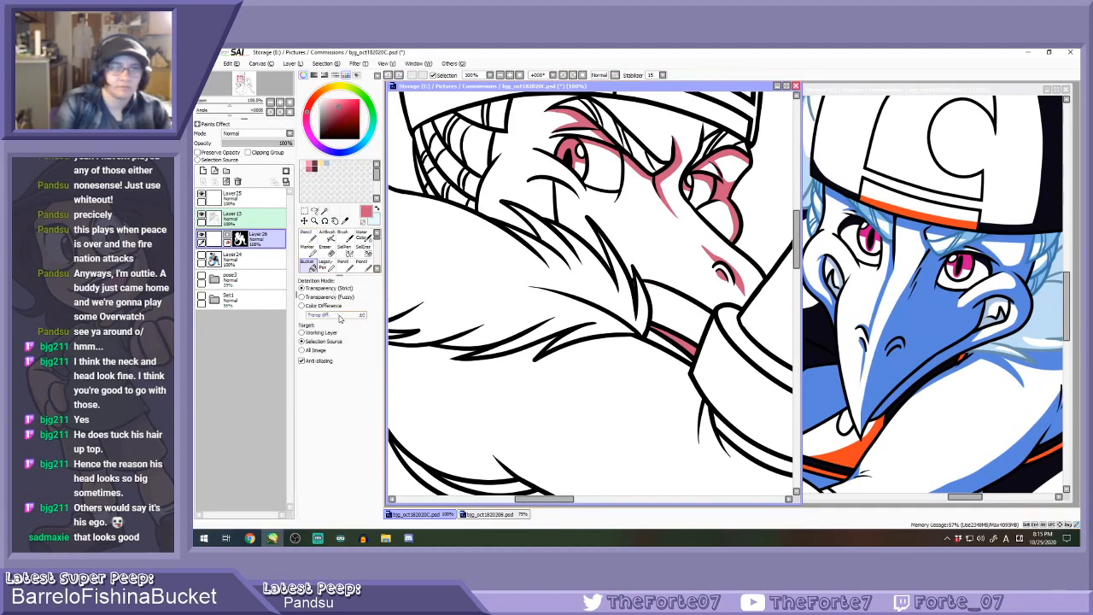
scroll(477, 335, "down", 3)
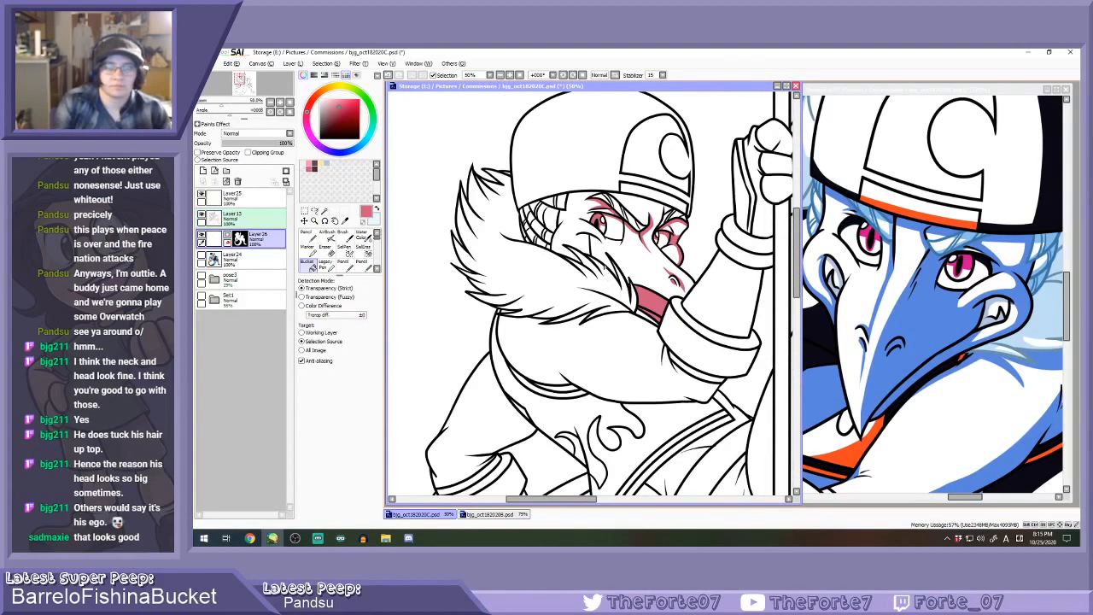
Outline the cheek and temple shadow behind the near eye with the Pencil and fill the enclosed lower cheek with the Bucket.
key("n")
scroll(592, 217, "up", 2)
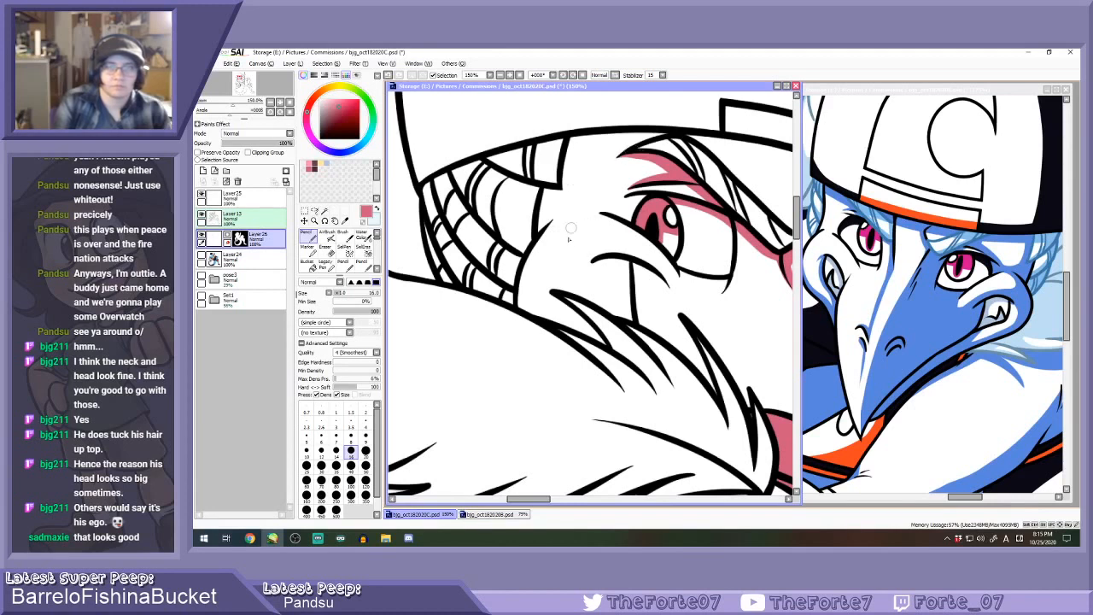
mouse_move(667, 285)
left_mouse_down()
mouse_move(622, 255)
mouse_move(563, 262)
mouse_move(556, 221)
mouse_move(569, 223)
mouse_move(567, 265)
mouse_move(557, 234)
mouse_move(583, 143)
mouse_move(574, 270)
left_mouse_up()
mouse_move(666, 283)
left_mouse_down()
mouse_move(638, 308)
mouse_move(641, 322)
mouse_move(637, 265)
mouse_move(647, 333)
left_mouse_up()
key("e")
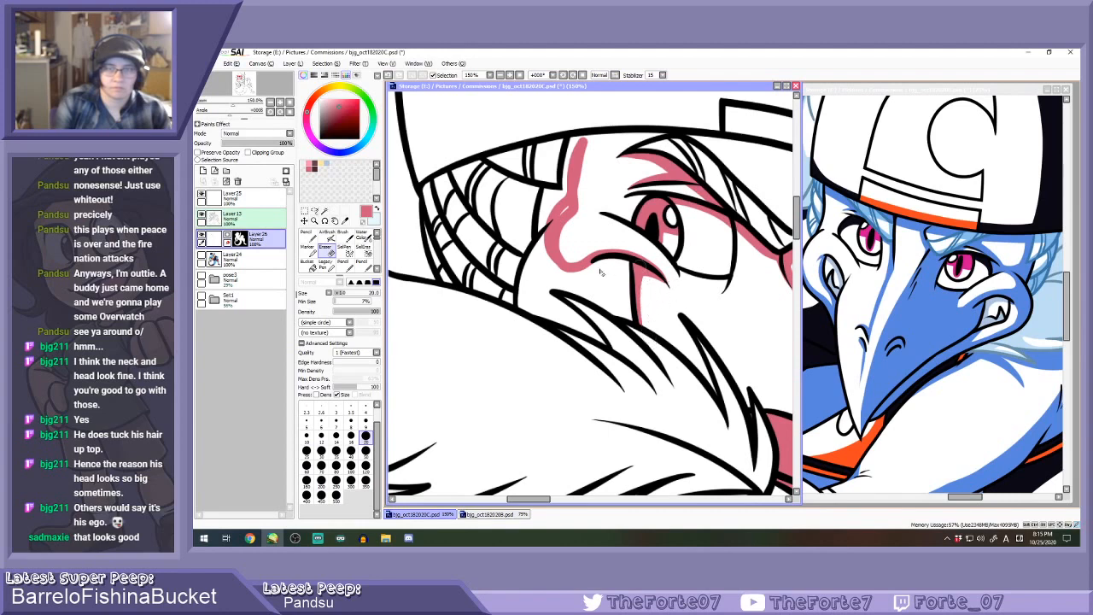
key("g")
left_click(582, 283)
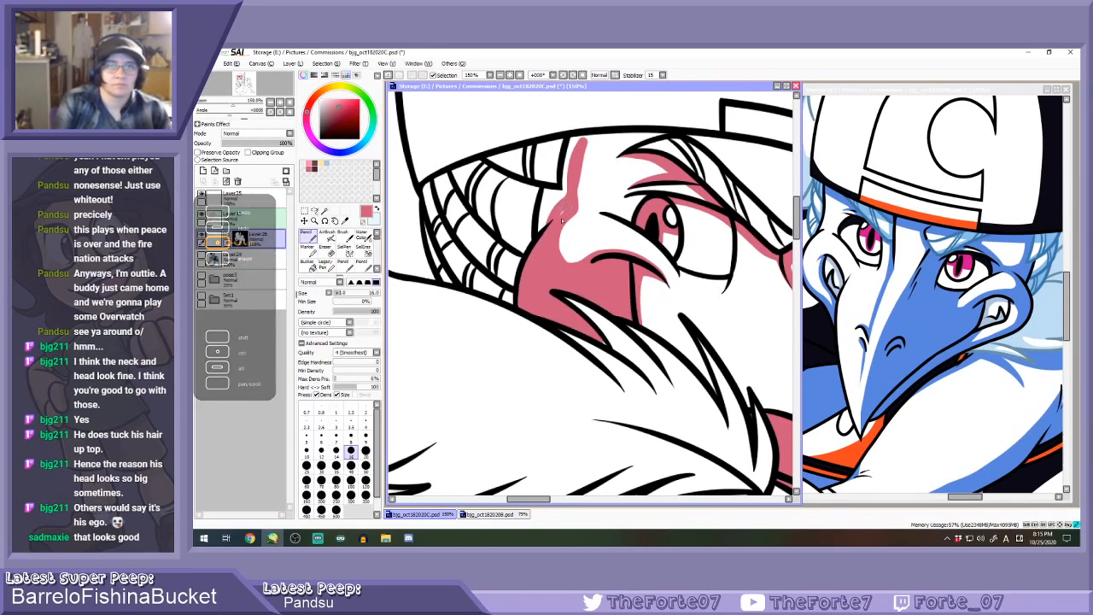
Smooth the cheek shadow's edge with the Eraser and widen the temple shadow up to the cap with the Pencil.
key("e")
mouse_move(581, 214)
left_mouse_down()
mouse_move(557, 249)
mouse_move(584, 255)
left_mouse_up()
key("n")
left_click_drag(576, 144, 552, 202)
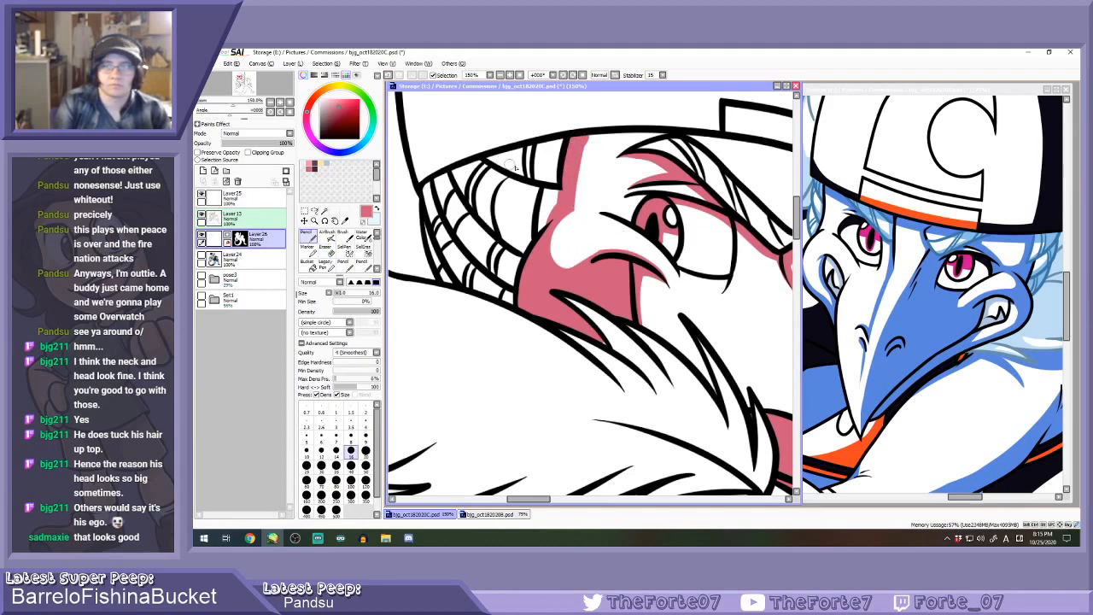
Paint a pink shadow beneath the cap's rim, across the hair strands and forehead, with a size 30 Pencil.
scroll(559, 212, "down", 5)
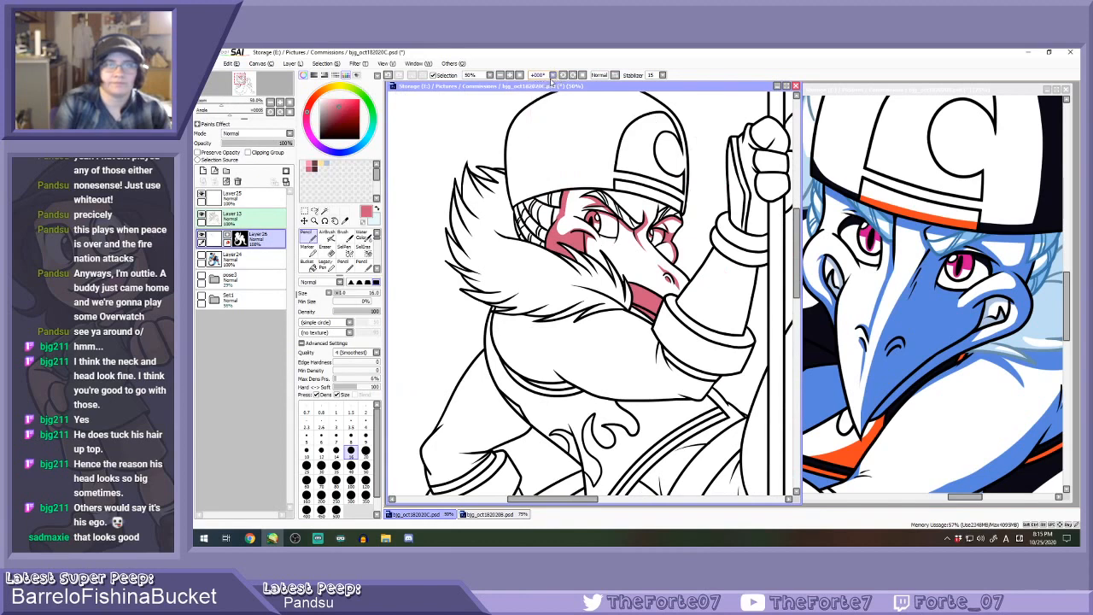
left_click(562, 77)
left_click(562, 76)
left_click(563, 76)
scroll(553, 217, "up", 1)
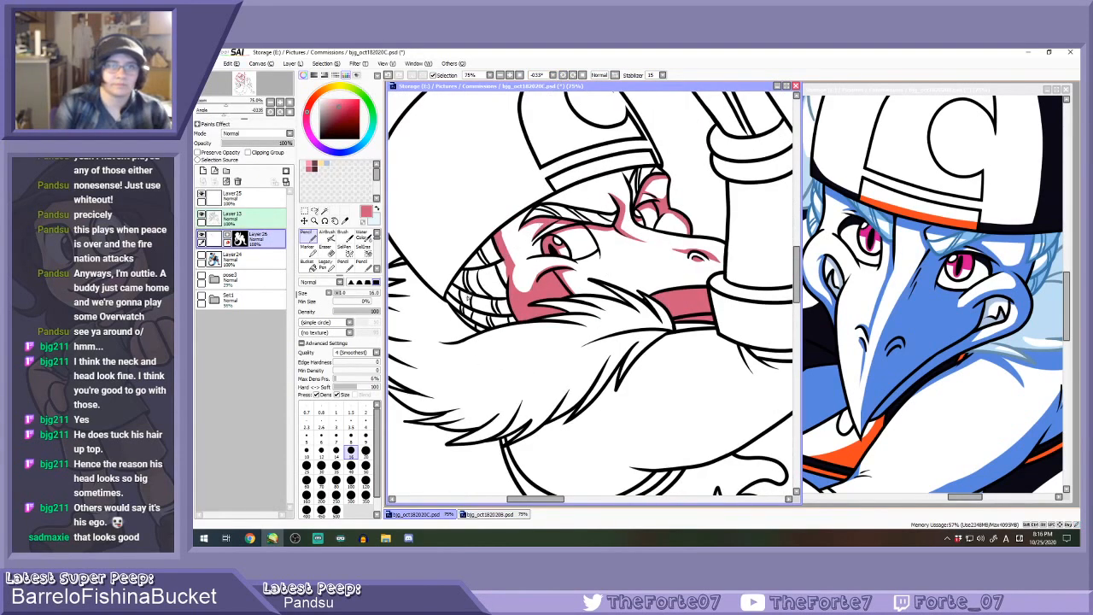
mouse_move(452, 309)
left_mouse_down()
mouse_move(505, 232)
mouse_move(586, 186)
left_mouse_up()
key("ctrl+z")
left_click(322, 467)
mouse_move(449, 303)
left_mouse_down()
mouse_move(499, 245)
mouse_move(566, 195)
mouse_move(683, 165)
left_mouse_up()
left_click_drag(445, 307, 468, 272)
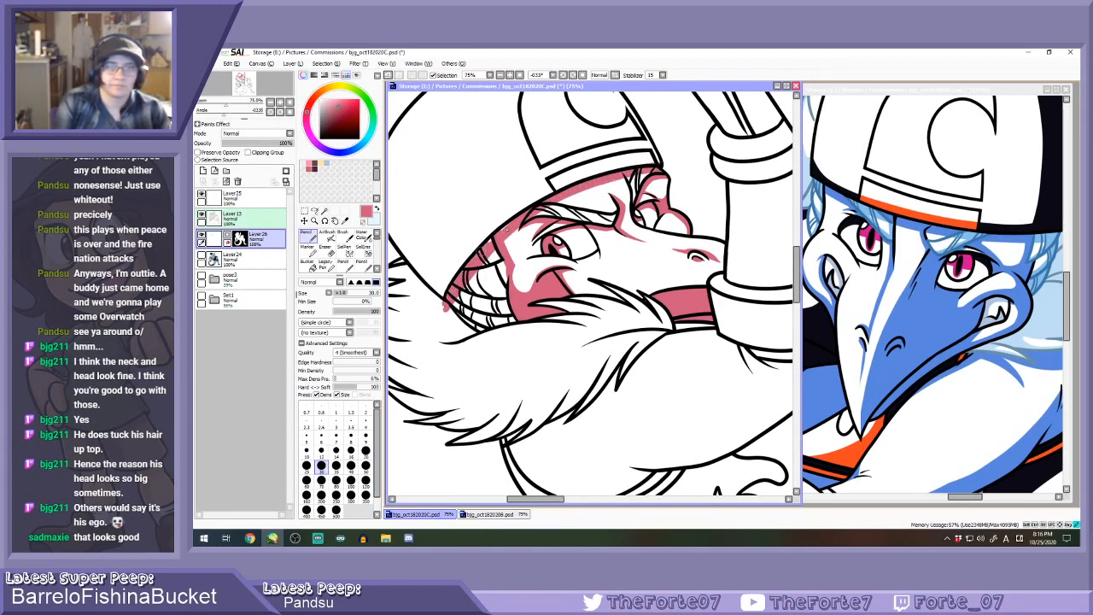
Extend the pink onto the cap as a shadow band along its lower rim, from the nape to the front.
key("e")
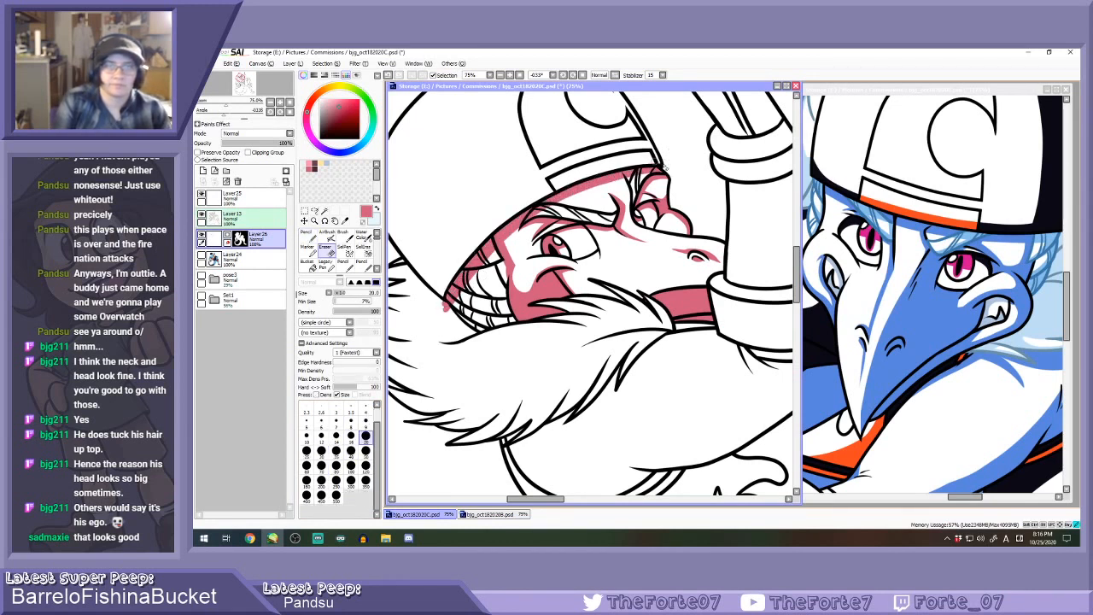
key("n")
mouse_move(433, 303)
left_mouse_down()
mouse_move(535, 196)
mouse_move(618, 161)
mouse_move(665, 157)
left_mouse_up()
scroll(470, 224, "down", 1)
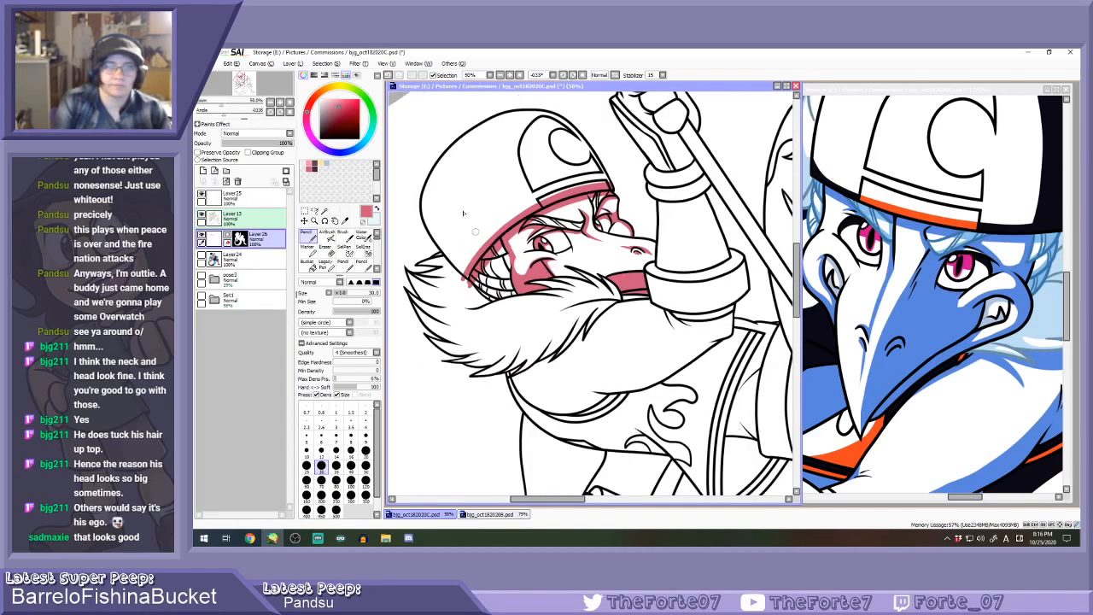
Outline and fill a curved shadow down the back of the cap, and erase the stray pink just below the rim.
mouse_move(443, 150)
left_mouse_down()
mouse_move(446, 218)
mouse_move(468, 252)
mouse_move(434, 175)
left_mouse_up()
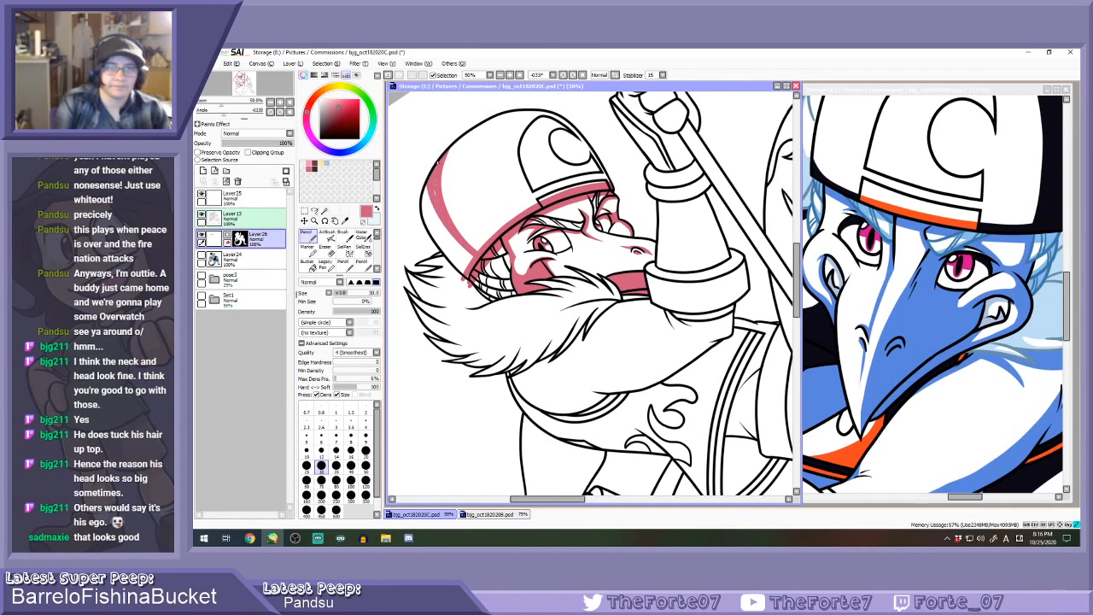
left_click(306, 260)
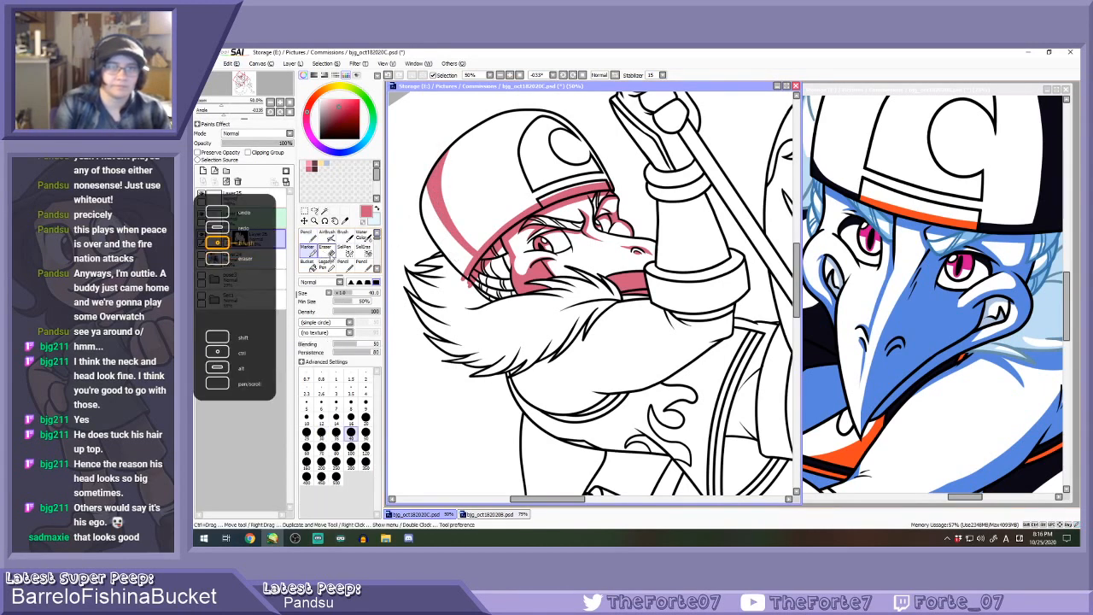
left_click(456, 252)
scroll(455, 257, "up", 1)
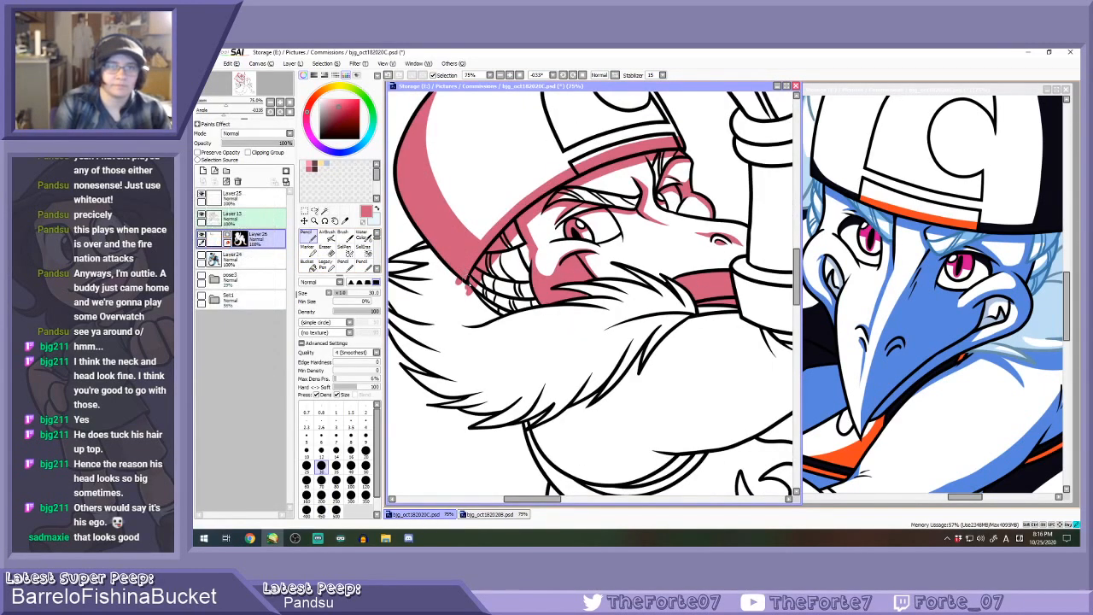
key("e")
key("n")
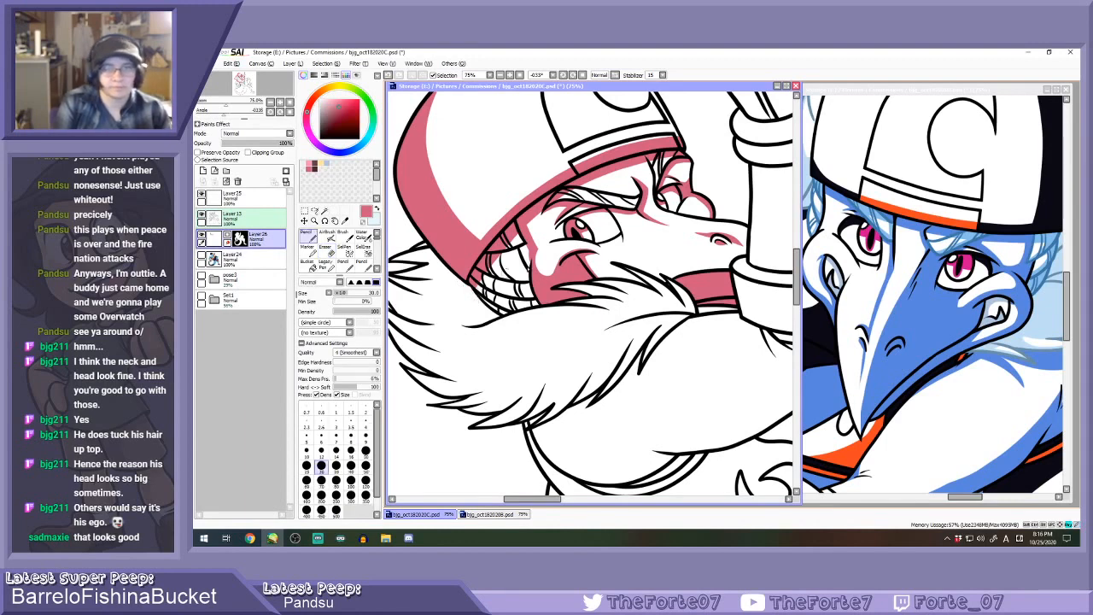
Shade the lower hair strands behind the cheek, between the cap and the fur collar, with the Pencil.
scroll(469, 293, "up", 1)
mouse_move(531, 248)
left_mouse_down()
mouse_move(510, 270)
mouse_move(533, 288)
mouse_move(472, 292)
mouse_move(538, 309)
left_mouse_up()
key("ctrl+z")
left_click_drag(473, 283, 538, 309)
mouse_move(465, 295)
left_mouse_down()
mouse_move(500, 311)
mouse_move(496, 330)
mouse_move(540, 325)
left_mouse_up()
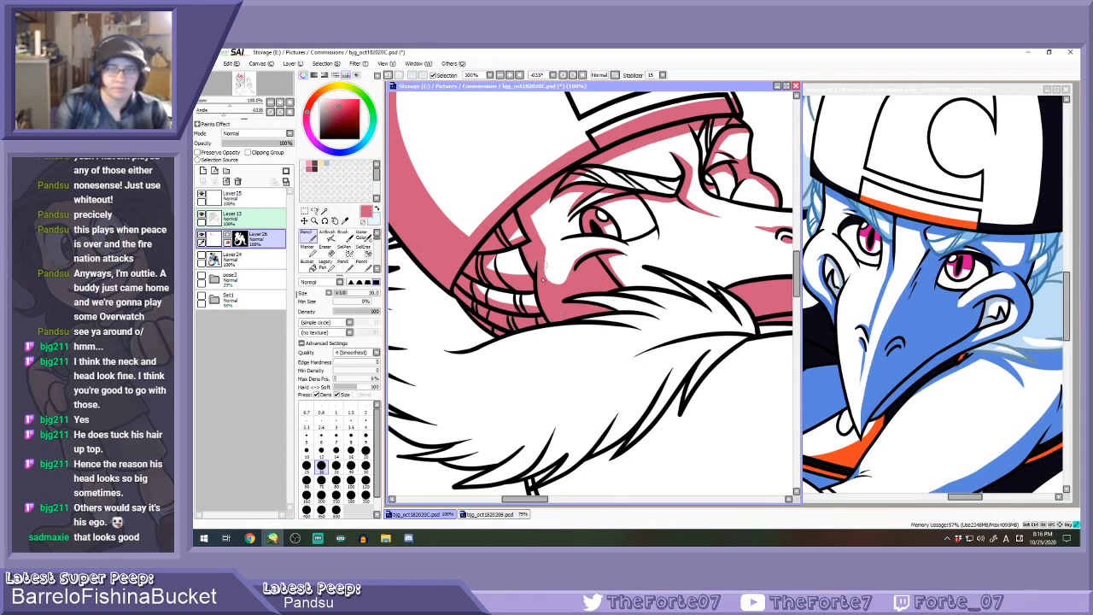
key("e")
Draw straight pink shadows along the upright staff and the slanted lower one with a size 40 Pencil, keeping the lower hand clean.
scroll(550, 259, "down", 4)
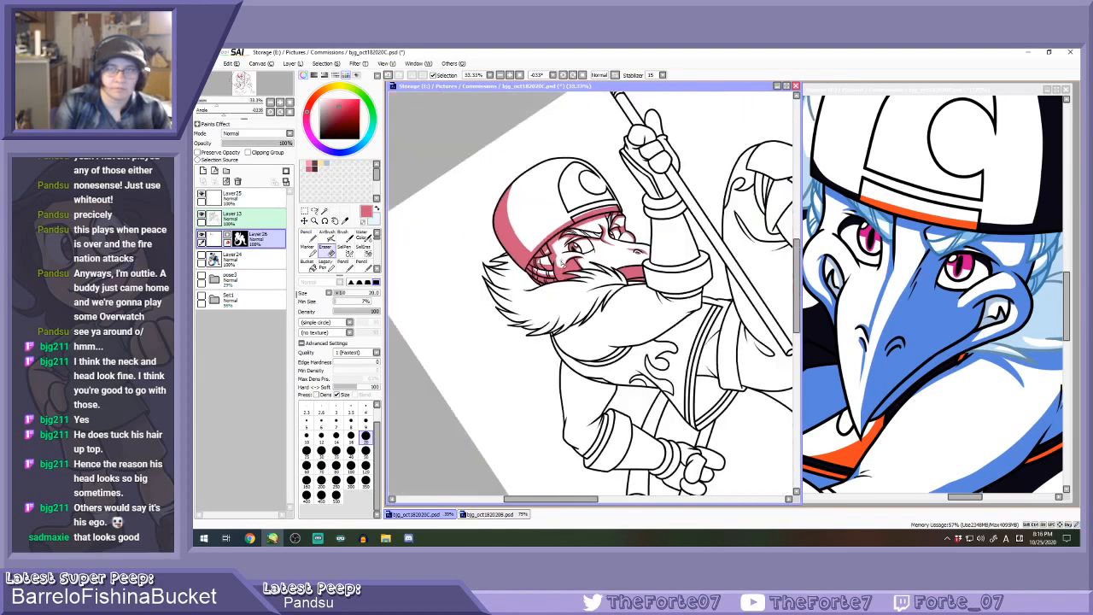
left_click(583, 75)
key("n")
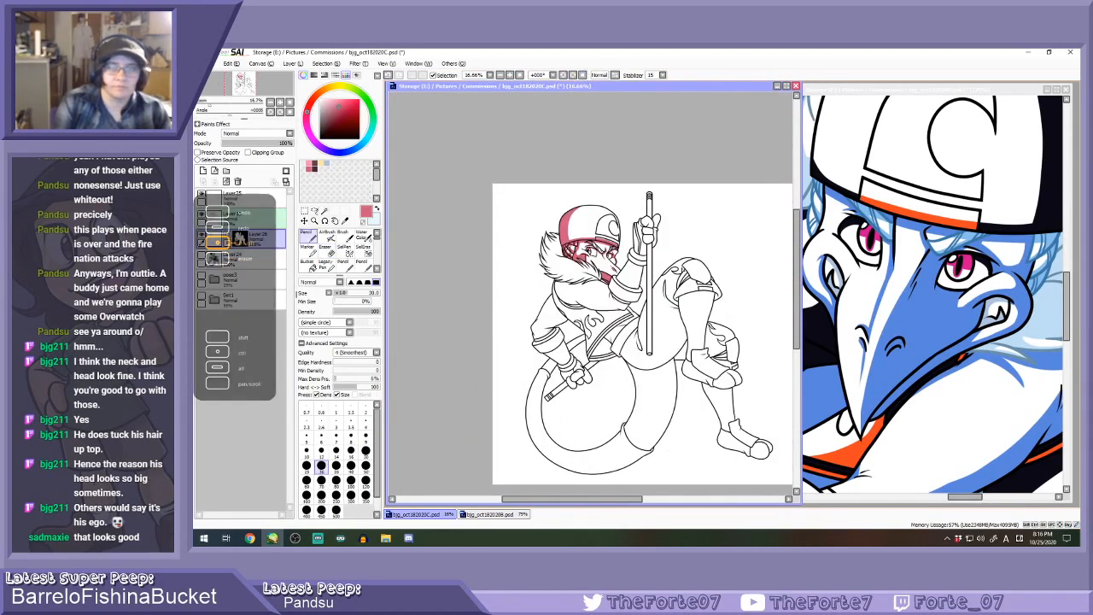
scroll(638, 201, "up", 1)
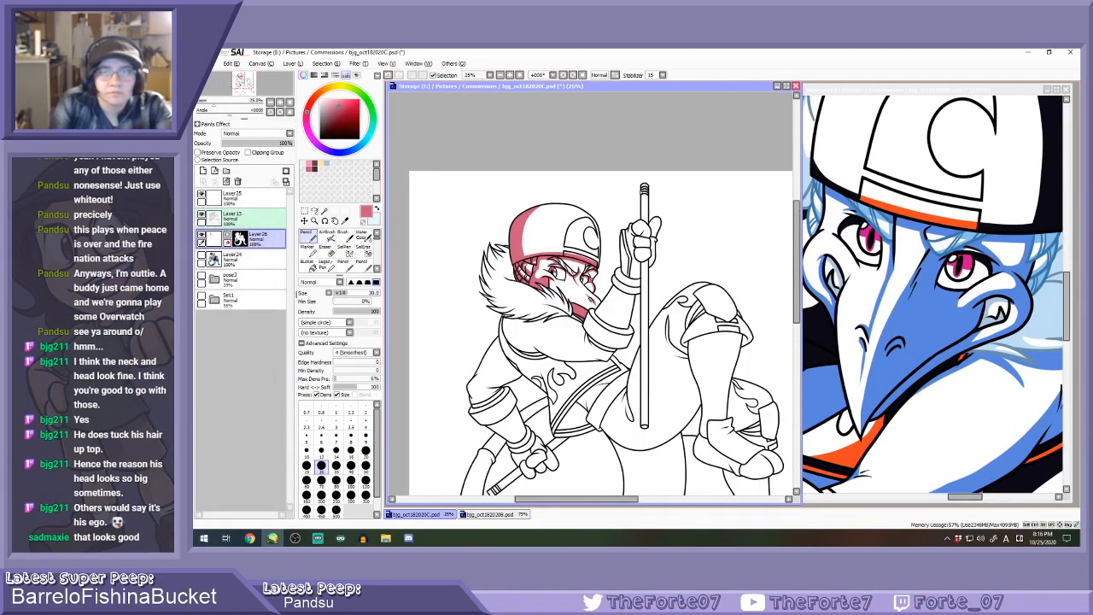
left_click(350, 466)
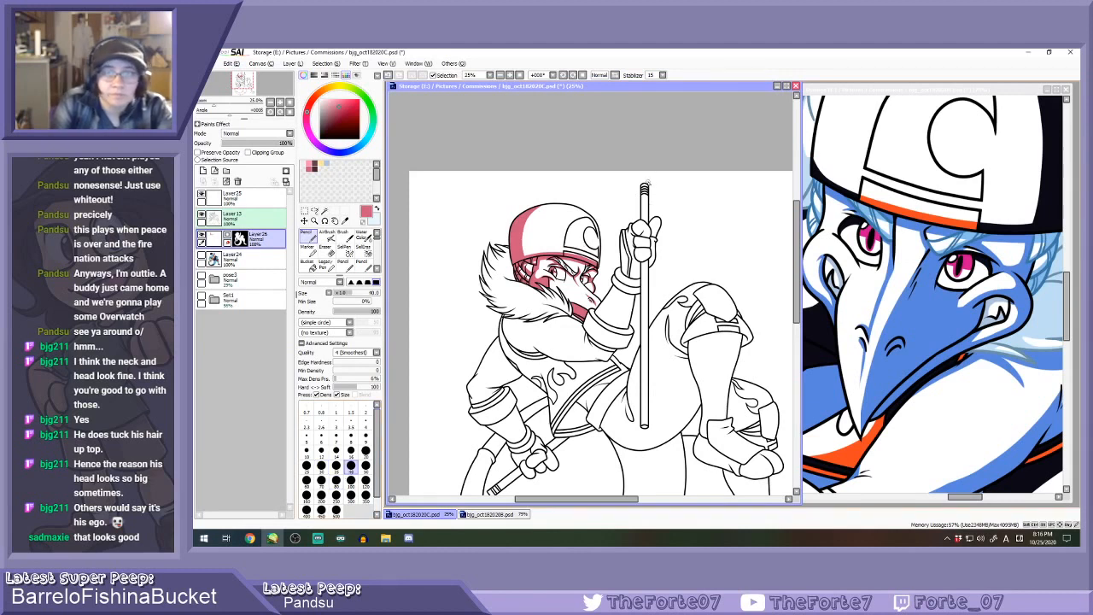
left_click(648, 429, "shift")
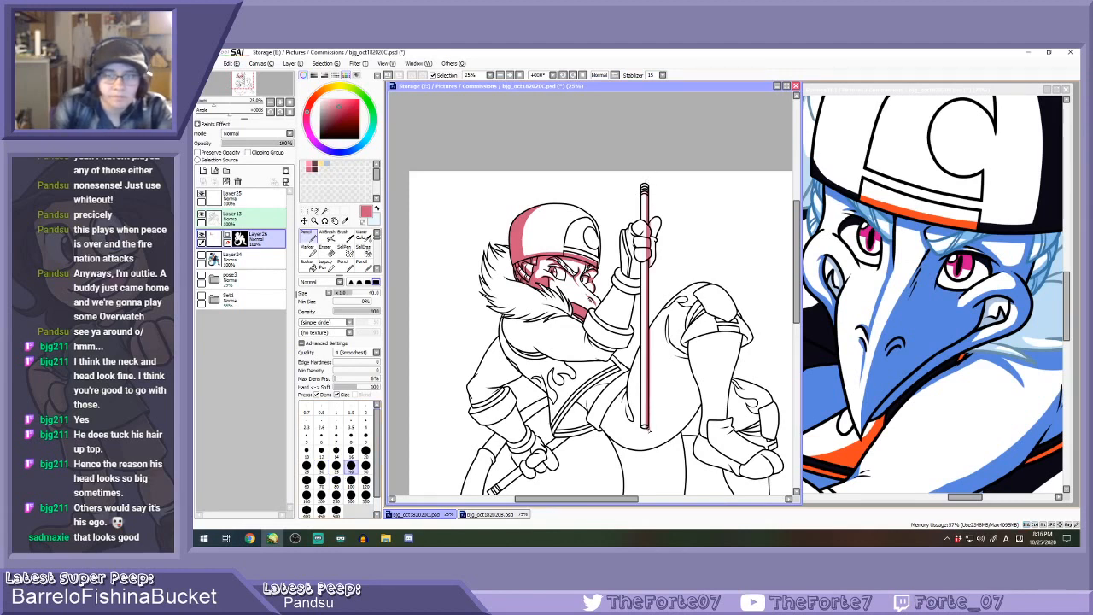
scroll(465, 463, "down", 2)
left_click_drag(492, 435, 573, 380)
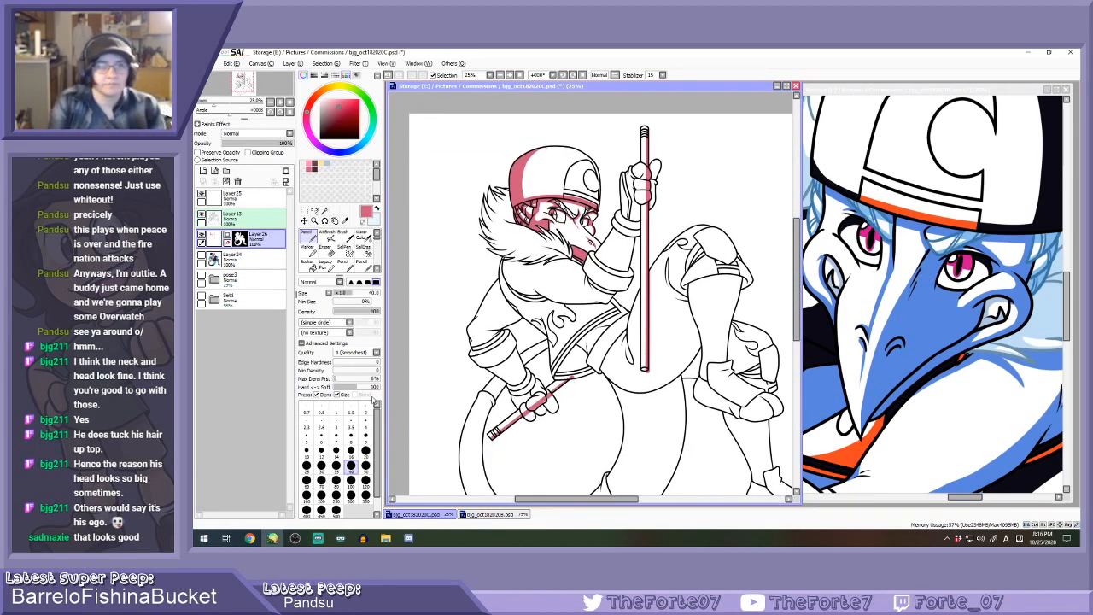
key("e")
scroll(504, 427, "up", 2)
mouse_move(526, 408)
left_mouse_down()
mouse_move(630, 317)
mouse_move(592, 330)
mouse_move(647, 317)
left_mouse_up()
left_click(352, 467)
Fill the tunic's hanging inner lining and its hem stripe with pink using the Bucket.
left_click(308, 267)
left_click(633, 330)
left_click(625, 300)
key("n")
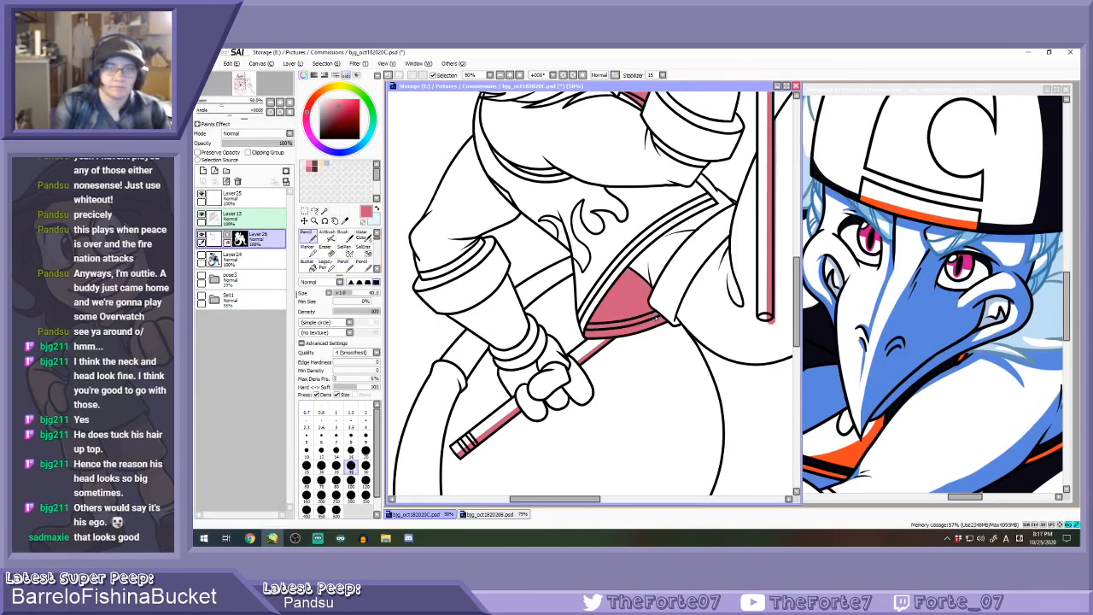
left_click(584, 343, "ctrl+alt")
Clear the staff shadow from the raised hand's fingers by filling those areas with transparency.
left_click(312, 264)
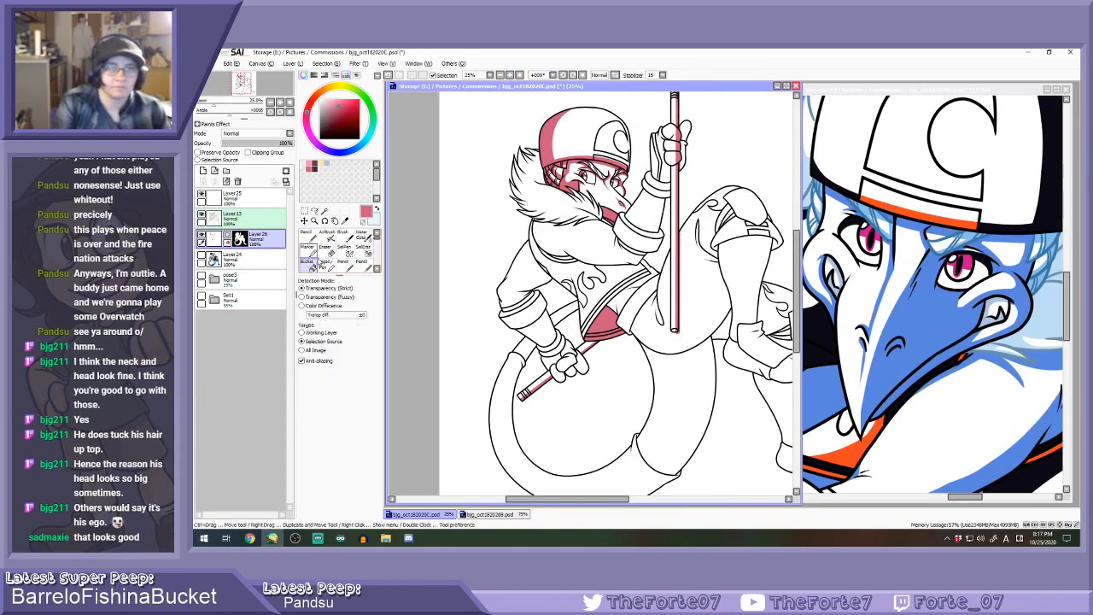
left_click(363, 224)
scroll(698, 339, "up", 2)
left_click(658, 326)
scroll(656, 328, "down", 3)
scroll(640, 226, "up", 5)
left_click(638, 227)
scroll(649, 255, "down", 2)
left_click(646, 283)
left_click(647, 315)
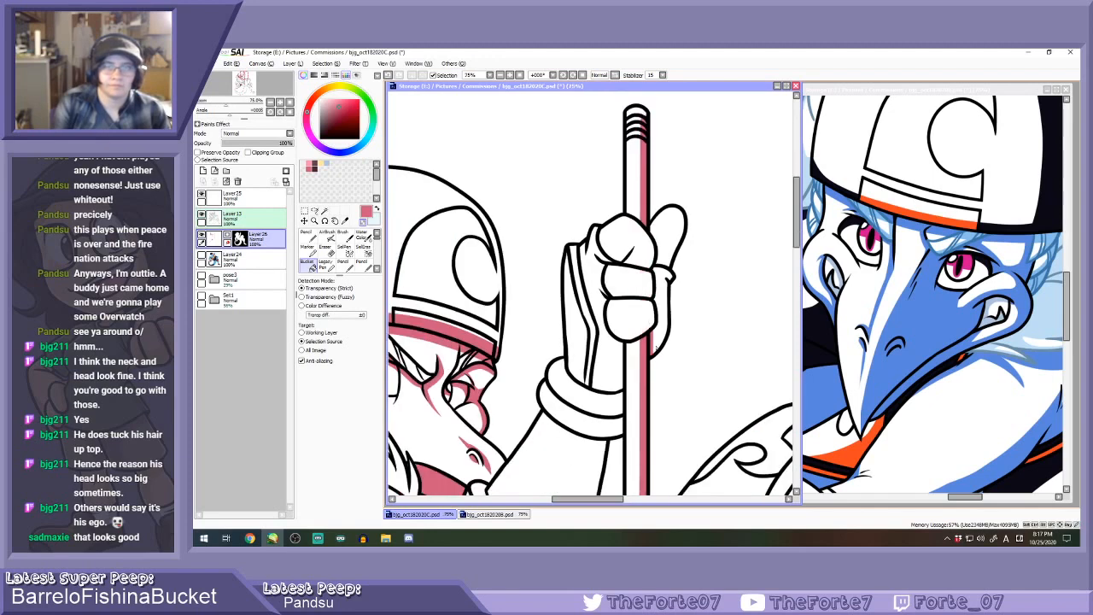
scroll(654, 342, "down", 1)
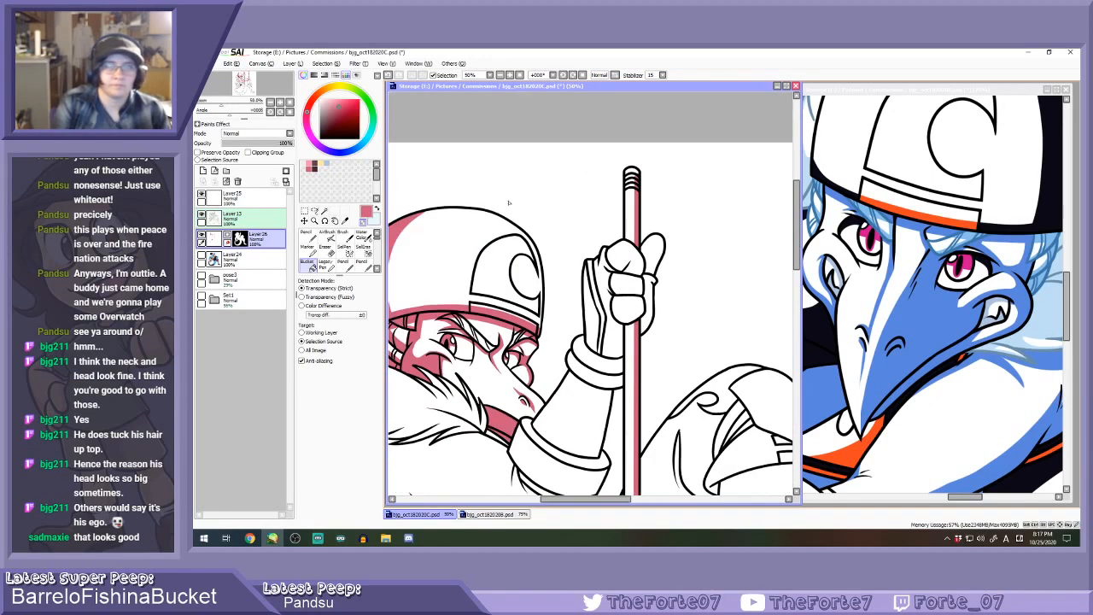
key("n")
scroll(601, 211, "down", 2)
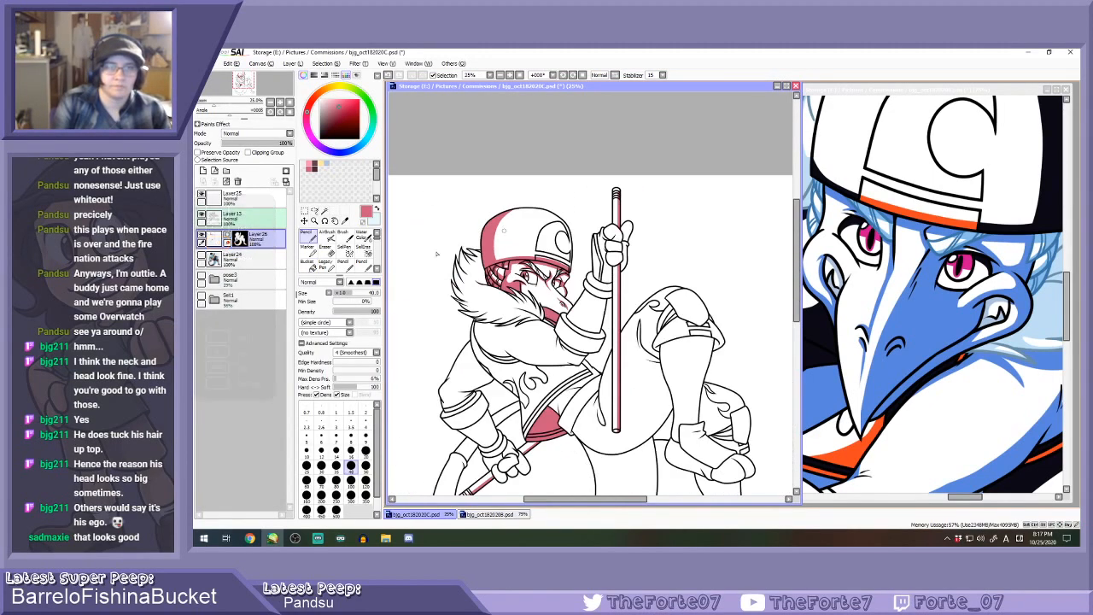
left_click(306, 261)
scroll(598, 342, "up", 2)
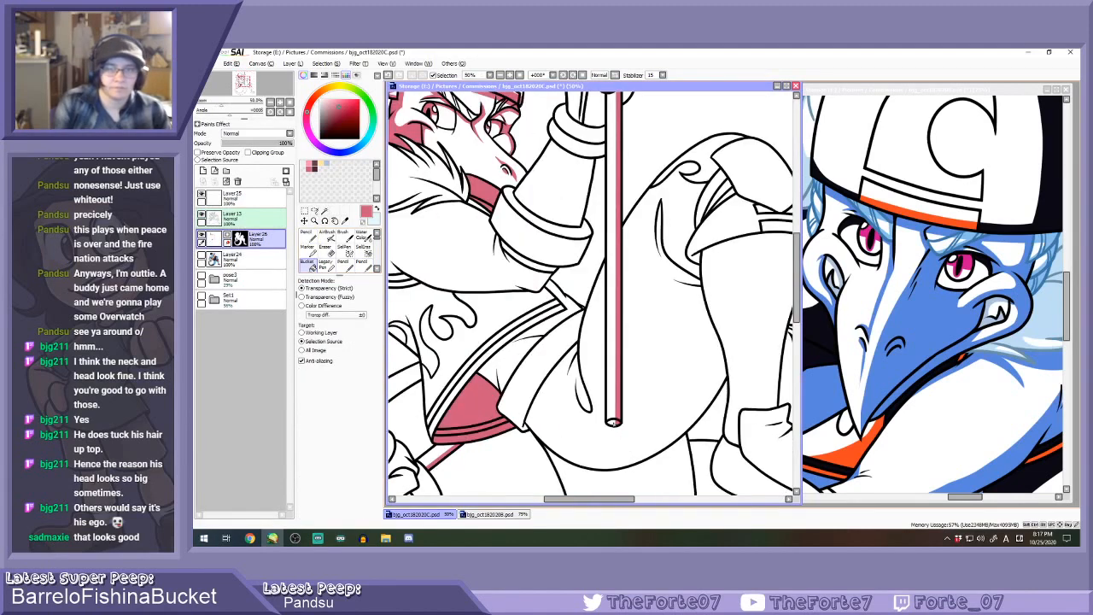
scroll(603, 367, "down", 2)
Draw a small pointed fold shadow on the sleeve beside the raised arm's cuff with a size 16 Pencil, and trim its tip with the Eraser.
key("n")
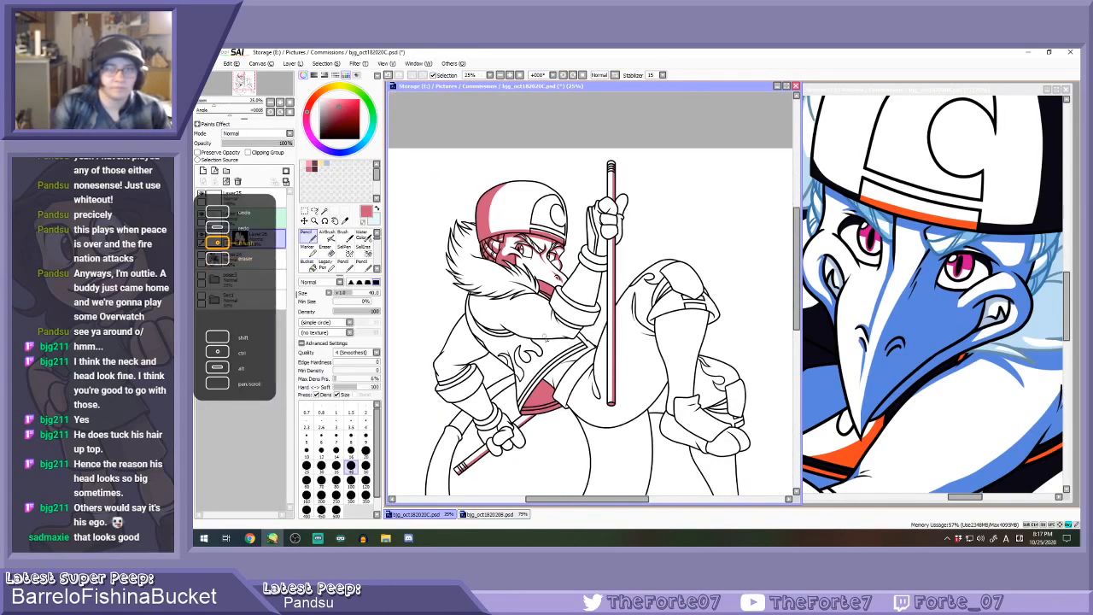
scroll(552, 369, "up", 1)
left_click(350, 450)
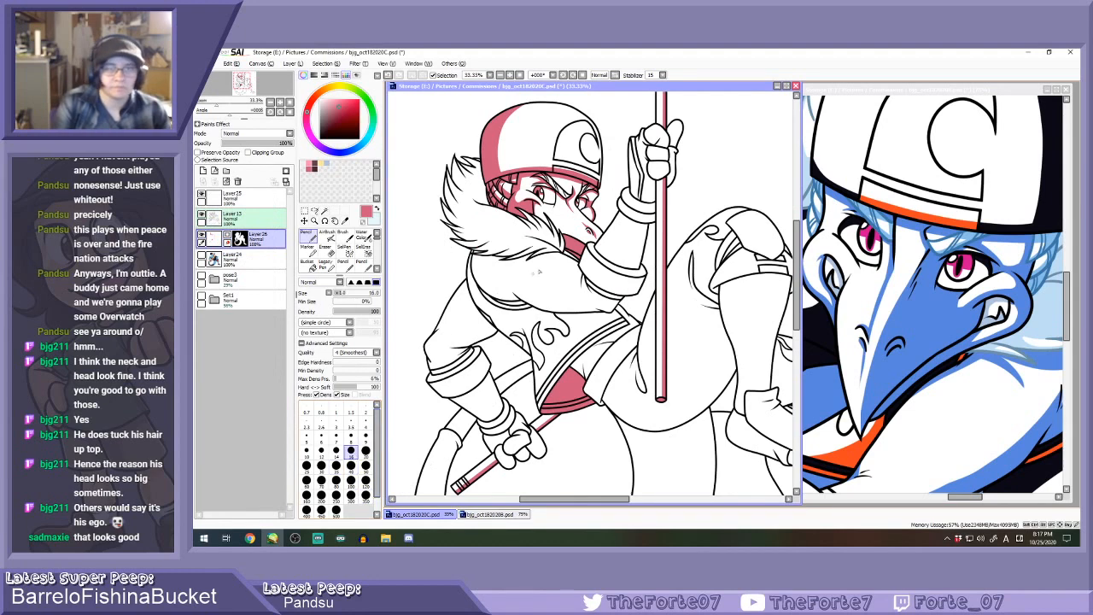
scroll(510, 268, "up", 1)
left_click_drag(475, 250, 496, 286)
mouse_move(551, 310)
left_mouse_down()
mouse_move(592, 318)
mouse_move(654, 300)
left_mouse_up()
scroll(654, 301, "up", 1)
key("ctrl+z")
left_click_drag(585, 255, 585, 293)
key("e")
key("n")
key("e")
key("n")
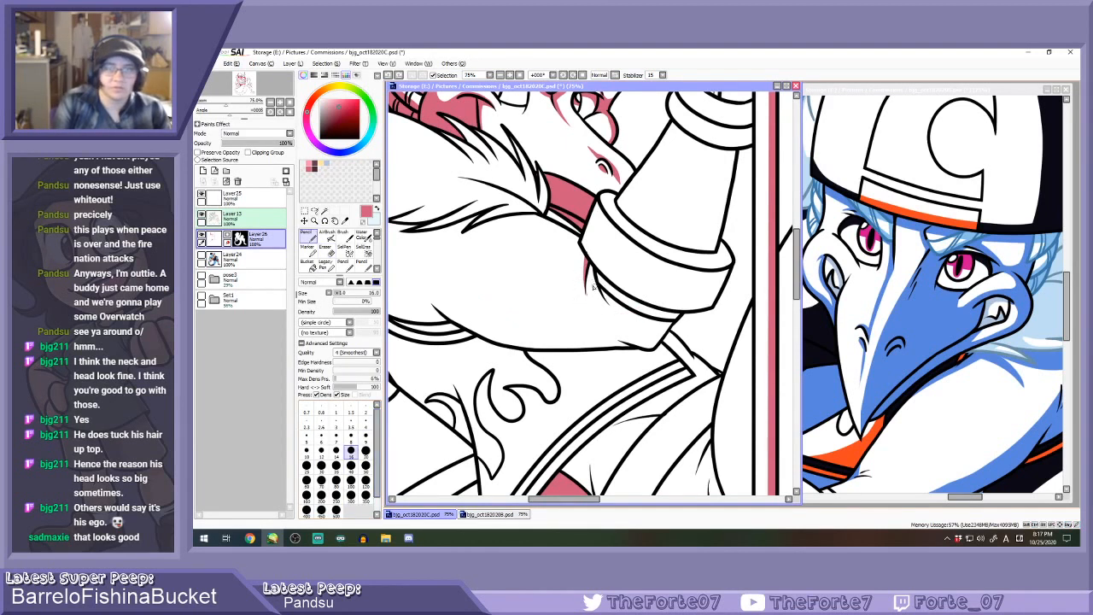
key("e")
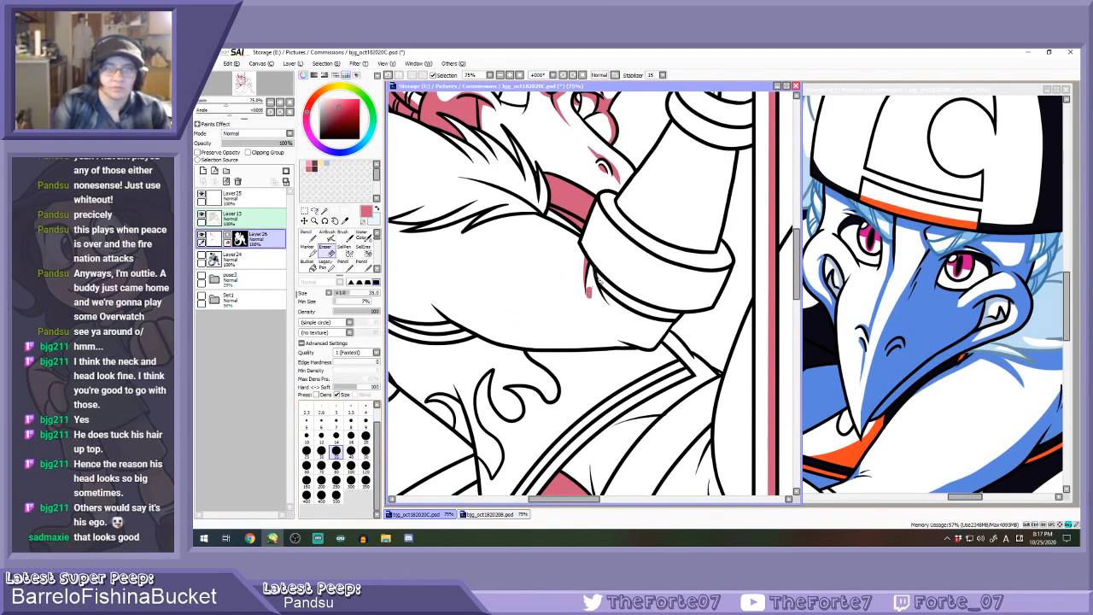
mouse_move(590, 291)
left_mouse_down()
mouse_move(588, 304)
mouse_move(587, 246)
left_mouse_up()
key("n")
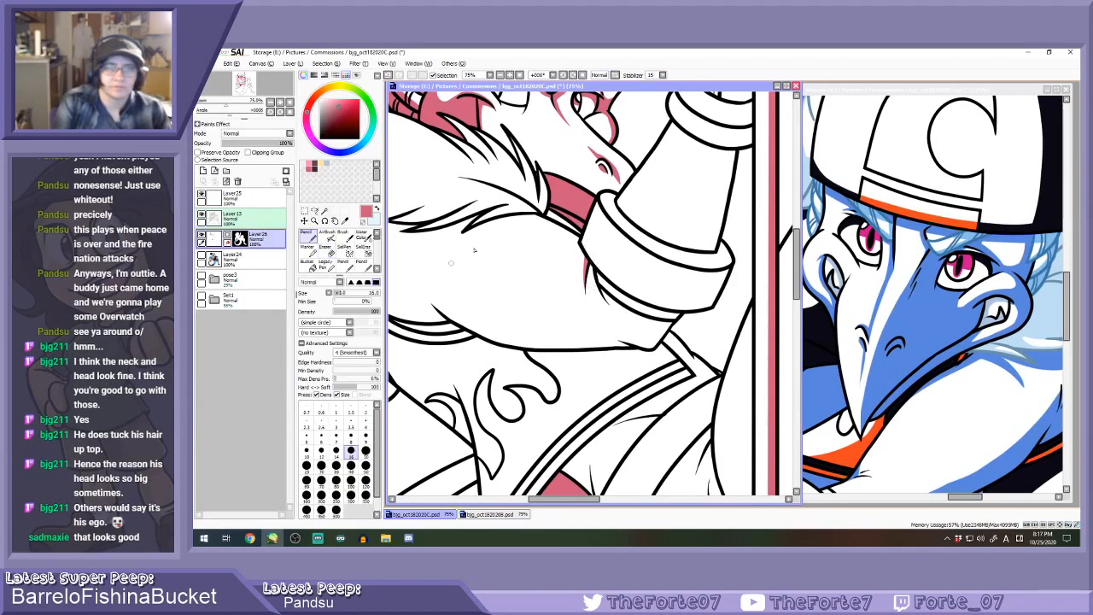
Outline the lit area of the raised arm's upper sleeve down to the elbow and fill the surrounding sleeve with pink.
mouse_move(526, 215)
left_mouse_down()
mouse_move(482, 304)
mouse_move(530, 327)
mouse_move(633, 319)
mouse_move(609, 324)
mouse_move(646, 331)
mouse_move(598, 277)
left_mouse_up()
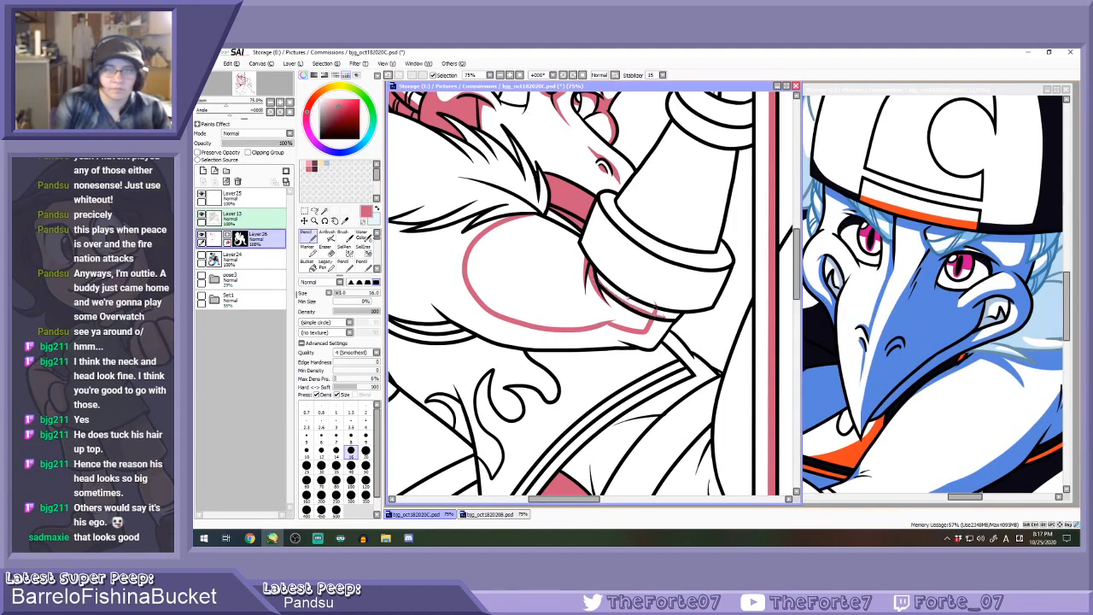
left_click_drag(597, 275, 644, 306)
left_click(308, 266)
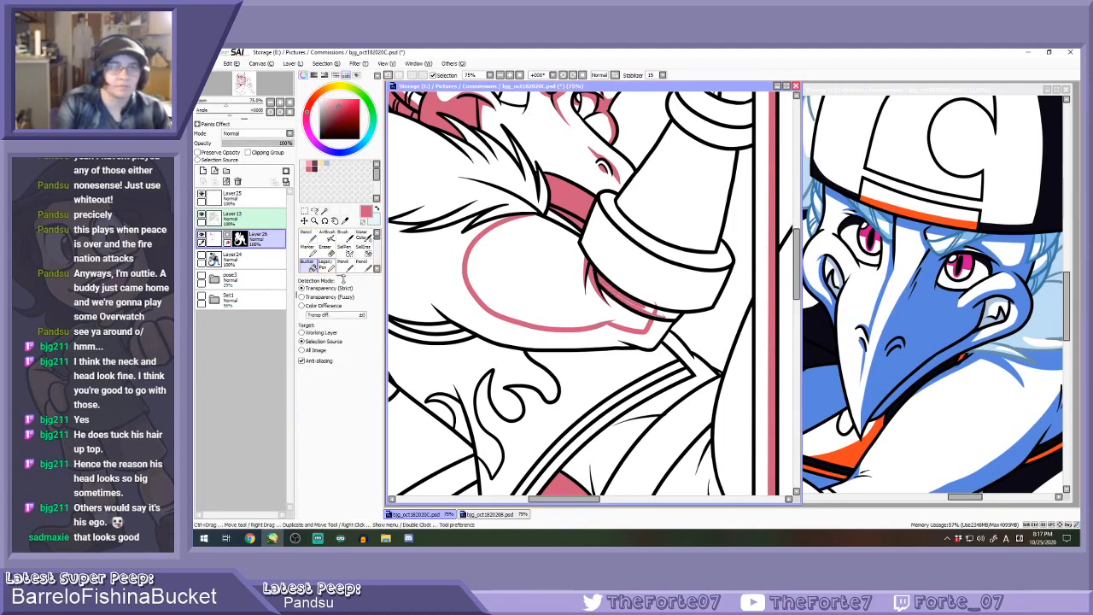
left_click(487, 329)
Close the gap in the shadow under the cuff and refine the sleeve shadow's edge near the elbow with the Pencil and Eraser.
key("b")
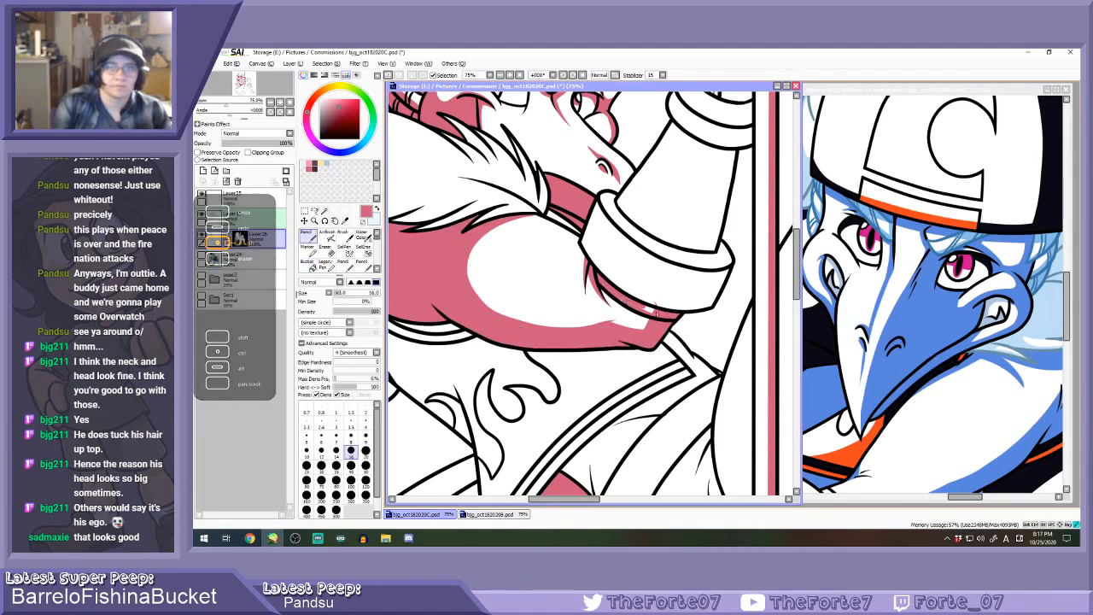
key("e")
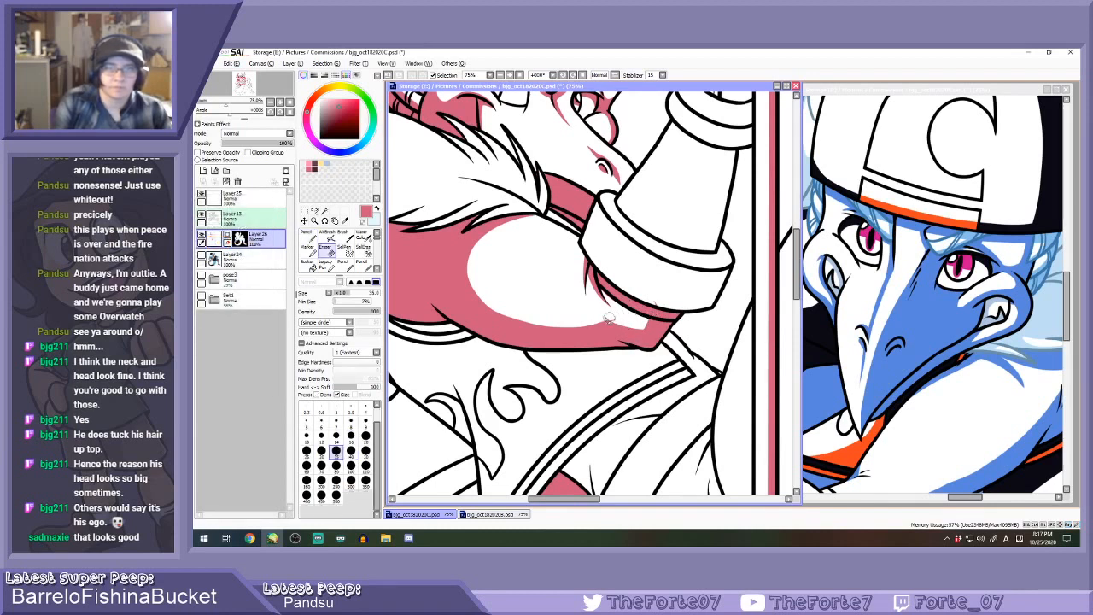
mouse_move(602, 316)
left_mouse_down()
mouse_move(637, 326)
mouse_move(639, 313)
left_mouse_up()
key("b")
key("e")
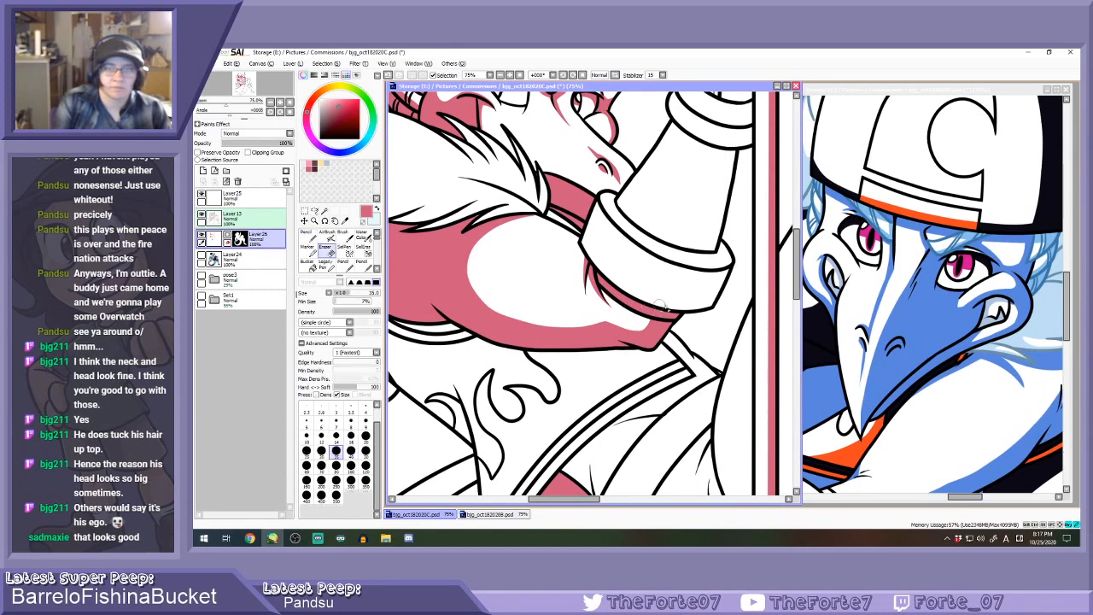
key("n")
scroll(642, 285, "down", 1)
key("e")
key("n")
key("e")
key("n")
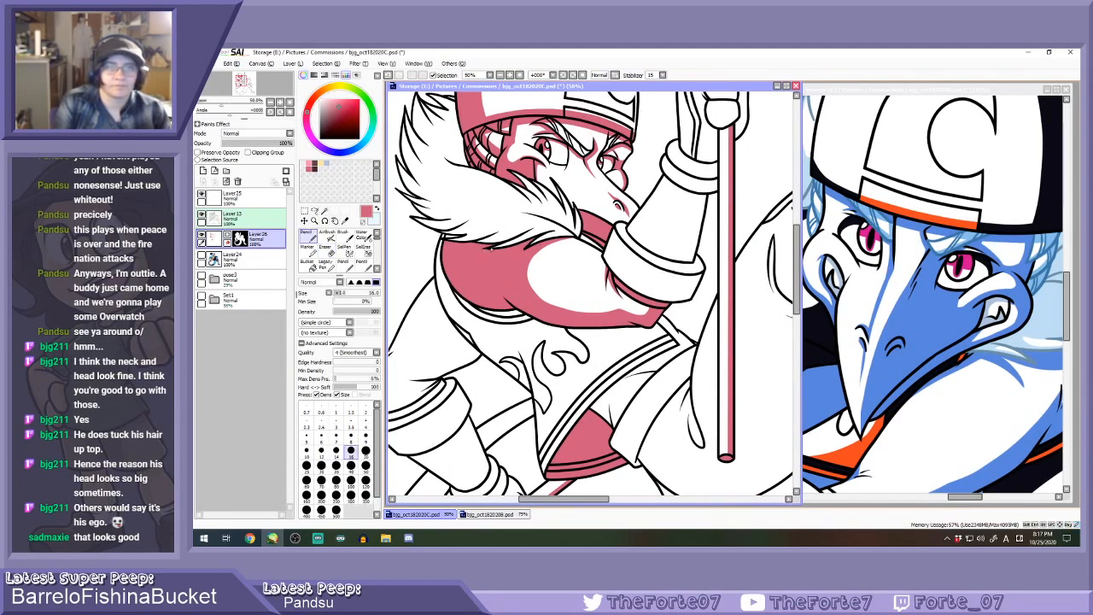
Clear the pink shadow from the upright staff's shaft above and below the raised hand.
scroll(481, 260, "down", 1)
left_click(336, 465)
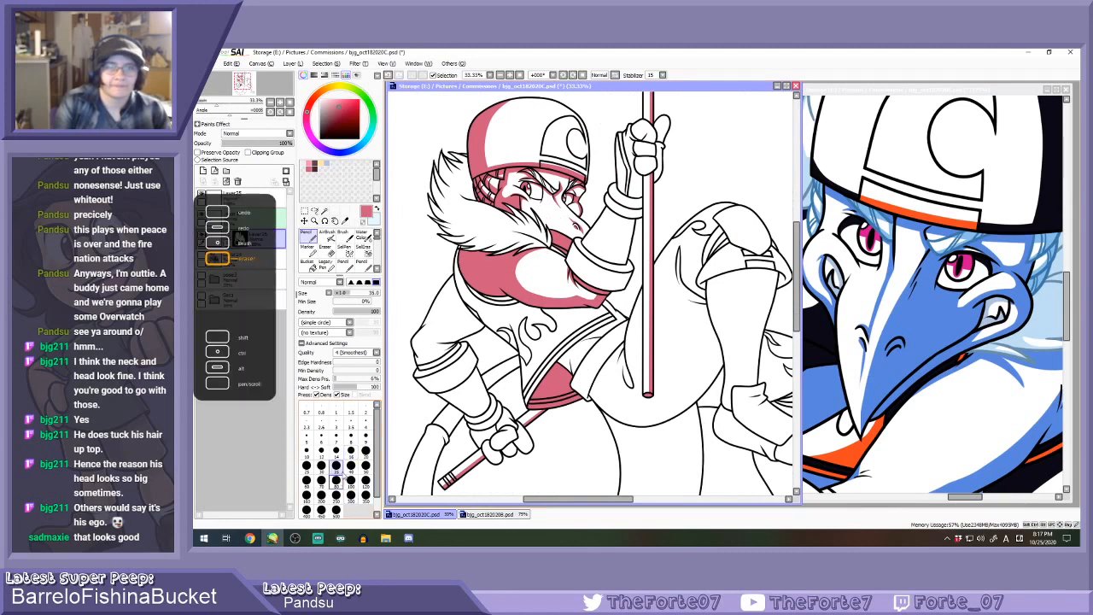
scroll(515, 306, "down", 1)
scroll(517, 305, "down", 1)
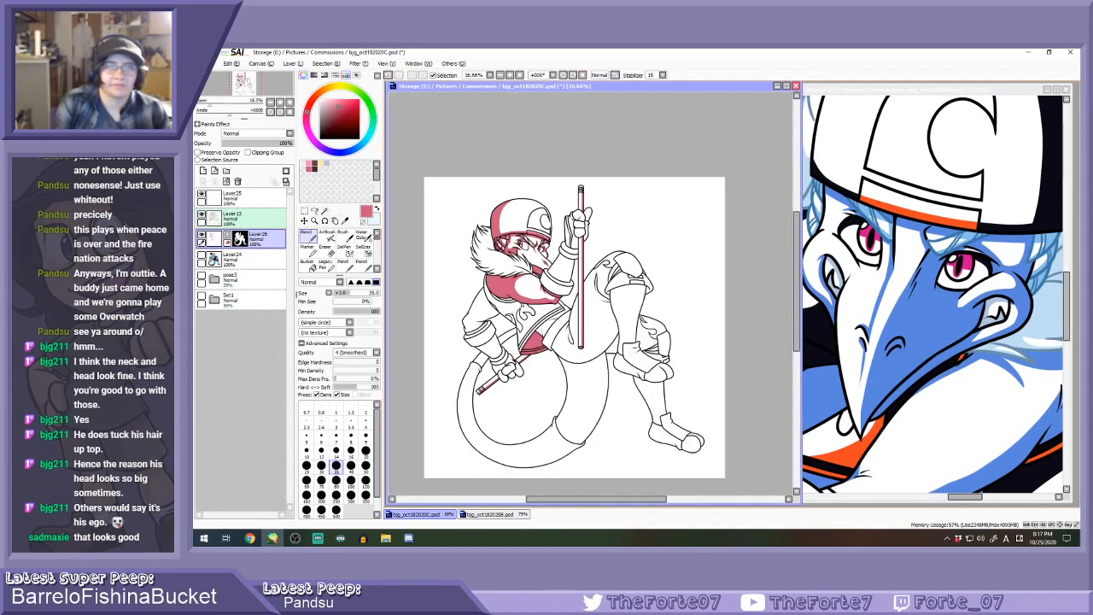
scroll(546, 266, "up", 1)
key("e")
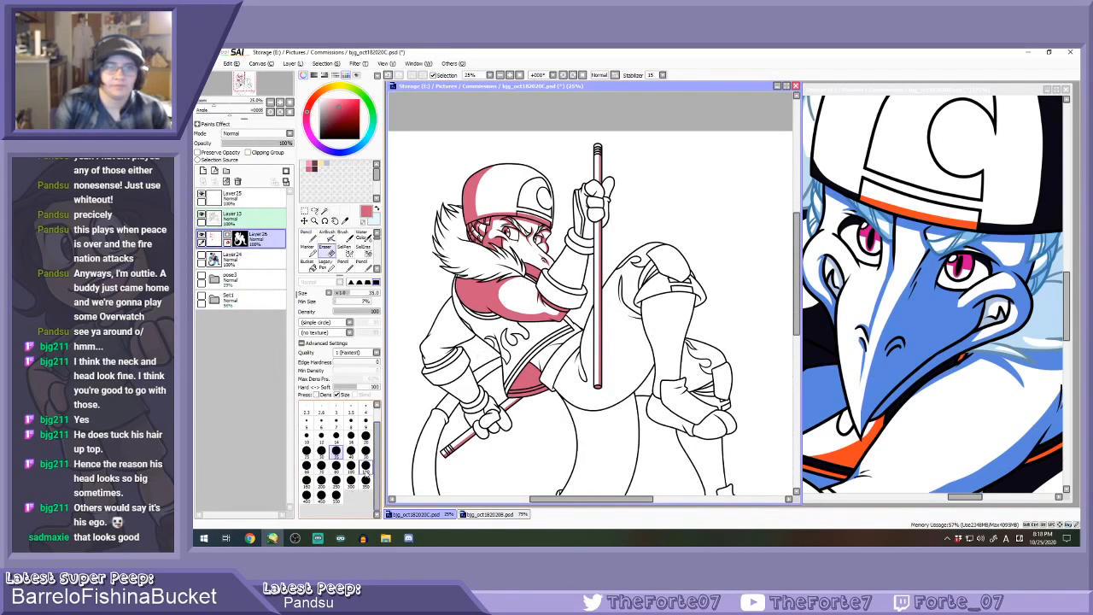
mouse_move(600, 145)
left_mouse_down()
mouse_move(610, 263)
mouse_move(603, 382)
left_mouse_up()
key("g")
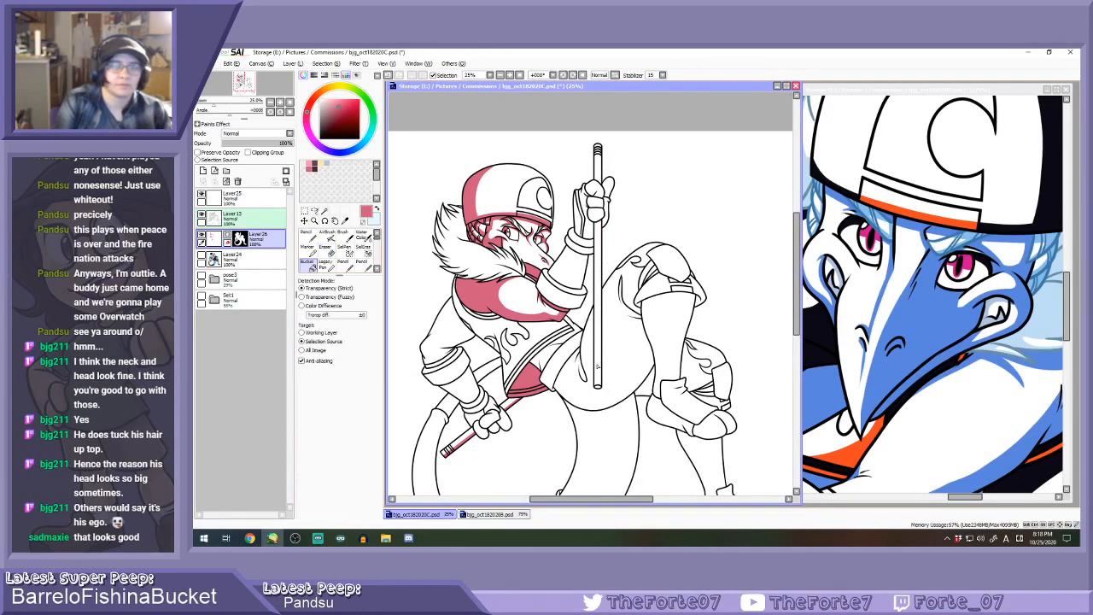
Draw a short curved shadow on the staff just beneath the raised fist with a size 20 Pencil, and trim it with the Eraser.
scroll(608, 371, "up", 2)
key("n")
scroll(574, 394, "down", 2)
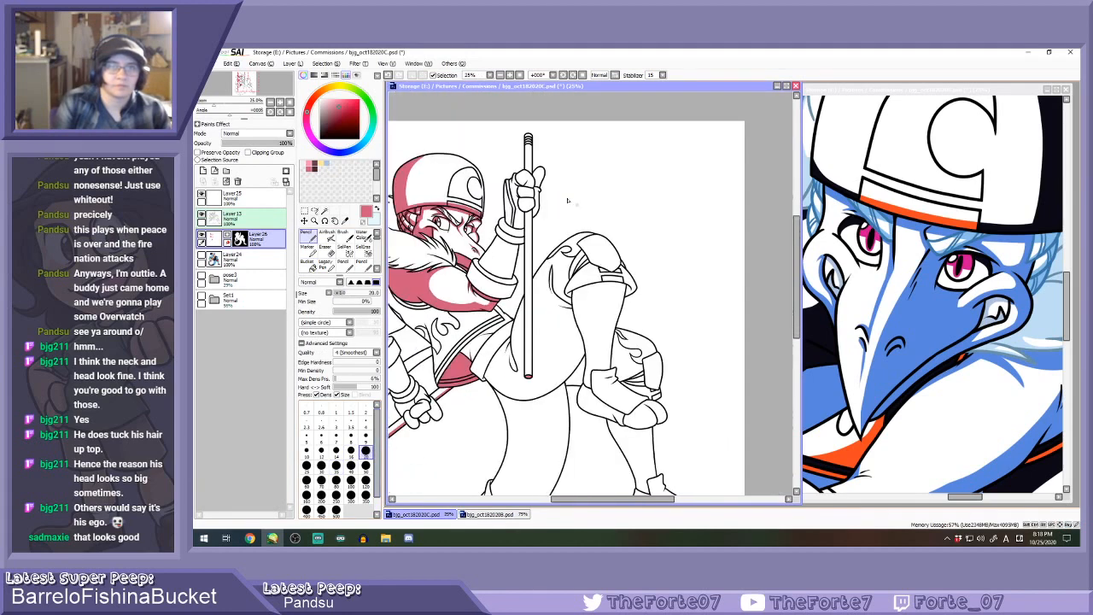
scroll(522, 208, "up", 4)
mouse_move(516, 217)
left_mouse_down()
mouse_move(543, 205)
mouse_move(516, 214)
left_mouse_up()
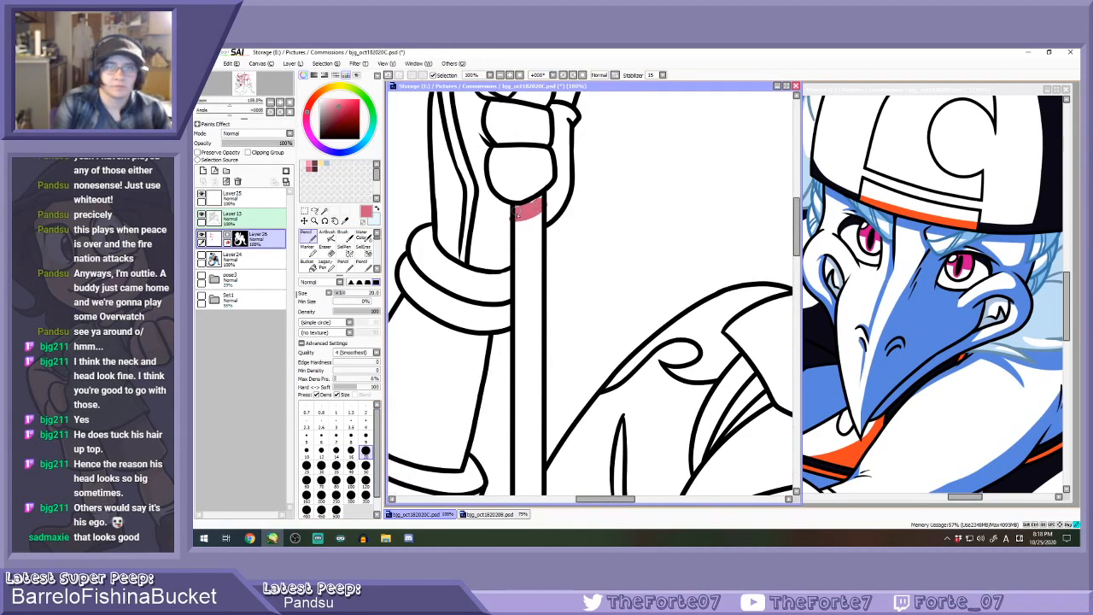
key("e")
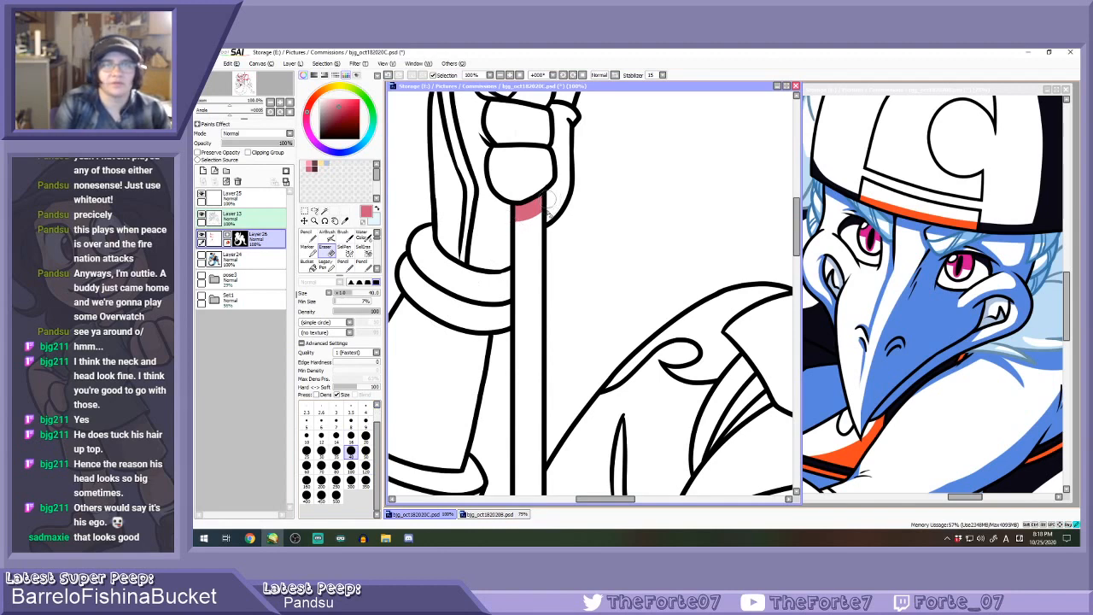
scroll(554, 198, "down", 2)
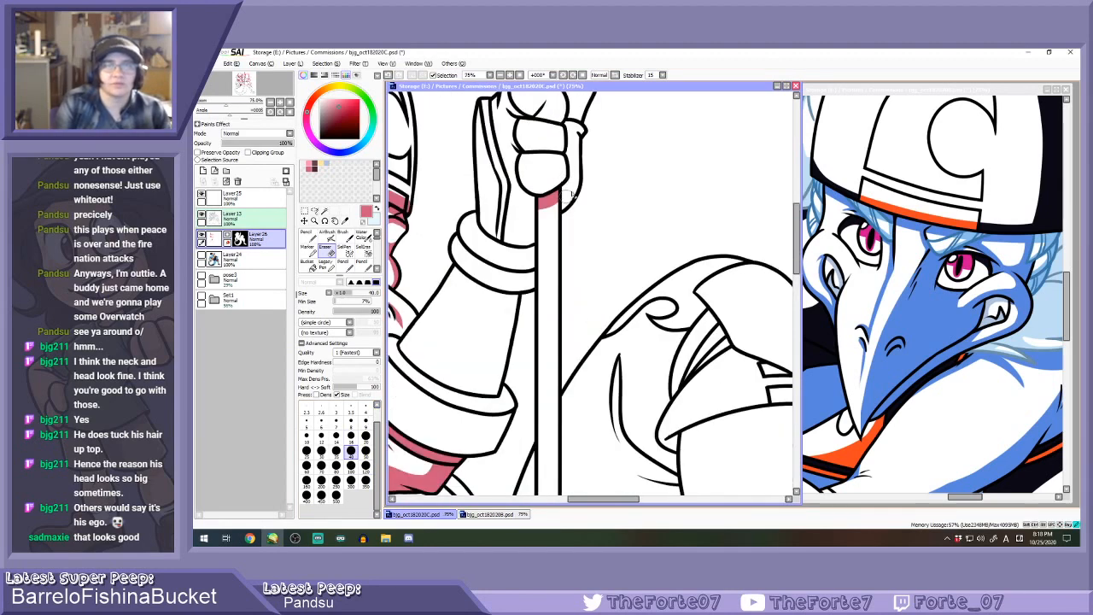
Check the torso's colours and shading by toggling the visibility of Layer24 and Layer26.
scroll(567, 194, "down", 5)
key("n")
scroll(482, 213, "up", 2)
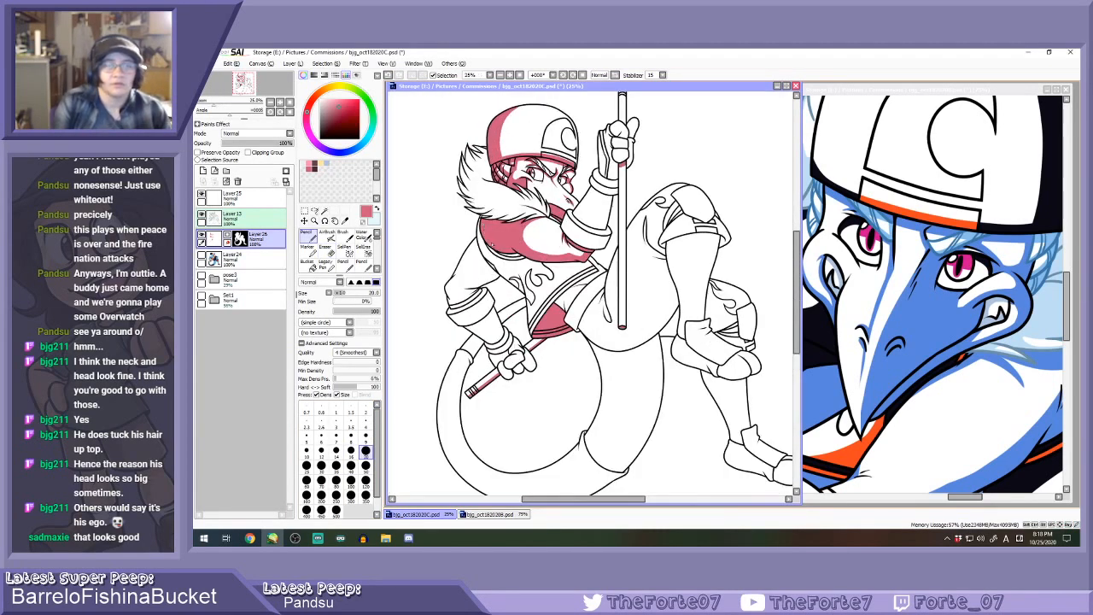
scroll(517, 265, "up", 1)
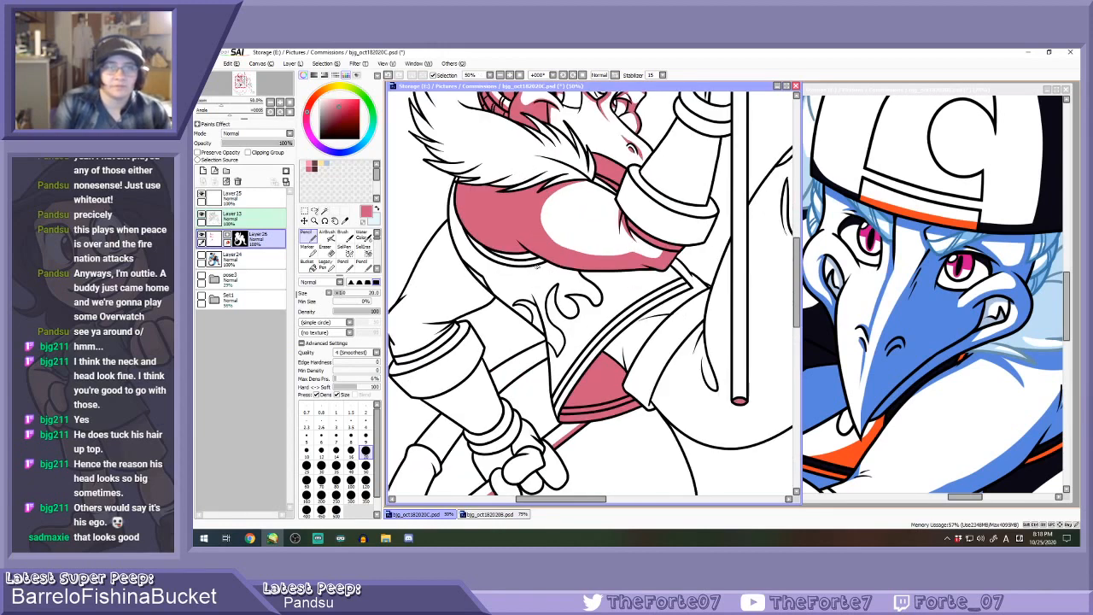
left_click(201, 255)
left_click(201, 256)
left_click(201, 235)
left_click(202, 236)
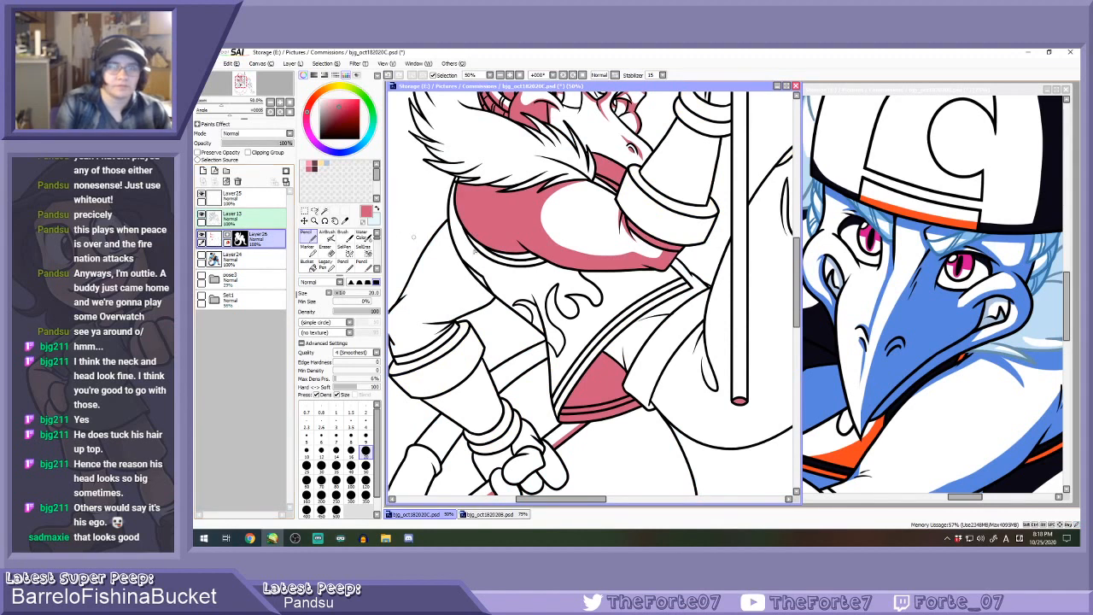
Outline a shadow edge down the torso from the raised arm to the hem, and fill the side and flame pattern beside it with pink.
left_click_drag(535, 257, 572, 389)
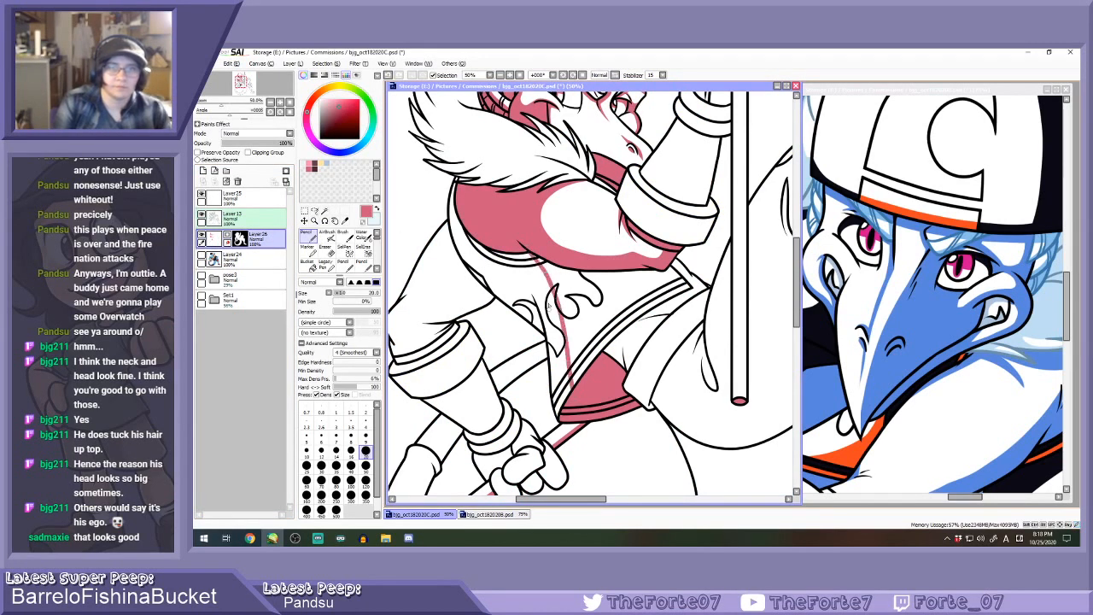
left_click(312, 267)
left_click(560, 390)
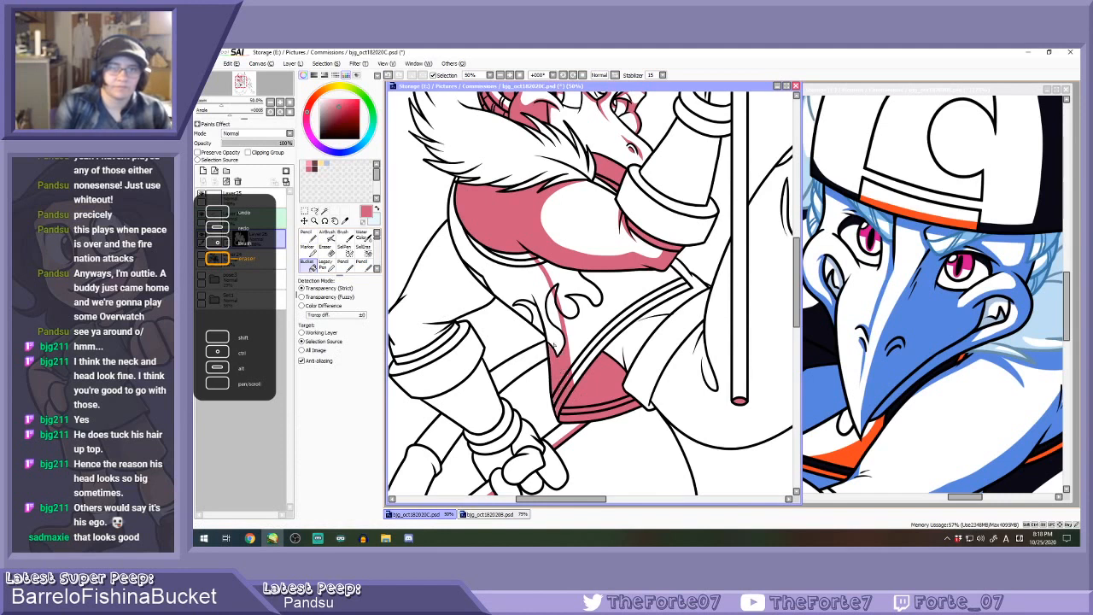
left_click(542, 304)
left_click(505, 254)
left_click(502, 259)
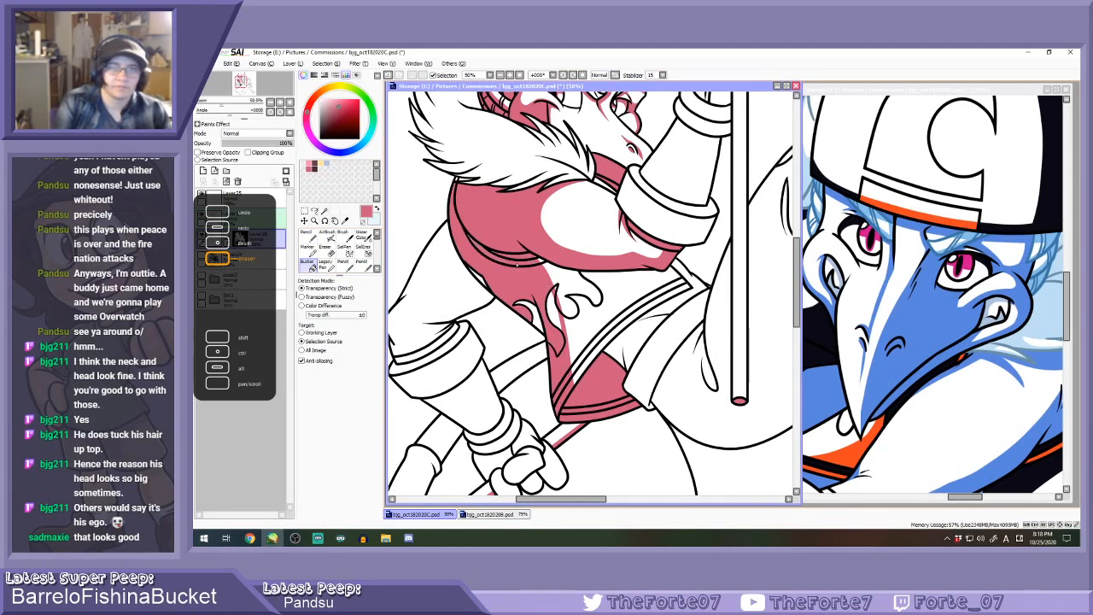
key("n")
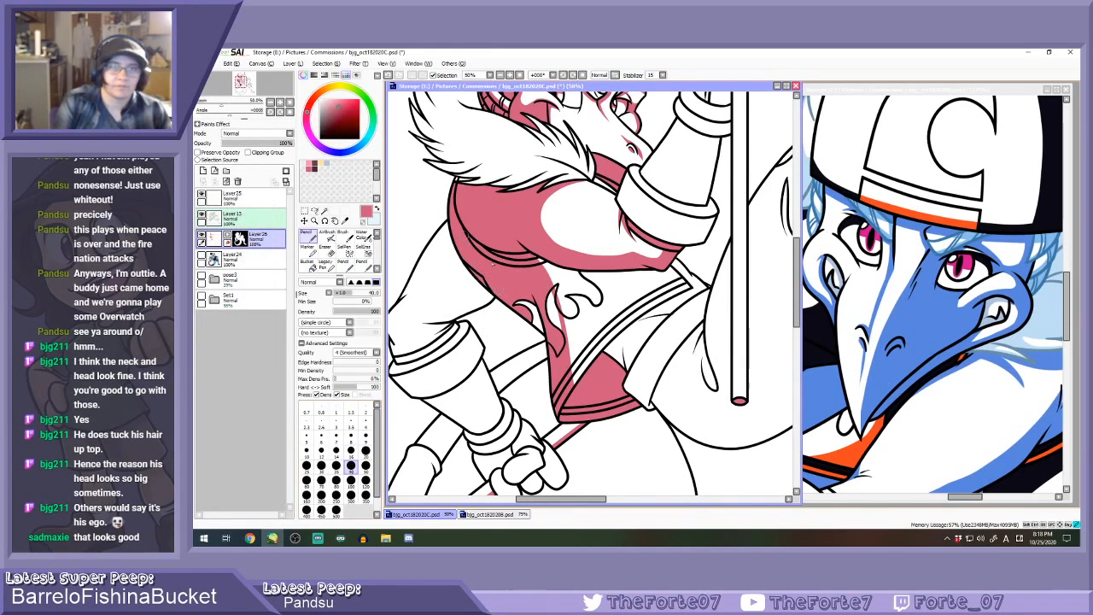
mouse_move(540, 322)
left_mouse_down()
mouse_move(516, 299)
mouse_move(548, 294)
left_mouse_up()
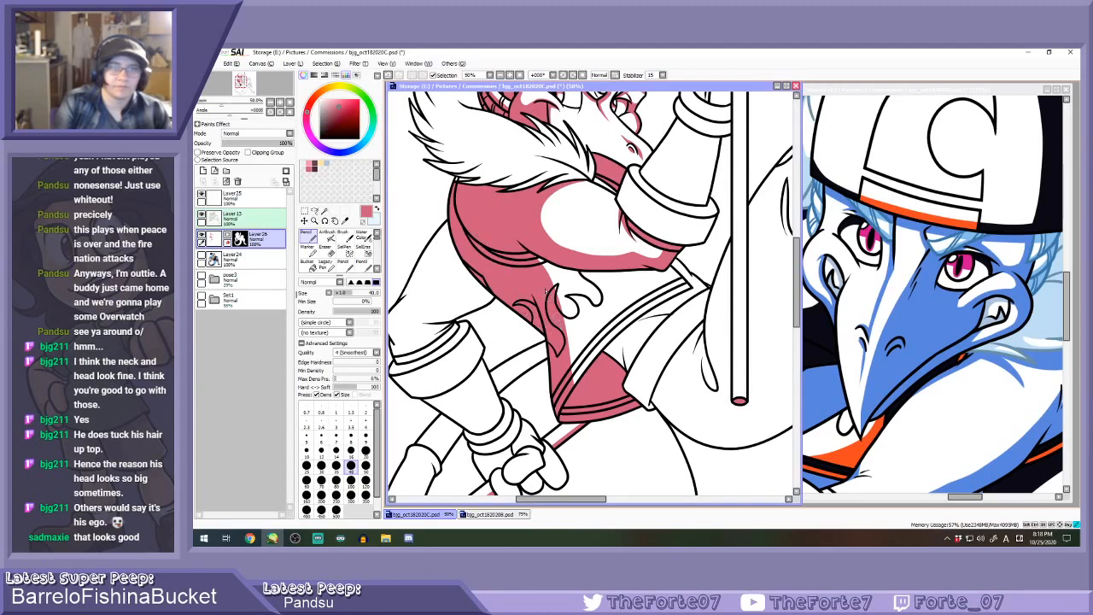
Draw a curved shadow edge around the fold beneath the vest's diagonal trim with a size 16 Pencil.
scroll(545, 303, "down", 3)
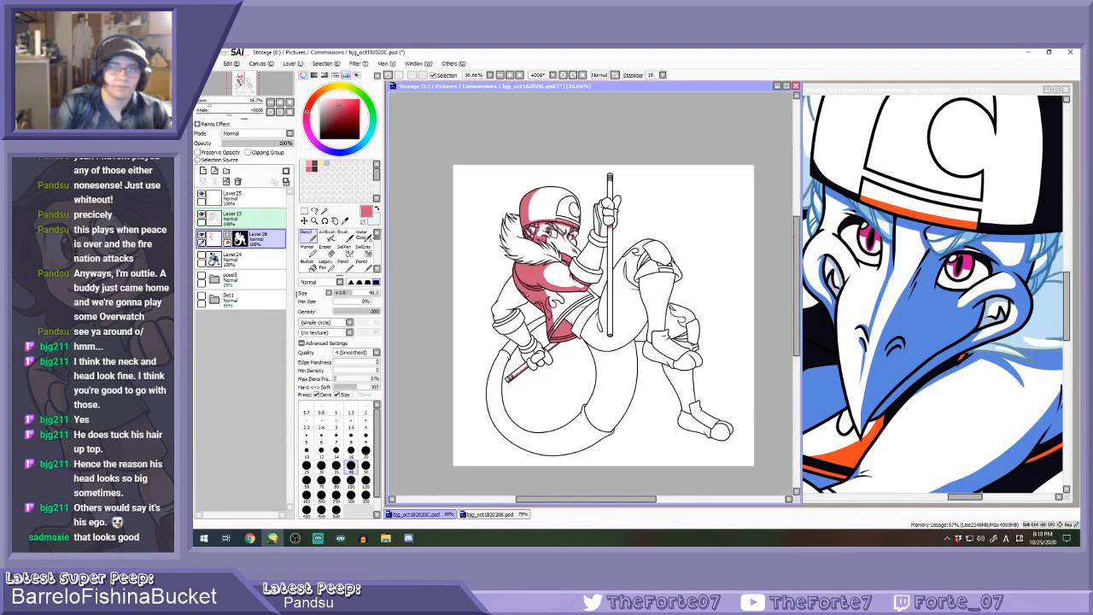
left_click(350, 450)
scroll(607, 271, "up", 3)
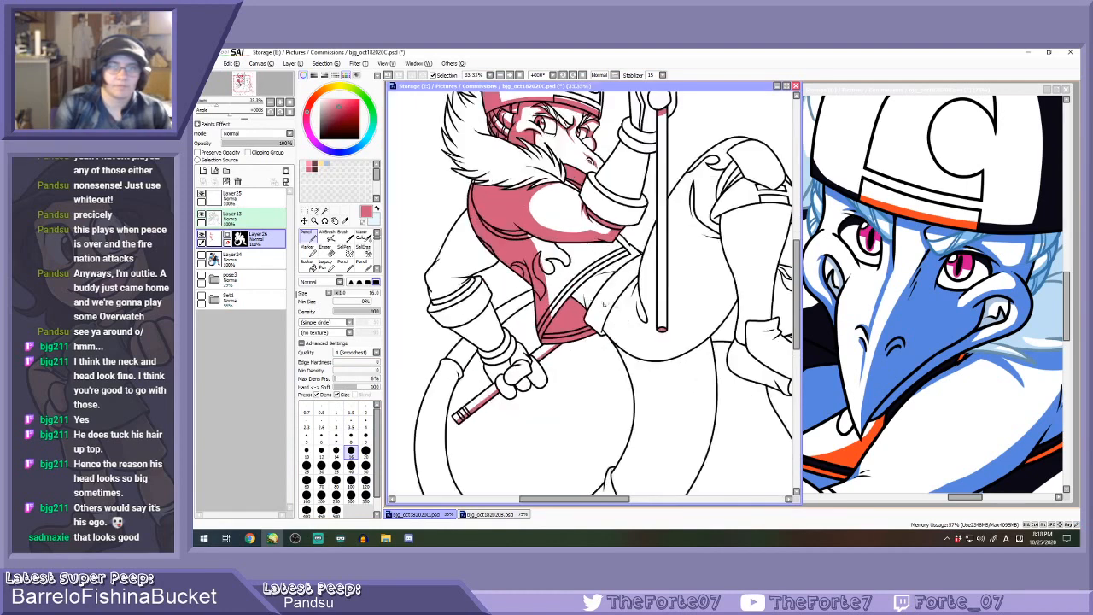
scroll(656, 231, "up", 1)
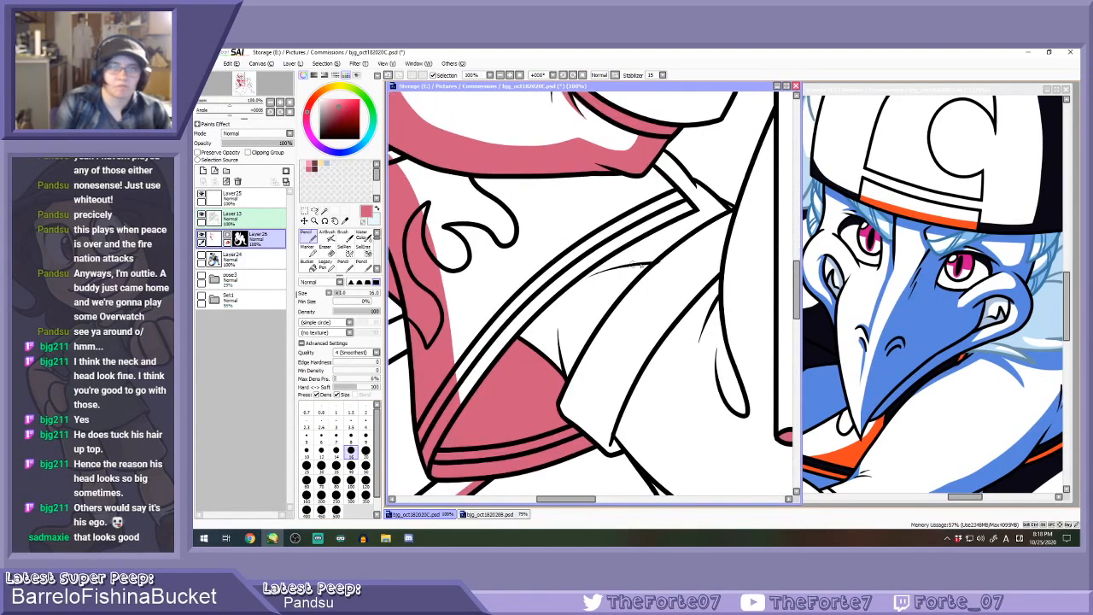
mouse_move(654, 259)
left_mouse_down()
mouse_move(587, 276)
mouse_move(575, 314)
mouse_move(581, 357)
left_mouse_up()
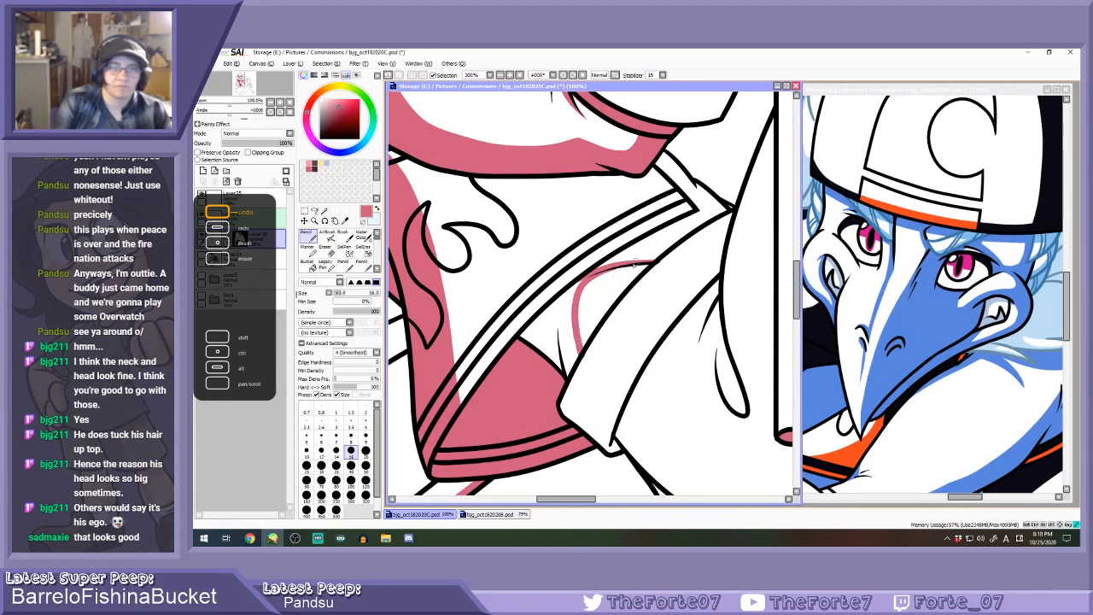
key("ctrl+z")
left_click_drag(595, 278, 657, 263)
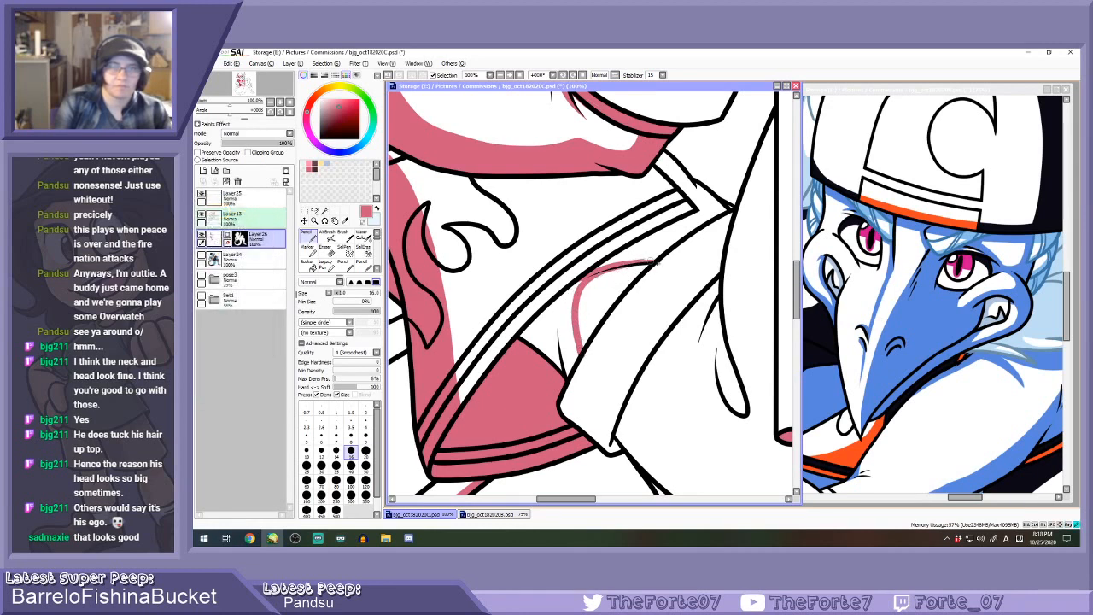
left_click_drag(589, 273, 660, 260)
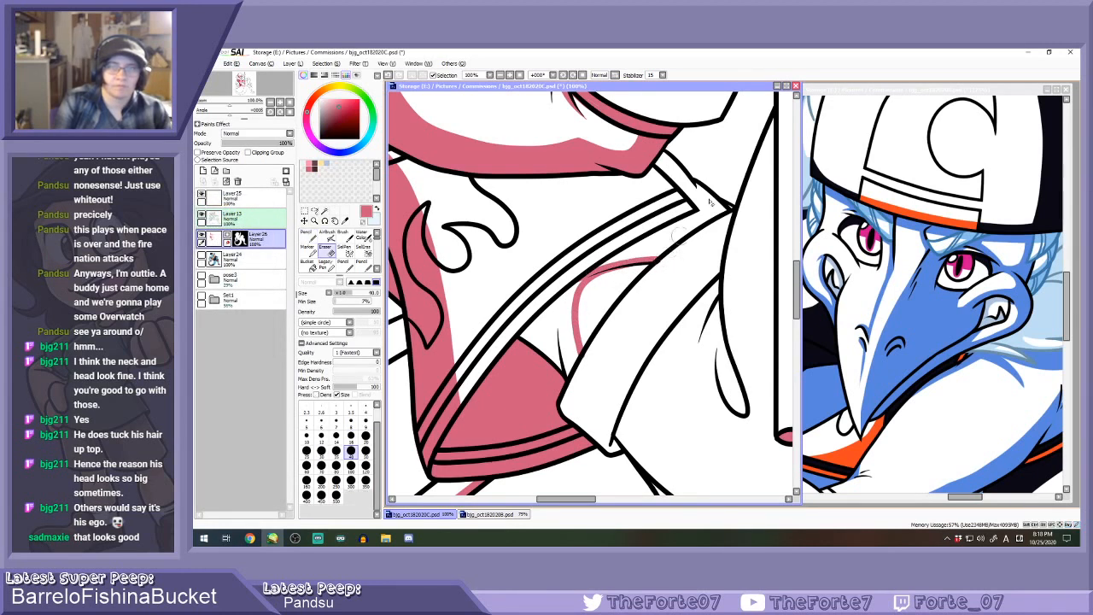
Add small pointed shadows at the upper end of the diagonal trim and beside the fold under it.
left_click_drag(677, 166, 692, 195)
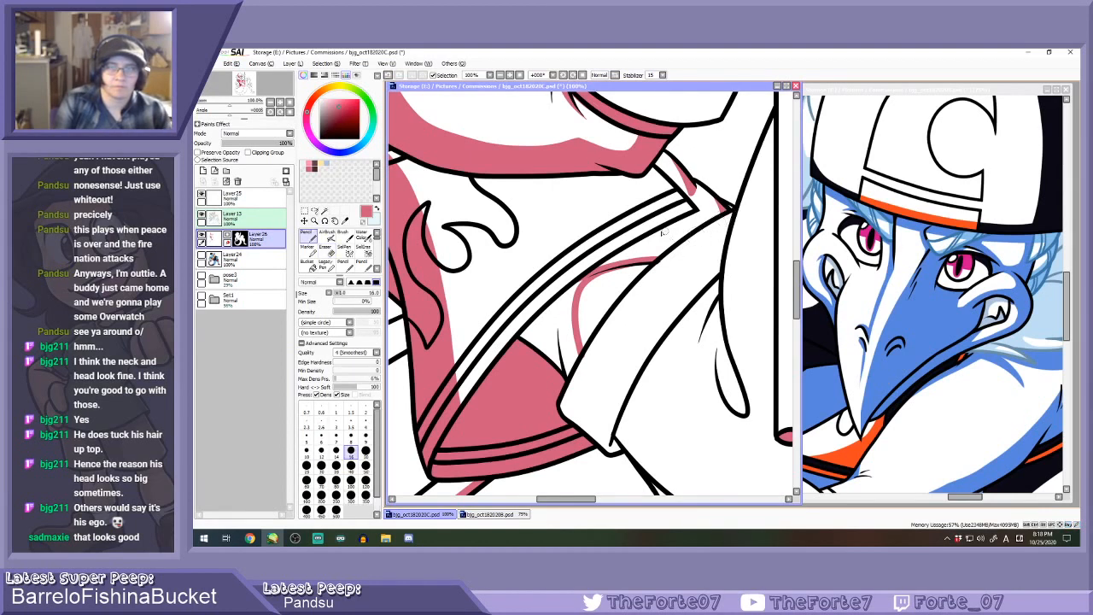
left_click_drag(645, 233, 679, 240)
key("e")
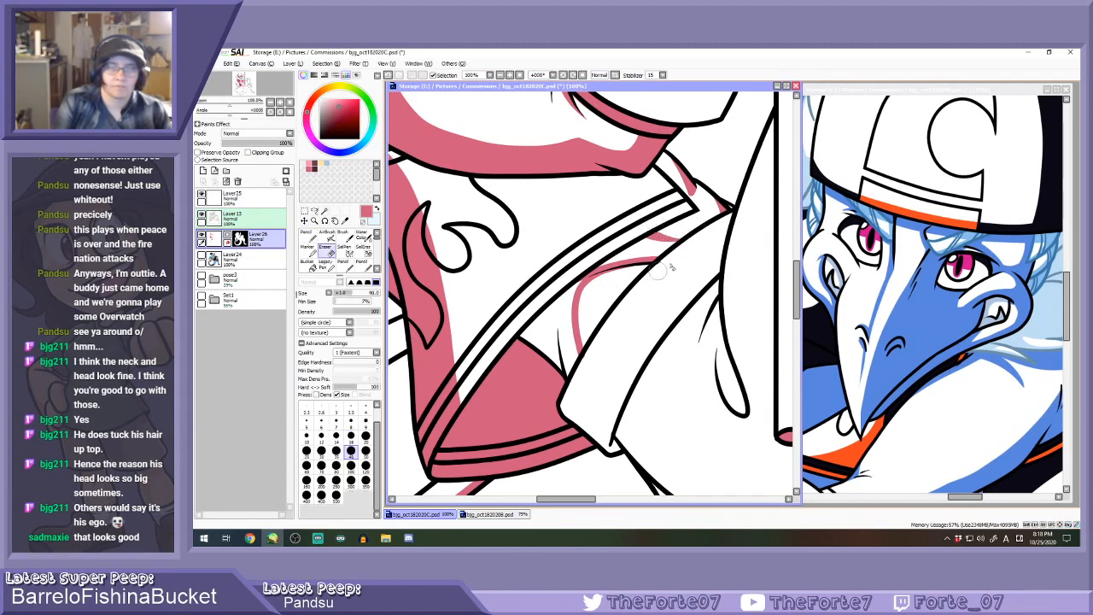
Clean up the end of the fold's line art under the diagonal trim on Layer15 with a size 12 Eraser.
left_click(255, 218)
left_click(321, 438)
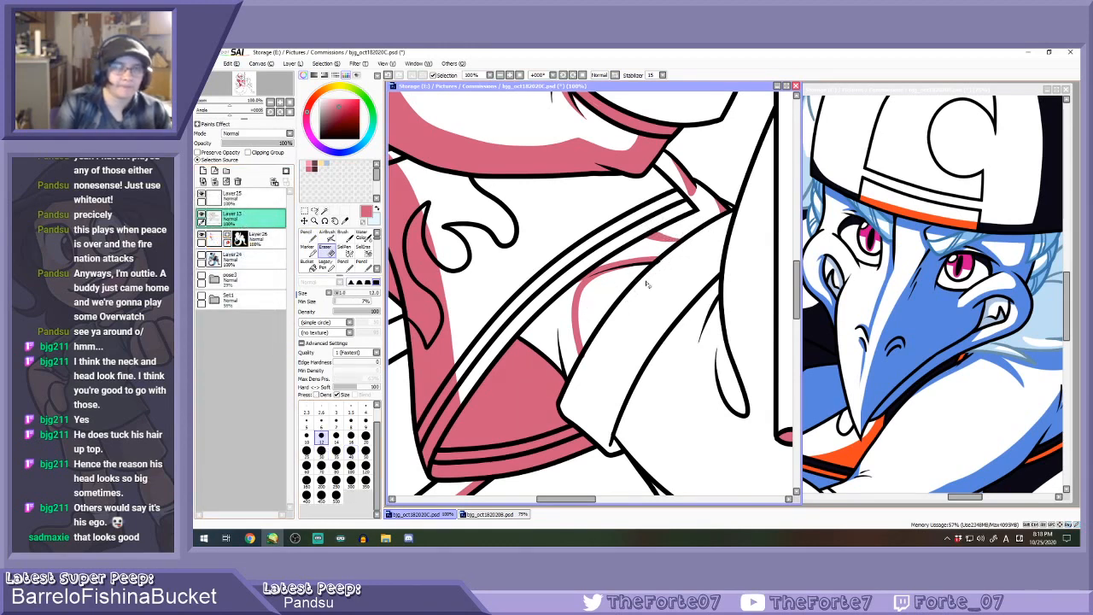
scroll(653, 273, "up", 4)
left_click_drag(676, 249, 653, 277)
scroll(659, 260, "down", 2)
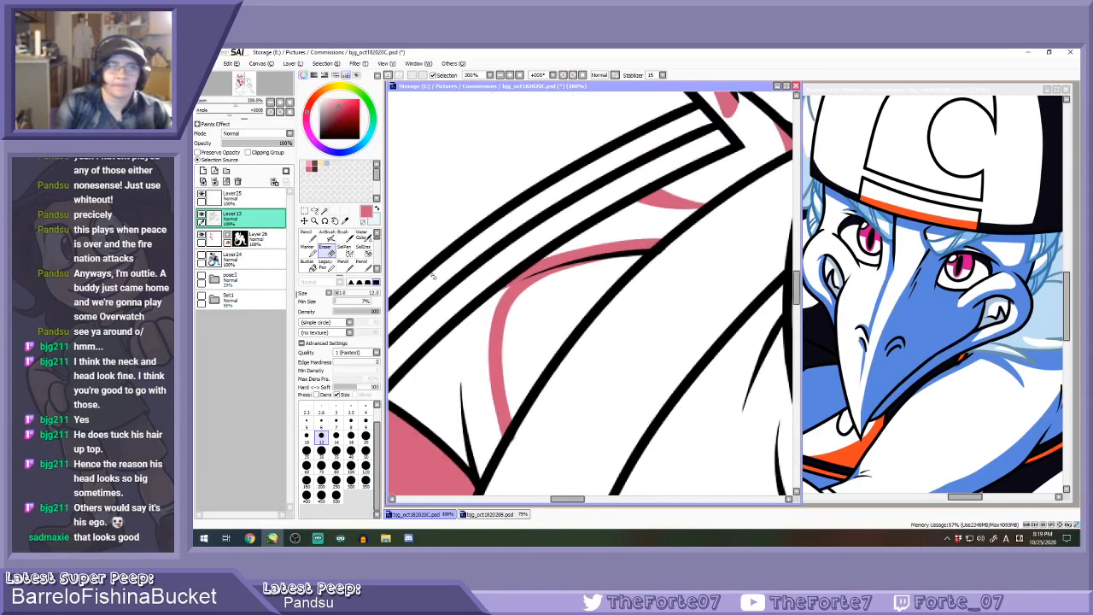
Fill the outlined fold areas beneath the vest's diagonal trim with pink on Layer26.
scroll(393, 269, "down", 1)
left_click(259, 240)
left_click(308, 266)
left_click(455, 342)
left_click(565, 237)
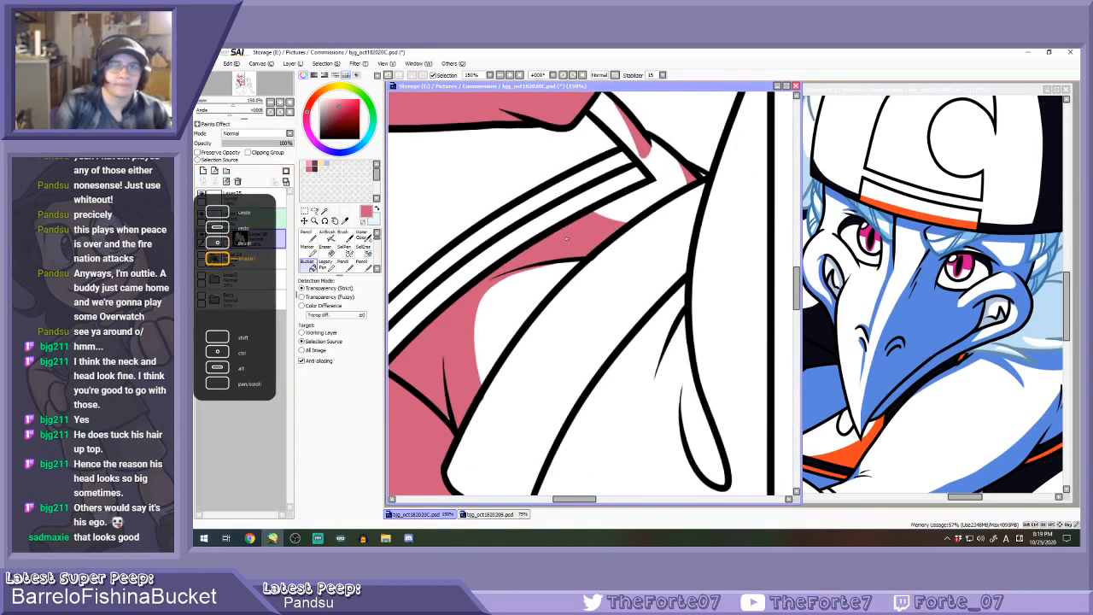
key("e")
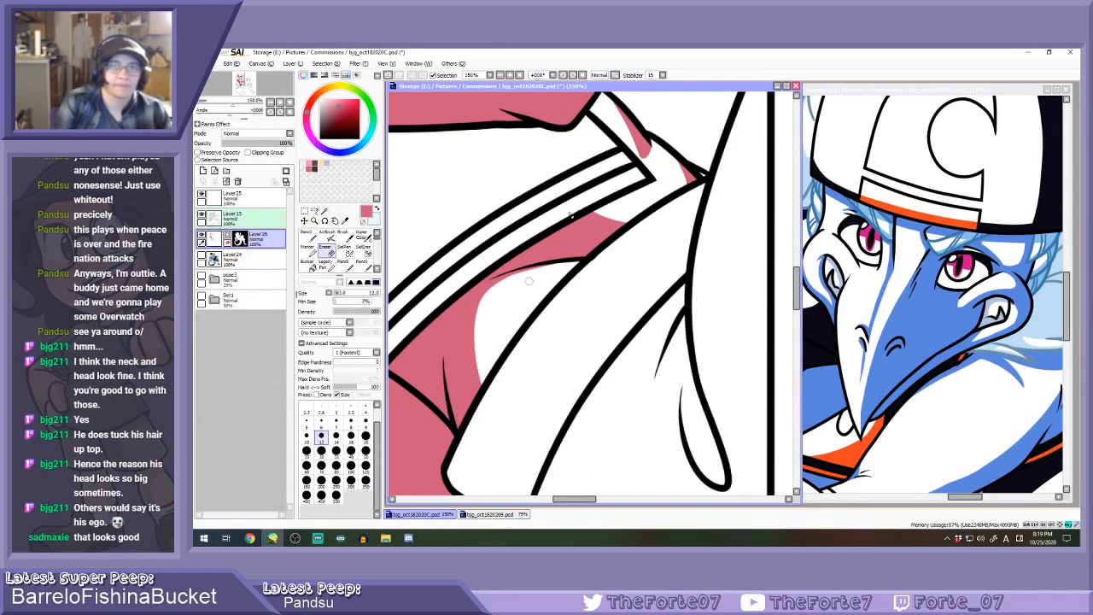
Outline the shadow on the white waistband below the vest with a size 20 Pencil, replacing the first attempt.
scroll(564, 239, "down", 5)
key("n")
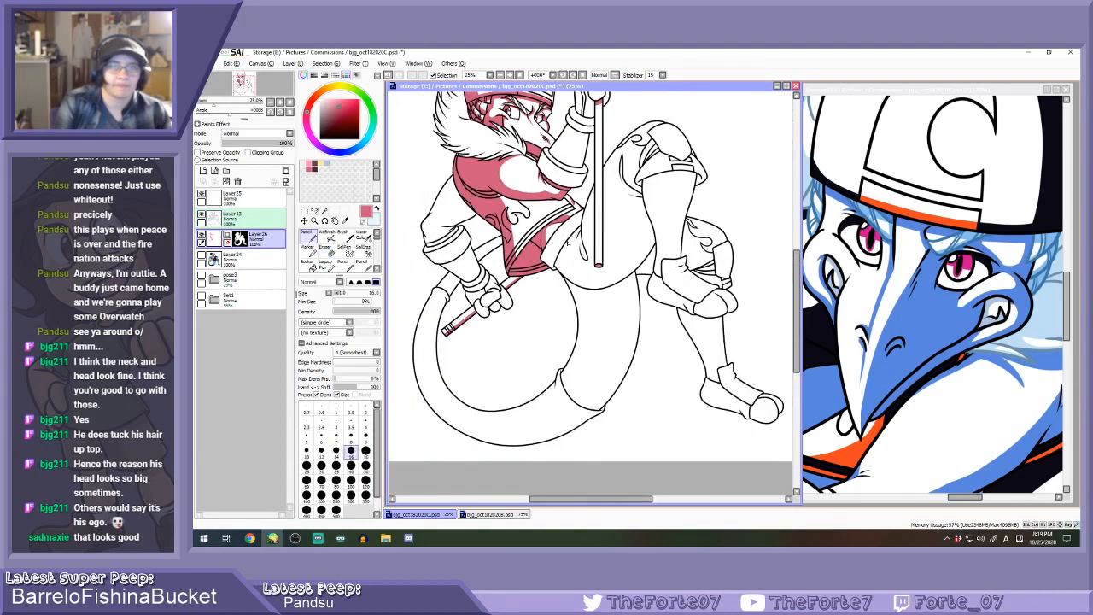
scroll(571, 240, "up", 3)
mouse_move(521, 252)
left_mouse_down()
mouse_move(559, 265)
mouse_move(630, 174)
left_mouse_up()
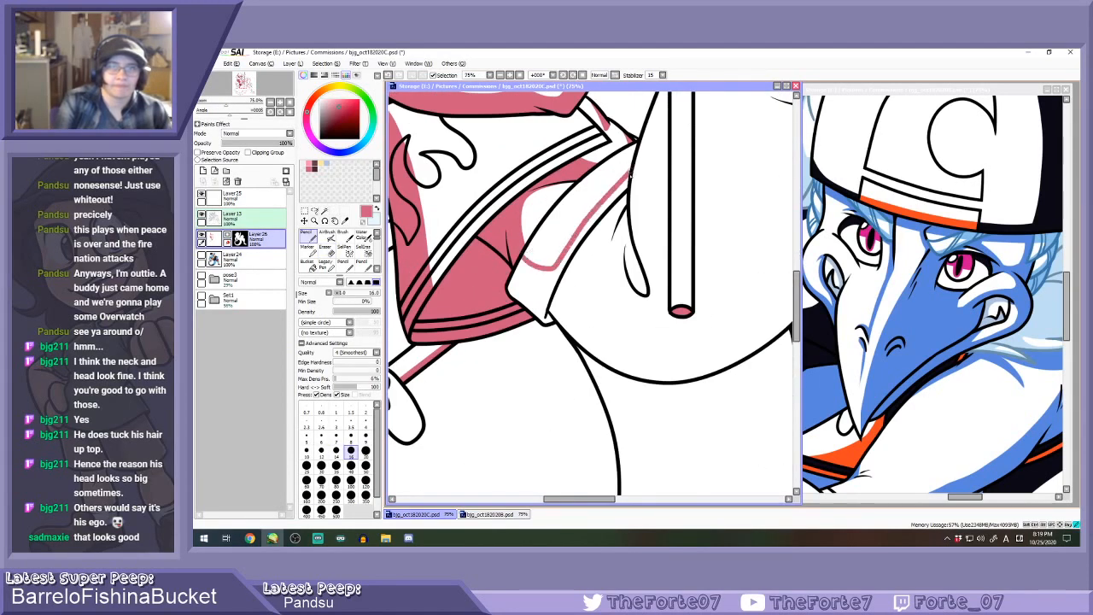
key("ctrl+z")
key("bracketright")
mouse_move(523, 249)
left_mouse_down()
mouse_move(553, 275)
mouse_move(628, 182)
mouse_move(545, 285)
left_mouse_up()
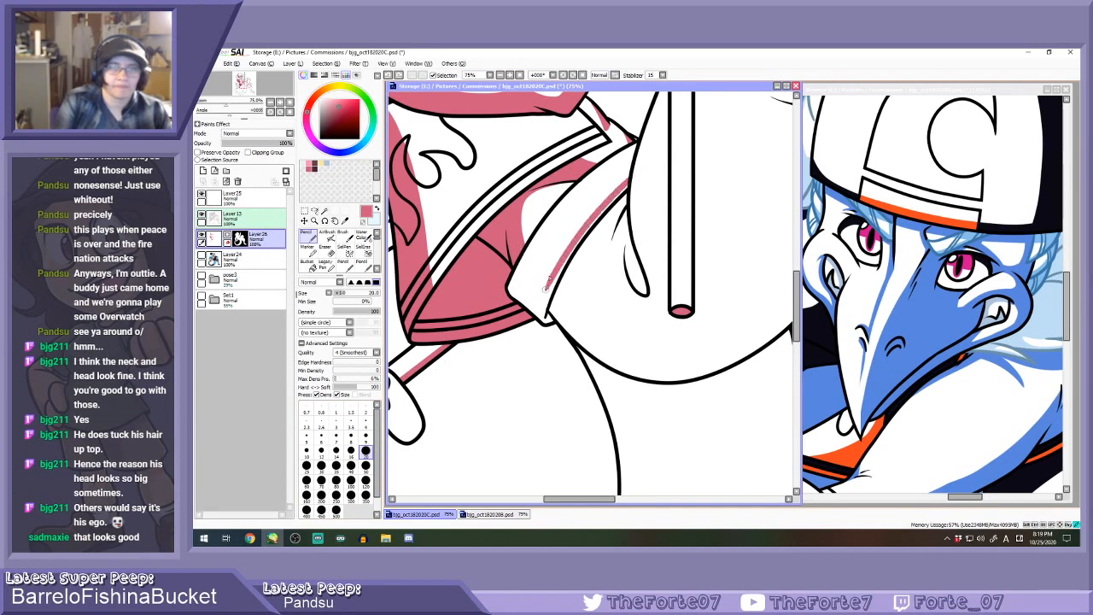
left_click_drag(522, 250, 547, 274)
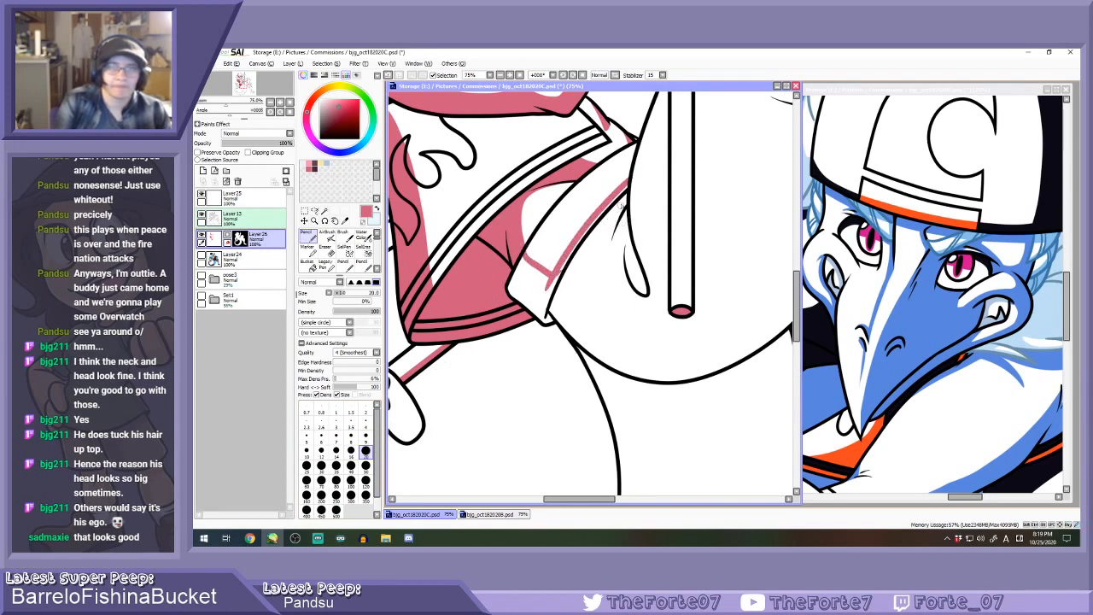
Draw shadows on the trousers along the waistband's lower edge and inside the narrow fold beside the staff.
mouse_move(627, 183)
left_mouse_down()
mouse_move(571, 278)
mouse_move(551, 319)
left_mouse_up()
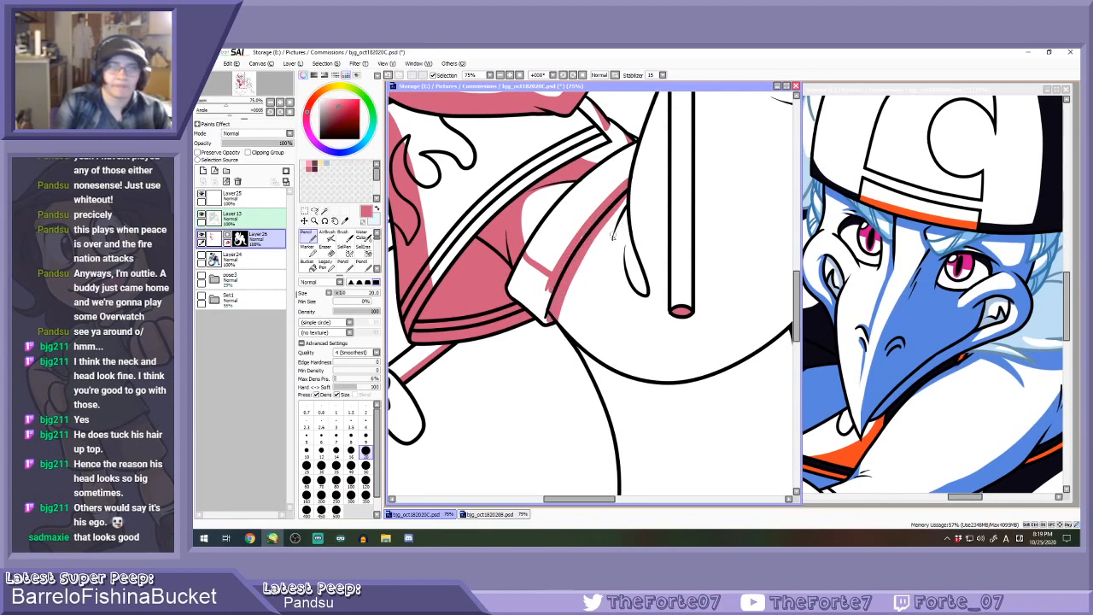
left_click_drag(624, 227, 630, 261)
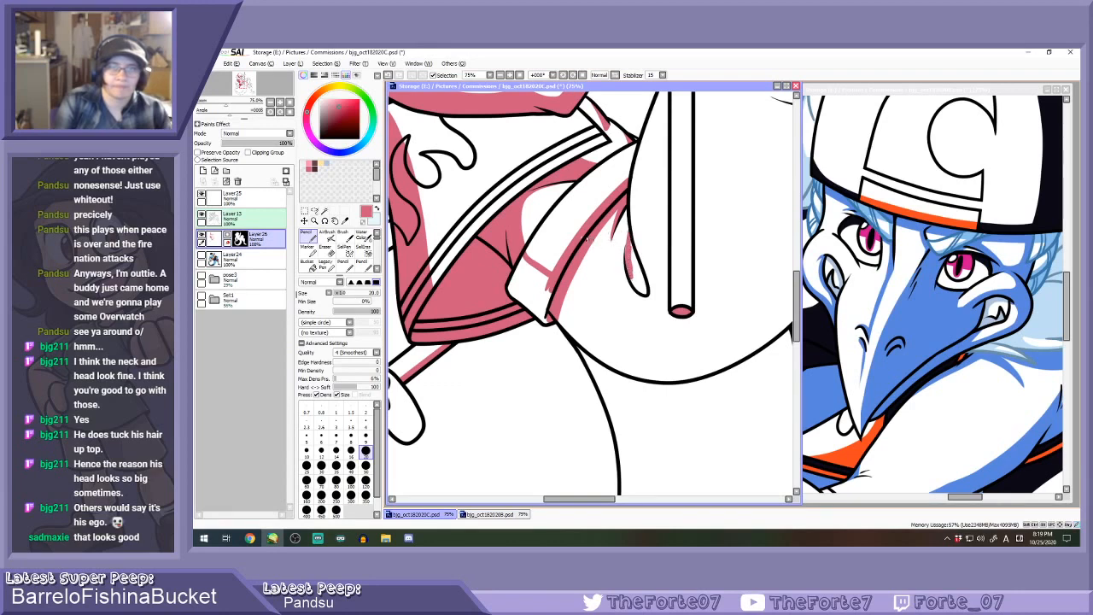
scroll(575, 256, "down", 4)
scroll(598, 239, "up", 3)
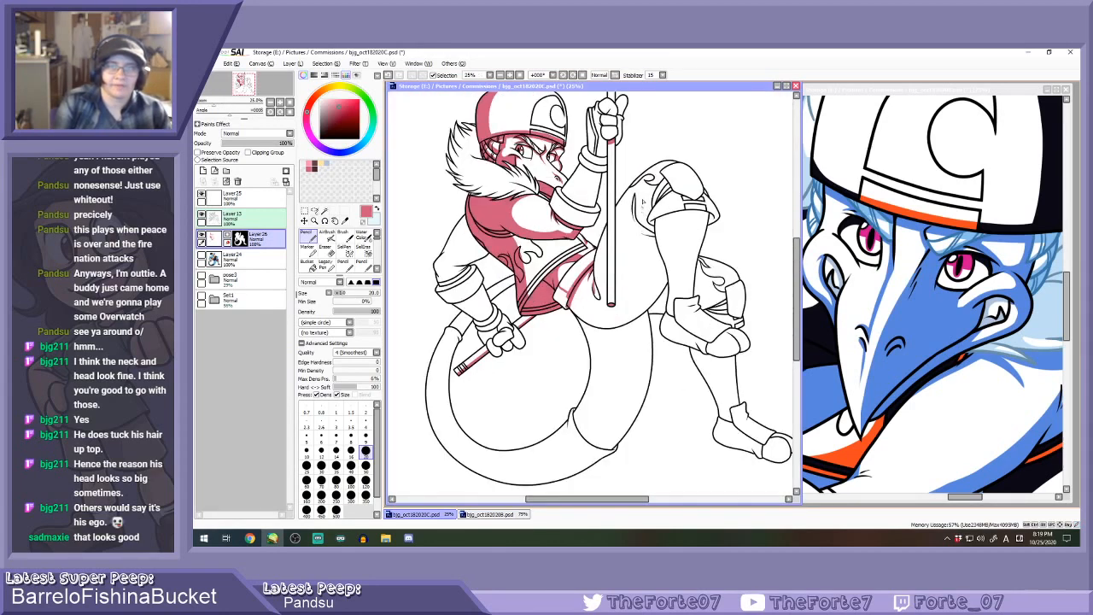
Draw a curved, tapering fold shadow on the thigh beside the raised knee on Layer26 and trim its tip.
scroll(637, 192, "up", 1)
left_click_drag(639, 176, 644, 248)
mouse_move(635, 197)
left_mouse_down()
mouse_move(648, 257)
mouse_move(637, 229)
mouse_move(642, 252)
mouse_move(702, 293)
left_mouse_up()
key("e")
left_click_drag(639, 174, 637, 183)
key("n")
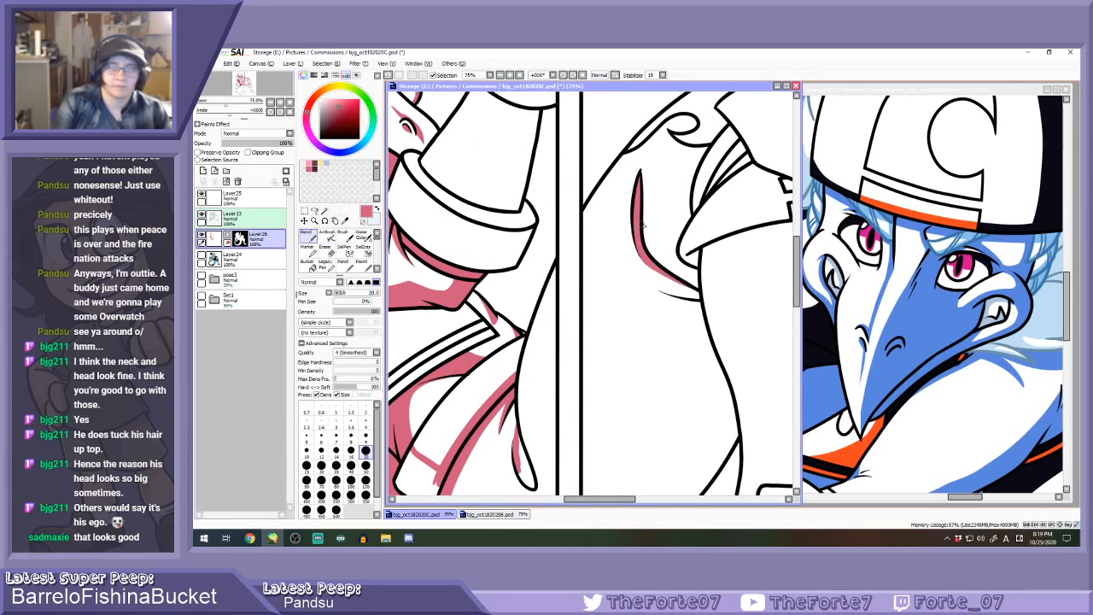
Outline the large thigh shadow from the knee fold down behind the staff with the size 20 Pencil.
scroll(643, 226, "down", 1)
left_click_drag(633, 256, 689, 302)
mouse_move(560, 355)
left_mouse_down()
mouse_move(584, 386)
mouse_move(652, 301)
mouse_move(653, 272)
left_mouse_up()
key("ctrl+z")
key("g")
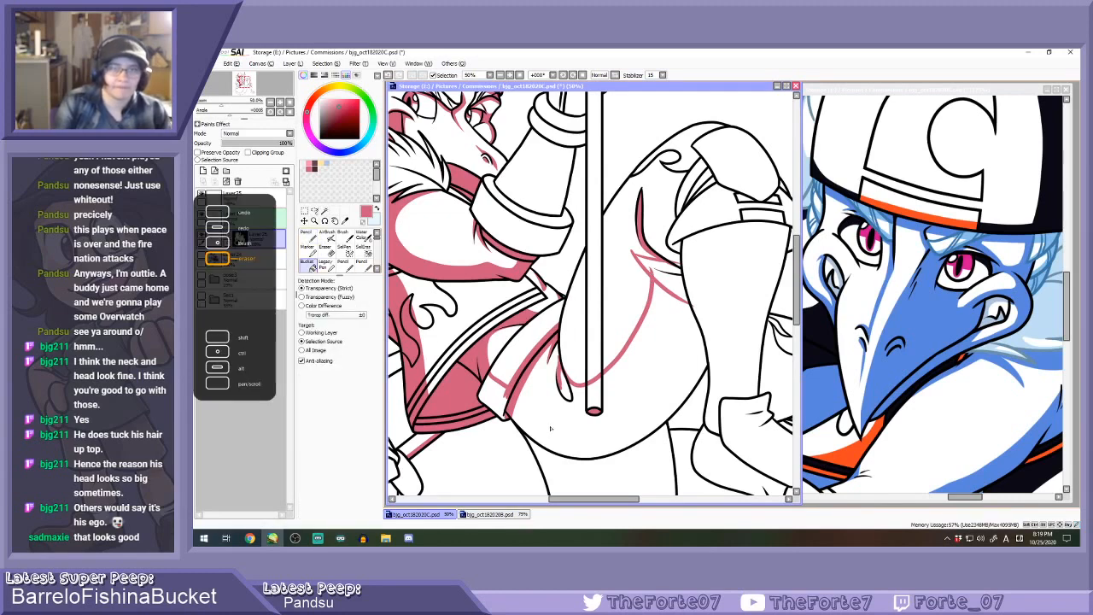
Outline a small looped highlight beside the trouser fold near the staff and fill the lower thigh with pink.
key("n")
scroll(563, 361, "up", 1)
left_click_drag(559, 351, 537, 388)
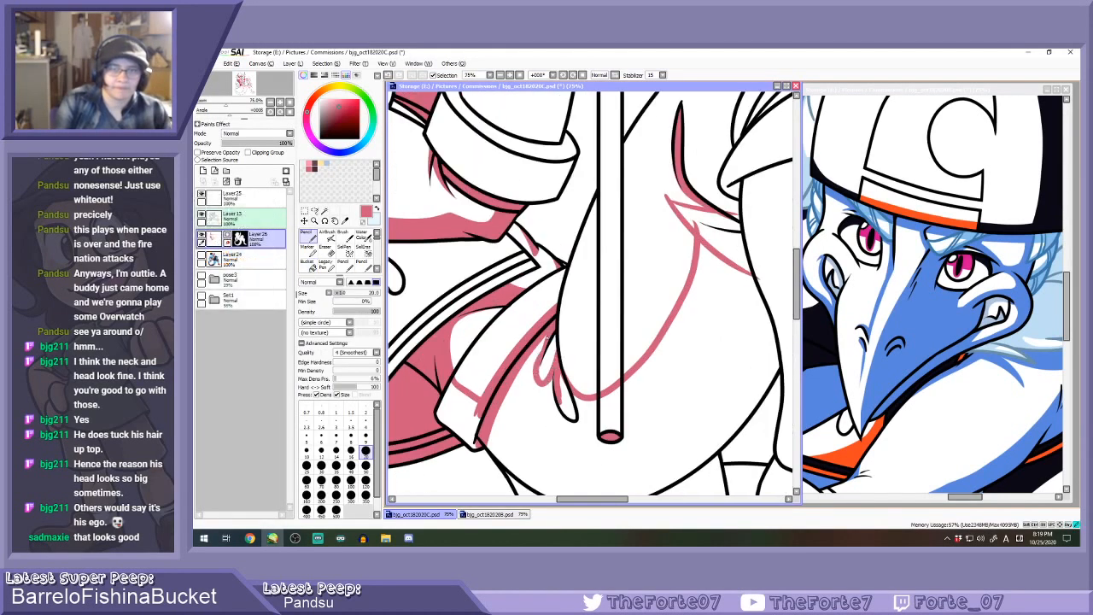
left_click_drag(557, 345, 541, 390)
key("b")
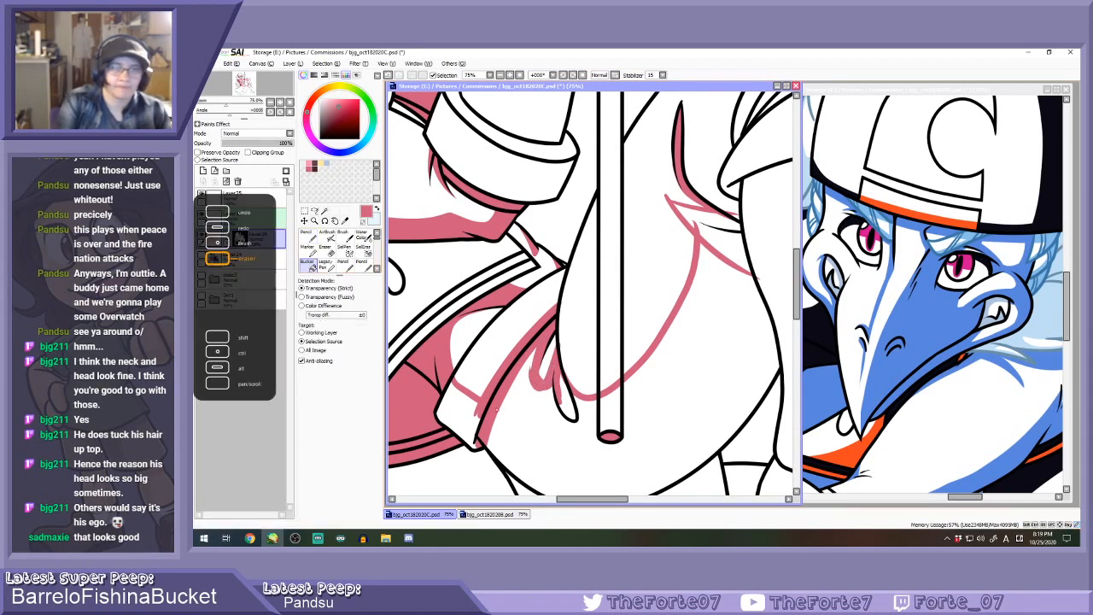
left_click(577, 391)
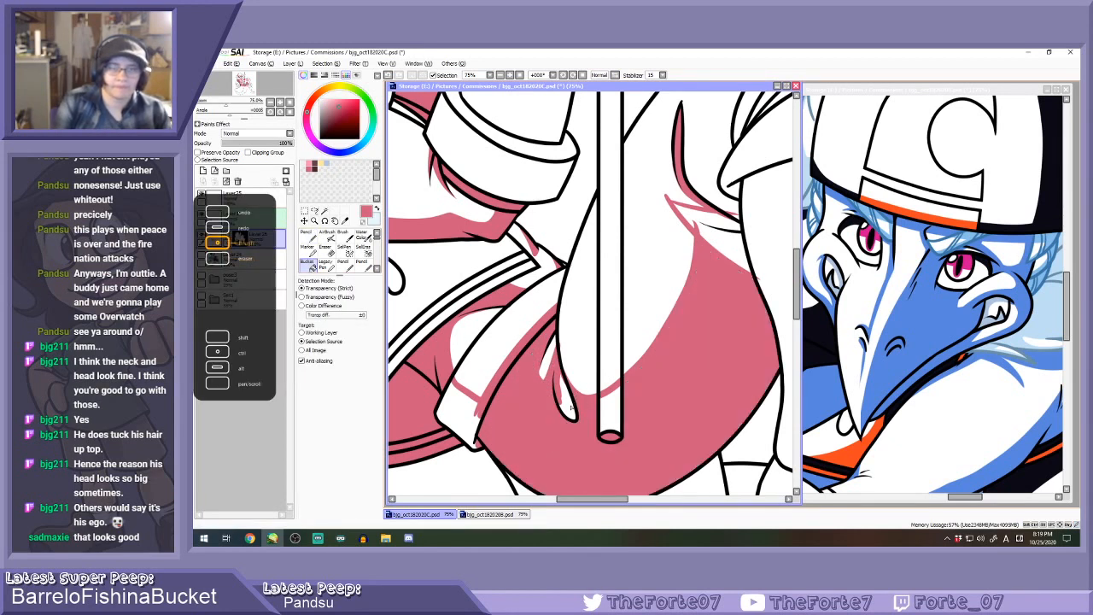
key("e")
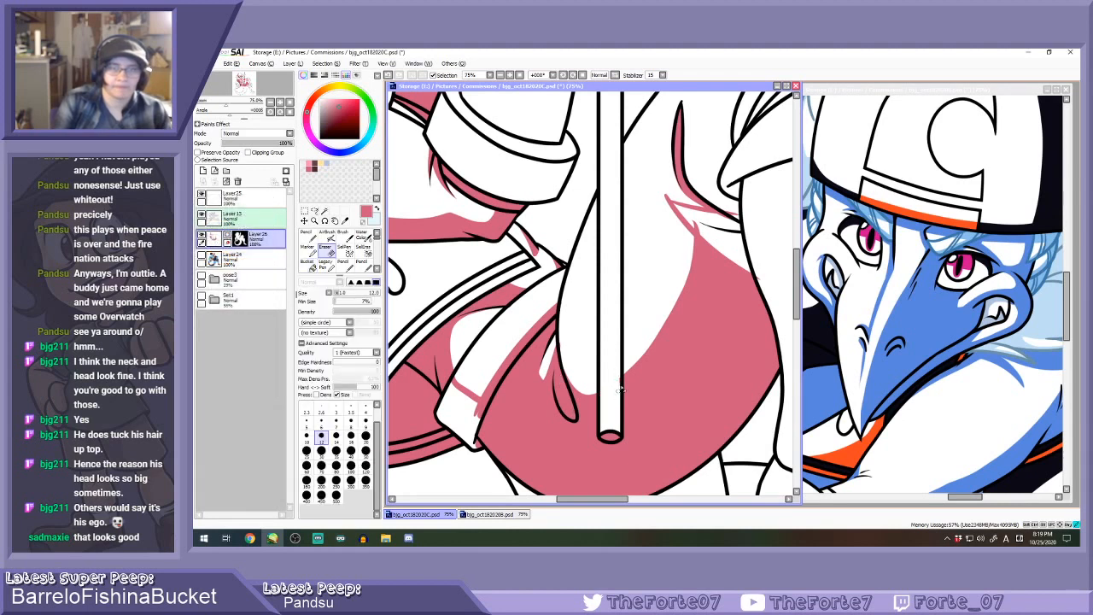
left_click_drag(543, 382, 556, 353)
key("n")
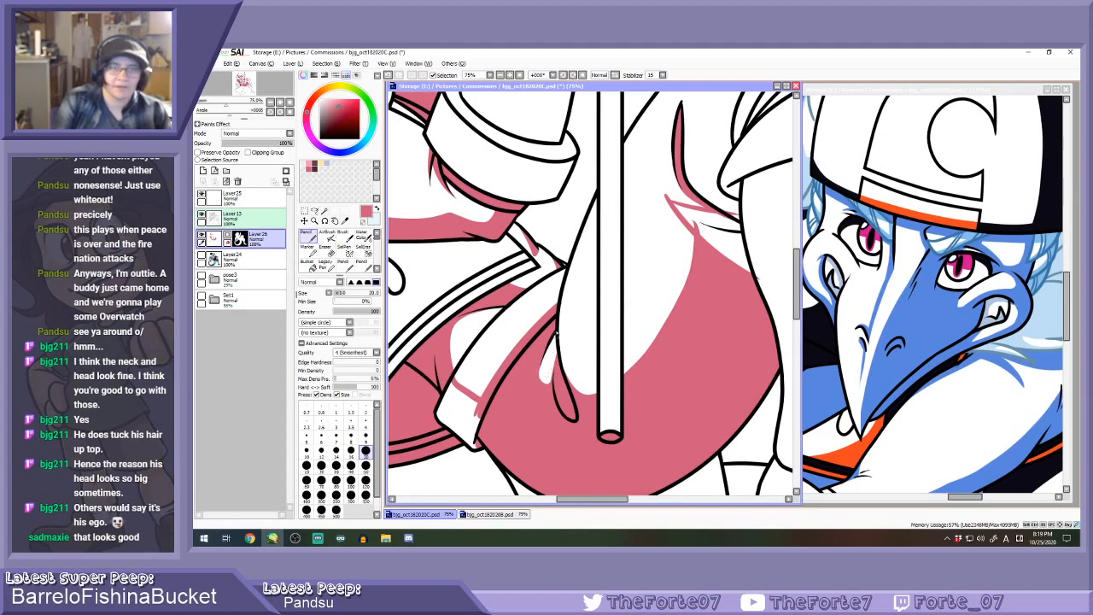
key("ctrl+z")
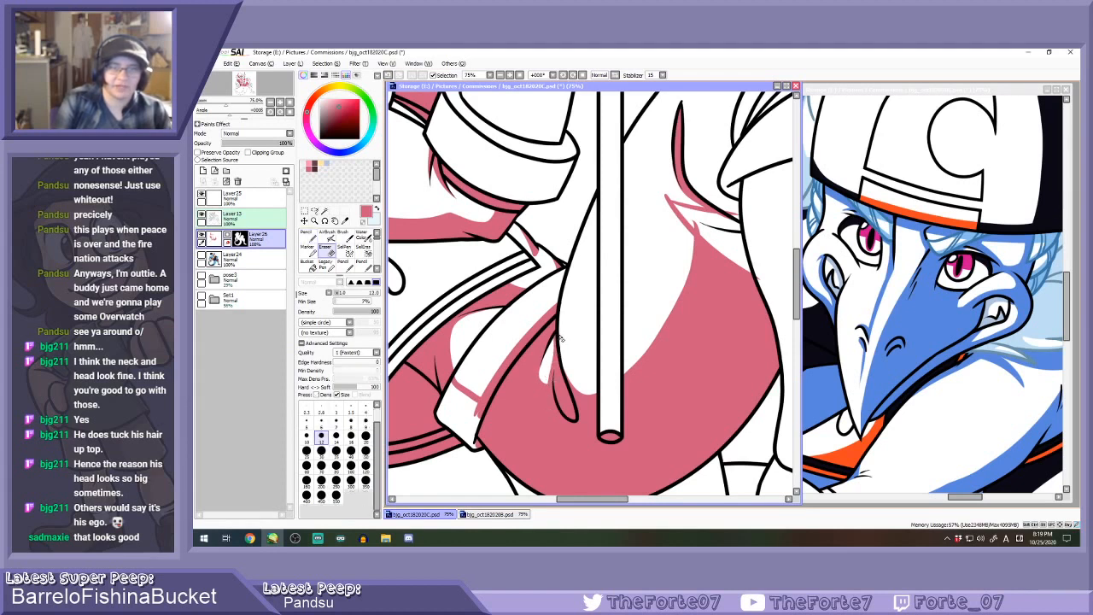
Close the gaps in the thigh shadow beneath the knee fold using a size 40 Pencil and a pink fill.
left_click(351, 465)
left_click_drag(671, 203, 708, 235)
left_click_drag(671, 205, 720, 225)
key("ctrl+z")
key("g")
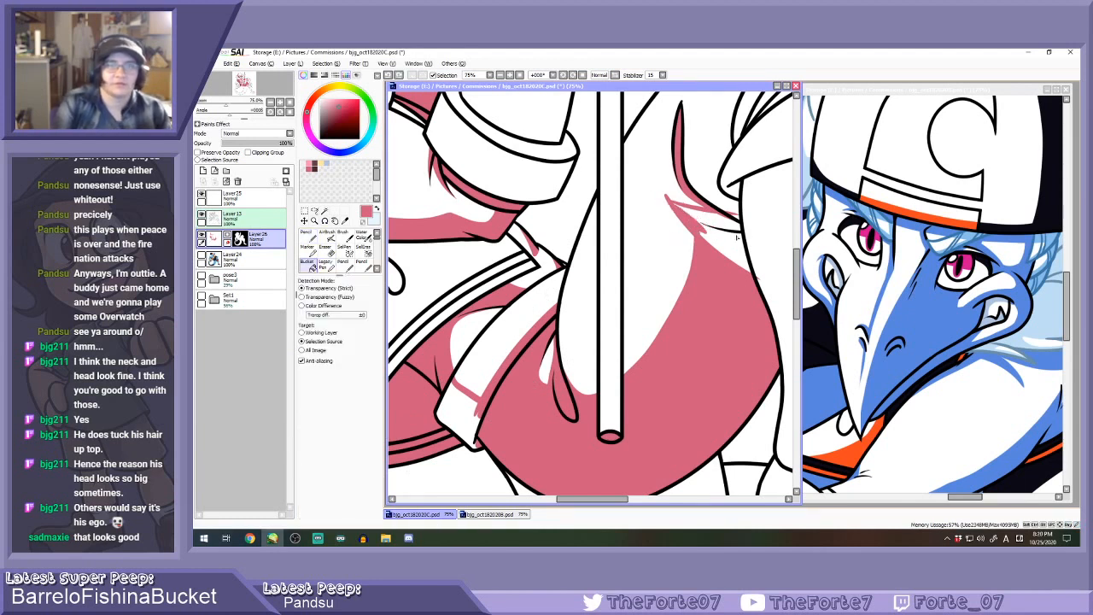
left_click(707, 233)
Smooth the pointed upper edge of the thigh shadow beneath the knee fold with the size 12 Eraser.
key("e")
key("ctrl+z")
key("n")
key("e")
left_click_drag(662, 195, 724, 214)
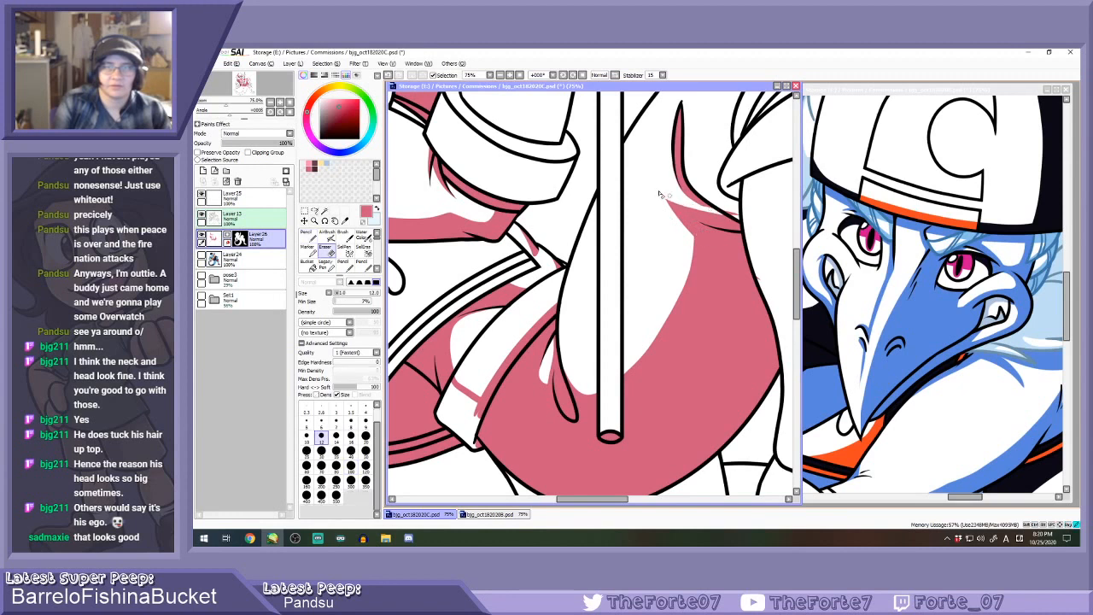
key("n")
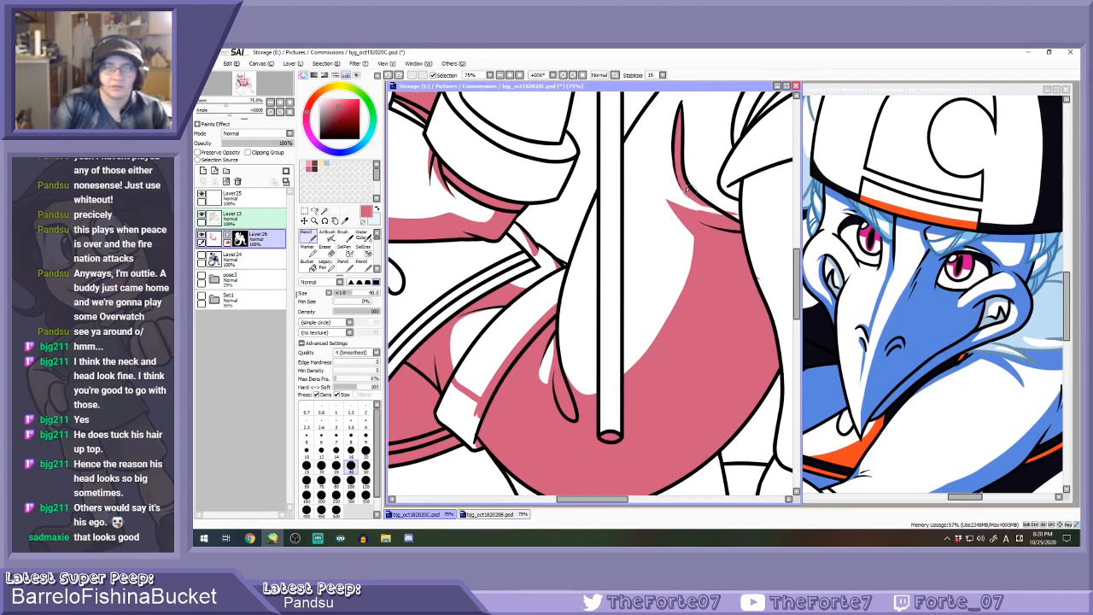
key("e")
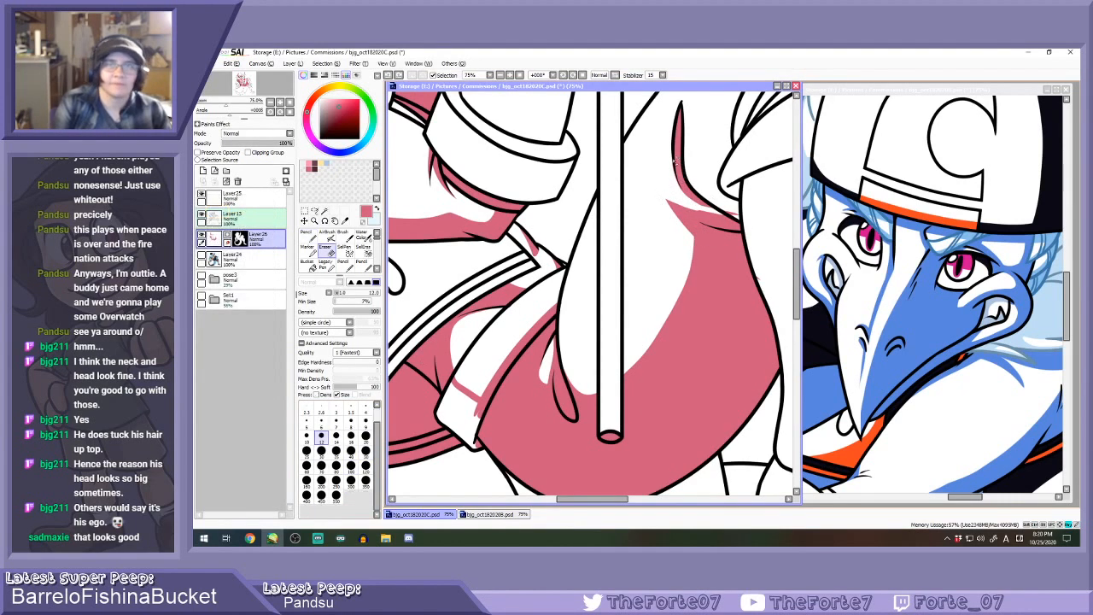
Touch up the fold shadow where the thigh meets the knee, using the Pencil and a size 35 Eraser.
key("n")
left_click_drag(695, 197, 735, 215)
key("e")
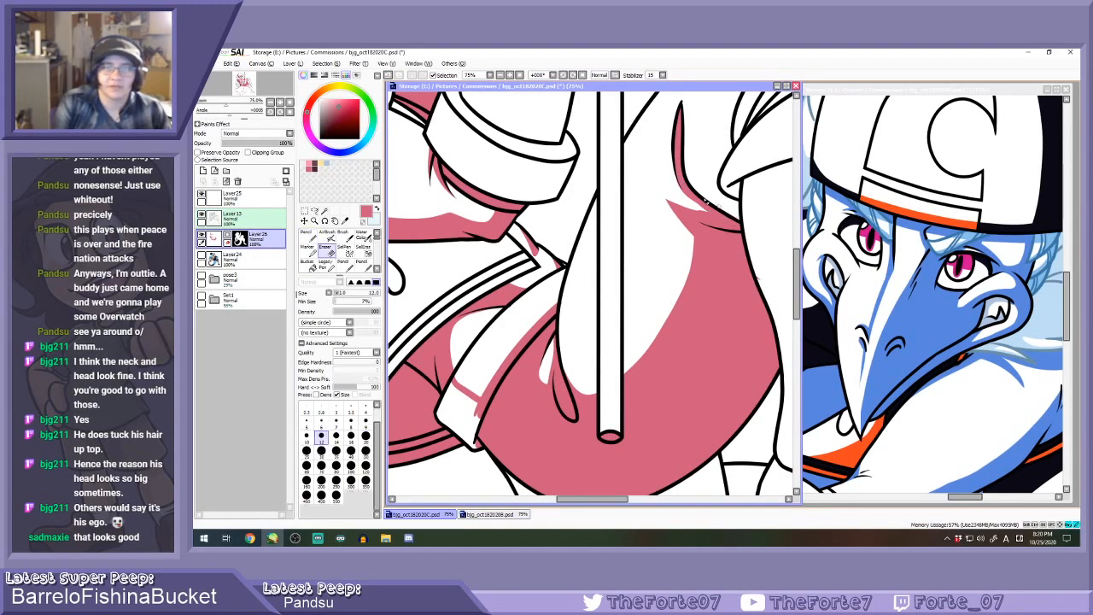
left_click(335, 450)
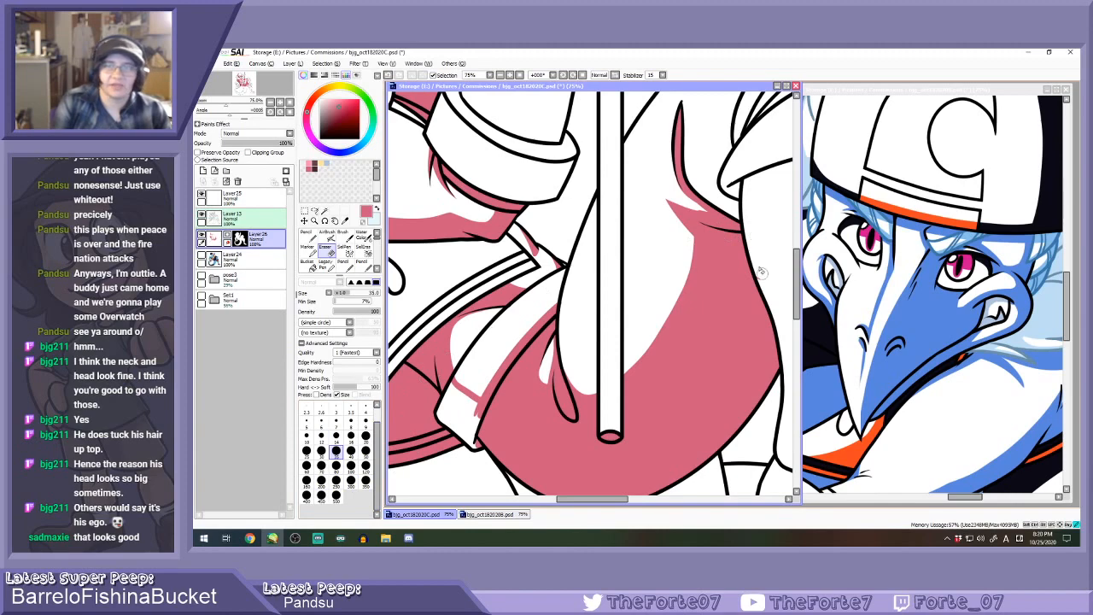
key("n")
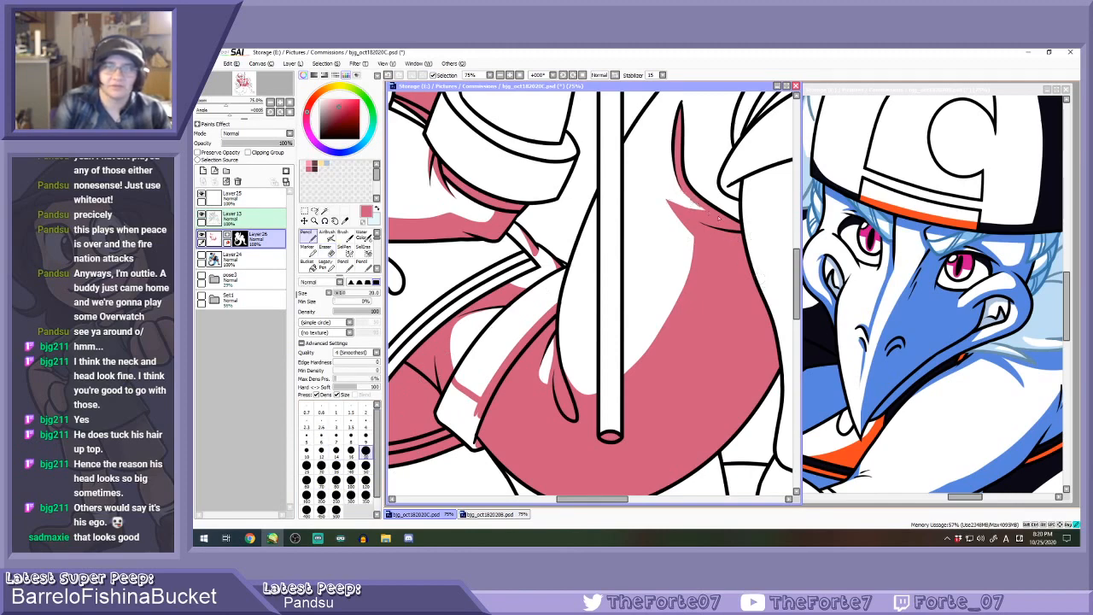
Outline shadows on the raised lower leg below the knee cuff, along its underside, and as a narrow fold wedge.
scroll(698, 205, "down", 5)
scroll(700, 226, "up", 5)
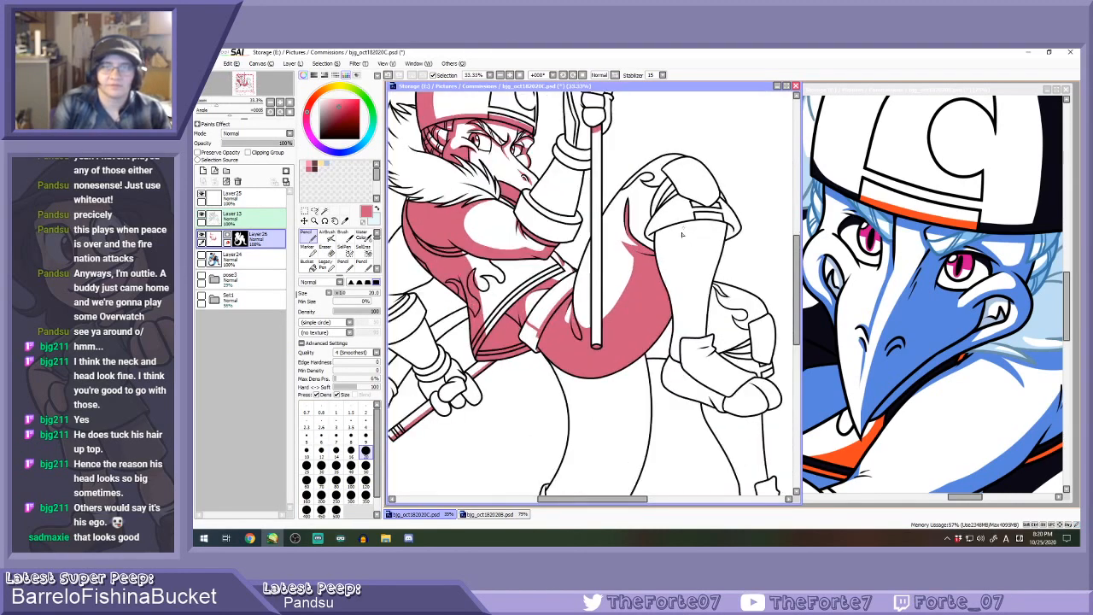
scroll(527, 98, "down", 3)
scroll(585, 164, "up", 3)
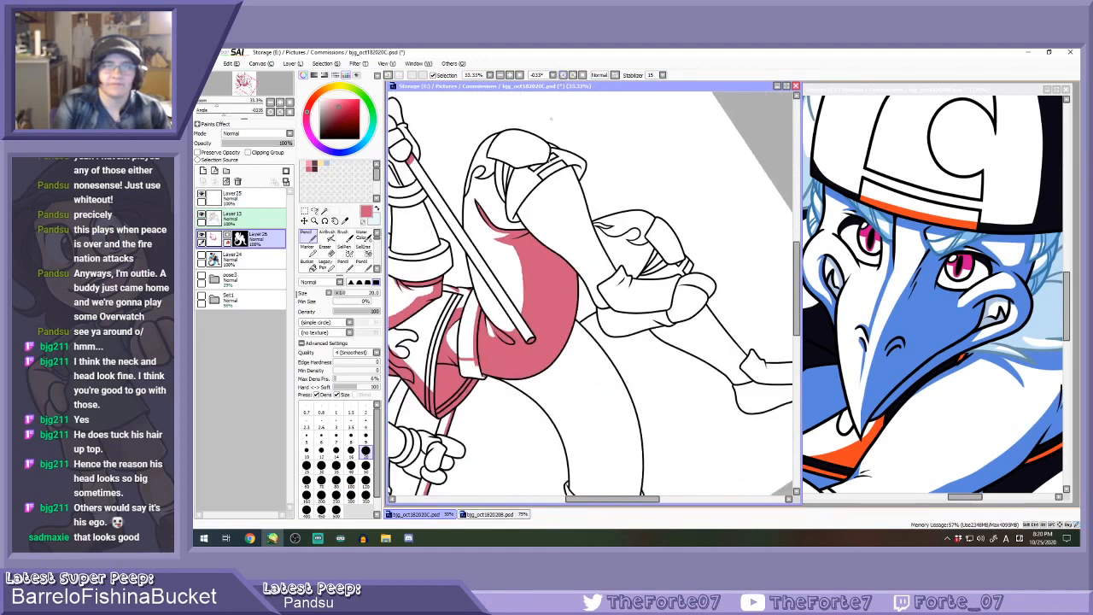
mouse_move(609, 141)
left_mouse_down()
mouse_move(544, 172)
mouse_move(480, 258)
left_mouse_up()
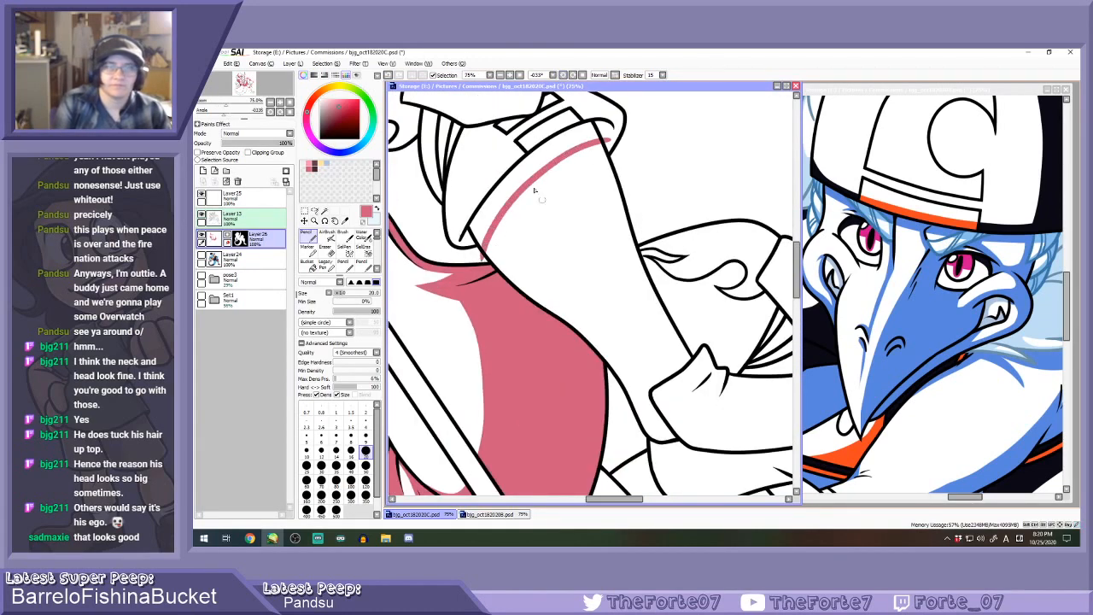
mouse_move(516, 193)
left_mouse_down()
mouse_move(574, 270)
mouse_move(572, 259)
left_mouse_up()
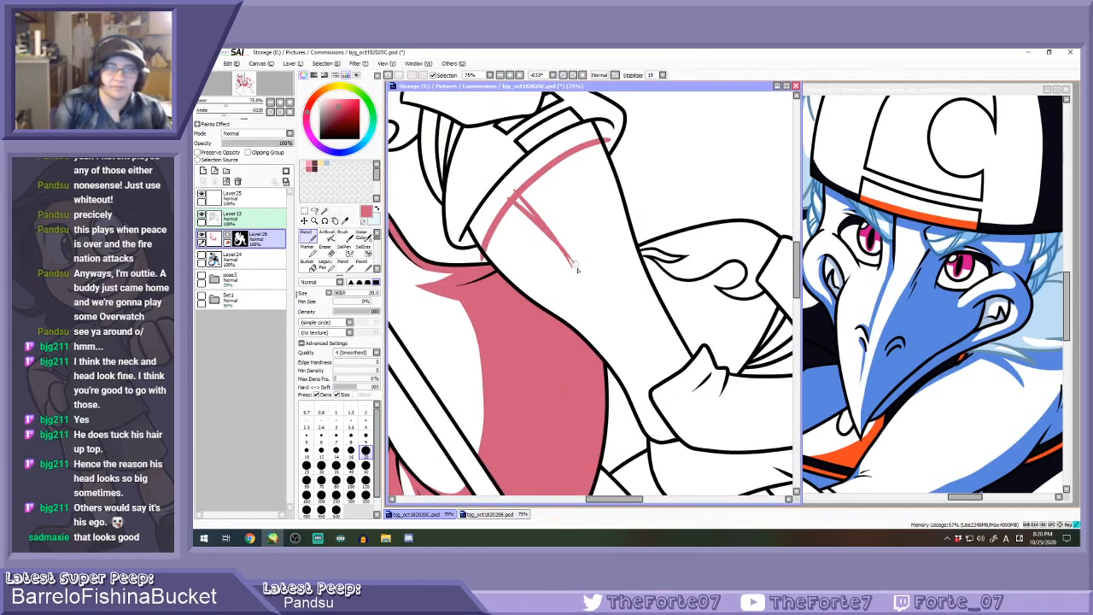
mouse_move(493, 214)
left_mouse_down()
mouse_move(550, 285)
mouse_move(600, 317)
mouse_move(671, 426)
left_mouse_up()
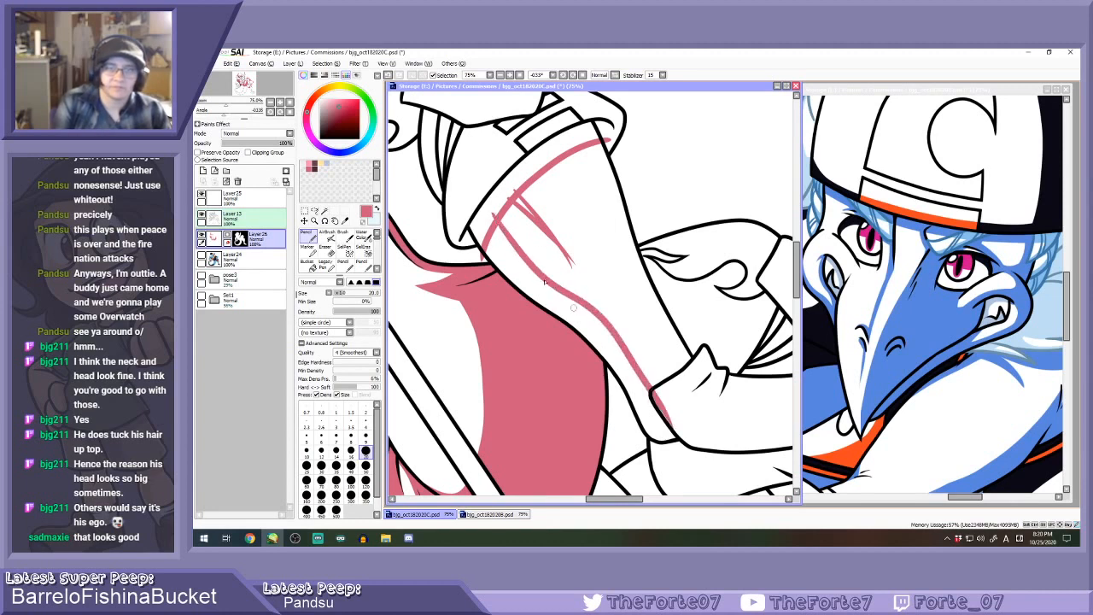
Fill the outlined shadow areas on the raised lower leg with pink.
left_click(309, 266)
left_click(490, 212)
left_click(504, 246)
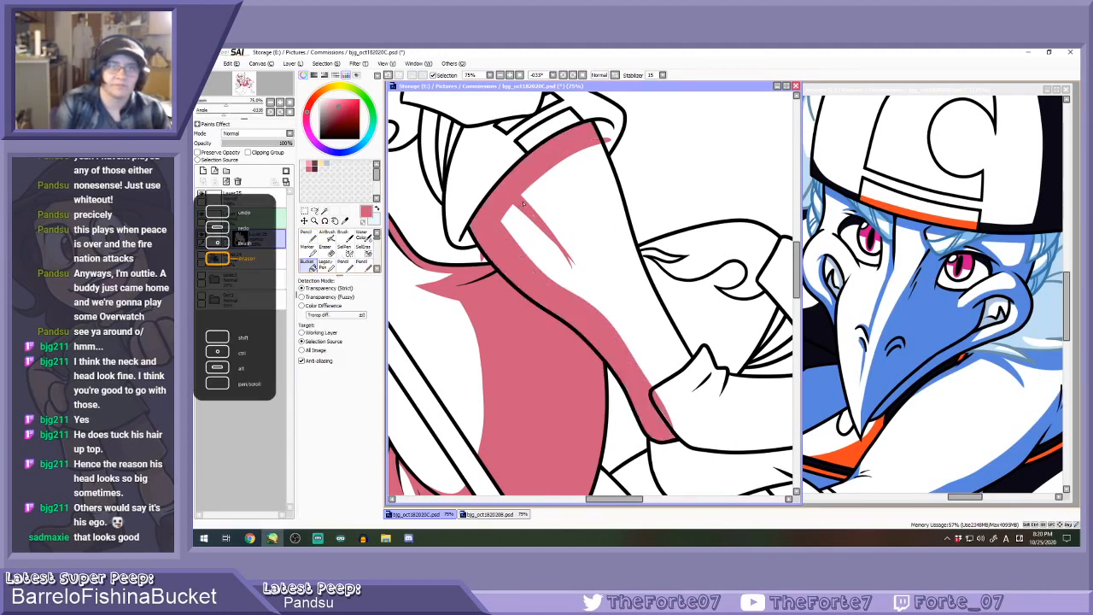
Taper the fold wedge and clean up stray shadow edges on the raised lower leg with the size 35 Eraser.
key("e")
left_click_drag(529, 224, 576, 270)
left_click_drag(520, 220, 587, 285)
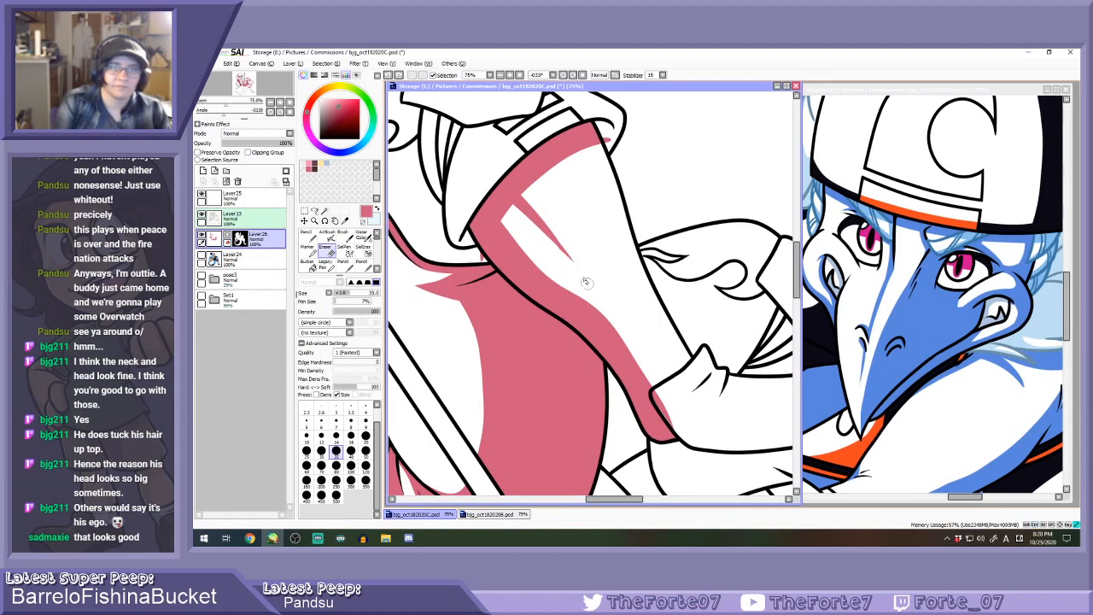
left_click_drag(535, 201, 576, 262)
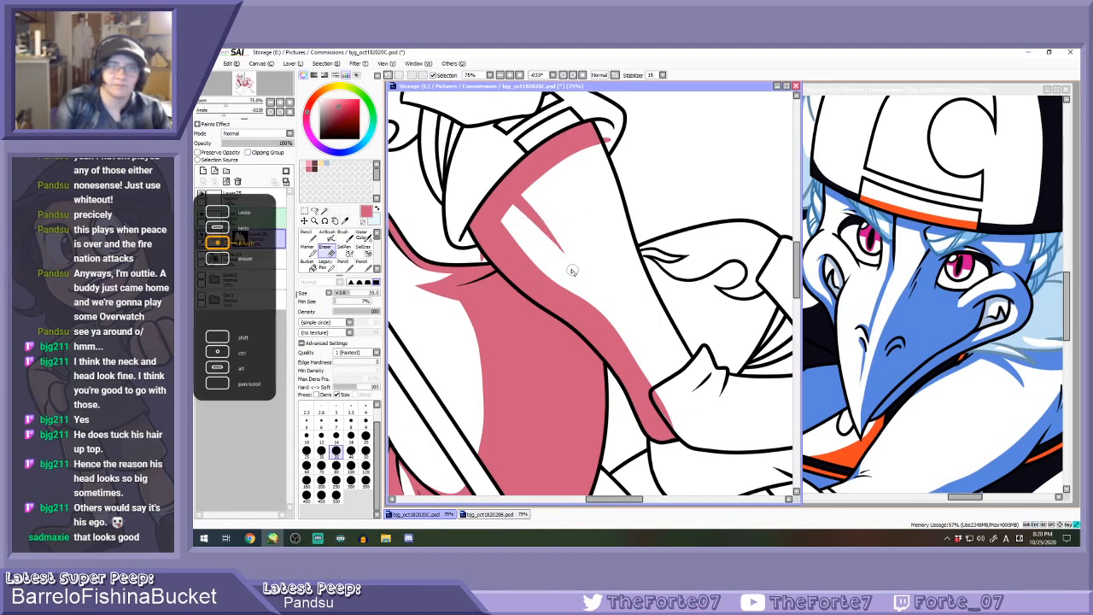
key("e")
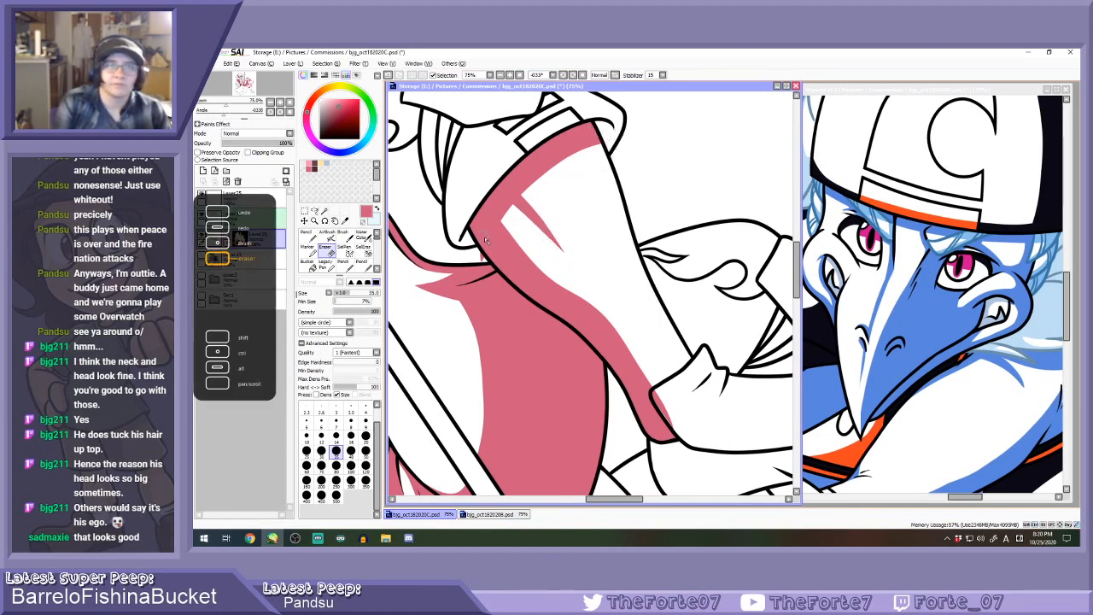
mouse_move(661, 410)
left_mouse_down()
mouse_move(656, 397)
mouse_move(683, 429)
left_mouse_up()
scroll(656, 357, "down", 3)
scroll(639, 323, "down", 3)
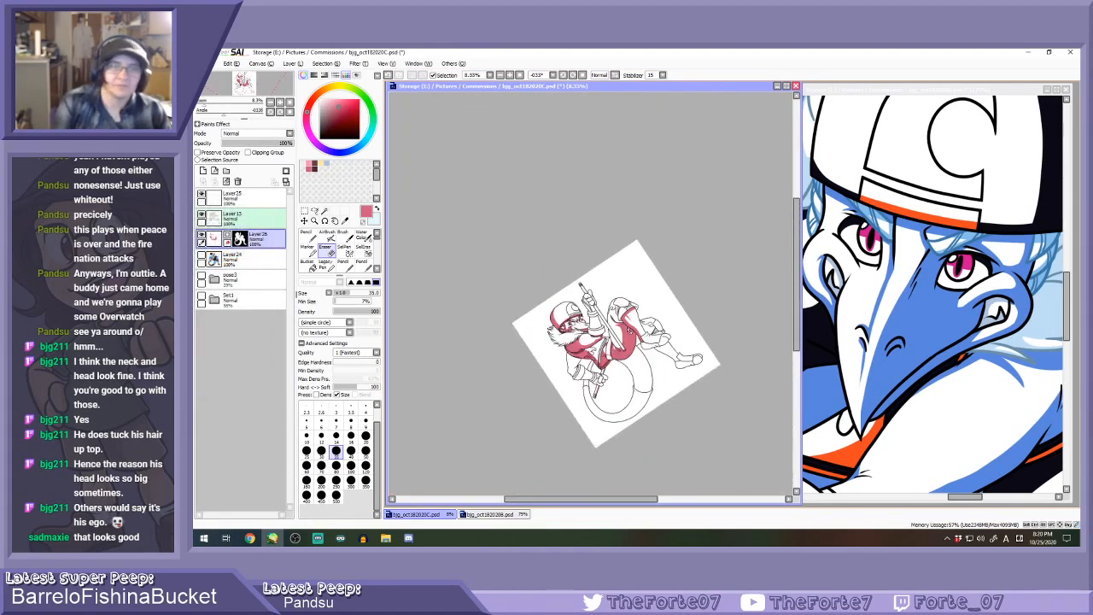
left_click(584, 76)
Outline the shadow along the outer edge of the lowered upper arm with a size 35 Pencil, replacing the rejected strokes.
key("n")
scroll(543, 359, "up", 4)
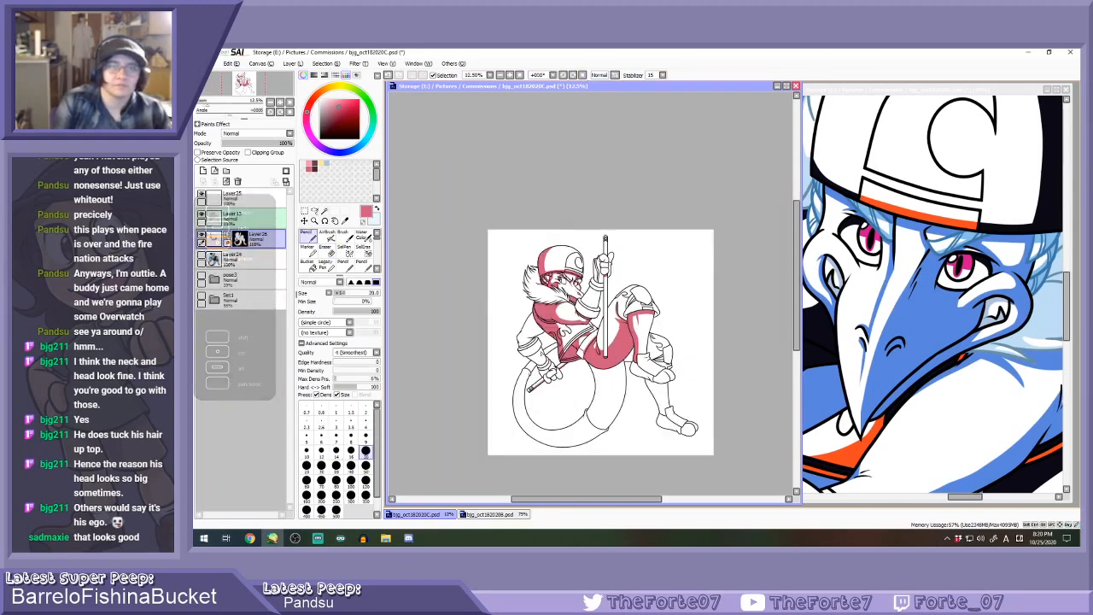
left_click(337, 469)
scroll(536, 300, "up", 3)
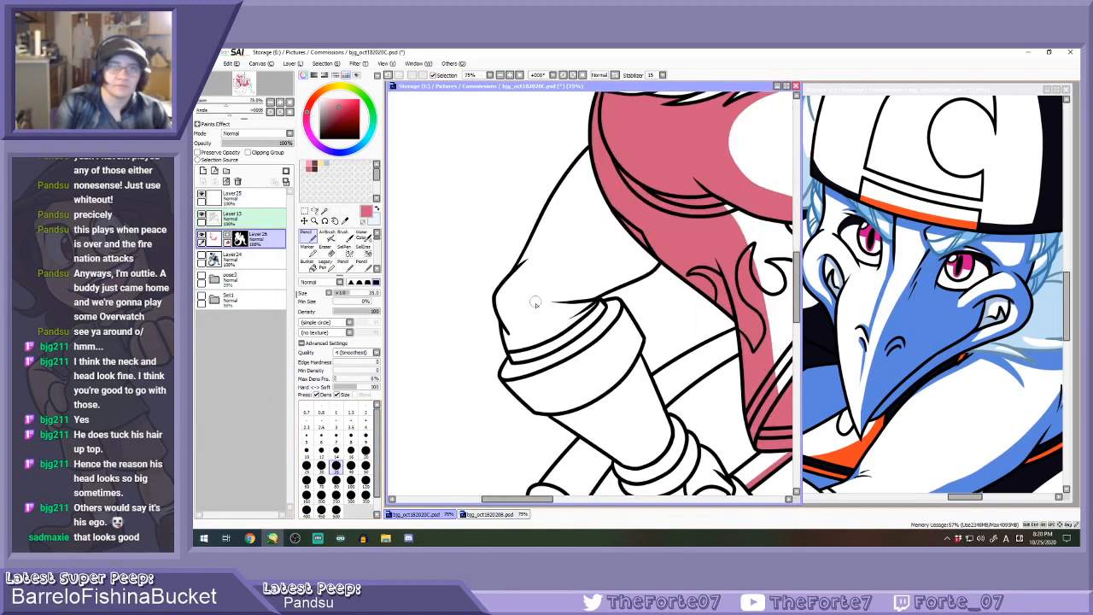
mouse_move(527, 347)
left_mouse_down()
mouse_move(518, 304)
mouse_move(556, 261)
left_mouse_up()
key("ctrl+z")
mouse_move(602, 175)
left_mouse_down()
mouse_move(546, 278)
mouse_move(520, 300)
mouse_move(536, 357)
mouse_move(513, 297)
mouse_move(591, 174)
mouse_move(574, 220)
left_mouse_up()
key("ctrl+z")
key("ctrl+z")
left_click_drag(598, 170, 567, 222)
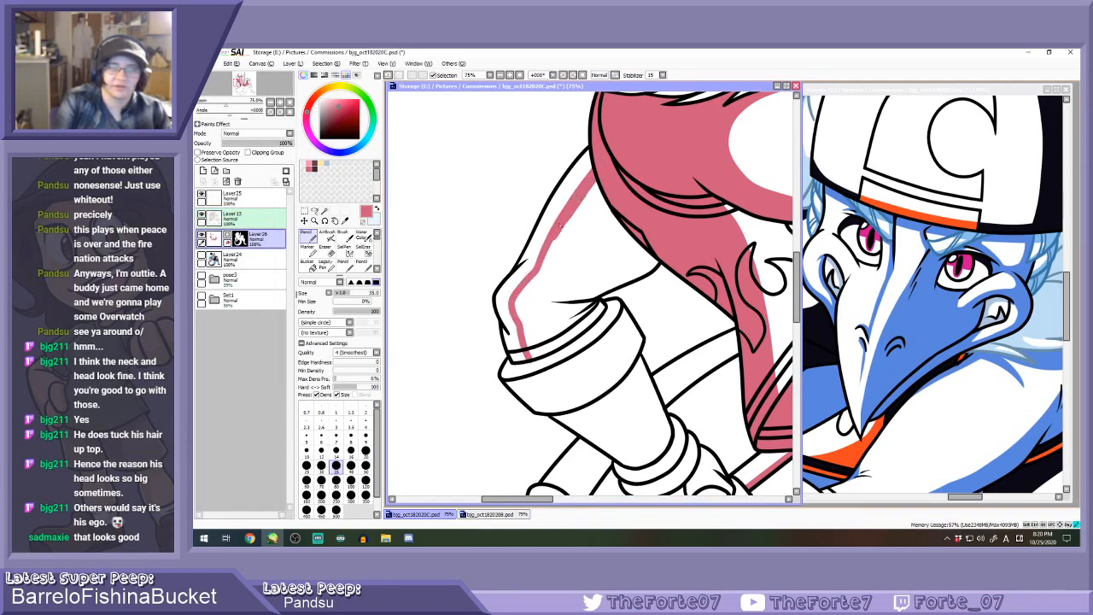
Outline the underarm shadow and the elbow crease above the cuff with a size 40 Pencil.
left_click(351, 466)
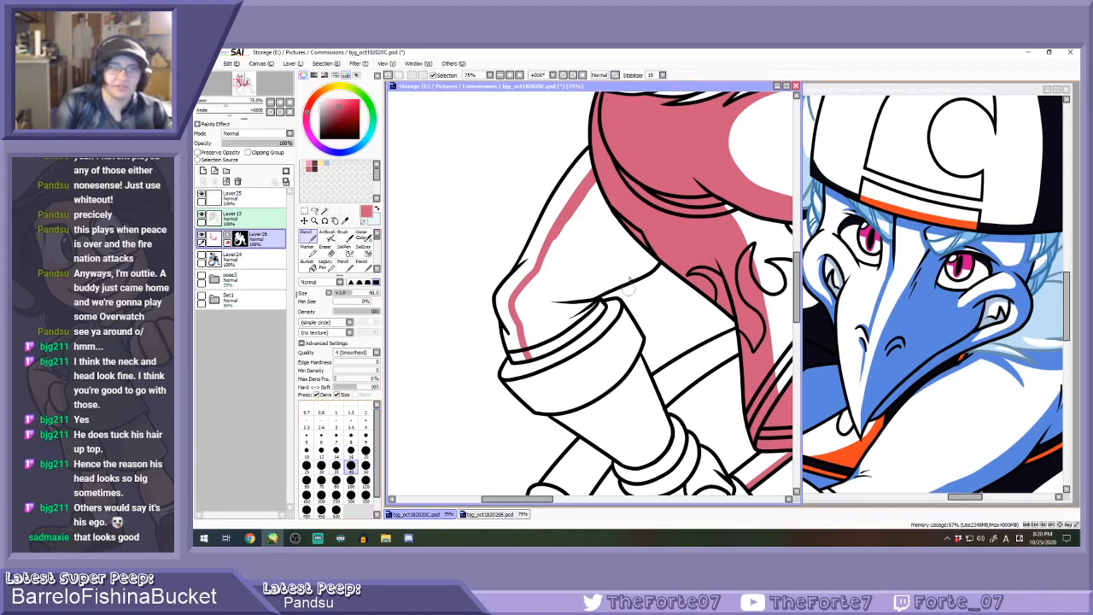
mouse_move(640, 248)
left_mouse_down()
mouse_move(612, 282)
mouse_move(561, 302)
mouse_move(648, 245)
left_mouse_up()
key("ctrl+z")
mouse_move(639, 247)
left_mouse_down()
mouse_move(578, 310)
mouse_move(555, 303)
mouse_move(578, 332)
left_mouse_up()
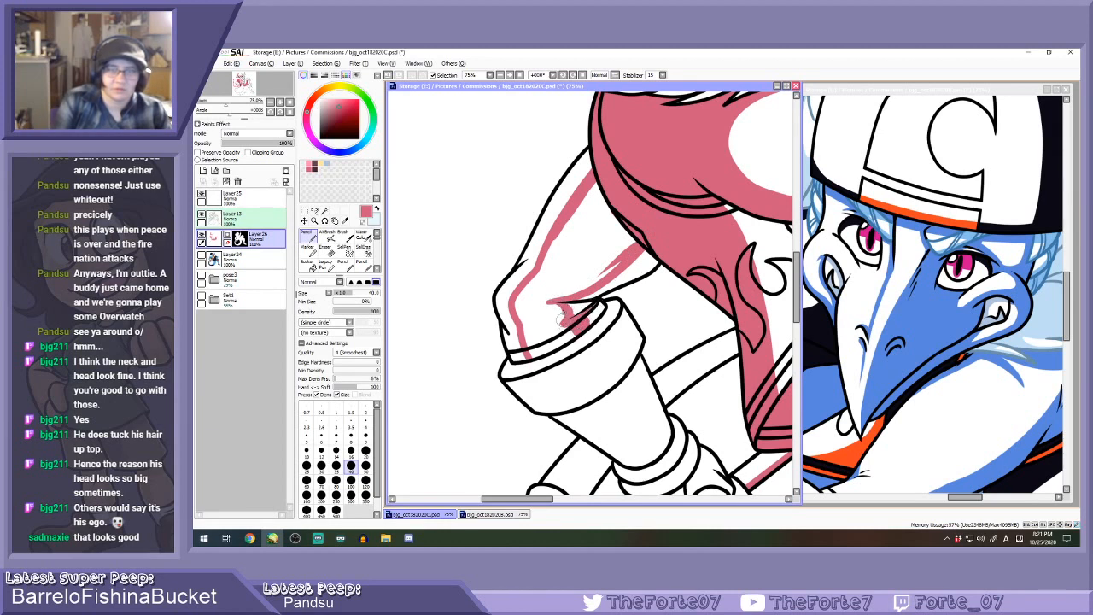
Fill the outlined shadow on the lowered upper arm and elbow with pink.
left_click(309, 264)
left_click(548, 295)
left_click(553, 344)
key("n")
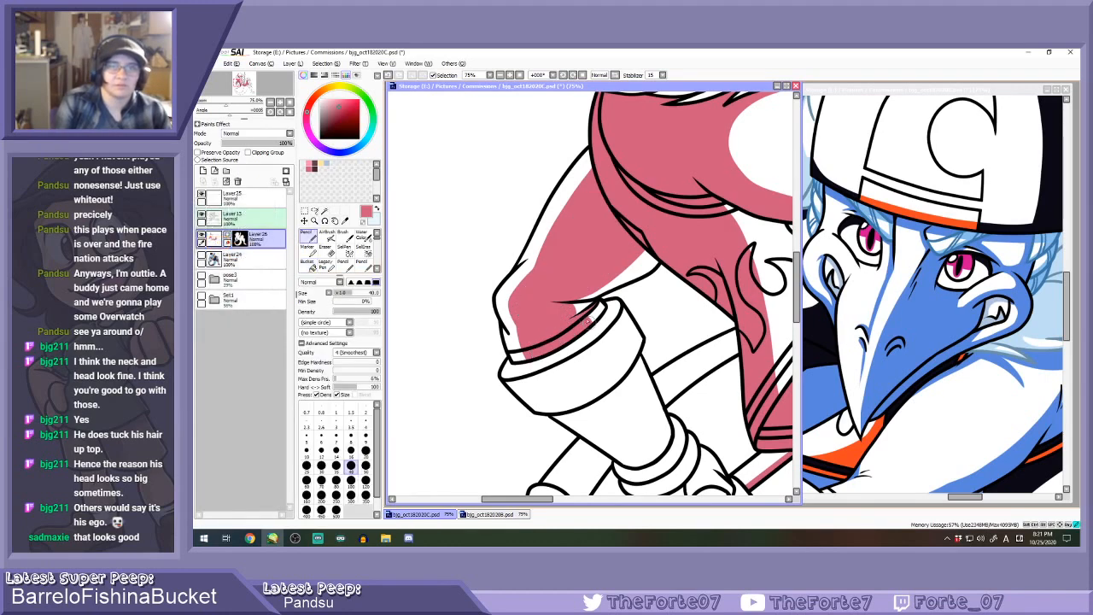
Outline the shadow edges on both sides of the lowered arm's cuff with the size 40 Pencil and trim the overrun.
scroll(585, 314, "down", 5)
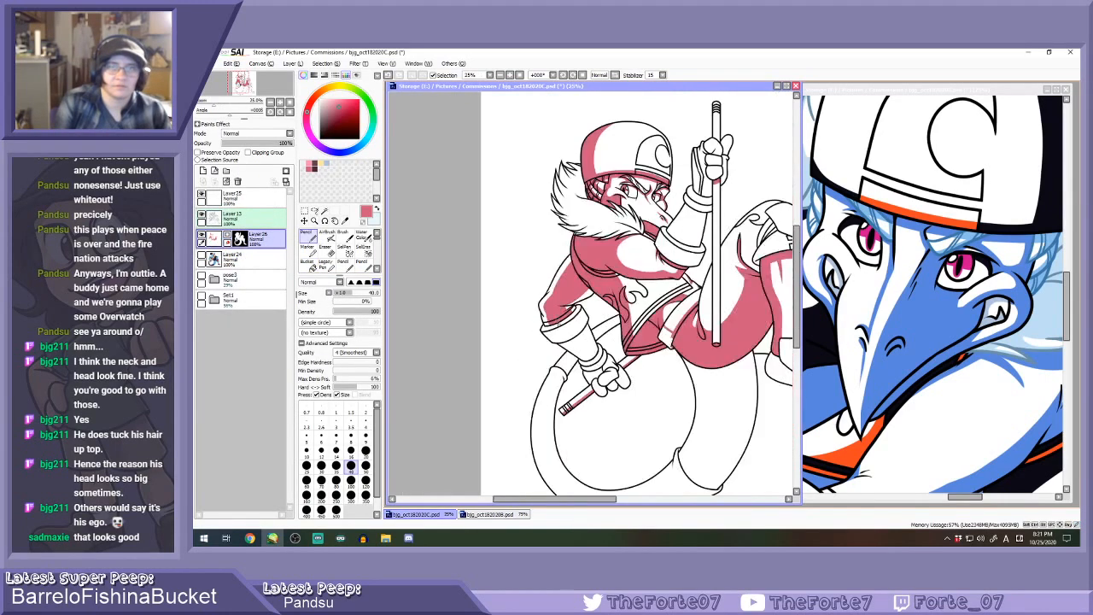
scroll(568, 337, "up", 5)
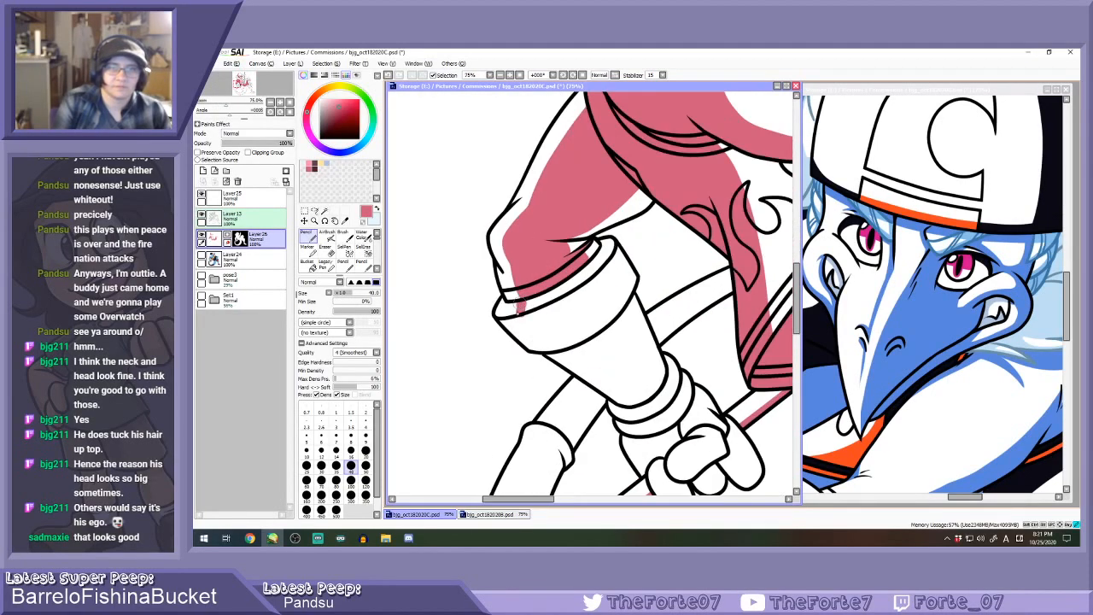
left_click_drag(519, 319, 554, 348)
left_click_drag(594, 264, 603, 264)
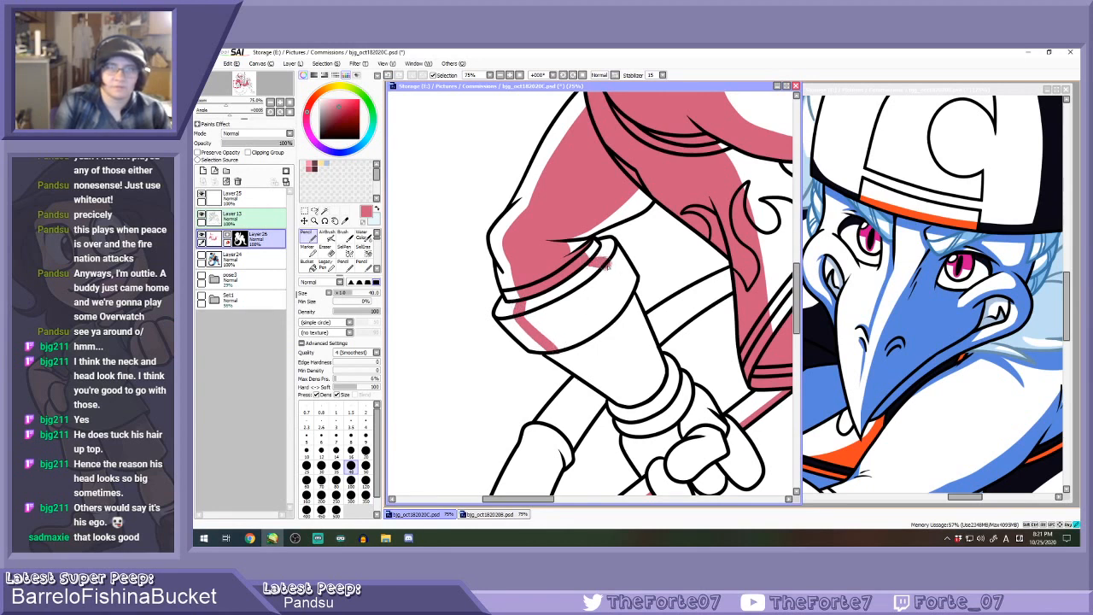
left_click_drag(632, 303, 604, 264)
key("e")
left_click_drag(637, 299, 622, 323)
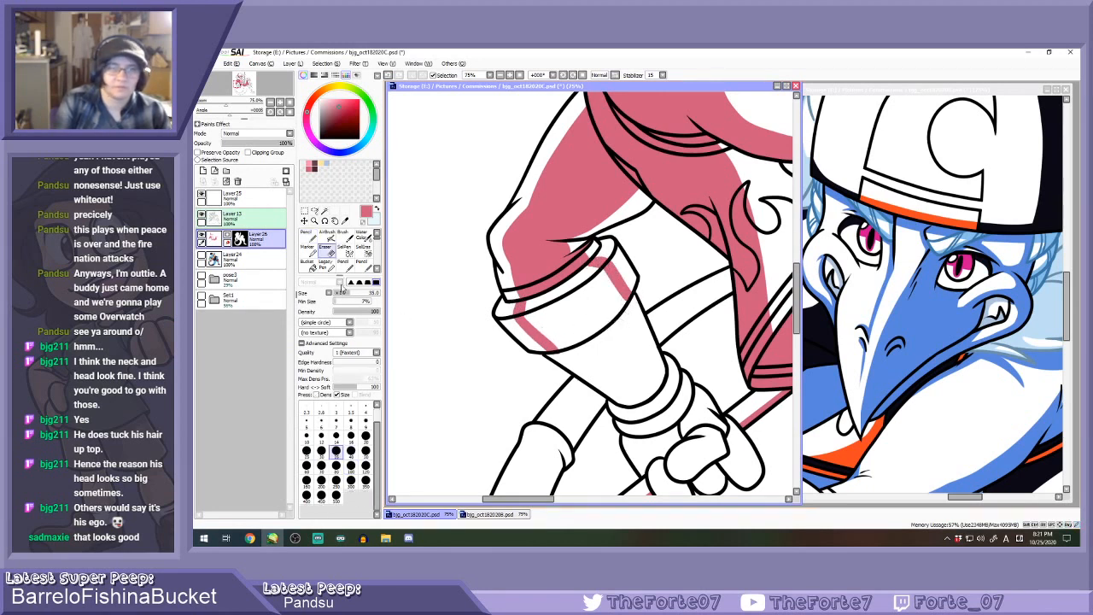
Fill the cuff's outlined shadow with pink and erase the stray edge near its upper rim.
left_click(308, 266)
left_click(571, 307)
left_click(559, 289)
key("e")
left_click_drag(604, 258, 596, 254)
Shade the forearm between cuff and wrist in pink with the size 40 Pencil, redrawing the rejected outline strokes.
key("n")
mouse_move(549, 352)
left_mouse_down()
mouse_move(595, 343)
mouse_move(629, 309)
mouse_move(637, 285)
left_mouse_up()
left_click_drag(579, 362, 632, 394)
key("ctrl+z")
left_click_drag(573, 357, 637, 401)
key("ctrl+z")
scroll(591, 365, "down", 6)
scroll(584, 348, "up", 6)
left_click_drag(545, 320, 615, 363)
left_click_drag(596, 287, 626, 345)
key("ctrl+z")
mouse_move(595, 287)
left_mouse_down()
mouse_move(627, 349)
mouse_move(595, 312)
mouse_move(564, 313)
mouse_move(587, 340)
mouse_move(576, 324)
left_mouse_up()
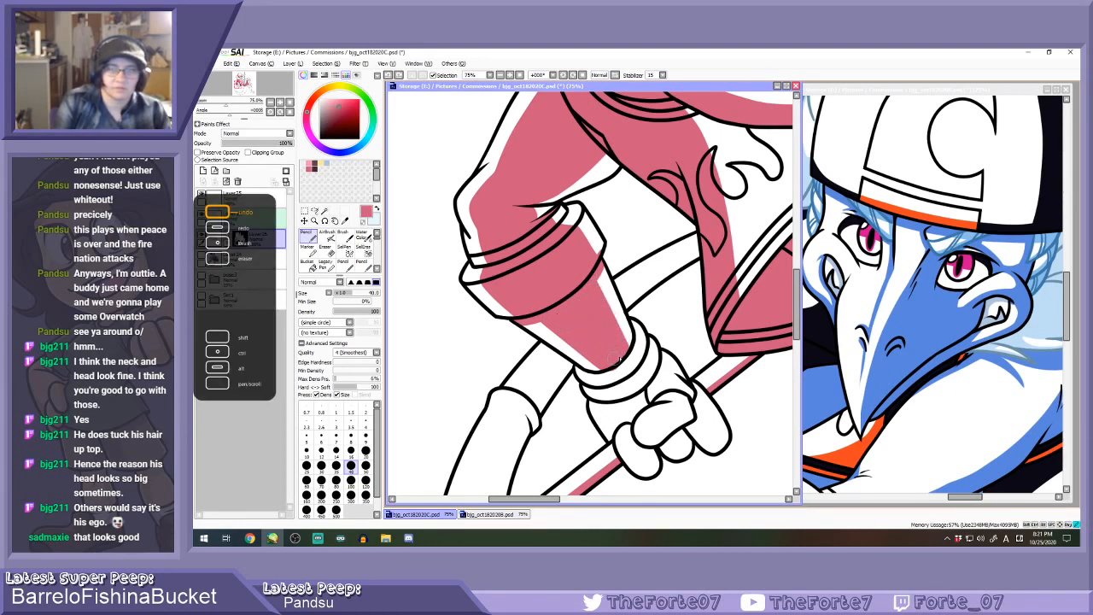
Outline the shadow on the lowered arm's wrist bands with a size 20 Pencil and fill it with pink.
left_click(365, 451)
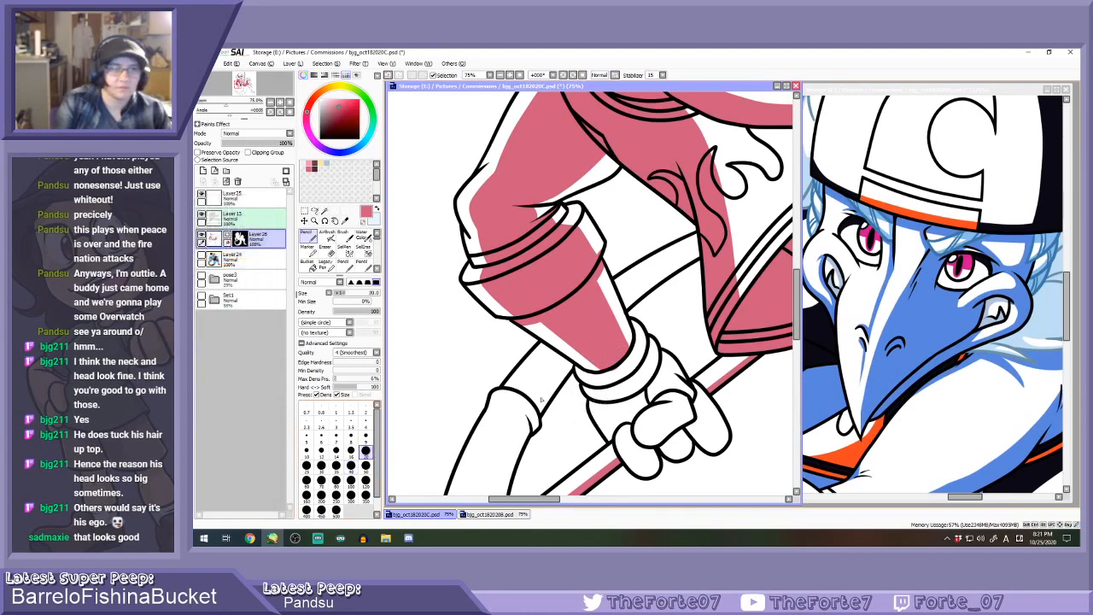
scroll(636, 410, "up", 2)
left_click_drag(563, 345, 600, 395)
left_click_drag(634, 291, 676, 343)
key("b")
left_click(636, 357)
key("n")
Outline the shadows on the far thigh and its knee band with the size 20 Pencil, replacing the rejected strokes.
scroll(620, 353, "down", 8)
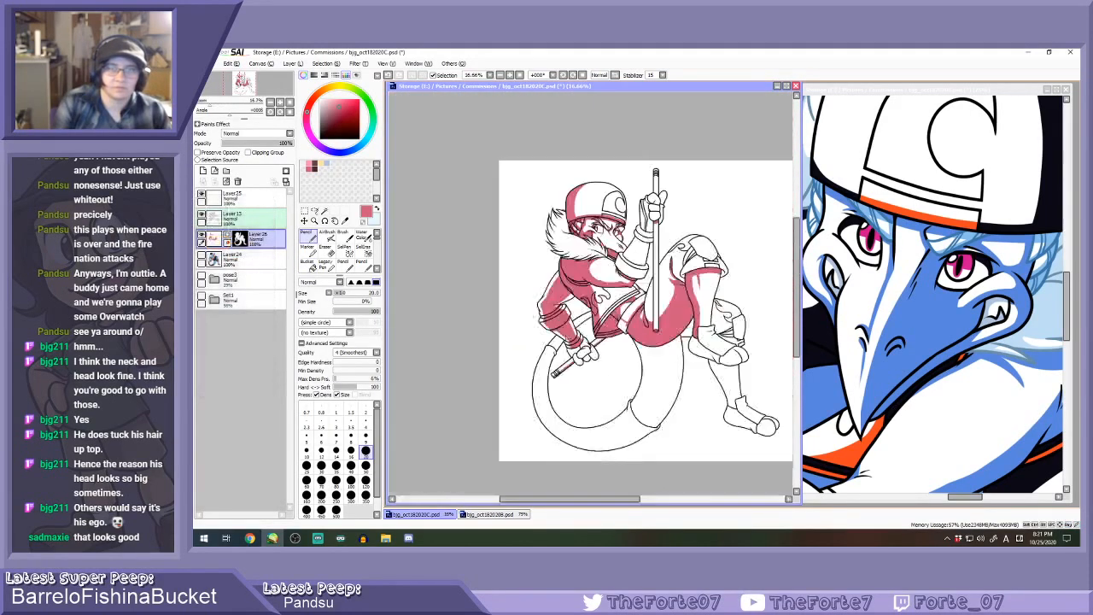
scroll(658, 182, "up", 5)
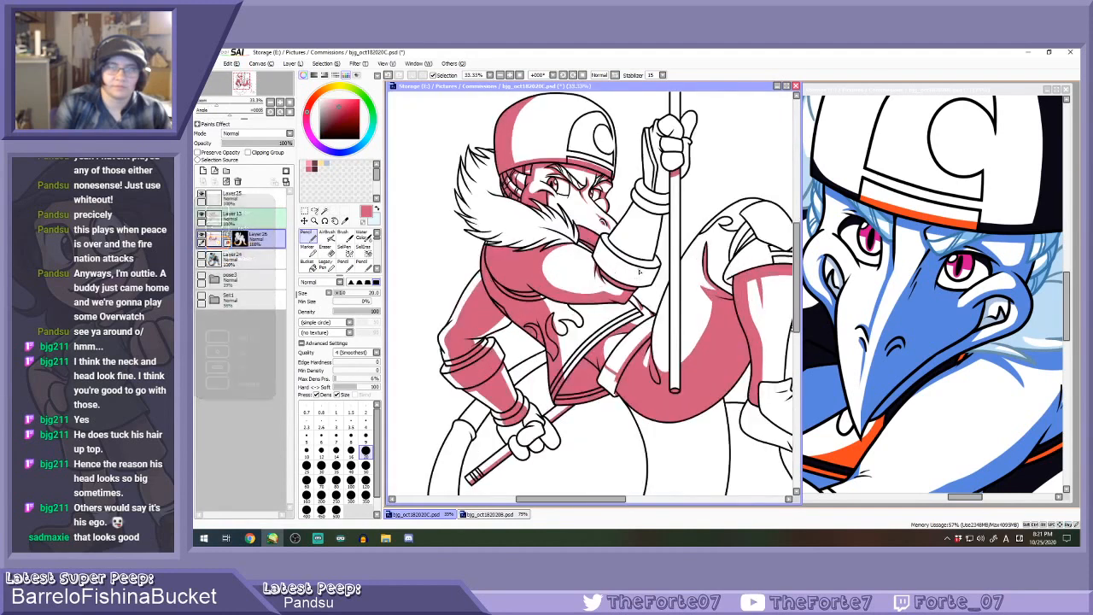
scroll(632, 195, "down", 5)
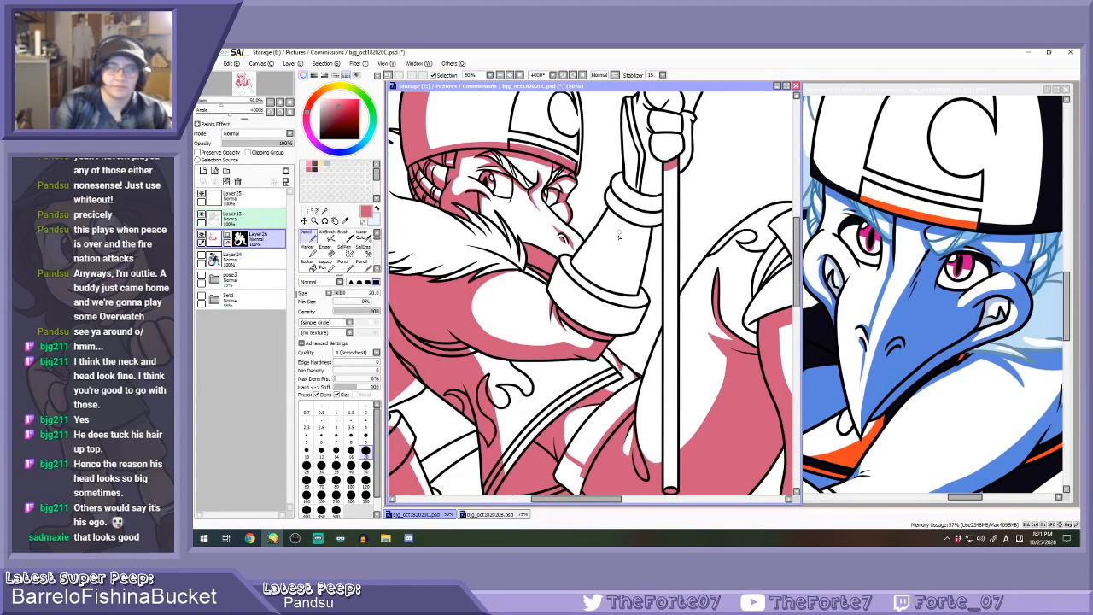
scroll(616, 341, "down", 1)
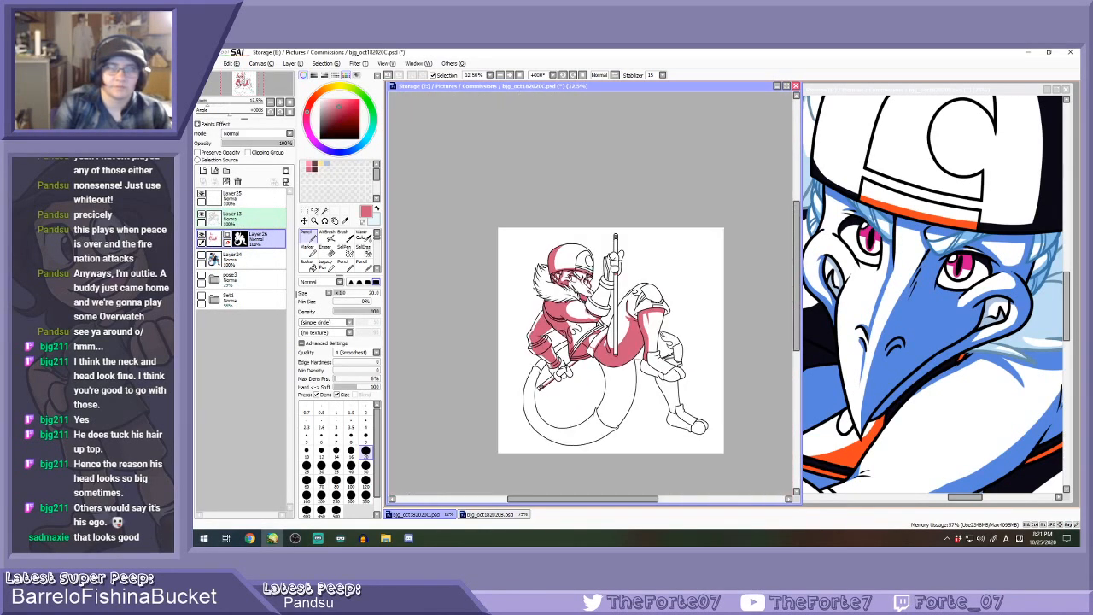
scroll(642, 345, "up", 6)
left_click_drag(621, 327, 693, 320)
key("ctrl+z")
mouse_move(619, 331)
left_mouse_down()
mouse_move(715, 316)
mouse_move(736, 385)
mouse_move(758, 402)
mouse_move(728, 384)
left_mouse_up()
key("ctrl+z")
mouse_move(711, 314)
left_mouse_down()
mouse_move(730, 388)
mouse_move(755, 403)
left_mouse_up()
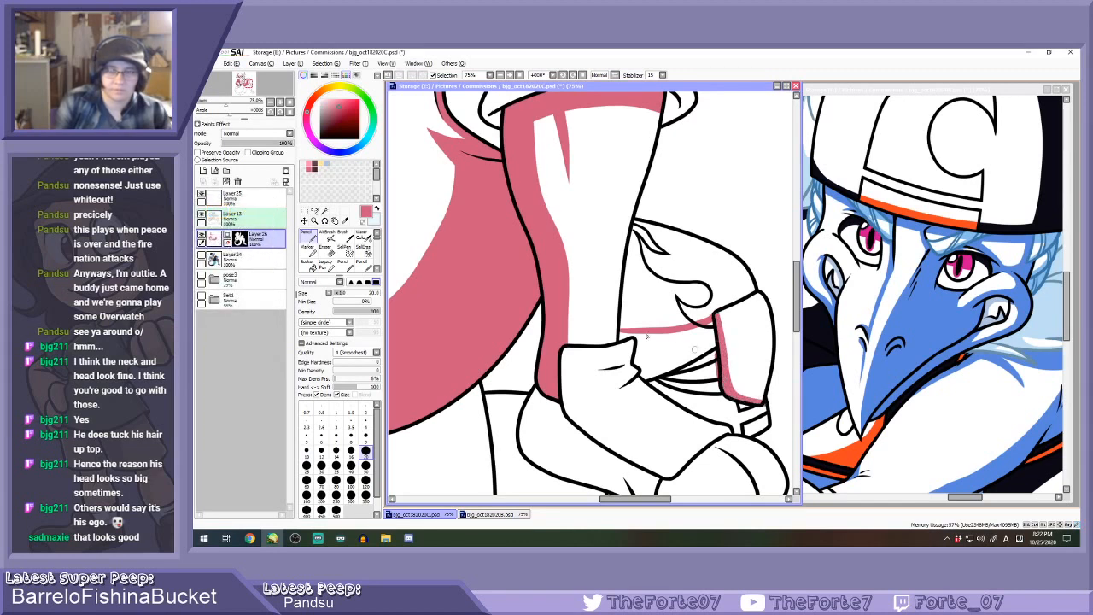
Fill the outlined far-thigh shadow and the sliver behind the raised lower leg with pink.
left_click(308, 263)
left_click(517, 357)
left_click(670, 345)
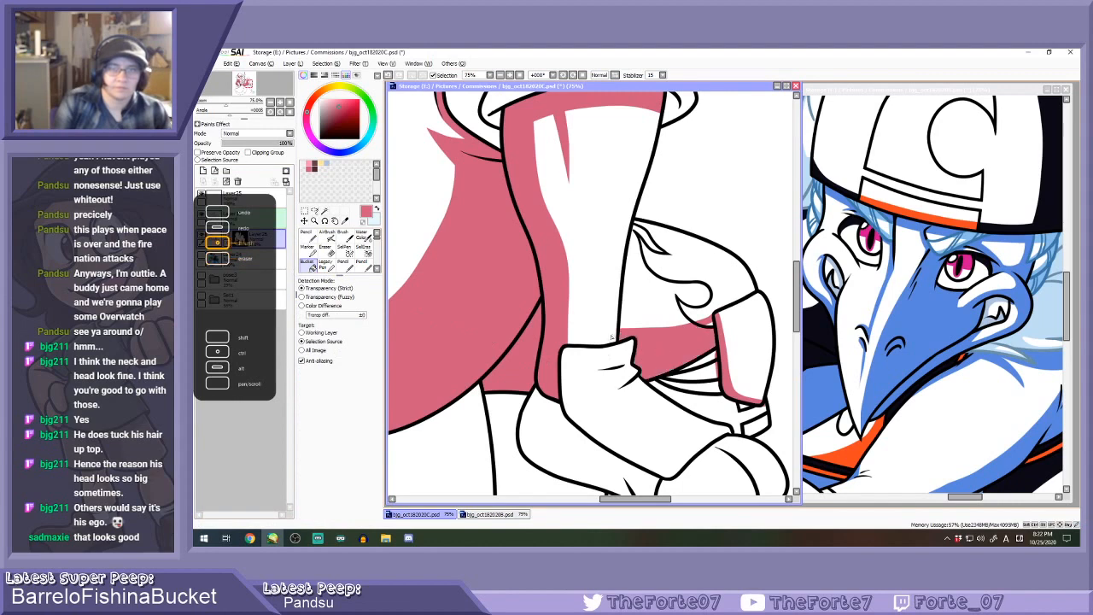
key("e")
key("n")
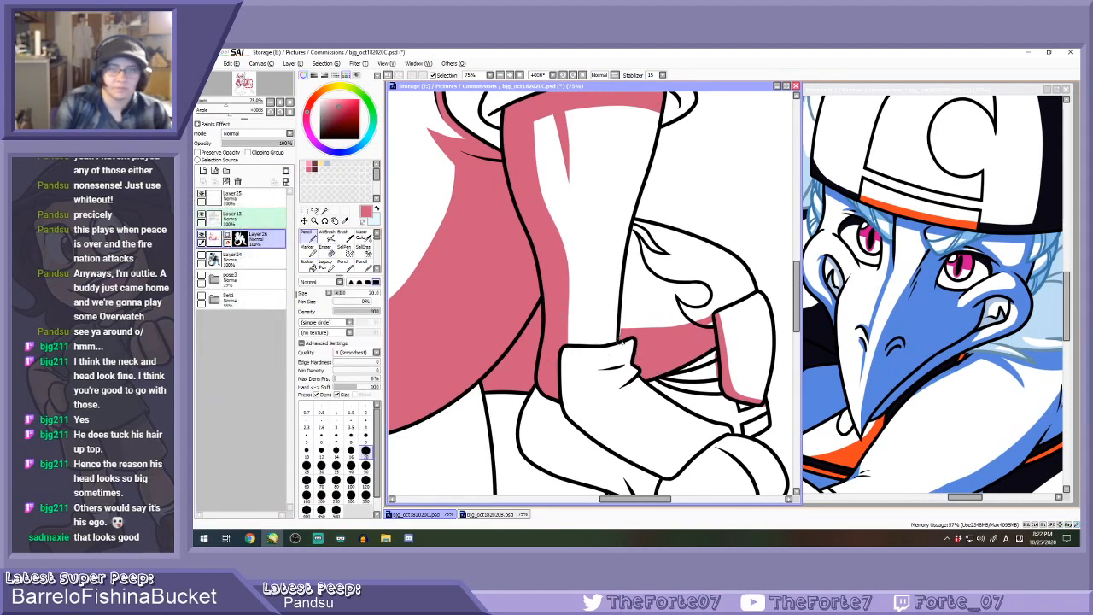
key("e")
key("n")
Outline the far lower leg's rear shadow from shoe to ankle, fill it with pink, and erase the overrun.
scroll(683, 302, "down", 1)
scroll(680, 301, "down", 3)
scroll(670, 380, "up", 4)
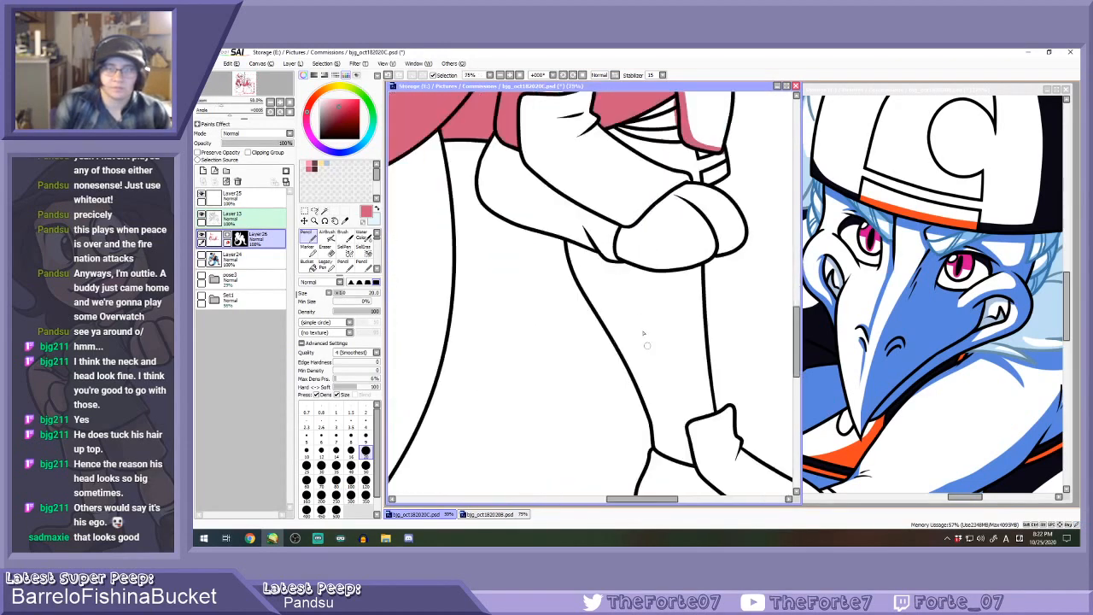
left_click_drag(614, 244, 701, 487)
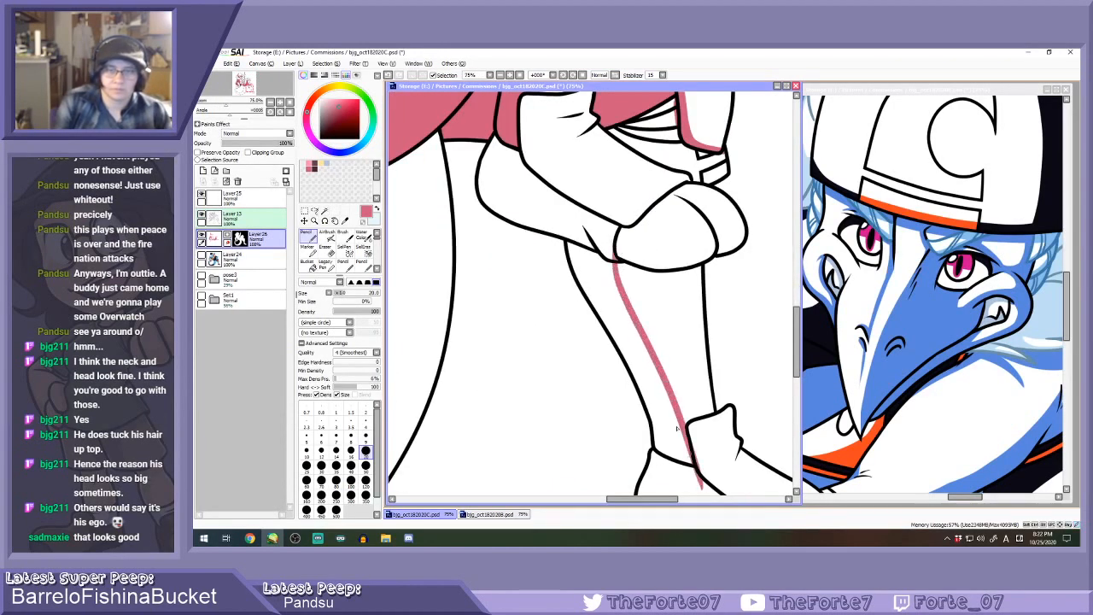
key("g")
left_click(603, 281)
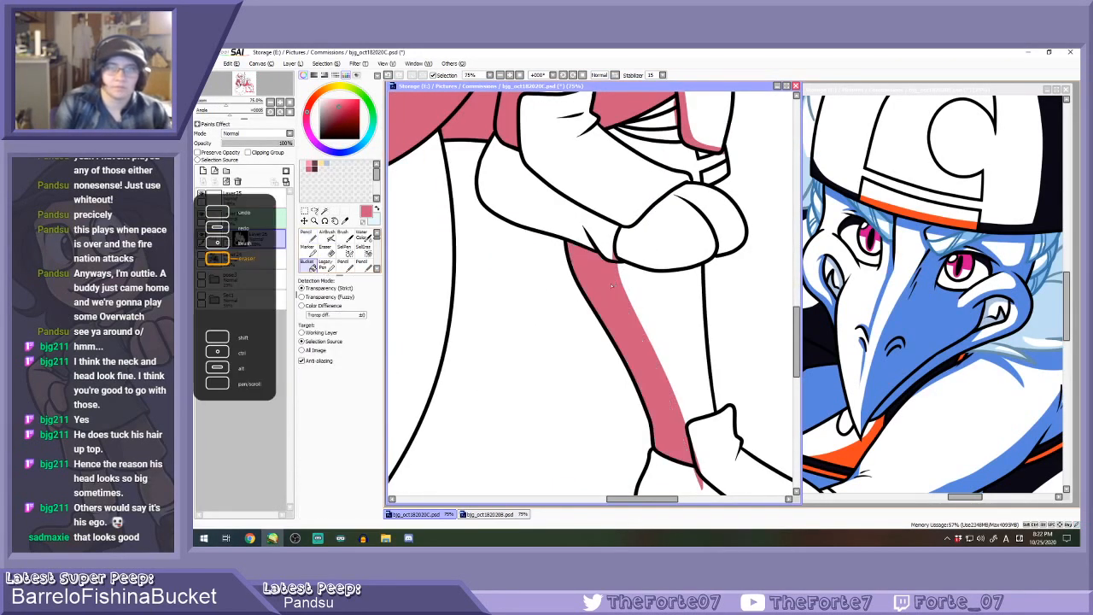
key("e")
left_click_drag(616, 257, 612, 253)
Outline the shadow along the lower edge of the raised shoe's flap with the size 20 Pencil, undoing the stray stroke.
scroll(608, 253, "down", 1)
key("n")
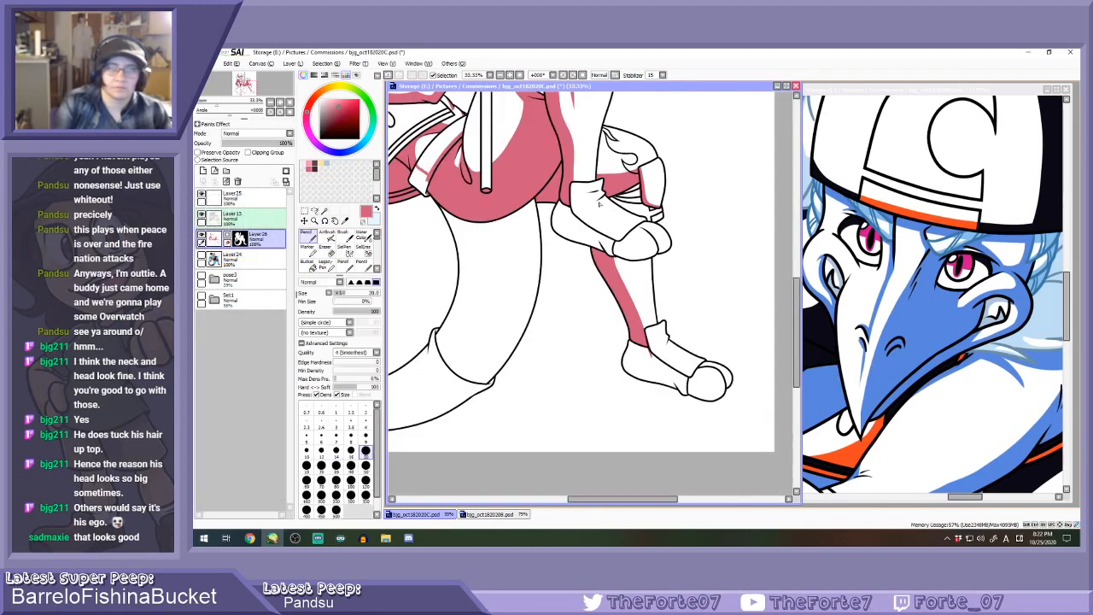
scroll(587, 198, "up", 2)
mouse_move(554, 155)
left_mouse_down()
mouse_move(559, 236)
mouse_move(584, 269)
mouse_move(657, 311)
mouse_move(722, 323)
mouse_move(673, 315)
mouse_move(715, 305)
mouse_move(767, 268)
mouse_move(687, 328)
left_mouse_up()
key("ctrl+z")
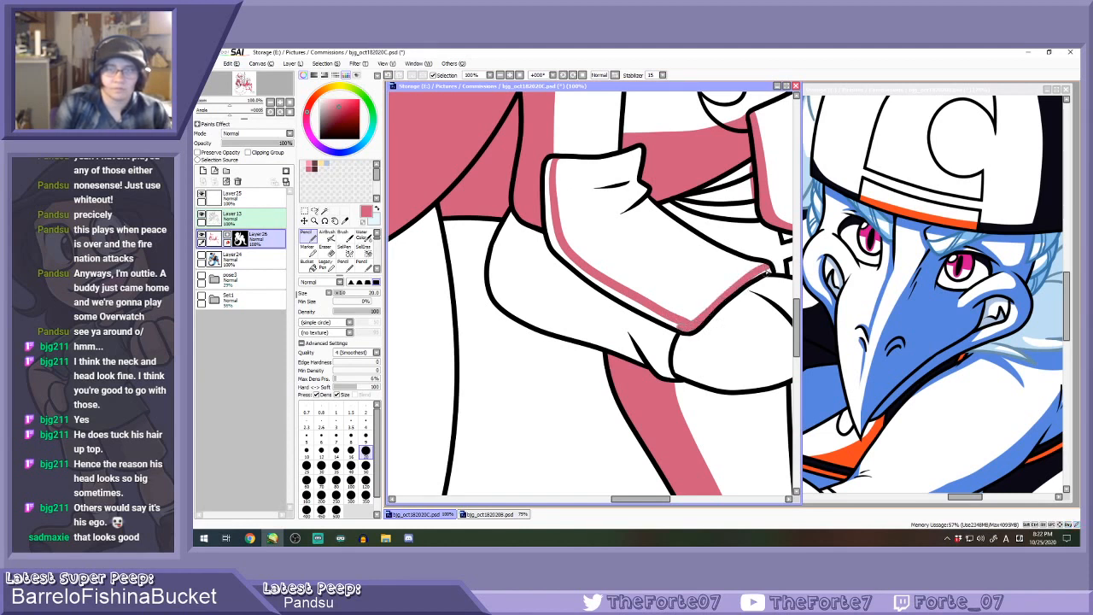
Draw the fold shadows at the ankle of the raised shoe's flap and taper them with the Eraser.
mouse_move(593, 188)
left_mouse_down()
mouse_move(643, 159)
mouse_move(603, 185)
mouse_move(646, 170)
mouse_move(626, 142)
mouse_move(632, 177)
mouse_move(637, 154)
mouse_move(583, 188)
mouse_move(624, 186)
mouse_move(597, 186)
mouse_move(640, 158)
left_mouse_up()
key("e")
key("n")
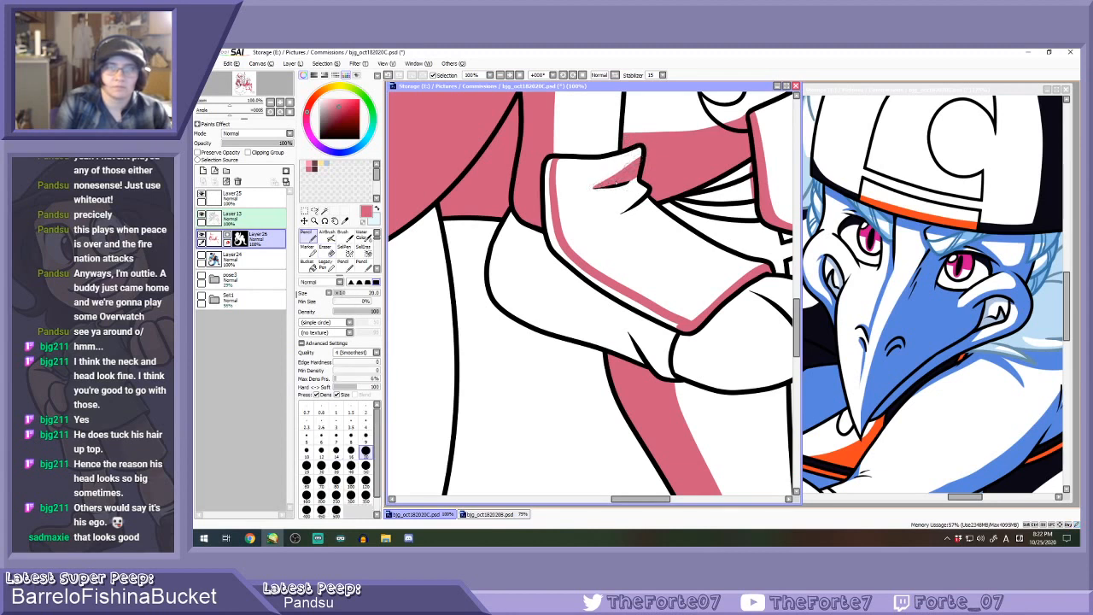
key("e")
left_click_drag(587, 193, 592, 188)
key("n")
key("e")
key("n")
key("e")
mouse_move(639, 153)
left_mouse_down()
mouse_move(591, 189)
mouse_move(647, 201)
mouse_move(606, 215)
left_mouse_up()
key("n")
key("e")
Fill the side of the raised shoe below its flap with pink using the Bucket.
left_click(310, 253)
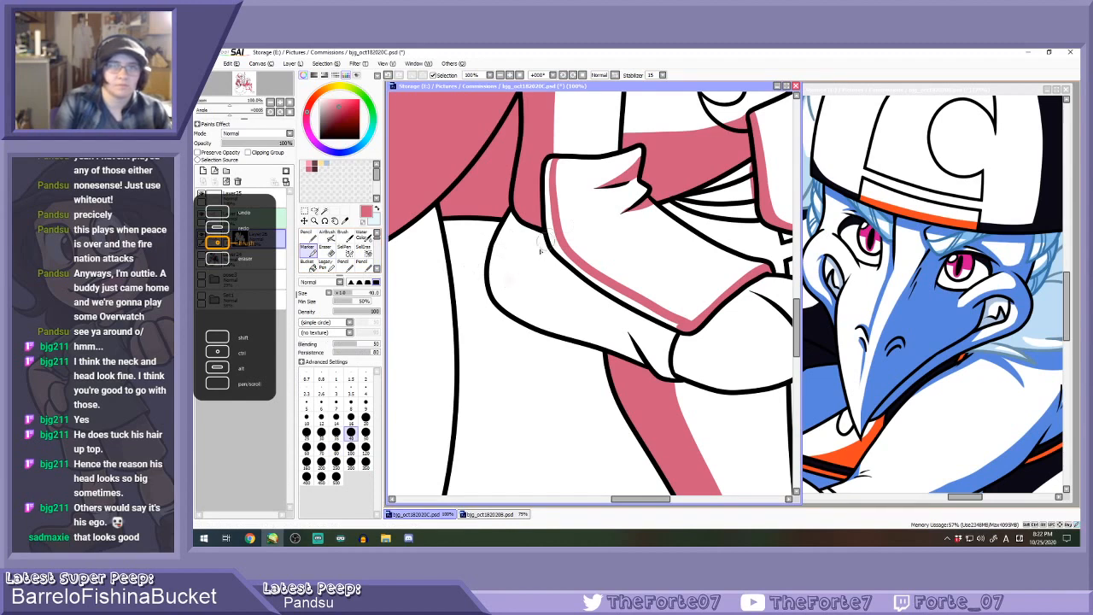
key("g")
left_click(578, 265)
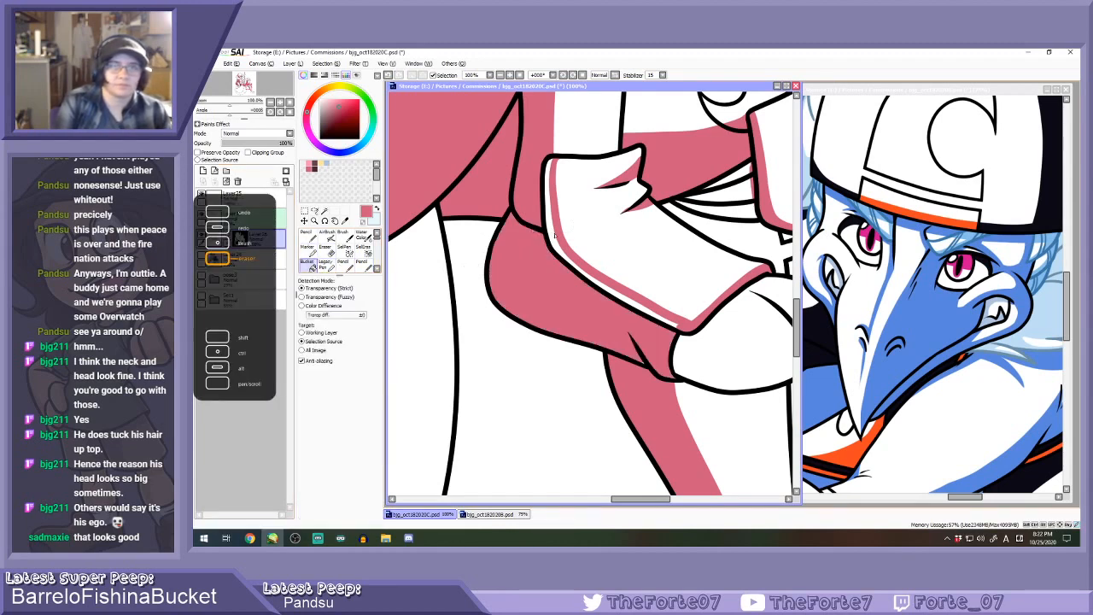
Outline the shadows around both rounded toe sections of the raised shoe with the size 20 Pencil.
key("n")
scroll(579, 266, "down", 2)
scroll(647, 309, "up", 3)
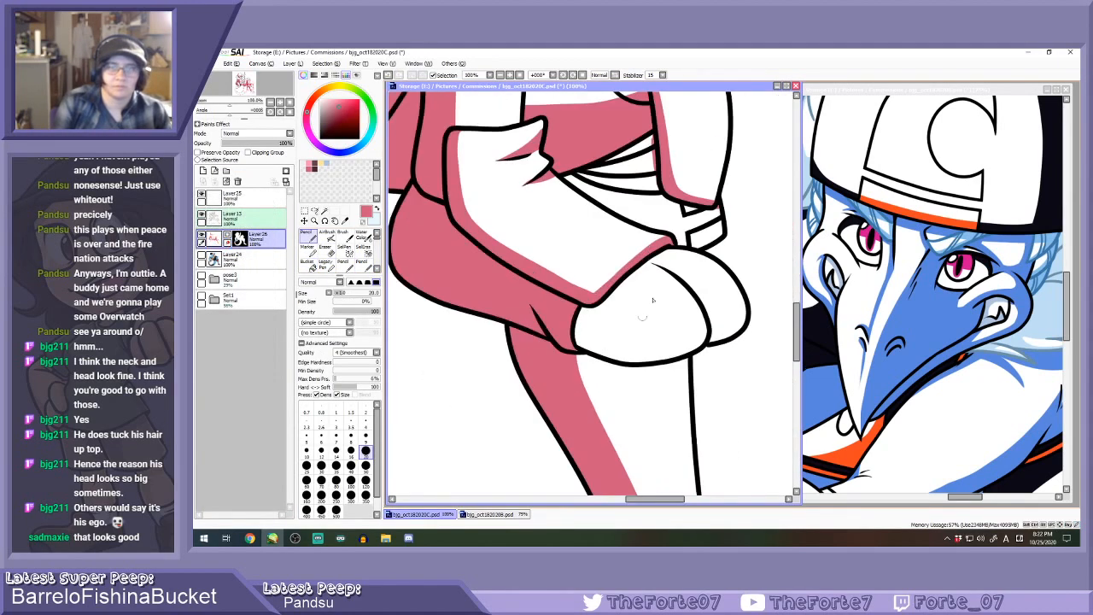
mouse_move(694, 228)
left_mouse_down()
mouse_move(651, 260)
mouse_move(595, 343)
mouse_move(626, 378)
mouse_move(696, 368)
mouse_move(730, 340)
left_mouse_up()
mouse_move(664, 254)
left_mouse_down()
mouse_move(754, 322)
mouse_move(789, 328)
left_mouse_up()
left_click_drag(713, 292, 739, 360)
Fill the outlined shadows on the raised shoe's toe sections with pink.
key("b")
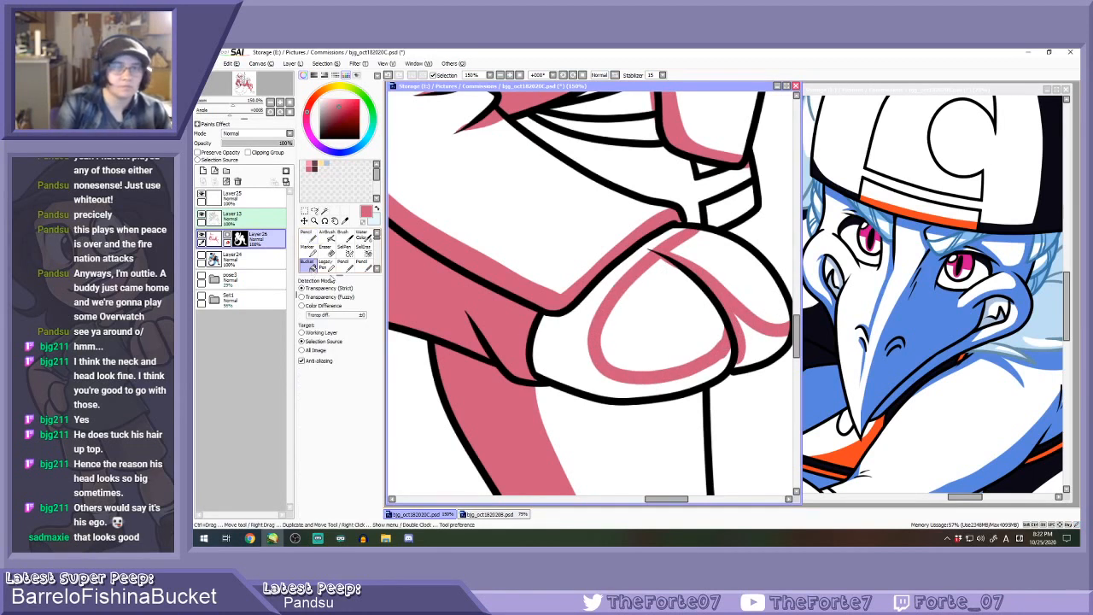
left_click(564, 352)
key("e")
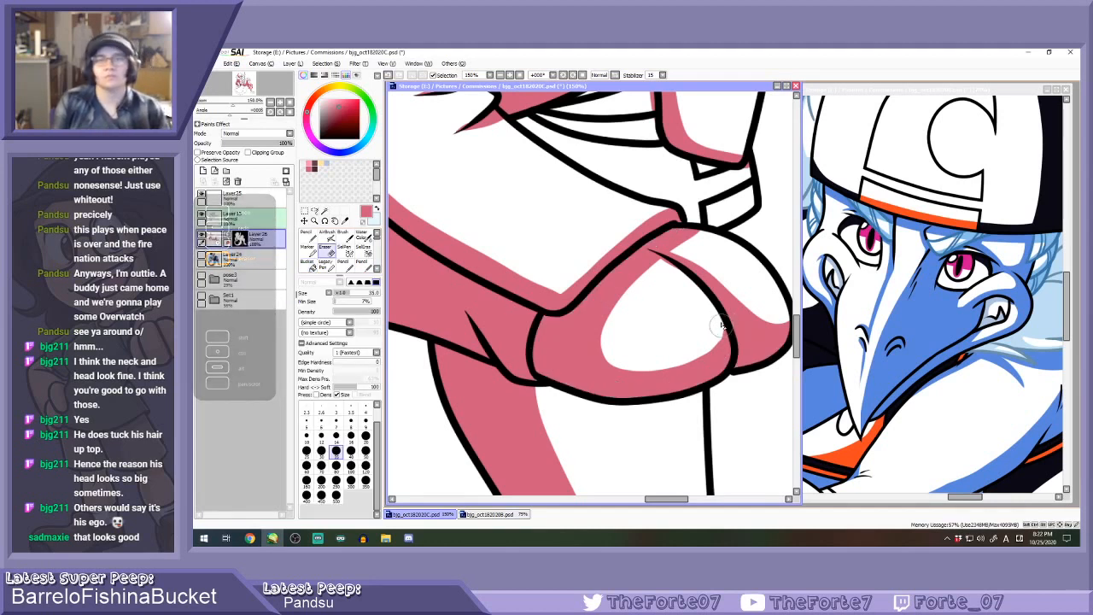
key("n")
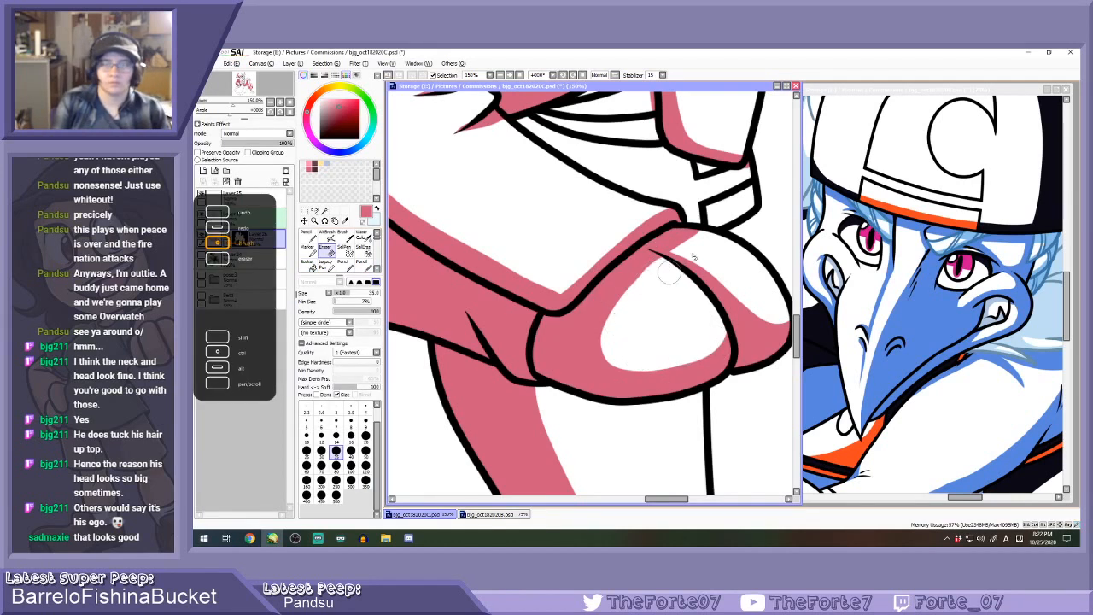
Shade the narrow bands between the raised shoe and the far knee in pink with the size 20 Pencil.
scroll(679, 224, "down", 2)
mouse_move(651, 142)
left_mouse_down()
mouse_move(656, 194)
mouse_move(682, 217)
mouse_move(720, 205)
left_mouse_up()
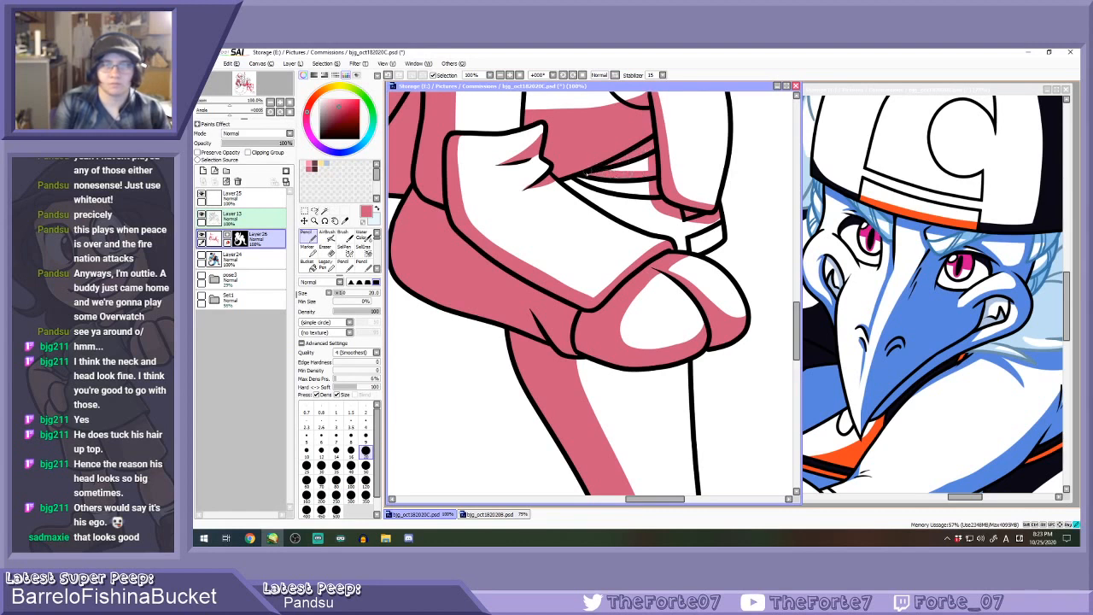
left_click_drag(586, 177, 648, 197)
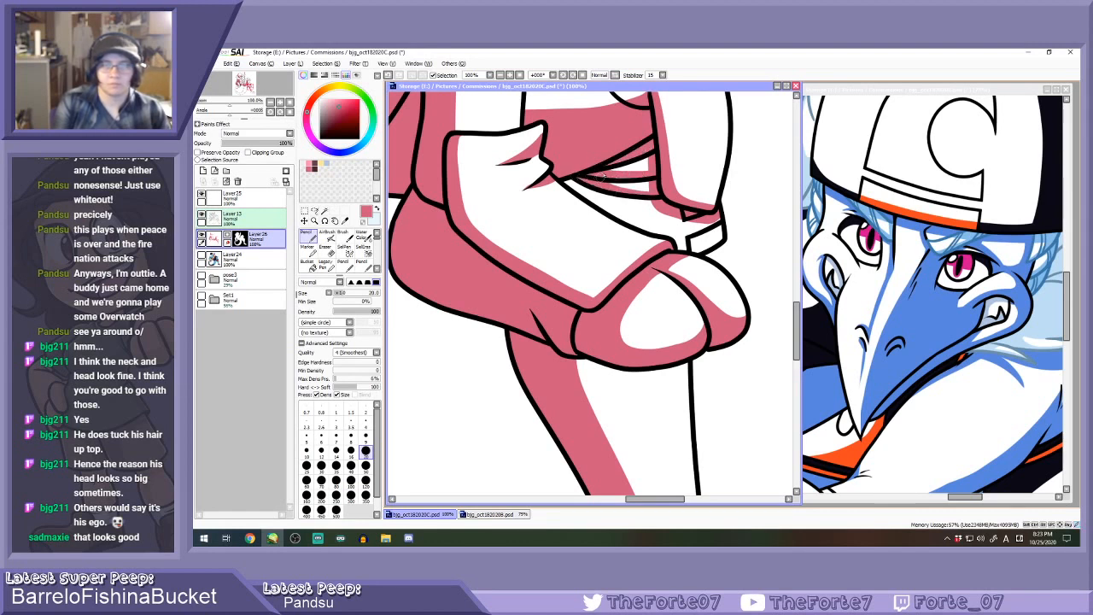
mouse_move(659, 204)
left_mouse_down()
mouse_move(601, 211)
mouse_move(568, 183)
mouse_move(612, 204)
left_mouse_up()
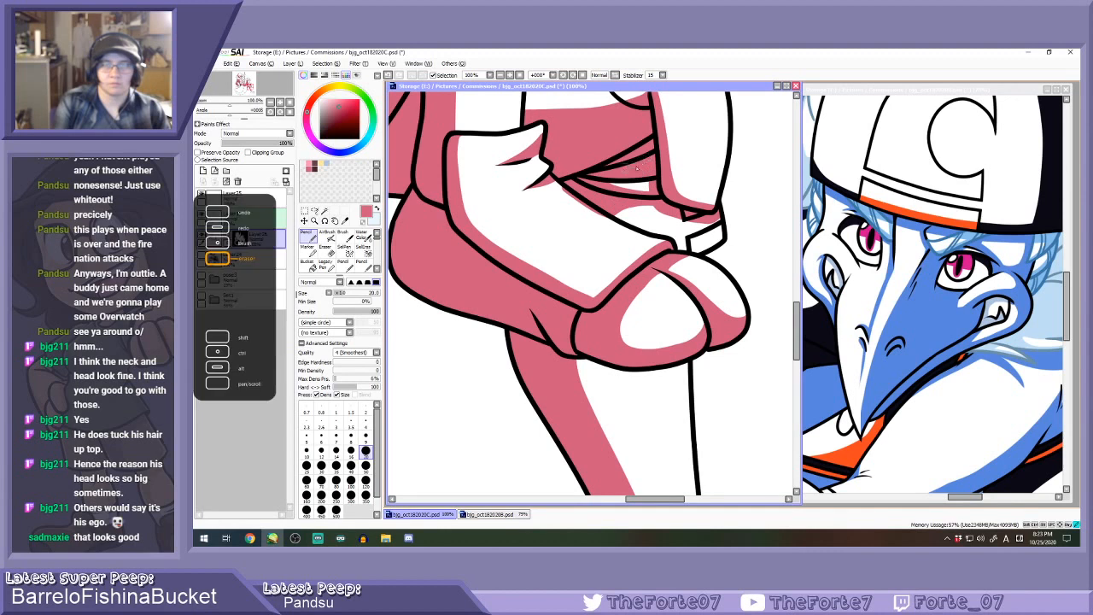
key("e")
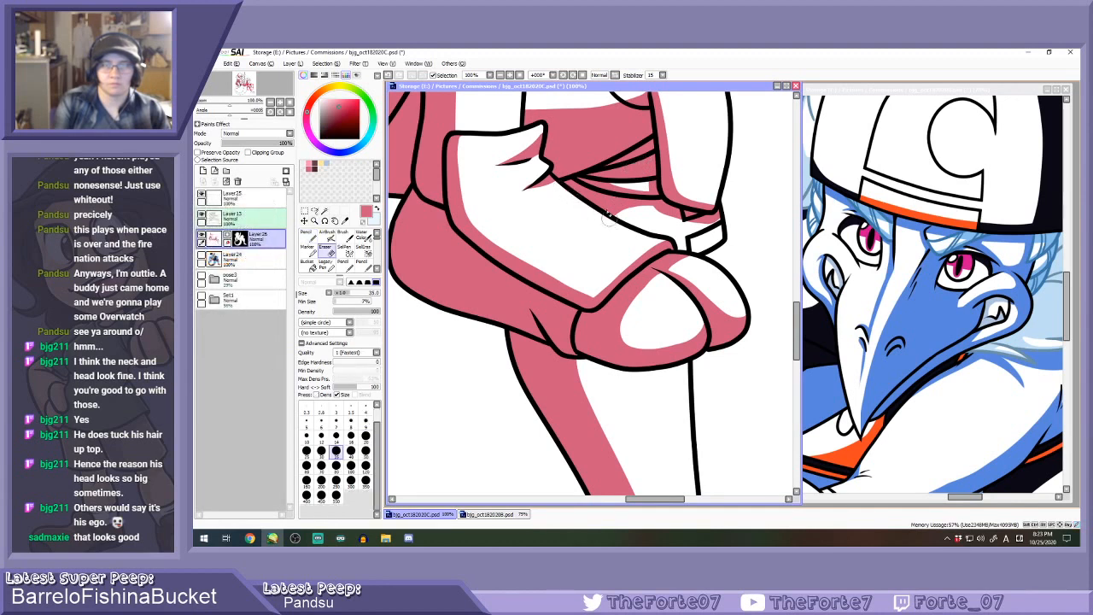
key("n")
left_click_drag(658, 207, 598, 207)
scroll(662, 209, "down", 5)
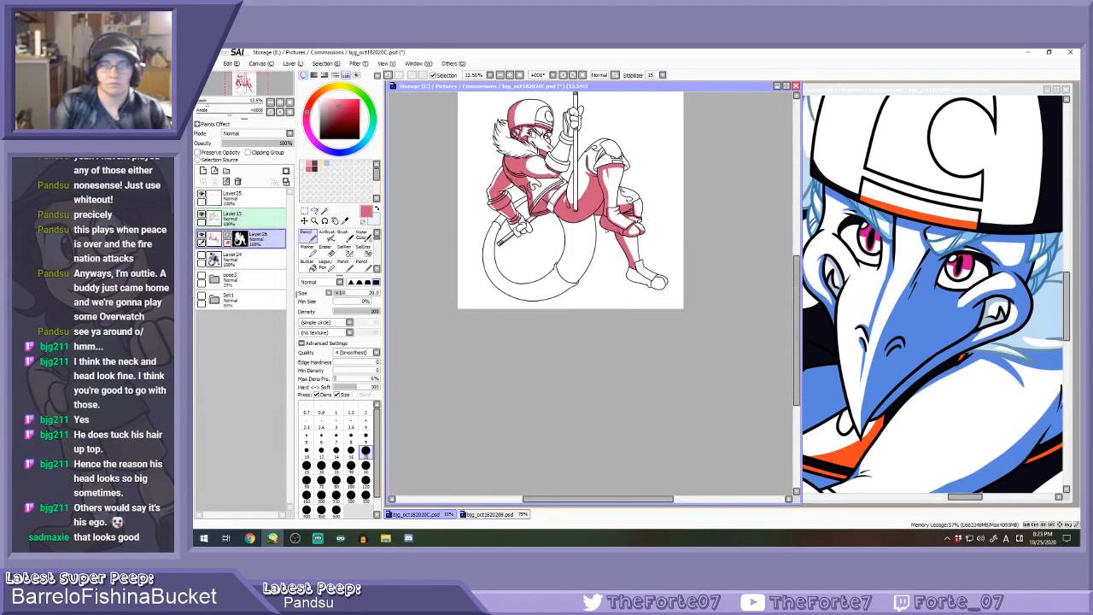
Draw the fold and lower-edge shadows on the planted shoe's flap with the size 20 Pencil and clean them with the Eraser.
scroll(613, 289, "up", 5)
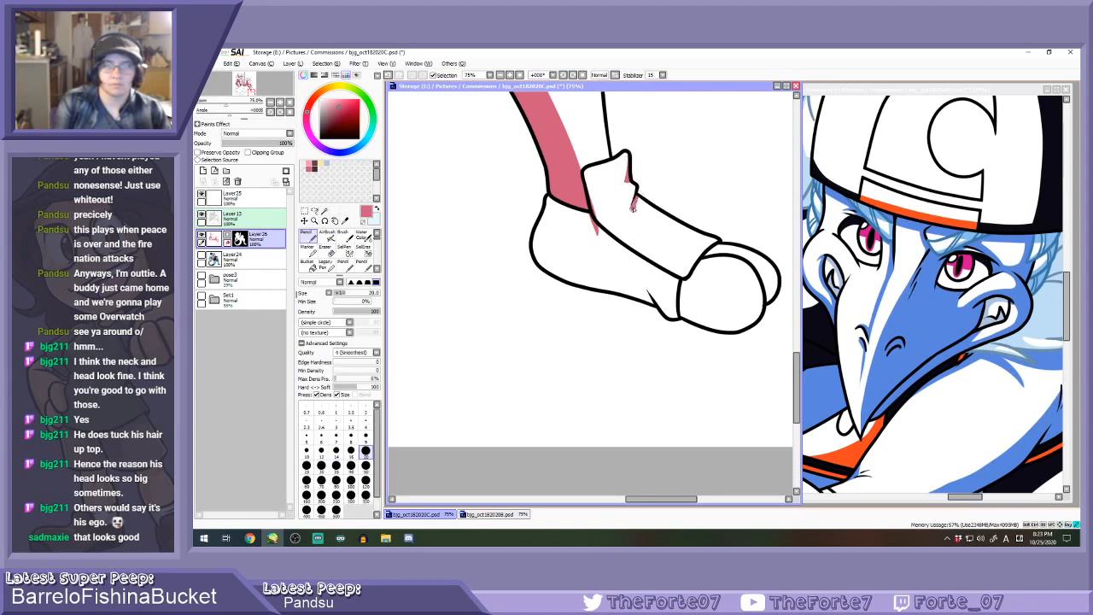
key("e")
left_click_drag(634, 214, 657, 205)
key("n")
mouse_move(594, 169)
left_mouse_down()
mouse_move(608, 229)
mouse_move(703, 285)
mouse_move(668, 269)
mouse_move(696, 263)
mouse_move(721, 235)
left_mouse_up()
key("e")
left_click_drag(601, 164, 610, 217)
key("n")
Outline the shadows around the planted shoe's toe sections with the size 20 Pencil, replacing the rejected stroke.
mouse_move(727, 244)
left_mouse_down()
mouse_move(698, 279)
mouse_move(691, 319)
left_mouse_up()
key("ctrl+z")
mouse_move(726, 242)
left_mouse_down()
mouse_move(690, 285)
mouse_move(685, 317)
left_mouse_up()
mouse_move(706, 269)
left_mouse_down()
mouse_move(718, 317)
mouse_move(755, 315)
mouse_move(770, 289)
left_mouse_up()
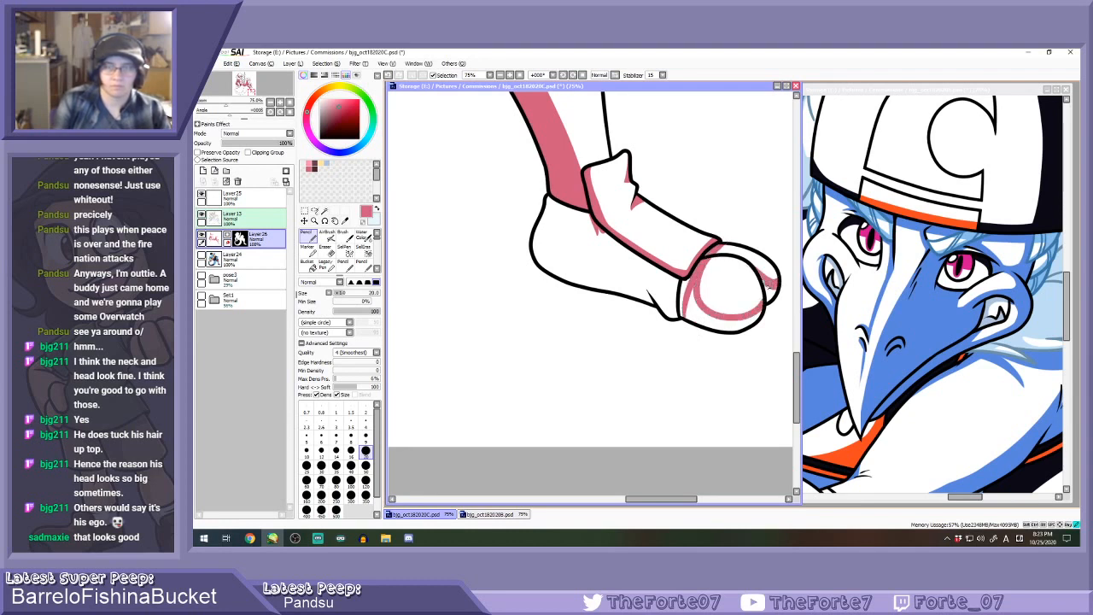
Fill the planted shoe's side and its outlined toe shadow with pink.
key("b")
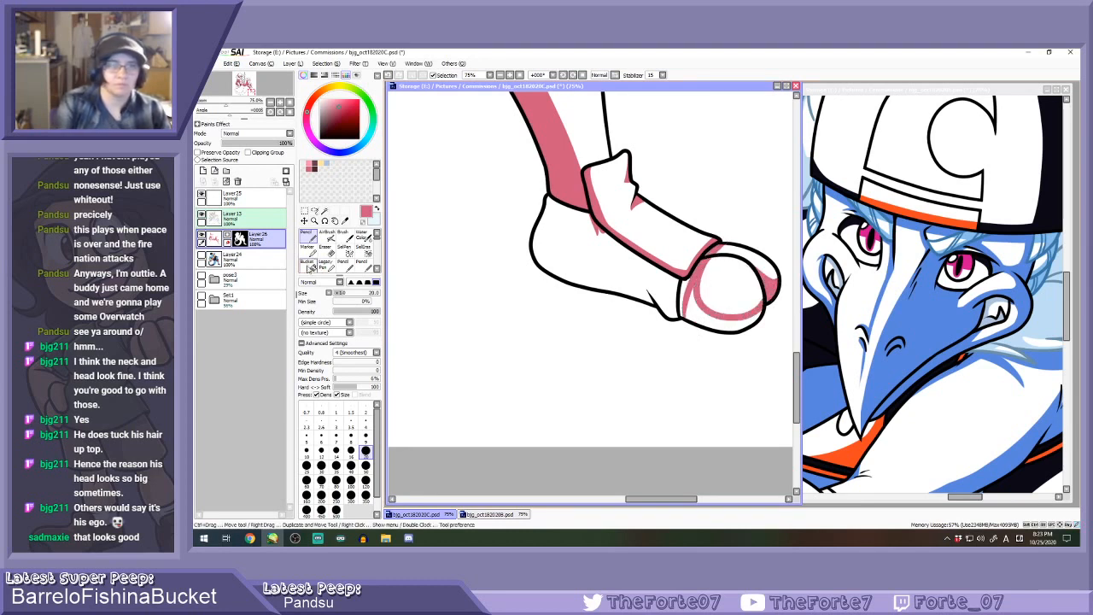
left_click(633, 273)
left_click(703, 314)
left_click(686, 294)
scroll(687, 293, "down", 7)
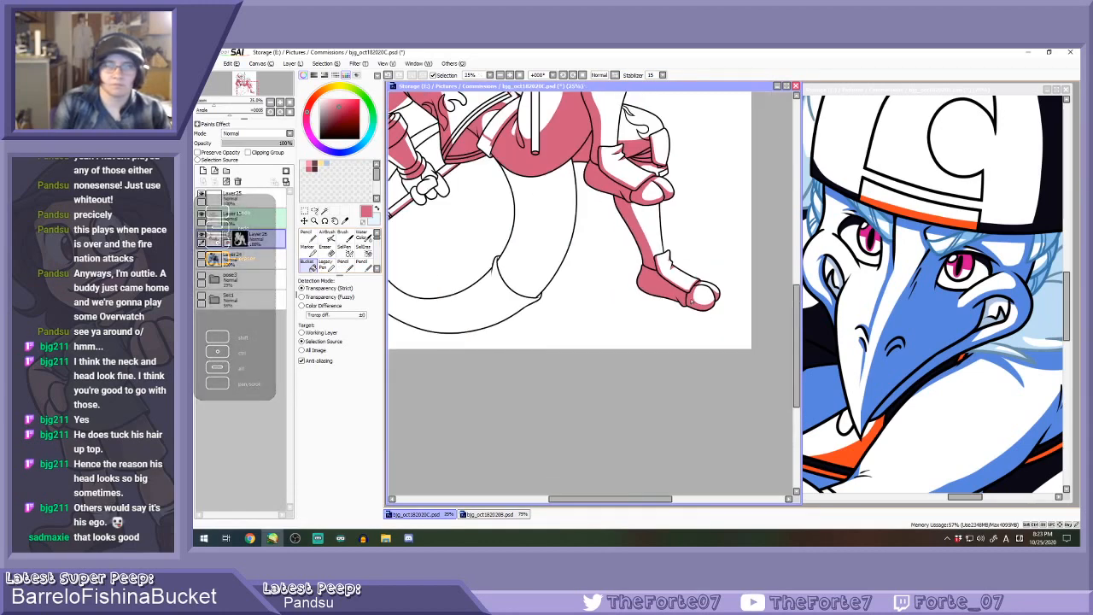
Outline the shadow edge along the whole curve of the tail with the size 40 Pencil, replacing the rejected stroke.
key("n")
scroll(641, 291, "up", 2)
left_click(350, 464)
scroll(622, 240, "up", 2)
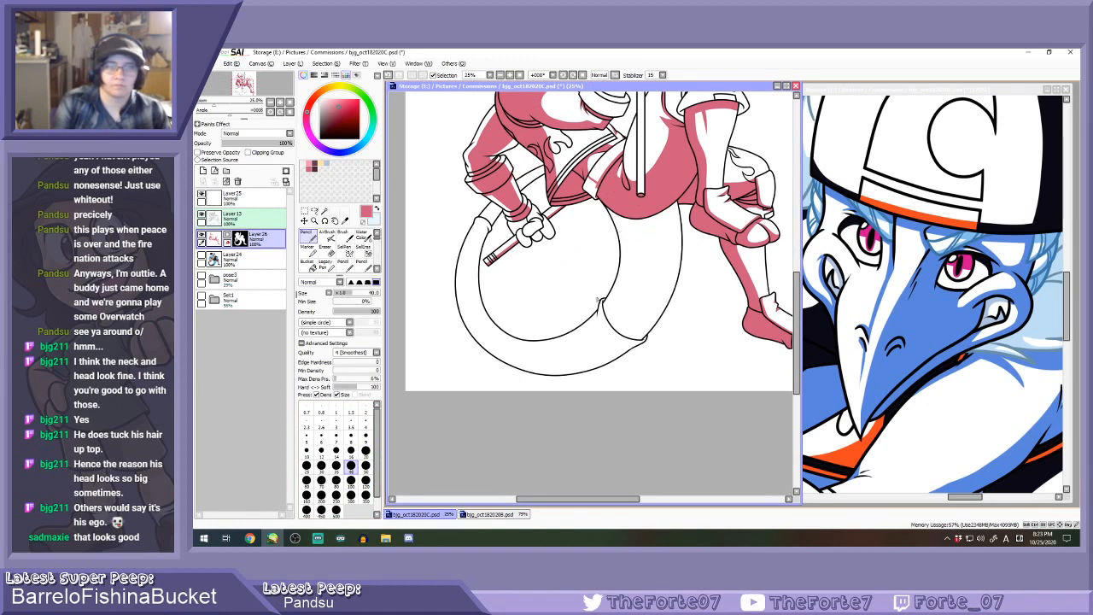
mouse_move(619, 246)
left_mouse_down()
mouse_move(617, 338)
mouse_move(521, 360)
left_mouse_up()
key("ctrl+z")
mouse_move(463, 253)
left_mouse_down()
mouse_move(473, 318)
mouse_move(519, 353)
mouse_move(566, 356)
mouse_move(622, 330)
mouse_move(643, 288)
mouse_move(617, 229)
left_mouse_up()
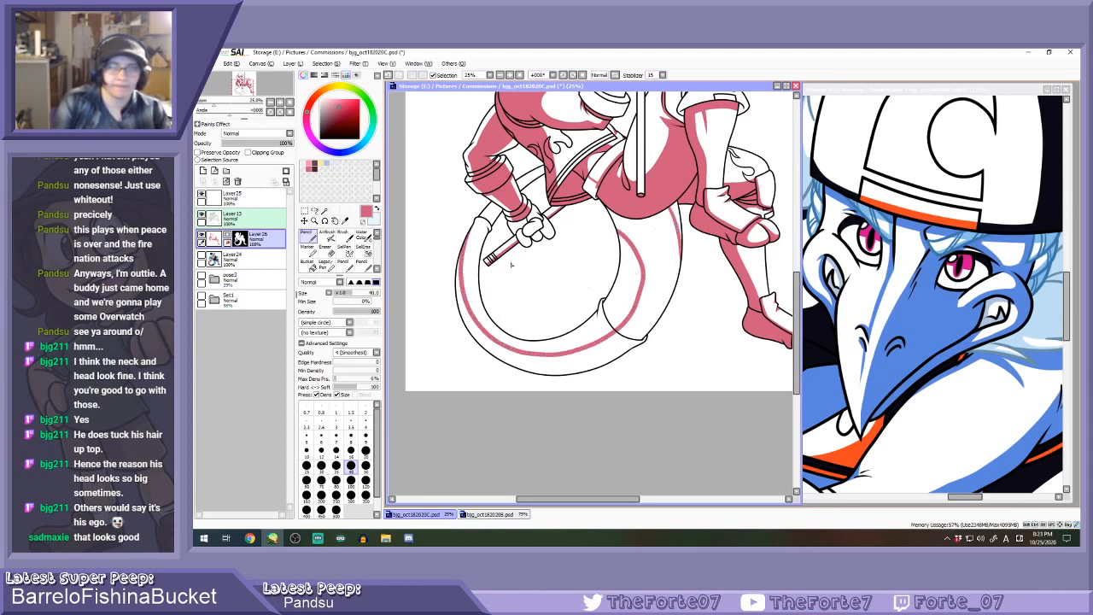
Fill the outer side of the tail with pink on both sides of its fold.
left_click(313, 268)
left_click(654, 293)
left_click(612, 354)
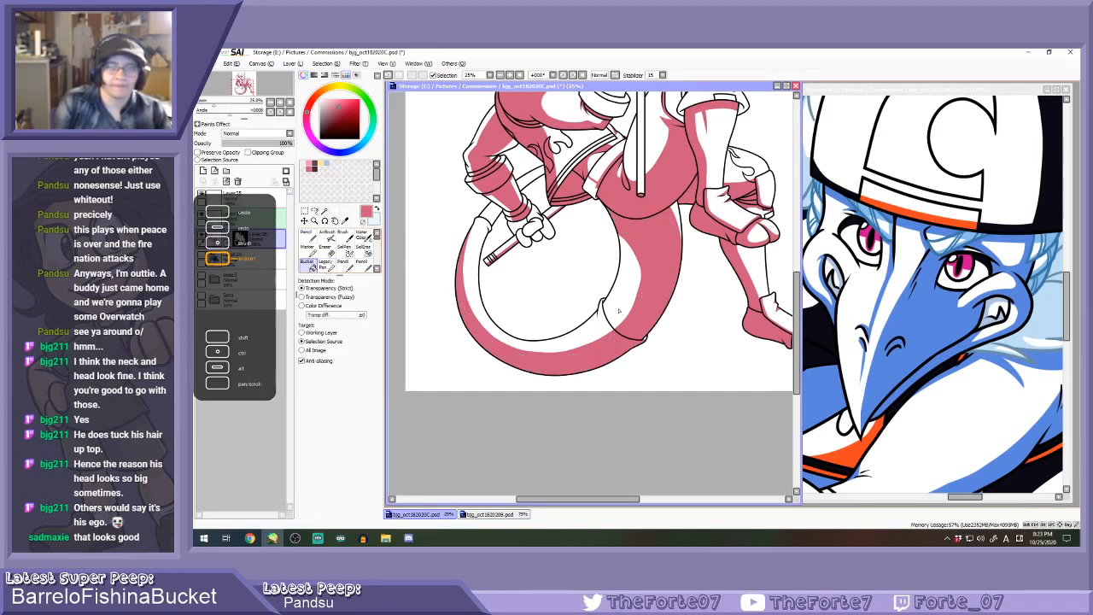
key("b")
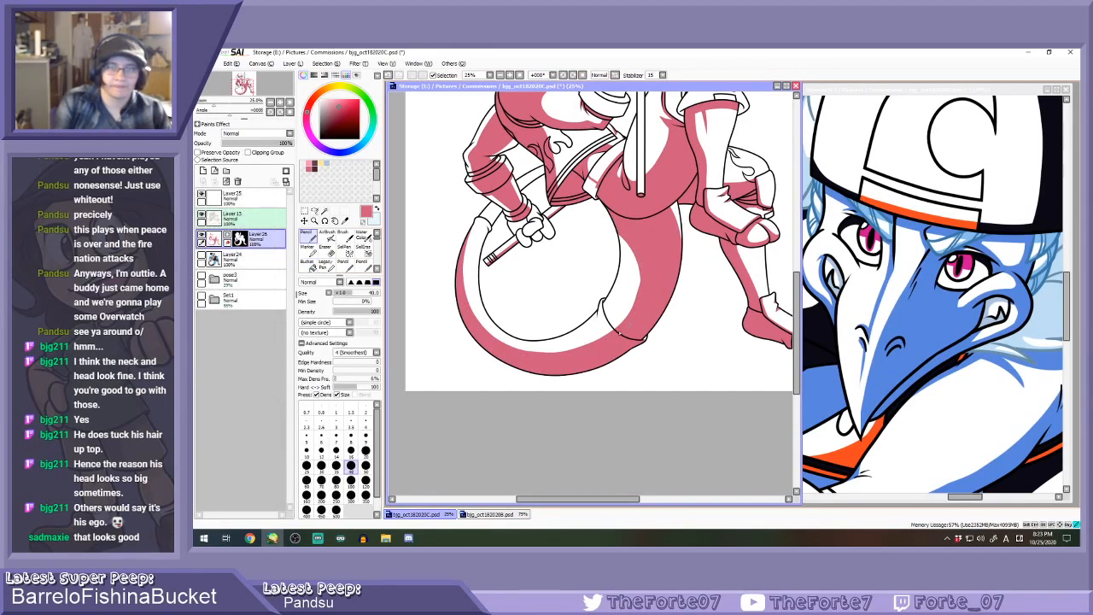
Shade the tail's inner edge and its sections behind the lowered arm, including the cuff corner, with the size 40 Pencil.
scroll(497, 222, "up", 1)
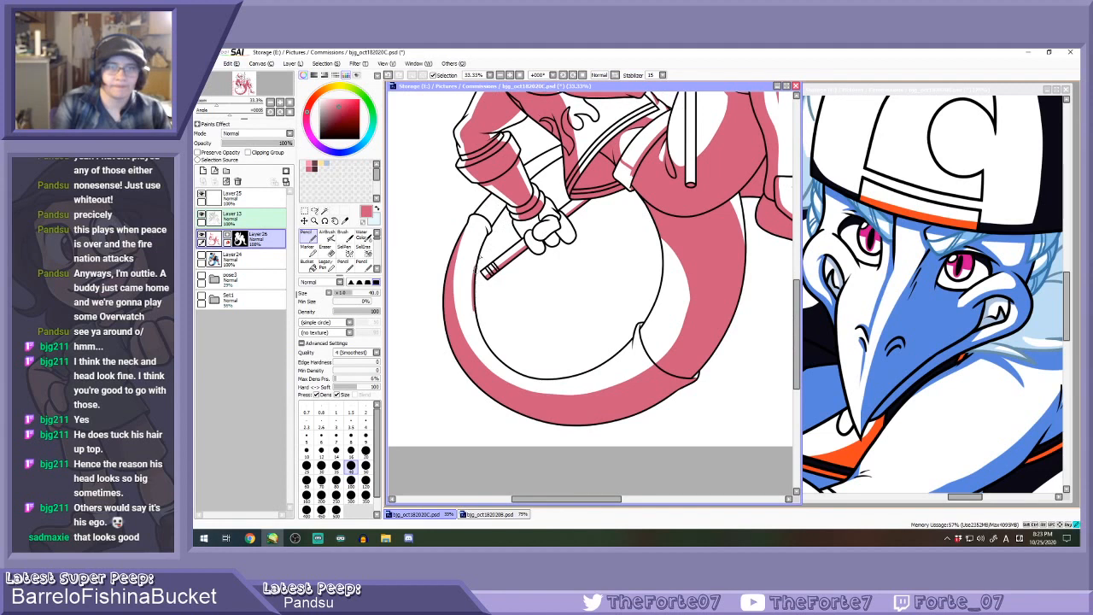
scroll(502, 212, "up", 1)
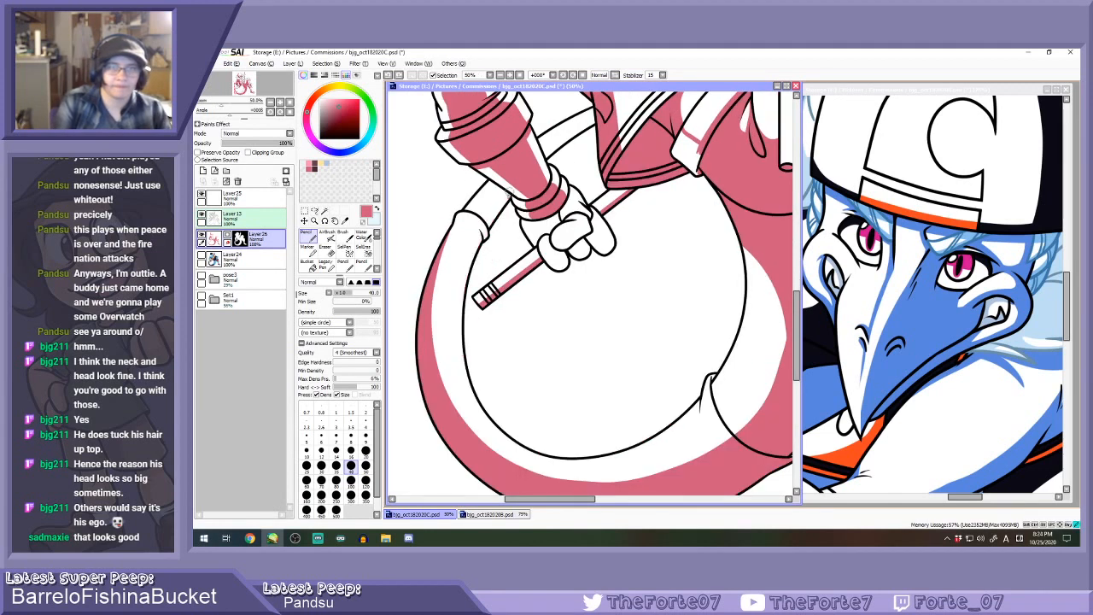
mouse_move(511, 199)
left_mouse_down()
mouse_move(484, 223)
mouse_move(461, 339)
left_mouse_up()
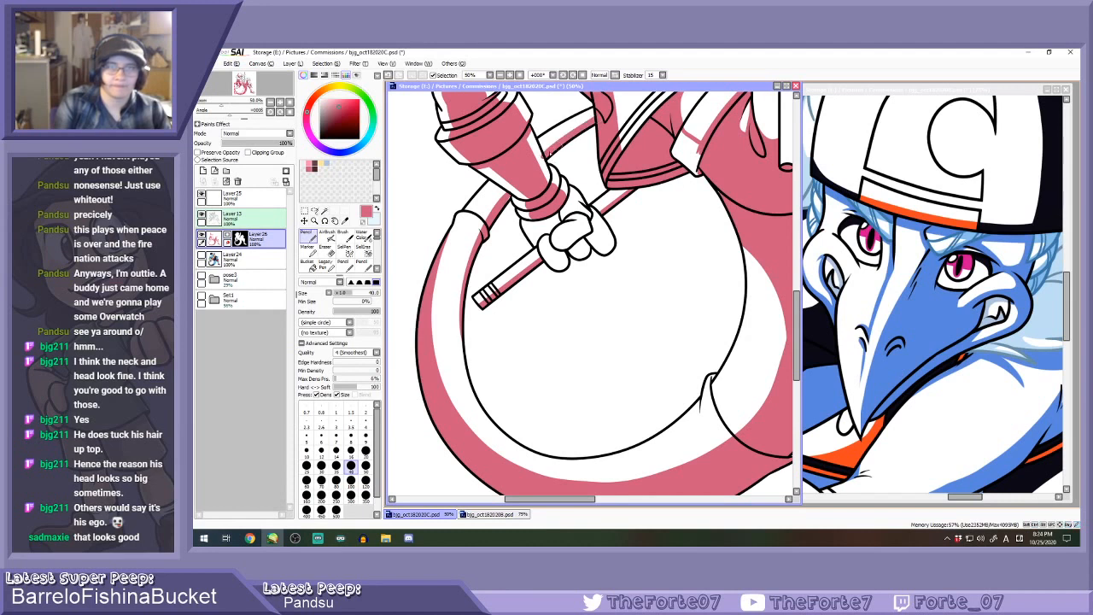
scroll(553, 147, "up", 1)
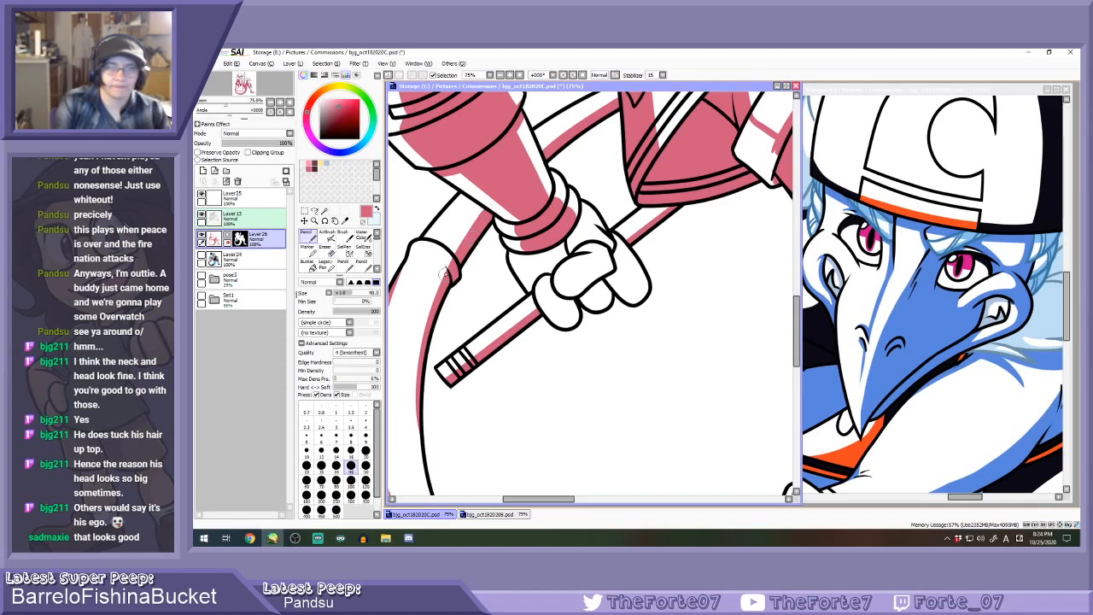
left_click_drag(445, 276, 445, 263)
key("e")
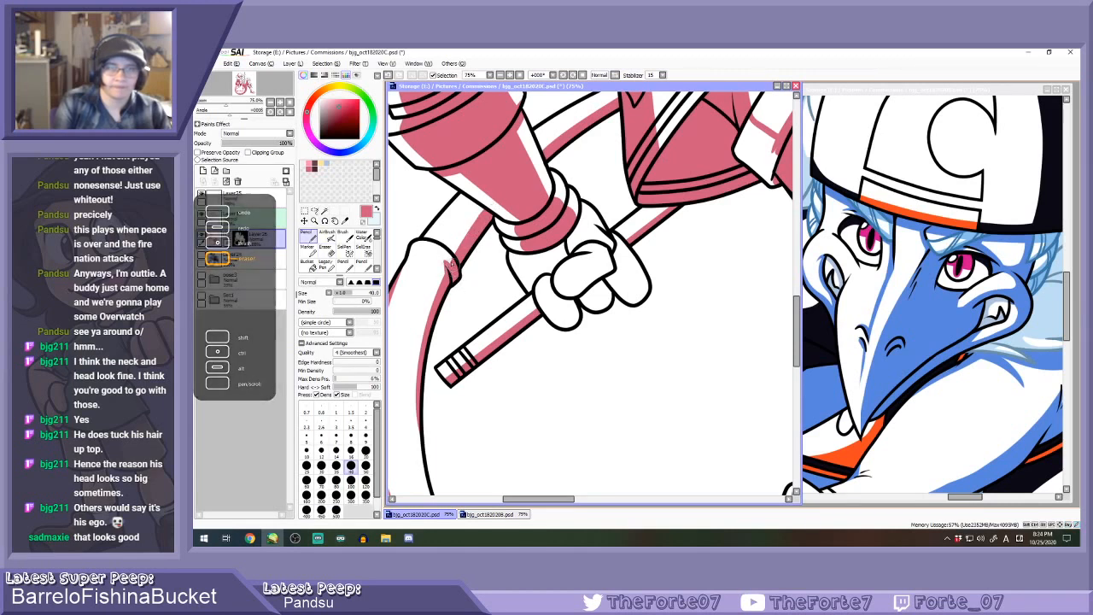
key("n")
scroll(456, 278, "down", 4)
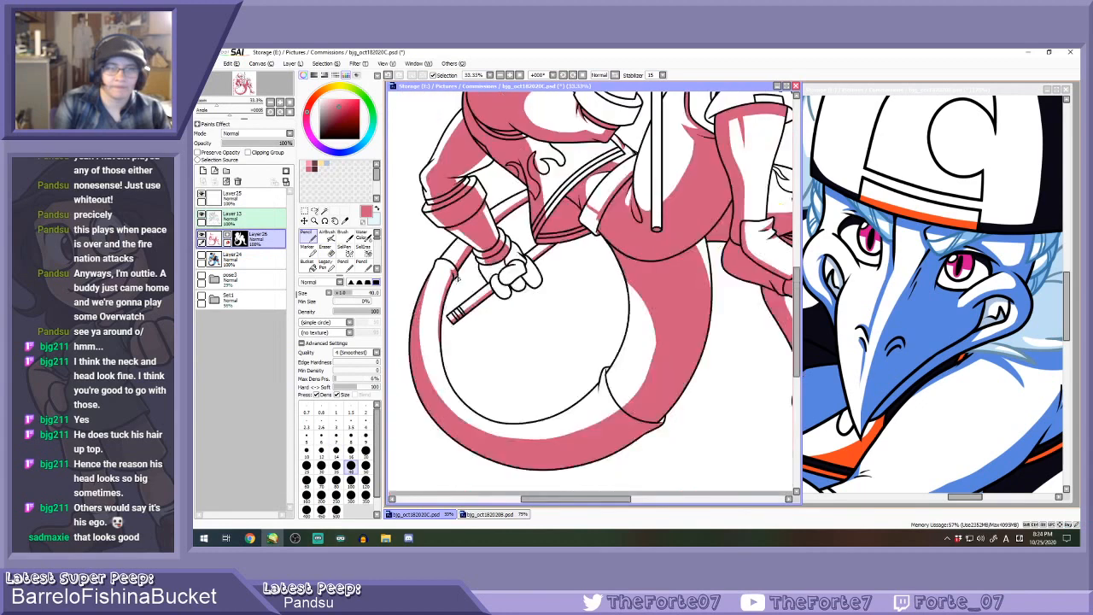
Trim the inner boundary of the tail's long shadow with the Eraser.
scroll(443, 370, "up", 1)
scroll(432, 324, "up", 2)
key("e")
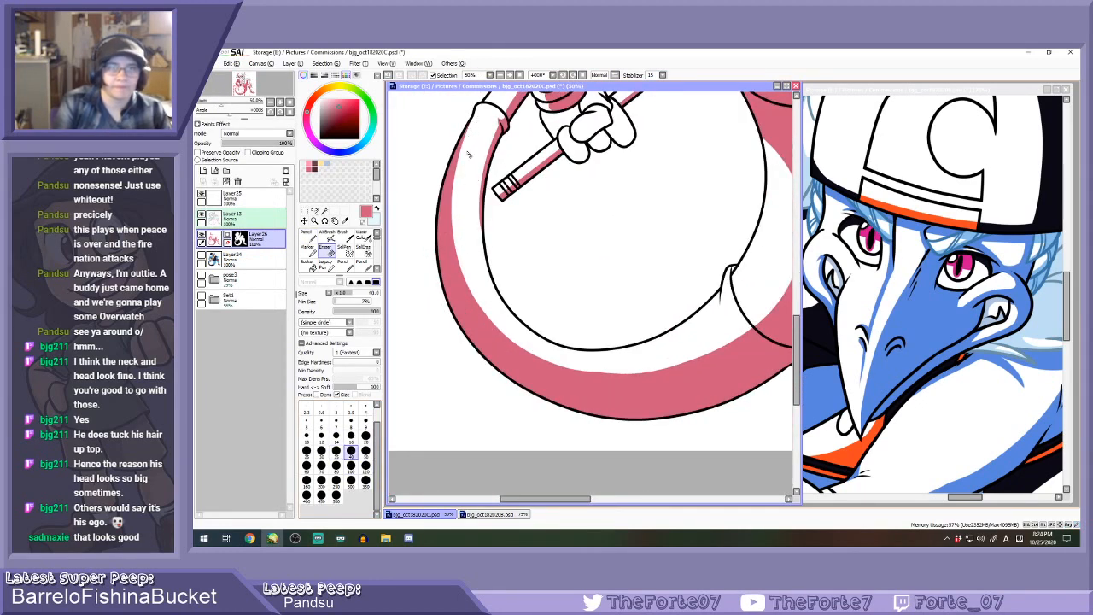
mouse_move(473, 124)
left_mouse_down()
mouse_move(455, 166)
mouse_move(456, 244)
mouse_move(477, 296)
mouse_move(537, 354)
left_mouse_up()
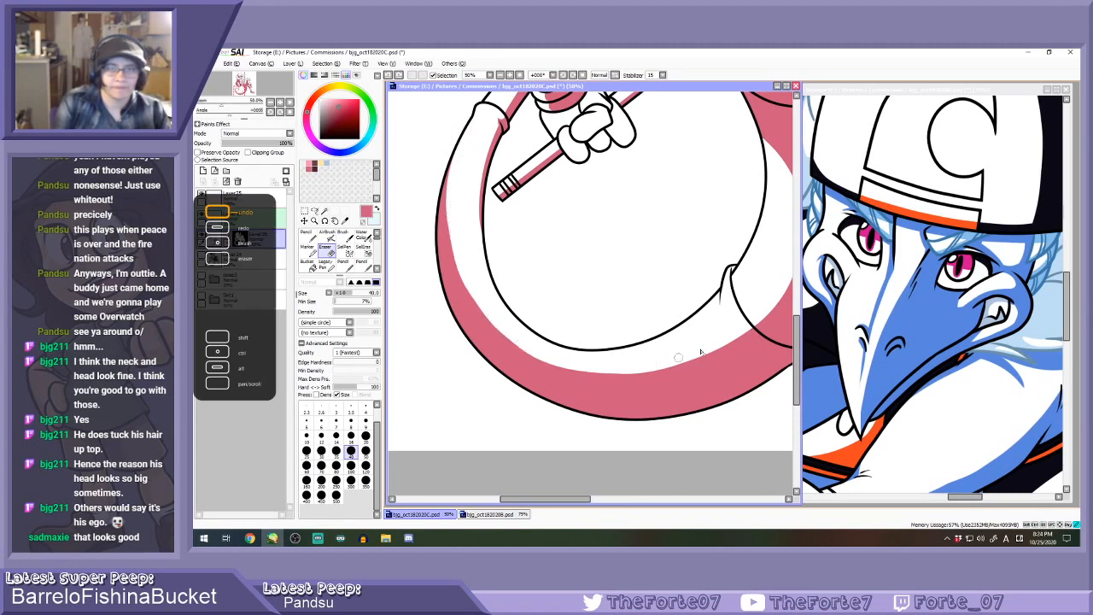
Add small shadows at the tip of the tail's fold and beside its crease with the size 20 Pencil.
key("n")
scroll(730, 272, "up", 1)
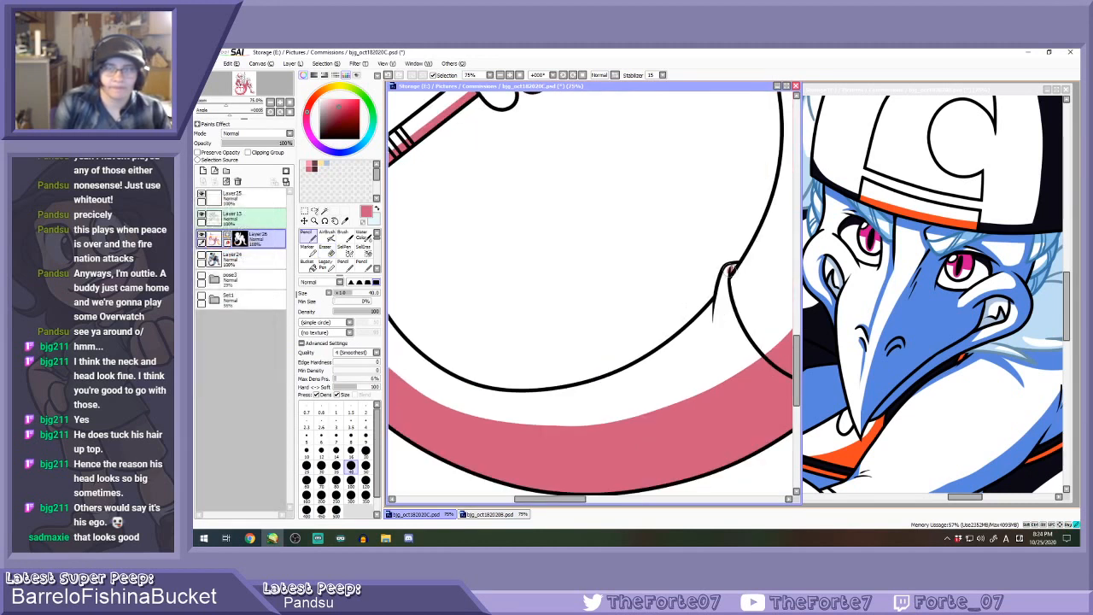
left_click(366, 450)
scroll(756, 267, "up", 1)
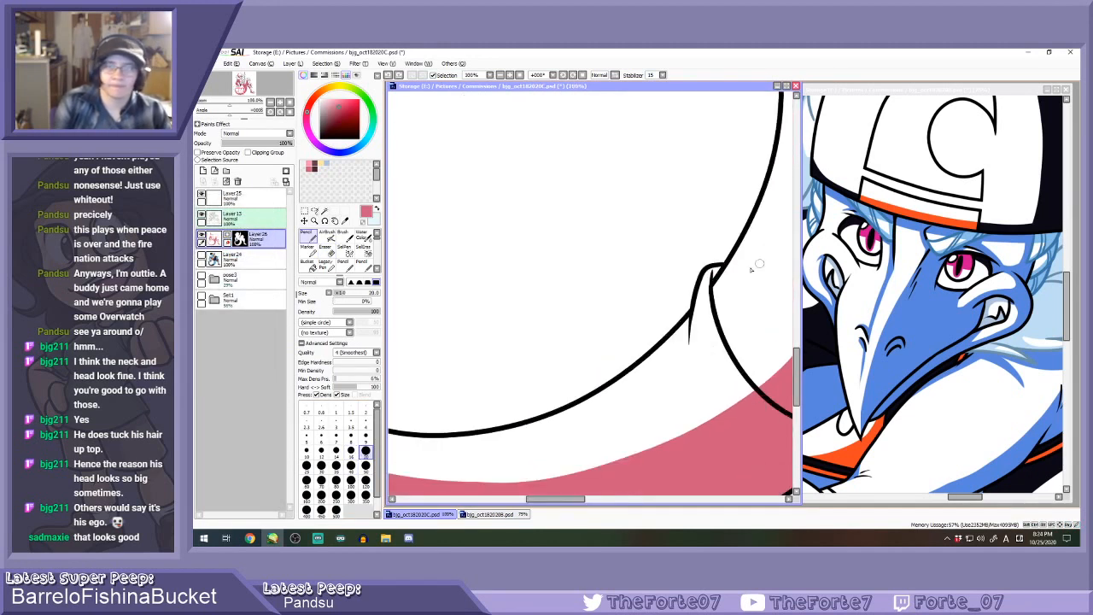
left_click_drag(718, 269, 715, 276)
mouse_move(688, 318)
left_mouse_down()
mouse_move(687, 351)
mouse_move(682, 326)
left_mouse_up()
key("e")
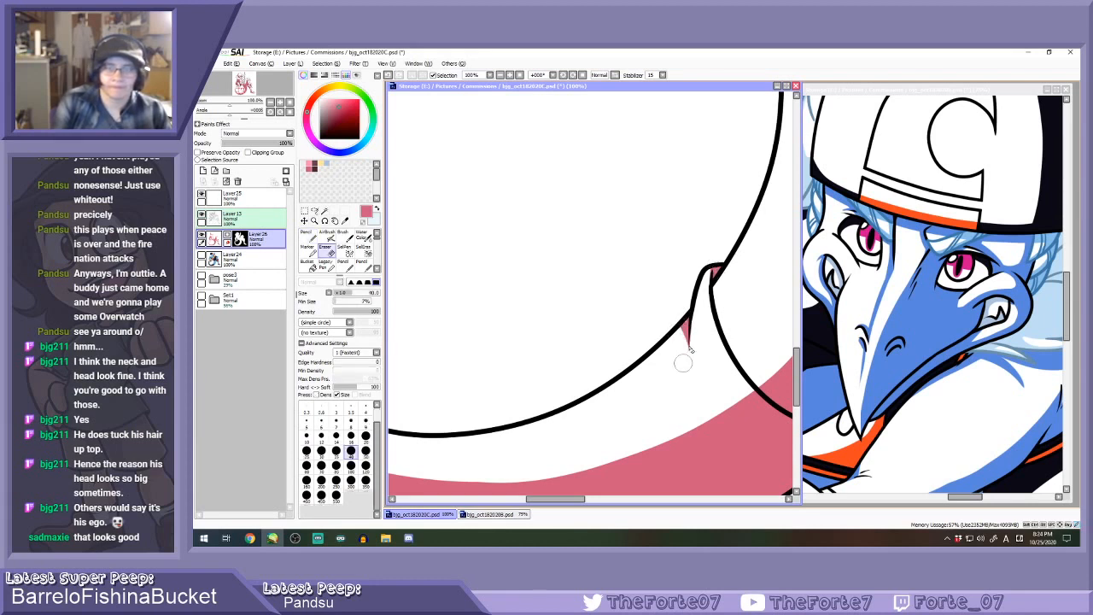
key("n")
Fill the remaining white gap on the band at the hip with pink.
scroll(684, 313, "down", 4)
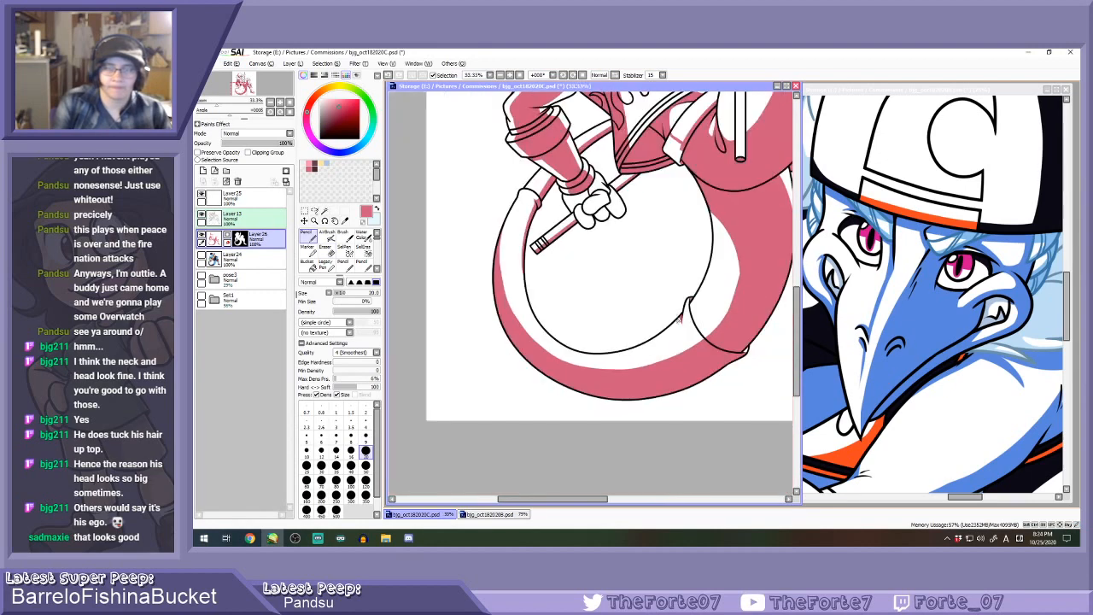
scroll(737, 371, "up", 2)
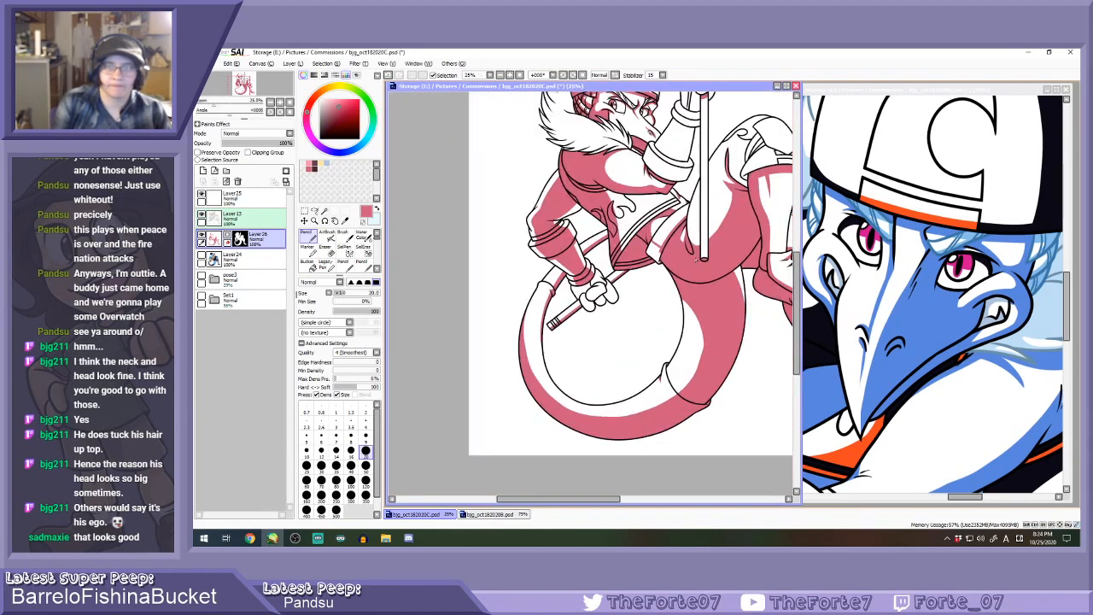
left_click(308, 265)
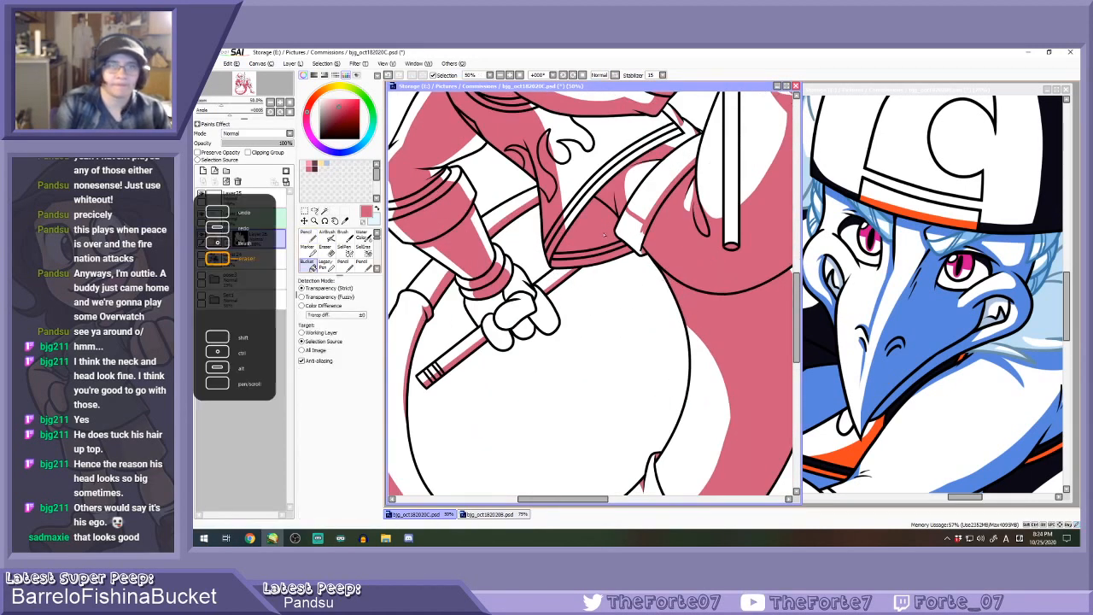
left_click(641, 229)
Outline the shadows on the lowered hand's back, thumb and fingers with the size 16 Pencil, redoing the outer finger's stroke.
key("n")
left_click(336, 468)
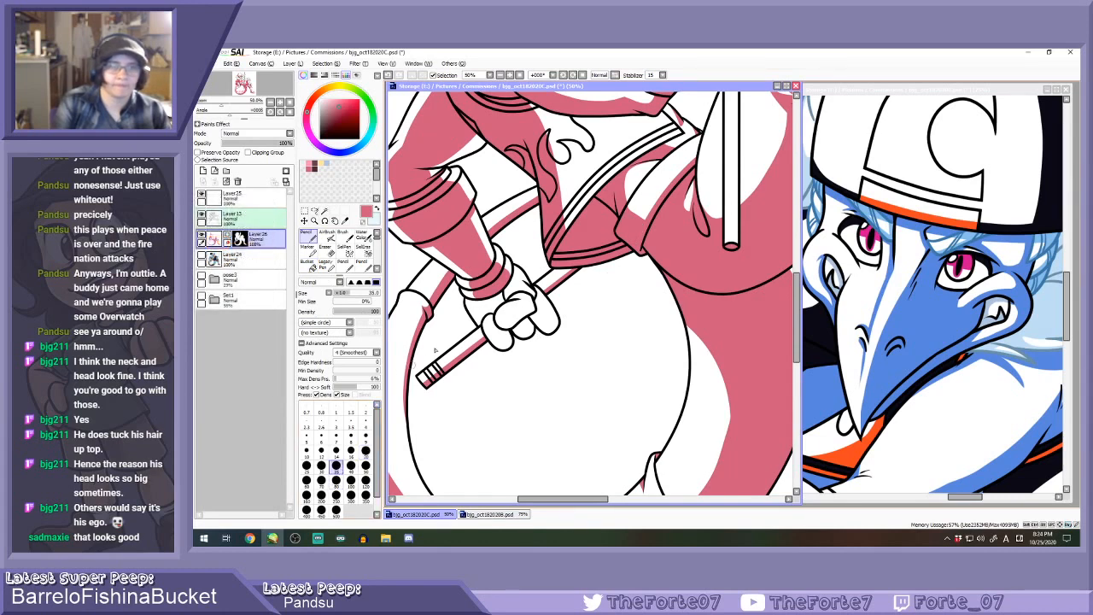
scroll(449, 355, "up", 1)
left_click(350, 450)
scroll(481, 263, "up", 1)
left_click_drag(475, 260, 509, 296)
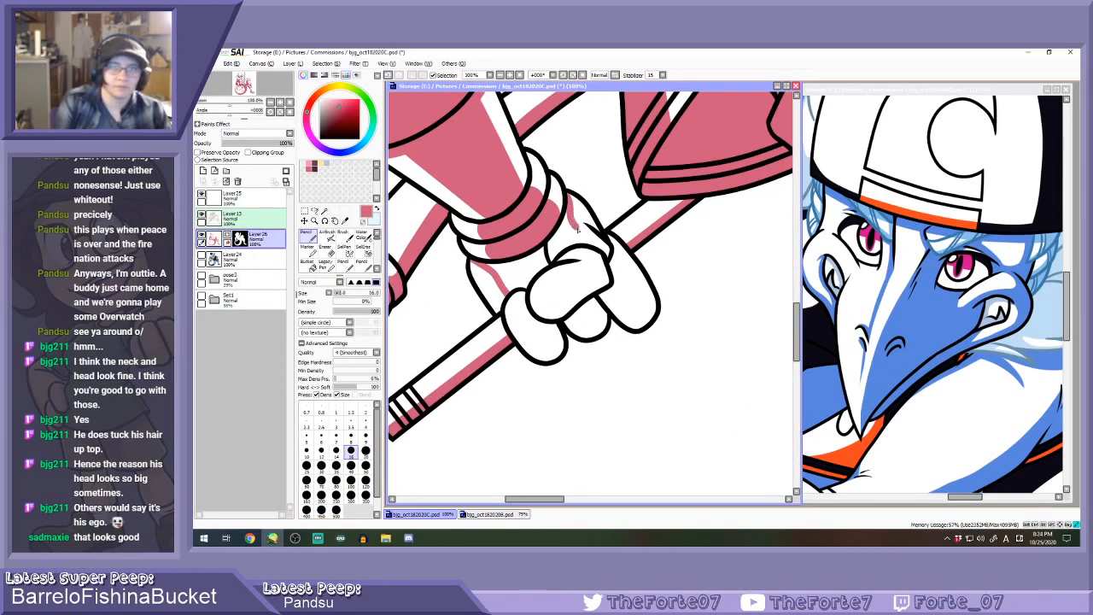
mouse_move(568, 201)
left_mouse_down()
mouse_move(574, 237)
mouse_move(658, 284)
left_mouse_up()
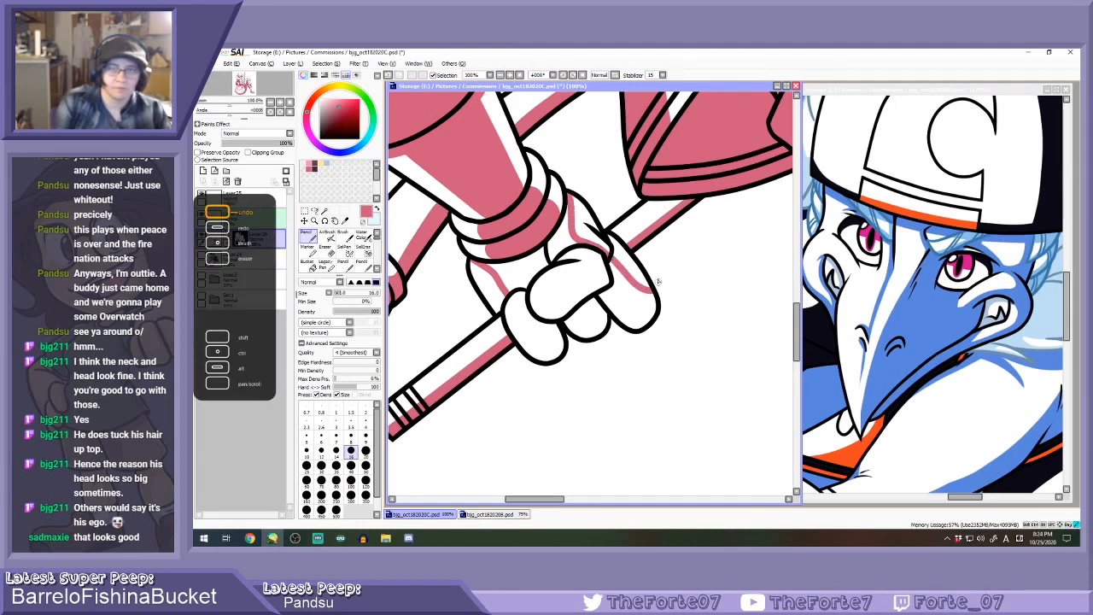
key("ctrl+z")
left_click_drag(609, 257, 656, 305)
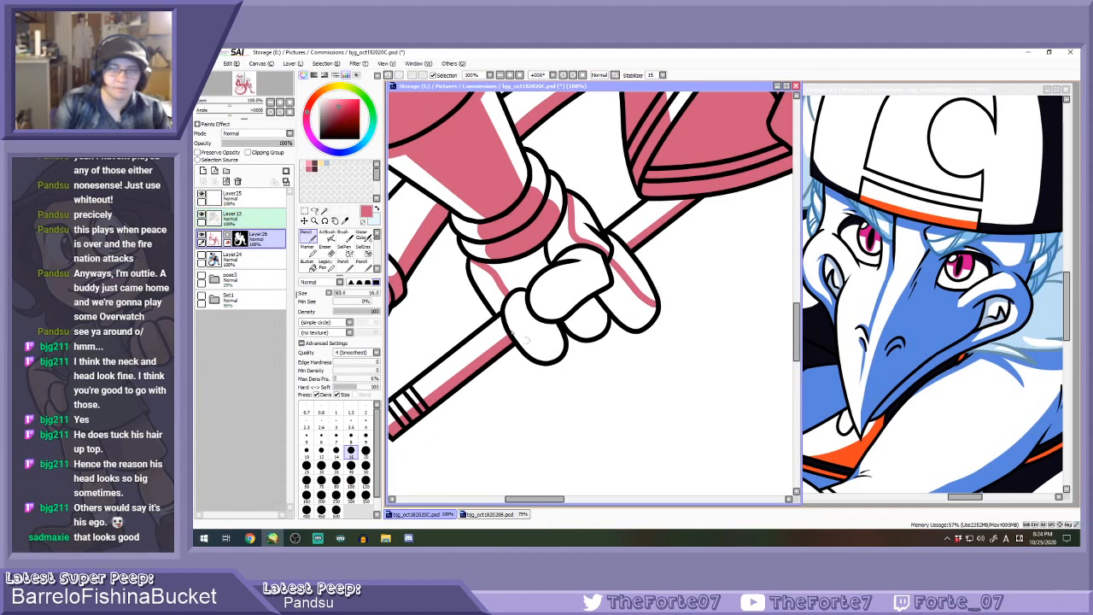
mouse_move(516, 297)
left_mouse_down()
mouse_move(523, 345)
mouse_move(540, 359)
left_mouse_up()
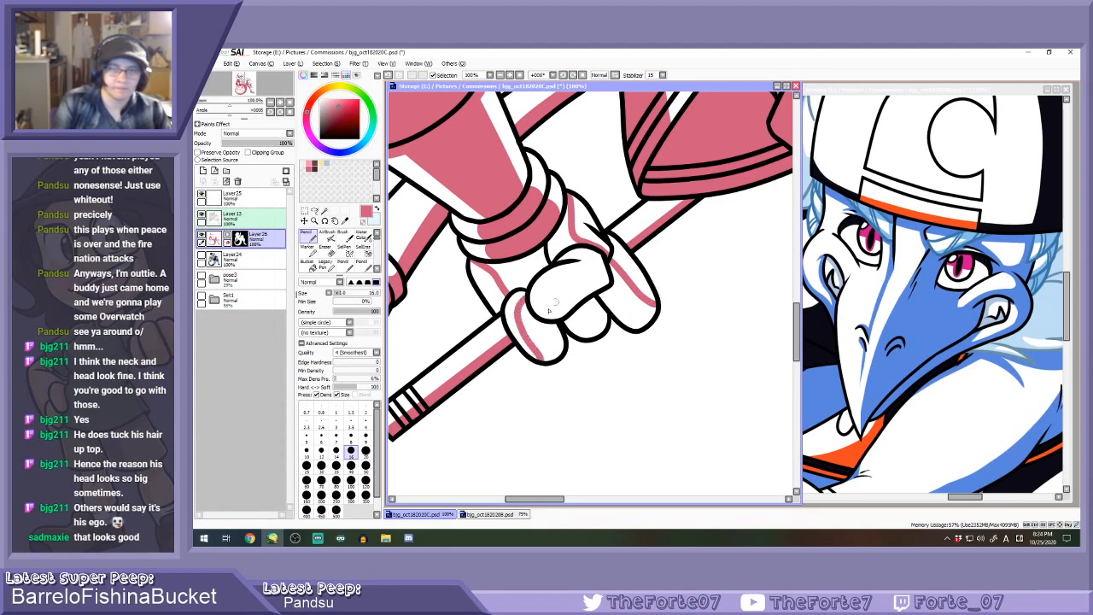
mouse_move(540, 320)
left_mouse_down()
mouse_move(551, 287)
mouse_move(576, 271)
left_mouse_up()
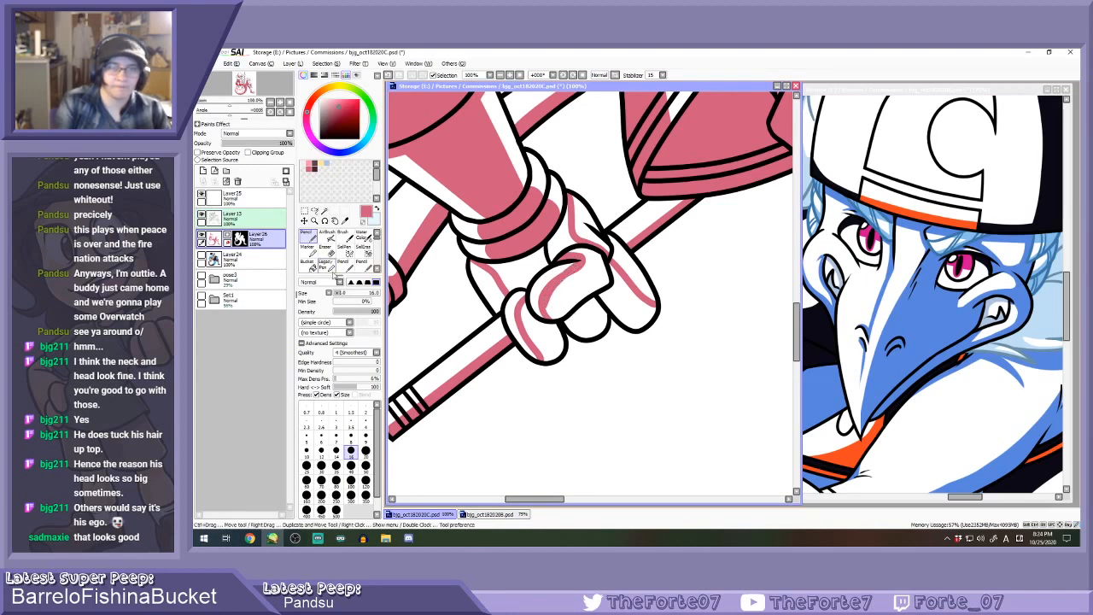
Fill the outlined shadow areas of the lowered hand, its thumb and its fingers with pink.
left_click(308, 266)
left_click(518, 272)
left_click(543, 334)
left_click(579, 285)
left_click(567, 244)
left_click(630, 308)
left_click(588, 324)
key("n")
Shade the staff where it meets the lowered hand's fingers with the size 16 Pencil.
scroll(574, 301, "down", 3)
scroll(564, 314, "down", 1)
scroll(556, 308, "up", 4)
left_click_drag(544, 301, 548, 316)
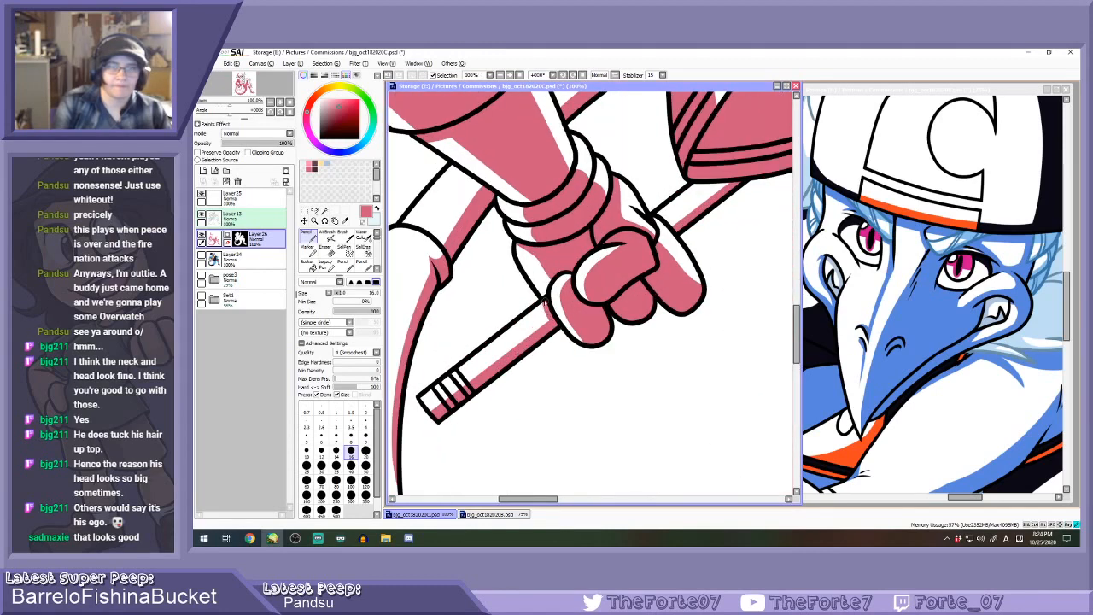
scroll(692, 244, "down", 6)
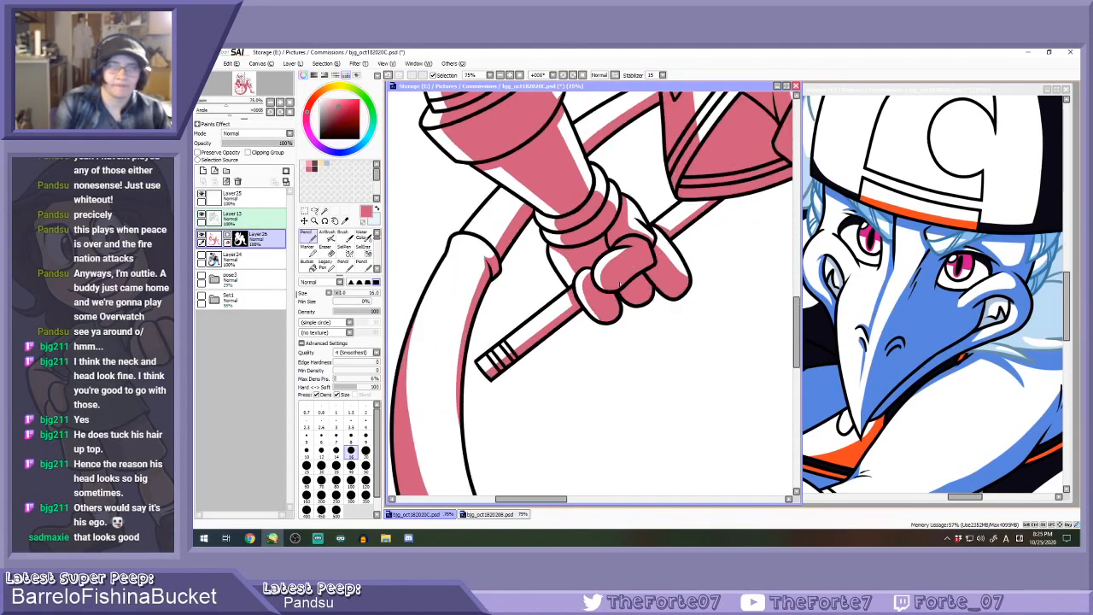
Outline the shadows on the raised hand's side and lower two curled fingers with the size 16 Pencil and clean them with the Eraser.
scroll(657, 219, "up", 6)
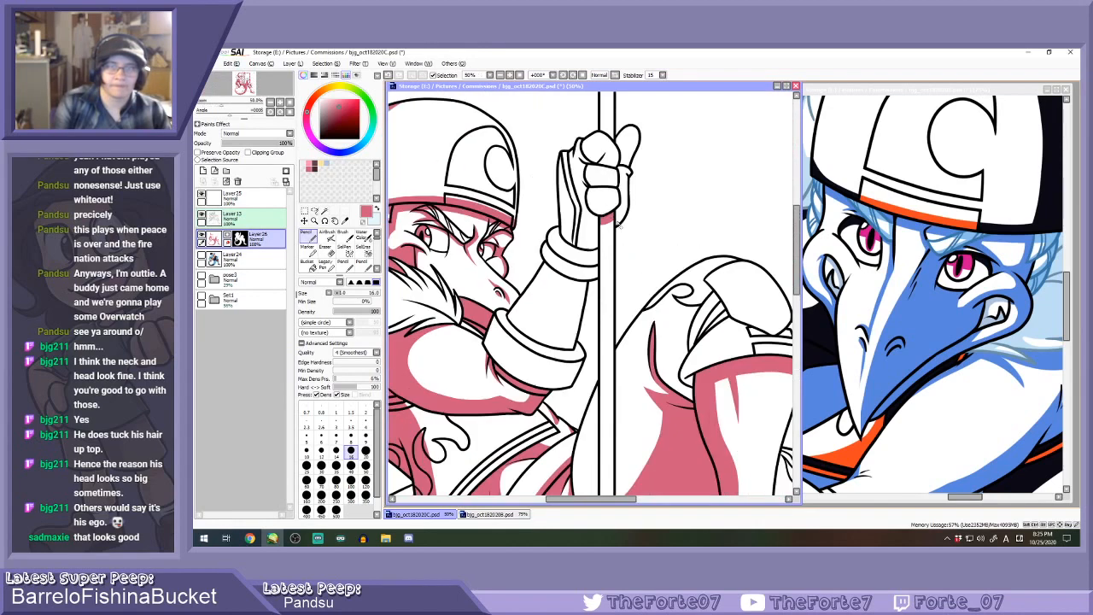
mouse_move(546, 110)
left_mouse_down()
mouse_move(562, 178)
mouse_move(581, 203)
mouse_move(619, 201)
mouse_move(642, 184)
left_mouse_up()
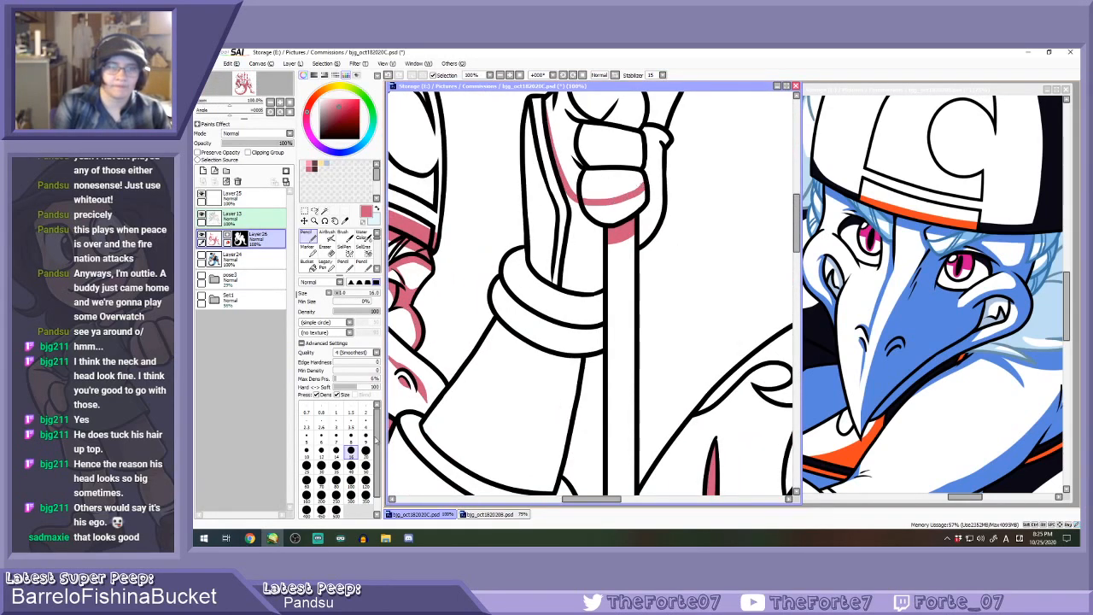
left_click_drag(574, 157, 636, 160)
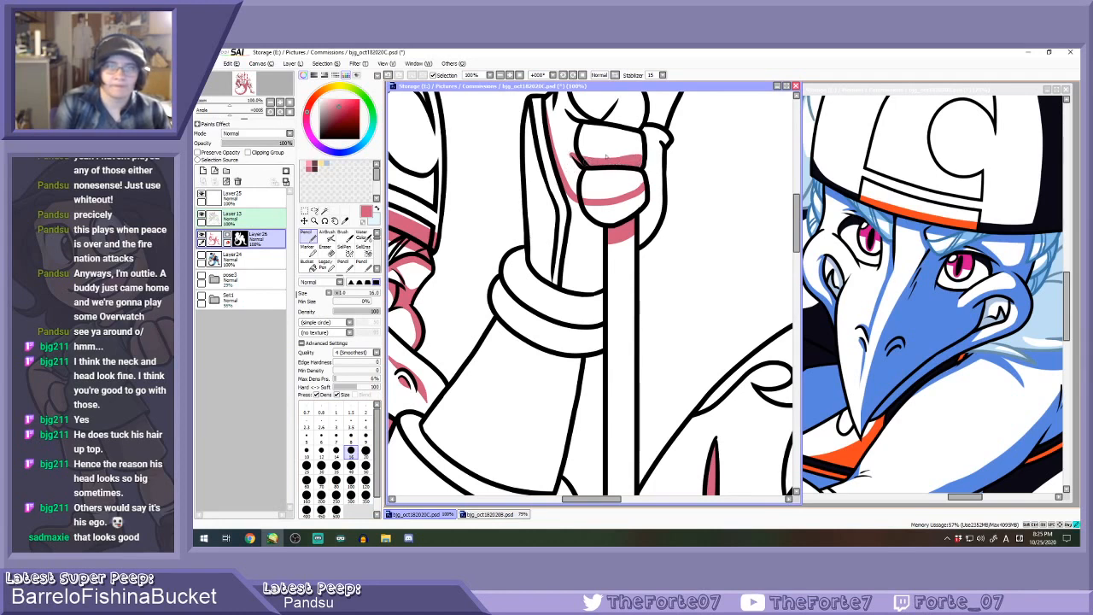
scroll(594, 161, "up", 2)
key("e")
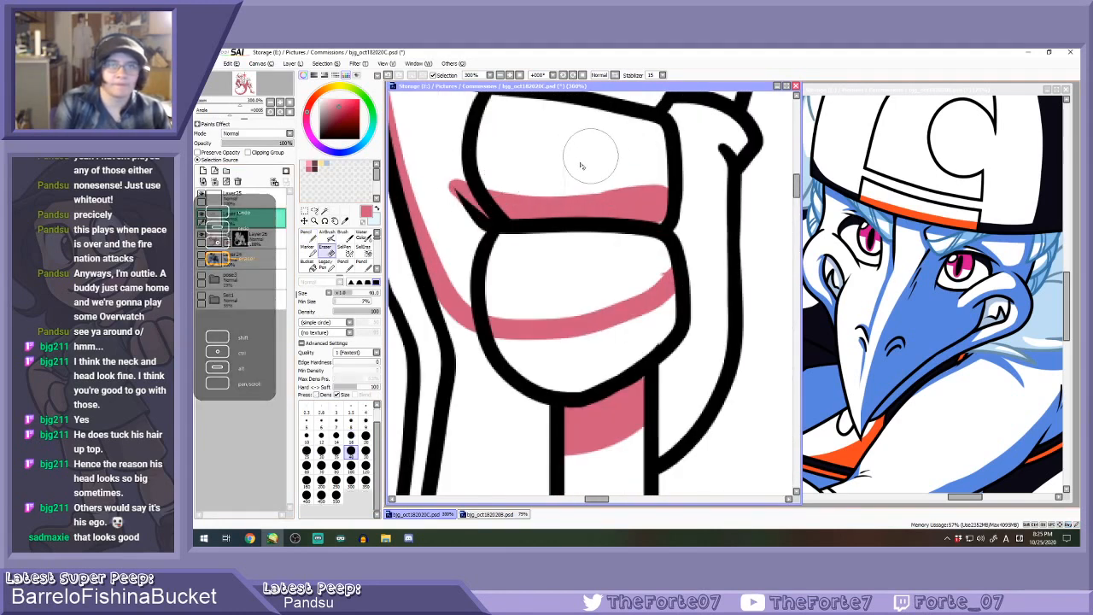
scroll(469, 220, "down", 2)
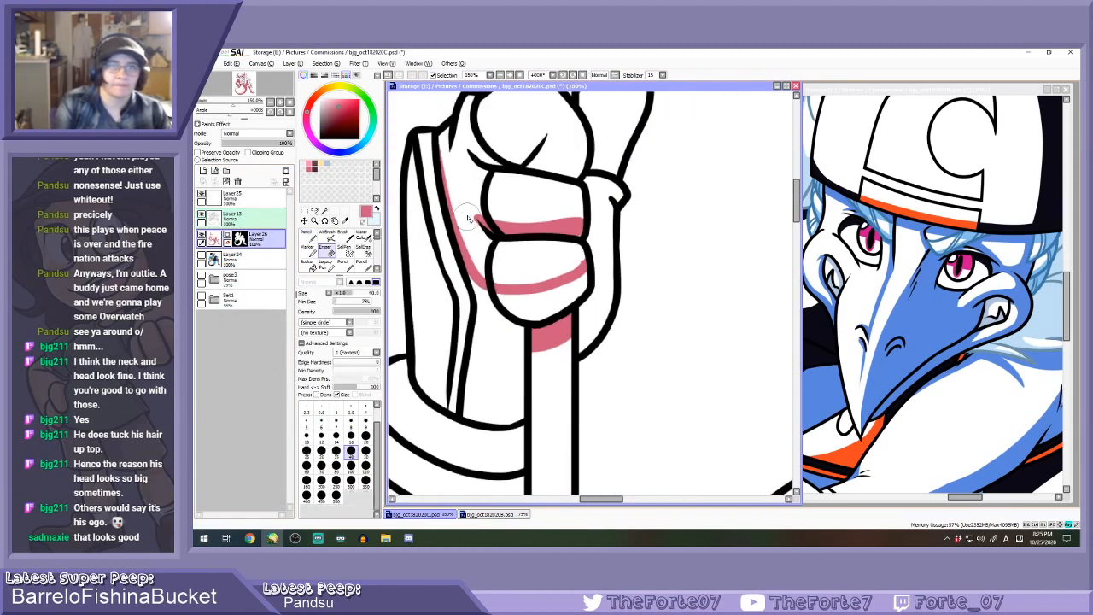
key("b")
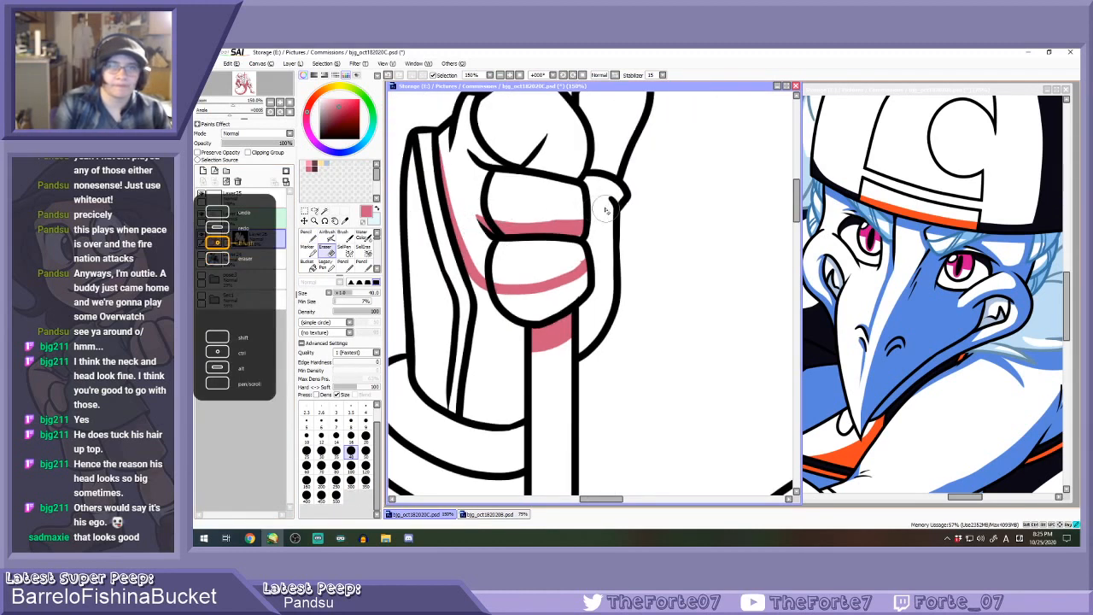
Outline the raised hand's extended digit shadow with the size 16 Pencil and fill it and the area behind the staff with pink.
scroll(588, 178, "down", 1)
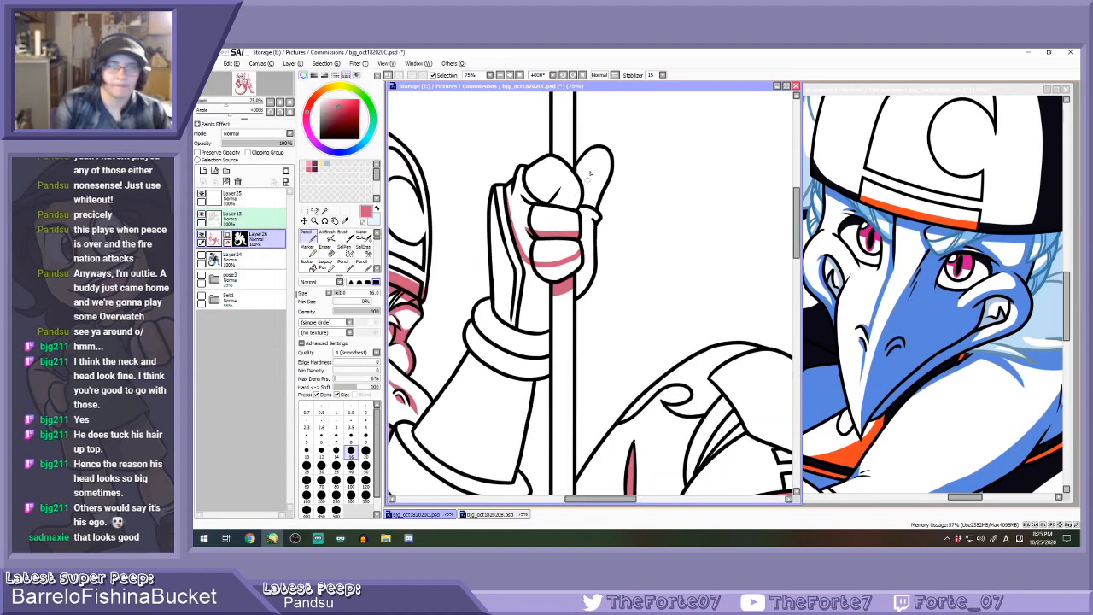
scroll(589, 178, "up", 1)
mouse_move(608, 140)
left_mouse_down()
mouse_move(605, 191)
mouse_move(581, 250)
left_mouse_up()
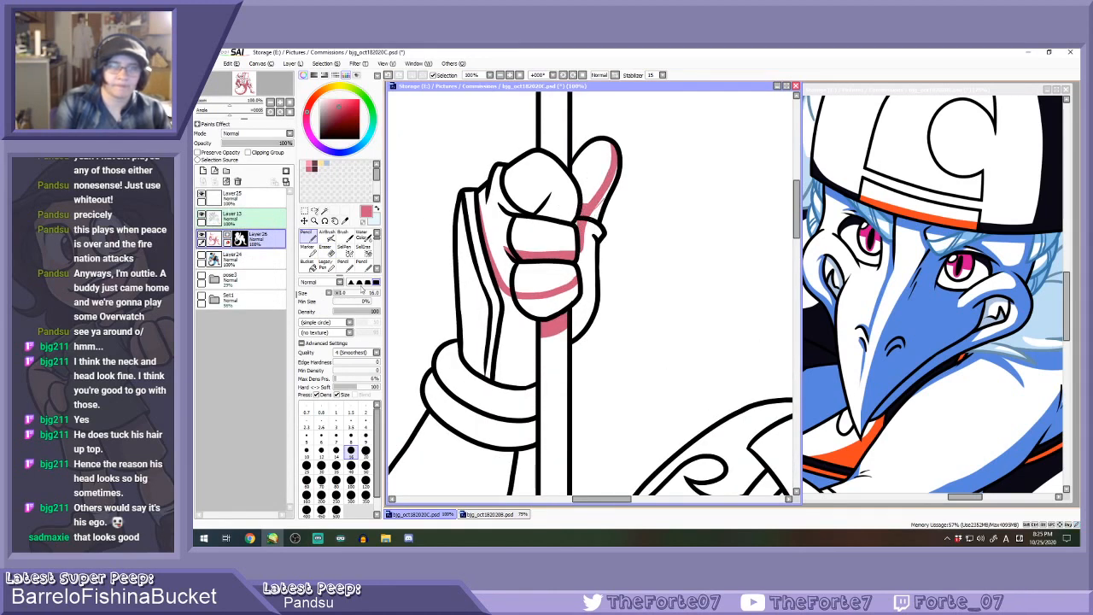
key("g")
left_click(590, 281)
left_click(601, 204)
key("n")
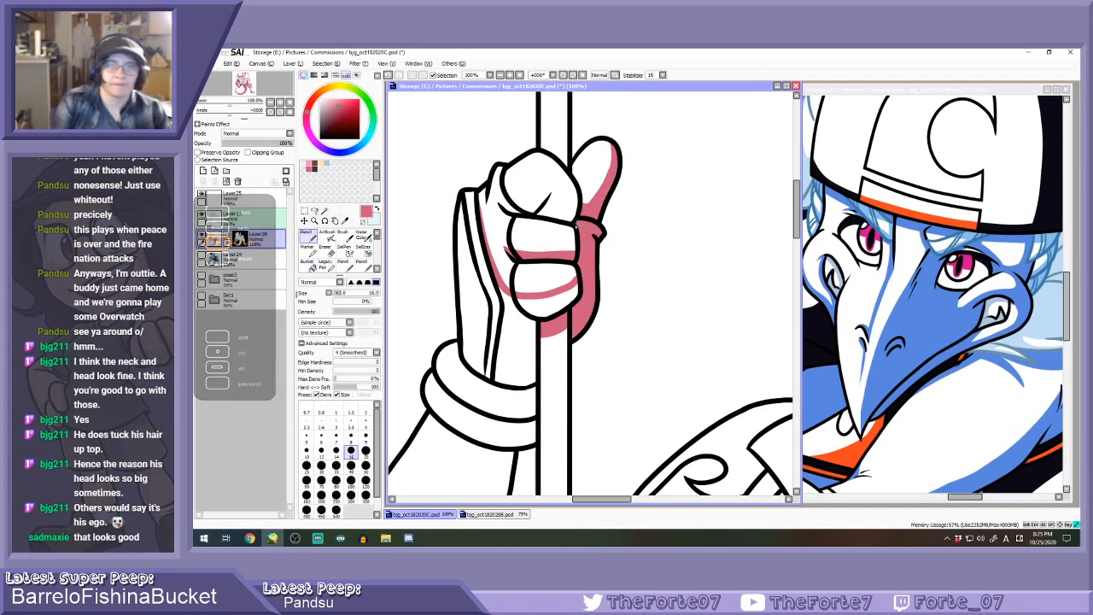
Outline and fill the shadow on the raised hand's top curled finger with pink and trim its edges with the Eraser.
mouse_move(499, 205)
left_mouse_down()
mouse_move(540, 186)
mouse_move(579, 203)
left_mouse_up()
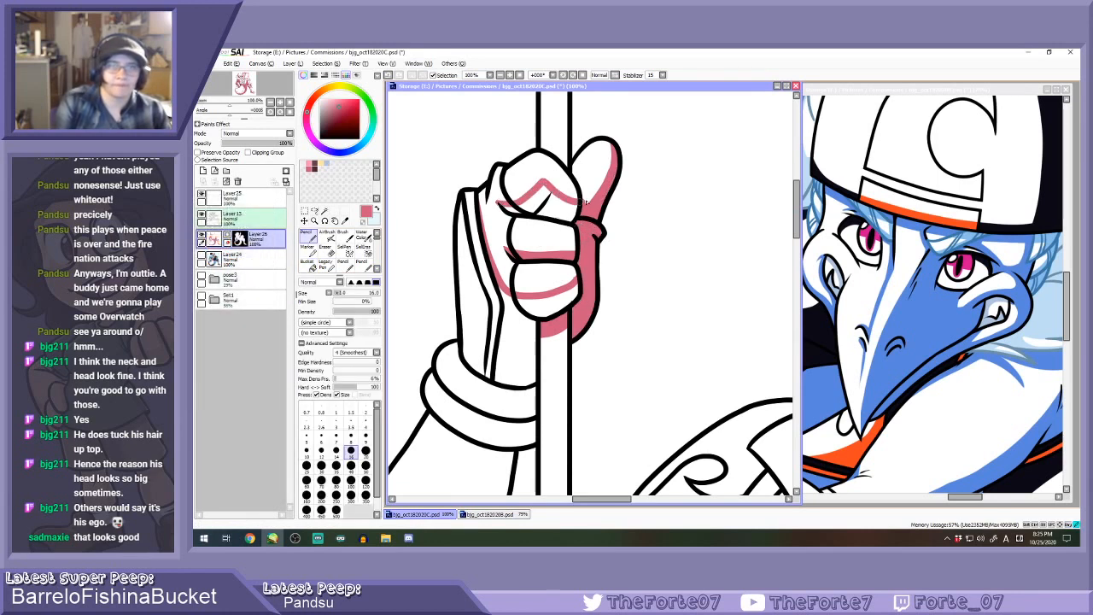
left_click(309, 265)
left_click(536, 200)
key("ctrl+z")
key("ctrl+y")
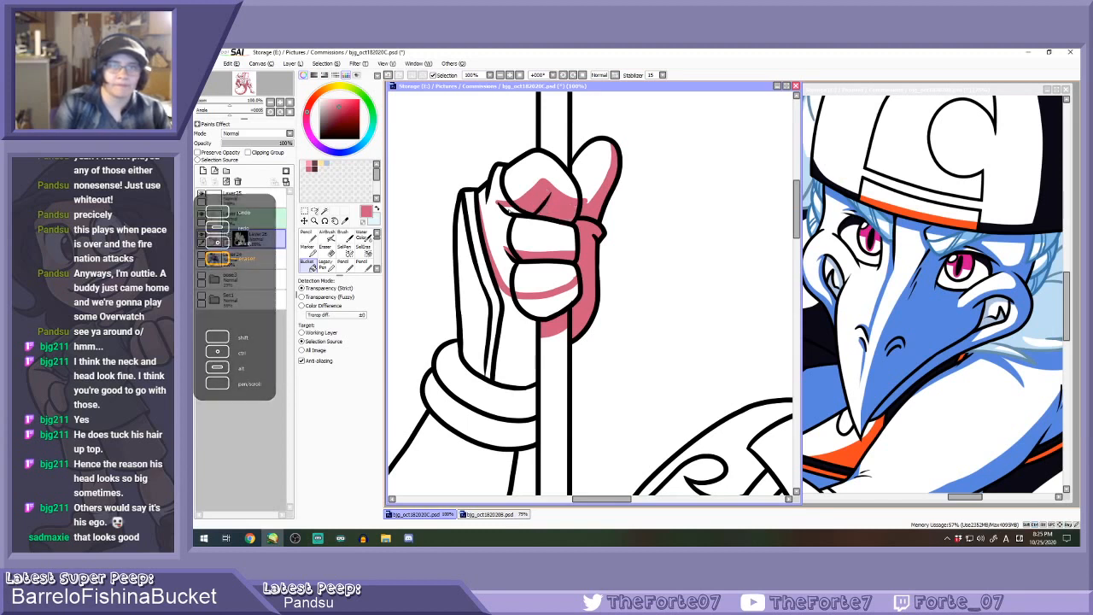
key("n")
key("e")
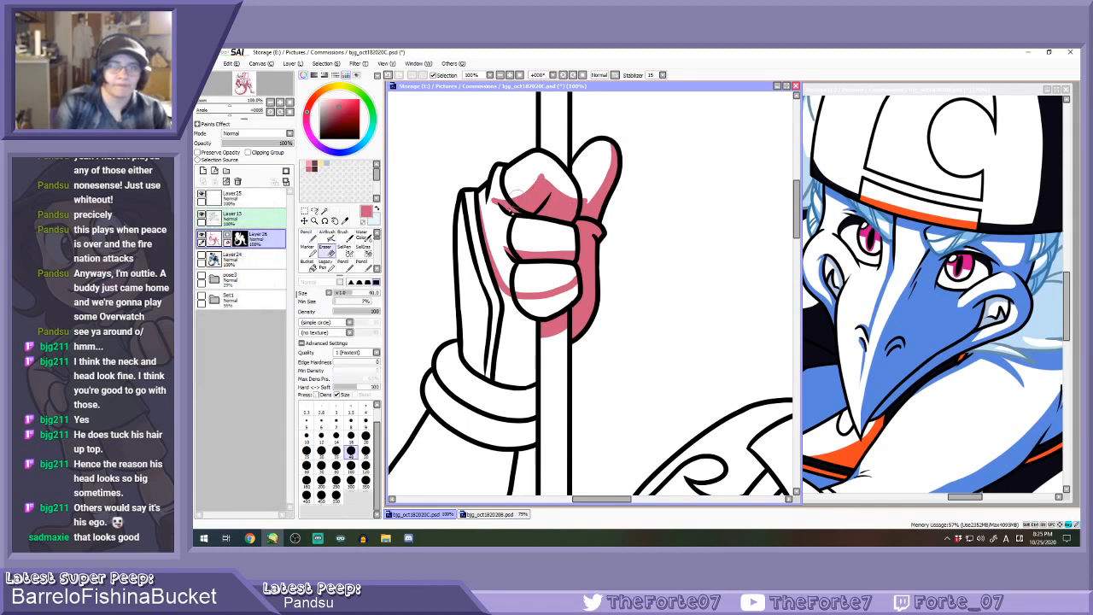
mouse_move(505, 200)
left_mouse_down()
mouse_move(541, 162)
mouse_move(559, 181)
left_mouse_up()
mouse_move(496, 203)
left_mouse_down()
mouse_move(527, 200)
mouse_move(554, 168)
mouse_move(583, 205)
left_mouse_up()
key("e")
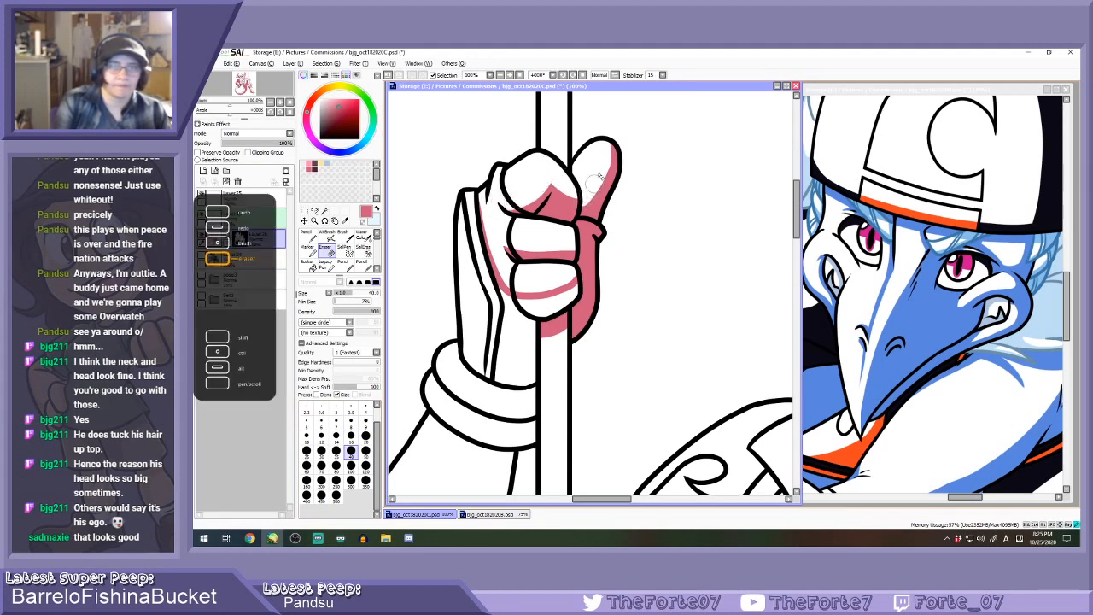
left_click_drag(604, 152, 581, 204)
Outline the shadow on the heel of the raised hand with the size 16 Pencil and fill the lower palm areas with pink.
key("n")
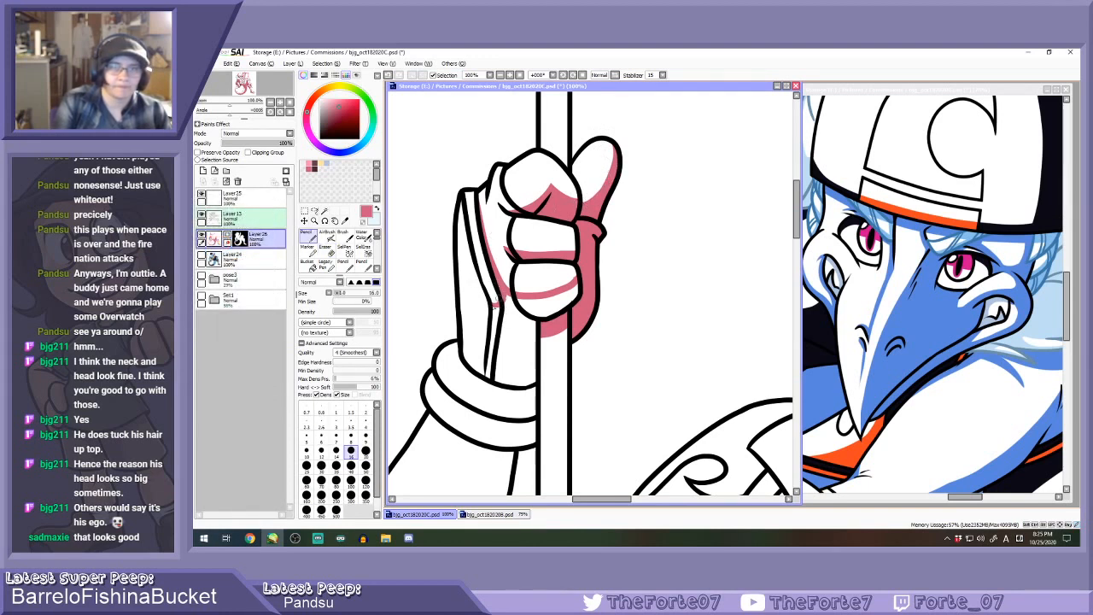
left_click_drag(491, 317, 464, 359)
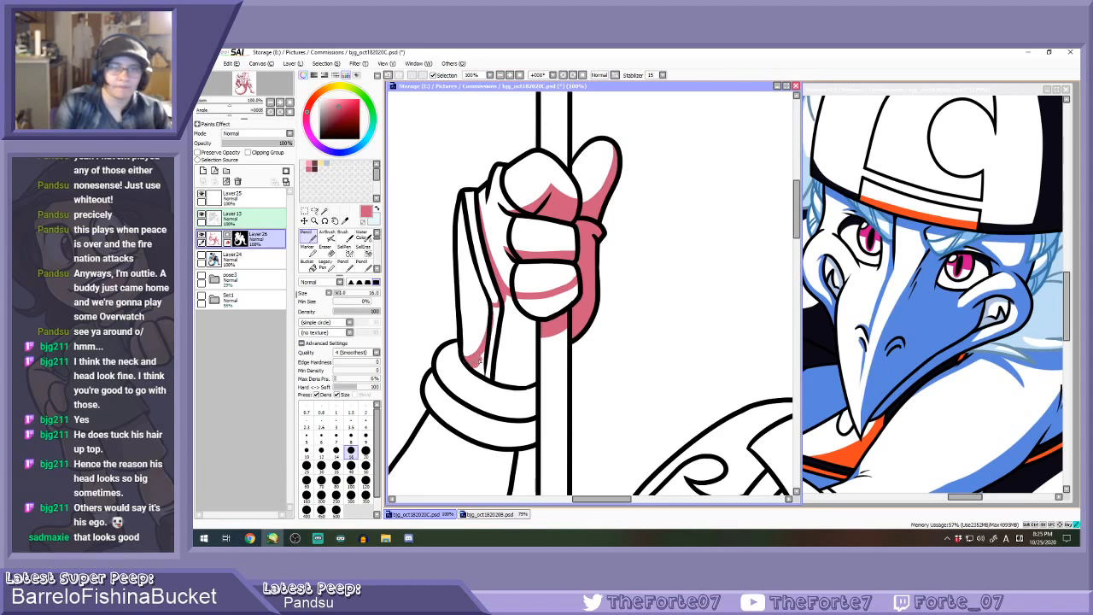
key("b")
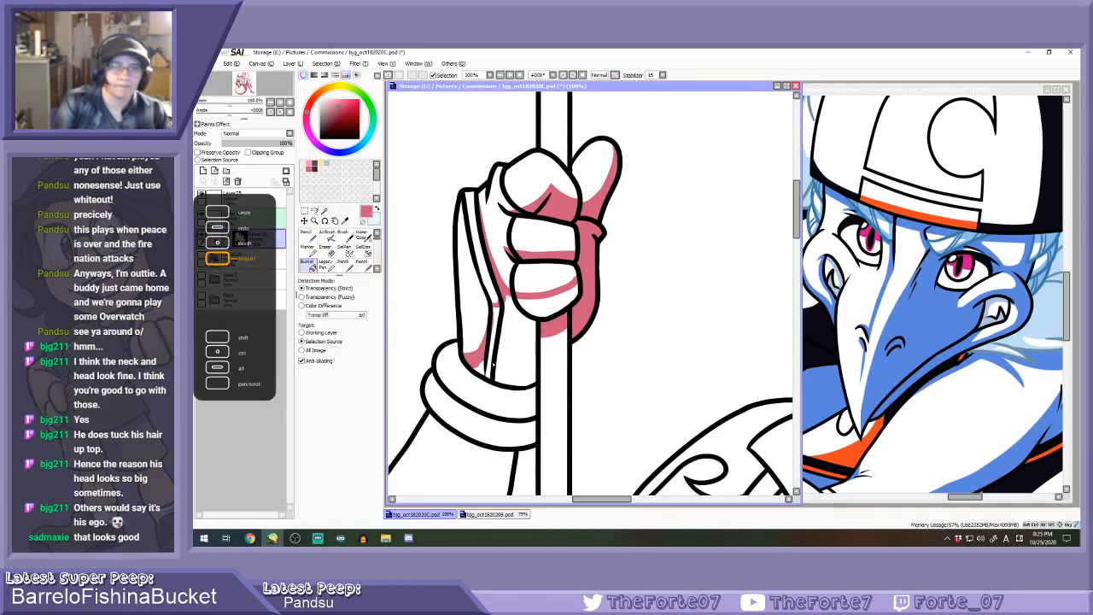
left_click(489, 339)
left_click(497, 312)
left_click(480, 370)
key("b")
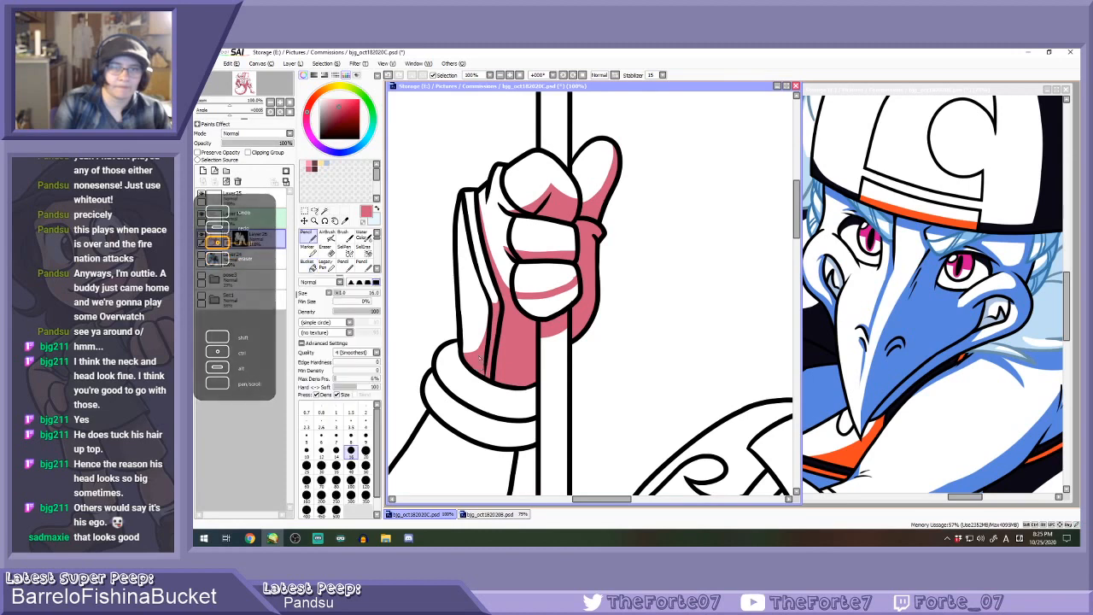
key("e")
key("e")
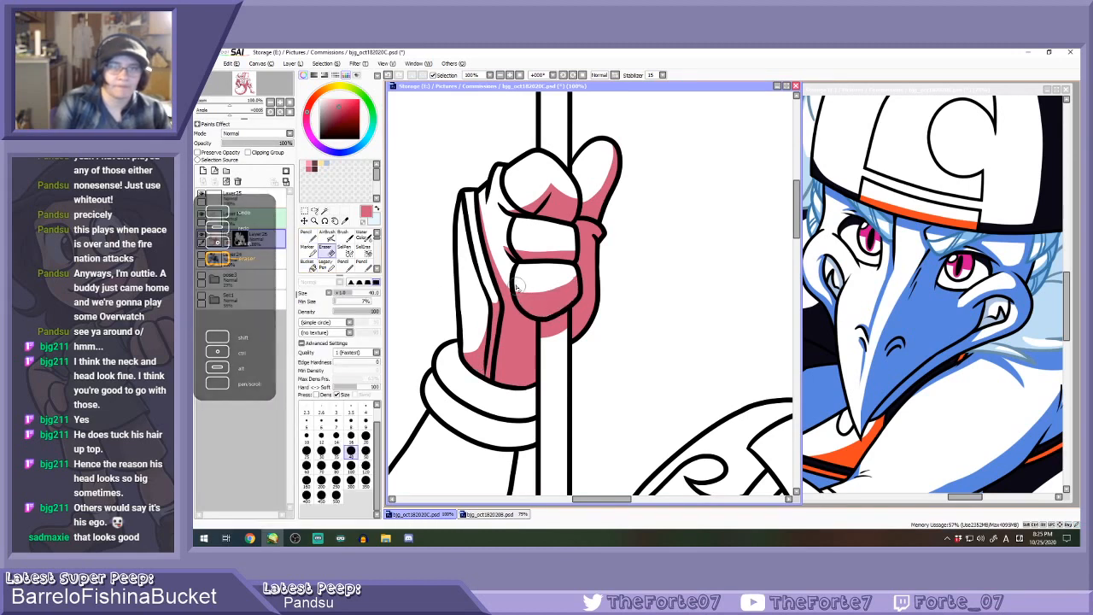
scroll(540, 252, "down", 3)
scroll(542, 253, "down", 1)
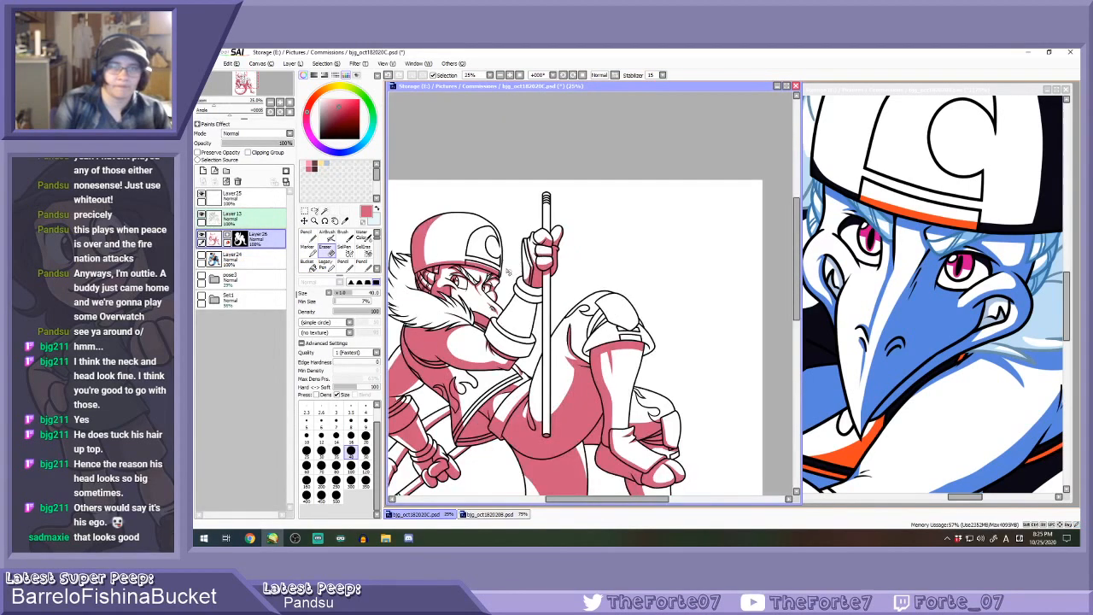
key("n")
scroll(522, 333, "up", 2)
left_click(351, 467)
scroll(545, 274, "down", 3)
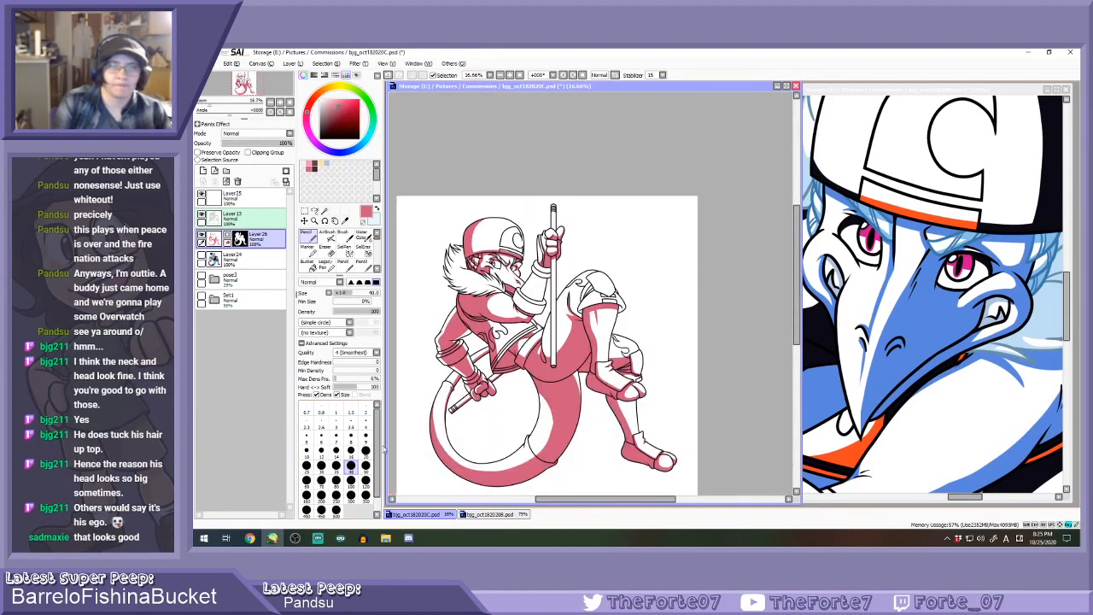
left_click(366, 465)
scroll(513, 272, "up", 5)
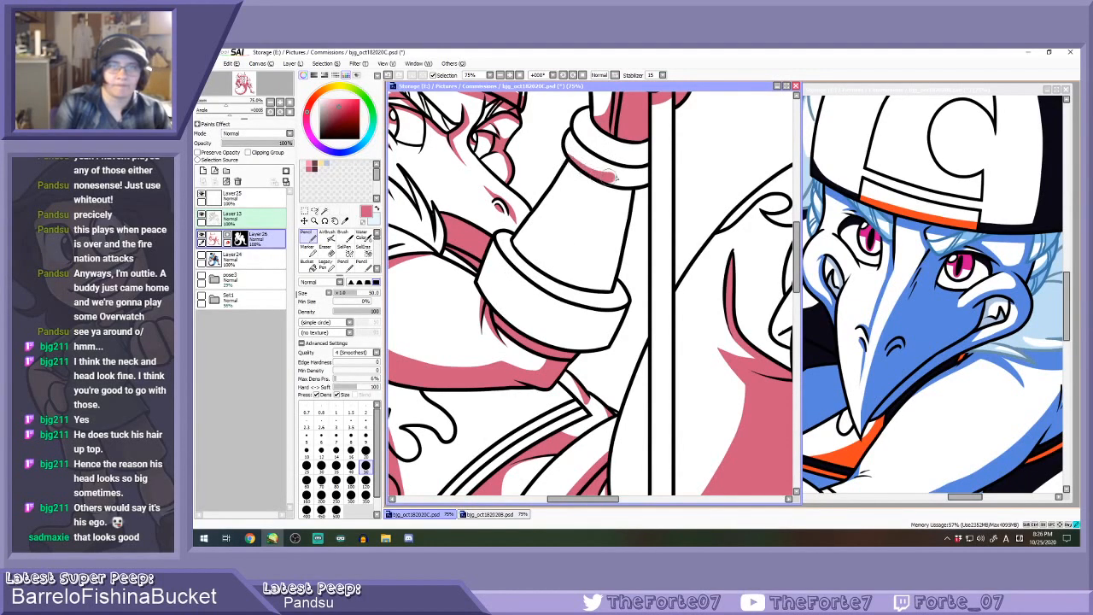
left_click(350, 451)
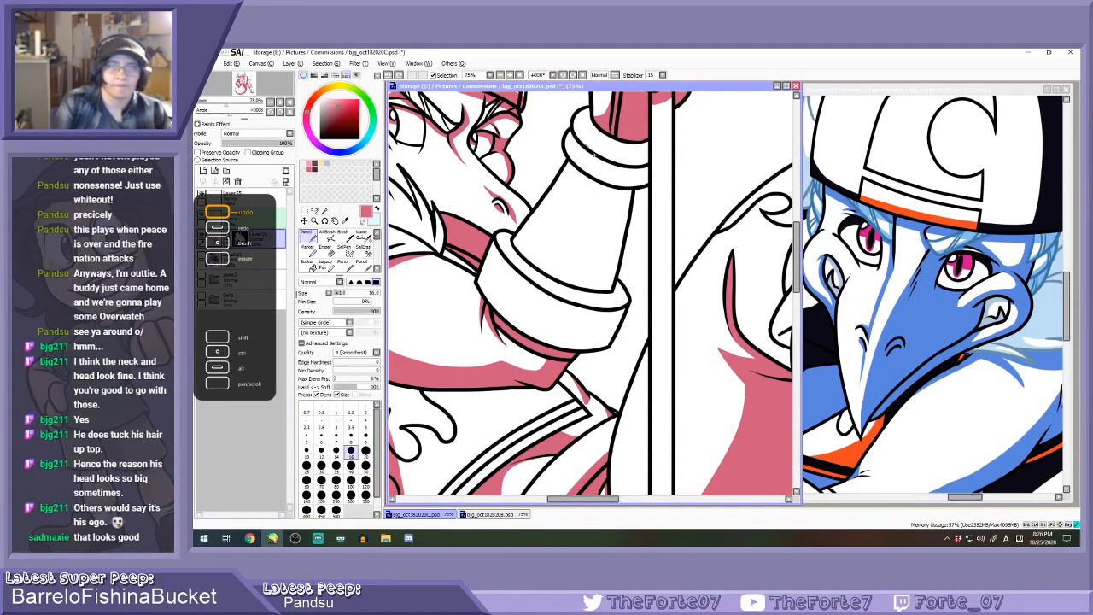
key("ctrl+z")
Outline the shadows on the raised arm's wrist cuff, forearm and elbow cuff with the size 16 Pencil.
mouse_move(573, 127)
left_mouse_down()
mouse_move(597, 150)
mouse_move(622, 147)
mouse_move(578, 163)
mouse_move(566, 154)
mouse_move(592, 175)
mouse_move(612, 169)
mouse_move(567, 152)
mouse_move(608, 222)
mouse_move(583, 350)
left_mouse_up()
key("ctrl+z")
left_click_drag(593, 309, 580, 350)
key("ctrl+z")
left_click_drag(592, 307, 583, 336)
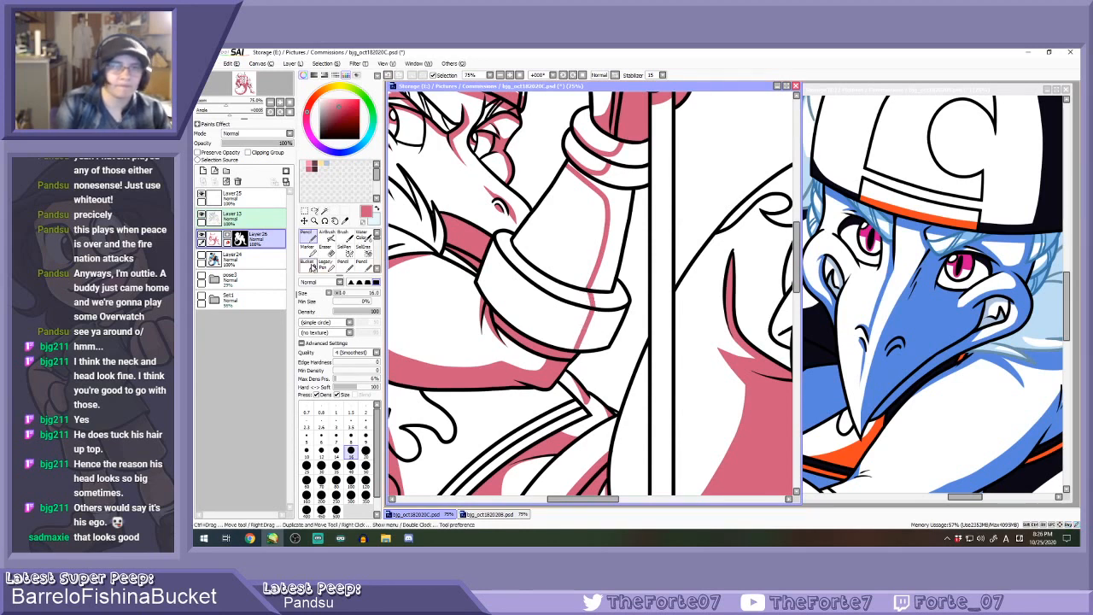
Fill the outlined shadow areas of the raised arm's forearm and both cuffs with pink.
left_click(310, 266)
left_click(602, 329)
left_click(609, 299)
left_click(617, 240)
left_click(624, 176)
left_click(628, 153)
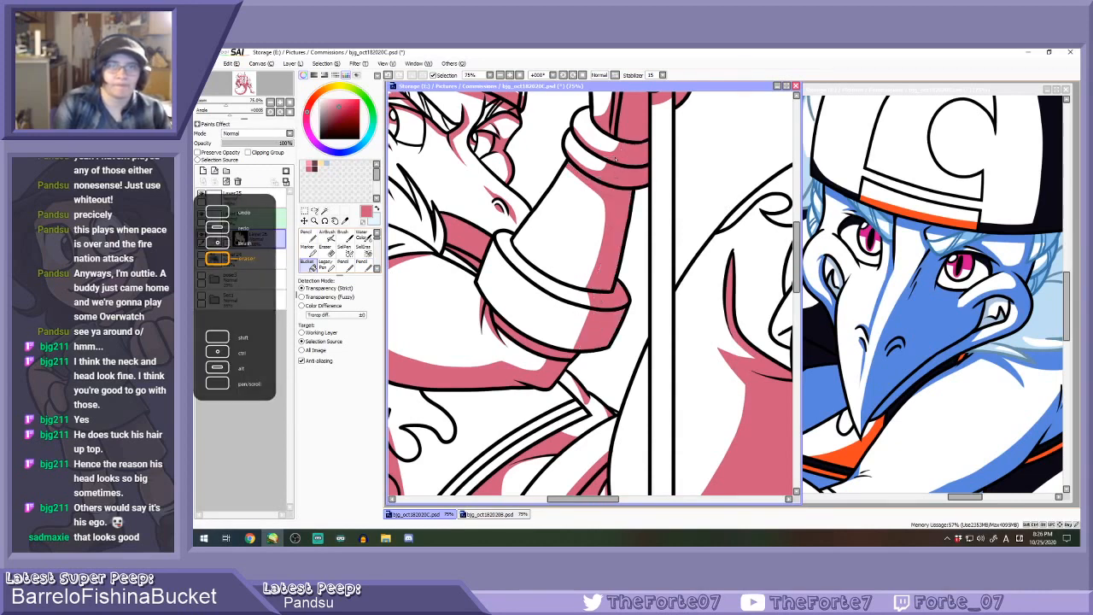
key("n")
scroll(605, 214, "down", 5)
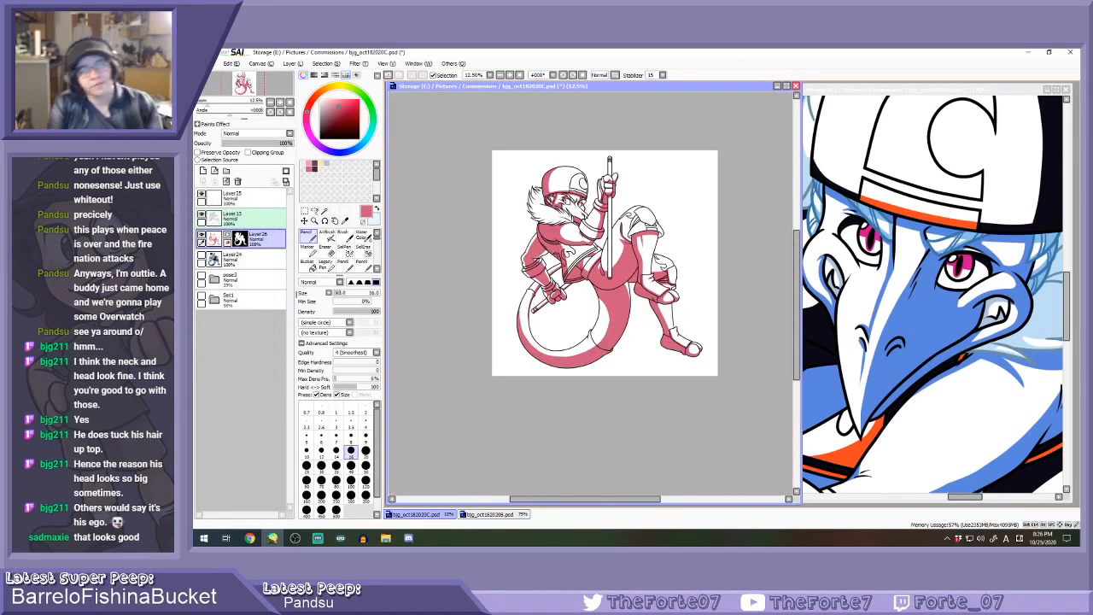
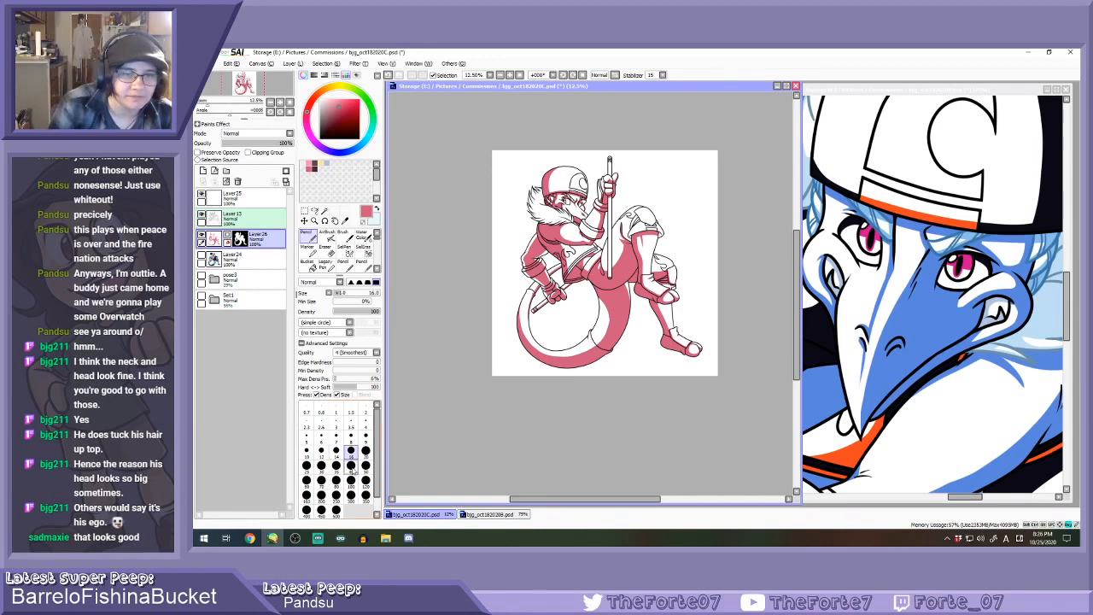
Rotate the canvas and trim the inner edge of the tail's outer-curve shadow with the size 100 Eraser.
left_click(573, 76)
left_click(573, 75)
left_click(573, 75)
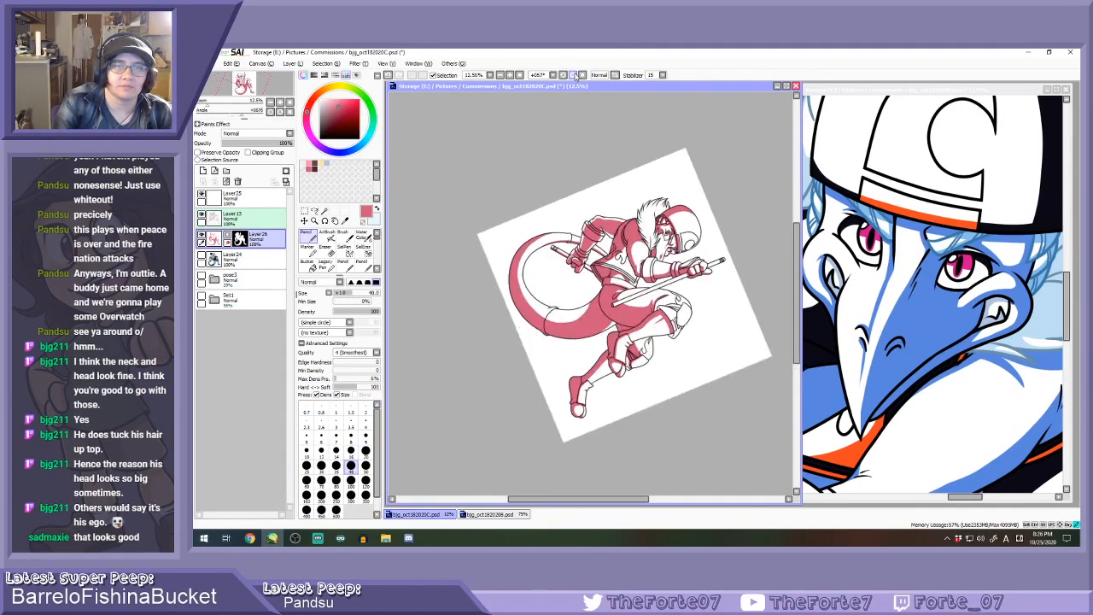
left_click(573, 75)
scroll(537, 201, "up", 4)
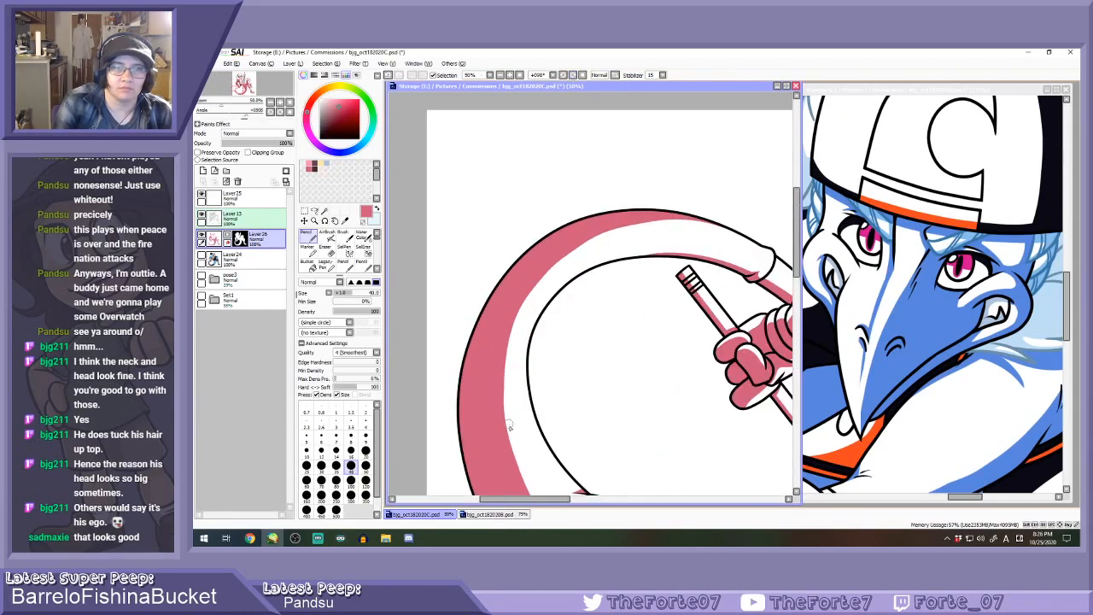
key("e")
mouse_move(521, 380)
left_mouse_down()
mouse_move(515, 429)
mouse_move(508, 376)
mouse_move(517, 433)
mouse_move(517, 331)
mouse_move(546, 281)
mouse_move(593, 247)
mouse_move(637, 232)
left_mouse_up()
scroll(608, 183, "down", 1)
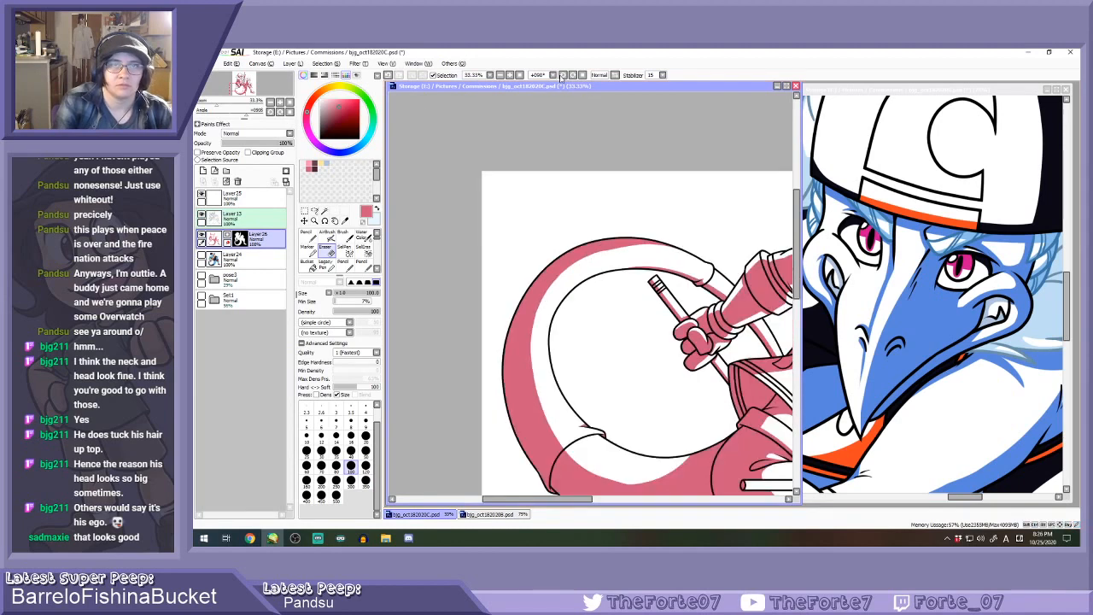
Narrow the tapering end of the tail shadow near the staff's lower end with the Eraser at size 100.
left_click(563, 76)
left_click(563, 76)
left_click(563, 75)
scroll(589, 239, "up", 2)
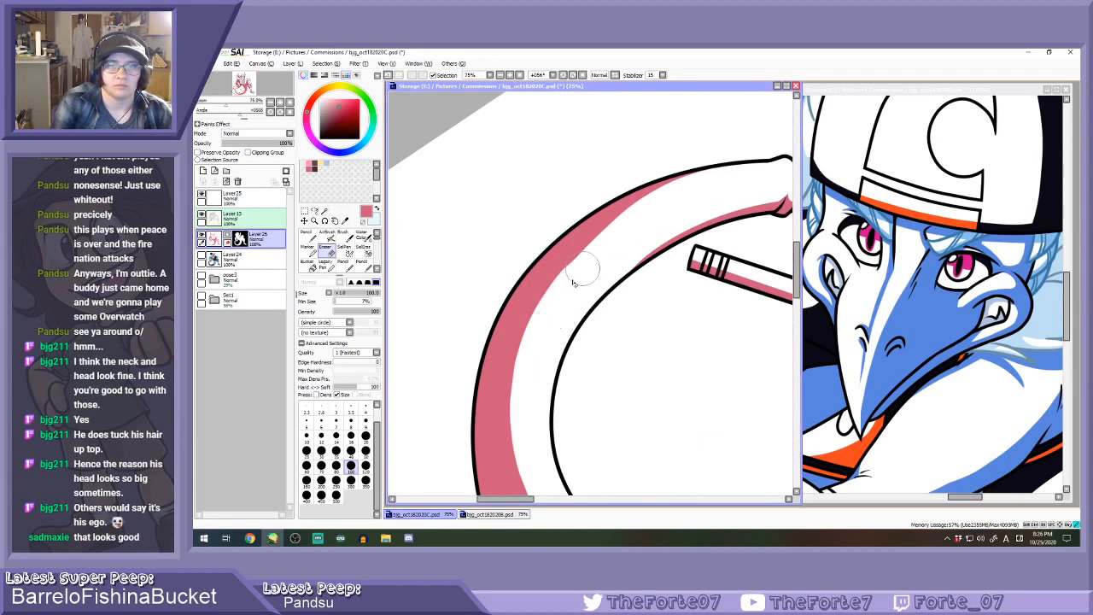
left_click_drag(577, 277, 642, 226)
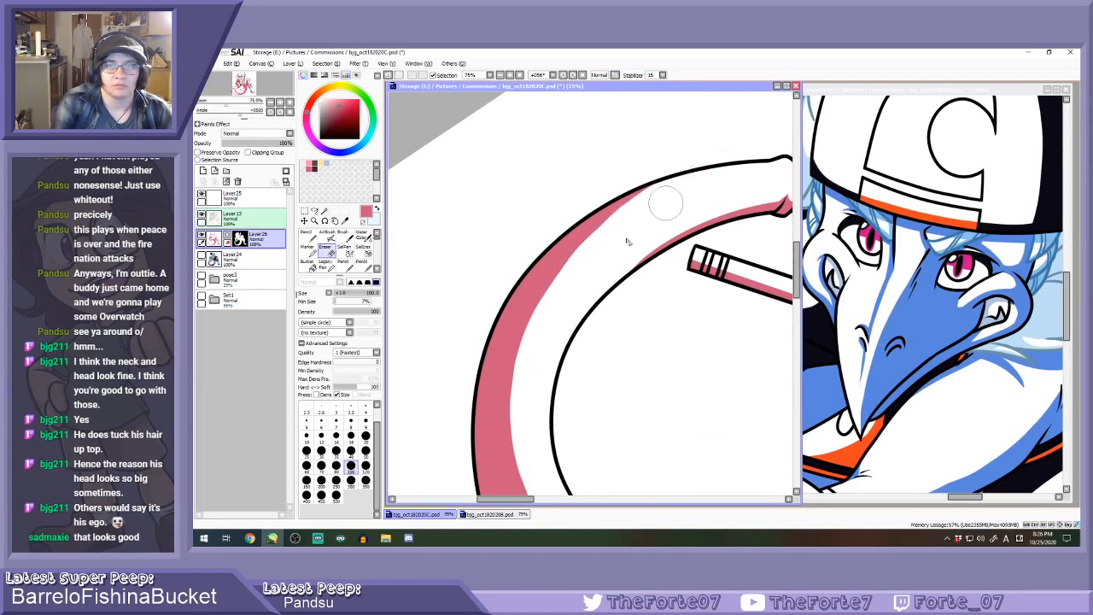
key("ctrl+z")
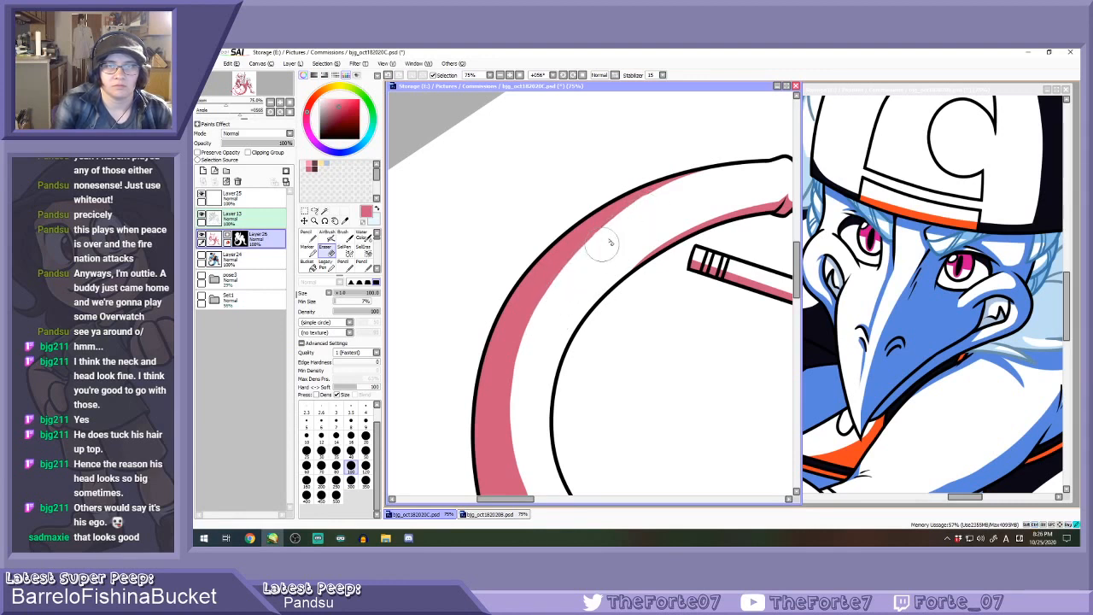
Smooth and extend the tapered end of the tail's outer shadow with the size 30 Pencil.
left_click(563, 75)
key("n")
key("bracketleft")
key("bracketleft")
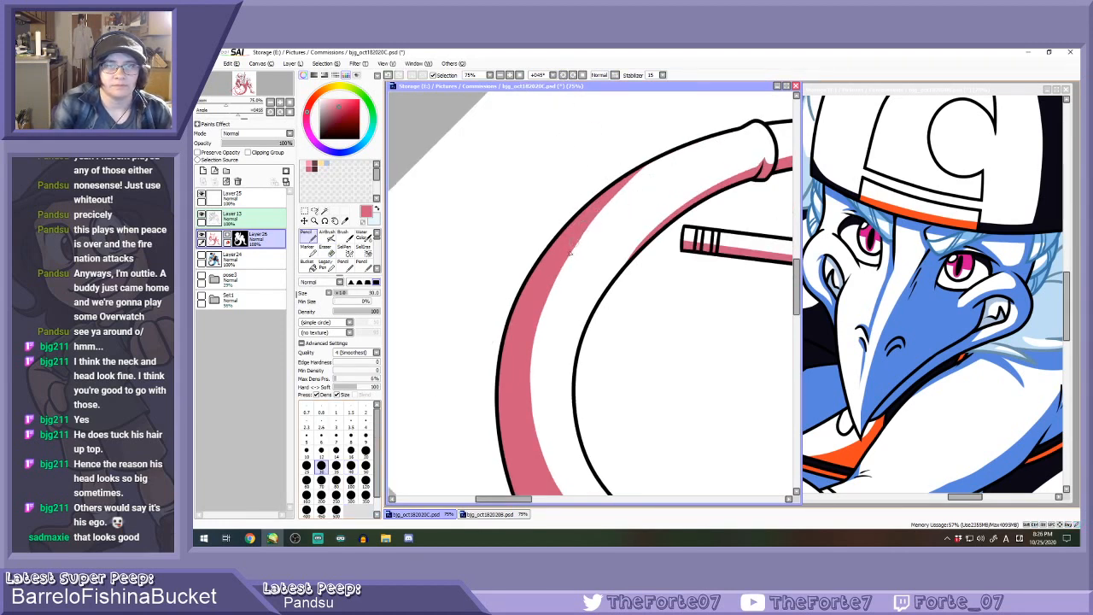
left_click_drag(579, 237, 650, 156)
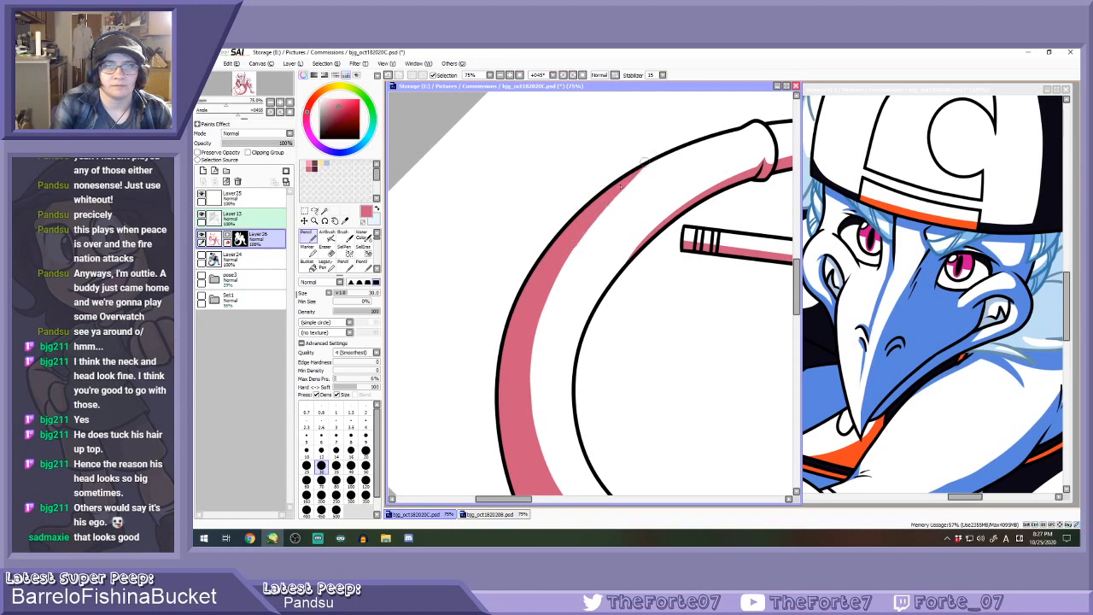
key("ctrl+z")
left_click_drag(570, 246, 660, 154)
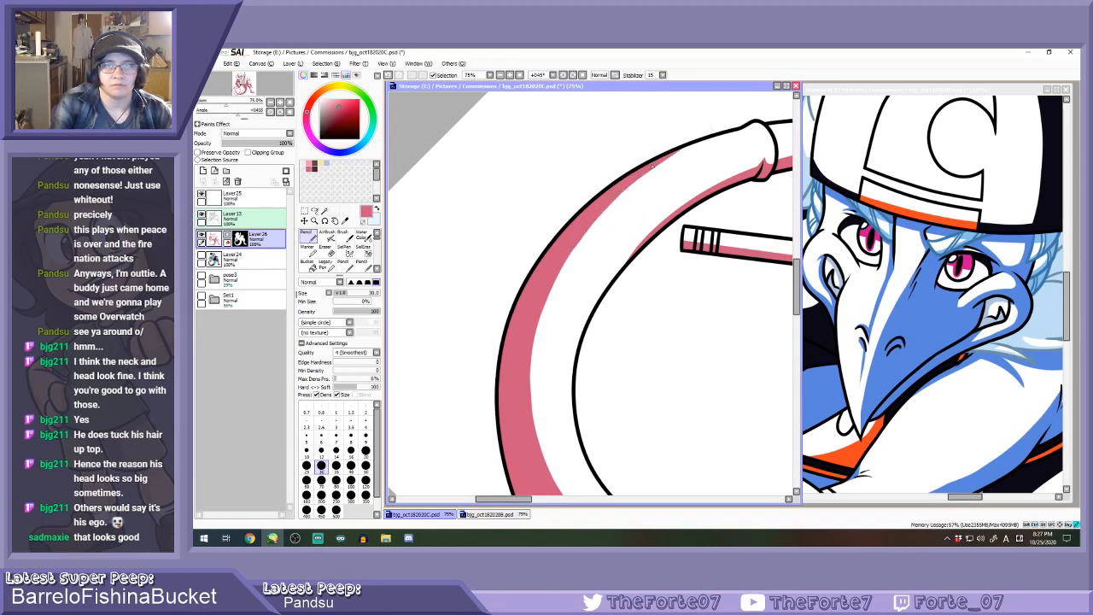
scroll(588, 252, "down", 3)
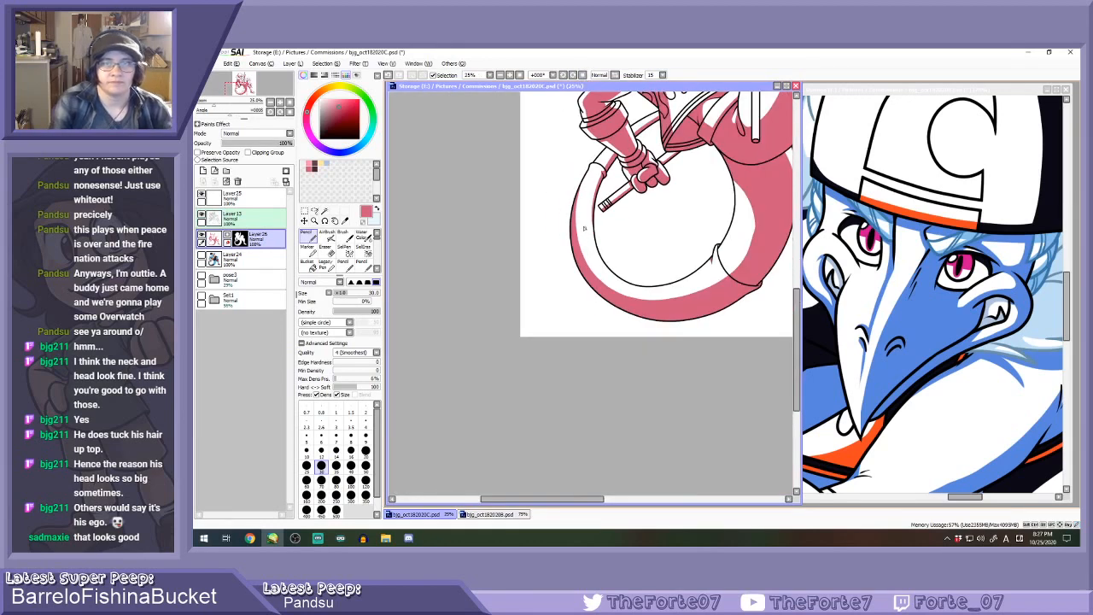
scroll(584, 228, "down", 1)
scroll(641, 149, "up", 1)
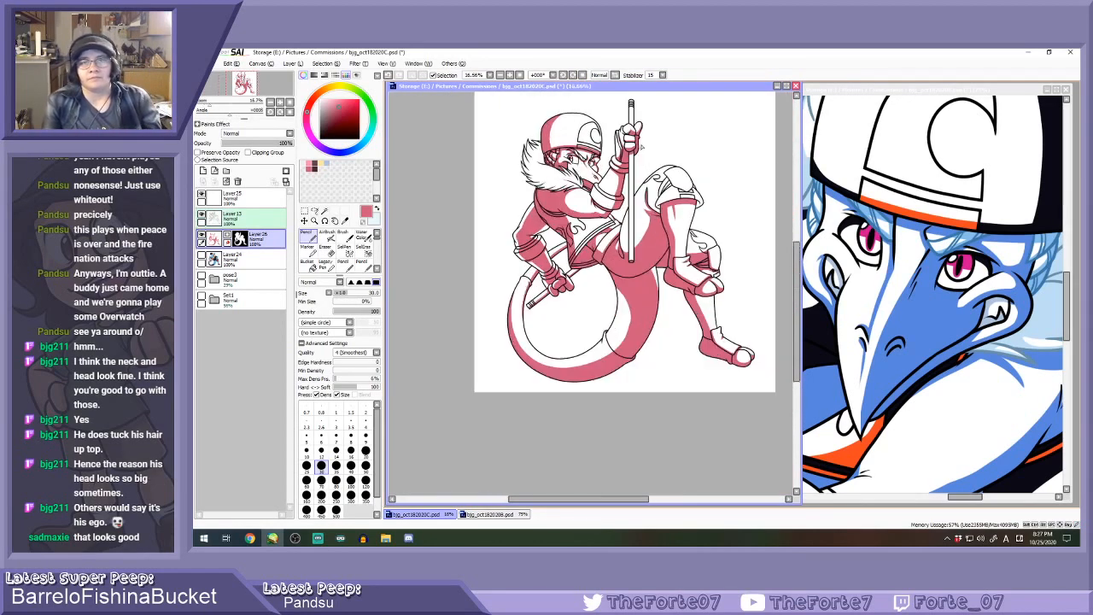
Outline the thigh shadow beside the bent knee and shade the fabric folds under the knee pad with the size 16 Pencil.
key("bracketleft")
key("bracketleft")
key("bracketleft")
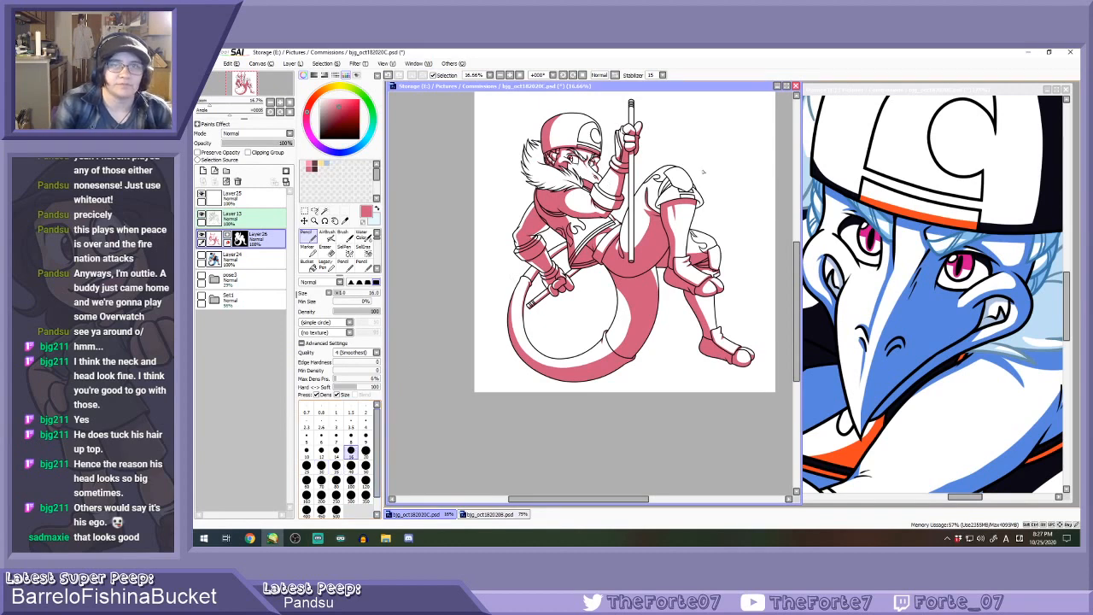
scroll(696, 173, "up", 4)
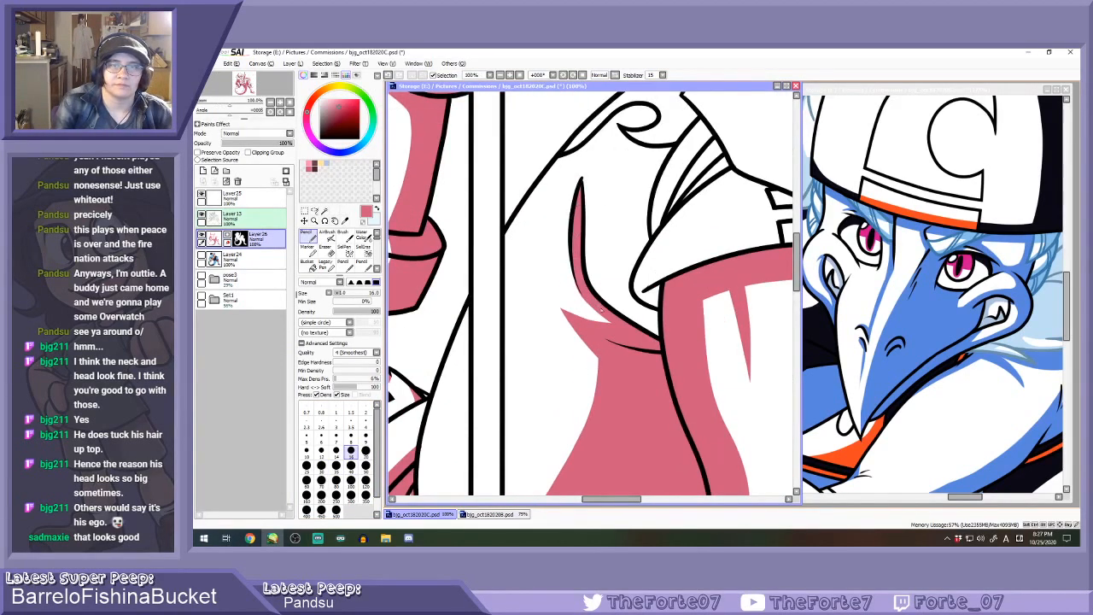
mouse_move(590, 221)
left_mouse_down()
mouse_move(625, 245)
mouse_move(696, 116)
mouse_move(686, 99)
mouse_move(726, 166)
left_mouse_up()
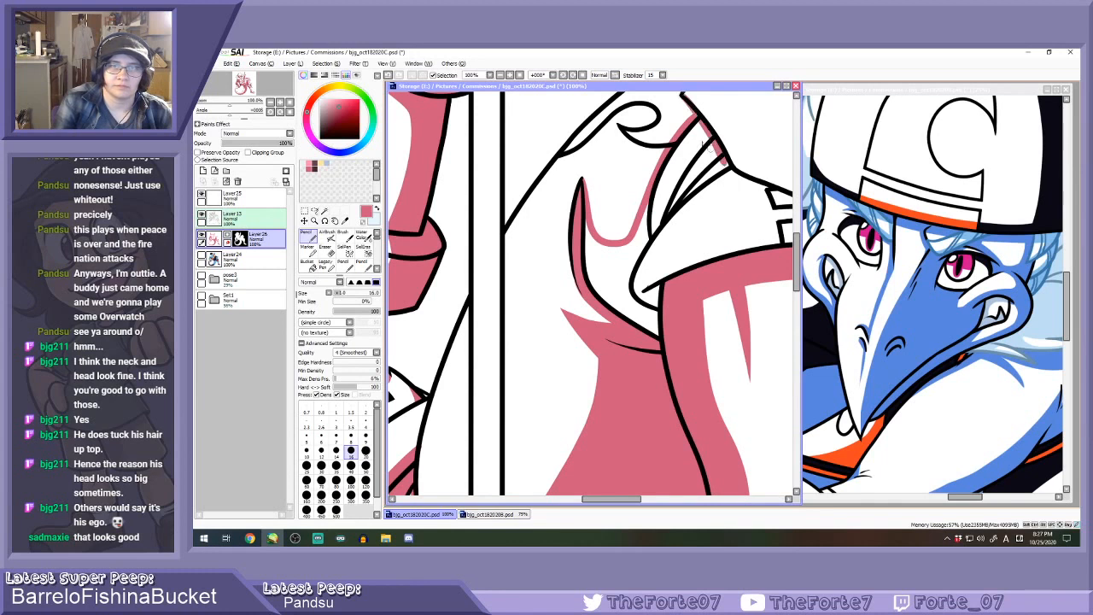
left_click_drag(696, 128, 651, 221)
left_click_drag(707, 166, 671, 211)
mouse_move(683, 163)
left_mouse_down()
mouse_move(661, 205)
mouse_move(726, 160)
left_mouse_up()
scroll(674, 229, "down", 2)
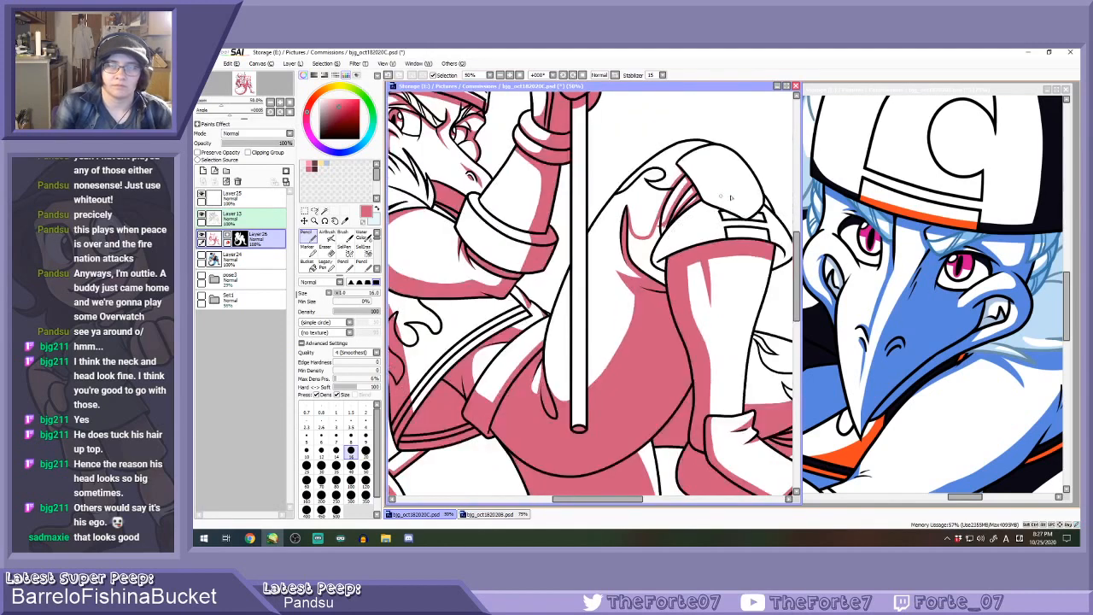
Rotate the canvas and shade under the knee pad and along its lower edge, switching from the size 16 Pencil to a larger one.
scroll(682, 228, "up", 1)
scroll(646, 271, "down", 1)
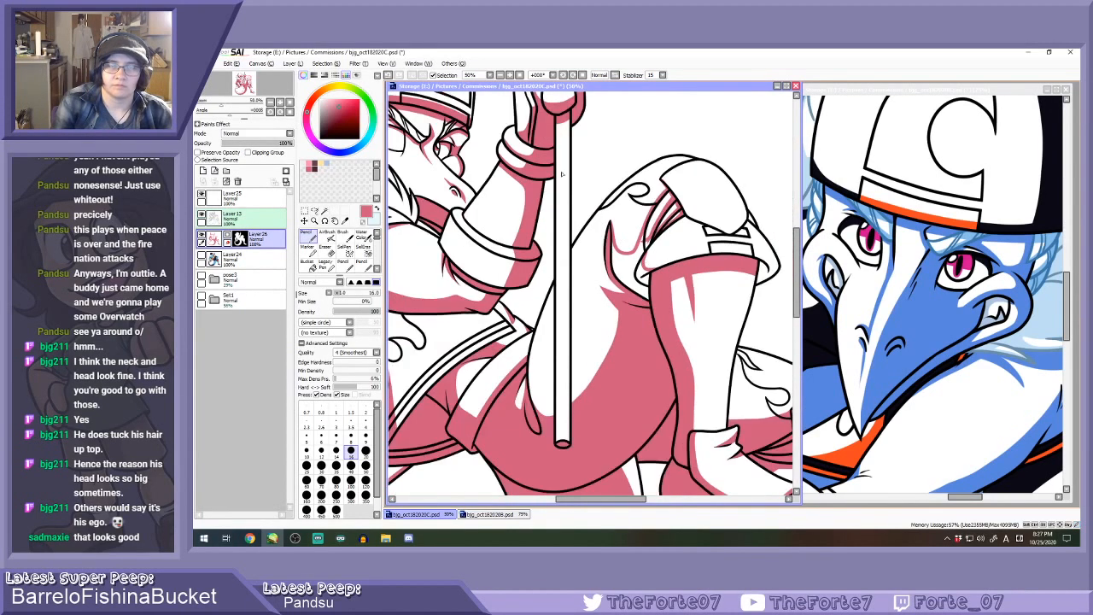
left_click(564, 75)
left_click(564, 75)
left_click(564, 75)
scroll(659, 243, "down", 1)
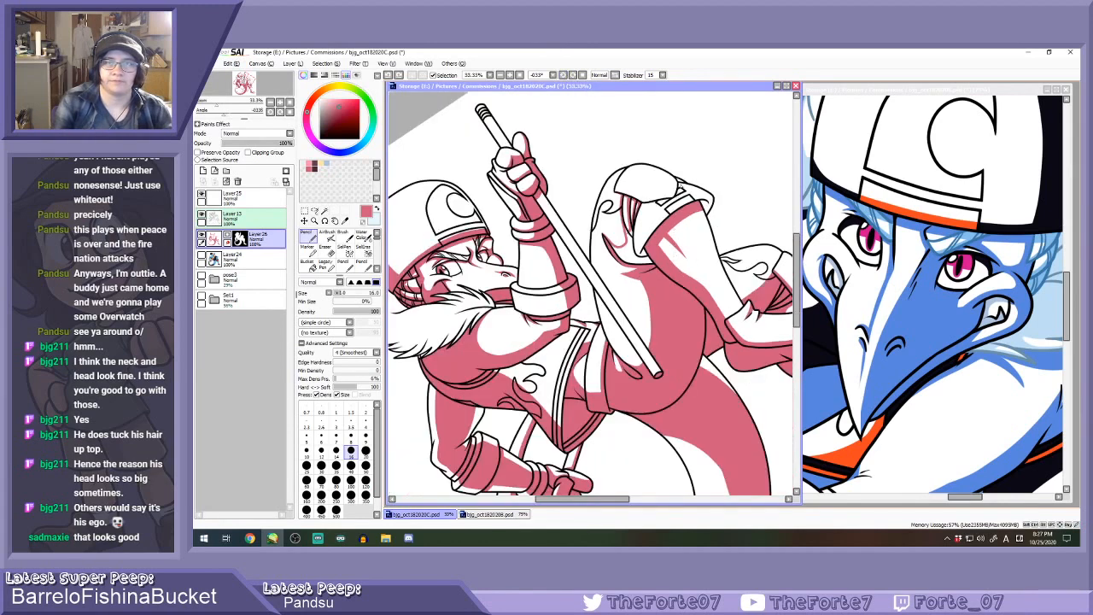
scroll(677, 178, "up", 3)
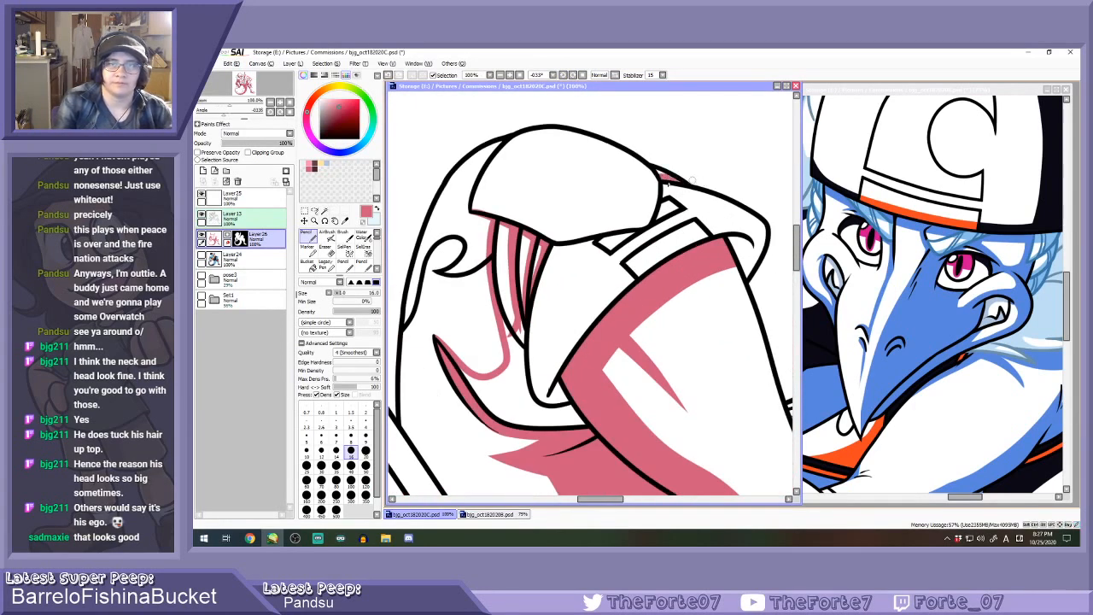
mouse_move(470, 210)
left_mouse_down()
mouse_move(558, 239)
mouse_move(639, 223)
left_mouse_up()
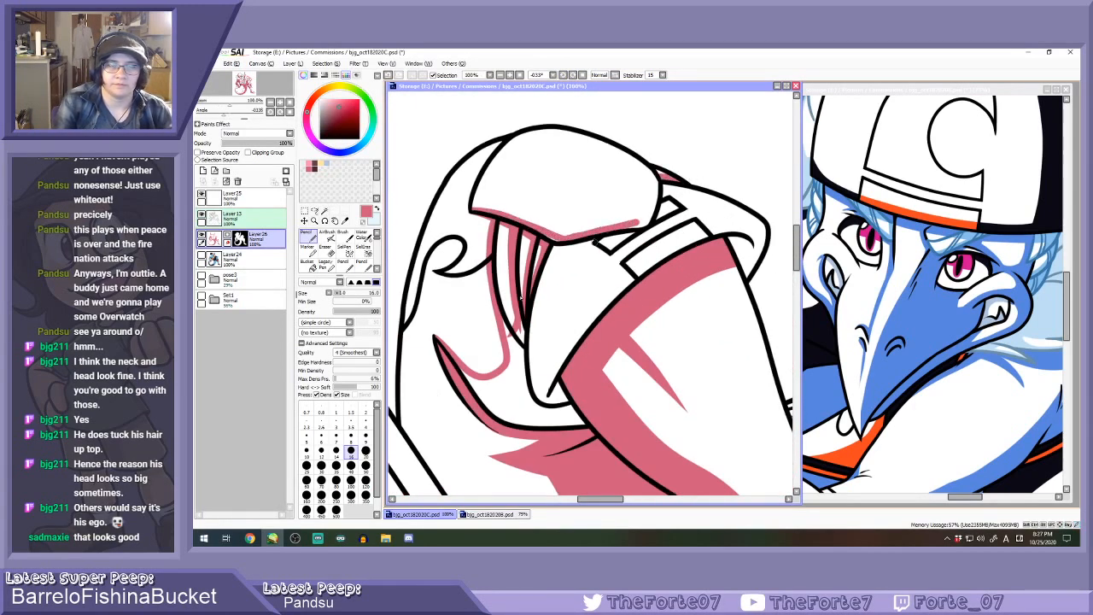
left_click(335, 465)
left_click_drag(475, 206, 570, 231)
key("ctrl+z")
mouse_move(474, 207)
left_mouse_down()
mouse_move(566, 234)
mouse_move(649, 217)
mouse_move(658, 179)
mouse_move(646, 199)
left_mouse_up()
mouse_move(548, 253)
left_mouse_down()
mouse_move(629, 236)
mouse_move(656, 214)
mouse_move(662, 181)
left_mouse_up()
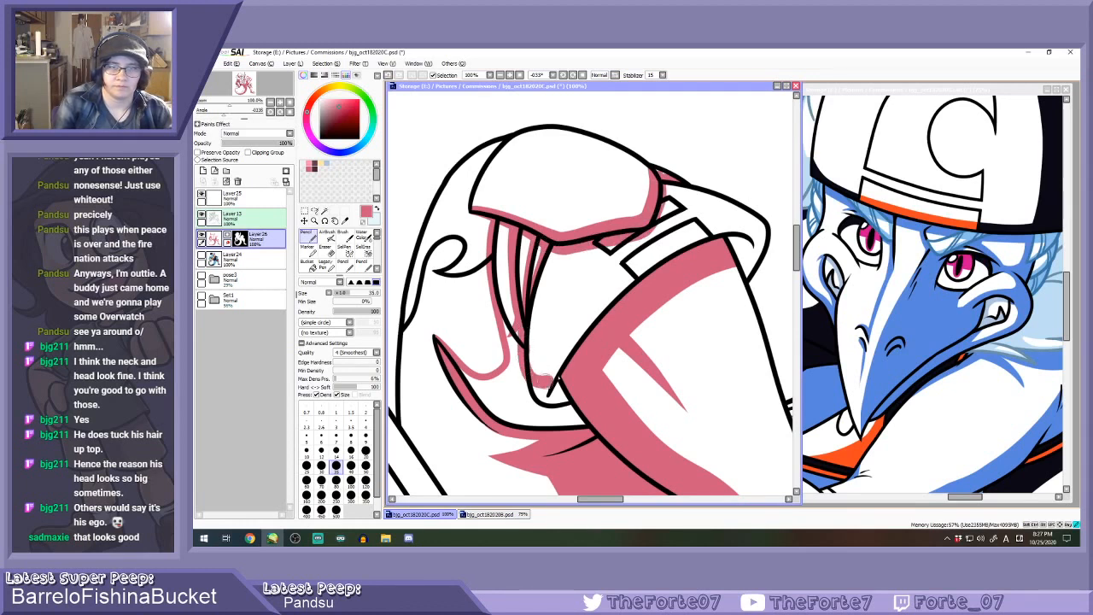
Draw the shadow along the knee band's lower edge and fill the enclosed fold area beneath the knee pad with the Bucket.
mouse_move(520, 349)
left_mouse_down()
mouse_move(539, 374)
mouse_move(648, 268)
mouse_move(709, 234)
mouse_move(767, 240)
left_mouse_up()
left_click(313, 269)
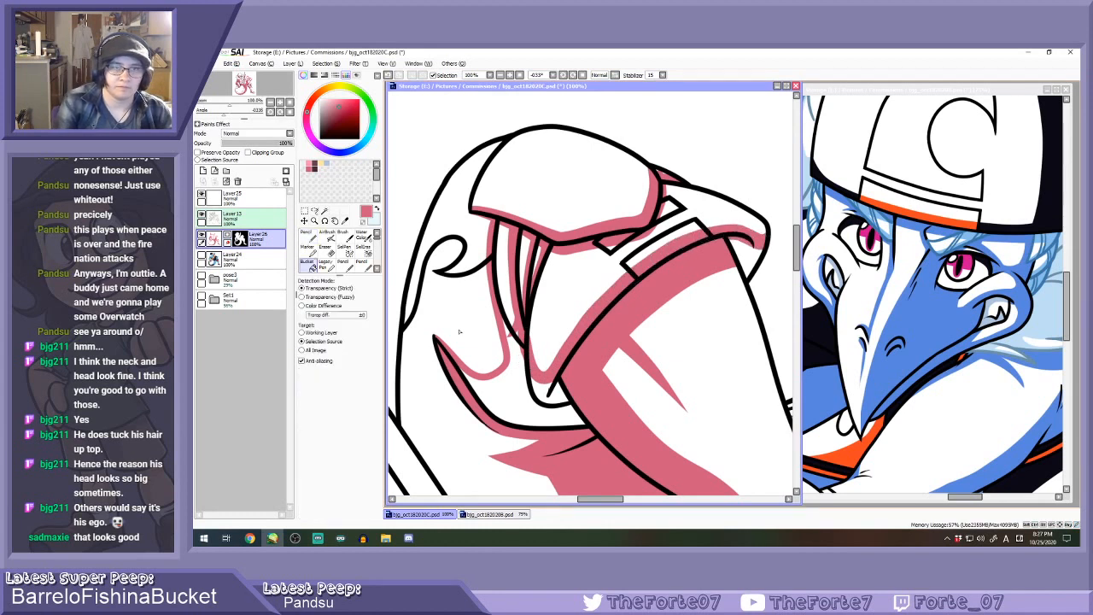
left_click(528, 398)
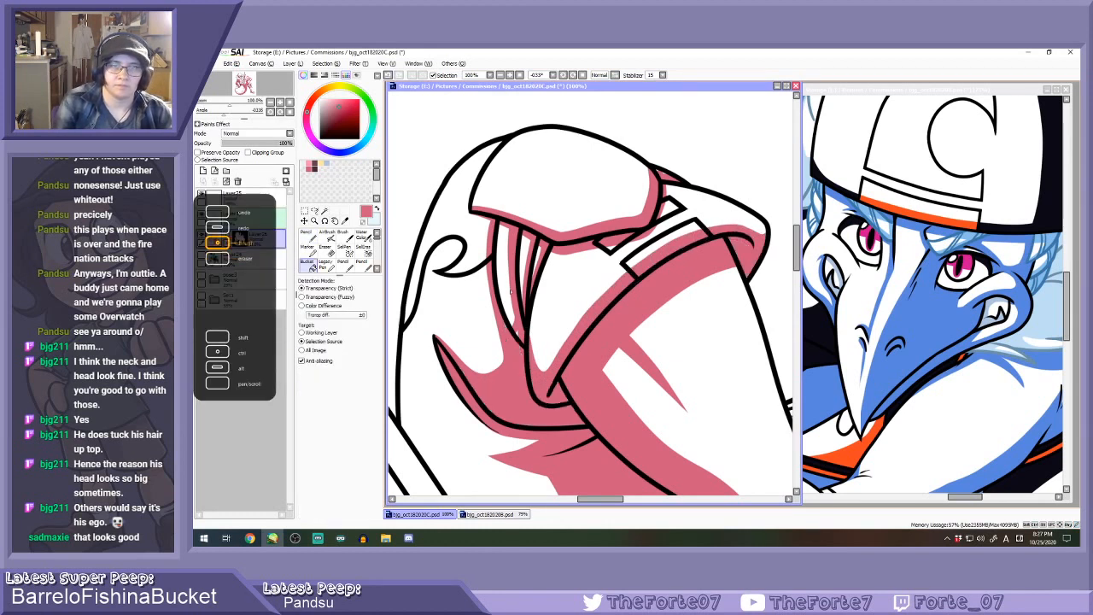
Touch up the shadow at the knee pad's outer corner with the Pencil and size 16 Eraser, and reset the canvas rotation.
key("n")
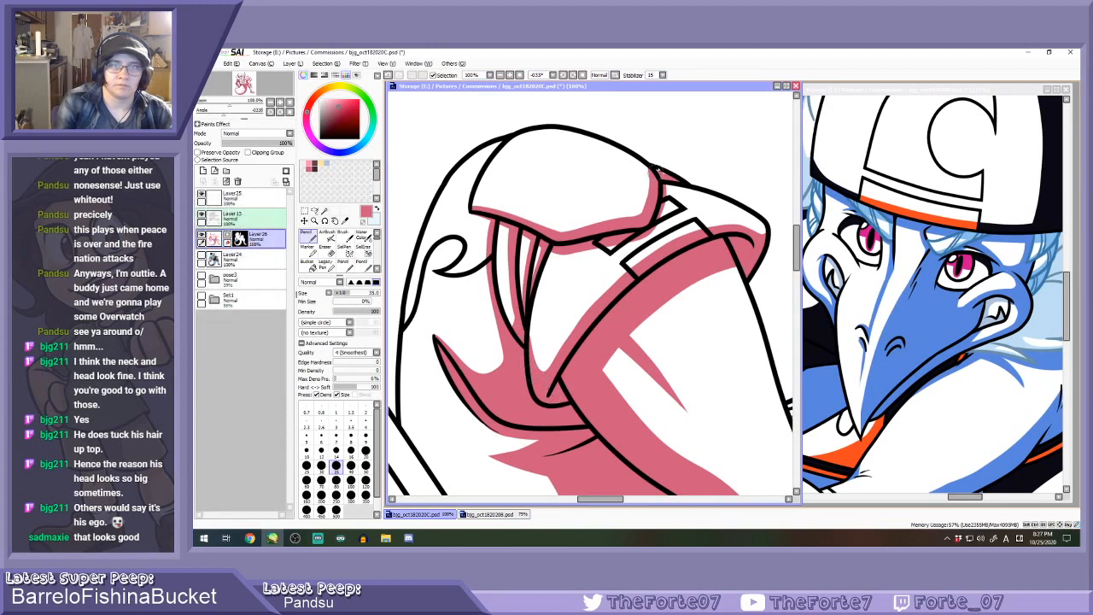
key("e")
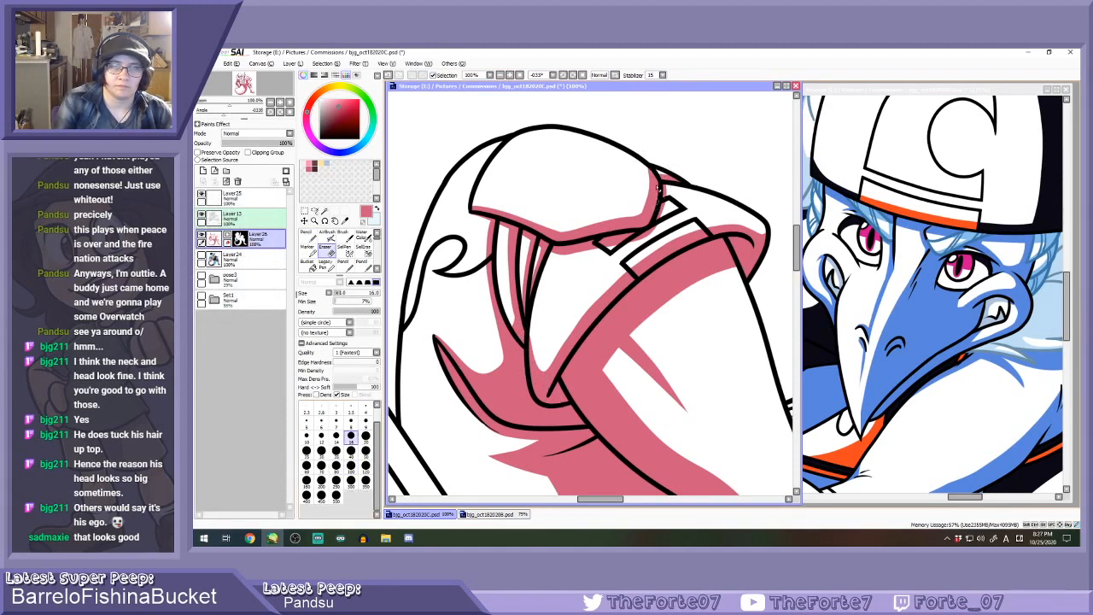
key("n")
left_click(582, 76)
scroll(559, 246, "down", 5)
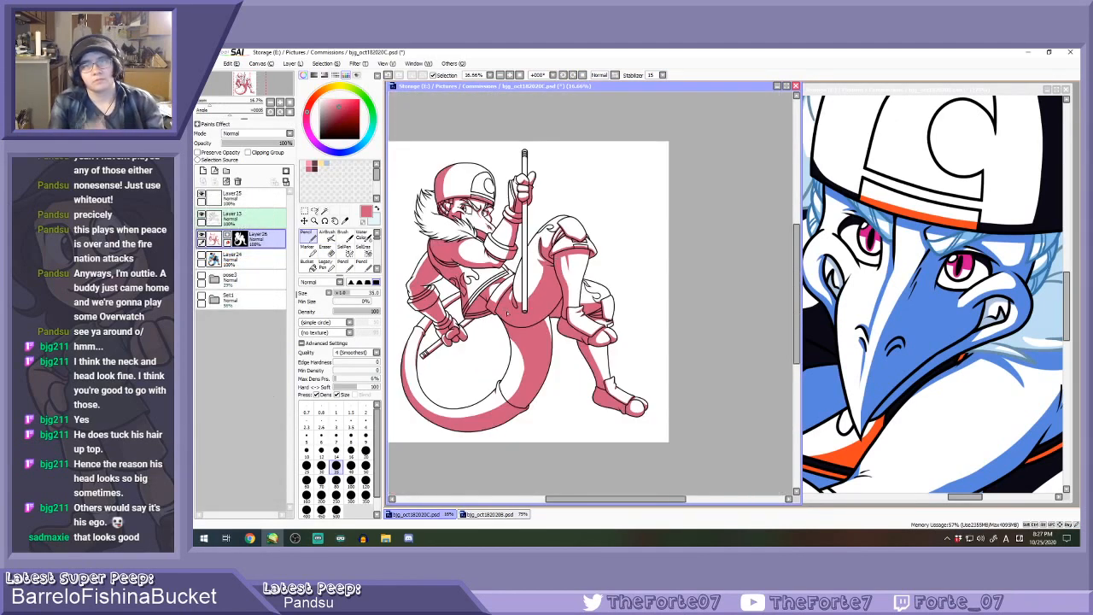
Rework the standing leg's shin shadow, adding a pointed cast shadow beneath the crossed foot and trimming it with the size 16 Eraser.
key("e")
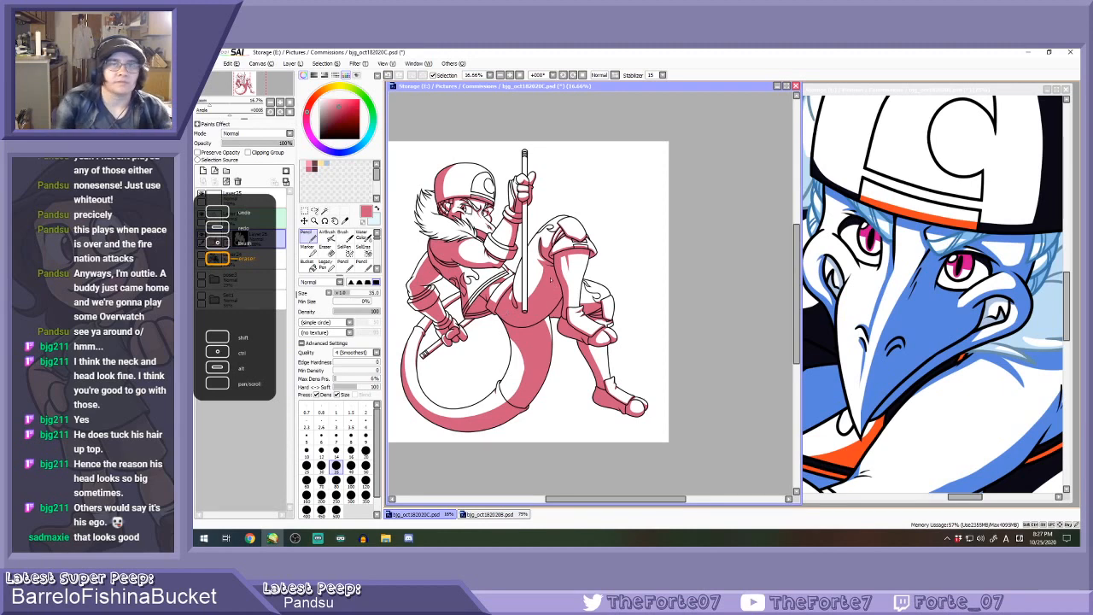
scroll(589, 342, "up", 3)
key("e")
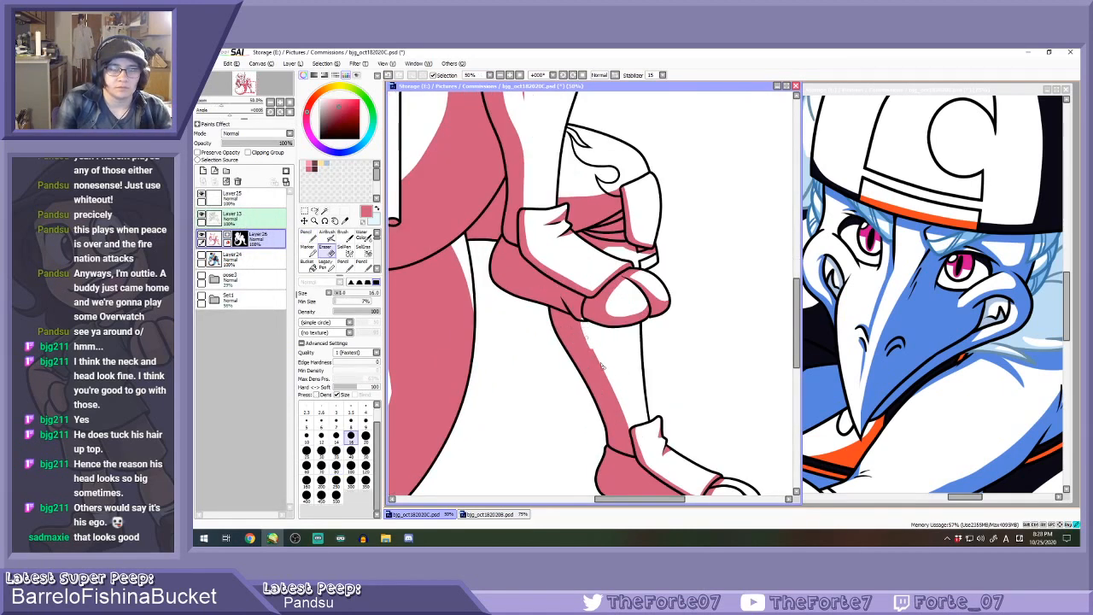
scroll(586, 323, "up", 1)
key("n")
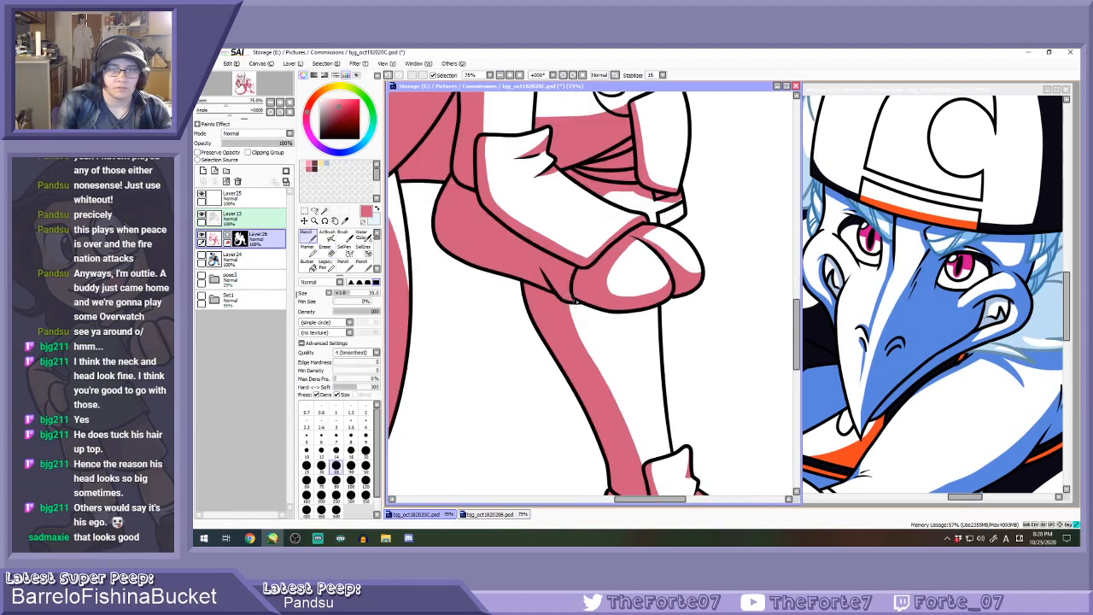
key("ctrl+z")
mouse_move(588, 305)
left_mouse_down()
mouse_move(597, 333)
mouse_move(601, 313)
mouse_move(604, 387)
mouse_move(567, 304)
mouse_move(605, 378)
left_mouse_up()
key("e")
scroll(608, 376, "down", 1)
scroll(616, 398, "up", 1)
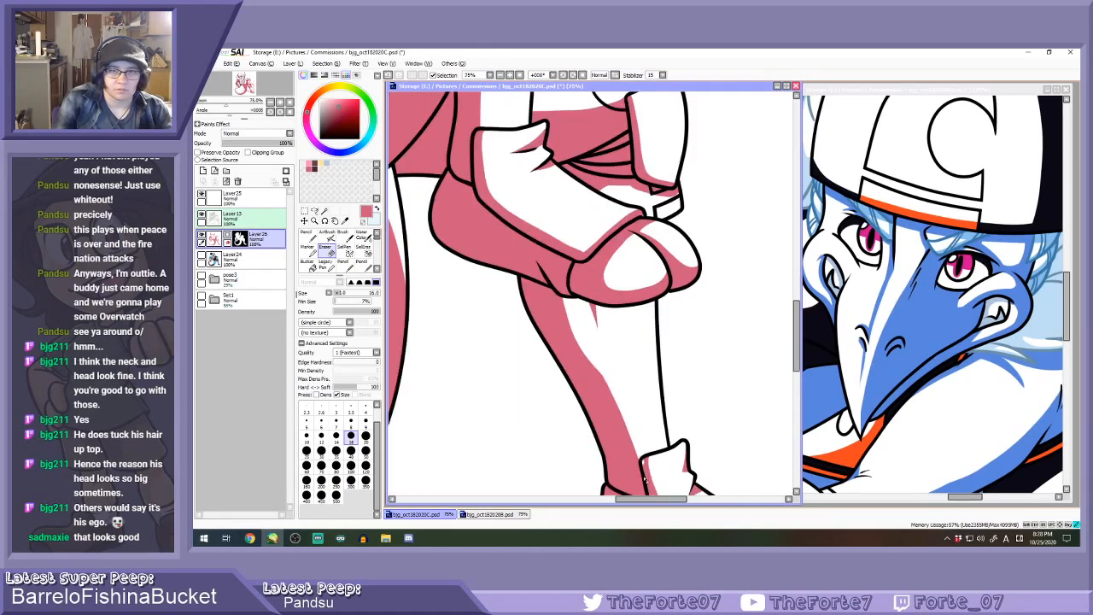
key("n")
scroll(646, 459, "down", 7)
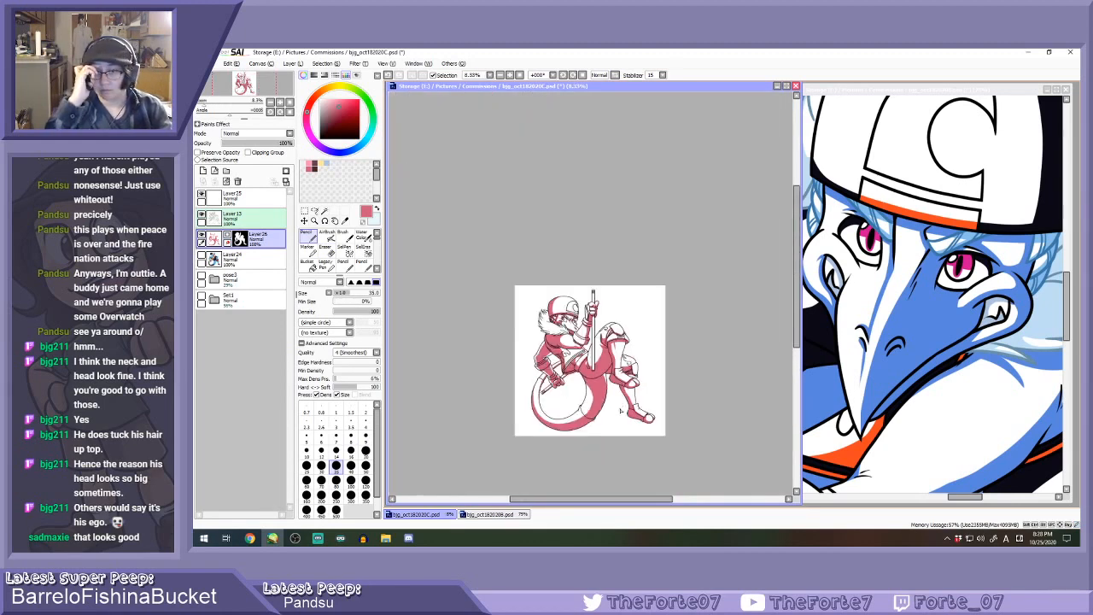
Bring the whole figure in the bjg_oct182020B.psd reference into view and shade the fur collar's top tuft with a size 16 Pencil stroke.
scroll(589, 385, "up", 3)
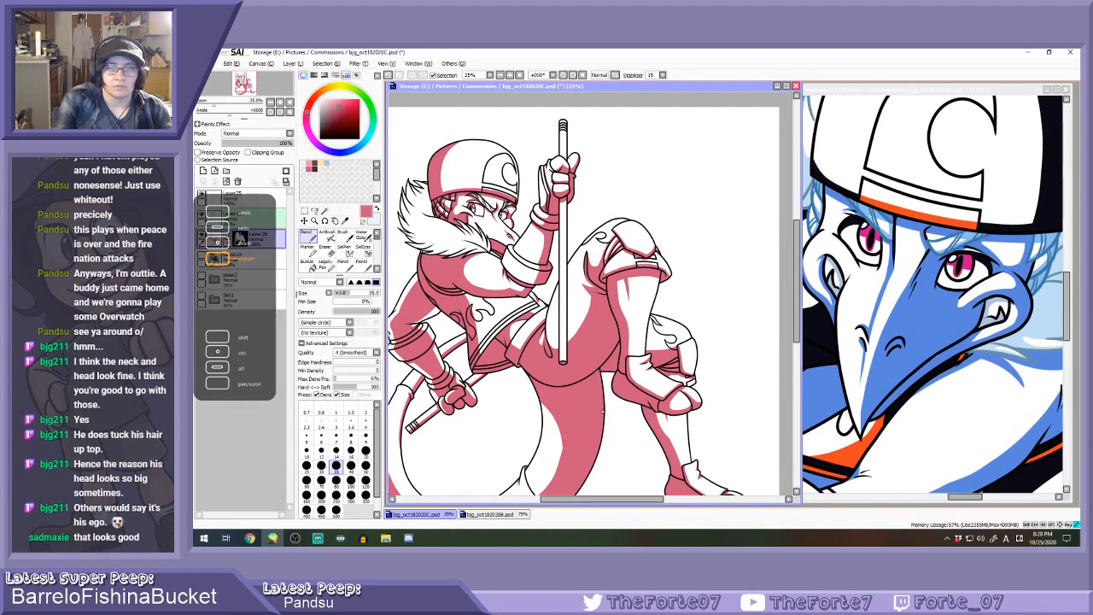
scroll(598, 386, "down", 2)
scroll(594, 380, "down", 1)
scroll(497, 361, "up", 2)
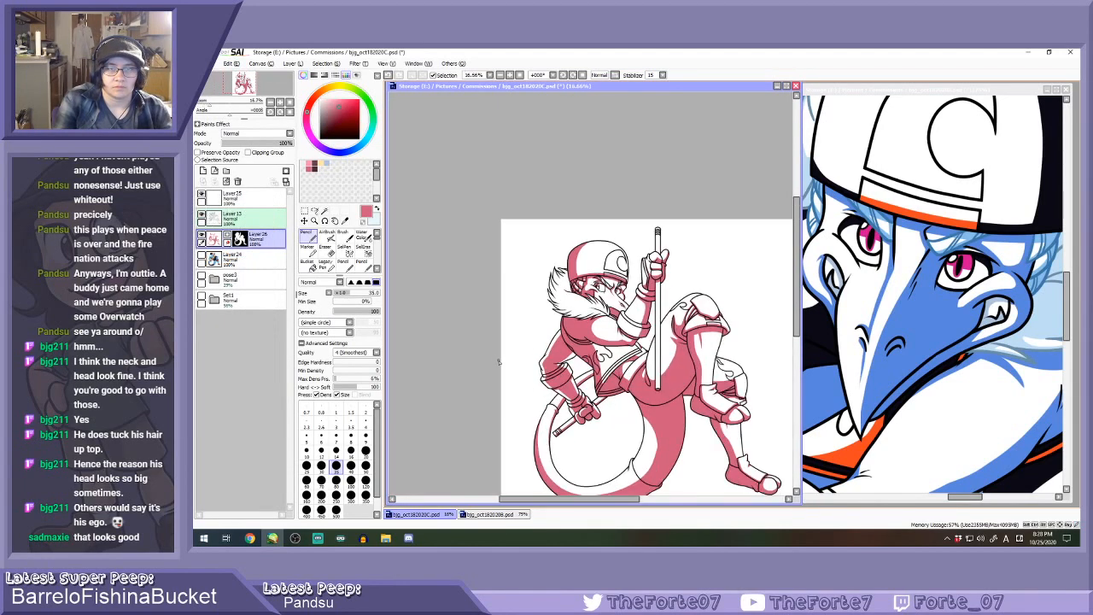
scroll(506, 348, "up", 1)
left_click(351, 450)
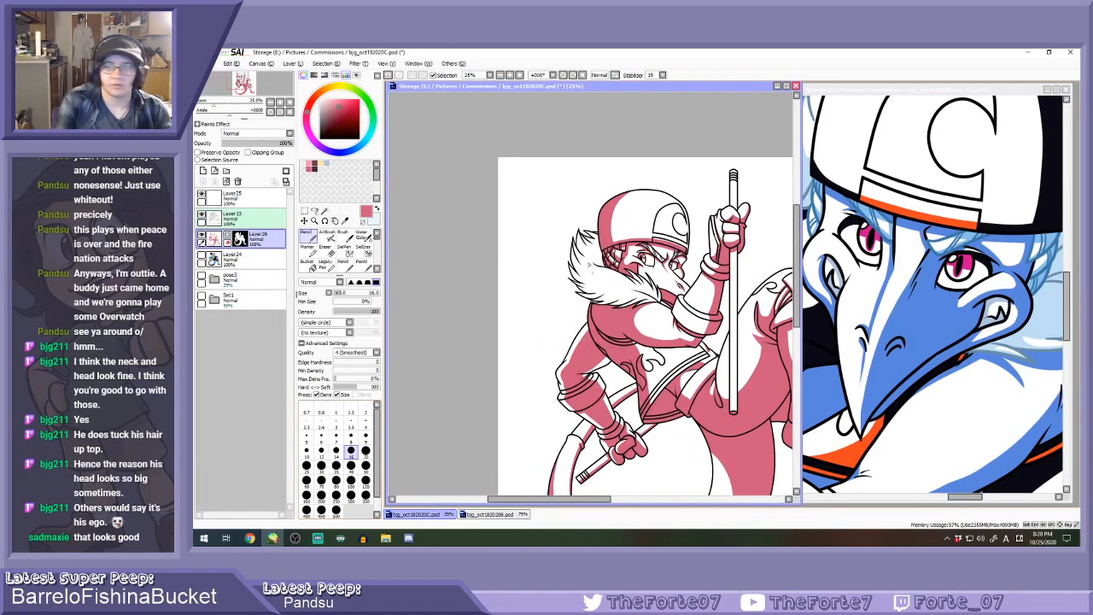
scroll(588, 271, "up", 4)
left_click_drag(605, 272, 580, 214)
left_click(895, 267)
scroll(895, 267, "down", 3)
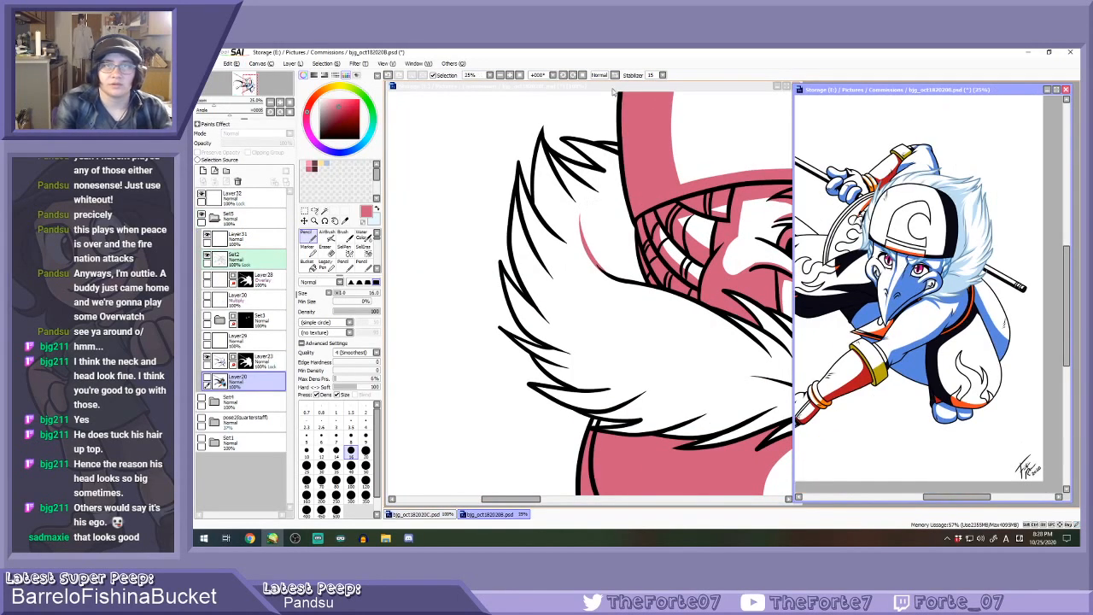
left_click(613, 95)
key("ctrl+z")
mouse_move(540, 134)
left_mouse_down()
mouse_move(543, 195)
mouse_move(592, 253)
left_mouse_up()
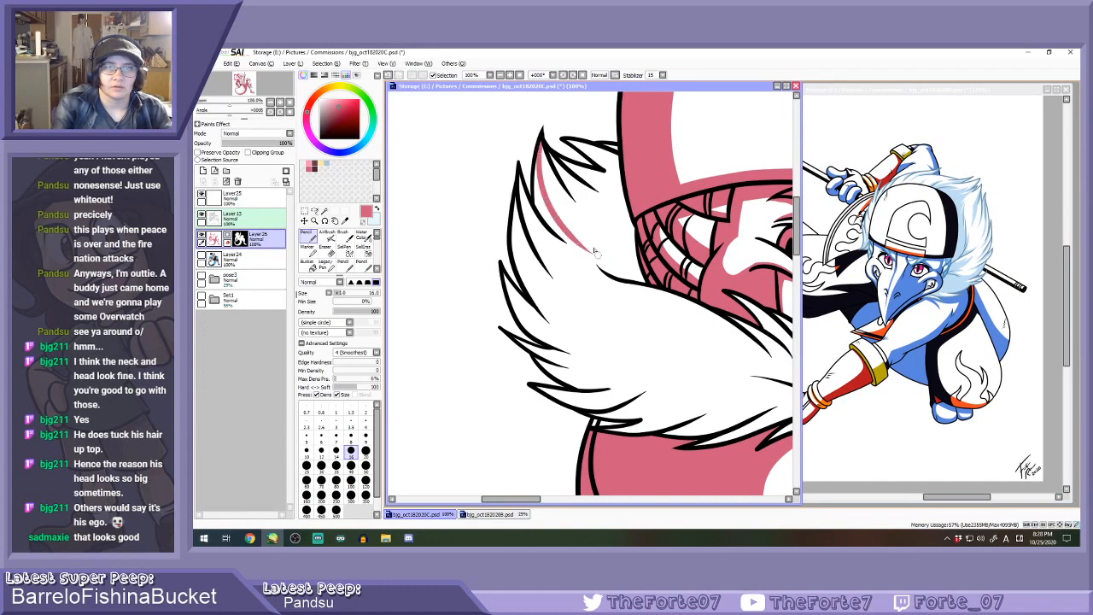
Add jagged, tapering shadow strokes inside the fur collar's top tufts beside the cap, undoing the strokes that miss.
mouse_move(550, 159)
left_mouse_down()
mouse_move(617, 247)
mouse_move(581, 226)
mouse_move(585, 248)
mouse_move(563, 202)
mouse_move(637, 256)
left_mouse_up()
left_click_drag(550, 159, 632, 227)
key("ctrl+z")
mouse_move(555, 155)
left_mouse_down()
mouse_move(632, 227)
mouse_move(626, 200)
mouse_move(566, 165)
mouse_move(626, 206)
left_mouse_up()
key("ctrl+z")
key("ctrl+z")
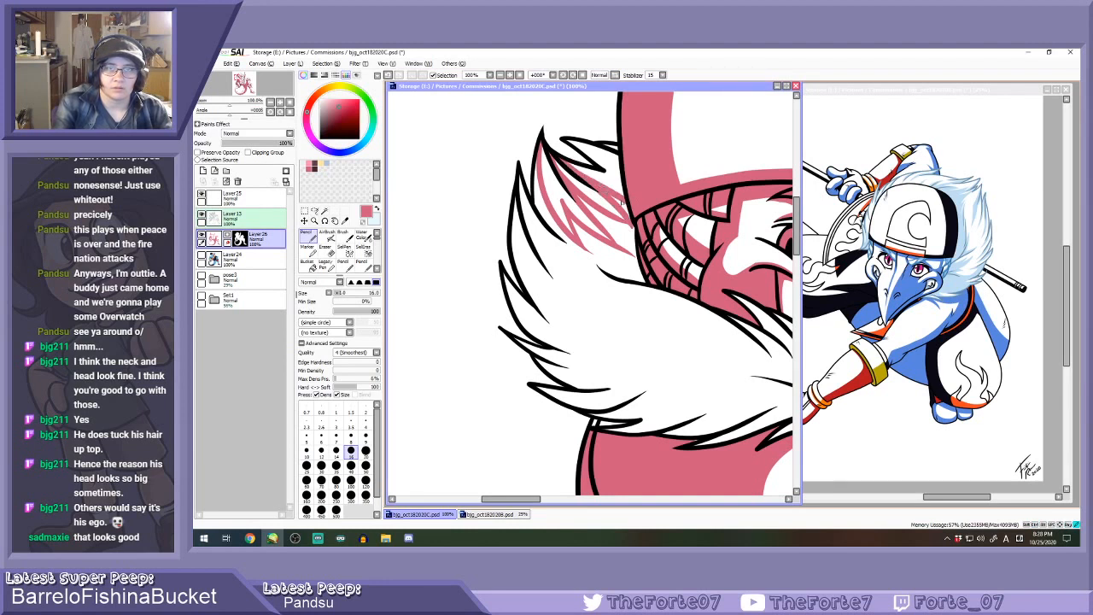
mouse_move(570, 142)
left_mouse_down()
mouse_move(621, 185)
mouse_move(595, 165)
mouse_move(623, 162)
mouse_move(617, 174)
left_mouse_up()
key("ctrl+z")
key("ctrl+z")
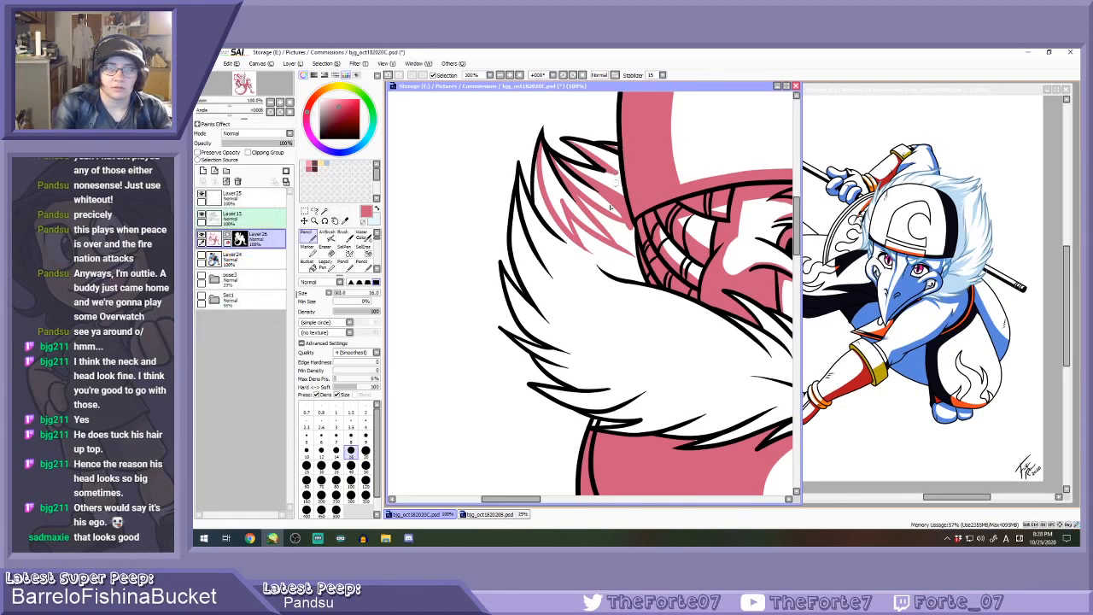
Shade the second outer fur tuft with a tapering shadow and extend the top tuft's shadow toward the collar's inner edge.
left_click_drag(538, 201, 608, 262)
key("ctrl+z")
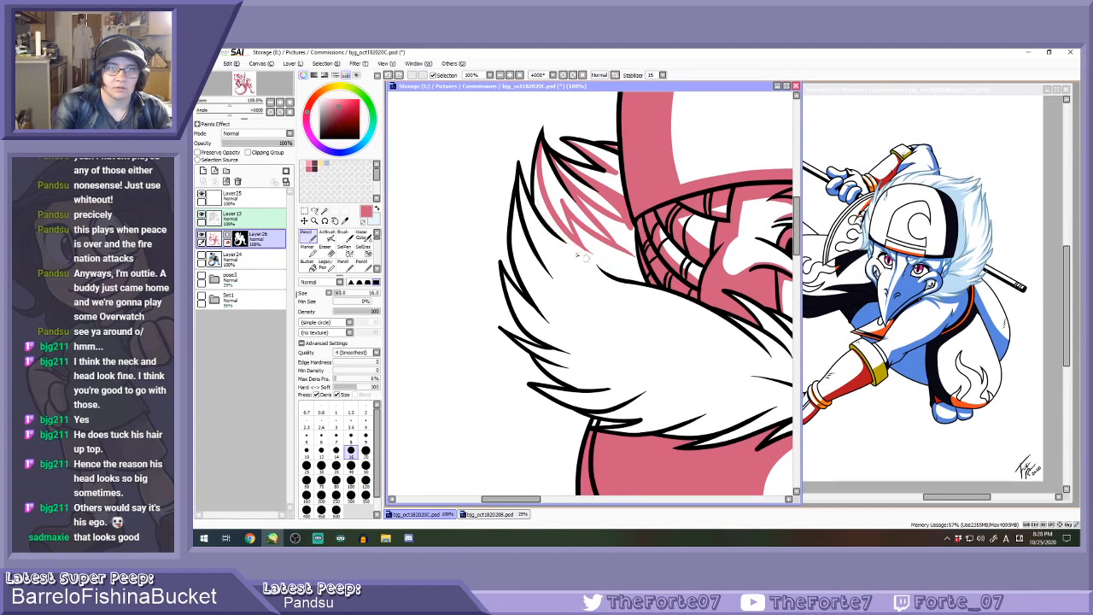
mouse_move(518, 178)
left_mouse_down()
mouse_move(547, 269)
mouse_move(588, 304)
left_mouse_up()
key("ctrl+z")
left_click_drag(520, 175, 571, 289)
left_click_drag(522, 203, 565, 284)
left_click_drag(519, 197, 577, 293)
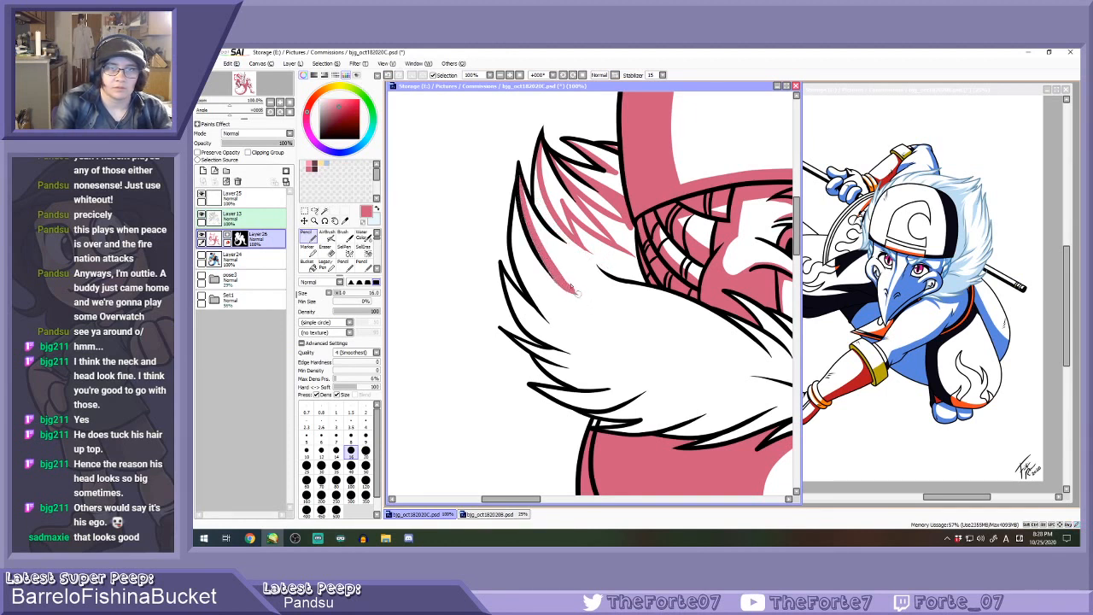
key("ctrl+z")
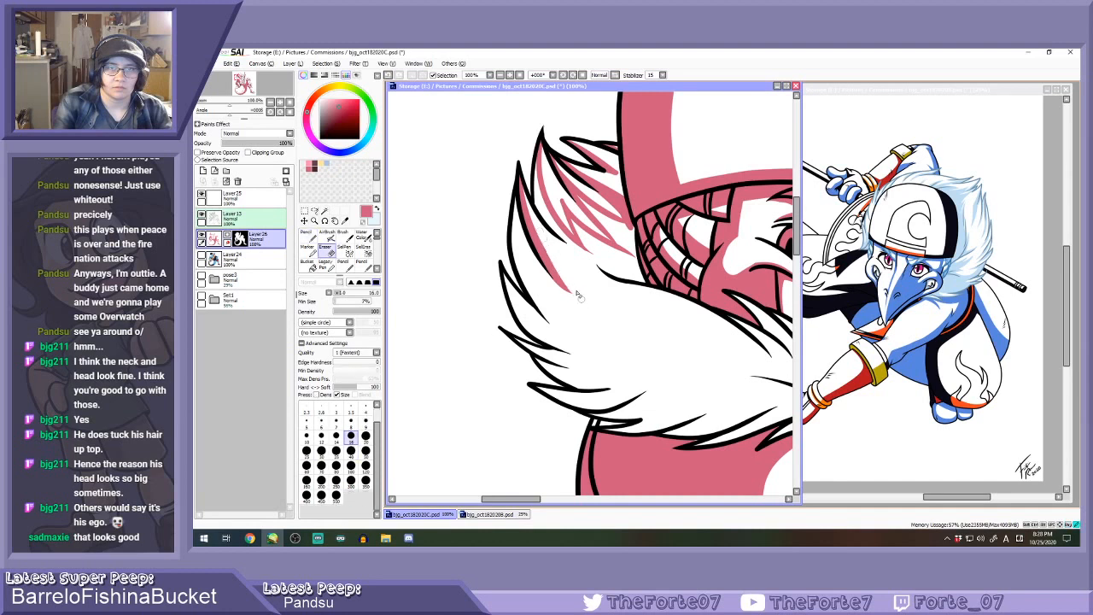
left_click_drag(541, 209, 574, 244)
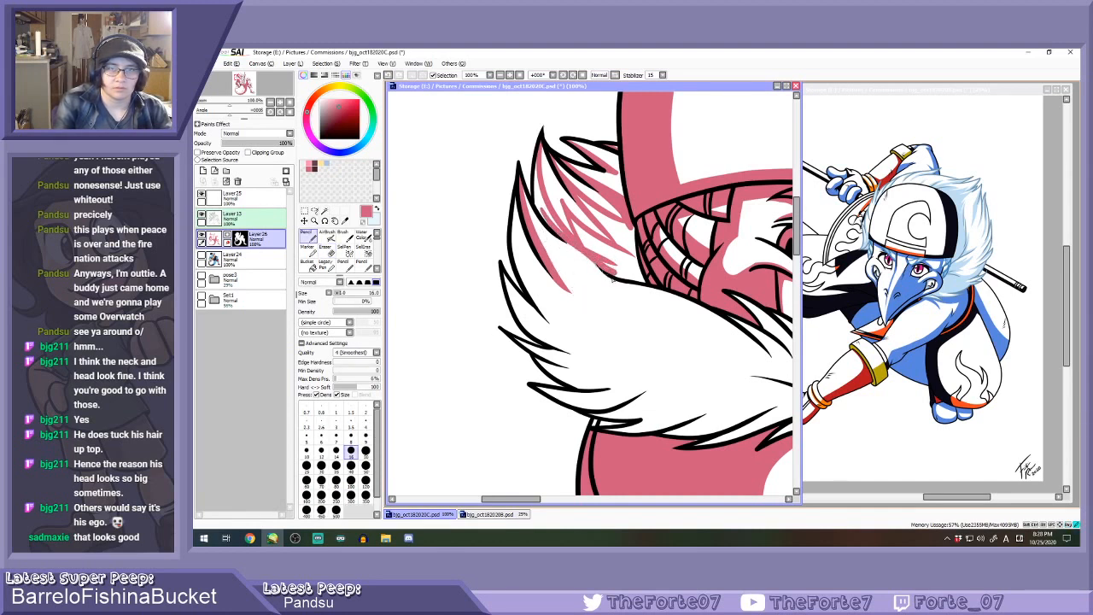
Draw a pointed shadow along the third outer fur tuft and trim its edge with the Eraser.
mouse_move(503, 268)
left_mouse_down()
mouse_move(572, 337)
mouse_move(553, 322)
left_mouse_up()
left_click_drag(510, 244, 552, 323)
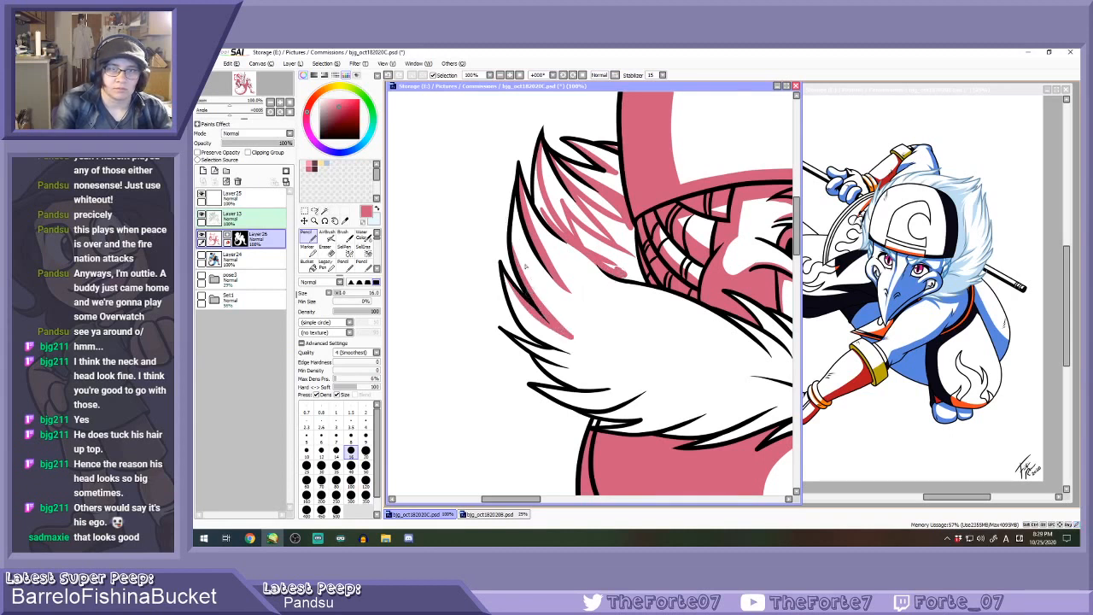
key("e")
left_click_drag(517, 255, 591, 349)
key("n")
Shade the lower outer fur tufts with tapered strokes, alternating Pencil and Eraser to sharpen their points.
mouse_move(515, 338)
left_mouse_down()
mouse_move(605, 382)
mouse_move(557, 363)
mouse_move(619, 390)
left_mouse_up()
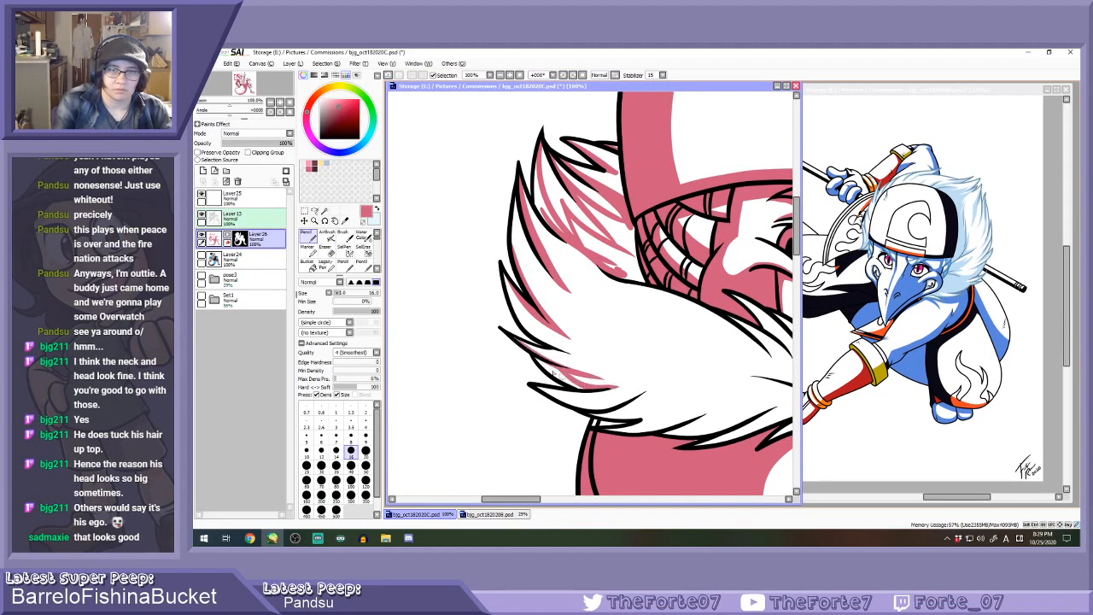
mouse_move(507, 335)
left_mouse_down()
mouse_move(605, 374)
mouse_move(573, 377)
mouse_move(616, 376)
mouse_move(563, 370)
mouse_move(619, 385)
mouse_move(575, 380)
mouse_move(586, 390)
mouse_move(568, 370)
mouse_move(622, 384)
left_mouse_up()
key("e")
key("n")
key("e")
key("n")
key("e")
key("n")
key("e")
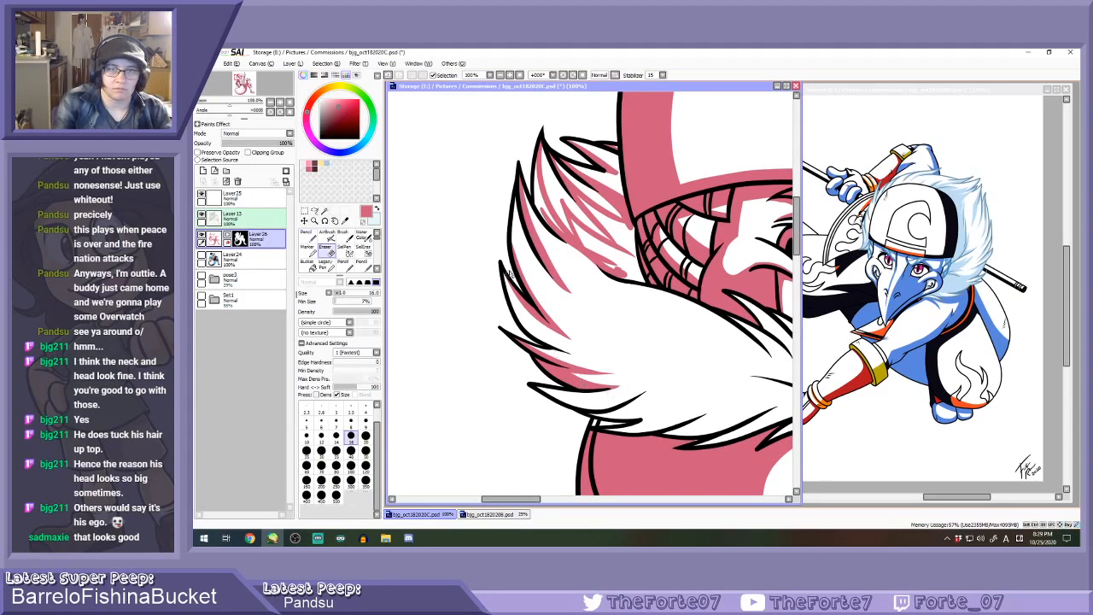
Clean up the lower fur tuft's tip on the line art layer with the size 16 Eraser, and return to the Pencil on Layer26.
scroll(492, 330, "up", 3)
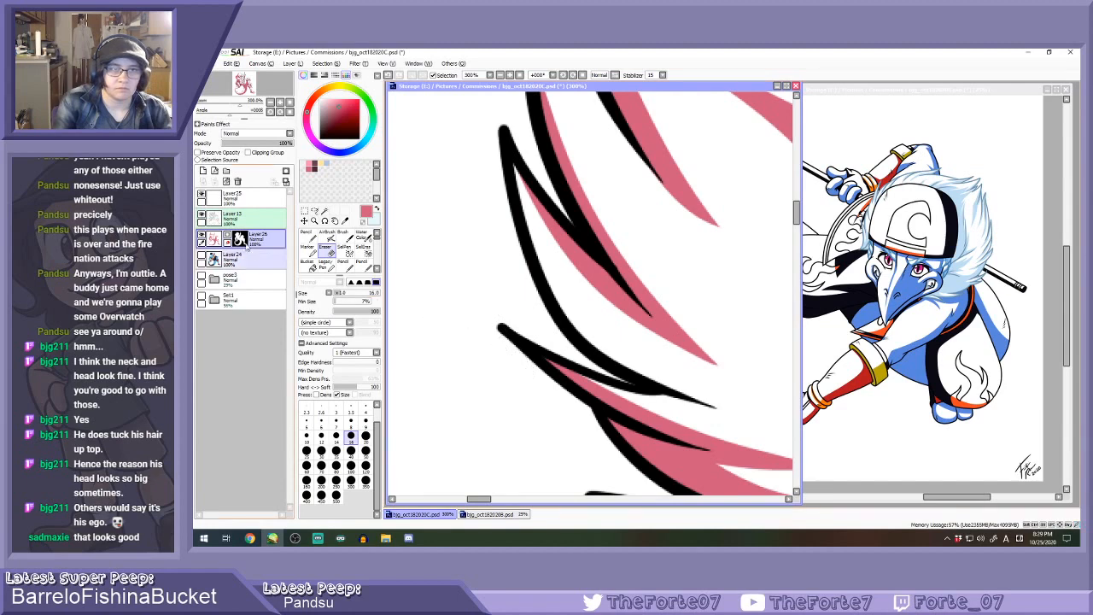
left_click(256, 219)
mouse_move(430, 304)
left_mouse_down()
mouse_move(487, 324)
mouse_move(521, 373)
mouse_move(520, 319)
left_mouse_up()
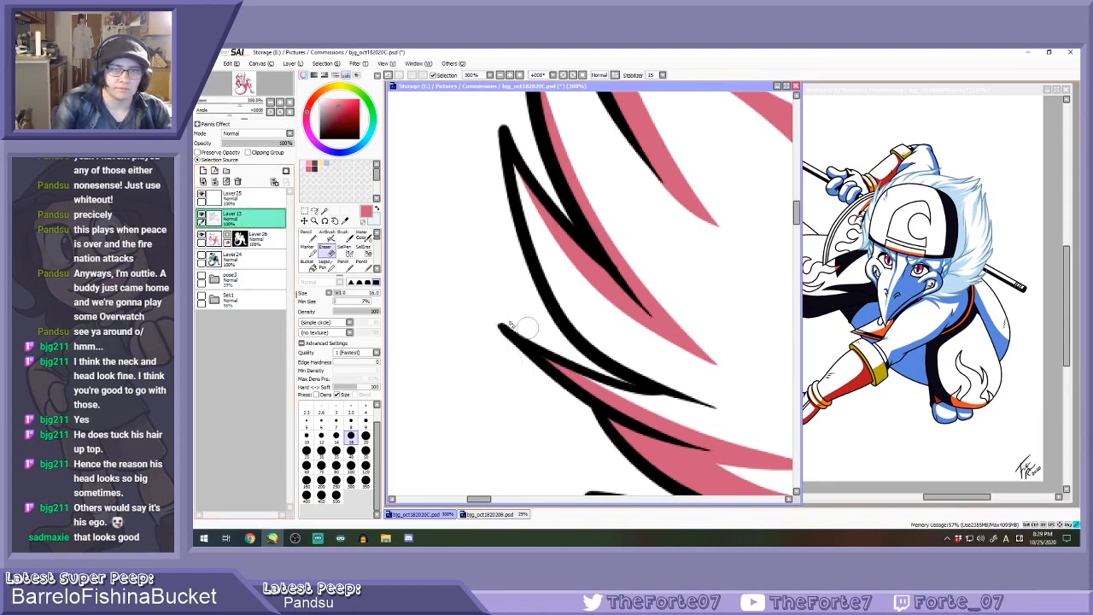
scroll(446, 275, "down", 2)
left_click(261, 240)
key("n")
scroll(583, 320, "down", 3)
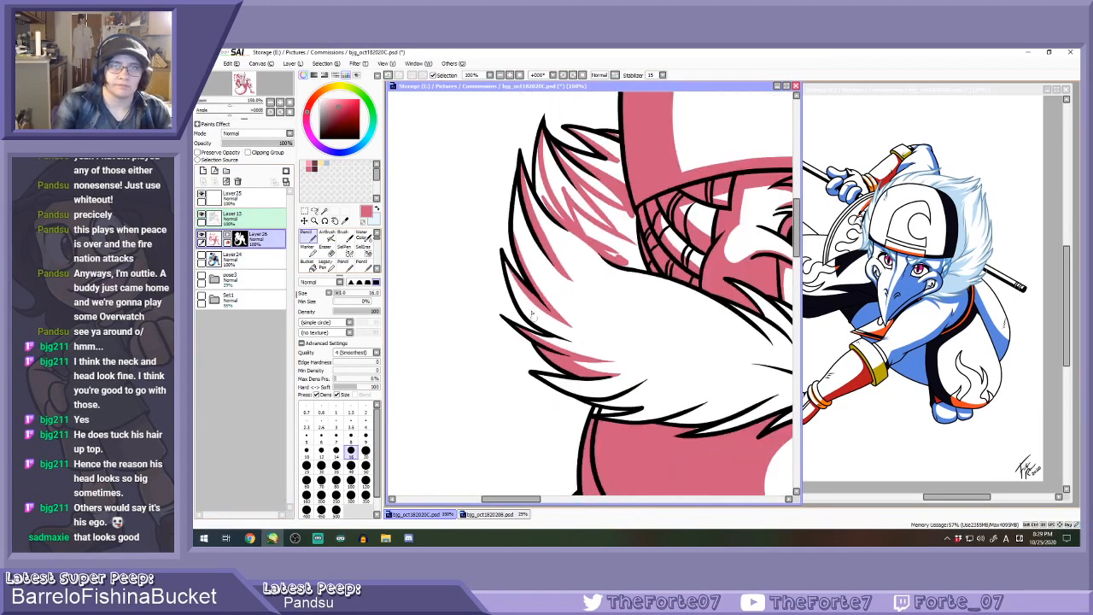
Fill the outlined shadow in the fur collar's top tuft with the Bucket and check the collar at closer zoom.
key("g")
left_click(609, 280)
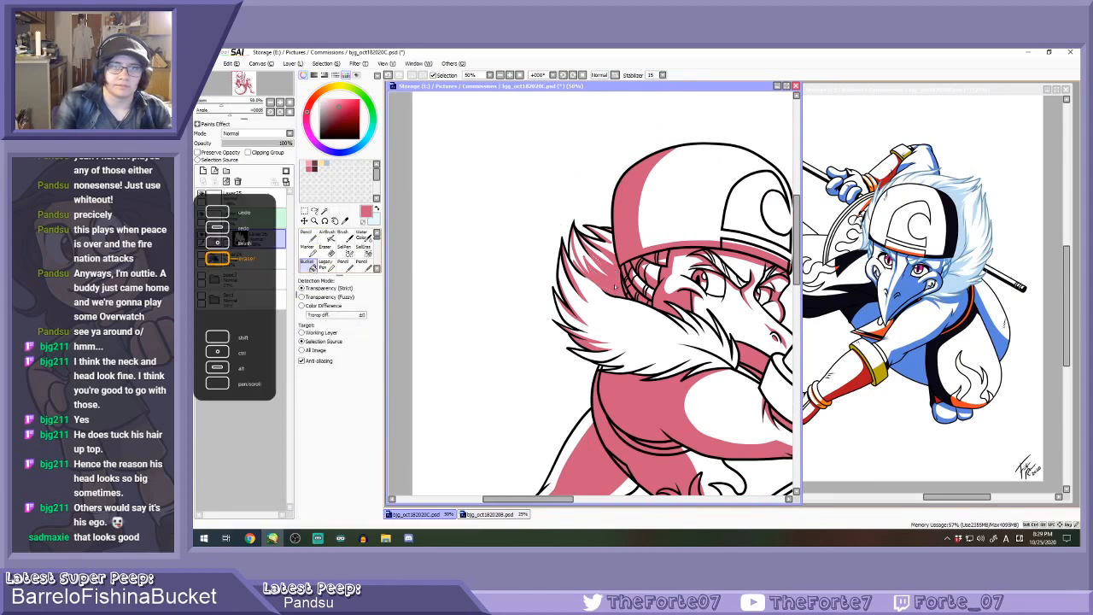
key("n")
scroll(623, 323, "up", 1)
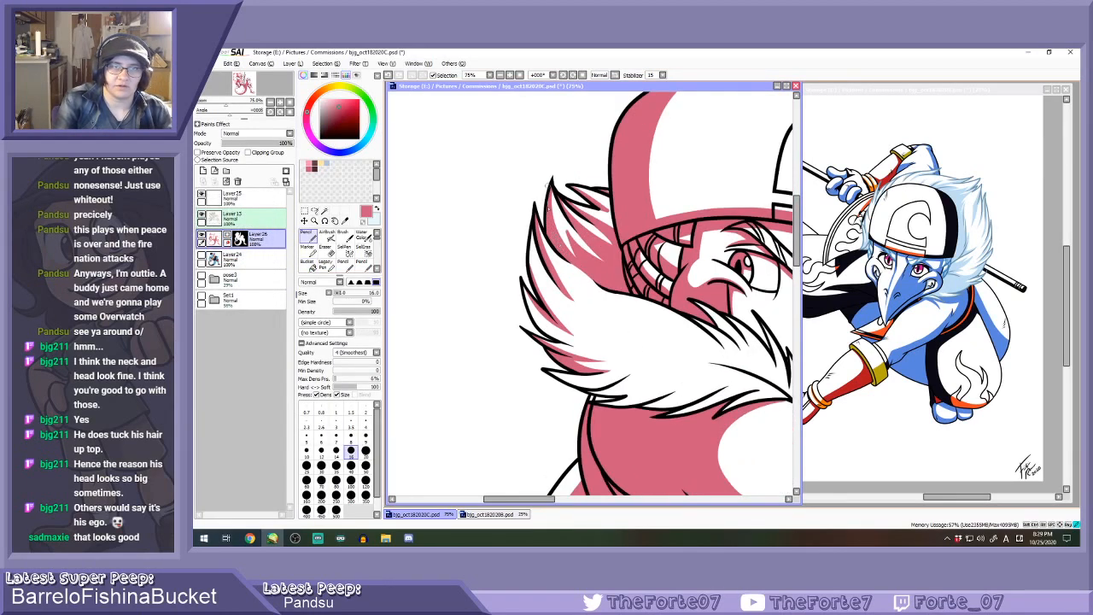
scroll(552, 233, "down", 1)
scroll(699, 329, "up", 1)
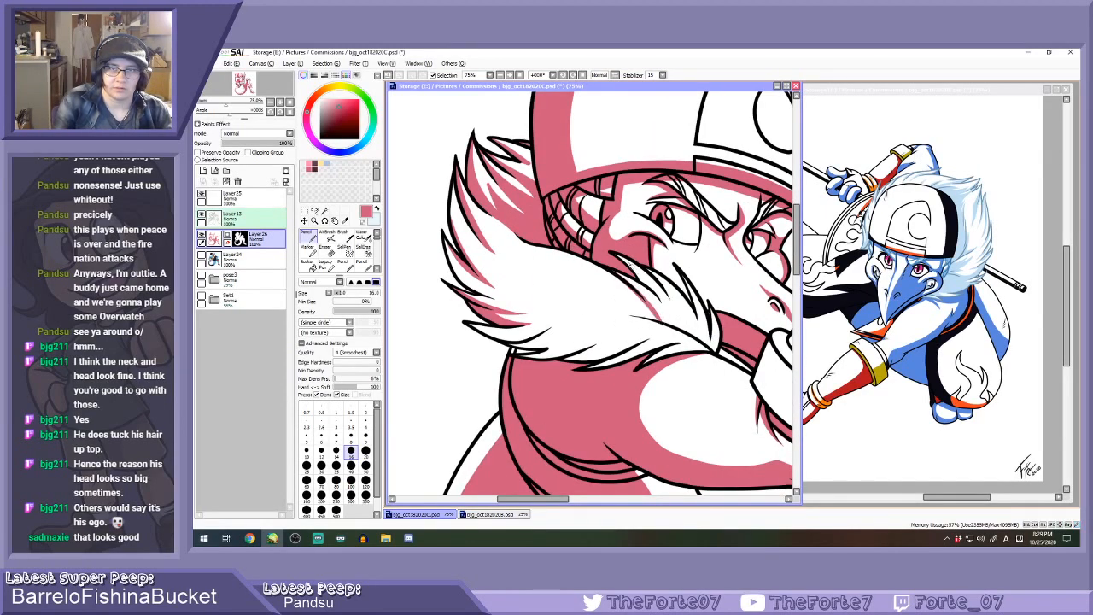
Draw a tapered shadow in the fur tuft below the cheek on Layer26, refining its edge with Pencil and Eraser.
left_click_drag(647, 283, 674, 317)
scroll(668, 306, "up", 1)
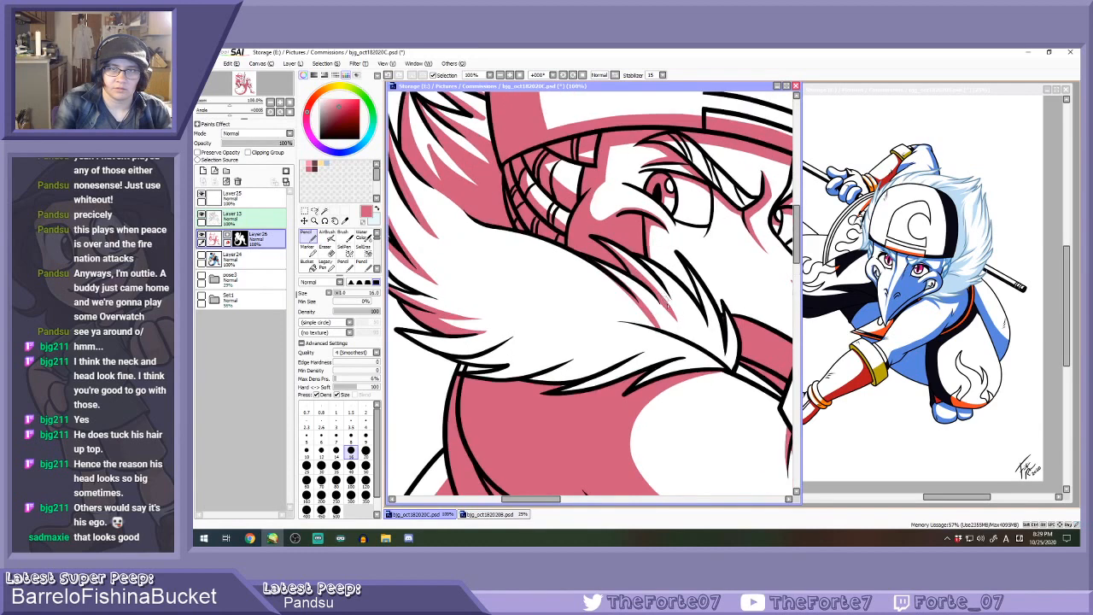
key("e")
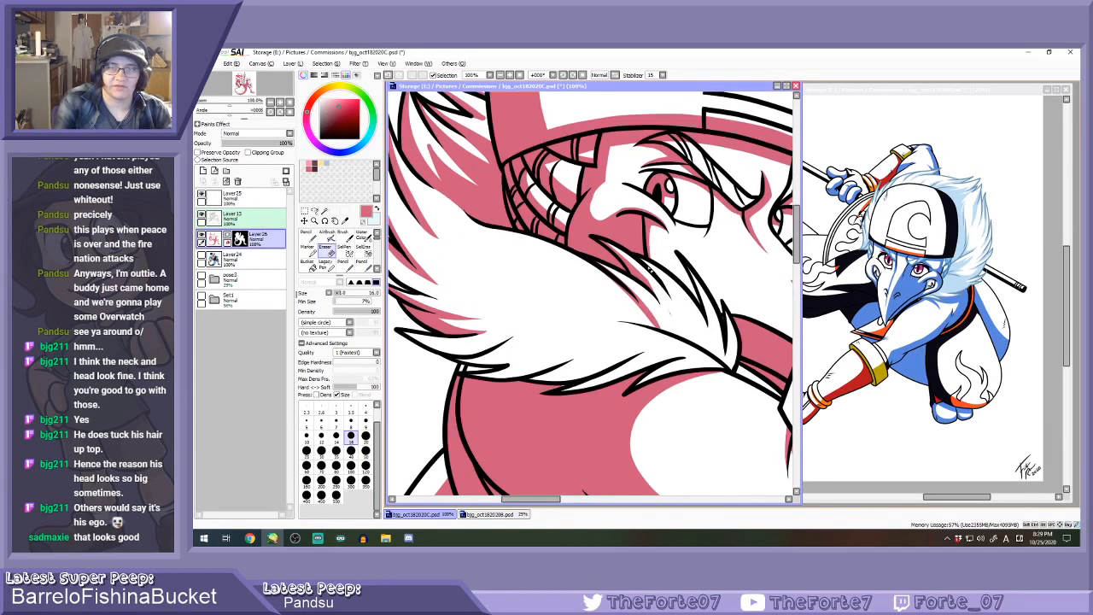
key("n")
left_click_drag(638, 264, 671, 314)
key("ctrl+z")
key("e")
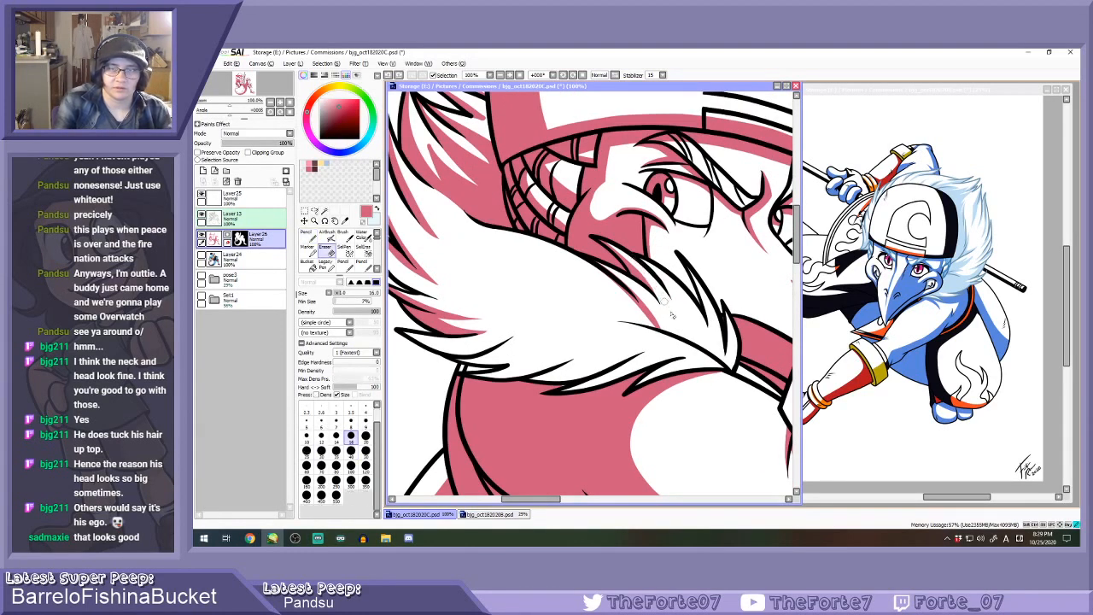
key("n")
key("e")
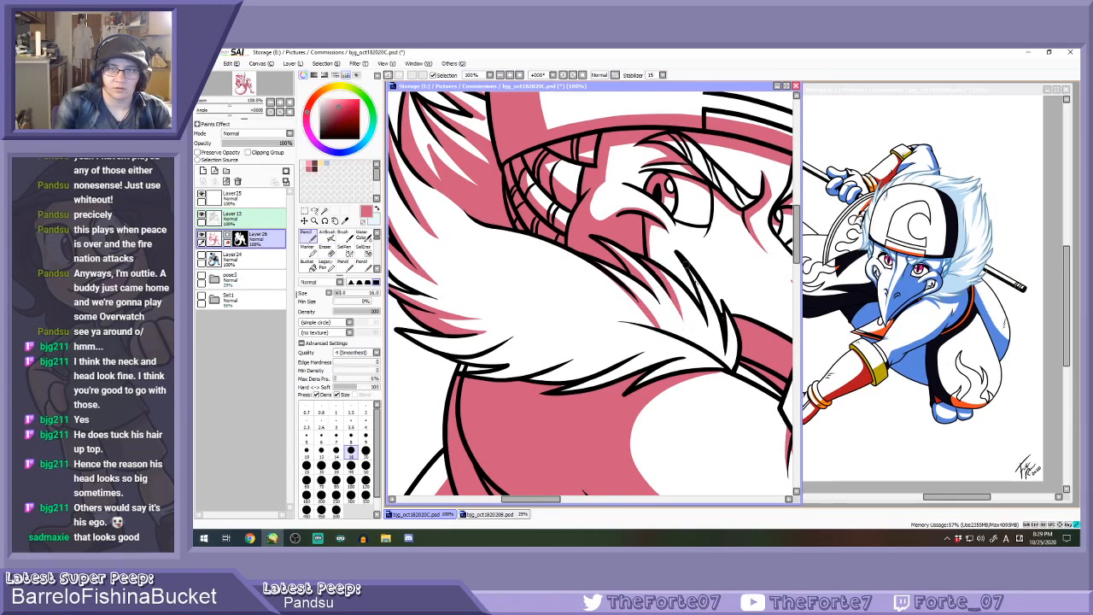
Shade the fur collar's front point with long tapered strokes and fill the shadow on the neckline strap just beneath it.
left_click_drag(613, 321, 725, 365)
mouse_move(630, 294)
left_mouse_down()
mouse_move(681, 328)
mouse_move(658, 322)
mouse_move(716, 345)
mouse_move(673, 322)
mouse_move(719, 356)
left_mouse_up()
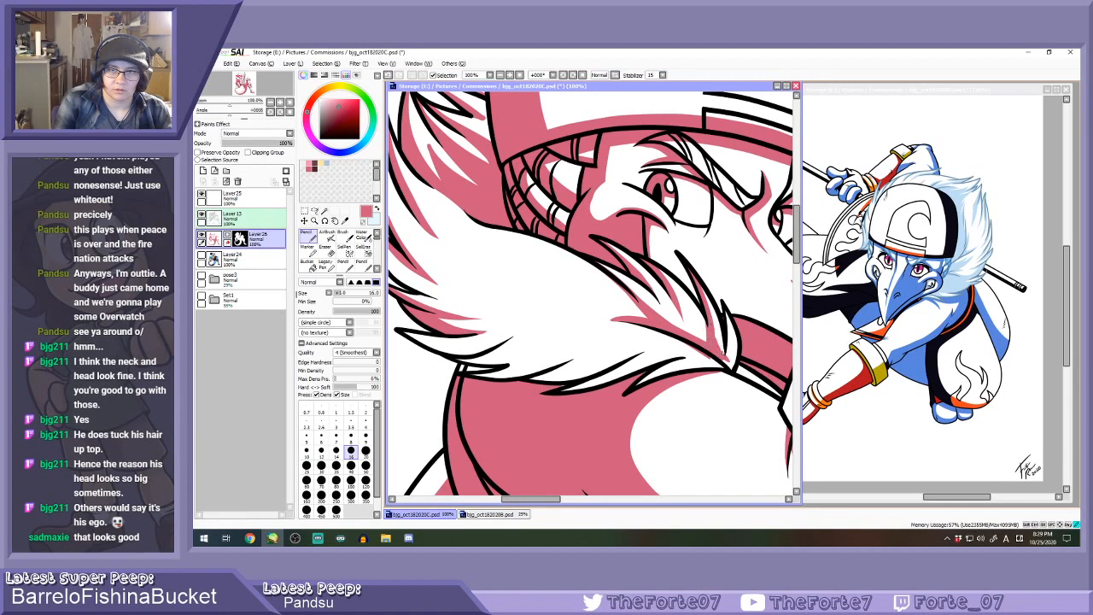
mouse_move(728, 359)
left_mouse_down()
mouse_move(736, 317)
mouse_move(726, 361)
mouse_move(775, 393)
left_mouse_up()
key("e")
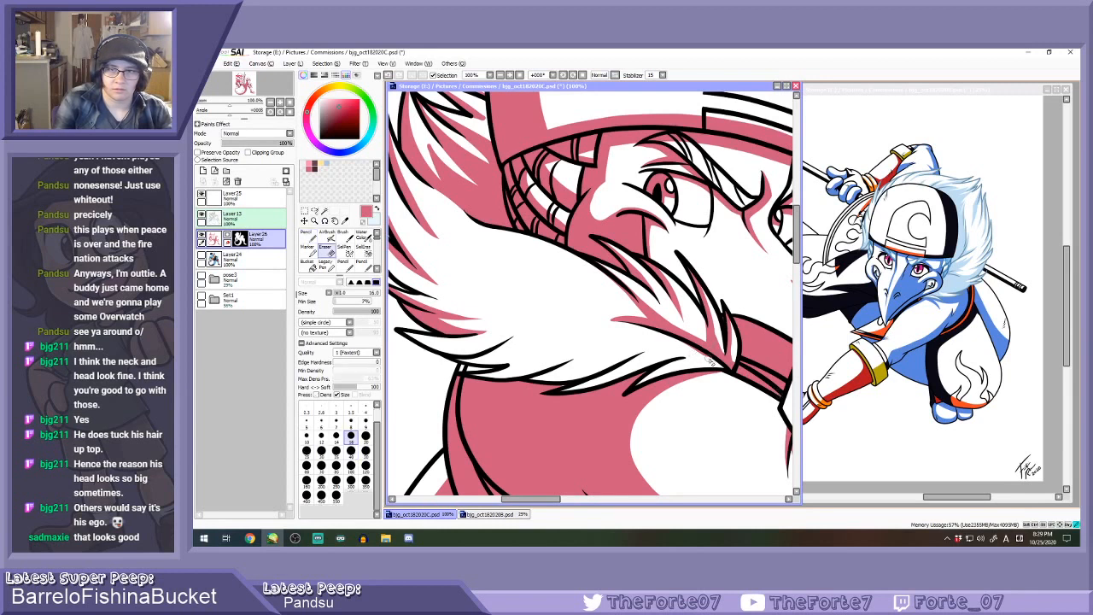
key("n")
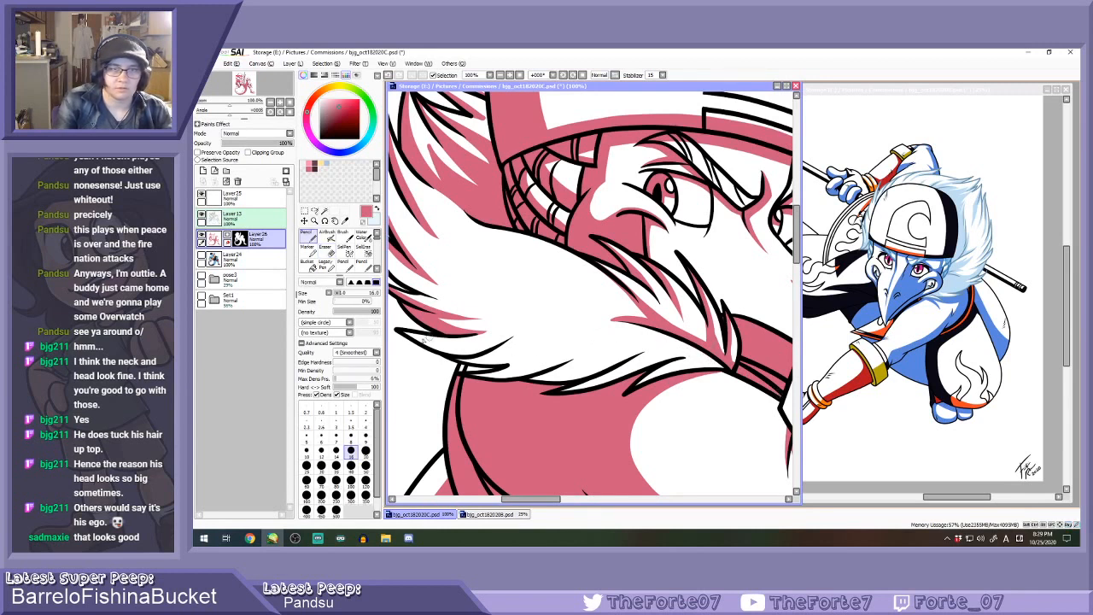
Draw curved pointed shadows along the fur collar's lower outer tufts above the shoulder, sharpening them with the Eraser.
left_click_drag(432, 349, 537, 328)
key("ctrl+z")
mouse_move(403, 334)
left_mouse_down()
mouse_move(459, 350)
mouse_move(530, 325)
mouse_move(514, 343)
mouse_move(431, 351)
mouse_move(468, 359)
mouse_move(442, 353)
mouse_move(508, 345)
mouse_move(463, 357)
mouse_move(524, 356)
mouse_move(513, 358)
mouse_move(537, 346)
mouse_move(513, 366)
mouse_move(463, 368)
mouse_move(539, 344)
left_mouse_up()
key("e")
key("n")
key("e")
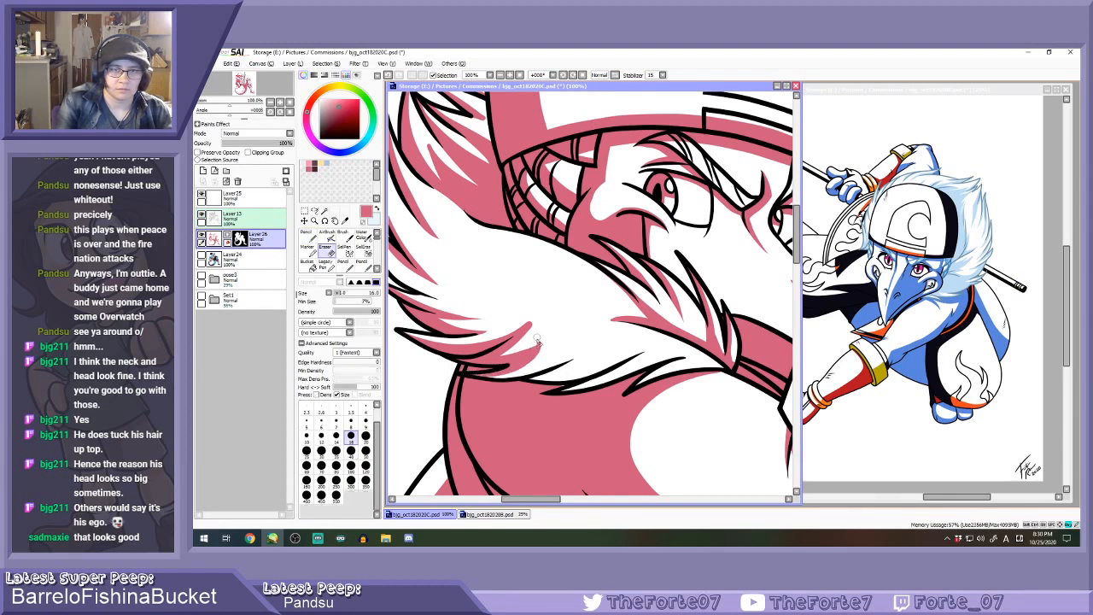
key("n")
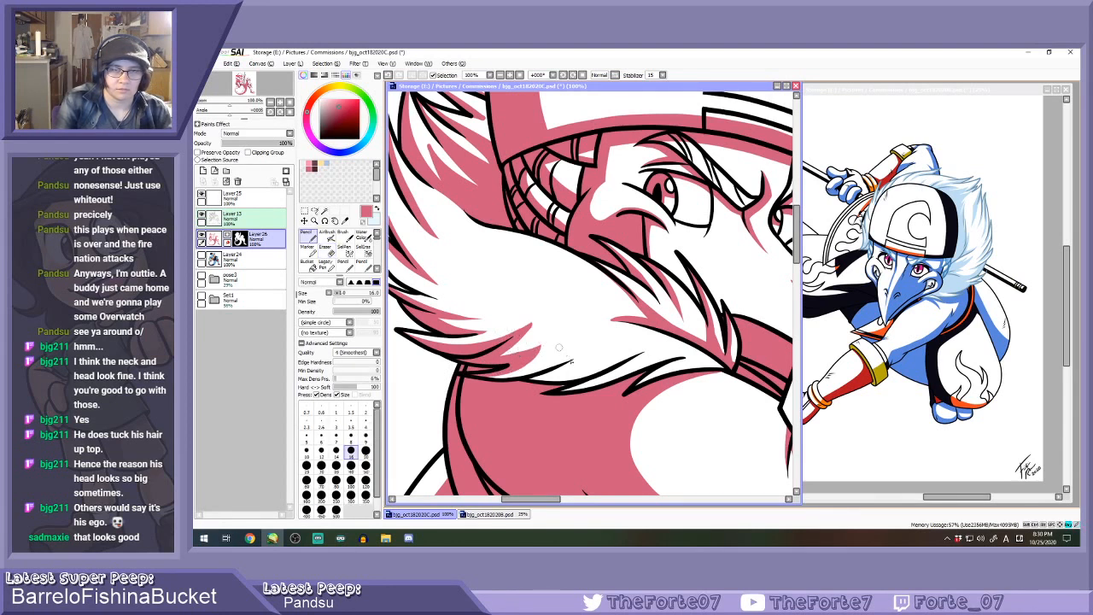
Shade the tufts along the fur collar's bottom edge toward the neck with tapered Pencil strokes, trimming them with the Eraser.
mouse_move(529, 378)
left_mouse_down()
mouse_move(596, 346)
mouse_move(575, 364)
mouse_move(598, 340)
left_mouse_up()
key("e")
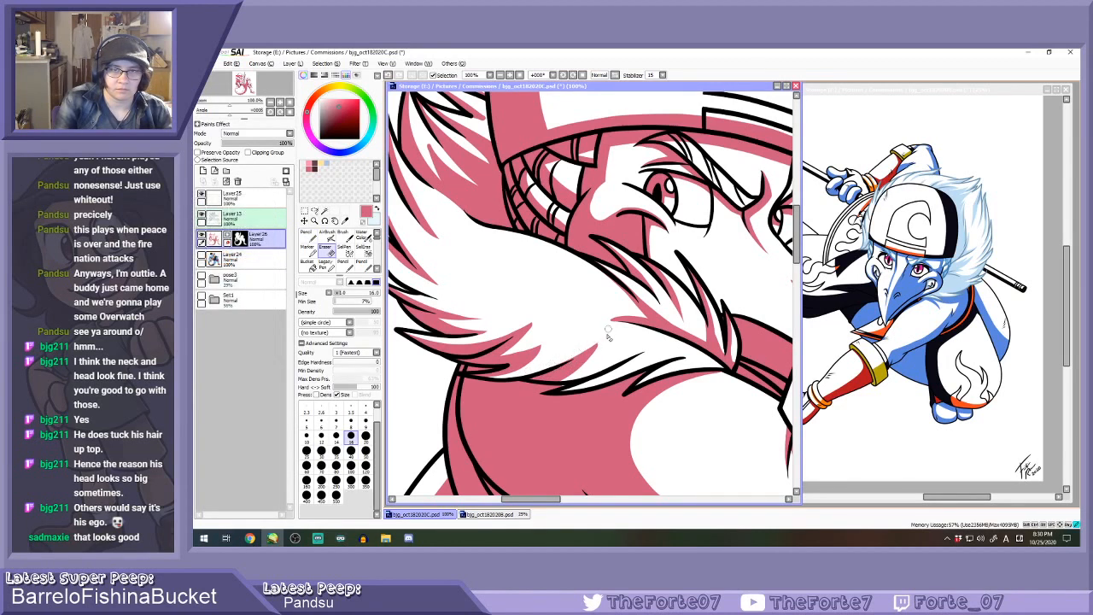
mouse_move(538, 382)
left_mouse_down()
mouse_move(586, 362)
mouse_move(604, 338)
left_mouse_up()
key("n")
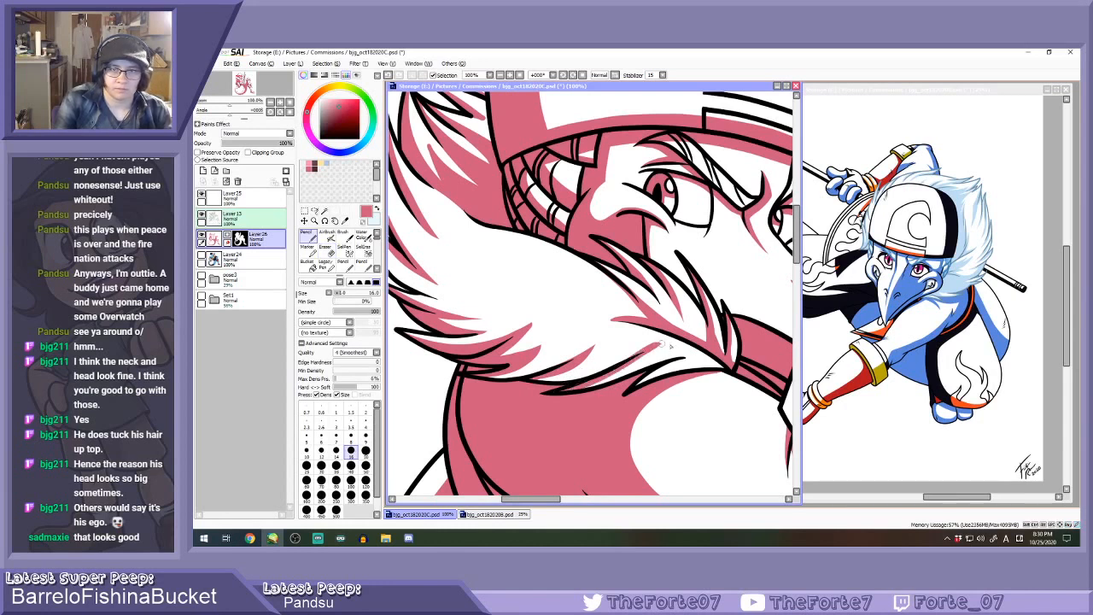
key("e")
key("n")
left_click_drag(637, 387, 726, 367)
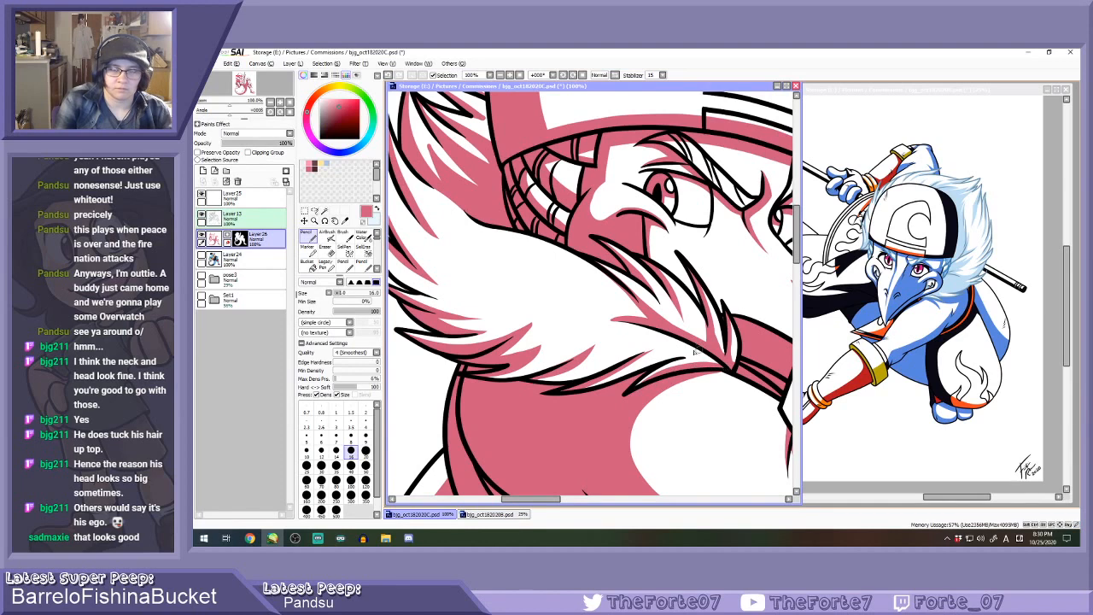
scroll(555, 349, "down", 2)
scroll(553, 349, "up", 1)
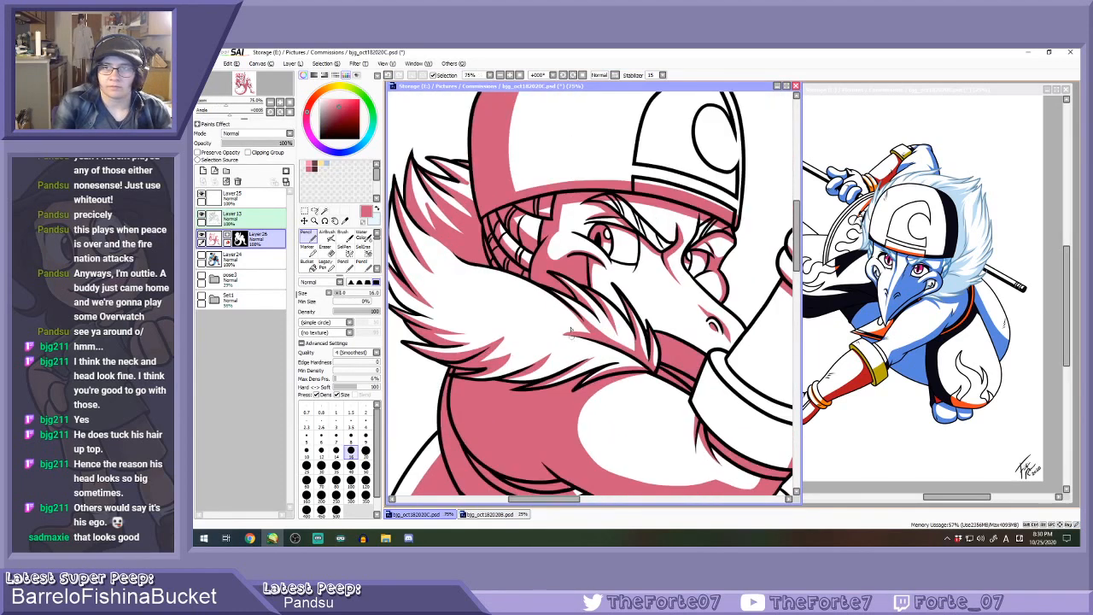
scroll(582, 325, "up", 1)
left_click_drag(567, 329, 524, 333)
key("ctrl+z")
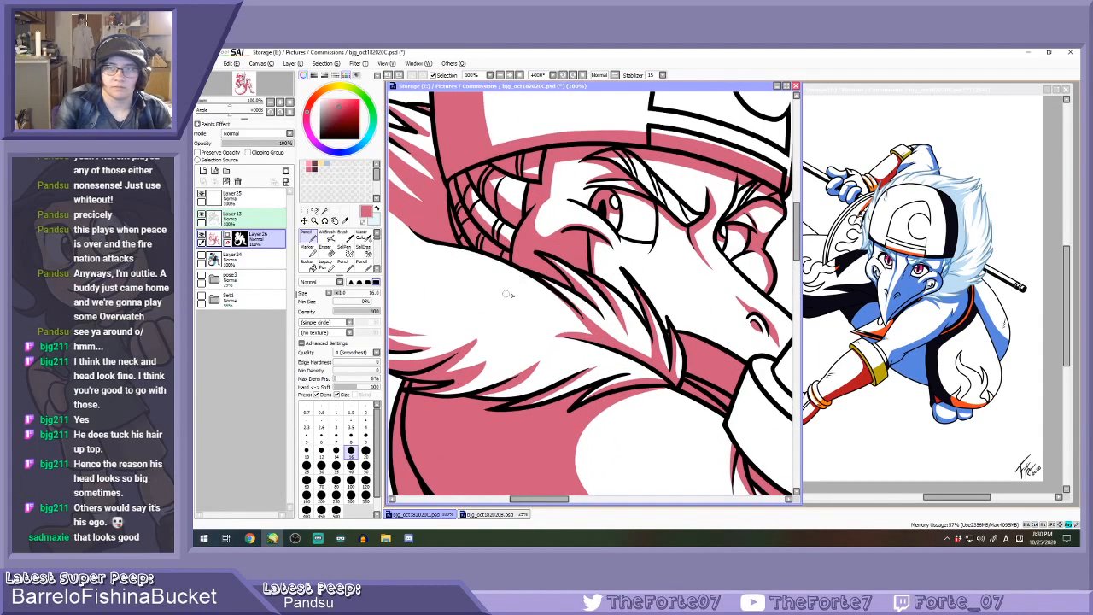
scroll(551, 297, "down", 1)
left_click_drag(551, 297, 586, 313)
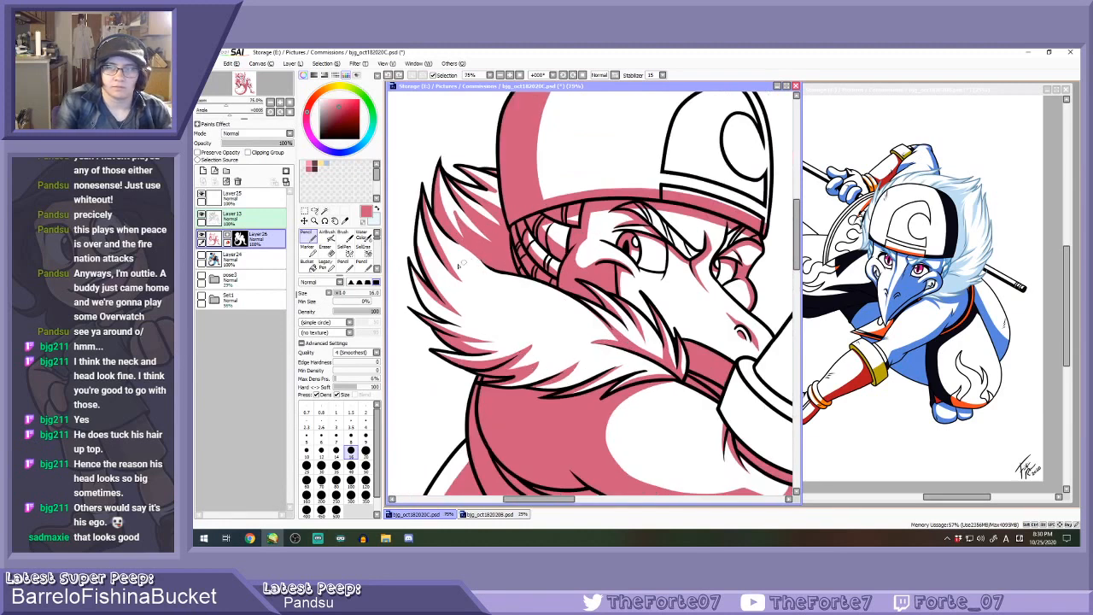
Draw a cluster of pointed shadow strokes in the middle of the fur collar, redoing the first attempt.
mouse_move(761, 239)
left_mouse_down()
mouse_move(738, 192)
mouse_move(680, 140)
mouse_move(567, 103)
left_mouse_up()
scroll(639, 288, "up", 1)
mouse_move(641, 282)
left_mouse_down()
mouse_move(616, 364)
mouse_move(653, 277)
mouse_move(630, 363)
left_mouse_up()
key("ctrl+z")
key("ctrl+z")
key("ctrl+z")
mouse_move(644, 295)
left_mouse_down()
mouse_move(637, 361)
mouse_move(639, 288)
mouse_move(602, 362)
left_mouse_up()
mouse_move(635, 287)
left_mouse_down()
mouse_move(596, 341)
mouse_move(598, 328)
left_mouse_up()
left_click_drag(646, 272, 608, 314)
mouse_move(624, 290)
left_mouse_down()
mouse_move(610, 356)
mouse_move(638, 284)
left_mouse_up()
left_click_drag(617, 340, 643, 276)
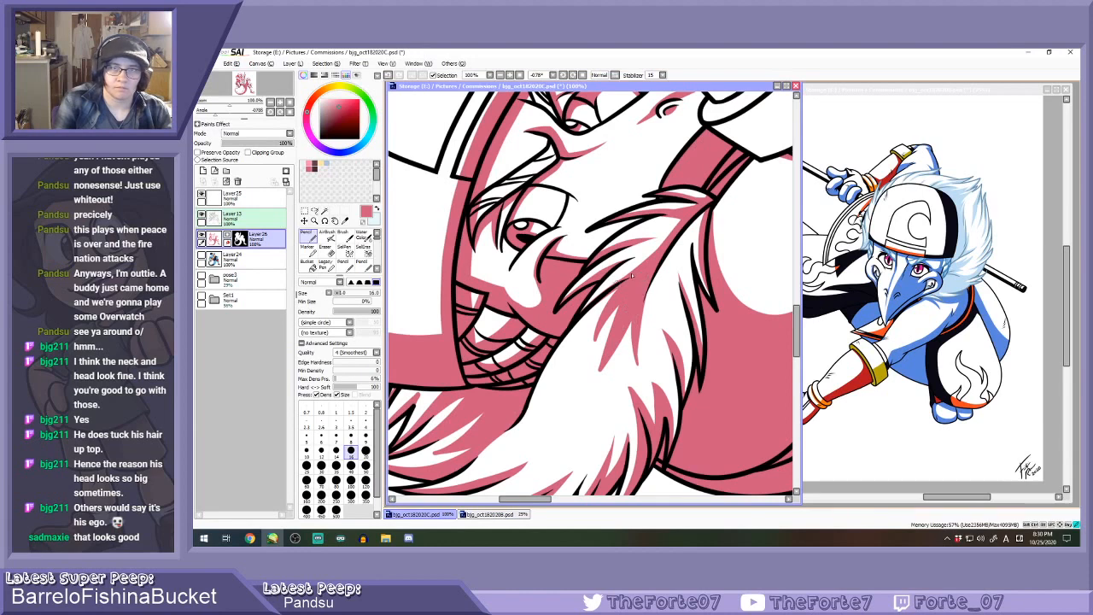
left_click(582, 76)
Trim the pointed shadow in the middle of the fur collar with the Eraser and check the collar at reduced zoom.
scroll(595, 262, "down", 2)
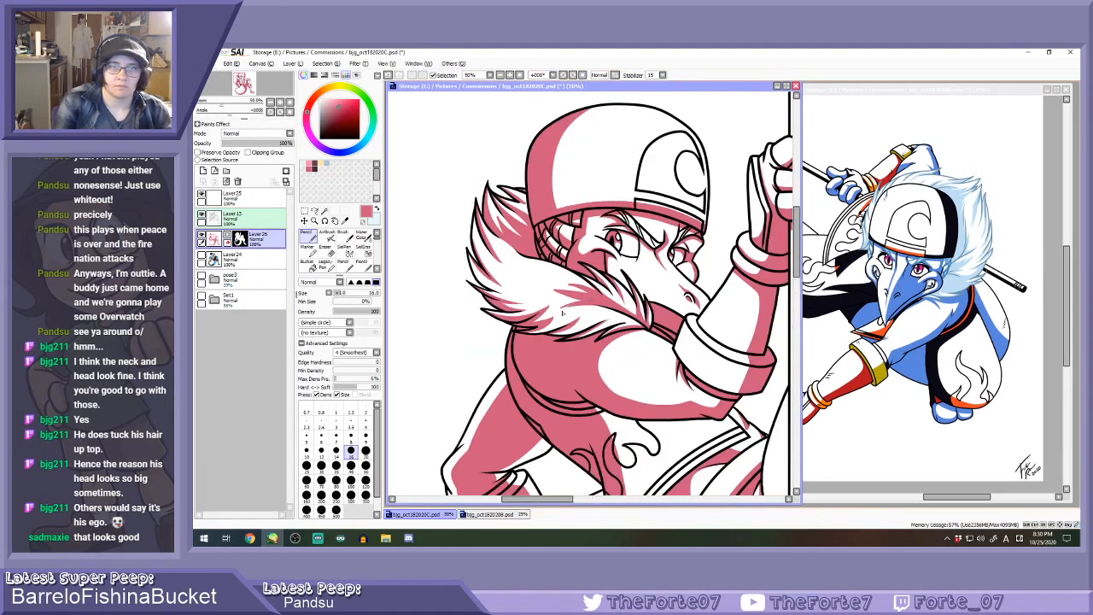
scroll(568, 312, "up", 2)
key("e")
left_click_drag(555, 313, 618, 303)
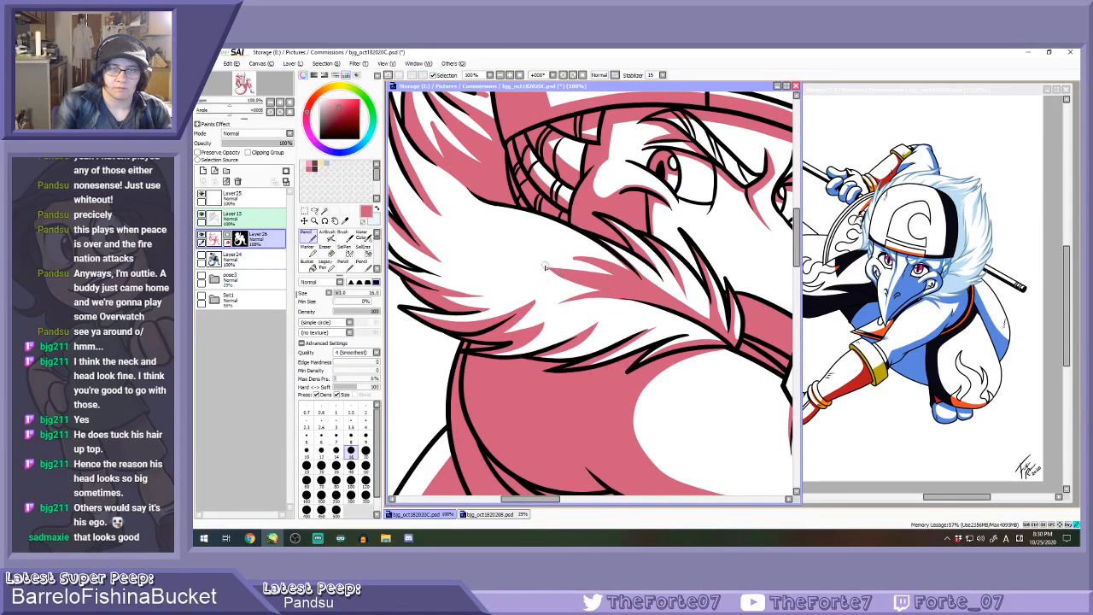
scroll(556, 273, "down", 4)
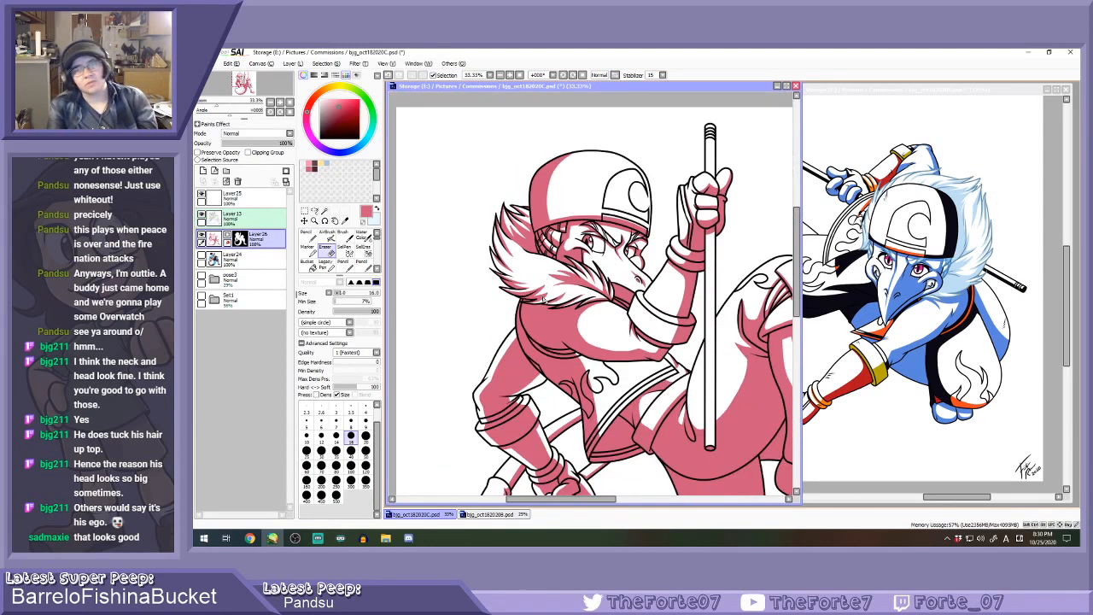
Review the whole figure's shading, set the Pencil size to 35, and save the file.
scroll(605, 385, "down", 3)
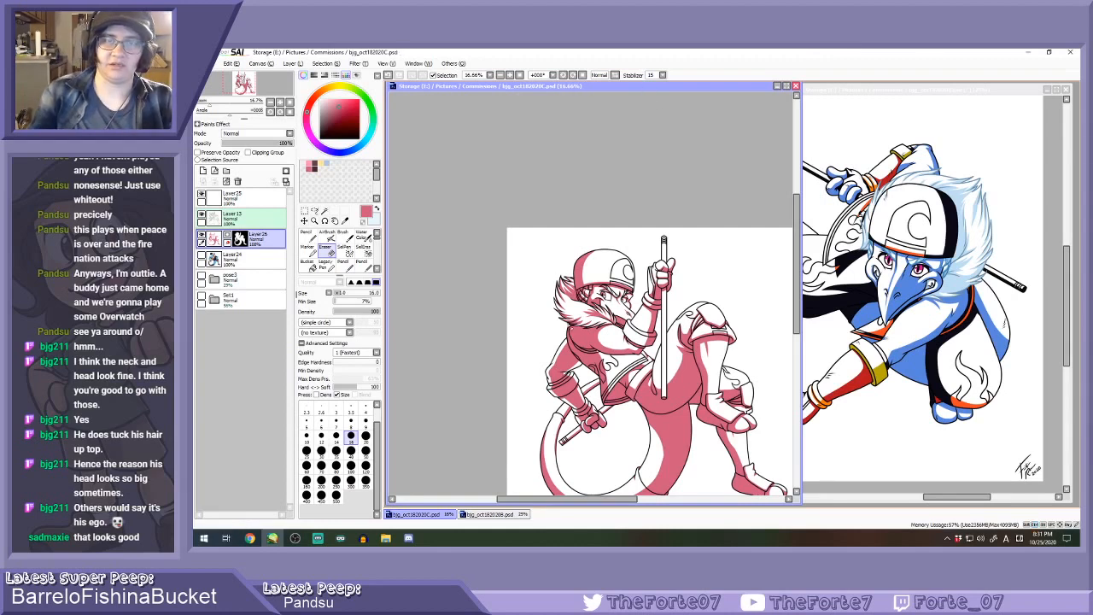
scroll(644, 415, "down", 2)
scroll(644, 415, "up", 3)
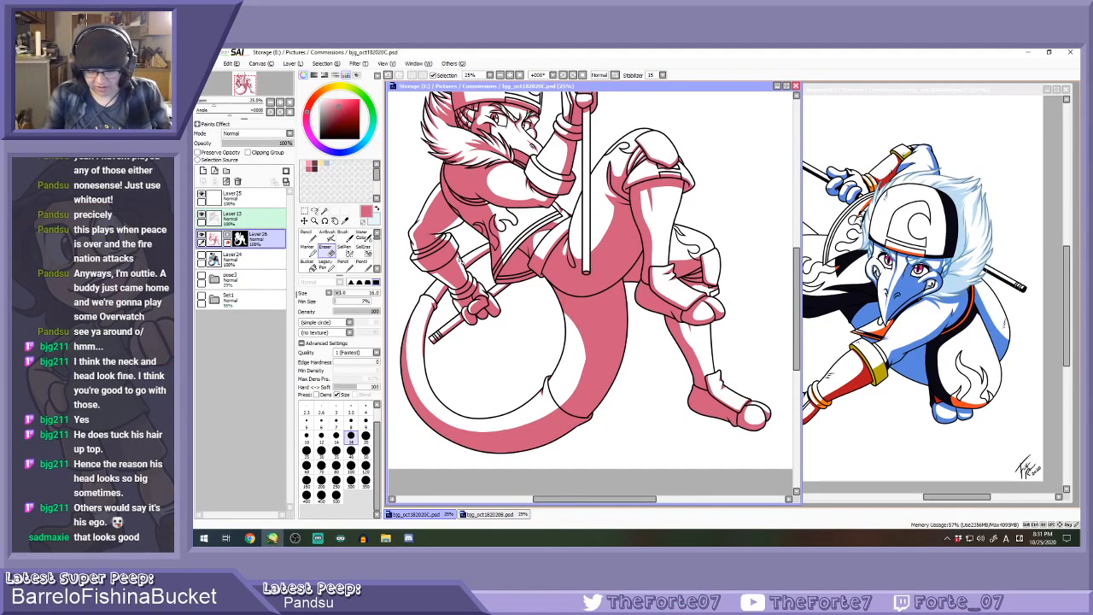
key("n")
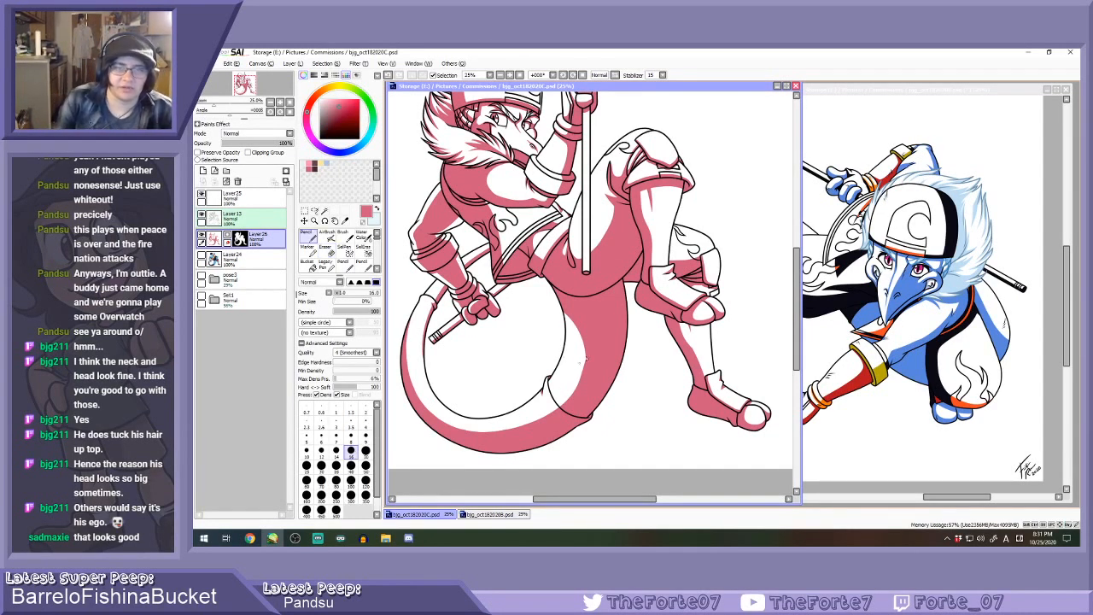
left_click(336, 465)
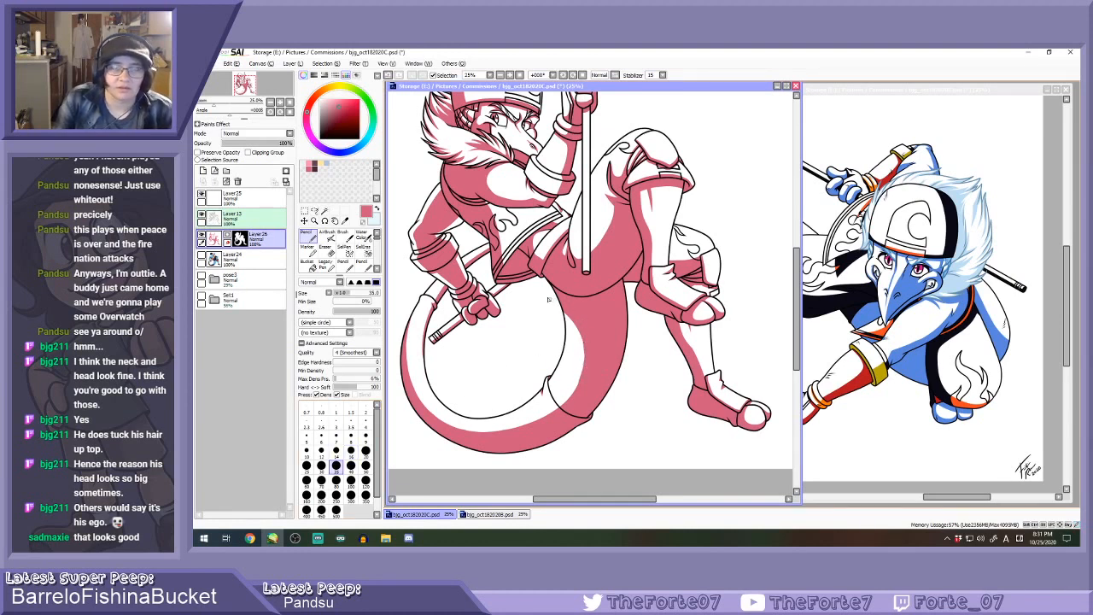
scroll(517, 299, "down", 2)
scroll(496, 267, "up", 2)
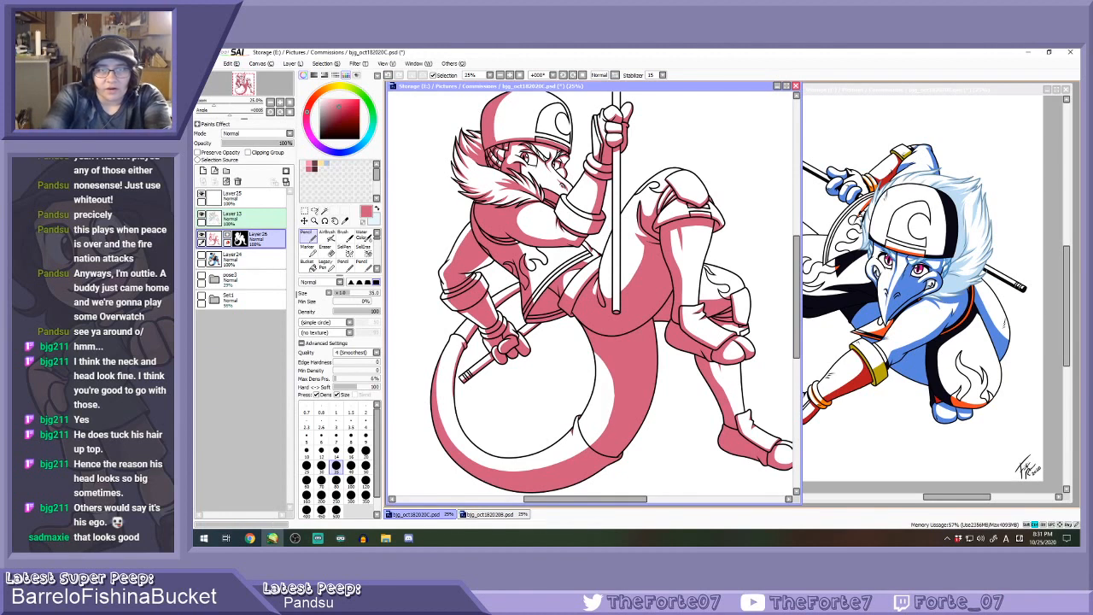
key("ctrl+s")
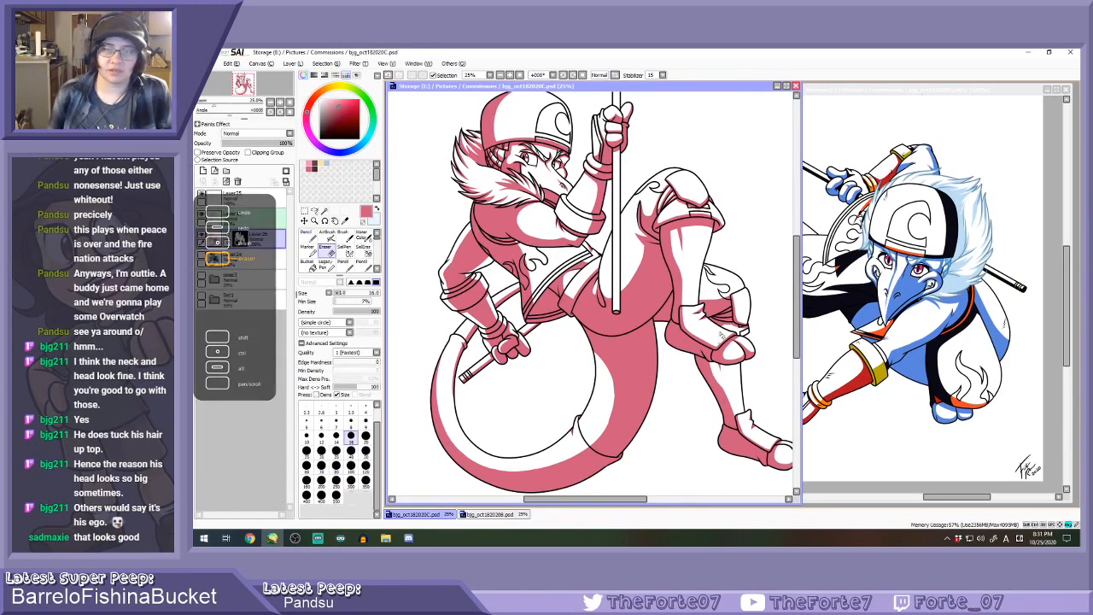
Extend the shadow down the planted leg's shin below the raised foot, using the size 35 Pencil and the Eraser.
scroll(736, 381, "up", 3)
left_click_drag(704, 331, 718, 371)
key("e")
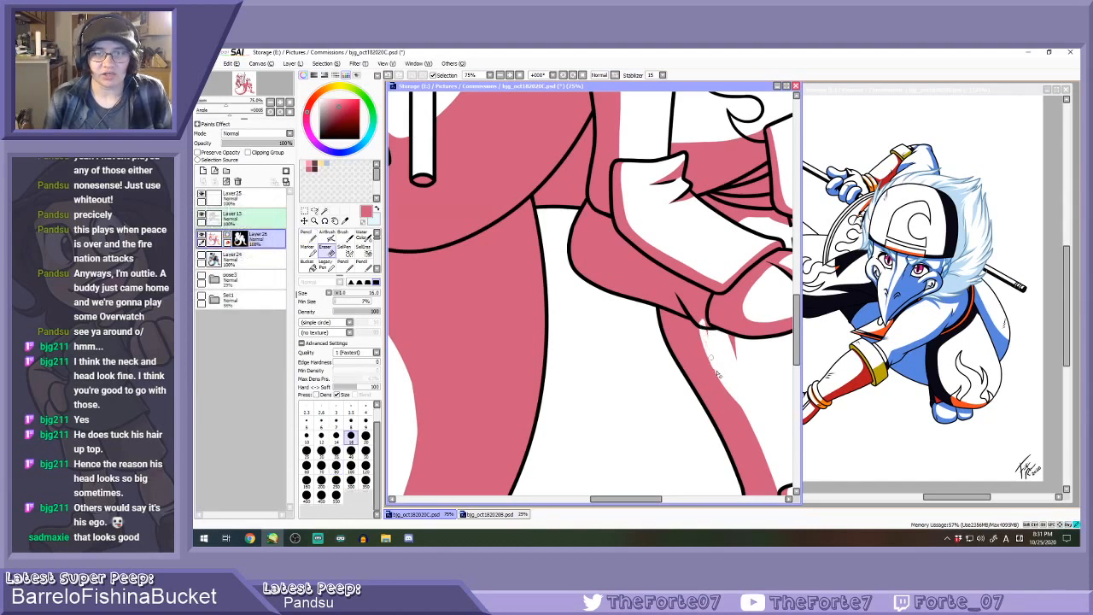
key("n")
mouse_move(705, 327)
left_mouse_down()
mouse_move(707, 363)
mouse_move(742, 413)
left_mouse_up()
scroll(737, 381, "down", 2)
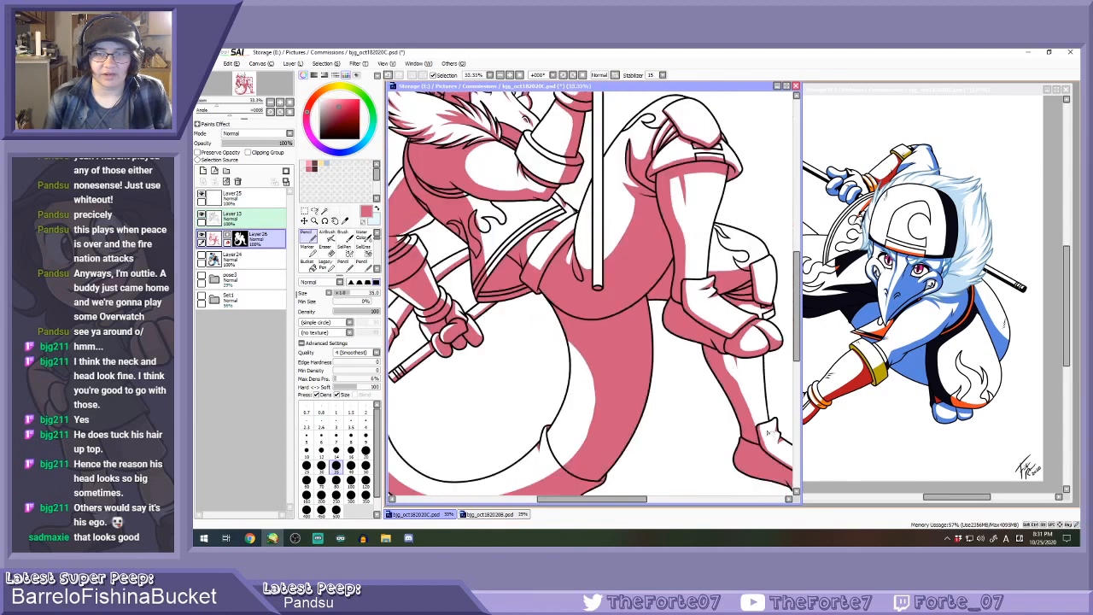
Smooth the planted leg's shin shadow down to the ankle by alternating Eraser and Pencil.
scroll(734, 373, "up", 1)
key("e")
key("n")
key("e")
left_click_drag(728, 366, 759, 439)
scroll(725, 374, "up", 1)
key("n")
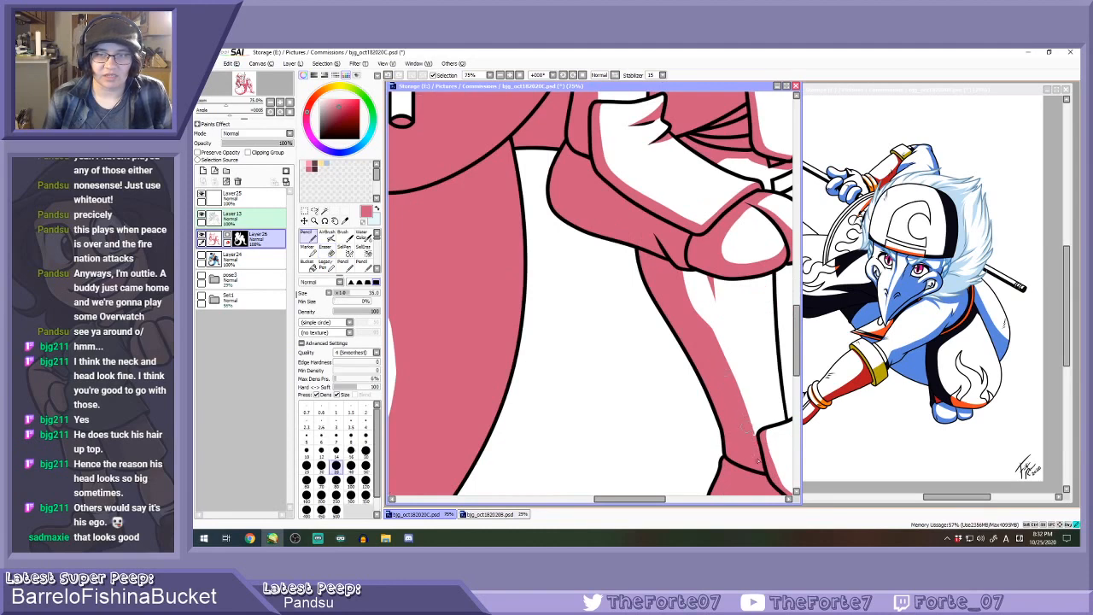
scroll(736, 412, "down", 2)
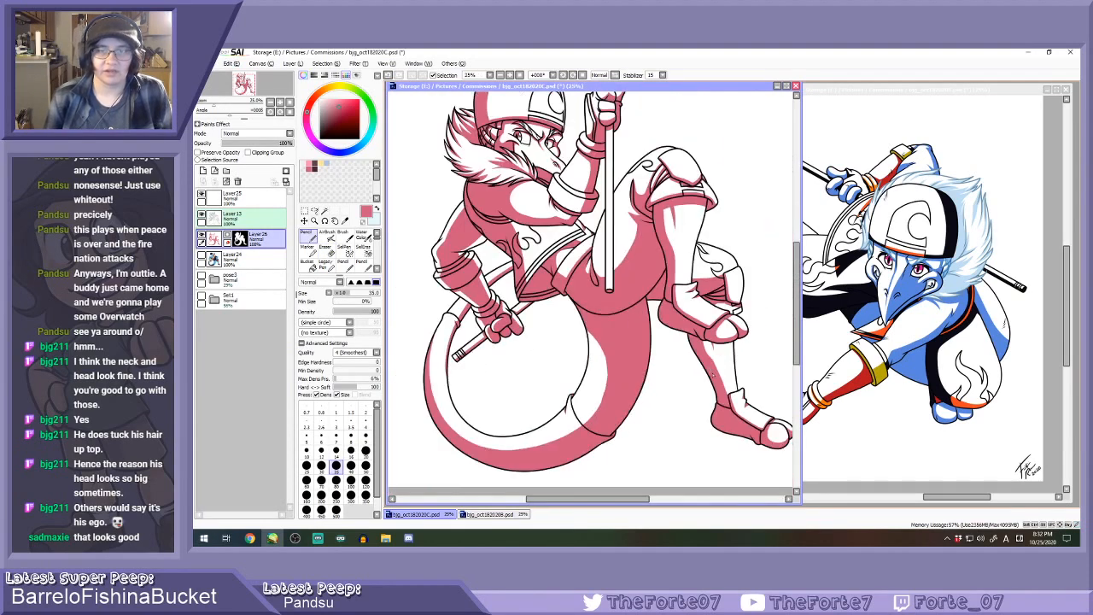
Refine the pointed cast shadow under the raised foot on the planted leg with Eraser and Pencil.
scroll(716, 373, "up", 1)
key("e")
scroll(705, 343, "up", 1)
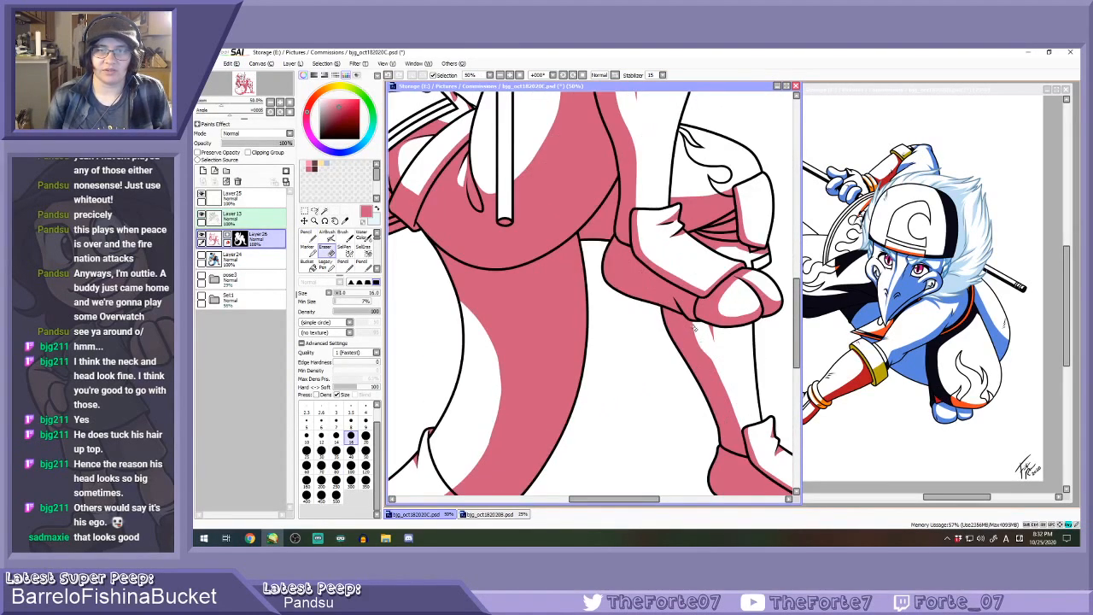
scroll(697, 332, "up", 1)
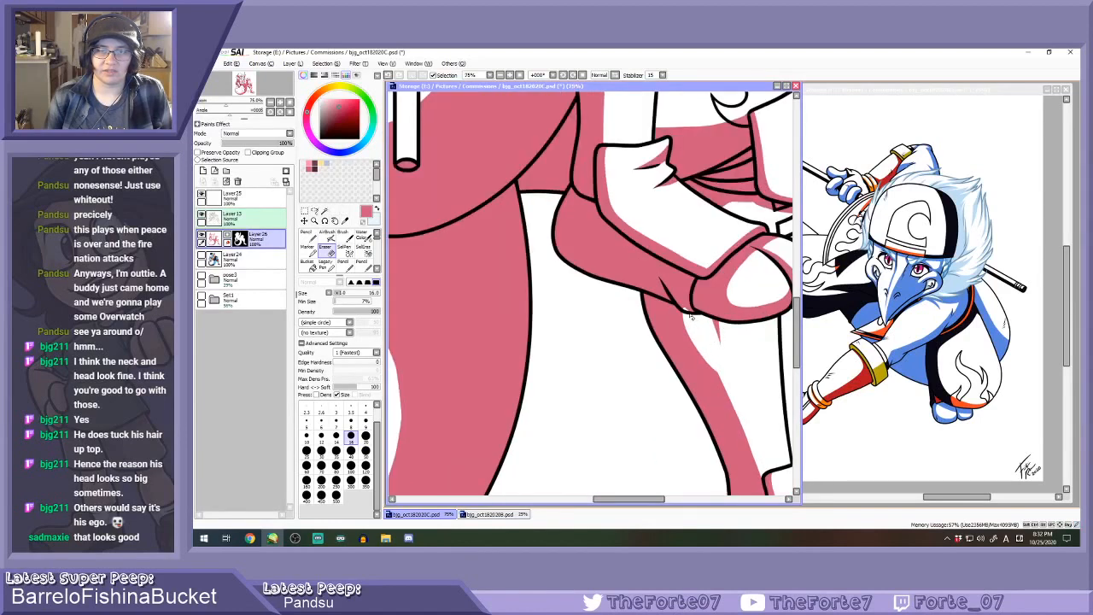
key("n")
scroll(699, 333, "down", 2)
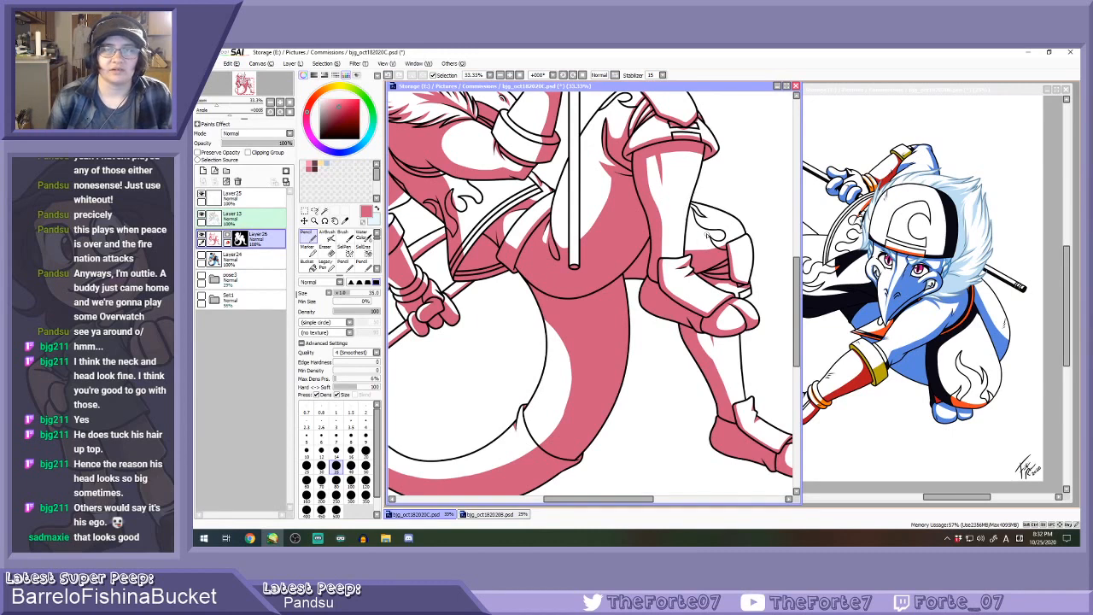
Check the raised foot and far knee shading at different zooms and set the Pencil size to 16.
scroll(706, 237, "down", 2)
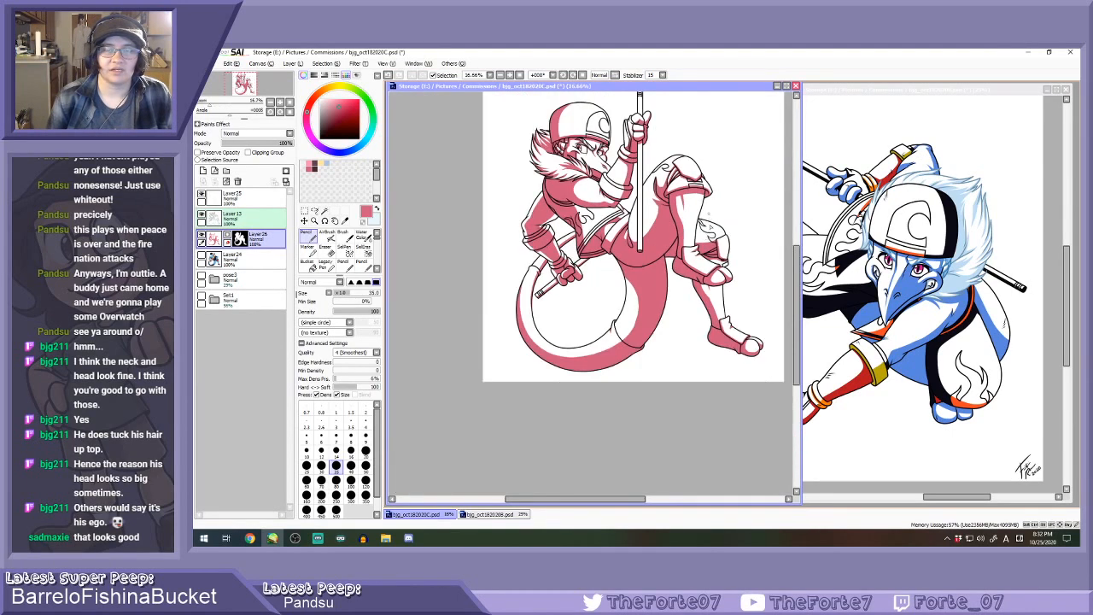
scroll(705, 217, "up", 1)
scroll(715, 247, "up", 2)
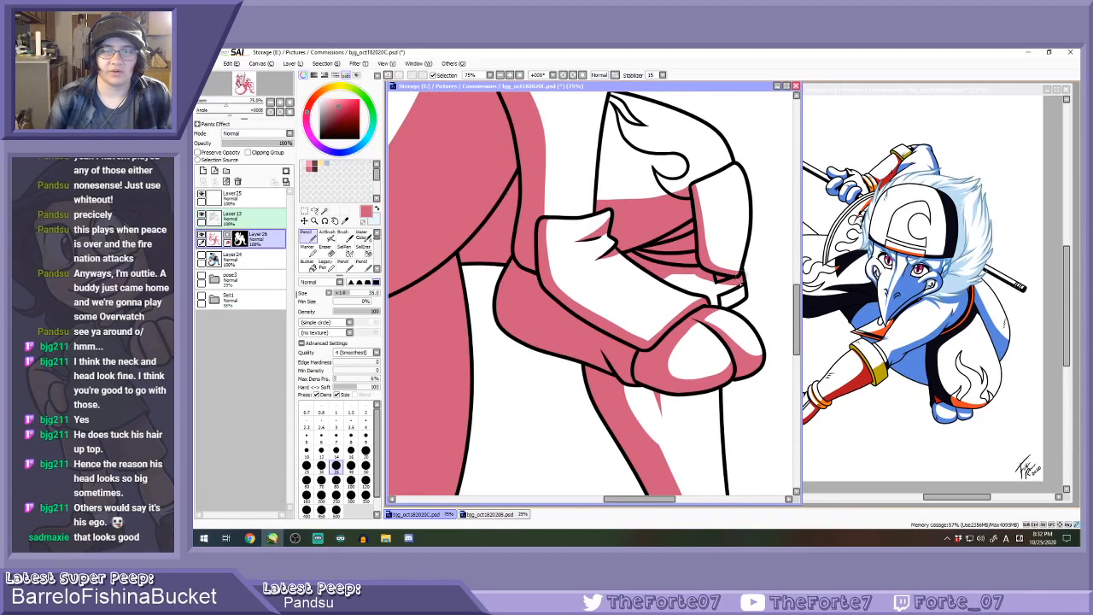
scroll(745, 270, "down", 3)
scroll(728, 215, "up", 2)
scroll(603, 198, "down", 1)
left_click(351, 450)
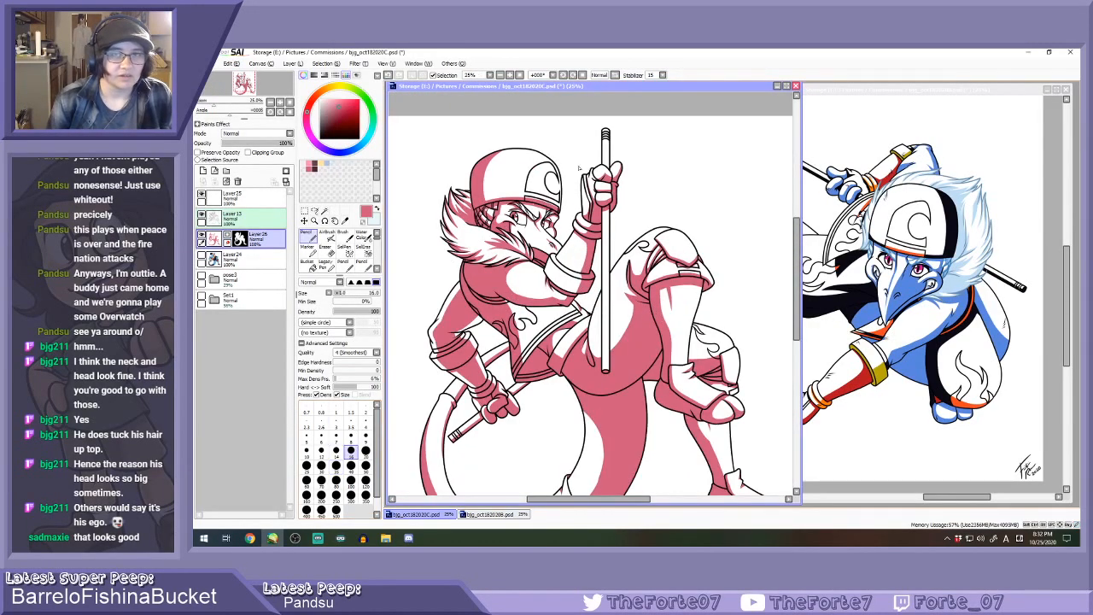
Add a layer above Layer26 and shade the upright staff with a straight size 30 Pencil stroke along its full length.
left_click(203, 170)
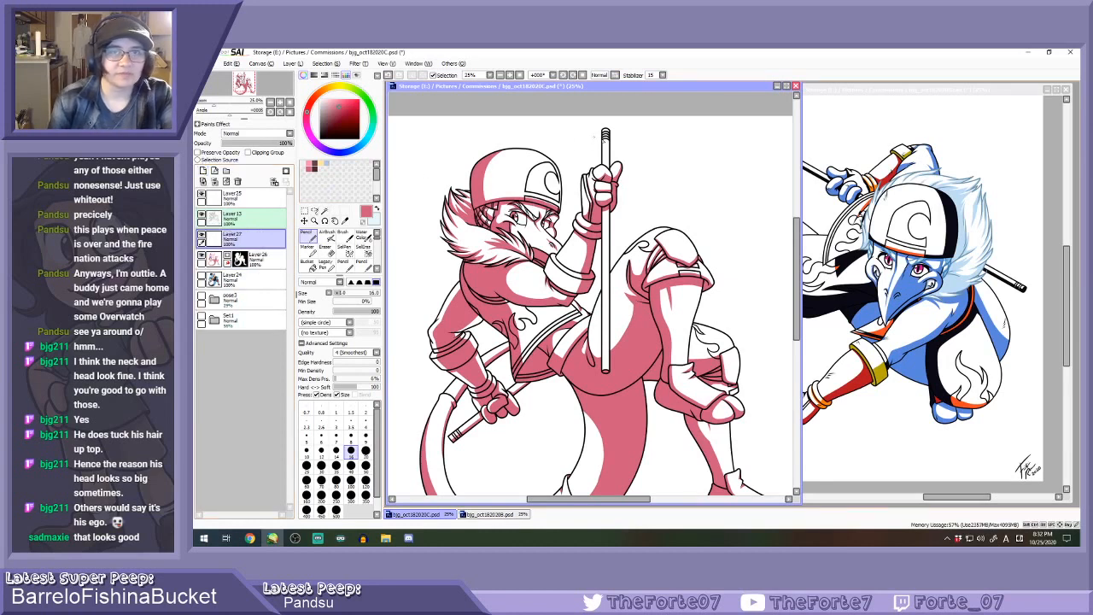
left_click(321, 466)
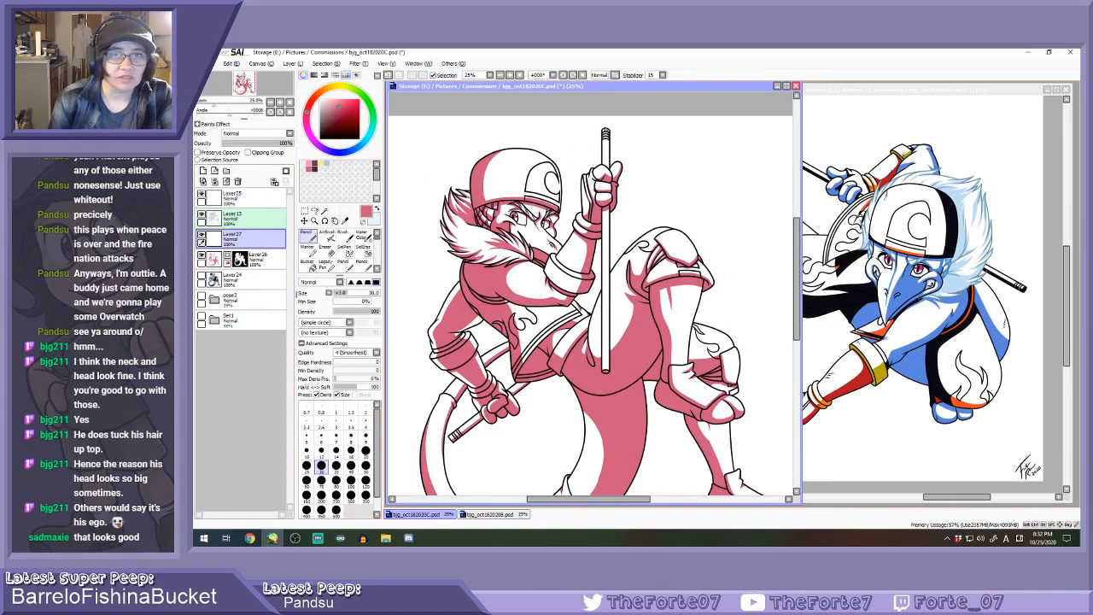
left_click_drag(606, 128, 607, 372)
key("ctrl+z")
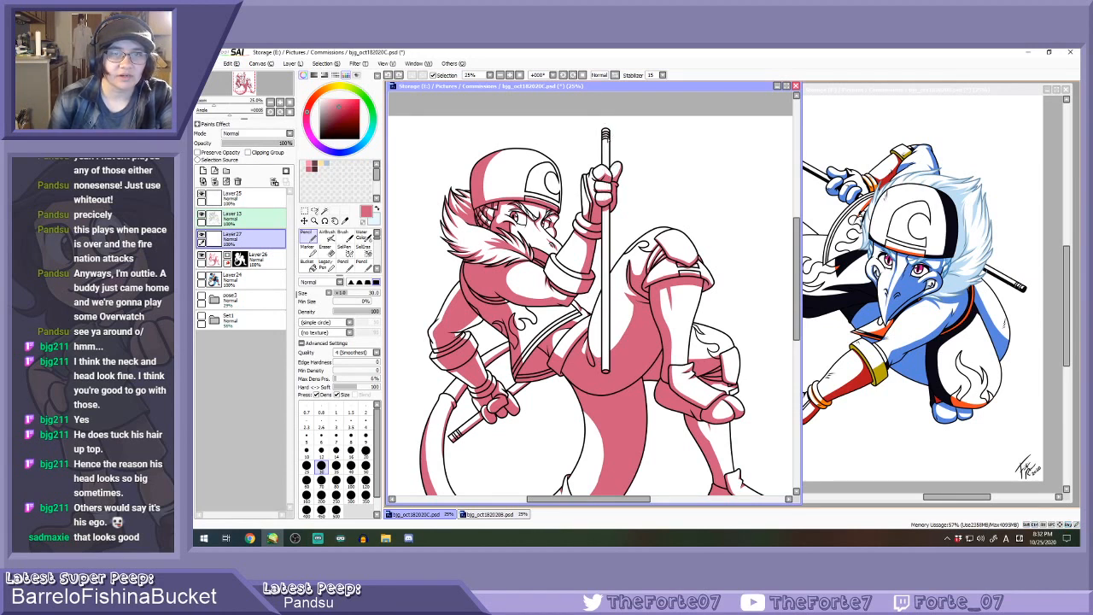
left_click(606, 371, "shift")
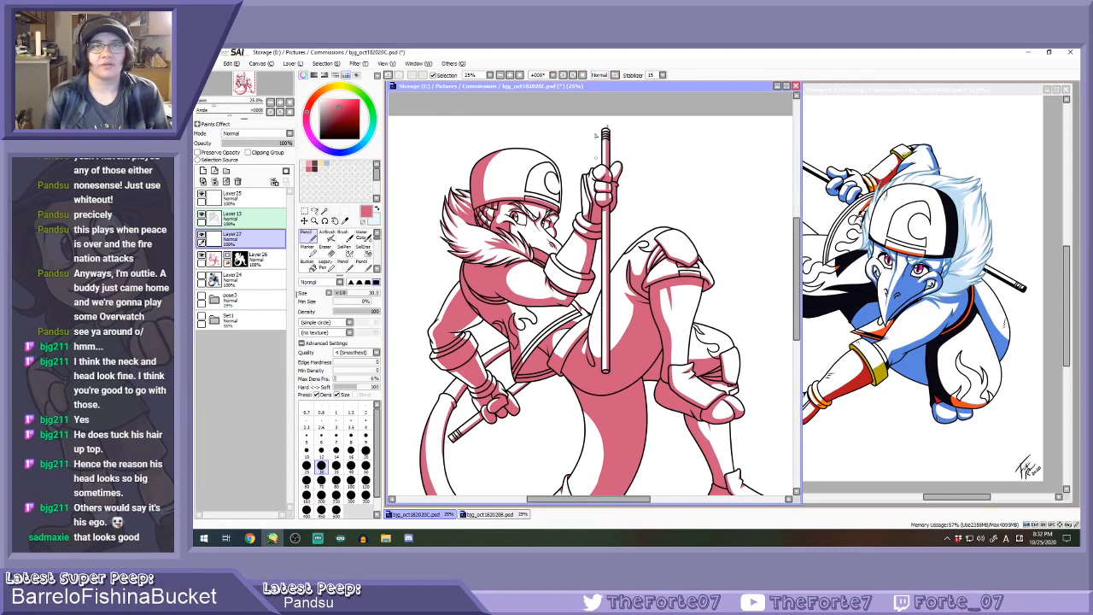
Refine the shadow at the staff's ringed upper end by alternating the Pencil and the size 16 Eraser.
scroll(600, 119, "up", 3)
left_click_drag(601, 120, 593, 176)
key("ctrl+z")
key("e")
key("n")
mouse_move(610, 124)
left_mouse_down()
mouse_move(597, 116)
mouse_move(607, 123)
left_mouse_up()
key("e")
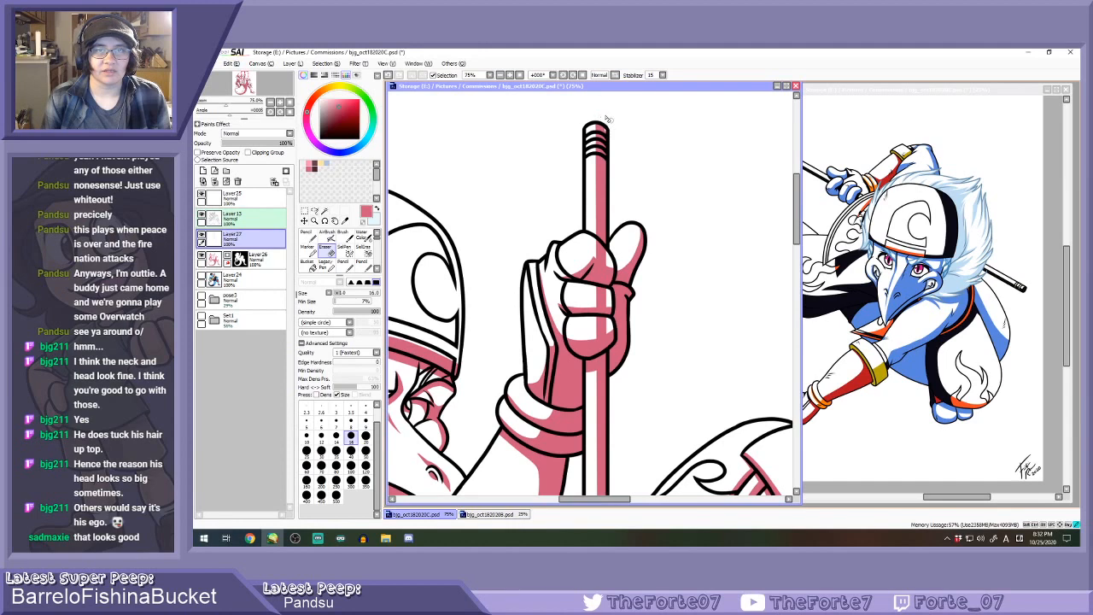
key("n")
key("e")
key("n")
scroll(605, 126, "down", 1)
Erase the staff shadow where it crosses the fingers of the gripping hand, using the Eraser at size 80.
key("e")
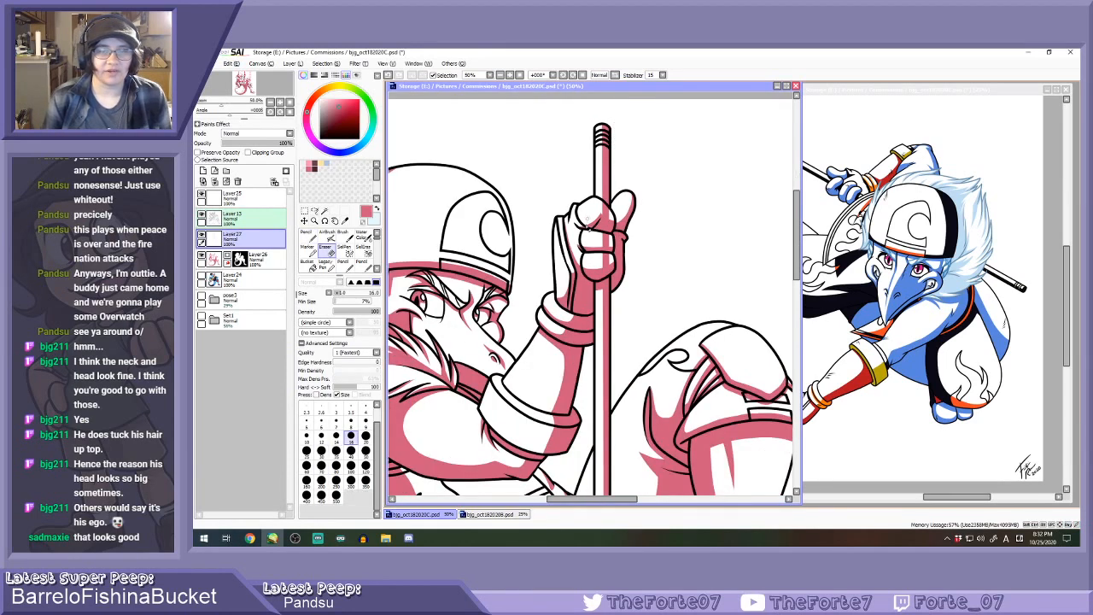
scroll(603, 243, "down", 1)
left_click(350, 451)
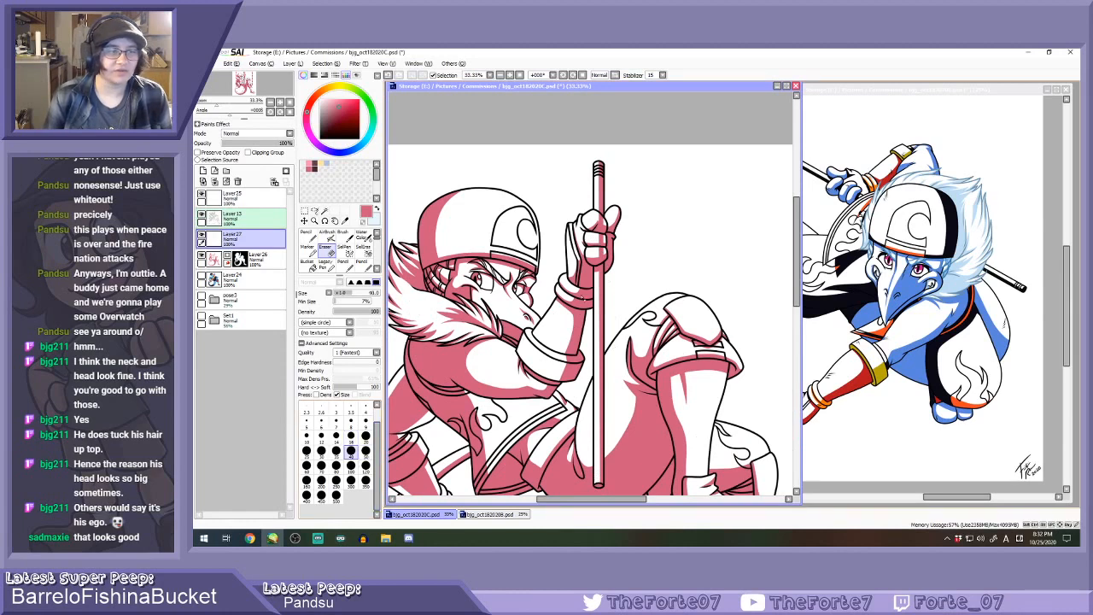
scroll(602, 243, "up", 1)
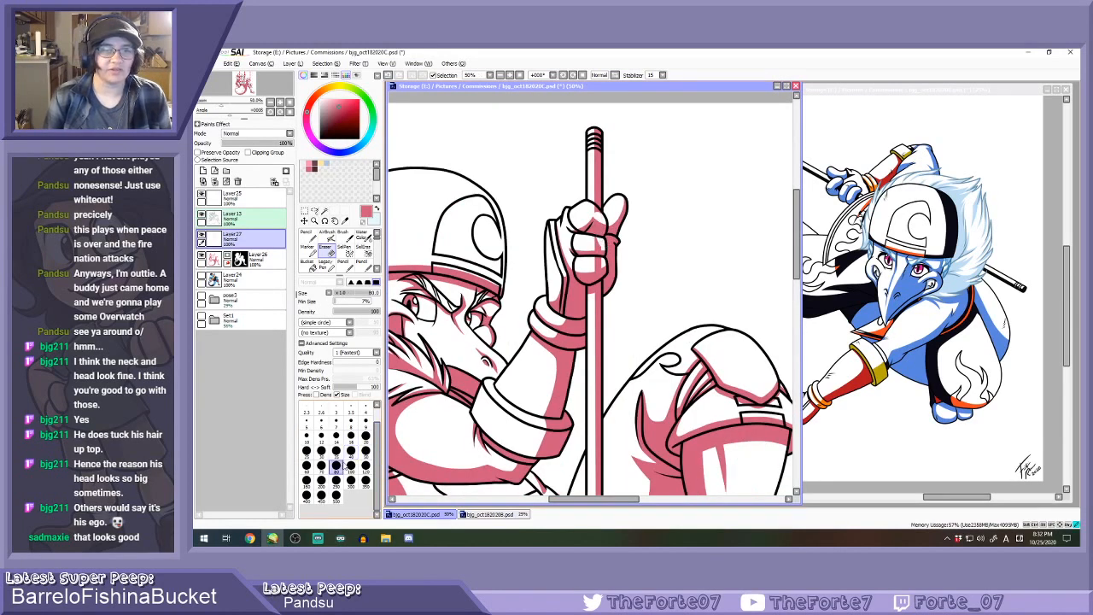
left_click(336, 466)
scroll(604, 214, "up", 1)
mouse_move(606, 208)
left_mouse_down()
mouse_move(596, 193)
mouse_move(600, 269)
left_mouse_up()
Remove Layer26's mask, merge the staff shadow layer down into Layer26, and mask Layer26 again.
left_click(240, 260)
left_click(237, 181)
left_click(236, 238)
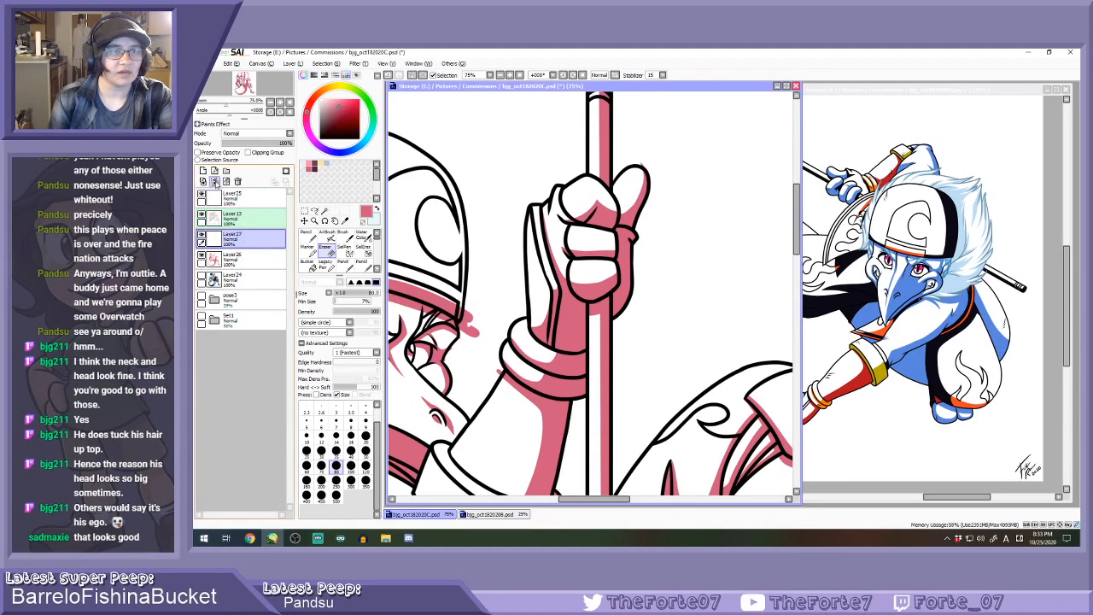
left_click(237, 181)
left_click(214, 258, "ctrl")
left_click(286, 171)
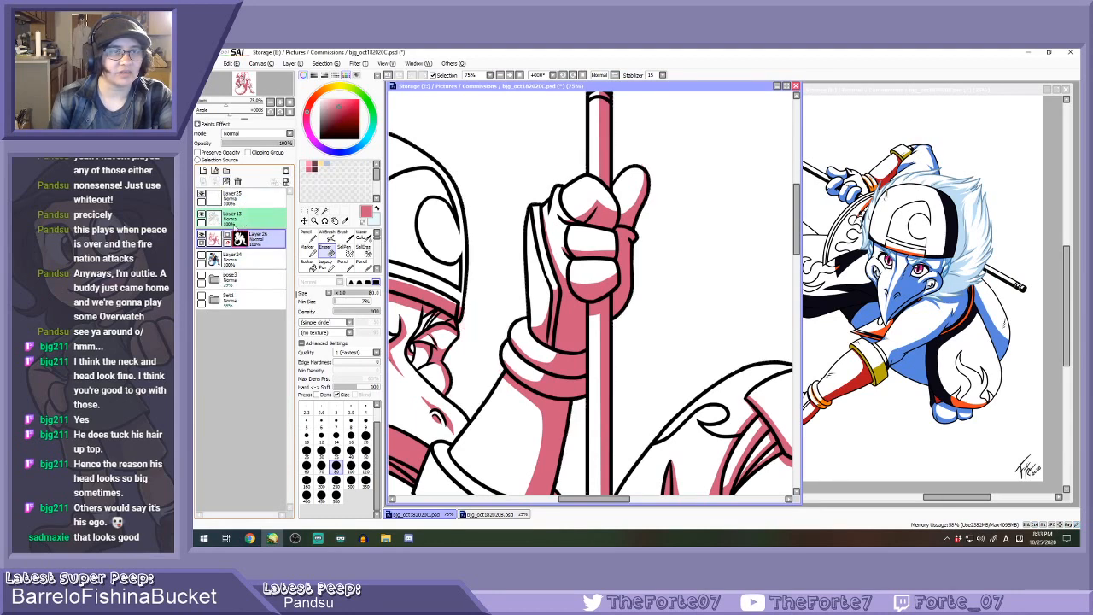
Examine the merged staff shadow and the fur collar and upper arm shading at different zooms.
scroll(644, 272, "down", 4)
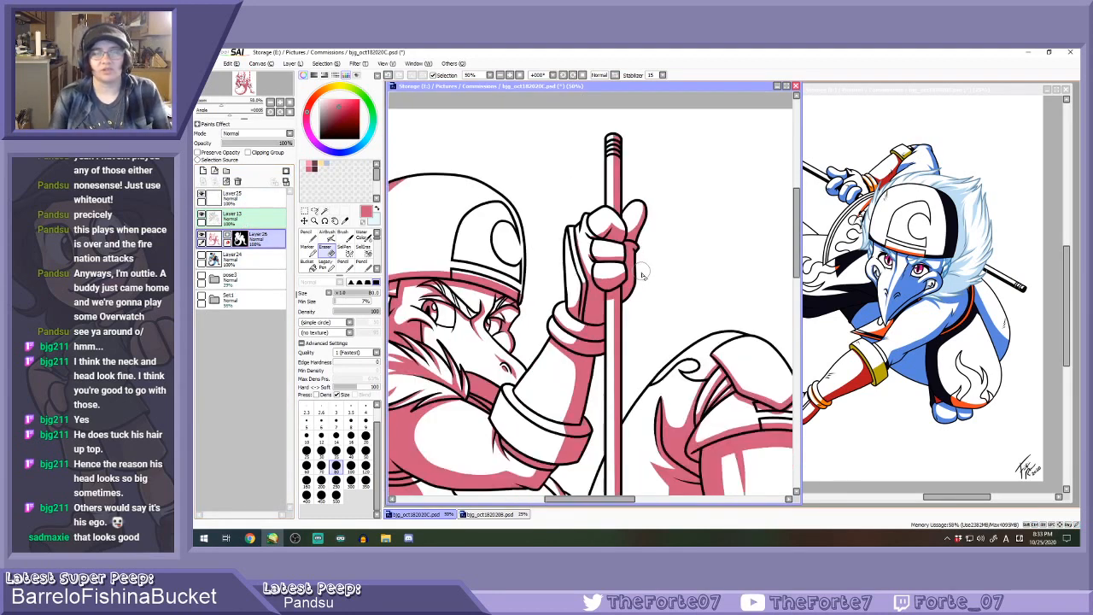
scroll(596, 374, "up", 1)
scroll(581, 339, "up", 2)
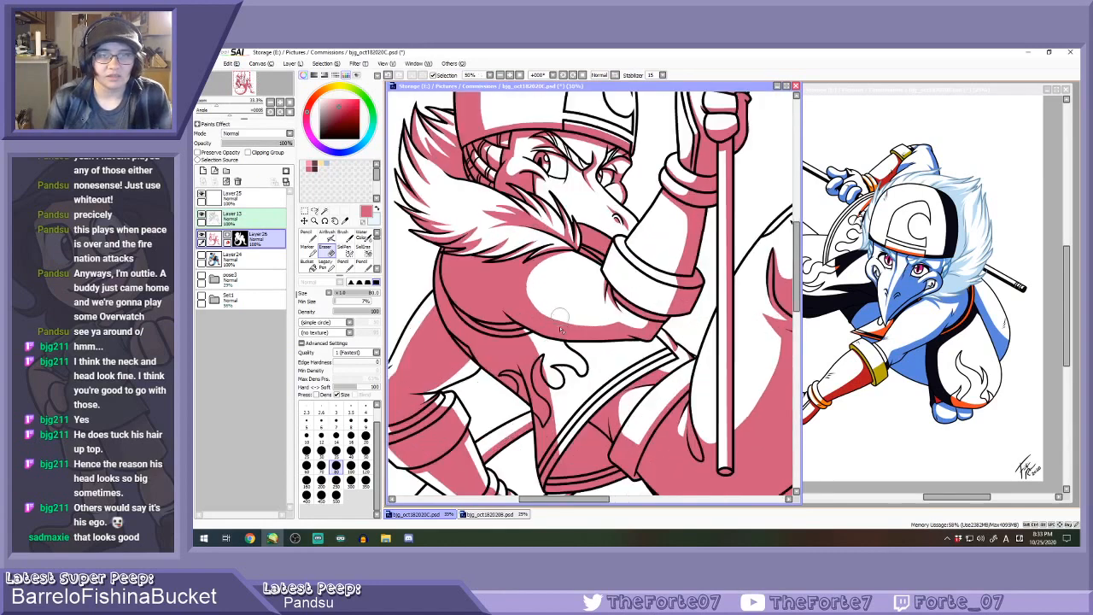
key("n")
scroll(523, 323, "up", 1)
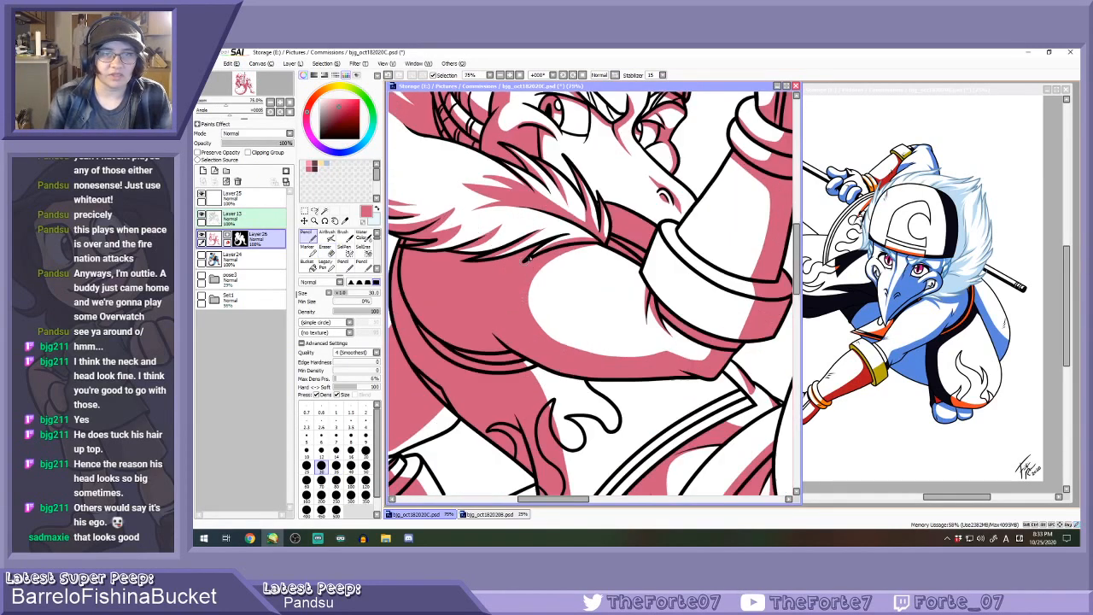
scroll(471, 266, "down", 5)
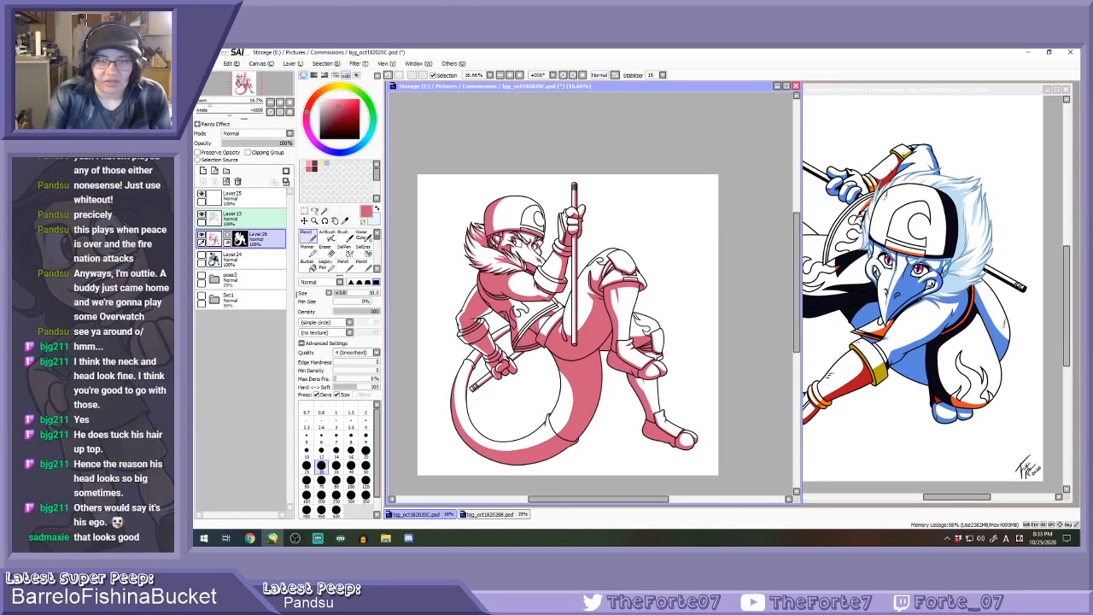
Add a thin curved shadow along the inside of the tail's seam with the size 30 Pencil and check the whole figure.
key("e")
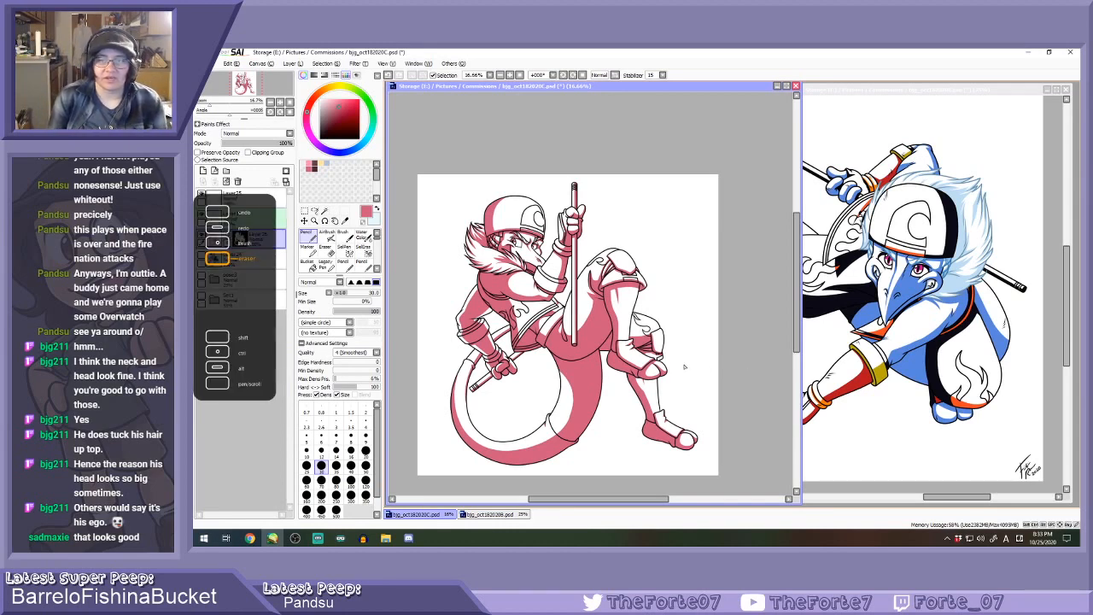
scroll(573, 440, "up", 5)
left_click_drag(483, 335, 538, 435)
key("ctrl+z")
left_click_drag(483, 334, 547, 422)
left_click_drag(503, 386, 562, 417)
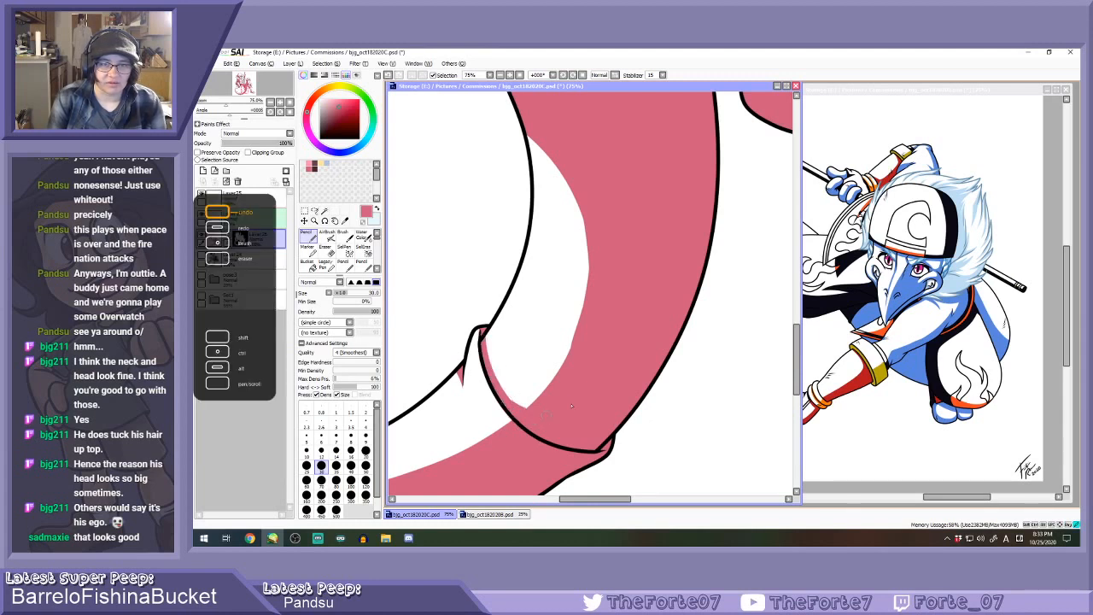
key("e")
key("n")
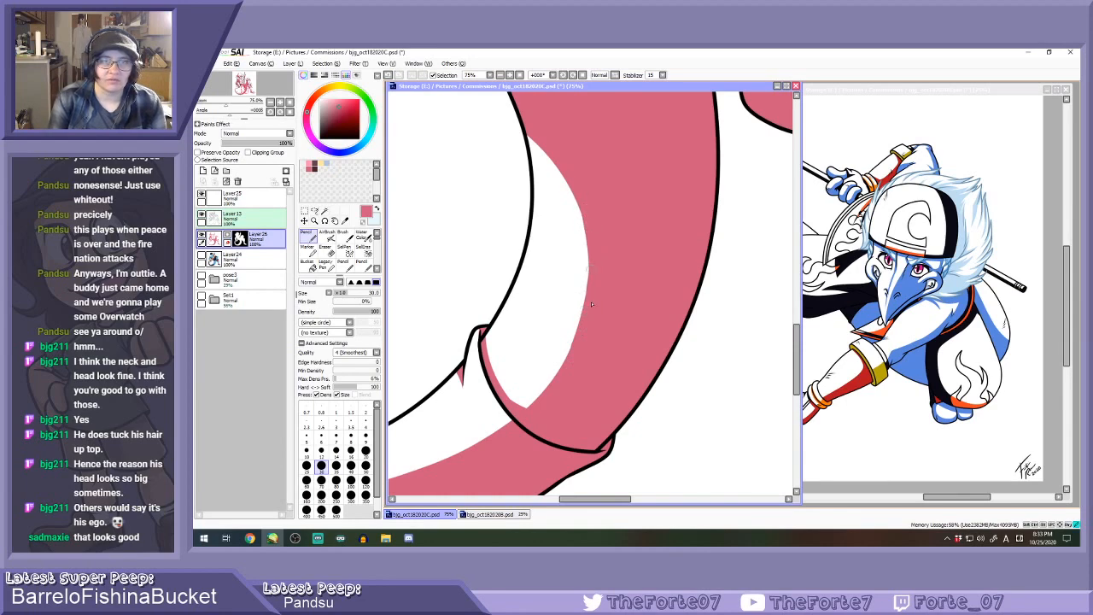
scroll(592, 293, "down", 4)
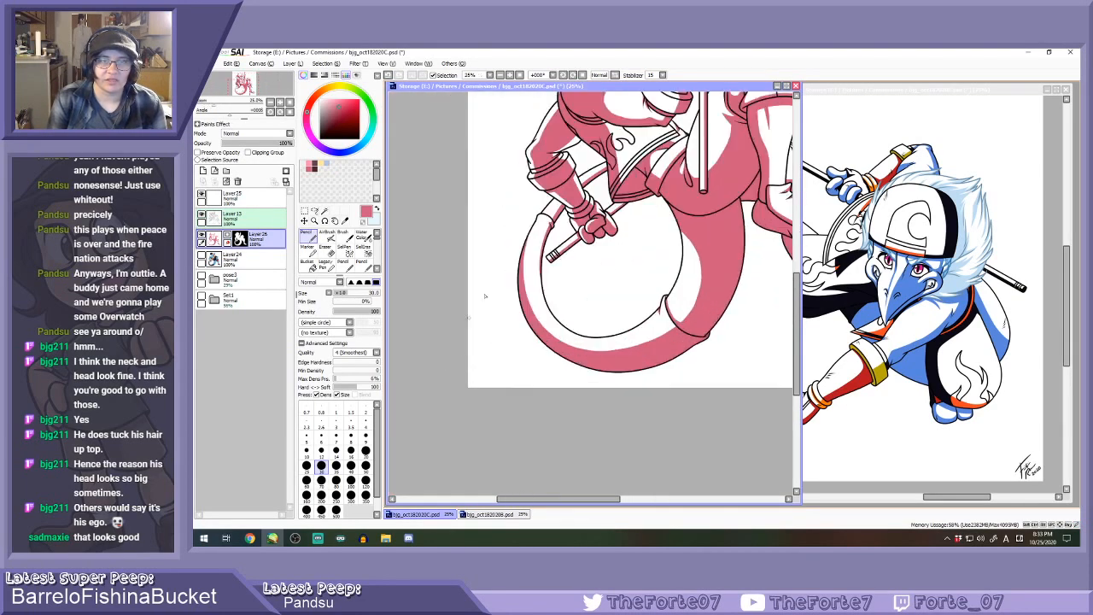
scroll(477, 305, "down", 3)
scroll(540, 224, "up", 3)
scroll(541, 224, "down", 1)
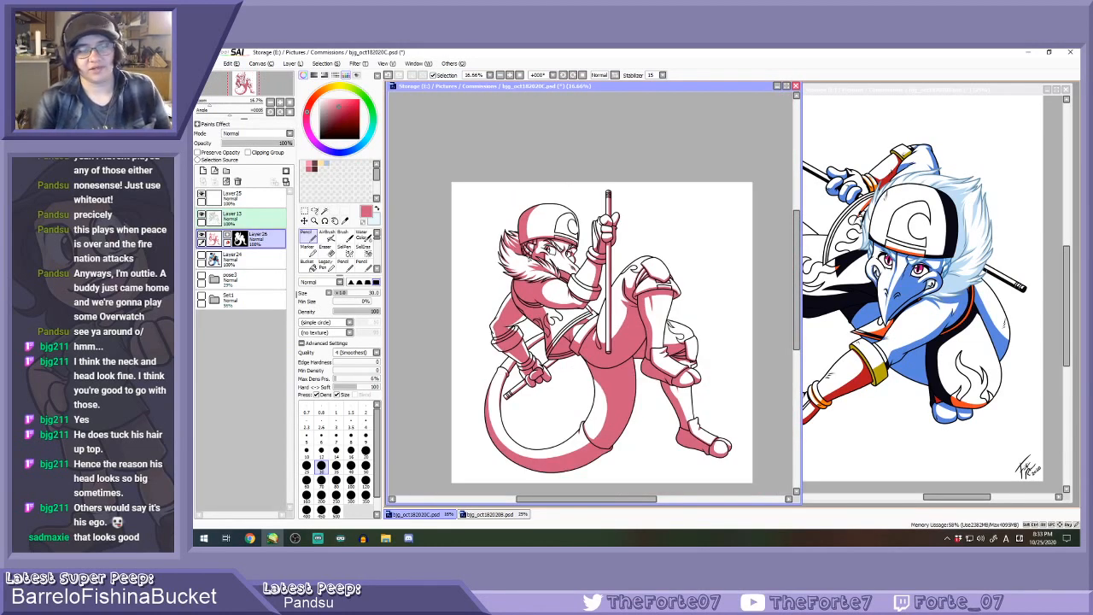